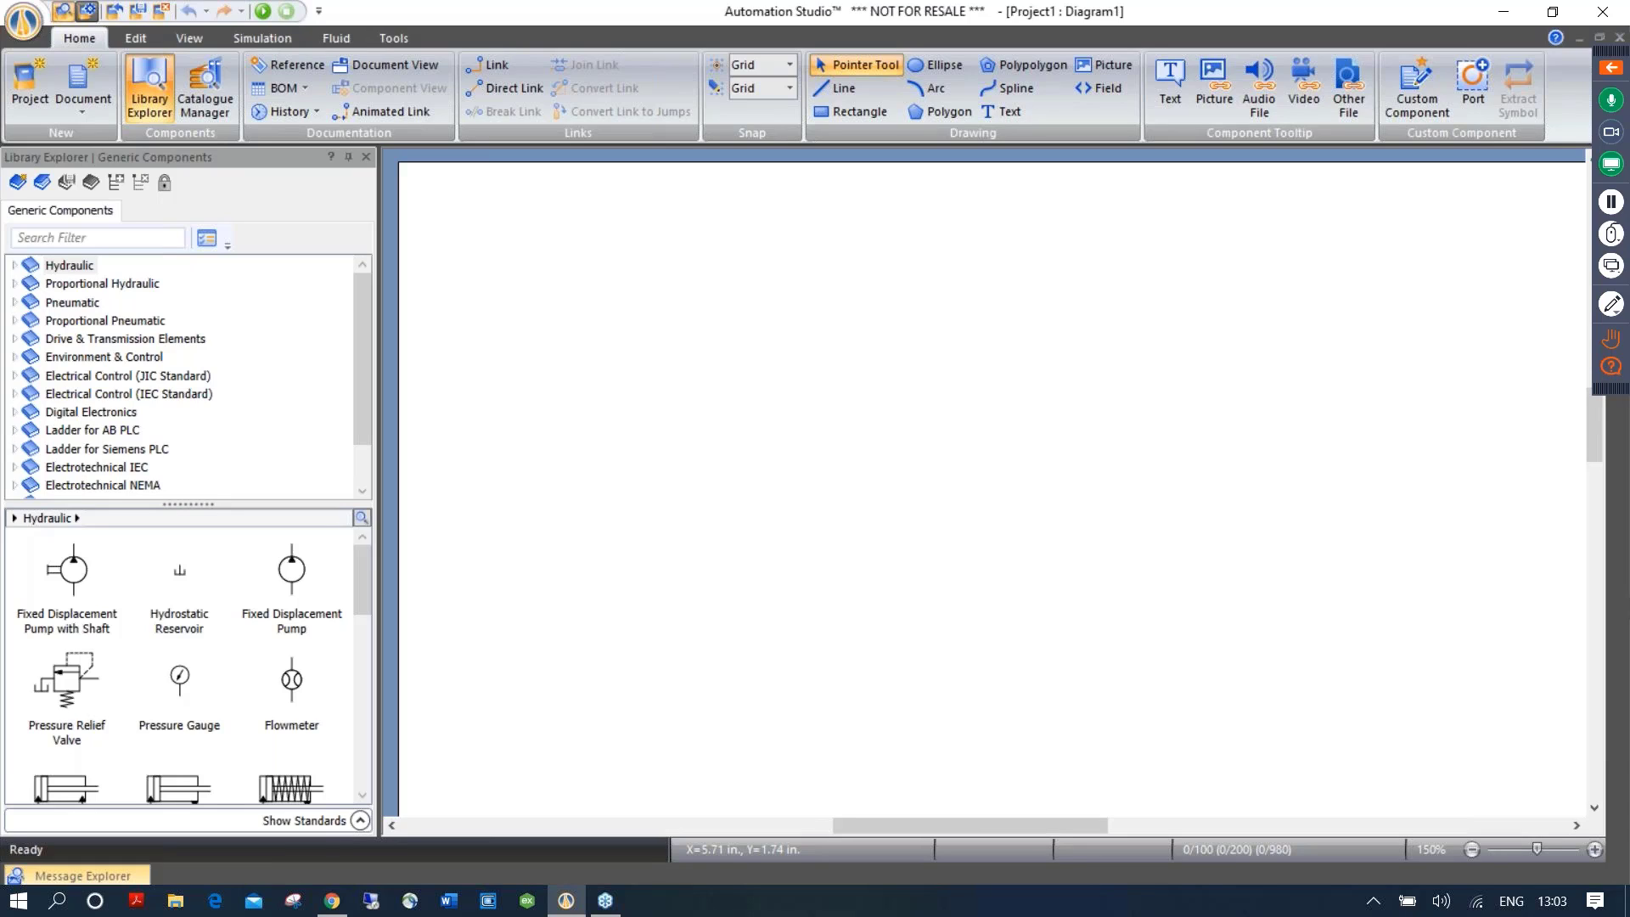
Close and reopen the Library Explorer, and switch its auto-hide on and off again
{"action": "left_click", "coordinate": [1614, 365]}
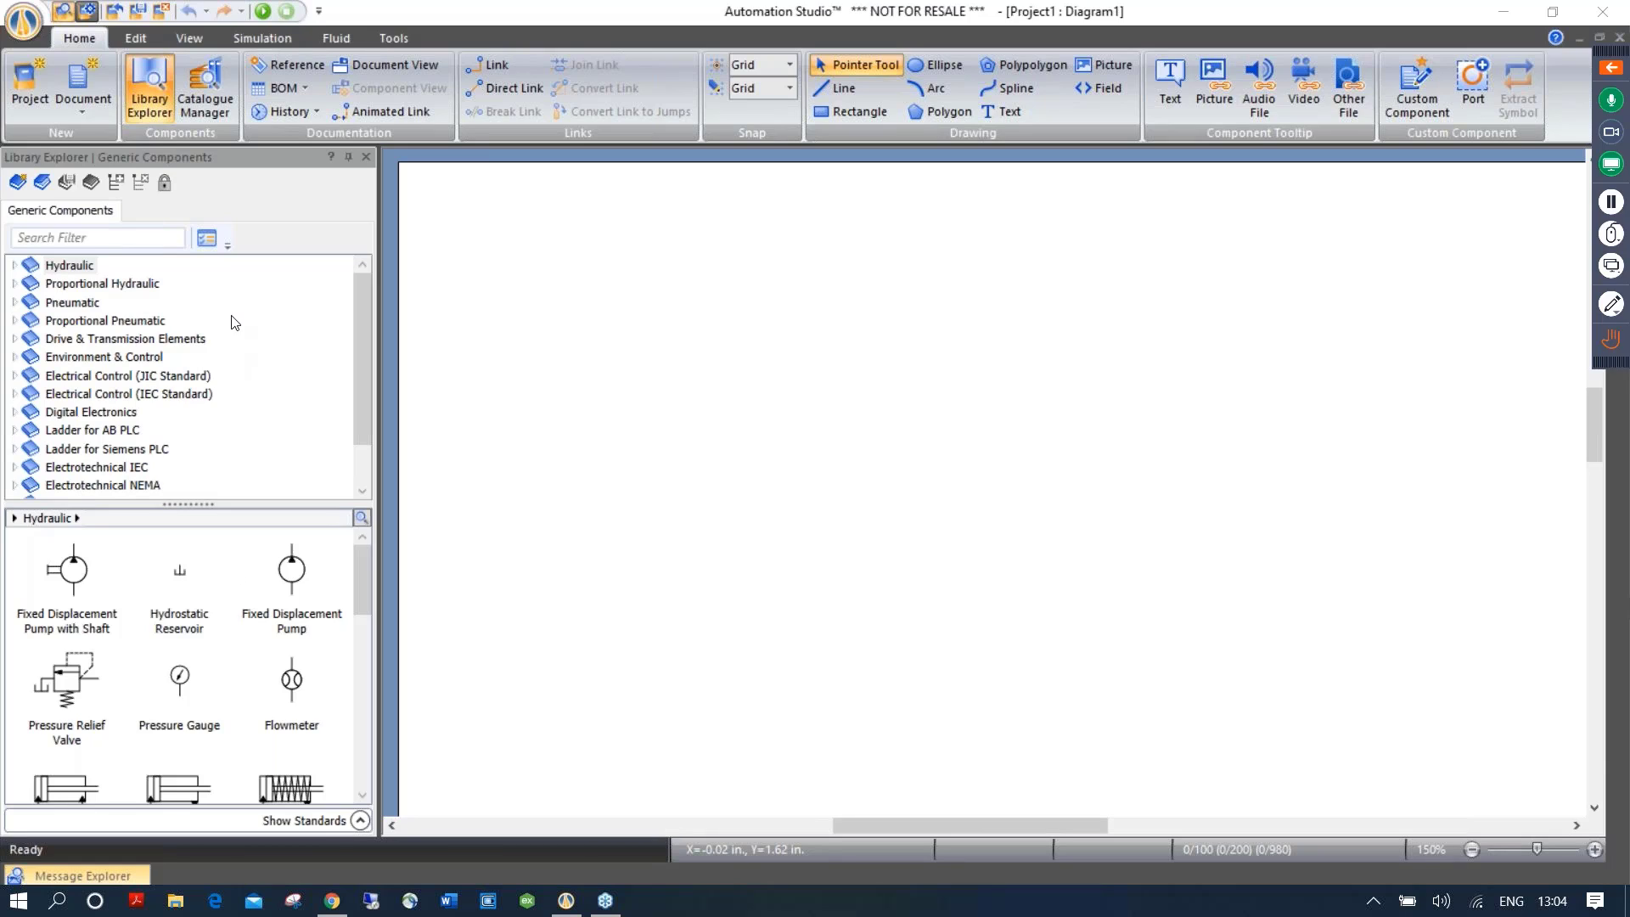
{"action": "left_click", "coordinate": [366, 157]}
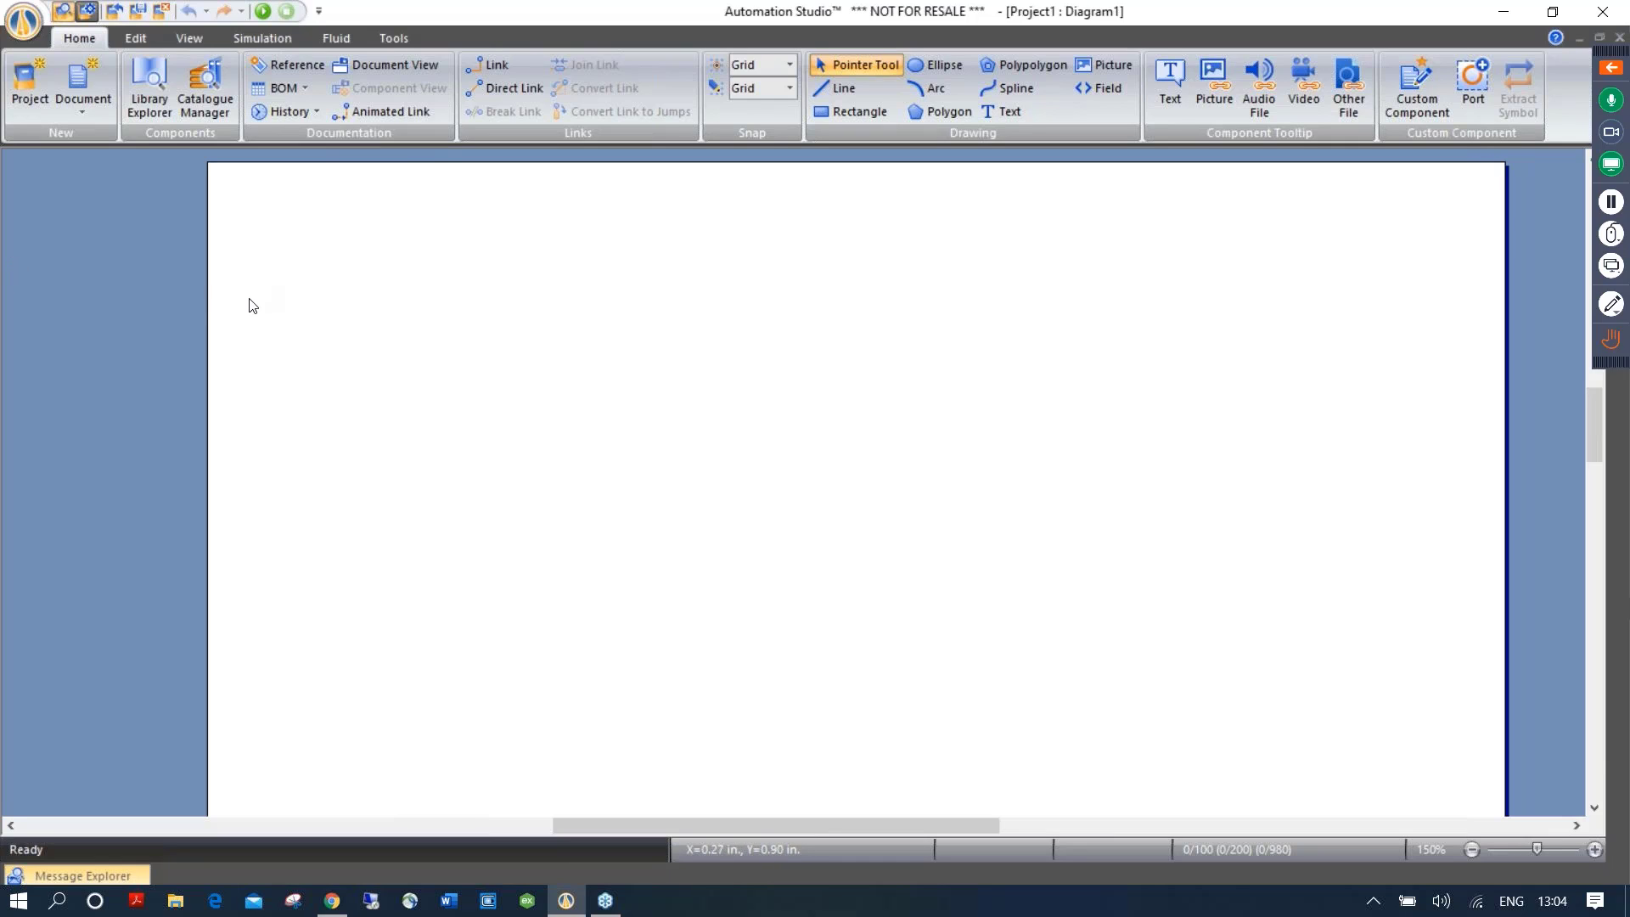
{"action": "left_click", "coordinate": [149, 92]}
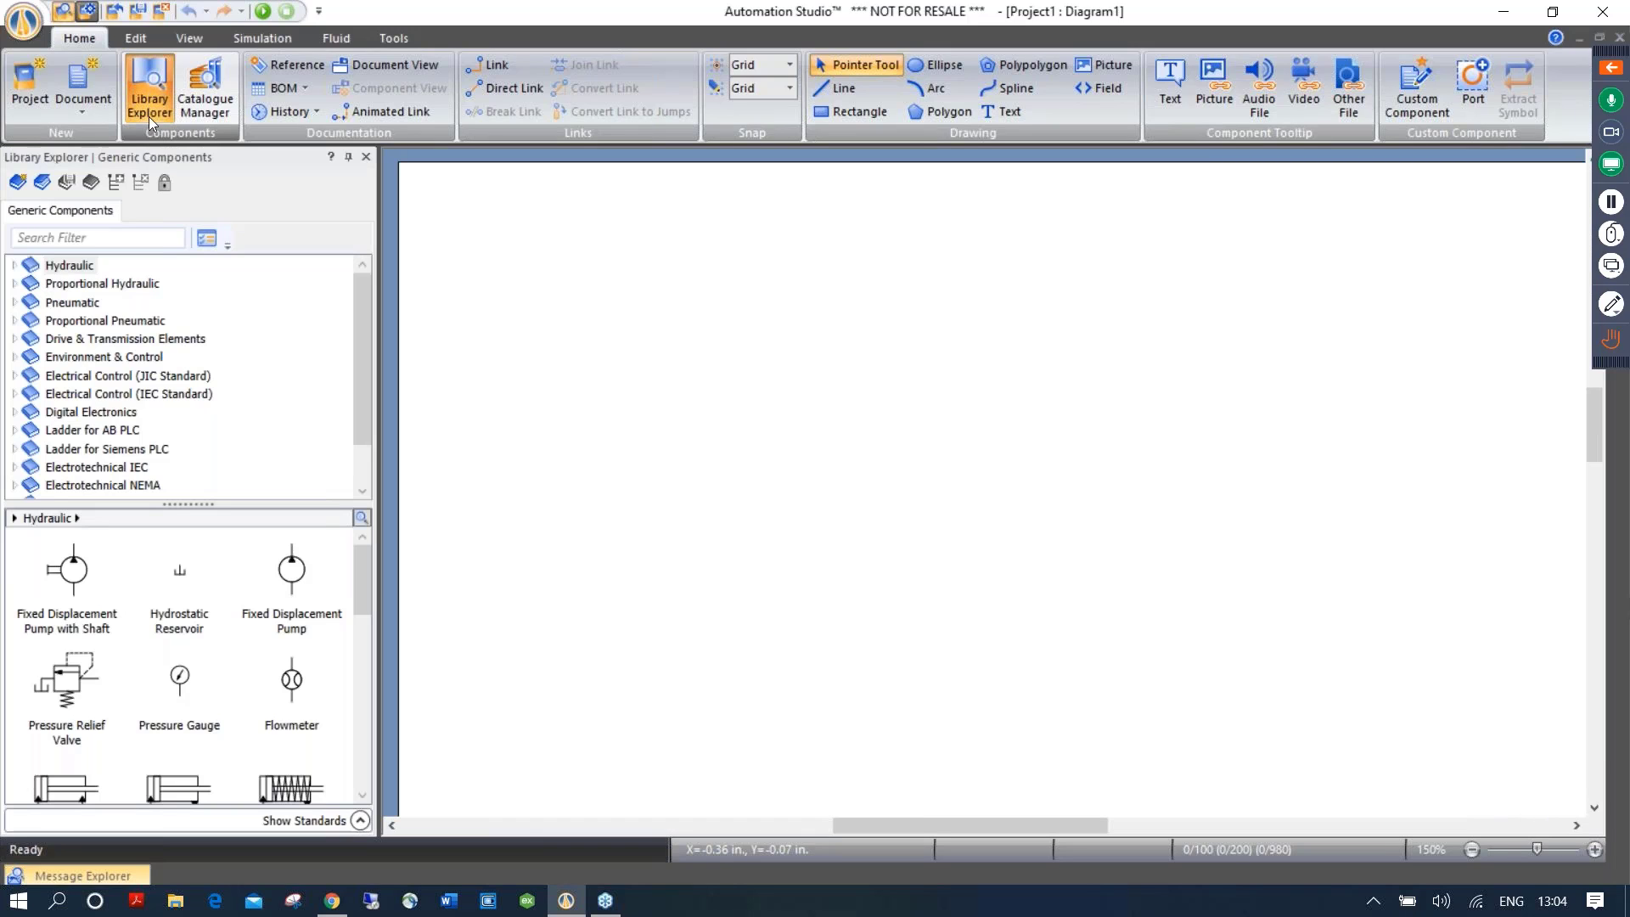
{"action": "left_click", "coordinate": [348, 160]}
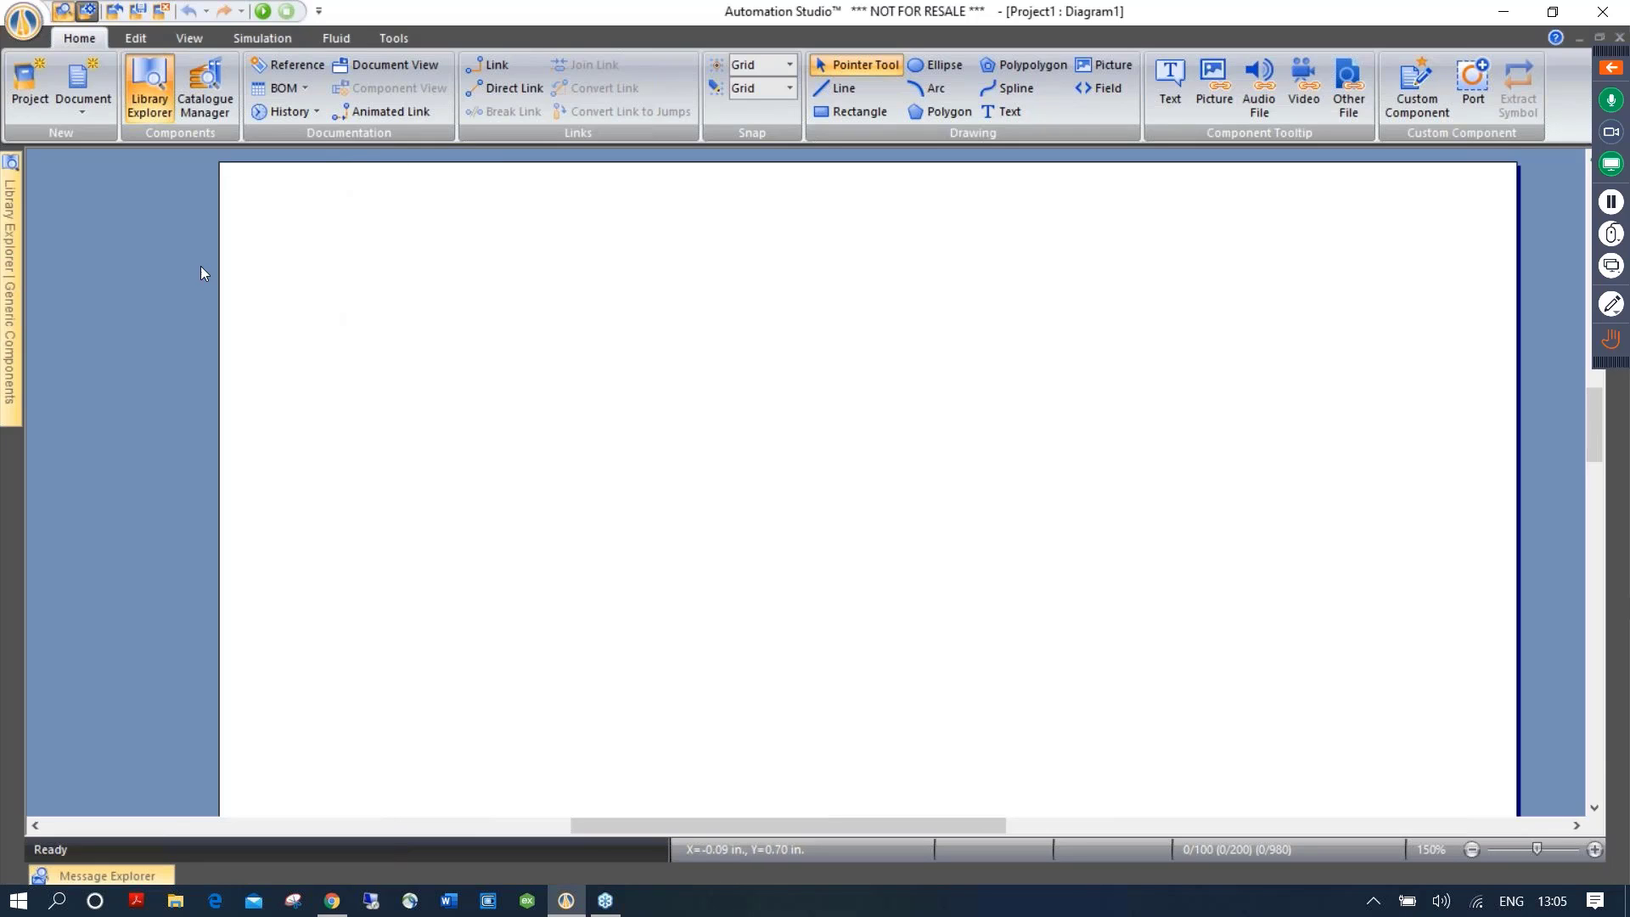
{"action": "mouse_move", "coordinate": [7, 244]}
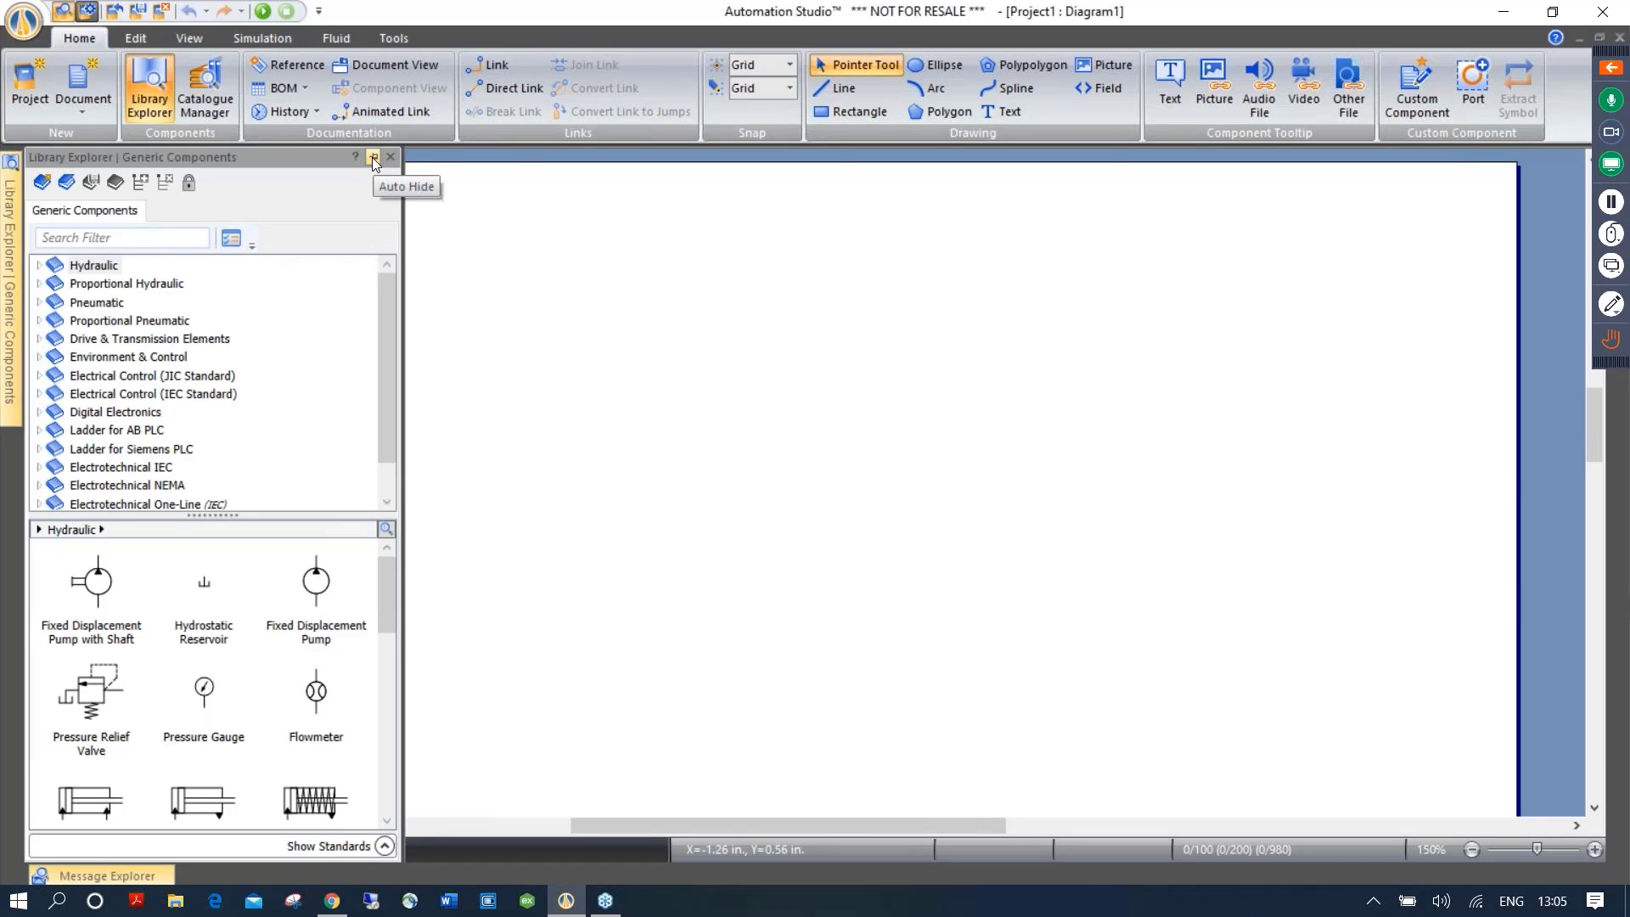
{"action": "left_click", "coordinate": [374, 157]}
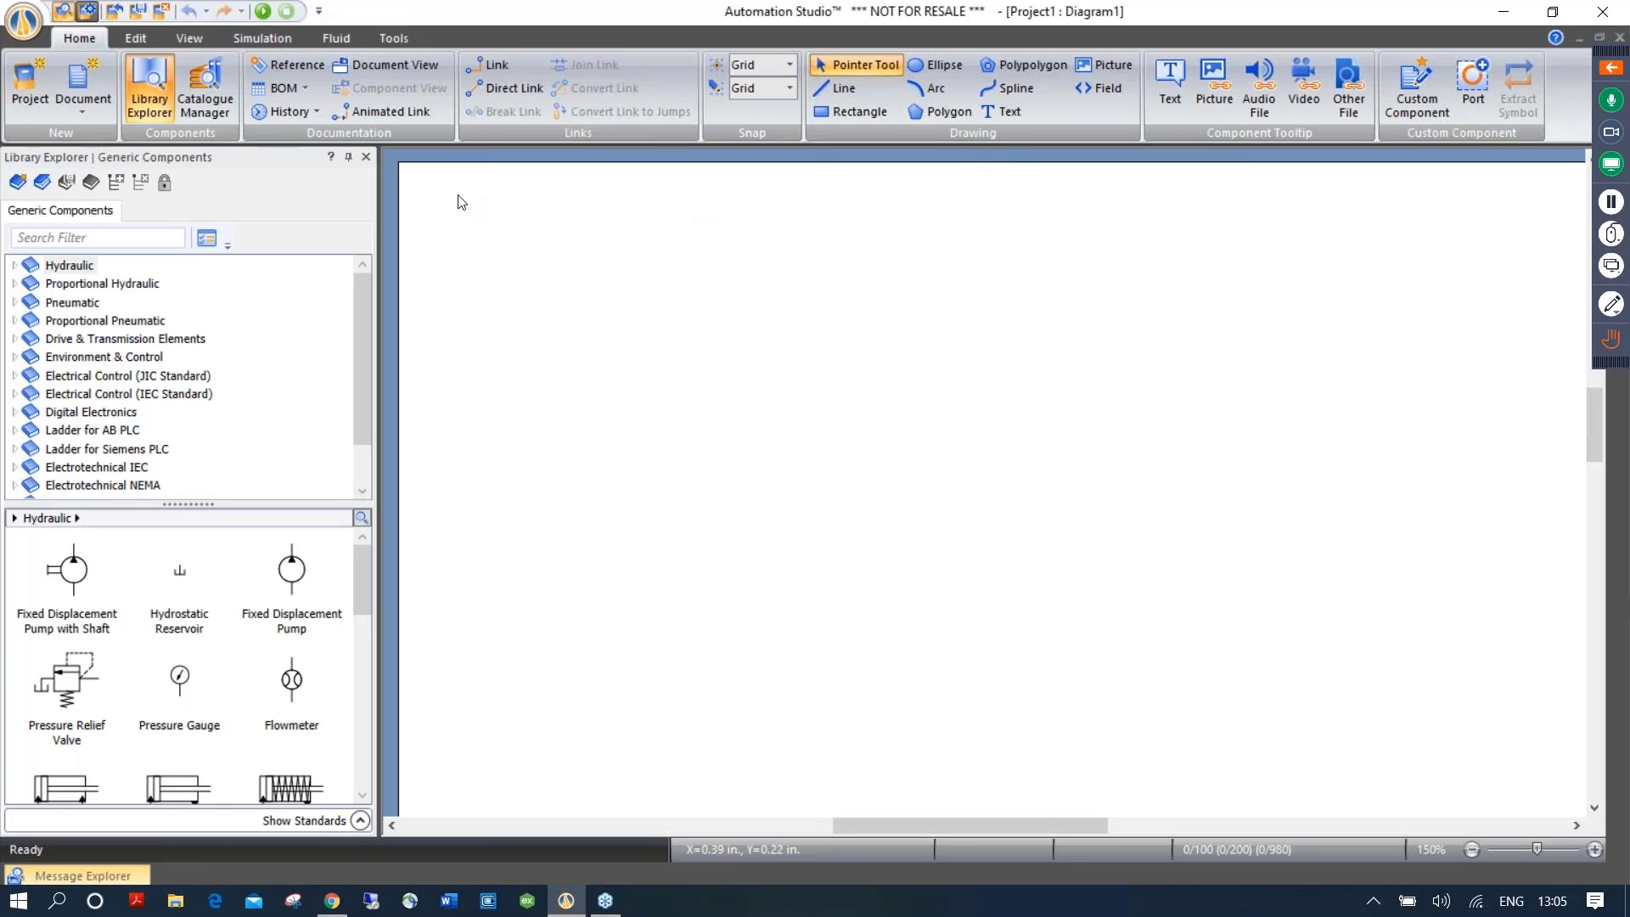
Examine the available View, Simulation and Fluid commands and the component categories of the Hydraulic library
{"action": "left_click", "coordinate": [138, 39]}
{"action": "left_click", "coordinate": [192, 40]}
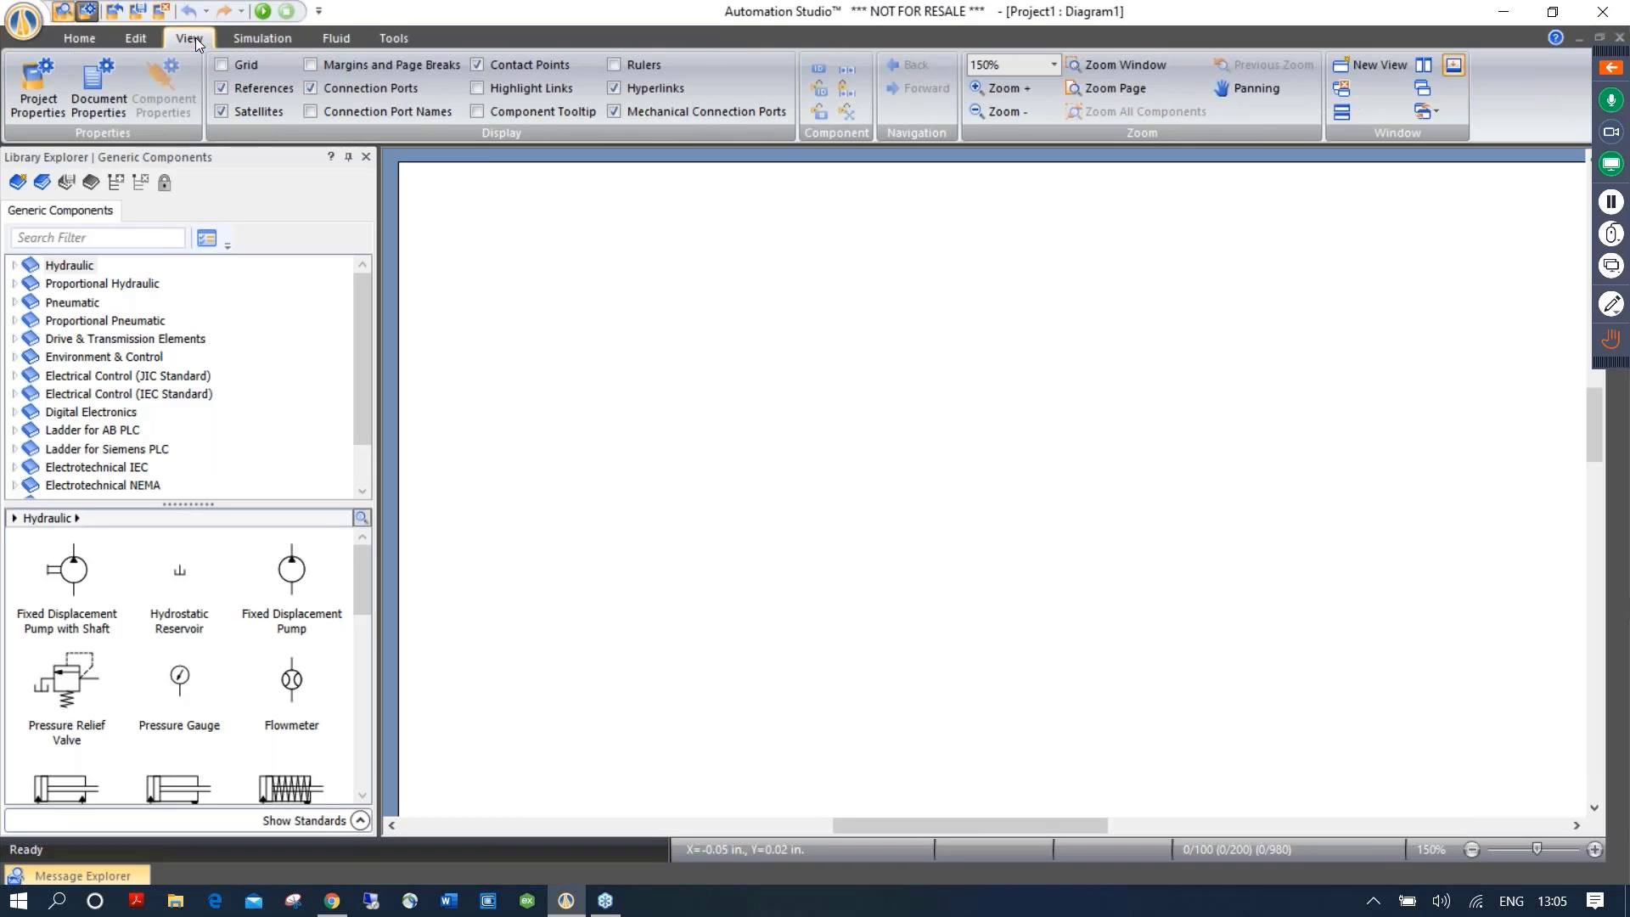
{"action": "left_click", "coordinate": [263, 37]}
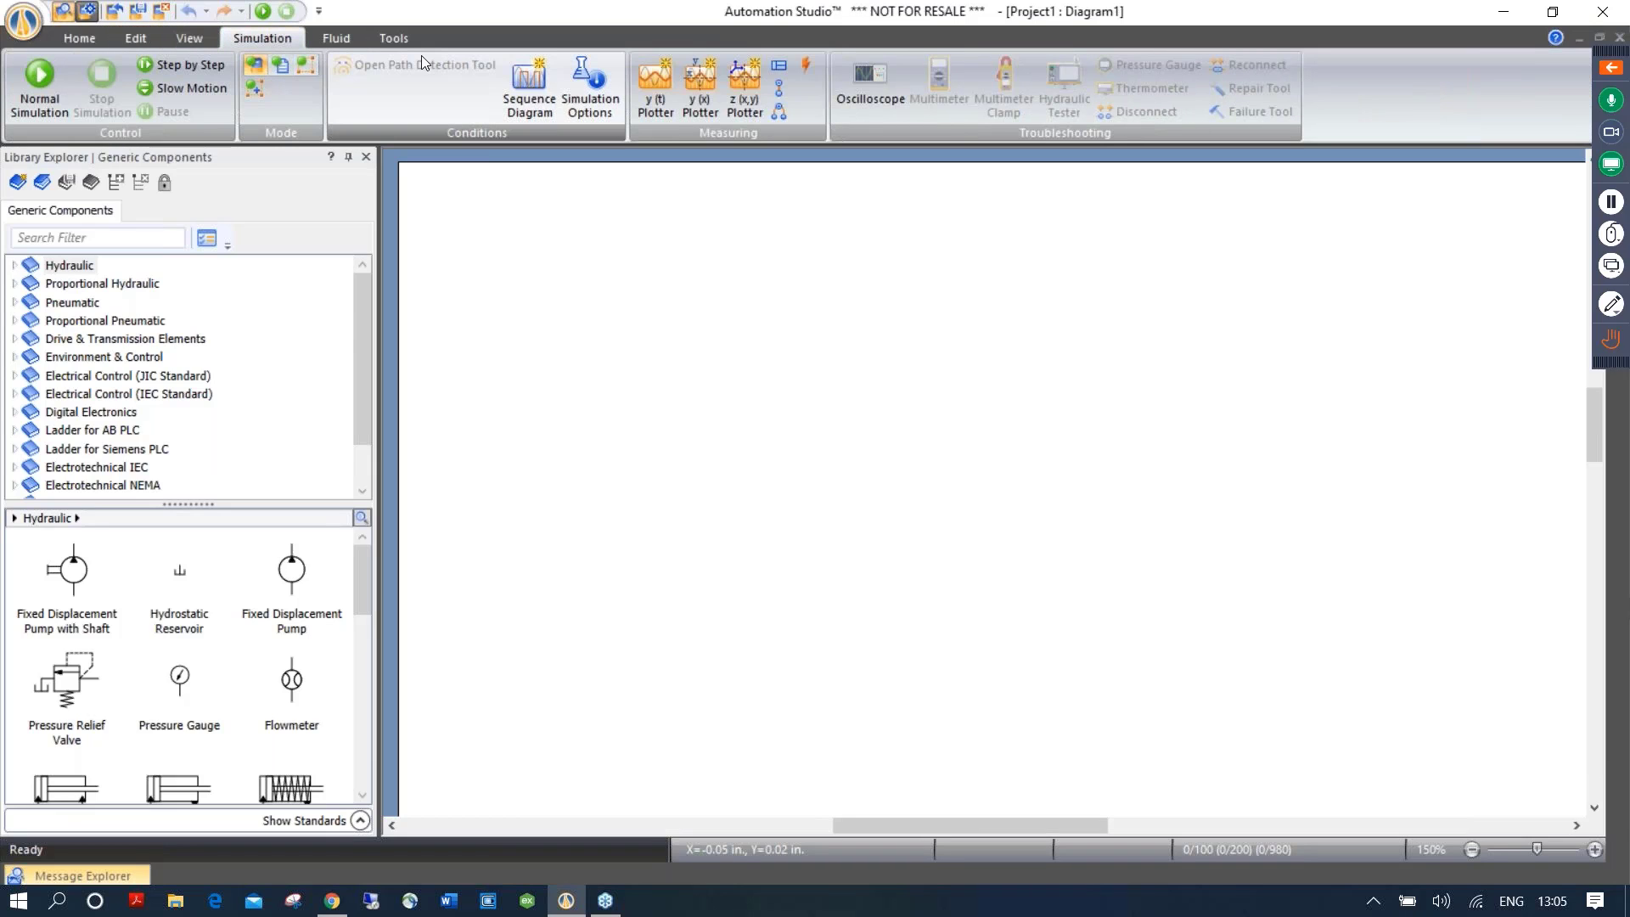
{"action": "left_click", "coordinate": [339, 37]}
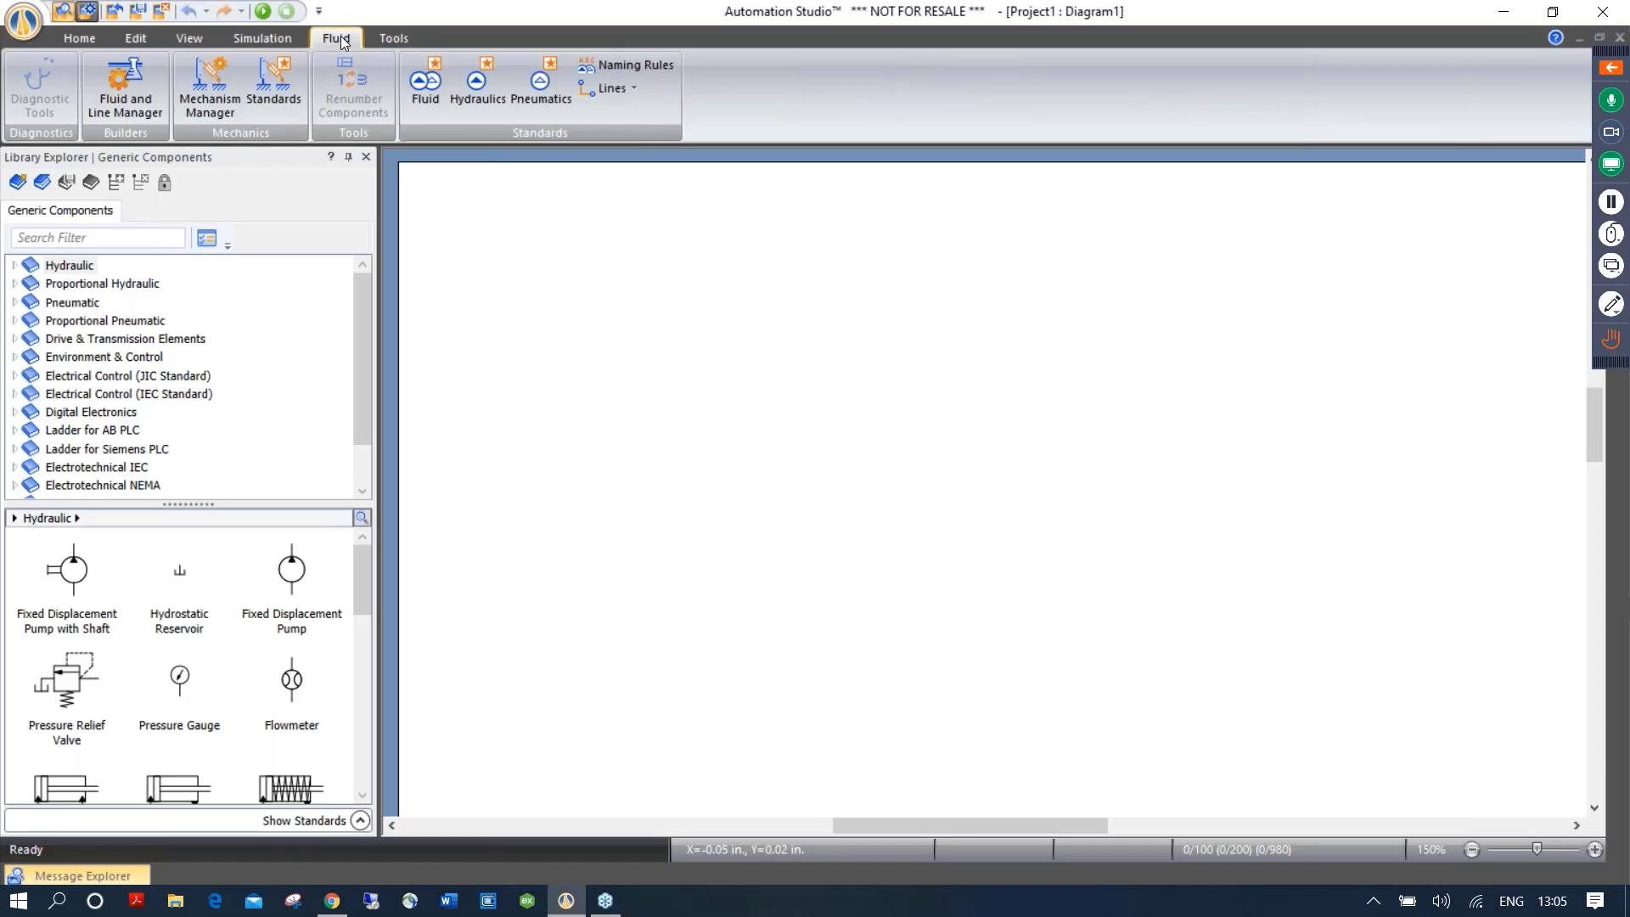
{"action": "left_click", "coordinate": [79, 38]}
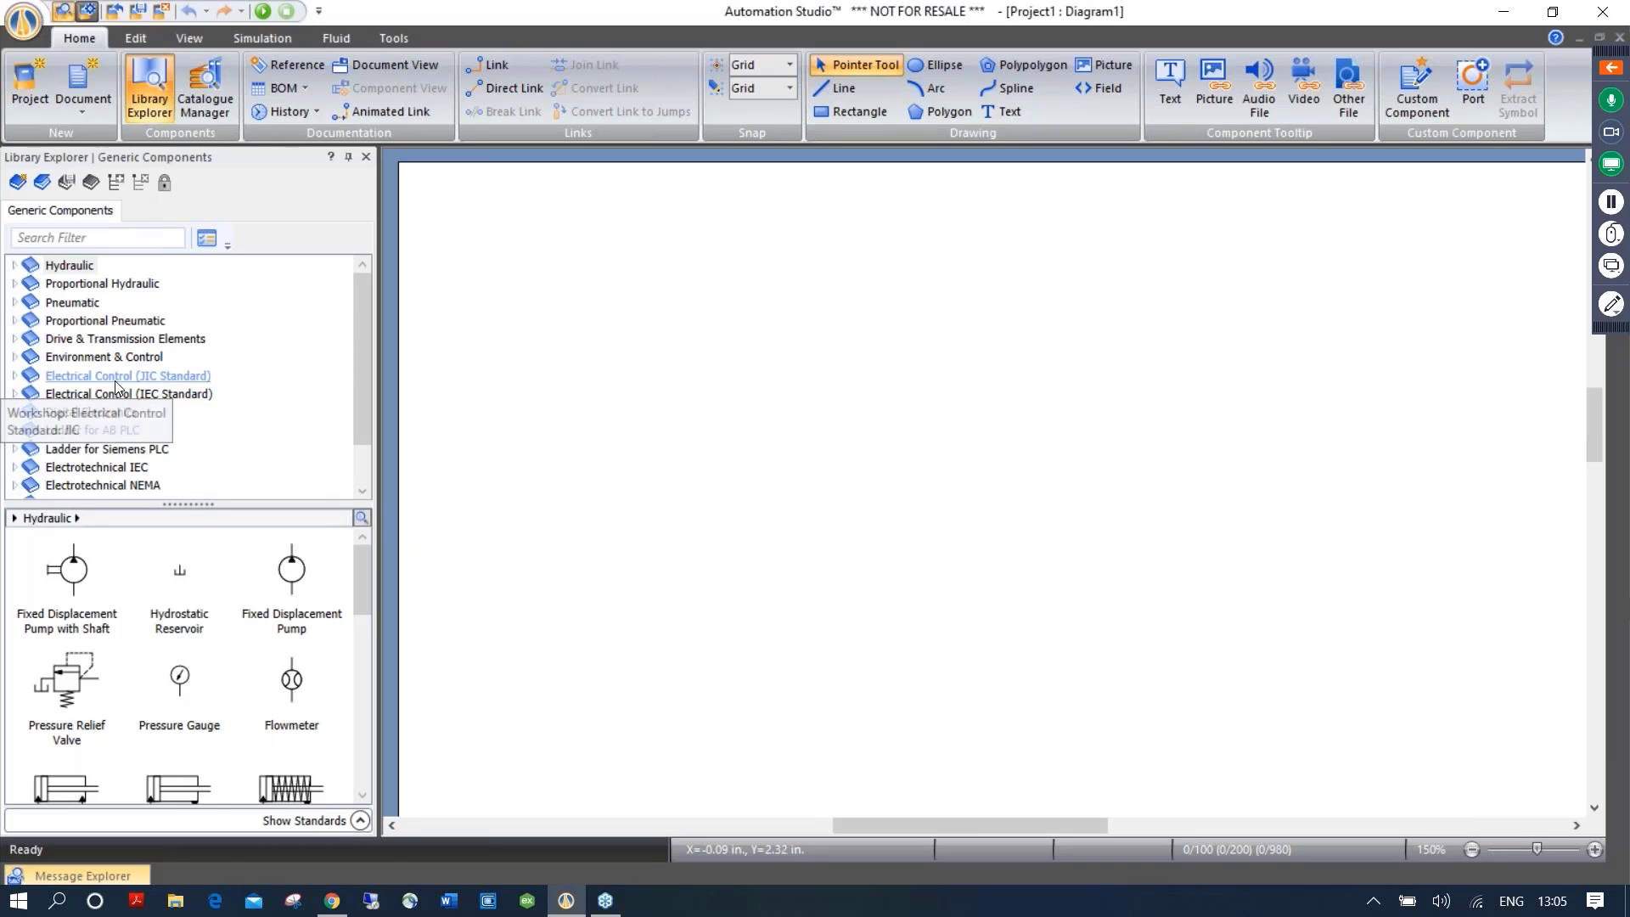
{"action": "left_click", "coordinate": [14, 267]}
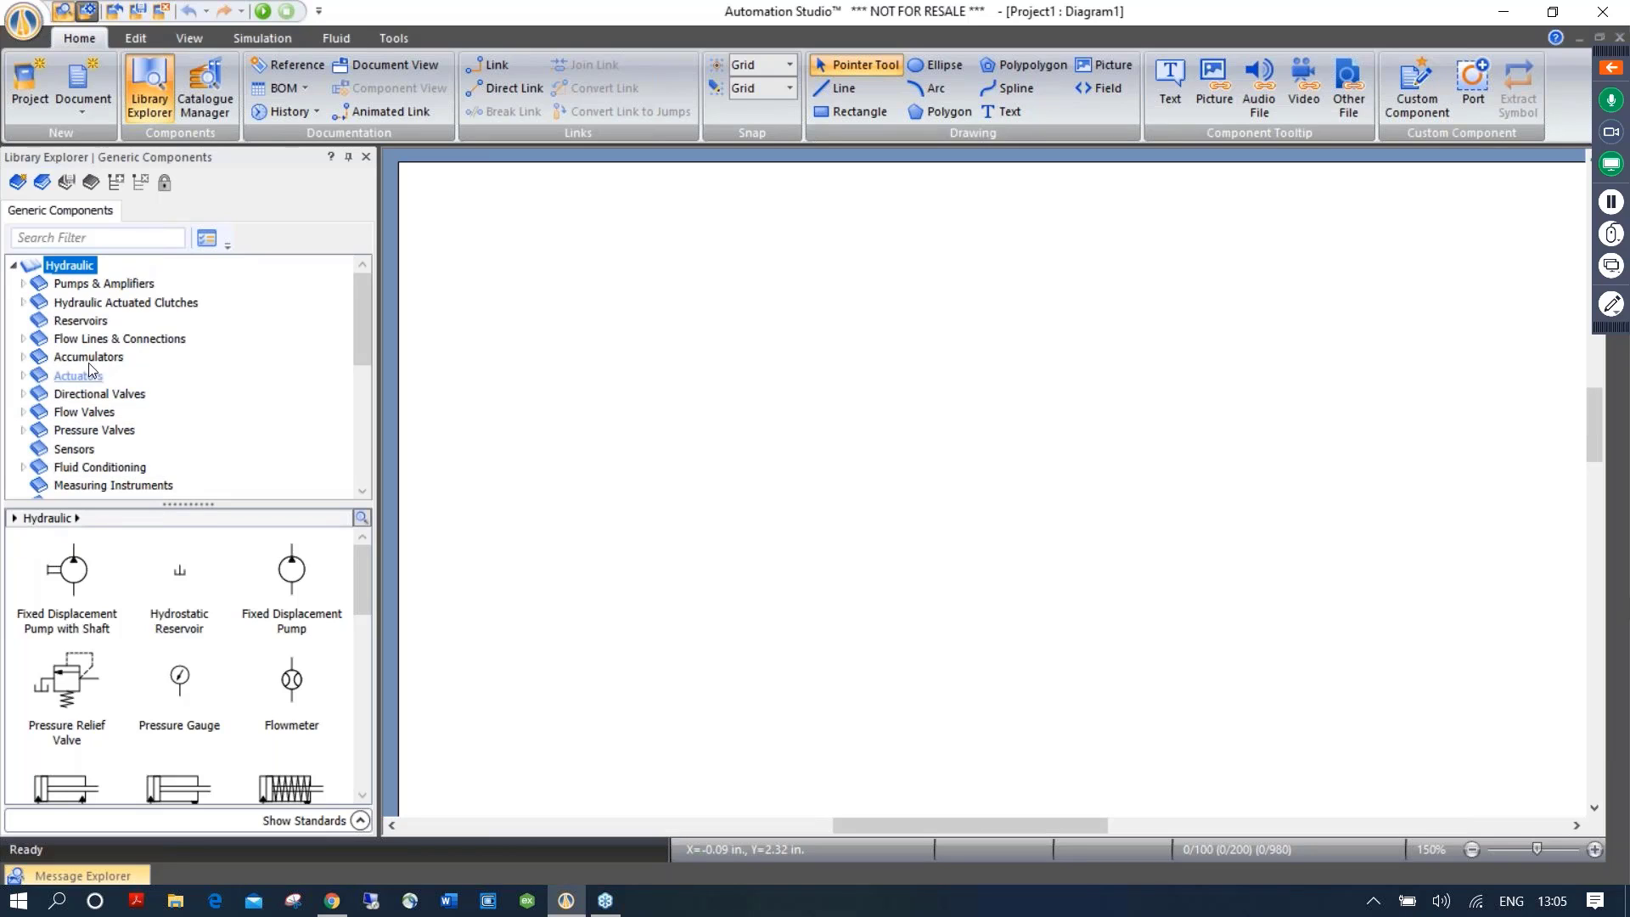
{"action": "left_click", "coordinate": [14, 266]}
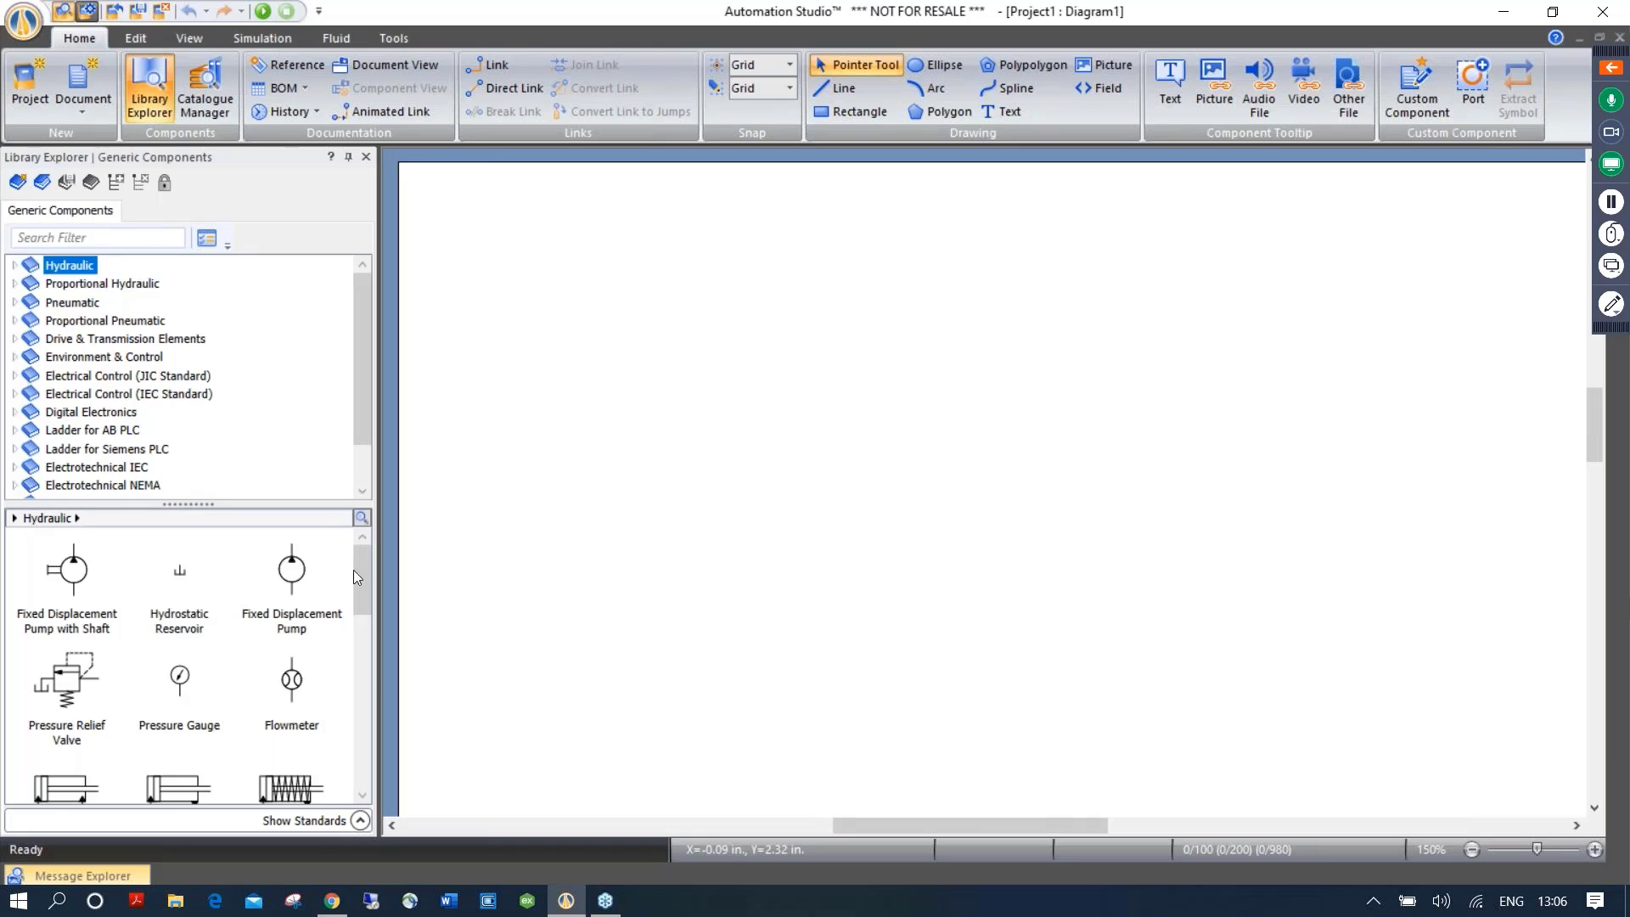
Place a Fixed Displacement Pump low on the diagram and a Hydrostatic Reservoir directly below it
{"action": "mouse_move", "coordinate": [354, 573]}
{"action": "left_mouse_down"}
{"action": "mouse_move", "coordinate": [362, 727]}
{"action": "mouse_move", "coordinate": [359, 569]}
{"action": "left_mouse_up"}
{"action": "mouse_move", "coordinate": [290, 579]}
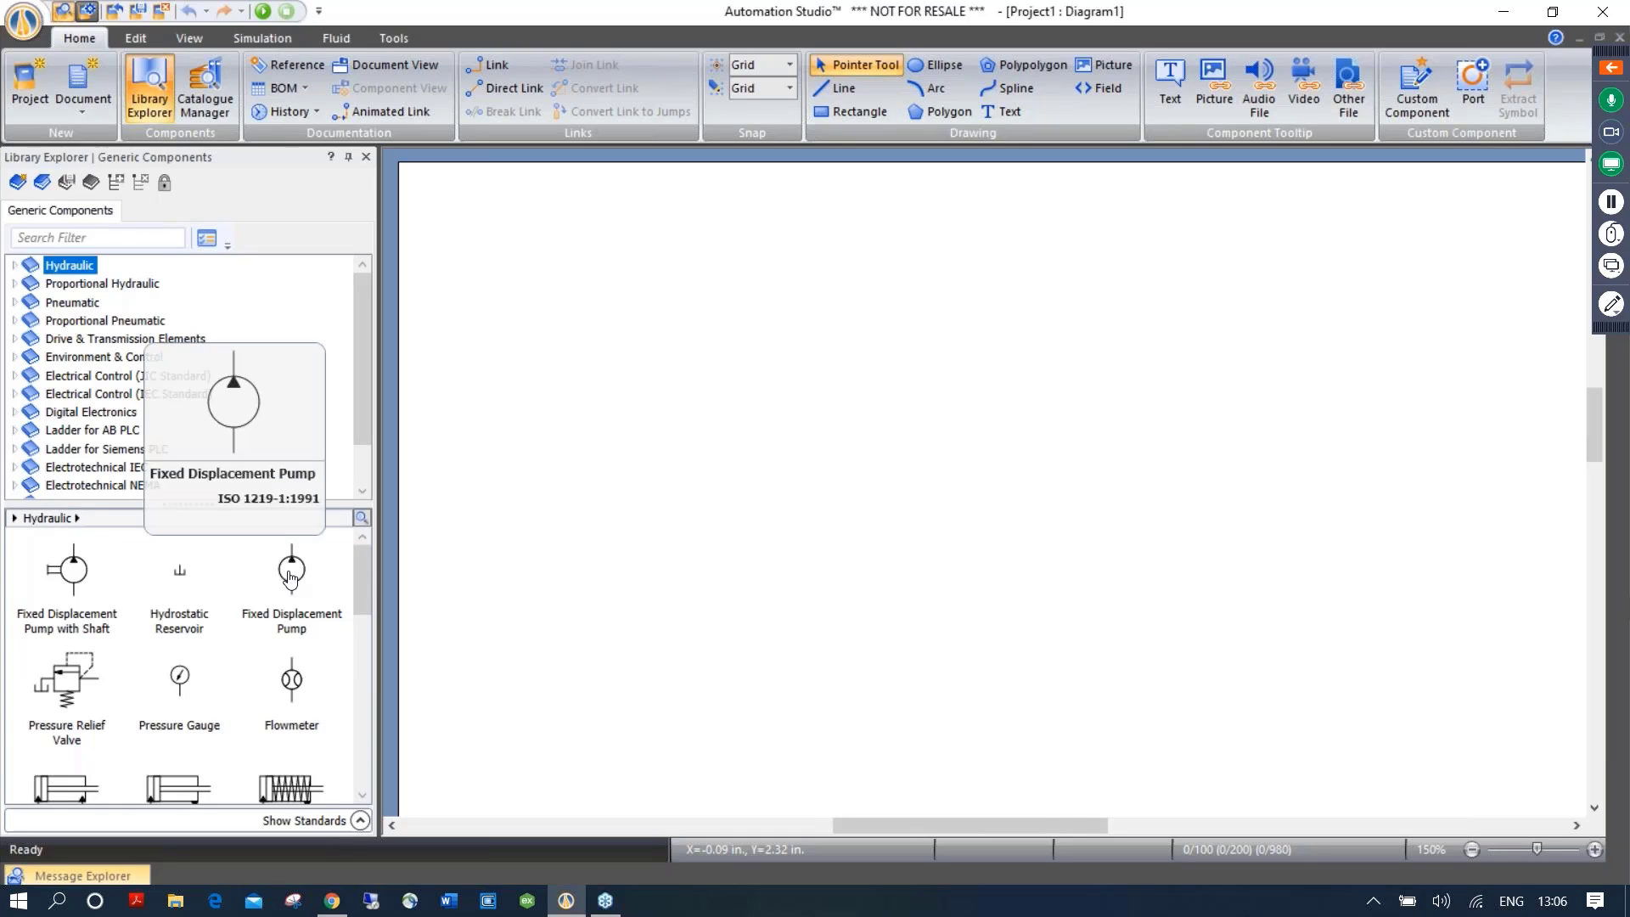
{"action": "left_click", "coordinate": [291, 579]}
{"action": "left_click_drag", "start_coordinate": [493, 610], "coordinate": [839, 654]}
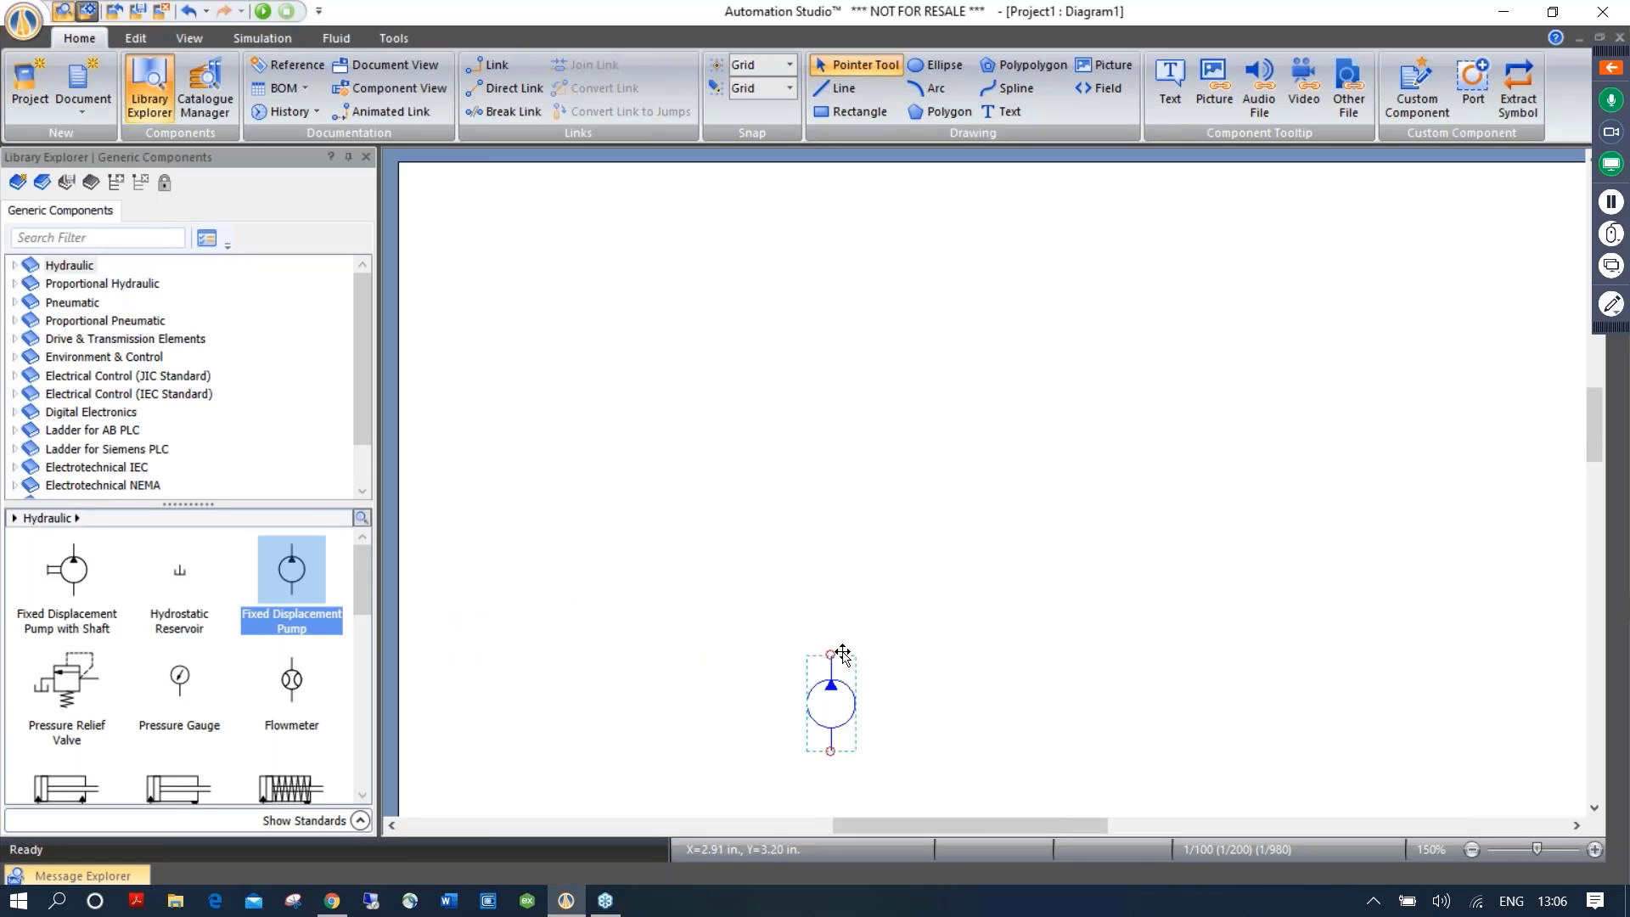
{"action": "left_click", "coordinate": [752, 623]}
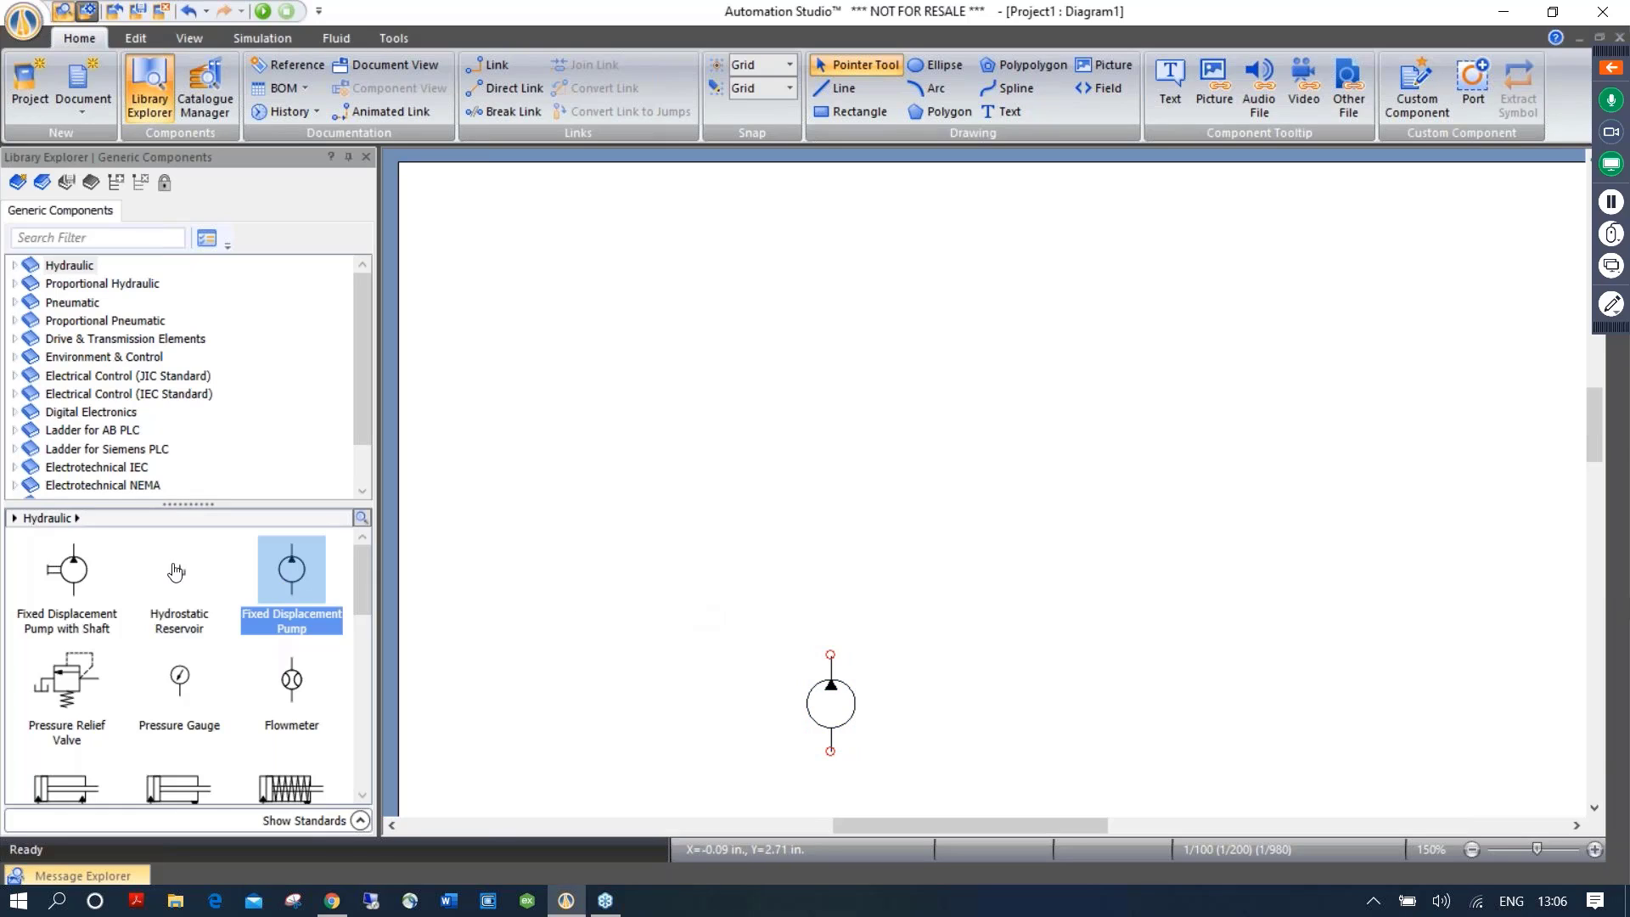
{"action": "left_click_drag", "start_coordinate": [174, 580], "coordinate": [833, 778]}
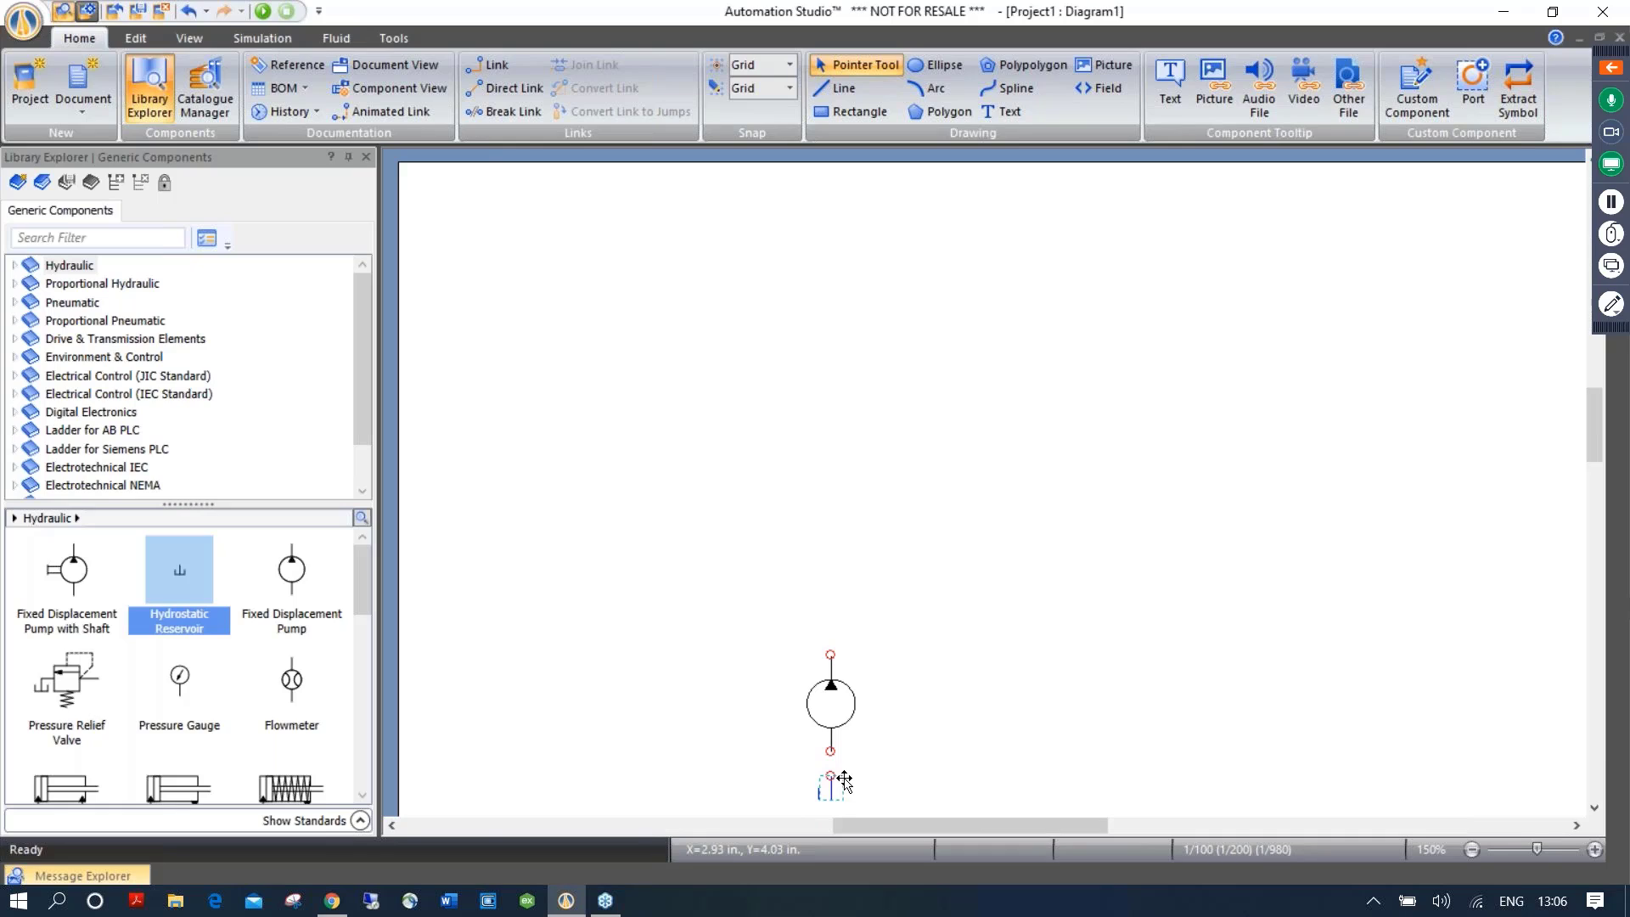
Place a Pressure Relief Valve above and to the left of the pump, and a Double-Acting Cylinder near the sheet's upper edge
{"action": "left_click_drag", "start_coordinate": [74, 683], "coordinate": [571, 447]}
{"action": "scroll", "coordinate": [267, 621], "scroll_direction": "down", "scroll_amount": 1}
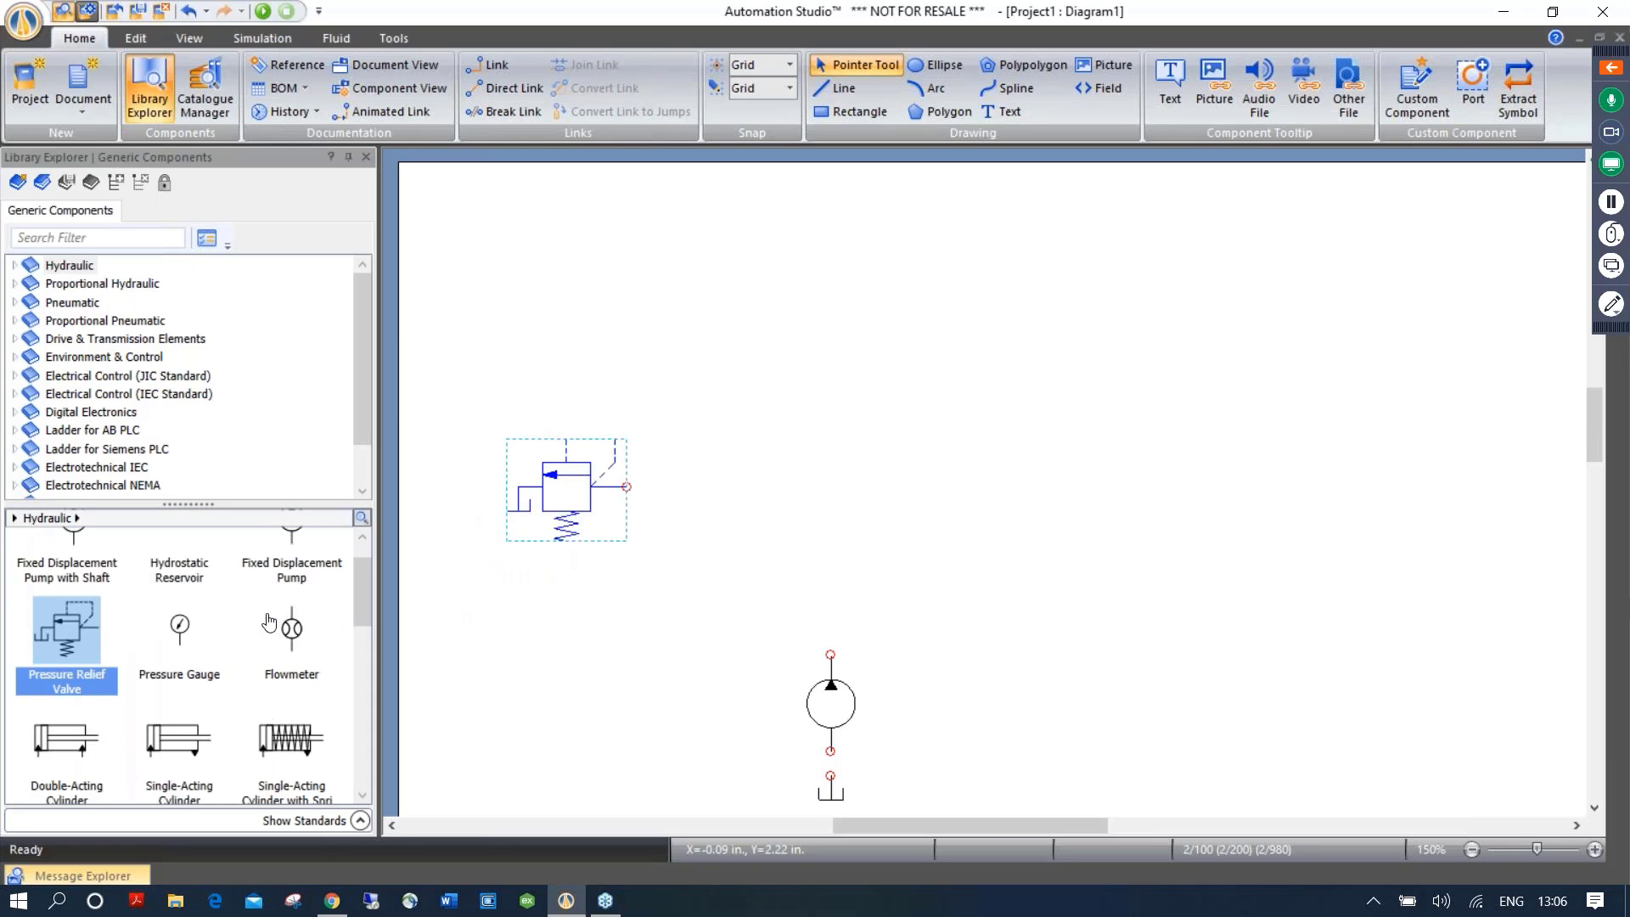
{"action": "left_click_drag", "start_coordinate": [71, 753], "coordinate": [840, 180]}
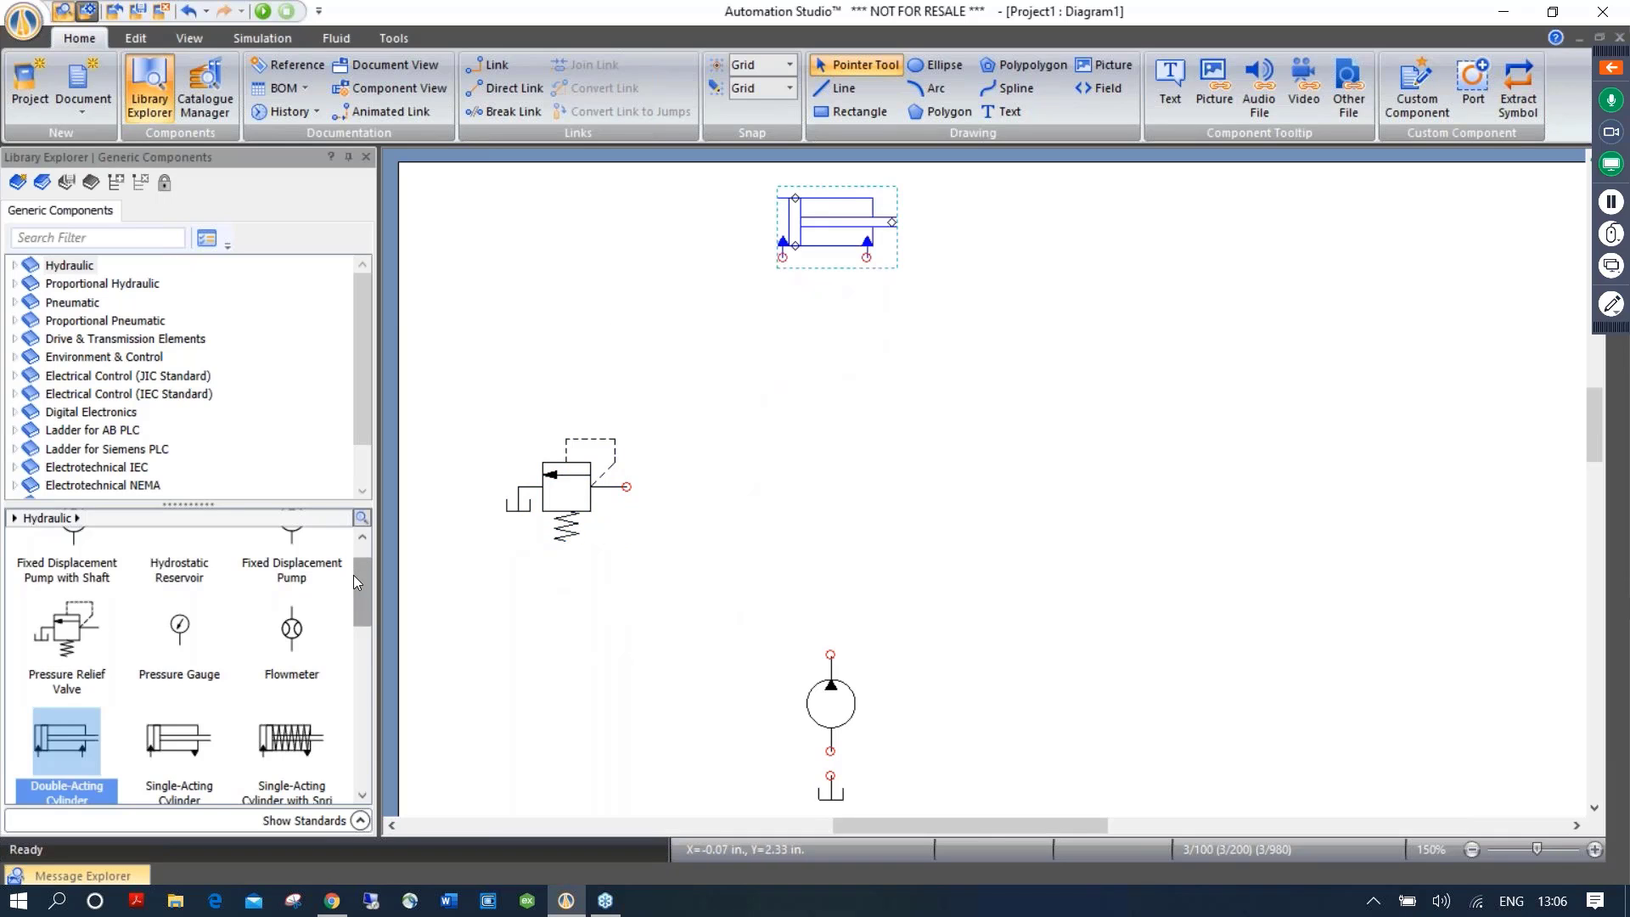
Place a 4/2-Way NO Valve just below the double-acting cylinder
{"action": "left_click_drag", "start_coordinate": [353, 574], "coordinate": [353, 643]}
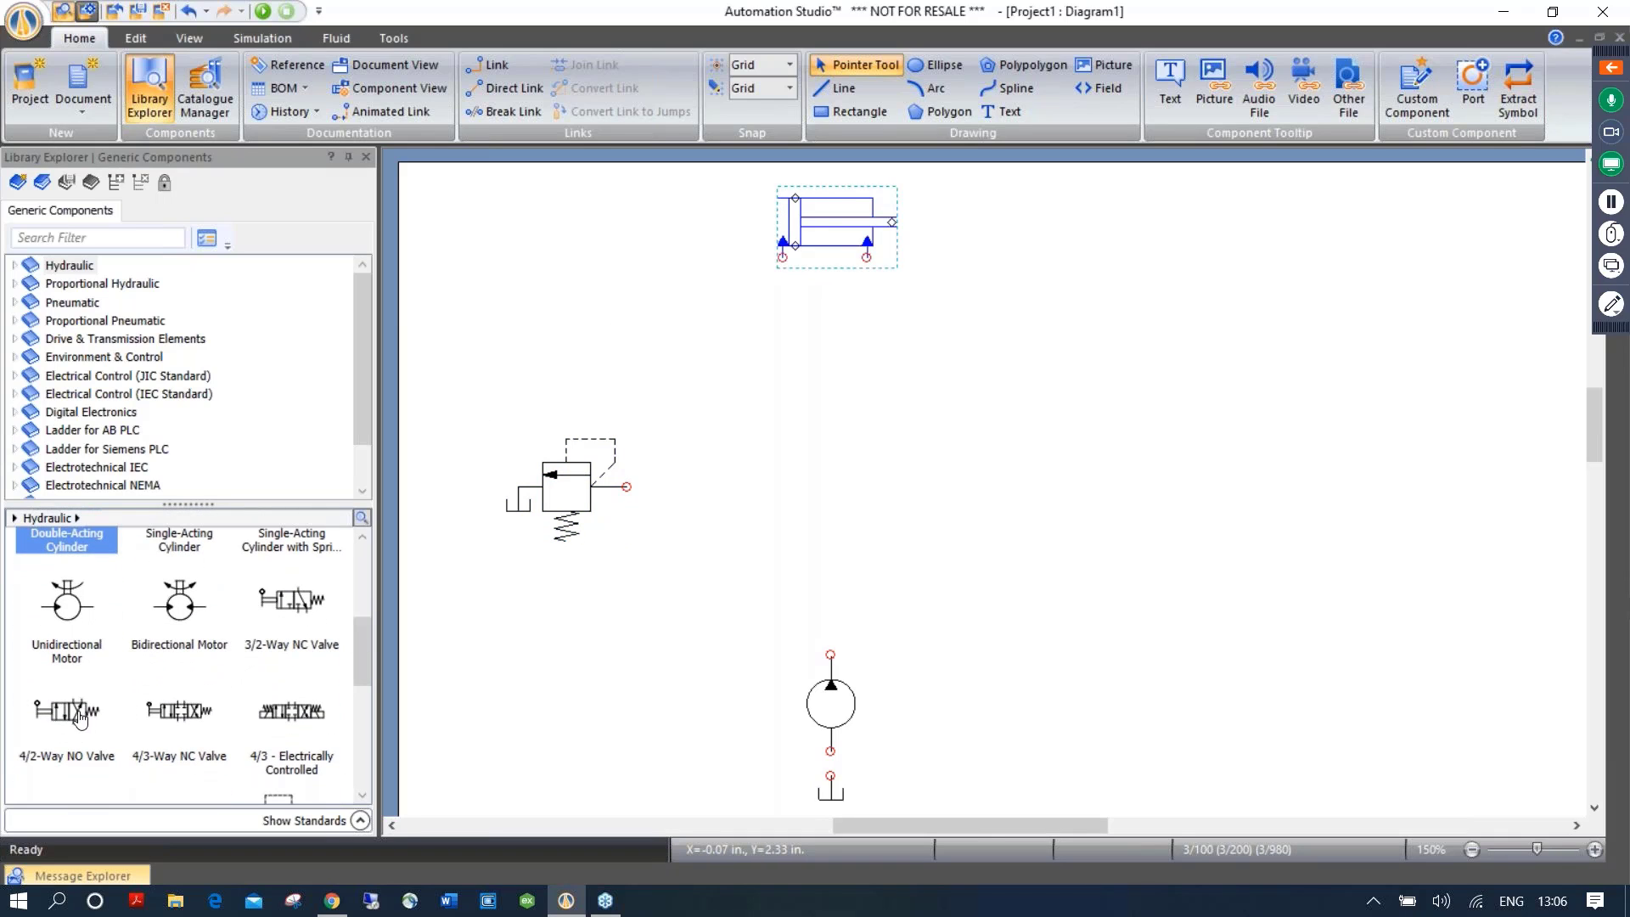
{"action": "left_click_drag", "start_coordinate": [75, 718], "coordinate": [797, 332]}
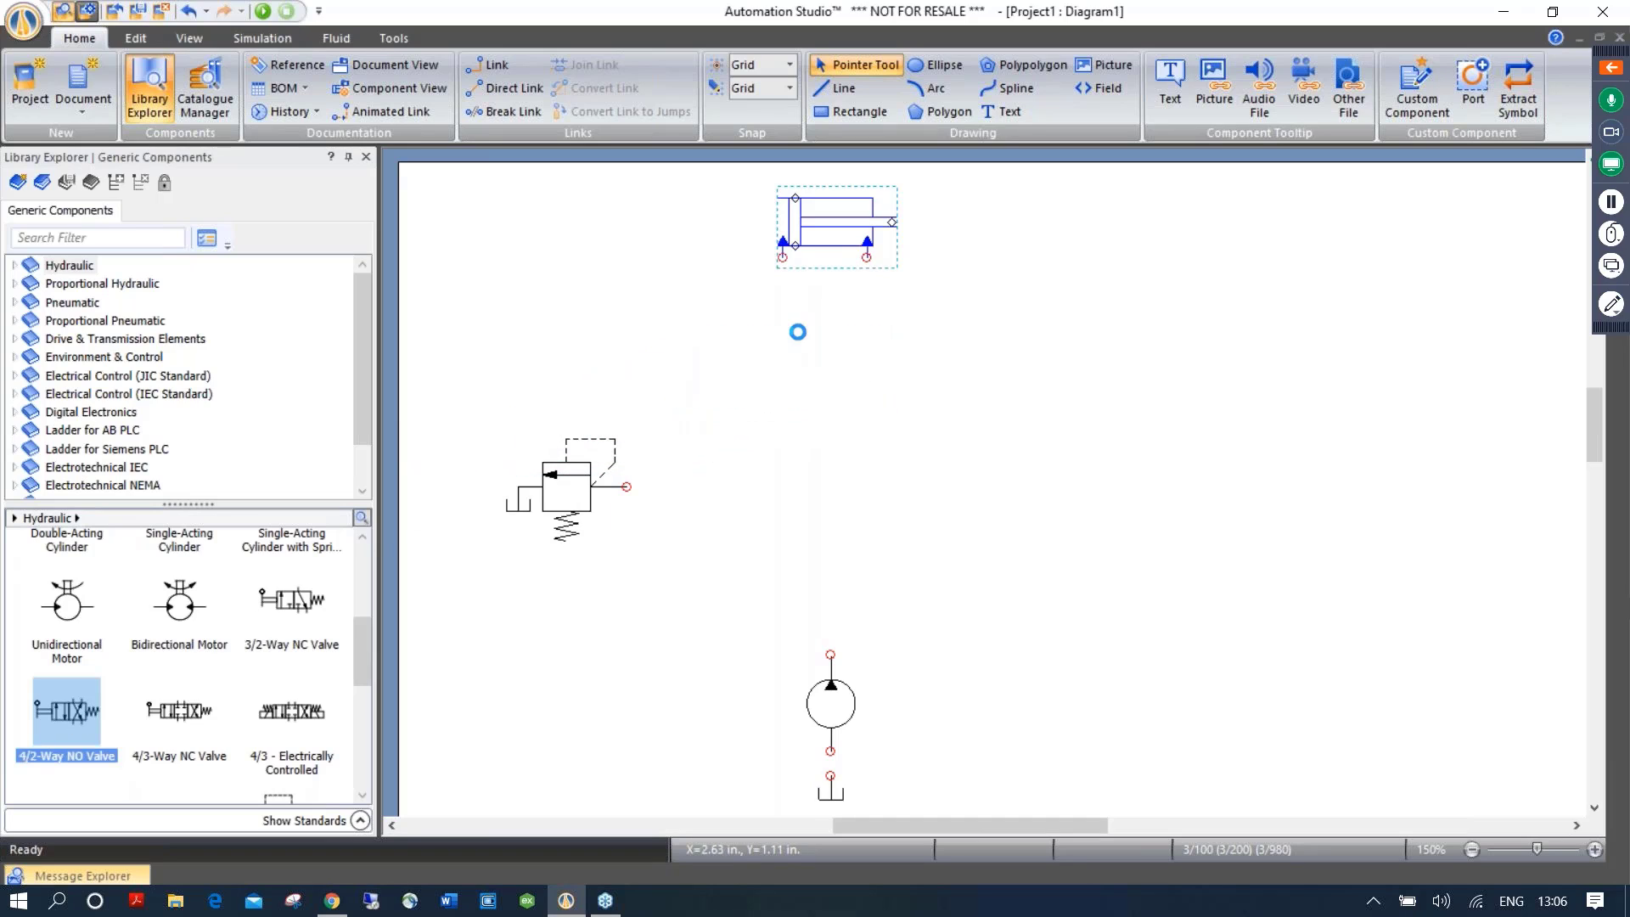
{"action": "left_click", "coordinate": [1034, 465]}
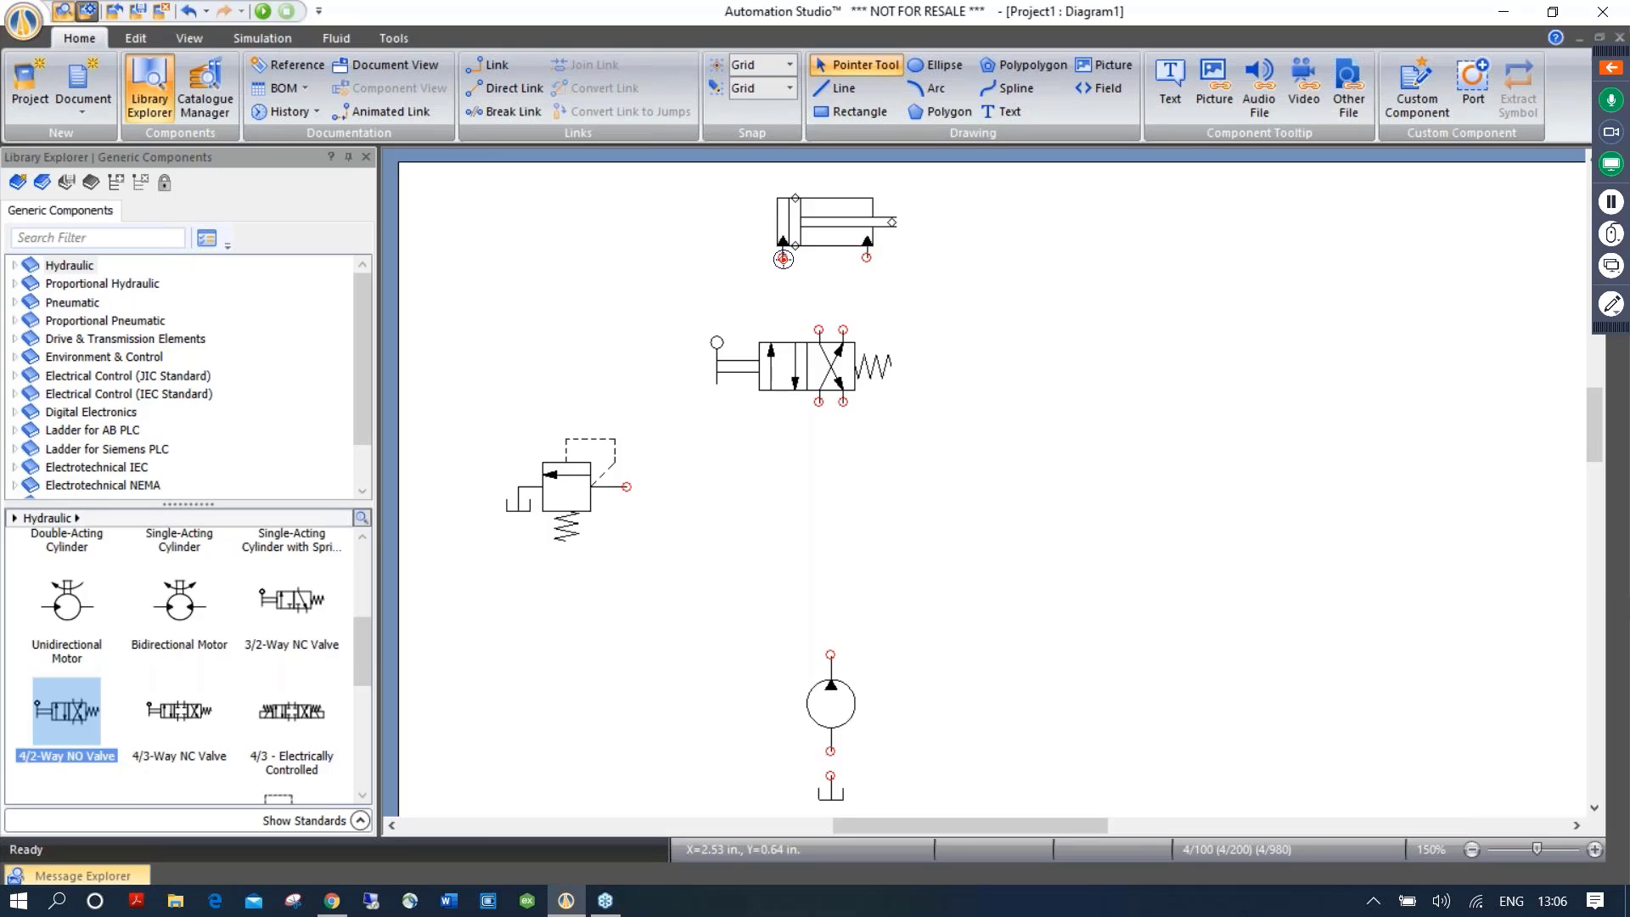
Connect both cylinder ports to the 4/2-way valve's upper ports and its lower-left port to the pump outlet
{"action": "left_click_drag", "start_coordinate": [783, 259], "coordinate": [818, 329]}
{"action": "left_click_drag", "start_coordinate": [867, 258], "coordinate": [842, 327]}
{"action": "left_click_drag", "start_coordinate": [818, 402], "coordinate": [830, 654]}
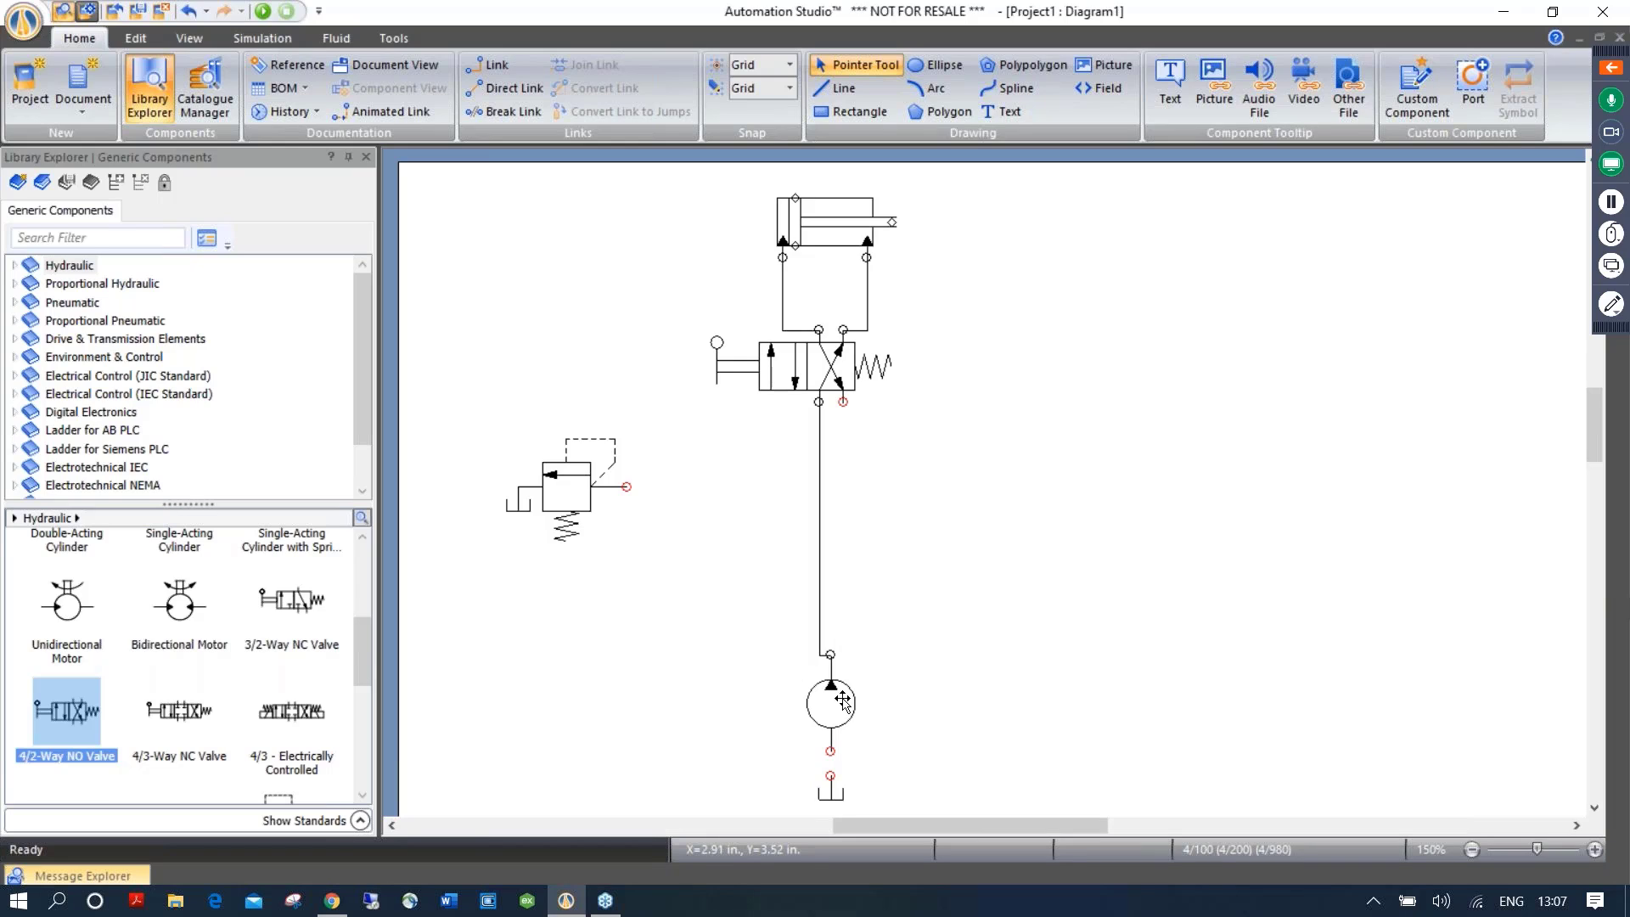
Align the pump and reservoir vertically under the valve's lower-left port and connect the pump inlet to the reservoir
{"action": "left_click_drag", "start_coordinate": [844, 699], "coordinate": [821, 674]}
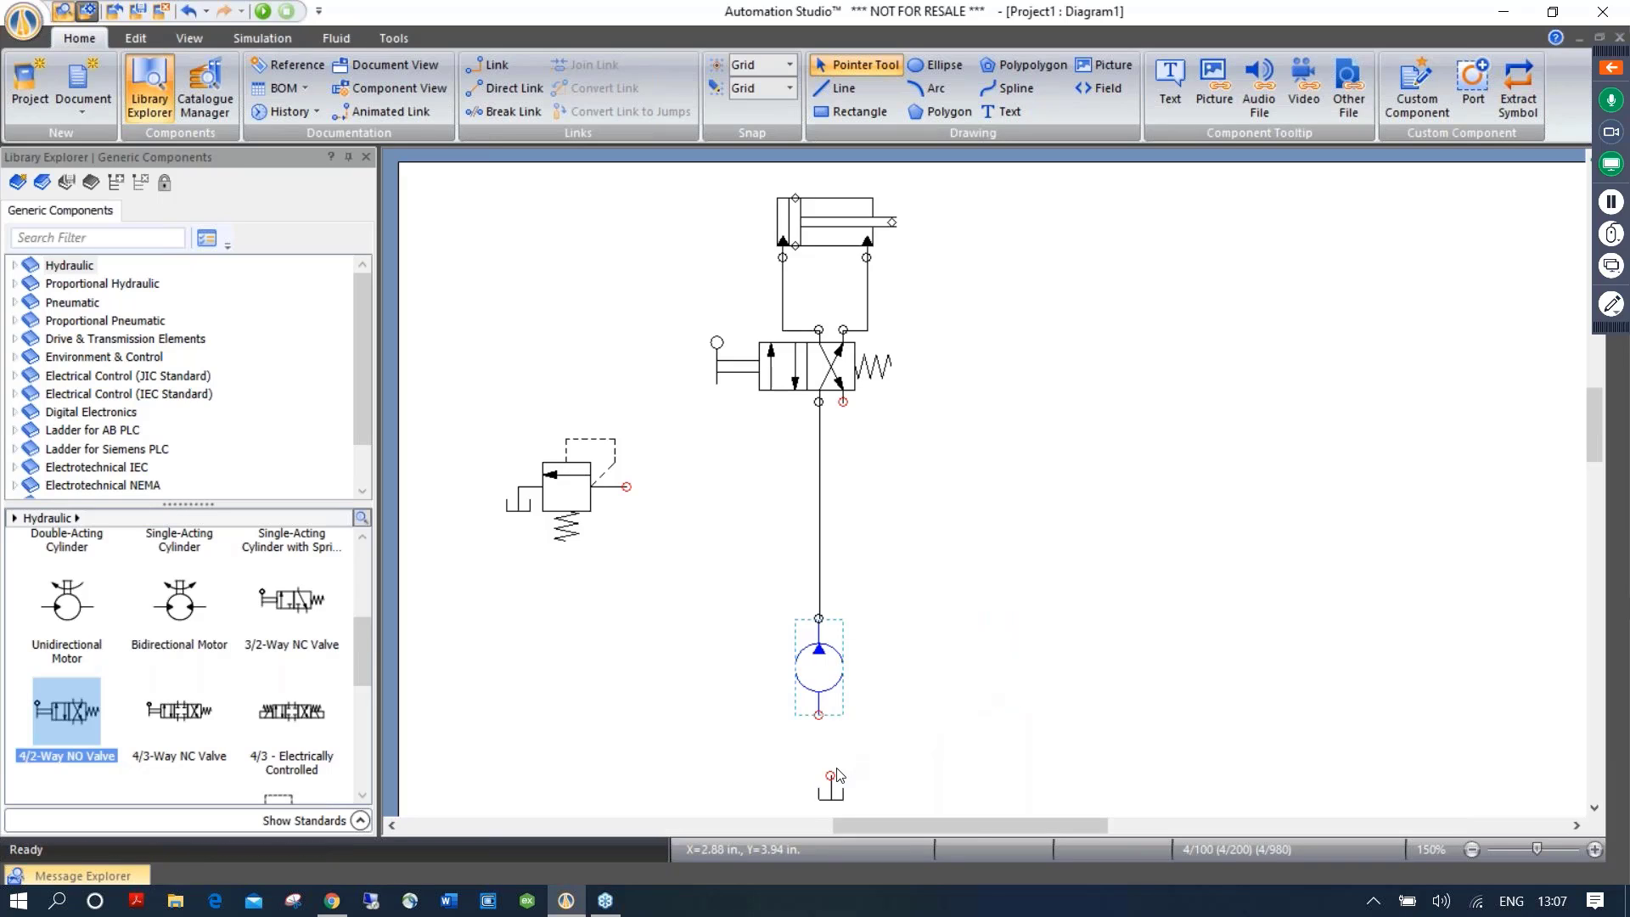
{"action": "left_click_drag", "start_coordinate": [836, 775], "coordinate": [825, 776]}
{"action": "left_click_drag", "start_coordinate": [820, 715], "coordinate": [819, 776]}
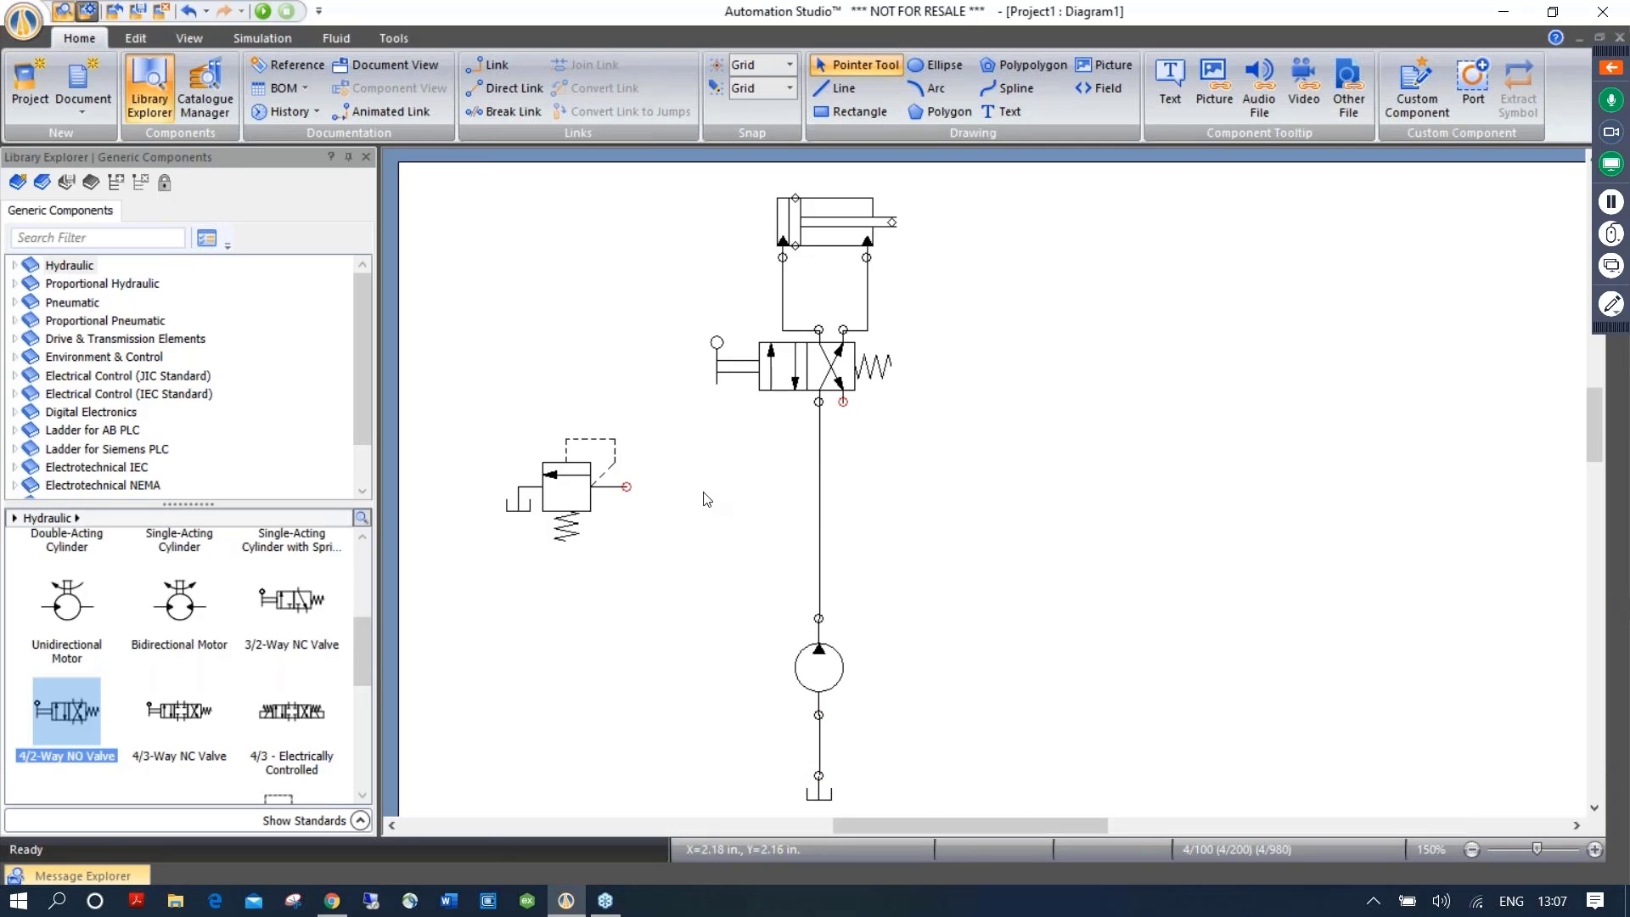
Connect the relief valve to the pump's pressure line and the 4/2-way valve's remaining lower port to the reservoir
{"action": "left_click_drag", "start_coordinate": [627, 487], "coordinate": [801, 489]}
{"action": "left_click_drag", "start_coordinate": [822, 491], "coordinate": [820, 489]}
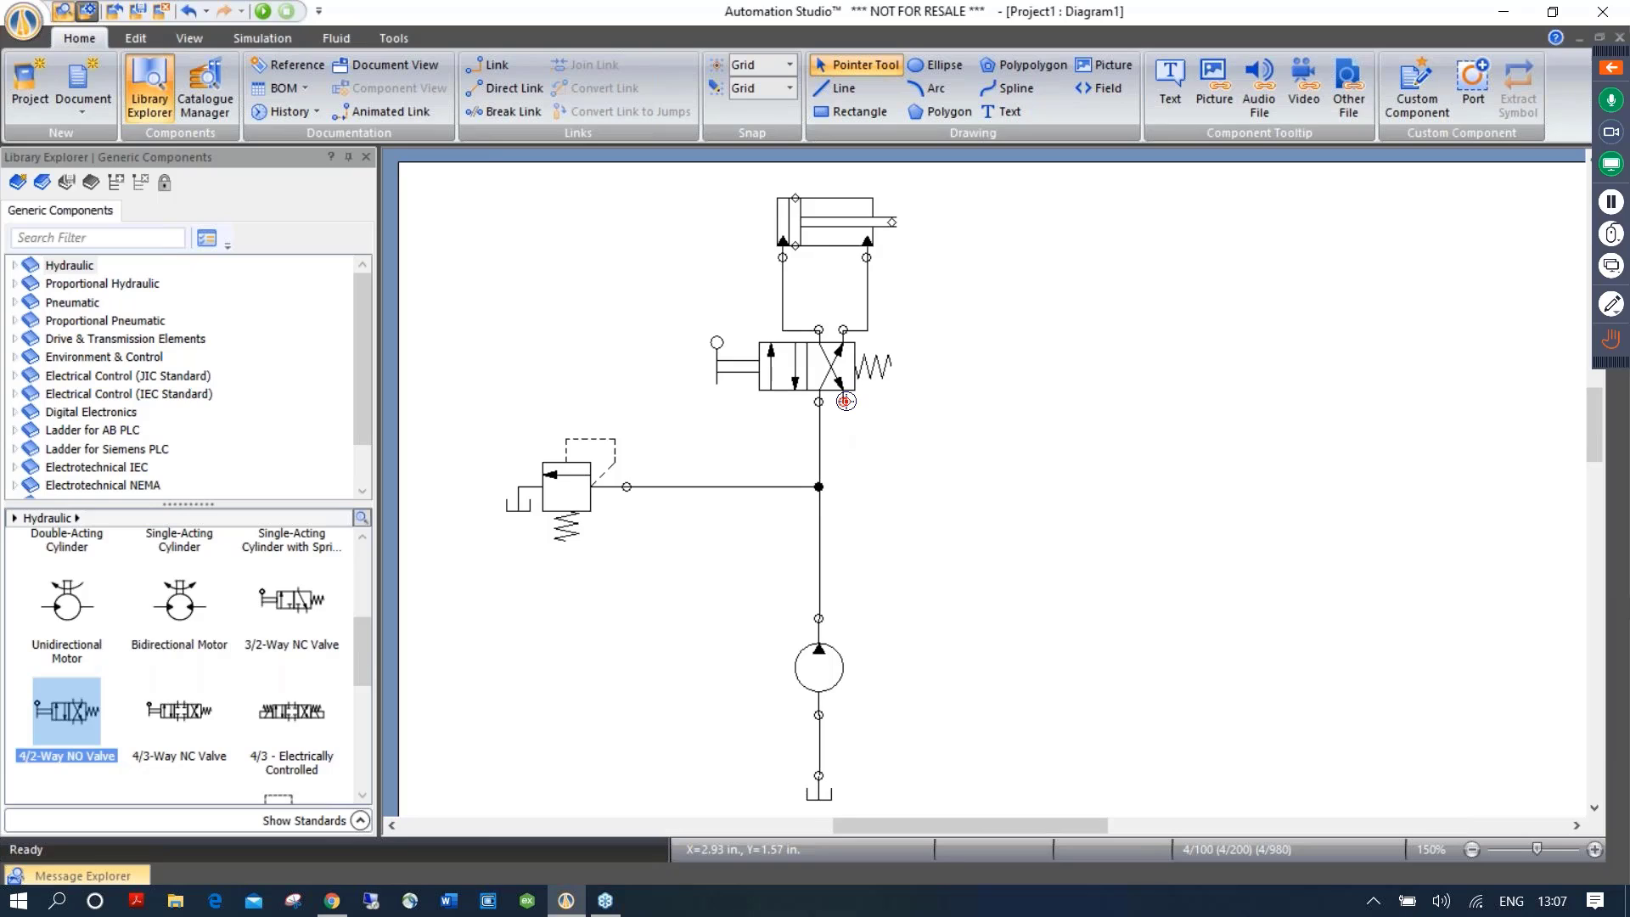
{"action": "mouse_move", "coordinate": [846, 400]}
{"action": "left_mouse_down"}
{"action": "mouse_move", "coordinate": [825, 756]}
{"action": "mouse_move", "coordinate": [827, 669]}
{"action": "mouse_move", "coordinate": [837, 730]}
{"action": "mouse_move", "coordinate": [844, 670]}
{"action": "mouse_move", "coordinate": [845, 756]}
{"action": "mouse_move", "coordinate": [858, 658]}
{"action": "mouse_move", "coordinate": [899, 574]}
{"action": "mouse_move", "coordinate": [894, 755]}
{"action": "mouse_move", "coordinate": [817, 773]}
{"action": "left_mouse_up"}
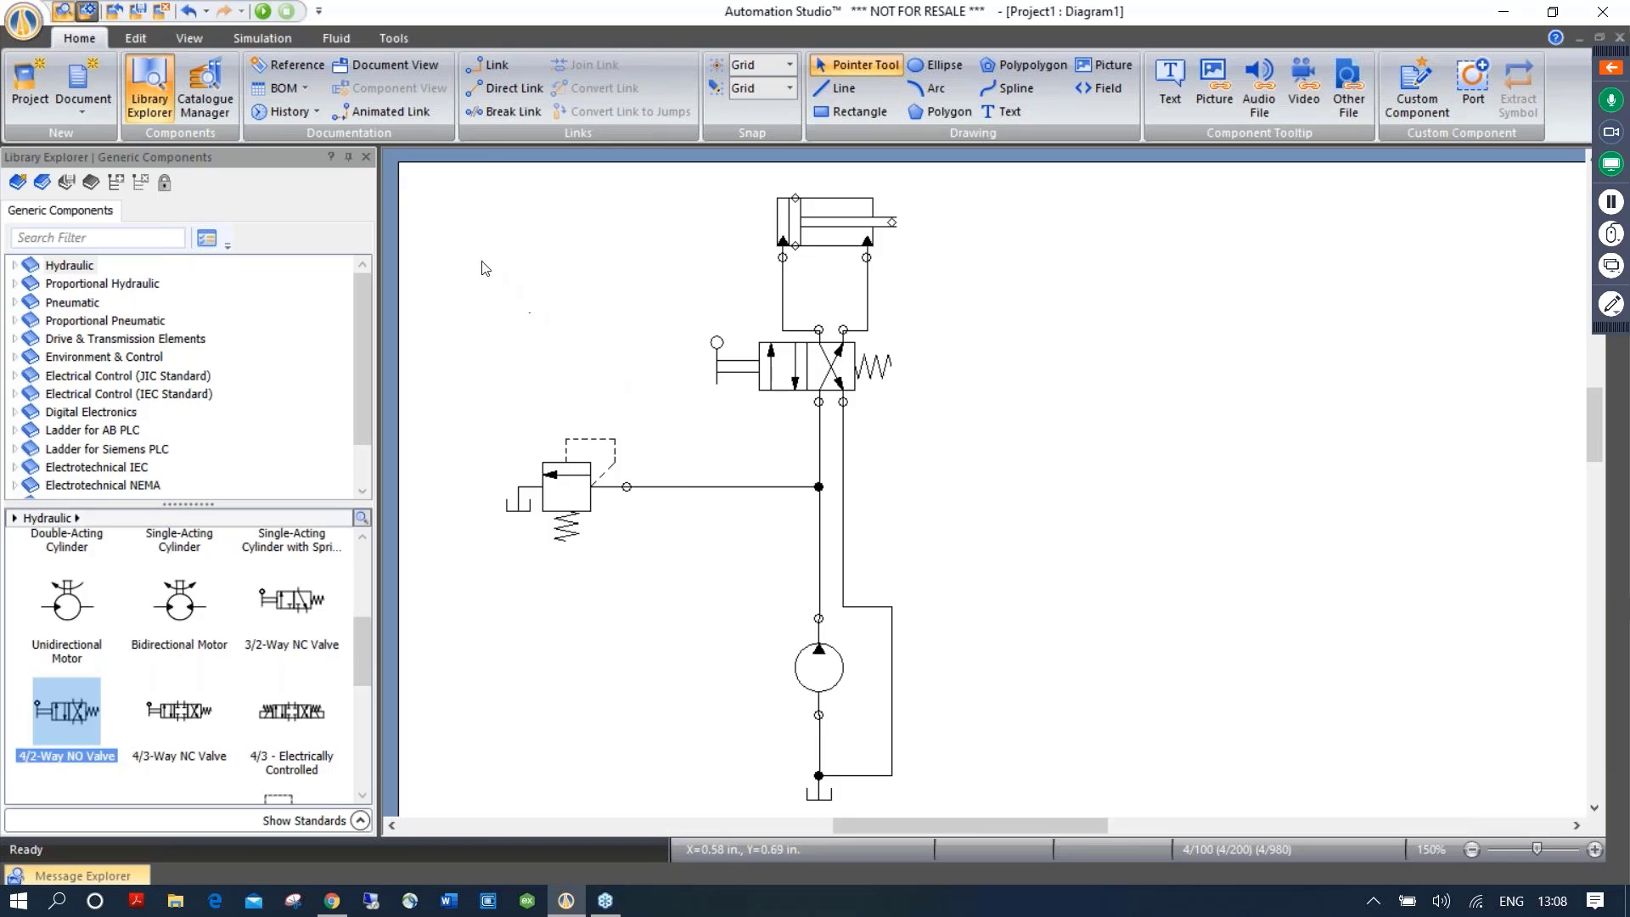
Start a normal simulation of the hydraulic circuit and deselect the Multimeter Clamp
{"action": "left_click", "coordinate": [263, 40]}
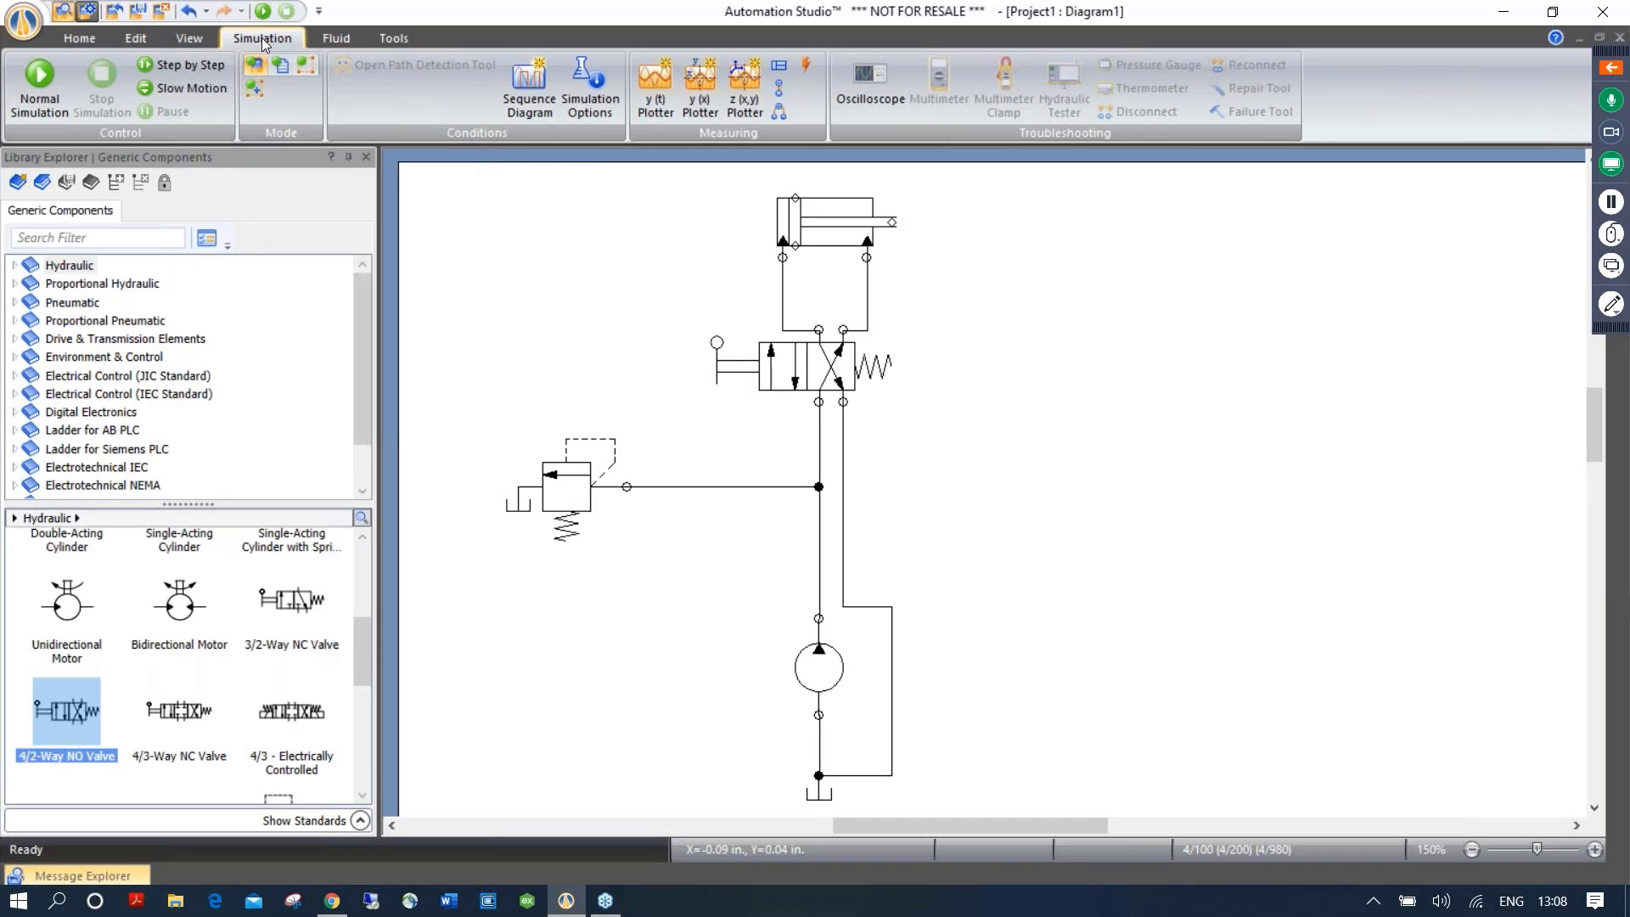
{"action": "left_click", "coordinate": [36, 78]}
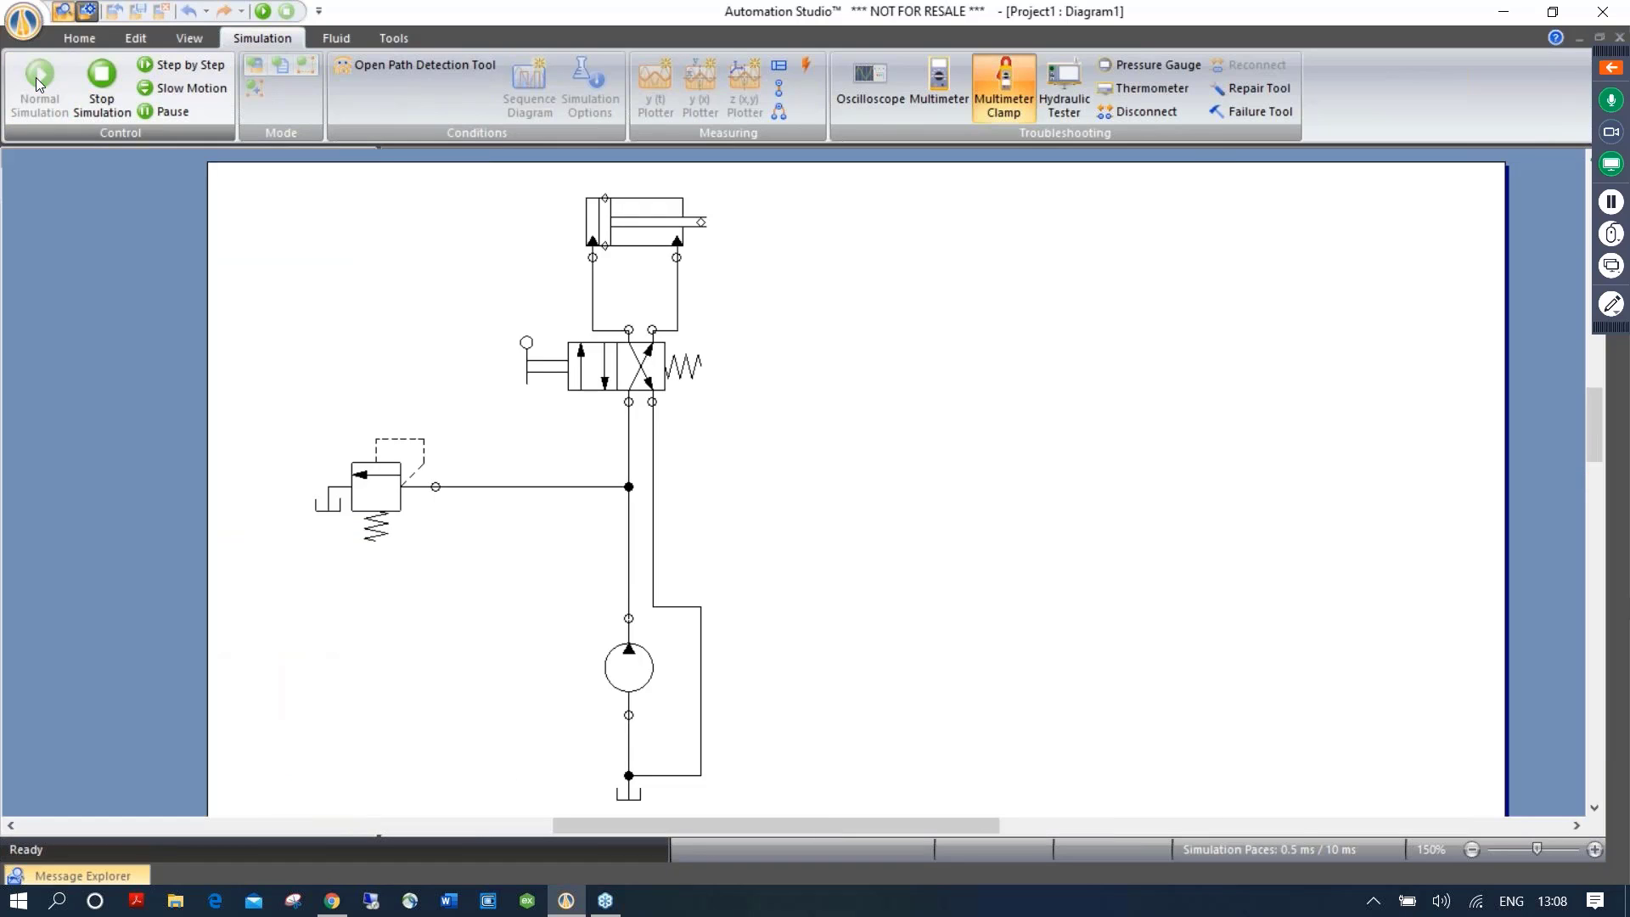
{"action": "left_click", "coordinate": [1012, 78]}
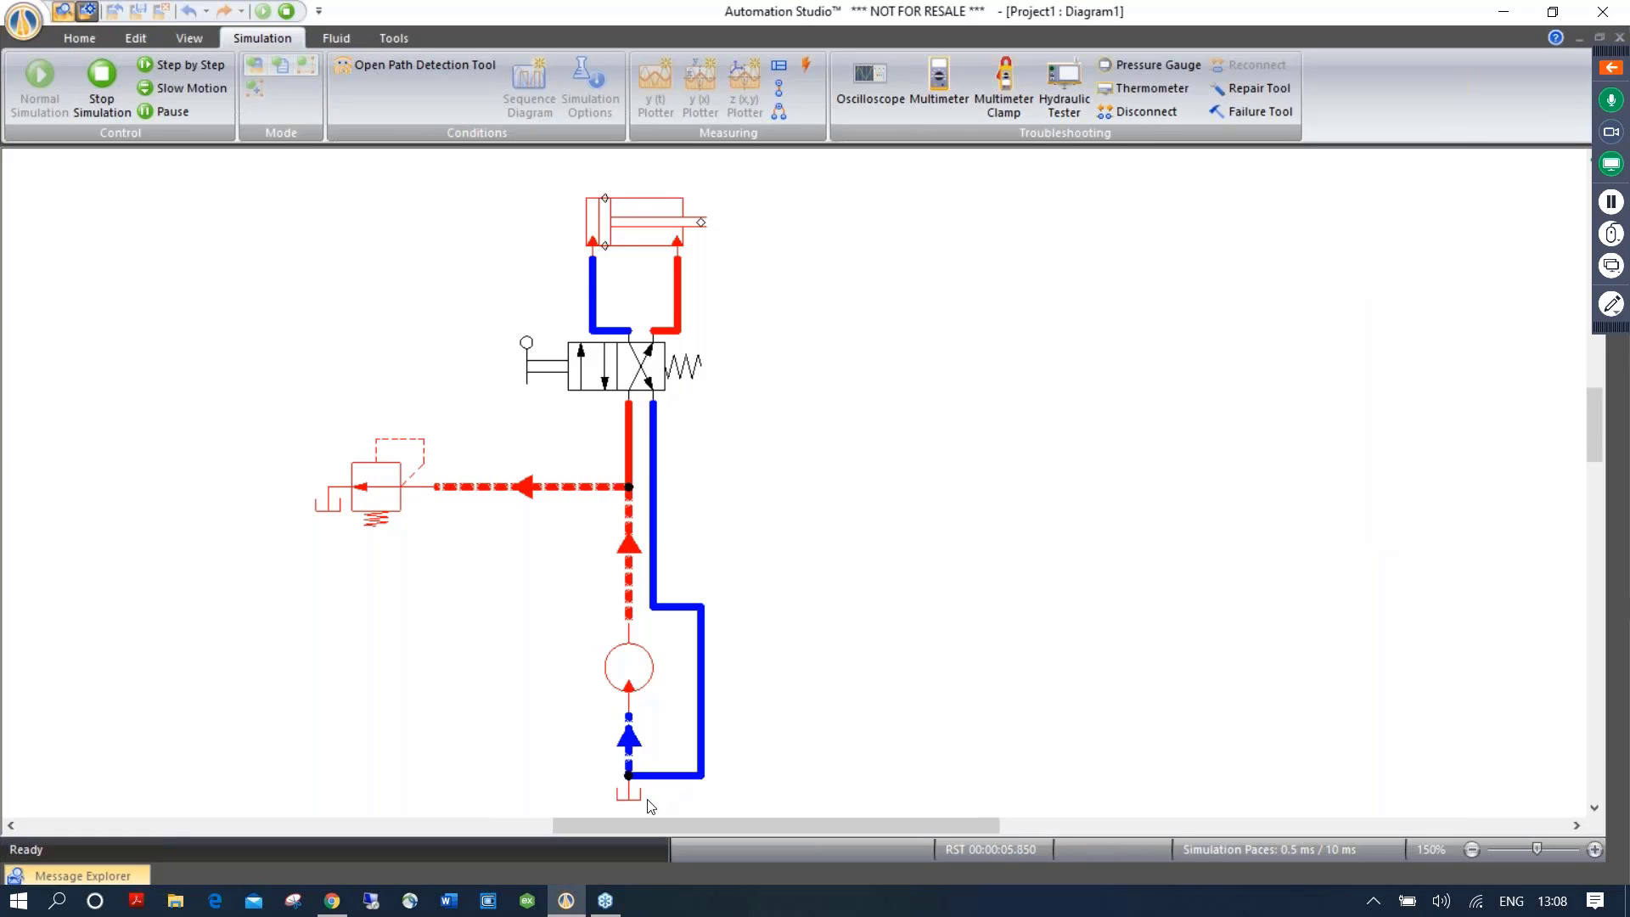
Operate the 4/2-way valve's lever repeatedly to extend and retract the cylinder three times in the simulation
{"action": "left_click", "coordinate": [545, 374]}
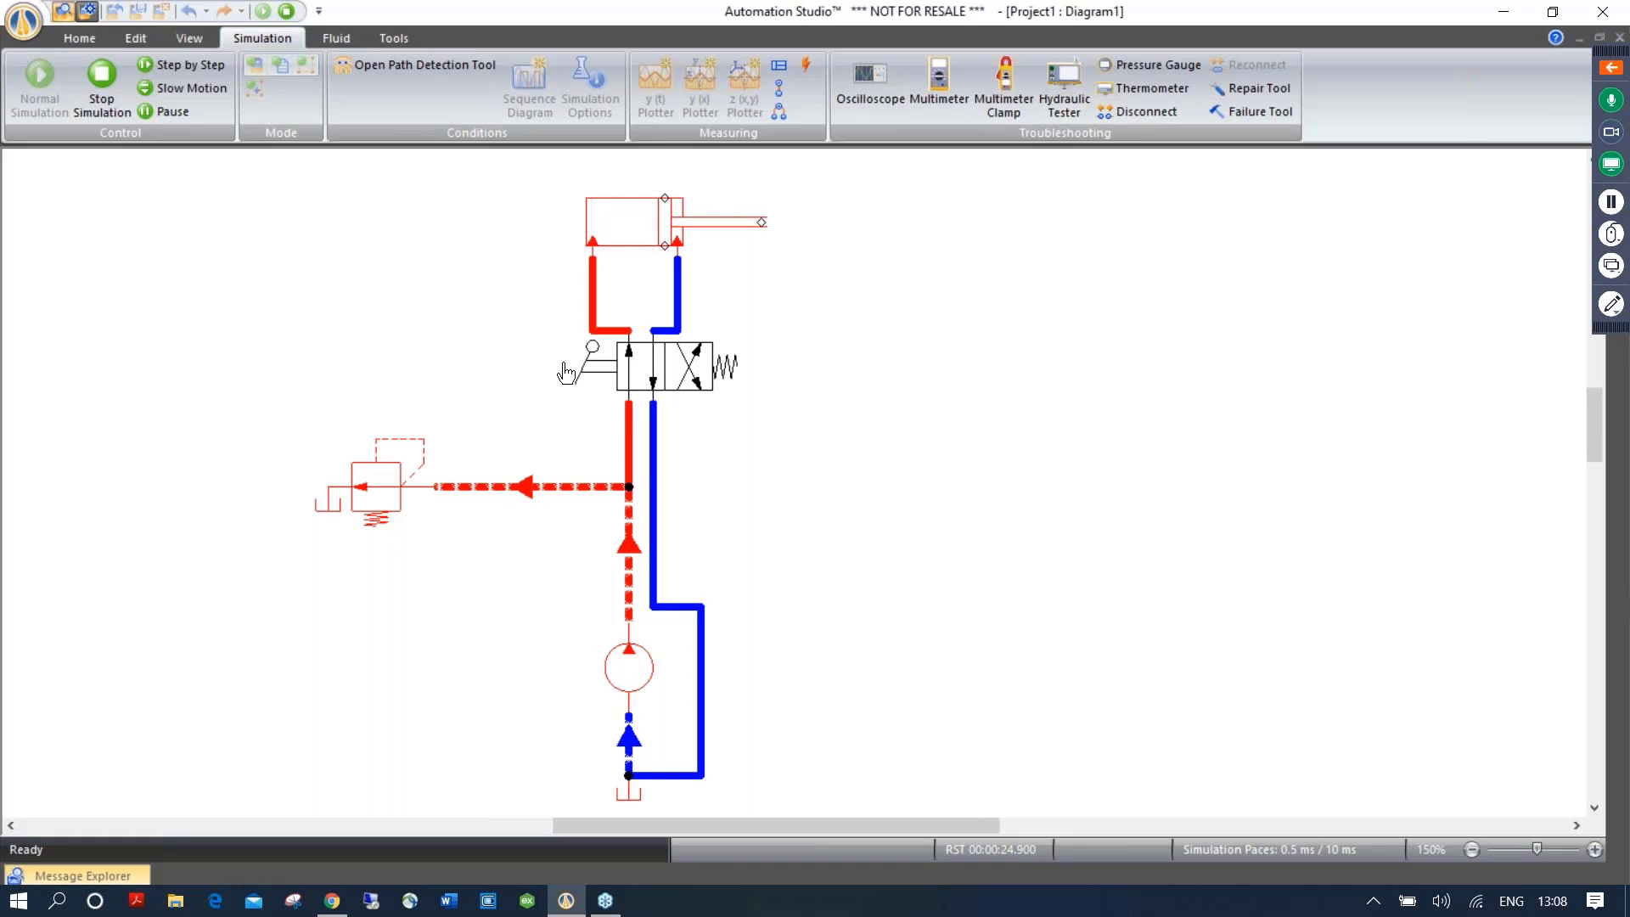
{"action": "left_click", "coordinate": [566, 374]}
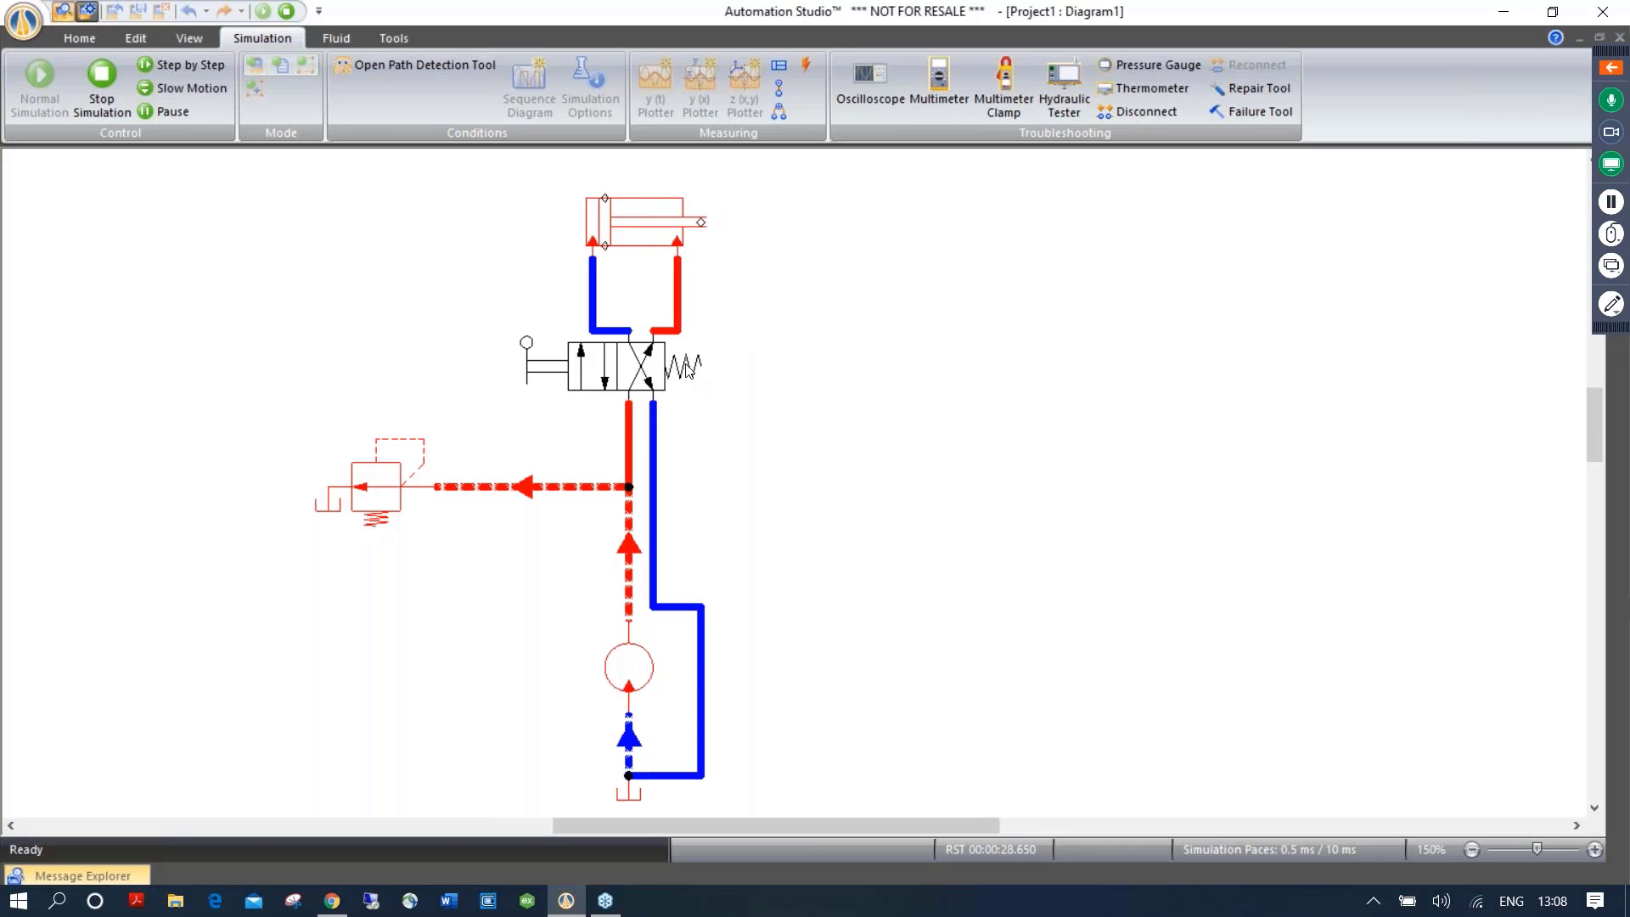
{"action": "left_click", "coordinate": [535, 367]}
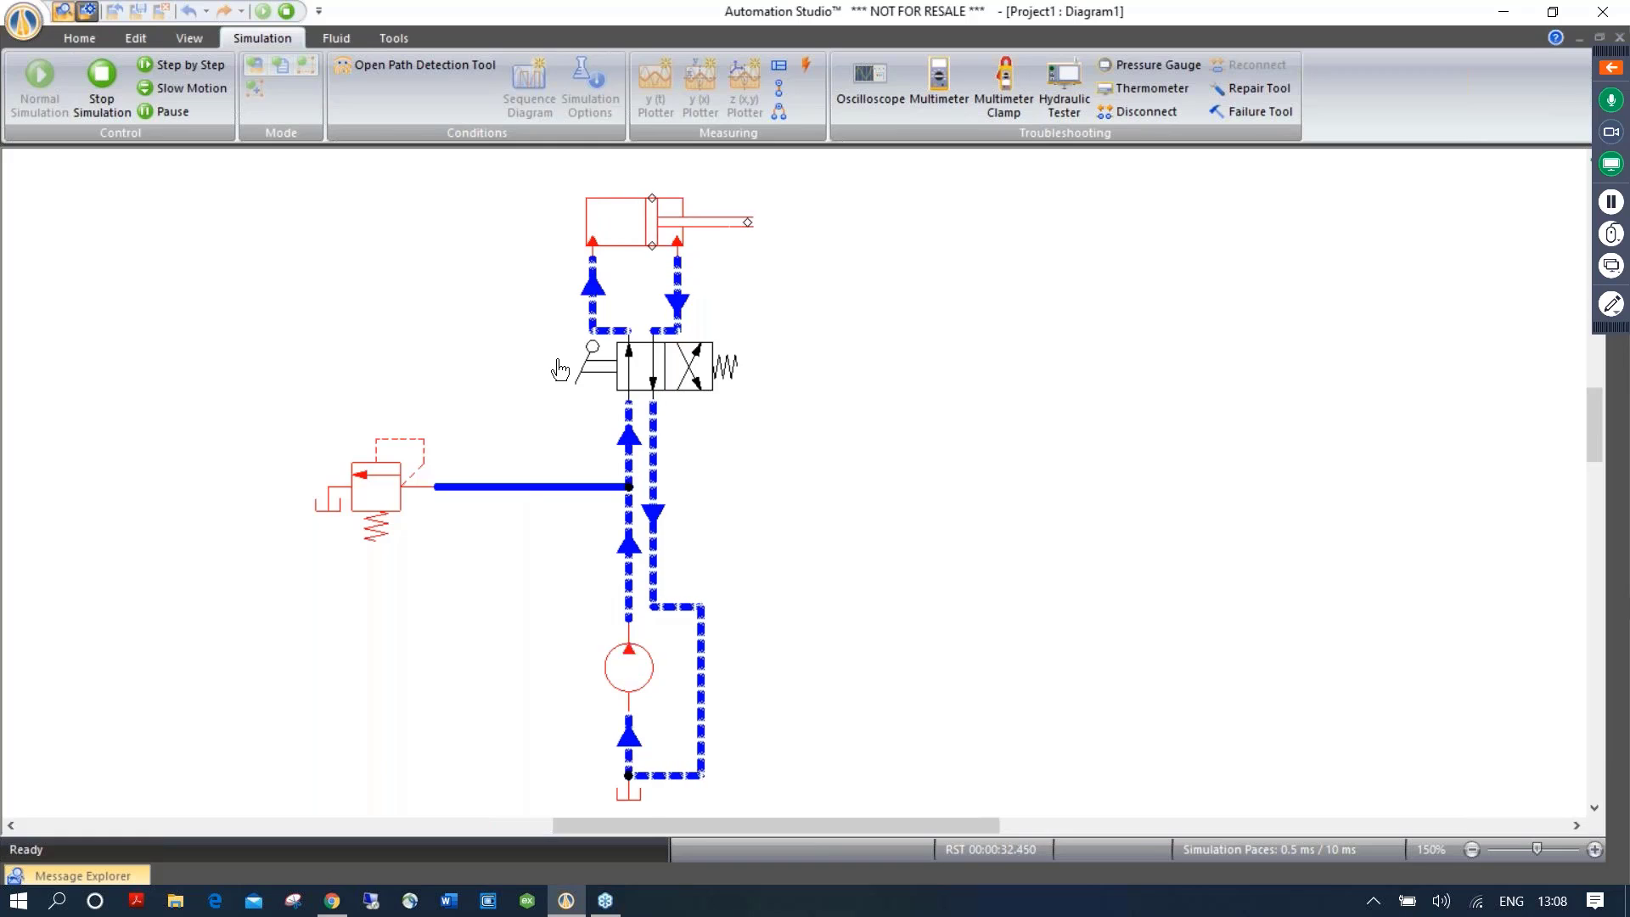
{"action": "left_click", "coordinate": [545, 365]}
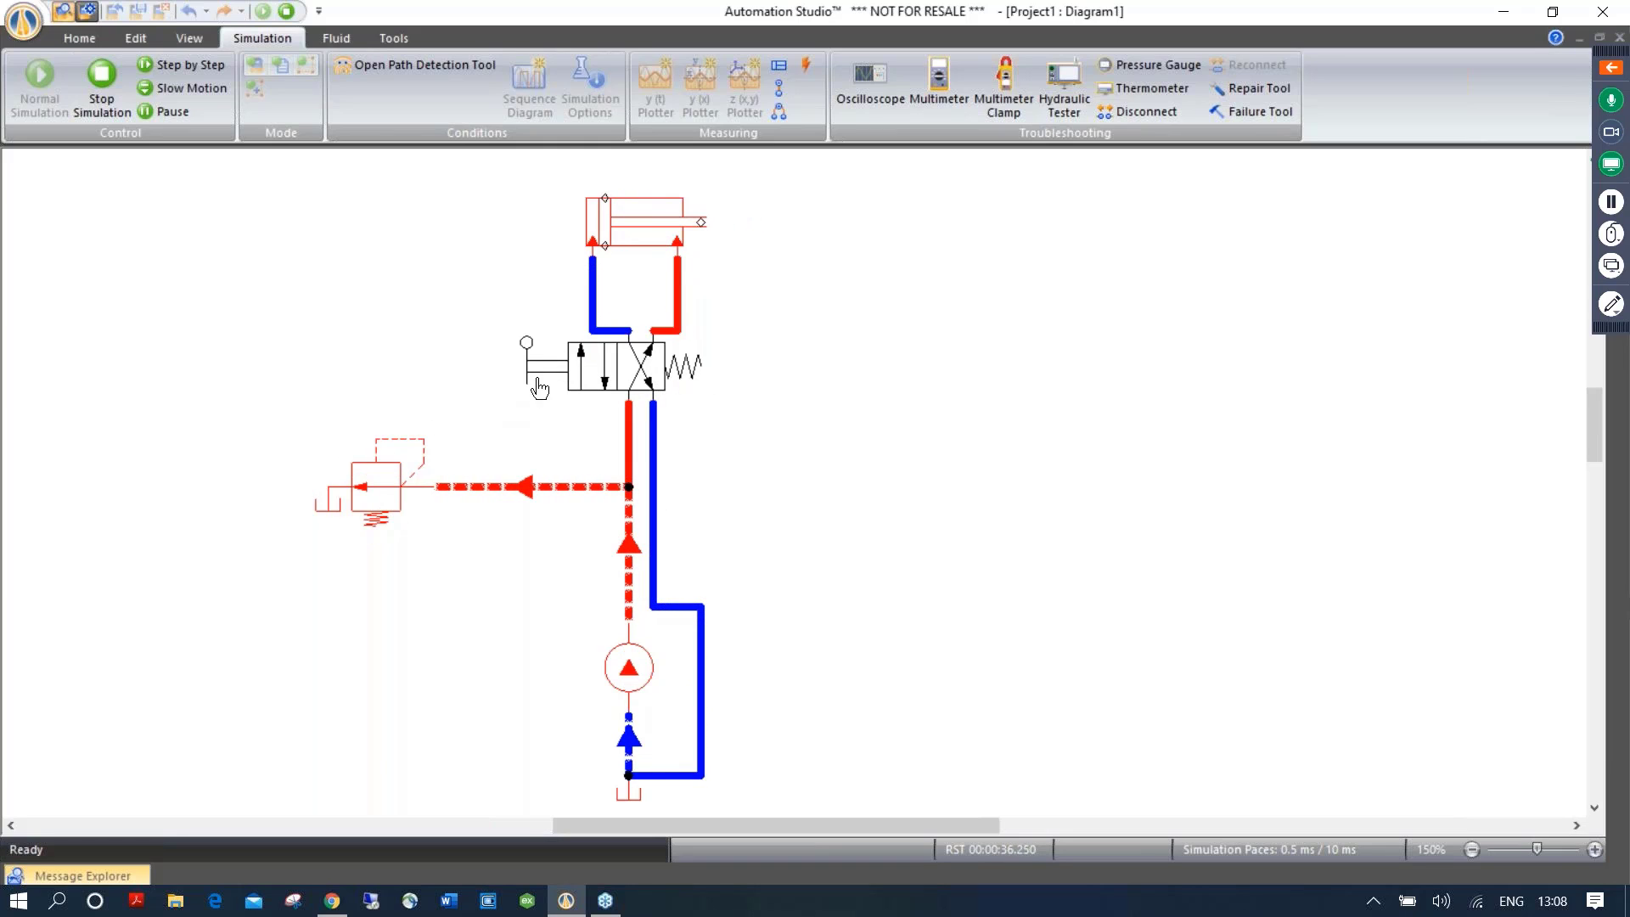
{"action": "left_click", "coordinate": [538, 376]}
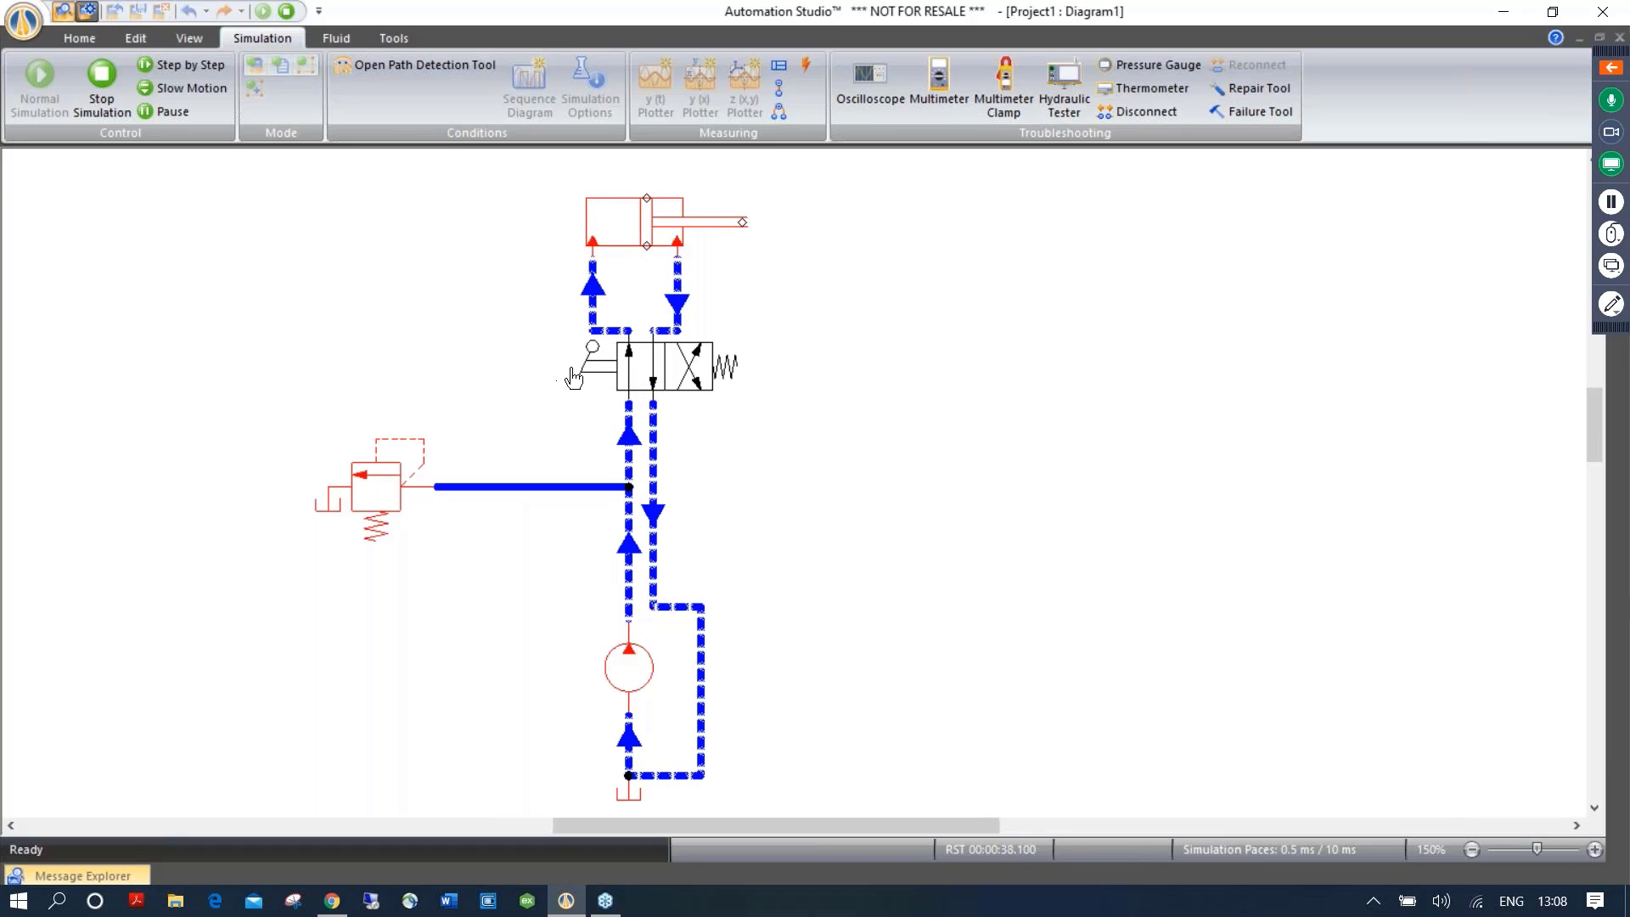
{"action": "left_click", "coordinate": [579, 379]}
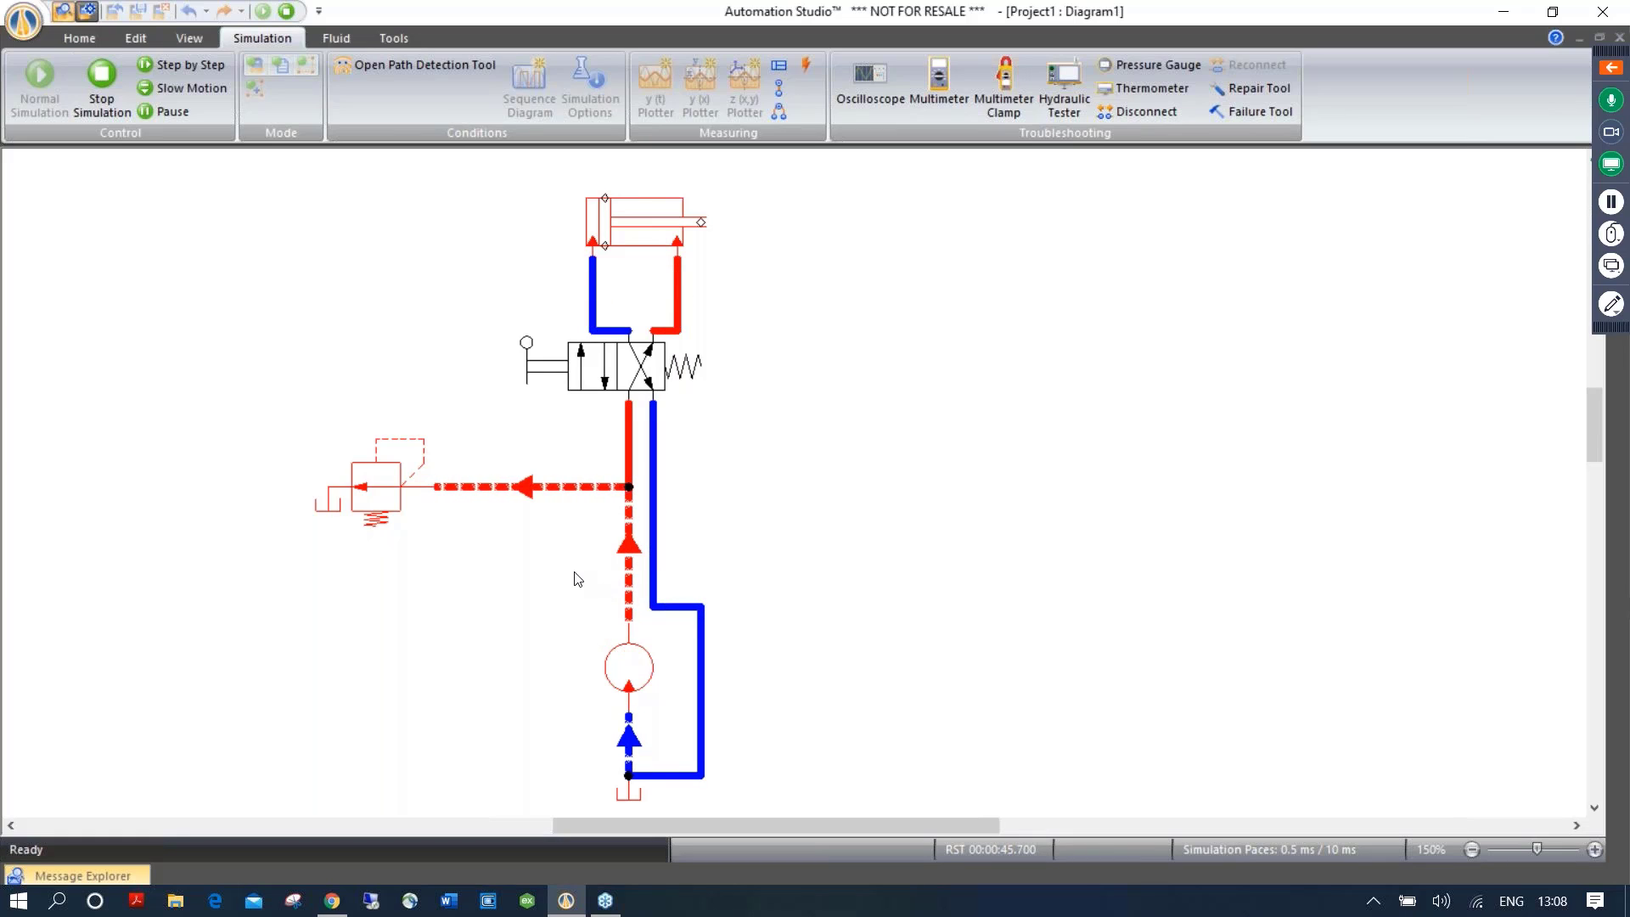
Stop the simulation and place a copy of the double-acting cylinder to the right of the original
{"action": "left_click", "coordinate": [102, 81]}
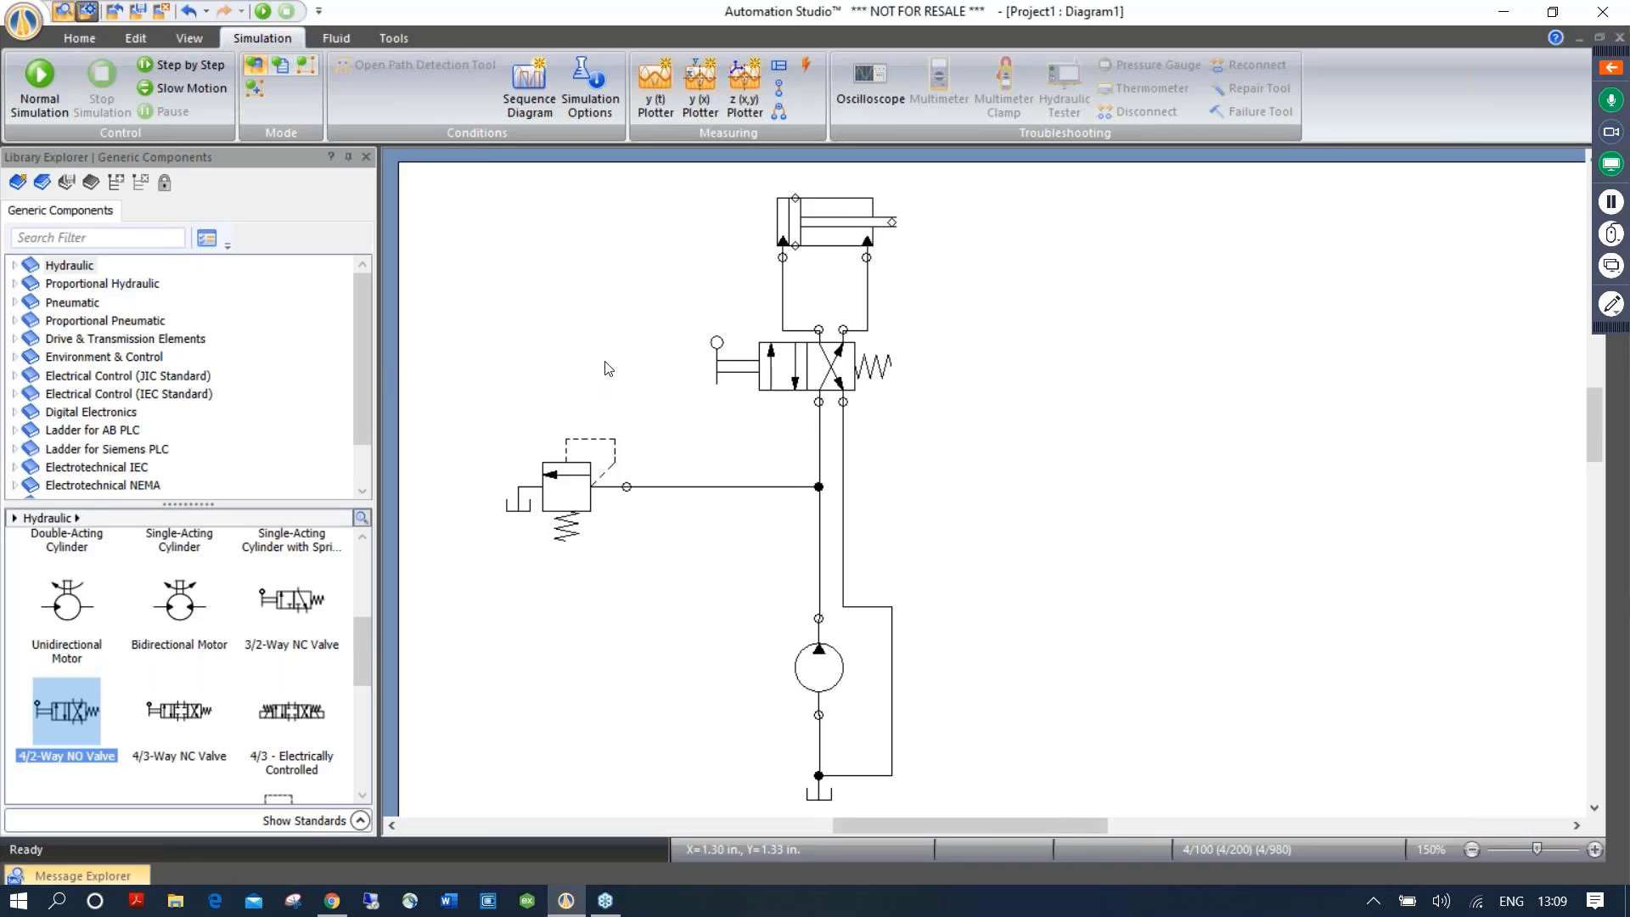
{"action": "right_click", "coordinate": [823, 220]}
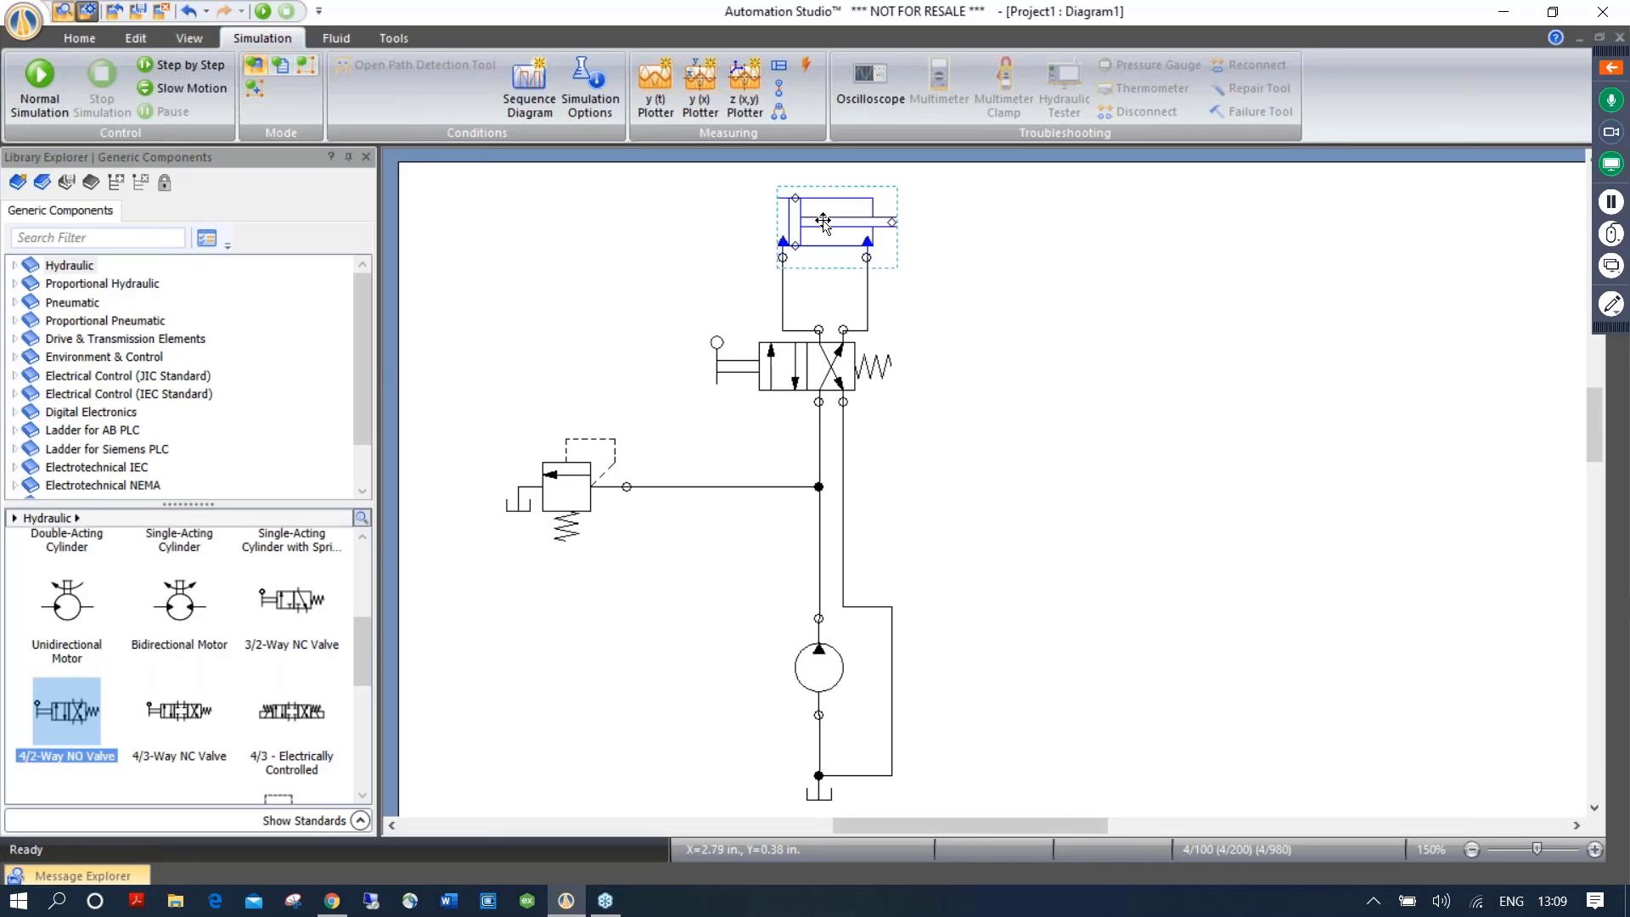
{"action": "left_click", "coordinate": [883, 256]}
{"action": "right_click", "coordinate": [1017, 276]}
{"action": "left_click", "coordinate": [1043, 279]}
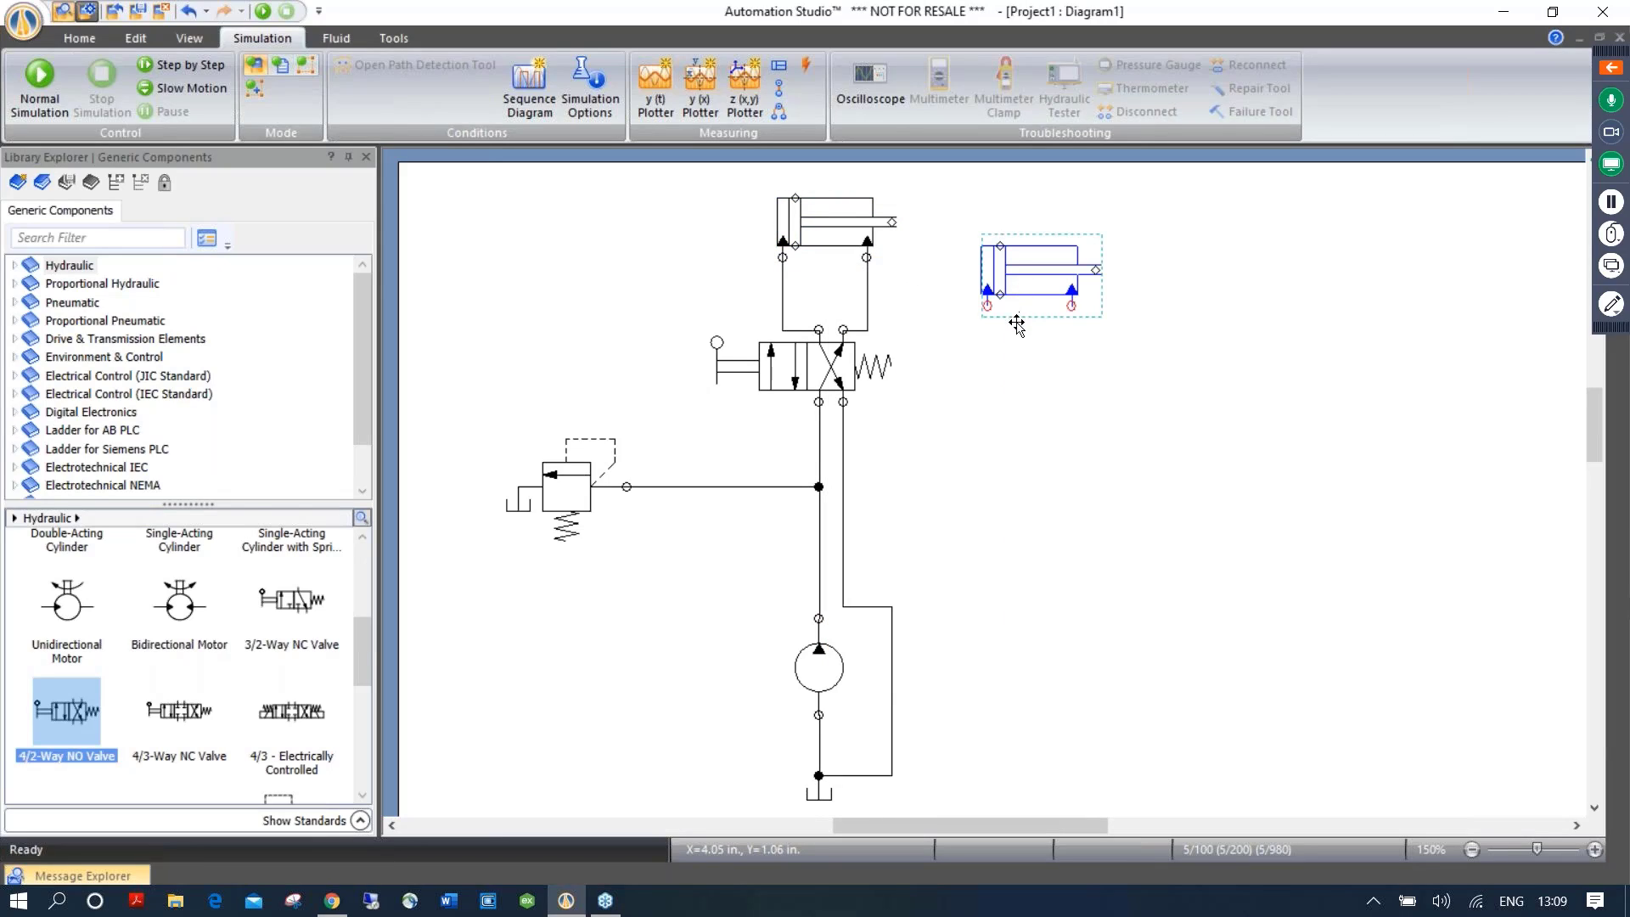
{"action": "left_click", "coordinate": [1013, 351]}
Connect the copied cylinder's two ports to the corresponding lines between the original cylinder and the 4/2-way valve
{"action": "left_click_drag", "start_coordinate": [1017, 287], "coordinate": [782, 281]}
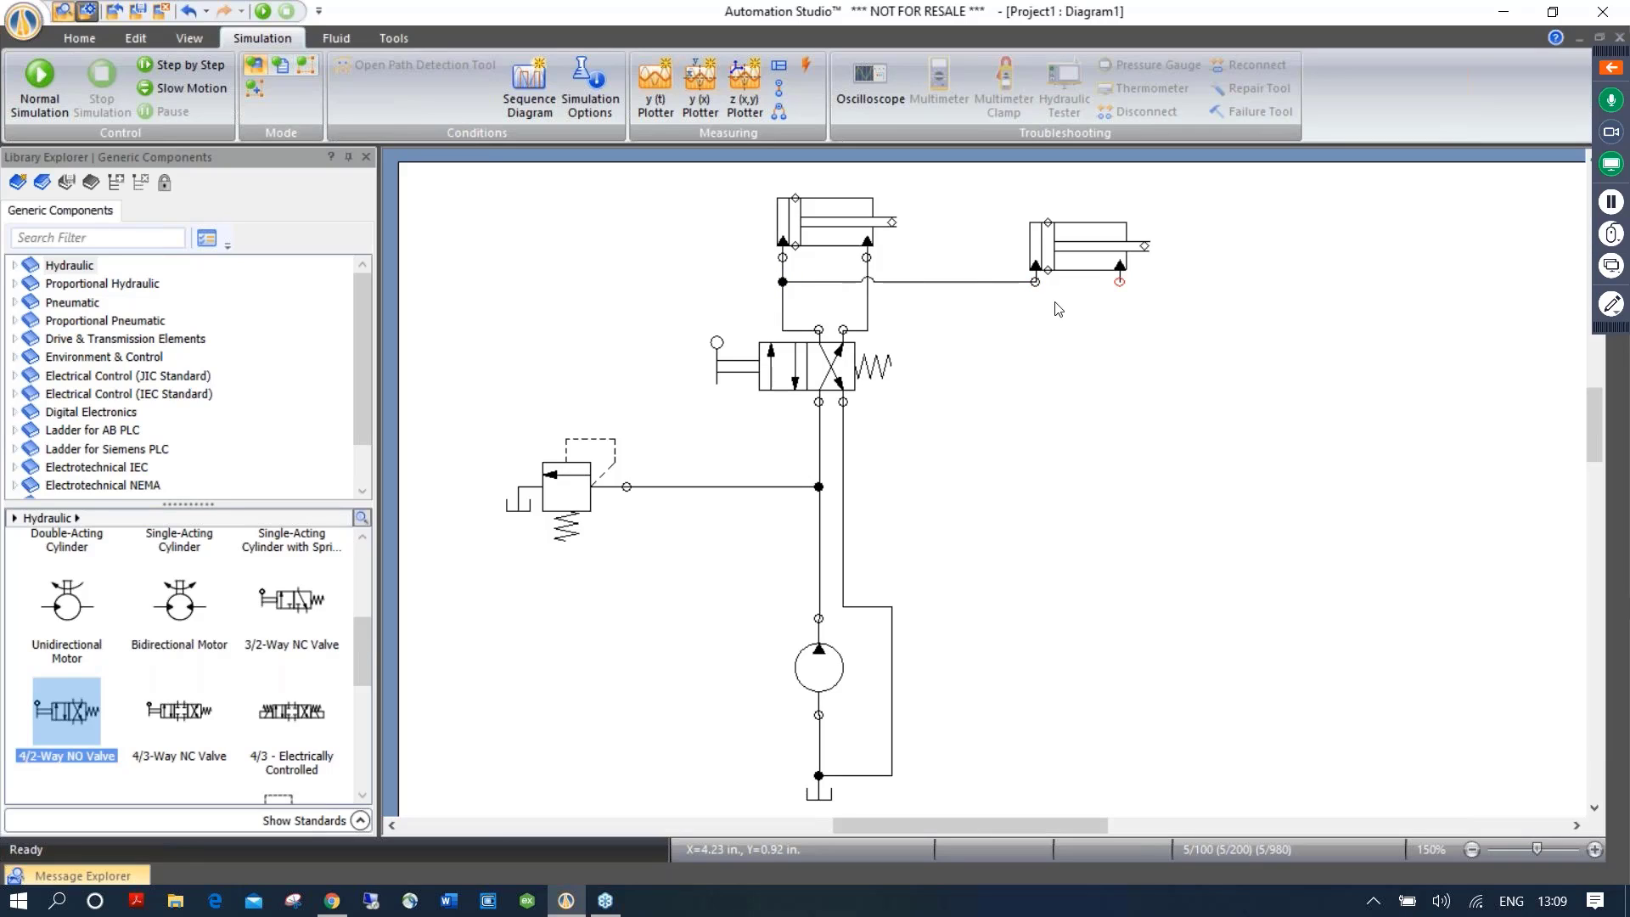
{"action": "left_click_drag", "start_coordinate": [1120, 281], "coordinate": [865, 310]}
In the second cylinder's component properties, show only the favourite data and set the inclination to 40 deg and external load to 5000 lb
{"action": "right_click", "coordinate": [1067, 241]}
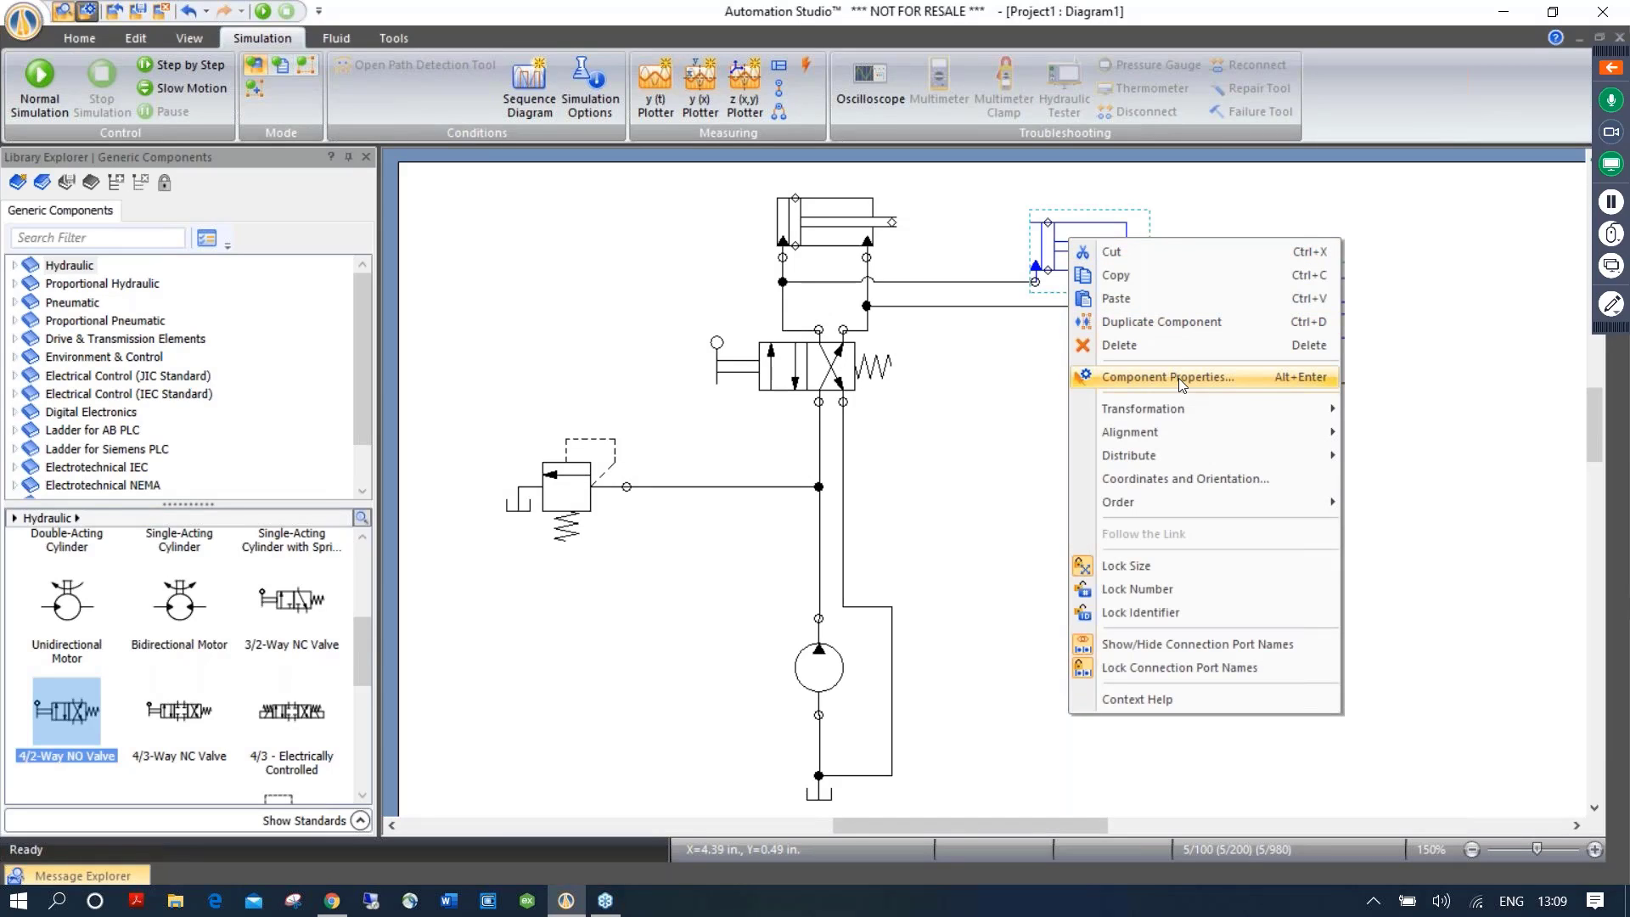
{"action": "left_click", "coordinate": [1185, 224]}
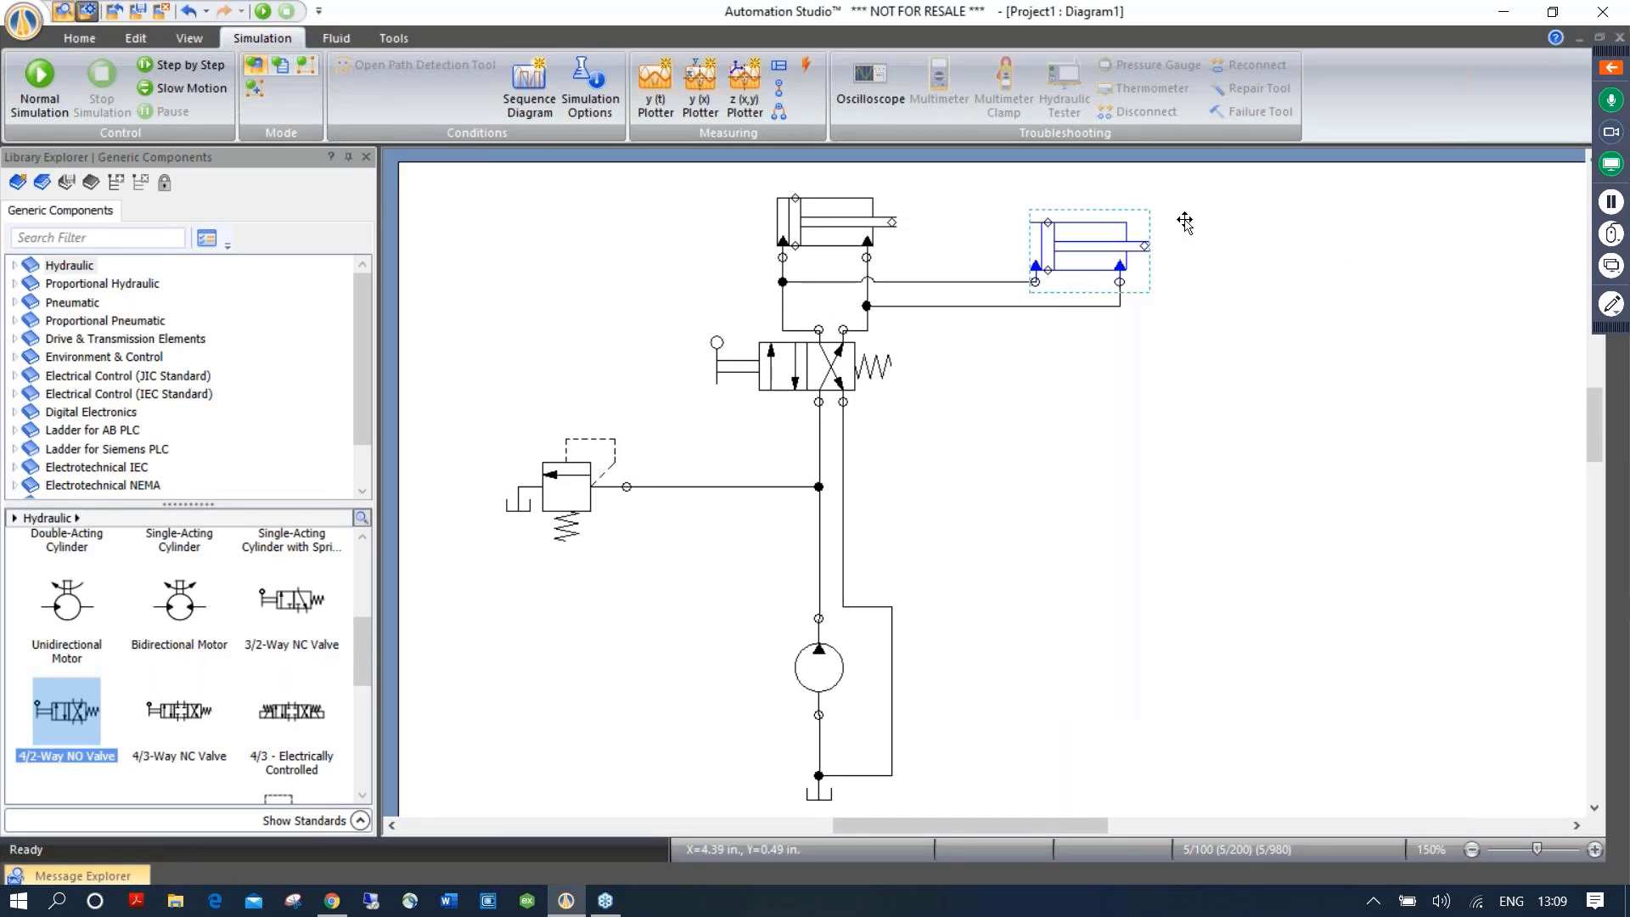
{"action": "double_click", "coordinate": [1076, 248]}
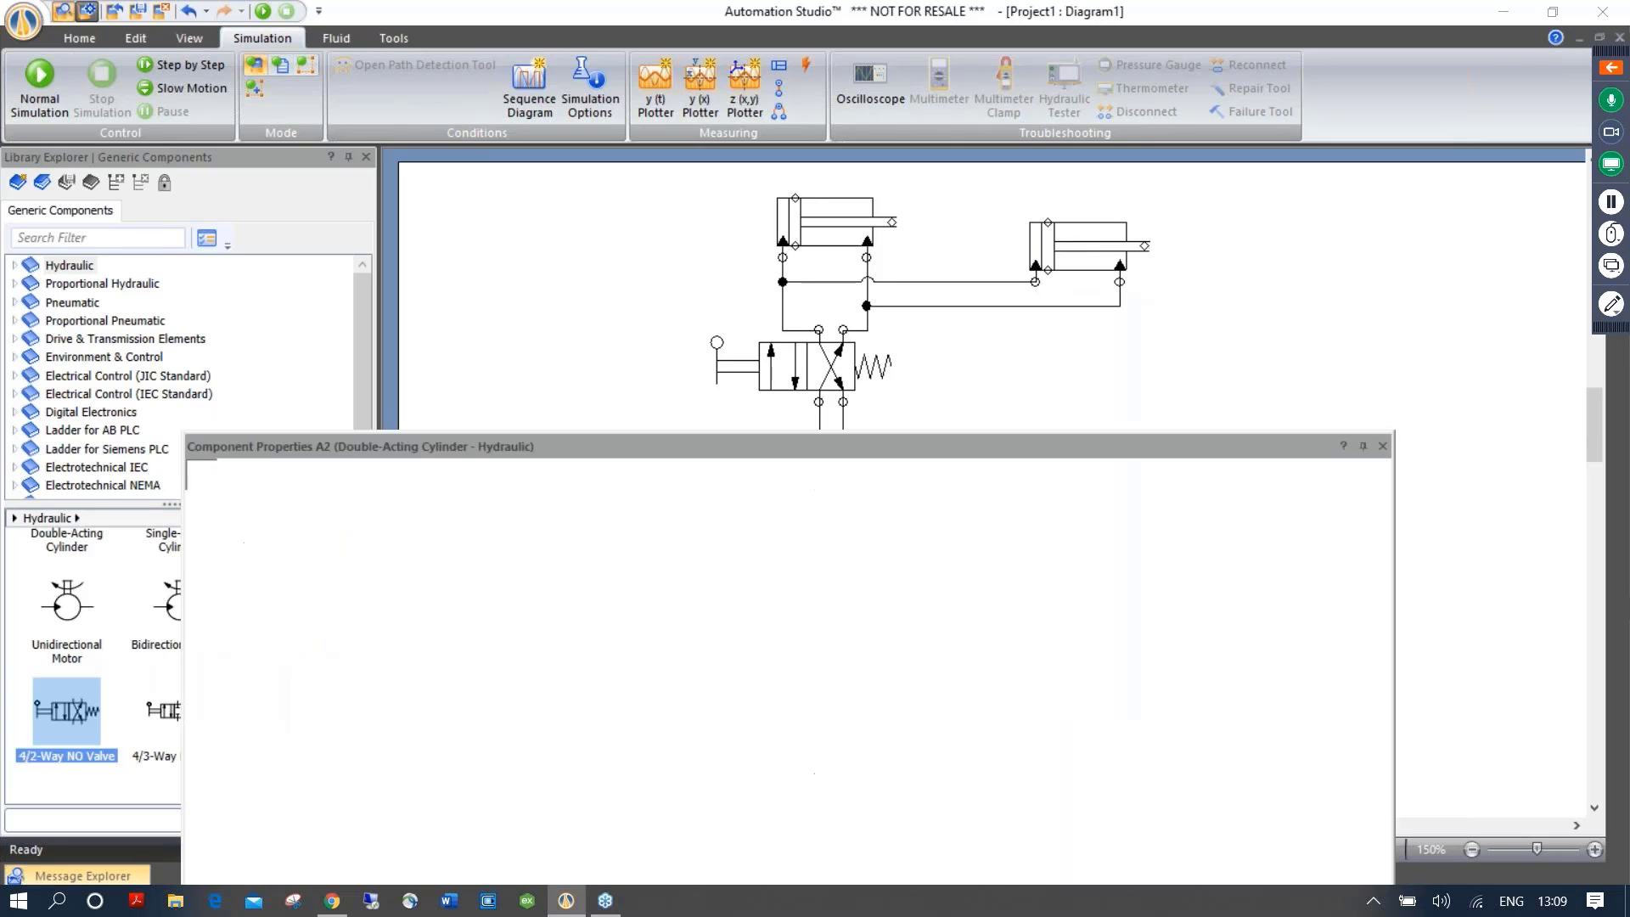
{"action": "left_click_drag", "start_coordinate": [1022, 440], "coordinate": [1046, 66]}
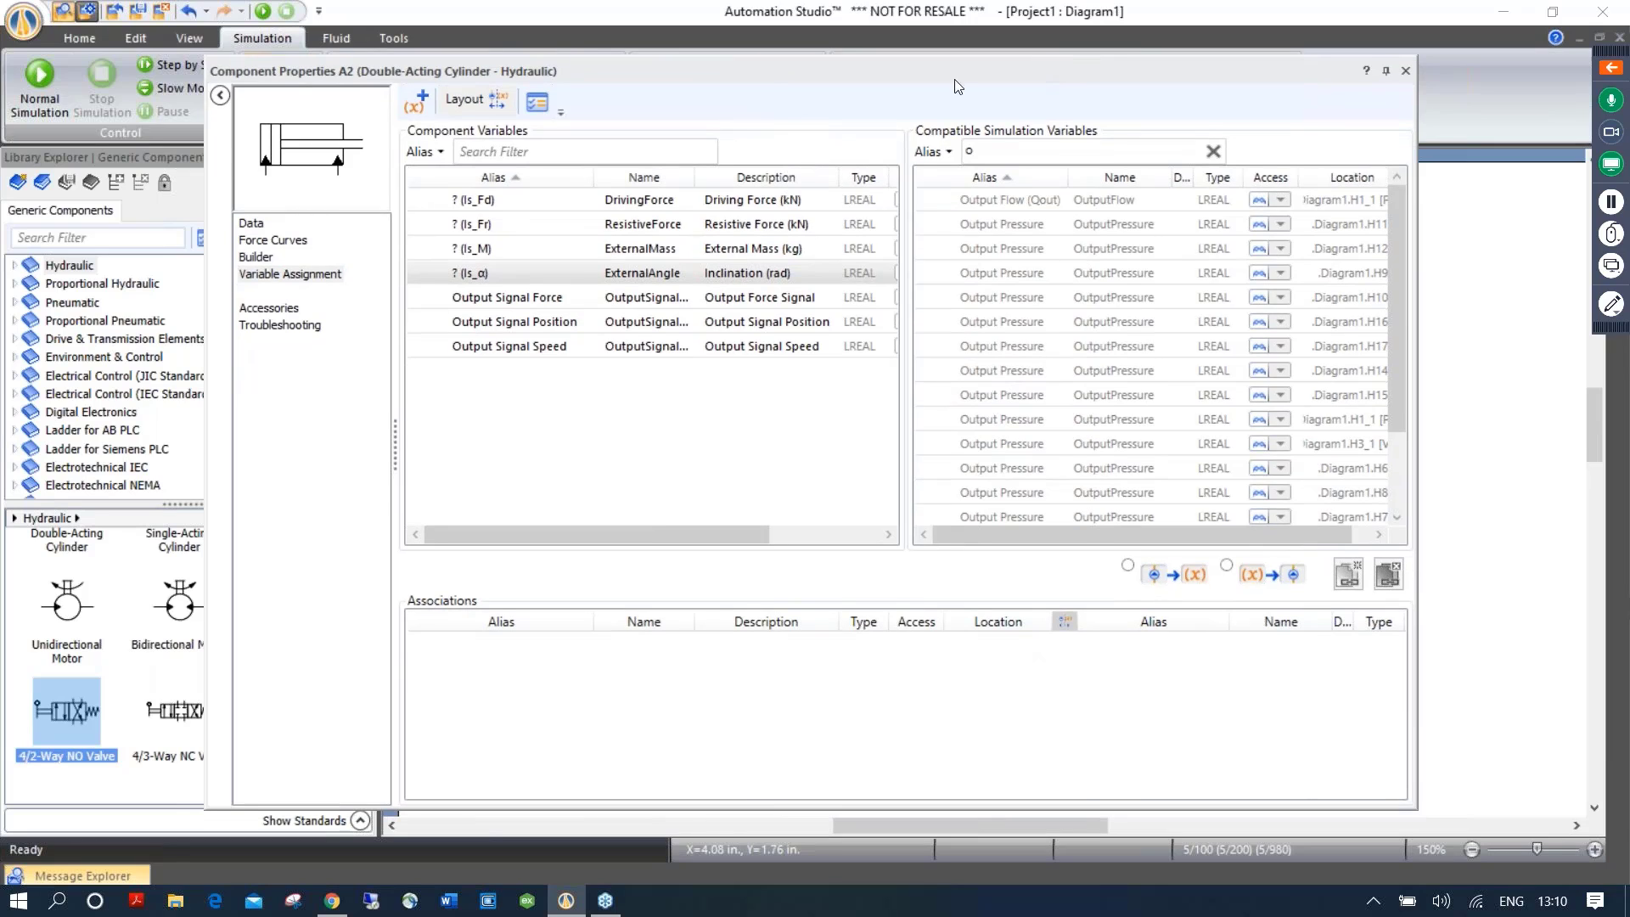
{"action": "left_click", "coordinate": [251, 224]}
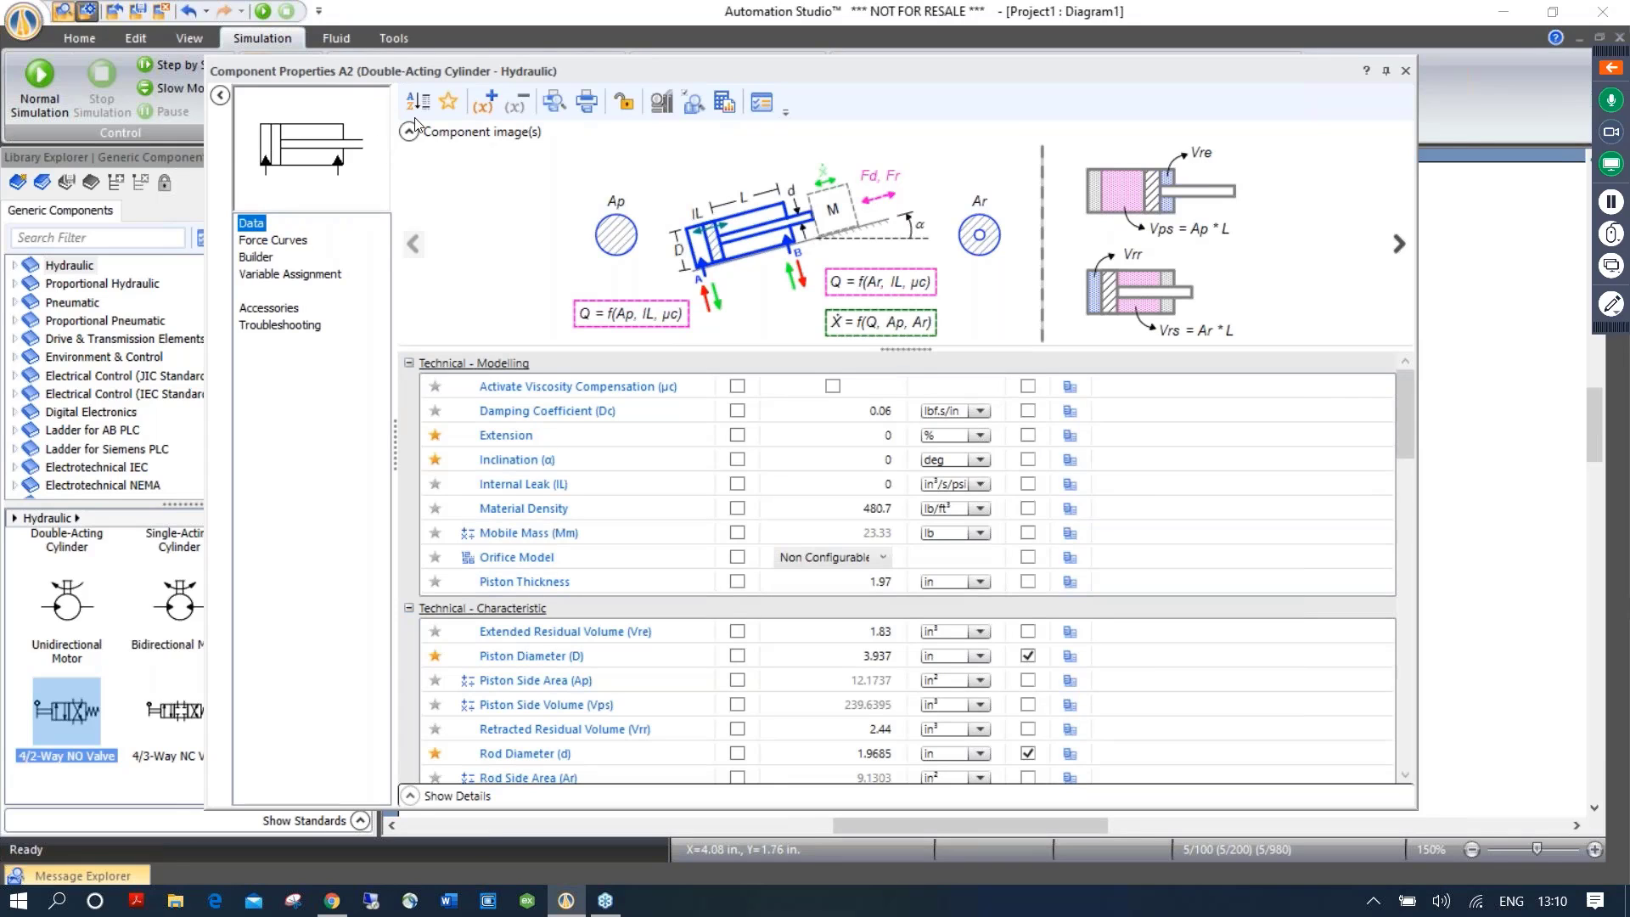
{"action": "left_click", "coordinate": [448, 100]}
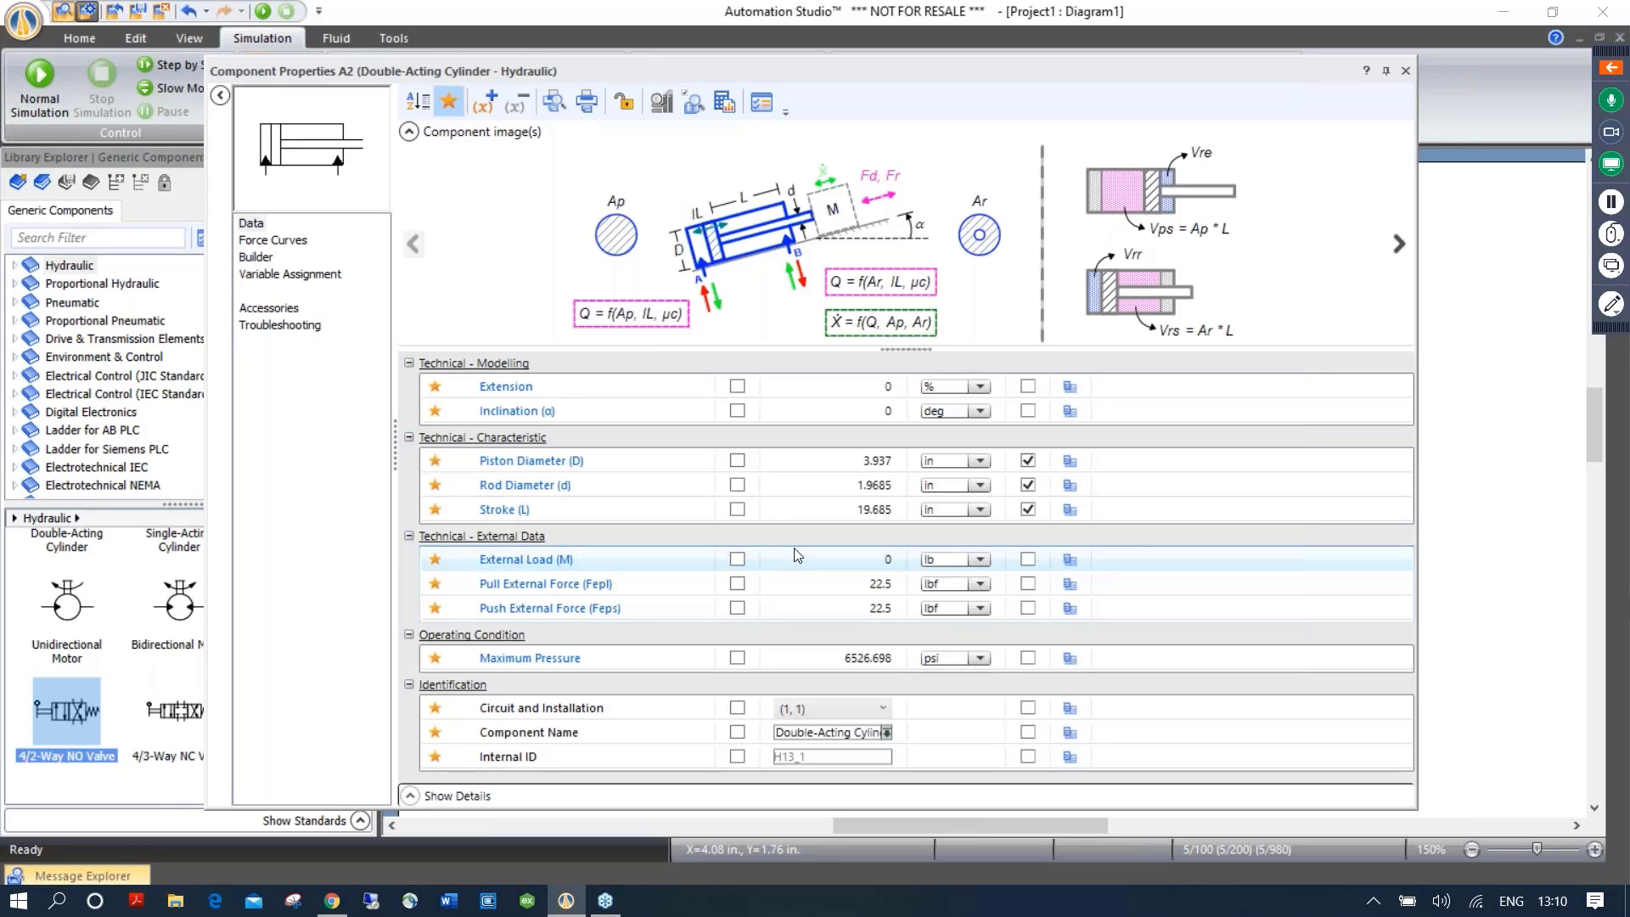
{"action": "left_click", "coordinate": [828, 412]}
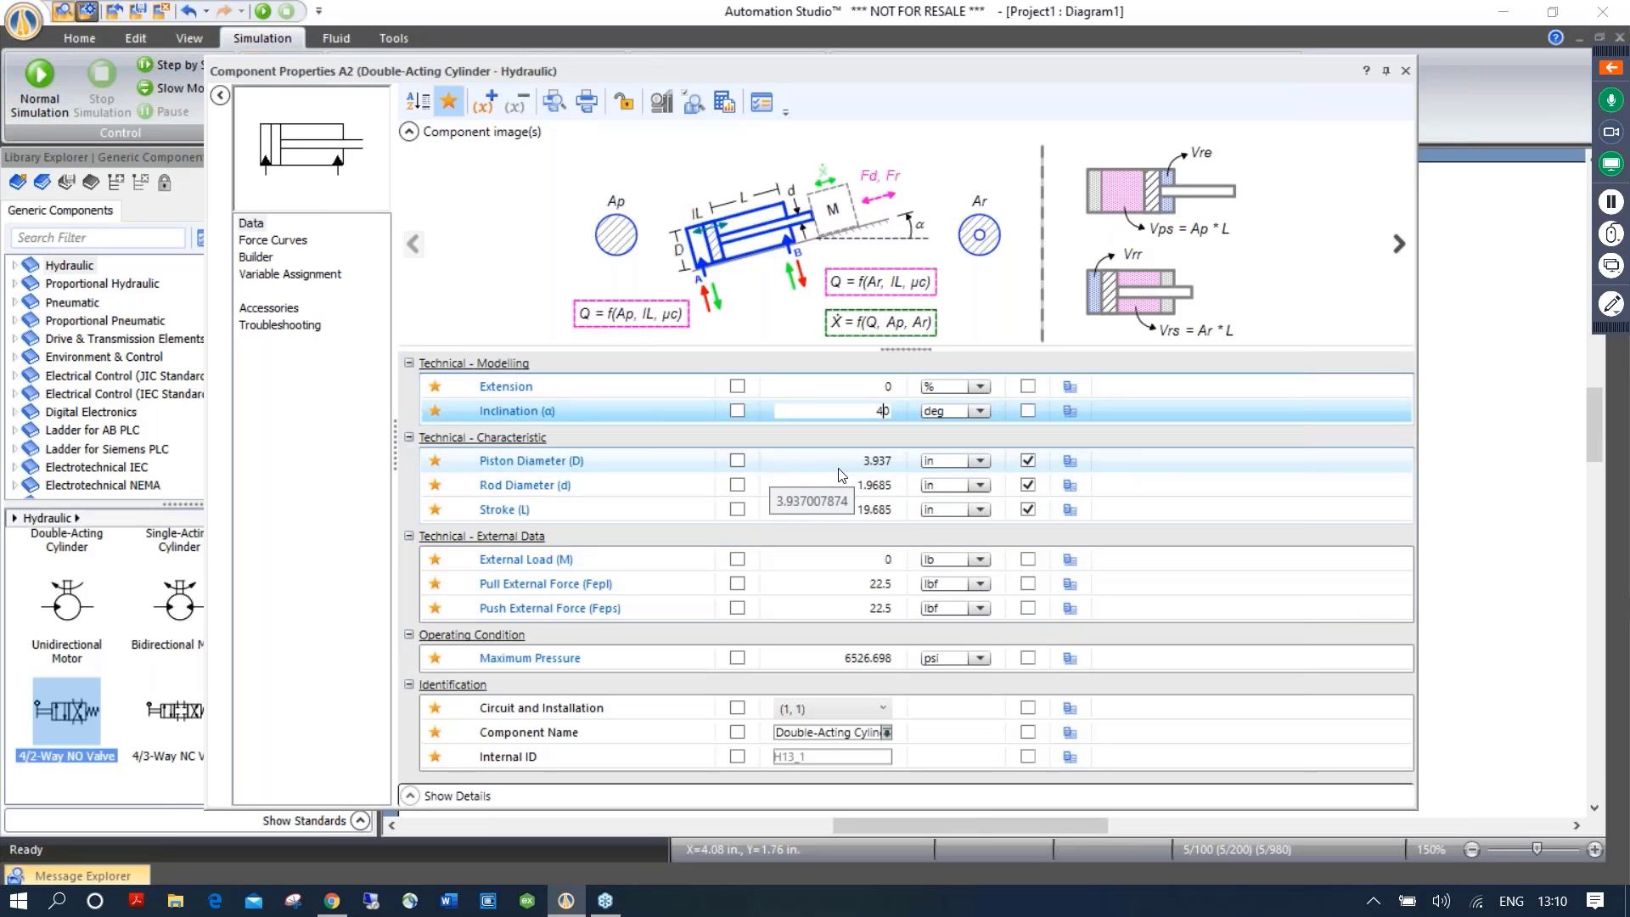
{"action": "left_click", "coordinate": [866, 559]}
{"action": "type", "text": "5000"}
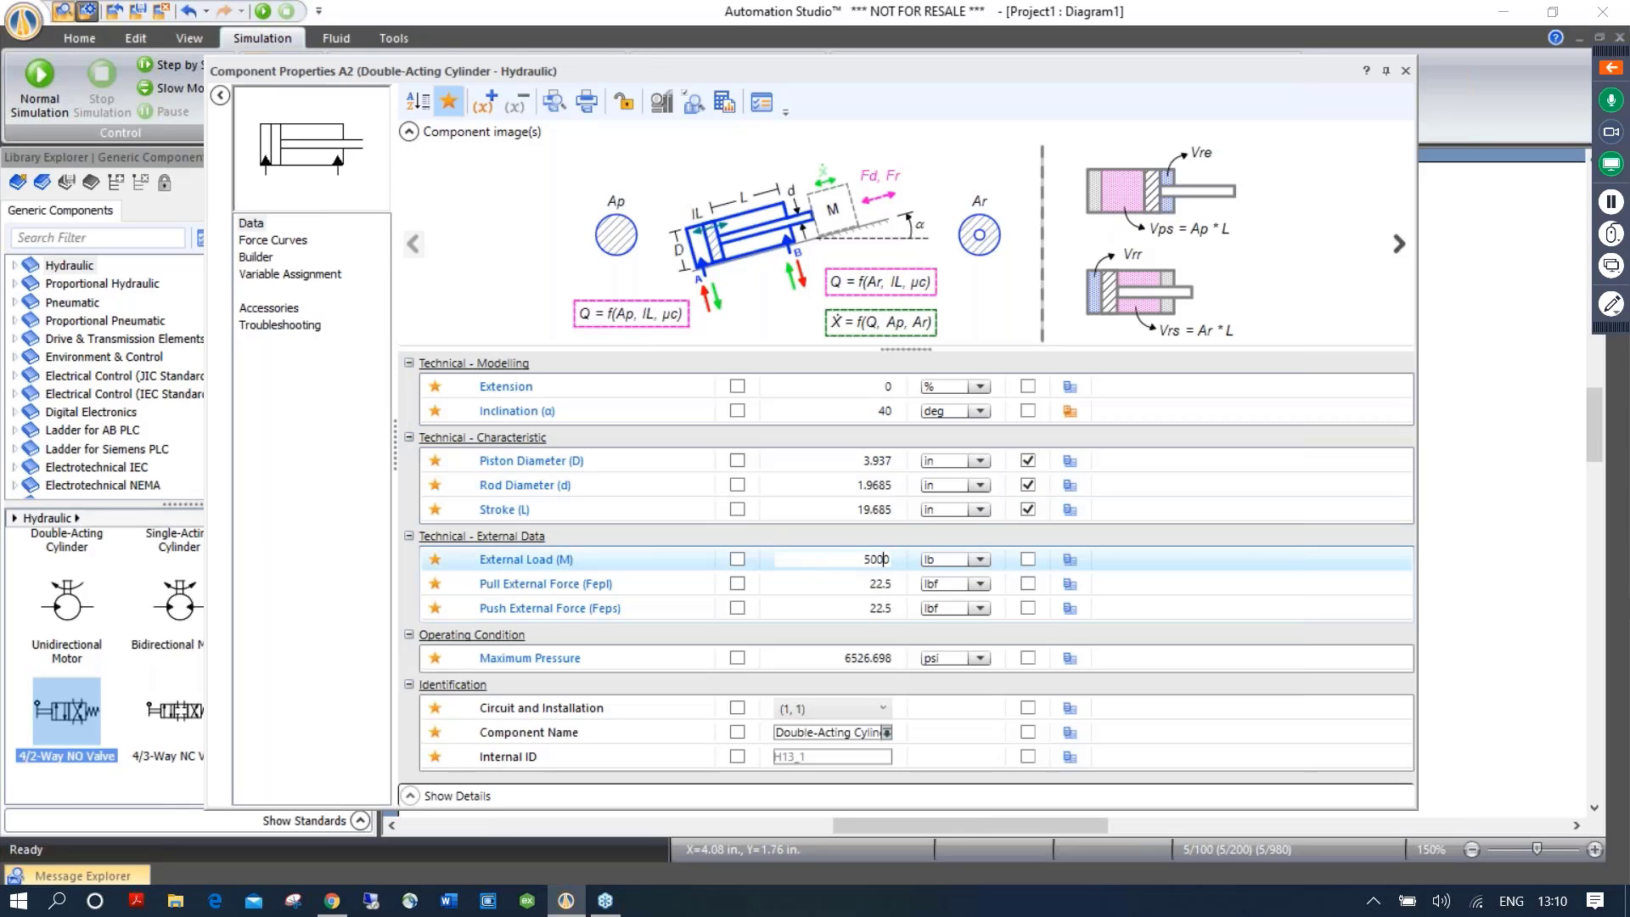
Display the second cylinder's external load on the diagram and position its label directly above the cylinder
{"action": "left_click", "coordinate": [737, 561]}
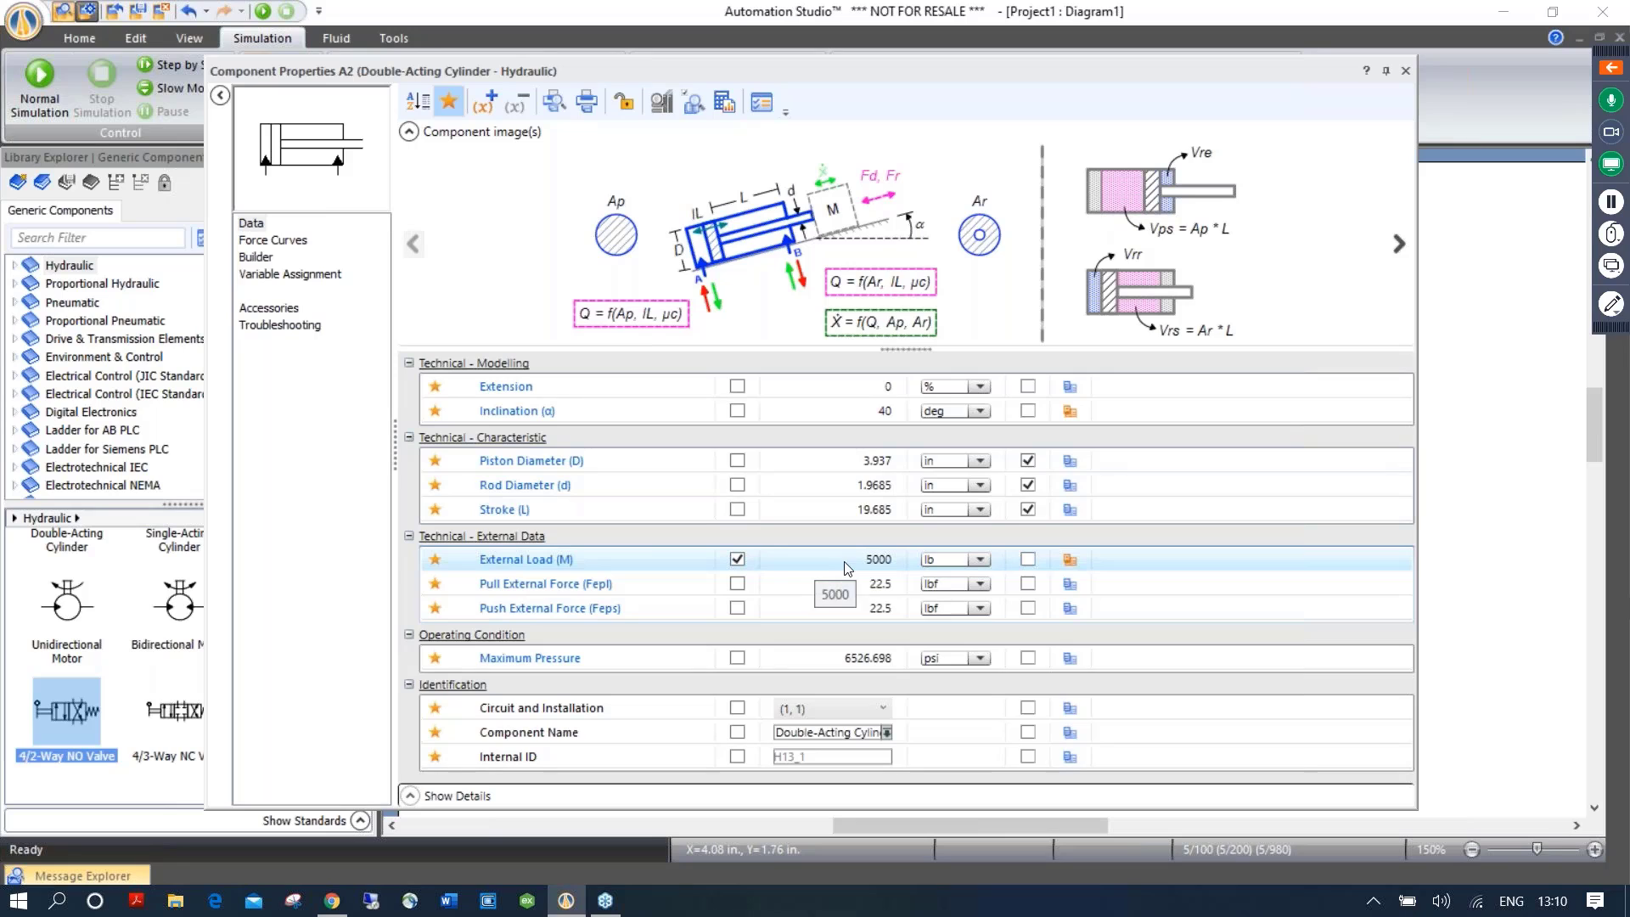
{"action": "left_click", "coordinate": [1406, 71]}
{"action": "left_click", "coordinate": [1269, 276]}
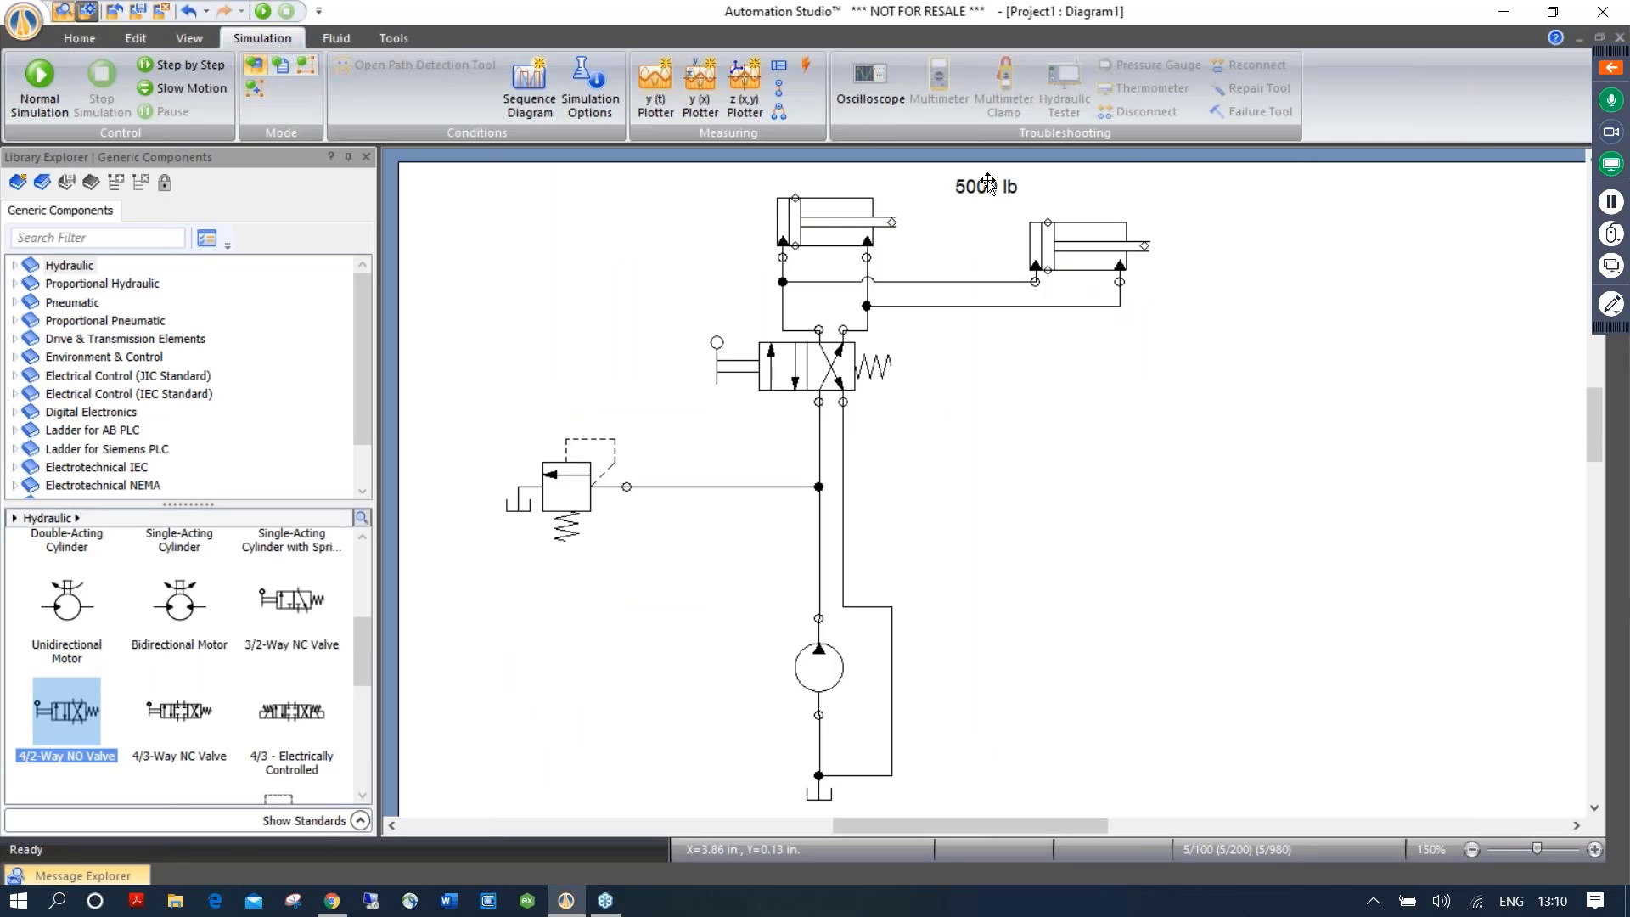
{"action": "left_click_drag", "start_coordinate": [987, 185], "coordinate": [1099, 210]}
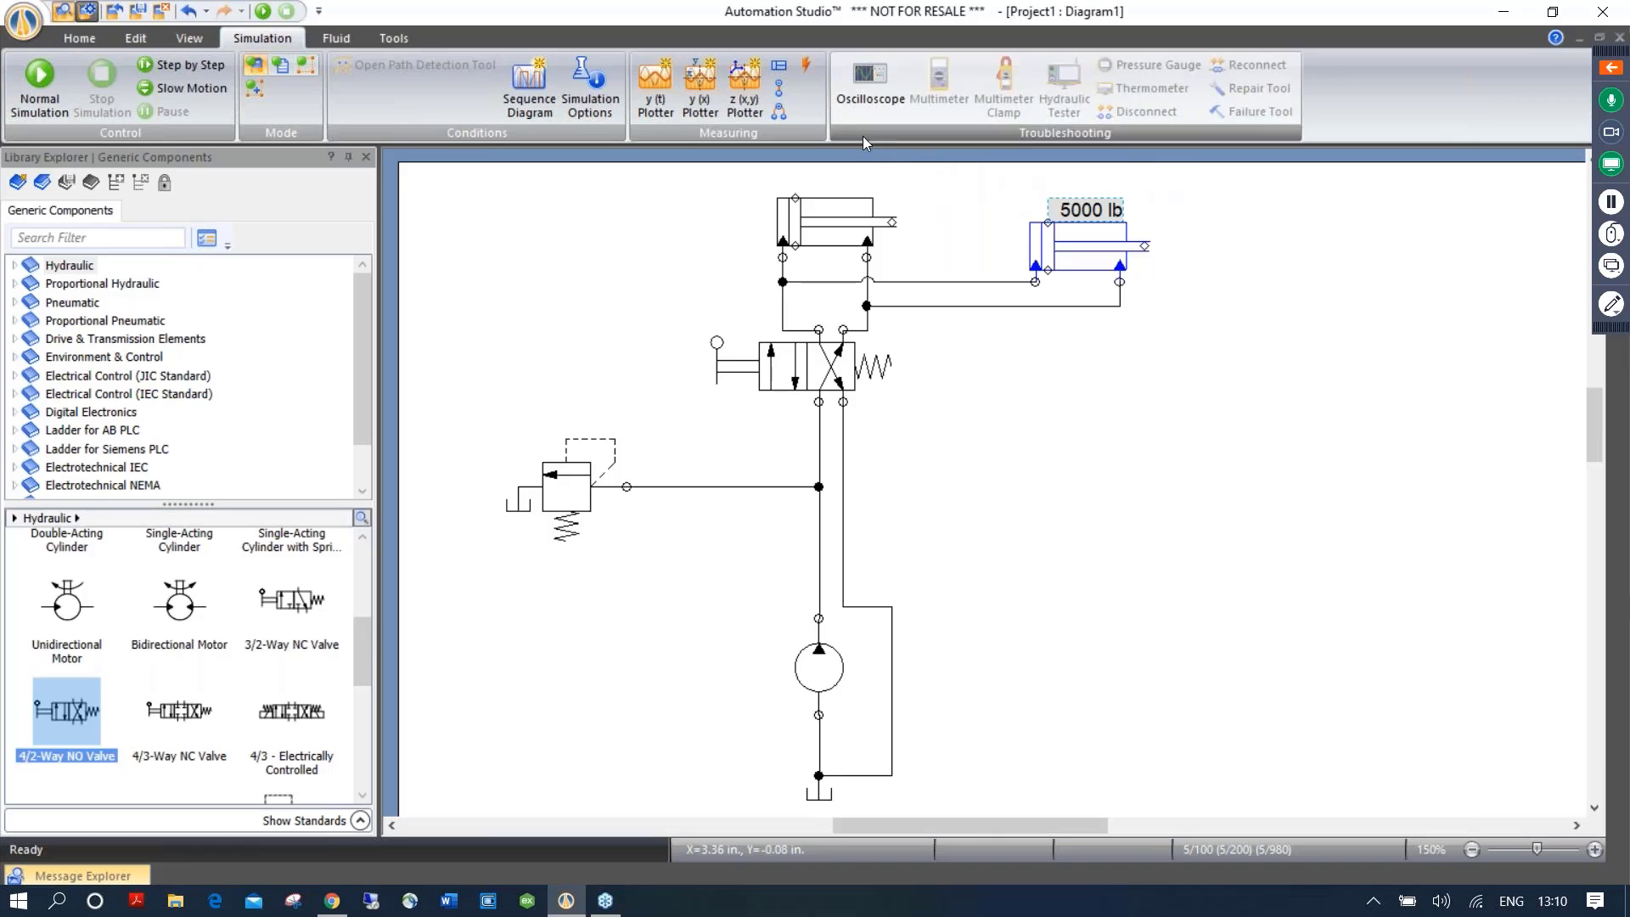
Reduce the 5000 lb label's font size to 8 and colour its text light blue
{"action": "left_click", "coordinate": [138, 39]}
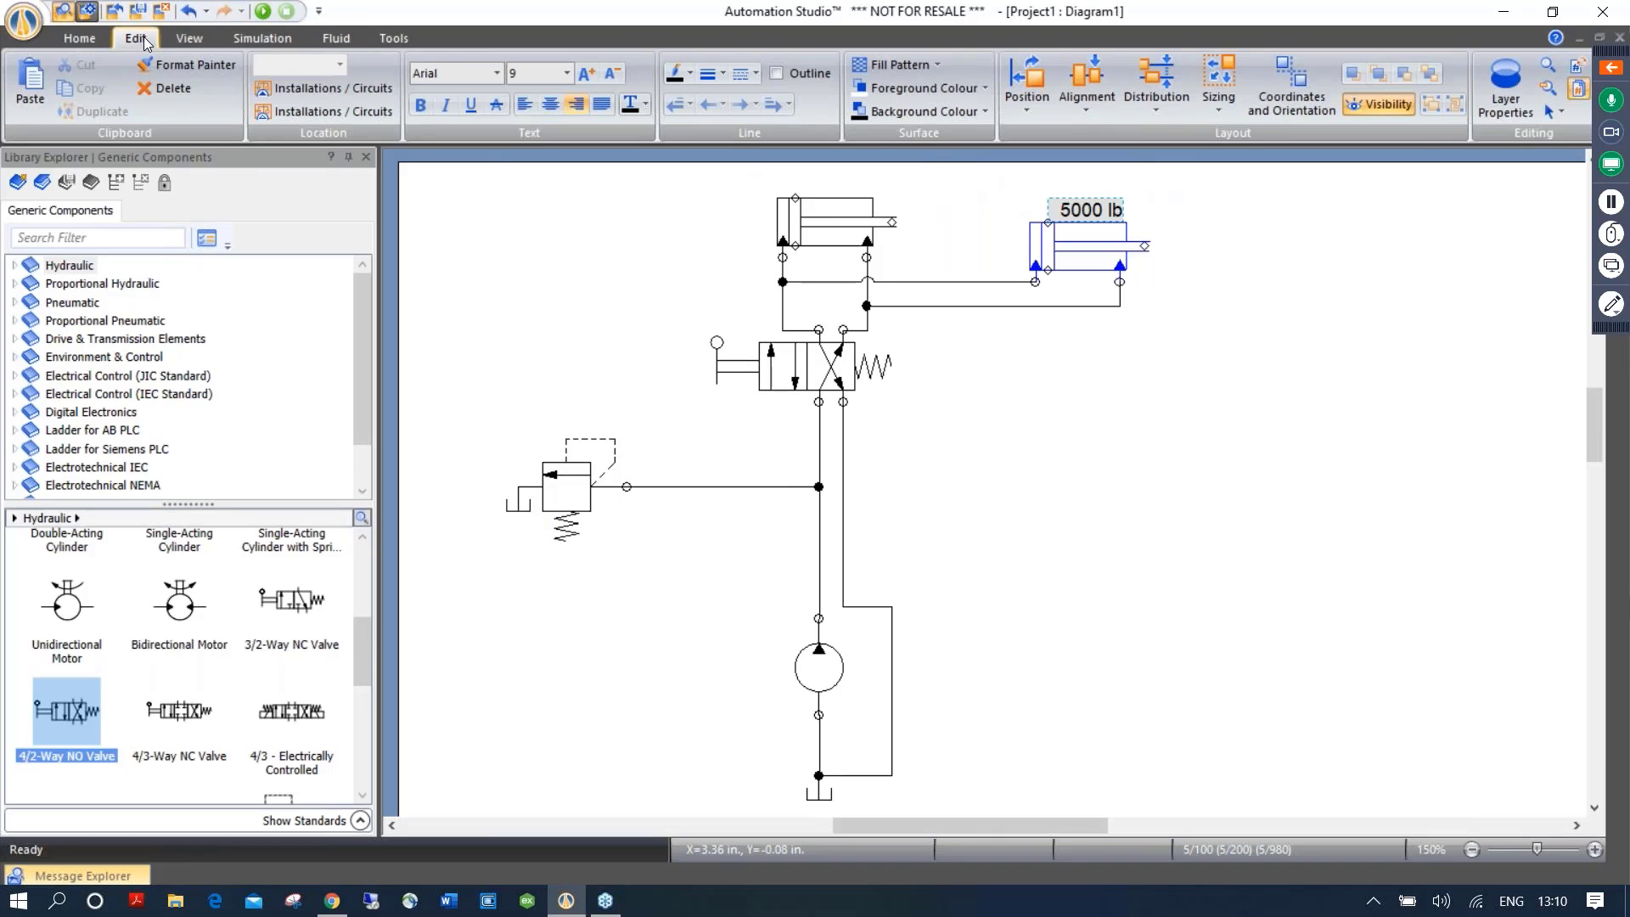
{"action": "left_click", "coordinate": [615, 76]}
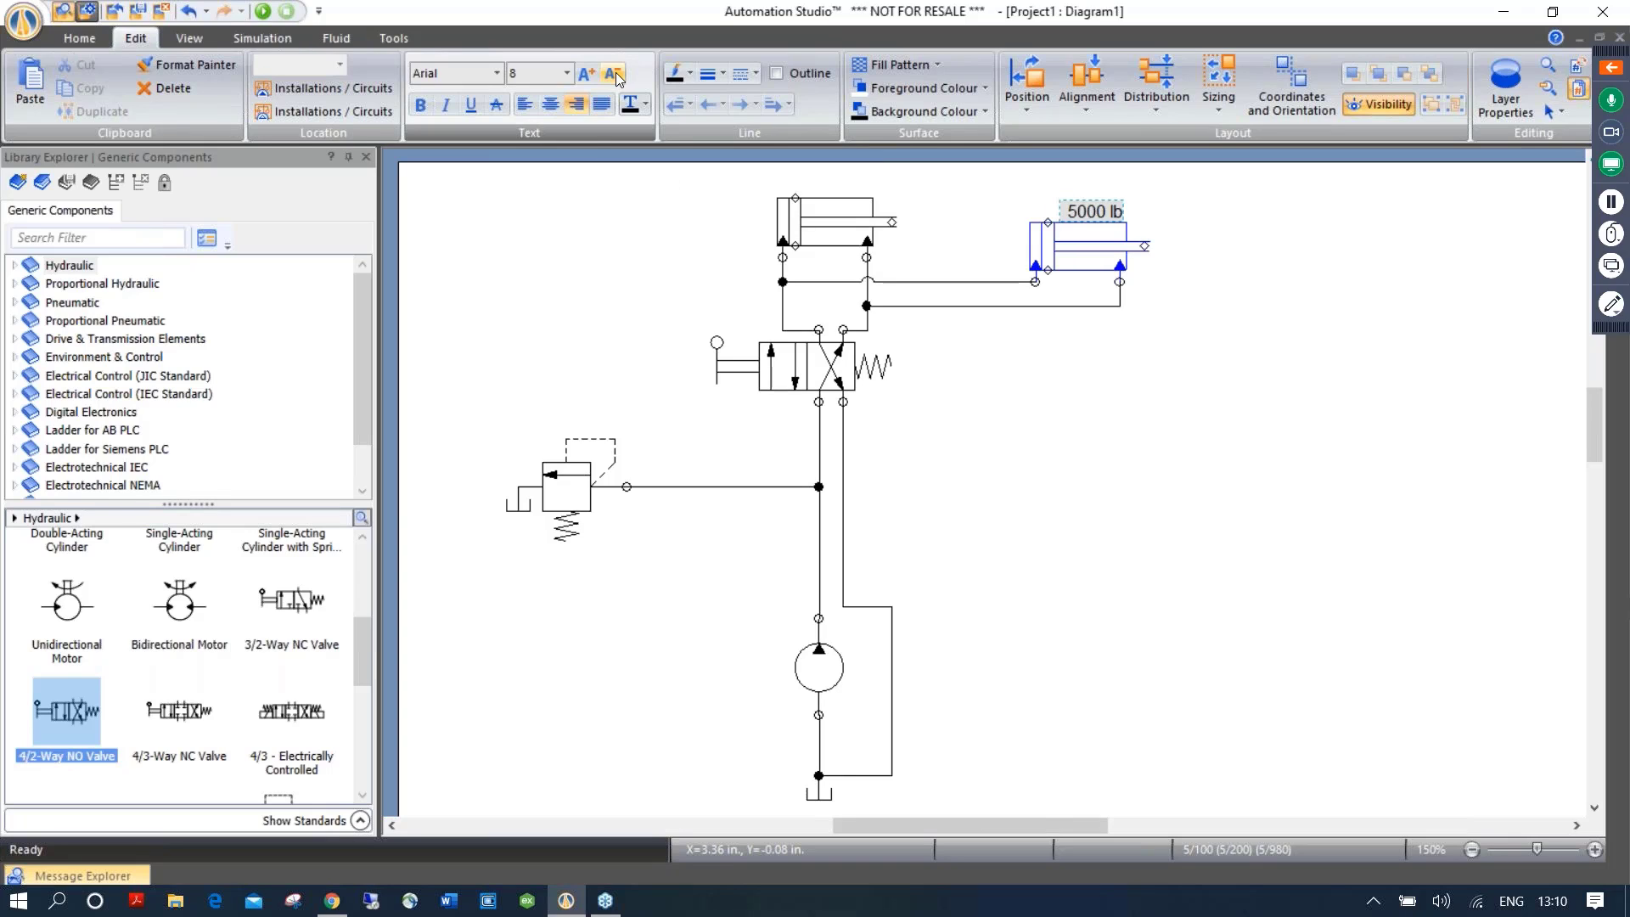
{"action": "left_click", "coordinate": [644, 104]}
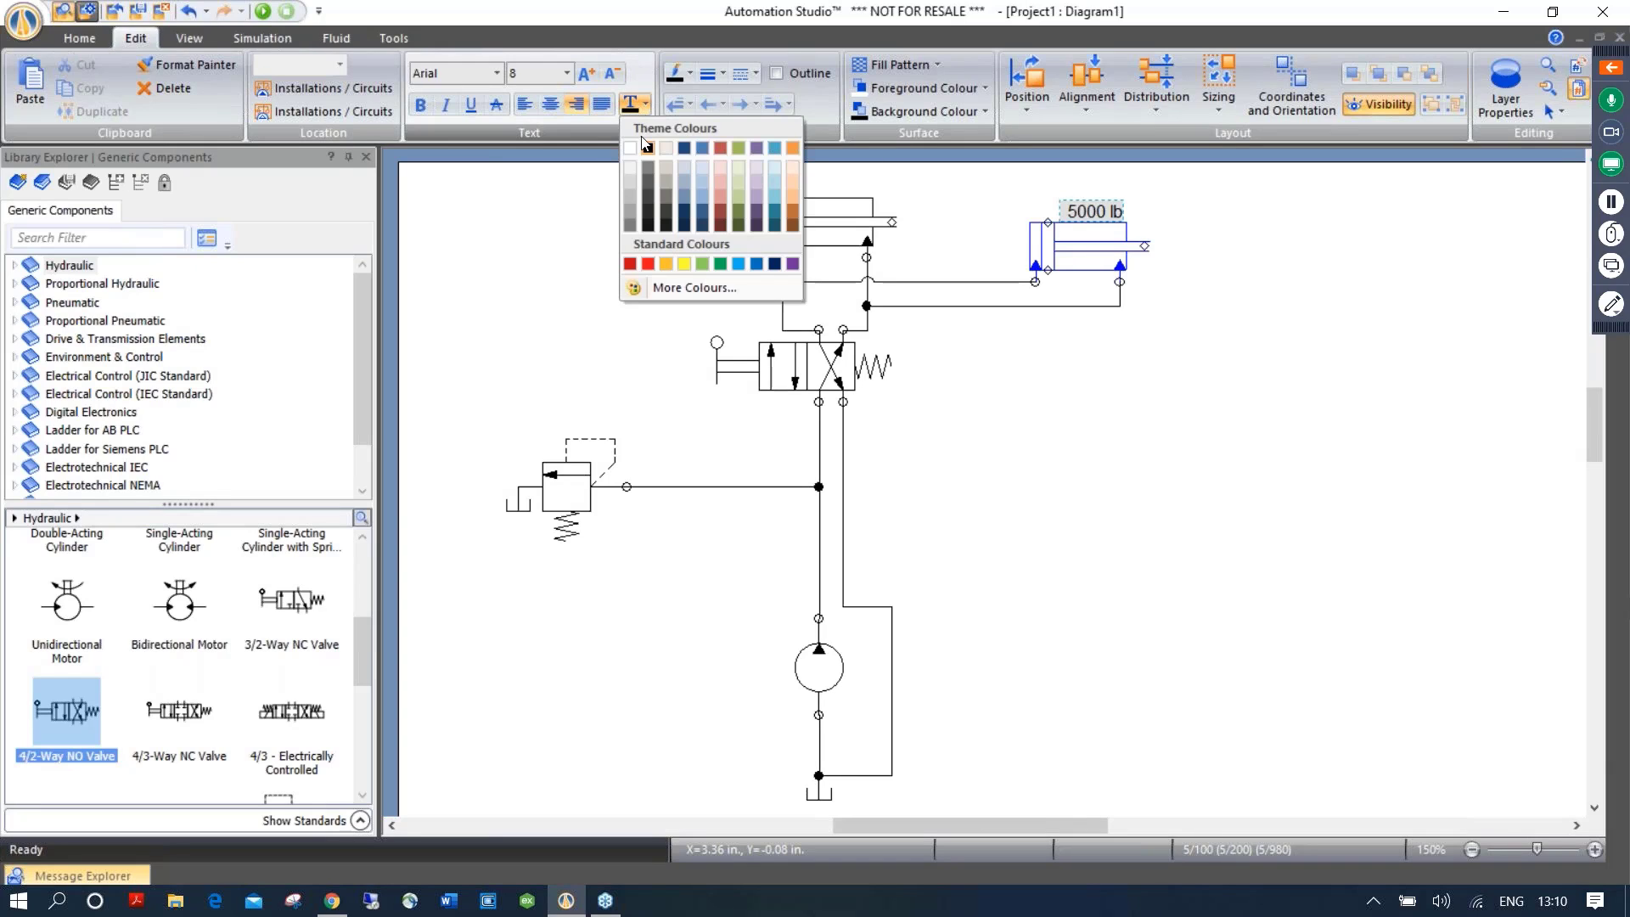
{"action": "left_click", "coordinate": [739, 269]}
{"action": "left_click", "coordinate": [1077, 387]}
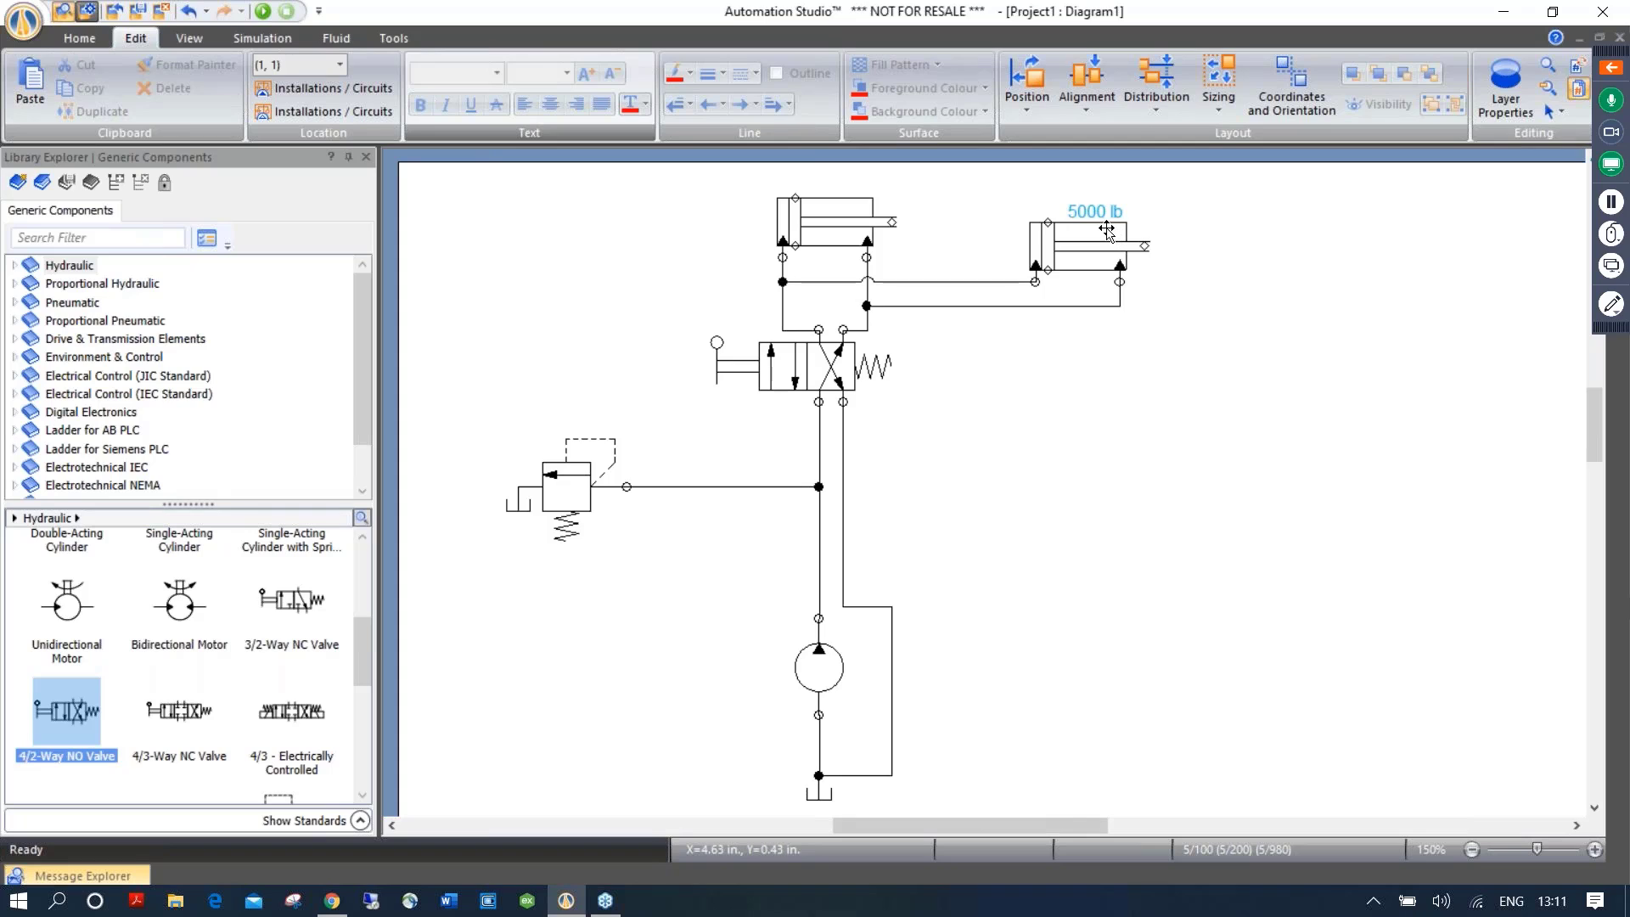
Shift the second cylinder slightly left and rotate it counter-clockwise about its left port so the rod points diagonally upward
{"action": "mouse_move", "coordinate": [1084, 252]}
{"action": "left_mouse_down"}
{"action": "mouse_move", "coordinate": [1331, 252]}
{"action": "mouse_move", "coordinate": [1077, 252]}
{"action": "left_mouse_up"}
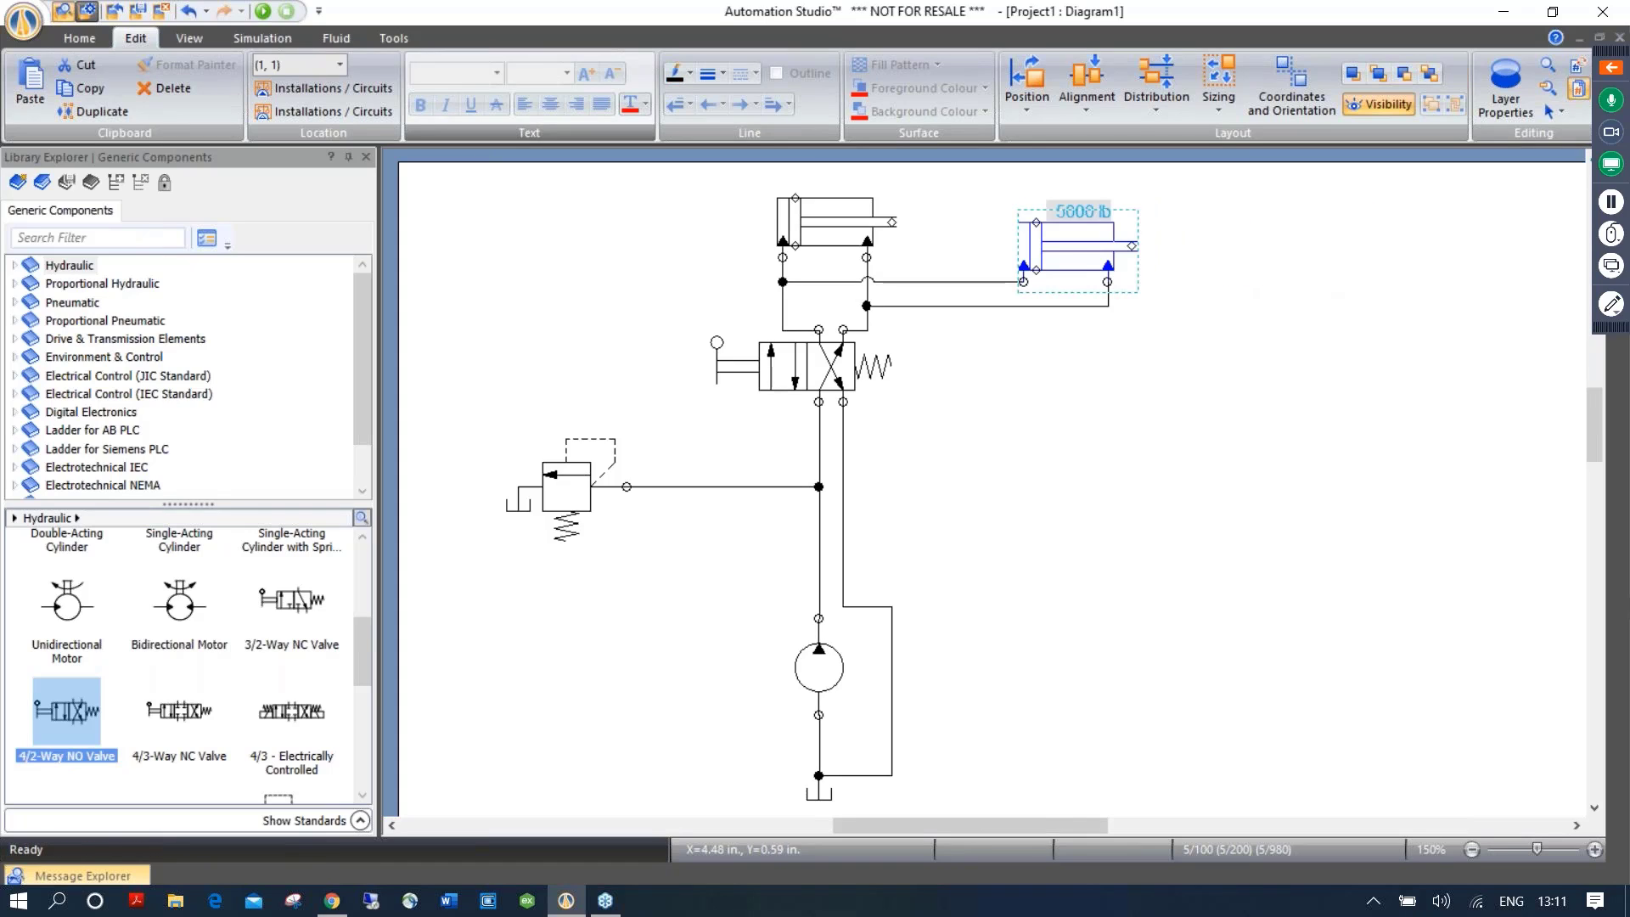
{"action": "left_click", "coordinate": [1166, 304]}
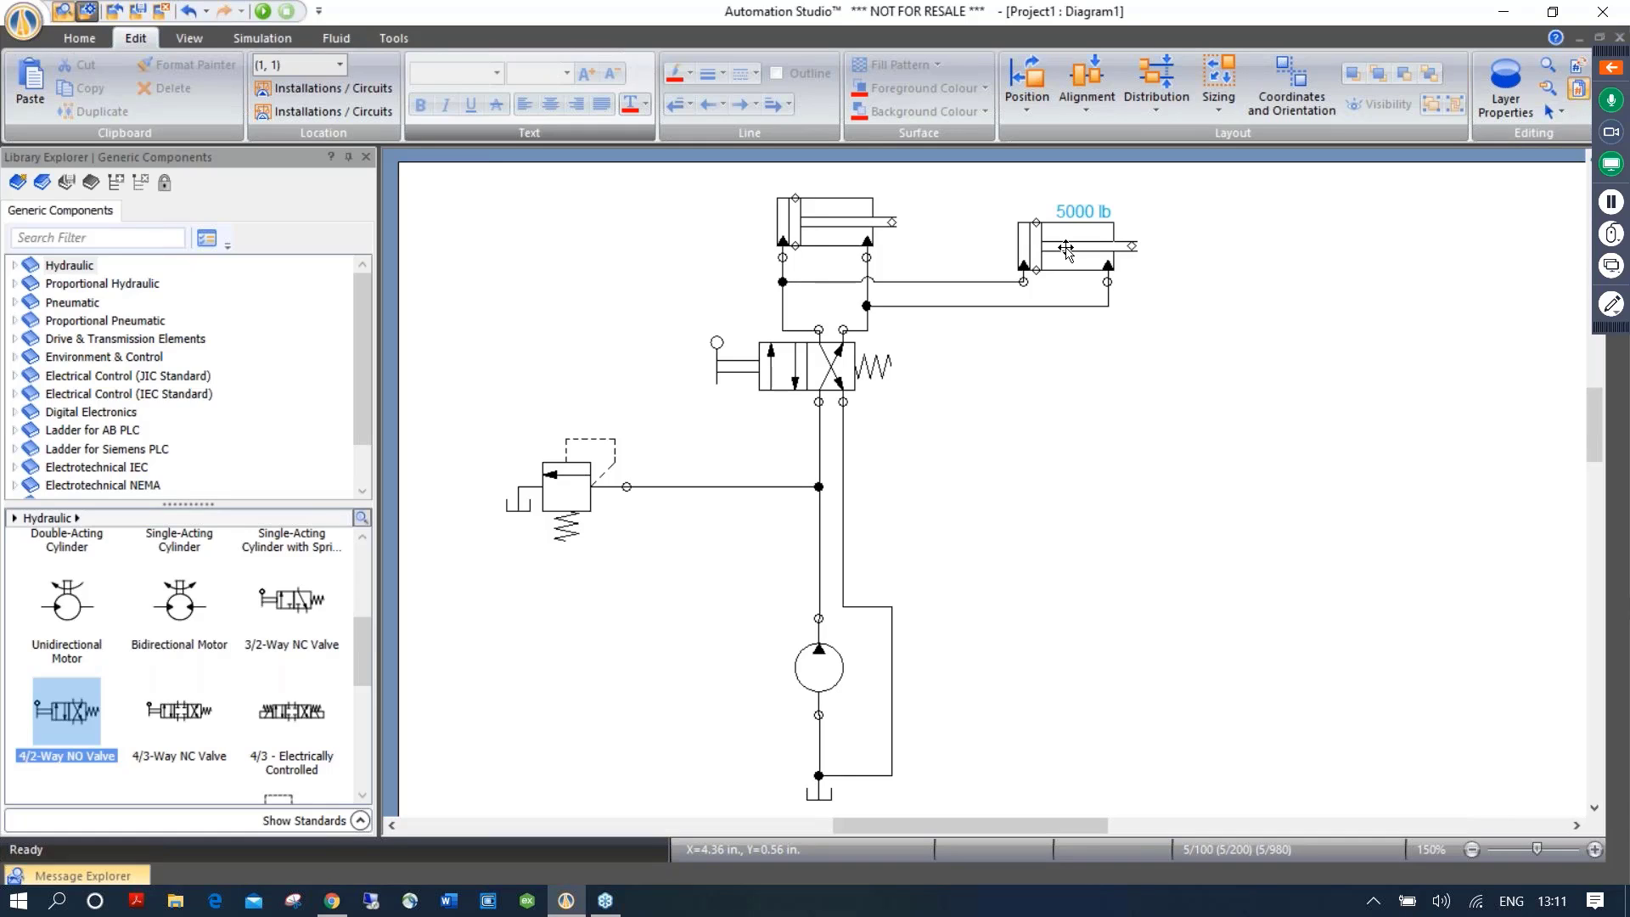
{"action": "left_click", "coordinate": [1067, 251]}
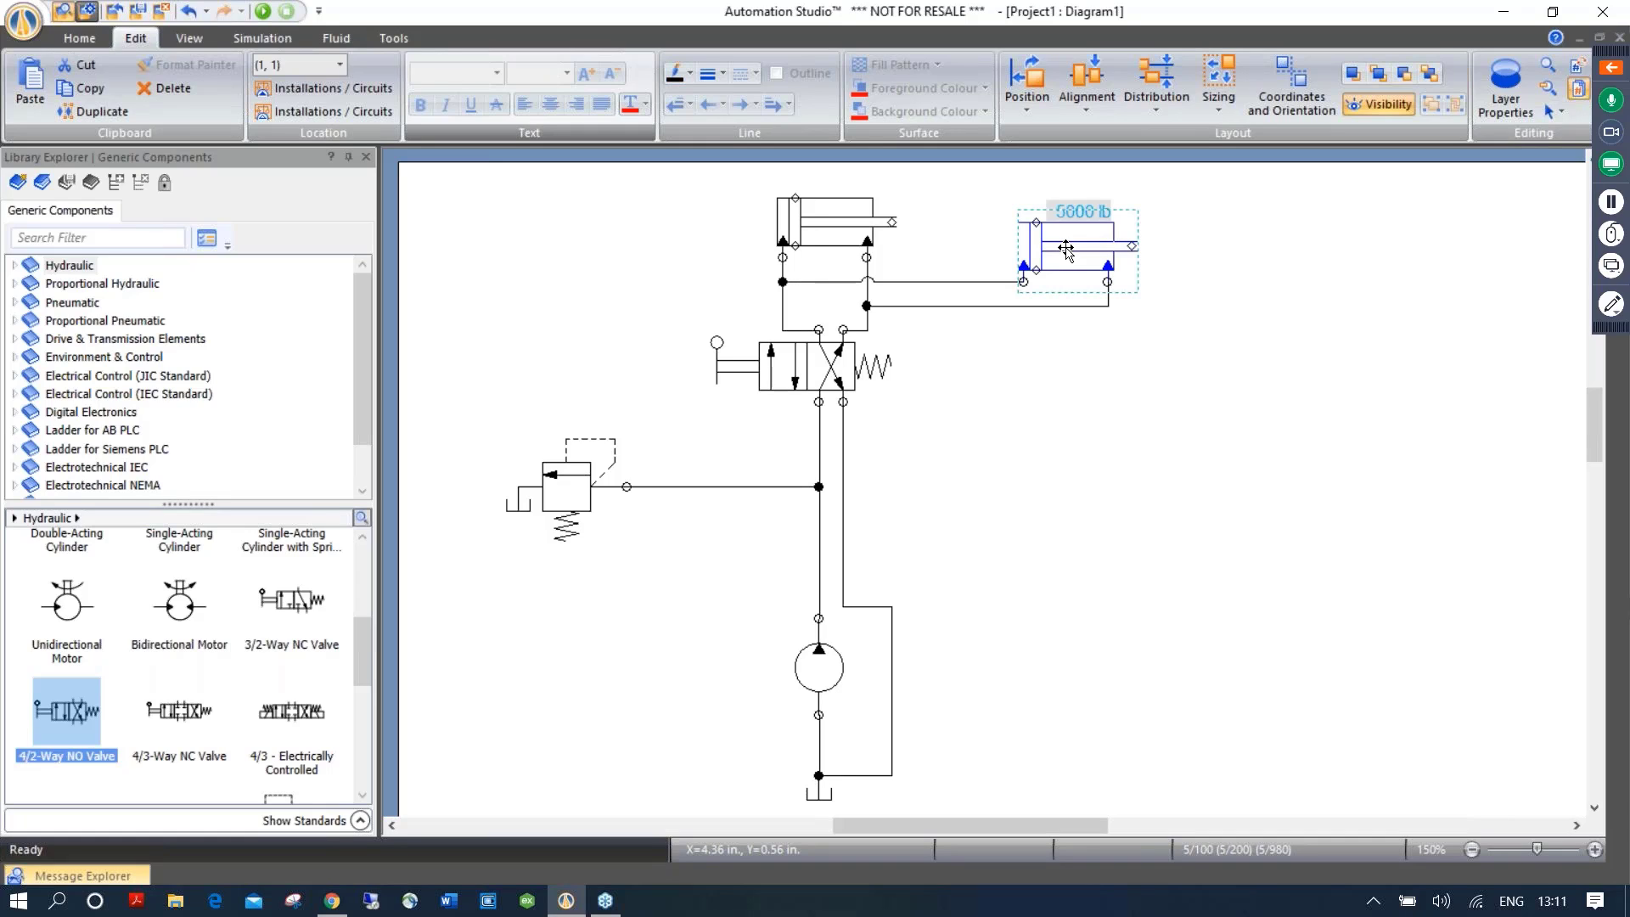
{"action": "left_click", "coordinate": [1034, 109]}
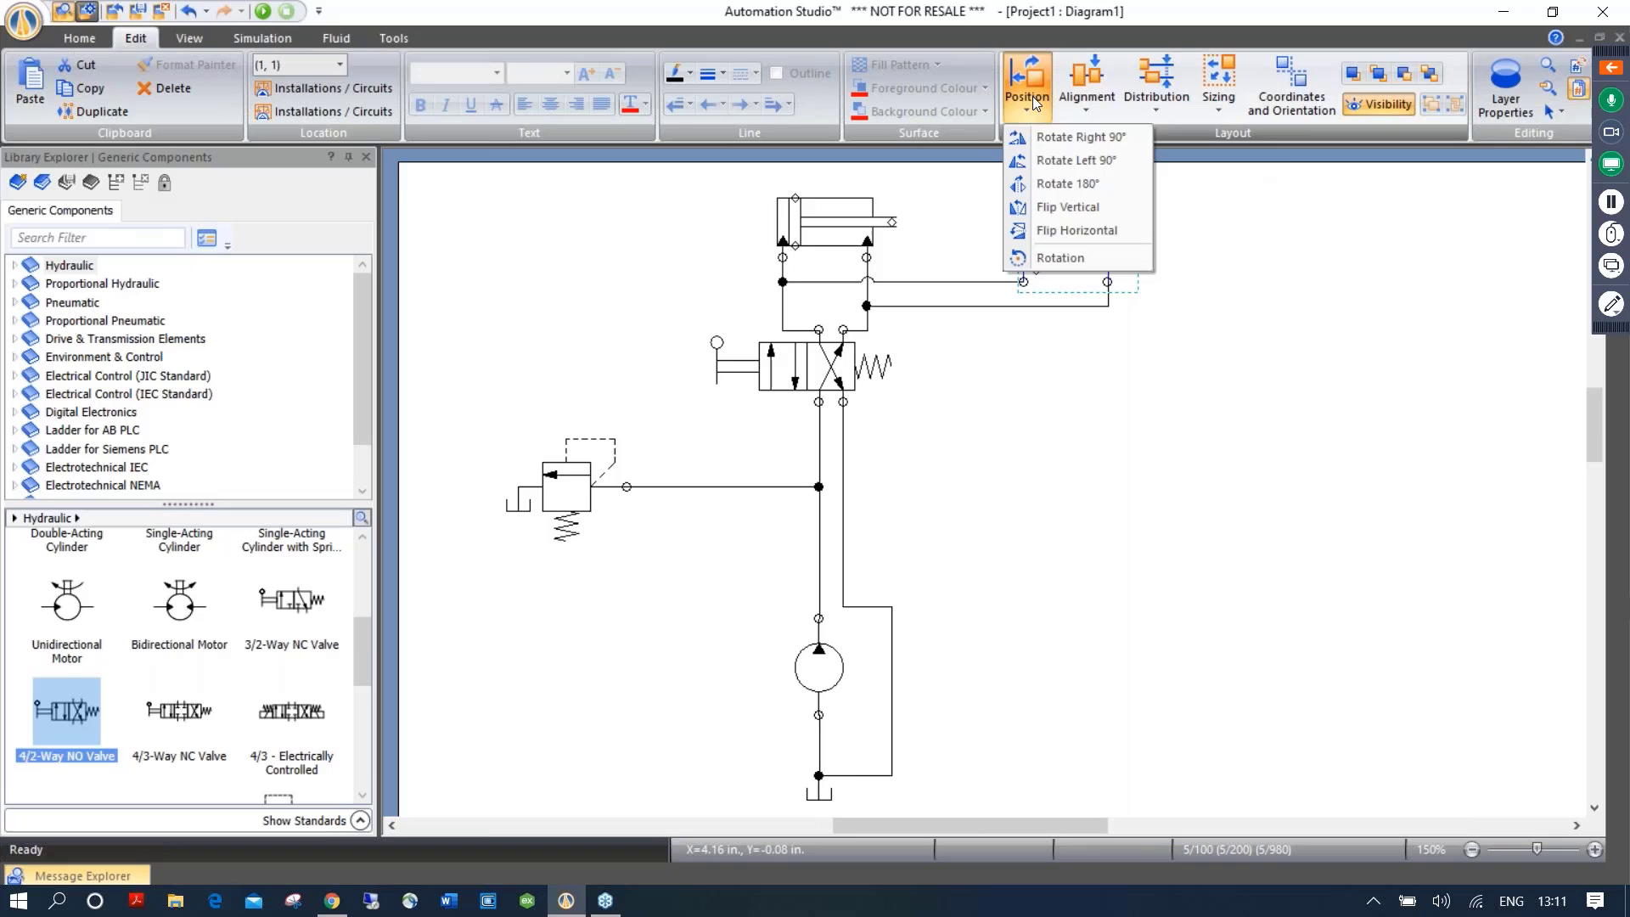
{"action": "left_click", "coordinate": [1057, 258]}
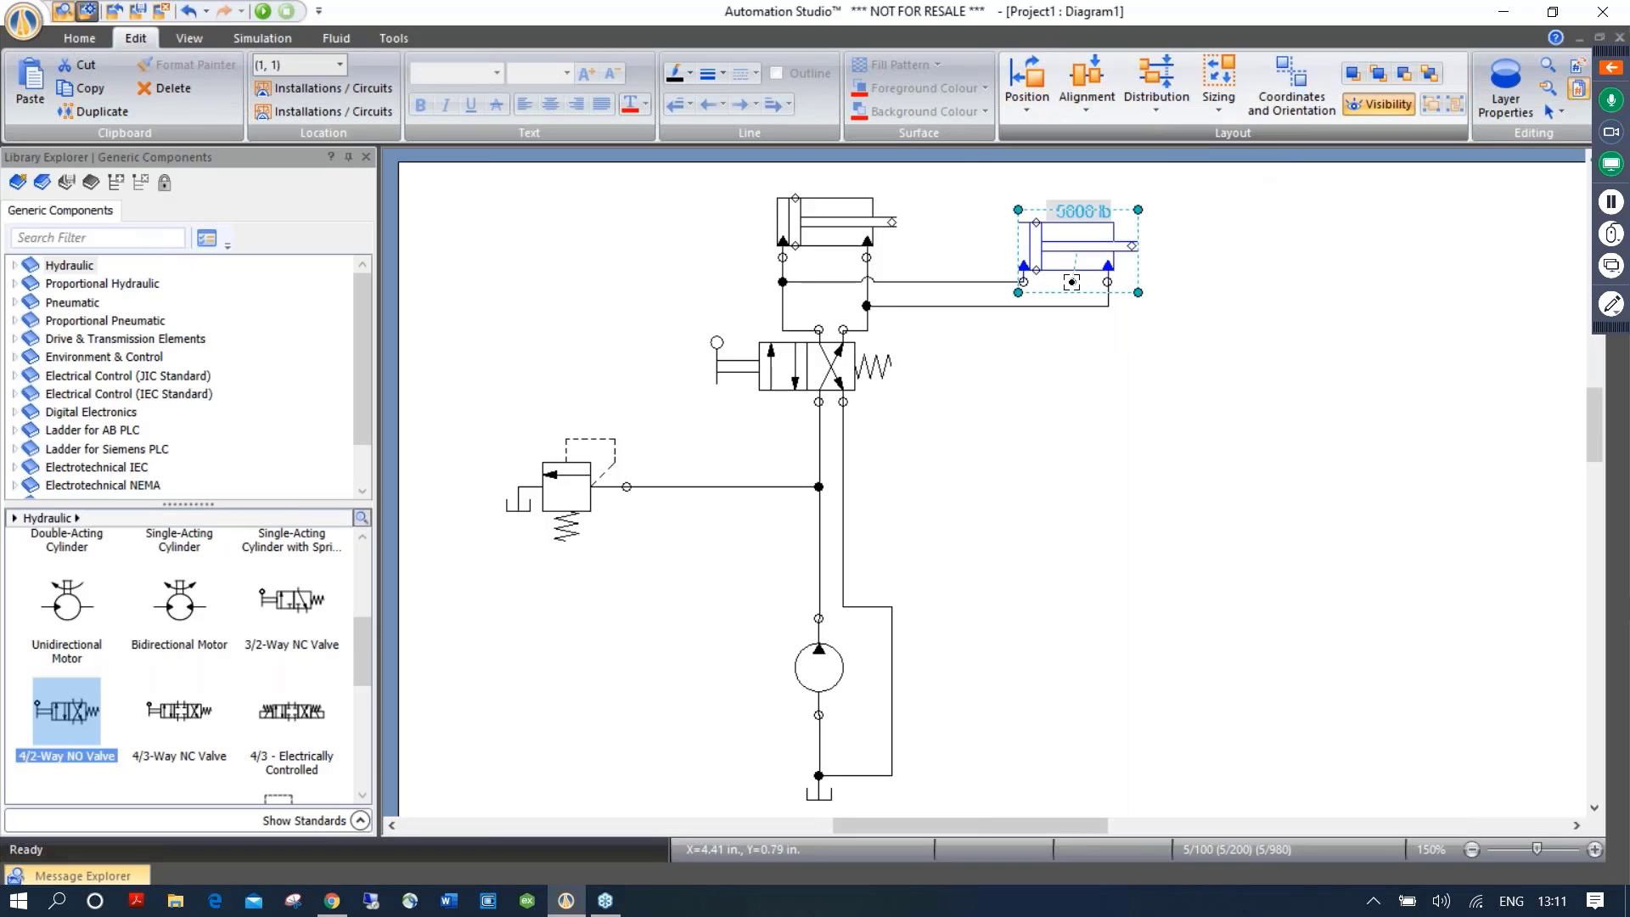
{"action": "left_click_drag", "start_coordinate": [1050, 251], "coordinate": [1024, 281]}
{"action": "left_click_drag", "start_coordinate": [1138, 293], "coordinate": [1125, 227]}
{"action": "left_click", "coordinate": [1177, 417]}
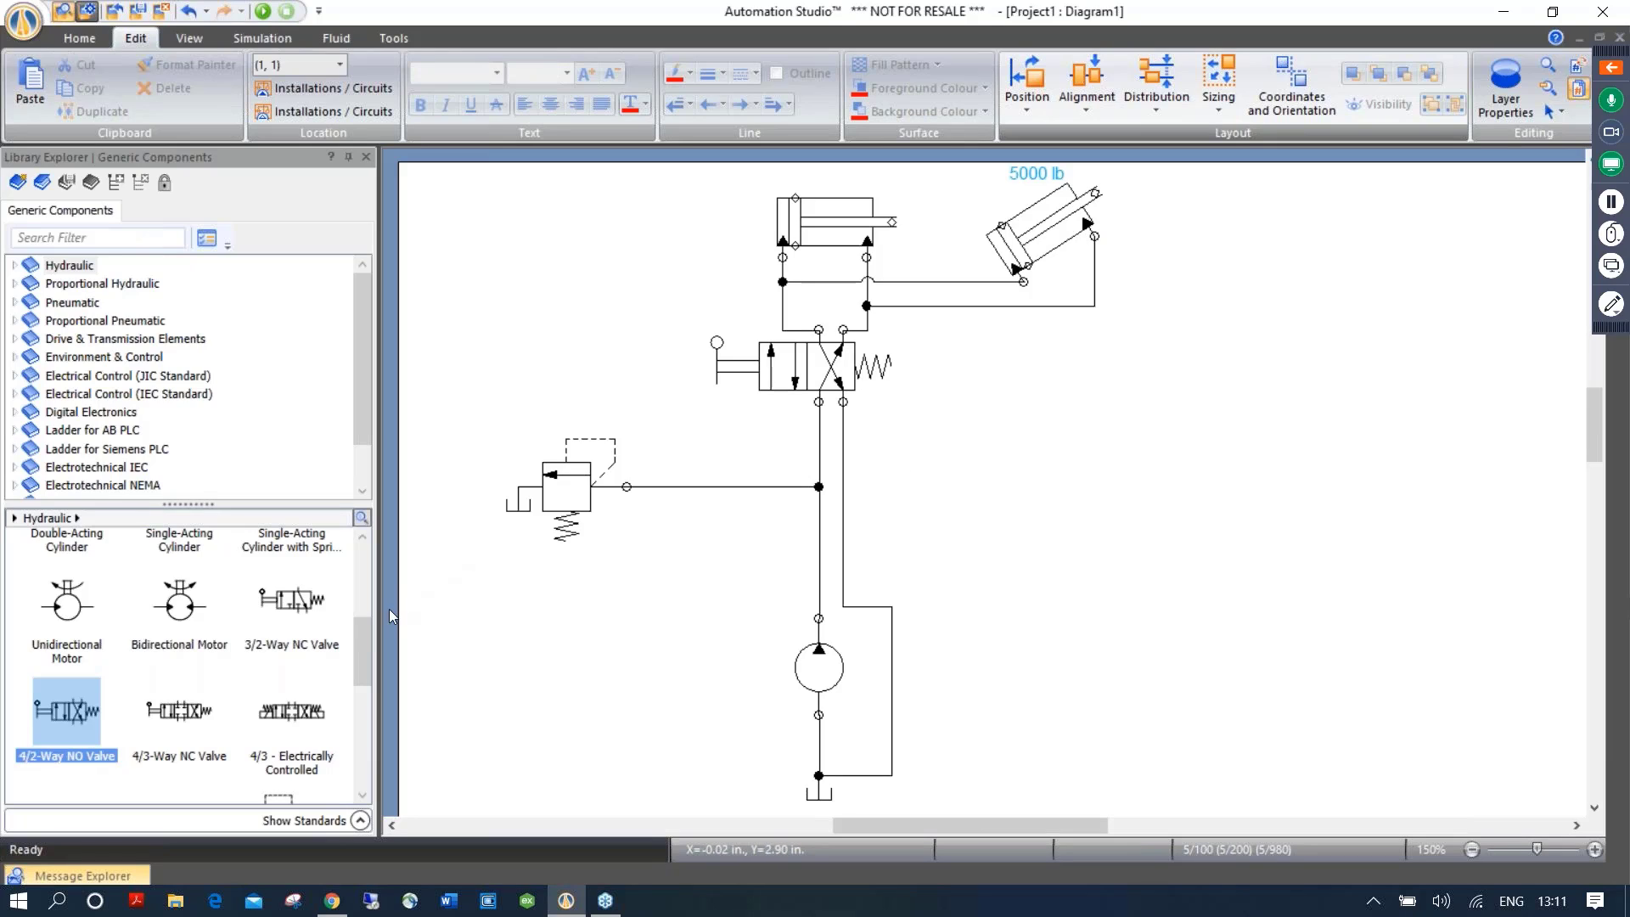
Add a pressure gauge above the relief valve's inlet and connect it to the relief line
{"action": "left_click_drag", "start_coordinate": [359, 652], "coordinate": [350, 570]}
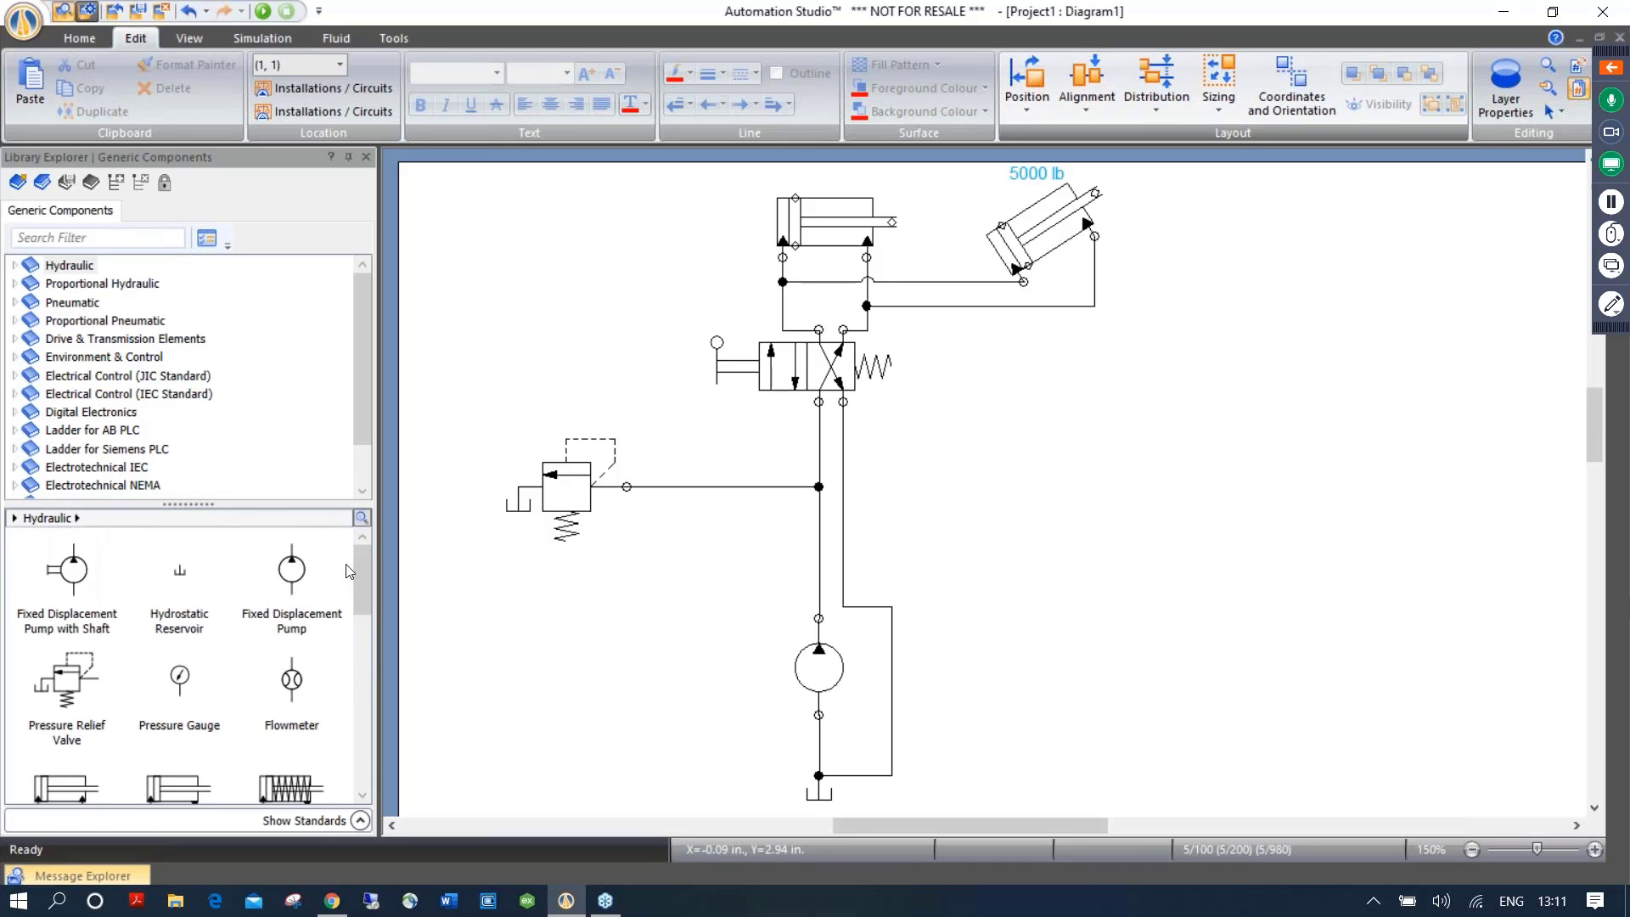
{"action": "left_click_drag", "start_coordinate": [180, 678], "coordinate": [627, 487]}
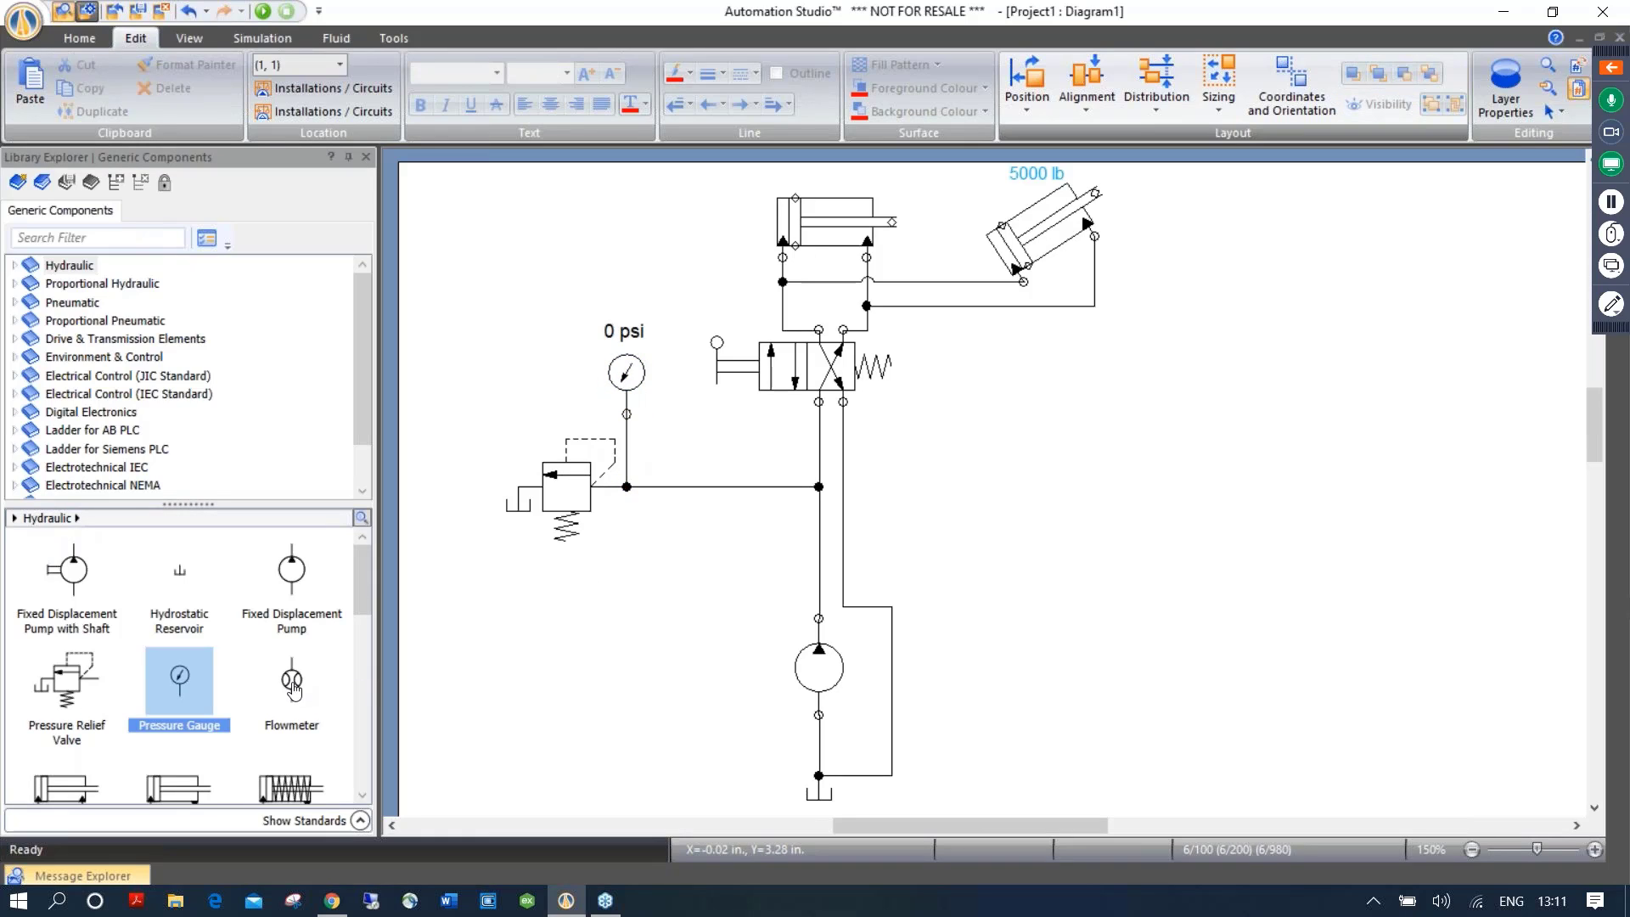
Try inserting a flowmeter into the pressure line between the pump and the relief-line junction, and delete it again
{"action": "mouse_move", "coordinate": [299, 684]}
{"action": "left_click", "coordinate": [298, 685]}
{"action": "left_click_drag", "start_coordinate": [298, 685], "coordinate": [844, 510]}
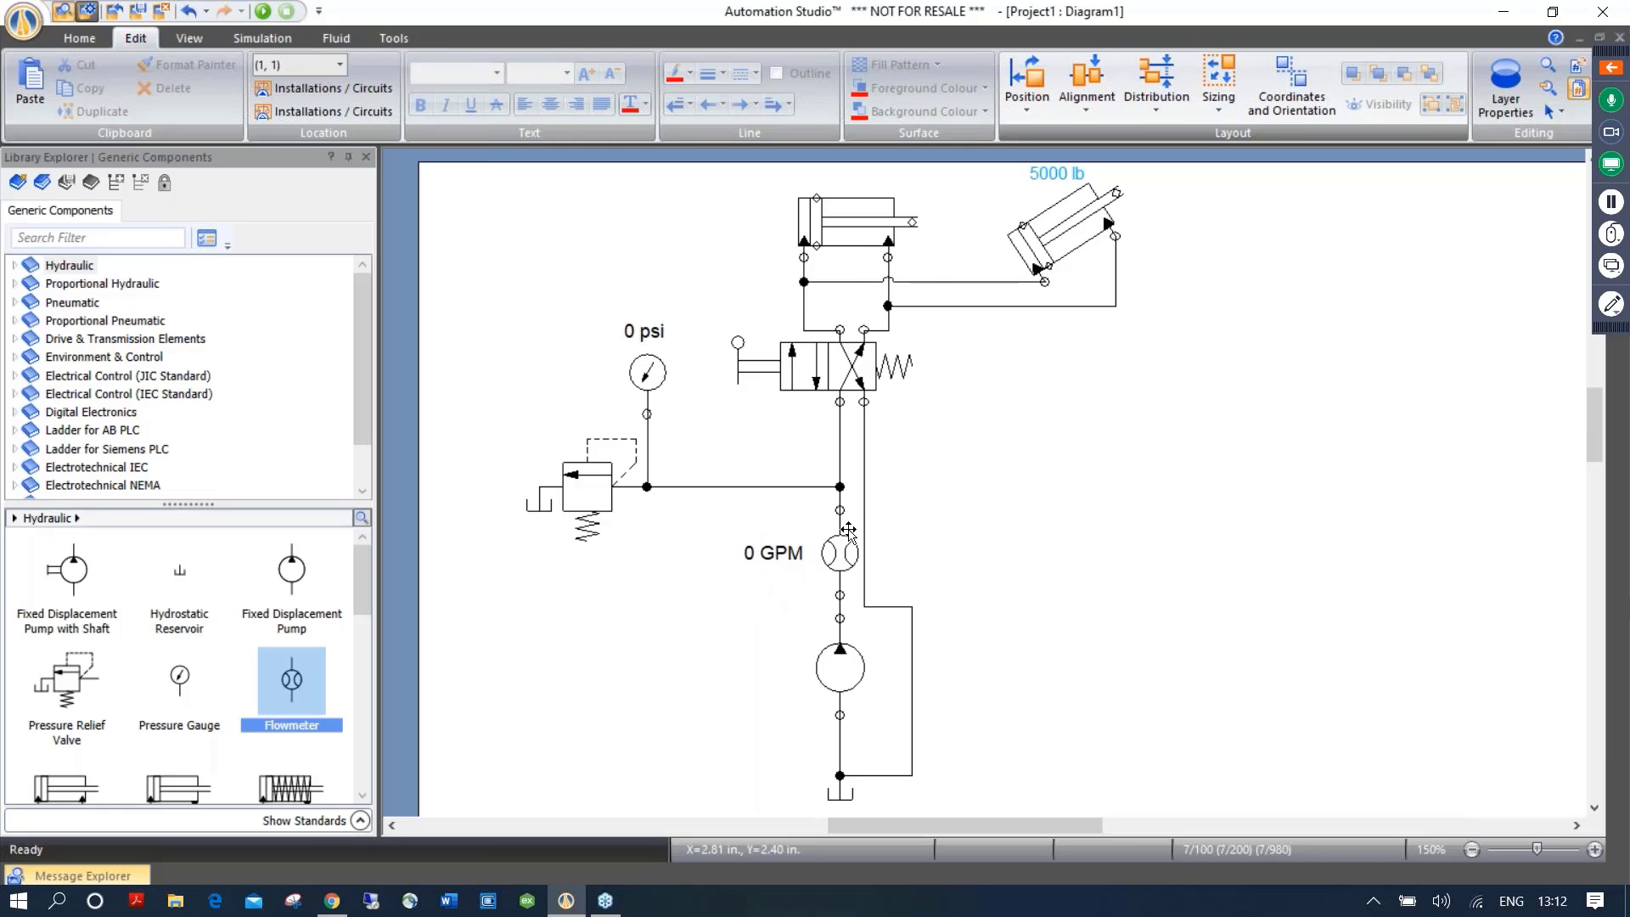
{"action": "scroll", "coordinate": [848, 538], "scroll_direction": "up", "scroll_amount": 2}
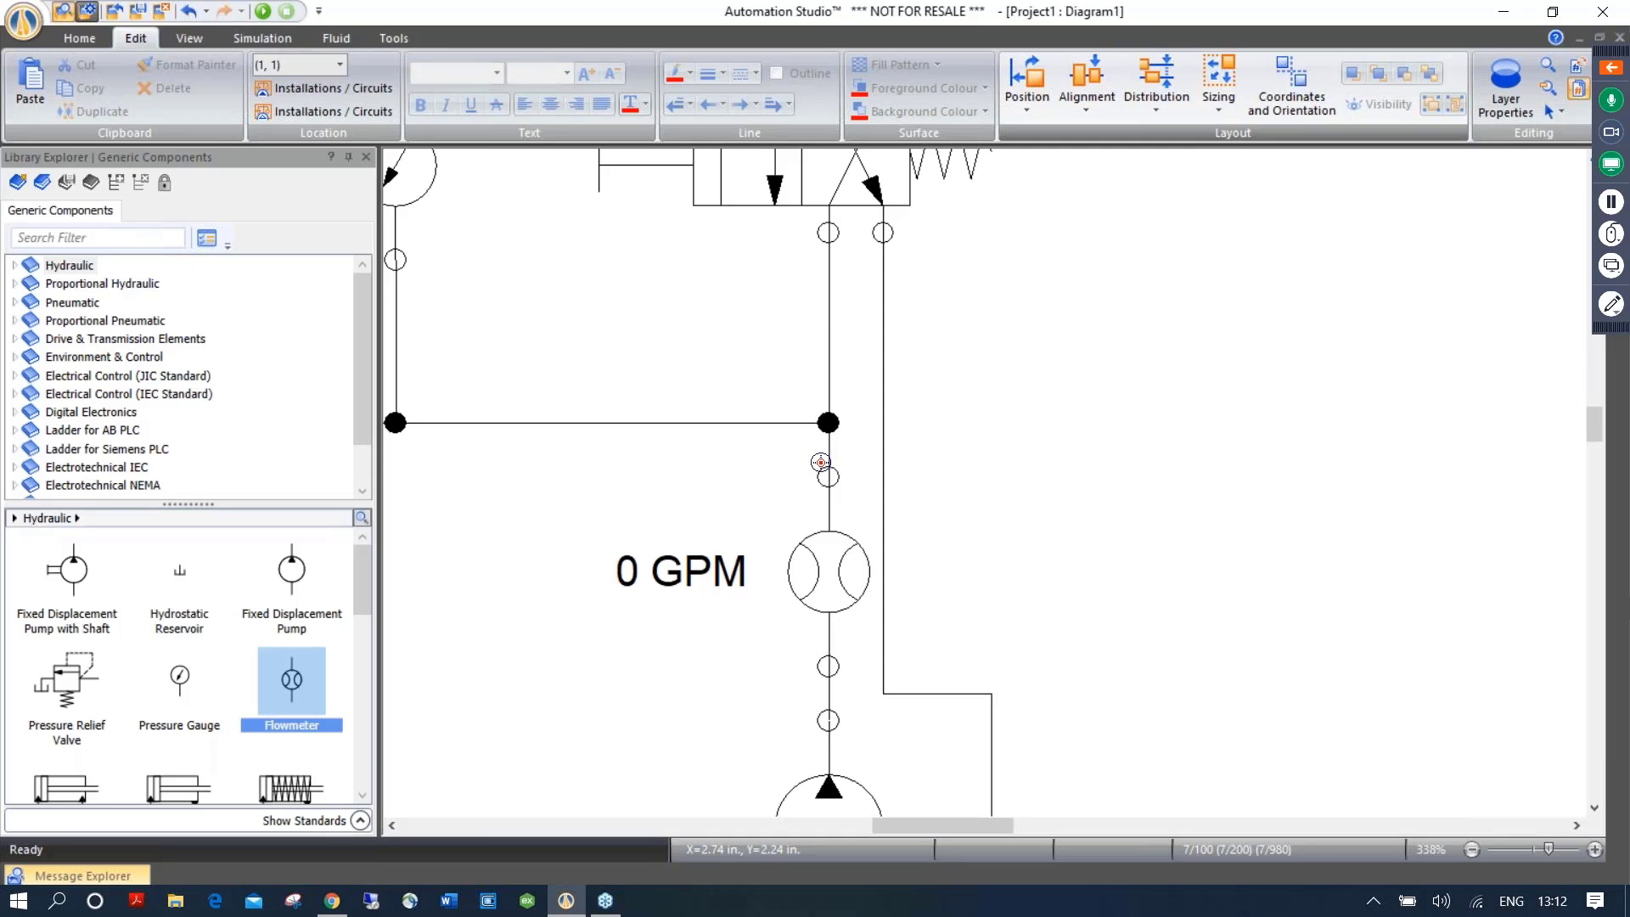
{"action": "left_click", "coordinate": [799, 584]}
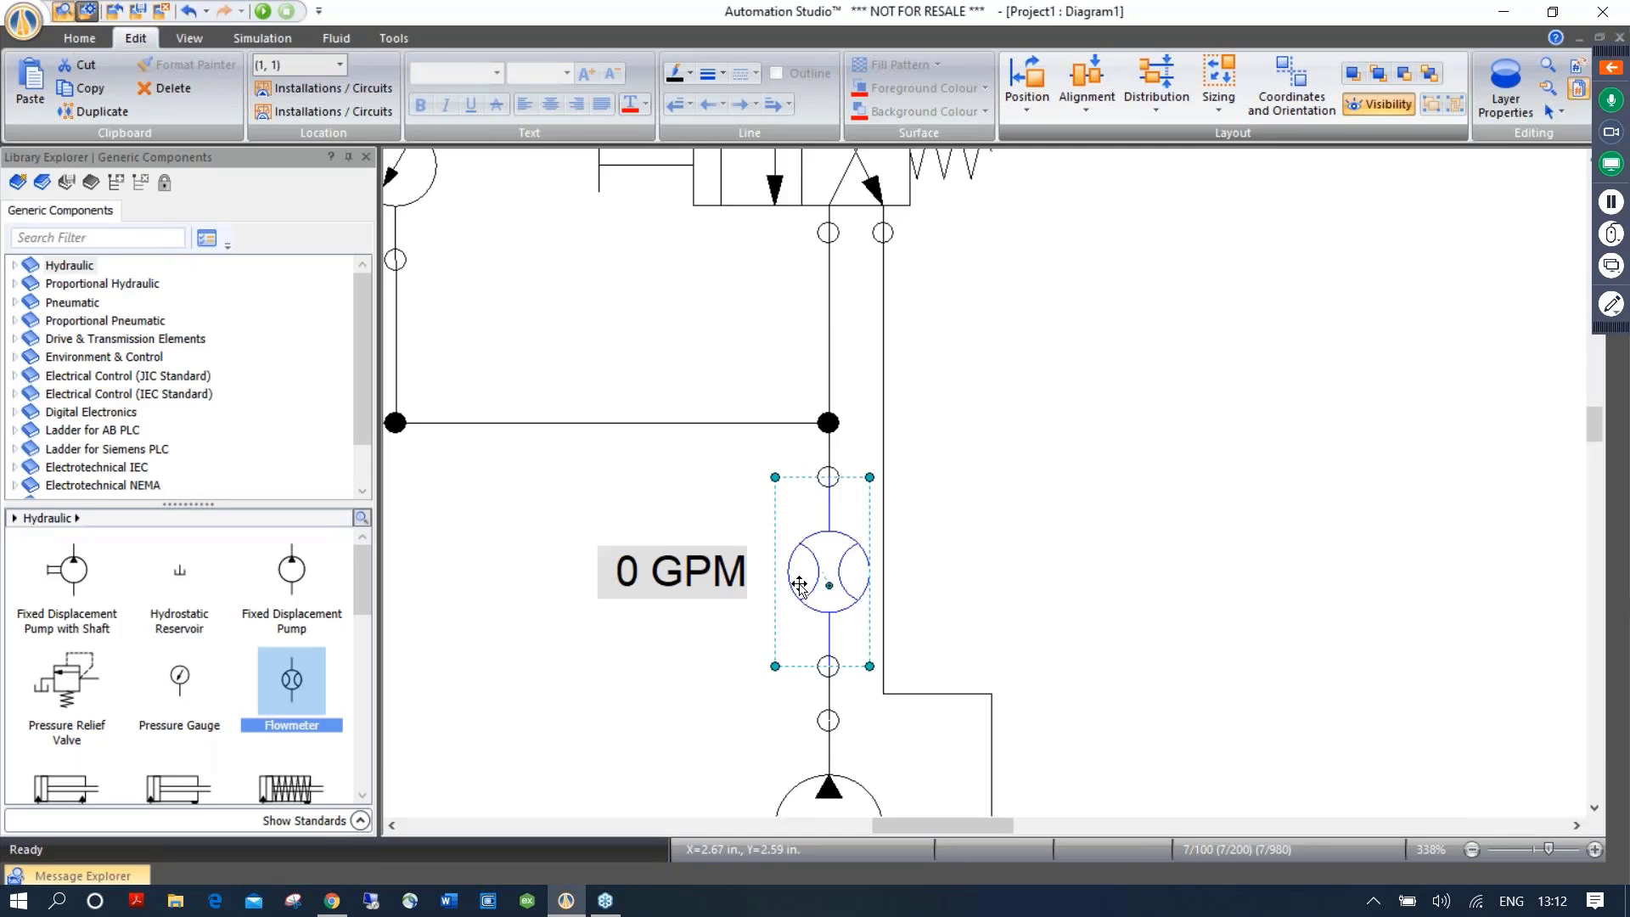
{"action": "key", "text": "Delete"}
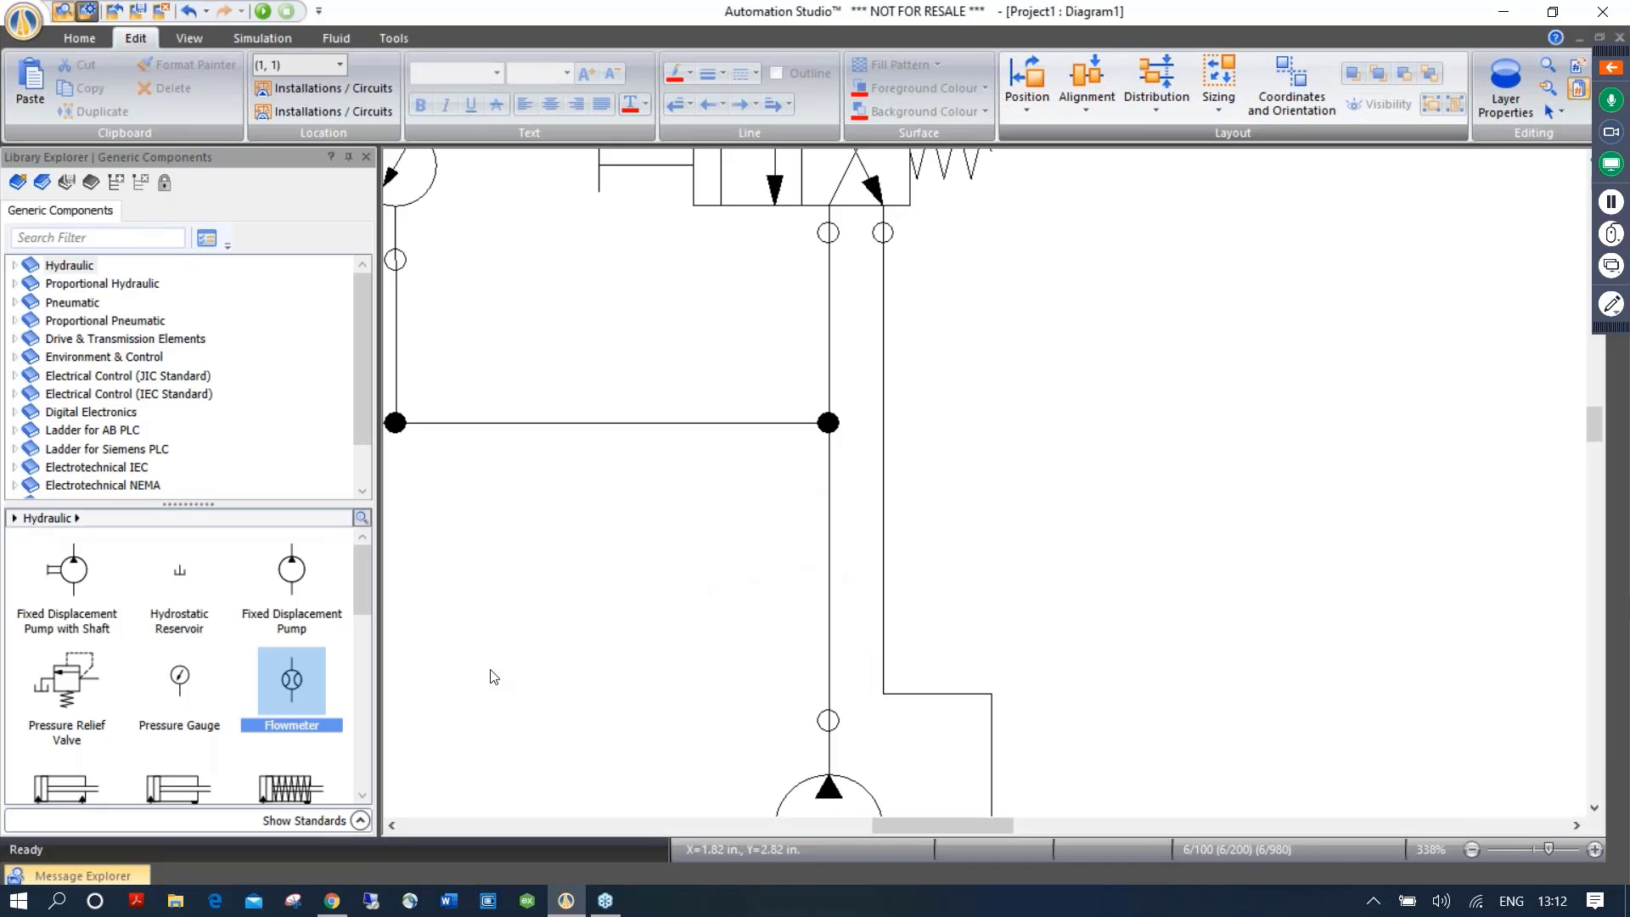
Insert a flowmeter into the pressure line between the pump and the relief-line junction, connecting both of its ports
{"action": "left_click_drag", "start_coordinate": [285, 690], "coordinate": [1243, 357]}
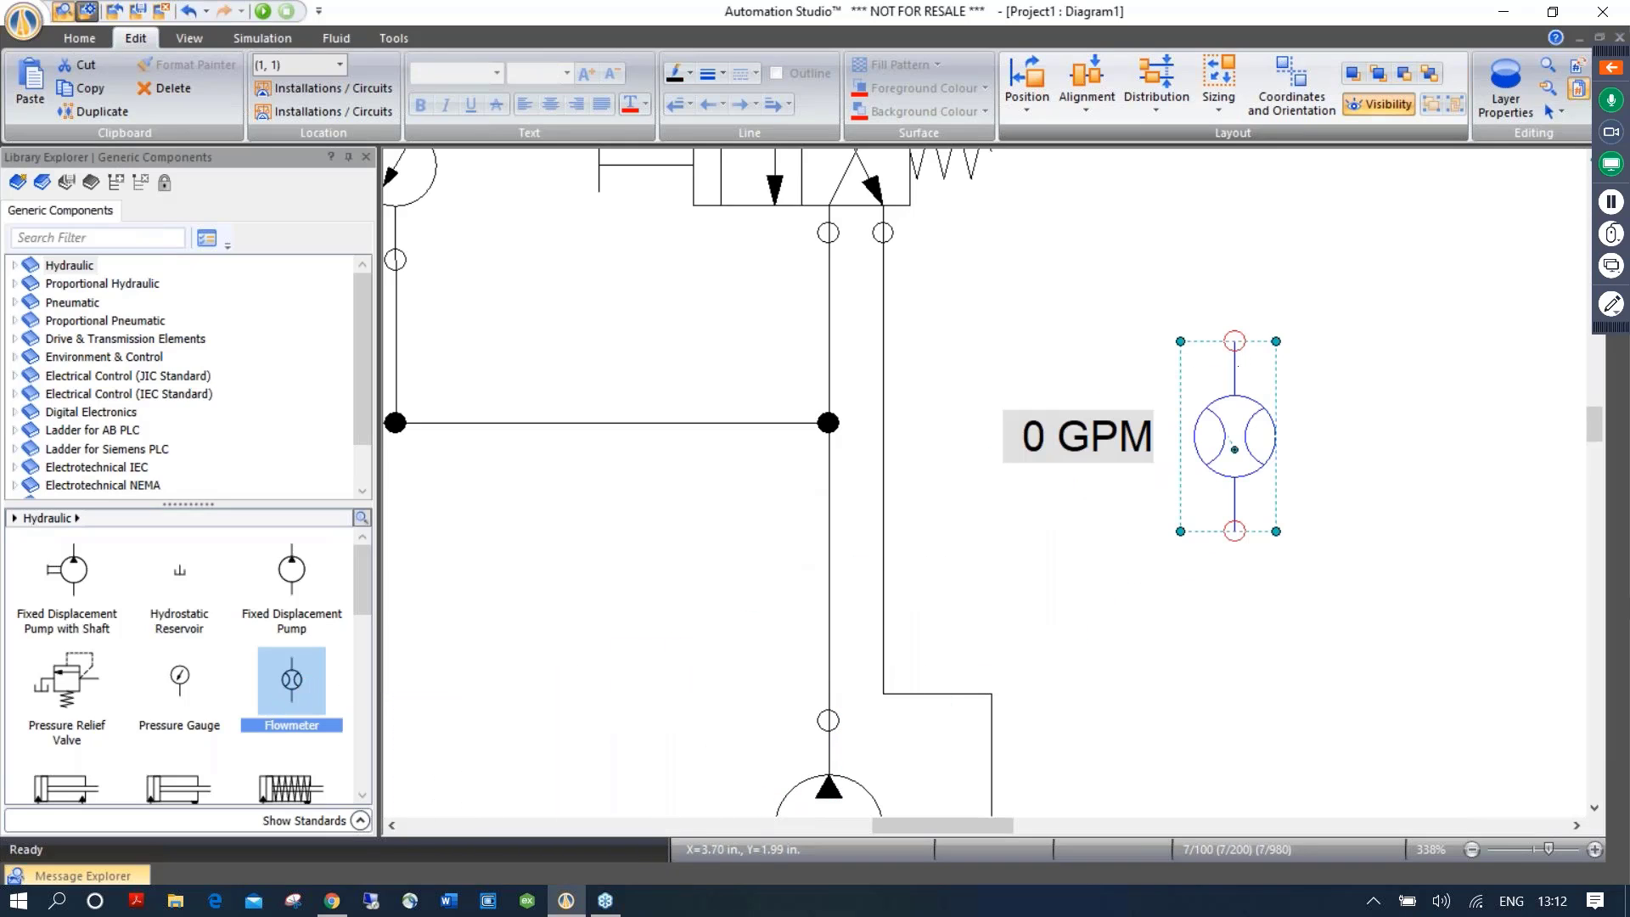
{"action": "left_click", "coordinate": [1106, 358]}
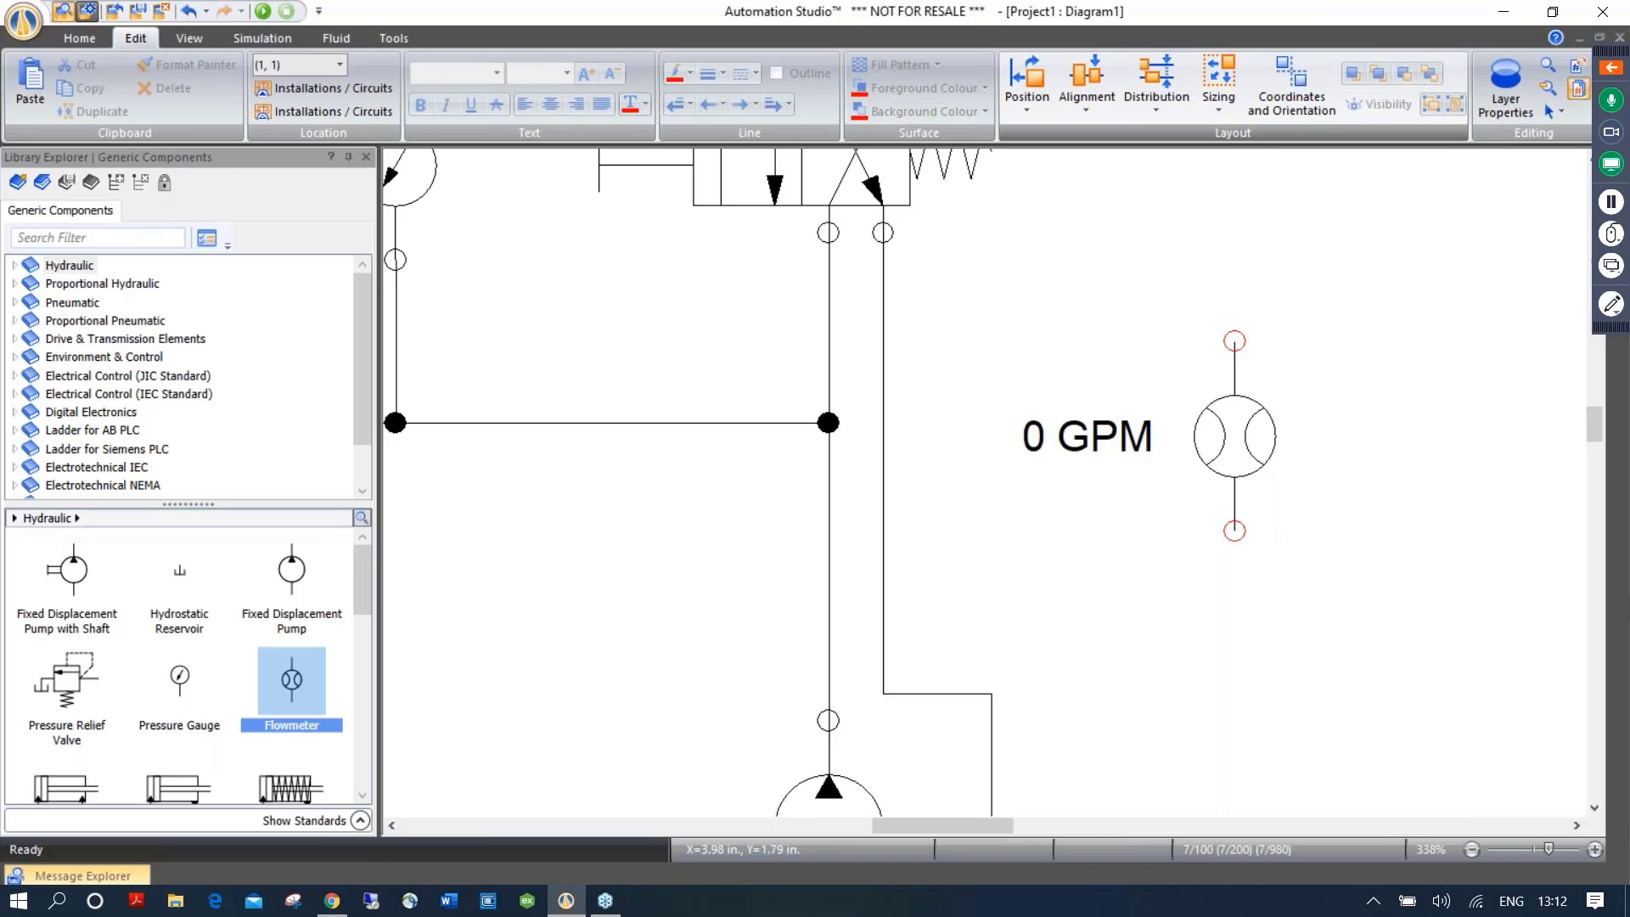
{"action": "left_click_drag", "start_coordinate": [1235, 437], "coordinate": [821, 589]}
{"action": "left_click", "coordinate": [989, 522]}
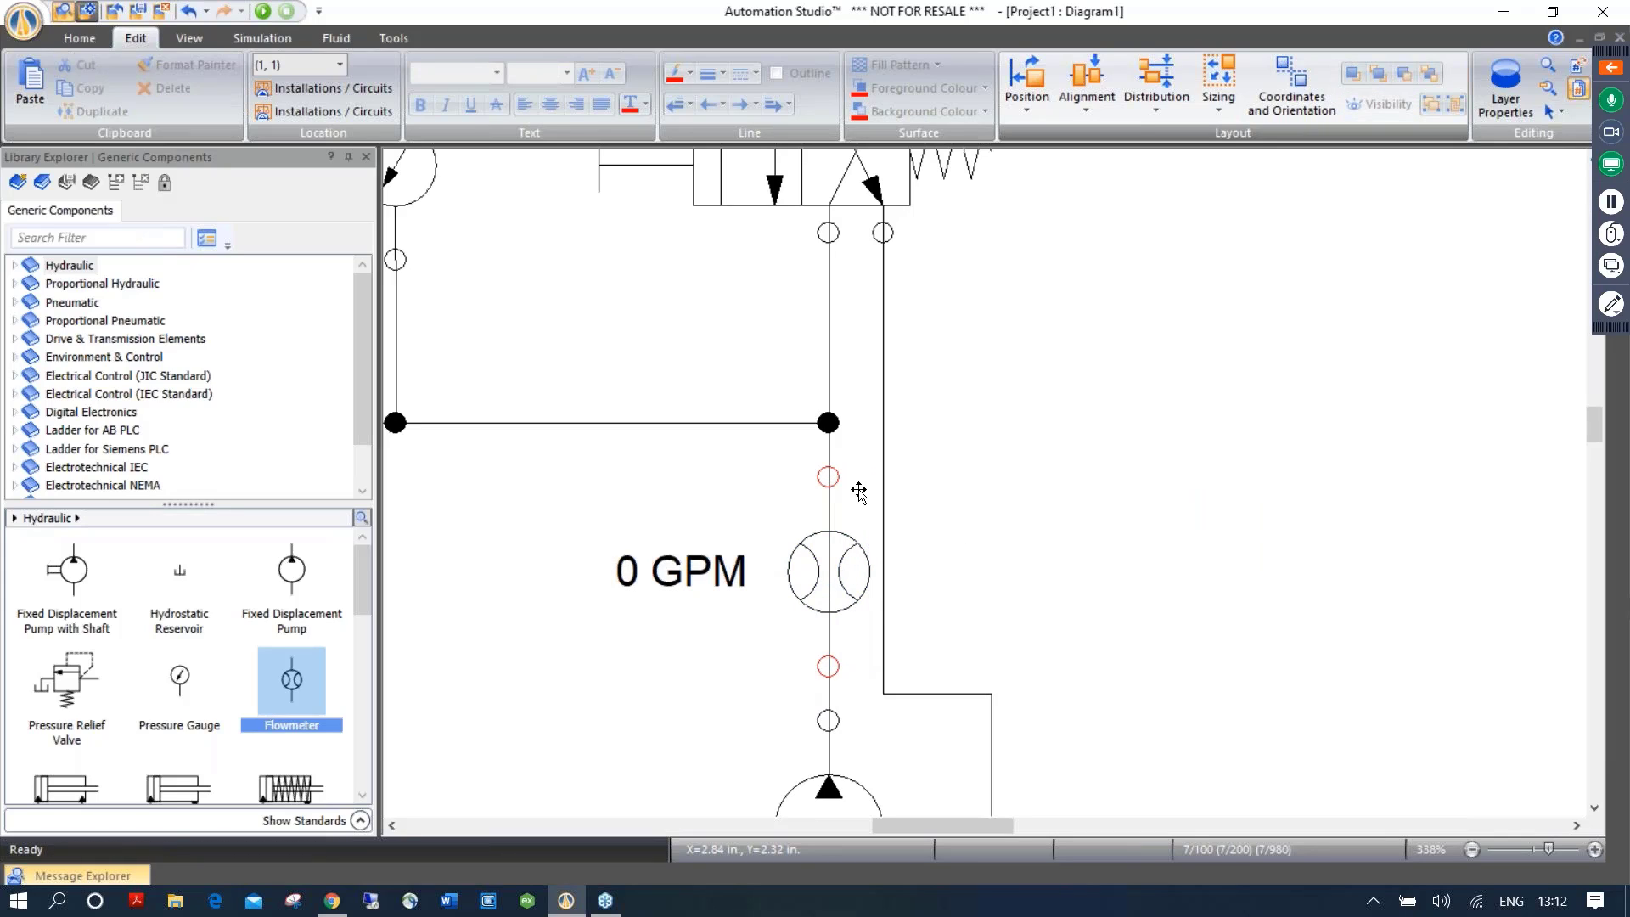
{"action": "left_click_drag", "start_coordinate": [845, 571], "coordinate": [1106, 497]}
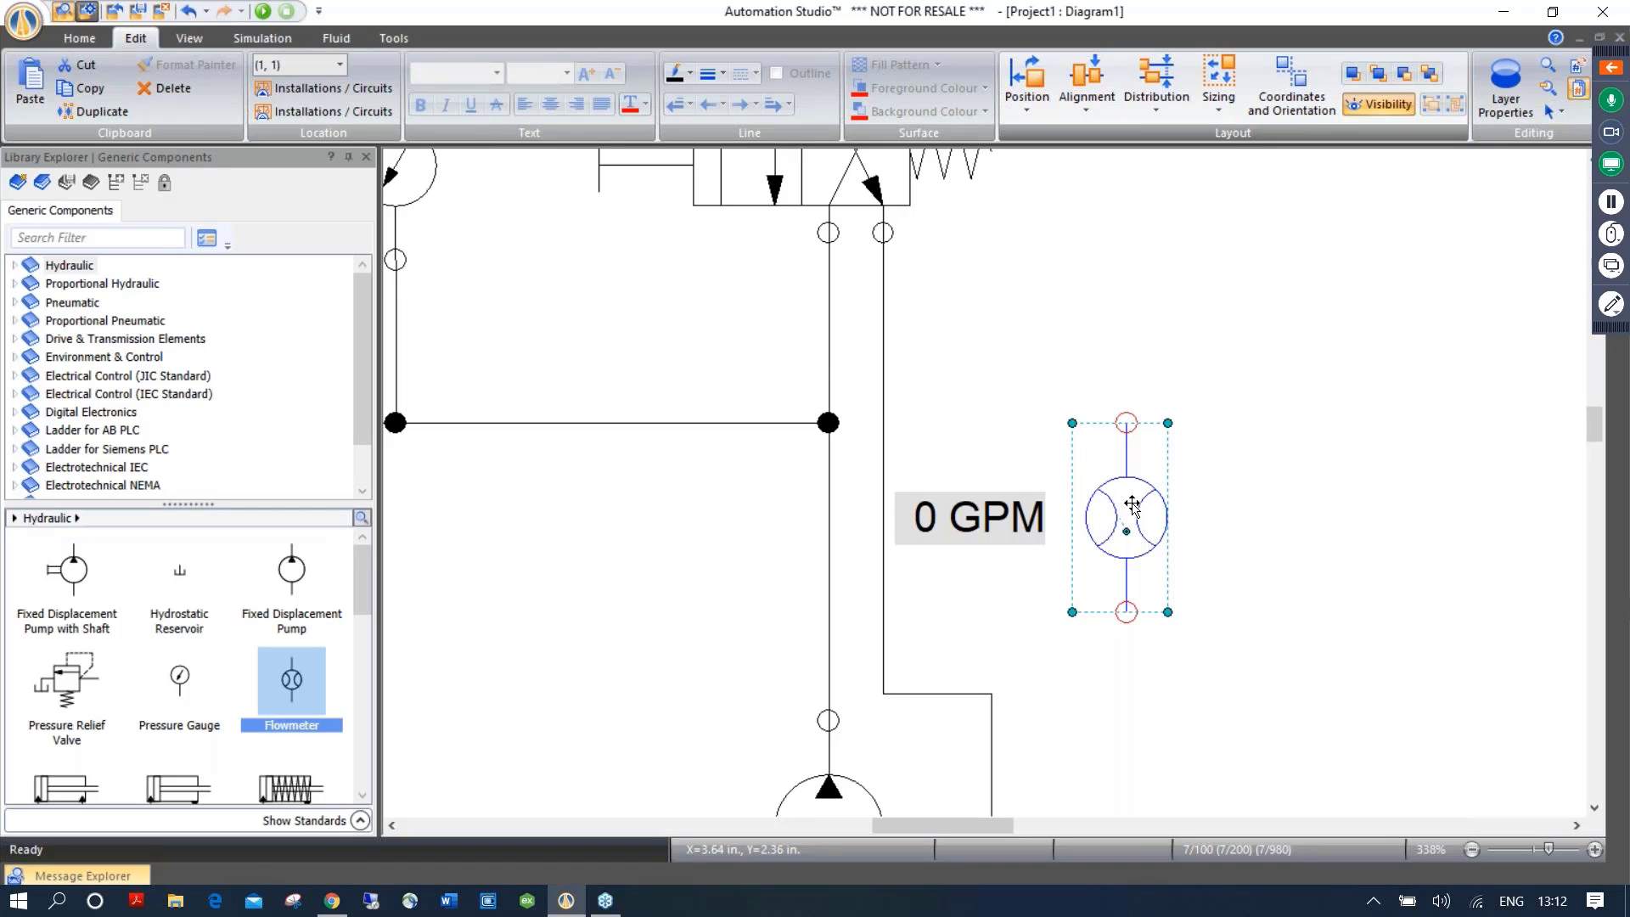
{"action": "left_click_drag", "start_coordinate": [1132, 505], "coordinate": [839, 554]}
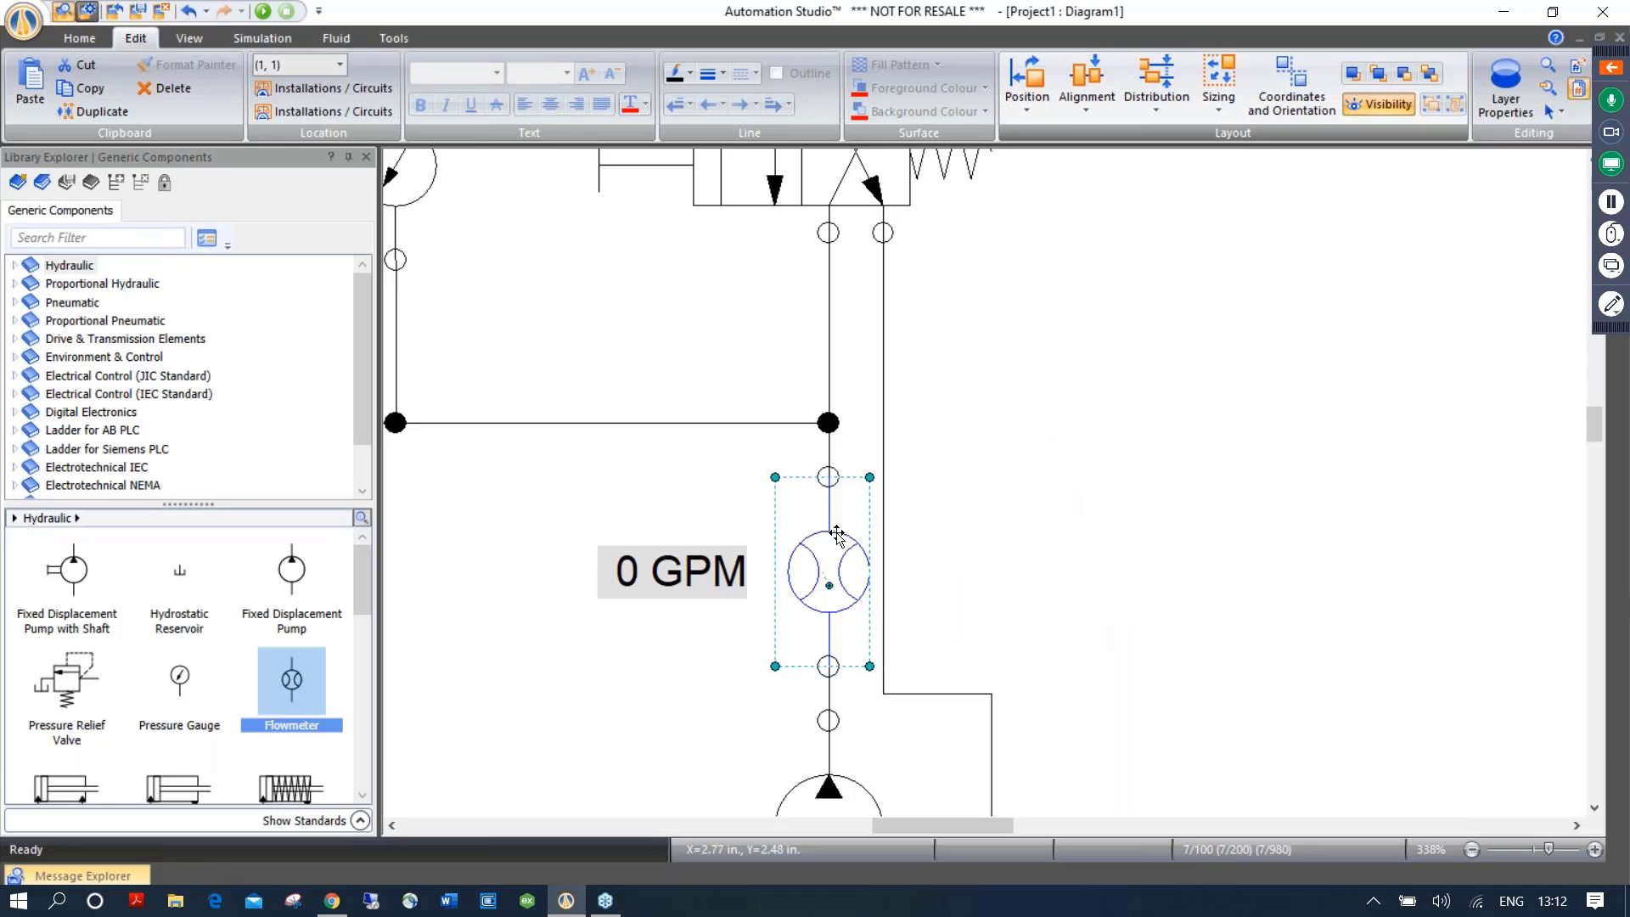
{"action": "left_click", "coordinate": [772, 462]}
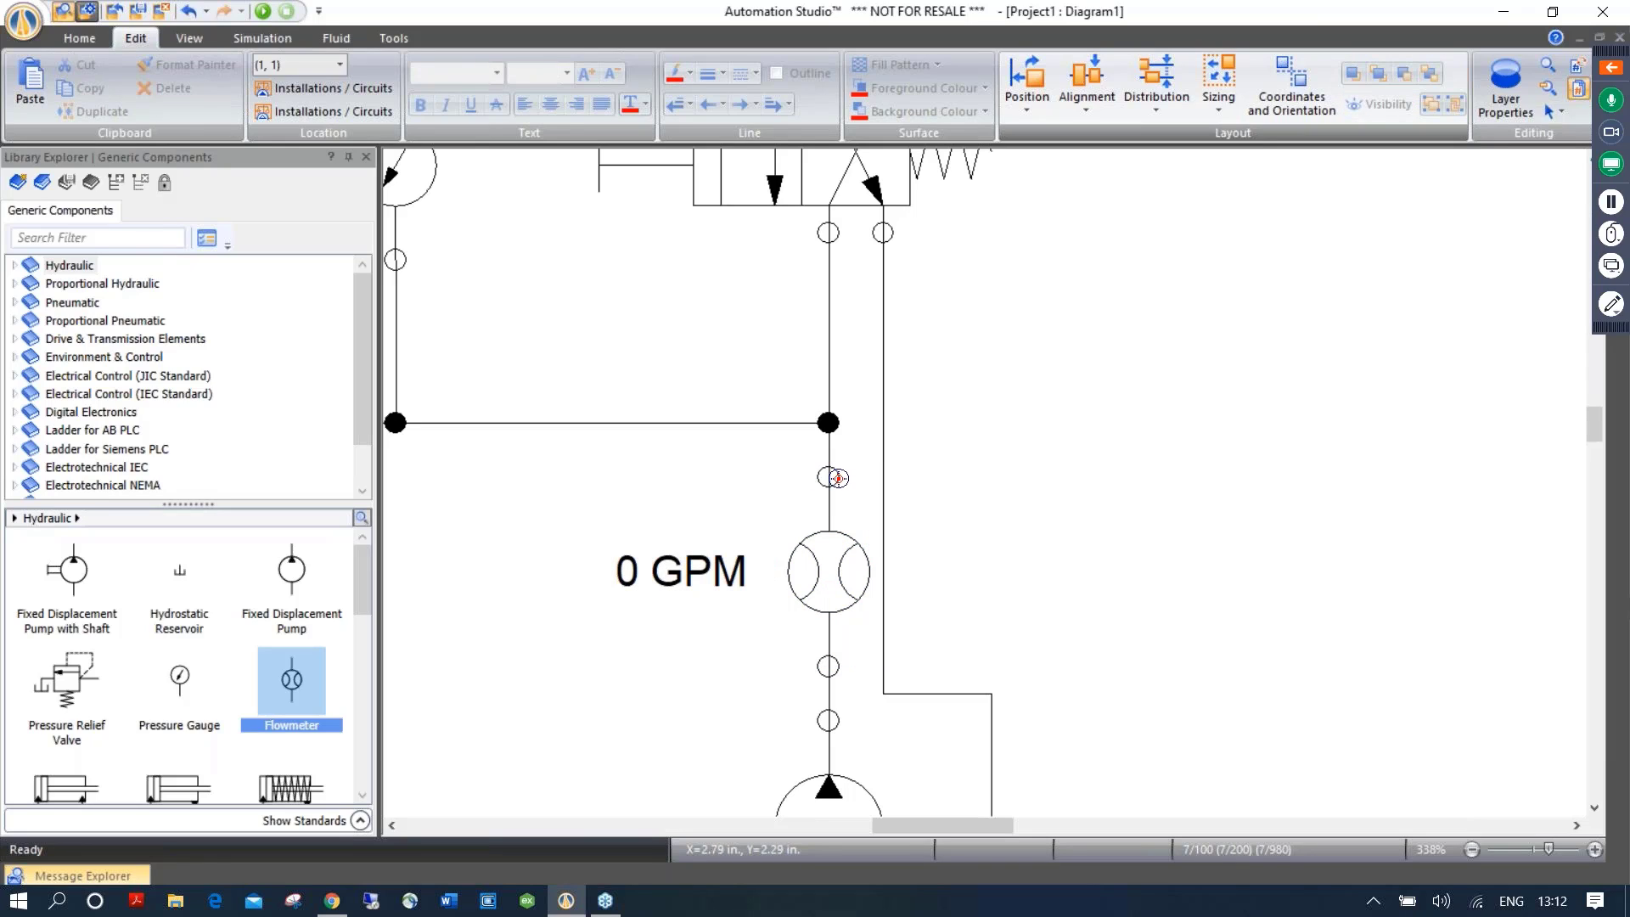
Move the pressure gauge slightly upward while keeping it connected to the relief line
{"action": "scroll", "coordinate": [937, 425], "scroll_direction": "down", "scroll_amount": 2}
{"action": "scroll", "coordinate": [936, 427], "scroll_direction": "down", "scroll_amount": 1}
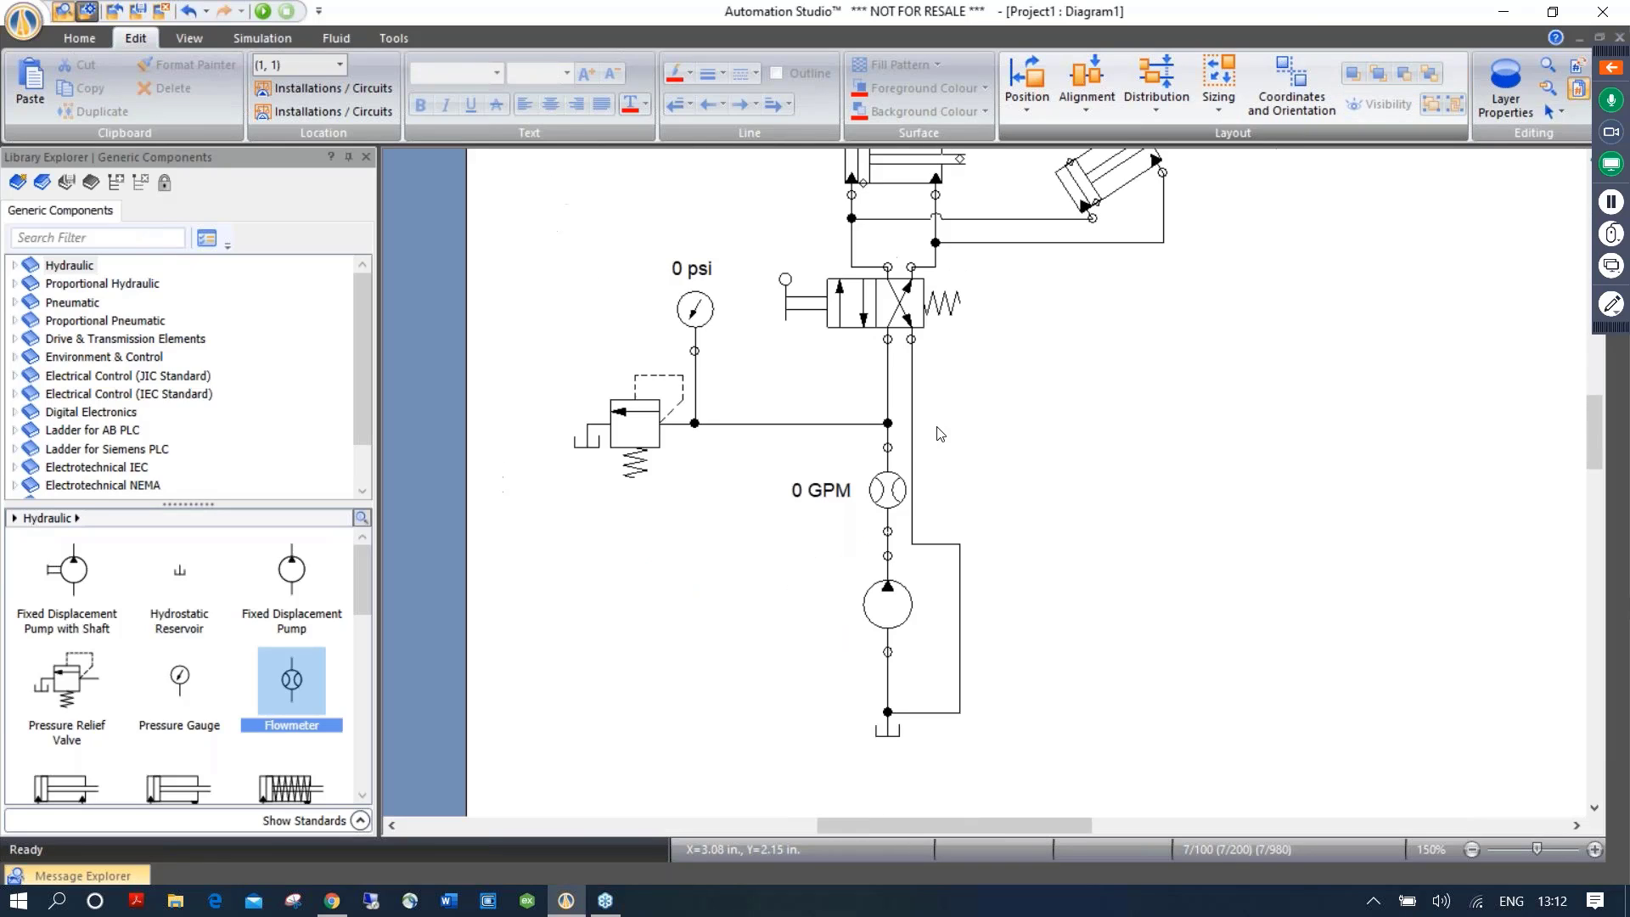
{"action": "scroll", "coordinate": [977, 425], "scroll_direction": "down", "scroll_amount": 1}
{"action": "left_click_drag", "start_coordinate": [958, 461], "coordinate": [942, 464]}
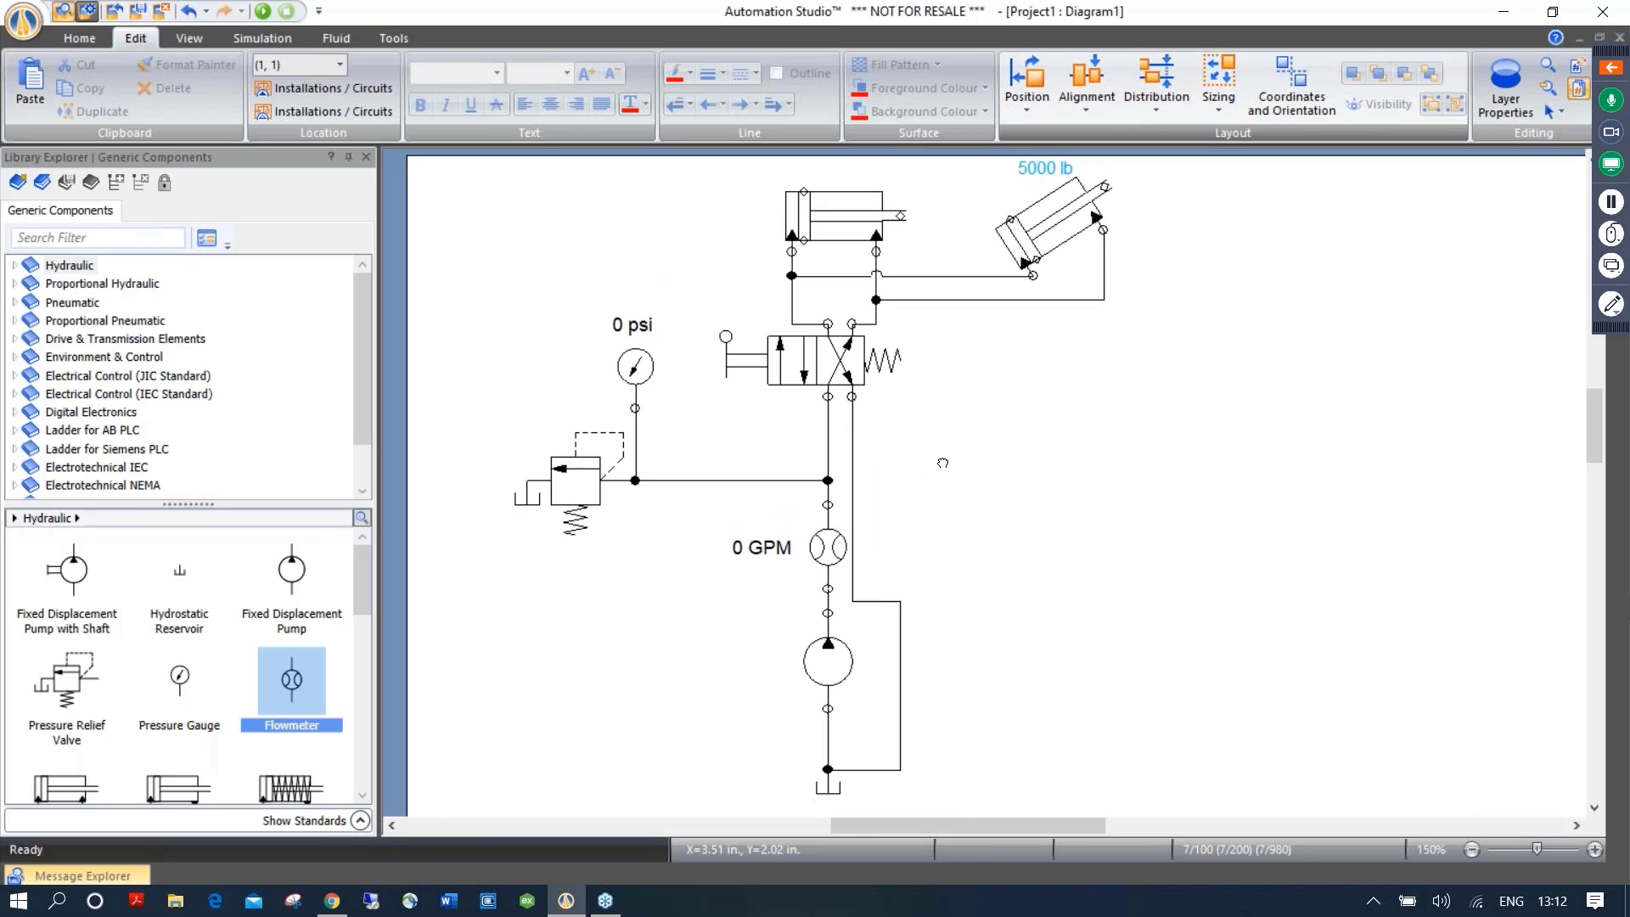
{"action": "left_click", "coordinate": [635, 365]}
{"action": "mouse_move", "coordinate": [640, 372]}
{"action": "left_mouse_down"}
{"action": "mouse_move", "coordinate": [580, 276]}
{"action": "mouse_move", "coordinate": [641, 365]}
{"action": "left_mouse_up"}
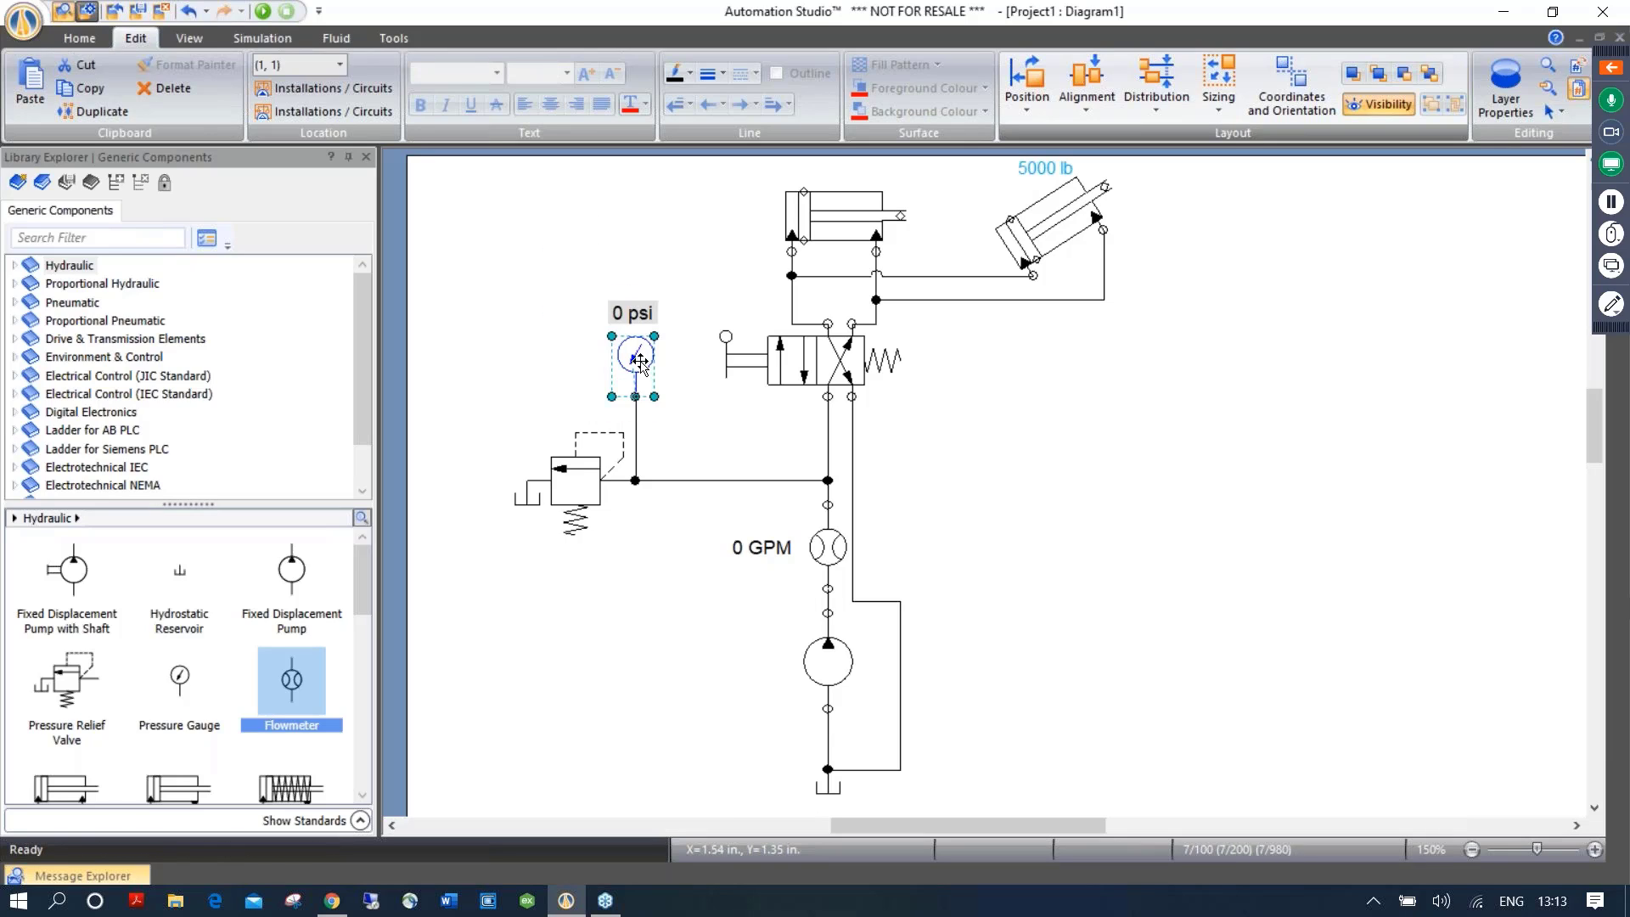
Try detaching the pressure gauge from its line and moving it up and to the left, and undo the detachment
{"action": "left_click_drag", "start_coordinate": [634, 360], "coordinate": [586, 301]}
{"action": "left_click", "coordinate": [571, 378]}
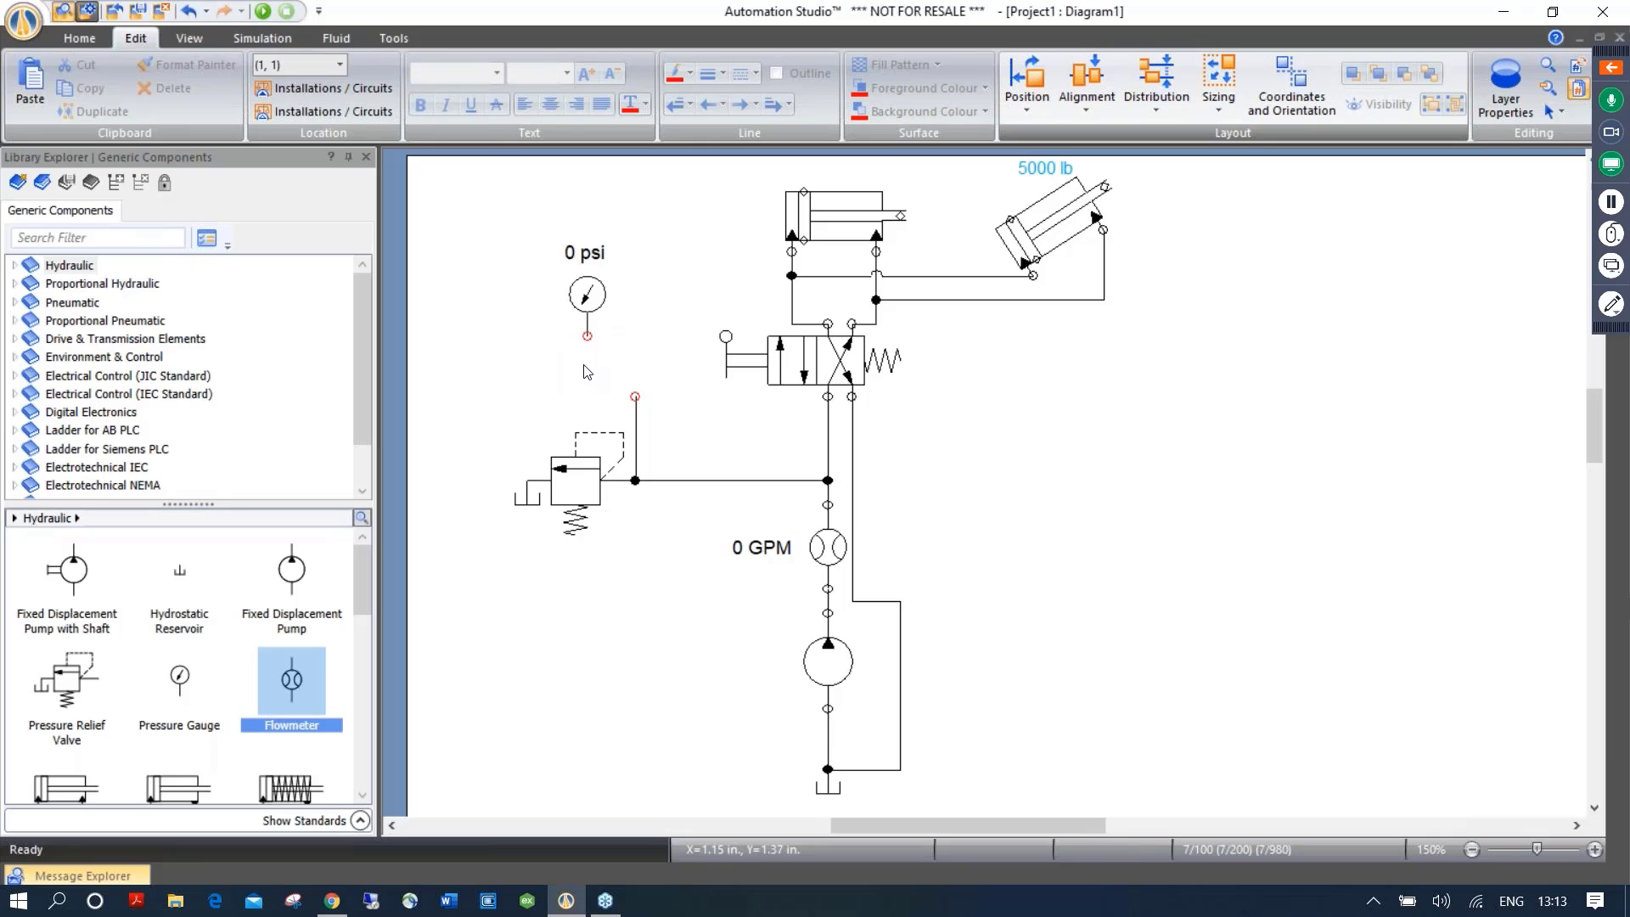
{"action": "left_click", "coordinate": [589, 297]}
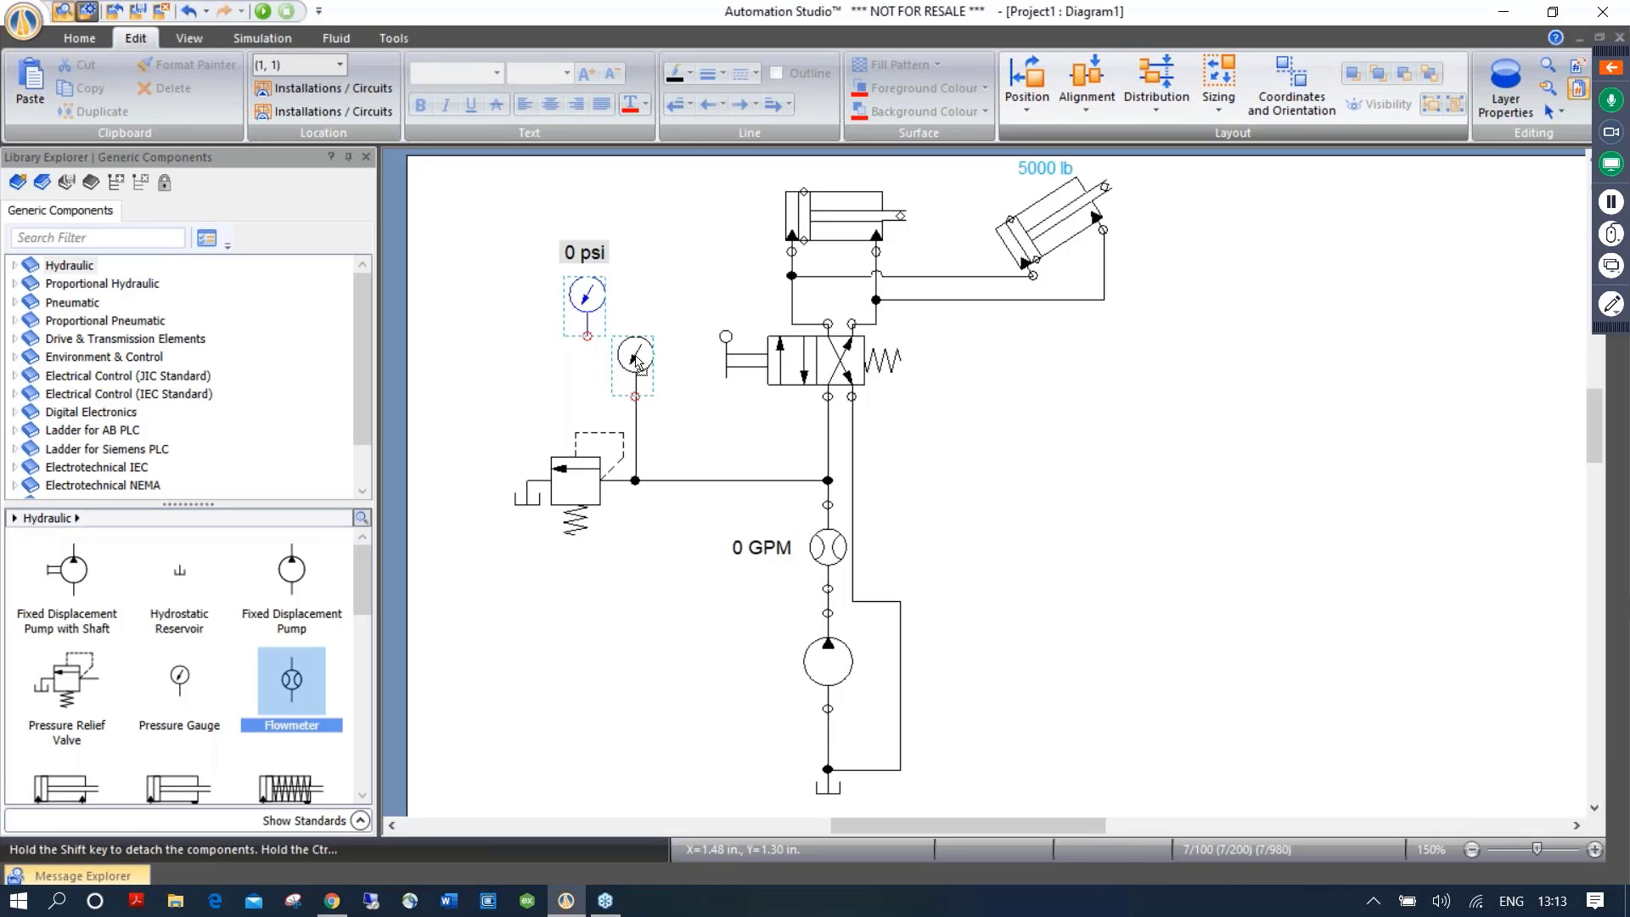
{"action": "key", "text": "ctrl+z"}
{"action": "left_click", "coordinate": [975, 462]}
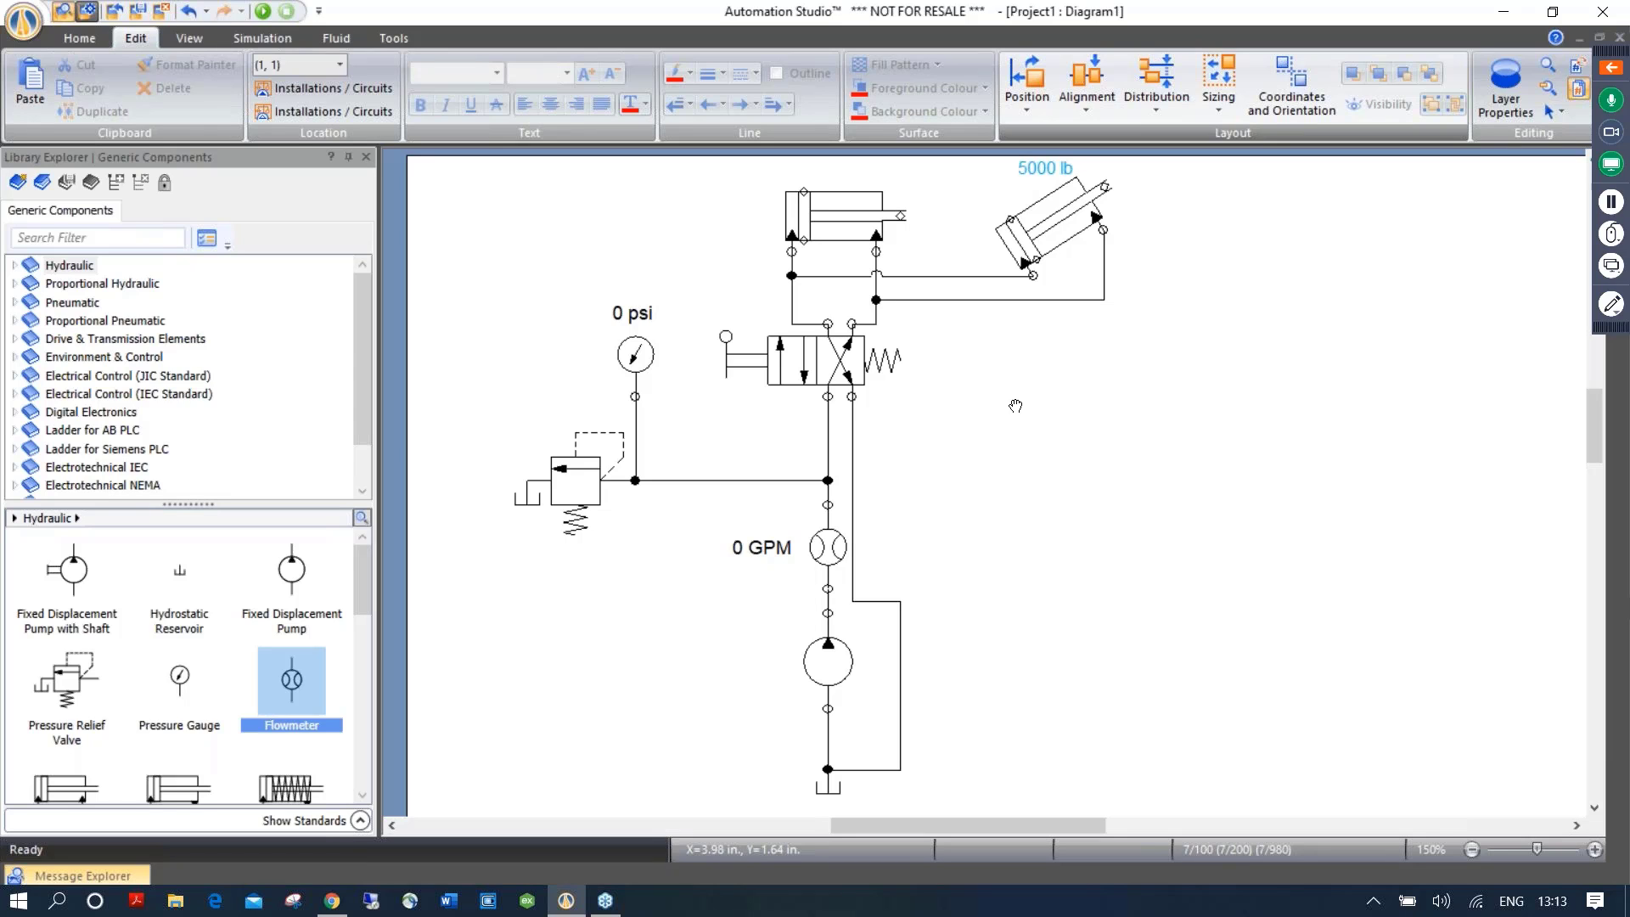
Examine the directional valve, inclined cylinder and pump up close, and bring all components of the circuit back into view
{"action": "mouse_move", "coordinate": [1012, 401]}
{"action": "left_mouse_down"}
{"action": "mouse_move", "coordinate": [887, 443]}
{"action": "mouse_move", "coordinate": [959, 297]}
{"action": "mouse_move", "coordinate": [1133, 387]}
{"action": "mouse_move", "coordinate": [812, 449]}
{"action": "mouse_move", "coordinate": [852, 346]}
{"action": "mouse_move", "coordinate": [990, 415]}
{"action": "mouse_move", "coordinate": [998, 404]}
{"action": "left_mouse_up"}
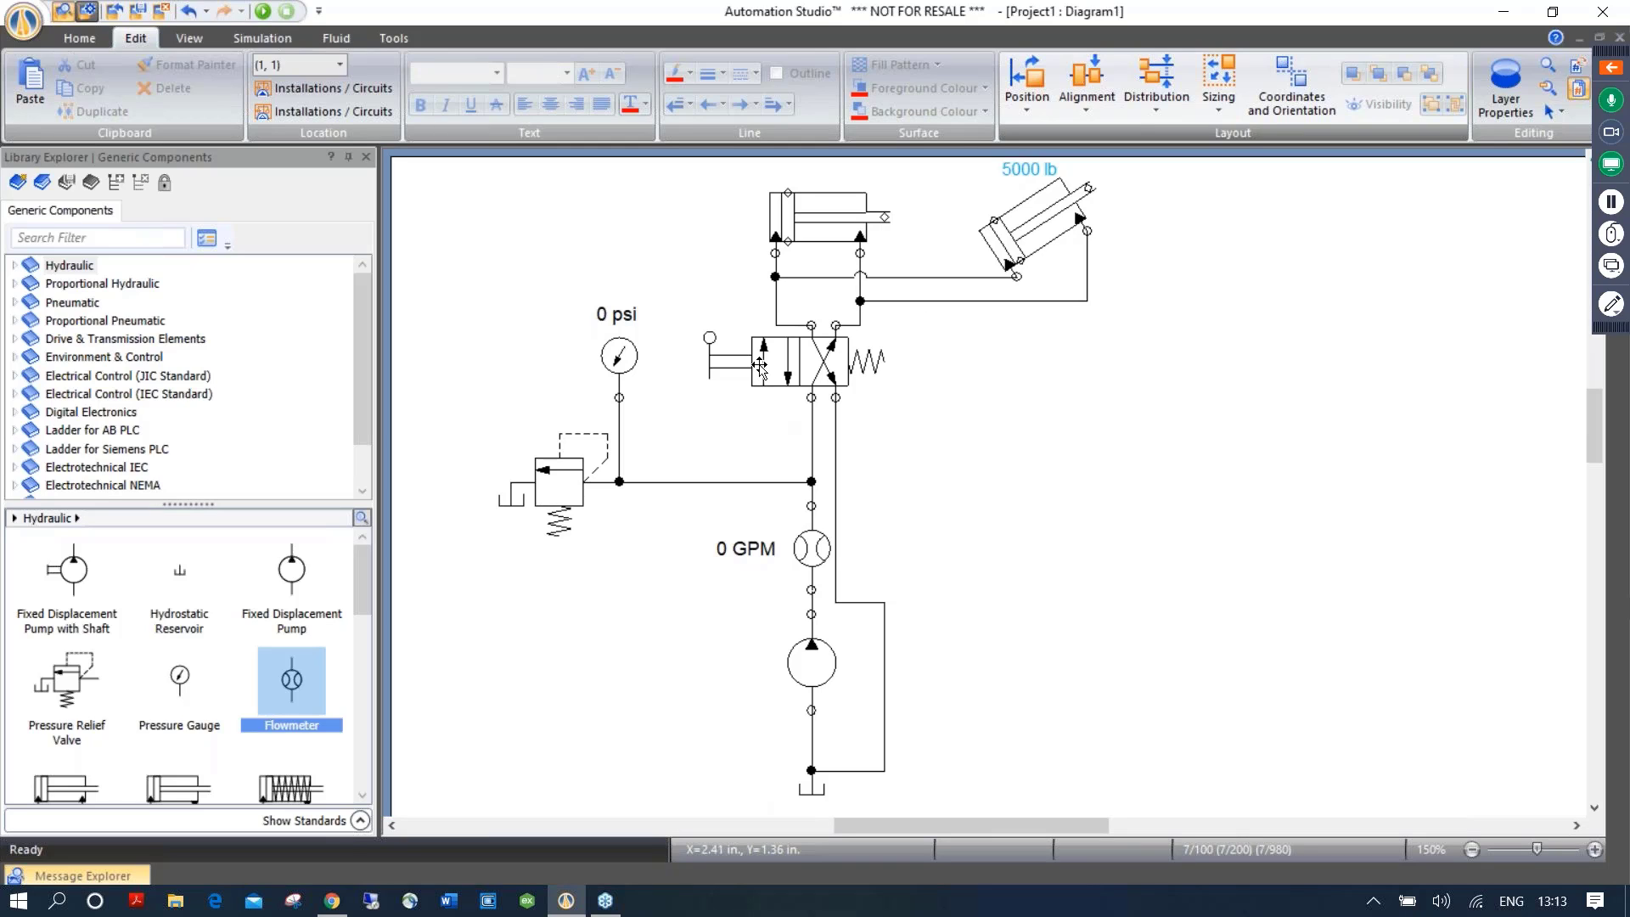
{"action": "scroll", "coordinate": [908, 393], "scroll_direction": "up", "scroll_amount": 4}
{"action": "scroll", "coordinate": [880, 436], "scroll_direction": "down", "scroll_amount": 5}
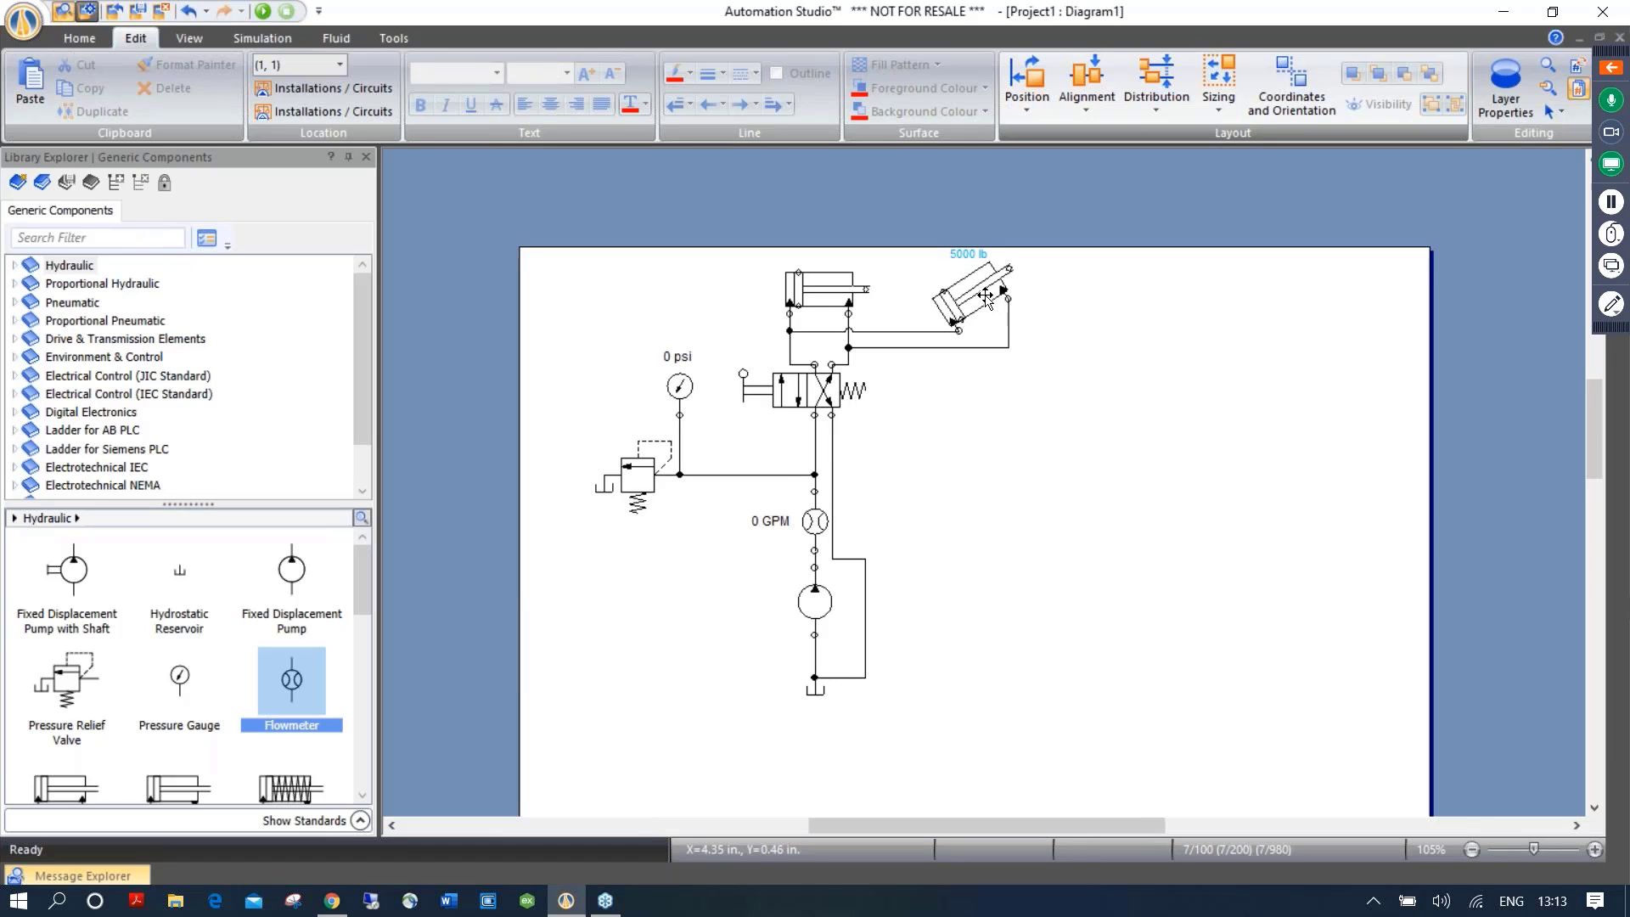
{"action": "scroll", "coordinate": [978, 287], "scroll_direction": "up", "scroll_amount": 5}
{"action": "scroll", "coordinate": [978, 286], "scroll_direction": "down", "scroll_amount": 5}
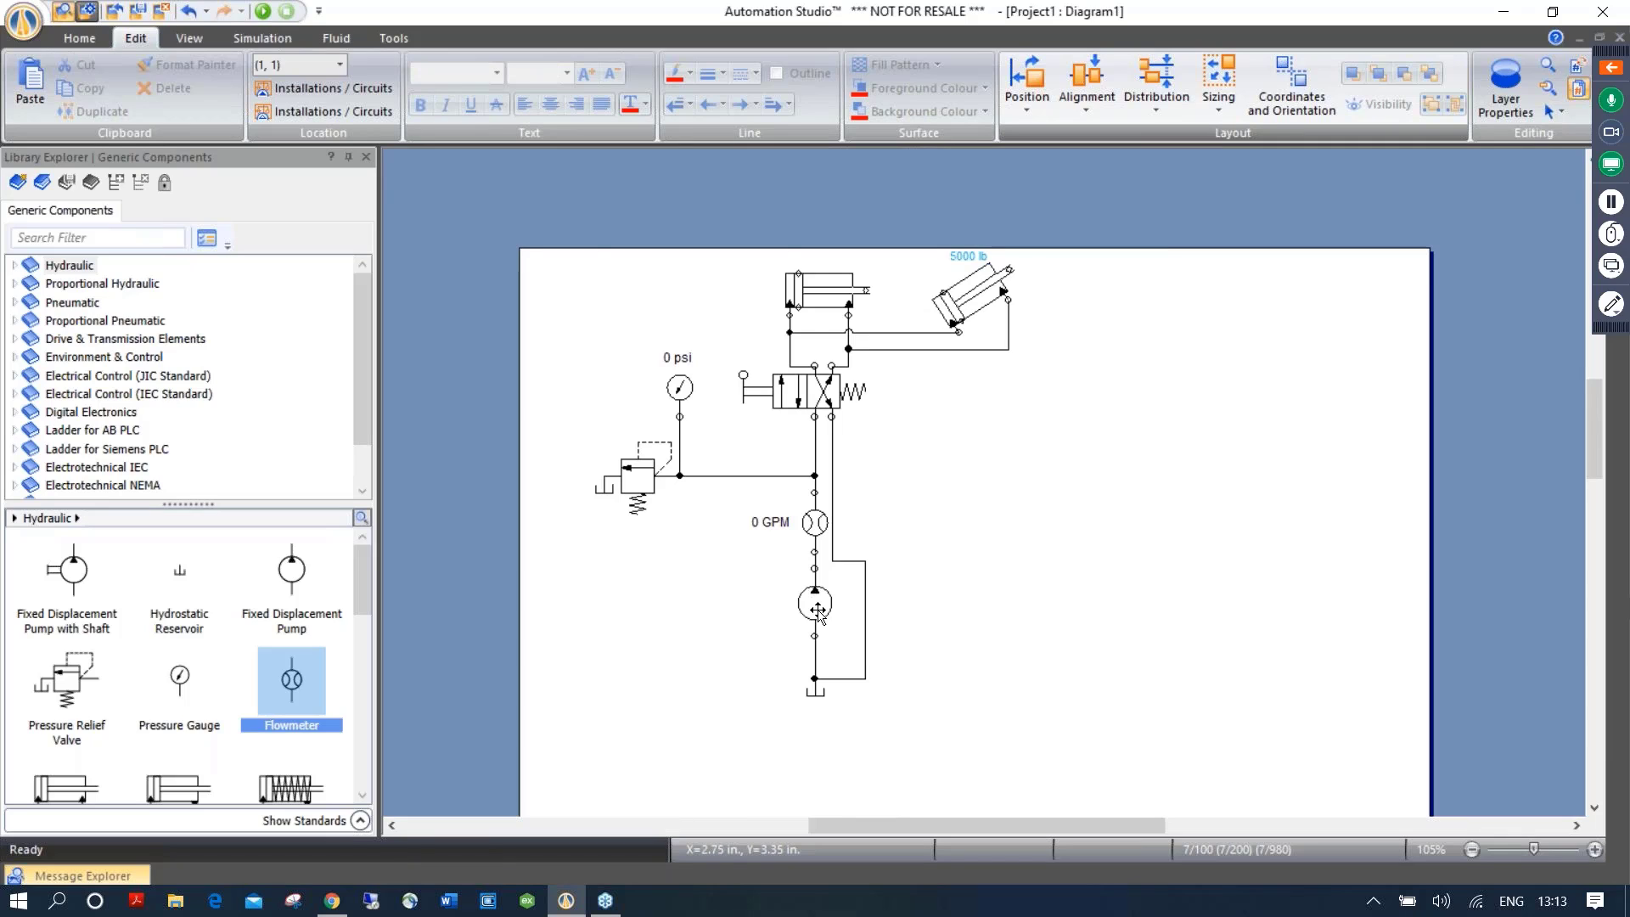
{"action": "scroll", "coordinate": [815, 609], "scroll_direction": "up", "scroll_amount": 2}
{"action": "scroll", "coordinate": [817, 611], "scroll_direction": "up", "scroll_amount": 2}
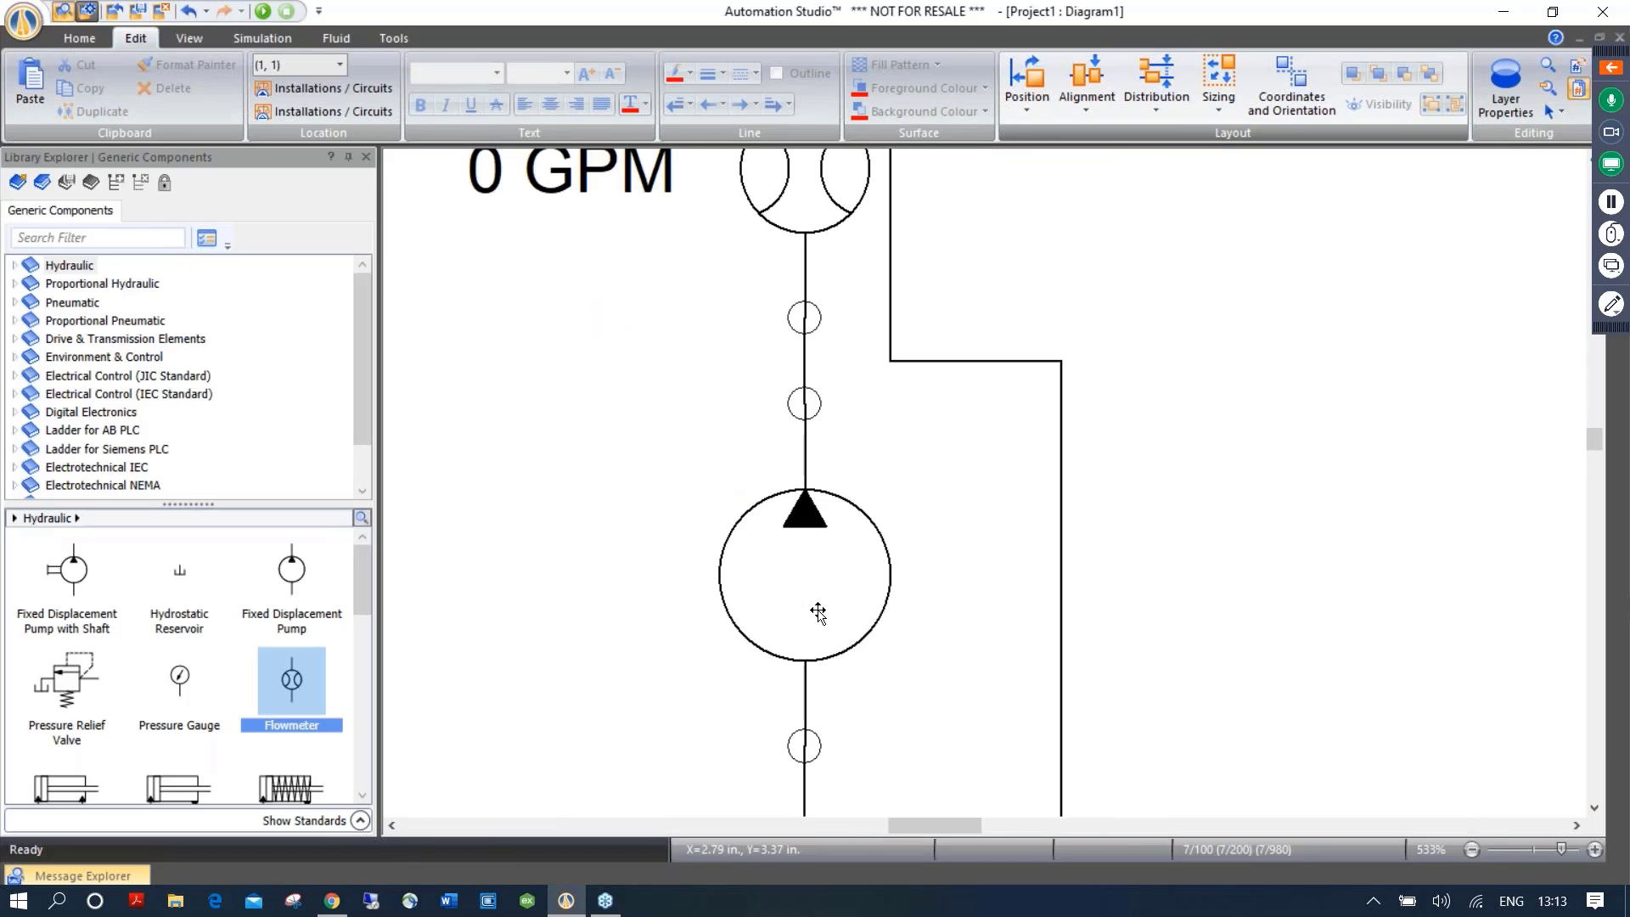
{"action": "scroll", "coordinate": [818, 611], "scroll_direction": "down", "scroll_amount": 2}
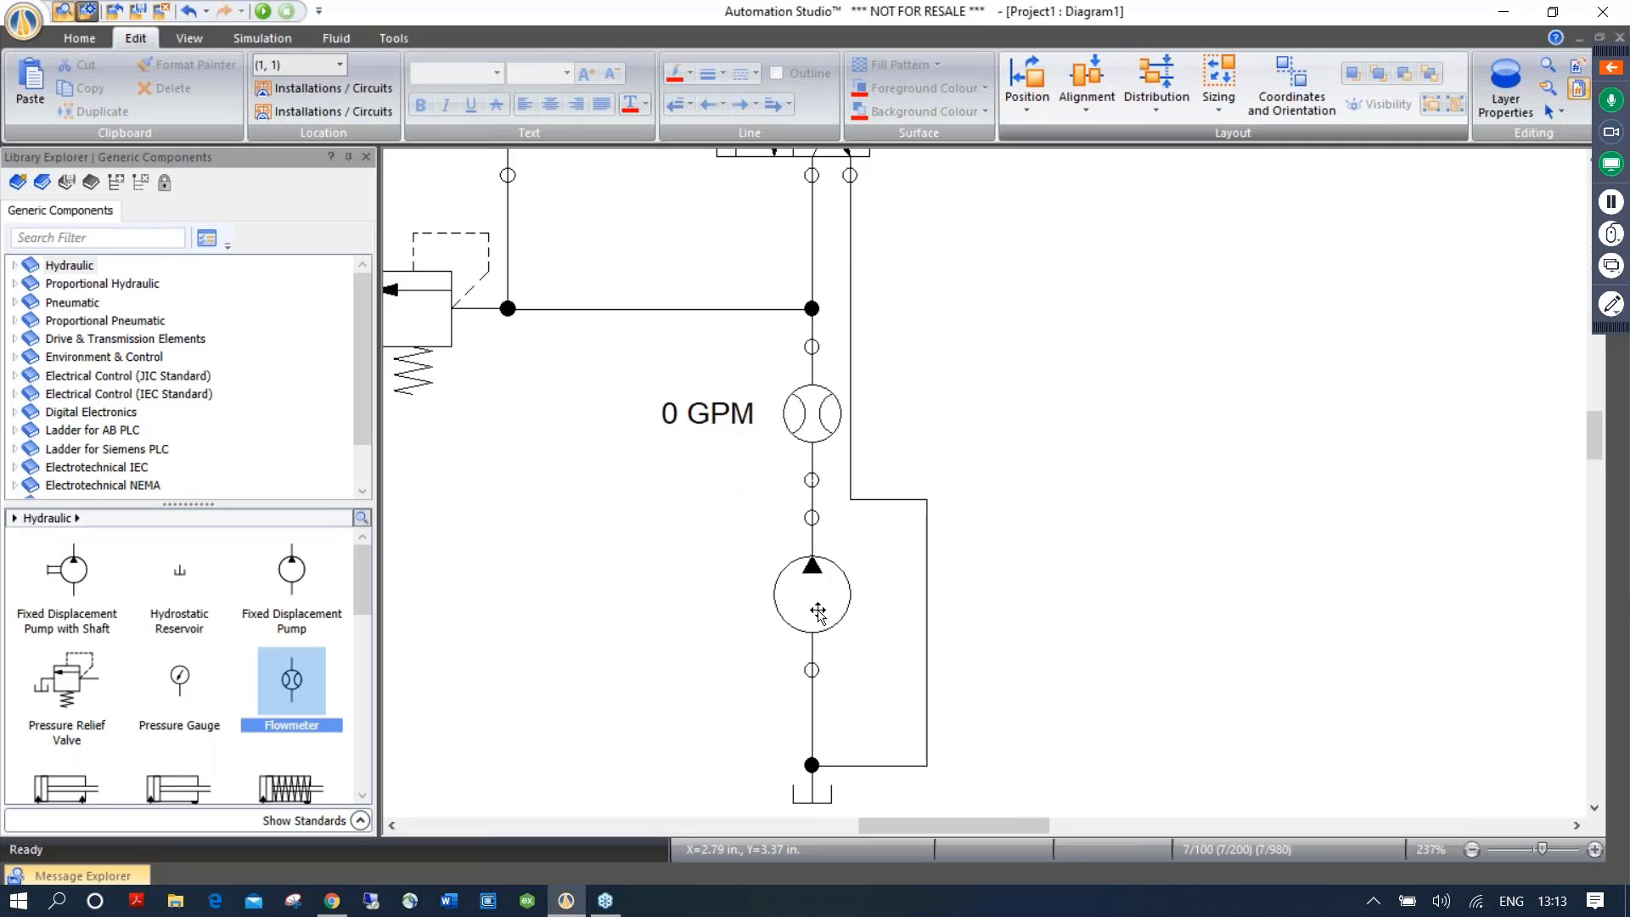
{"action": "scroll", "coordinate": [818, 611], "scroll_direction": "down", "scroll_amount": 2}
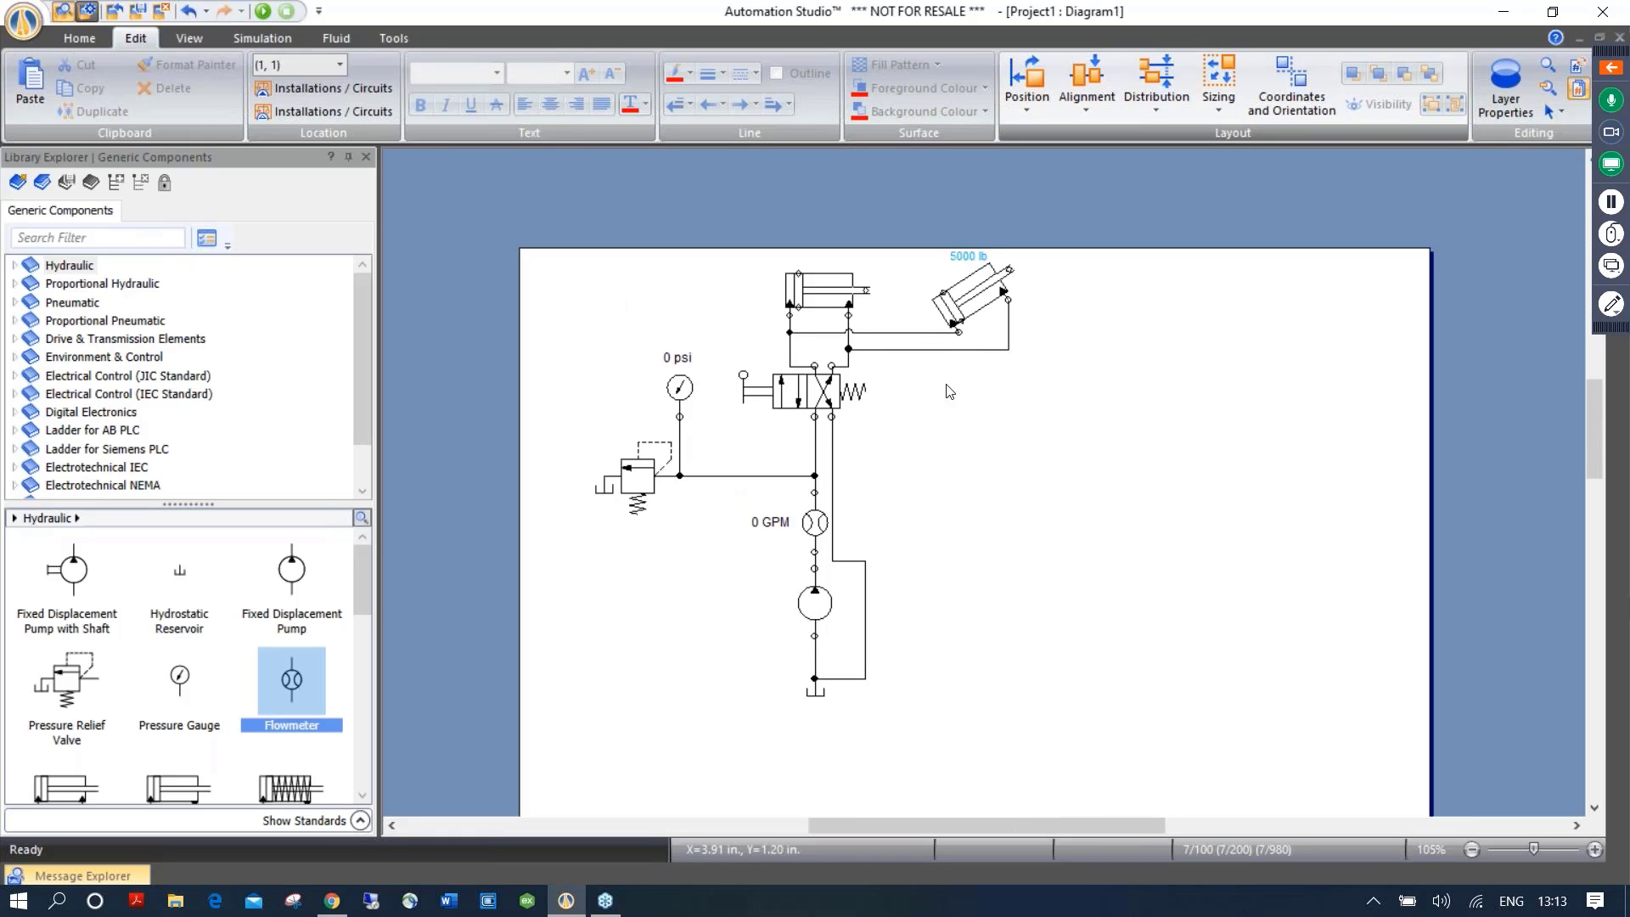
{"action": "right_click", "coordinate": [953, 428]}
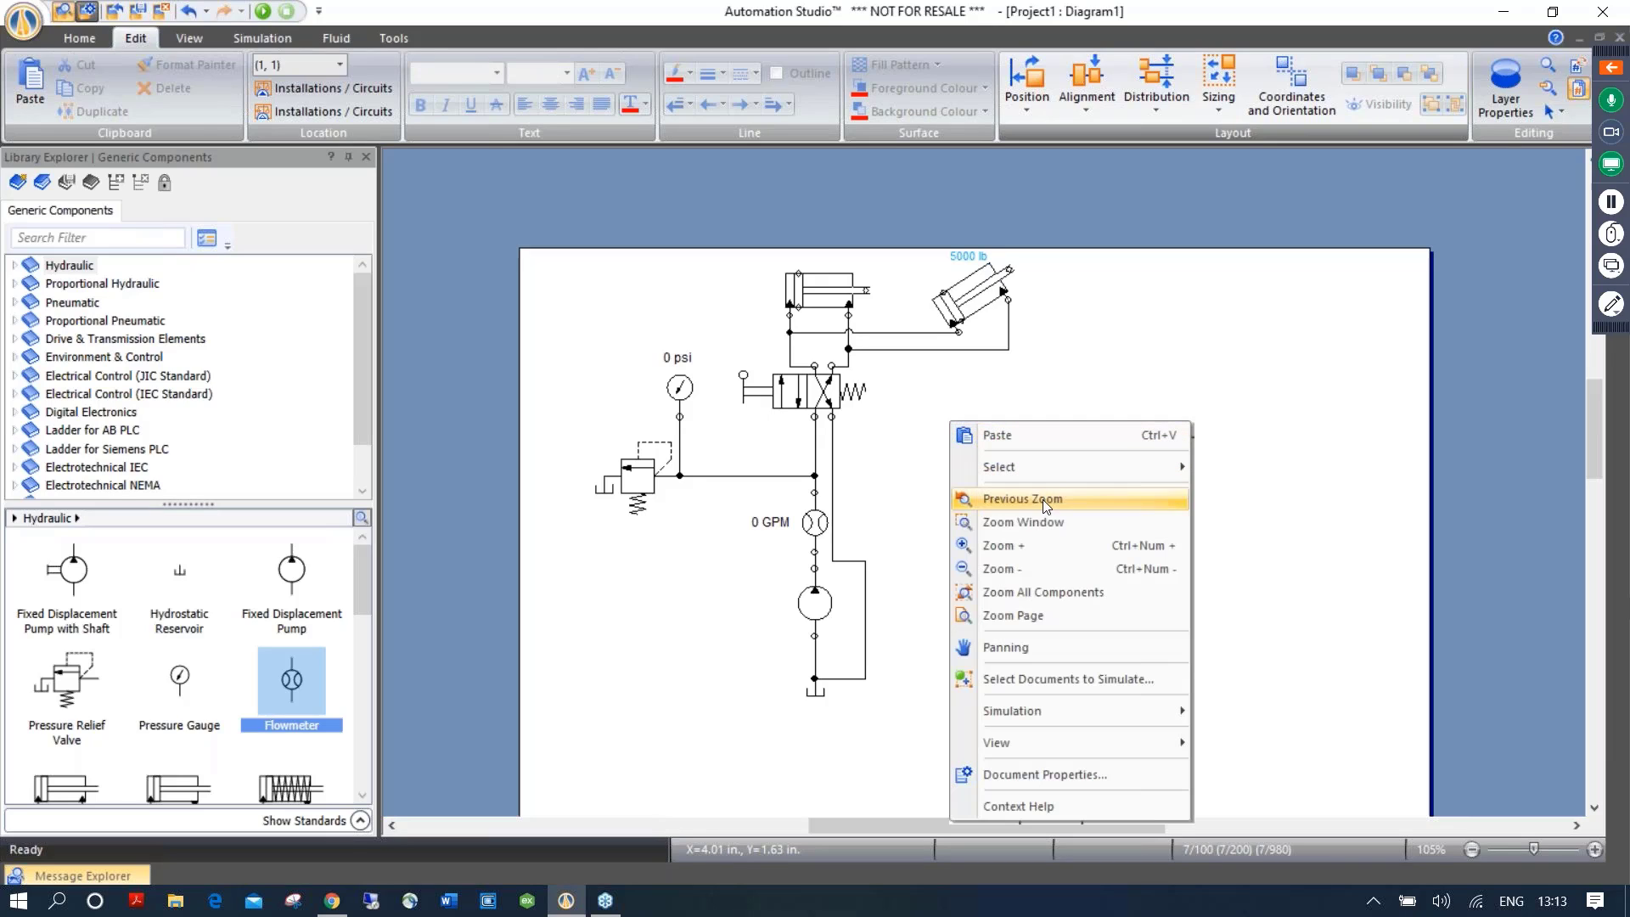
{"action": "left_click", "coordinate": [1030, 592]}
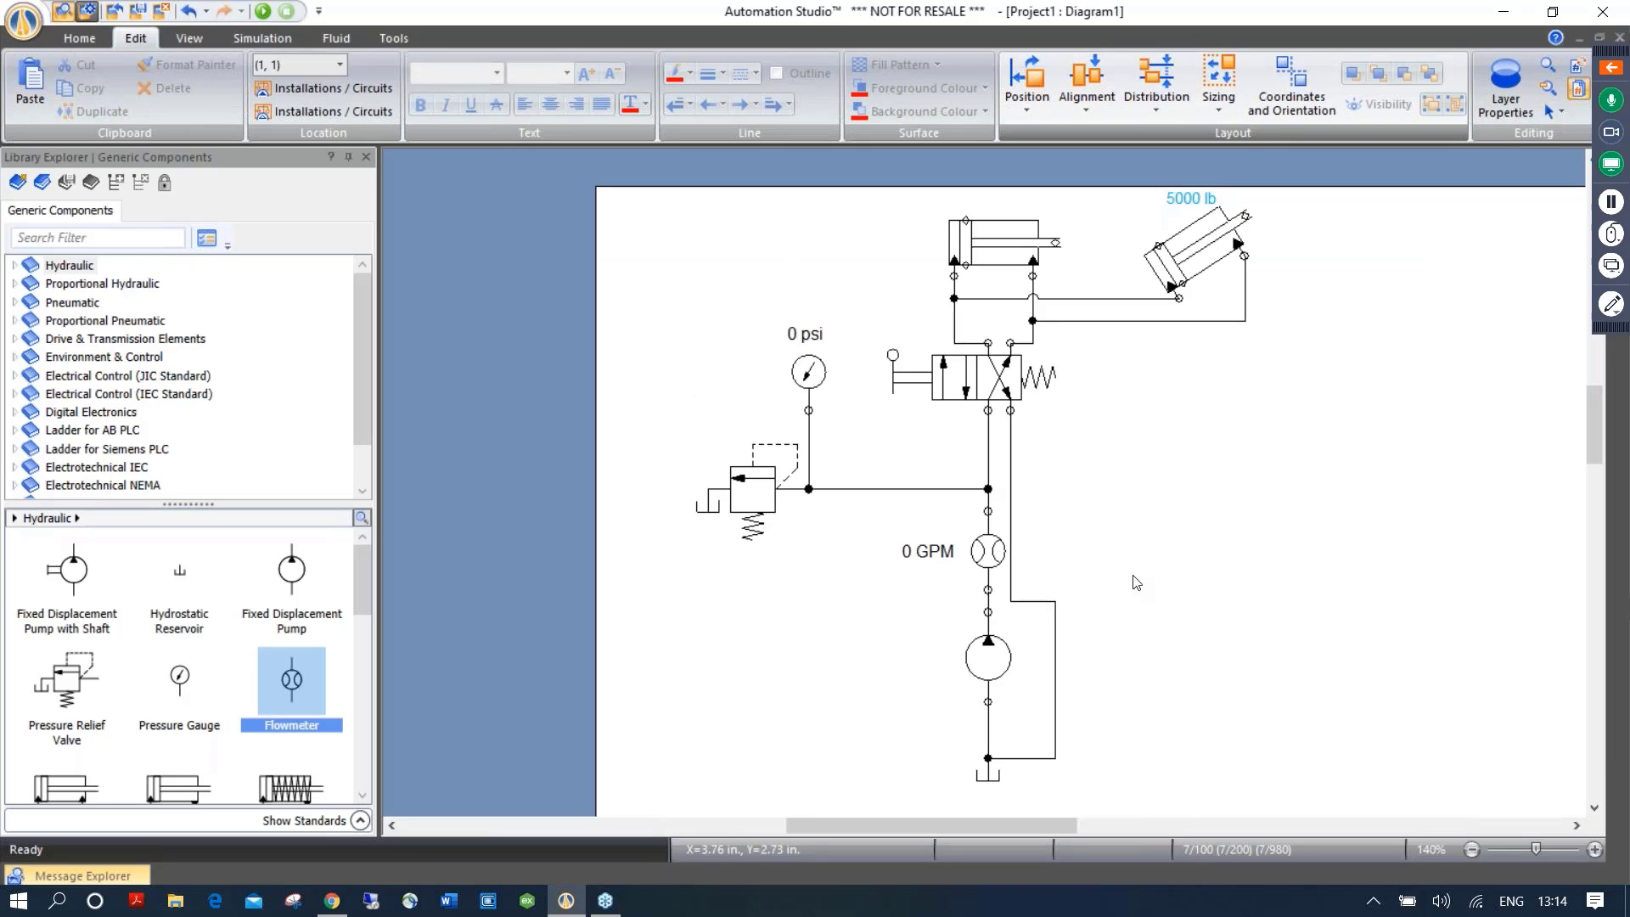
{"action": "left_click_drag", "start_coordinate": [1136, 583], "coordinate": [982, 563]}
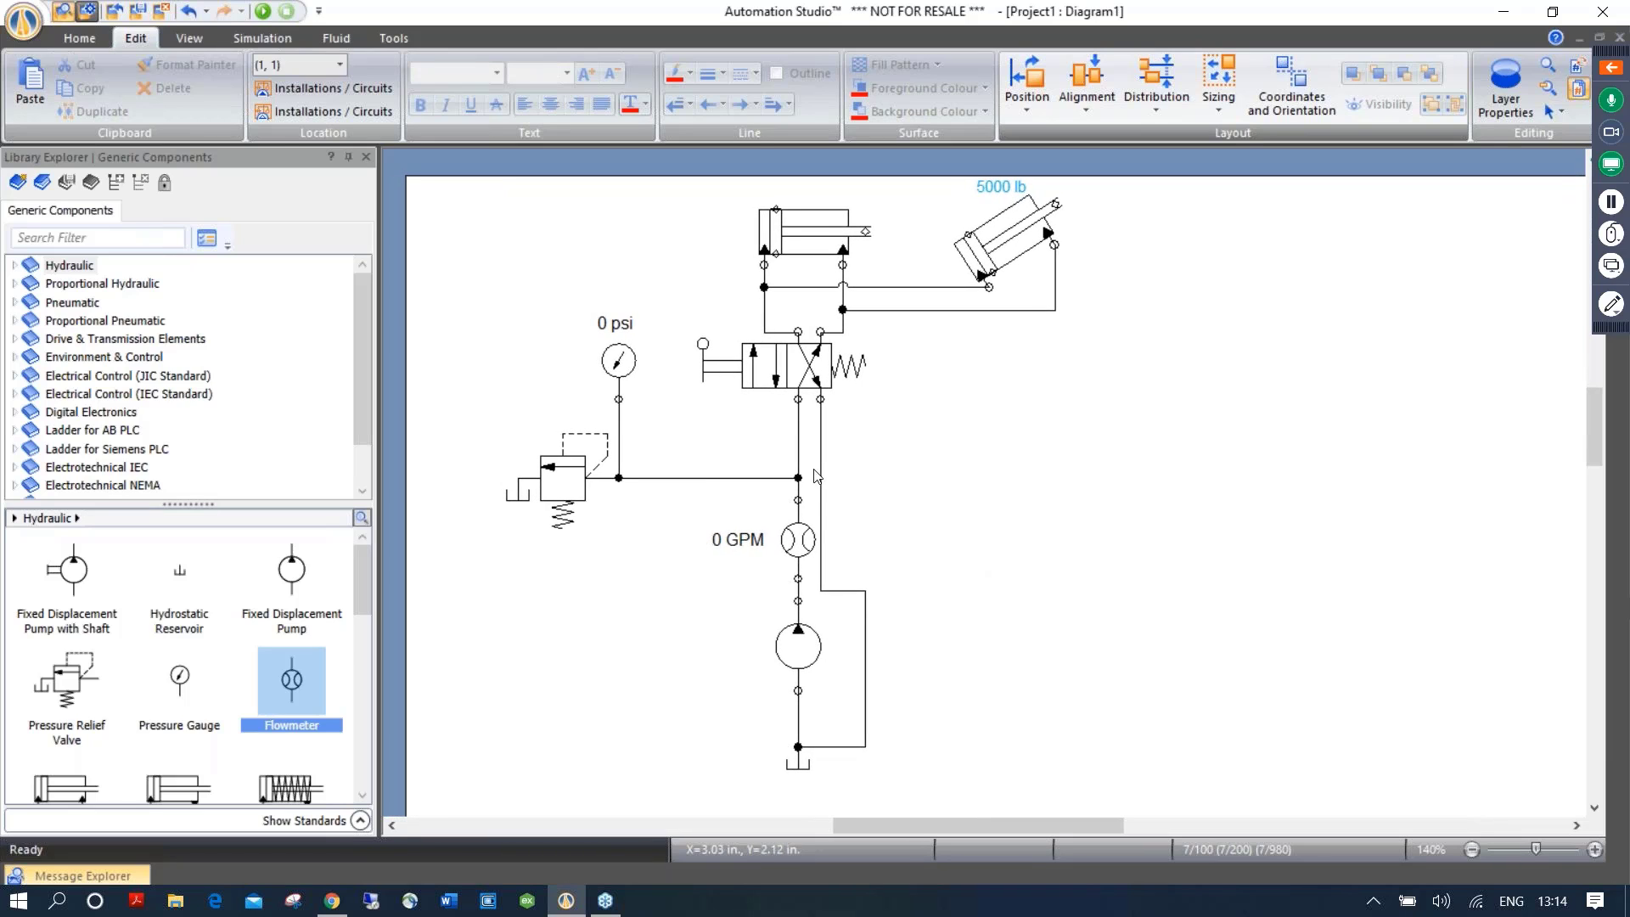
Start a normal simulation and raise the relief valve's cracking pressure to 1419.64 psi
{"action": "left_click", "coordinate": [262, 39]}
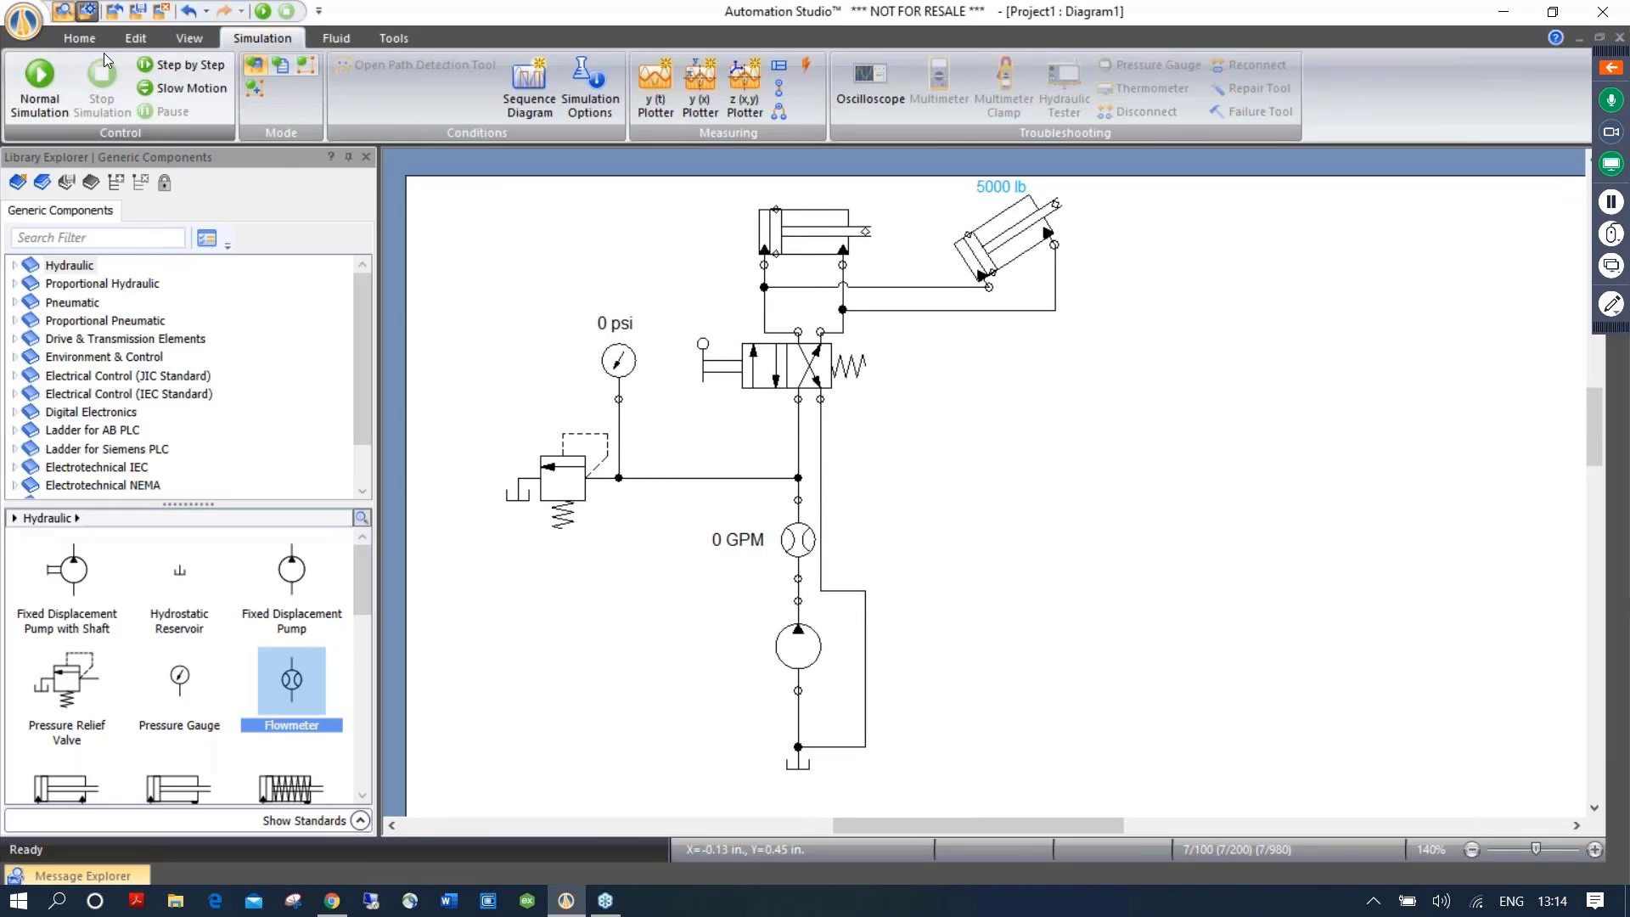
{"action": "left_click", "coordinate": [51, 88]}
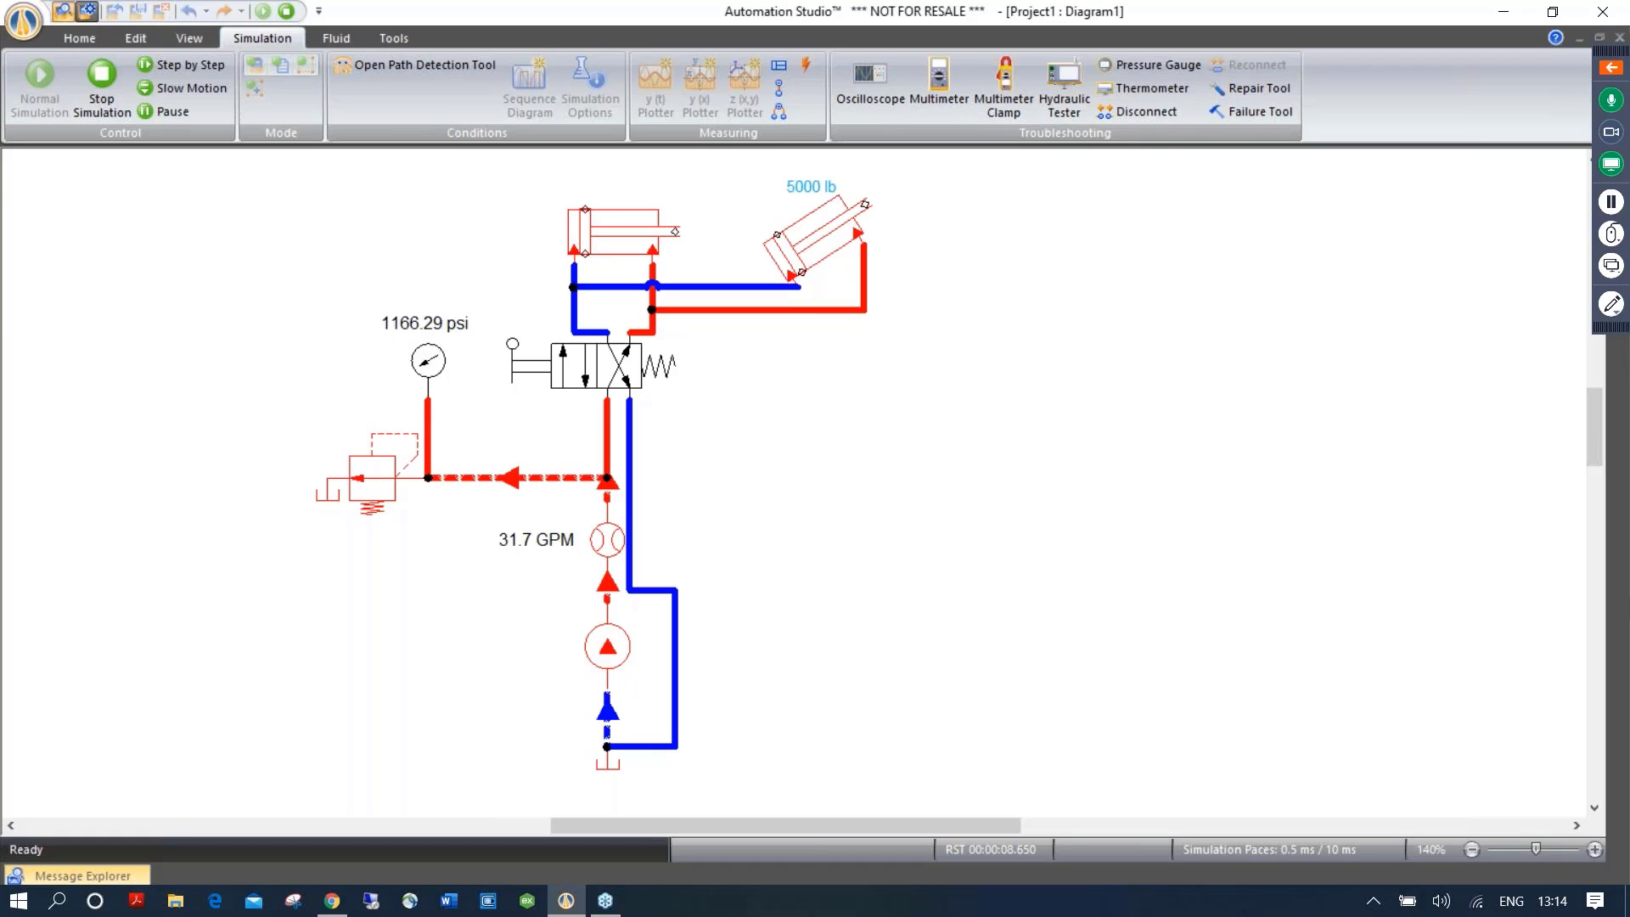
{"action": "left_click", "coordinate": [360, 491]}
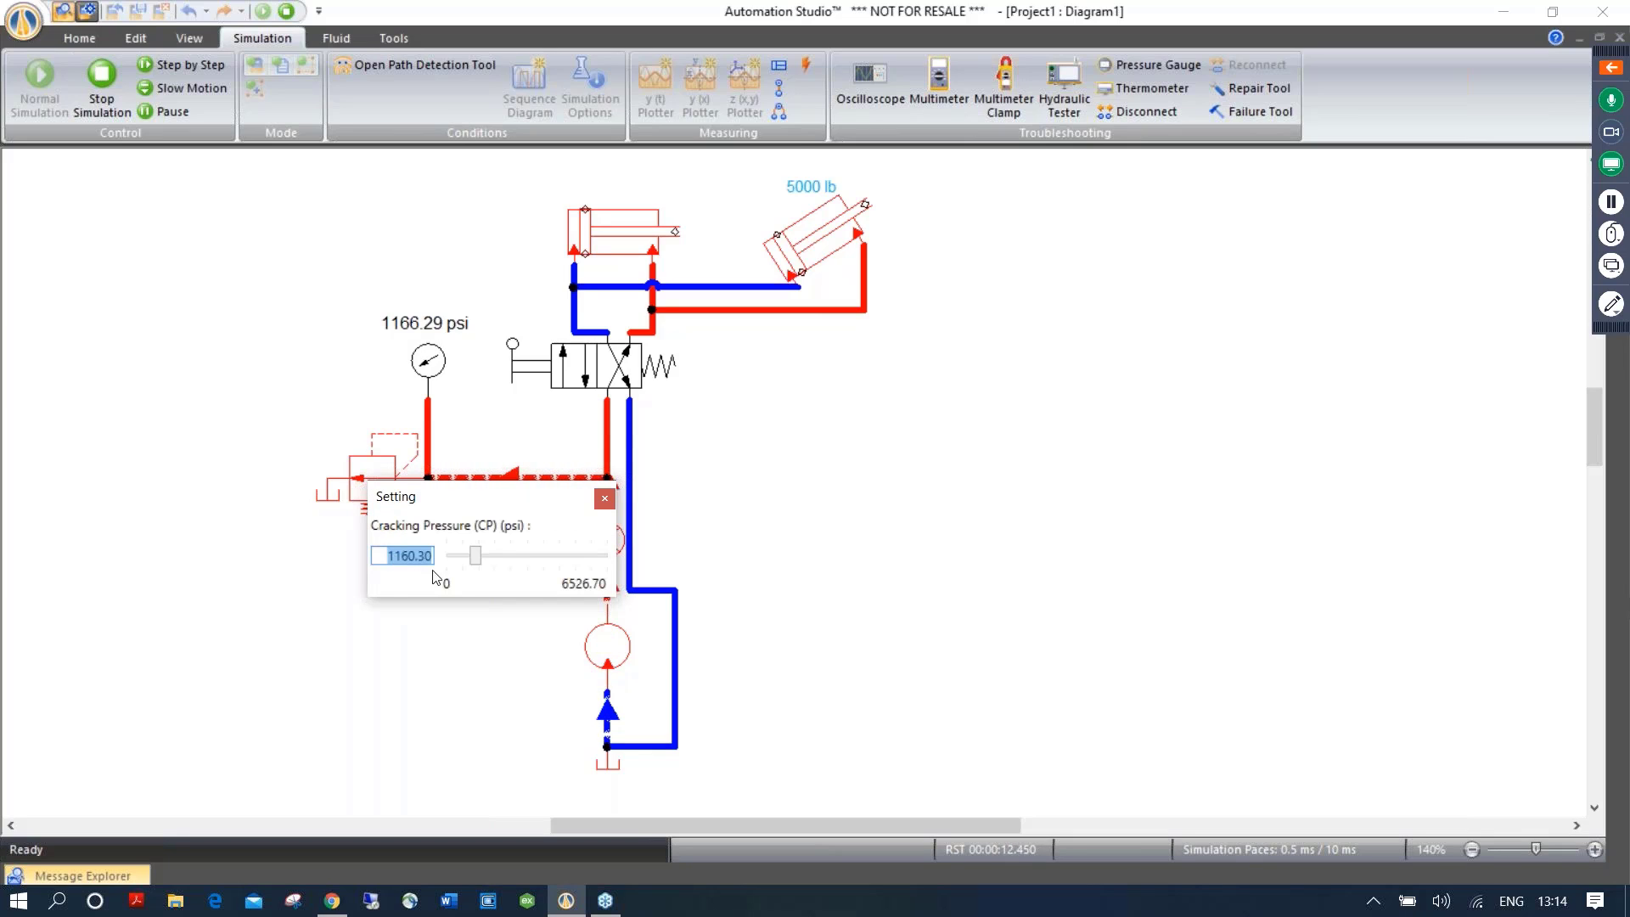
{"action": "mouse_move", "coordinate": [475, 564]}
{"action": "left_mouse_down"}
{"action": "mouse_move", "coordinate": [503, 564]}
{"action": "mouse_move", "coordinate": [486, 564]}
{"action": "left_mouse_up"}
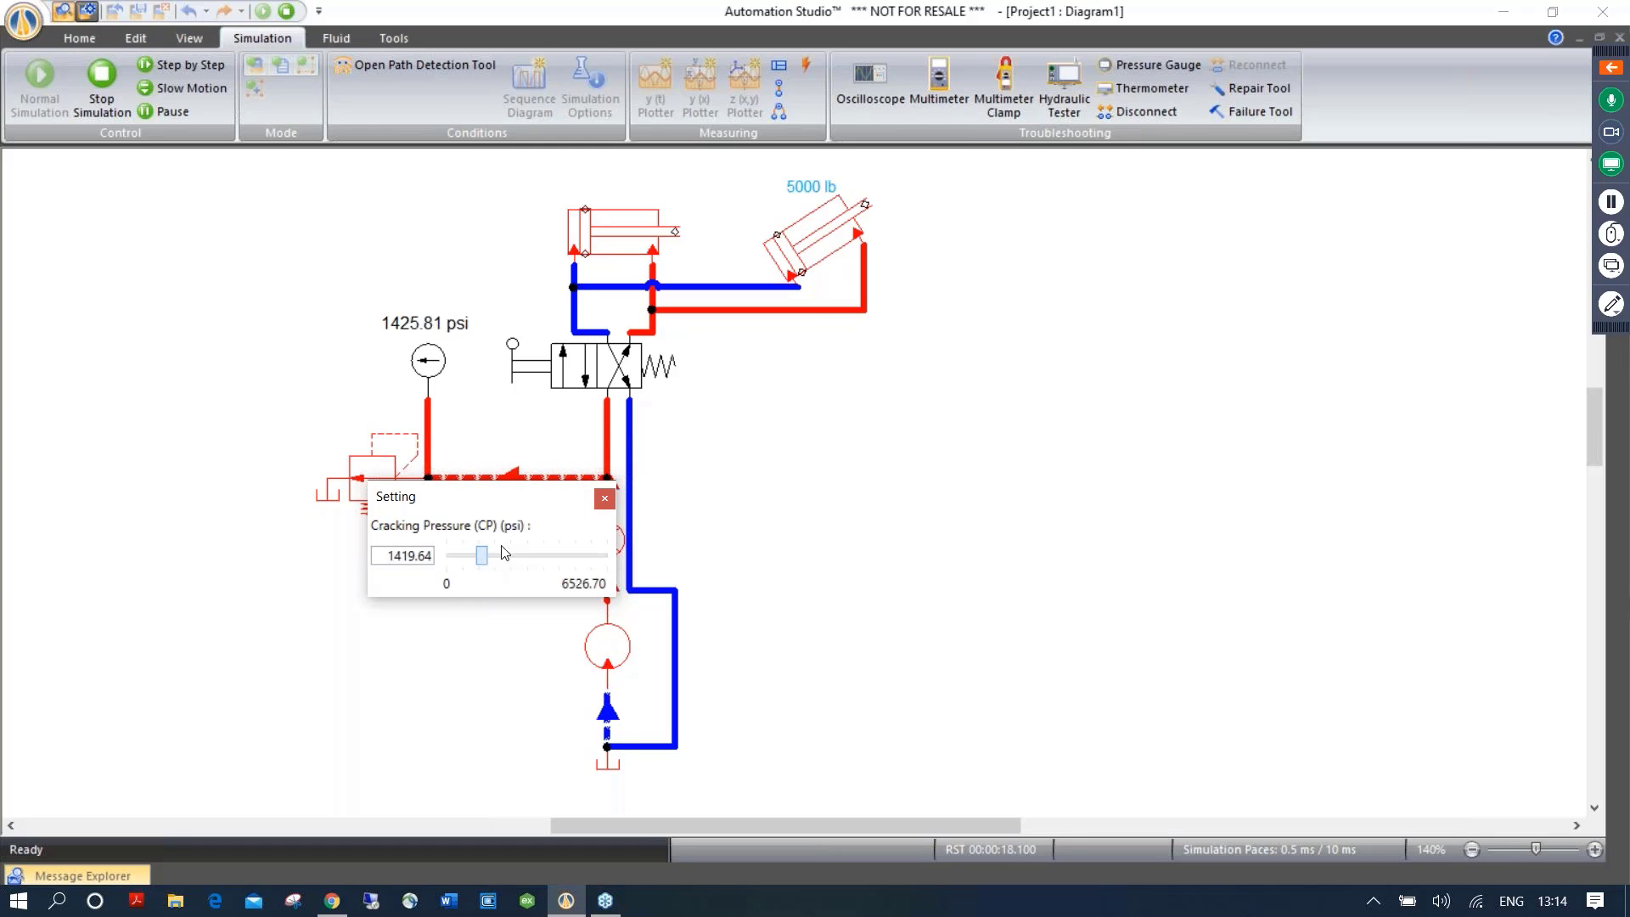
{"action": "left_click", "coordinate": [605, 499]}
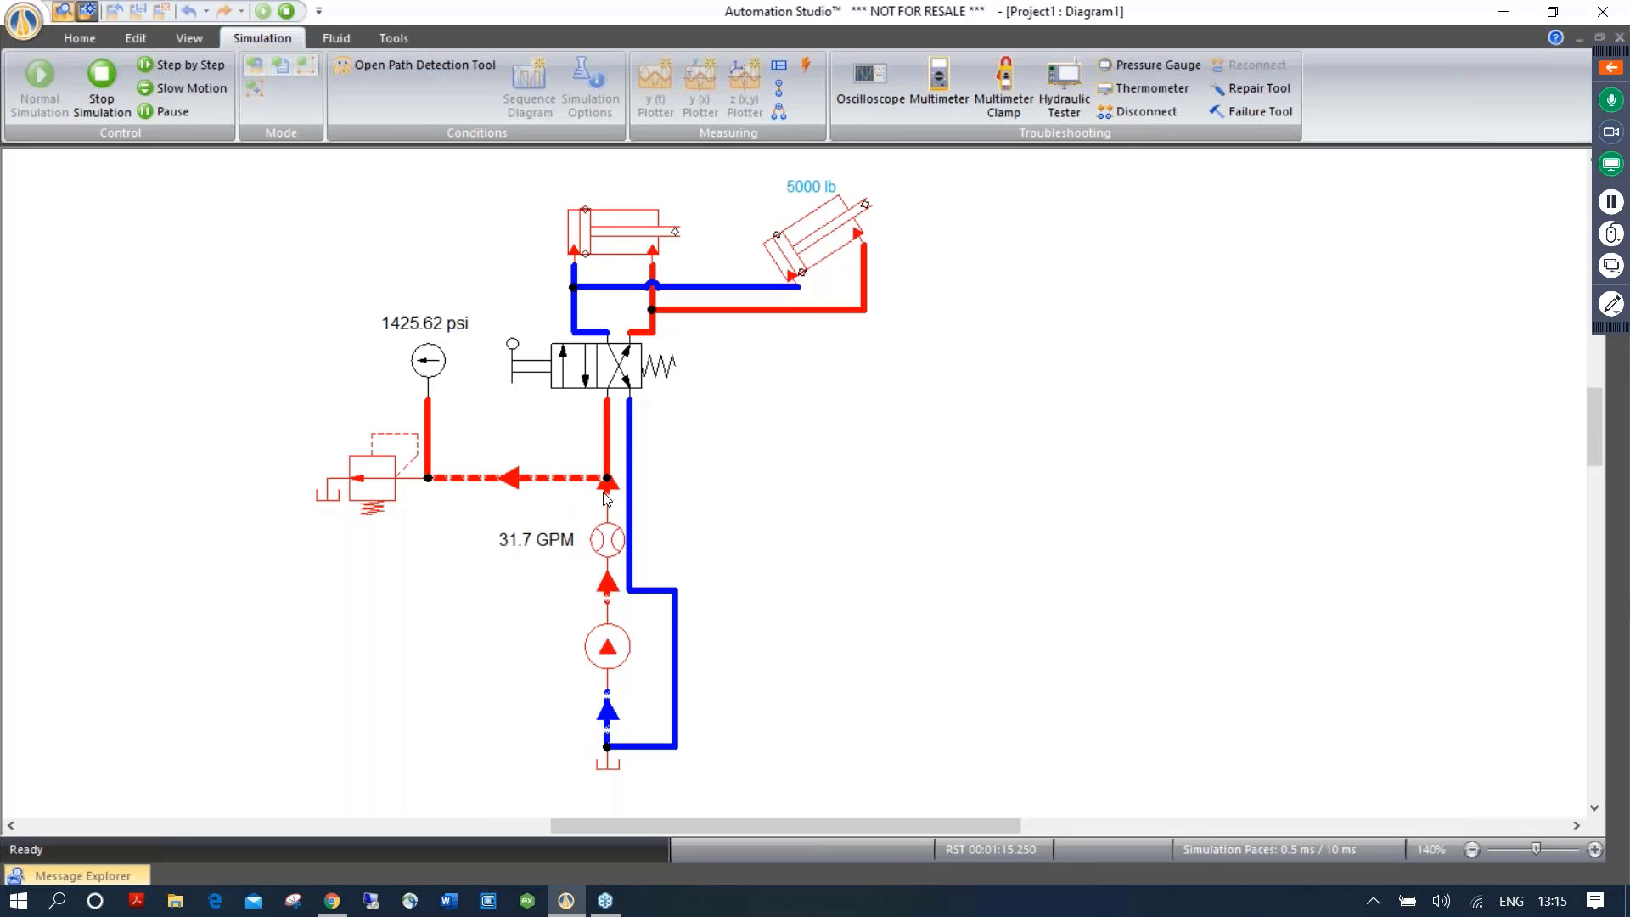
Set the running pump's displacement to 2.71 in³/rev
{"action": "left_click", "coordinate": [615, 648]}
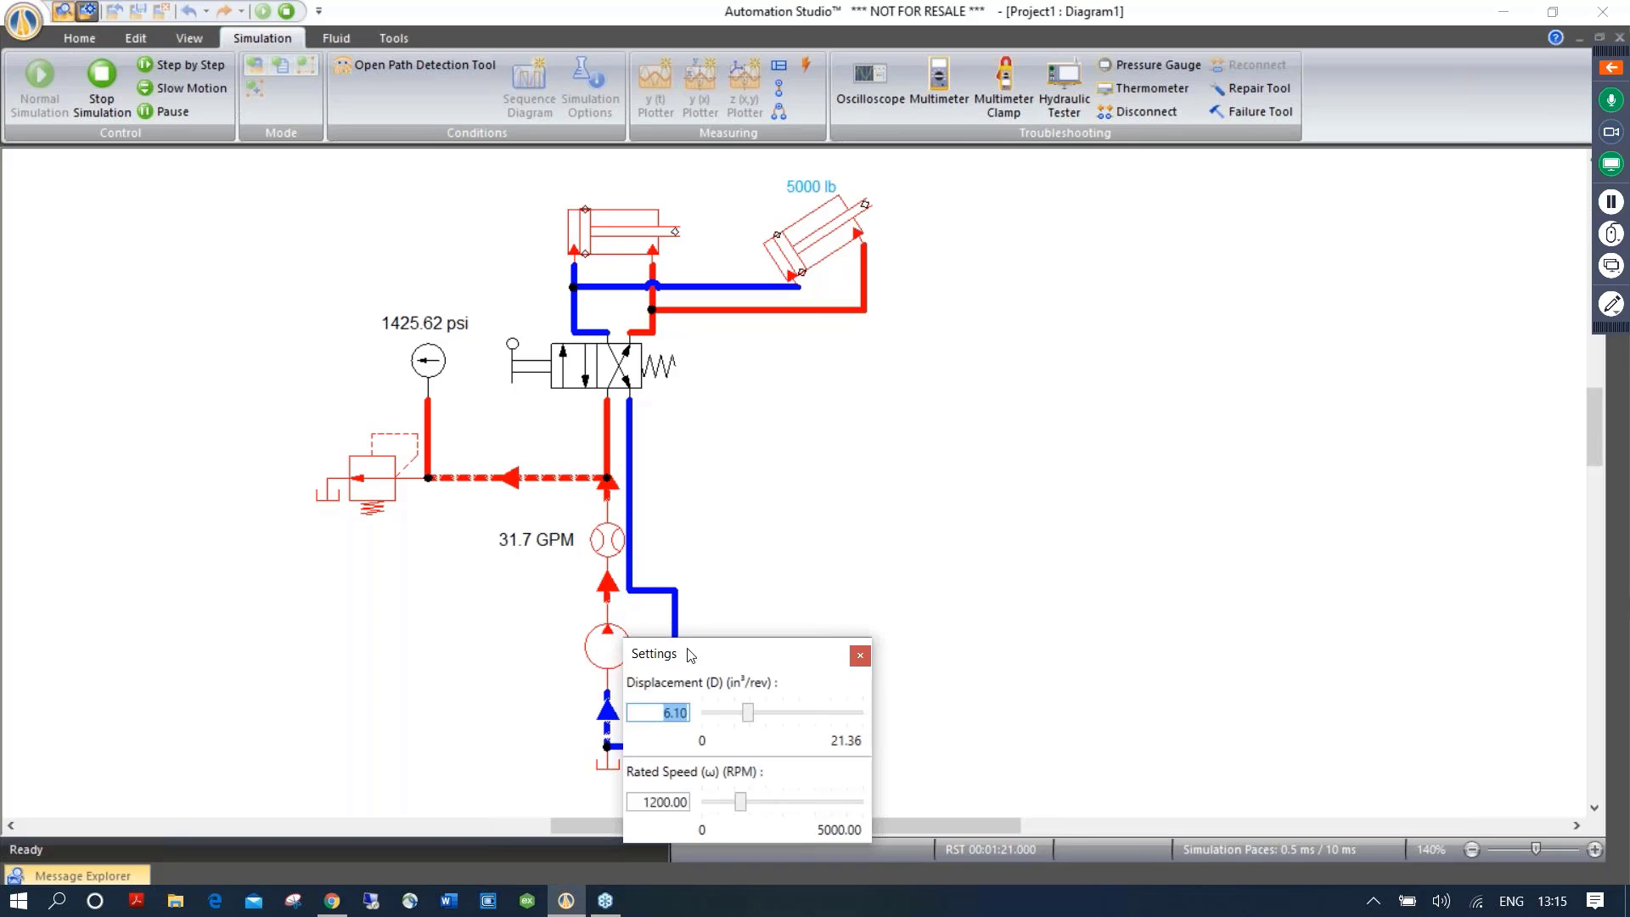
{"action": "left_click_drag", "start_coordinate": [692, 636], "coordinate": [782, 547]}
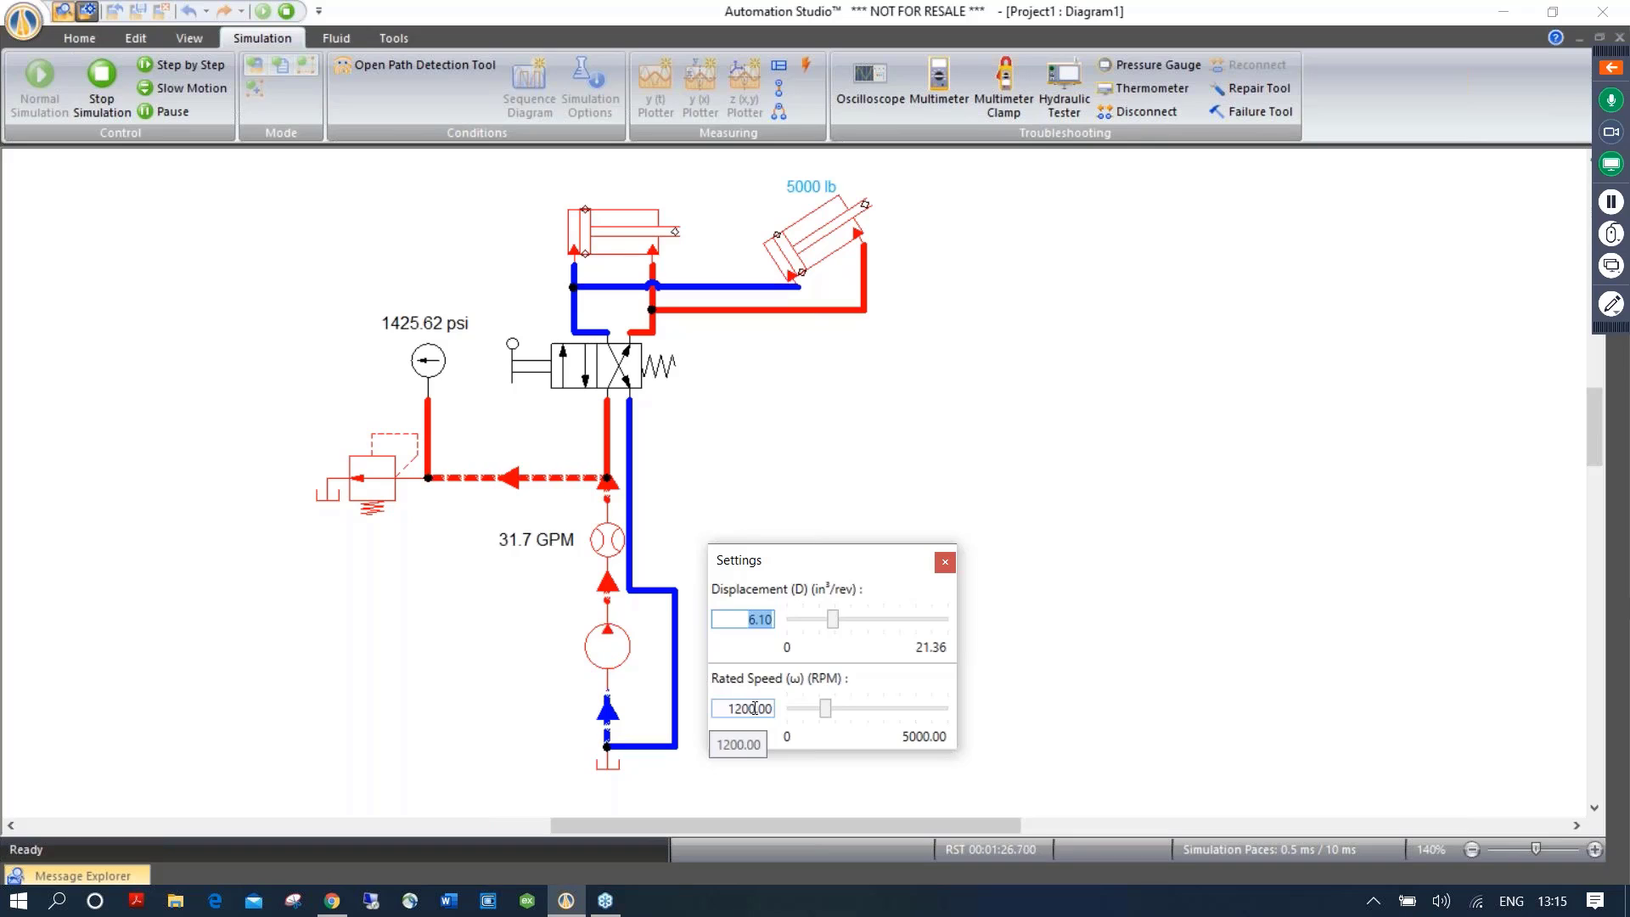
{"action": "left_click", "coordinate": [834, 621]}
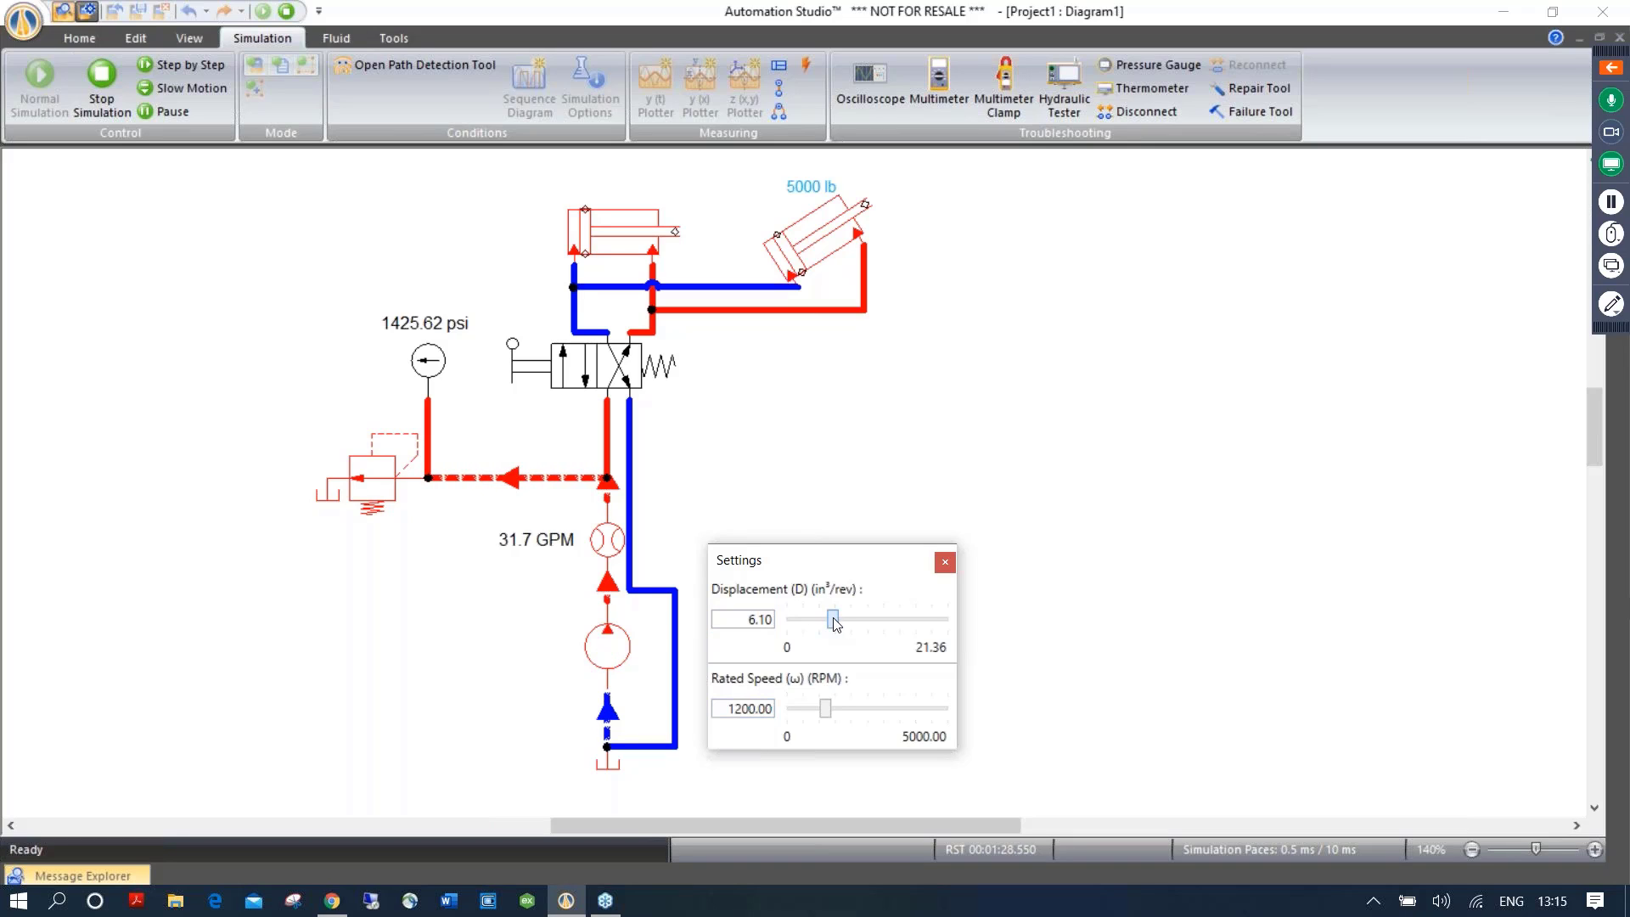
{"action": "left_click_drag", "start_coordinate": [834, 621], "coordinate": [811, 630]}
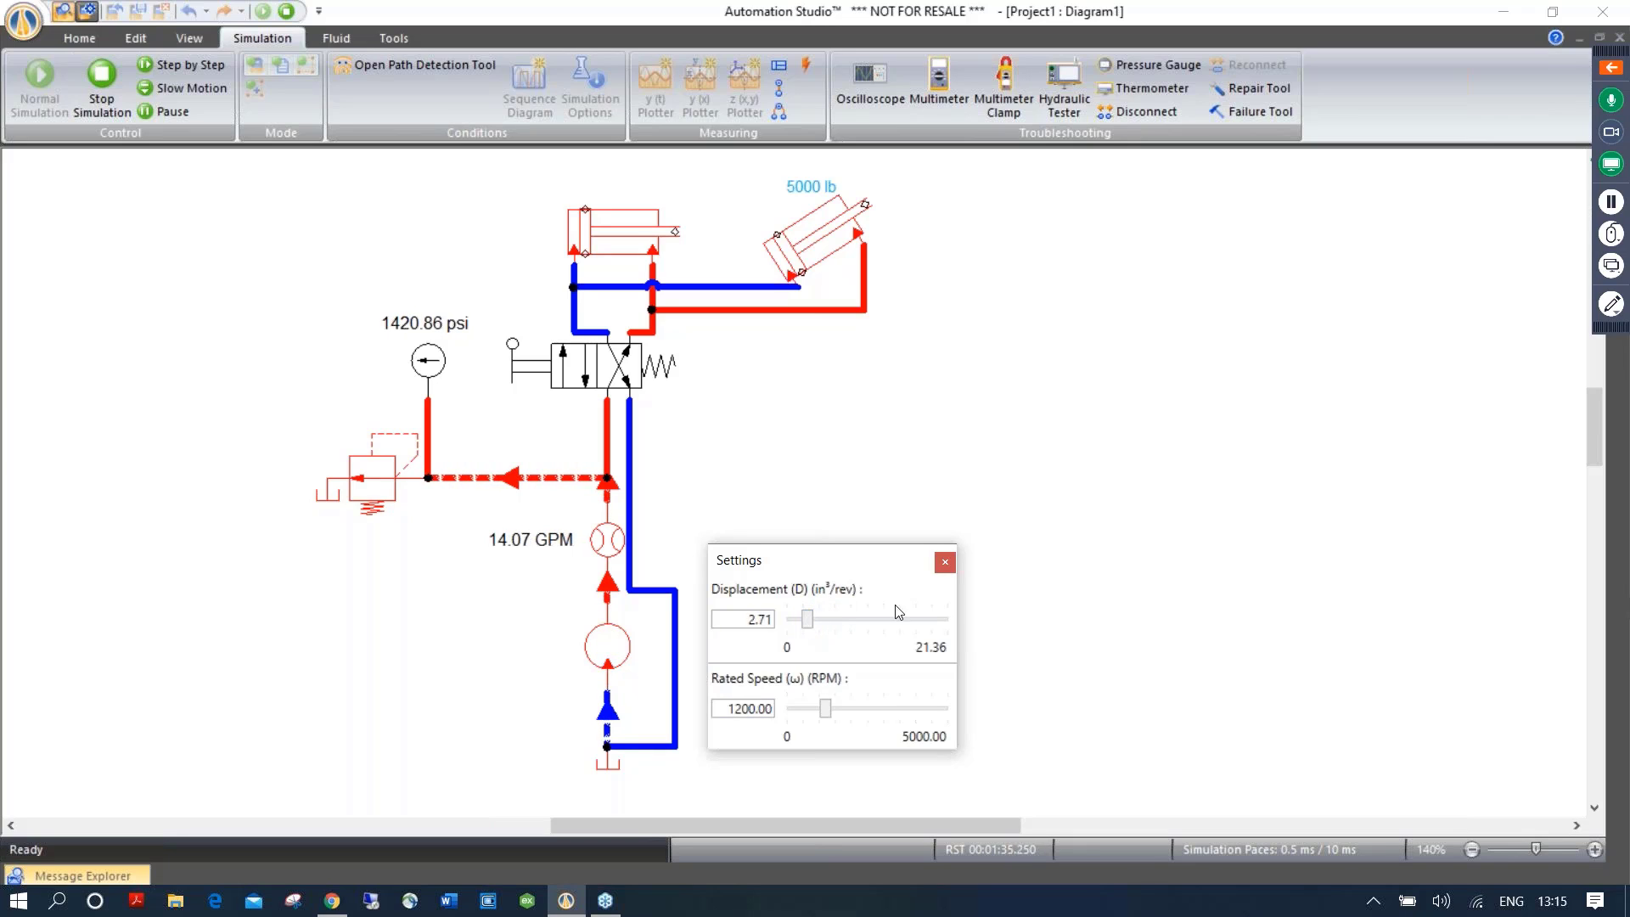
{"action": "left_click", "coordinate": [944, 564]}
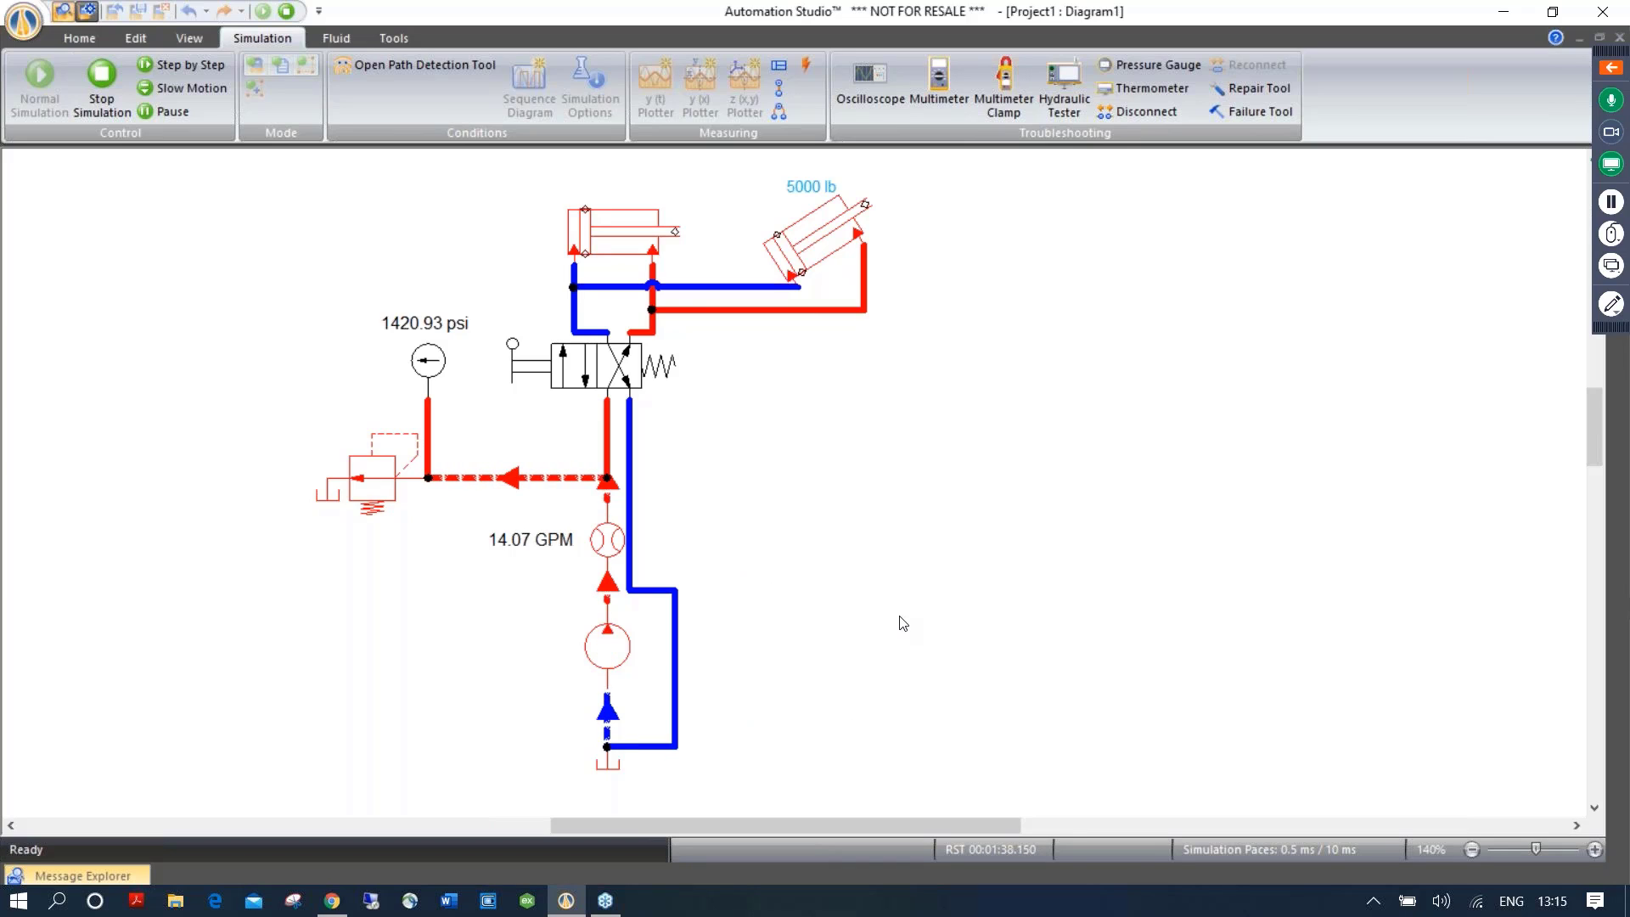
Shift the directional valve with its lever to extend both cylinders, and shift it back to retract them
{"action": "left_click", "coordinate": [529, 372]}
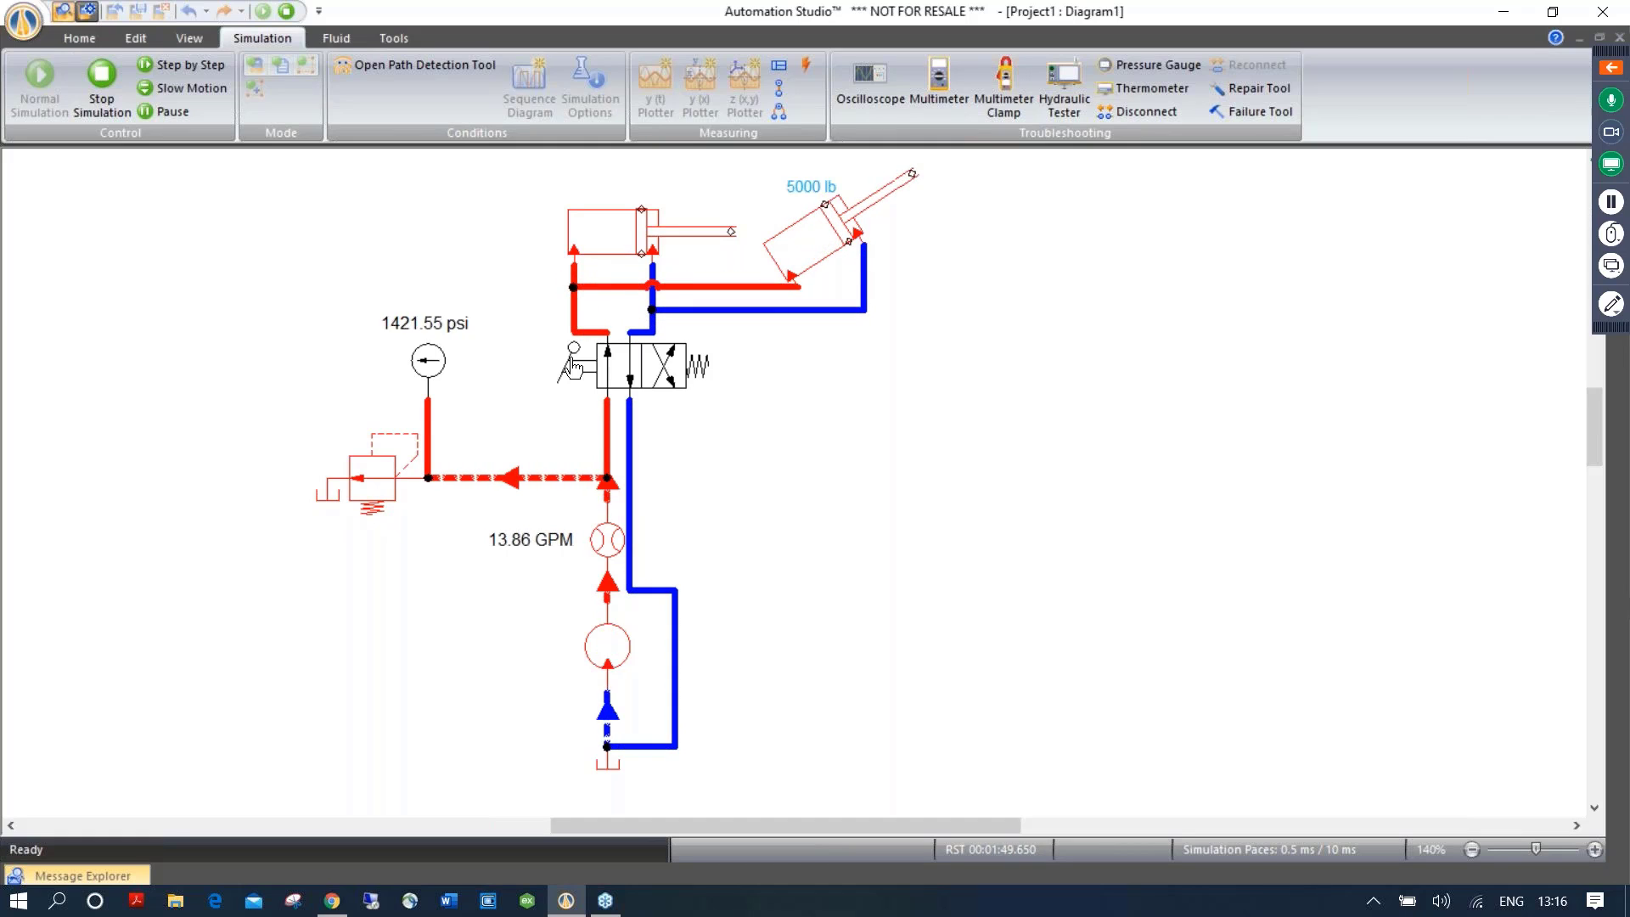
{"action": "left_click", "coordinate": [573, 367]}
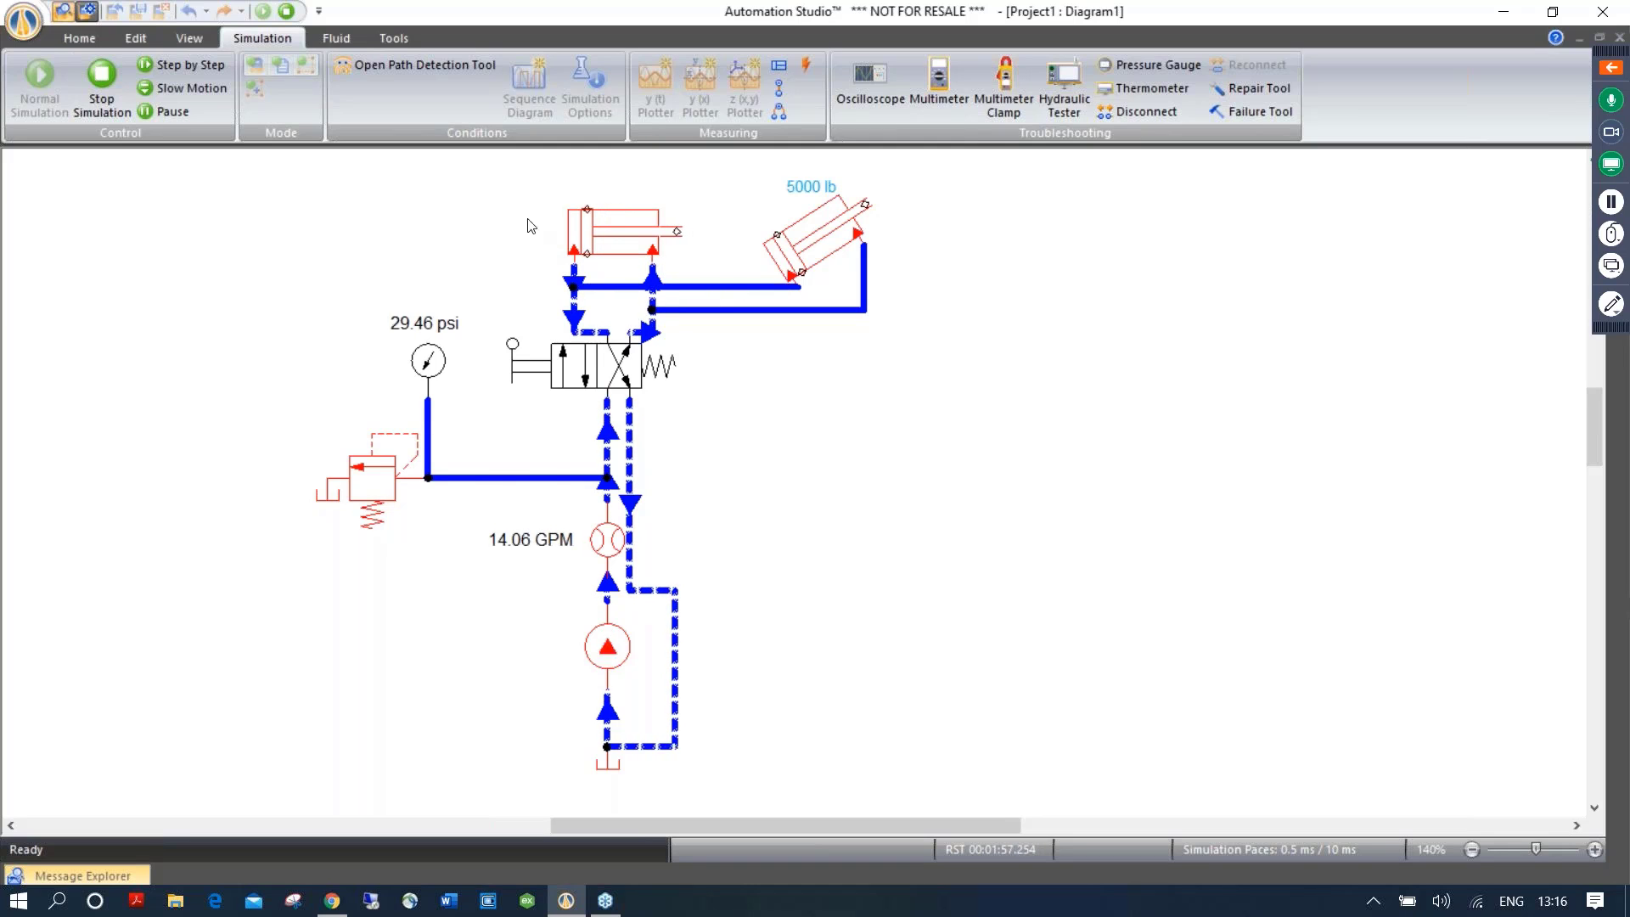
{"action": "scroll", "coordinate": [490, 194], "scroll_direction": "up", "scroll_amount": 3}
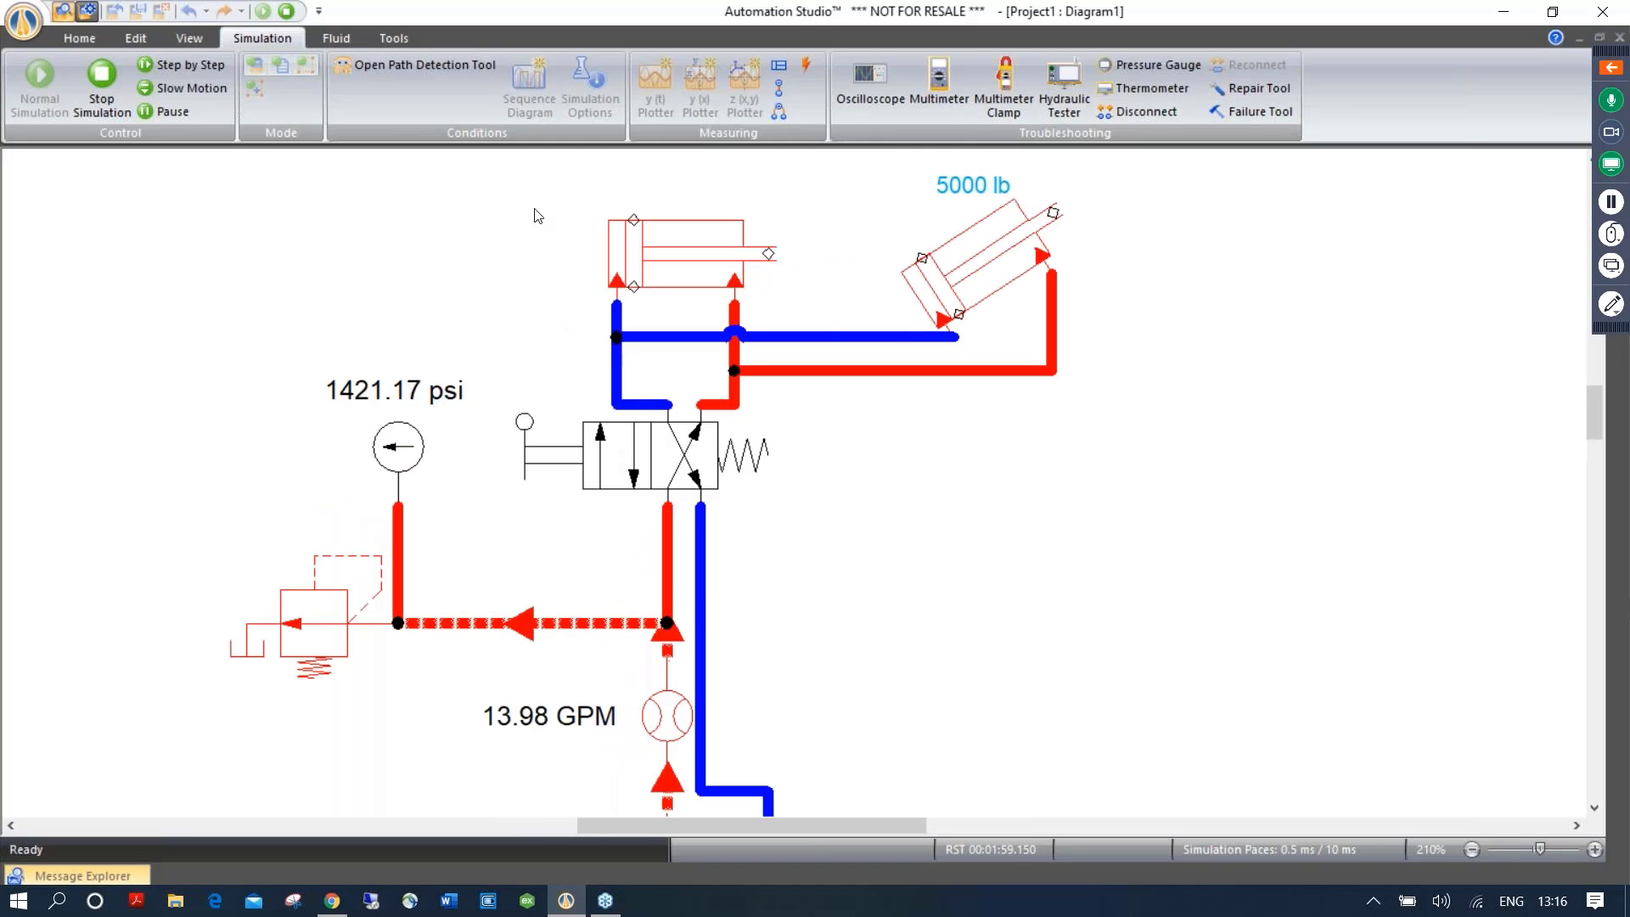
{"action": "scroll", "coordinate": [530, 205], "scroll_direction": "up", "scroll_amount": 2}
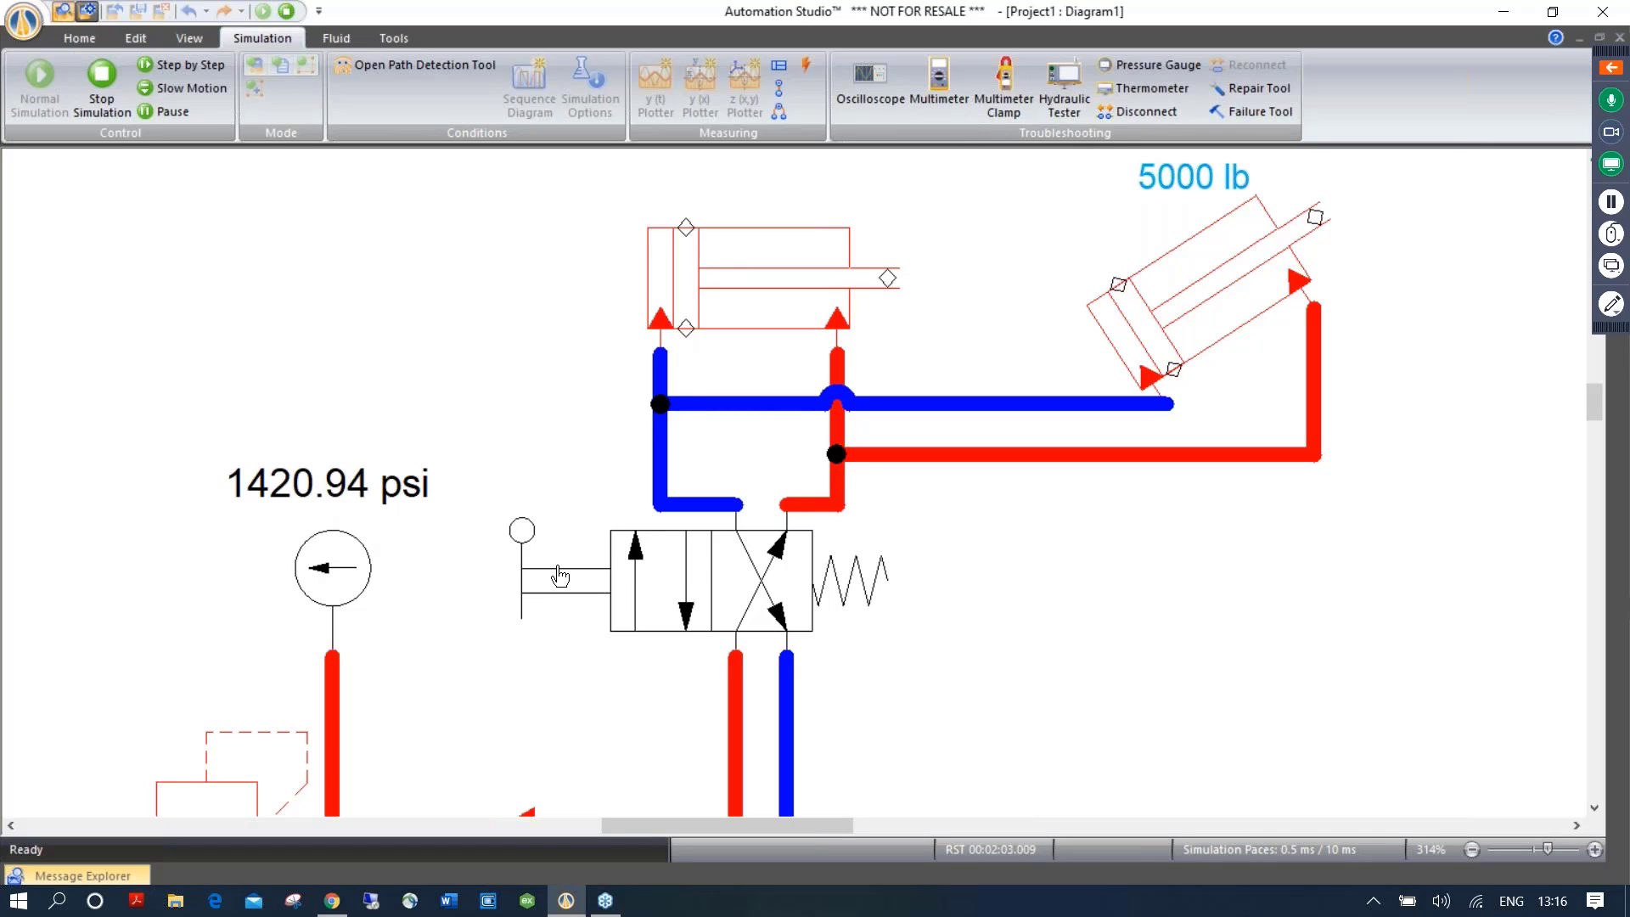
Cycle the directional valve twice with its lever, extending and retracting both cylinders each time
{"action": "left_click", "coordinate": [662, 583]}
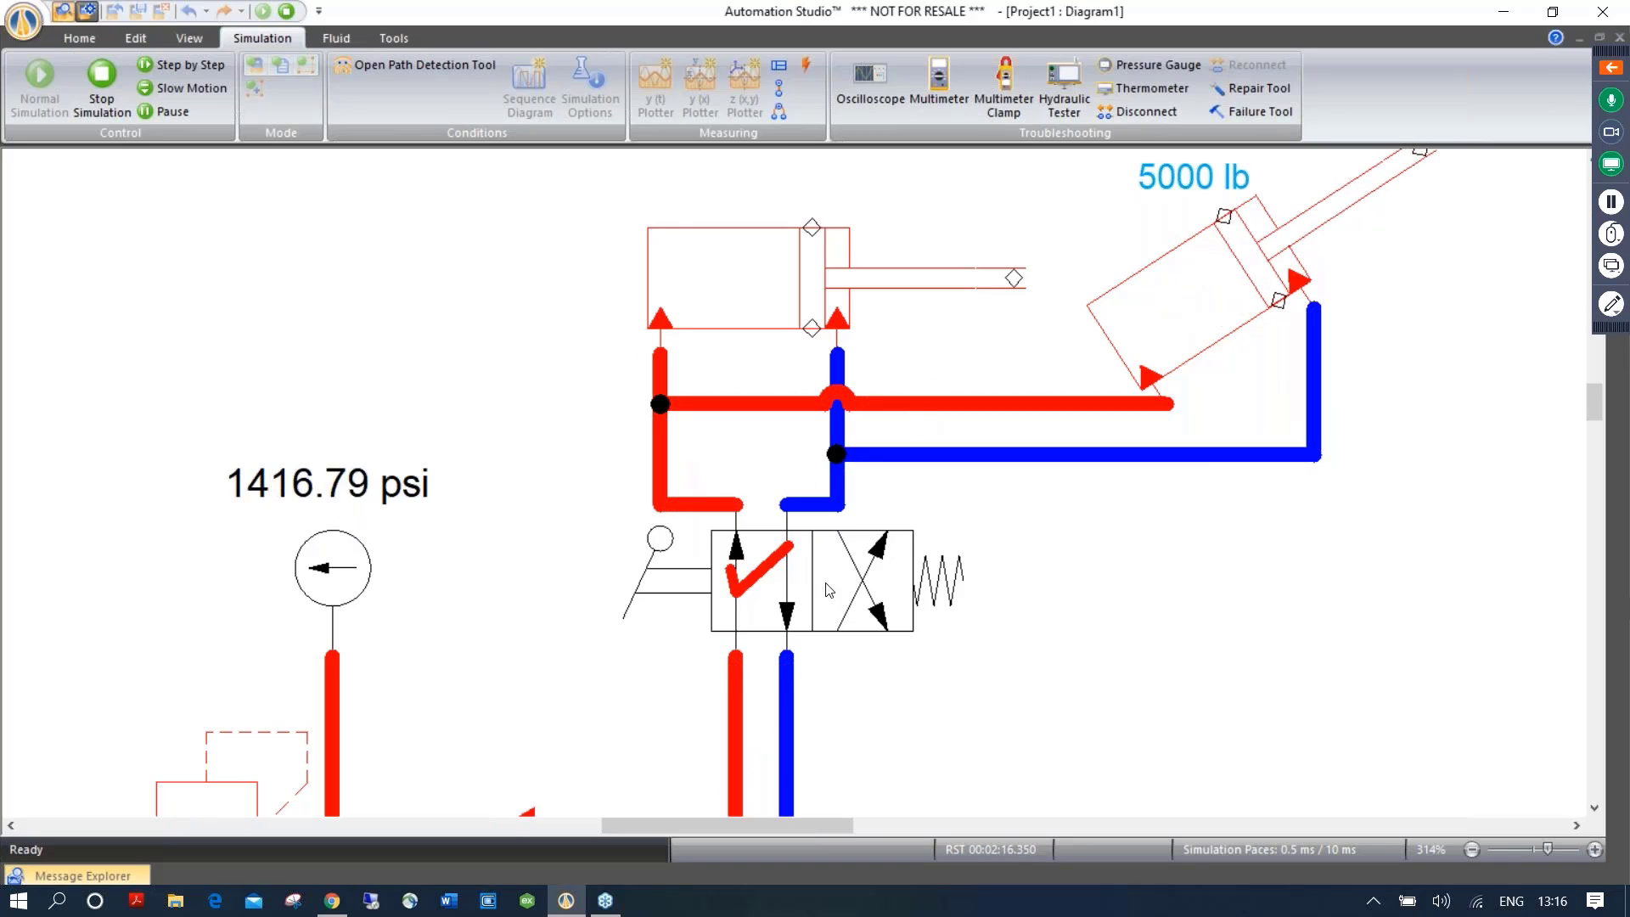
{"action": "left_click", "coordinate": [859, 586]}
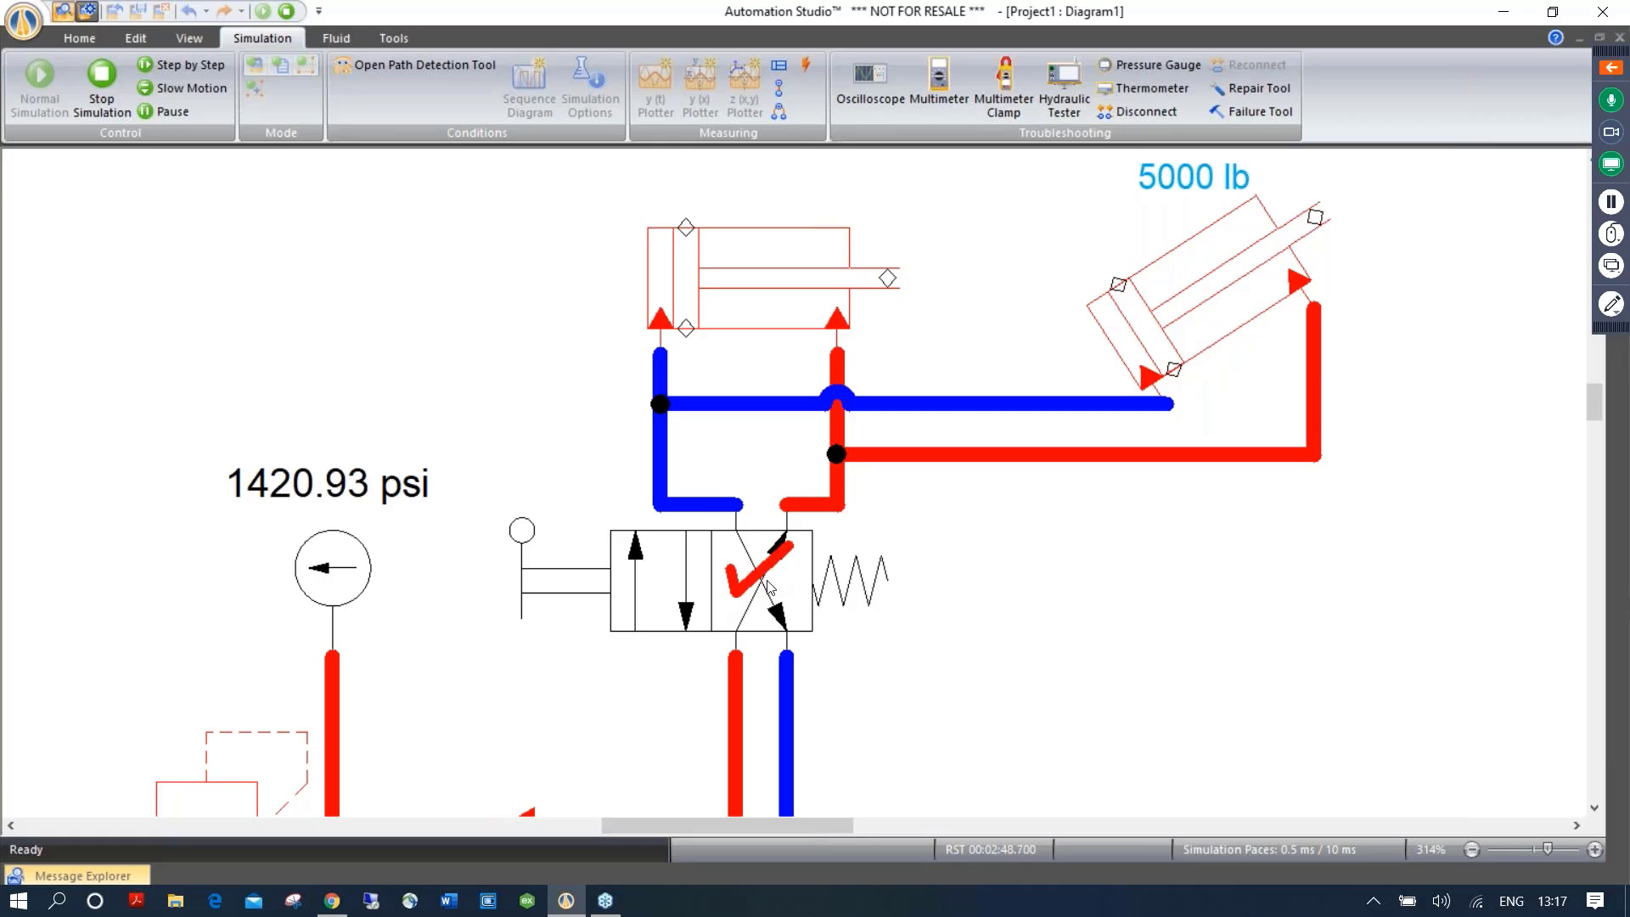
{"action": "left_click", "coordinate": [543, 585]}
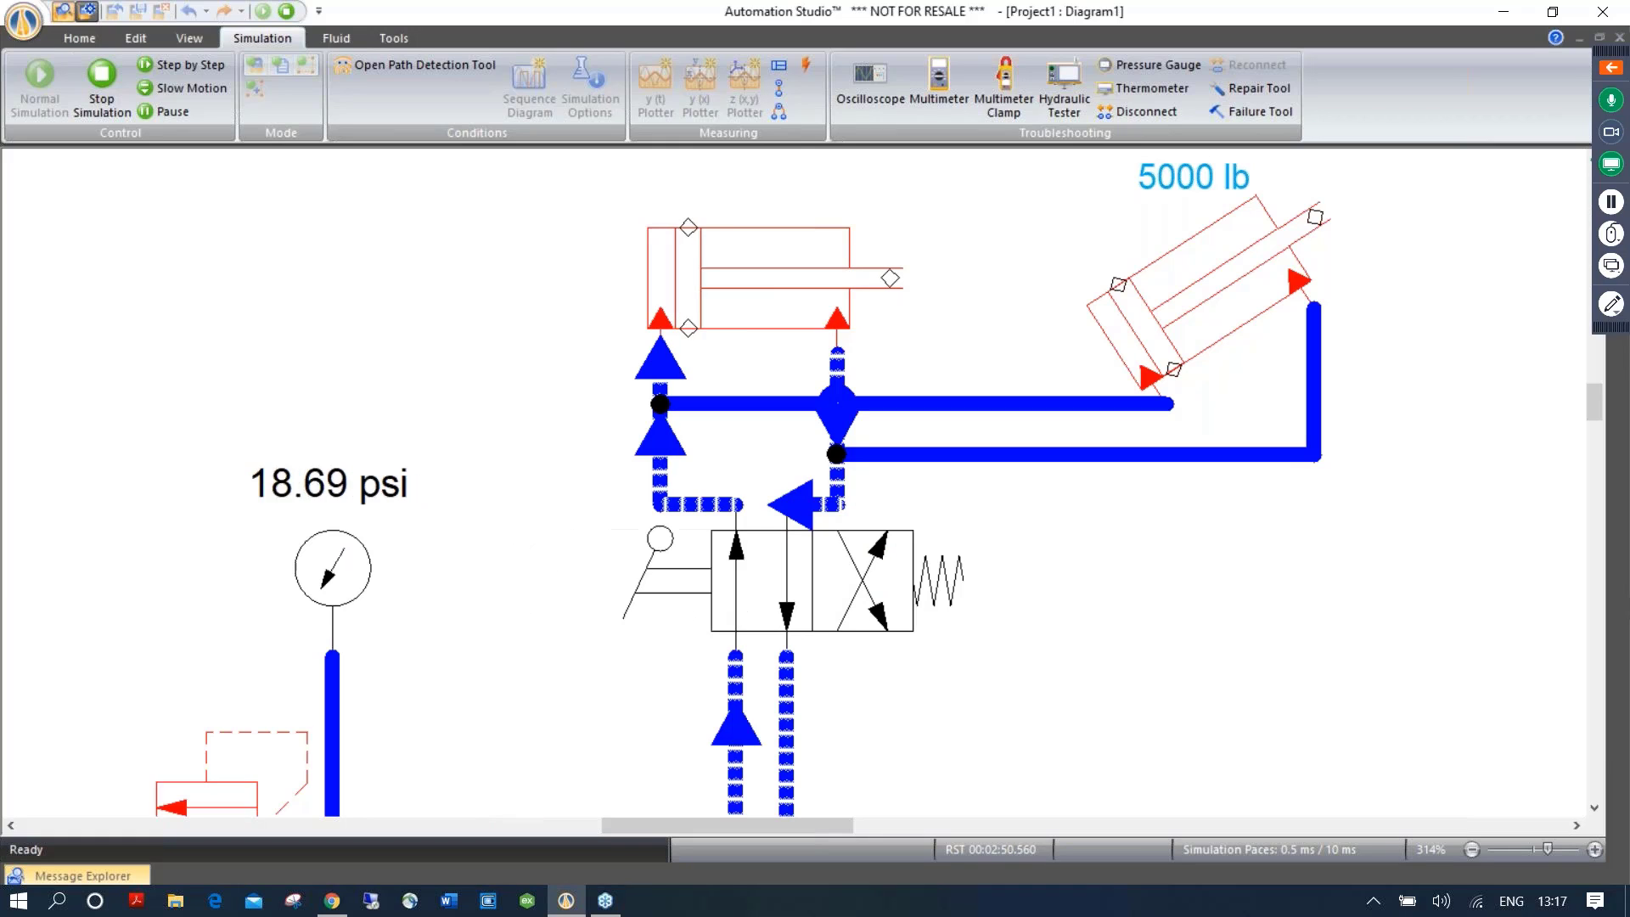
{"action": "left_click", "coordinate": [658, 586]}
{"action": "scroll", "coordinate": [796, 585], "scroll_direction": "down", "scroll_amount": 2}
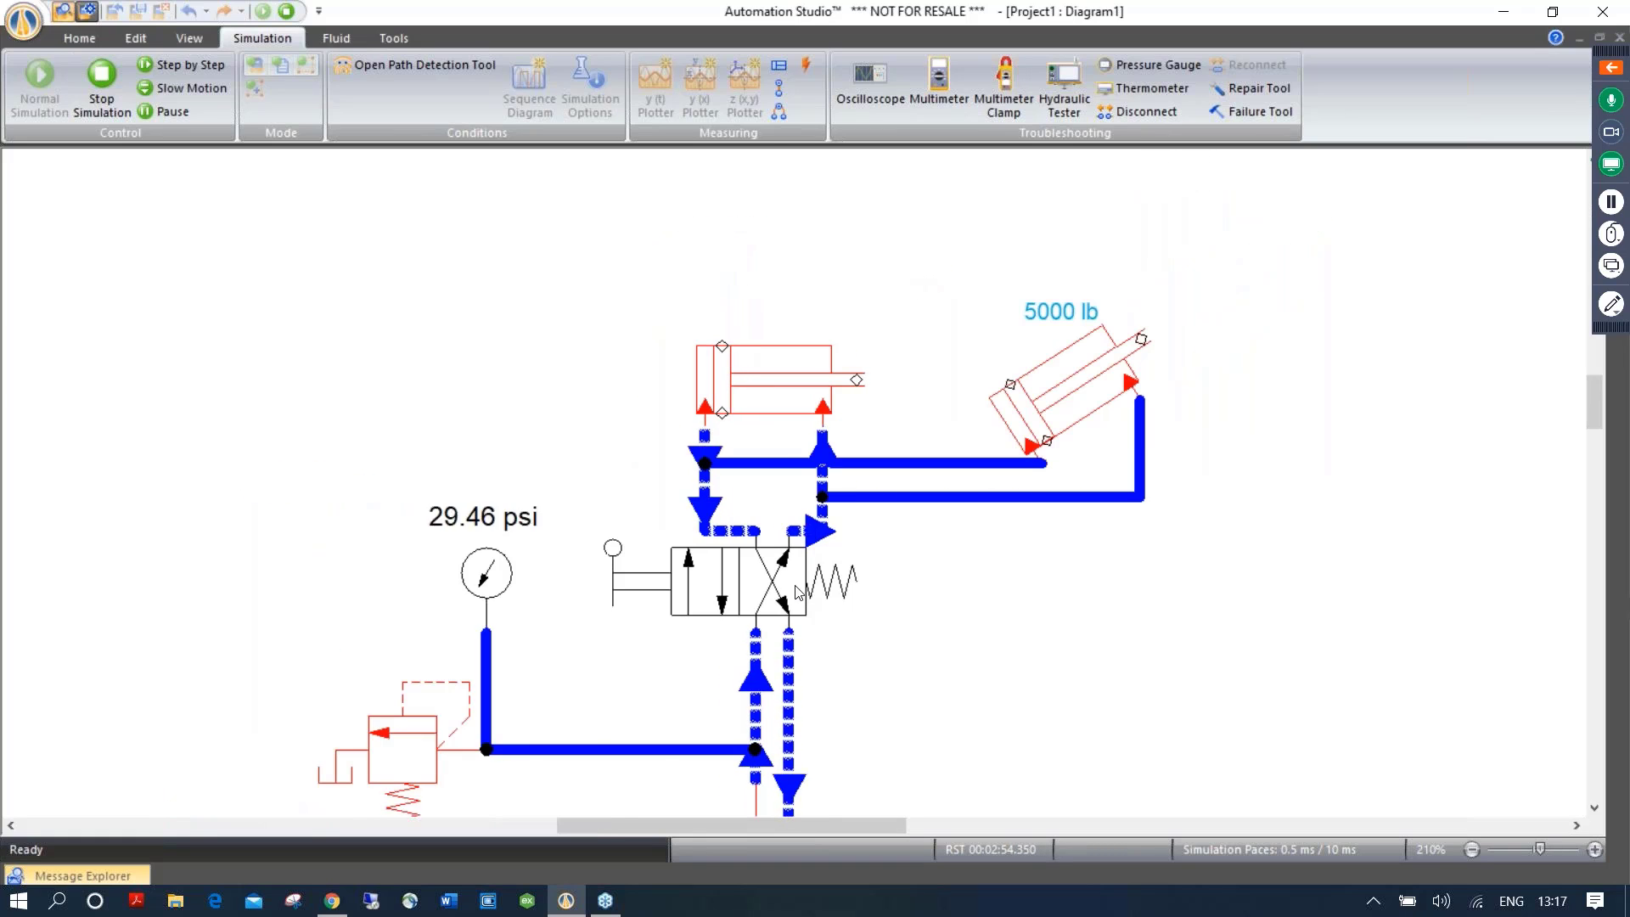
Stop the running simulation of the complete circuit
{"action": "right_click", "coordinate": [941, 584]}
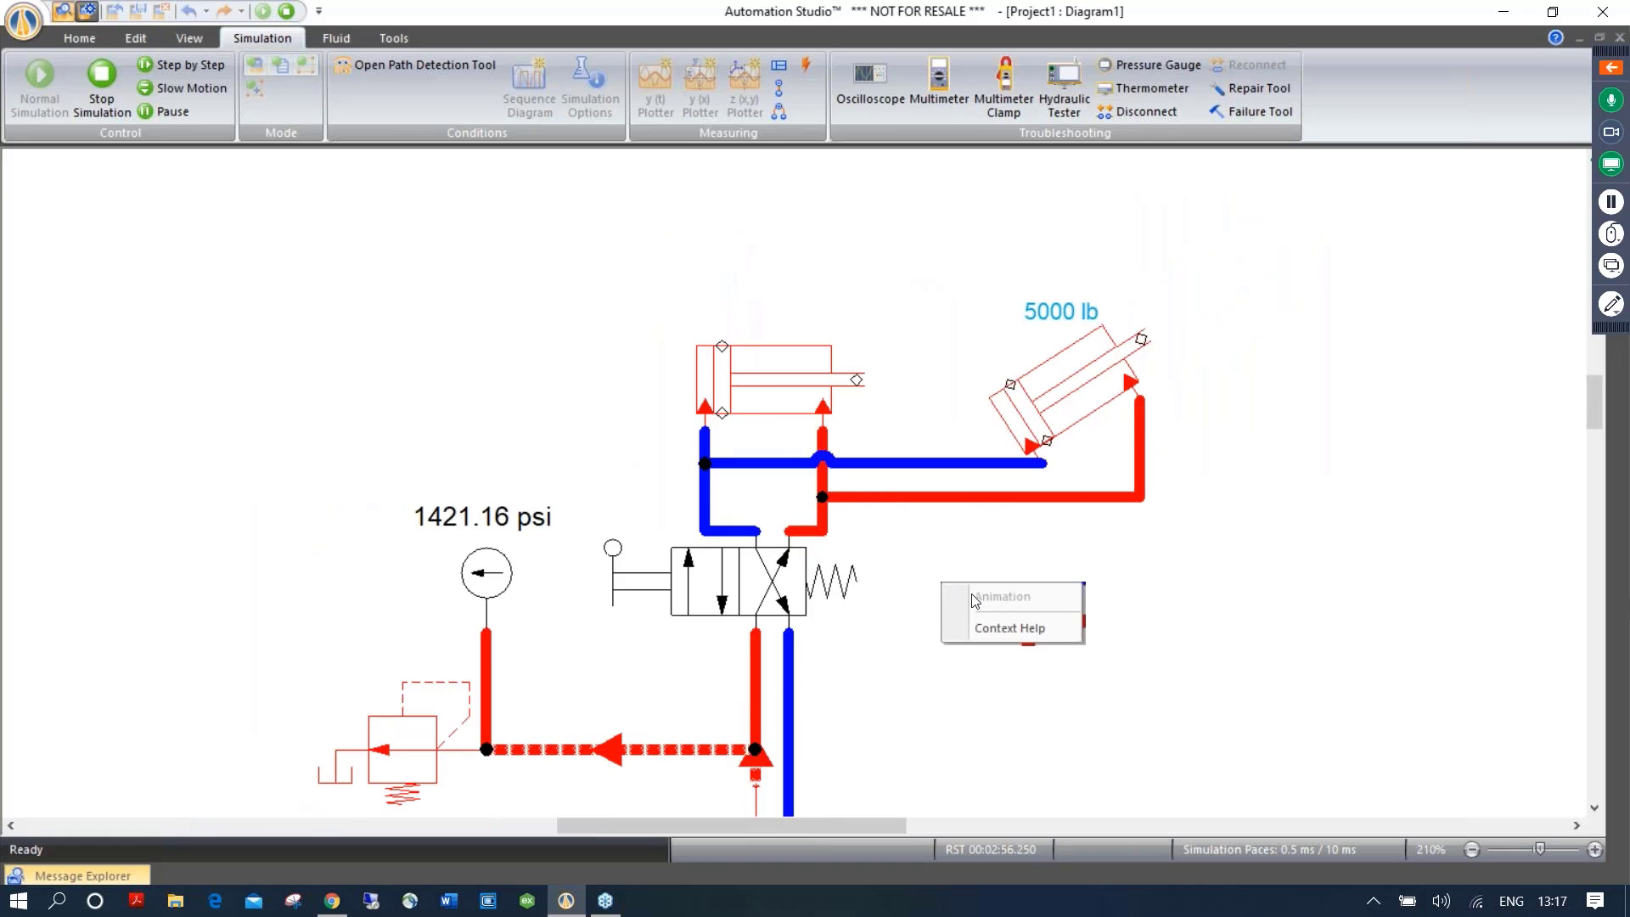
{"action": "left_click", "coordinate": [1119, 560]}
{"action": "right_click", "coordinate": [1121, 554]}
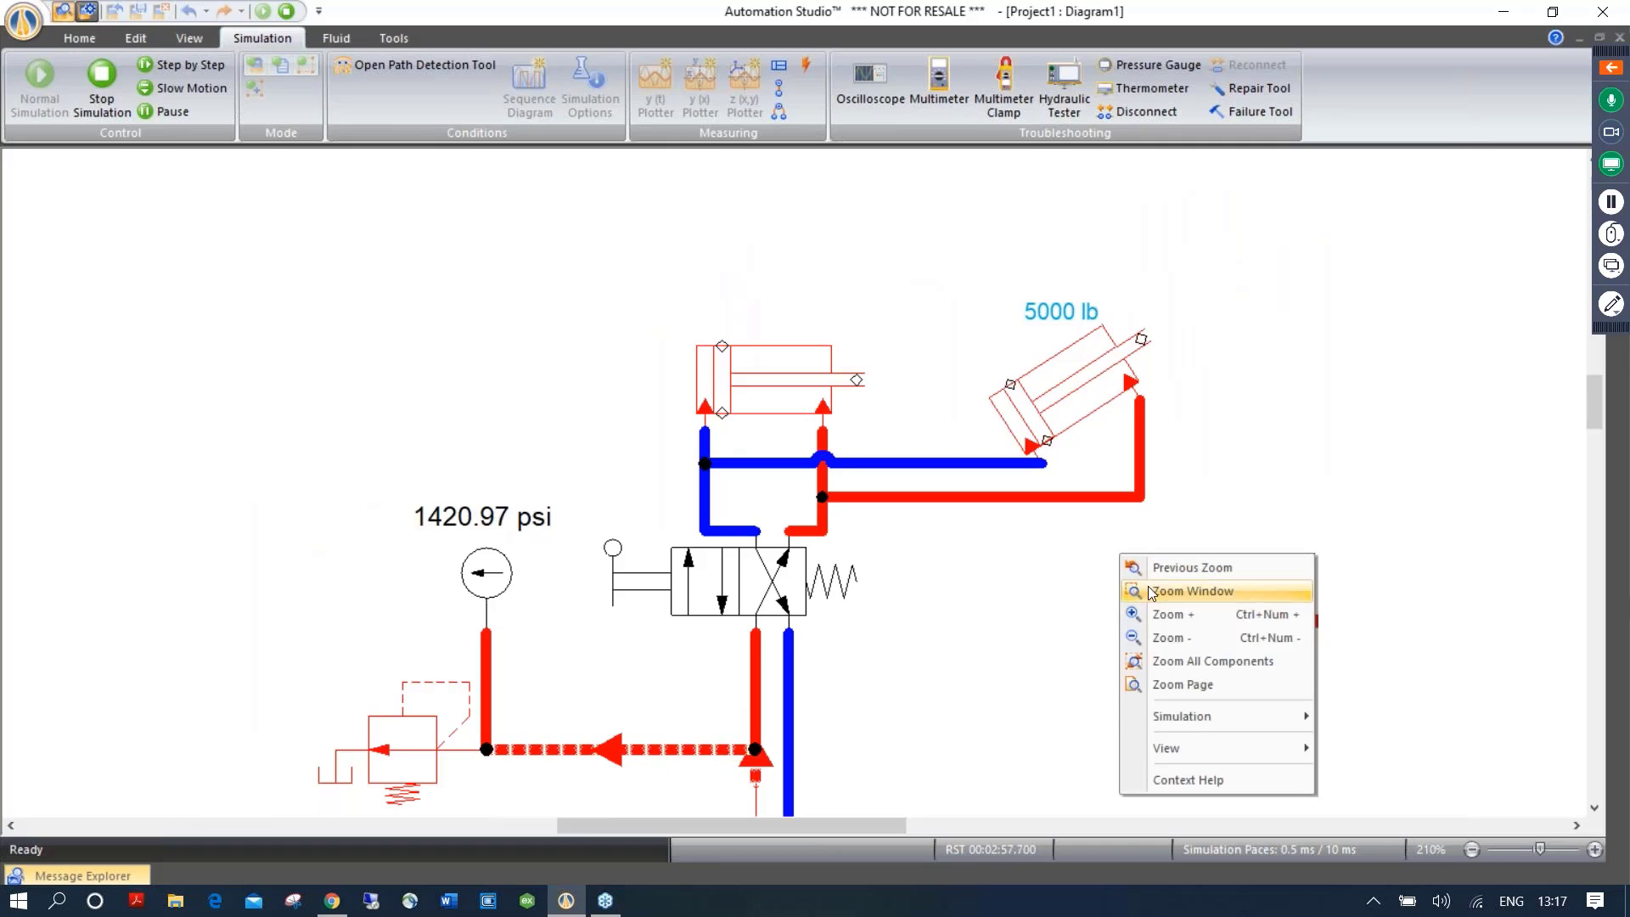
{"action": "left_click", "coordinate": [1188, 661]}
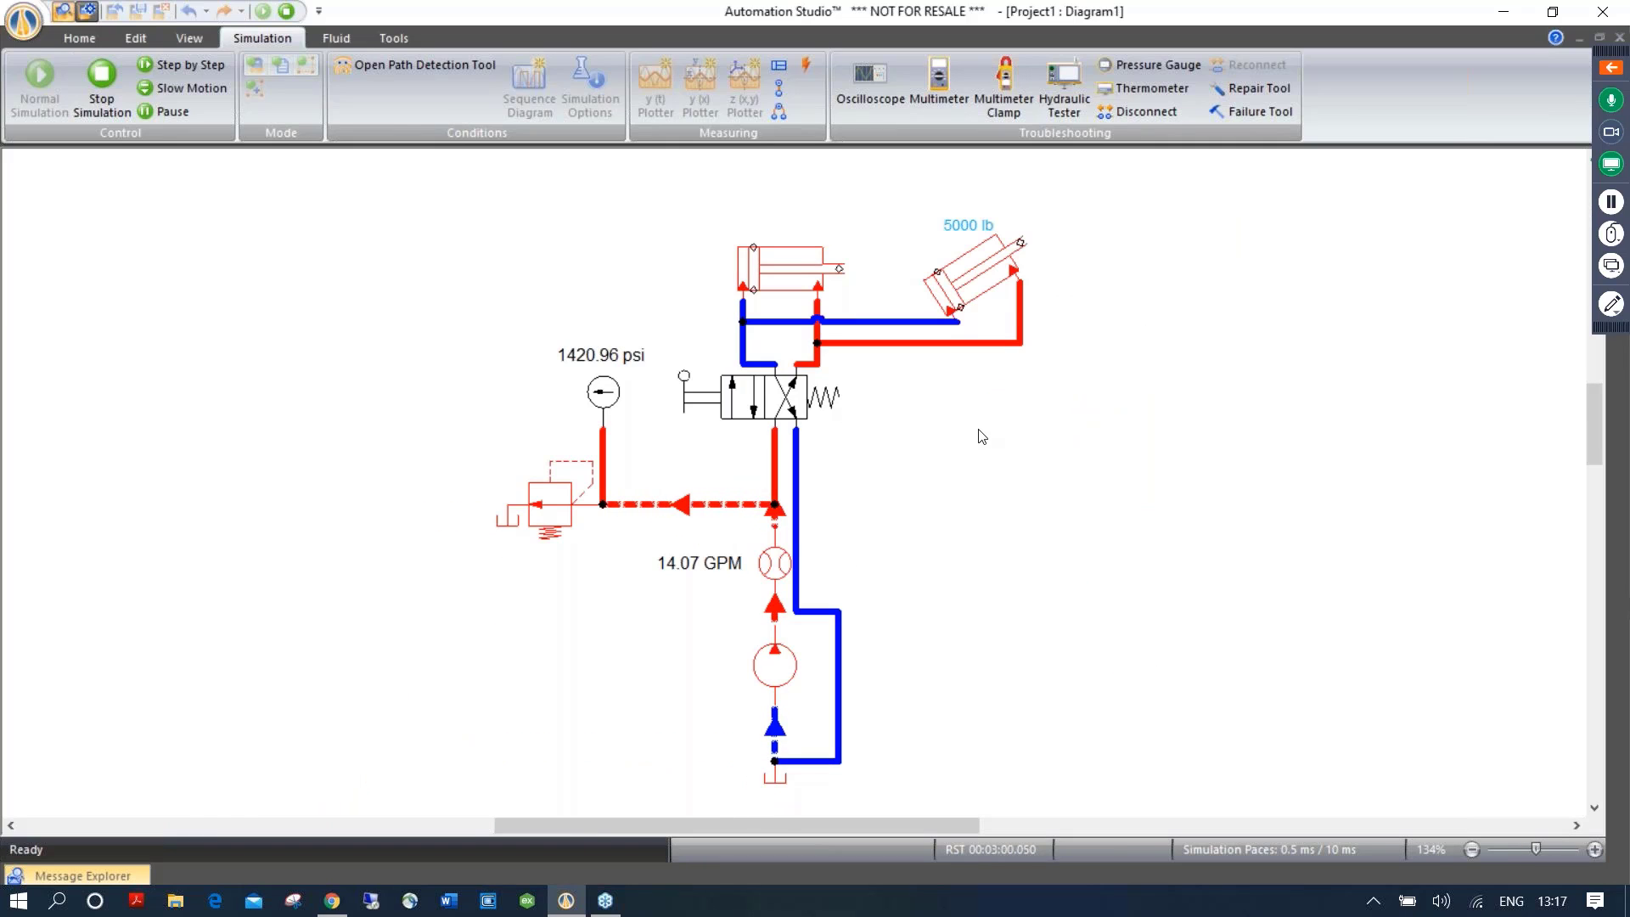
{"action": "left_click", "coordinate": [109, 80]}
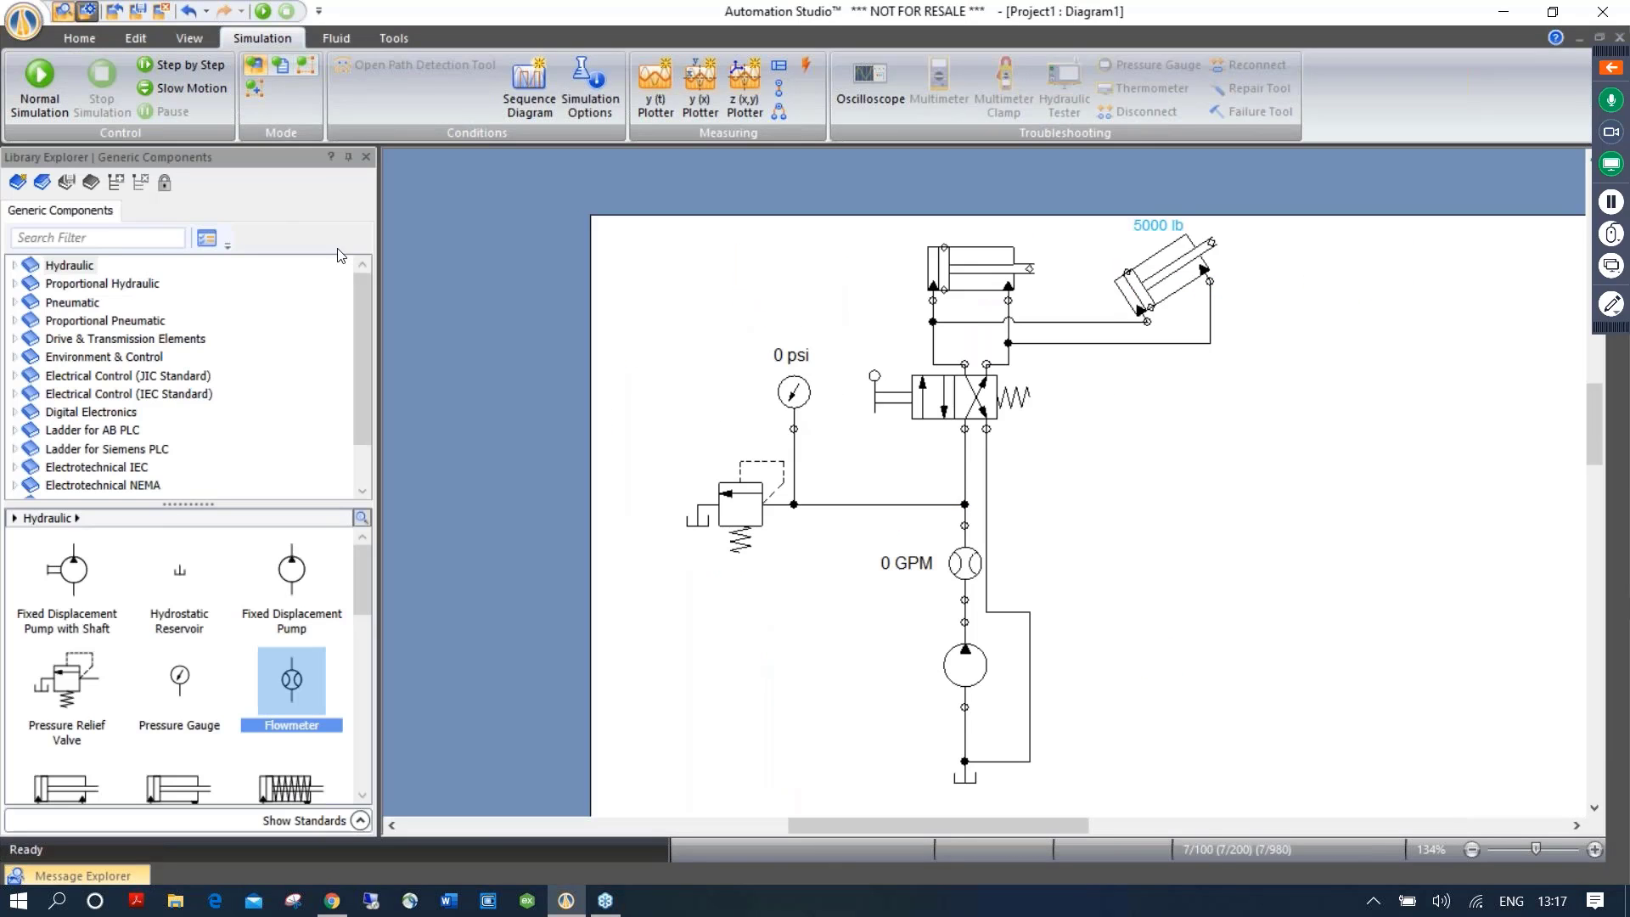
Open the context help for the horizontal double-acting cylinder, highlight its notes on unequal piston areas and valve control, and close the help
{"action": "right_click", "coordinate": [659, 301]}
{"action": "left_click", "coordinate": [762, 471]}
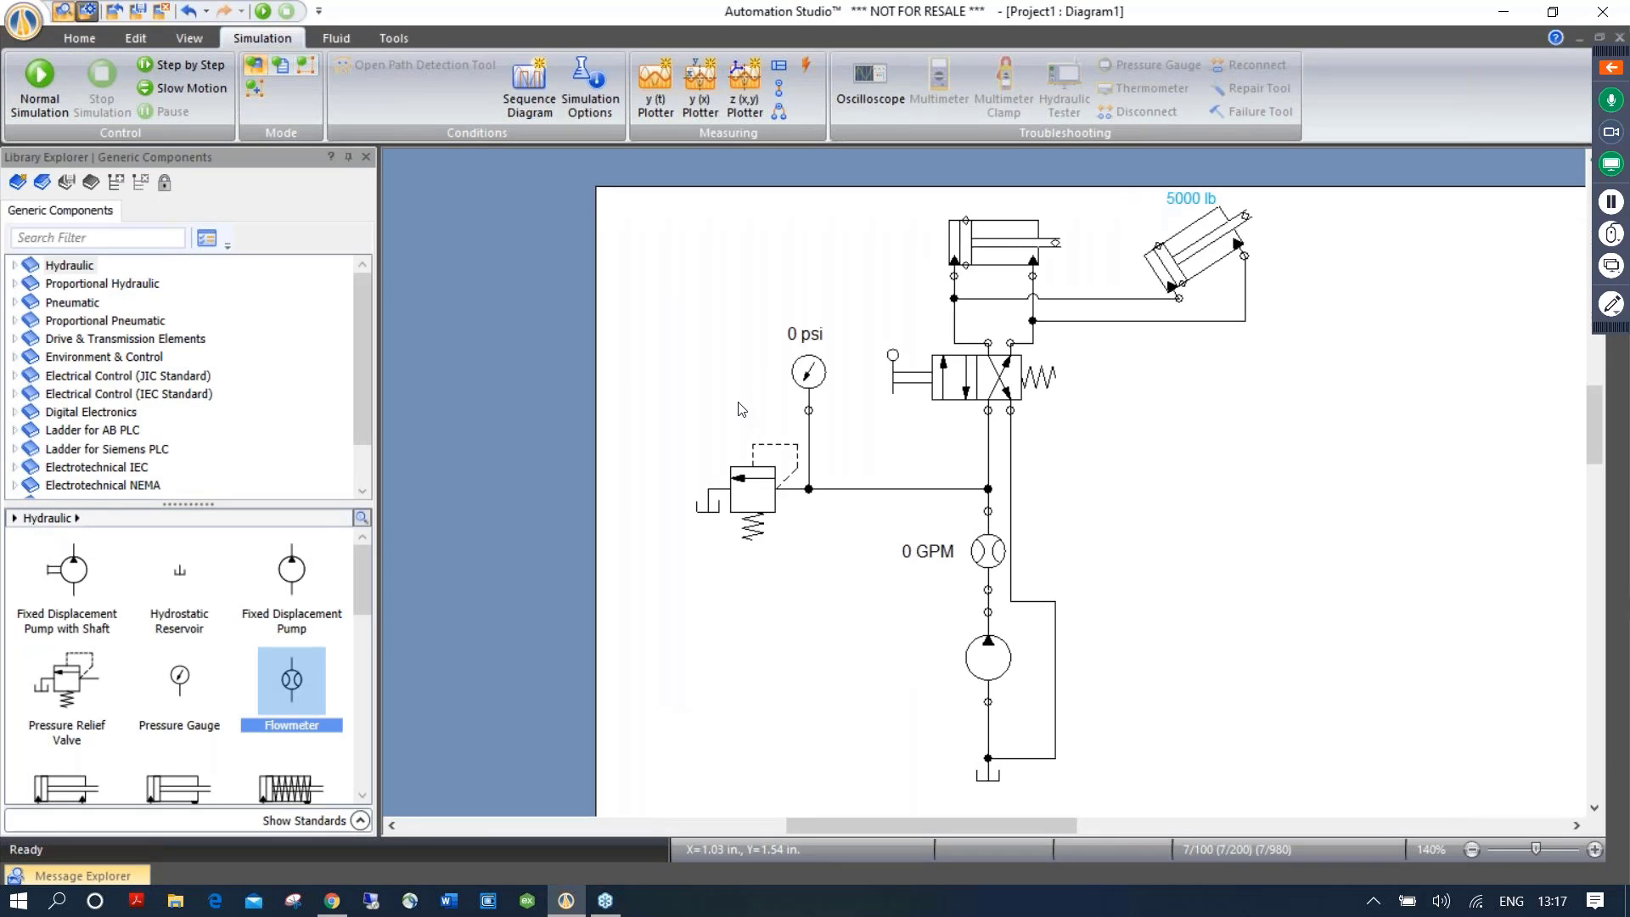
{"action": "left_click_drag", "start_coordinate": [717, 363], "coordinate": [506, 347]}
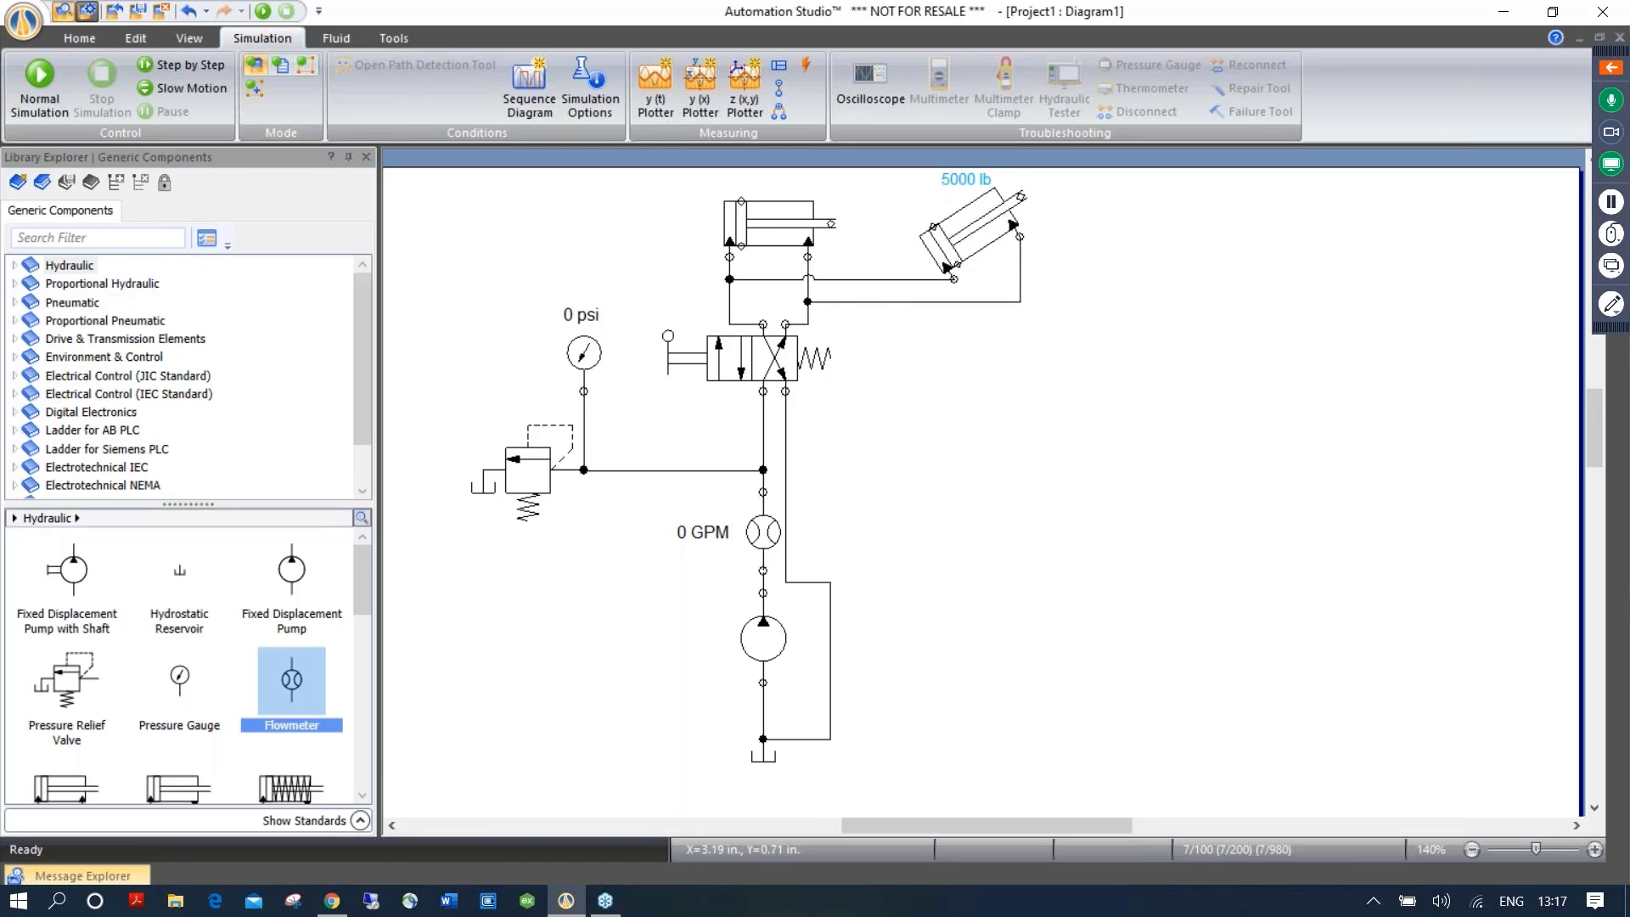
{"action": "right_click", "coordinate": [776, 223]}
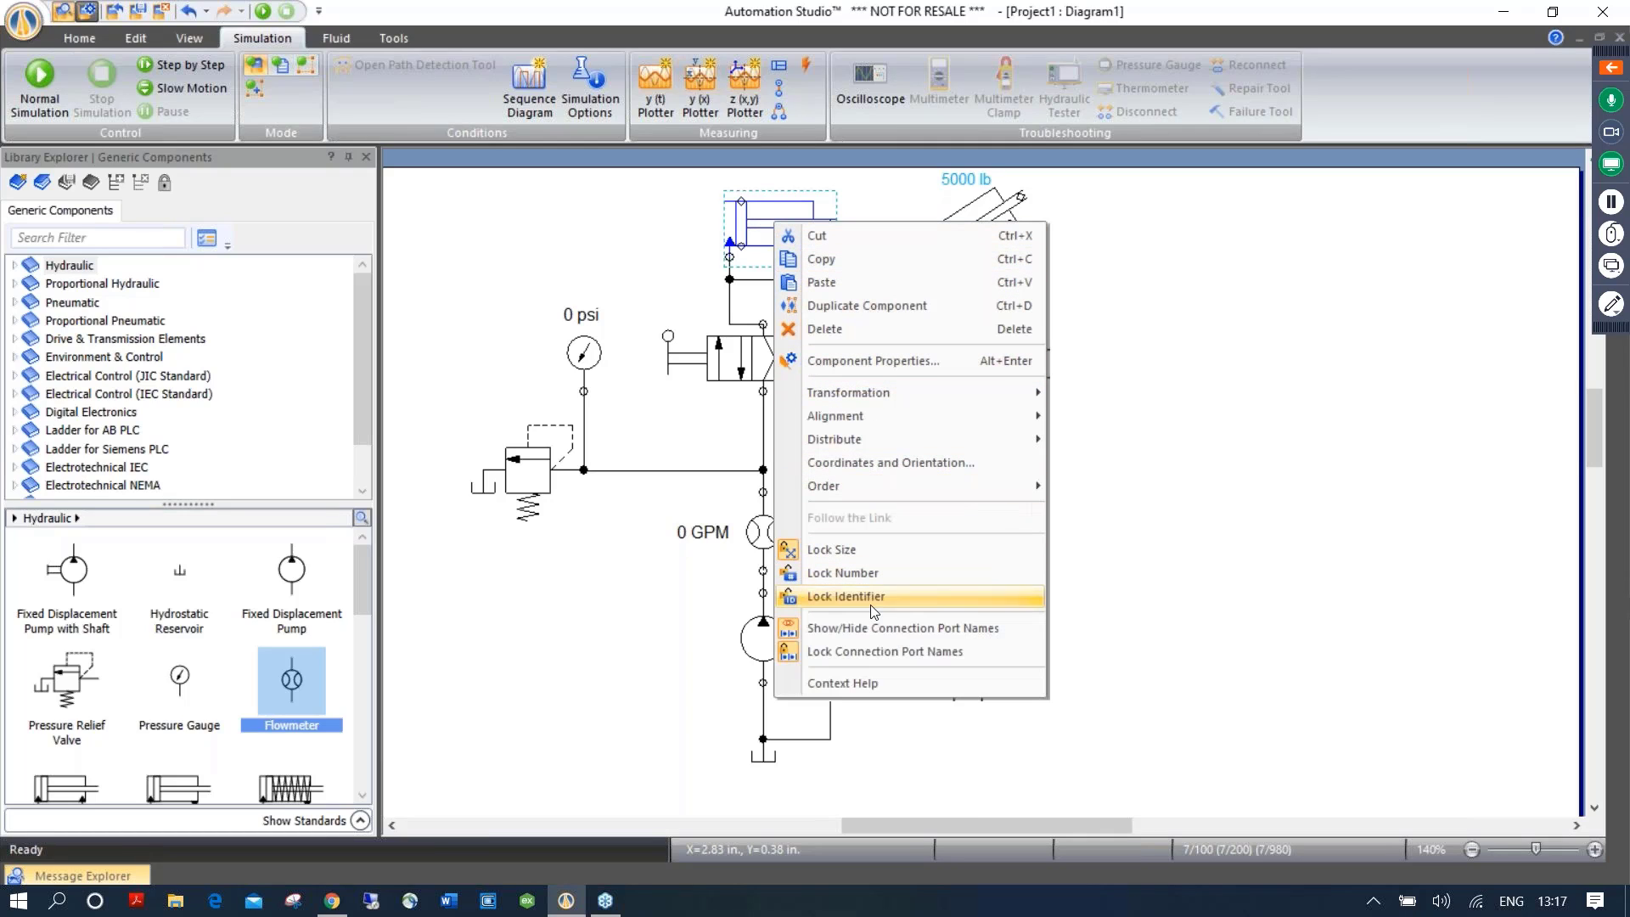
{"action": "left_click", "coordinate": [858, 683]}
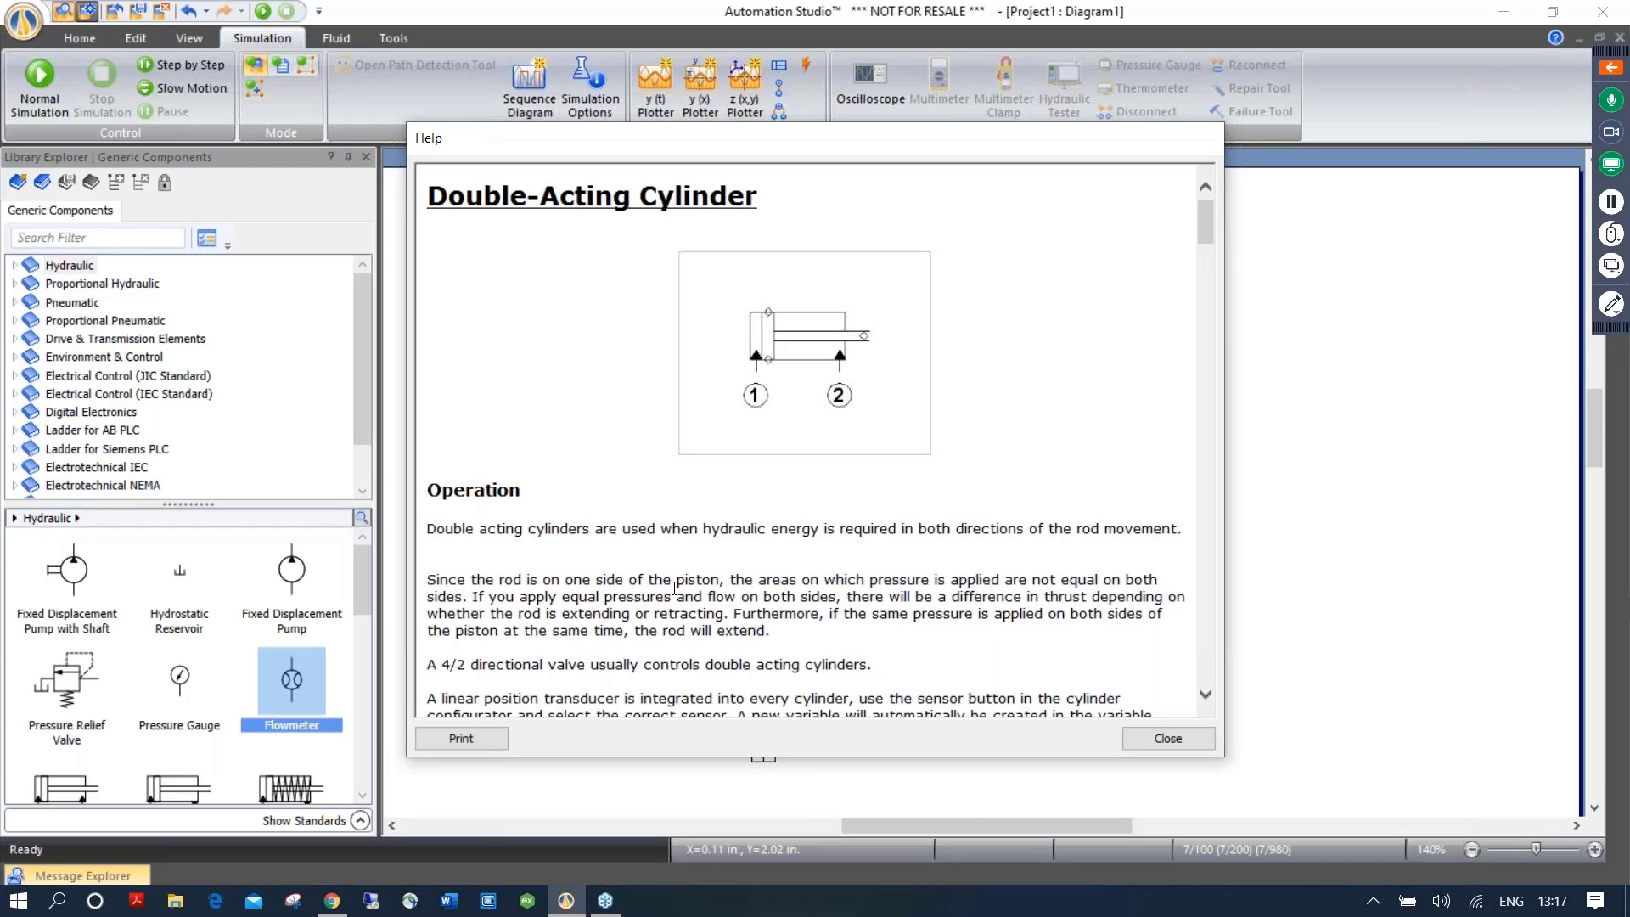
{"action": "left_click_drag", "start_coordinate": [873, 664], "coordinate": [395, 581]}
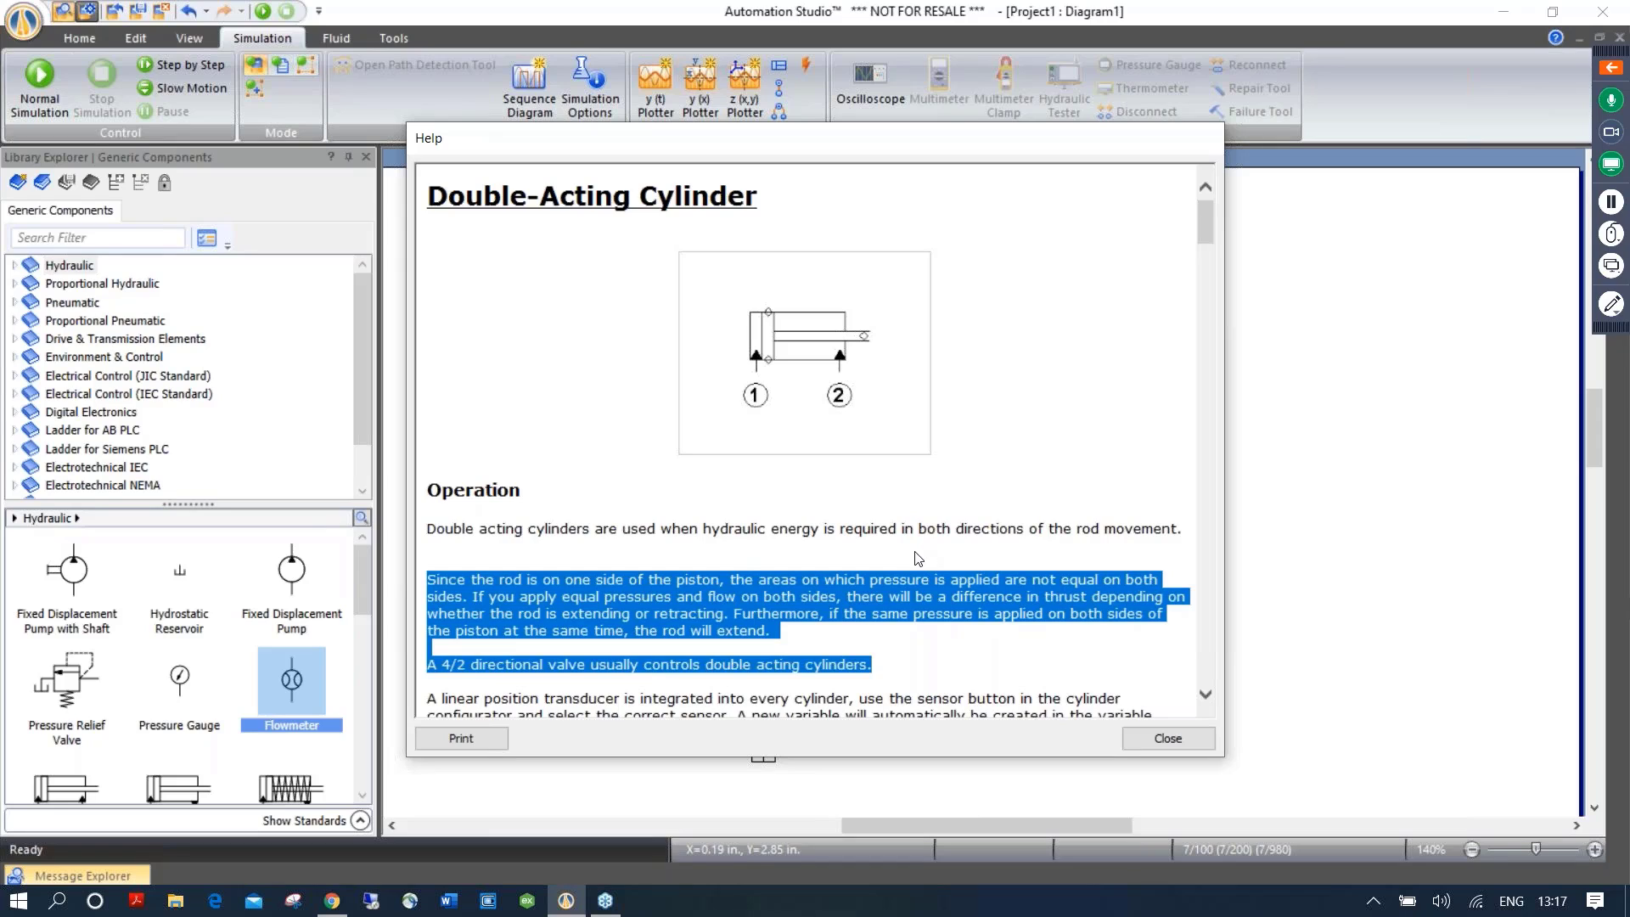
{"action": "left_click", "coordinate": [1168, 738]}
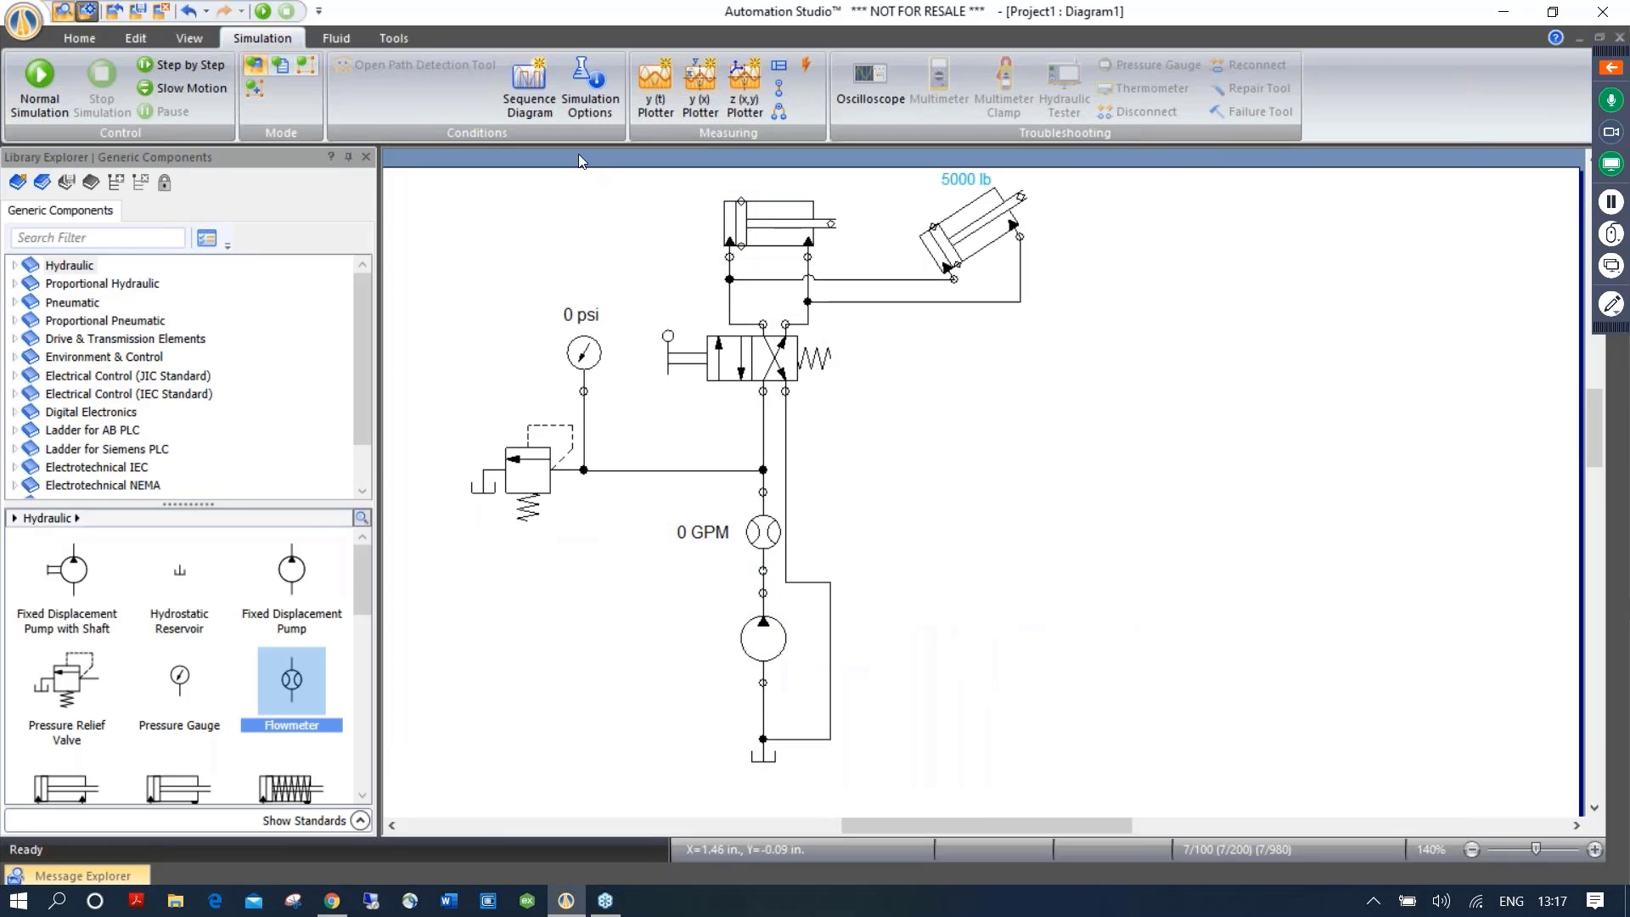
Copy both cylinders, the directional valve and their connecting lines, and paste them into the blank Word document
{"action": "left_click_drag", "start_coordinate": [582, 151], "coordinate": [1136, 420]}
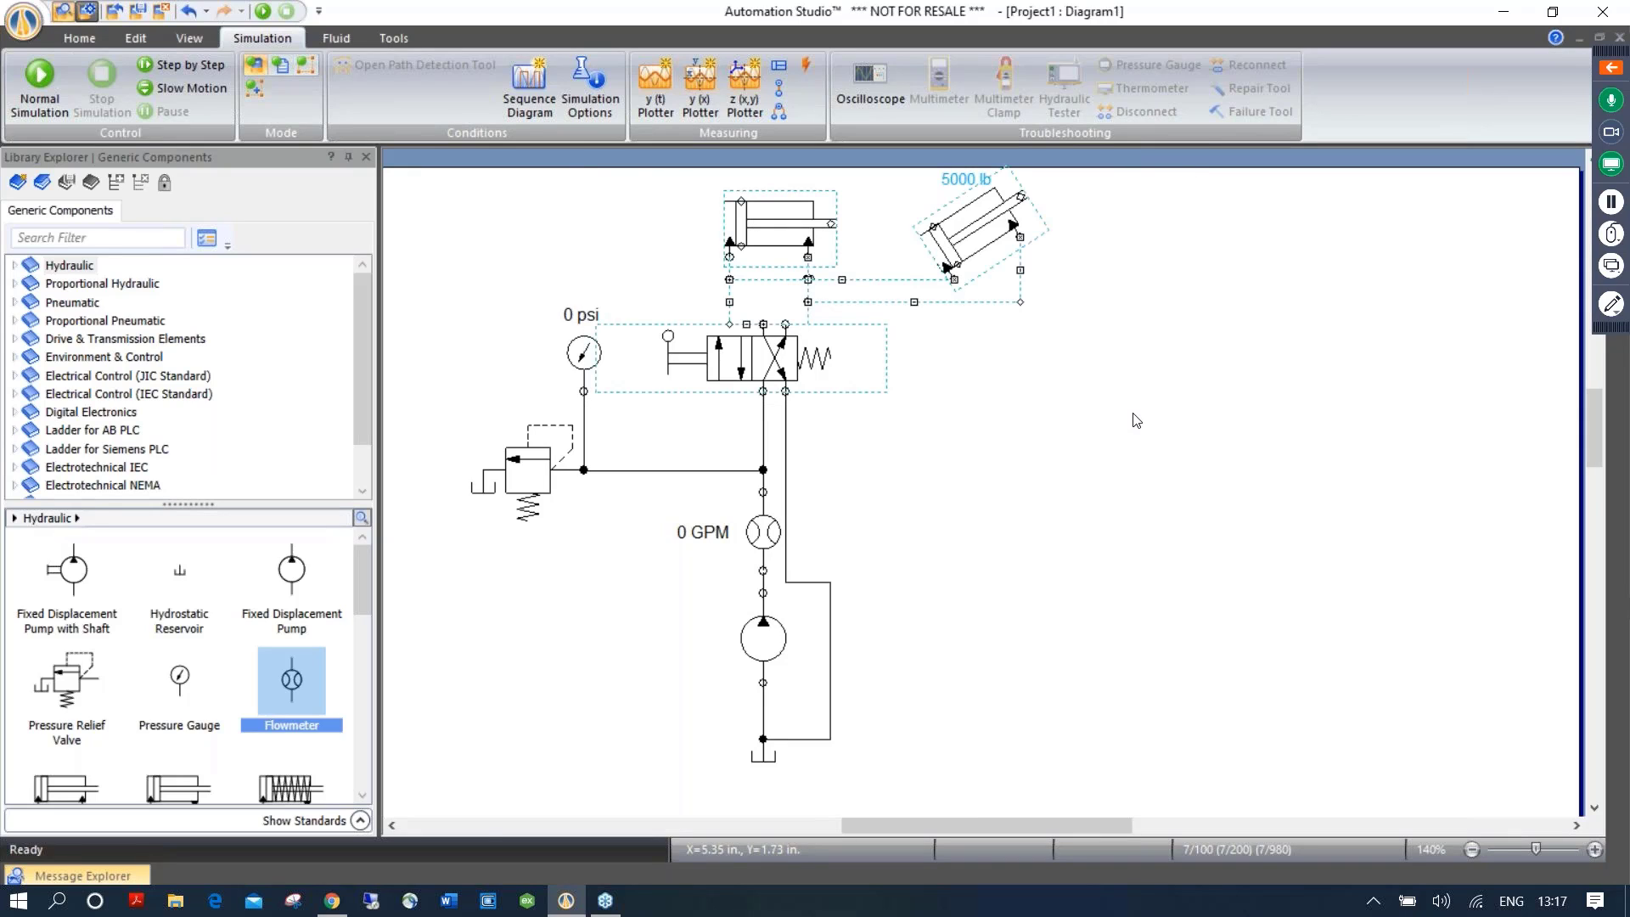
{"action": "right_click", "coordinate": [777, 350]}
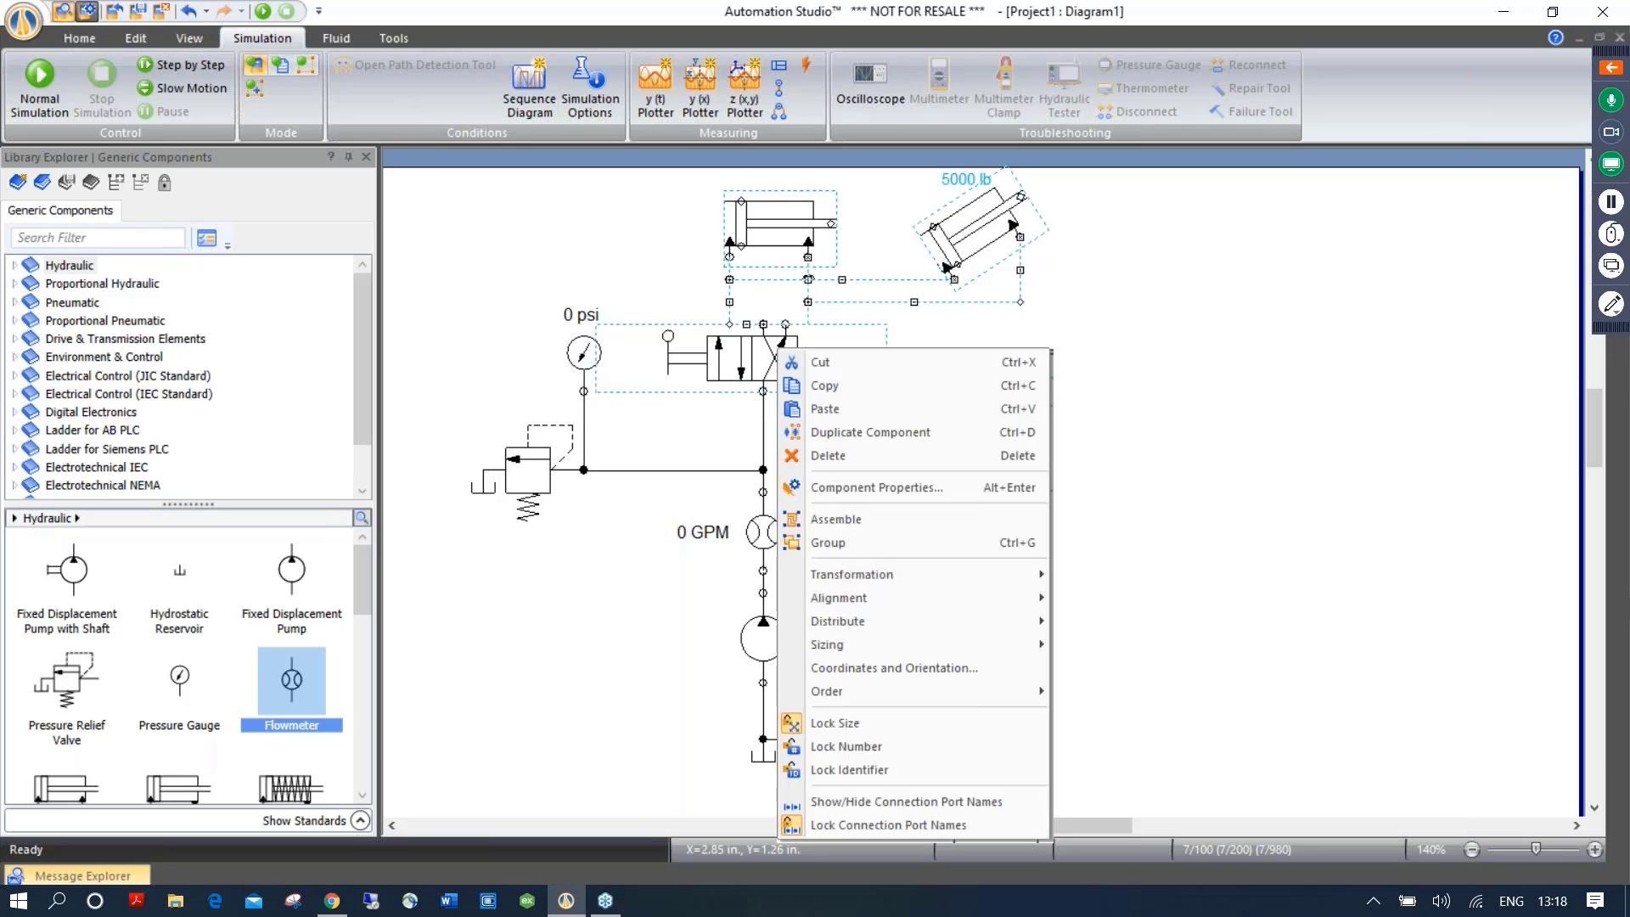
{"action": "left_click", "coordinate": [863, 388]}
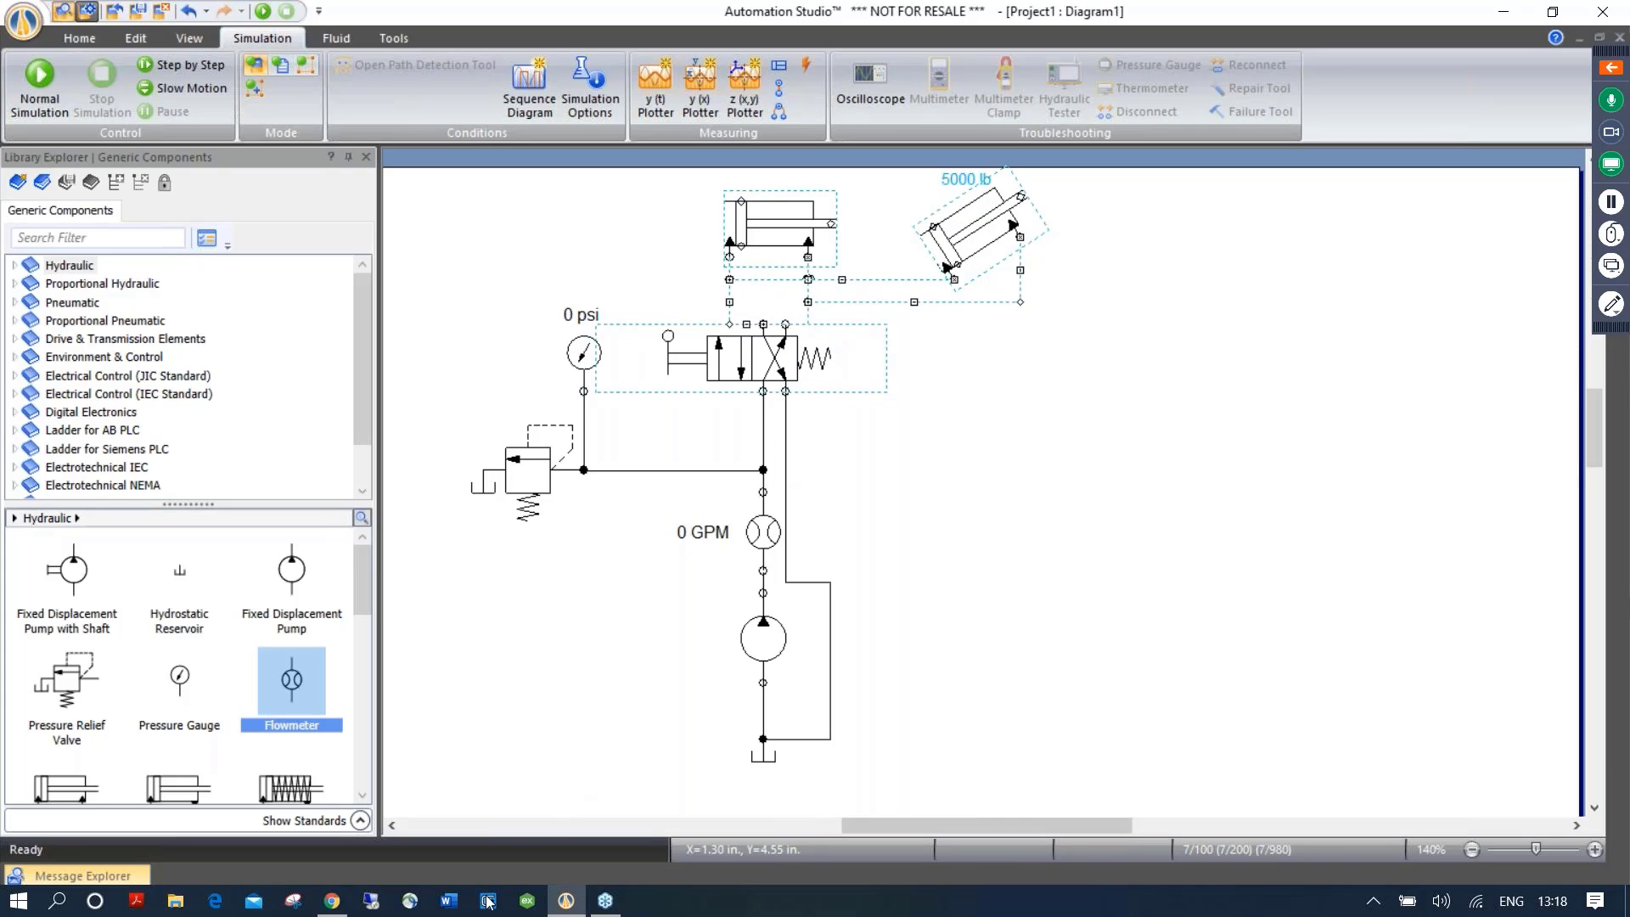
{"action": "left_click", "coordinate": [448, 902]}
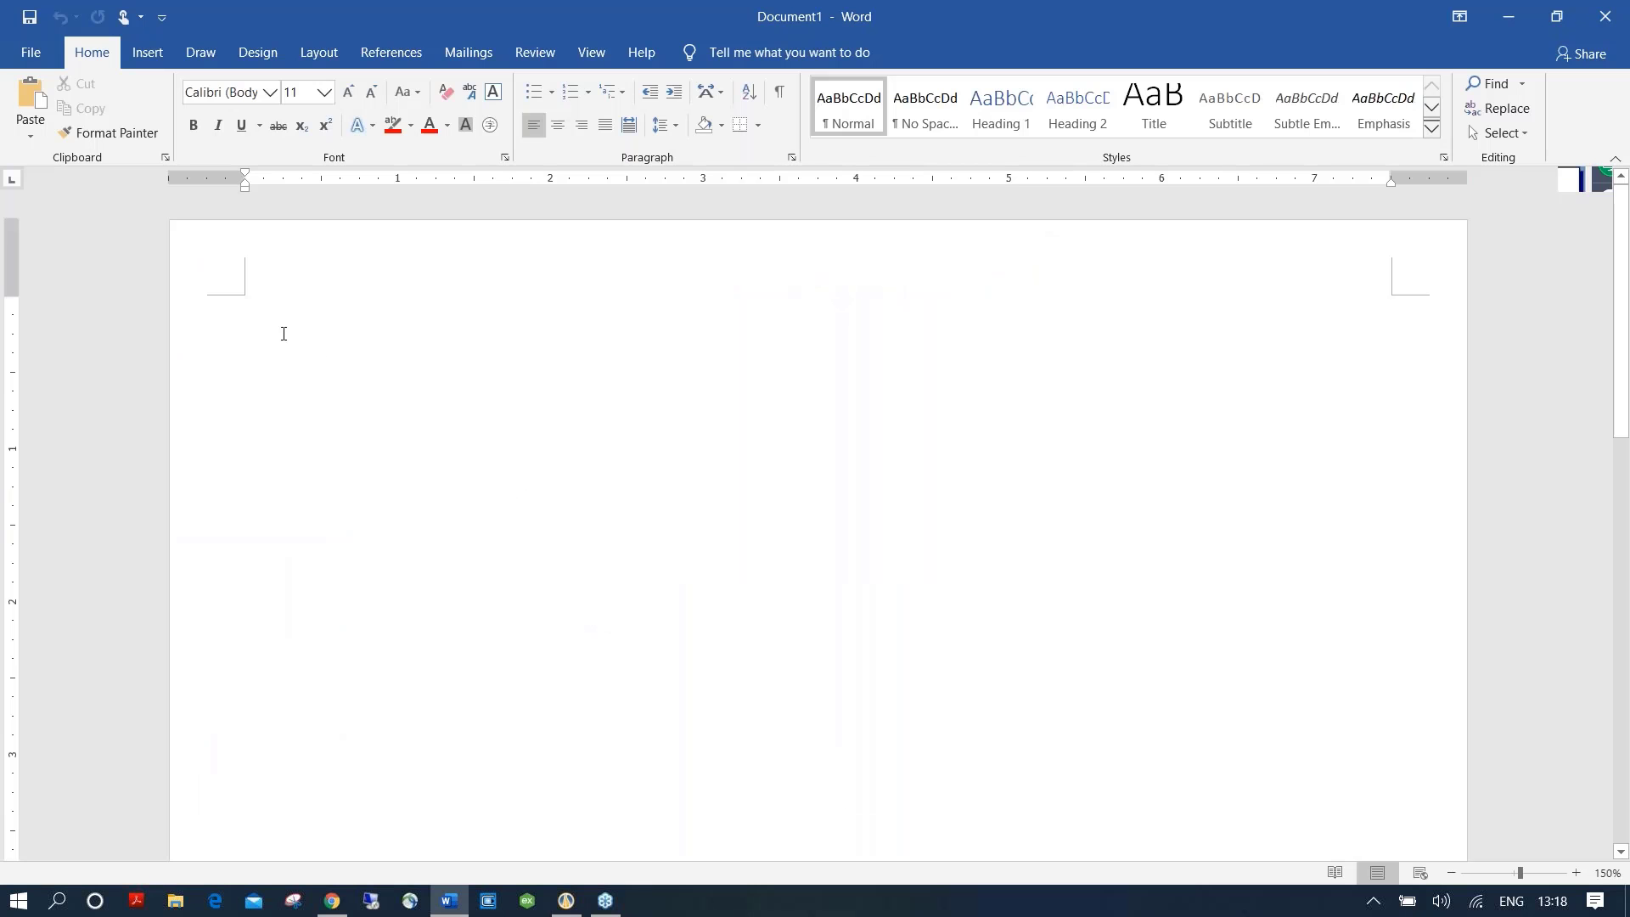
{"action": "right_click", "coordinate": [248, 307]}
{"action": "left_click", "coordinate": [276, 405]}
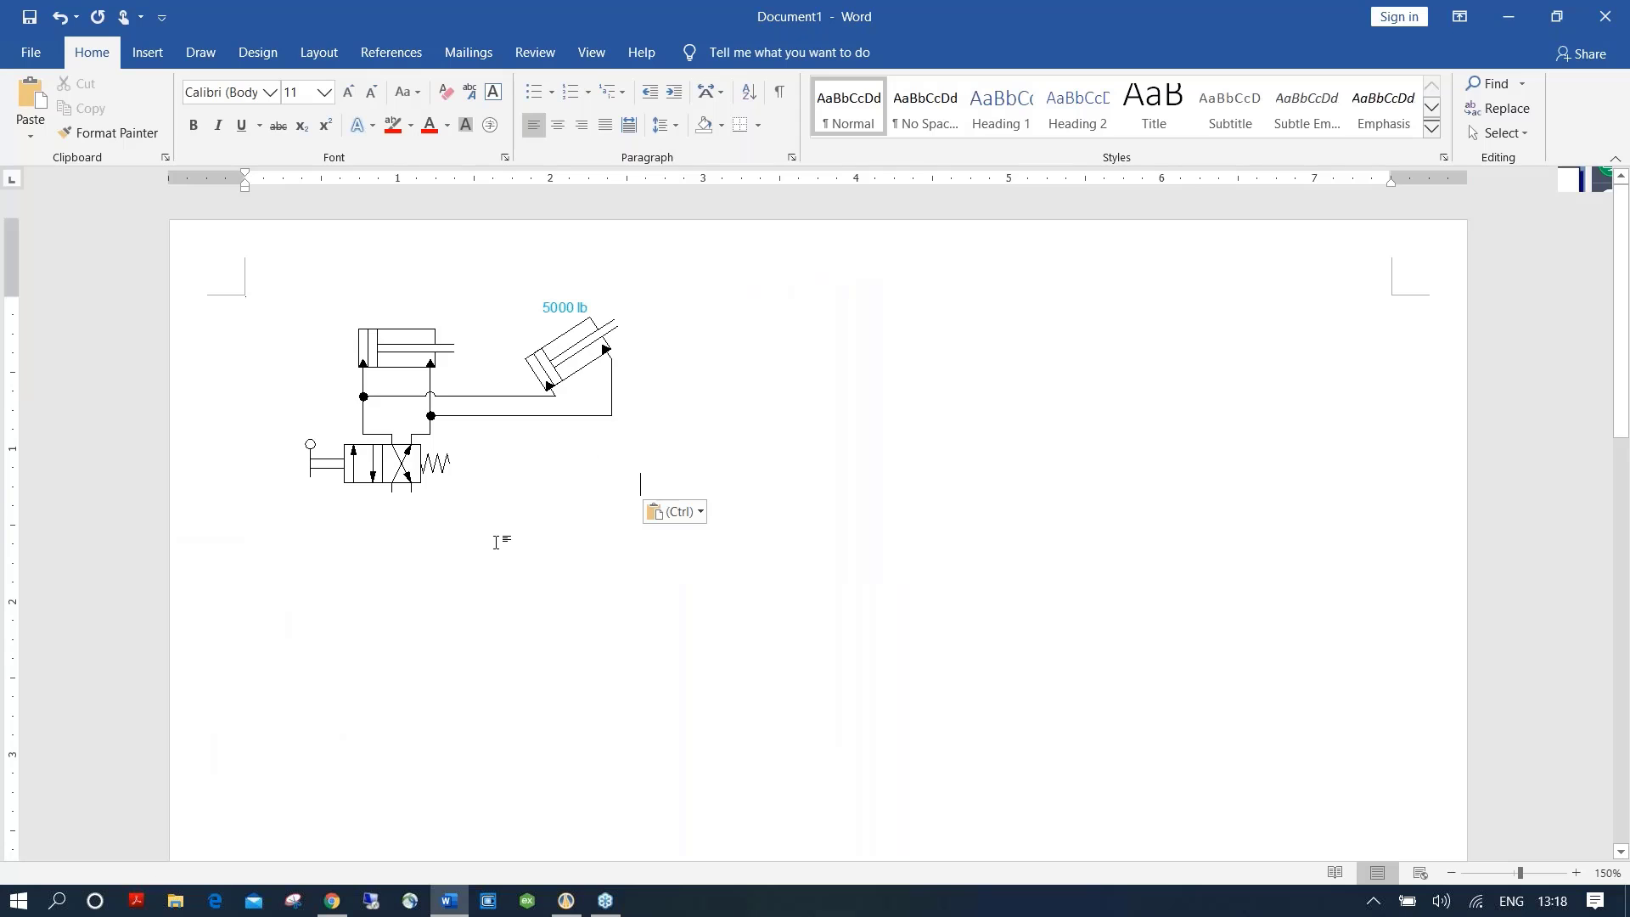
Enlarge the pasted circuit picture to nearly the full text width, and shrink it to about 2.2 inches wide
{"action": "left_click", "coordinate": [541, 418]}
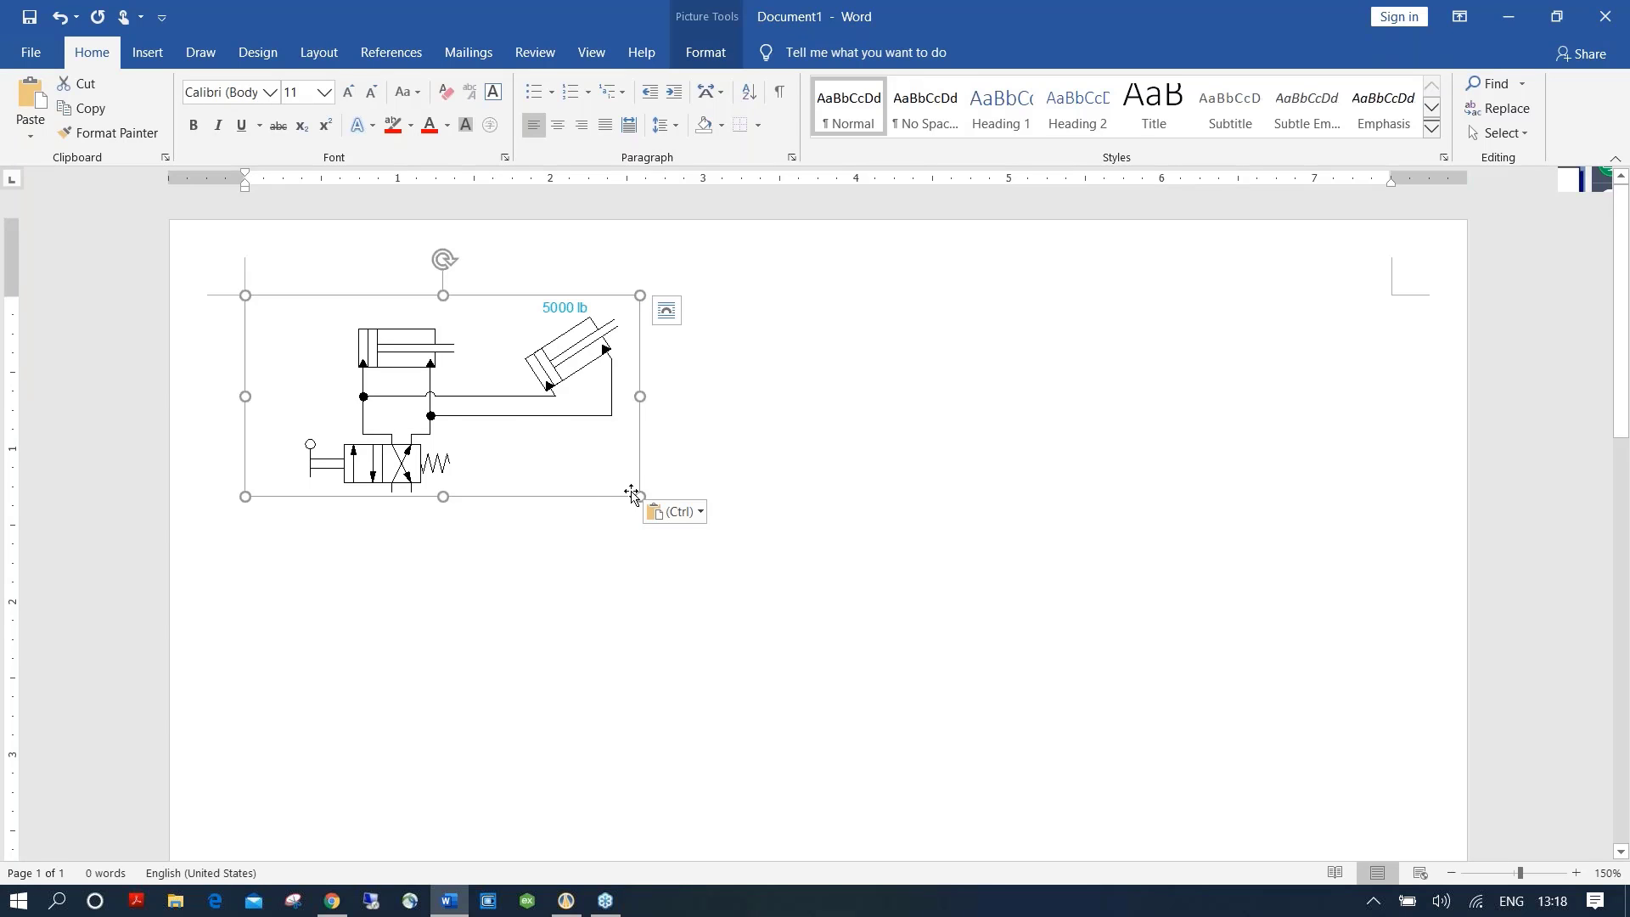
{"action": "left_click_drag", "start_coordinate": [641, 494], "coordinate": [1313, 791]}
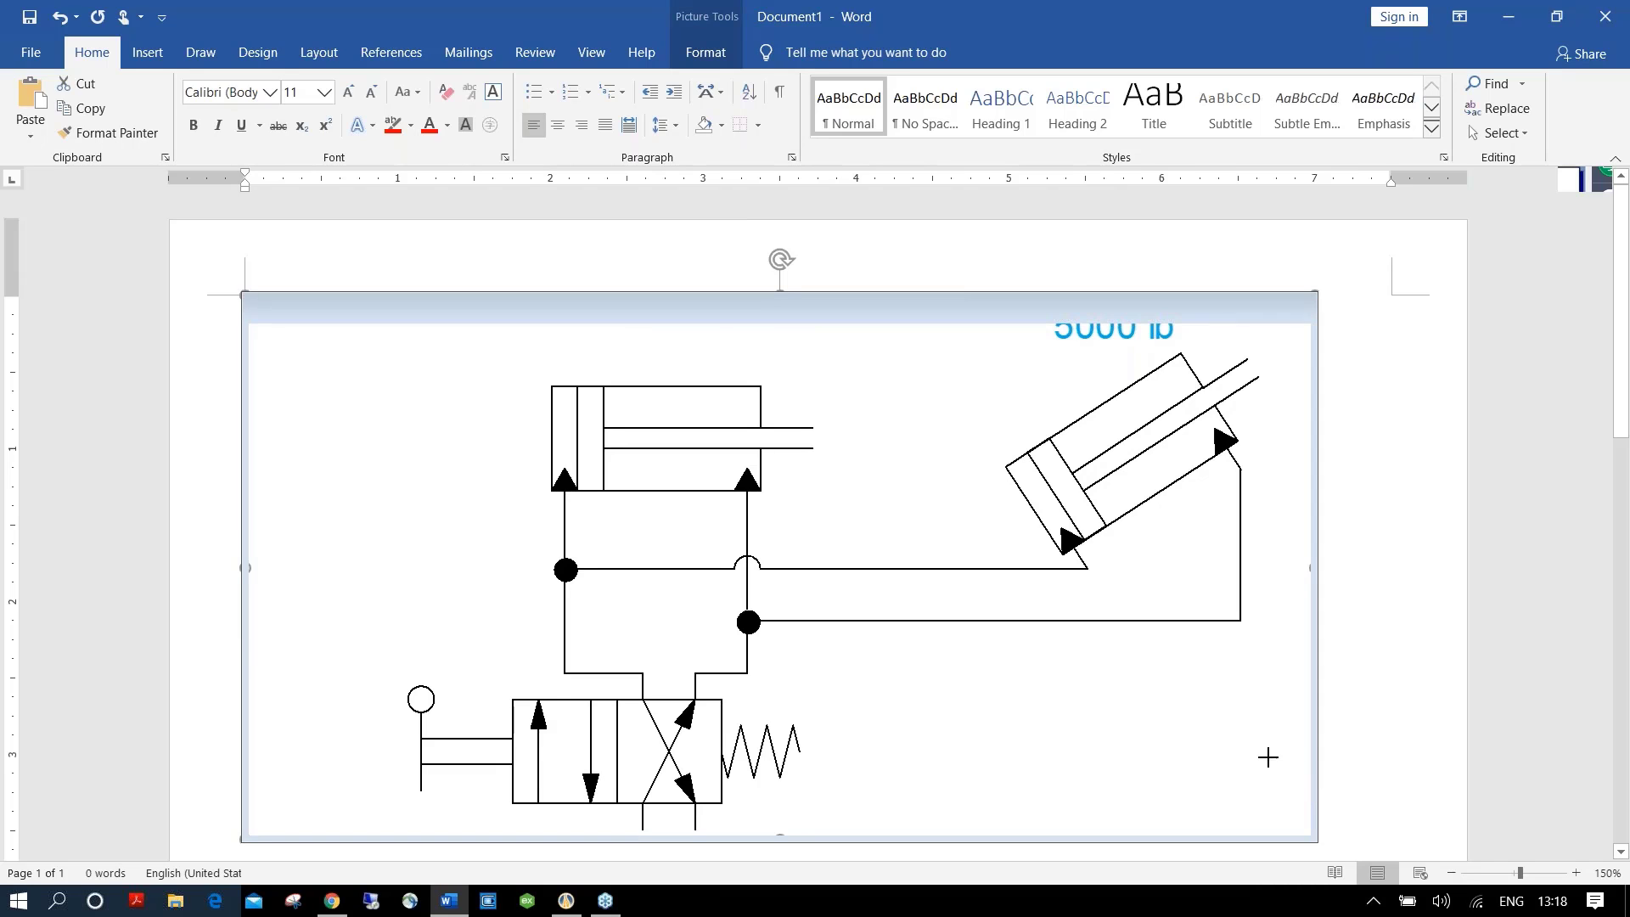
{"action": "left_click_drag", "start_coordinate": [1267, 757], "coordinate": [532, 468]}
{"action": "left_click", "coordinate": [665, 478]}
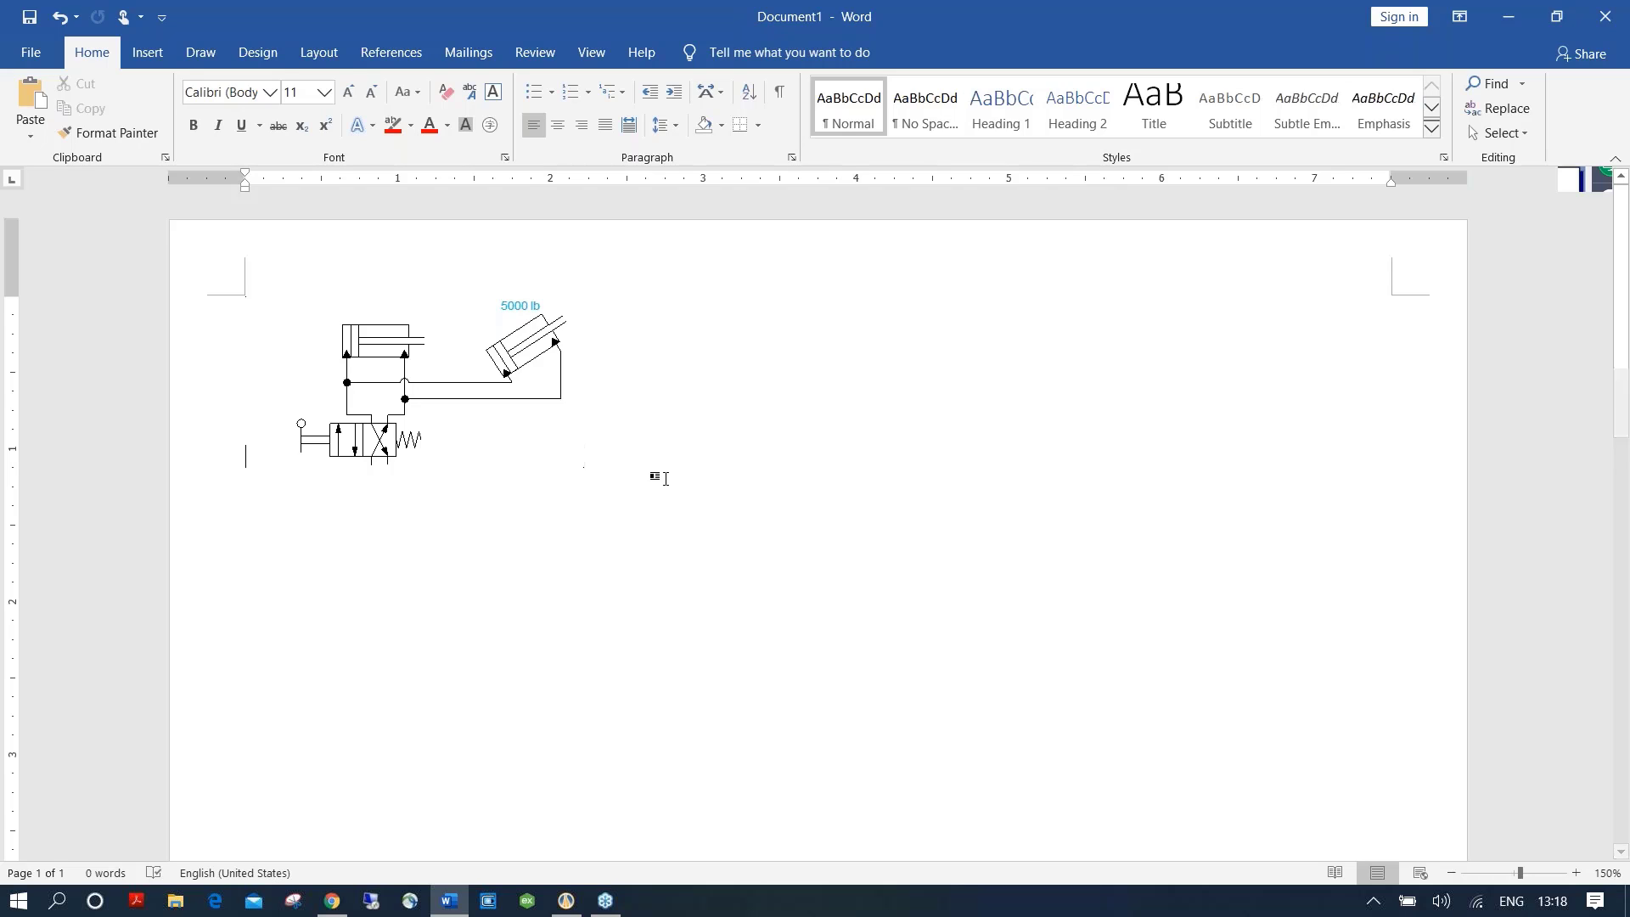
Add the line "Lgsdf gdkfj gskdfj ghsldkfgh sdklfgj hdlfkg hsdflkgsd" with spacing above the circuit picture, and delete the picture
{"action": "key", "text": "Return"}
{"action": "key", "text": "Return"}
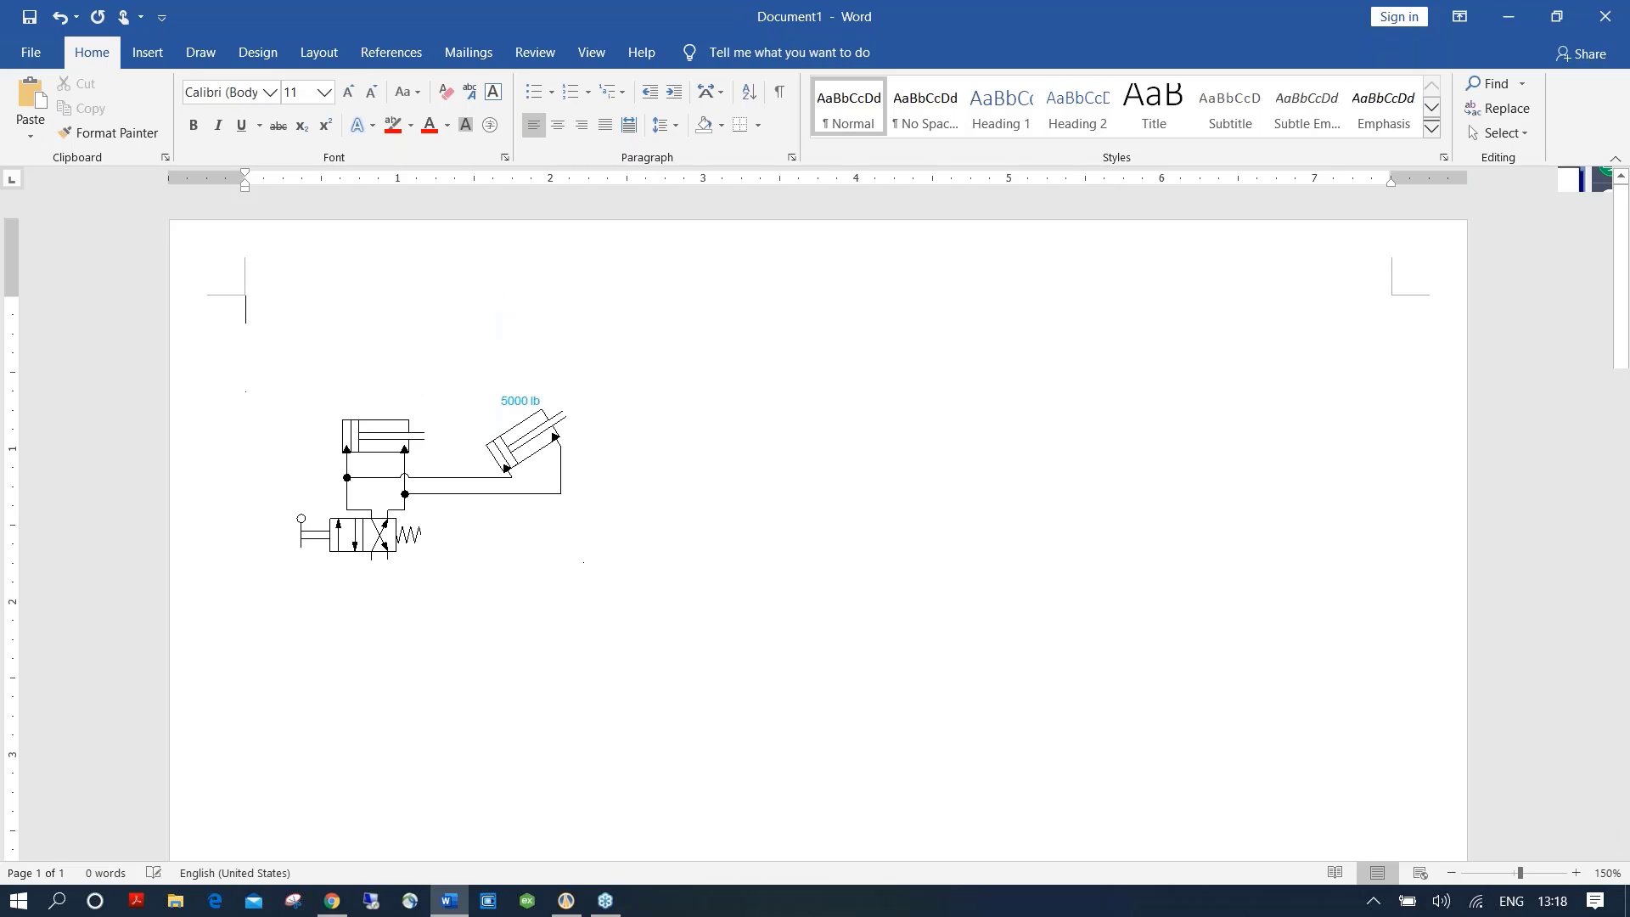
{"action": "type", "text": "Lgsdf gdkfj gskdfj ghsldkfgh sdklfgj hdlfkg hsdflkgsd"}
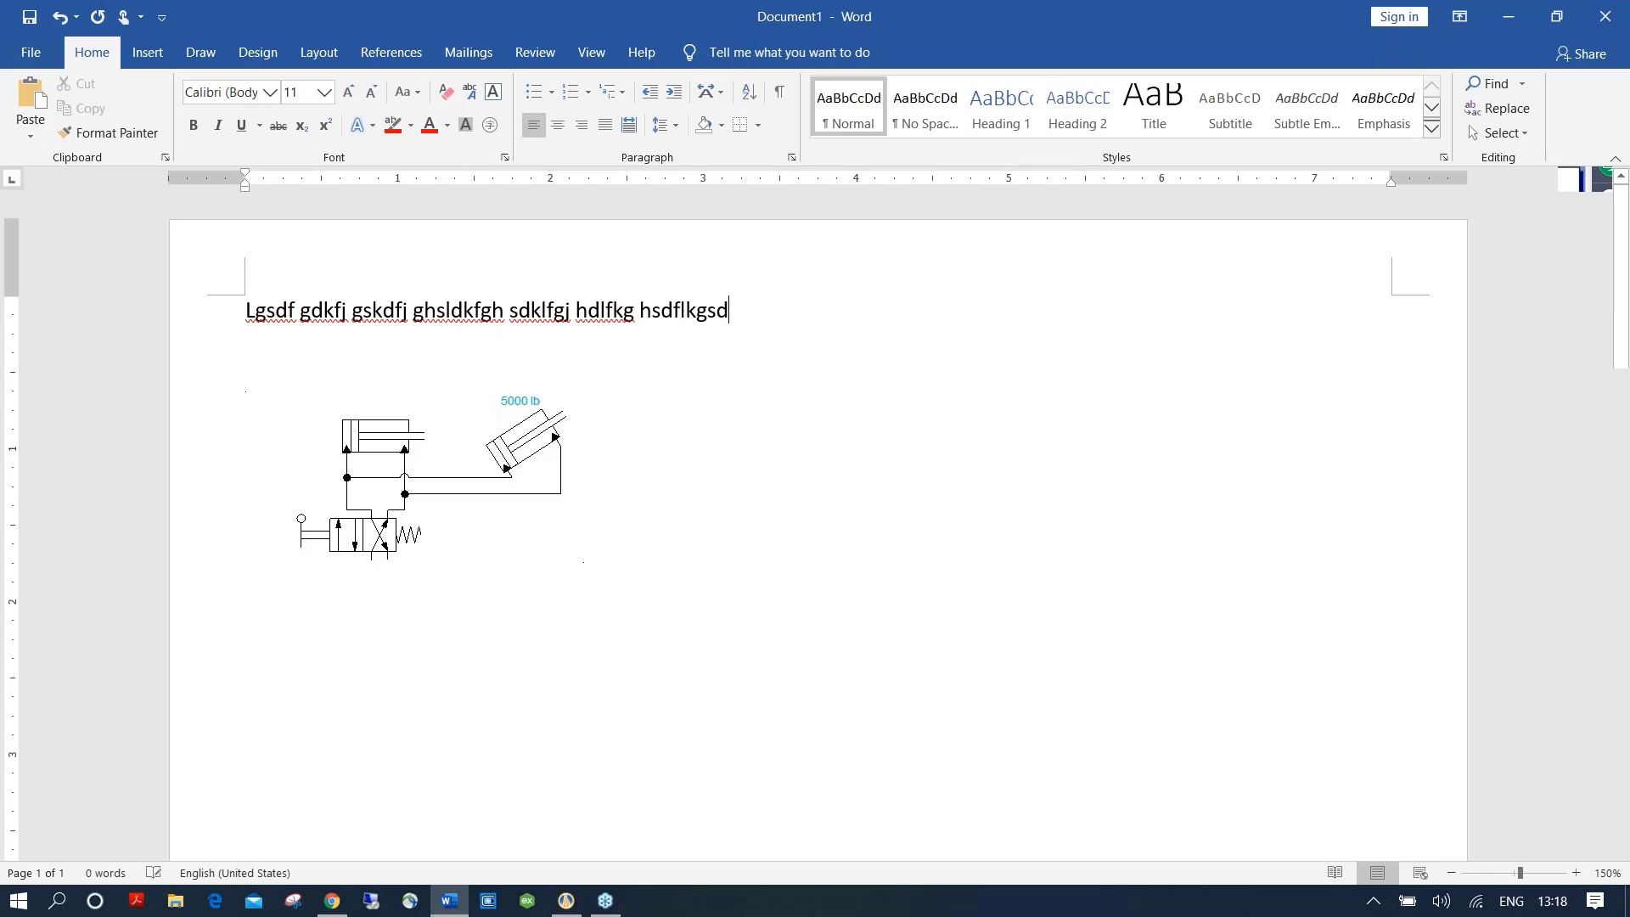
{"action": "left_click", "coordinate": [353, 489]}
{"action": "key", "text": "Delete"}
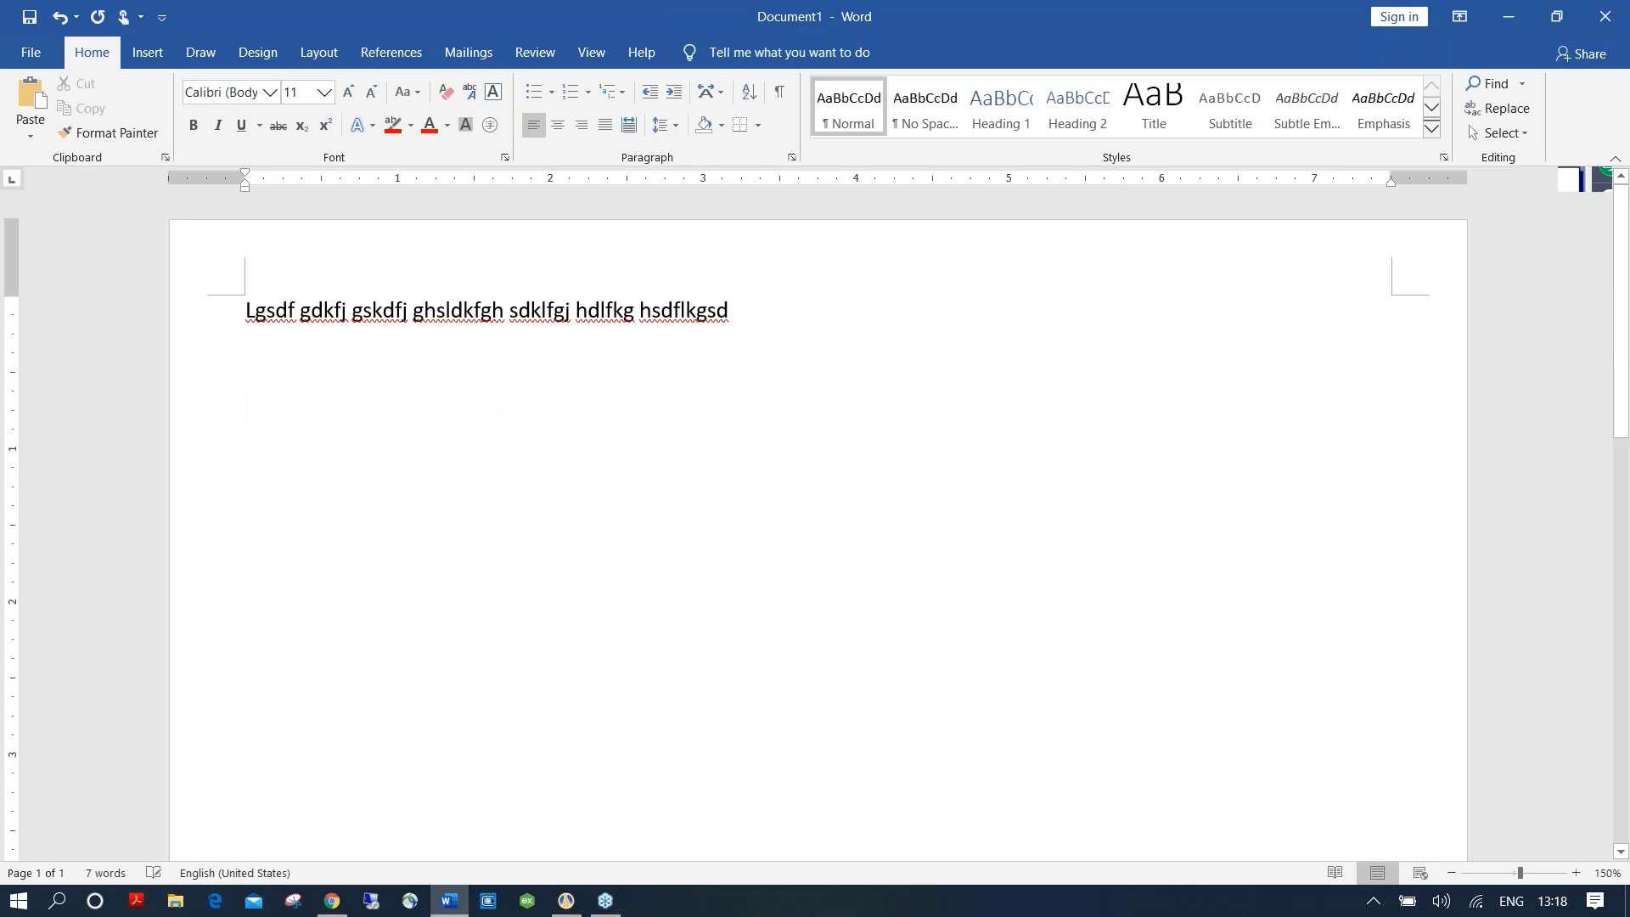
Switch to Automation Studio and copy both cylinders, the directional valve, relief valve, pump and reservoir without the connecting lines
{"action": "key", "text": "alt+Tab"}
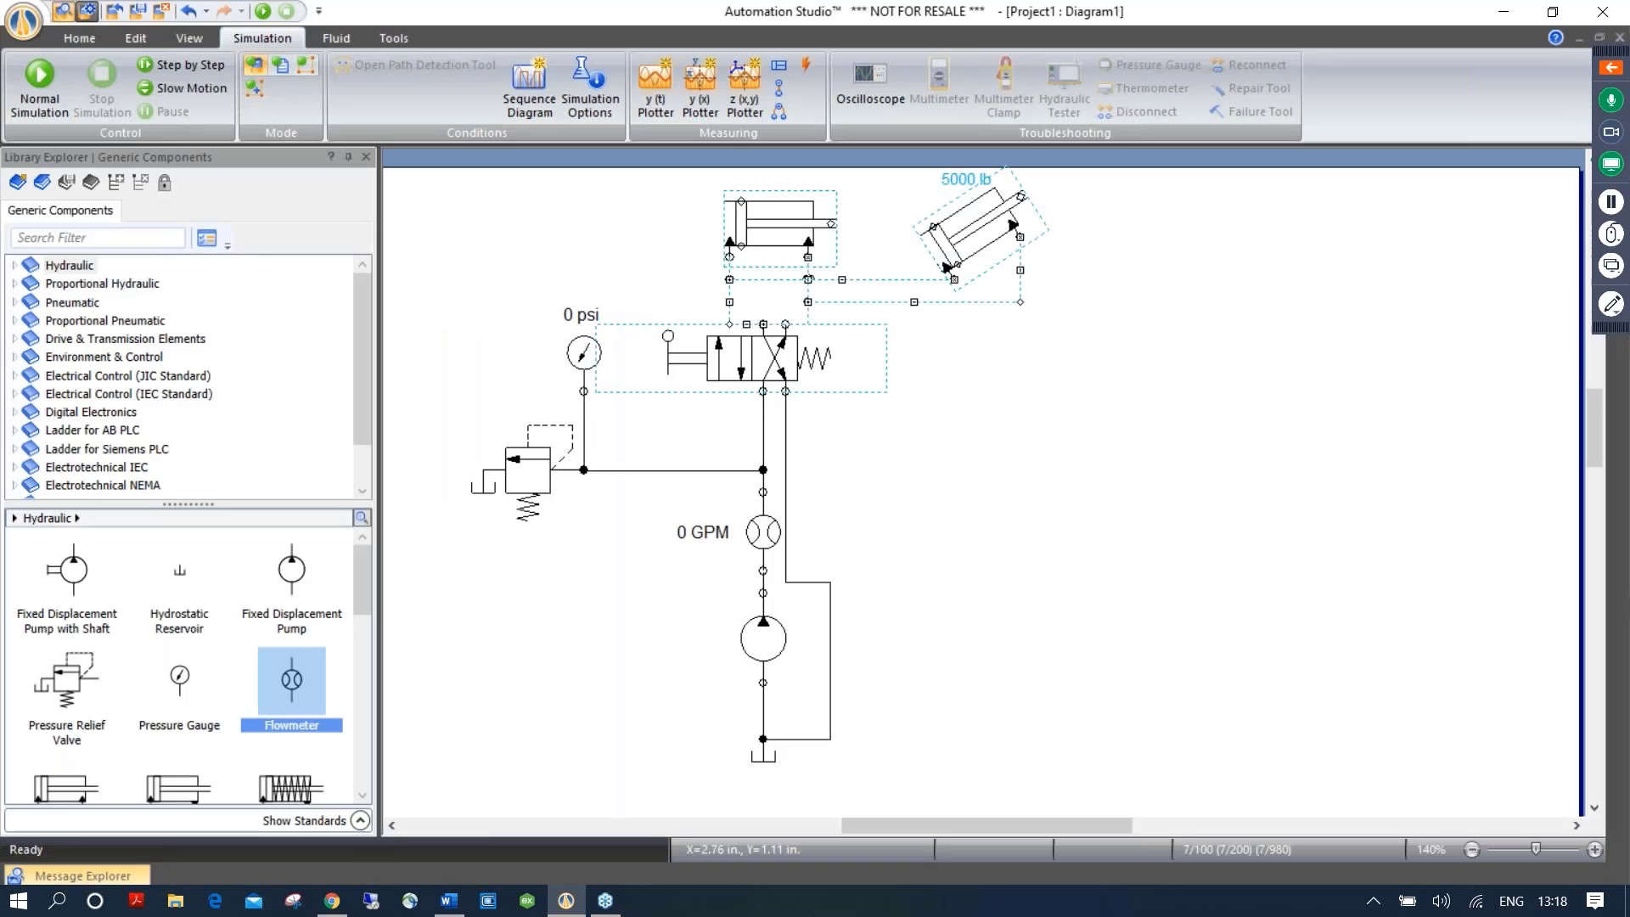
{"action": "left_click", "coordinate": [792, 232]}
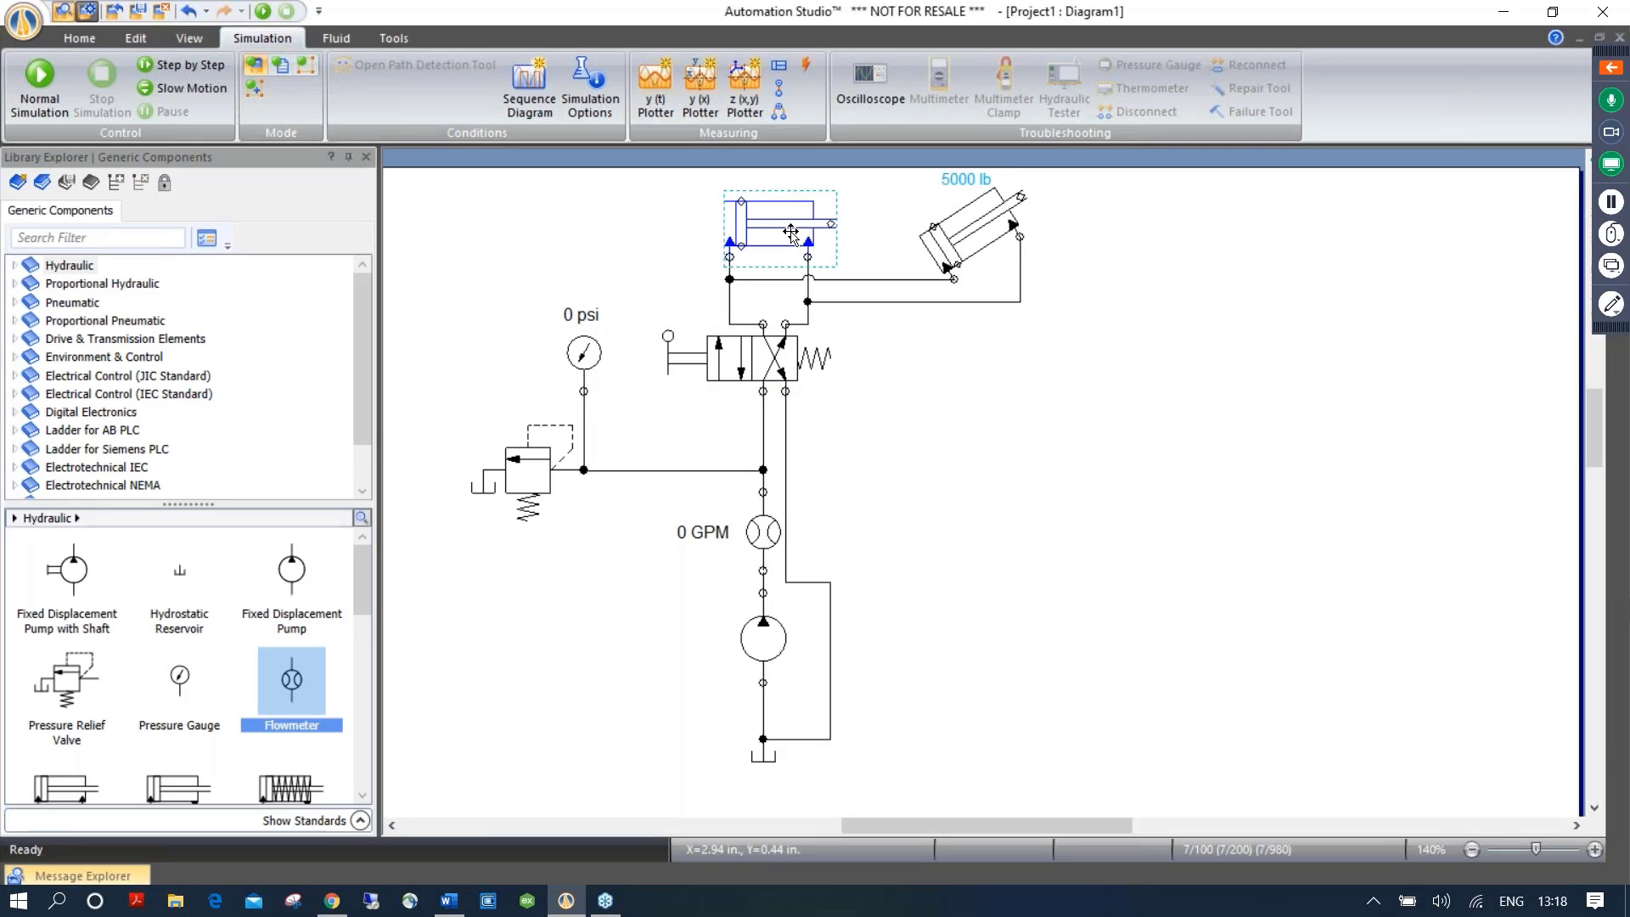
{"action": "left_click", "coordinate": [964, 227], "text": "ctrl"}
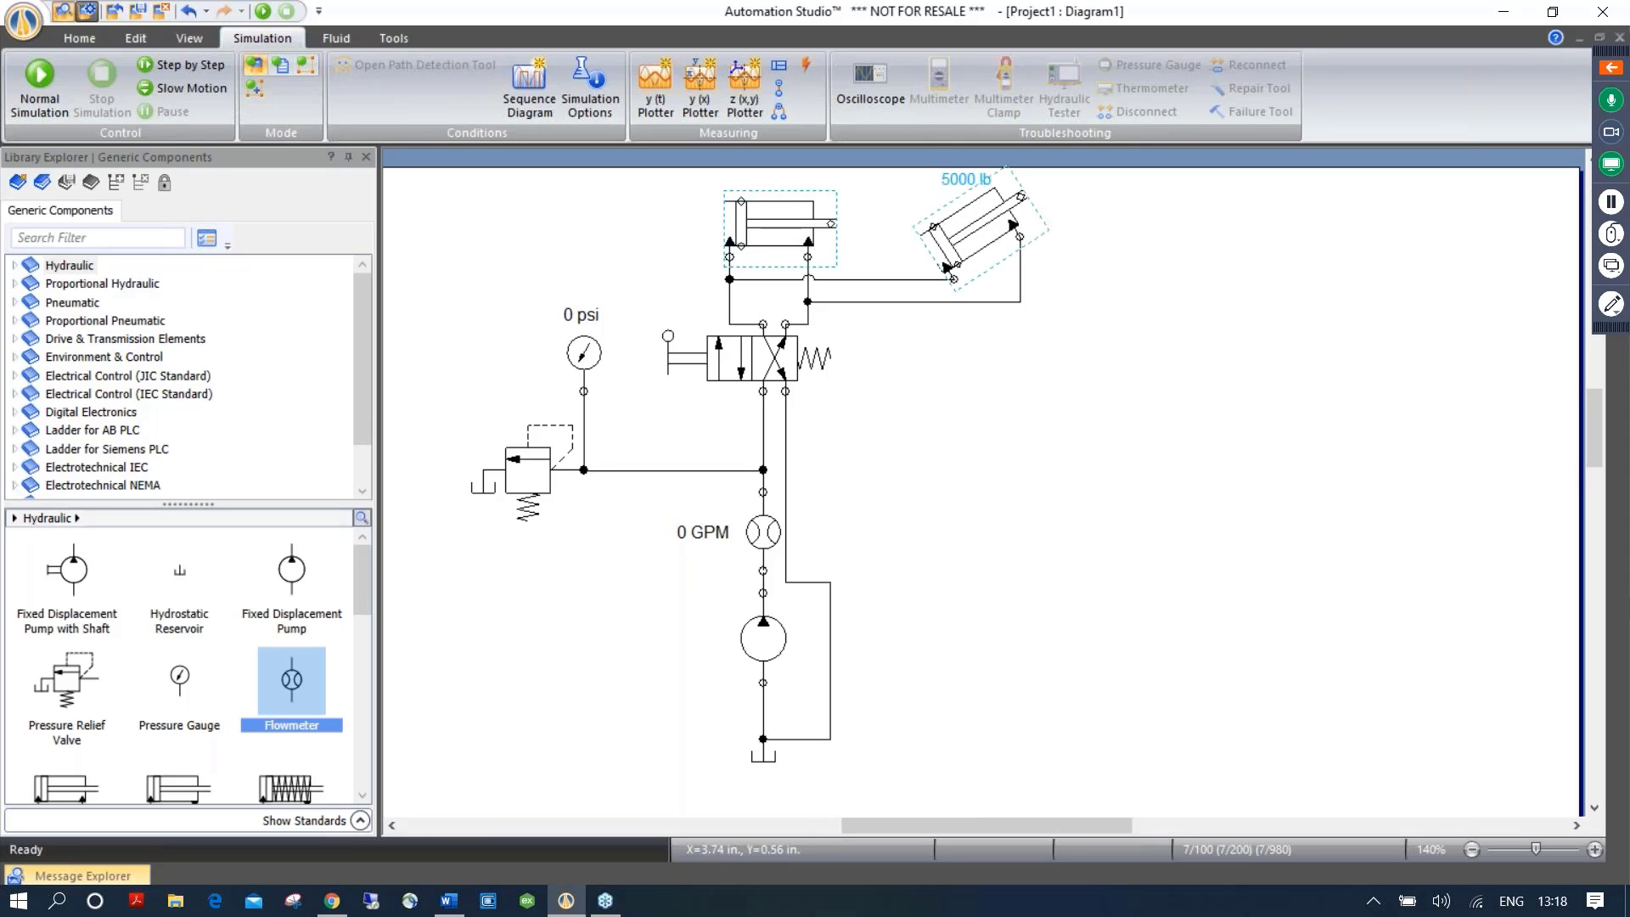
{"action": "left_click", "coordinate": [732, 358], "text": "ctrl"}
{"action": "left_click", "coordinate": [524, 459], "text": "ctrl"}
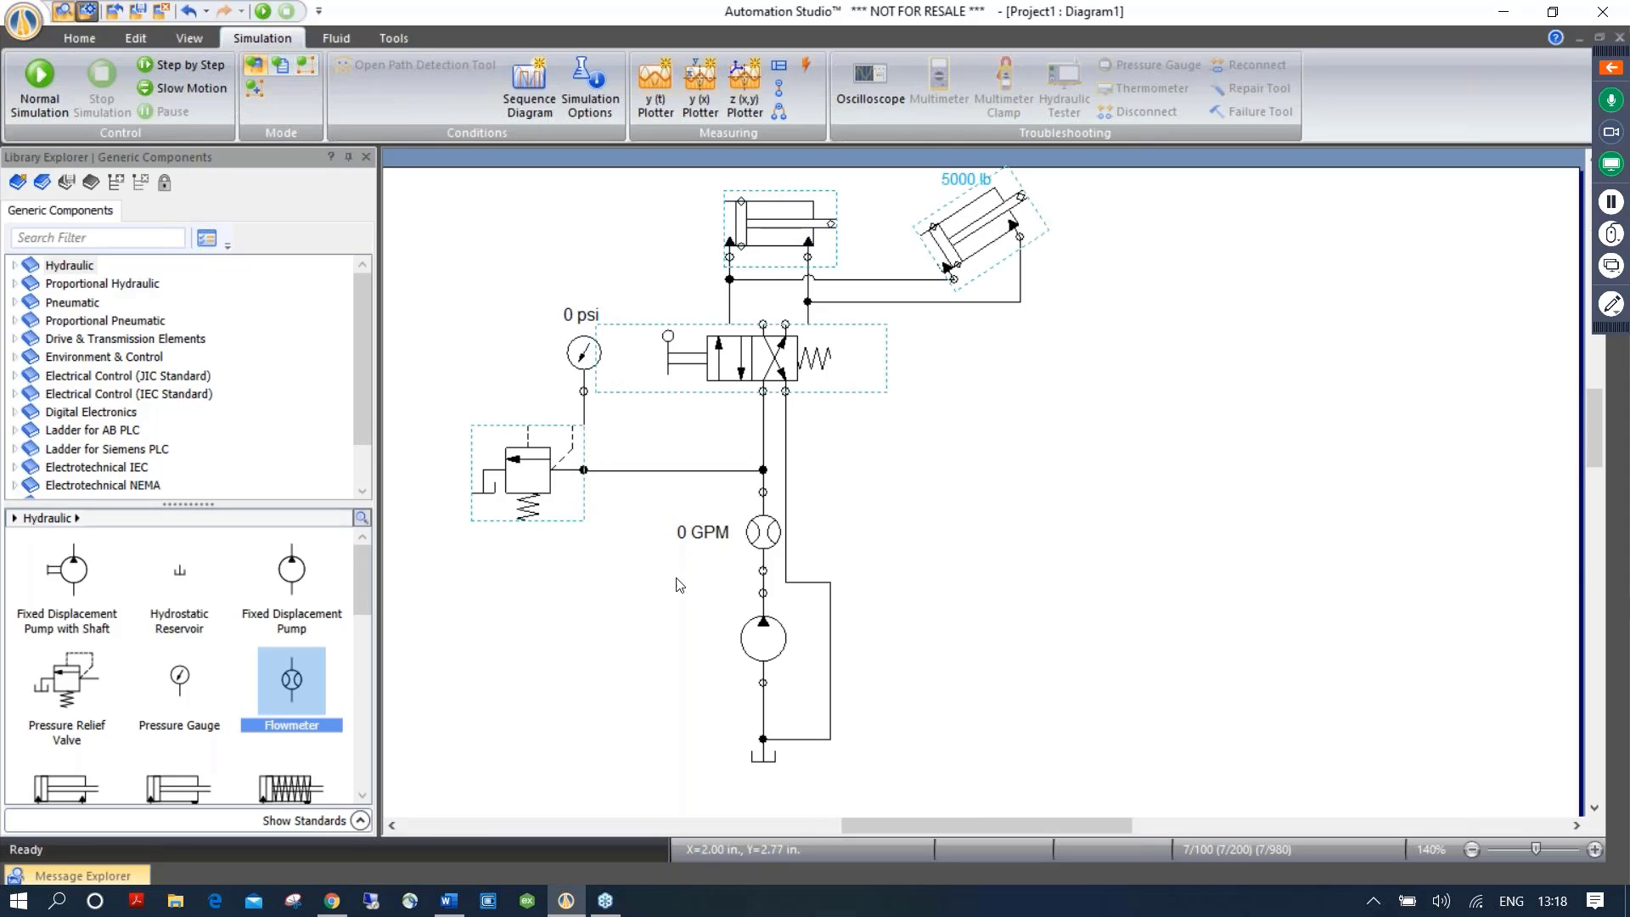
{"action": "left_click", "coordinate": [744, 637], "text": "ctrl"}
{"action": "right_click", "coordinate": [772, 645]}
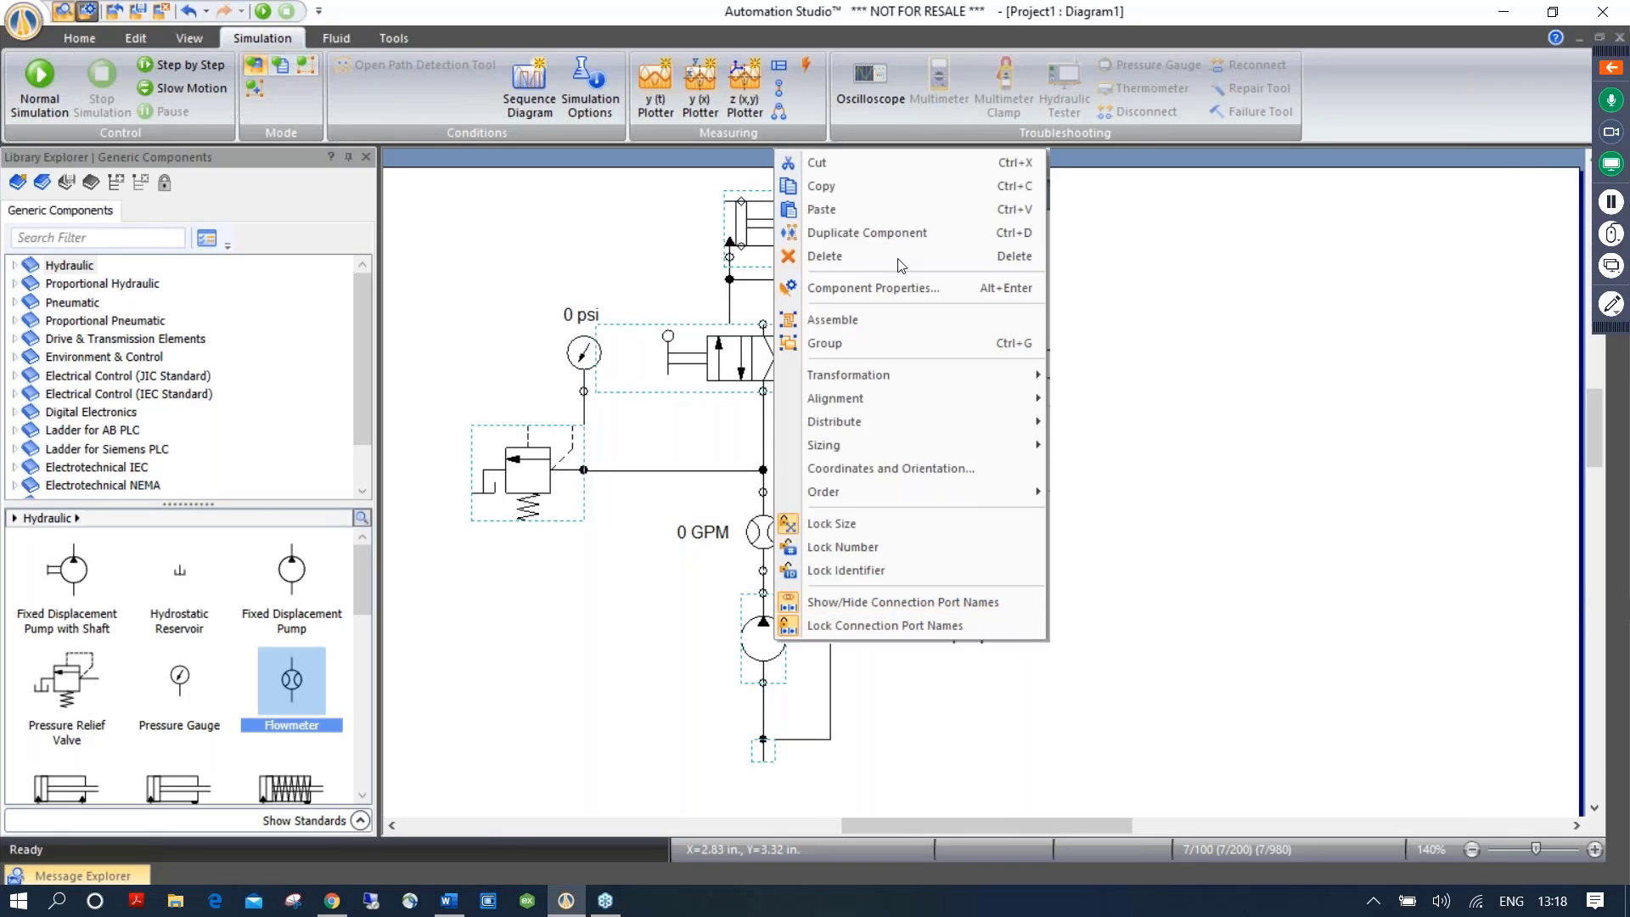
{"action": "left_click", "coordinate": [863, 201]}
Paste the copied components into the Word document directly below the text line, and return to Automation Studio
{"action": "key", "text": "alt+Tab"}
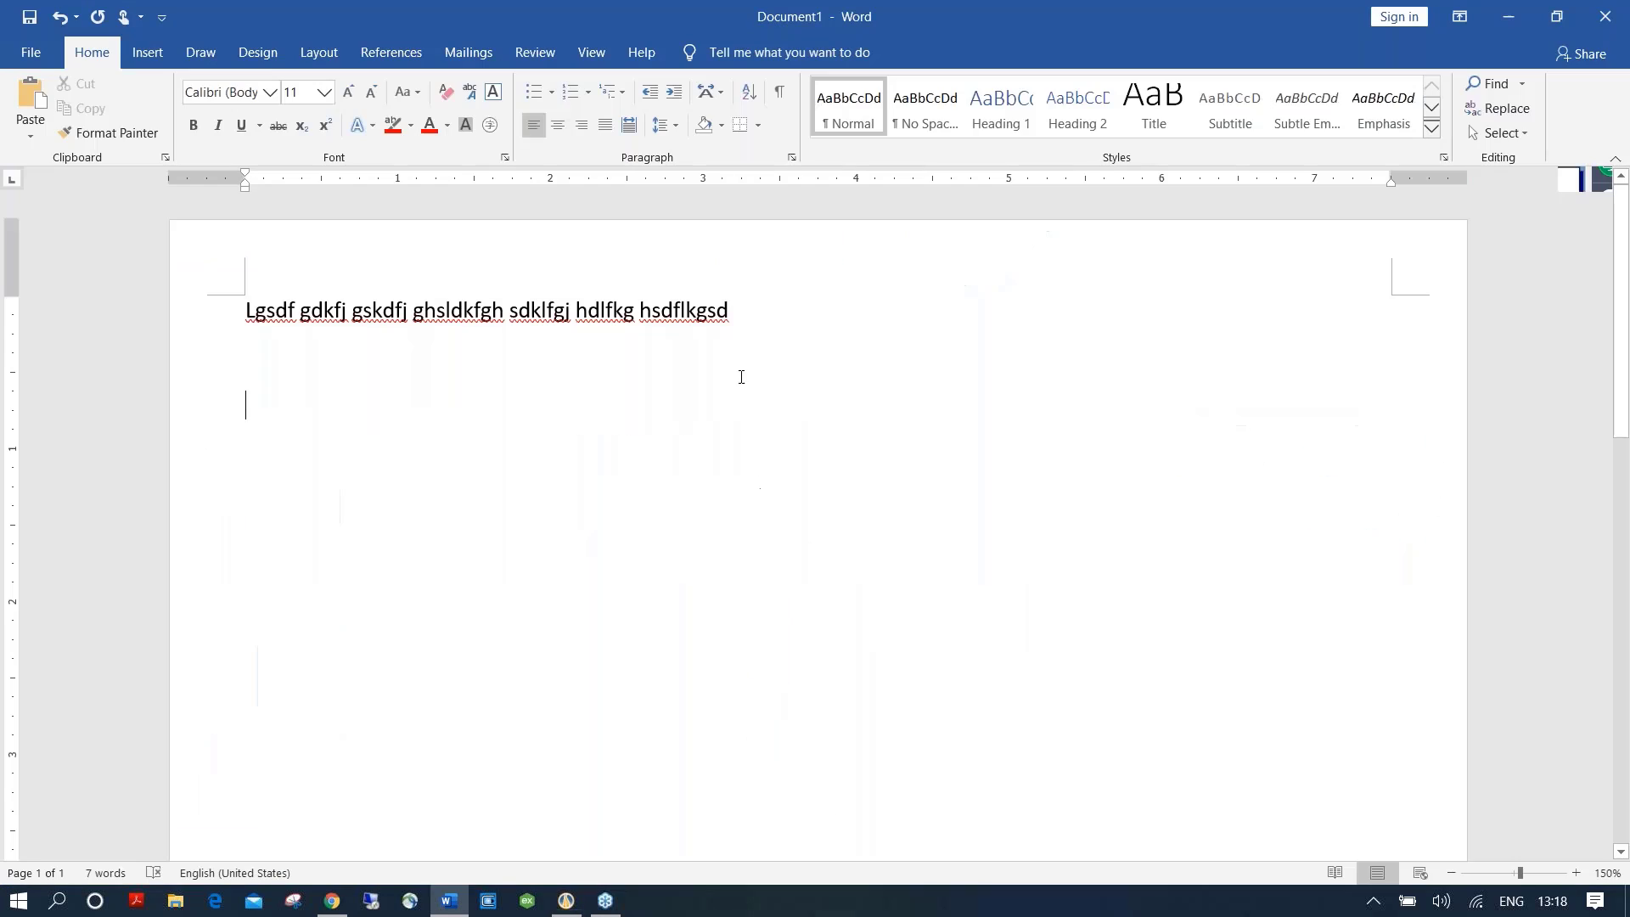
{"action": "key", "text": "ctrl+v"}
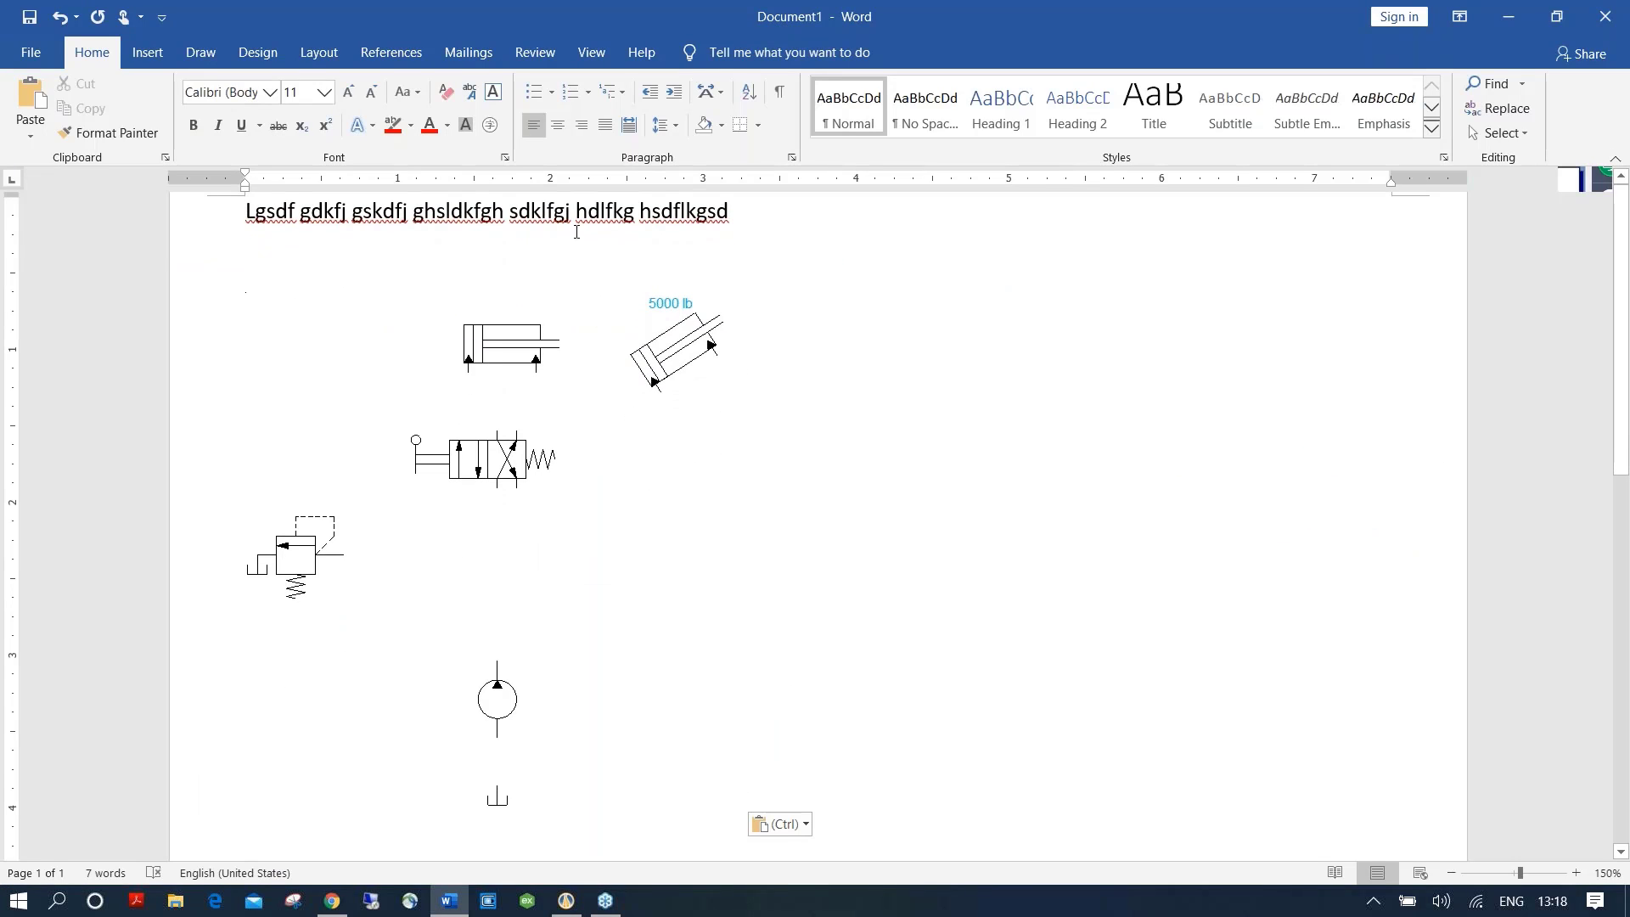
{"action": "key", "text": "BackSpace"}
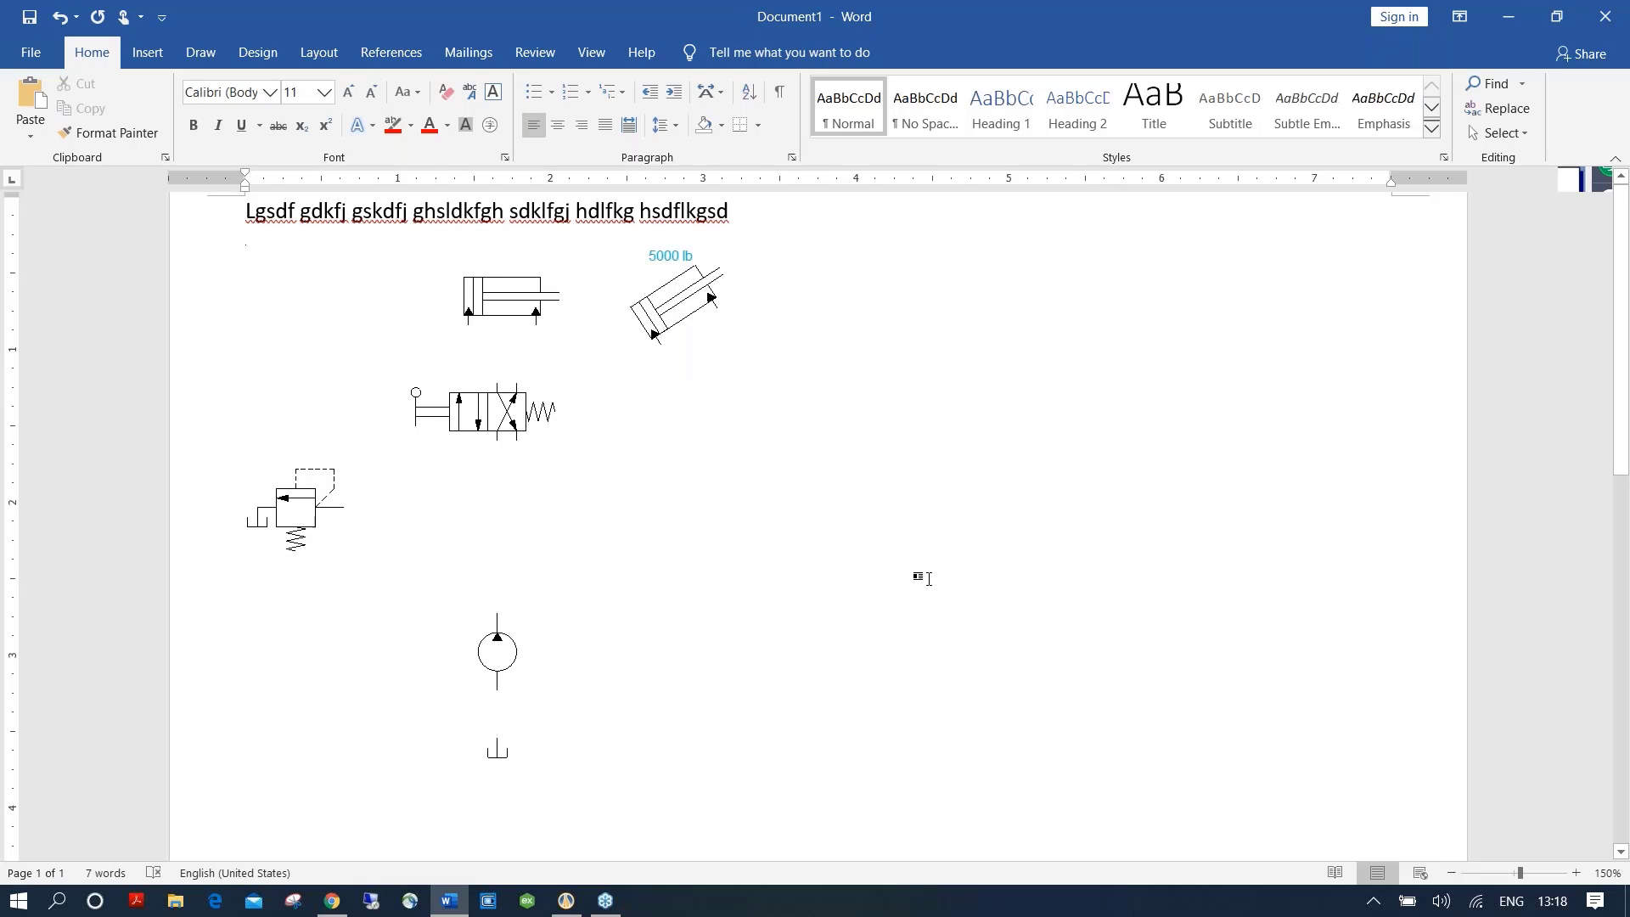
{"action": "scroll", "coordinate": [931, 580], "scroll_direction": "up", "scroll_amount": 1}
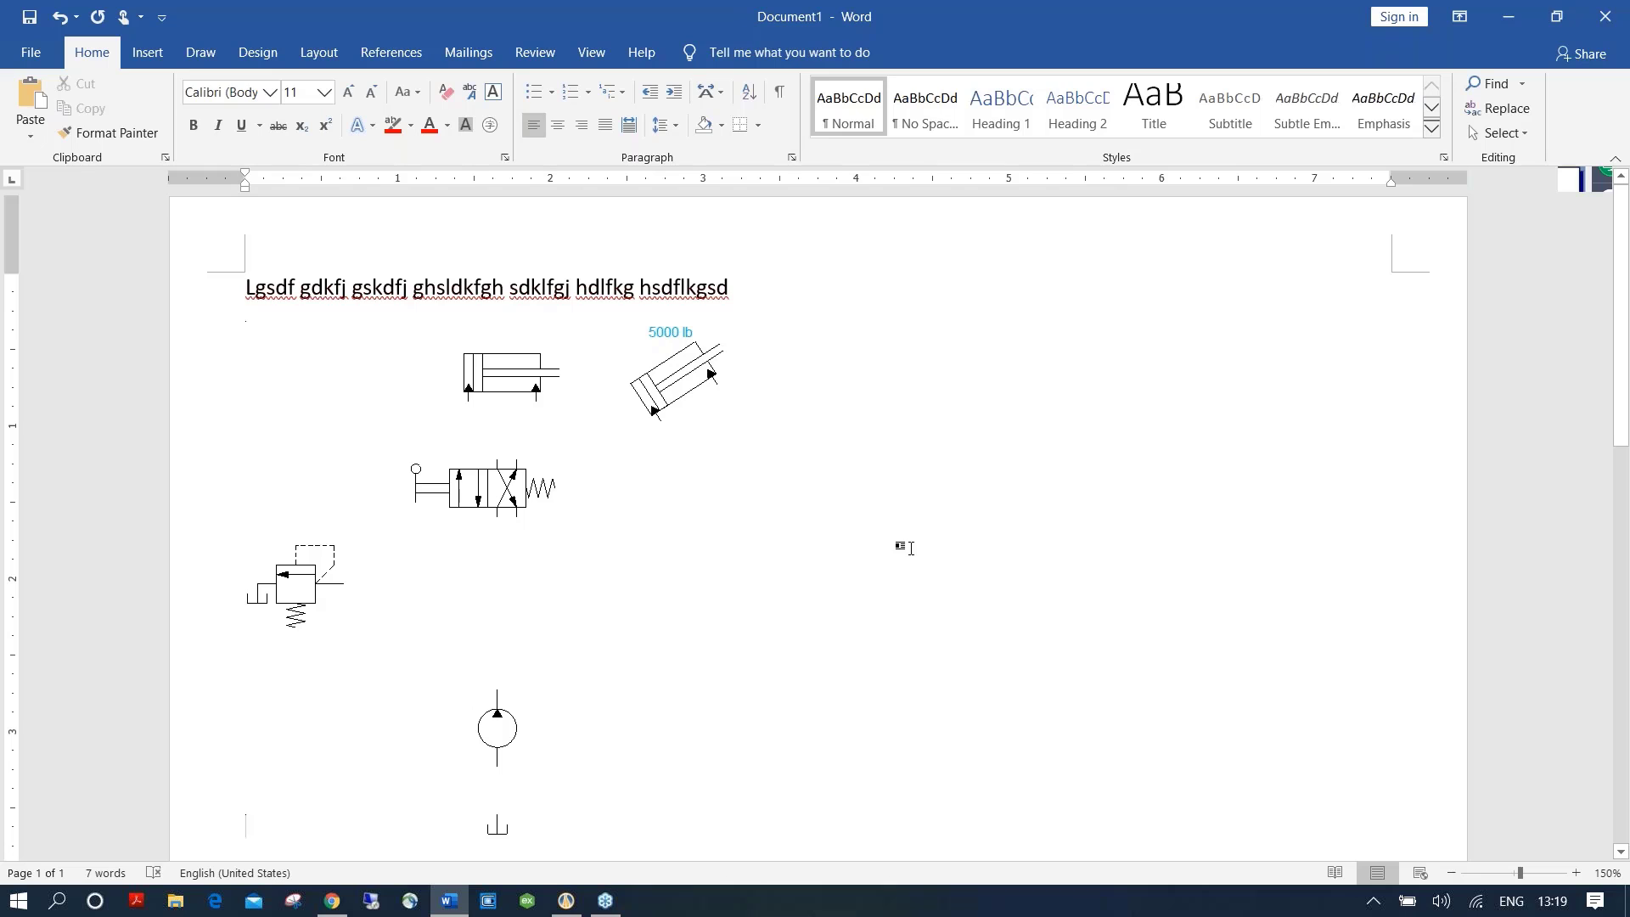
{"action": "left_click", "coordinate": [1576, 30]}
{"action": "left_click", "coordinate": [813, 499]}
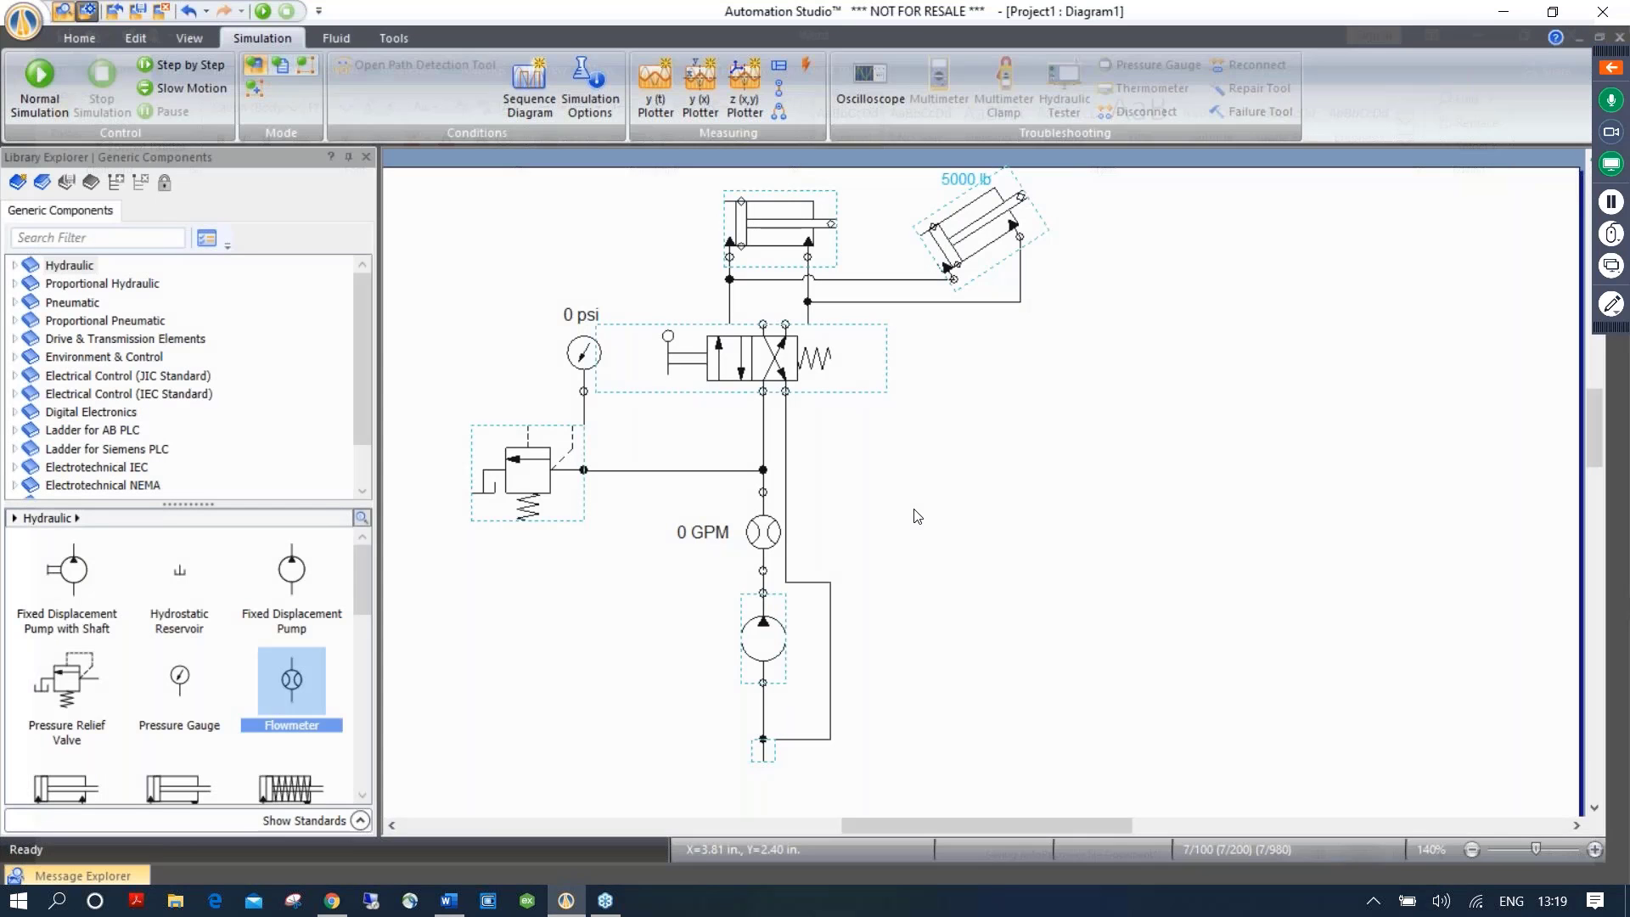
Open a y(t) plotter, place it beside the circuit below the tilted cylinder, and widen it
{"action": "left_click_drag", "start_coordinate": [1016, 409], "coordinate": [945, 421]}
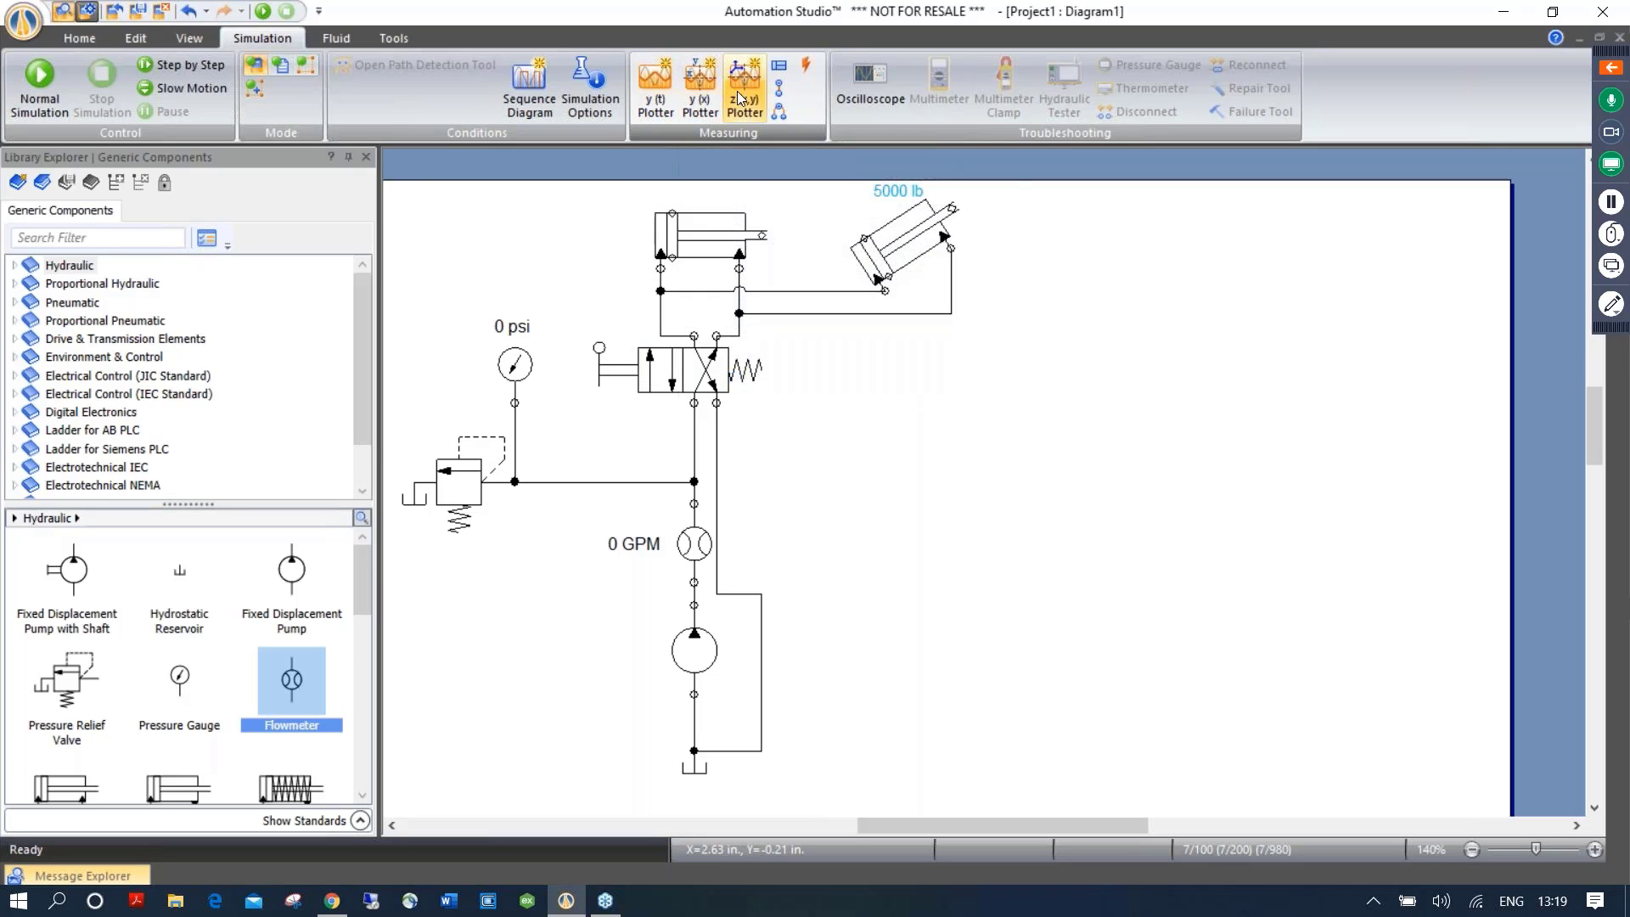
{"action": "left_click", "coordinate": [664, 96]}
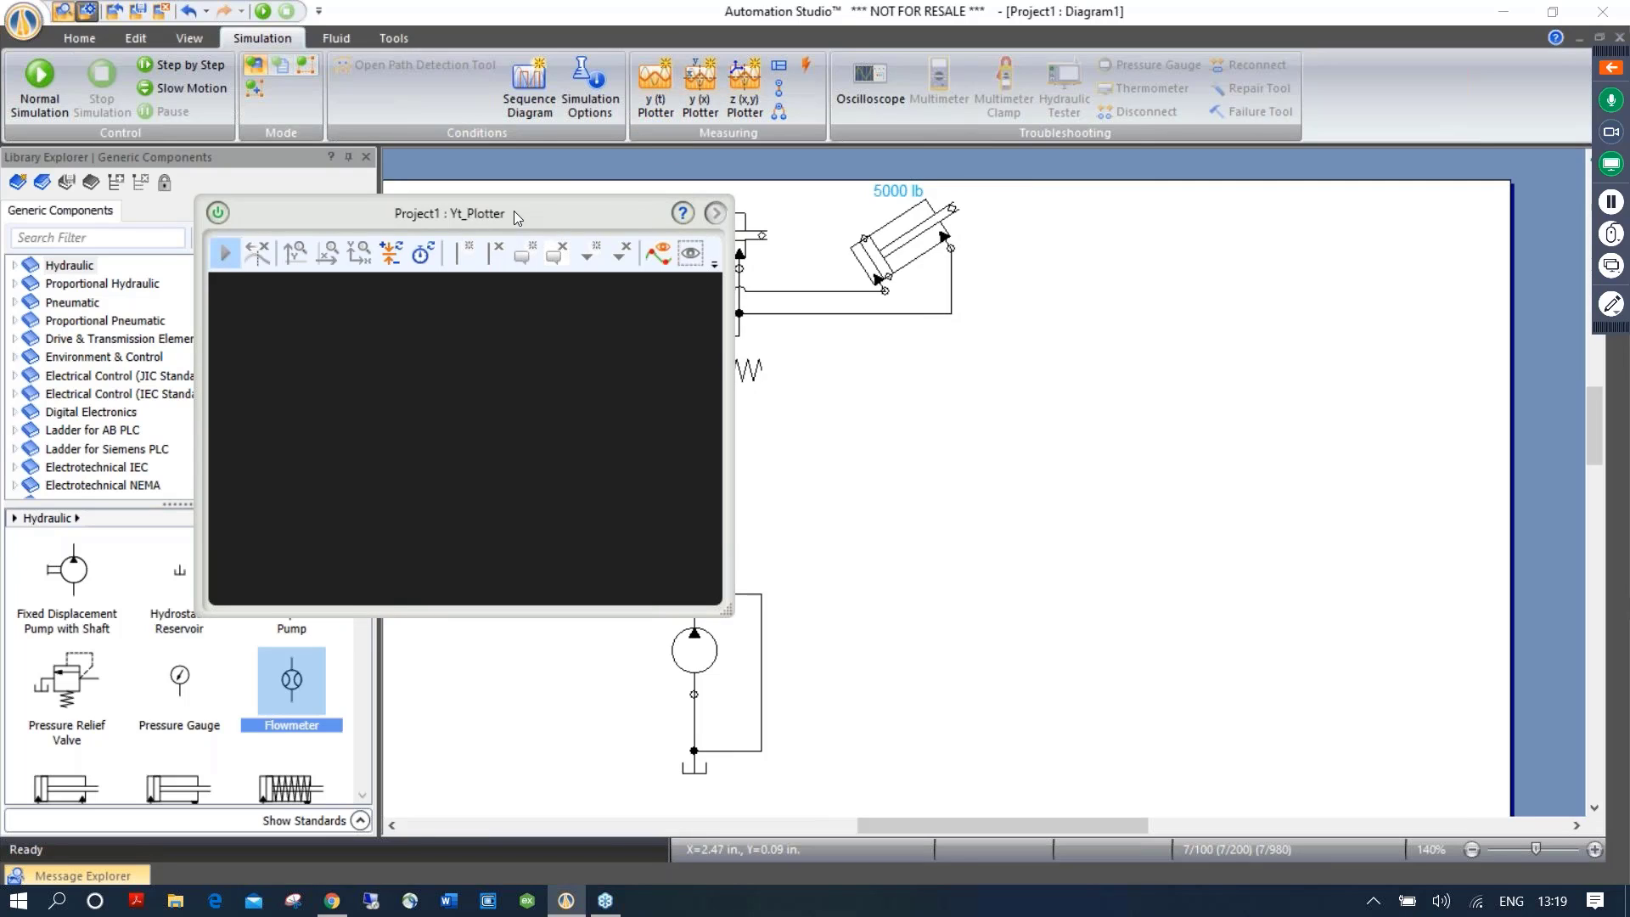
{"action": "left_click_drag", "start_coordinate": [513, 211], "coordinate": [1130, 355]}
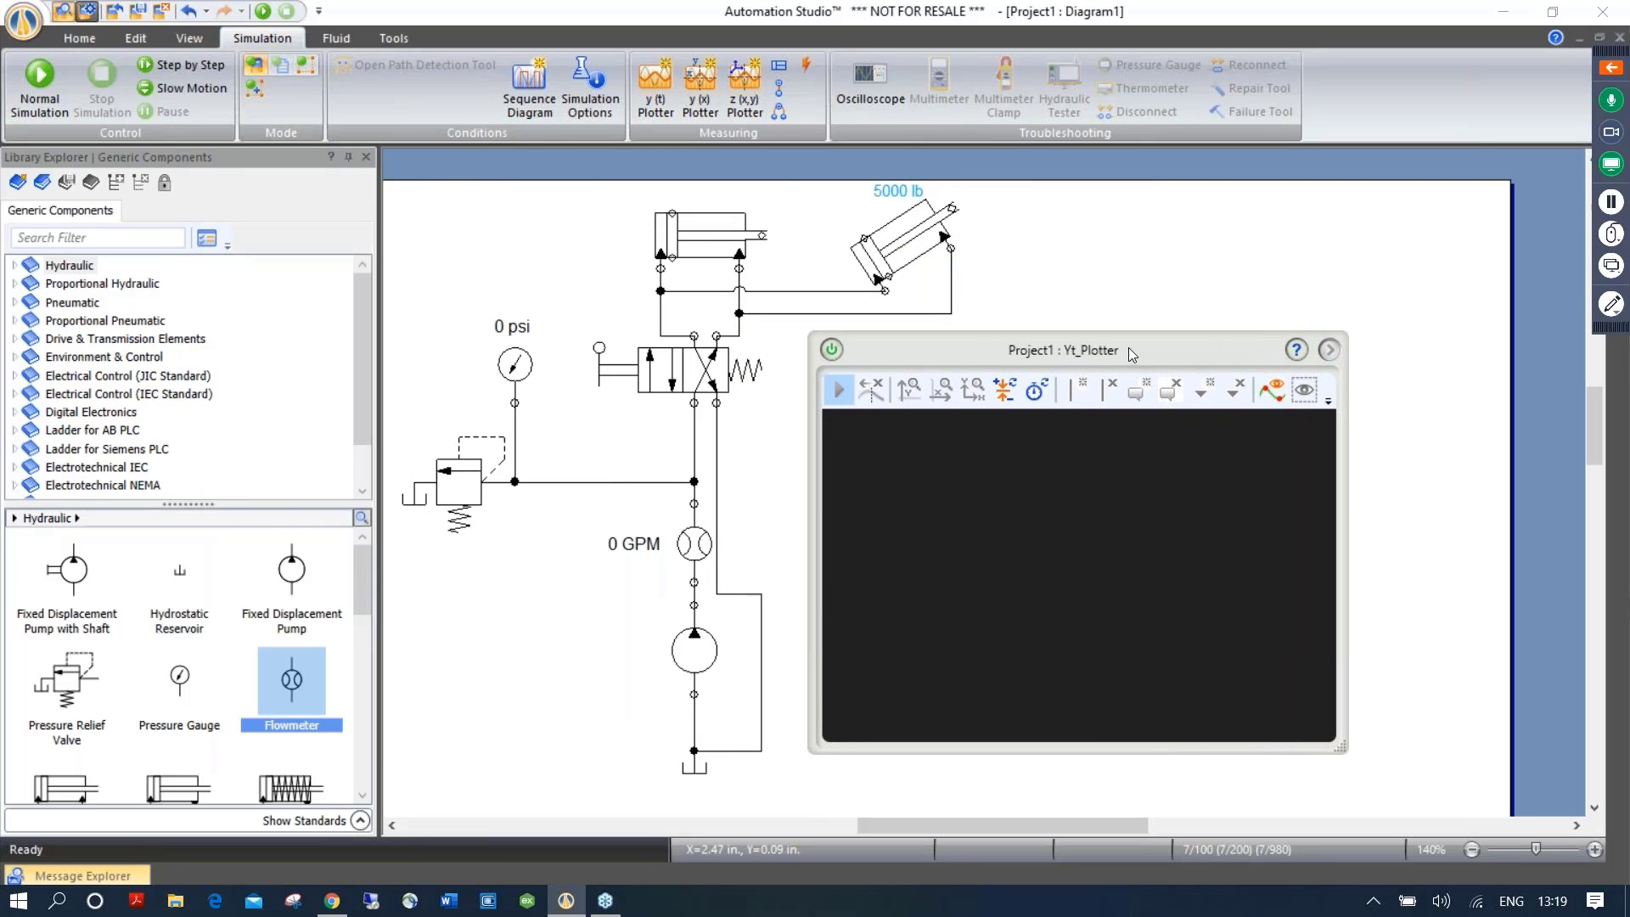
{"action": "left_click_drag", "start_coordinate": [1342, 754], "coordinate": [1518, 777]}
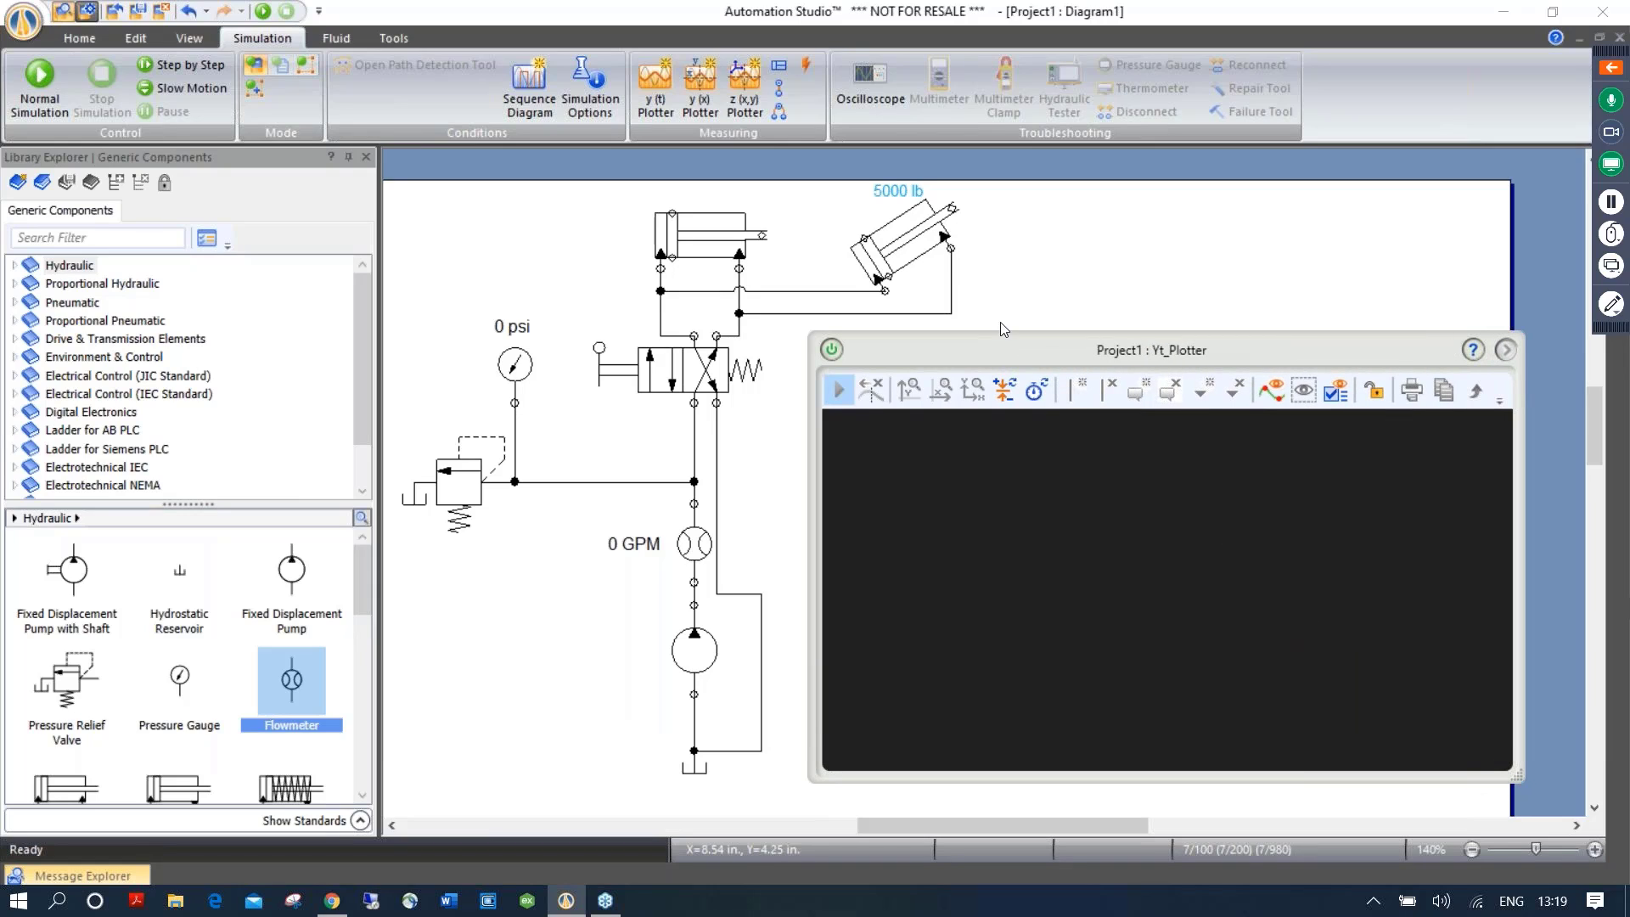
Add the Linear Position of the tilted 5000 lb cylinder to the y(t) plotter
{"action": "left_click", "coordinate": [941, 192]}
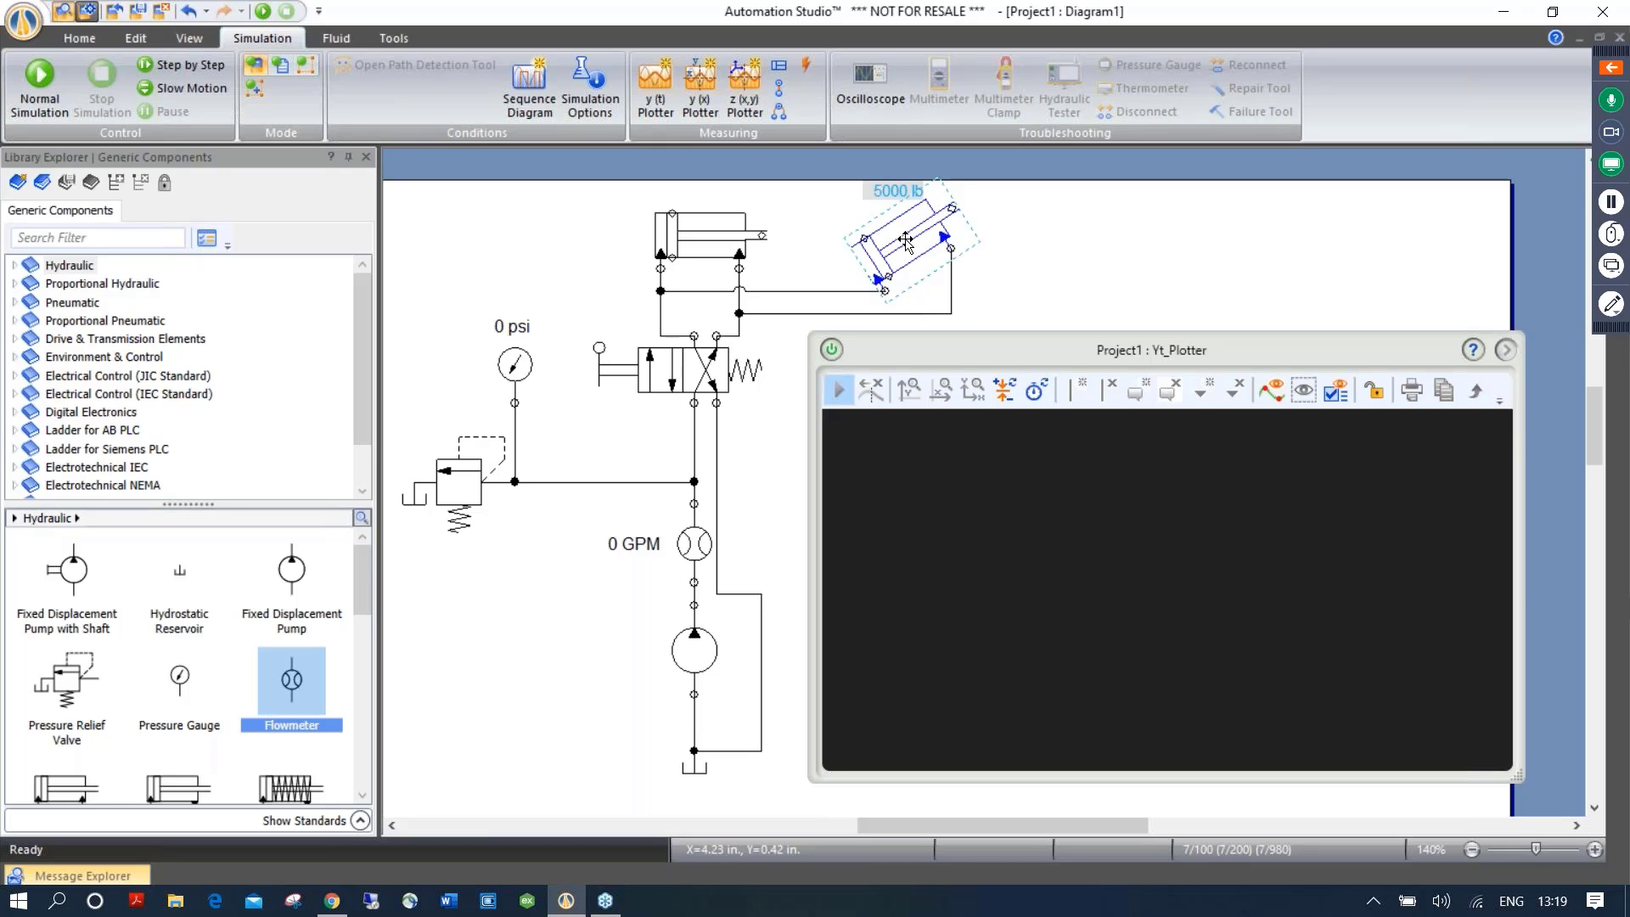
{"action": "left_click_drag", "start_coordinate": [908, 242], "coordinate": [1110, 391]}
{"action": "left_click_drag", "start_coordinate": [1124, 554], "coordinate": [1123, 554]}
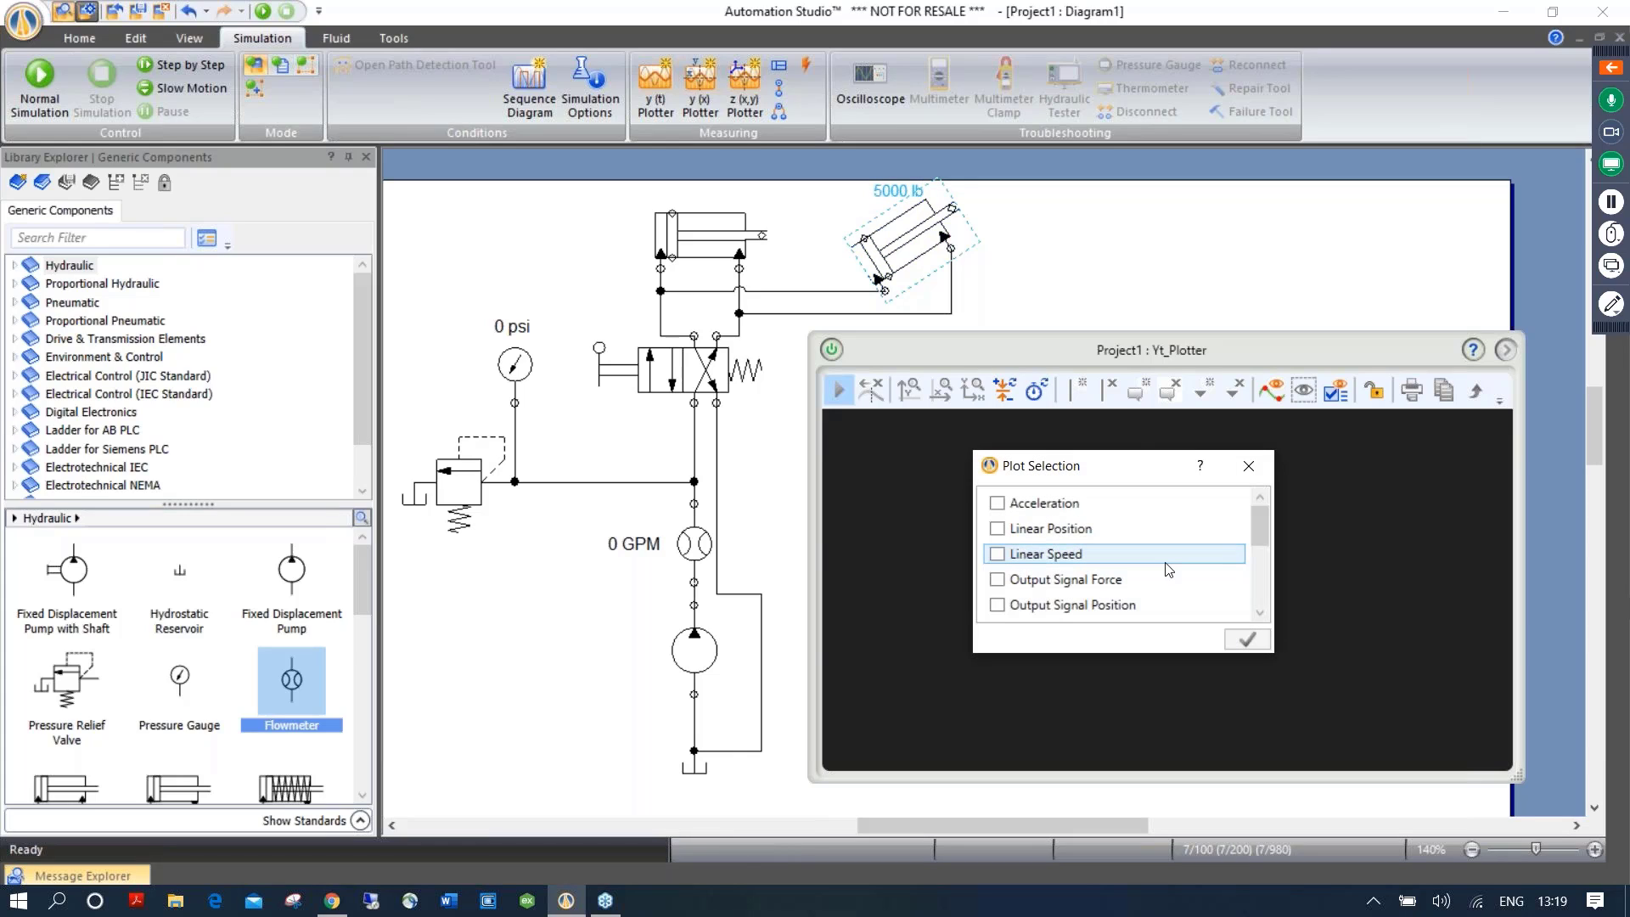
{"action": "left_click", "coordinate": [1000, 530]}
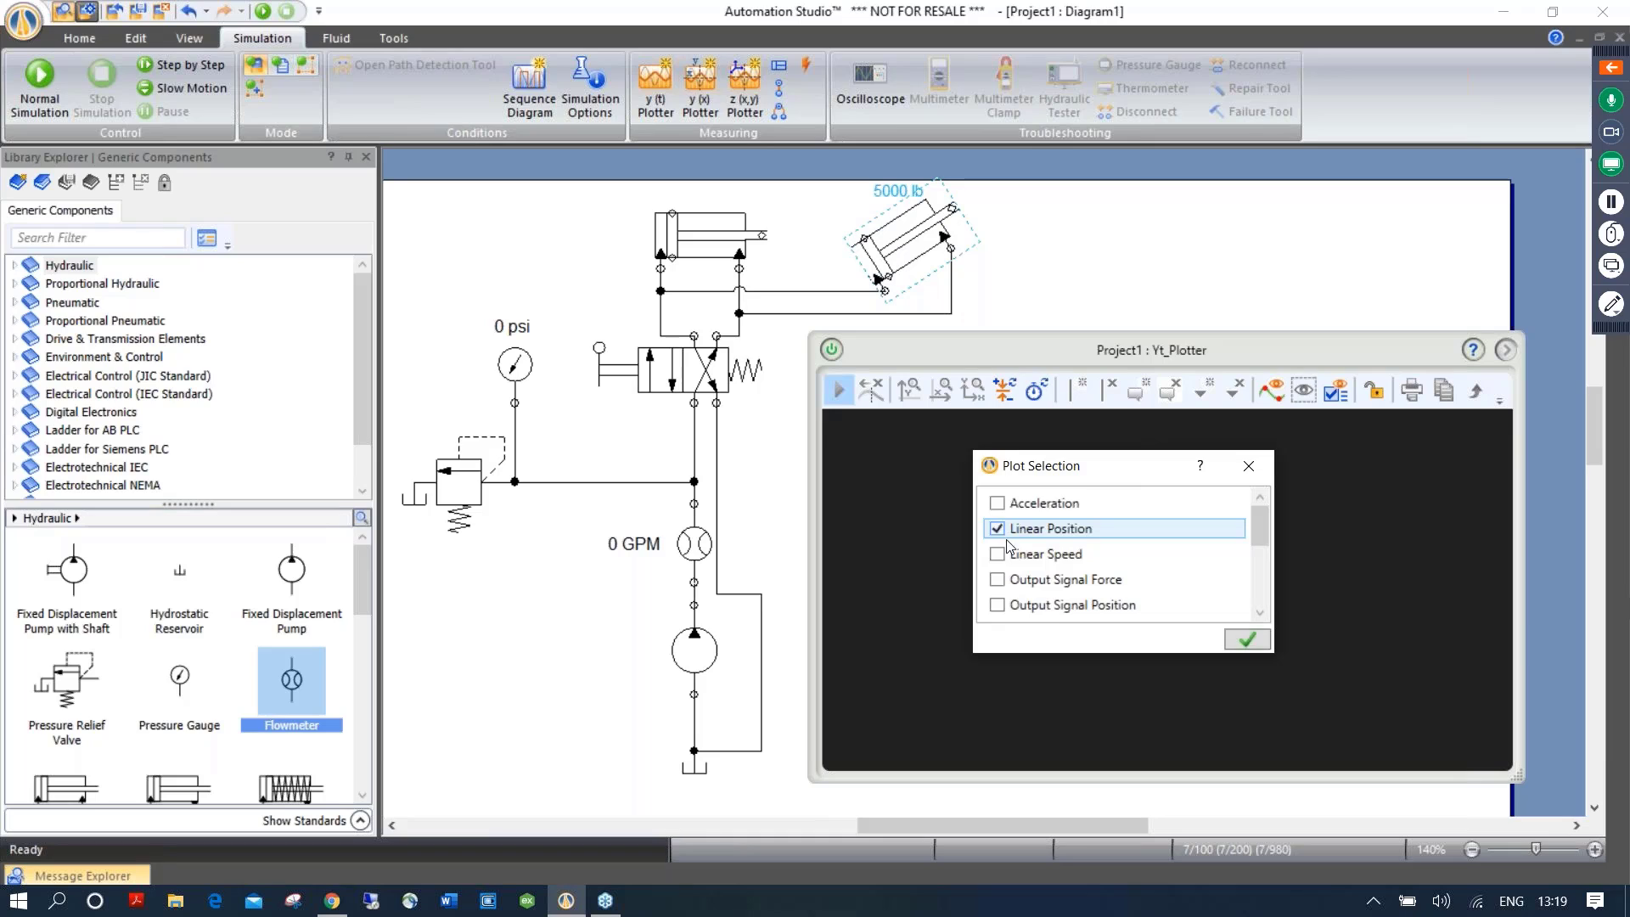
{"action": "left_click", "coordinate": [1244, 642]}
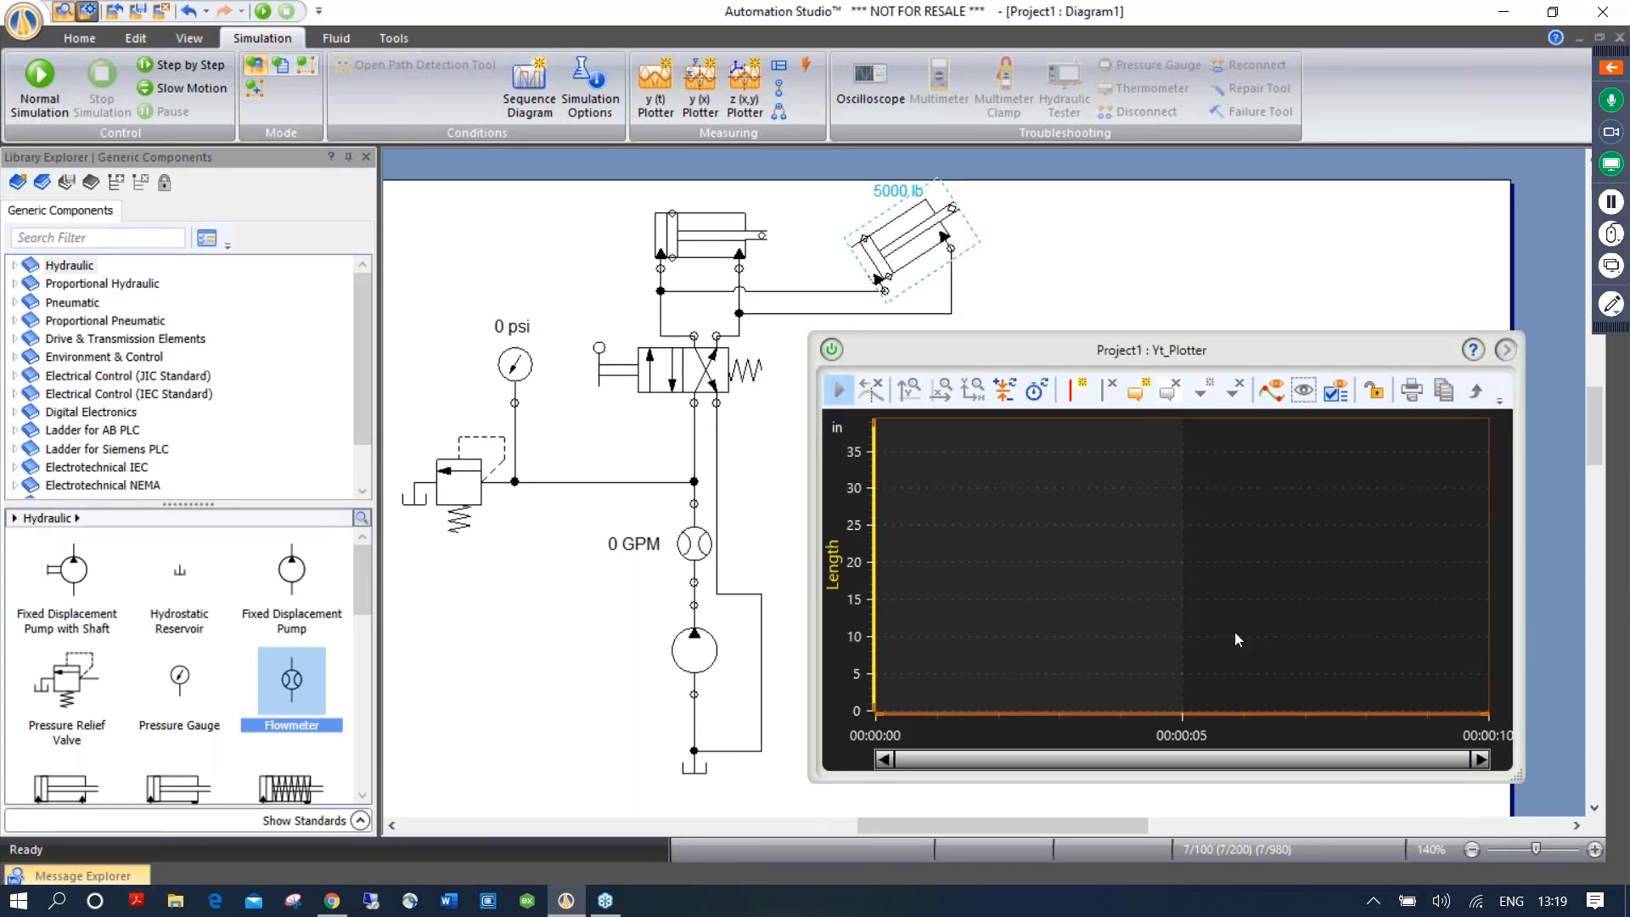
Add the Linear Position of the horizontal cylinder to the y(t) plotter
{"action": "left_click", "coordinate": [706, 235]}
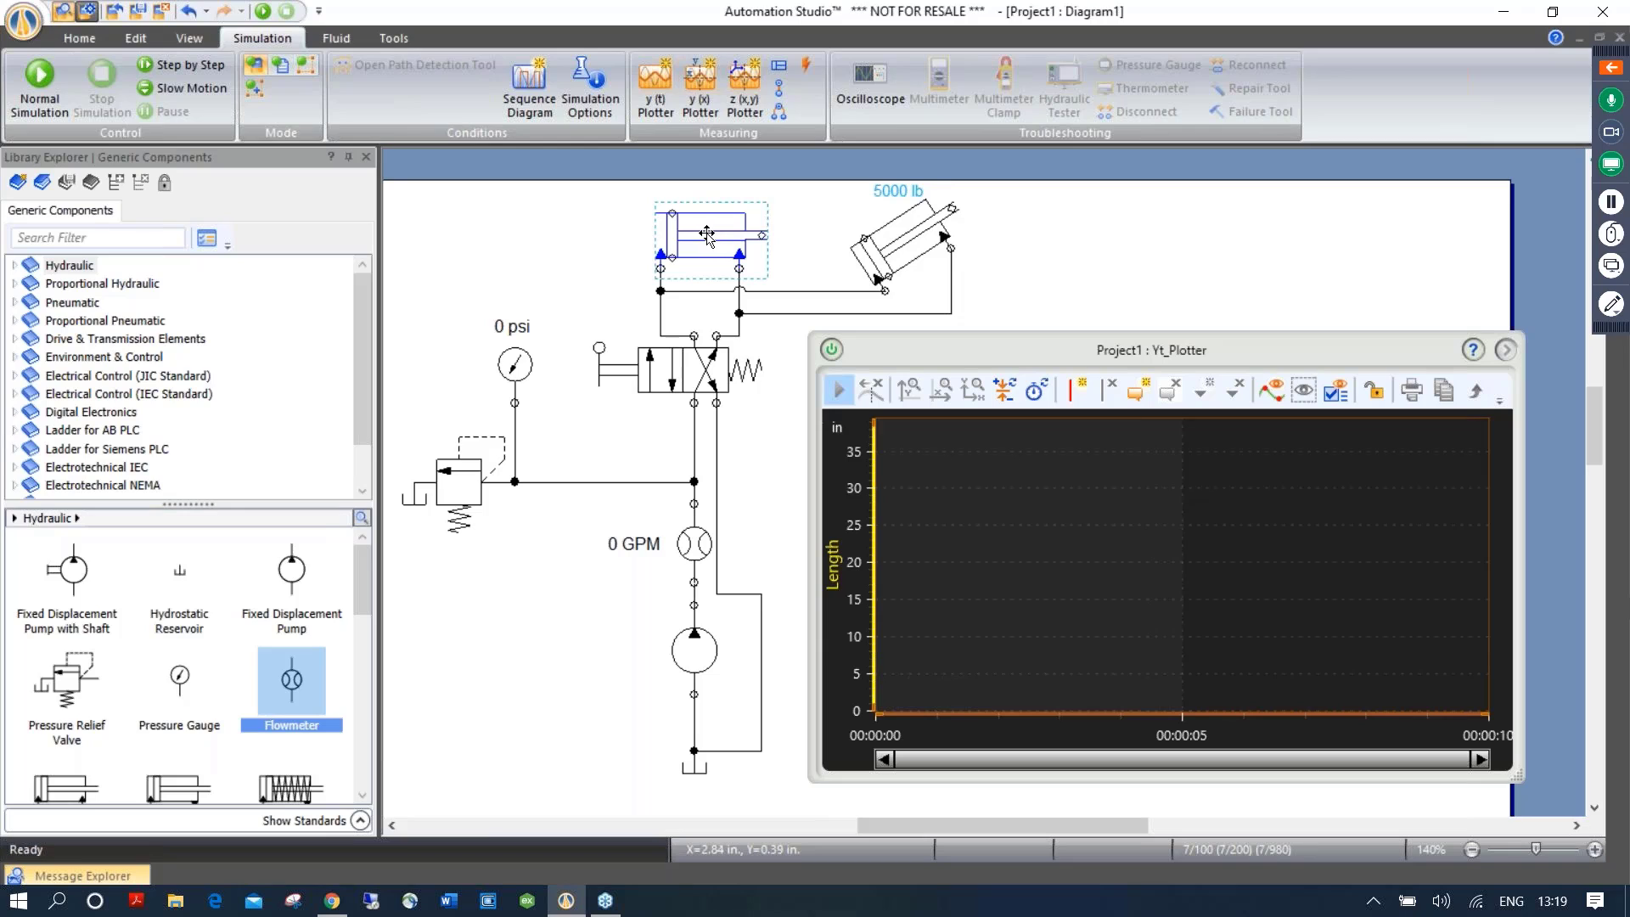
{"action": "left_click_drag", "start_coordinate": [703, 236], "coordinate": [1031, 540]}
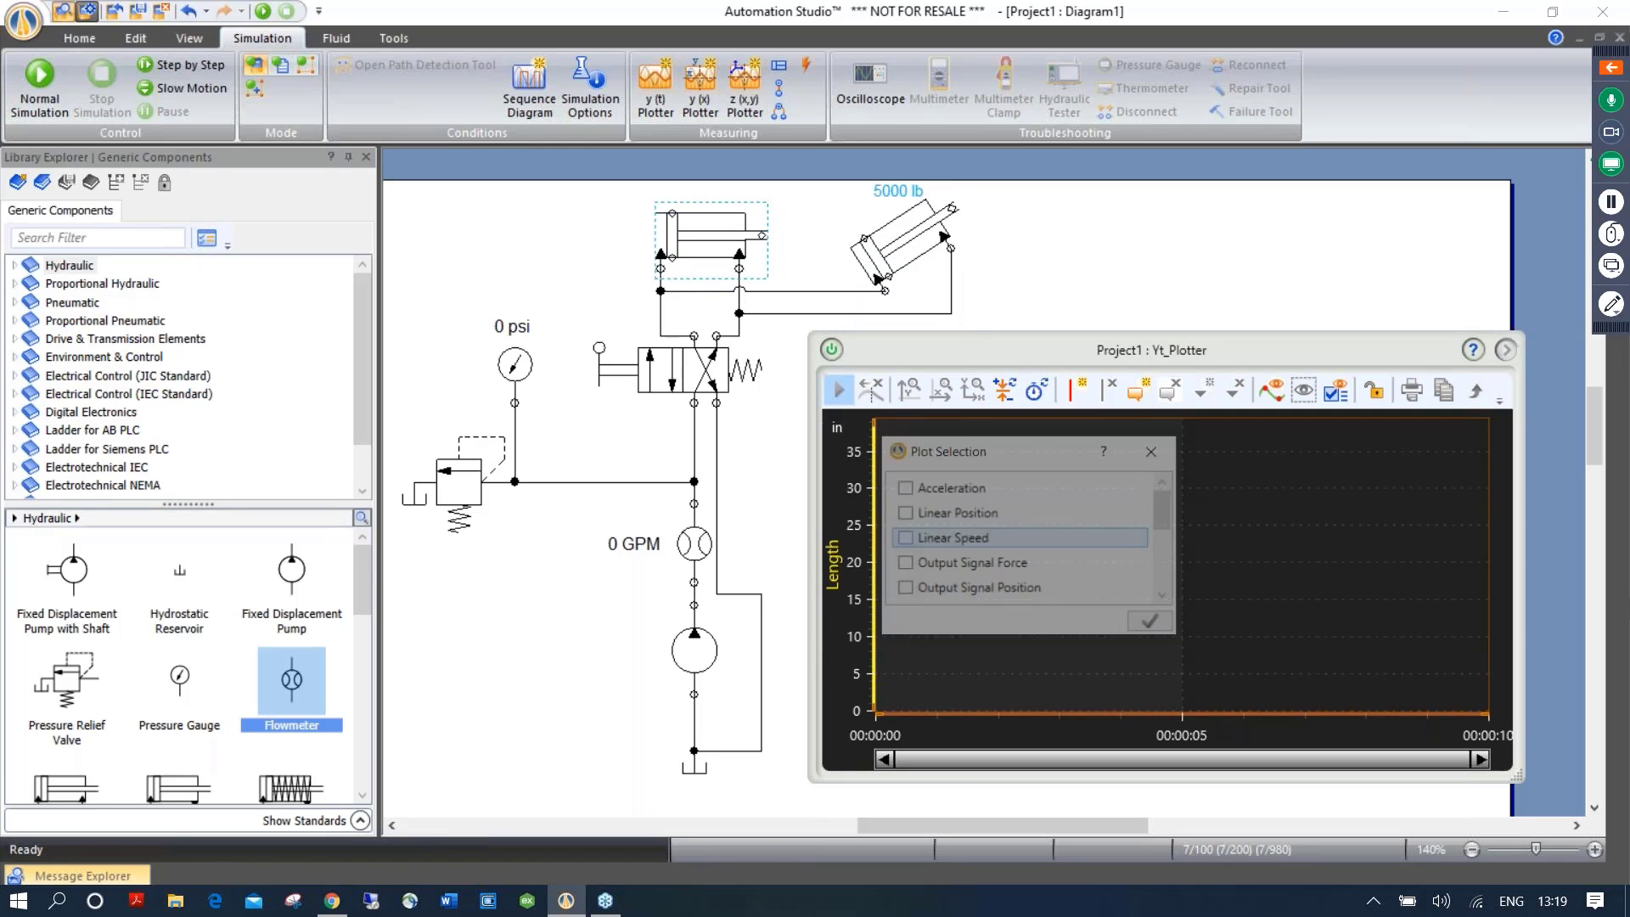
{"action": "left_click", "coordinate": [942, 514]}
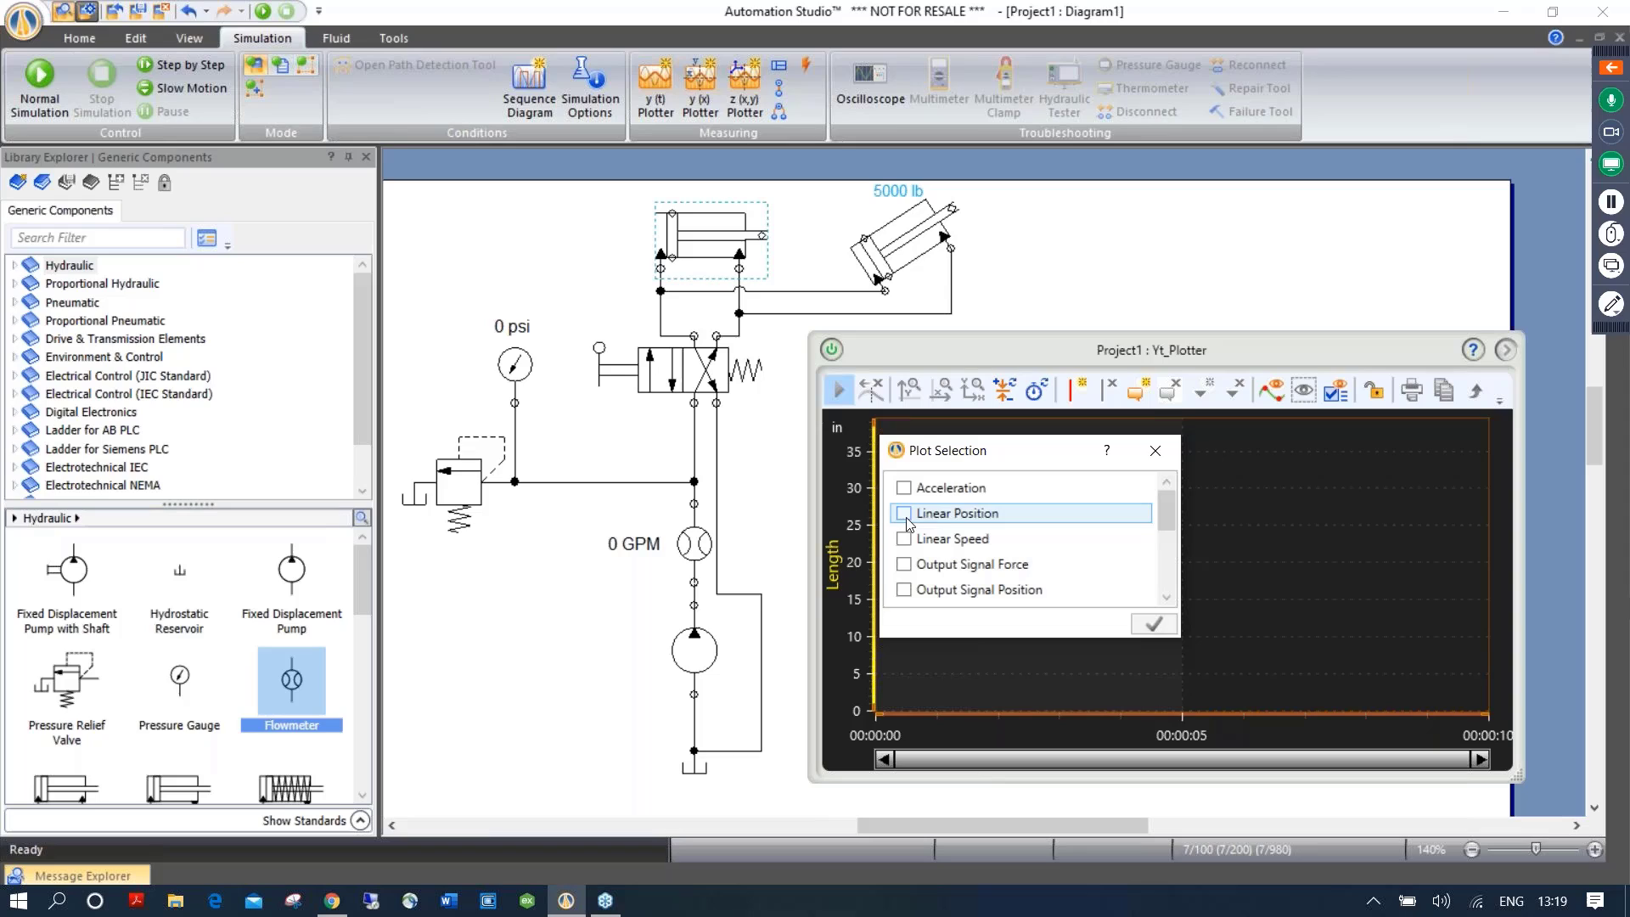
{"action": "left_click", "coordinate": [1153, 624]}
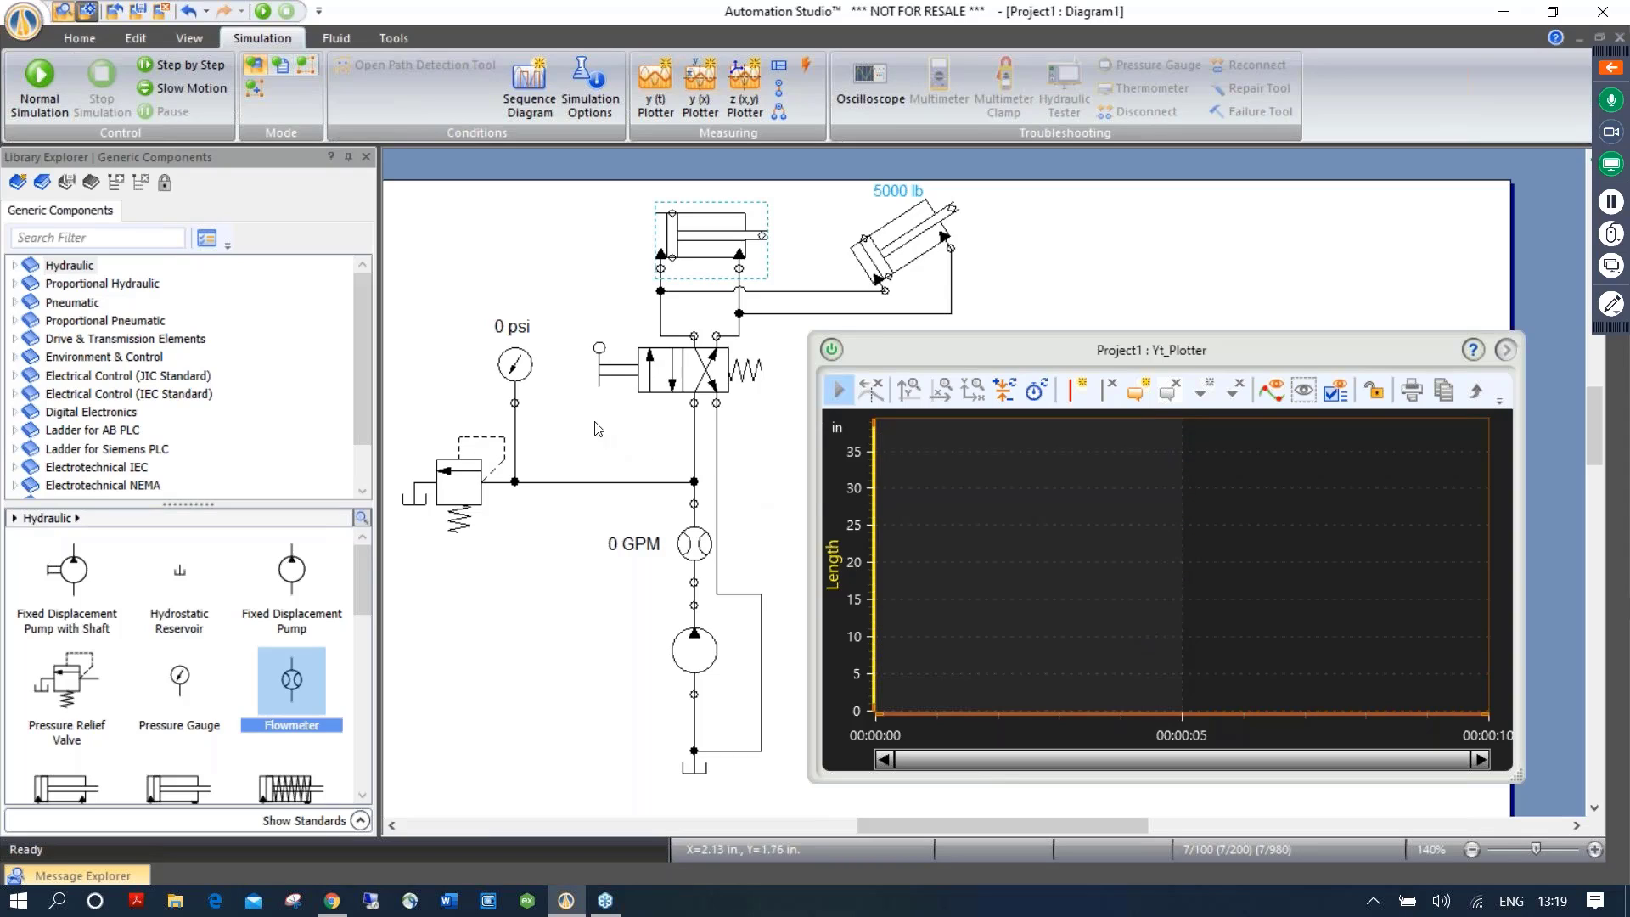
Add the Pressure (p) variable of the pressure gauge to the y(t) plotter
{"action": "left_click", "coordinate": [515, 364]}
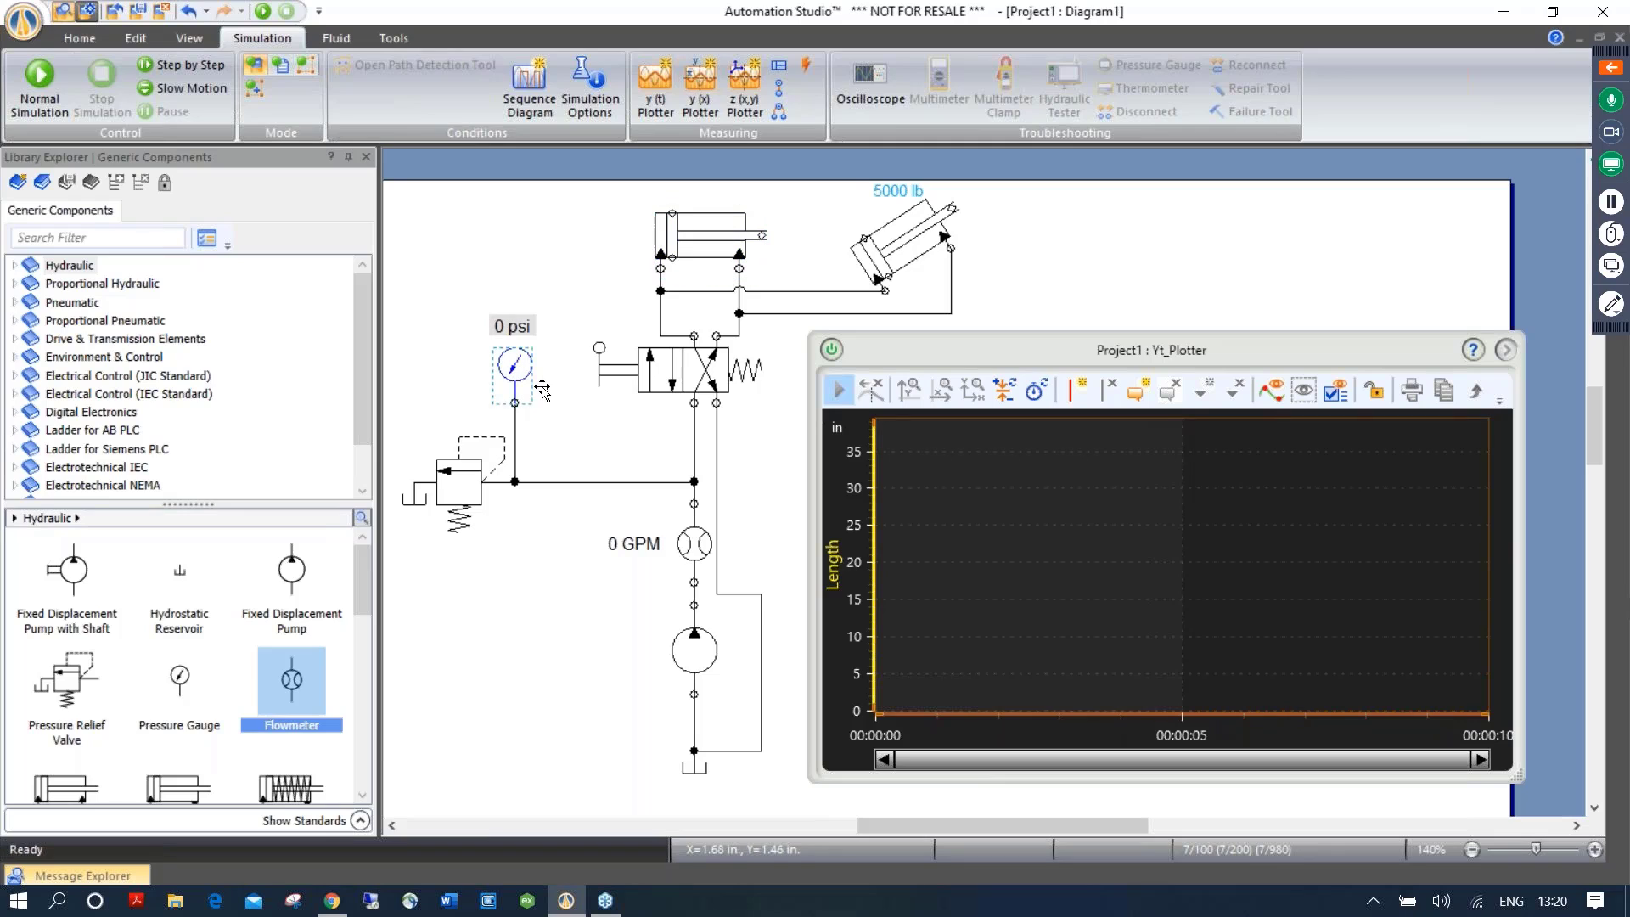
{"action": "left_click_drag", "start_coordinate": [518, 369], "coordinate": [1083, 523]}
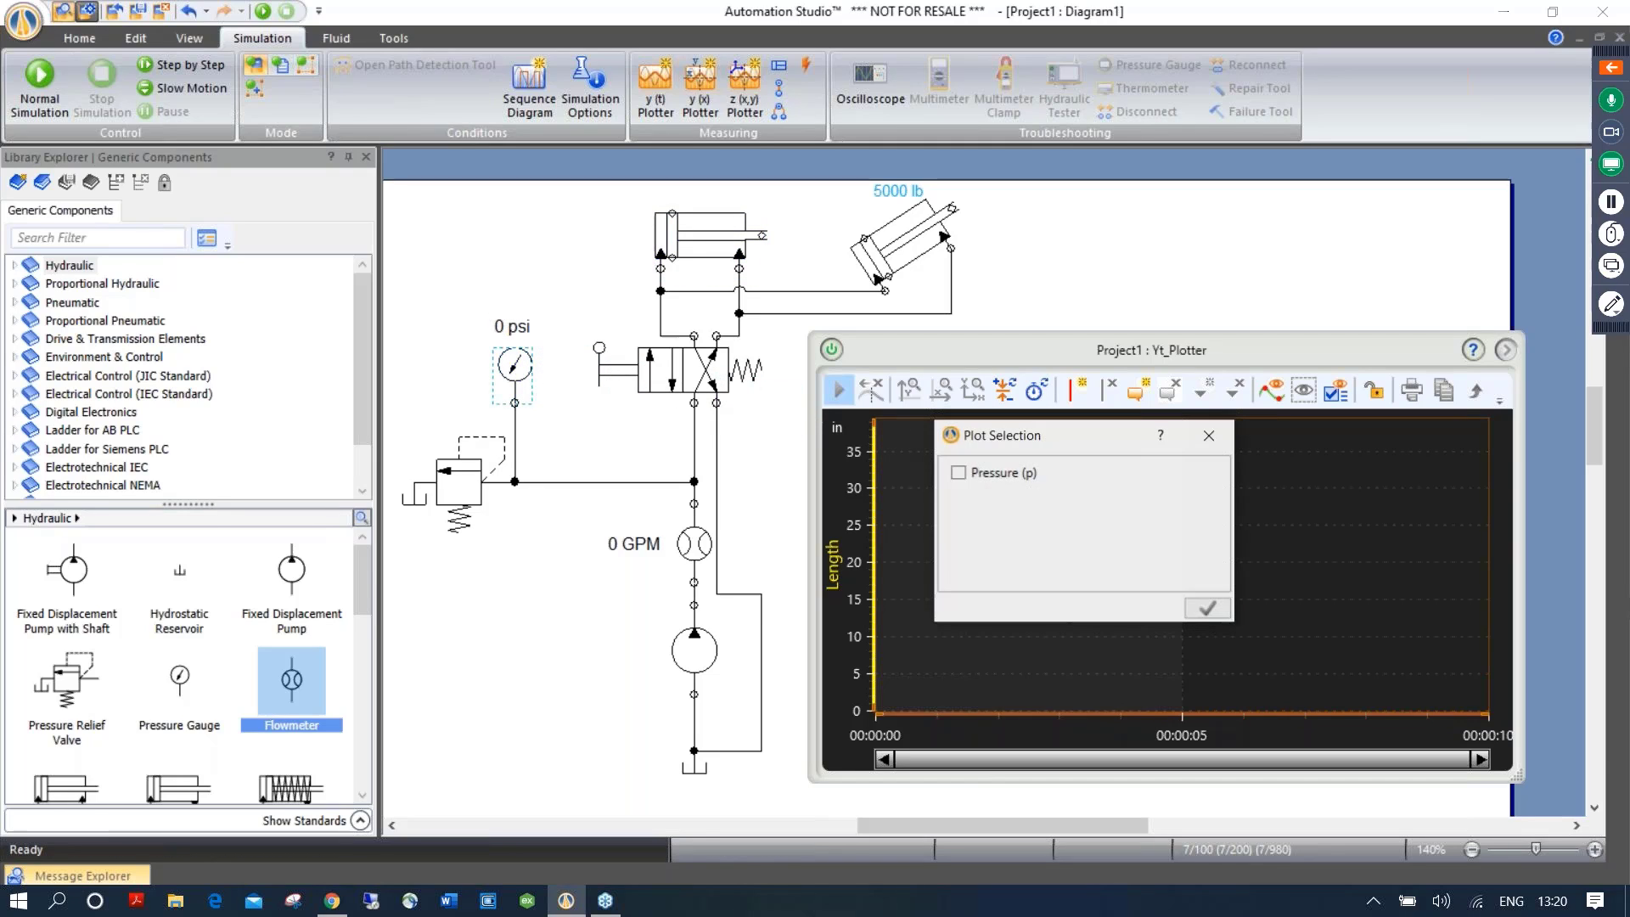
{"action": "left_click", "coordinate": [959, 474]}
{"action": "left_click", "coordinate": [1199, 610]}
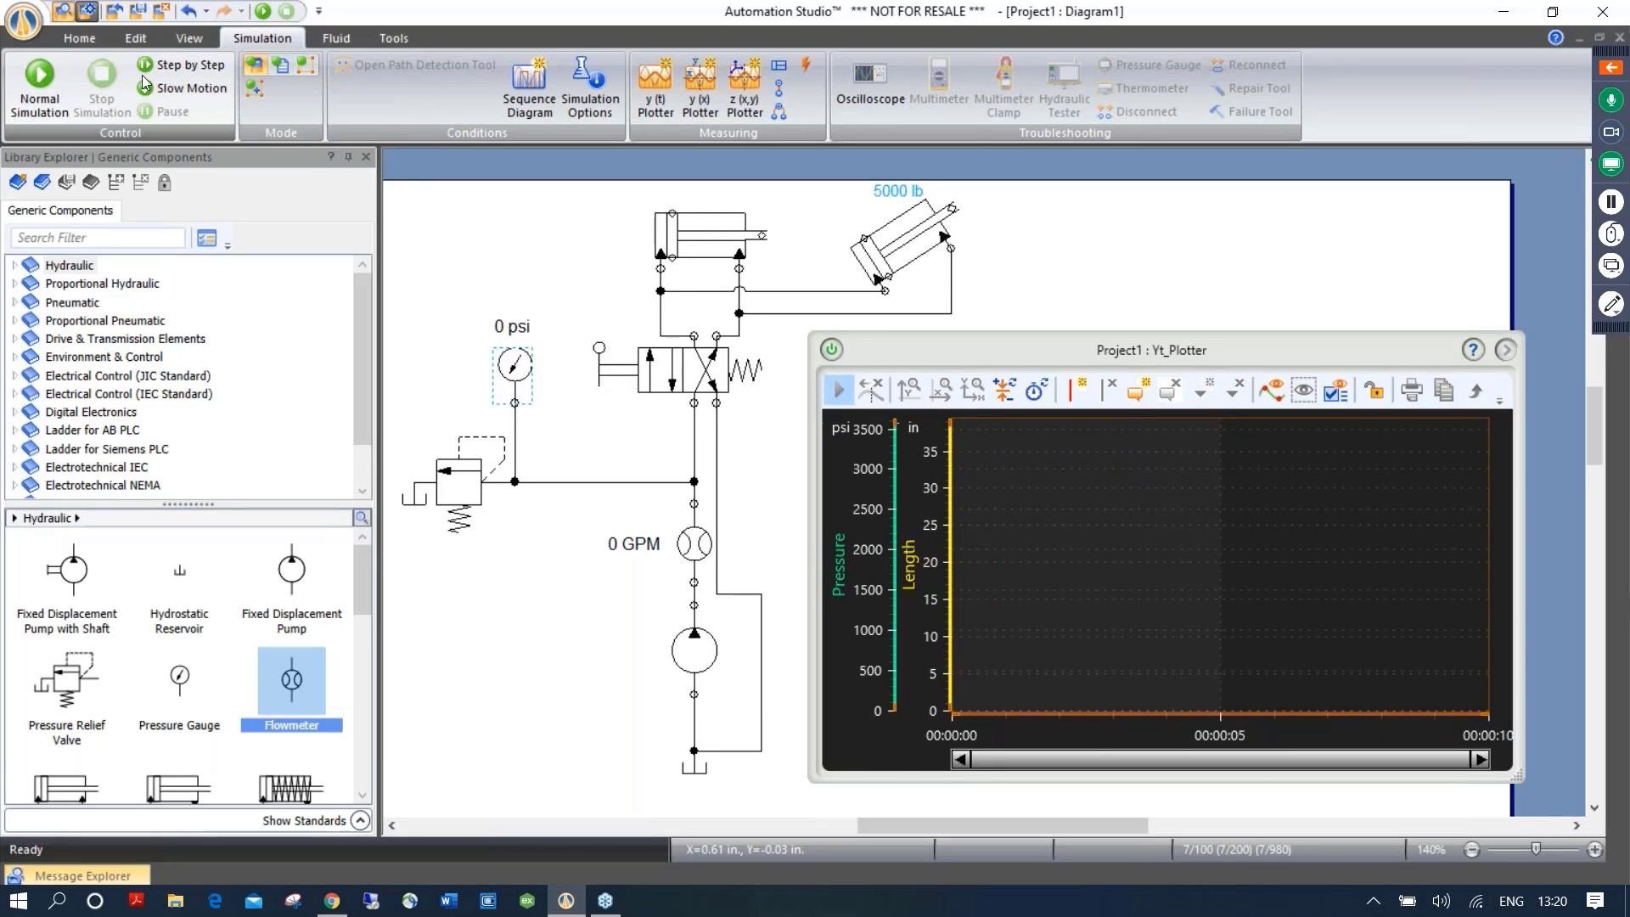
Run the normal simulation, shift the directional valve to extend and retract the cylinders while plotting, and stop it
{"action": "left_click", "coordinate": [40, 76]}
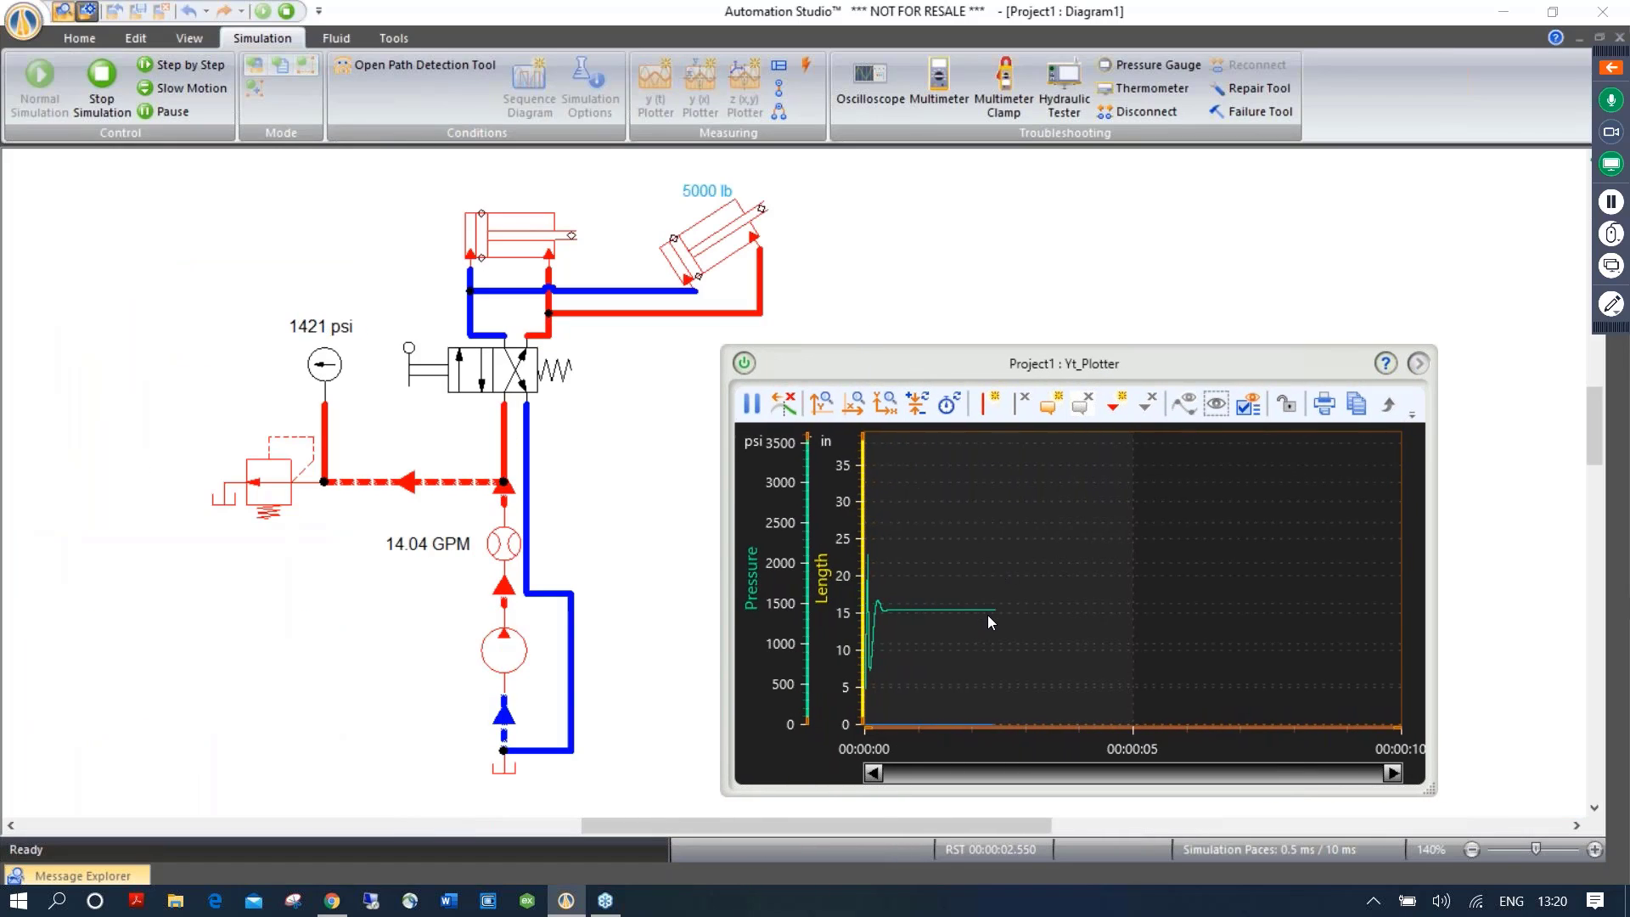
{"action": "left_click", "coordinate": [470, 387]}
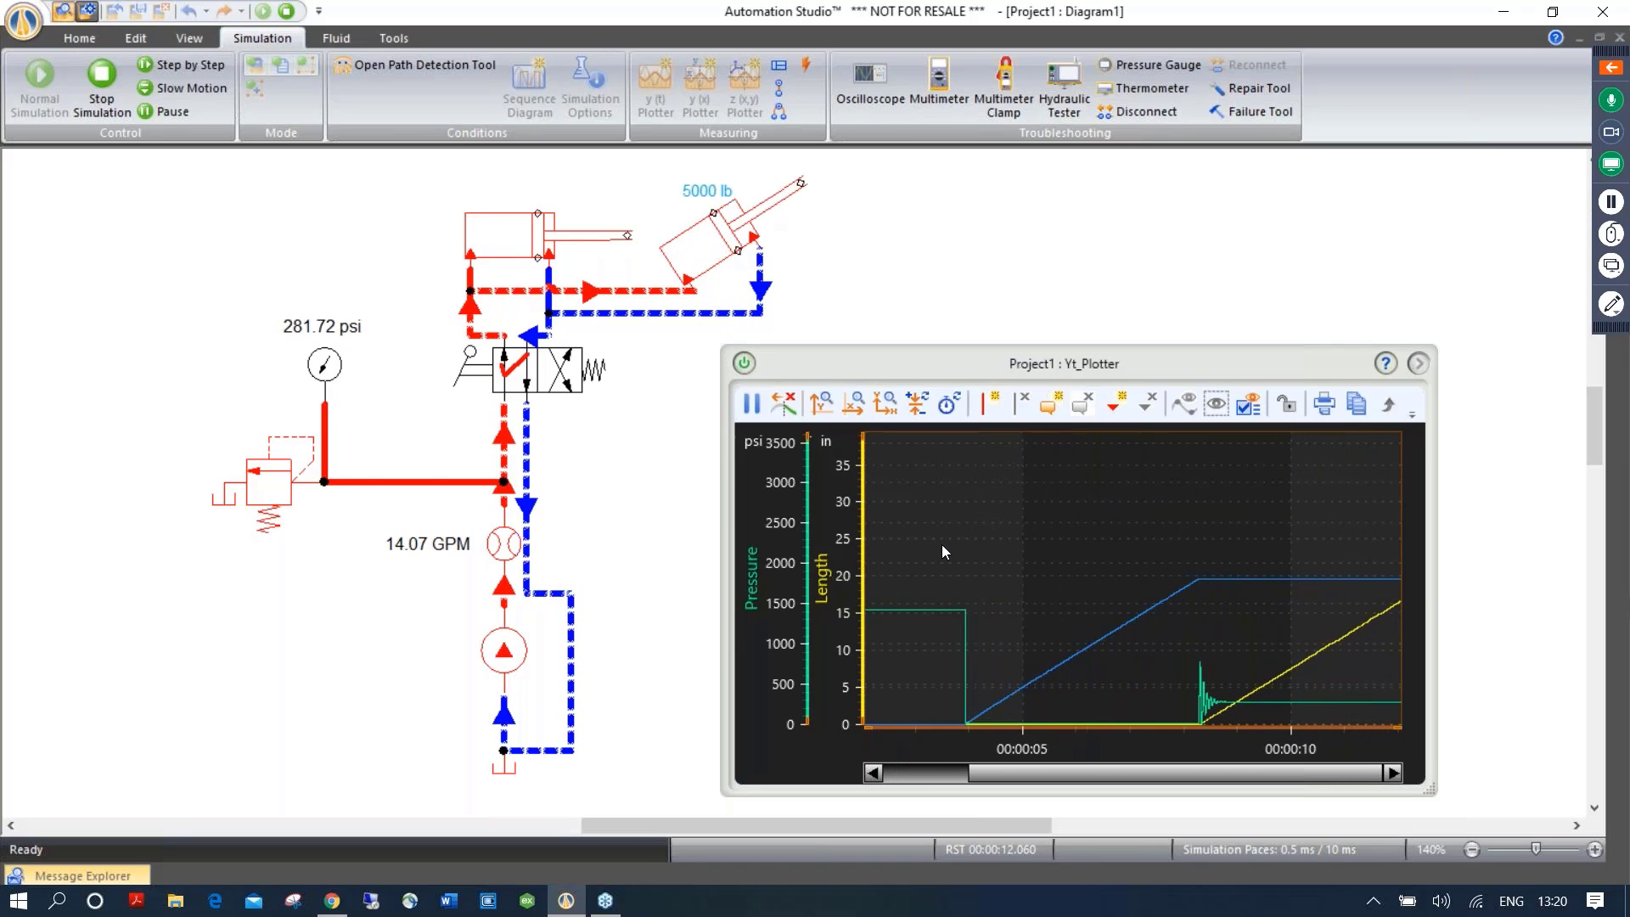
{"action": "left_click", "coordinate": [571, 389]}
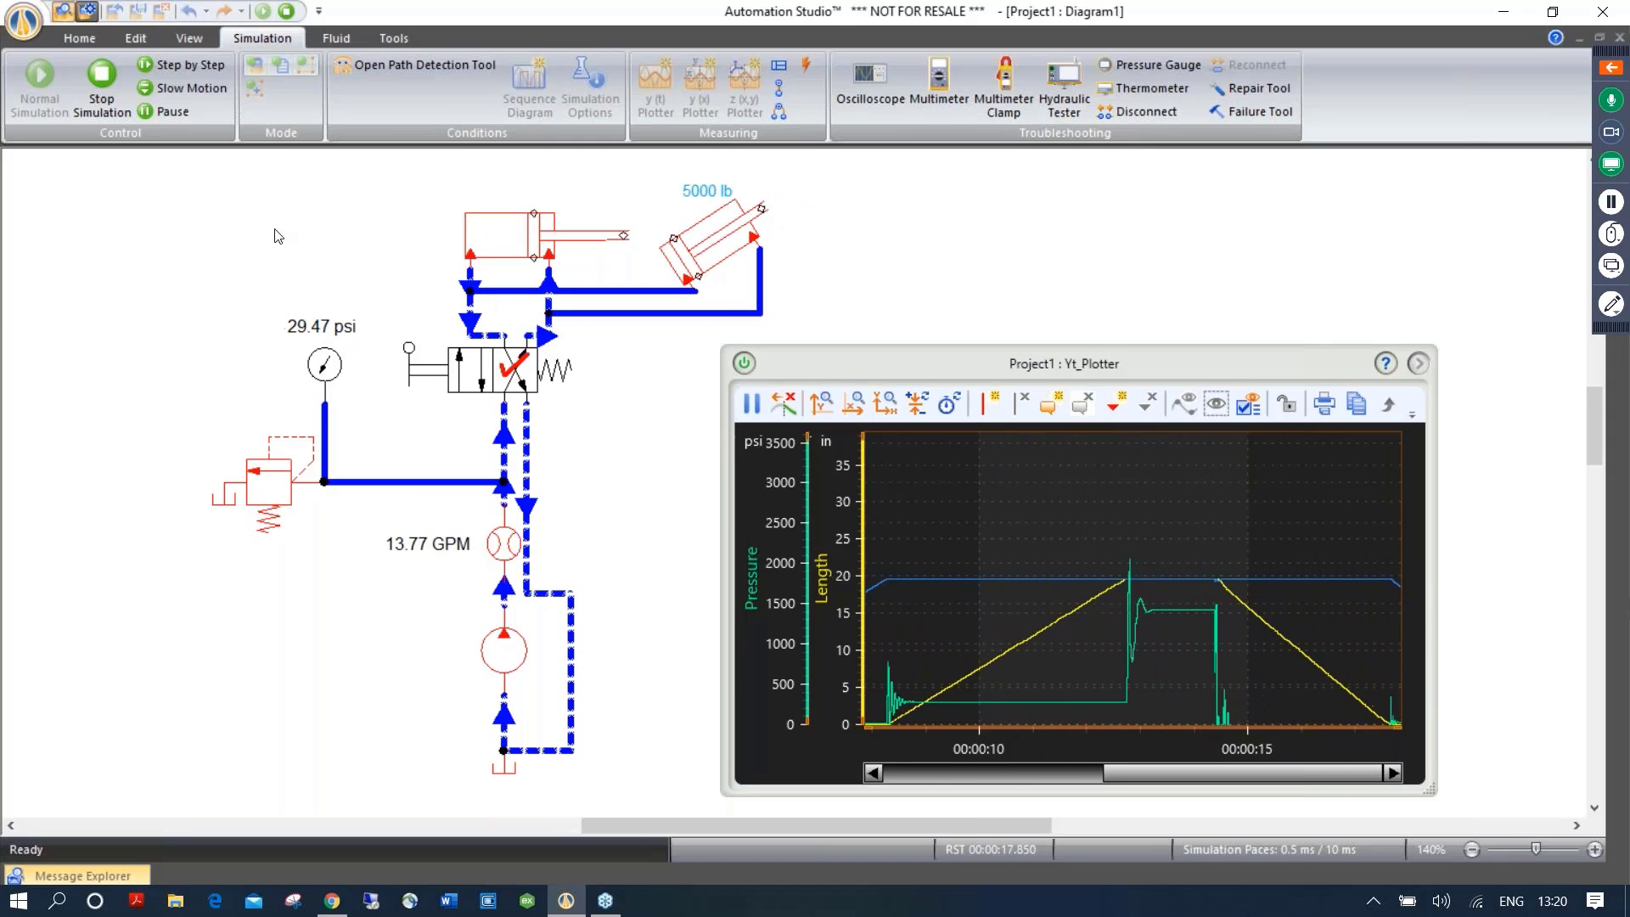
{"action": "left_click", "coordinate": [103, 79]}
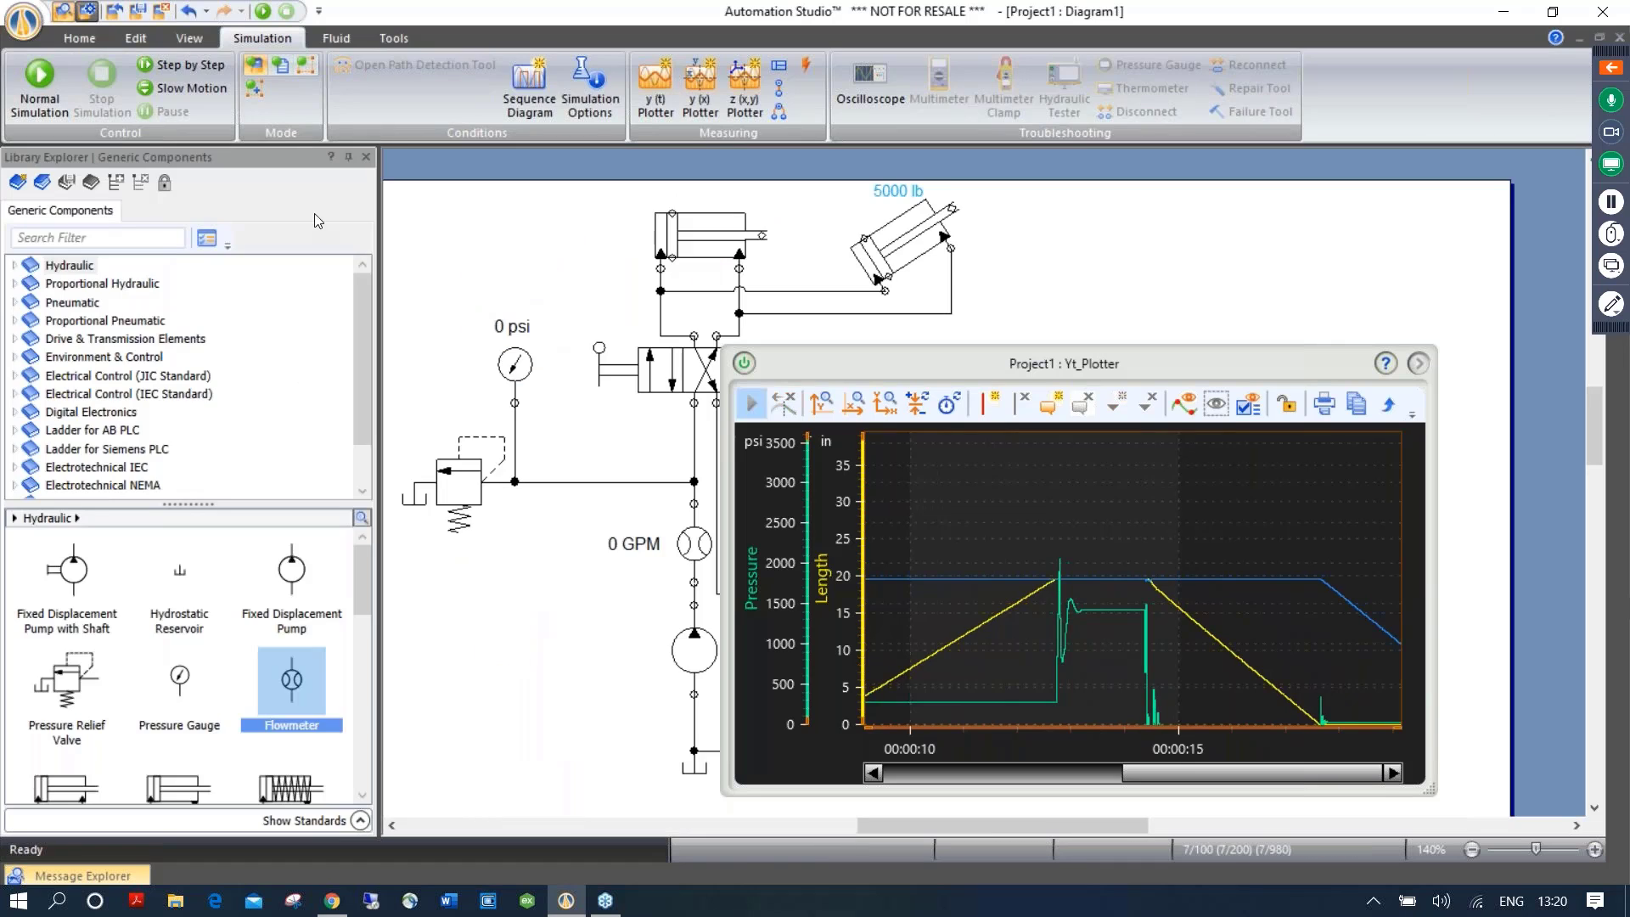
Enlarge the plotter and use its curve legend to hide and restore both Linear Position curves
{"action": "left_click_drag", "start_coordinate": [850, 362], "coordinate": [409, 135]}
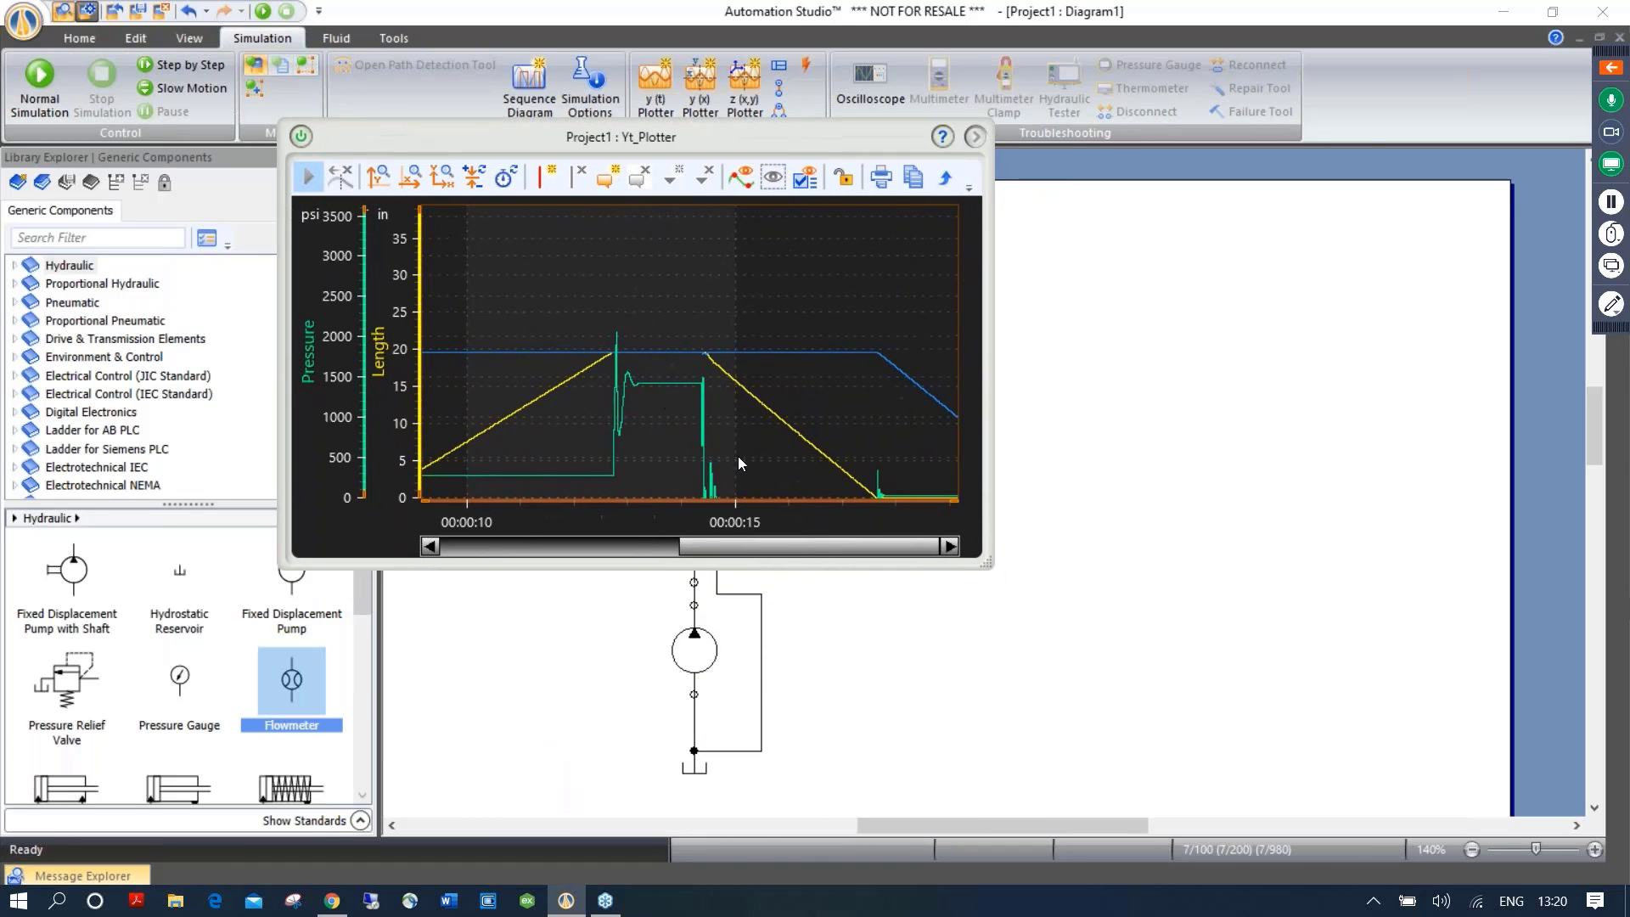
{"action": "left_click_drag", "start_coordinate": [1043, 600], "coordinate": [1474, 774]}
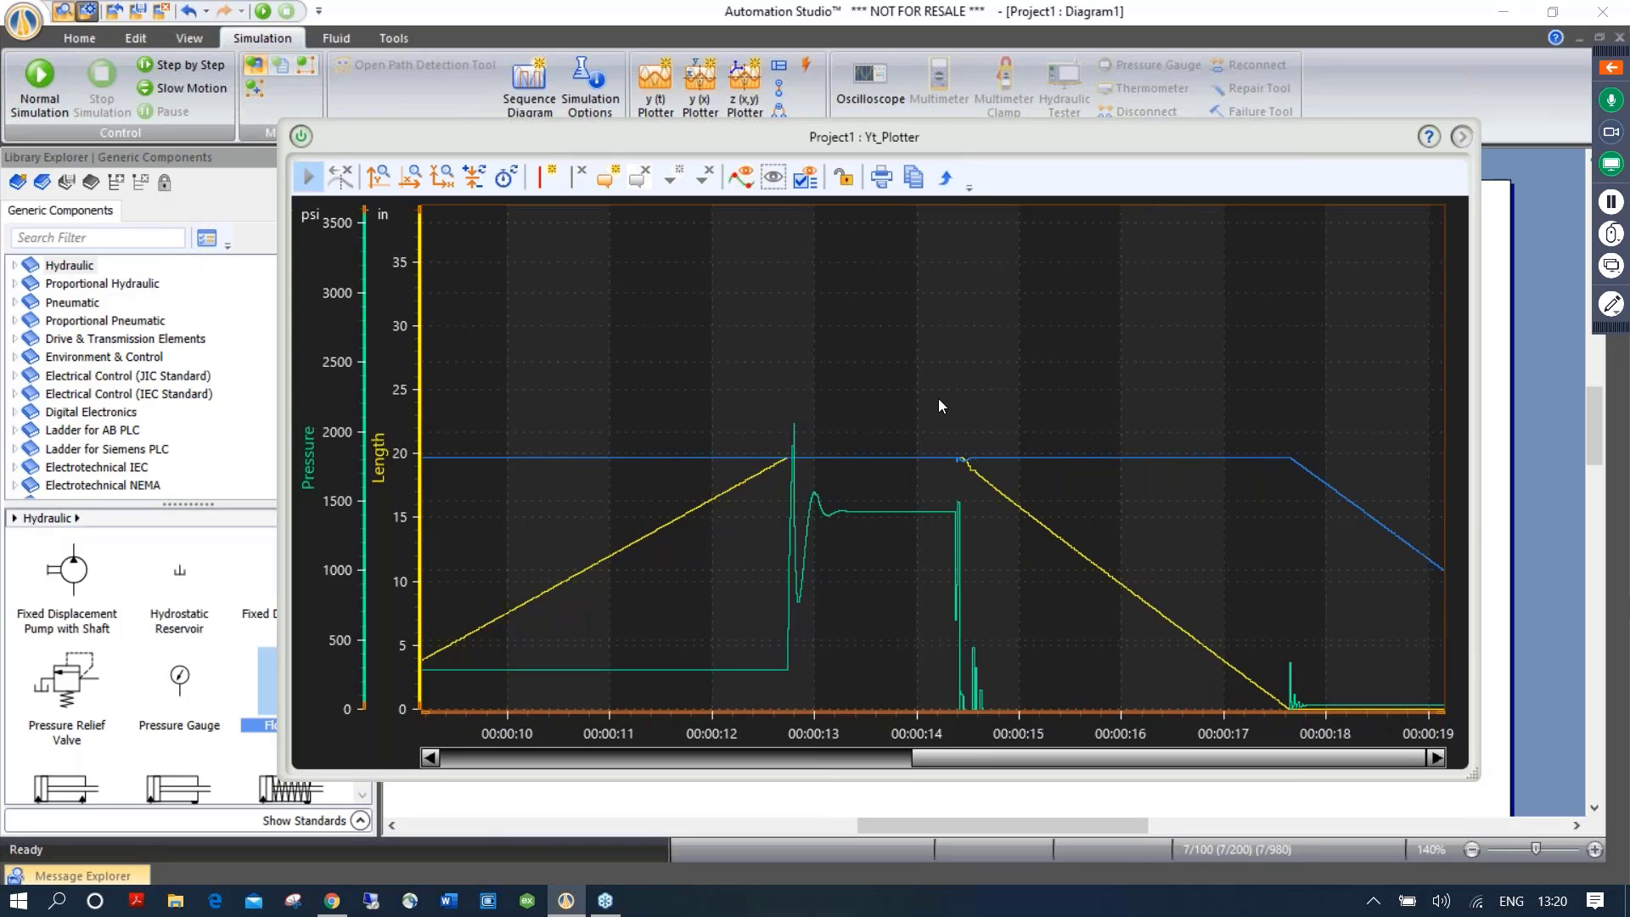
{"action": "left_click", "coordinate": [807, 180]}
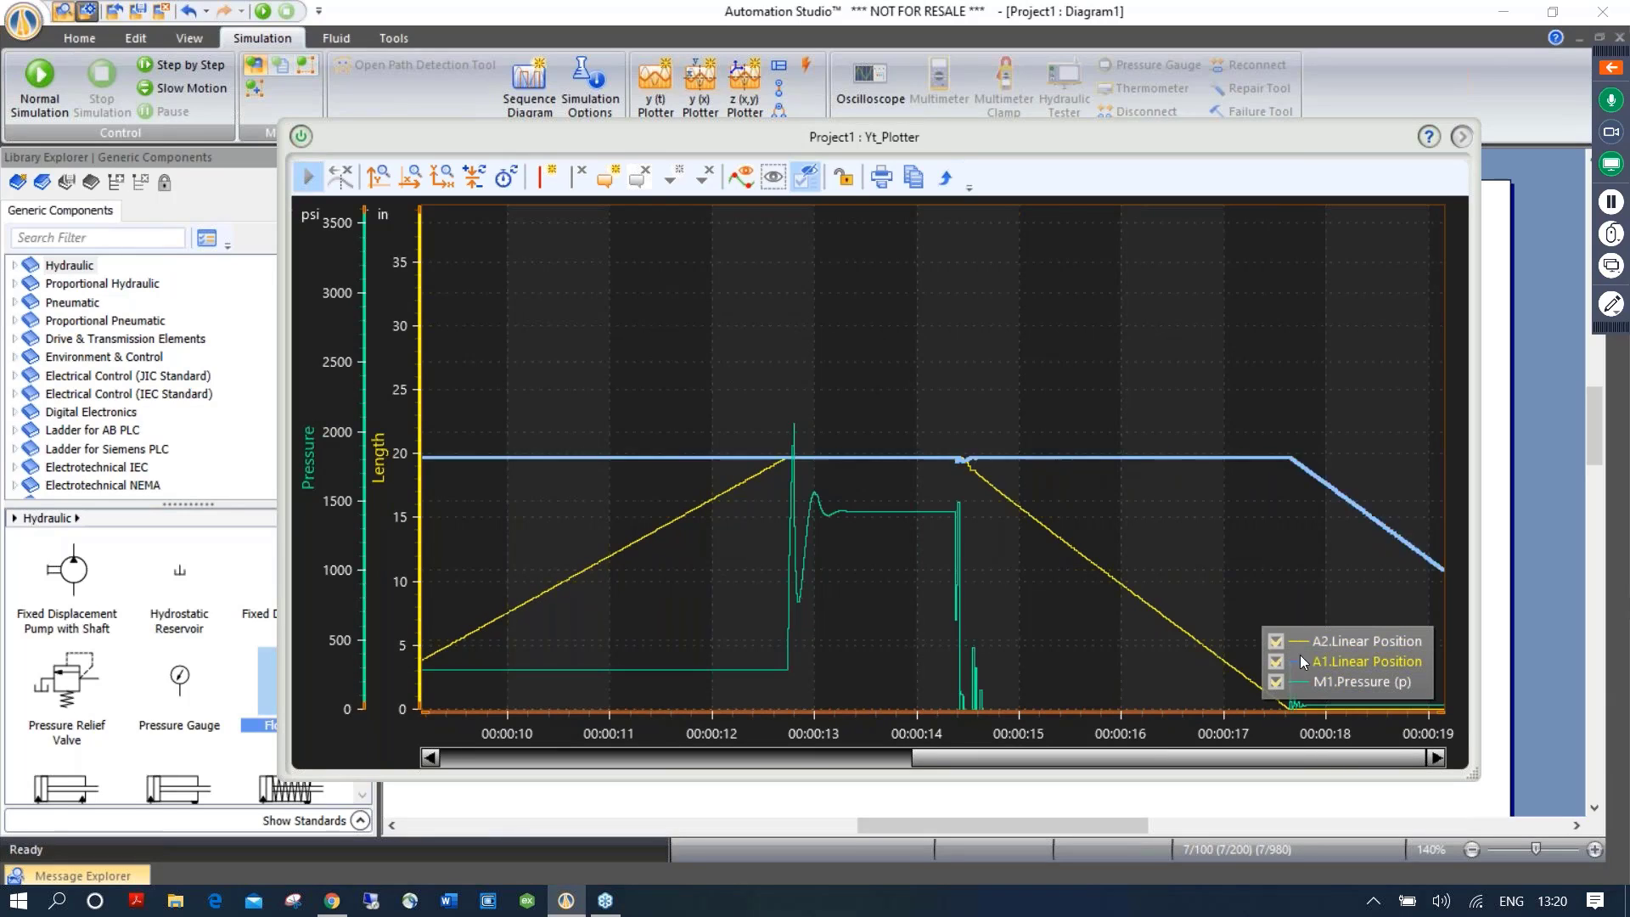
{"action": "left_click", "coordinate": [1278, 642]}
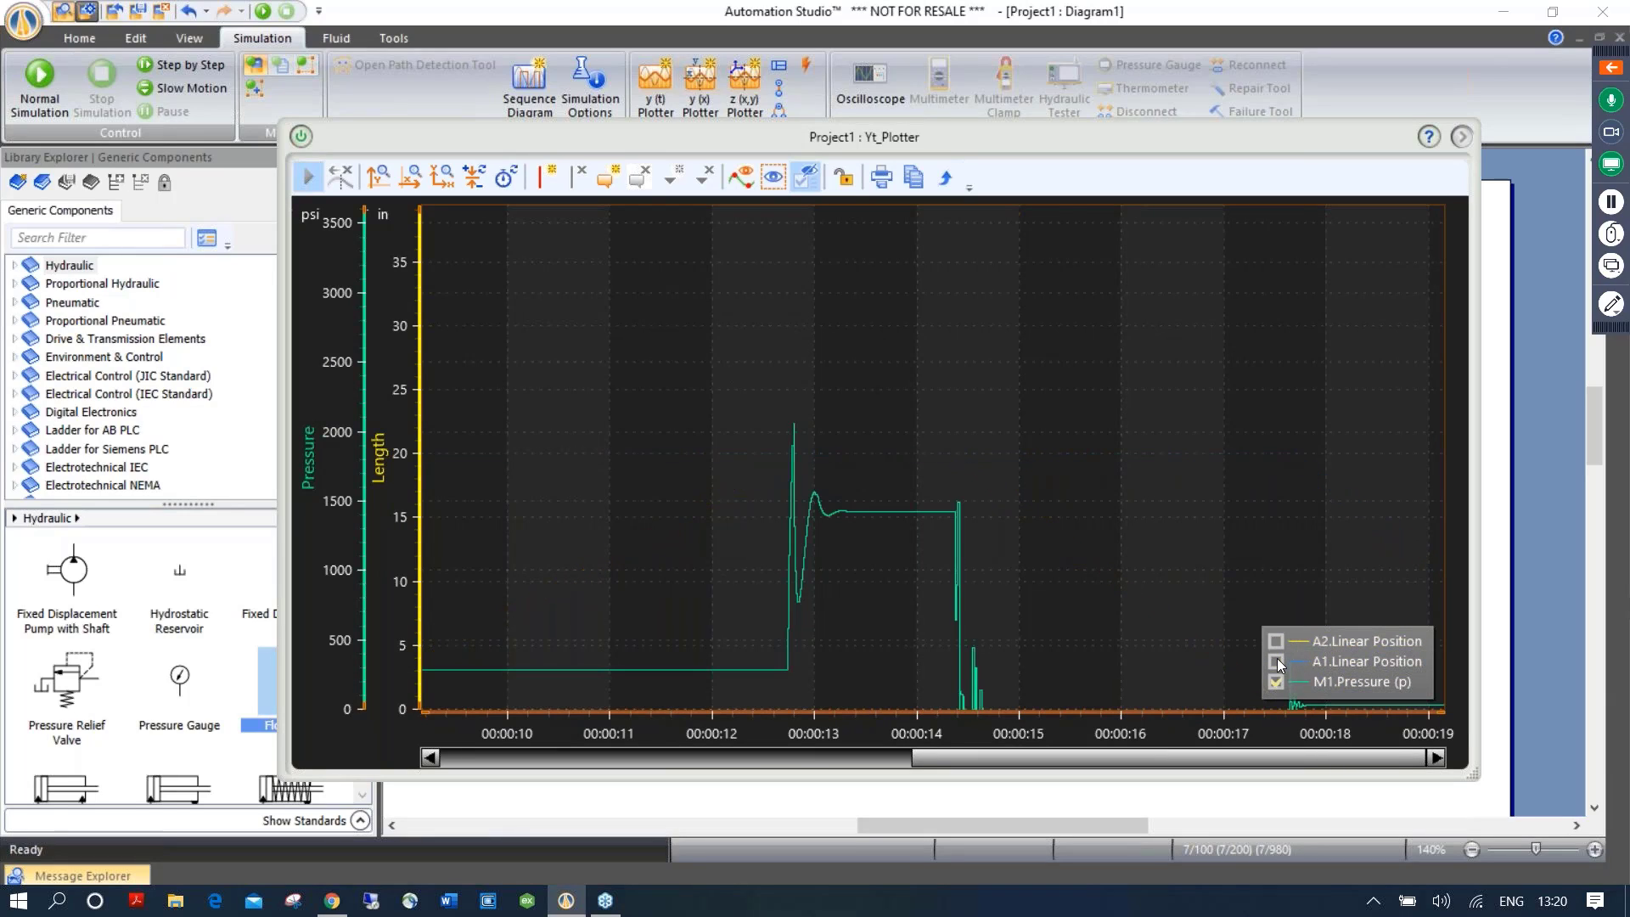
{"action": "left_click", "coordinate": [1278, 643]}
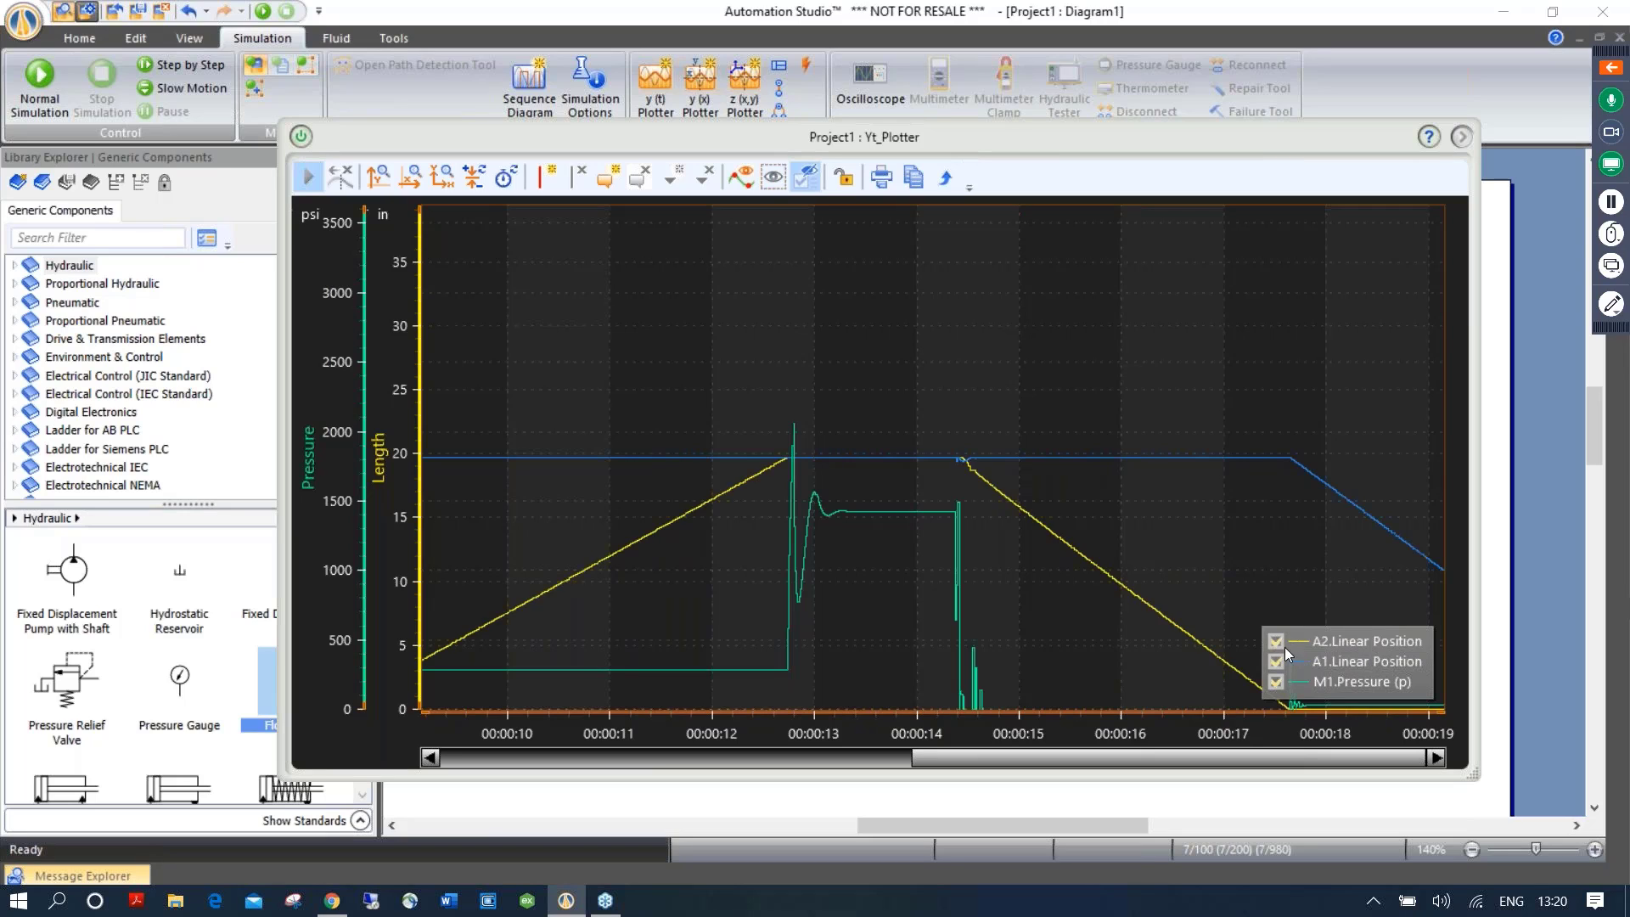
Fit the full recorded curves in the plotter with vertical margin, and place a vertical measuring cursor at about 11.35 s
{"action": "left_click", "coordinate": [441, 177]}
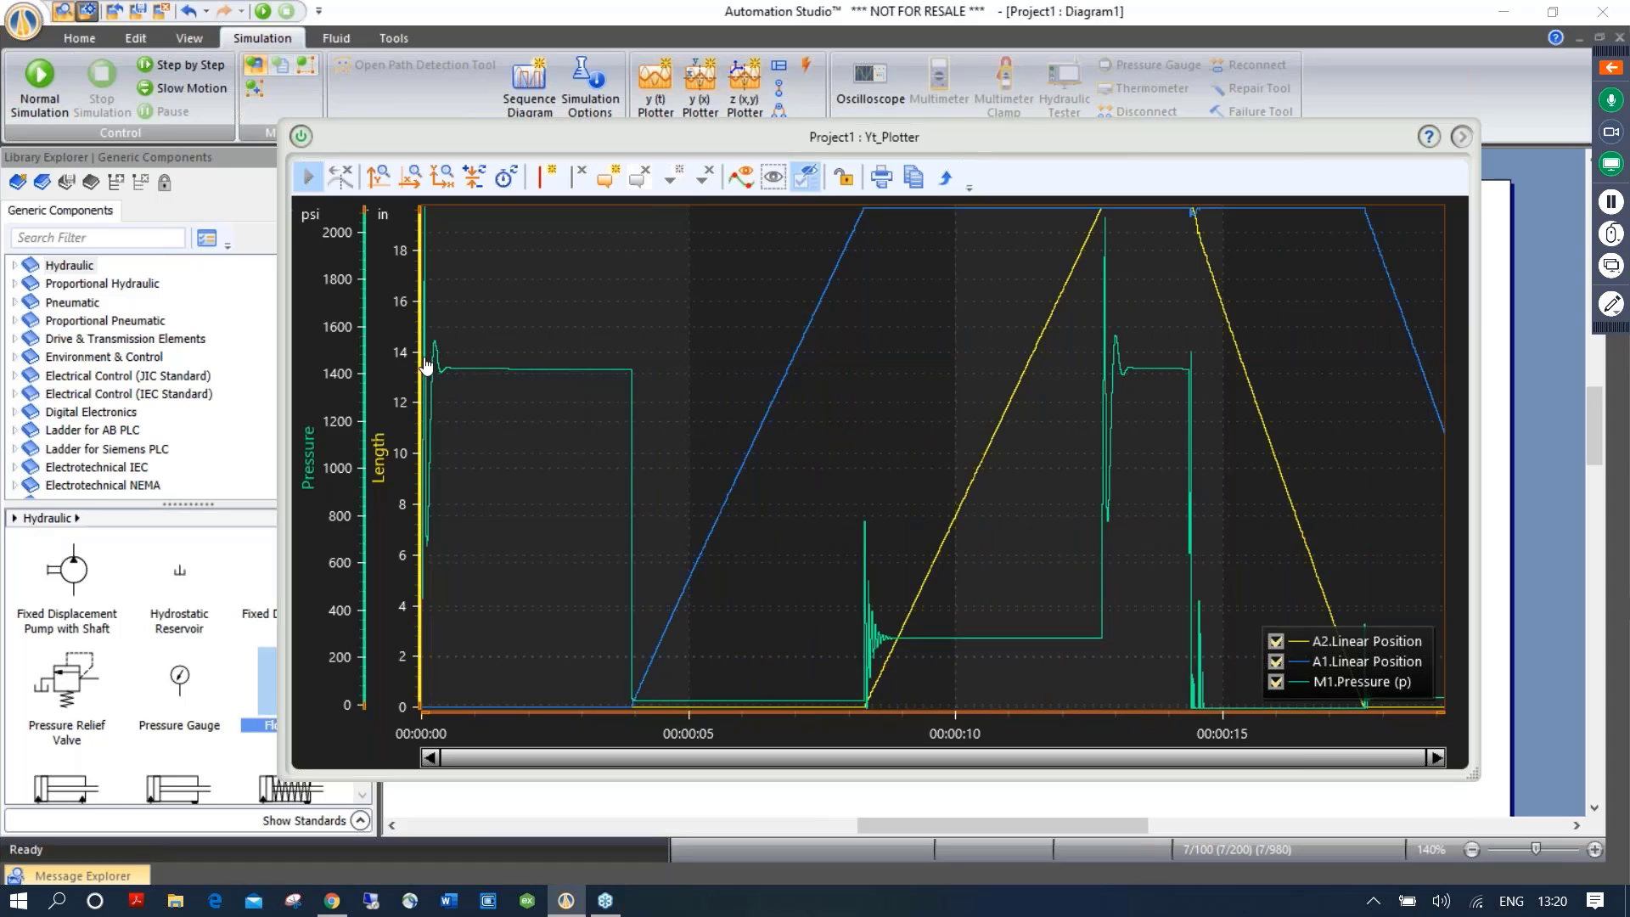
{"action": "scroll", "coordinate": [684, 391], "scroll_direction": "down", "scroll_amount": 2}
{"action": "scroll", "coordinate": [684, 391], "scroll_direction": "down", "scroll_amount": 1}
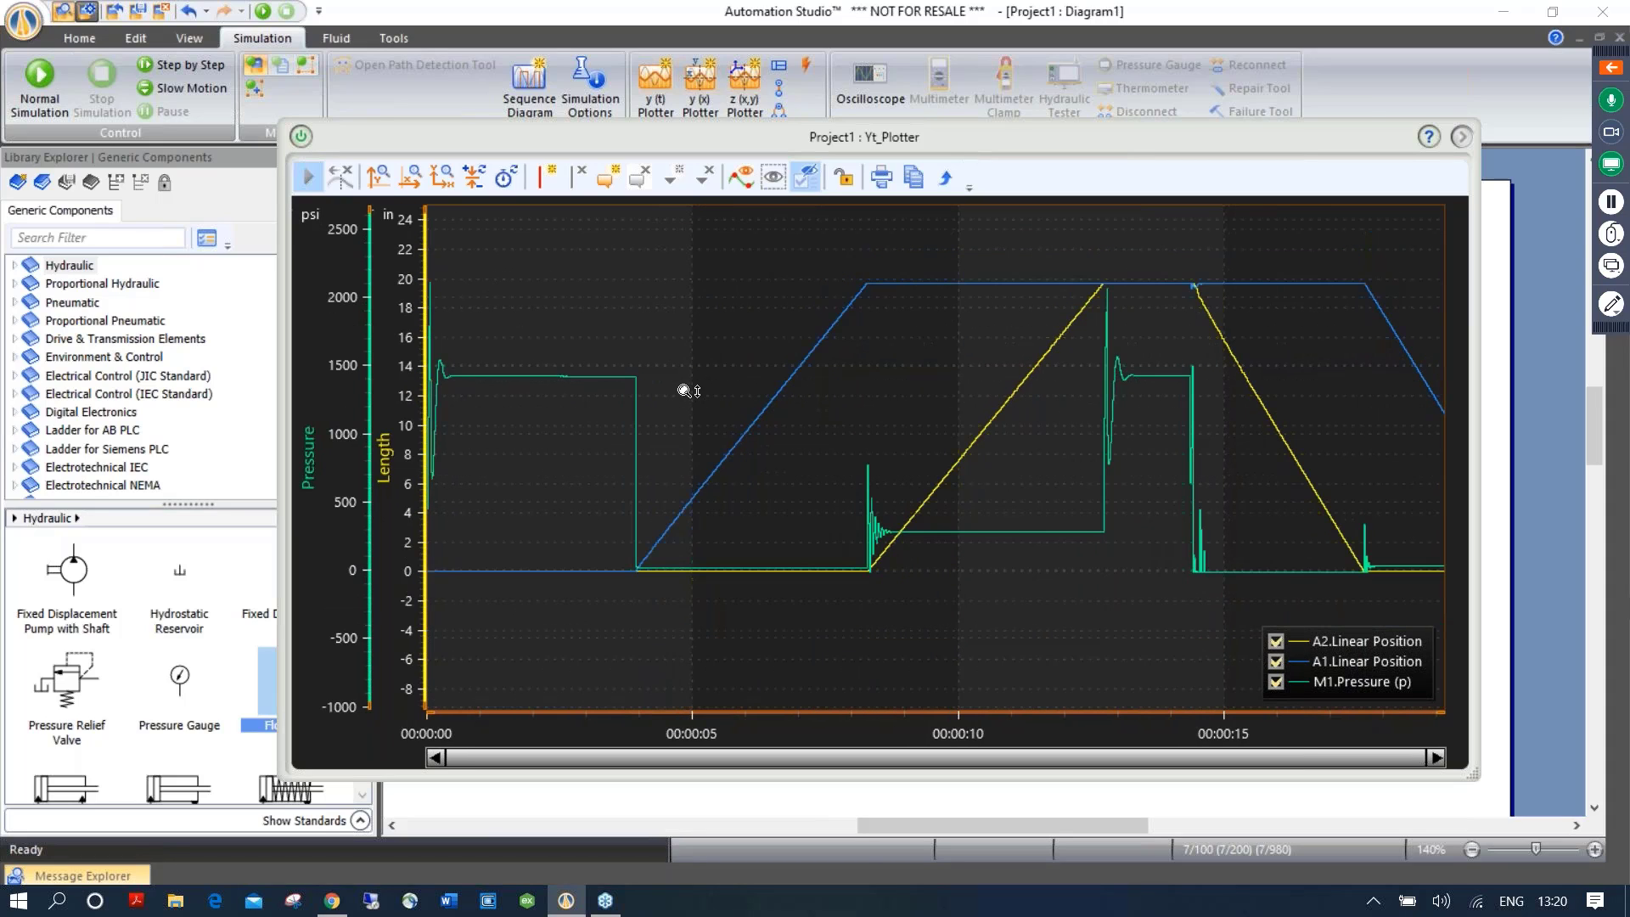
{"action": "left_click", "coordinate": [540, 180]}
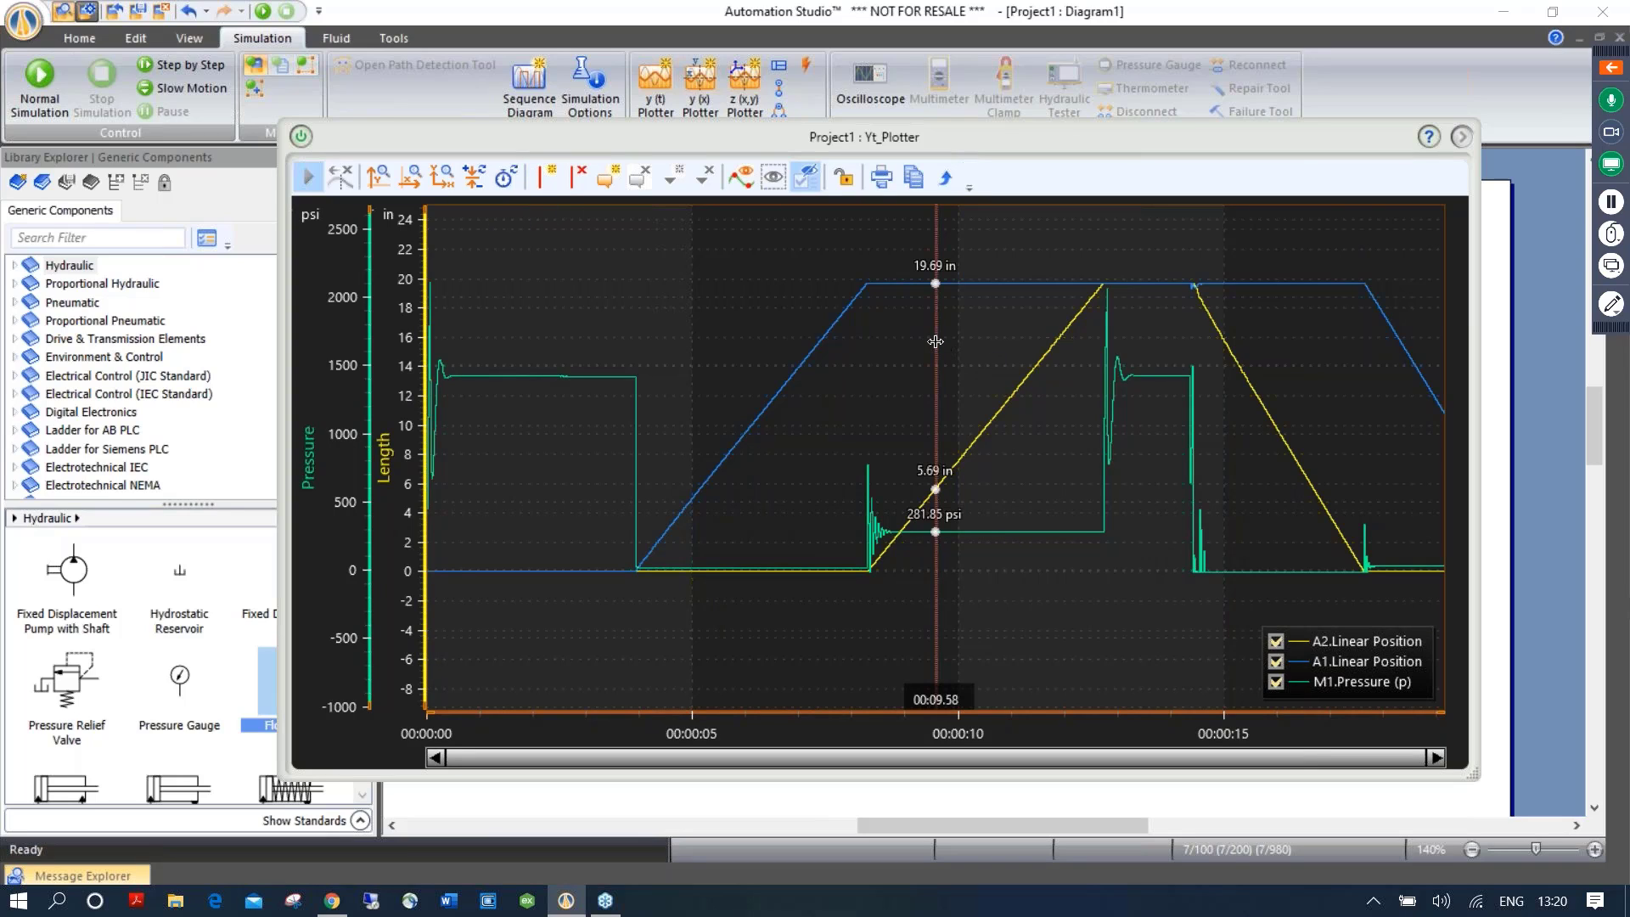
{"action": "left_click_drag", "start_coordinate": [935, 343], "coordinate": [1064, 355]}
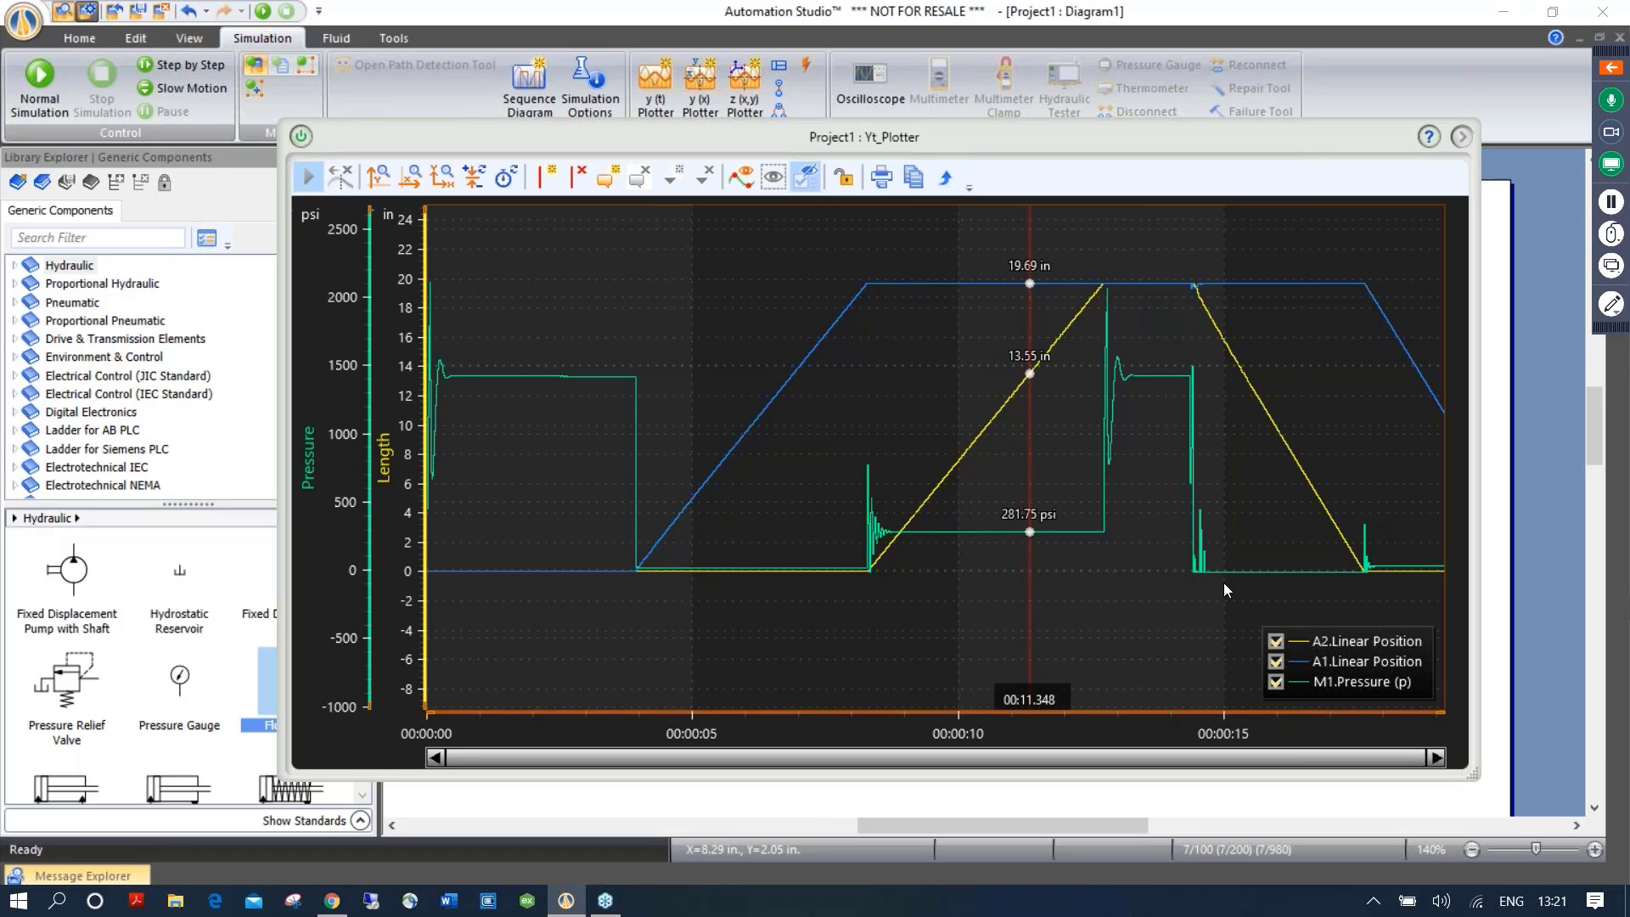
Shrink the plotter, move it back beside the circuit, and close it
{"action": "left_click_drag", "start_coordinate": [1478, 774], "coordinate": [1077, 528]}
{"action": "left_click_drag", "start_coordinate": [824, 142], "coordinate": [1270, 370]}
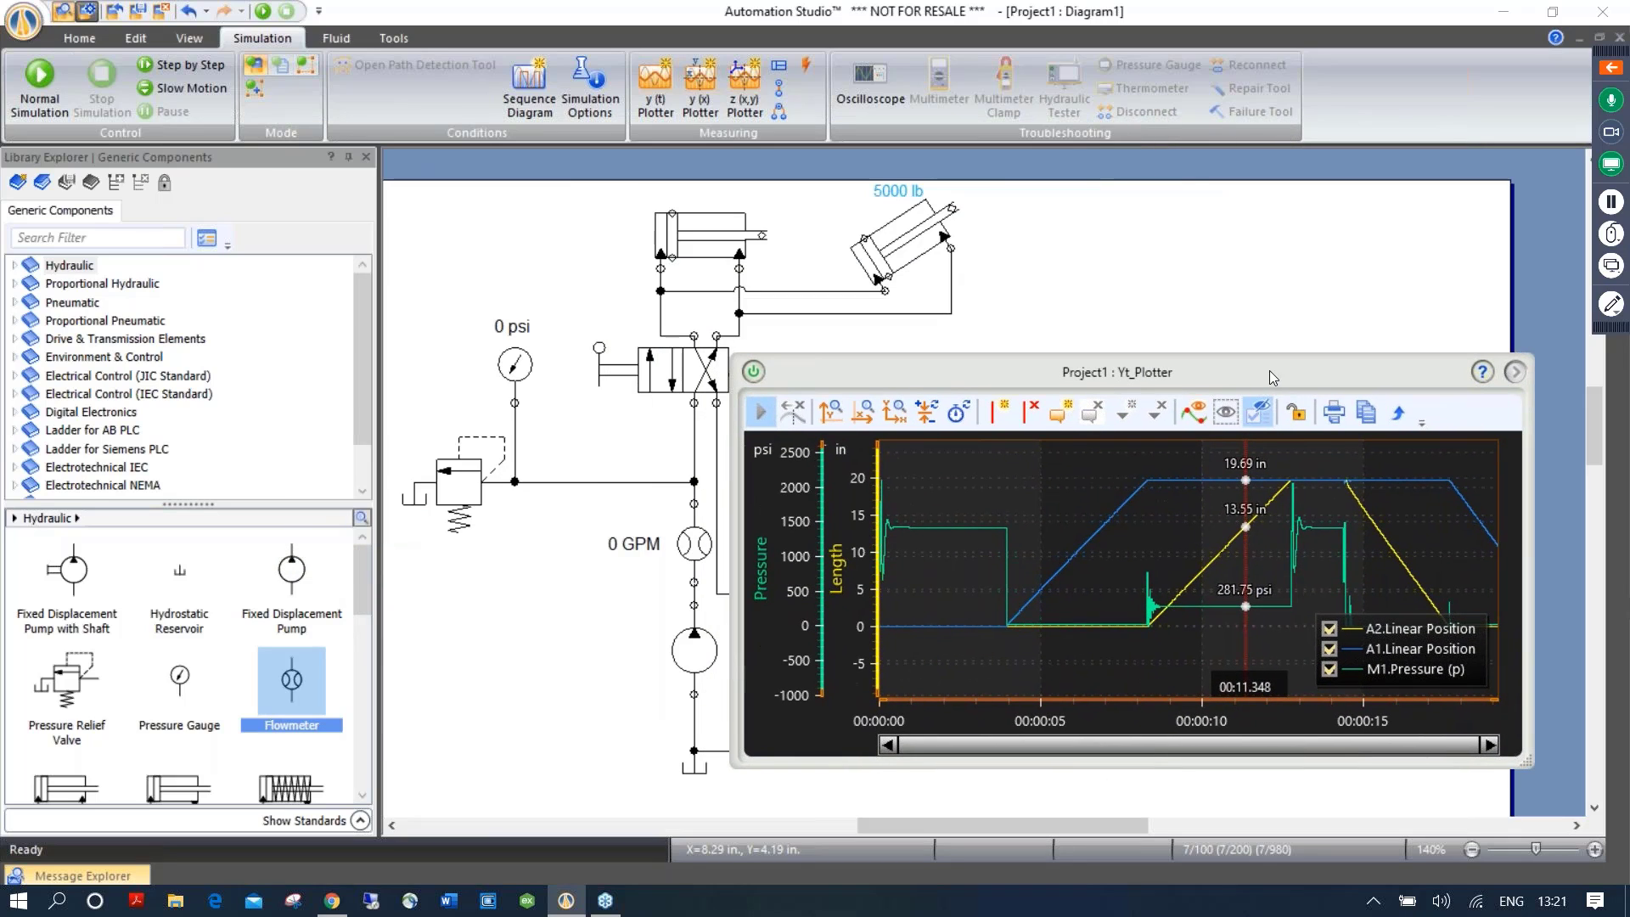
{"action": "left_click", "coordinate": [754, 371]}
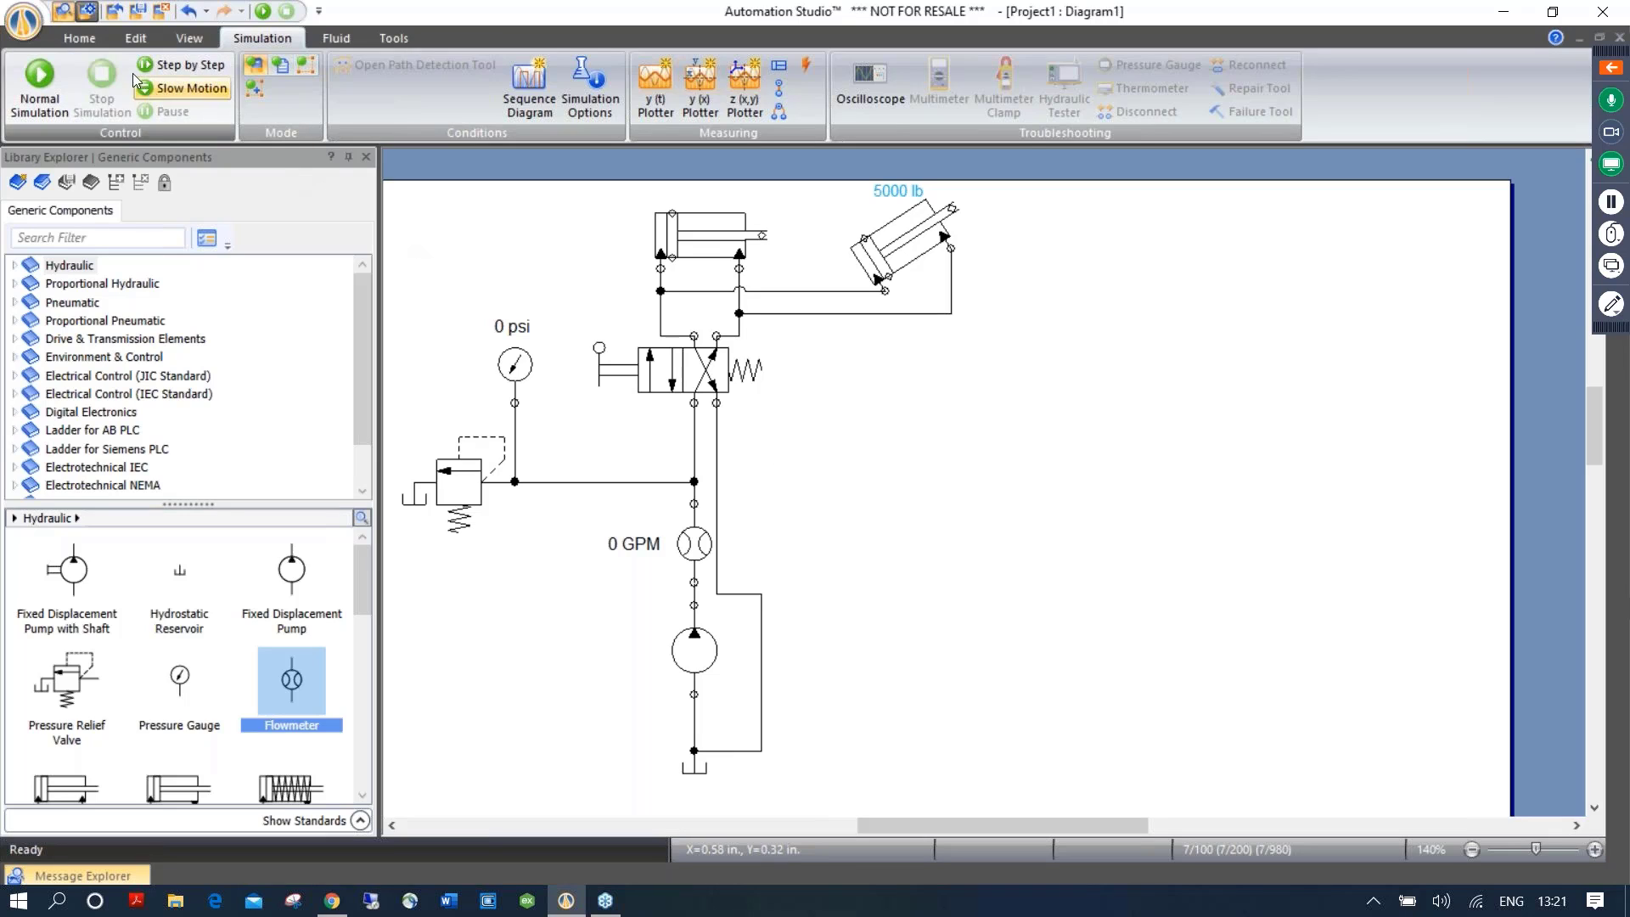
Insert a BOM table of component names and quantities beside the circuit, and turn off its Lock Edit option
{"action": "left_click", "coordinate": [83, 38]}
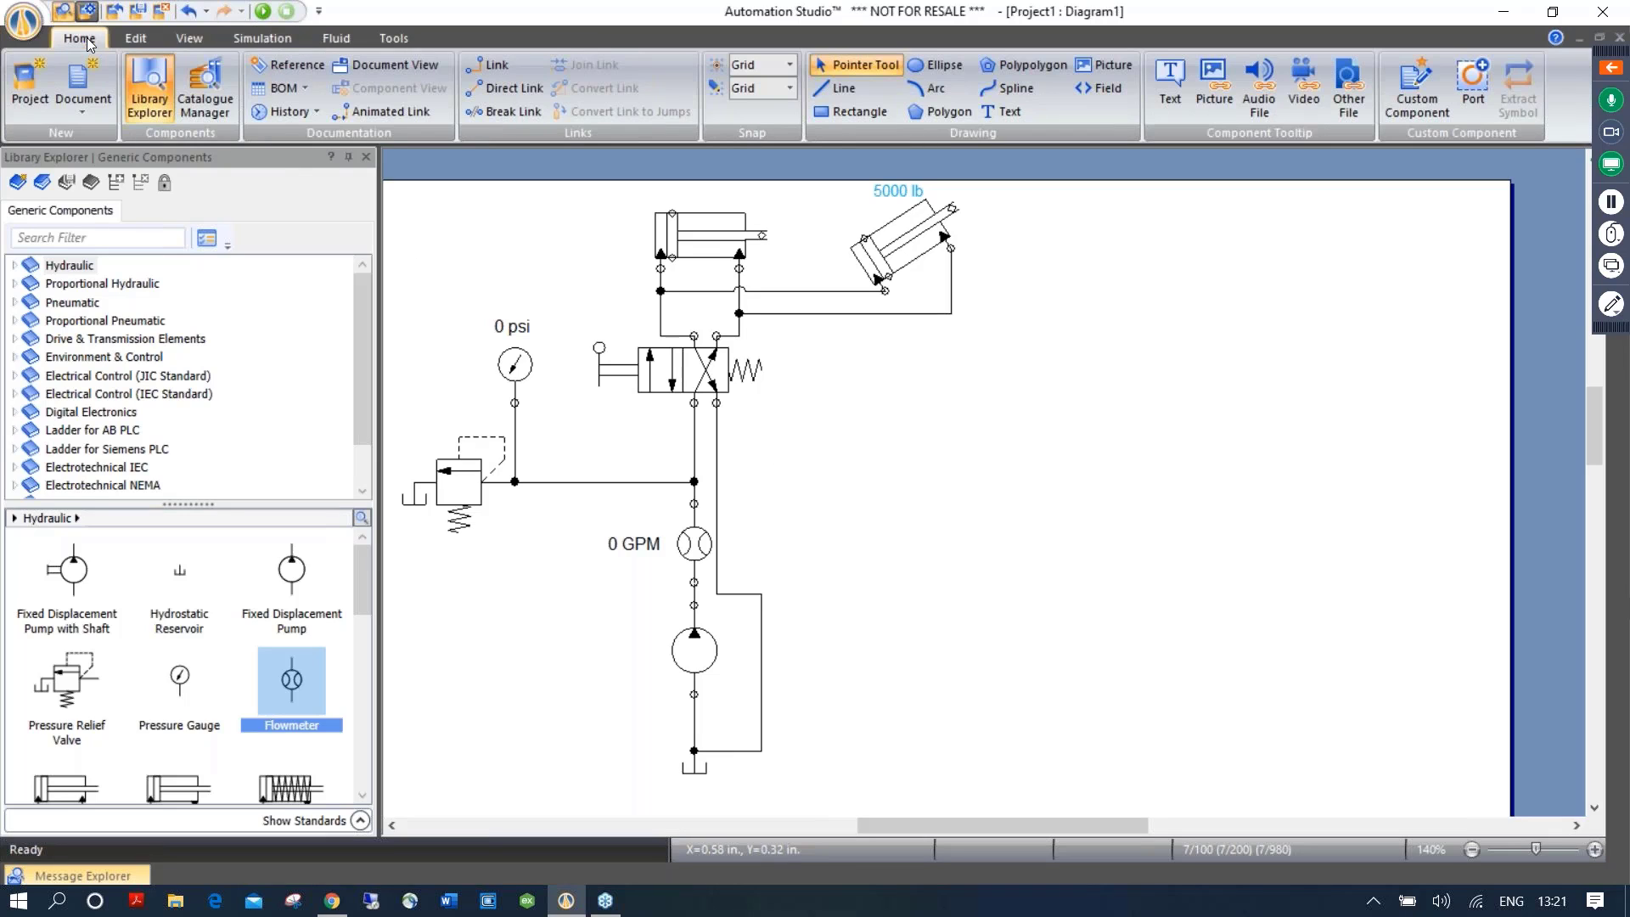
{"action": "left_click", "coordinate": [280, 87]}
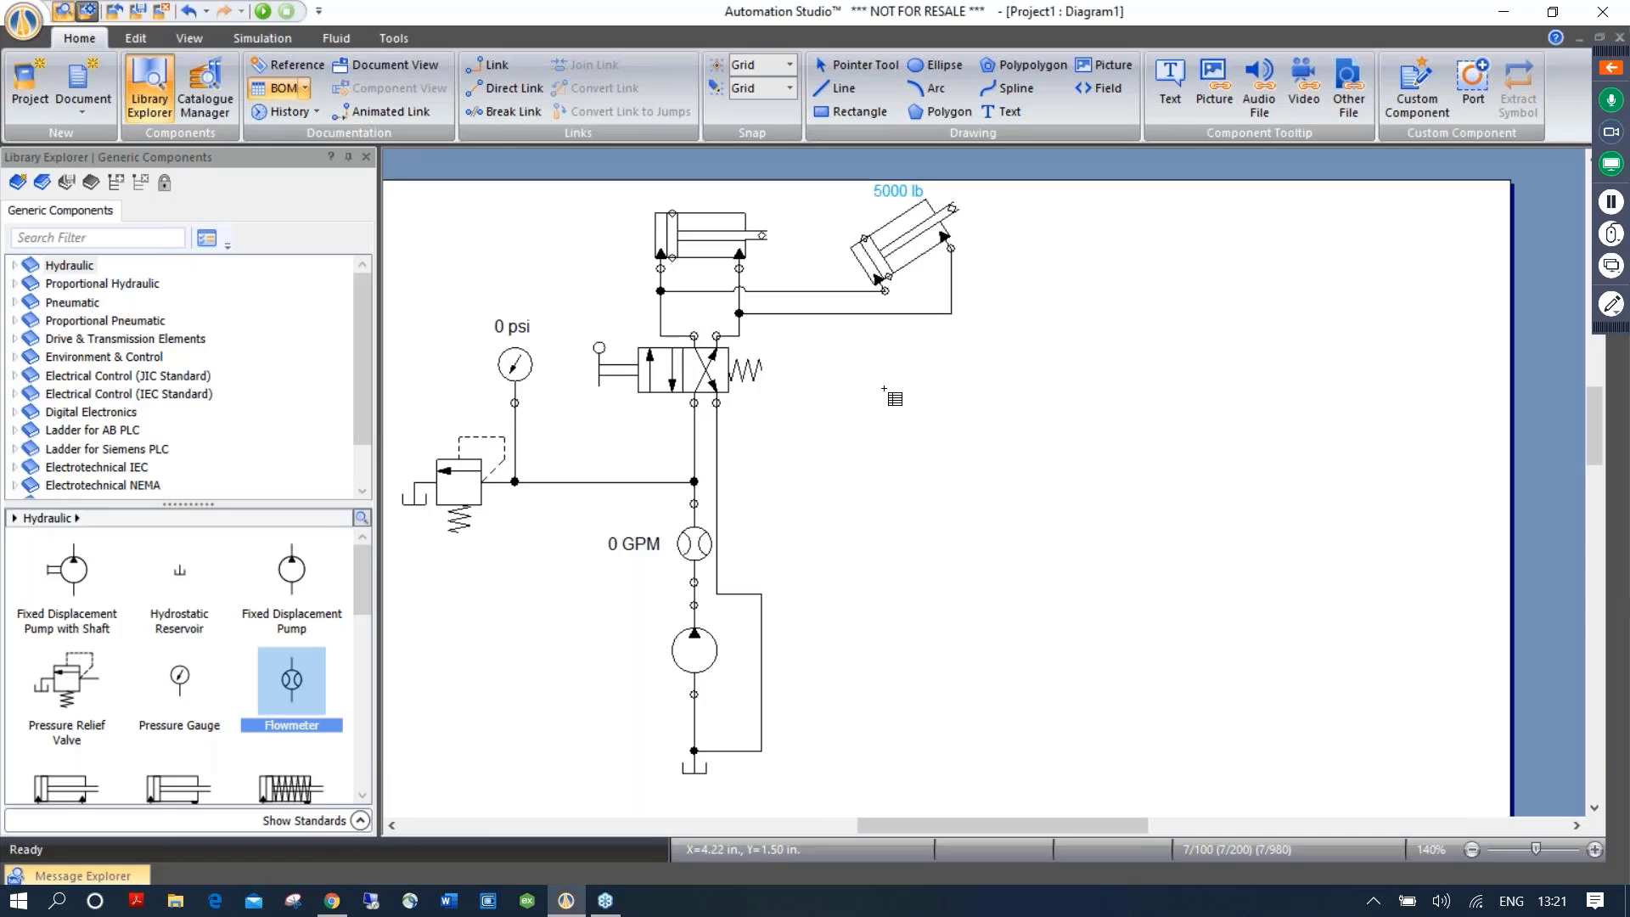
{"action": "left_click", "coordinate": [881, 439]}
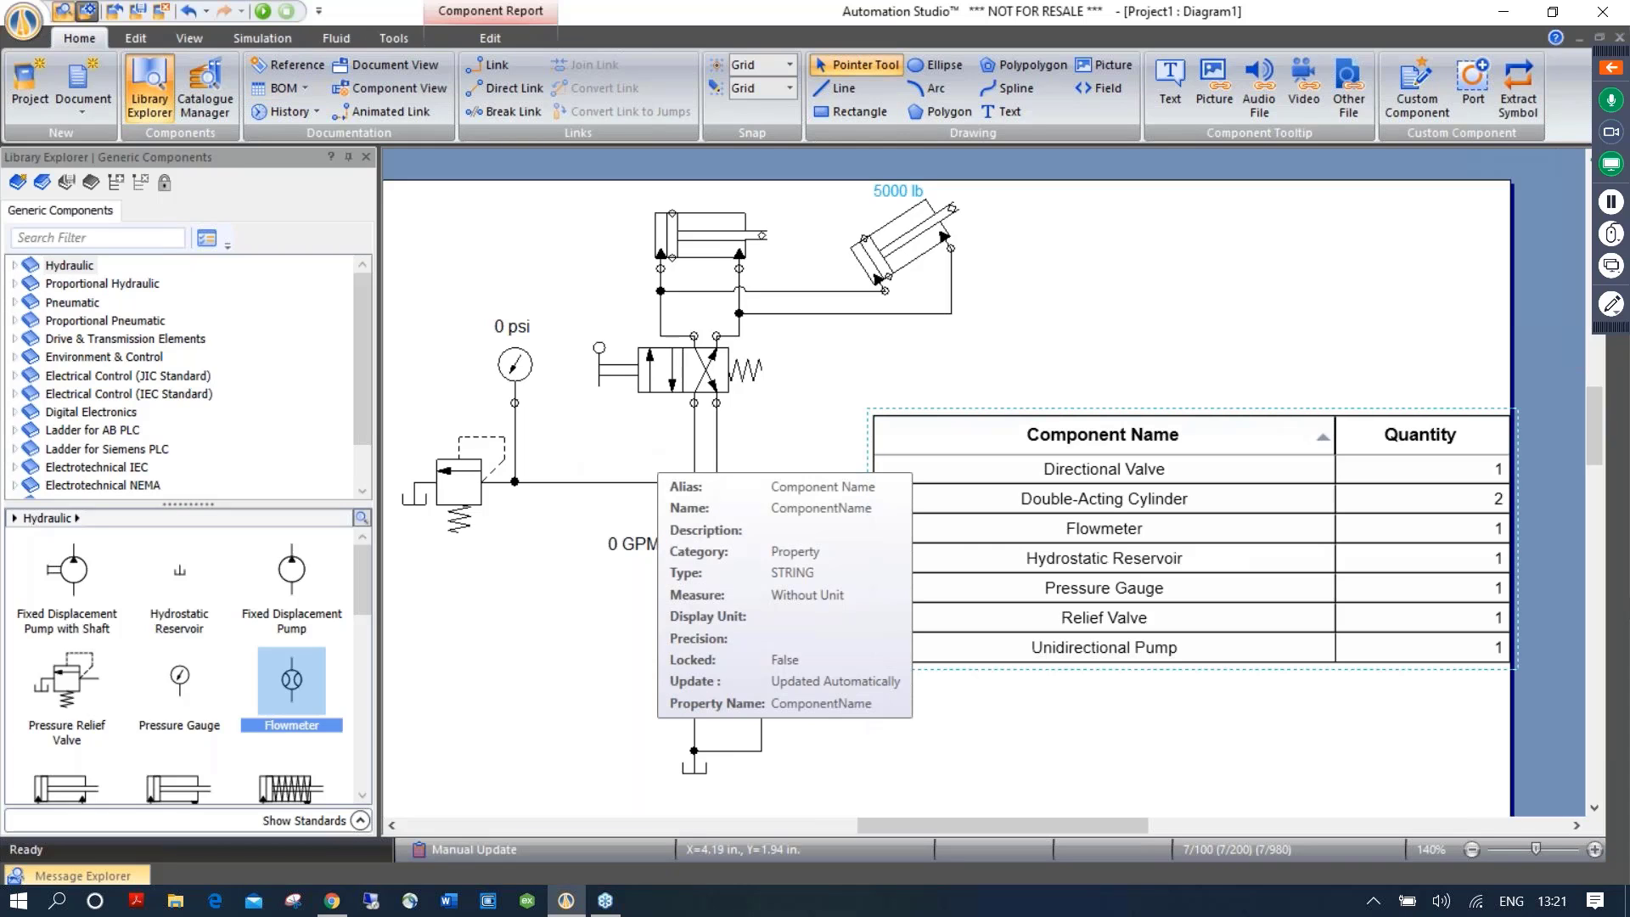
{"action": "right_click", "coordinate": [1156, 436]}
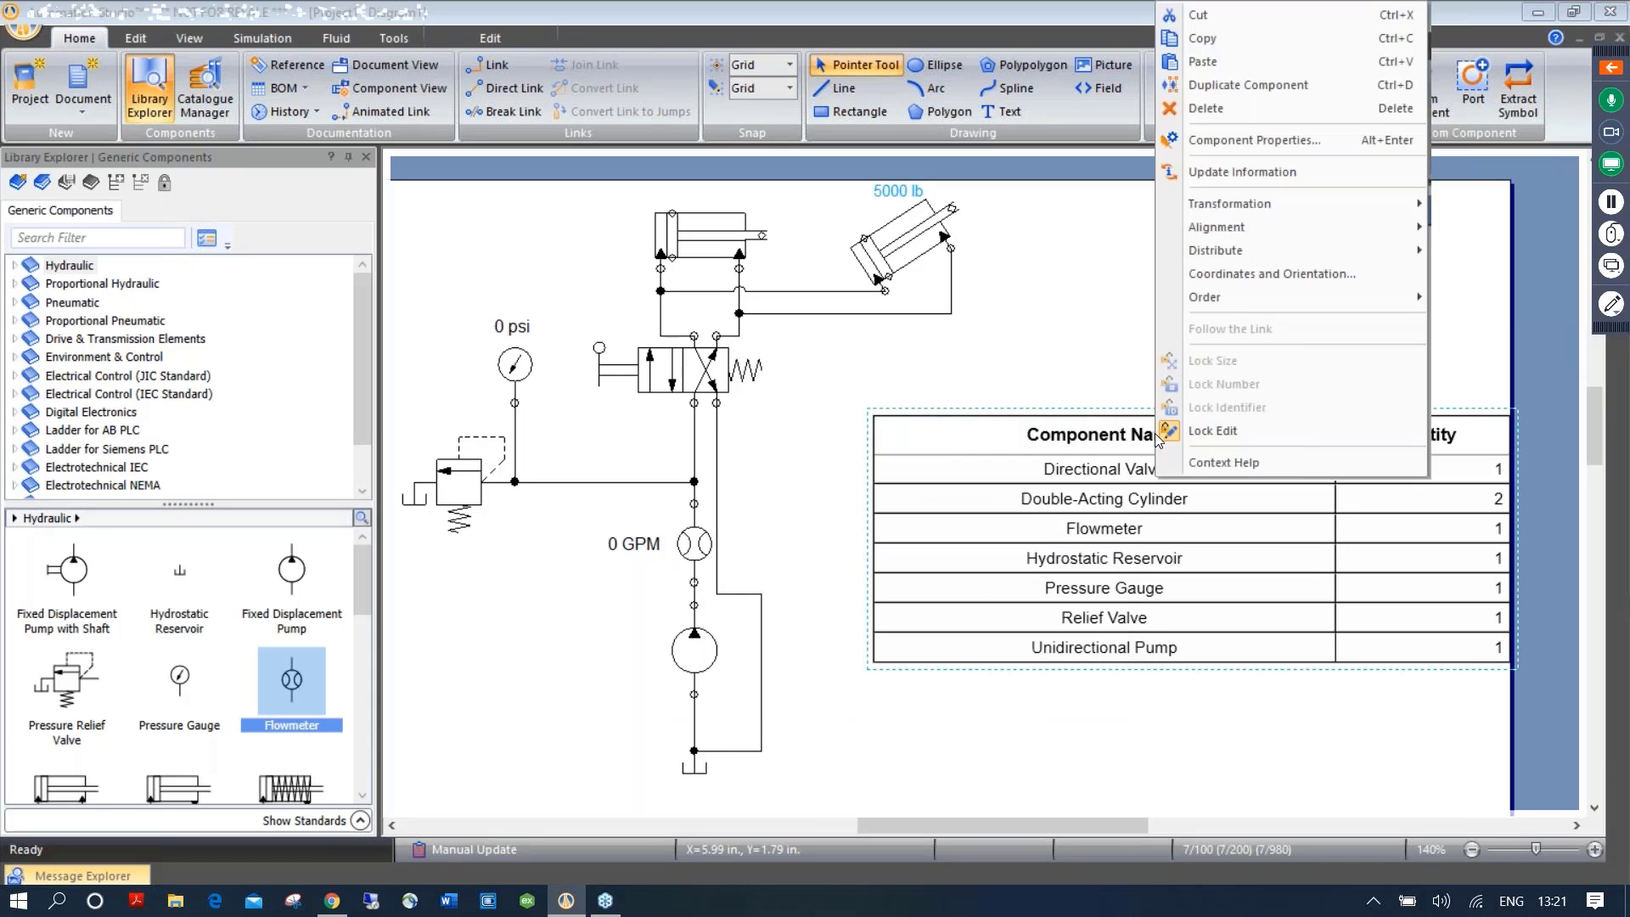
{"action": "left_click", "coordinate": [1210, 431]}
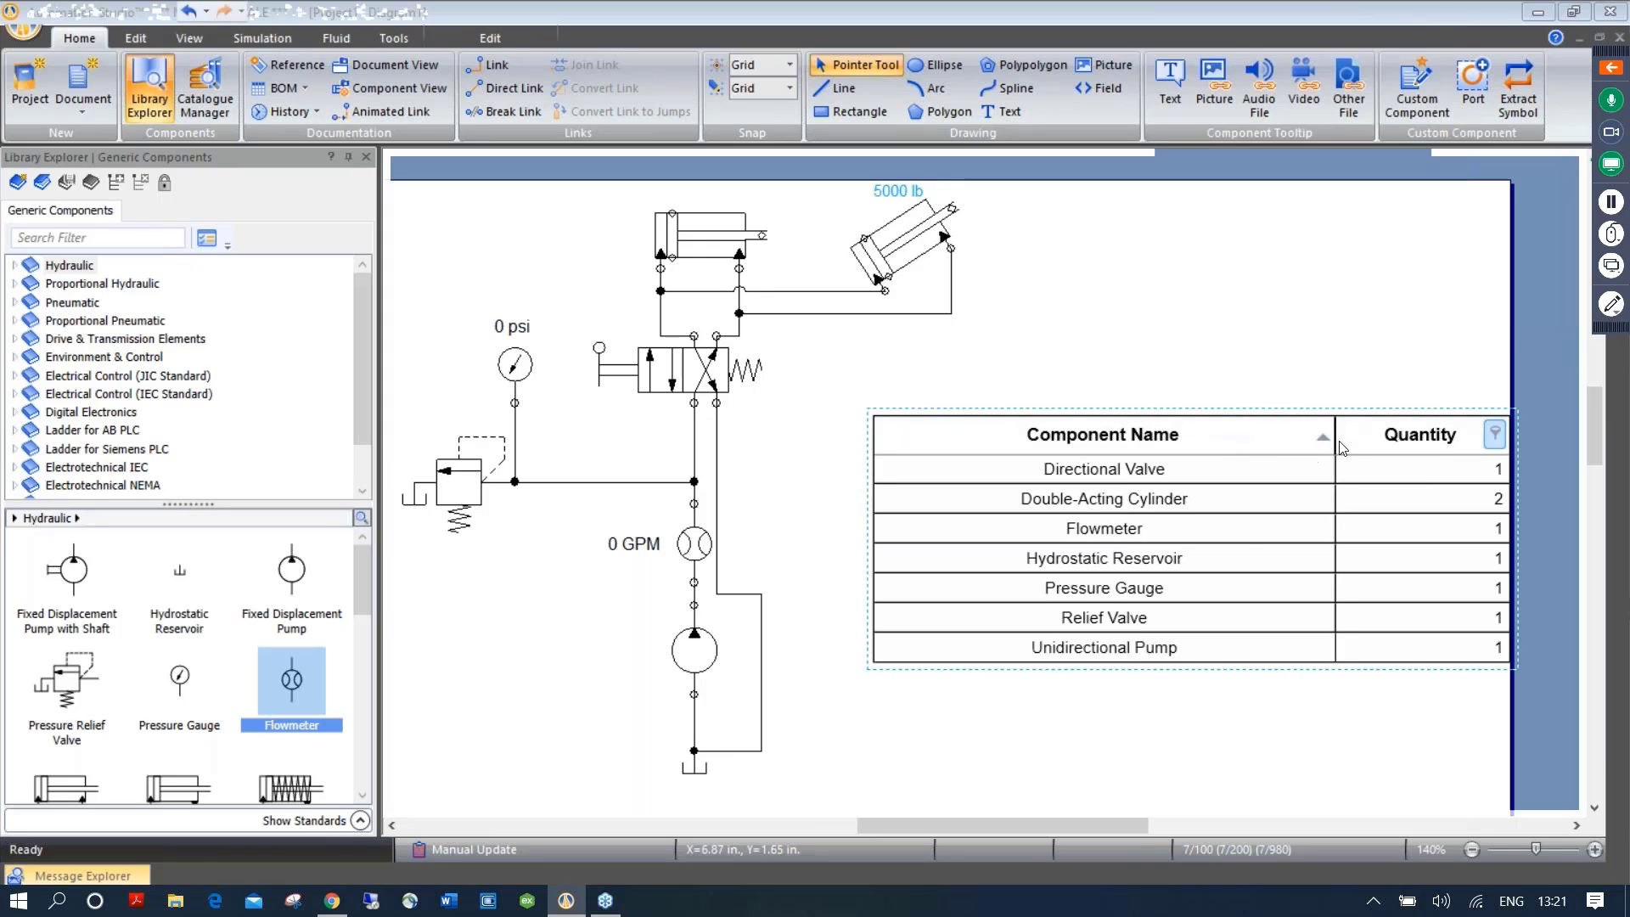
Narrow the BOM table's Component Name and Quantity columns, and move the table up and away from the circuit
{"action": "left_click_drag", "start_coordinate": [1335, 440], "coordinate": [1120, 438]}
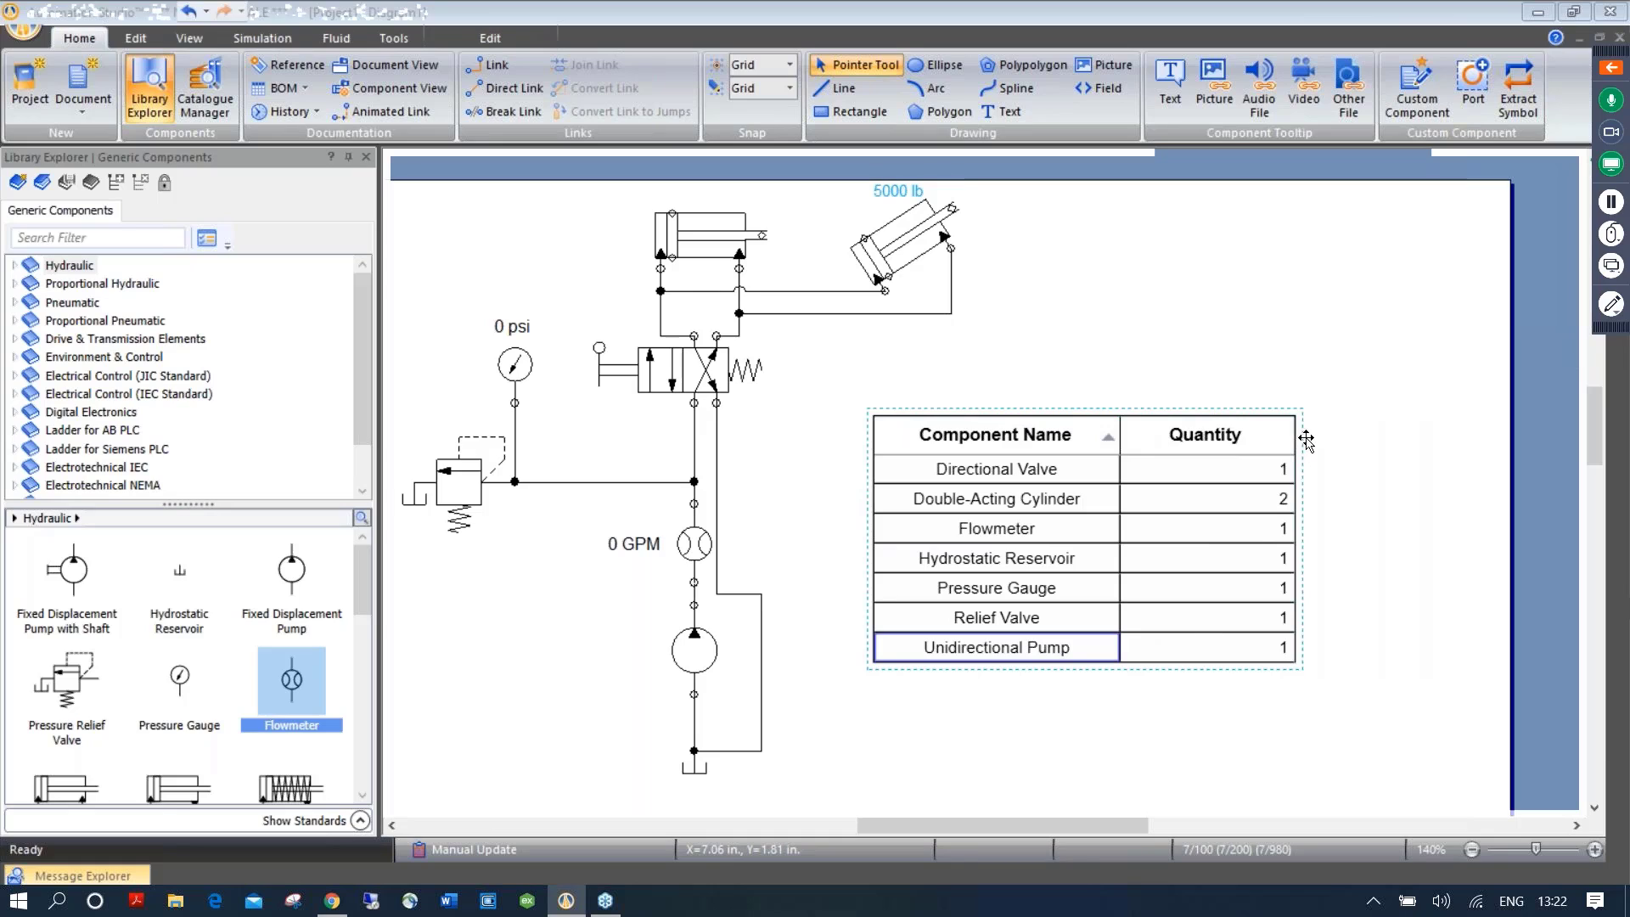
{"action": "left_click_drag", "start_coordinate": [1291, 438], "coordinate": [1232, 444]}
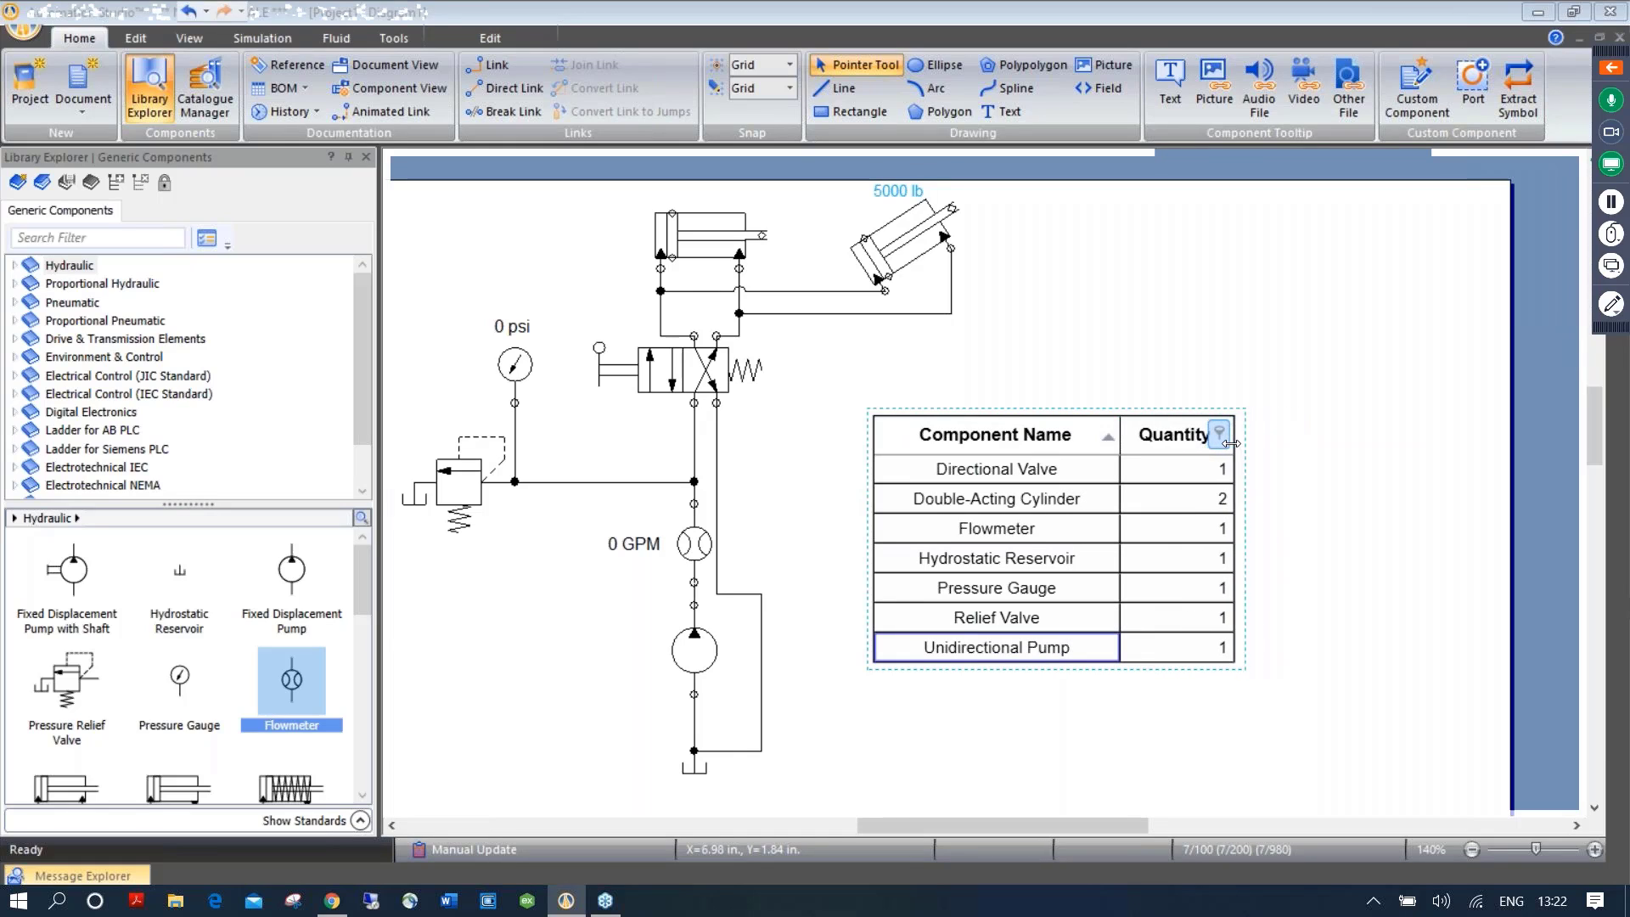
{"action": "mouse_move", "coordinate": [1009, 424]}
{"action": "left_mouse_down"}
{"action": "mouse_move", "coordinate": [1213, 391]}
{"action": "mouse_move", "coordinate": [989, 425]}
{"action": "left_mouse_up"}
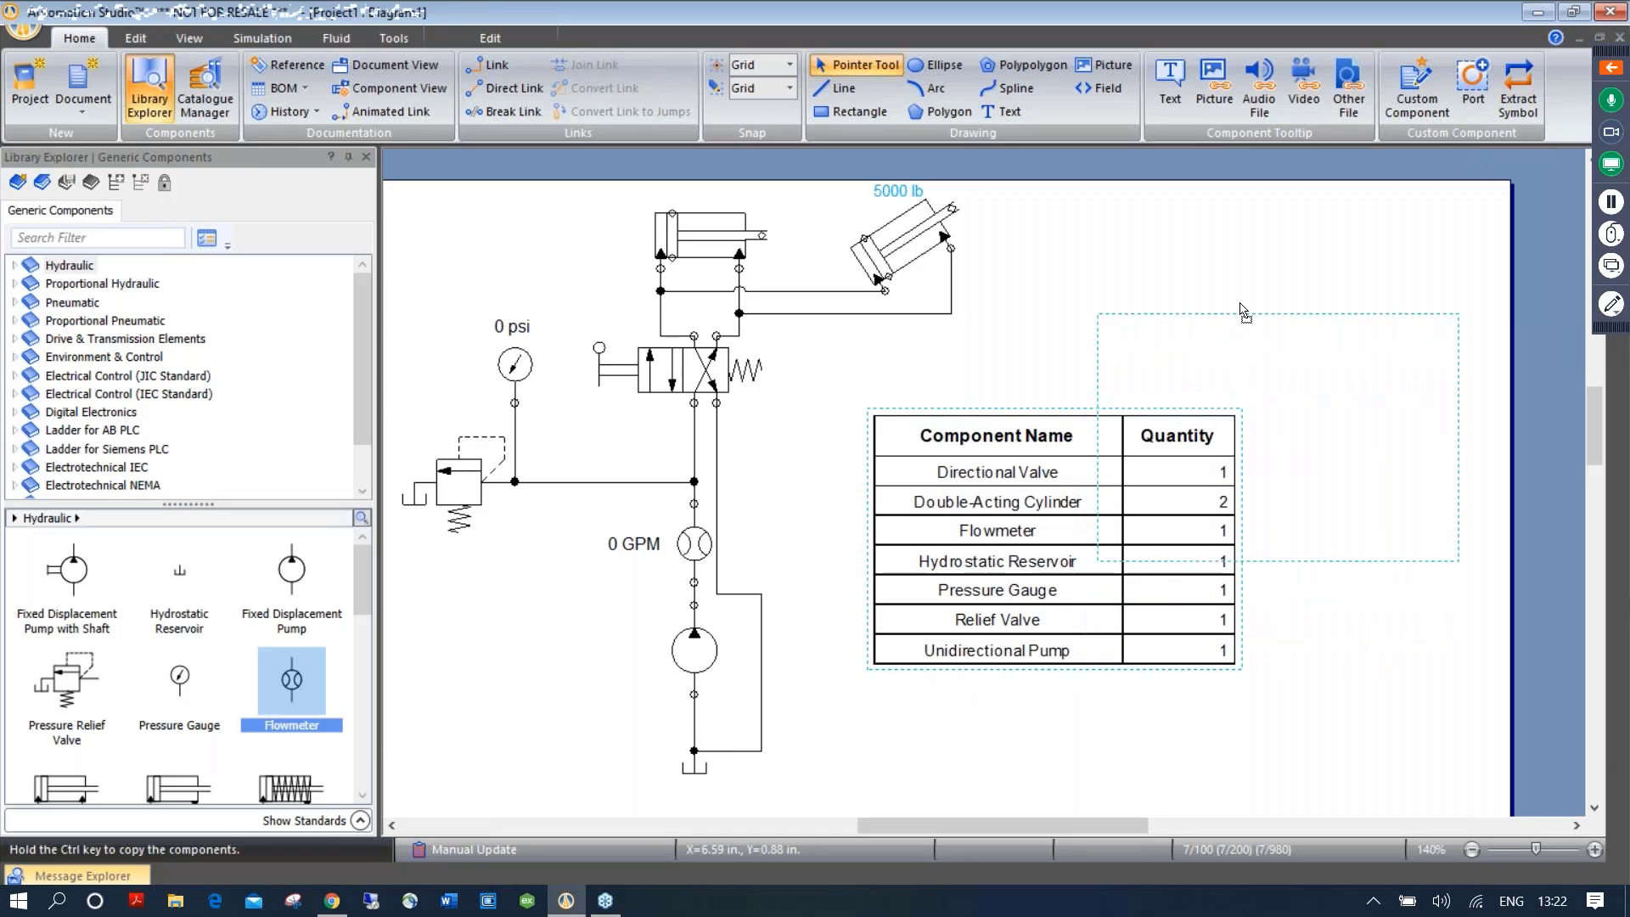
{"action": "left_click_drag", "start_coordinate": [1241, 305], "coordinate": [1239, 304]}
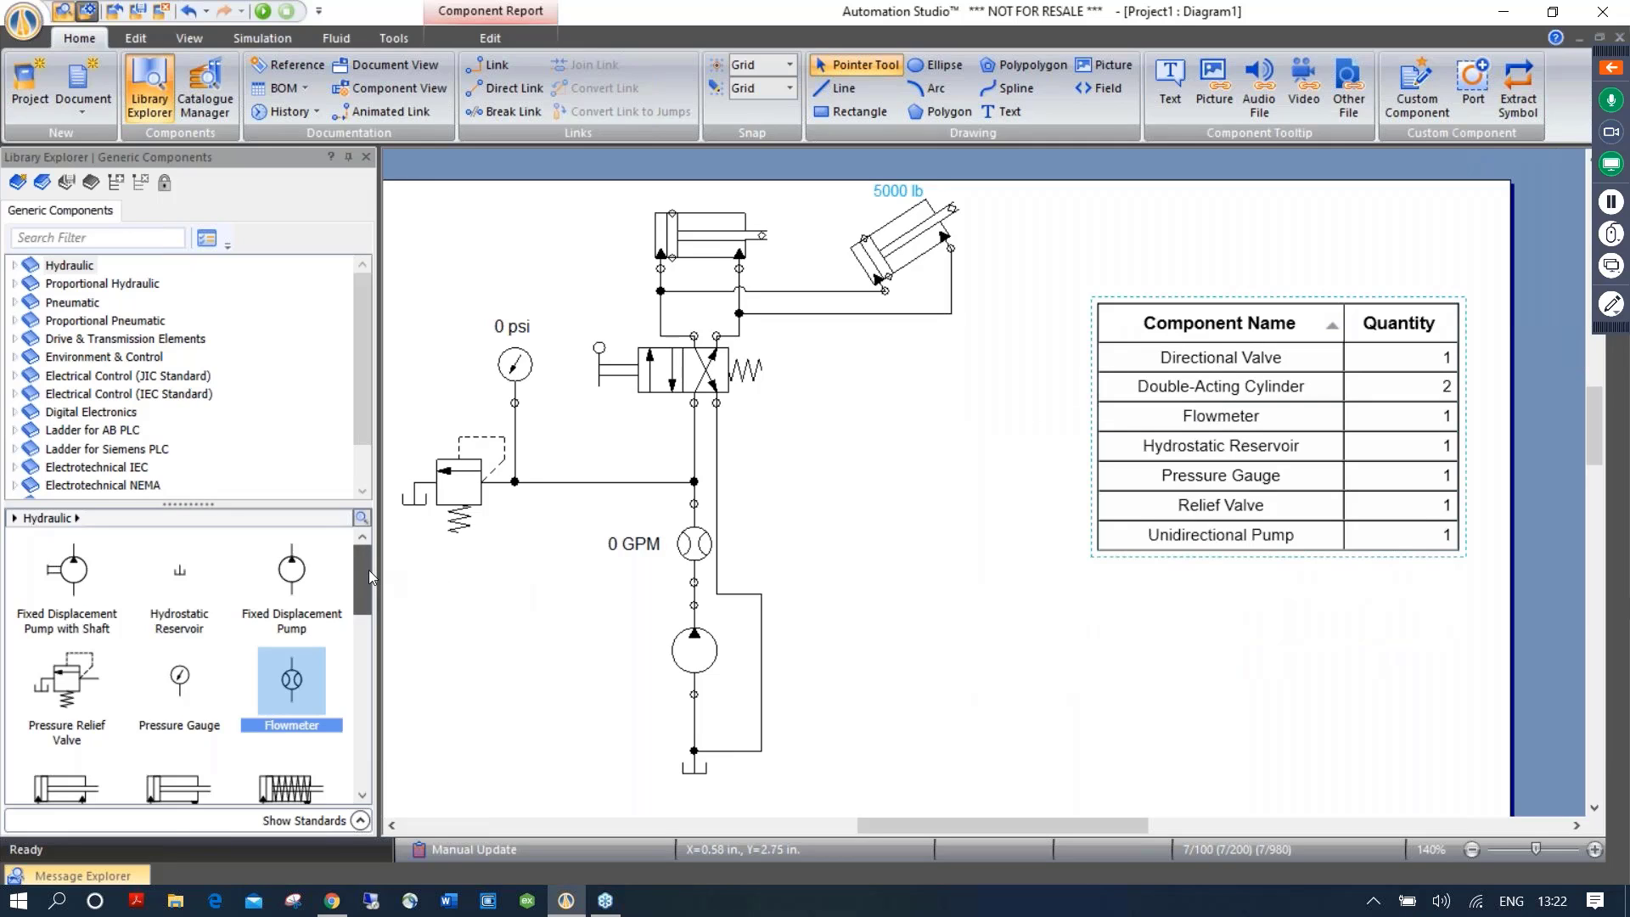
Place a Counterbalance Valve from the Hydraulic library in the empty area beside the circuit
{"action": "scroll", "coordinate": [366, 609], "scroll_direction": "down", "scroll_amount": 5}
{"action": "scroll", "coordinate": [346, 698], "scroll_direction": "down", "scroll_amount": 1}
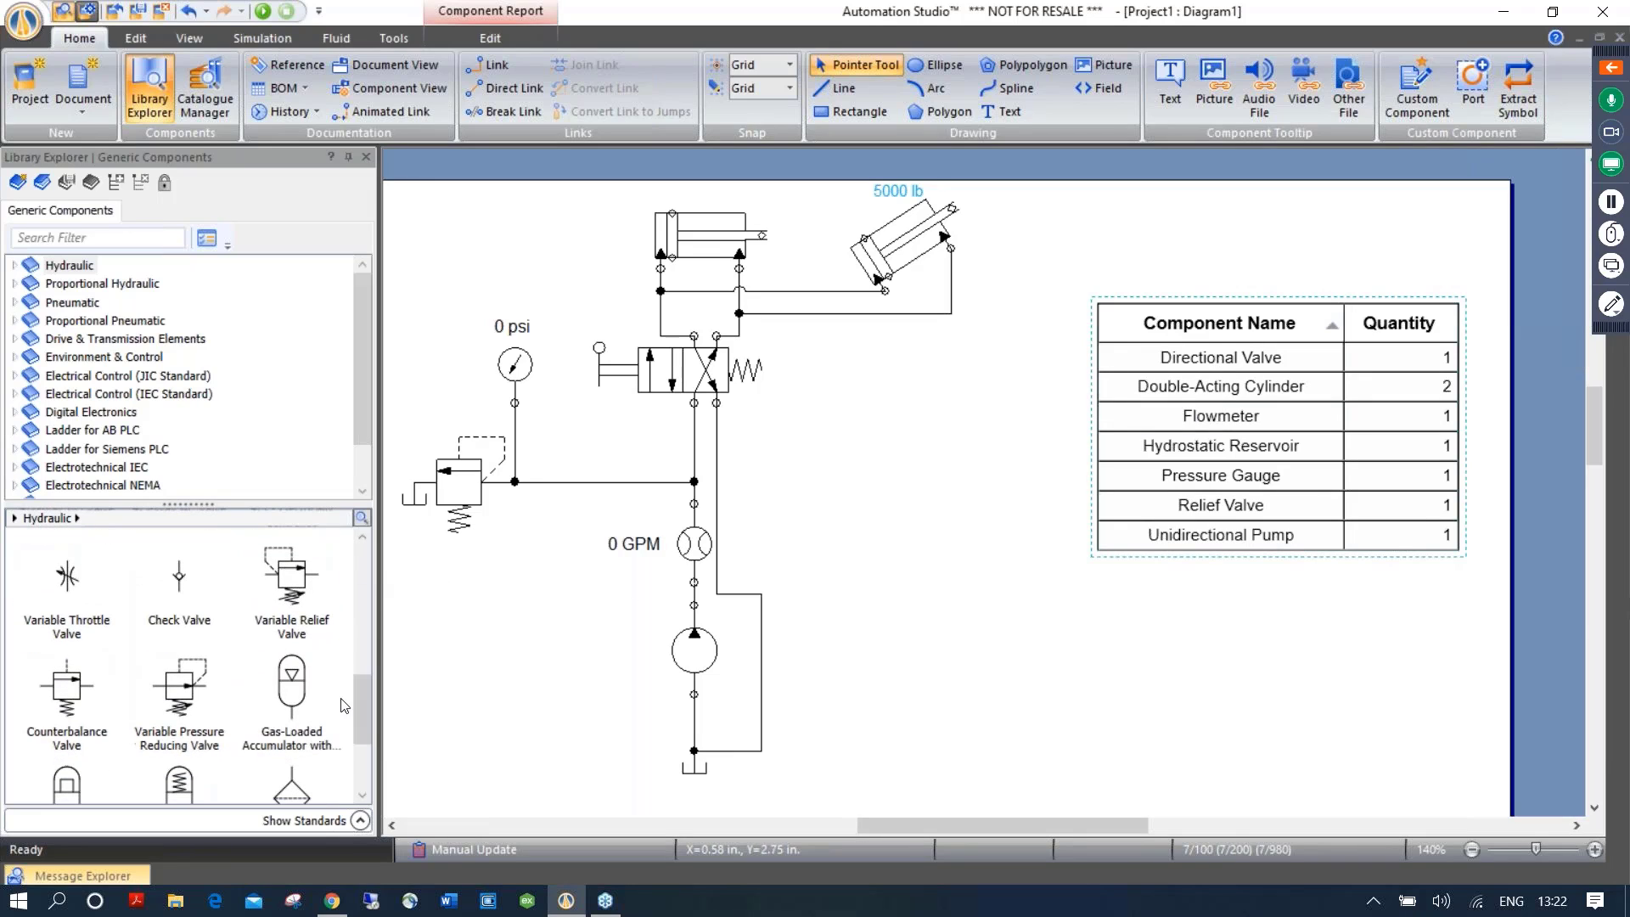
{"action": "mouse_move", "coordinate": [177, 699]}
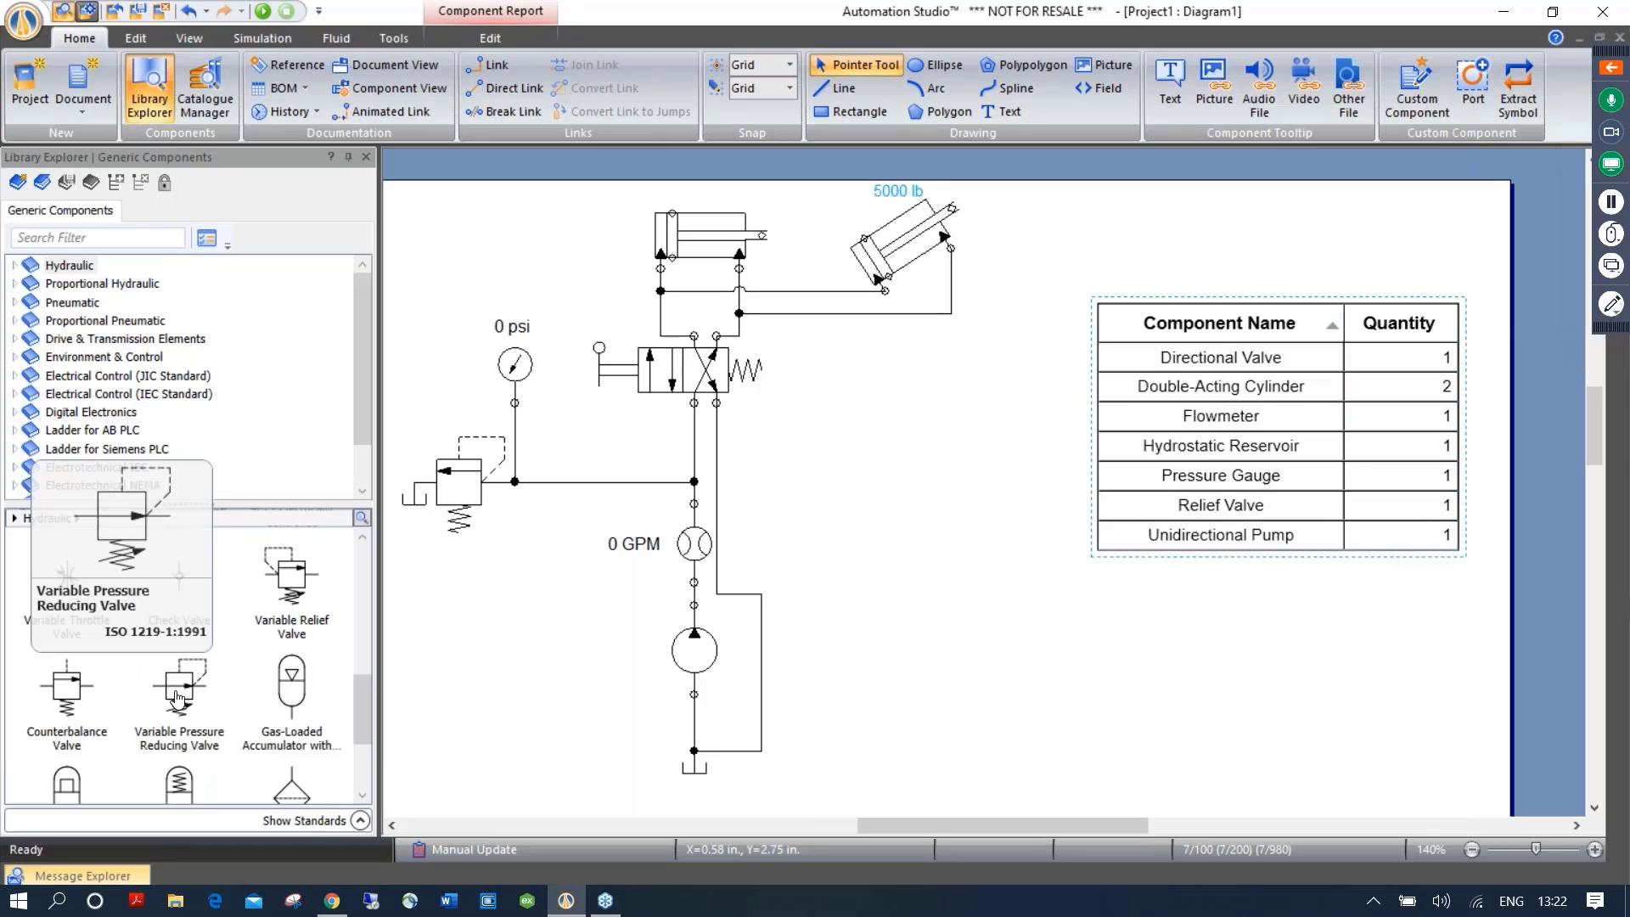
{"action": "left_click_drag", "start_coordinate": [68, 690], "coordinate": [875, 446]}
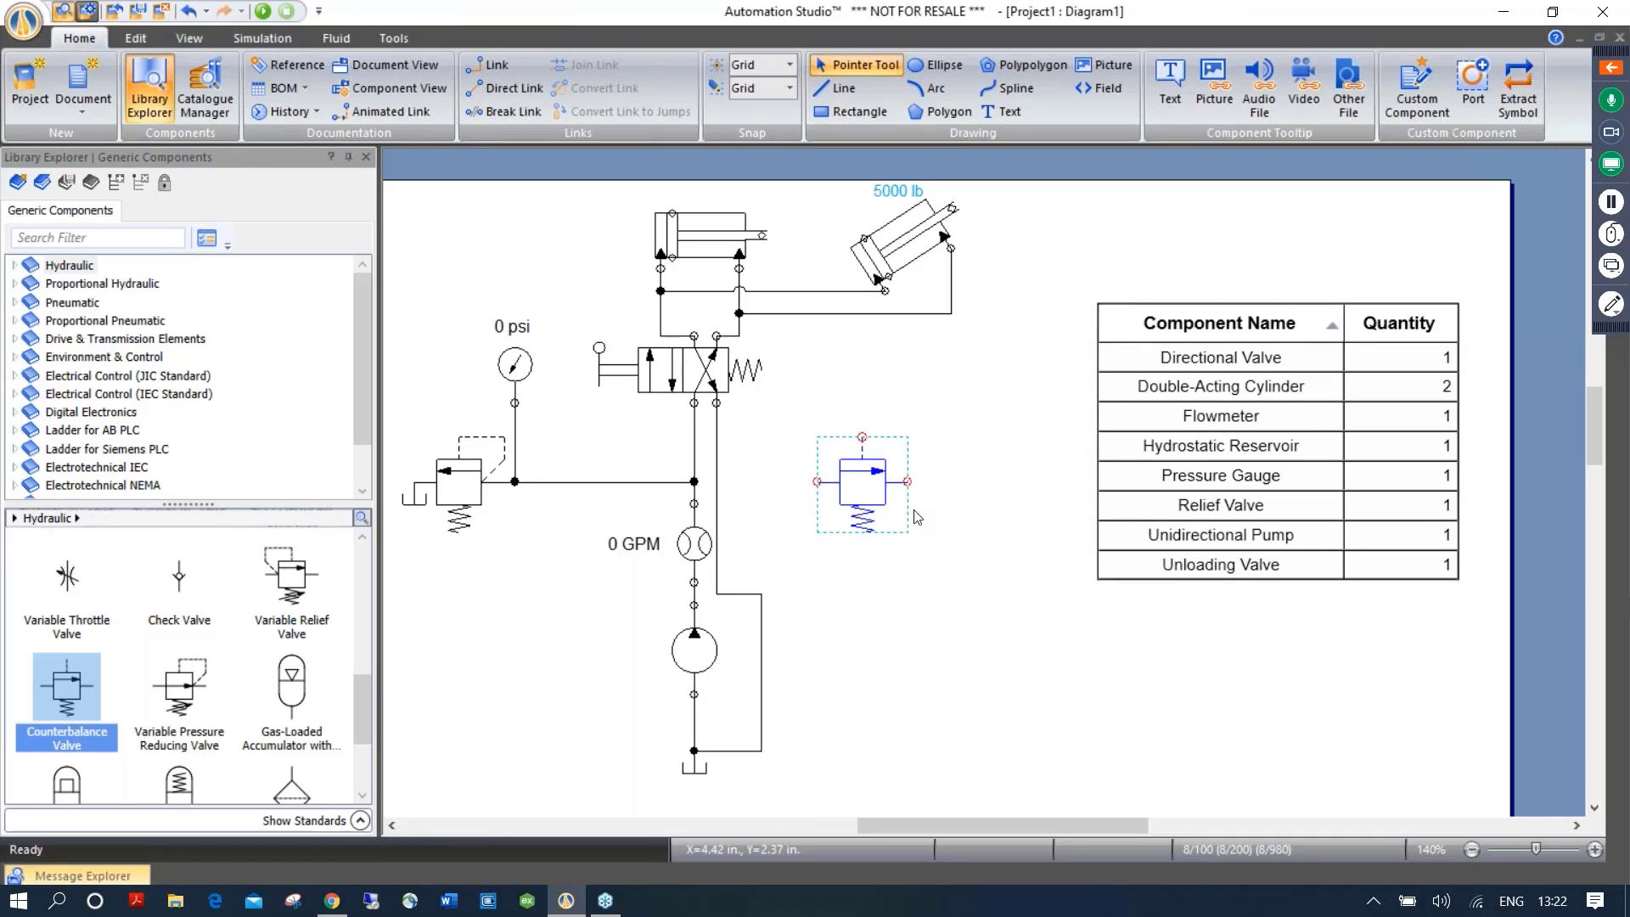
Delete the unconnected counterbalance valve and the BOM table from the diagram
{"action": "key", "text": "Delete"}
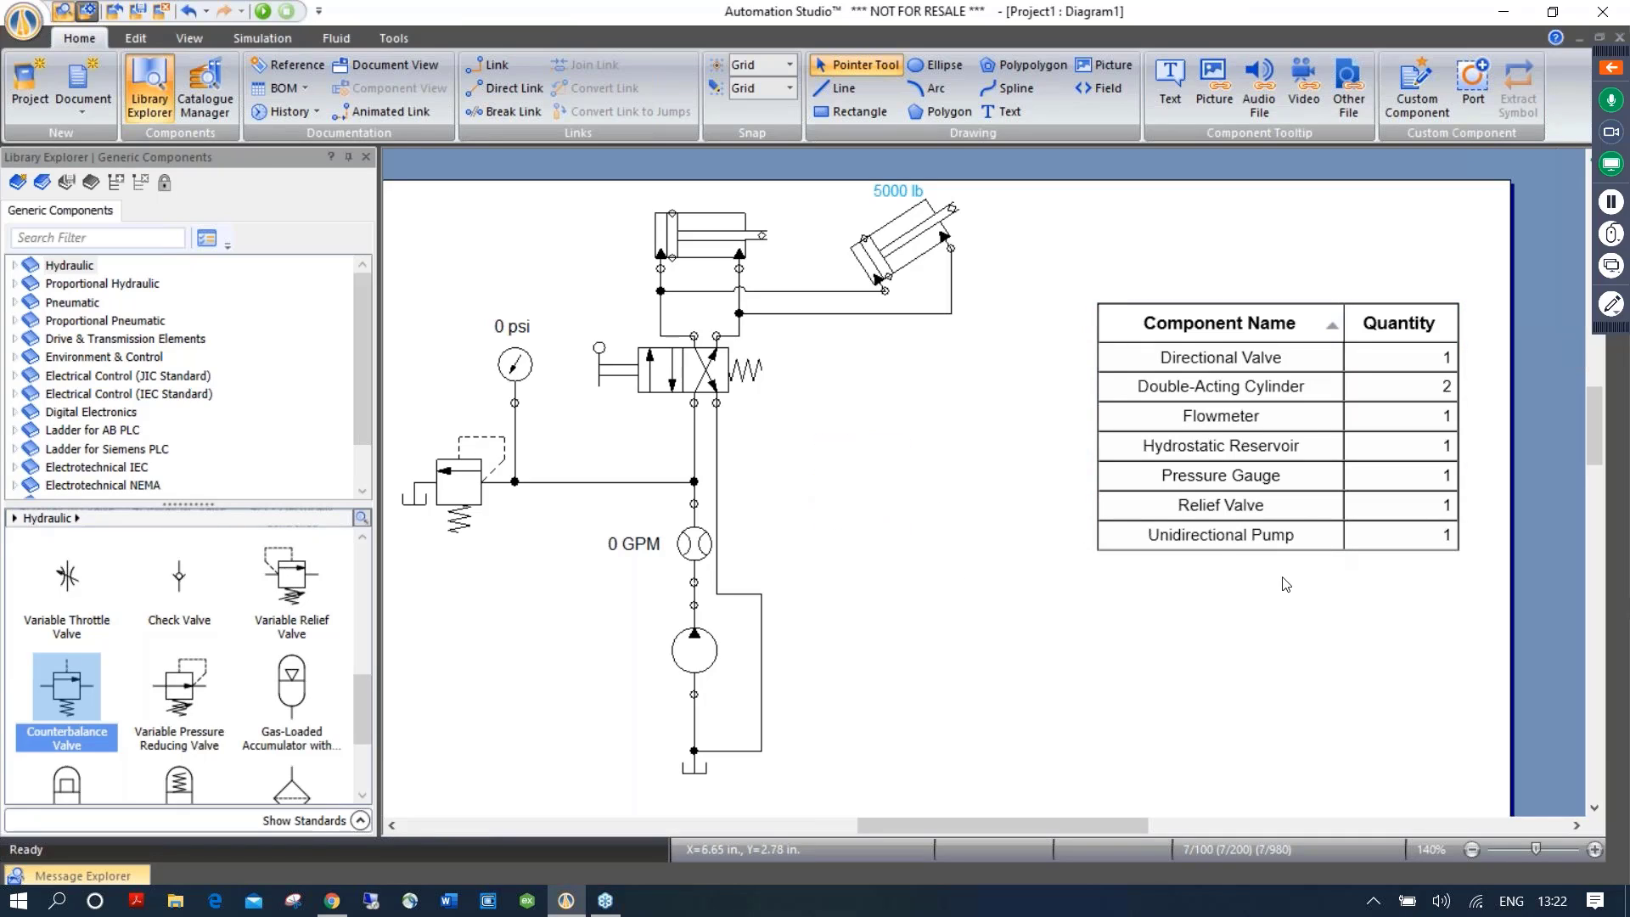
{"action": "left_click", "coordinate": [1256, 331]}
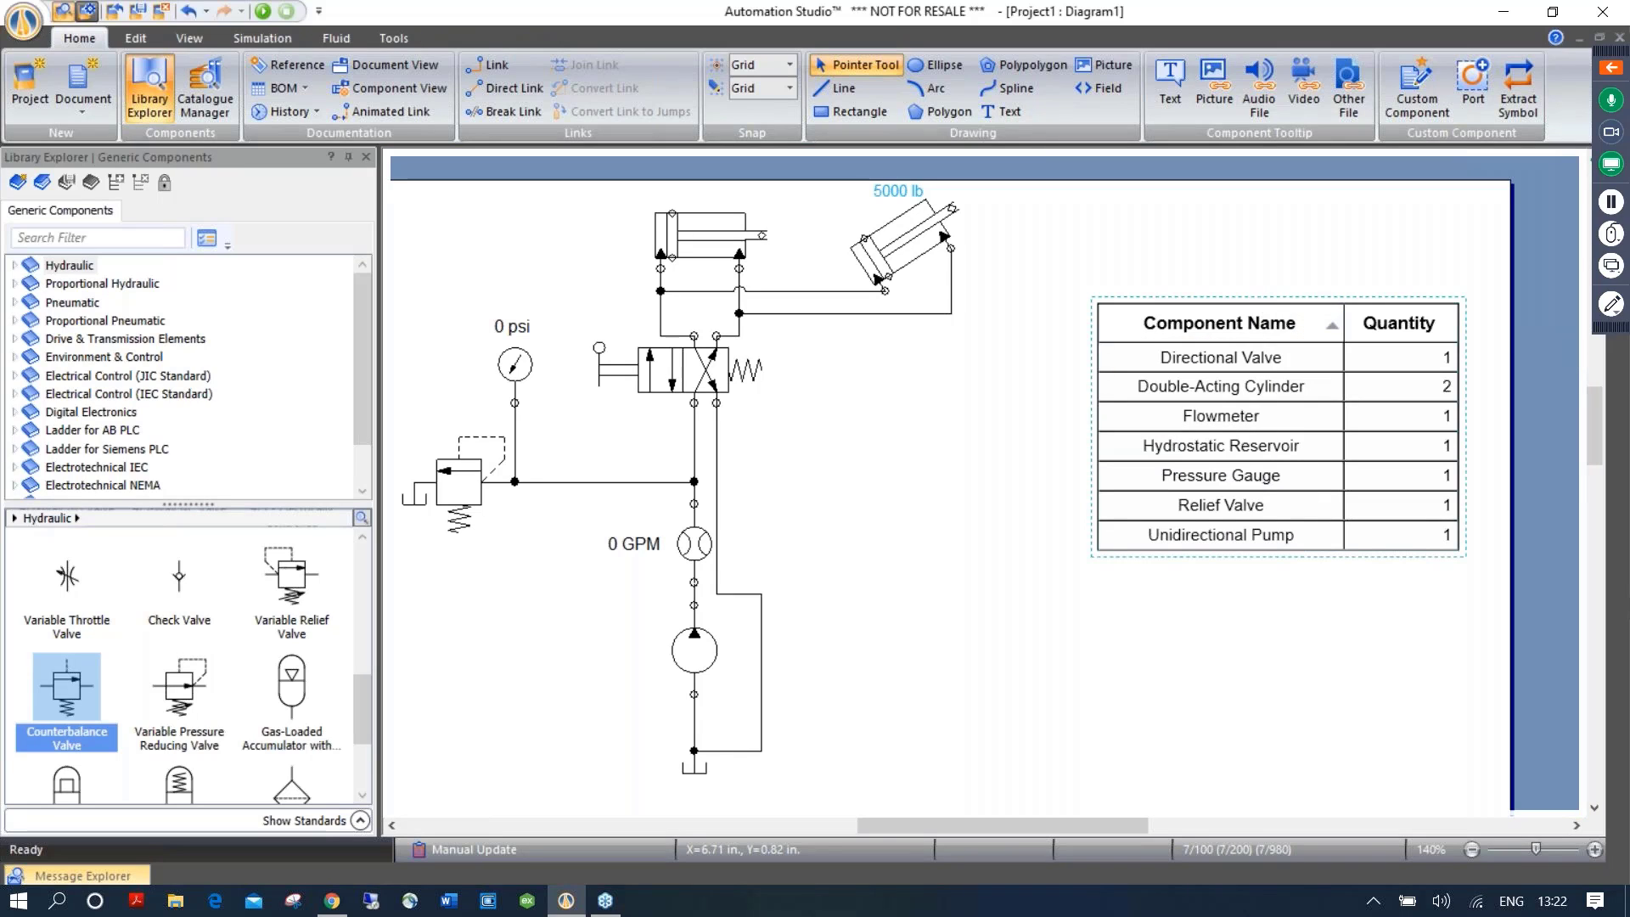
{"action": "key", "text": "Delete"}
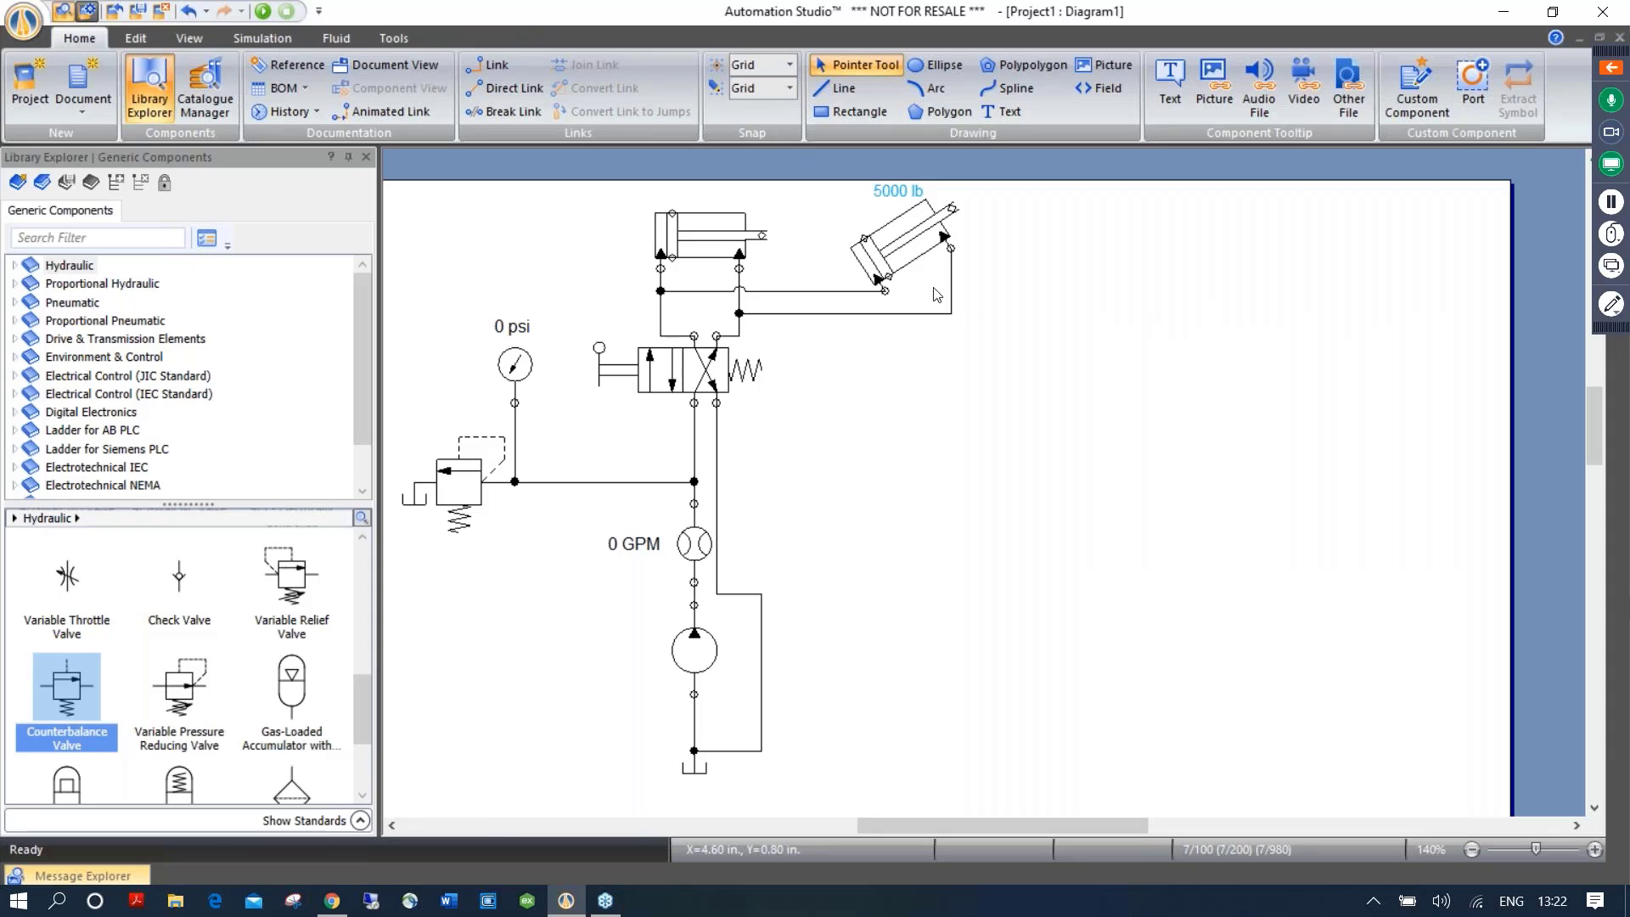
Attach numbered reference balloons 1, 2 and 3 to the inclined cylinder, the directional valve and the pump
{"action": "left_click", "coordinate": [303, 66]}
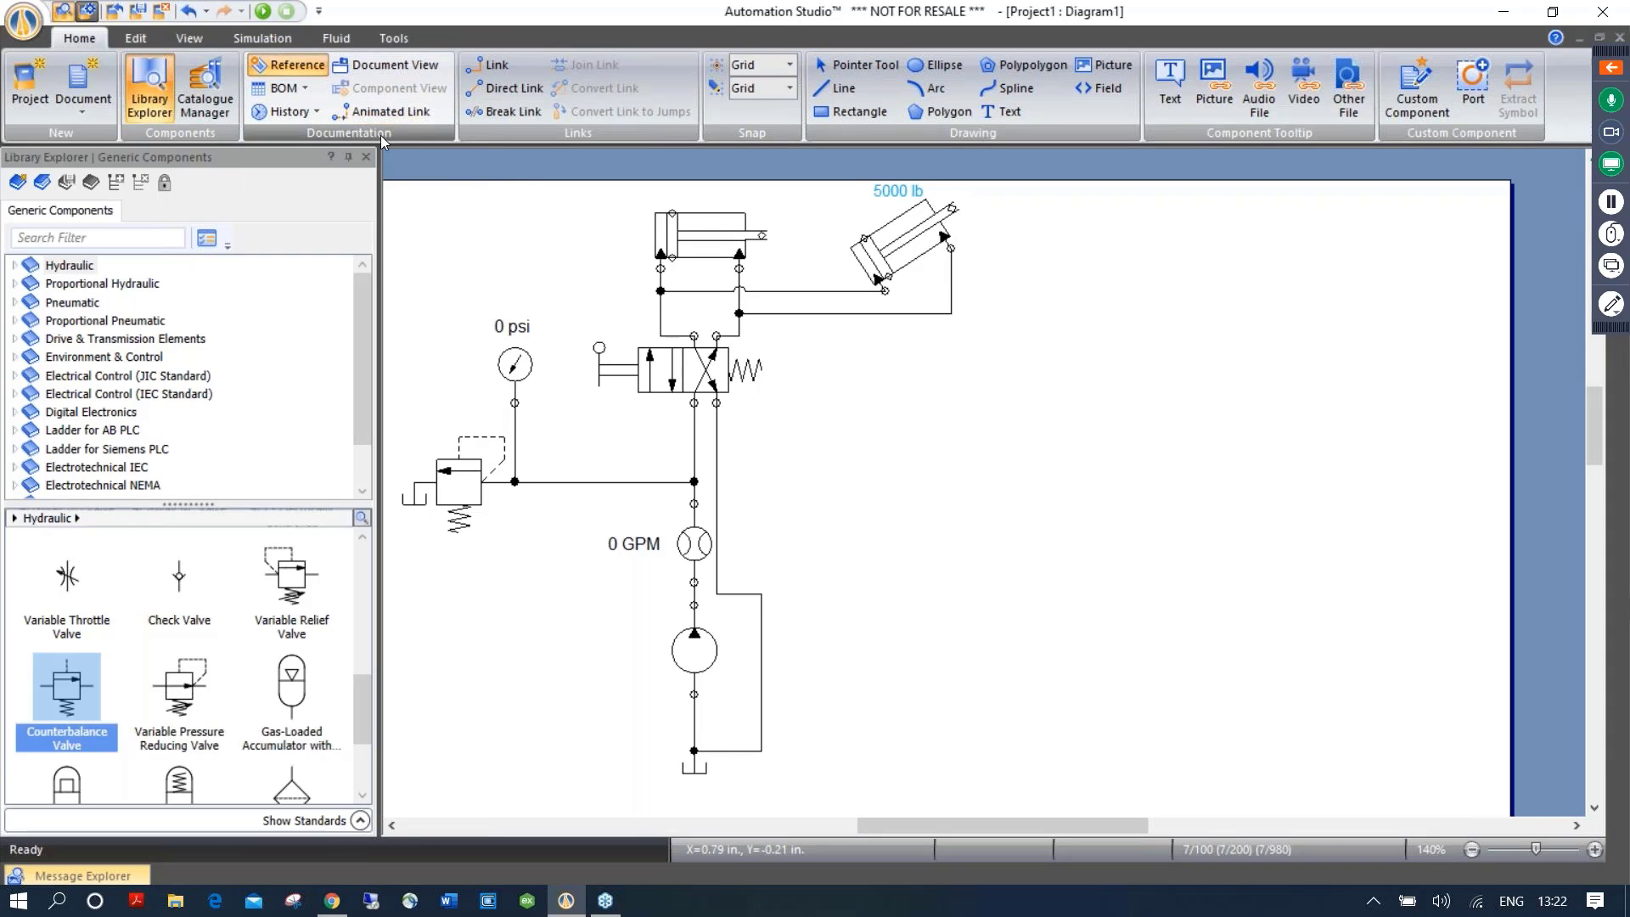
{"action": "left_click", "coordinate": [933, 232]}
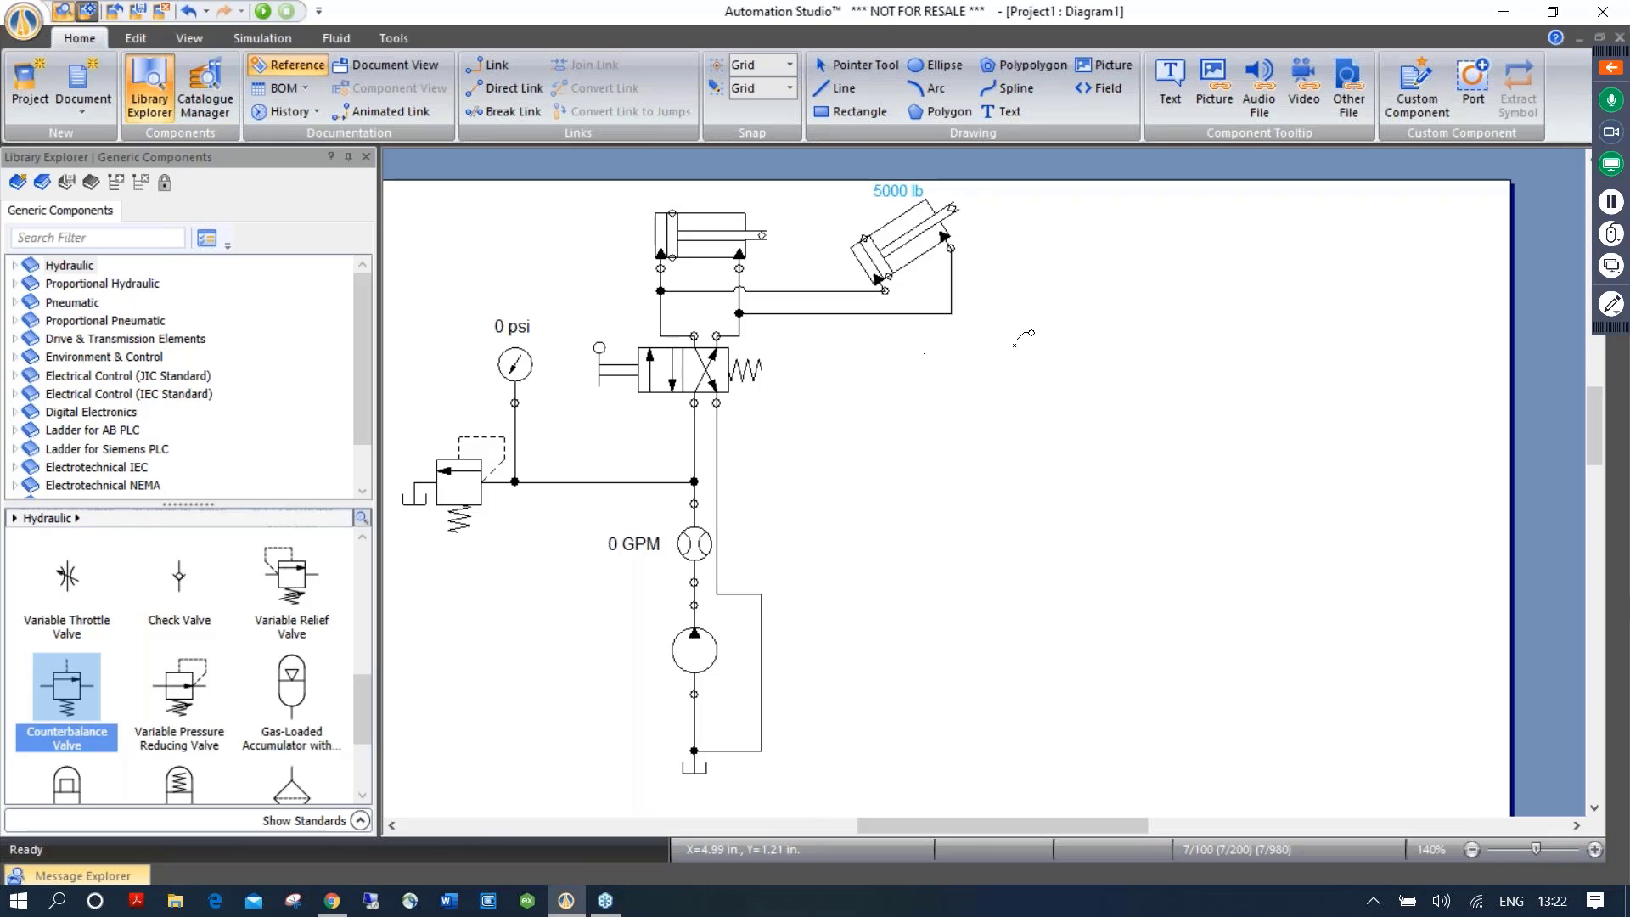
{"action": "left_click", "coordinate": [1015, 294]}
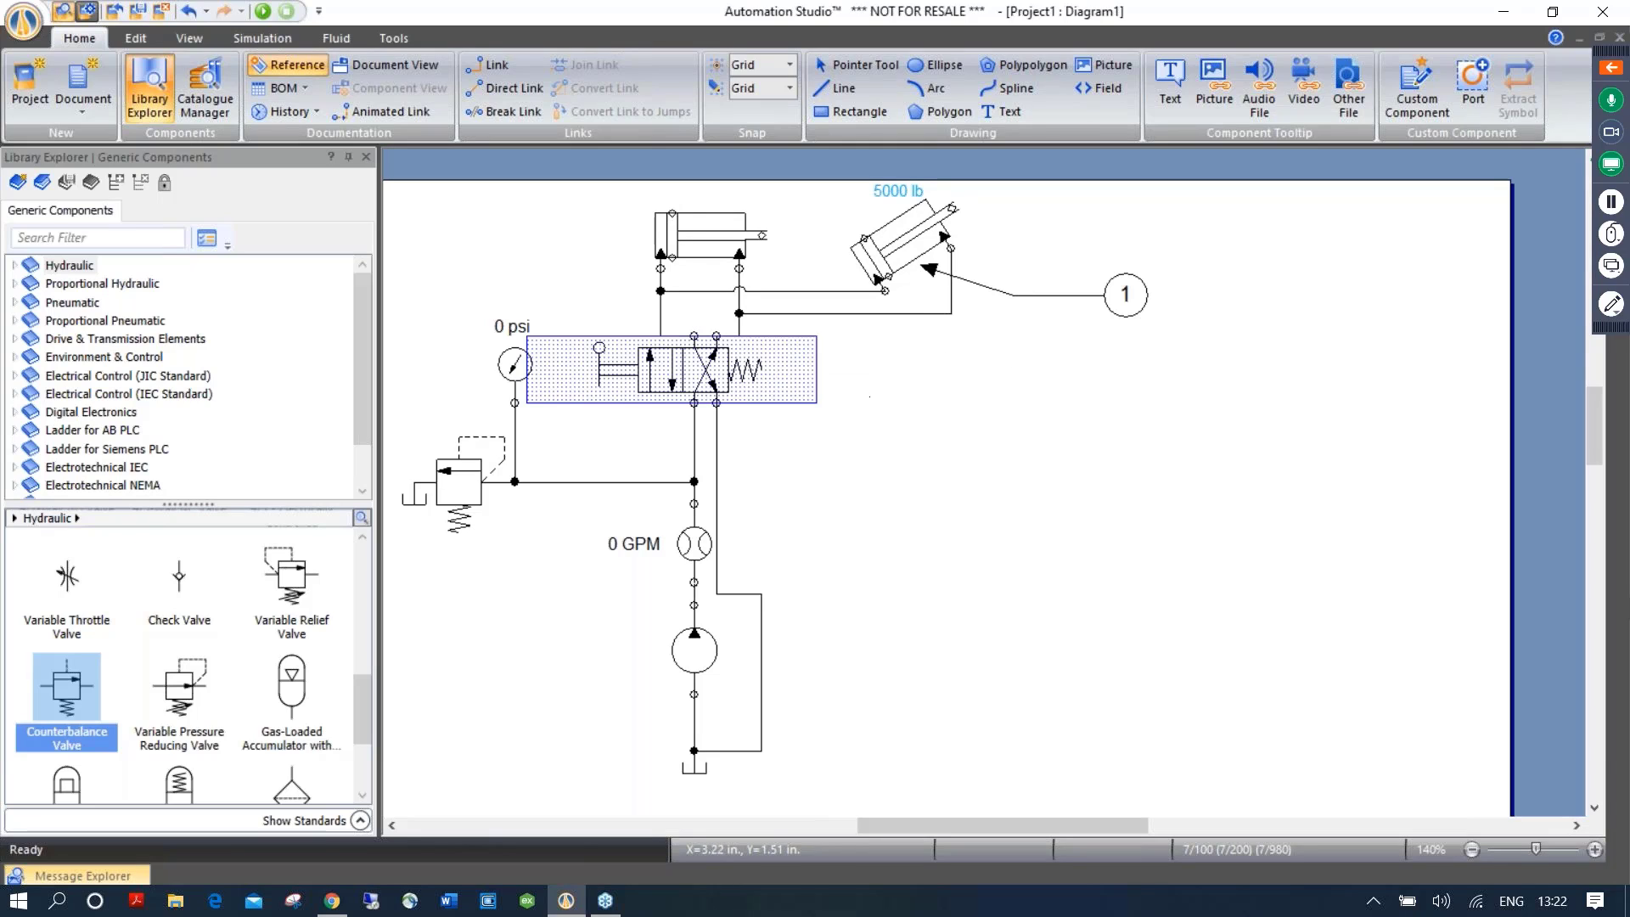
{"action": "left_click", "coordinate": [733, 361]}
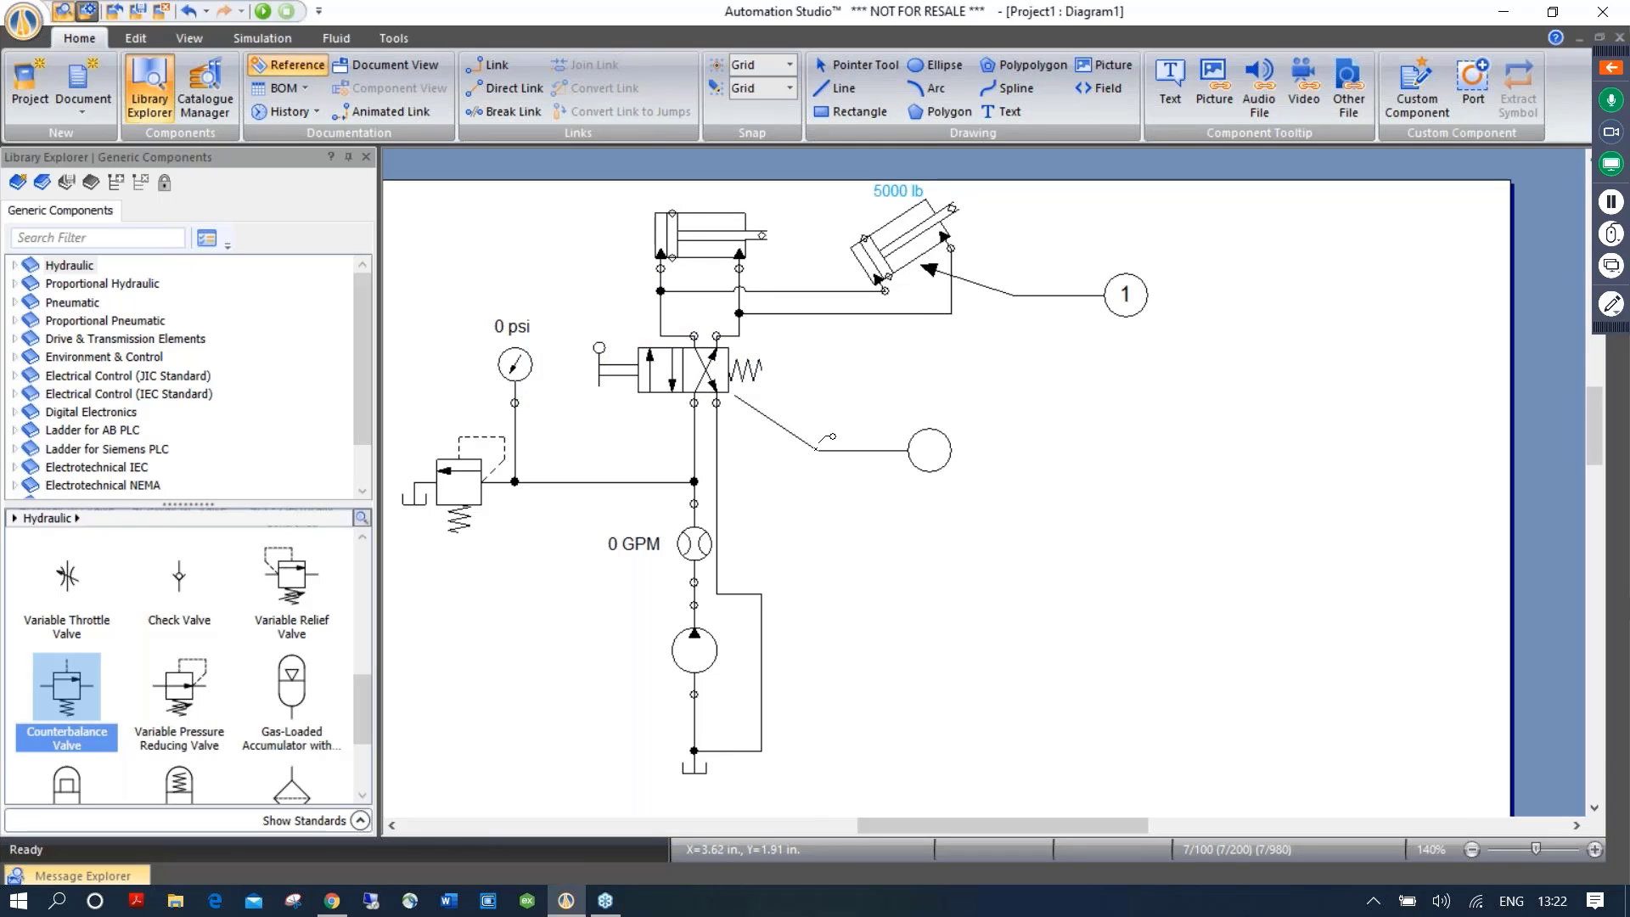
{"action": "left_click", "coordinate": [816, 448]}
{"action": "left_click", "coordinate": [859, 557]}
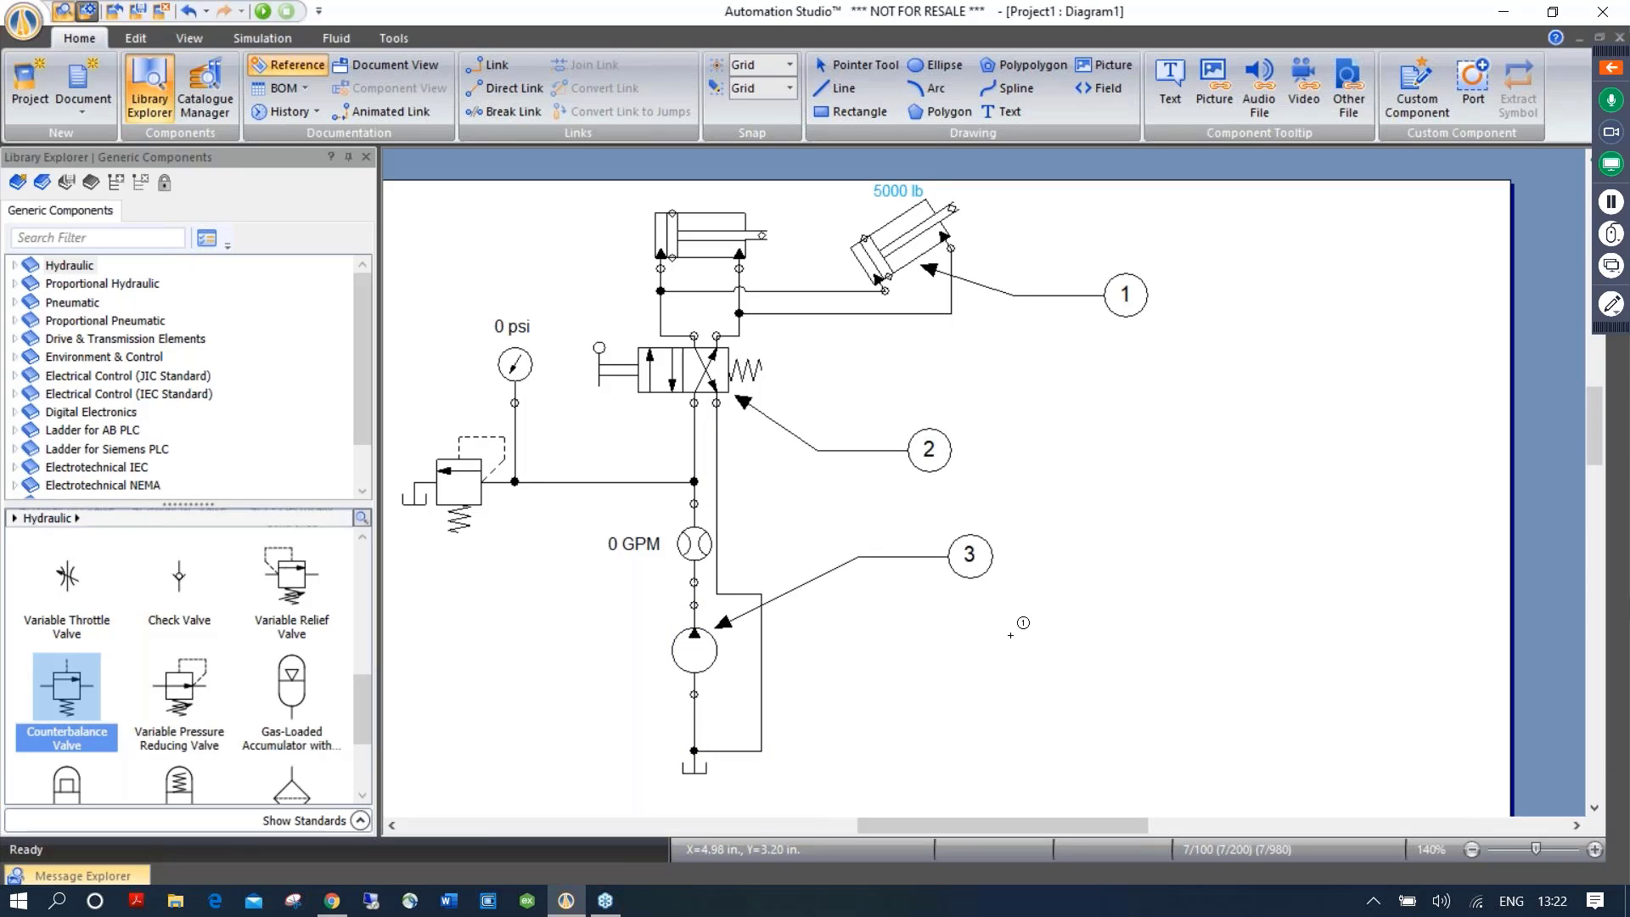
{"action": "key", "text": "Escape"}
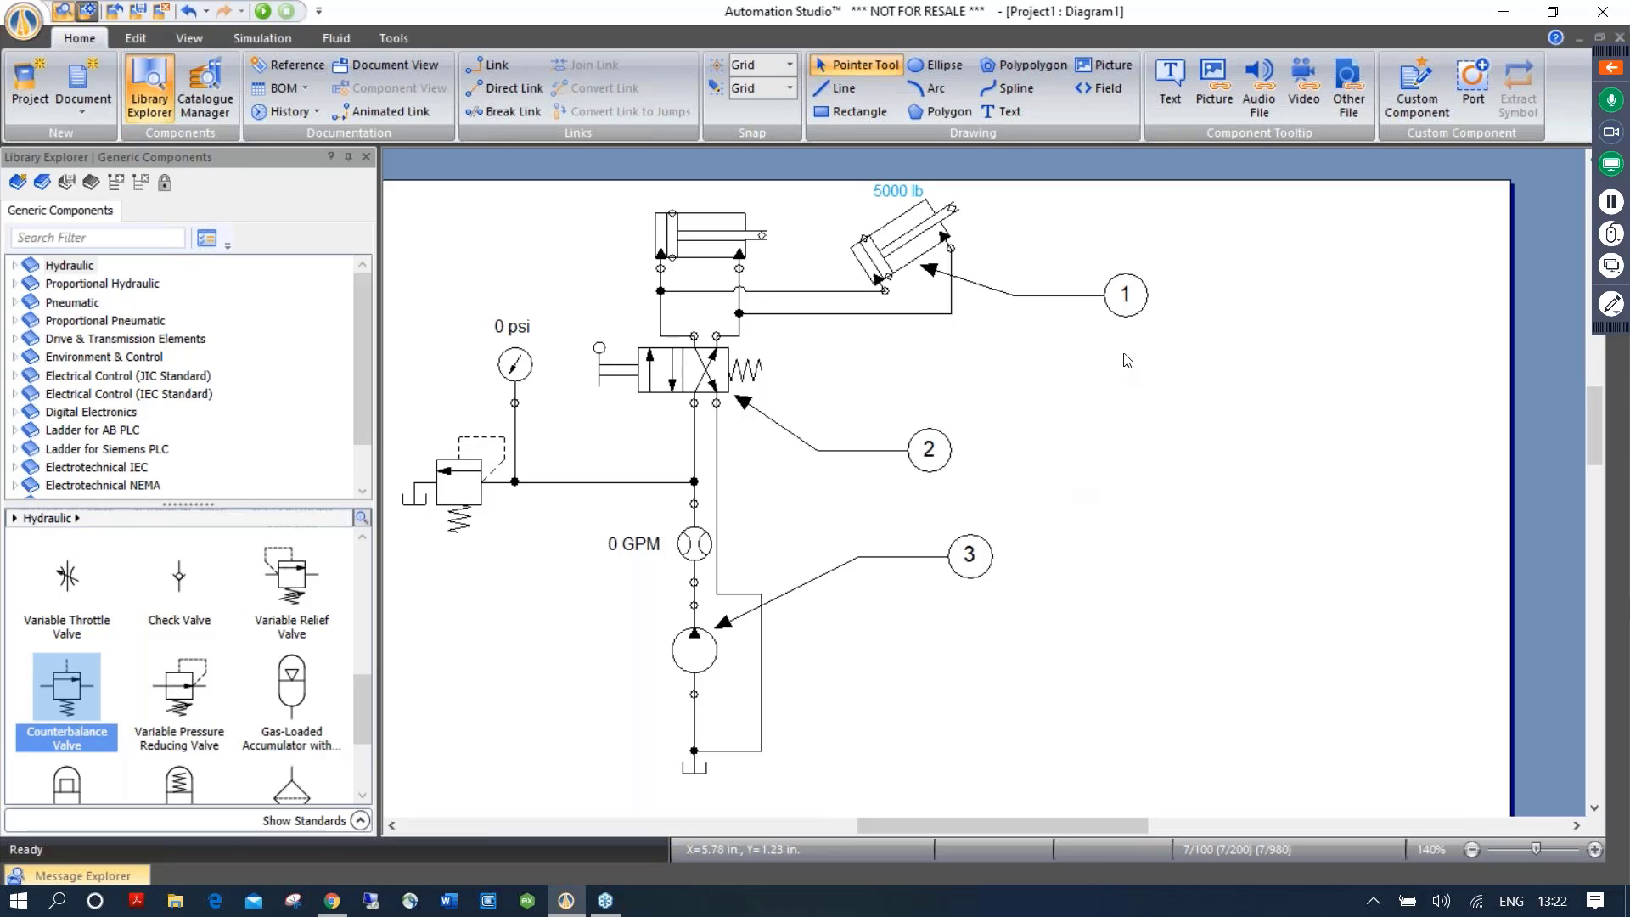
Delete the three numbered reference balloons attached to the cylinder, directional valve and pump
{"action": "left_click", "coordinate": [1123, 299]}
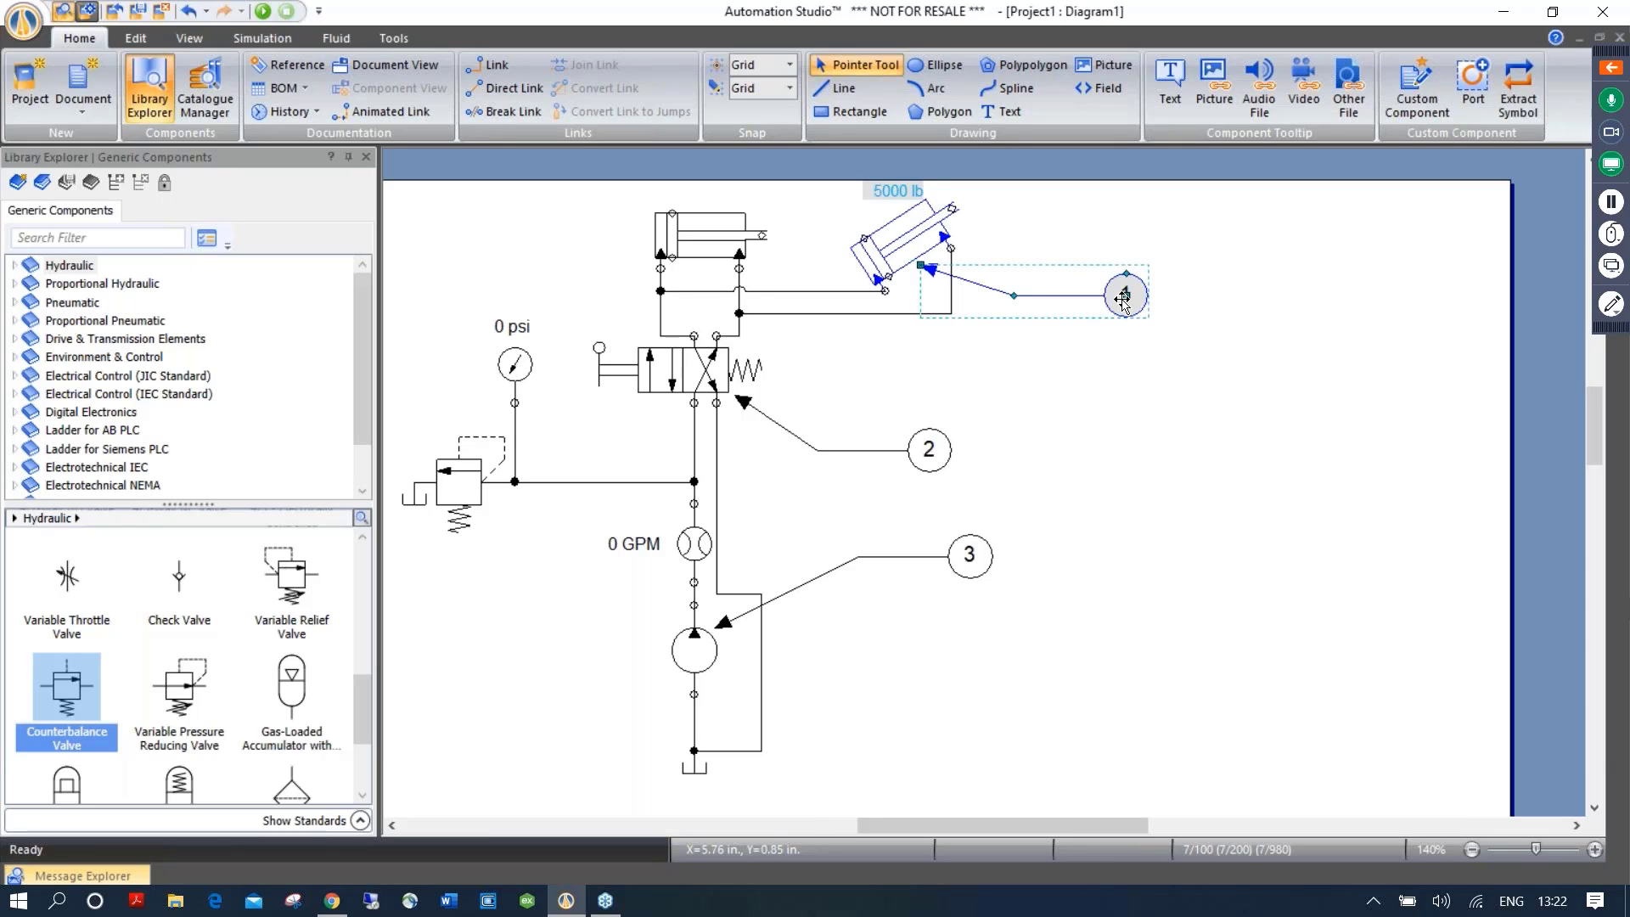
{"action": "key", "text": "Delete"}
{"action": "left_click", "coordinate": [929, 449]}
{"action": "key", "text": "Delete"}
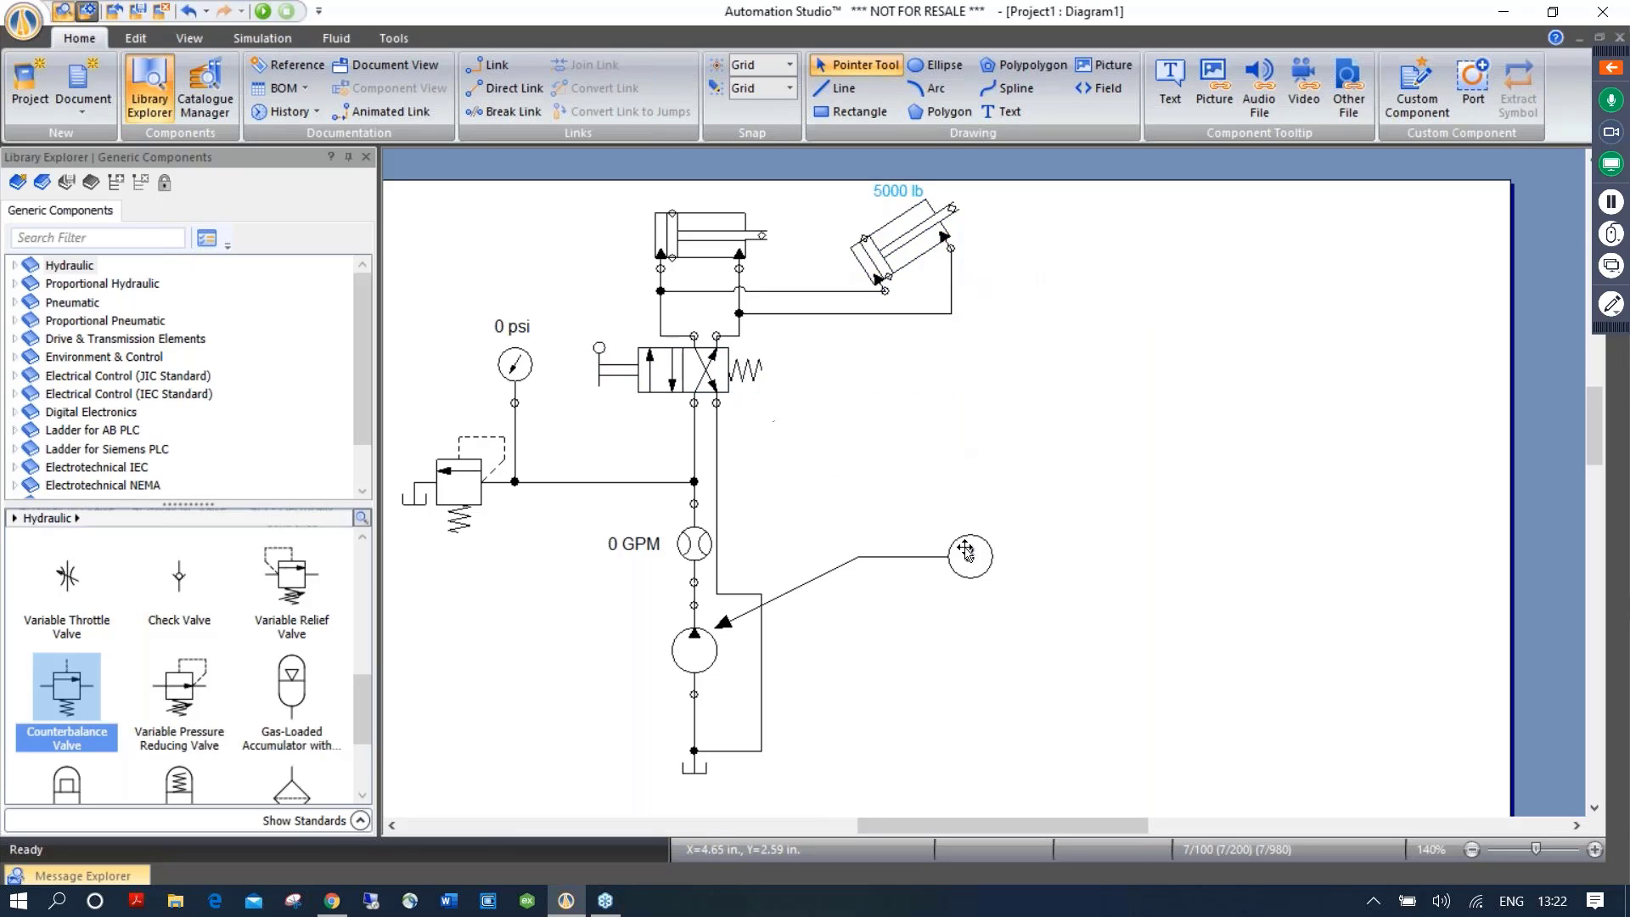
{"action": "left_click", "coordinate": [969, 554]}
{"action": "key", "text": "Delete"}
{"action": "left_click_drag", "start_coordinate": [884, 536], "coordinate": [938, 534]}
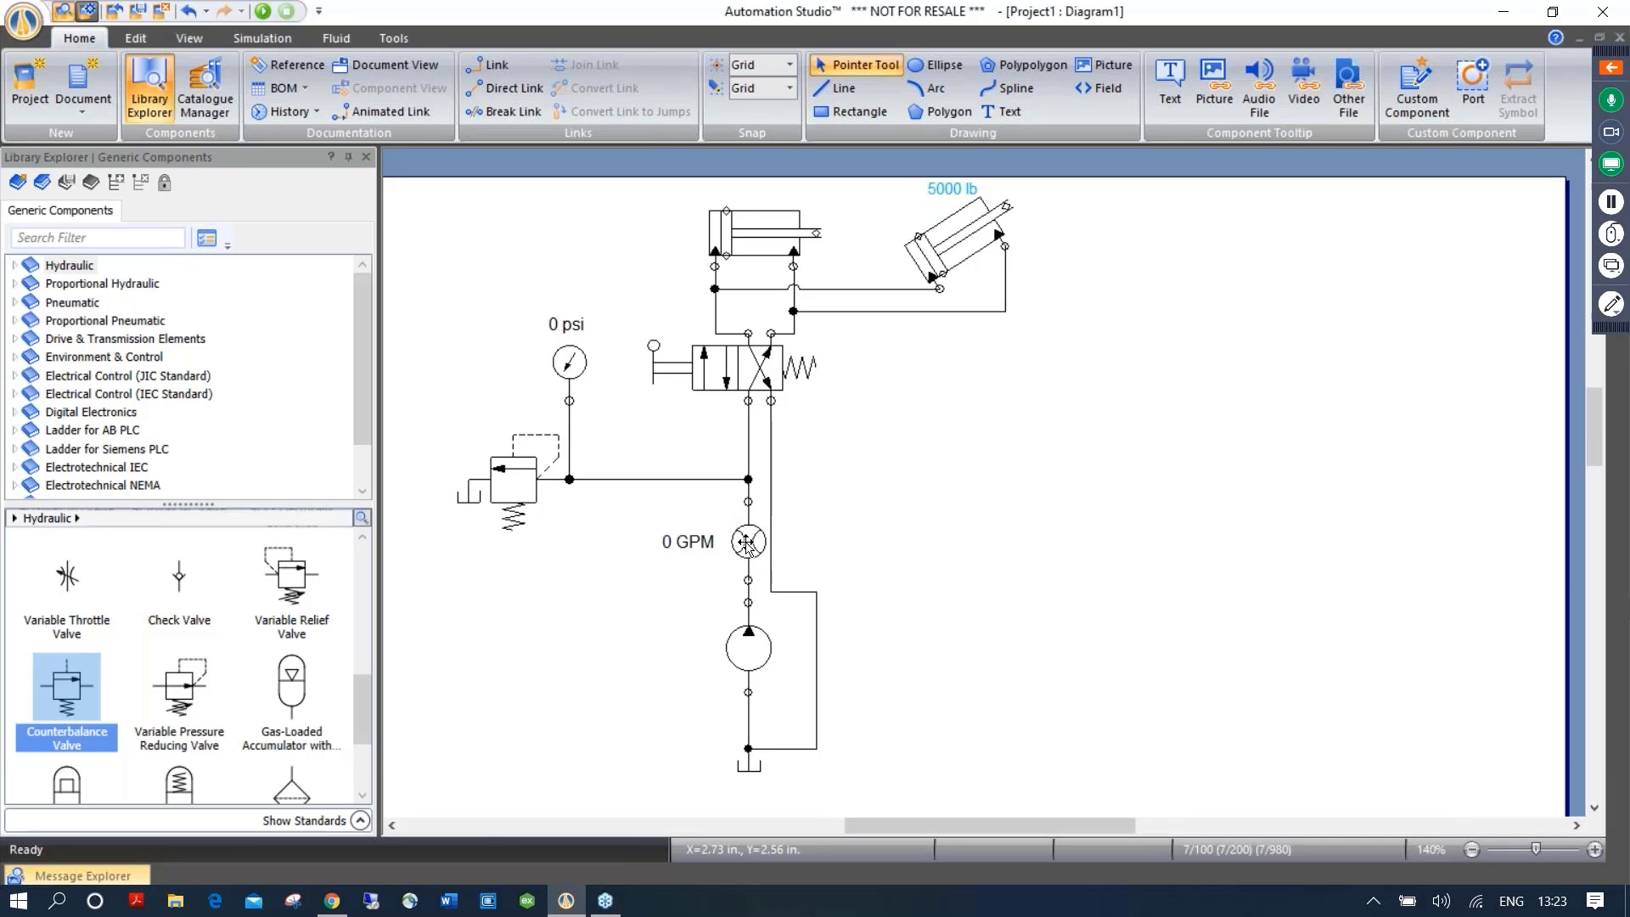
Examine the Measuring Instruments category of the Hydraulic library, and collapse the Hydraulic category again
{"action": "left_click", "coordinate": [15, 267]}
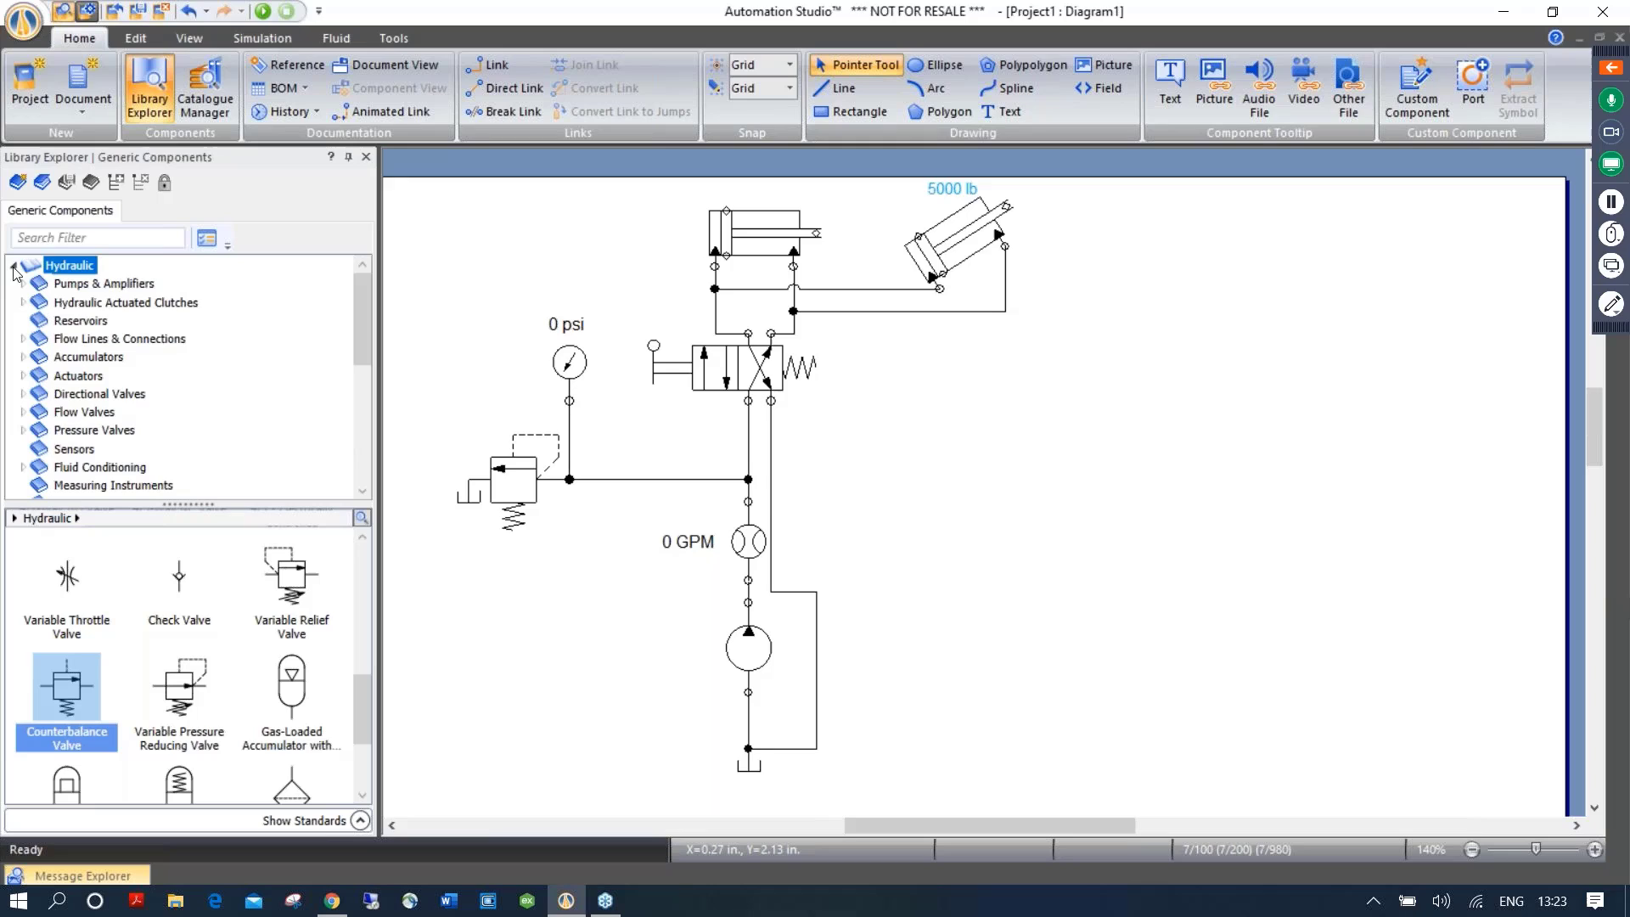
{"action": "left_click", "coordinate": [76, 487]}
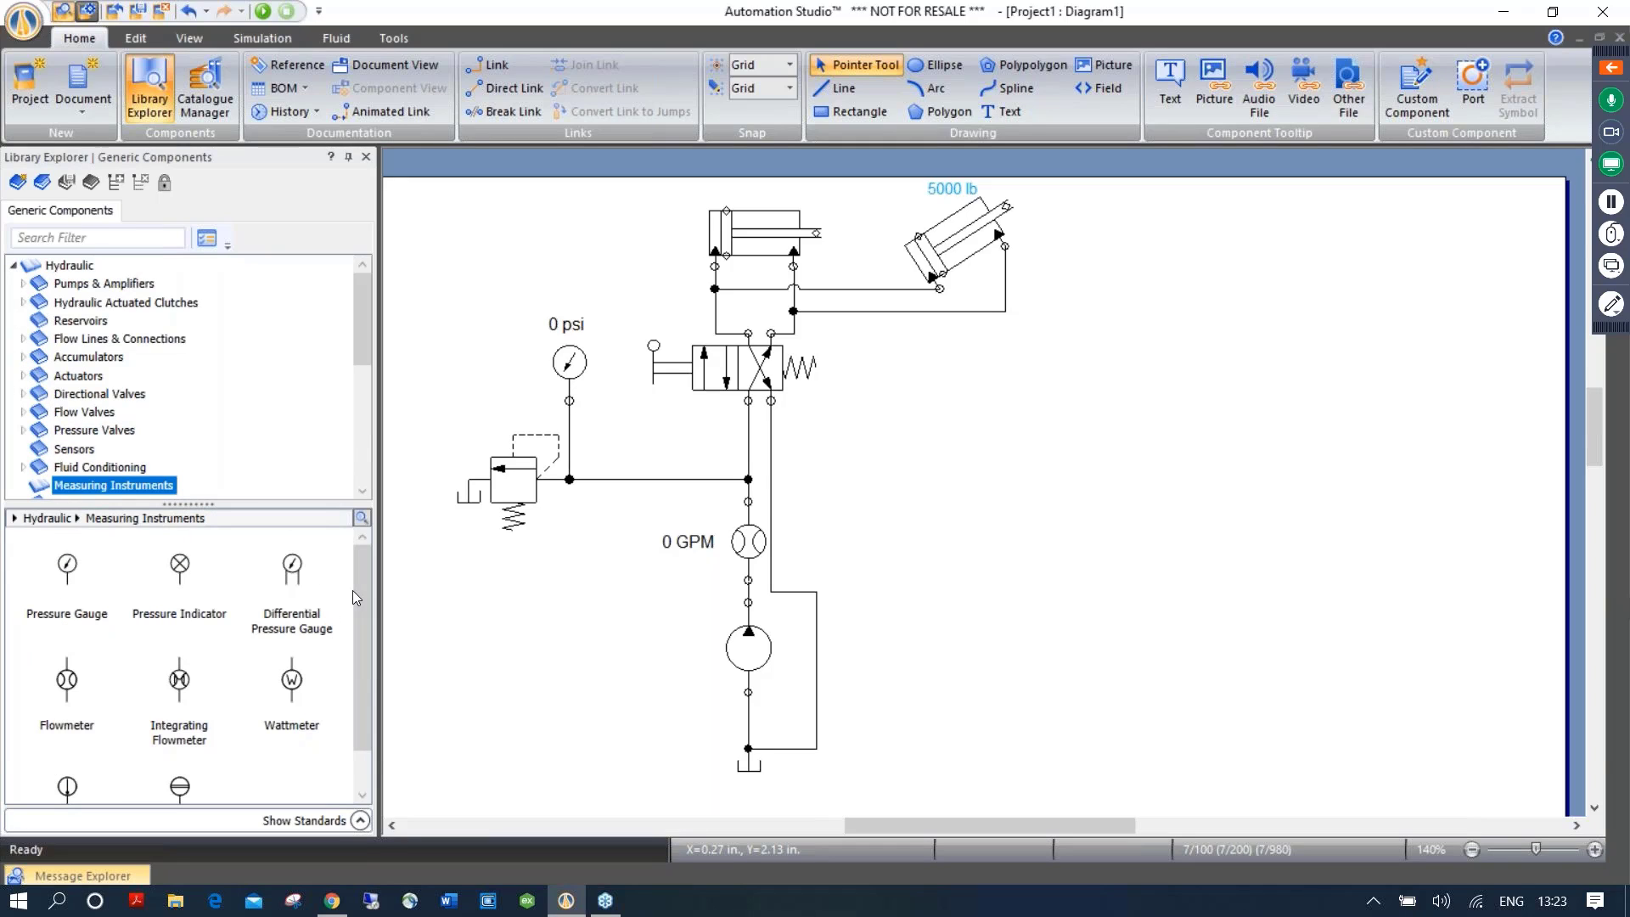
{"action": "mouse_move", "coordinate": [355, 589]}
{"action": "left_mouse_down"}
{"action": "mouse_move", "coordinate": [359, 629]}
{"action": "mouse_move", "coordinate": [355, 580]}
{"action": "left_mouse_up"}
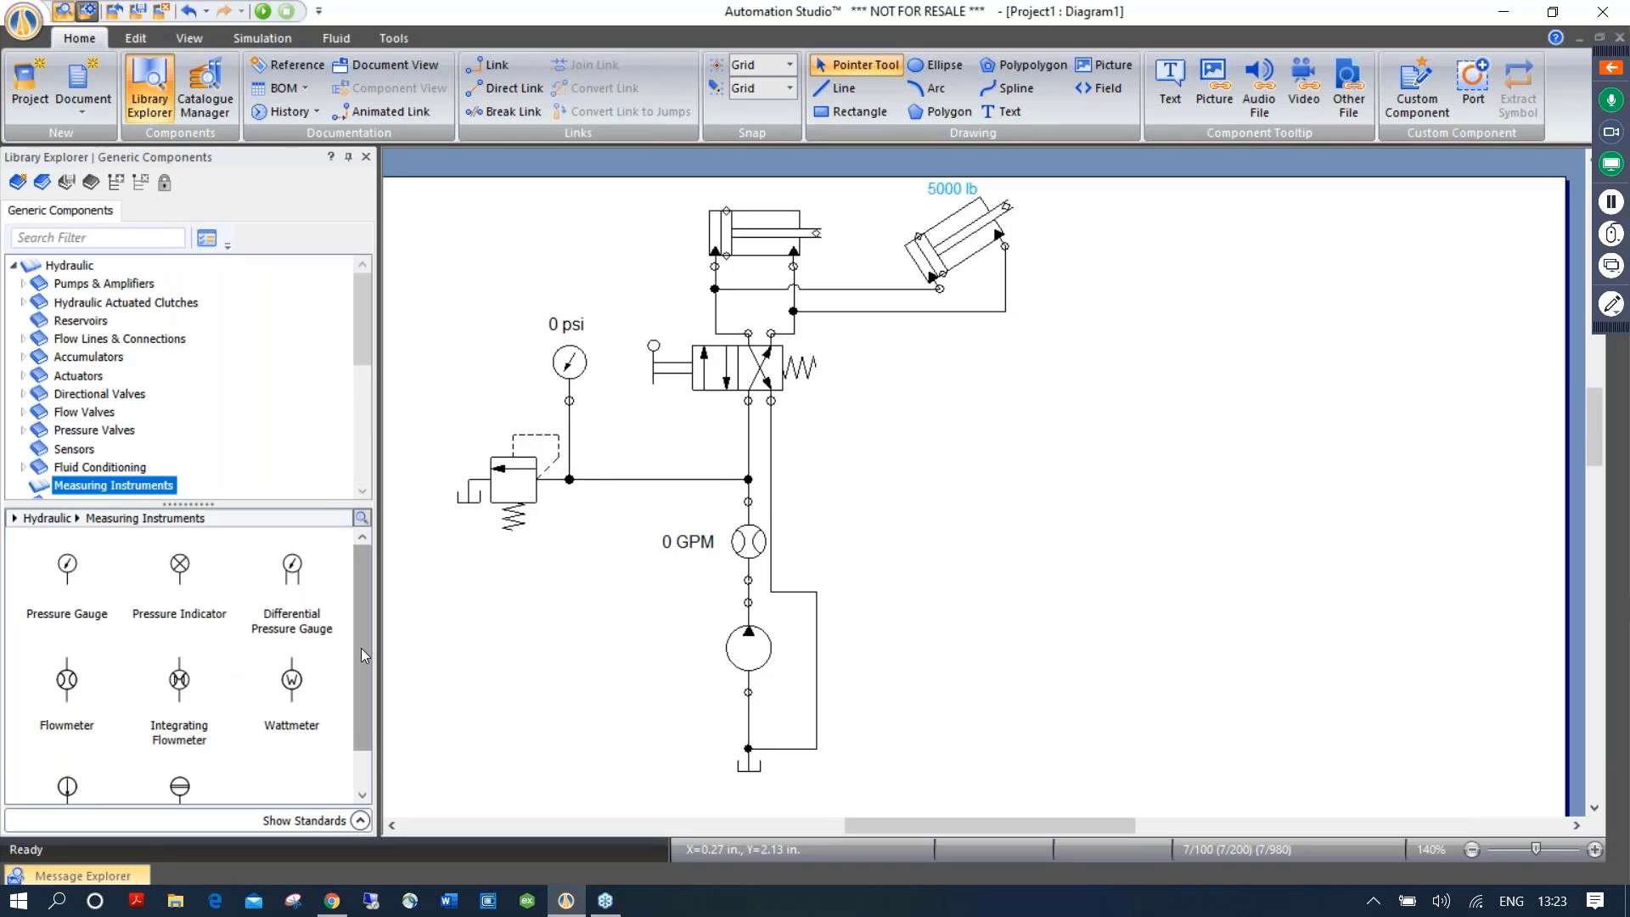
{"action": "left_click_drag", "start_coordinate": [360, 649], "coordinate": [354, 604]}
{"action": "left_click", "coordinate": [13, 266]}
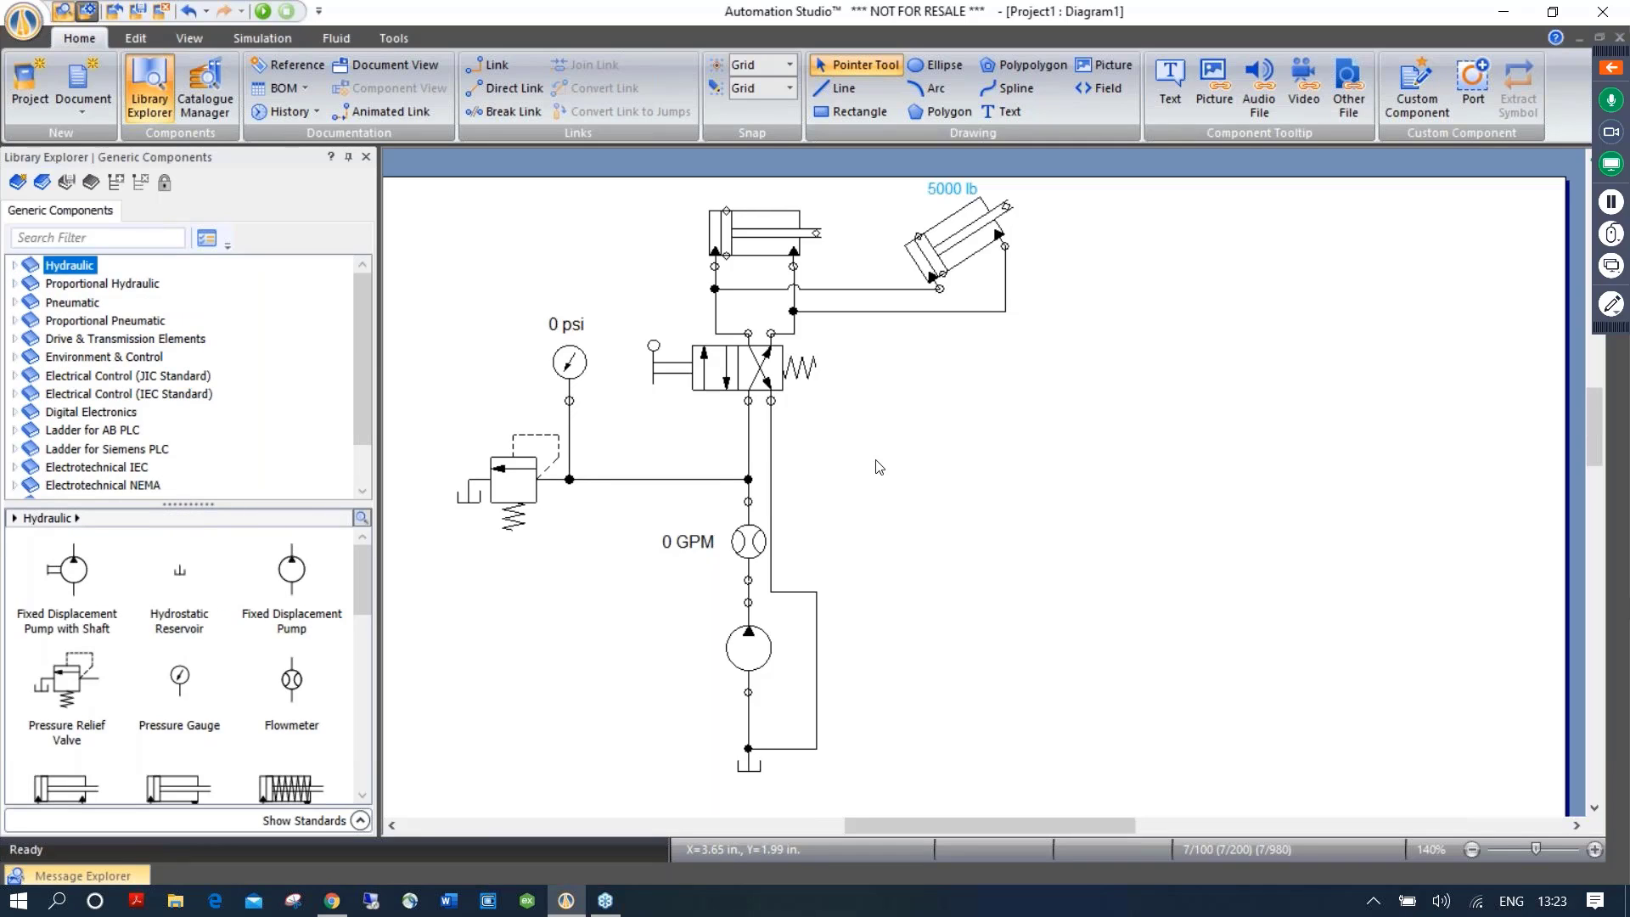
Start the normal simulation and place a dynamic measuring instrument on the inclined cylinder's rod-side port
{"action": "left_click", "coordinate": [266, 39]}
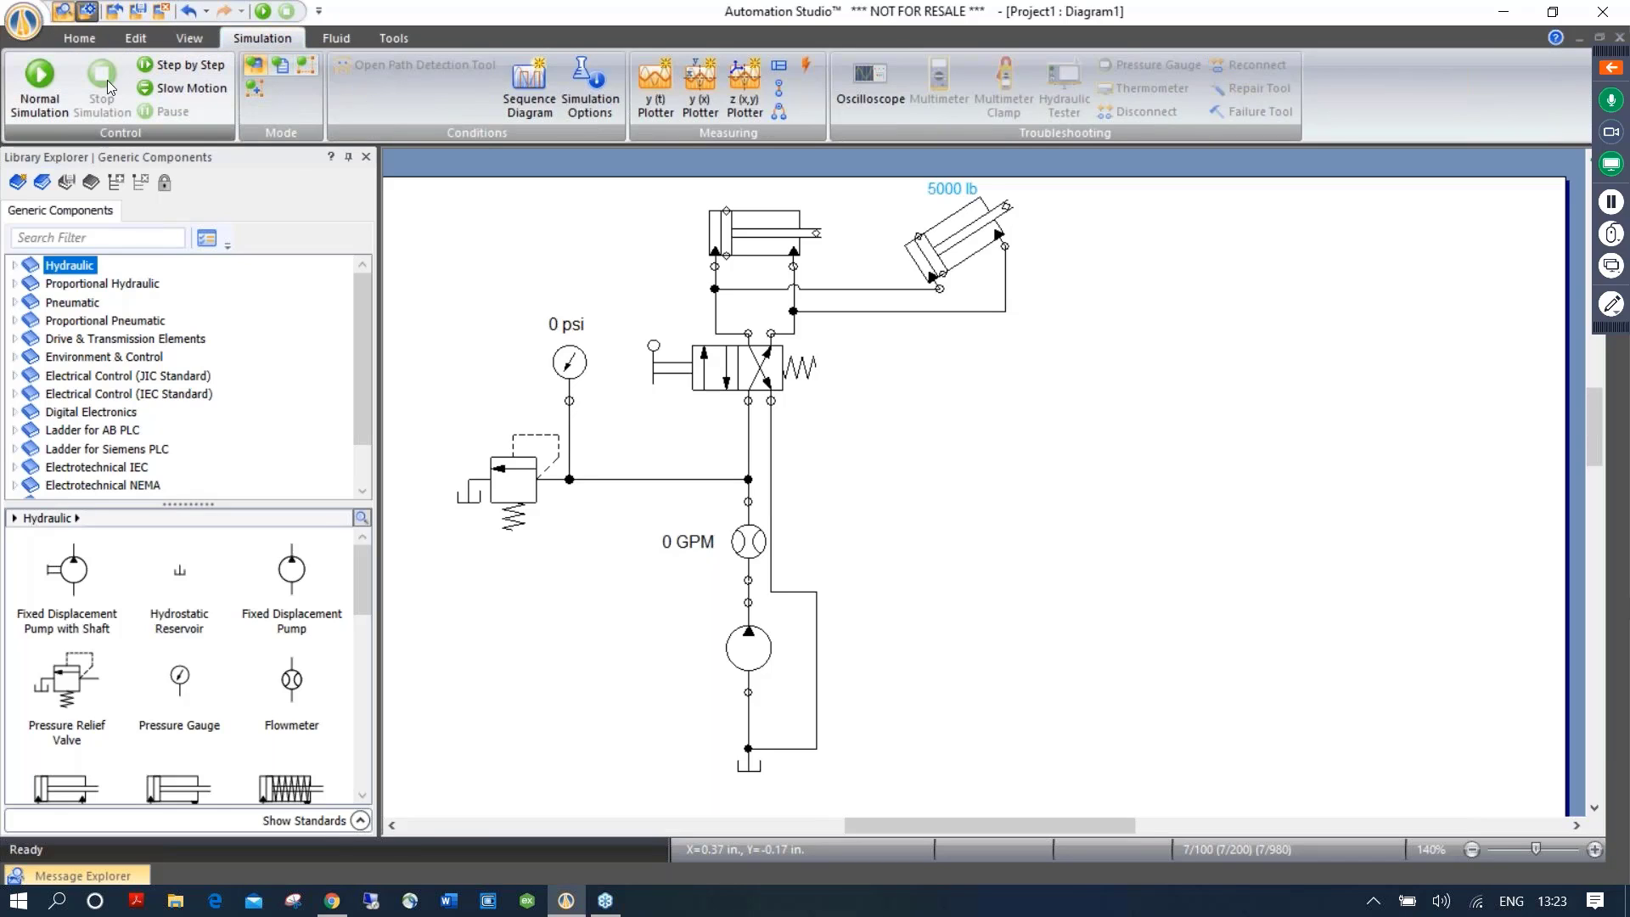
{"action": "left_click", "coordinate": [43, 78]}
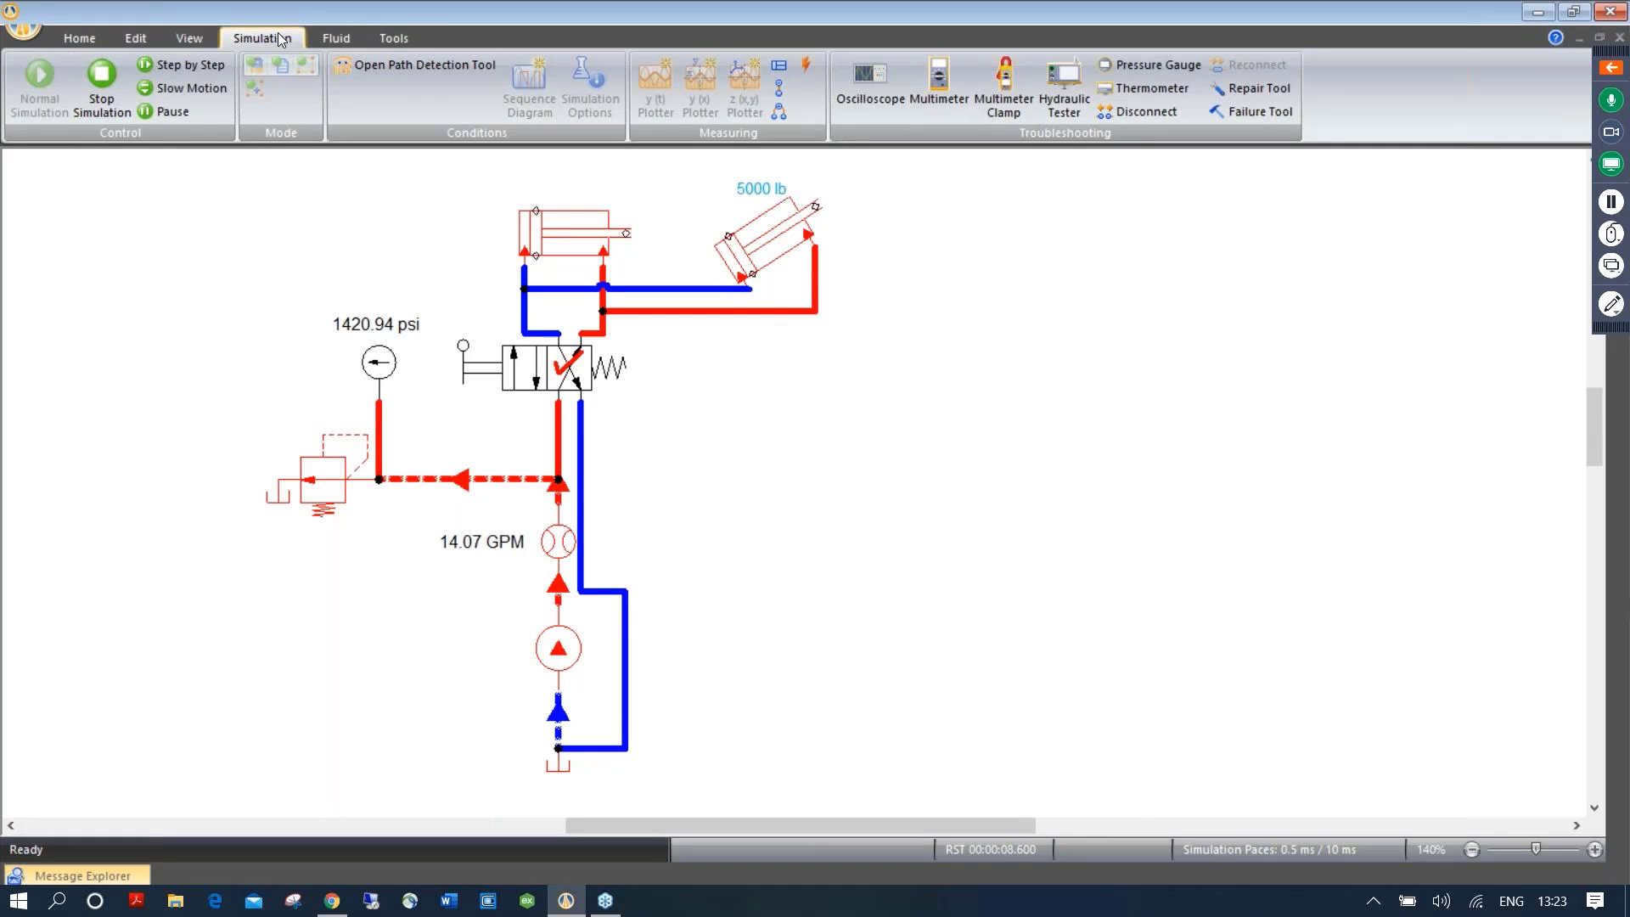
{"action": "left_click", "coordinate": [778, 90]}
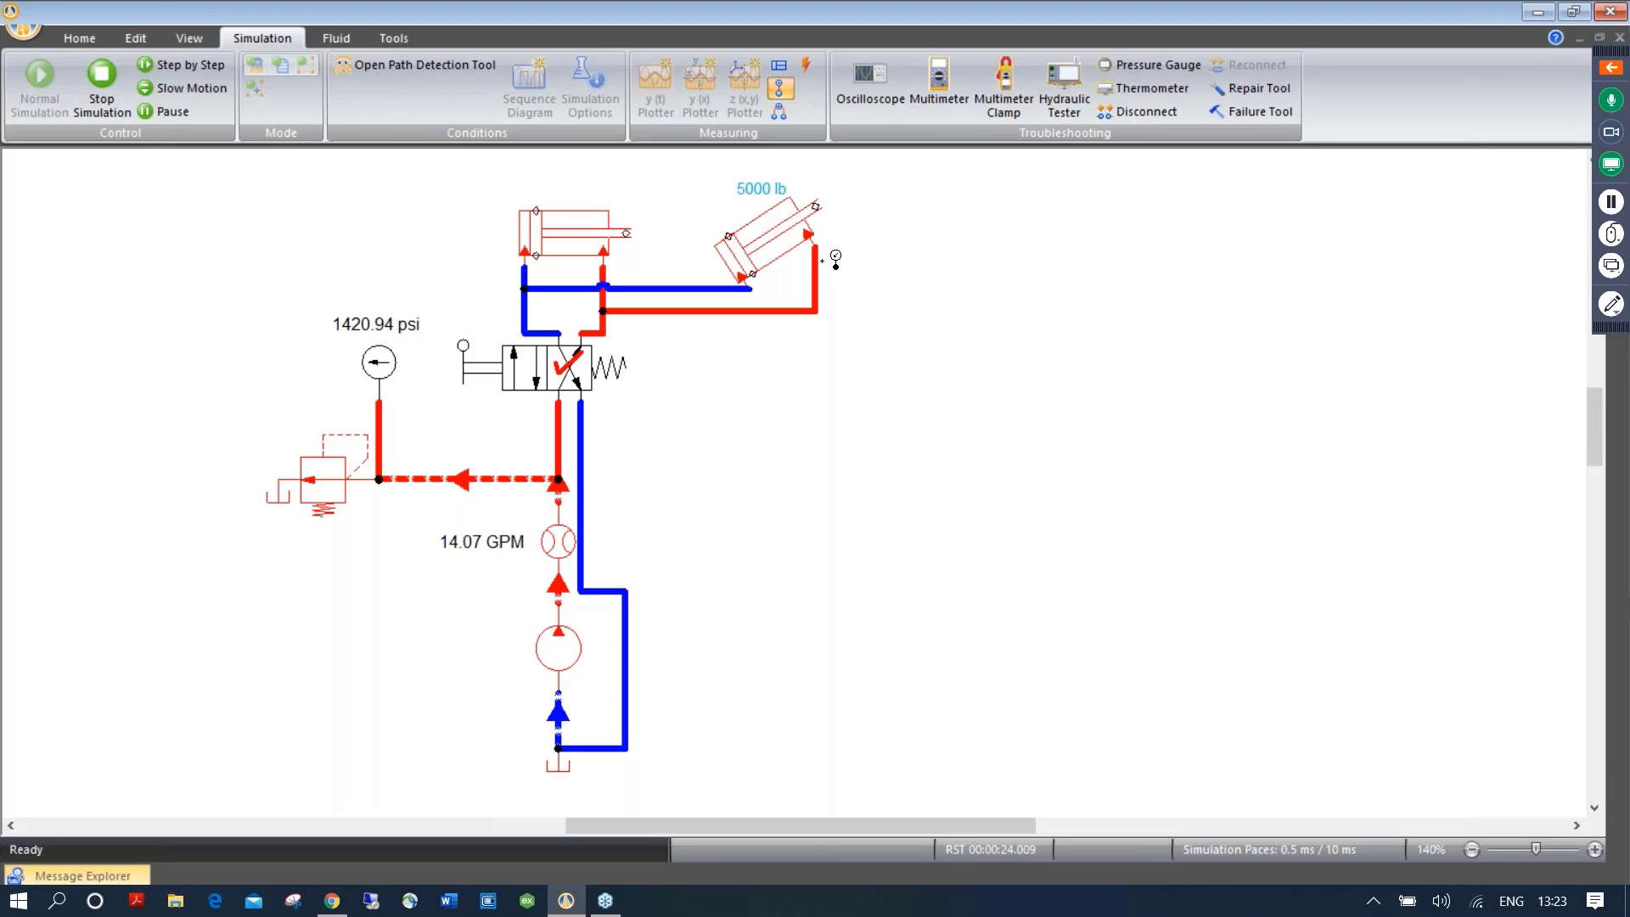
{"action": "left_click", "coordinate": [816, 247]}
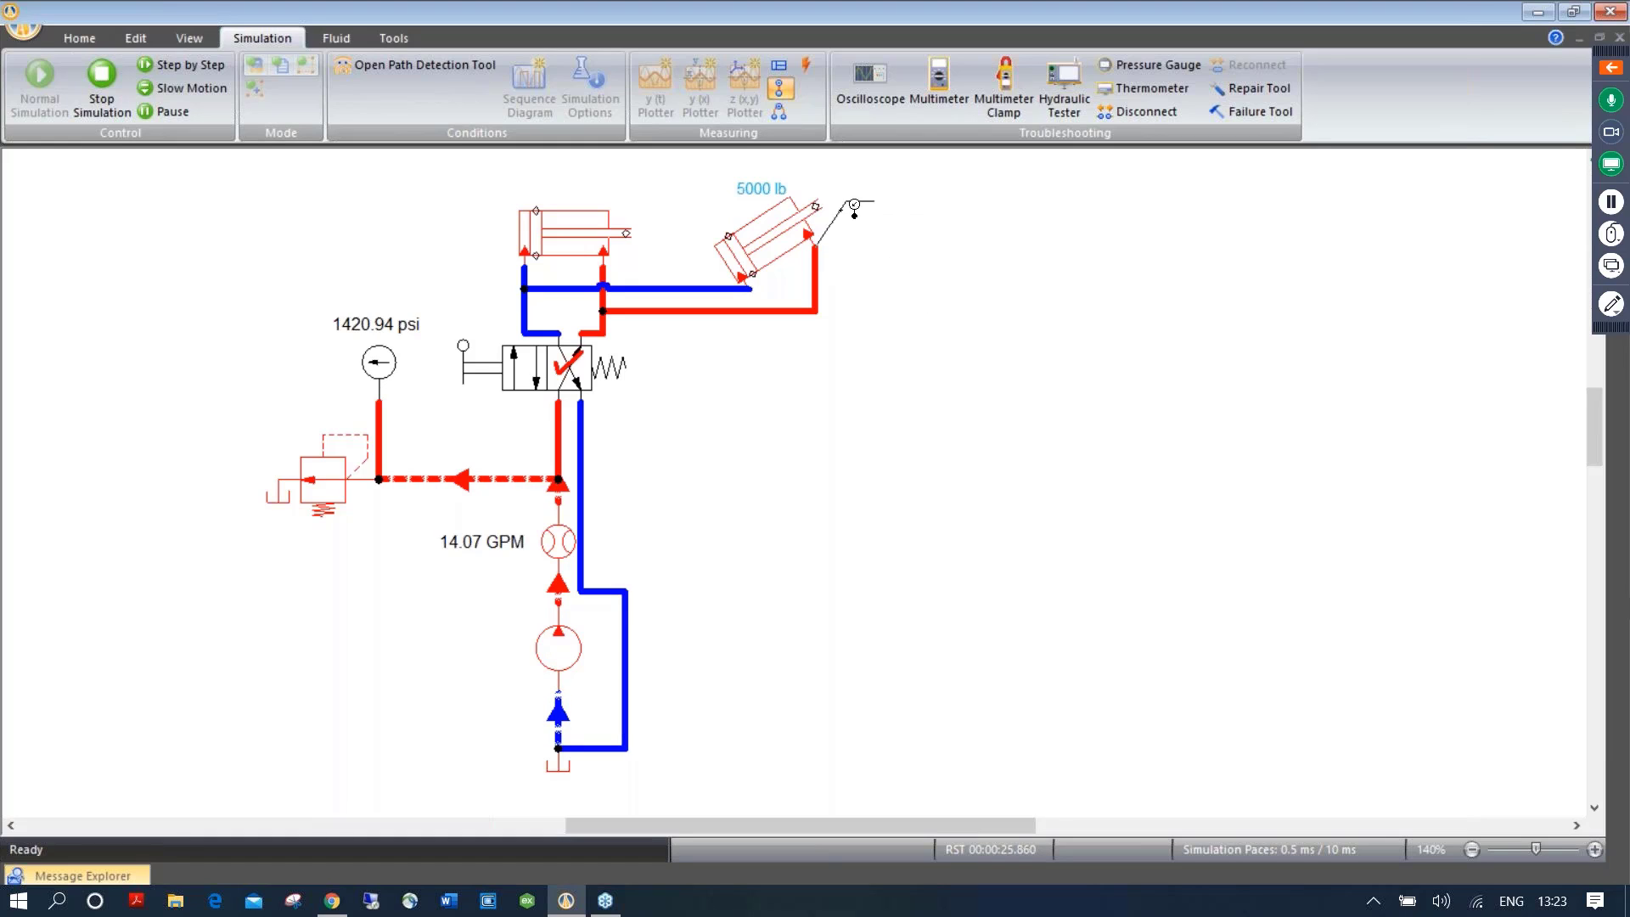
{"action": "left_click", "coordinate": [893, 321]}
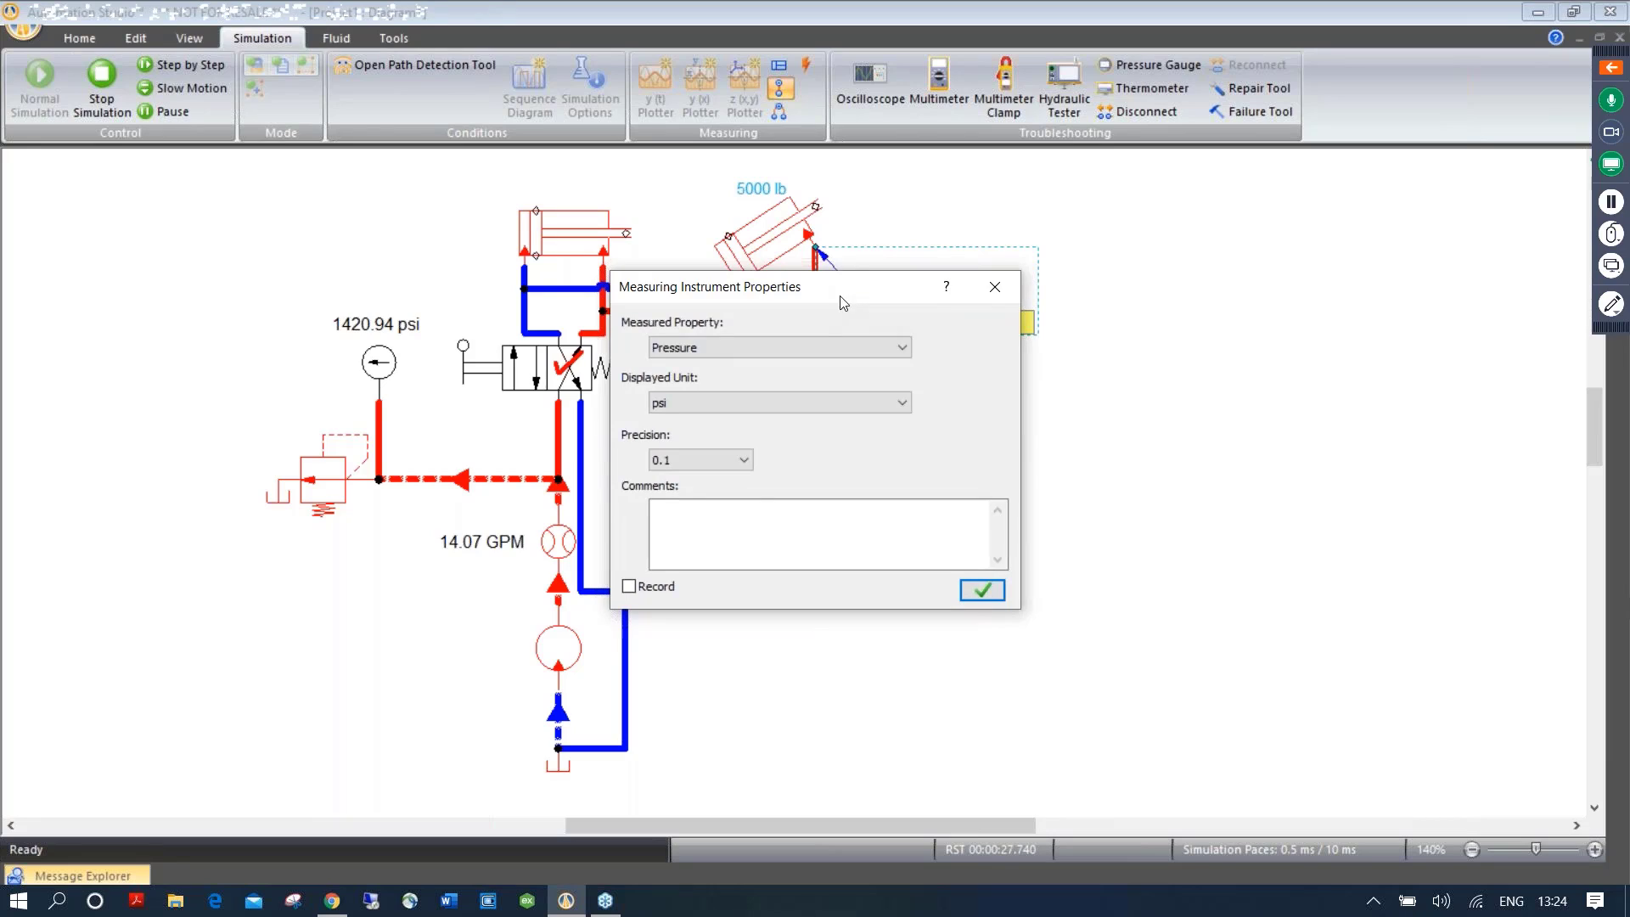
Configure the measuring instrument to show Pressure in psi with a precision of 0.1, reviewing the available properties and units
{"action": "left_click_drag", "start_coordinate": [849, 304], "coordinate": [783, 387]}
{"action": "left_click", "coordinate": [830, 434]}
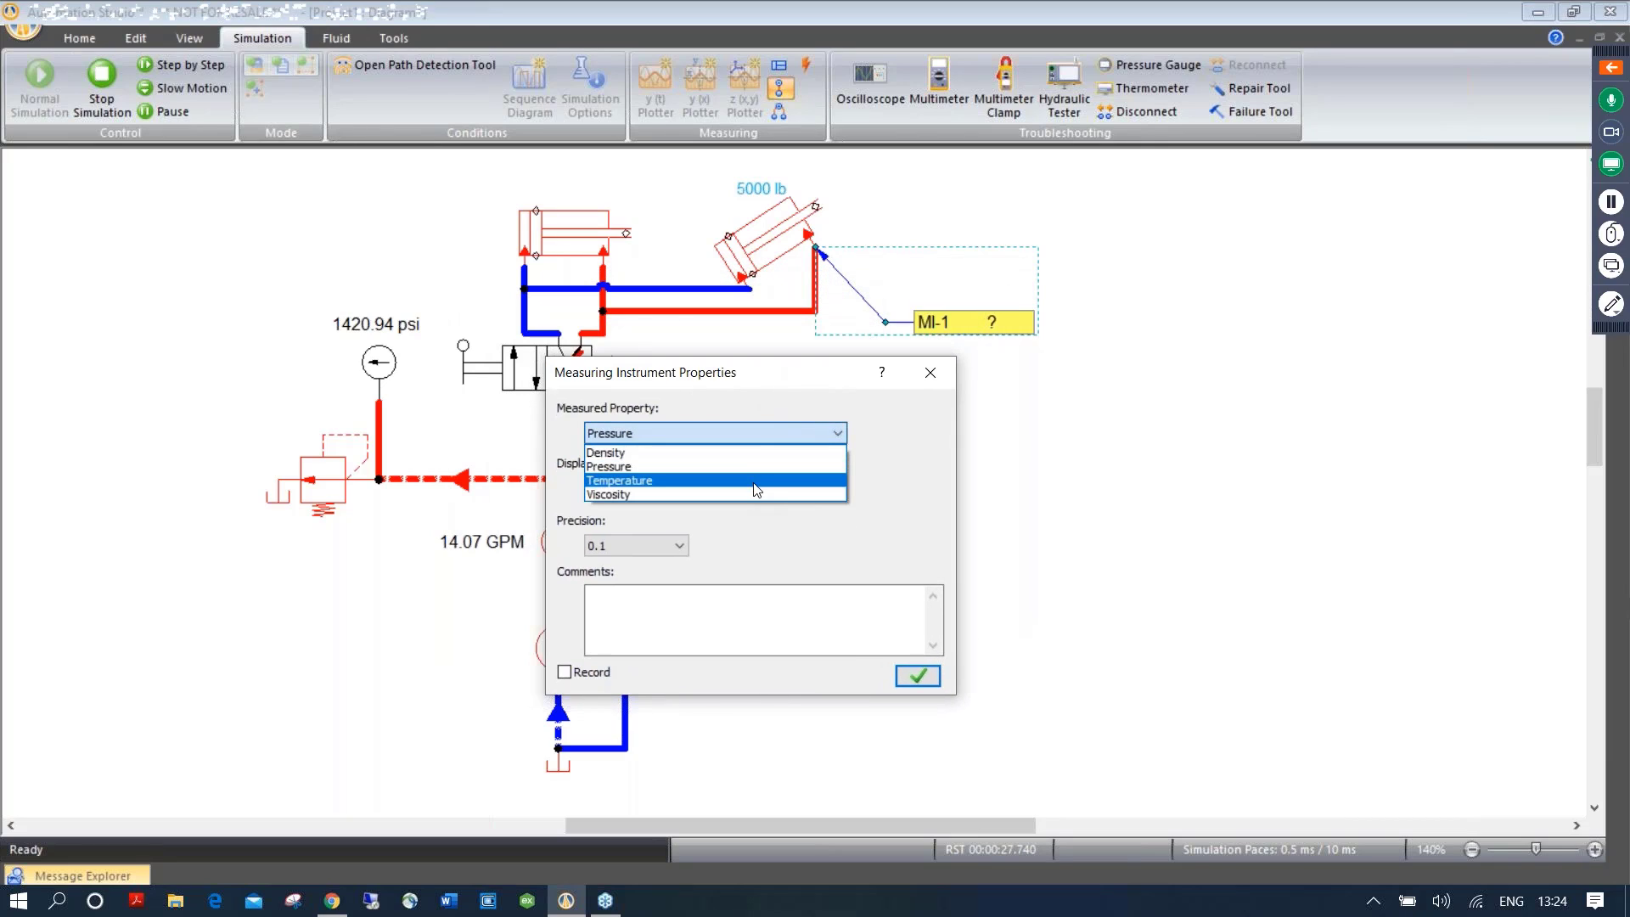
{"action": "left_click", "coordinate": [843, 467]}
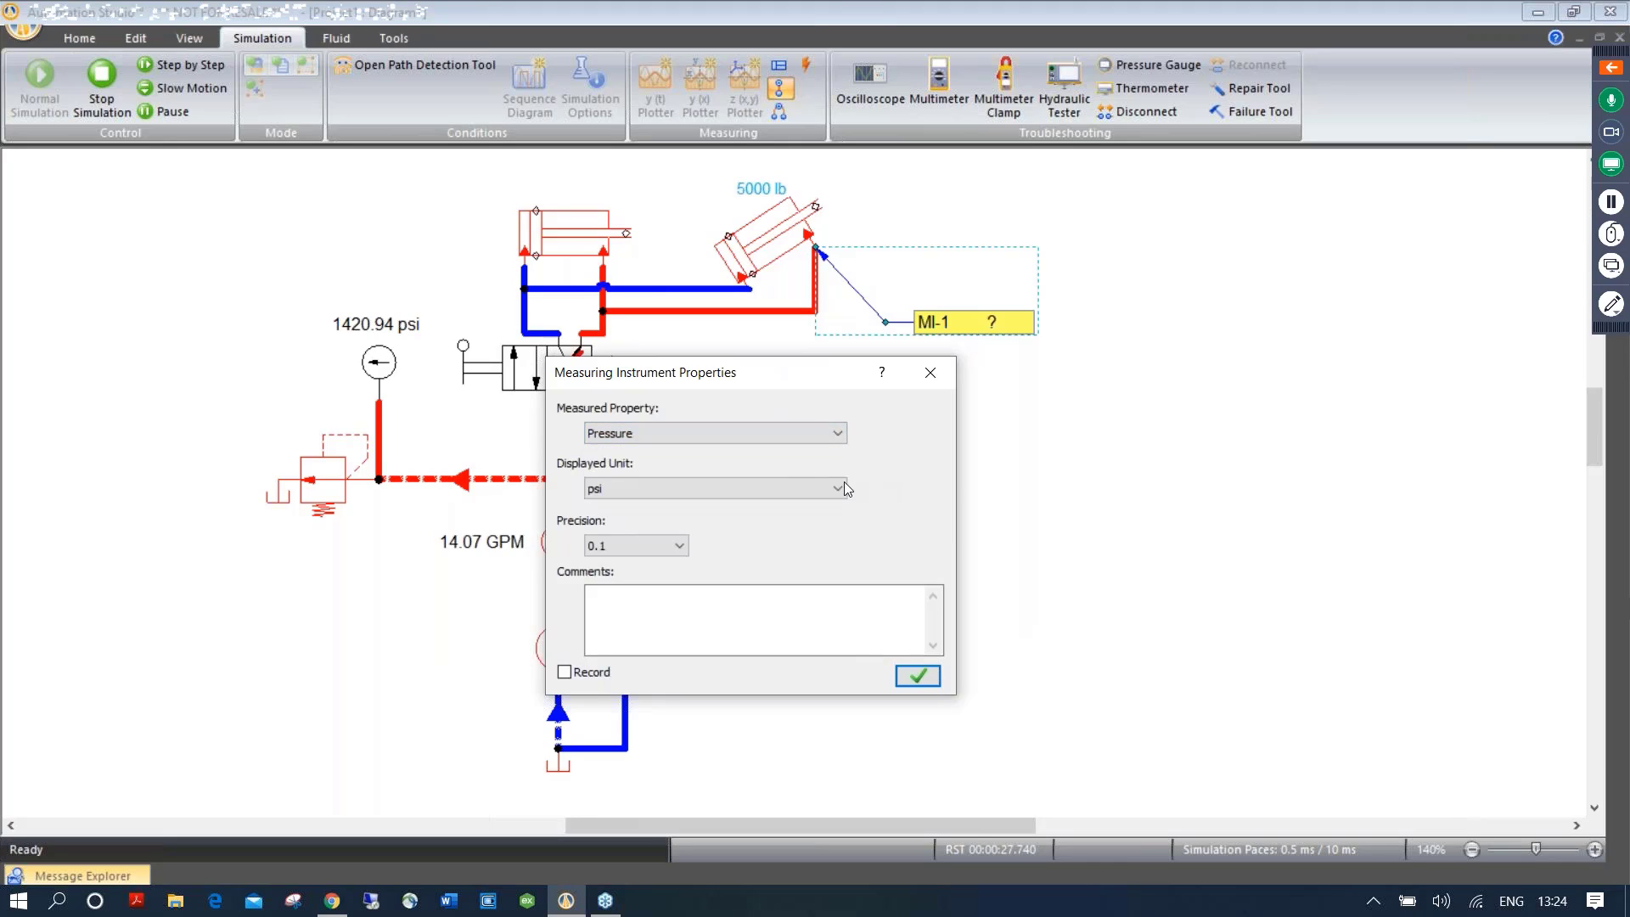
{"action": "left_click", "coordinate": [767, 489]}
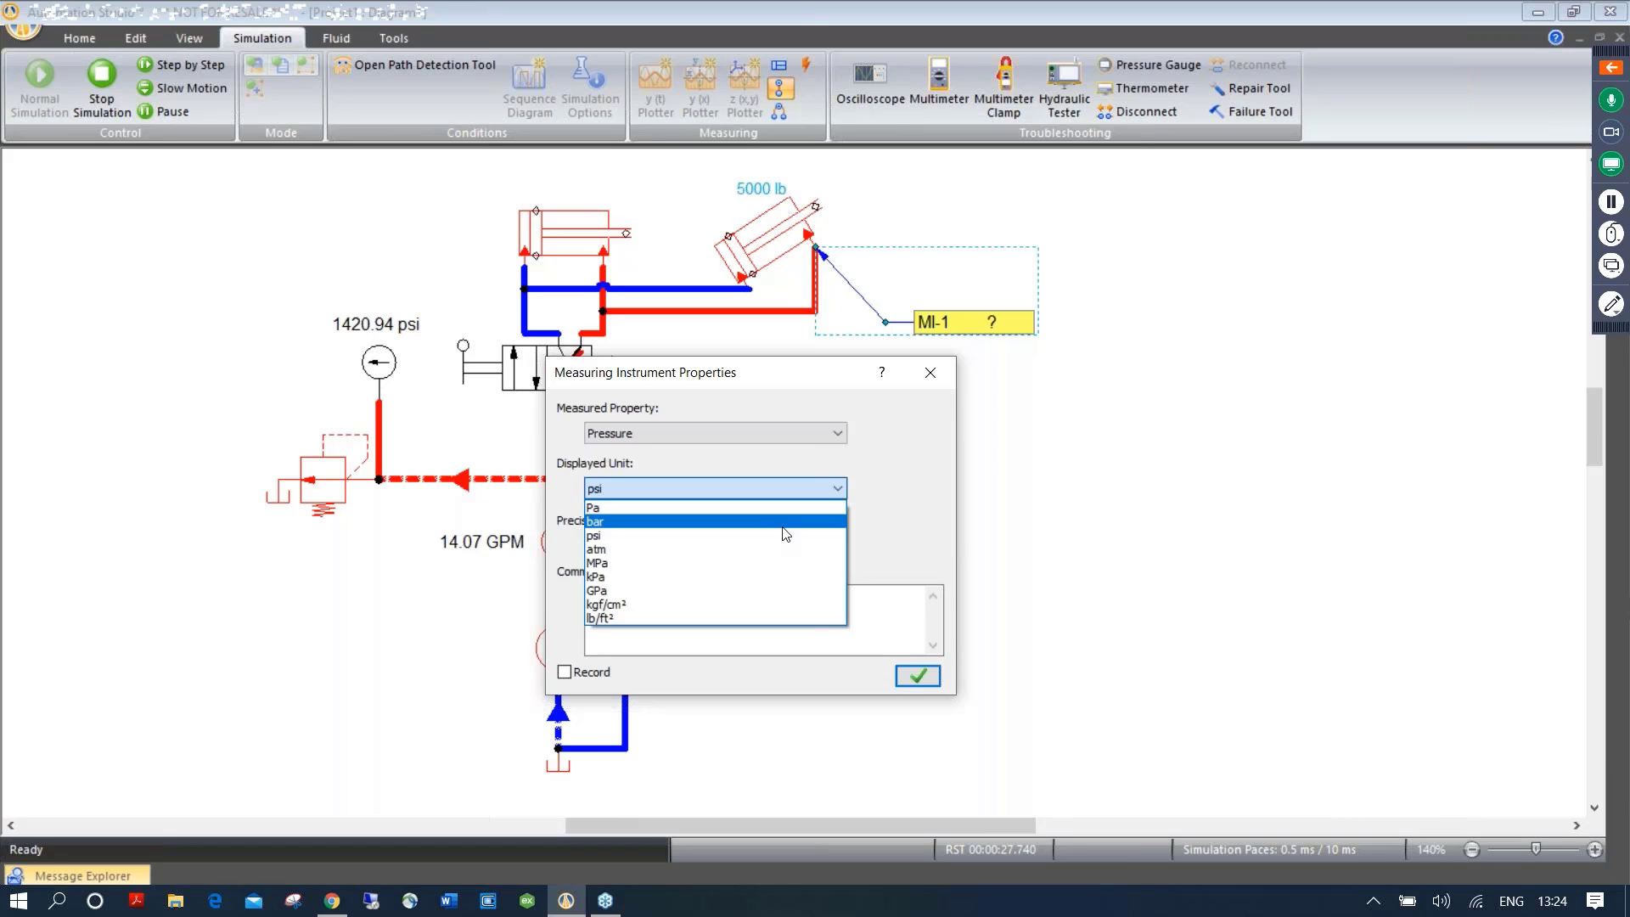
{"action": "left_click", "coordinate": [884, 481]}
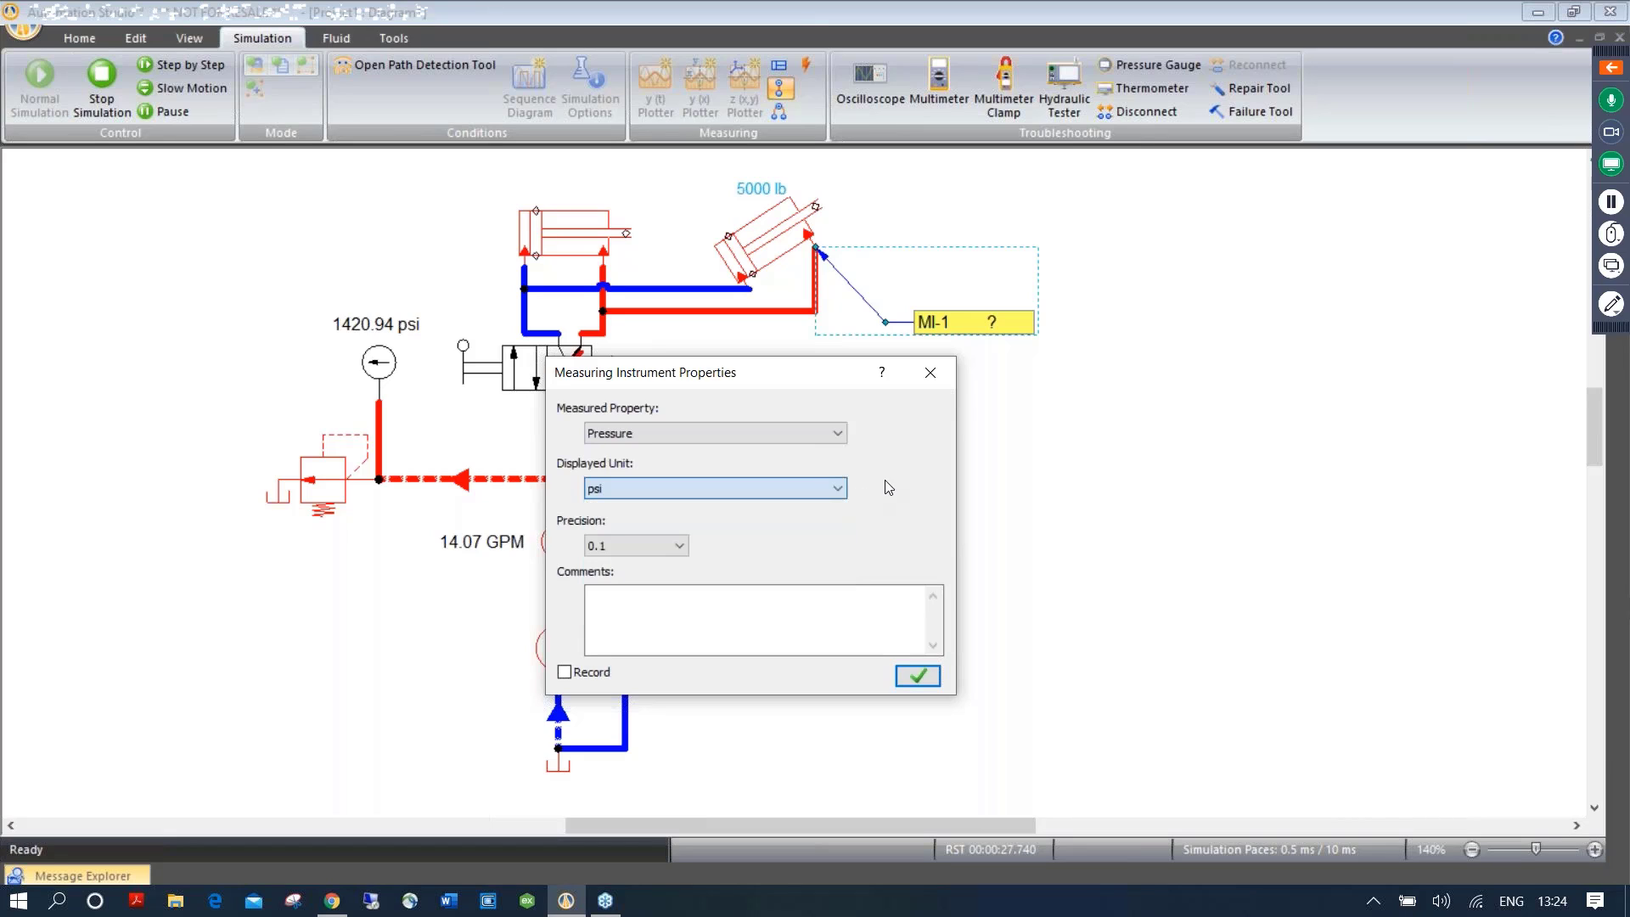
{"action": "left_click", "coordinate": [680, 549]}
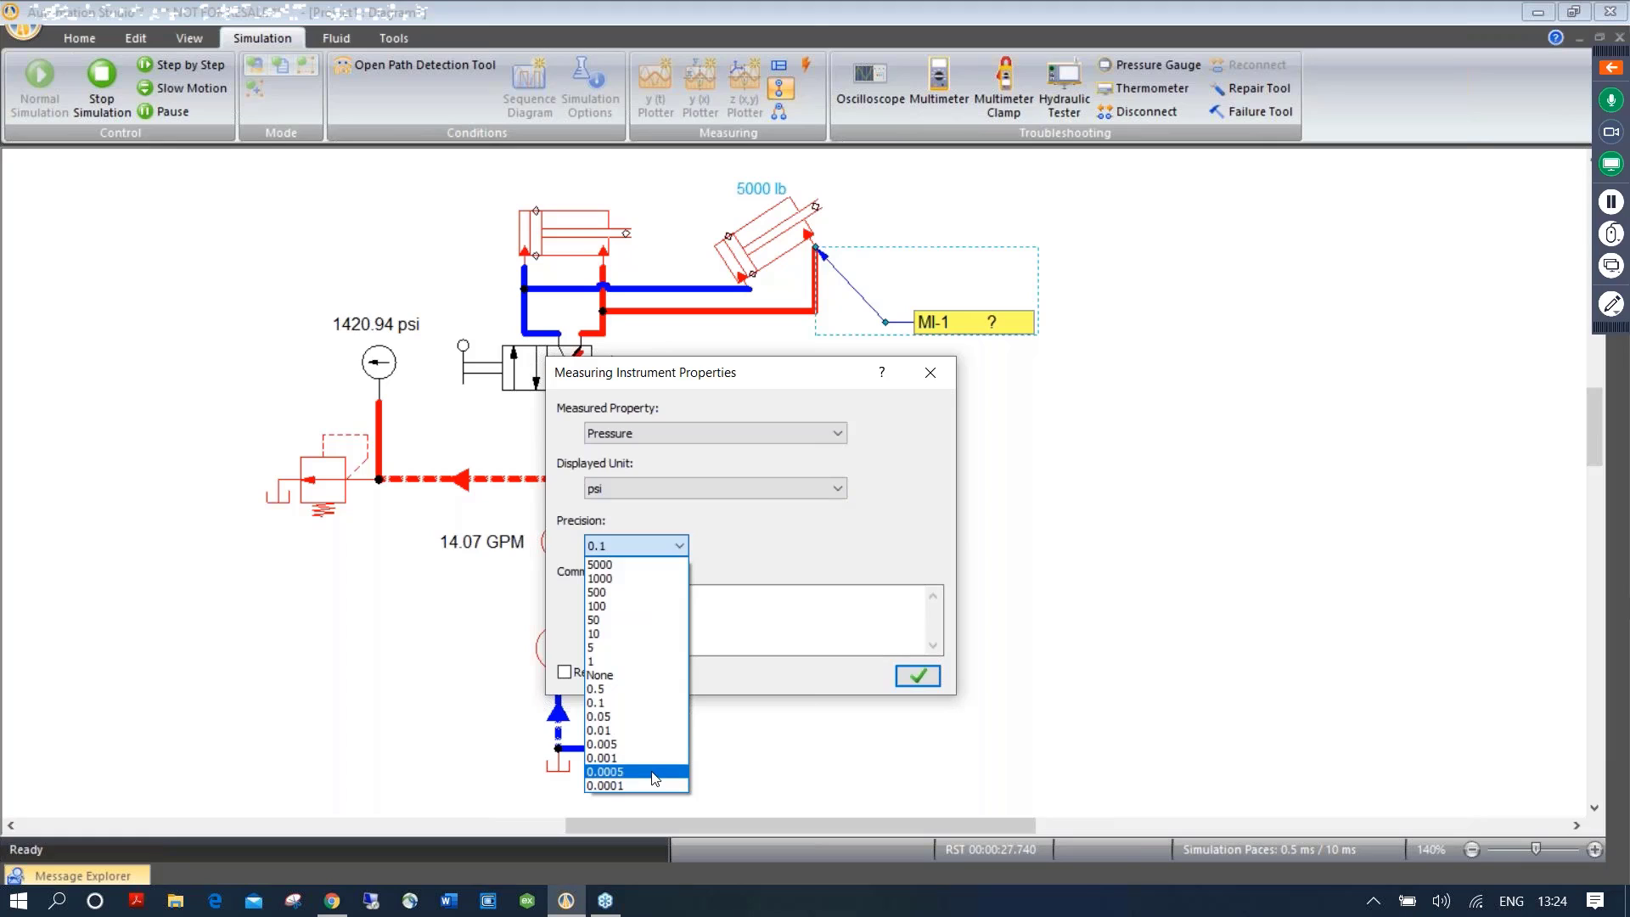
{"action": "left_click", "coordinate": [917, 686]}
{"action": "left_click", "coordinate": [916, 679]}
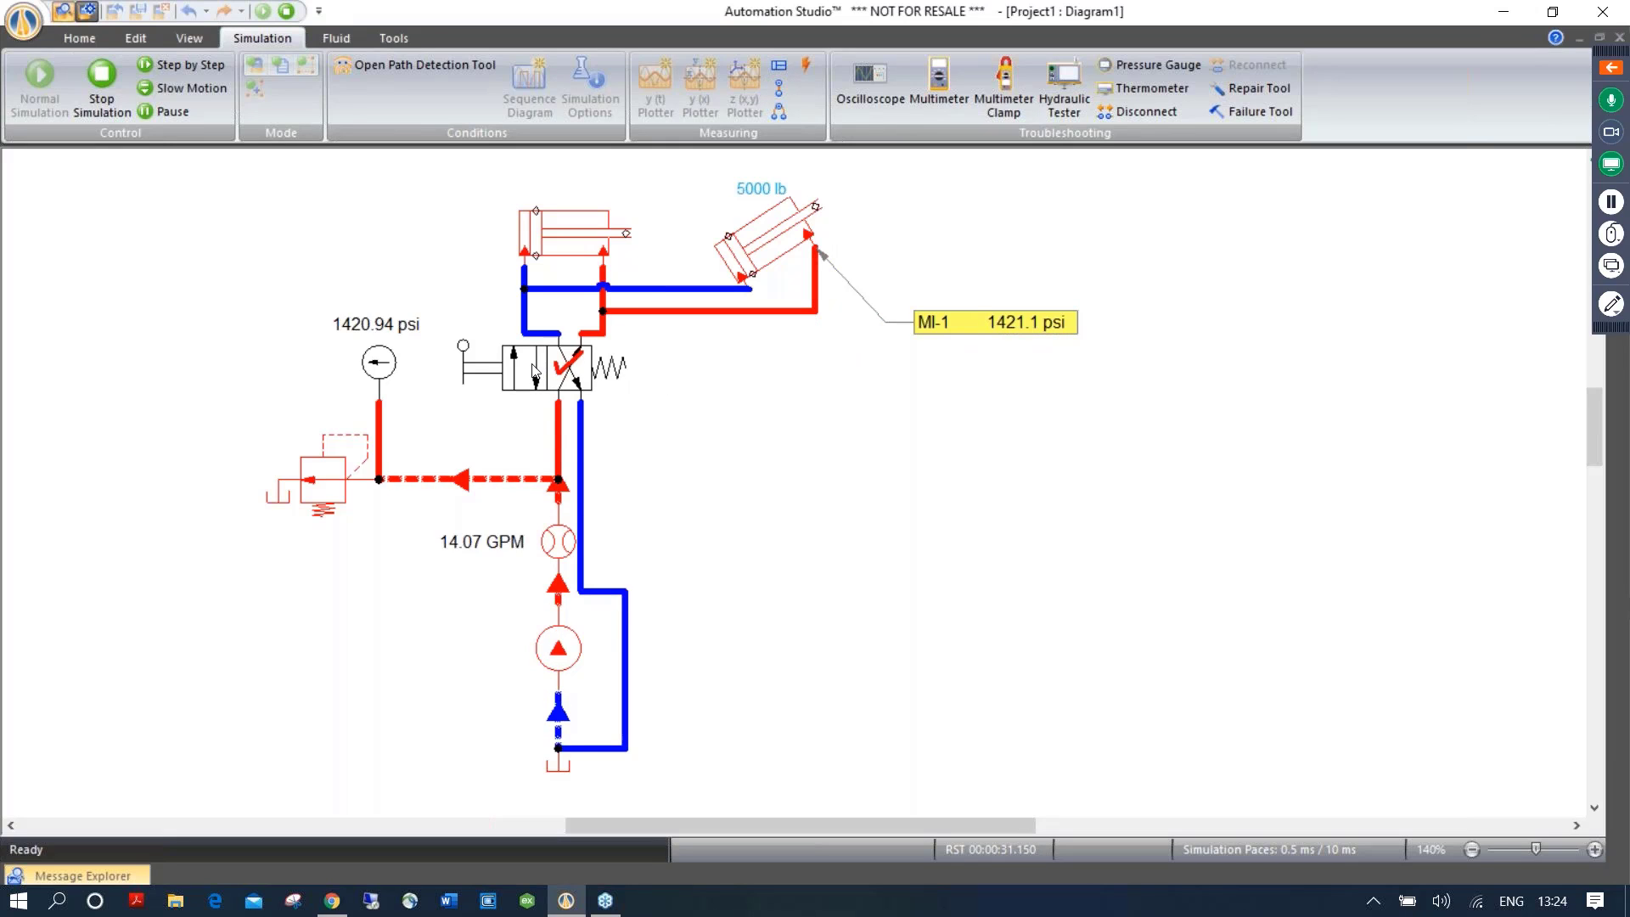
Operate the directional valve during the simulation to check the measuring instrument's pressure reading
{"action": "left_click", "coordinate": [569, 368]}
{"action": "left_click", "coordinate": [627, 374]}
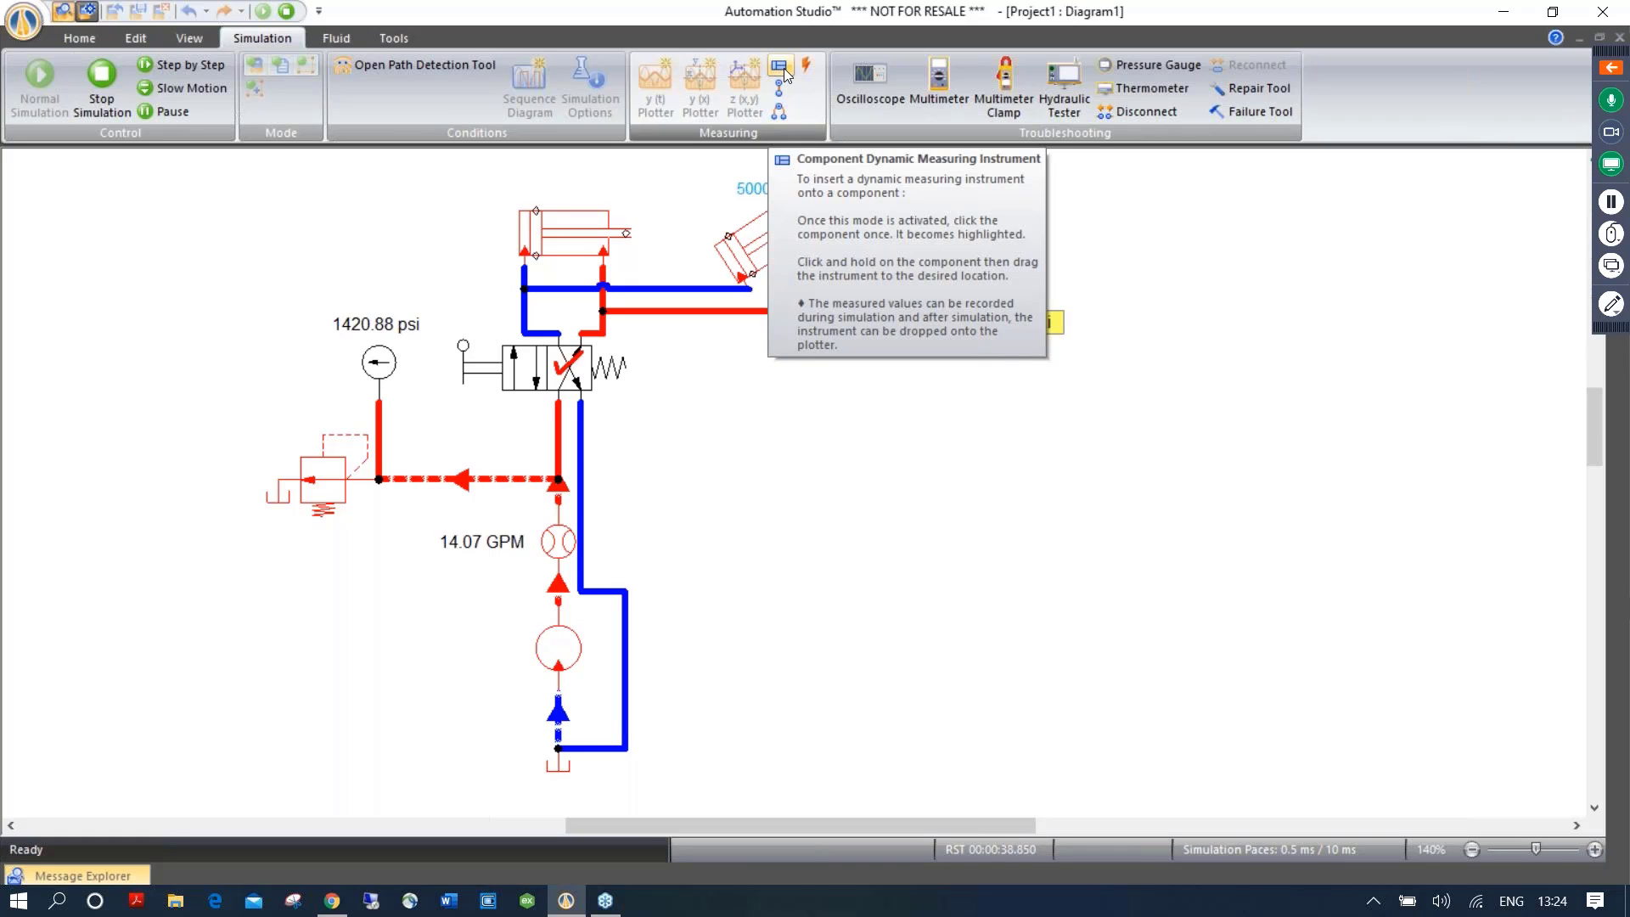
Place a component dynamic measuring instrument on the horizontal cylinder, with its label above the cylinder
{"action": "left_click", "coordinate": [783, 72]}
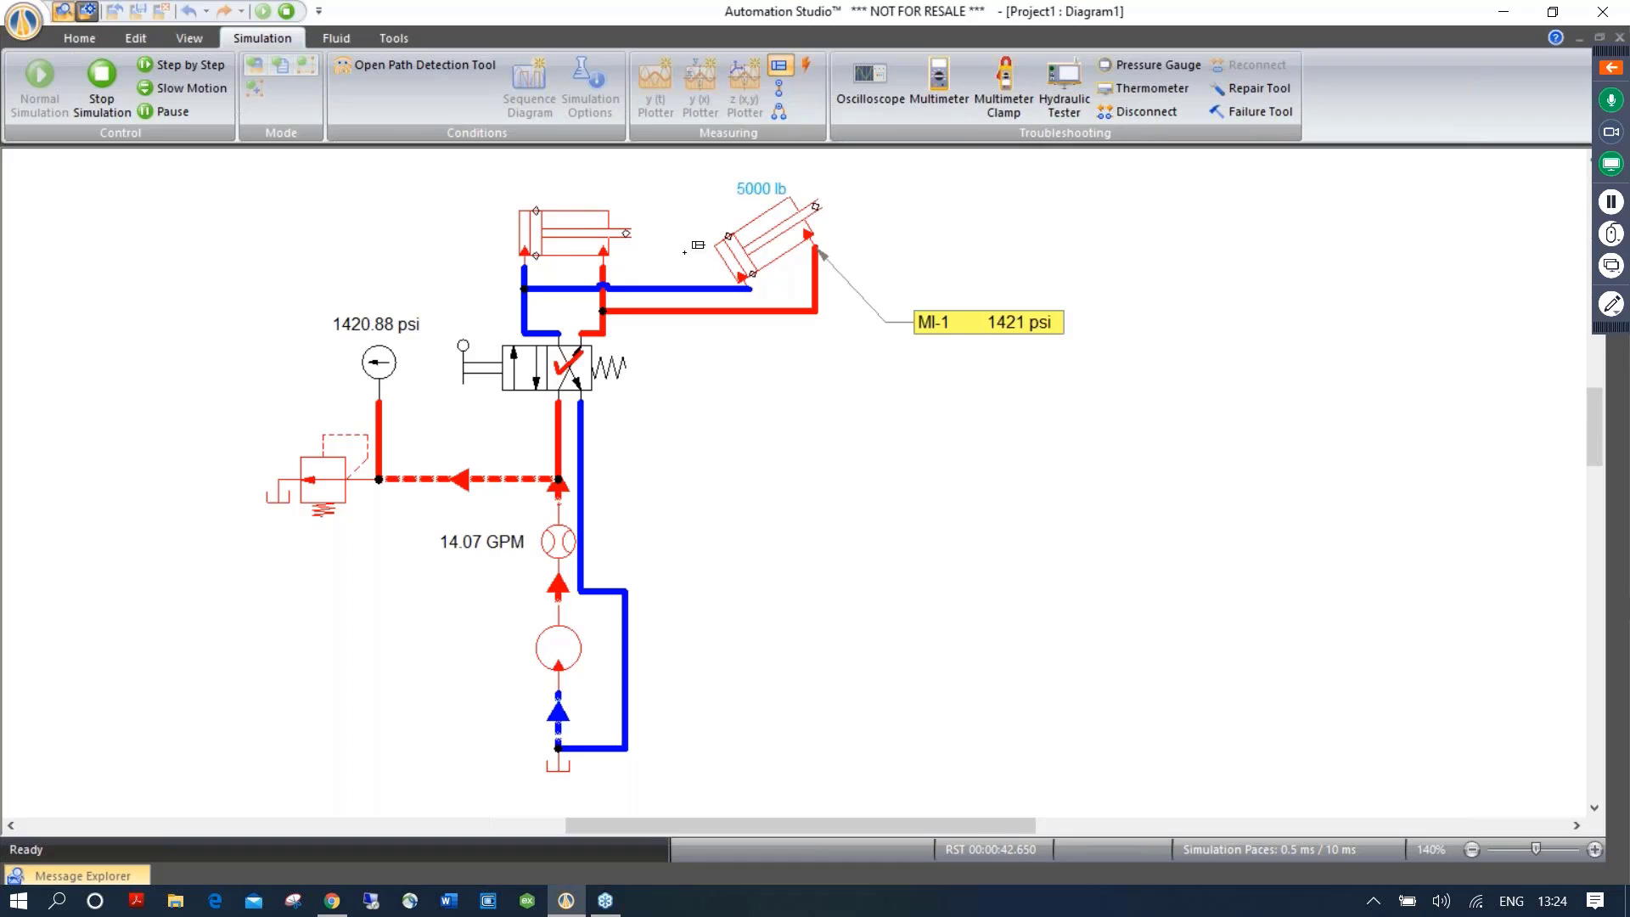
{"action": "left_click", "coordinate": [552, 228]}
{"action": "left_click", "coordinate": [577, 174]}
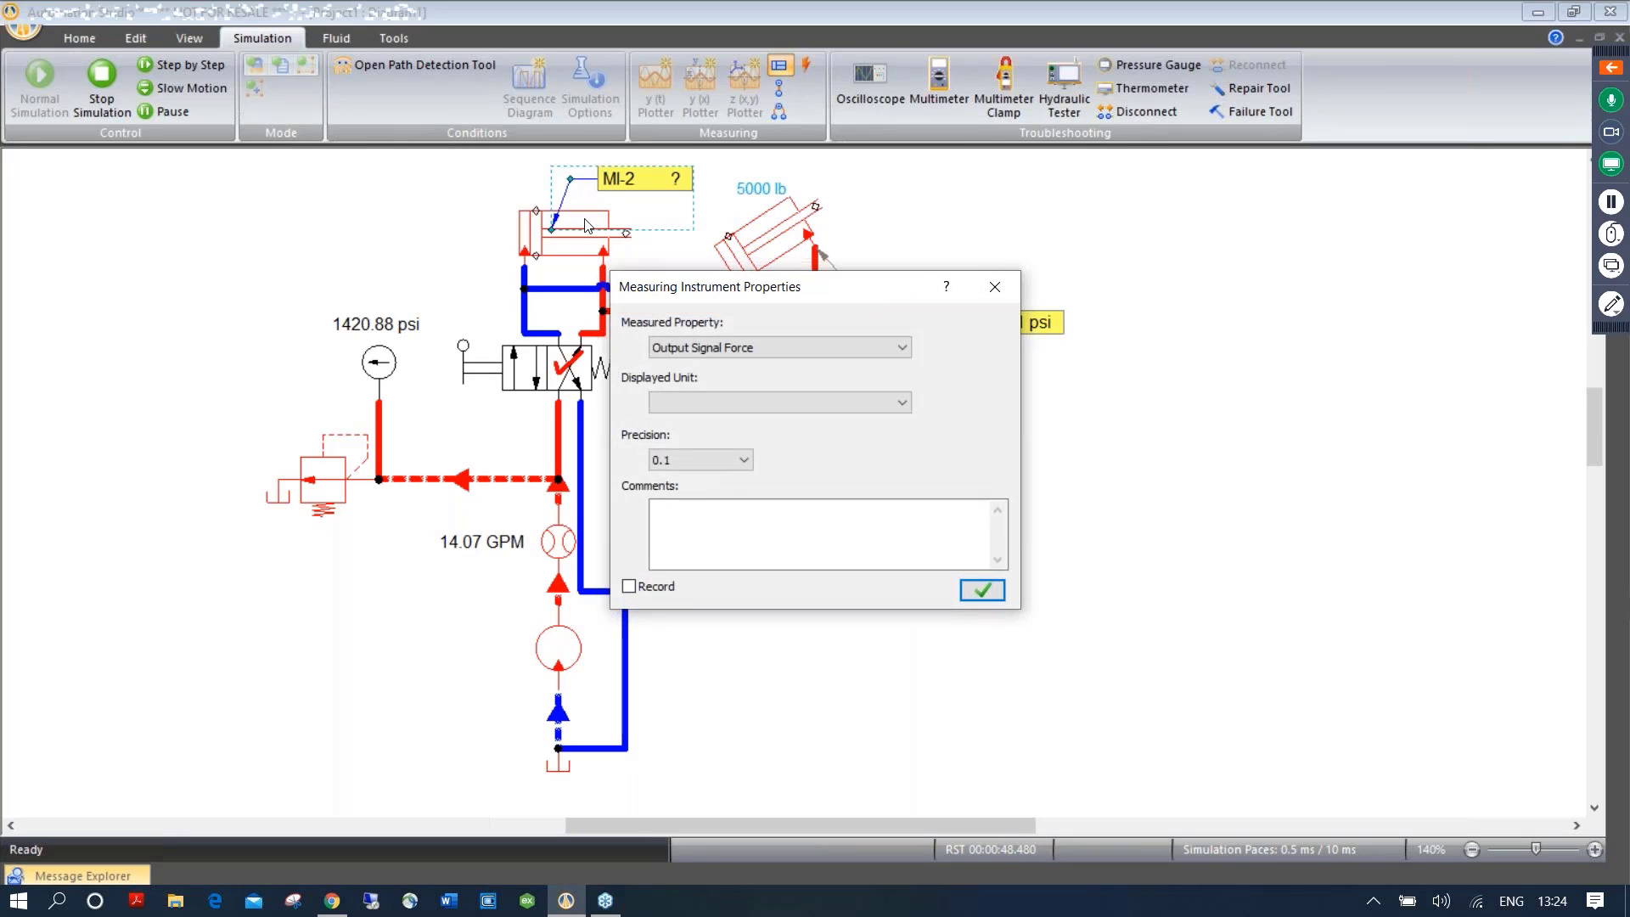
Configure the cylinder's measuring instrument to show Linear Speed in in/s with a precision of 0.1, and operate the directional valve to check the reading
{"action": "left_click", "coordinate": [766, 348]}
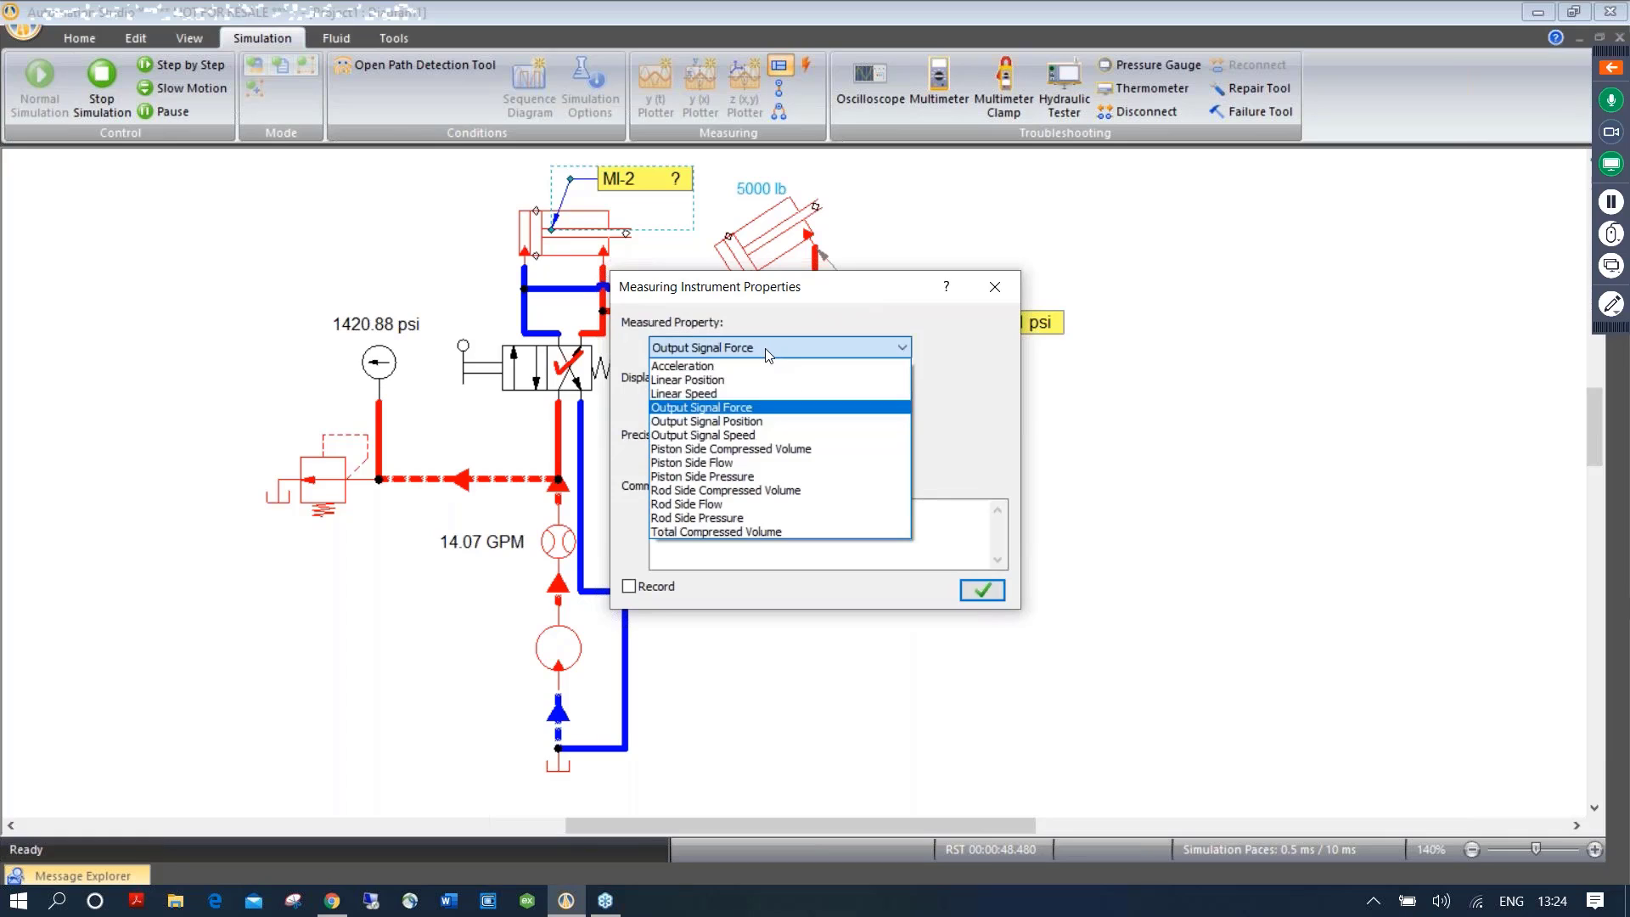
{"action": "left_click", "coordinate": [750, 395]}
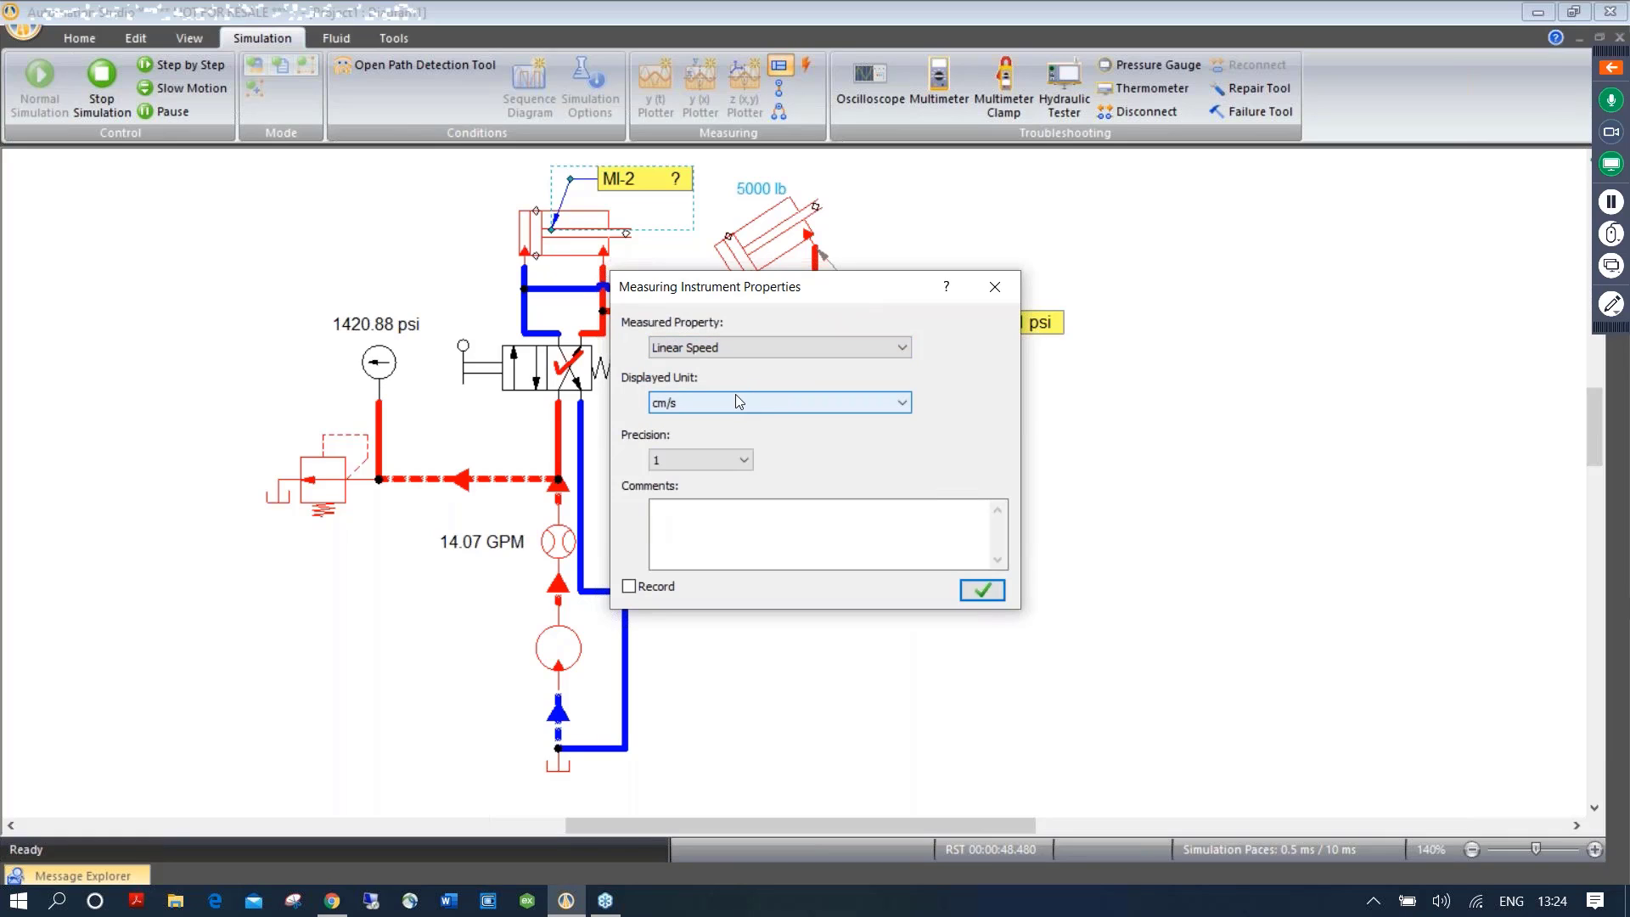
{"action": "left_click", "coordinate": [735, 407]}
{"action": "left_click", "coordinate": [713, 447]}
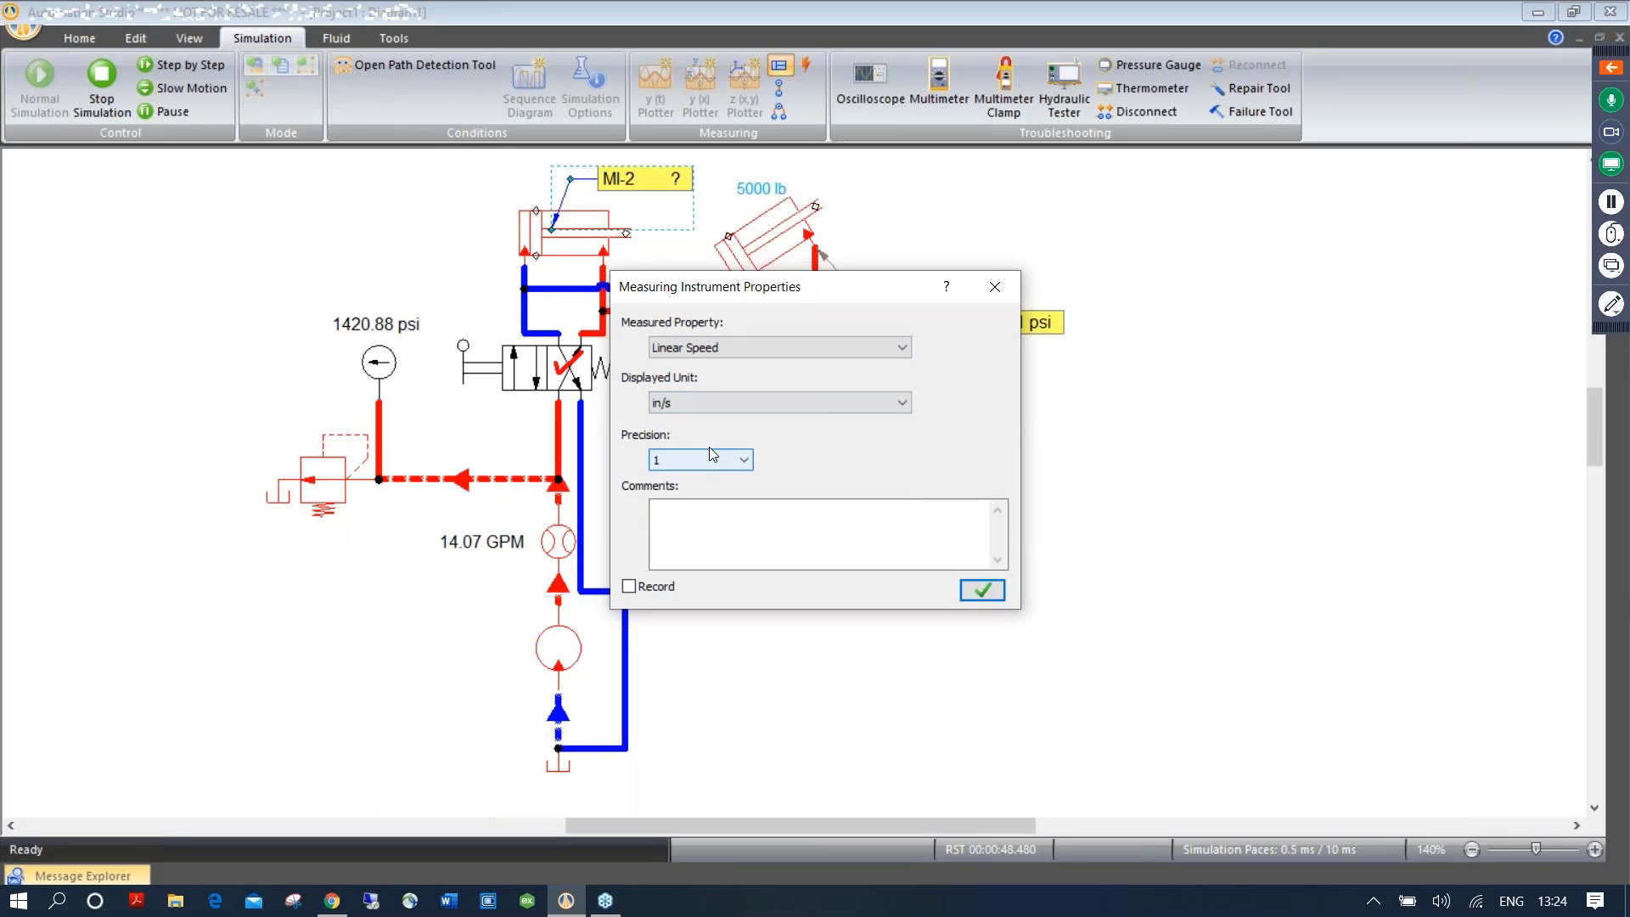
{"action": "left_click", "coordinate": [724, 462]}
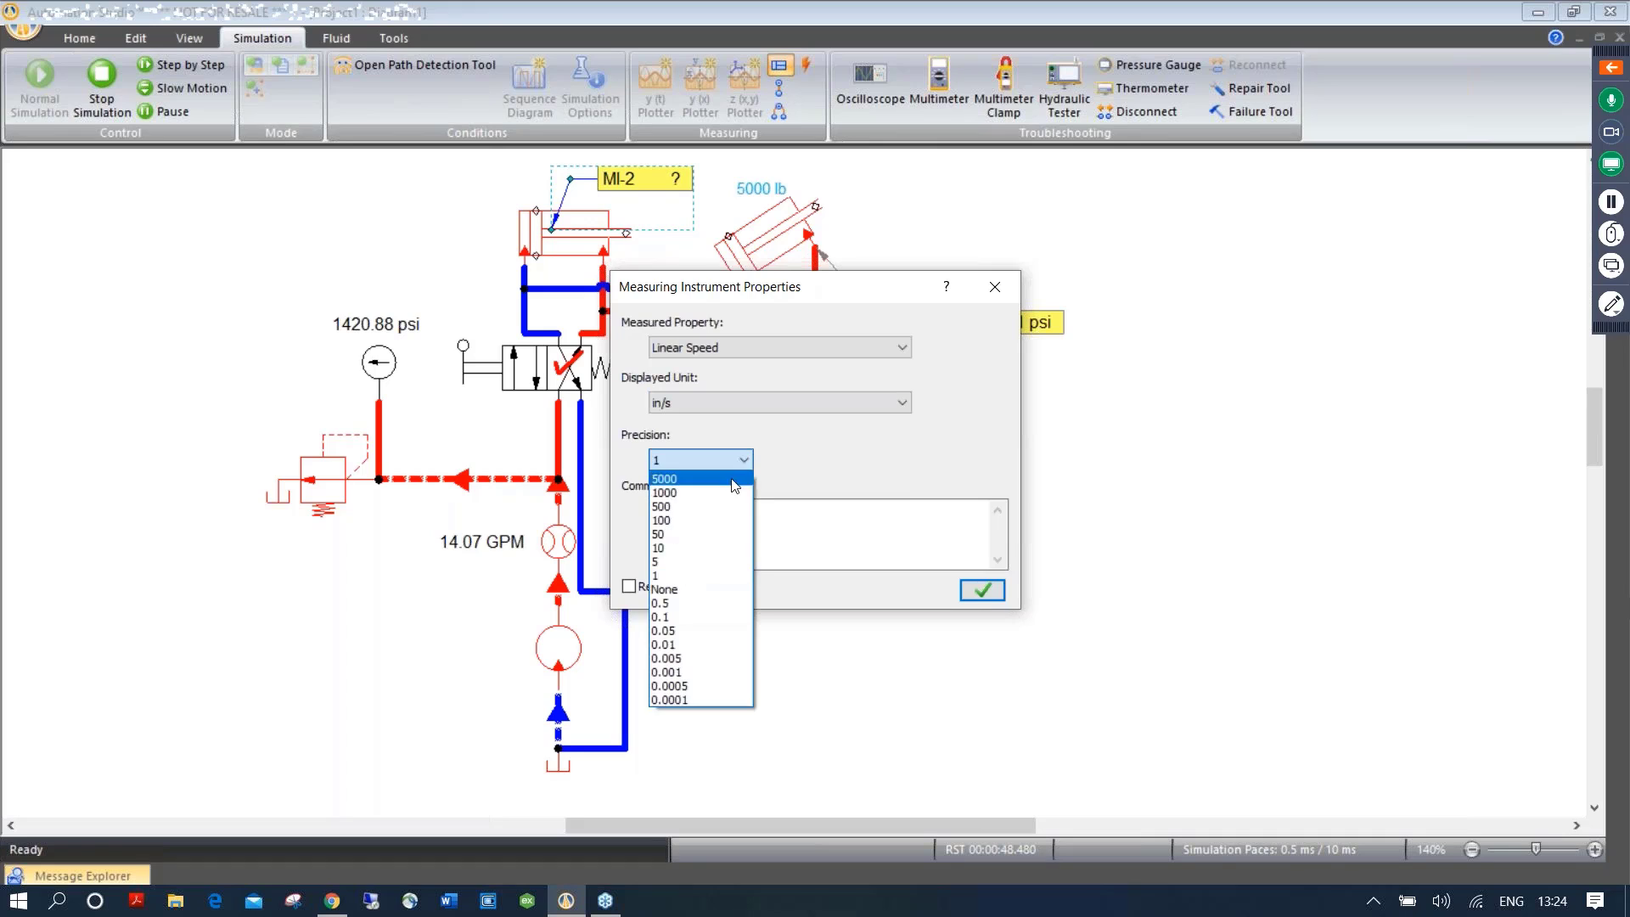
{"action": "left_click", "coordinate": [709, 618]}
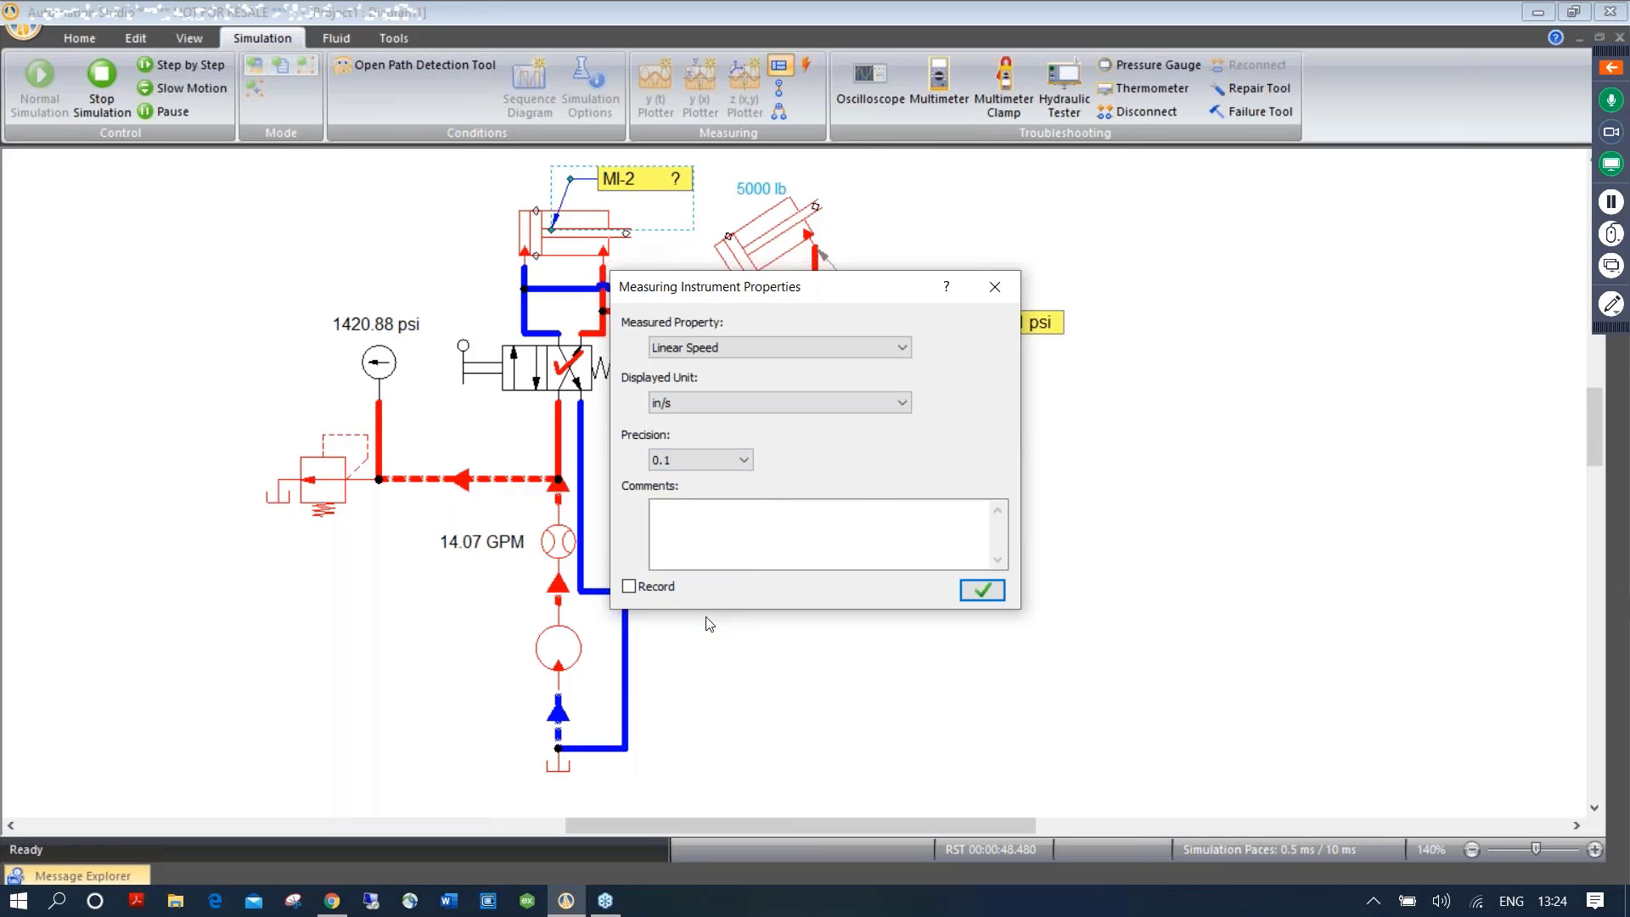
{"action": "left_click", "coordinate": [982, 592]}
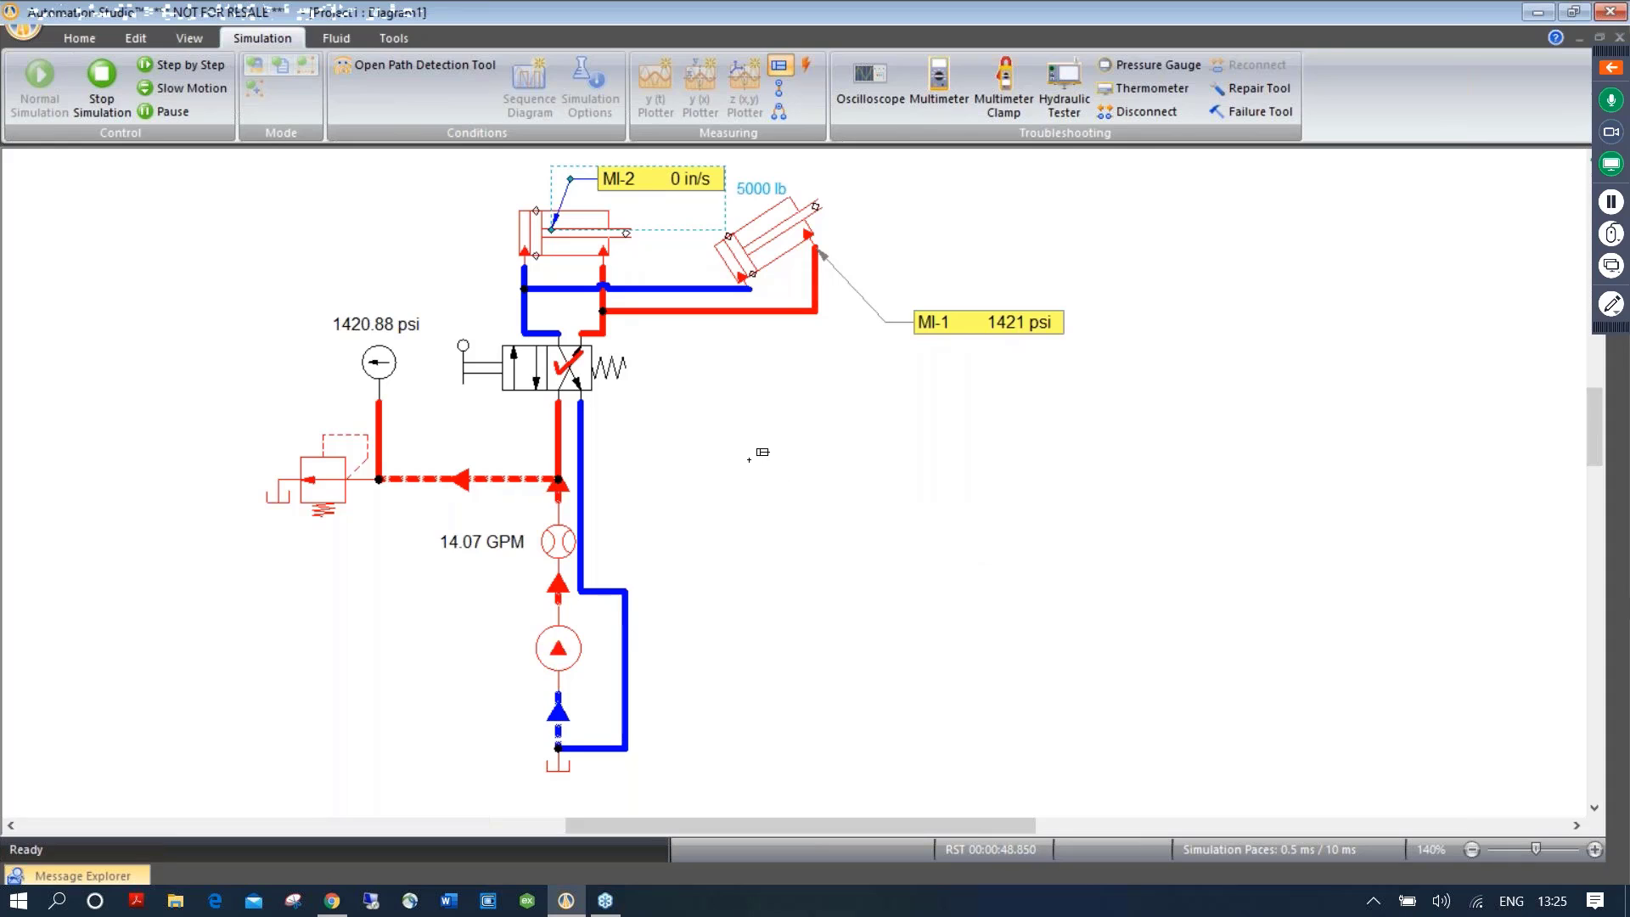
{"action": "left_click", "coordinate": [571, 382]}
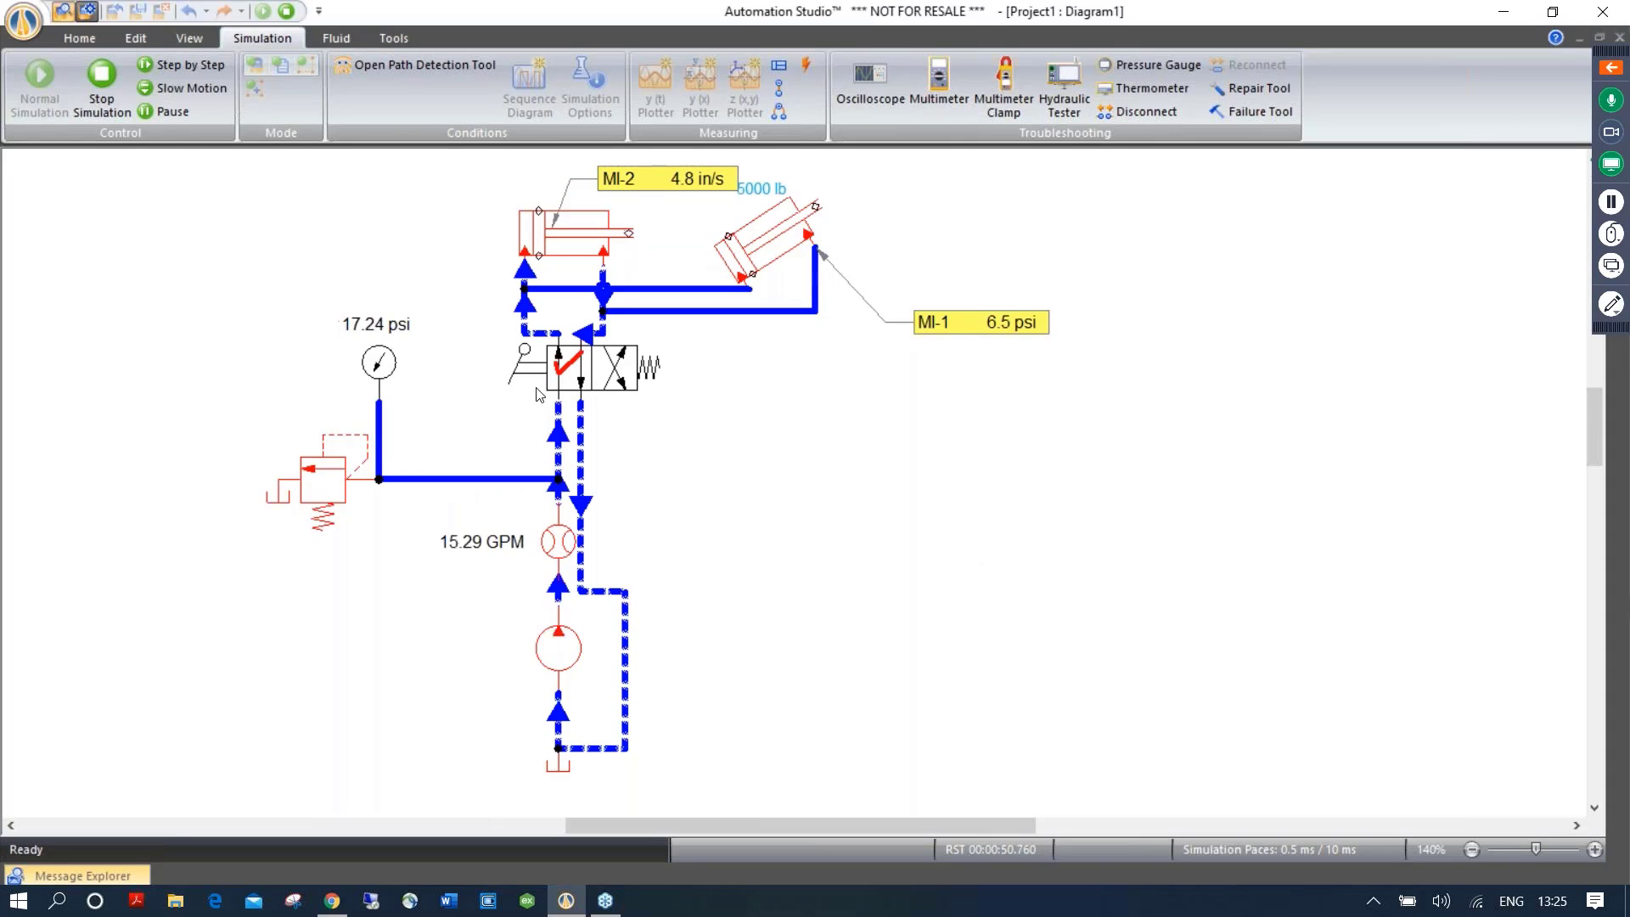
{"action": "left_click", "coordinate": [615, 382]}
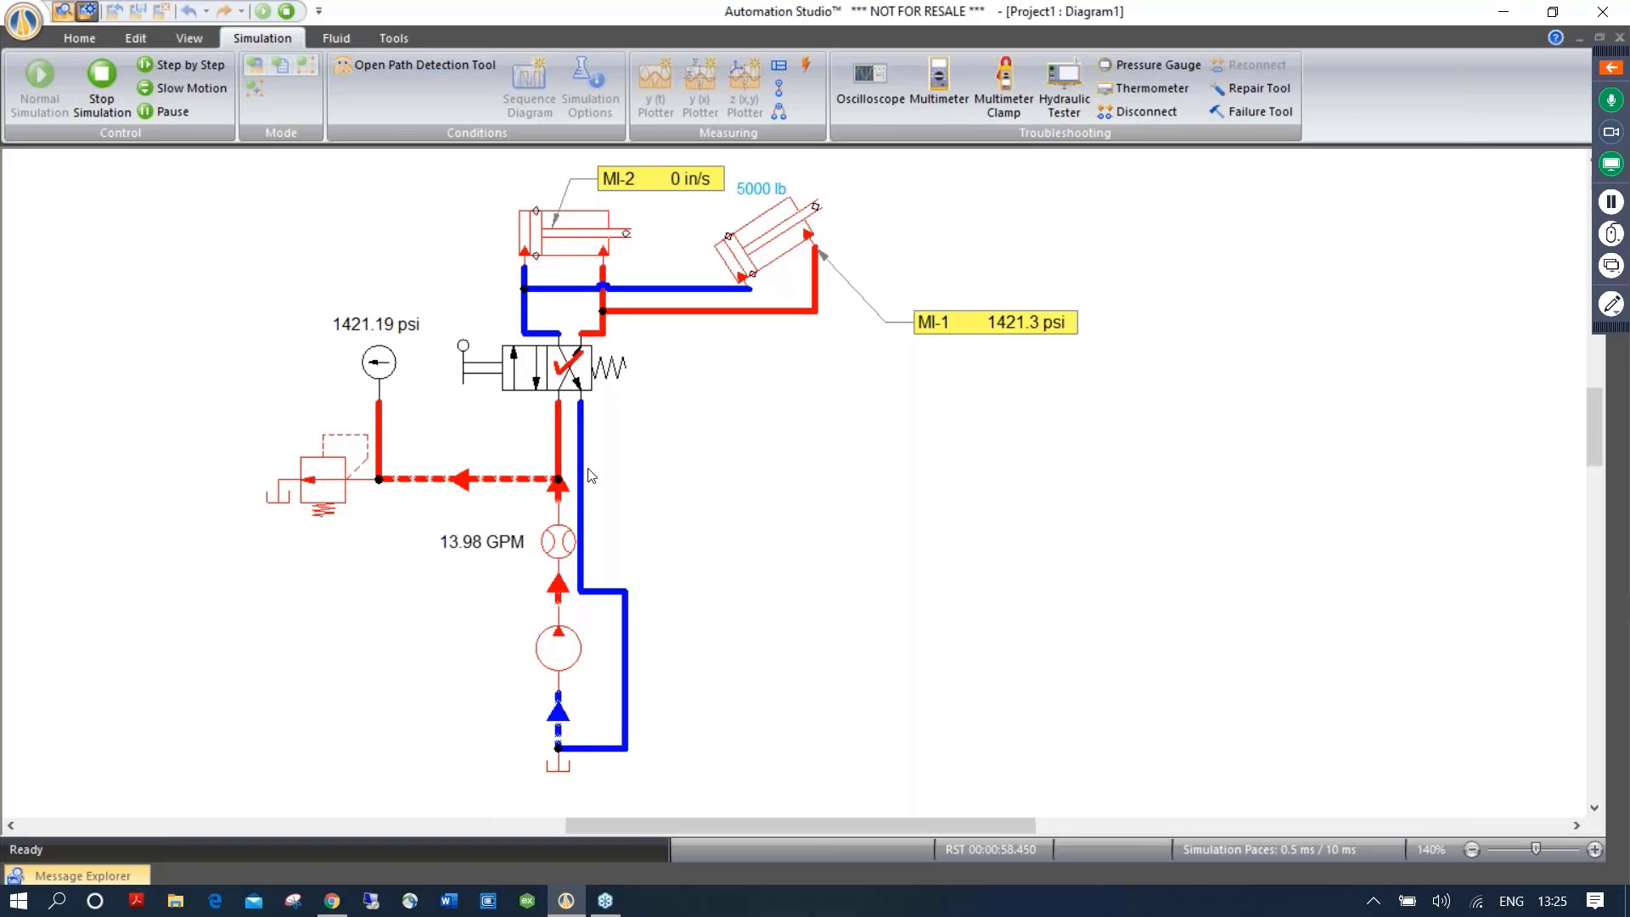
Place a differential measuring instrument between the pump line junction and the relief valve junction, showing Differential Pressure in psi with a precision of 0.01
{"action": "left_click", "coordinate": [780, 113]}
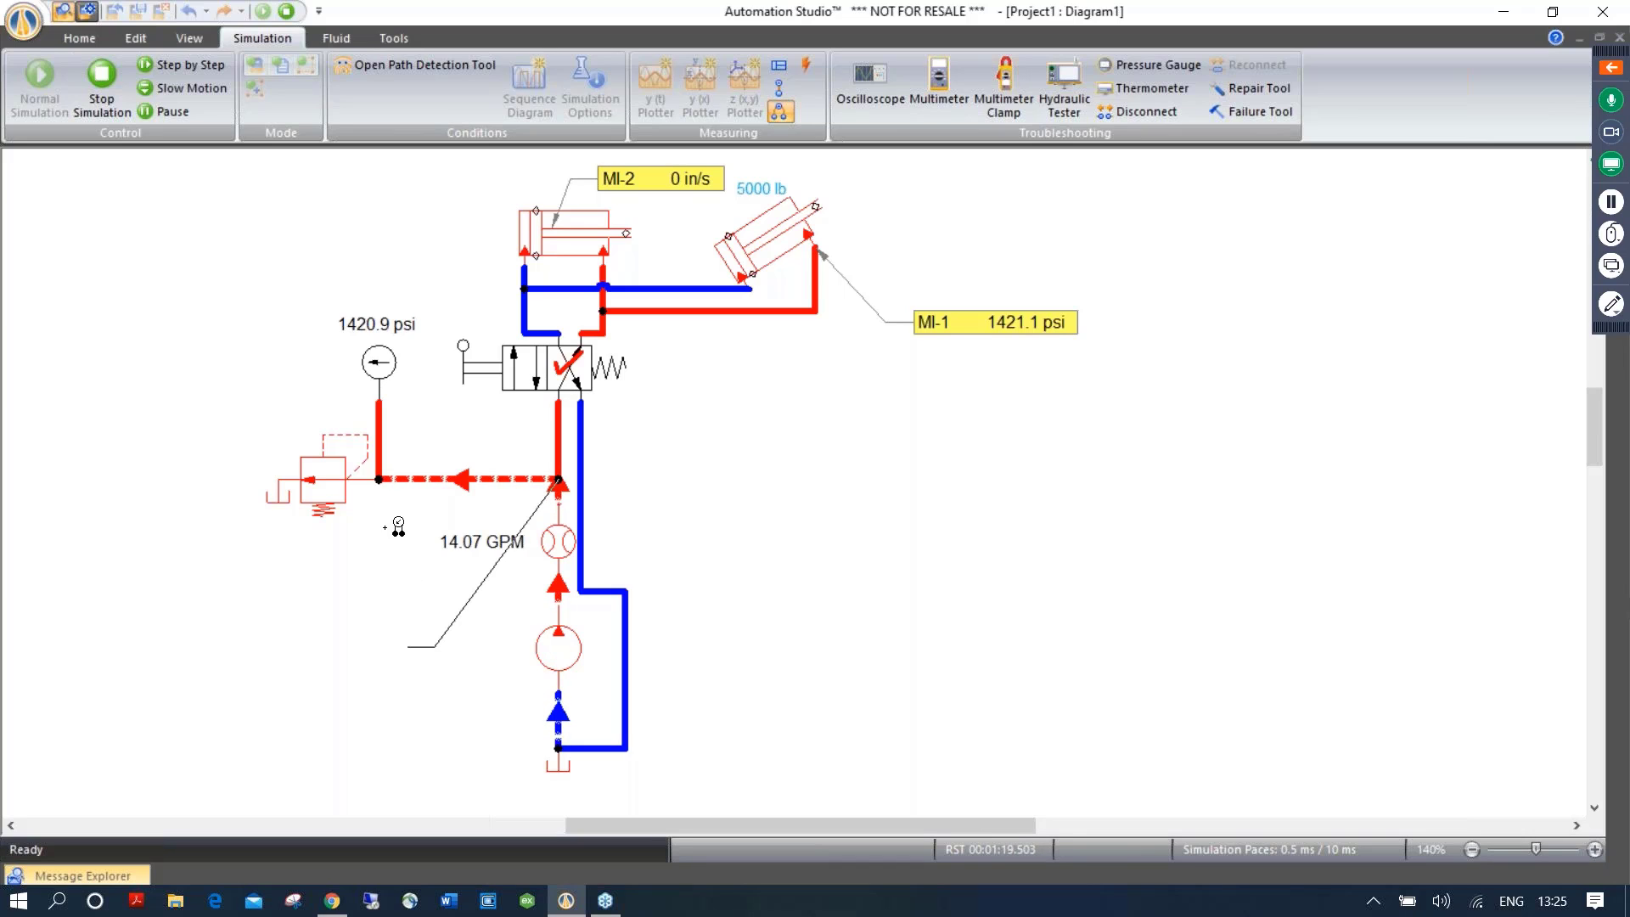
{"action": "left_click", "coordinate": [381, 480]}
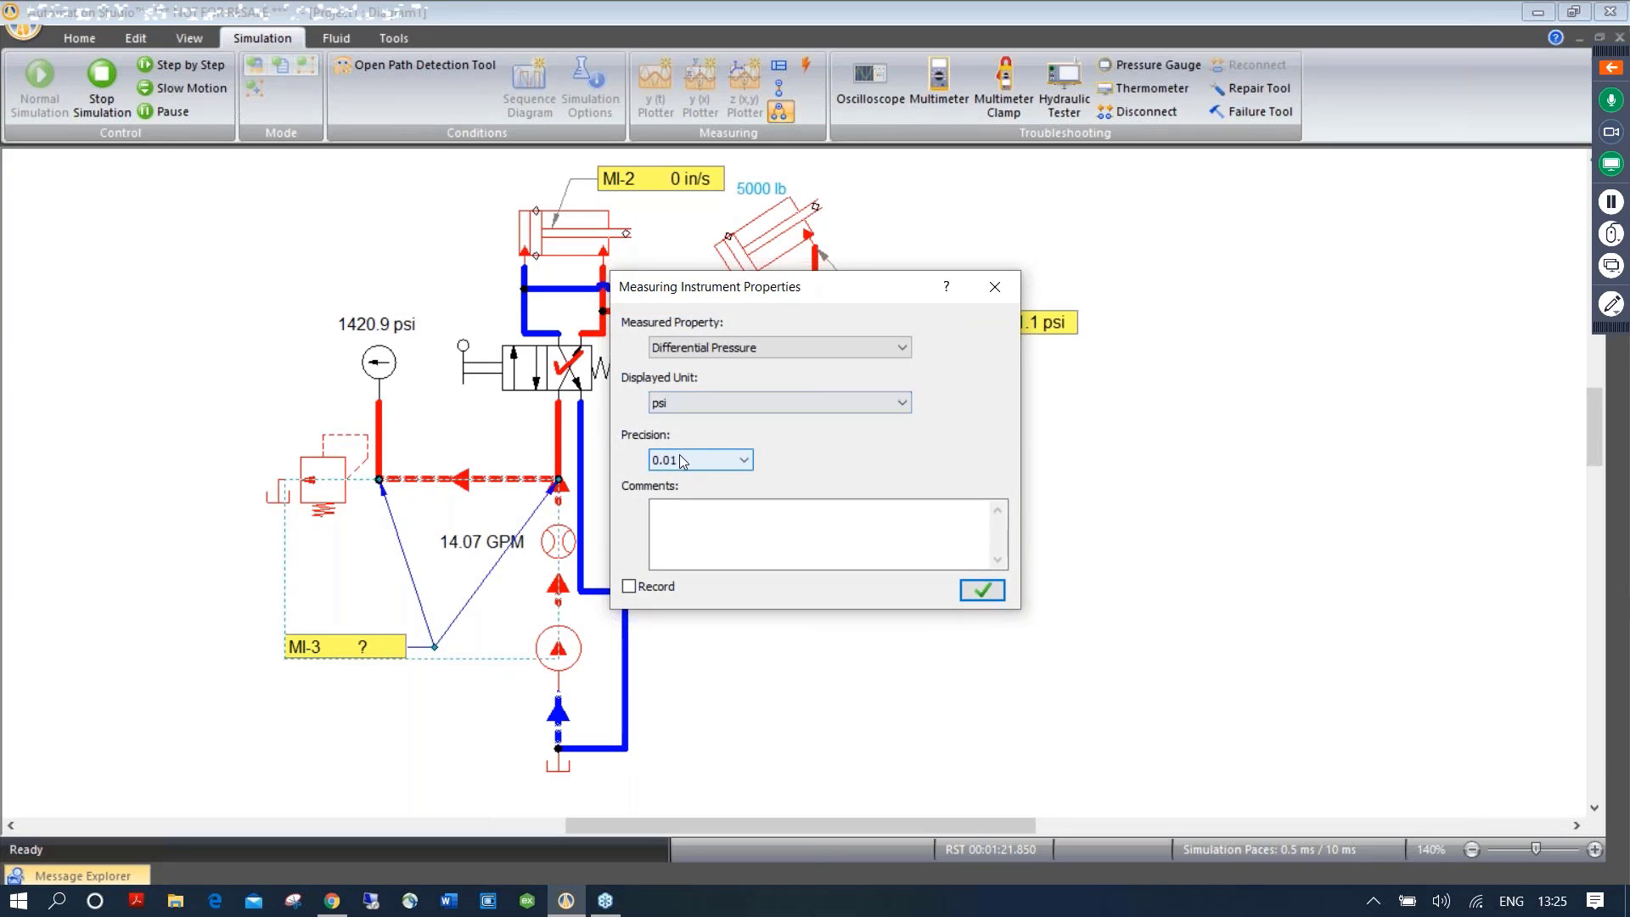
{"action": "left_click", "coordinate": [979, 592]}
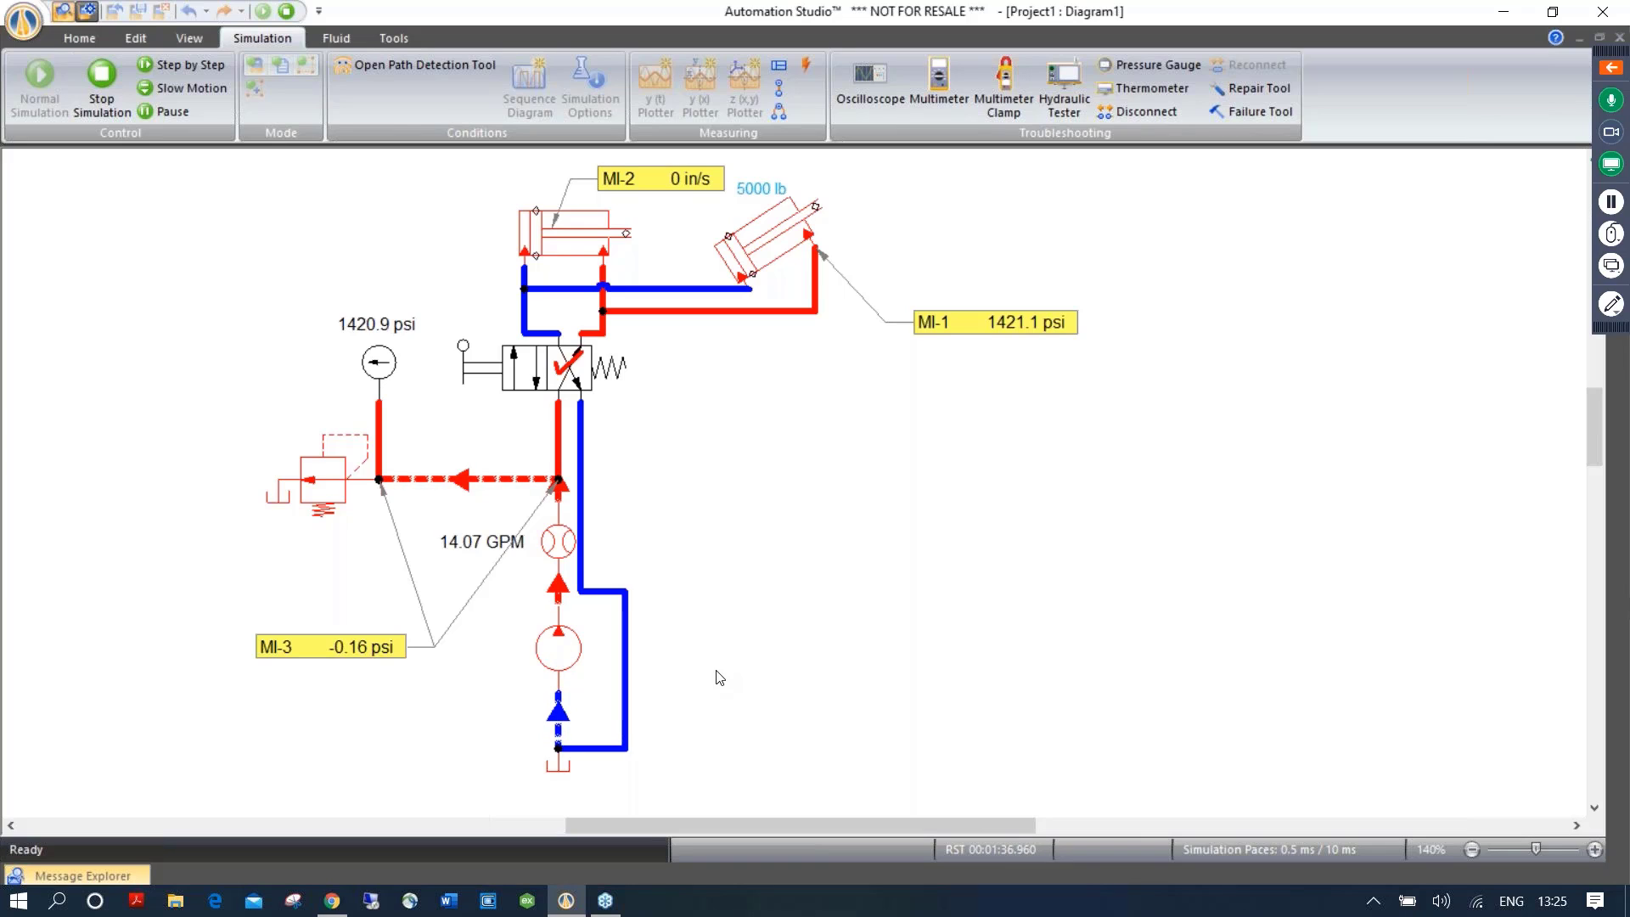
Set the pump's displacement to 3.98 in³/rev during the simulation
{"action": "double_click", "coordinate": [567, 647]}
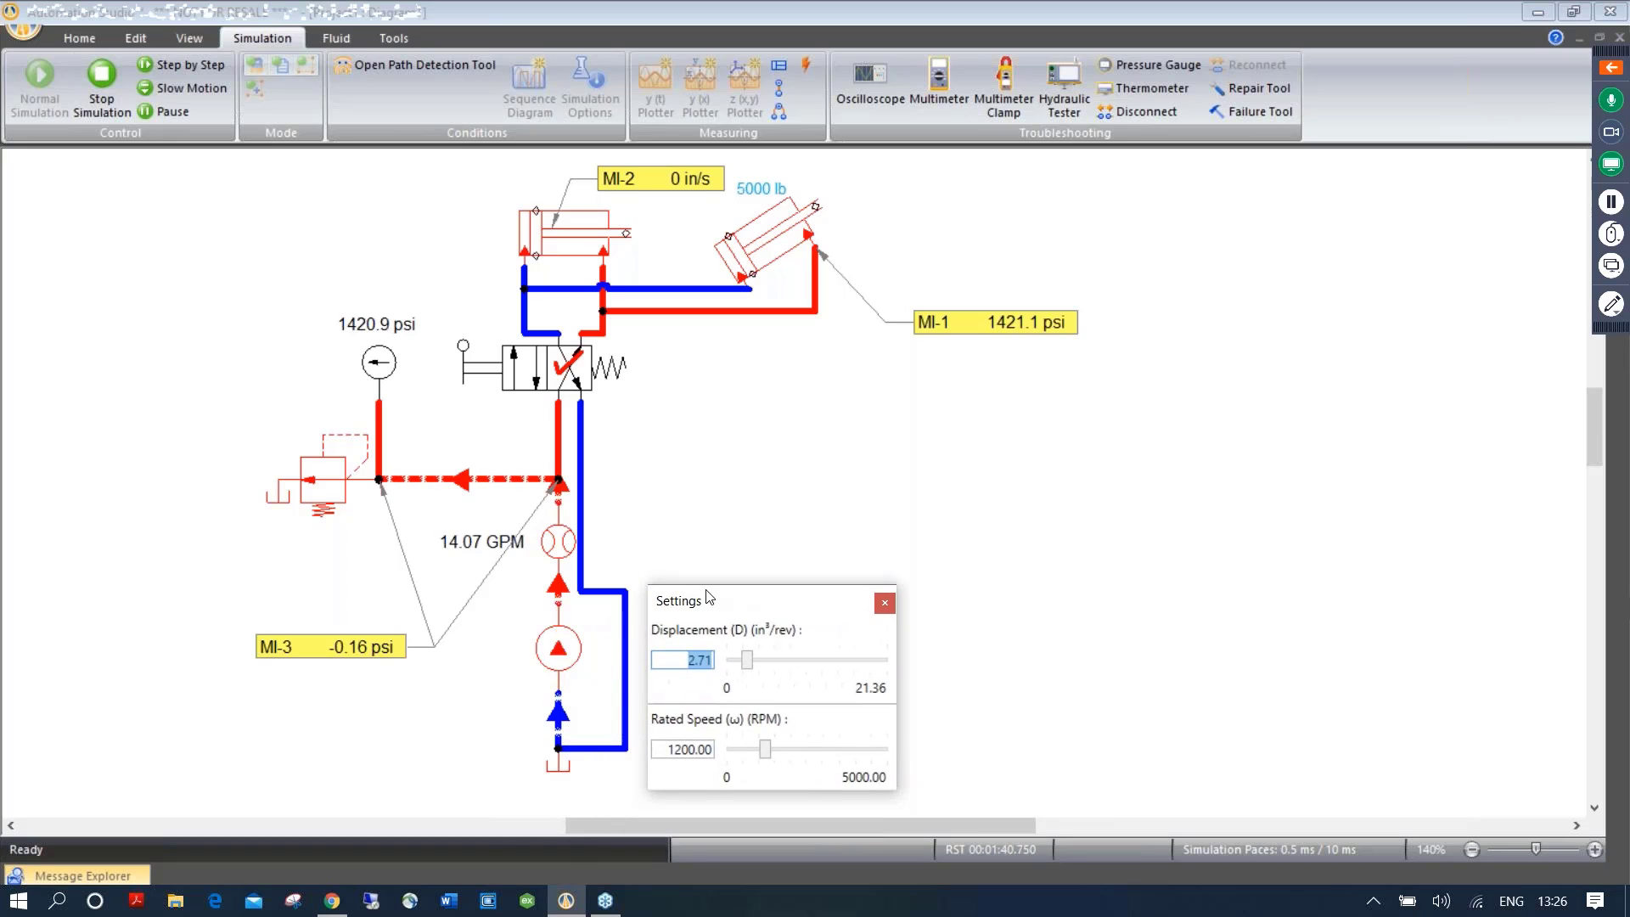
{"action": "mouse_move", "coordinate": [747, 652]}
{"action": "left_mouse_down"}
{"action": "mouse_move", "coordinate": [796, 654]}
{"action": "mouse_move", "coordinate": [758, 654]}
{"action": "left_mouse_up"}
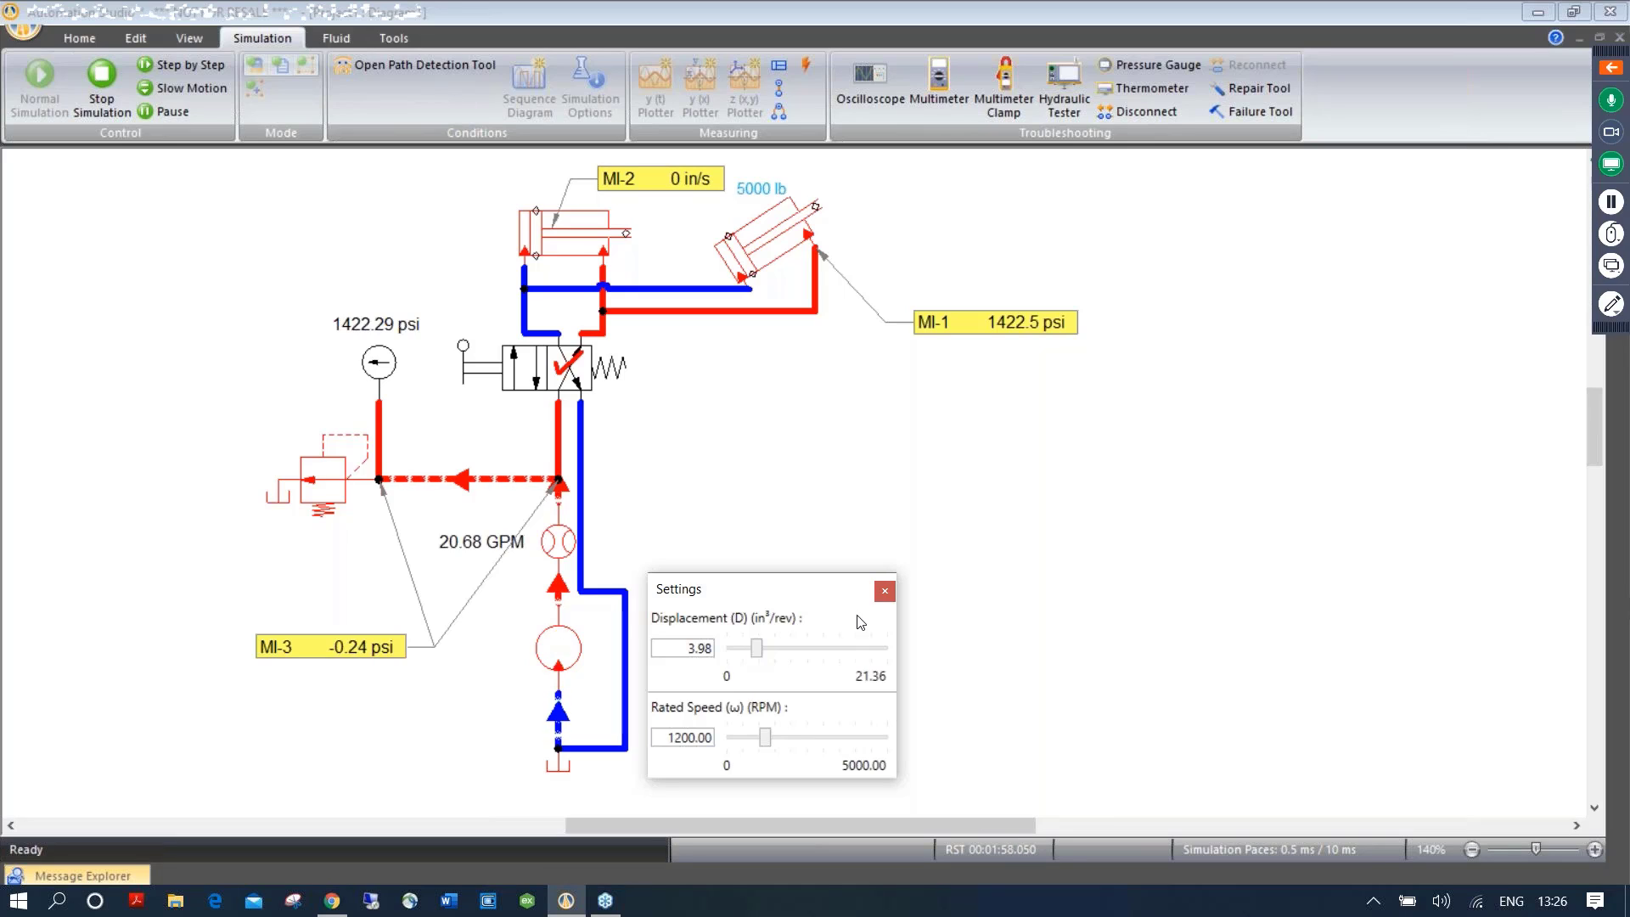
{"action": "left_click", "coordinate": [812, 531]}
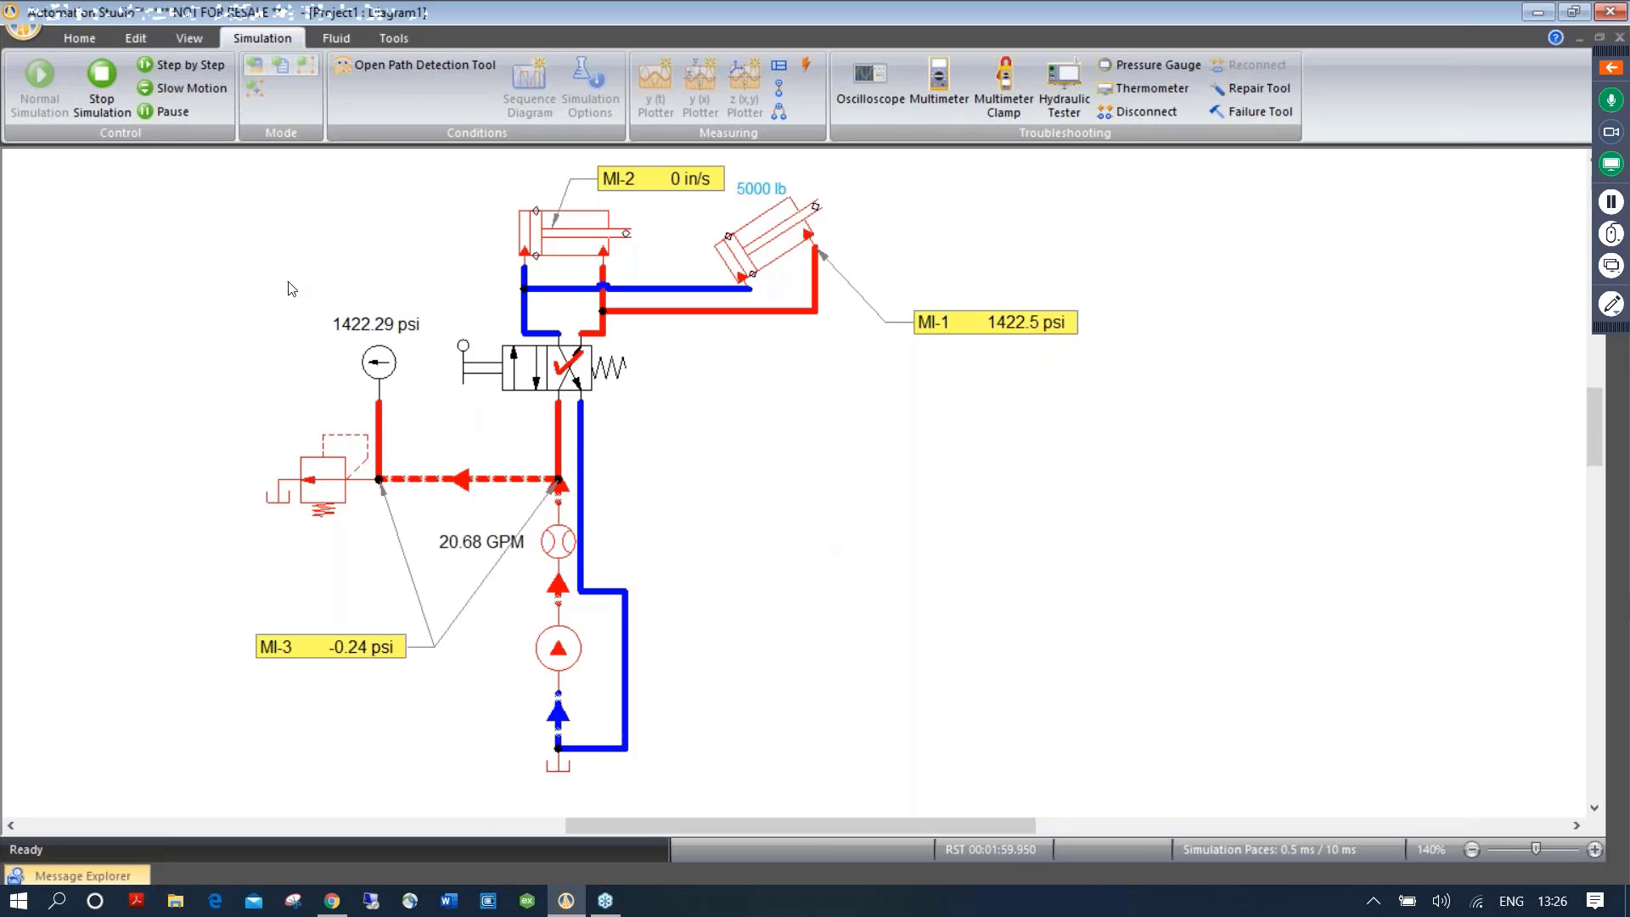
Stop the simulation and set the length of the line between the pump line and the relief valve to 15 ft
{"action": "left_click", "coordinate": [113, 81]}
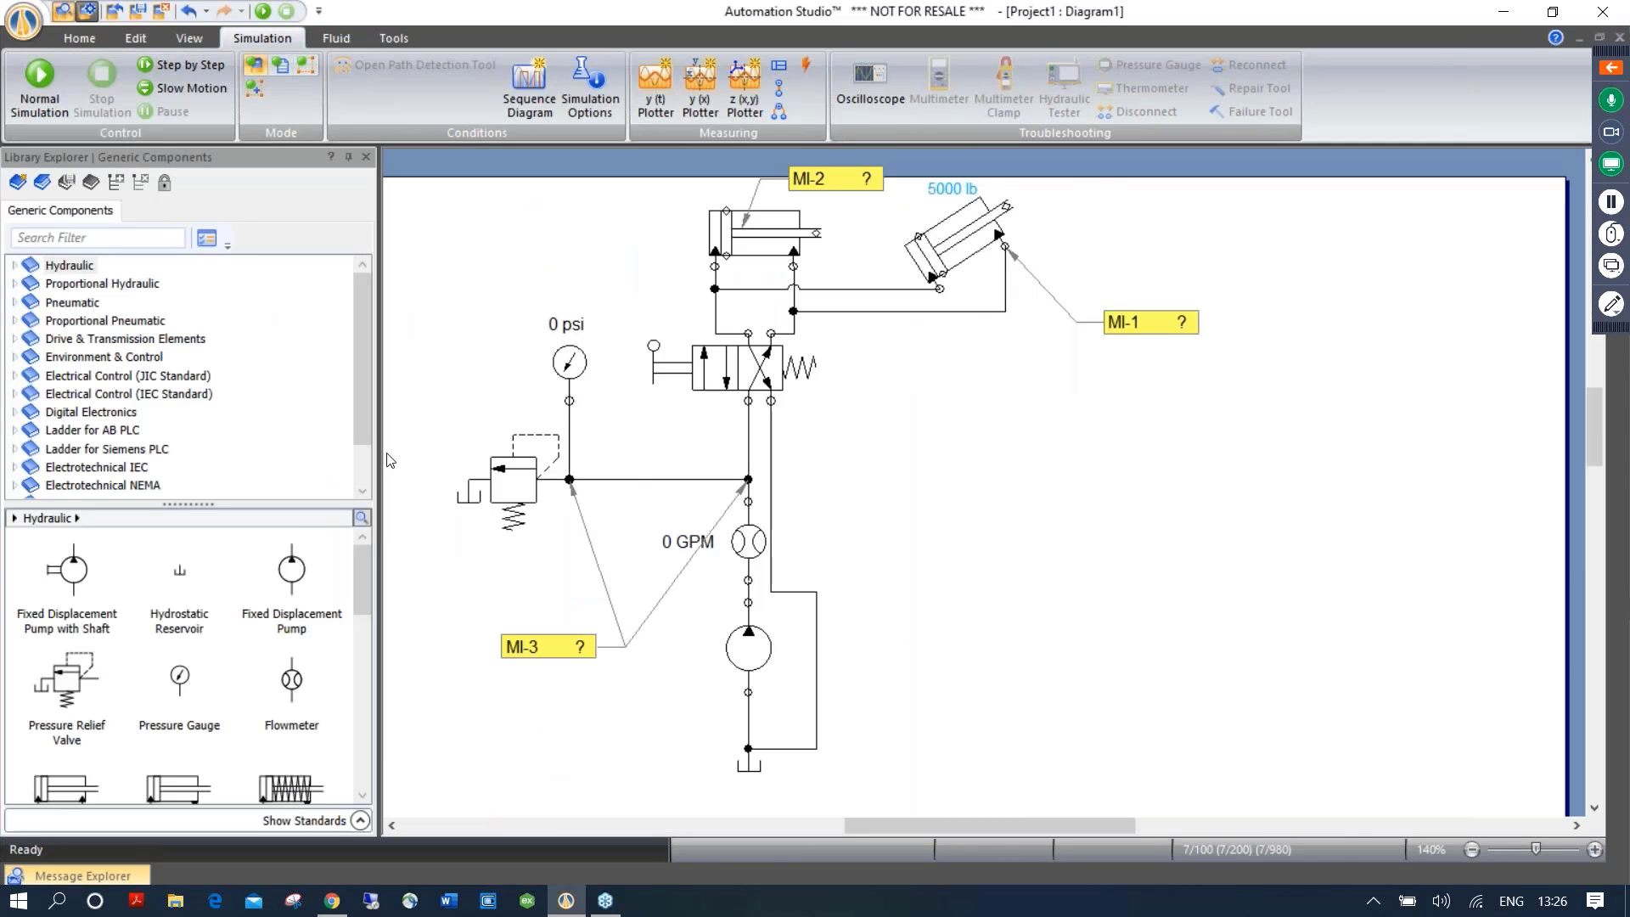
{"action": "left_click", "coordinate": [647, 479]}
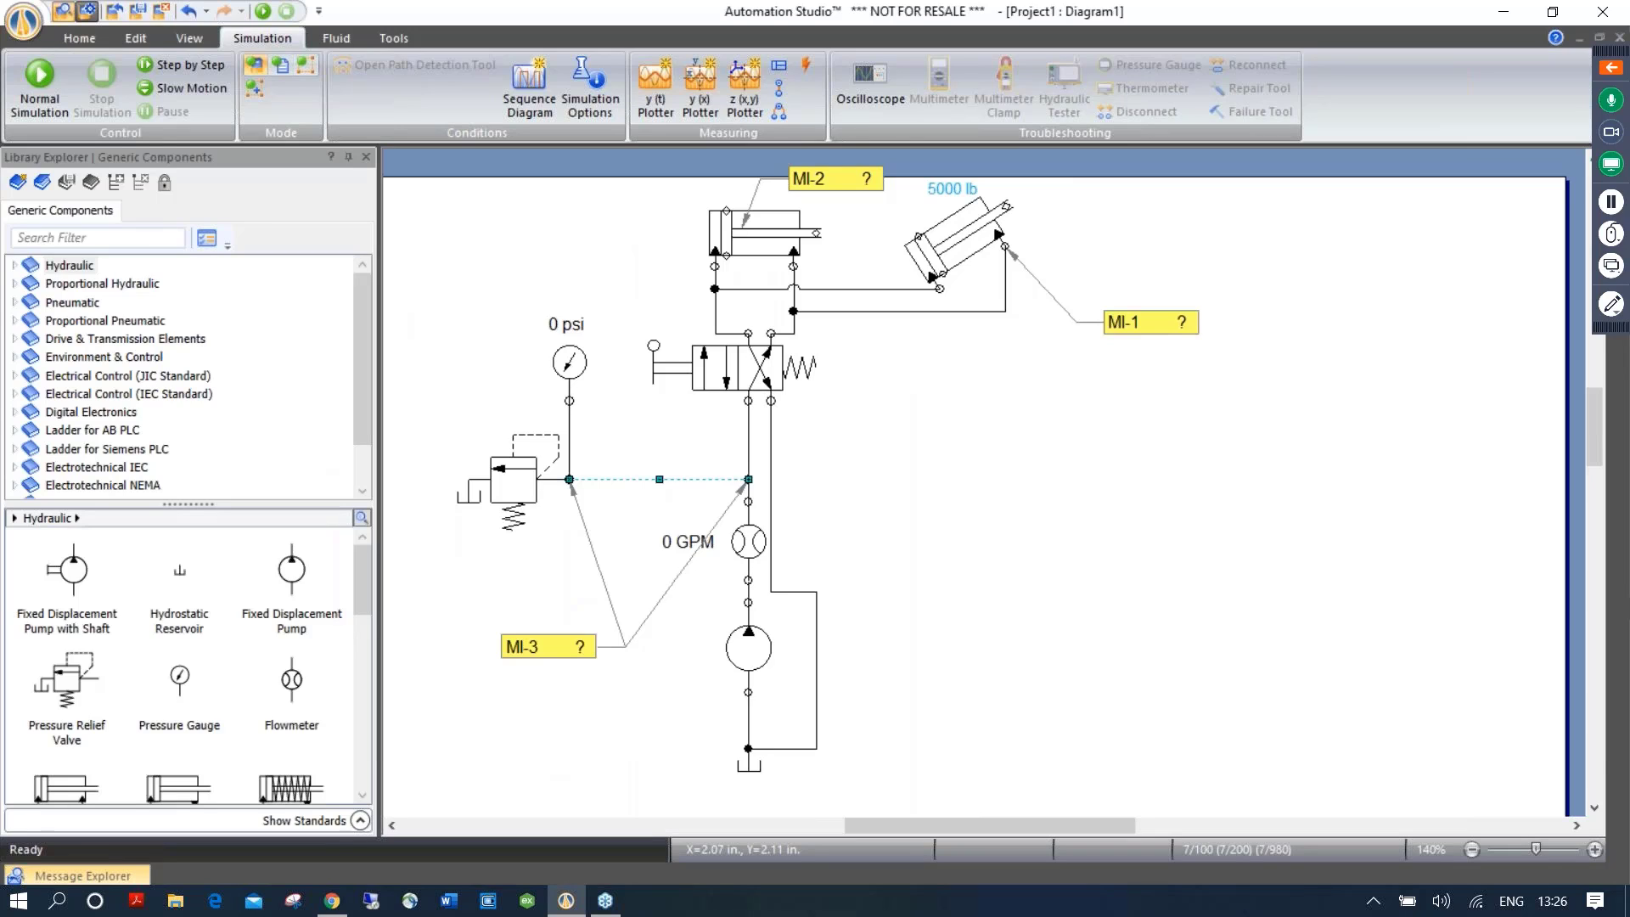
{"action": "double_click", "coordinate": [647, 481]}
{"action": "left_click", "coordinate": [981, 461]}
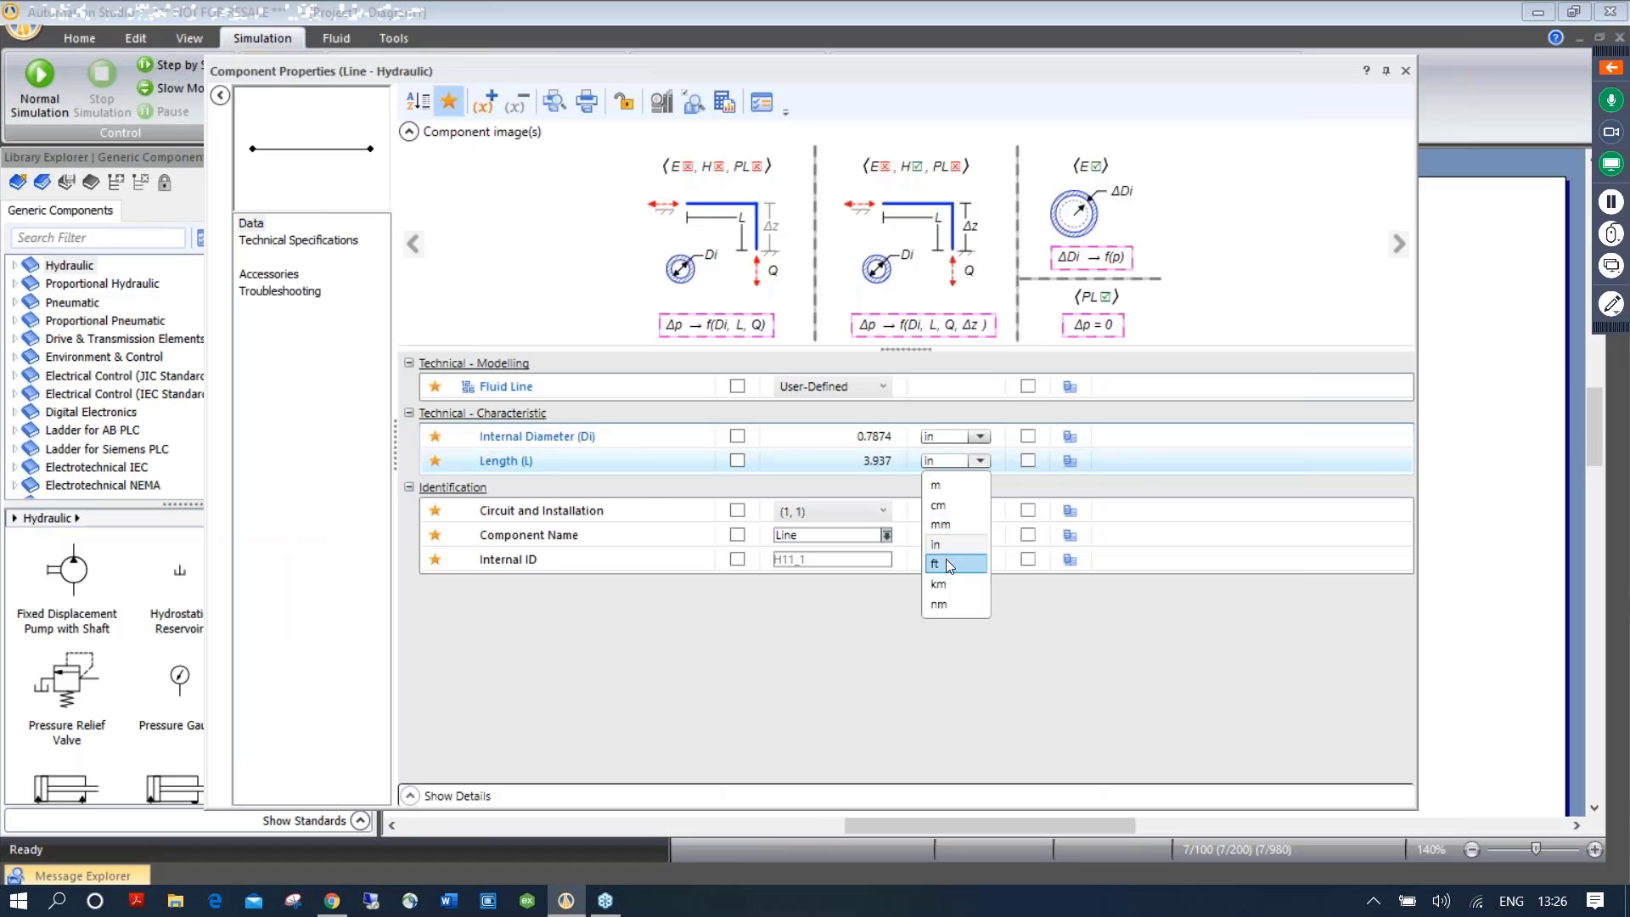
{"action": "left_click", "coordinate": [945, 559]}
{"action": "left_click", "coordinate": [816, 460]}
{"action": "left_click_drag", "start_coordinate": [816, 459], "coordinate": [897, 461]}
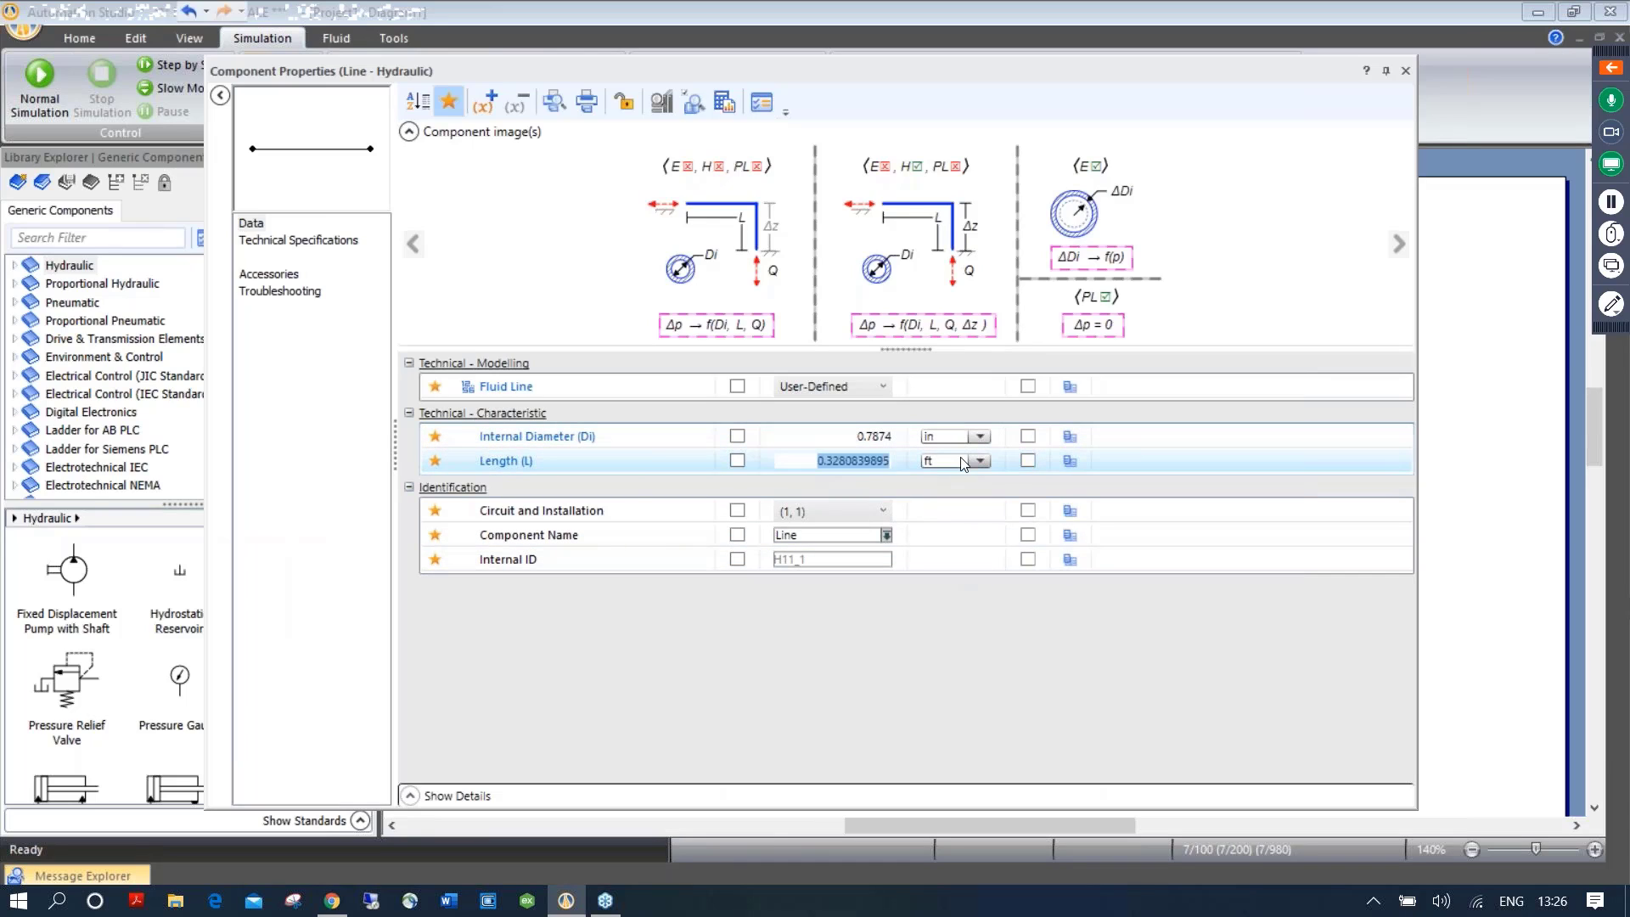
{"action": "type", "text": "15"}
{"action": "key", "text": "Return"}
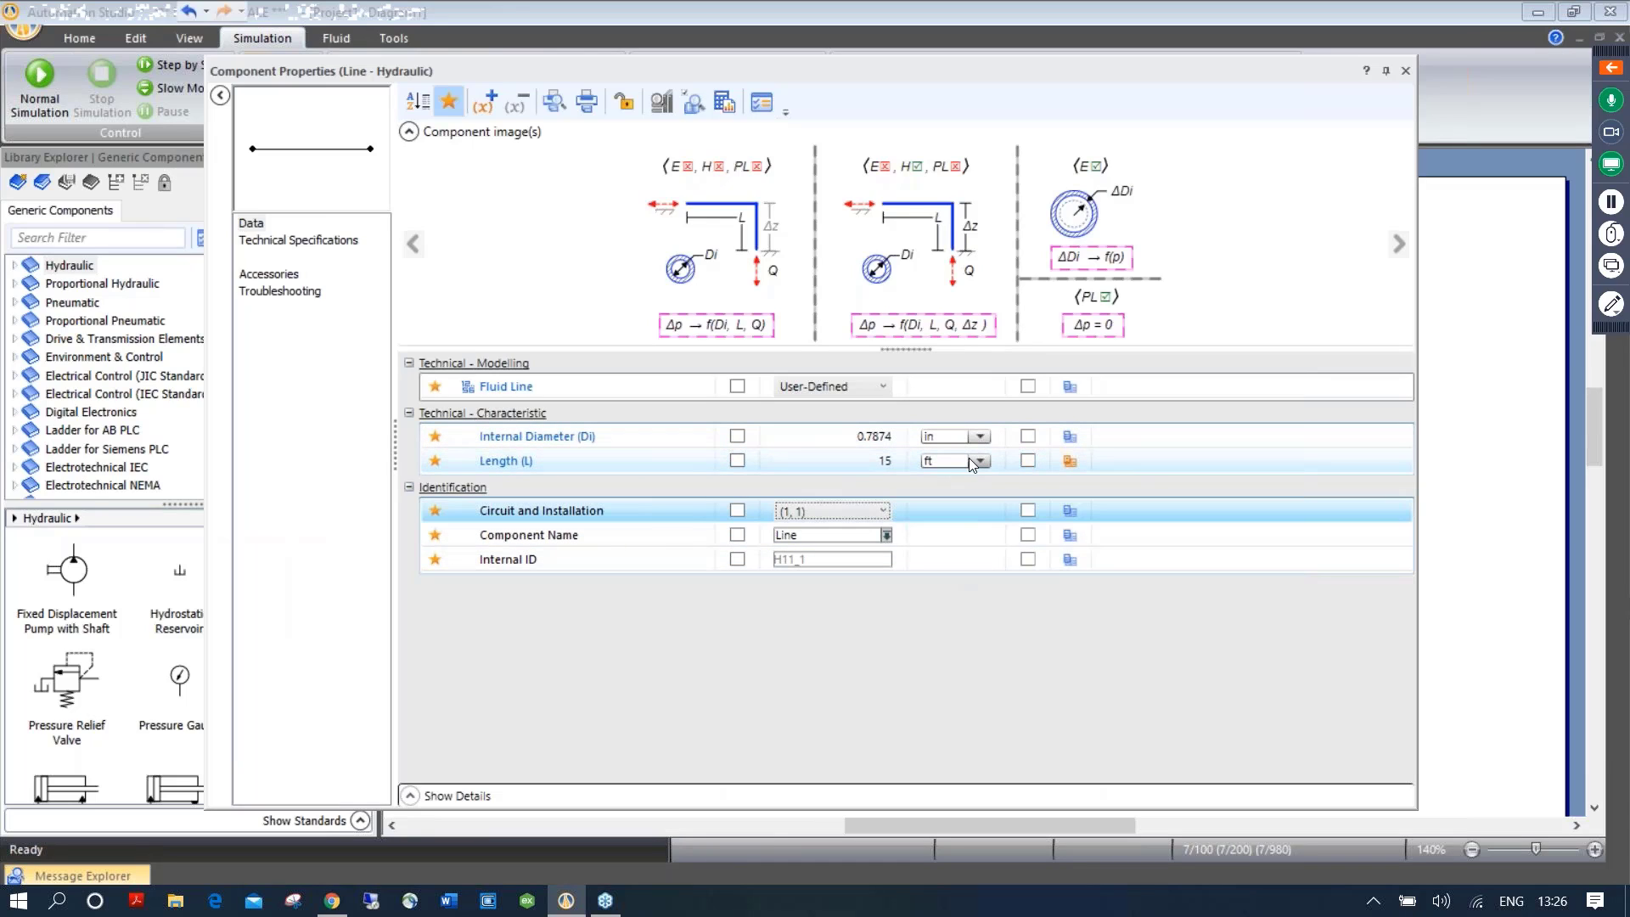
{"action": "left_click", "coordinate": [1405, 72]}
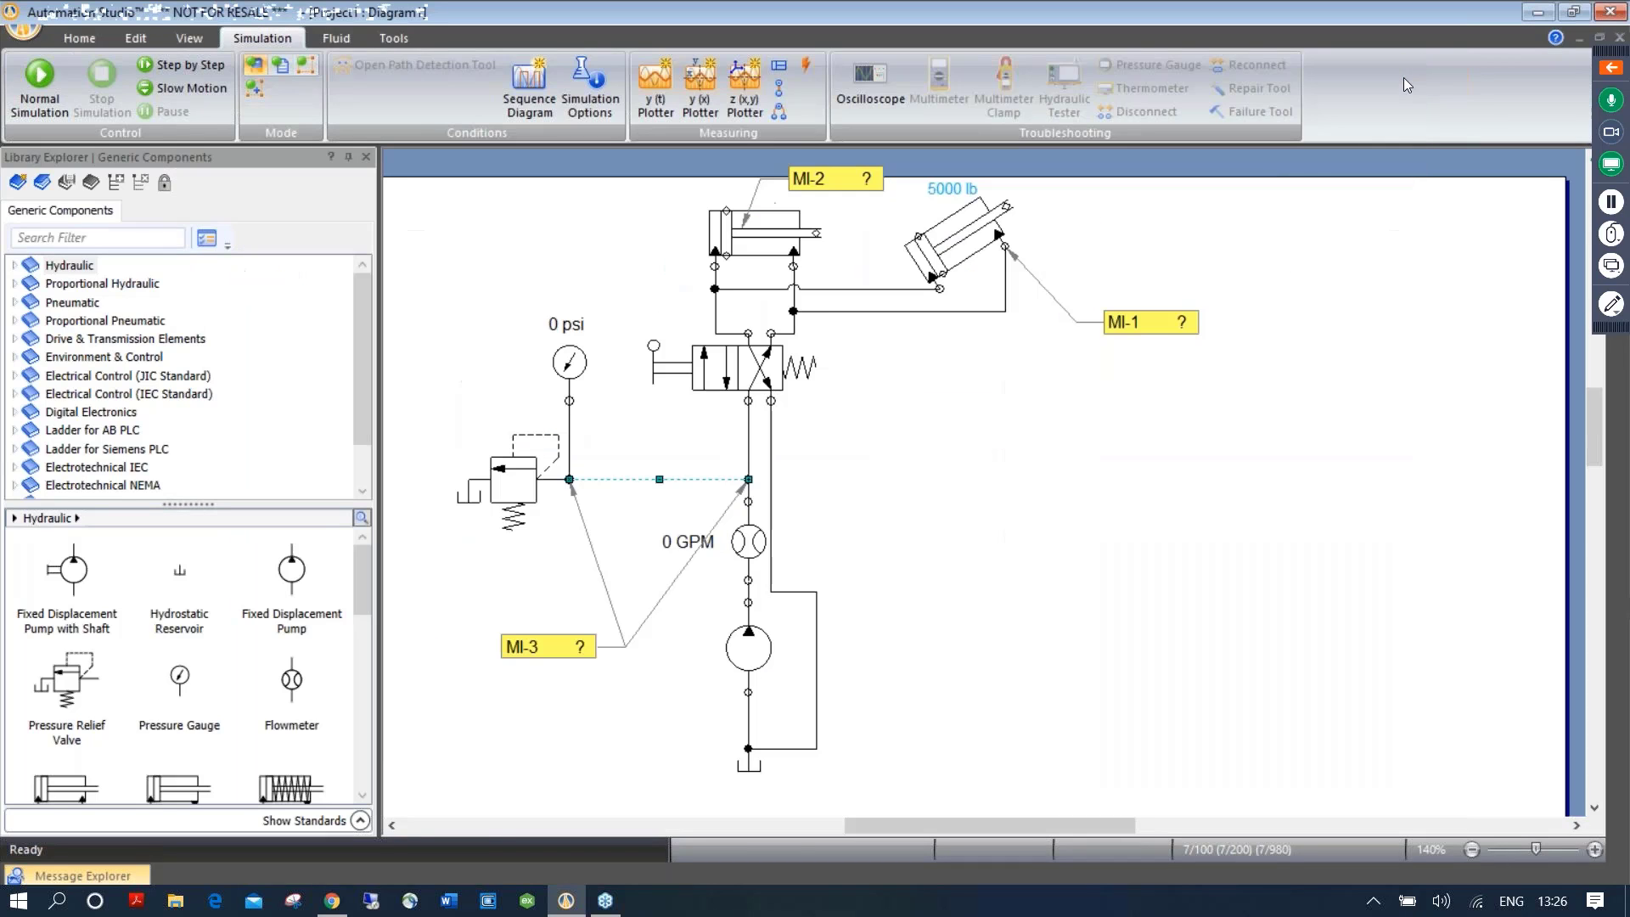
Run the normal simulation to check the differential pressure across the lengthened line, and stop it again
{"action": "left_click", "coordinate": [71, 61]}
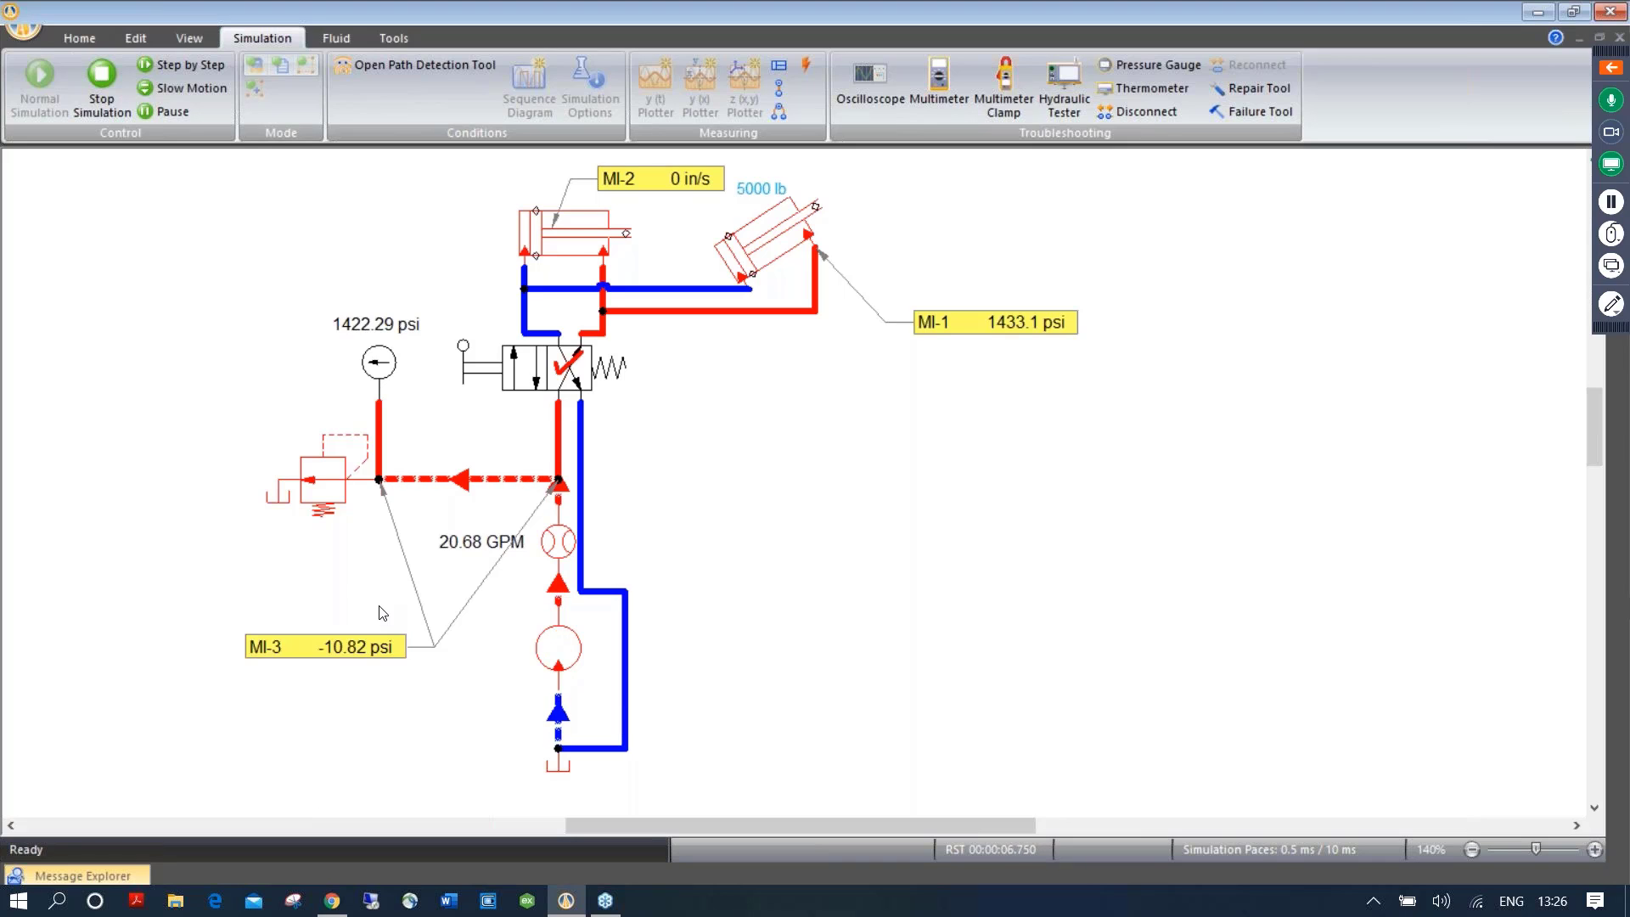
{"action": "left_click", "coordinate": [99, 100]}
Delete the three dynamic measuring instruments MI-2, MI-1 and MI-3 from the diagram
{"action": "left_click", "coordinate": [814, 178]}
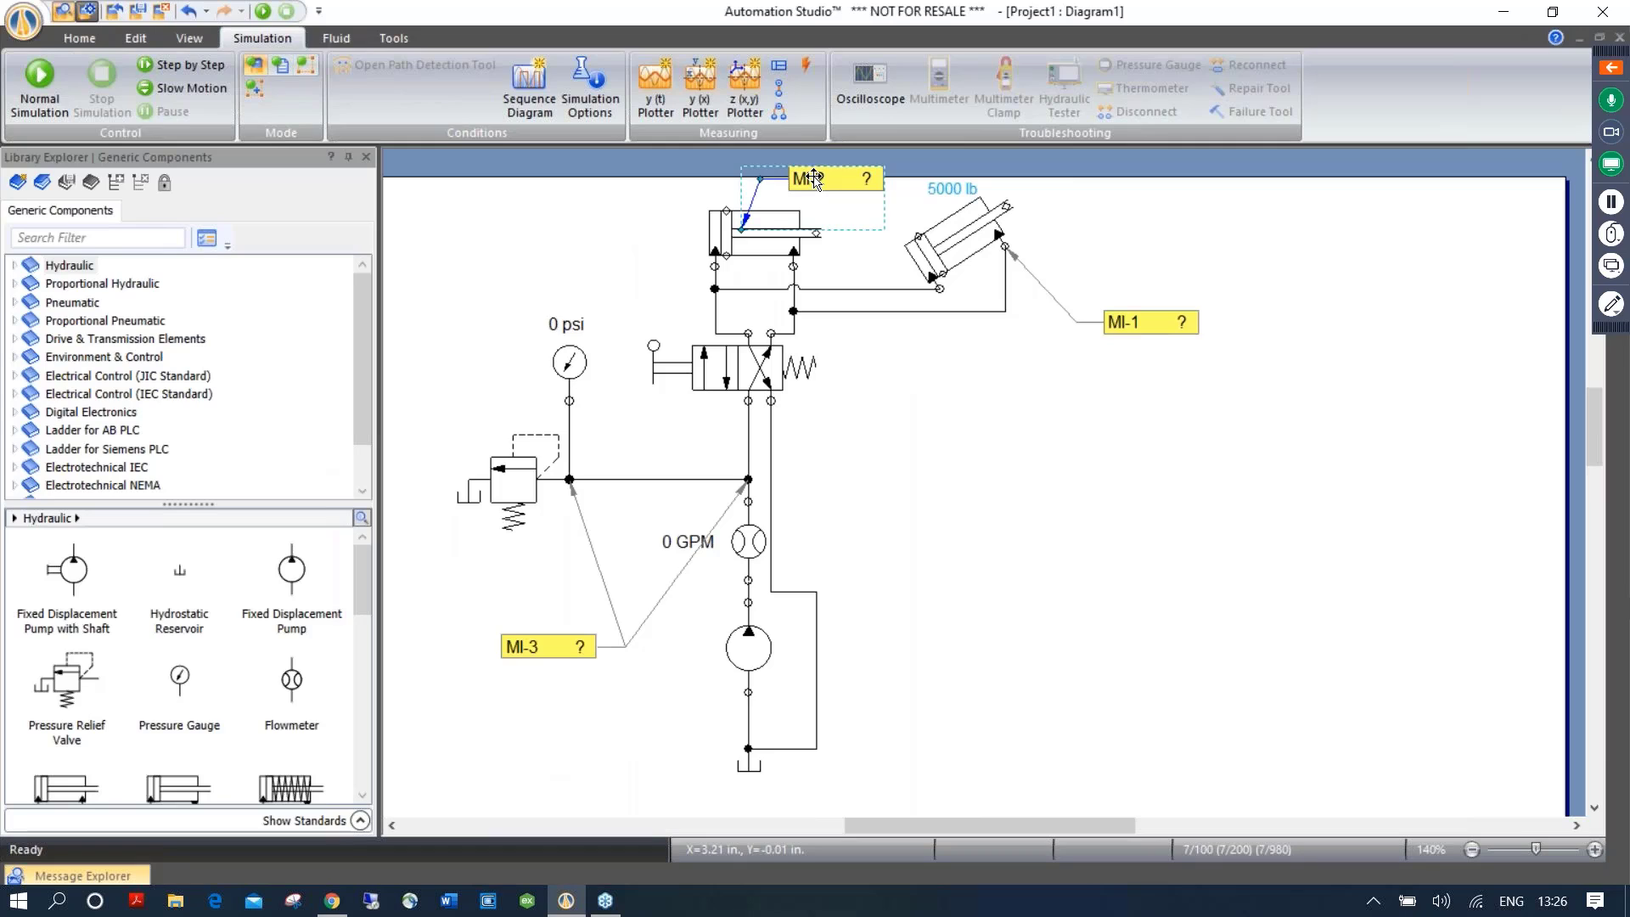
{"action": "key", "text": "Delete"}
{"action": "left_click", "coordinate": [1114, 321]}
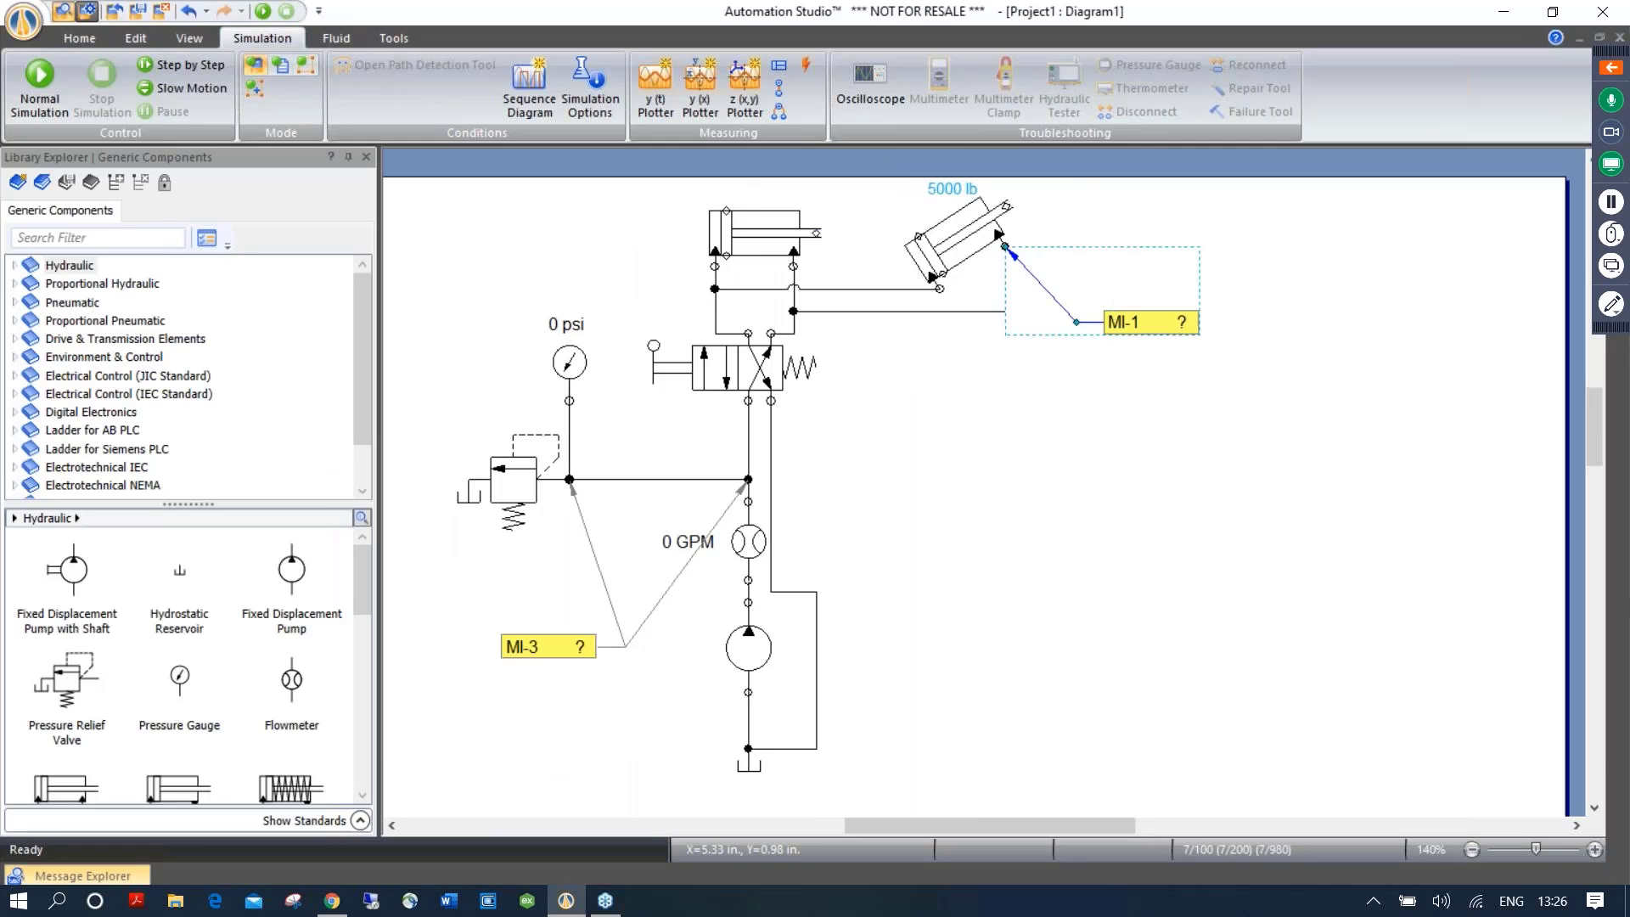
{"action": "key", "text": "Delete"}
{"action": "left_click", "coordinate": [590, 647]}
{"action": "key", "text": "Delete"}
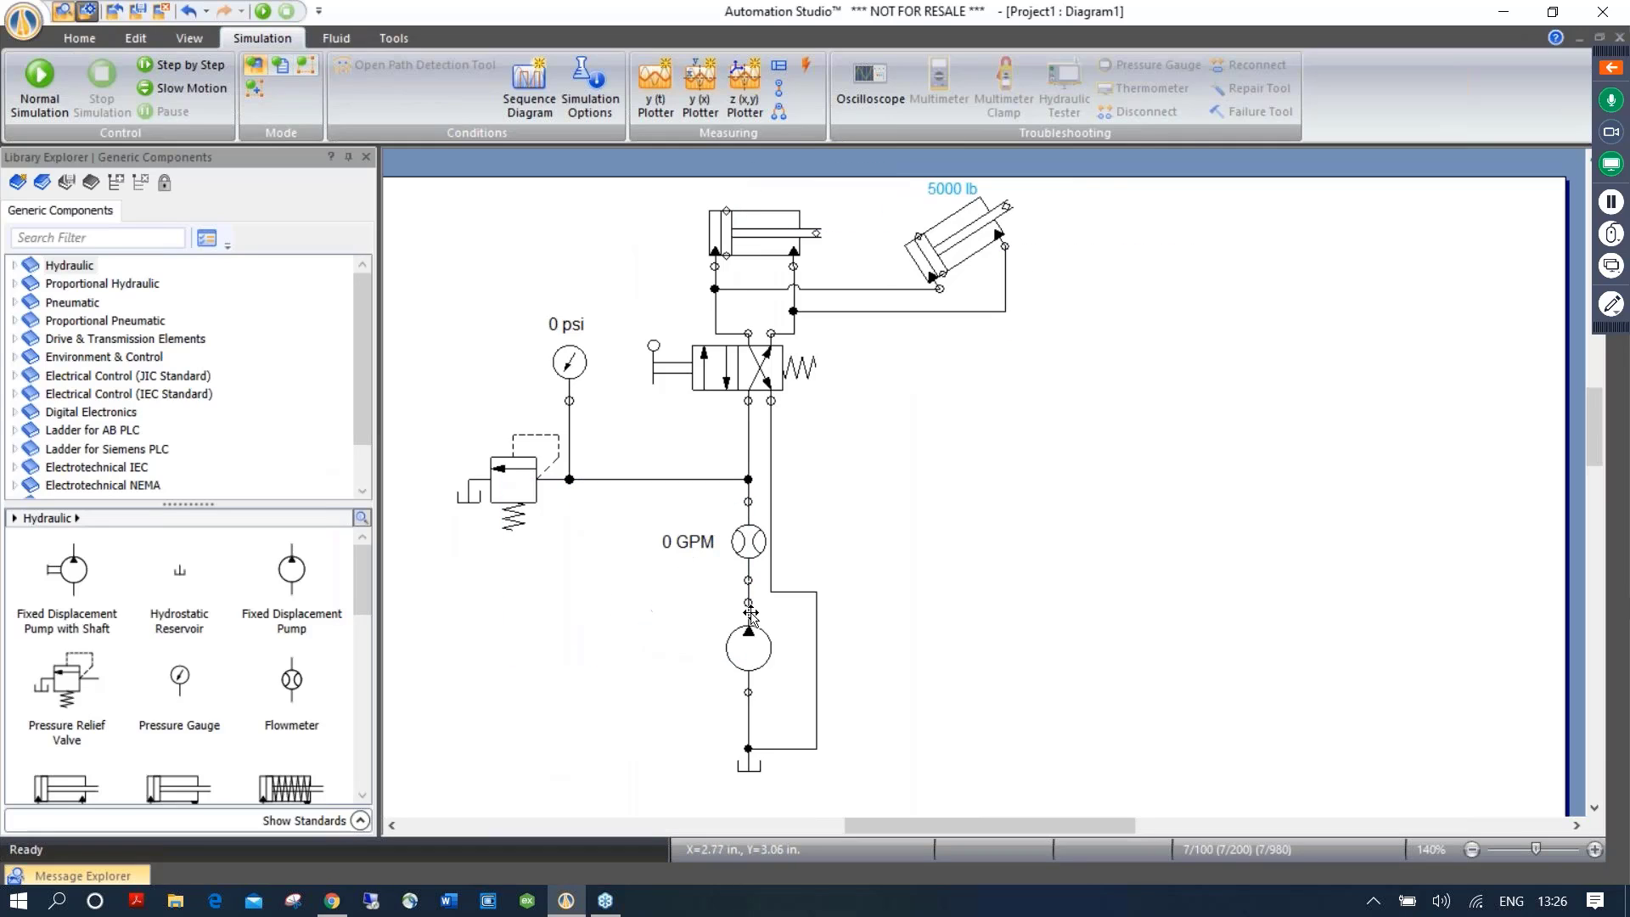
{"action": "left_click_drag", "start_coordinate": [892, 539], "coordinate": [877, 522]}
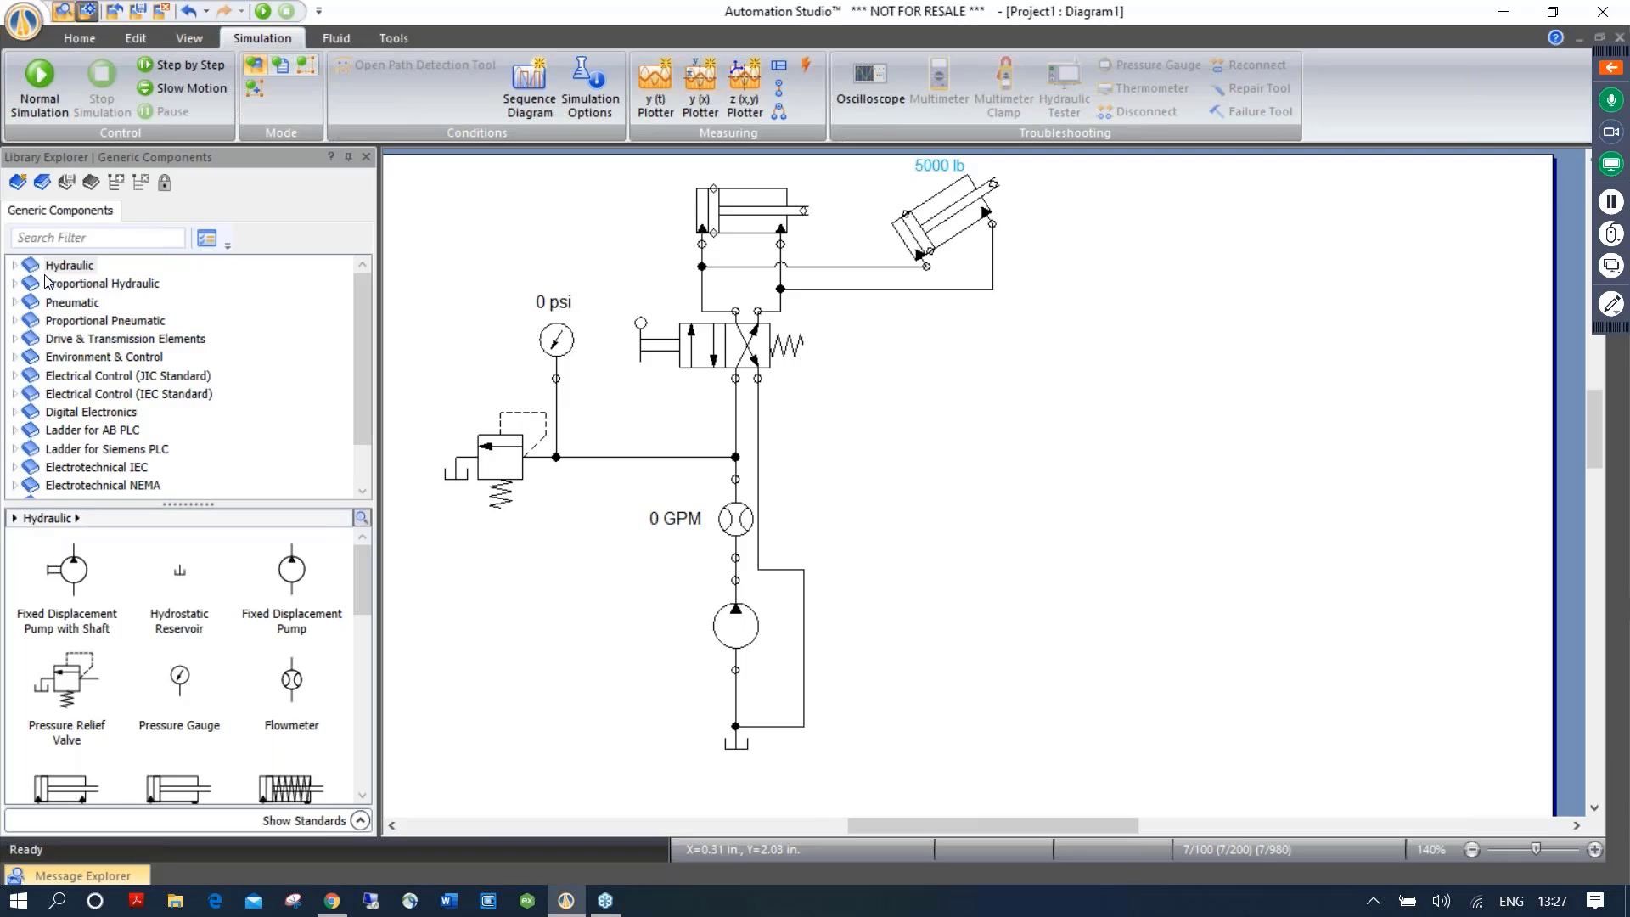
Examine the double-acting, telescopic and mechanically linked cylinders under Actuators in the Hydraulic library, and collapse the categories again
{"action": "left_click", "coordinate": [15, 267]}
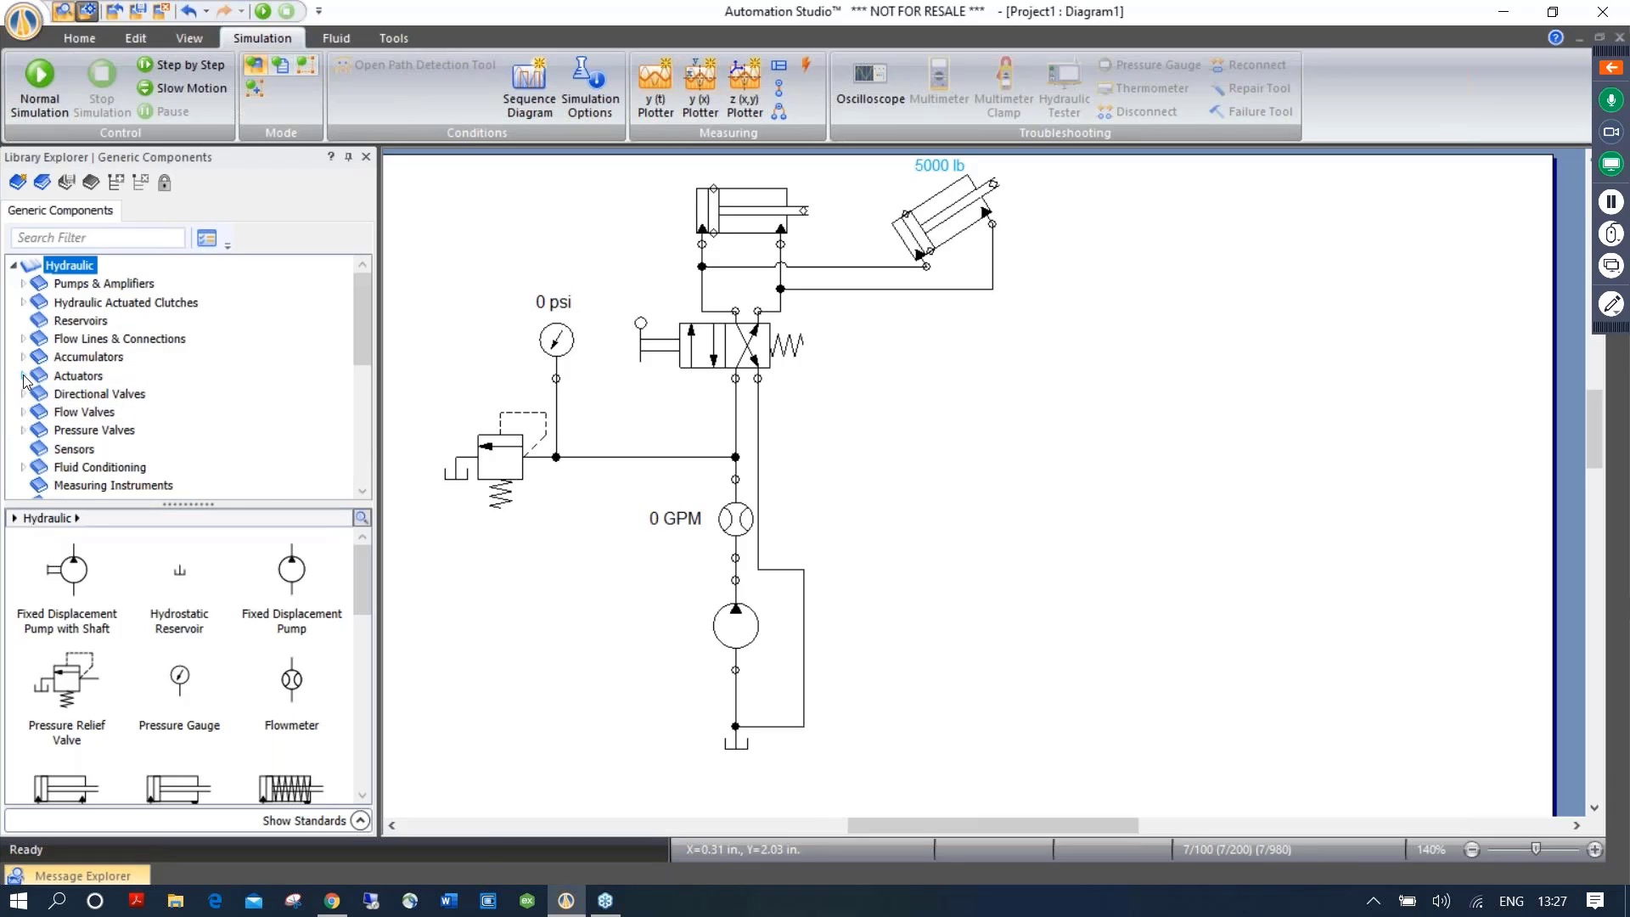
{"action": "left_click", "coordinate": [23, 376]}
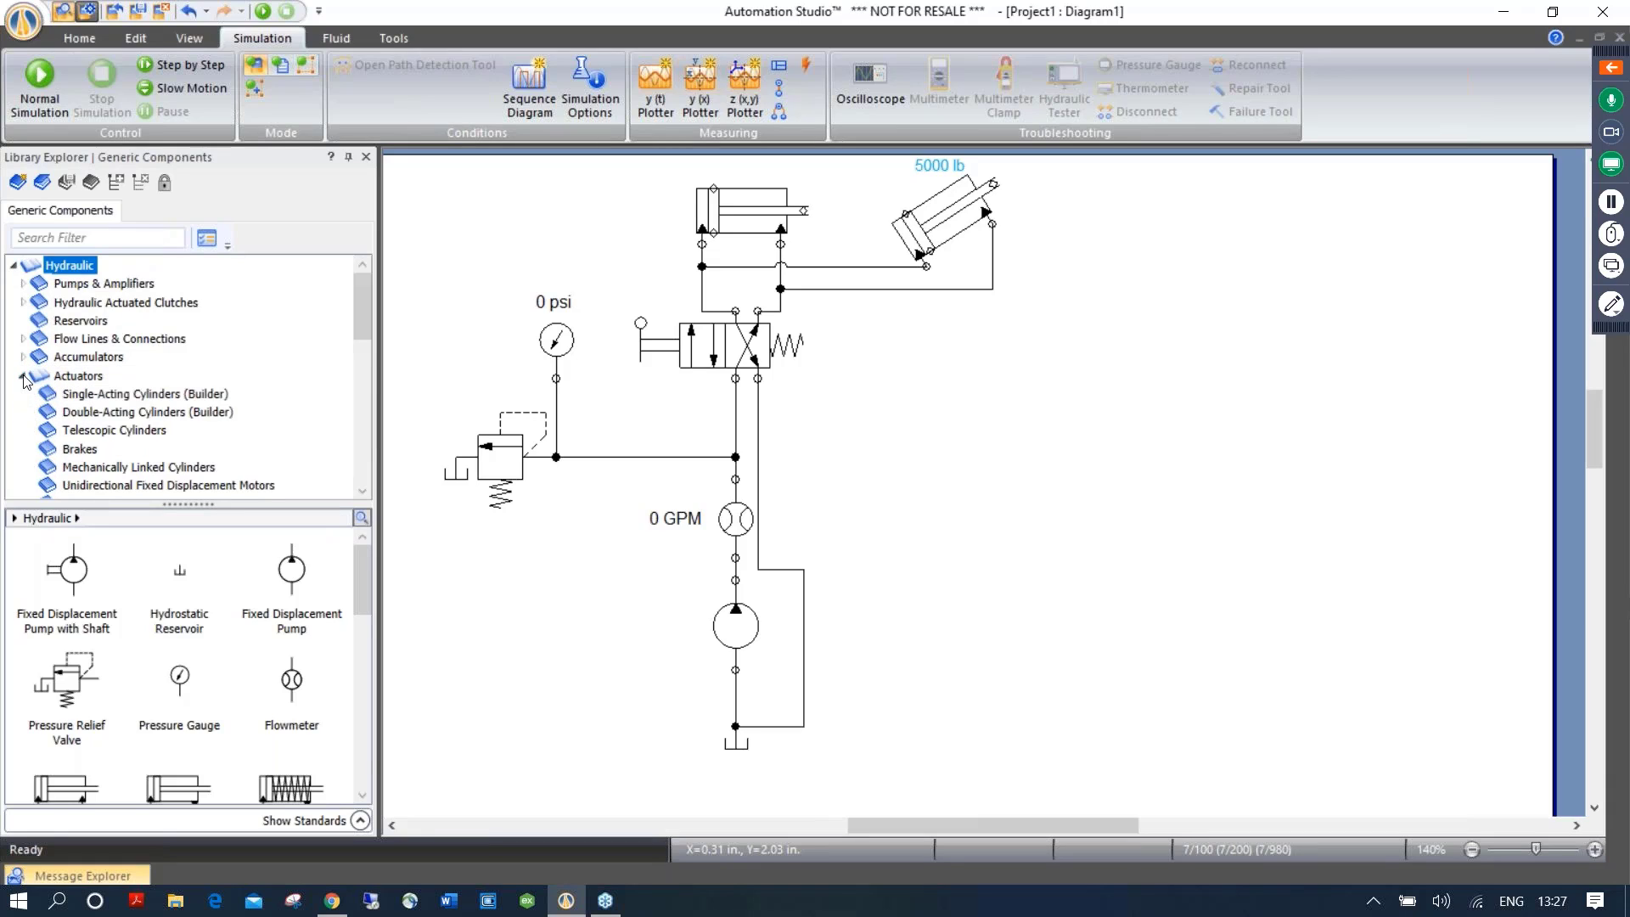
{"action": "left_click", "coordinate": [117, 395]}
{"action": "left_click", "coordinate": [115, 413]}
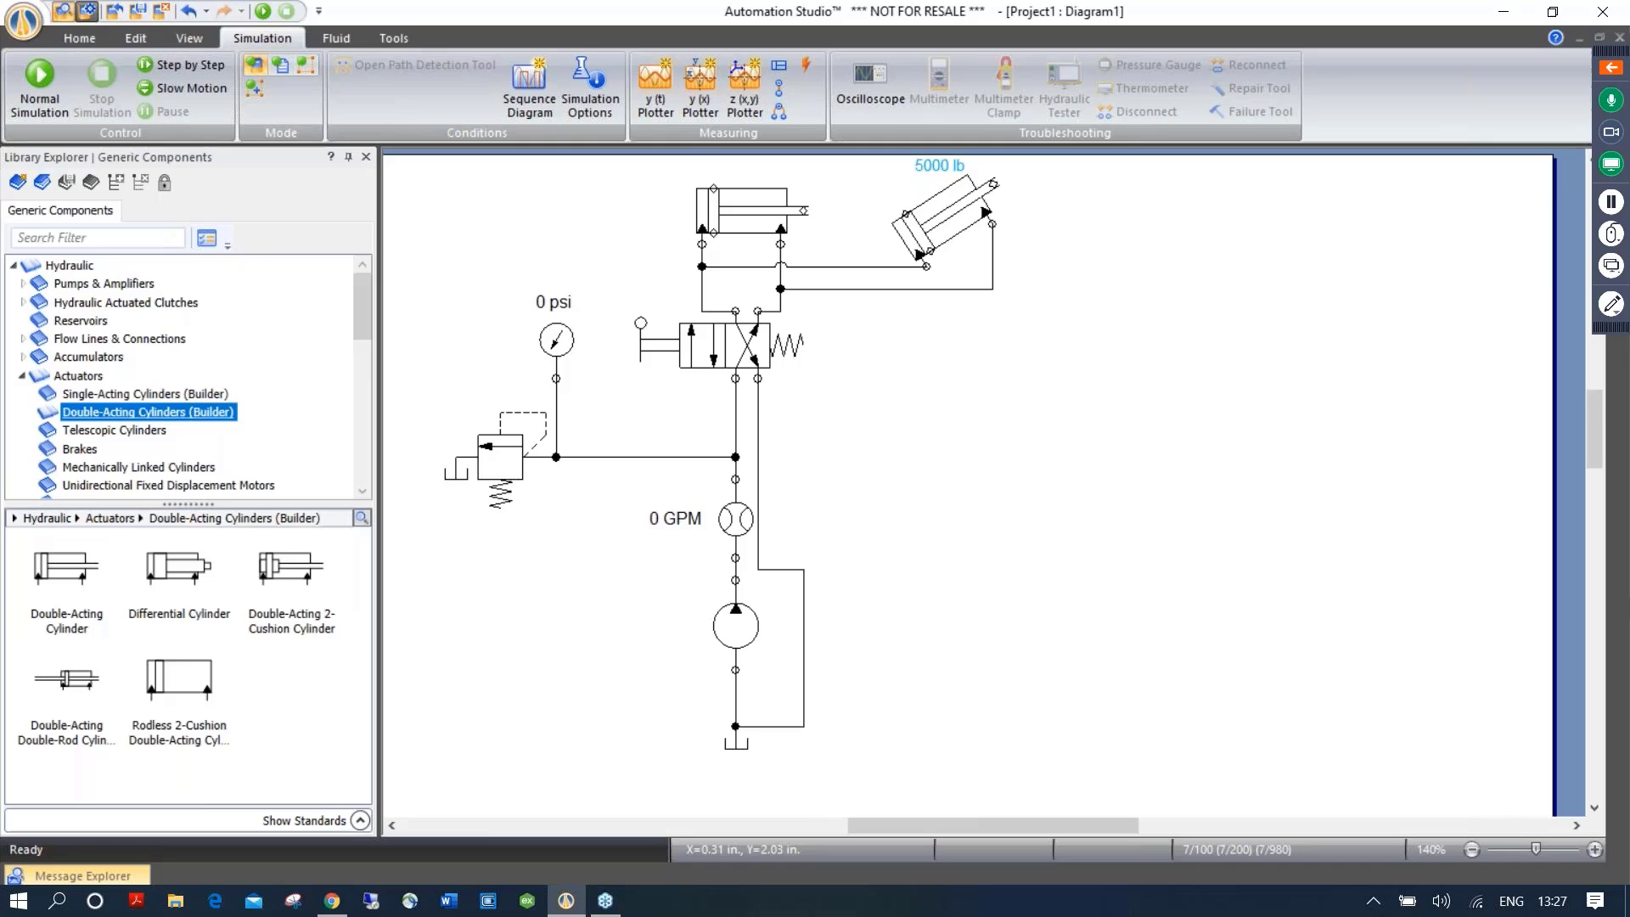
{"action": "left_click", "coordinate": [115, 430]}
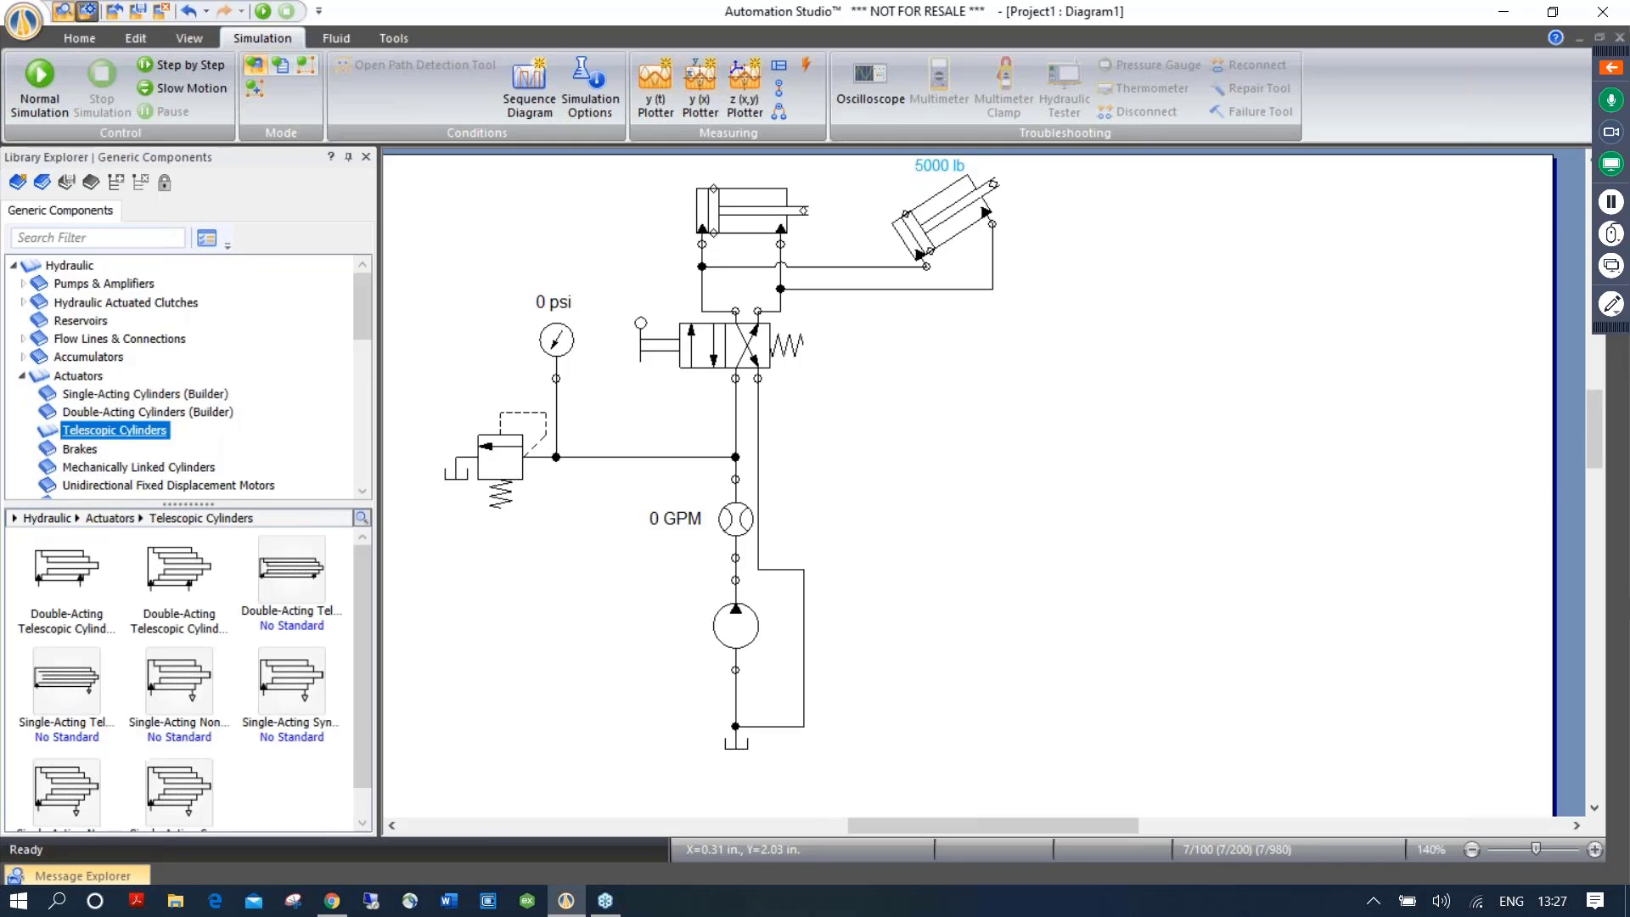
{"action": "left_click", "coordinate": [88, 465]}
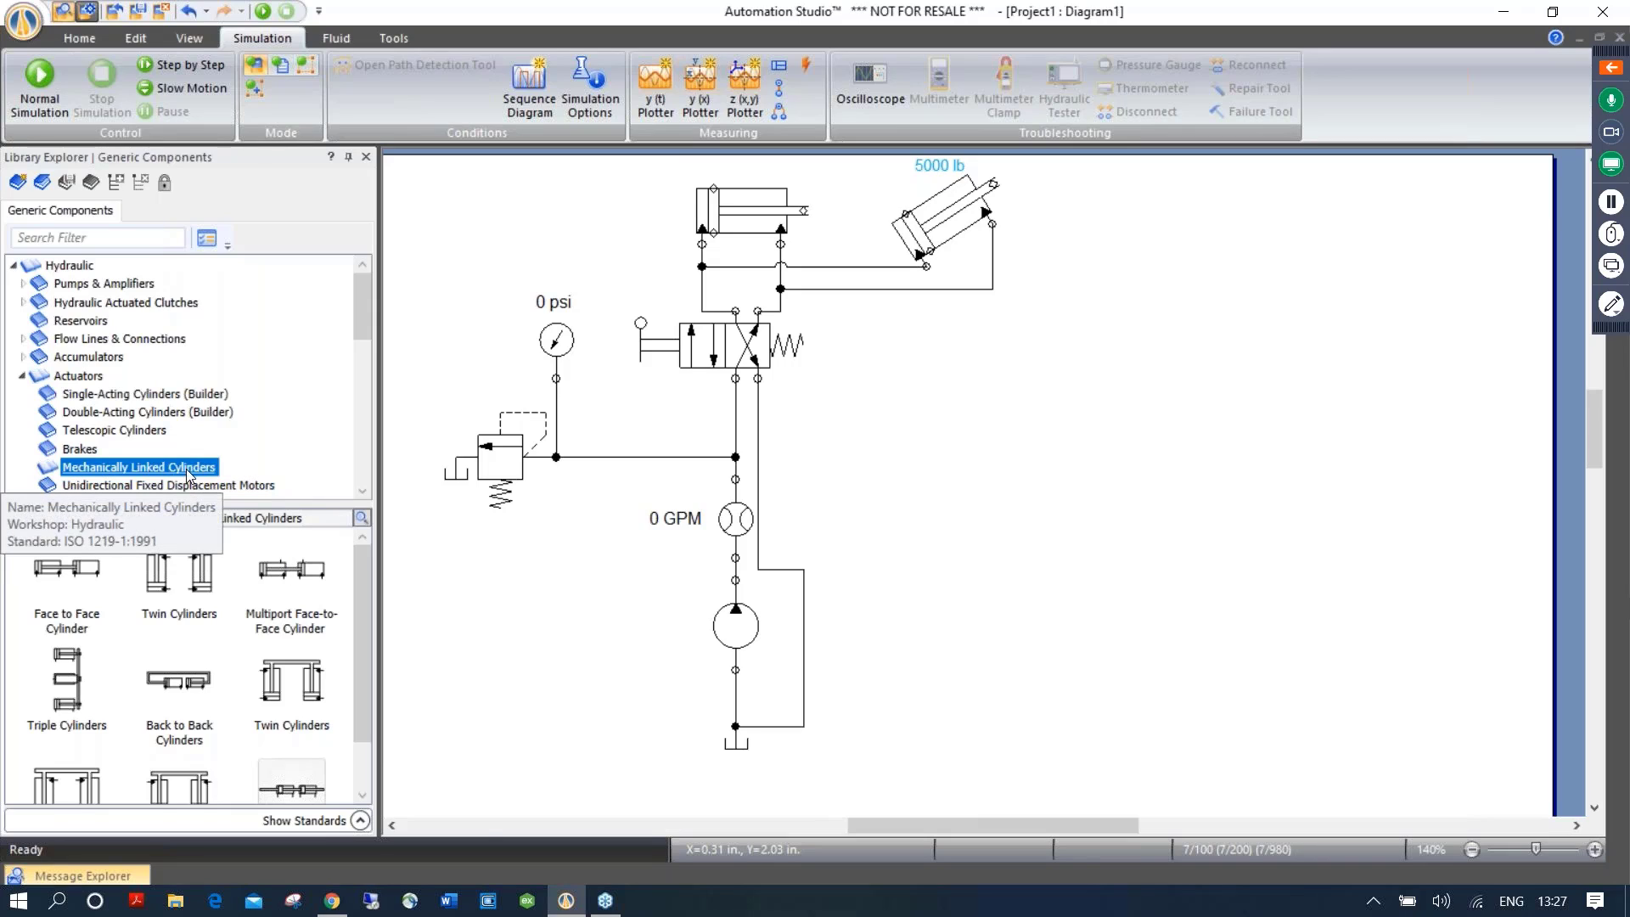
{"action": "left_click", "coordinate": [23, 379]}
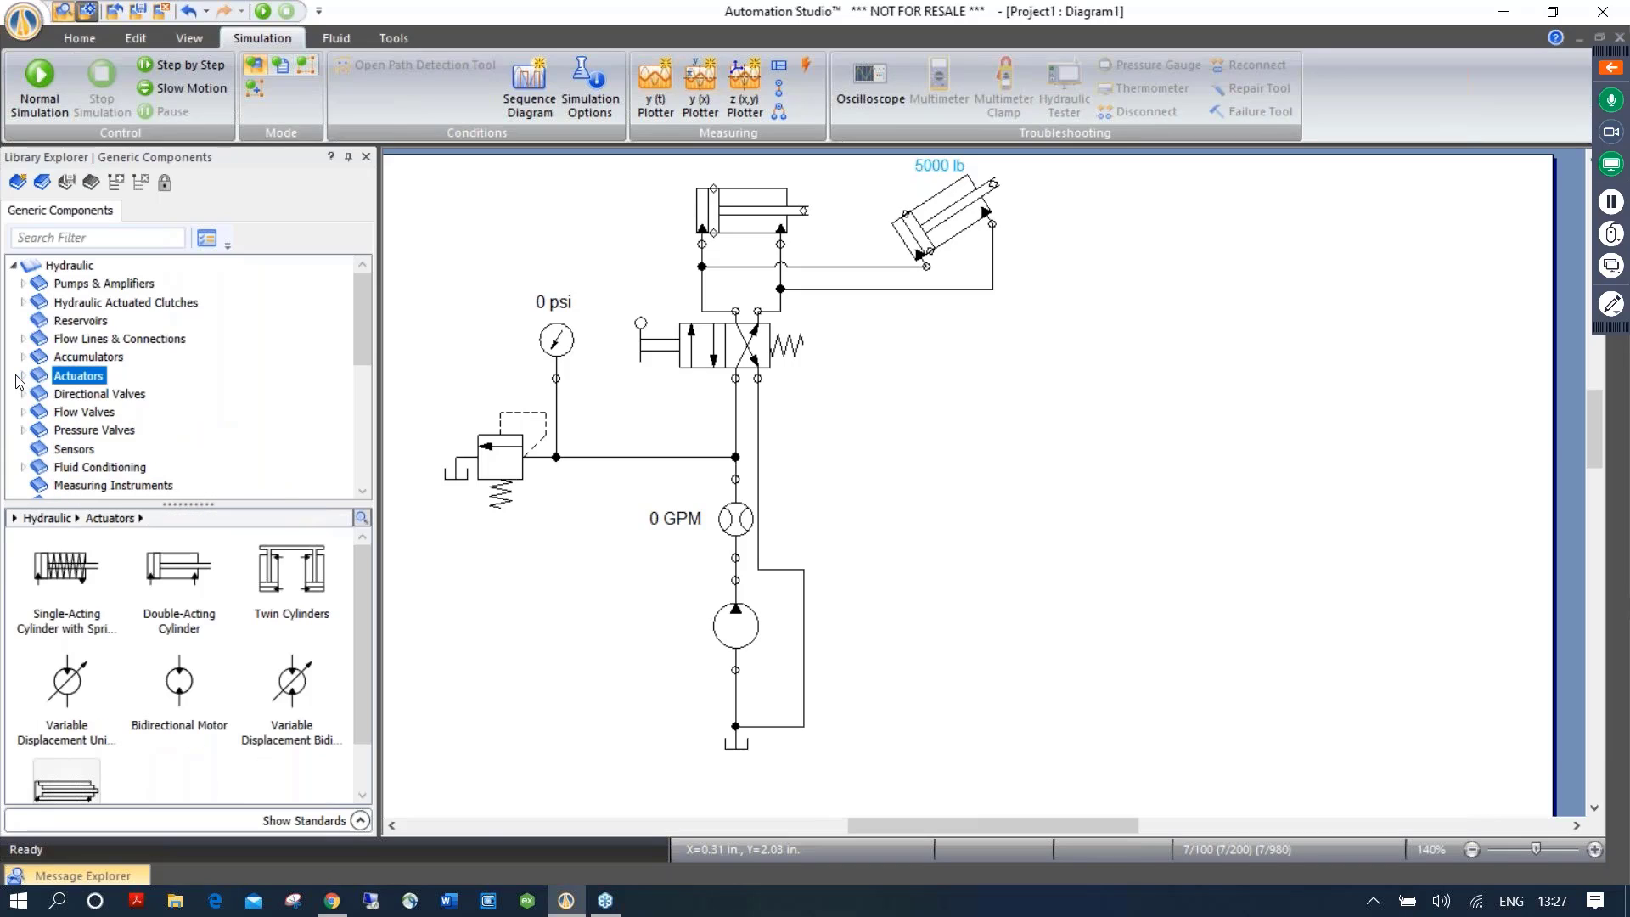
{"action": "left_click", "coordinate": [14, 266]}
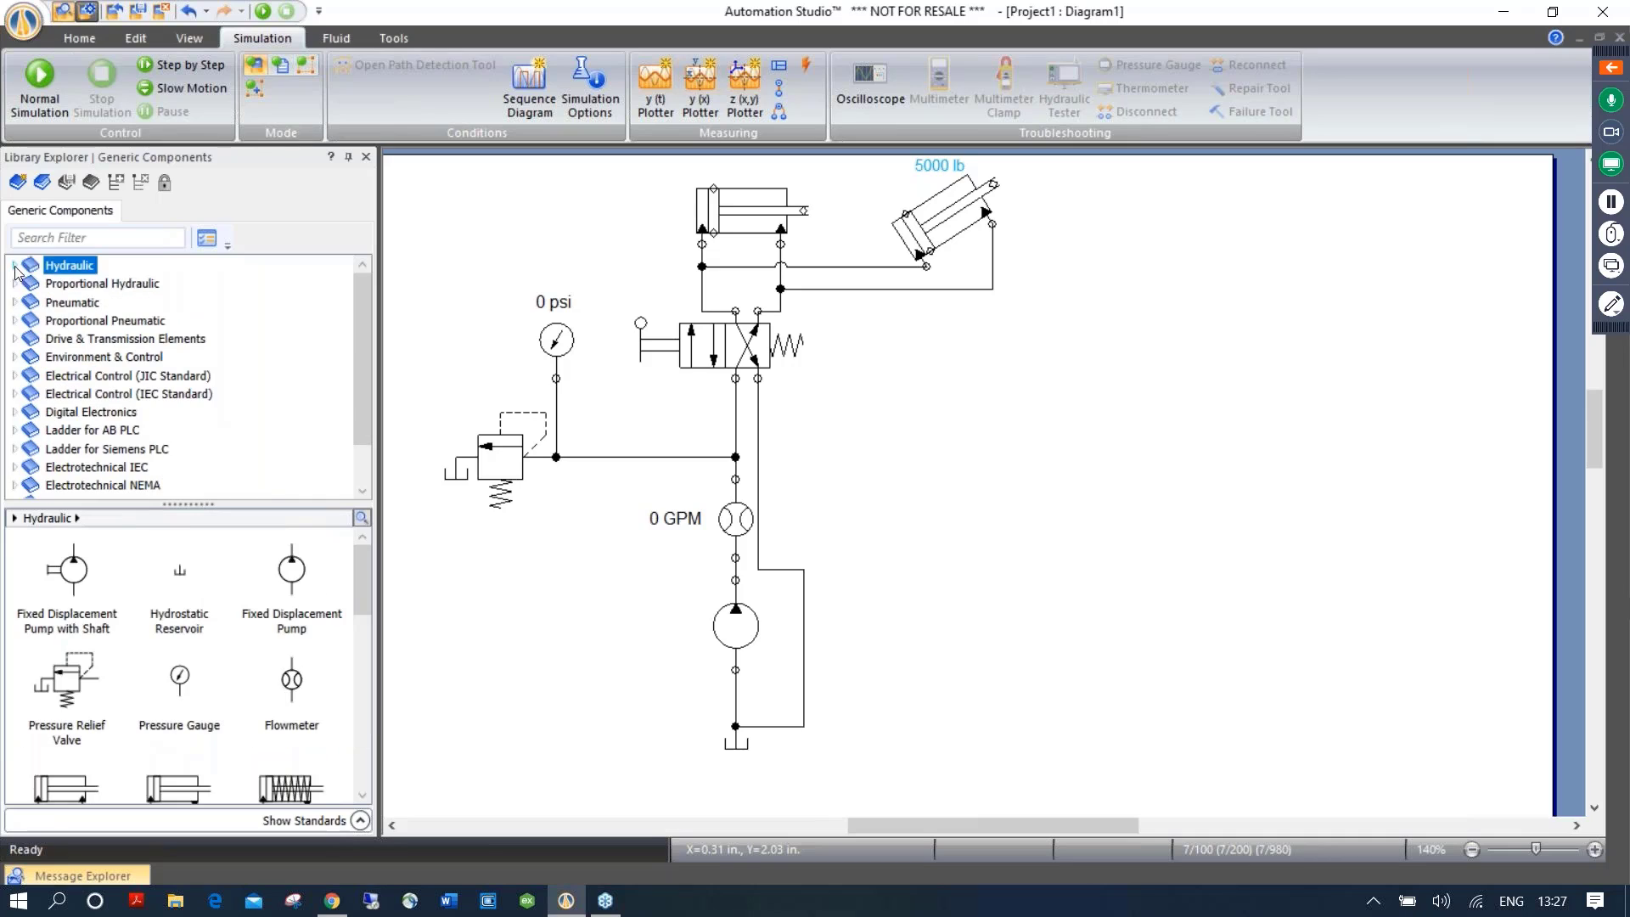
Create a new component library saved as Webinar in the WEBINAR folder on the Desktop
{"action": "left_click", "coordinate": [18, 183]}
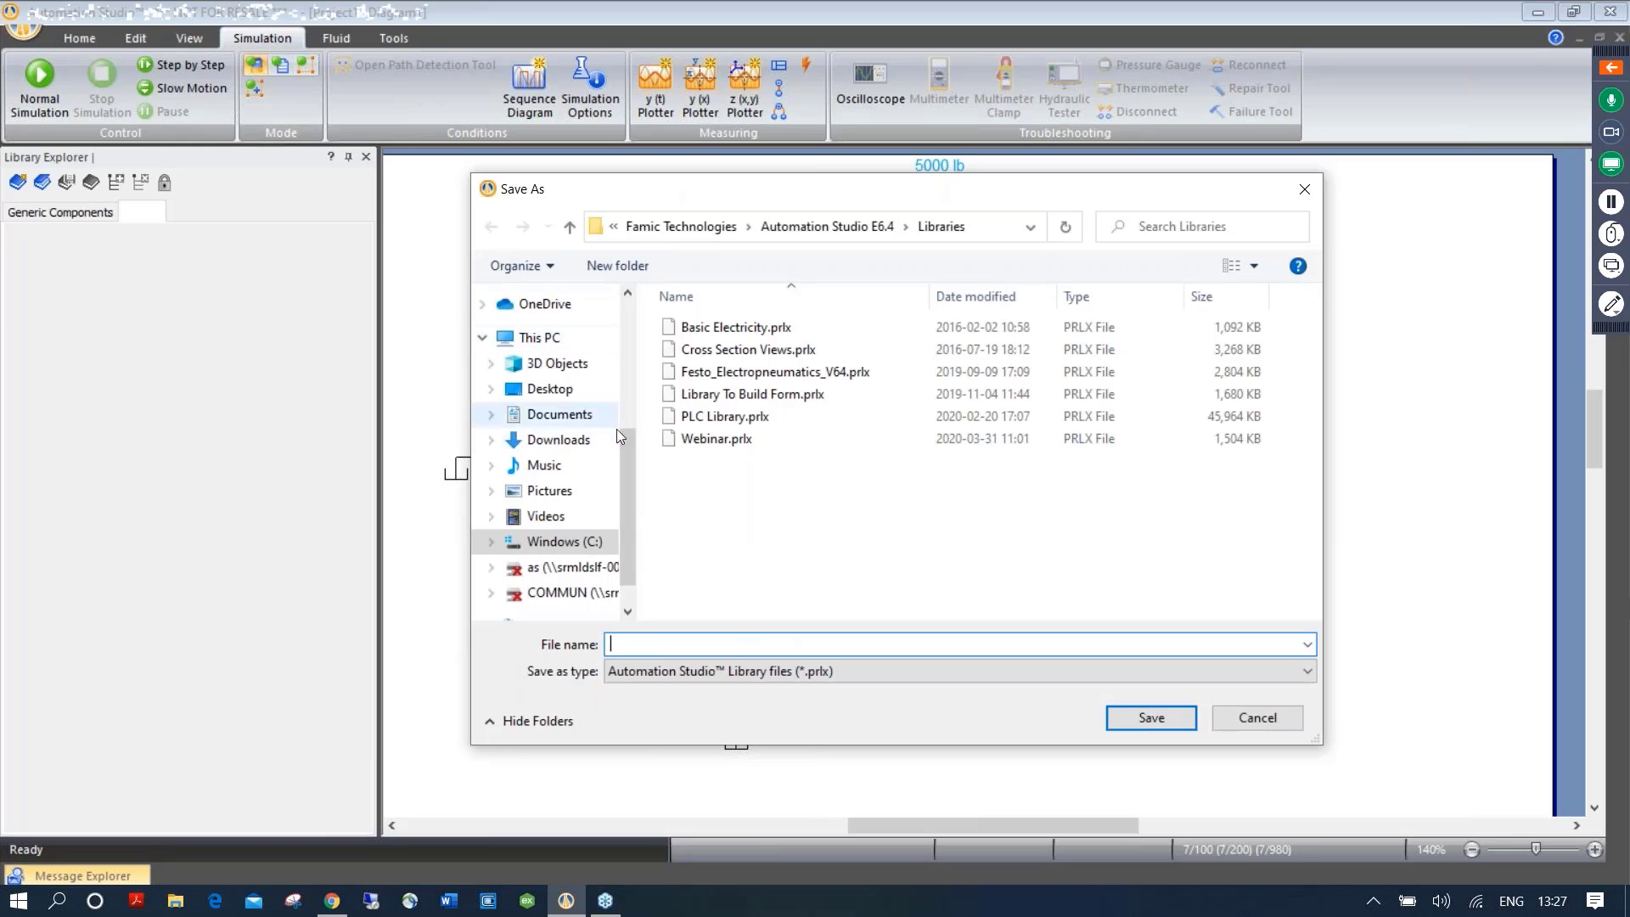
{"action": "left_click_drag", "start_coordinate": [629, 460], "coordinate": [615, 288]}
{"action": "left_click", "coordinate": [550, 339]}
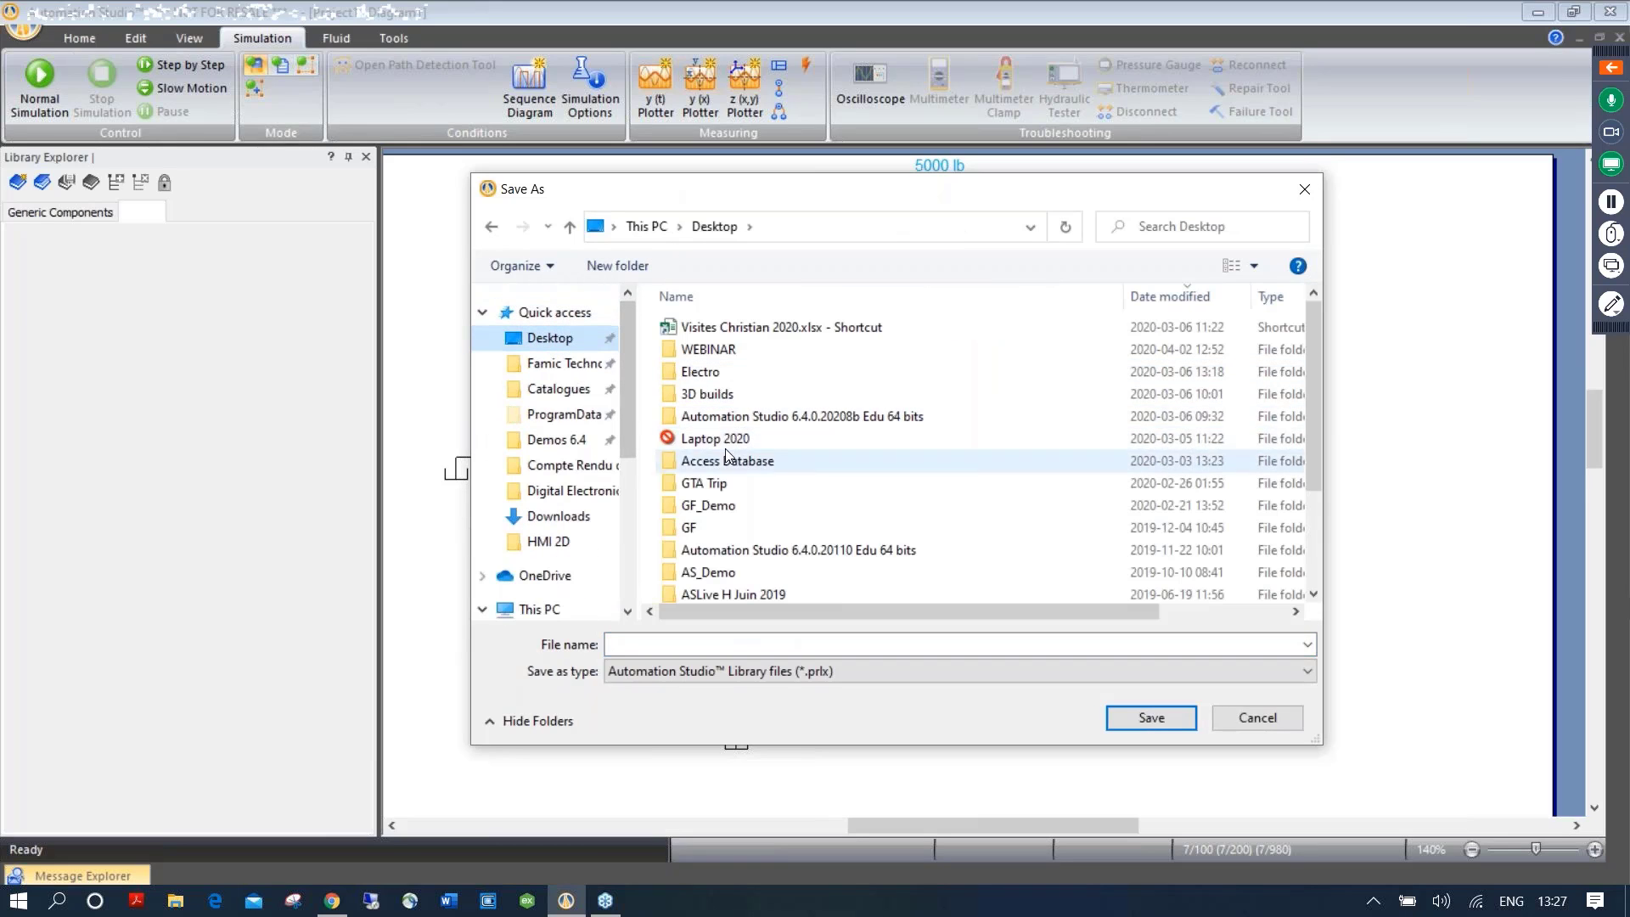
{"action": "double_click", "coordinate": [713, 355]}
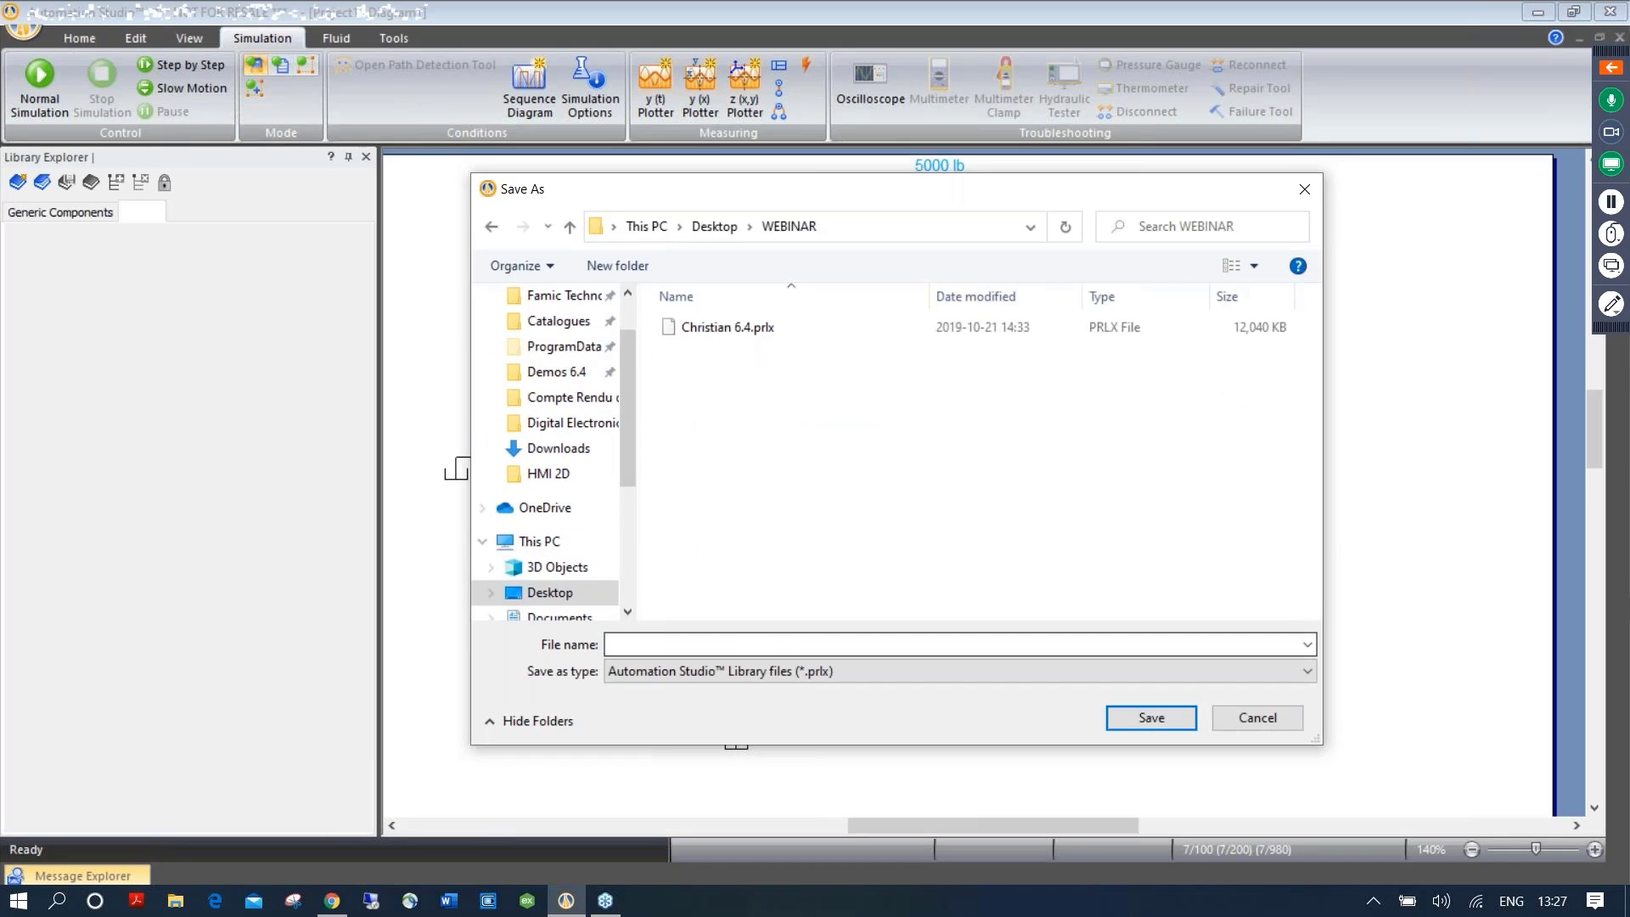
{"action": "left_click", "coordinate": [655, 645]}
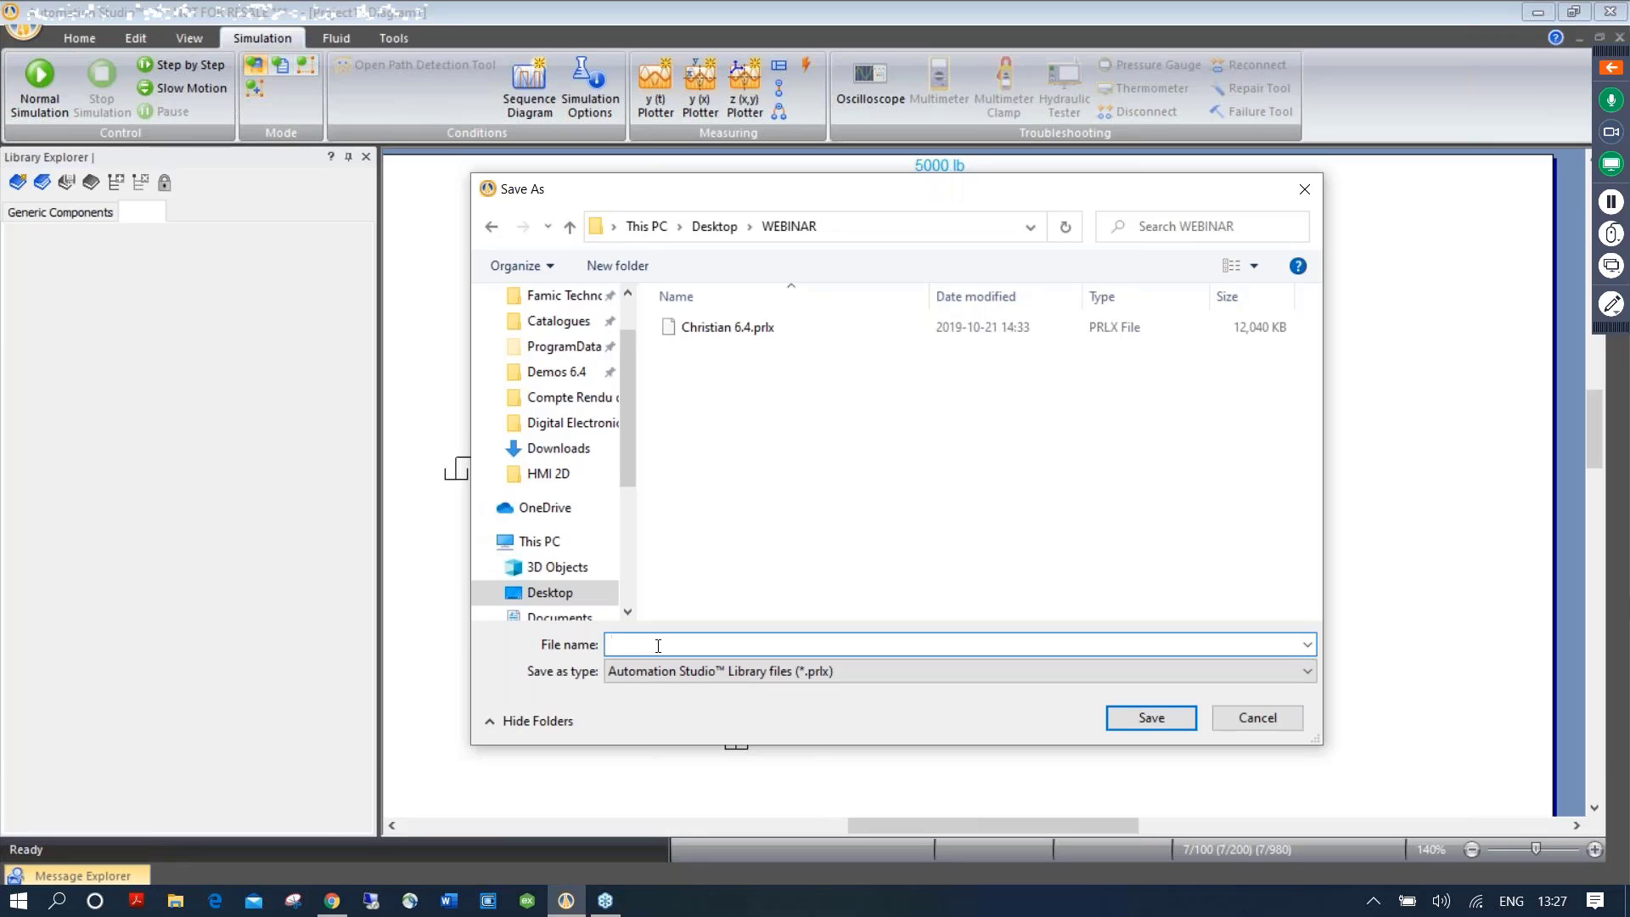
{"action": "type", "text": "Webinar"}
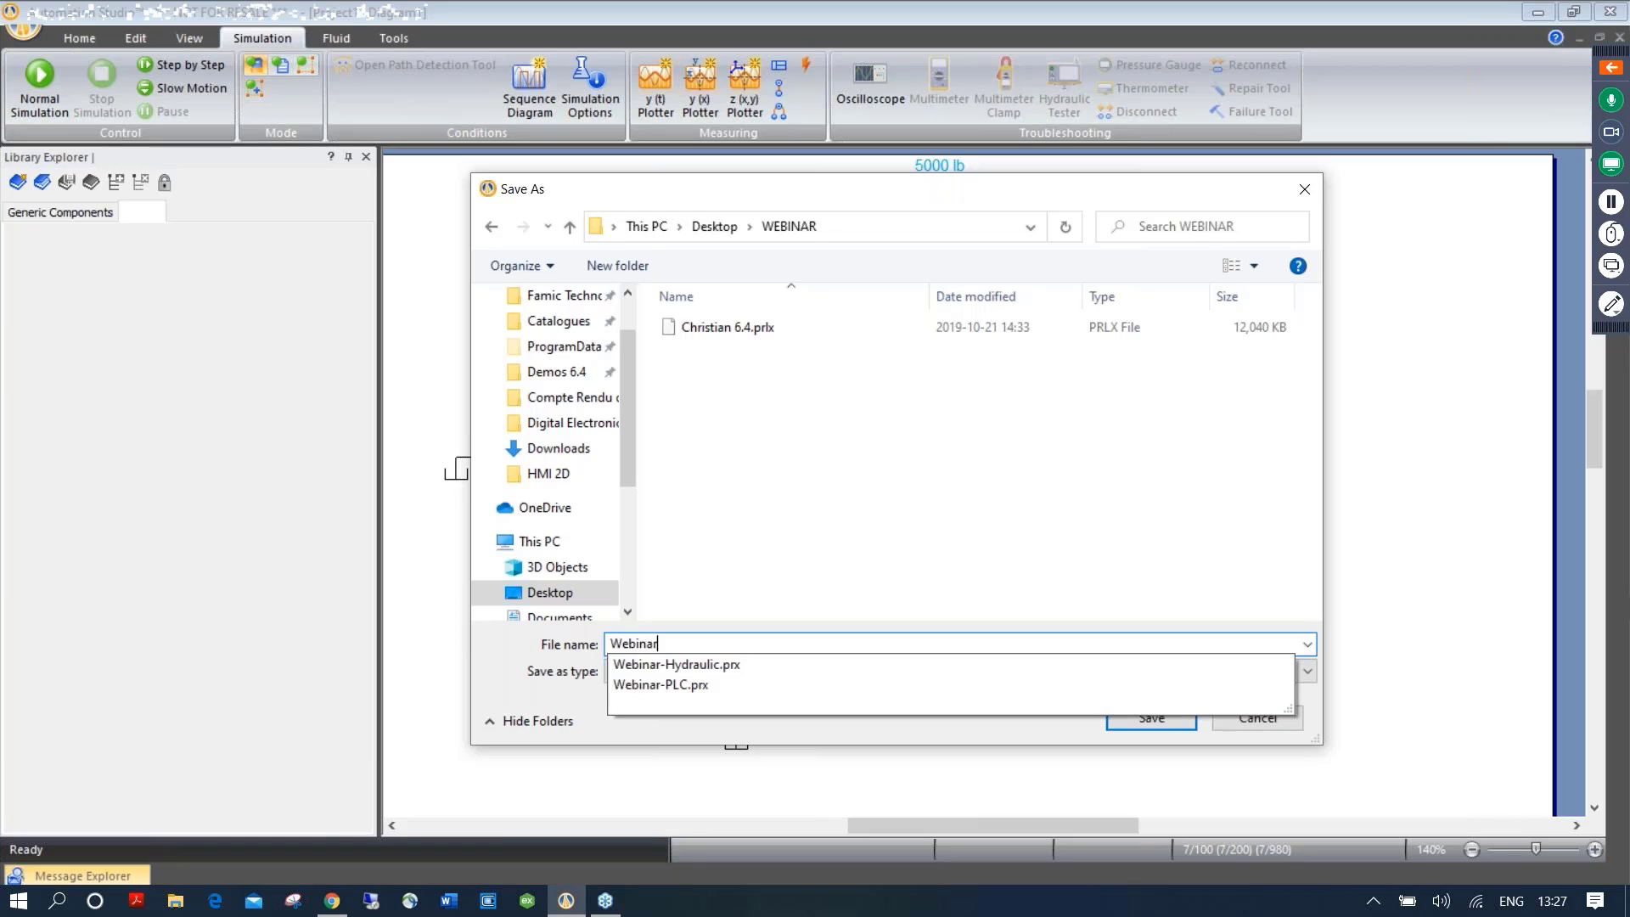
{"action": "key", "text": "Return"}
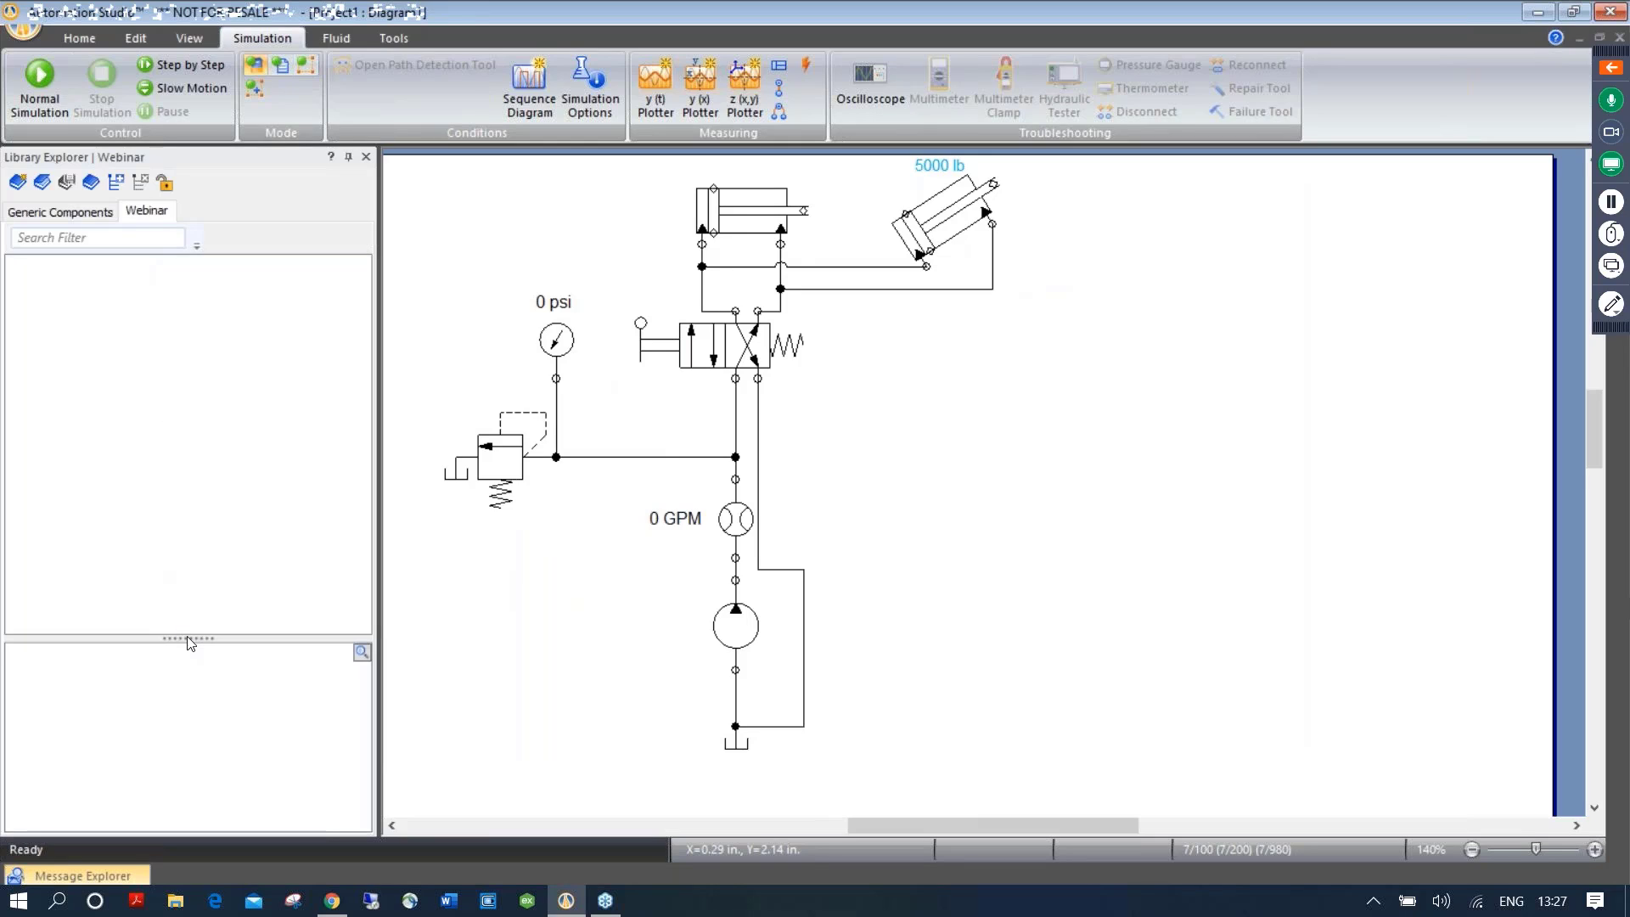
Add a Hydraulic category to the Webinar library and create a Lab1 subcategory inside it
{"action": "left_click_drag", "start_coordinate": [189, 639], "coordinate": [189, 507]}
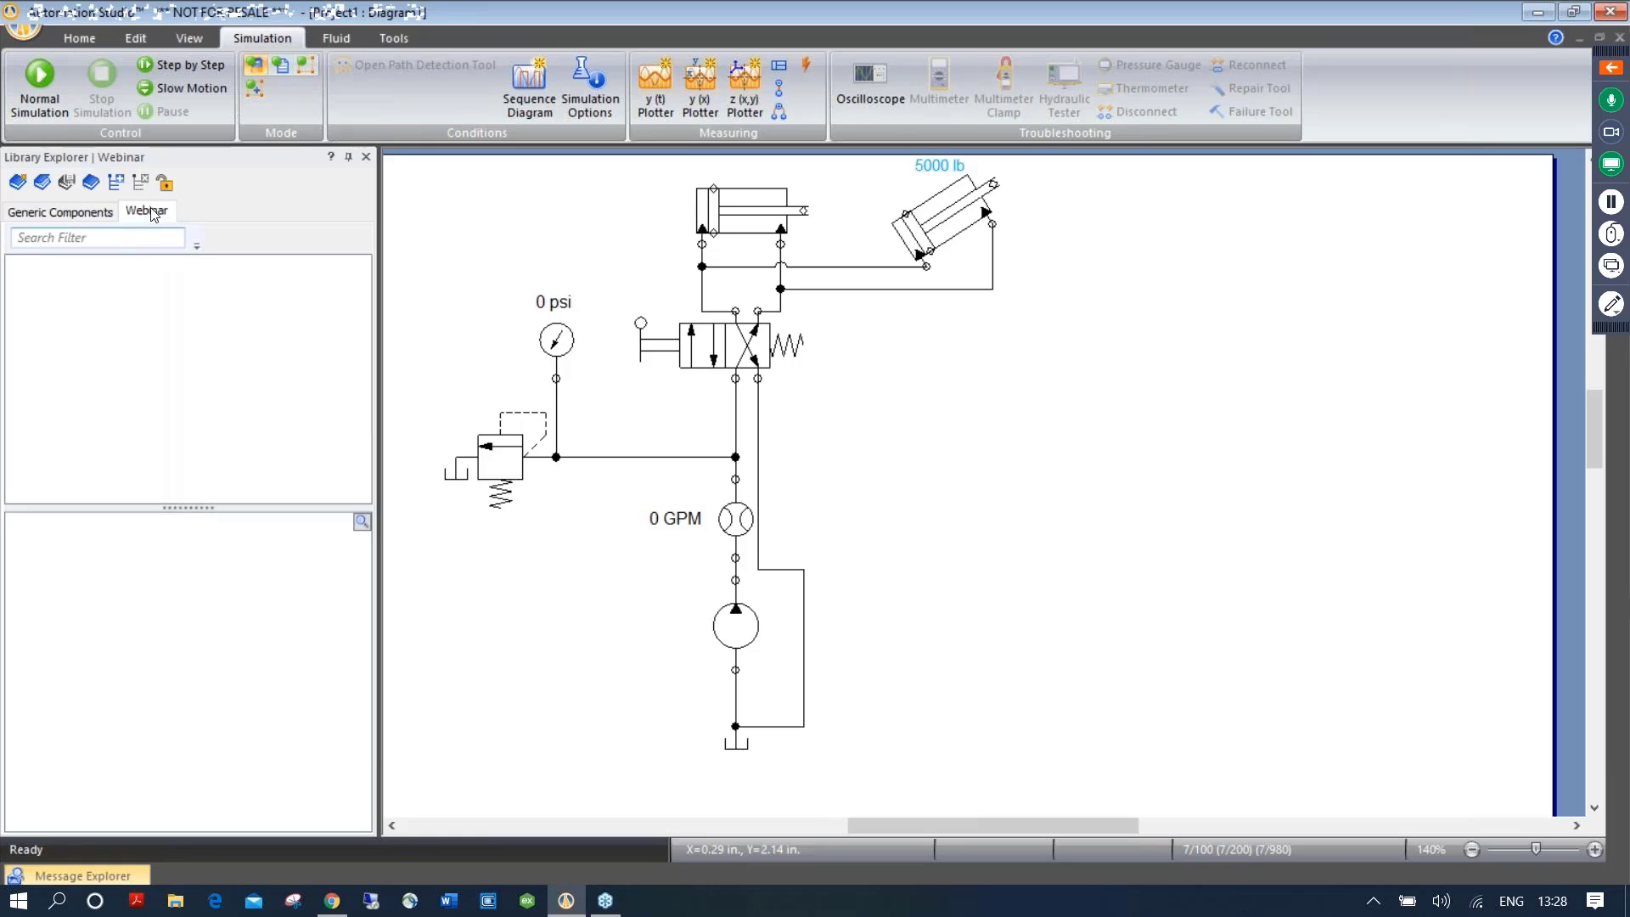
{"action": "left_click", "coordinate": [114, 182]}
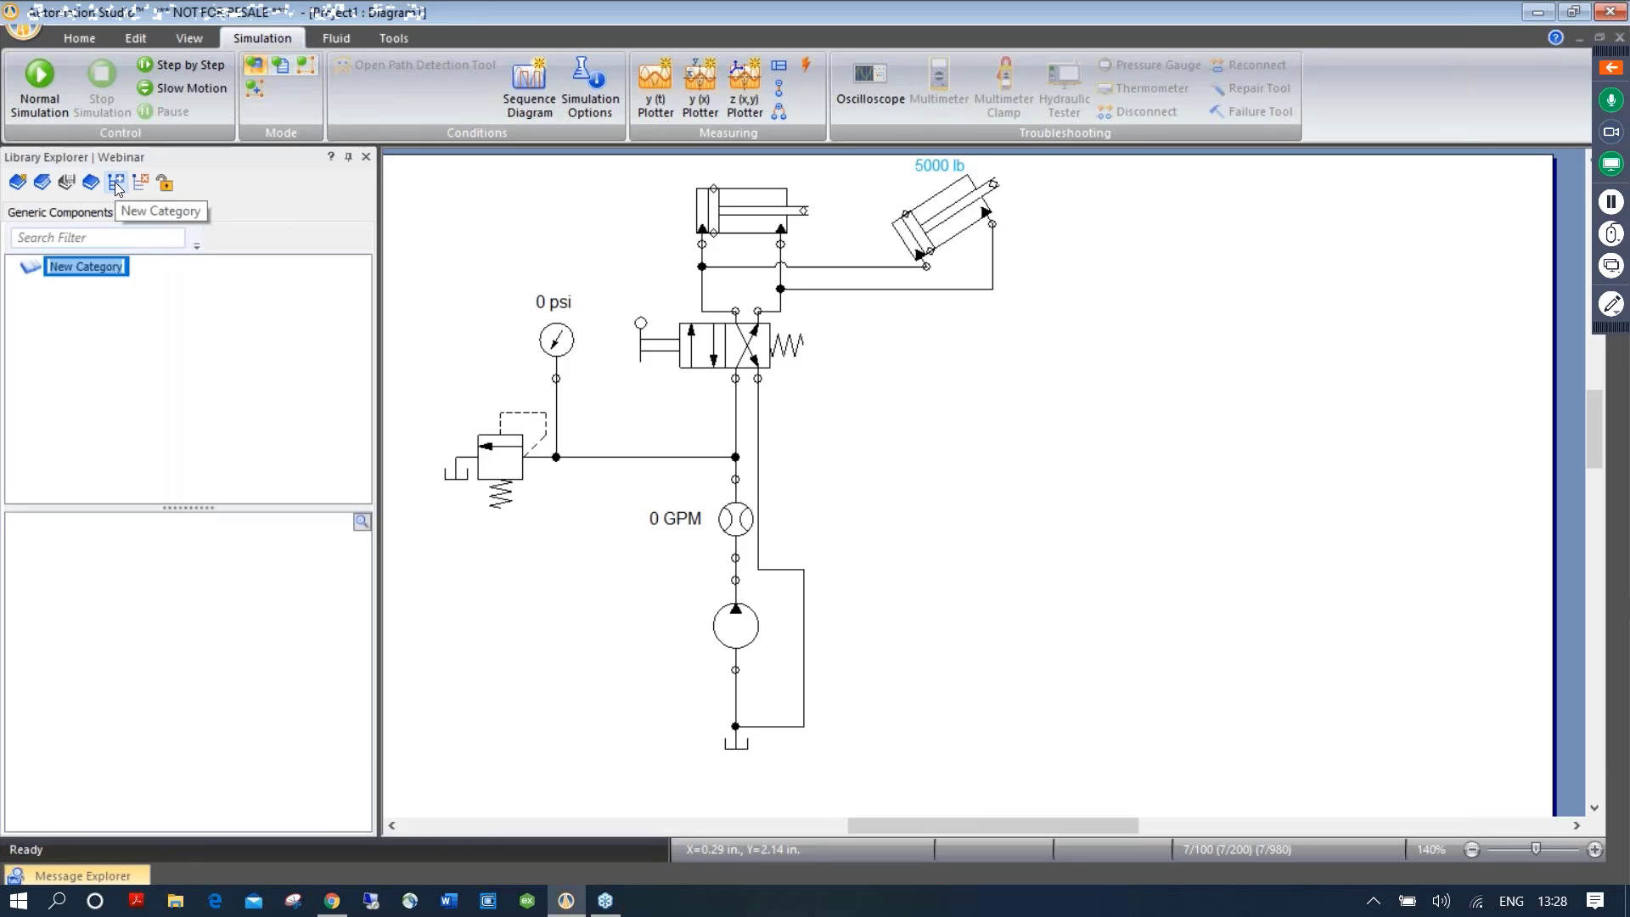
{"action": "type", "text": "Hydr"}
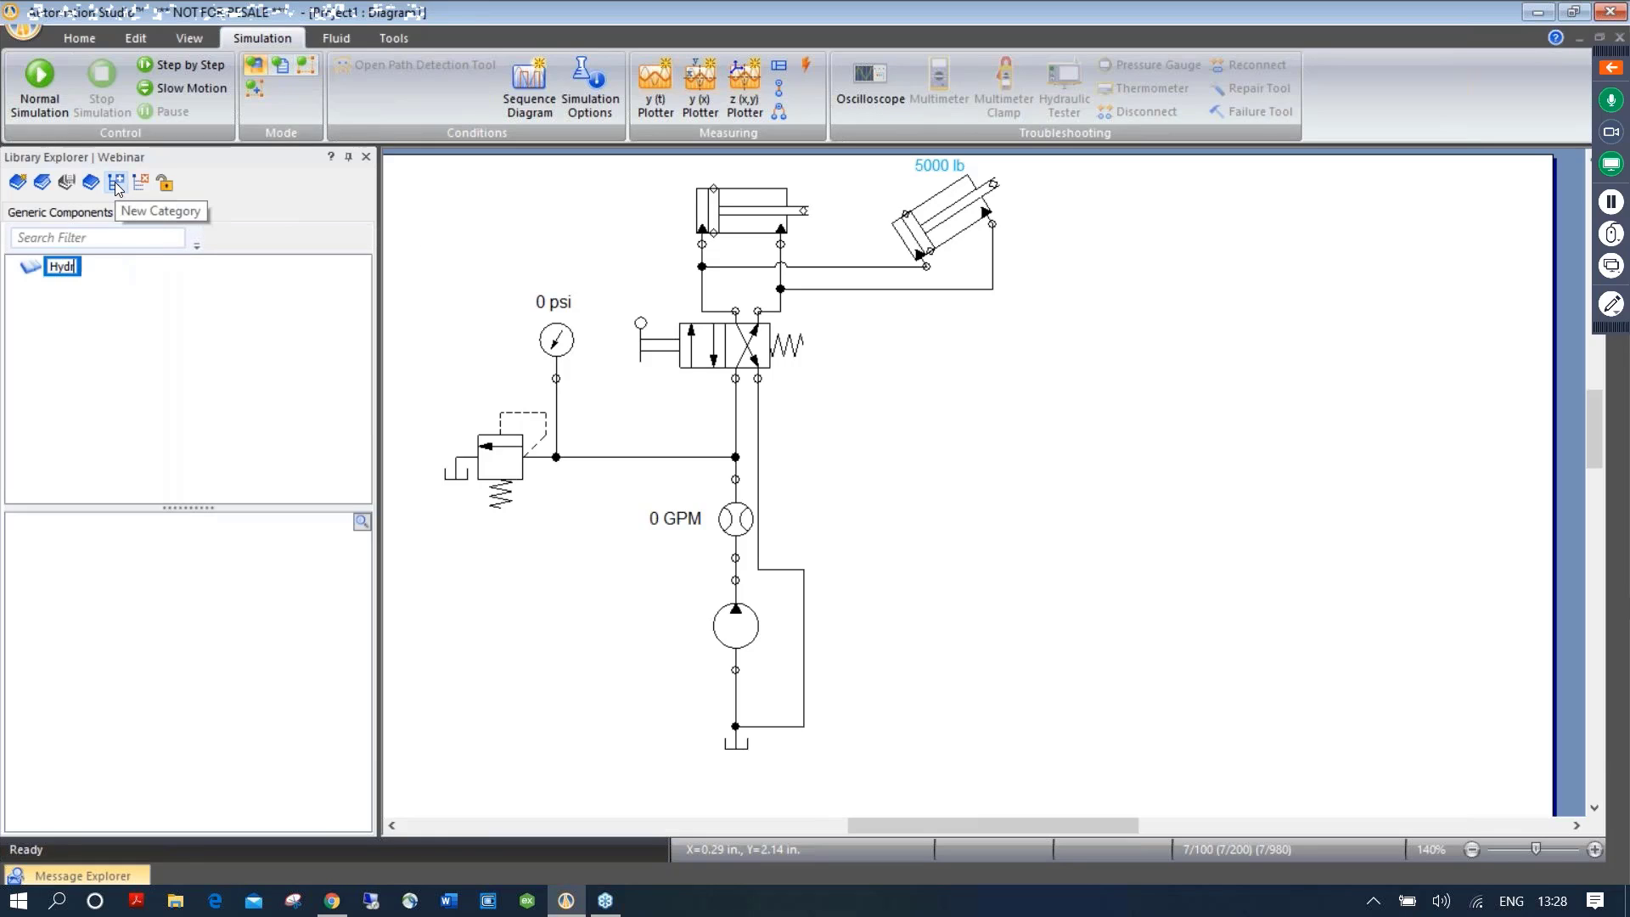
{"action": "type", "text": "aulic"}
{"action": "key", "text": "Return"}
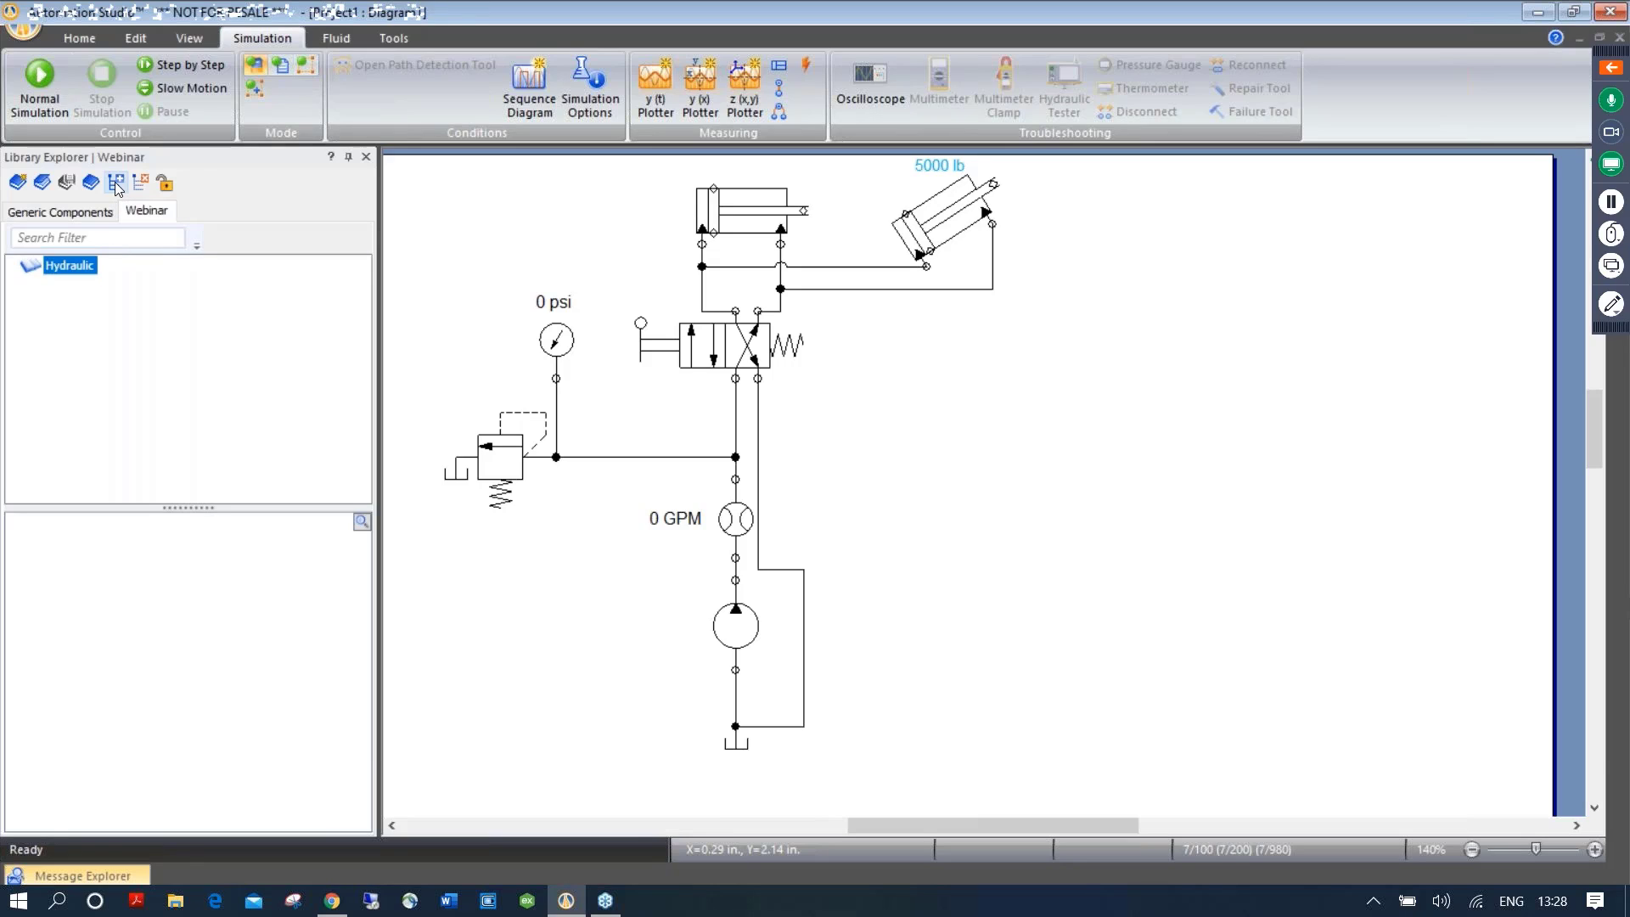
{"action": "left_click", "coordinate": [115, 182]}
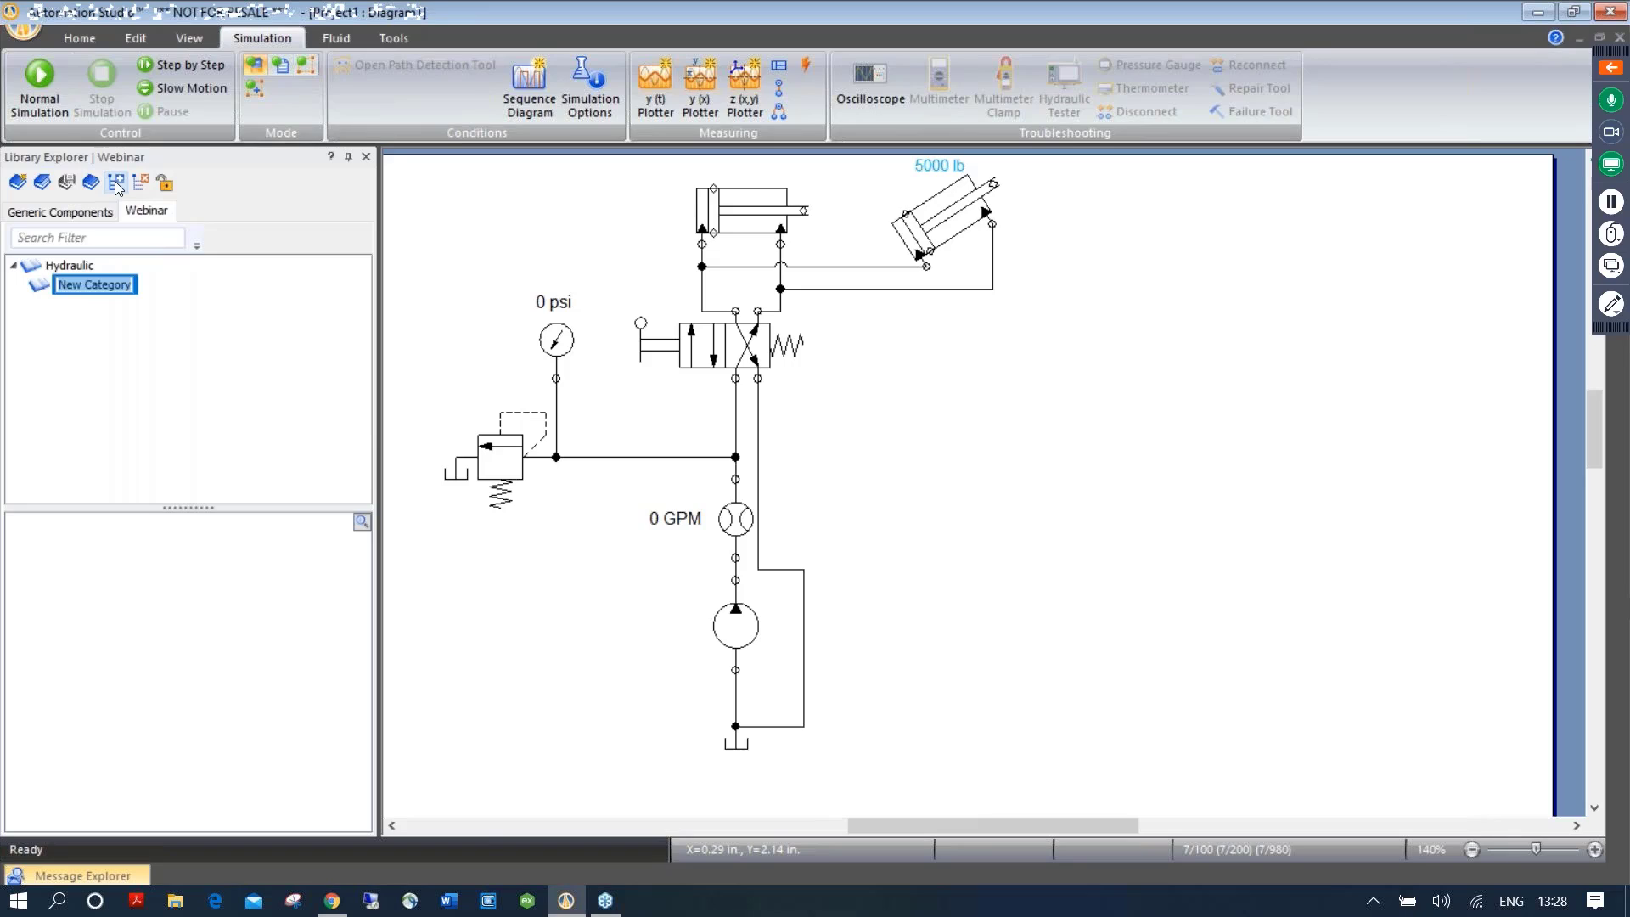
{"action": "type", "text": "Lab1"}
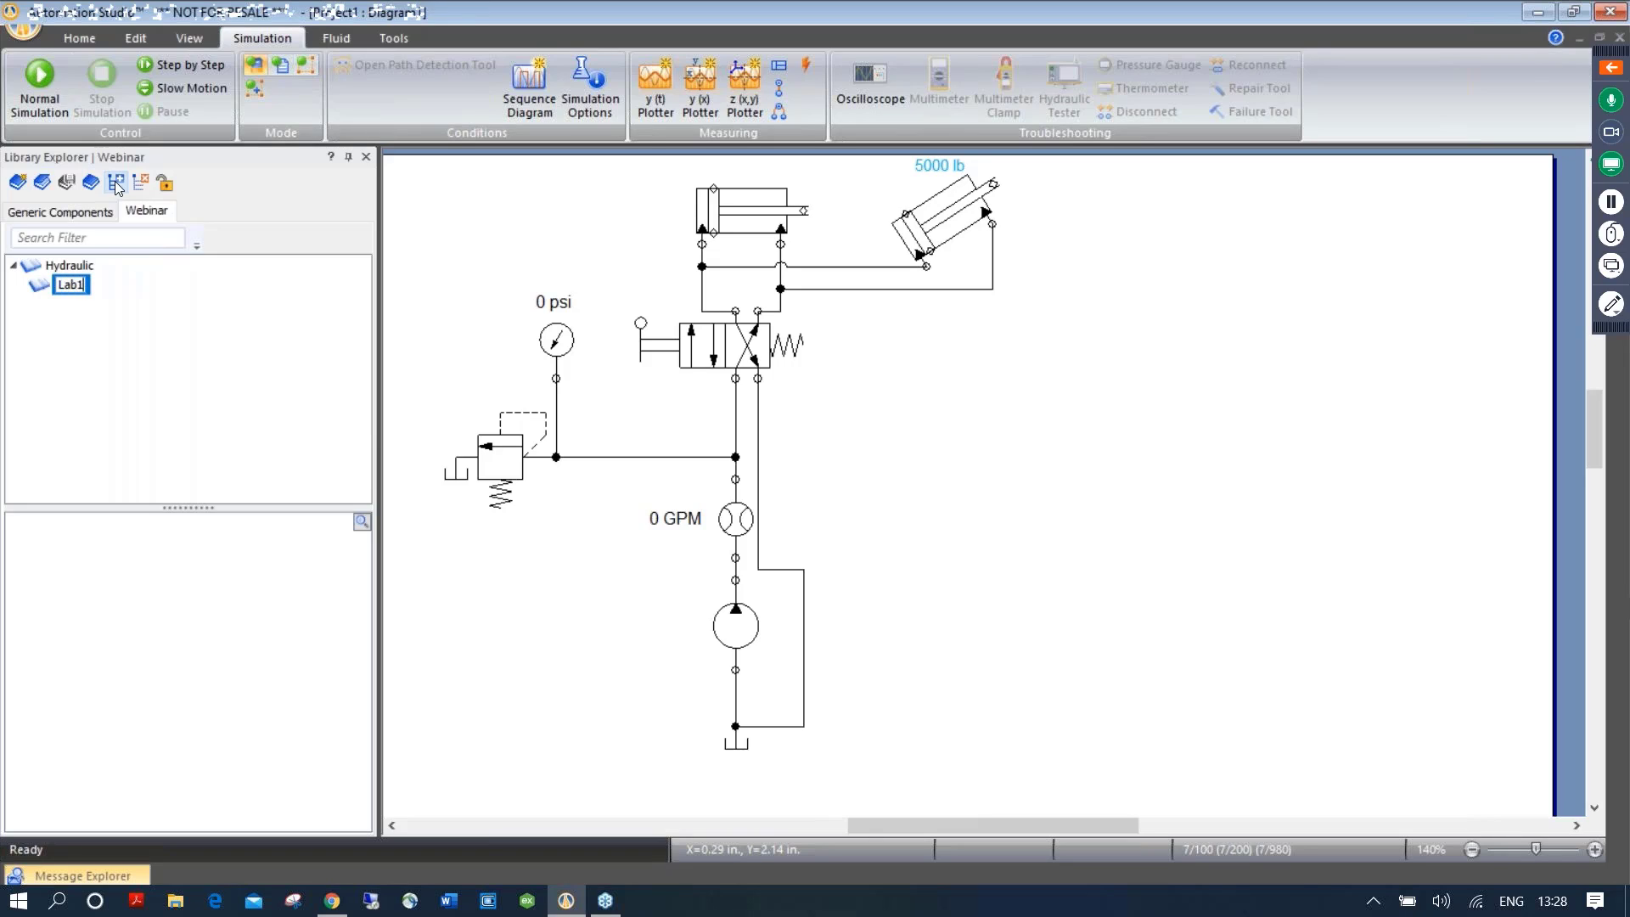
{"action": "key", "text": "Return"}
Add the relief valve, the horizontal cylinder, the directional valve and the inclined cylinder from the diagram to the Lab1 category
{"action": "left_click", "coordinate": [507, 451]}
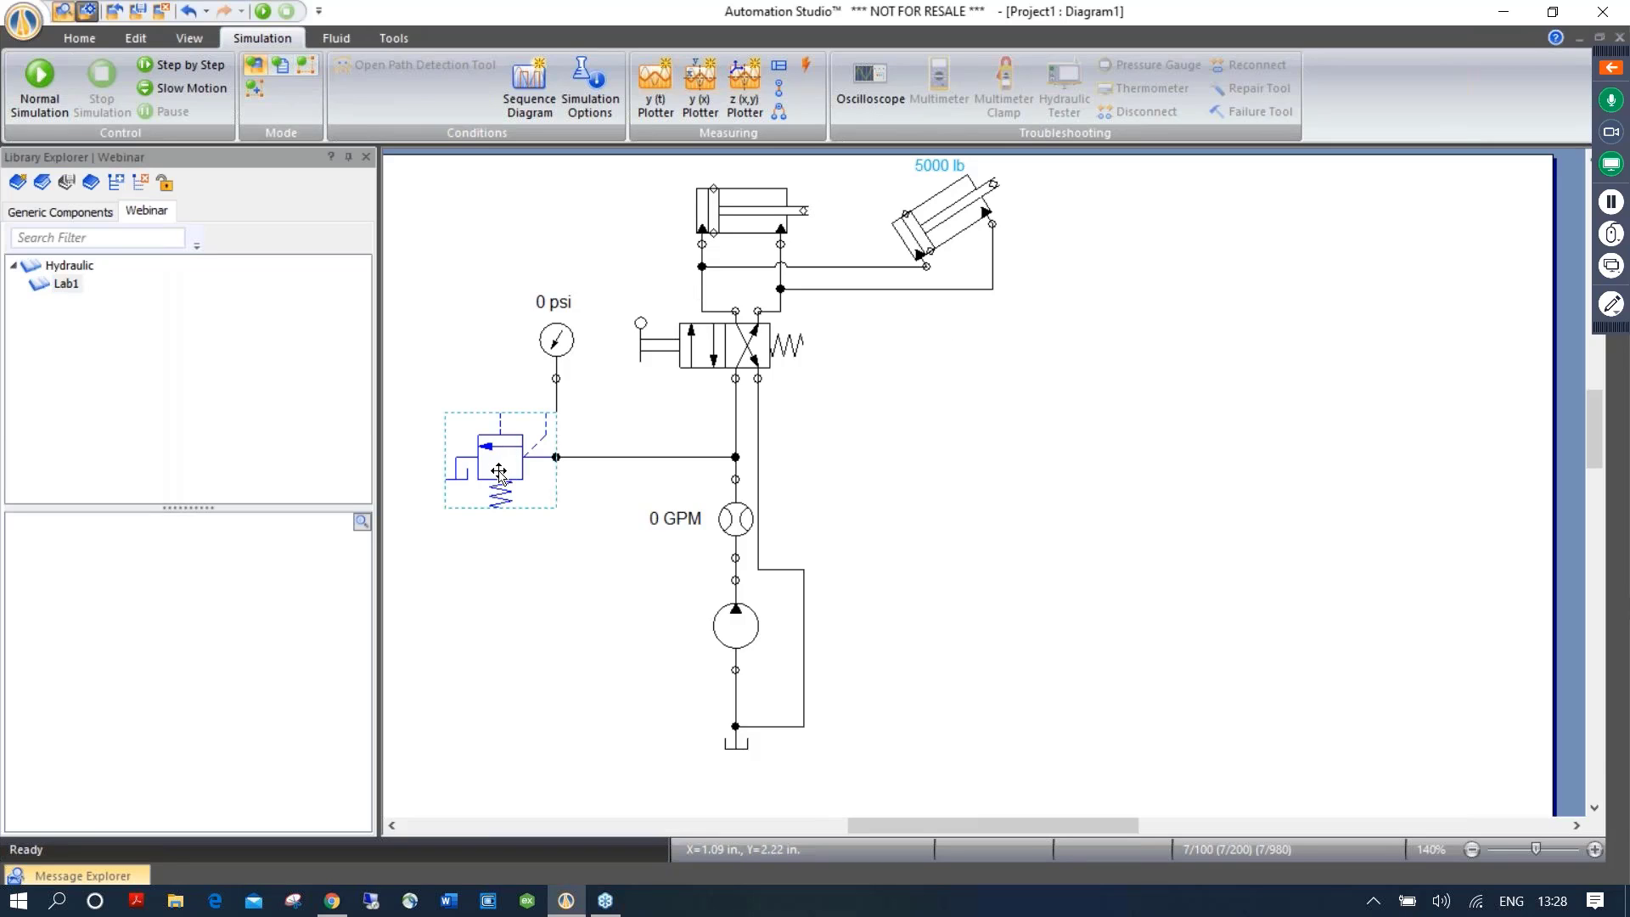
{"action": "left_click_drag", "start_coordinate": [516, 455], "coordinate": [253, 568]}
{"action": "left_click_drag", "start_coordinate": [752, 219], "coordinate": [271, 568]}
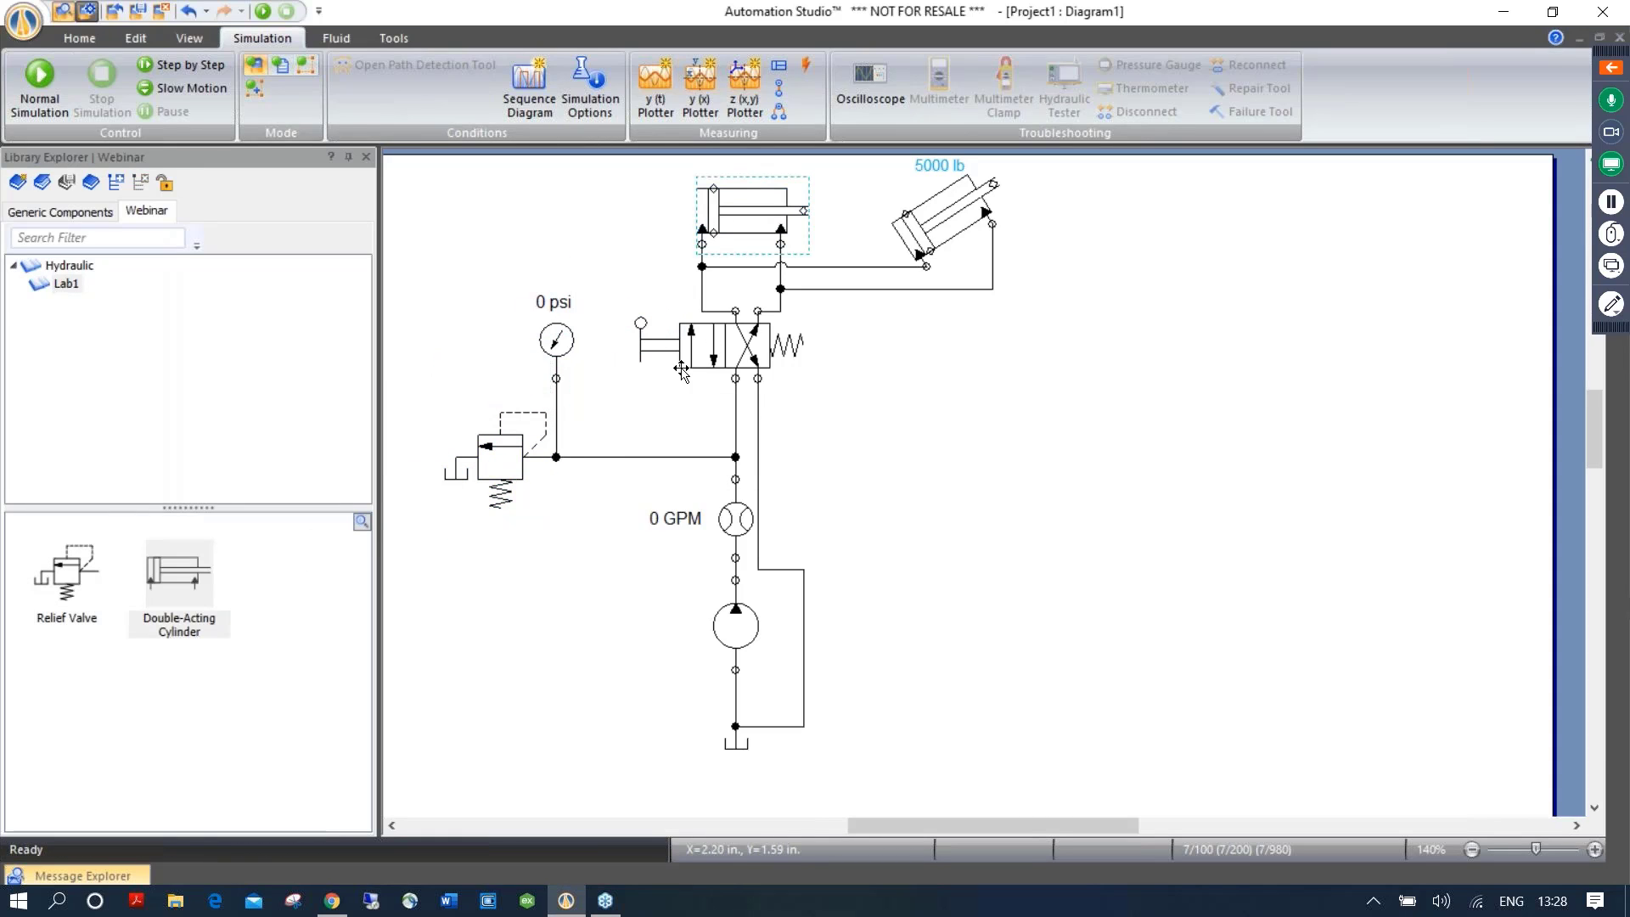
{"action": "left_click_drag", "start_coordinate": [655, 379], "coordinate": [291, 593]}
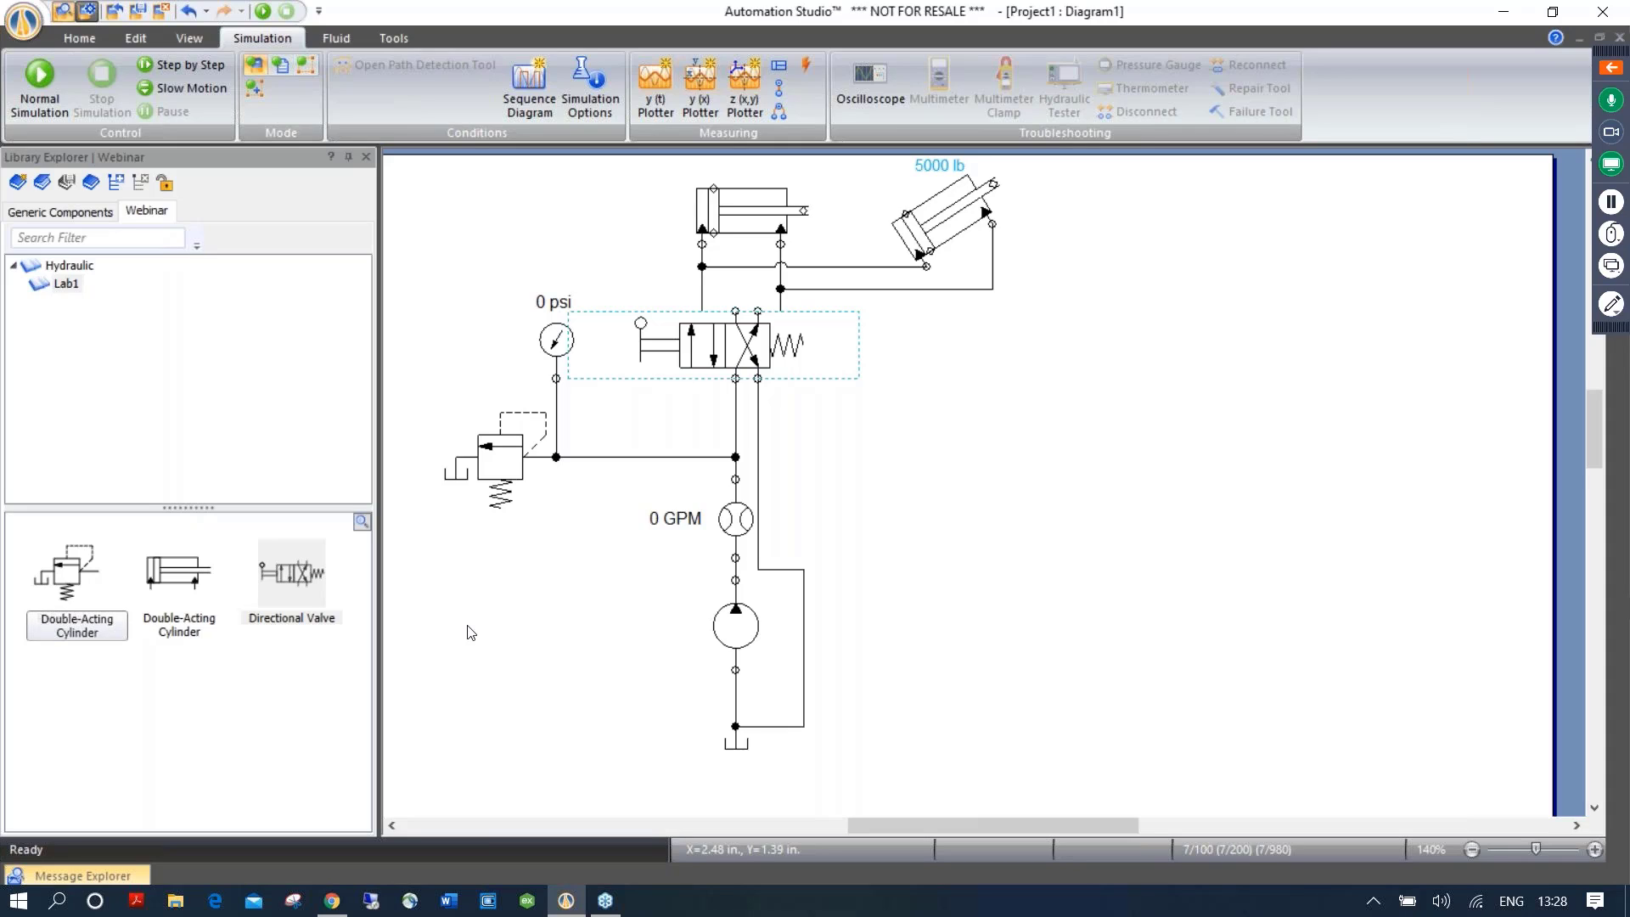
{"action": "left_click", "coordinate": [951, 234]}
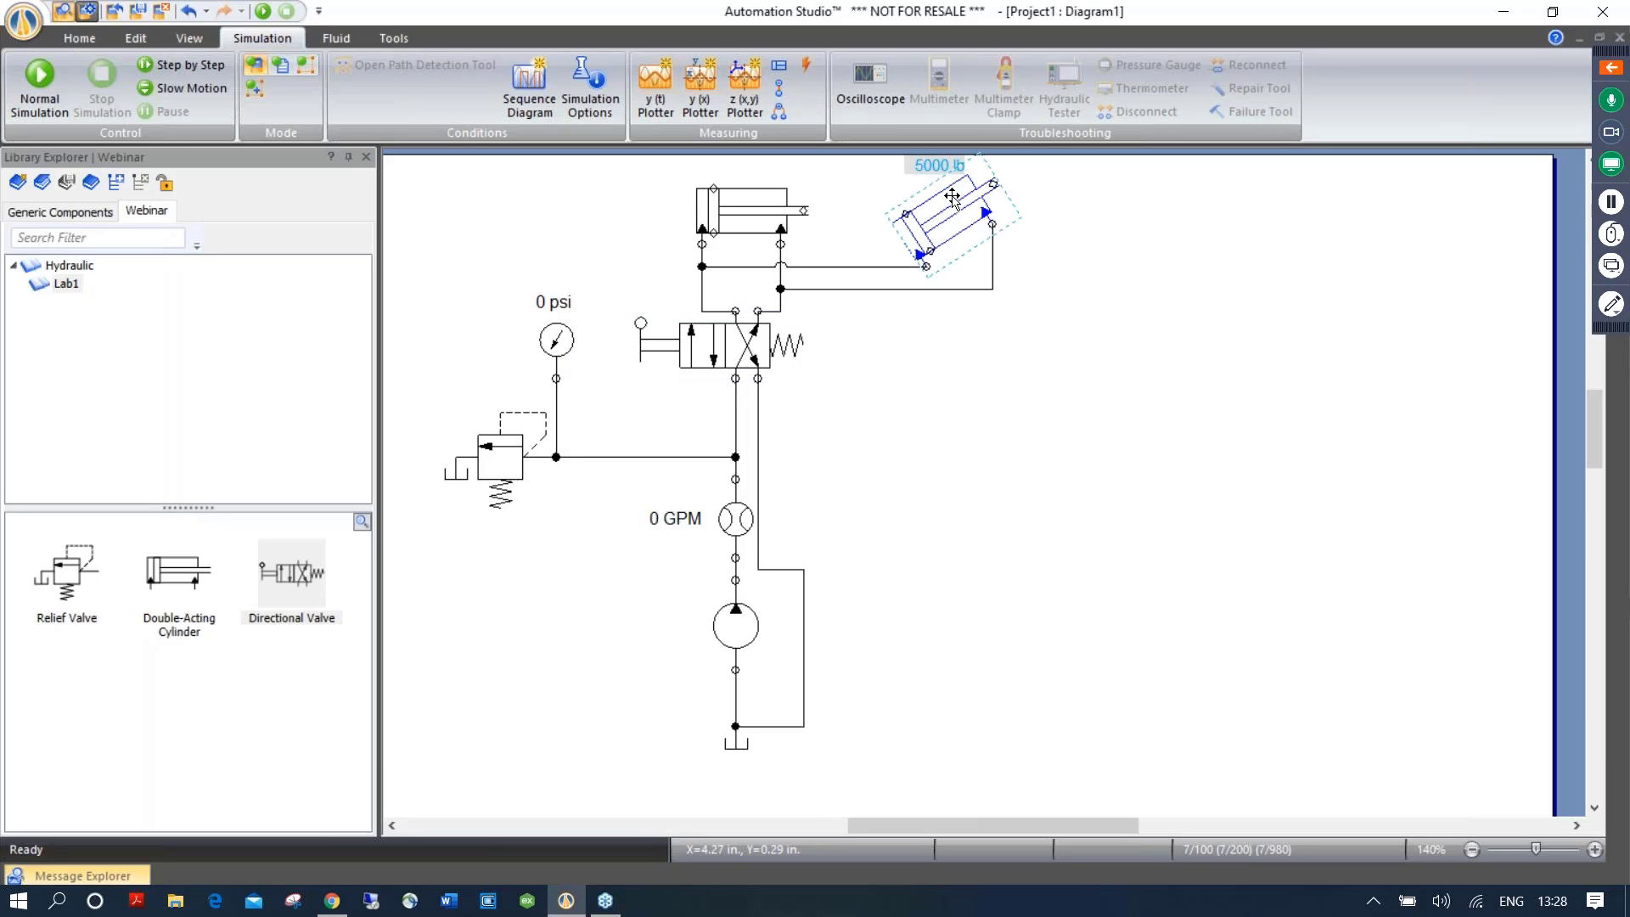
{"action": "left_click_drag", "start_coordinate": [952, 204], "coordinate": [265, 686]}
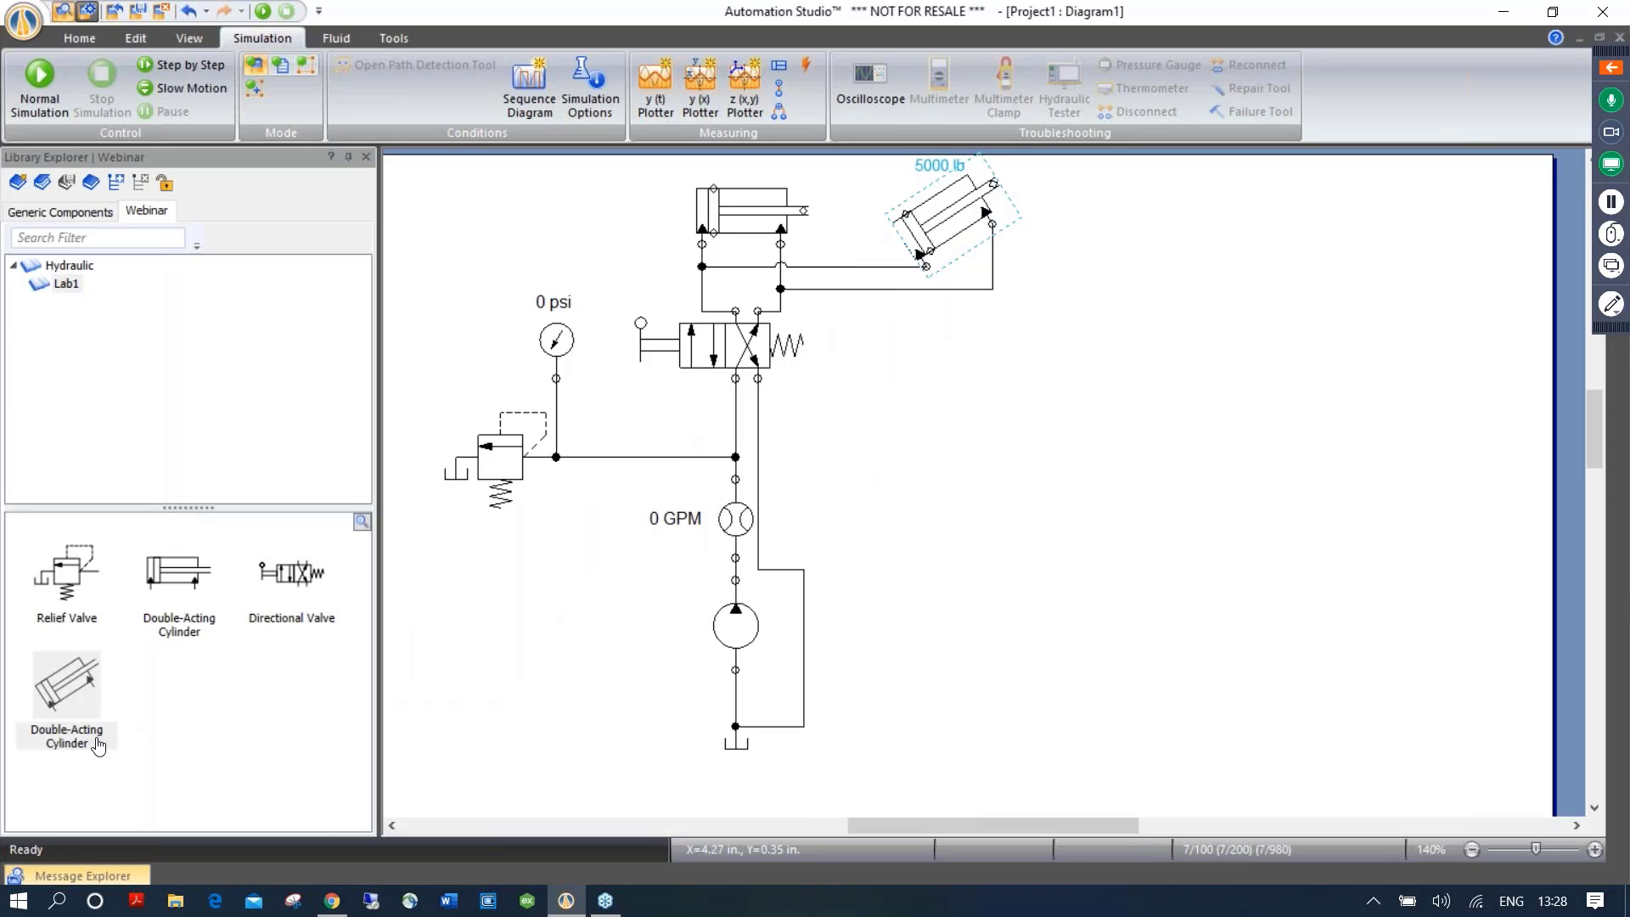
Rename the inclined cylinder in the Lab1 category as Double-Acting Cylinder 5000lb
{"action": "left_click", "coordinate": [92, 743]}
{"action": "right_click", "coordinate": [89, 741]}
{"action": "left_click", "coordinate": [151, 755]}
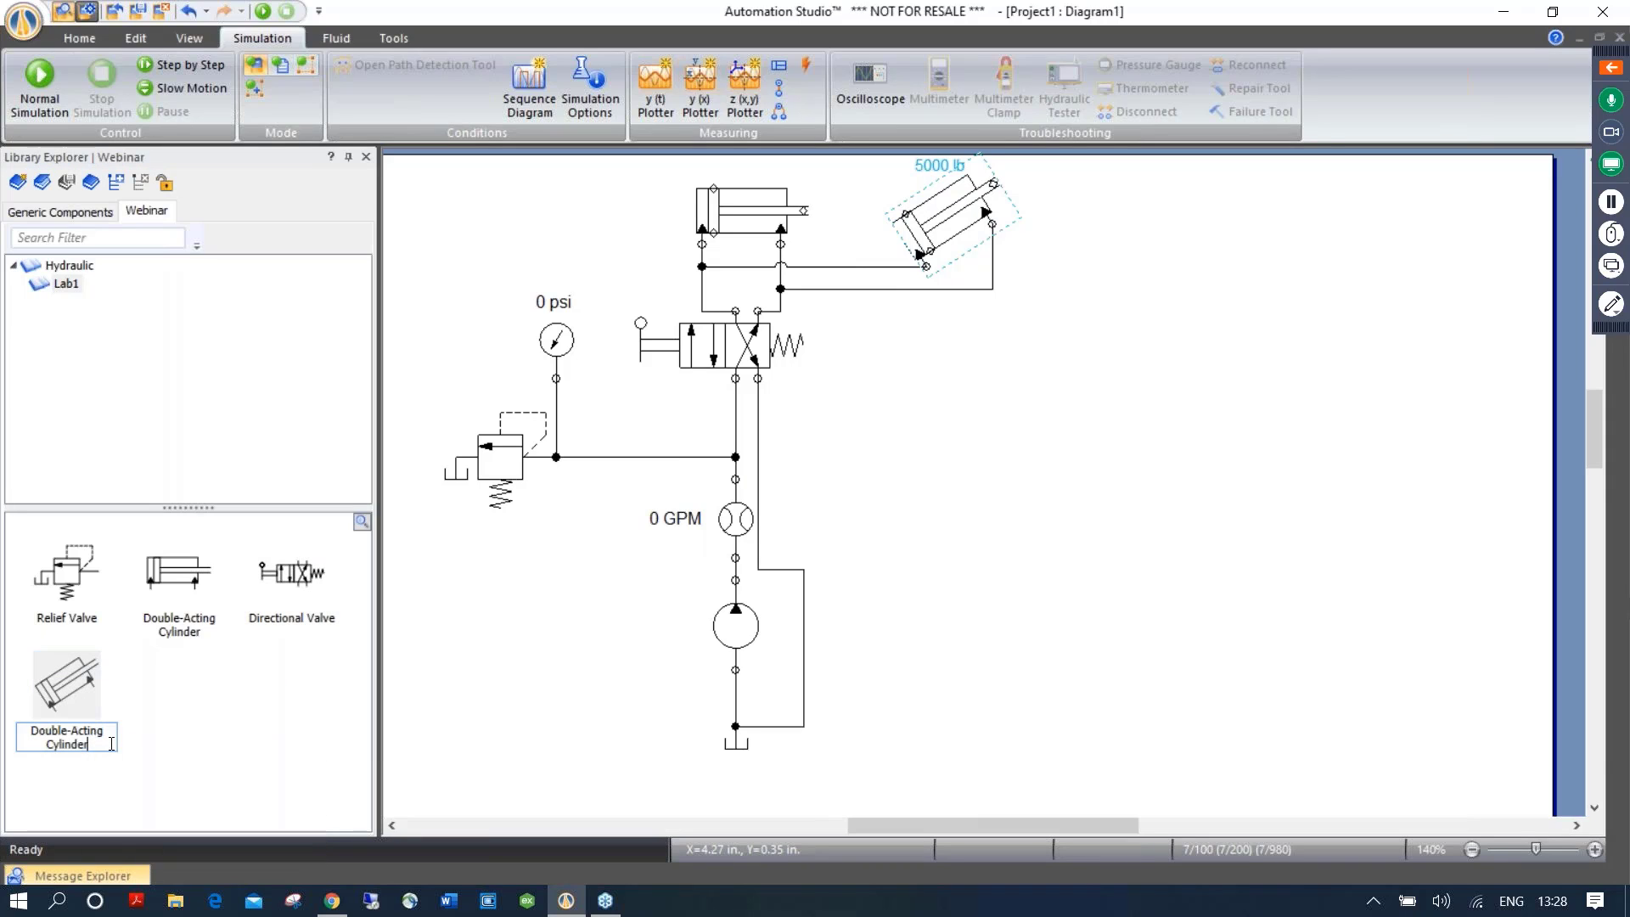
{"action": "type", "text": "5000lb"}
{"action": "key", "text": "Return"}
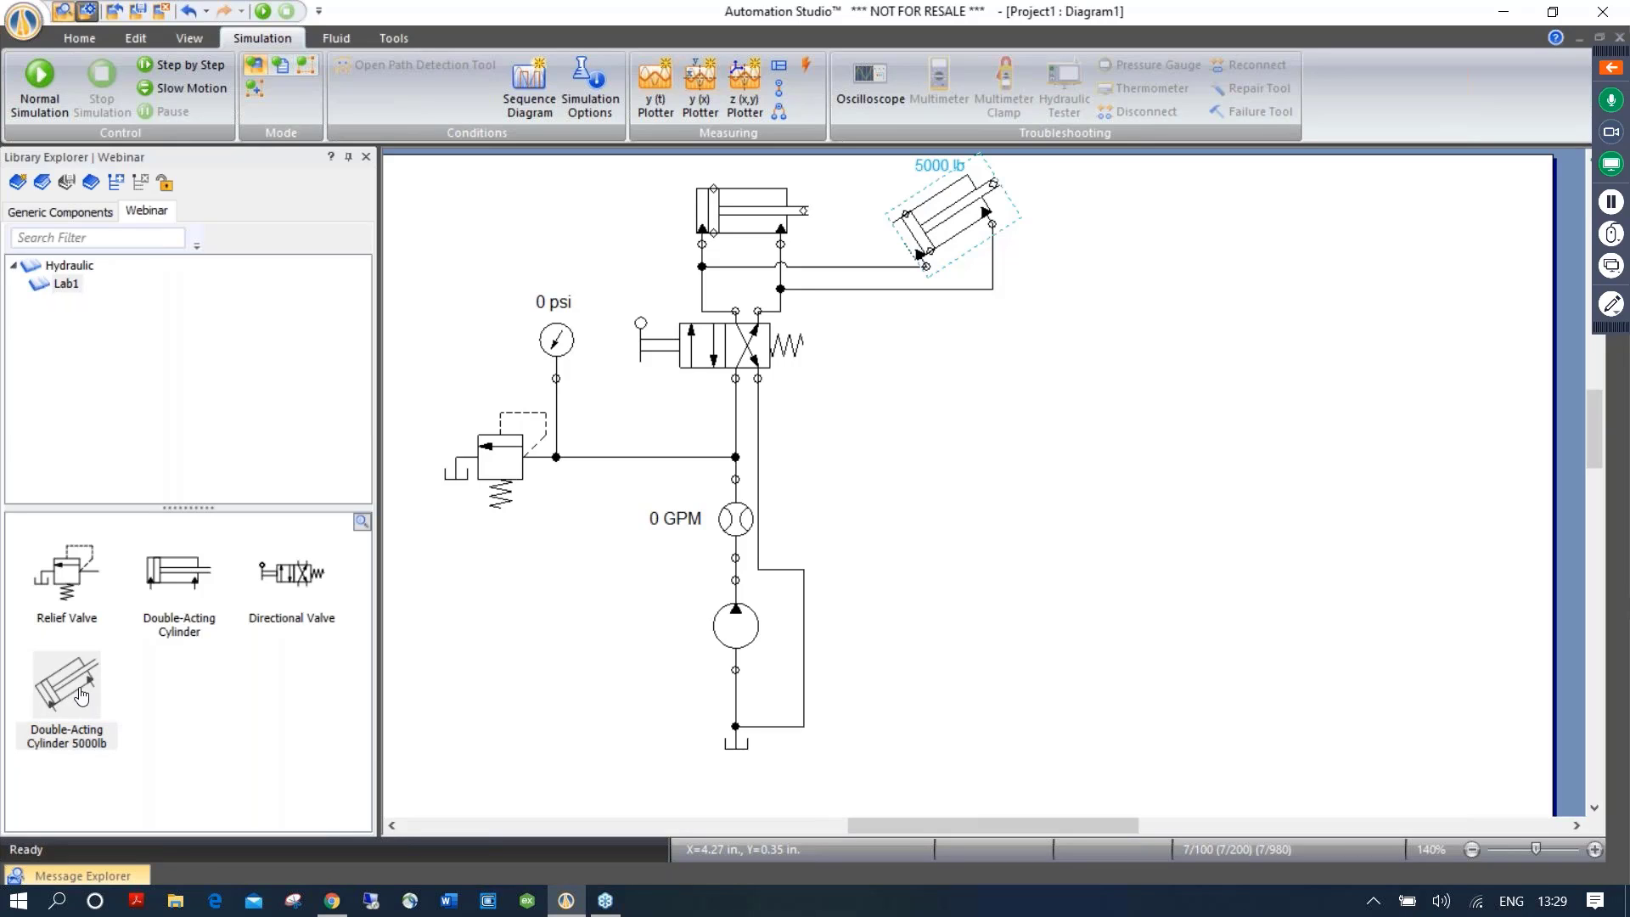
Insert a test copy of Double-Acting Cylinder 5000lb from Lab1 into the empty area of the diagram, and delete it again
{"action": "left_click_drag", "start_coordinate": [80, 689], "coordinate": [1131, 456]}
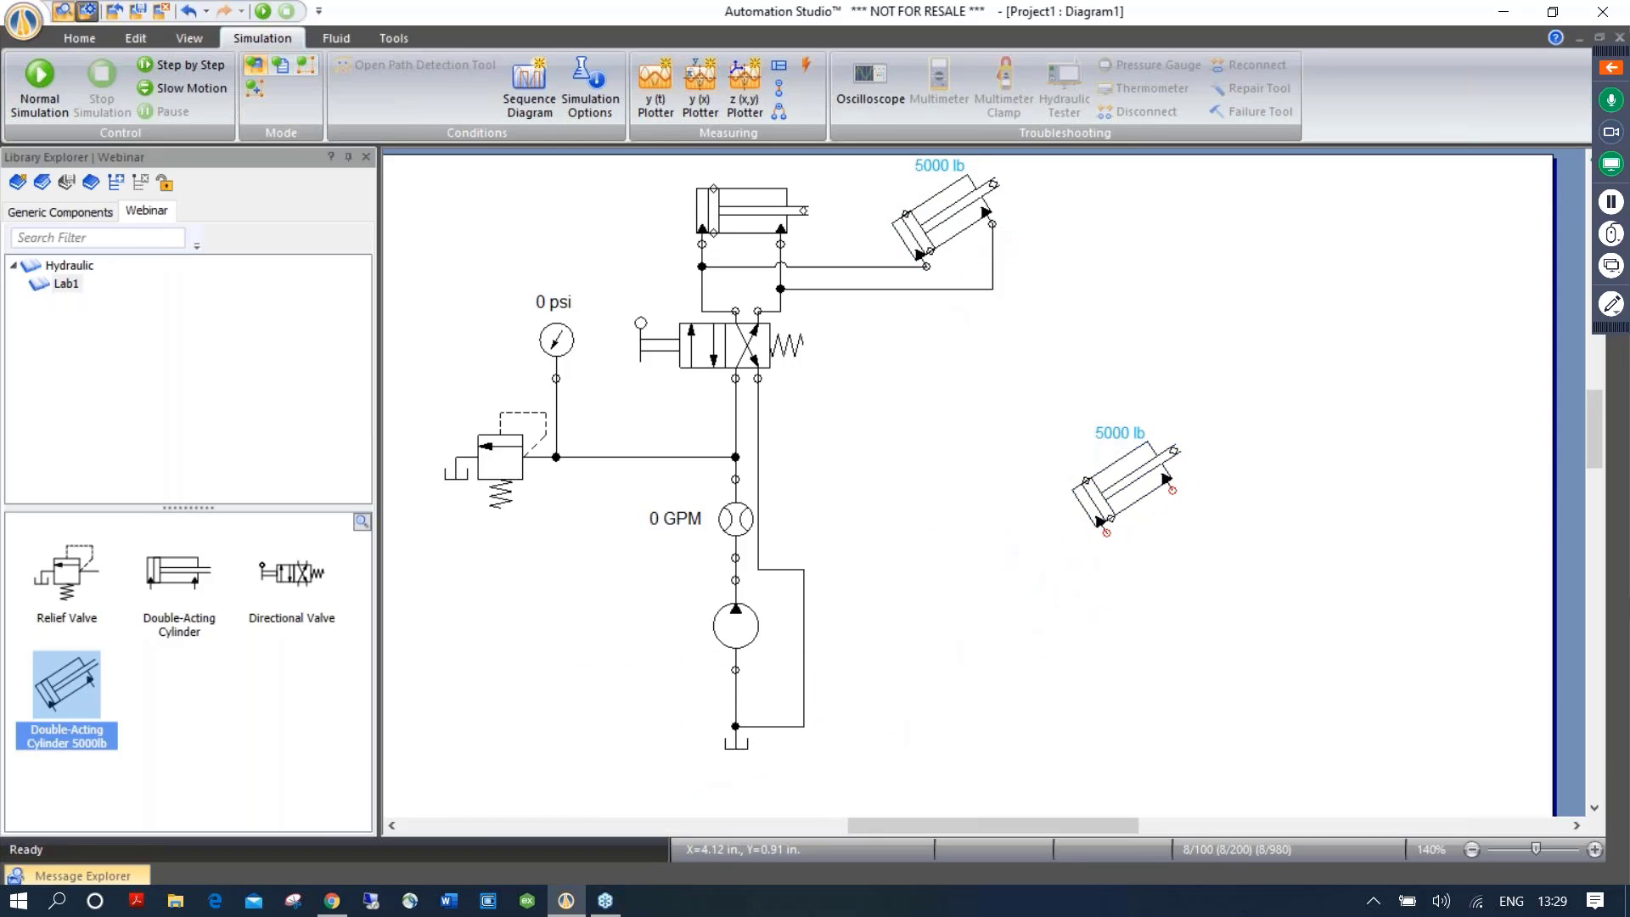
{"action": "left_click", "coordinate": [1110, 491]}
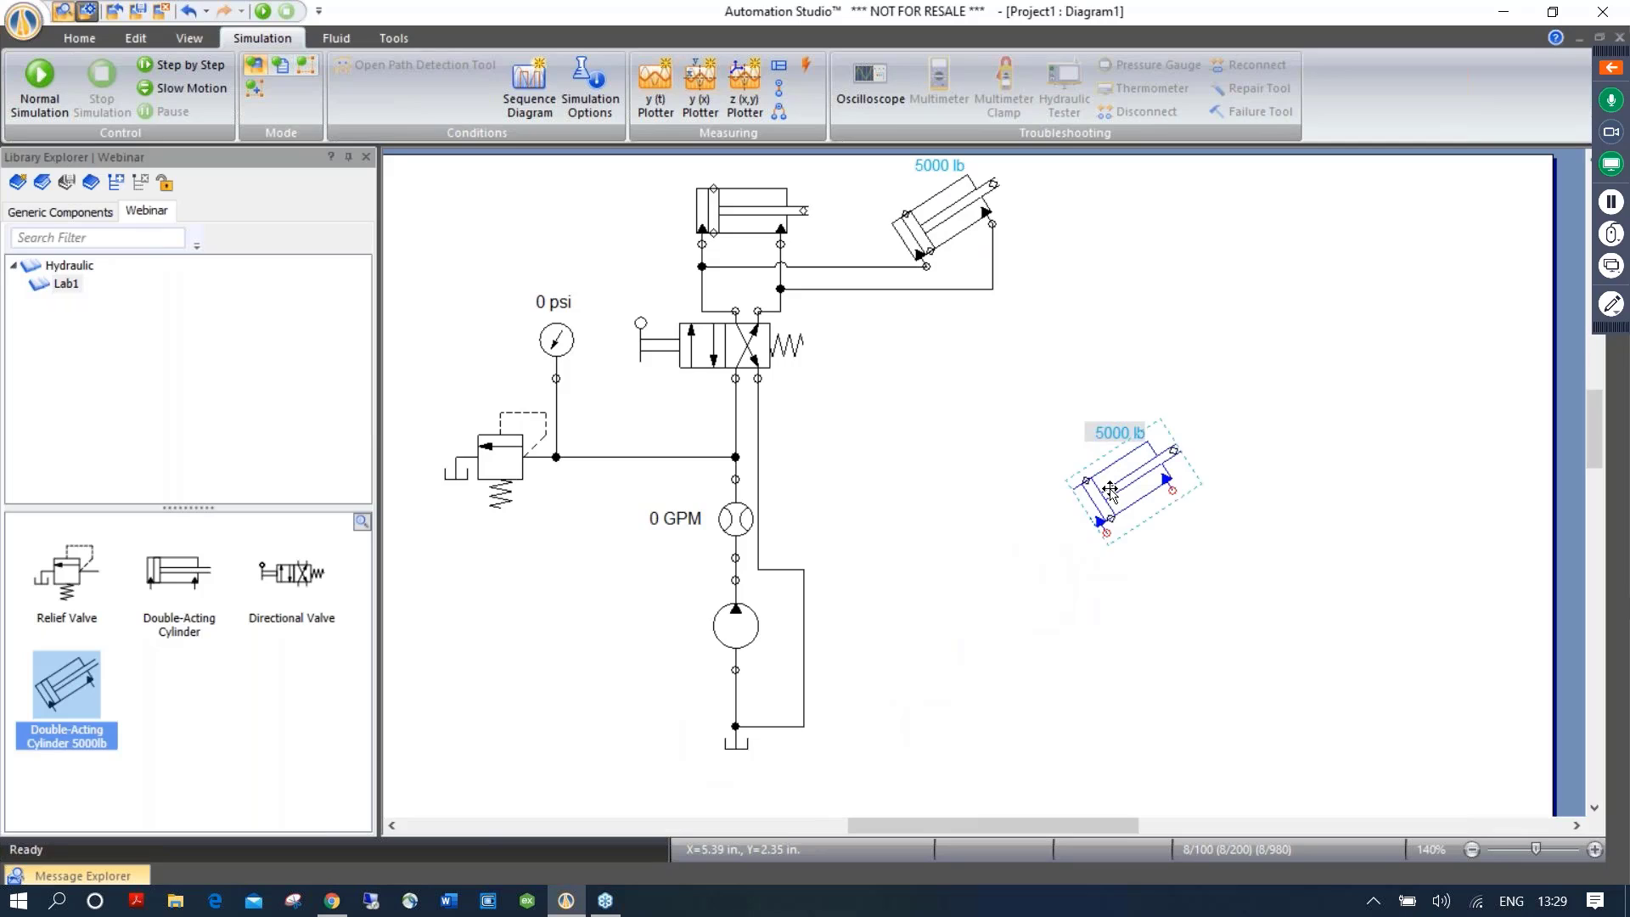
{"action": "key", "text": "Delete"}
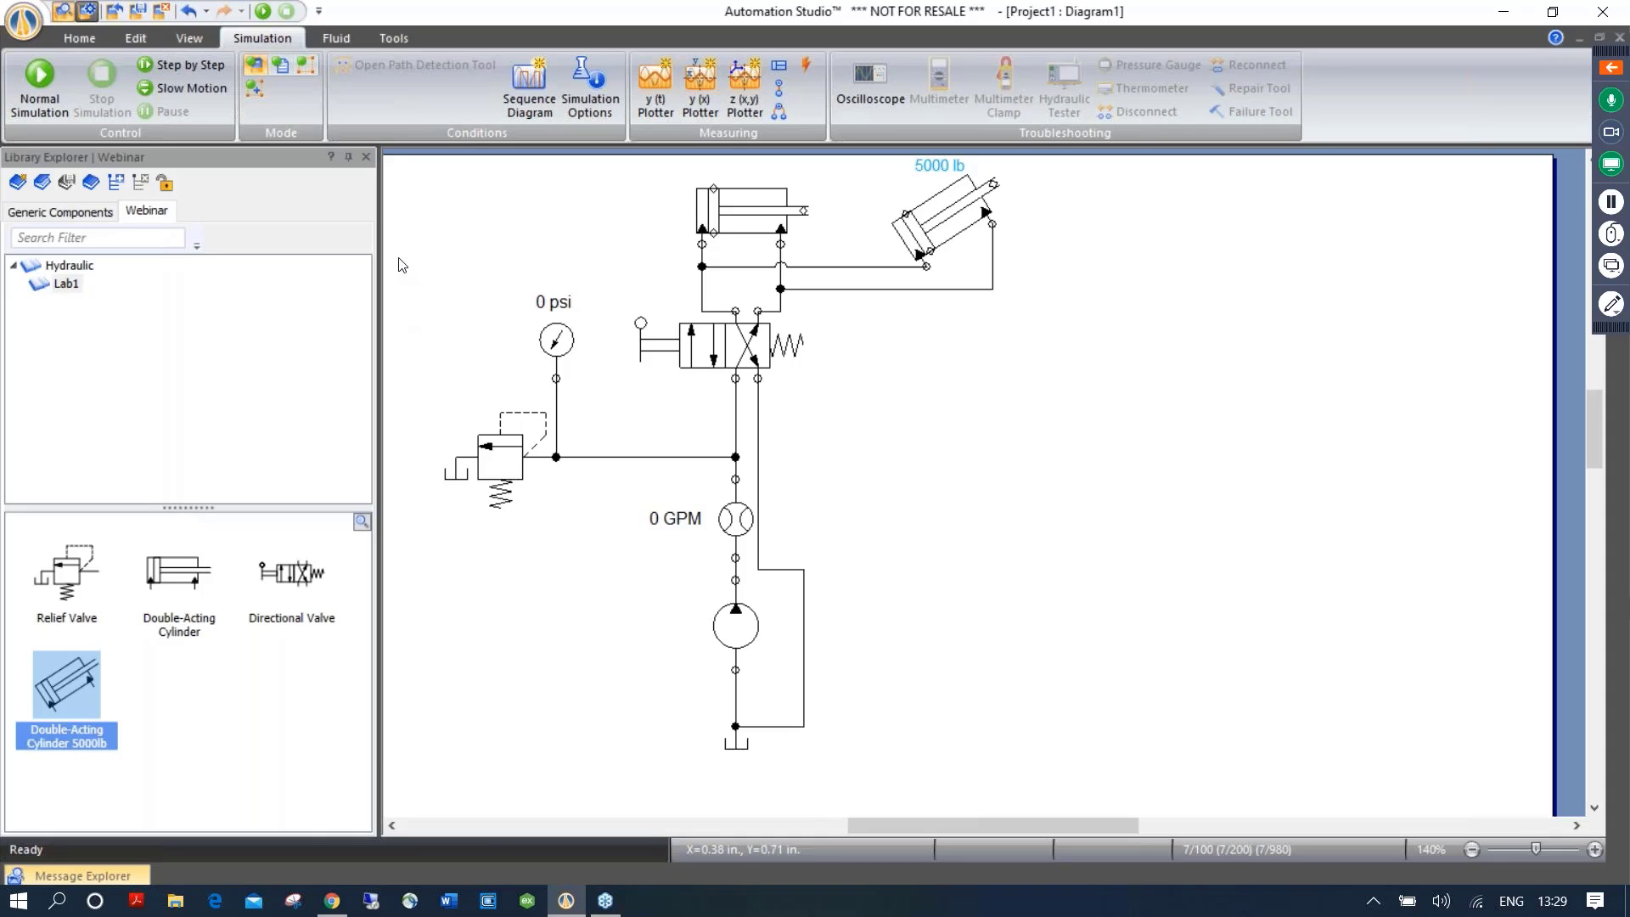
Store the relief valve and pressure gauge as one grouped component in Lab1, and ungroup them in the diagram
{"action": "left_click_drag", "start_coordinate": [398, 259], "coordinate": [618, 579]}
{"action": "right_click", "coordinate": [503, 438]}
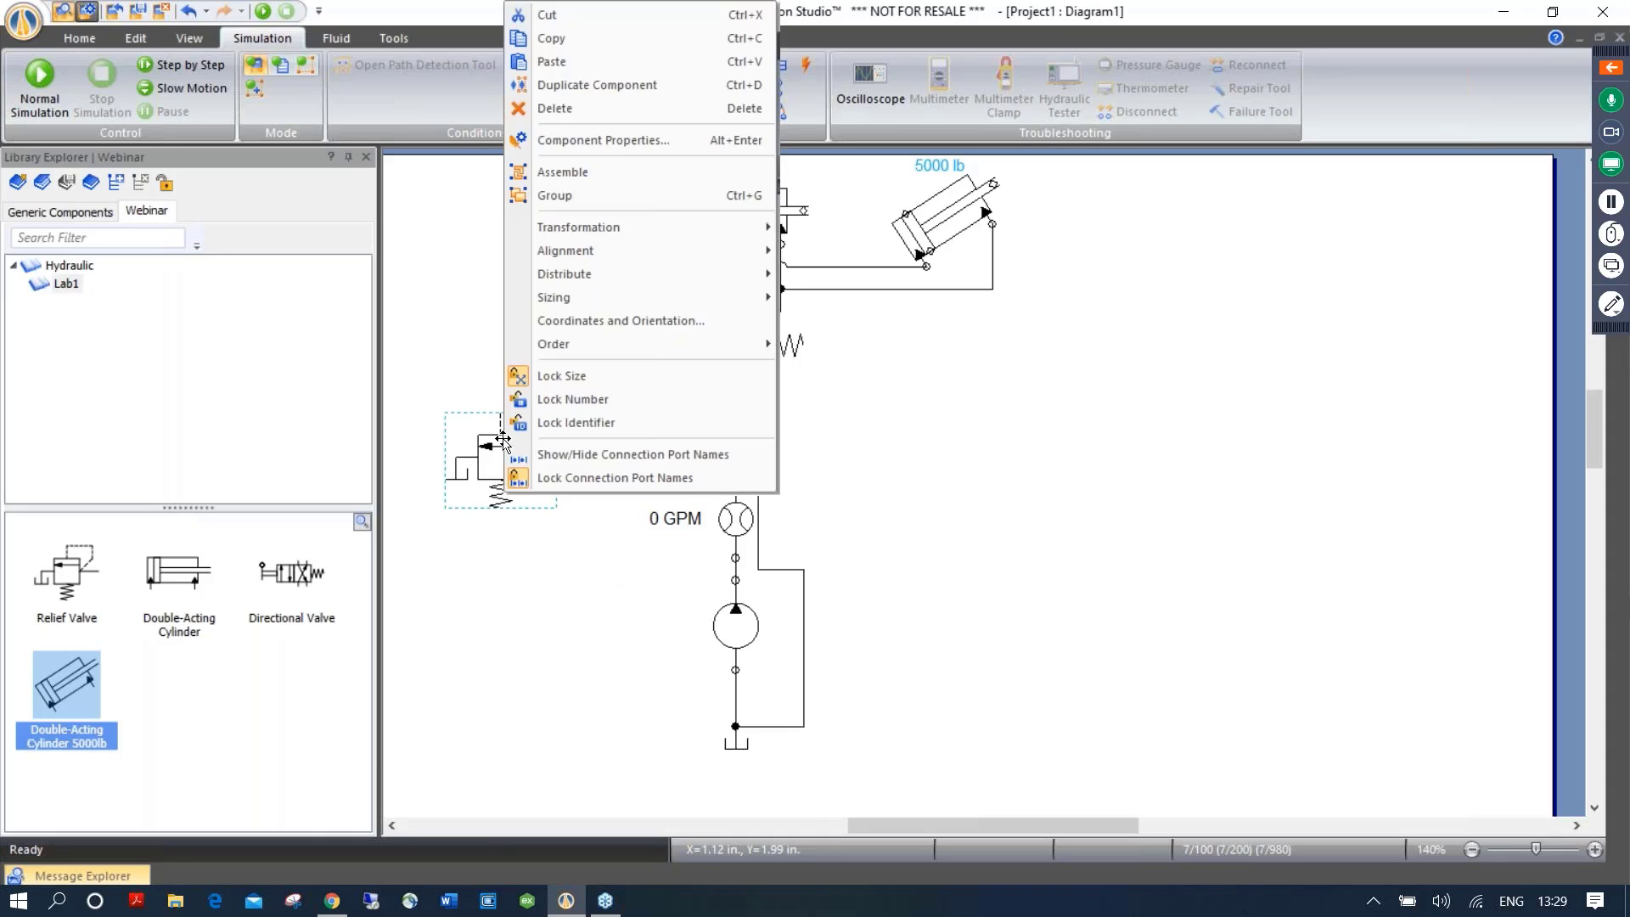
{"action": "left_click", "coordinate": [573, 199]}
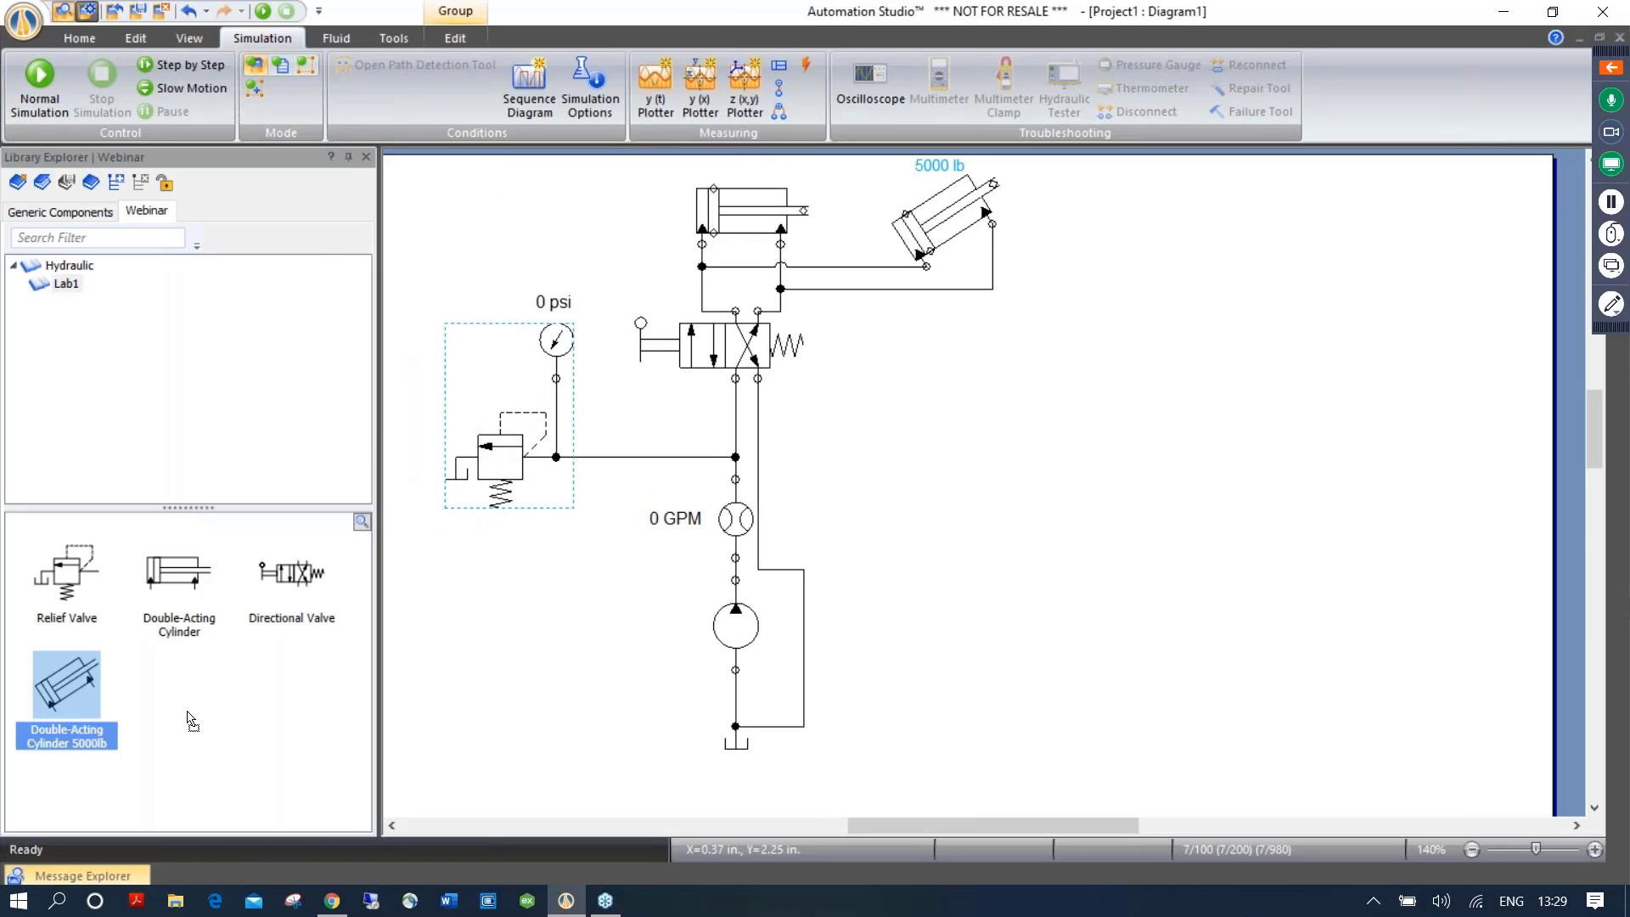
{"action": "left_click_drag", "start_coordinate": [192, 720], "coordinate": [200, 729]}
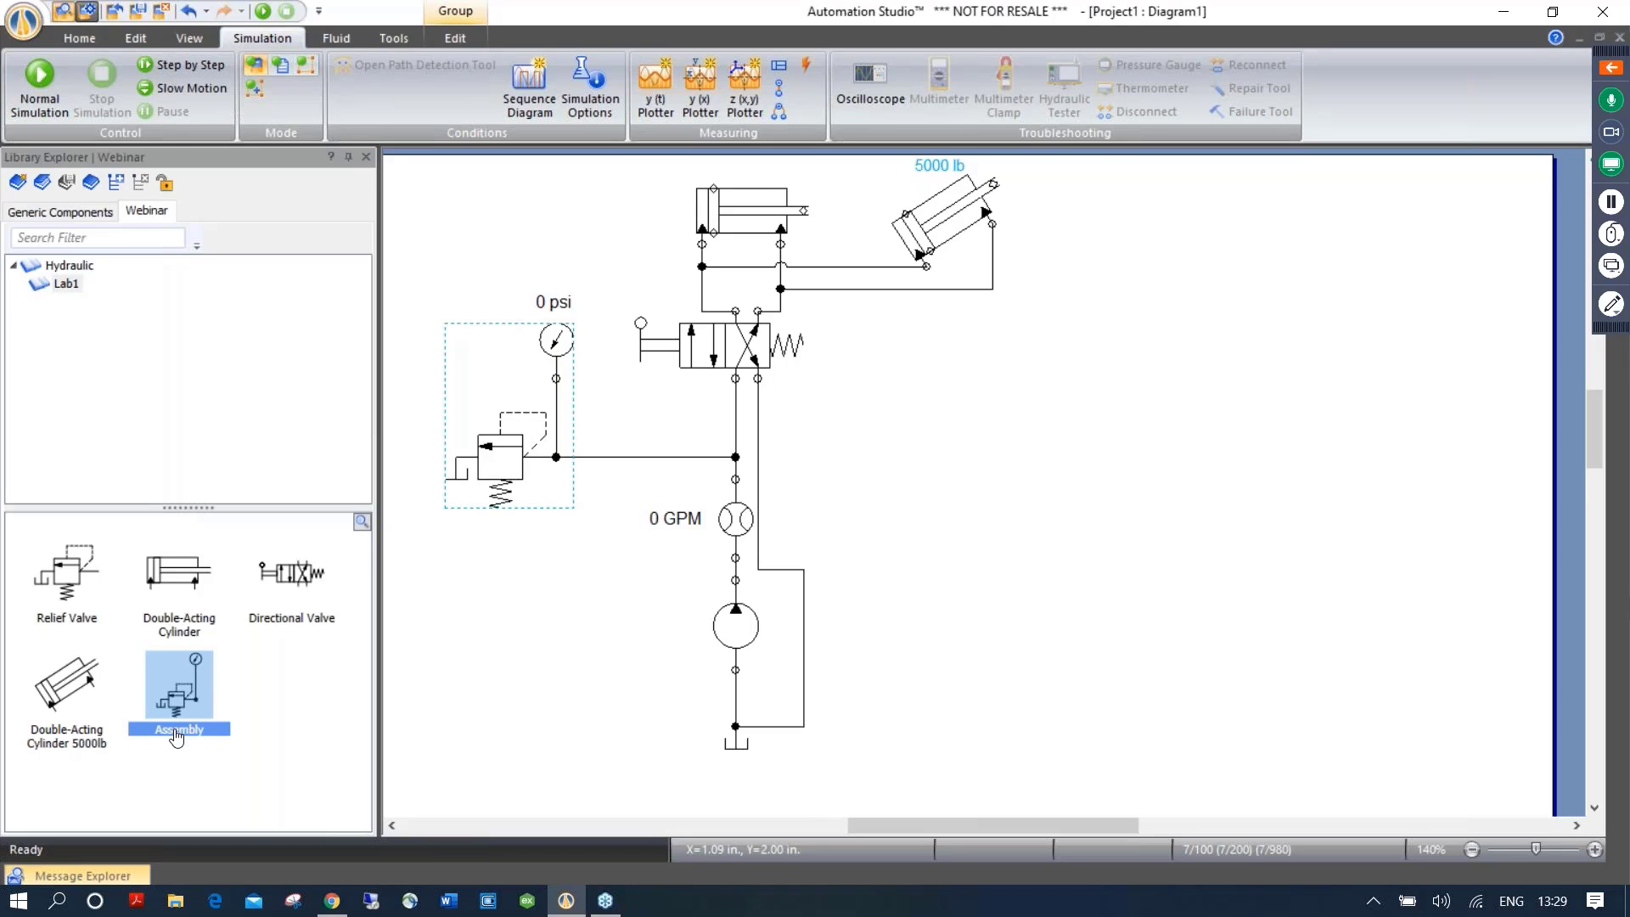
{"action": "right_click", "coordinate": [480, 457]}
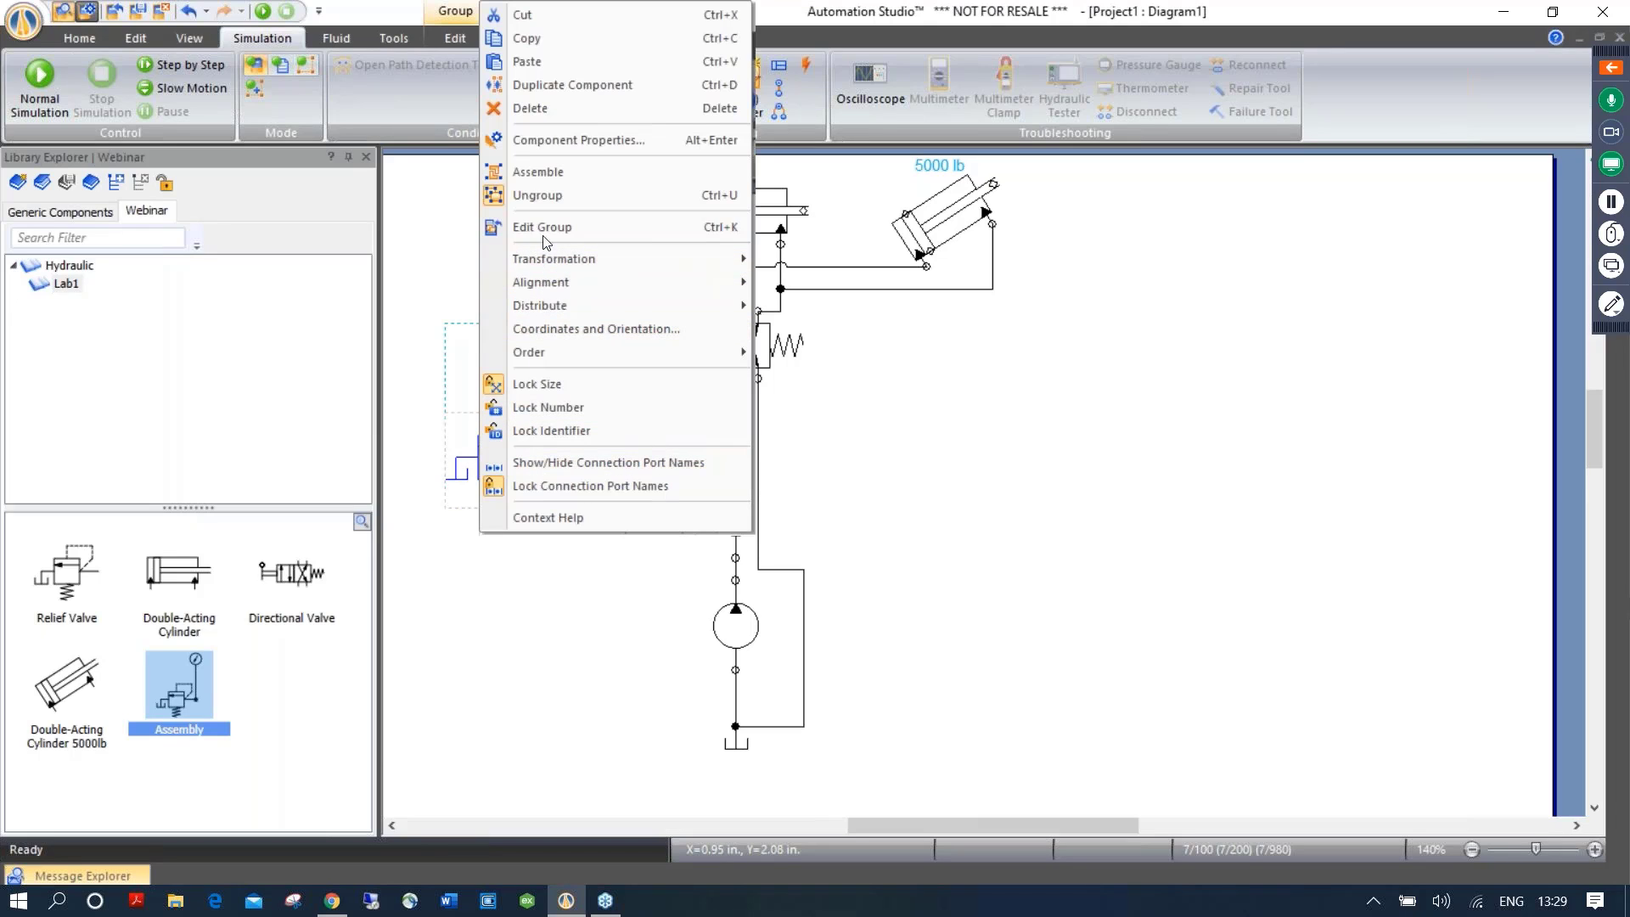
{"action": "left_click", "coordinate": [546, 197]}
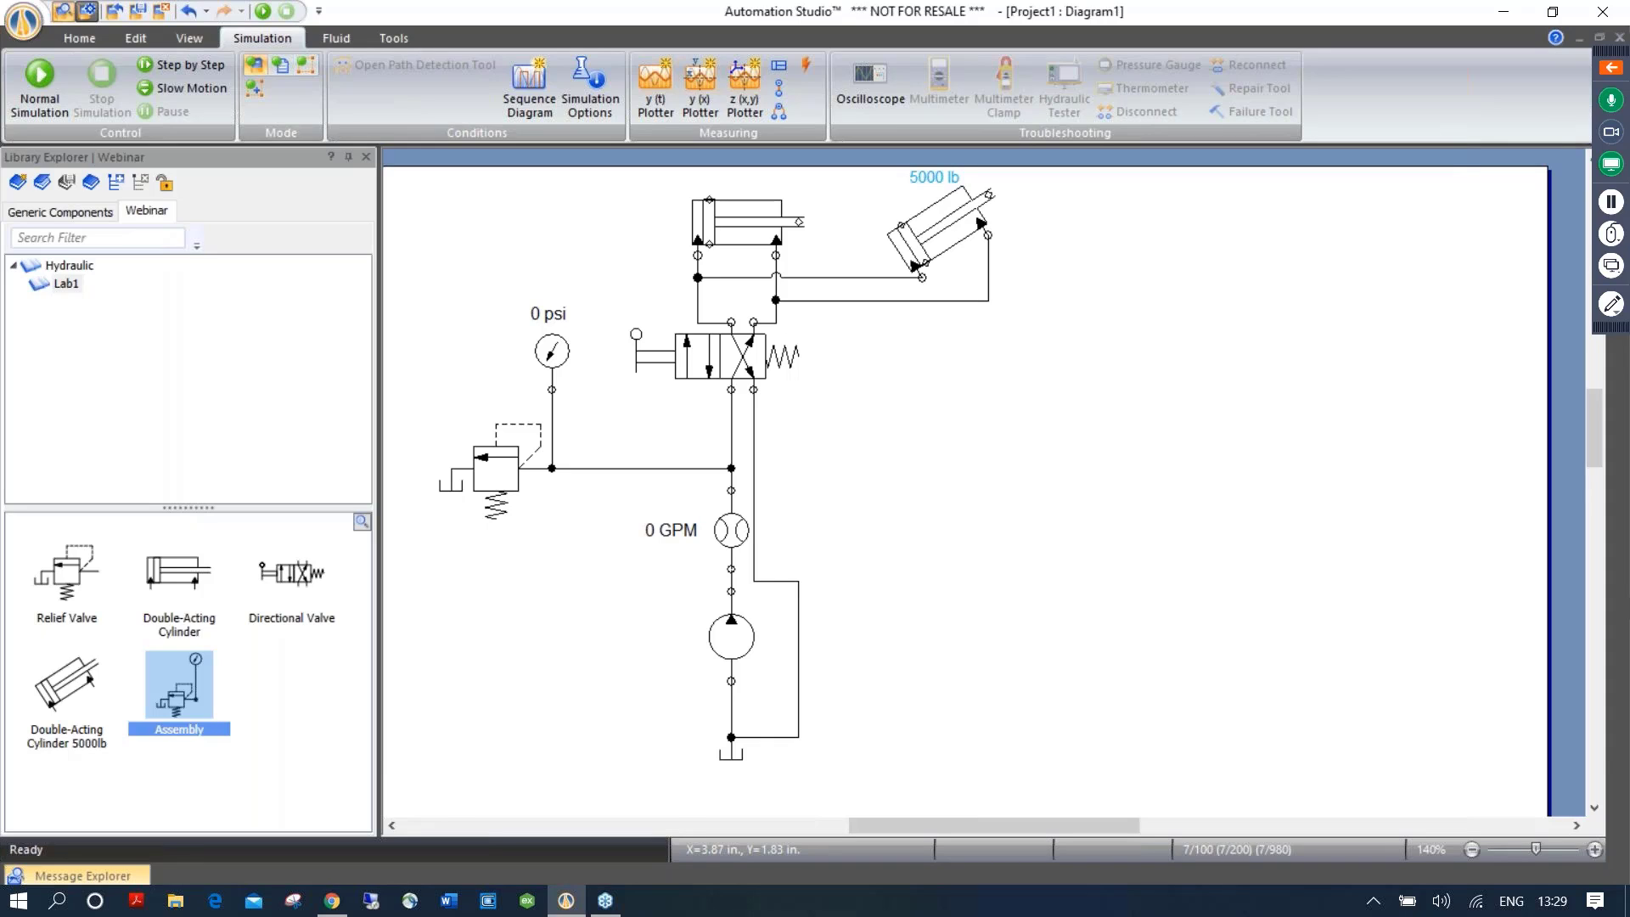
Set the horizontal cylinder's component name to CYL-A, display it on the diagram, and place the label just above the cylinder
{"action": "left_click", "coordinate": [742, 228]}
{"action": "double_click", "coordinate": [743, 228]}
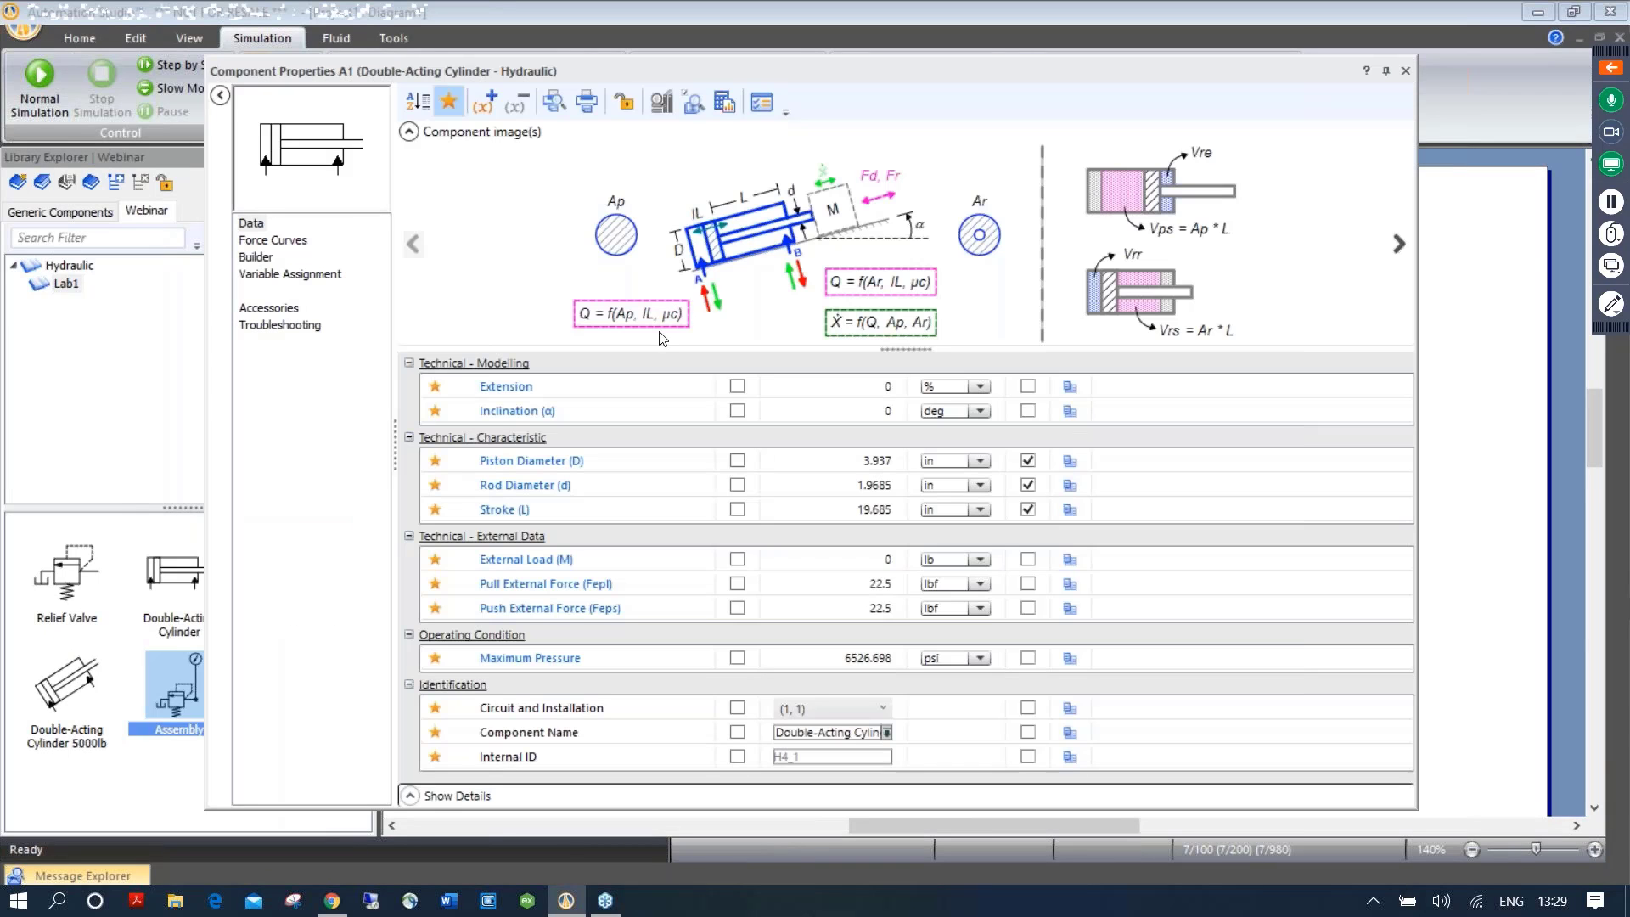
{"action": "left_click", "coordinate": [737, 732]}
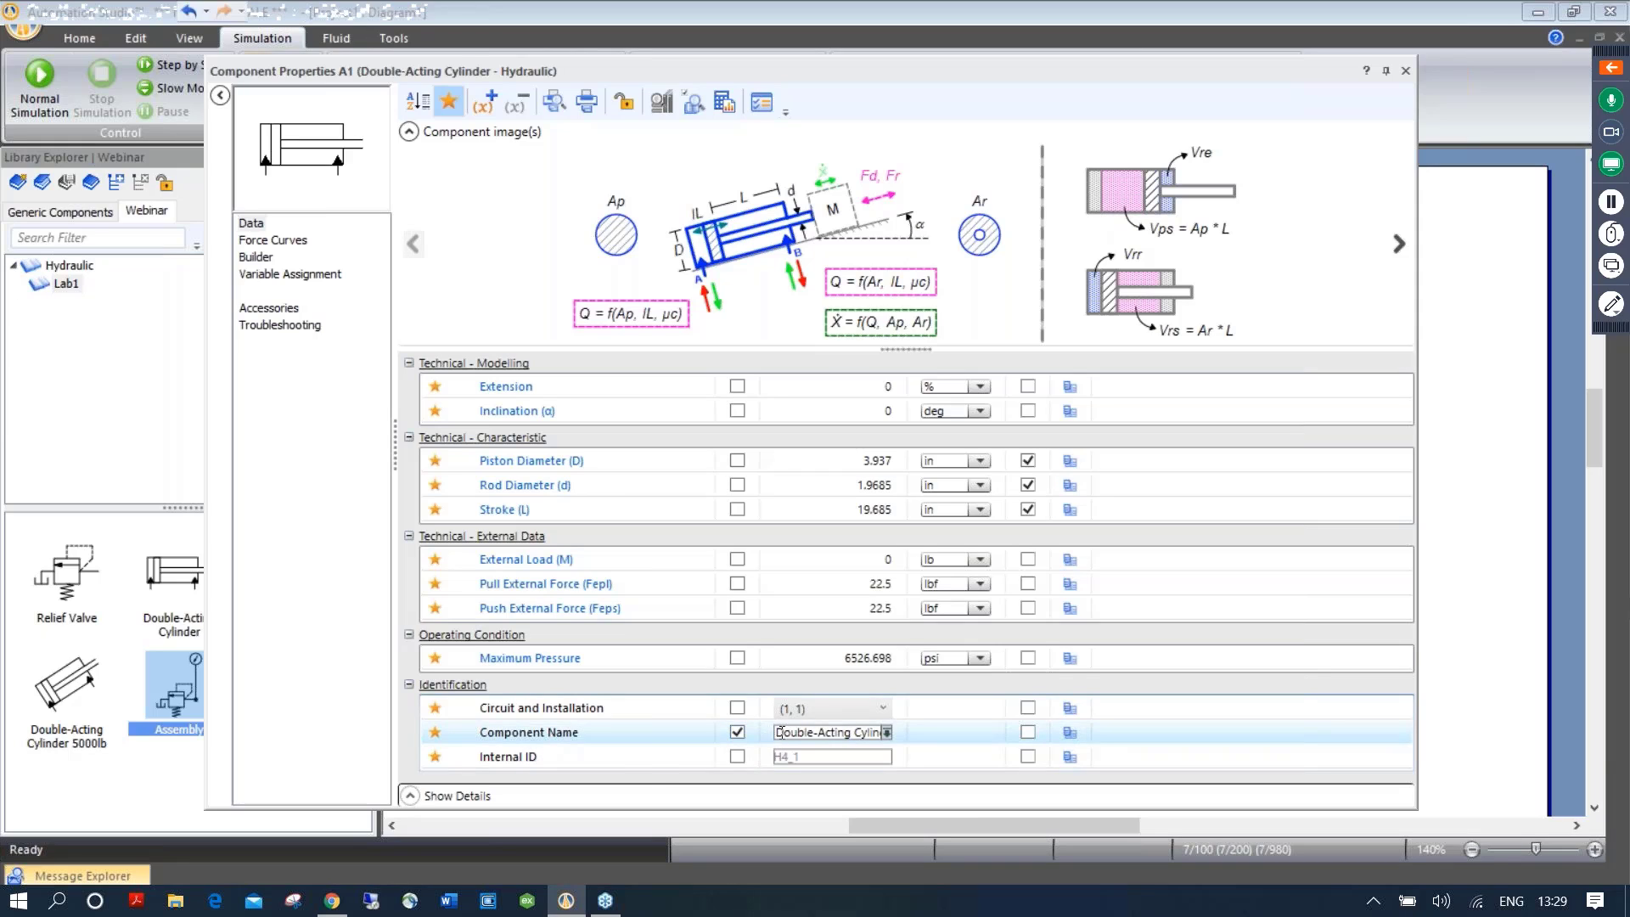
{"action": "left_click_drag", "start_coordinate": [779, 732], "coordinate": [906, 740]}
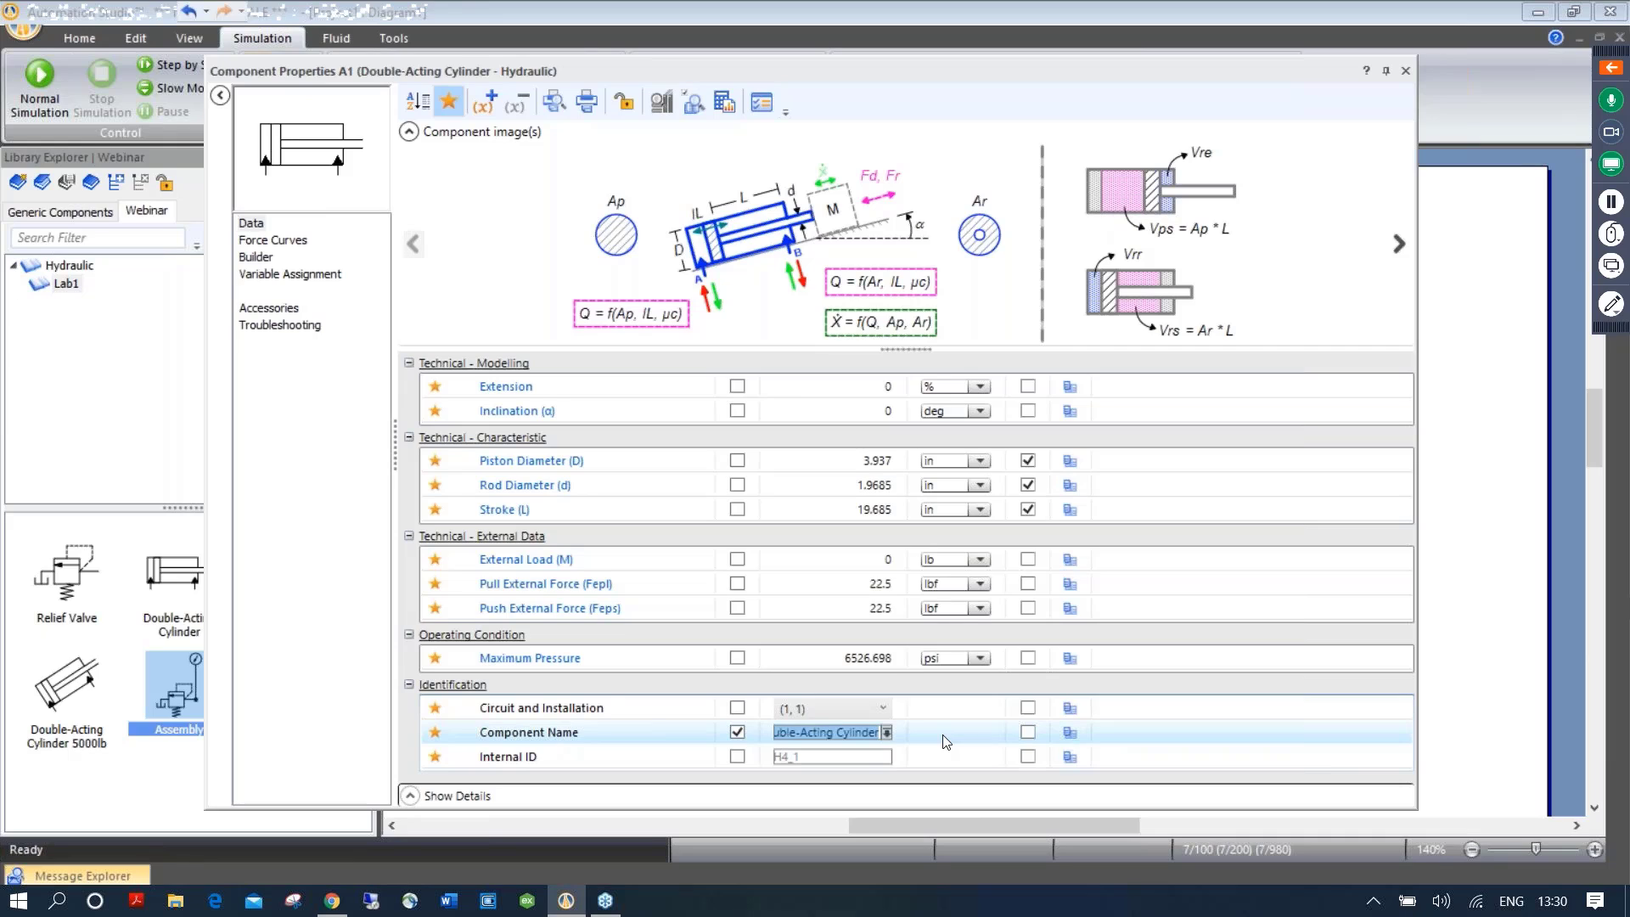
{"action": "type", "text": "CYL-A"}
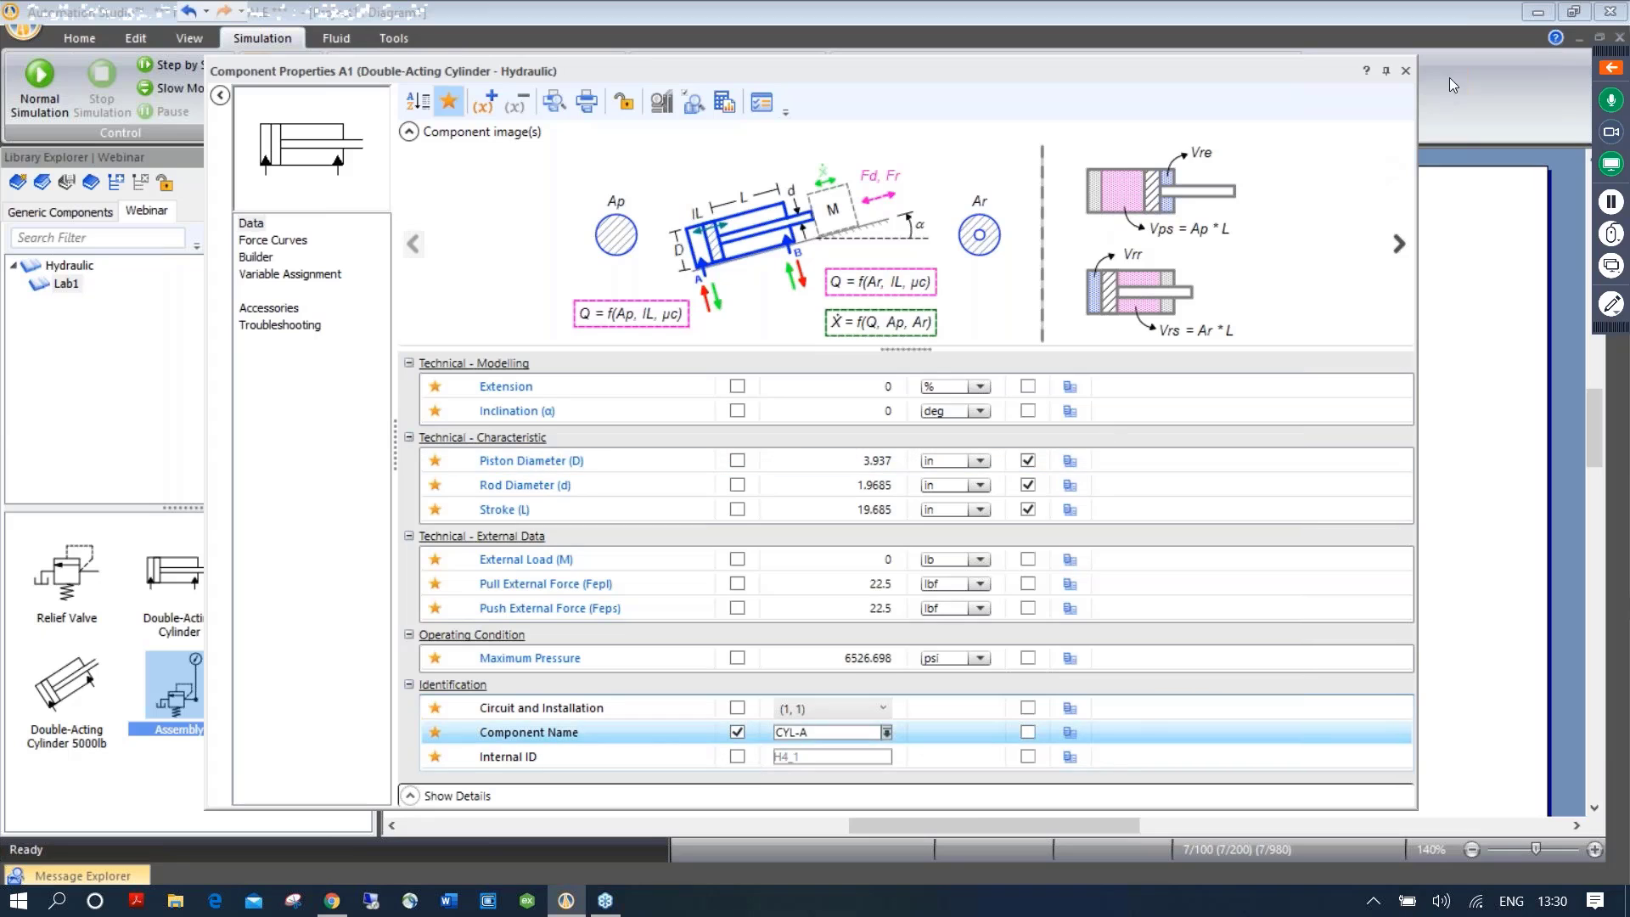
{"action": "left_click", "coordinate": [1406, 72]}
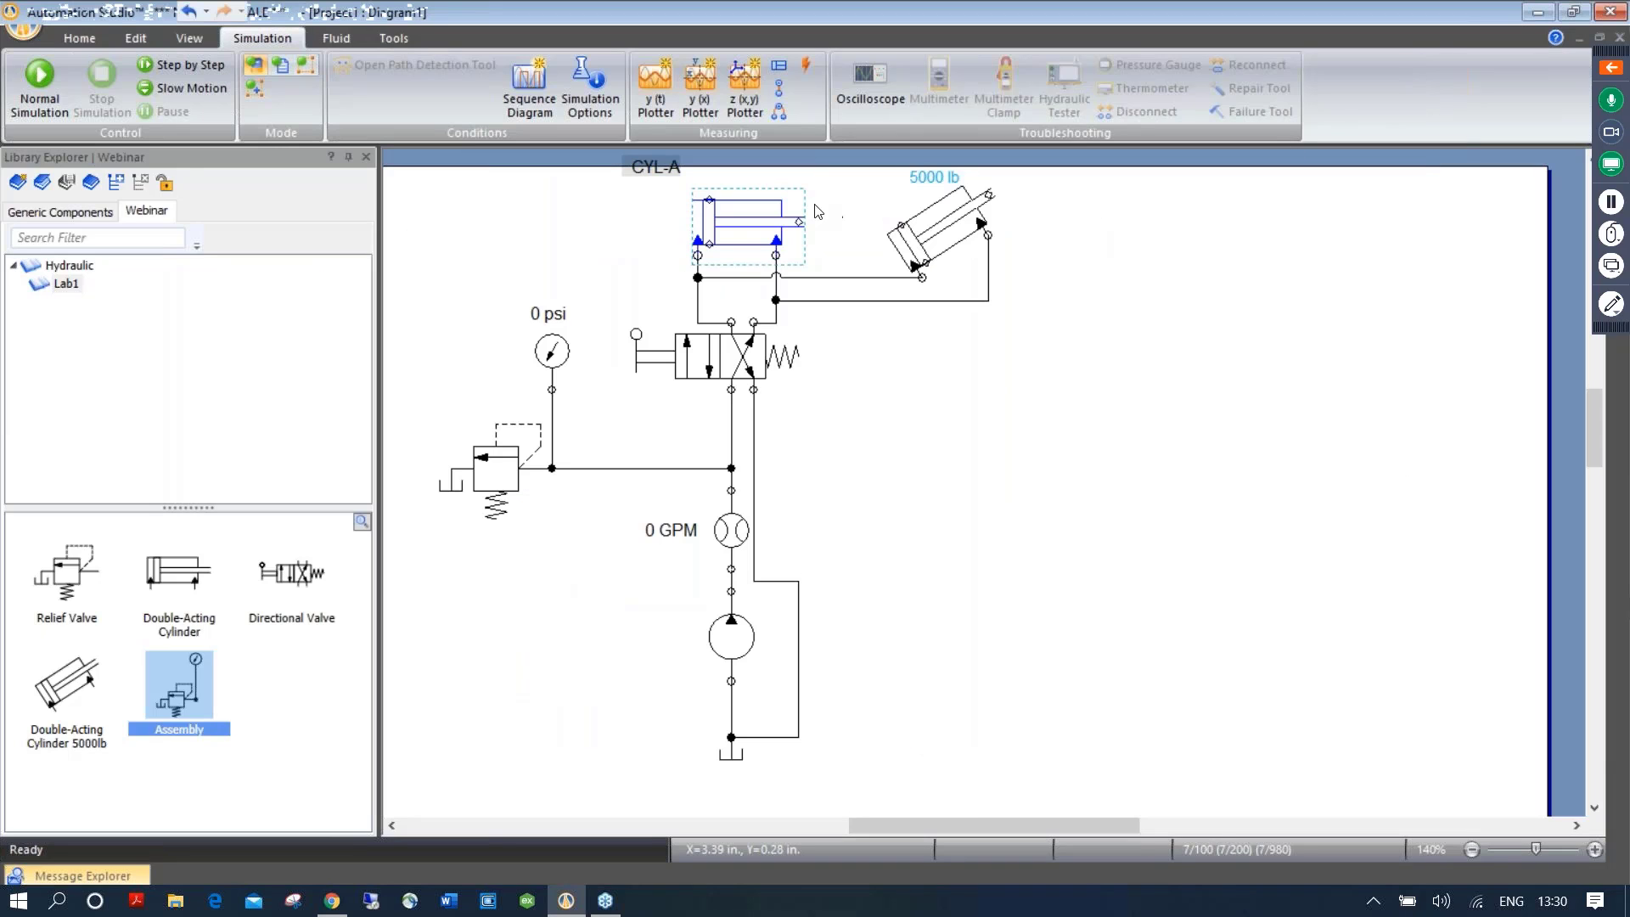
{"action": "left_click_drag", "start_coordinate": [667, 169], "coordinate": [758, 192]}
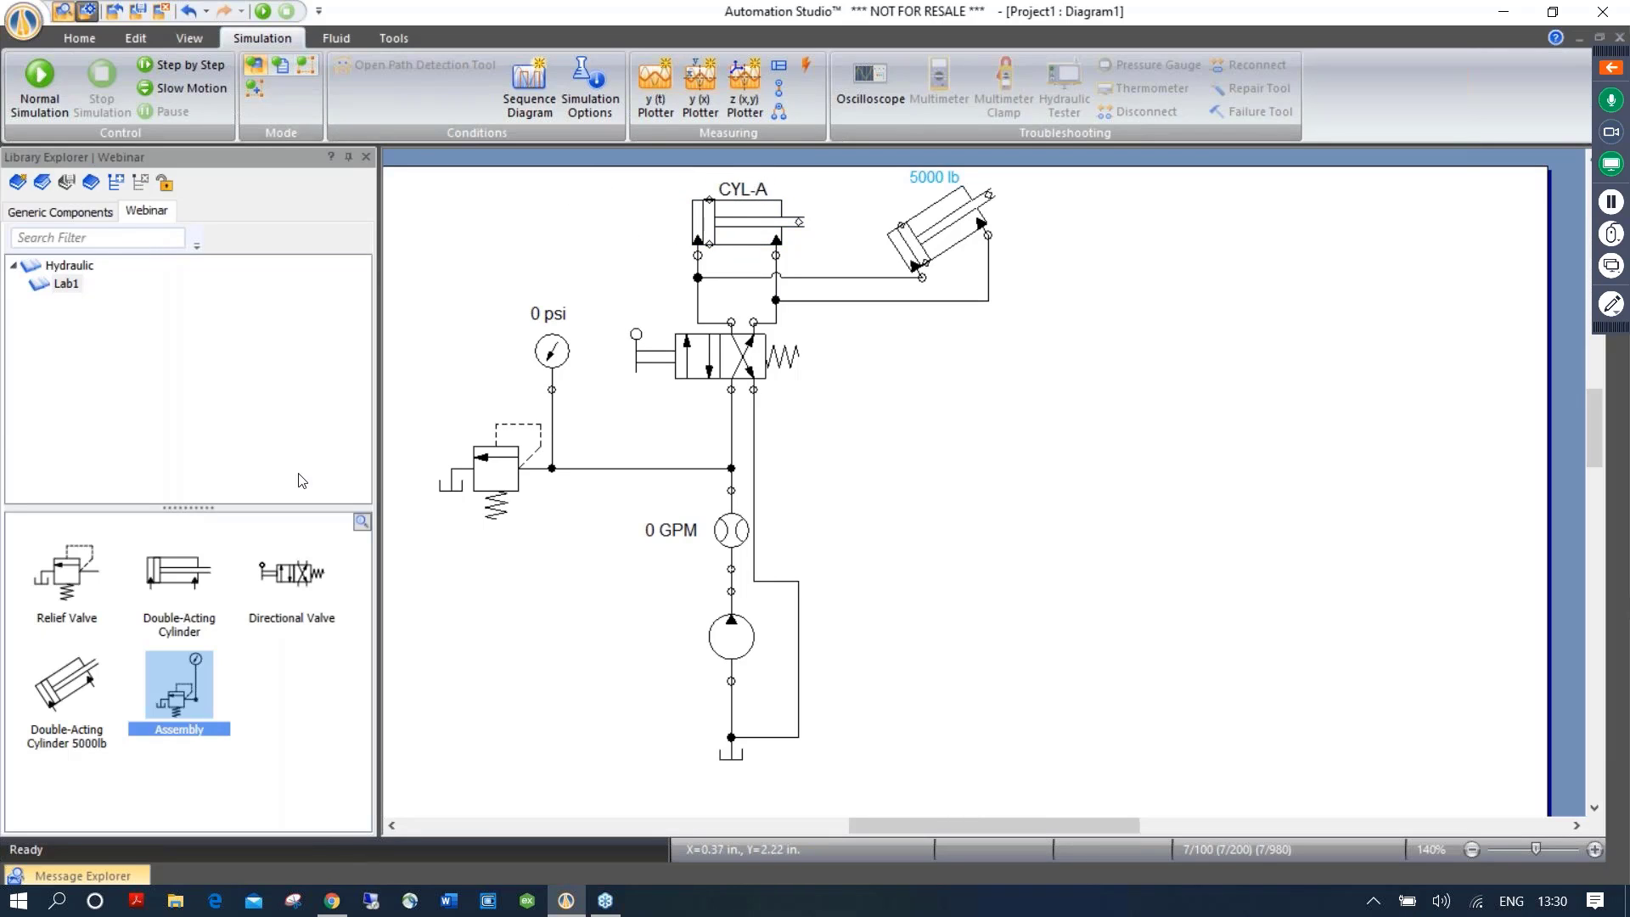
Add a Hardware Trainer category under Hydraulic in the Webinar library and store the CYL-A cylinder in it
{"action": "left_click", "coordinate": [69, 267]}
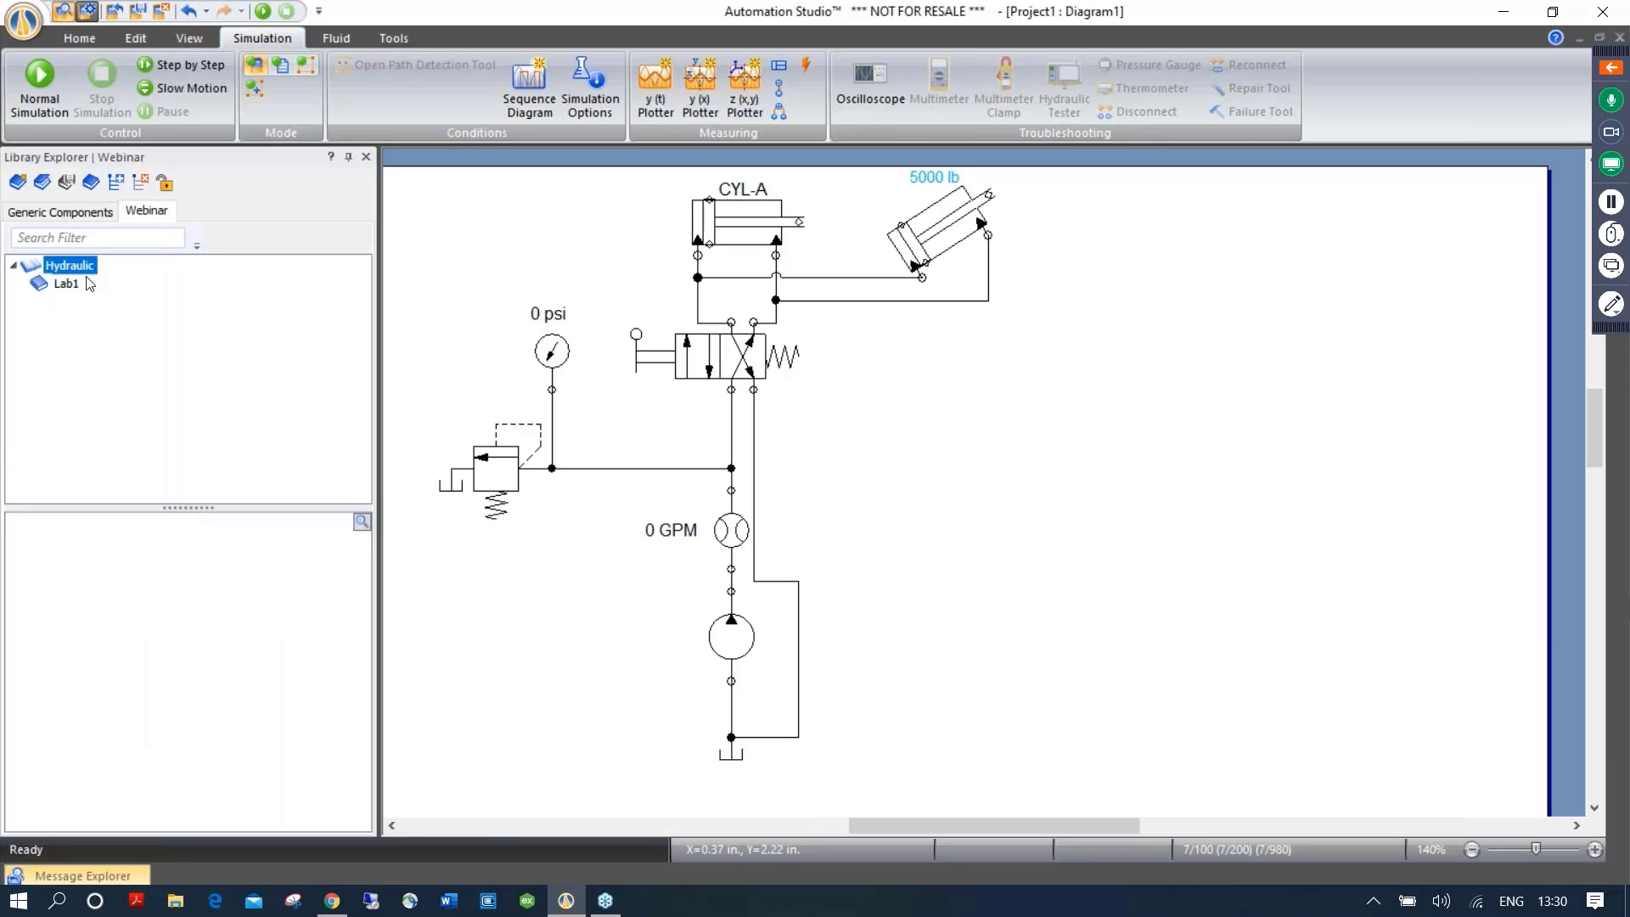
{"action": "left_click", "coordinate": [111, 183]}
{"action": "type", "text": "Hardware"}
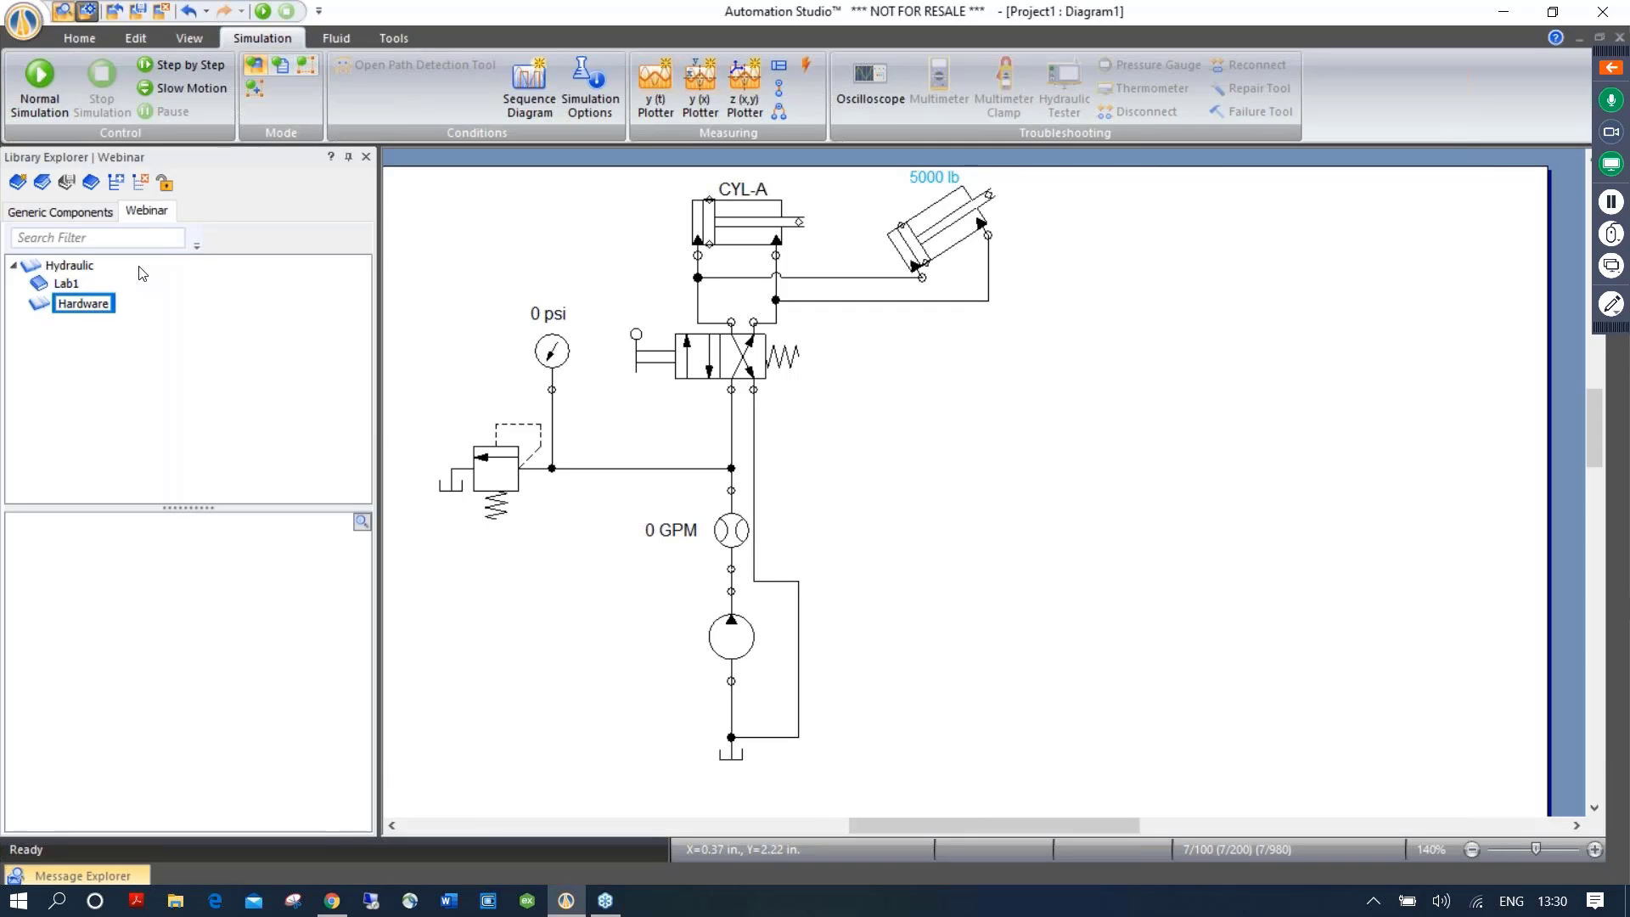
{"action": "type", "text": " Trainer"}
{"action": "key", "text": "Return"}
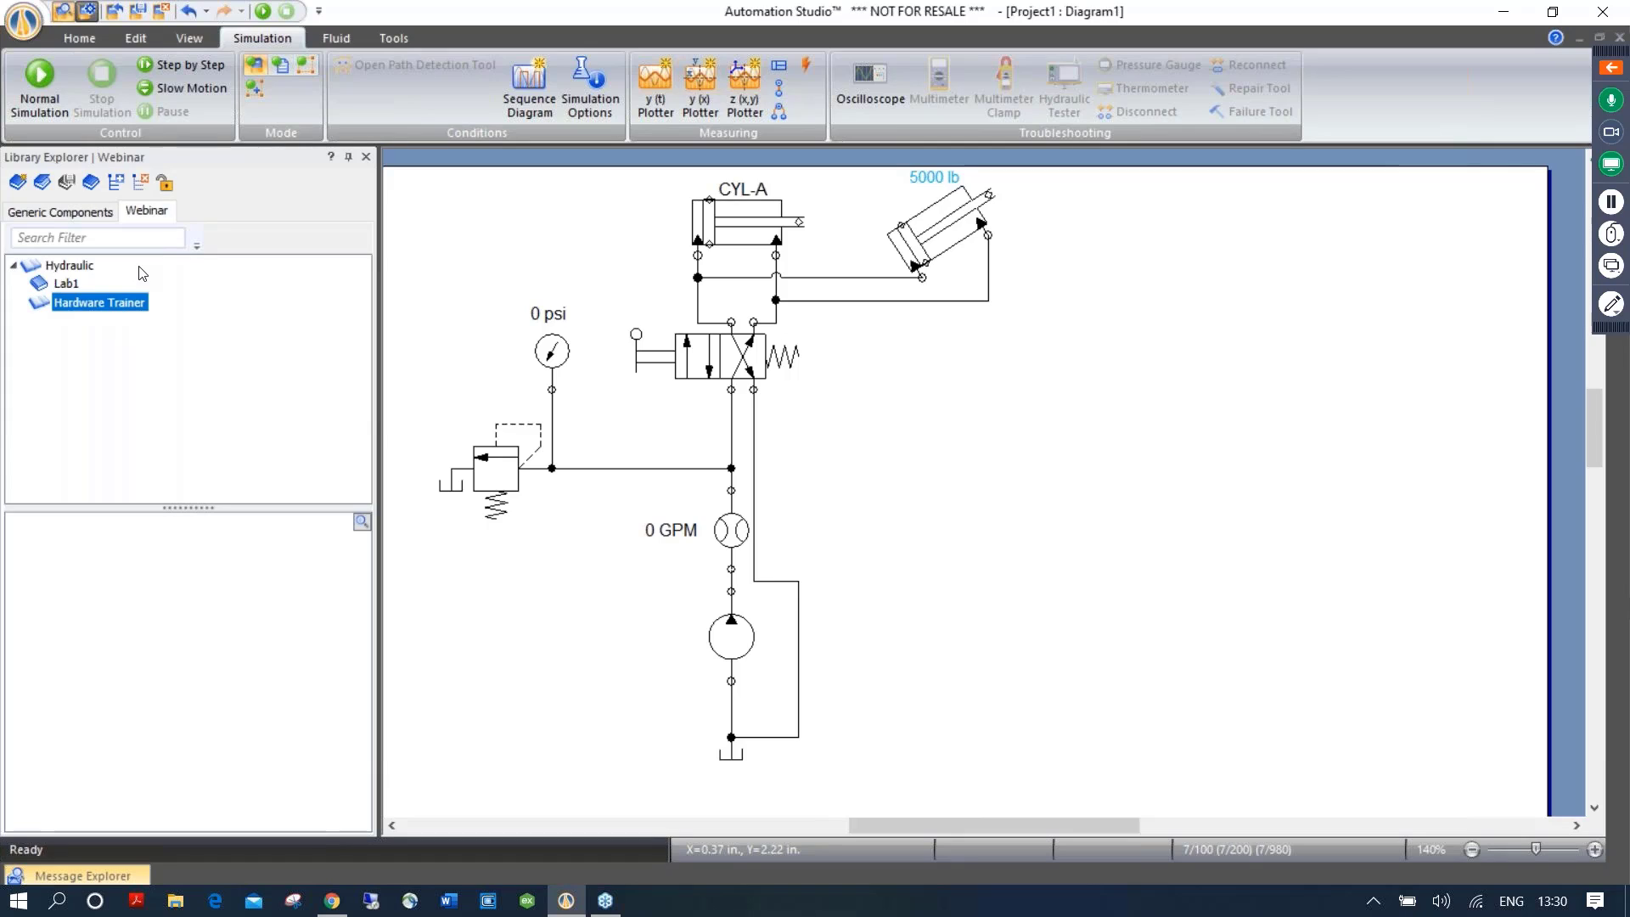
{"action": "left_click_drag", "start_coordinate": [734, 223], "coordinate": [225, 620]}
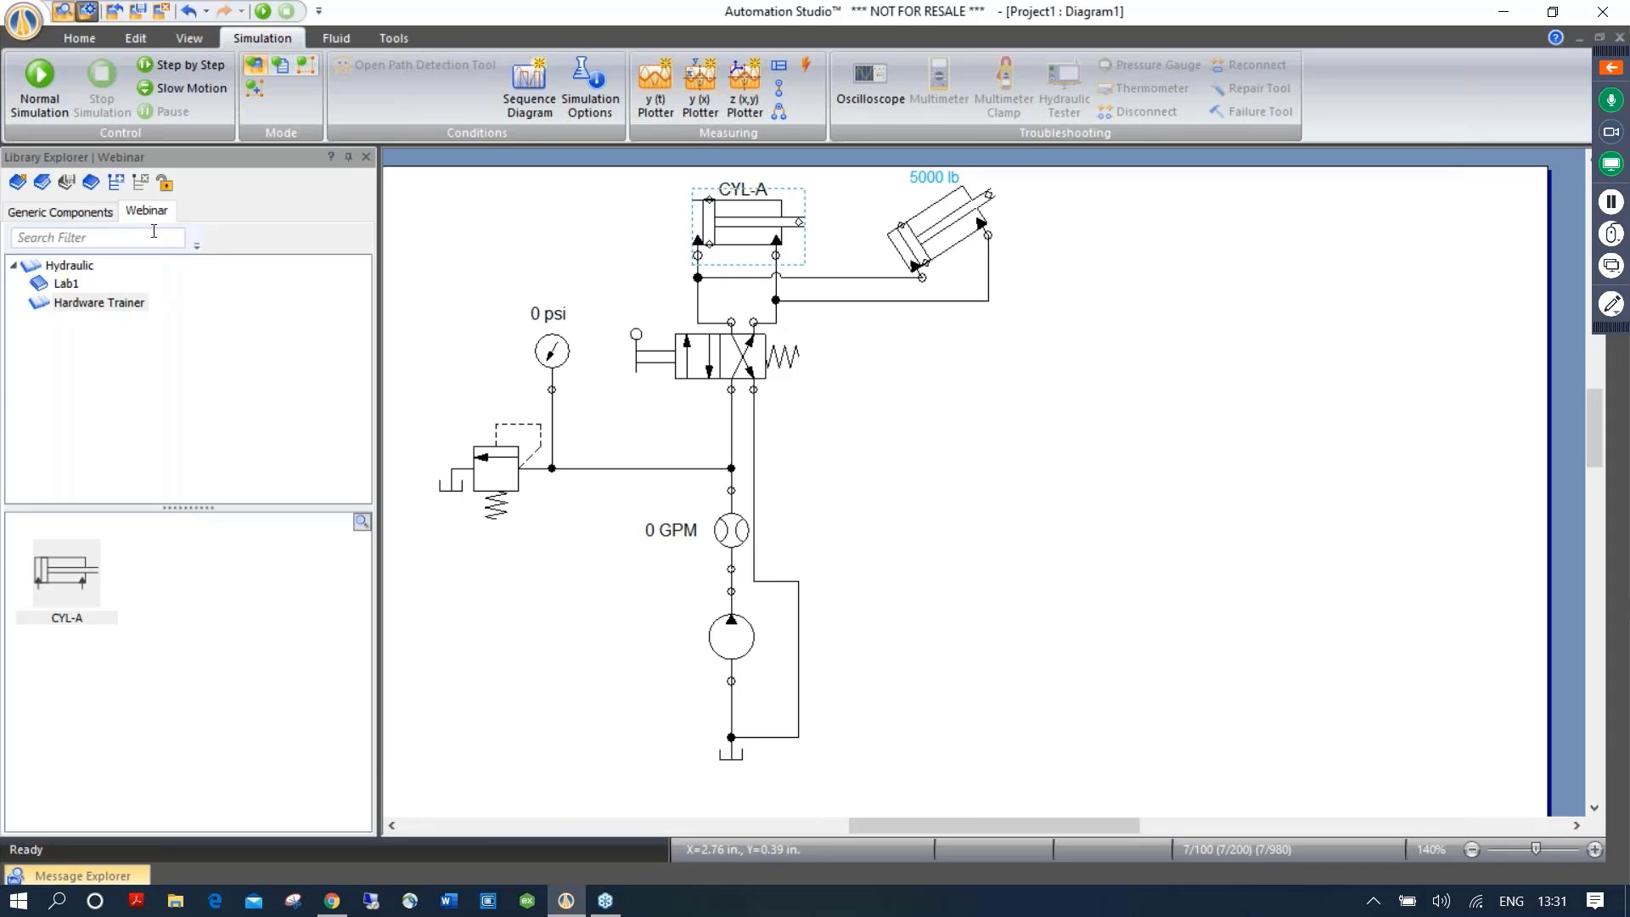
Open the other custom library file, version 6.4, from the WEBINAR folder and display its Pictures category
{"action": "left_click", "coordinate": [42, 184]}
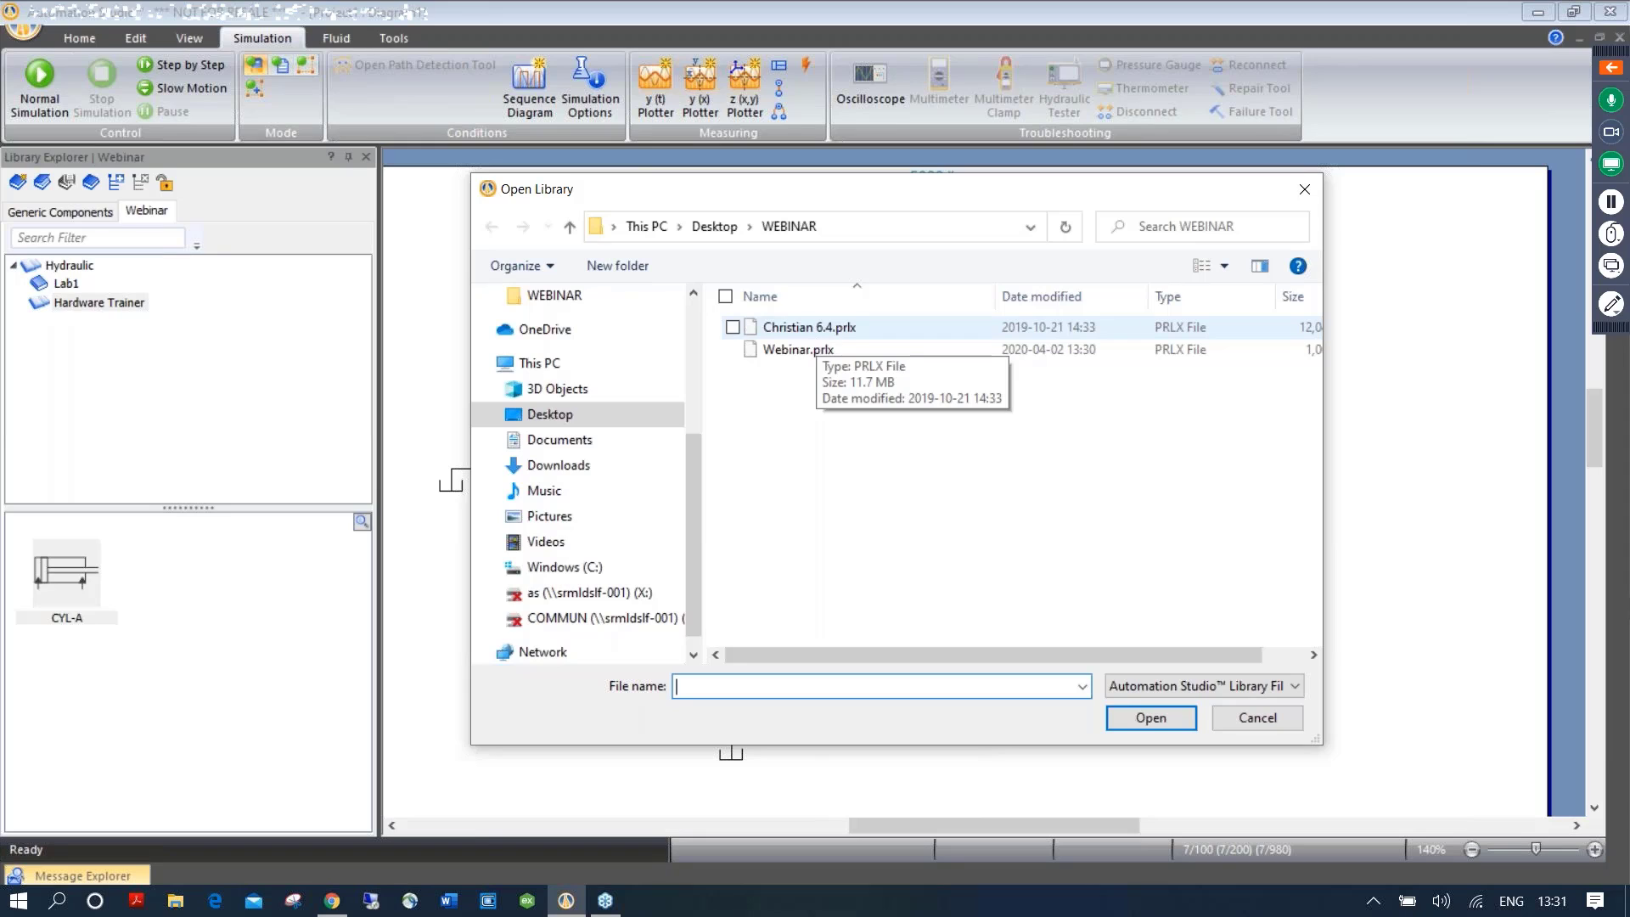
{"action": "double_click", "coordinate": [815, 331]}
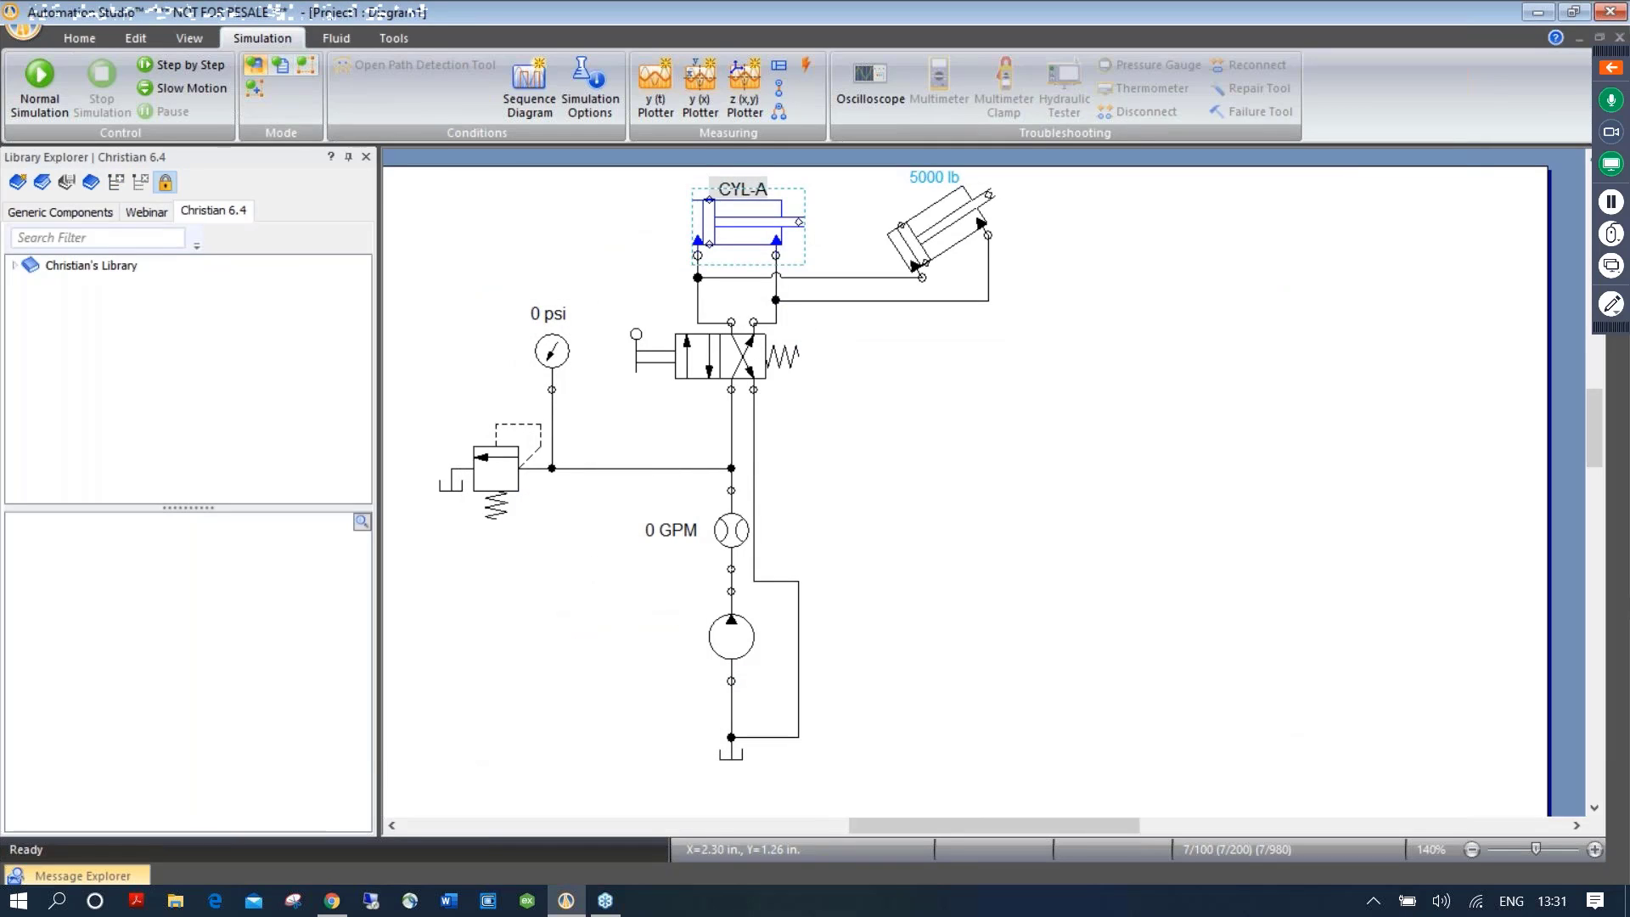
{"action": "left_click", "coordinate": [19, 270]}
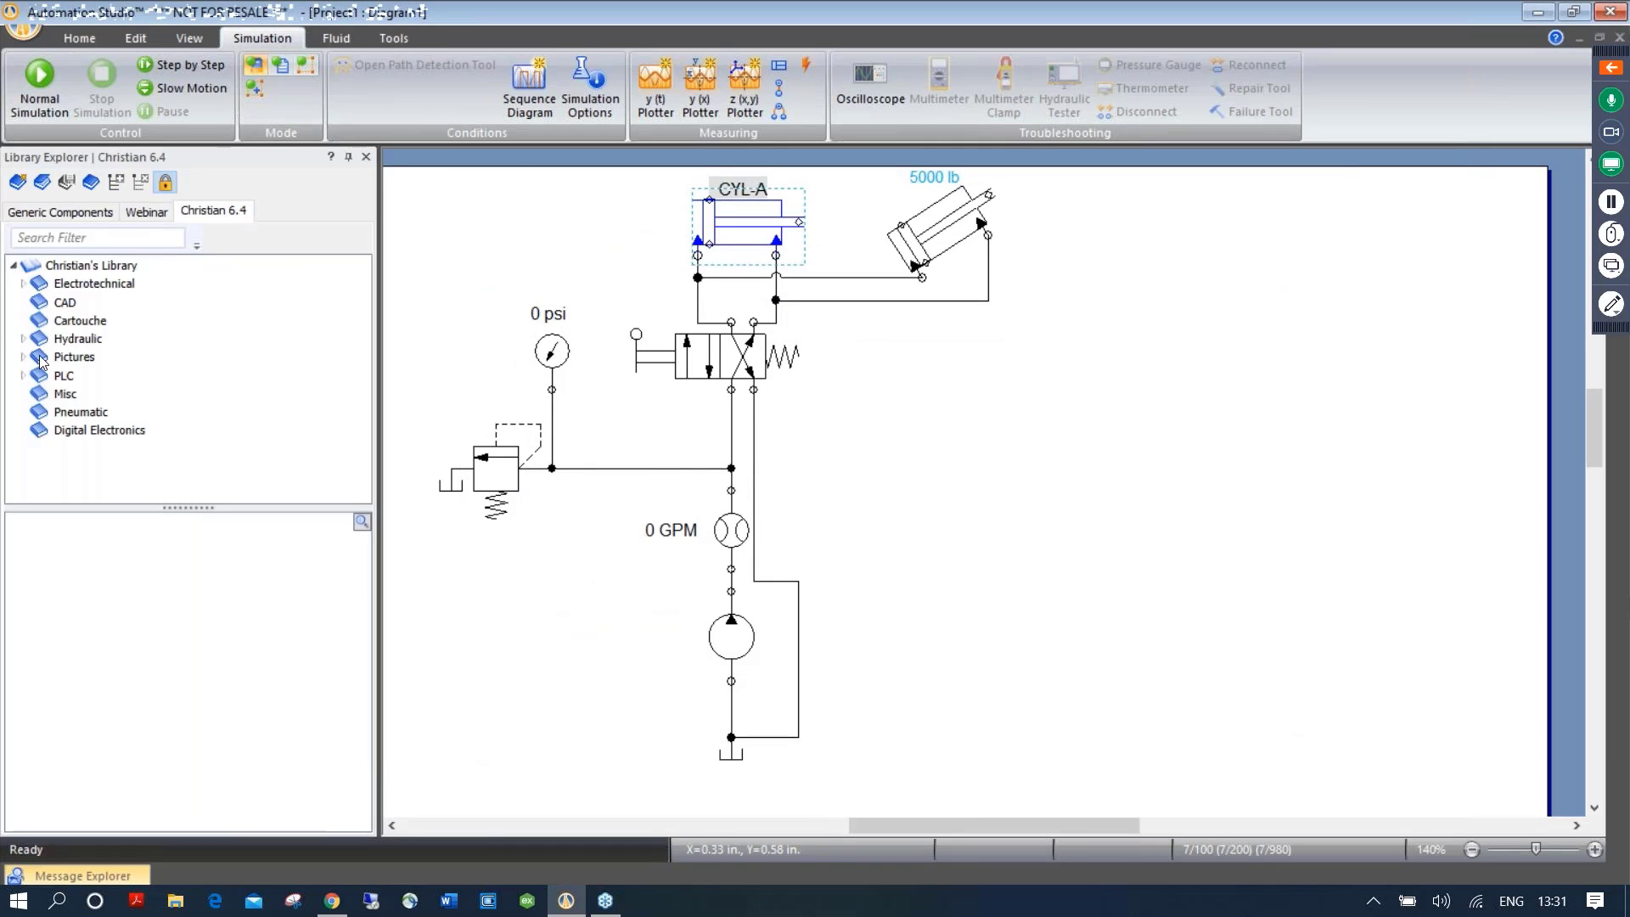
{"action": "double_click", "coordinate": [68, 357]}
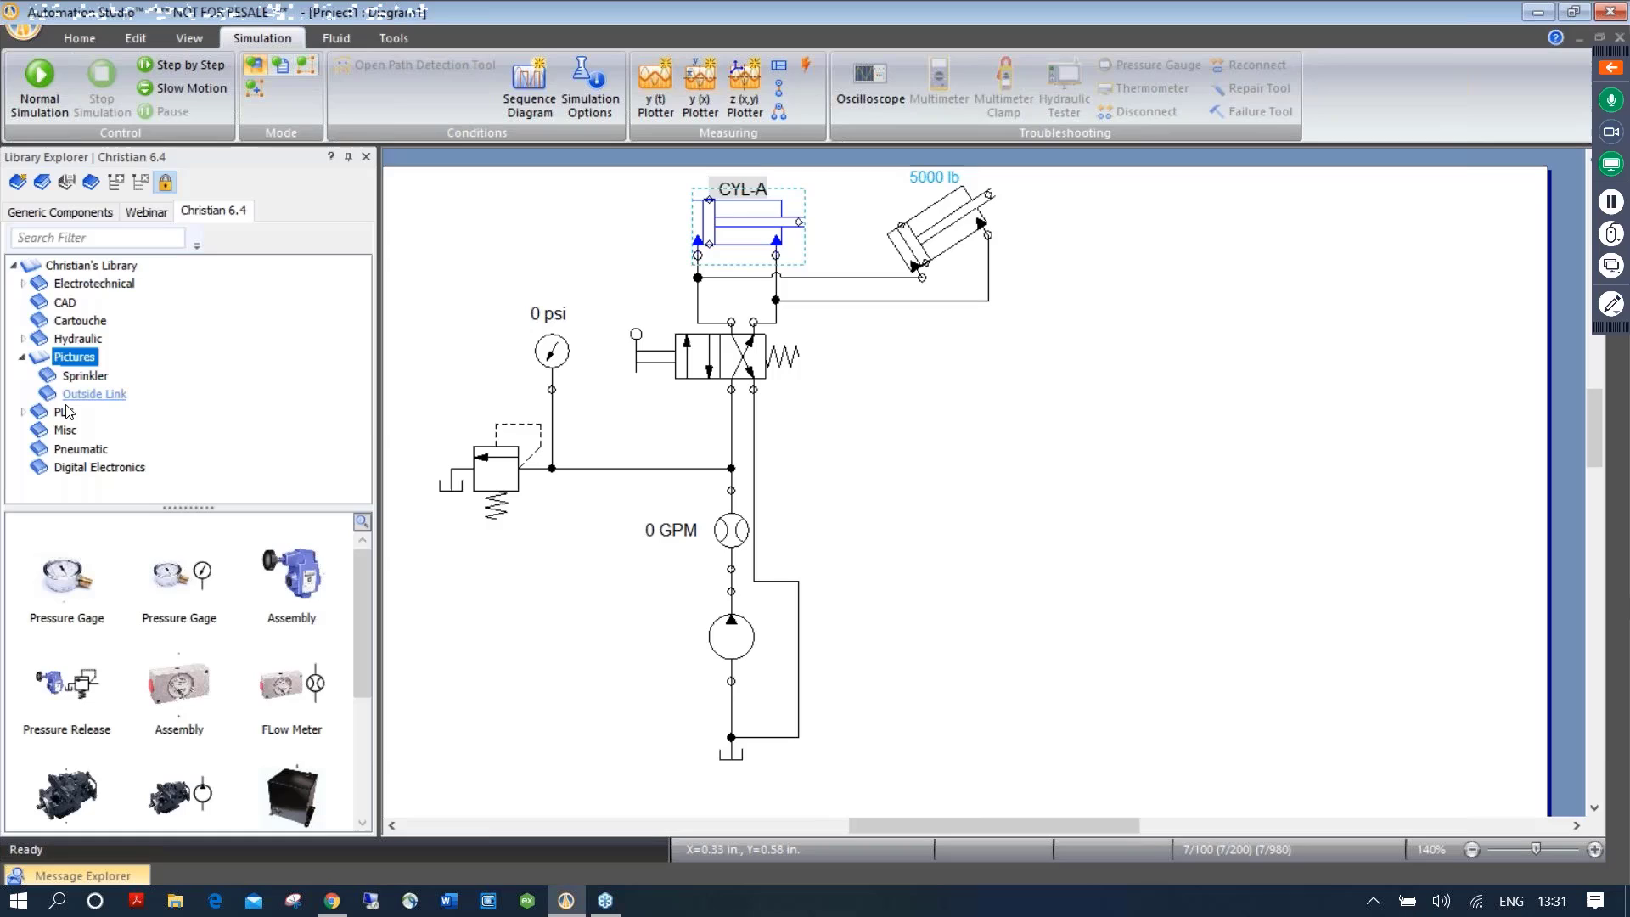
Insert the combined photo-and-symbol pressure gauge, flow meter and pump into the empty area of the diagram, and delete them again
{"action": "left_click", "coordinate": [181, 578]}
{"action": "left_click_drag", "start_coordinate": [181, 577], "coordinate": [1108, 374]}
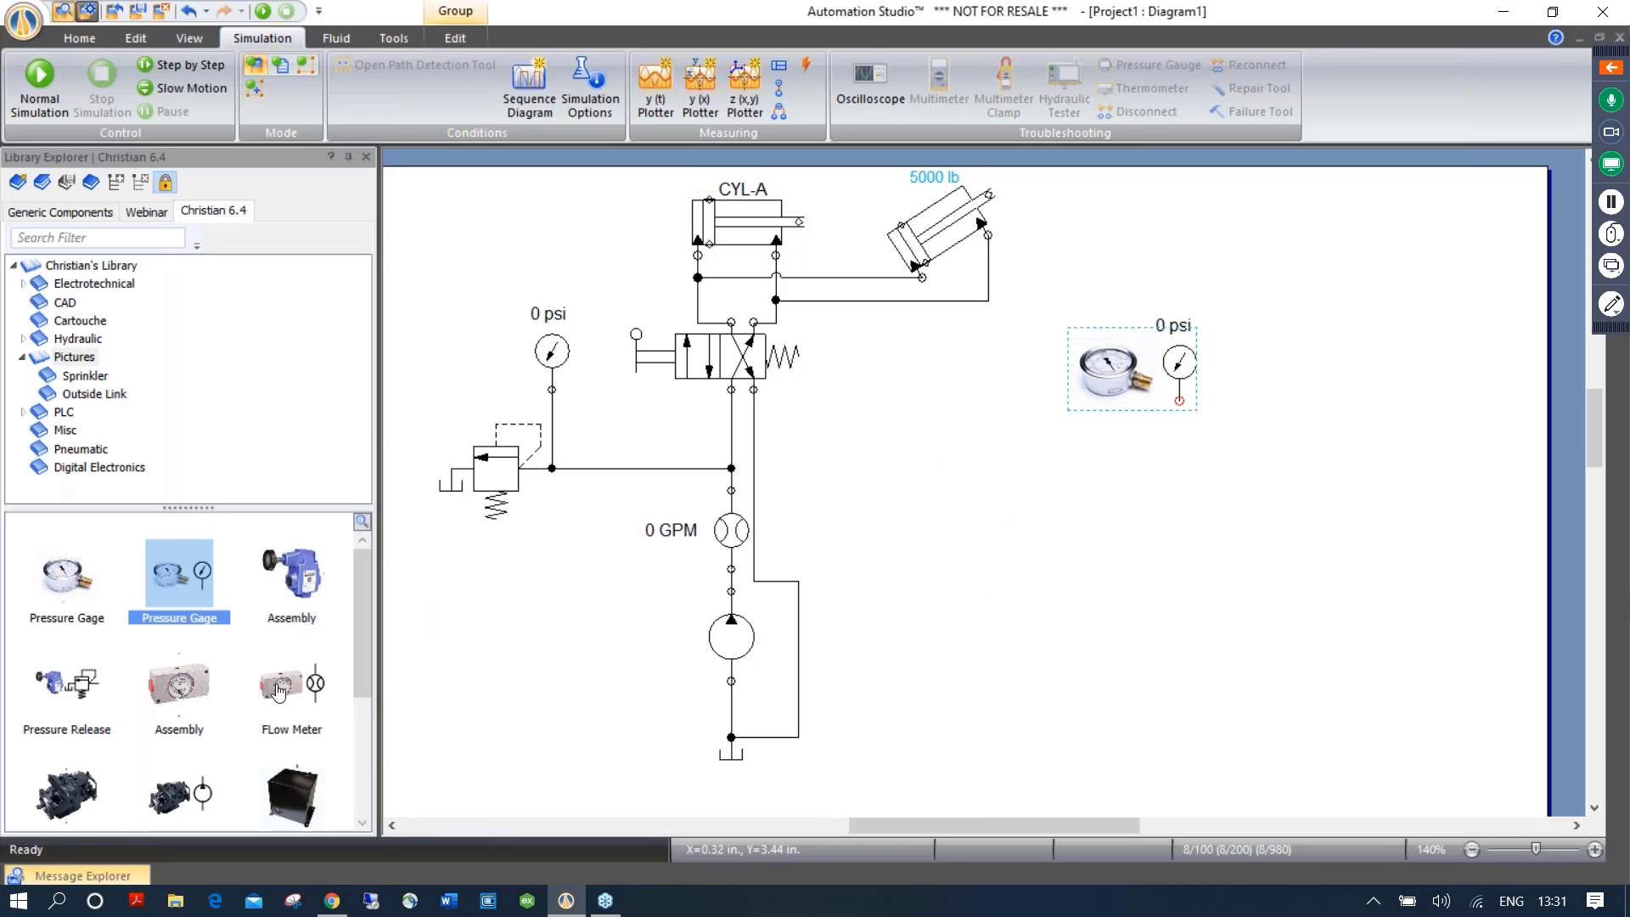
{"action": "left_click_drag", "start_coordinate": [284, 683], "coordinate": [1244, 450]}
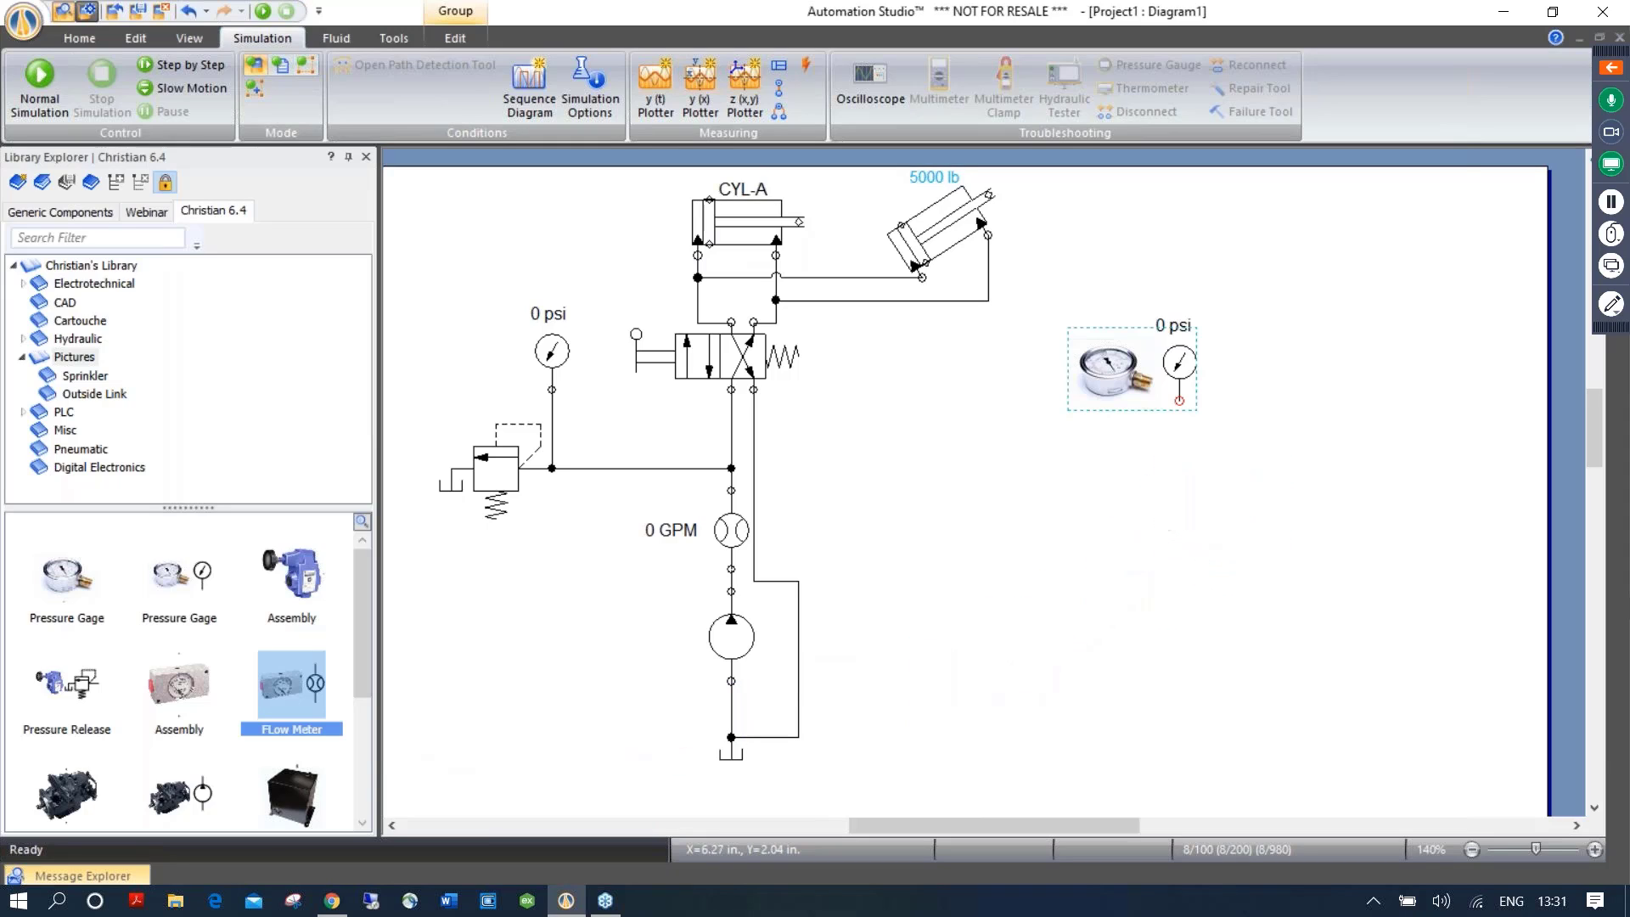
{"action": "left_click_drag", "start_coordinate": [173, 788], "coordinate": [1212, 540]}
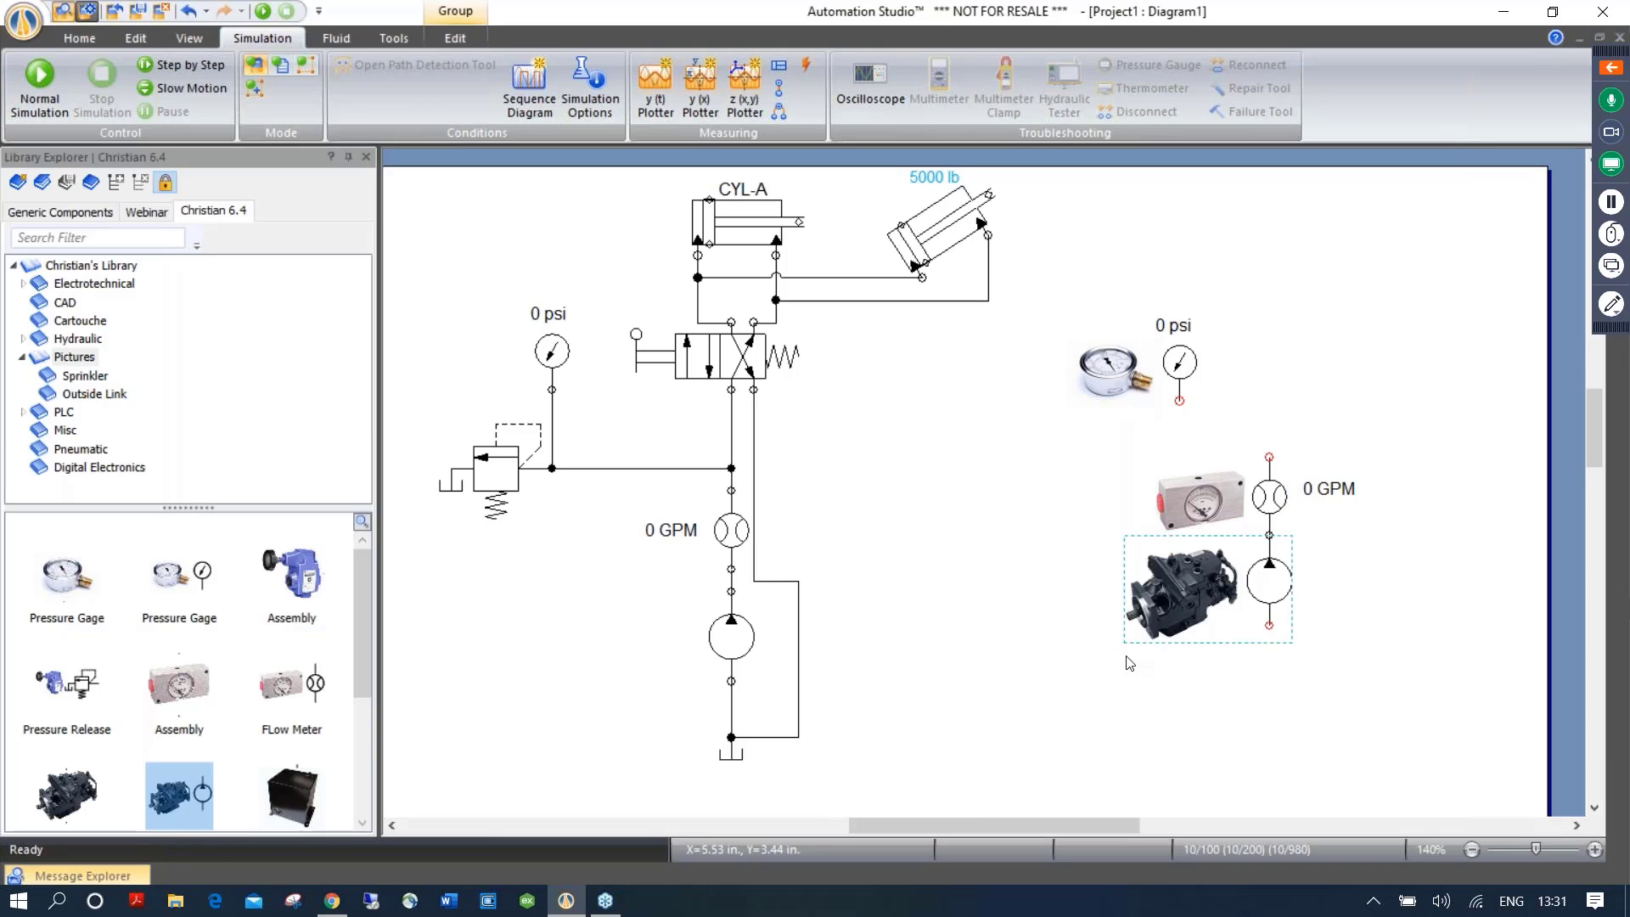
{"action": "left_click", "coordinate": [1008, 648]}
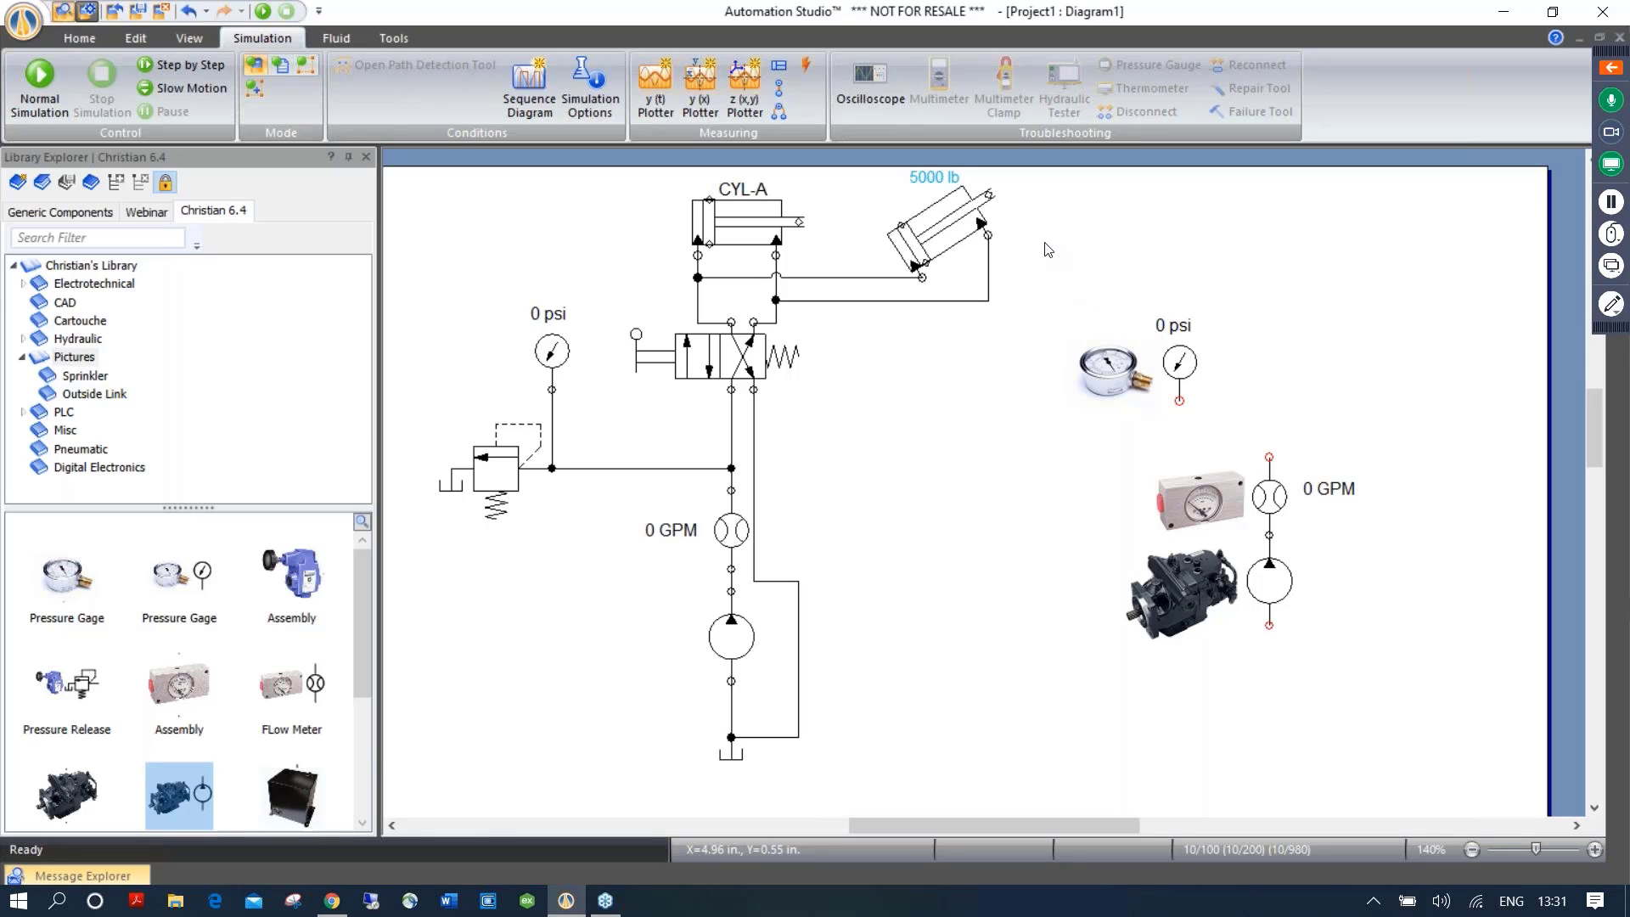
{"action": "left_click_drag", "start_coordinate": [1023, 239], "coordinate": [1409, 779]}
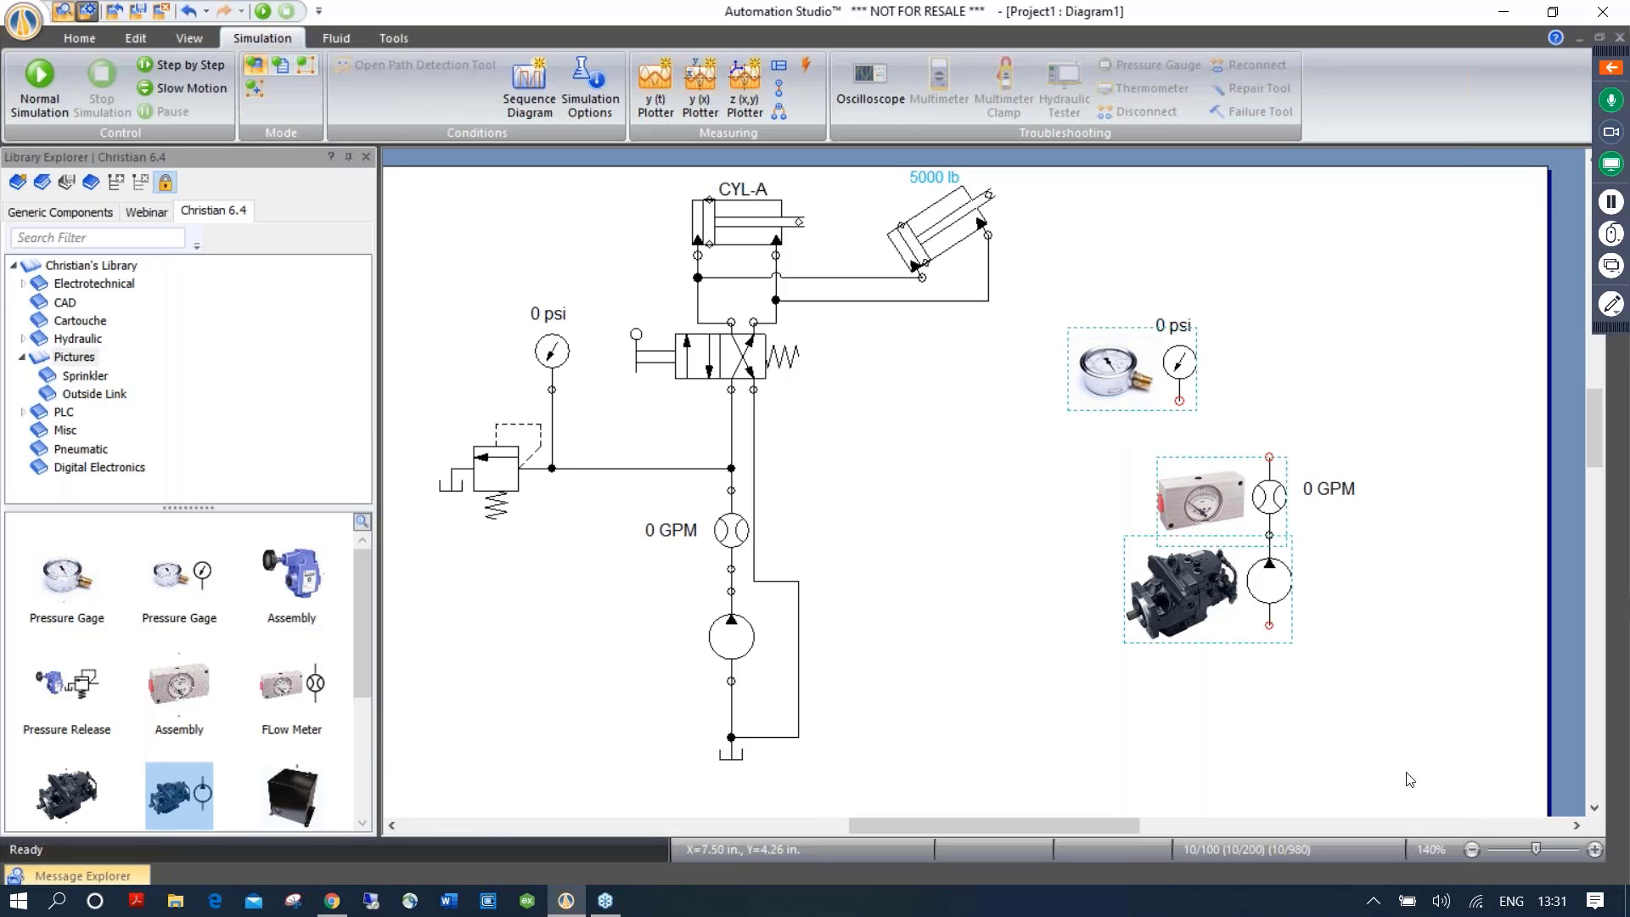
{"action": "key", "text": "Delete"}
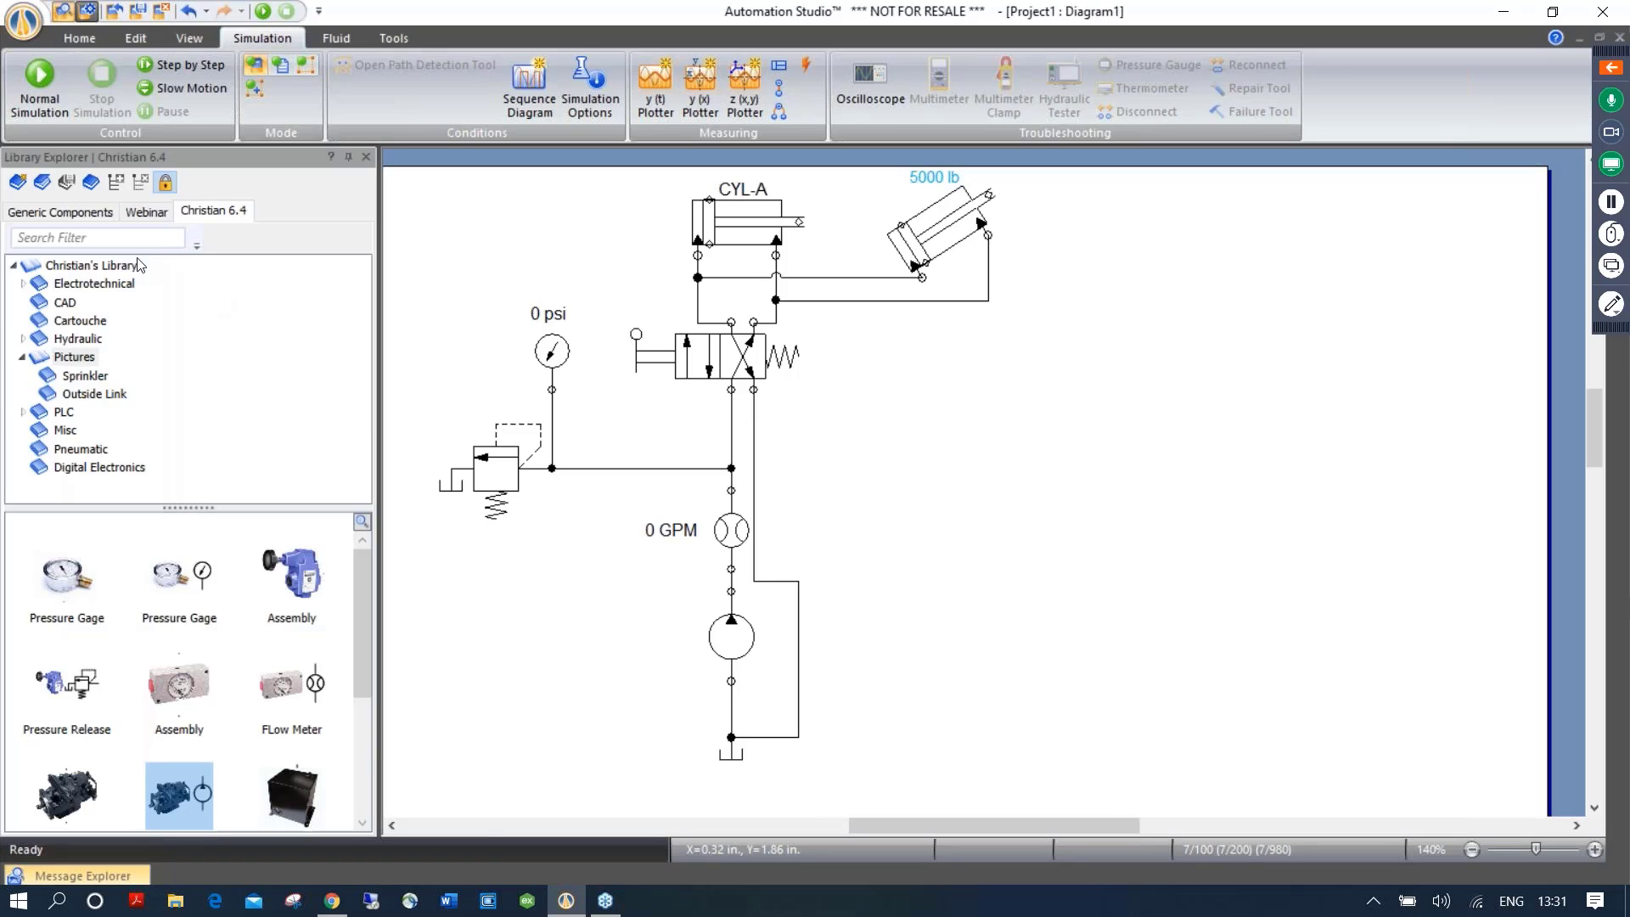
Place a generic double-acting cylinder in the empty area of the diagram and insert the picture Cylinder Parts.jpg from the Desktop
{"action": "left_click", "coordinate": [68, 213]}
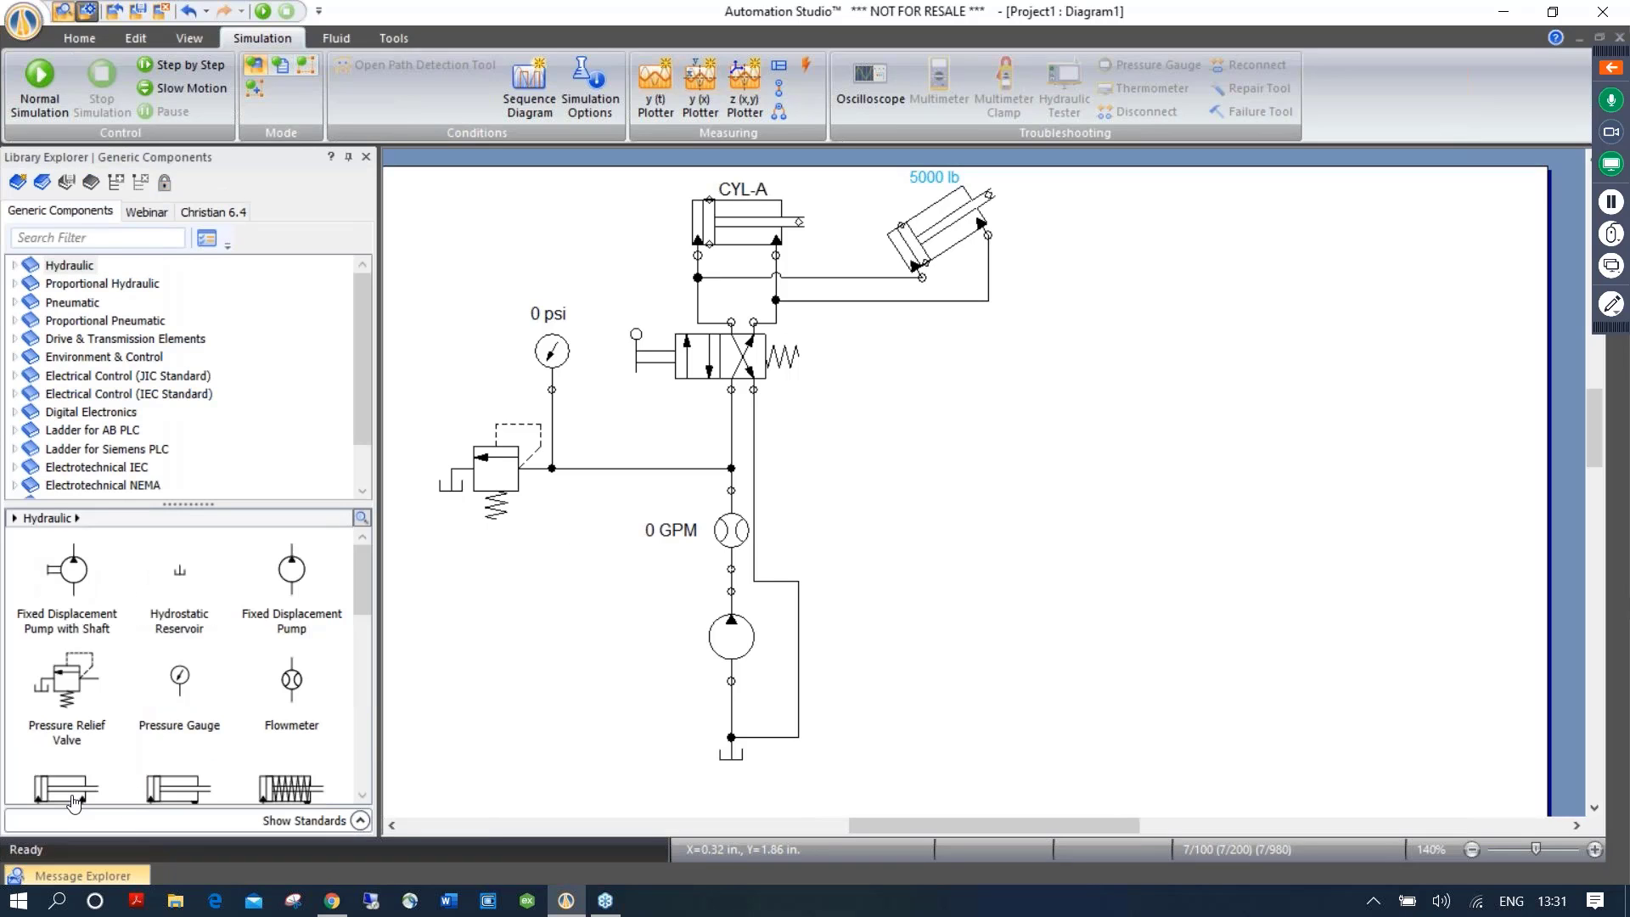
{"action": "left_click_drag", "start_coordinate": [74, 802], "coordinate": [1180, 654]}
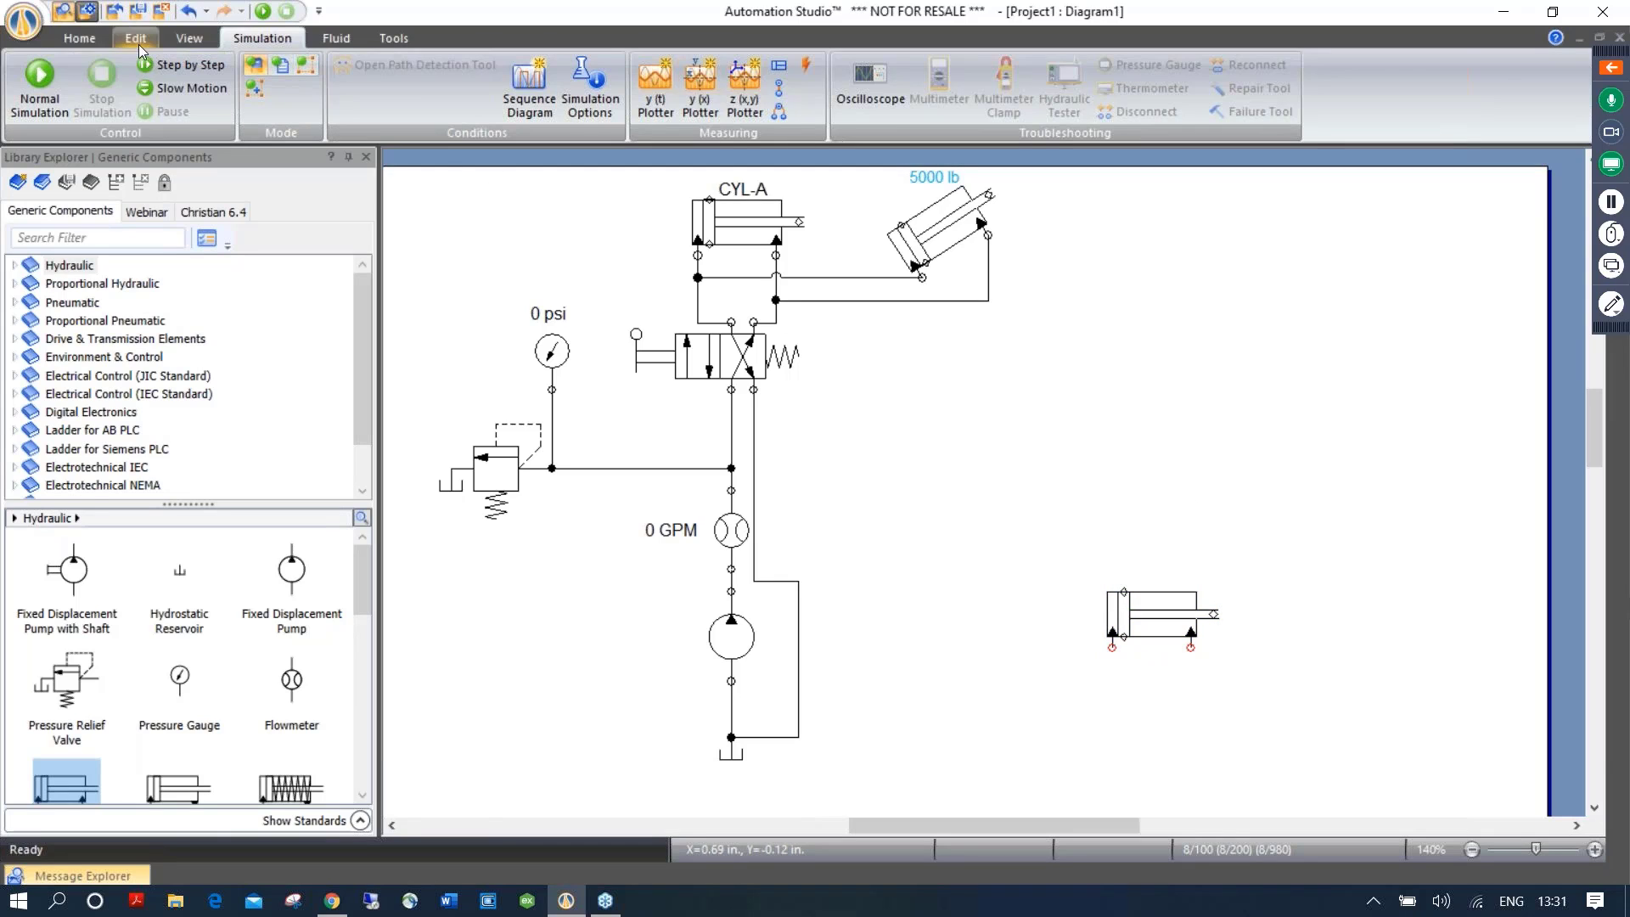
{"action": "left_click", "coordinate": [92, 41]}
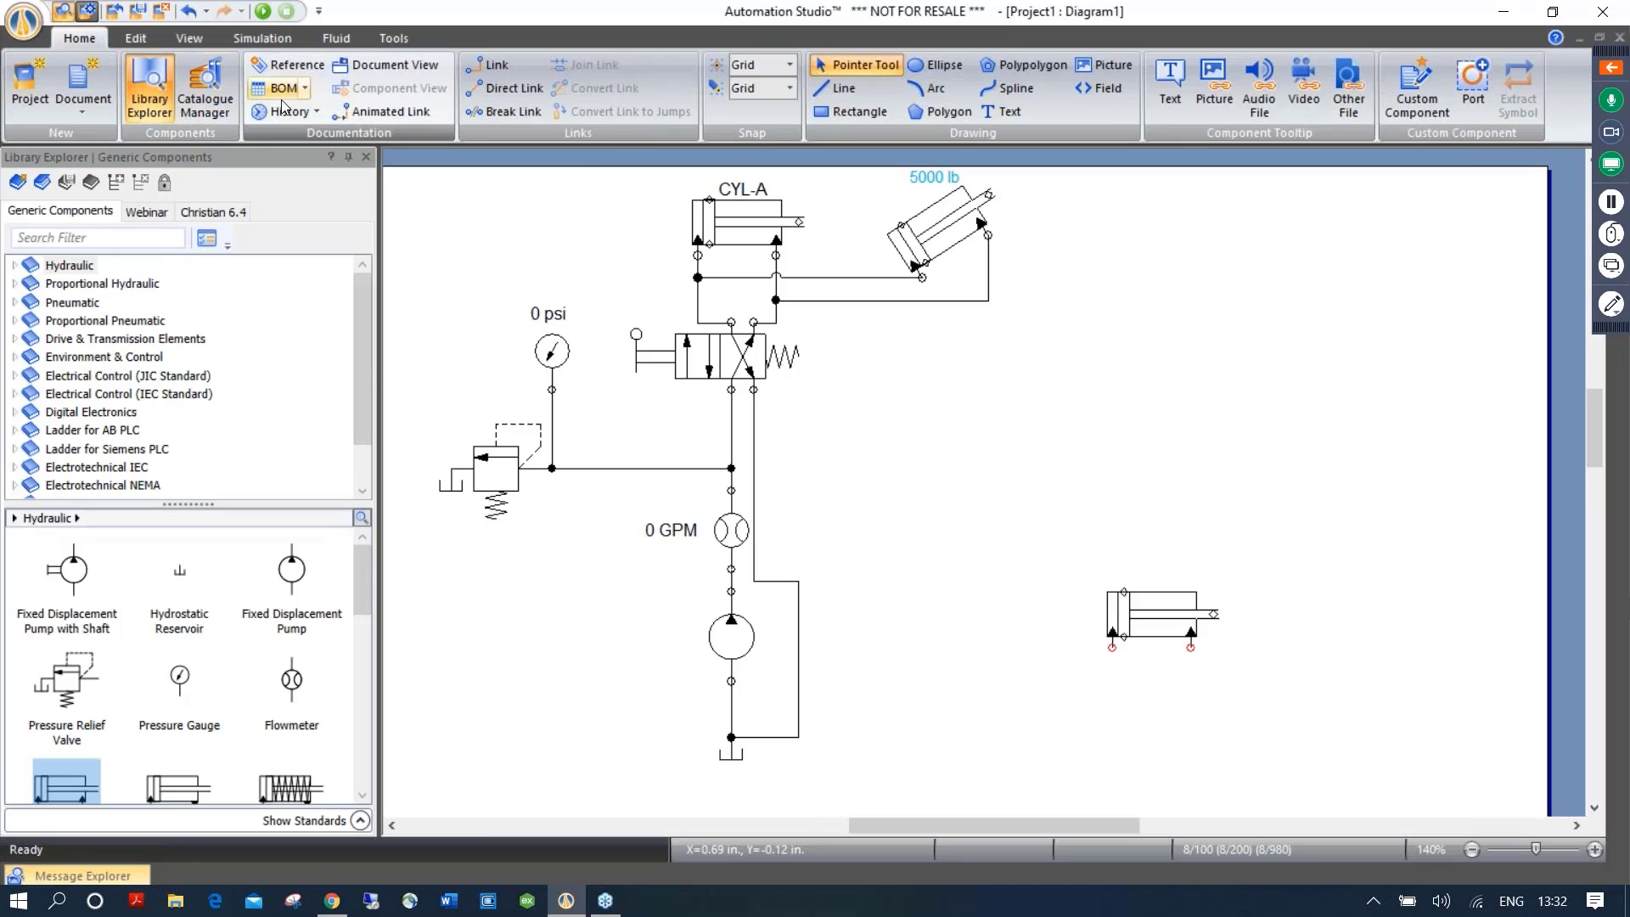
{"action": "left_click", "coordinate": [1103, 65]}
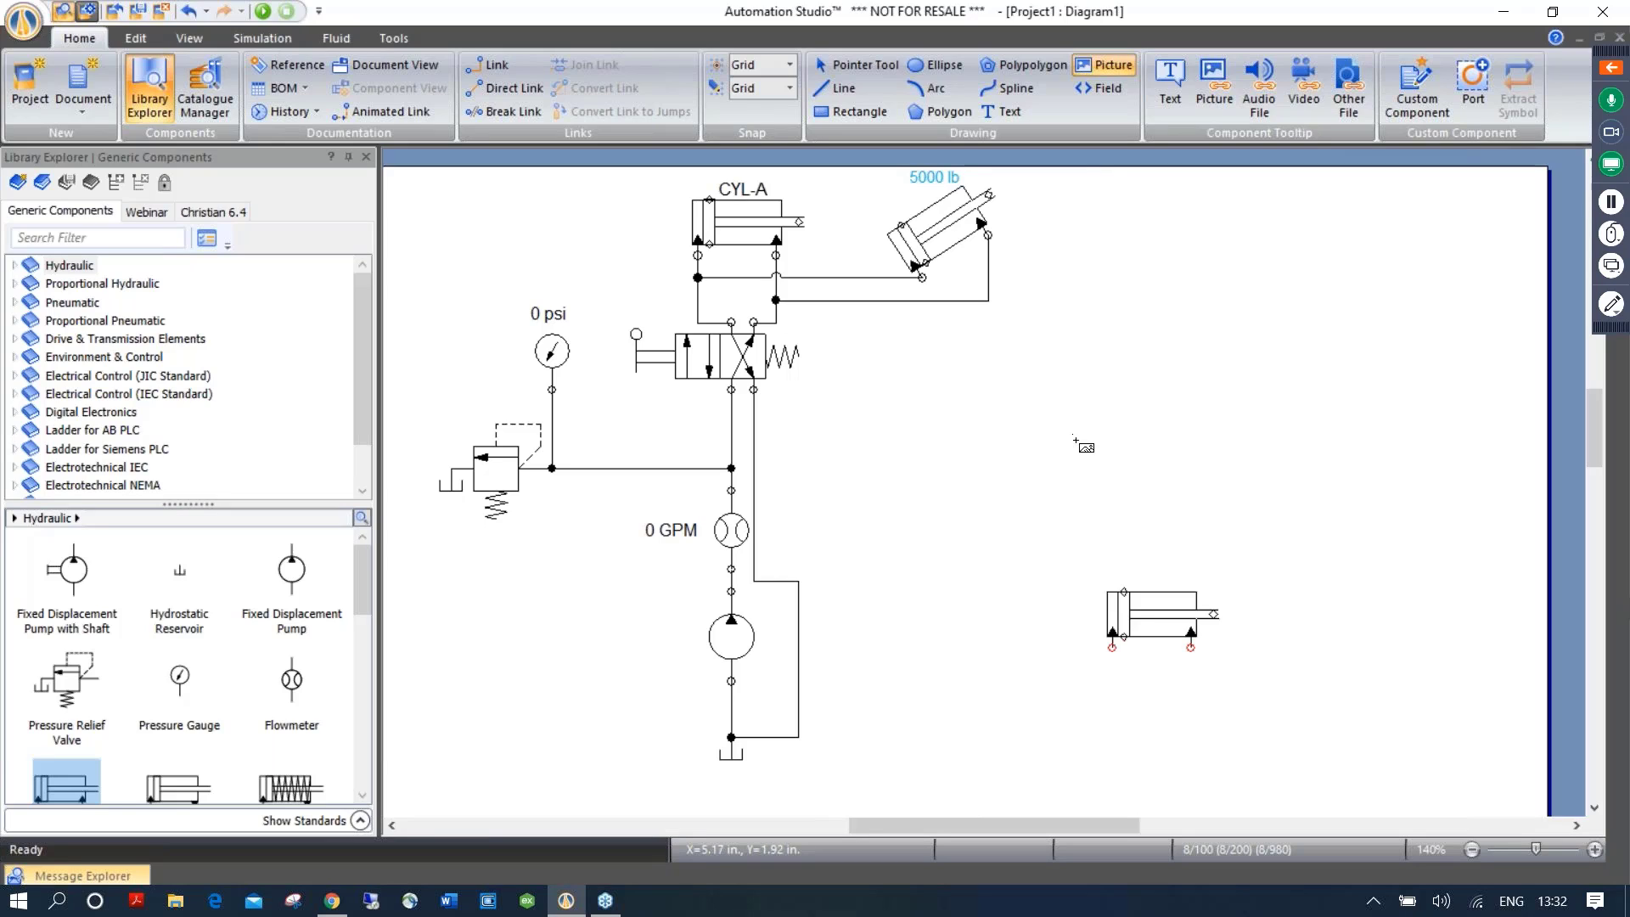
{"action": "left_click_drag", "start_coordinate": [1070, 435], "coordinate": [1124, 480]}
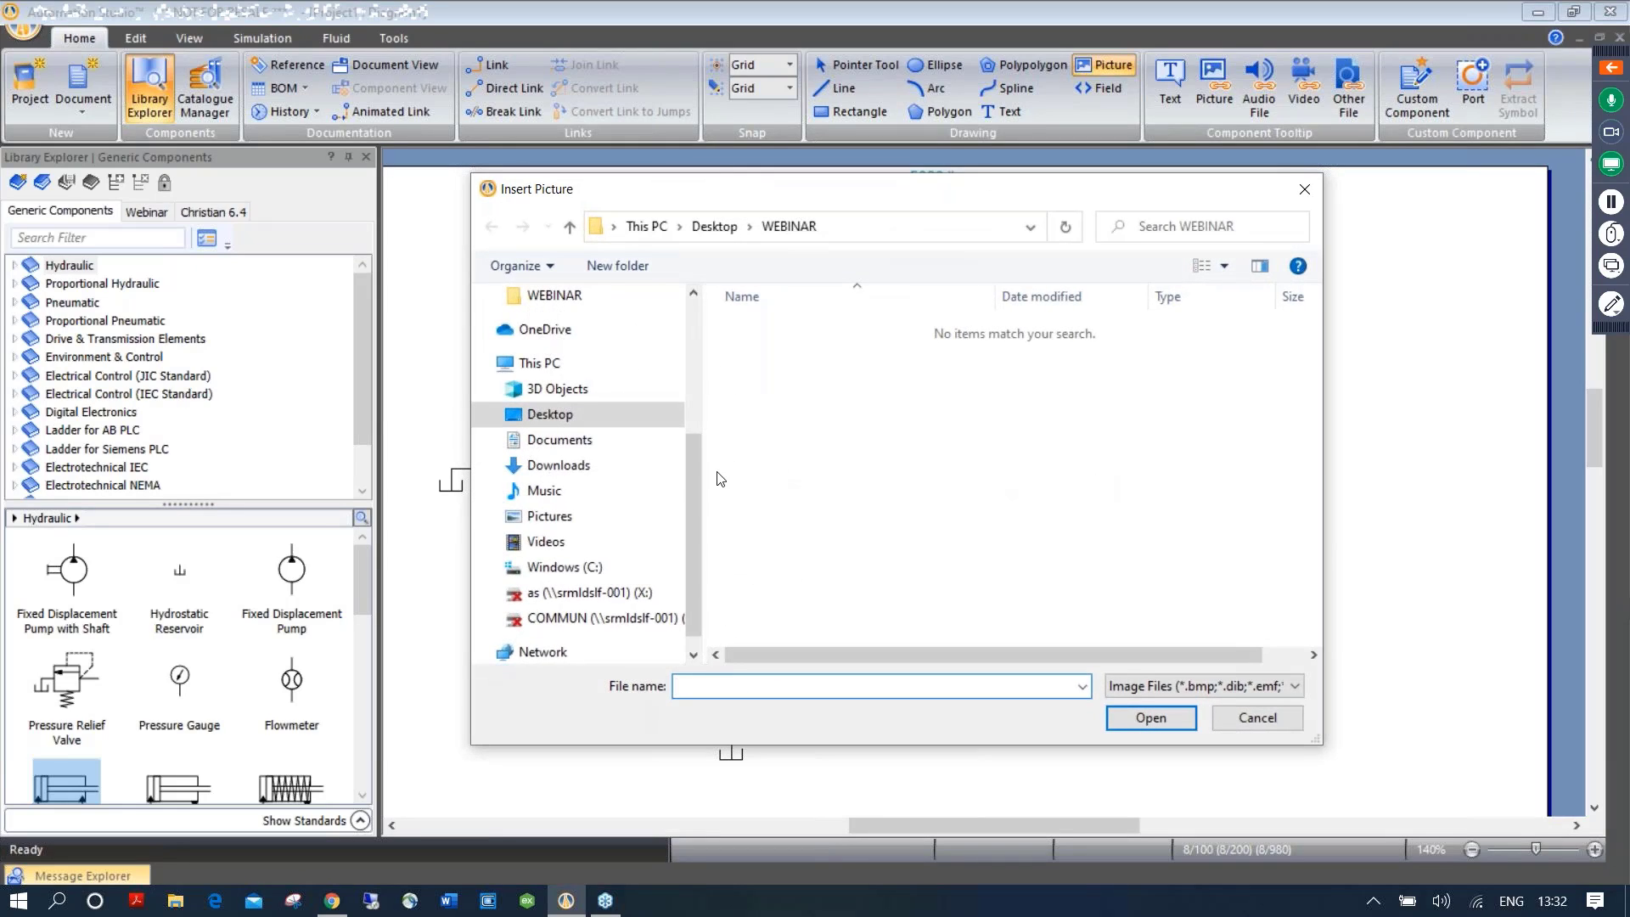
{"action": "left_click_drag", "start_coordinate": [698, 485], "coordinate": [691, 336]}
{"action": "left_click", "coordinate": [595, 348]}
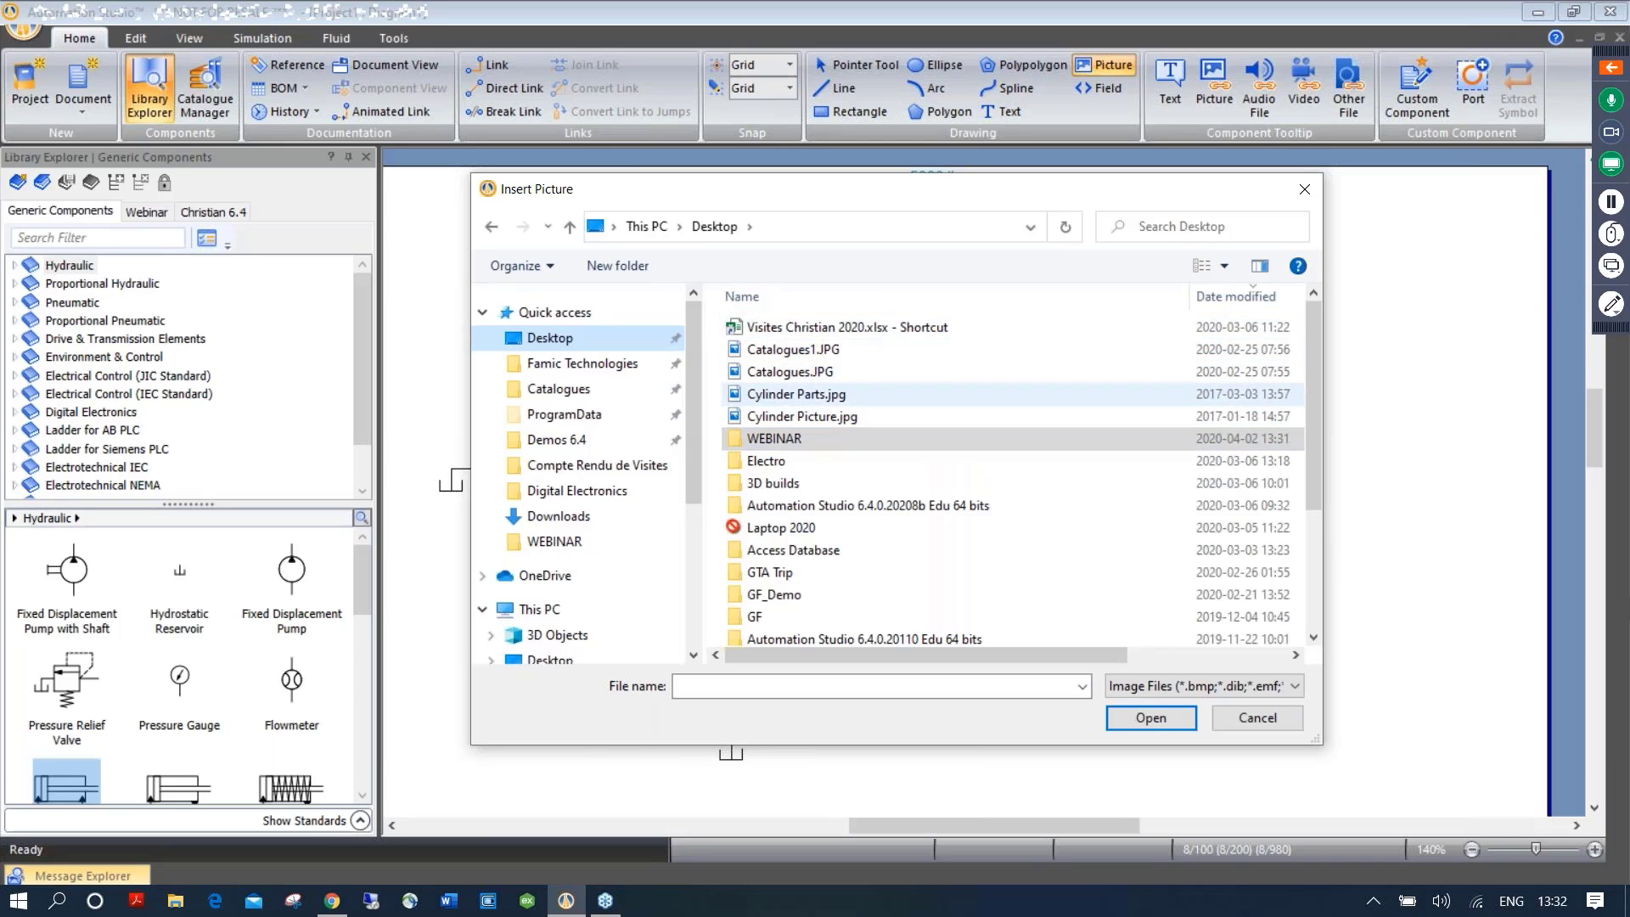
{"action": "double_click", "coordinate": [807, 400]}
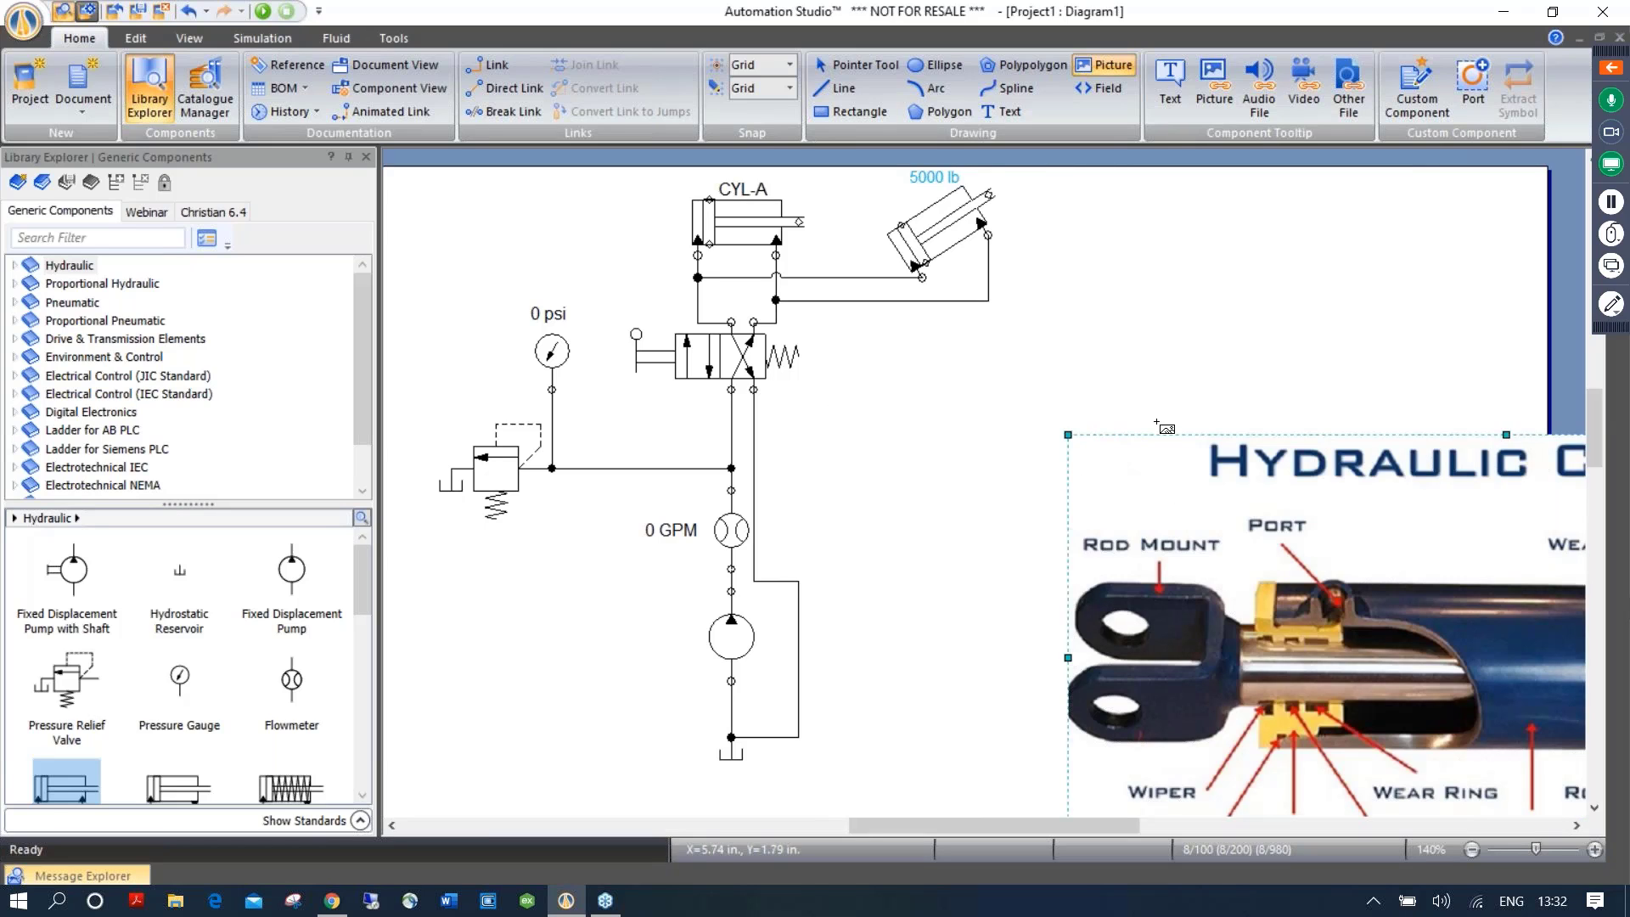
Shrink the hydraulic cylinder picture to slightly wider than the new cylinder symbol and position it directly above the symbol
{"action": "key", "text": "Escape"}
{"action": "left_click_drag", "start_coordinate": [1255, 565], "coordinate": [906, 442]}
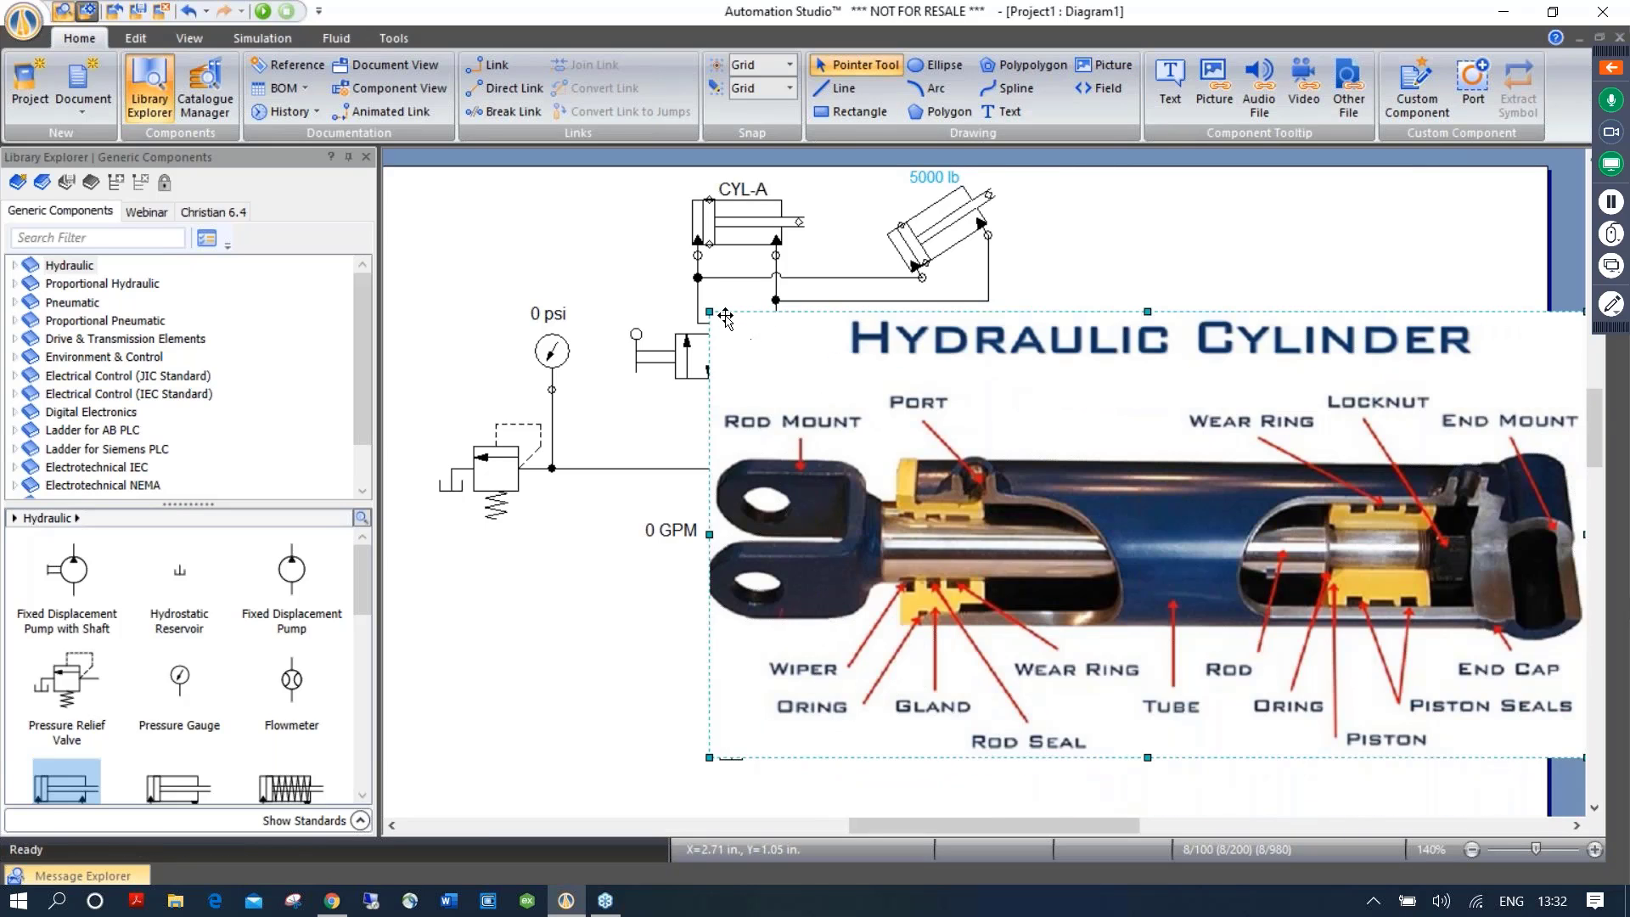
{"action": "left_click_drag", "start_coordinate": [709, 312], "coordinate": [1381, 654]}
{"action": "left_click_drag", "start_coordinate": [1482, 701], "coordinate": [1158, 521]}
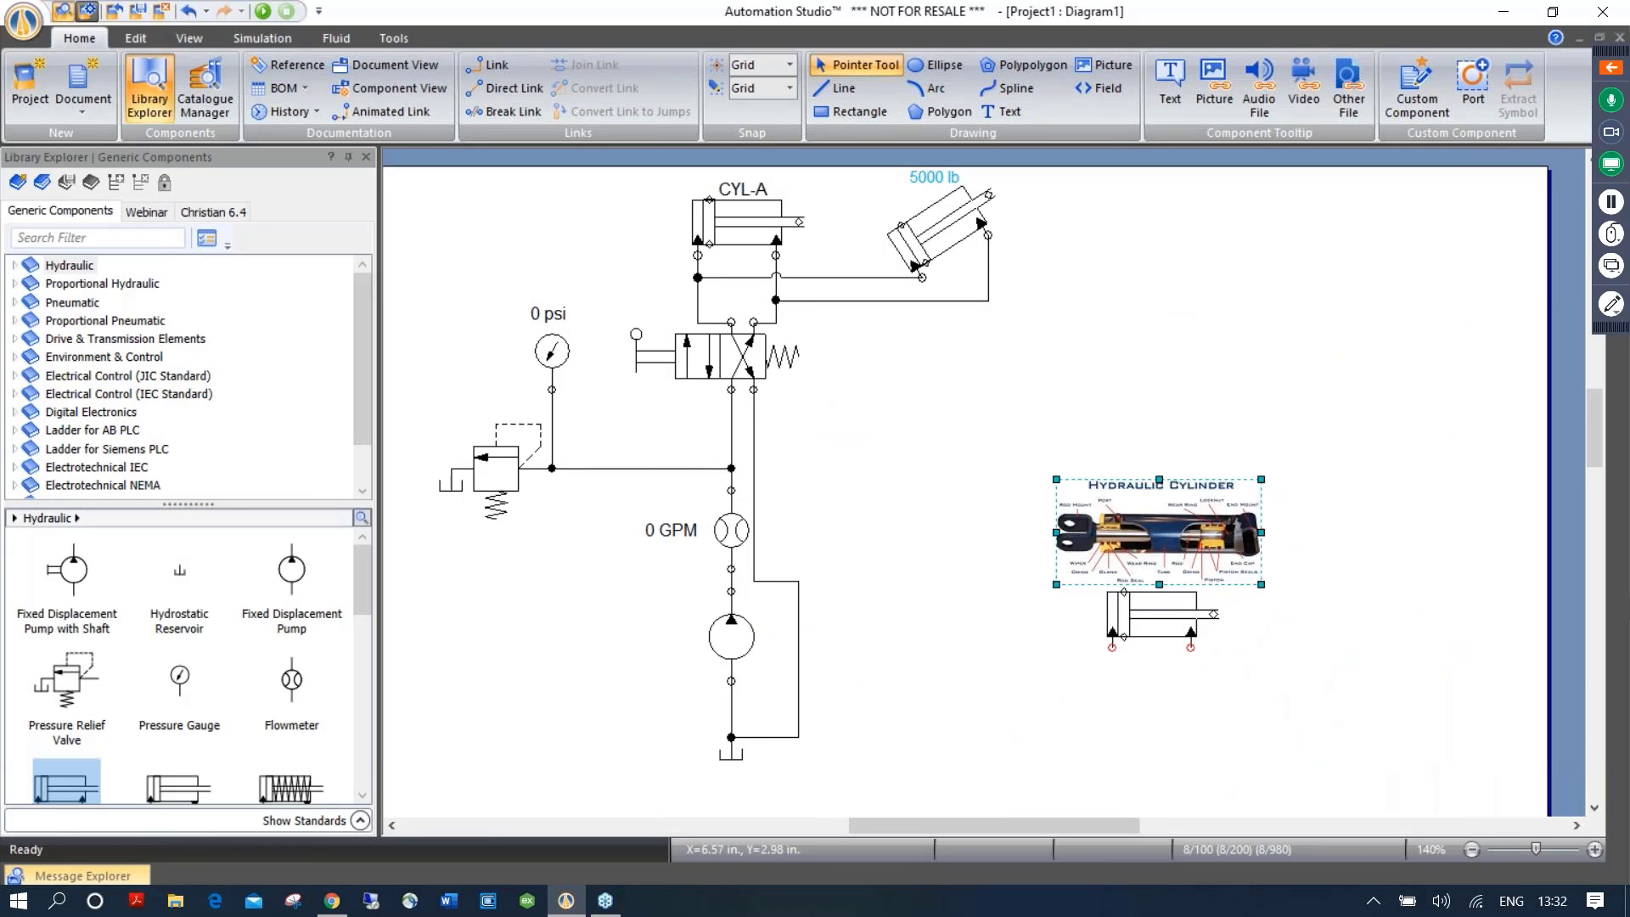
{"action": "left_click", "coordinate": [1325, 615]}
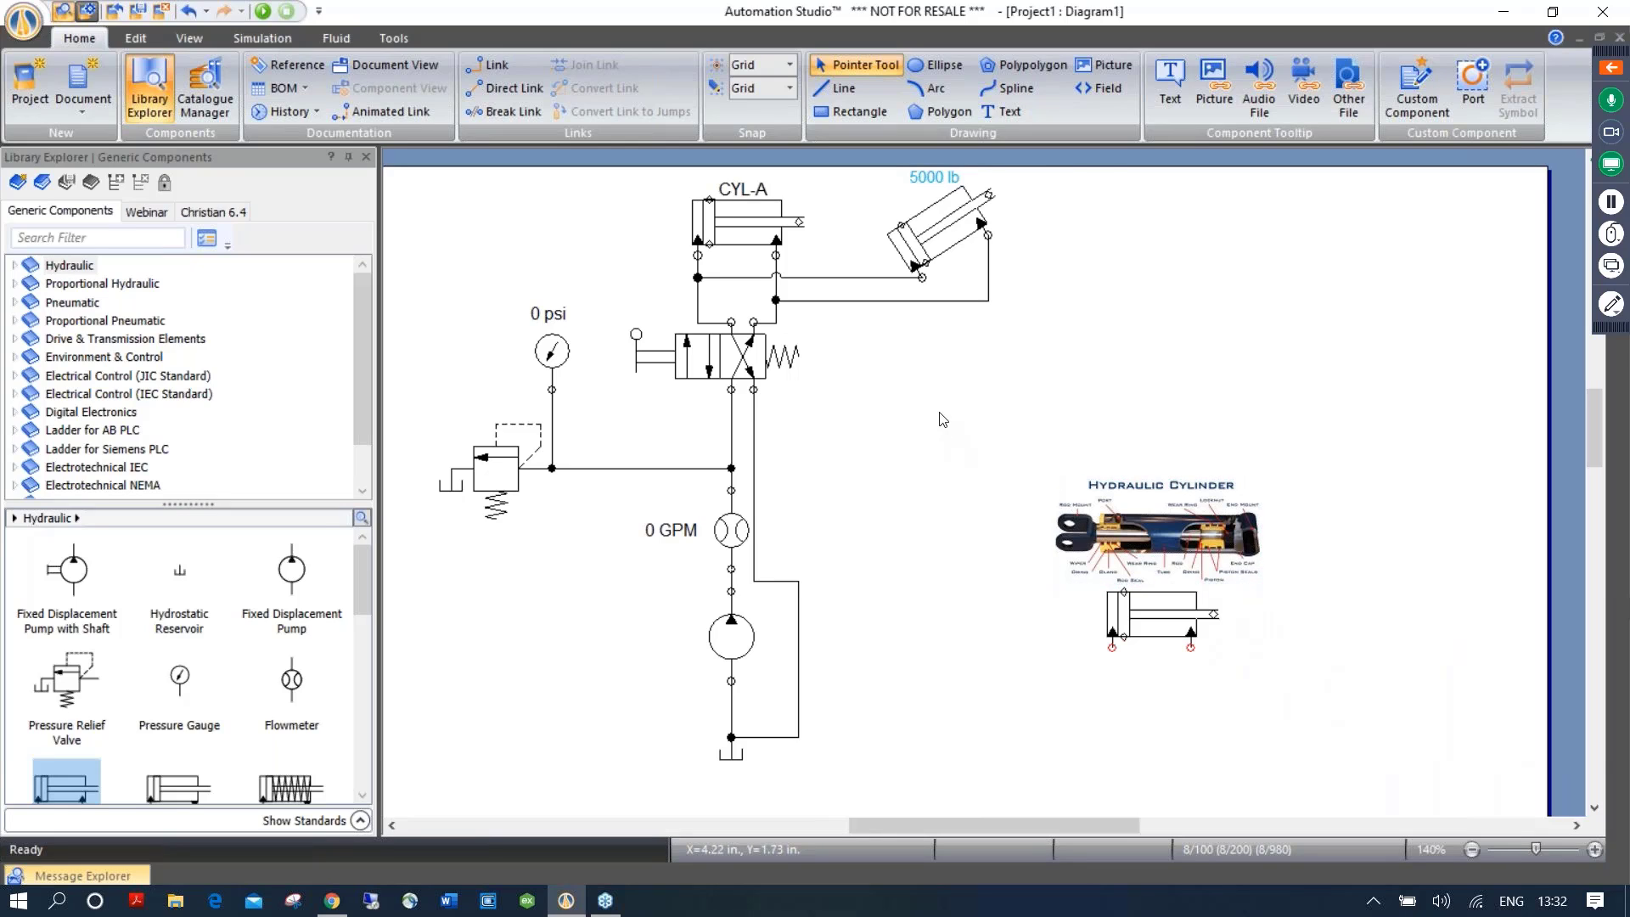
Group the hydraulic cylinder picture with the cylinder symbol below it
{"action": "left_click_drag", "start_coordinate": [939, 413], "coordinate": [1416, 756]}
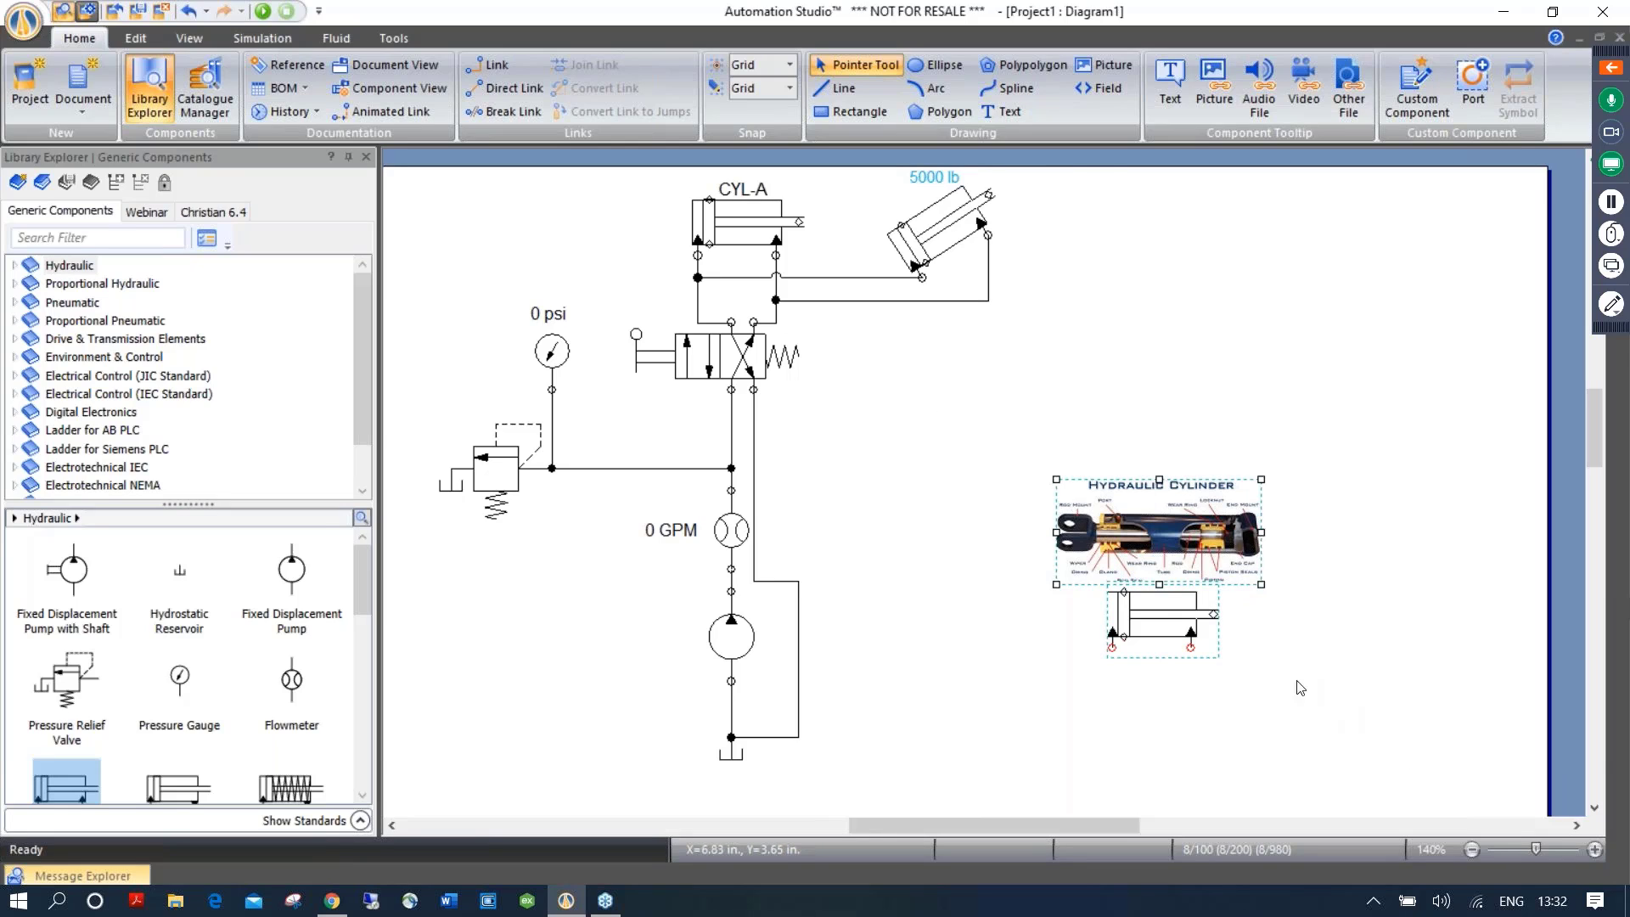
{"action": "right_click", "coordinate": [1190, 619]}
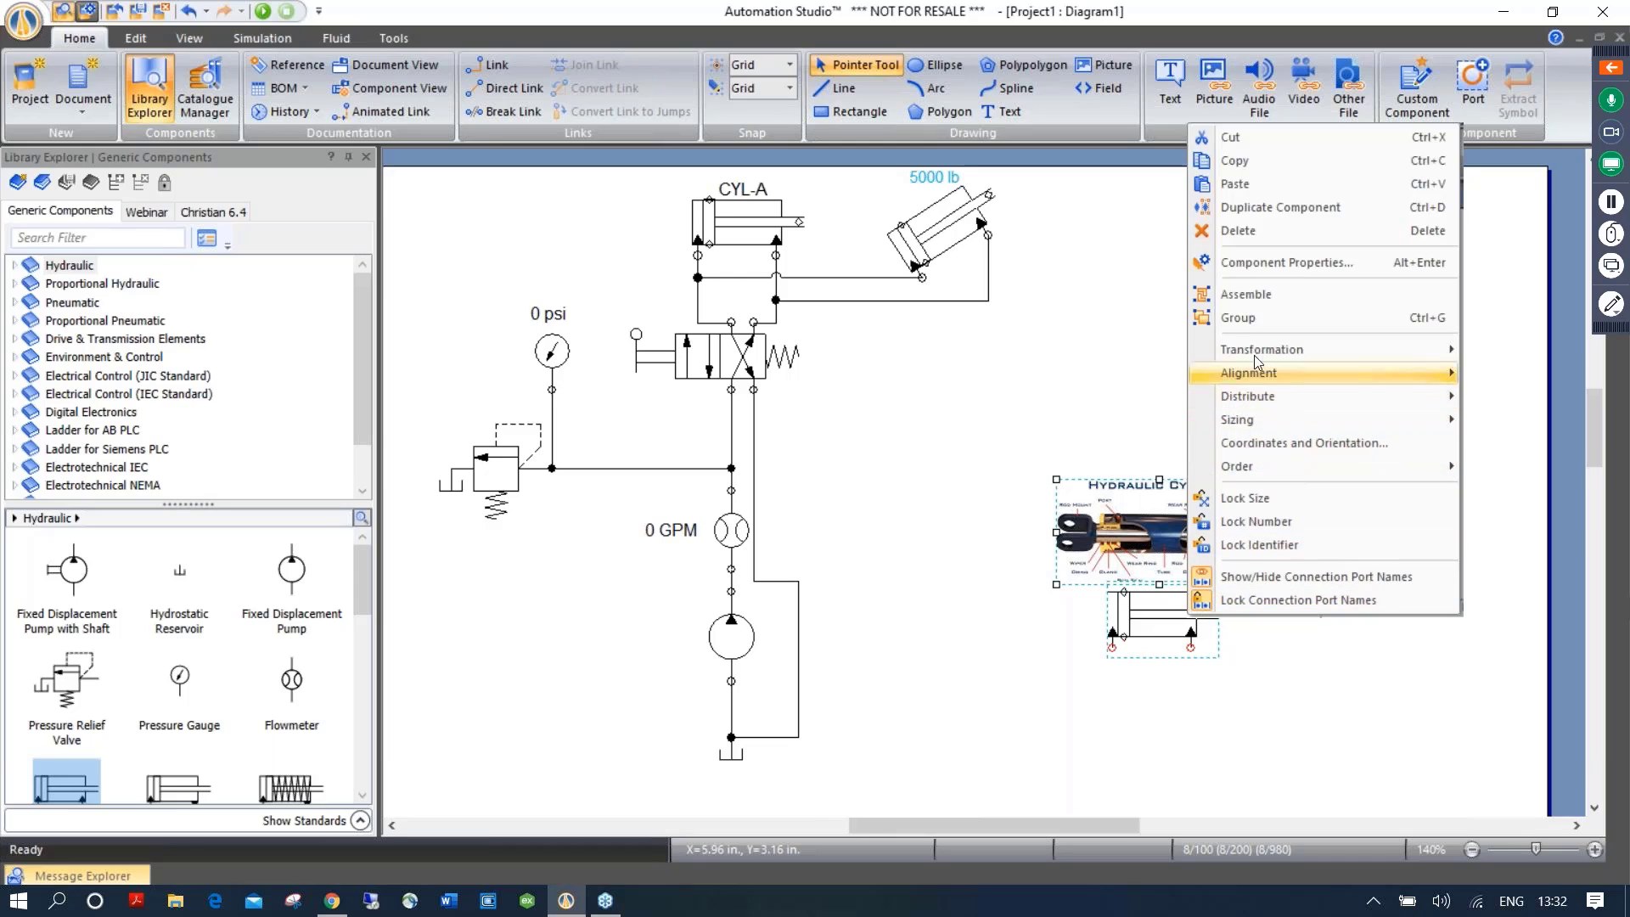
{"action": "left_click", "coordinate": [1264, 319]}
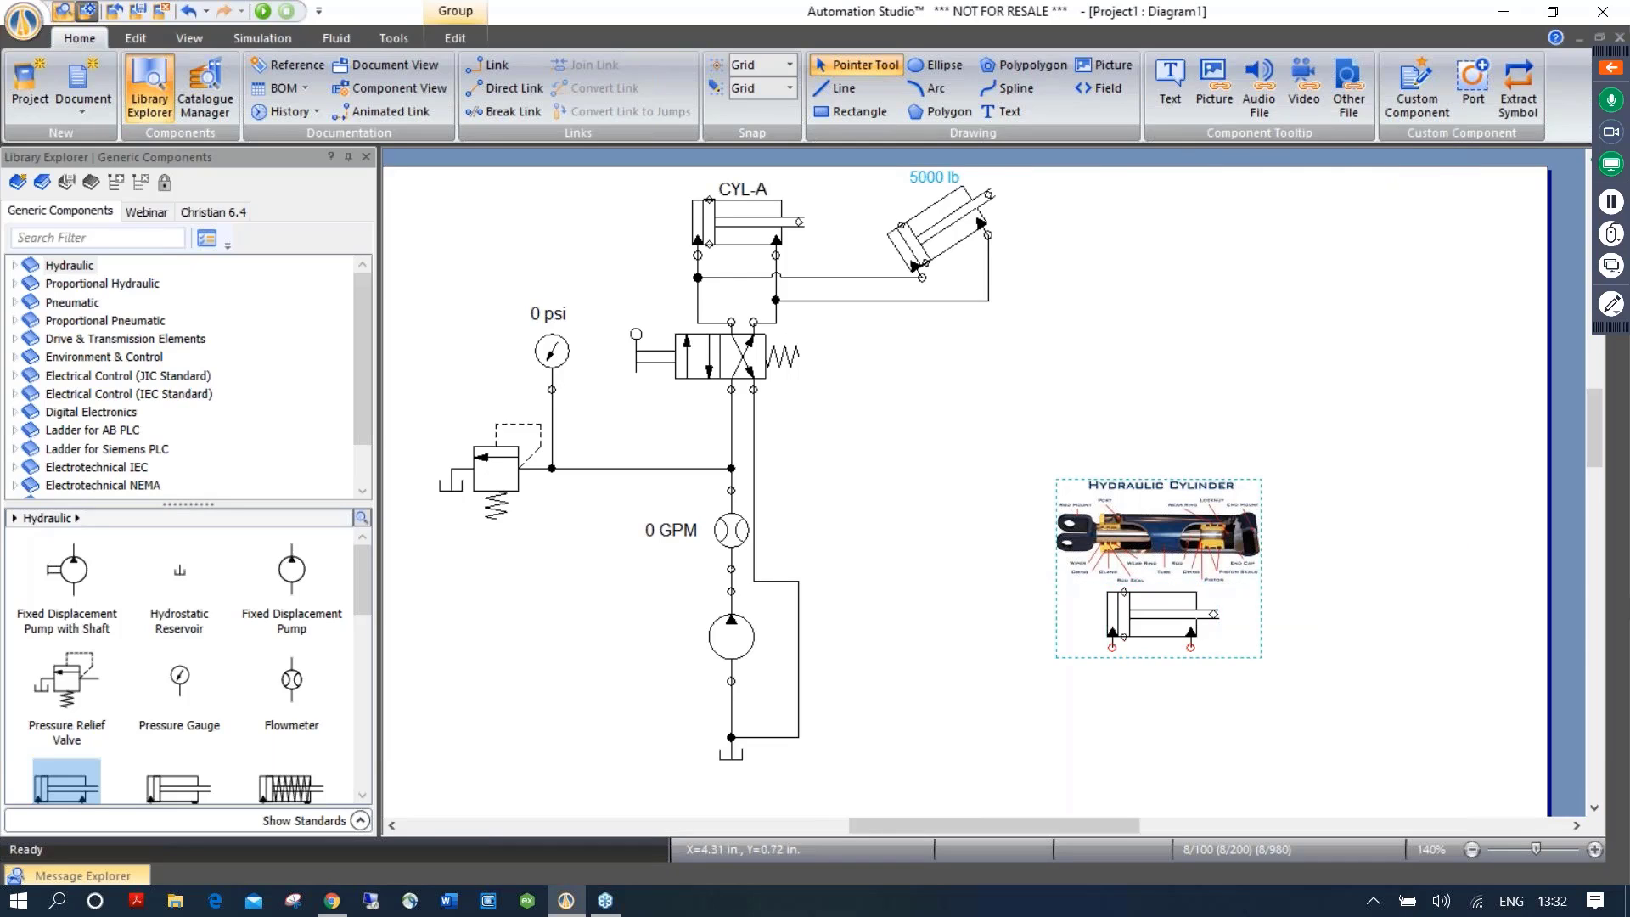
Store the picture-and-cylinder group in the Webinar library's Hardware Trainer category, and delete the group from the diagram
{"action": "left_click", "coordinate": [150, 212]}
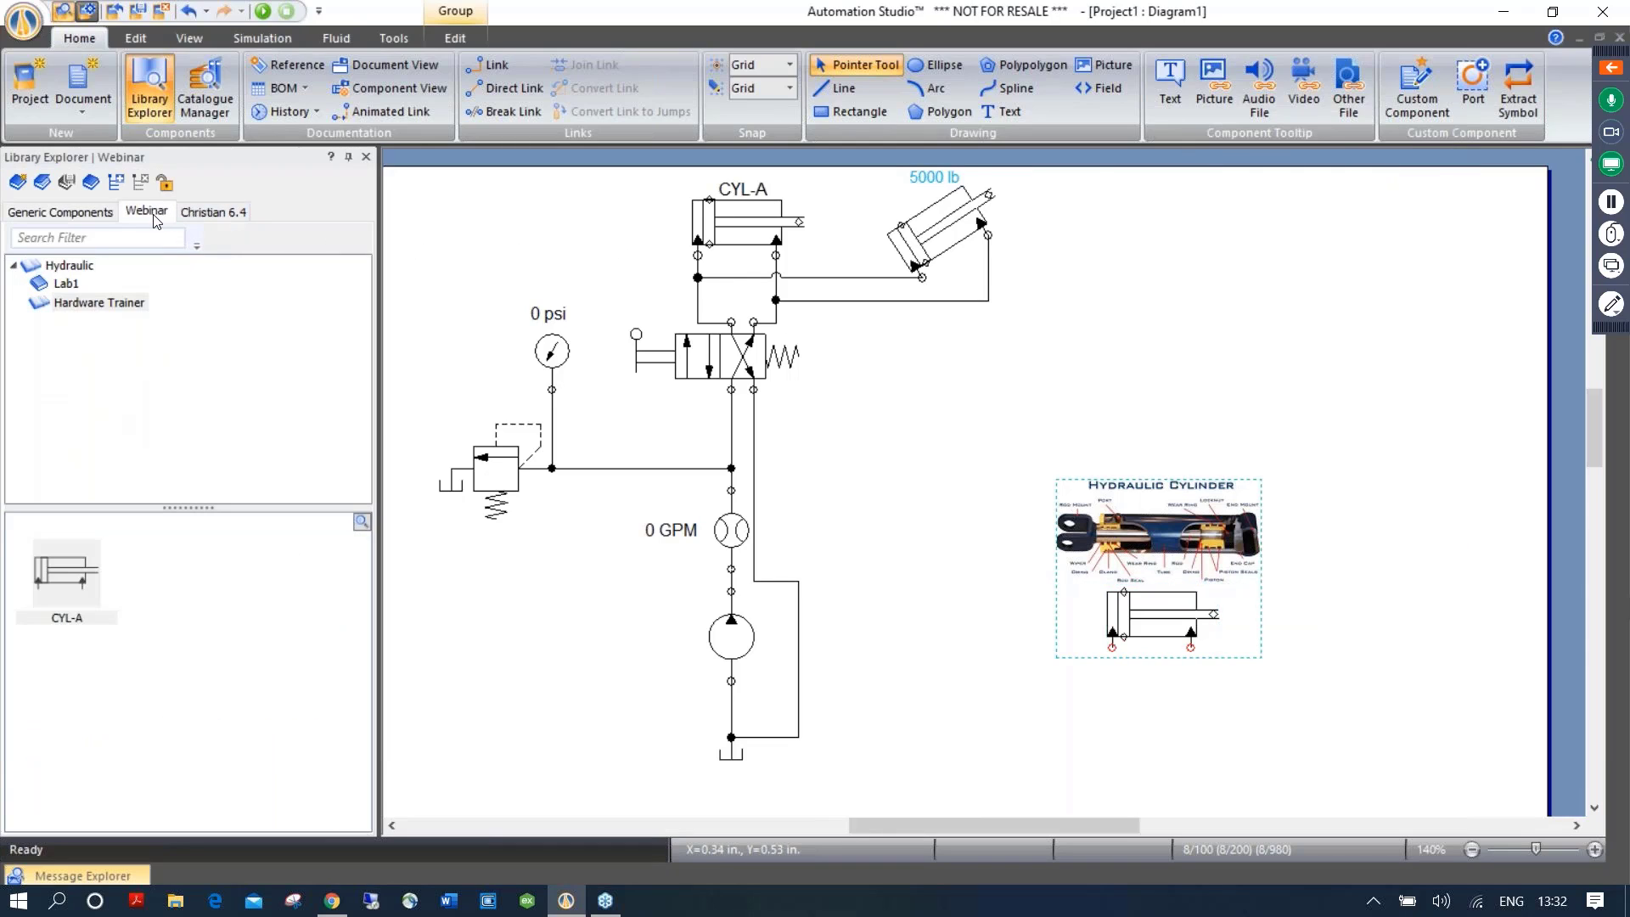
{"action": "left_click_drag", "start_coordinate": [1094, 554], "coordinate": [251, 604]}
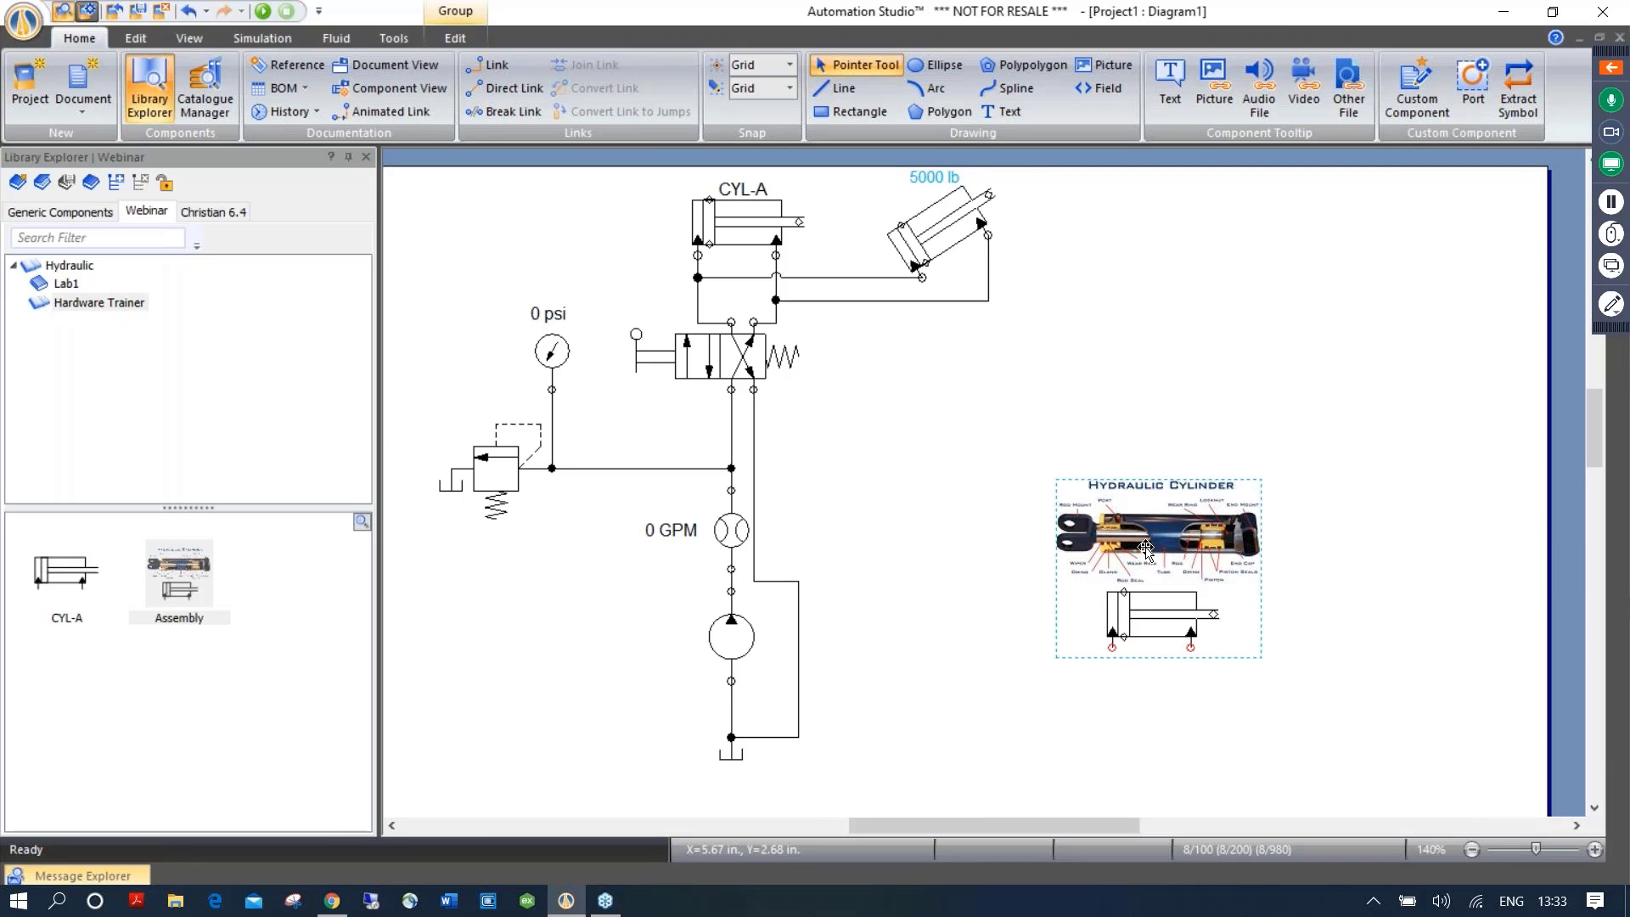
{"action": "left_click_drag", "start_coordinate": [995, 447], "coordinate": [1367, 760]}
{"action": "key", "text": "Delete"}
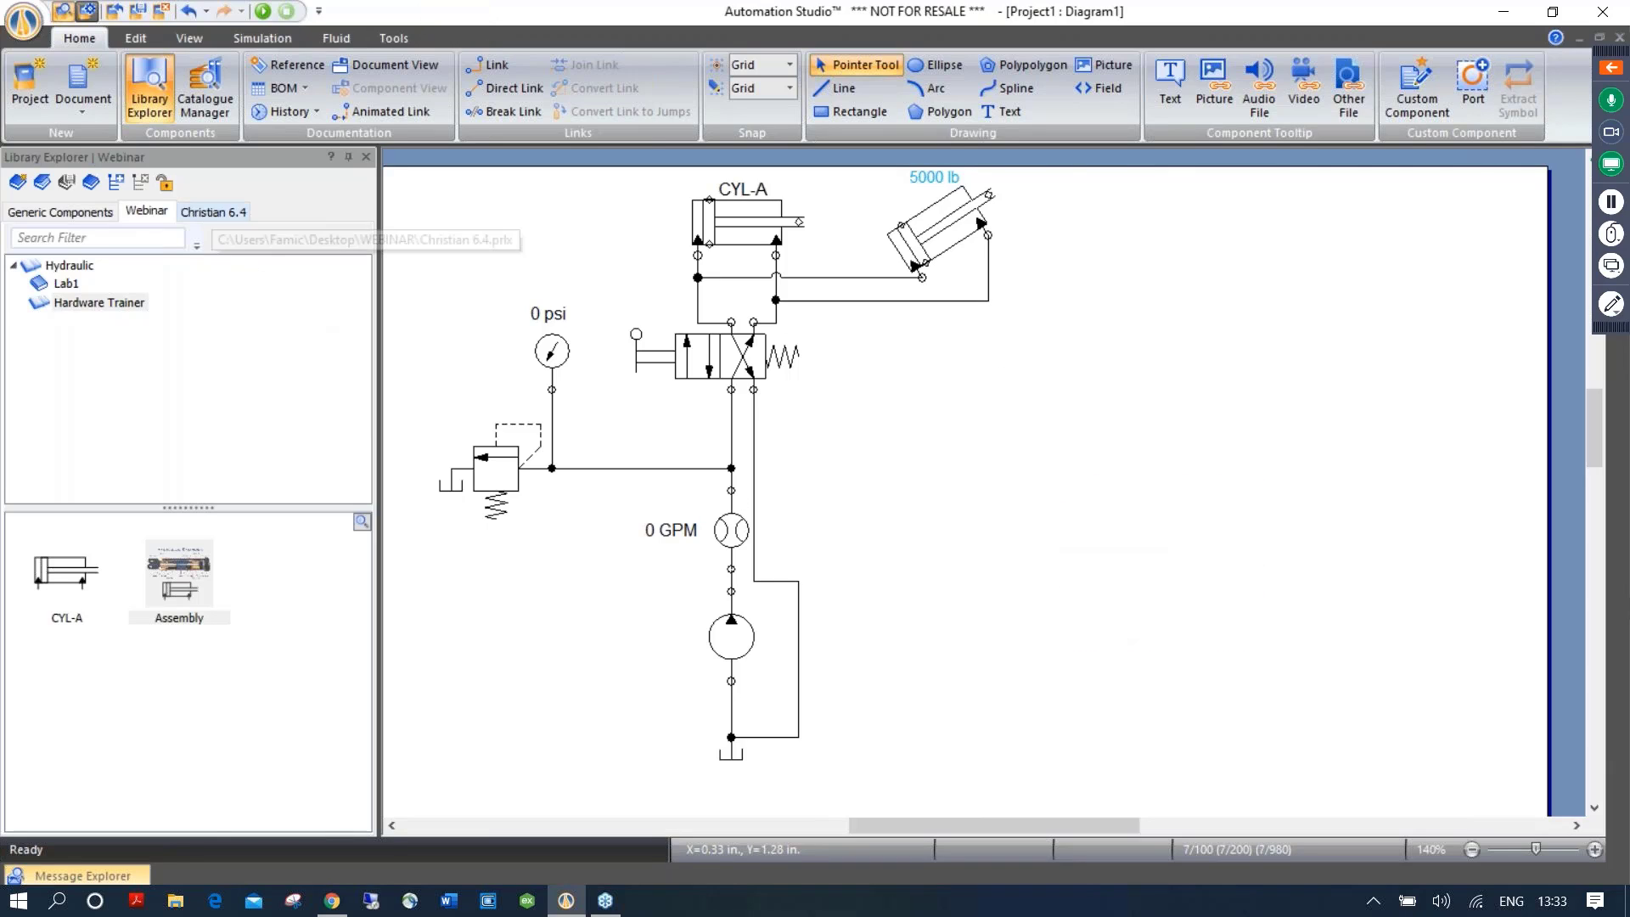
Insert the pictured assembly of gauge, relief valve, flow meter, pump and reservoir from the 6.4 library's Pictures category beside the circuit
{"action": "left_click", "coordinate": [214, 212]}
{"action": "scroll", "coordinate": [364, 633], "scroll_direction": "down", "scroll_amount": 1}
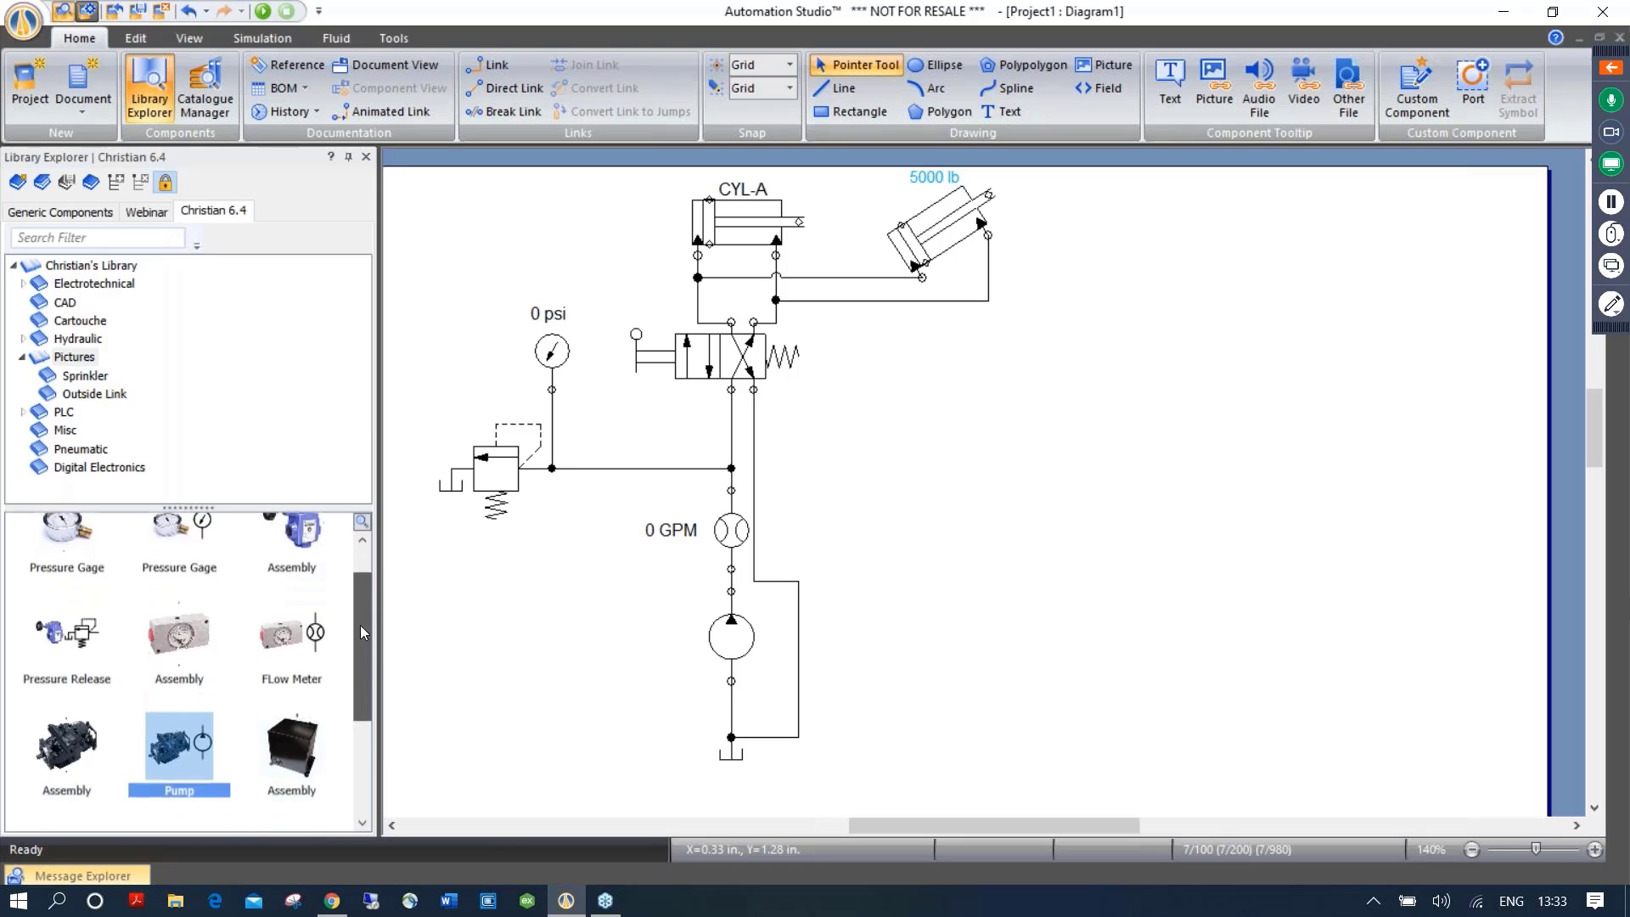
{"action": "scroll", "coordinate": [363, 633], "scroll_direction": "down", "scroll_amount": 2}
{"action": "left_click_drag", "start_coordinate": [201, 785], "coordinate": [1287, 206]}
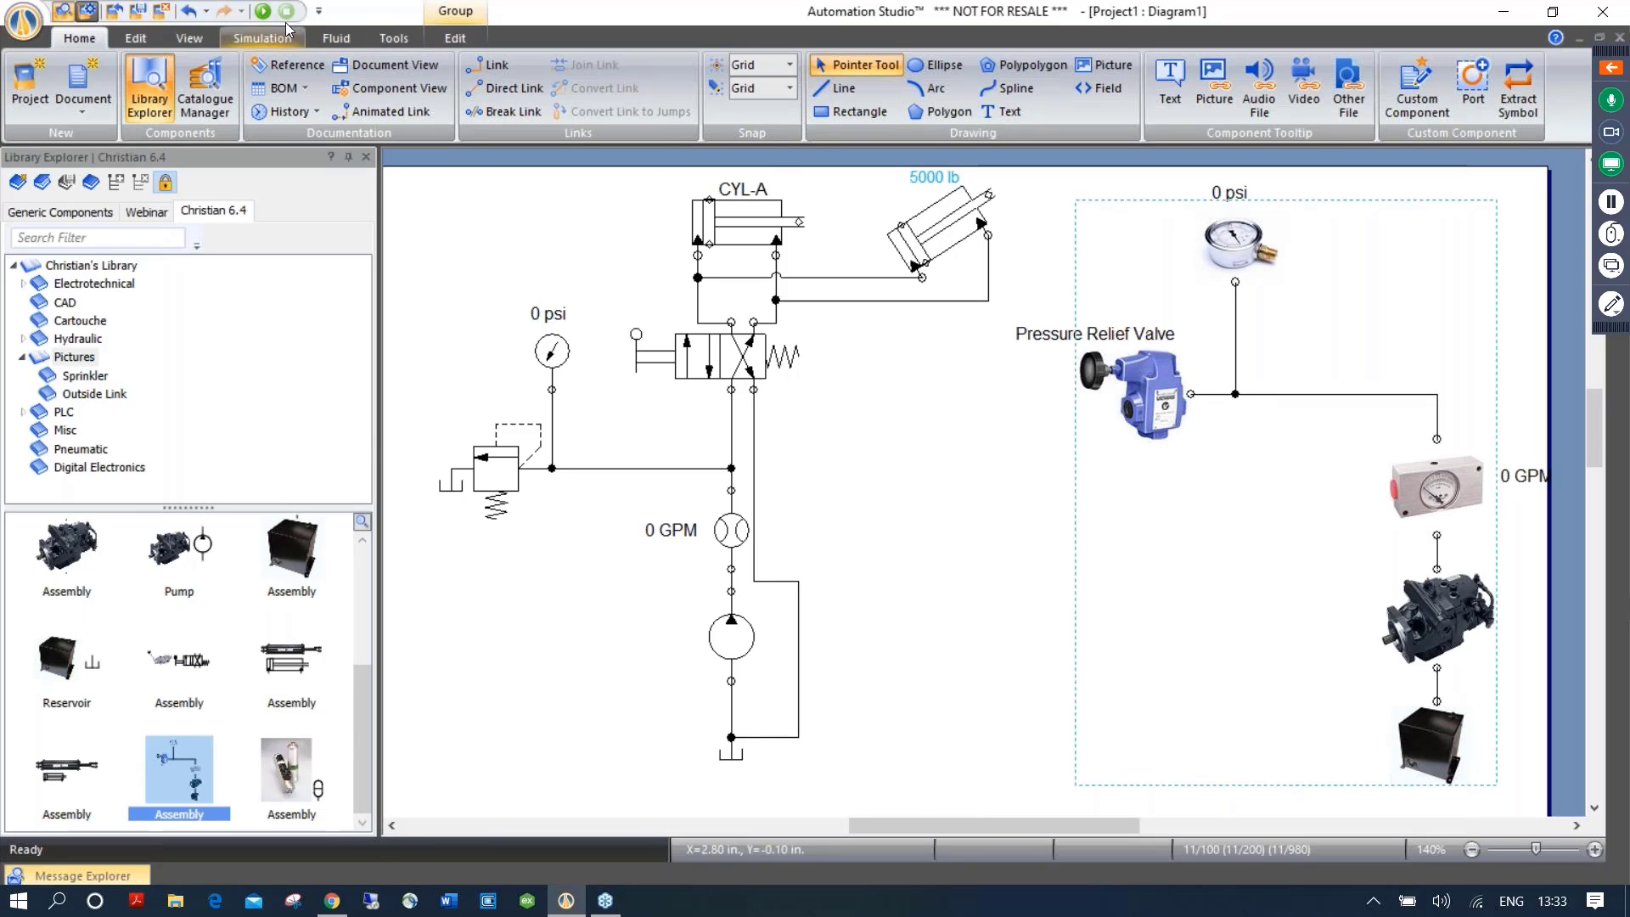
Simulate the diagram with the original circuit and the pictured assembly, and stop the simulation
{"action": "left_click", "coordinate": [263, 11]}
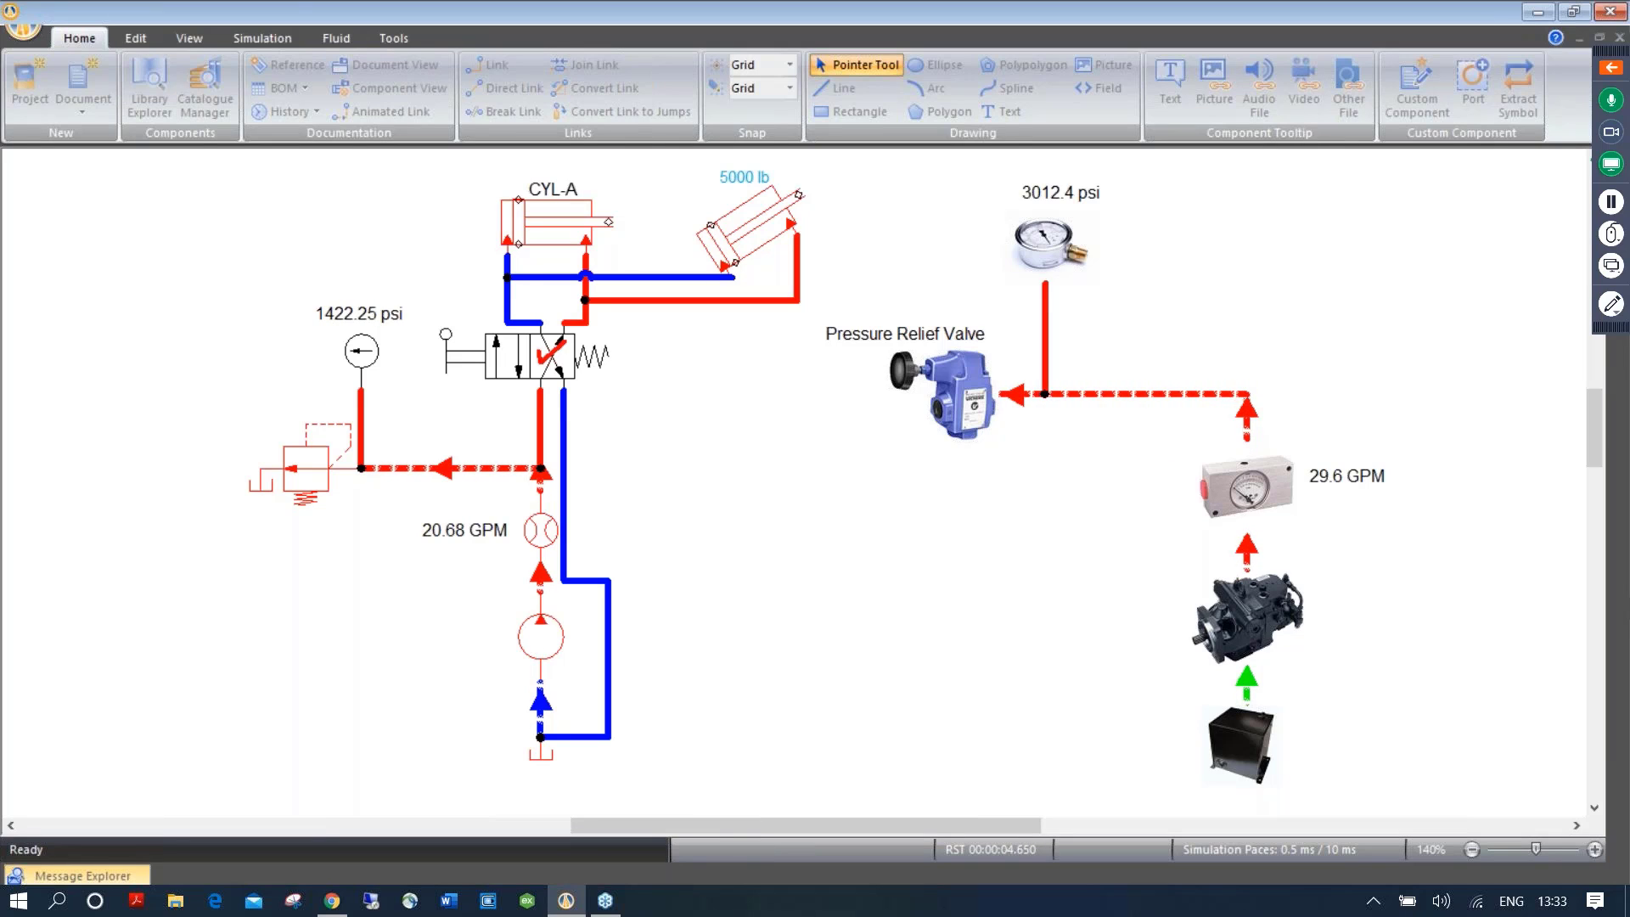
{"action": "left_click", "coordinate": [263, 39]}
{"action": "left_click", "coordinate": [102, 81]}
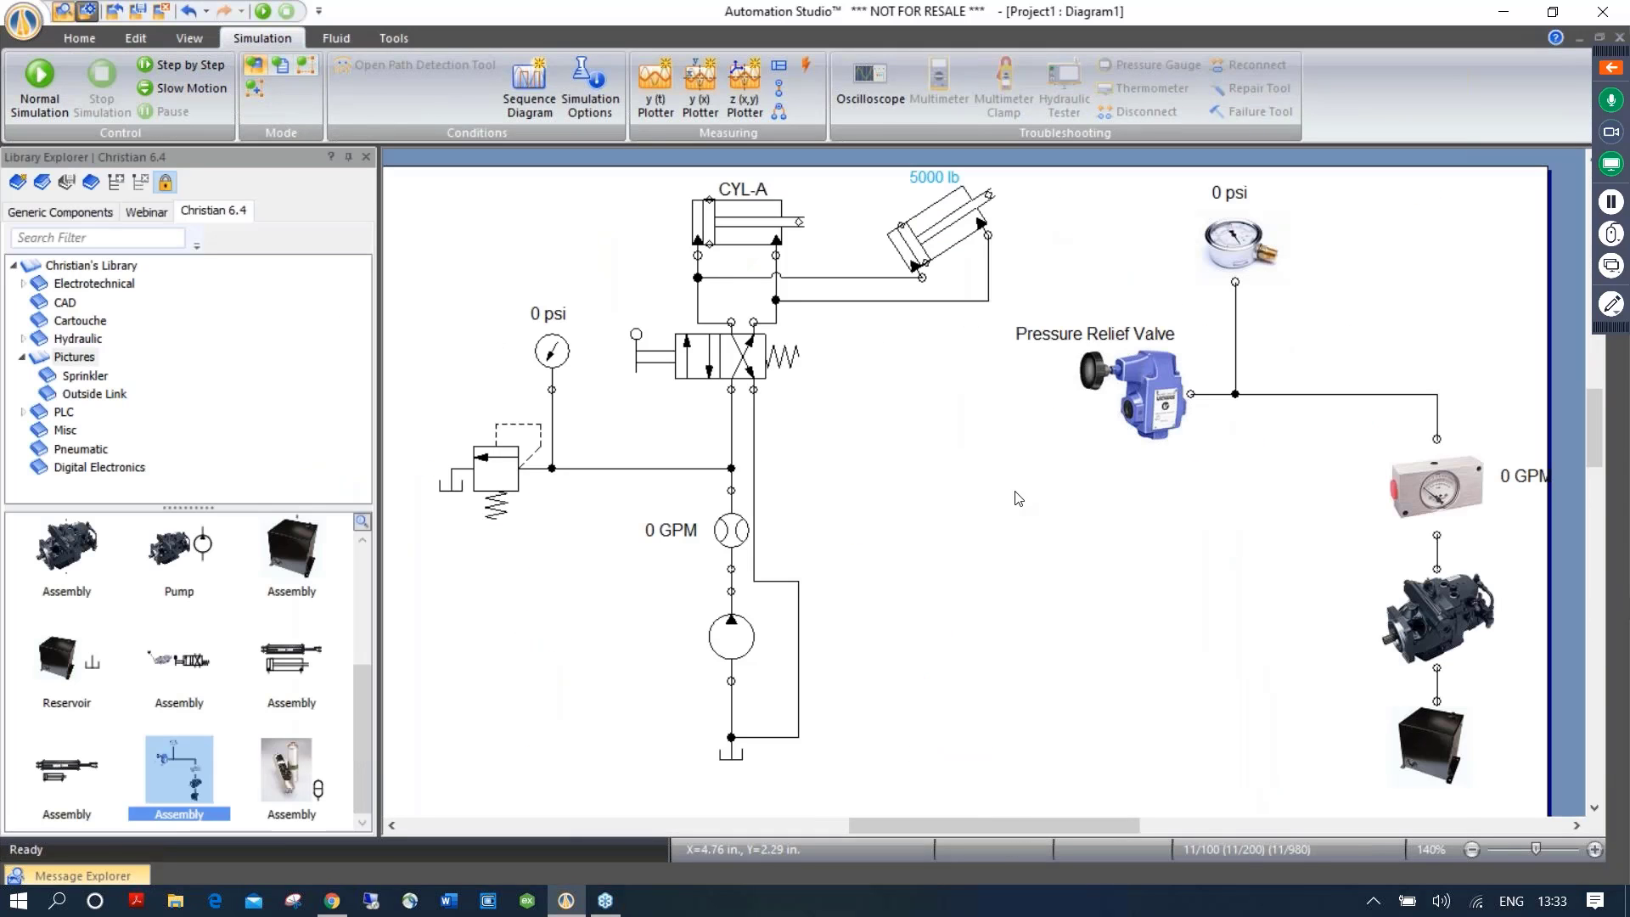
Delete the pictured pump, relief valve and gauge assembly from the diagram, and show the Generic Components library
{"action": "left_click", "coordinate": [1151, 382]}
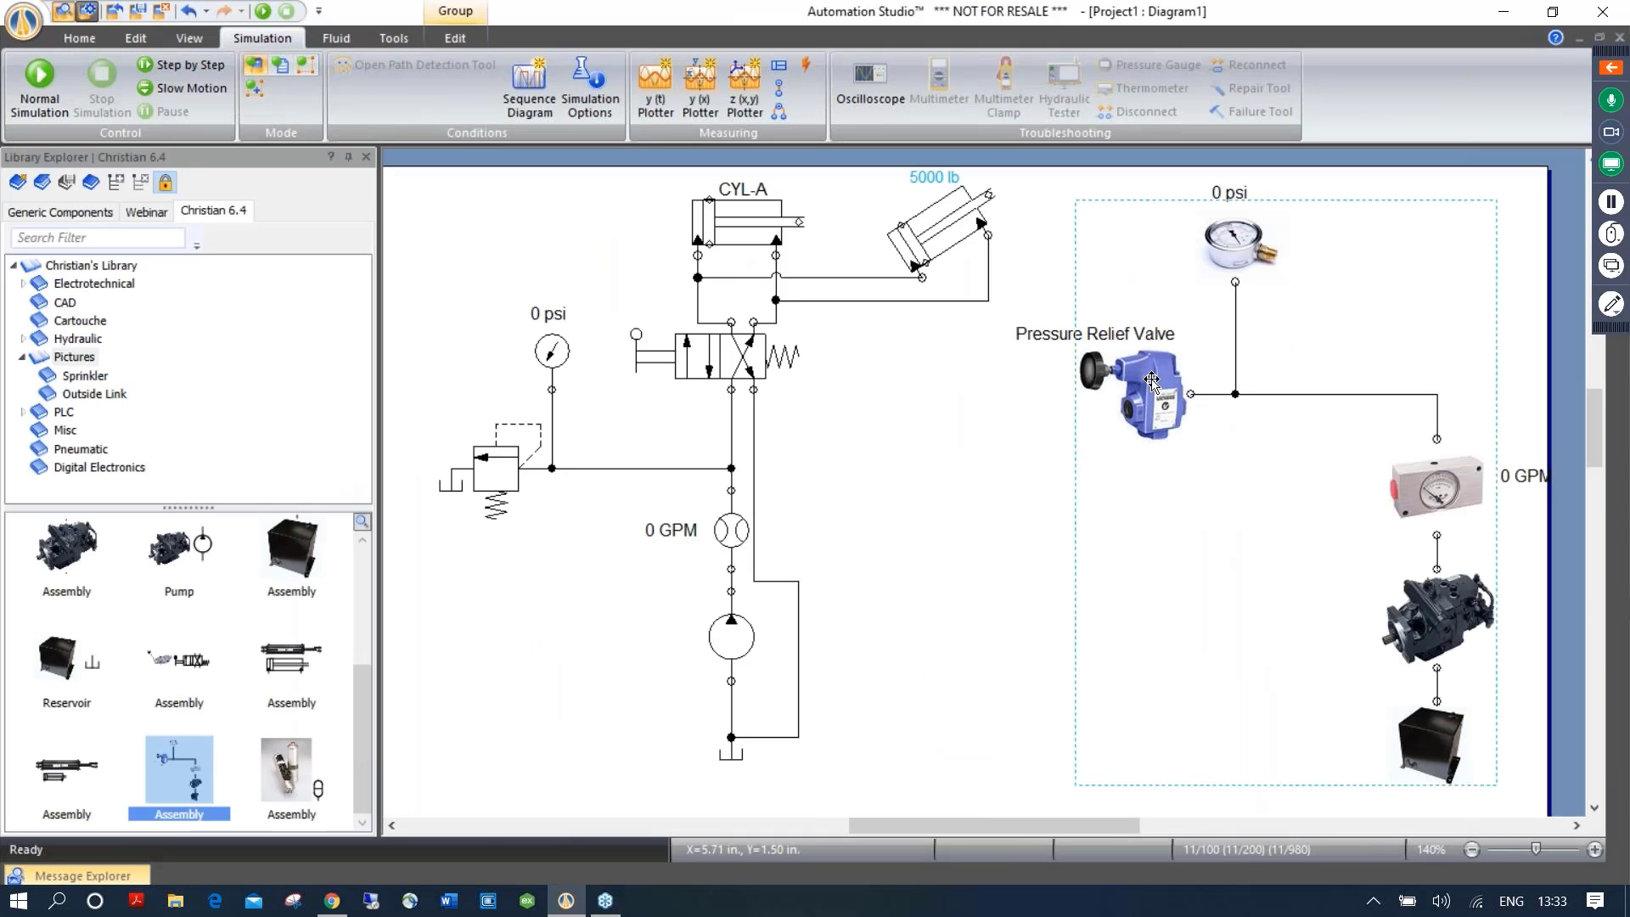
{"action": "key", "text": "Delete"}
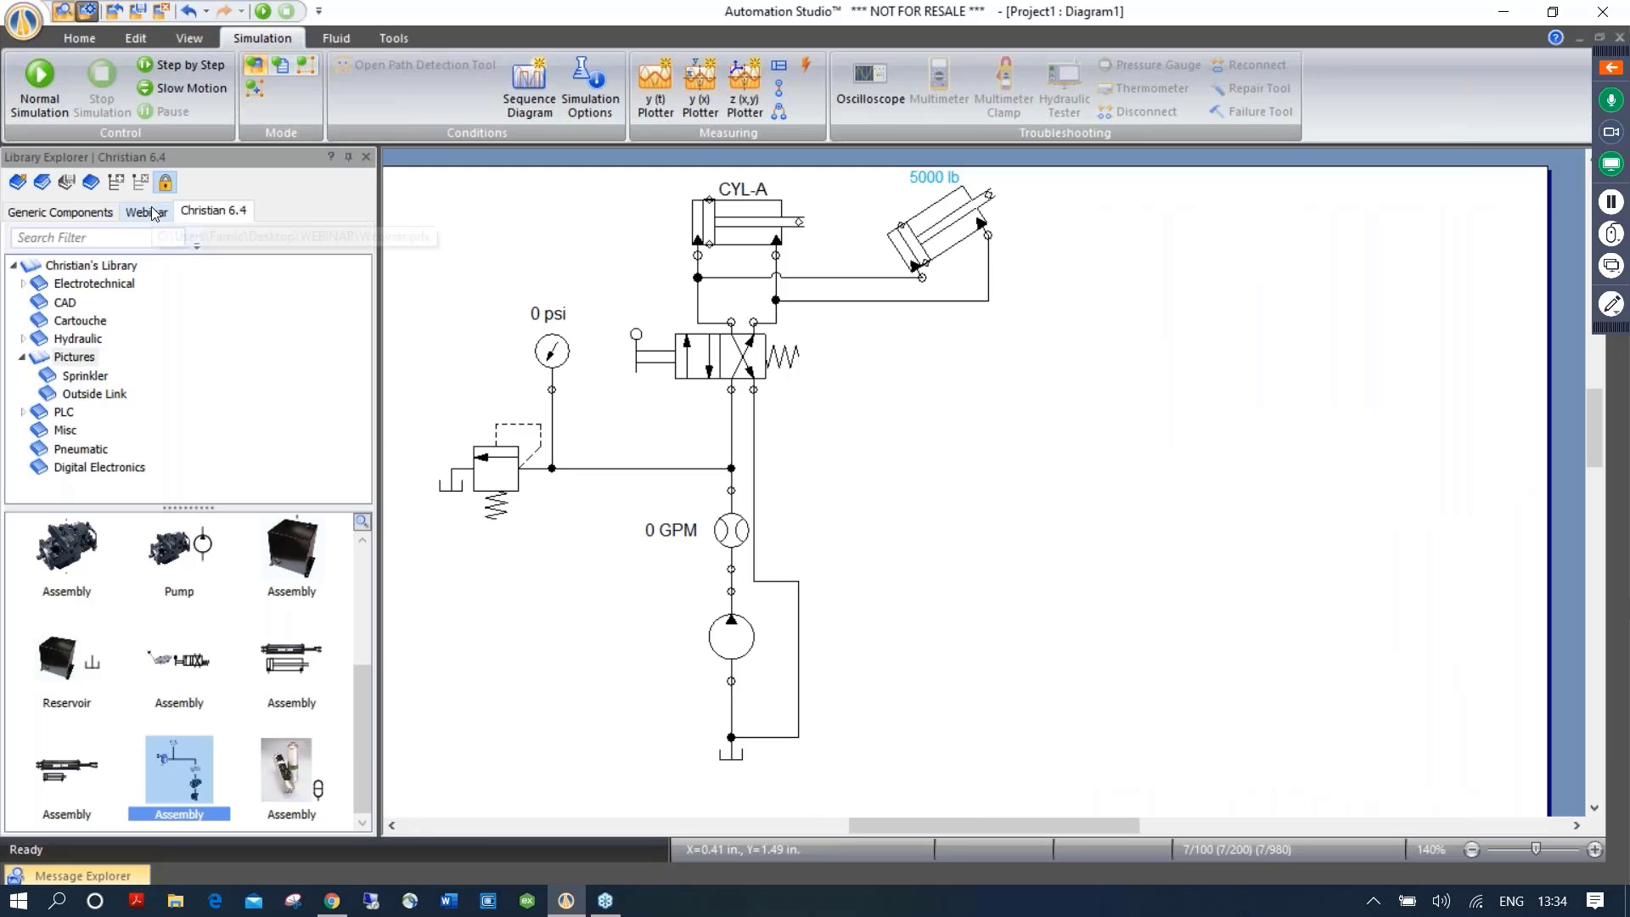
{"action": "left_click", "coordinate": [98, 216]}
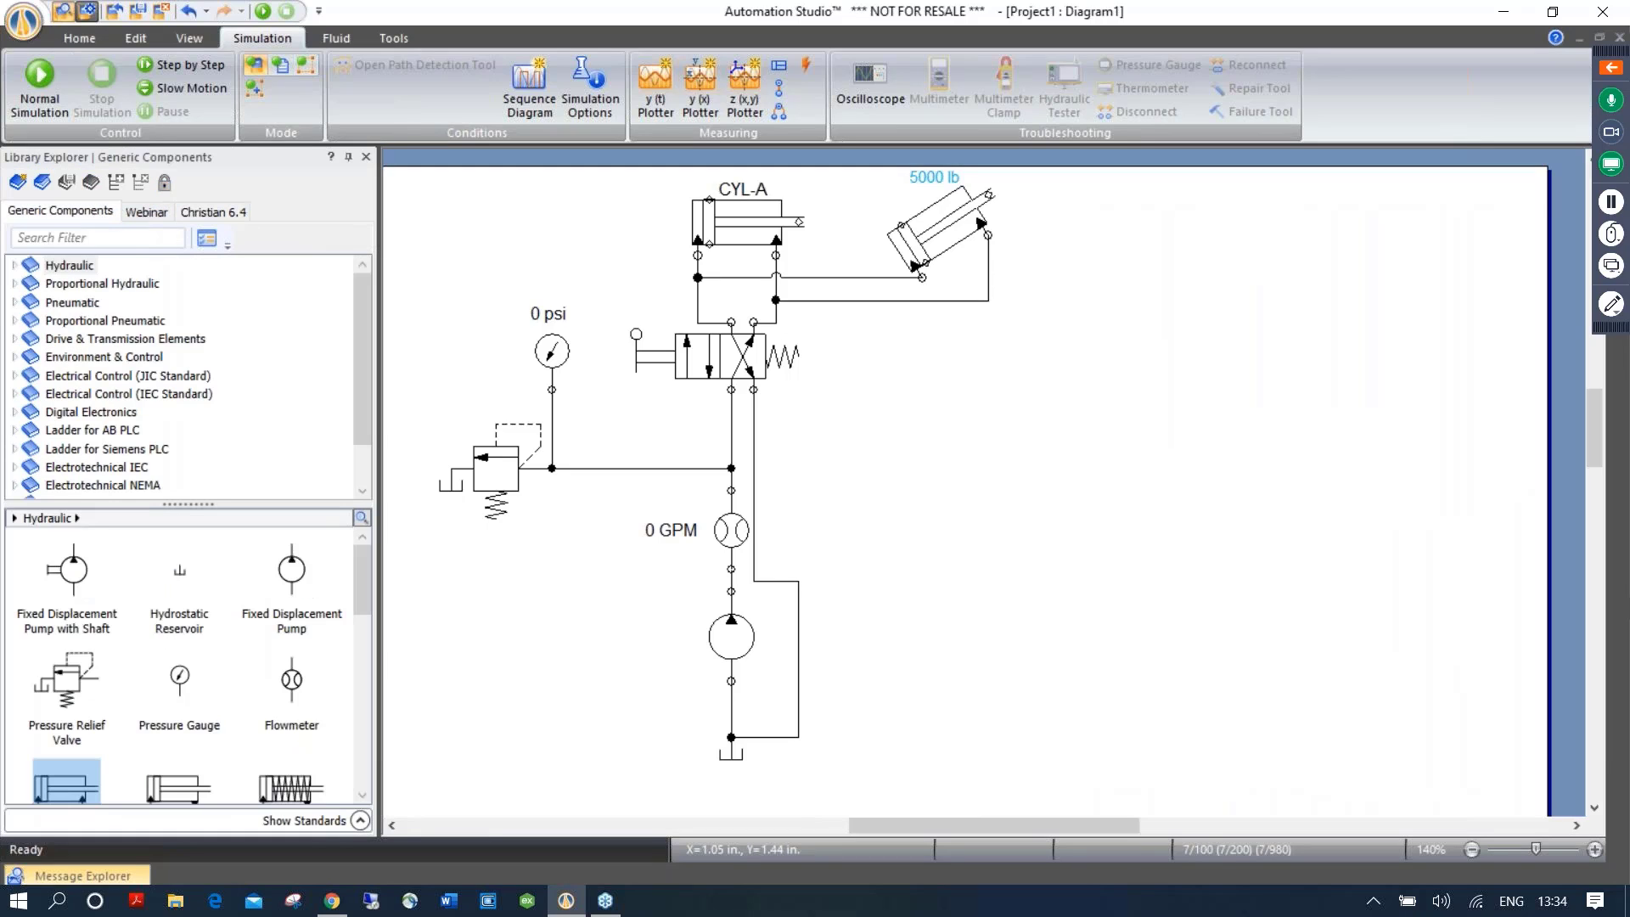
Delete the tilted 5000 lb cylinder and the two hydraulic lines that branch to it from the CYL-A lines
{"action": "left_click_drag", "start_coordinate": [969, 473], "coordinate": [959, 487]}
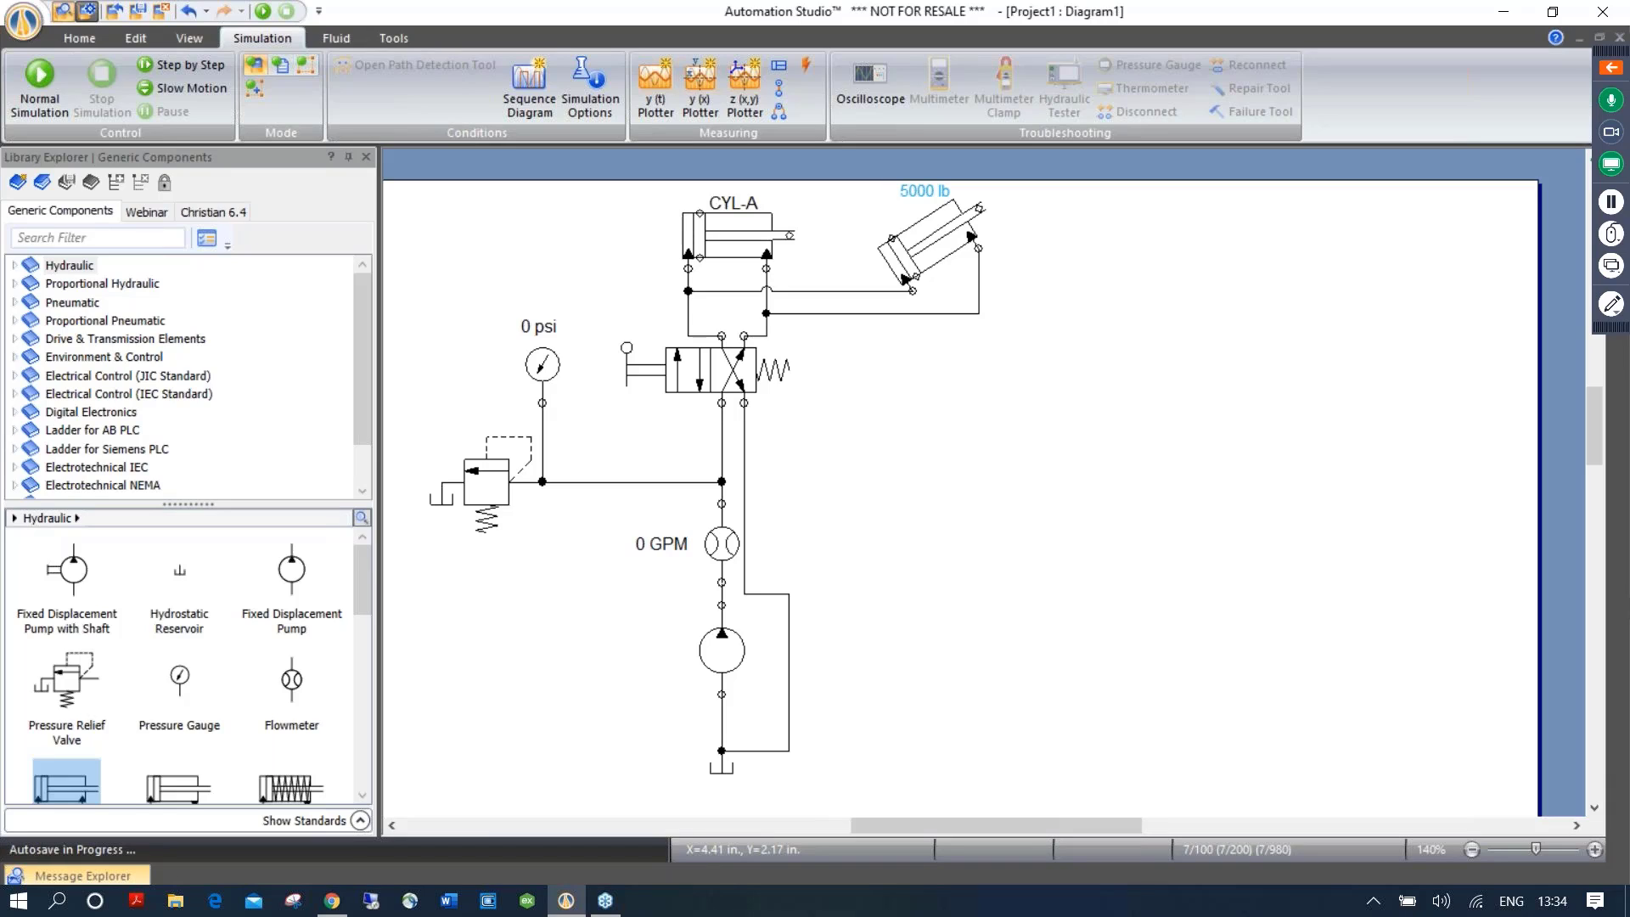
{"action": "left_click", "coordinate": [931, 245]}
{"action": "key", "text": "Delete"}
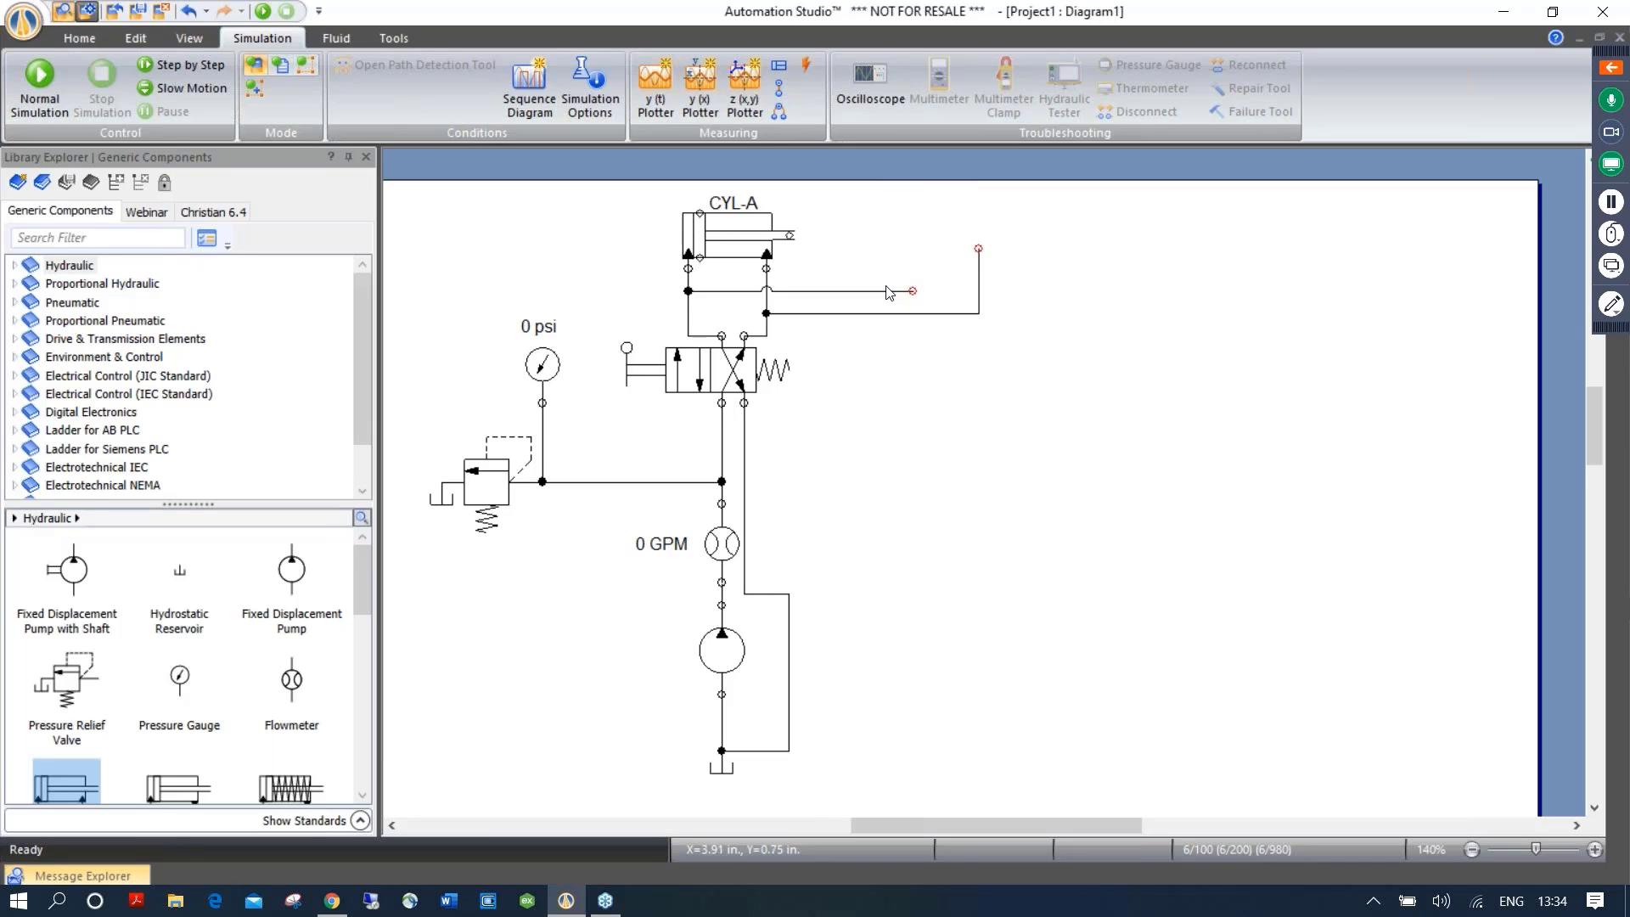
{"action": "left_click", "coordinate": [886, 291]}
{"action": "key", "text": "Delete"}
{"action": "left_click", "coordinate": [912, 313]}
{"action": "key", "text": "Delete"}
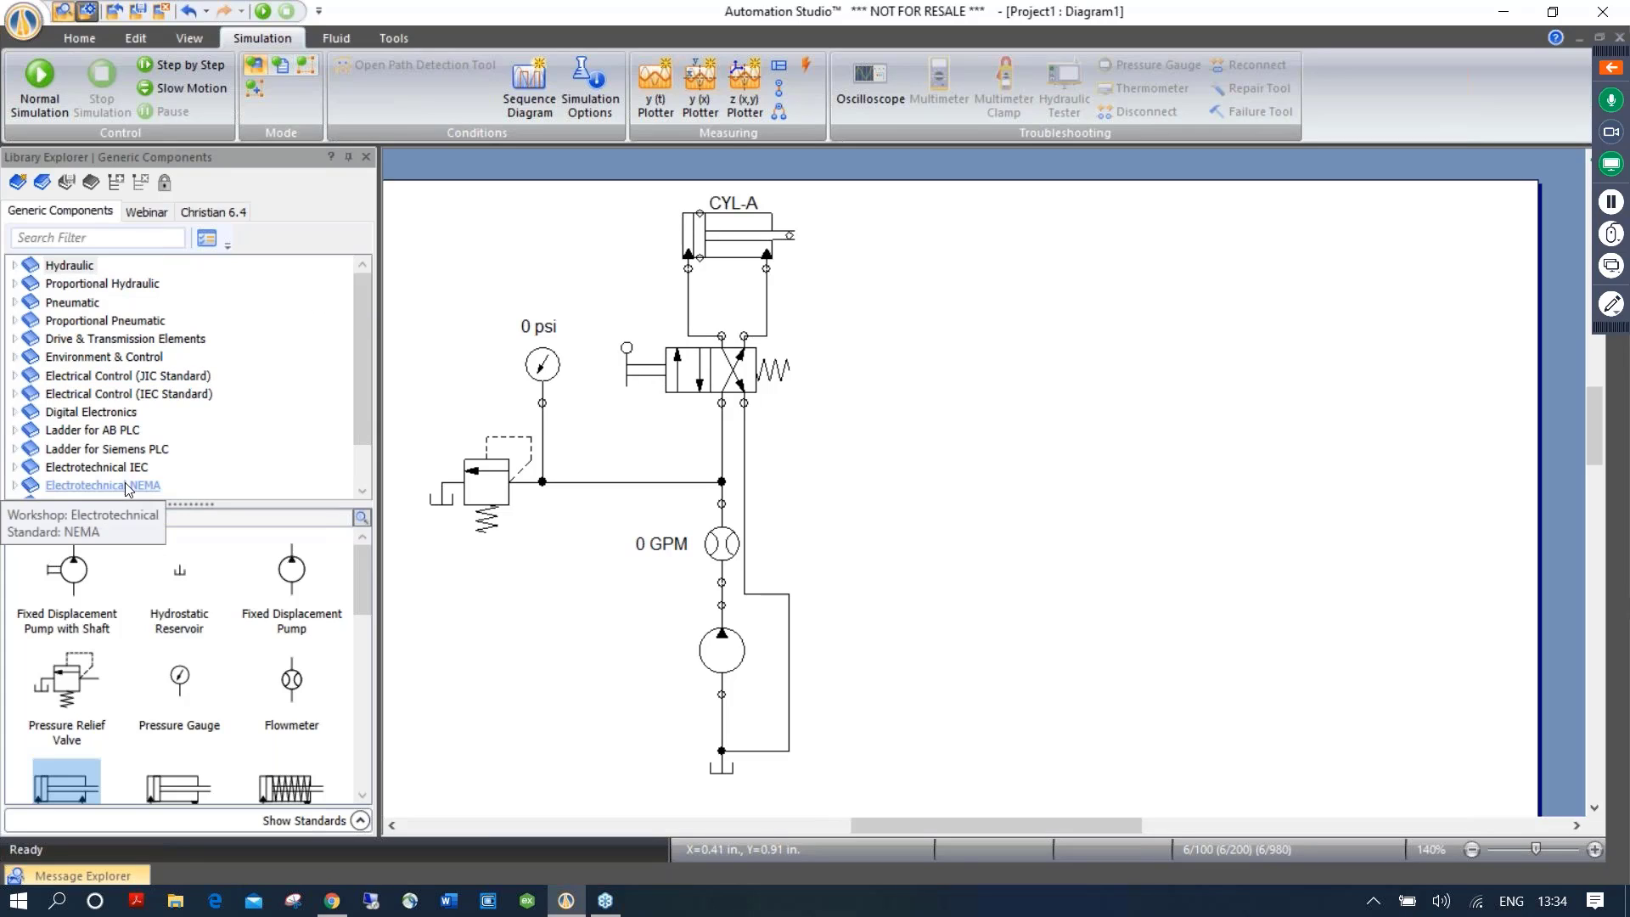
Open the technical specifications of the lever-operated directional valve below CYL-A
{"action": "left_click", "coordinate": [655, 376]}
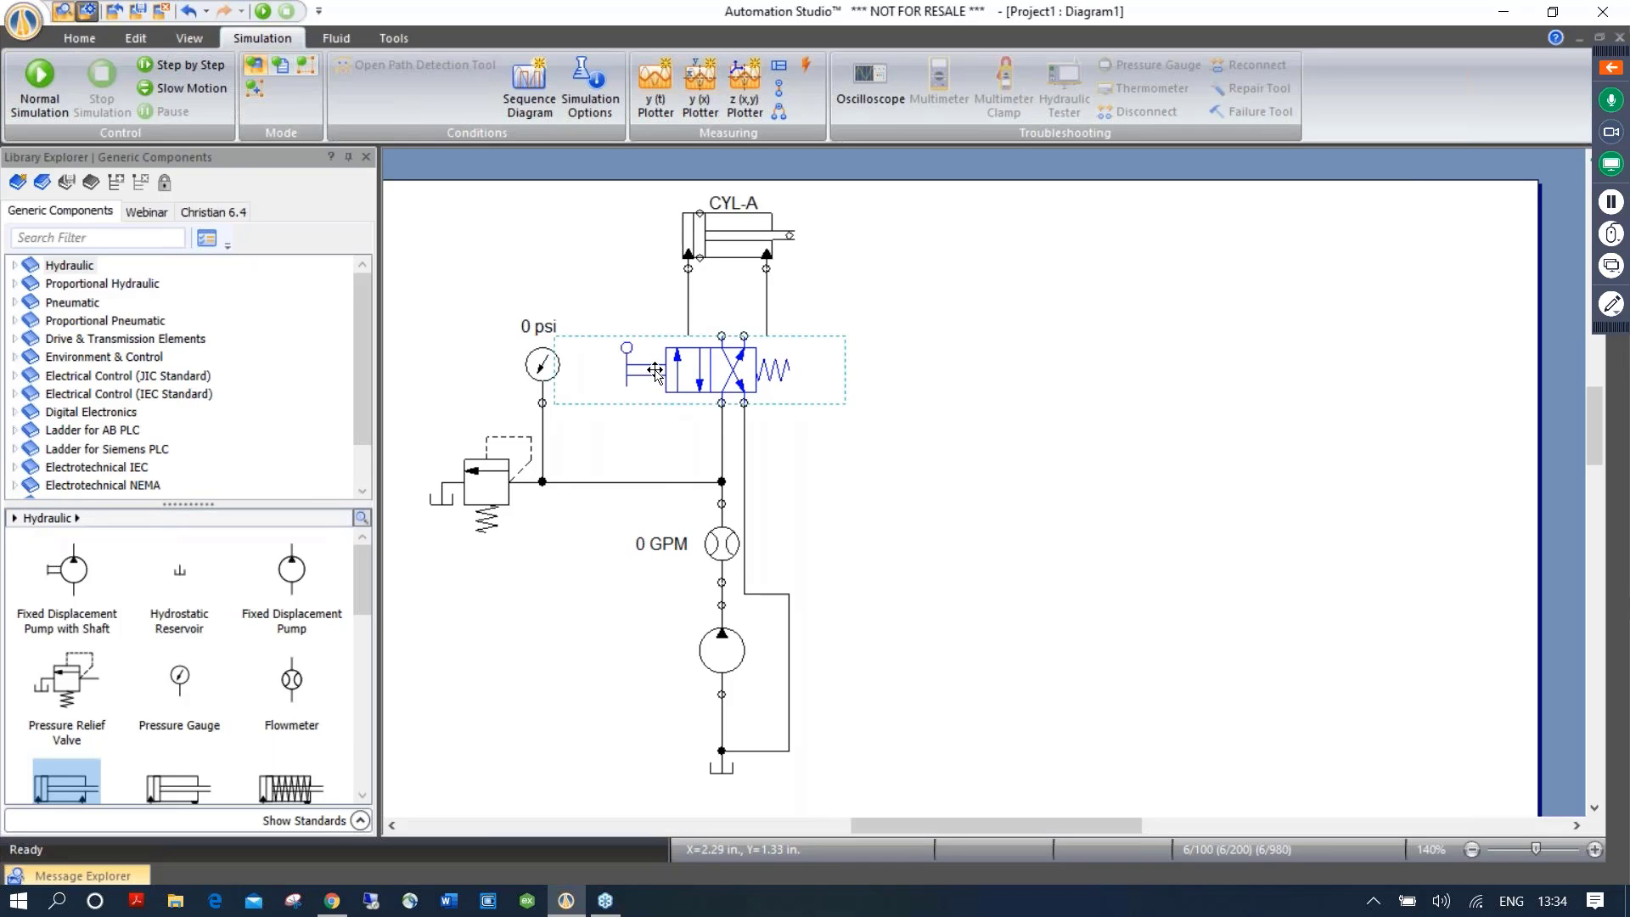
{"action": "double_click", "coordinate": [655, 371]}
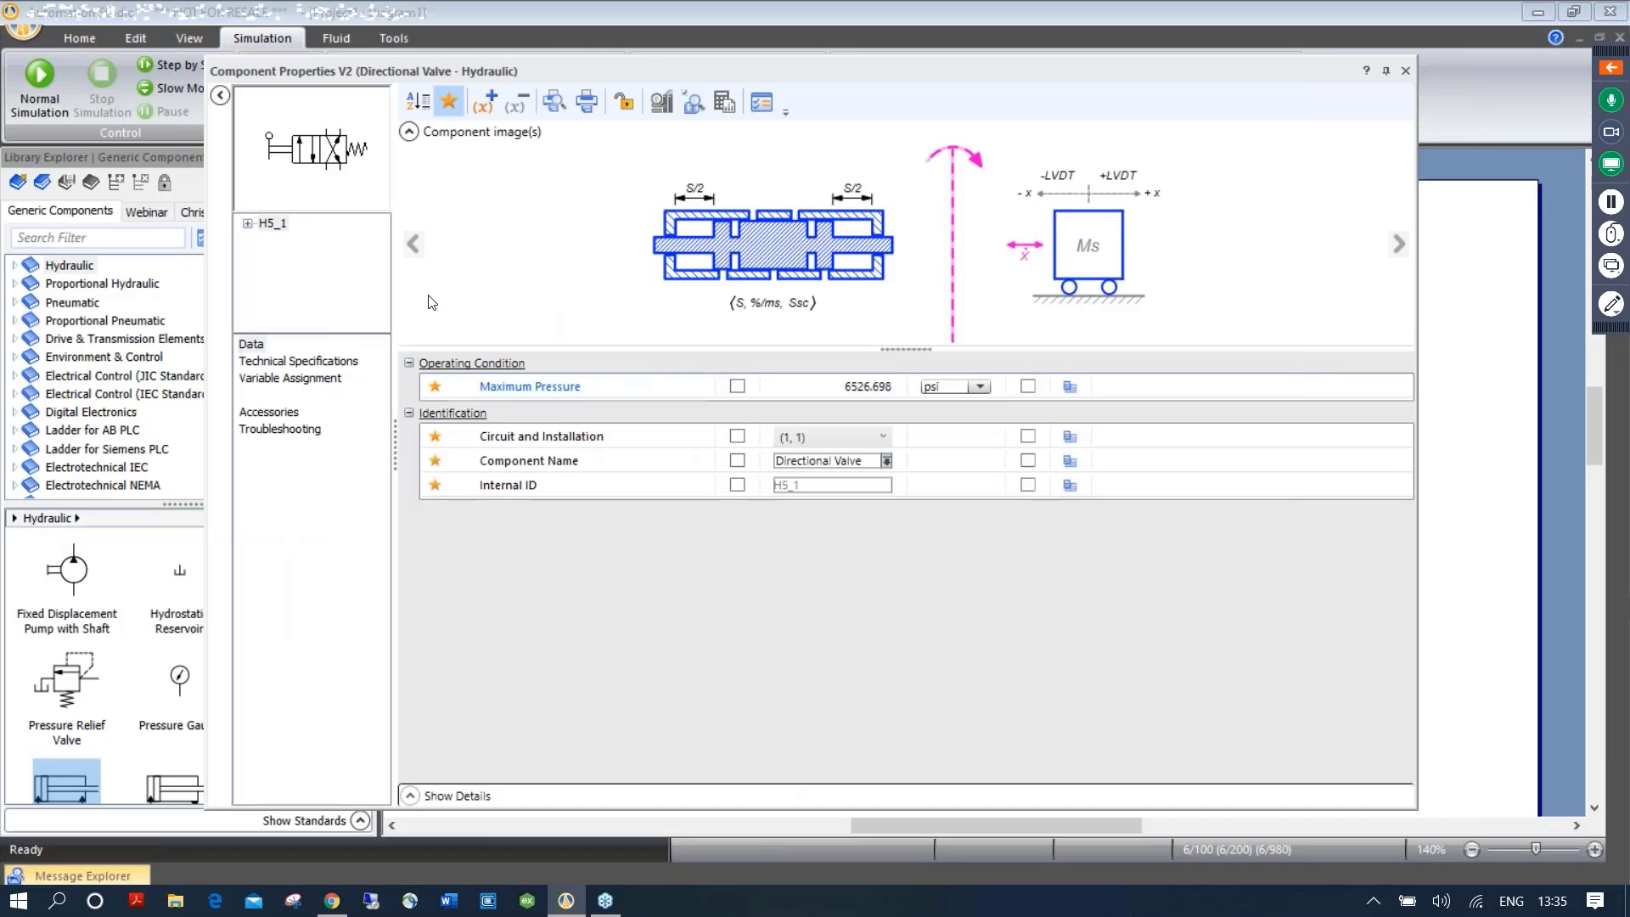
{"action": "left_click", "coordinate": [311, 362]}
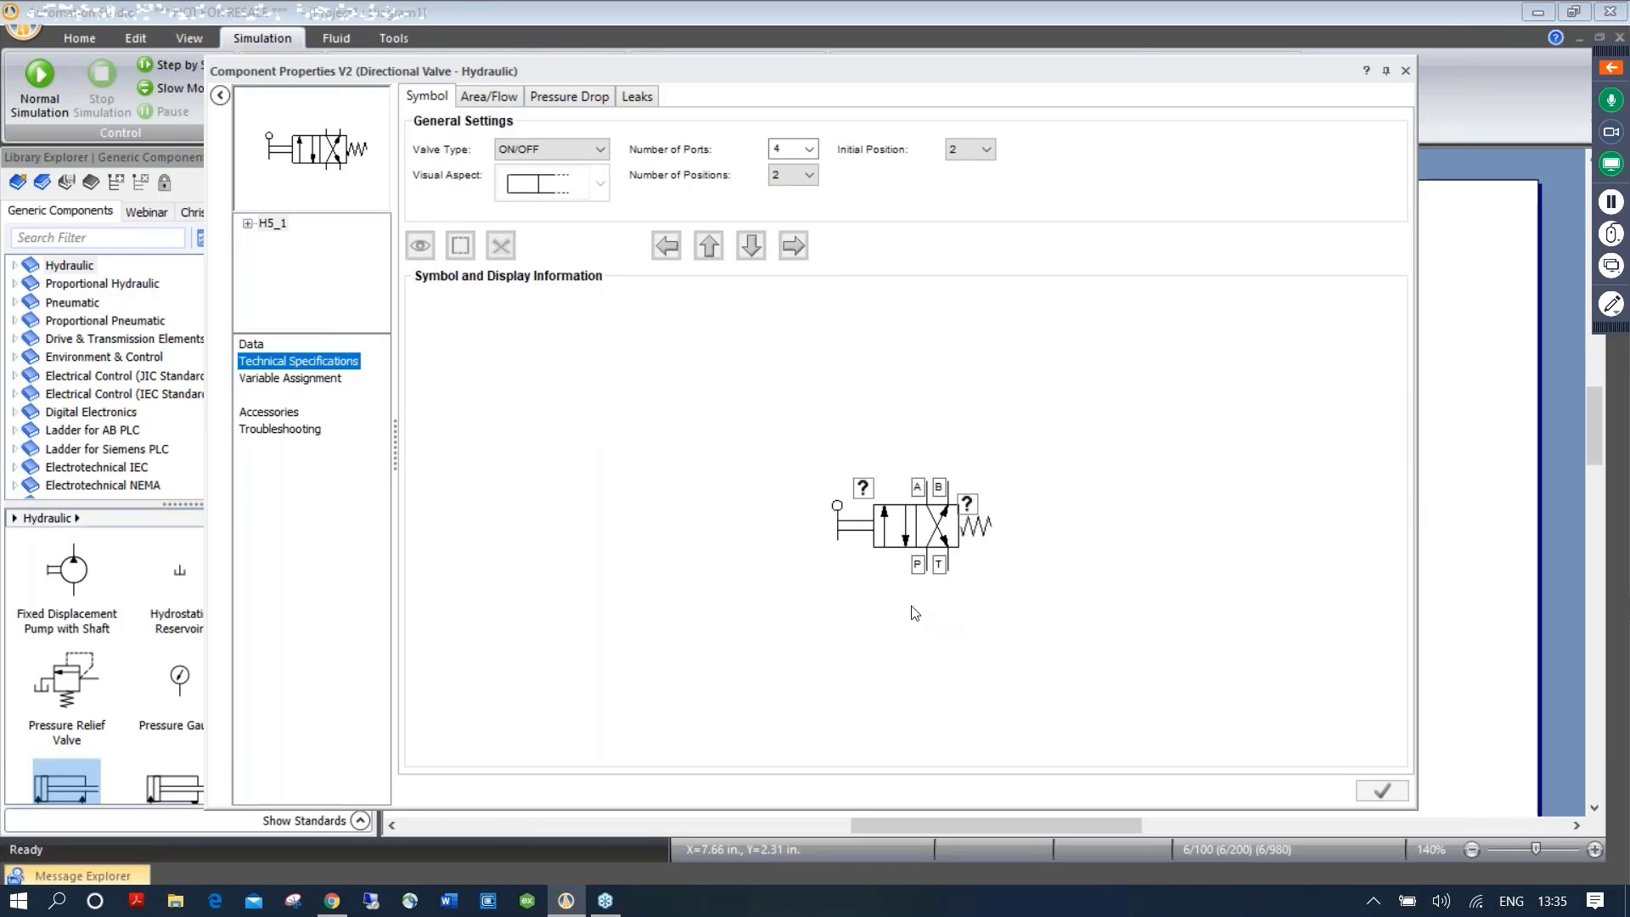
Replace the directional valve's lever command with a Solenoid, DC/AC and shift it down to centre it on the valve body
{"action": "left_click", "coordinate": [850, 529]}
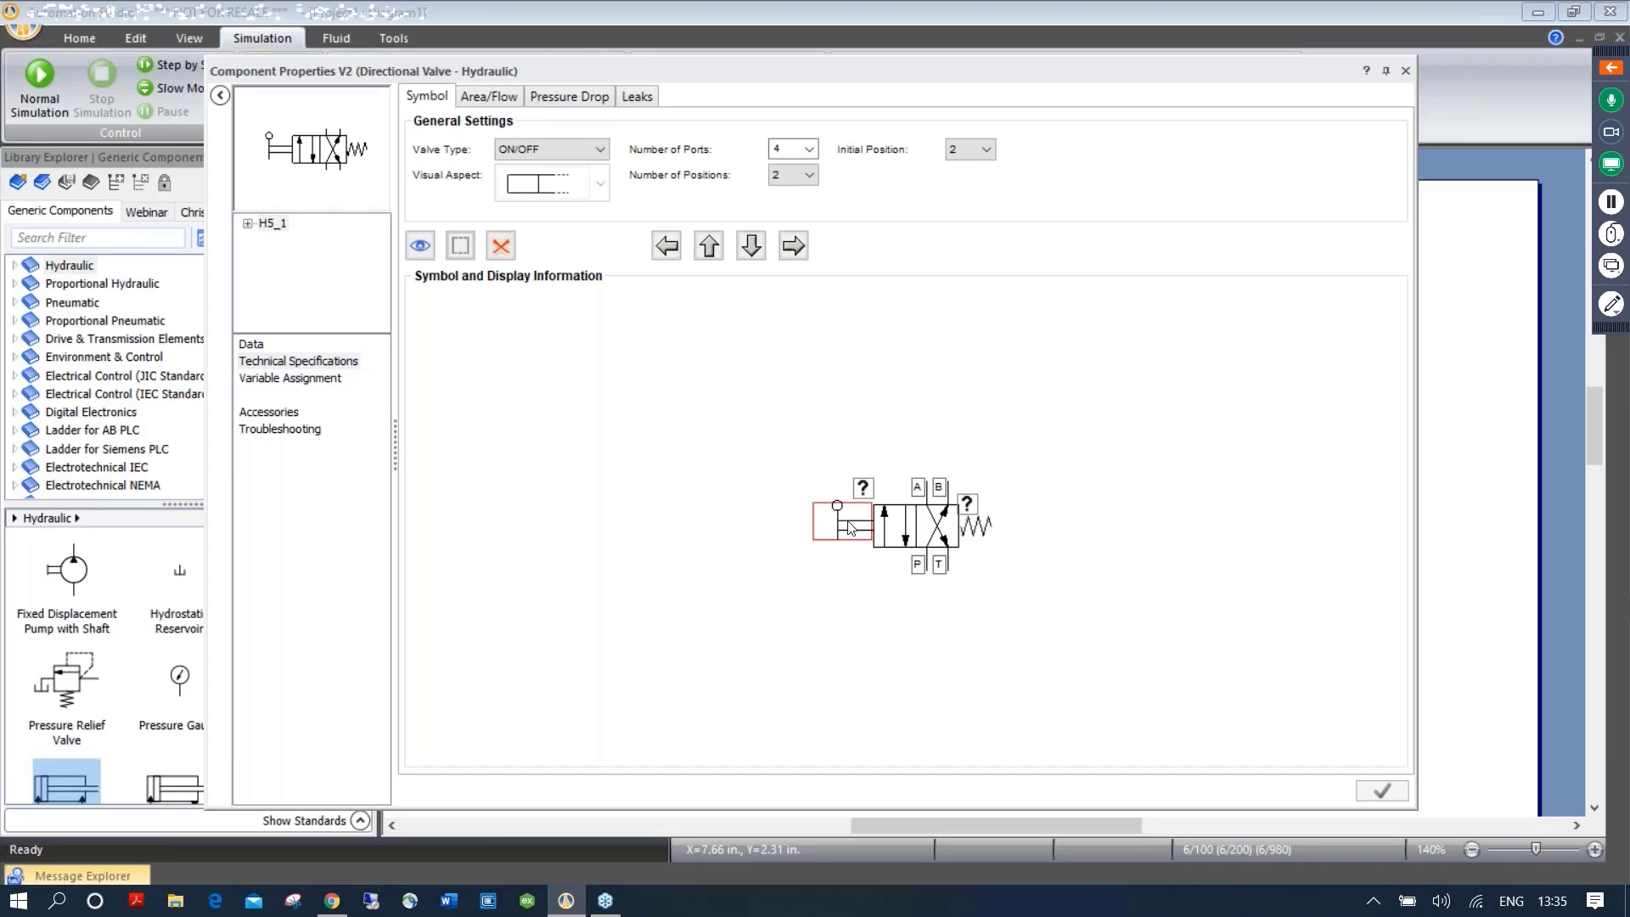
{"action": "double_click", "coordinate": [849, 529]}
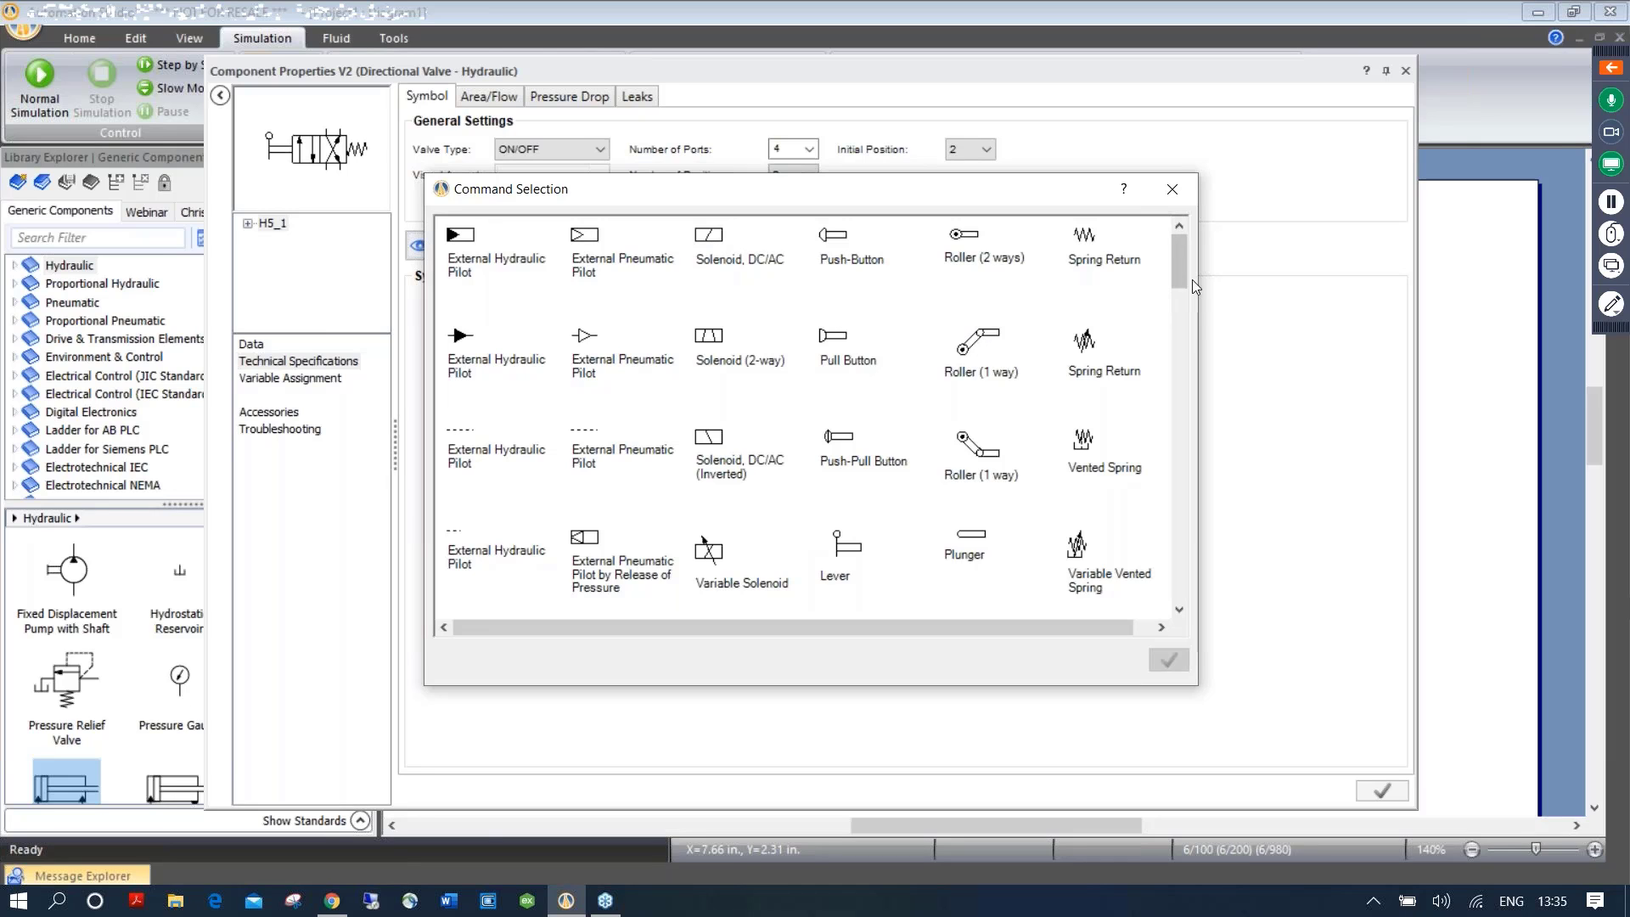
{"action": "mouse_move", "coordinate": [1179, 262]}
{"action": "left_mouse_down"}
{"action": "mouse_move", "coordinate": [1173, 313]}
{"action": "mouse_move", "coordinate": [1175, 246]}
{"action": "left_mouse_up"}
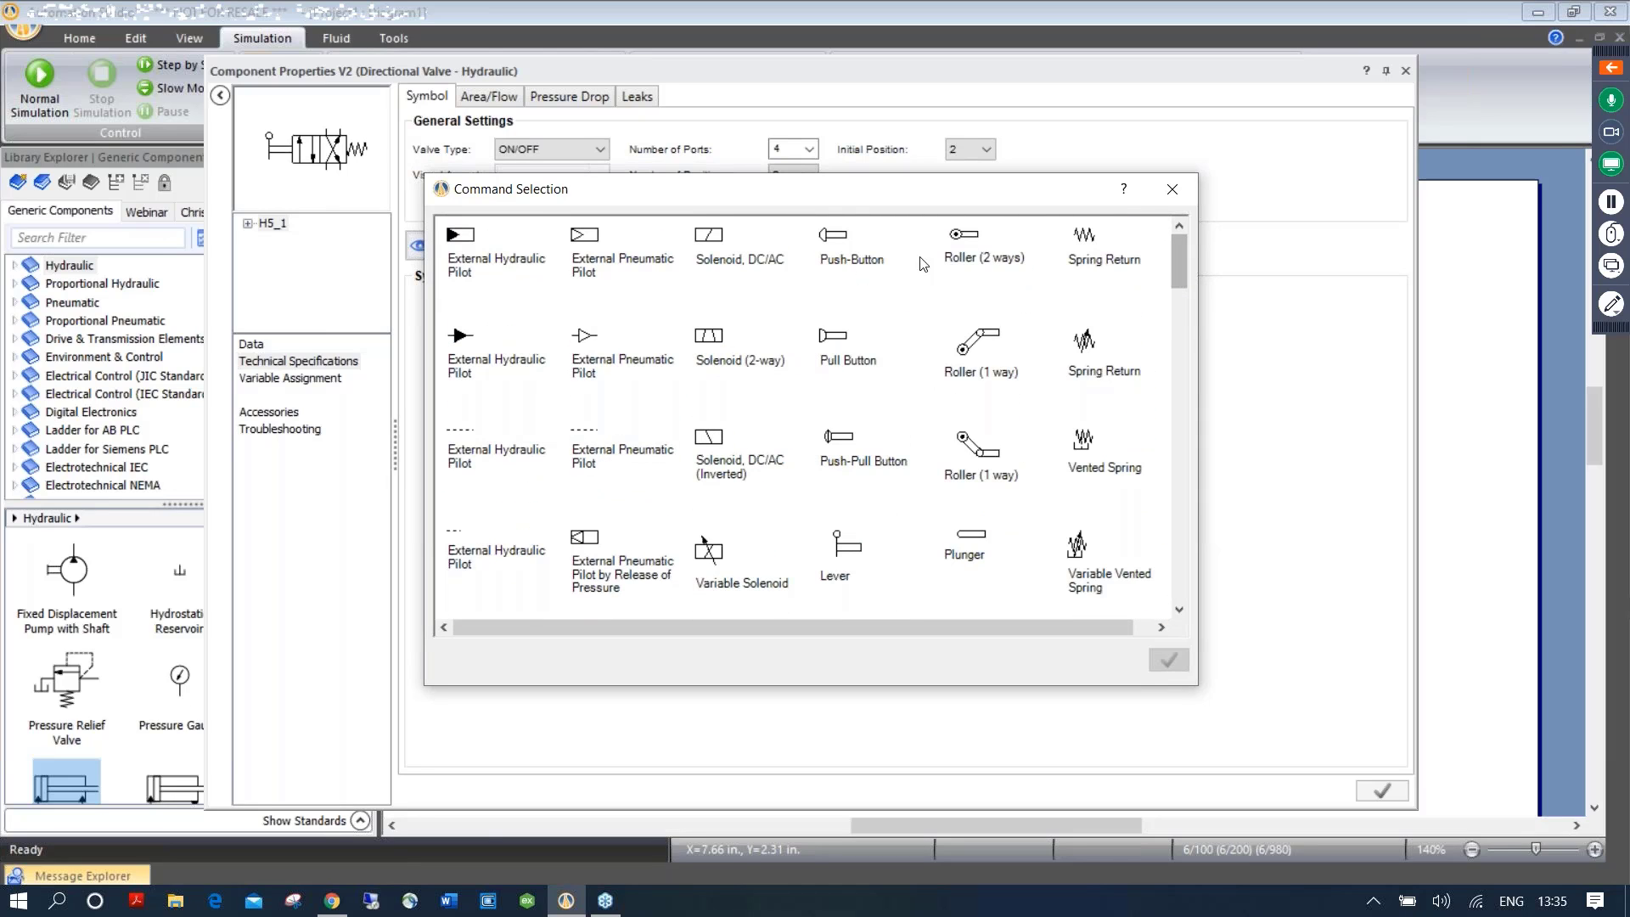
{"action": "left_click", "coordinate": [712, 237]}
{"action": "double_click", "coordinate": [712, 238]}
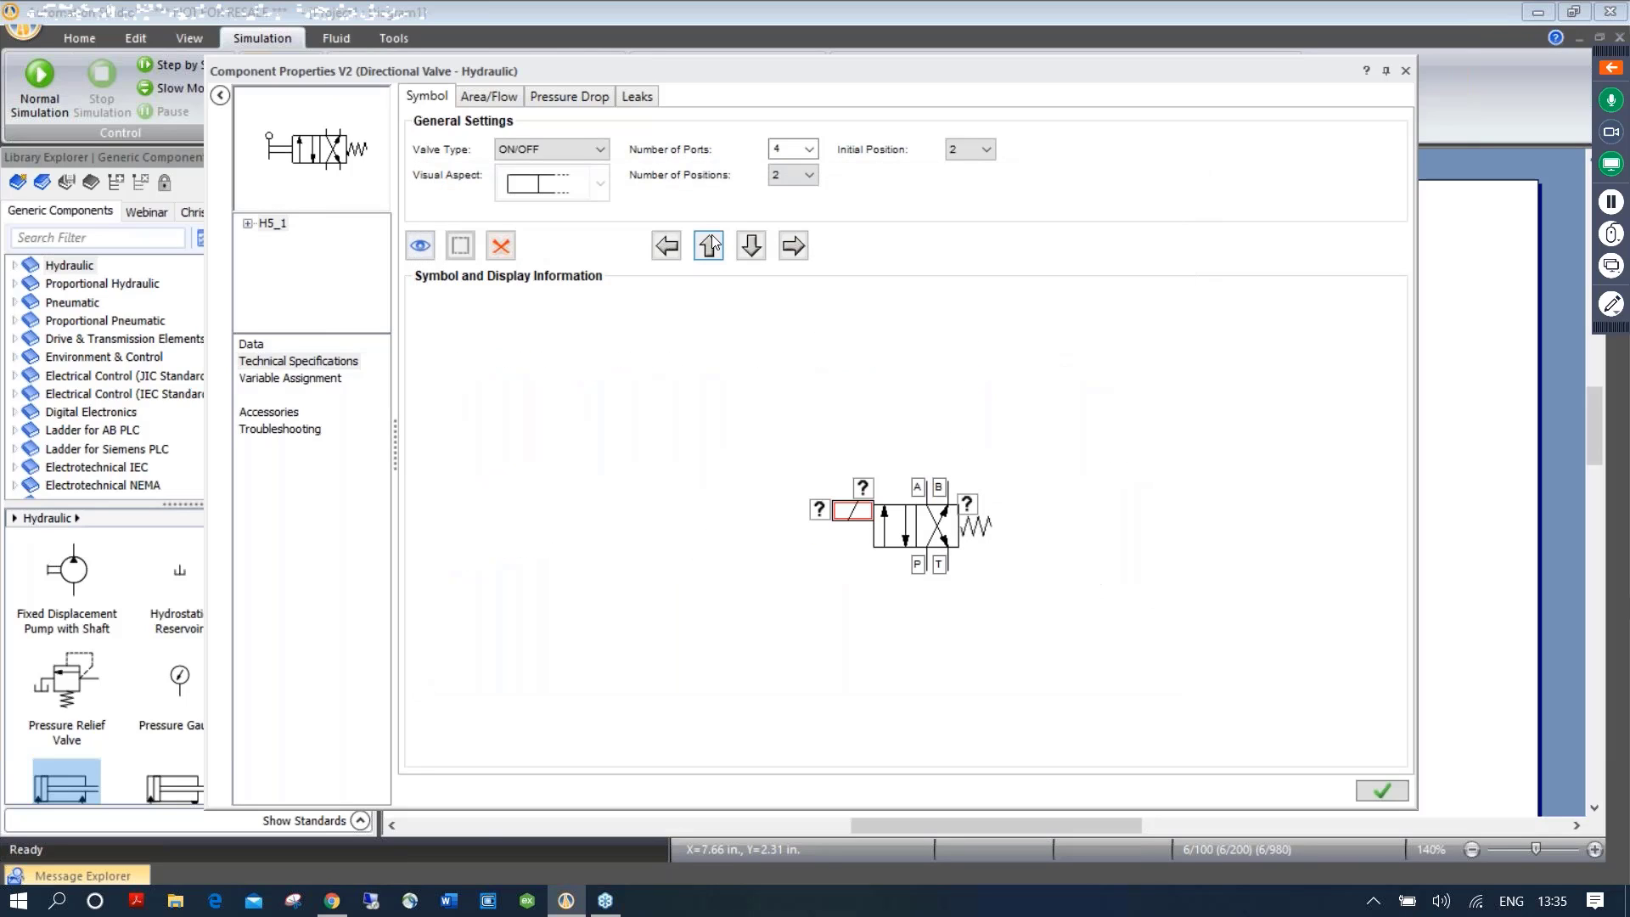
{"action": "left_click", "coordinate": [752, 248]}
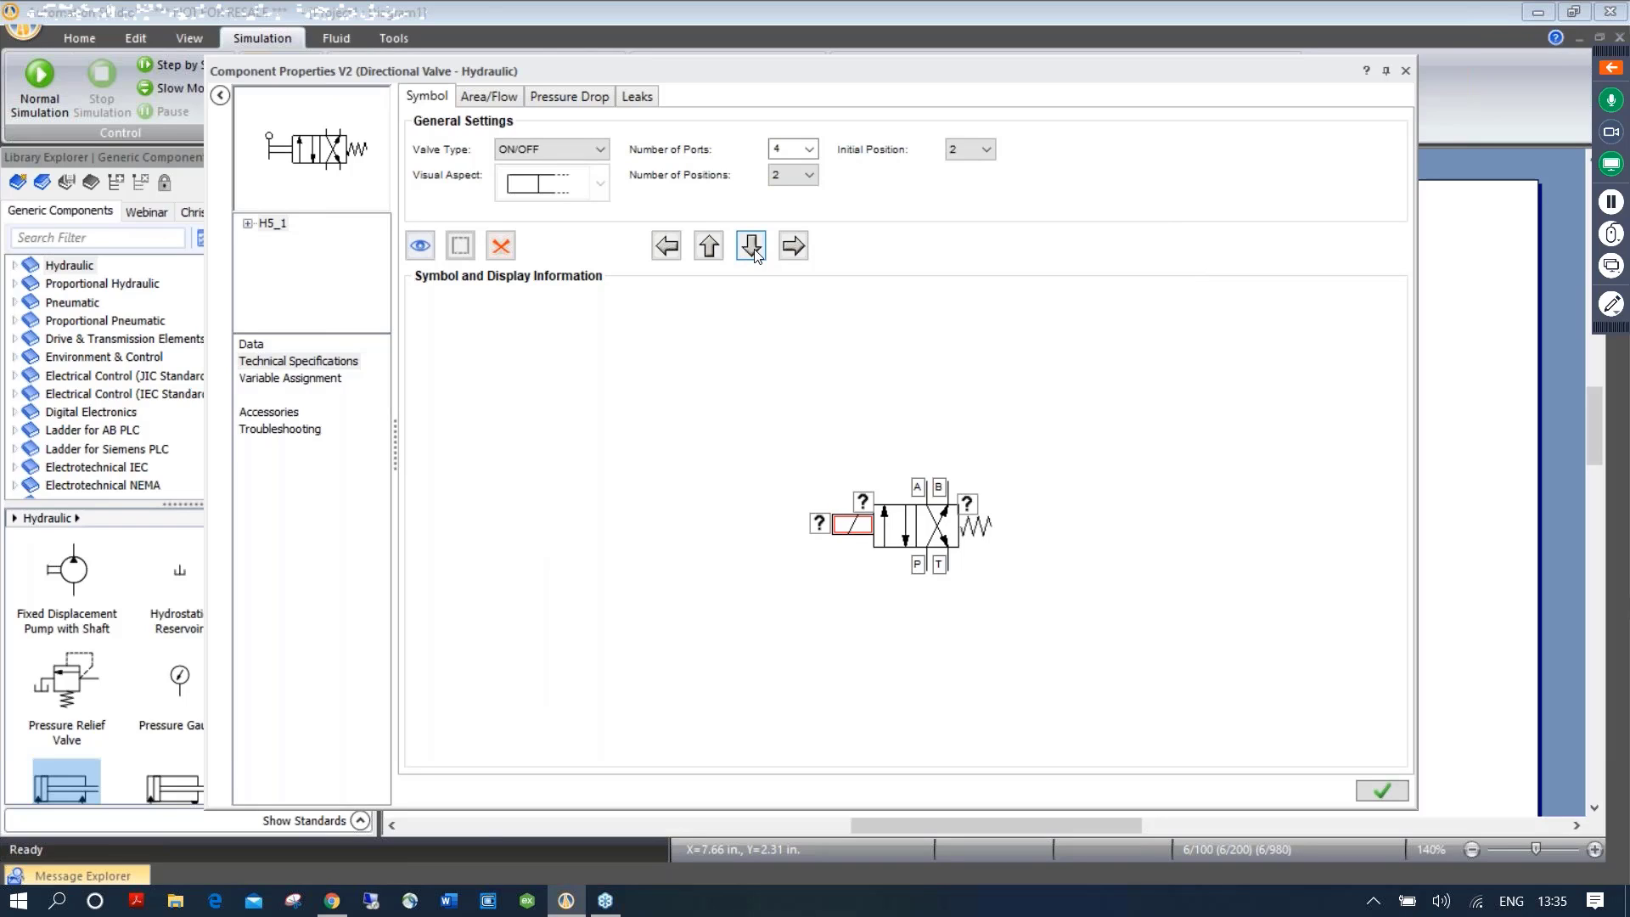
Examine the standard spool options for the valve's parallel-arrow position without choosing one
{"action": "left_click", "coordinate": [895, 531]}
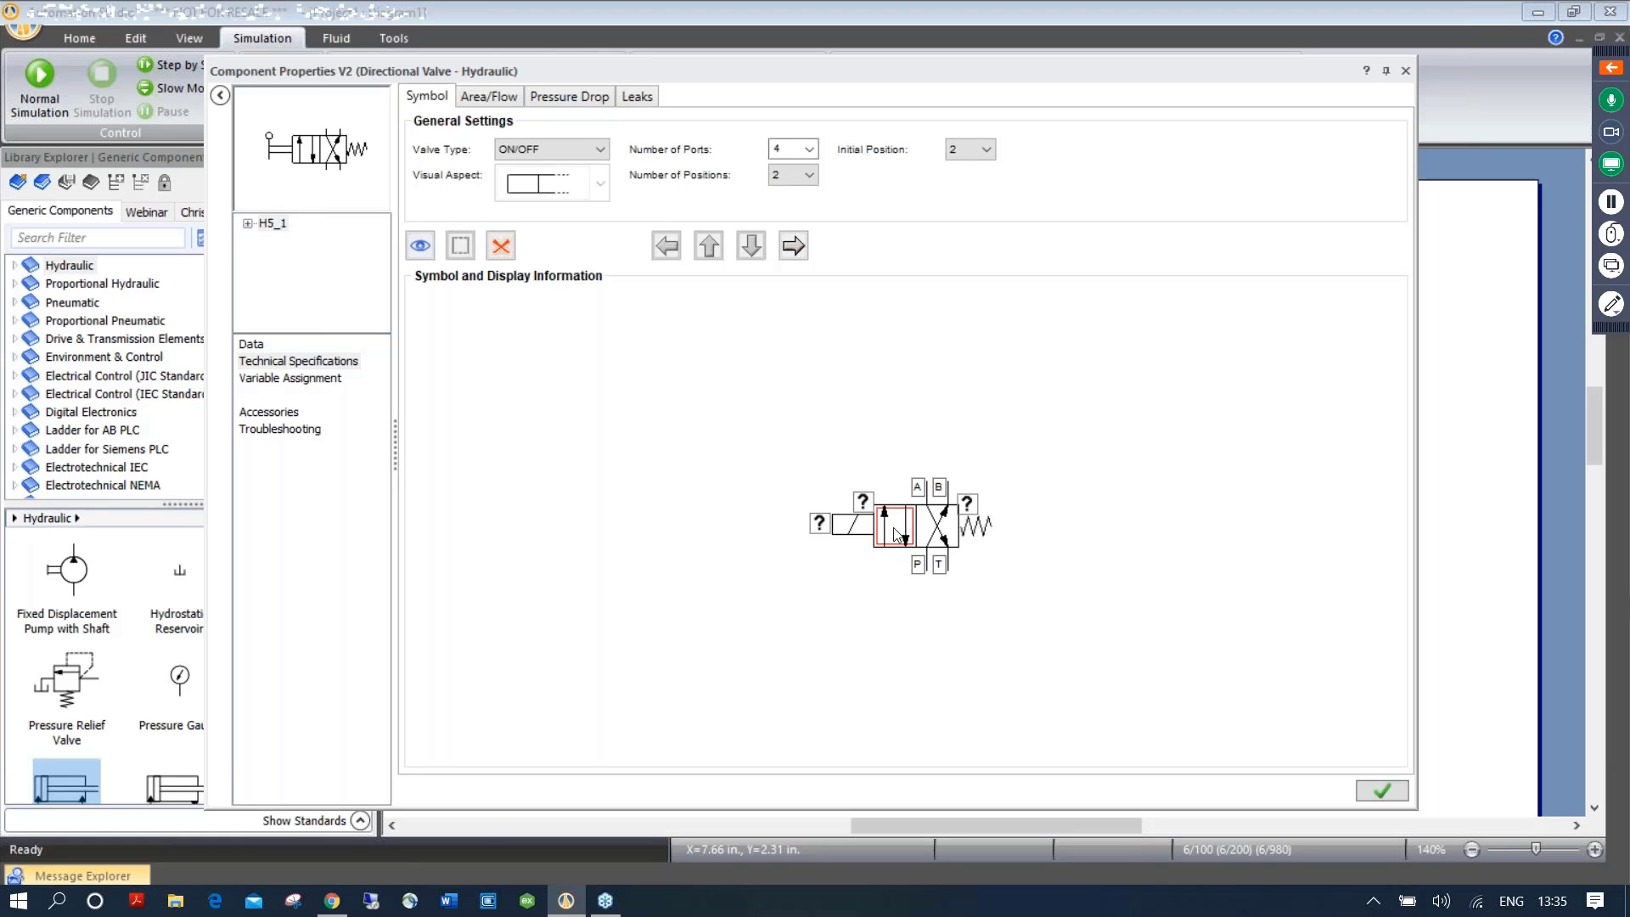
{"action": "double_click", "coordinate": [895, 533]}
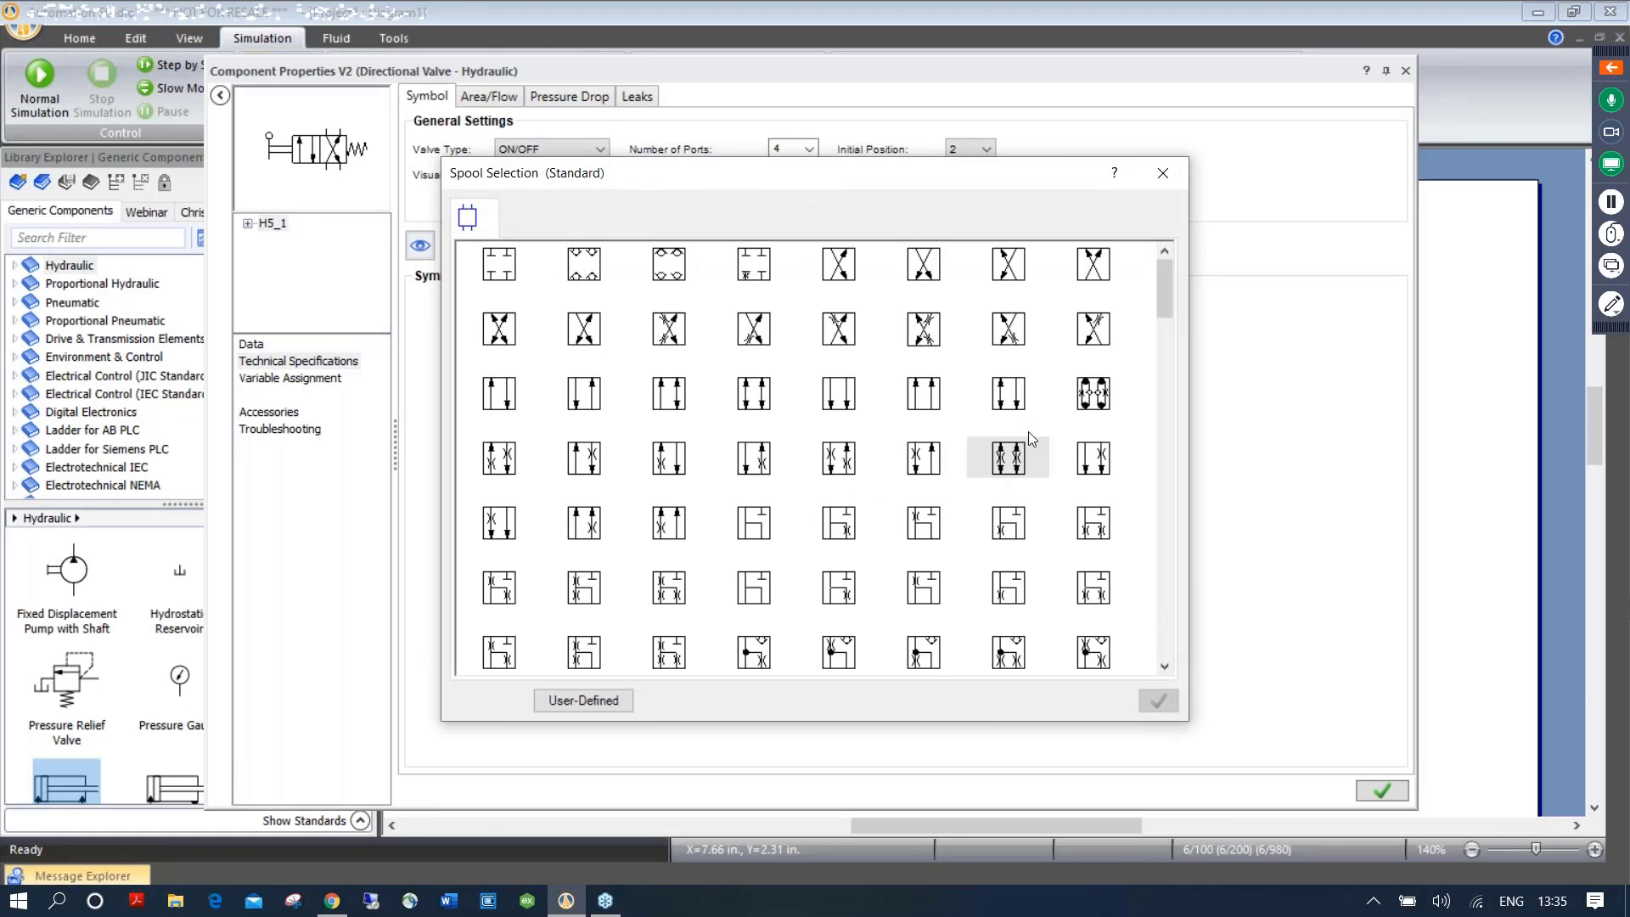
{"action": "left_click_drag", "start_coordinate": [1164, 287], "coordinate": [1155, 447]}
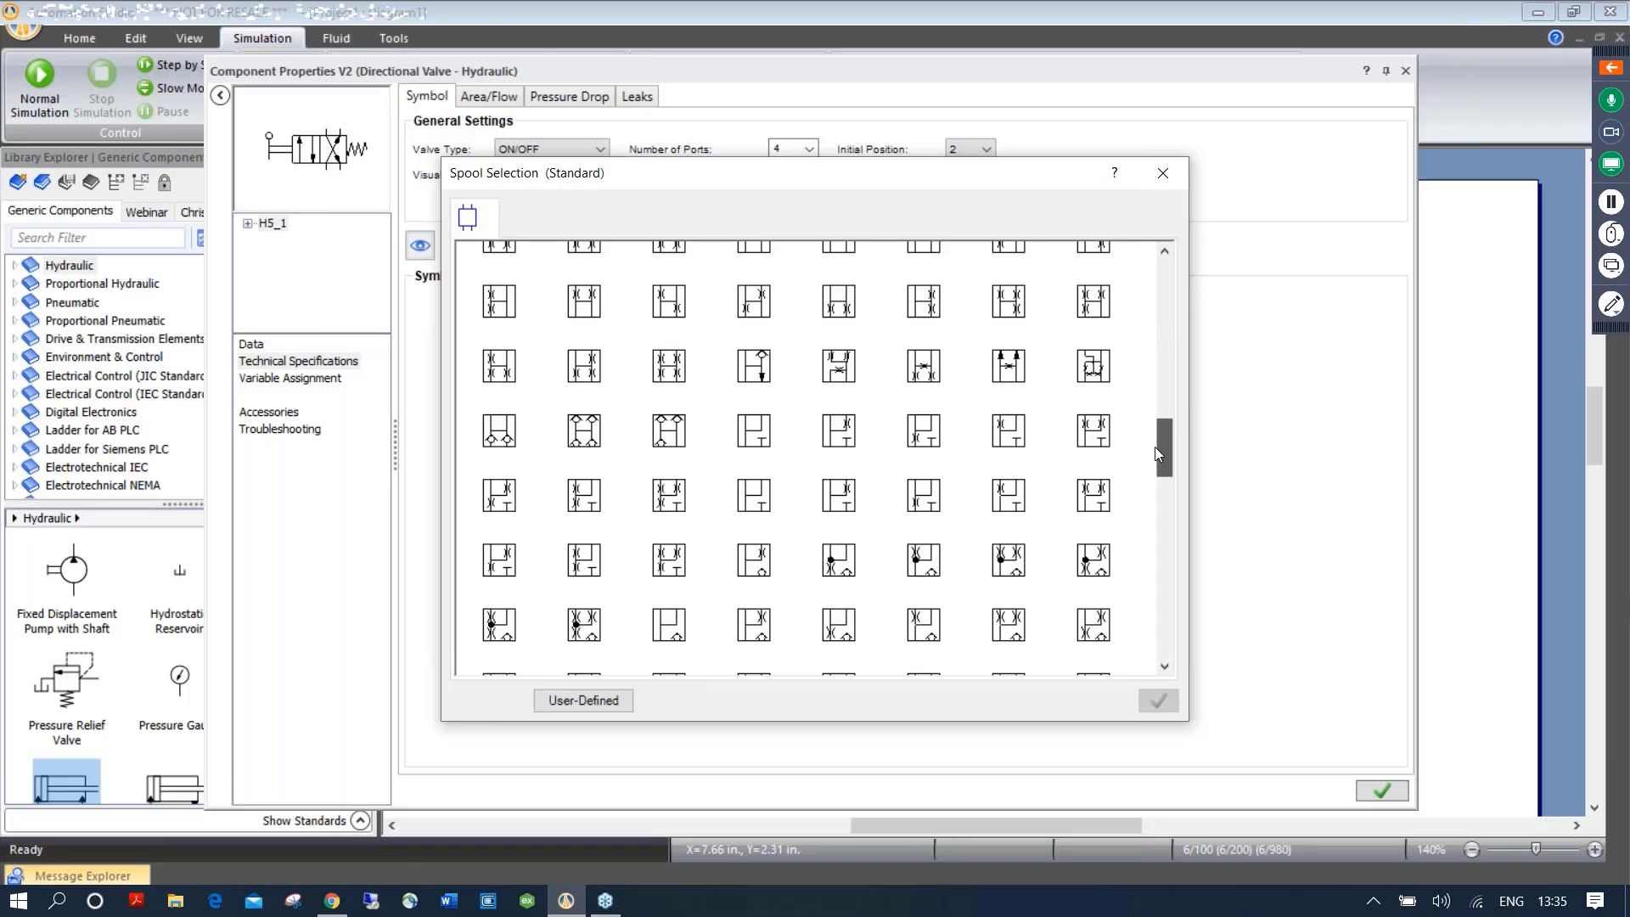
{"action": "left_click_drag", "start_coordinate": [1155, 446], "coordinate": [1159, 569]}
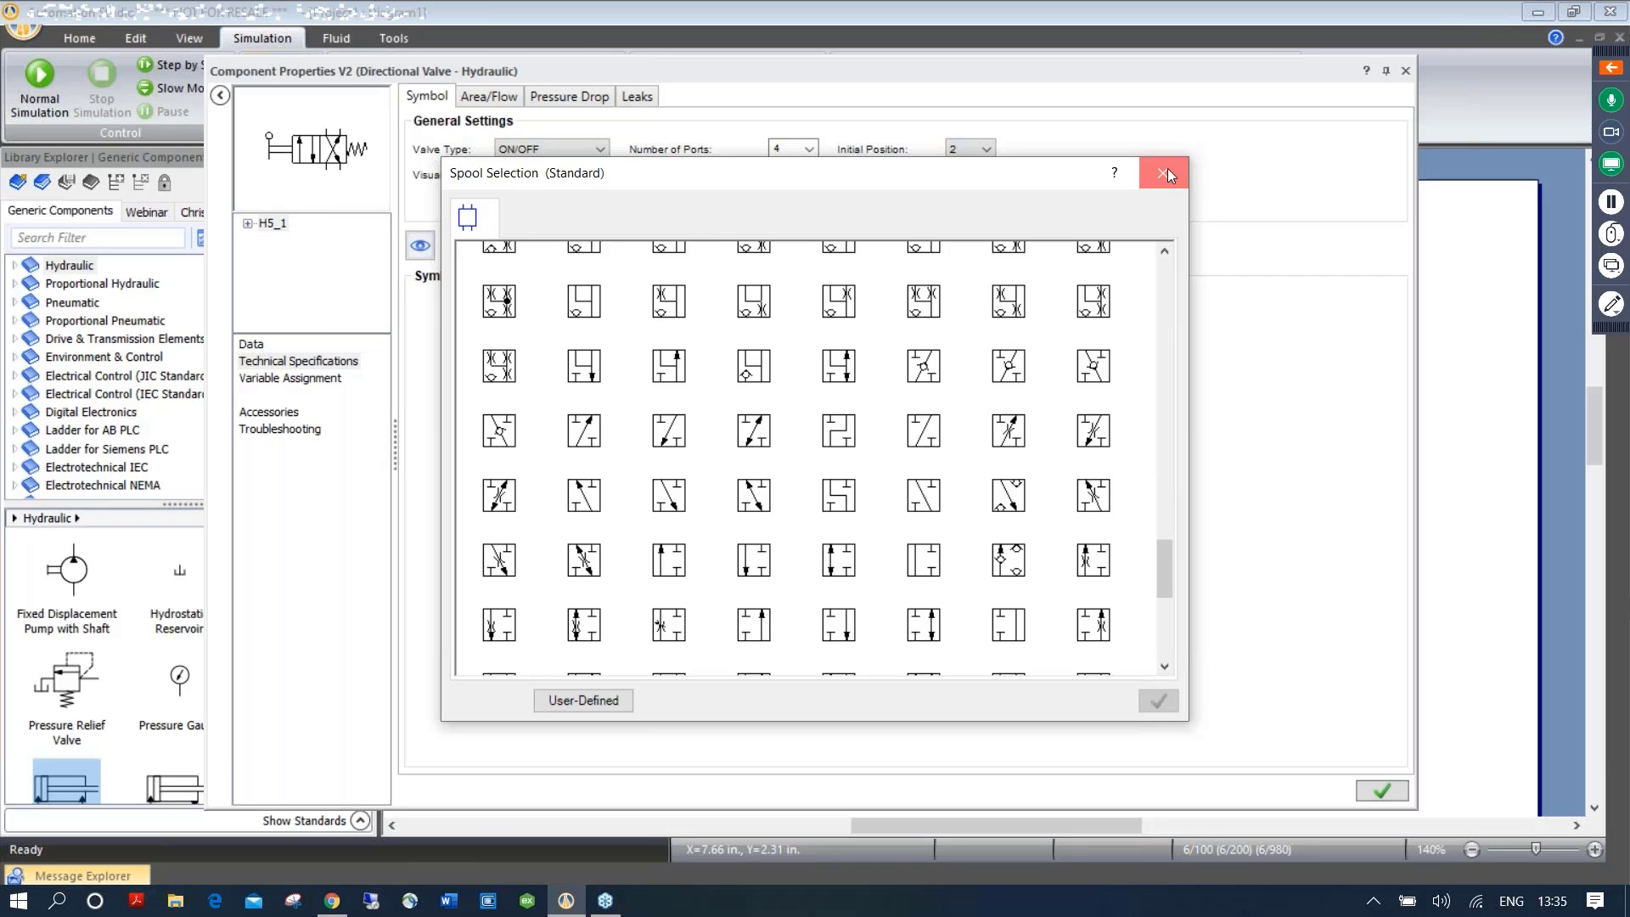
{"action": "left_click", "coordinate": [1168, 173]}
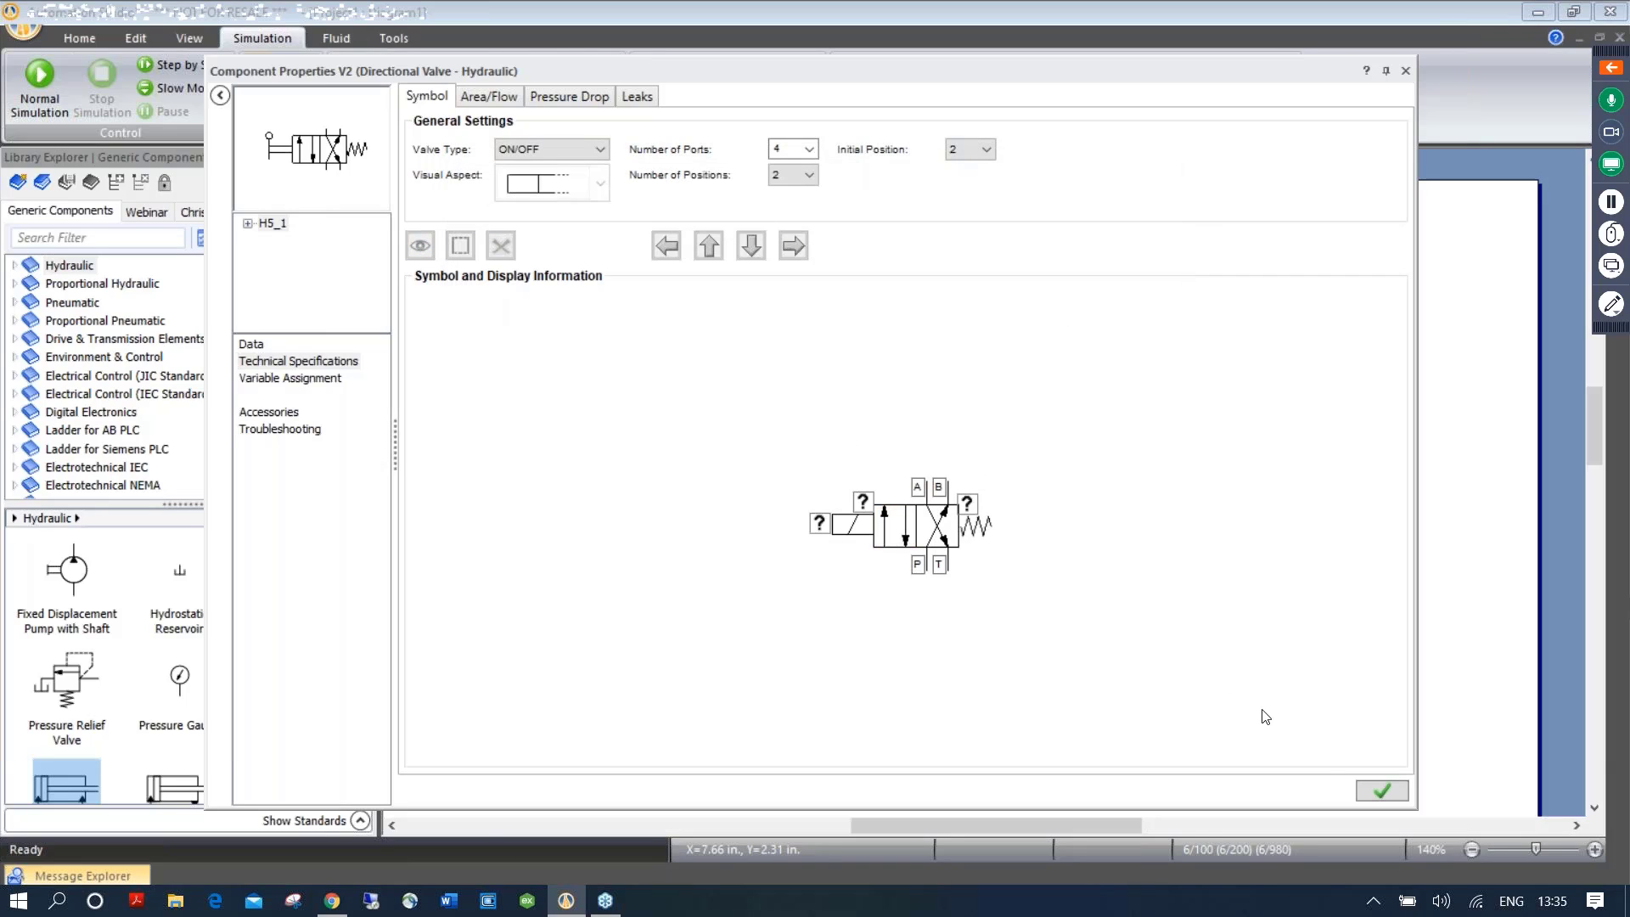
Apply the valve's symbol changes and move the solenoid's label directly above the solenoid in the diagram
{"action": "left_click", "coordinate": [1383, 789]}
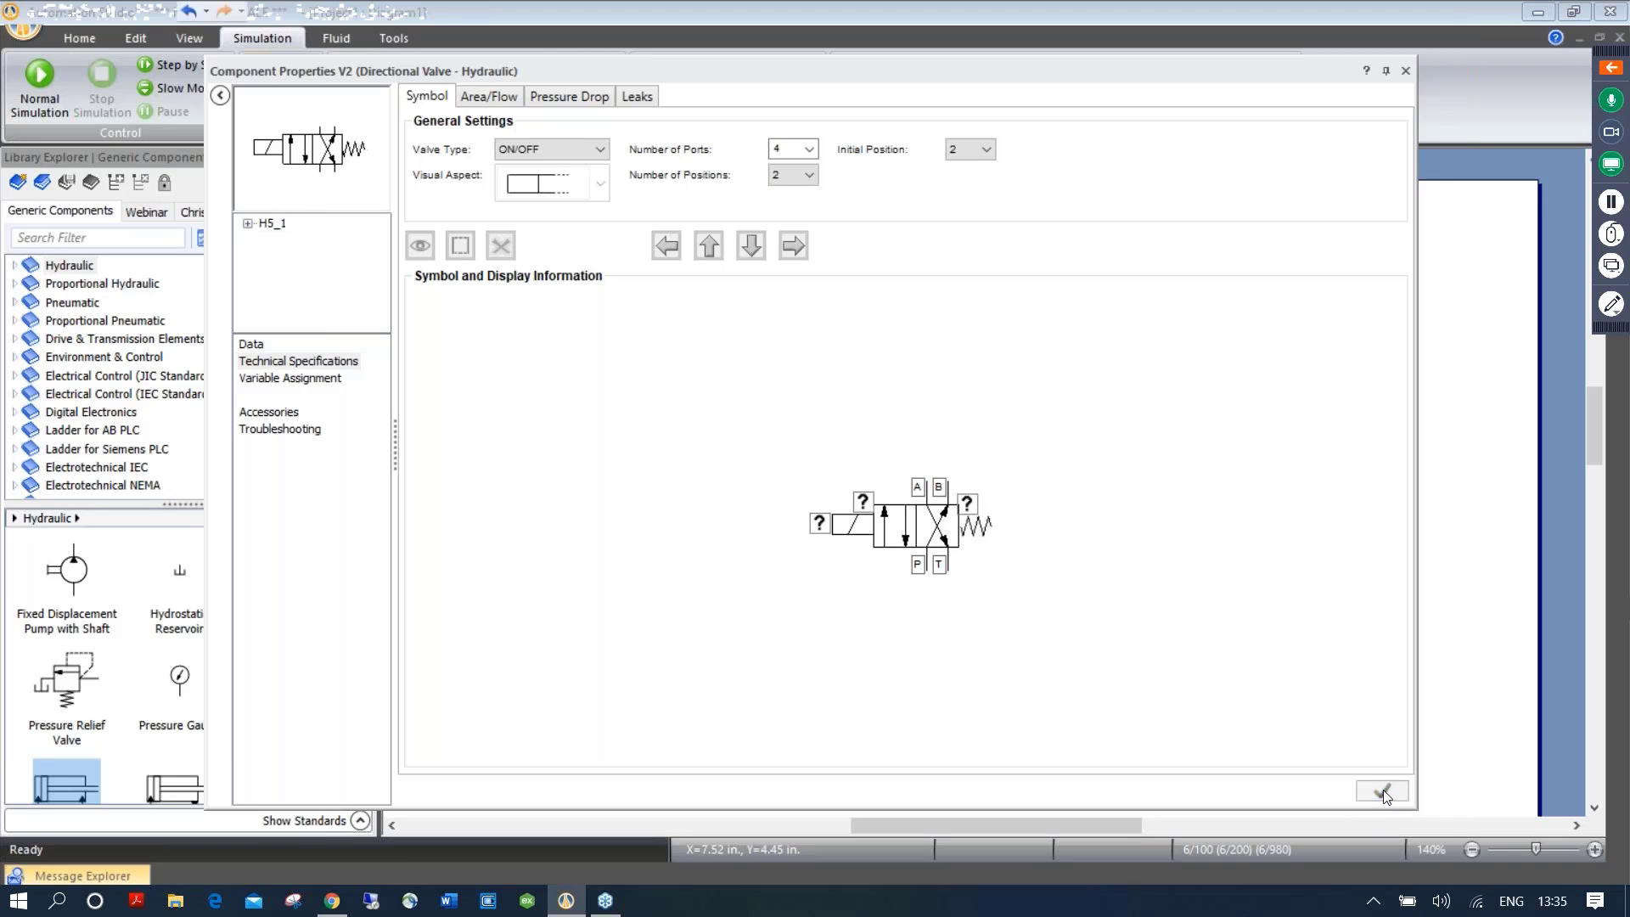
{"action": "left_click", "coordinate": [1406, 69]}
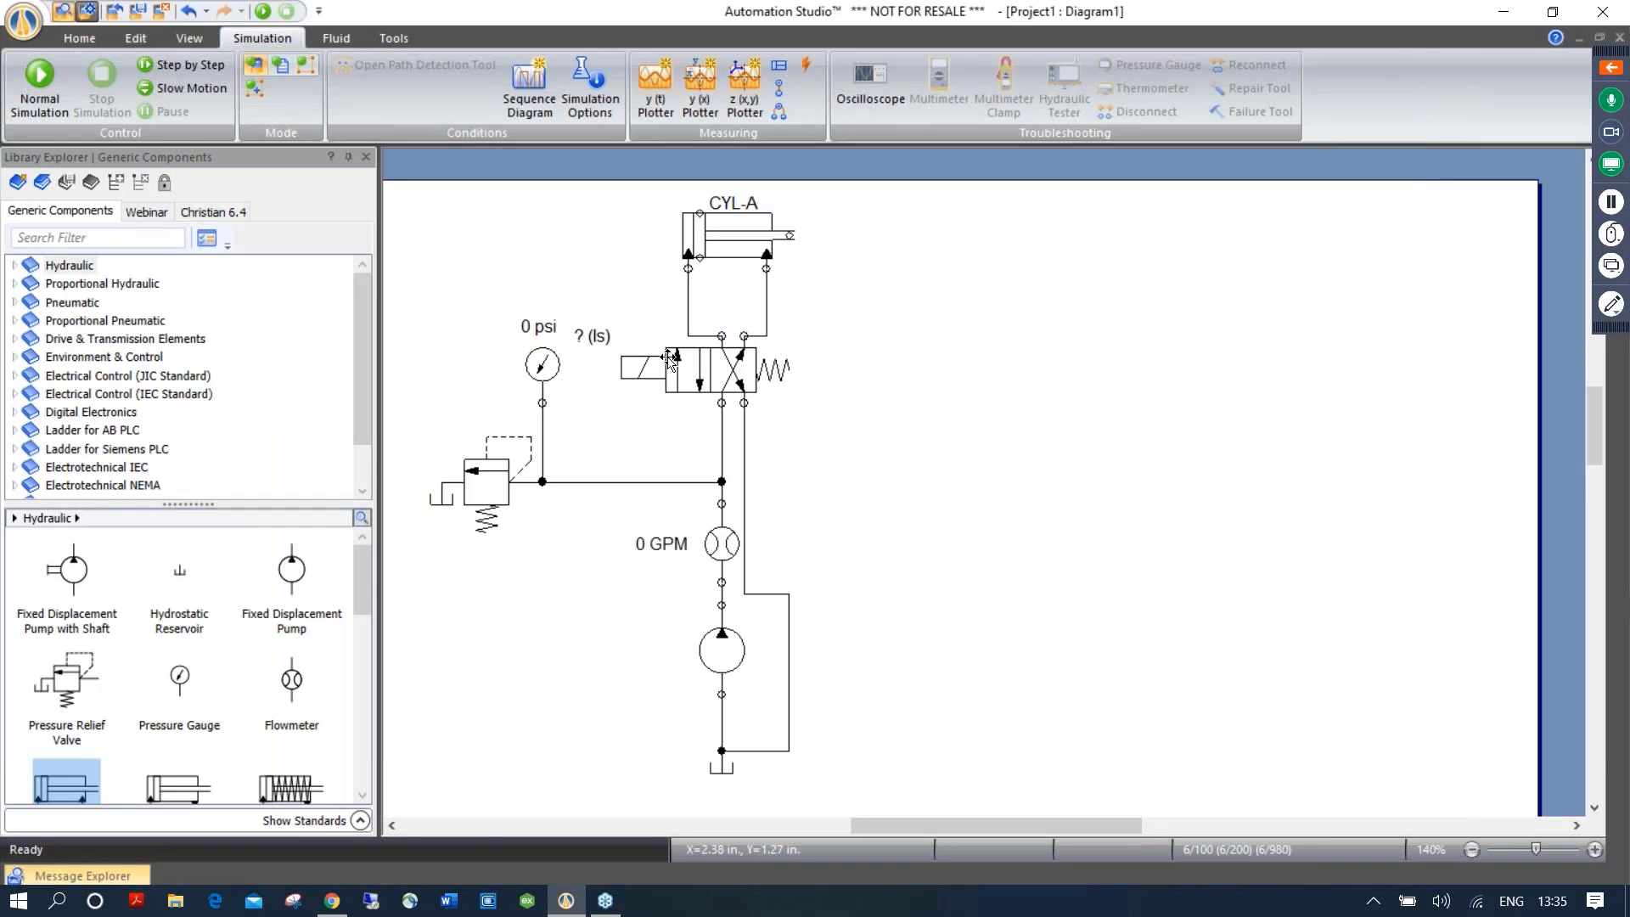
{"action": "left_click_drag", "start_coordinate": [593, 338], "coordinate": [639, 343]}
Place a JIC Power Supply 24 Volts beside the hydraulic circuit and a Common (0 Volts) farther right at the same height
{"action": "left_click", "coordinate": [92, 374]}
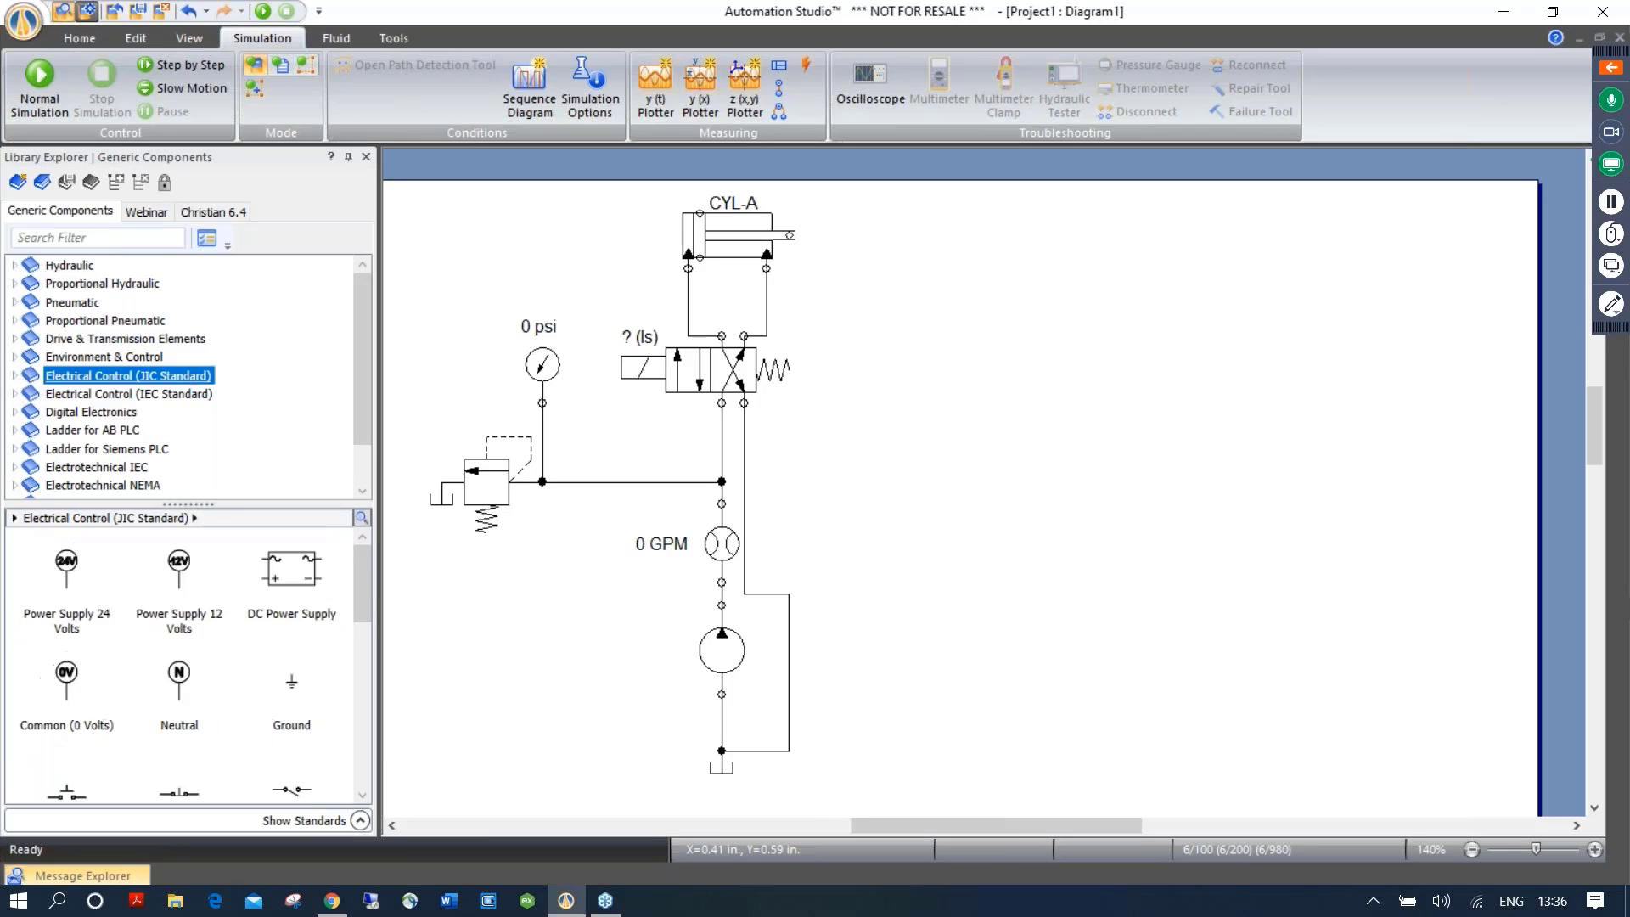
{"action": "left_click", "coordinate": [14, 376]}
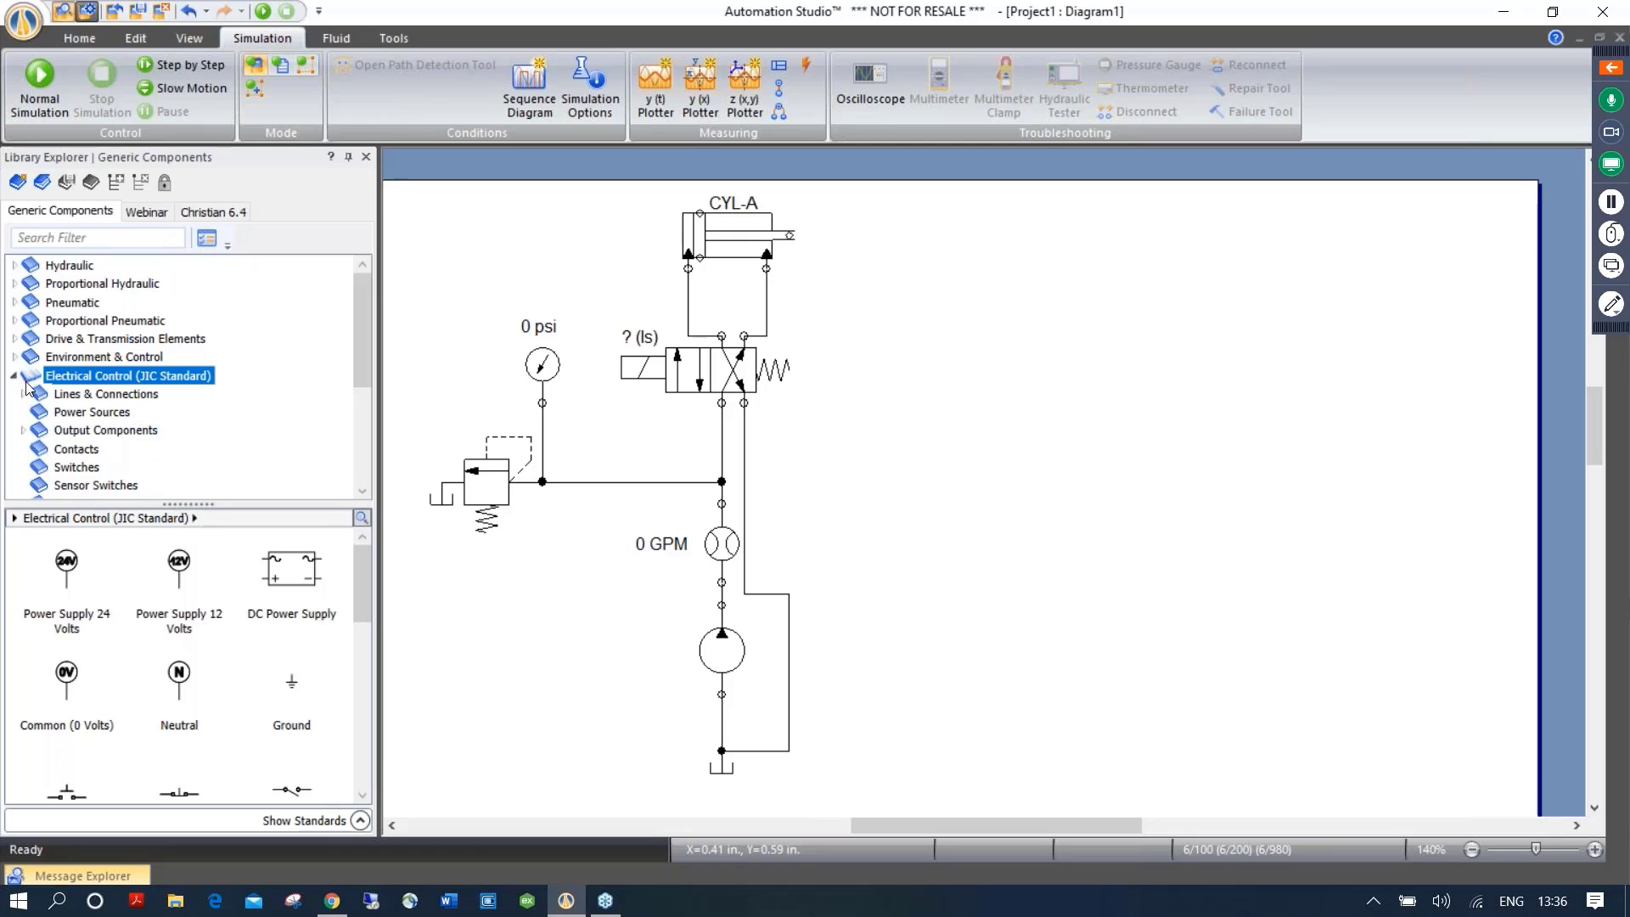
{"action": "left_click", "coordinate": [15, 376]}
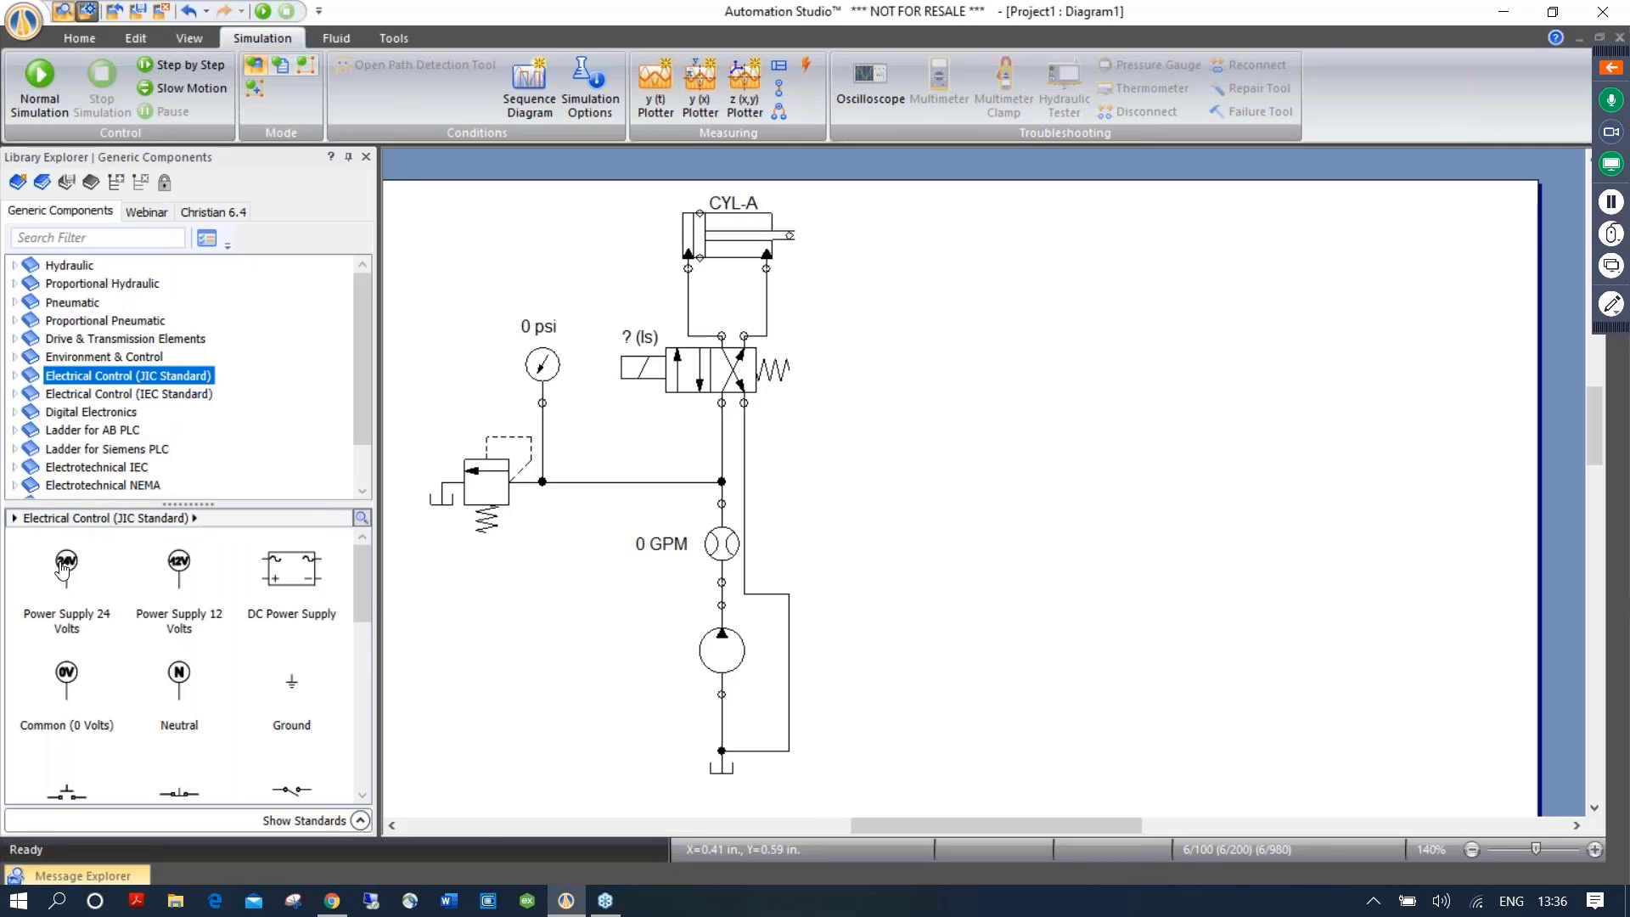
{"action": "left_click_drag", "start_coordinate": [66, 569], "coordinate": [987, 326]}
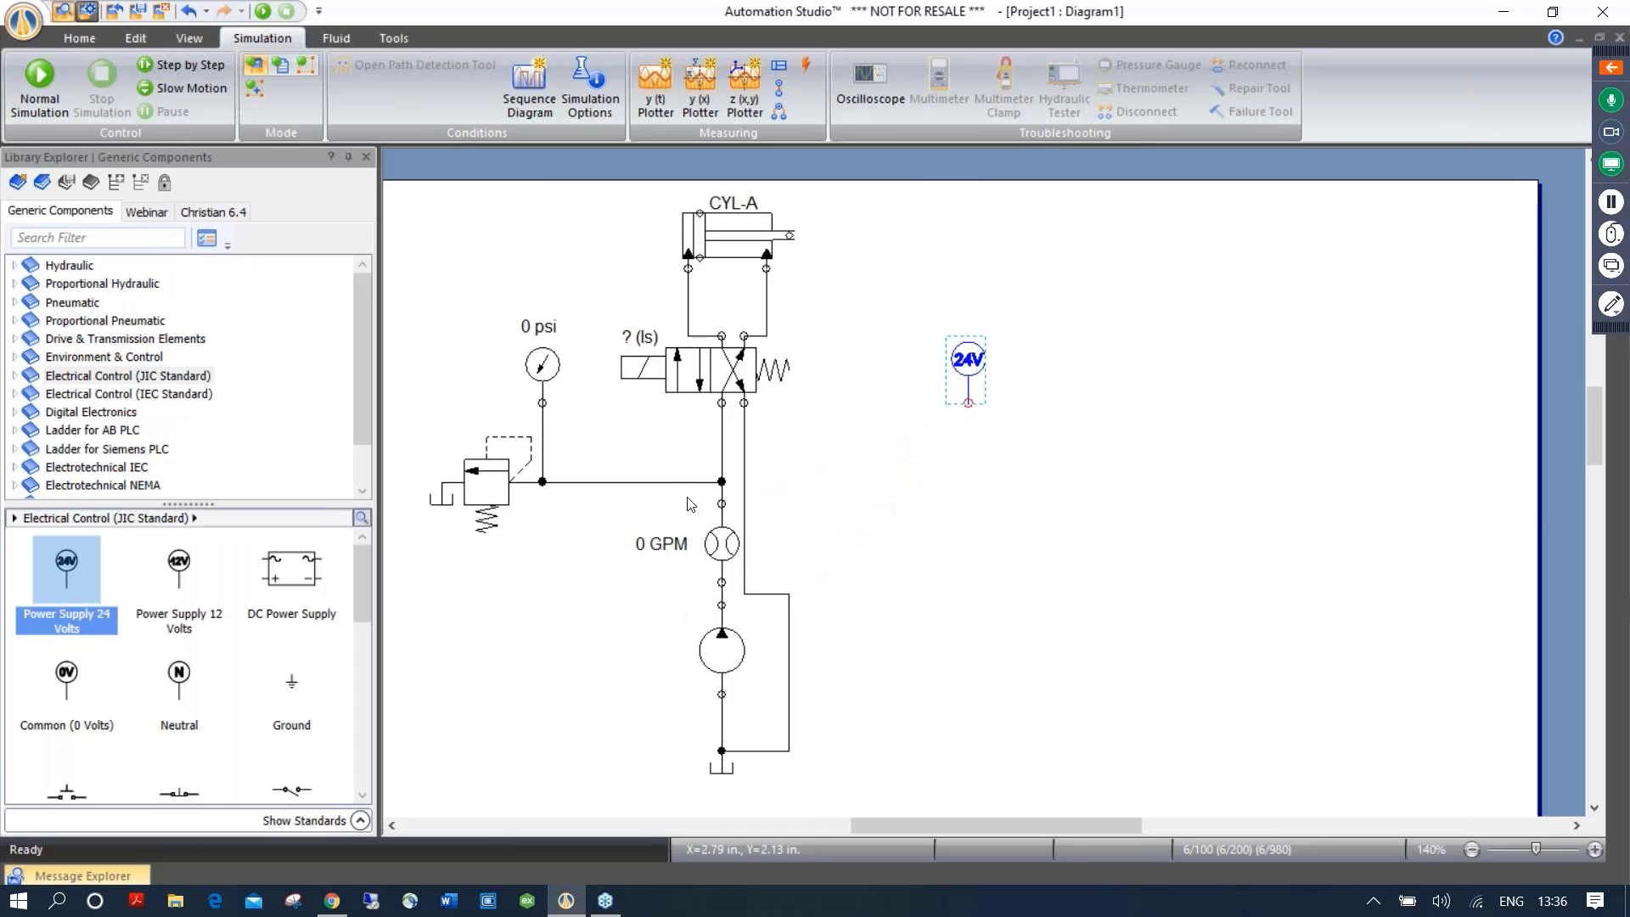
{"action": "left_click_drag", "start_coordinate": [66, 675], "coordinate": [1391, 341]}
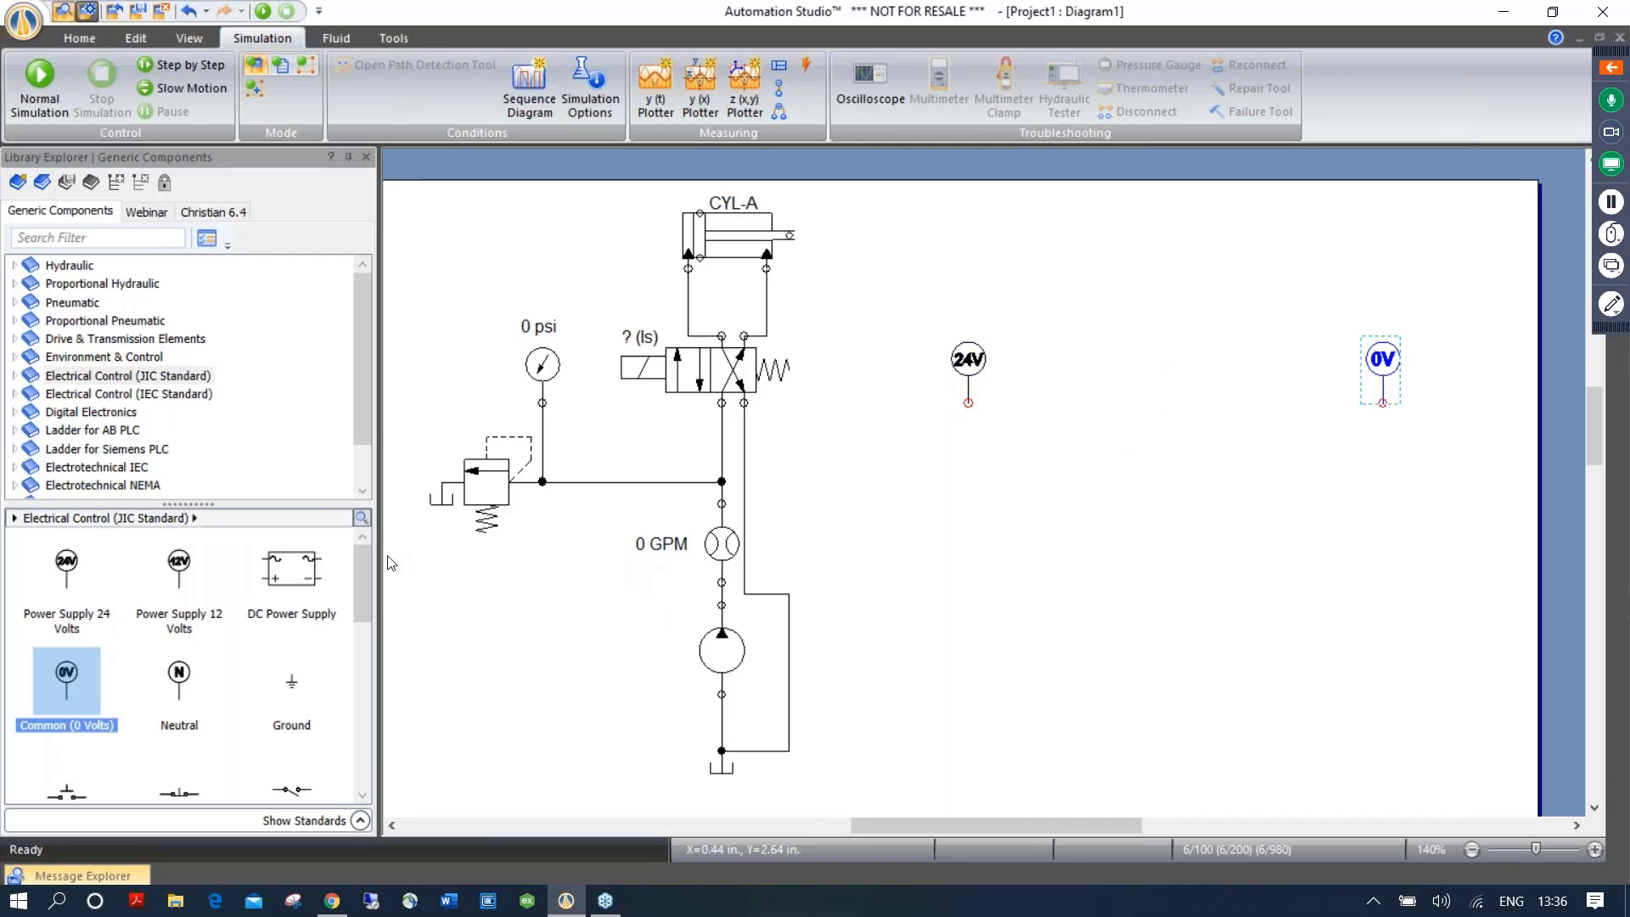
Place a Normally Open Push-Button just right of the 24V supply, level with its terminal, with the alias PB1
{"action": "left_click_drag", "start_coordinate": [364, 563], "coordinate": [356, 605]}
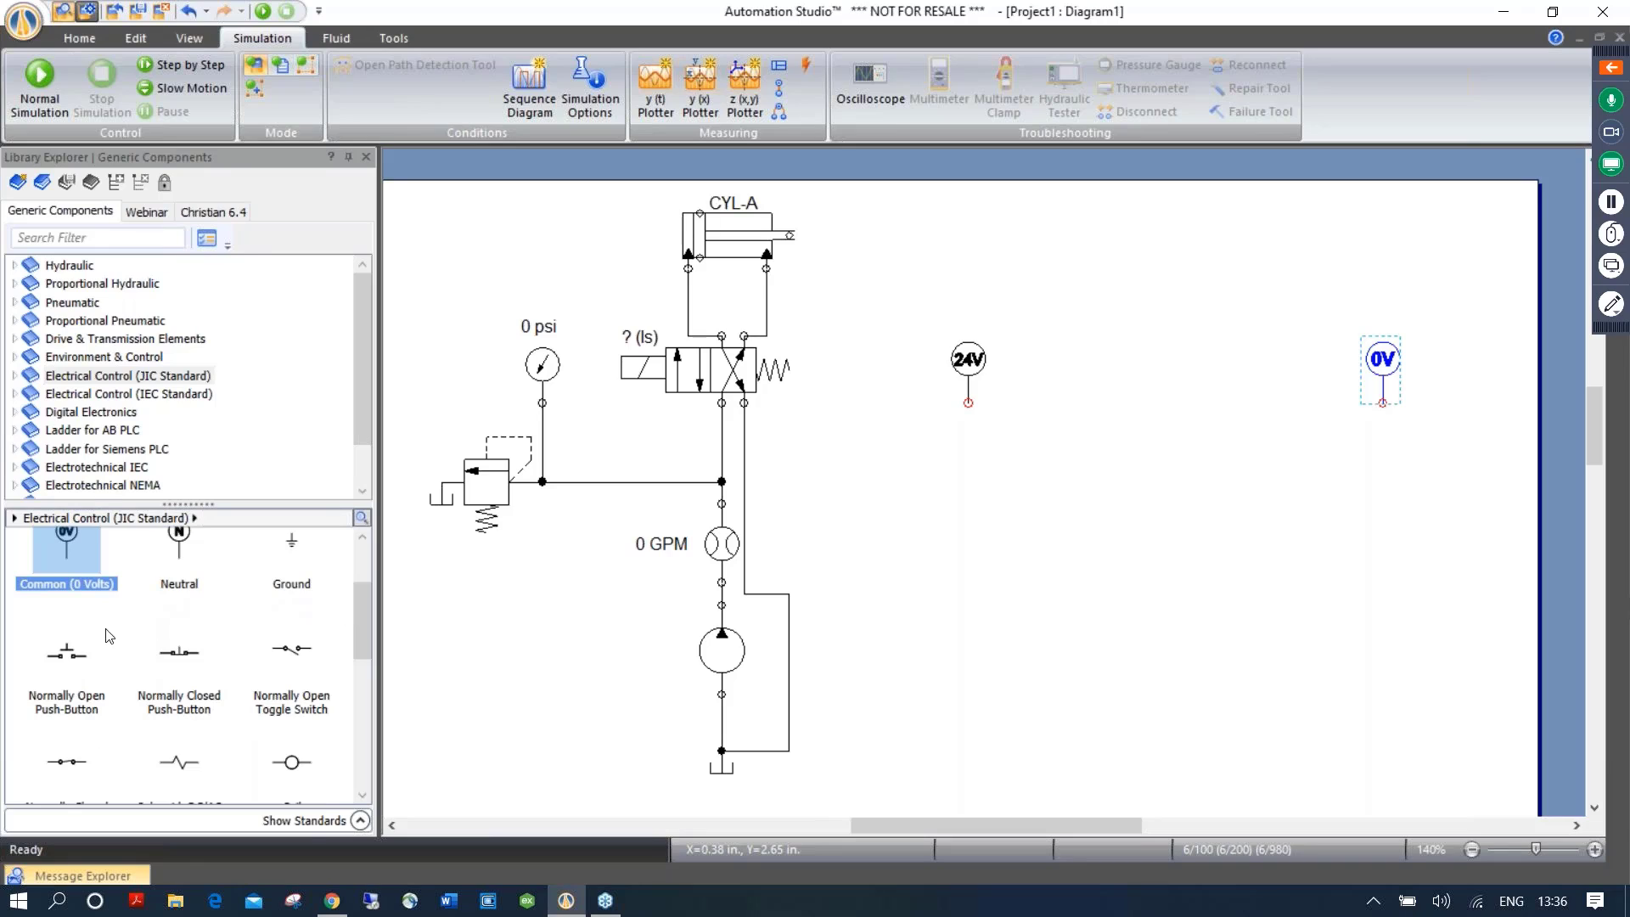
{"action": "left_click_drag", "start_coordinate": [65, 656], "coordinate": [1047, 403]}
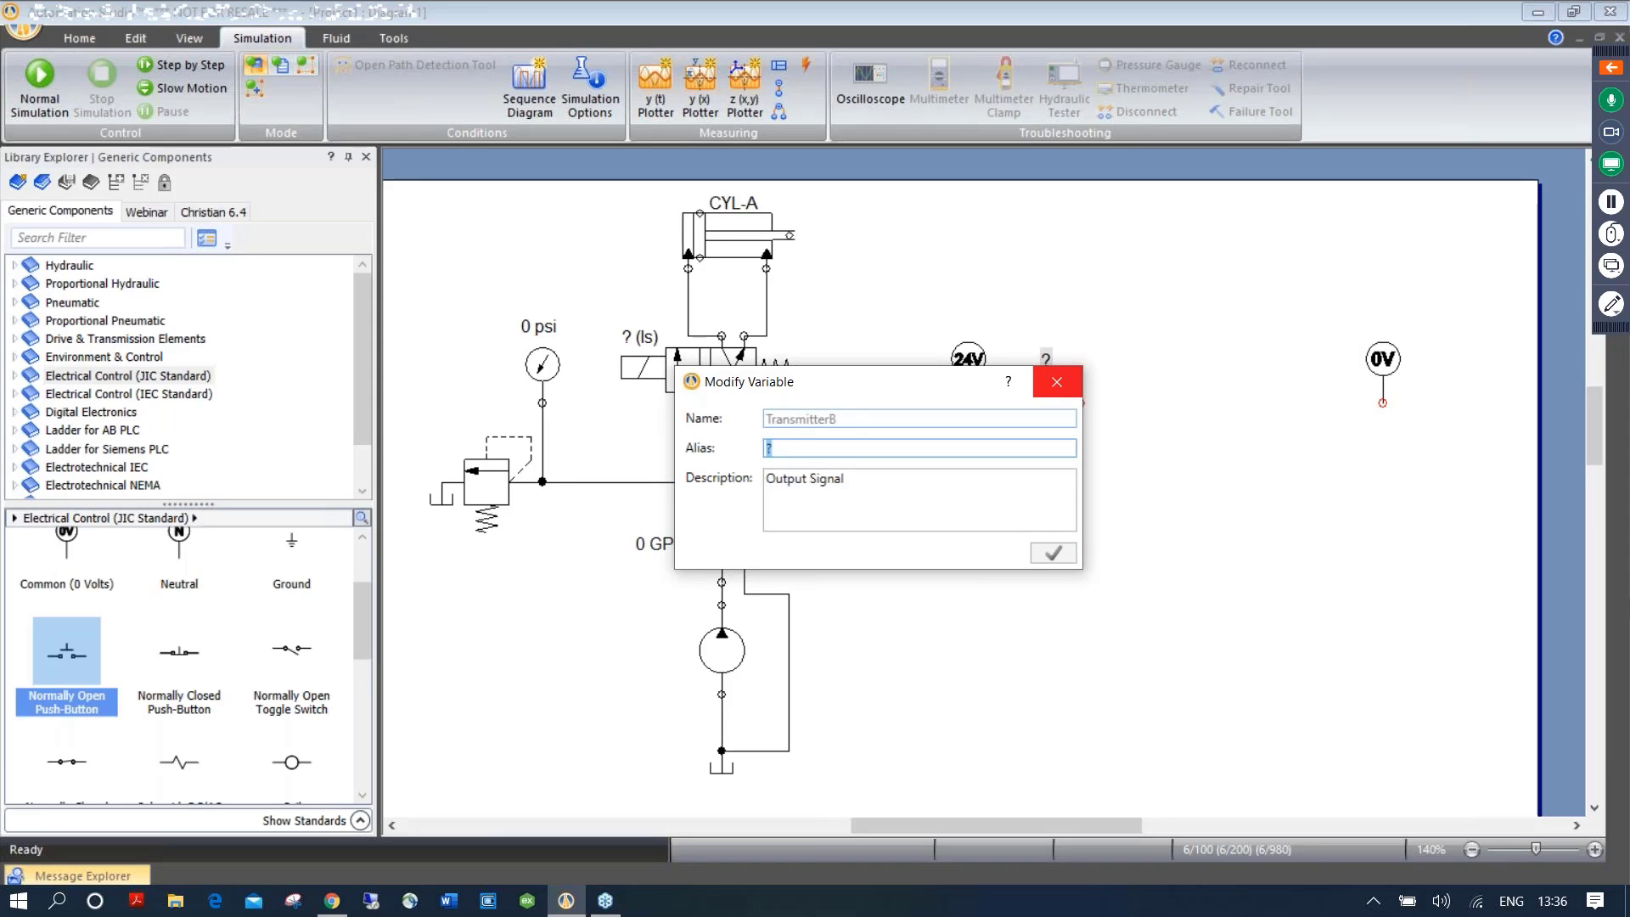
{"action": "type", "text": "PB1"}
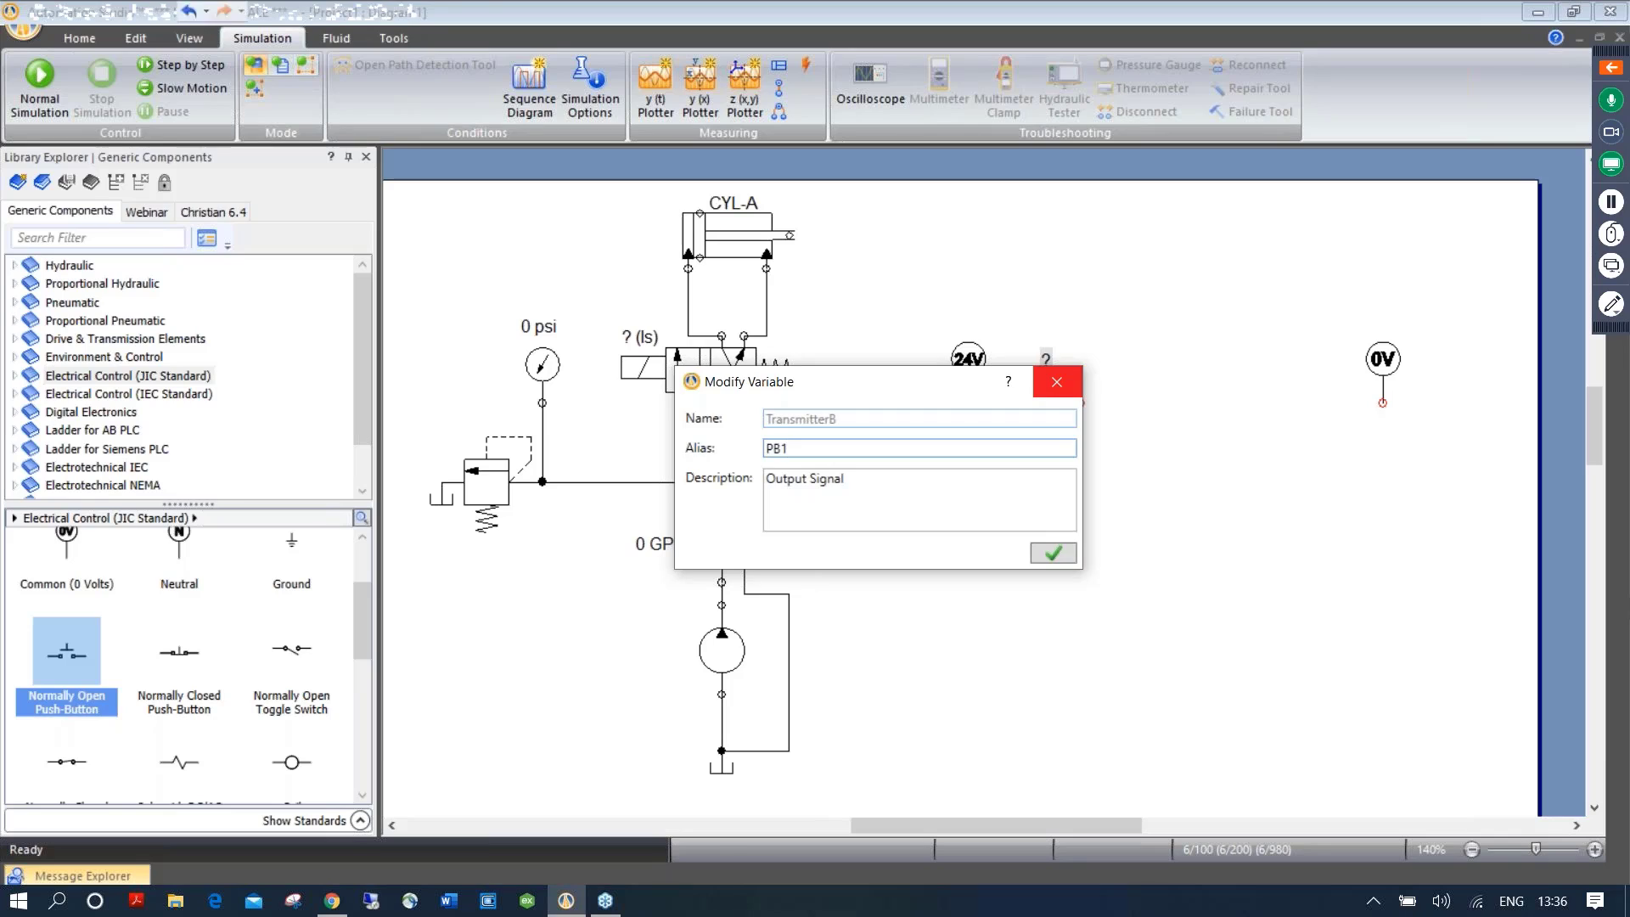
{"action": "key", "text": "Return"}
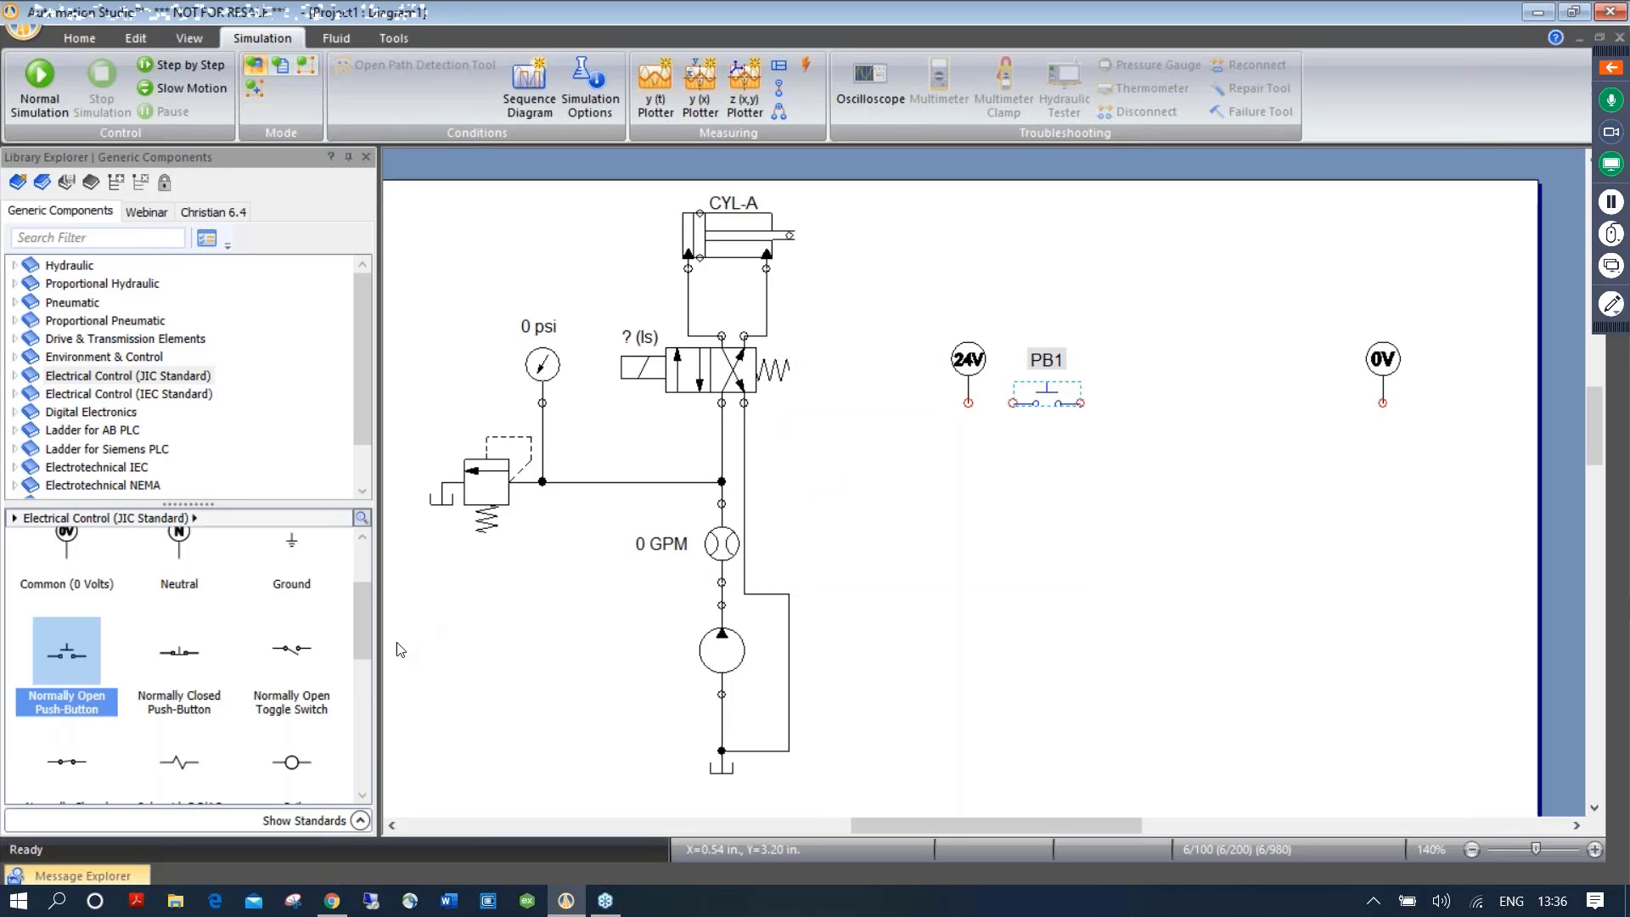
Place a Coil just left of the 0V common, in line with the push-button, with the alias CR1
{"action": "left_click_drag", "start_coordinate": [291, 761], "coordinate": [1325, 403]}
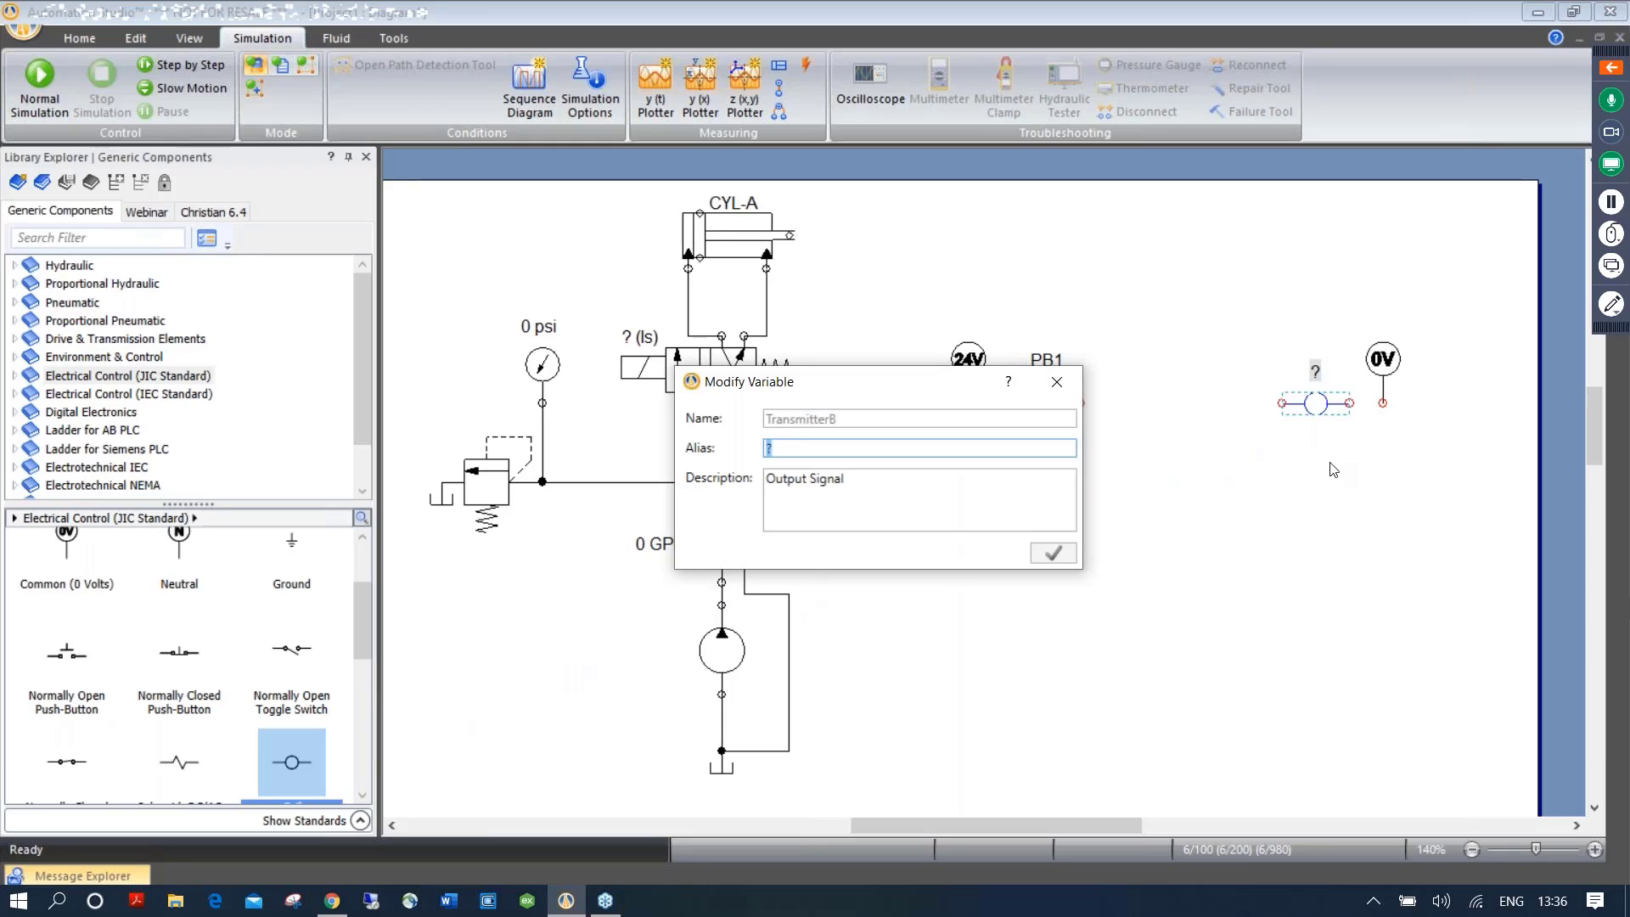
{"action": "type", "text": "CR1"}
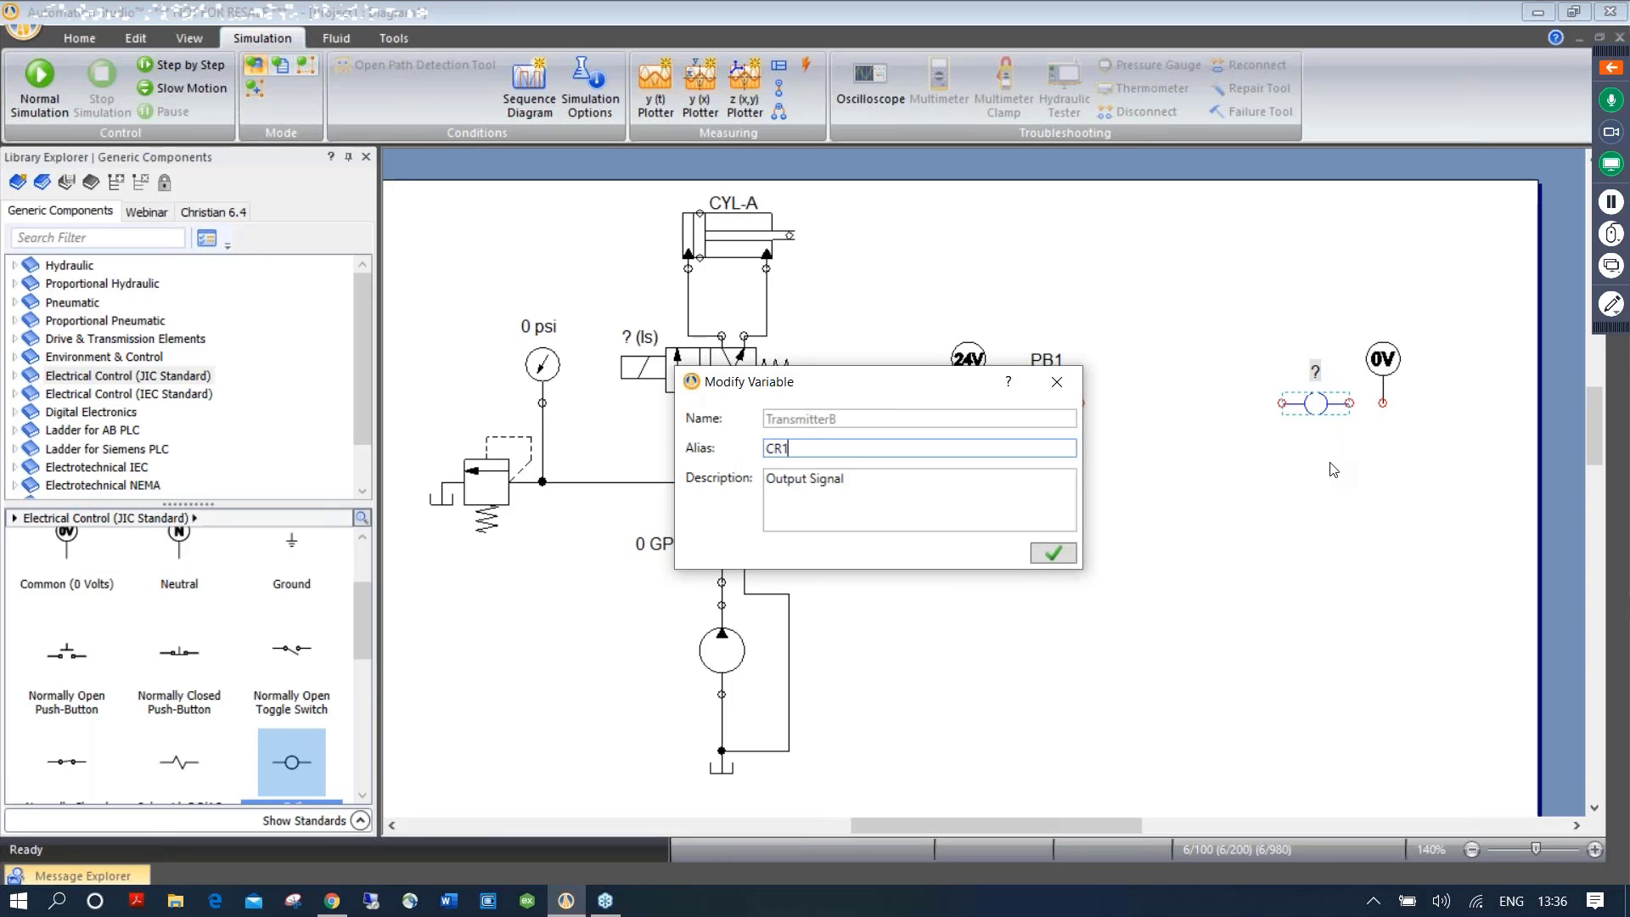
{"action": "key", "text": "Return"}
{"action": "left_click", "coordinate": [1272, 515]}
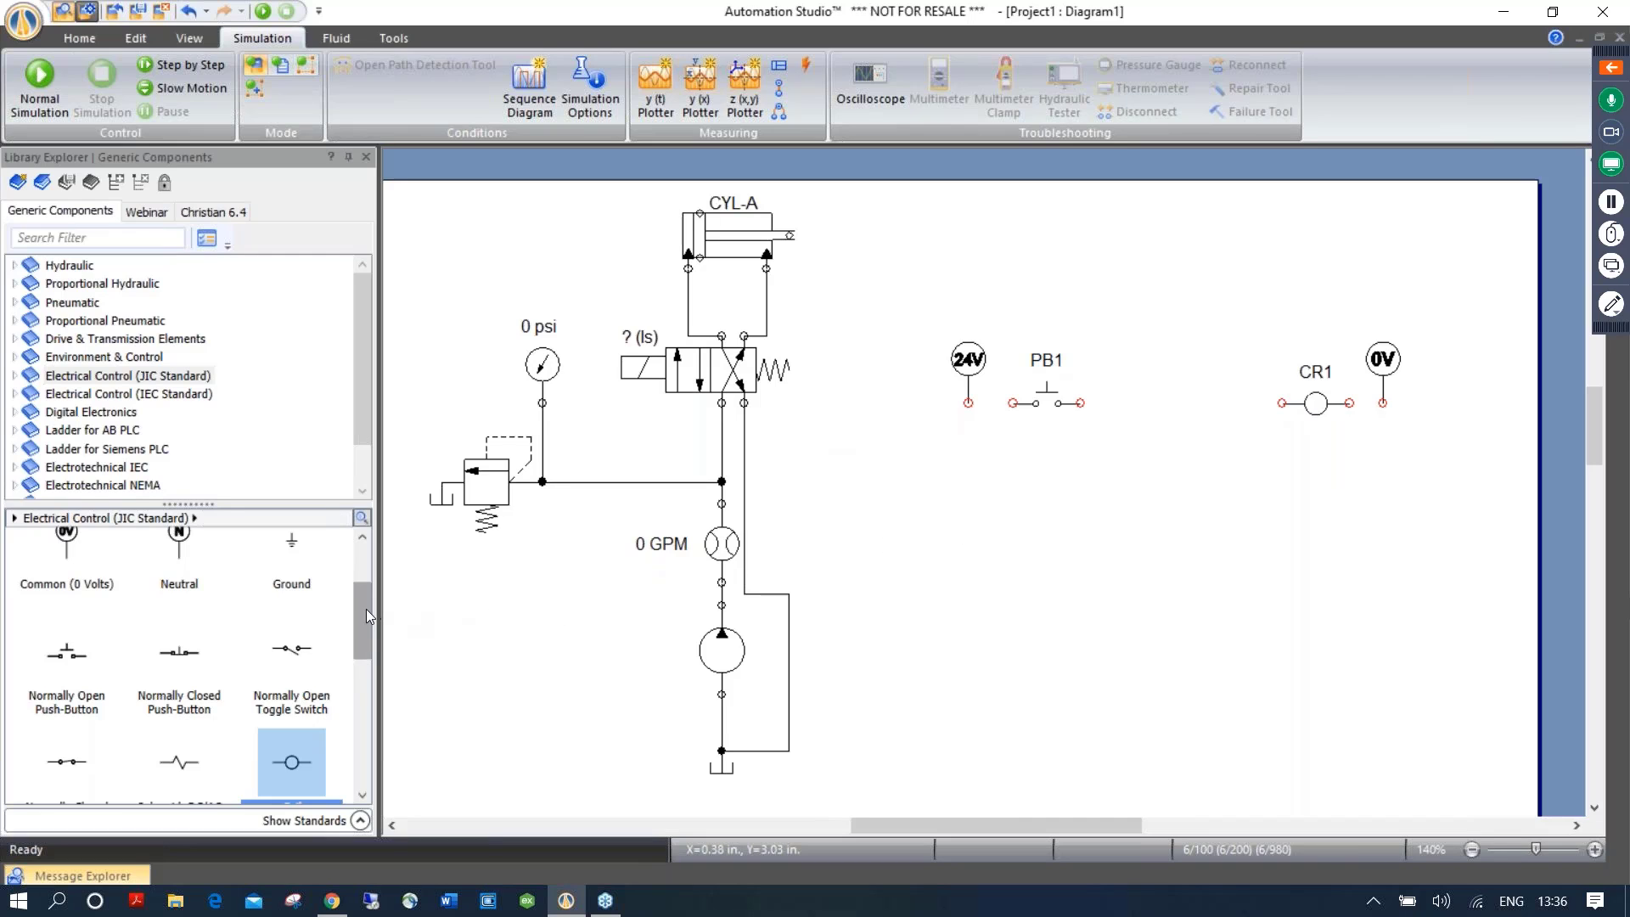
Place a JIC Normally Open Contact directly below push-button PB1
{"action": "left_click_drag", "start_coordinate": [365, 609], "coordinate": [350, 698]}
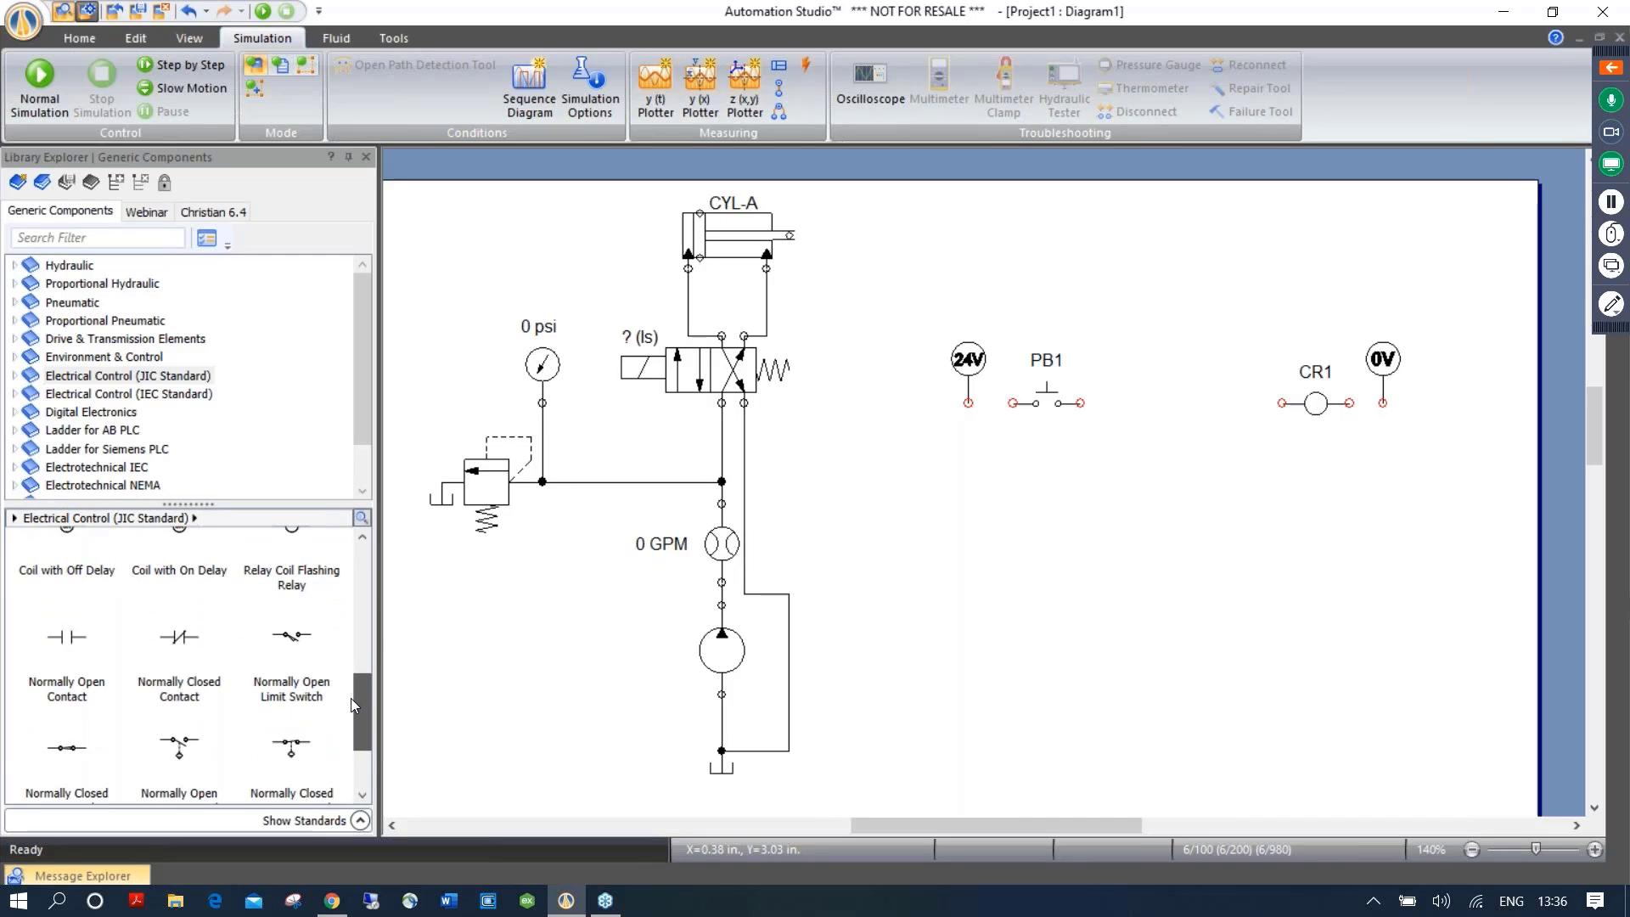
{"action": "left_click_drag", "start_coordinate": [53, 648], "coordinate": [1051, 480]}
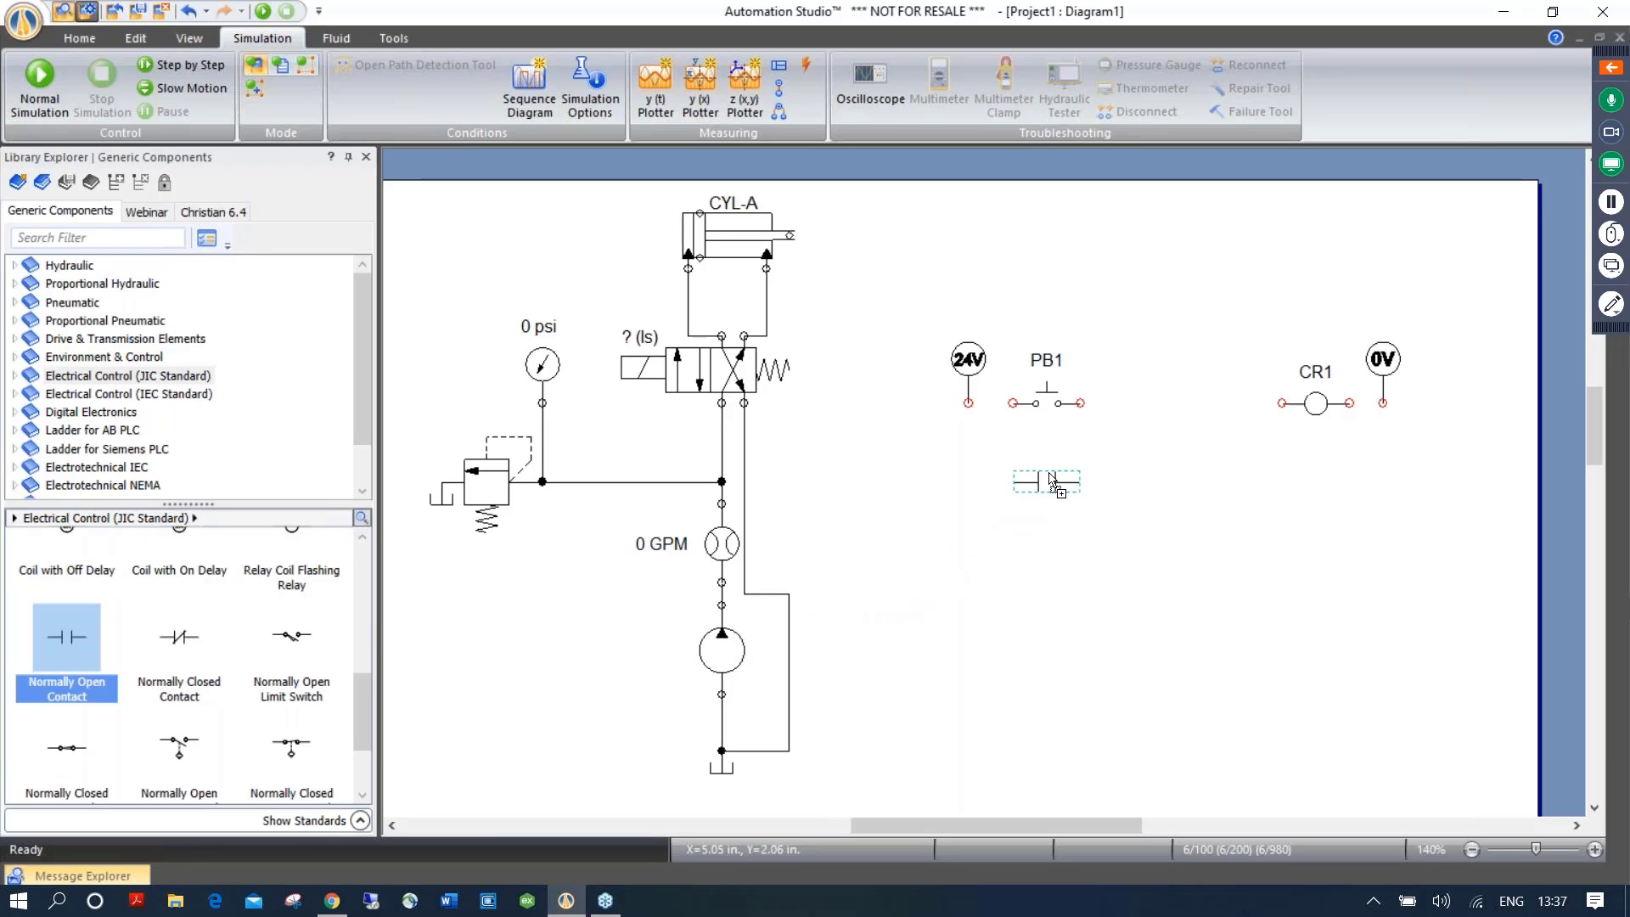
{"action": "left_click_drag", "start_coordinate": [1051, 480], "coordinate": [1051, 480]}
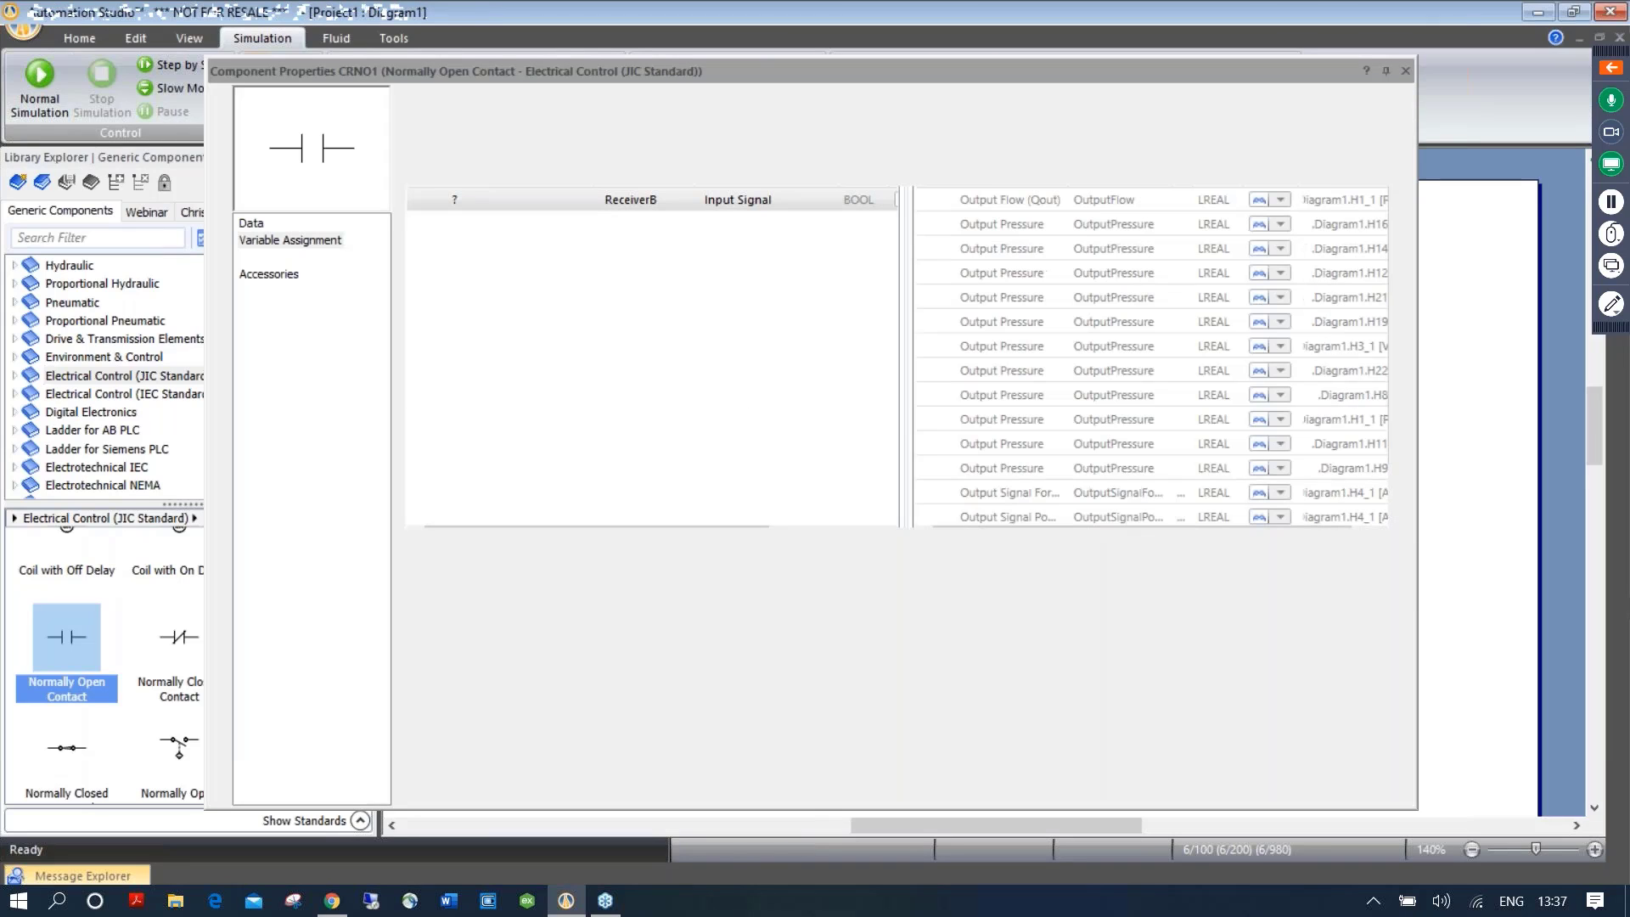
Filter the compatible variables by "c" and associate the contact's input signal with the CR1 coil variable
{"action": "type", "text": "o"}
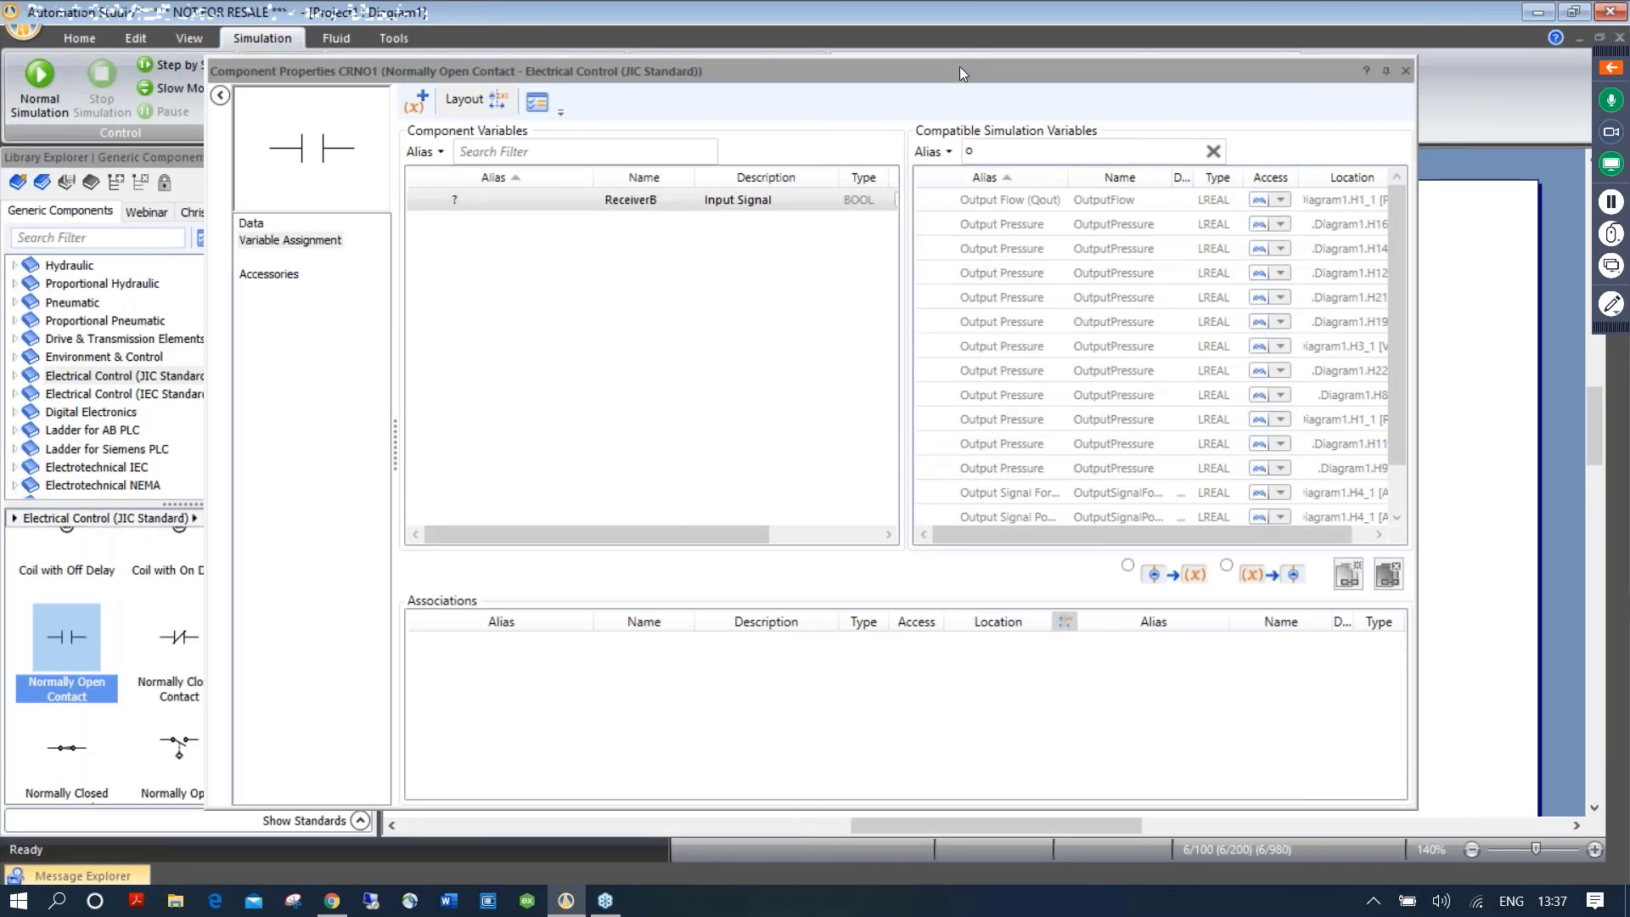
{"action": "left_click_drag", "start_coordinate": [960, 66], "coordinate": [789, 33]}
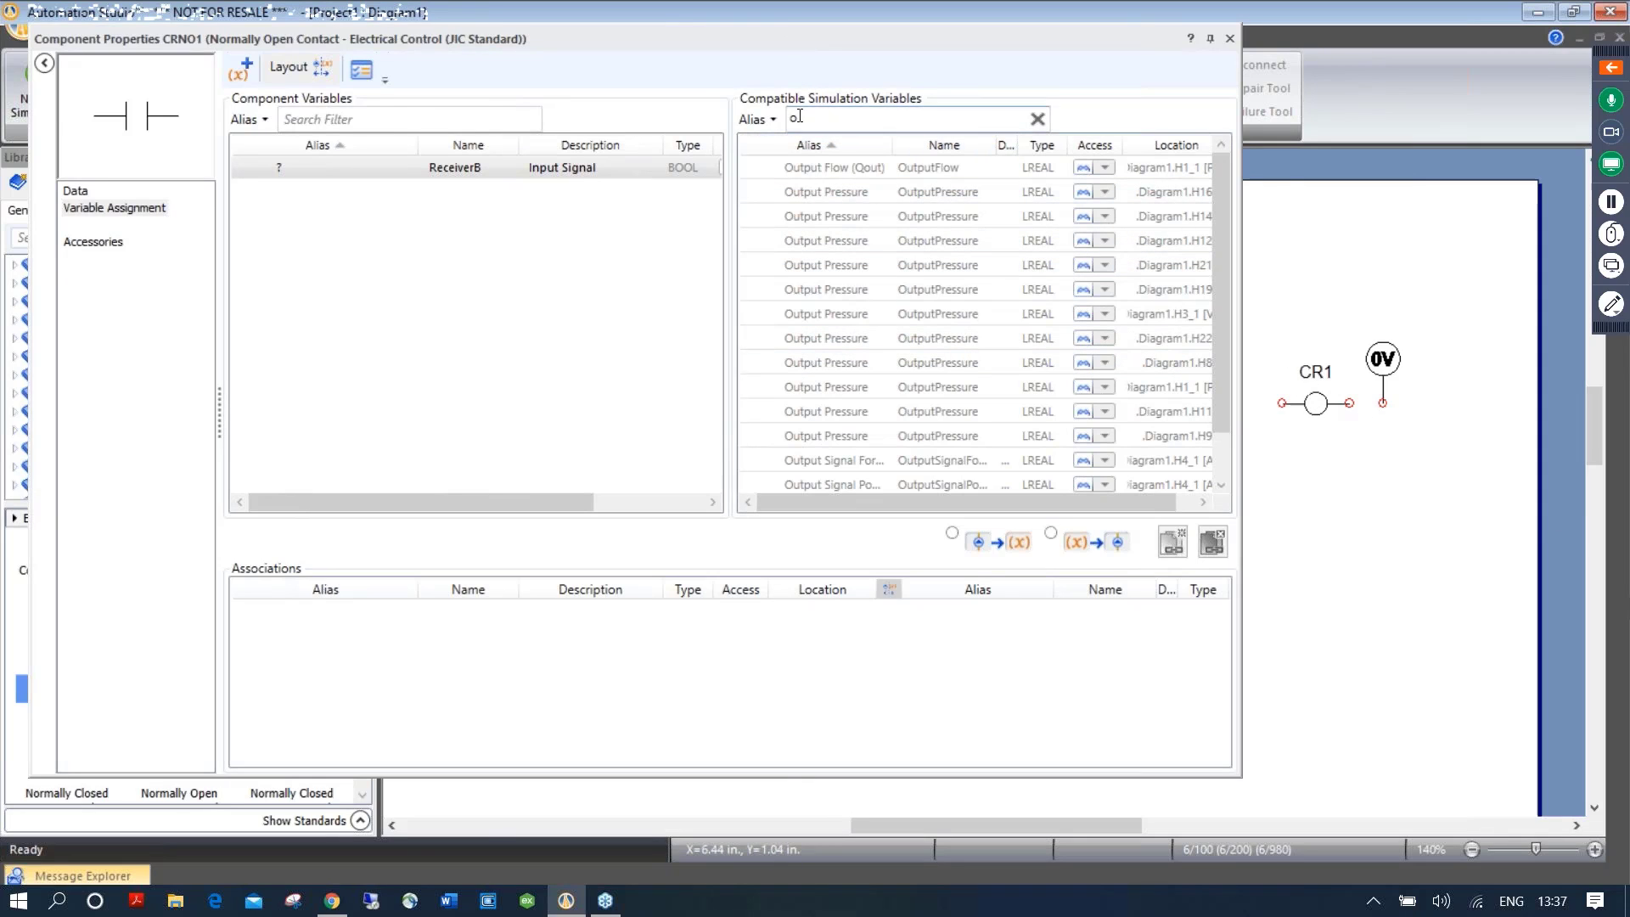
{"action": "left_click_drag", "start_coordinate": [801, 119], "coordinate": [774, 127]}
{"action": "type", "text": "c"}
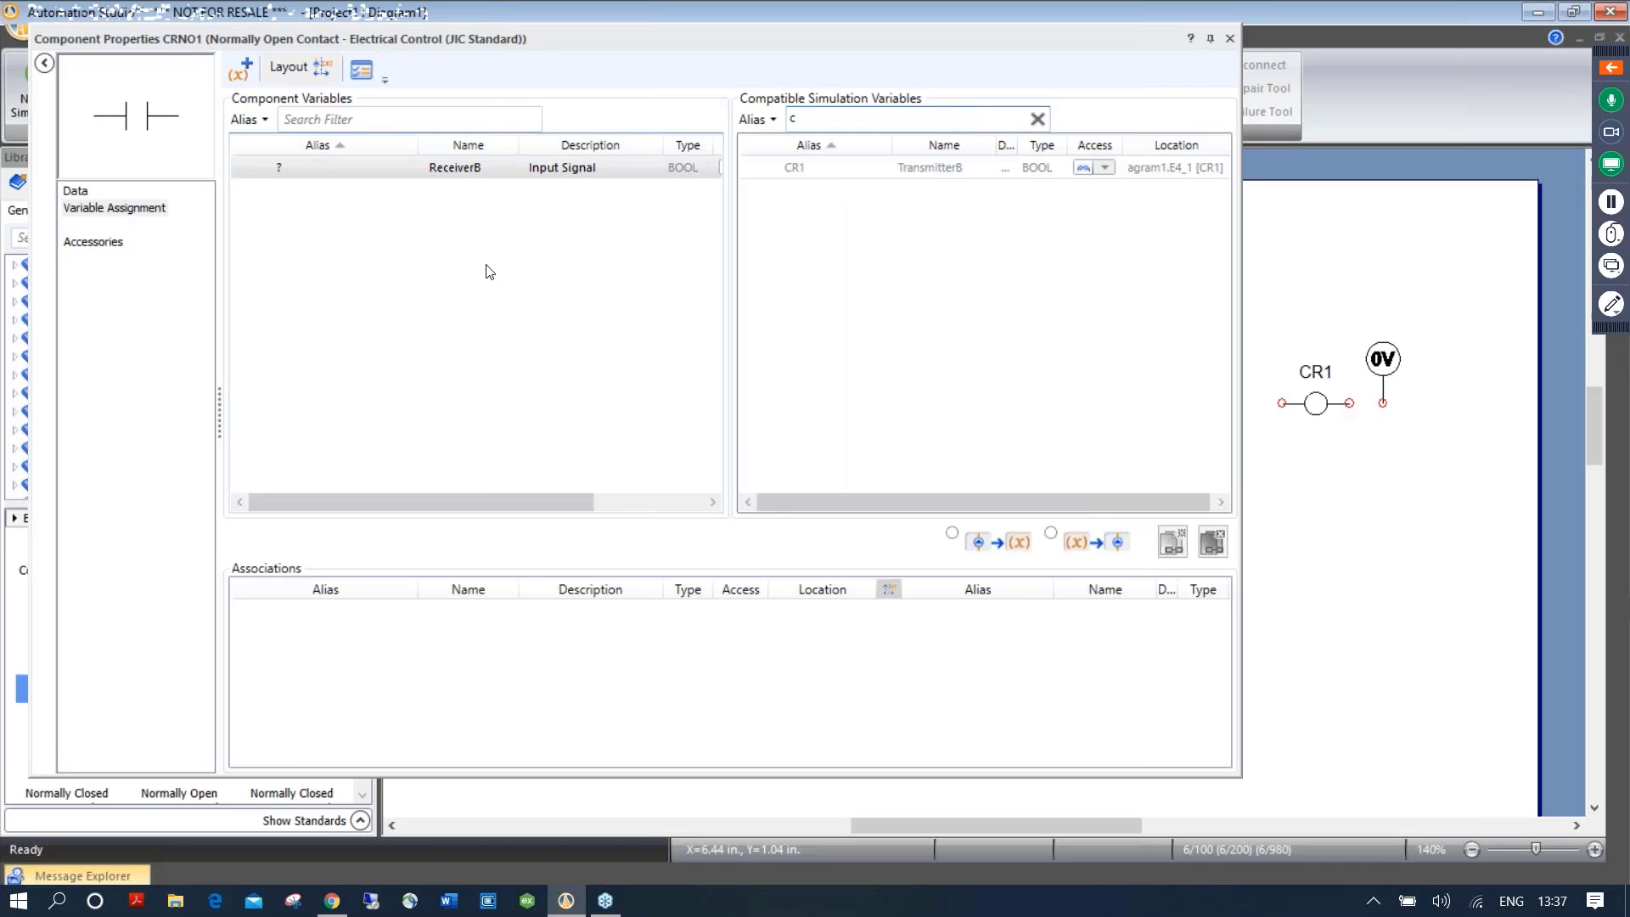
{"action": "double_click", "coordinate": [818, 167]}
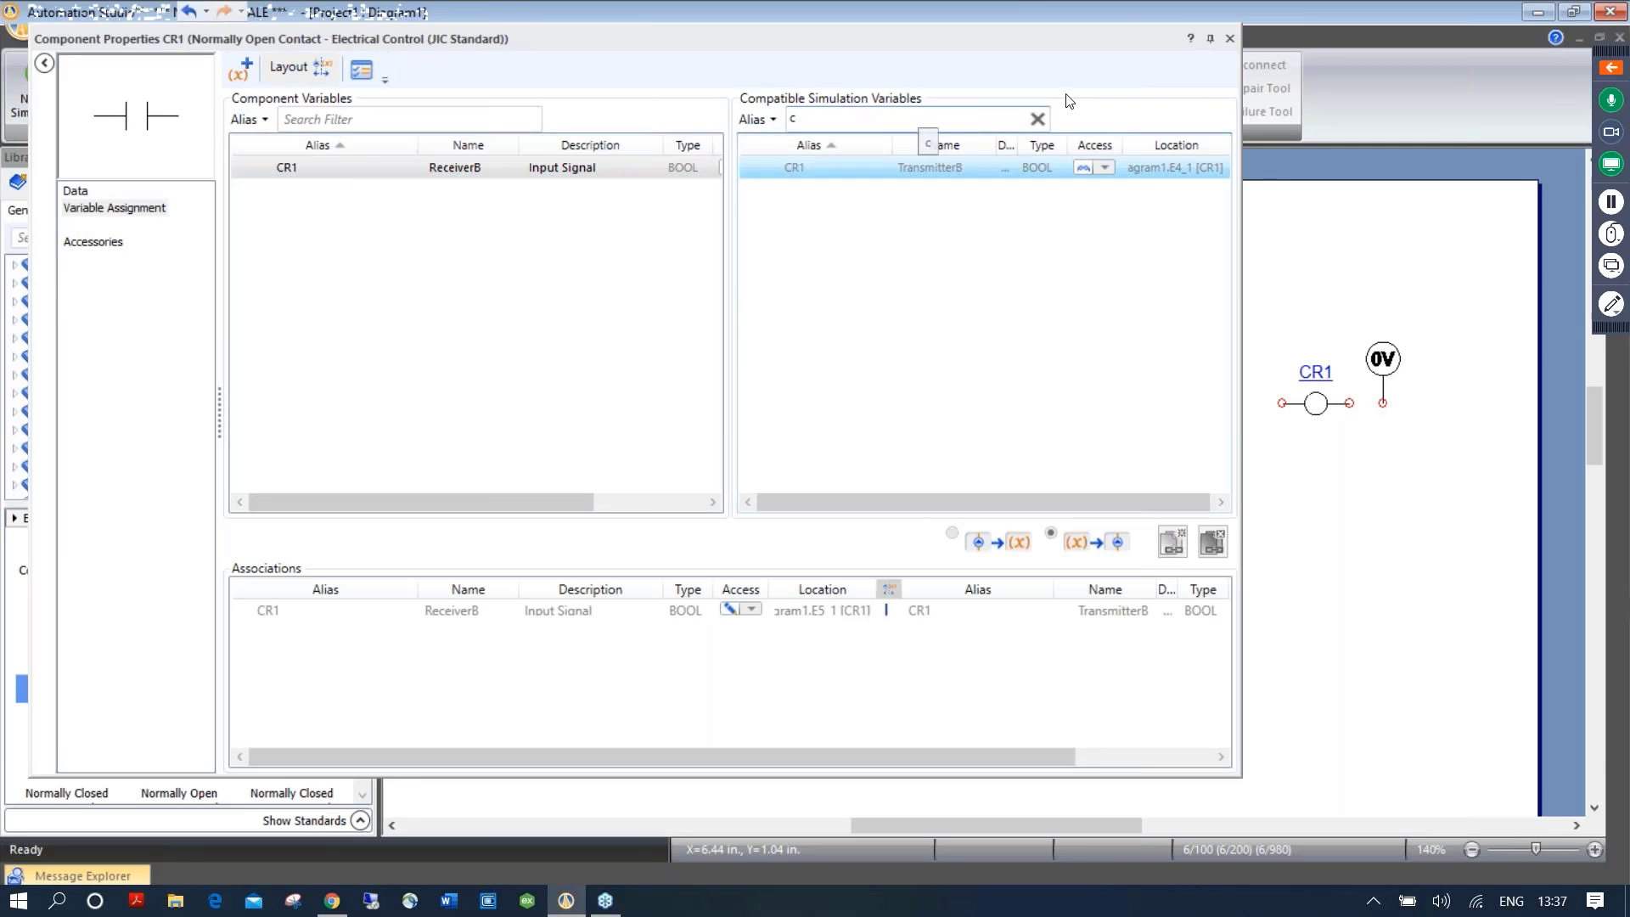
{"action": "left_click", "coordinate": [1228, 39]}
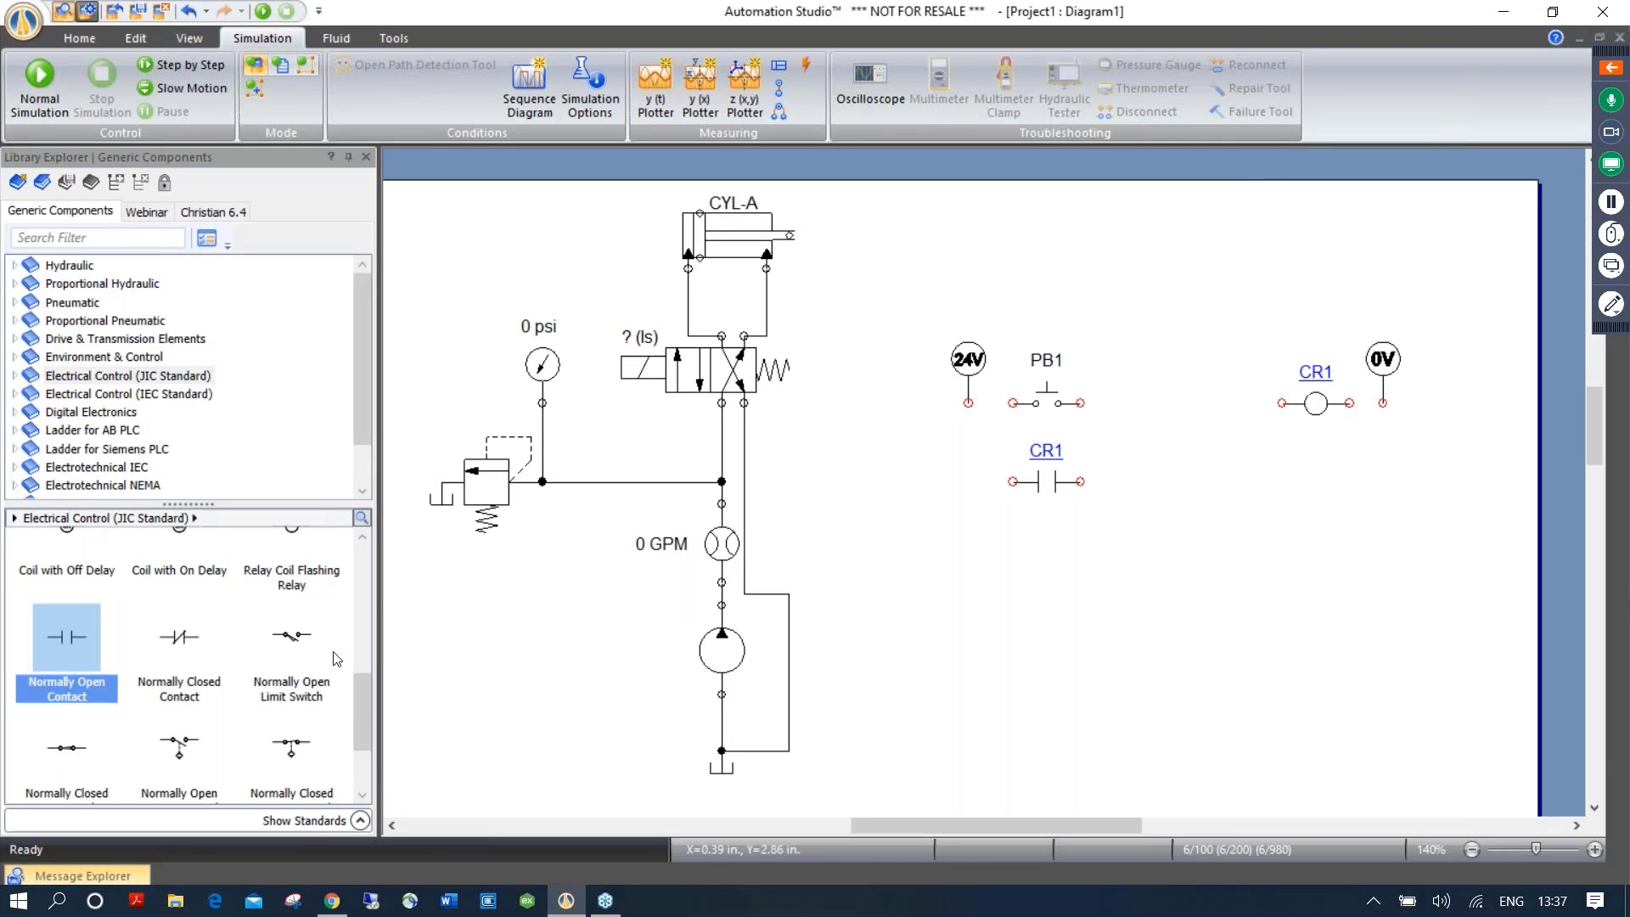
Place a Solenoid, DC/AC below the CR1 coil with the alias A+
{"action": "left_click_drag", "start_coordinate": [358, 711], "coordinate": [360, 660]}
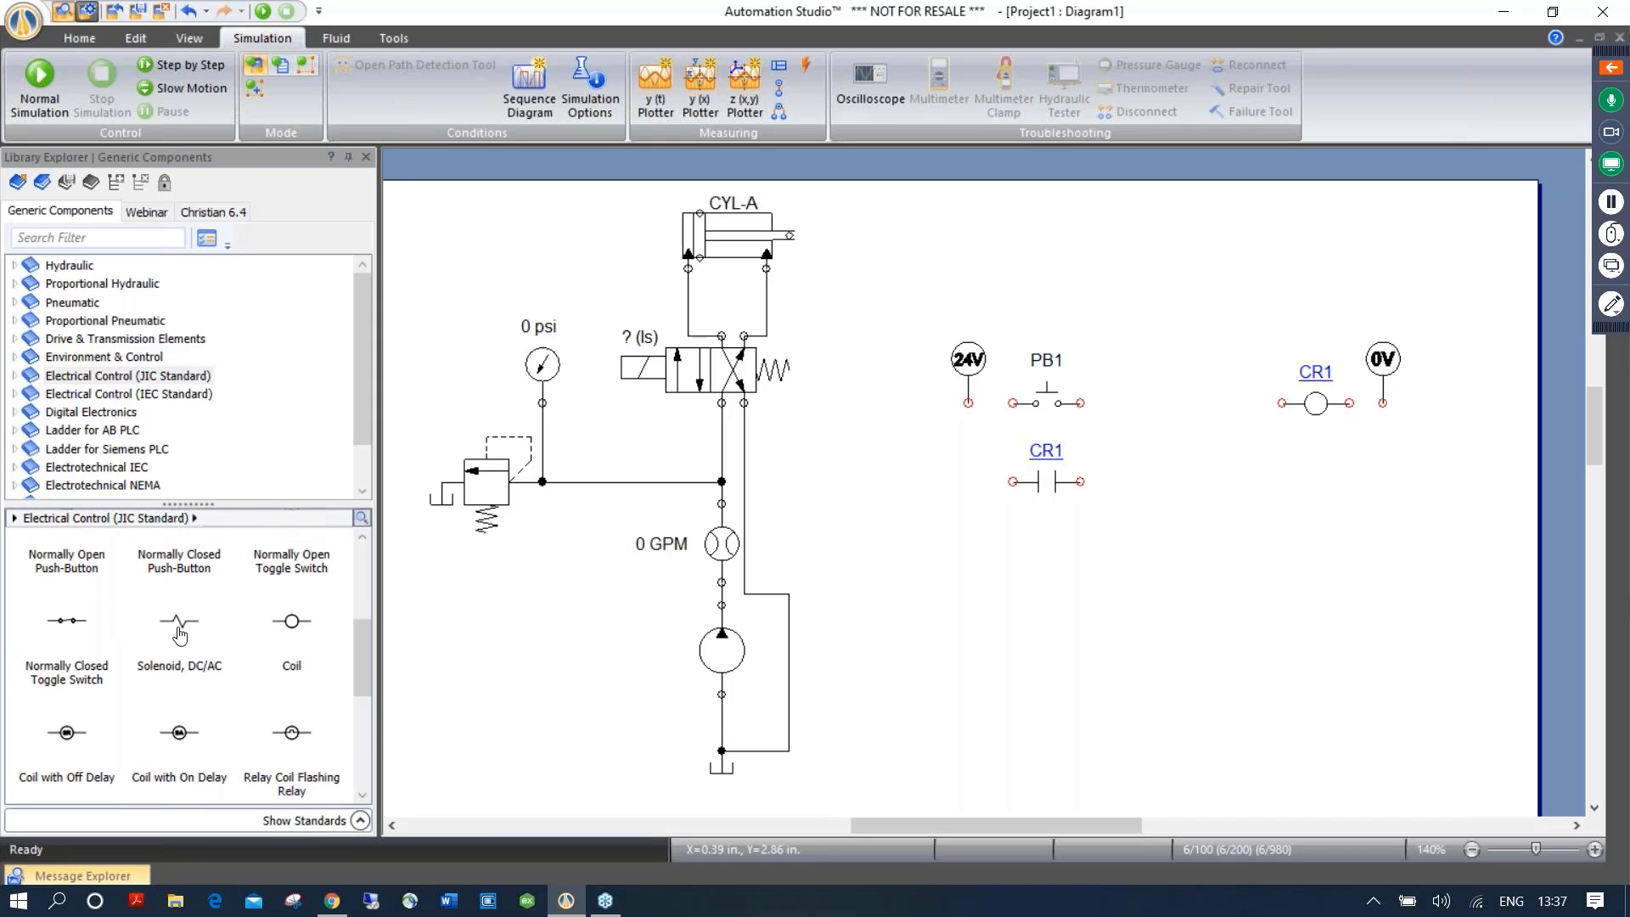
{"action": "left_click_drag", "start_coordinate": [180, 632], "coordinate": [1322, 501]}
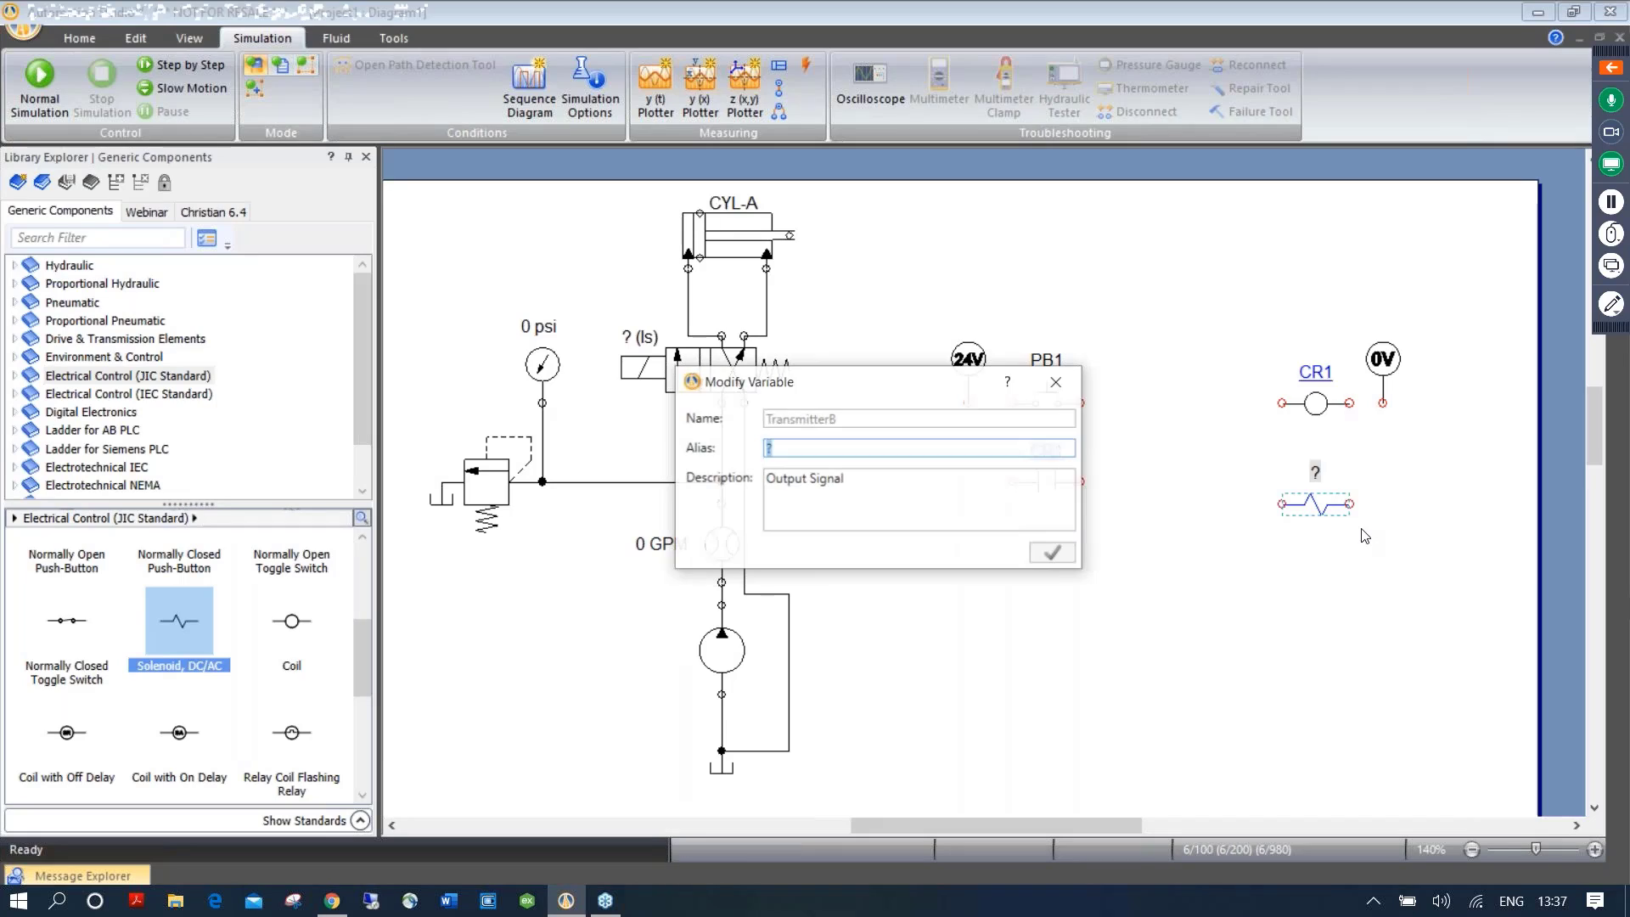
{"action": "type", "text": "A+"}
{"action": "key", "text": "Return"}
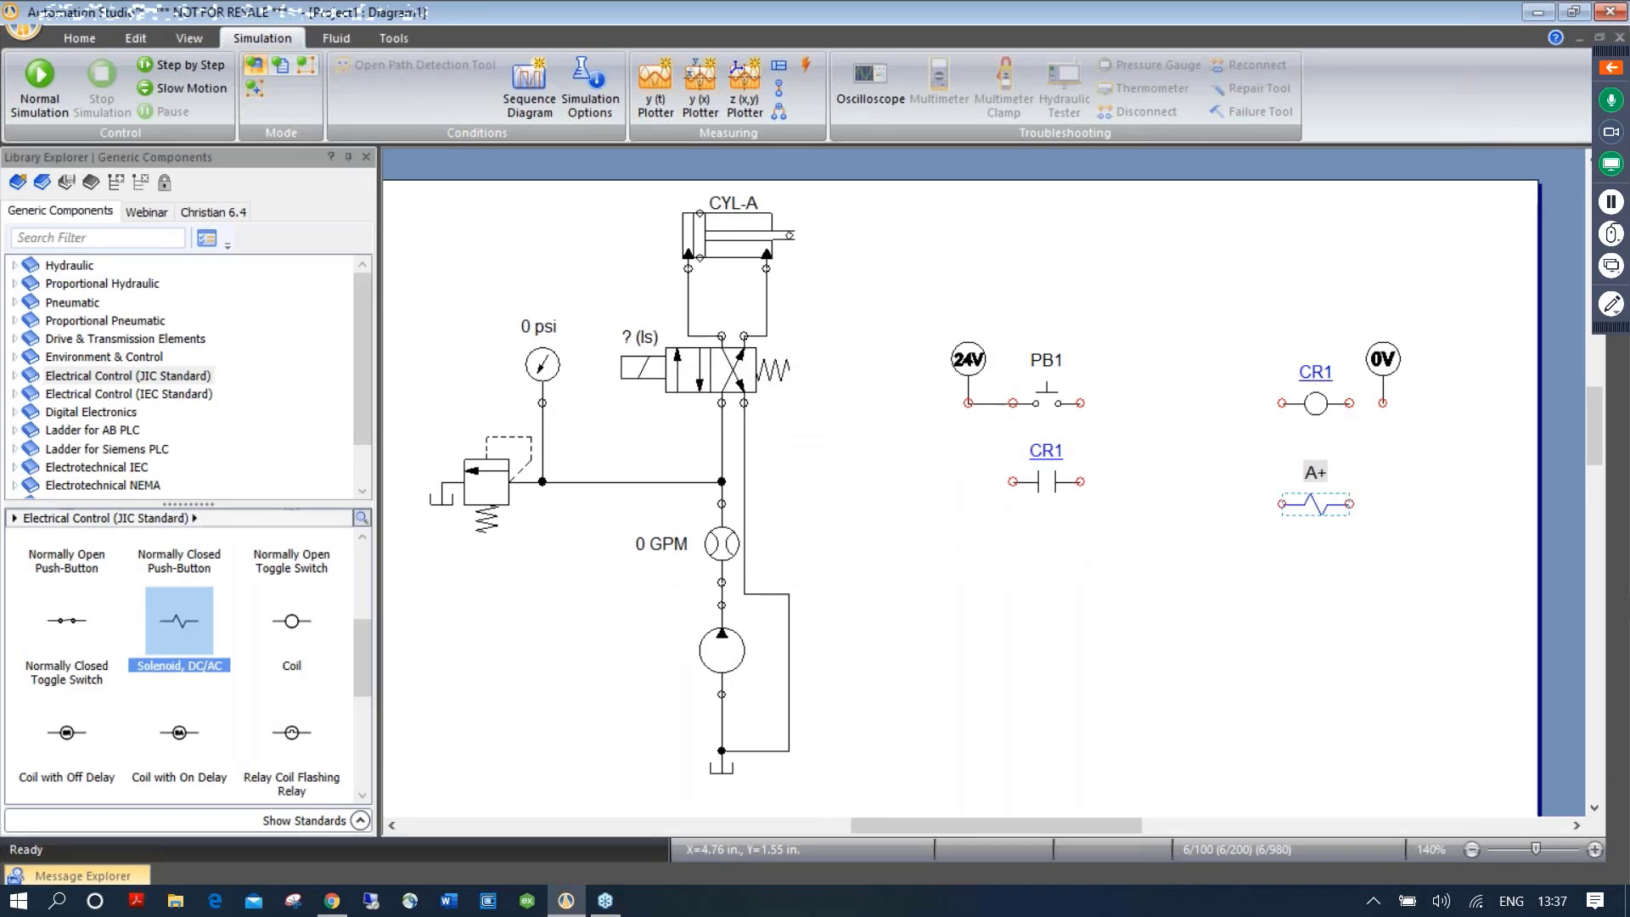
Wire PB1 with the CR1 coil and the CR1 contact with solenoid A+ between 24V and 0V, aligning the solenoid with the contact
{"action": "left_click_drag", "start_coordinate": [968, 403], "coordinate": [1384, 402]}
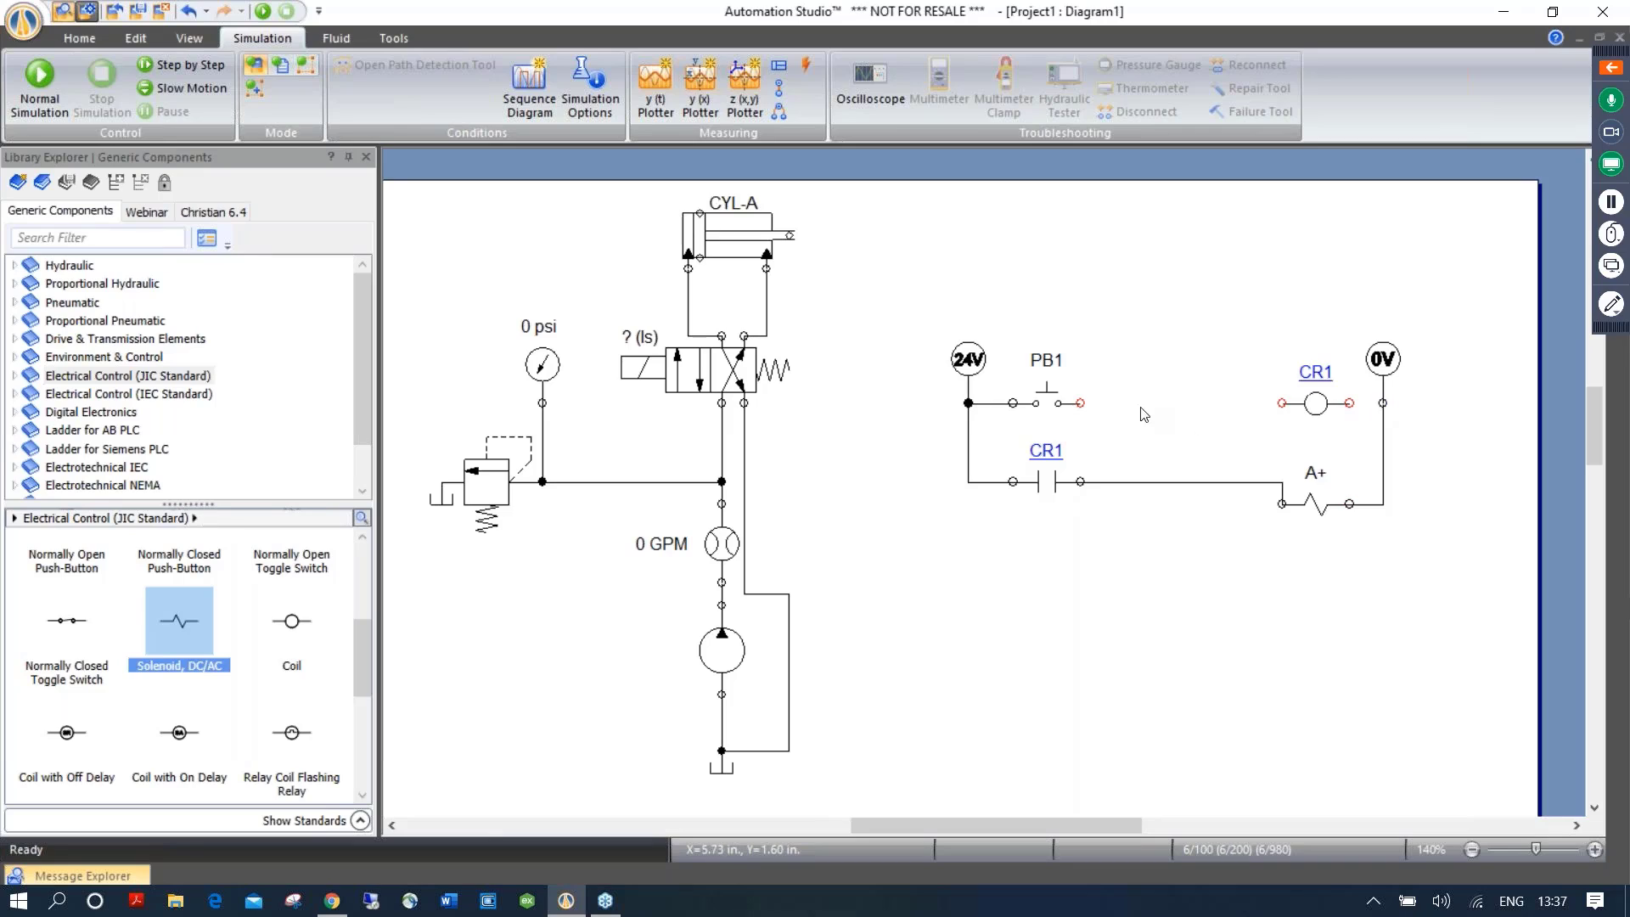
{"action": "left_click_drag", "start_coordinate": [1080, 402], "coordinate": [1383, 403]}
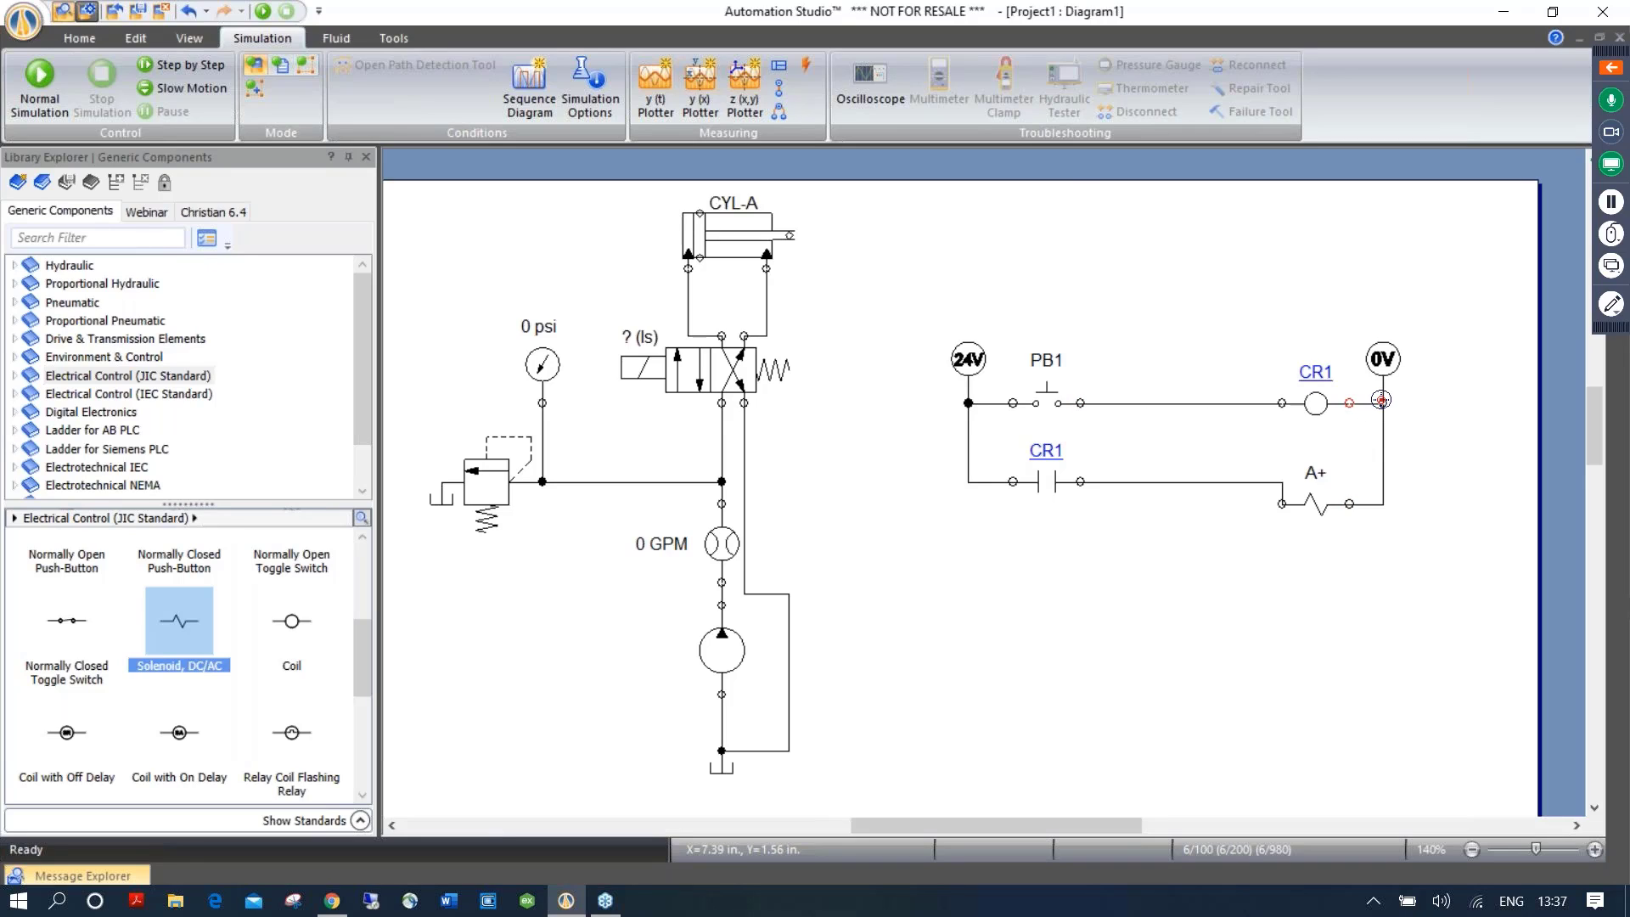
{"action": "left_click", "coordinate": [1314, 506]}
{"action": "key", "text": "Up"}
{"action": "key", "text": "Up"}
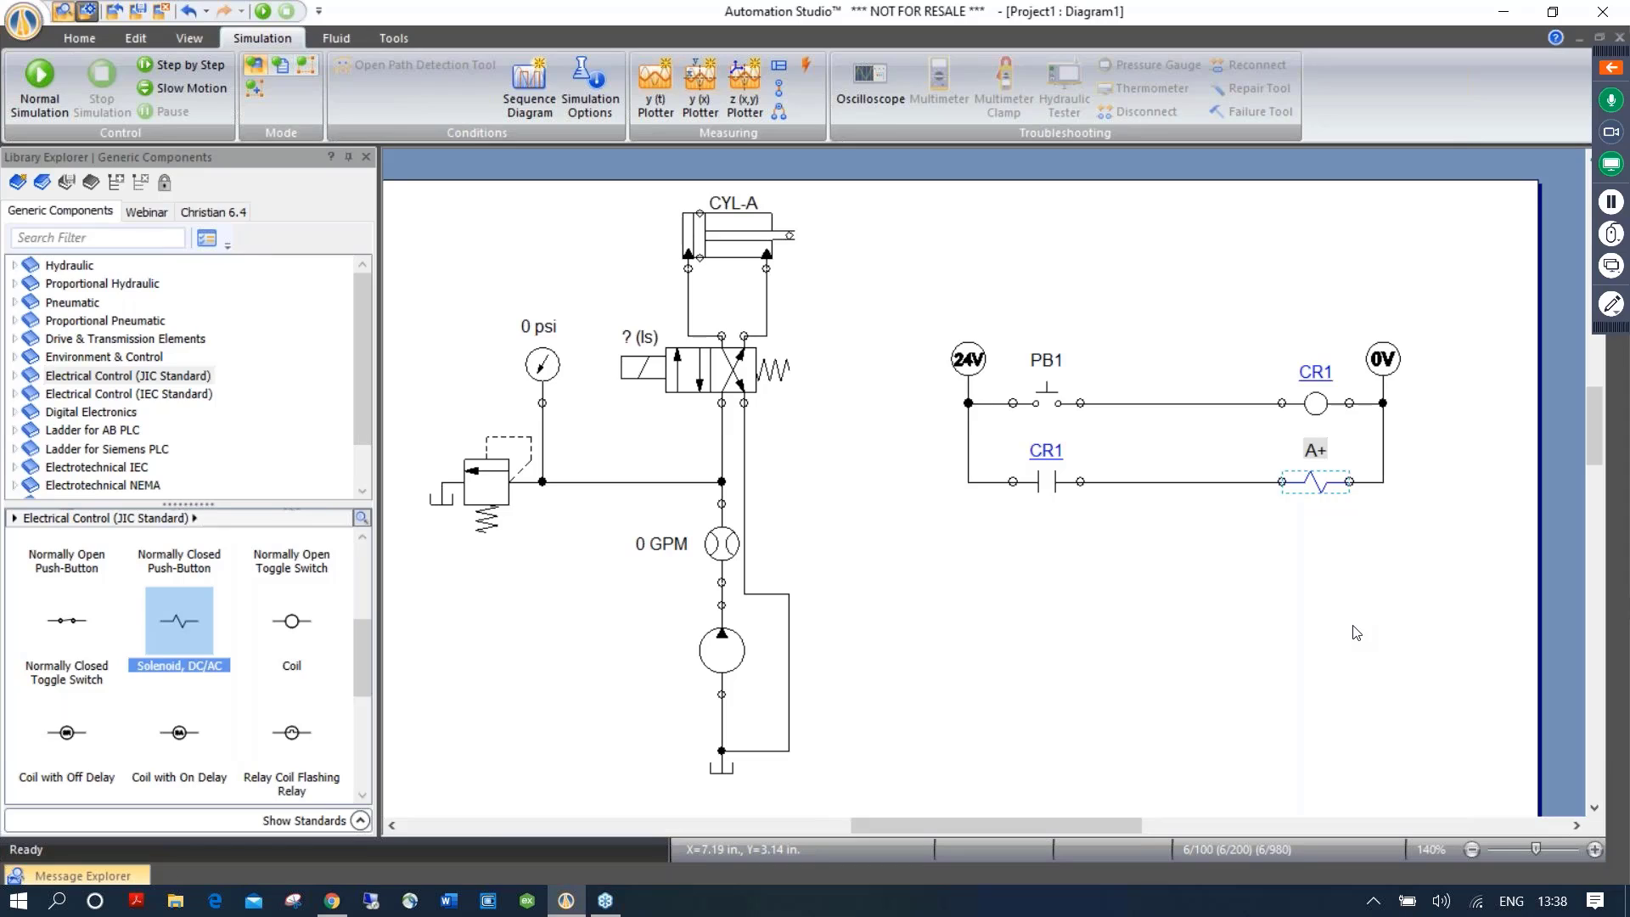
{"action": "left_click", "coordinate": [1356, 632]}
Filter the directional valve's compatible simulation variables by "a" and associate its input signal with the A+ solenoid variable
{"action": "left_click", "coordinate": [647, 374]}
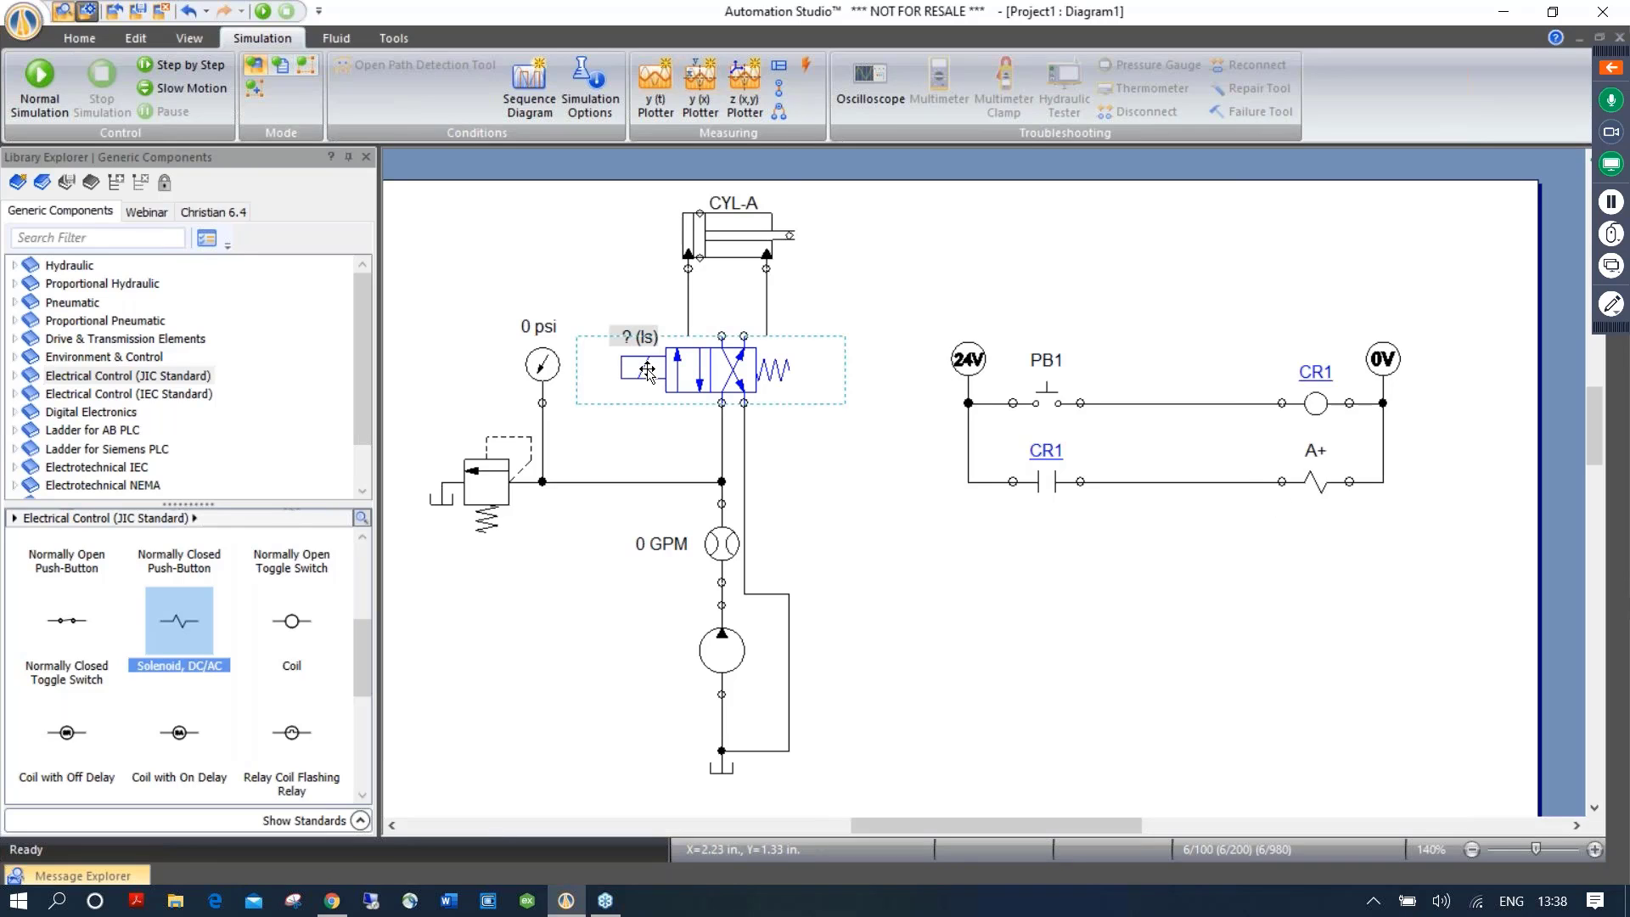
{"action": "double_click", "coordinate": [647, 374]}
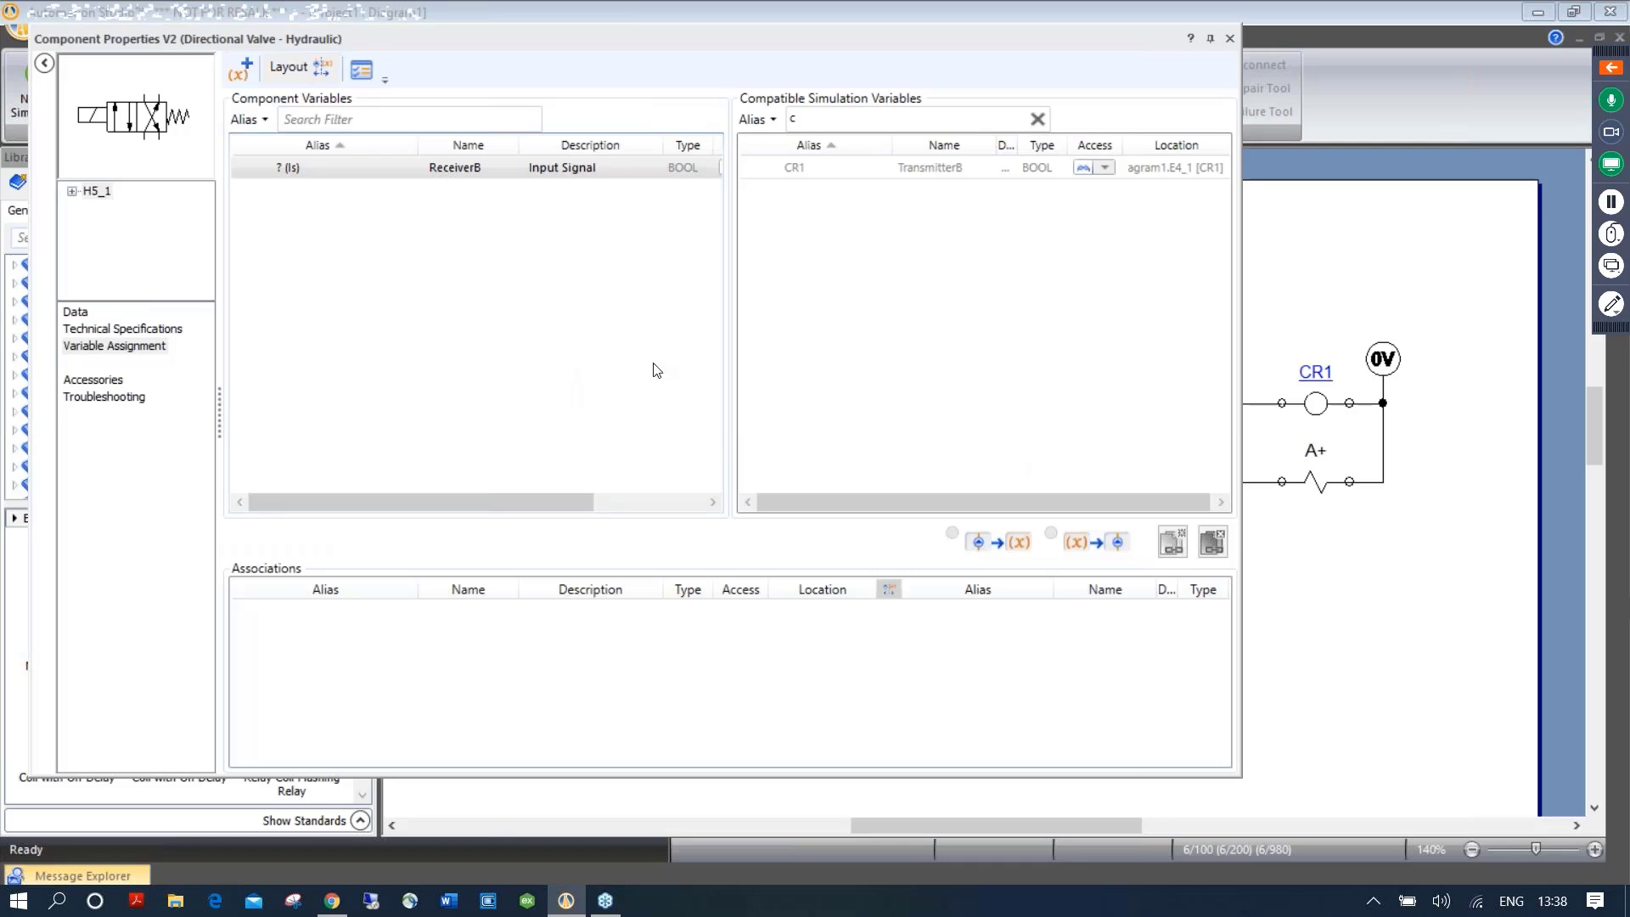
{"action": "left_click_drag", "start_coordinate": [816, 119], "coordinate": [774, 126]}
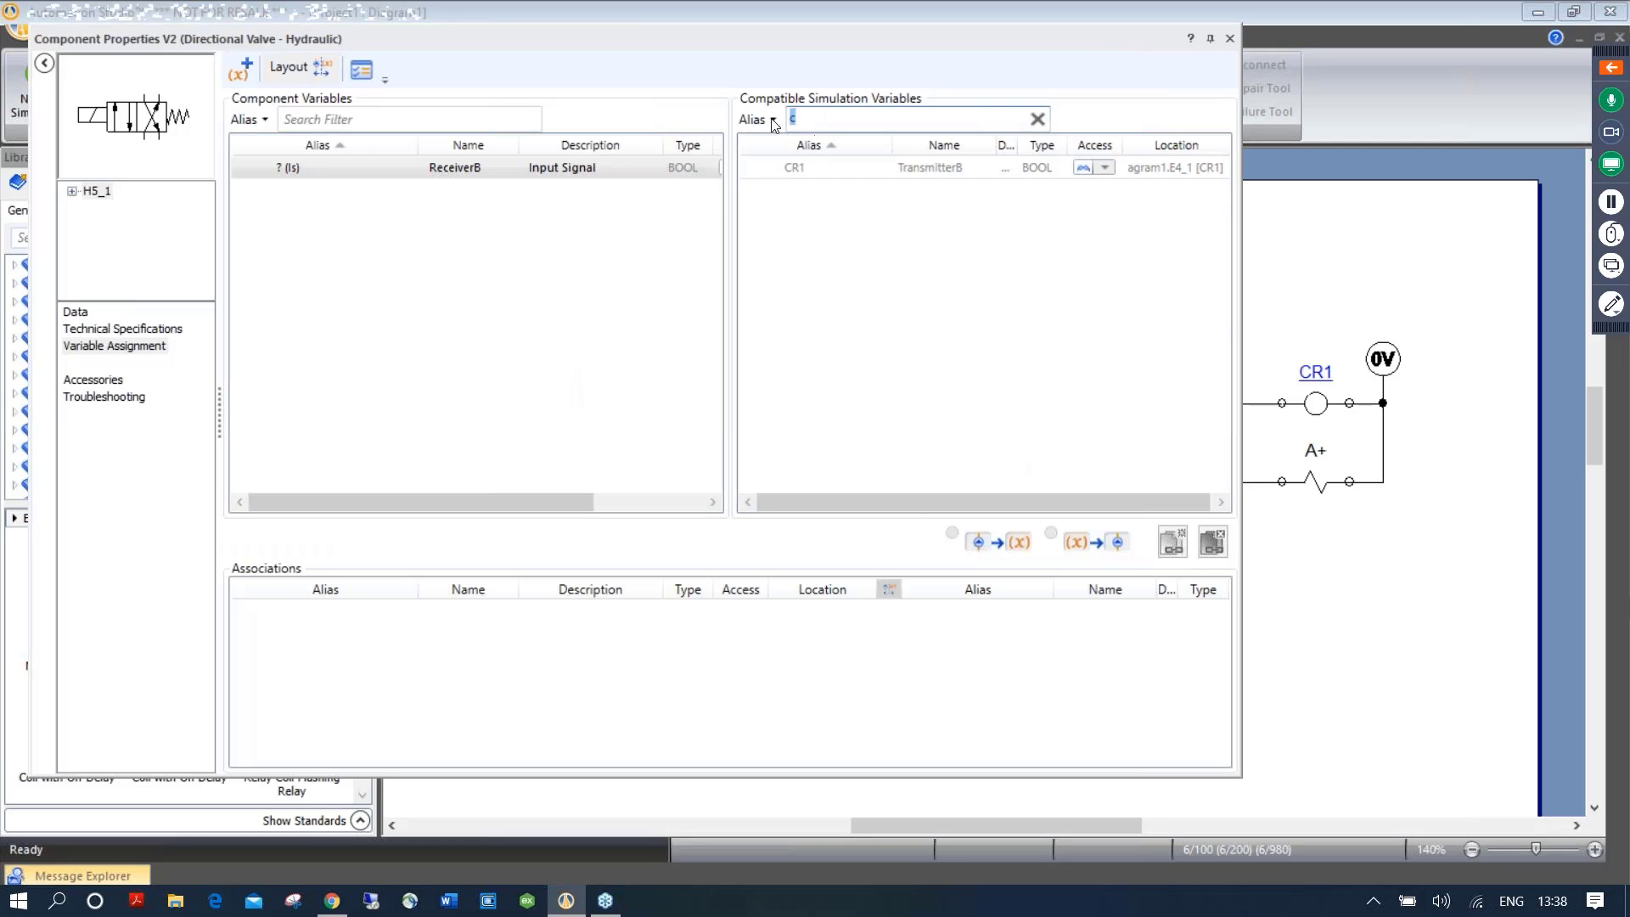
{"action": "type", "text": "a"}
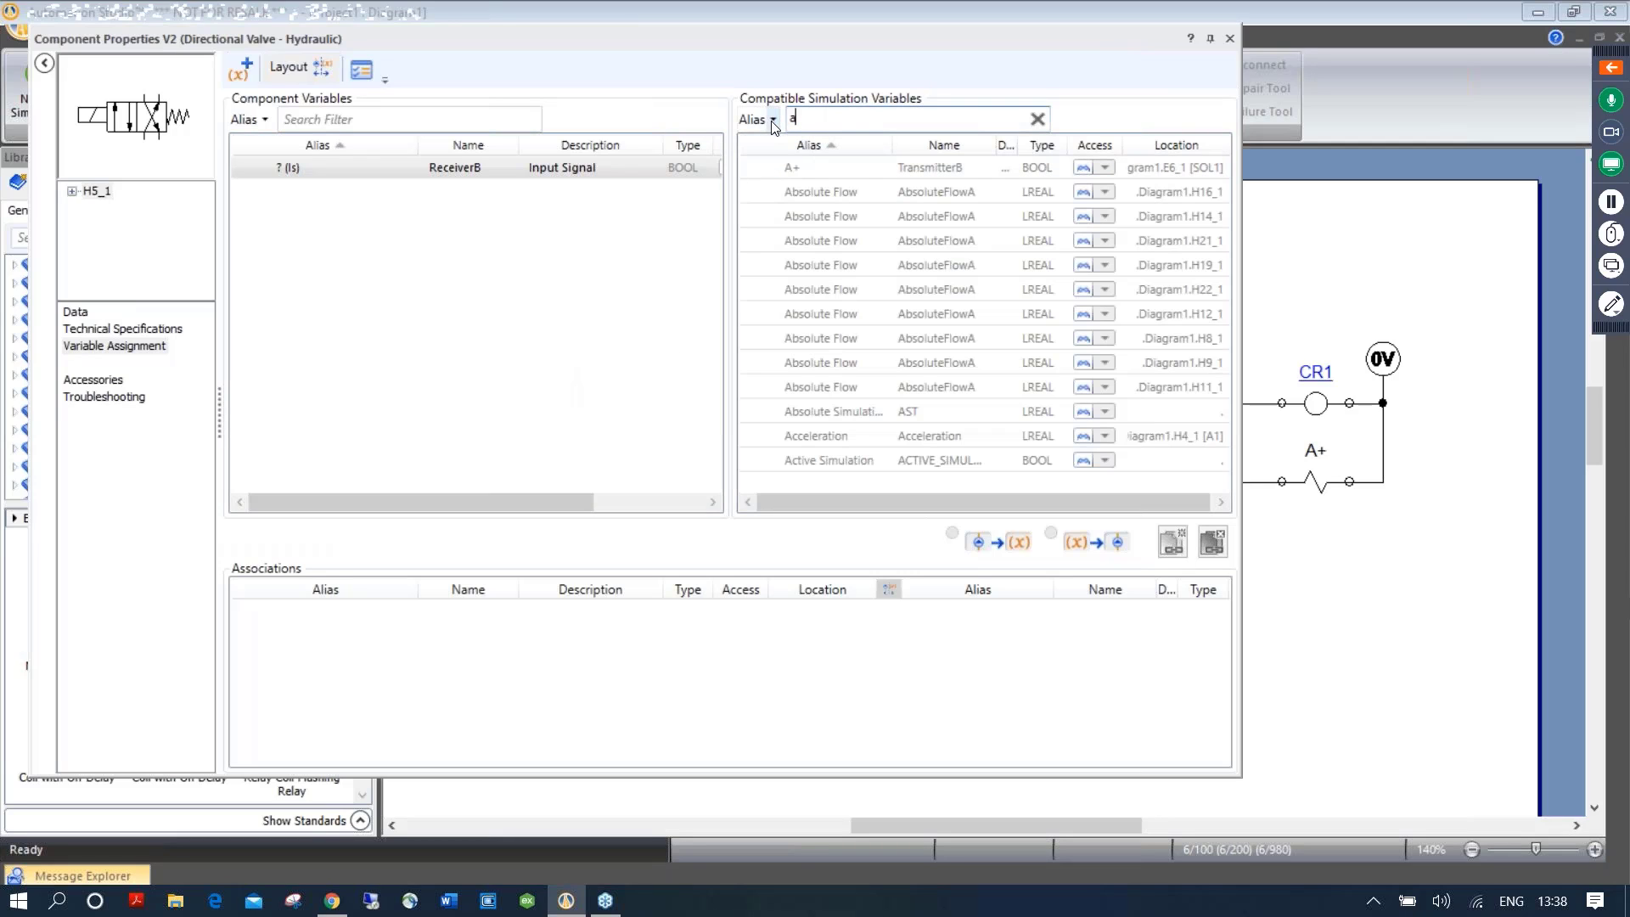
{"action": "double_click", "coordinate": [822, 169]}
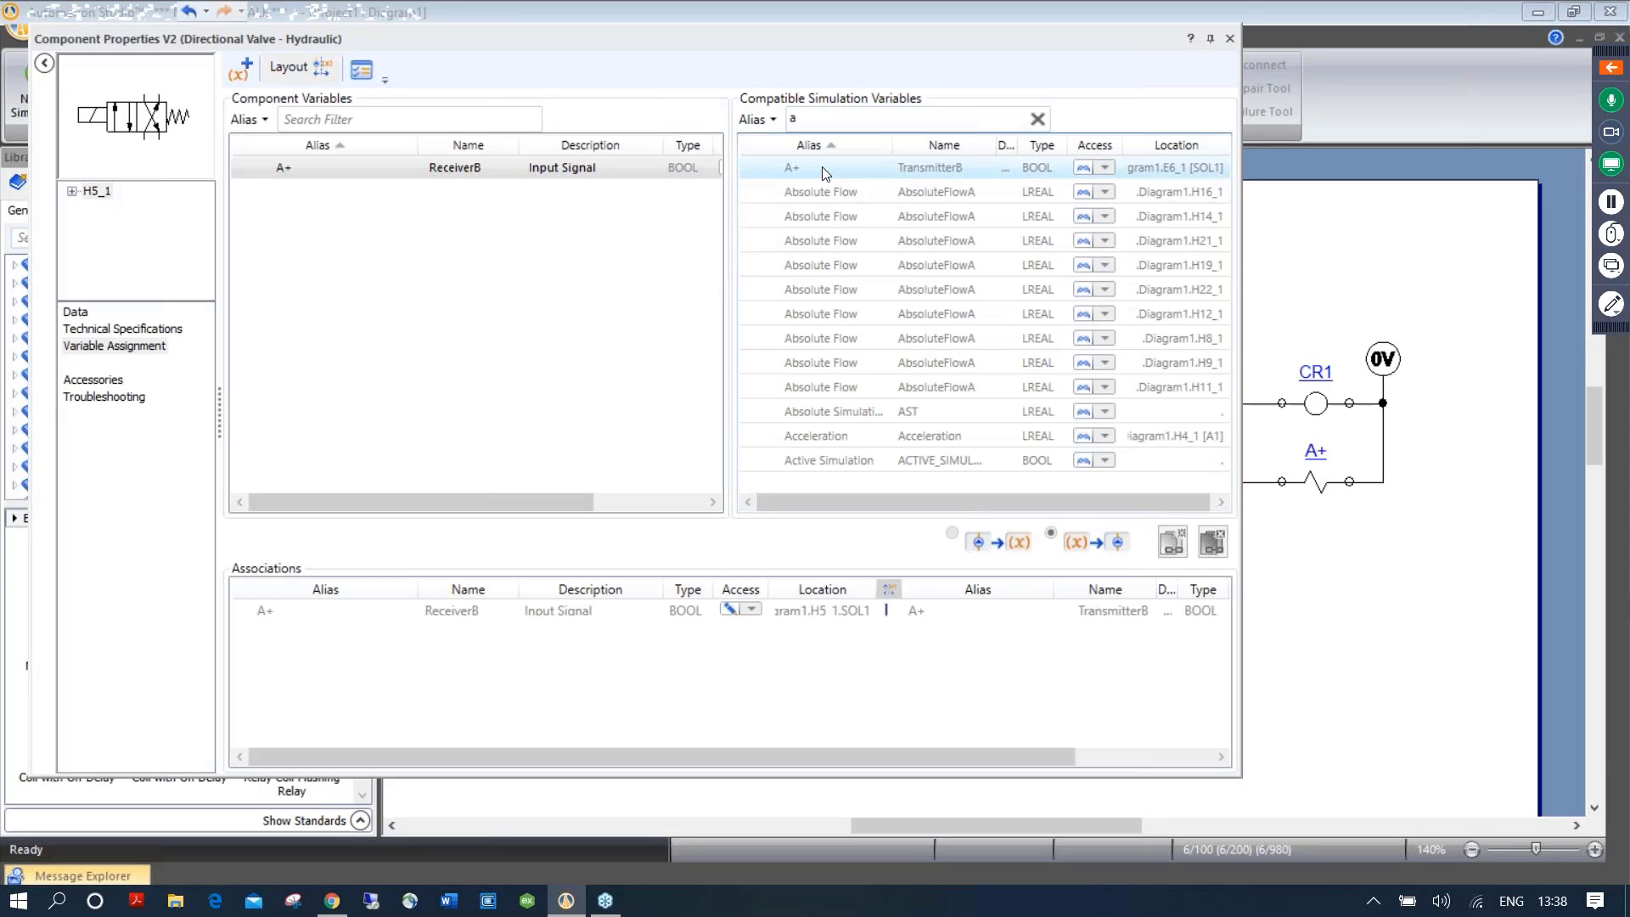
{"action": "left_click", "coordinate": [1230, 38]}
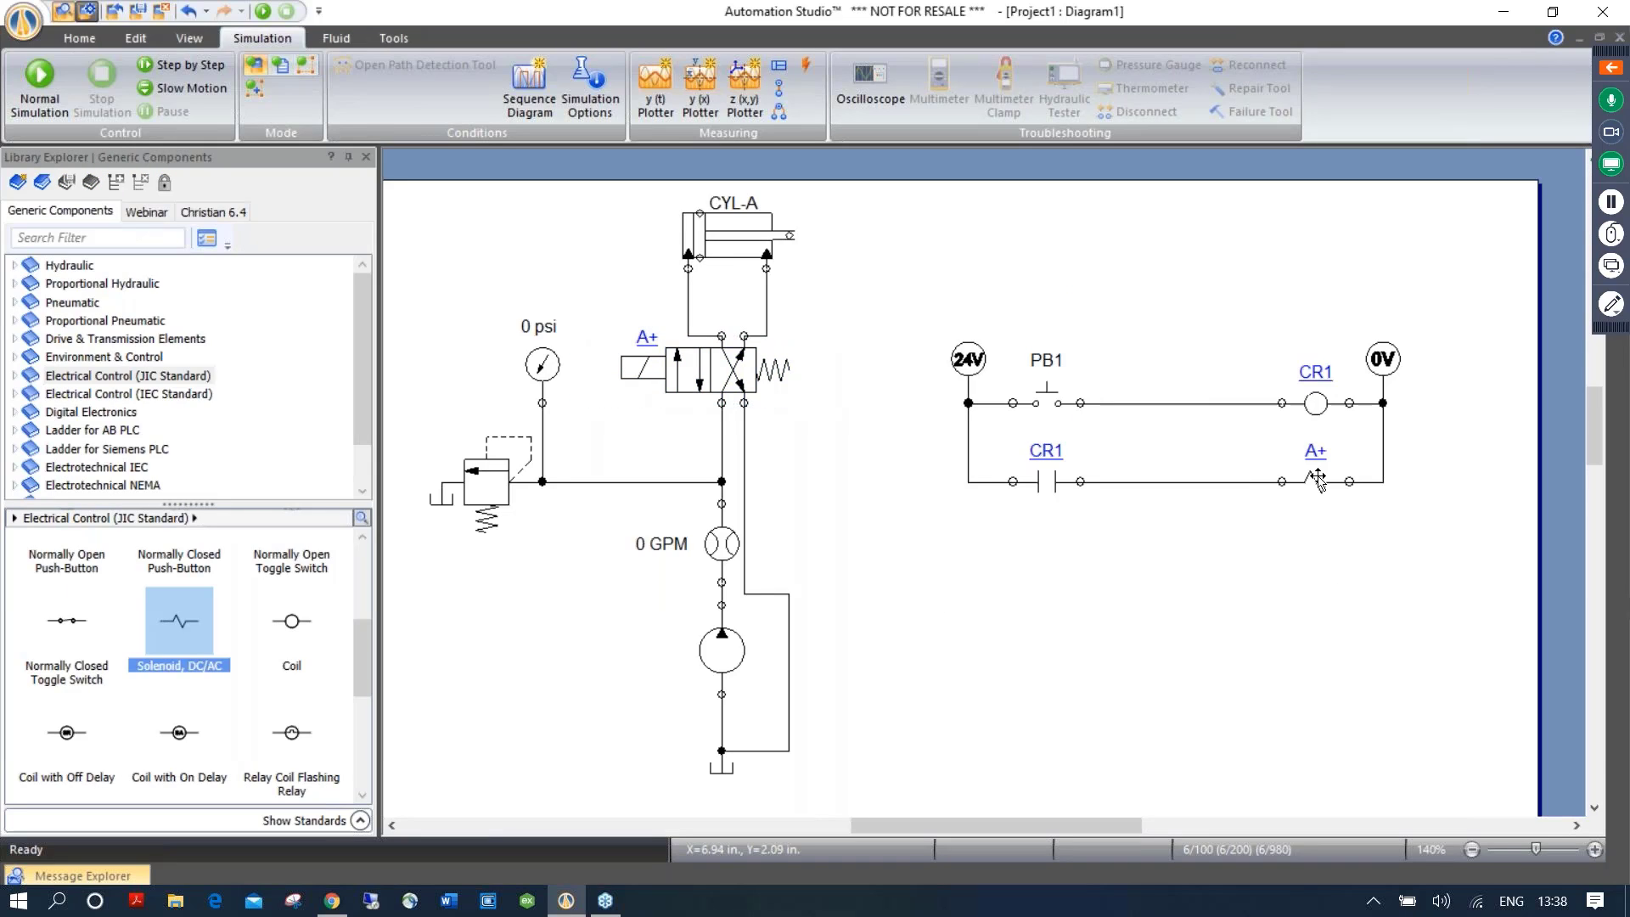
Run the normal simulation, operate push-button PB1 several times to test the cylinder's response, and stop the simulation
{"action": "left_click", "coordinate": [60, 75]}
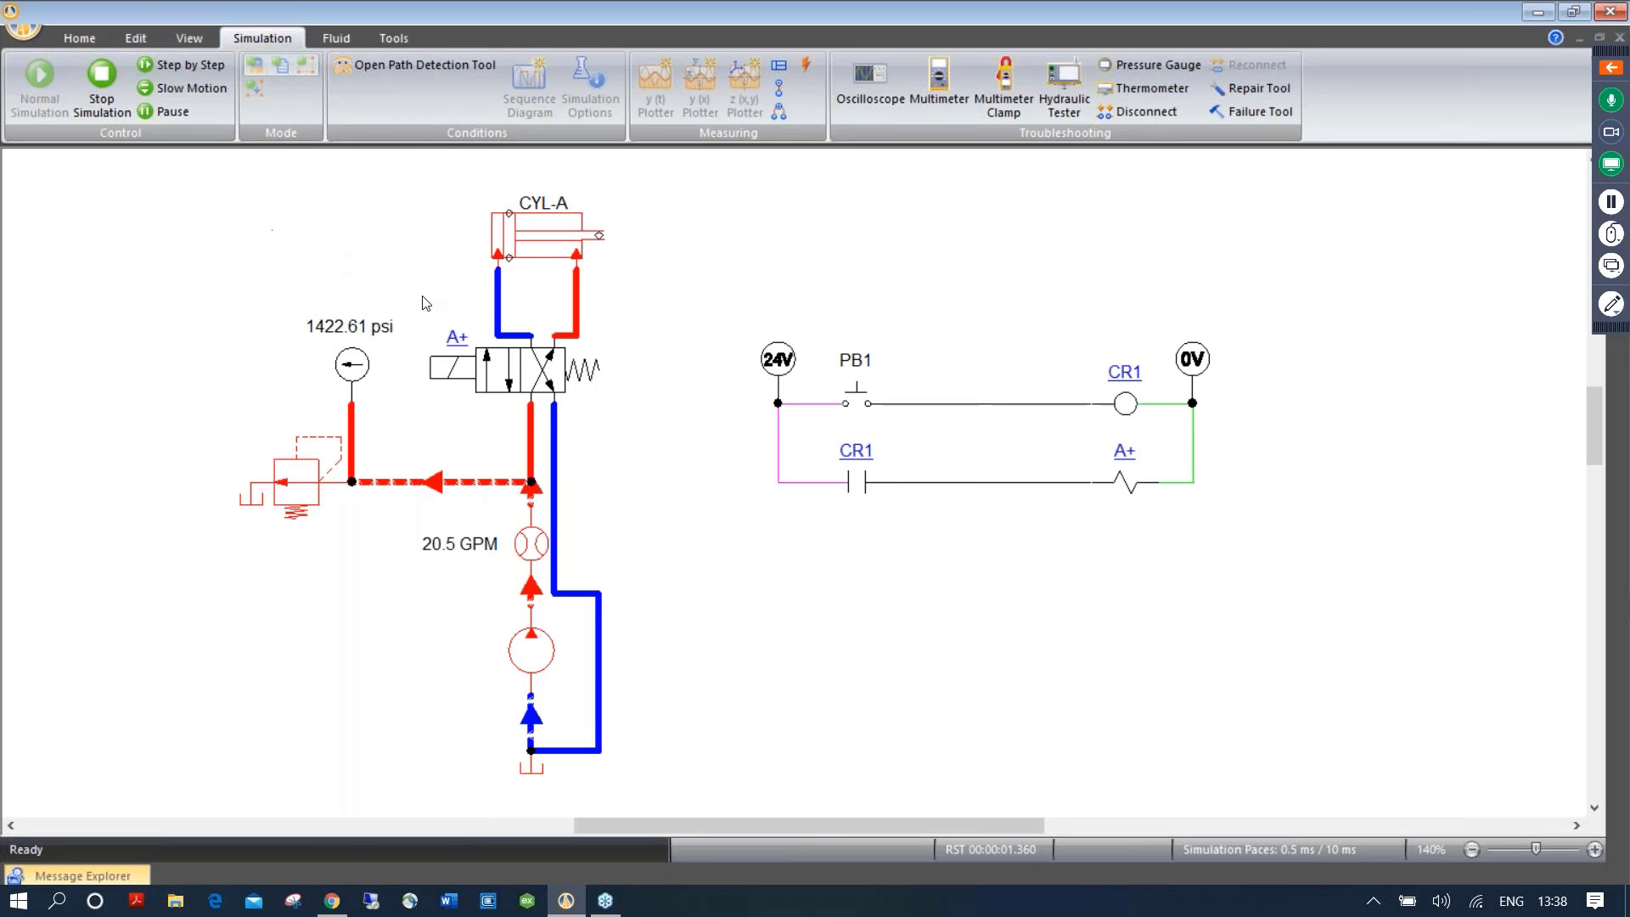
{"action": "left_click", "coordinate": [855, 397]}
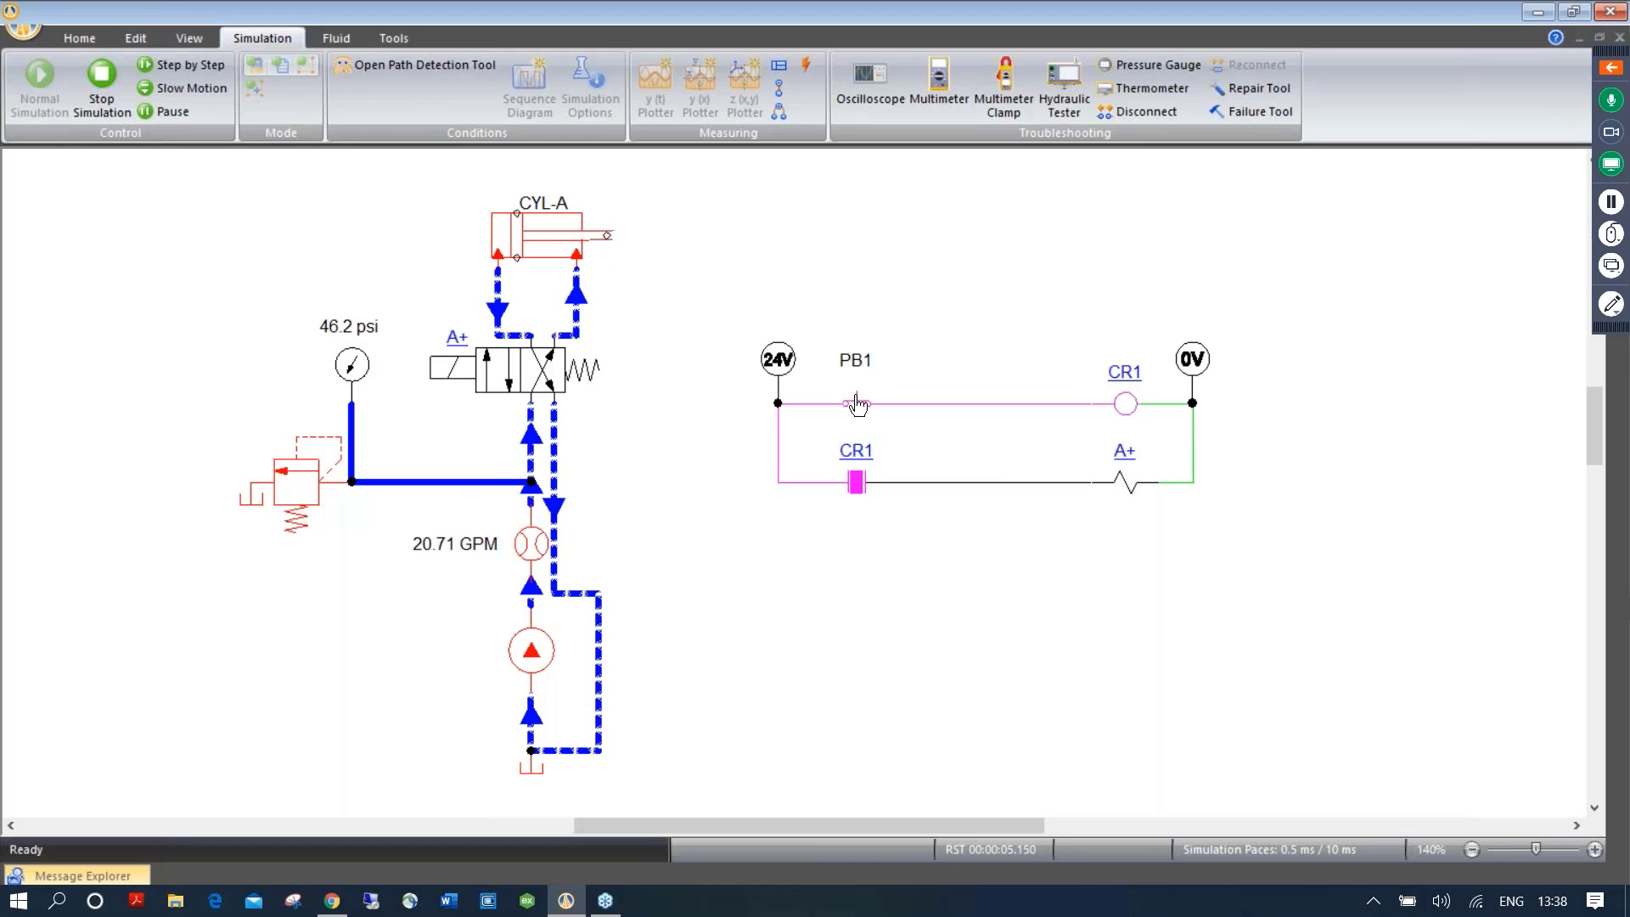
{"action": "left_click", "coordinate": [856, 404]}
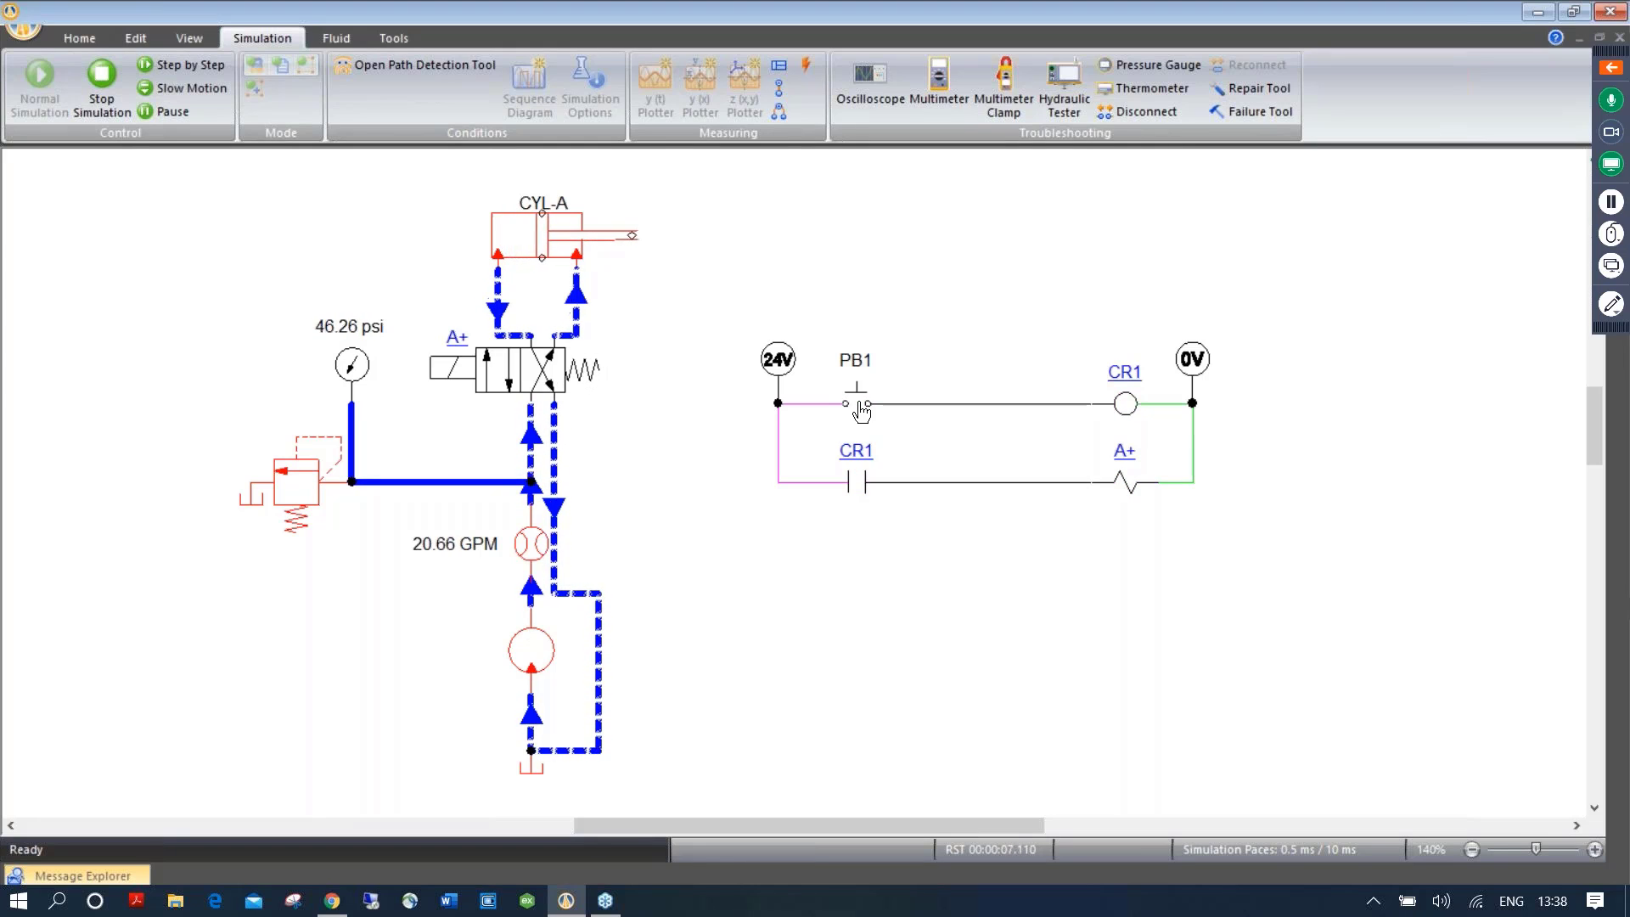
{"action": "left_click", "coordinate": [857, 405]}
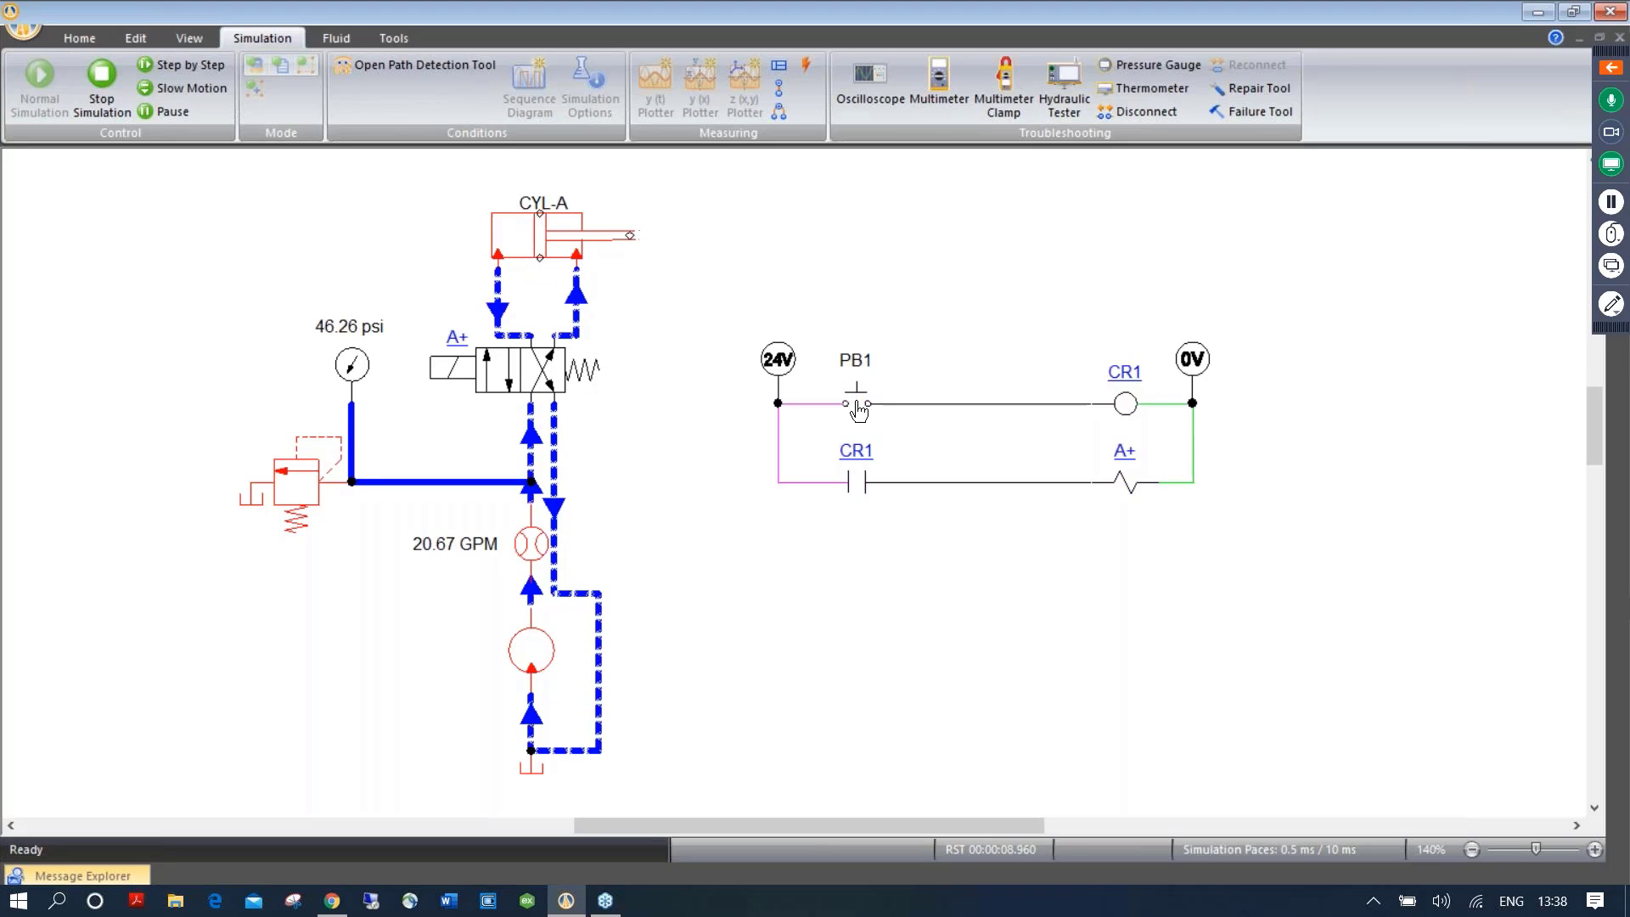
{"action": "left_click", "coordinate": [858, 405]}
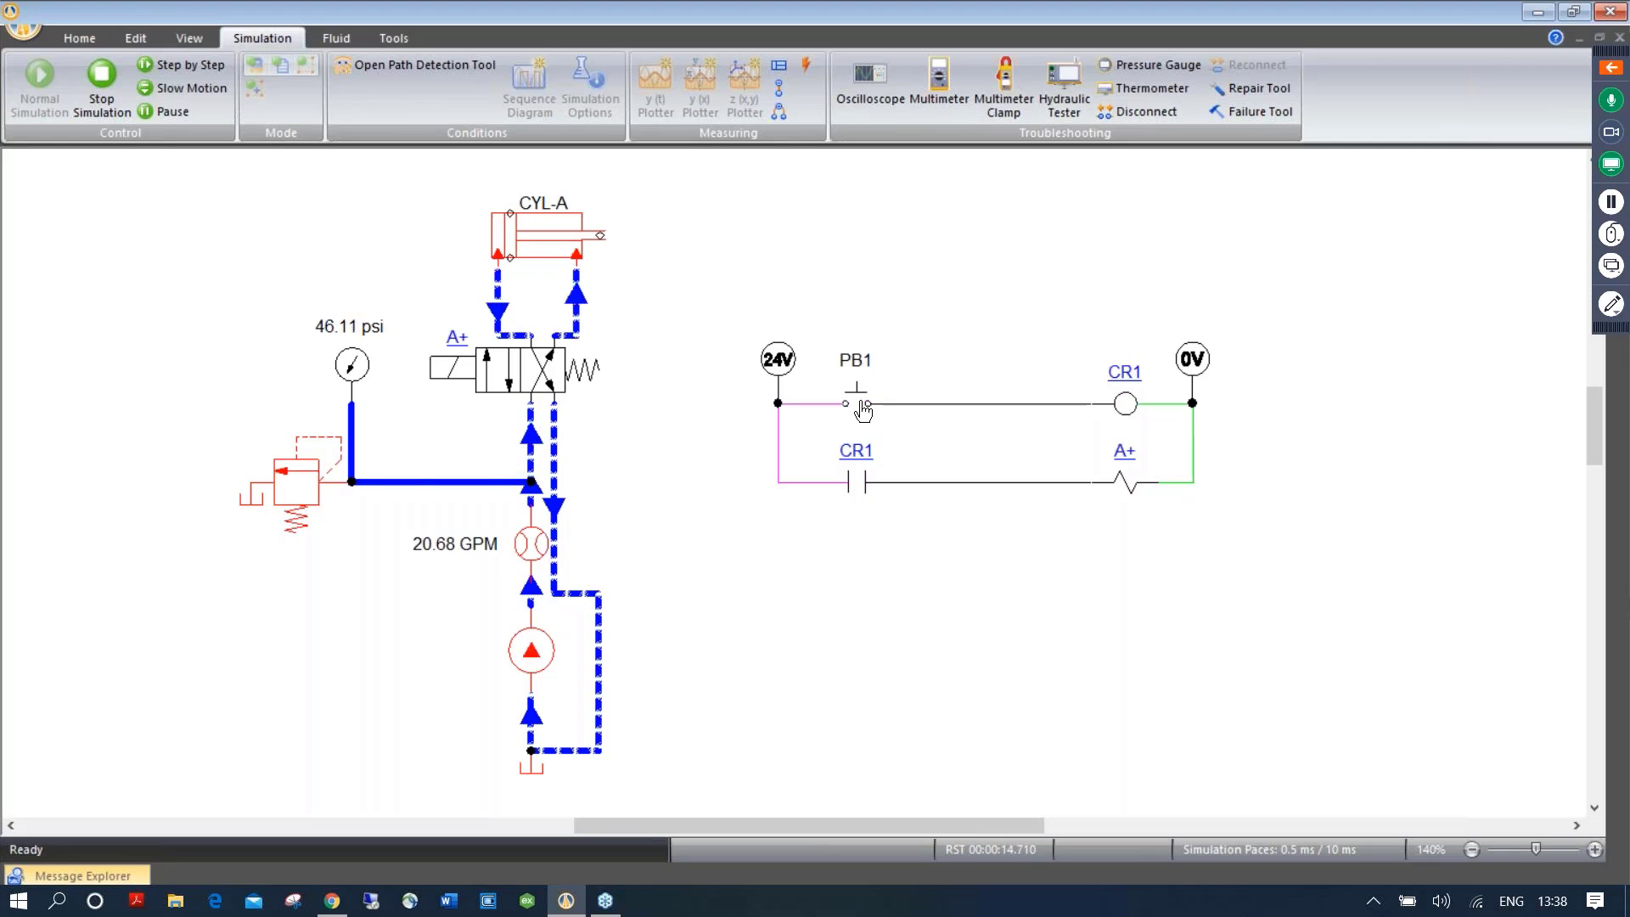
{"action": "left_click", "coordinate": [116, 82]}
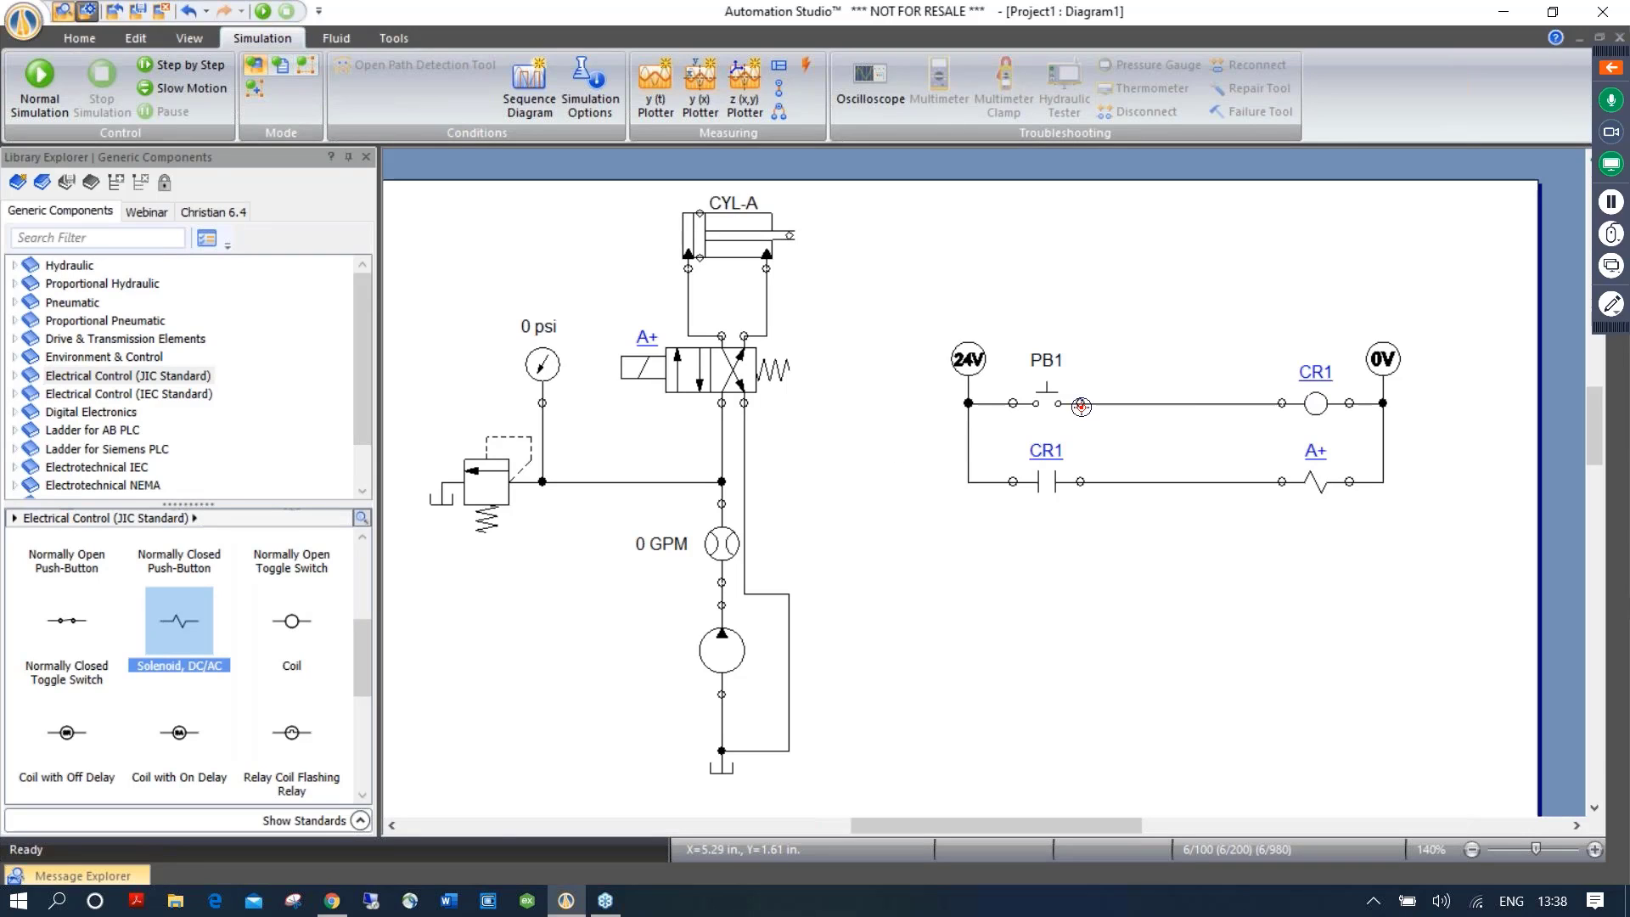
Link the outputs of PB1 and the CR1 contact, and insert a Normally Closed Push-Button with alias Return before the CR1 coil
{"action": "left_click_drag", "start_coordinate": [1080, 403], "coordinate": [1081, 480]}
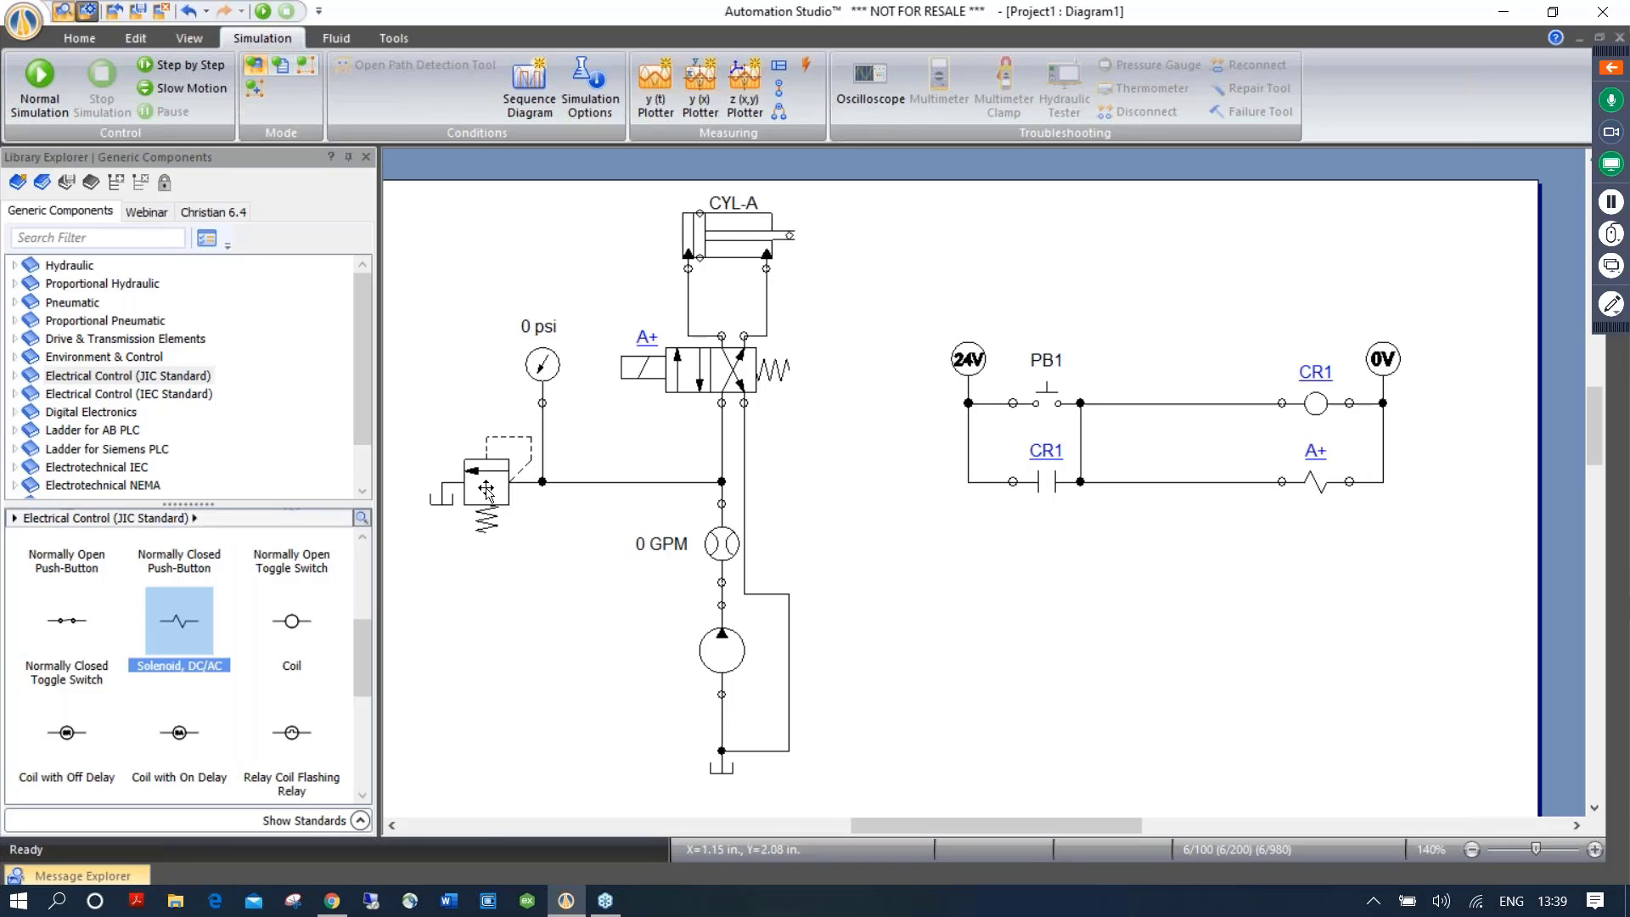
{"action": "left_click_drag", "start_coordinate": [363, 657], "coordinate": [364, 628]}
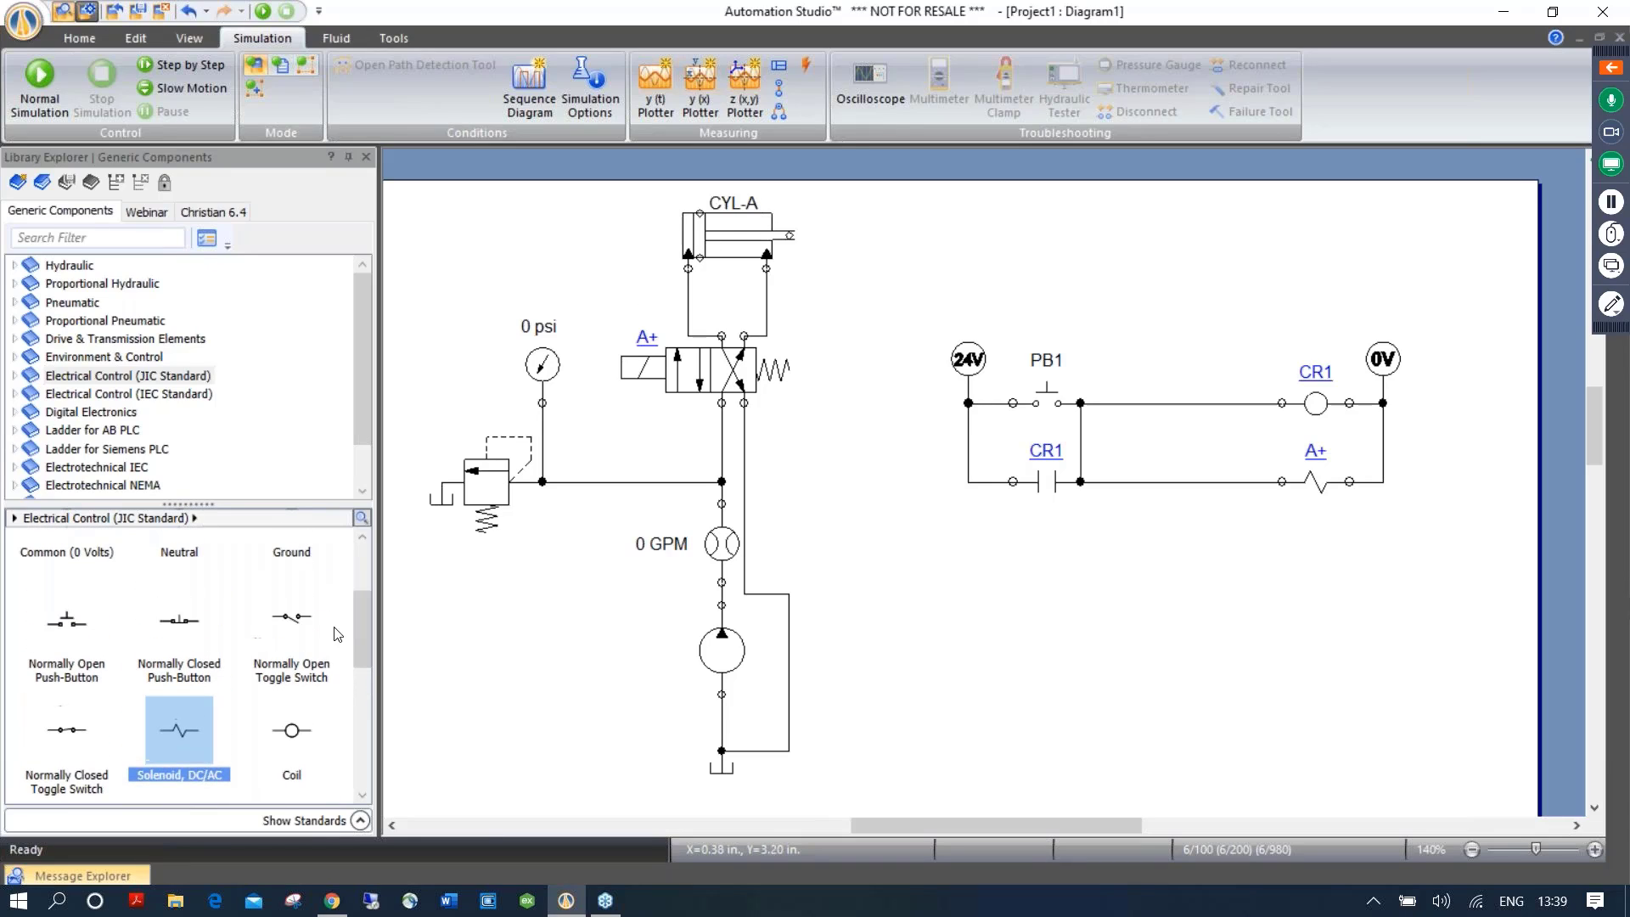
{"action": "left_click_drag", "start_coordinate": [180, 633], "coordinate": [1148, 404]}
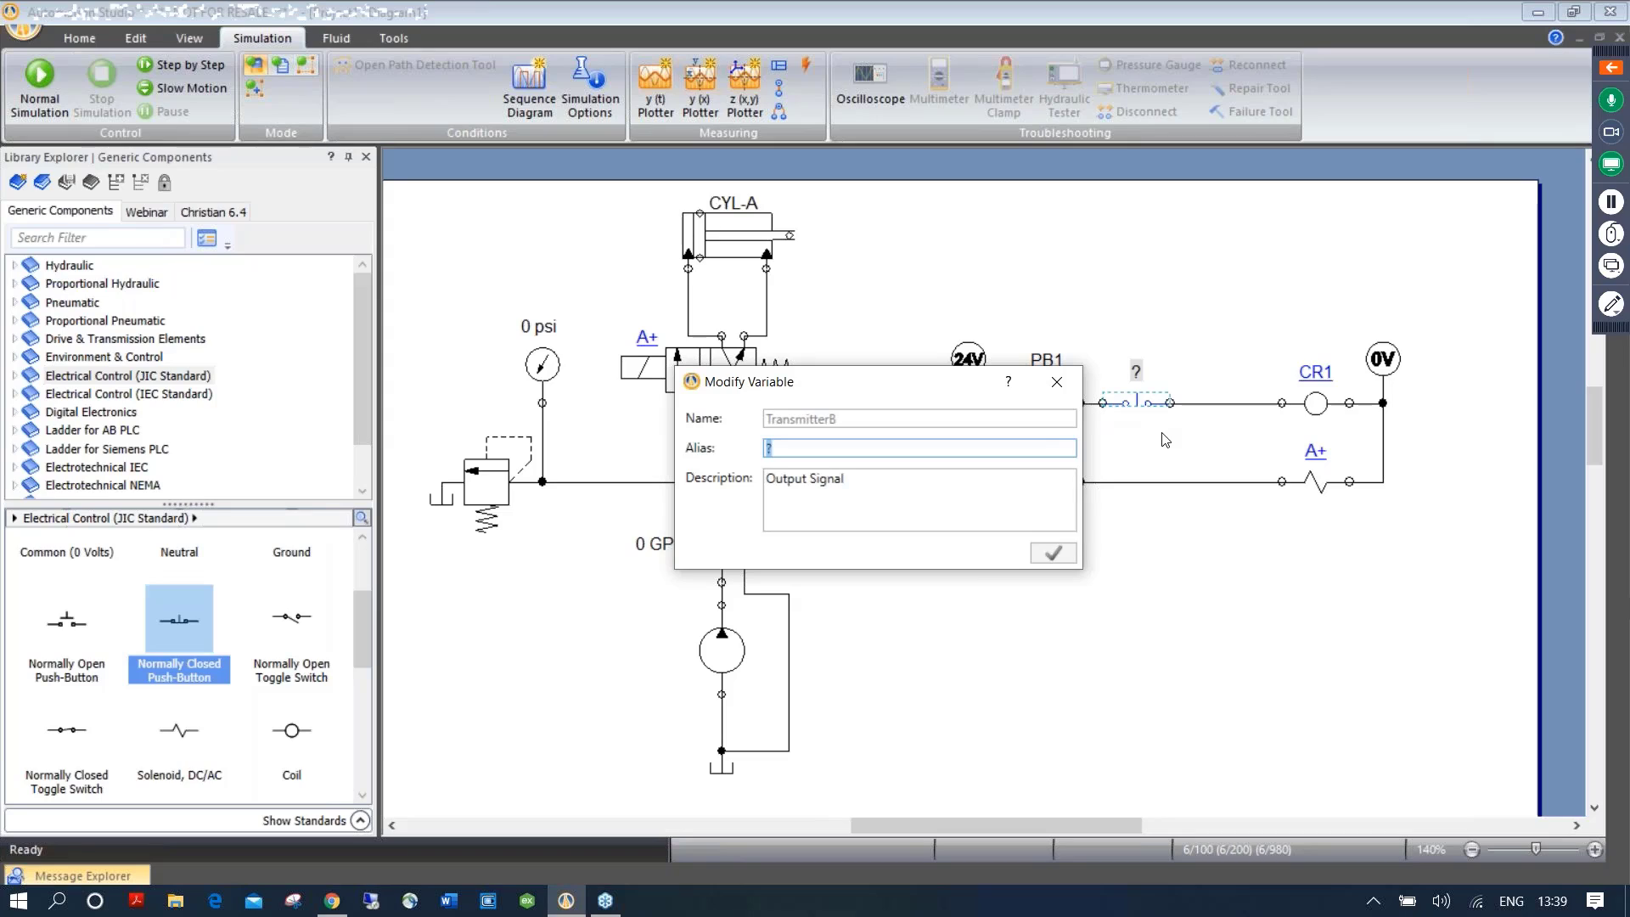
{"action": "type", "text": "P"}
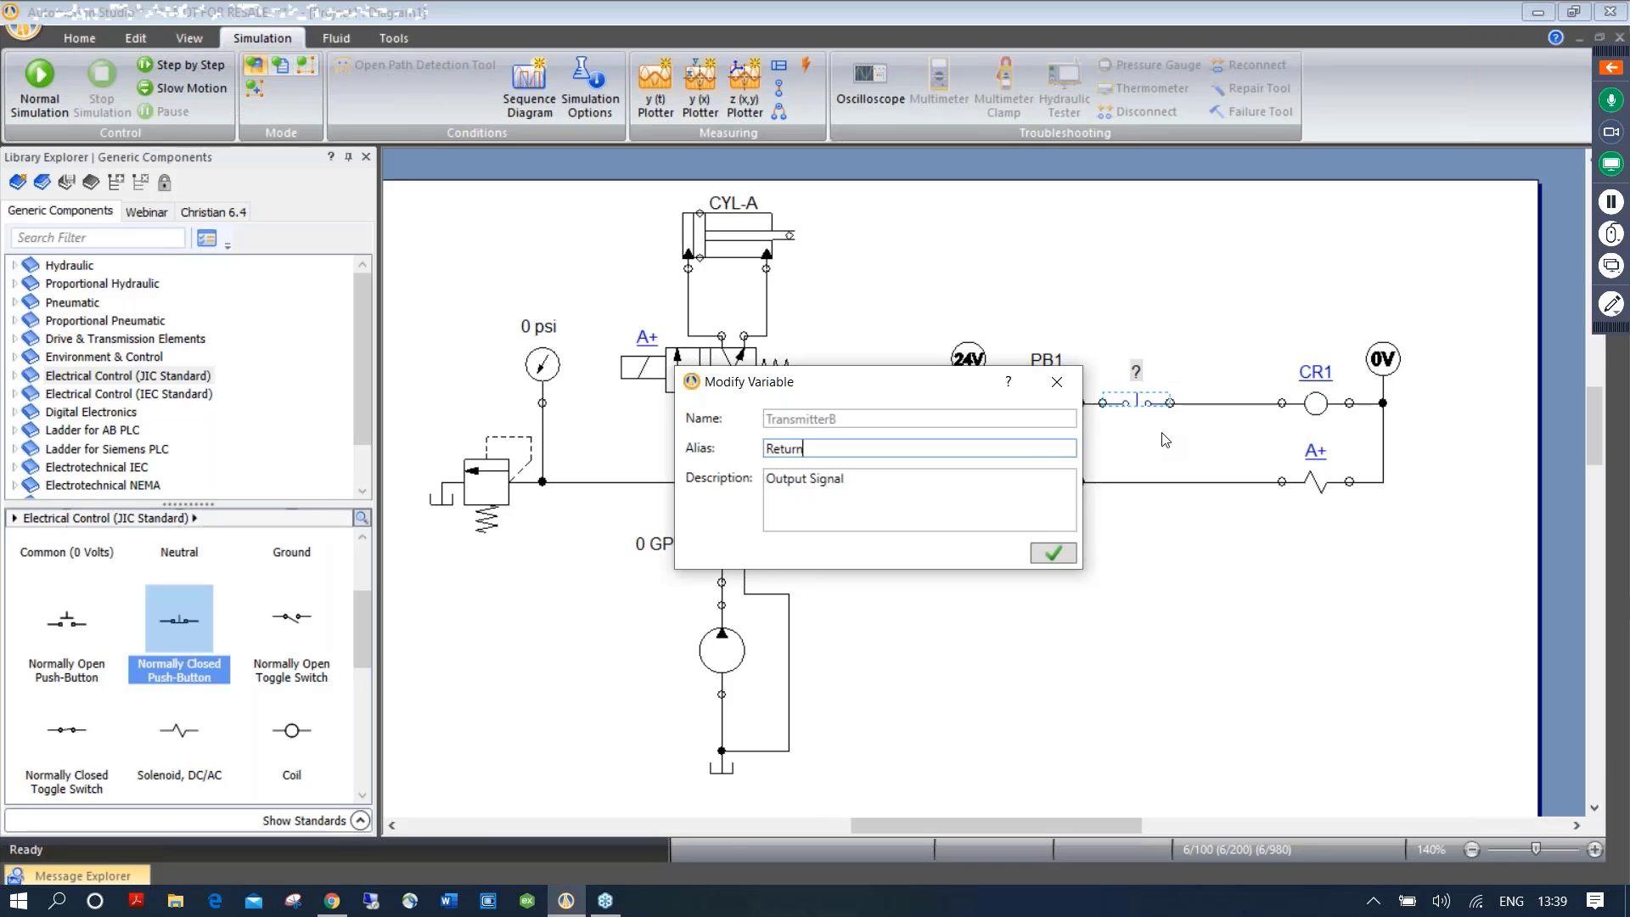
{"action": "key", "text": "Return"}
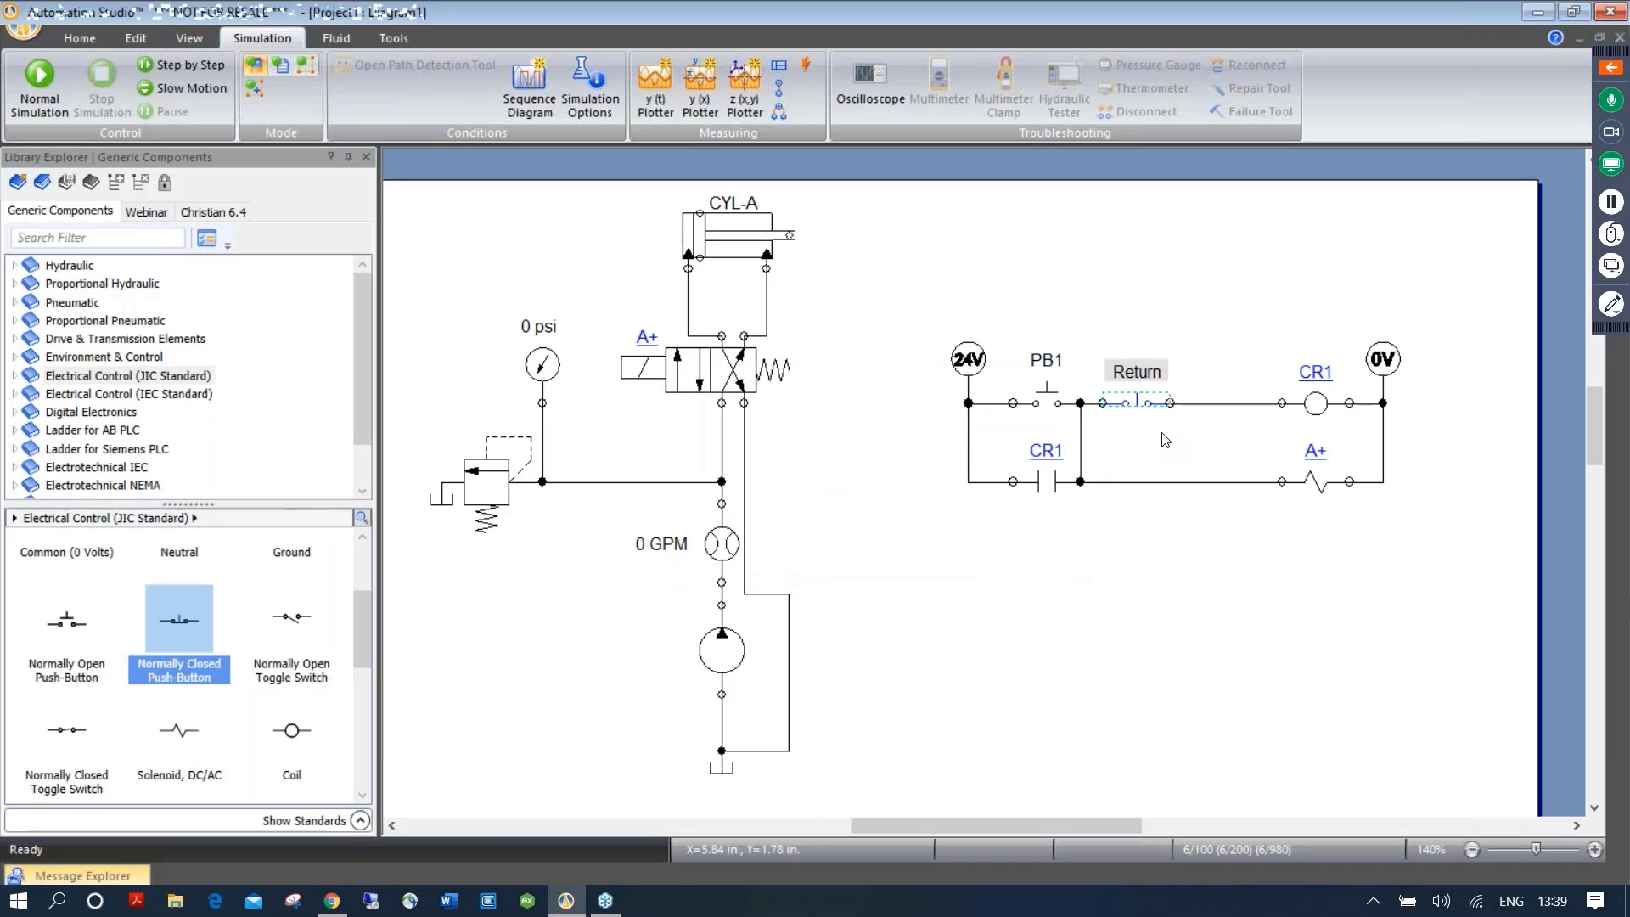
Simulate the latching circuit, alternately operating PB1 and Return to extend and retract the cylinder, and stop the simulation
{"action": "left_click", "coordinate": [44, 80]}
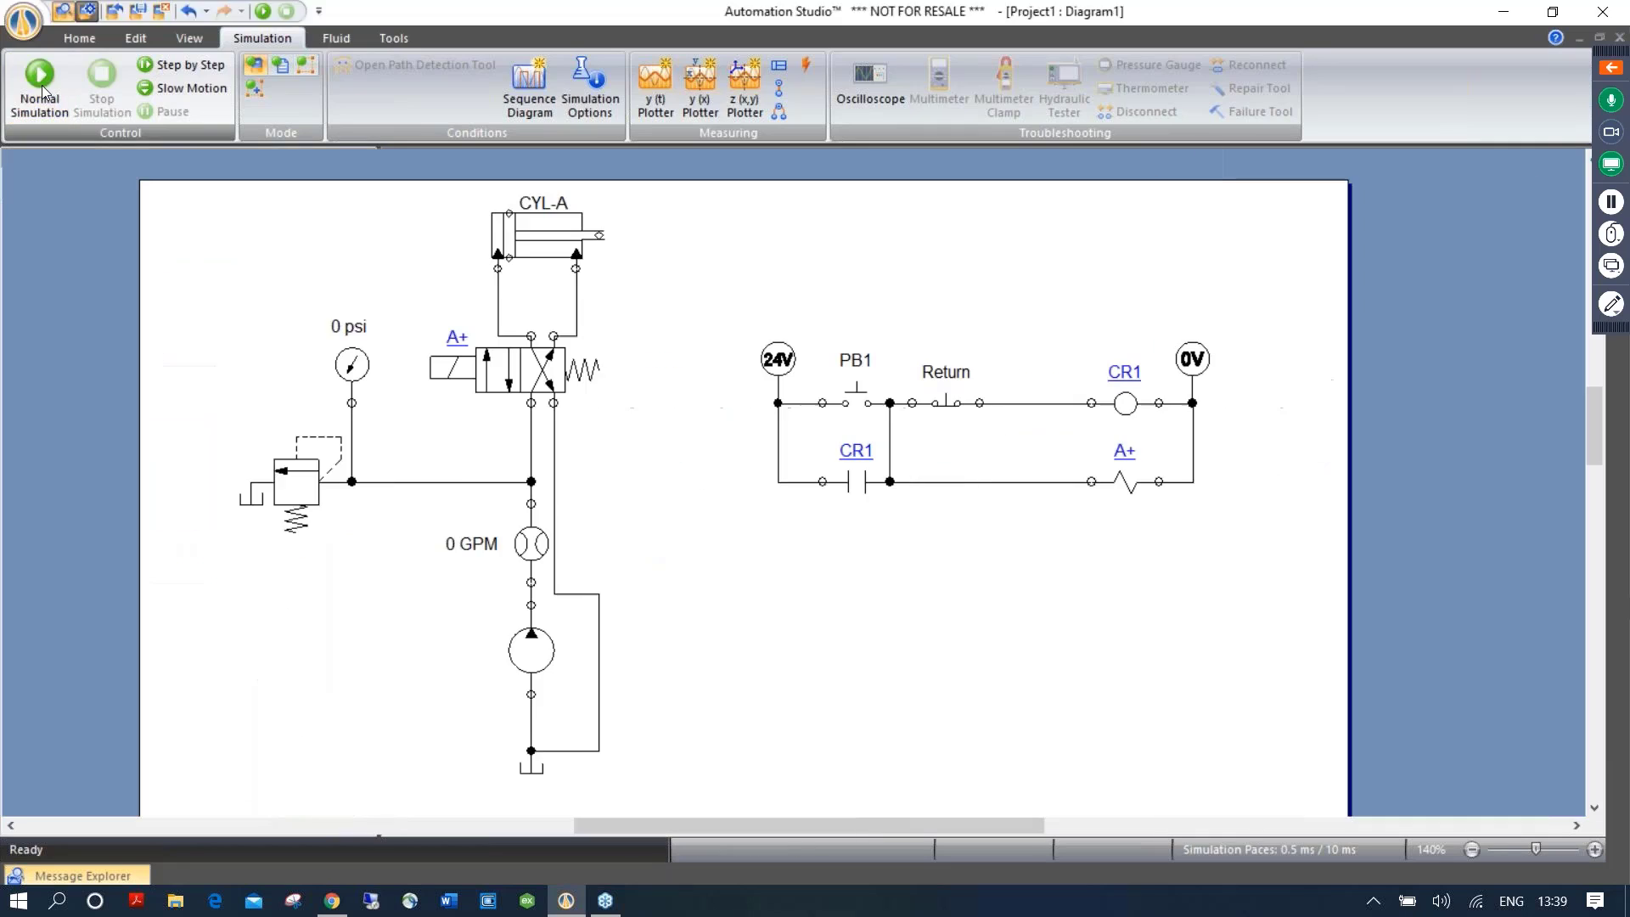
{"action": "left_click", "coordinate": [858, 403]}
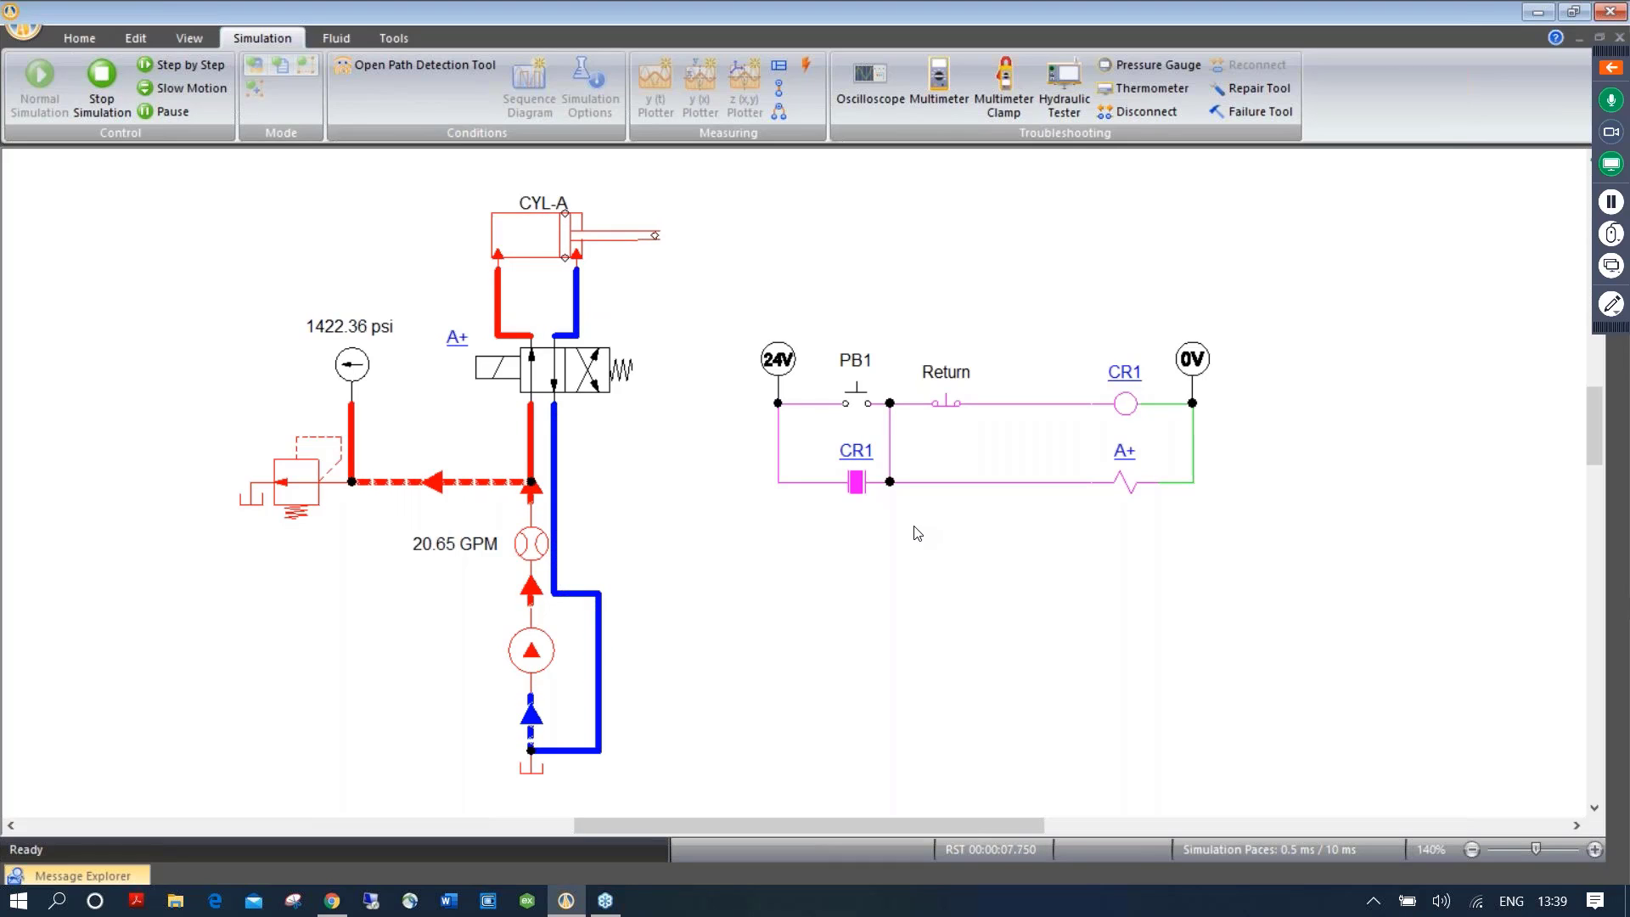
{"action": "left_click", "coordinate": [947, 407]}
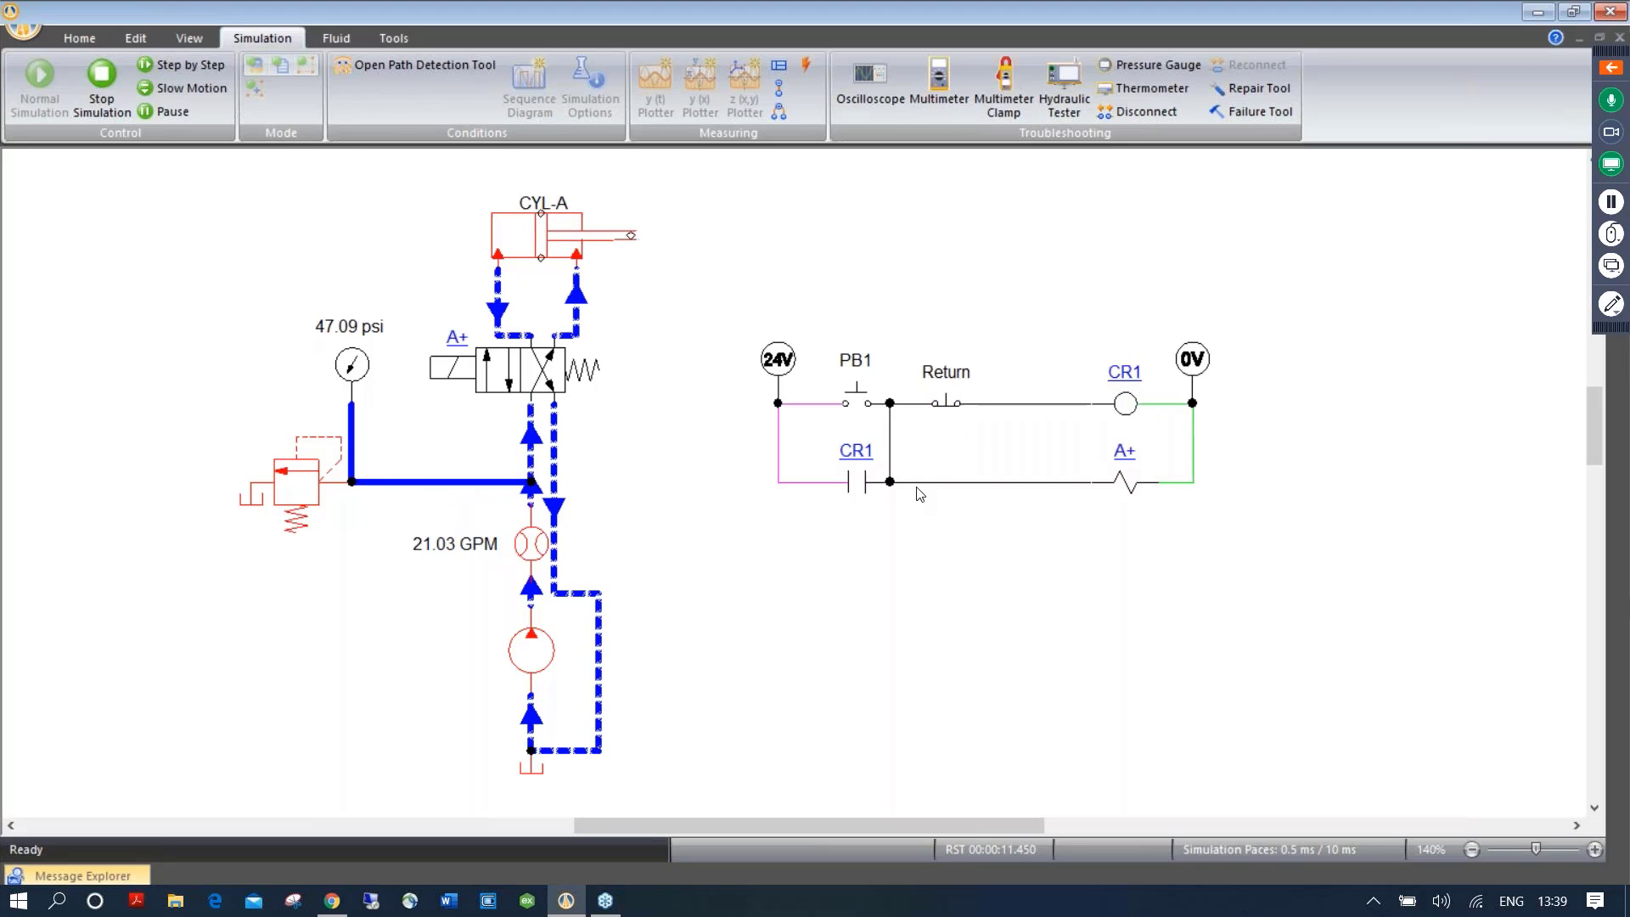
{"action": "left_click", "coordinate": [856, 397]}
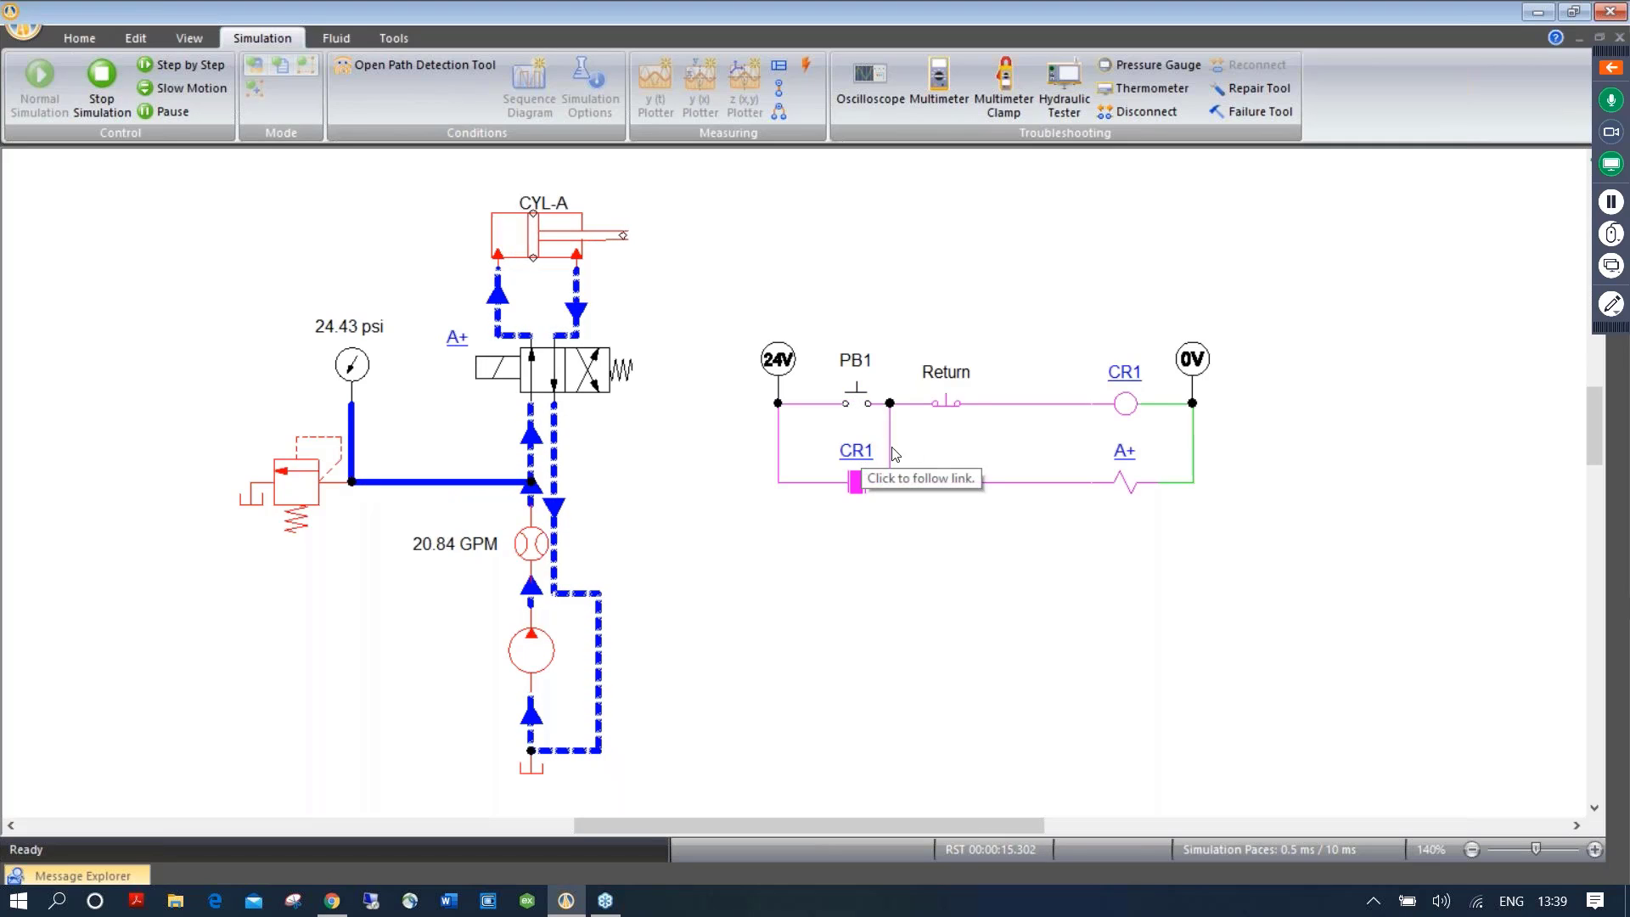
{"action": "left_click", "coordinate": [948, 407]}
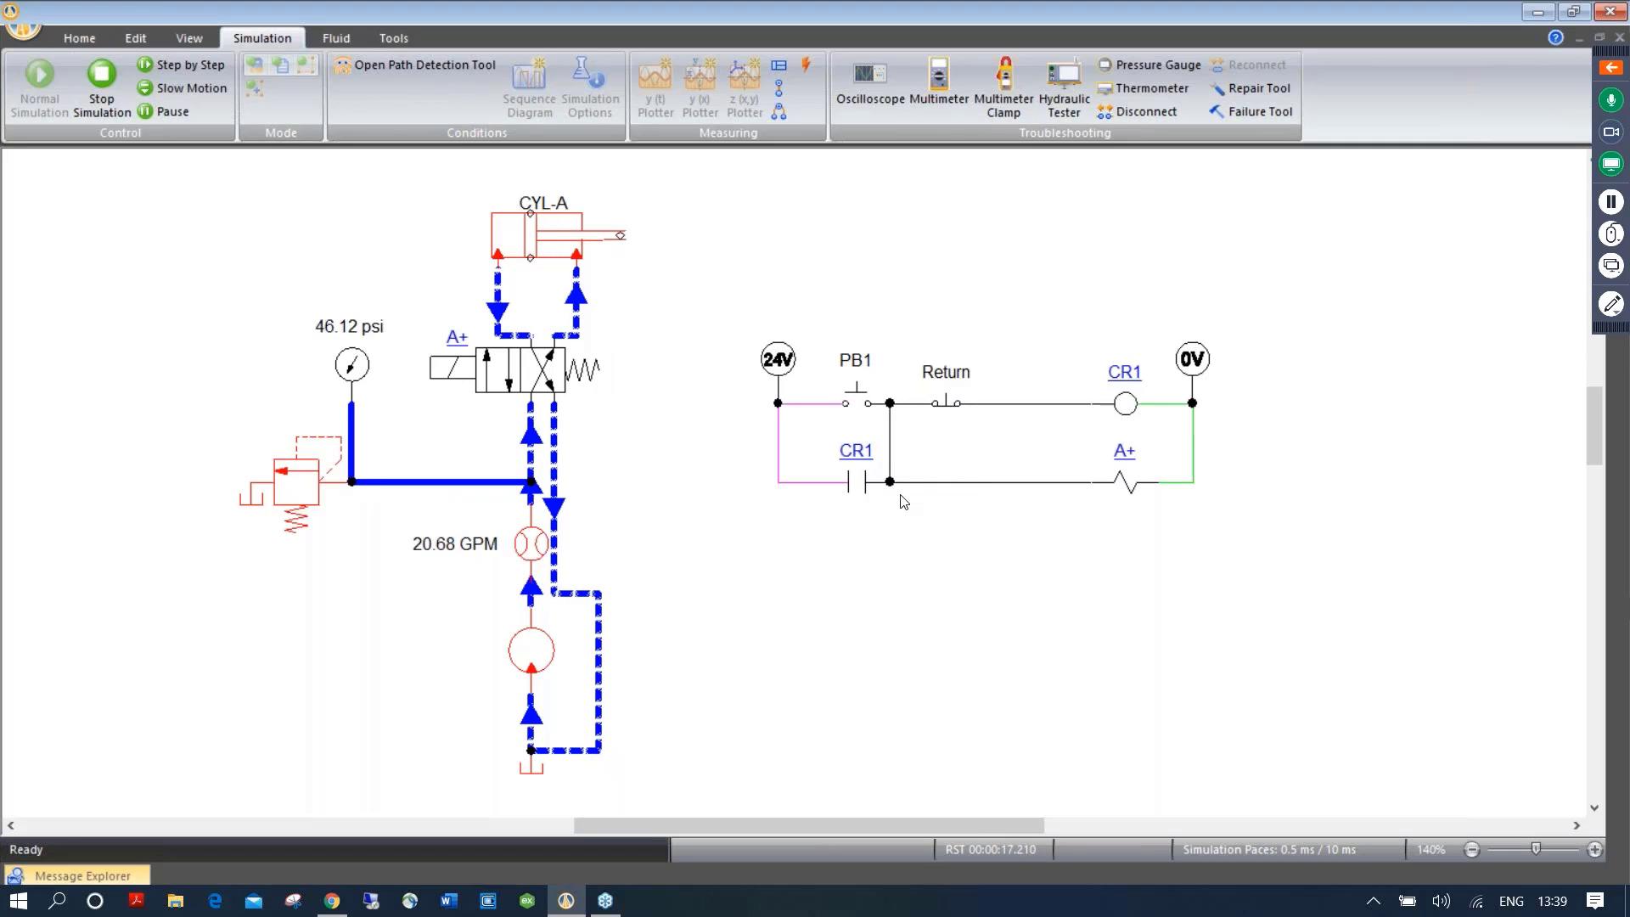
{"action": "left_click", "coordinate": [101, 79]}
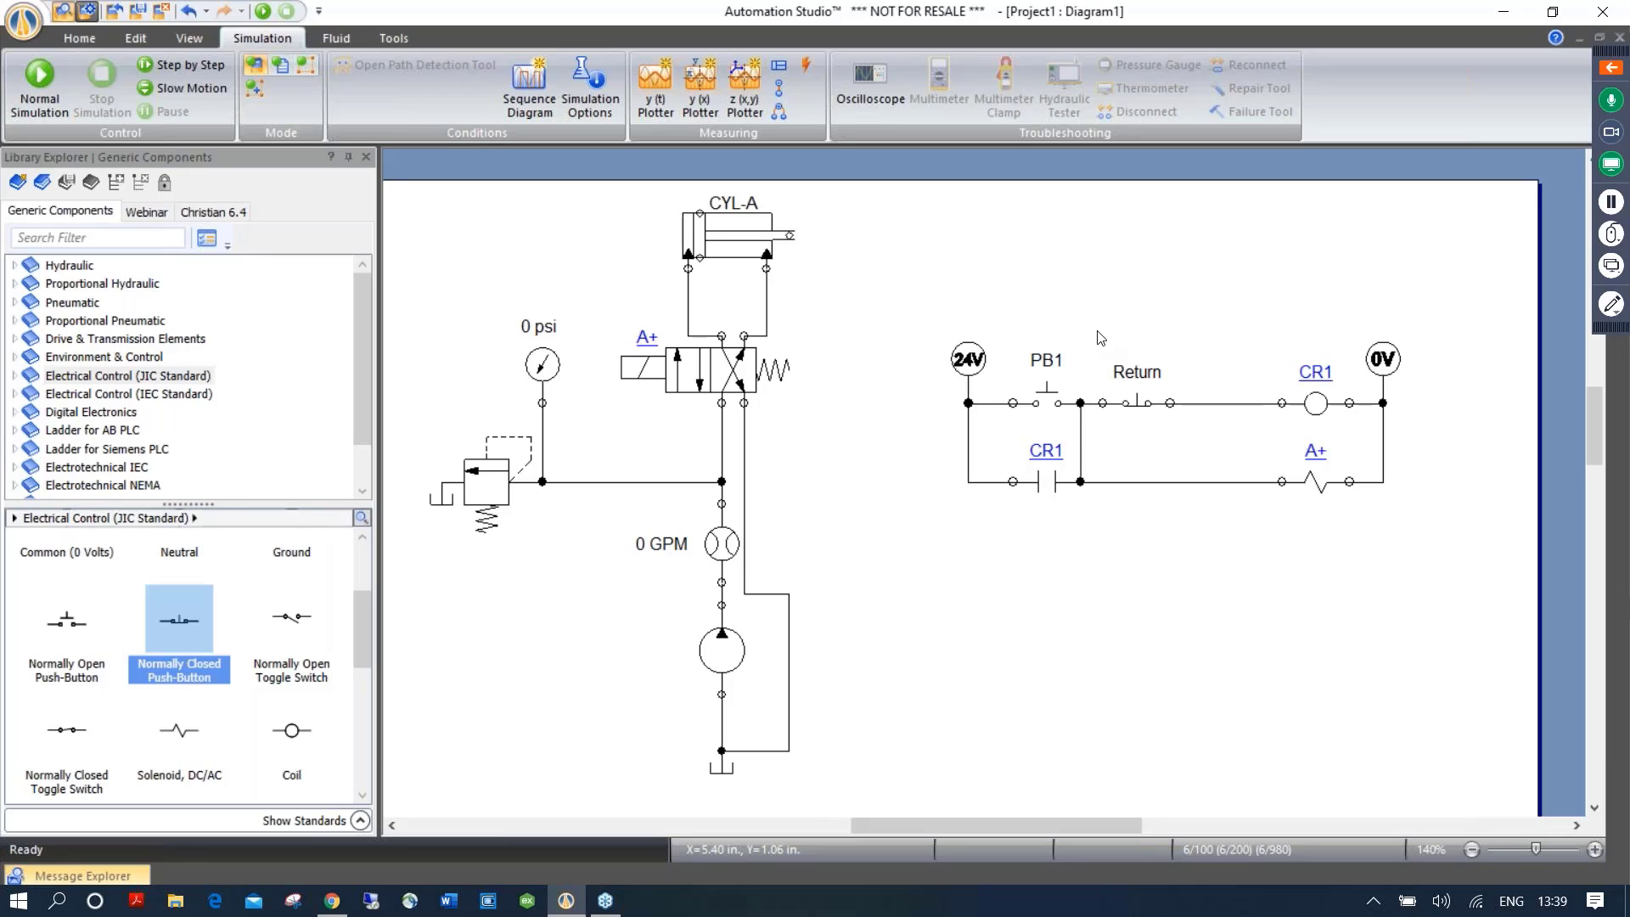
Replace the vertical link after PB1 with one joining the coil side of Return to the lower rung
{"action": "left_click", "coordinate": [1081, 446]}
{"action": "key", "text": "Delete"}
{"action": "left_click", "coordinate": [1170, 403]}
{"action": "left_click", "coordinate": [1170, 482]}
Simulate the circuit with the link placed after Return, operate PB1, and stop the simulation
{"action": "left_click", "coordinate": [39, 80]}
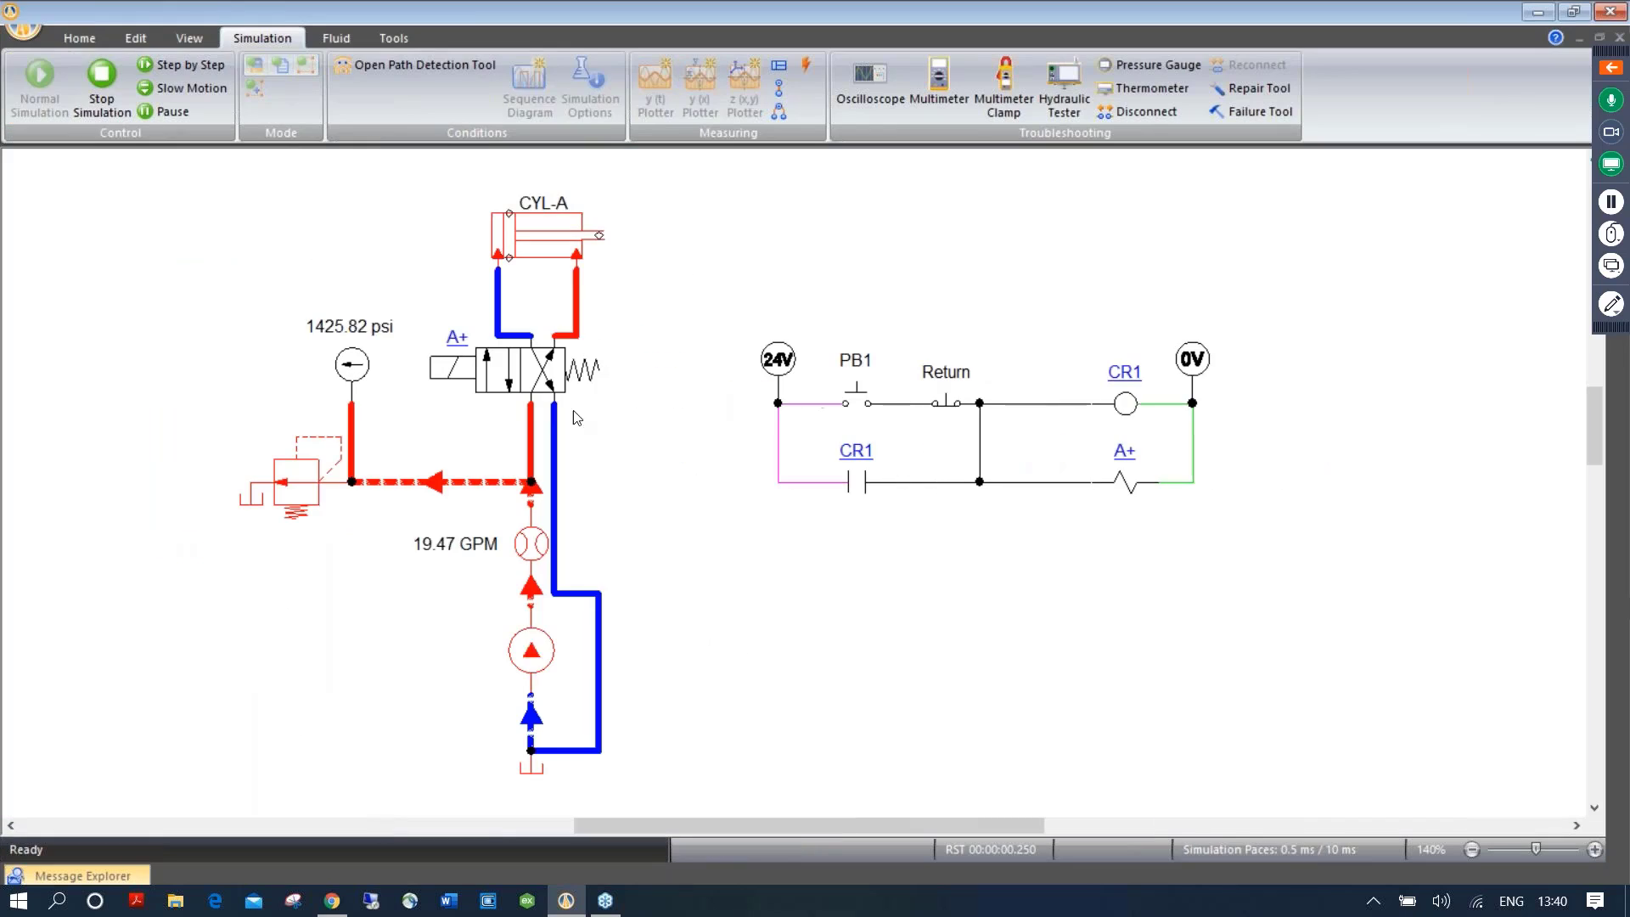
{"action": "left_click", "coordinate": [855, 400]}
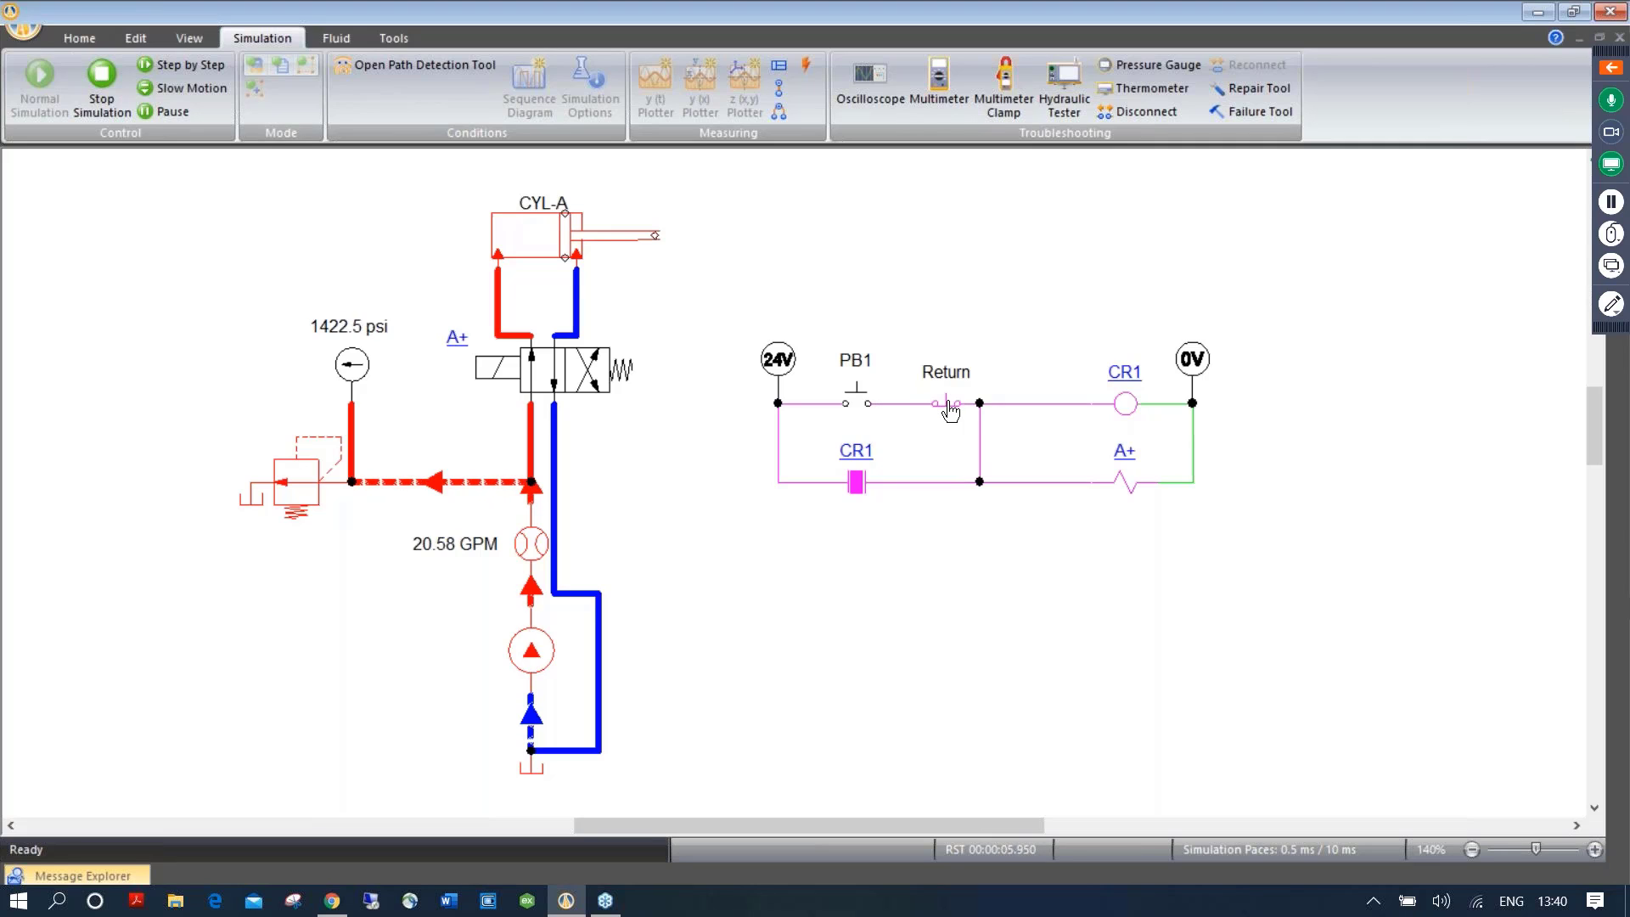
{"action": "left_click", "coordinate": [103, 80]}
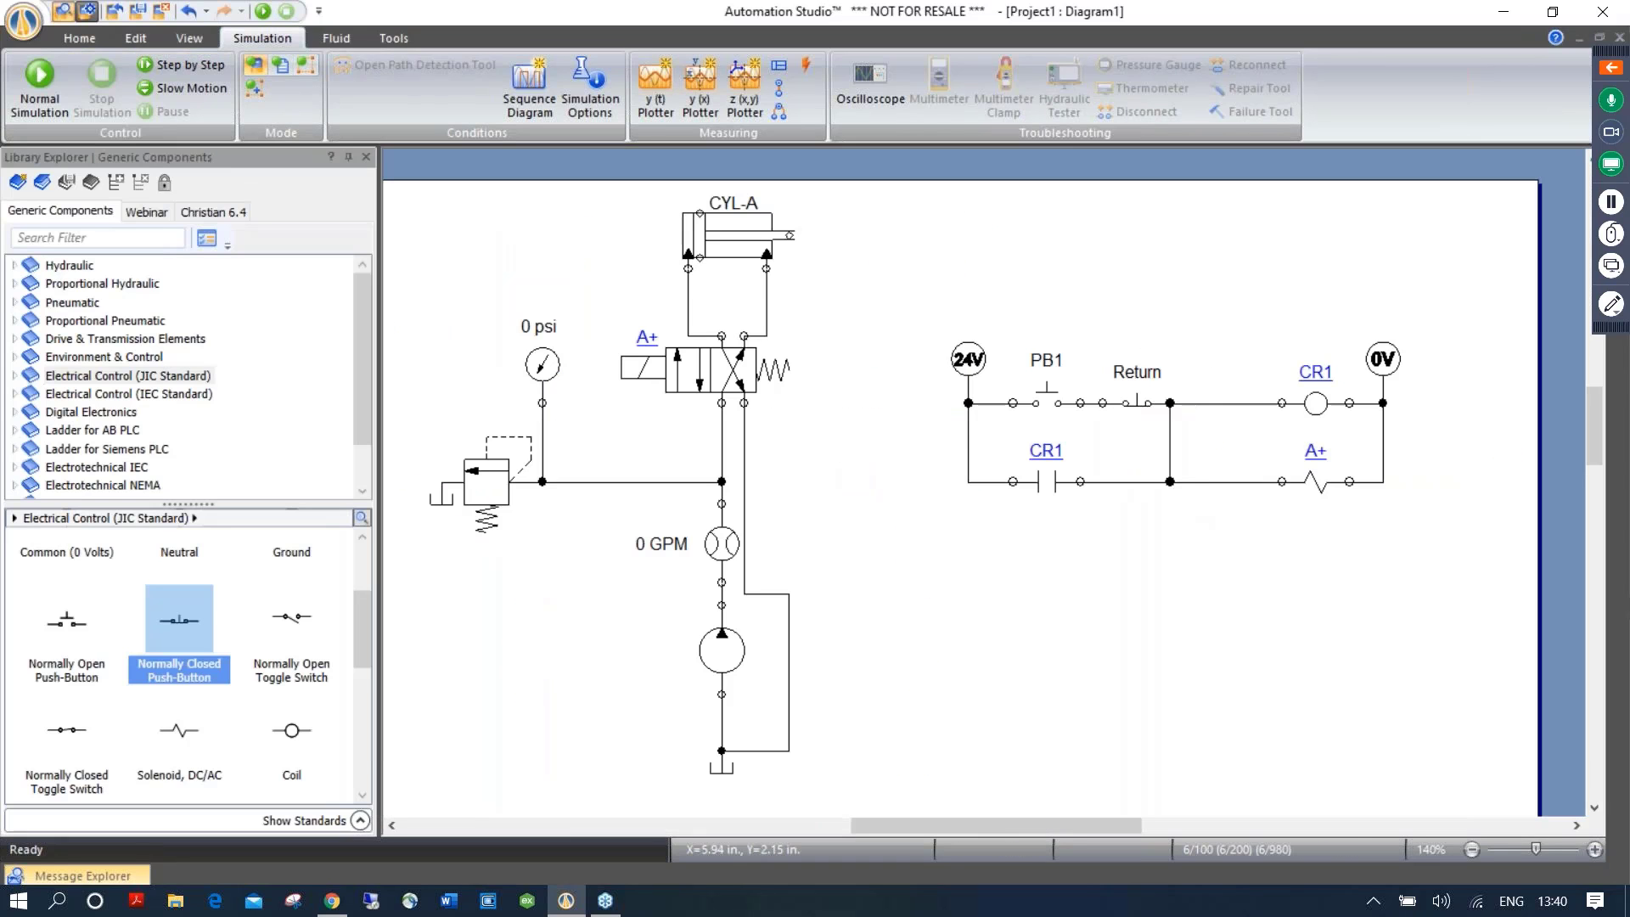
Delete the vertical link after Return and reconnect the outputs of PB1 and the CR1 contact
{"action": "left_click", "coordinate": [1171, 456]}
{"action": "key", "text": "Delete"}
{"action": "left_click", "coordinate": [1080, 481]}
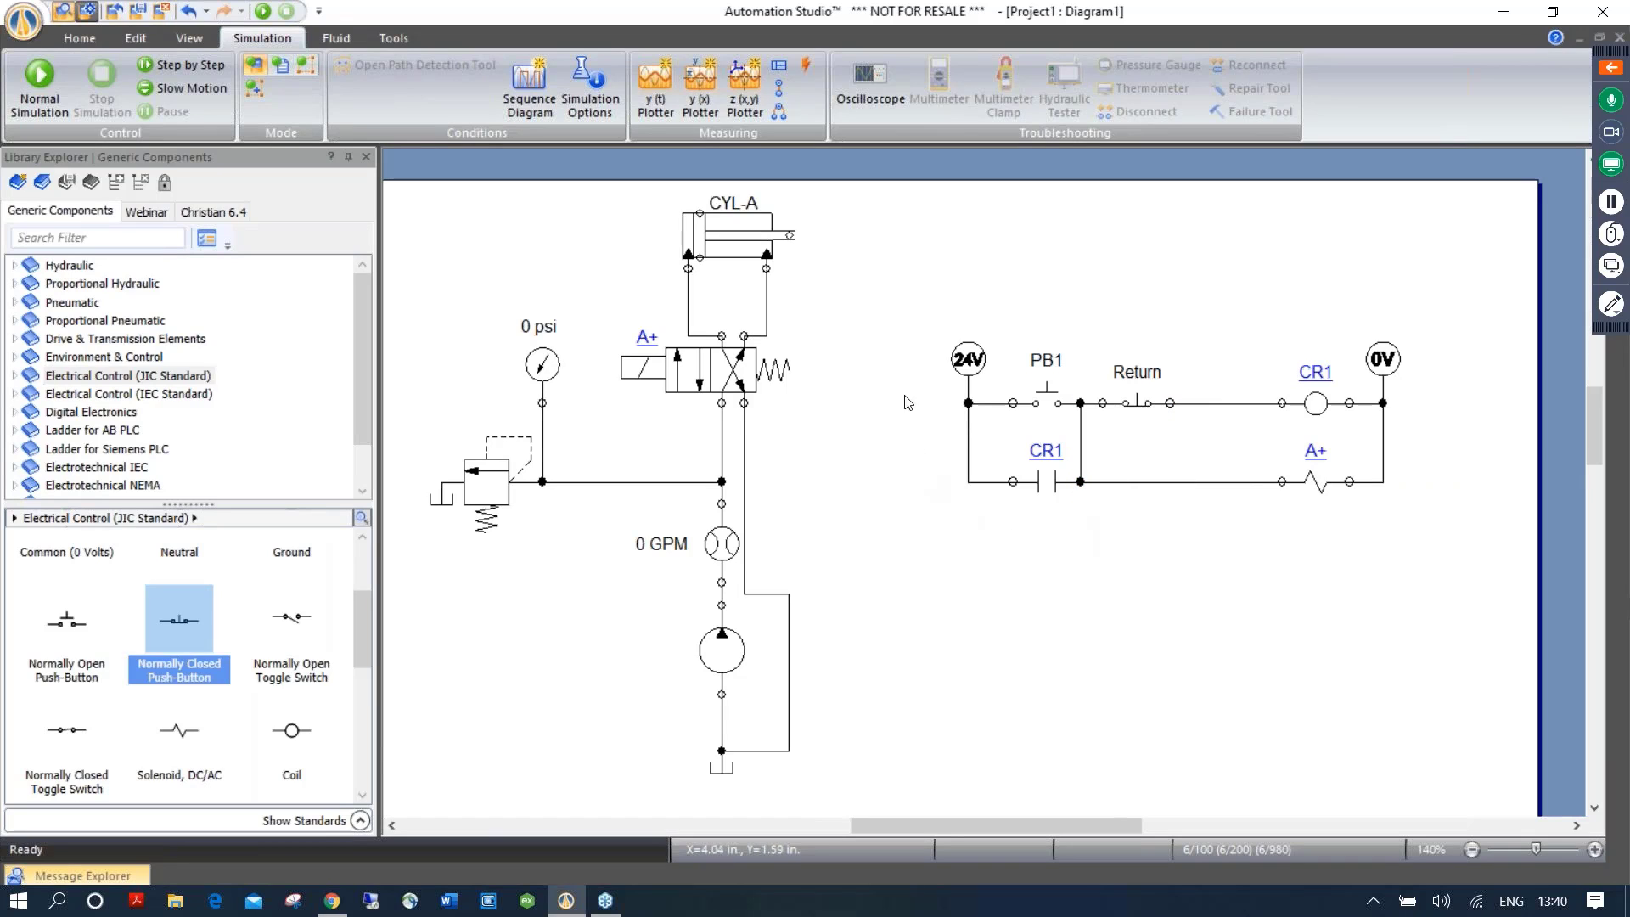
Rewire the CR1 contact's input directly to PB1's input terminal and delete the wire between the contact and solenoid A+
{"action": "left_click", "coordinate": [968, 429]}
{"action": "left_click_drag", "start_coordinate": [968, 402], "coordinate": [1014, 467]}
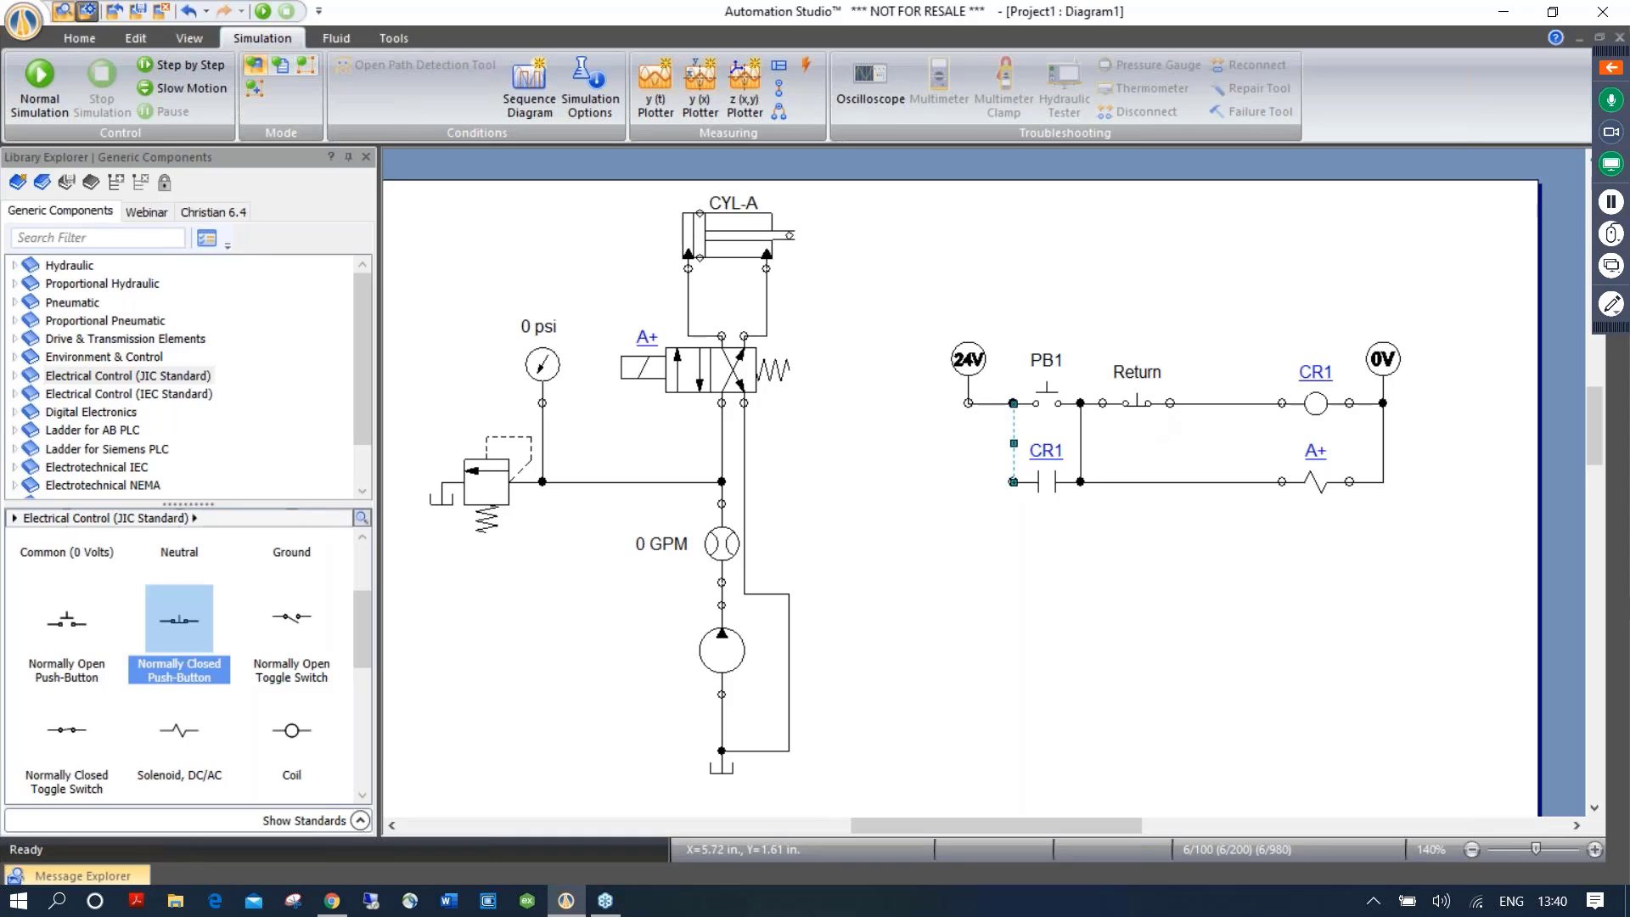
{"action": "left_click", "coordinate": [1156, 482]}
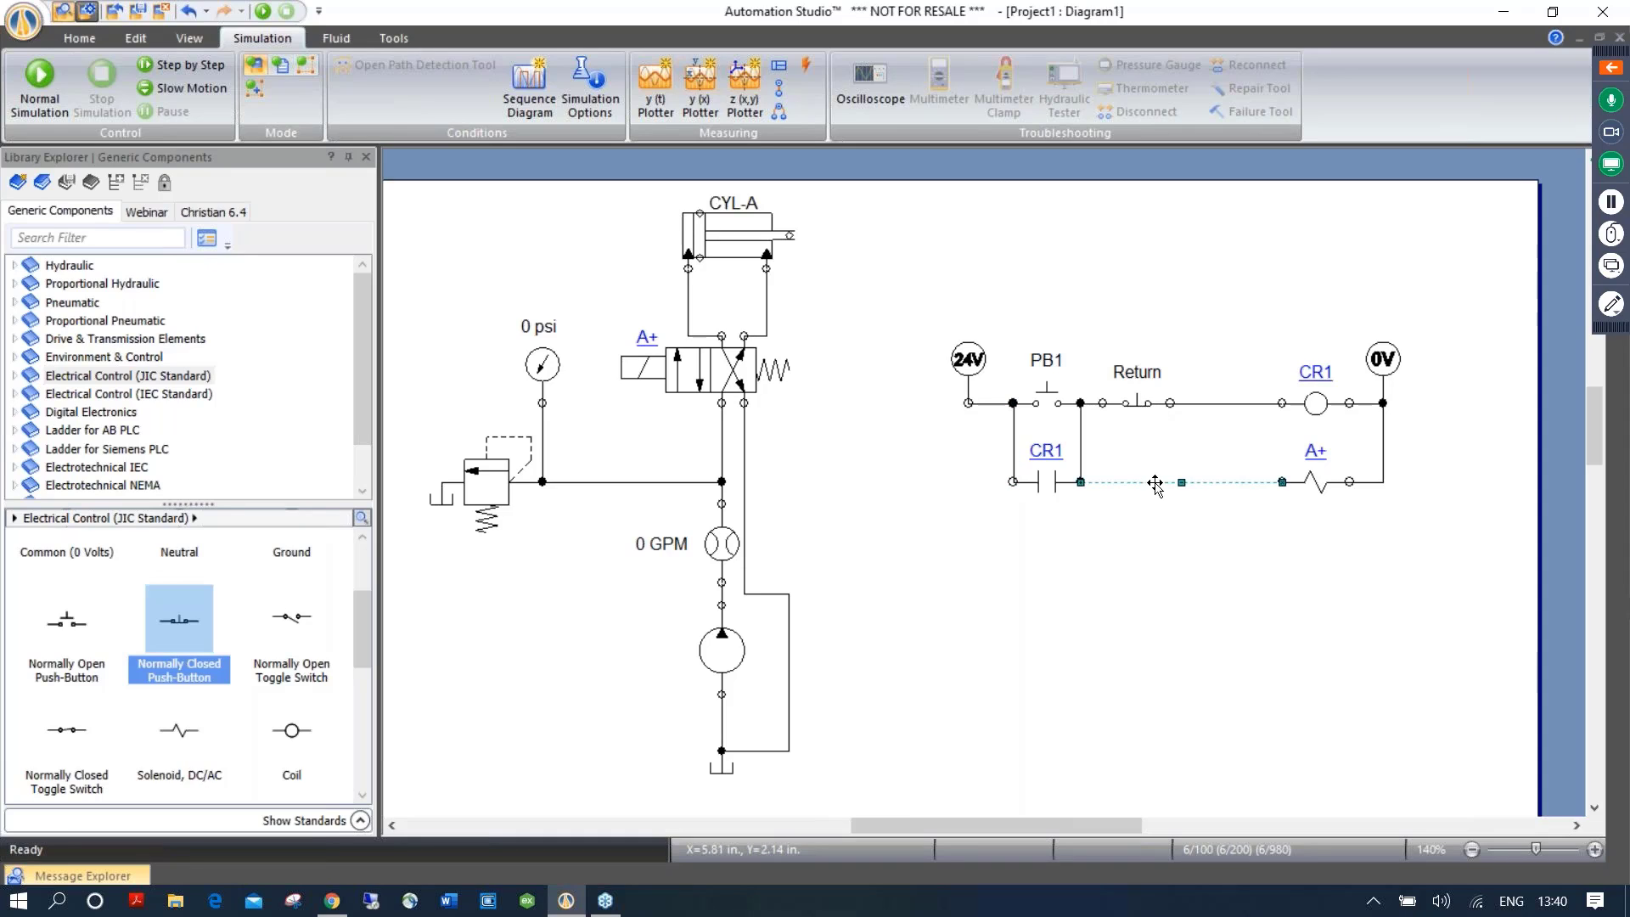
{"action": "key", "text": "Delete"}
Move solenoid A+ down to a separate third rung and place a copy of the CR1 contact in line with it
{"action": "left_click_drag", "start_coordinate": [1314, 484], "coordinate": [1317, 576]}
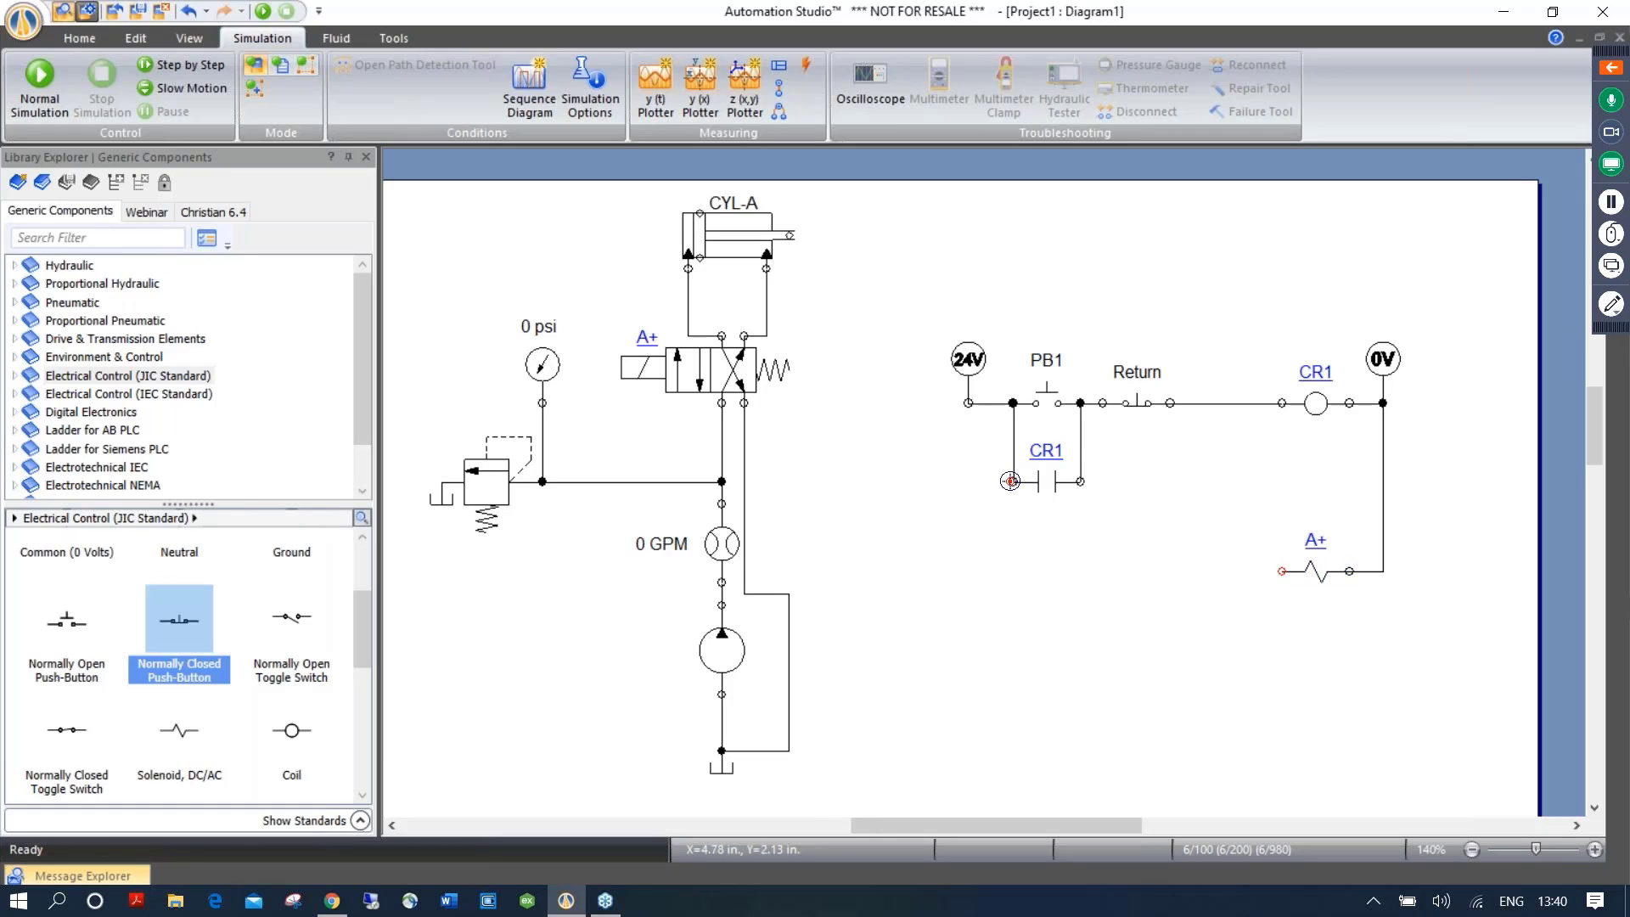
{"action": "mouse_move", "coordinate": [1040, 492]}
{"action": "left_mouse_down"}
{"action": "mouse_move", "coordinate": [1045, 584]}
{"action": "mouse_move", "coordinate": [1280, 572]}
{"action": "left_mouse_up"}
Move the 24V supply farther left with its wire feeding the third rung, and relocate Return between the supply and PB1
{"action": "left_click_drag", "start_coordinate": [1013, 571], "coordinate": [859, 360]}
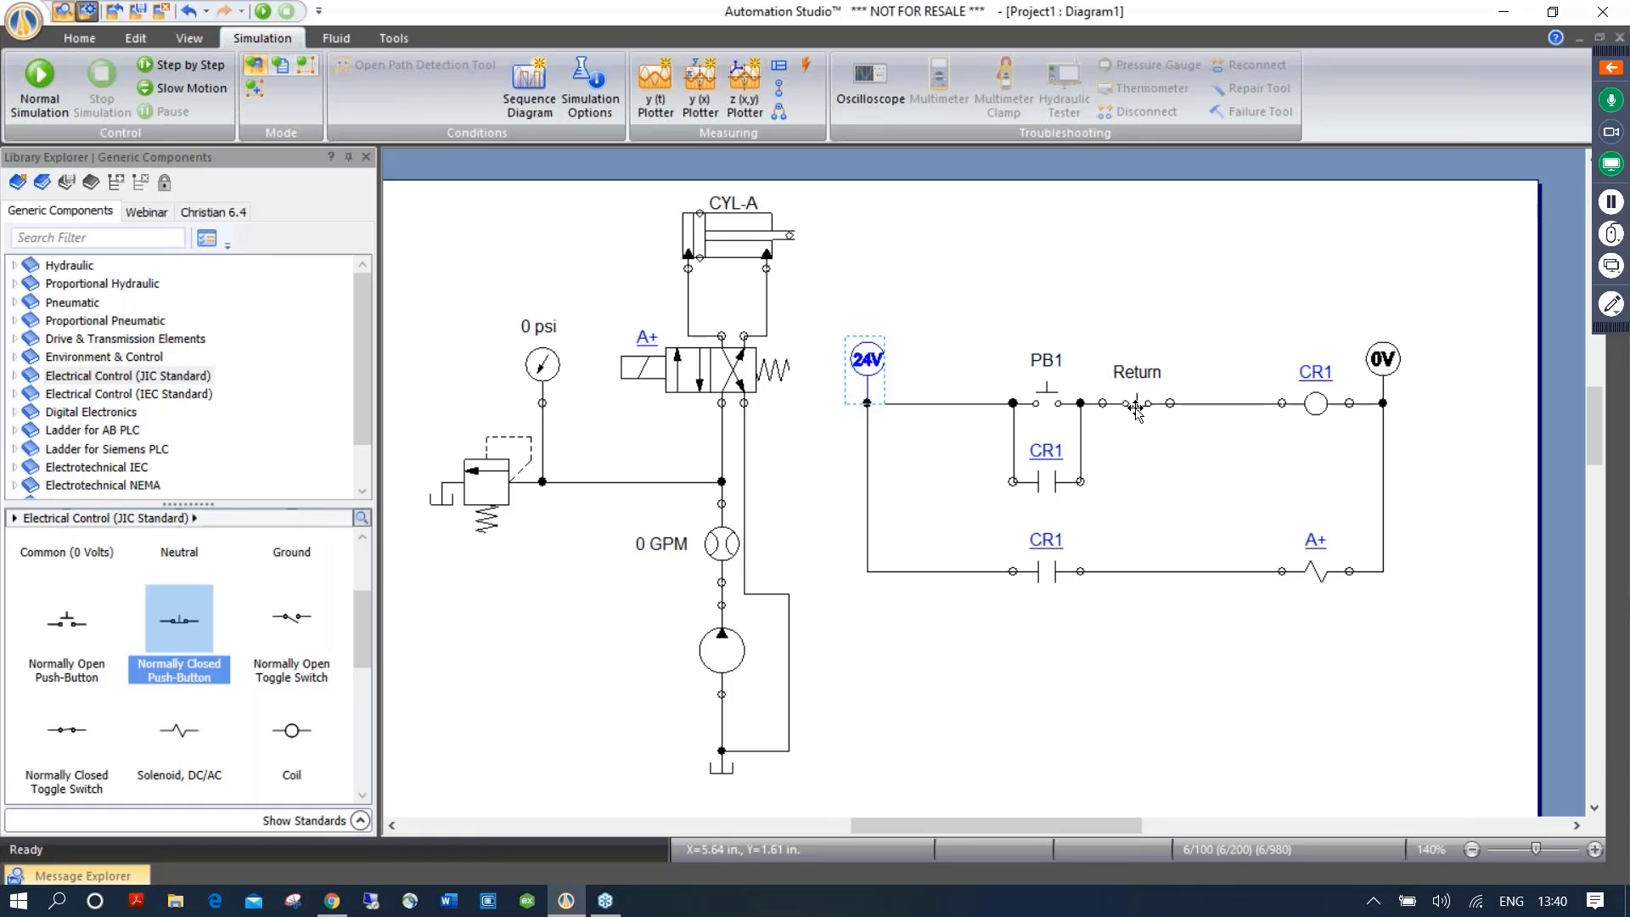
{"action": "left_click_drag", "start_coordinate": [1140, 406], "coordinate": [938, 414]}
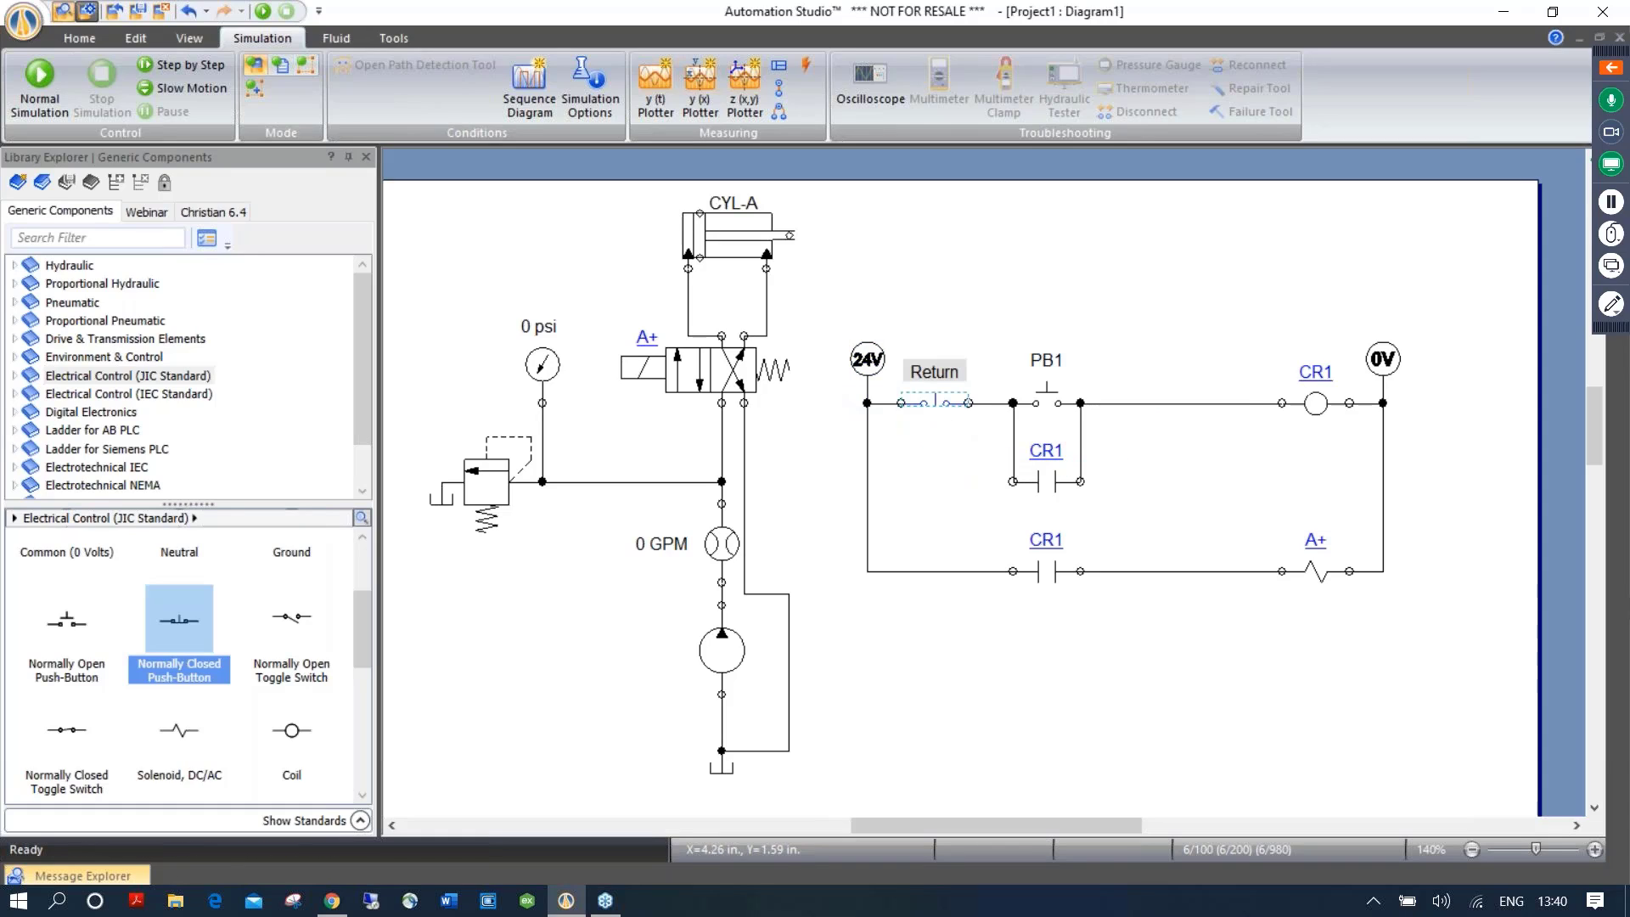
Simulate the relay circuit, actuate PB1 to extend CYL-A, actuate Return to release the latch, and stop the simulation
{"action": "left_click", "coordinate": [264, 12]}
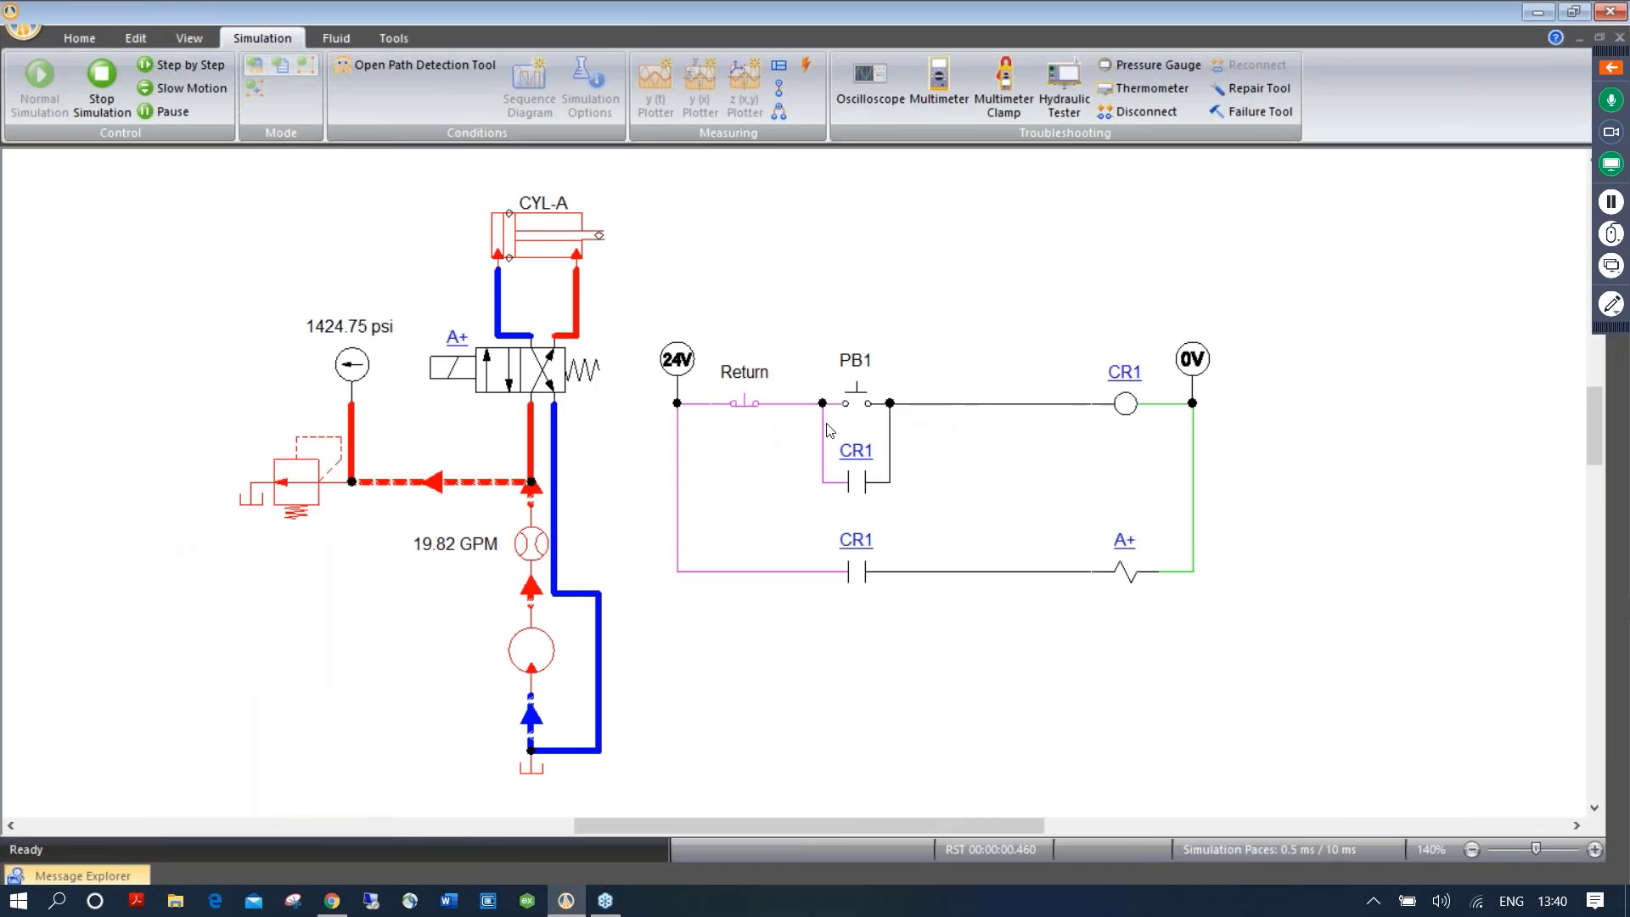
{"action": "left_click", "coordinate": [856, 395]}
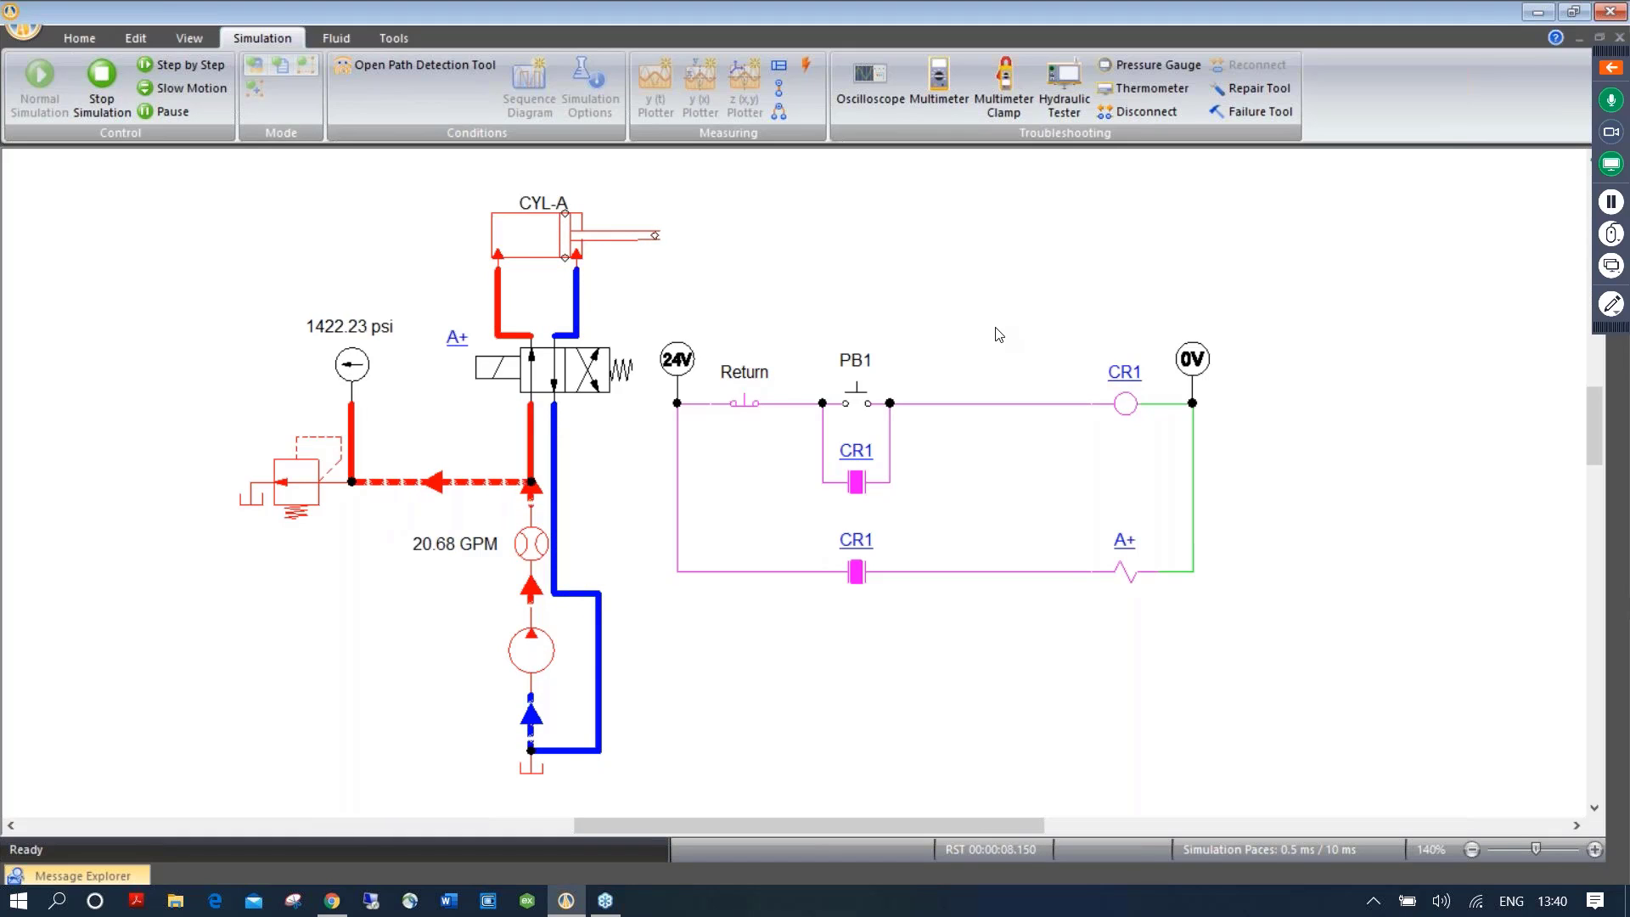
{"action": "left_click", "coordinate": [745, 401]}
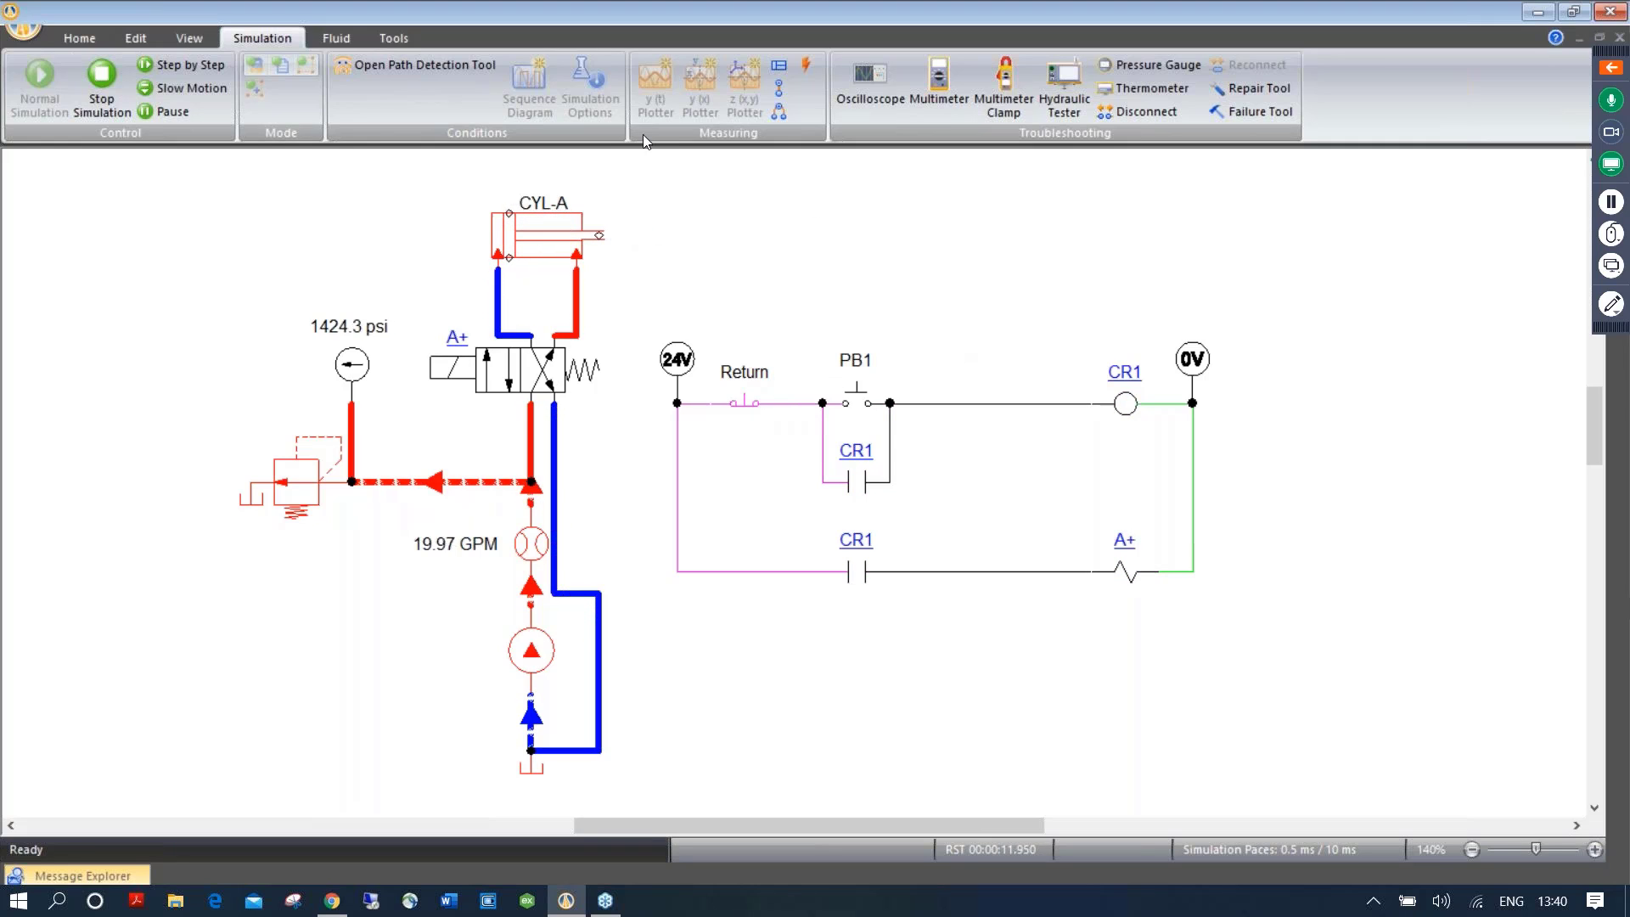
{"action": "left_click", "coordinate": [106, 81]}
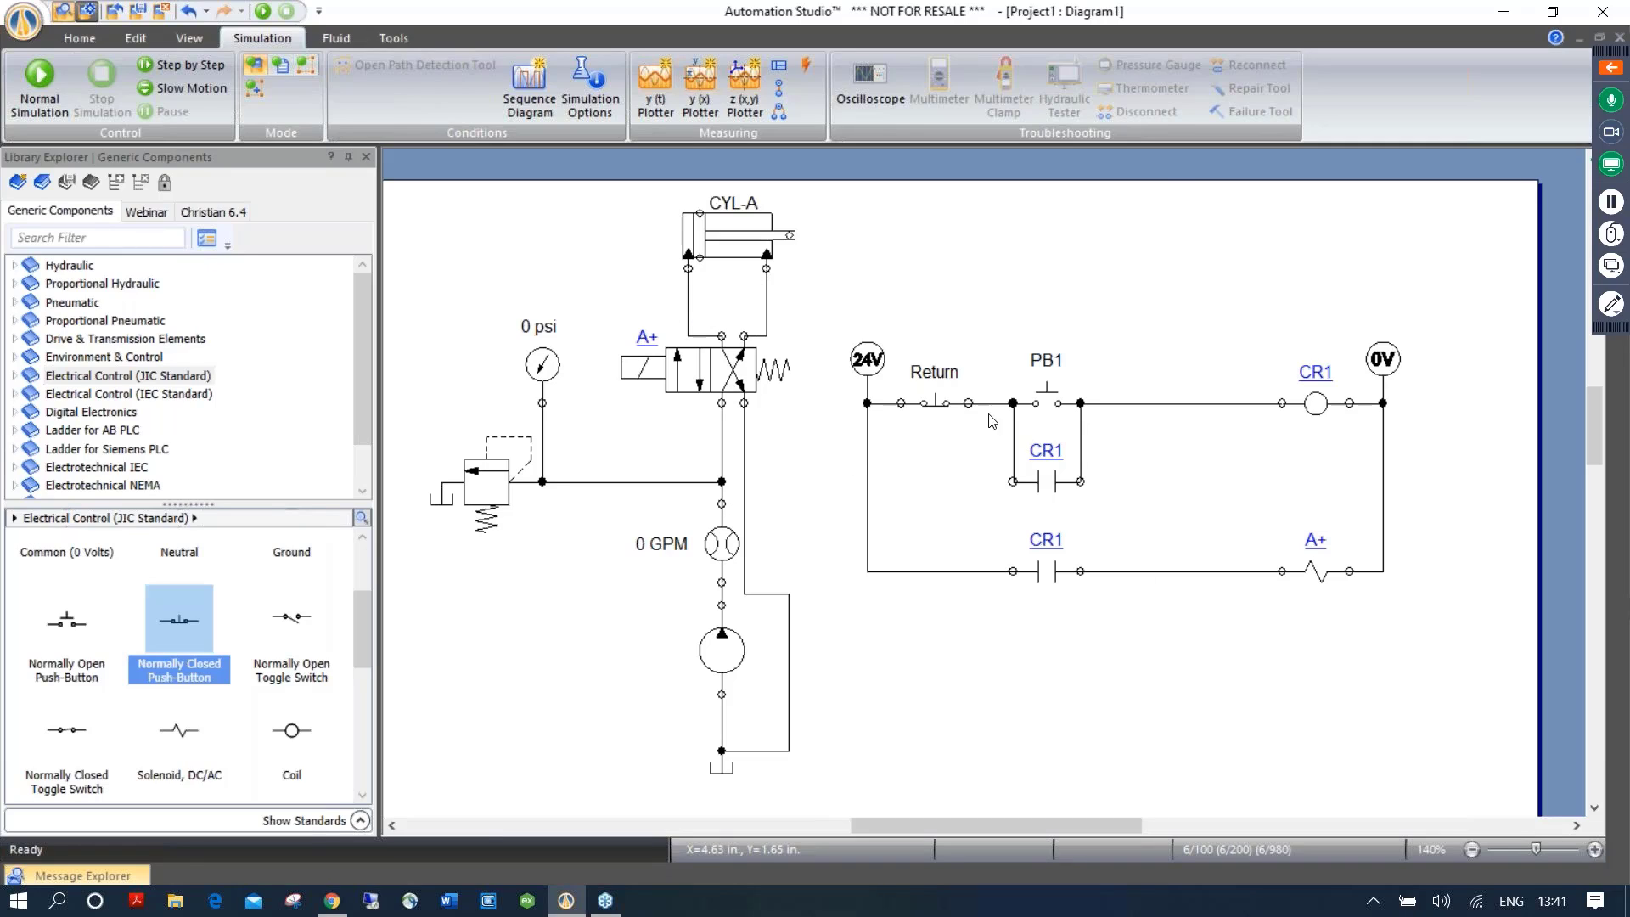
Save the project under the name Electro-Hydraulic in the WEBINAR folder
{"action": "scroll", "coordinate": [922, 313], "scroll_direction": "down", "scroll_amount": 2}
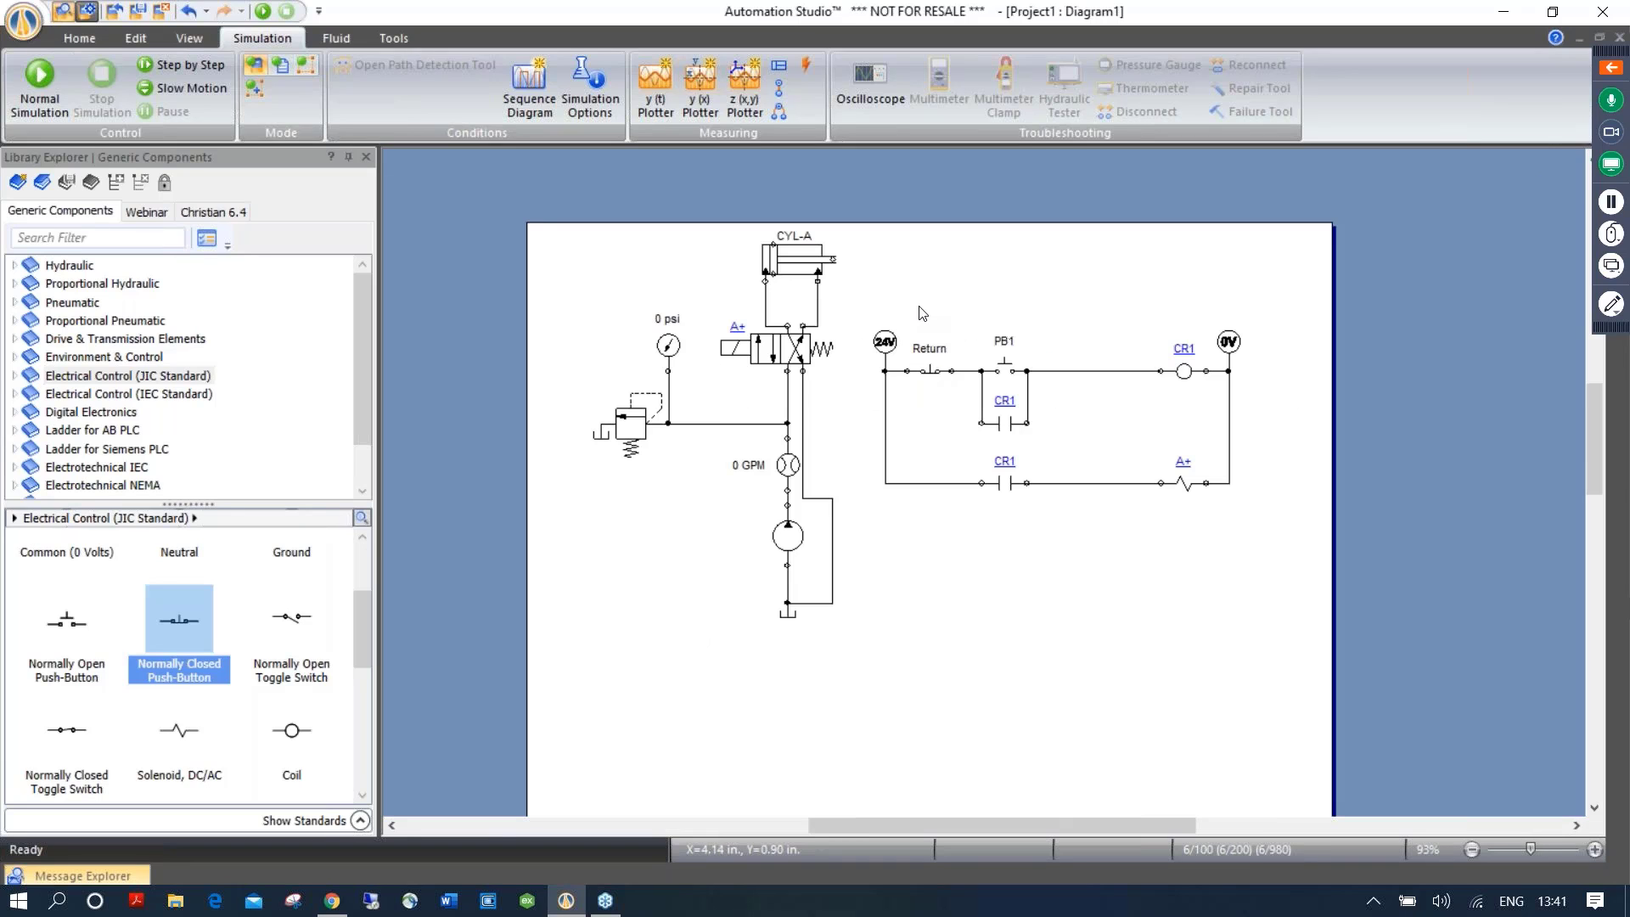
{"action": "mouse_move", "coordinate": [976, 691]}
{"action": "left_mouse_down"}
{"action": "mouse_move", "coordinate": [1005, 395]}
{"action": "mouse_move", "coordinate": [1010, 645]}
{"action": "mouse_move", "coordinate": [962, 684]}
{"action": "left_mouse_up"}
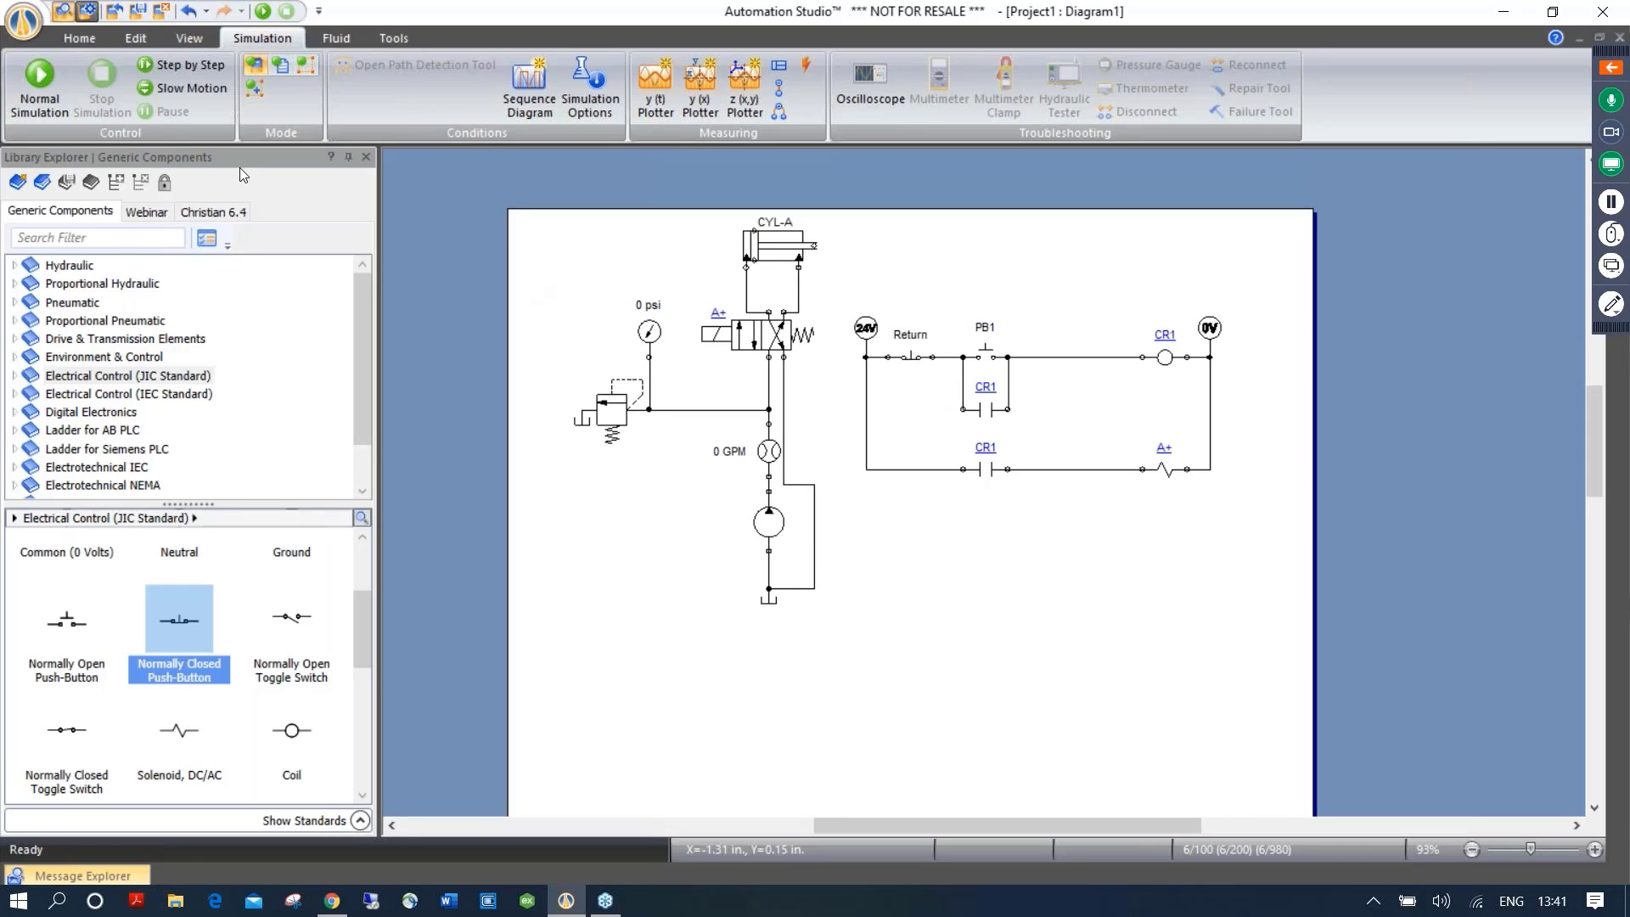
{"action": "left_click", "coordinate": [25, 25]}
{"action": "mouse_move", "coordinate": [88, 70]}
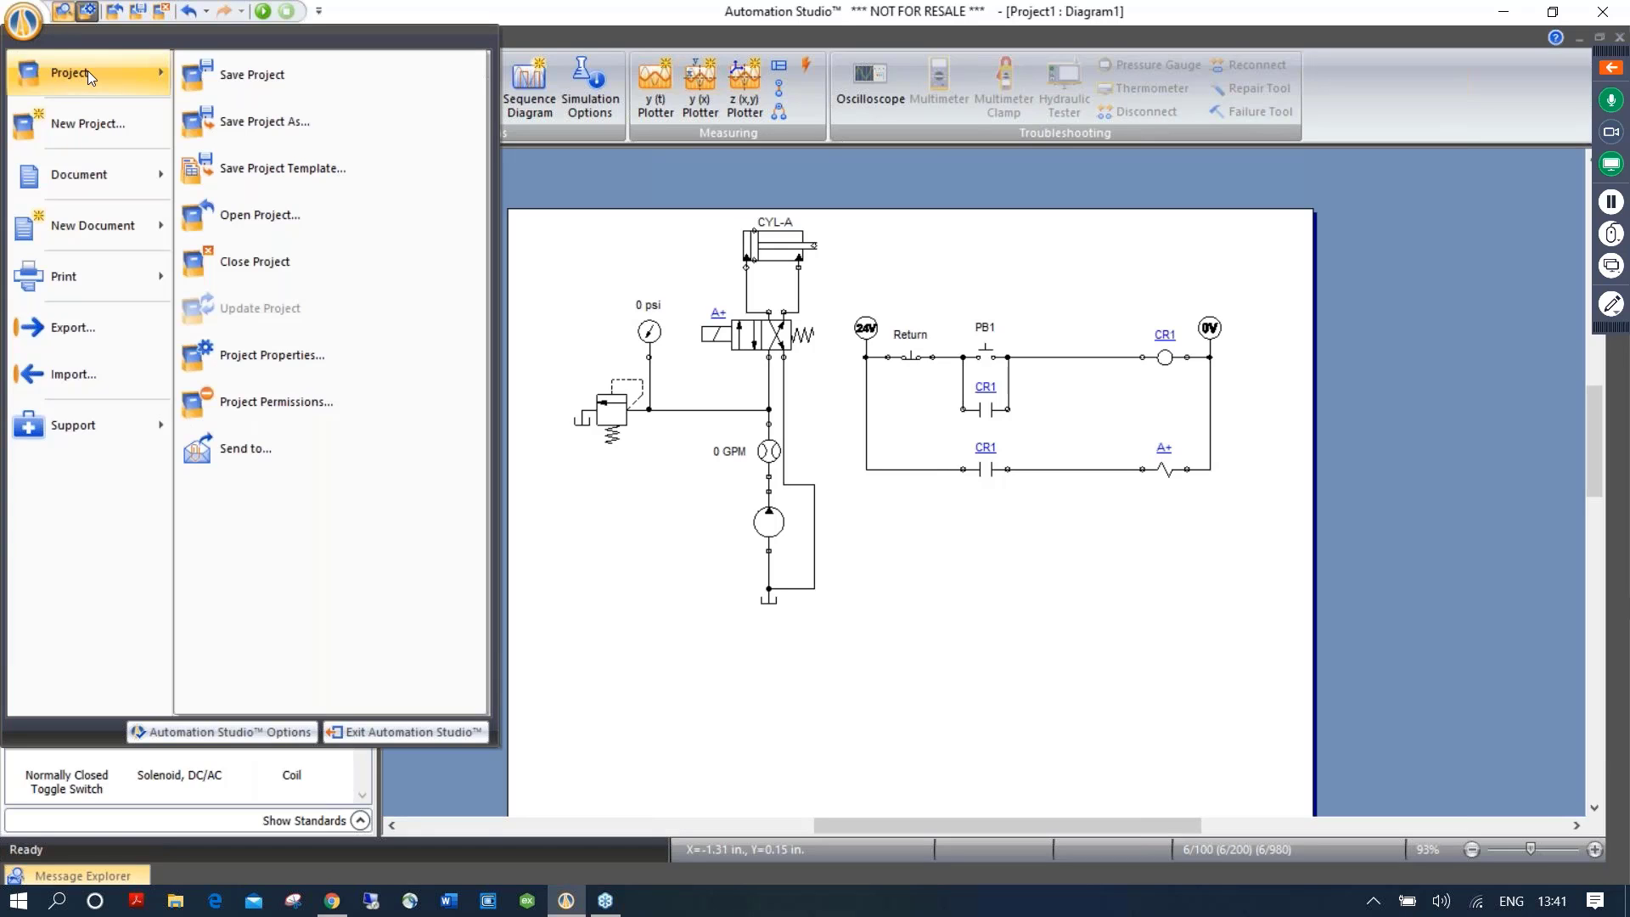
{"action": "left_click", "coordinate": [287, 125]}
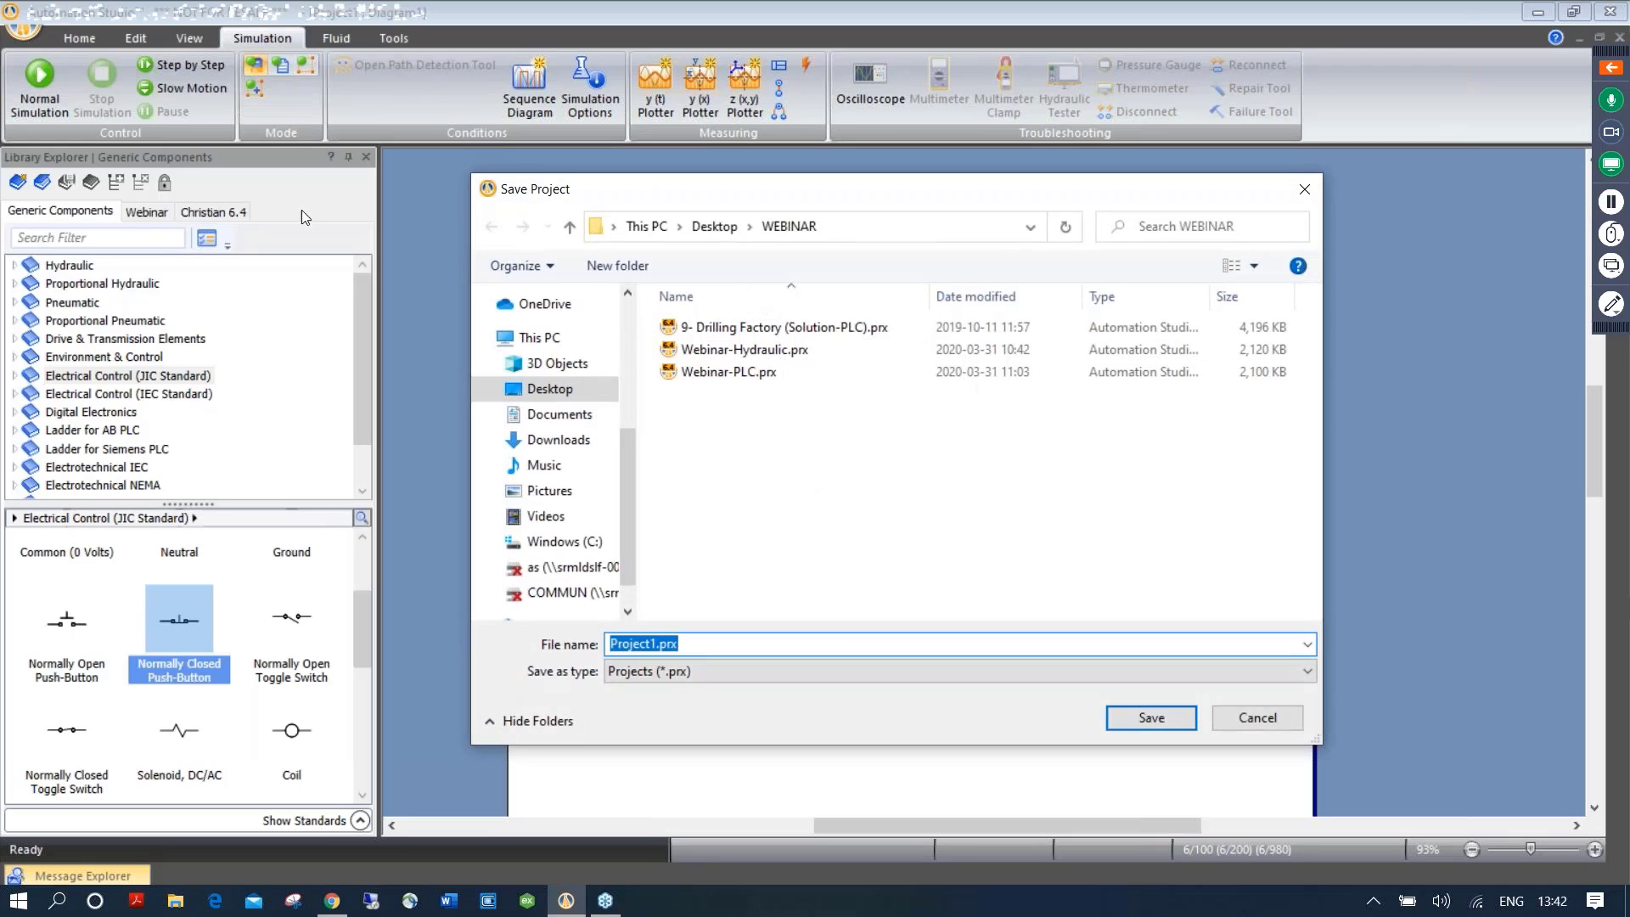
{"action": "left_click", "coordinate": [651, 643]}
{"action": "left_click_drag", "start_coordinate": [651, 644], "coordinate": [556, 656]}
{"action": "key", "text": "BackSpace"}
{"action": "key", "text": "Delete"}
{"action": "type", "text": "Electro-Hydraulic"}
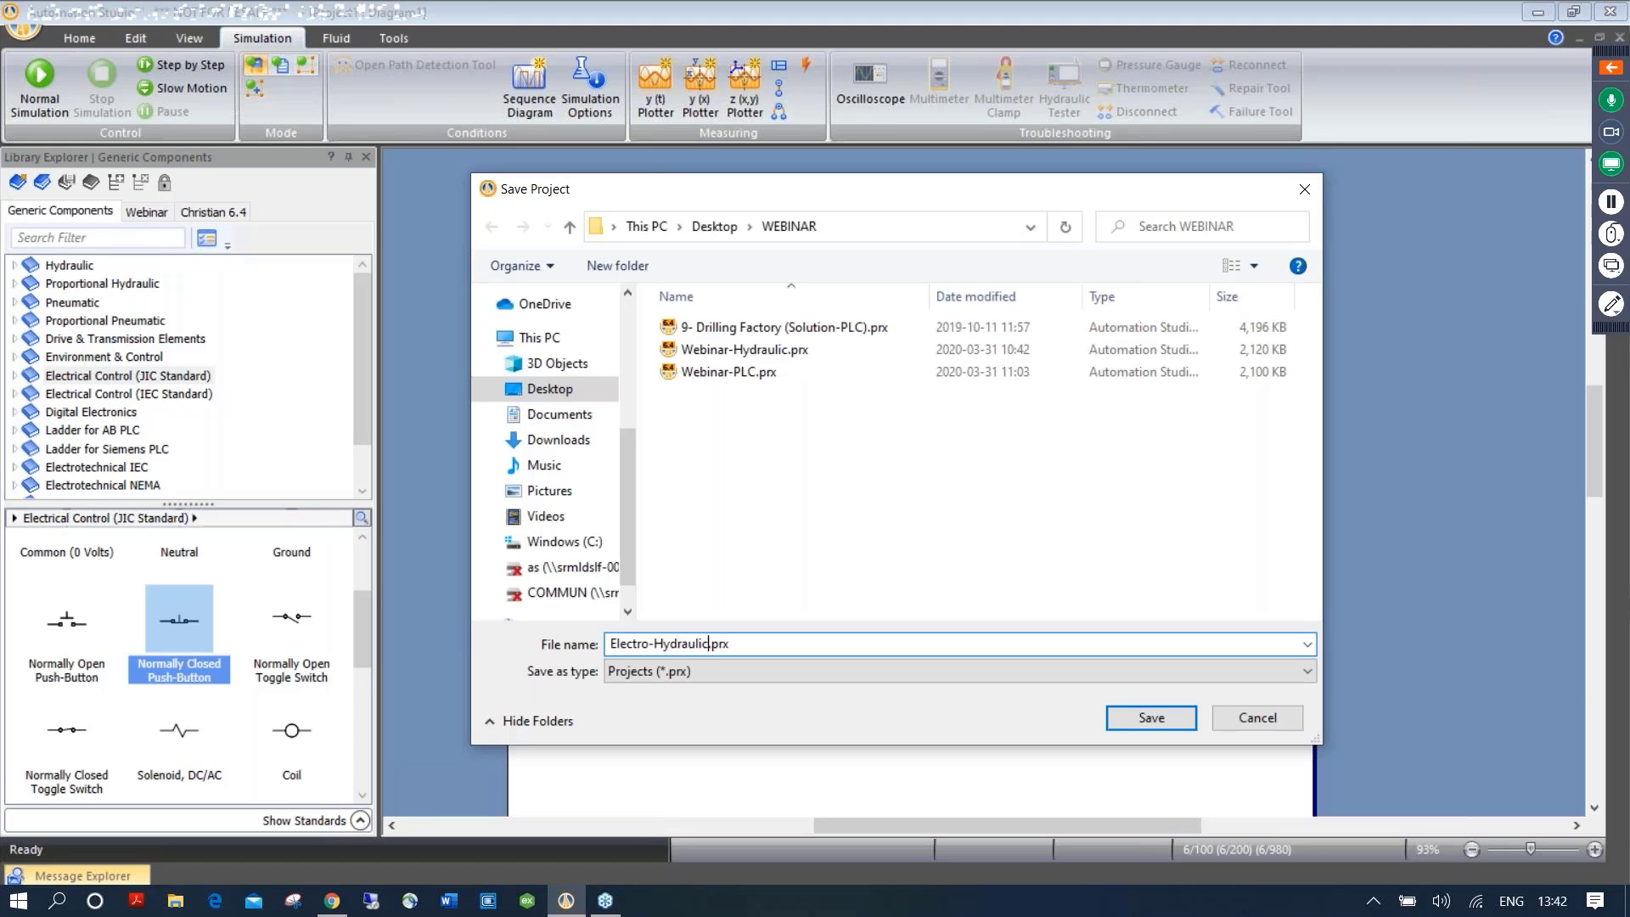
{"action": "left_click", "coordinate": [1144, 716]}
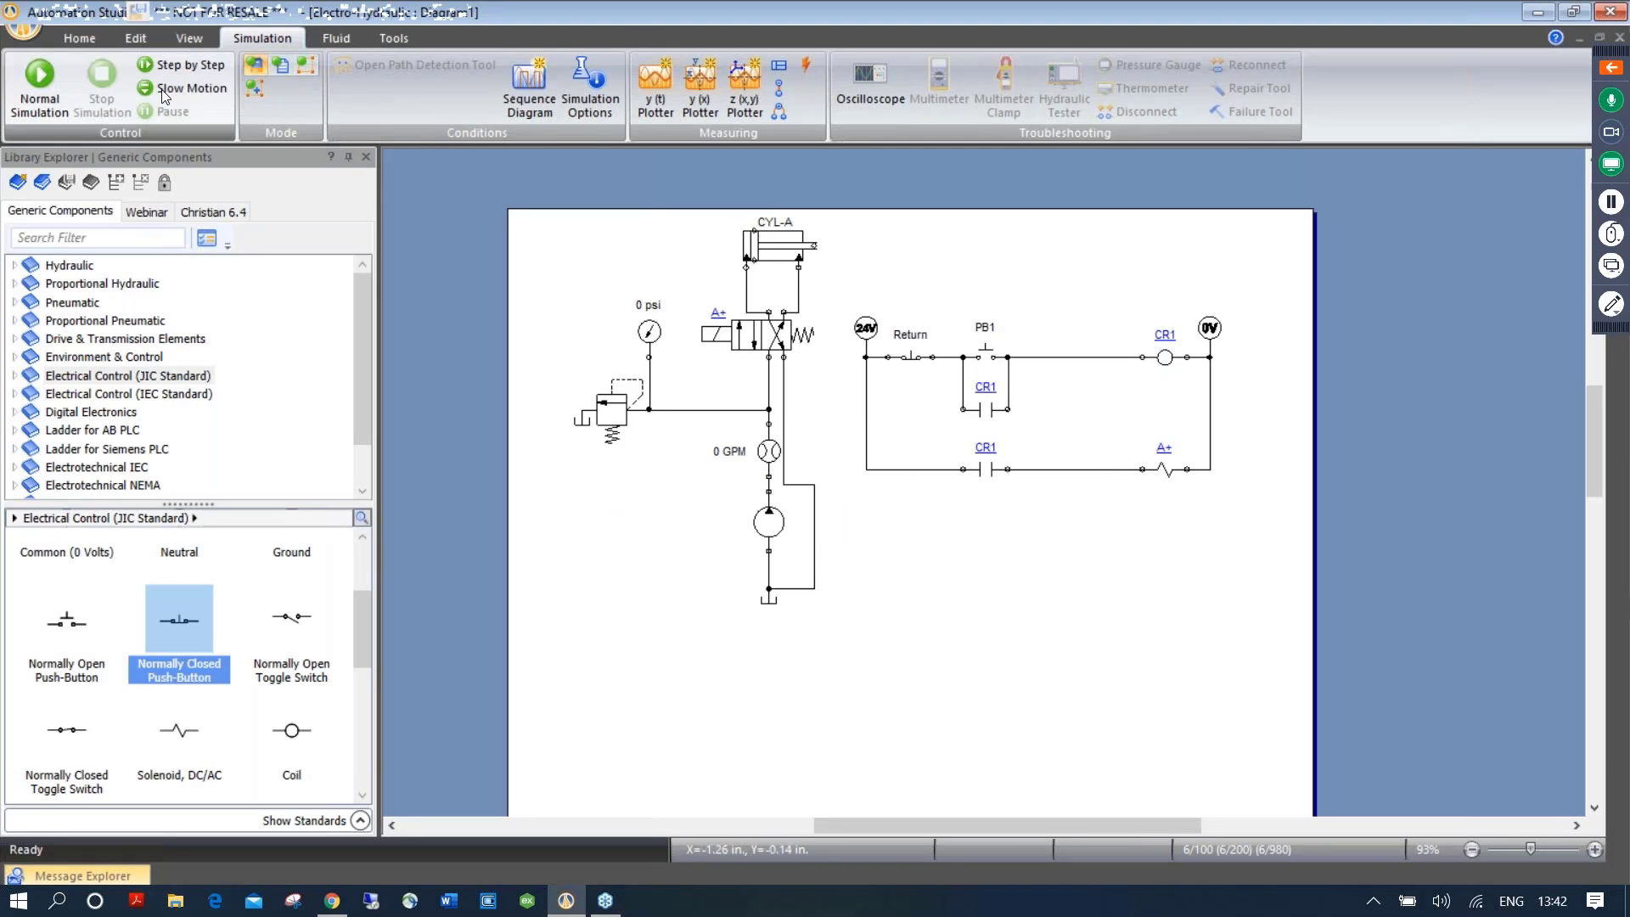
{"action": "left_click", "coordinate": [27, 28]}
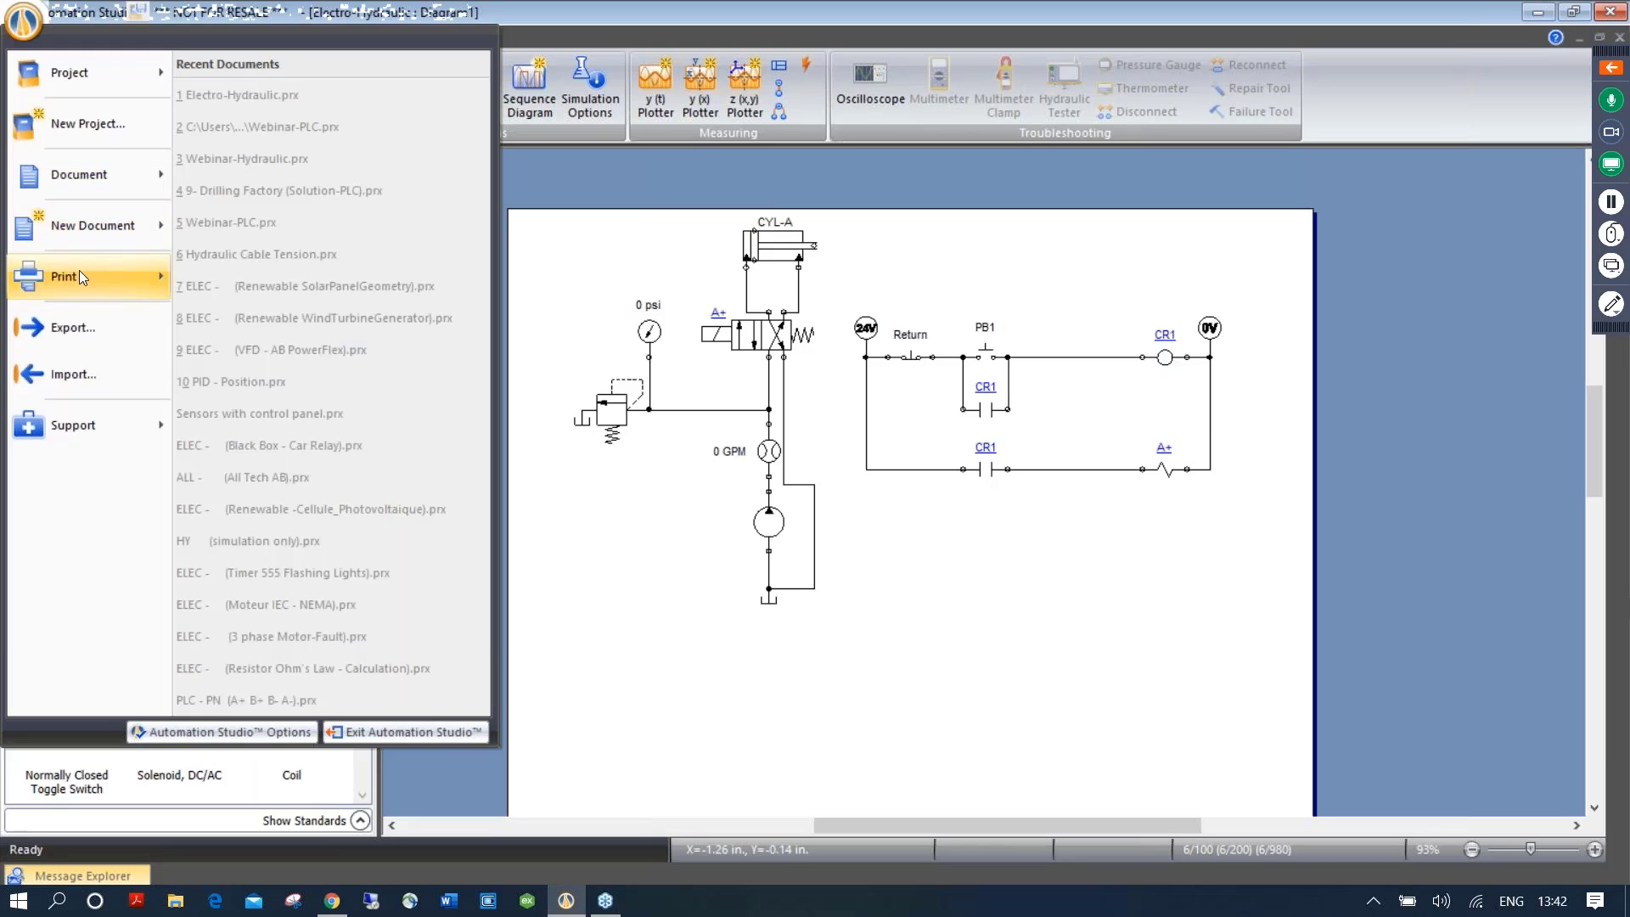
{"action": "mouse_move", "coordinate": [79, 271]}
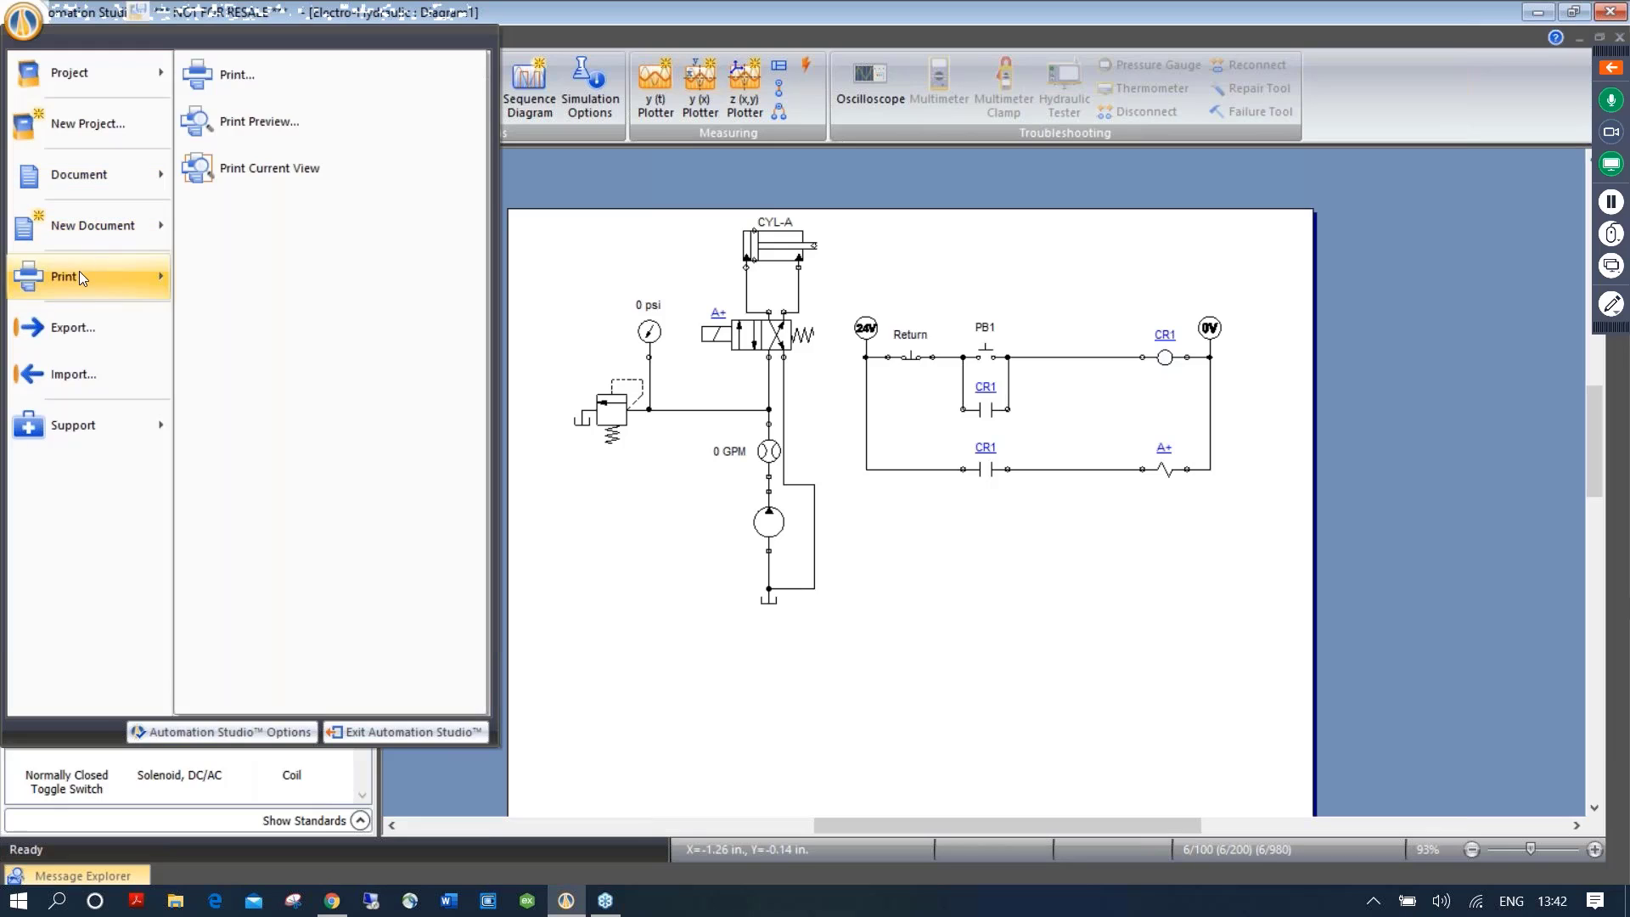
{"action": "left_click", "coordinate": [238, 81]}
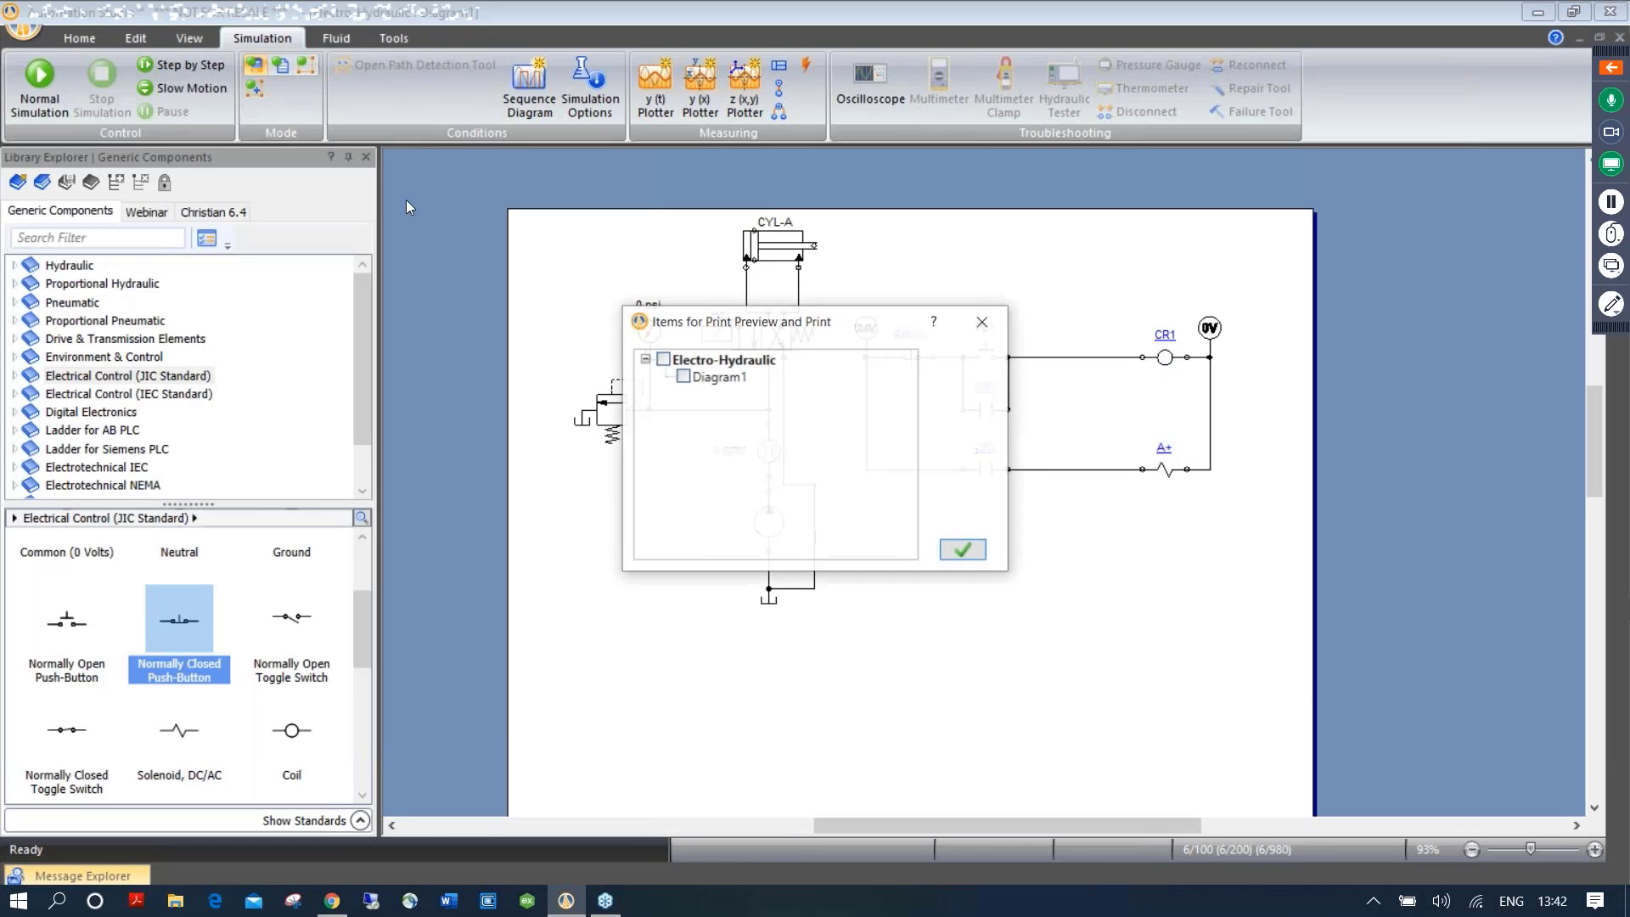
{"action": "left_click", "coordinate": [682, 378]}
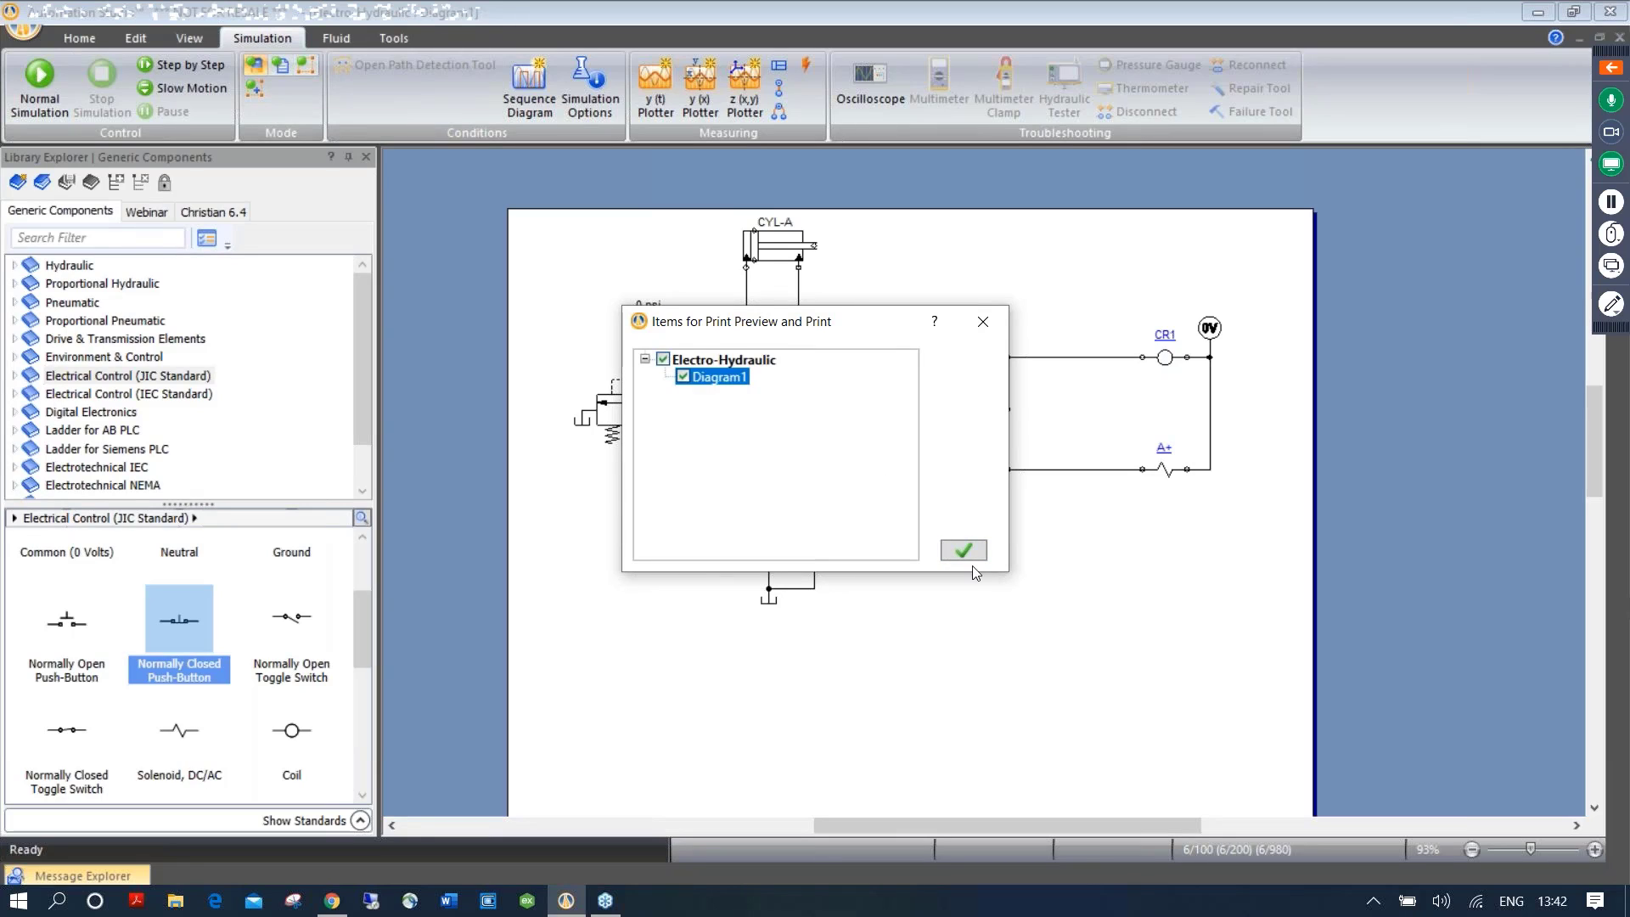
{"action": "left_click", "coordinate": [986, 319]}
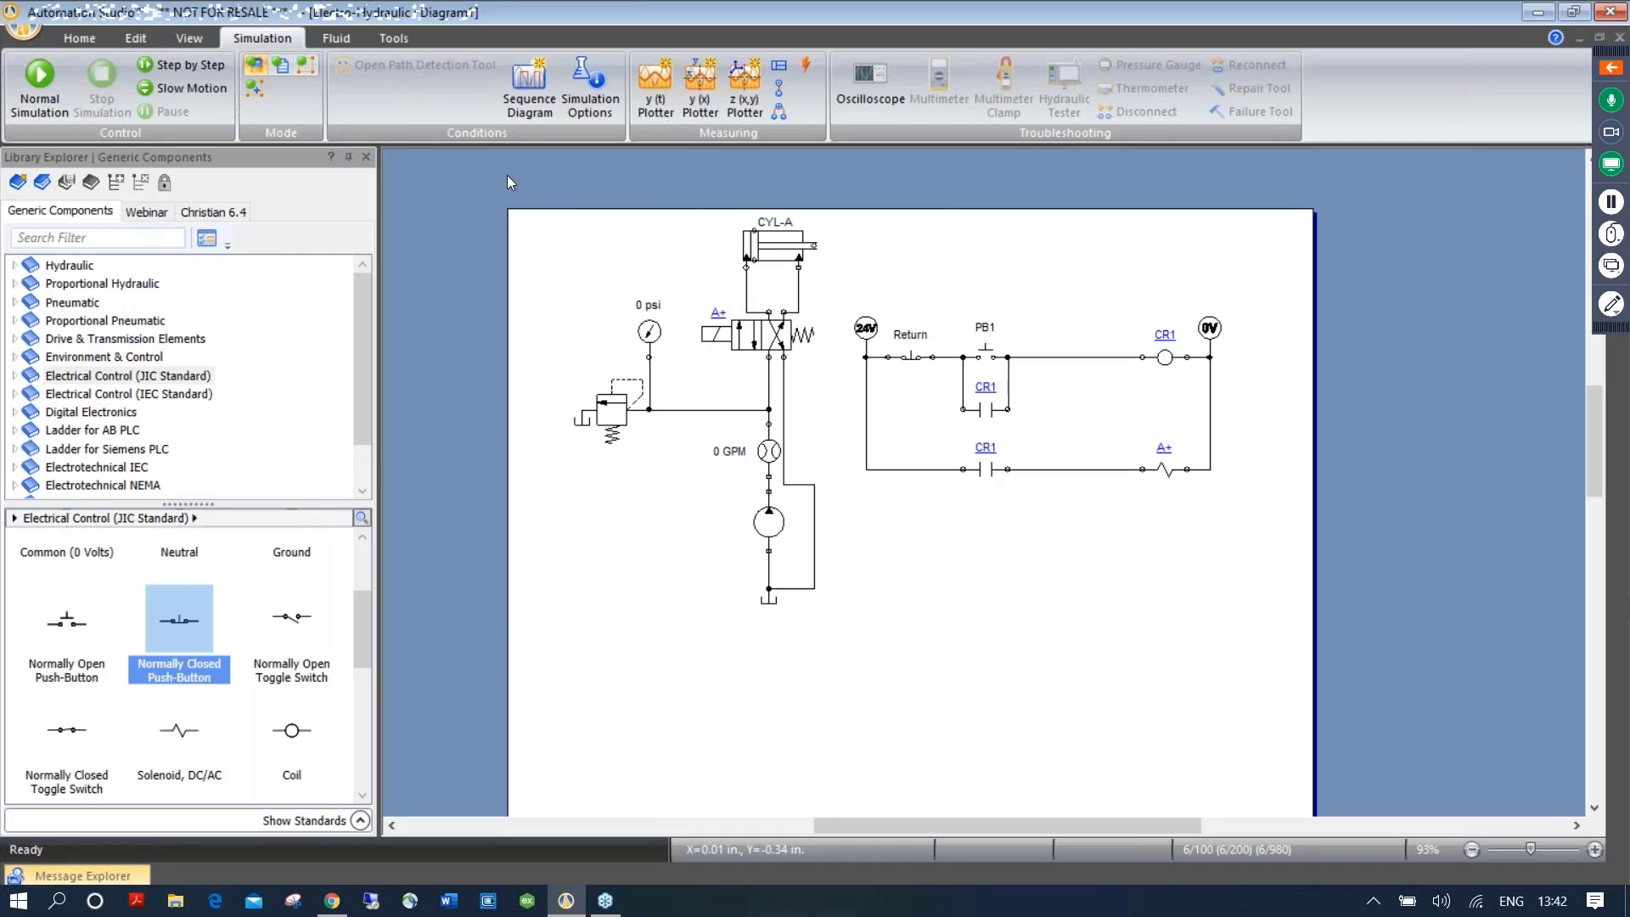
Delete the entire hydraulic and electrical circuit from the diagram
{"action": "left_click_drag", "start_coordinate": [506, 182], "coordinate": [1392, 683]}
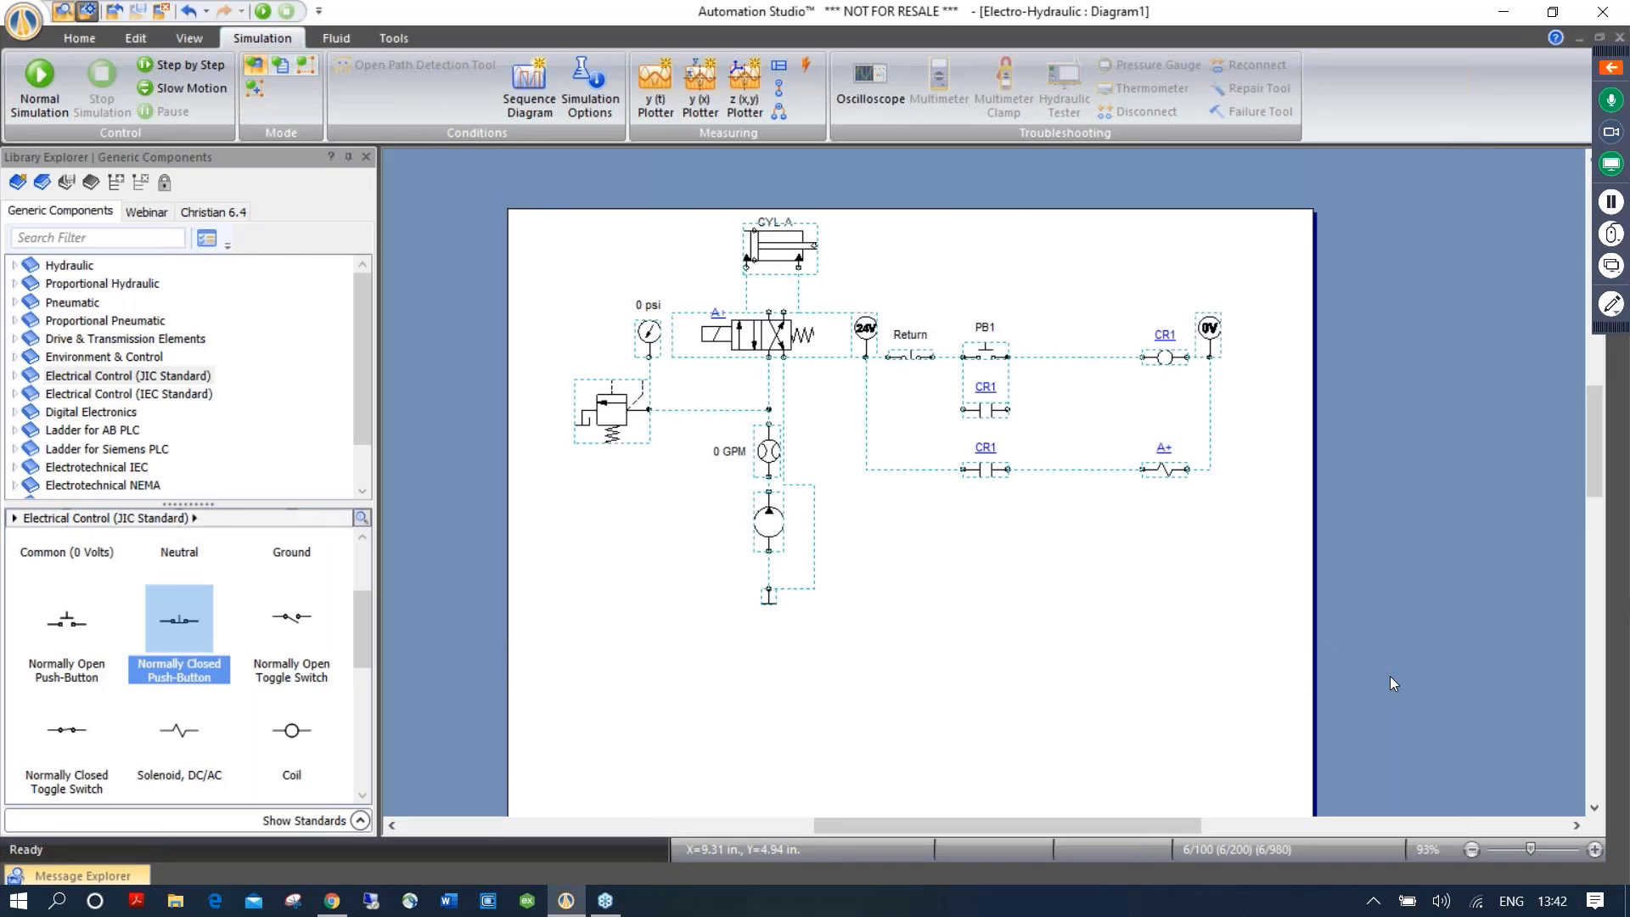
{"action": "key", "text": "Delete"}
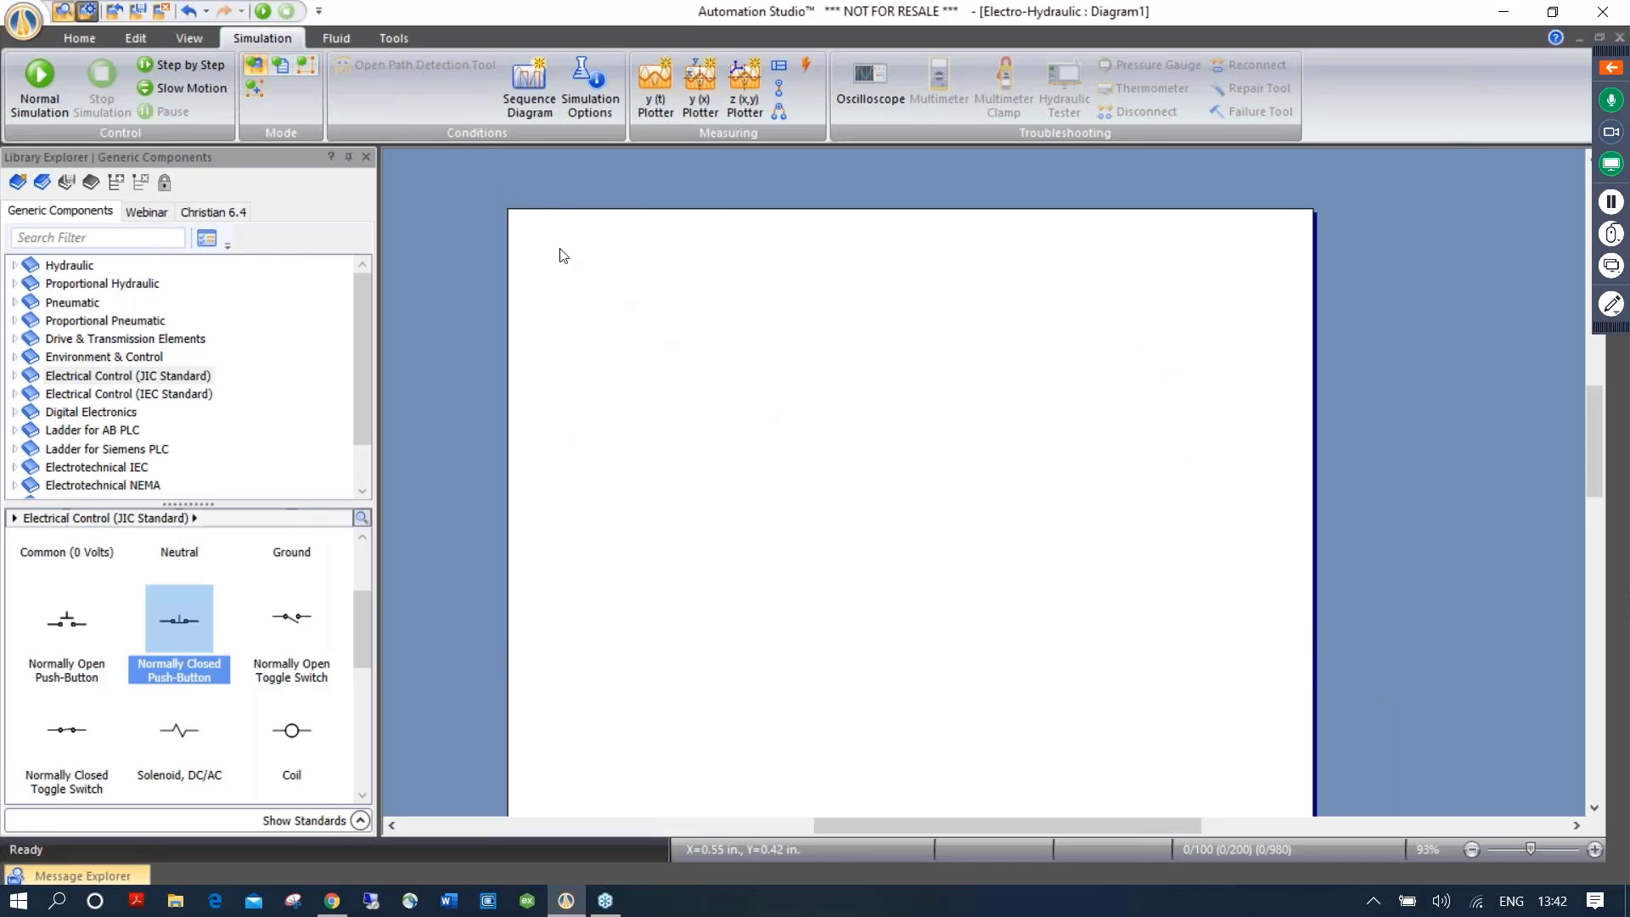
Place a pneumatic Double-Acting Cylinder near the upper-left corner of the diagram page
{"action": "scroll", "coordinate": [560, 254], "scroll_direction": "up", "scroll_amount": 2}
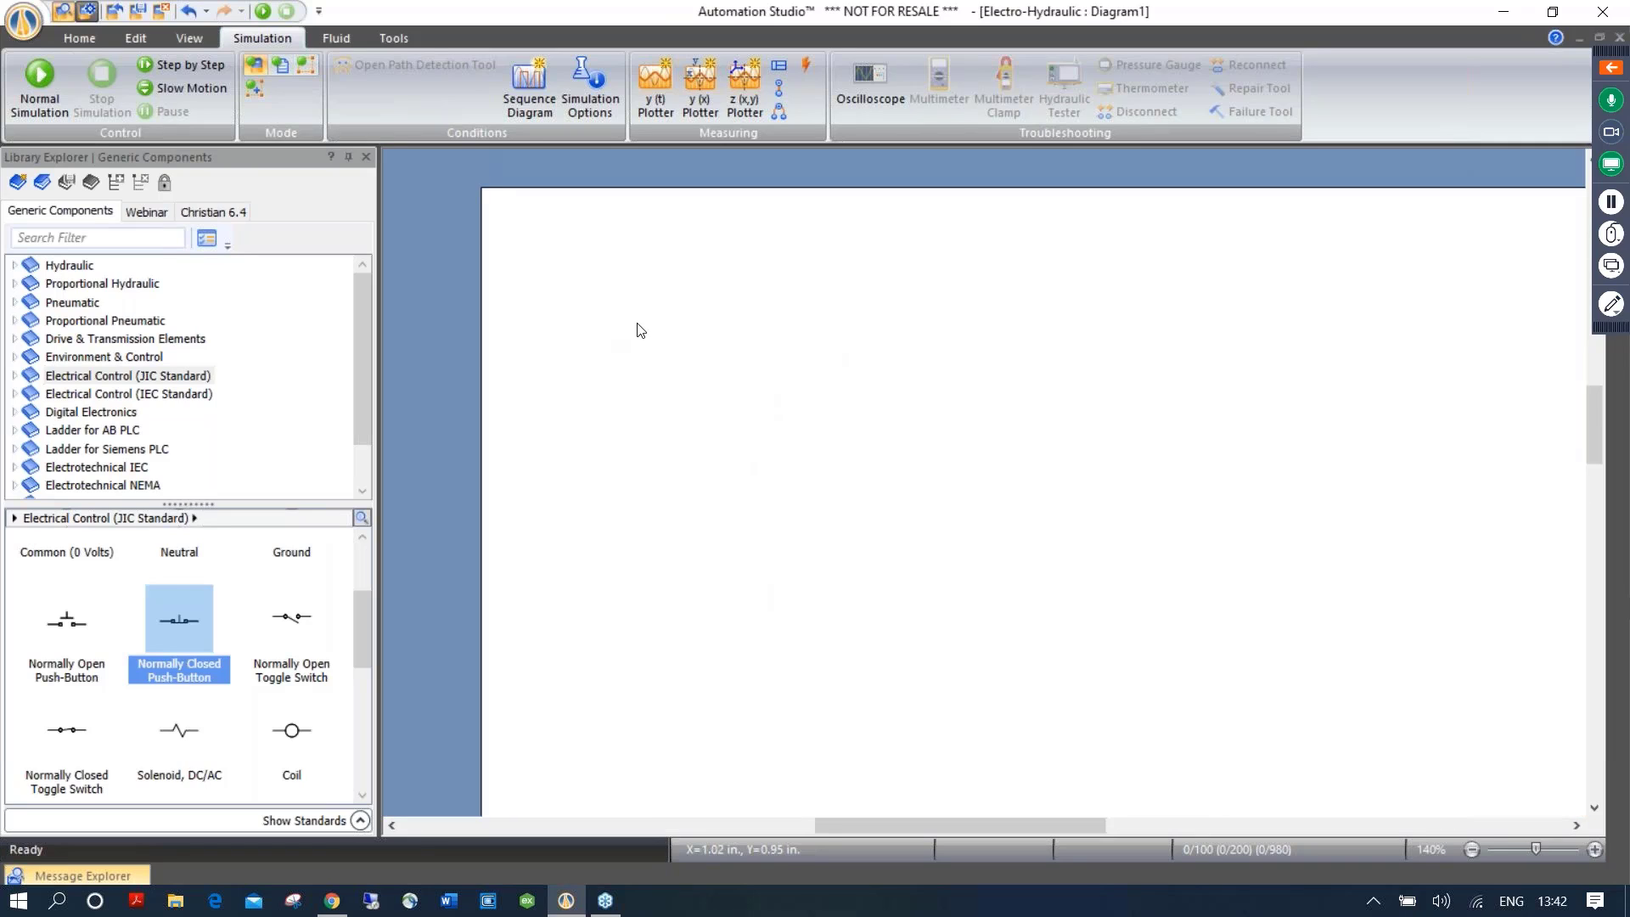
{"action": "left_click_drag", "start_coordinate": [672, 326], "coordinate": [592, 293]}
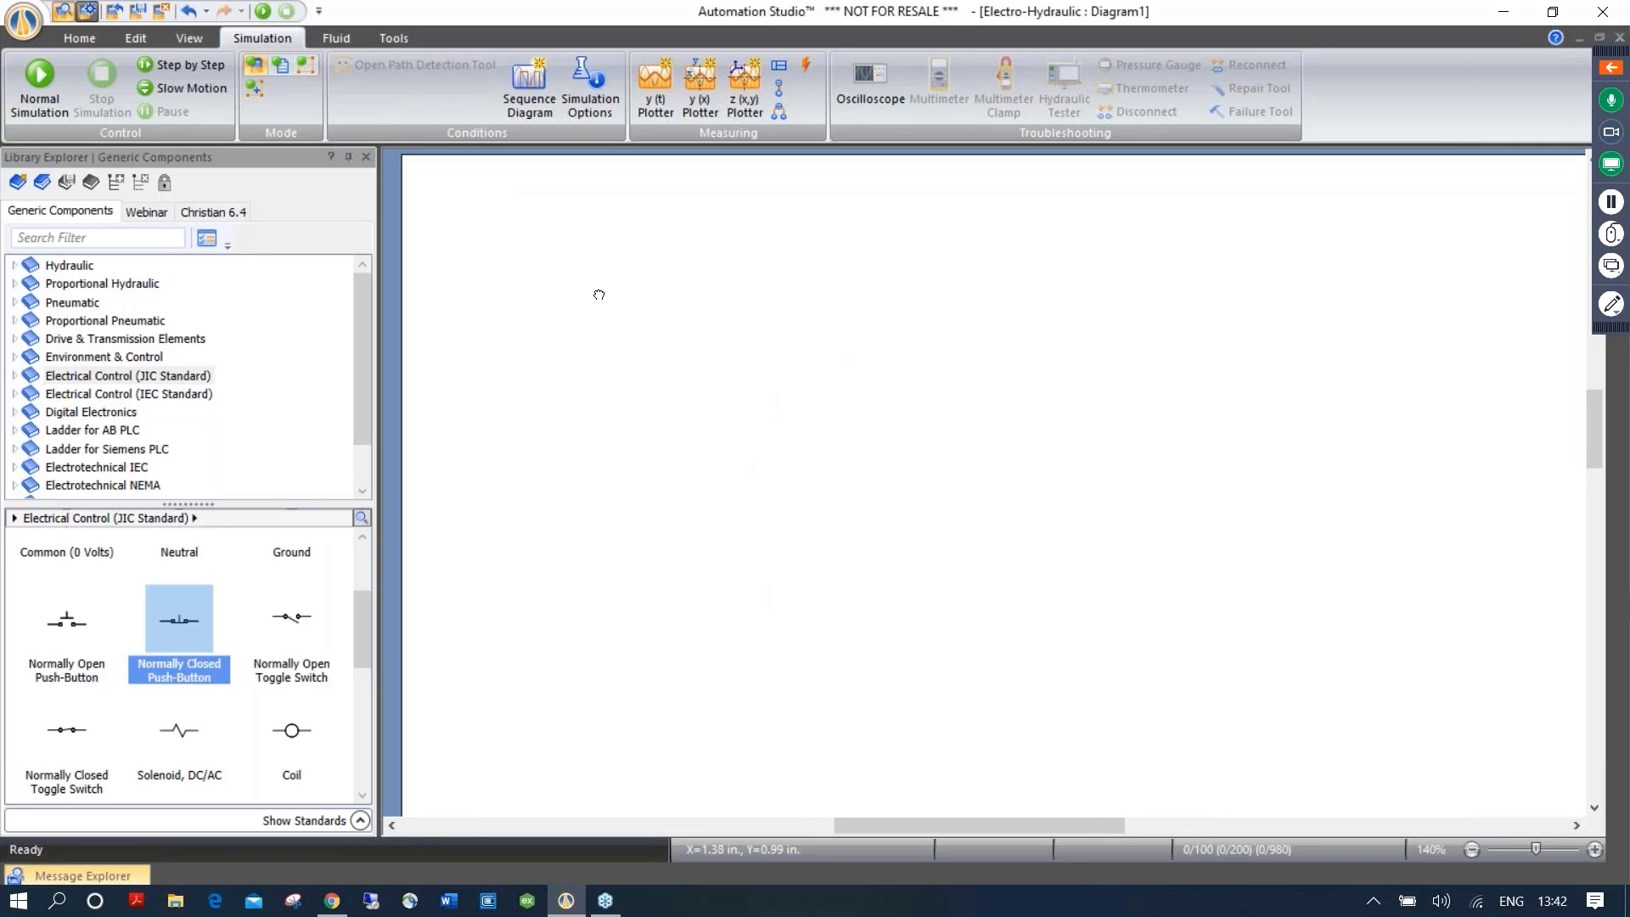
{"action": "left_click", "coordinate": [72, 303]}
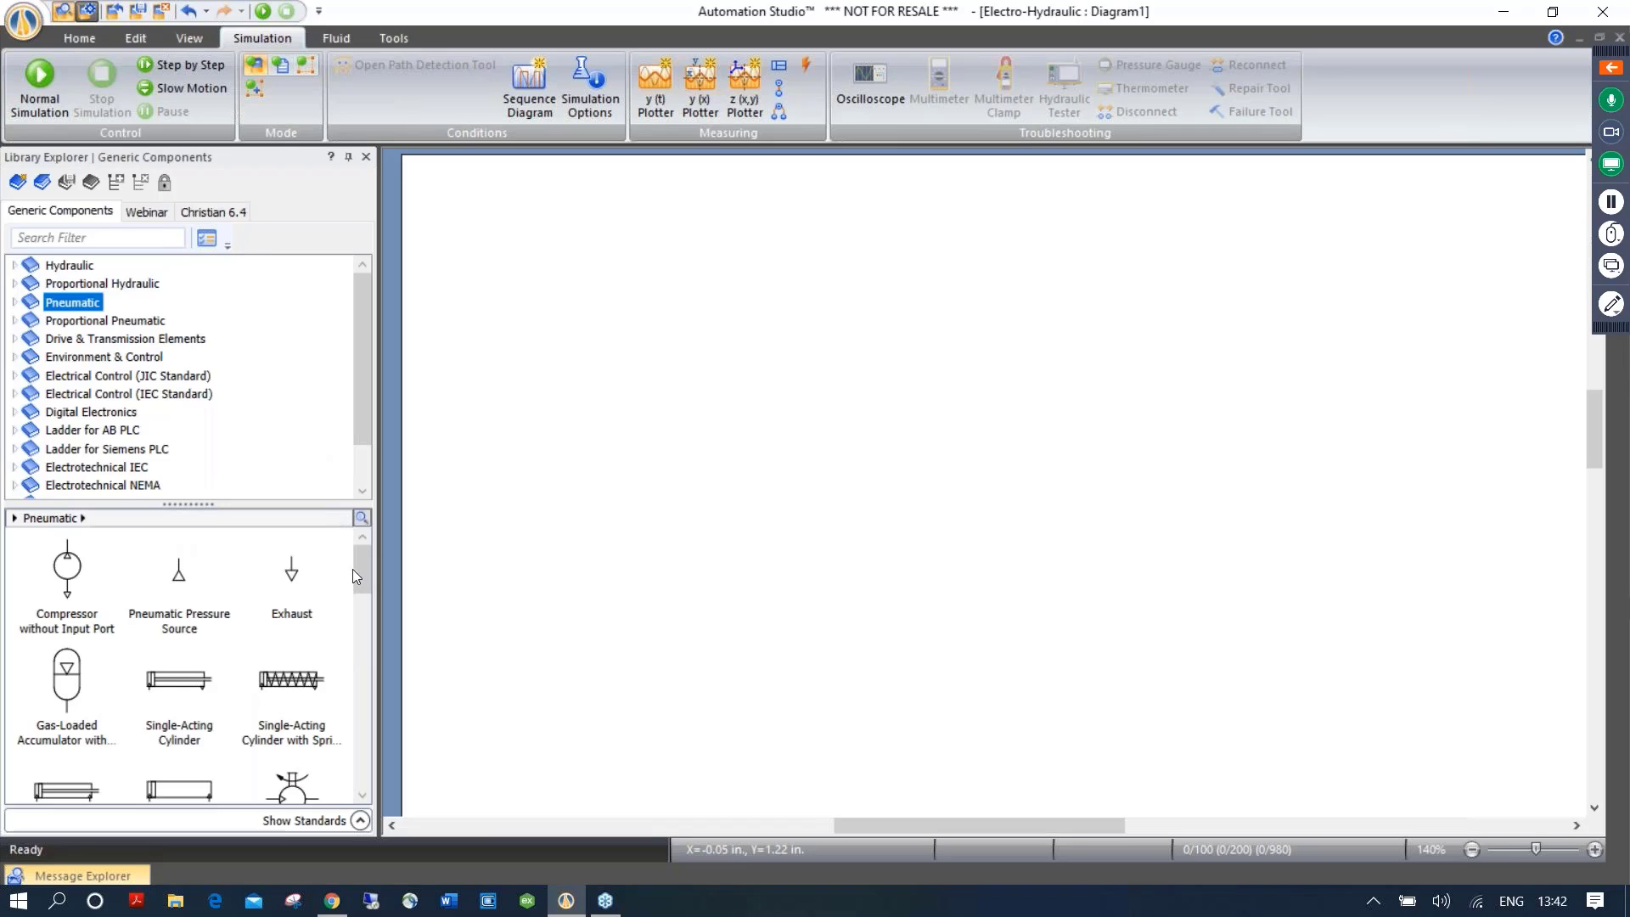
{"action": "left_click_drag", "start_coordinate": [368, 567], "coordinate": [369, 573]}
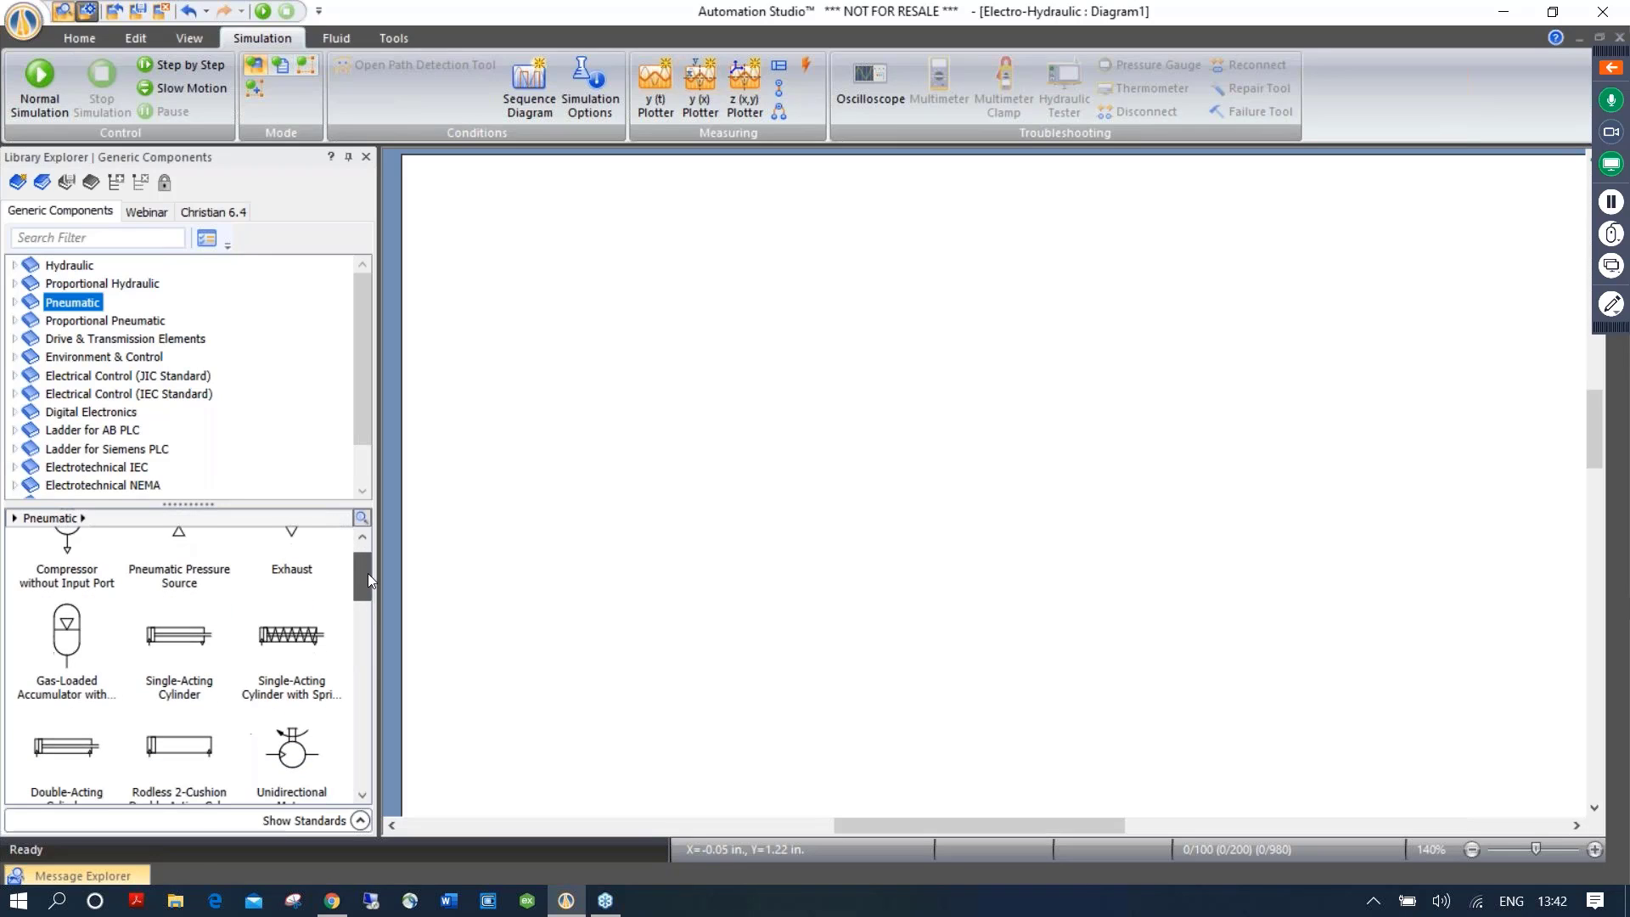
{"action": "left_click", "coordinate": [73, 745]}
{"action": "left_click_drag", "start_coordinate": [72, 747], "coordinate": [652, 198]}
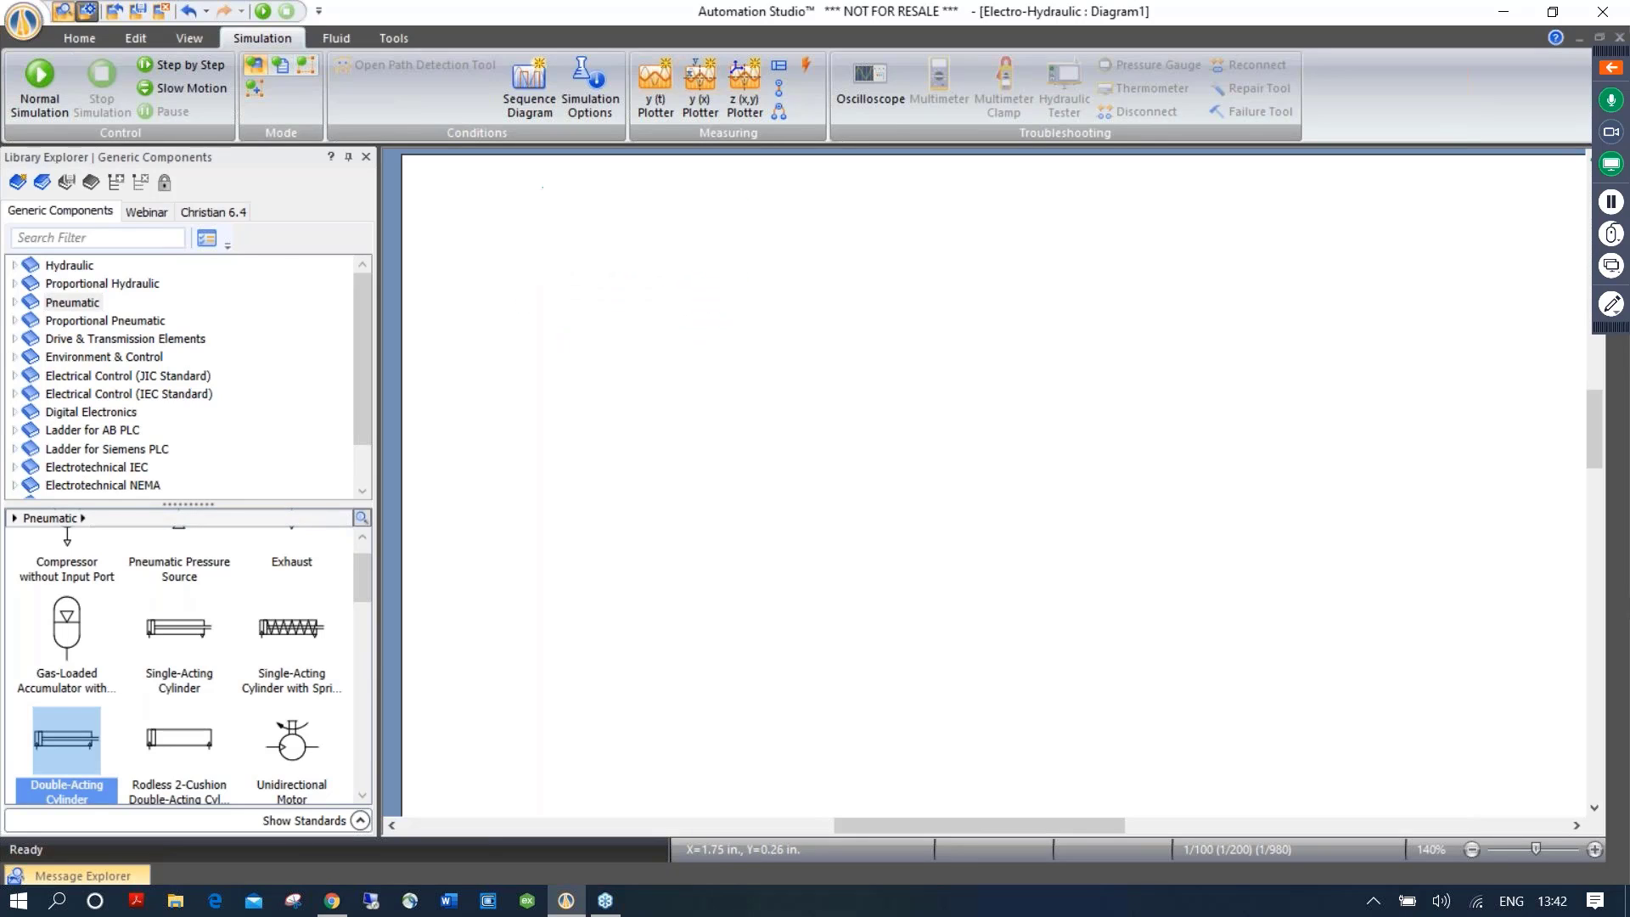
Place a solenoid-operated, spring-return pneumatic 5/2-Way Valve below the cylinder and connect its two outputs to the cylinder ports
{"action": "left_click_drag", "start_coordinate": [366, 572], "coordinate": [343, 653]}
{"action": "scroll", "coordinate": [347, 665], "scroll_direction": "down", "scroll_amount": 2}
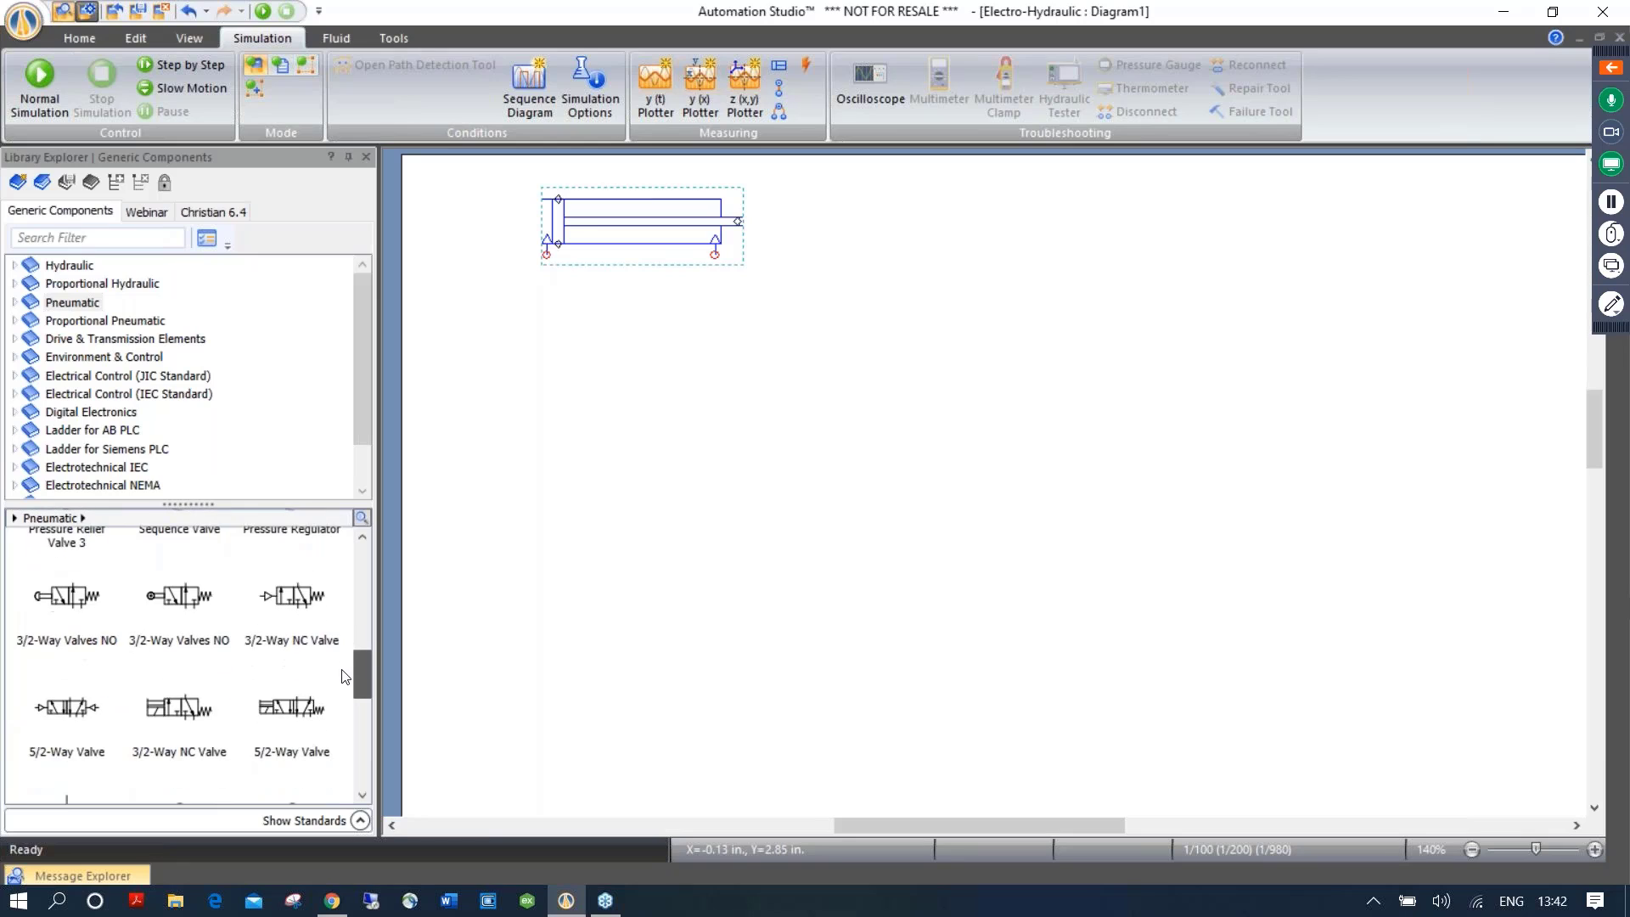
{"action": "left_click_drag", "start_coordinate": [274, 679], "coordinate": [601, 318]}
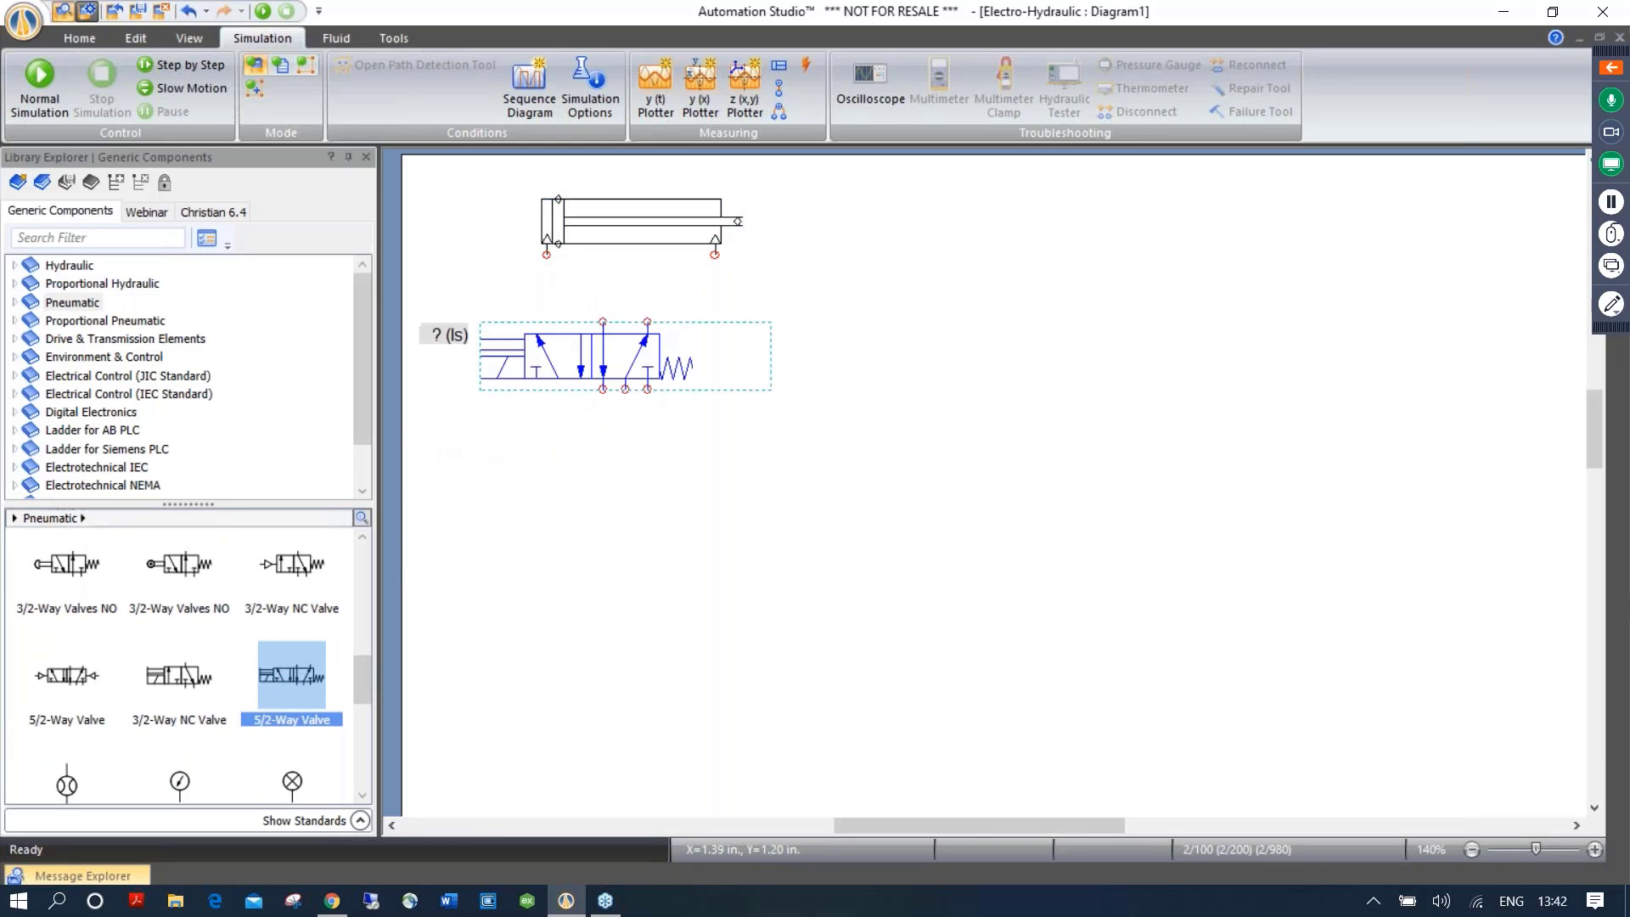
{"action": "left_click", "coordinate": [559, 303]}
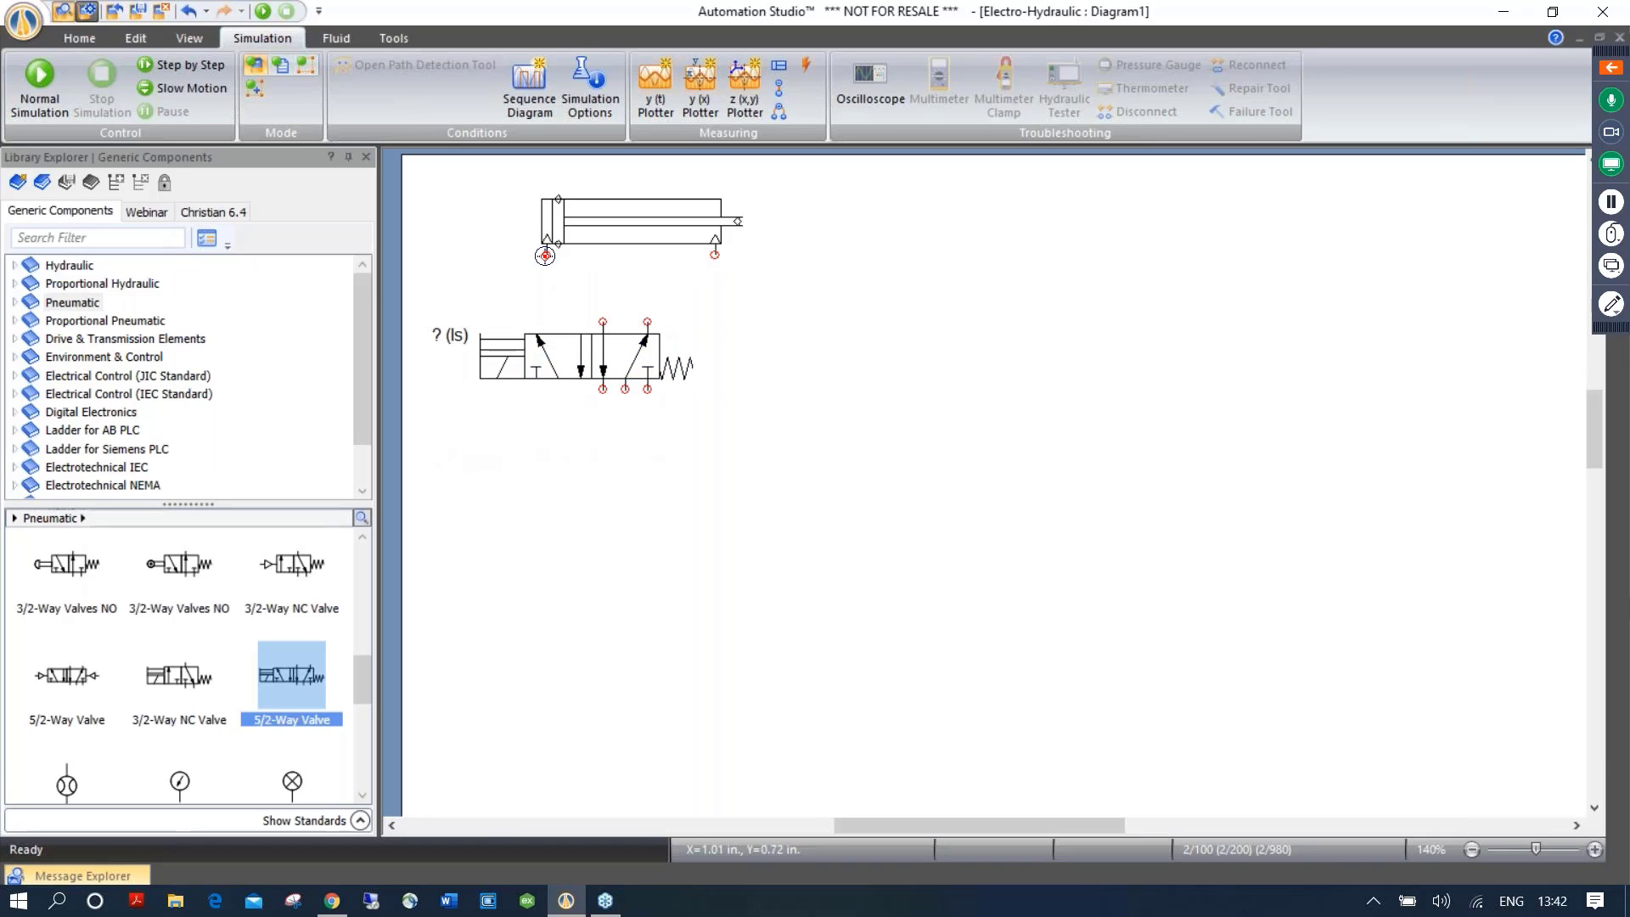
{"action": "mouse_move", "coordinate": [545, 254]}
{"action": "left_mouse_down"}
{"action": "mouse_move", "coordinate": [551, 316]}
{"action": "mouse_move", "coordinate": [604, 320]}
{"action": "left_mouse_up"}
{"action": "left_click_drag", "start_coordinate": [711, 259], "coordinate": [647, 323]}
Place a Pneumatic Pressure Source and an Exhaust on each side of it below the 5/2-way valve, and connect them to its lower ports
{"action": "left_click_drag", "start_coordinate": [361, 666], "coordinate": [374, 557]}
{"action": "left_click_drag", "start_coordinate": [179, 580], "coordinate": [631, 445]}
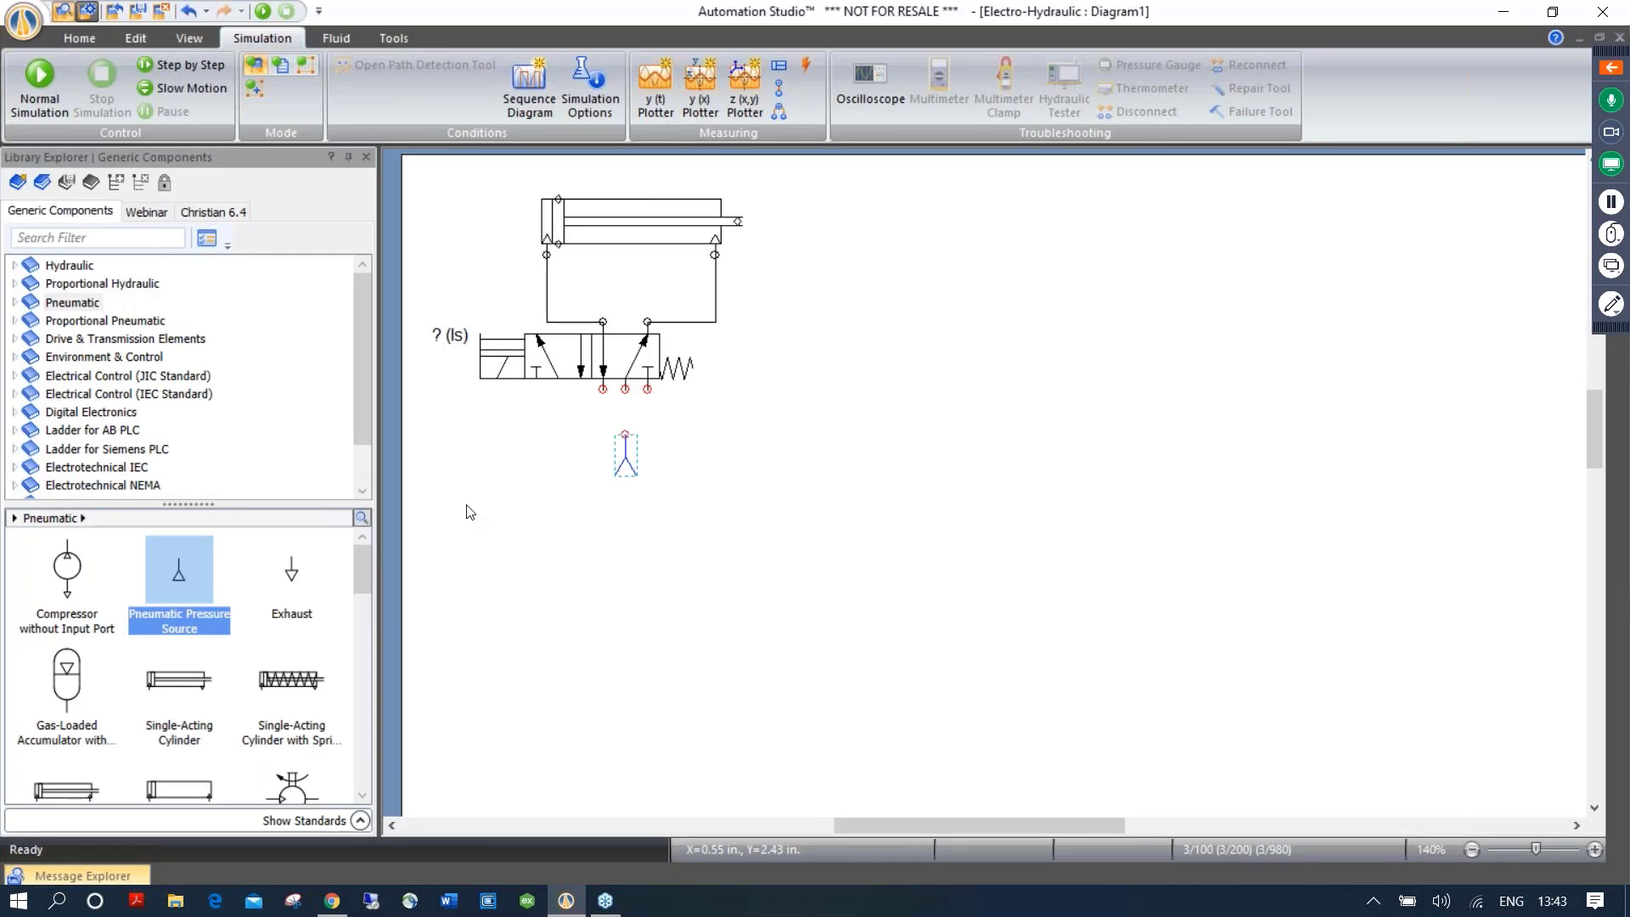
{"action": "left_click_drag", "start_coordinate": [296, 577], "coordinate": [603, 429]}
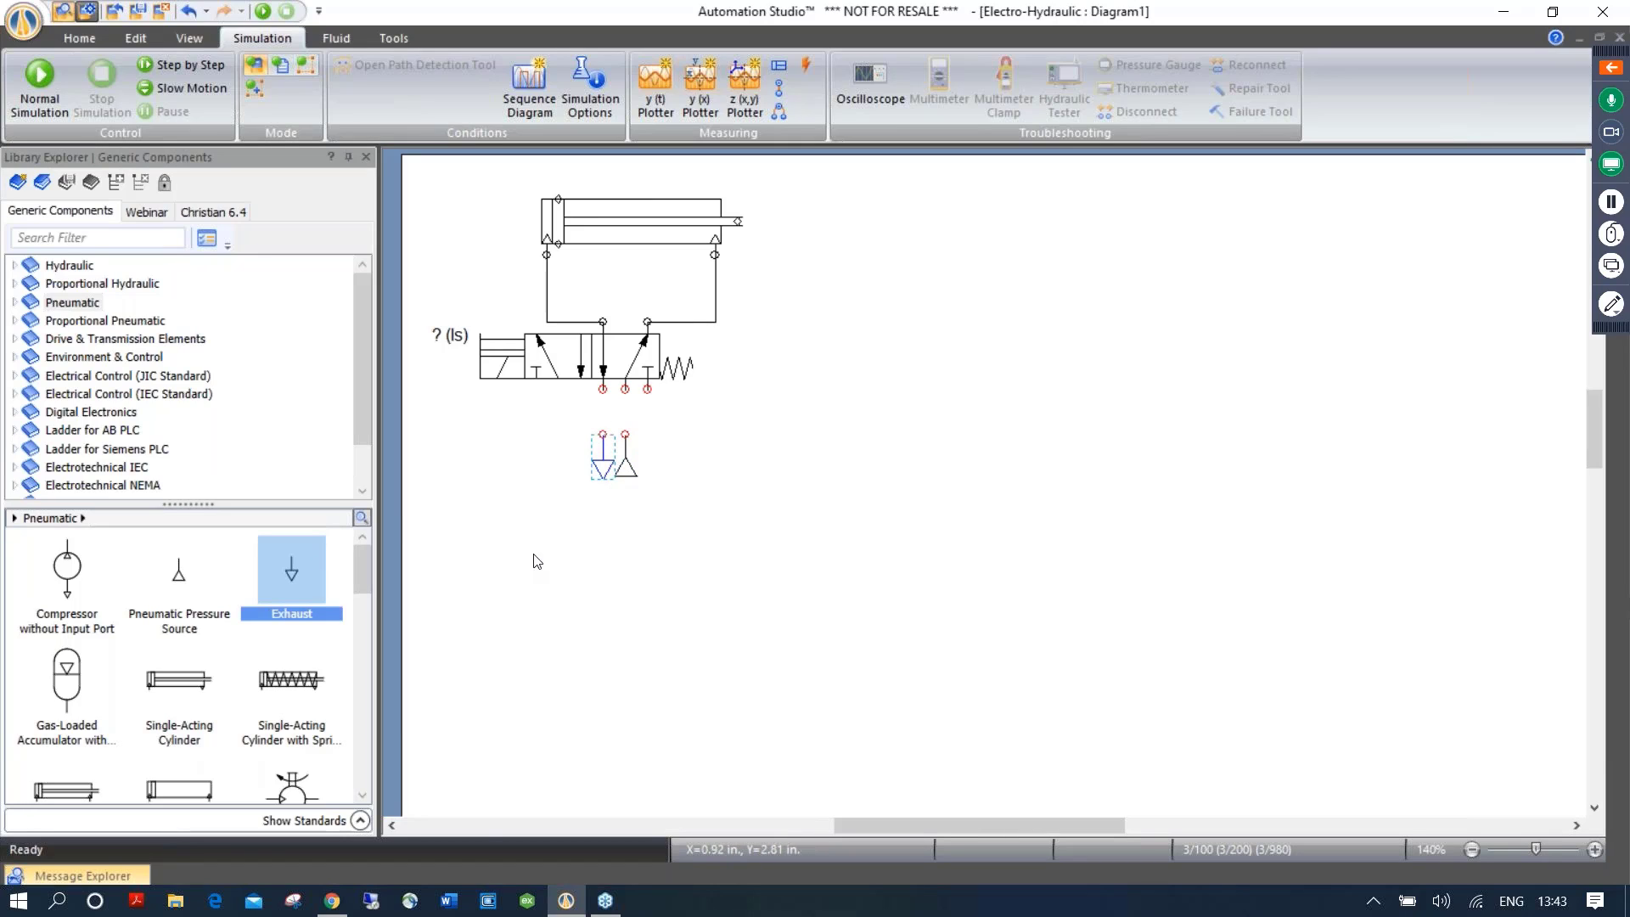
{"action": "left_click_drag", "start_coordinate": [598, 460], "coordinate": [648, 464]}
{"action": "mouse_move", "coordinate": [603, 388]}
{"action": "left_mouse_down"}
{"action": "mouse_move", "coordinate": [603, 434]}
{"action": "mouse_move", "coordinate": [653, 435]}
{"action": "left_mouse_up"}
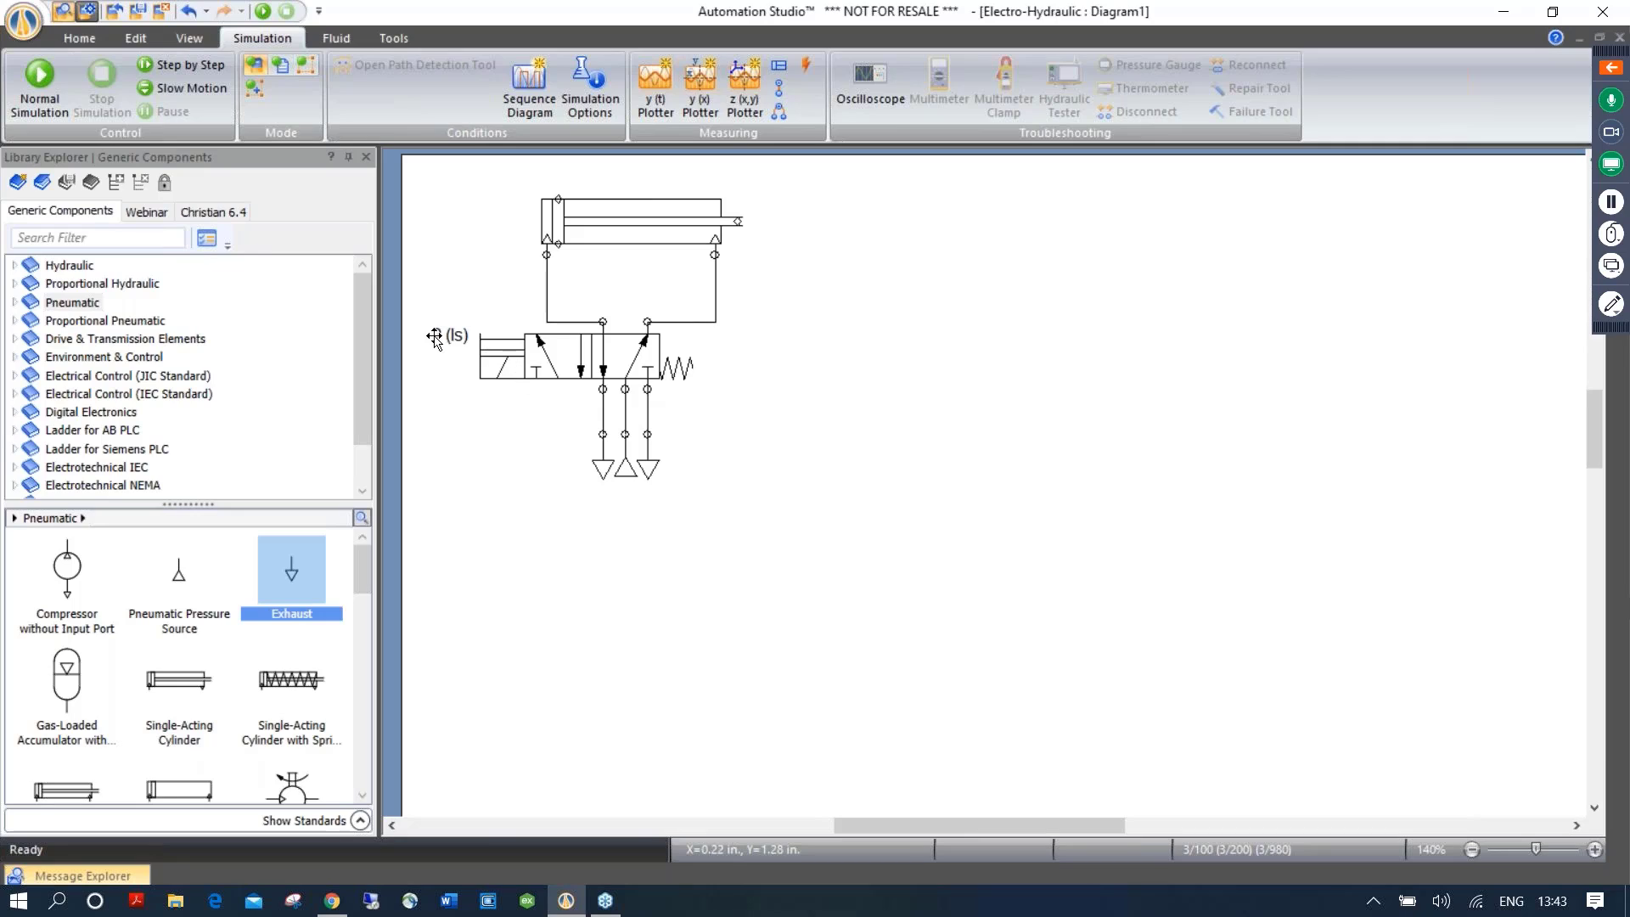
Move the valve's solenoid tag below the solenoid symbol
{"action": "left_click_drag", "start_coordinate": [450, 336], "coordinate": [502, 404]}
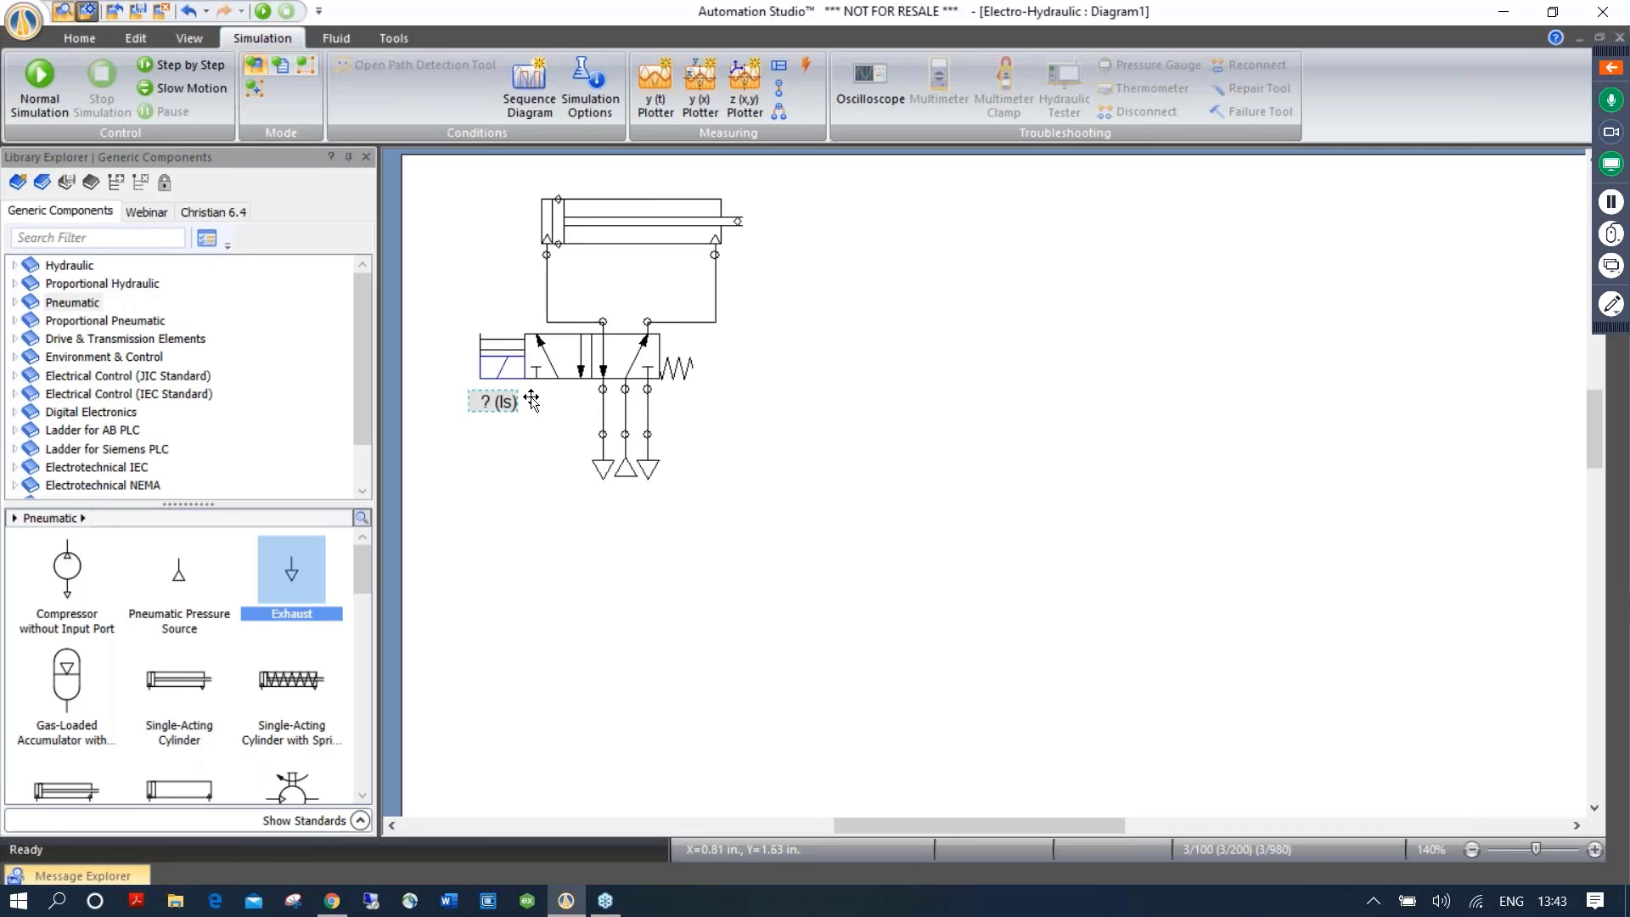
{"action": "left_click", "coordinate": [800, 463]}
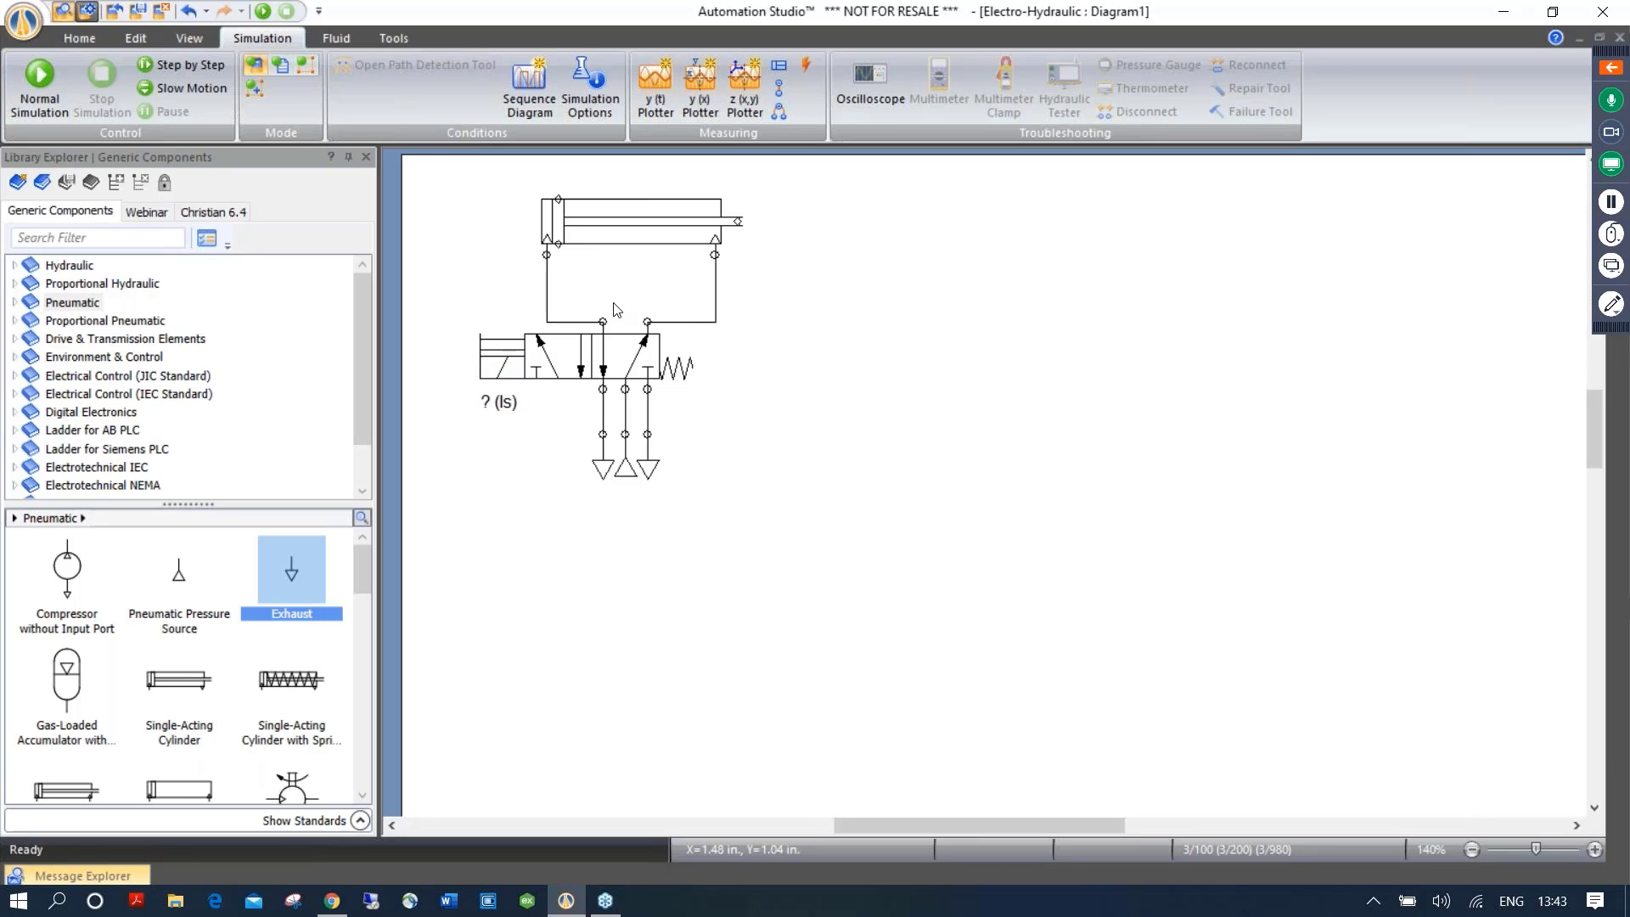
Simulate the pneumatic circuit and actuate the 5/2-way valve manually to extend and retract the cylinder
{"action": "left_click", "coordinate": [43, 74]}
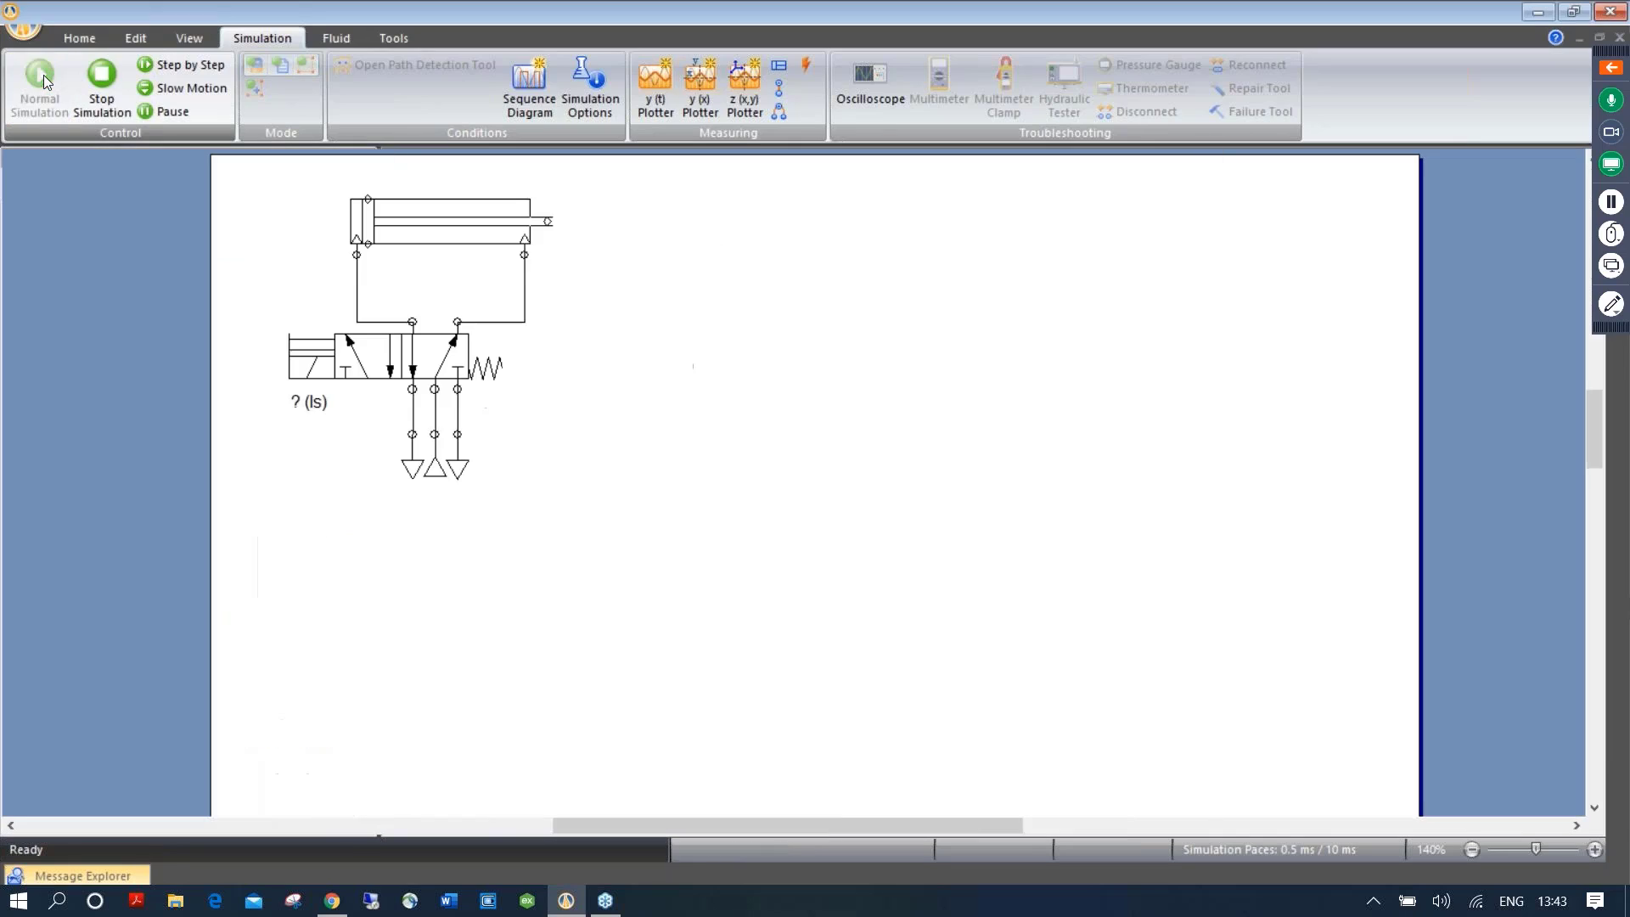
{"action": "left_click", "coordinate": [304, 352]}
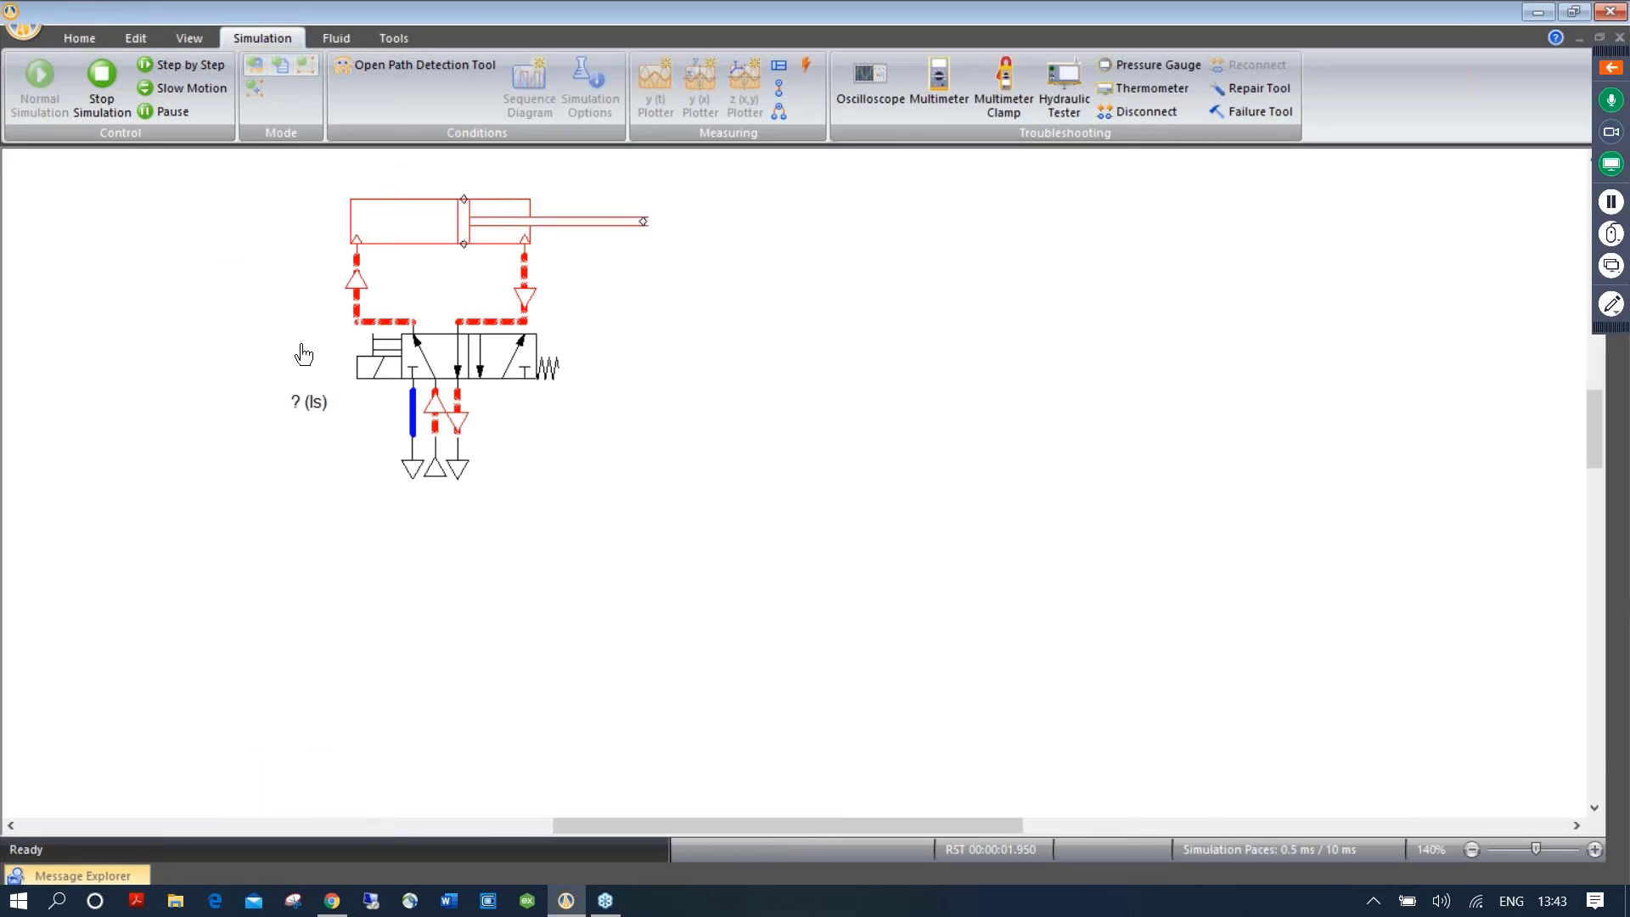
{"action": "left_click", "coordinate": [306, 349]}
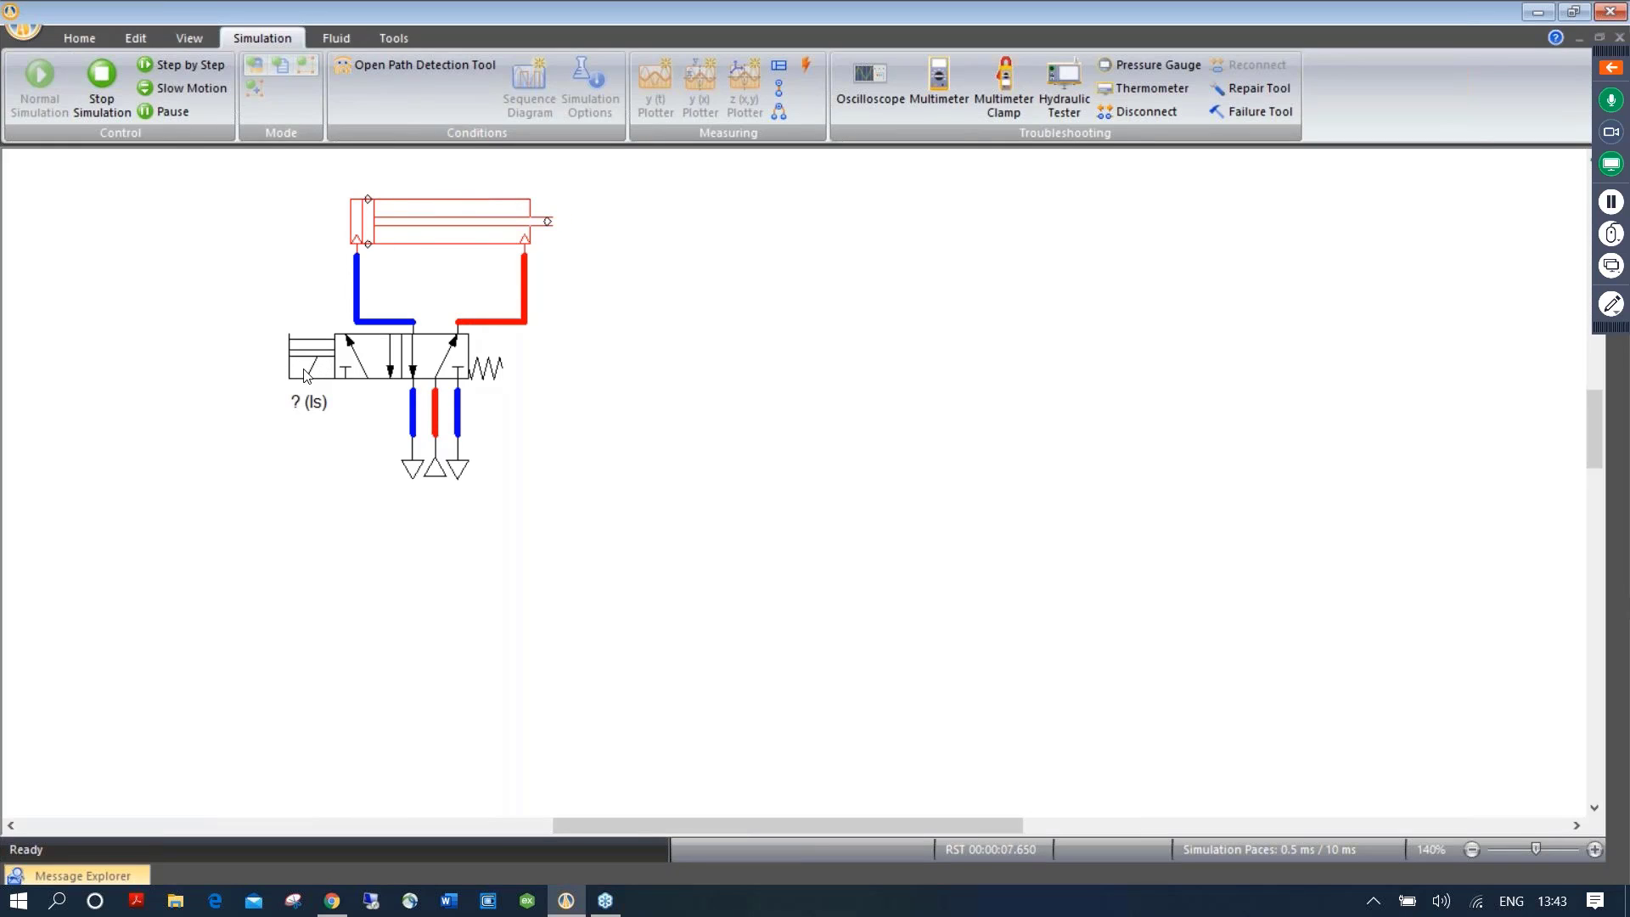
{"action": "left_click", "coordinate": [304, 356]}
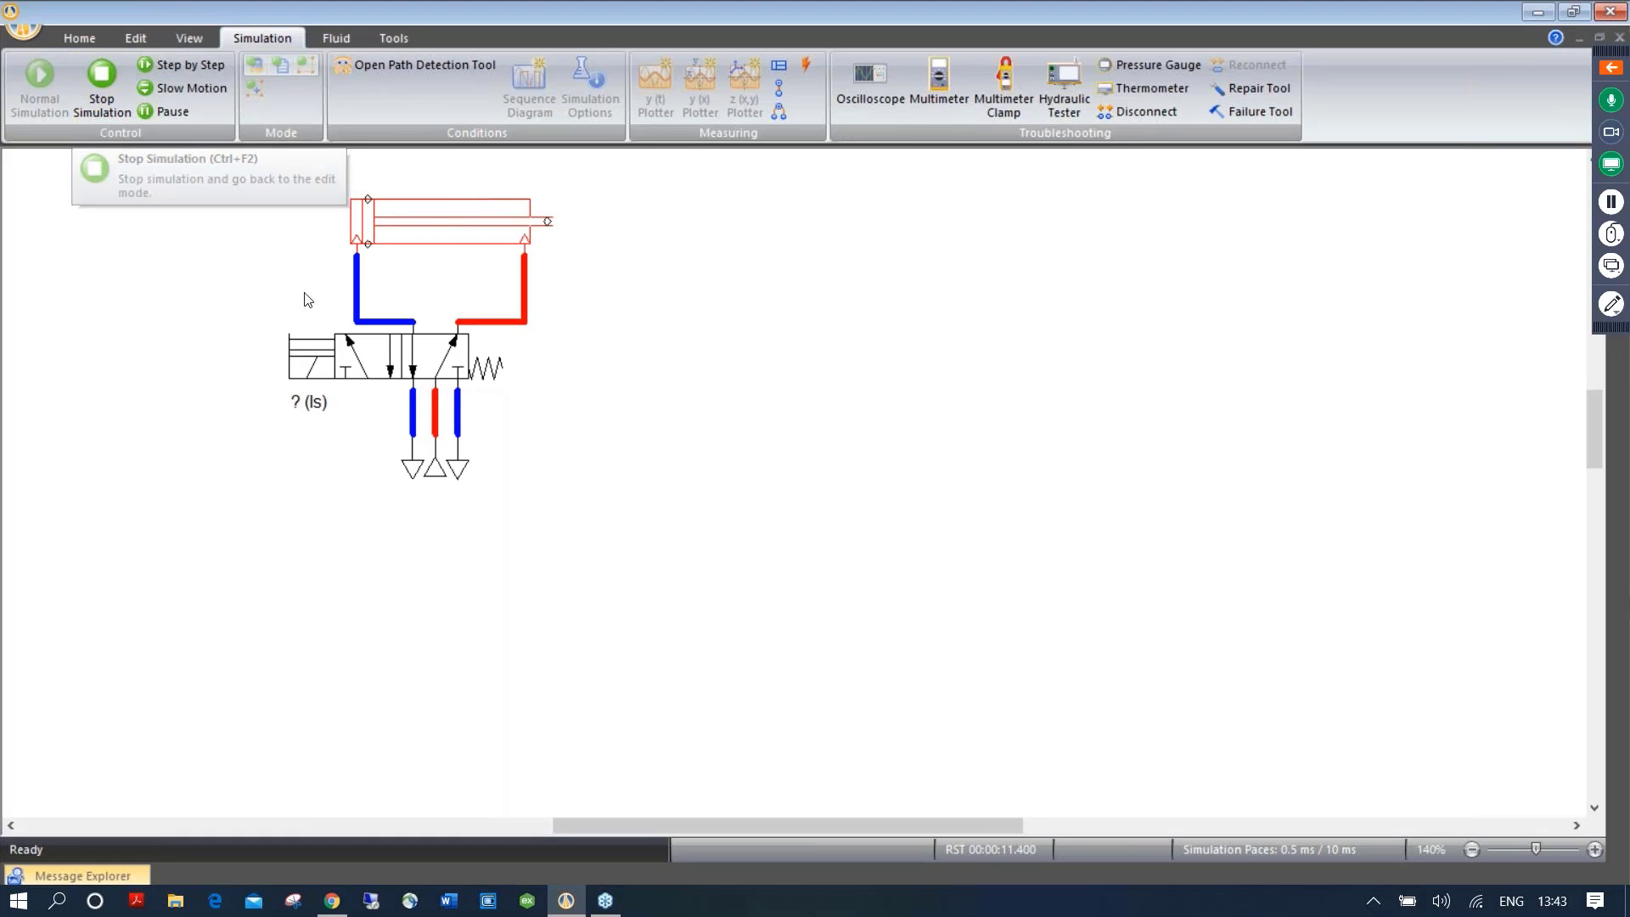
{"action": "left_click", "coordinate": [375, 367]}
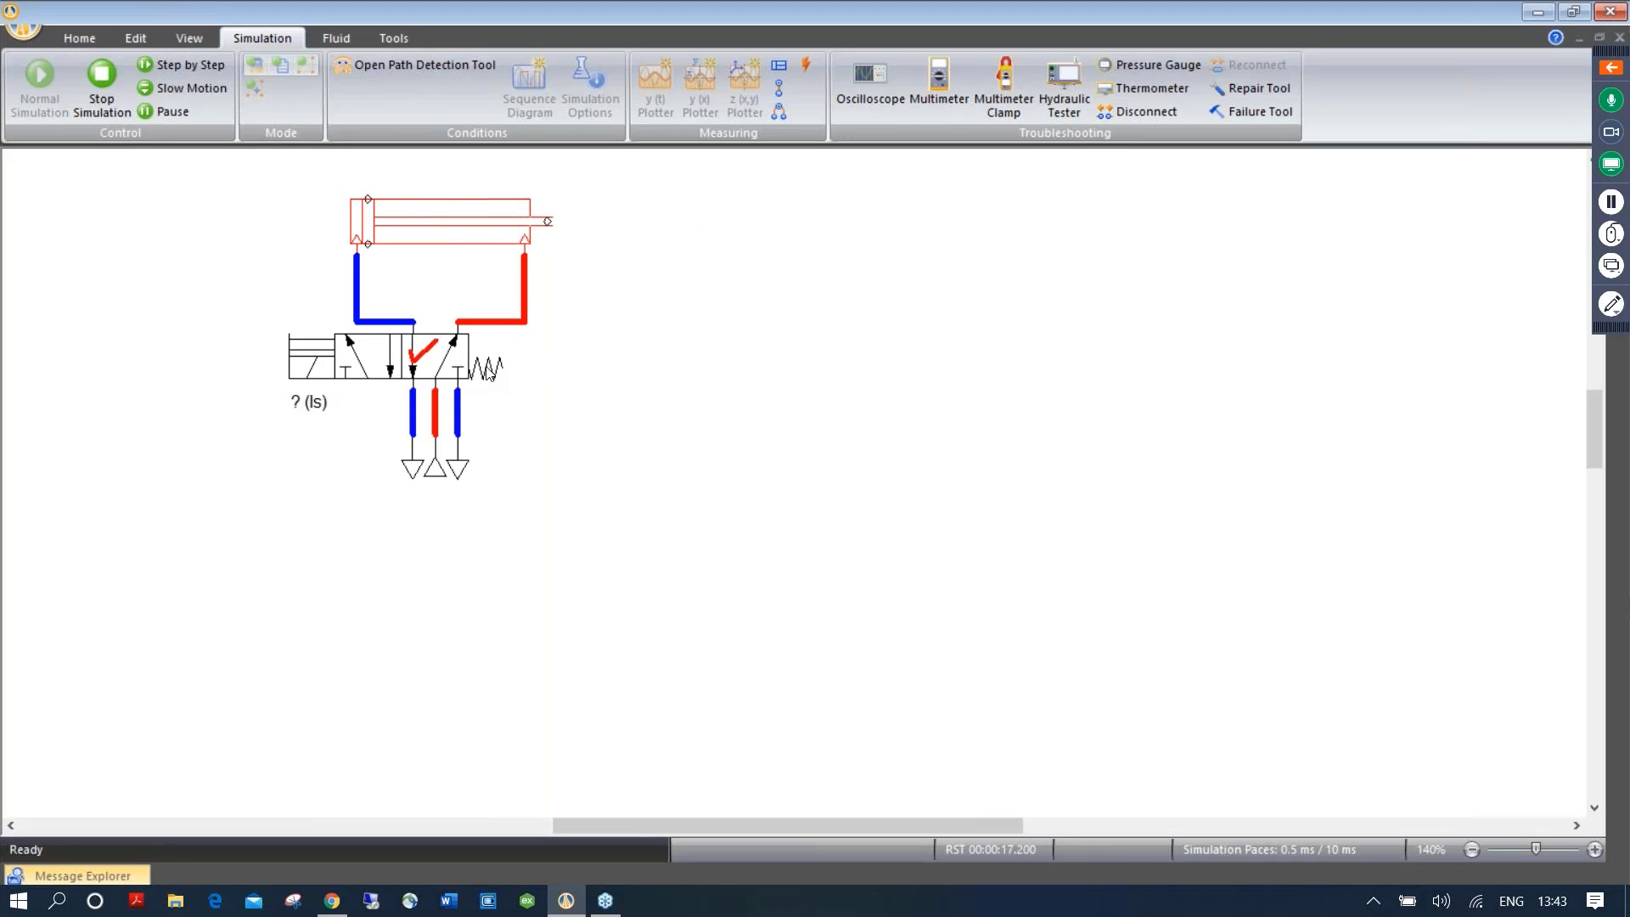
Stop the simulation and move the whole pneumatic circuit toward the upper middle of the page
{"action": "left_click", "coordinate": [100, 89]}
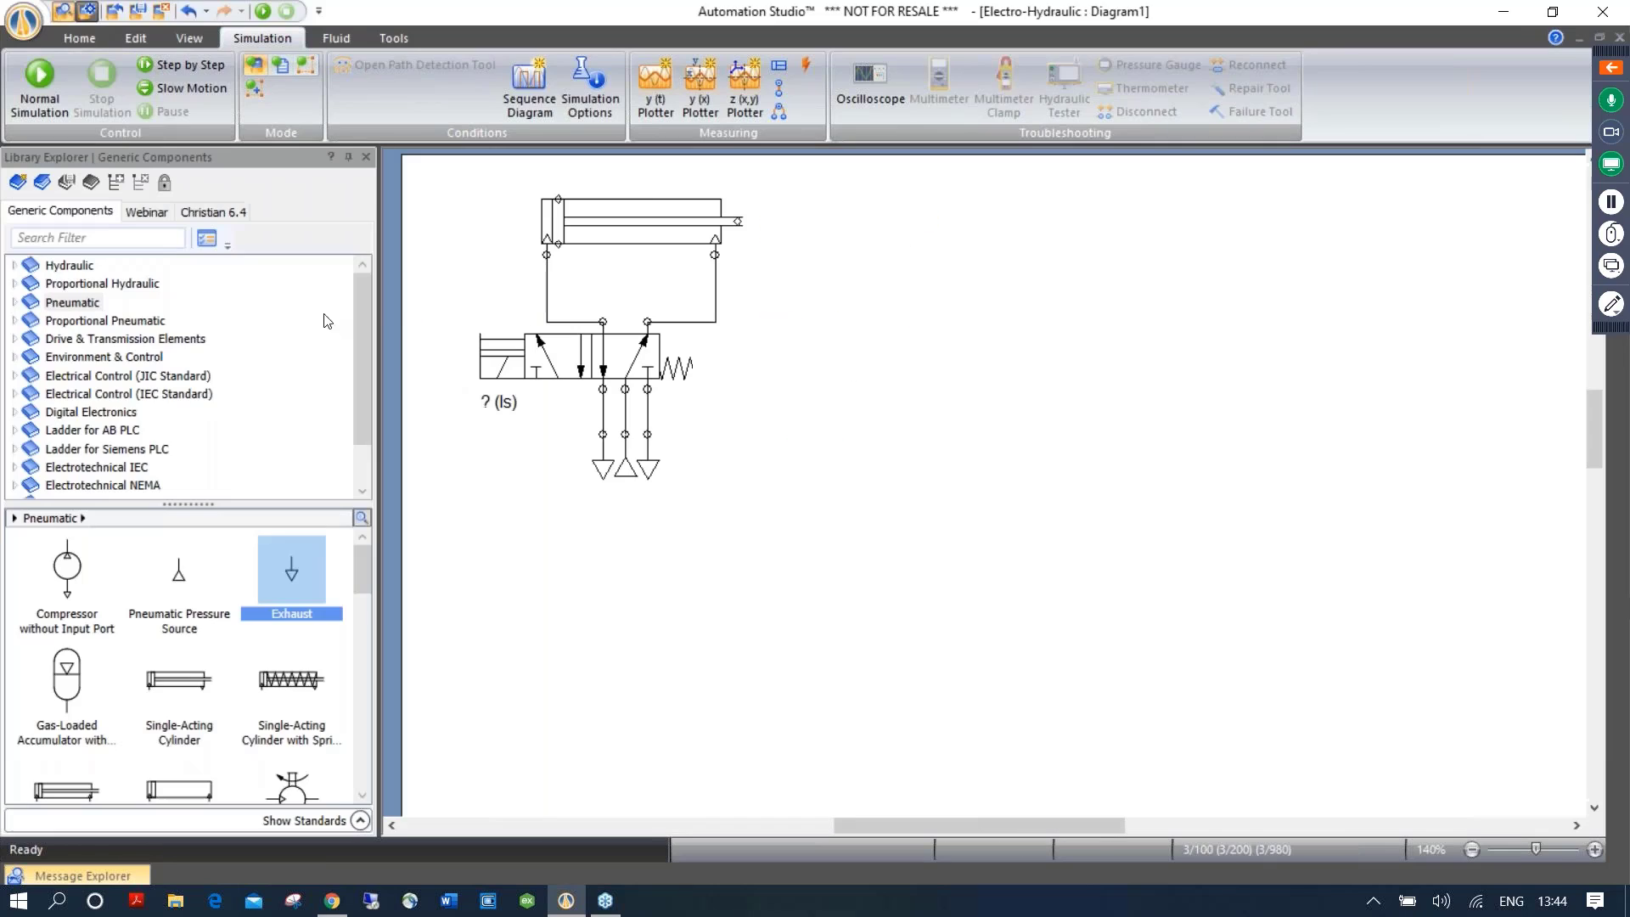
{"action": "left_click_drag", "start_coordinate": [787, 563], "coordinate": [851, 606]}
{"action": "left_click_drag", "start_coordinate": [559, 343], "coordinate": [985, 343]}
{"action": "left_click", "coordinate": [1192, 504]}
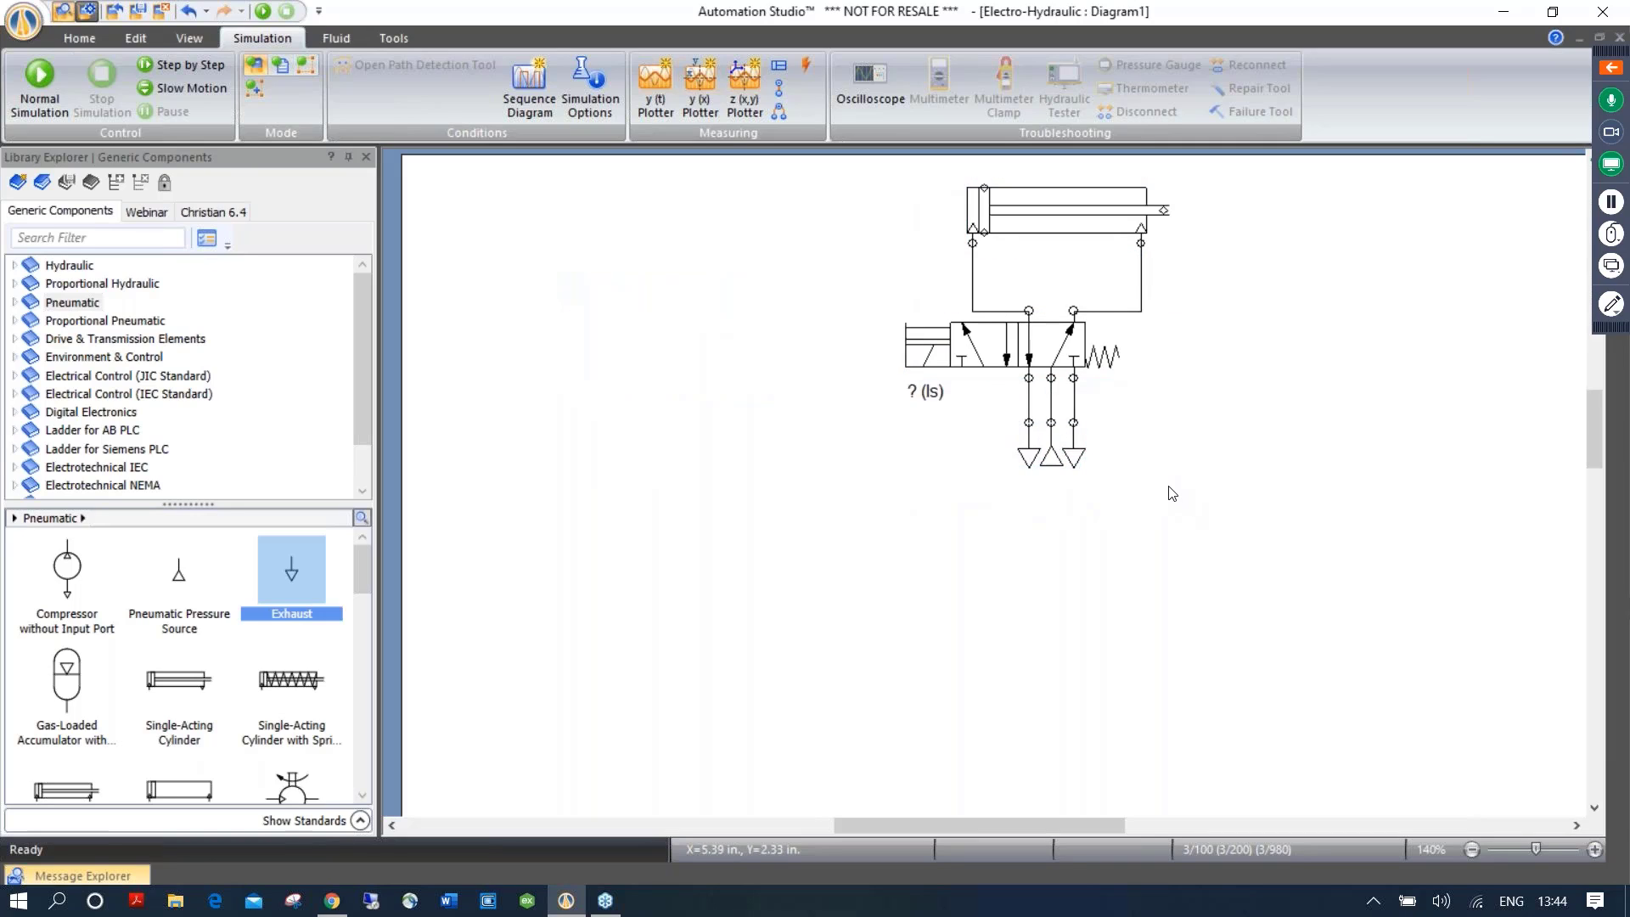
Place a JIC Standard PLC Input Card below and to the left of the pneumatic circuit, and a PLC Output Card to the right
{"action": "scroll", "coordinate": [1174, 496], "scroll_direction": "down", "scroll_amount": 2}
{"action": "left_click_drag", "start_coordinate": [1213, 520], "coordinate": [1019, 416]}
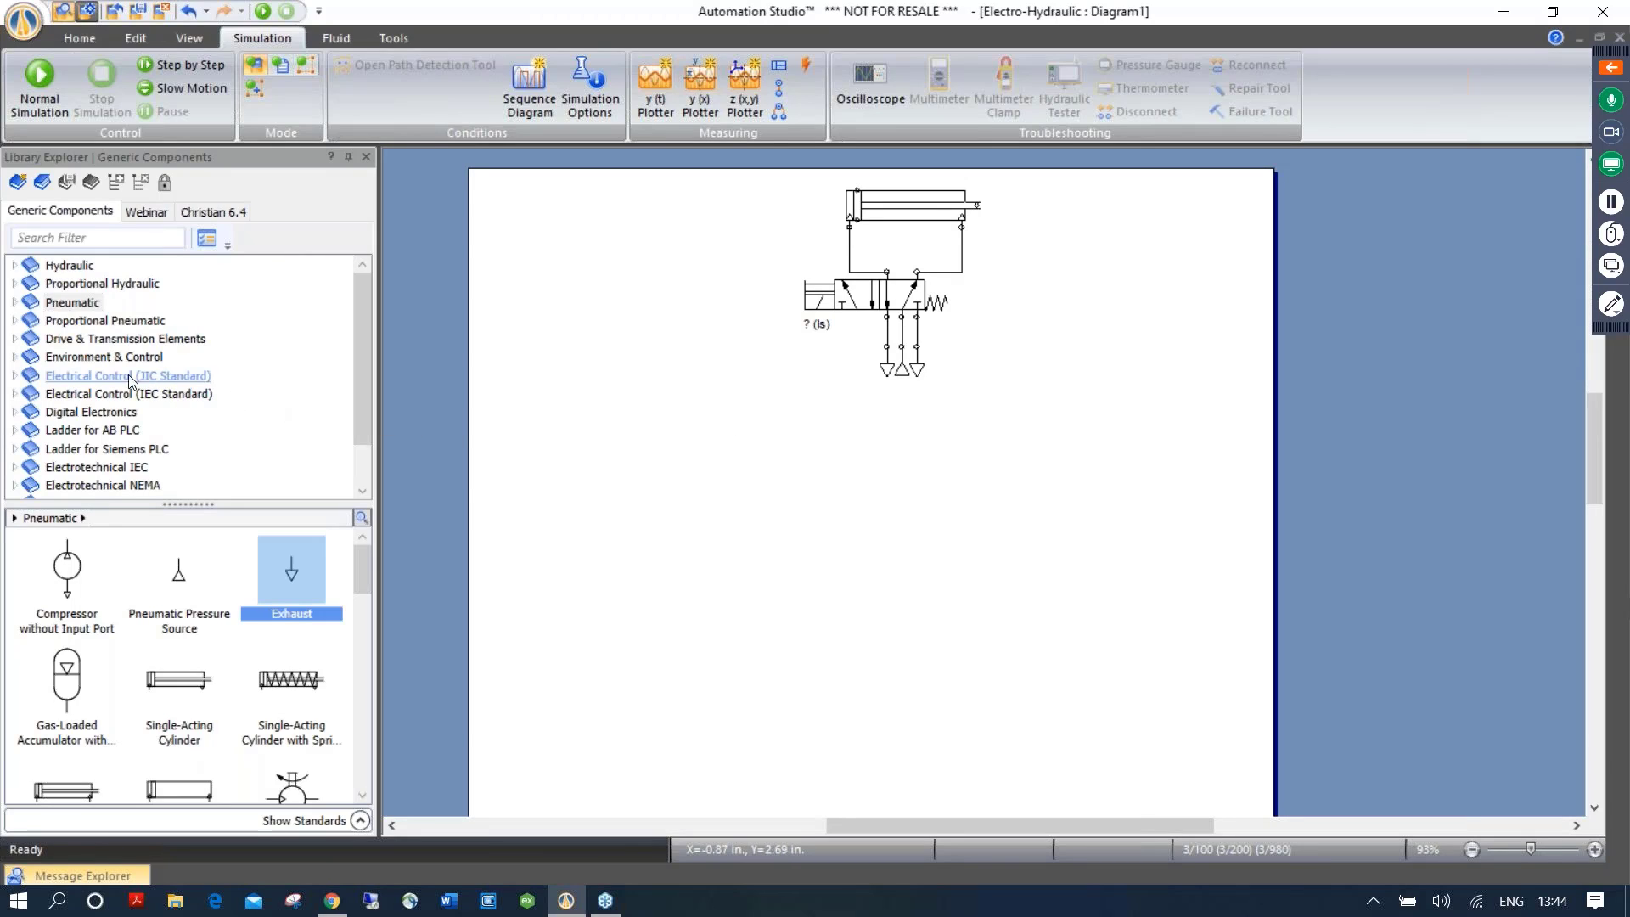
{"action": "left_click", "coordinate": [16, 376]}
{"action": "scroll", "coordinate": [15, 380], "scroll_direction": "down", "scroll_amount": 1}
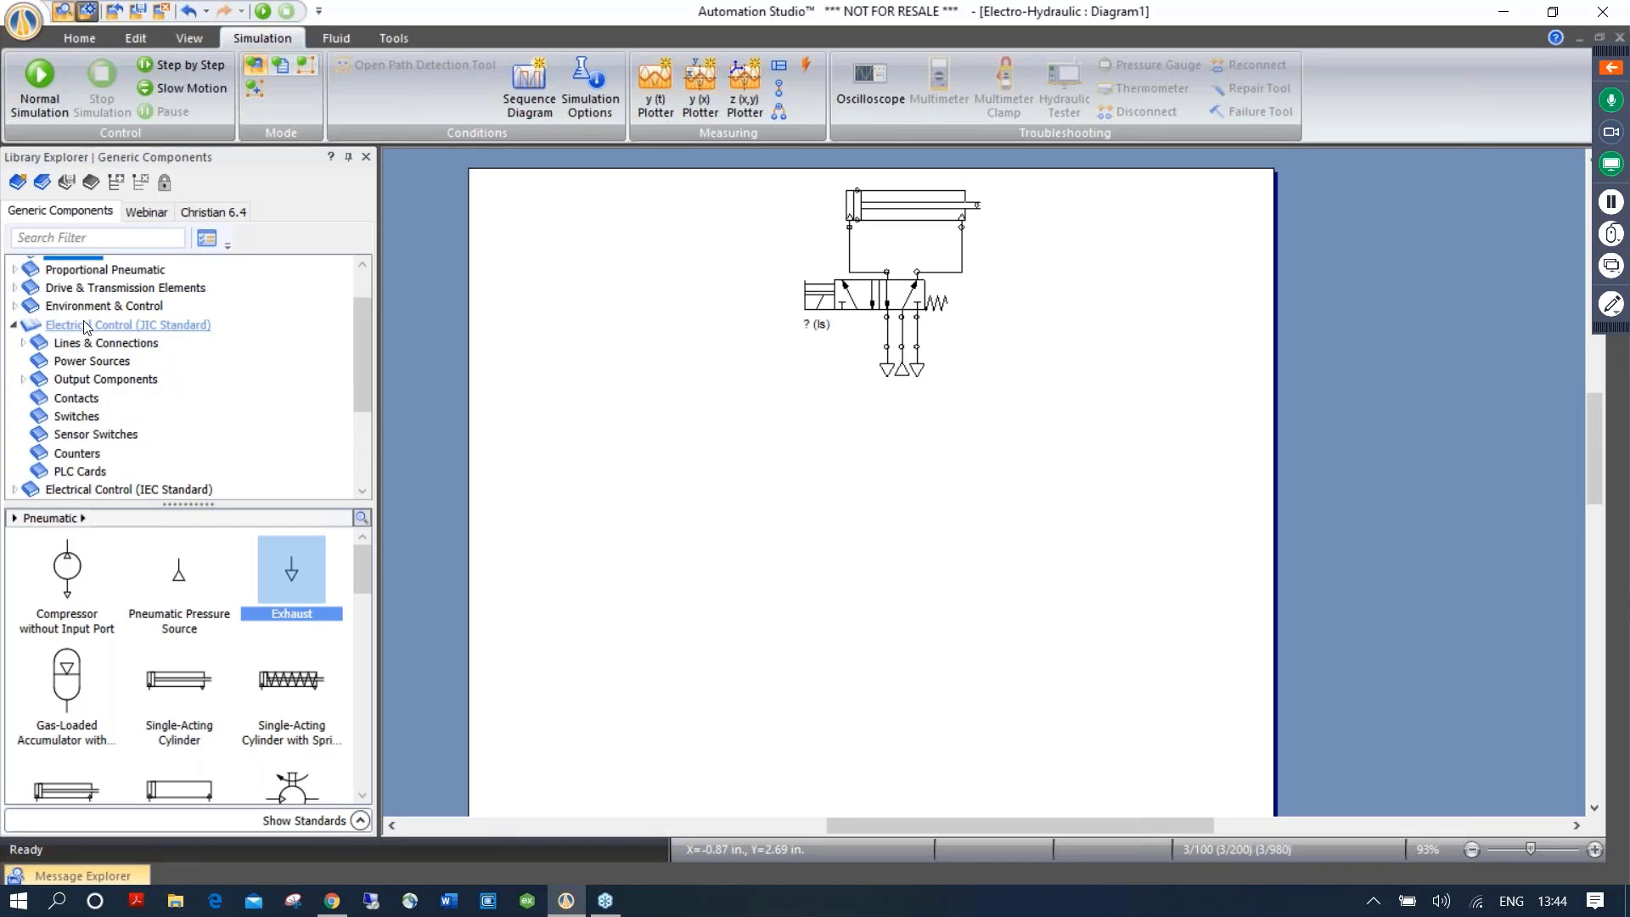
{"action": "left_click", "coordinate": [80, 473]}
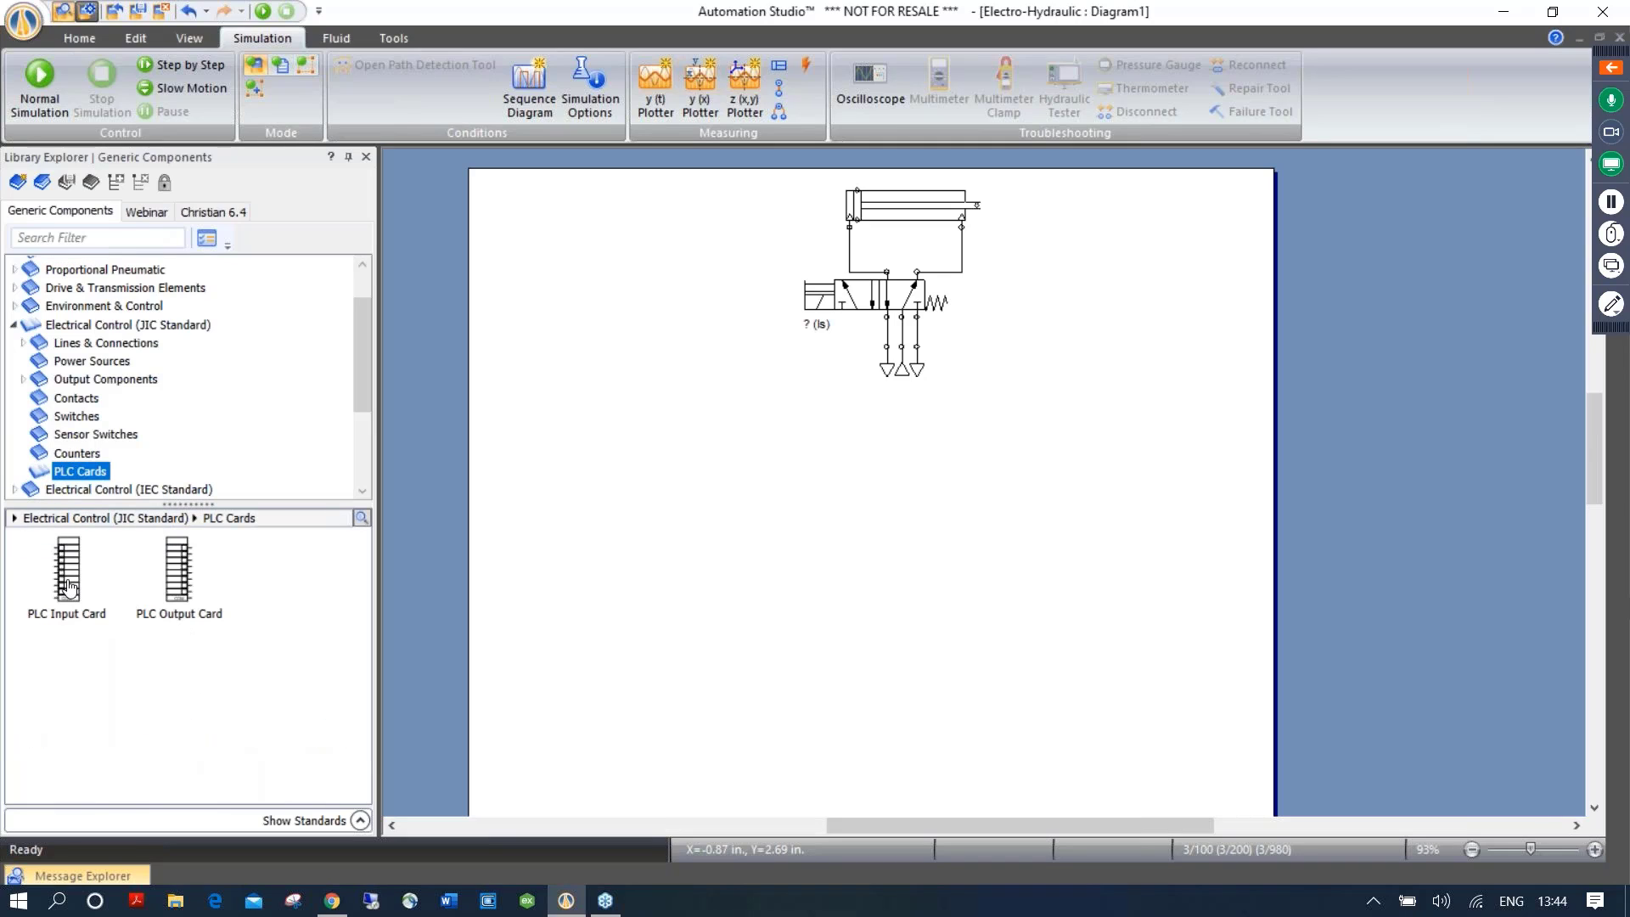
{"action": "left_click_drag", "start_coordinate": [68, 587], "coordinate": [644, 408]}
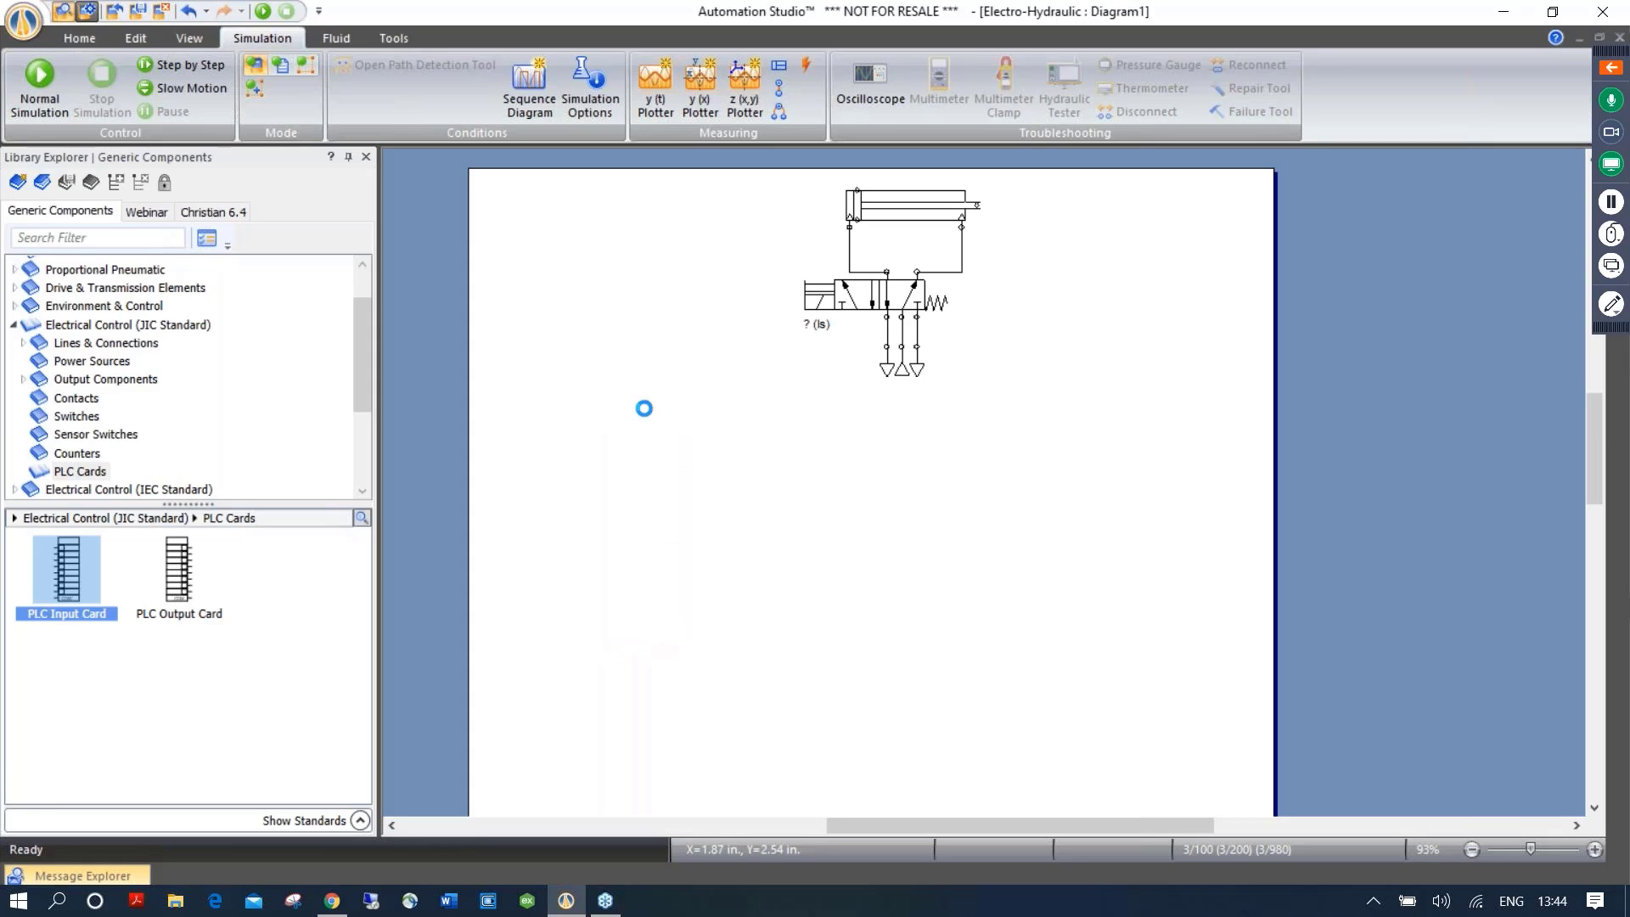
{"action": "left_click_drag", "start_coordinate": [174, 594], "coordinate": [1081, 415]}
{"action": "left_click", "coordinate": [584, 394]}
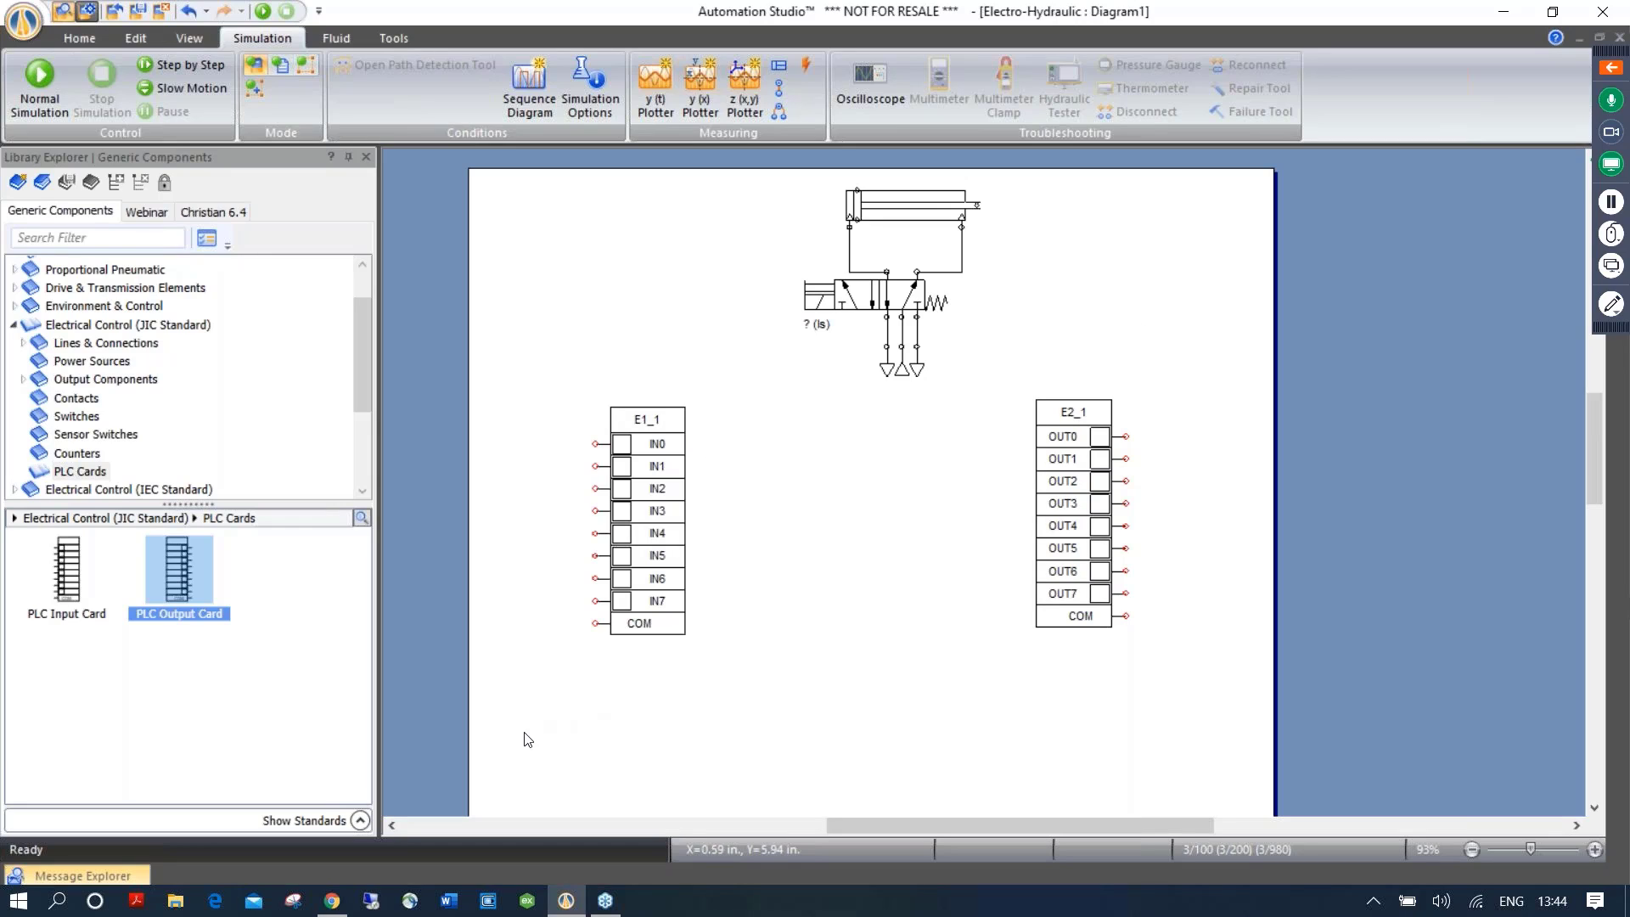
Shift the PLC Output Card slightly down to align it level with the PLC Input Card
{"action": "left_click_drag", "start_coordinate": [524, 734], "coordinate": [1172, 640]}
{"action": "left_click", "coordinate": [1081, 569]}
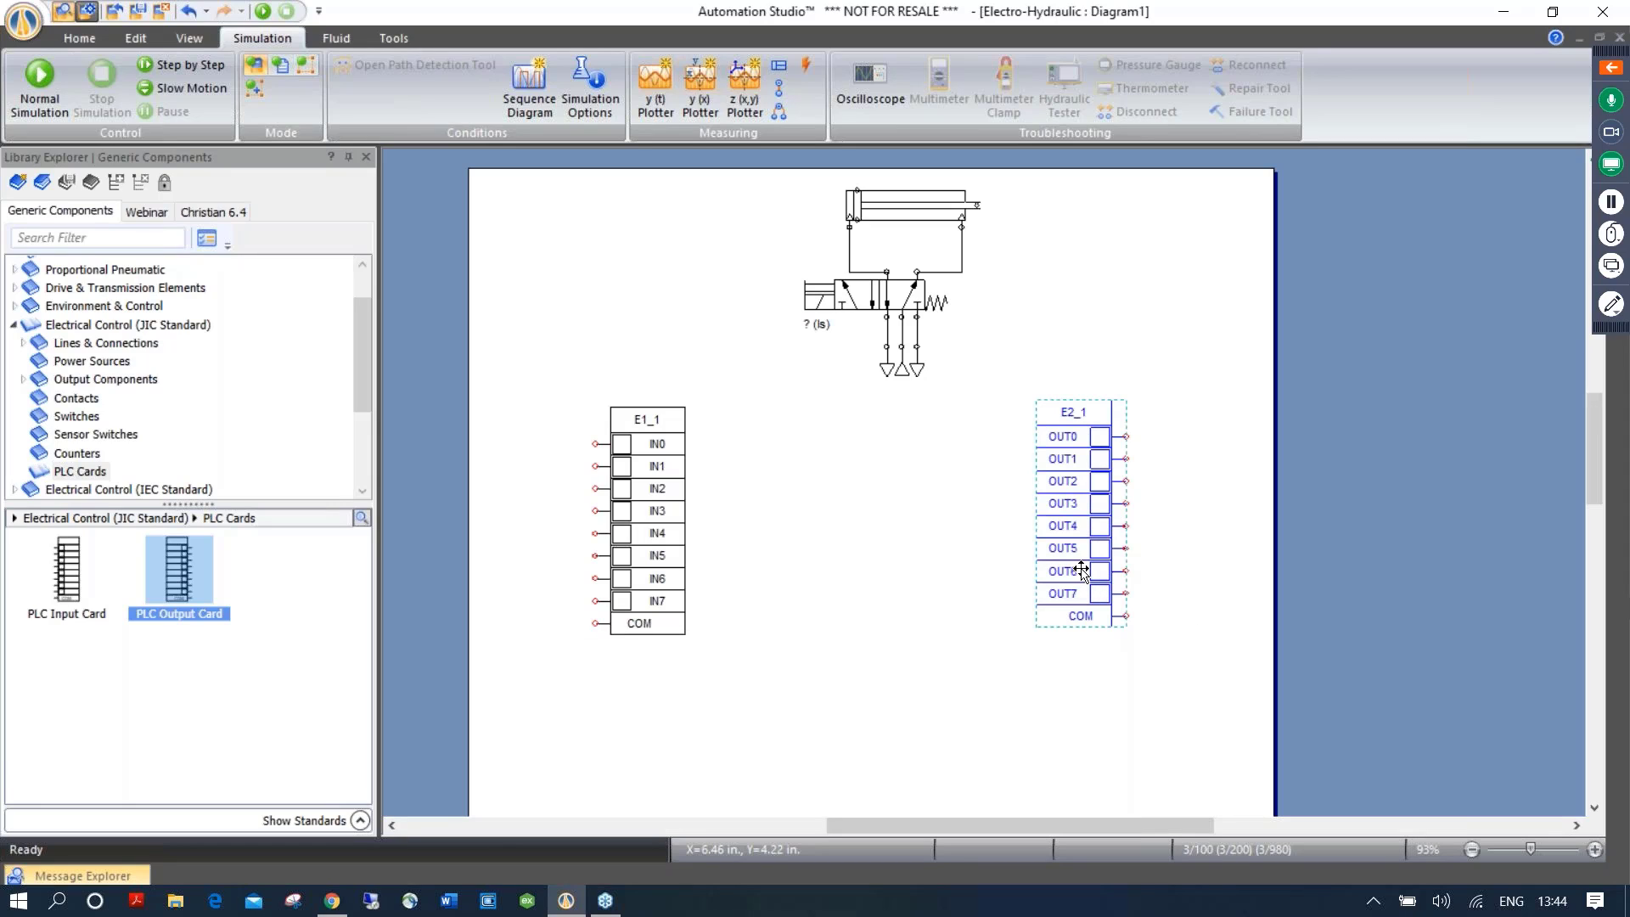
{"action": "left_click_drag", "start_coordinate": [1082, 569], "coordinate": [1082, 577]}
{"action": "left_click", "coordinate": [898, 690]}
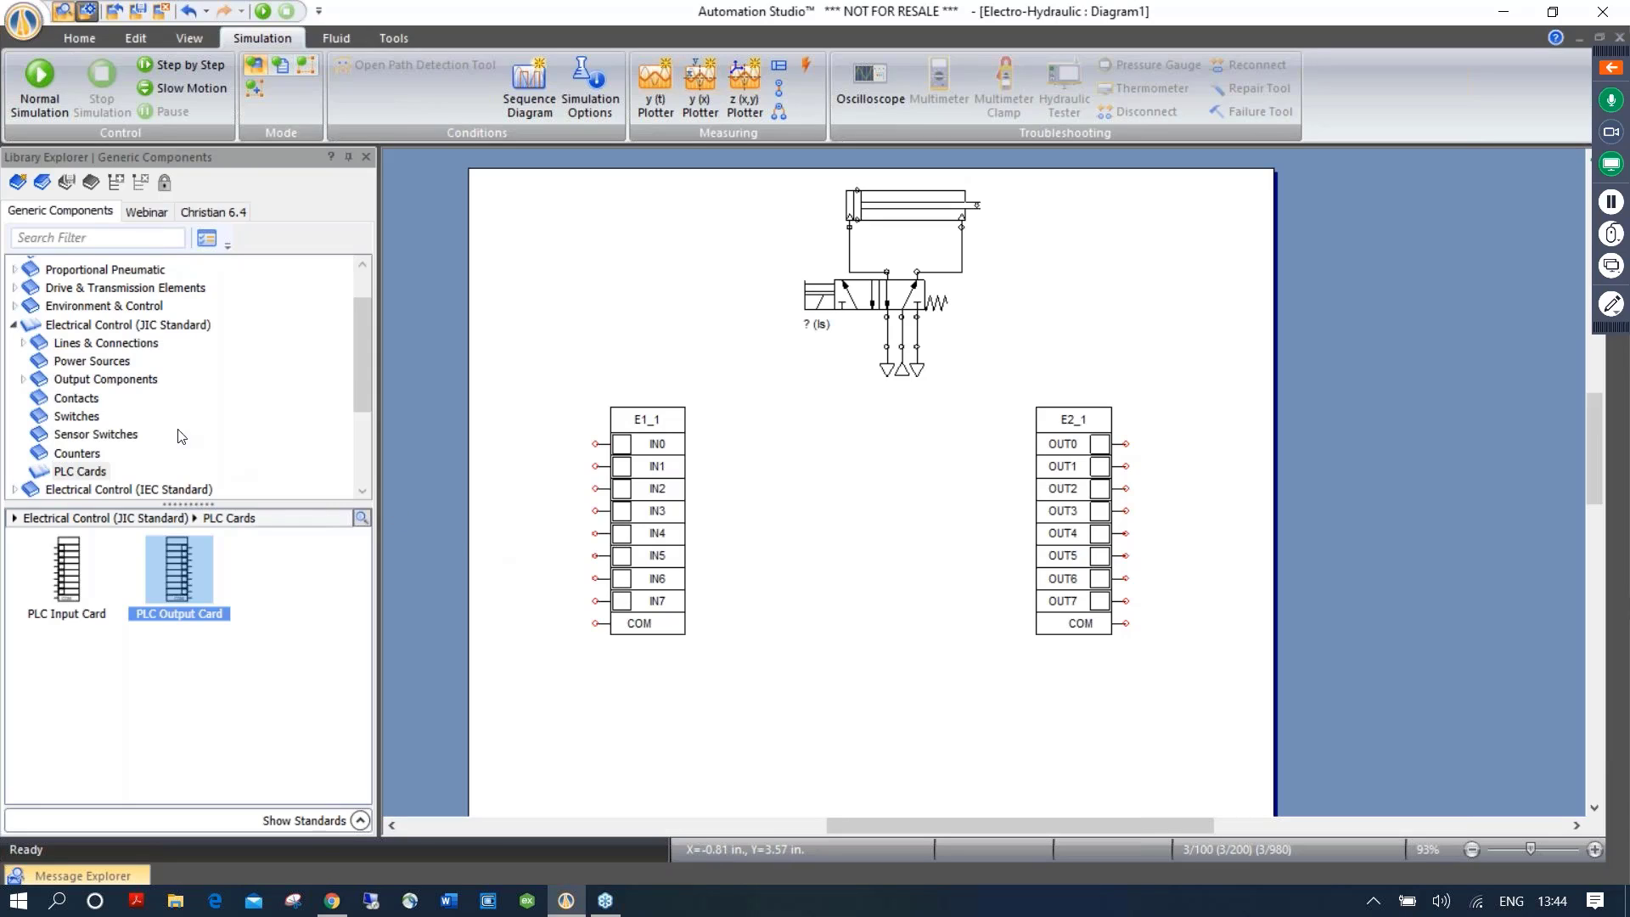
Place a Ladder for AB PLC Rung between the two PLC cards and narrow it to fit between them
{"action": "left_click", "coordinate": [17, 327]}
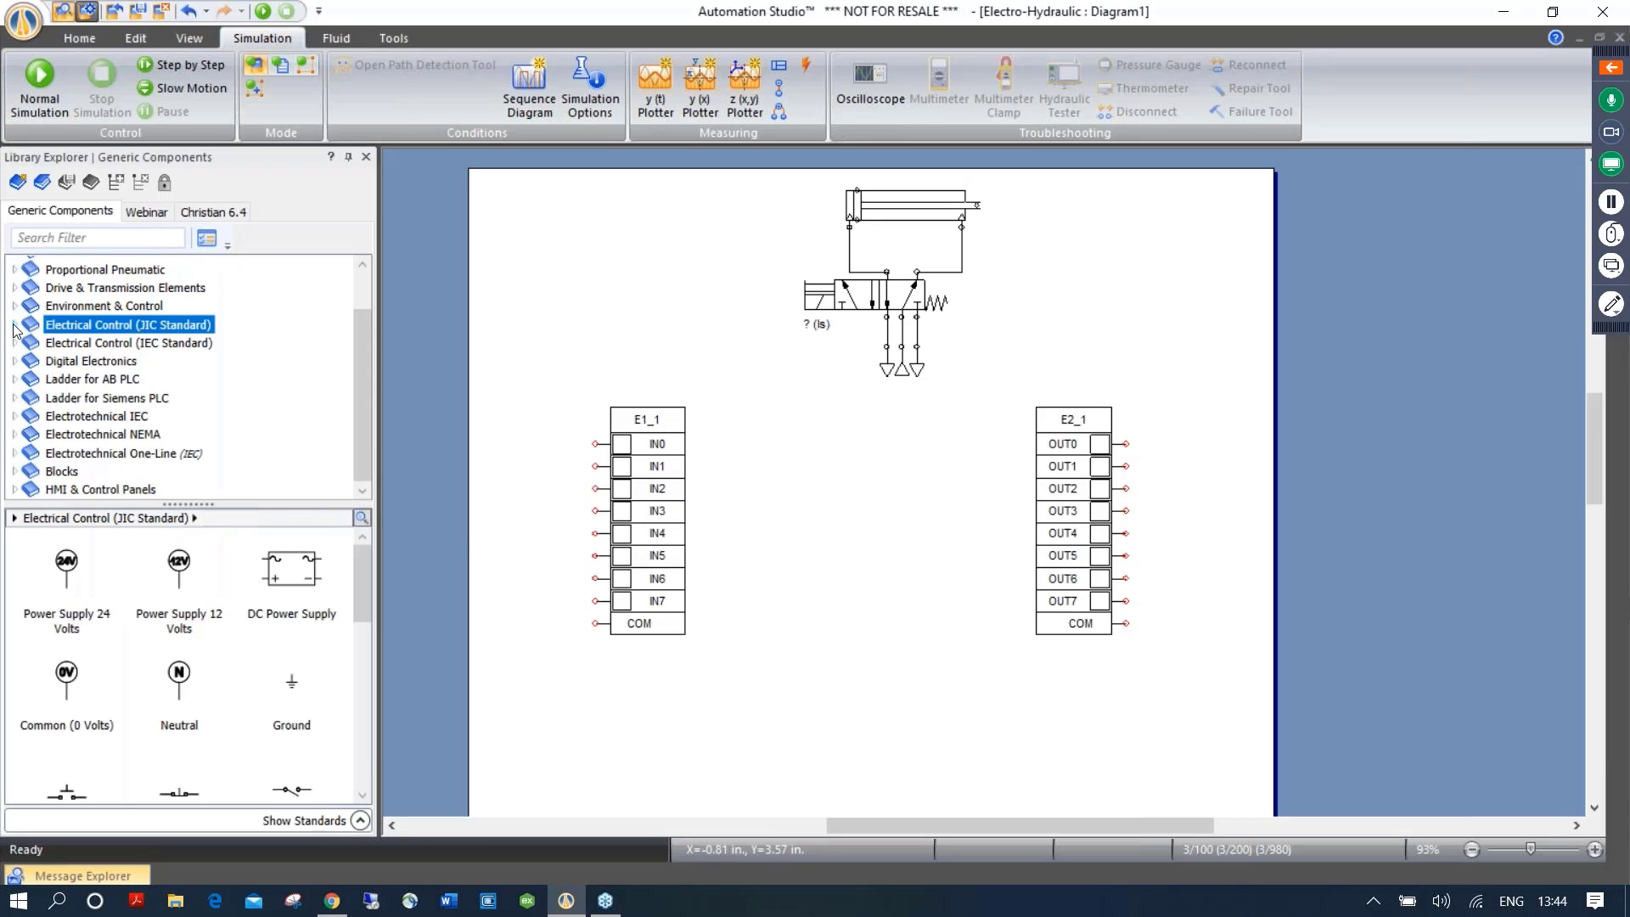
{"action": "left_click", "coordinate": [71, 381]}
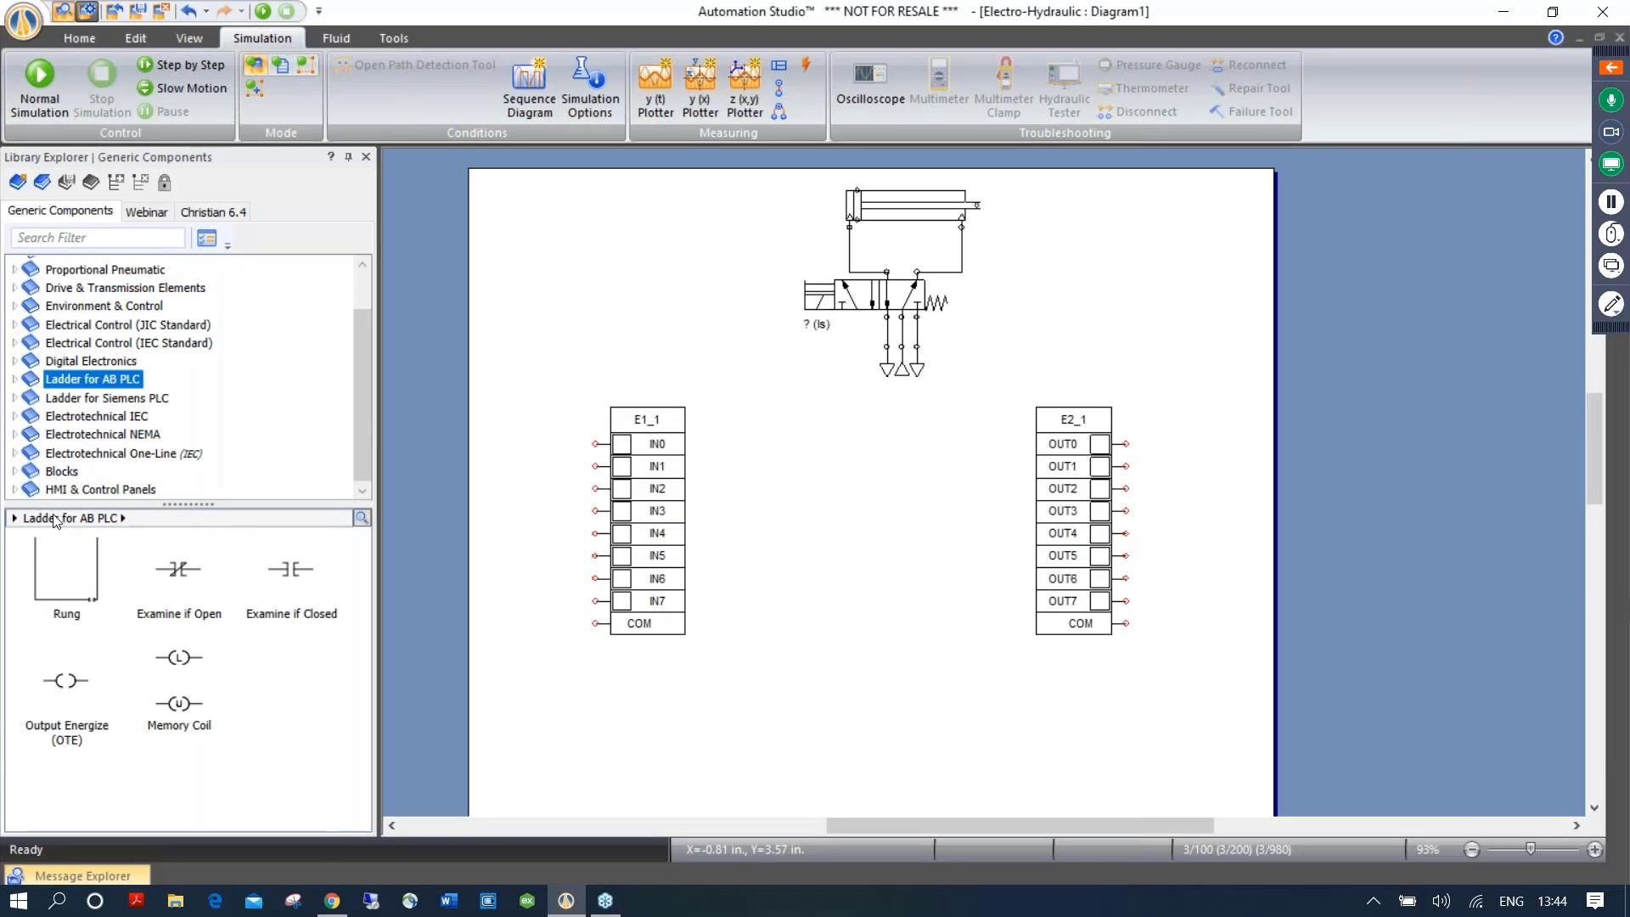
{"action": "mouse_move", "coordinate": [56, 603]}
{"action": "left_mouse_down"}
{"action": "mouse_move", "coordinate": [629, 625]}
{"action": "mouse_move", "coordinate": [862, 476]}
{"action": "mouse_move", "coordinate": [932, 414]}
{"action": "mouse_move", "coordinate": [913, 380]}
{"action": "mouse_move", "coordinate": [915, 397]}
{"action": "left_mouse_up"}
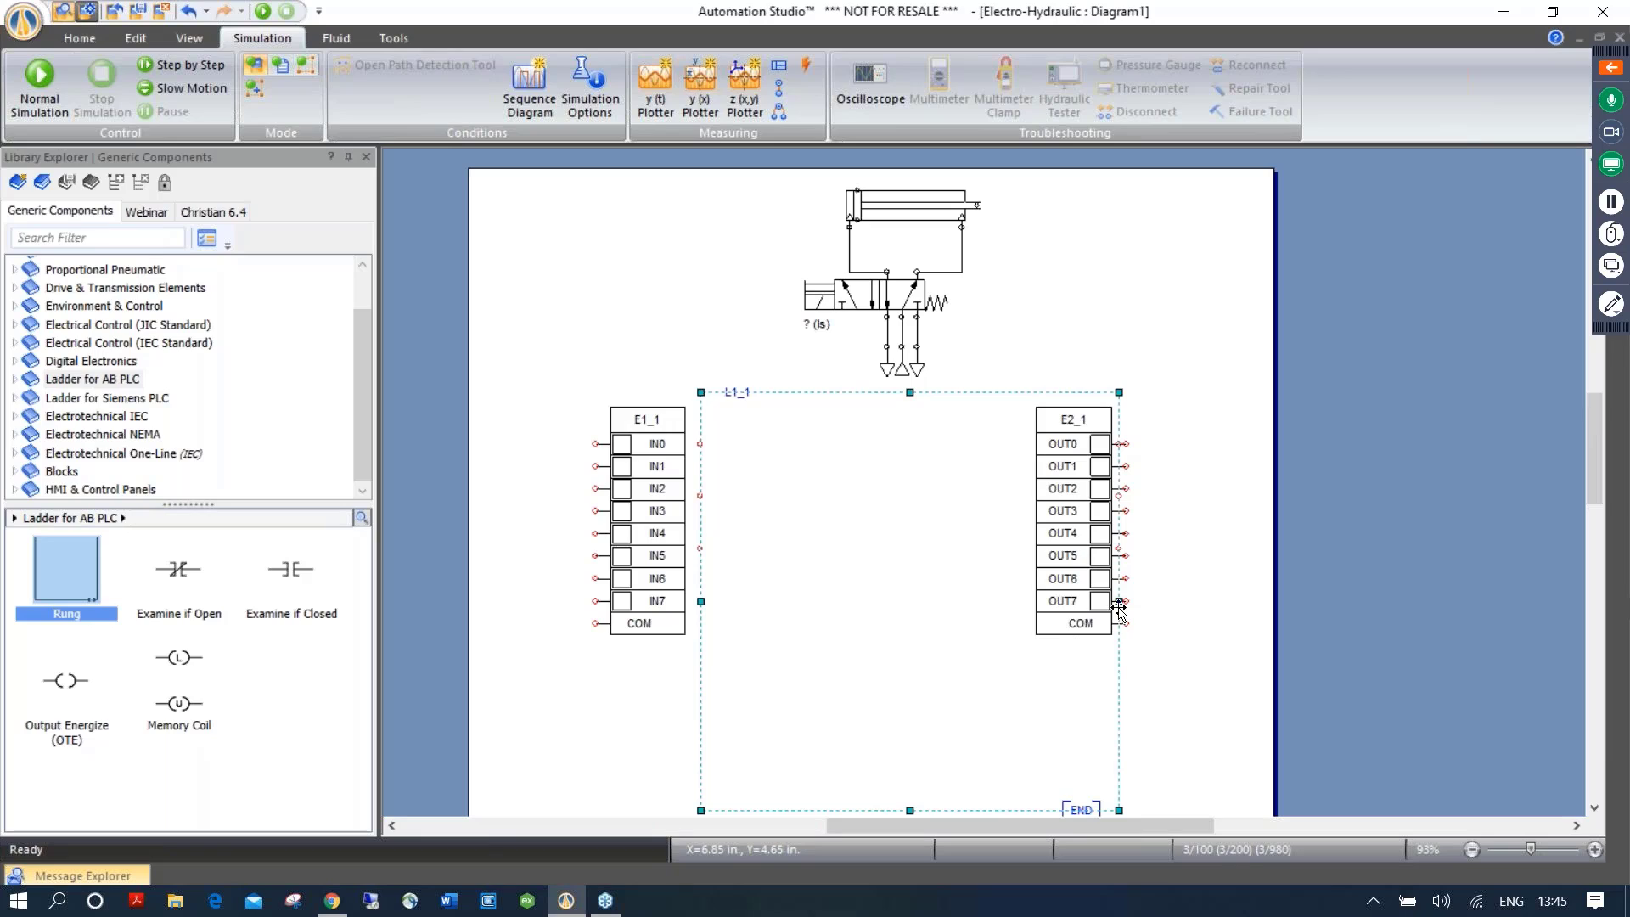
{"action": "left_click_drag", "start_coordinate": [1119, 601], "coordinate": [1039, 598]}
{"action": "left_click", "coordinate": [1115, 387]}
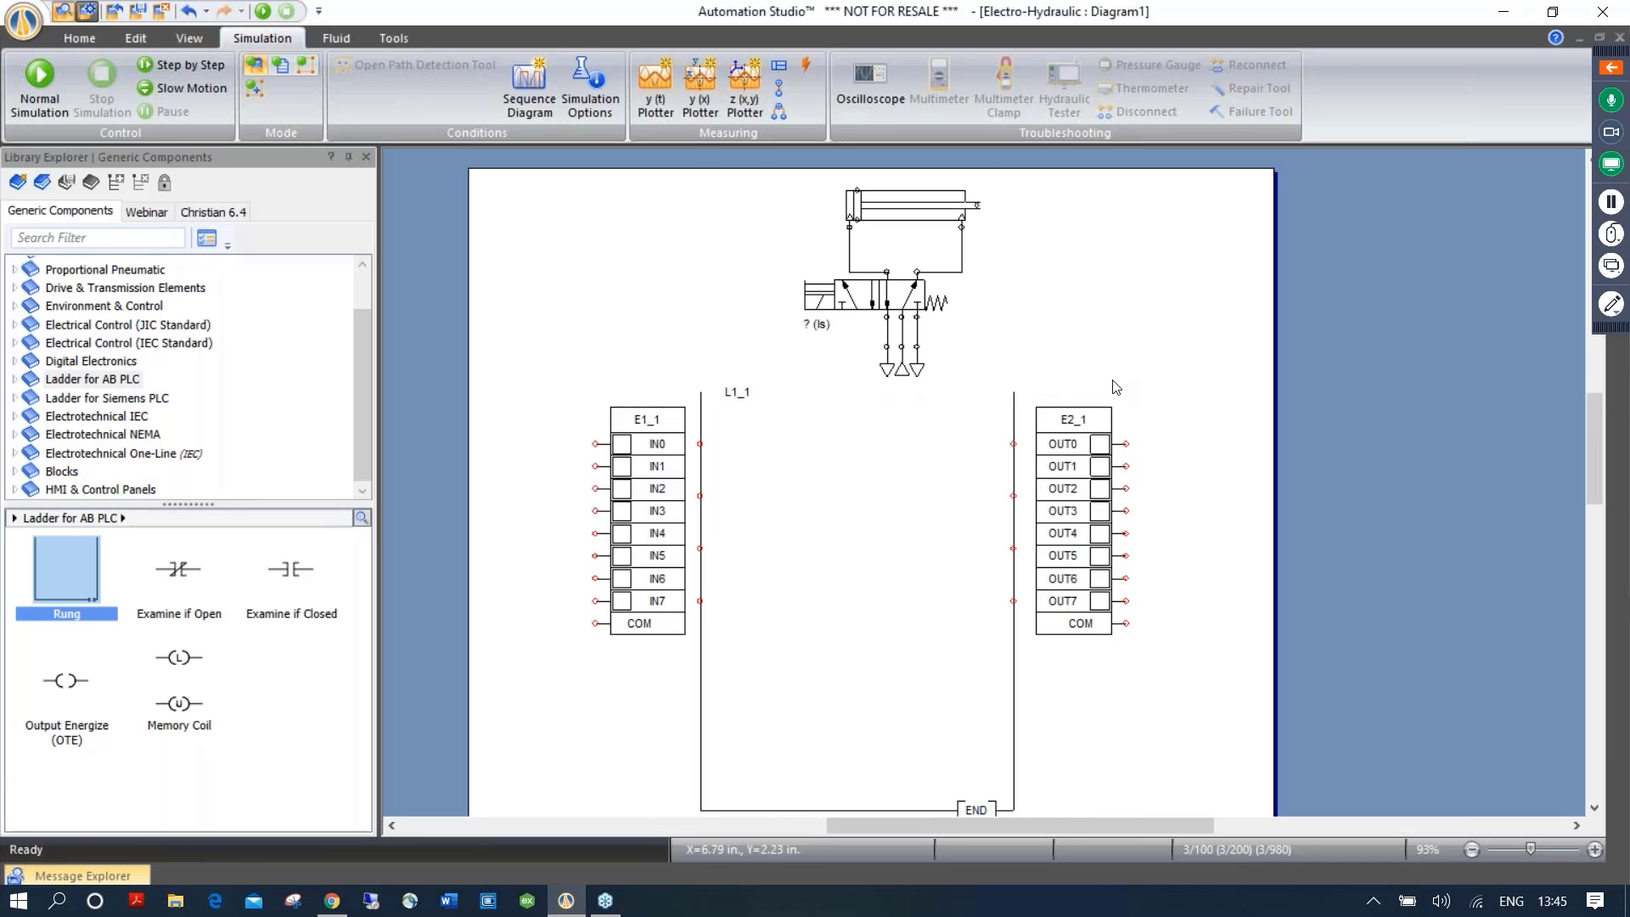
Place a JIC Standard Power Supply 24 Volts to the left of the PLC Input Card, level with IN0
{"action": "right_click", "coordinate": [617, 271]}
{"action": "left_click", "coordinate": [686, 371]}
{"action": "left_click_drag", "start_coordinate": [1114, 624], "coordinate": [1177, 663]}
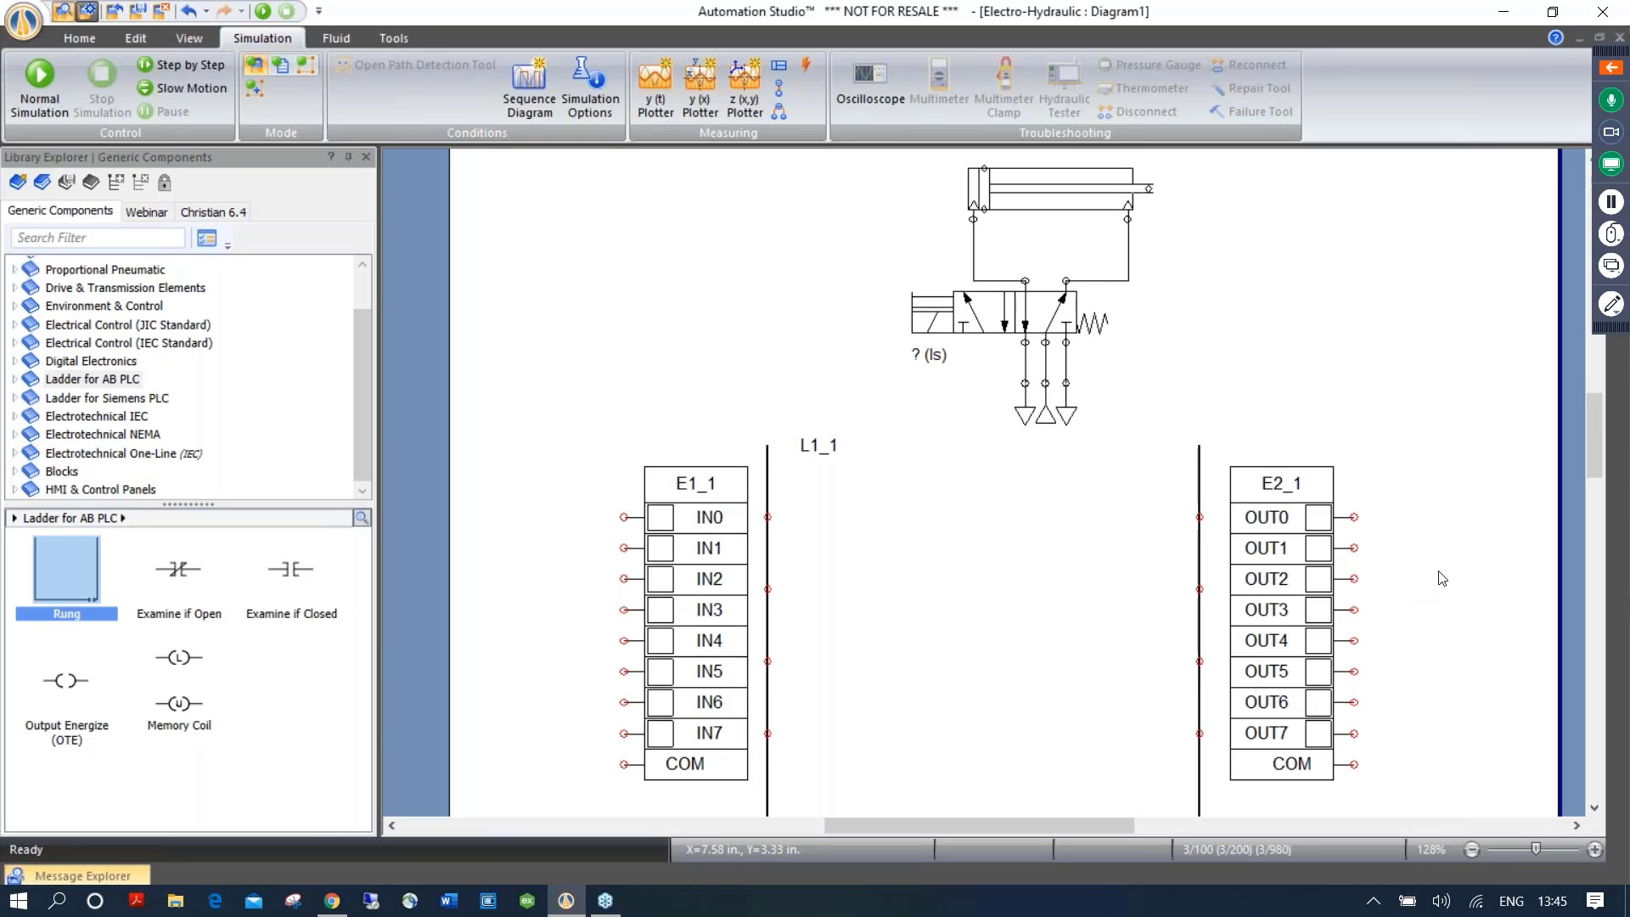
{"action": "left_click_drag", "start_coordinate": [1463, 564], "coordinate": [1423, 569]}
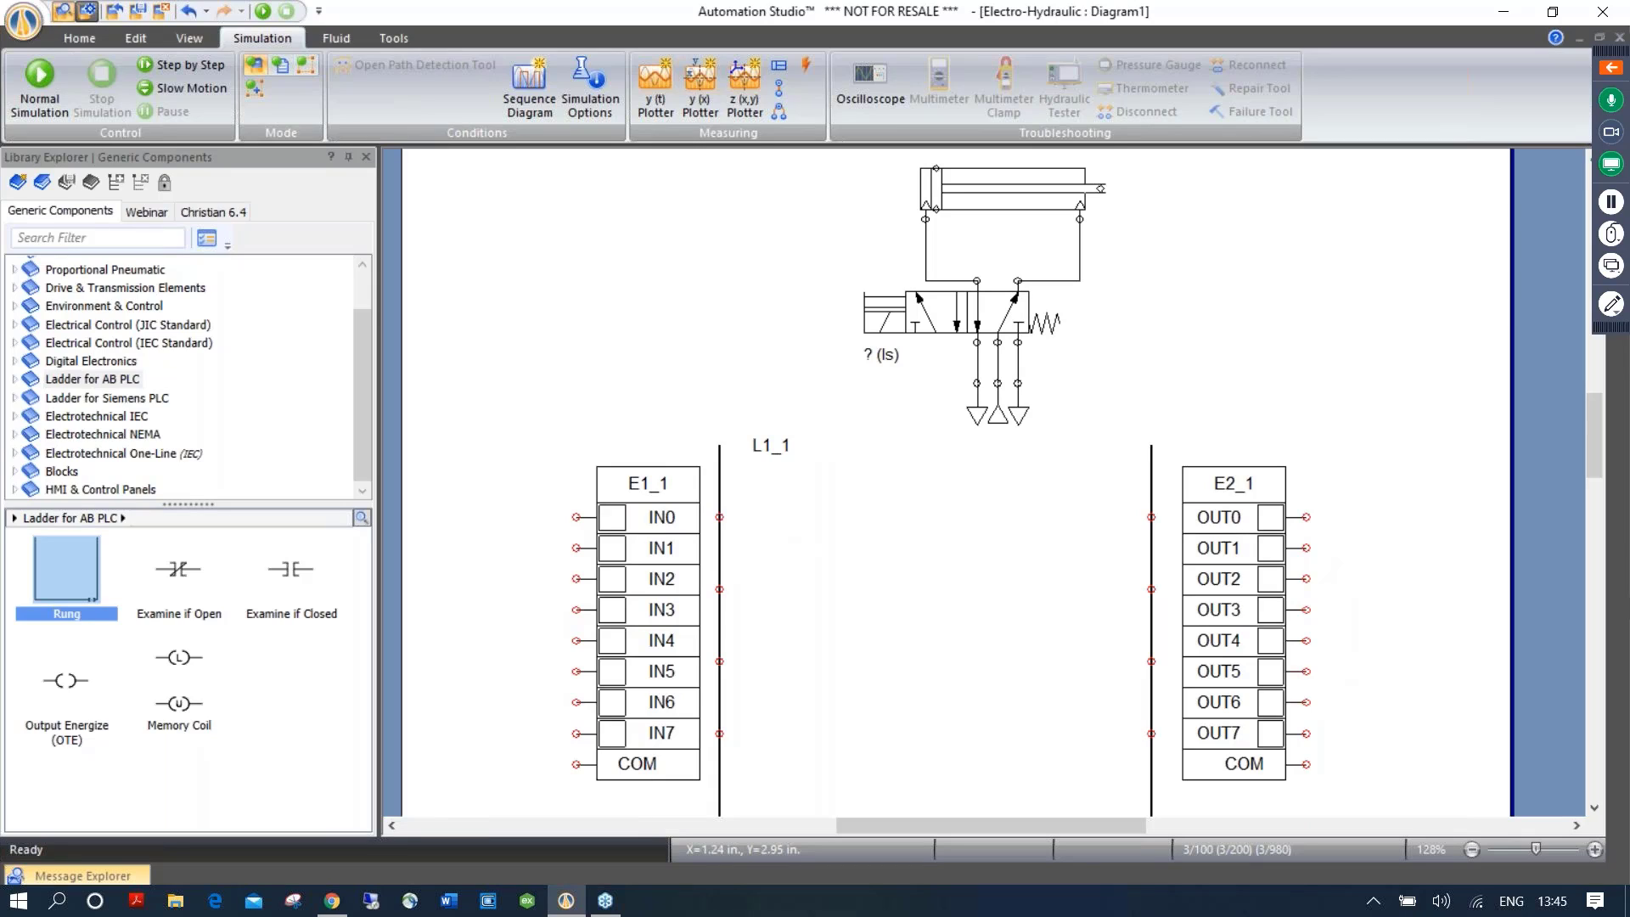
{"action": "left_click", "coordinate": [129, 330]}
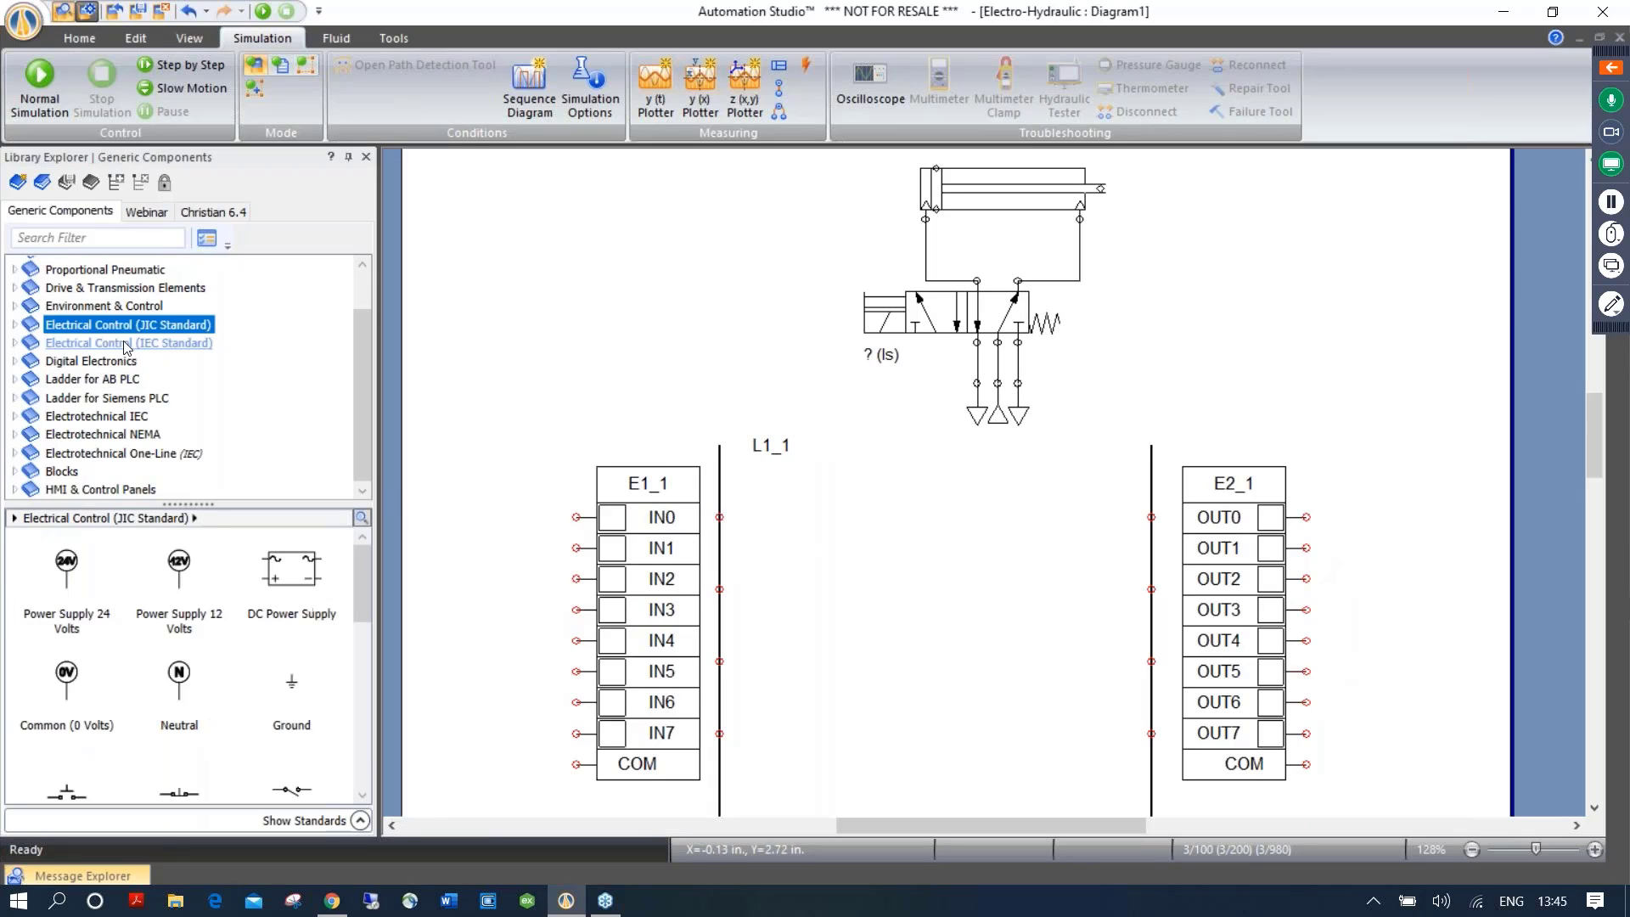
{"action": "left_click_drag", "start_coordinate": [75, 571], "coordinate": [503, 488]}
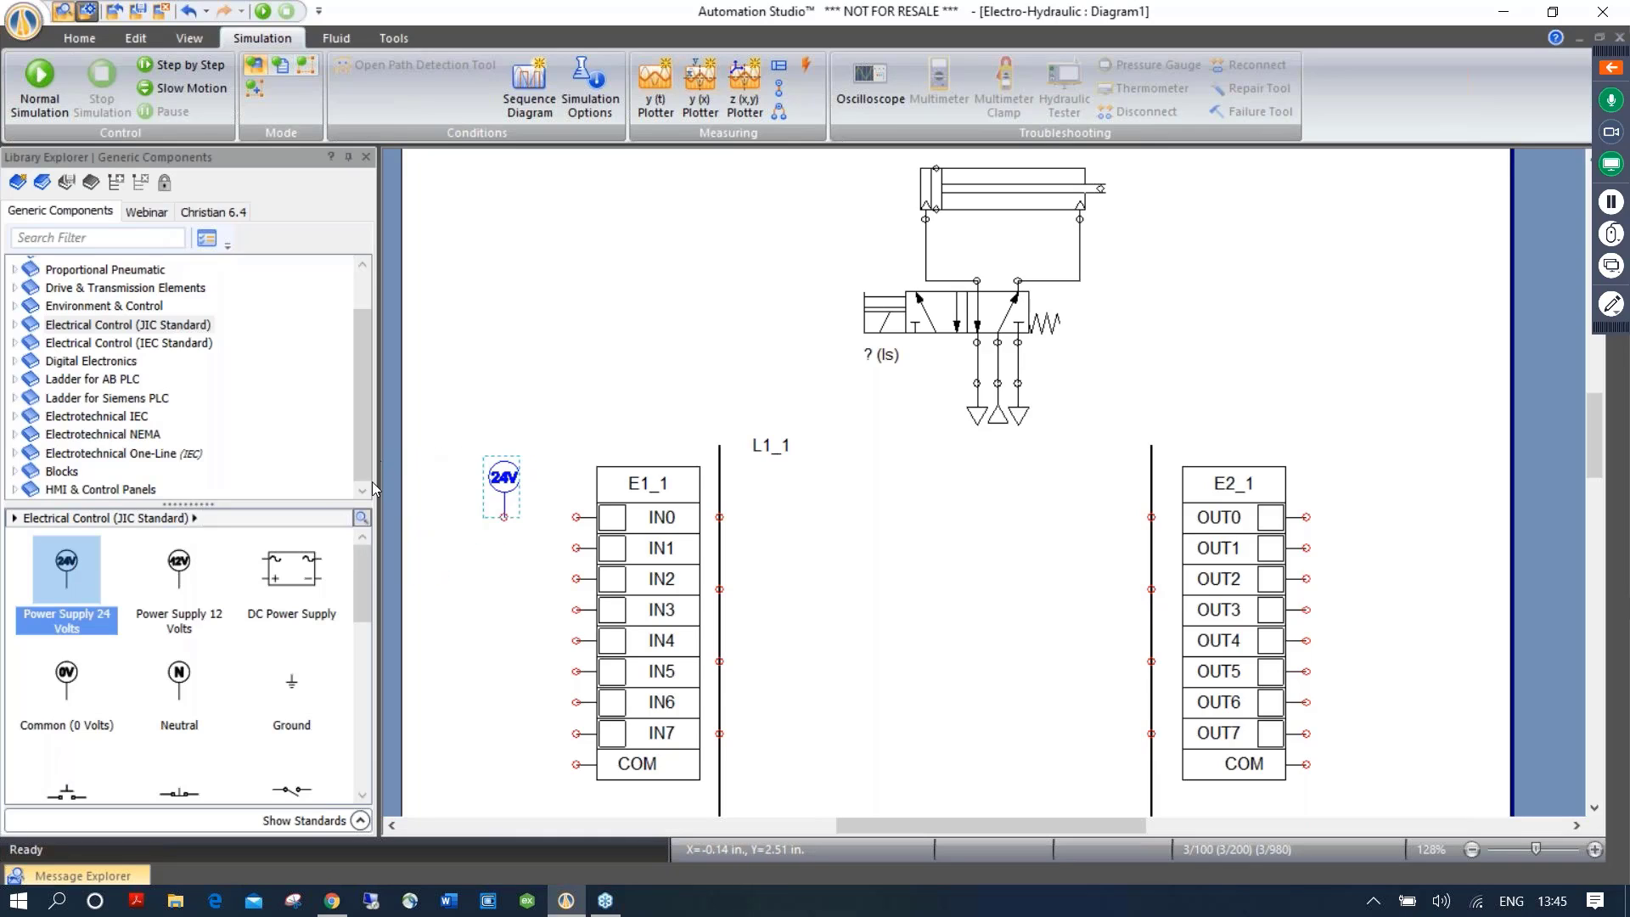
Connect a Normally Open Push-Button with the alias Start to IN0 and shift the 24 V supply left to connect to it
{"action": "left_click_drag", "start_coordinate": [360, 589], "coordinate": [360, 637]}
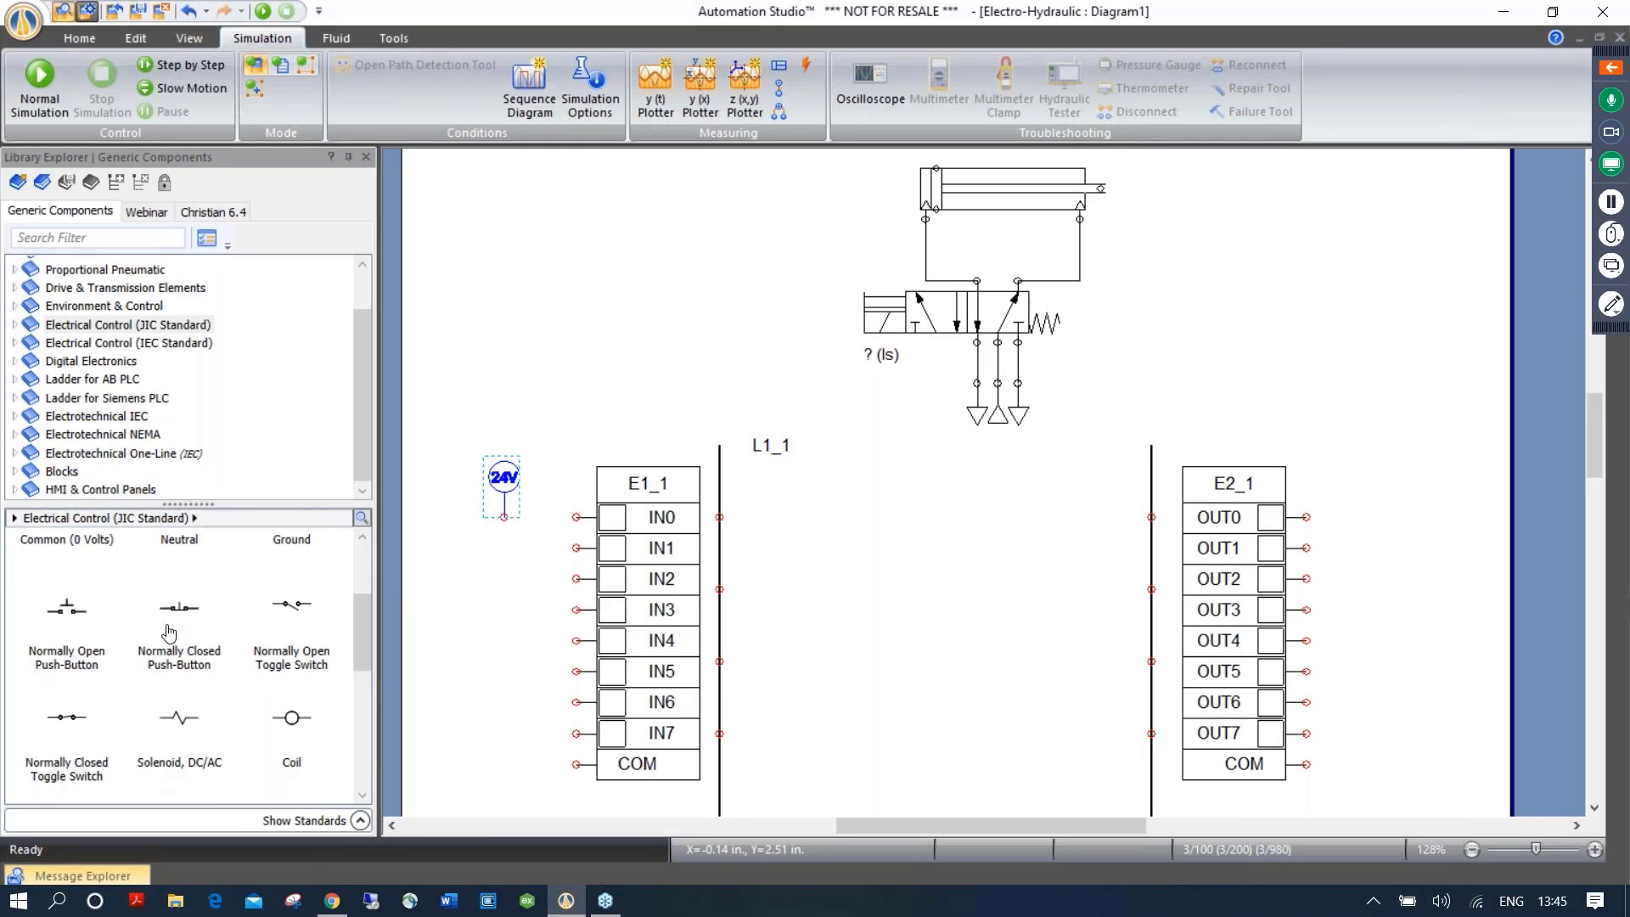
{"action": "left_click_drag", "start_coordinate": [75, 618], "coordinate": [552, 508]}
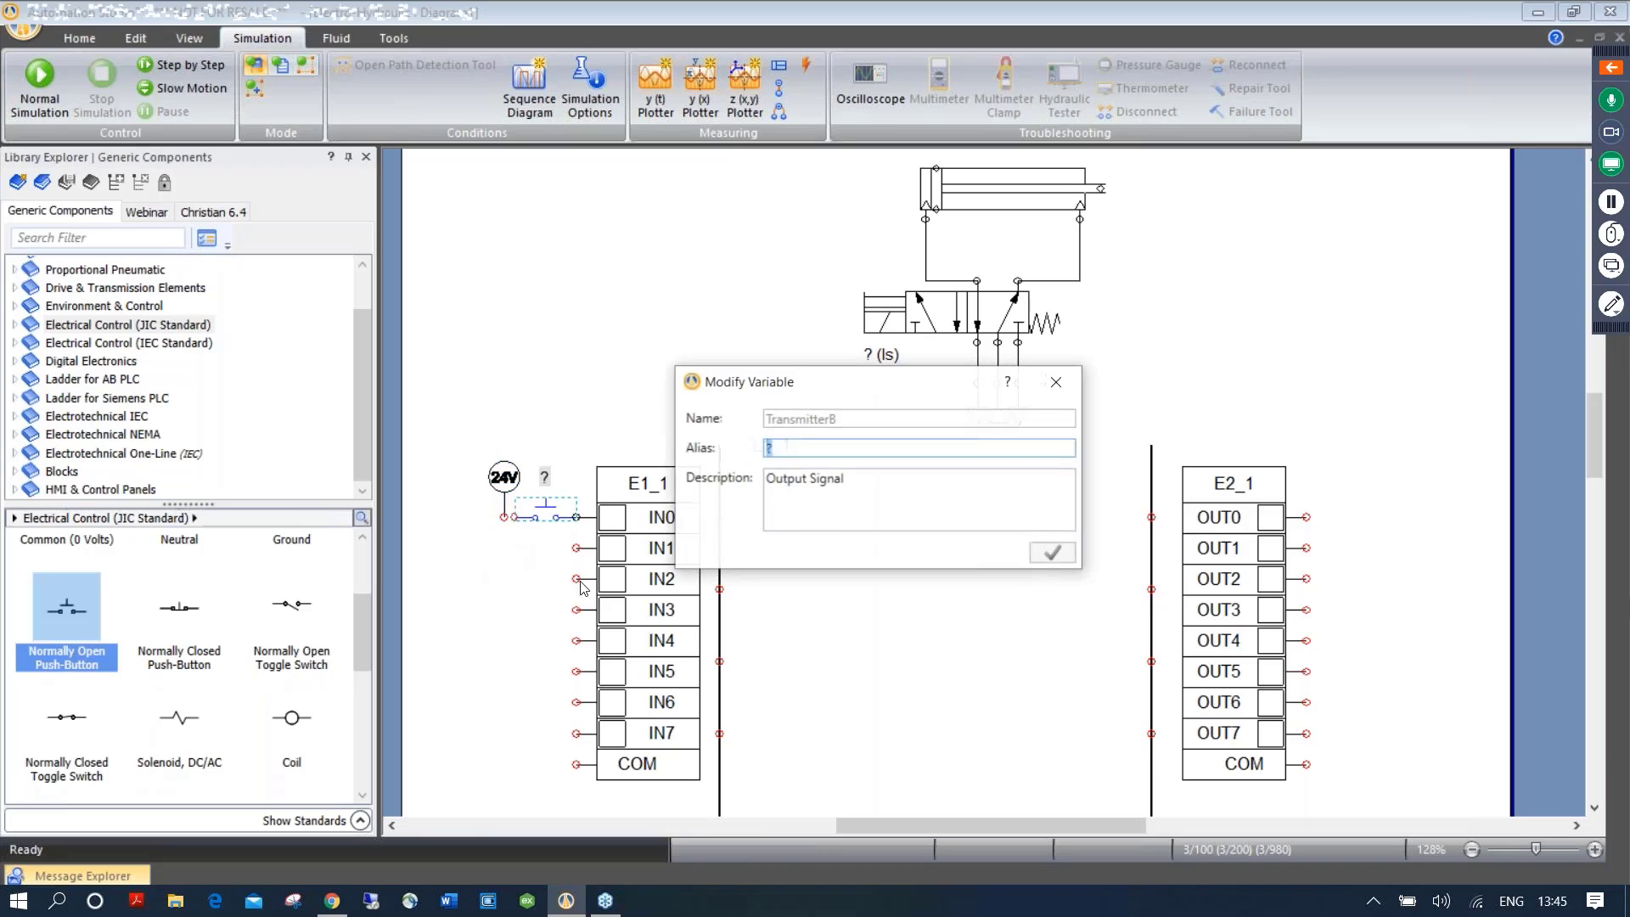
{"action": "type", "text": "Start"}
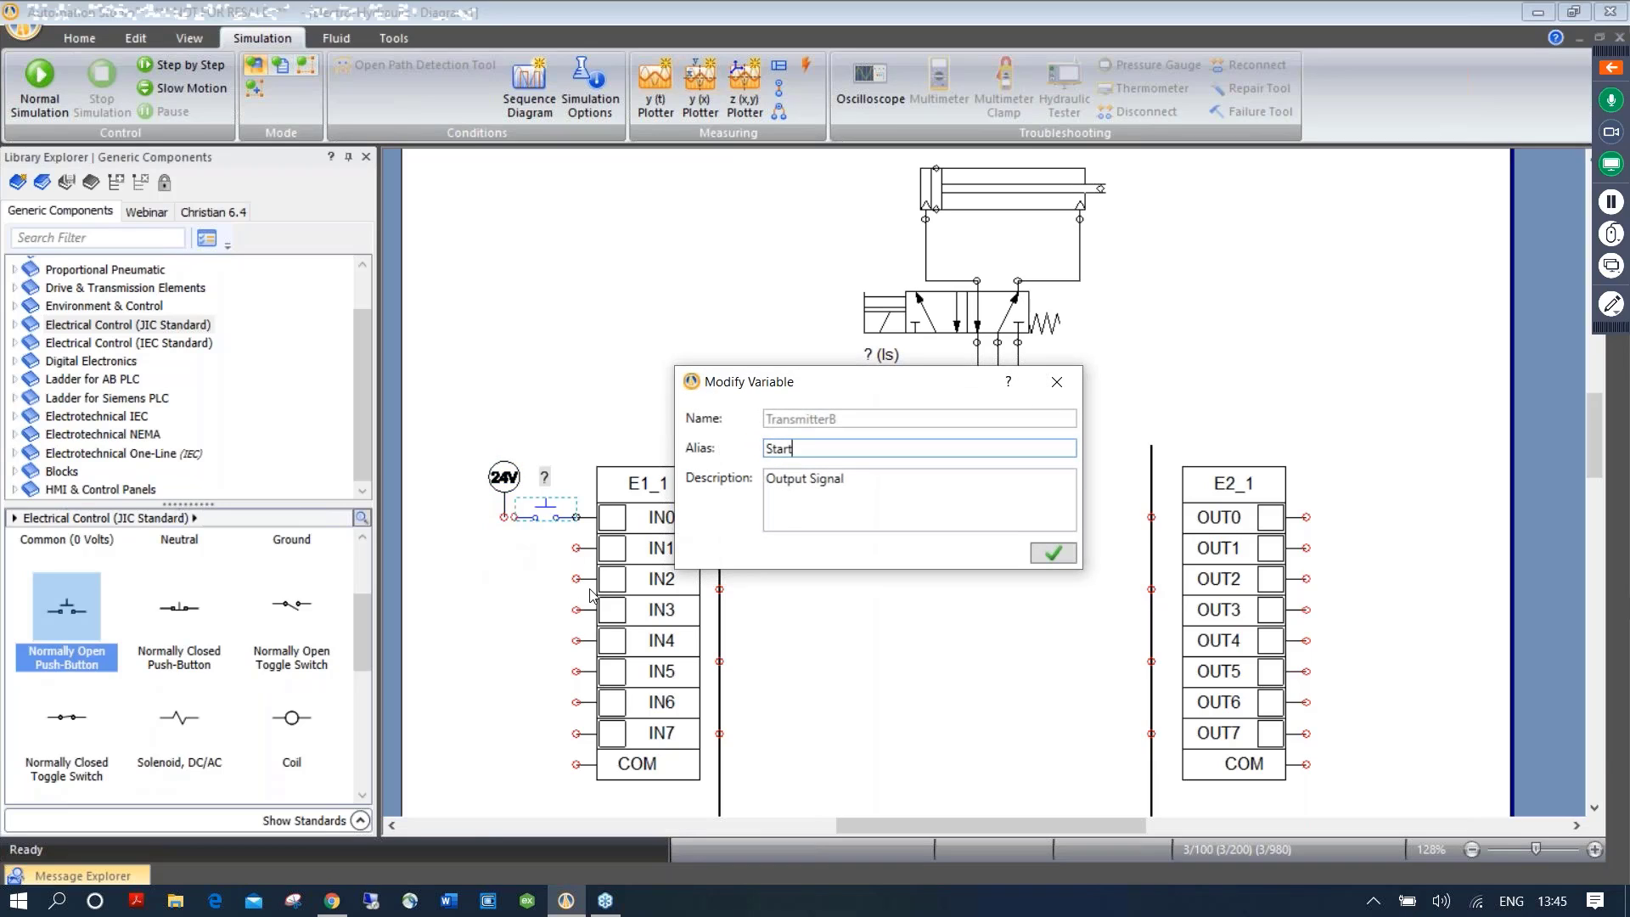
{"action": "key", "text": "Return"}
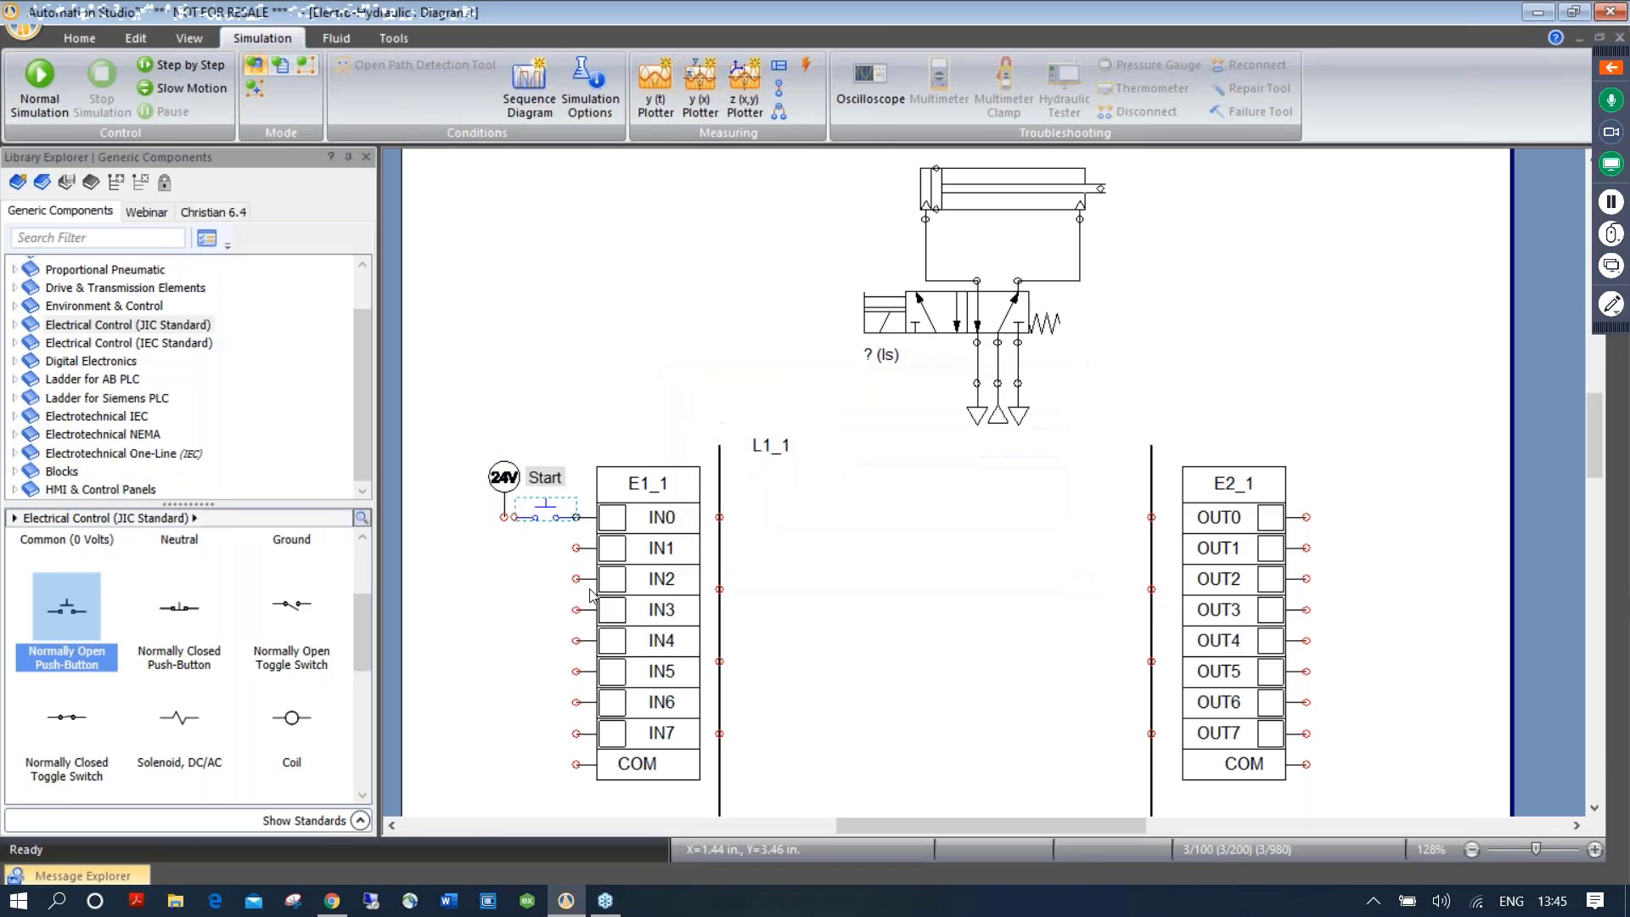
{"action": "left_click", "coordinate": [485, 480]}
{"action": "left_click_drag", "start_coordinate": [498, 483], "coordinate": [478, 483]}
{"action": "left_click", "coordinate": [498, 570]}
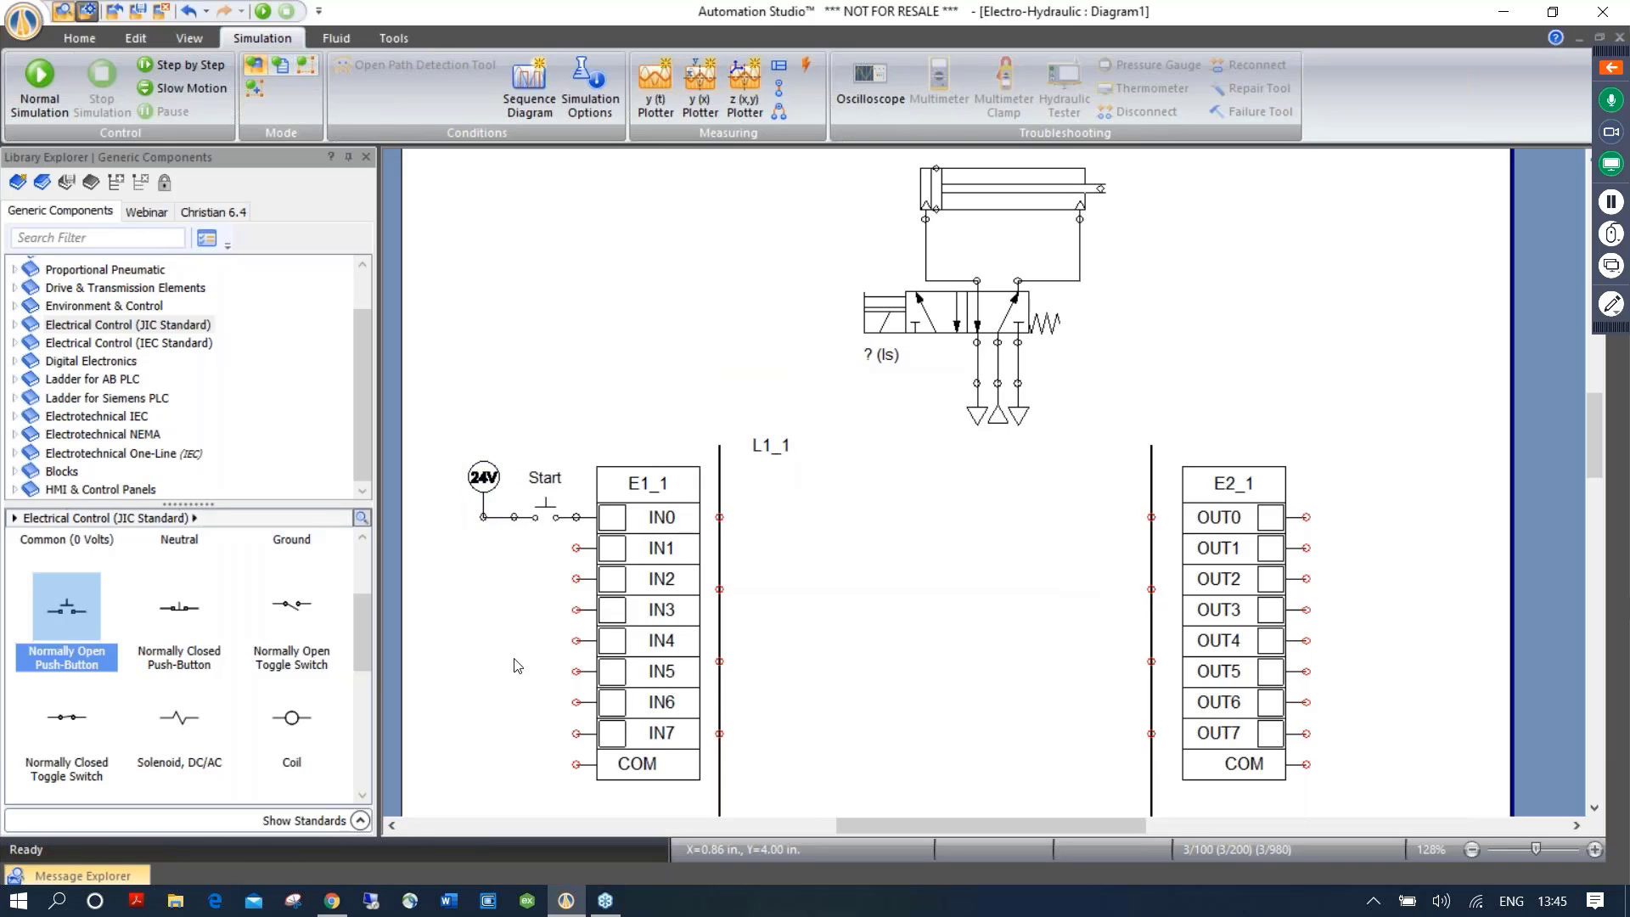
Place a Common (0 Volts) beside the PLC Input Card and connect it to the COM terminal
{"action": "scroll", "coordinate": [297, 627], "scroll_direction": "up", "scroll_amount": 2}
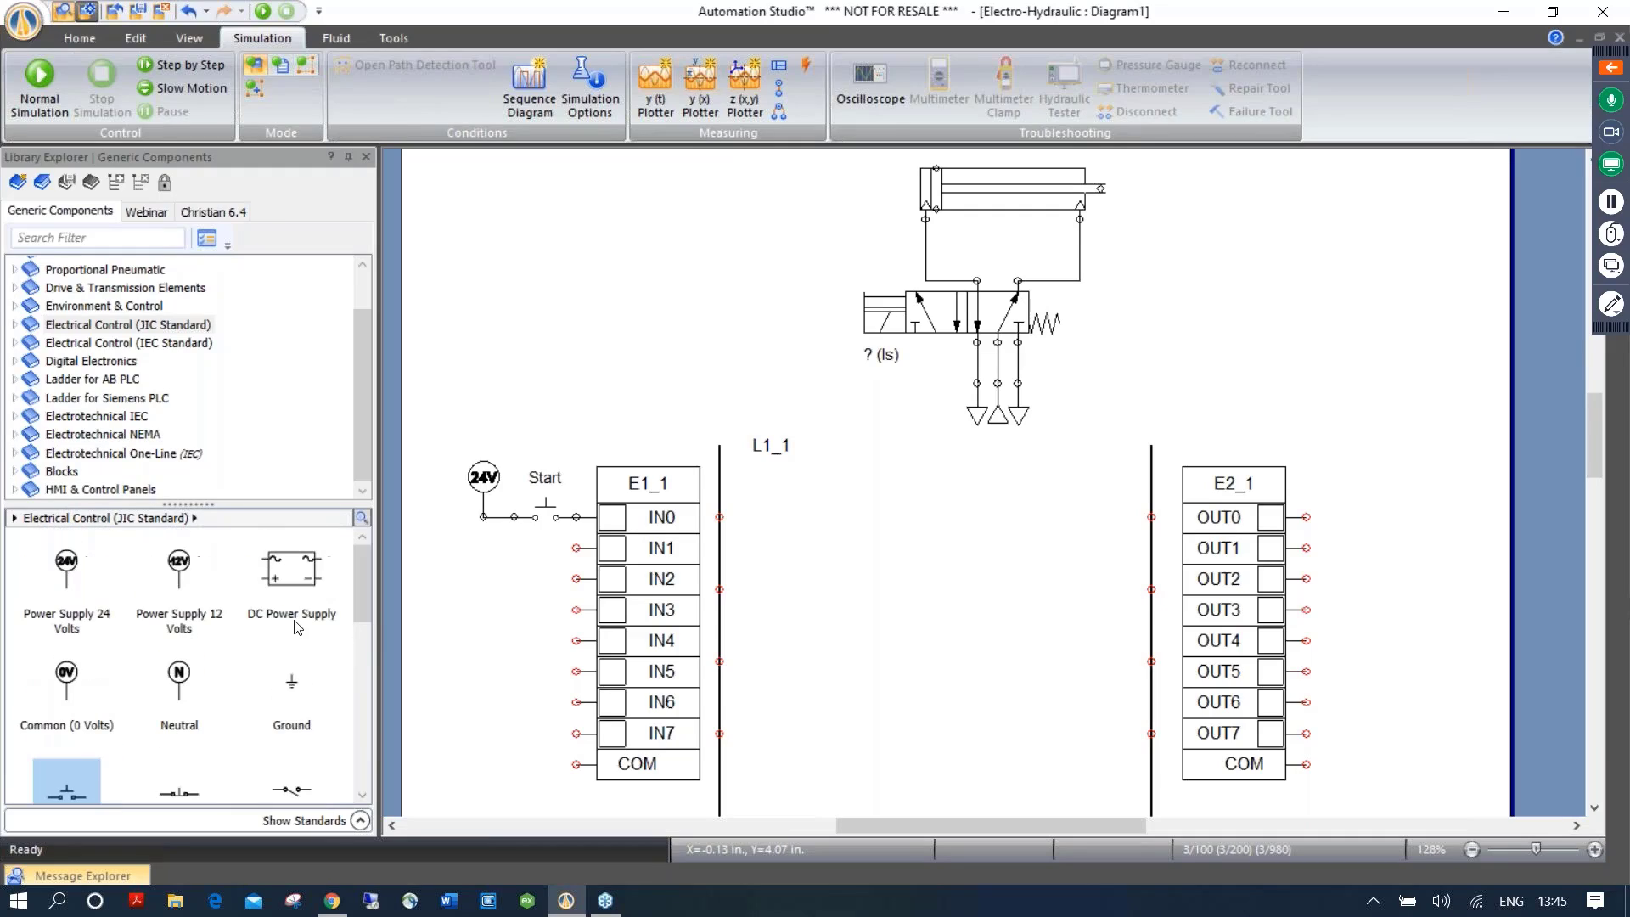
{"action": "left_click_drag", "start_coordinate": [69, 694], "coordinate": [576, 765]}
{"action": "left_click", "coordinate": [512, 774]}
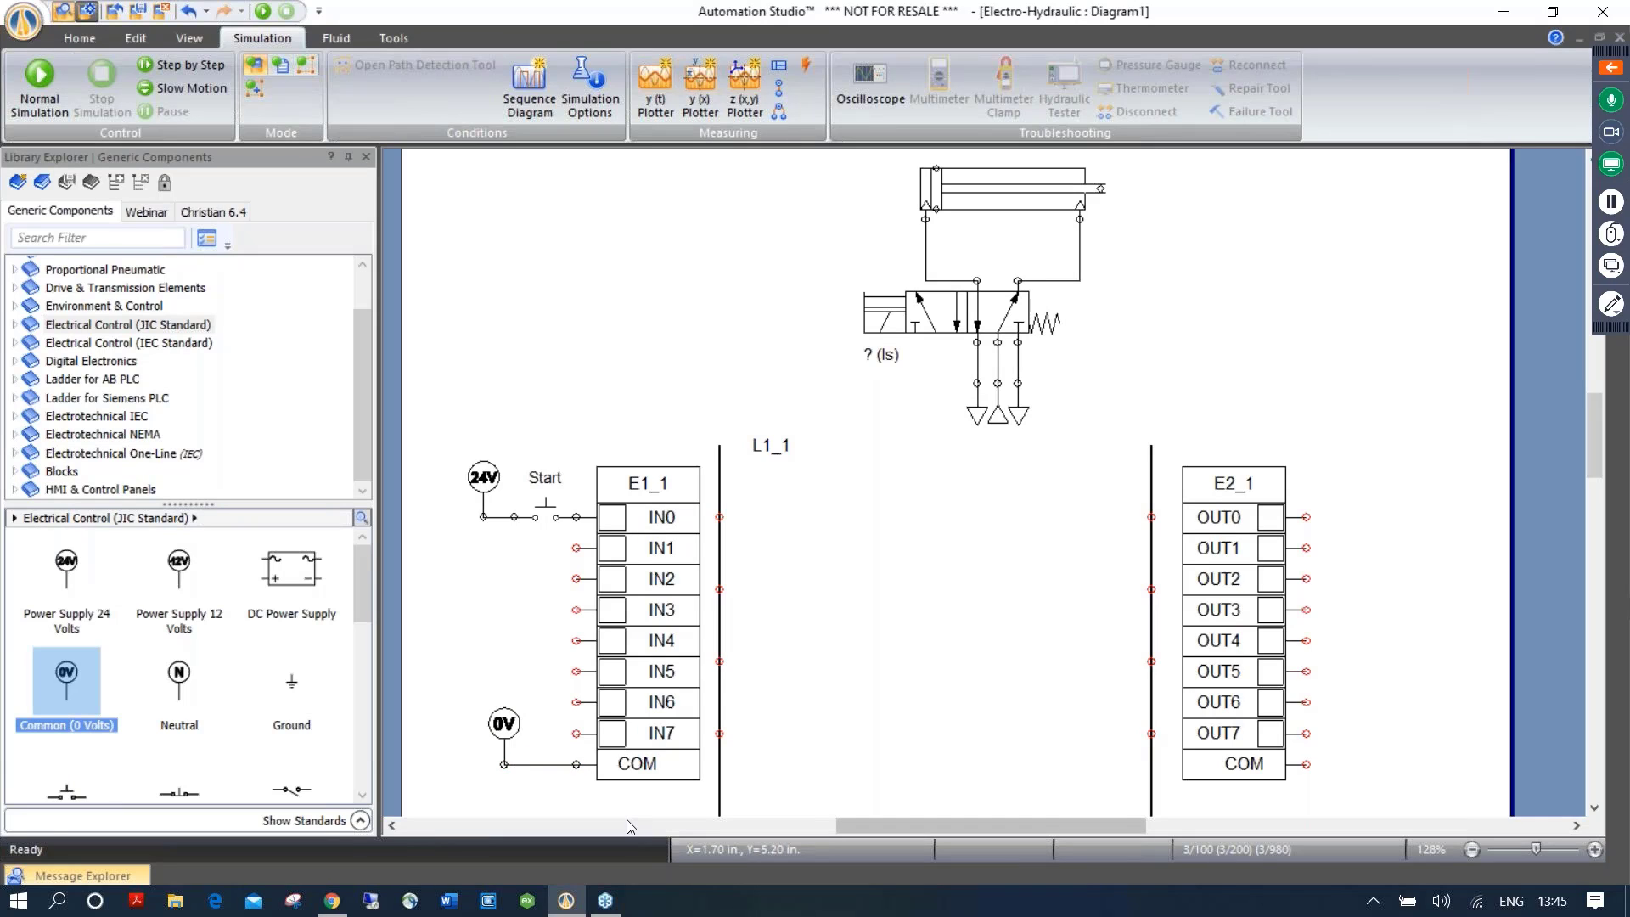
Simulate the diagram, operate the Start push-button to test input IN0, and stop the simulation
{"action": "left_click", "coordinate": [39, 81]}
{"action": "left_click", "coordinate": [355, 517]}
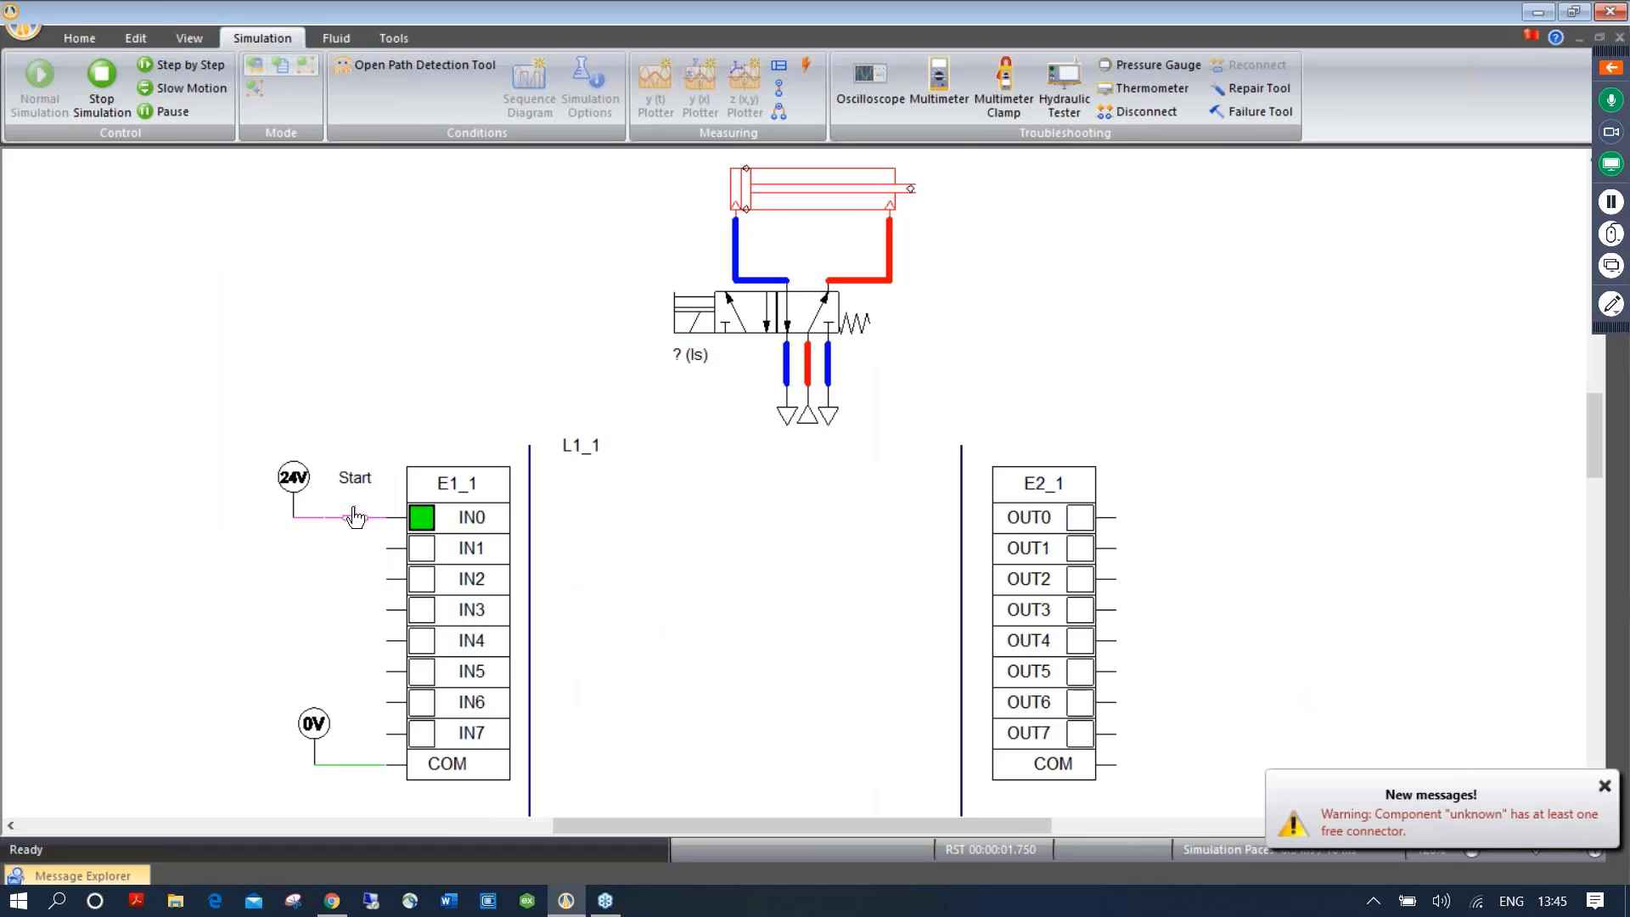
{"action": "left_click", "coordinate": [355, 517]}
{"action": "left_click", "coordinate": [356, 517]}
{"action": "left_click", "coordinate": [355, 517]}
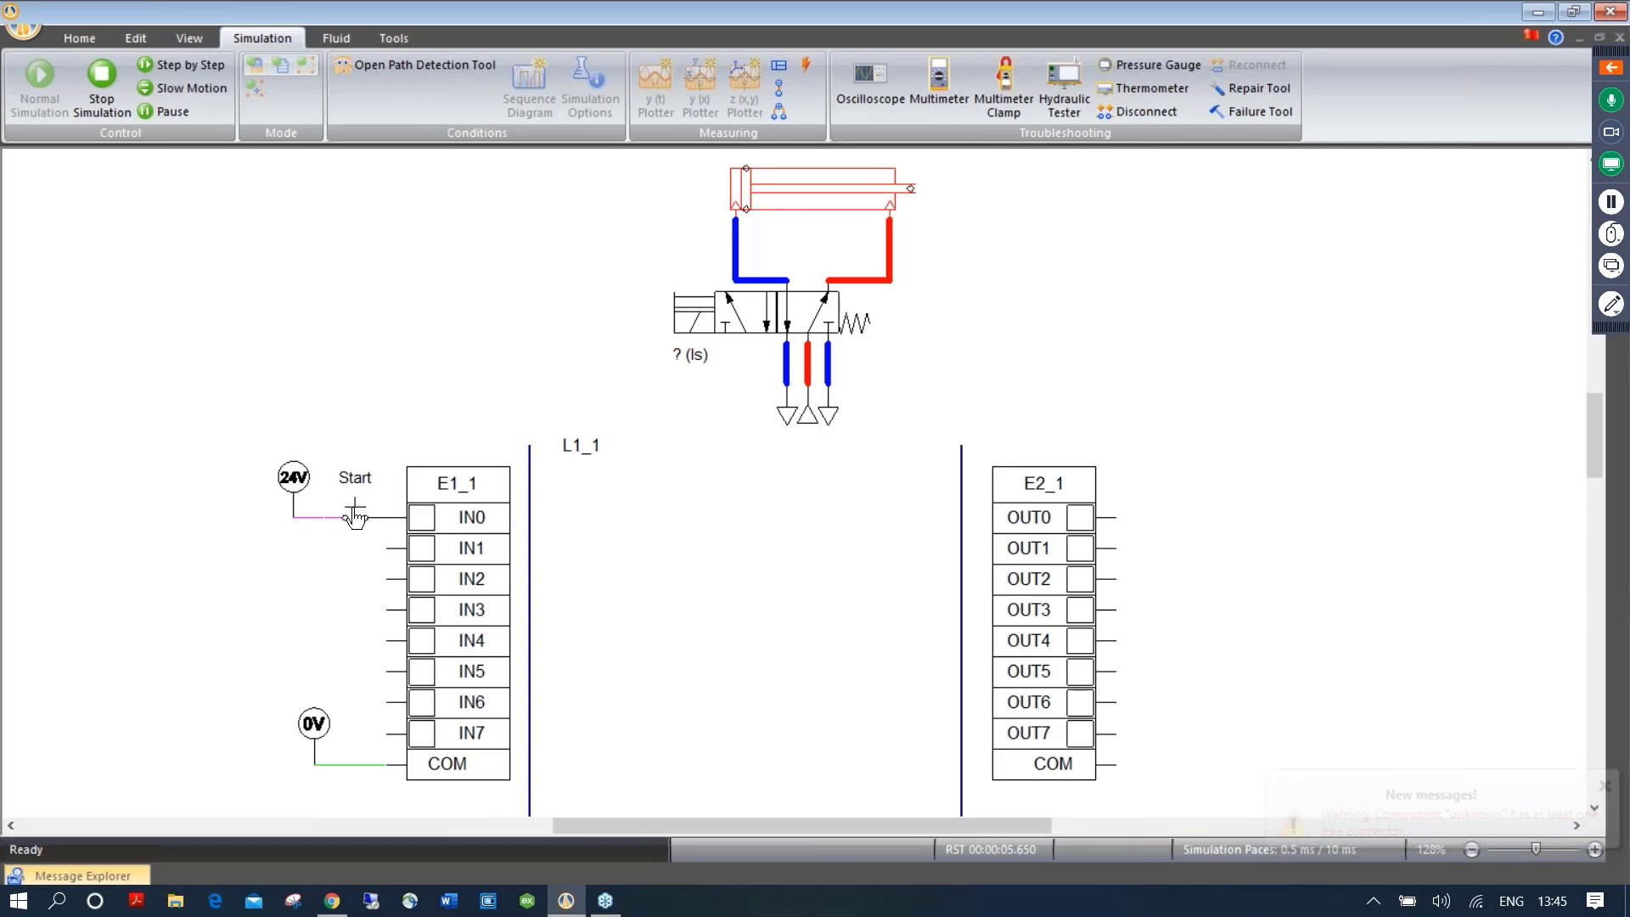
{"action": "left_click", "coordinate": [102, 84]}
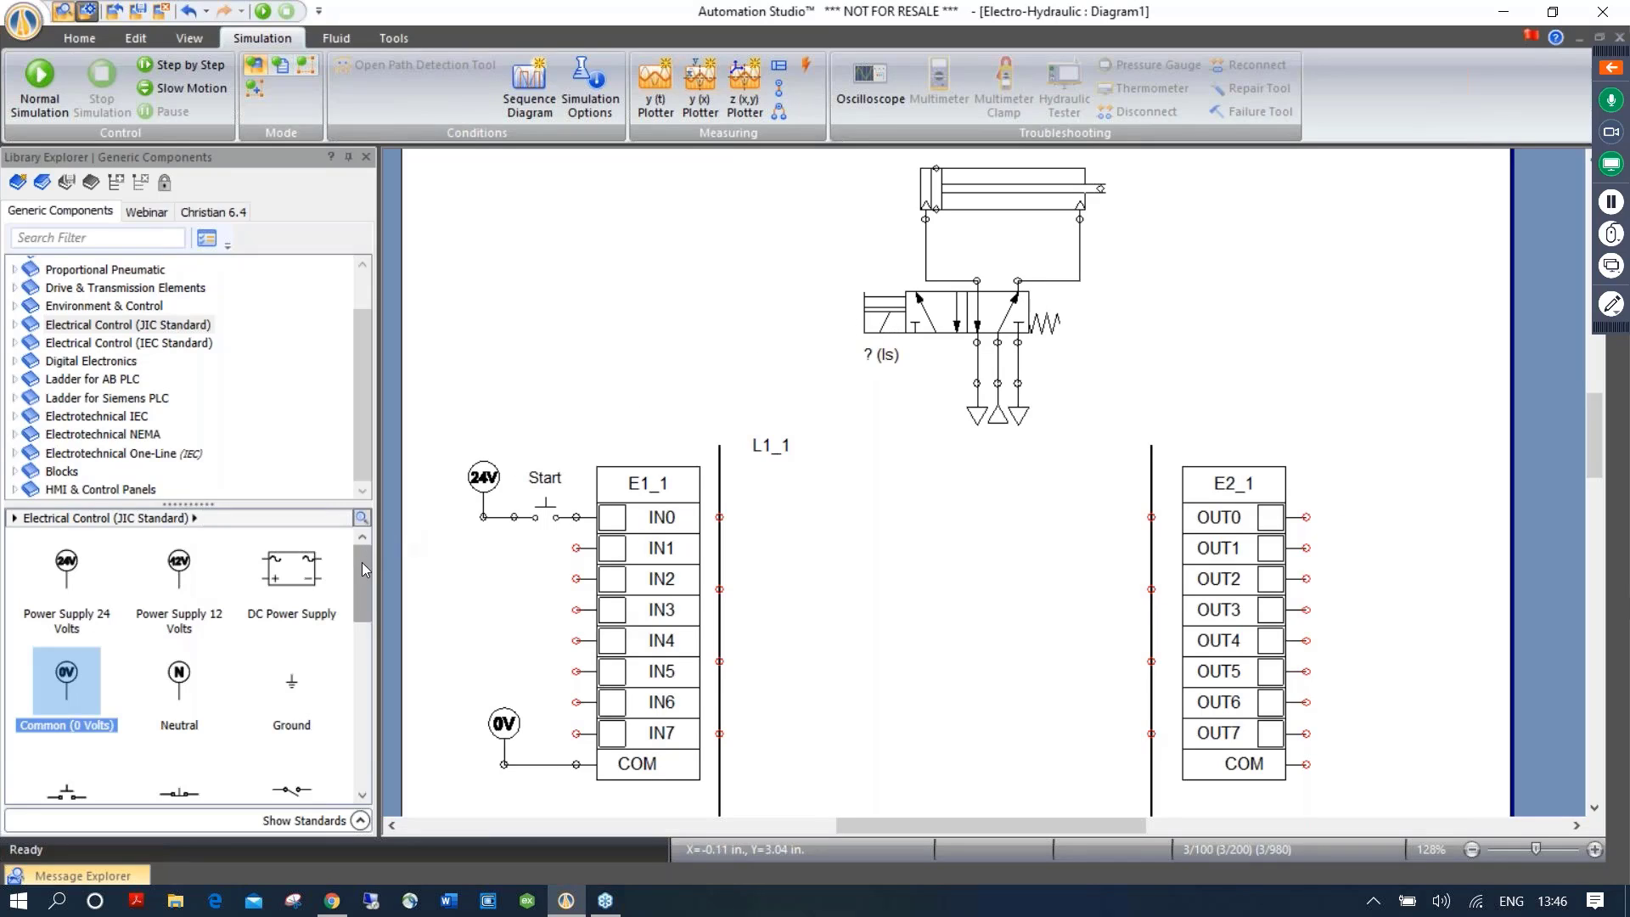
Attach a Solenoid, DC/AC to OUT0 of the PLC Output Card and give it the alias A+
{"action": "left_click_drag", "start_coordinate": [362, 562], "coordinate": [354, 629]}
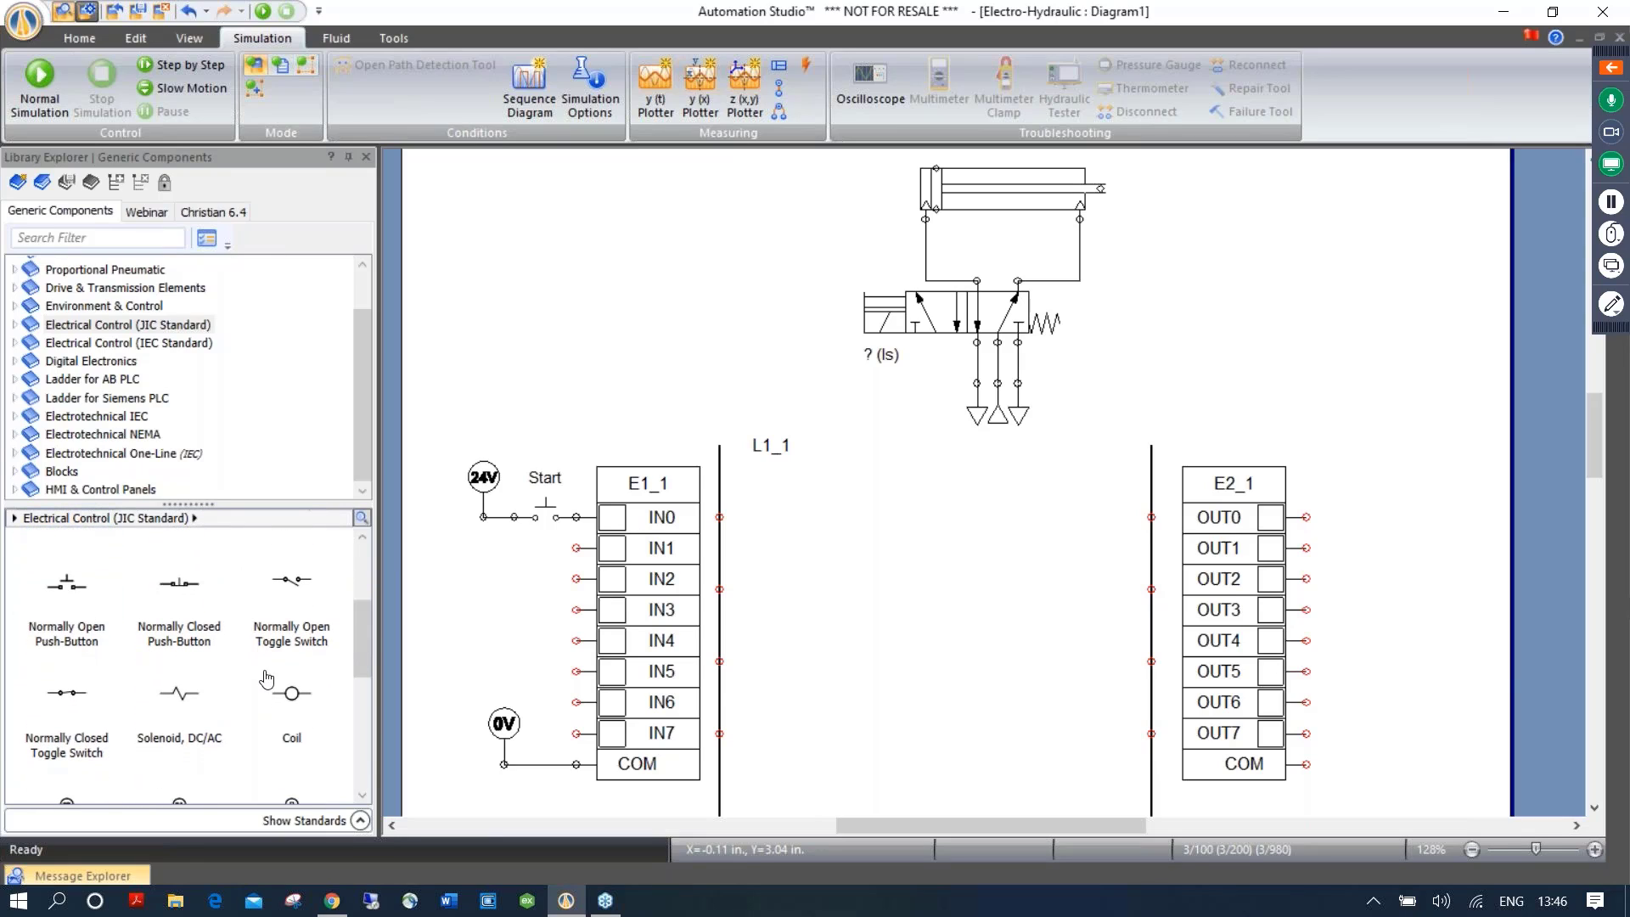
{"action": "left_click_drag", "start_coordinate": [177, 698], "coordinate": [1345, 512]}
{"action": "left_click_drag", "start_coordinate": [1344, 510], "coordinate": [1344, 513]}
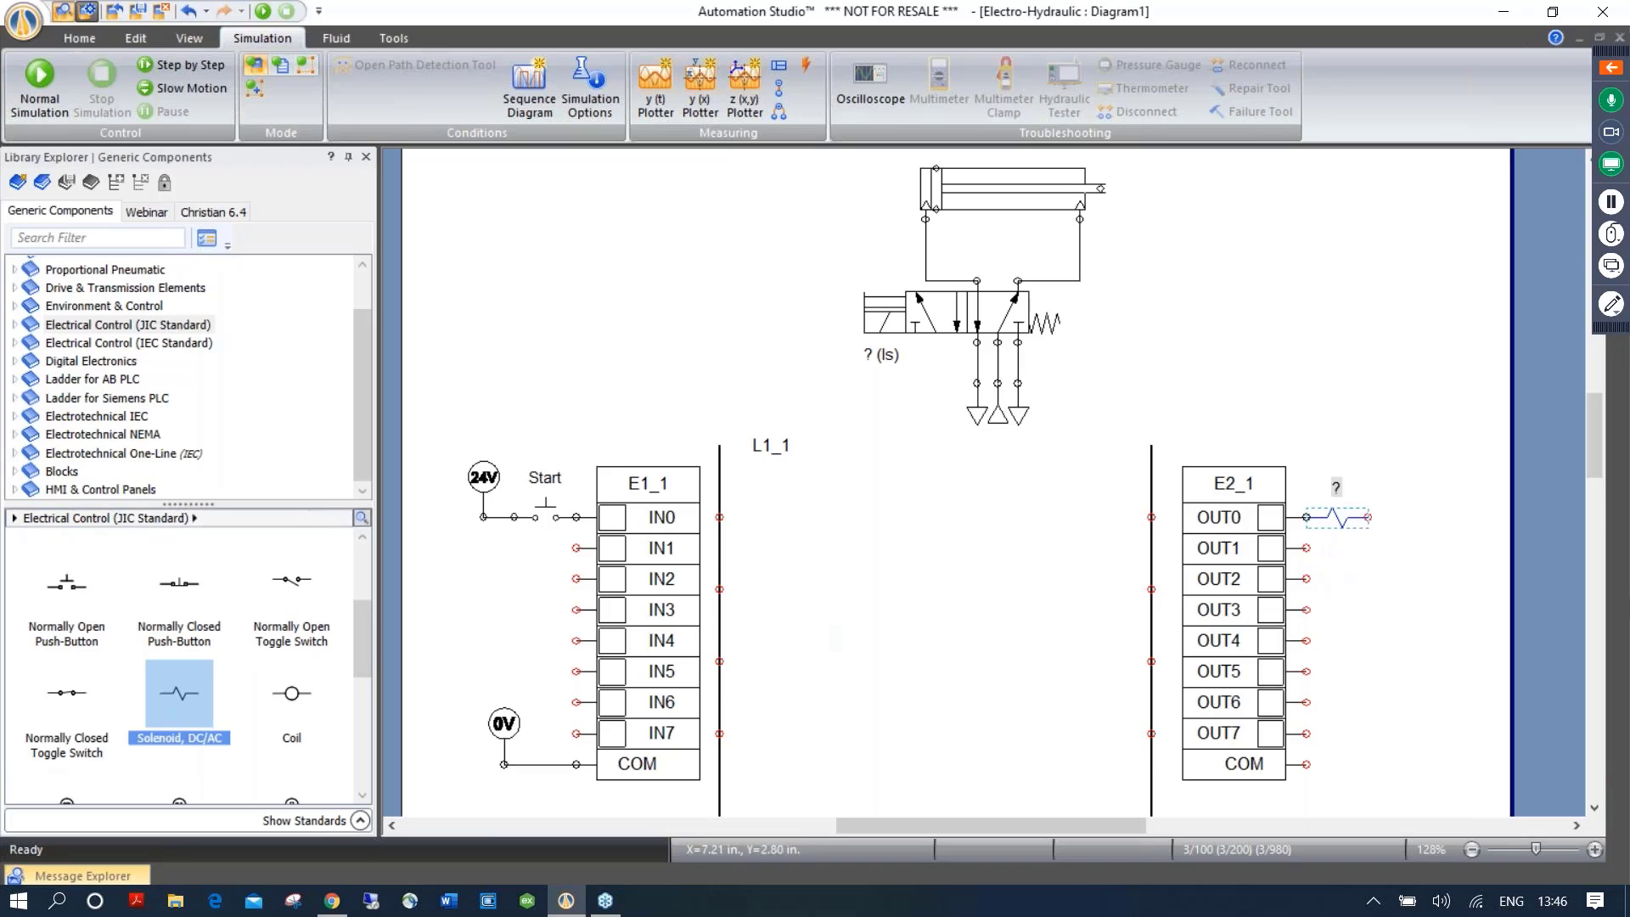
{"action": "type", "text": "A+"}
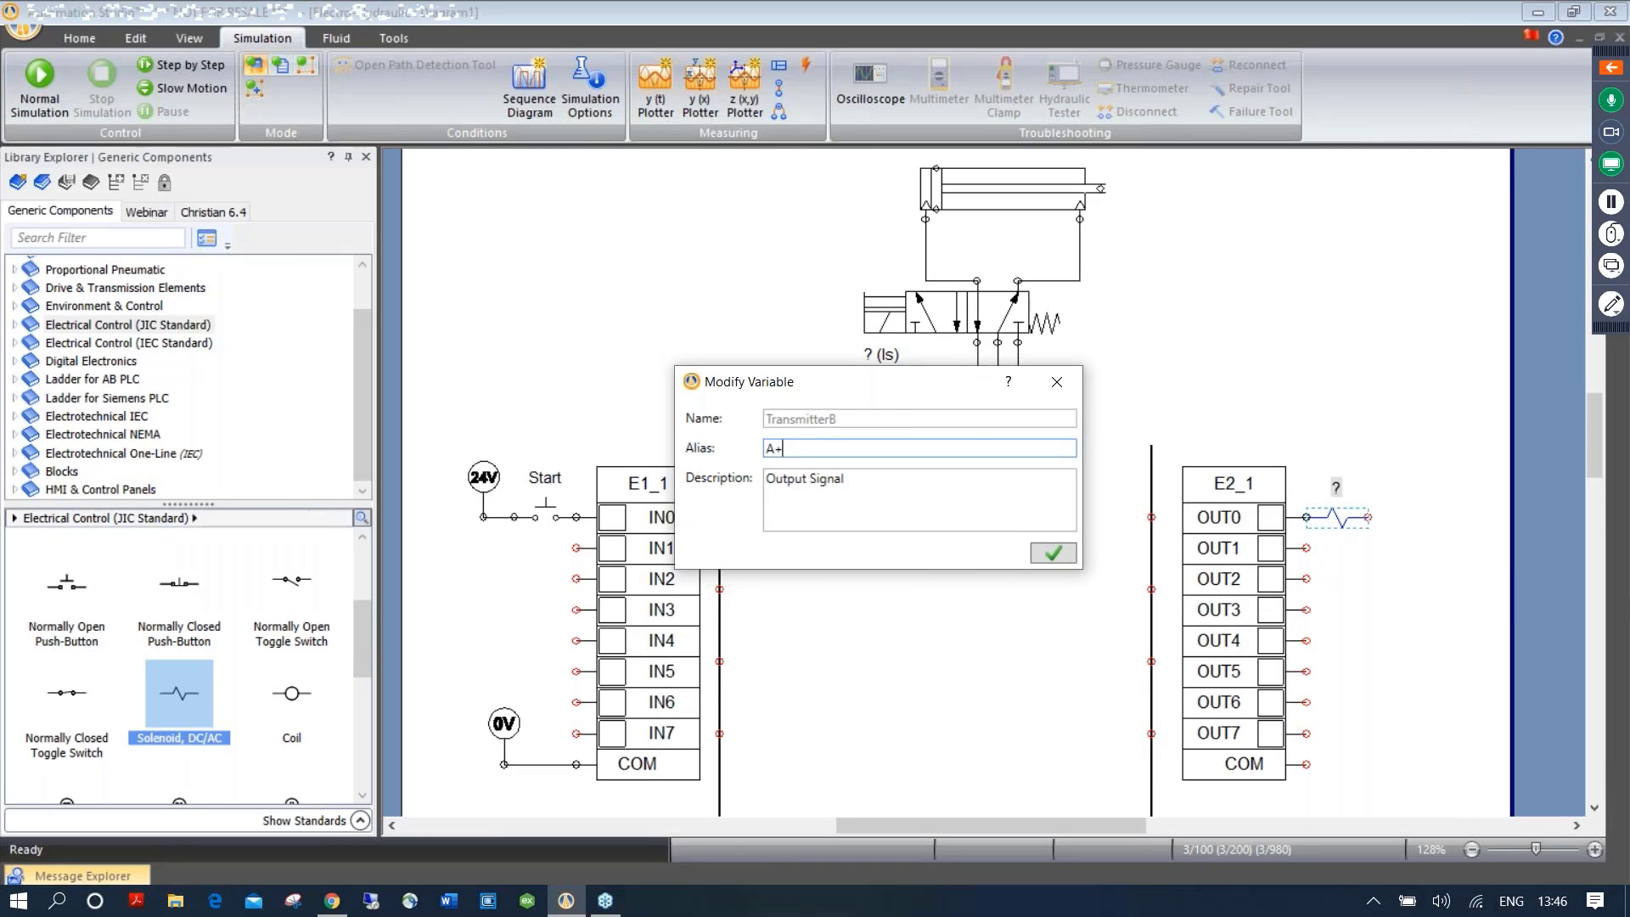
{"action": "key", "text": "Return"}
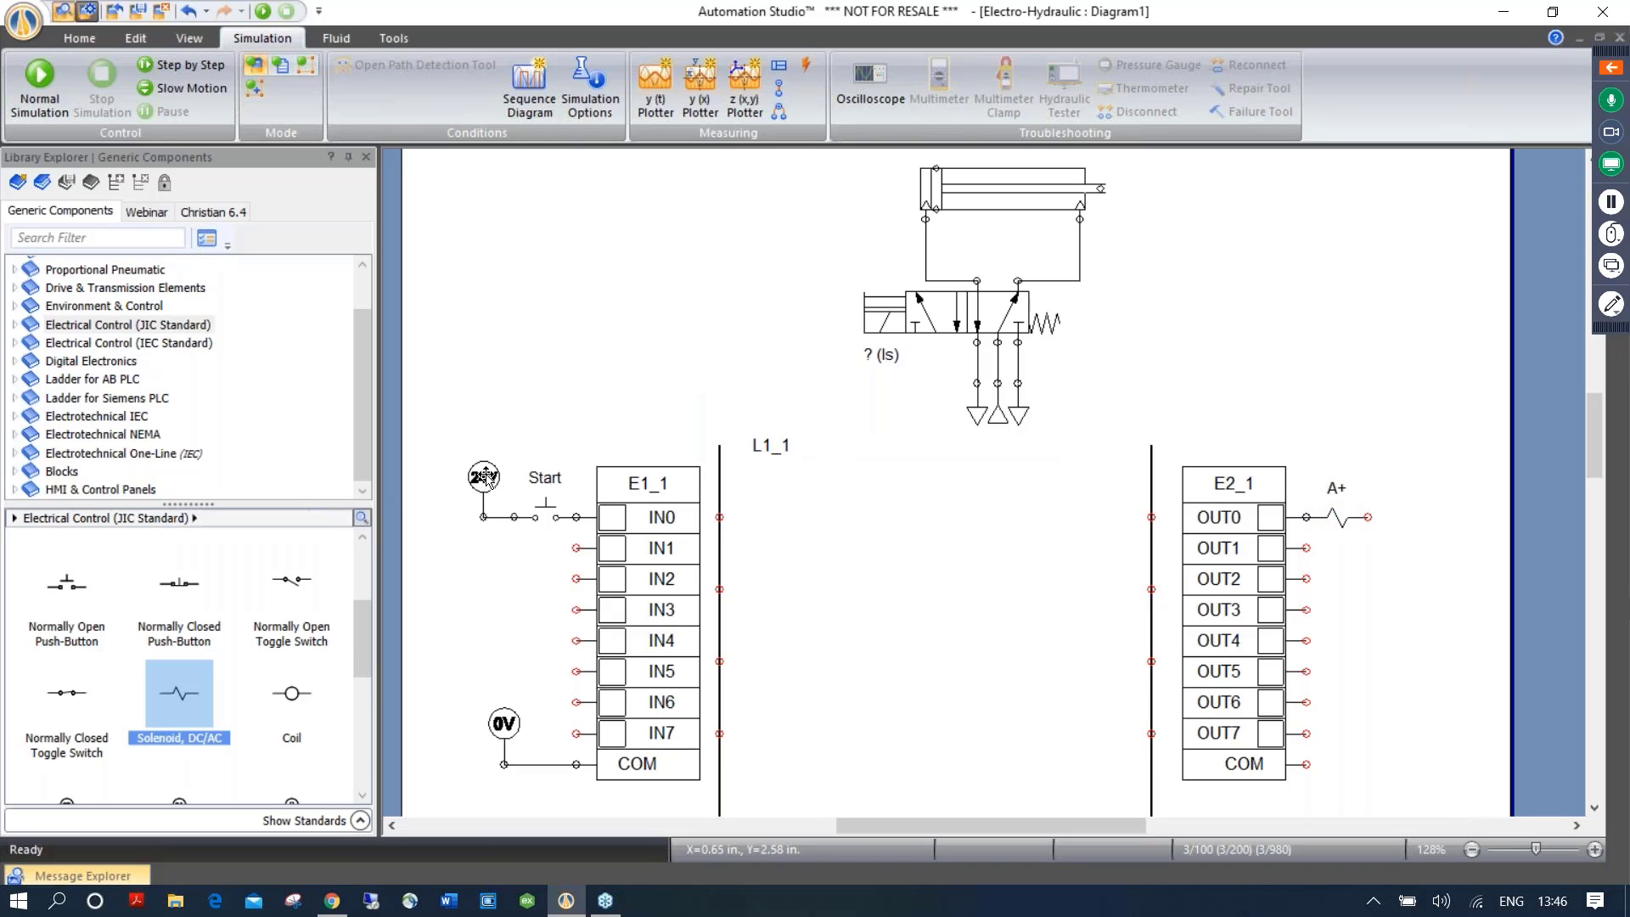
Copy the 24 V supply to the free end of solenoid A+ and the 0 V common to the output card's COM terminal
{"action": "left_click_drag", "start_coordinate": [485, 475], "coordinate": [1370, 491]}
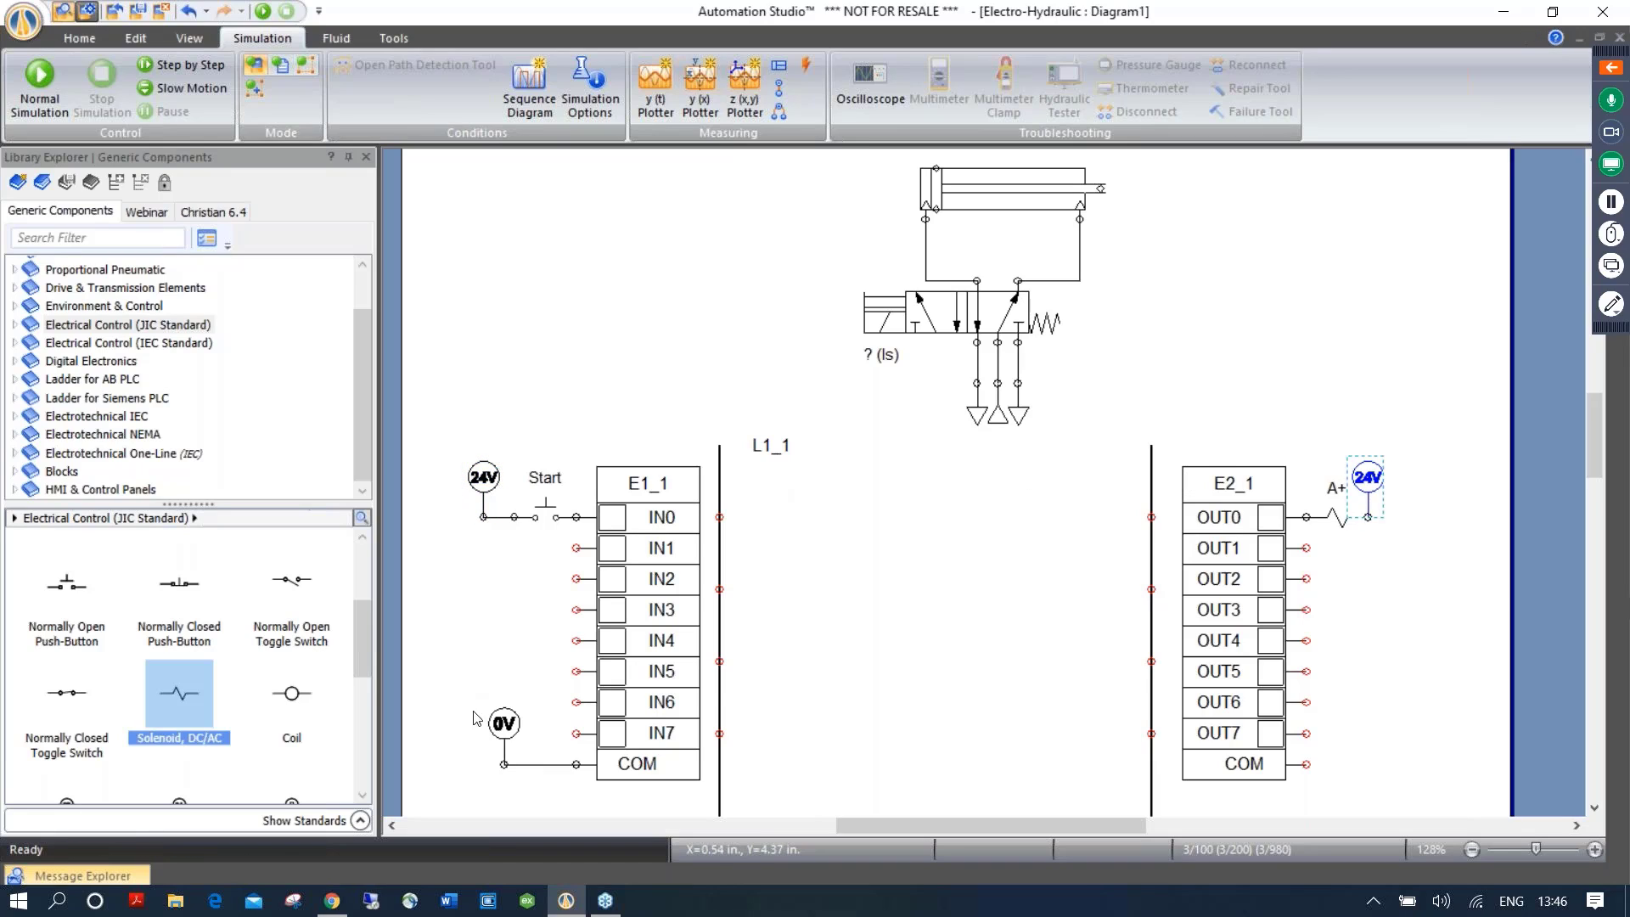
{"action": "left_click_drag", "start_coordinate": [502, 723], "coordinate": [1368, 764]}
{"action": "left_click", "coordinate": [1362, 785]}
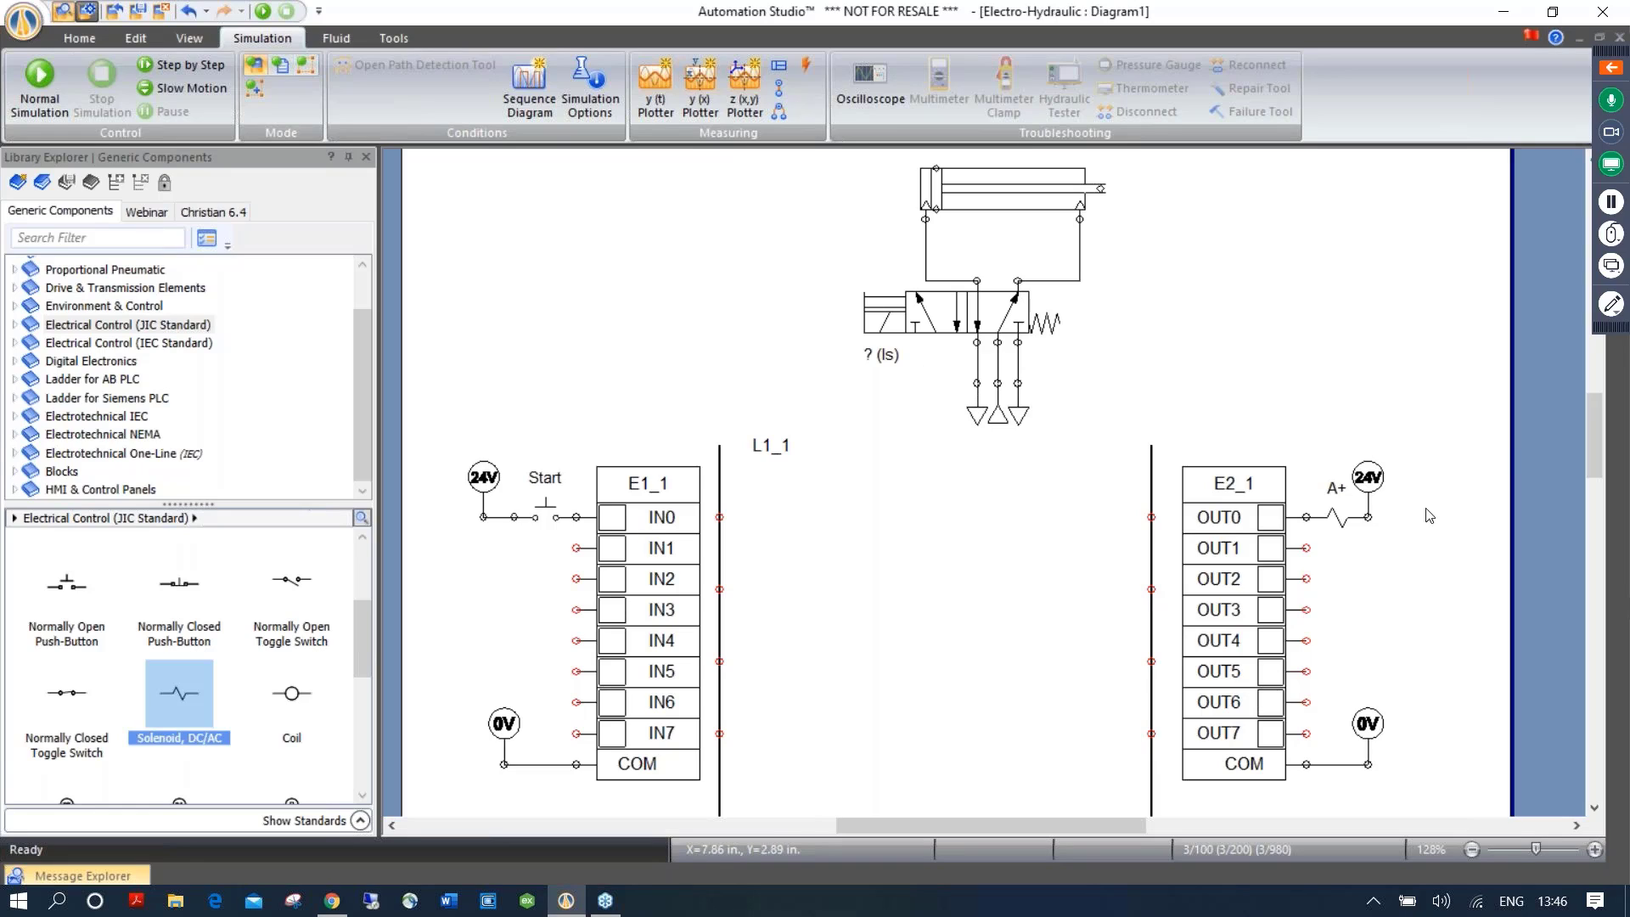
Link the input signal of the 5/2-way valve's solenoid SOL1 to the A+ variable
{"action": "left_click", "coordinate": [891, 324]}
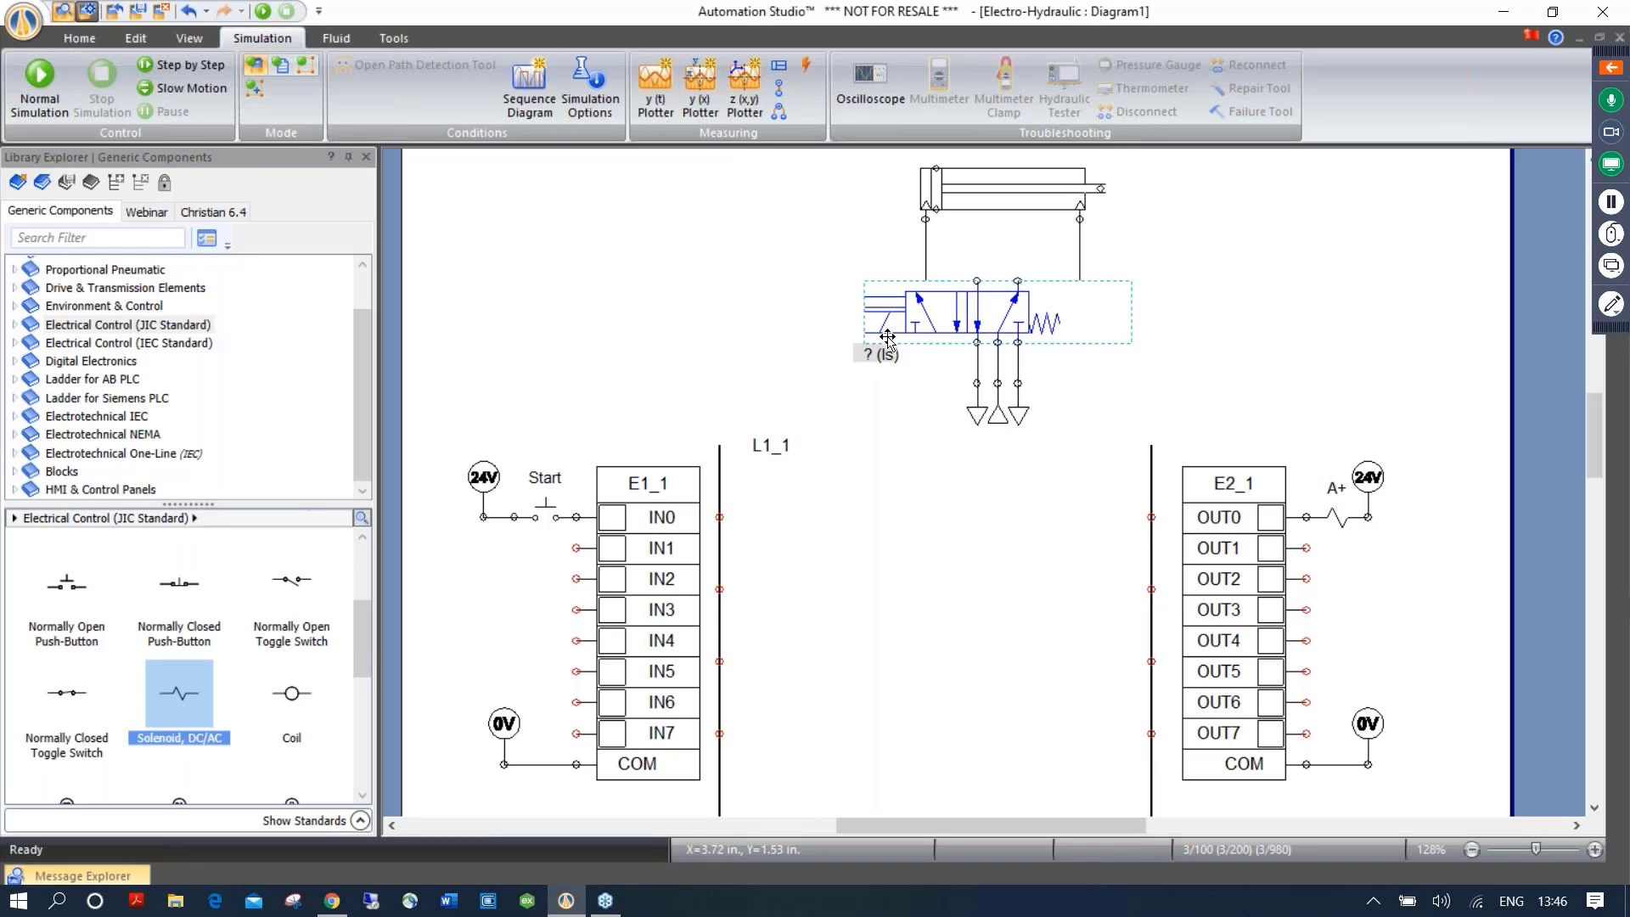
{"action": "double_click", "coordinate": [891, 323]}
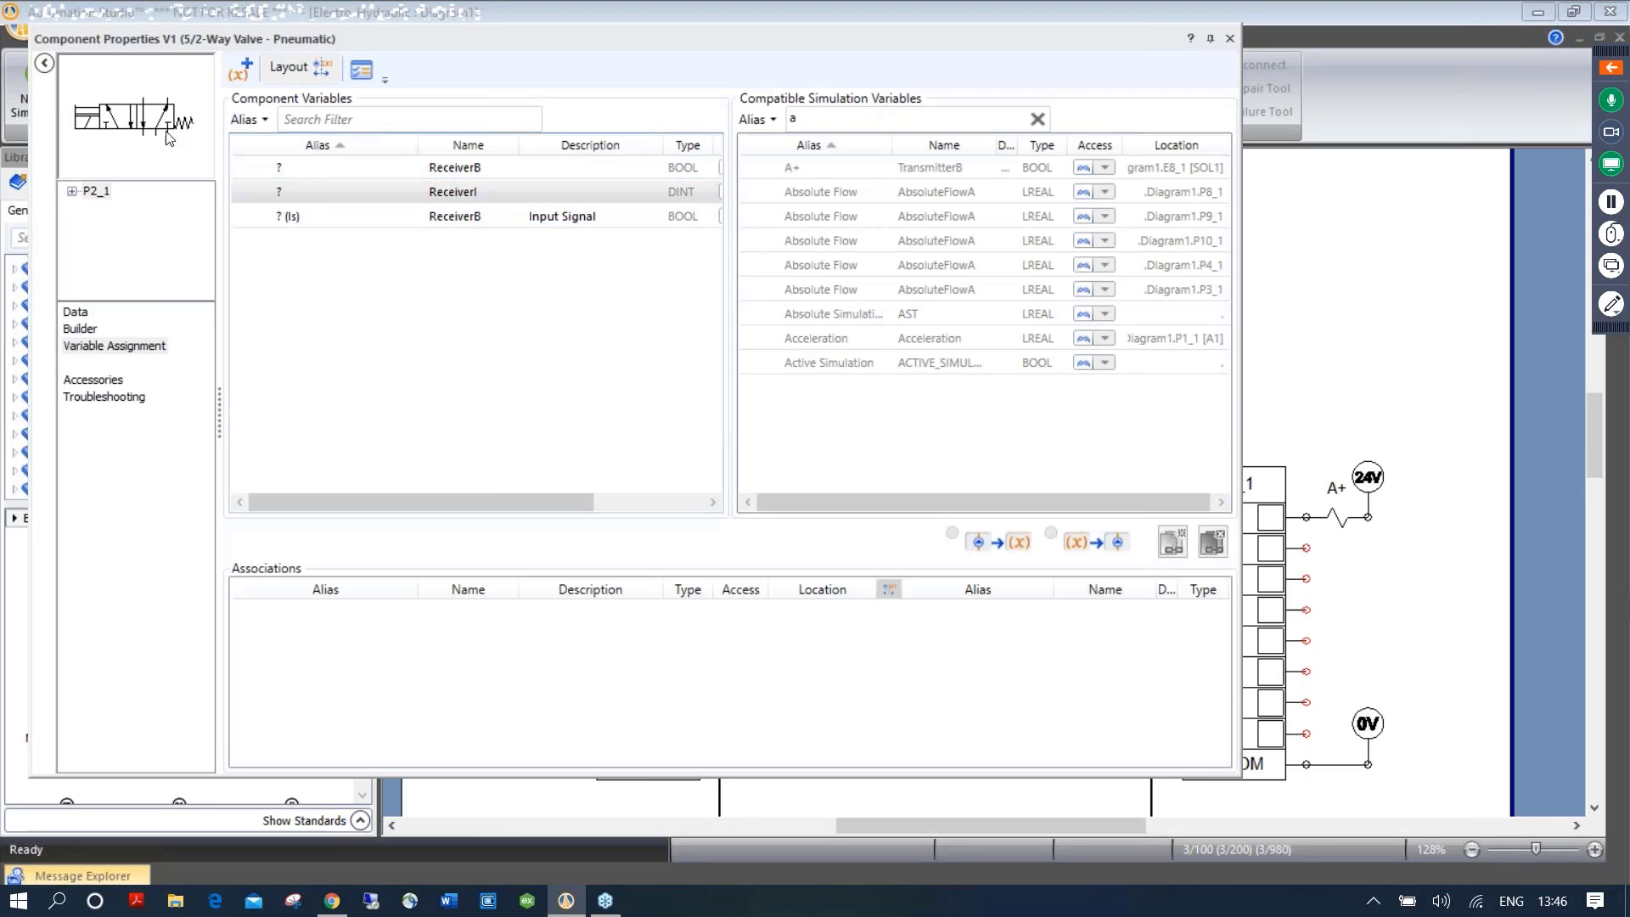
{"action": "left_click", "coordinate": [88, 124]}
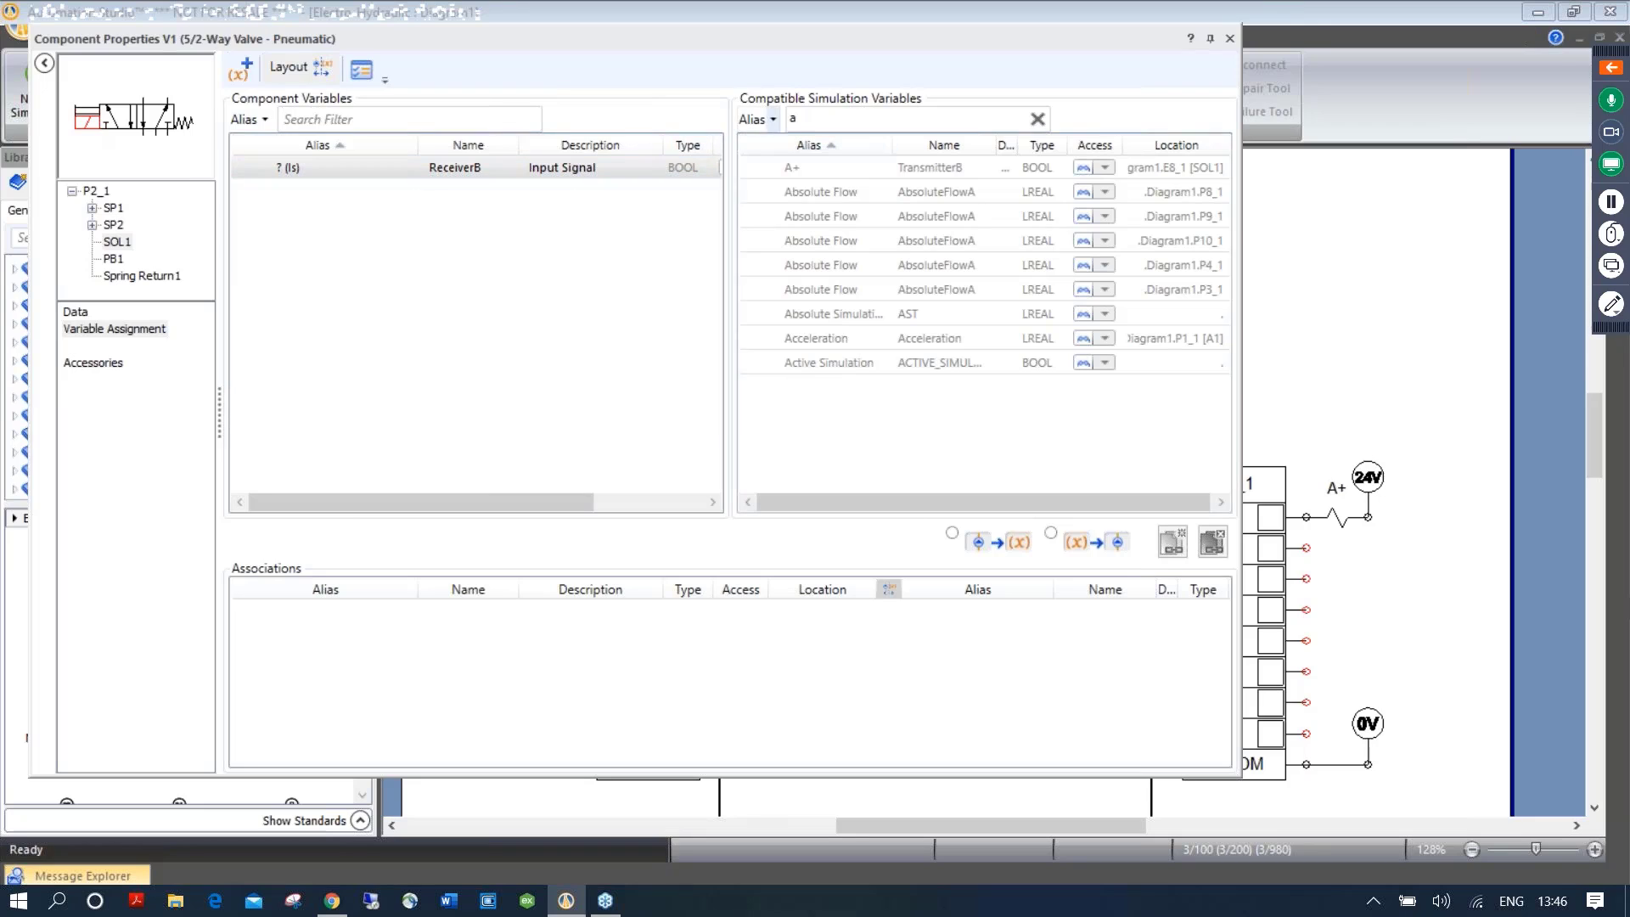
{"action": "double_click", "coordinate": [824, 170]}
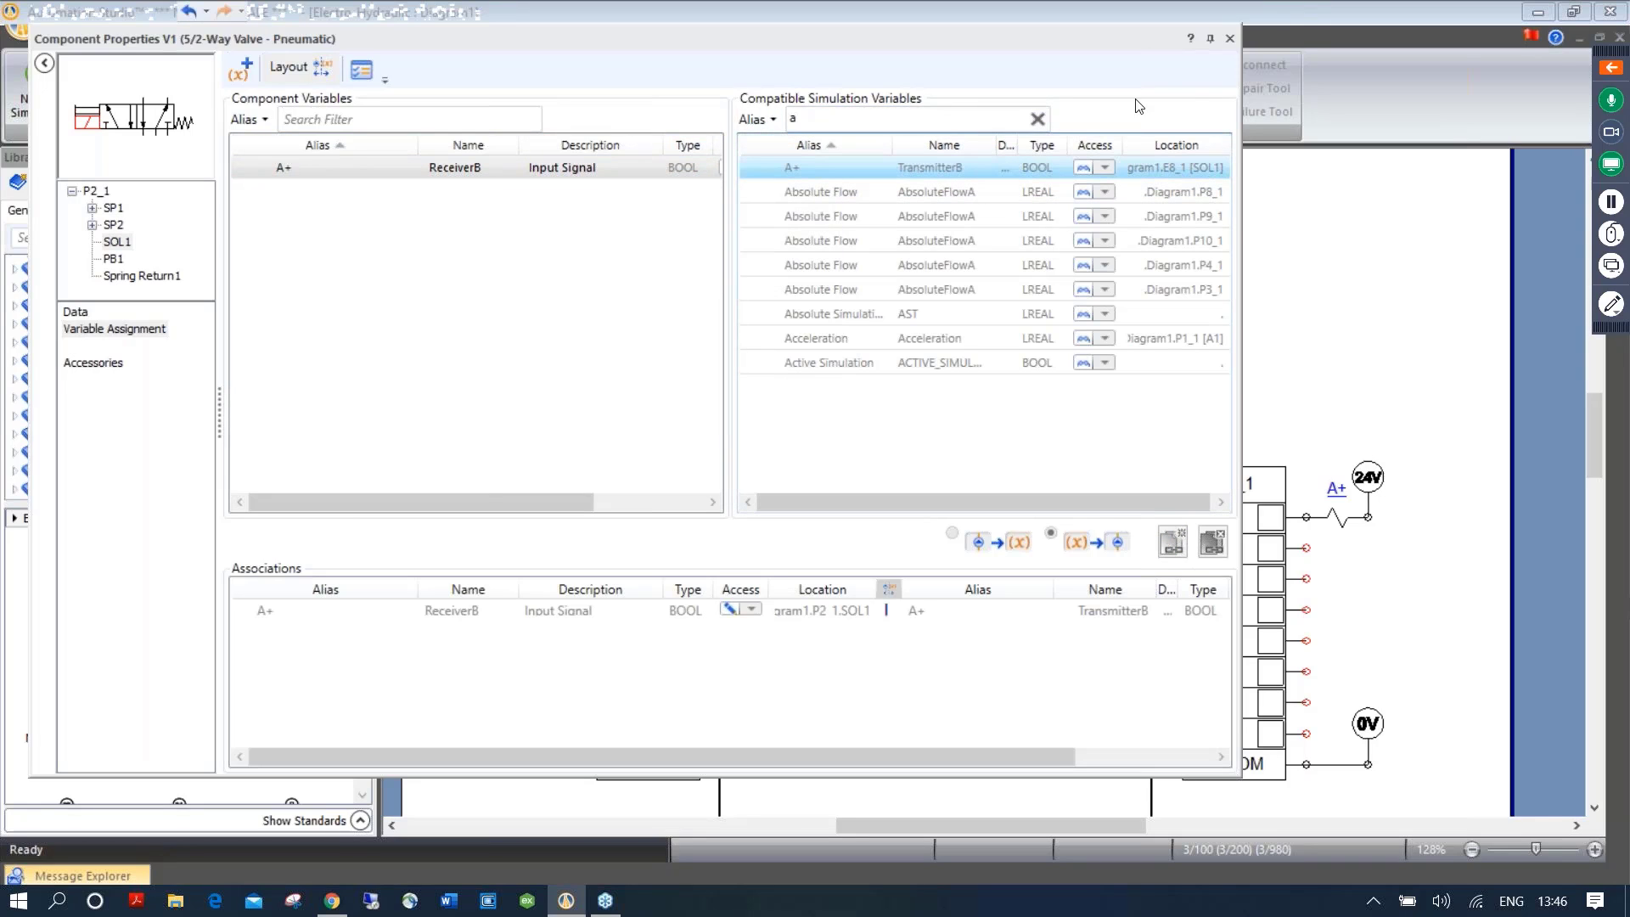
{"action": "left_click", "coordinate": [1228, 38]}
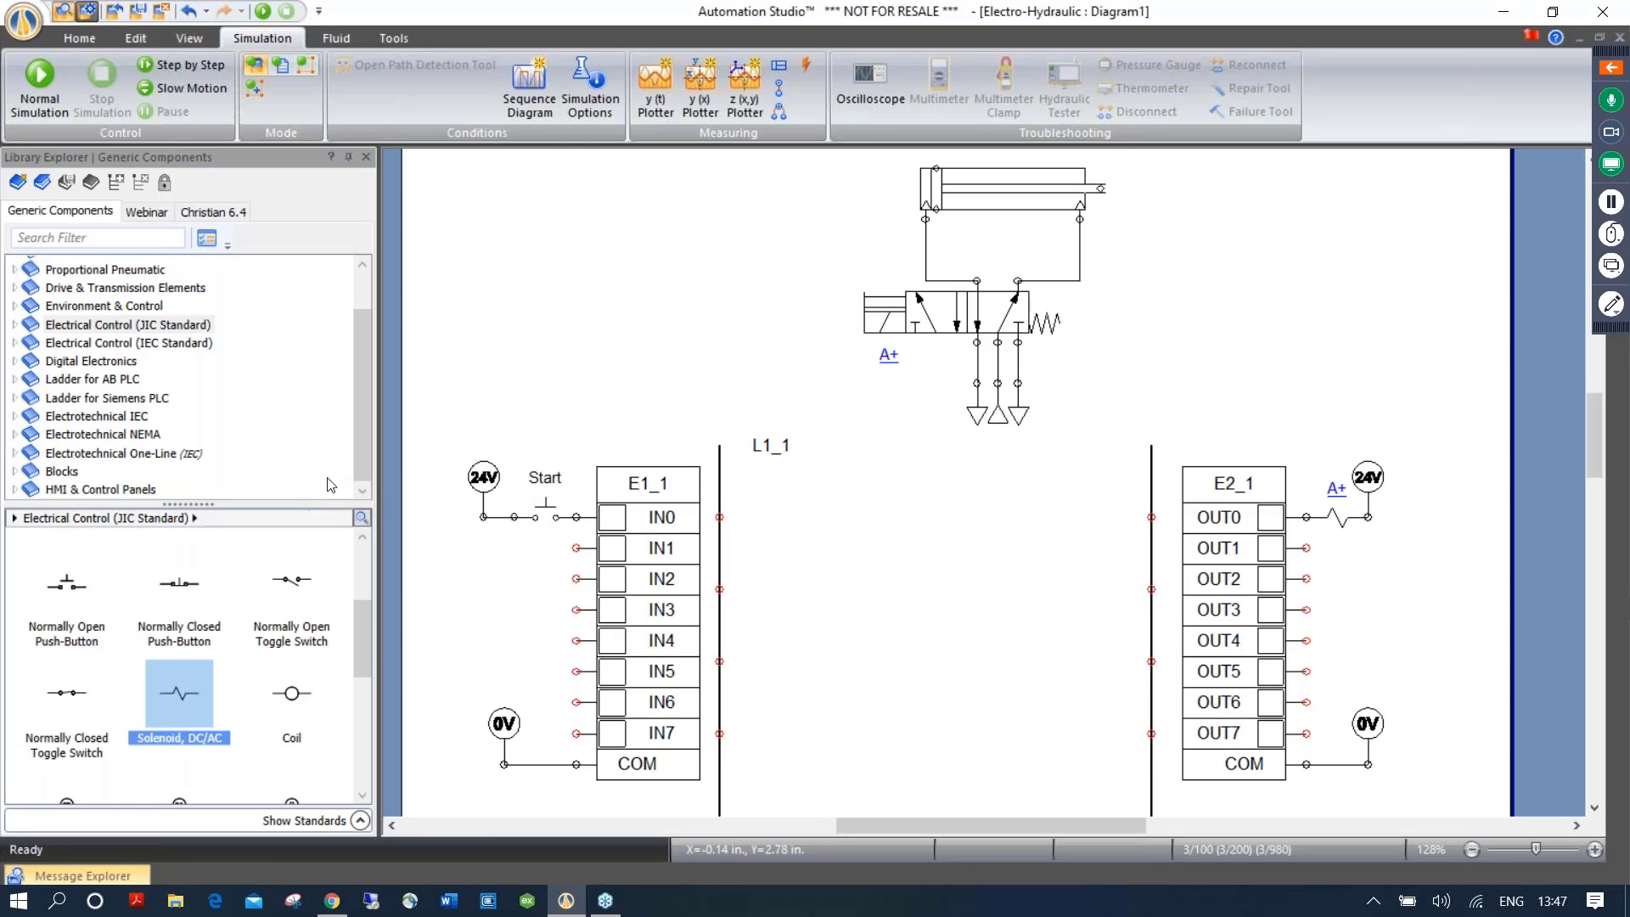
Place an Examine if Closed contact from Ladder for AB PLC on the first rung and link it to IN0 of the input card
{"action": "left_click", "coordinate": [96, 380]}
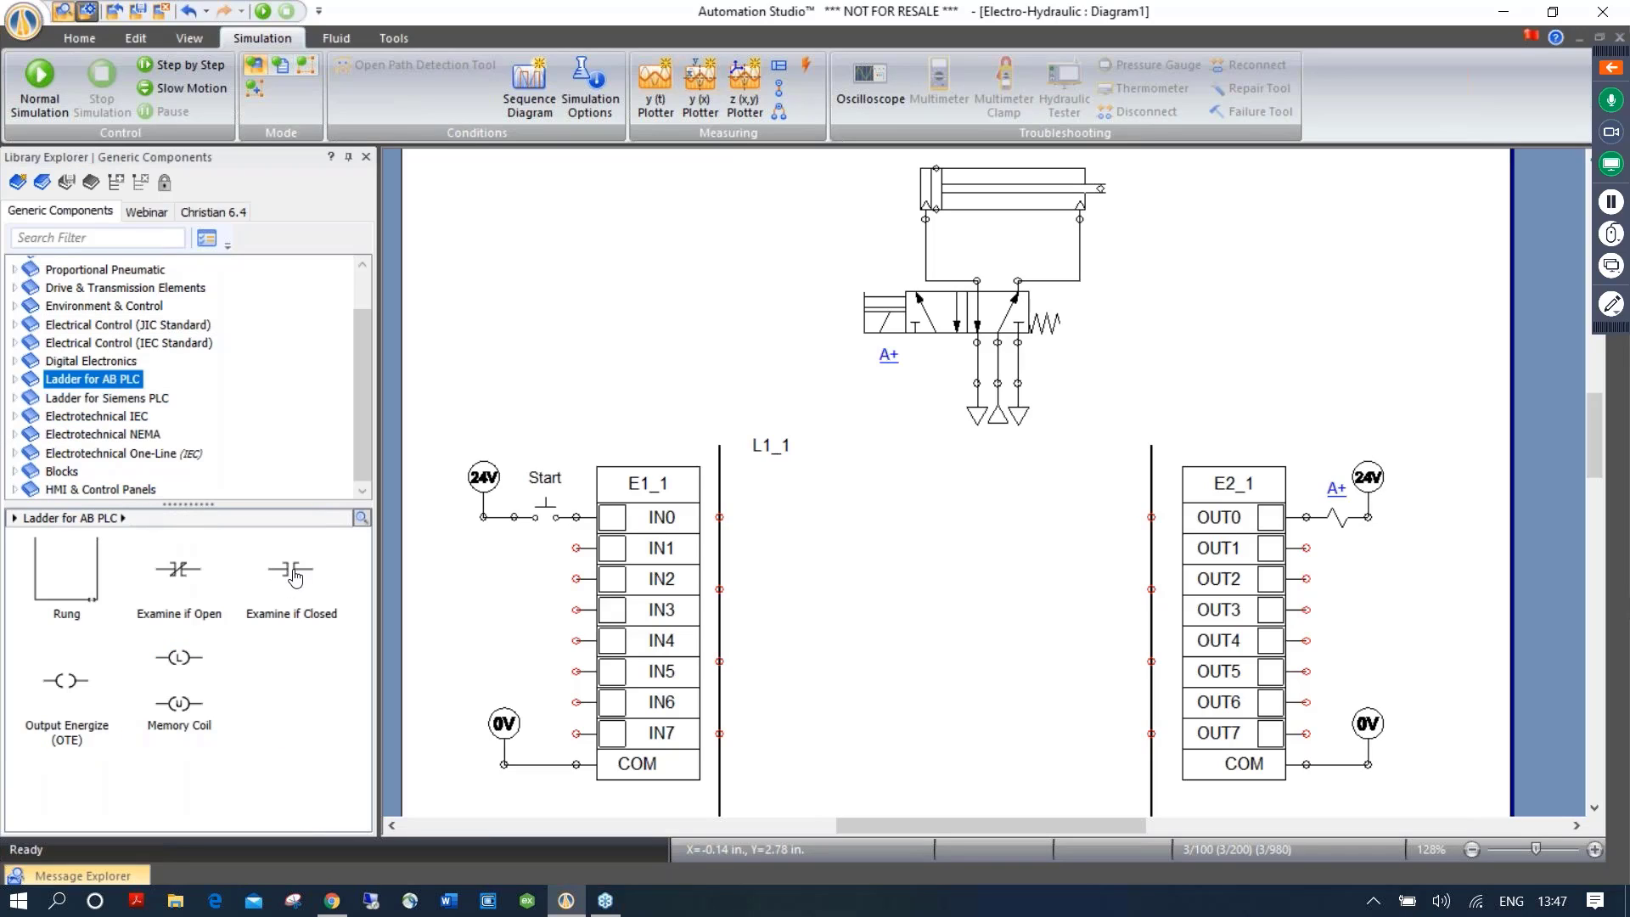
{"action": "left_click_drag", "start_coordinate": [290, 573], "coordinate": [787, 517]}
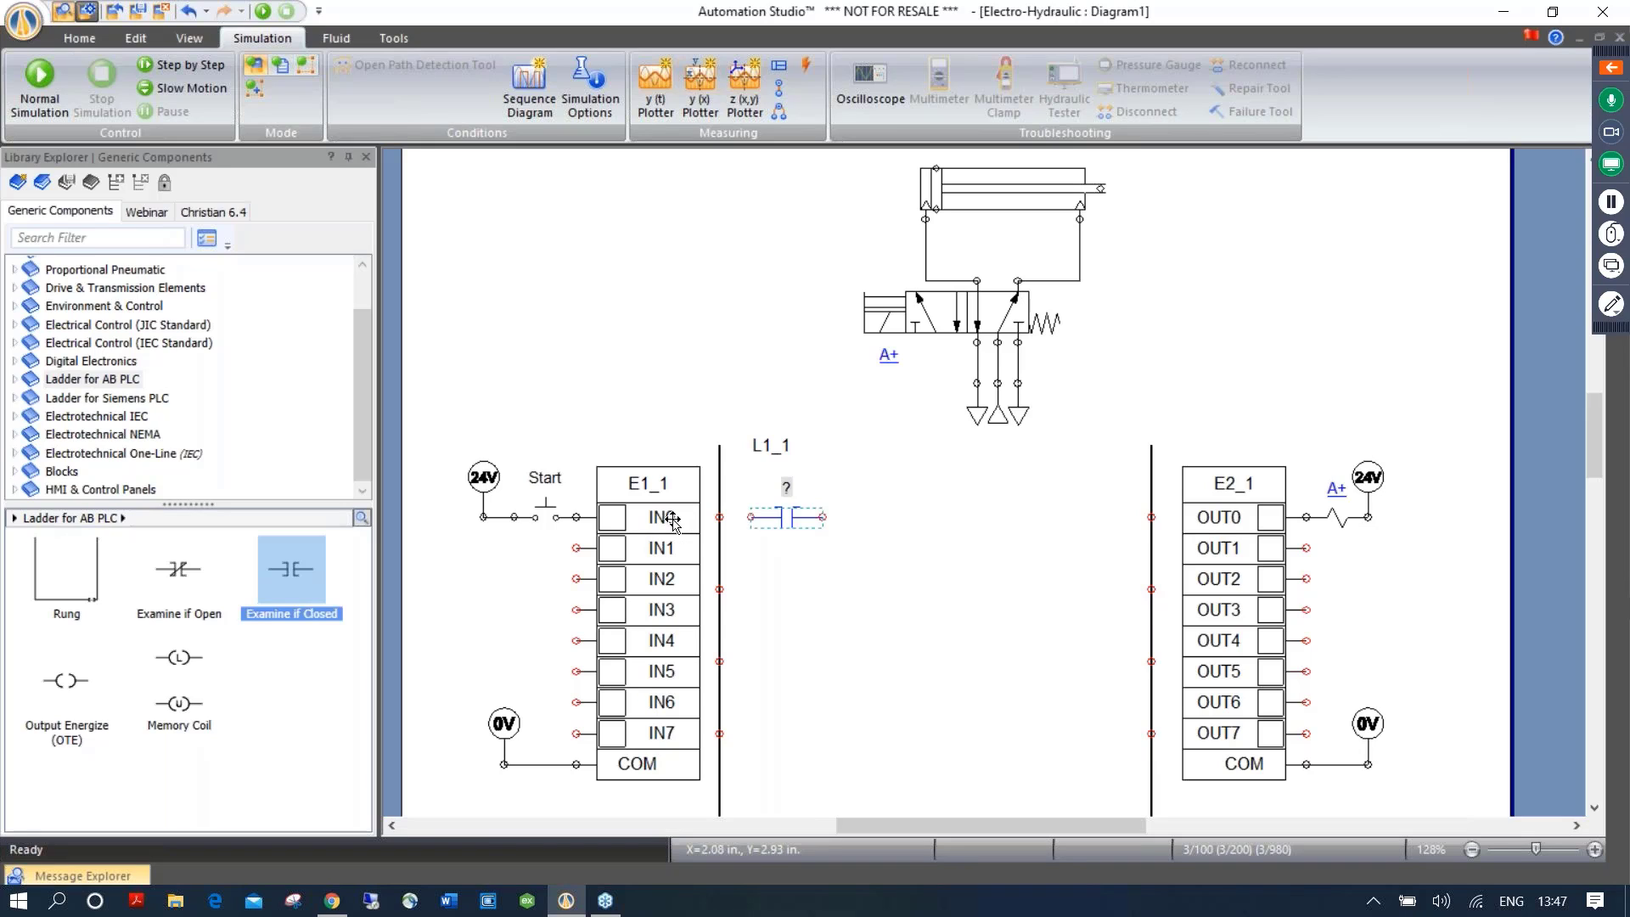
{"action": "double_click", "coordinate": [786, 518]}
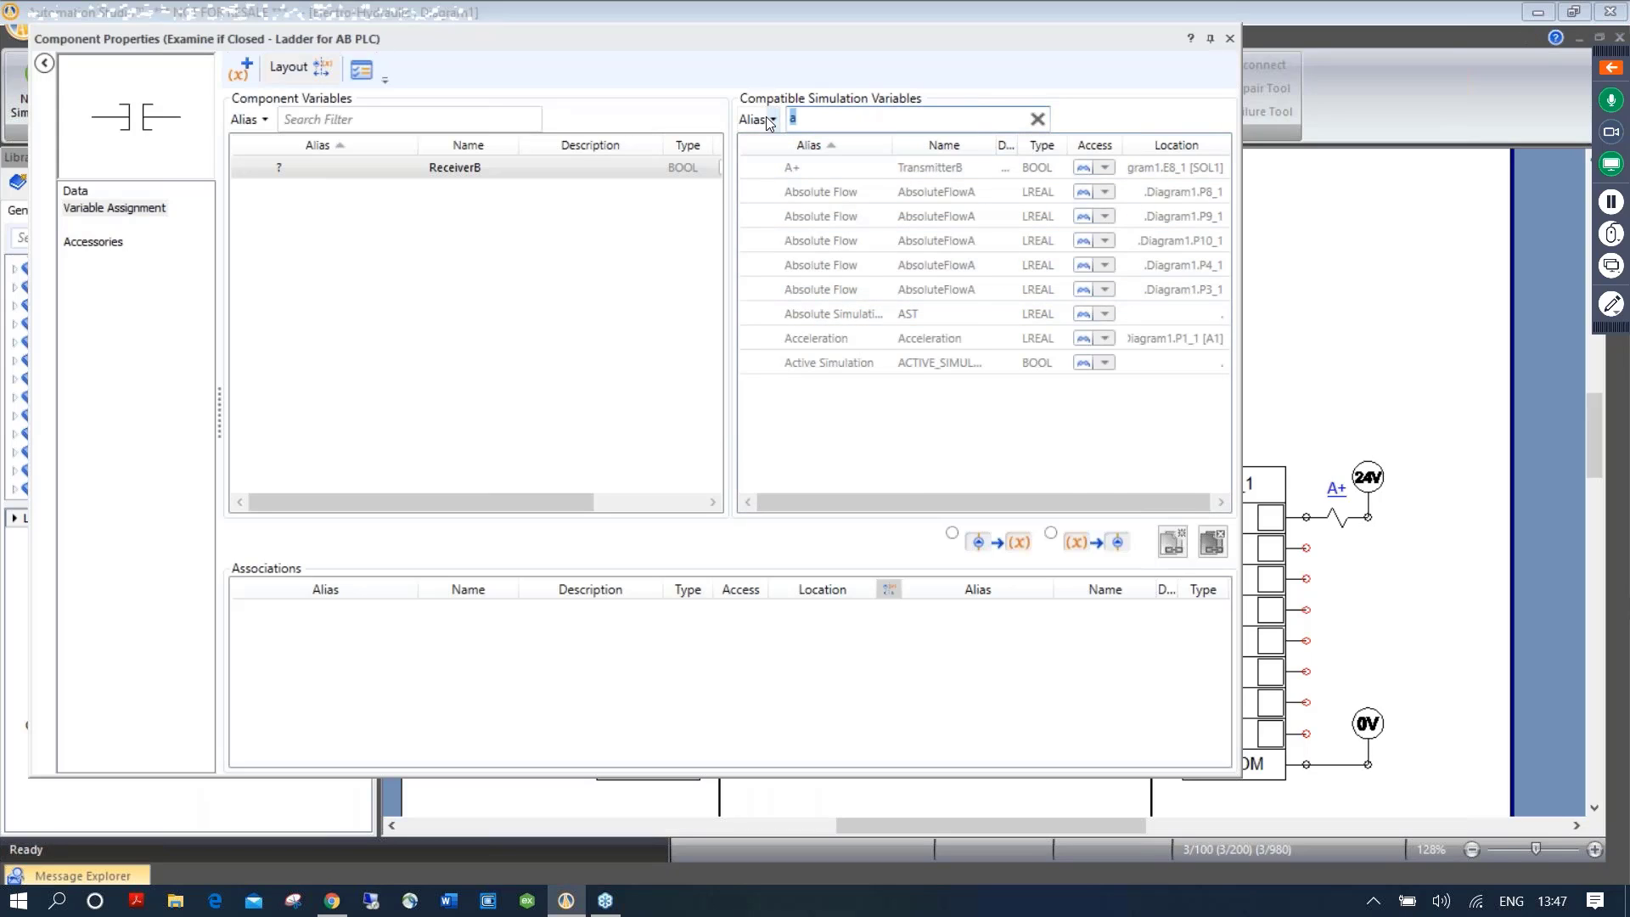
{"action": "type", "text": "I"}
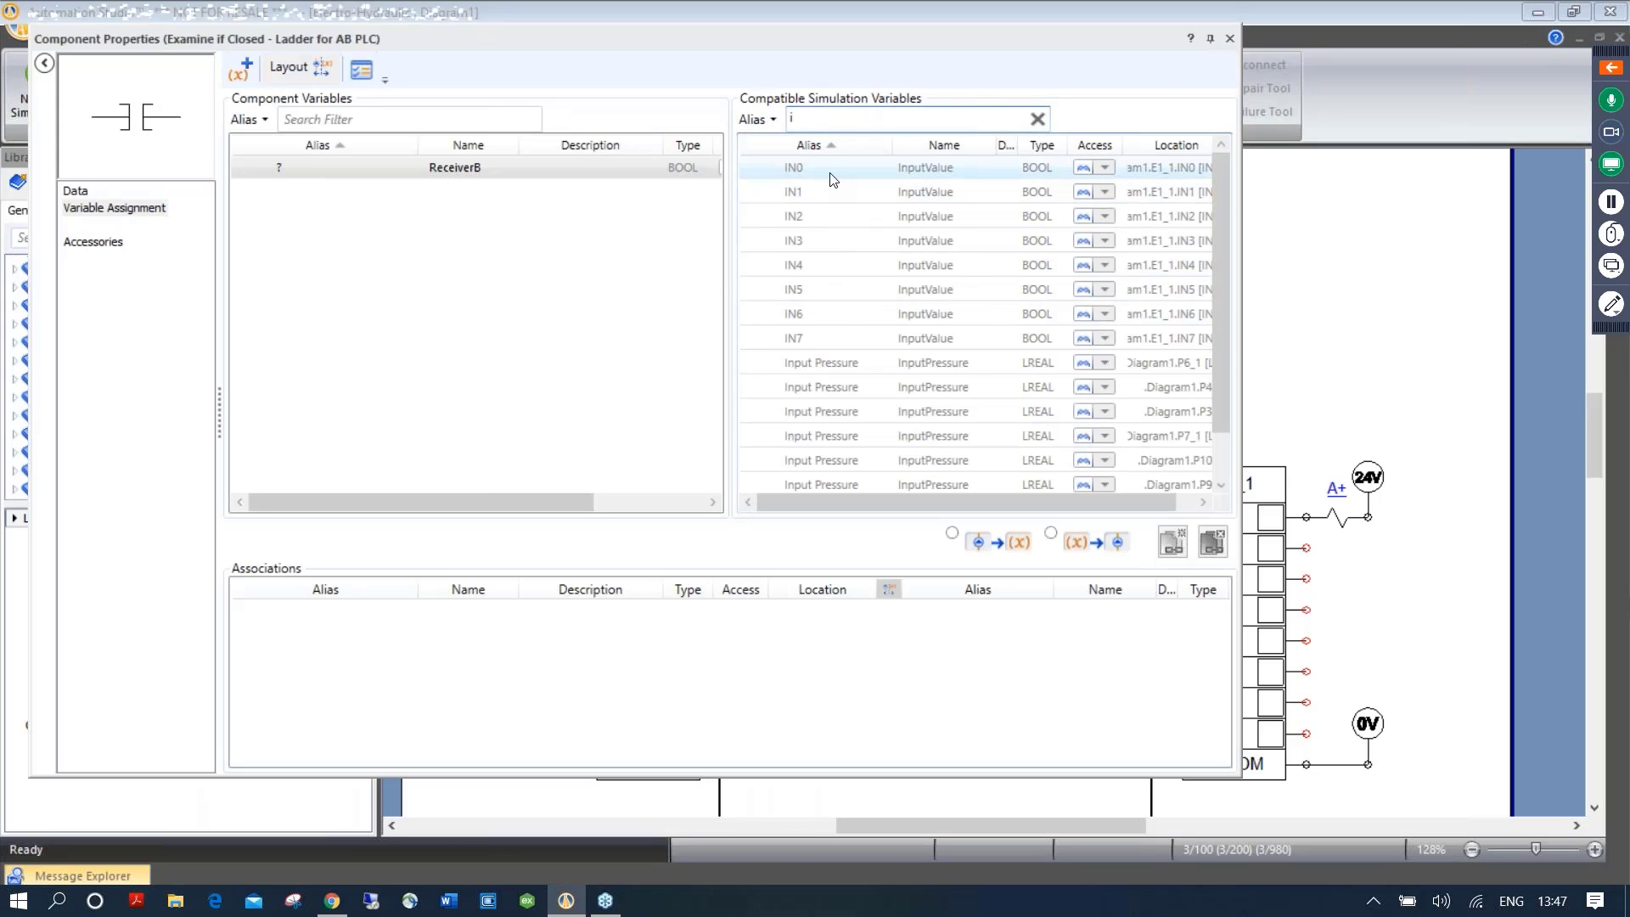
{"action": "double_click", "coordinate": [832, 175]}
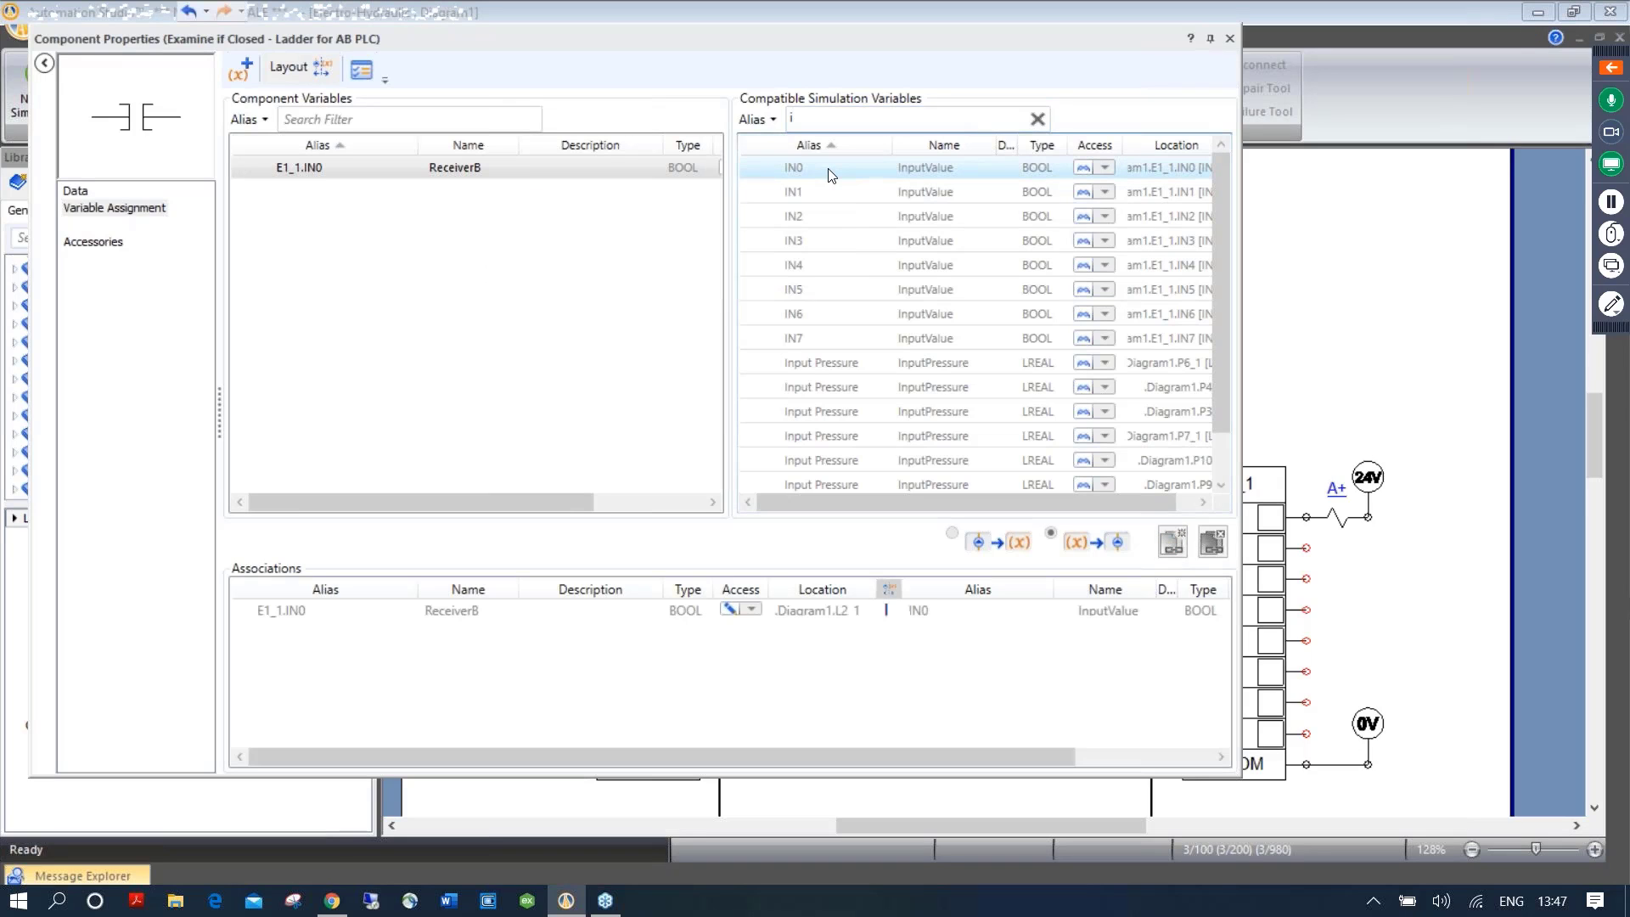
{"action": "left_click", "coordinate": [1229, 38]}
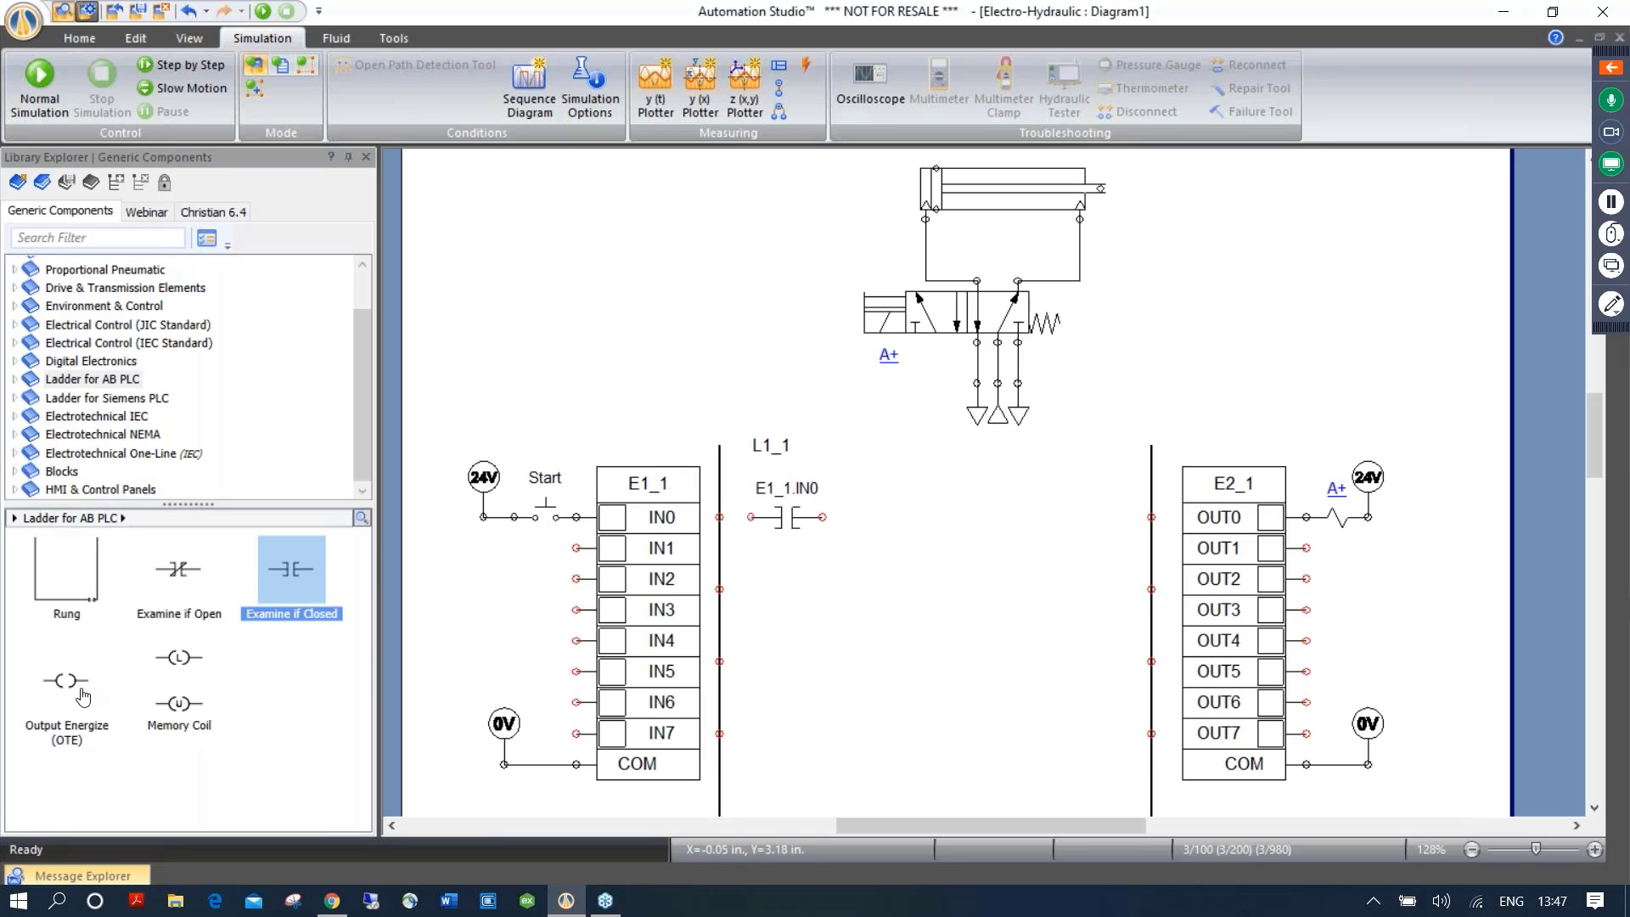
Add an Output Energize (OTE) coil linked to OUT0 on the first rung and wire the IN0 contact between the power rail and the coil
{"action": "left_click_drag", "start_coordinate": [75, 694], "coordinate": [1114, 516]}
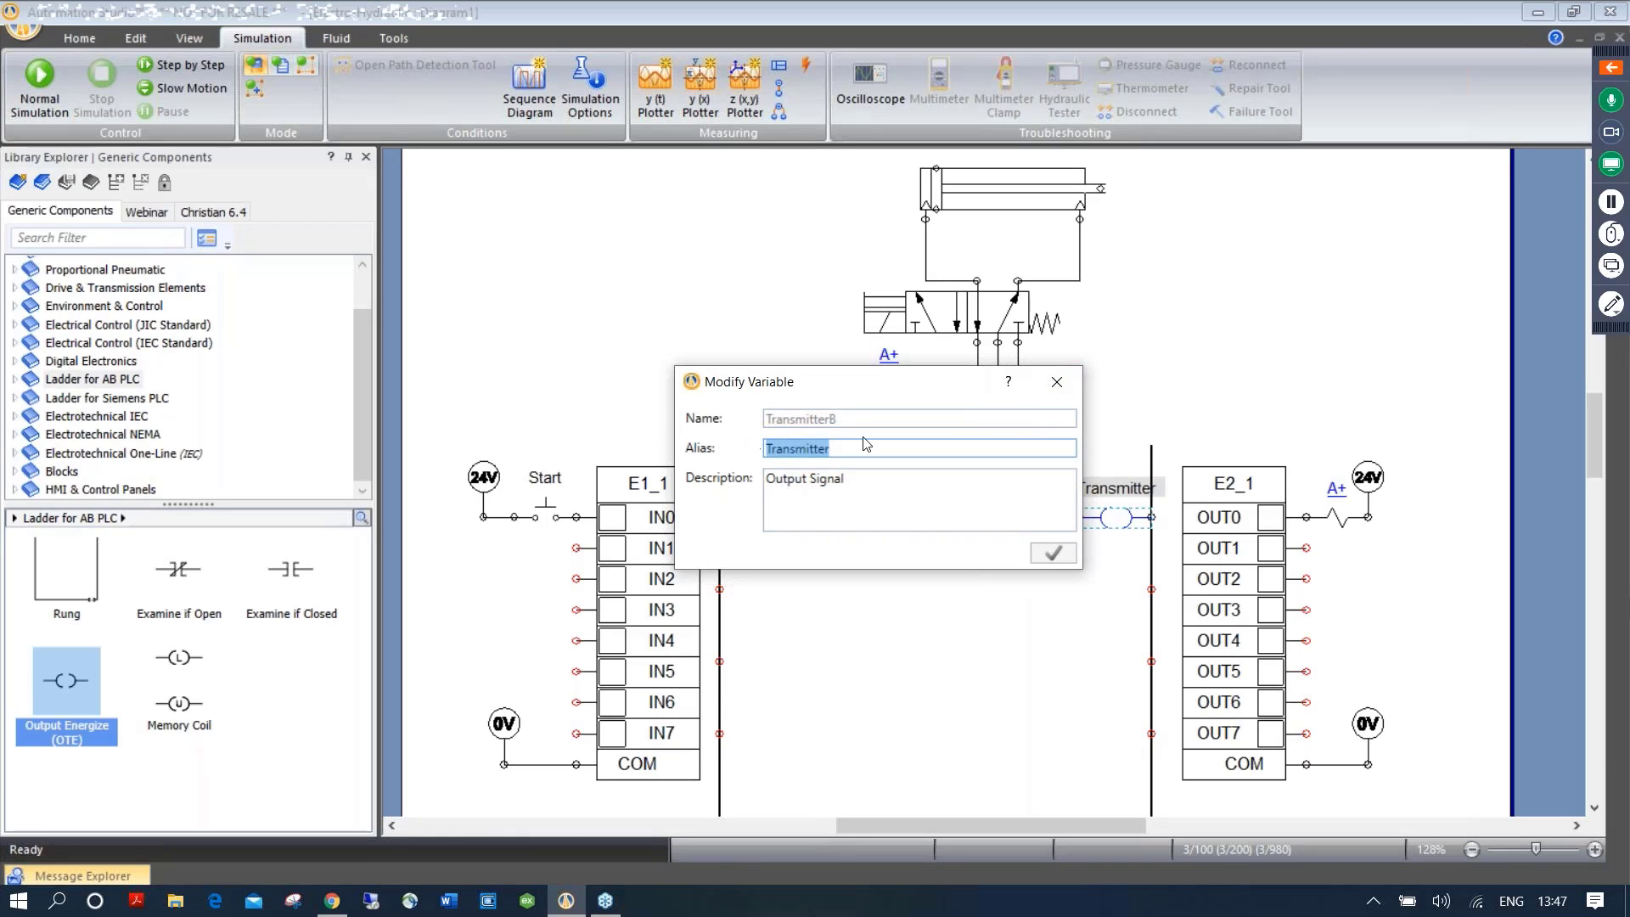
{"action": "left_click", "coordinate": [1051, 552]}
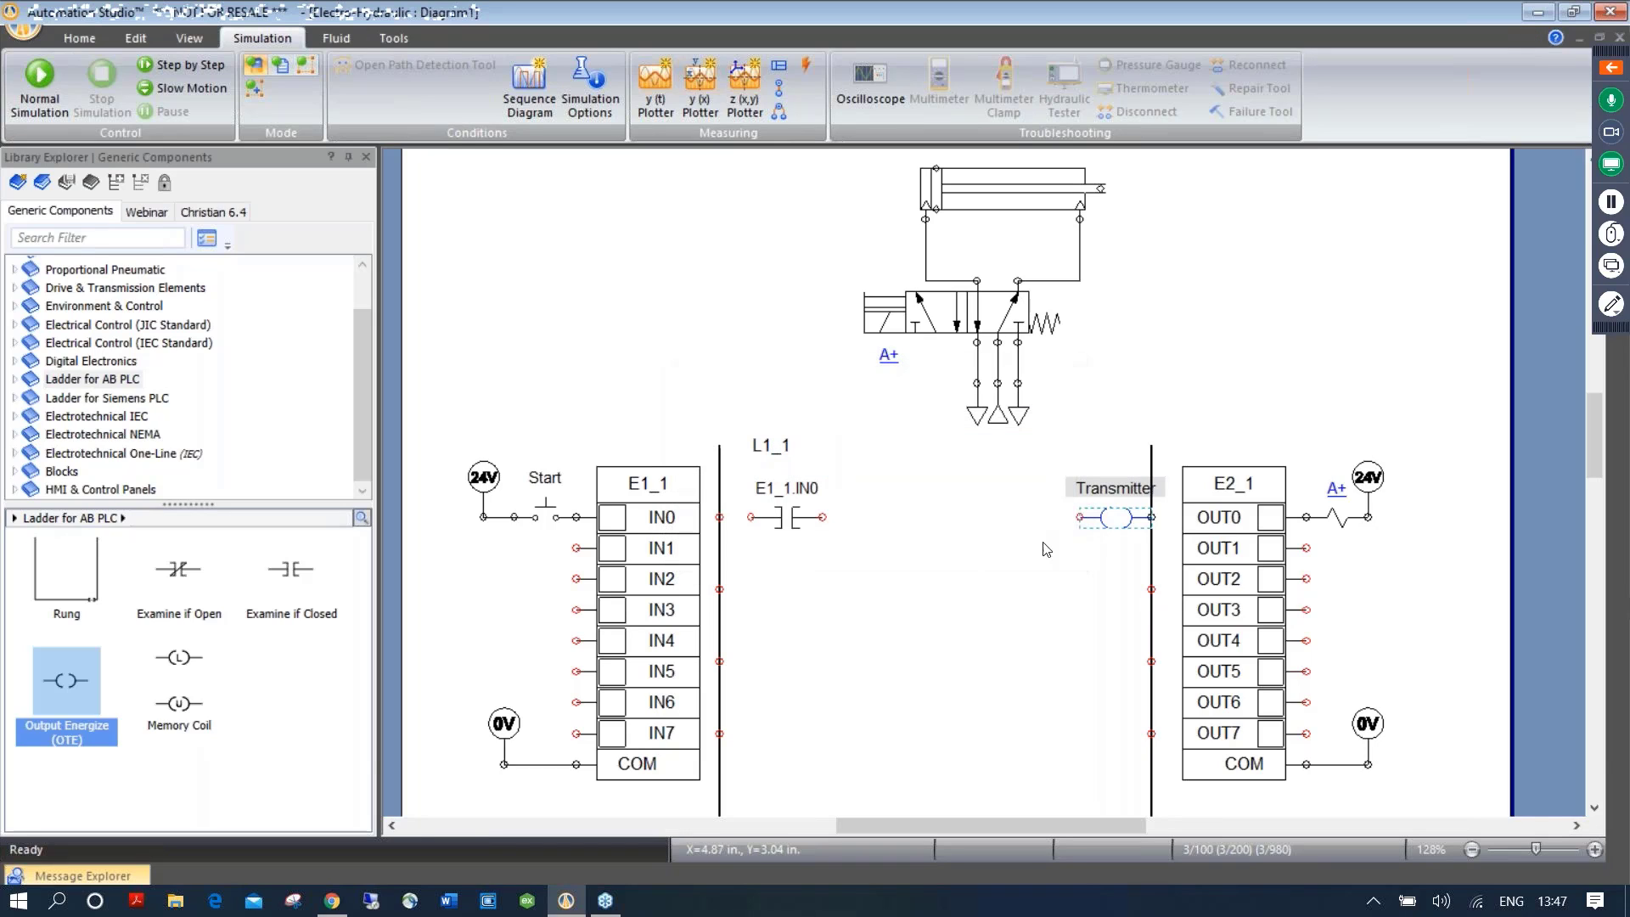
{"action": "double_click", "coordinate": [1100, 517]}
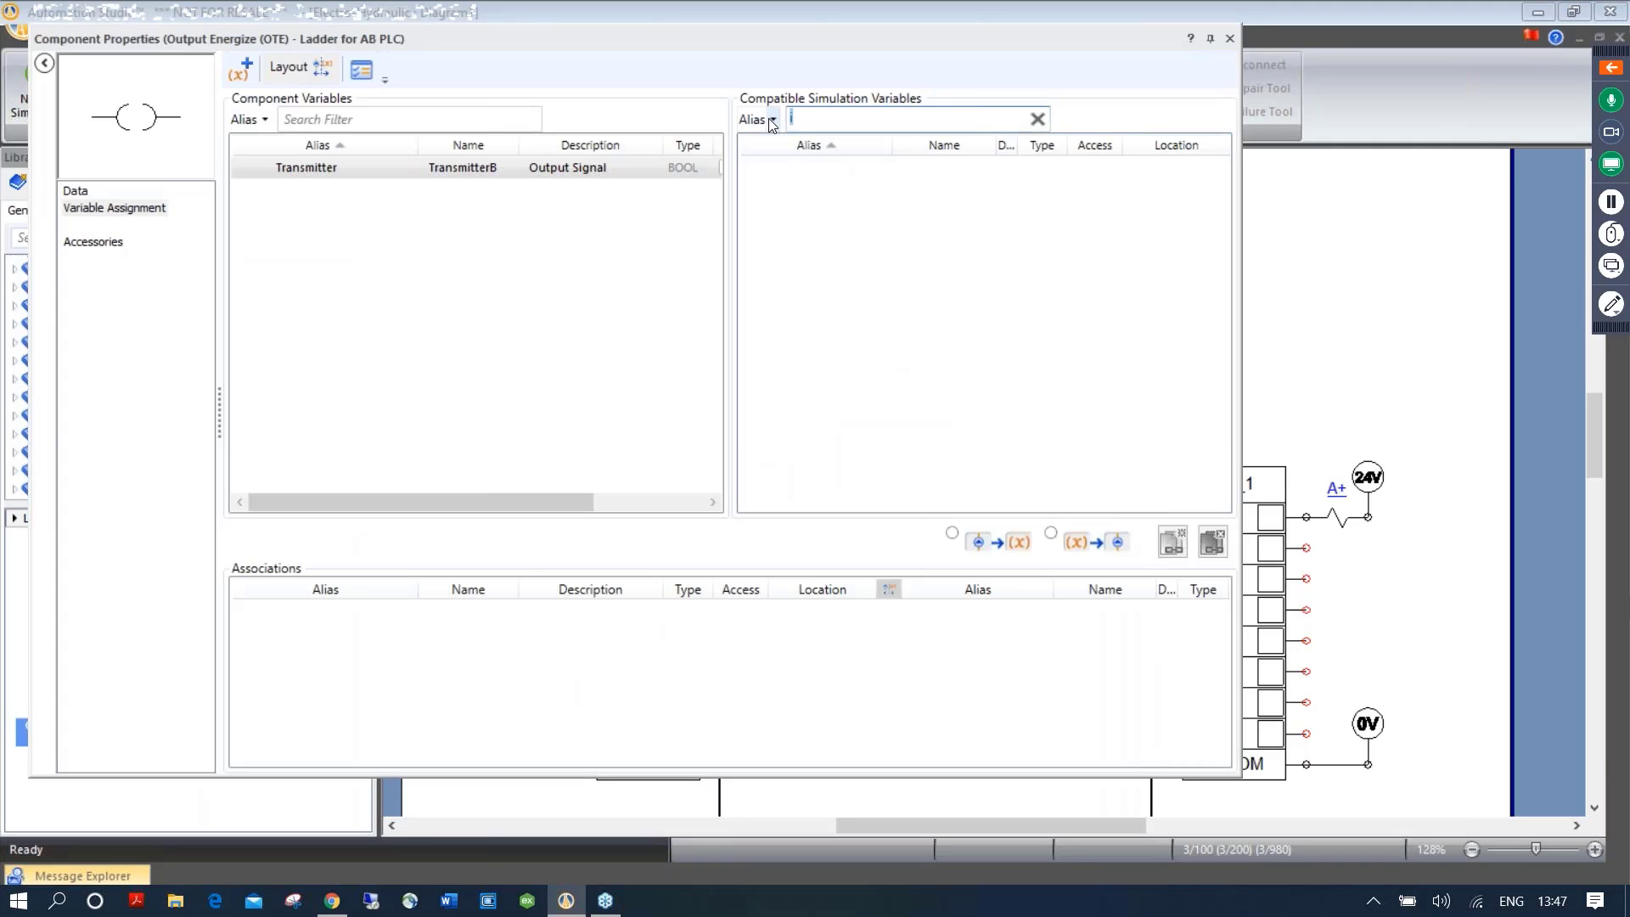
{"action": "type", "text": "o"}
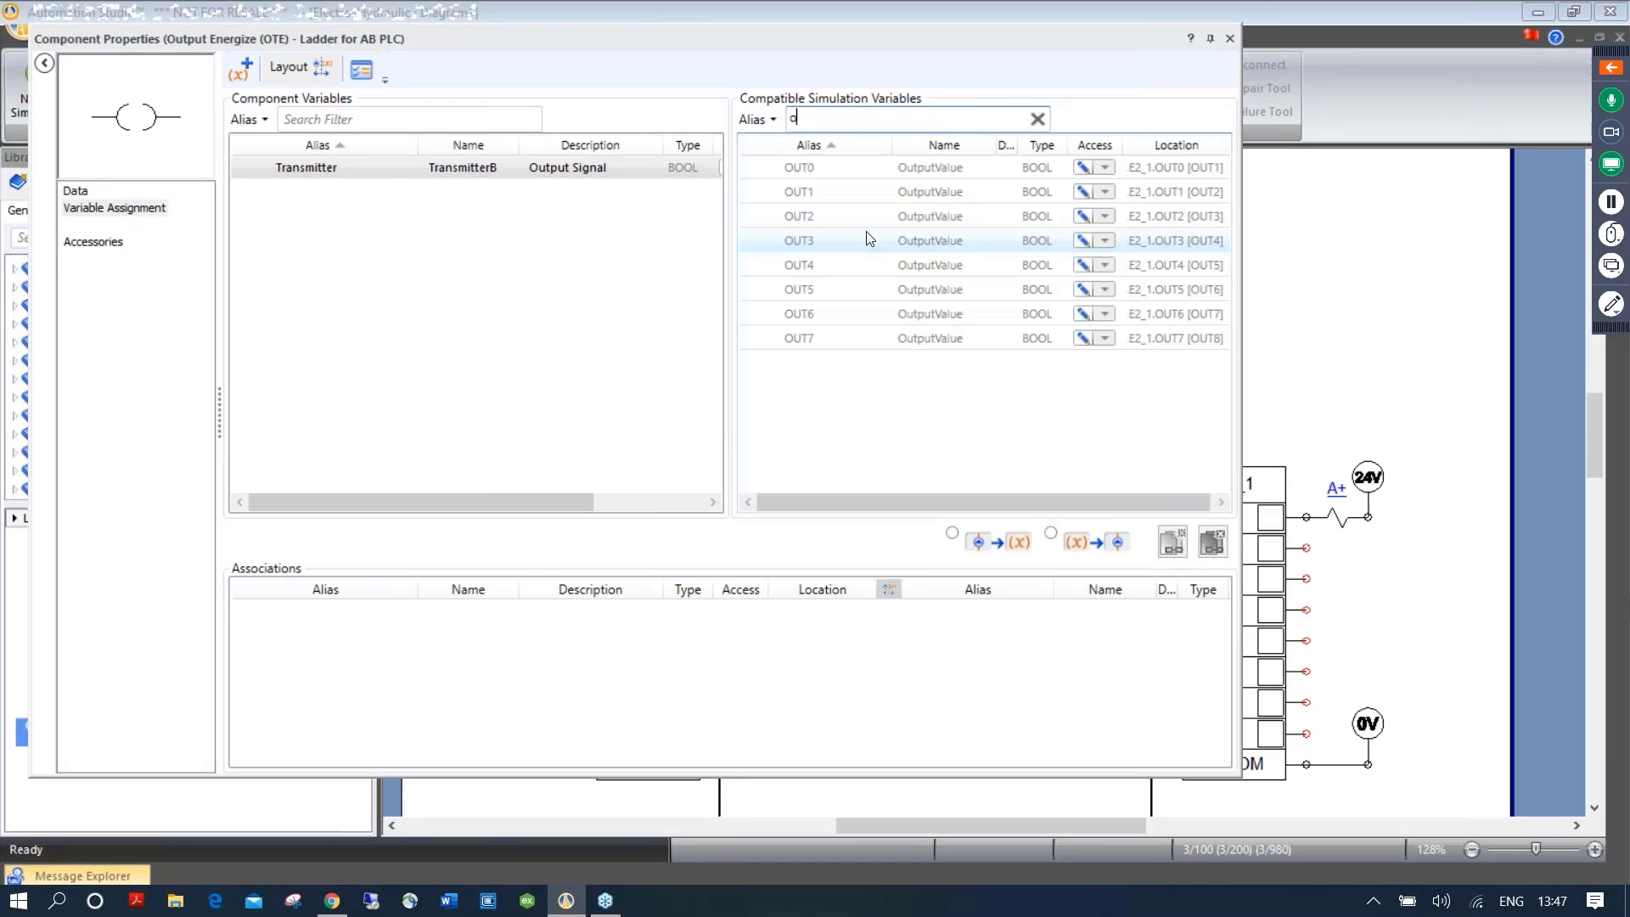
{"action": "double_click", "coordinate": [845, 171]}
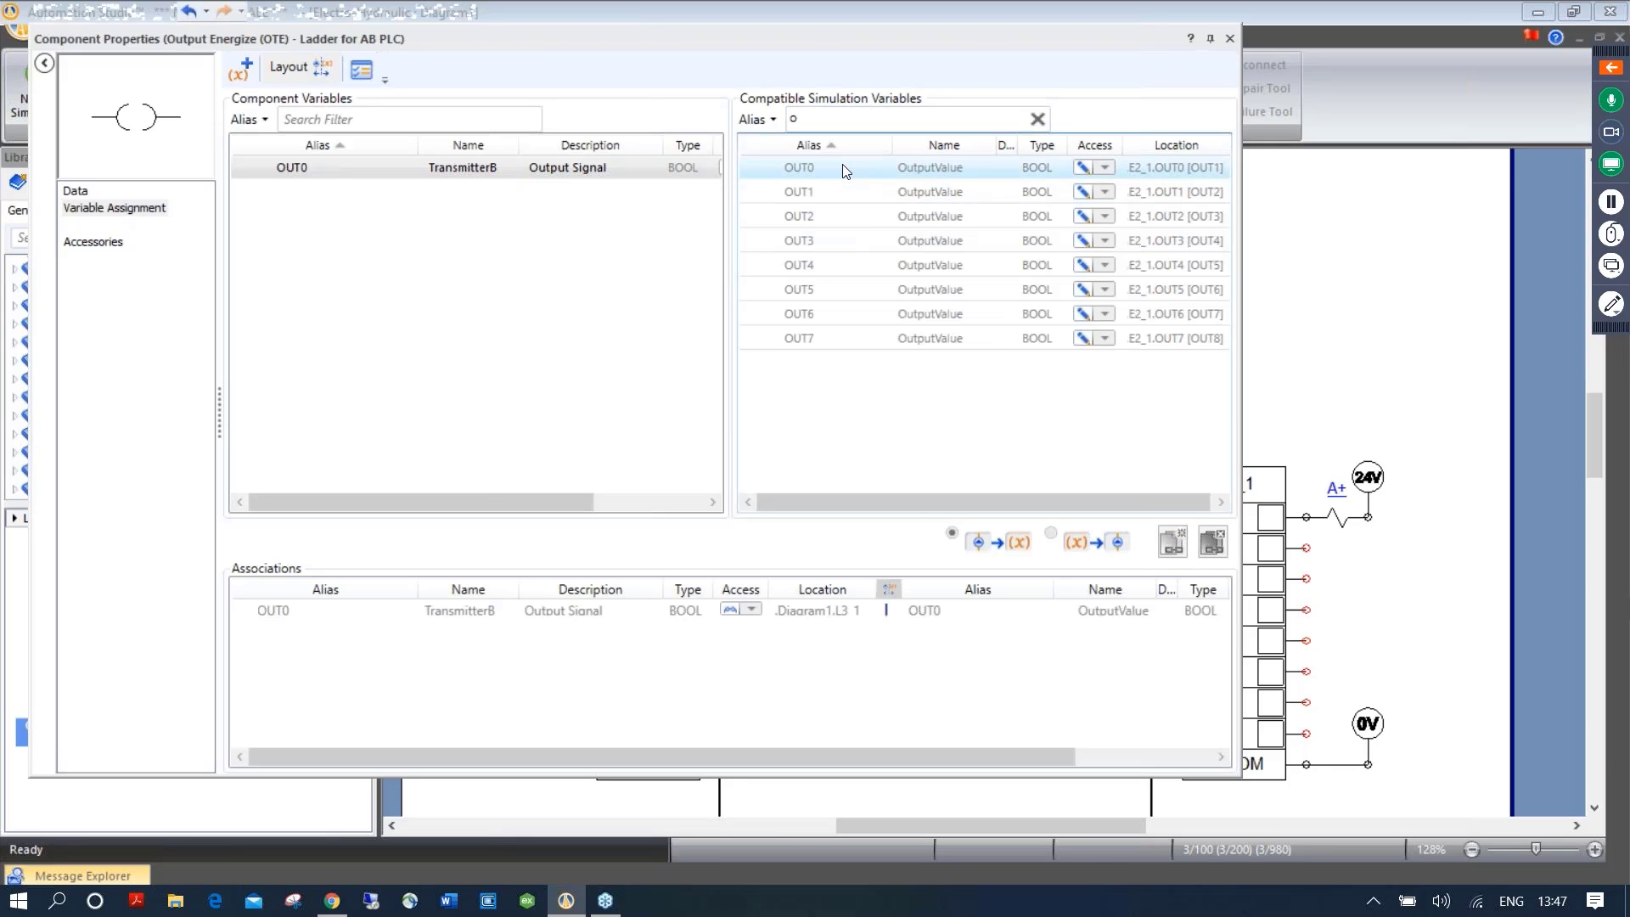
{"action": "left_click", "coordinate": [1229, 38]}
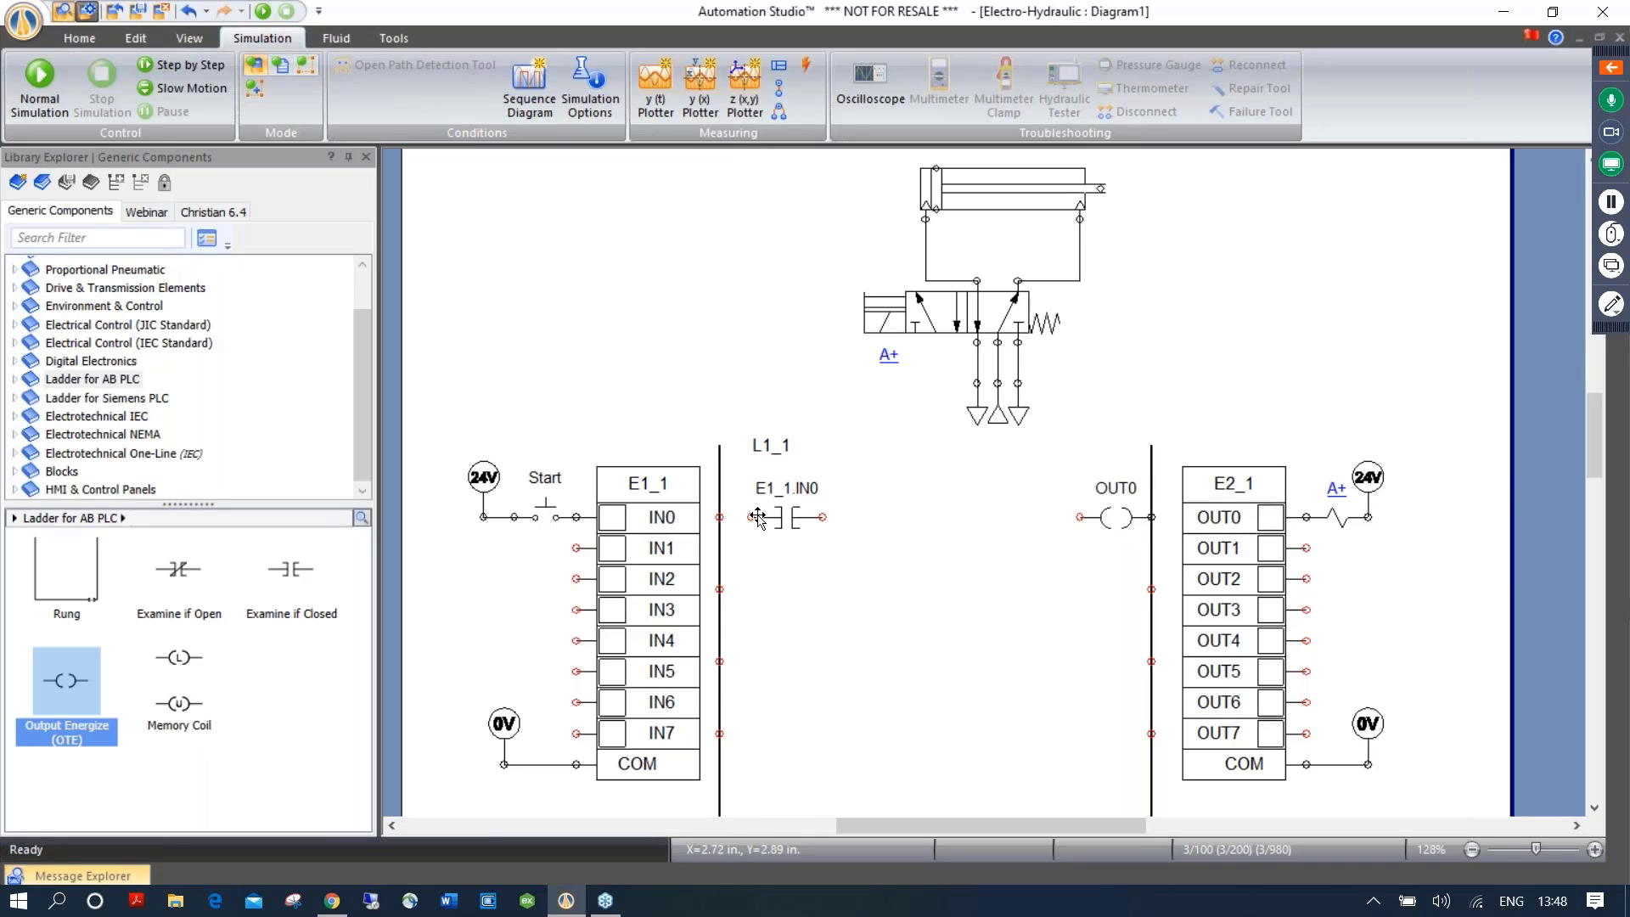
{"action": "left_click_drag", "start_coordinate": [779, 516], "coordinate": [1081, 516]}
{"action": "left_click", "coordinate": [789, 570]}
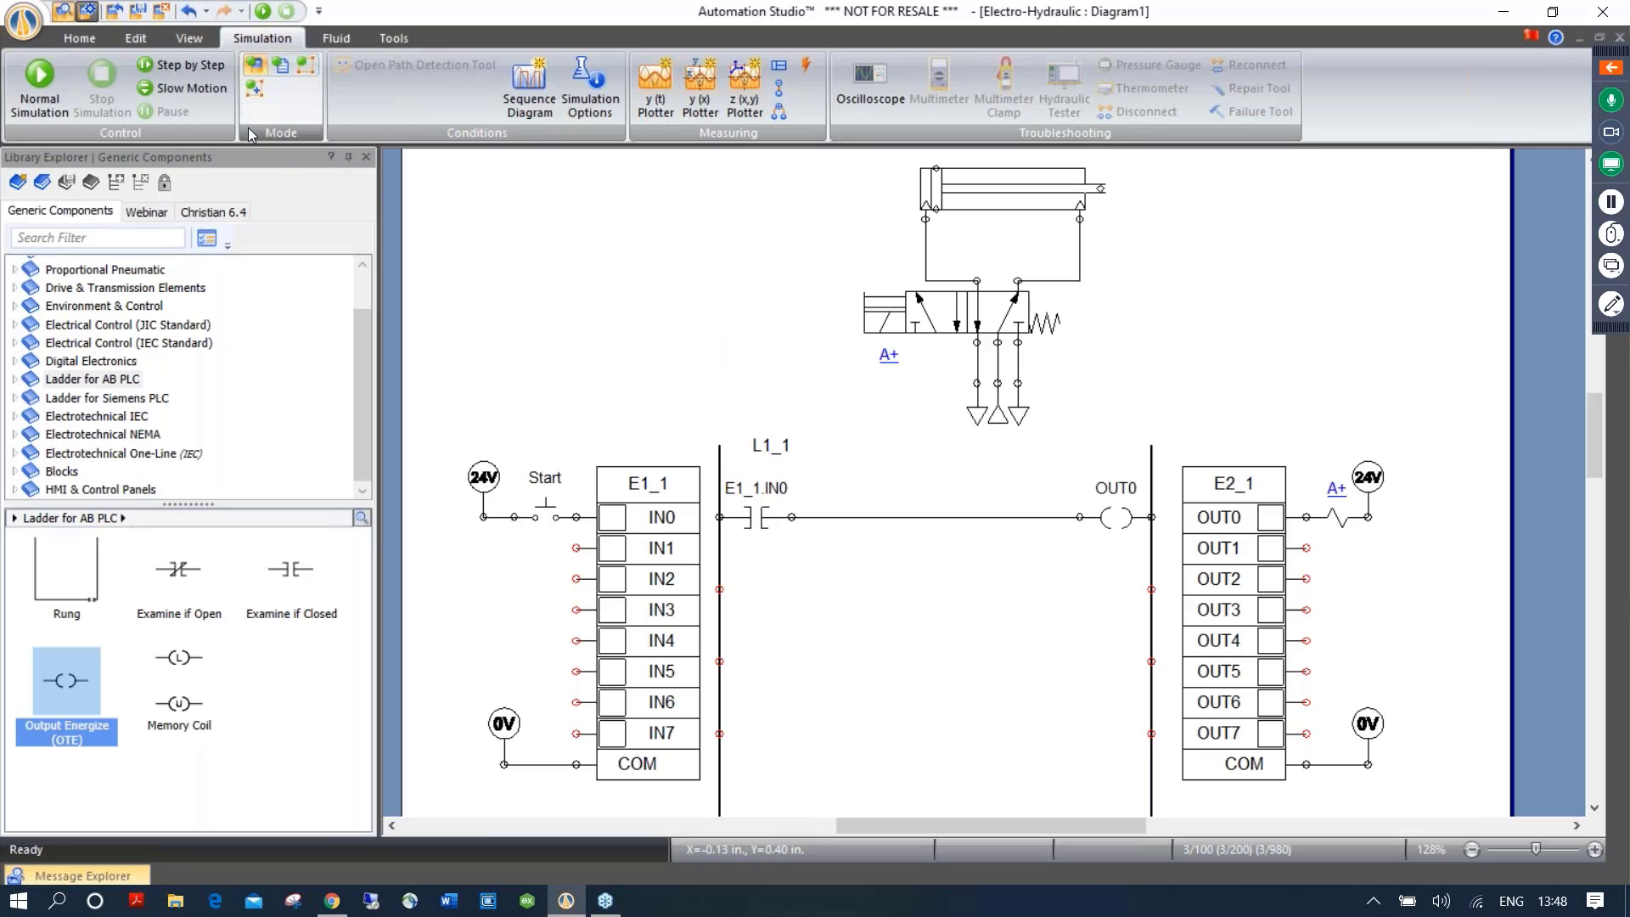
Simulate the circuit, operate the Start push-button to test the cylinder through the ladder rung, and stop the simulation
{"action": "left_click", "coordinate": [50, 77]}
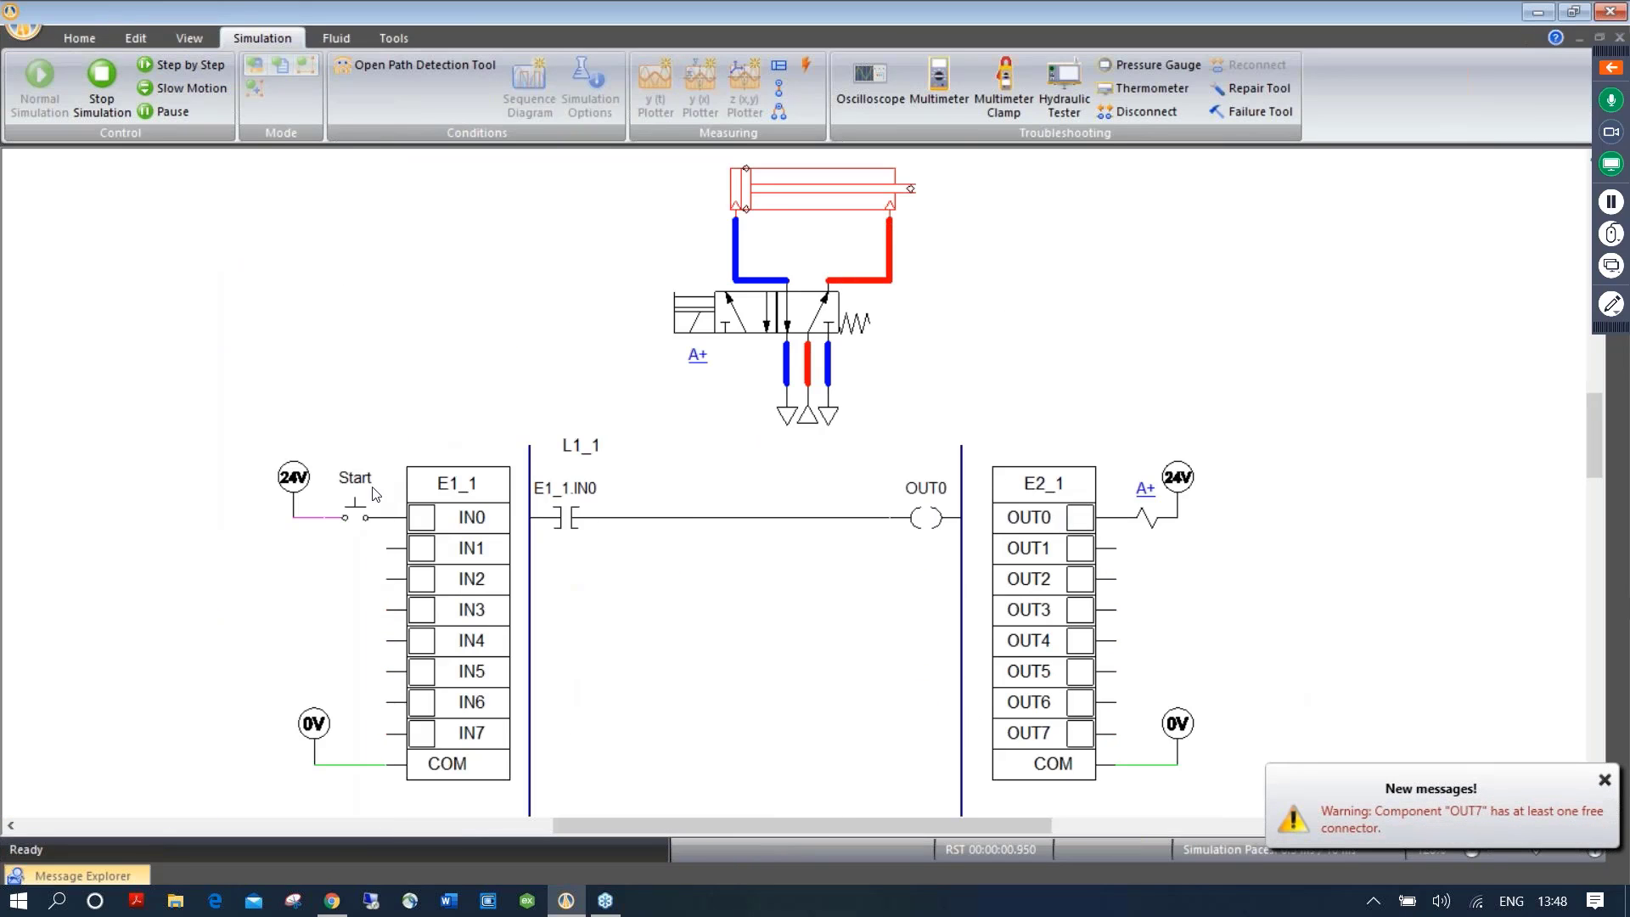
{"action": "left_click", "coordinate": [355, 518]}
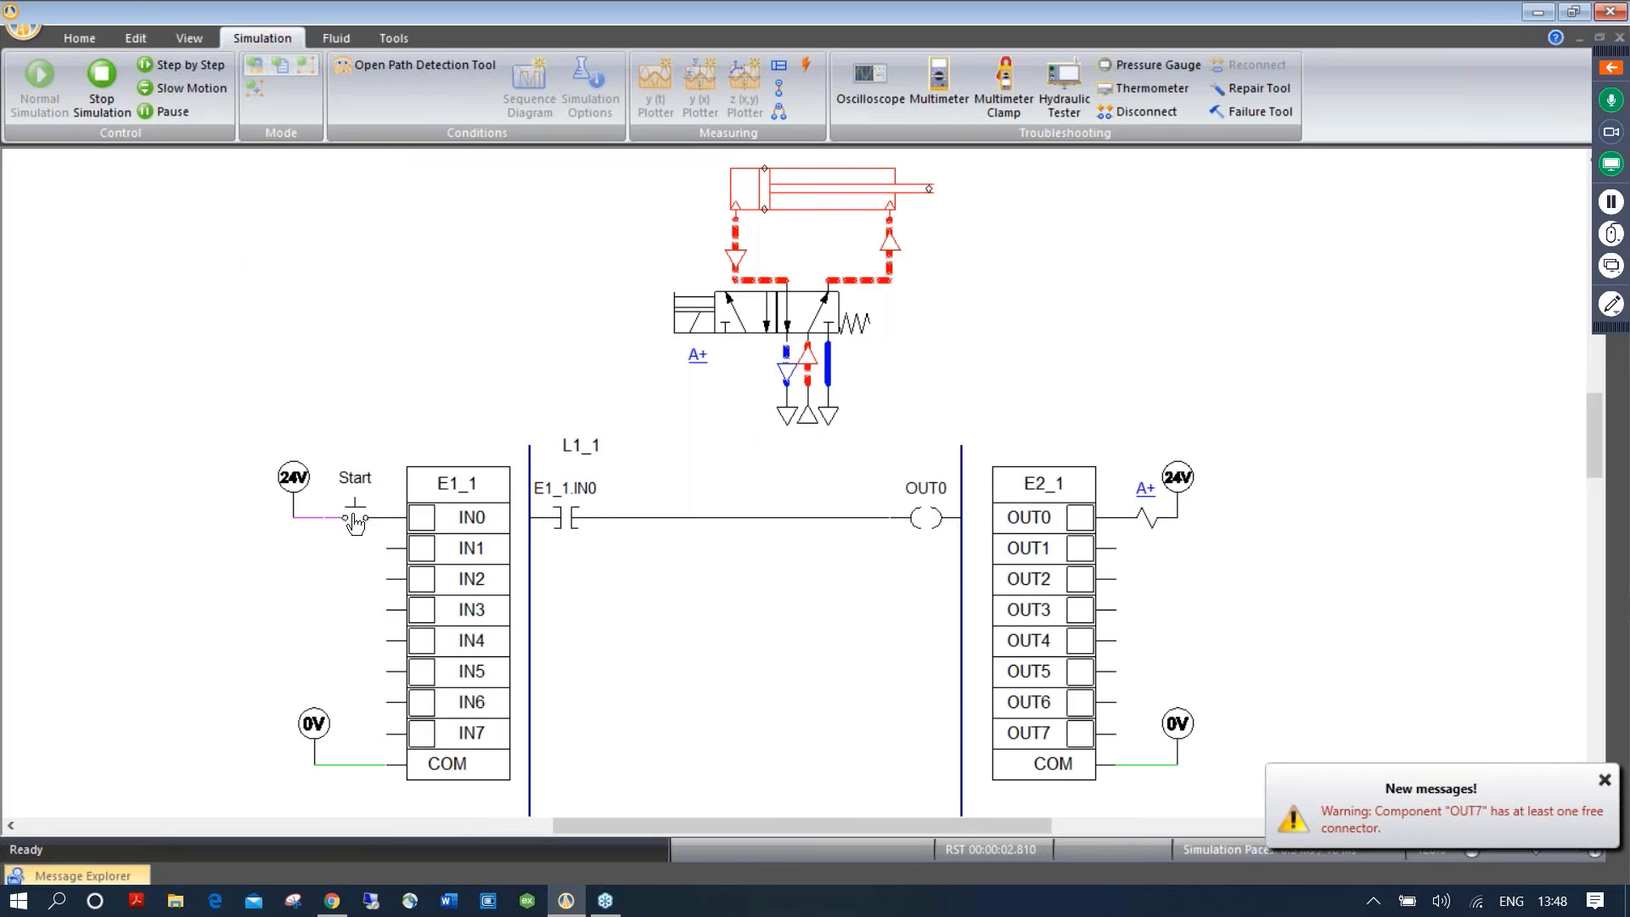
{"action": "left_click", "coordinate": [354, 518]}
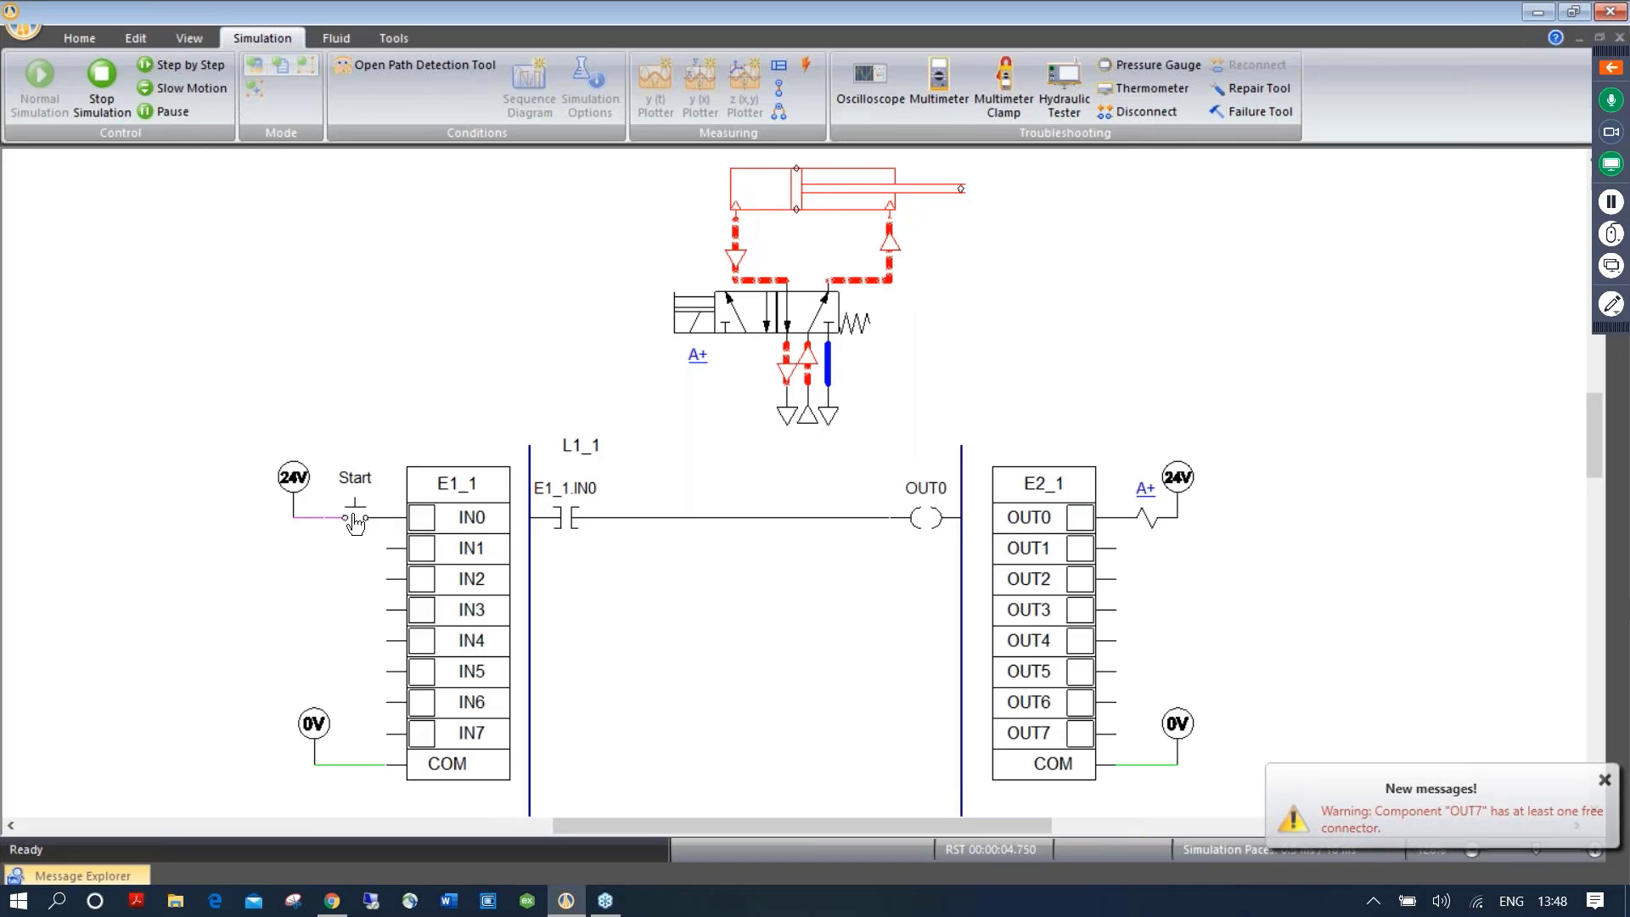
{"action": "left_click", "coordinate": [355, 518]}
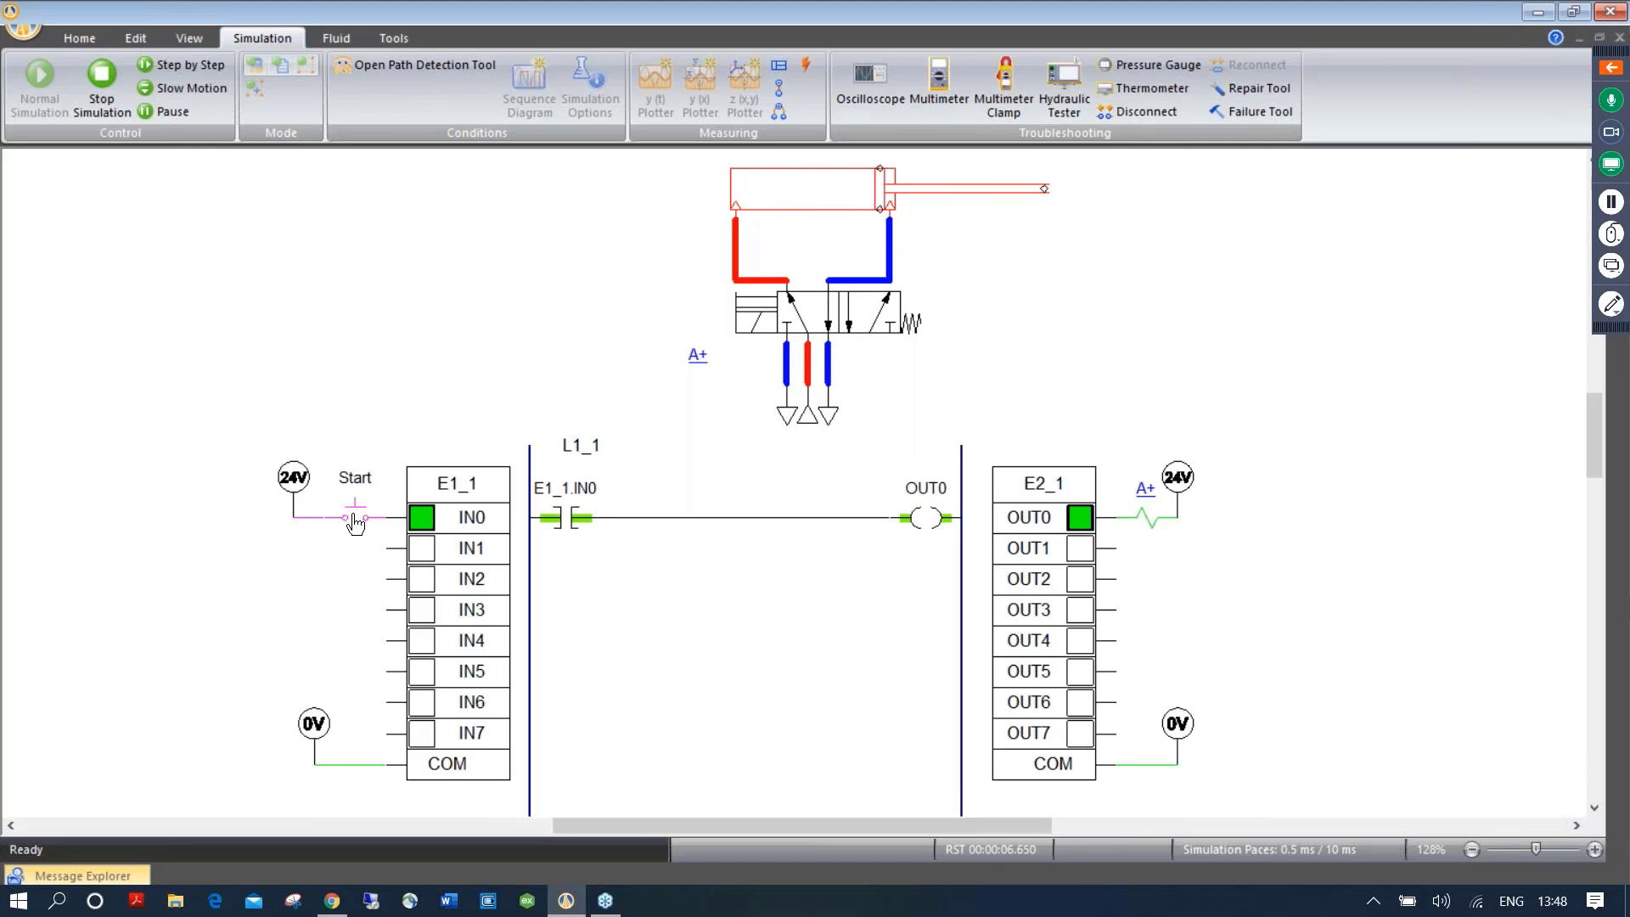
{"action": "left_click", "coordinate": [355, 517]}
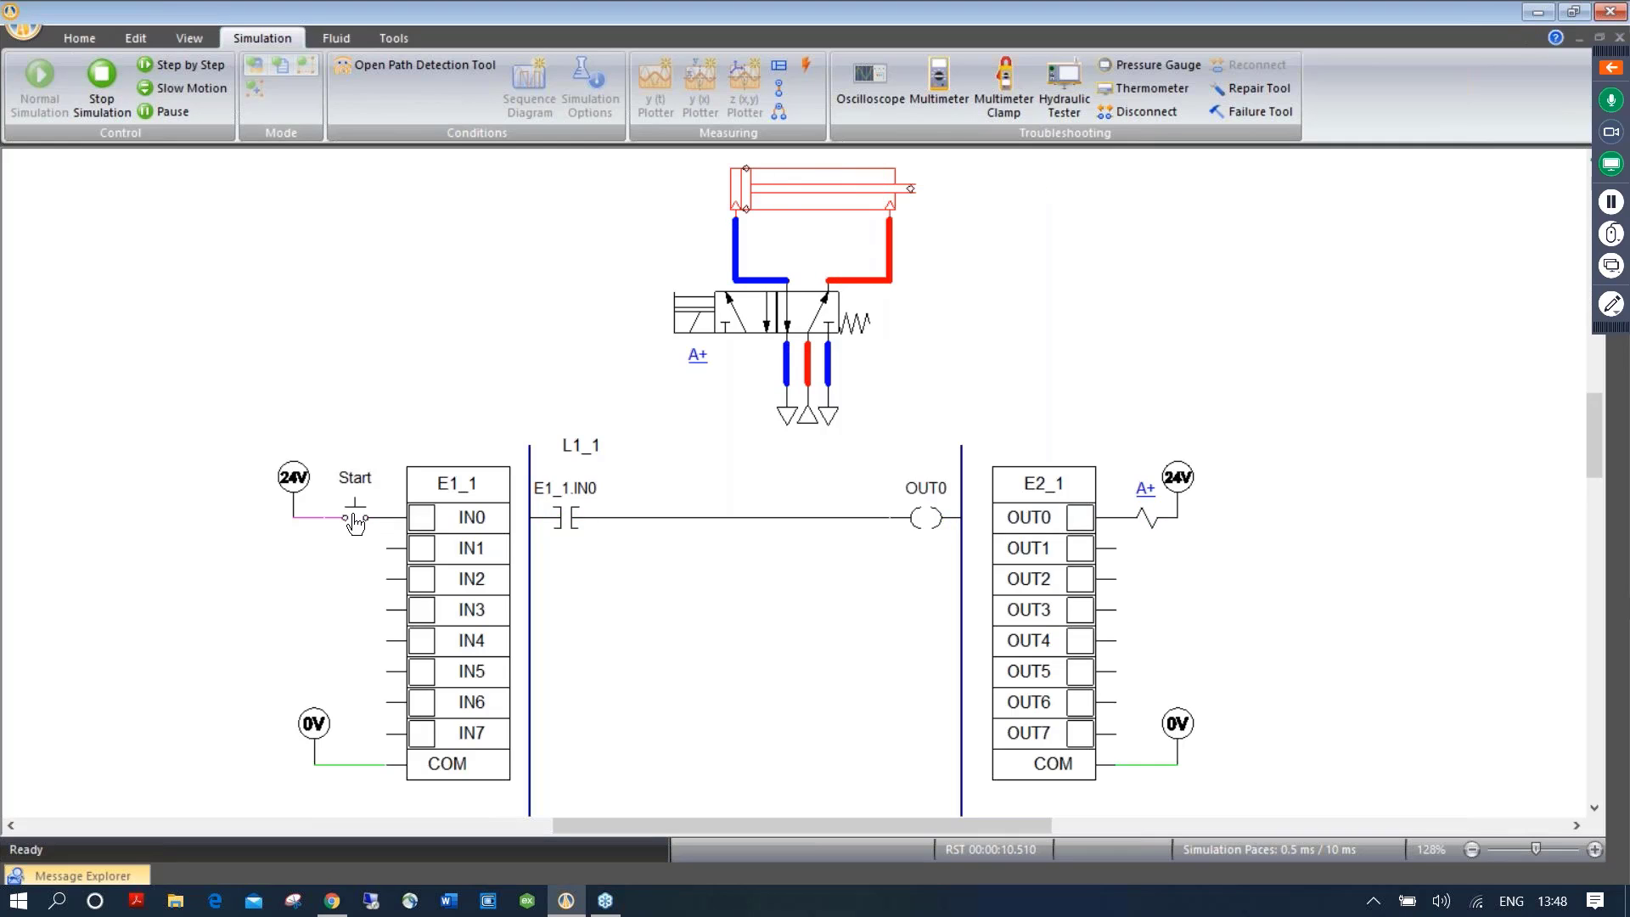
{"action": "left_click", "coordinate": [118, 107]}
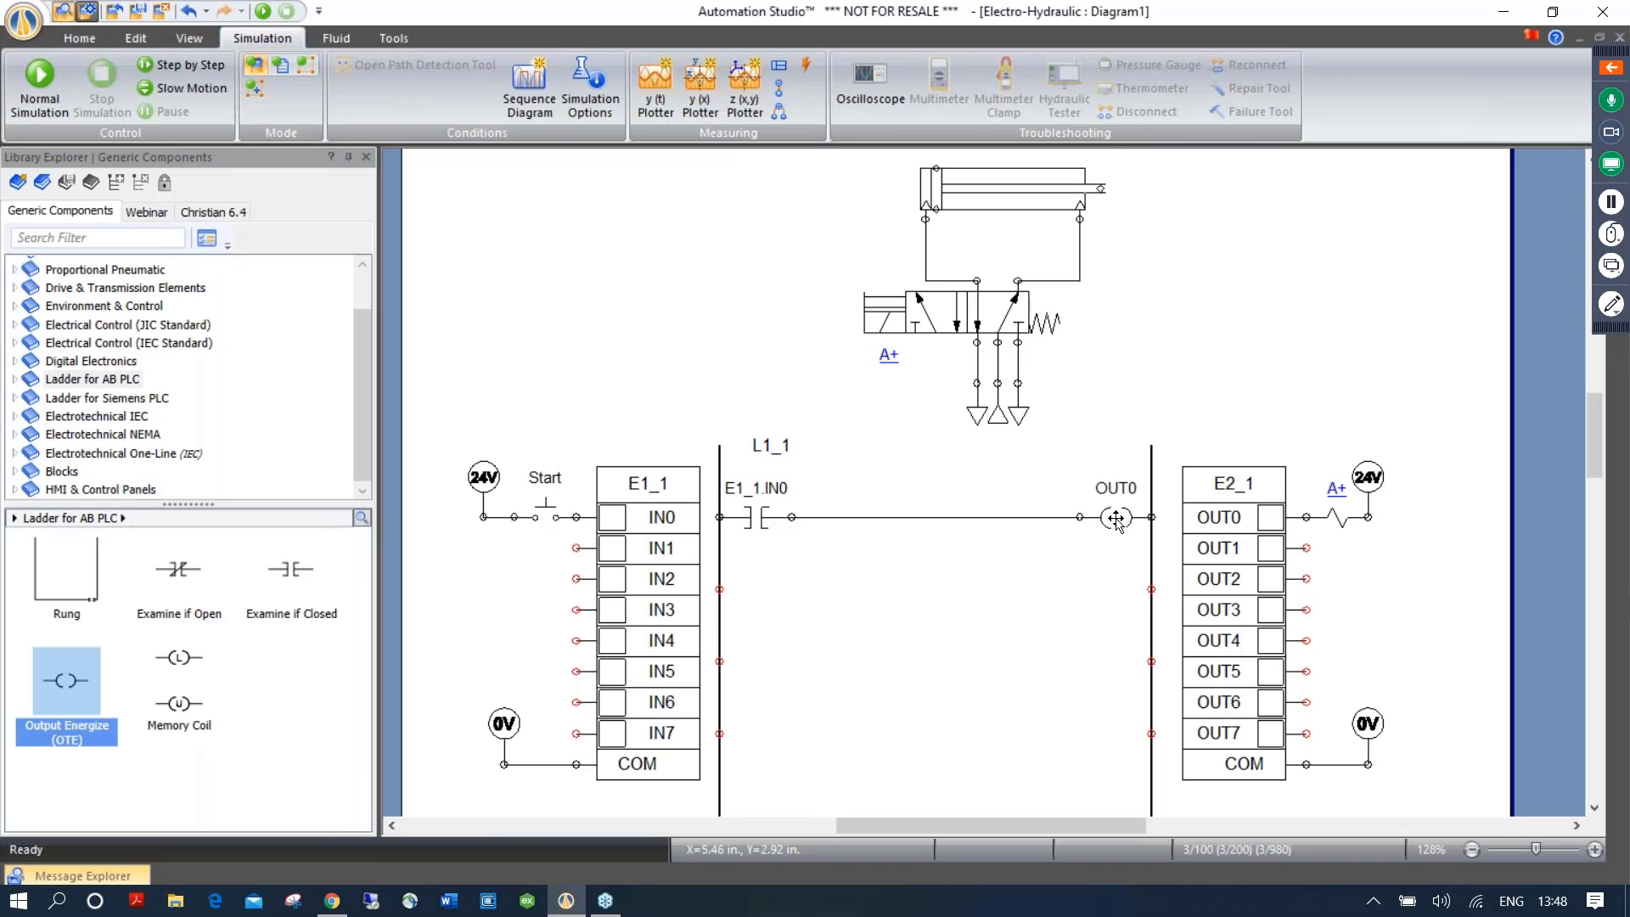
Move the OUT0 coil down to the third rung and place an Output Energize (OTE) coil with alias B203/1 on the first rung
{"action": "left_click_drag", "start_coordinate": [1118, 522], "coordinate": [1119, 667]}
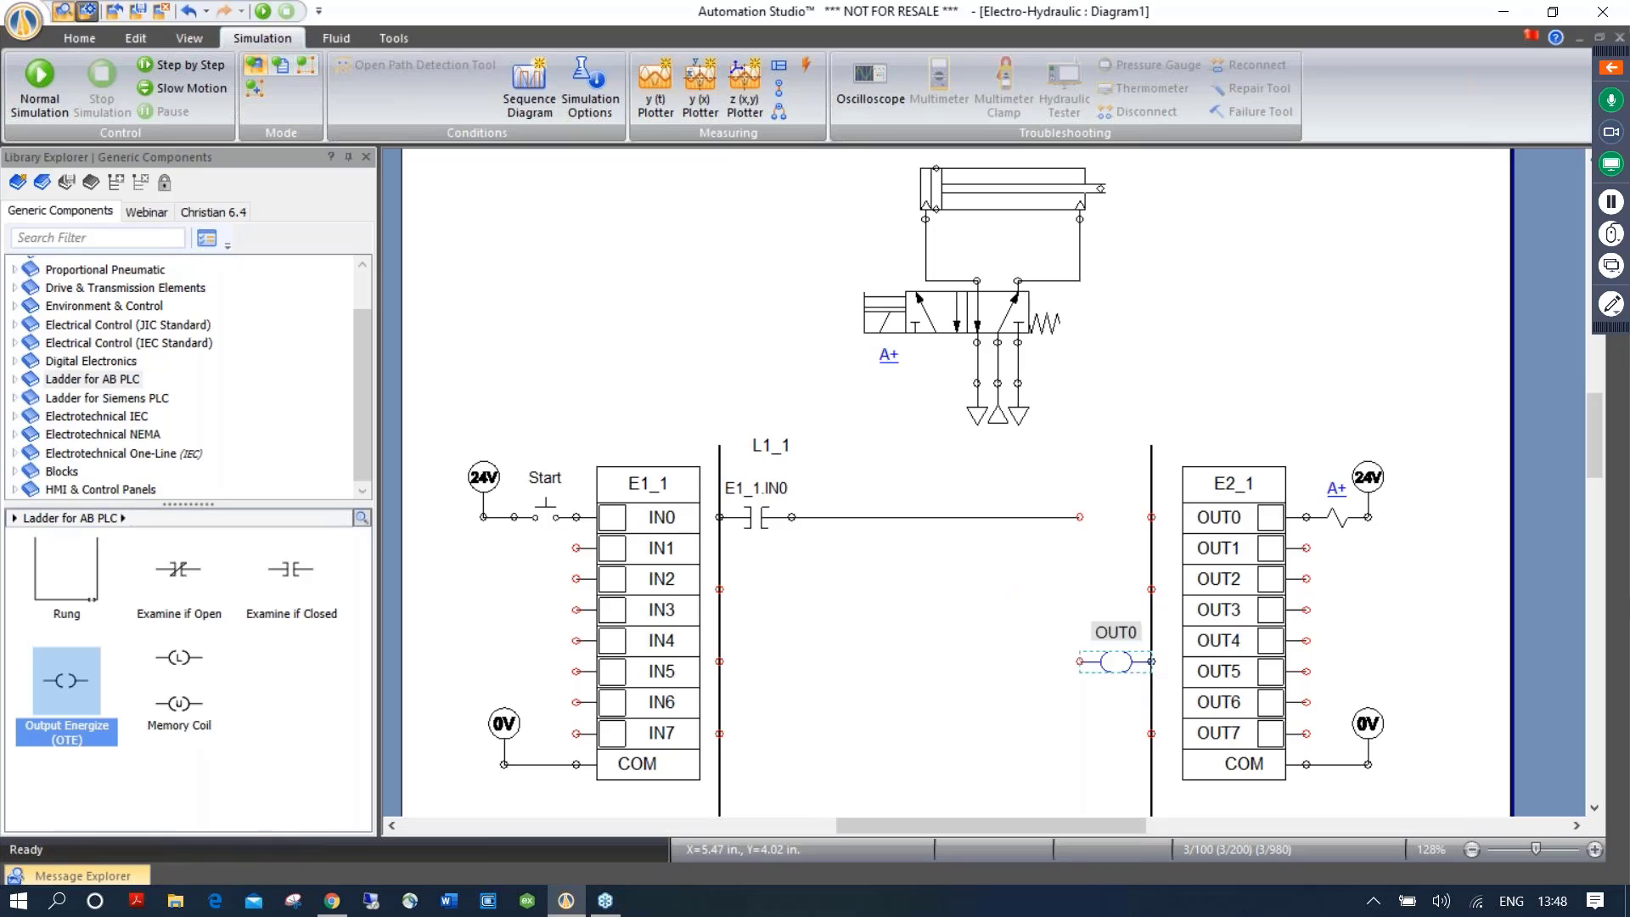
{"action": "left_click", "coordinate": [1010, 639]}
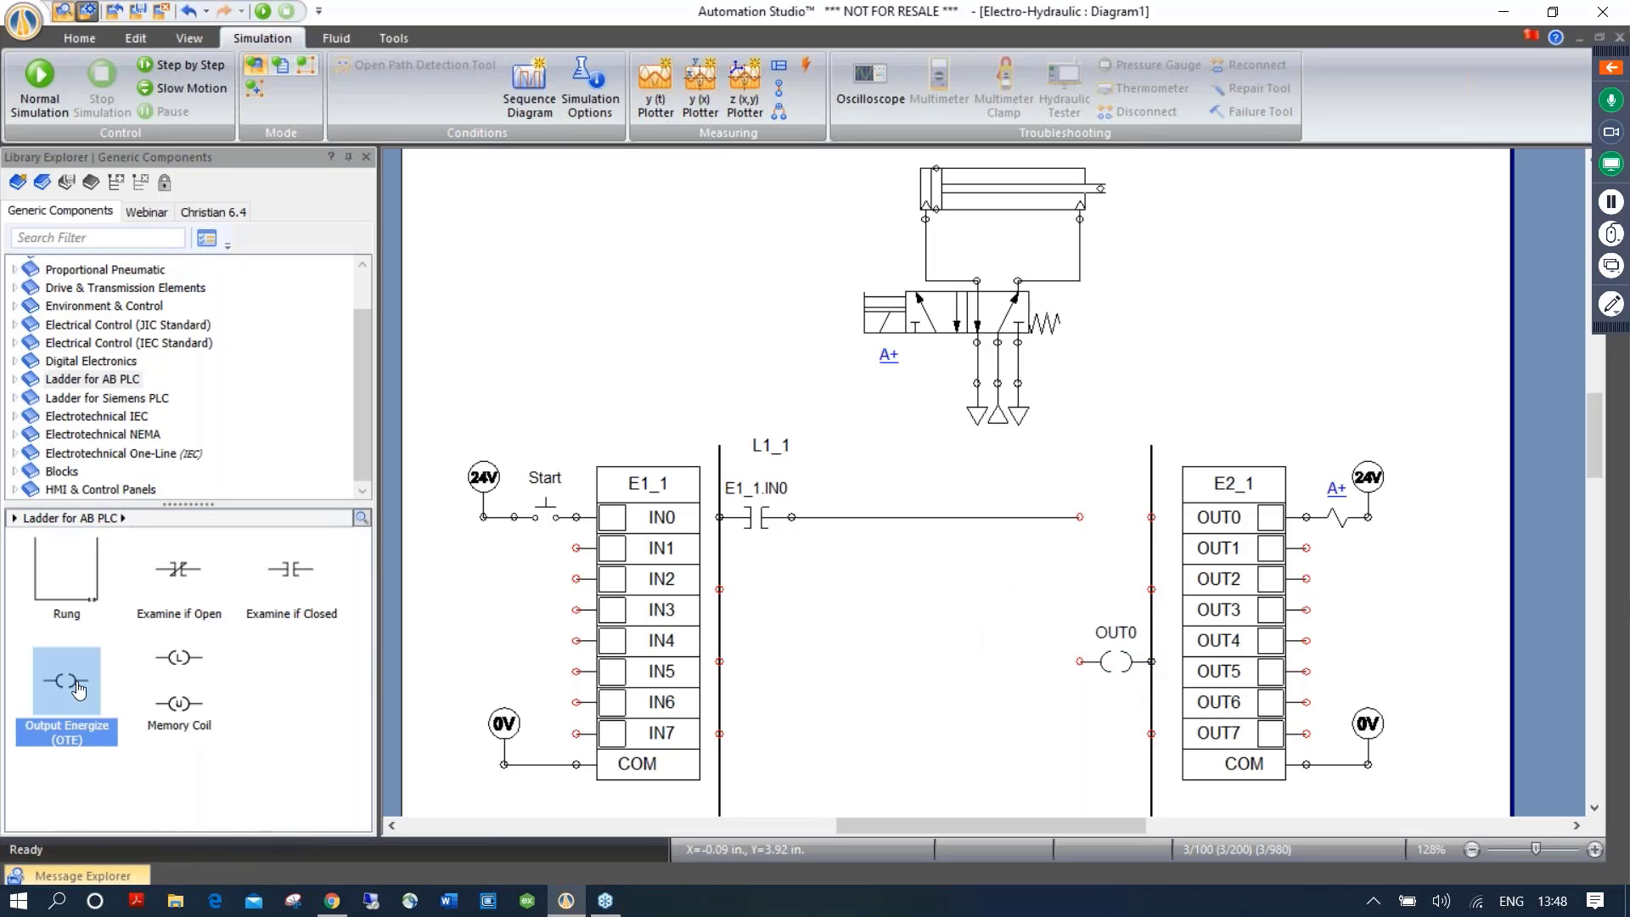
{"action": "left_click_drag", "start_coordinate": [66, 686], "coordinate": [1115, 515]}
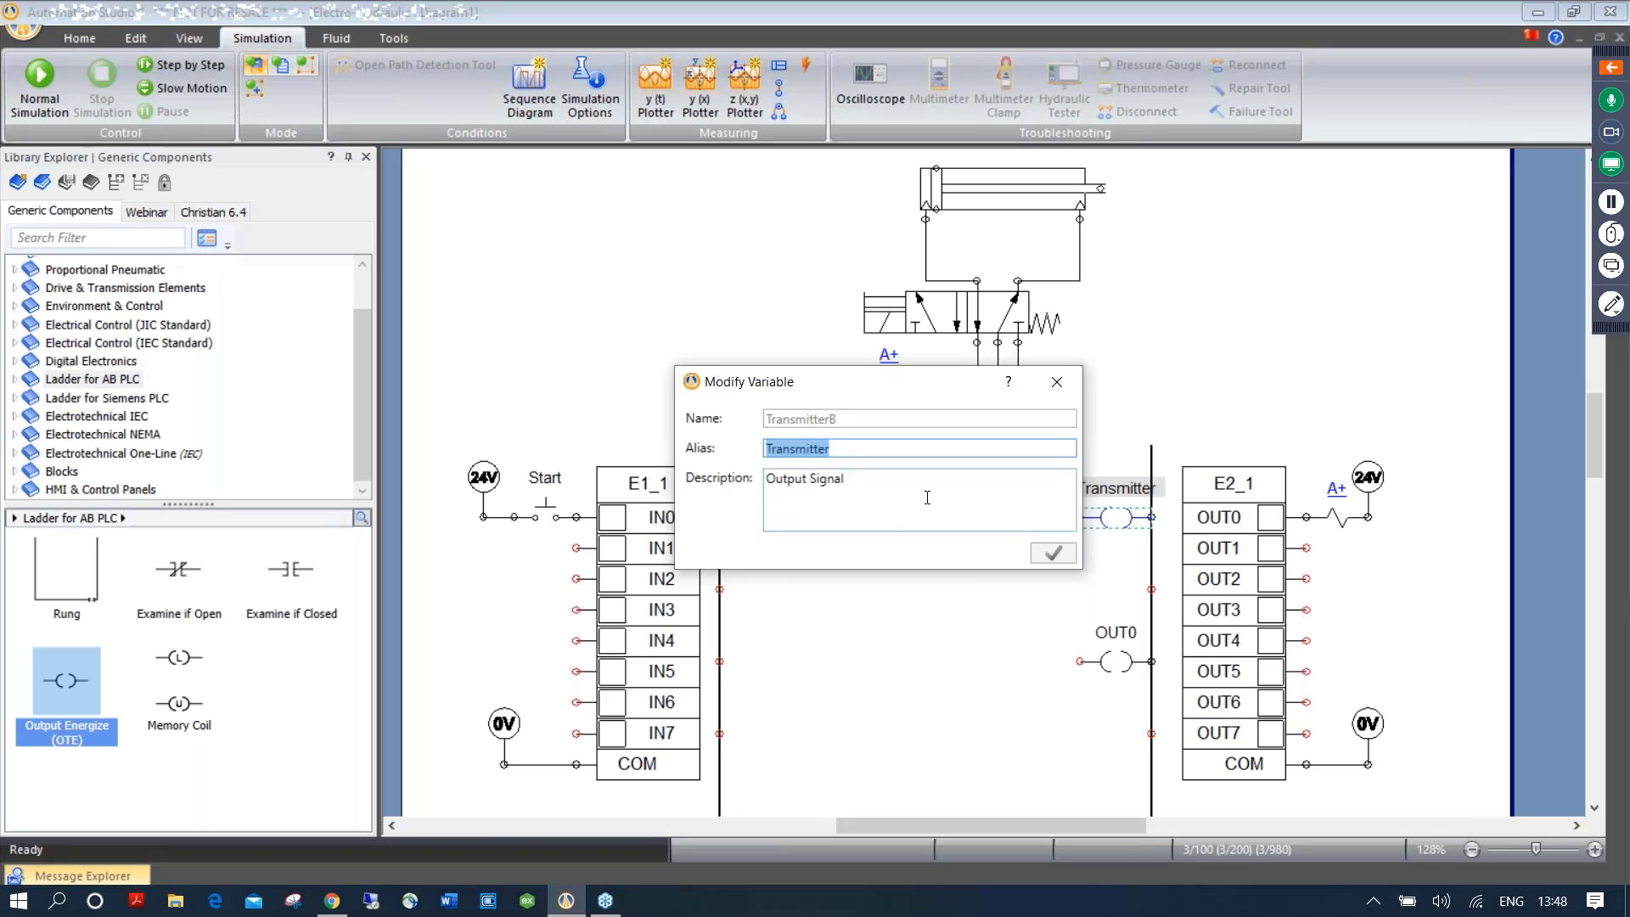
{"action": "type", "text": "B203/1"}
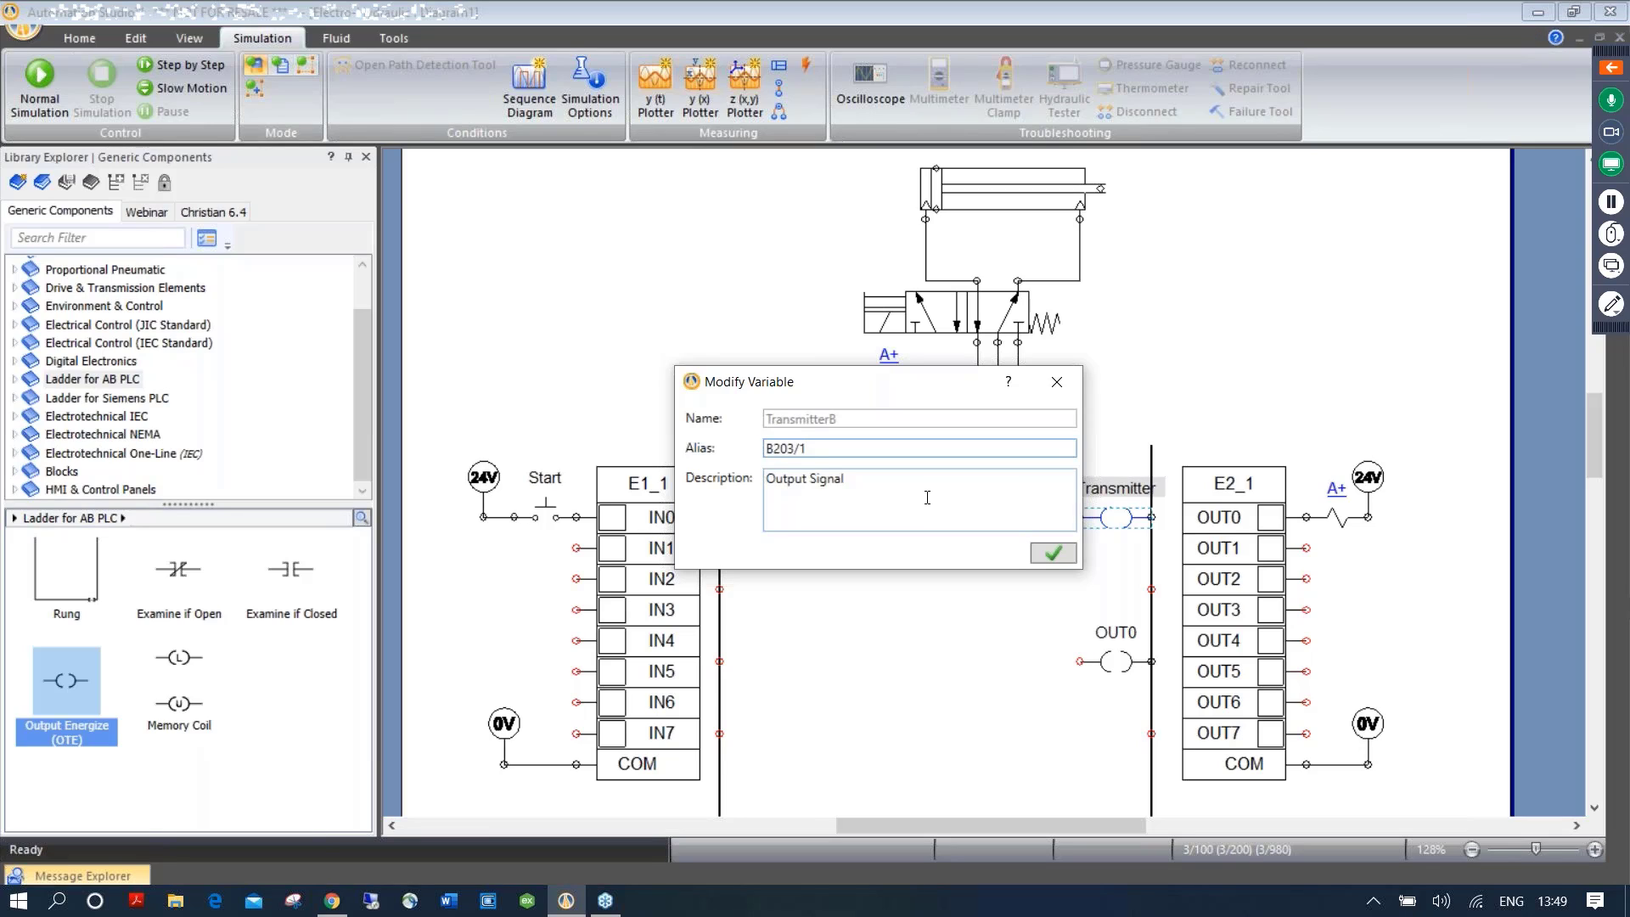
{"action": "left_click", "coordinate": [1053, 556]}
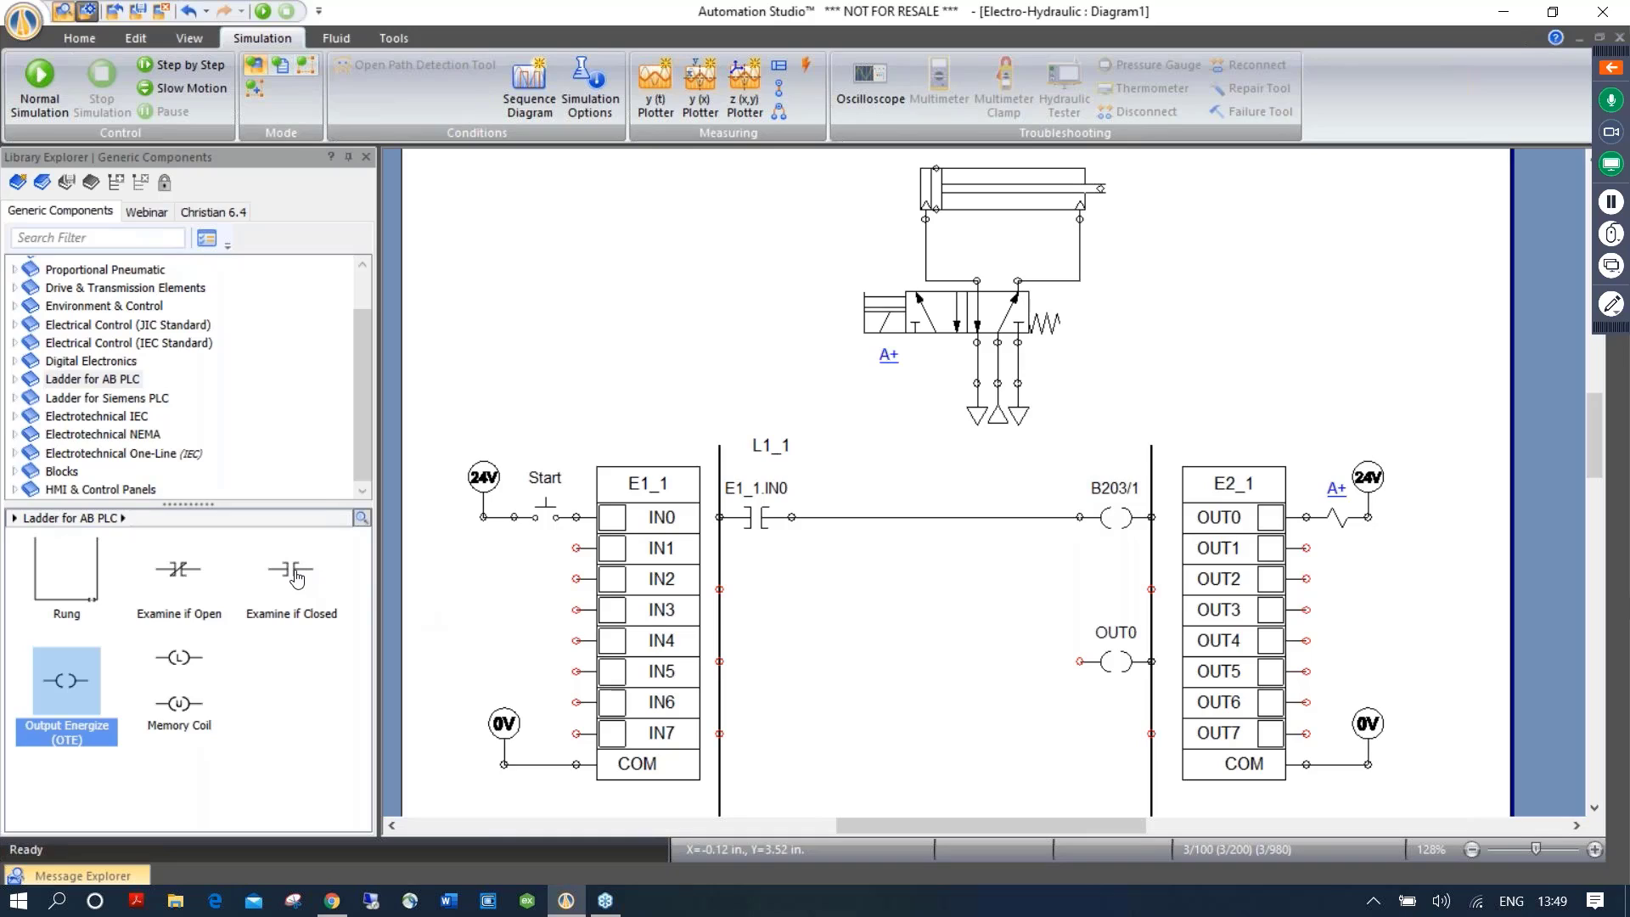
Add an Examine if Closed contact linked to B203/1 on the second rung and wire it in parallel with the IN0 contact
{"action": "left_click_drag", "start_coordinate": [297, 578], "coordinate": [793, 592]}
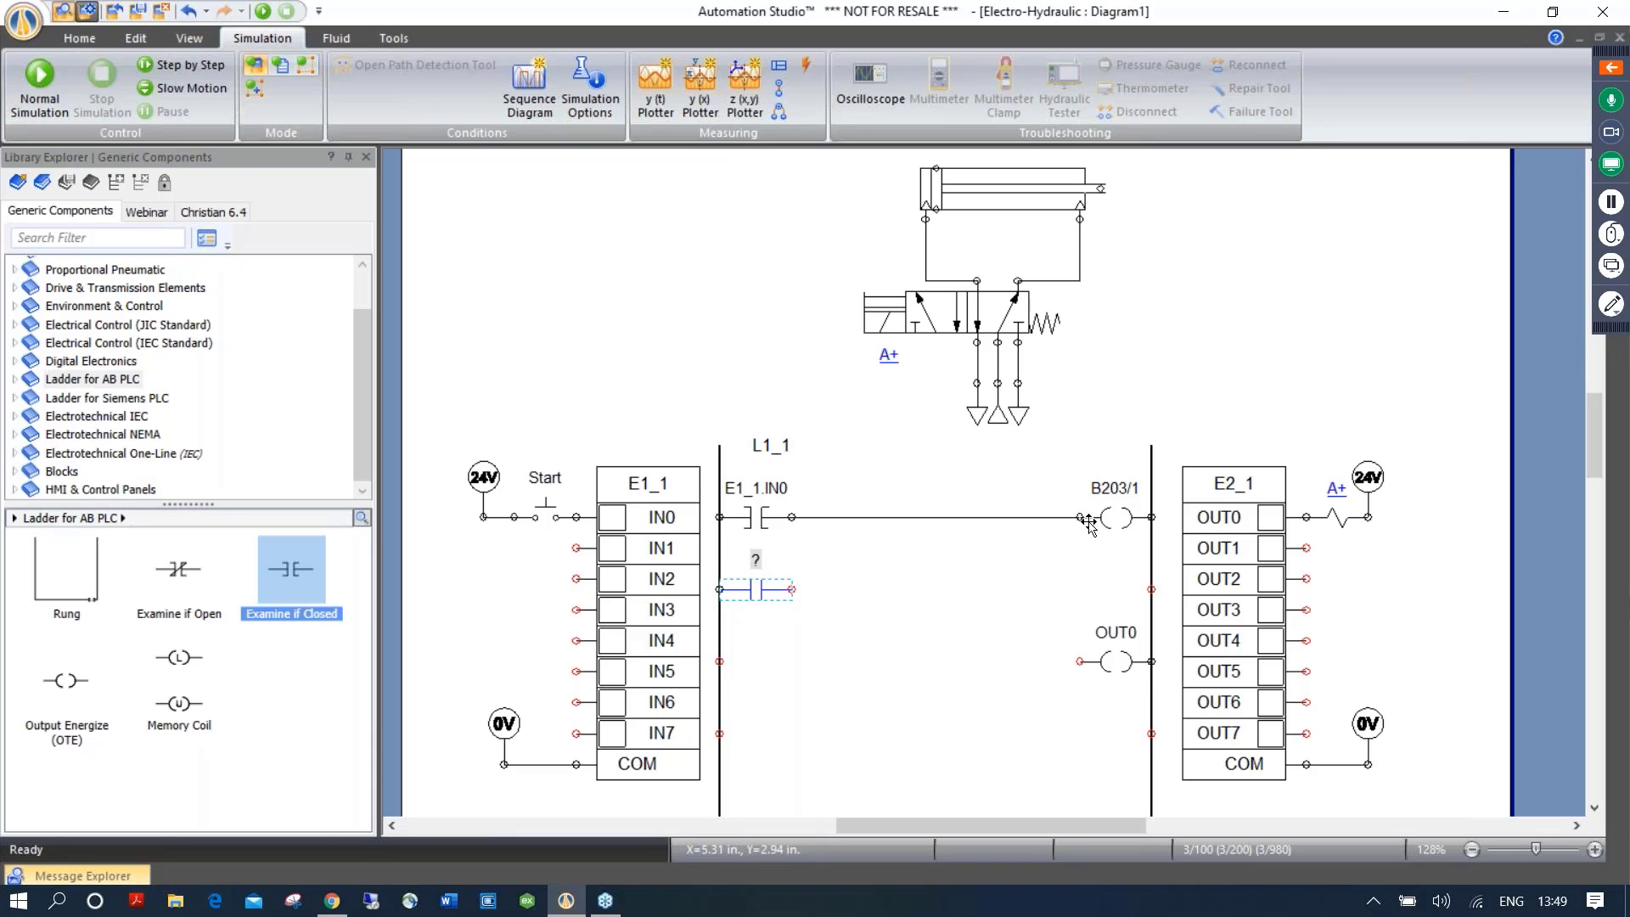
{"action": "double_click", "coordinate": [758, 592]}
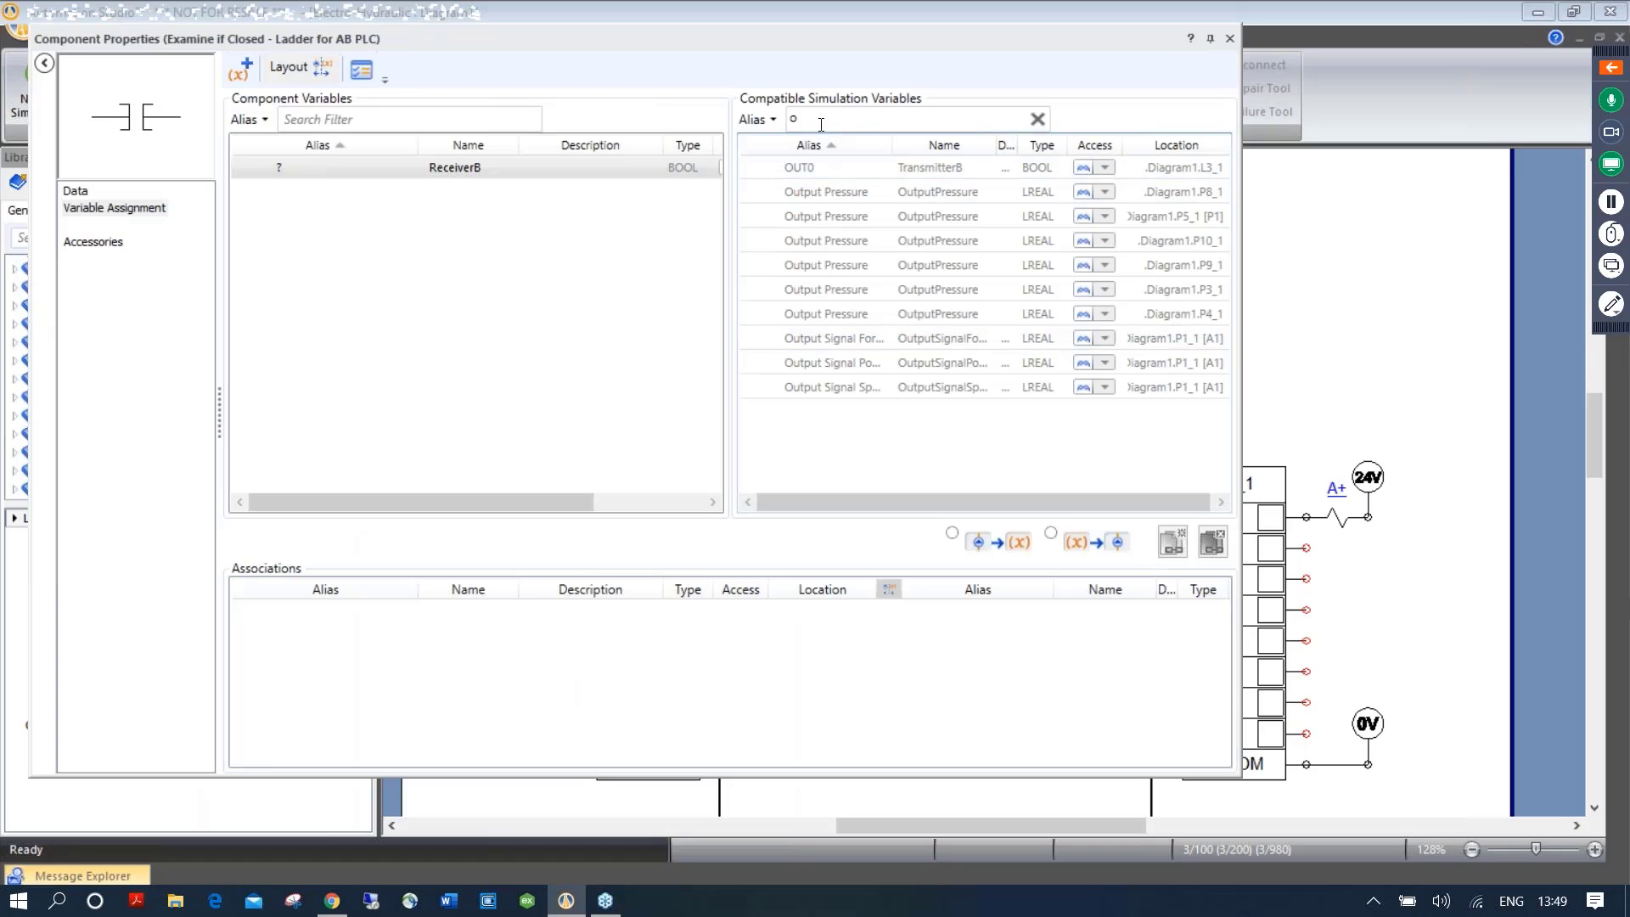
{"action": "key", "text": "BackSpace"}
{"action": "type", "text": "b"}
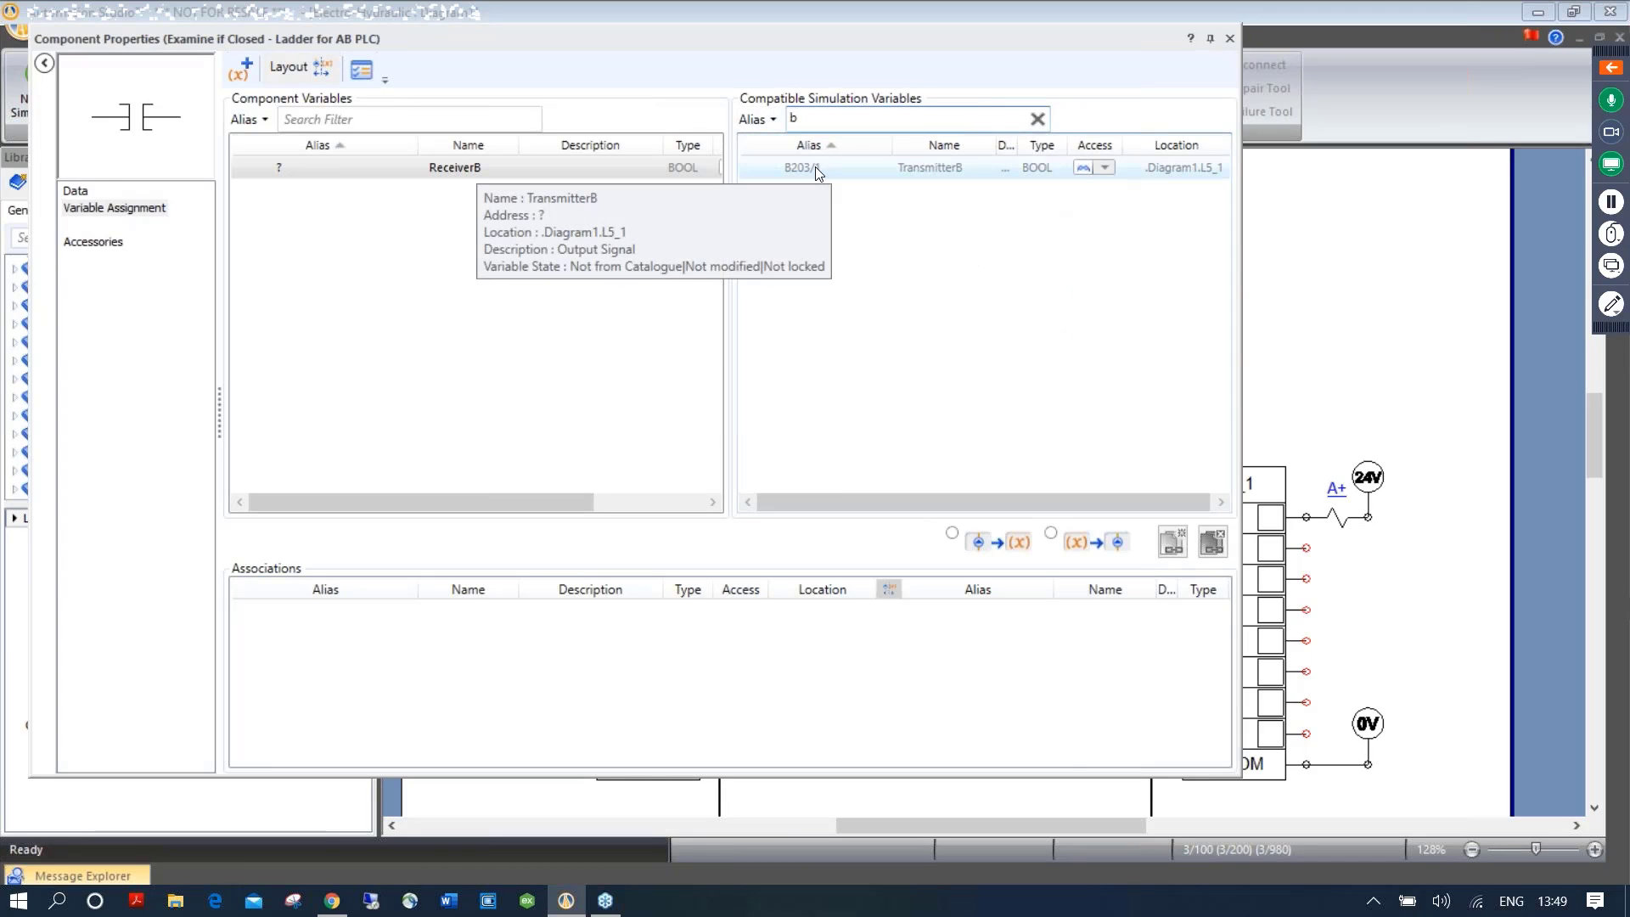
{"action": "double_click", "coordinate": [815, 166]}
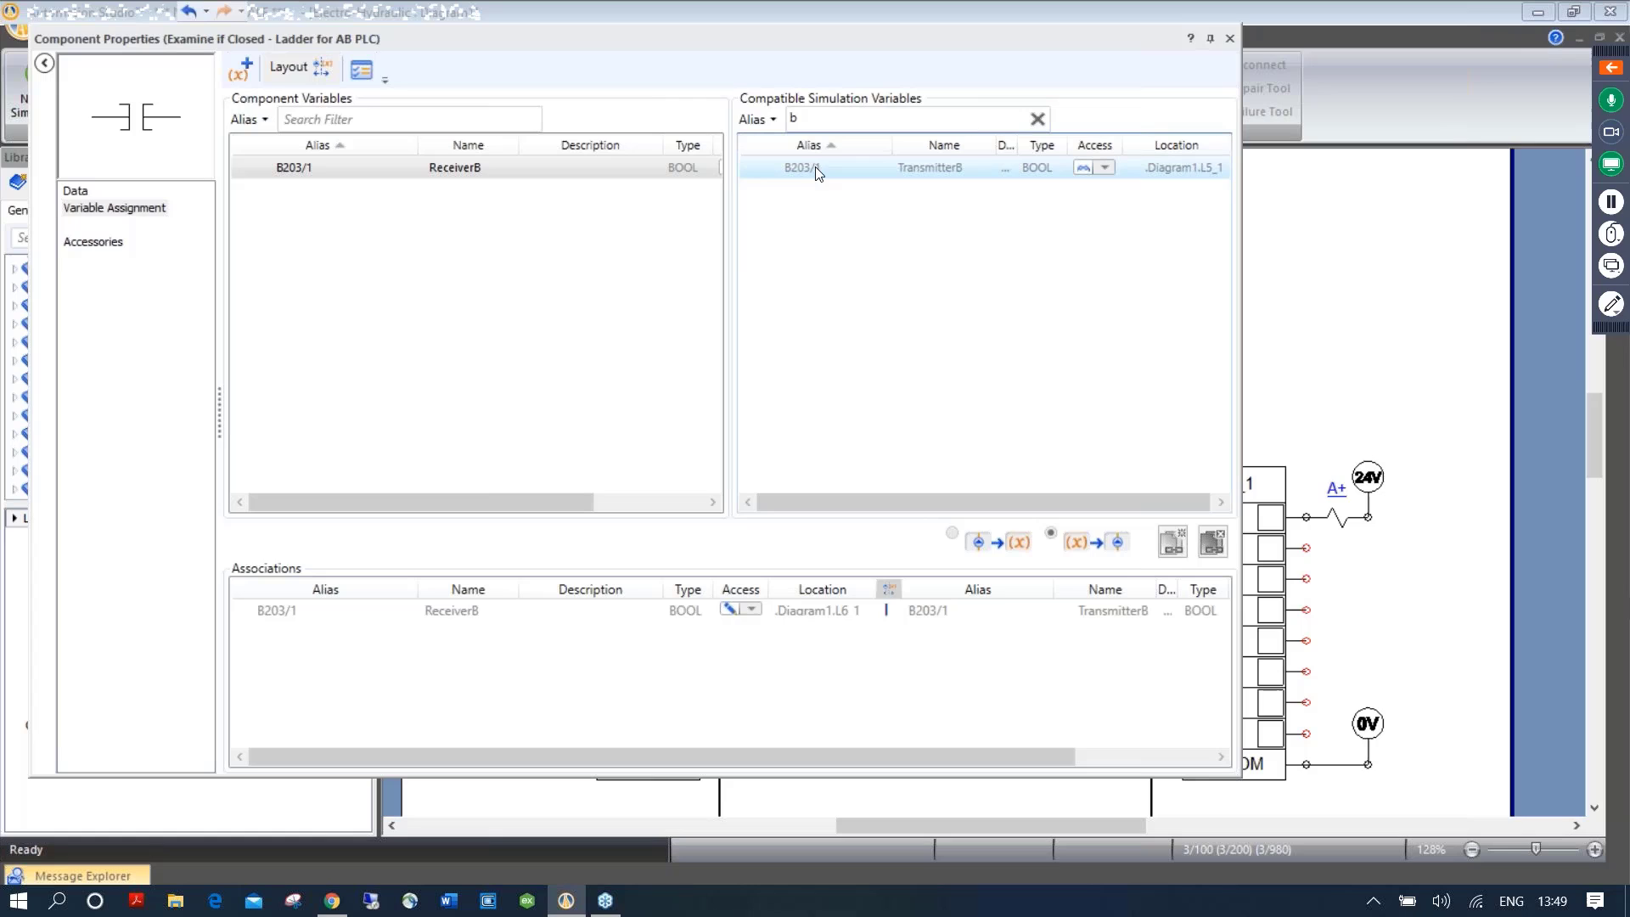
{"action": "left_click", "coordinate": [1228, 38]}
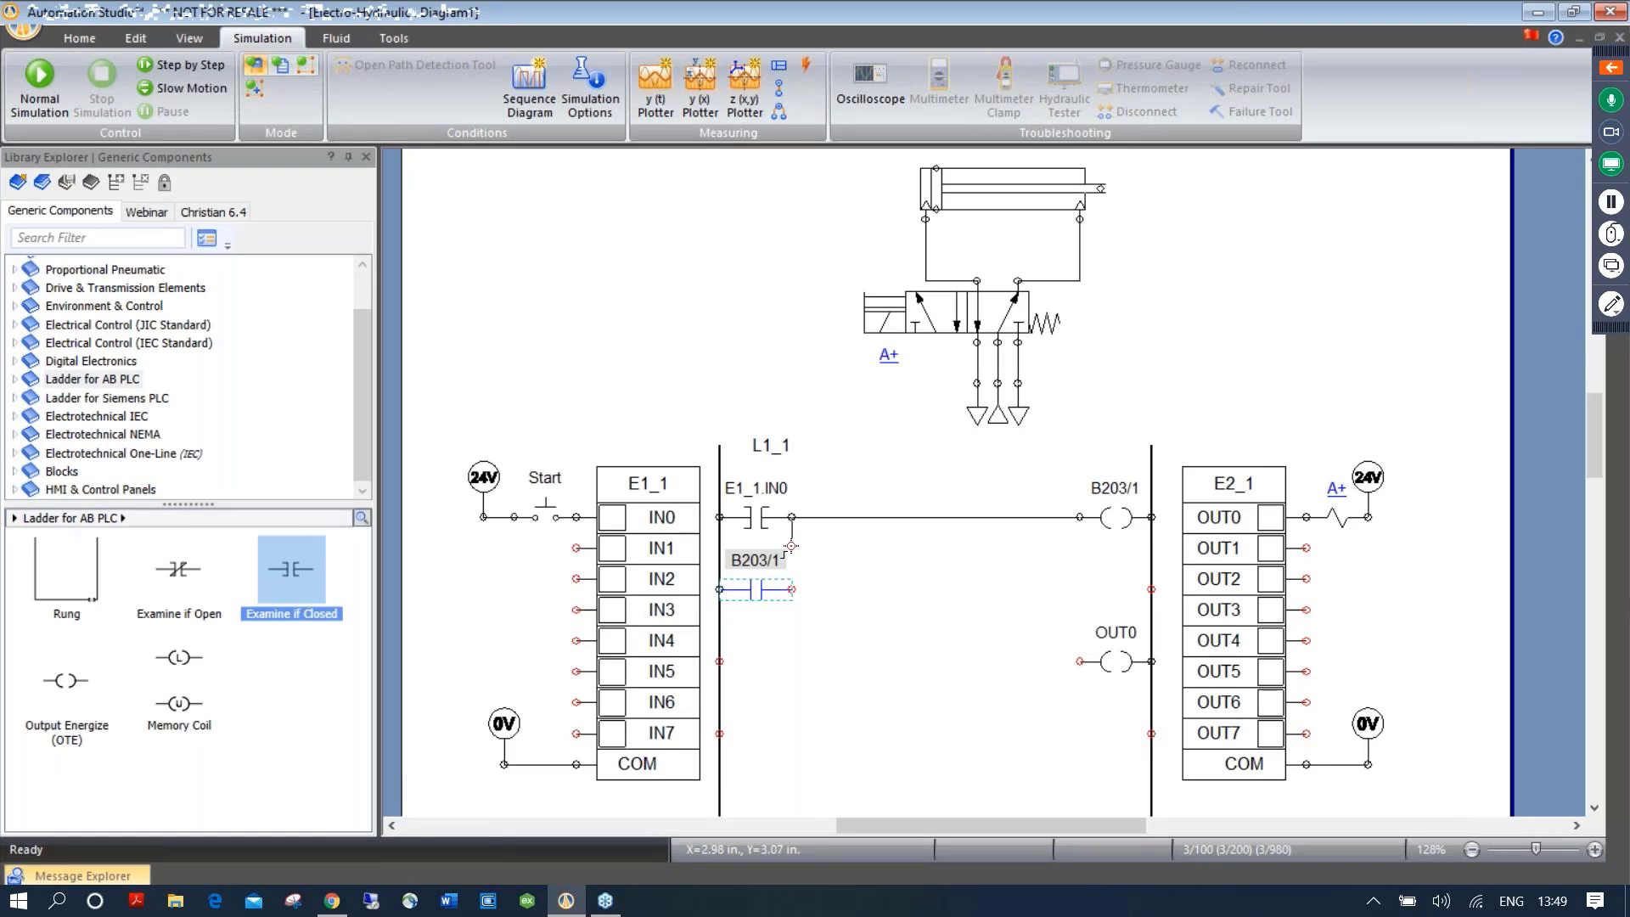
{"action": "left_click_drag", "start_coordinate": [791, 547], "coordinate": [791, 588]}
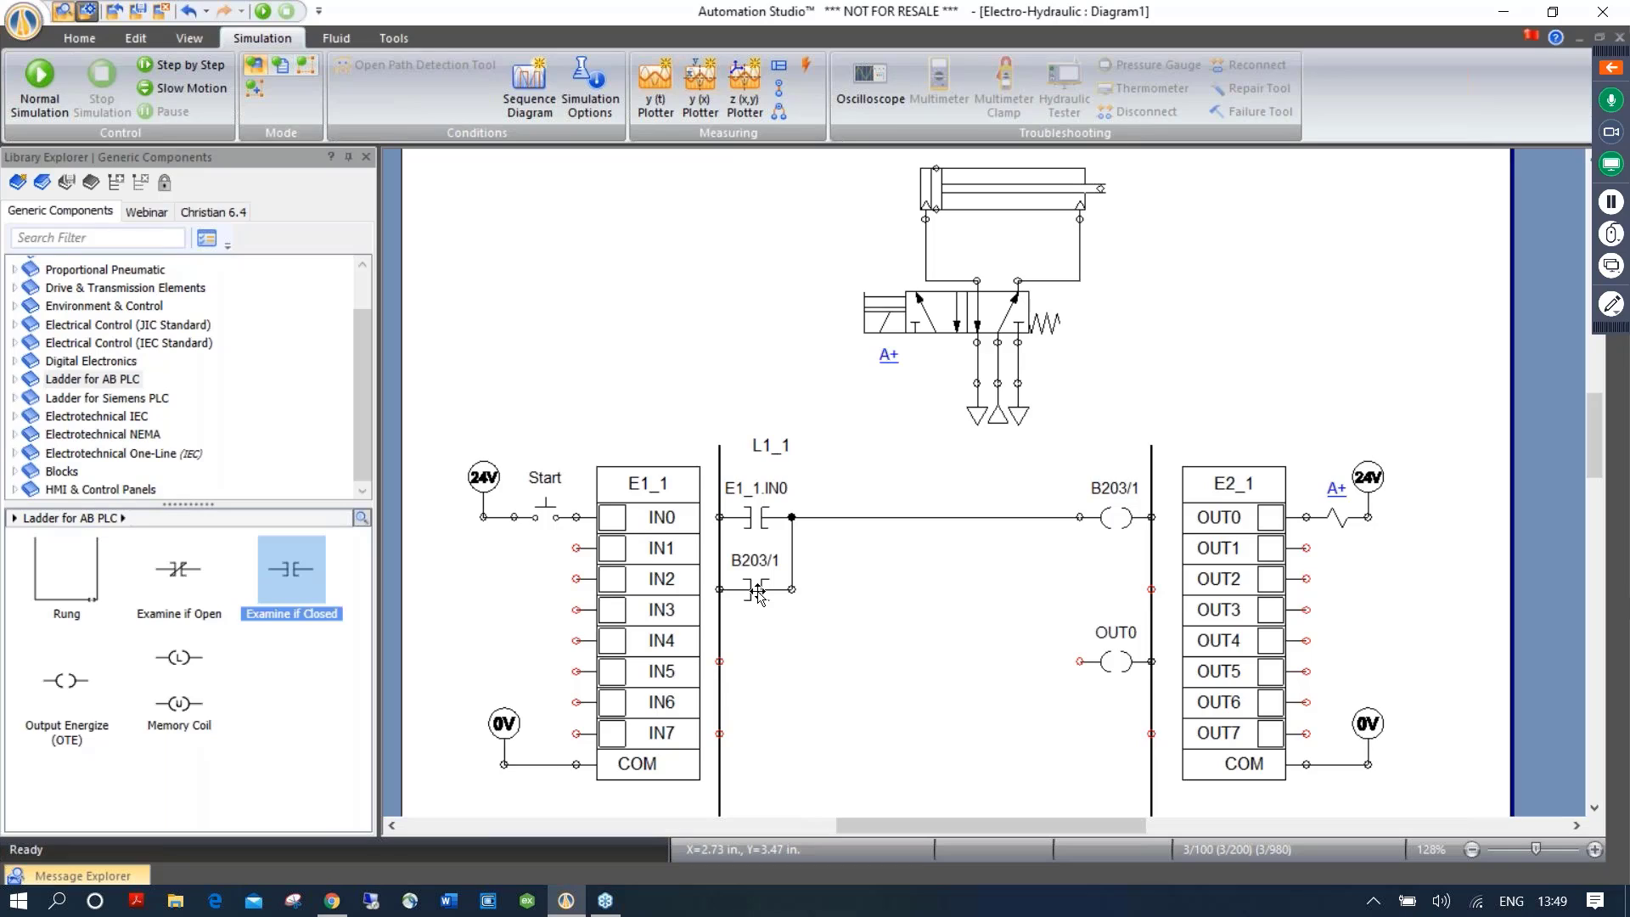
Copy the B203/1 contact onto the third rung and wire it to the OUT0 coil
{"action": "left_click_drag", "start_coordinate": [756, 592], "coordinate": [763, 669]}
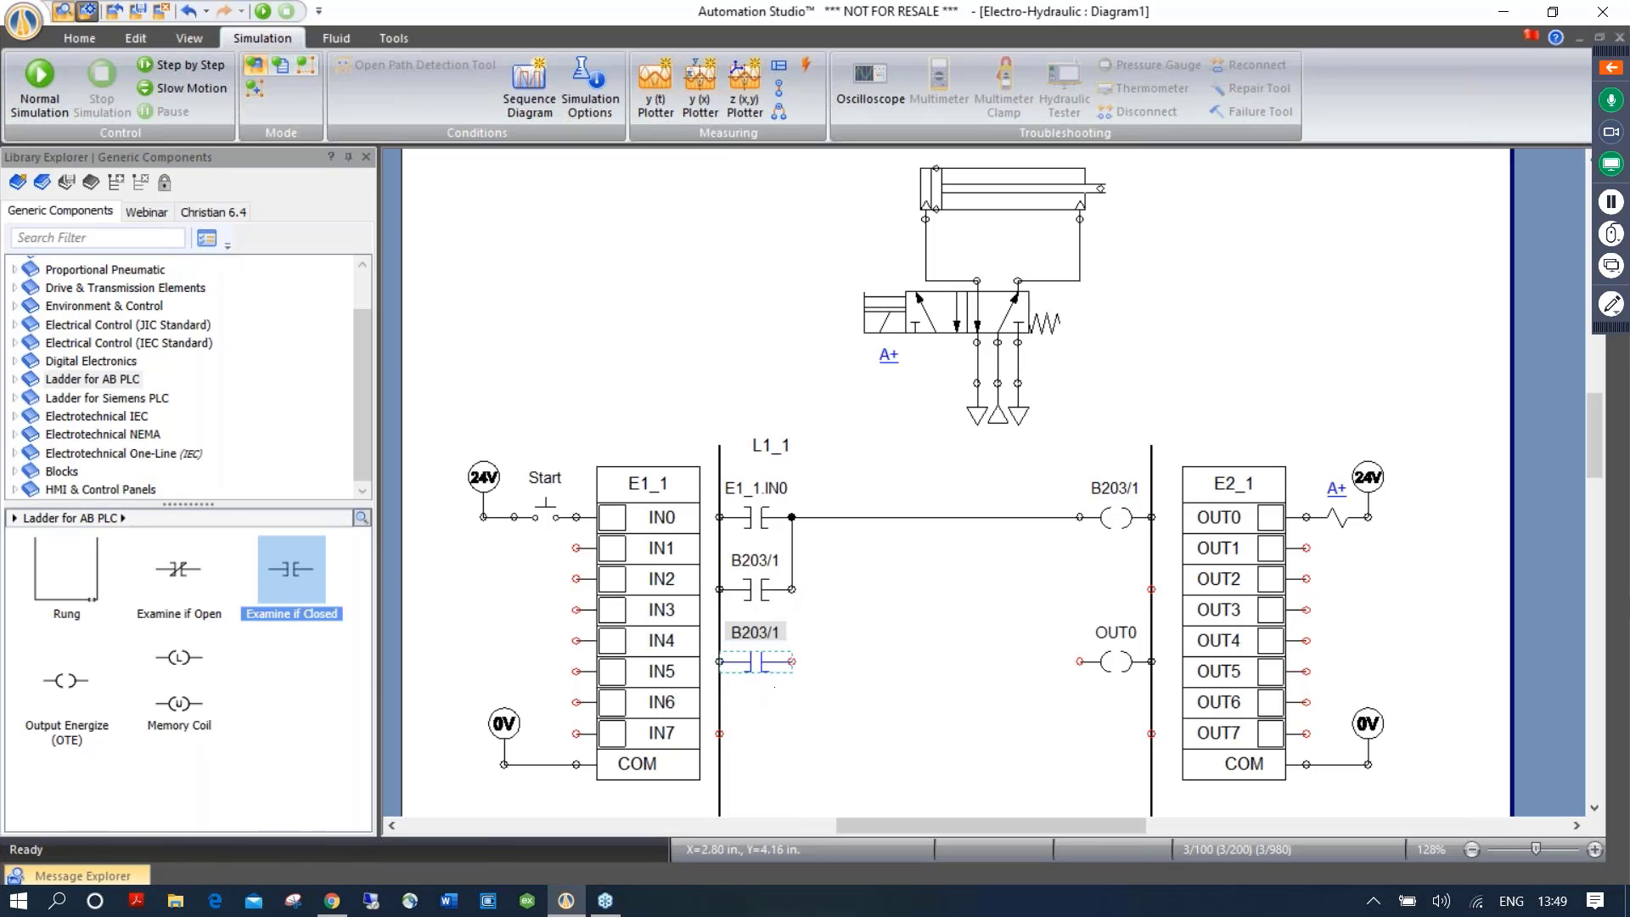
{"action": "left_click", "coordinate": [775, 694]}
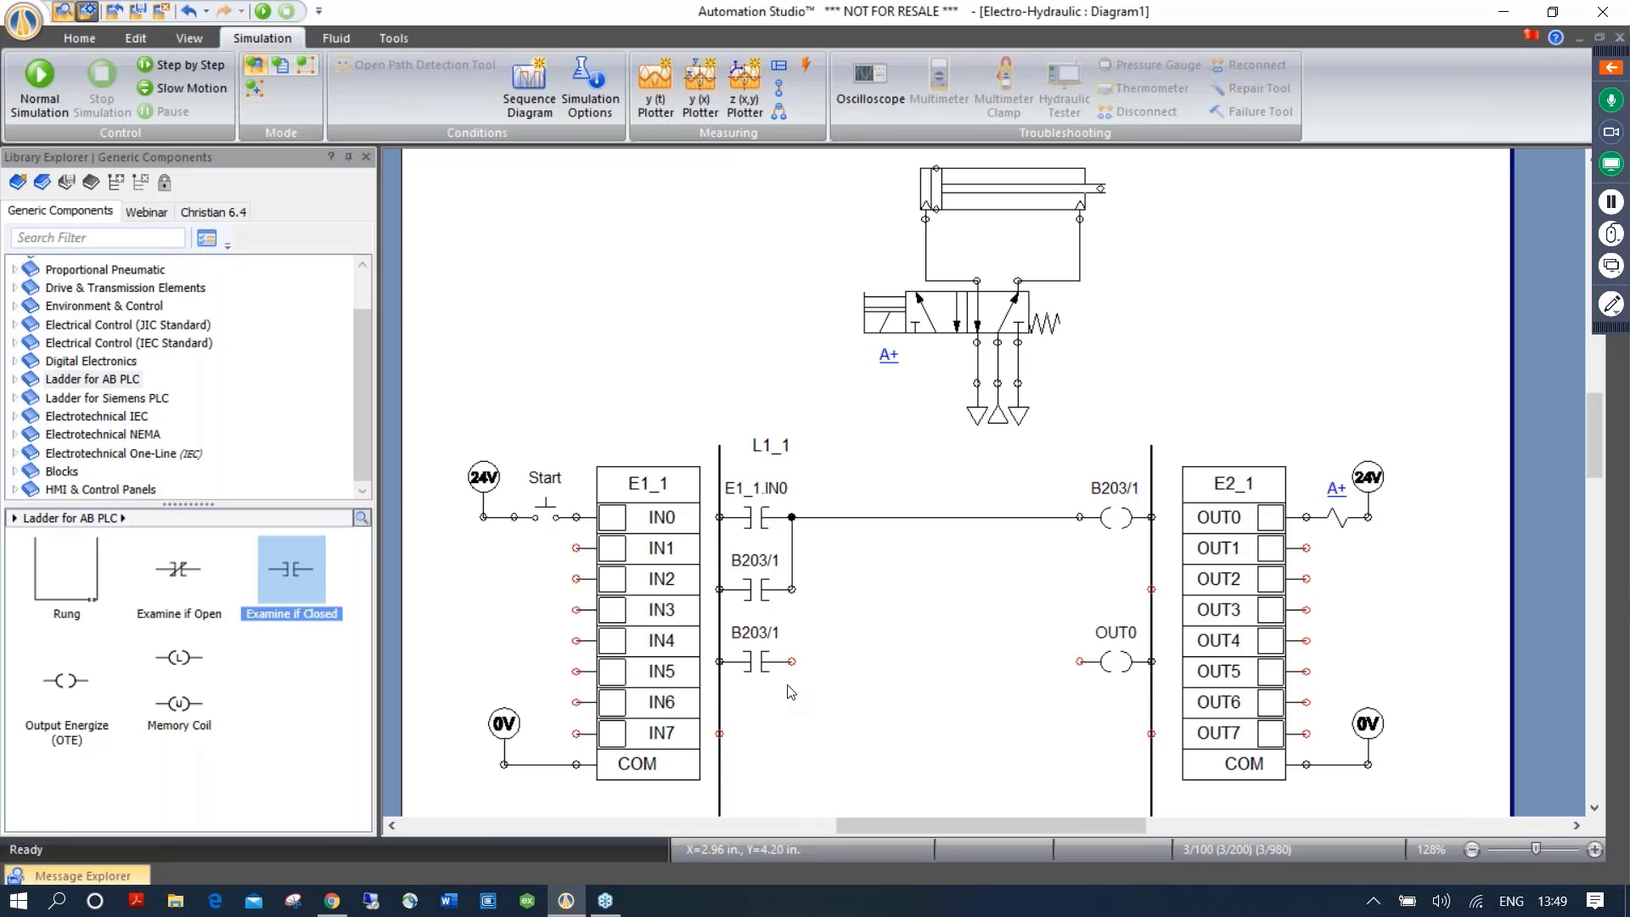
{"action": "left_click_drag", "start_coordinate": [792, 662], "coordinate": [1079, 661]}
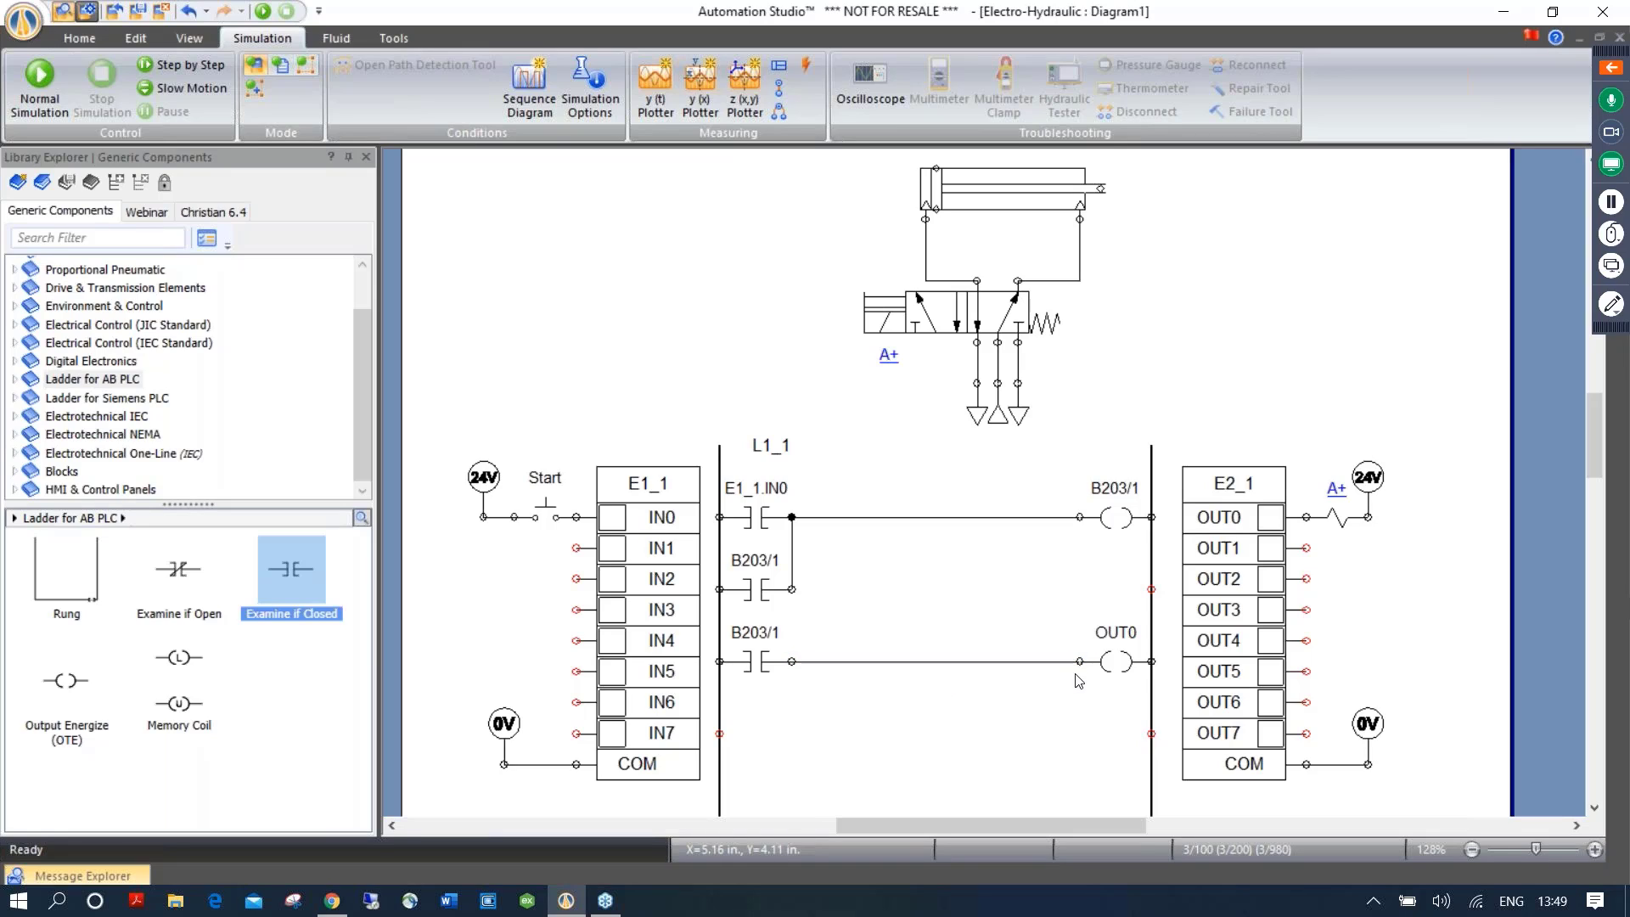
Simulate the circuit, operate the Start push-button to test the B203/1 latch, and stop the simulation
{"action": "left_click", "coordinate": [39, 81]}
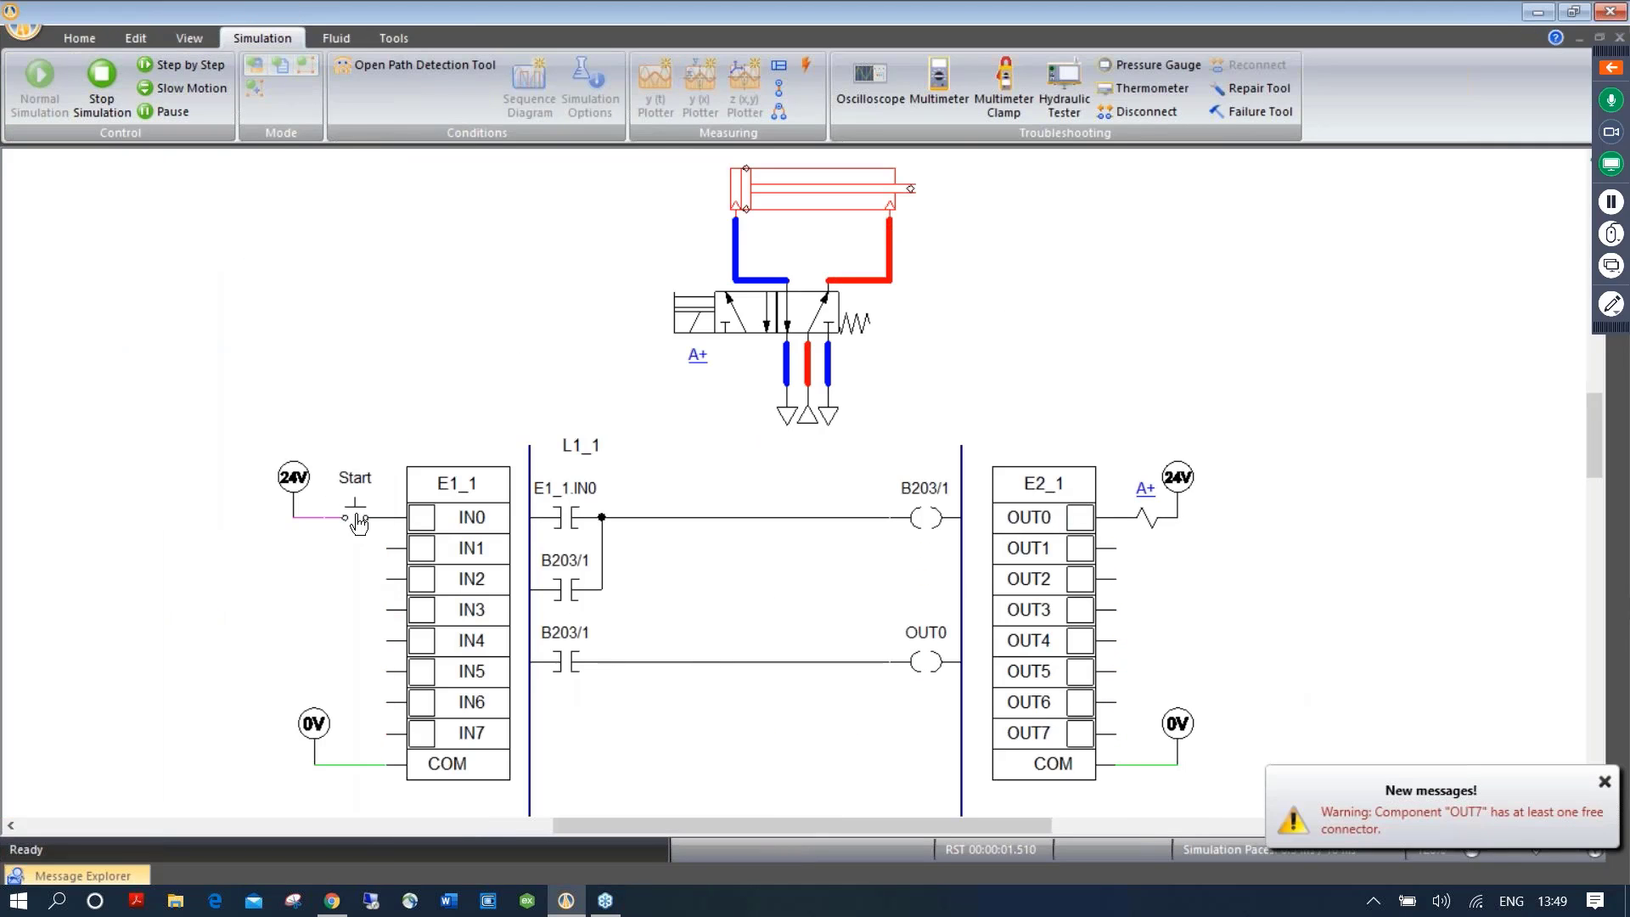
{"action": "left_click", "coordinate": [358, 520]}
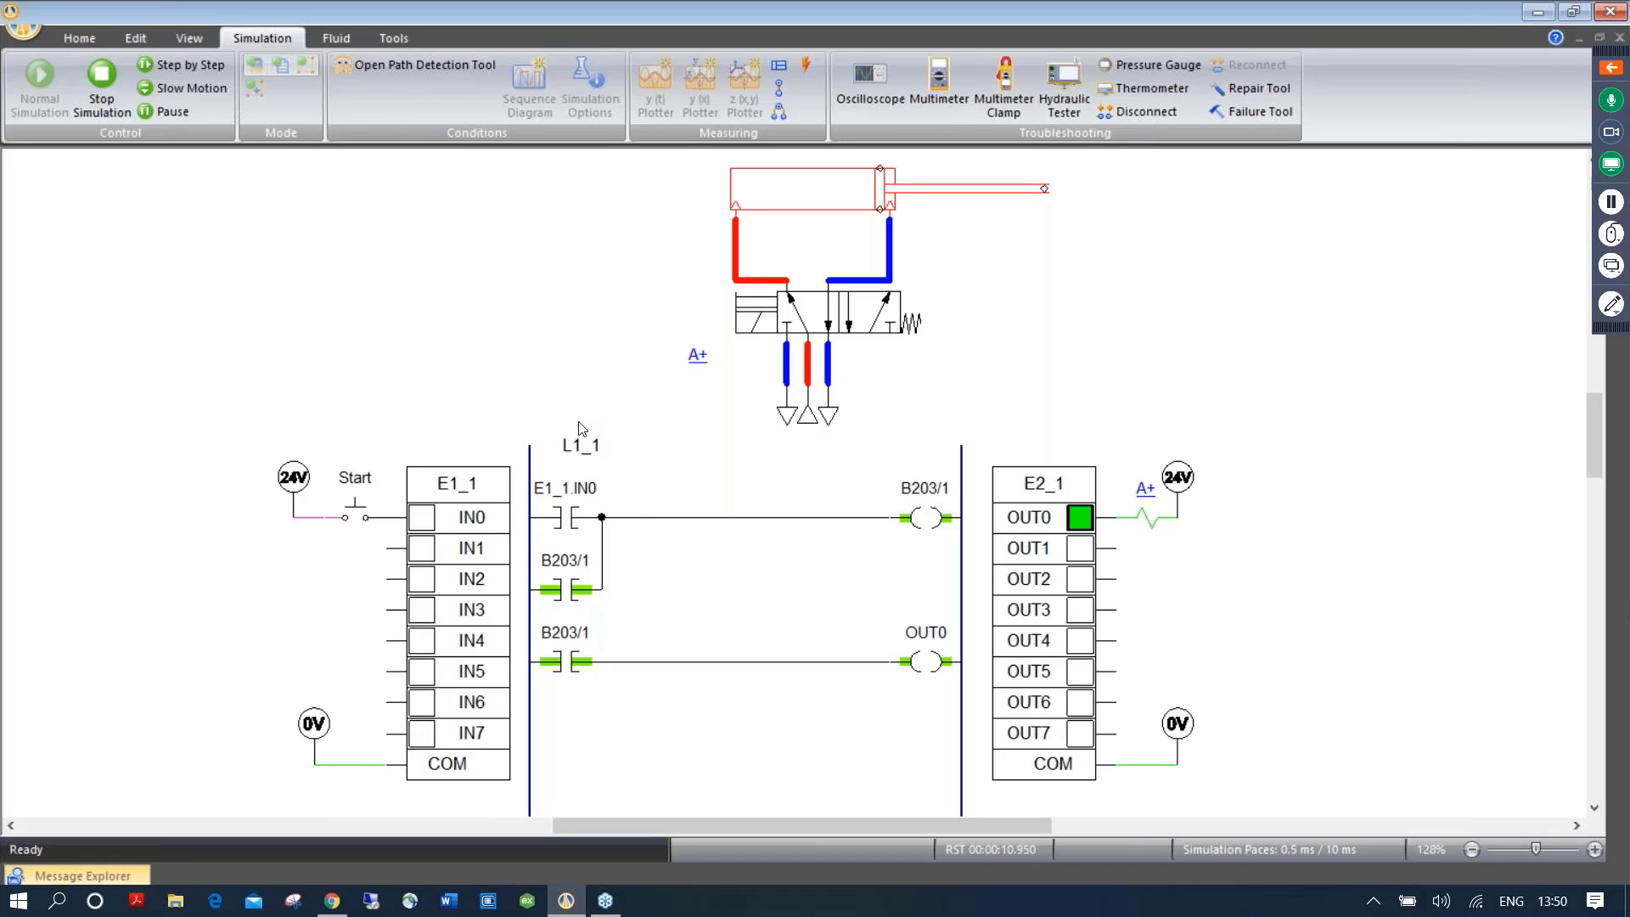
{"action": "left_click", "coordinate": [108, 90]}
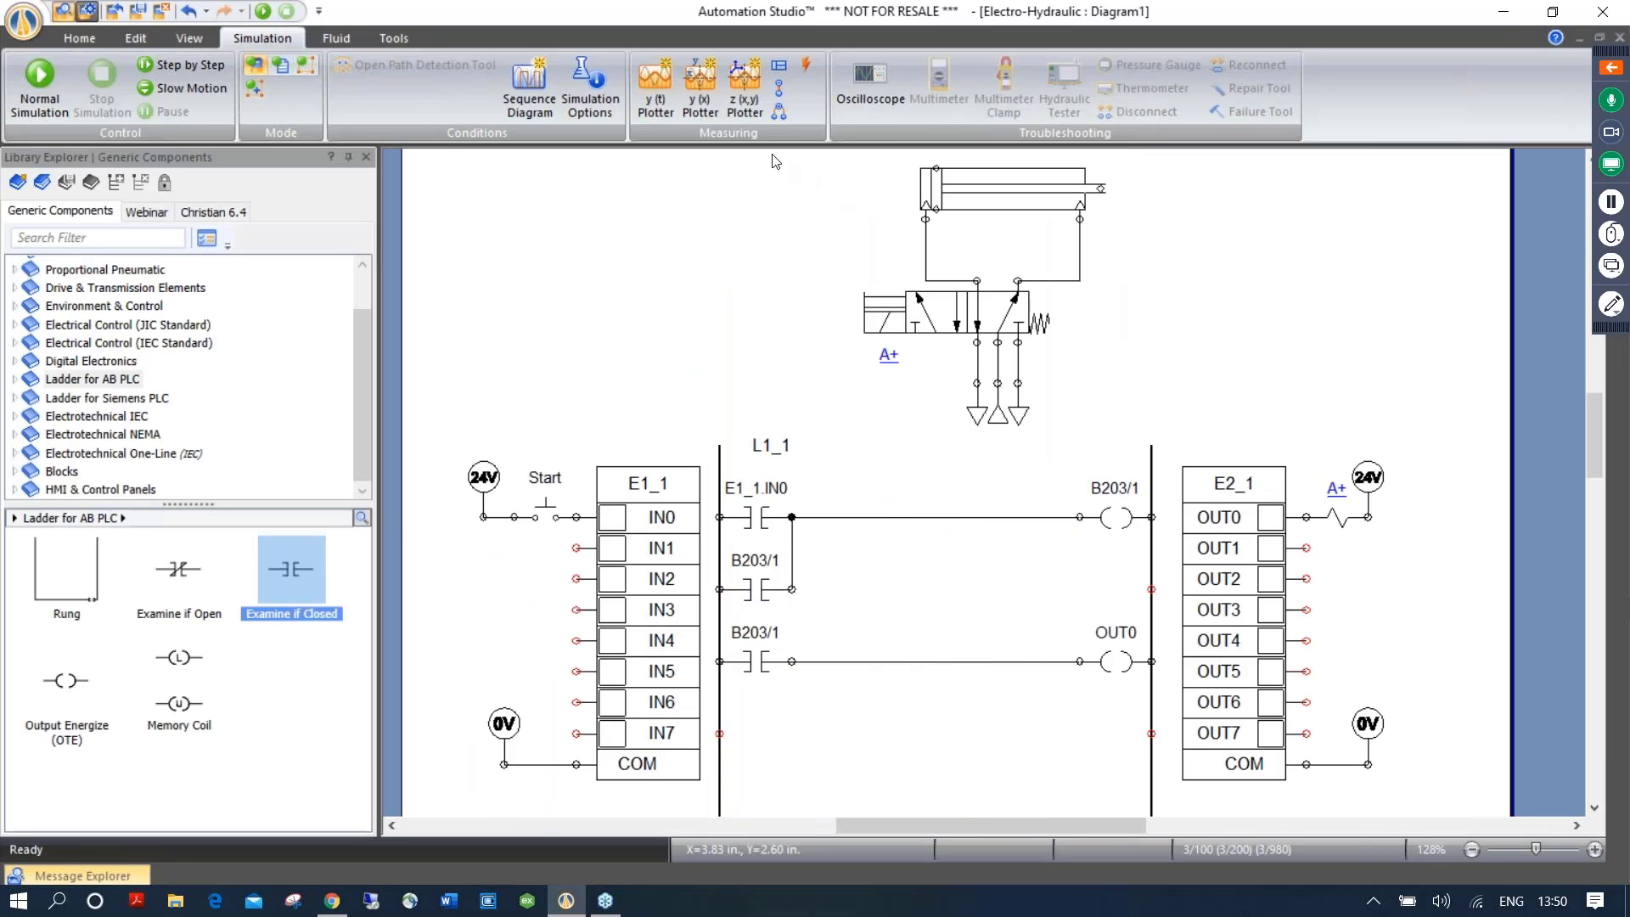
Move the whole pneumatic circuit slightly down and to the left to free space above the cylinder
{"action": "left_click_drag", "start_coordinate": [769, 162], "coordinate": [1148, 467]}
{"action": "left_click_drag", "start_coordinate": [968, 309], "coordinate": [896, 329]}
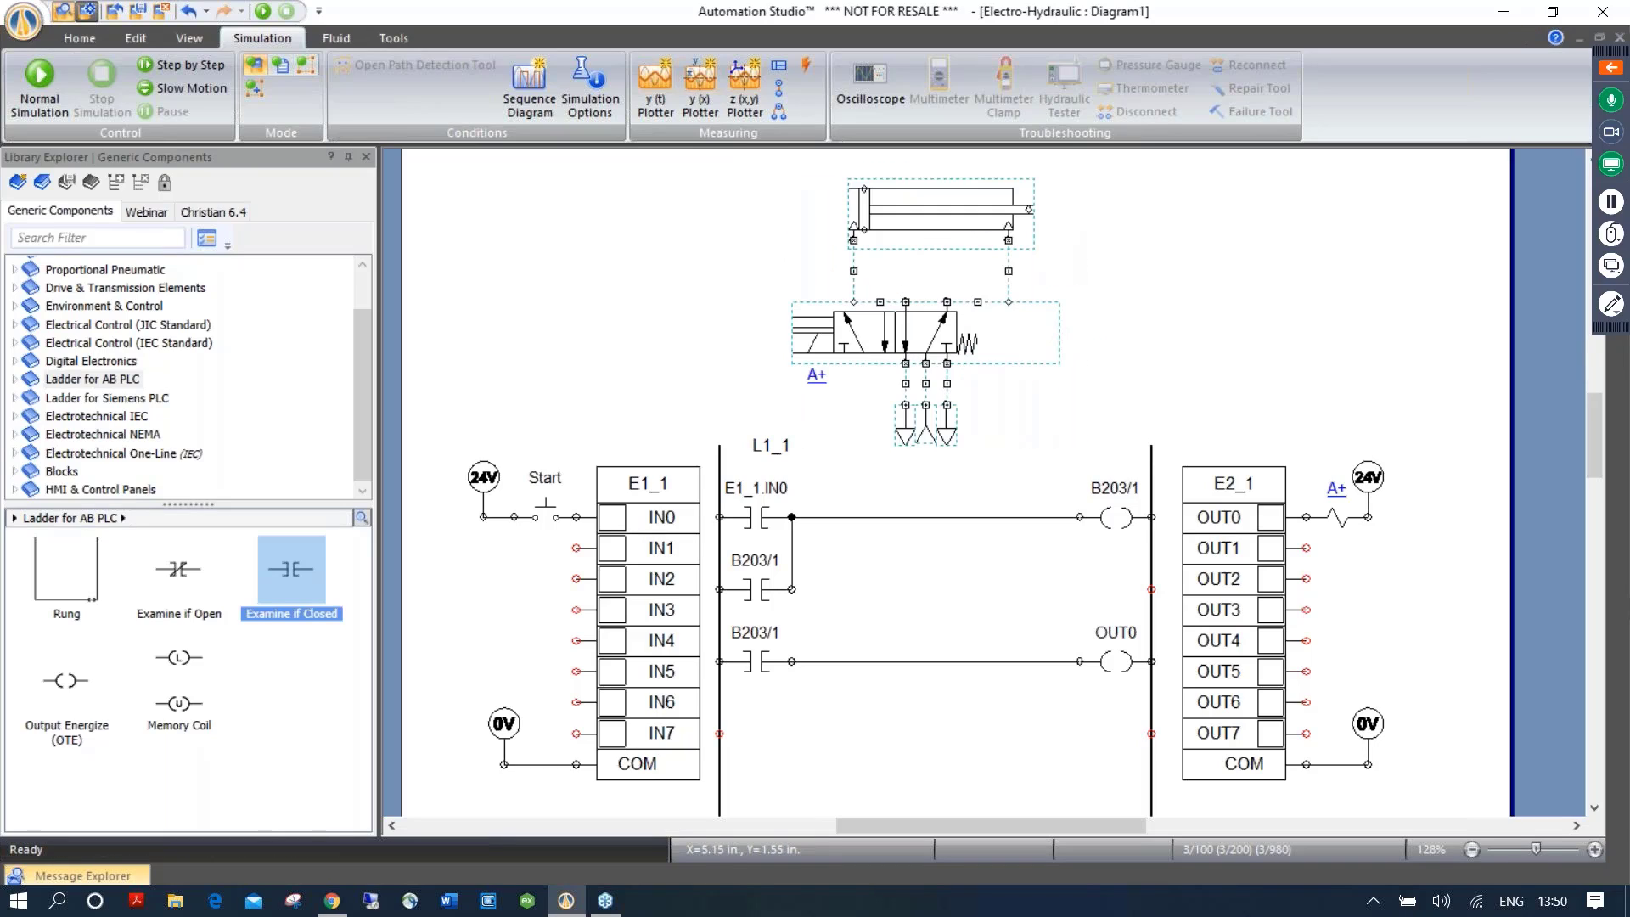
{"action": "left_click", "coordinate": [1156, 340]}
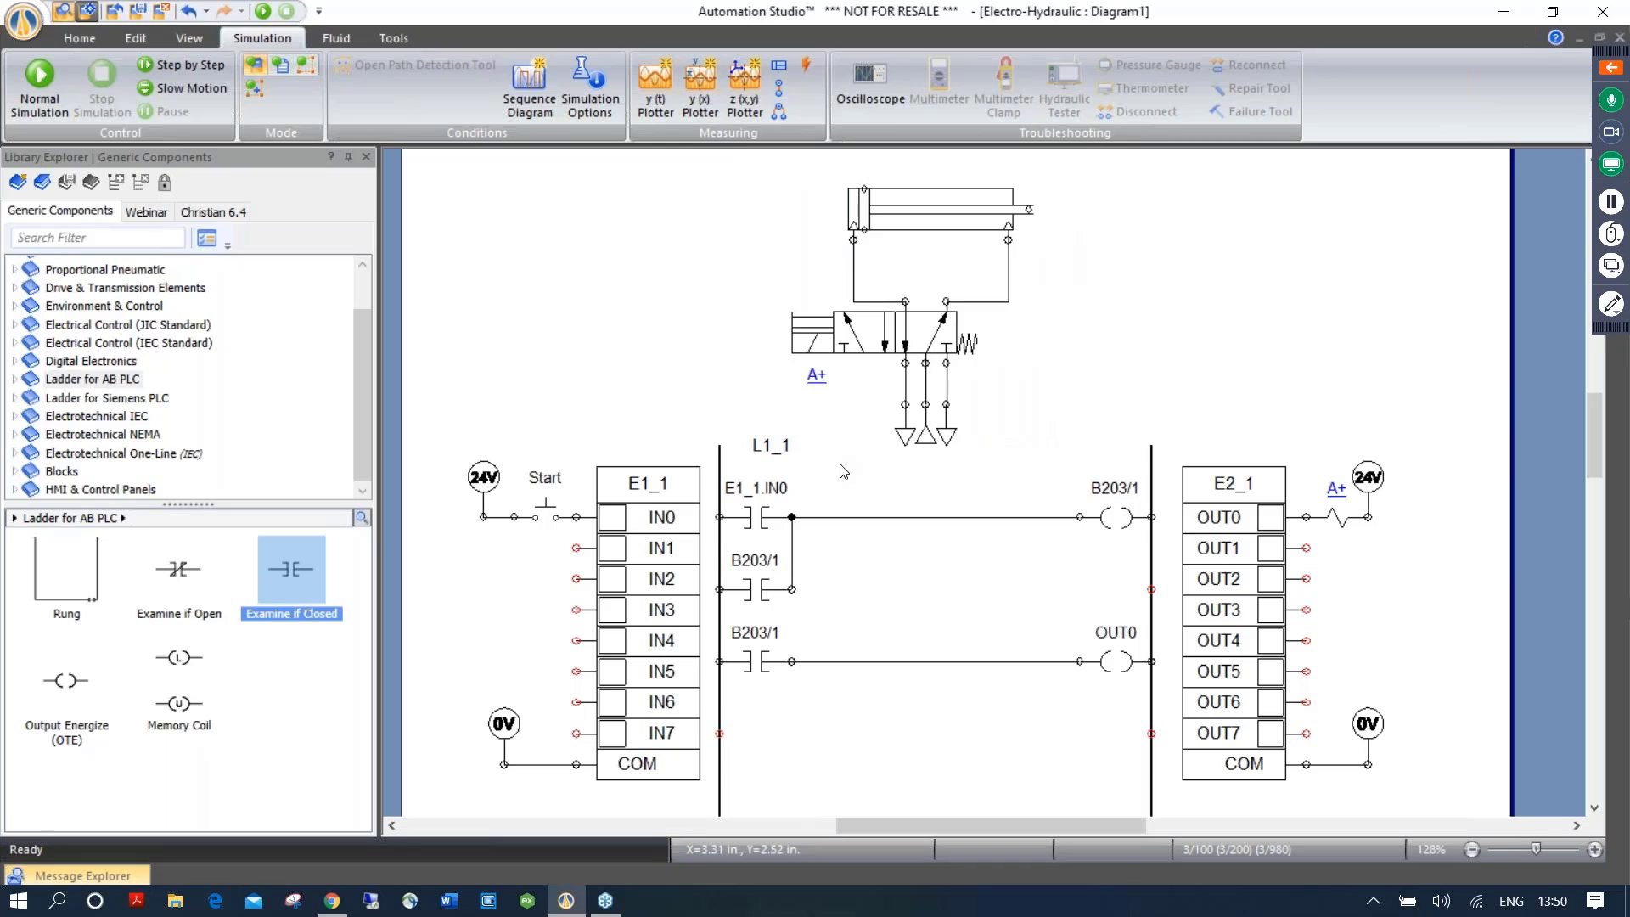
Raise the pressure source and both exhausts towards the 5/2-way valve to shorten their lines
{"action": "left_click_drag", "start_coordinate": [831, 468], "coordinate": [997, 398]}
{"action": "key", "text": "Up"}
{"action": "key", "text": "Up"}
{"action": "key", "text": "Up"}
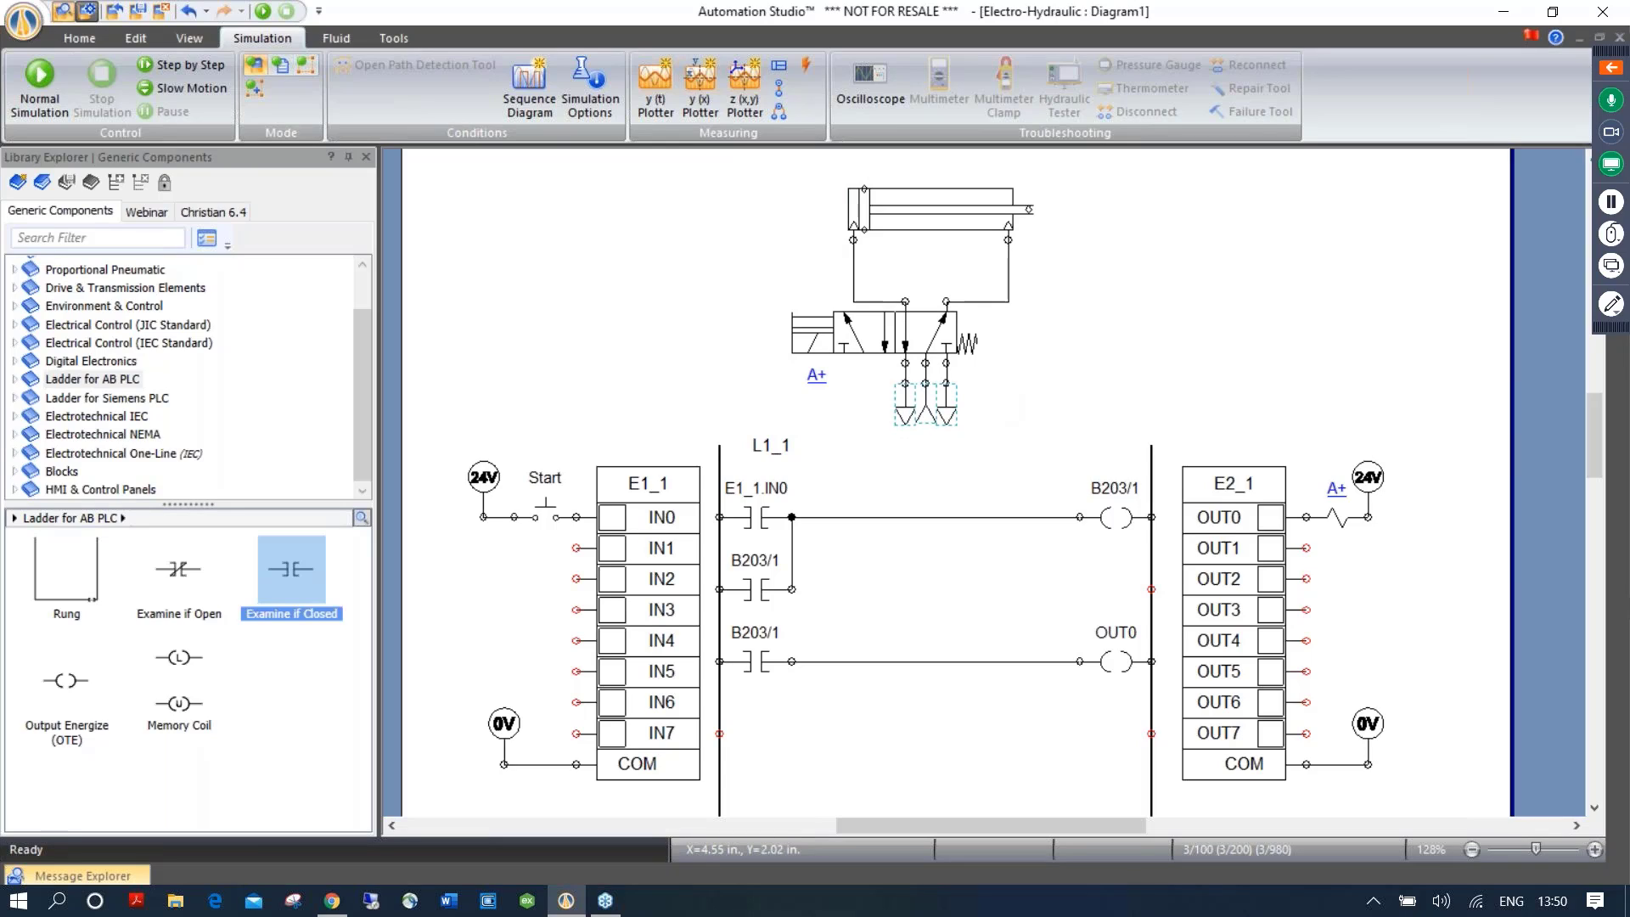
{"action": "key", "text": "Up"}
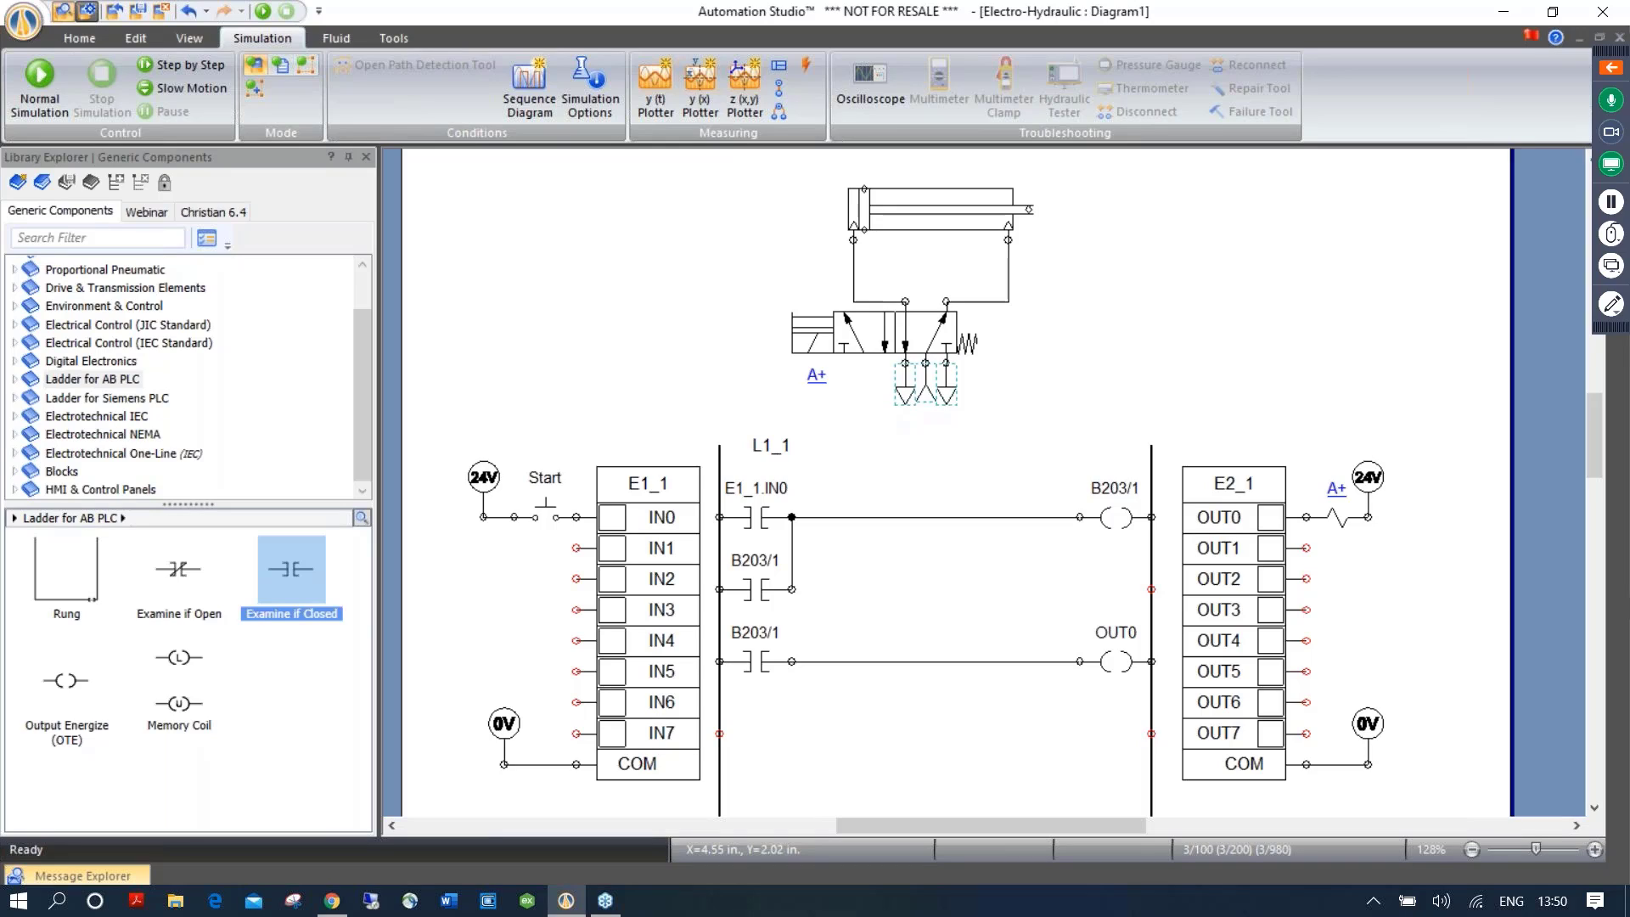
Shift the complete pneumatic circuit slightly further down, clear of the page's upper edge
{"action": "left_click", "coordinate": [763, 190]}
{"action": "left_click_drag", "start_coordinate": [1096, 438], "coordinate": [1106, 457]}
{"action": "left_click_drag", "start_coordinate": [919, 341], "coordinate": [930, 362]}
{"action": "left_click", "coordinate": [1196, 344]}
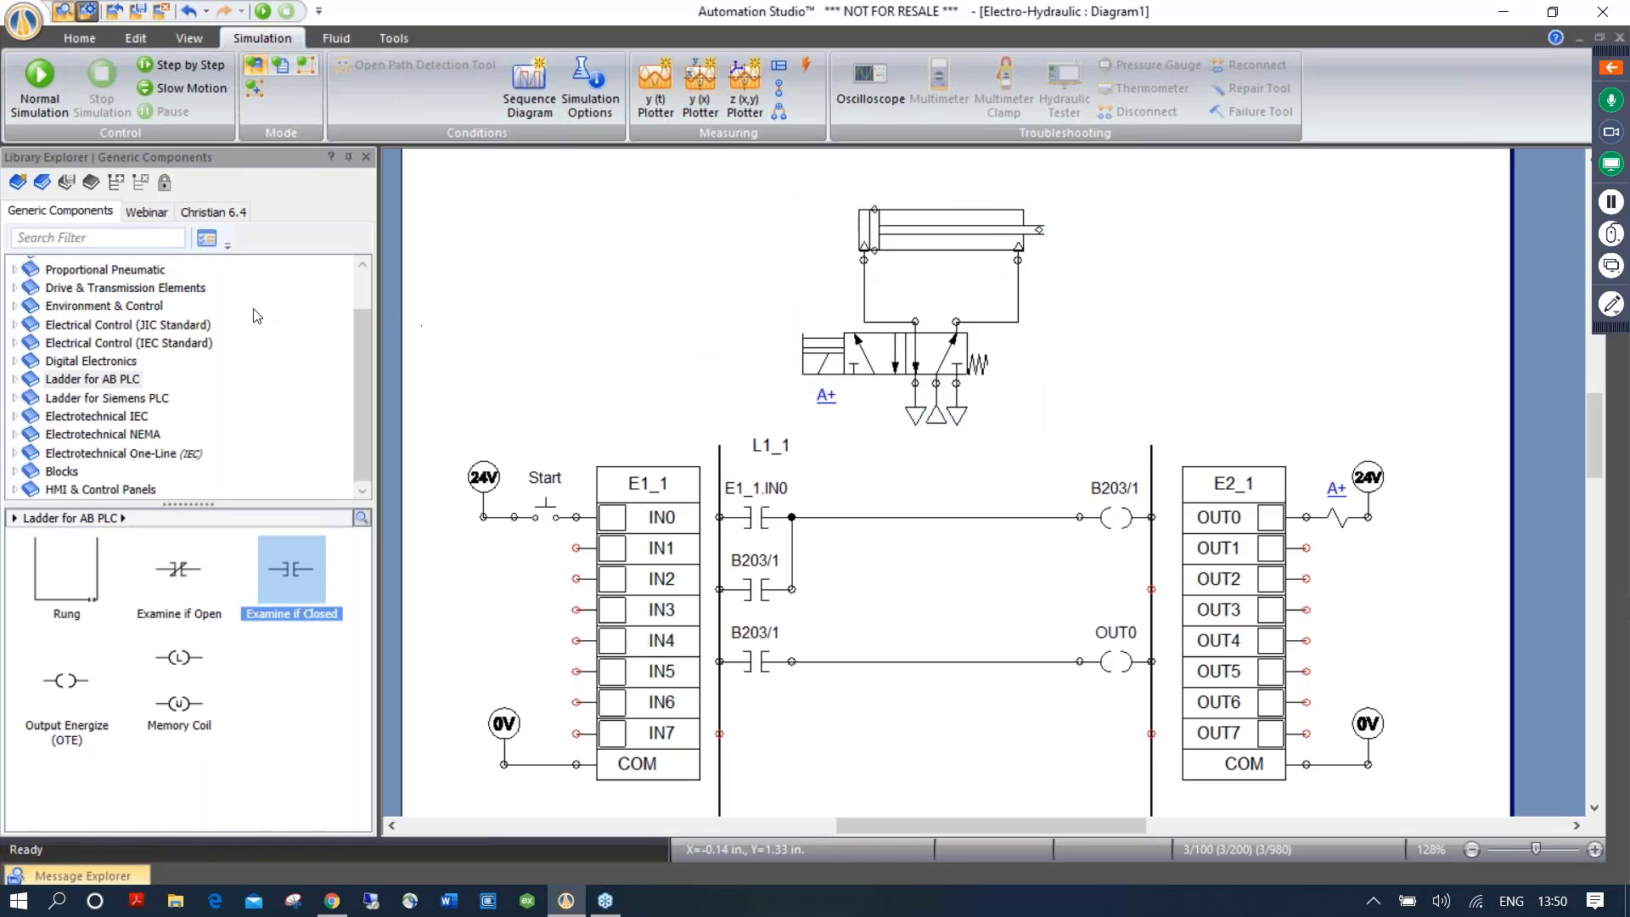
Place a Proximity Sensor from the Pneumatic library above the rod end of the cylinder with the alias A1
{"action": "left_click_drag", "start_coordinate": [364, 332], "coordinate": [365, 301]}
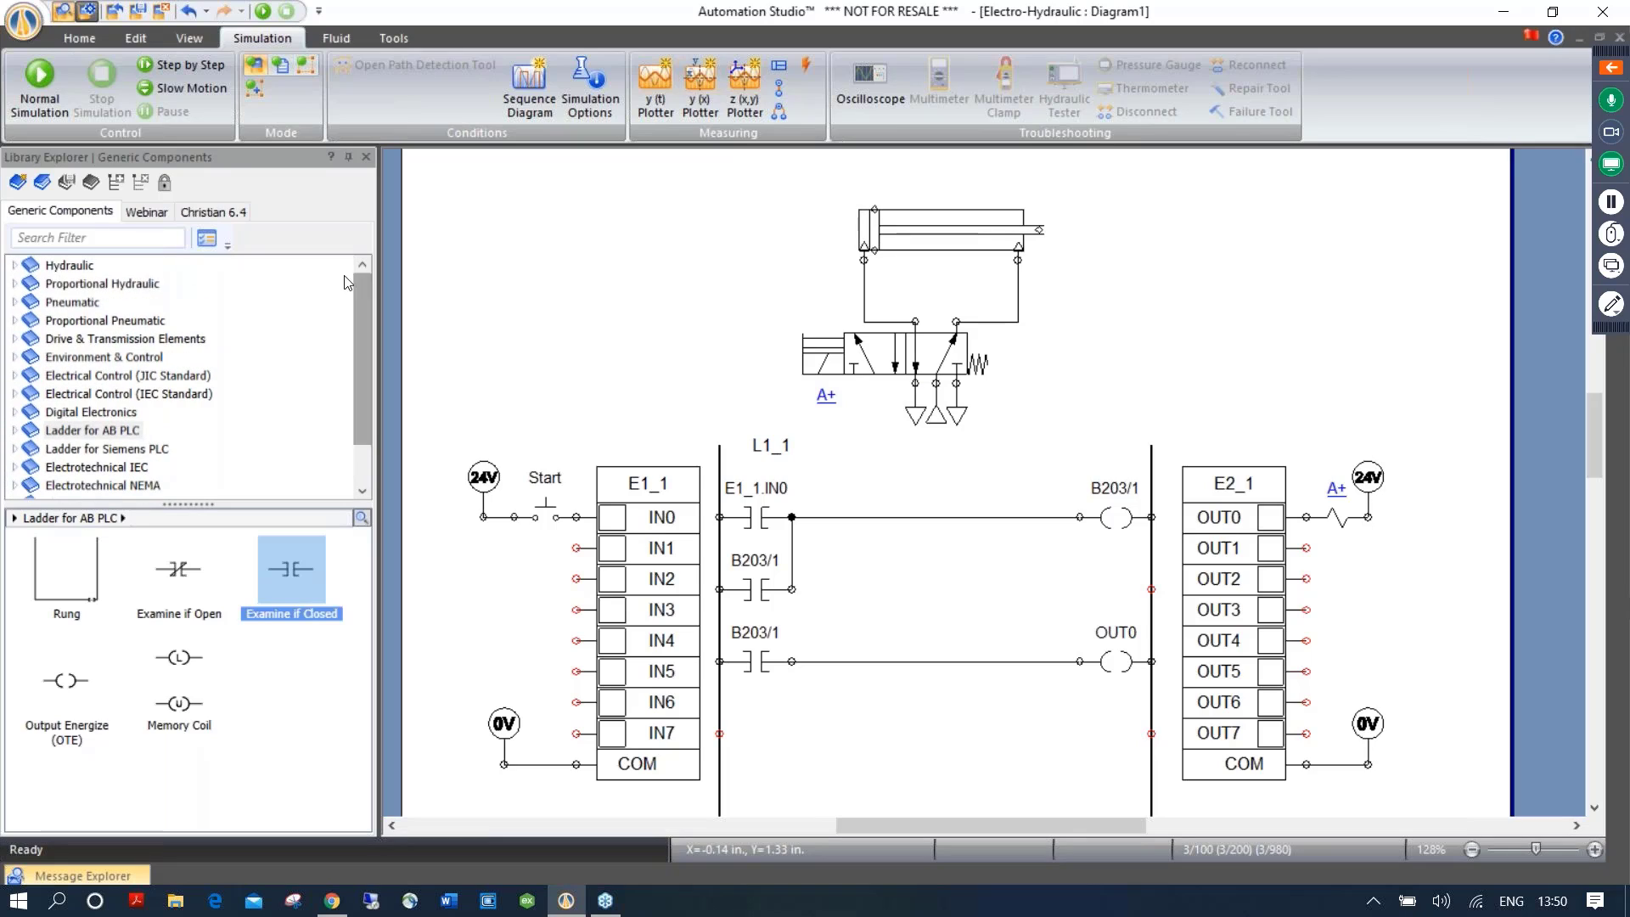
{"action": "left_click", "coordinate": [71, 306]}
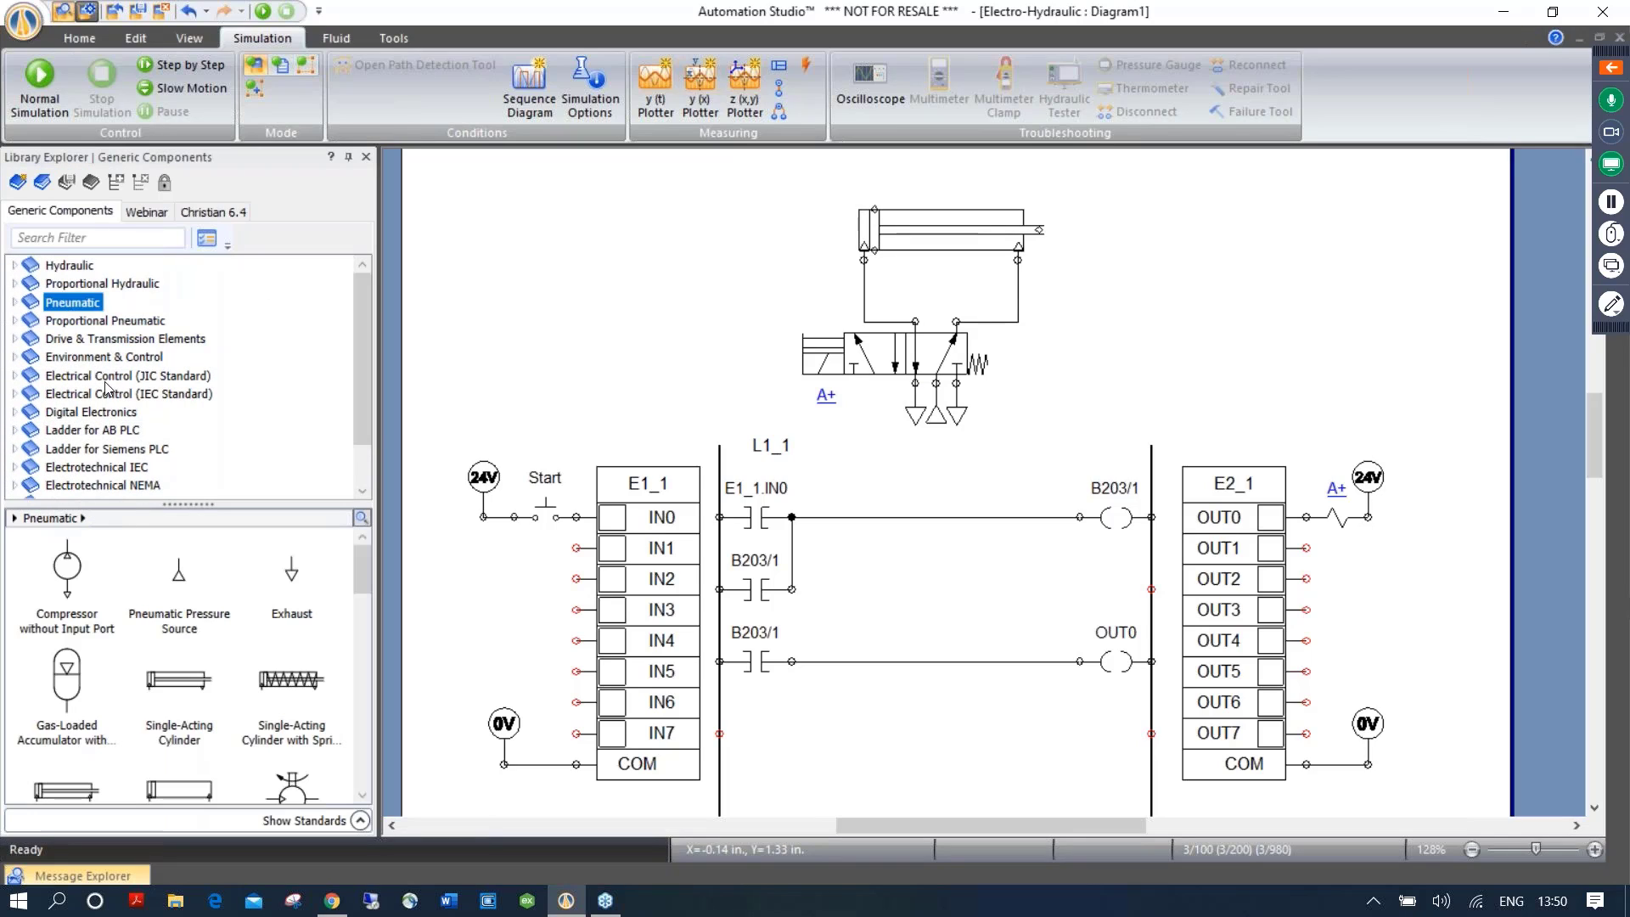
{"action": "left_click_drag", "start_coordinate": [363, 567], "coordinate": [346, 724]}
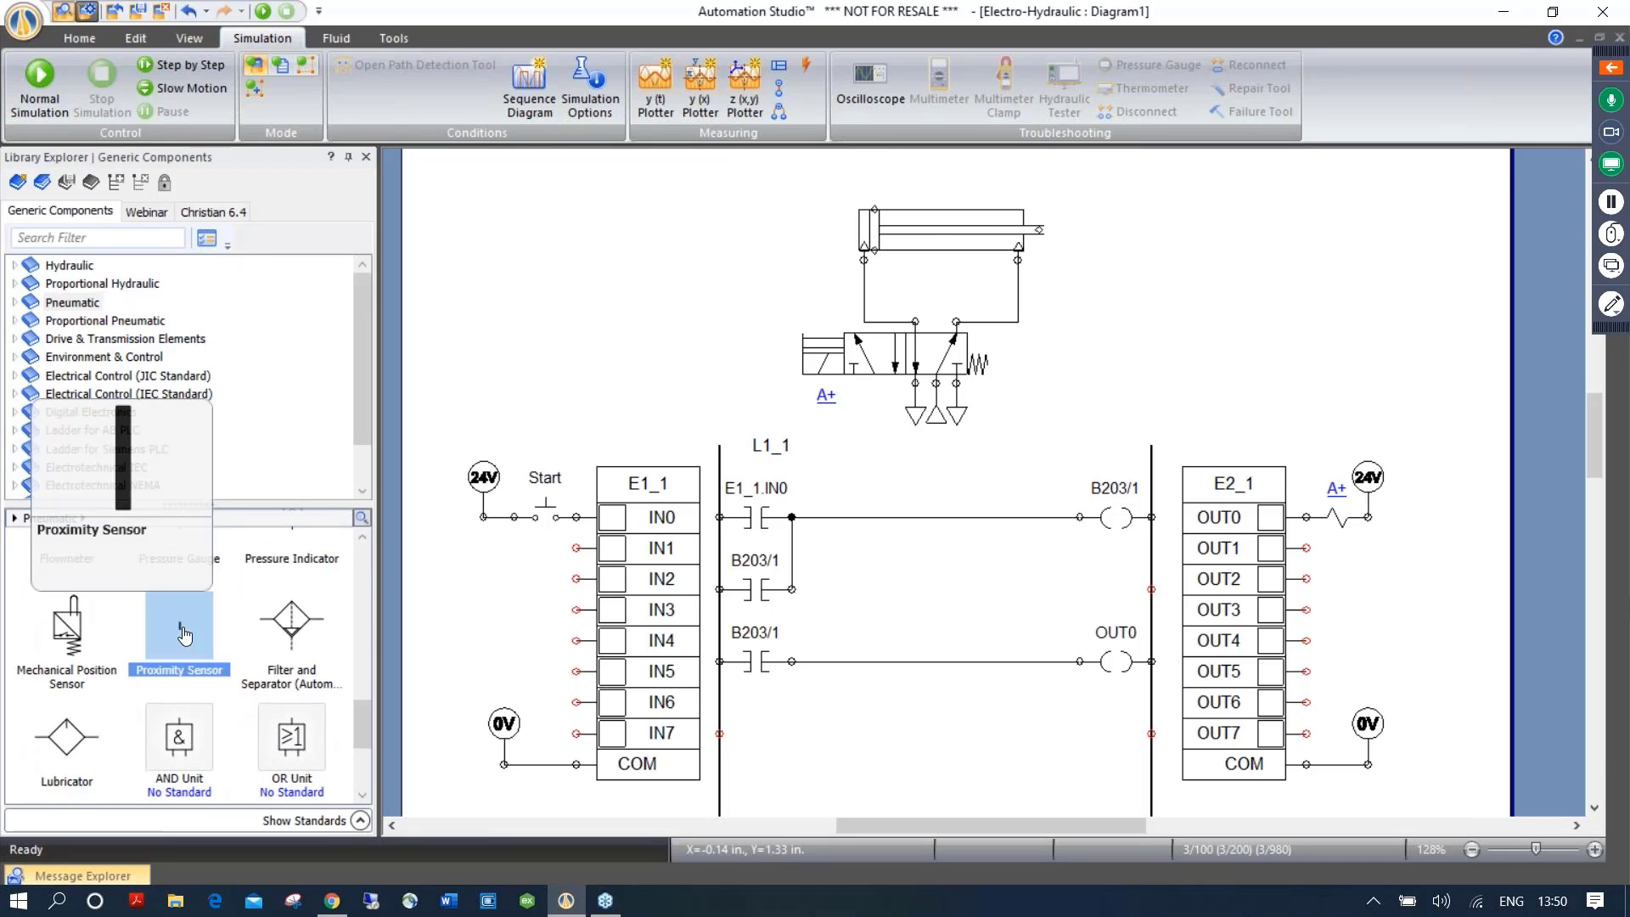
{"action": "left_click_drag", "start_coordinate": [185, 635], "coordinate": [1012, 189]}
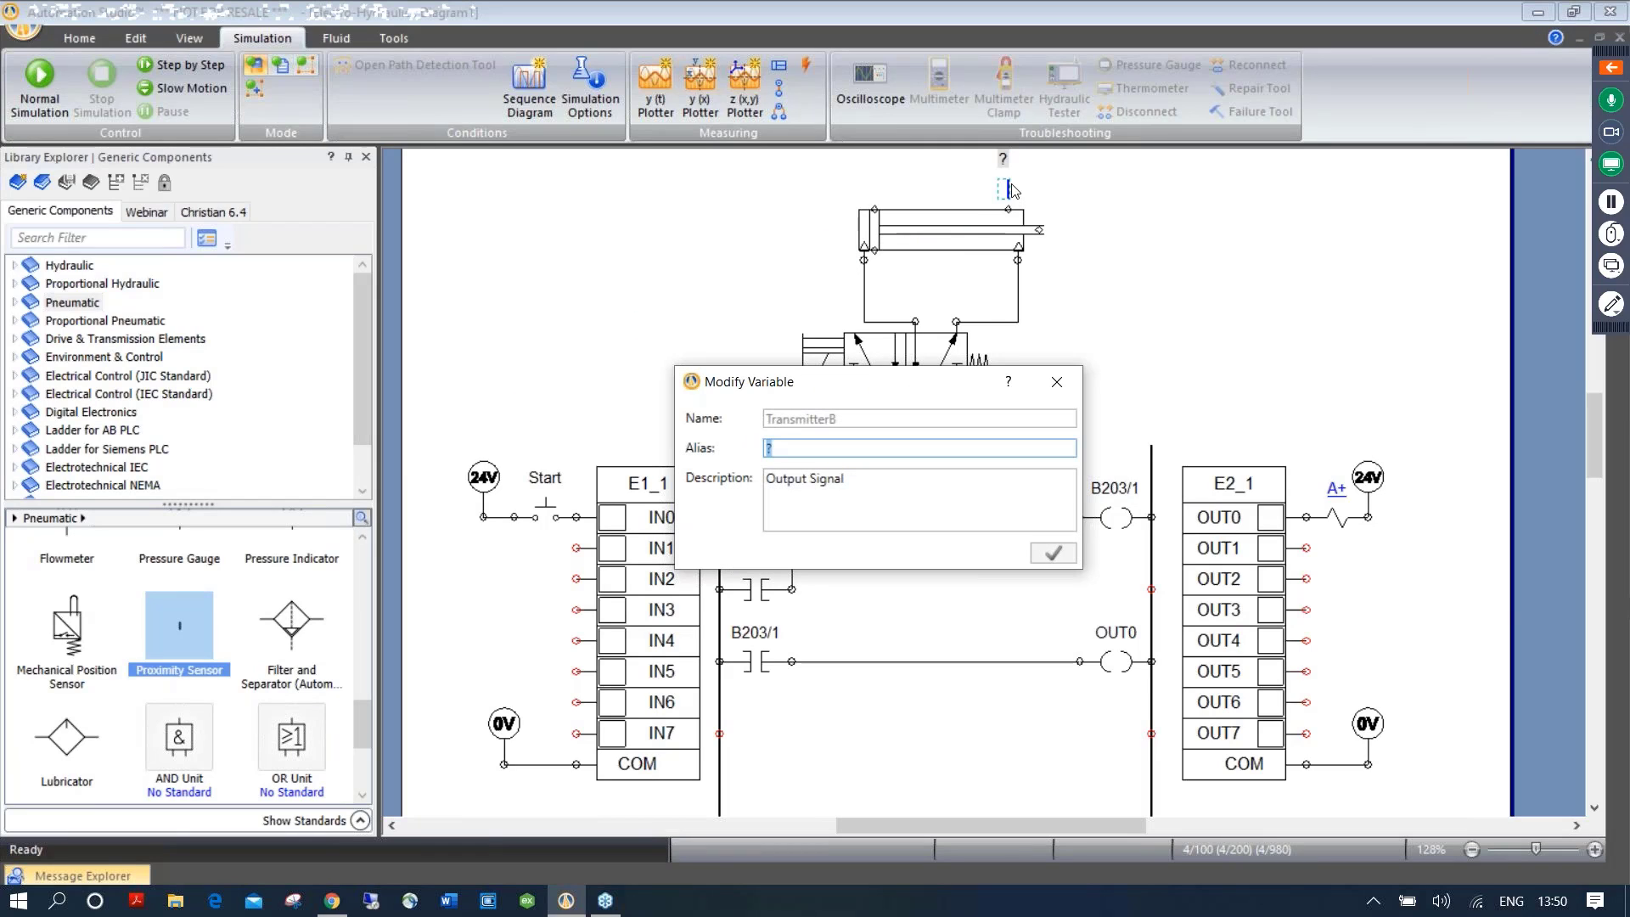
{"action": "type", "text": "A"}
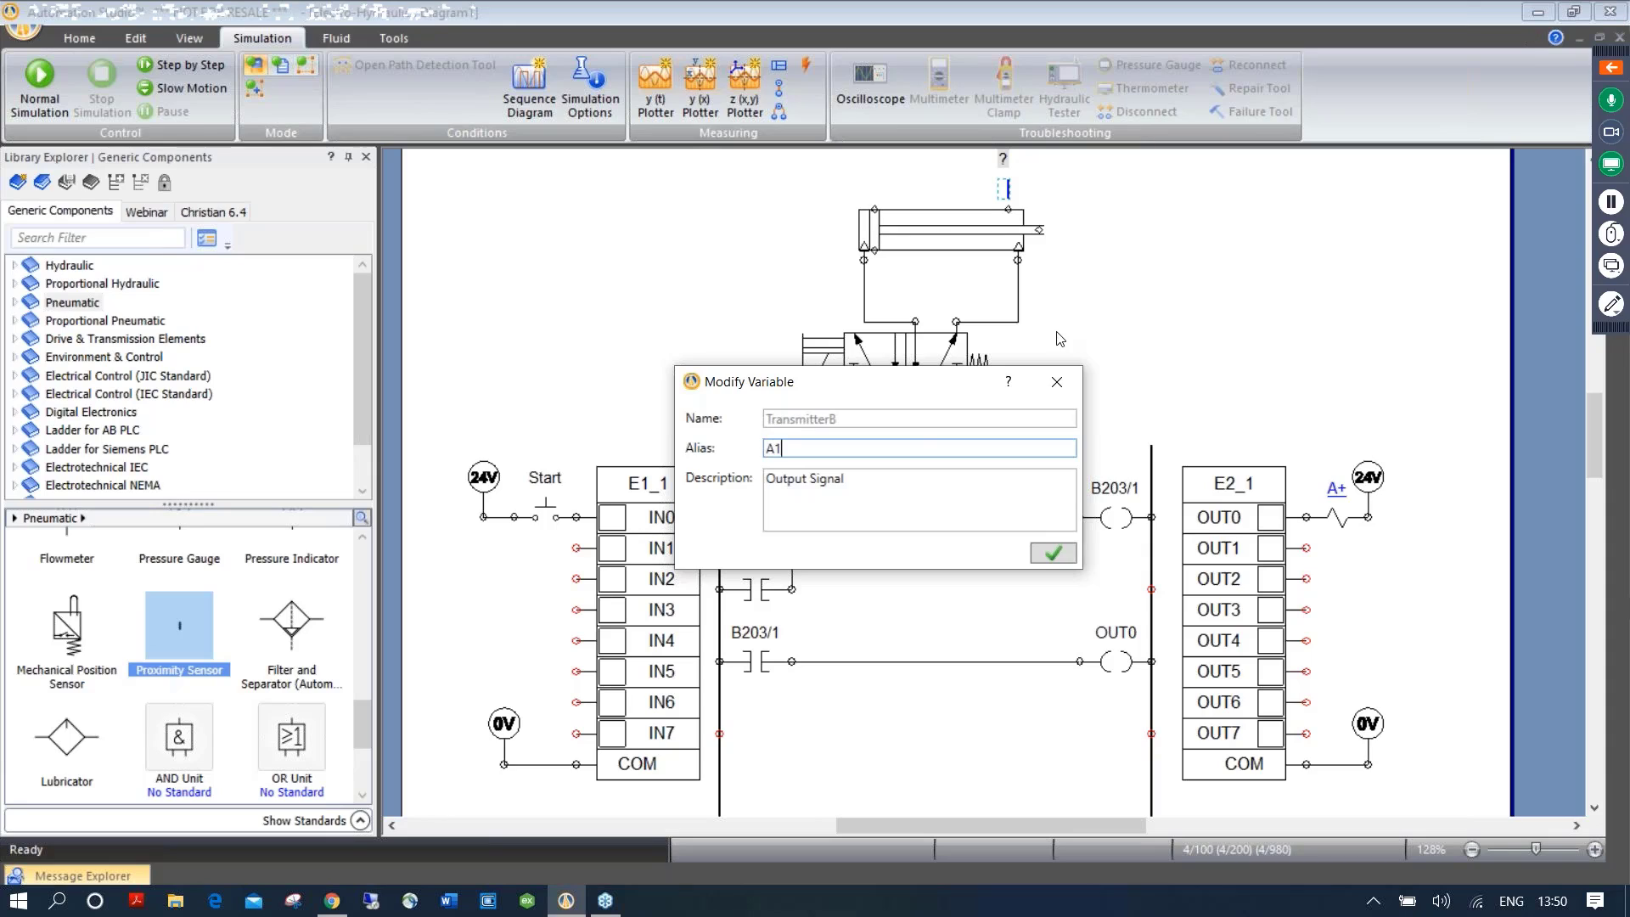
{"action": "type", "text": "1"}
{"action": "key", "text": "Return"}
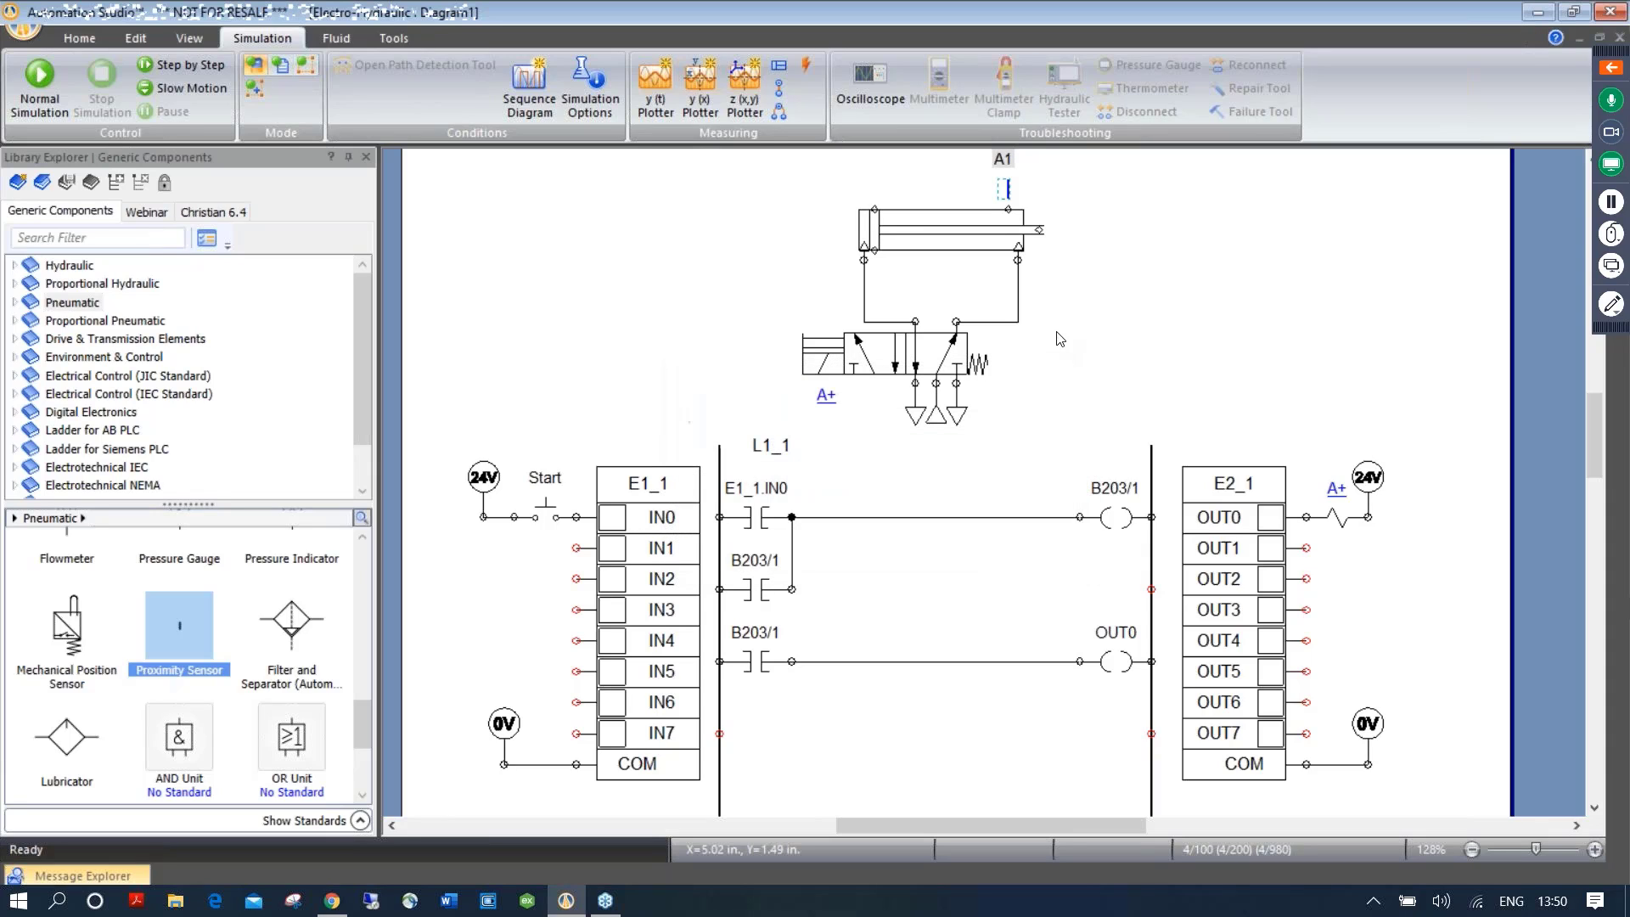
{"action": "left_click", "coordinate": [1092, 218]}
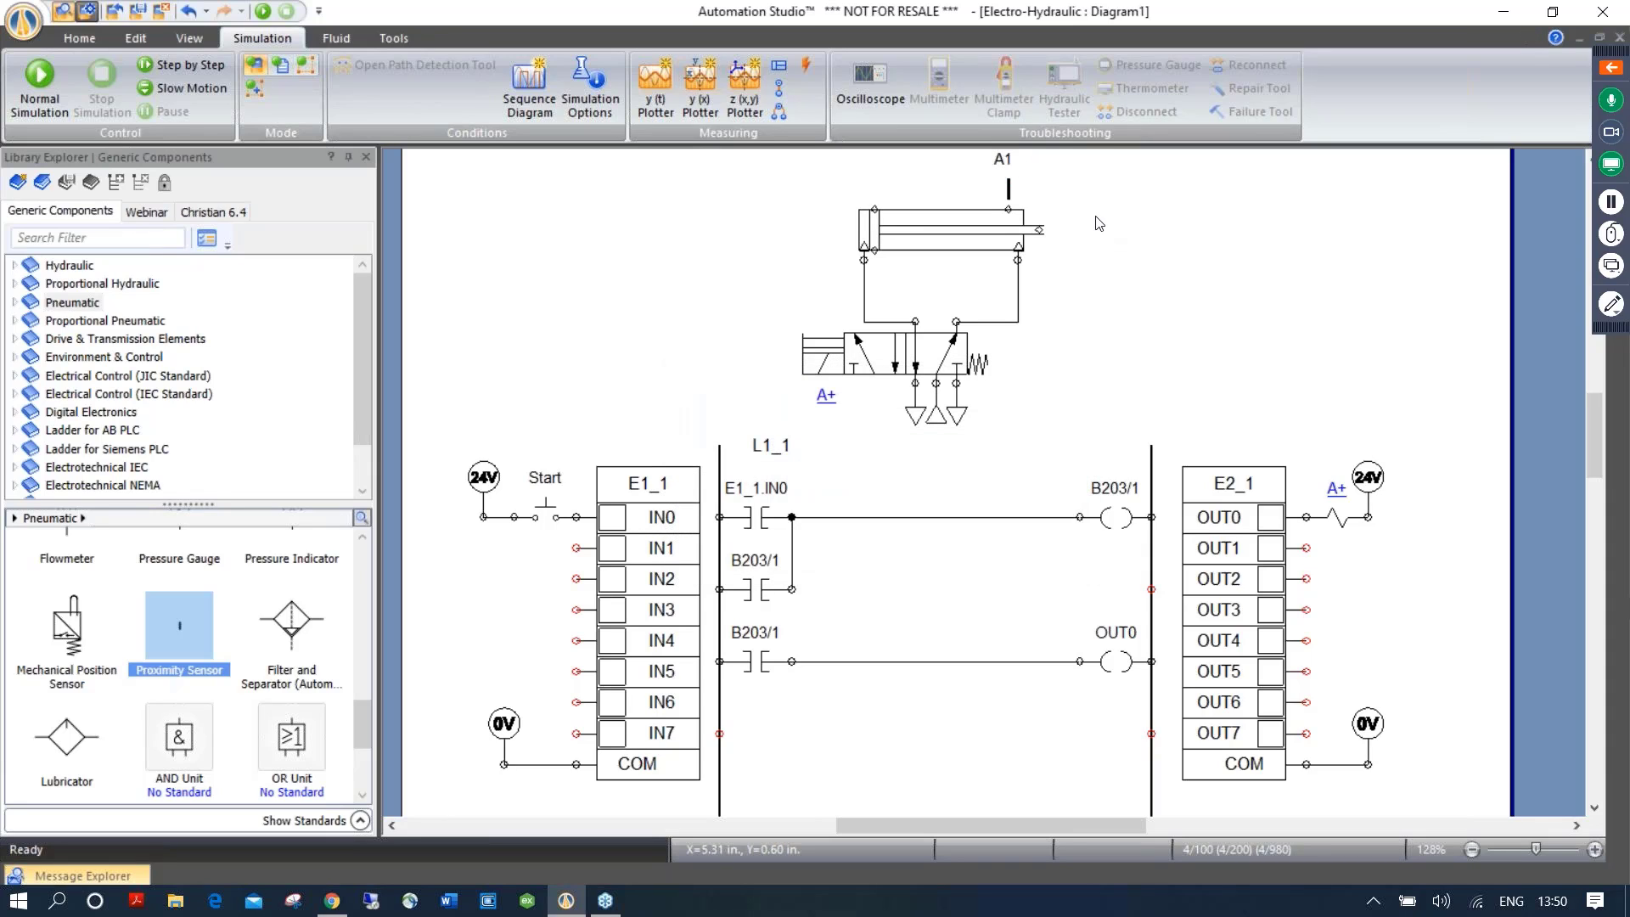
Move the A1 proximity sensor away from the cylinder and reattach it along the cylinder's upper edge
{"action": "scroll", "coordinate": [1015, 187], "scroll_direction": "up", "scroll_amount": 2}
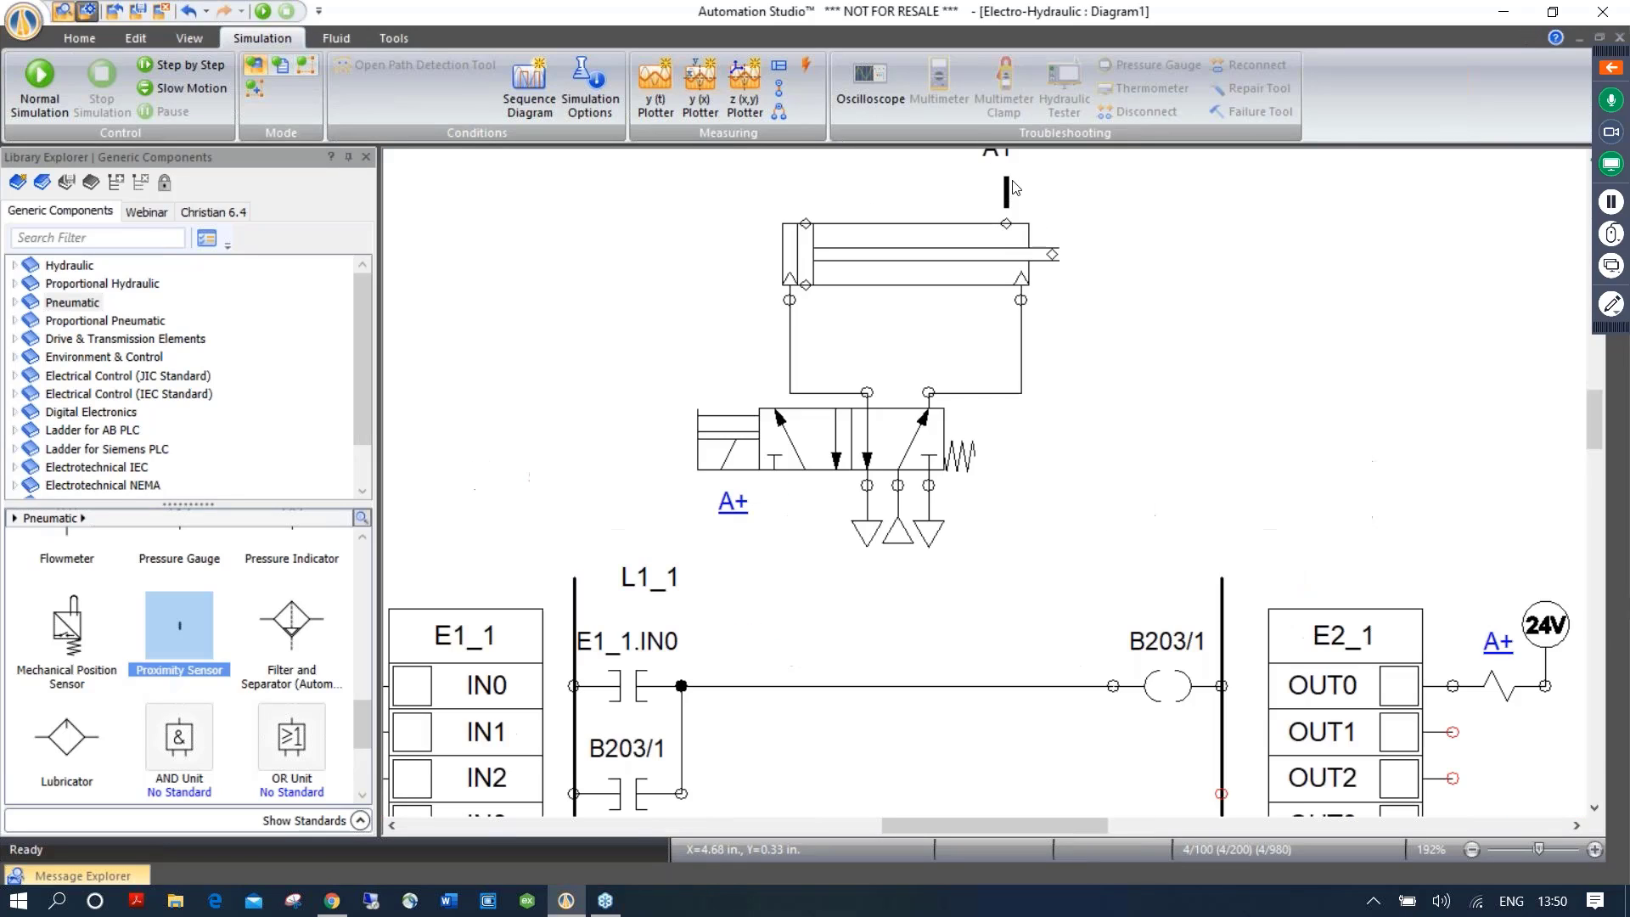
{"action": "scroll", "coordinate": [1013, 185], "scroll_direction": "up", "scroll_amount": 2}
{"action": "left_click_drag", "start_coordinate": [1159, 269], "coordinate": [1143, 391]}
{"action": "left_click_drag", "start_coordinate": [985, 345], "coordinate": [1227, 311]}
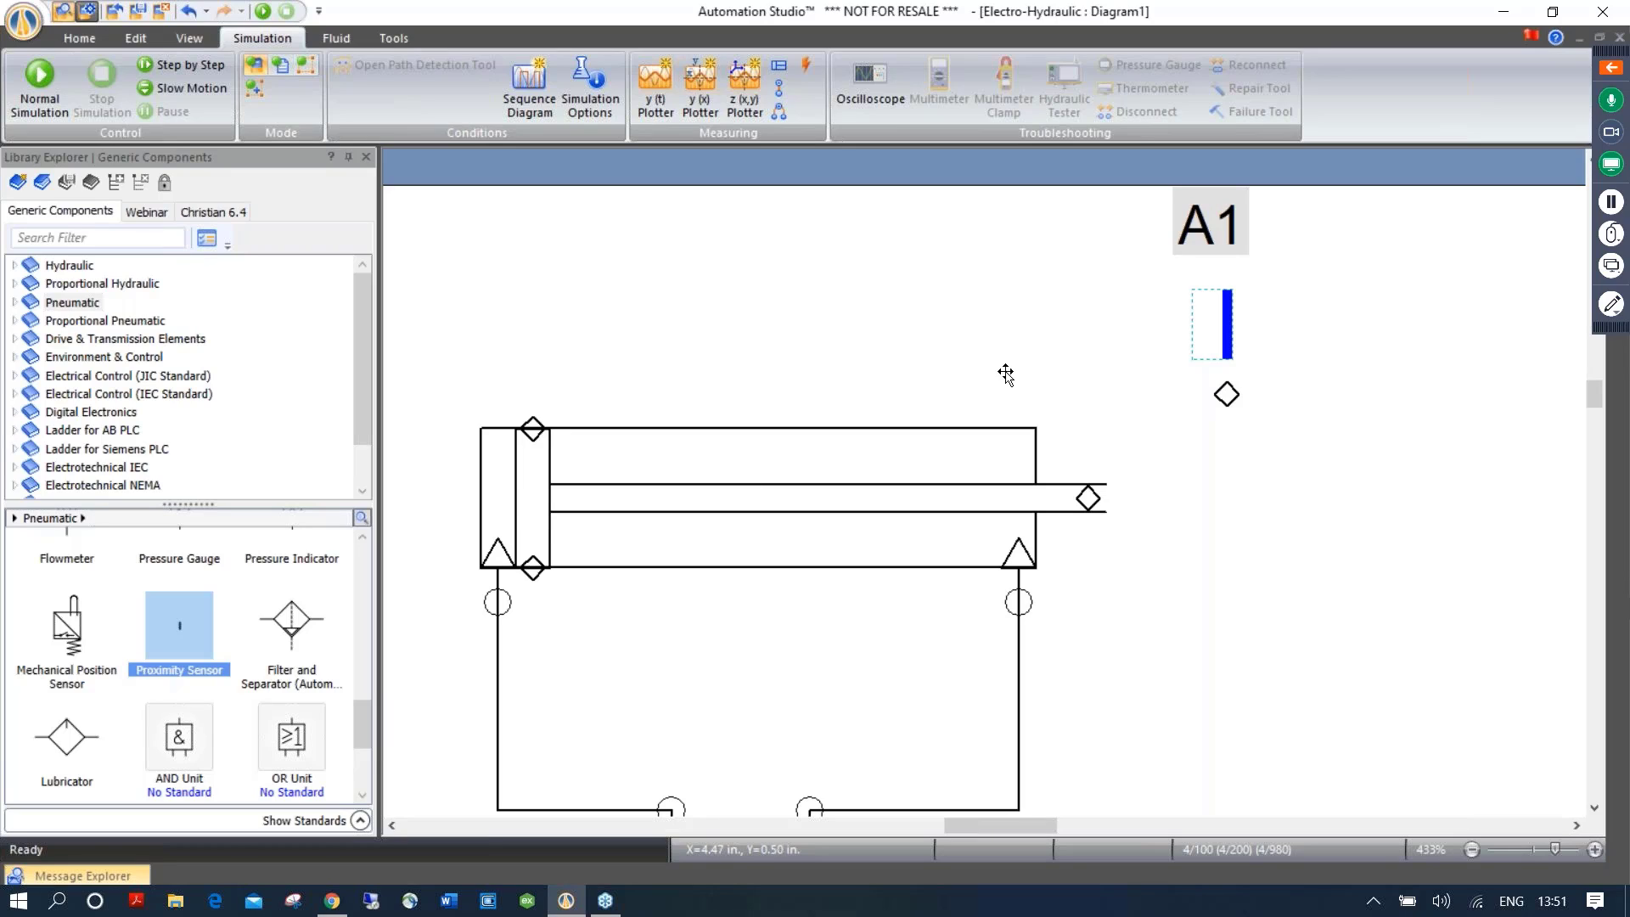
{"action": "left_click_drag", "start_coordinate": [1223, 314], "coordinate": [922, 366]}
{"action": "left_click", "coordinate": [1097, 367]}
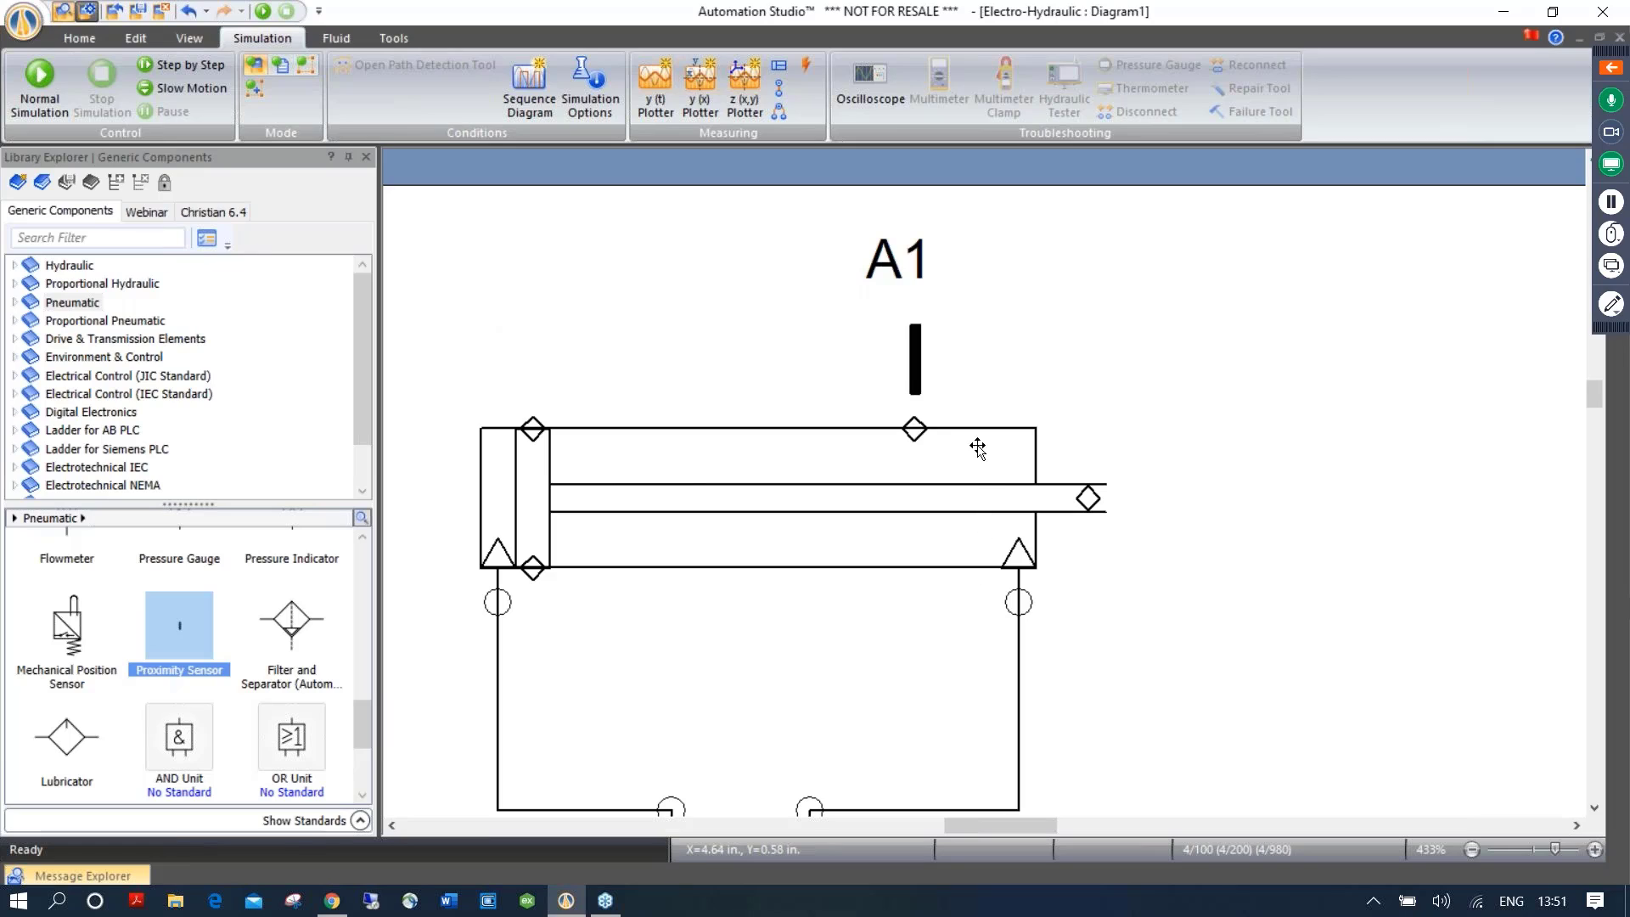
Set the double-acting cylinder's Extension to 100 % in its component data
{"action": "left_click", "coordinate": [734, 487]}
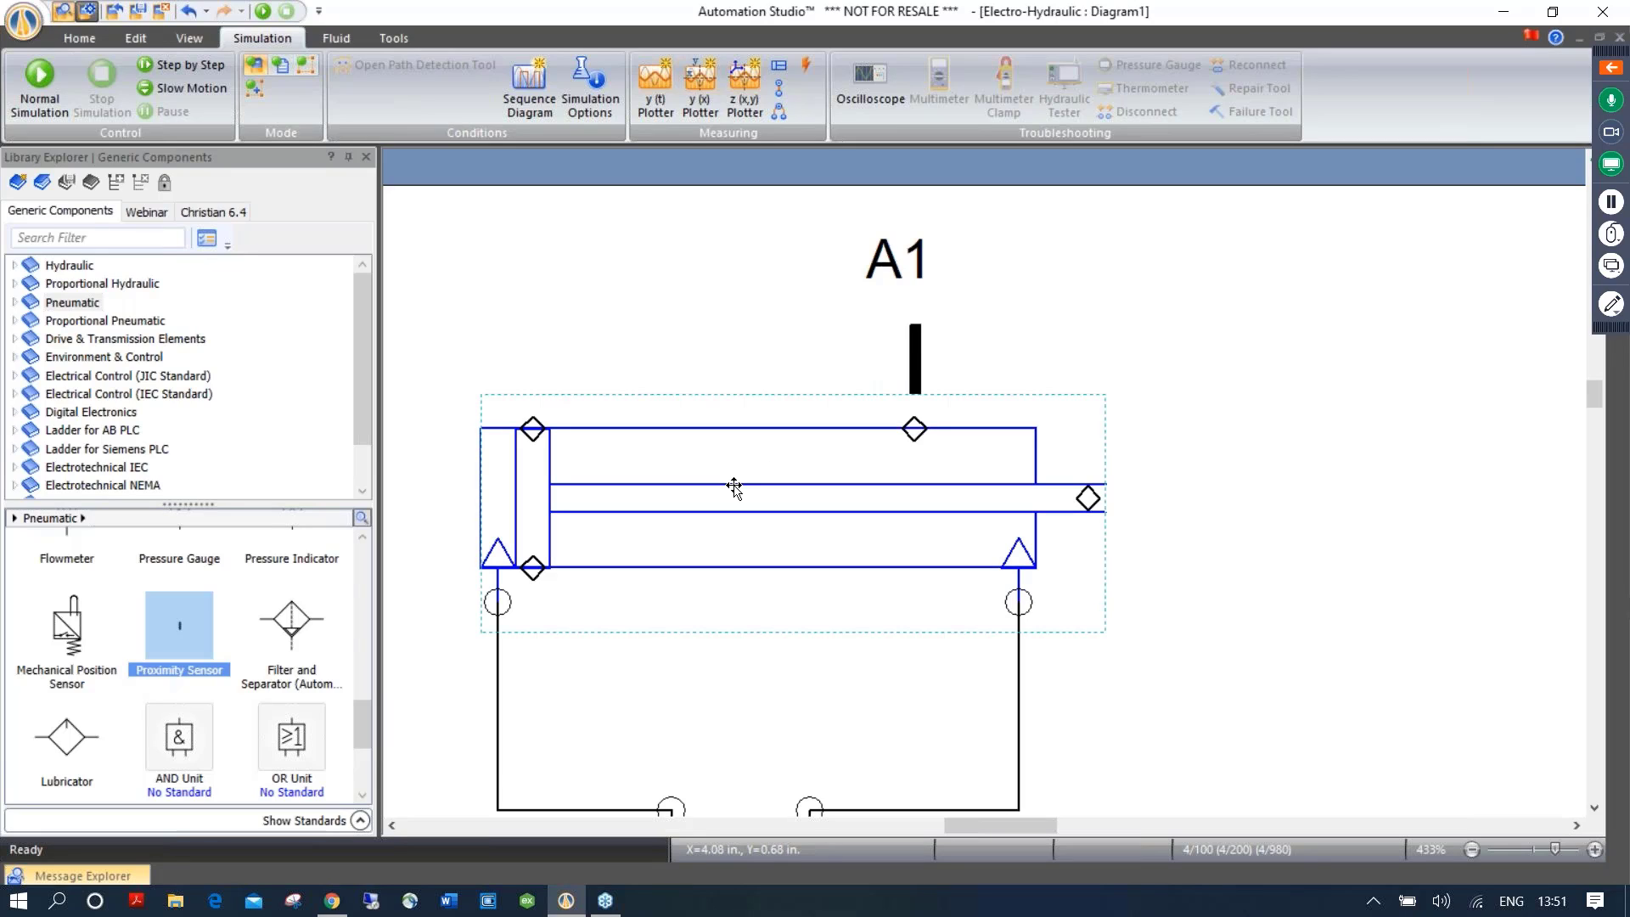
{"action": "double_click", "coordinate": [734, 487]}
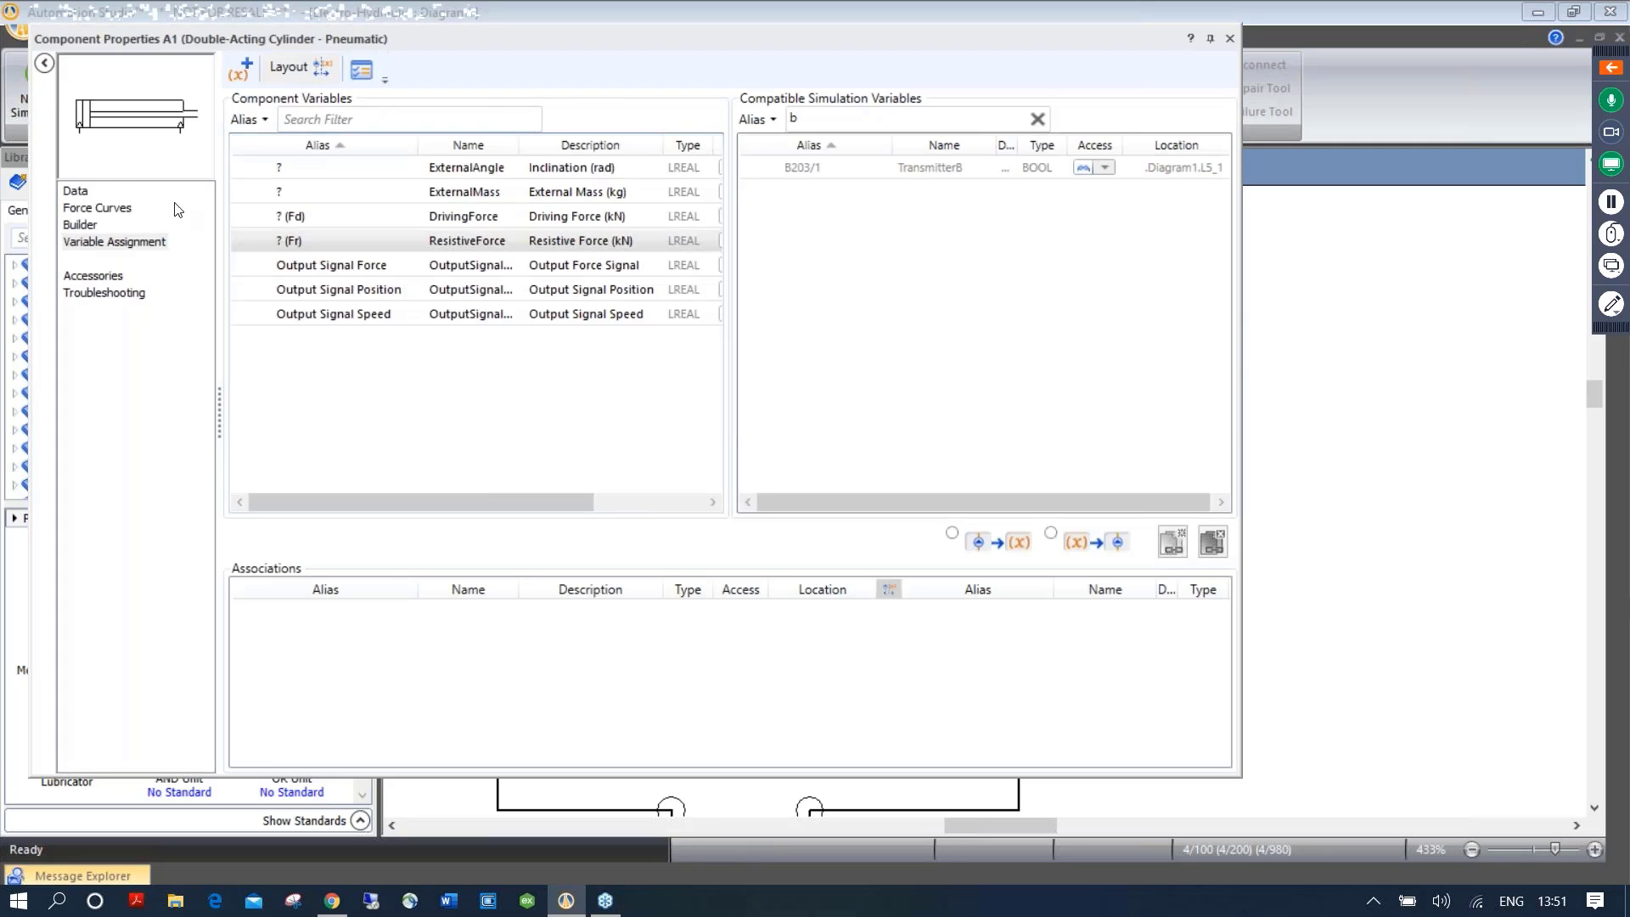
{"action": "left_click", "coordinate": [81, 191]}
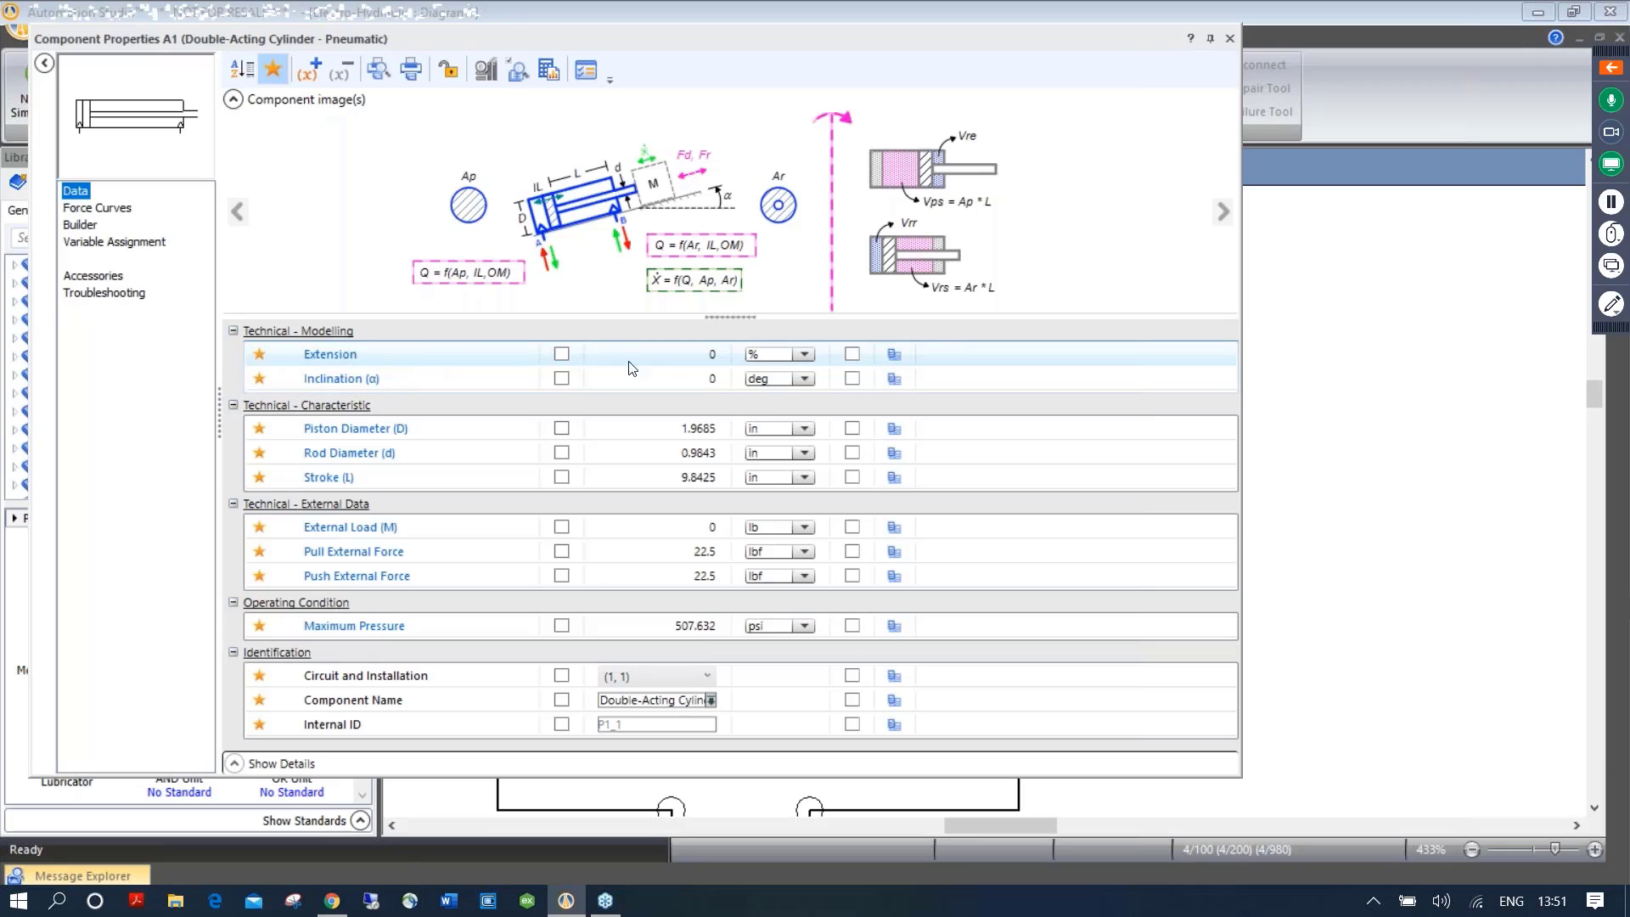
{"action": "left_click", "coordinate": [700, 355]}
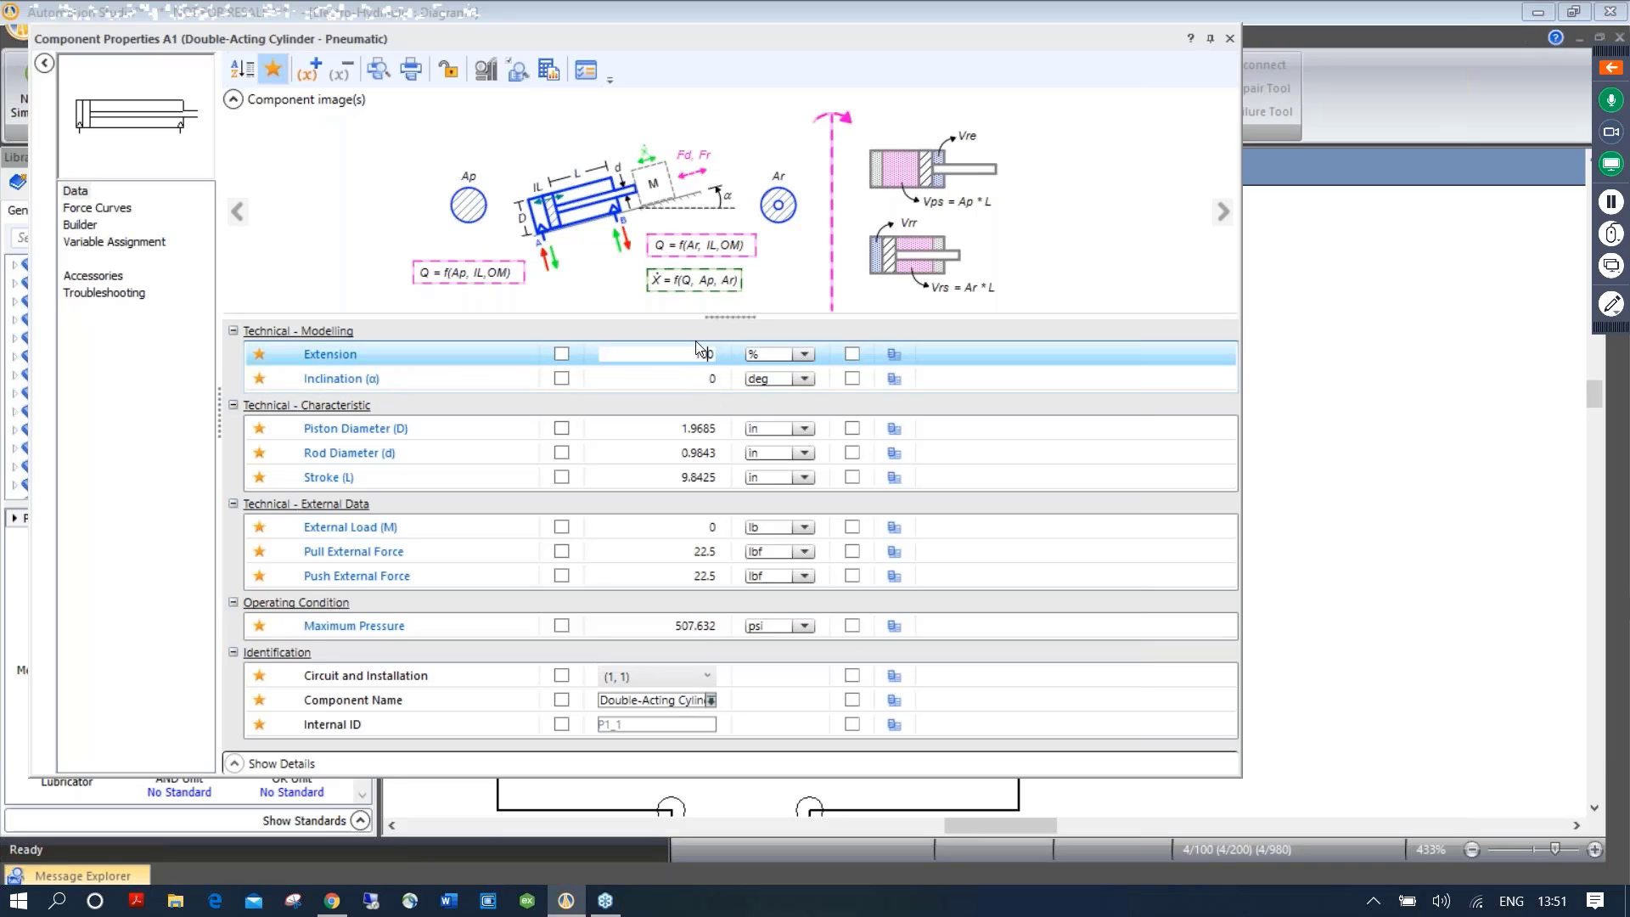
{"action": "type", "text": "10"}
{"action": "key", "text": "Return"}
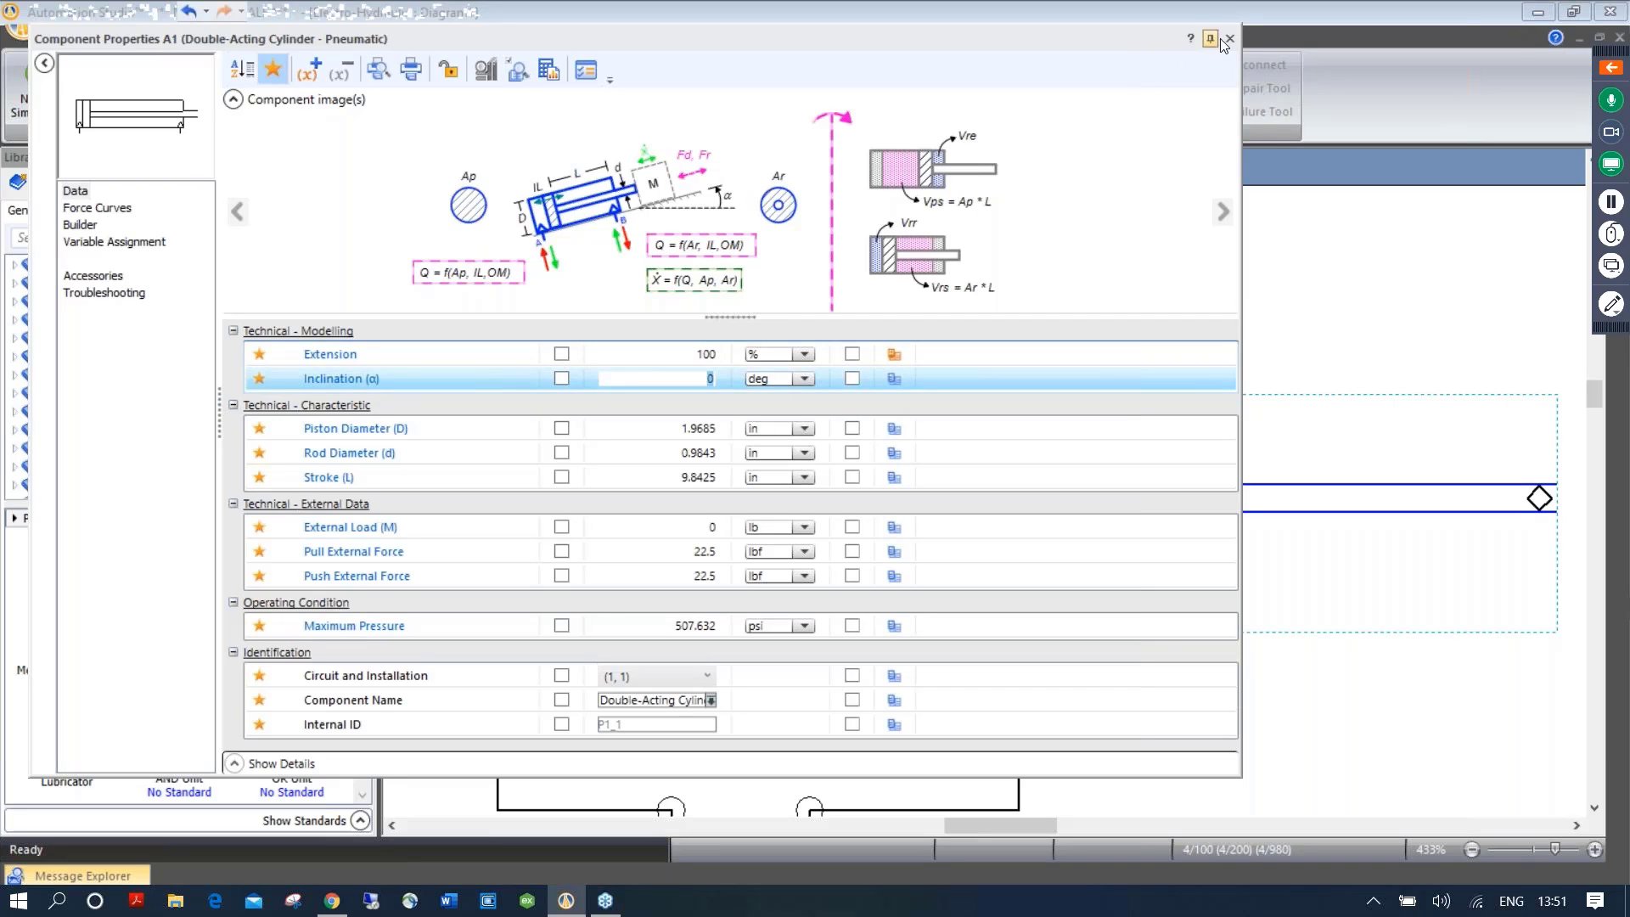
{"action": "left_click", "coordinate": [1229, 39]}
Align the A1 sensor with the extended piston's connection point and reset the cylinder's Extension to 0 %
{"action": "left_click", "coordinate": [914, 356]}
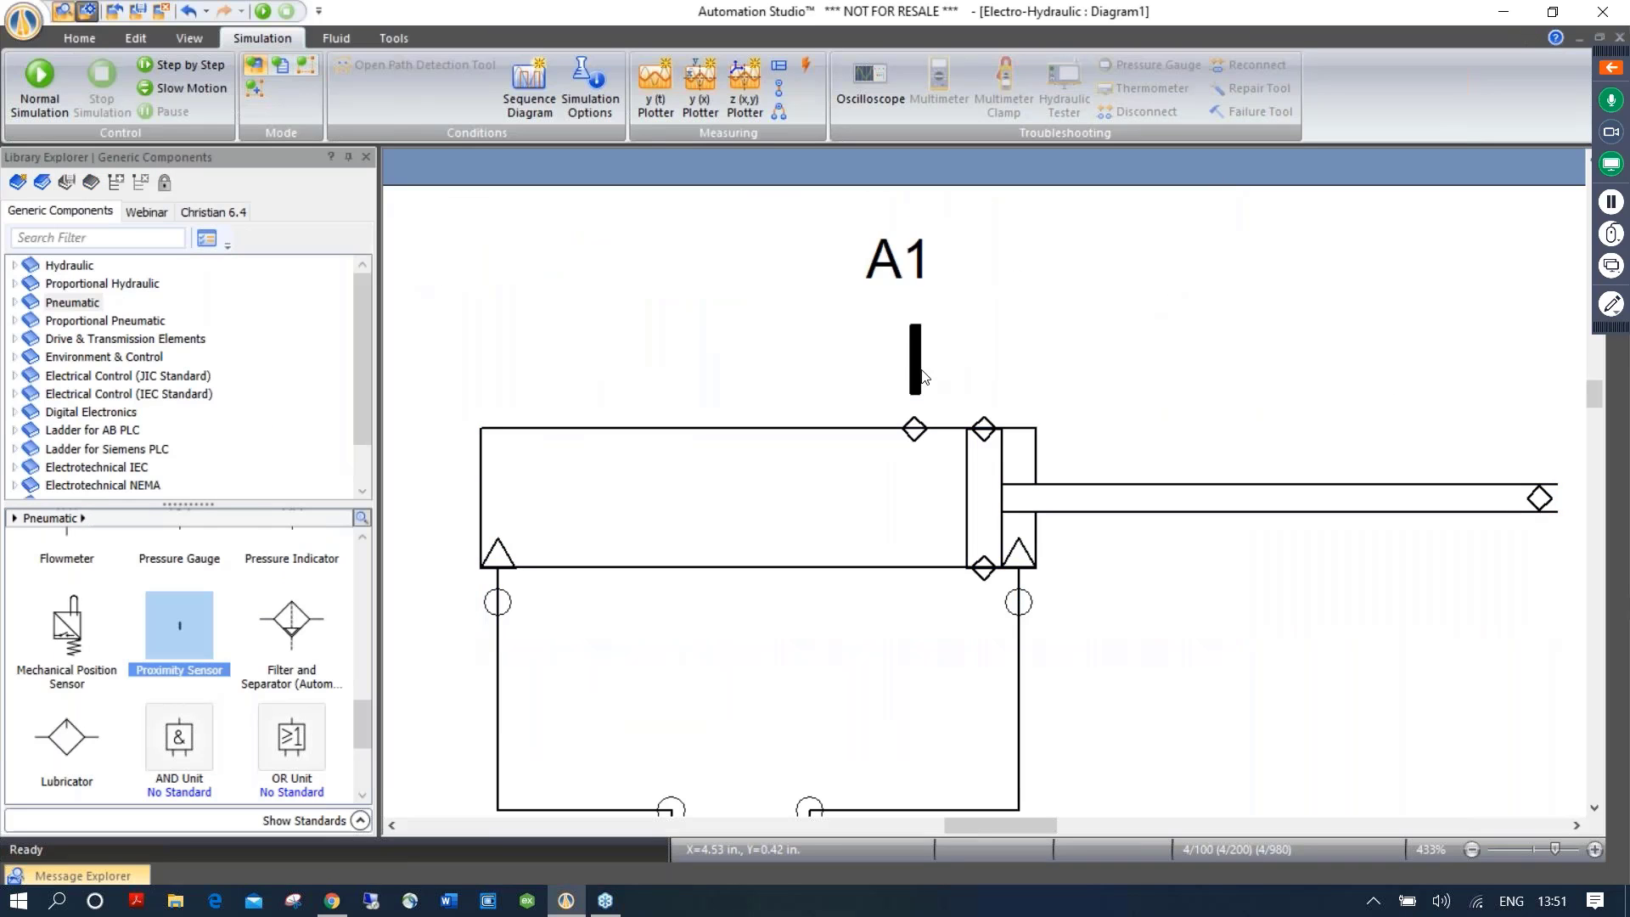
{"action": "left_click_drag", "start_coordinate": [914, 356], "coordinate": [986, 342]}
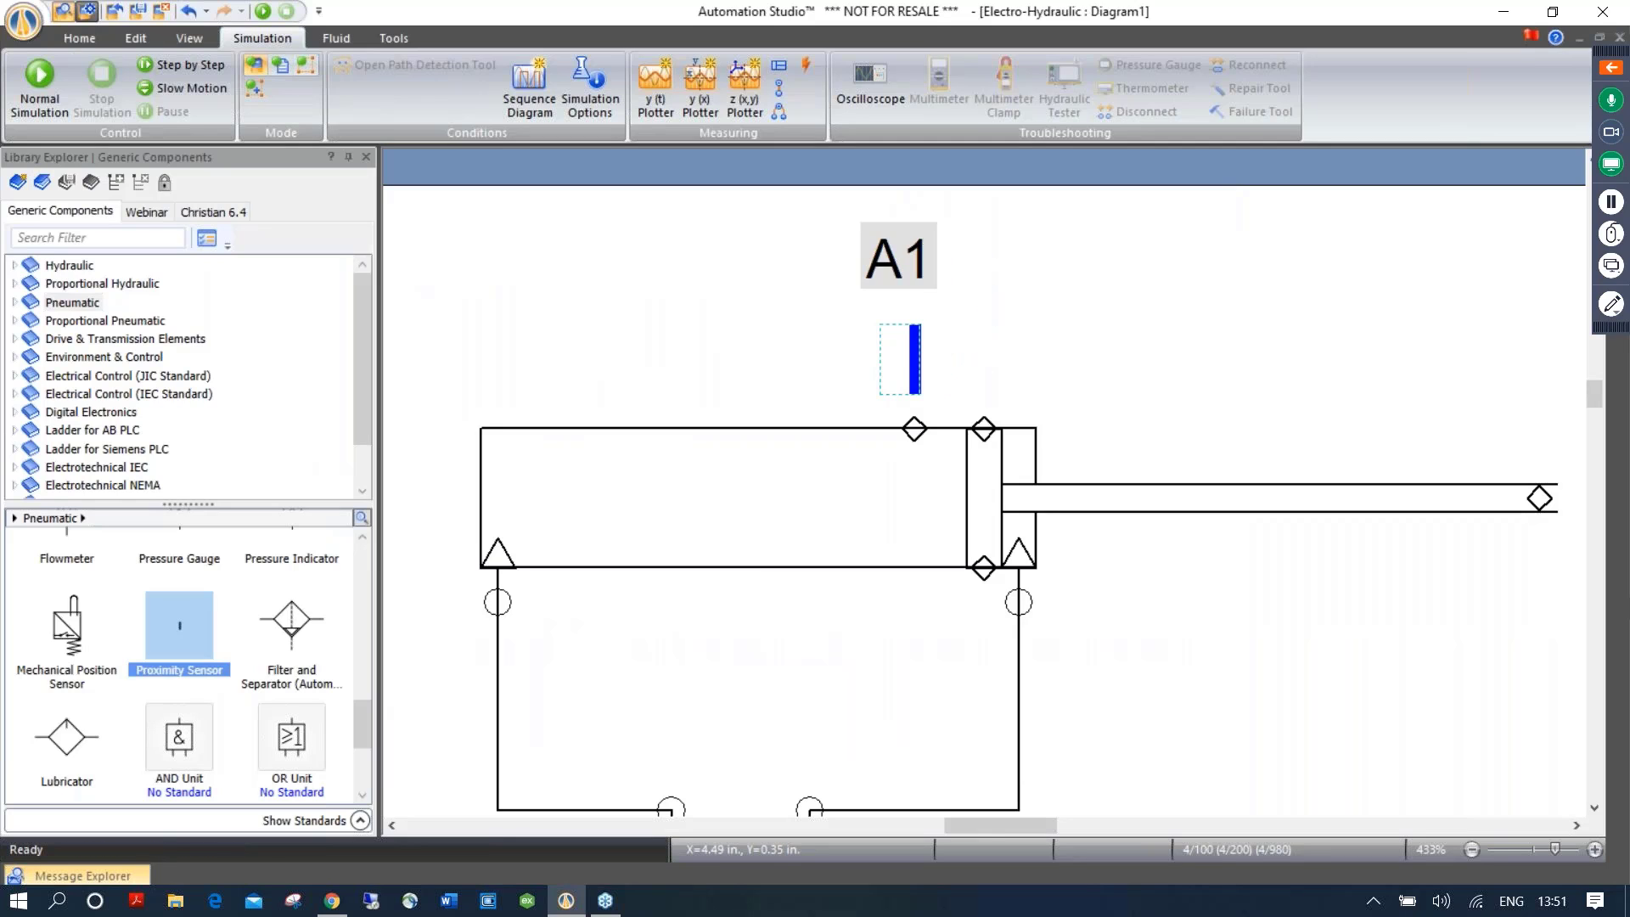
{"action": "left_click", "coordinate": [976, 461]}
{"action": "double_click", "coordinate": [976, 461]}
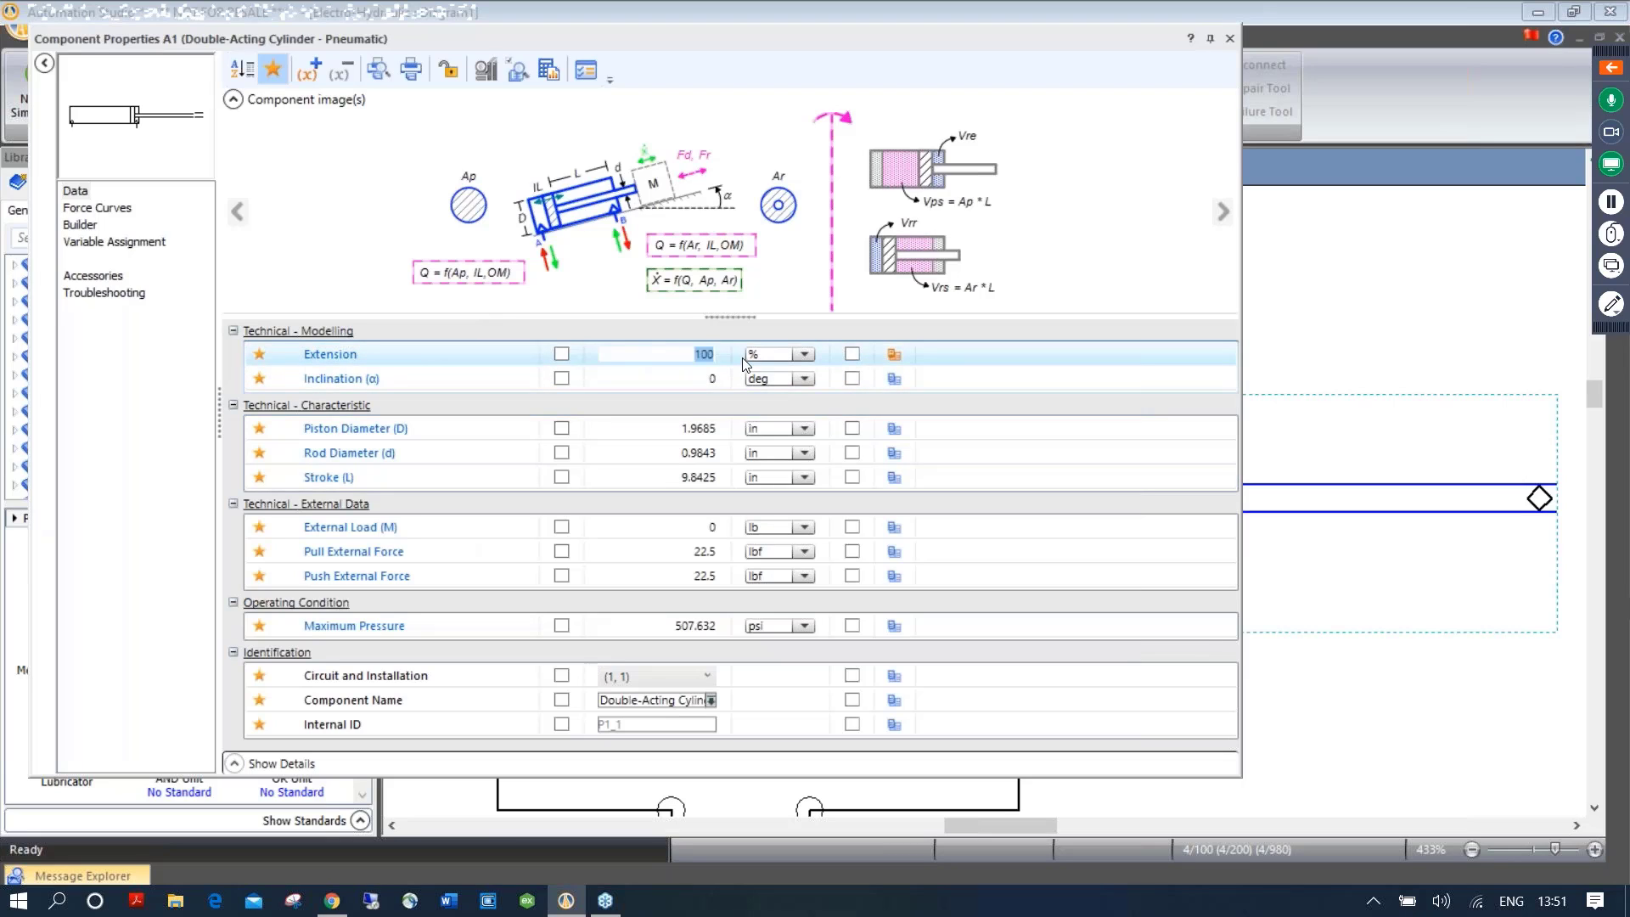
{"action": "key", "text": "Return"}
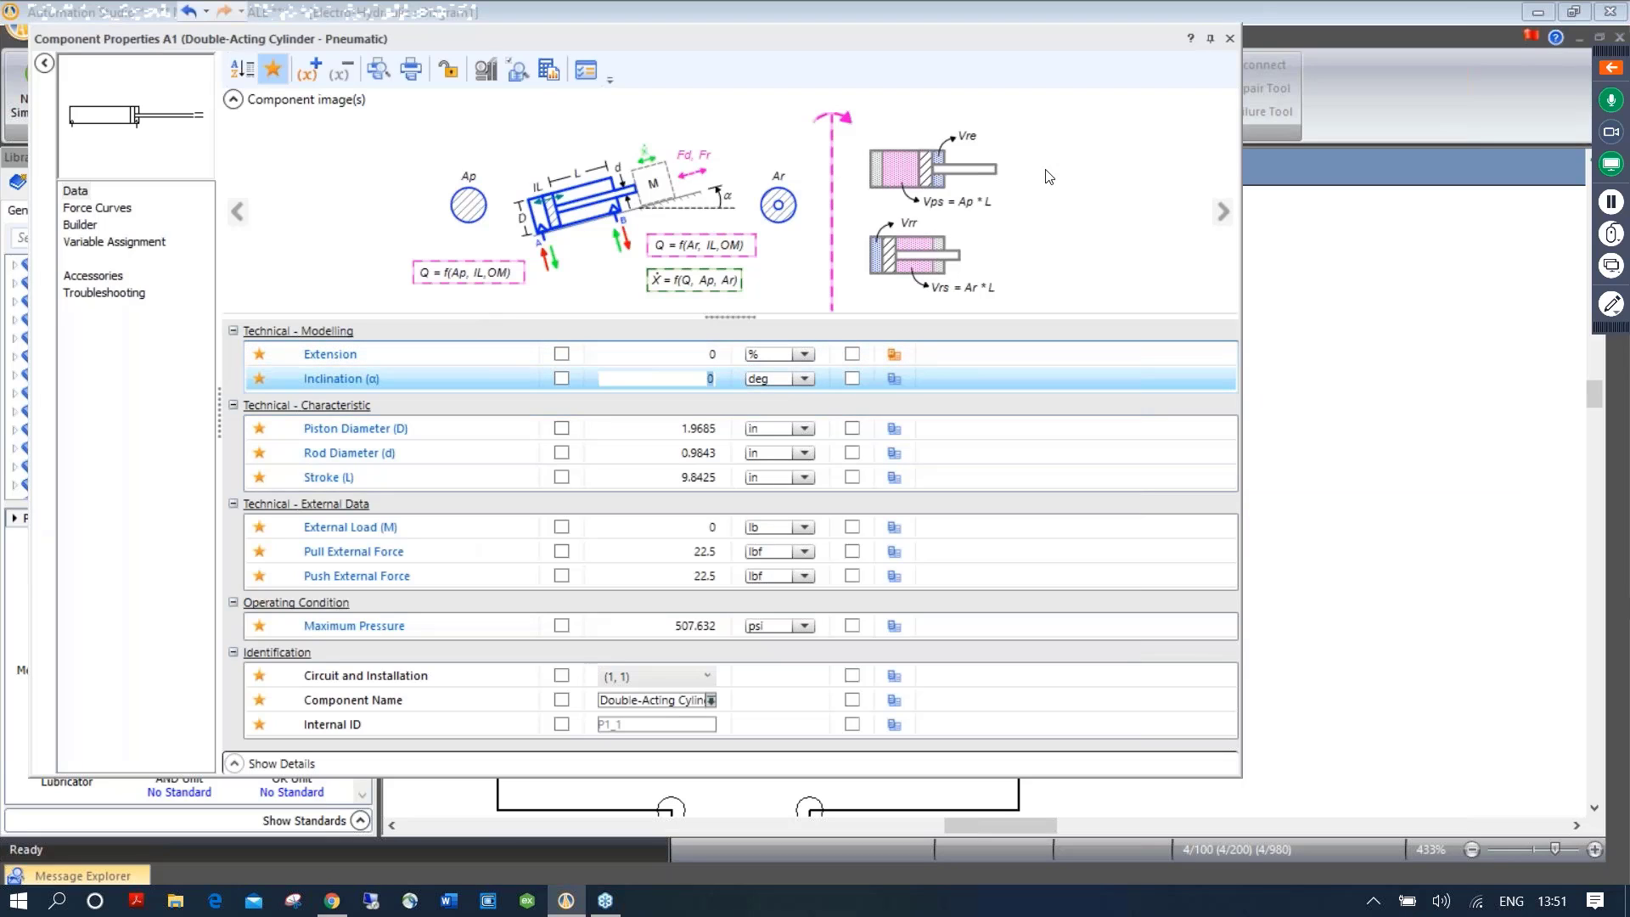
{"action": "left_click", "coordinate": [1229, 39]}
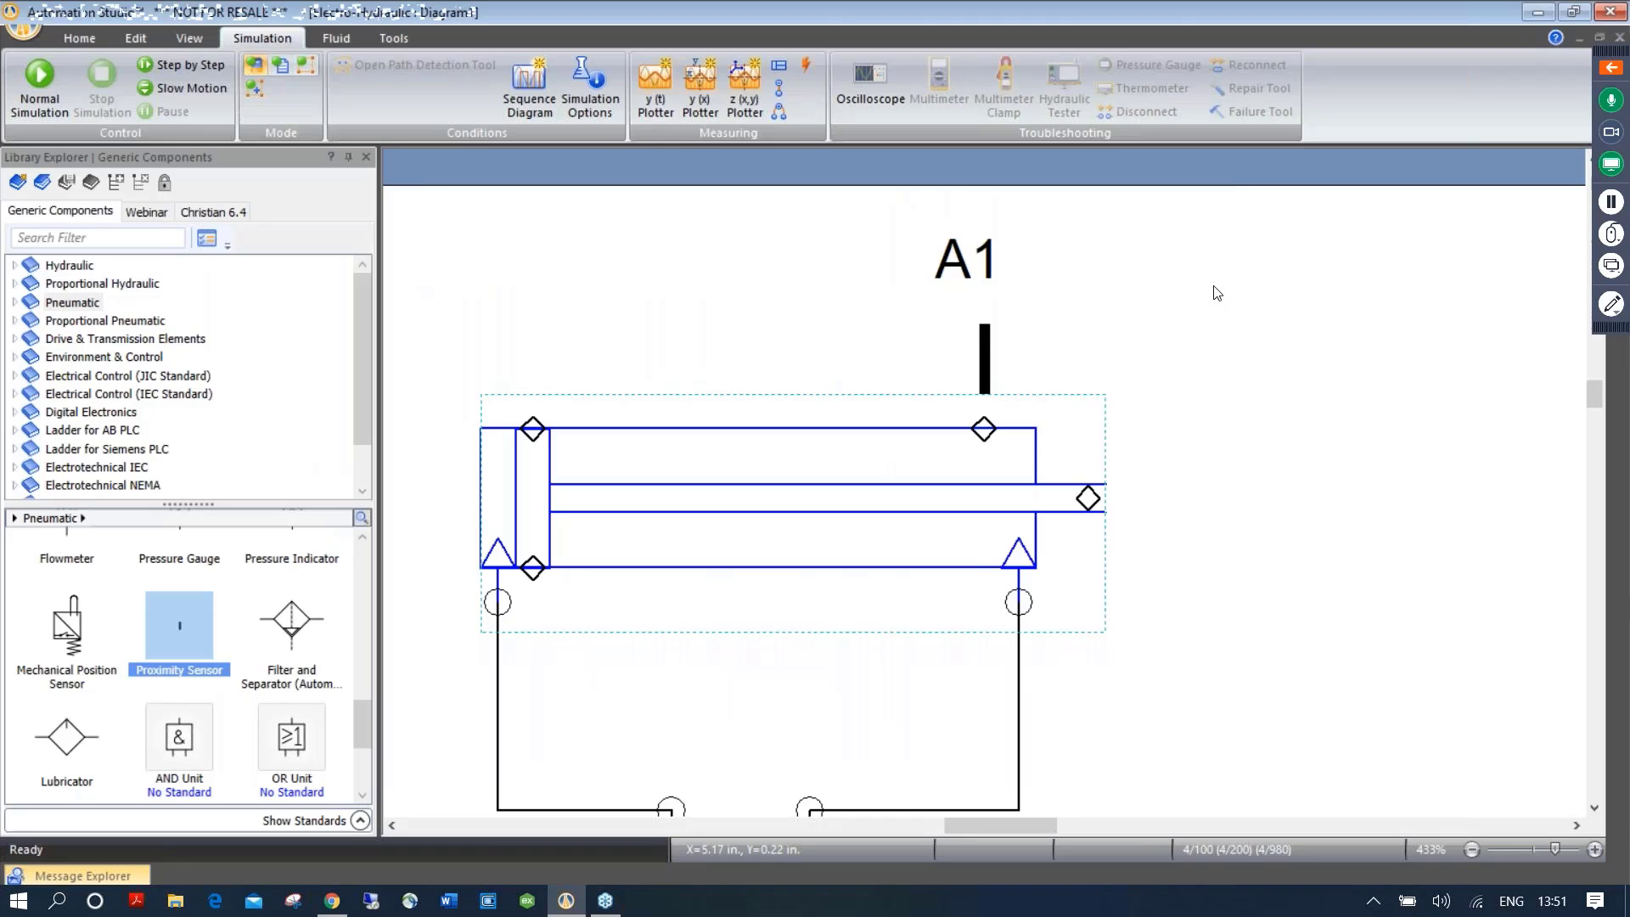
Place a Normally Open Proximity Switch from the Electrical Control (JIC Standard) library at input IN2 of the E1_1 card
{"action": "right_click", "coordinate": [1101, 329]}
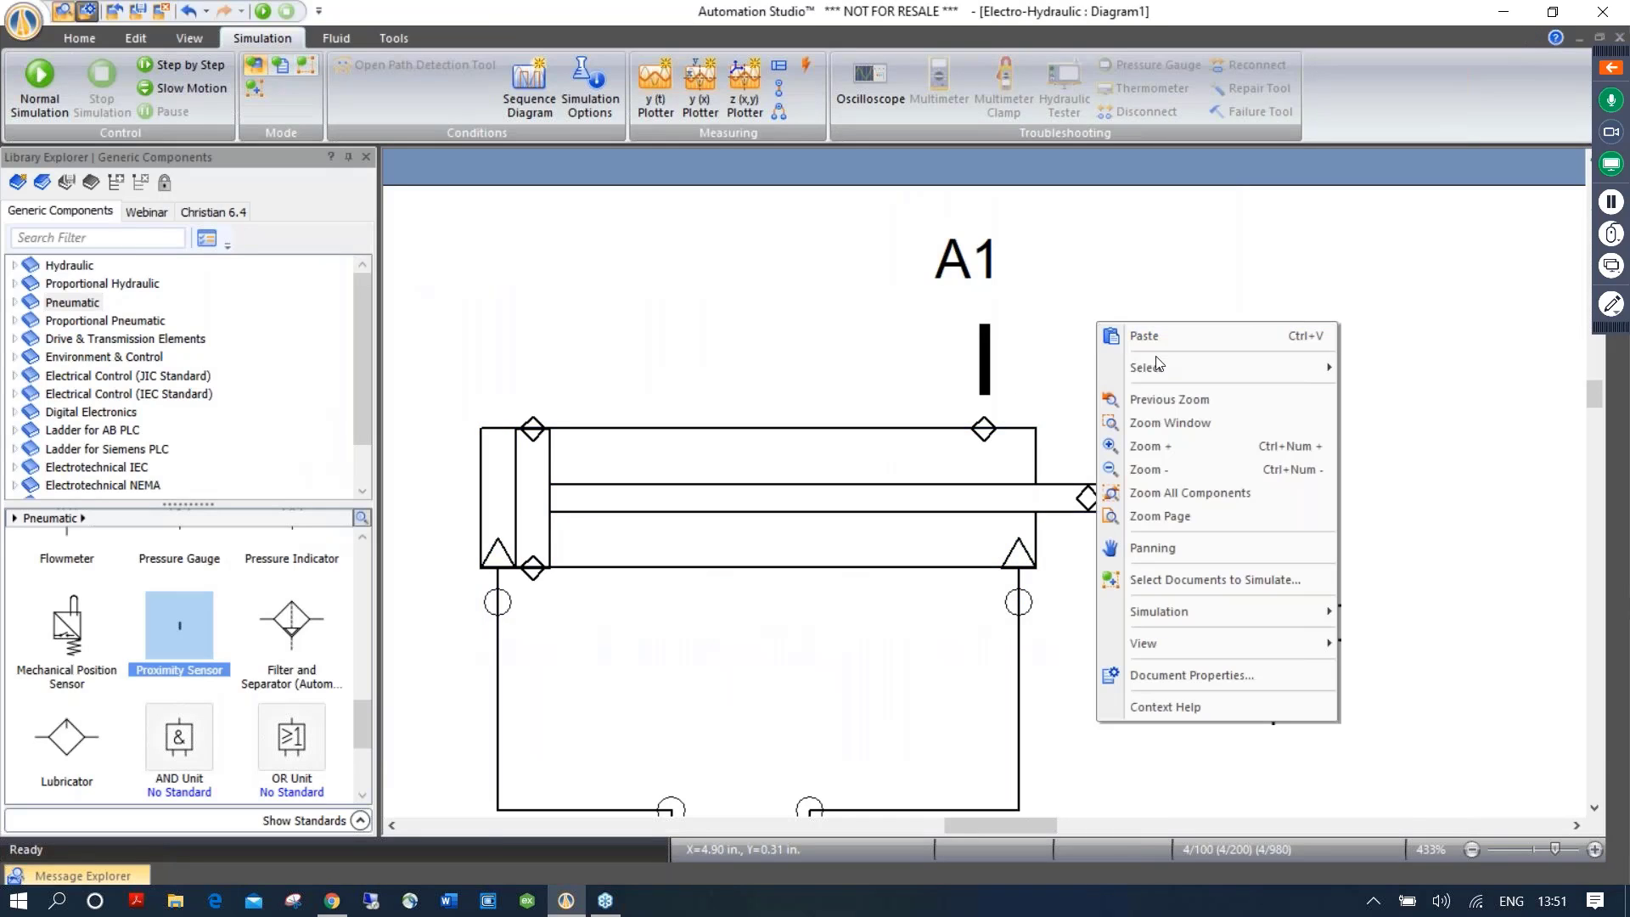
{"action": "left_click", "coordinate": [1180, 492]}
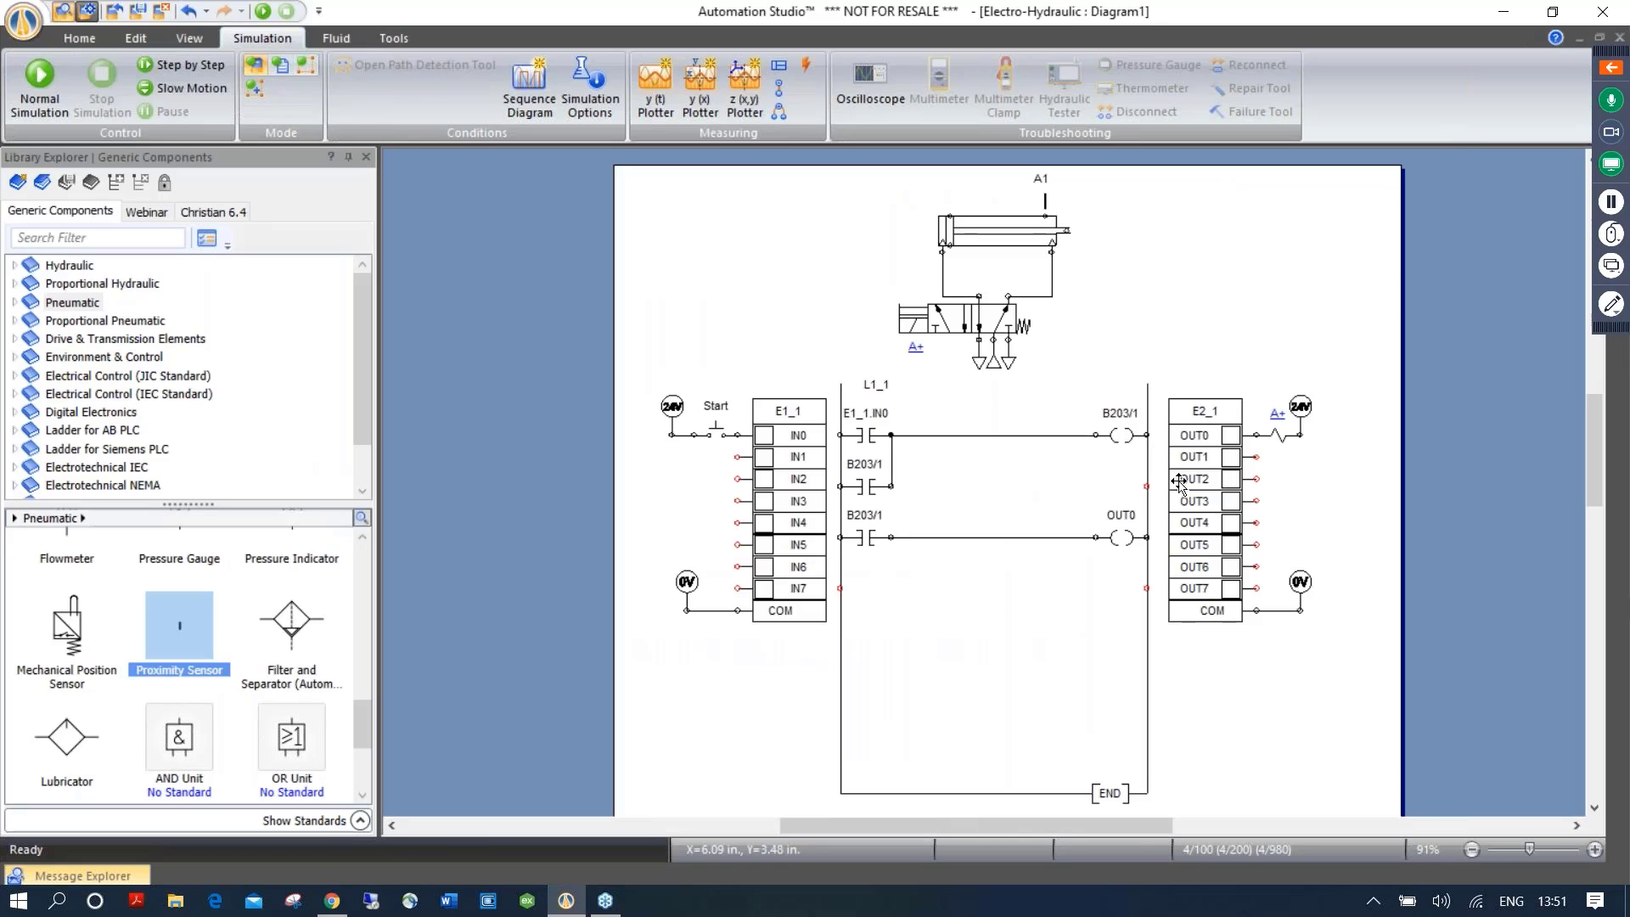
{"action": "right_click", "coordinate": [1168, 287]}
{"action": "left_click", "coordinate": [1221, 383]}
{"action": "left_click_drag", "start_coordinate": [1180, 590], "coordinate": [1348, 653]}
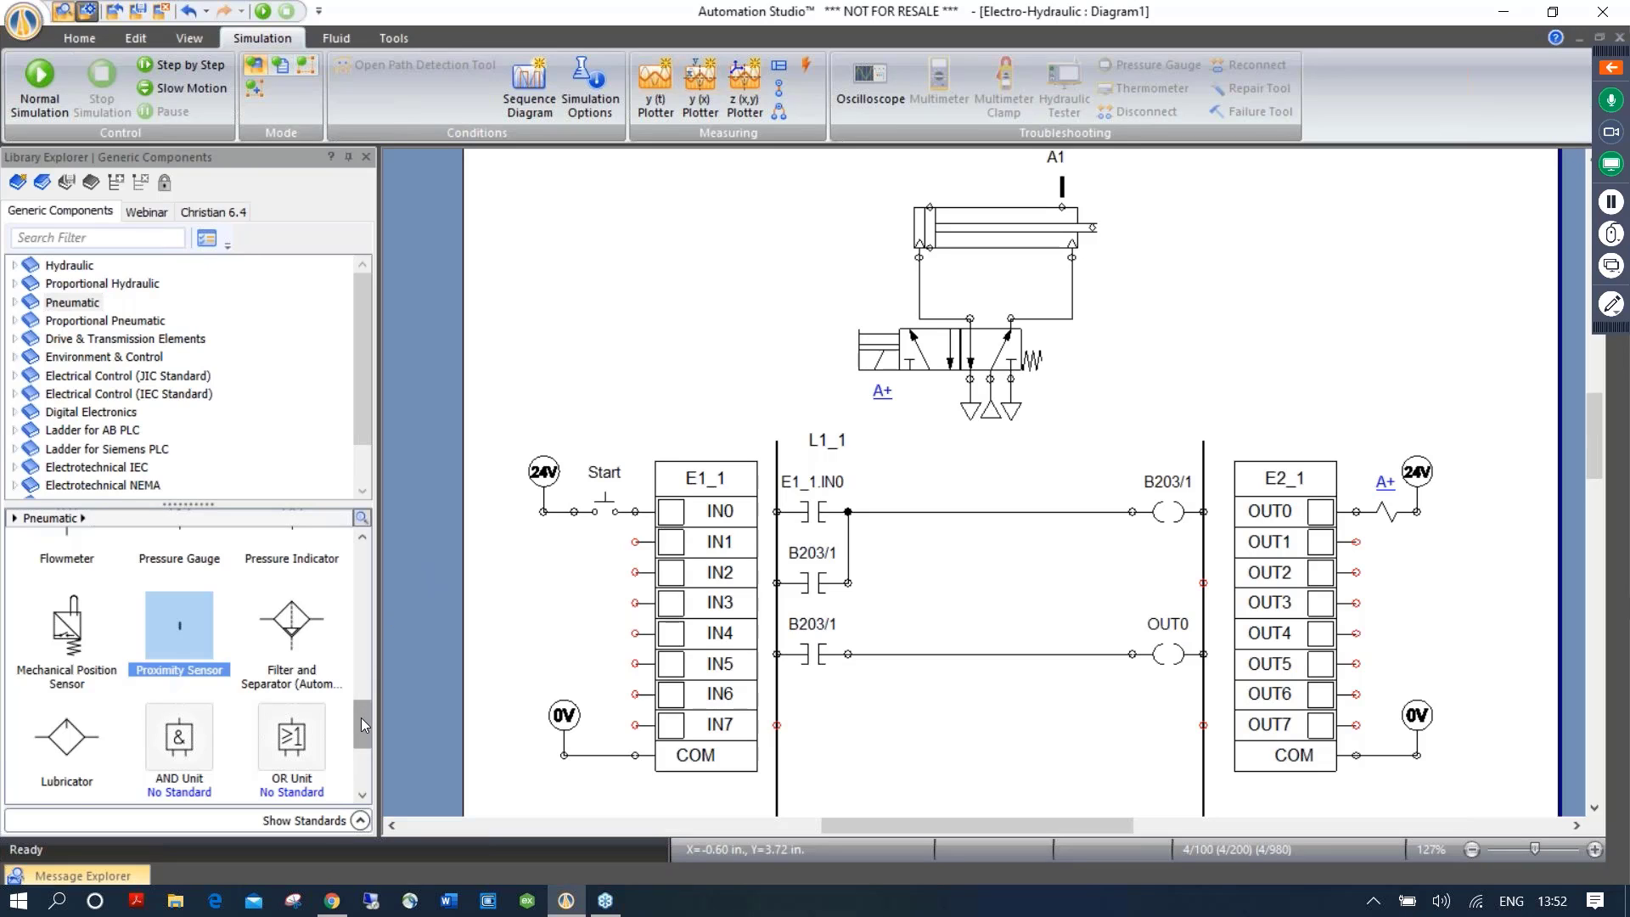
{"action": "left_click_drag", "start_coordinate": [360, 716], "coordinate": [367, 563]}
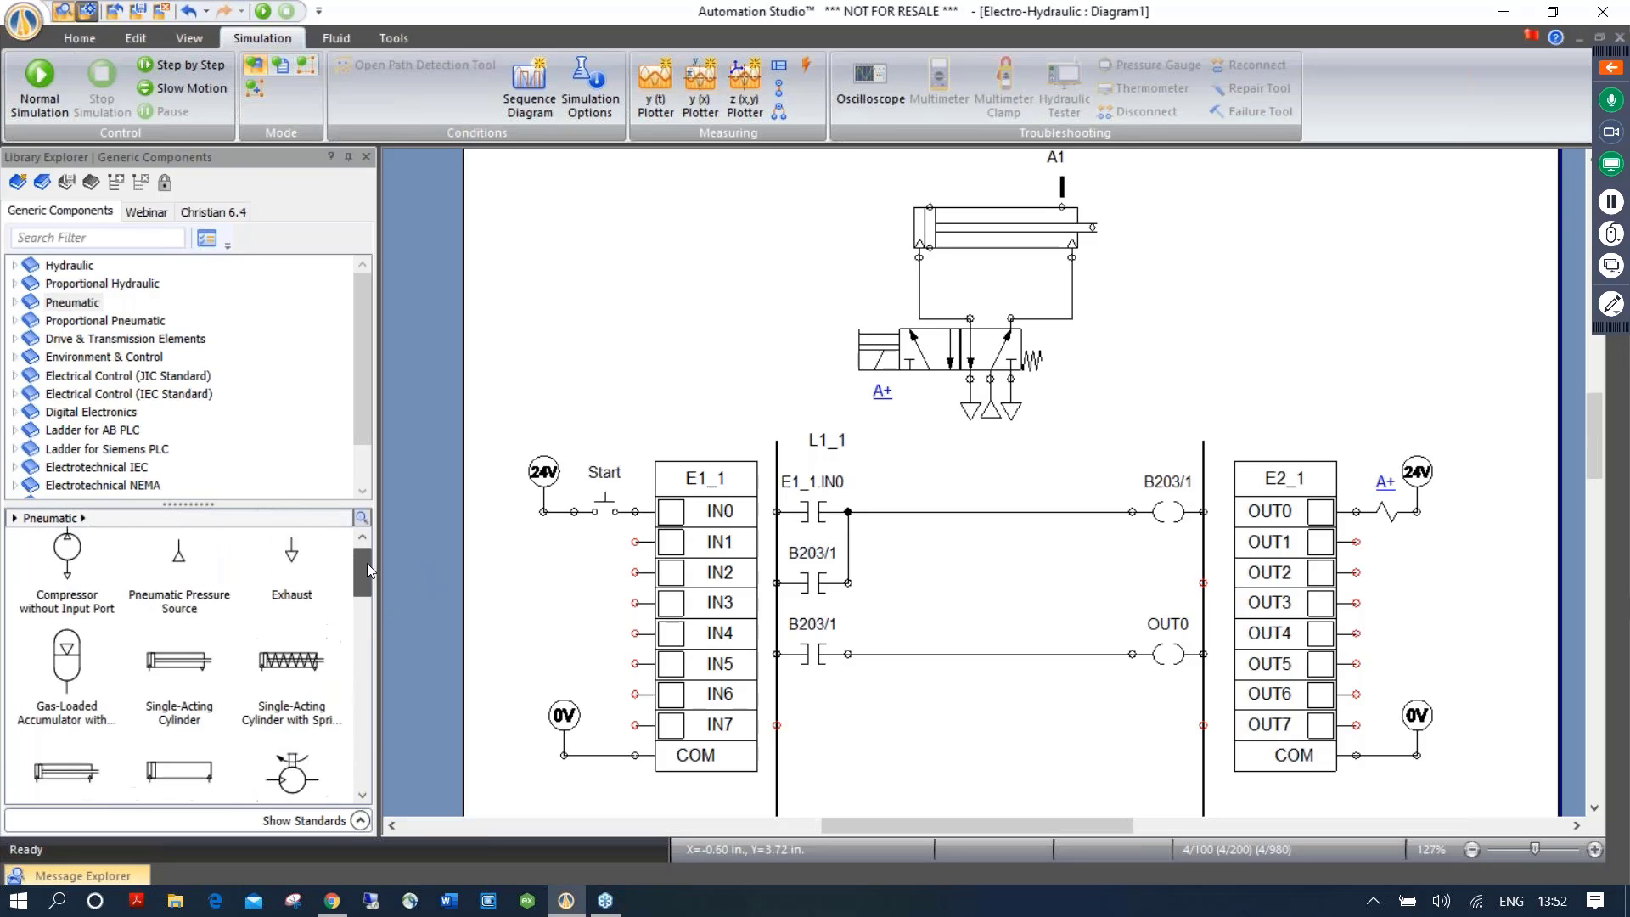
{"action": "left_click", "coordinate": [116, 379]}
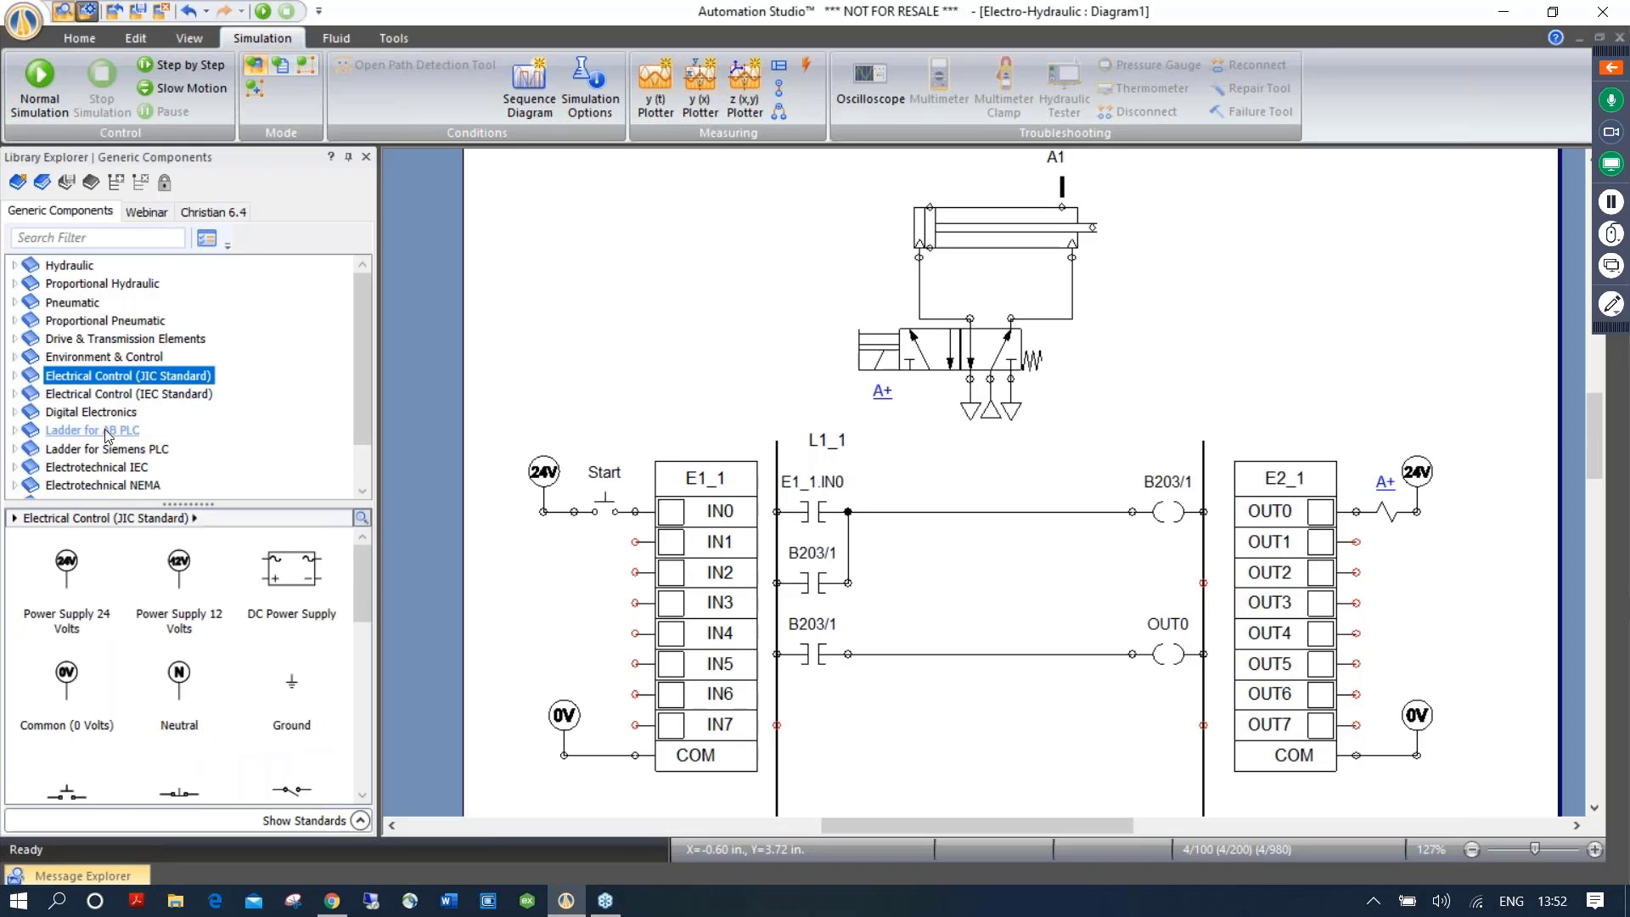
{"action": "left_click_drag", "start_coordinate": [362, 574], "coordinate": [314, 734]}
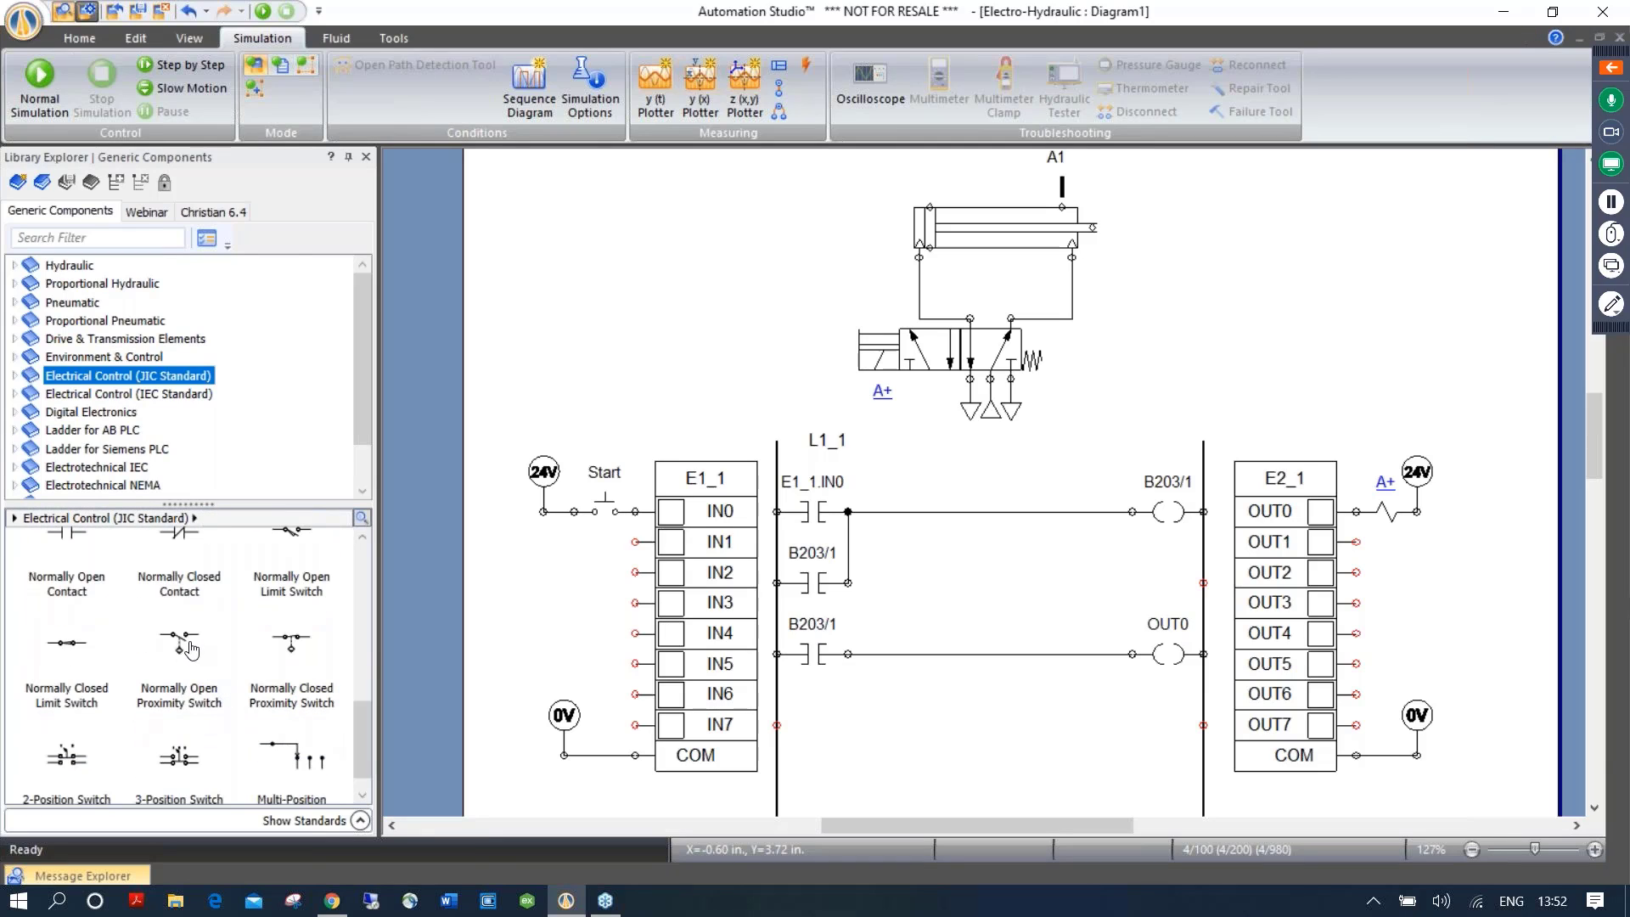
{"action": "left_click_drag", "start_coordinate": [190, 650], "coordinate": [606, 582]}
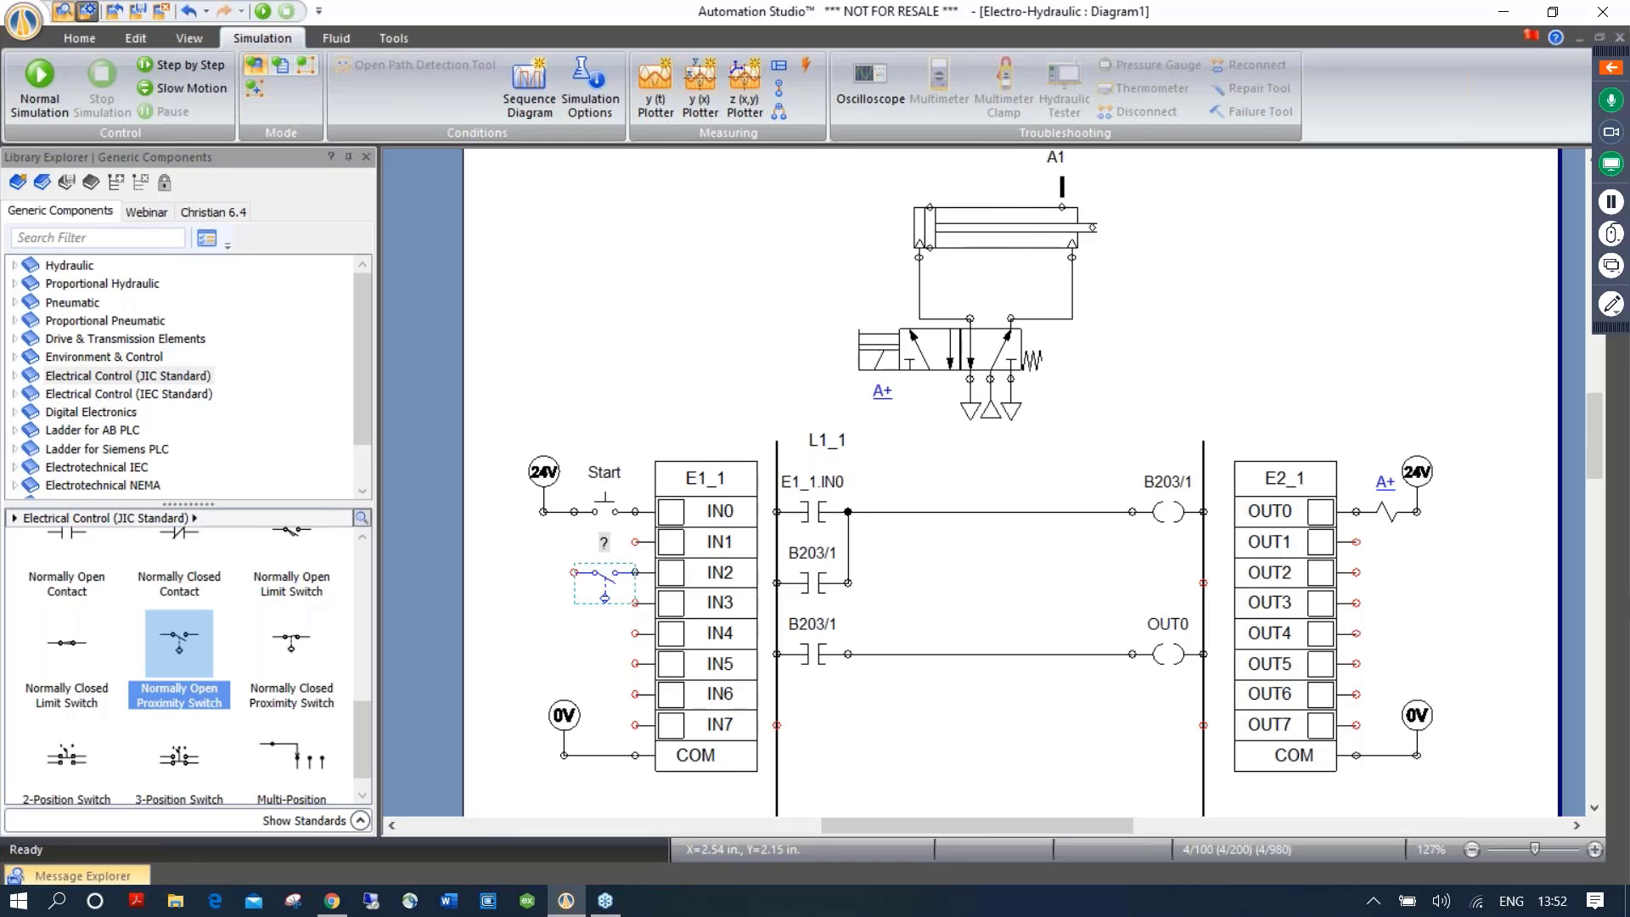
Associate the proximity switch with the A1 sensor's variable and wire its free end to the 24V supply beside the Start button
{"action": "double_click", "coordinate": [610, 581]}
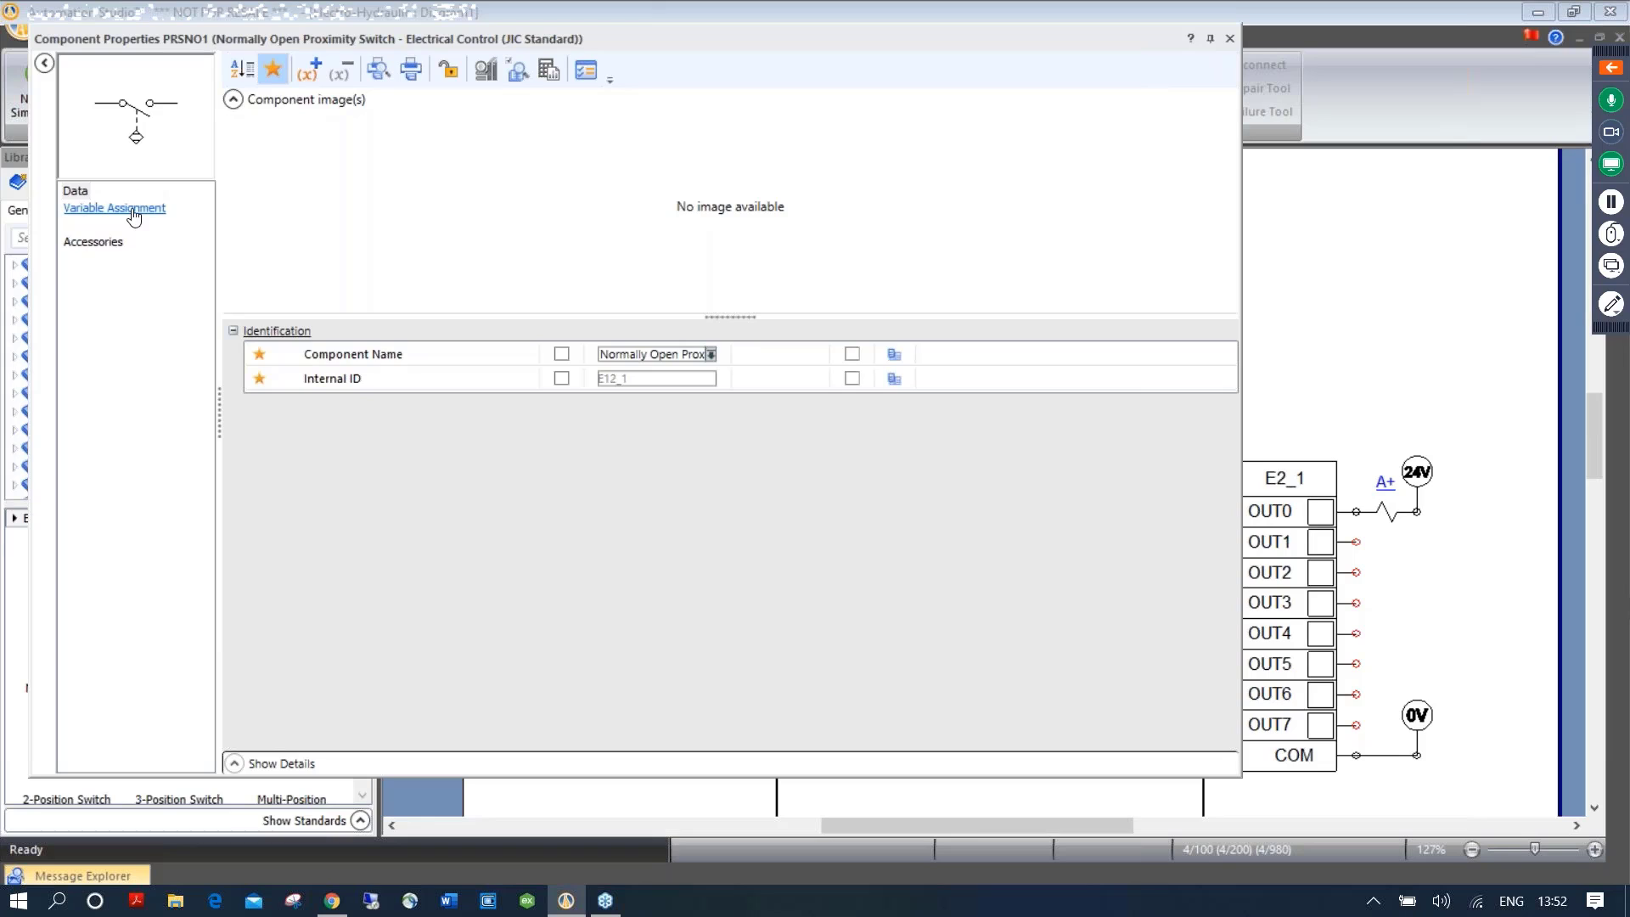
{"action": "left_click", "coordinate": [133, 213]}
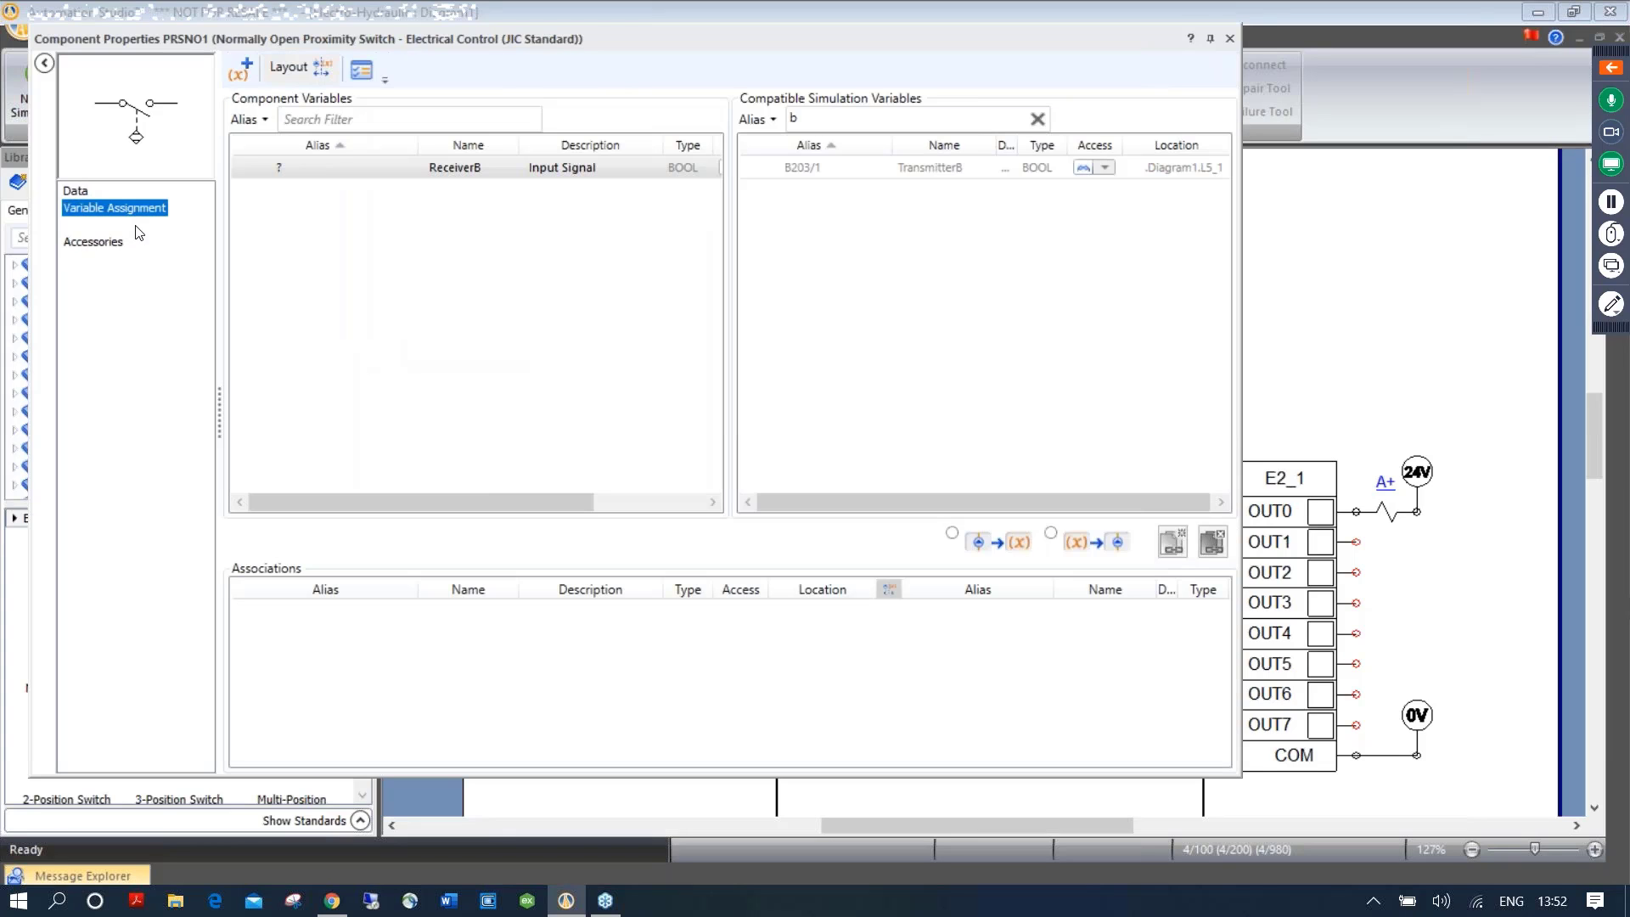
{"action": "left_click", "coordinate": [790, 119]}
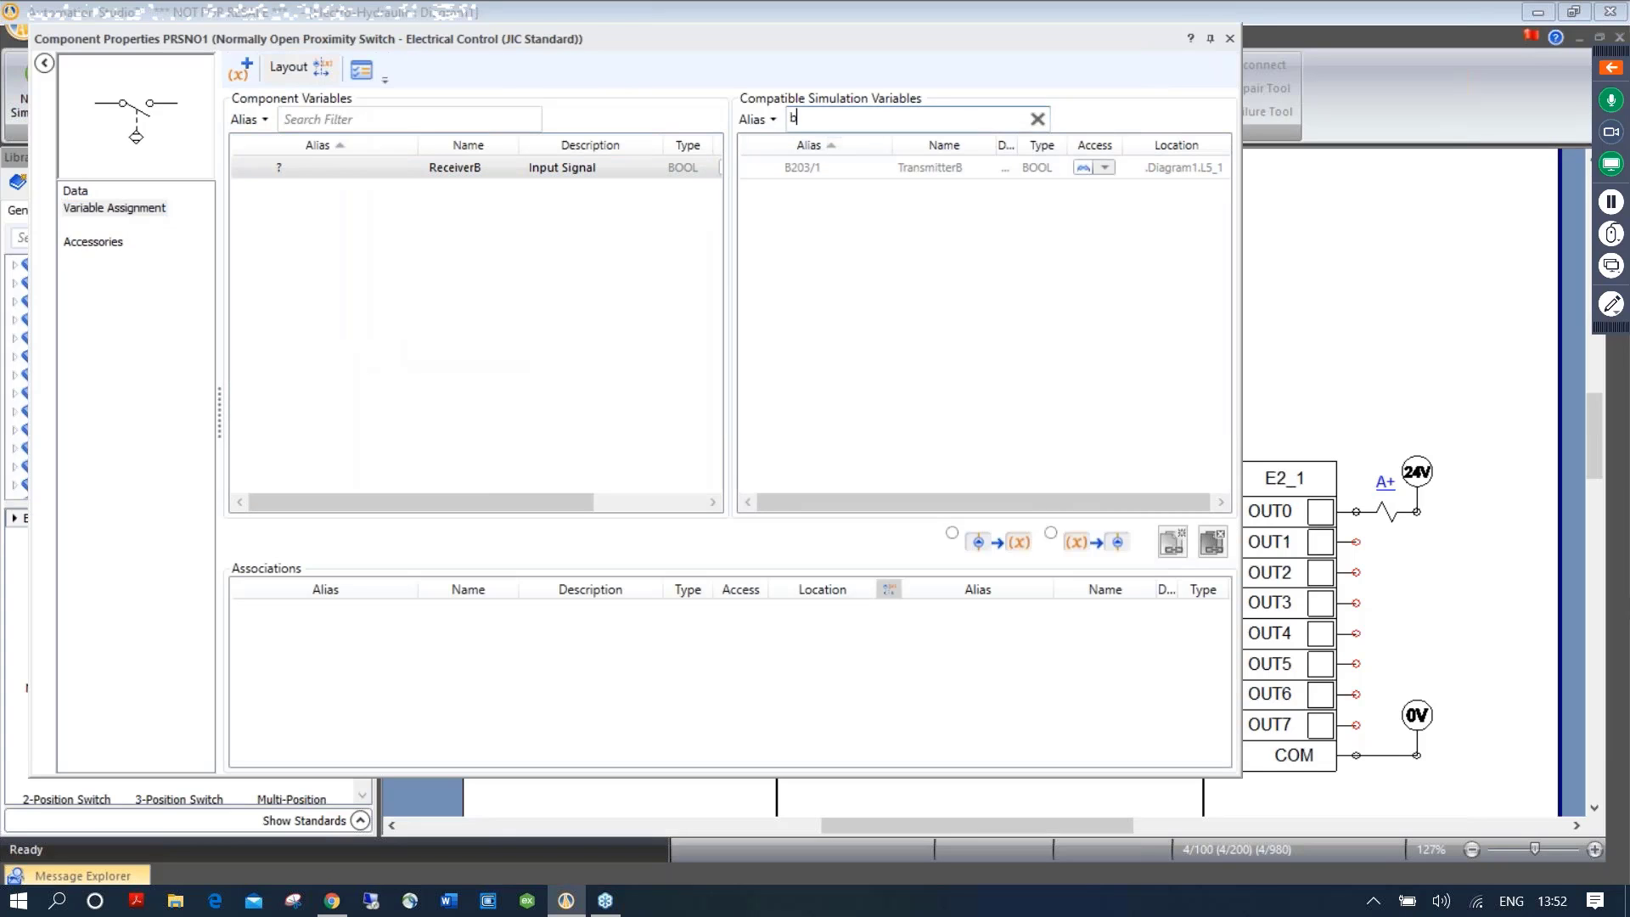
{"action": "type", "text": "a"}
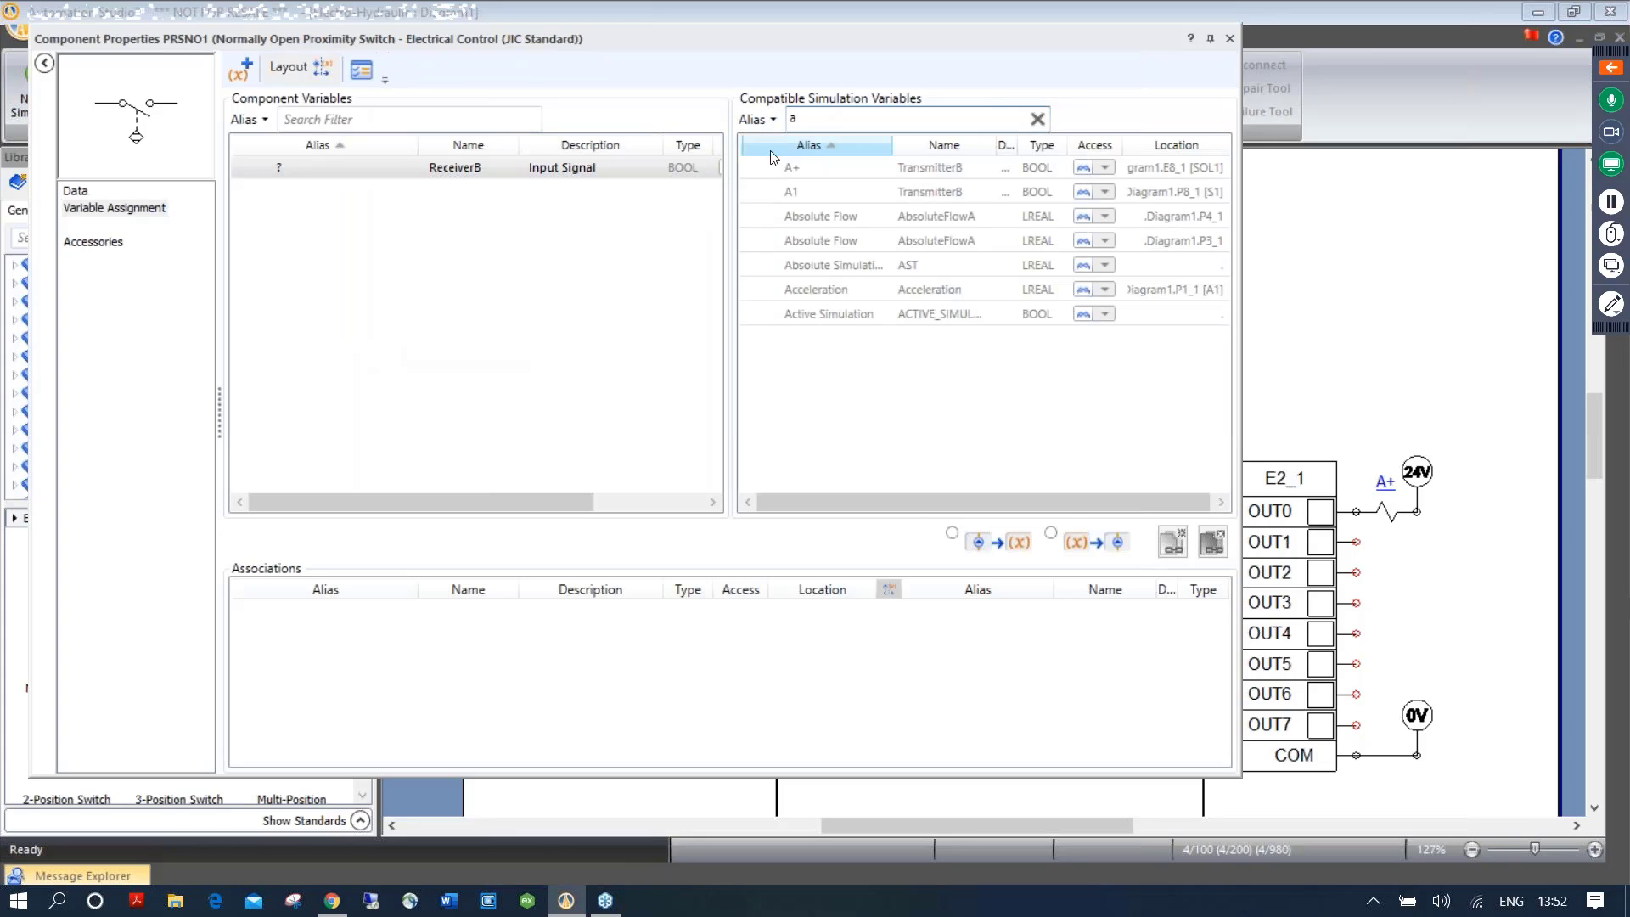
{"action": "mouse_move", "coordinate": [821, 198]}
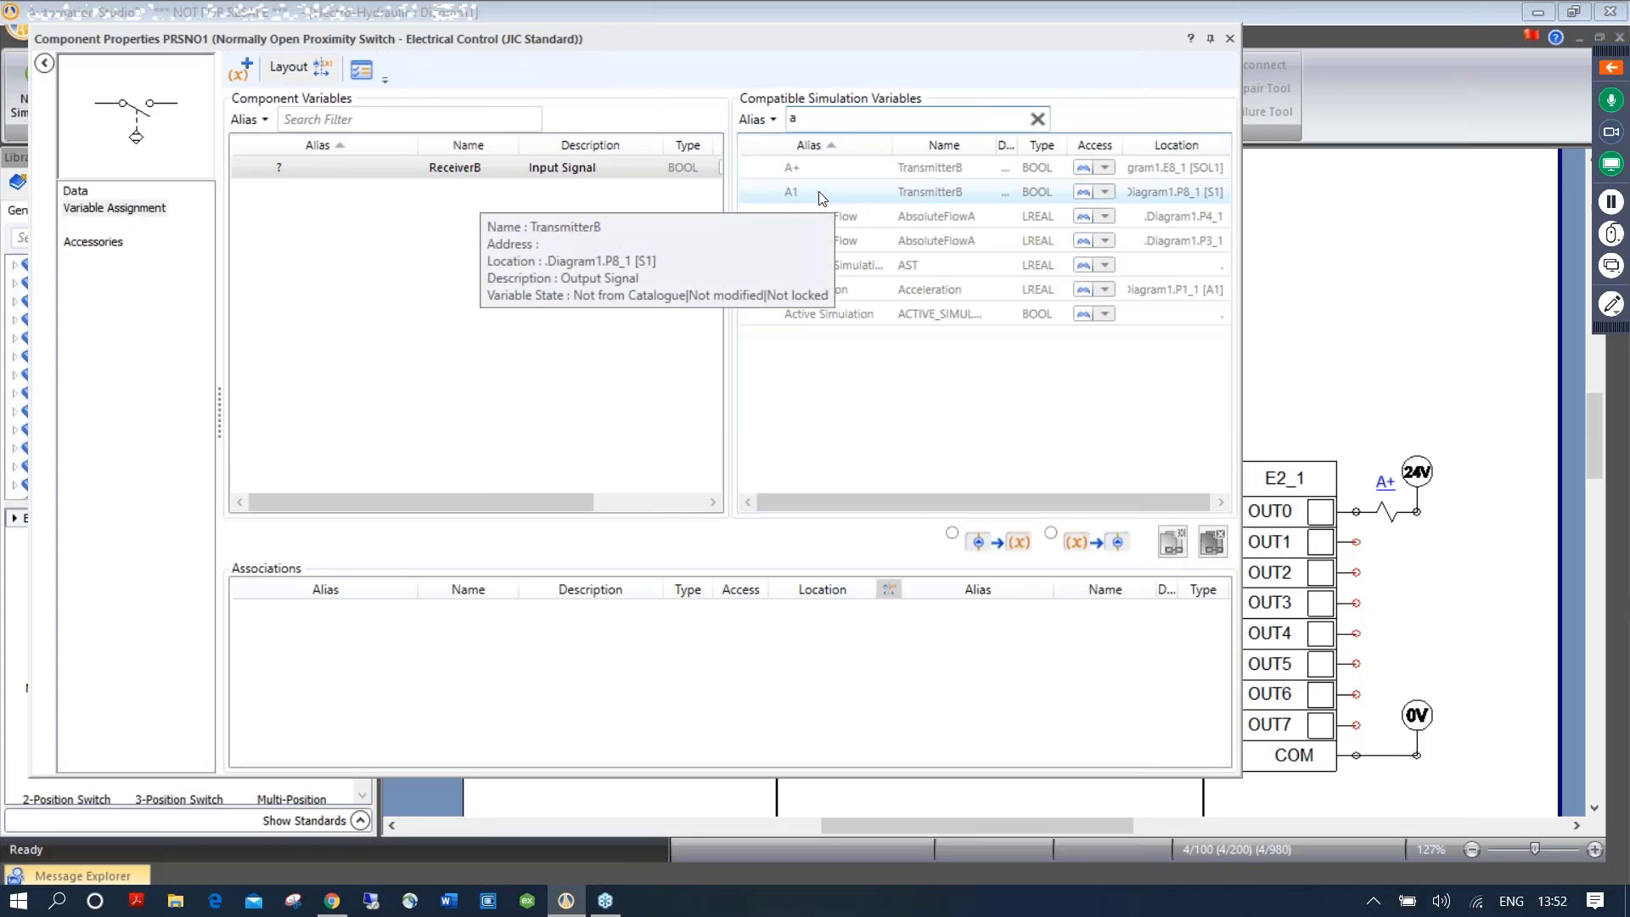
{"action": "double_click", "coordinate": [821, 198]}
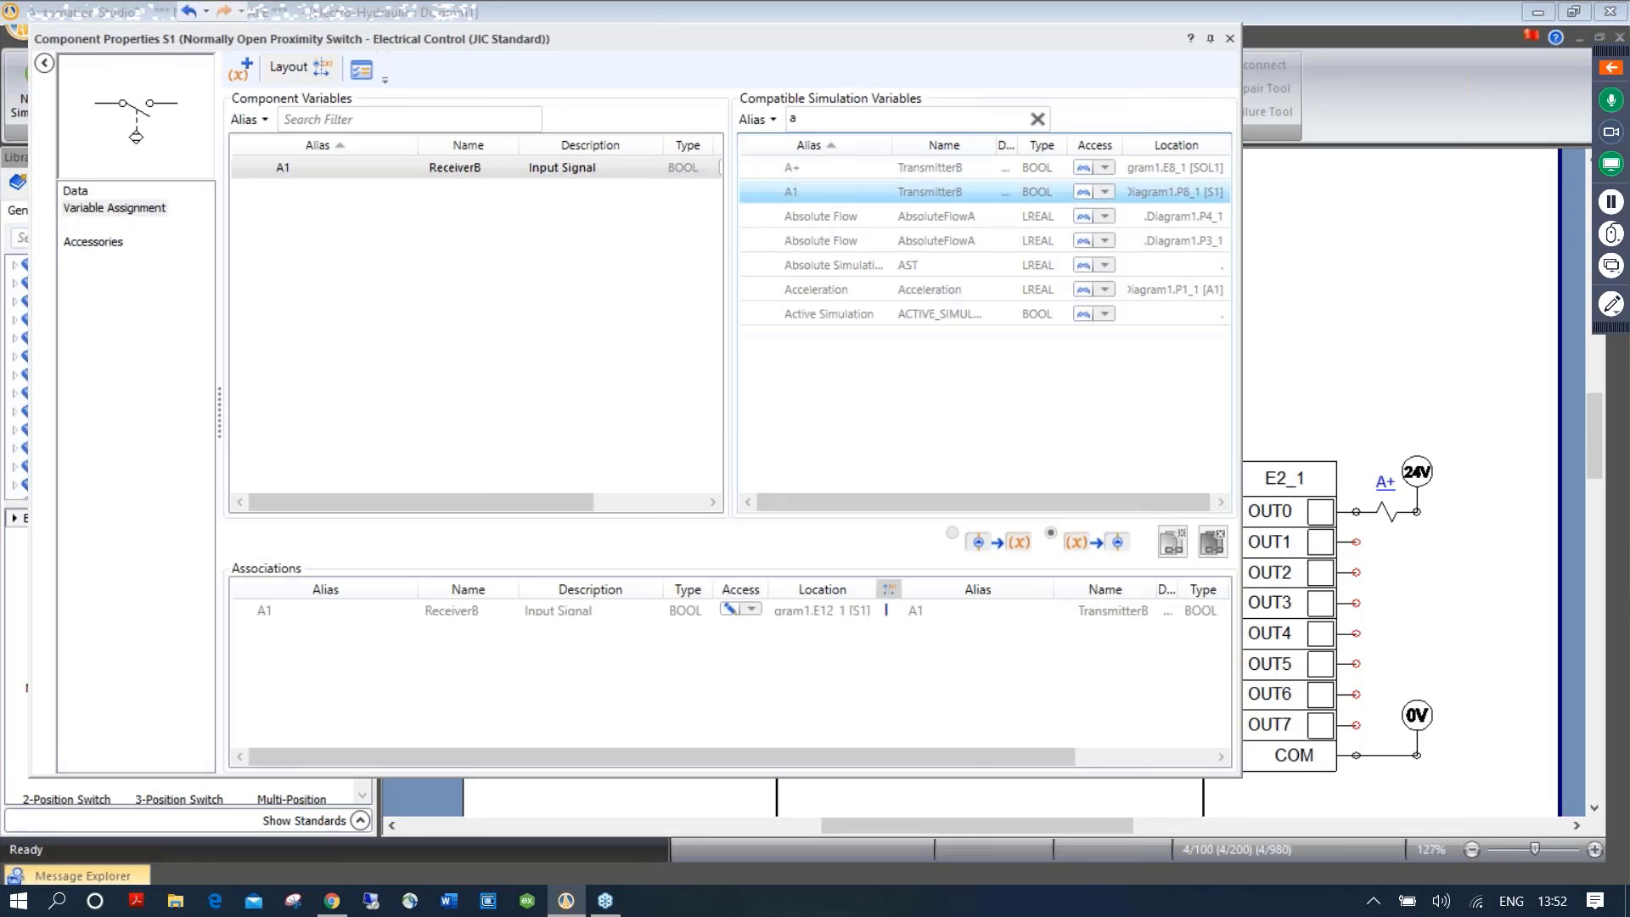
{"action": "left_click", "coordinate": [1229, 39]}
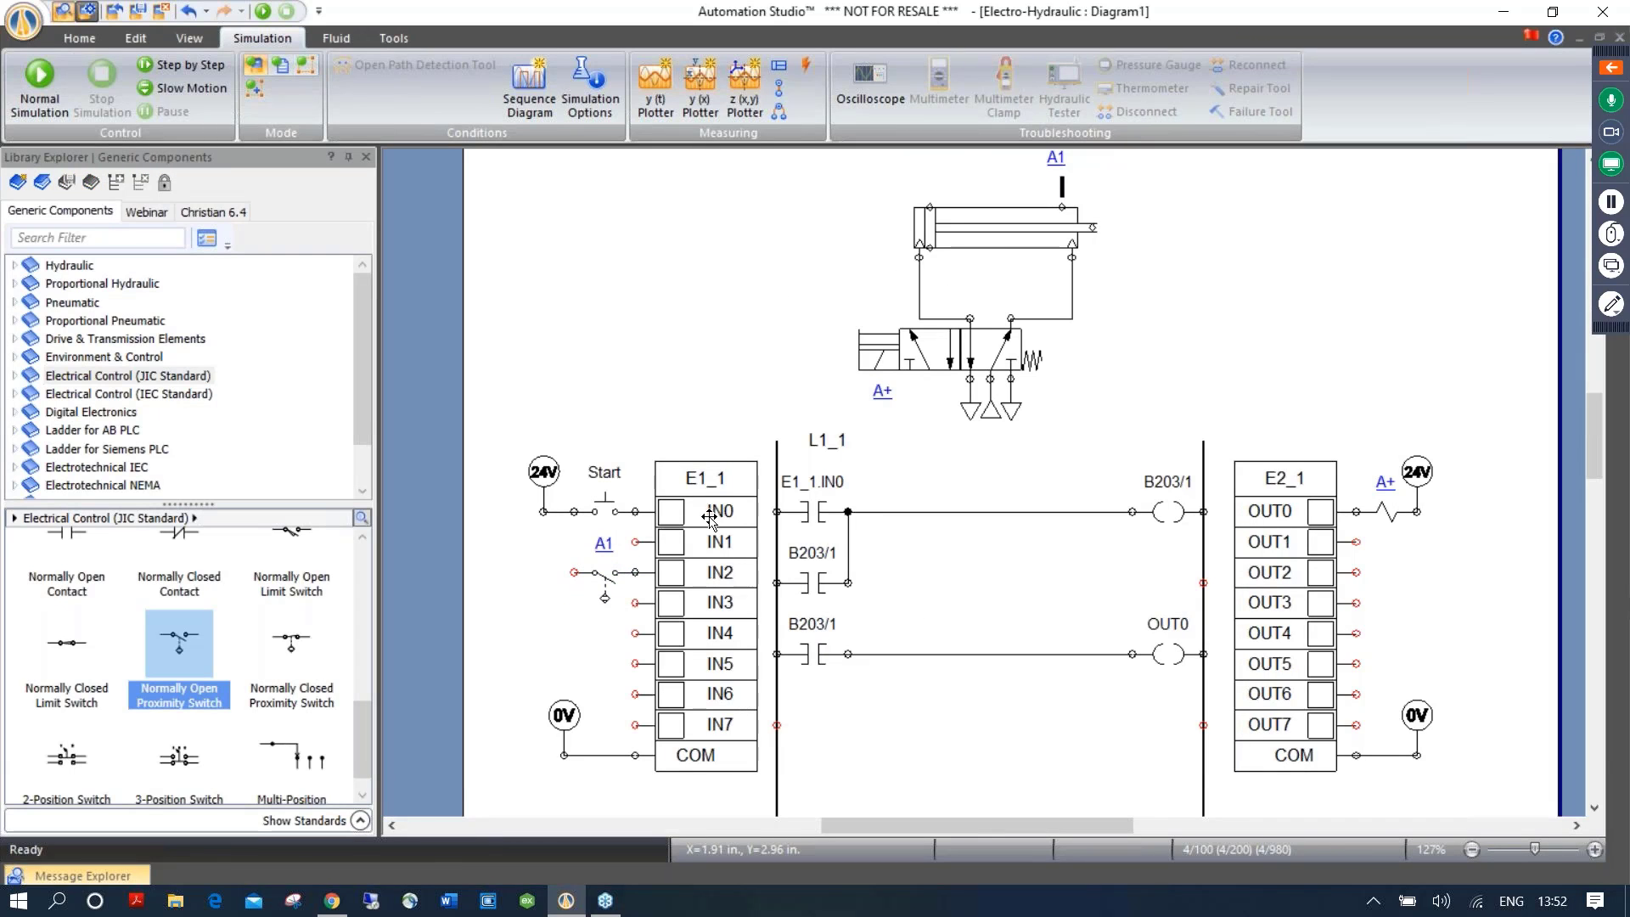
{"action": "mouse_move", "coordinate": [572, 574]}
{"action": "left_mouse_down"}
{"action": "mouse_move", "coordinate": [544, 547]}
{"action": "mouse_move", "coordinate": [543, 512]}
{"action": "left_mouse_up"}
Insert an Examine if Open contact from the AB PLC ladder library on the first rung after the latch branch and assign it to IN2
{"action": "left_click", "coordinate": [85, 431]}
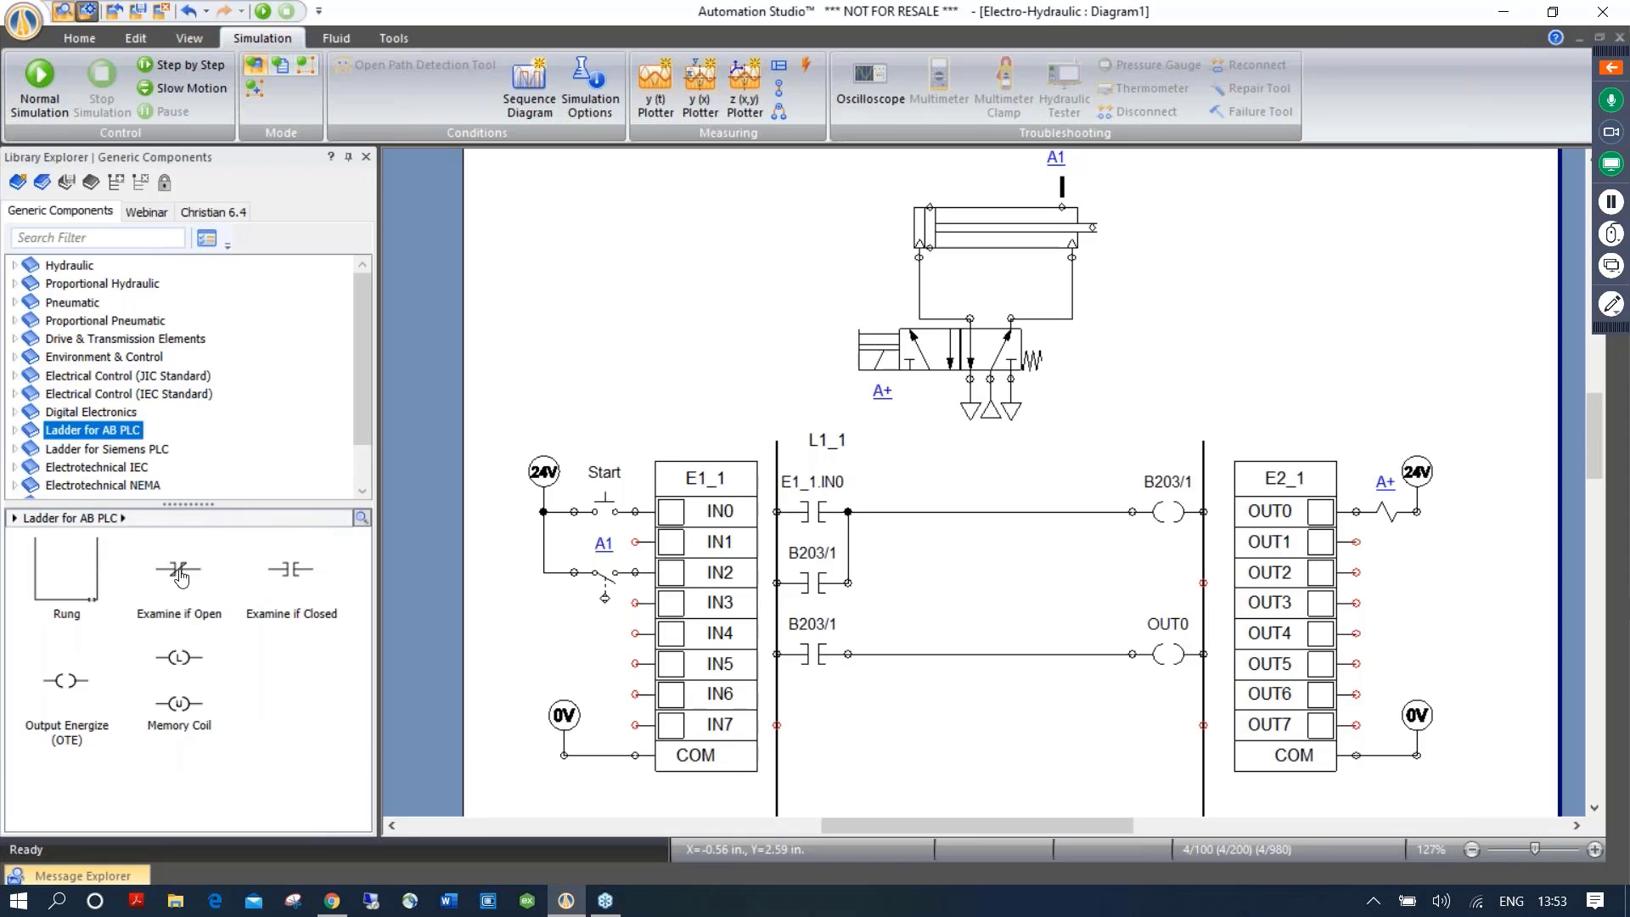
{"action": "left_click_drag", "start_coordinate": [179, 570], "coordinate": [923, 510]}
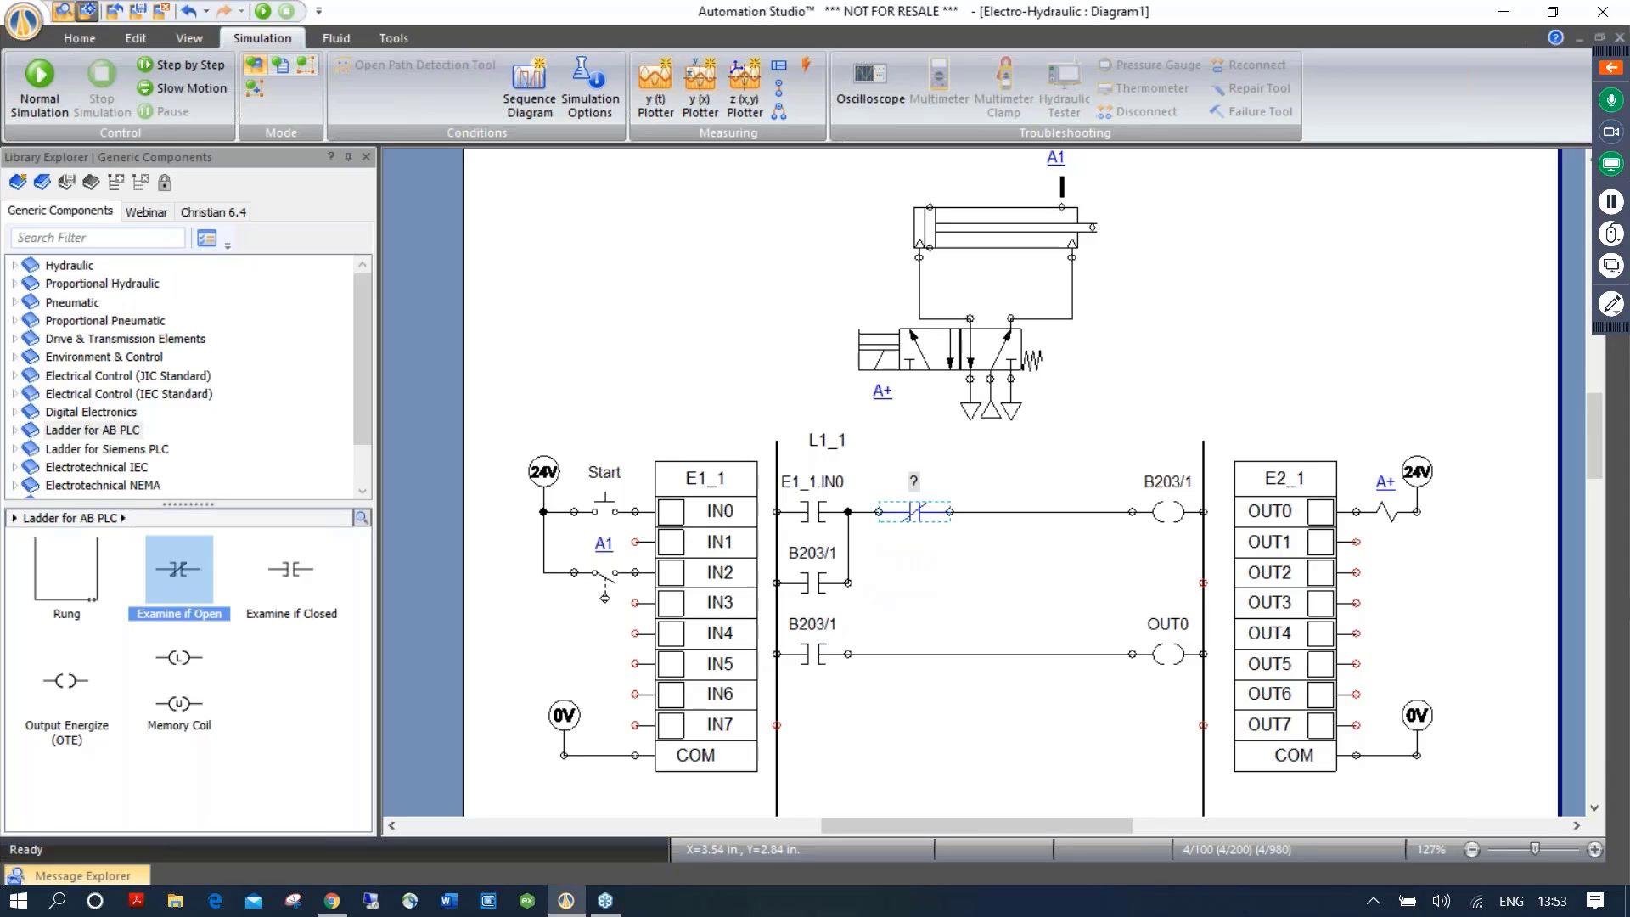
{"action": "double_click", "coordinate": [920, 513]}
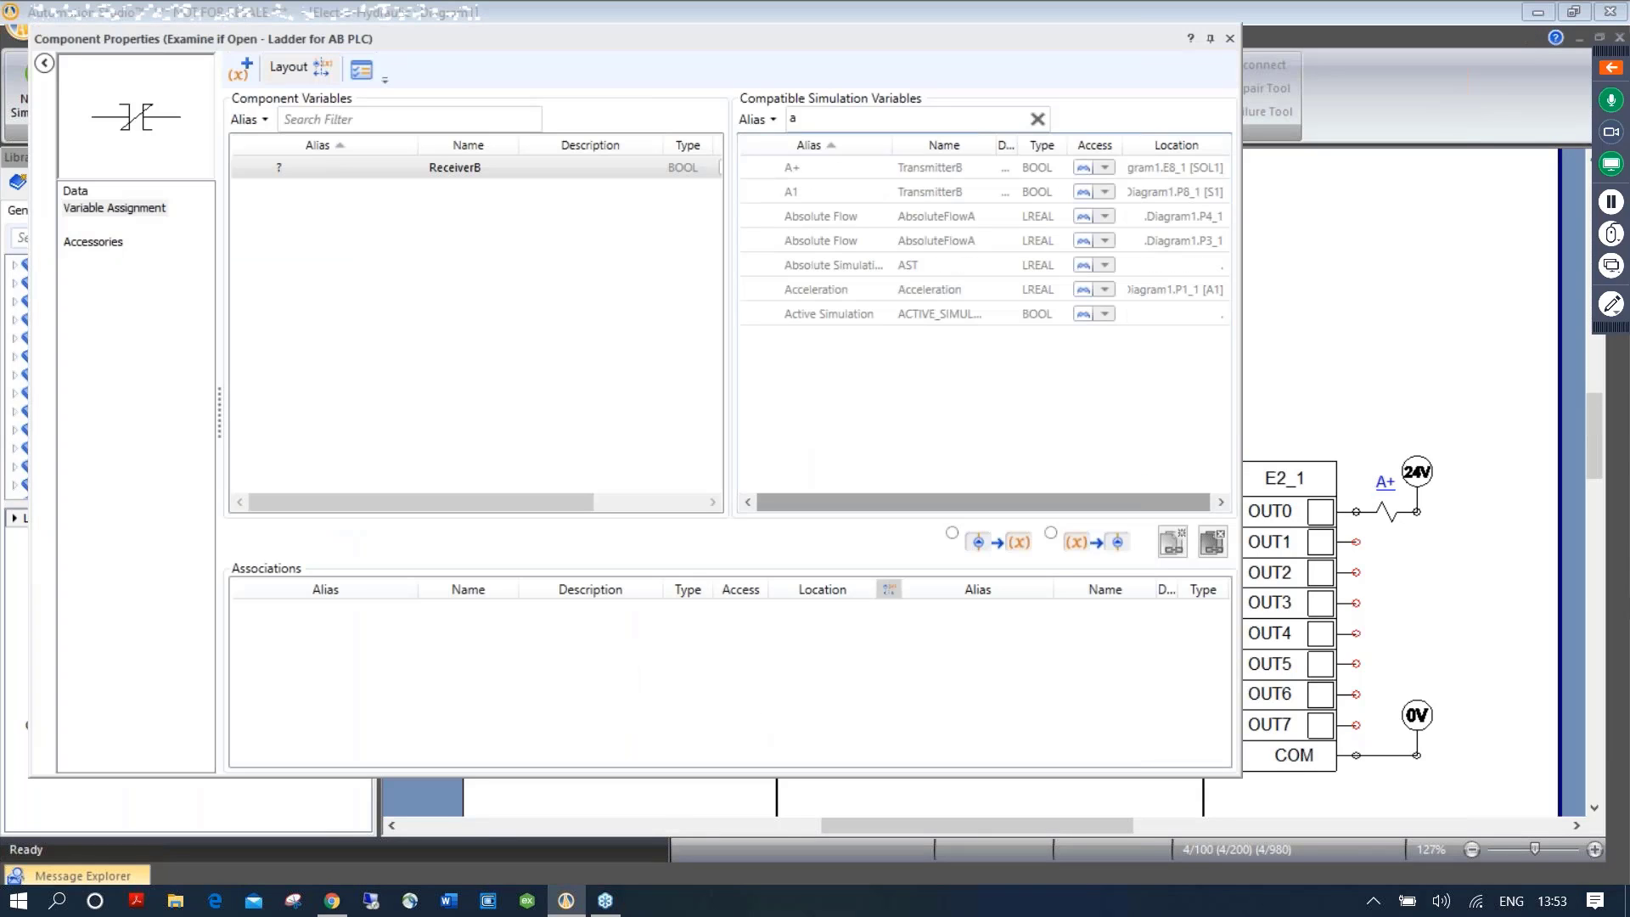
{"action": "left_click_drag", "start_coordinate": [824, 125], "coordinate": [754, 123]}
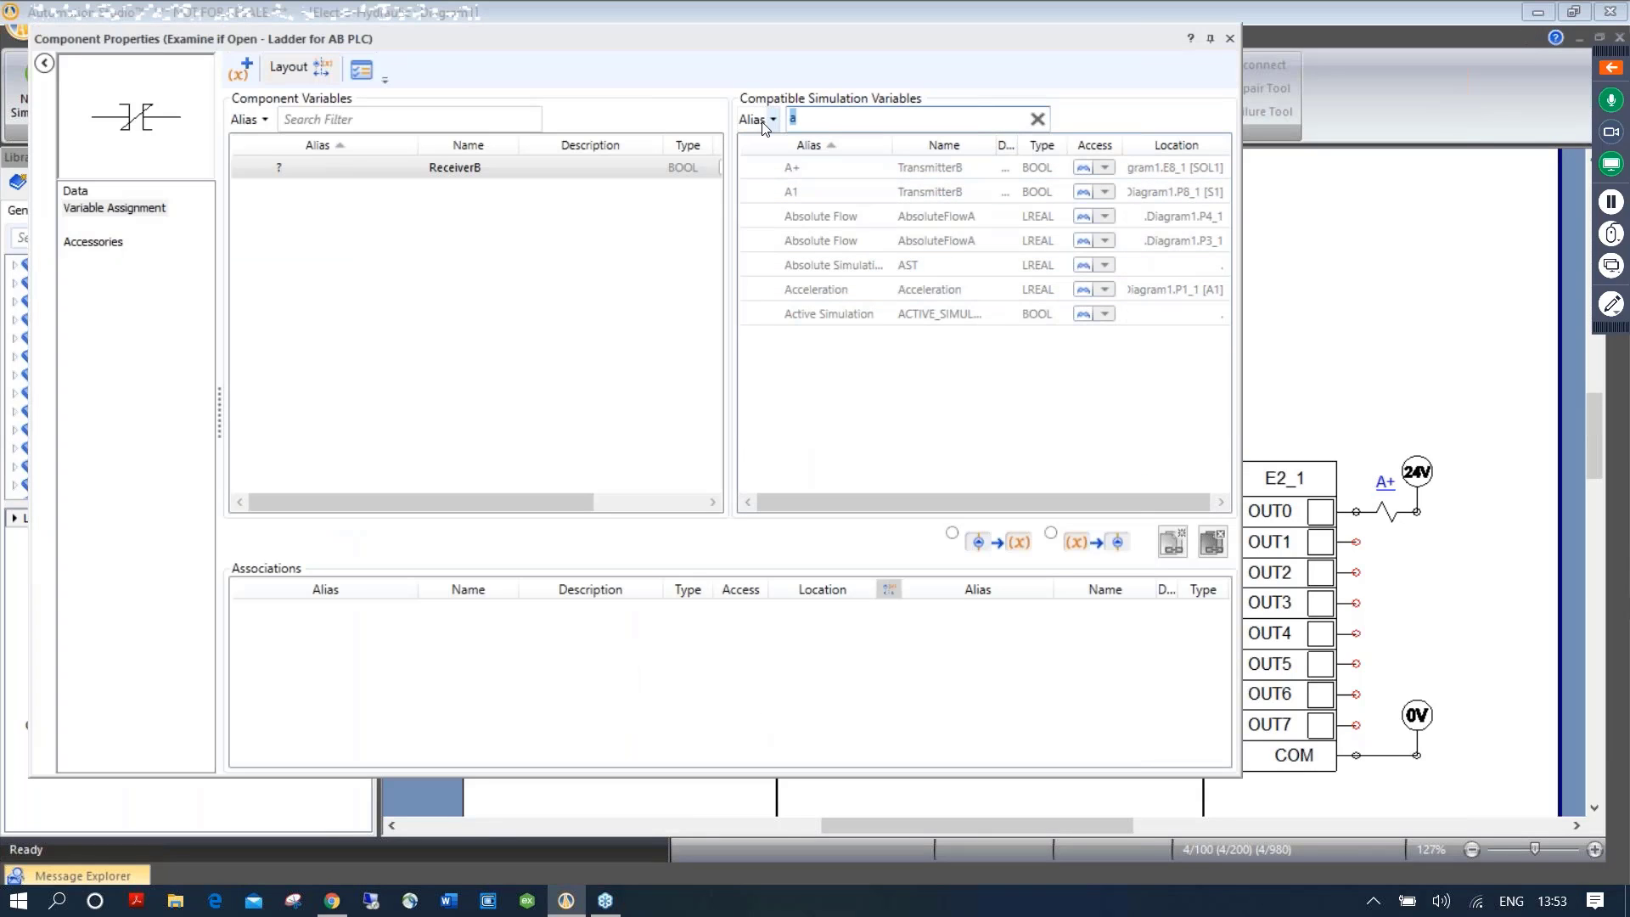
{"action": "type", "text": "i"}
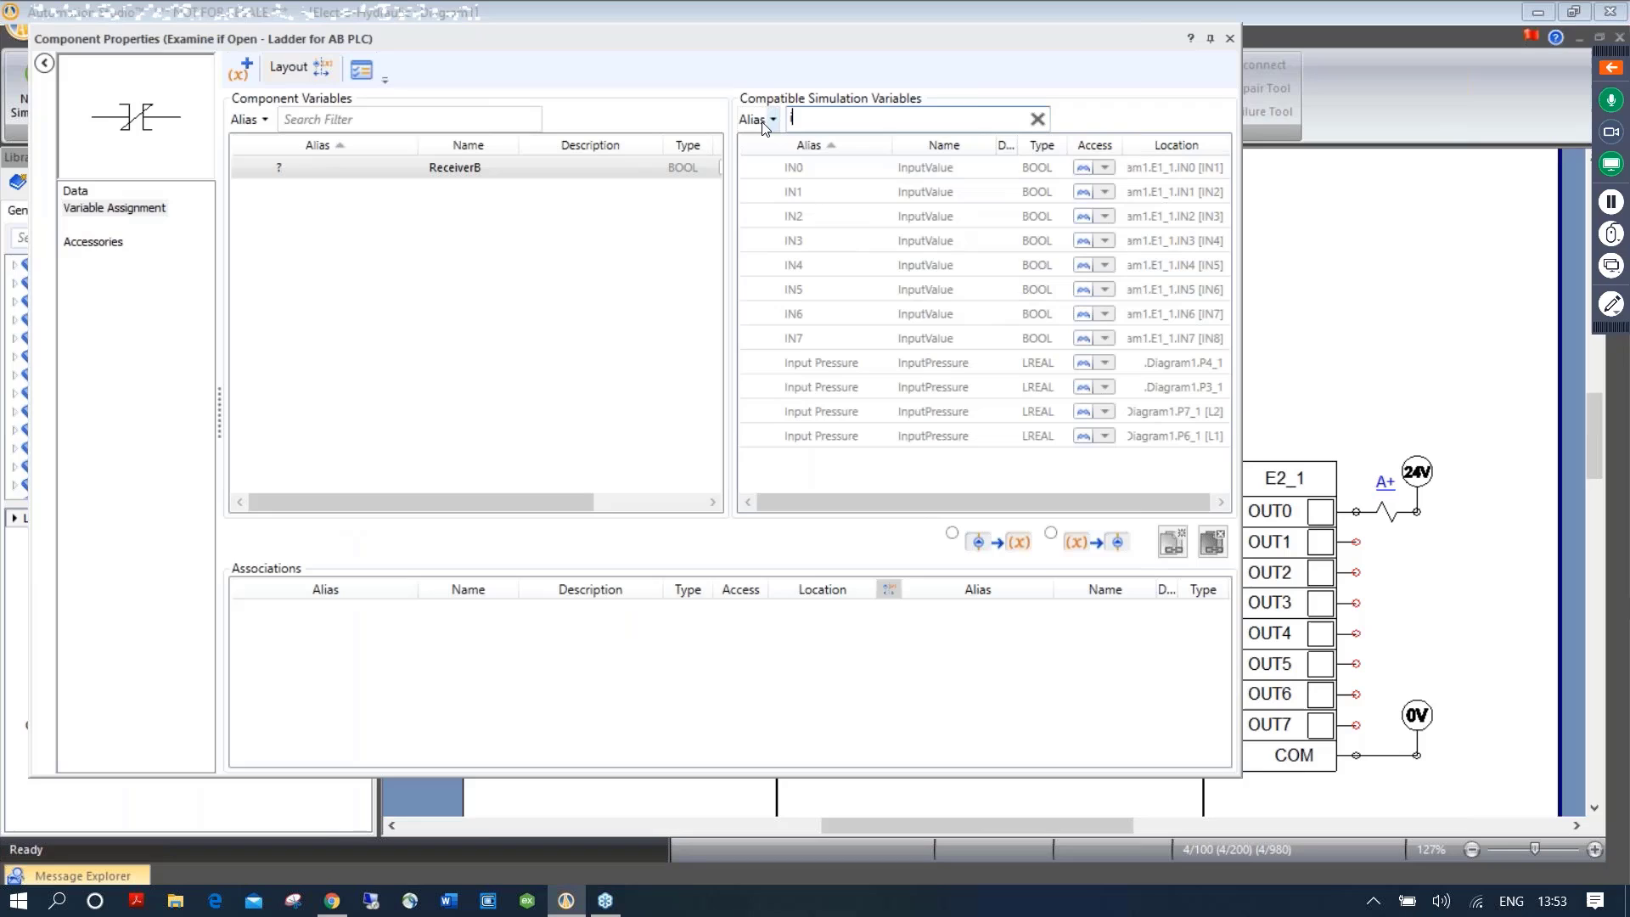
{"action": "double_click", "coordinate": [824, 219]}
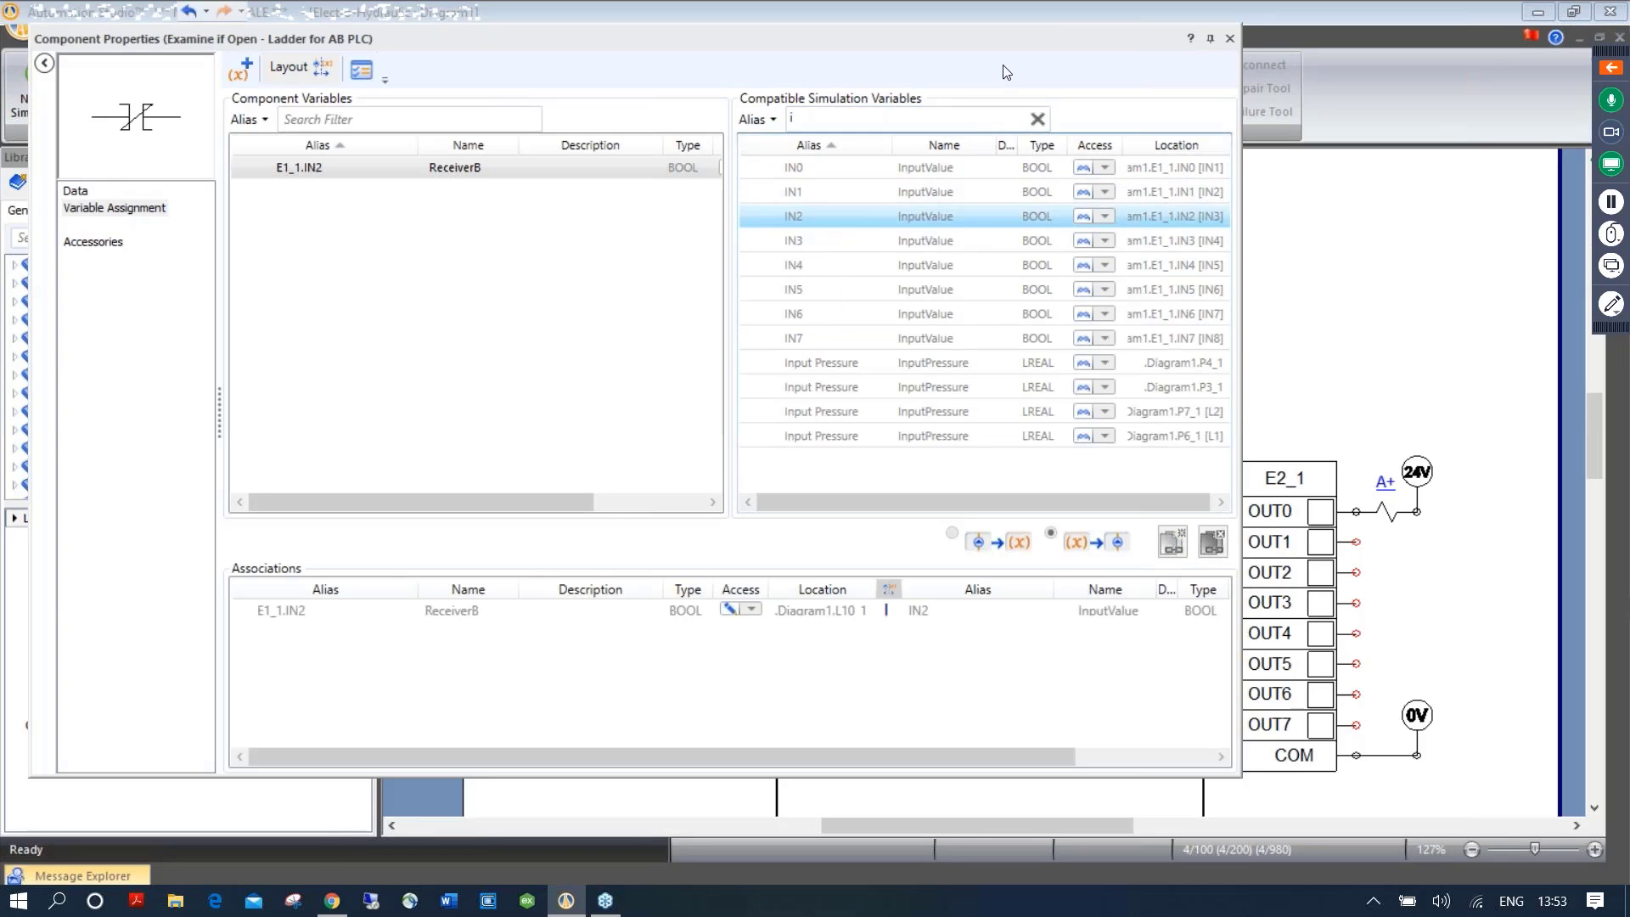
{"action": "left_click", "coordinate": [1228, 39]}
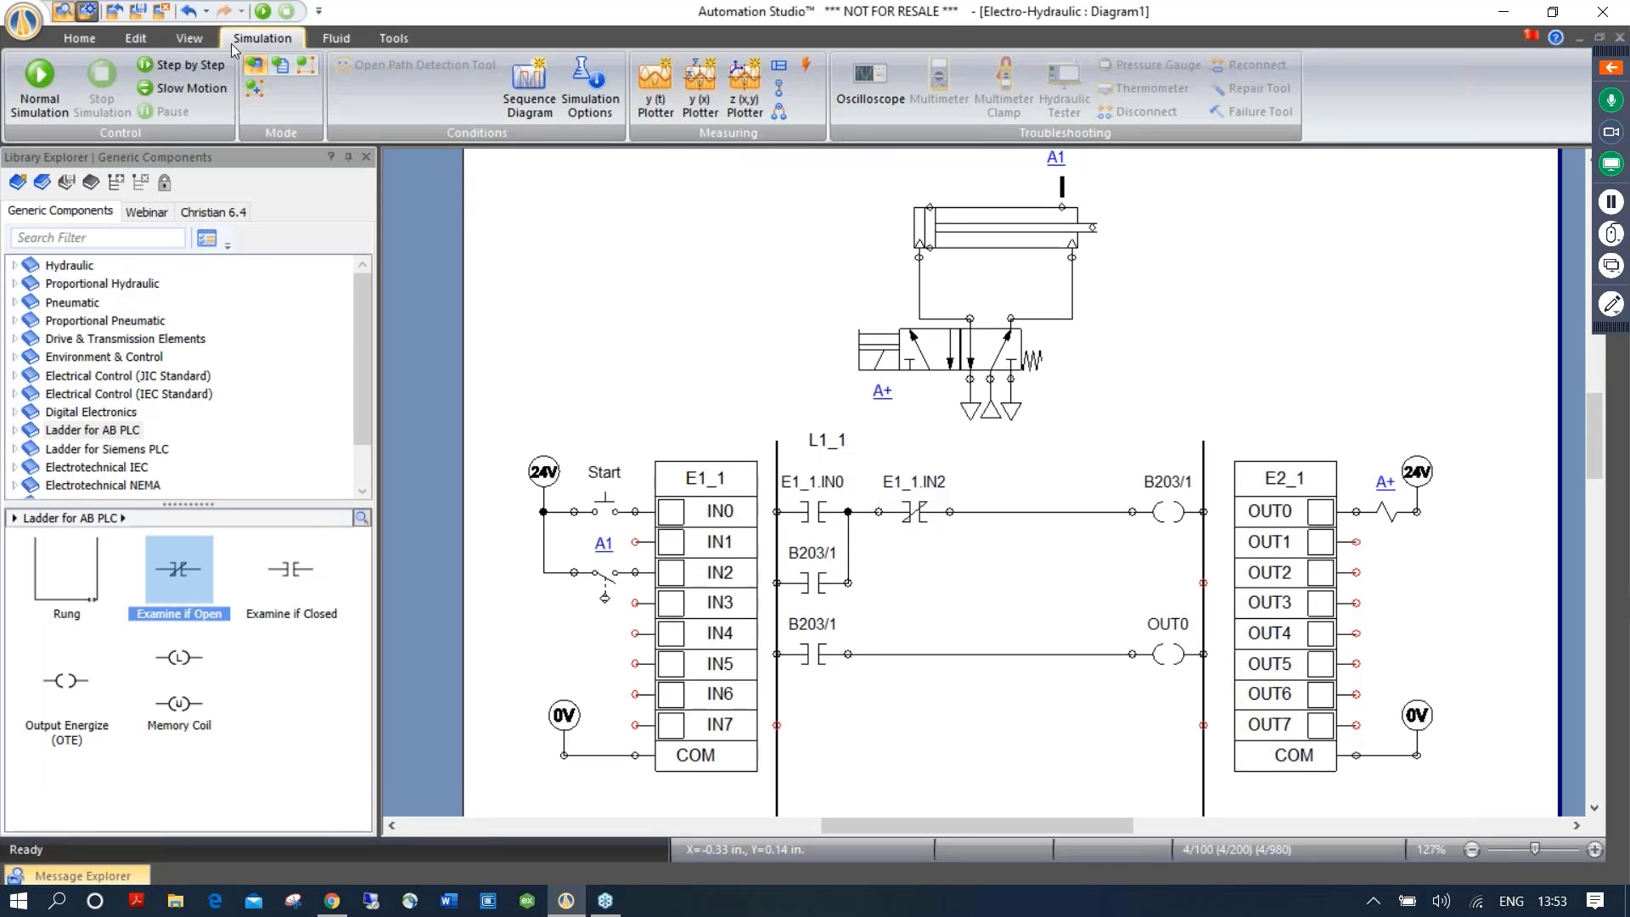
Run the circuit in normal simulation and actuate the Start button to test the cylinder's cycle
{"action": "left_click", "coordinate": [46, 75]}
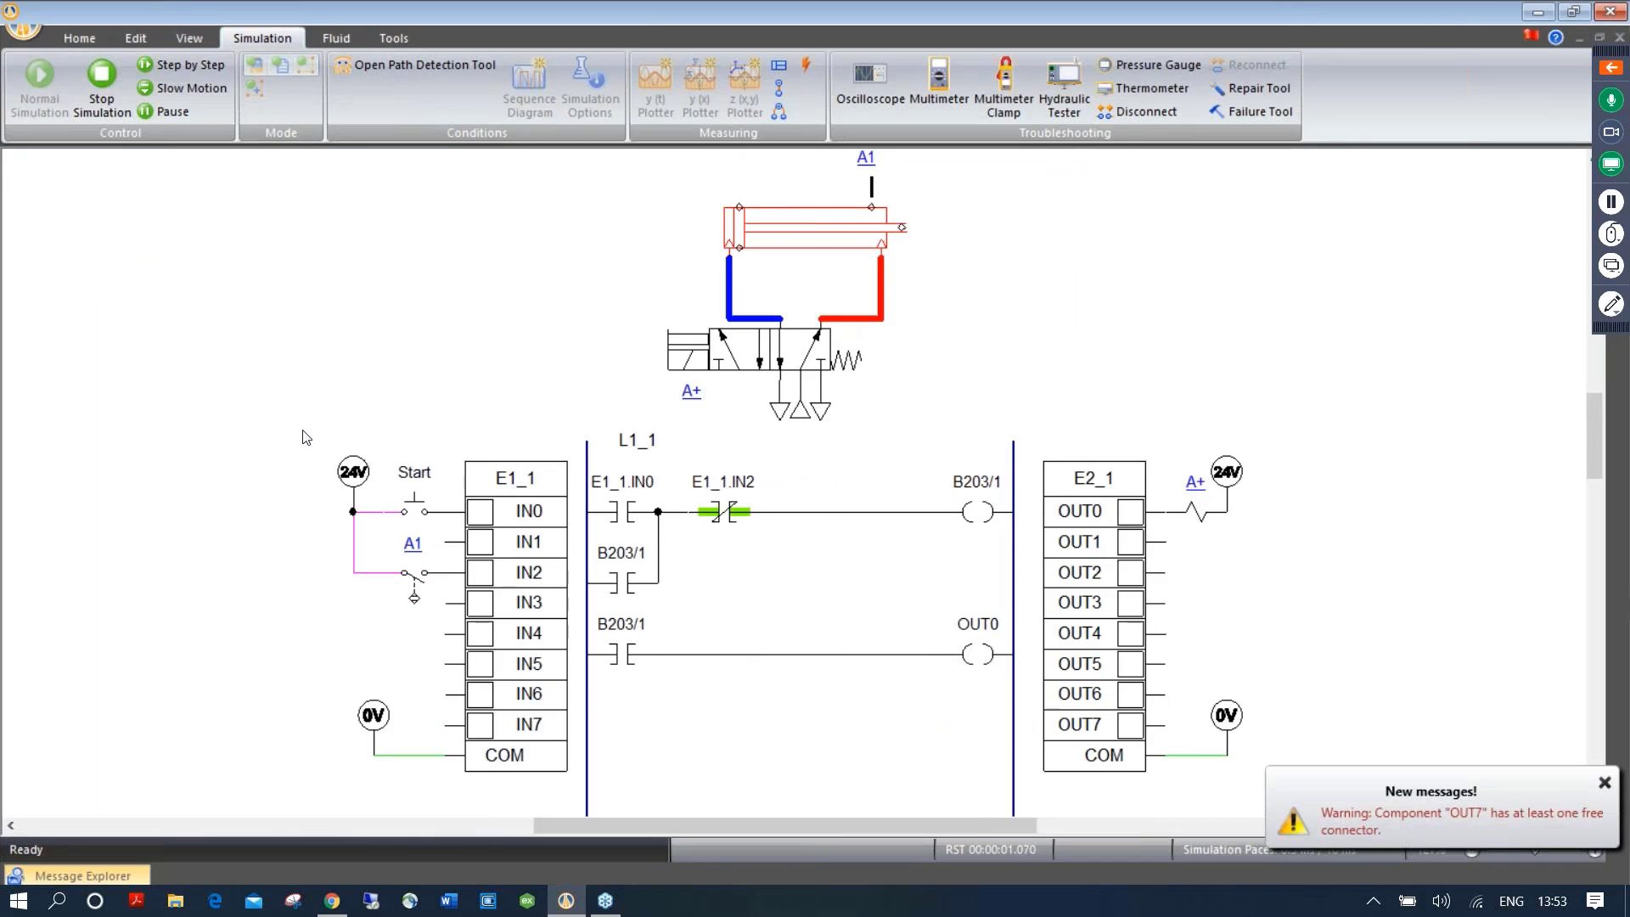
{"action": "left_click", "coordinate": [422, 512]}
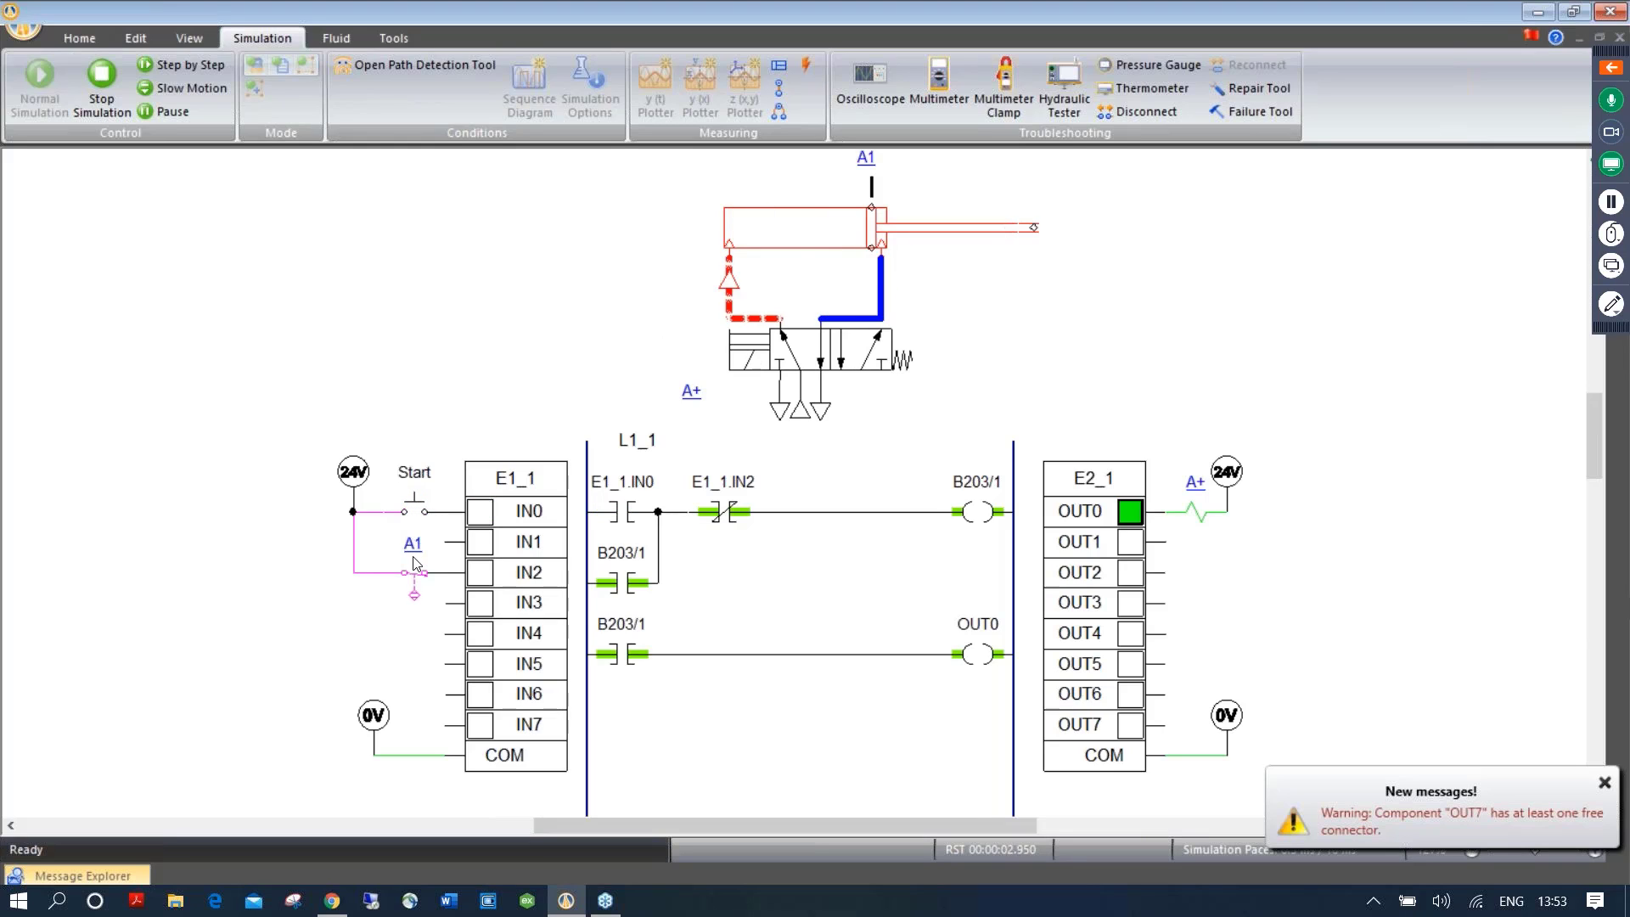
{"action": "left_click", "coordinate": [414, 510]}
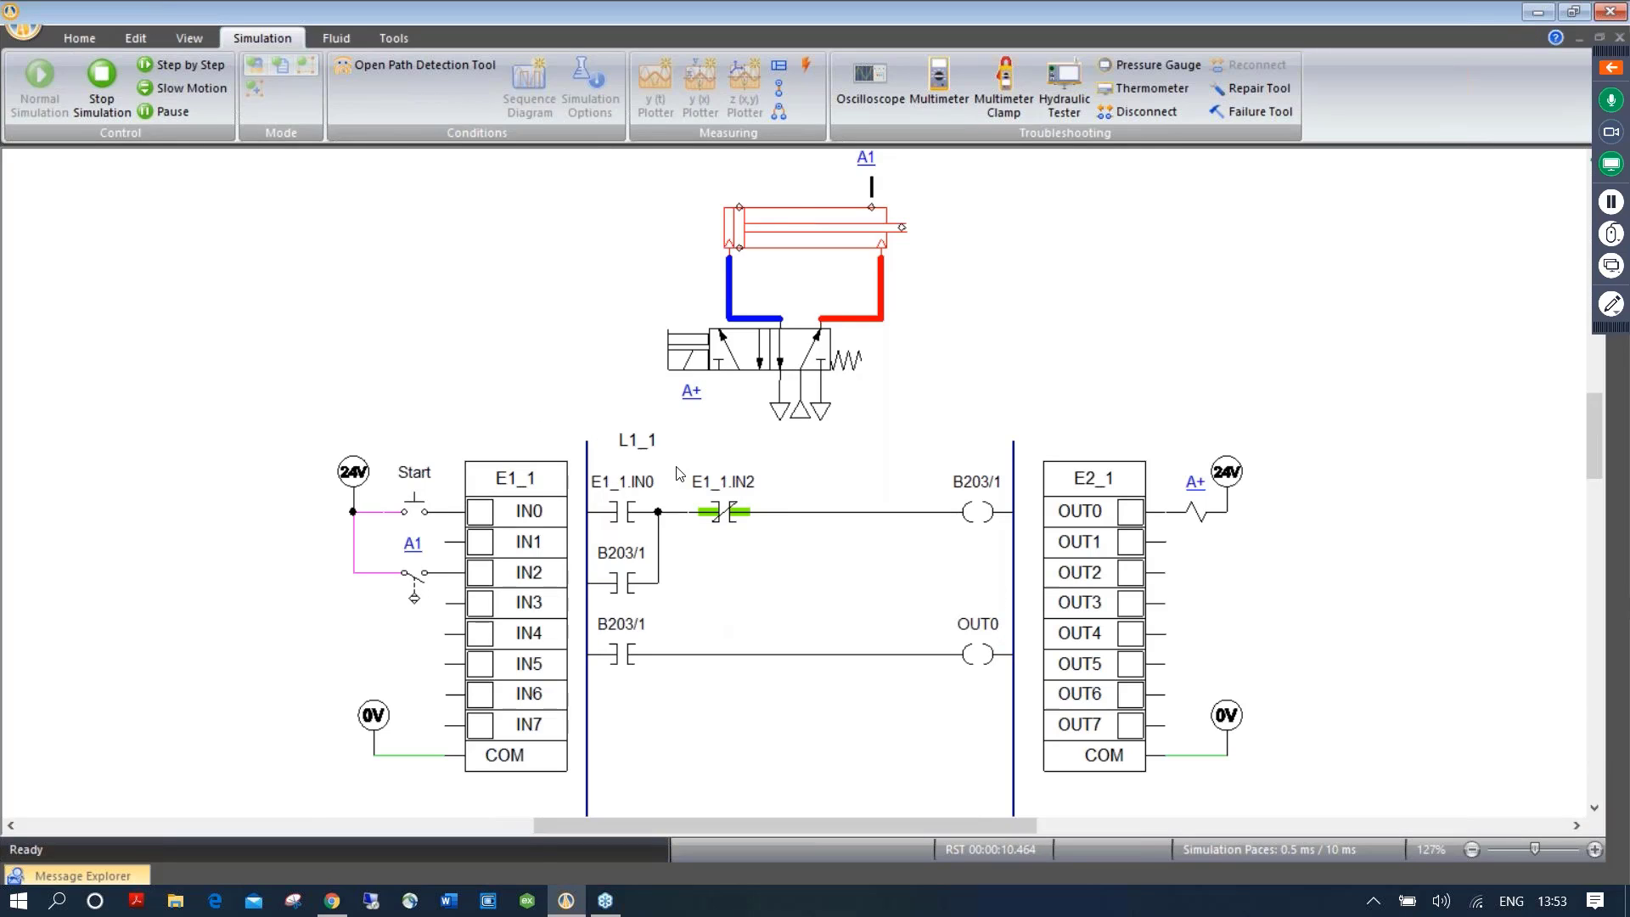
Switch the simulation to slow motion, actuate Start again, return to normal speed and stop the simulation
{"action": "left_click", "coordinate": [186, 90]}
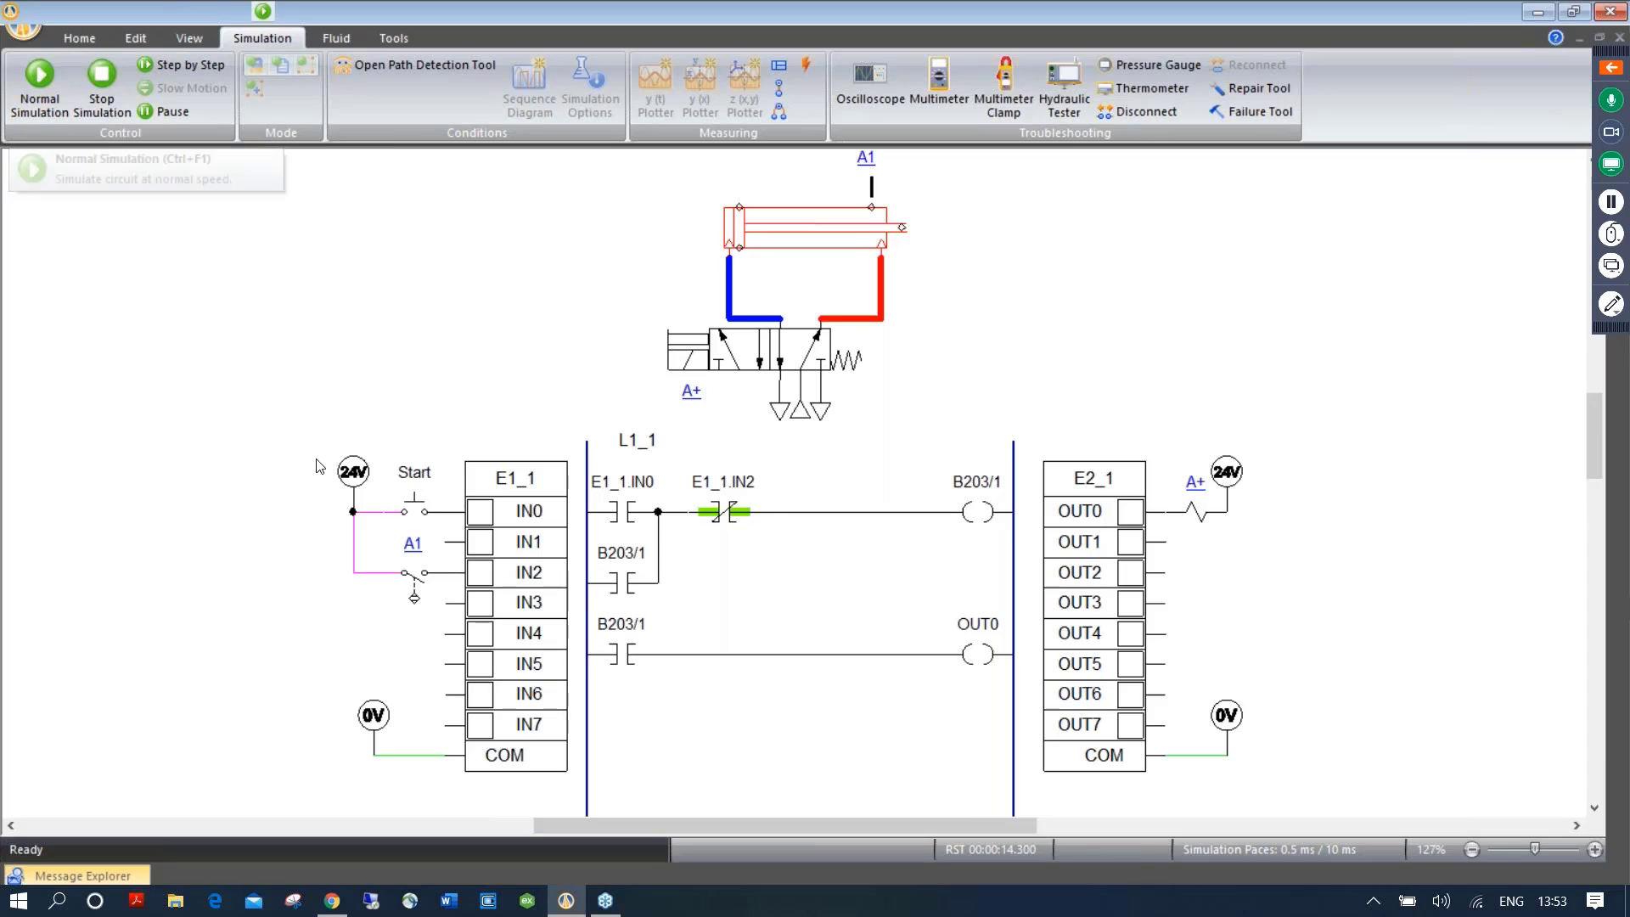
{"action": "left_click", "coordinate": [415, 513]}
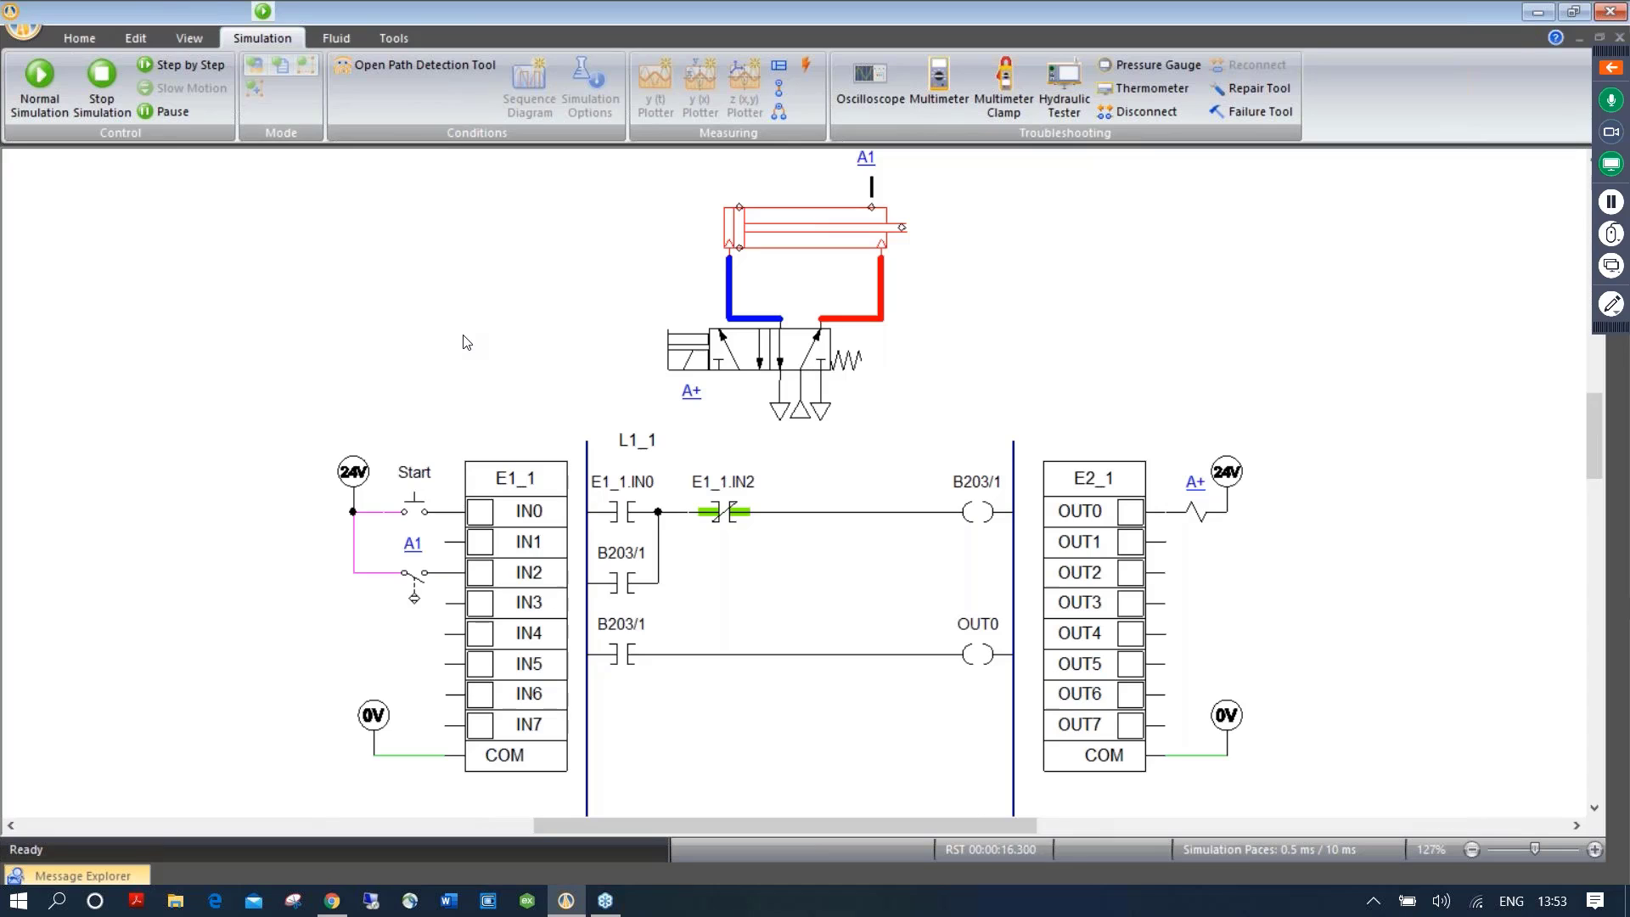
{"action": "left_click", "coordinate": [41, 95]}
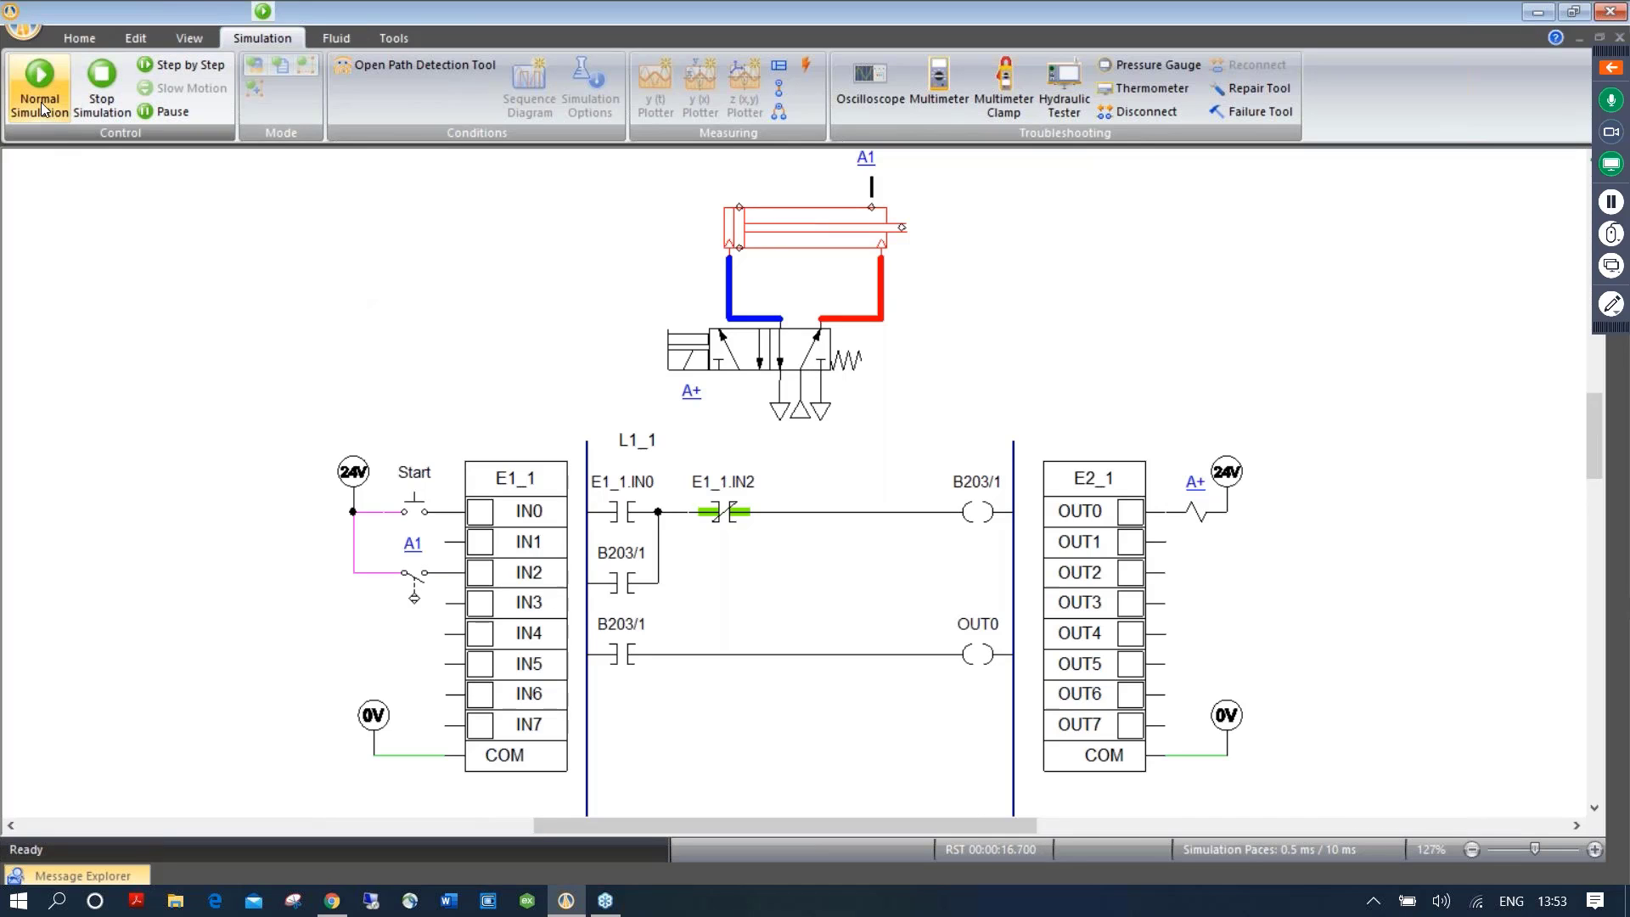
{"action": "left_click", "coordinate": [100, 80]}
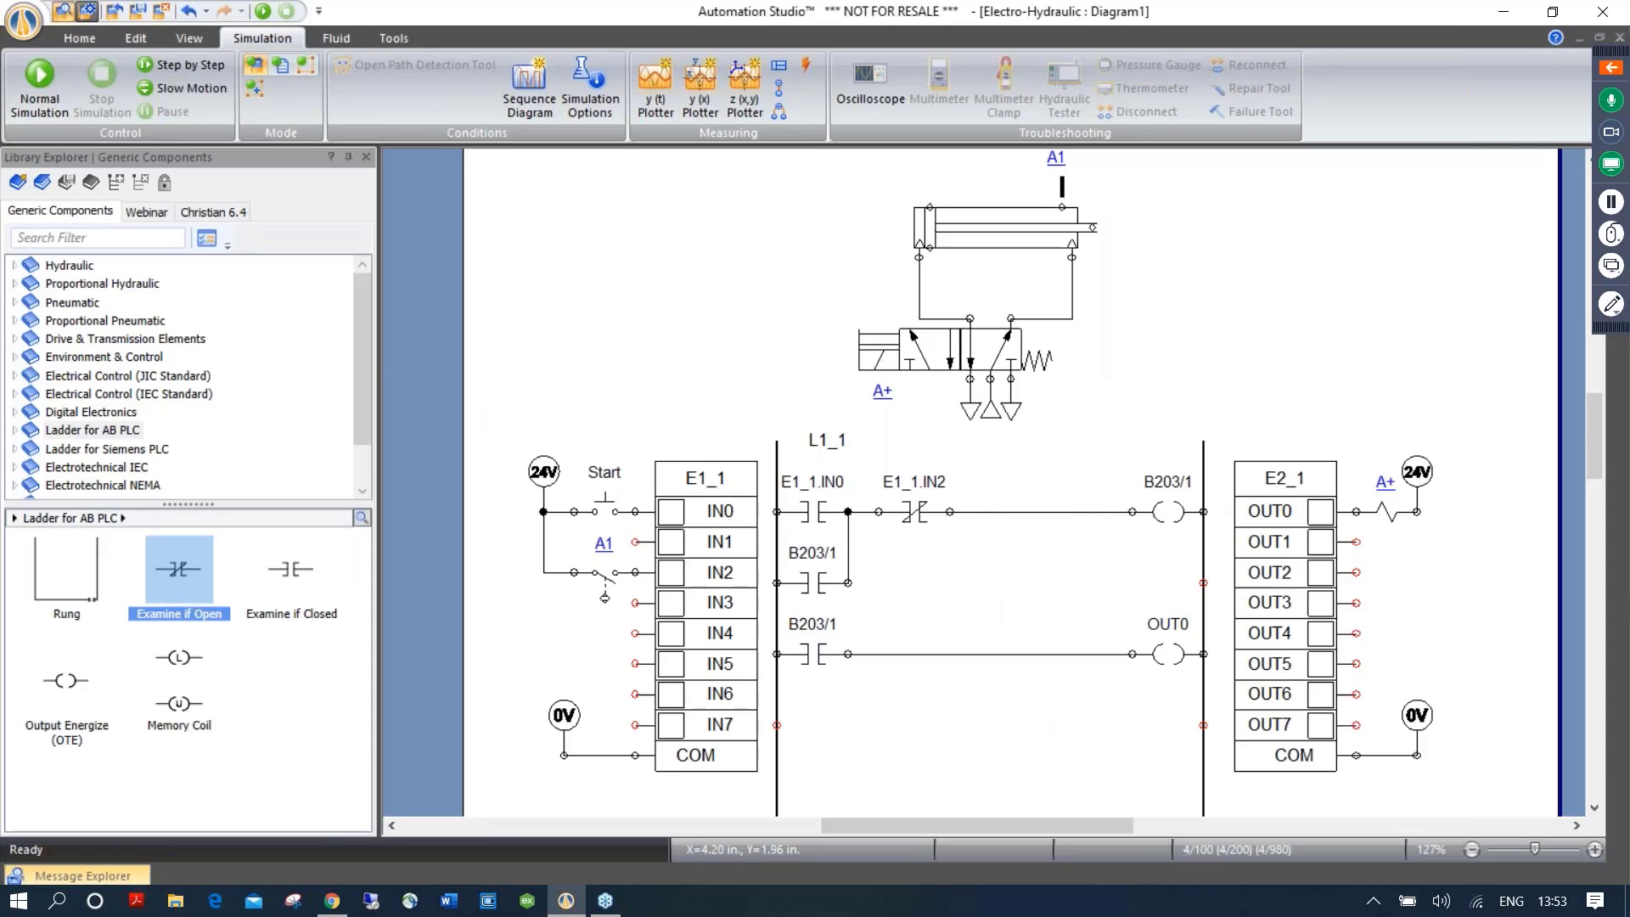
Set the Orifice Diameter of the pneumatic pressure source below the directional valve to 0.02 in
{"action": "double_click", "coordinate": [992, 411]}
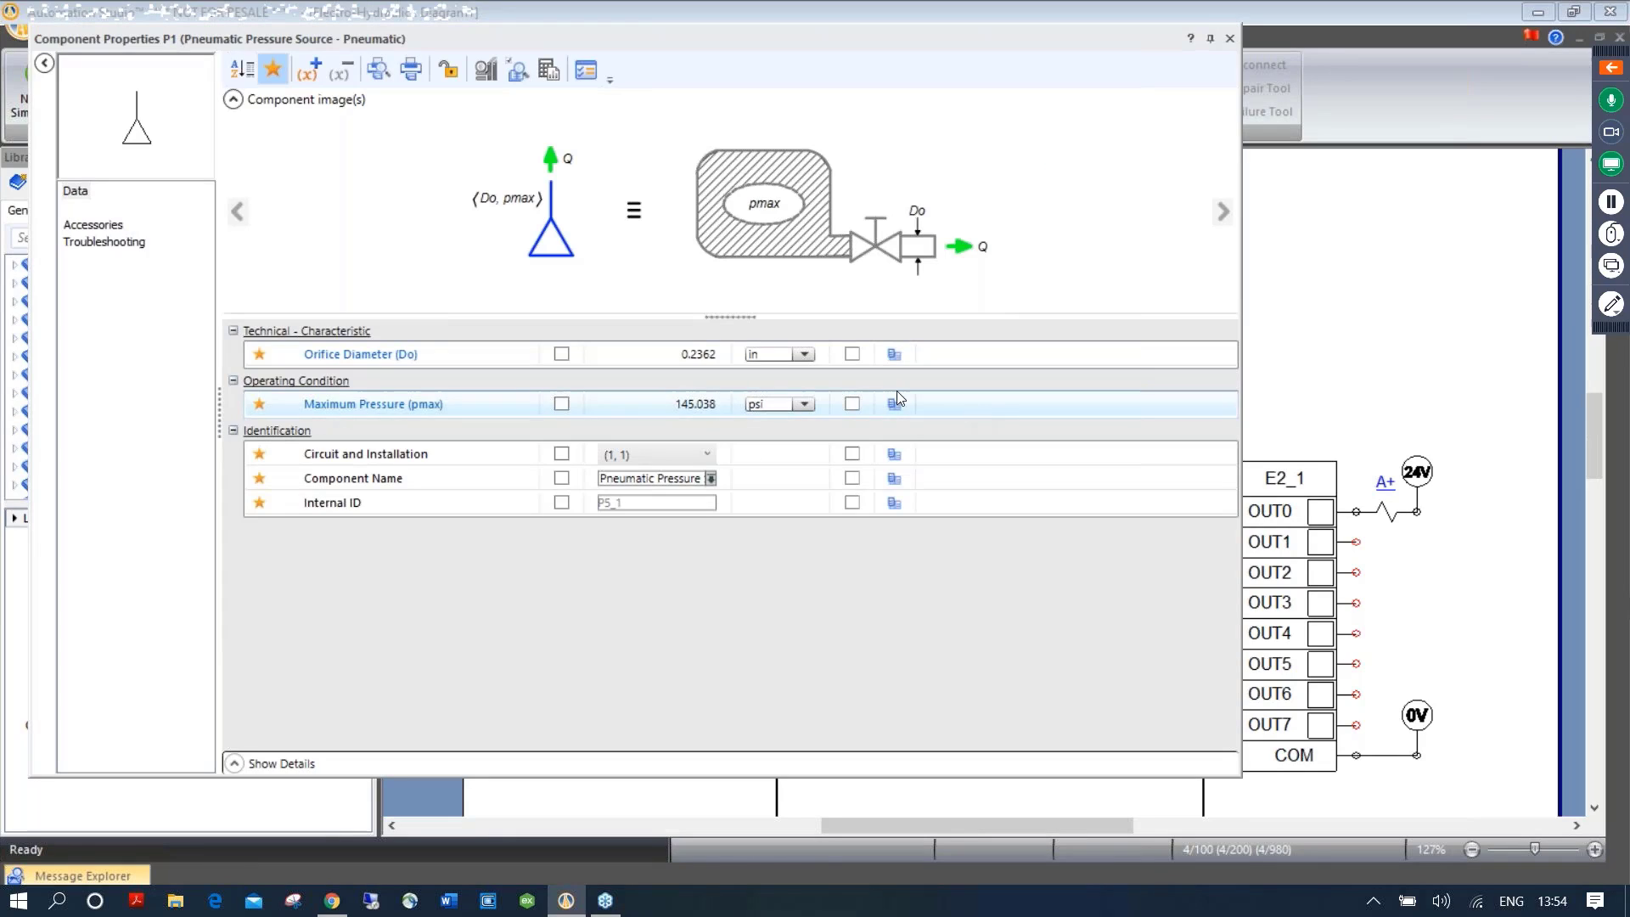
{"action": "left_click", "coordinate": [709, 356]}
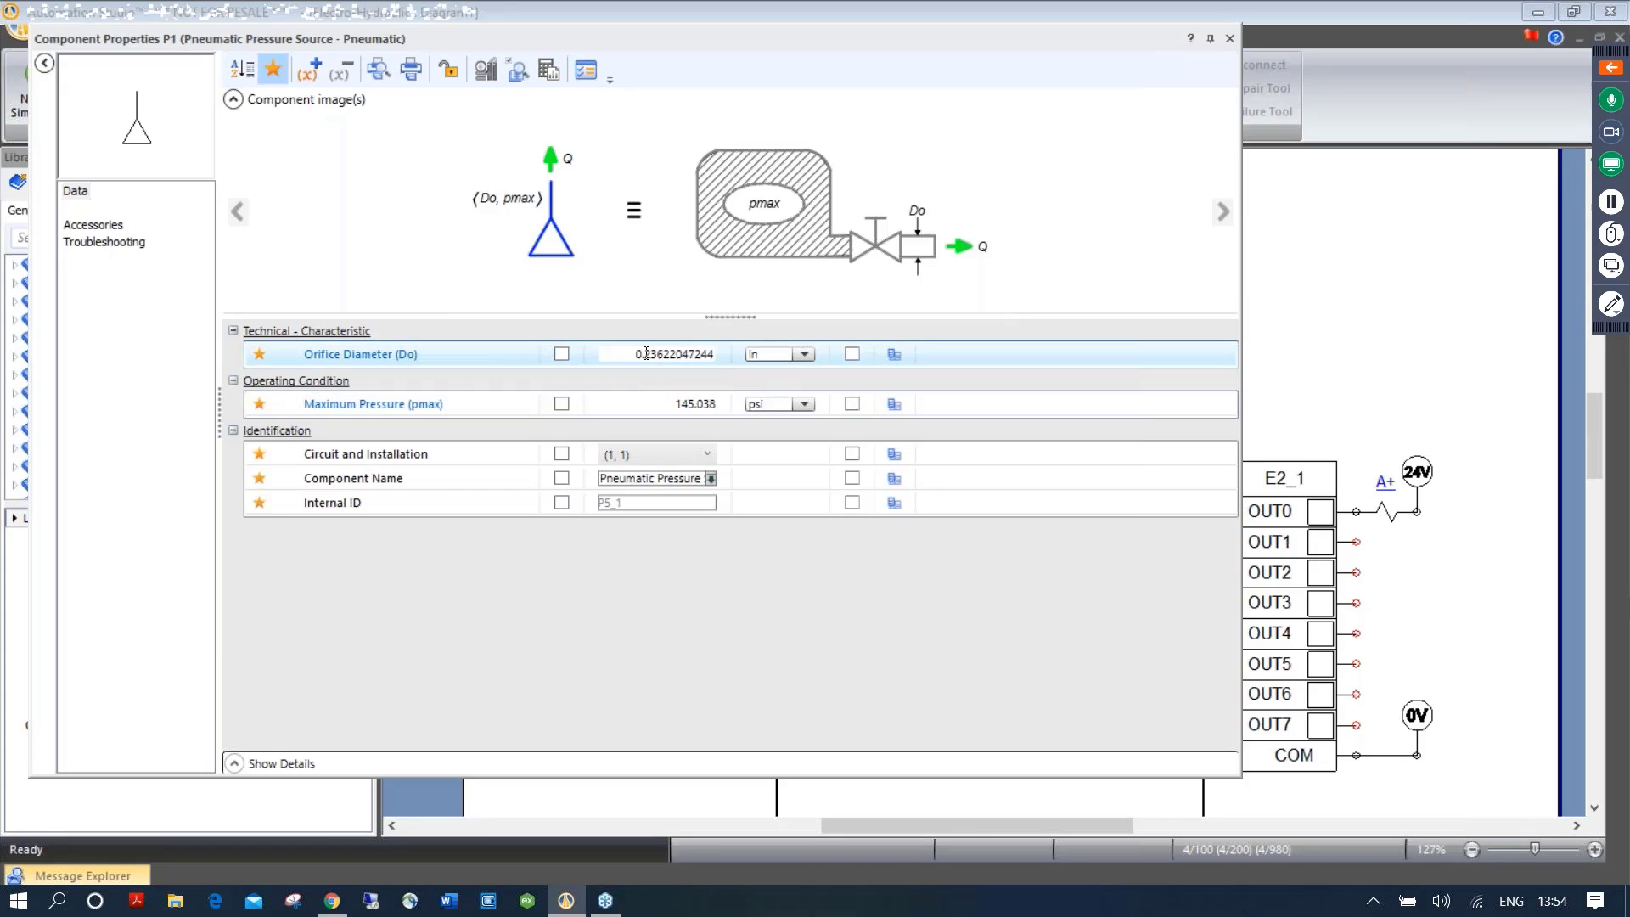
{"action": "left_click_drag", "start_coordinate": [644, 353], "coordinate": [755, 362]}
{"action": "type", "text": "0.02"}
{"action": "key", "text": "Tab"}
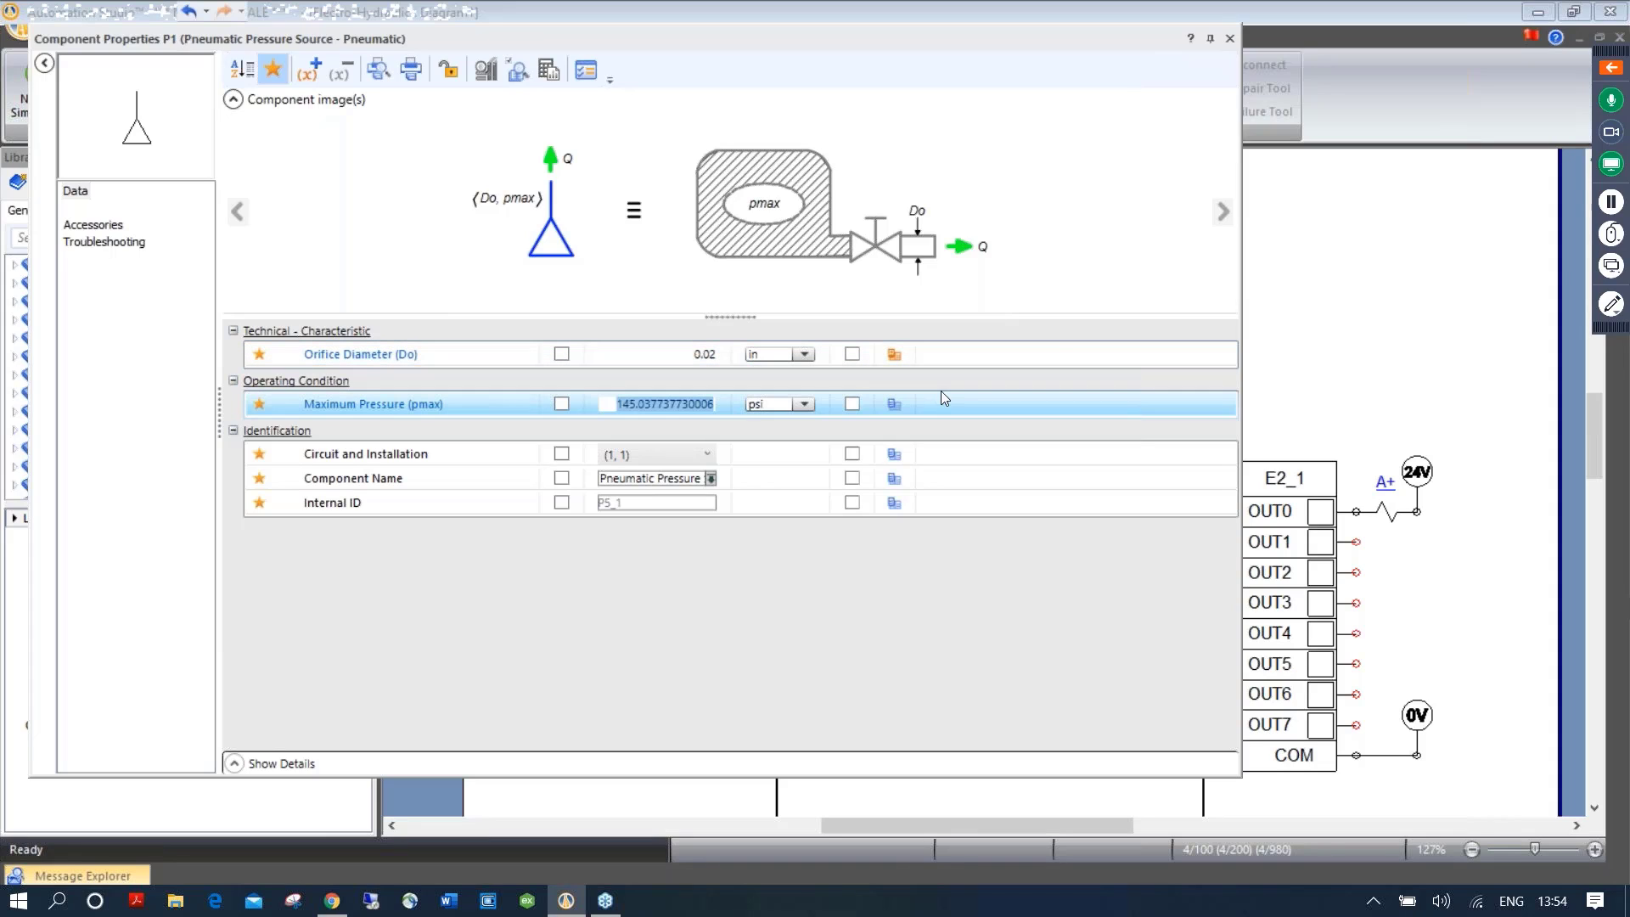
{"action": "left_click", "coordinate": [1228, 38]}
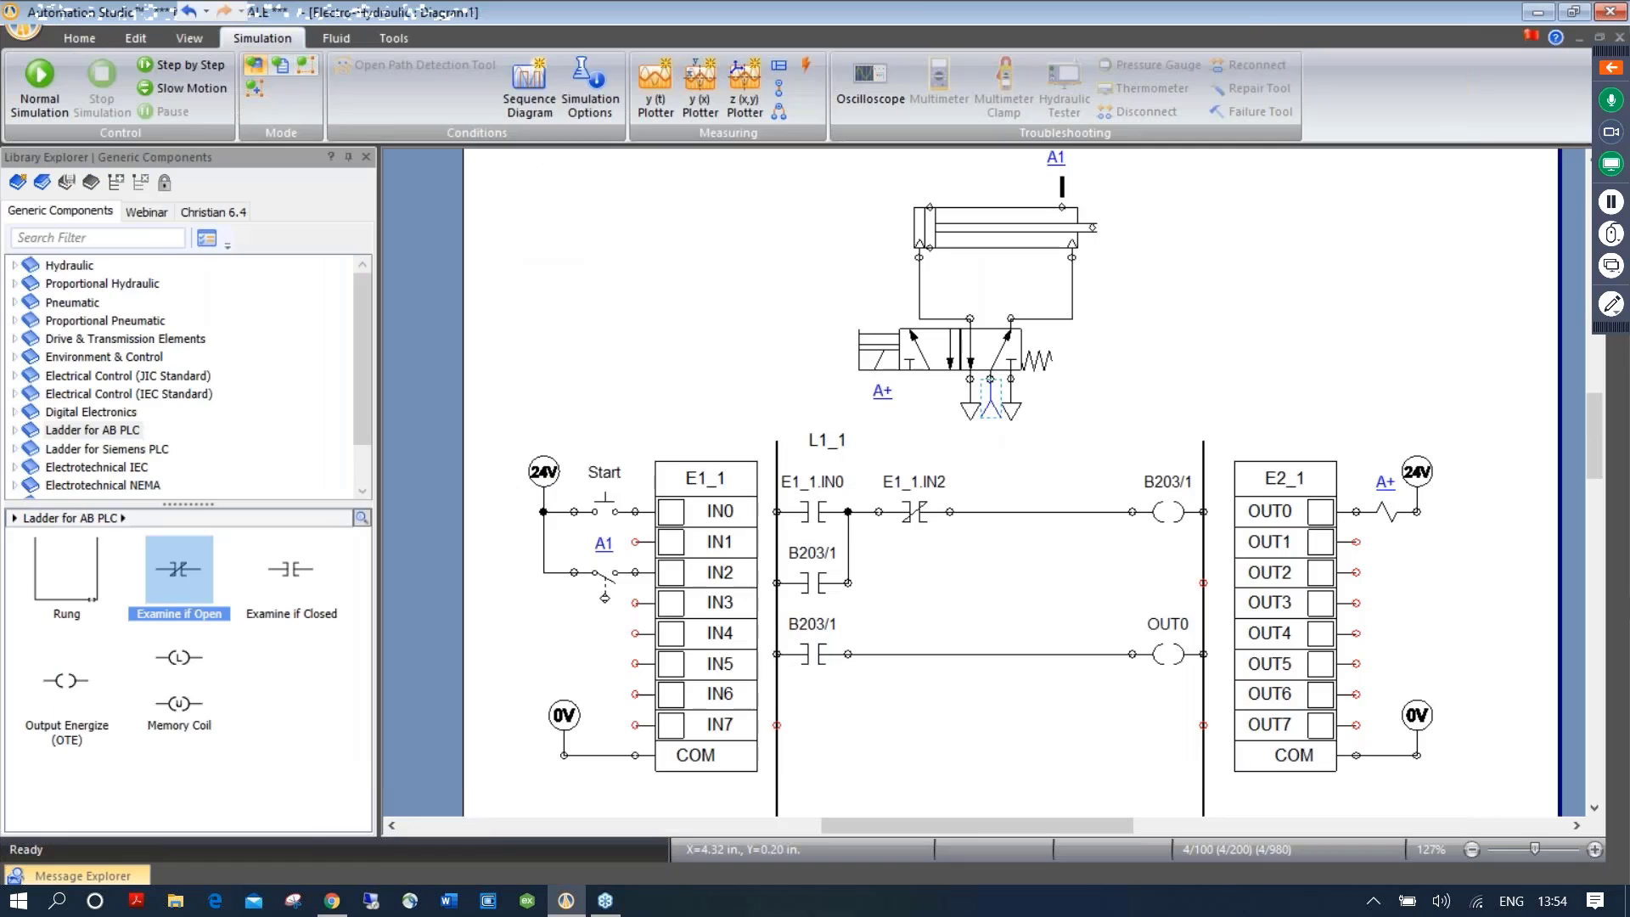
Simulate the circuit at normal speed with the reduced source orifice, actuate Start to observe the cylinder's stroke, and stop the simulation
{"action": "left_click", "coordinate": [40, 76]}
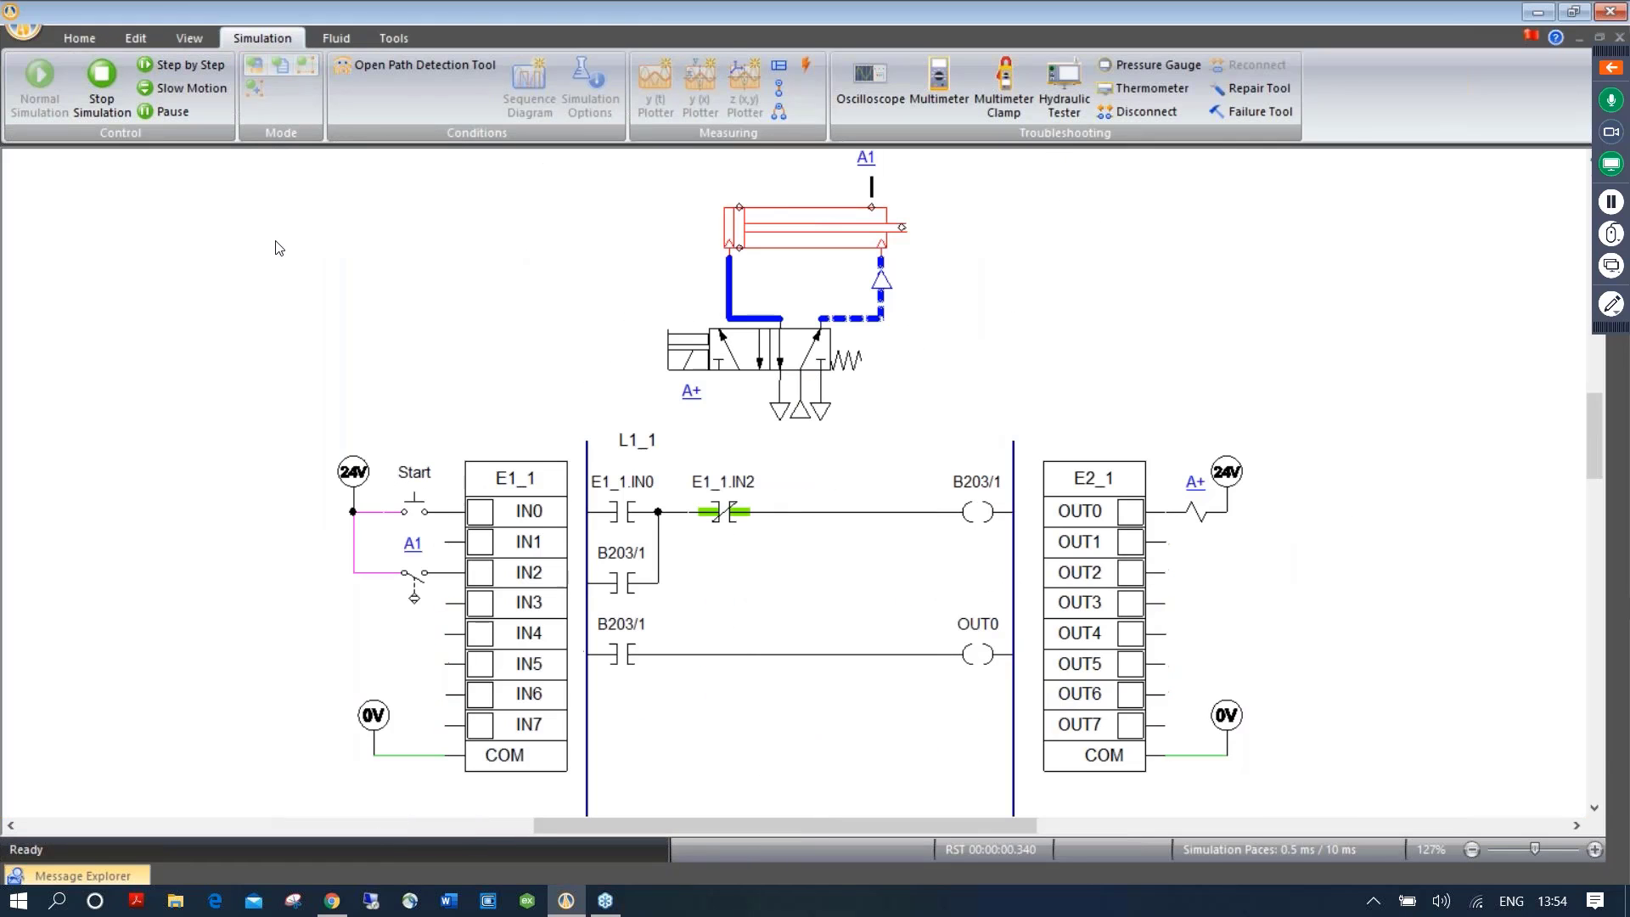
{"action": "left_click", "coordinate": [414, 510]}
{"action": "left_click", "coordinate": [415, 509]}
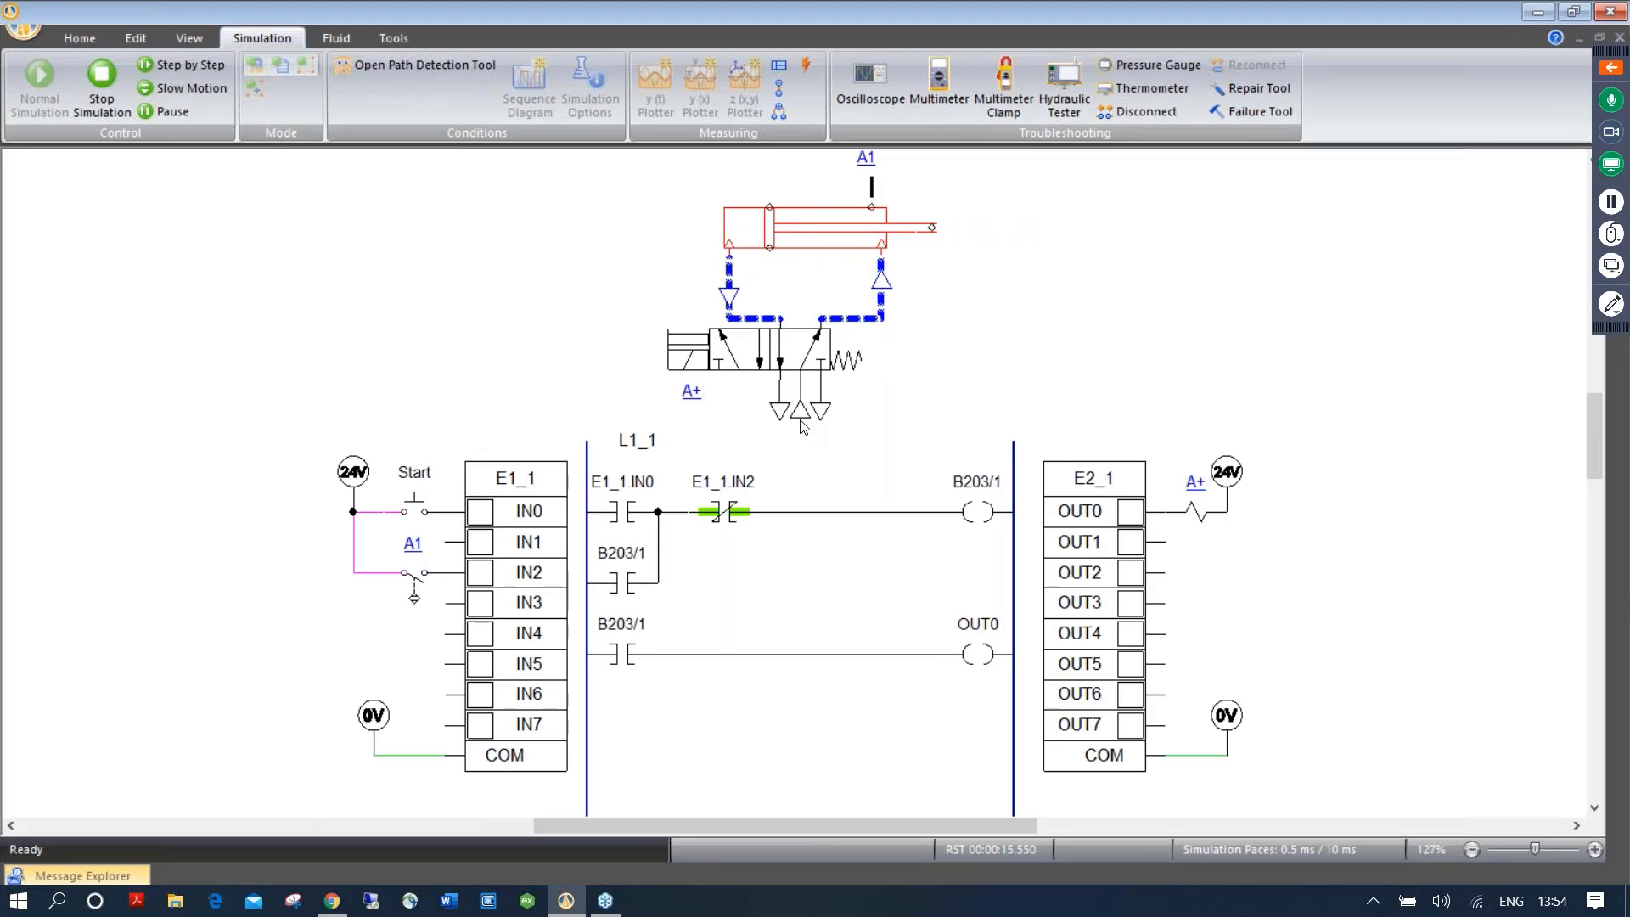
{"action": "left_click", "coordinate": [102, 85]}
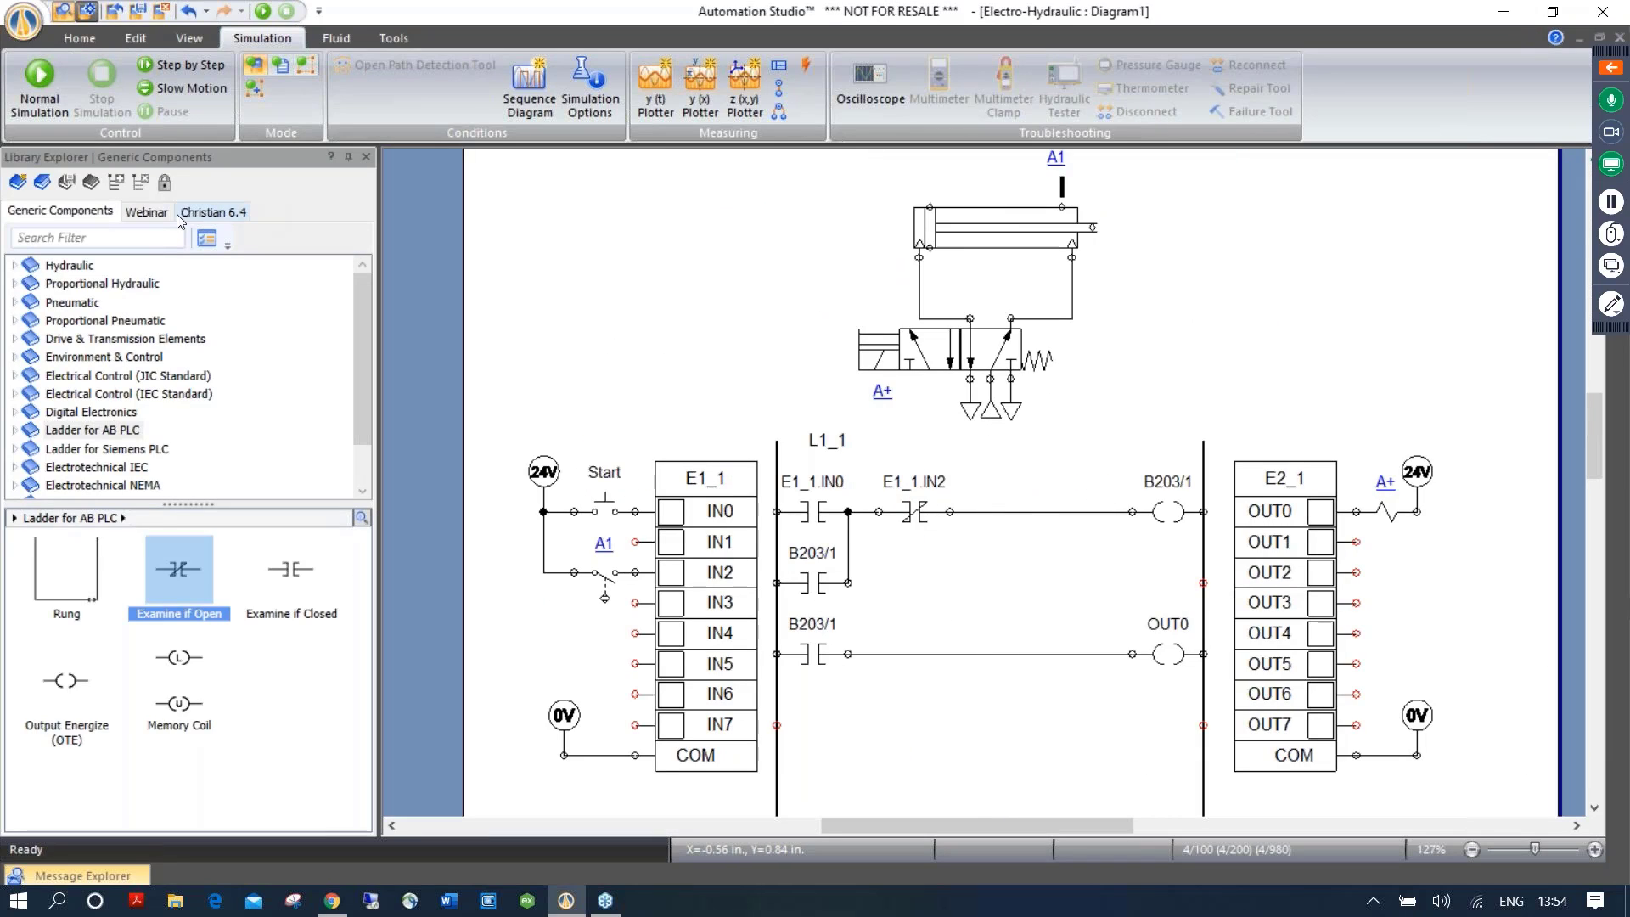
Create a Pneumatic category in the Webinar library and store the circuit's pneumatic pressure source in it
{"action": "left_click", "coordinate": [149, 212]}
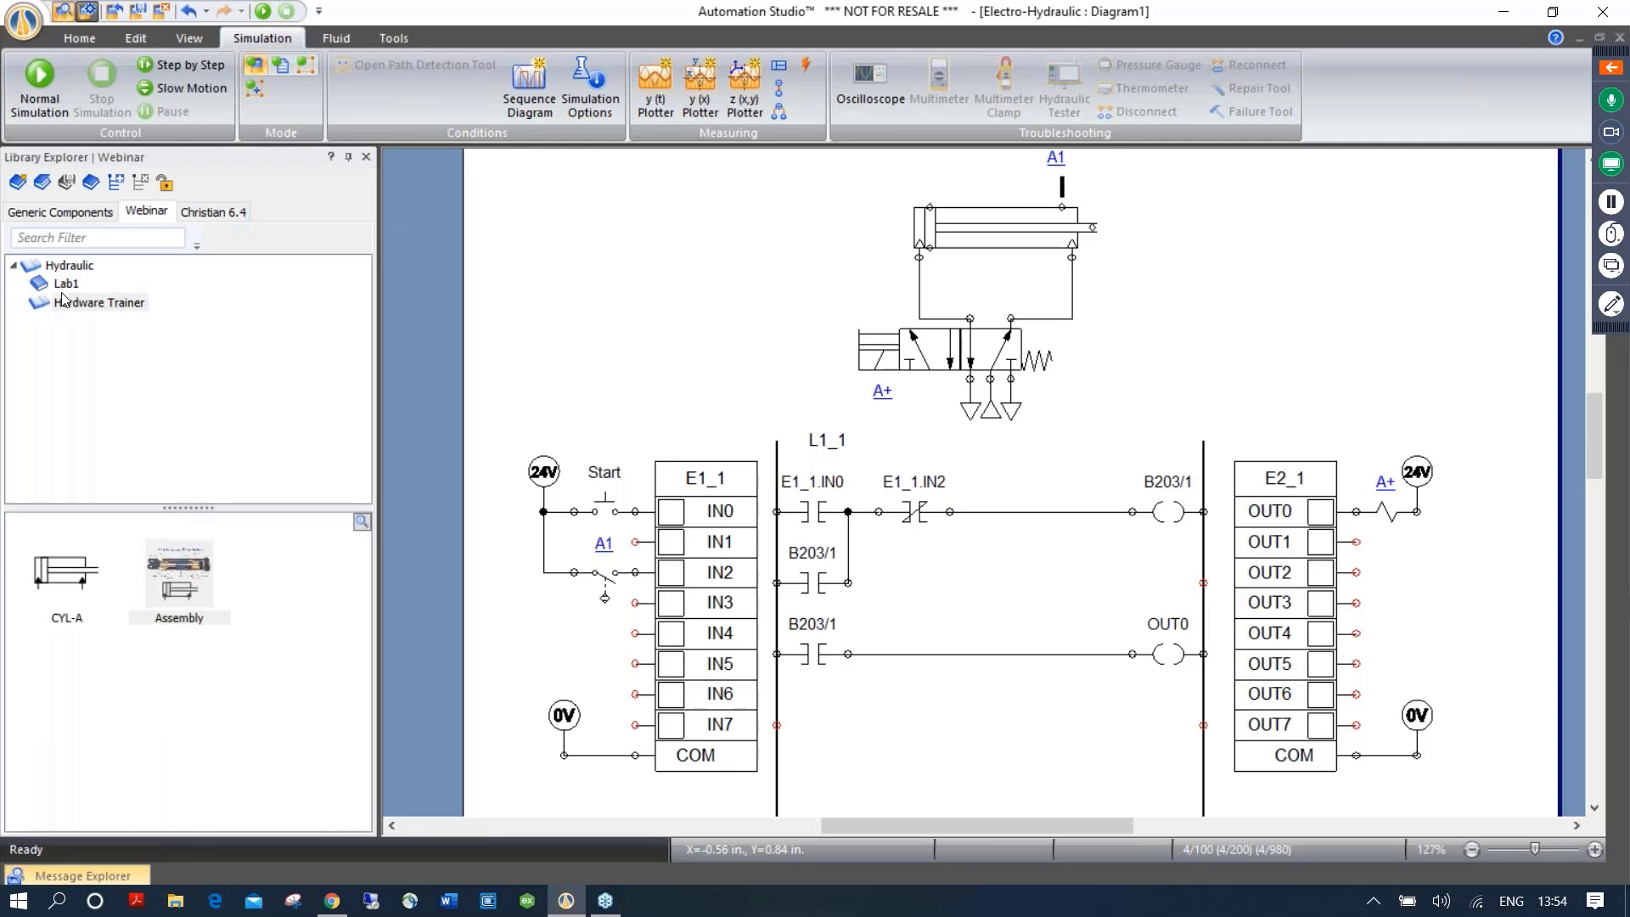
{"action": "left_click", "coordinate": [83, 368]}
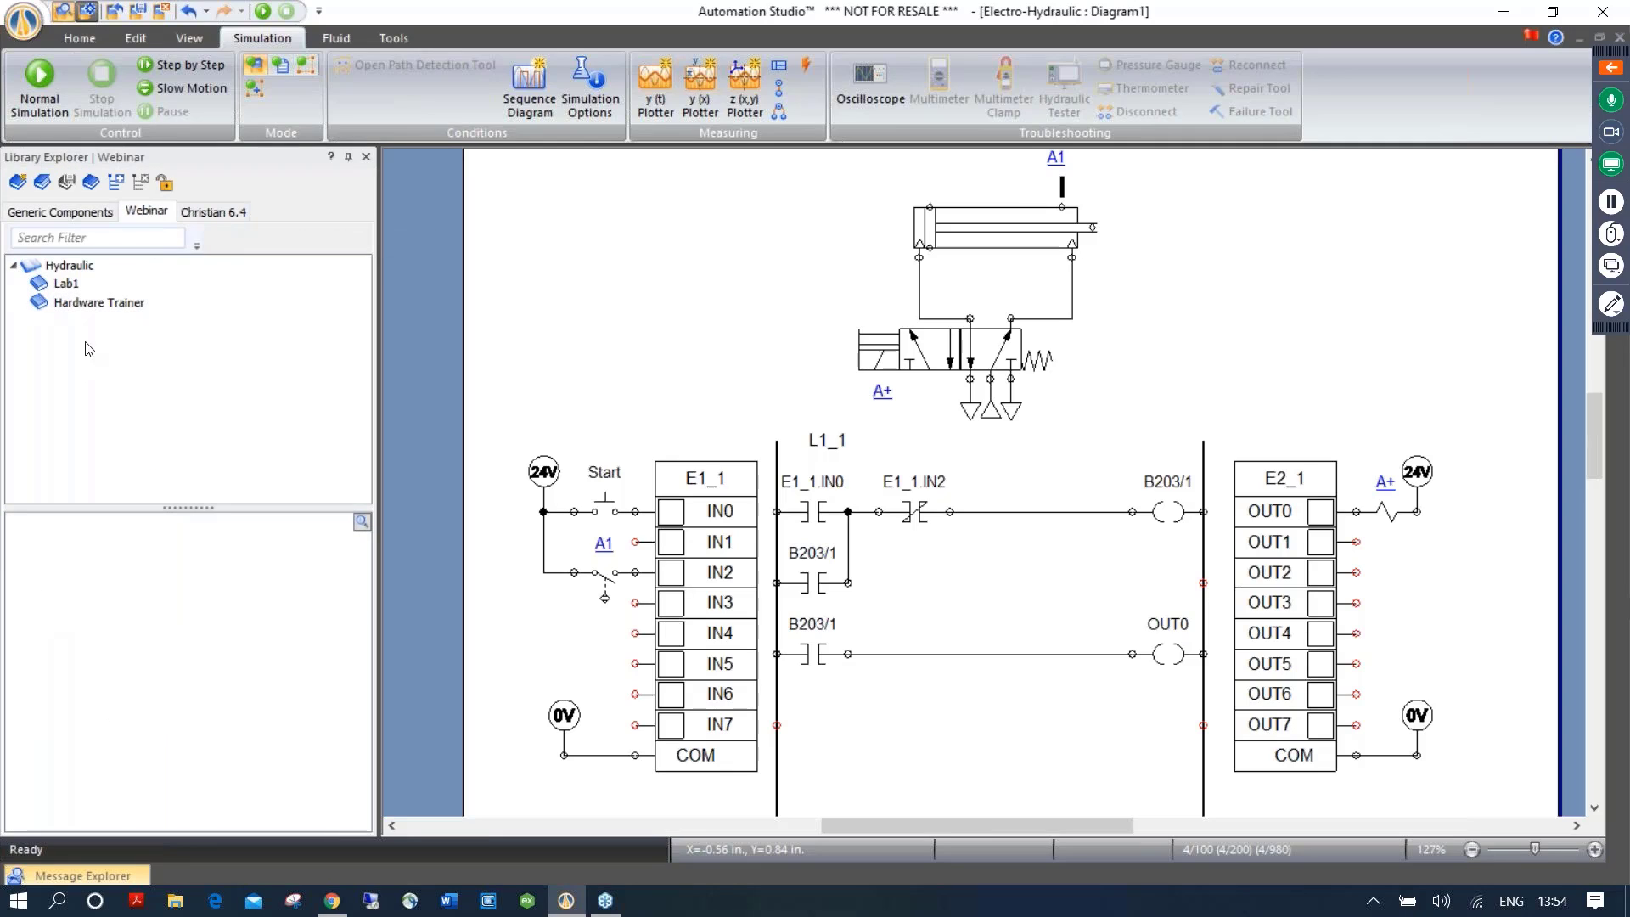
{"action": "left_click", "coordinate": [116, 182]}
{"action": "type", "text": "Pn"}
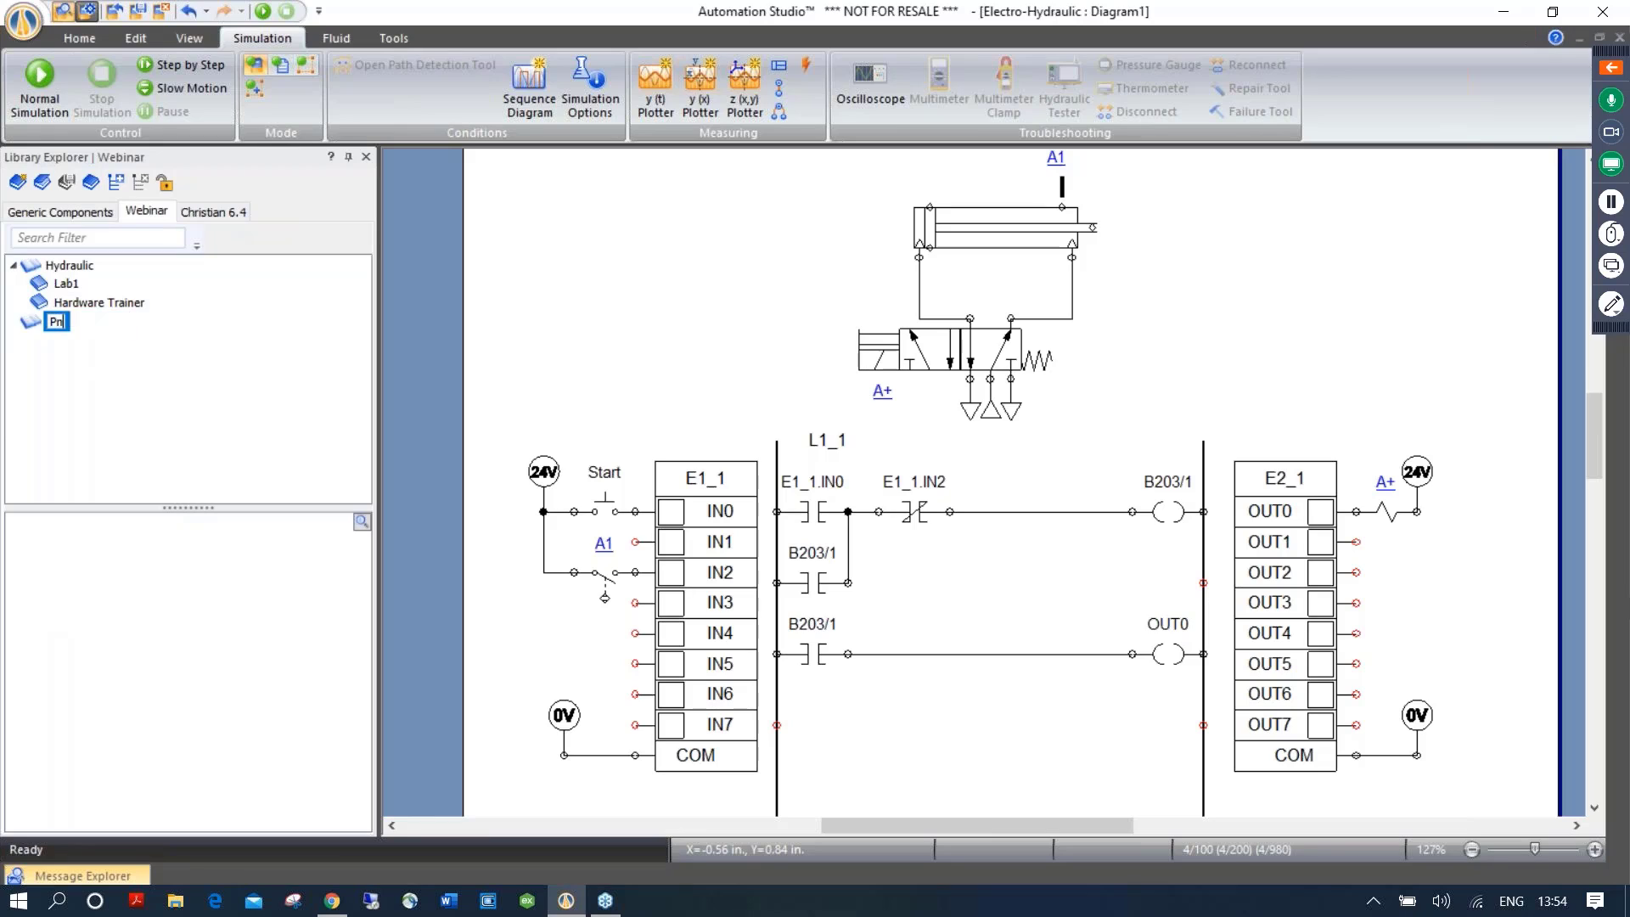
{"action": "type", "text": "eumatic"}
{"action": "key", "text": "Return"}
{"action": "left_click_drag", "start_coordinate": [990, 410], "coordinate": [214, 621]}
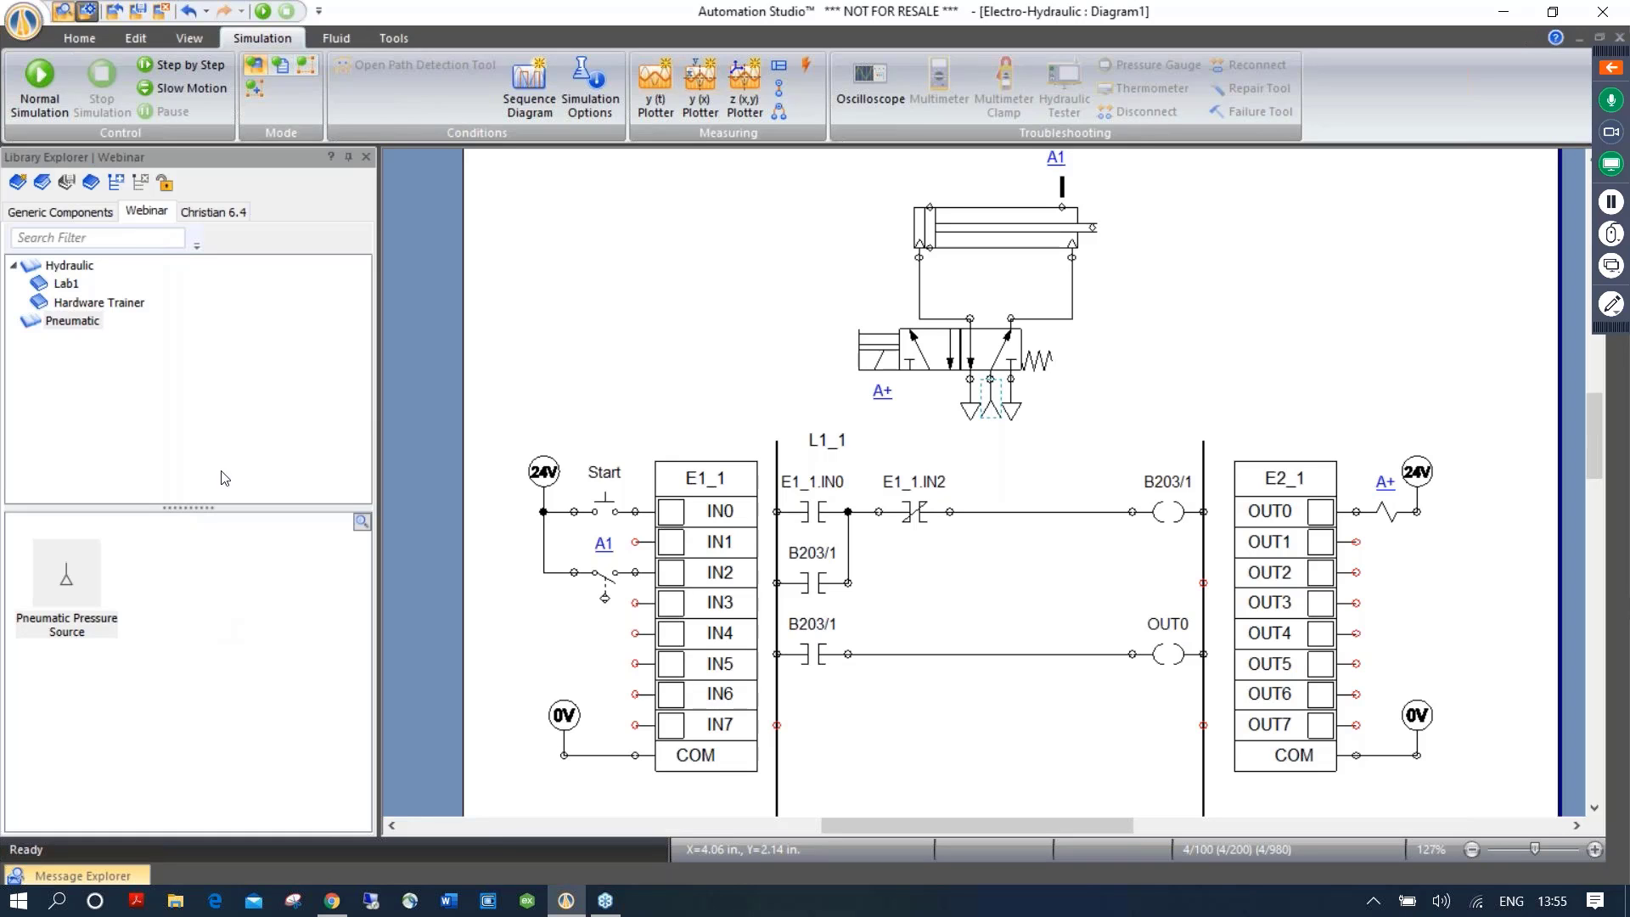
Simulate the circuit at normal speed, actuate Start, pause during the cylinder's extension, resume normal simulation and stop it
{"action": "left_click", "coordinate": [36, 82]}
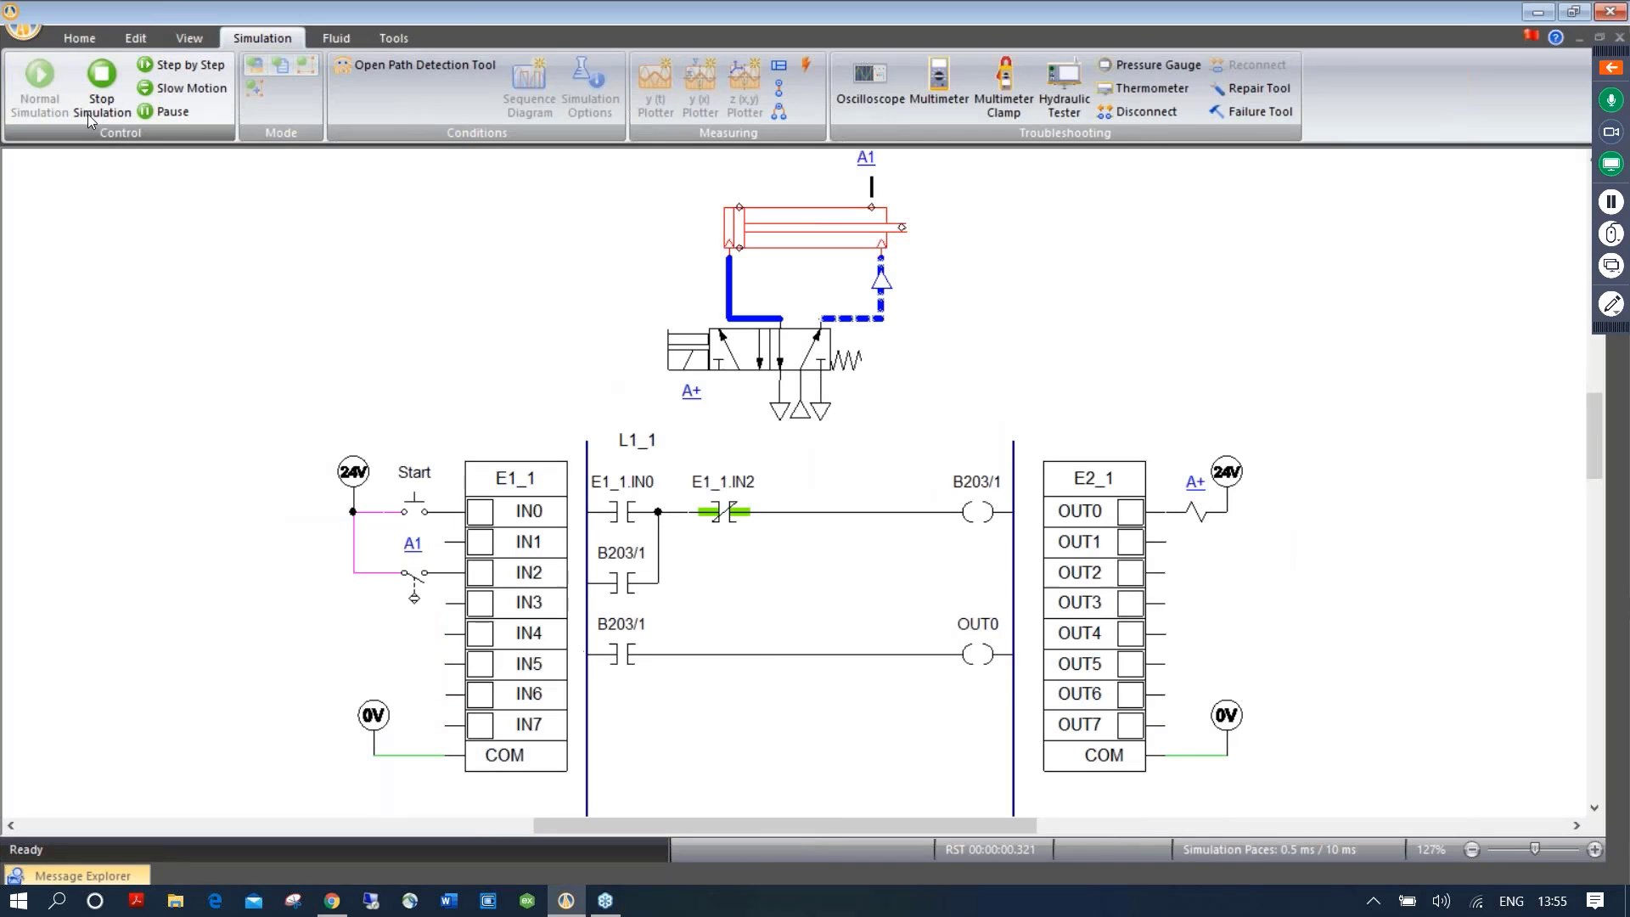
{"action": "left_click", "coordinate": [413, 507]}
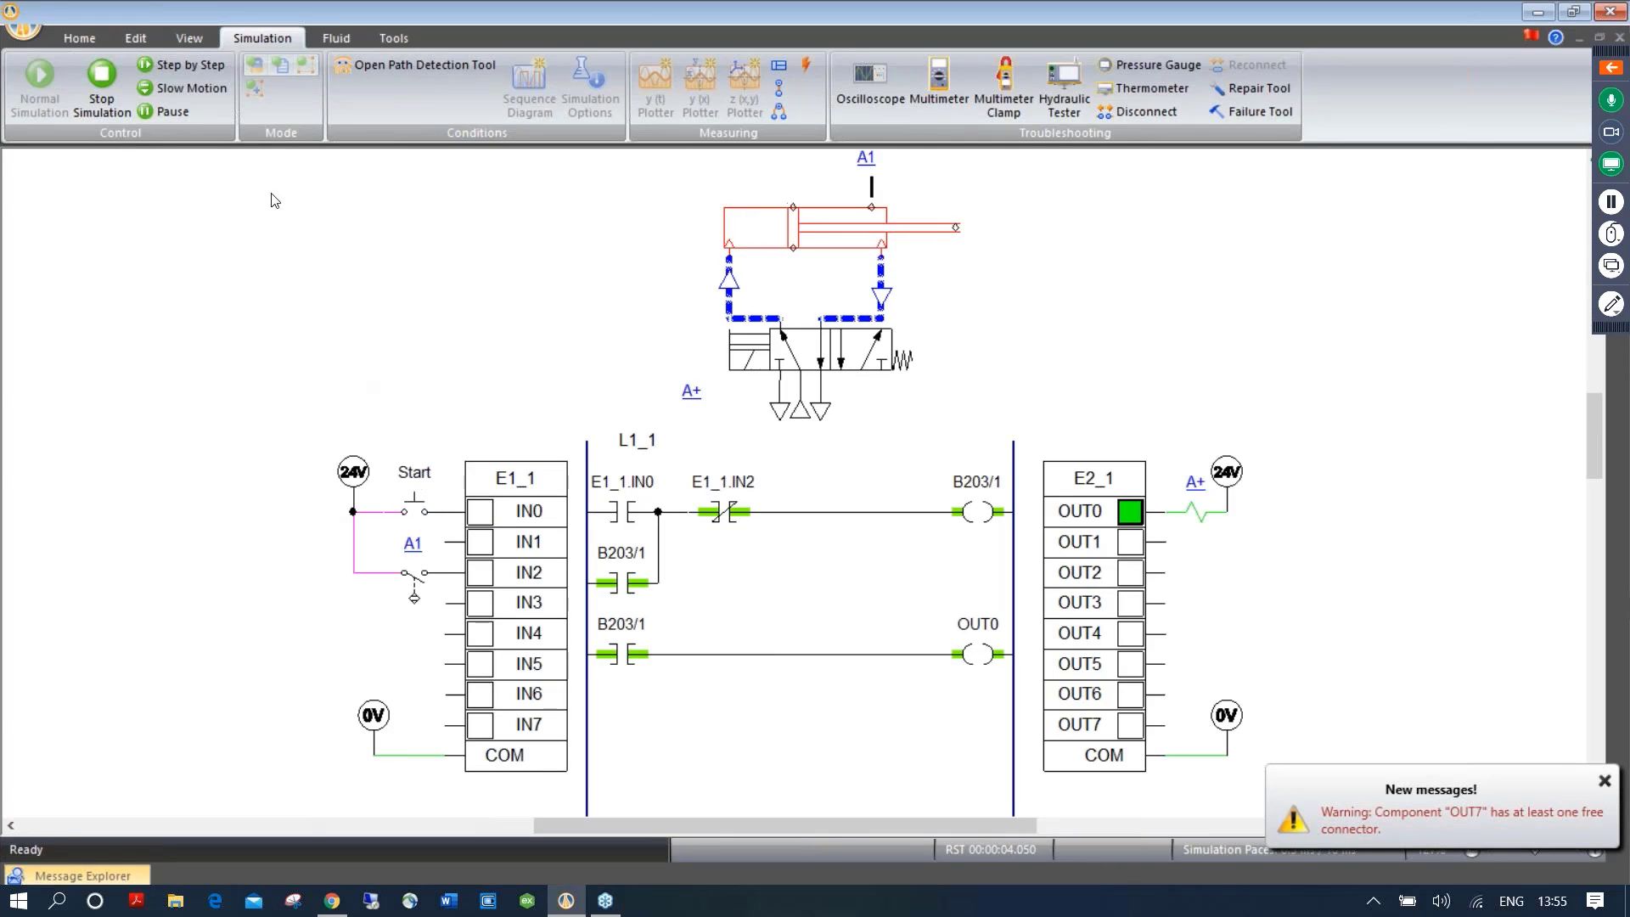
{"action": "left_click", "coordinate": [192, 111]}
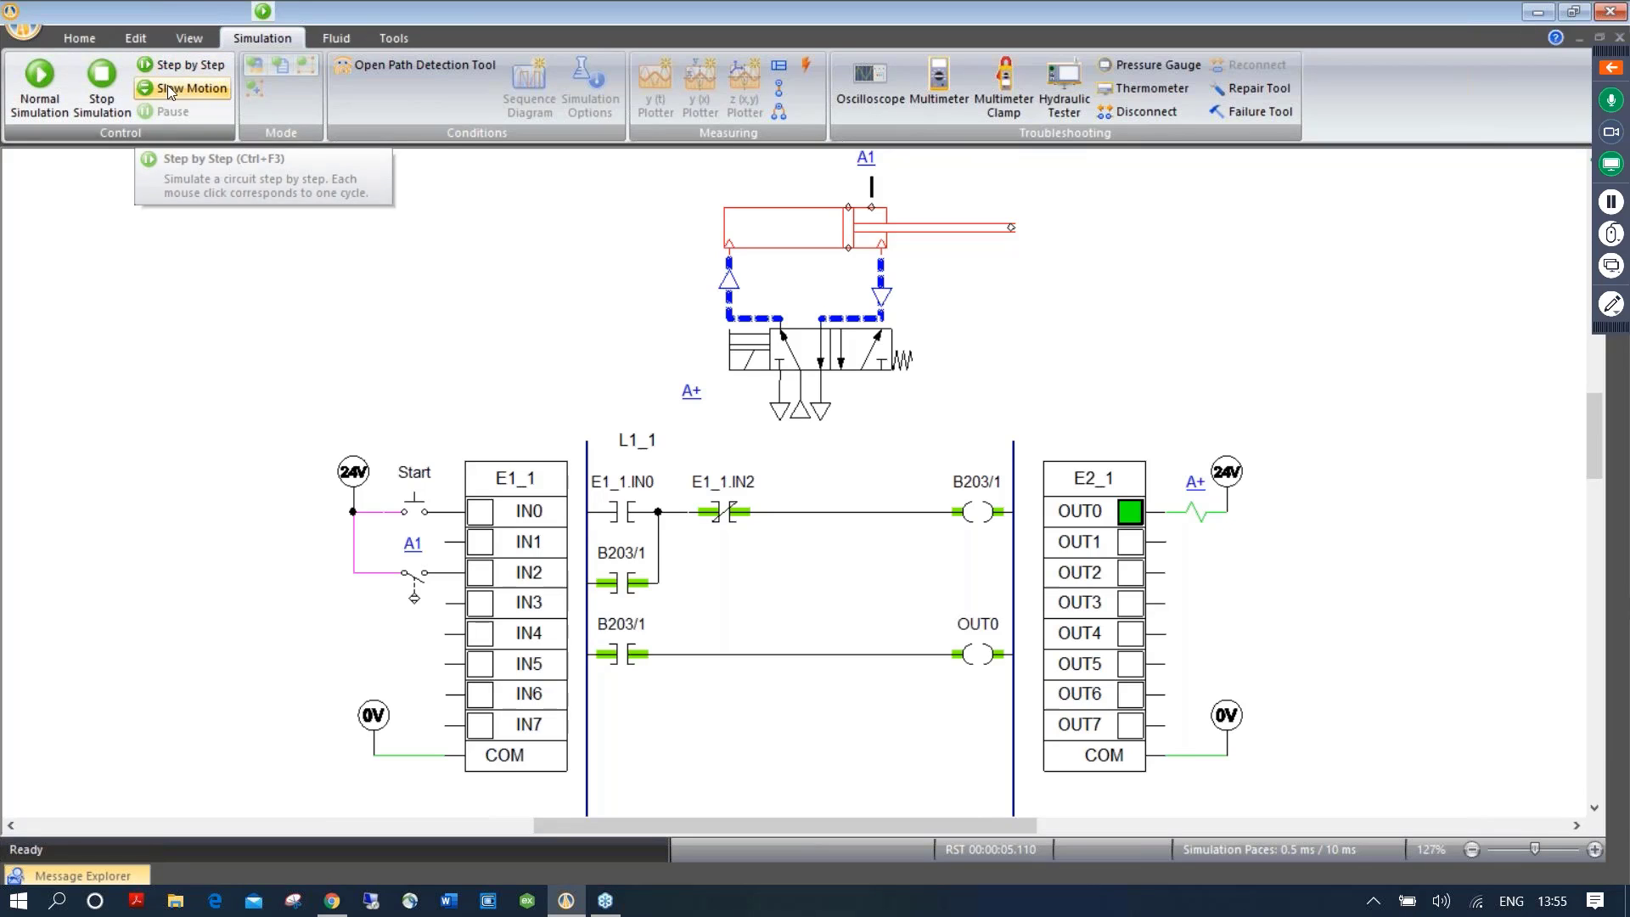
{"action": "left_click", "coordinate": [44, 80]}
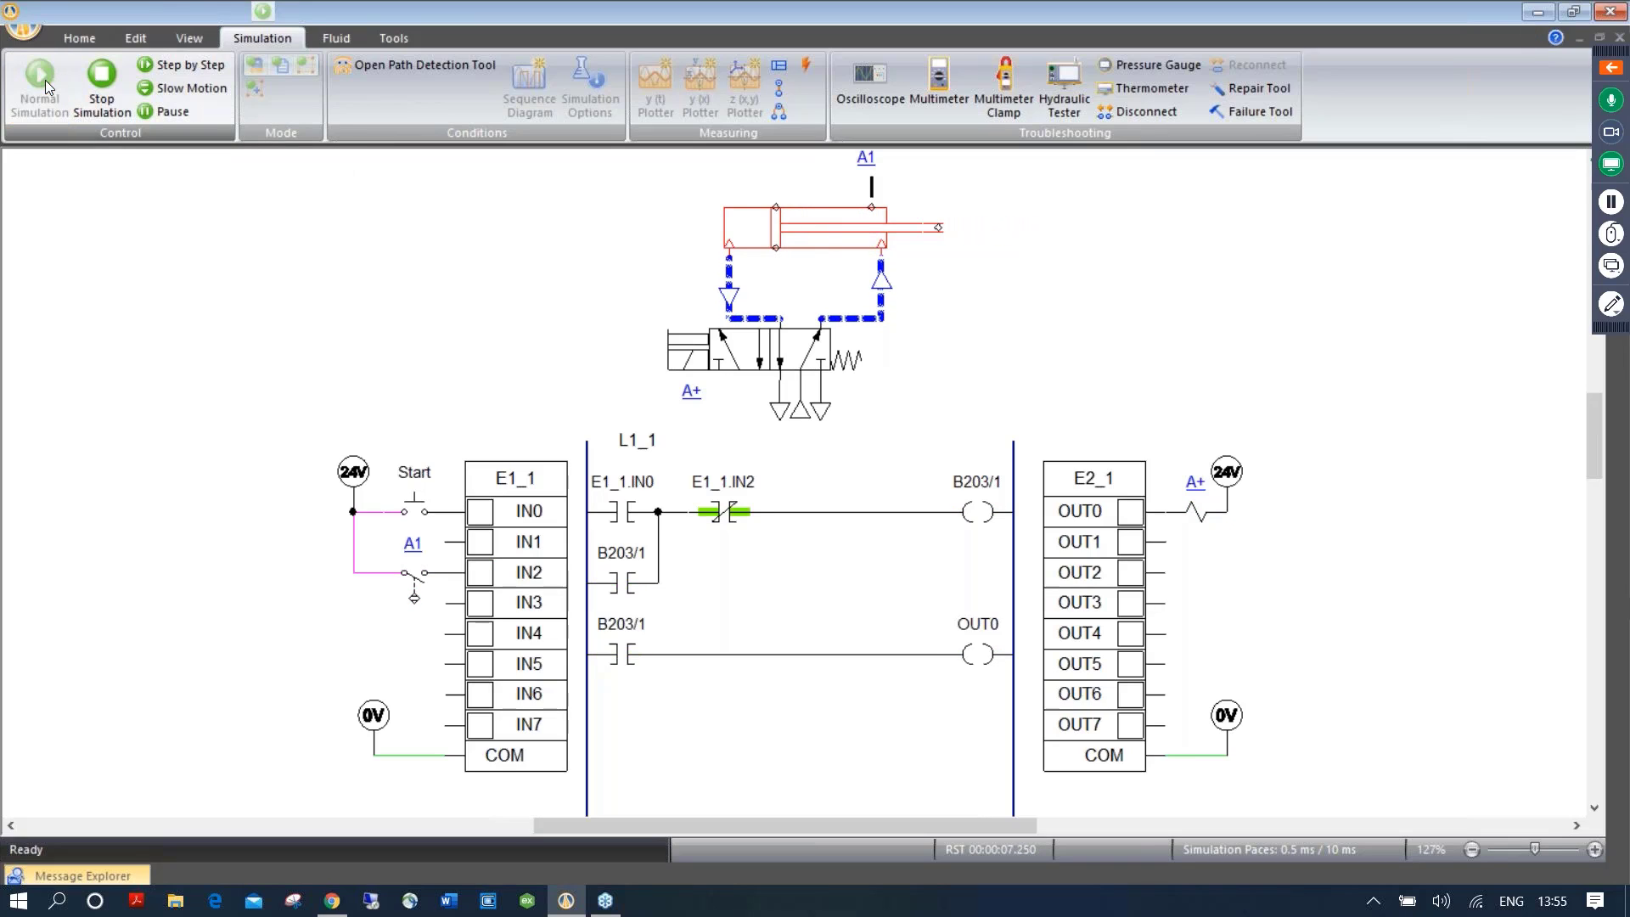
{"action": "left_click", "coordinate": [105, 80]}
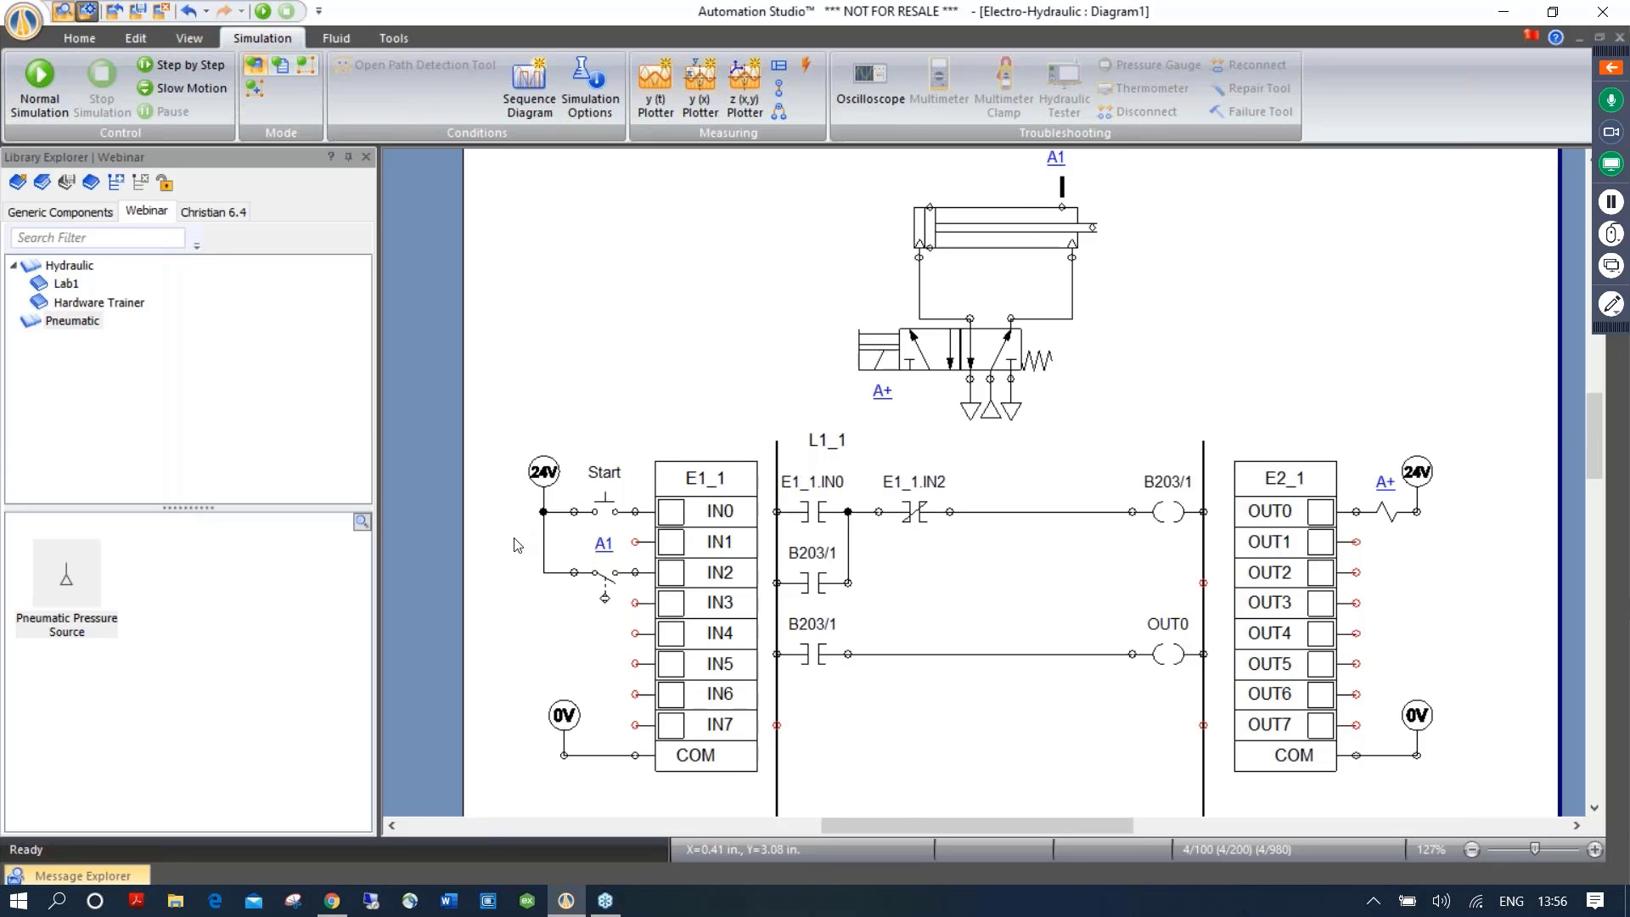
{"action": "scroll", "coordinate": [515, 570], "scroll_direction": "up", "scroll_amount": 2}
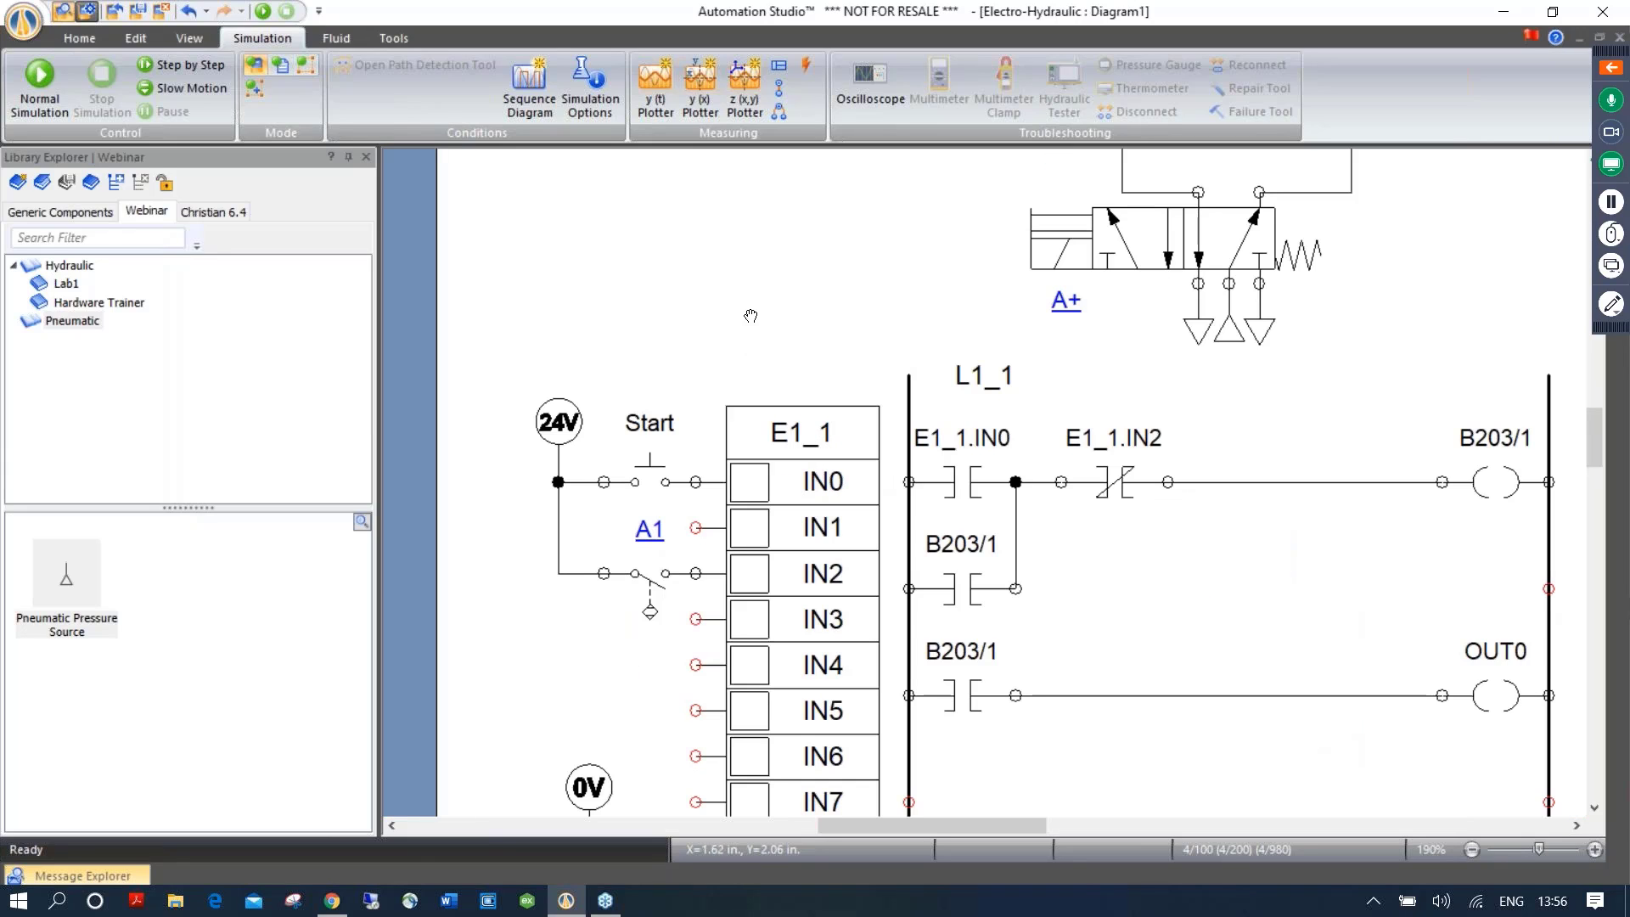
{"action": "scroll", "coordinate": [595, 332], "scroll_direction": "down", "scroll_amount": 1}
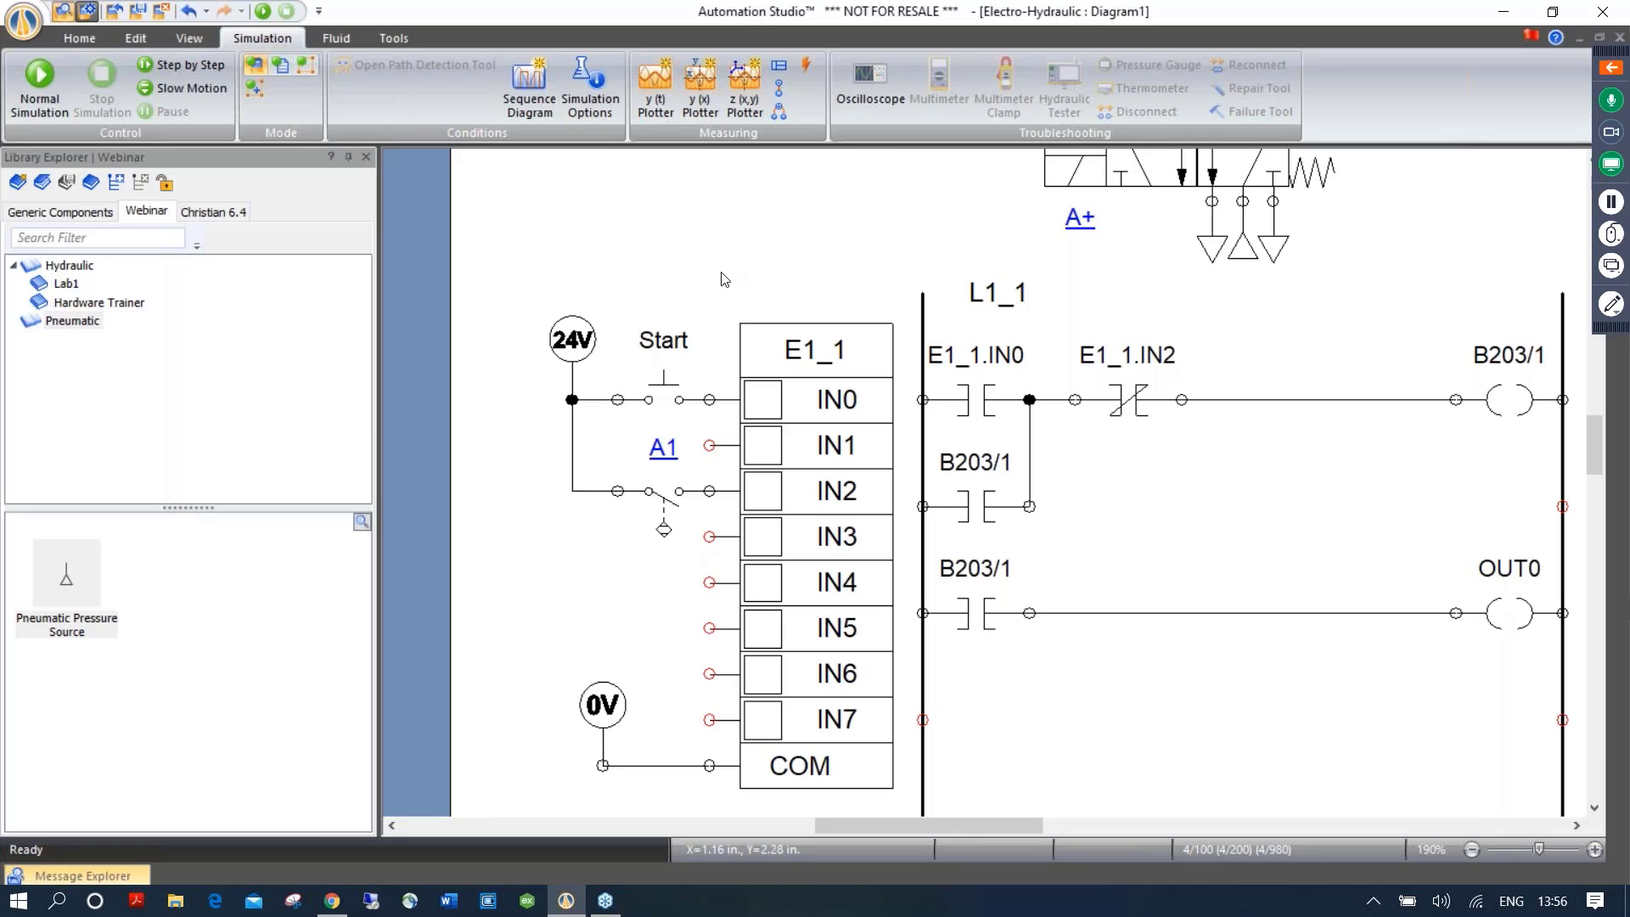
{"action": "scroll", "coordinate": [738, 303], "scroll_direction": "down", "scroll_amount": 2}
{"action": "left_click_drag", "start_coordinate": [838, 245], "coordinate": [718, 388]}
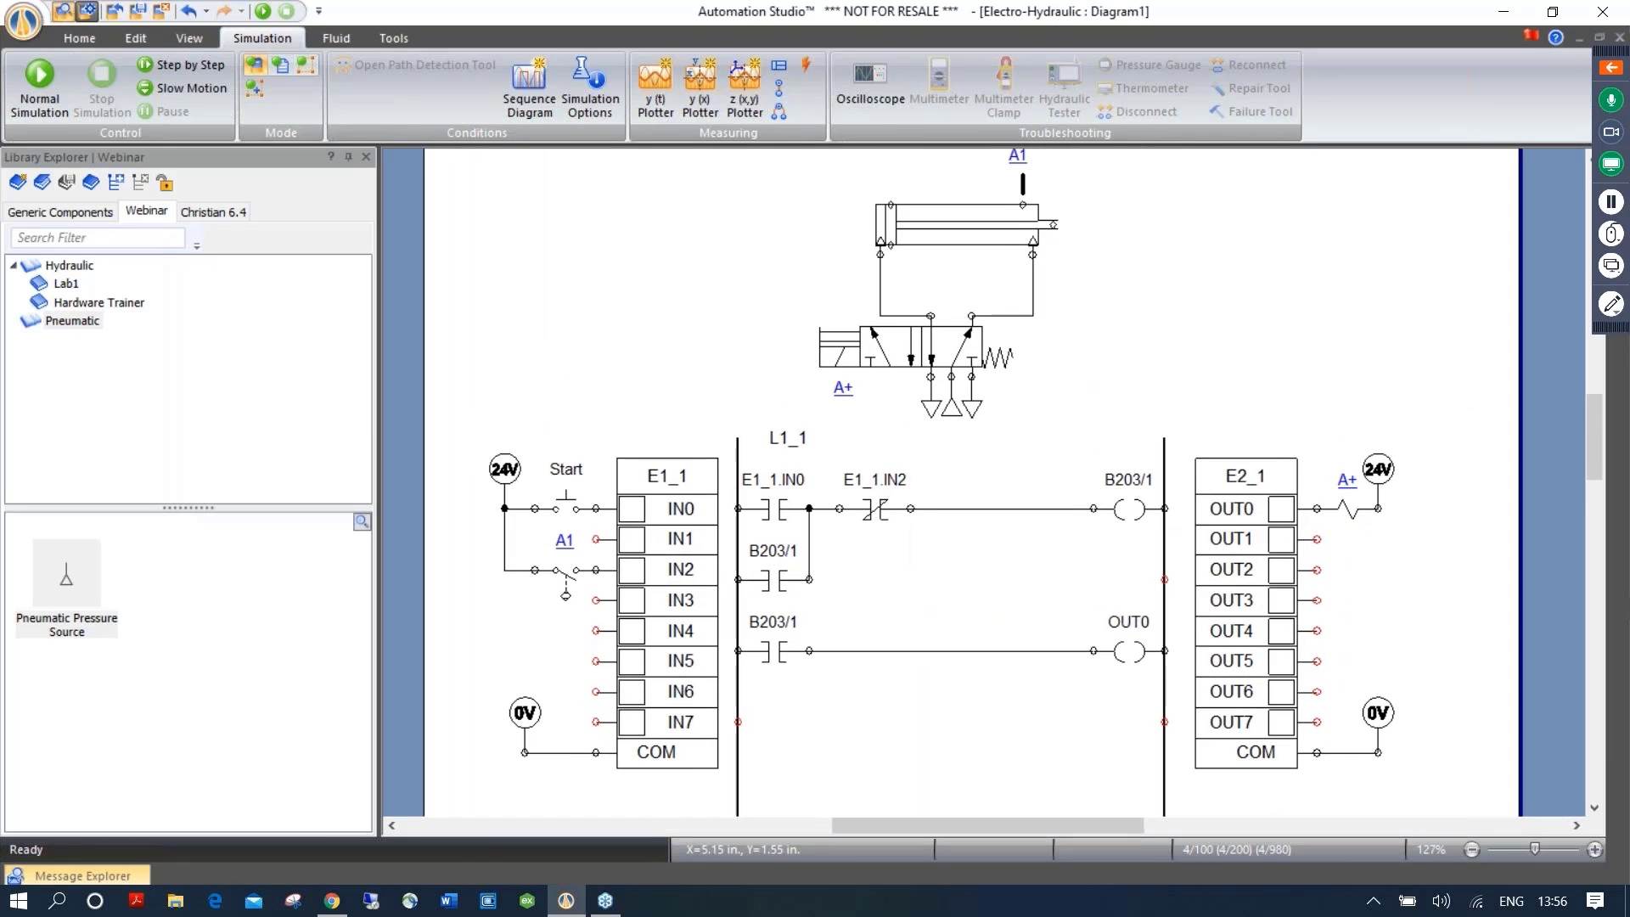
{"action": "scroll", "coordinate": [1099, 332], "scroll_direction": "down", "scroll_amount": 2}
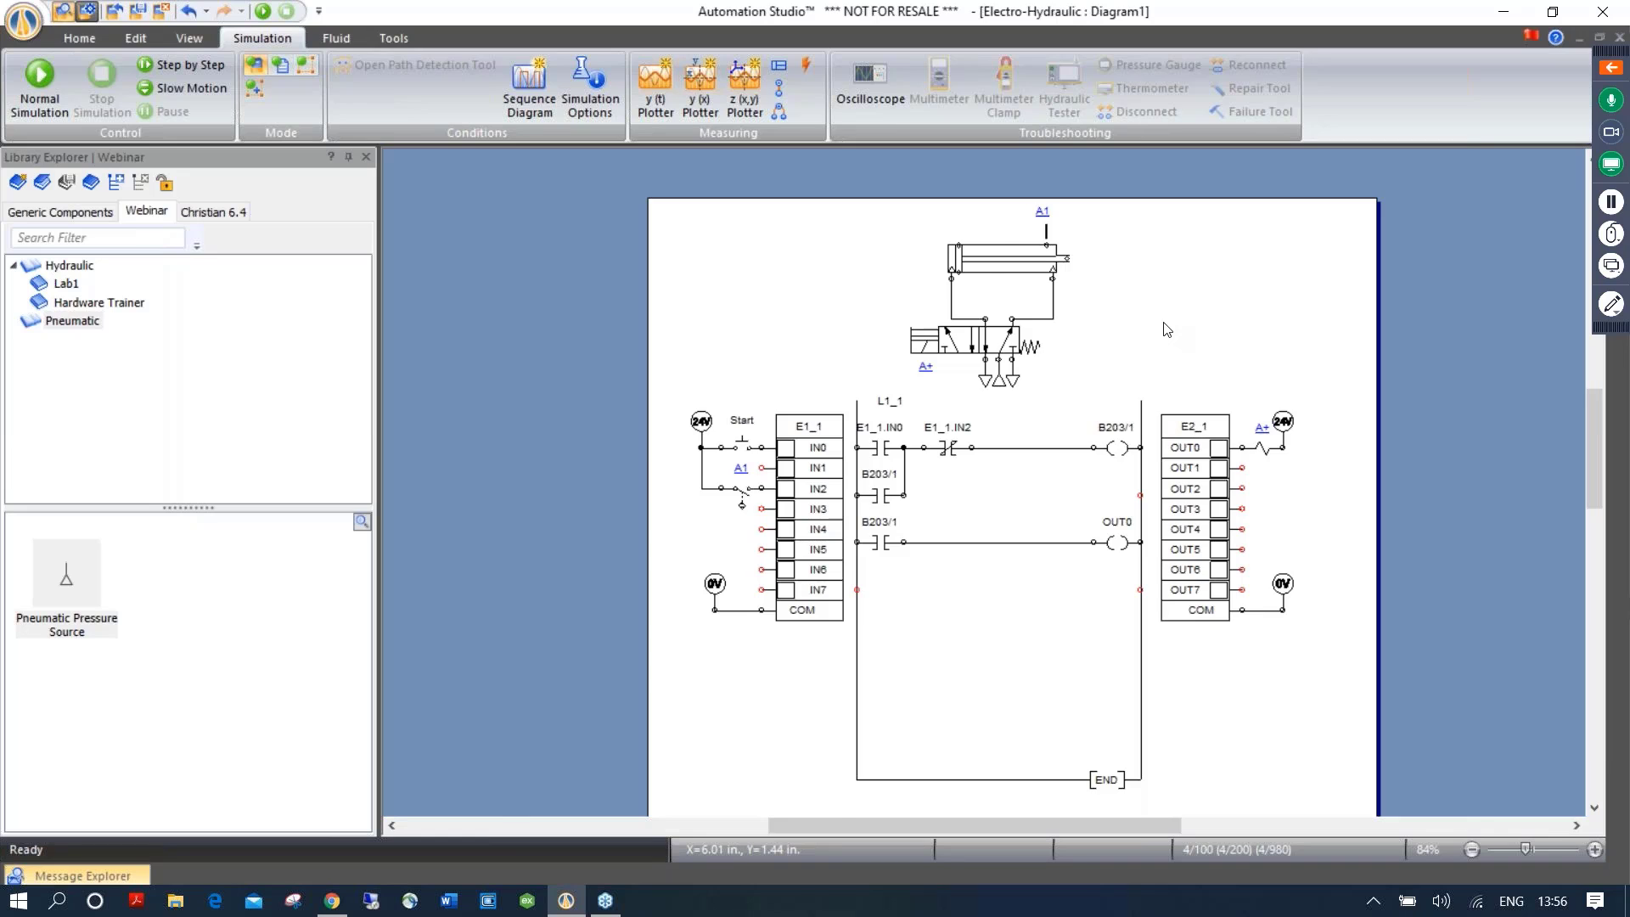
{"action": "scroll", "coordinate": [1167, 329], "scroll_direction": "up", "scroll_amount": 2}
{"action": "mouse_move", "coordinate": [1104, 317]}
{"action": "left_mouse_down"}
{"action": "mouse_move", "coordinate": [1160, 349]}
{"action": "mouse_move", "coordinate": [1122, 340]}
{"action": "left_mouse_up"}
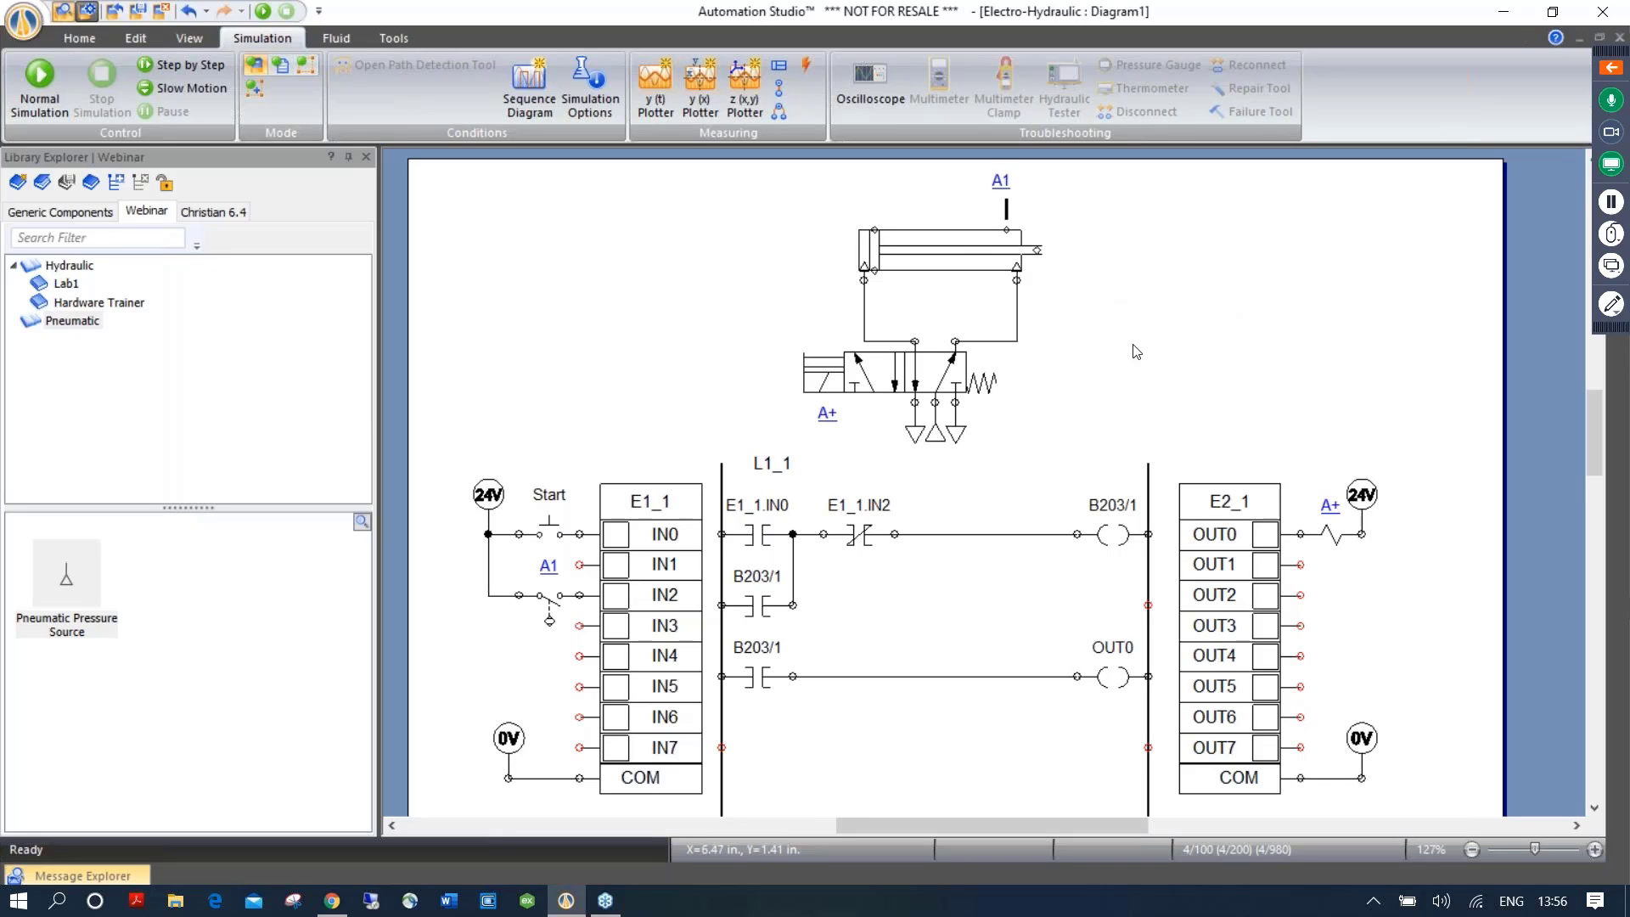
Set the diagram's Component and Drawing Scale to 50% in the document properties and apply it
{"action": "right_click", "coordinate": [1156, 297]}
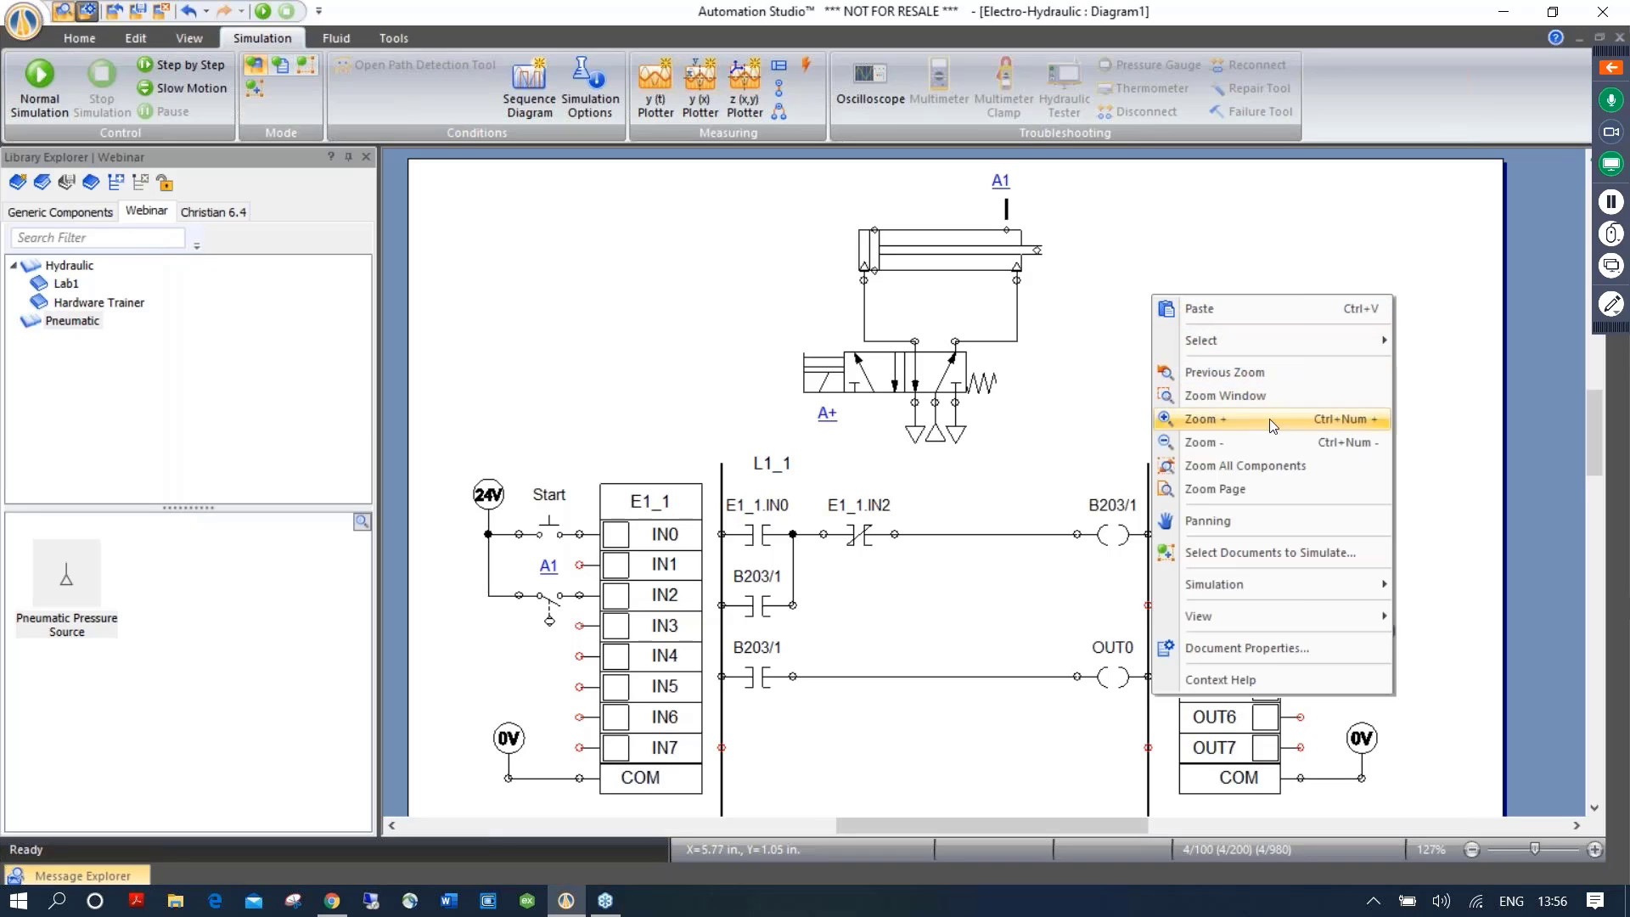
{"action": "left_click", "coordinate": [1266, 648]}
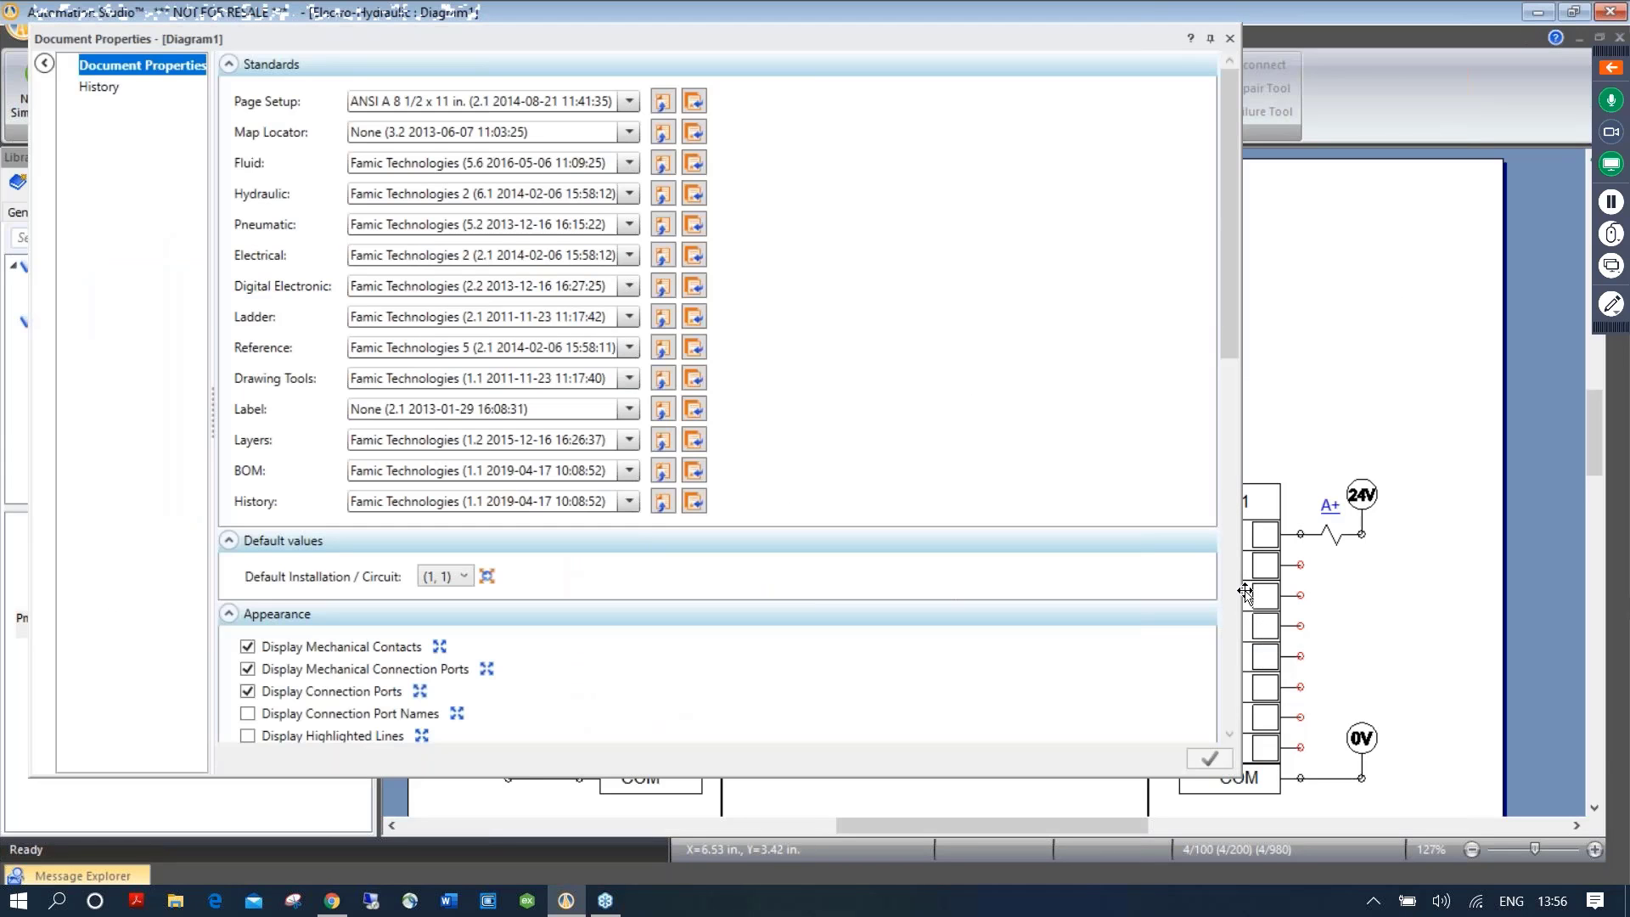
{"action": "left_click_drag", "start_coordinate": [1233, 140], "coordinate": [1223, 319]}
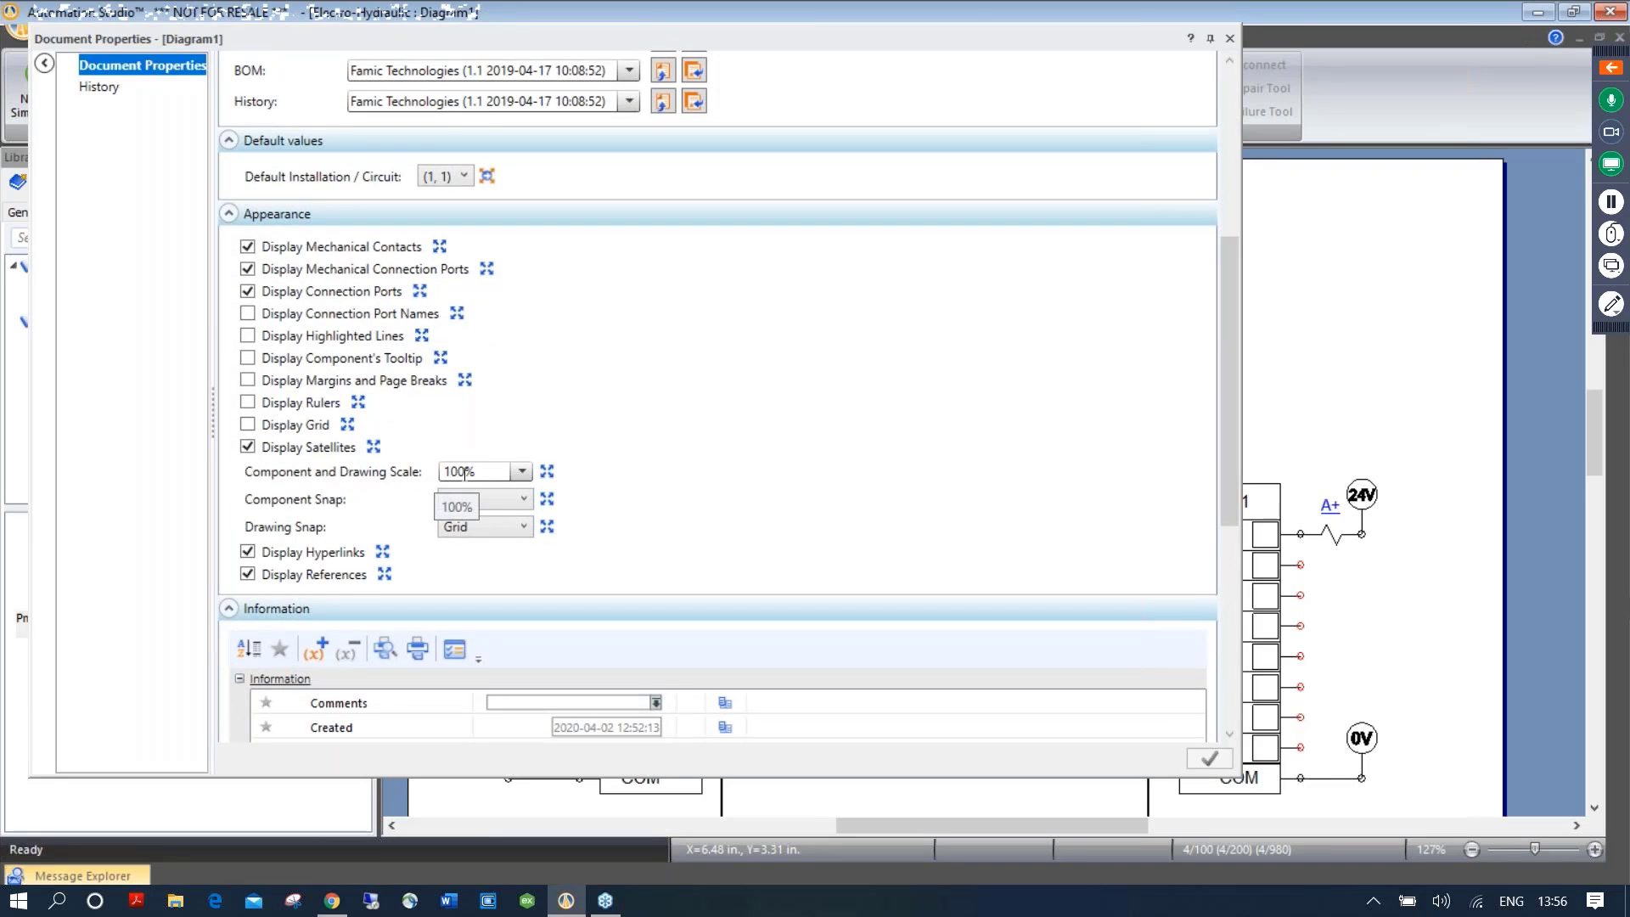
{"action": "left_click", "coordinate": [522, 473]}
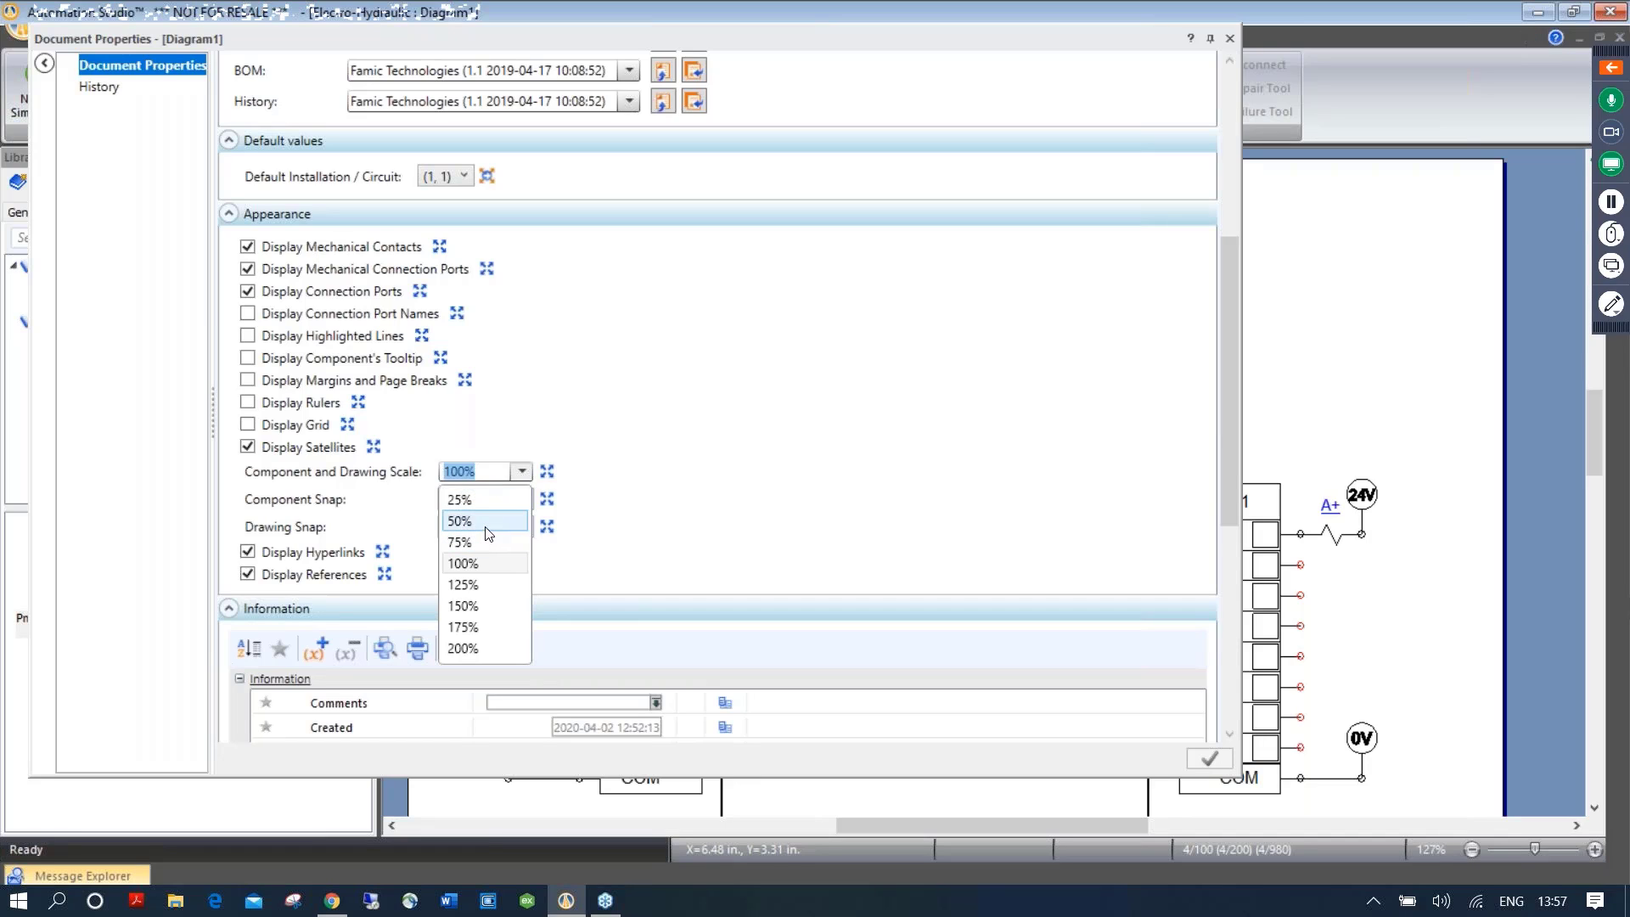
{"action": "left_click", "coordinate": [479, 526]}
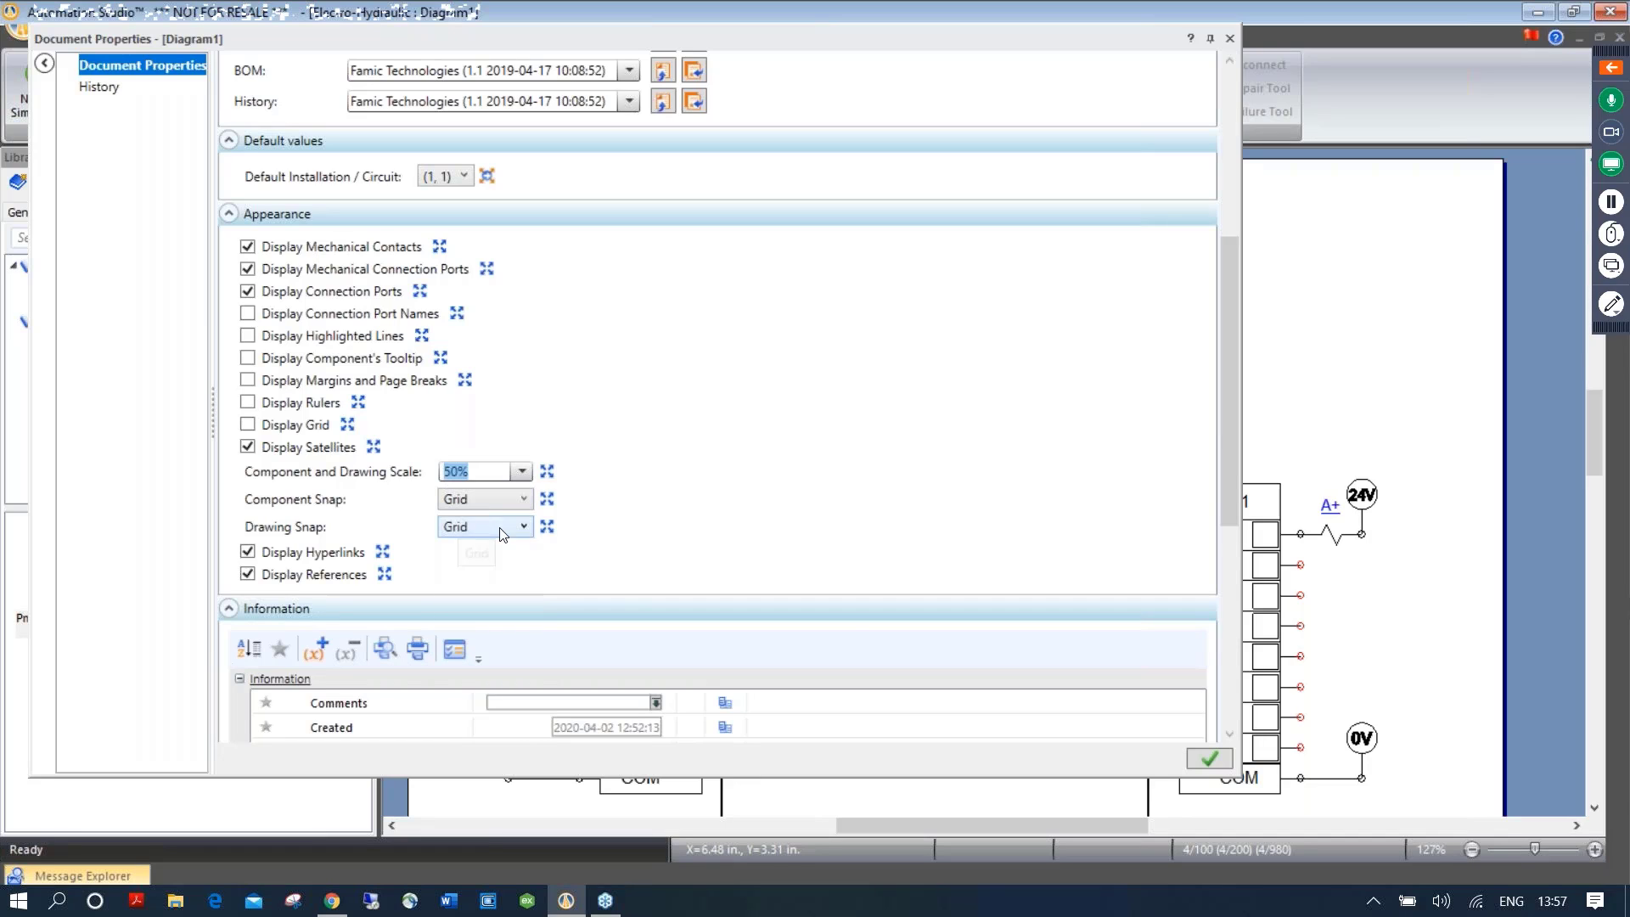
{"action": "left_click", "coordinate": [1209, 758]}
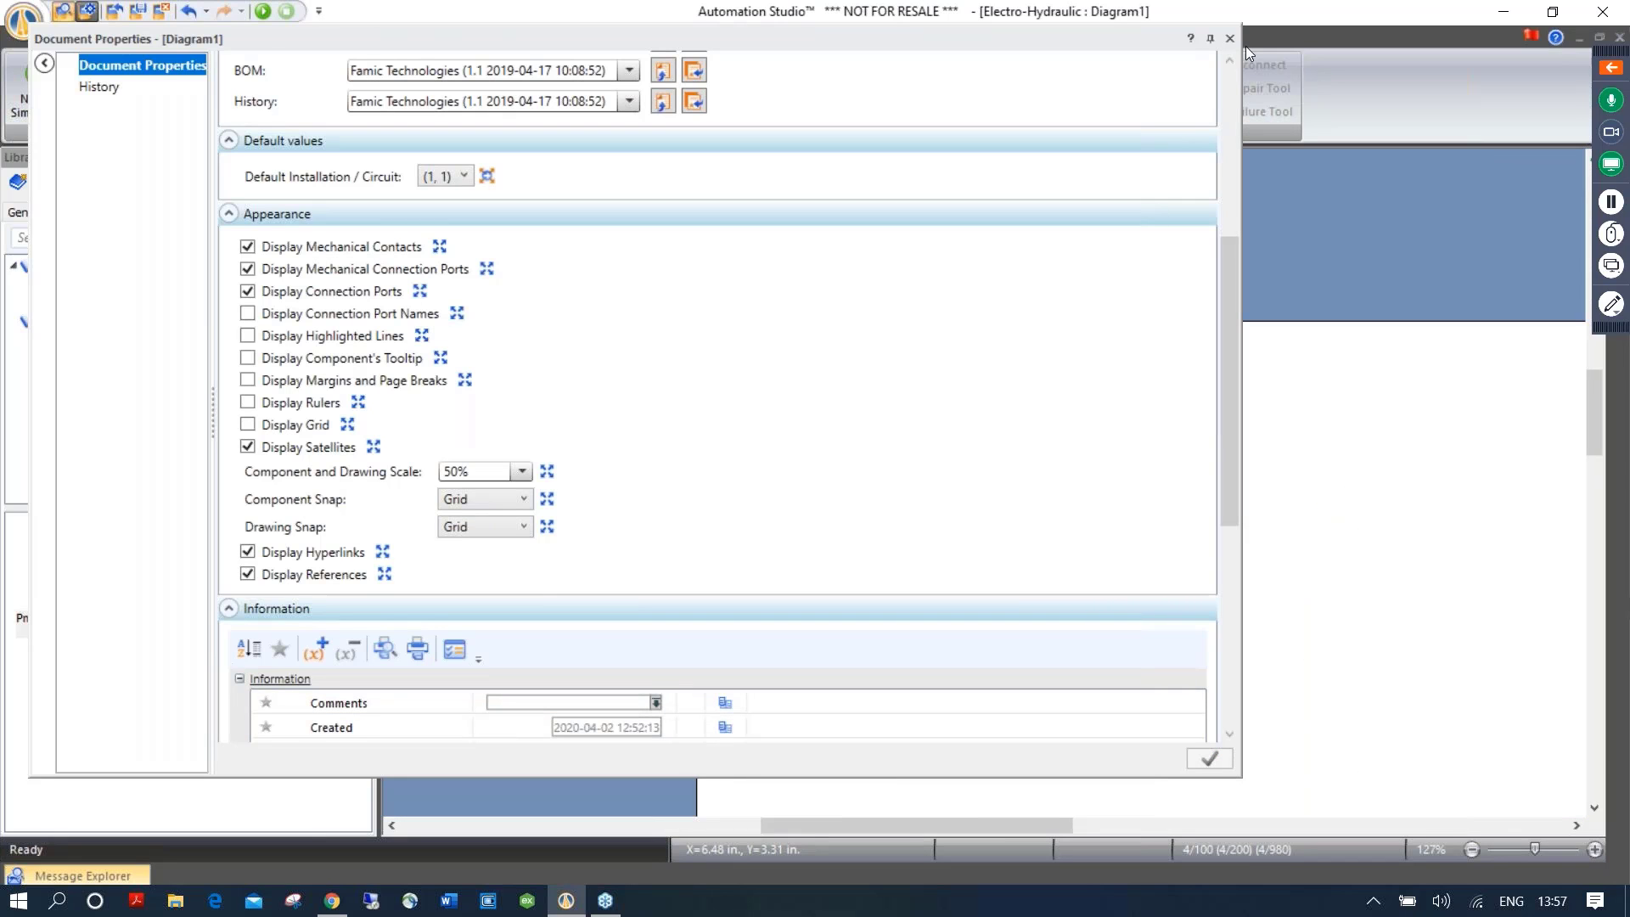
{"action": "left_click", "coordinate": [1230, 39]}
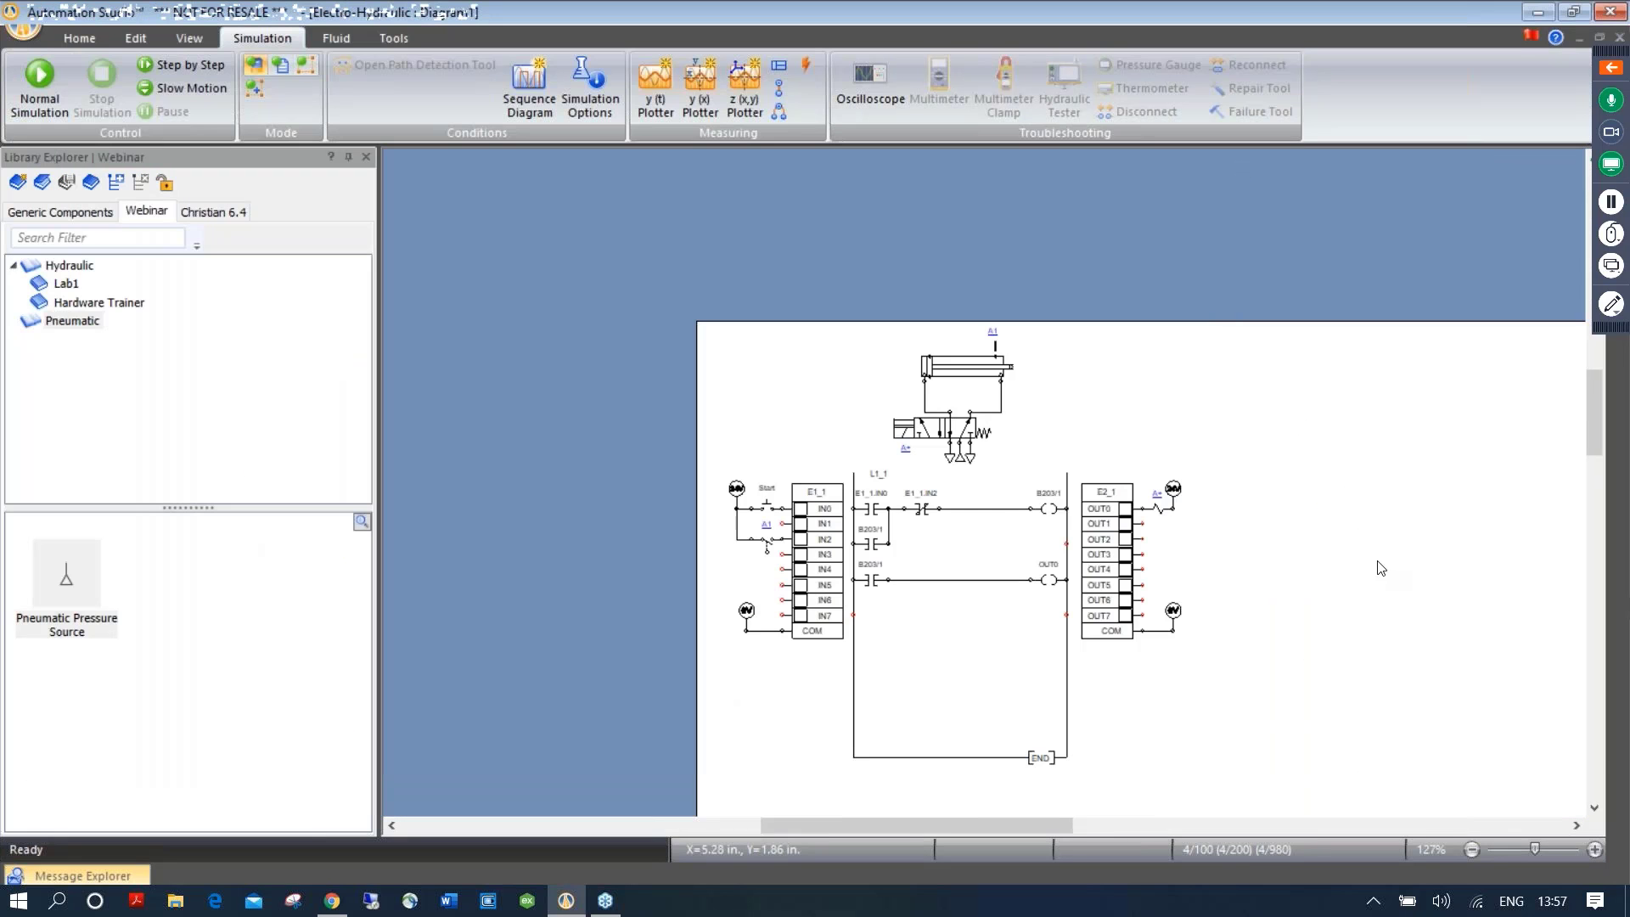
Place an Examine if Open contact from the AB PLC ladder library between the two rungs, then delete it
{"action": "left_click_drag", "start_coordinate": [1430, 648], "coordinate": [1113, 422]}
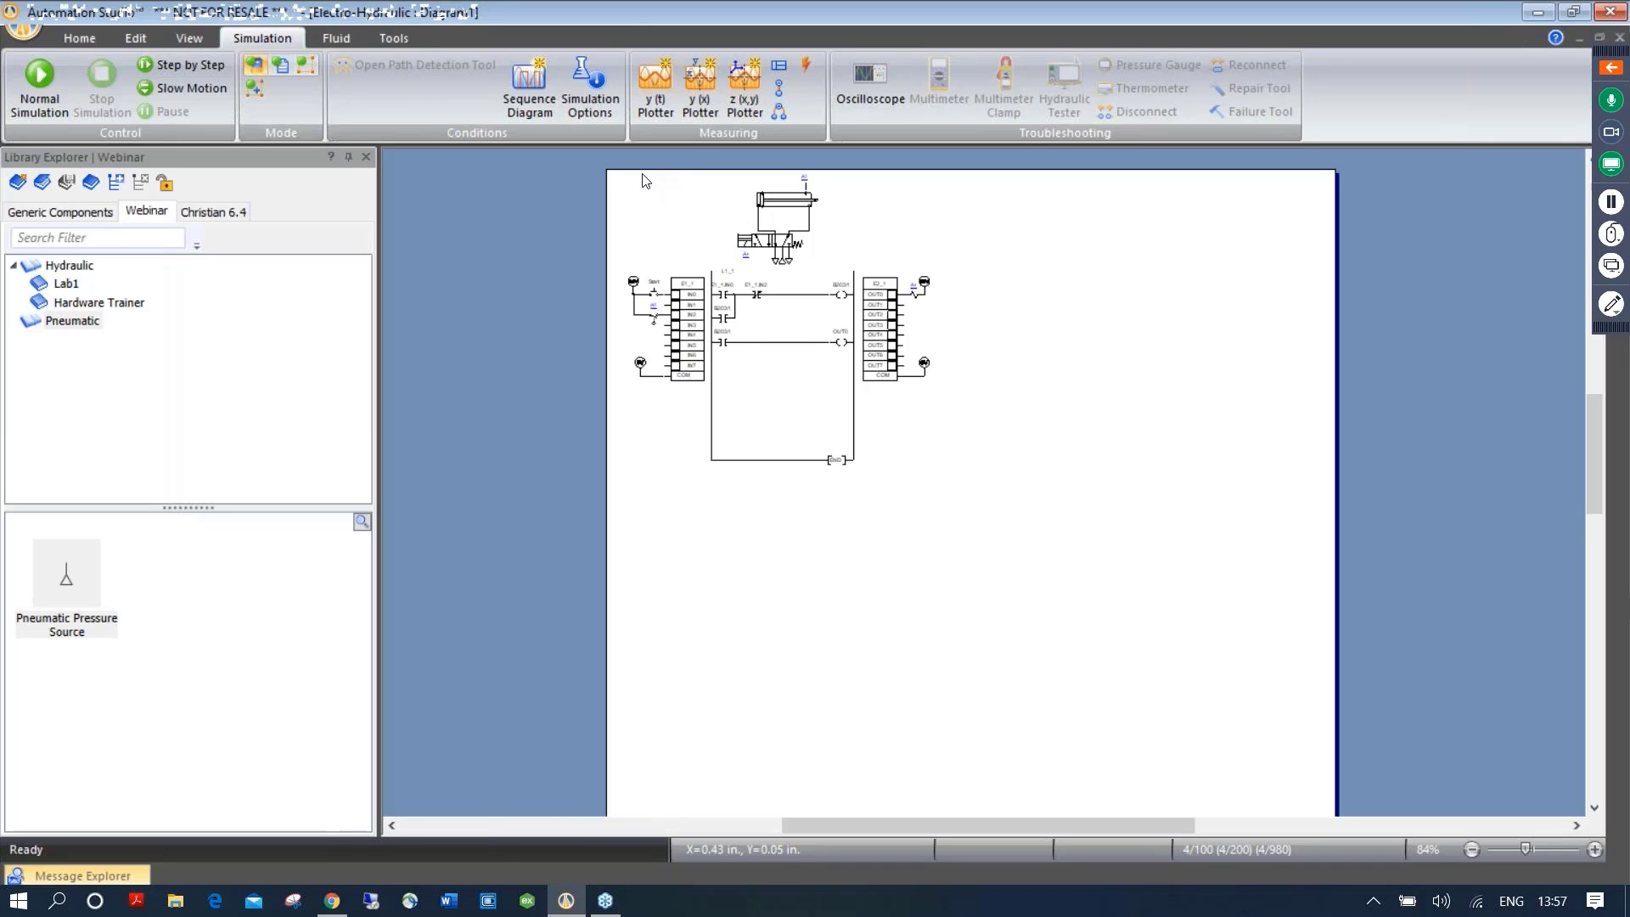
{"action": "scroll", "coordinate": [694, 201], "scroll_direction": "up", "scroll_amount": 3}
{"action": "scroll", "coordinate": [694, 202], "scroll_direction": "up", "scroll_amount": 4}
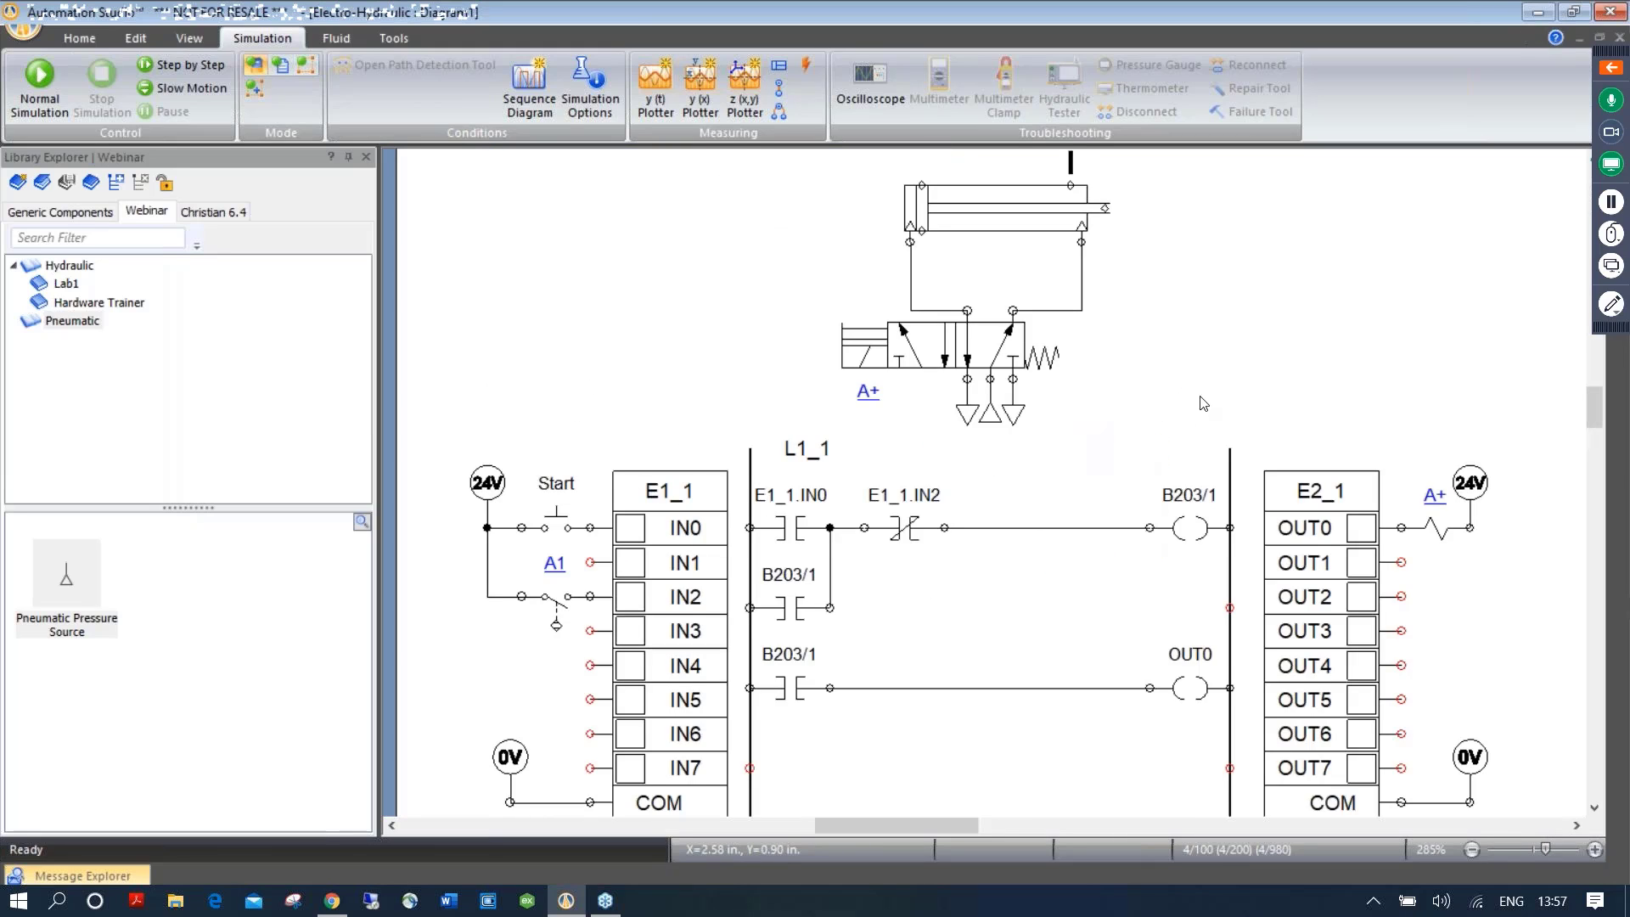
{"action": "left_click", "coordinate": [83, 213]}
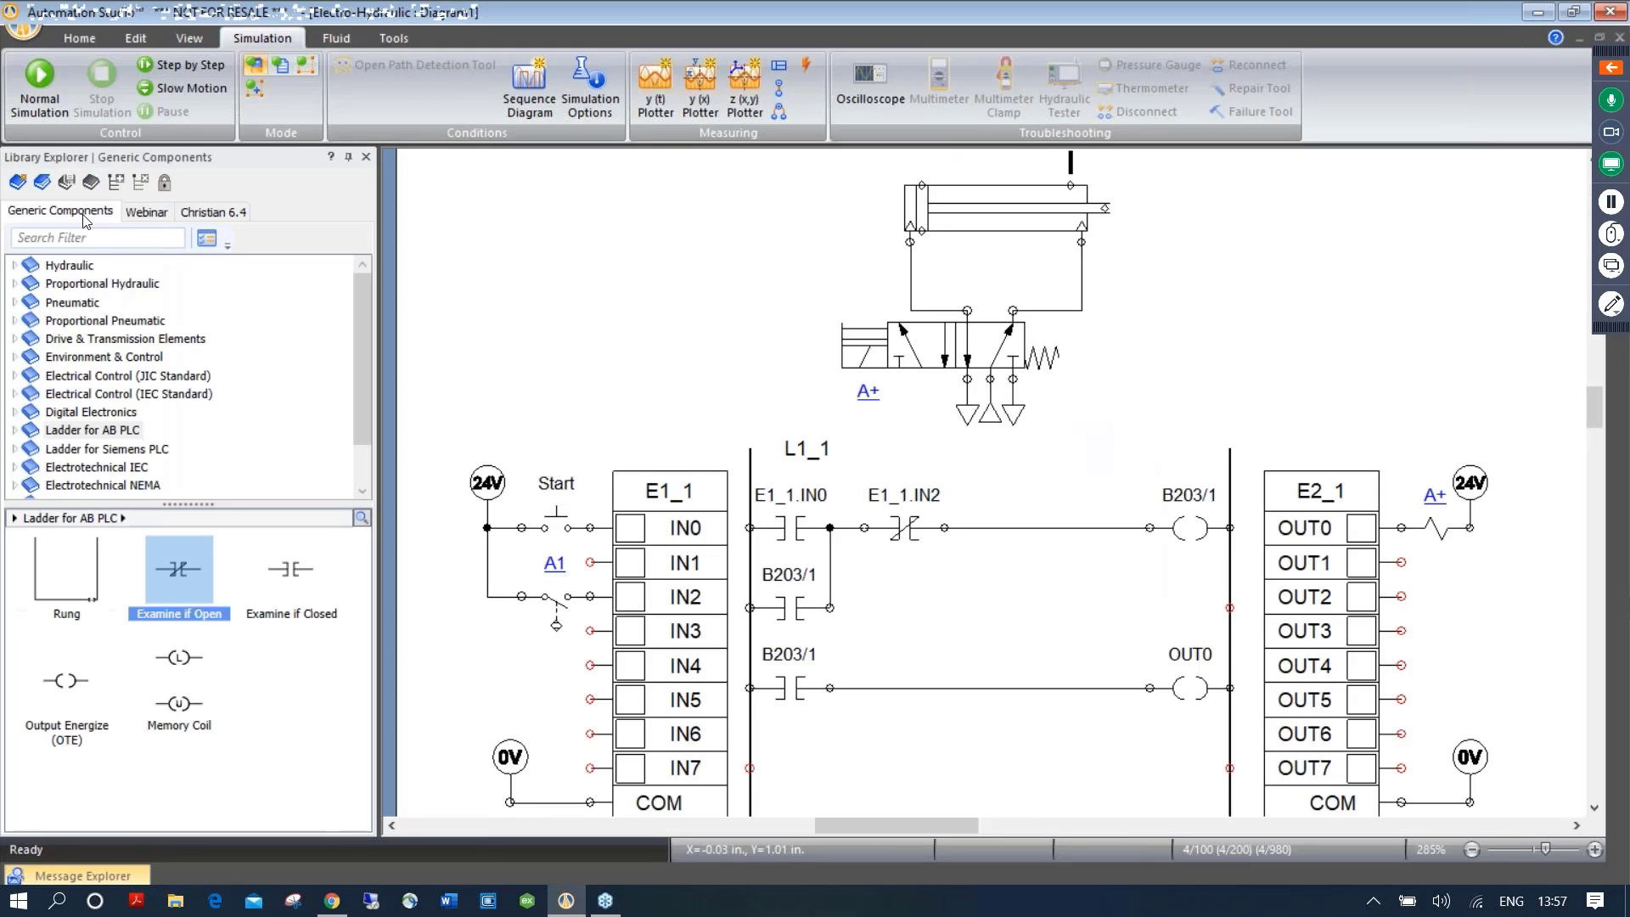
{"action": "left_click_drag", "start_coordinate": [185, 584], "coordinate": [977, 656]}
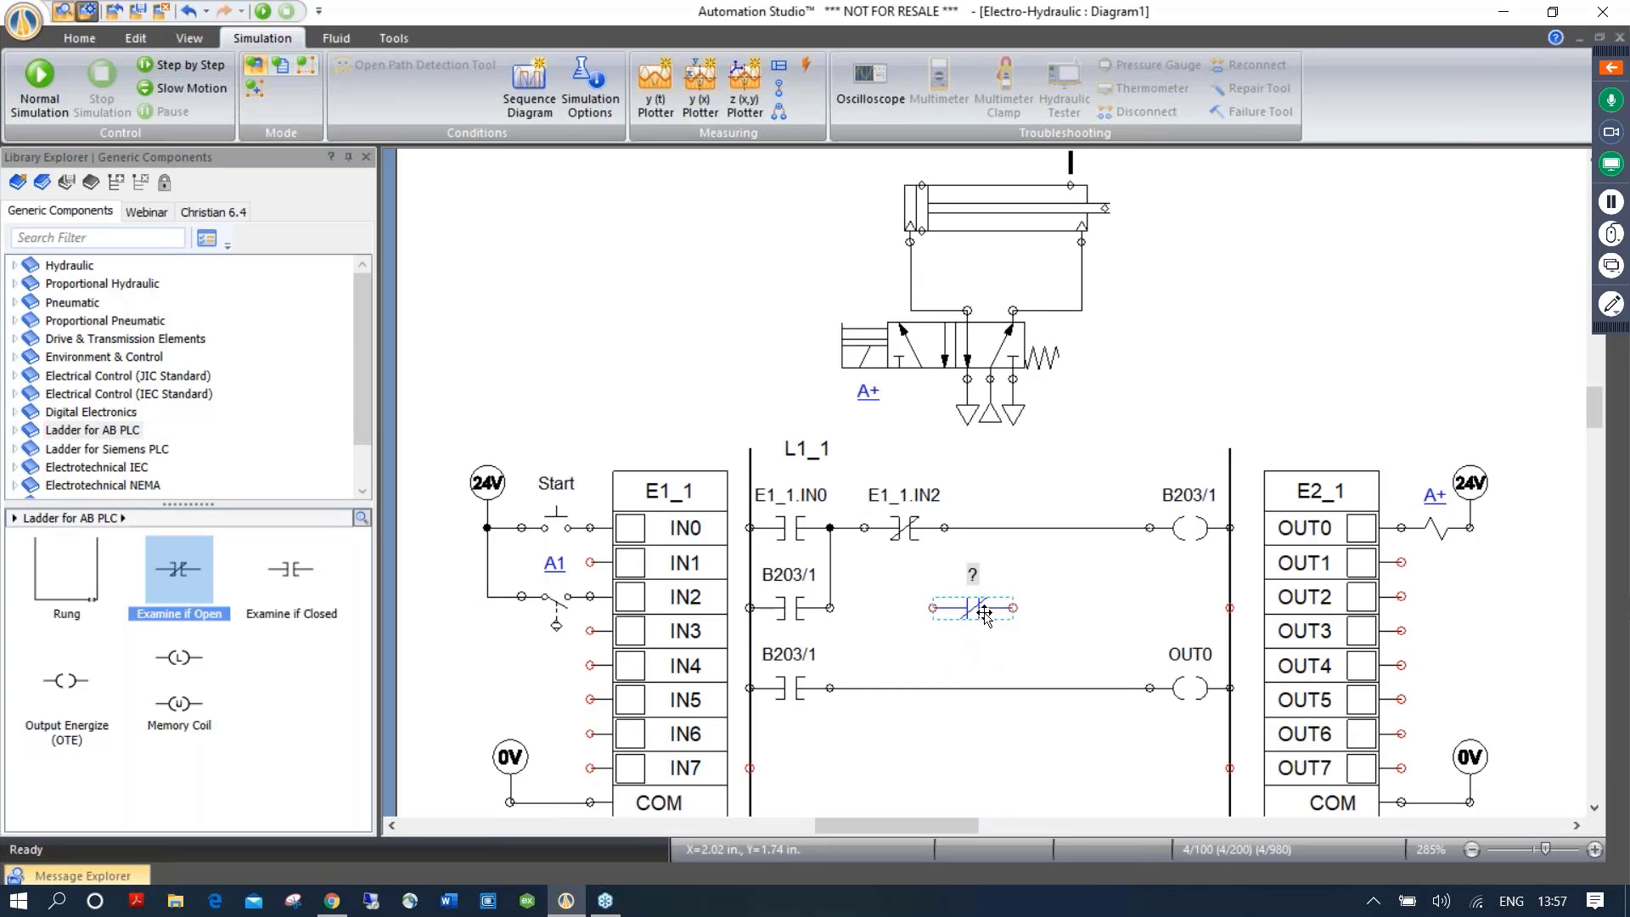
{"action": "key", "text": "Delete"}
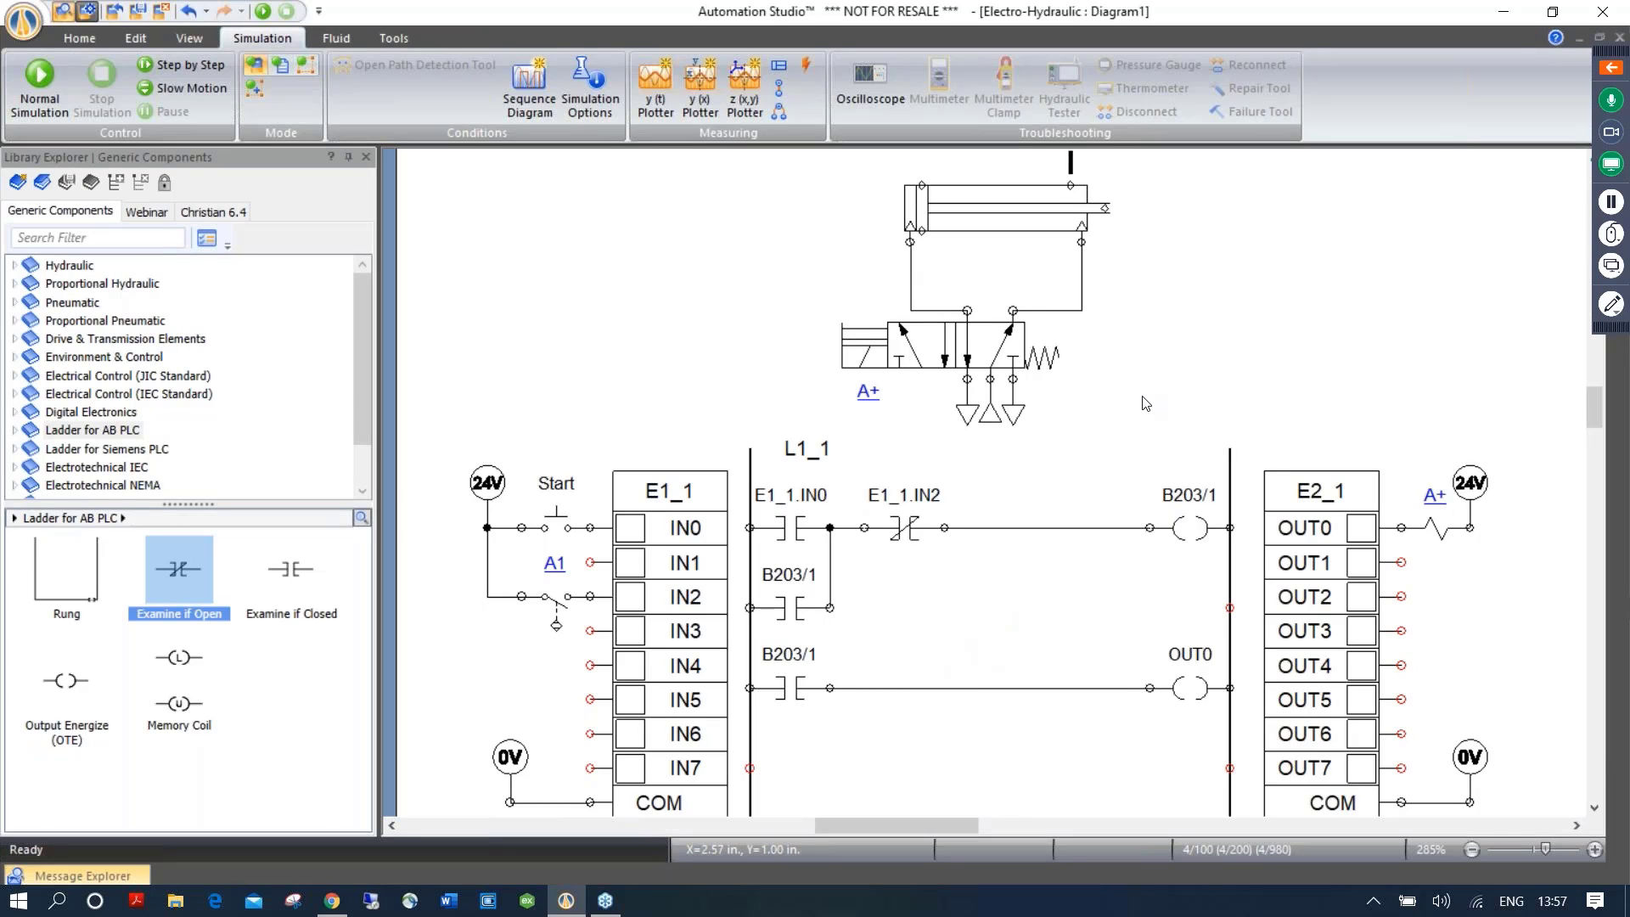
Restore the diagram's Component and Drawing Scale to 100% in the document properties and apply it
{"action": "right_click", "coordinate": [1238, 301]}
{"action": "left_click", "coordinate": [1322, 645]}
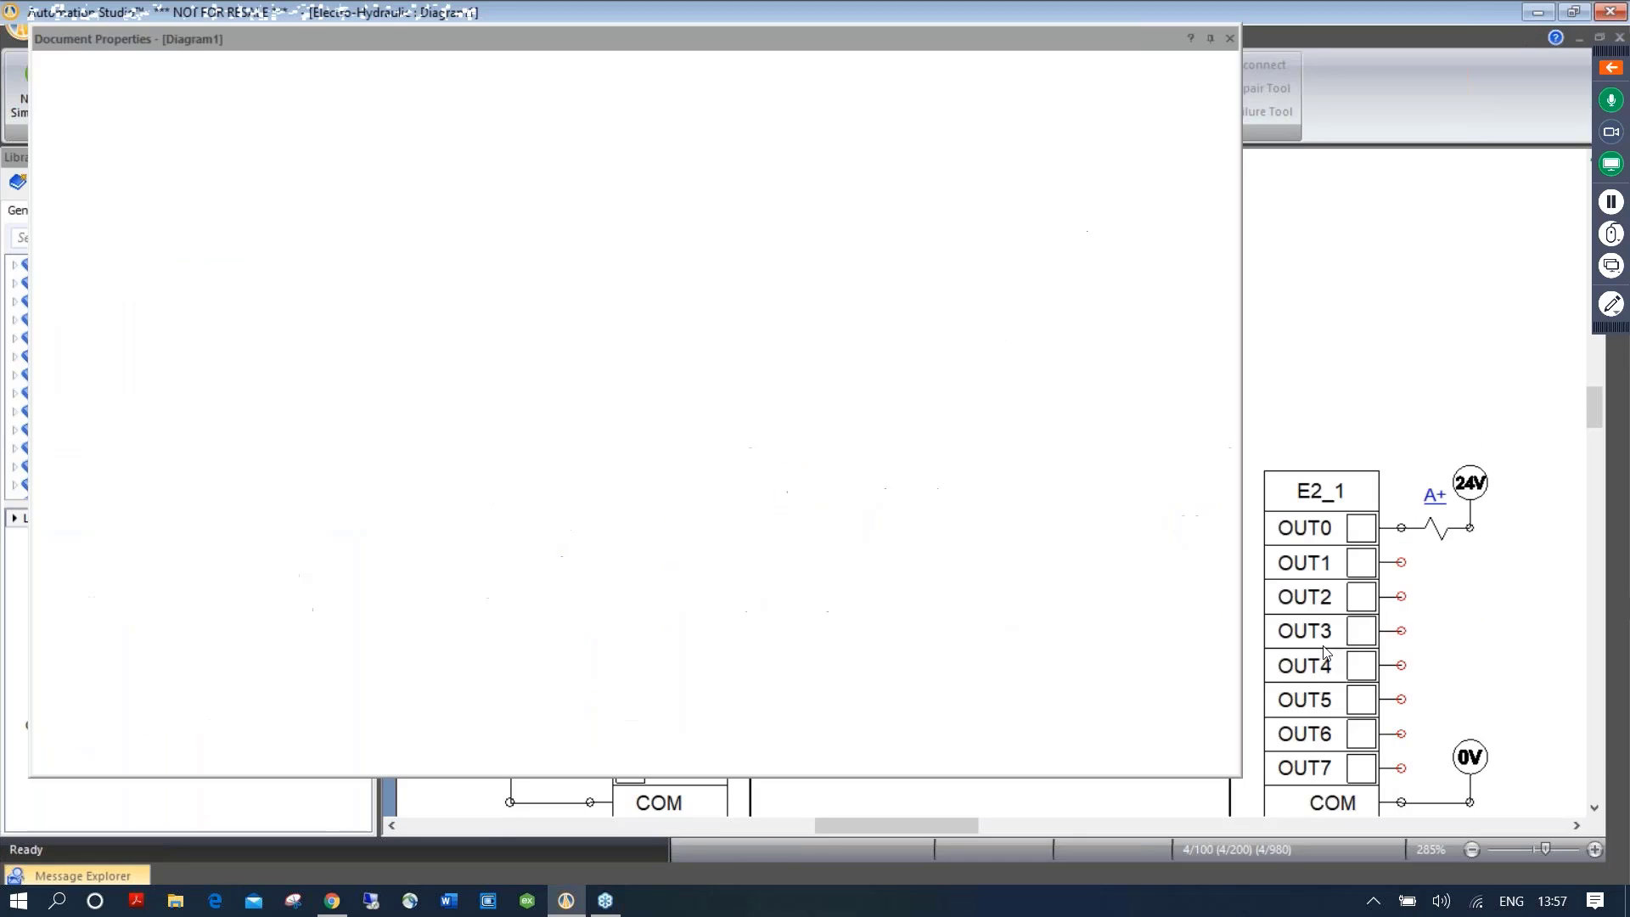
{"action": "scroll", "coordinate": [1228, 394], "scroll_direction": "down", "scroll_amount": 5}
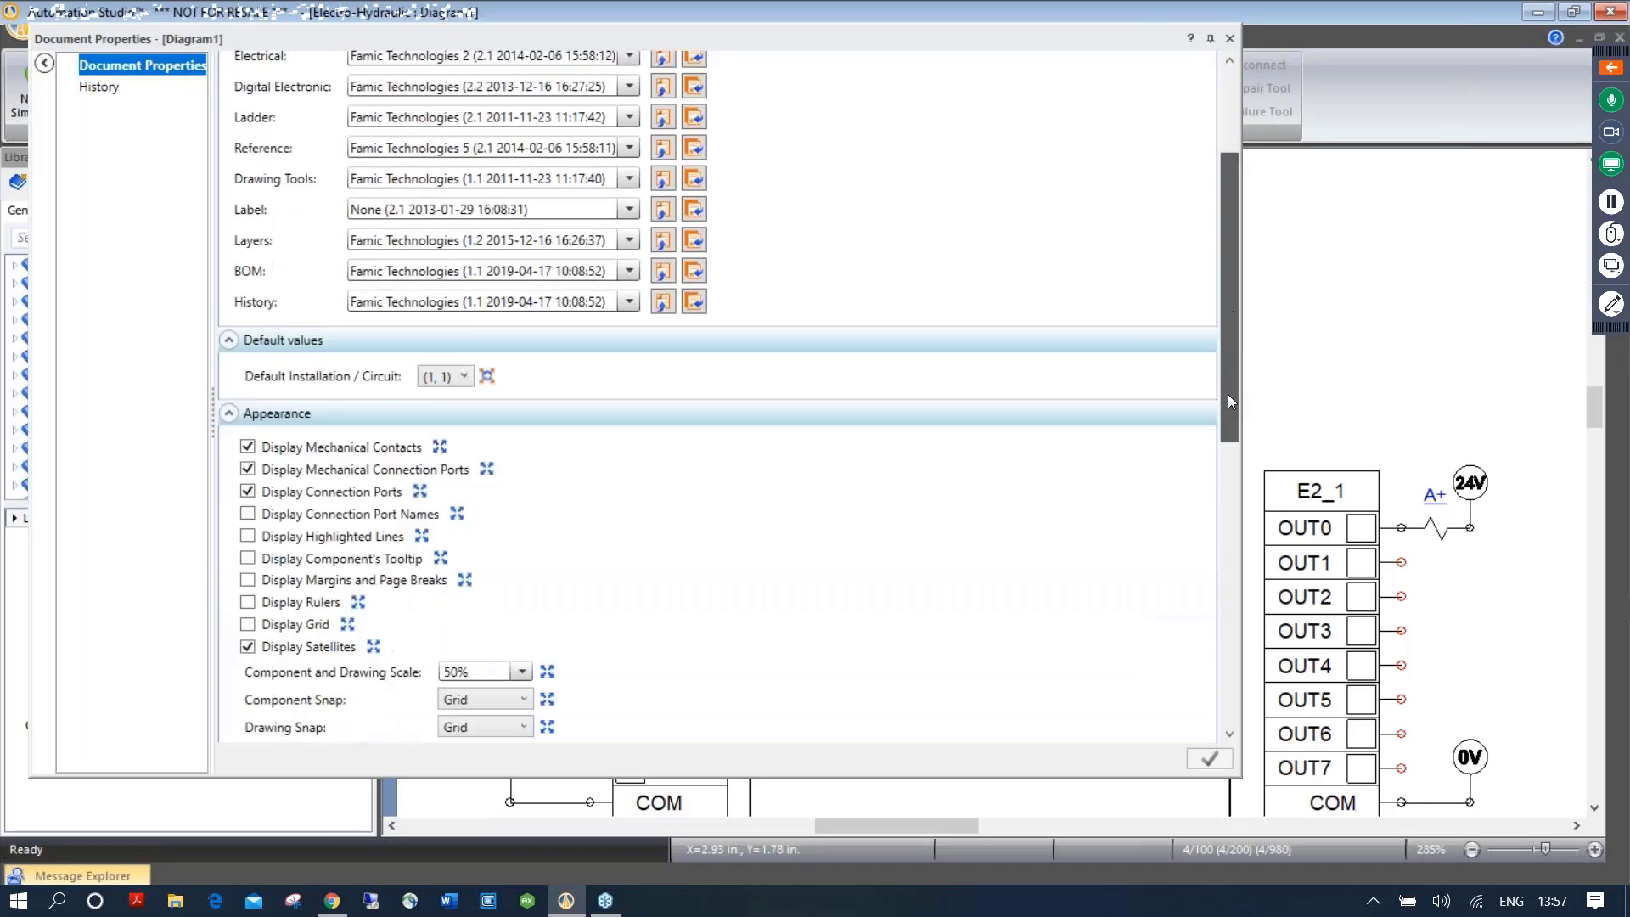
{"action": "left_click", "coordinate": [521, 360]}
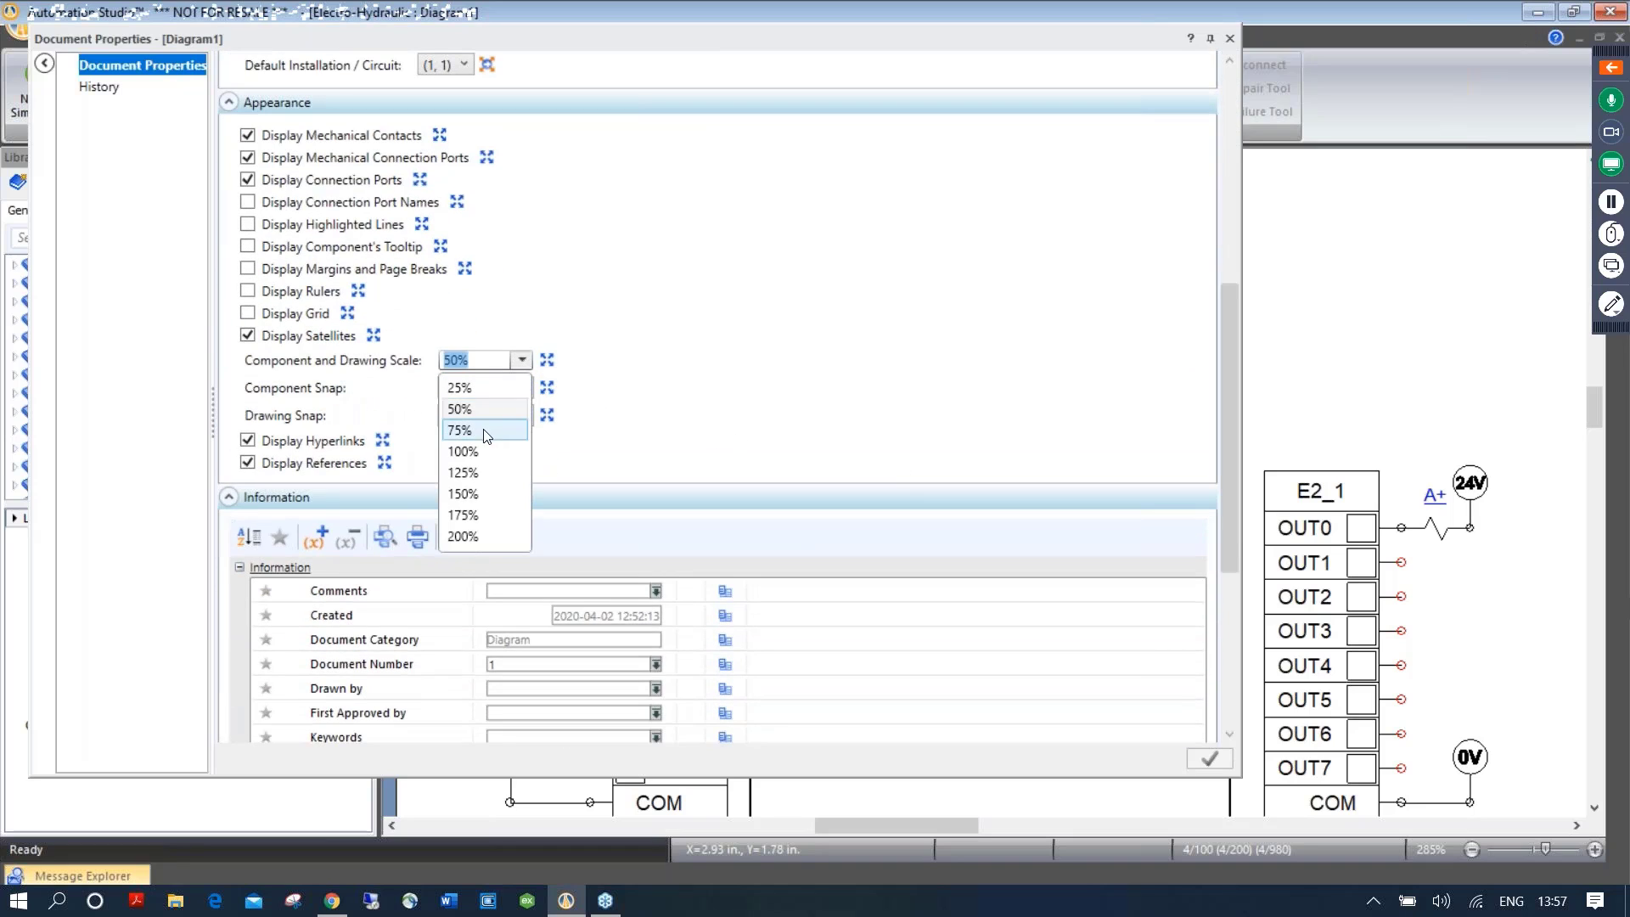
{"action": "left_click", "coordinate": [488, 455]}
{"action": "left_click", "coordinate": [1213, 766]}
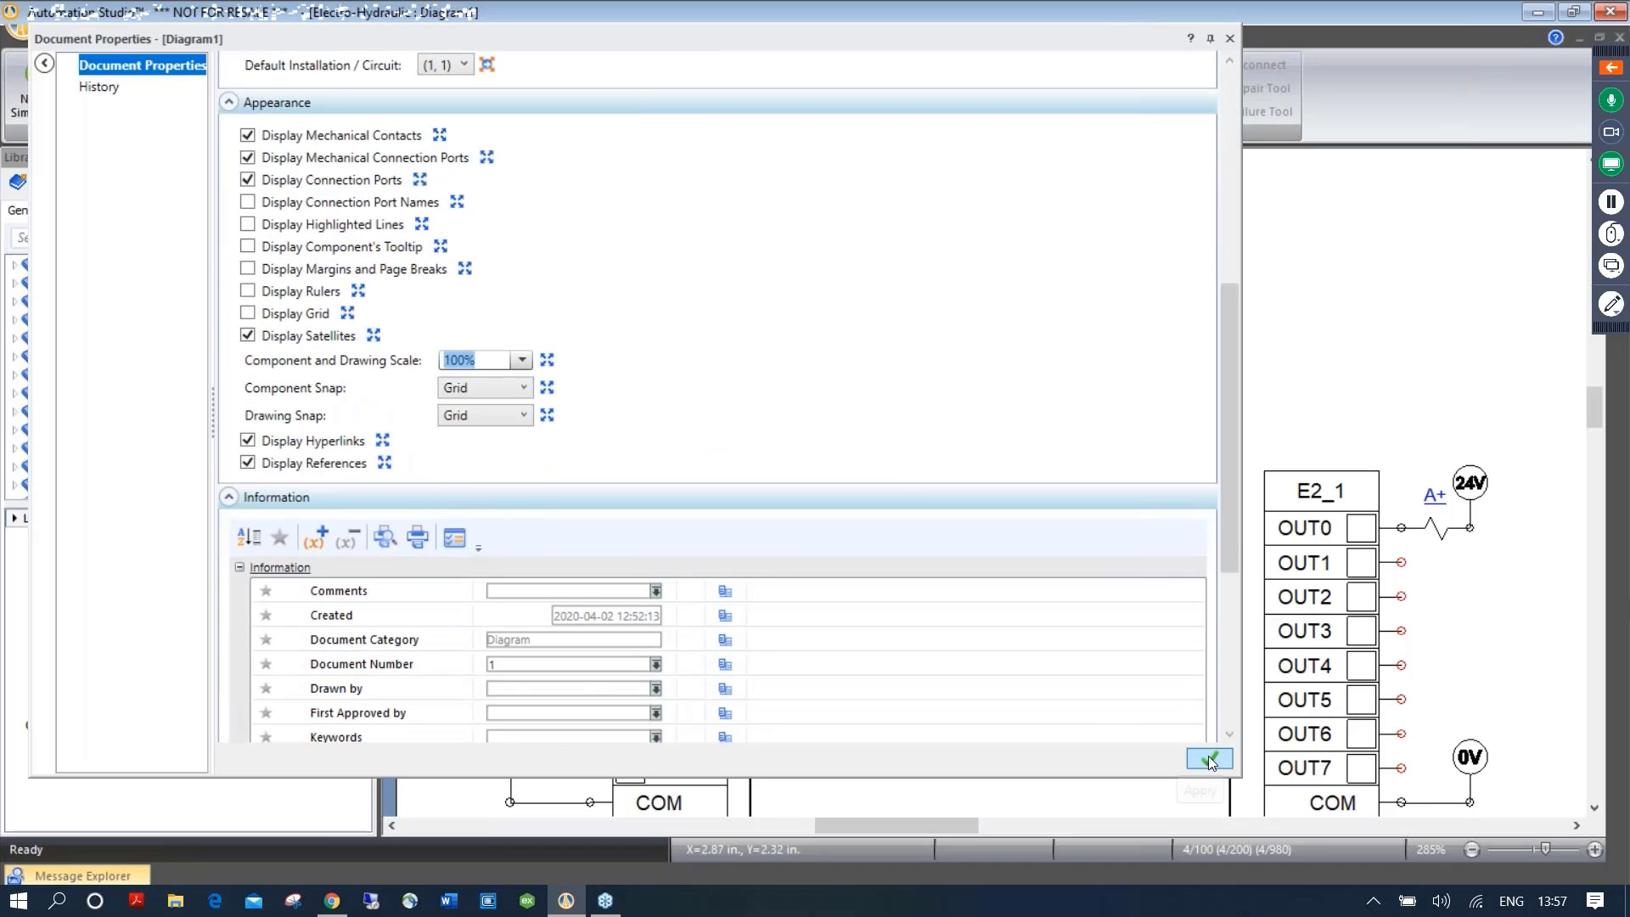
{"action": "left_click", "coordinate": [1230, 38]}
Move the 24V source of the E1_1 input module right, in line with the Start button's and A1 switch's connection ports
{"action": "right_click", "coordinate": [1245, 367]}
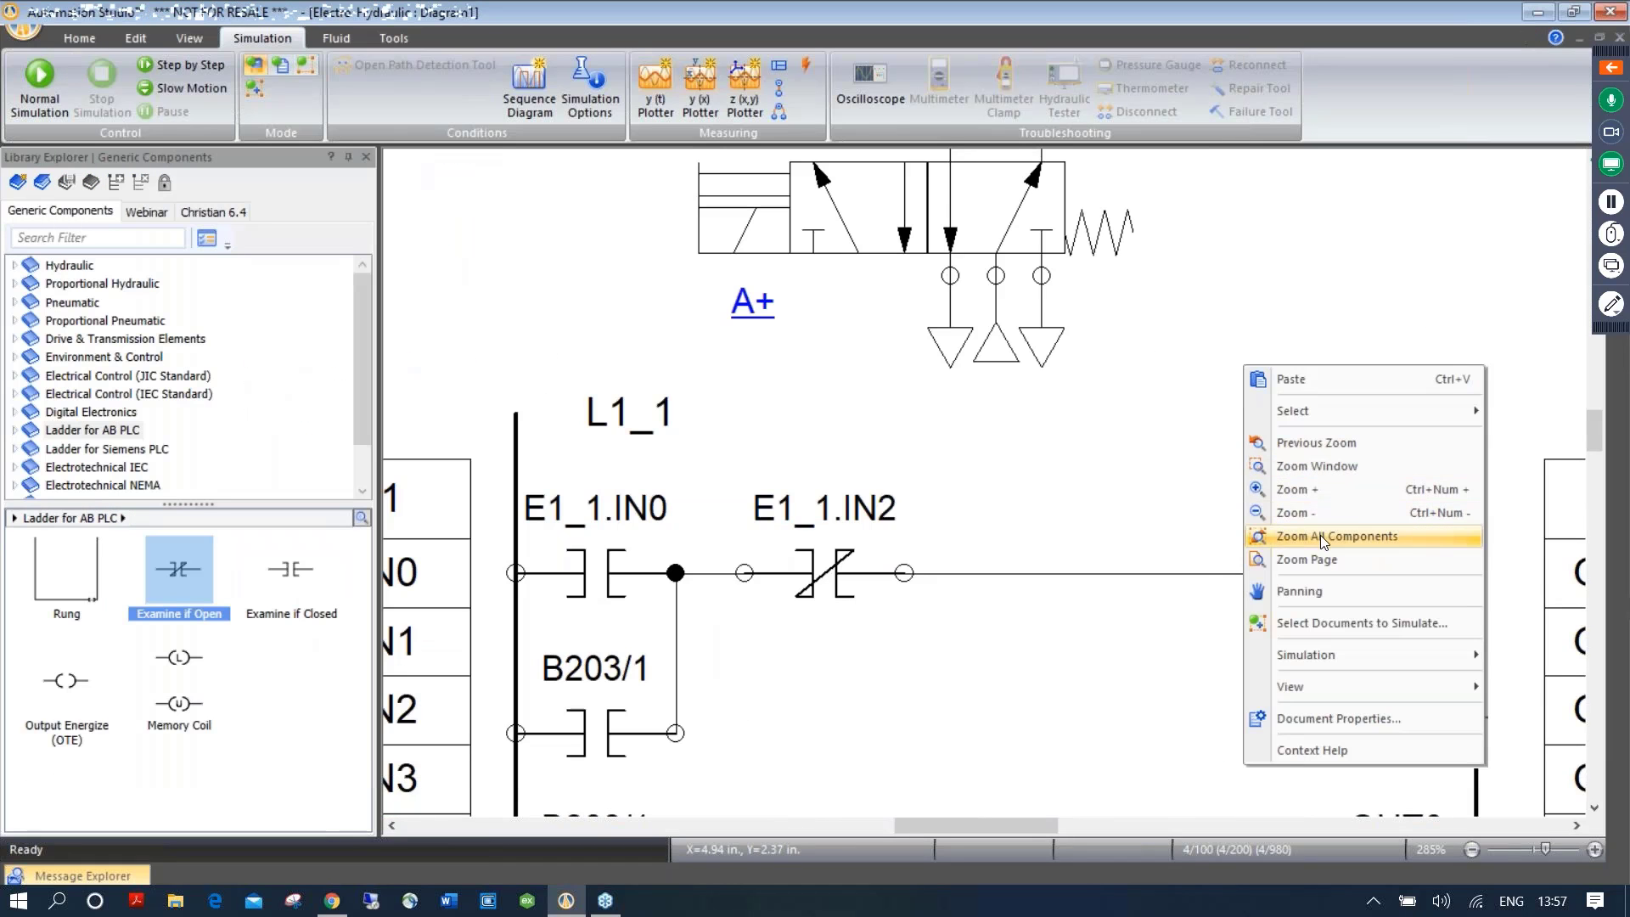
{"action": "left_click", "coordinate": [1321, 535]}
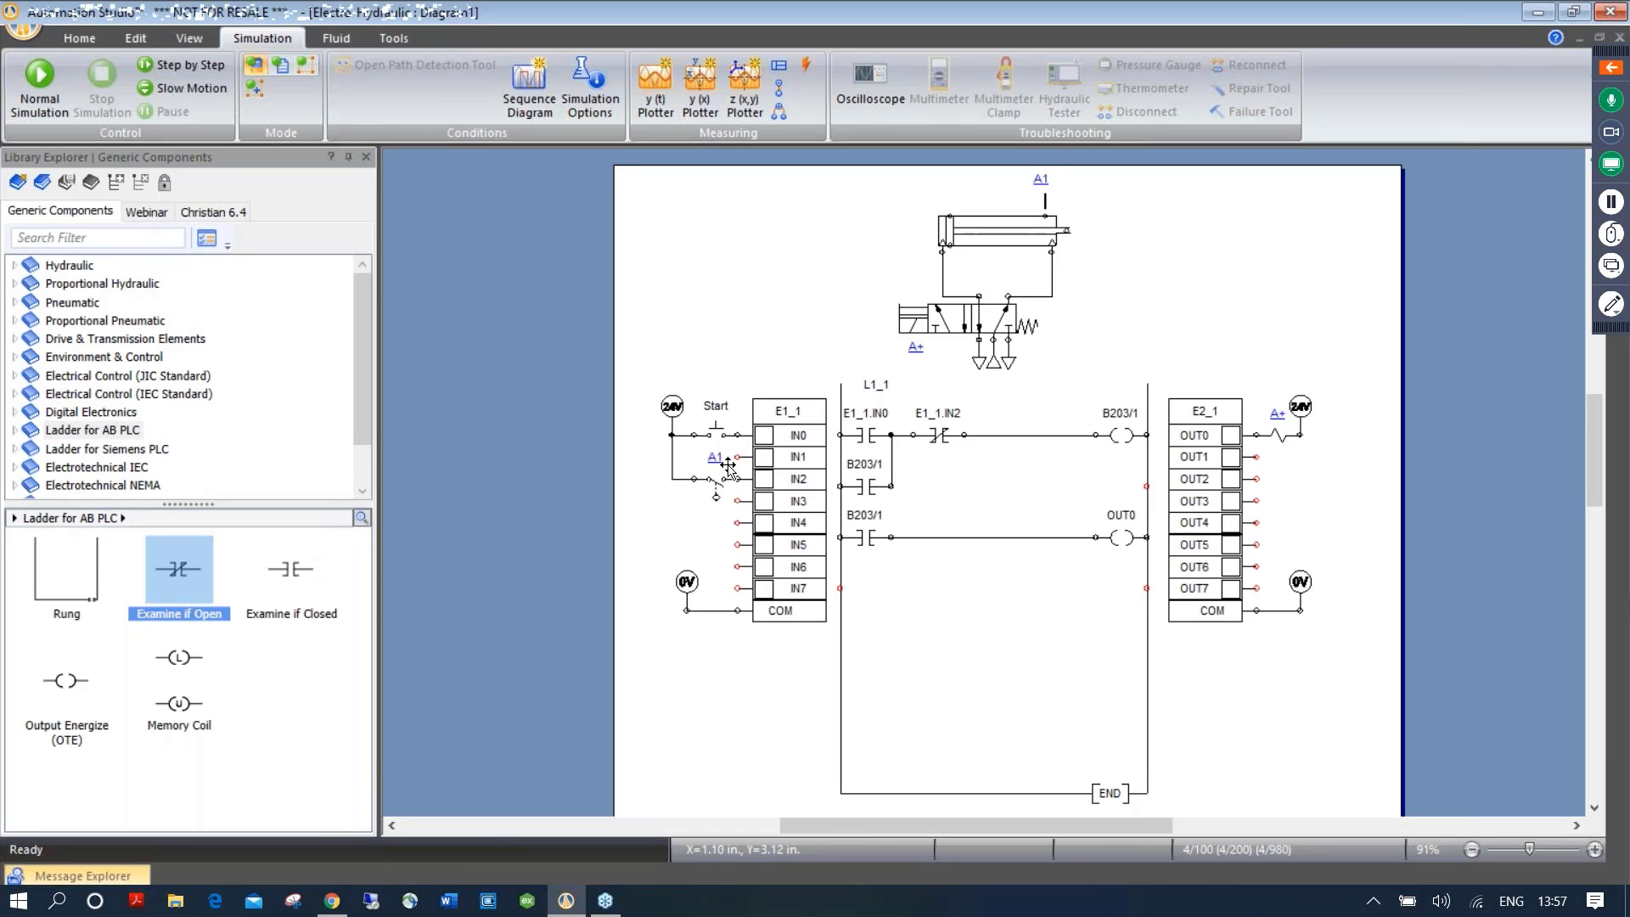
{"action": "scroll", "coordinate": [712, 427], "scroll_direction": "up", "scroll_amount": 4}
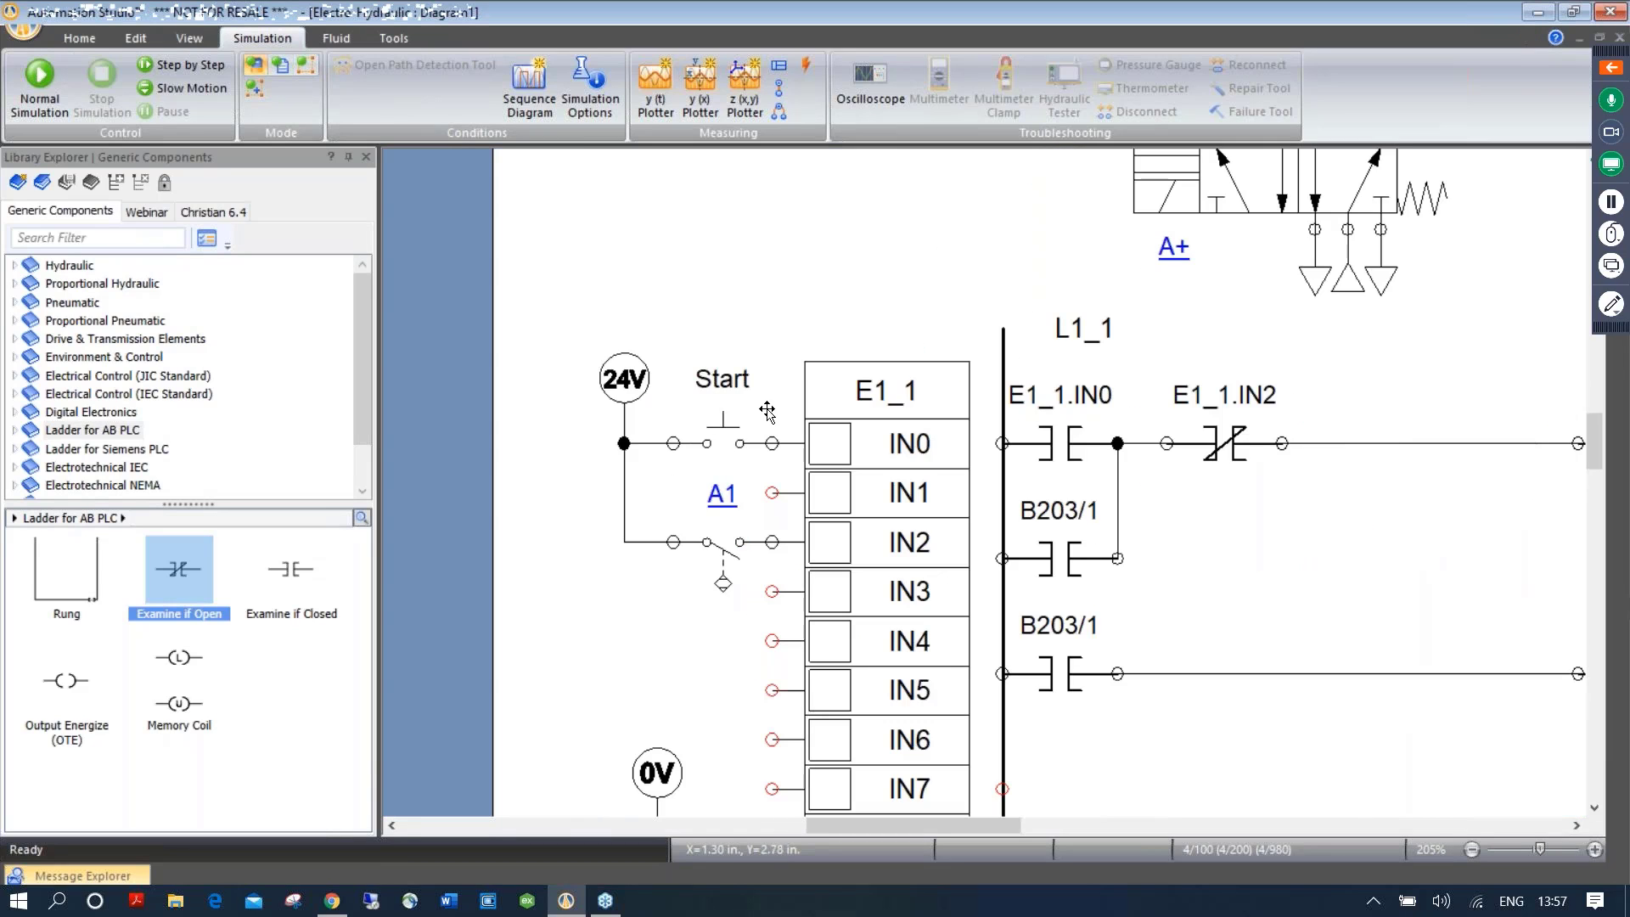
{"action": "left_click_drag", "start_coordinate": [811, 336], "coordinate": [765, 264]}
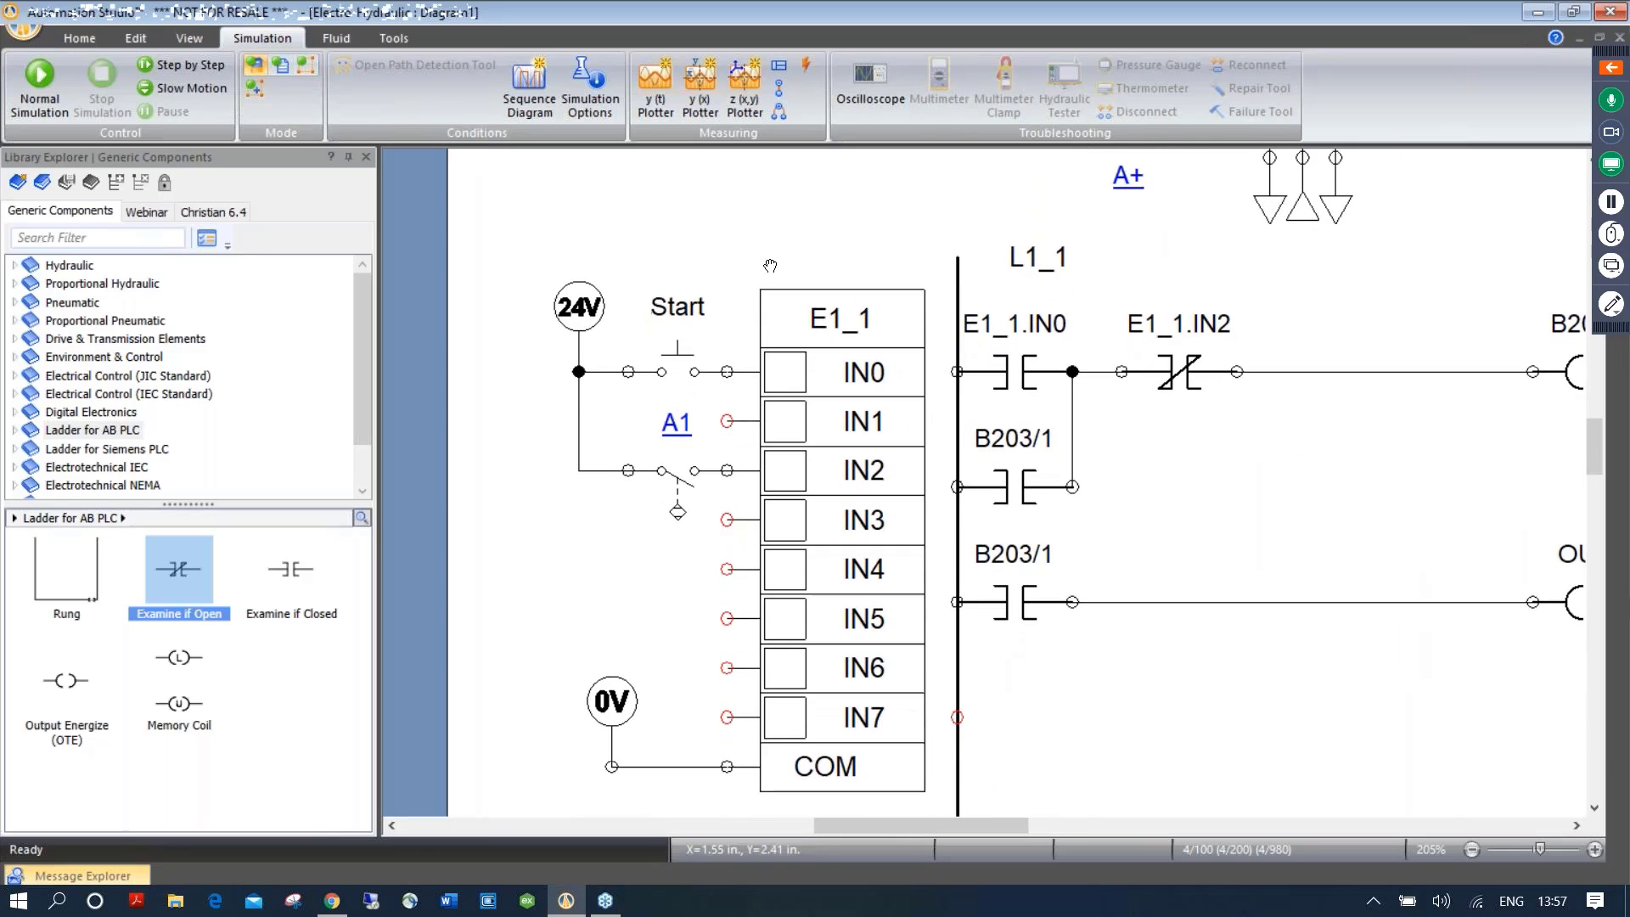
{"action": "left_click", "coordinate": [624, 379]}
{"action": "left_click_drag", "start_coordinate": [582, 308], "coordinate": [631, 308]}
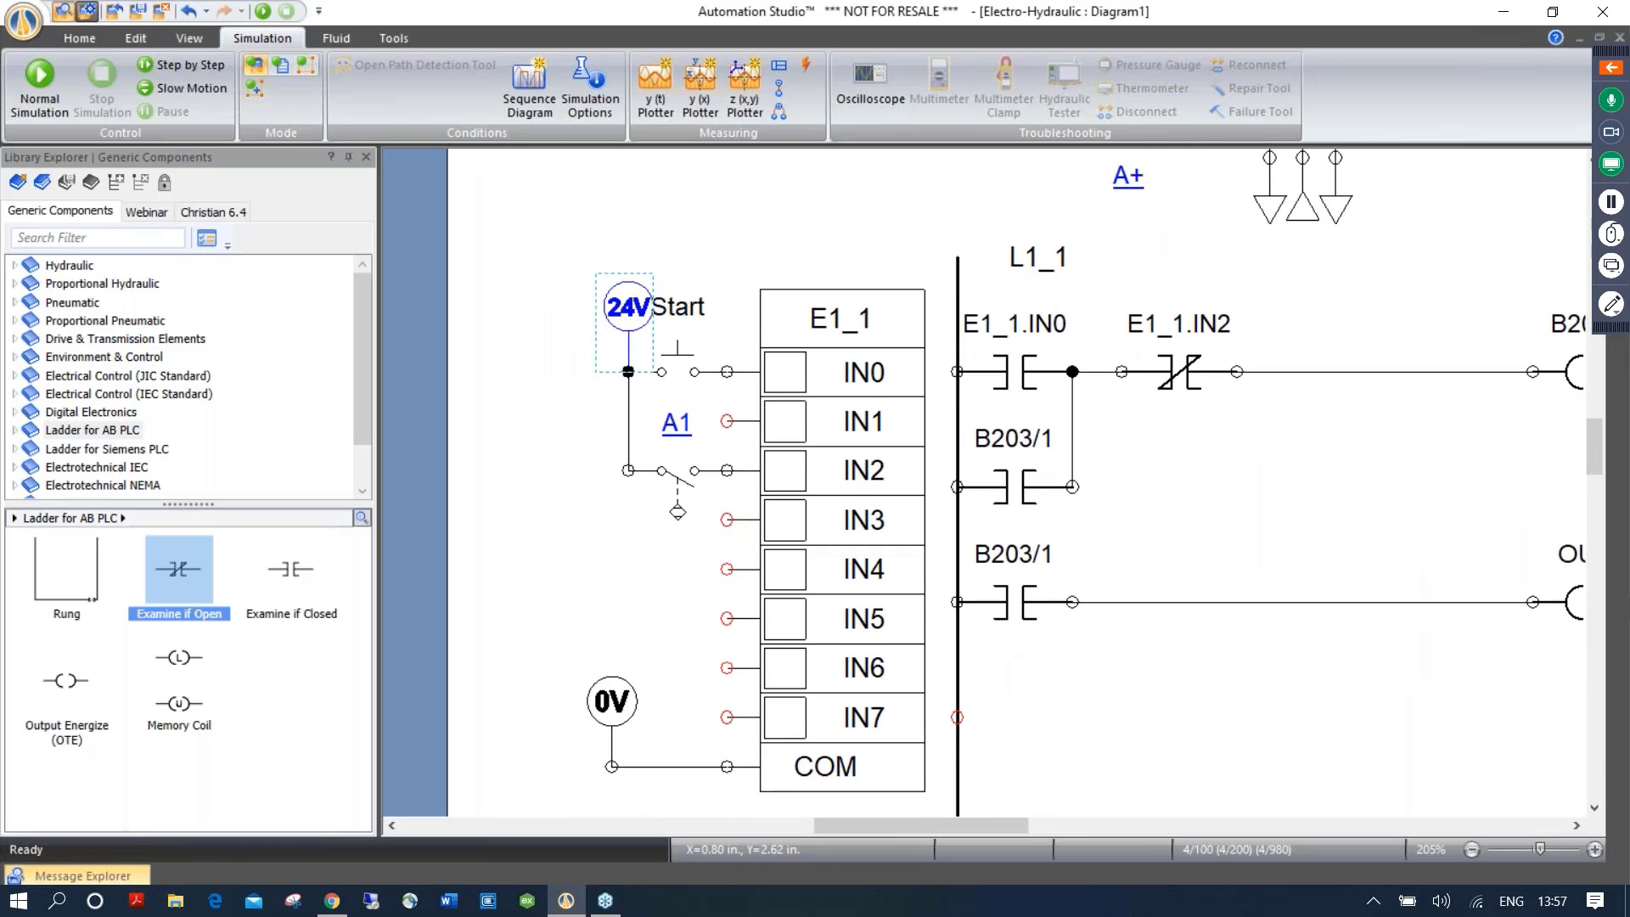
Move the E1_1 input module with its connected sources, Start button and A1 switch left, away from the ladder rail
{"action": "left_click", "coordinate": [526, 343]}
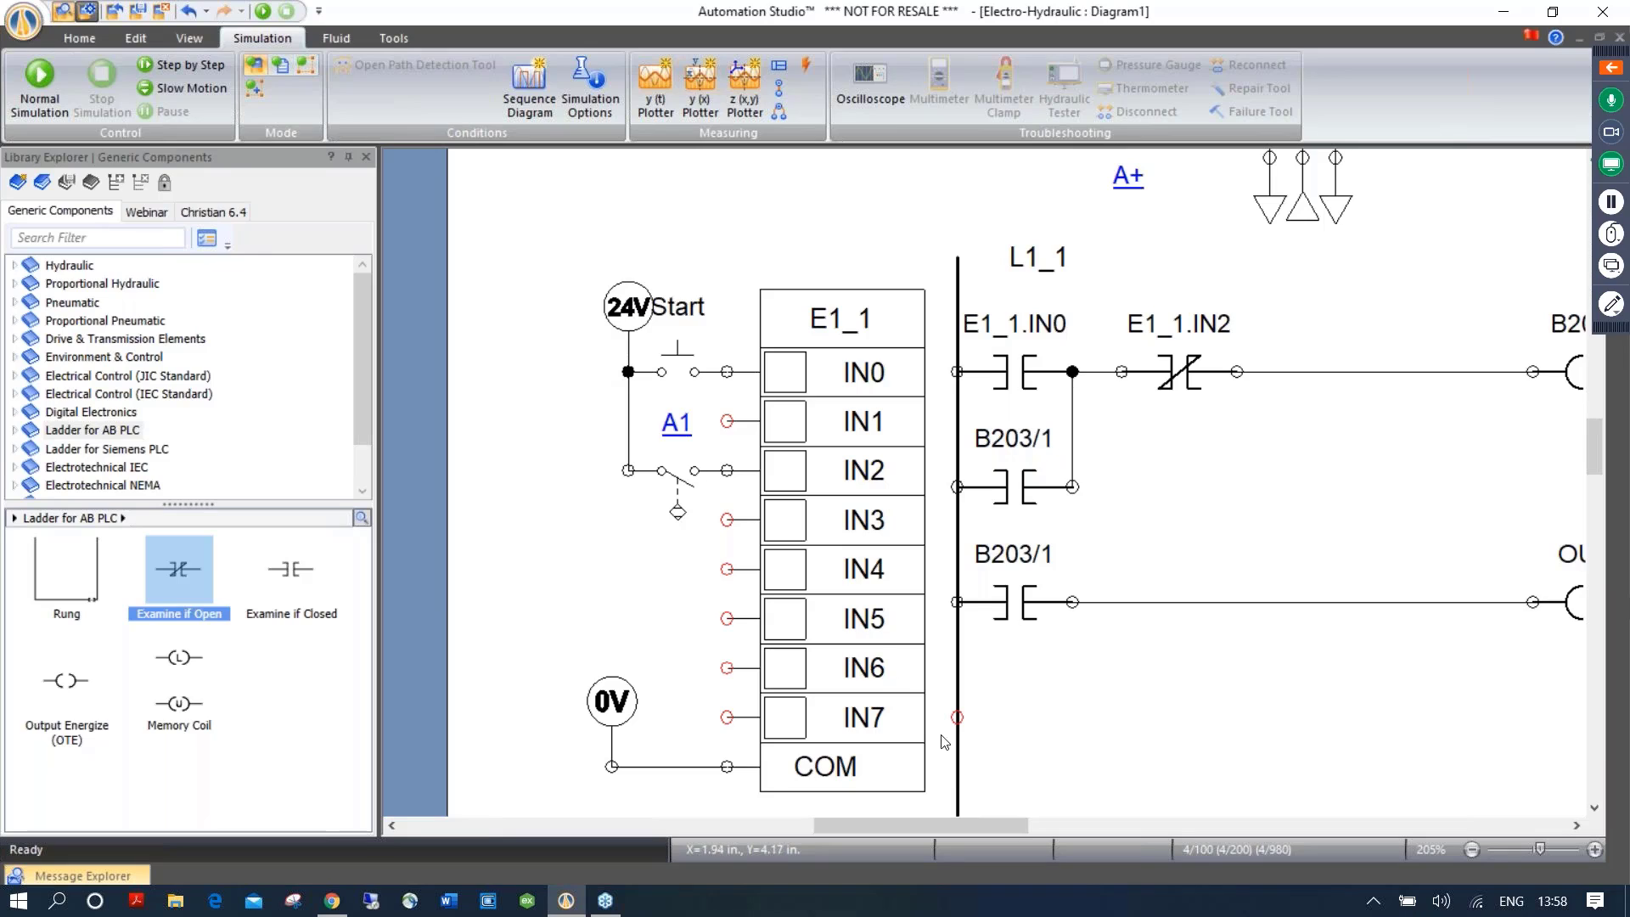
{"action": "left_click_drag", "start_coordinate": [950, 812], "coordinate": [945, 825]}
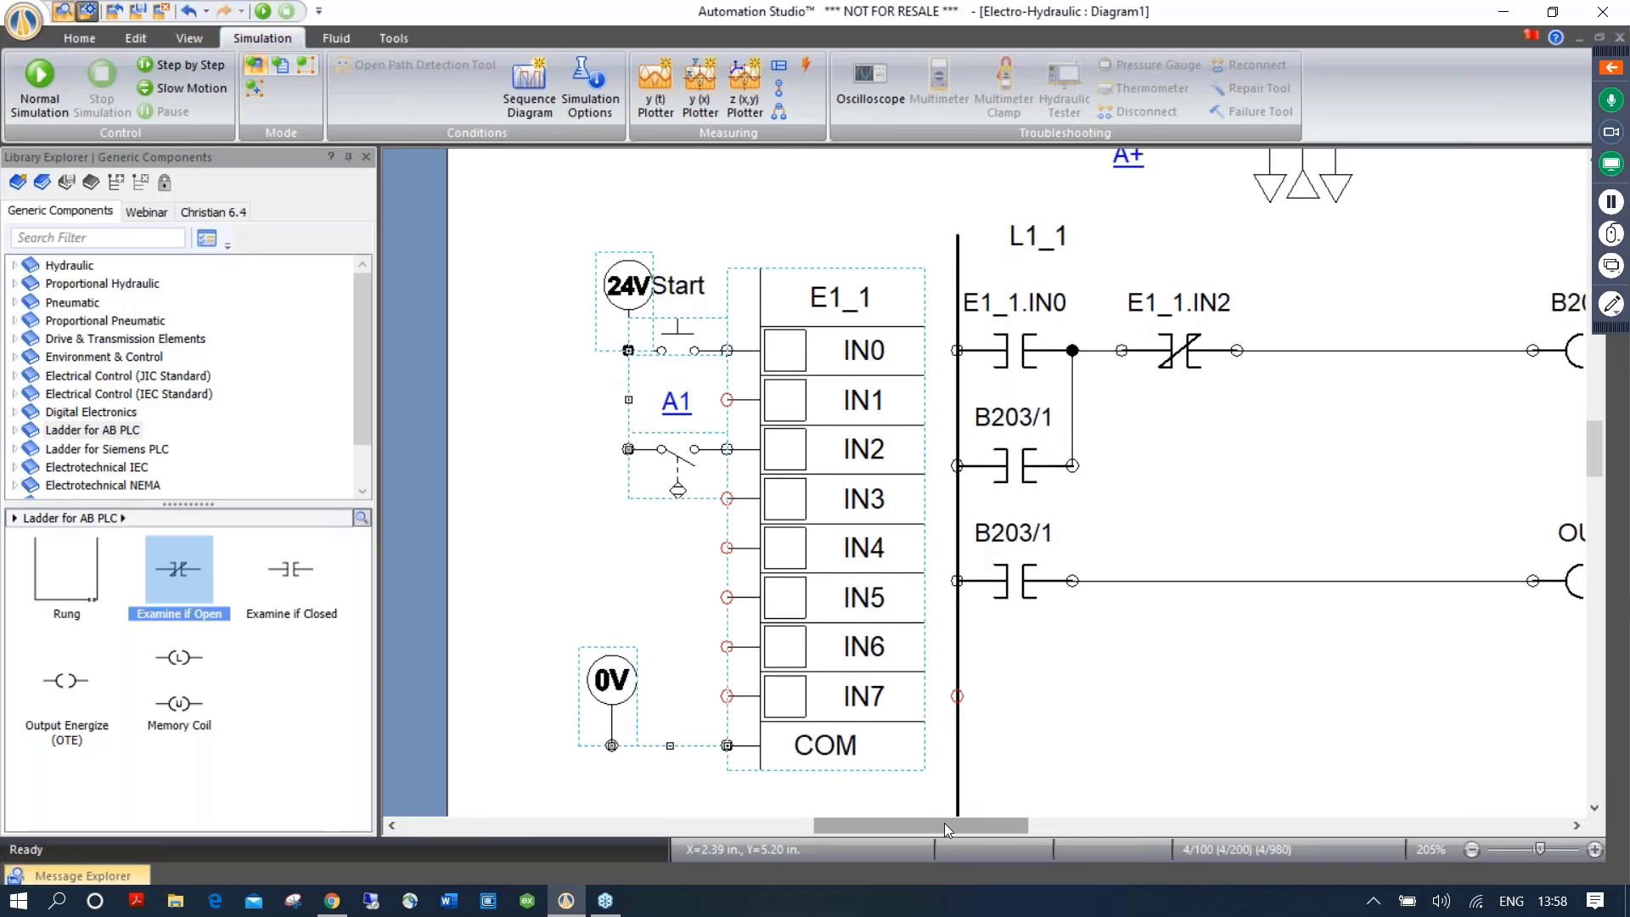
{"action": "key", "text": "Left"}
{"action": "key", "text": "Left"}
{"action": "key", "text": "Left"}
{"action": "key", "text": "Left"}
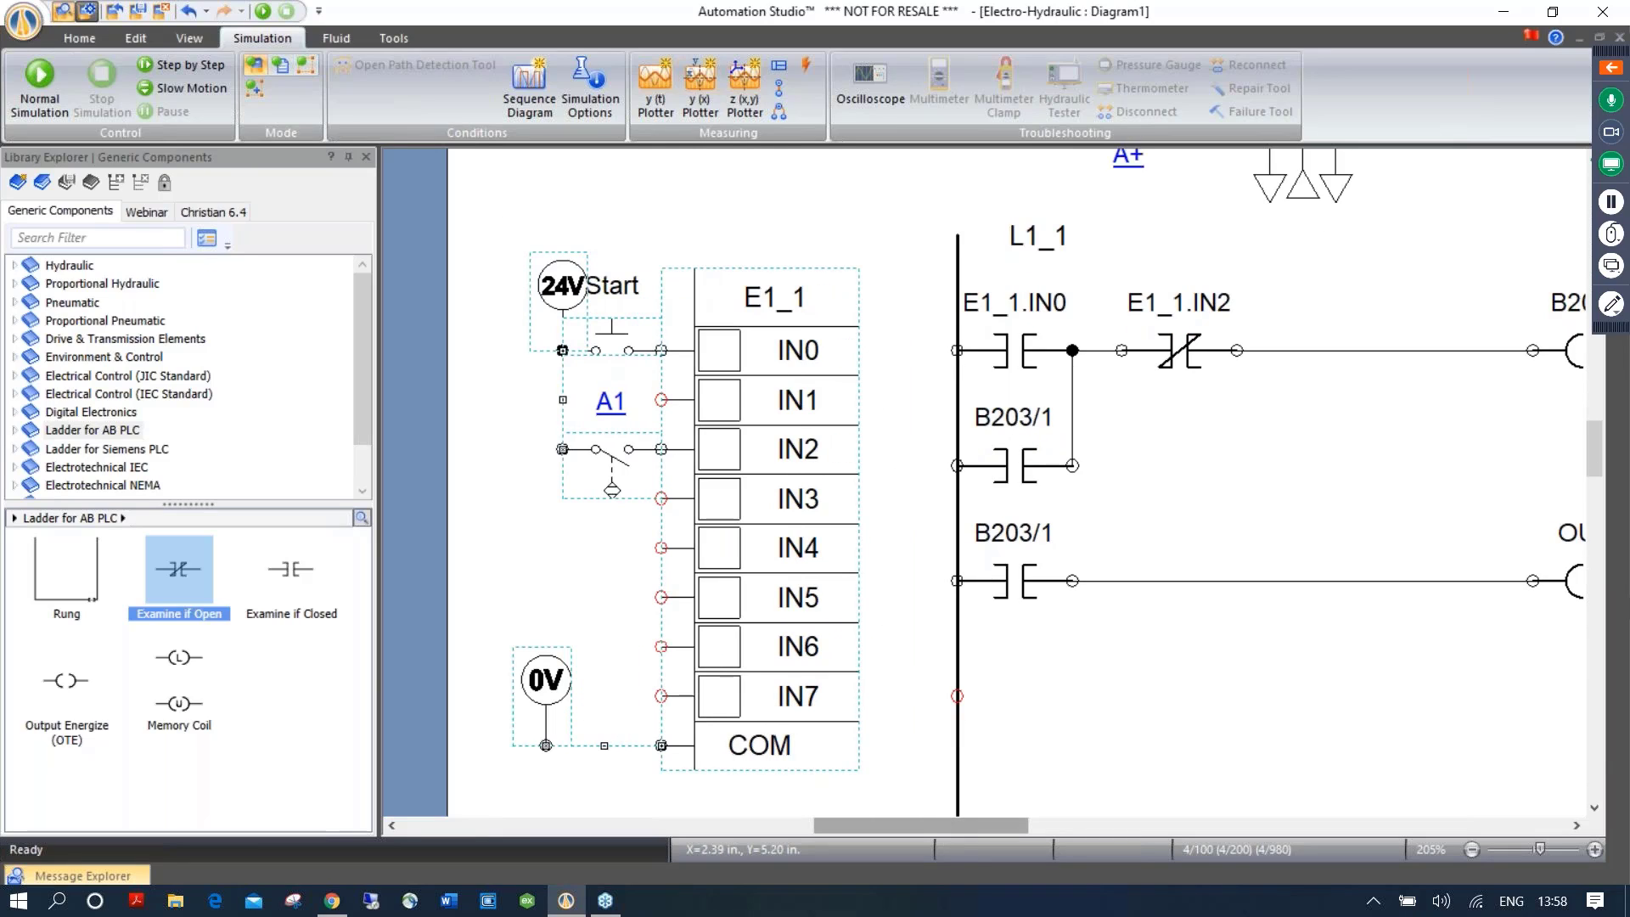
{"action": "key", "text": "Left"}
{"action": "key", "text": "Escape"}
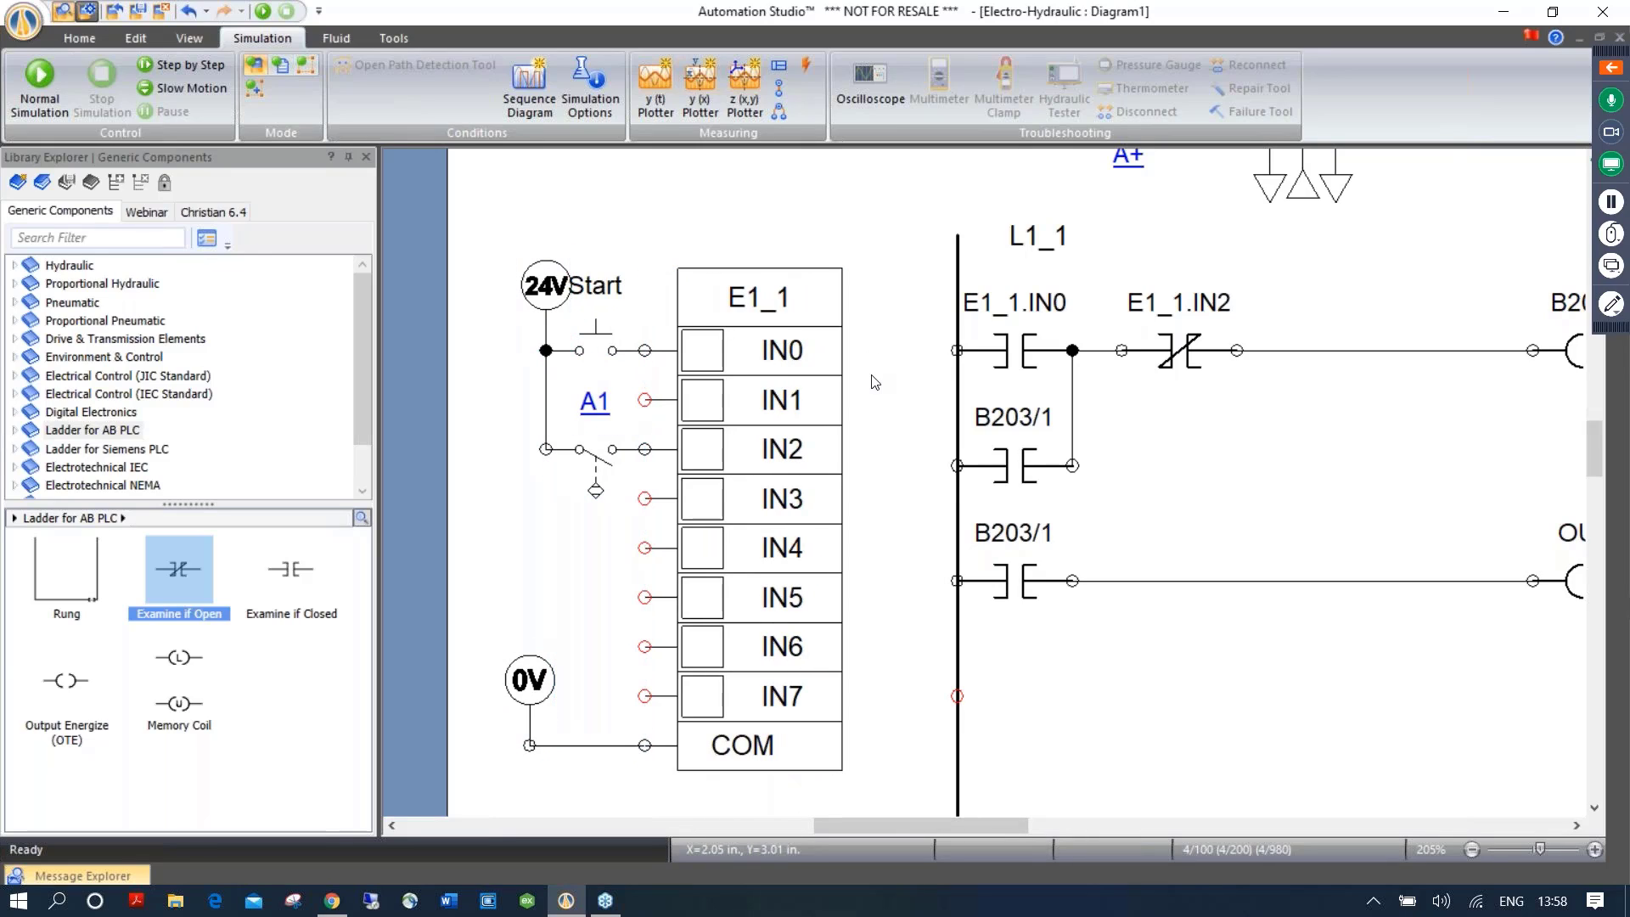
Mark Address and Input Number as favourites in the E1_1 input card's properties and filter the list to favourites
{"action": "left_click", "coordinate": [757, 344]}
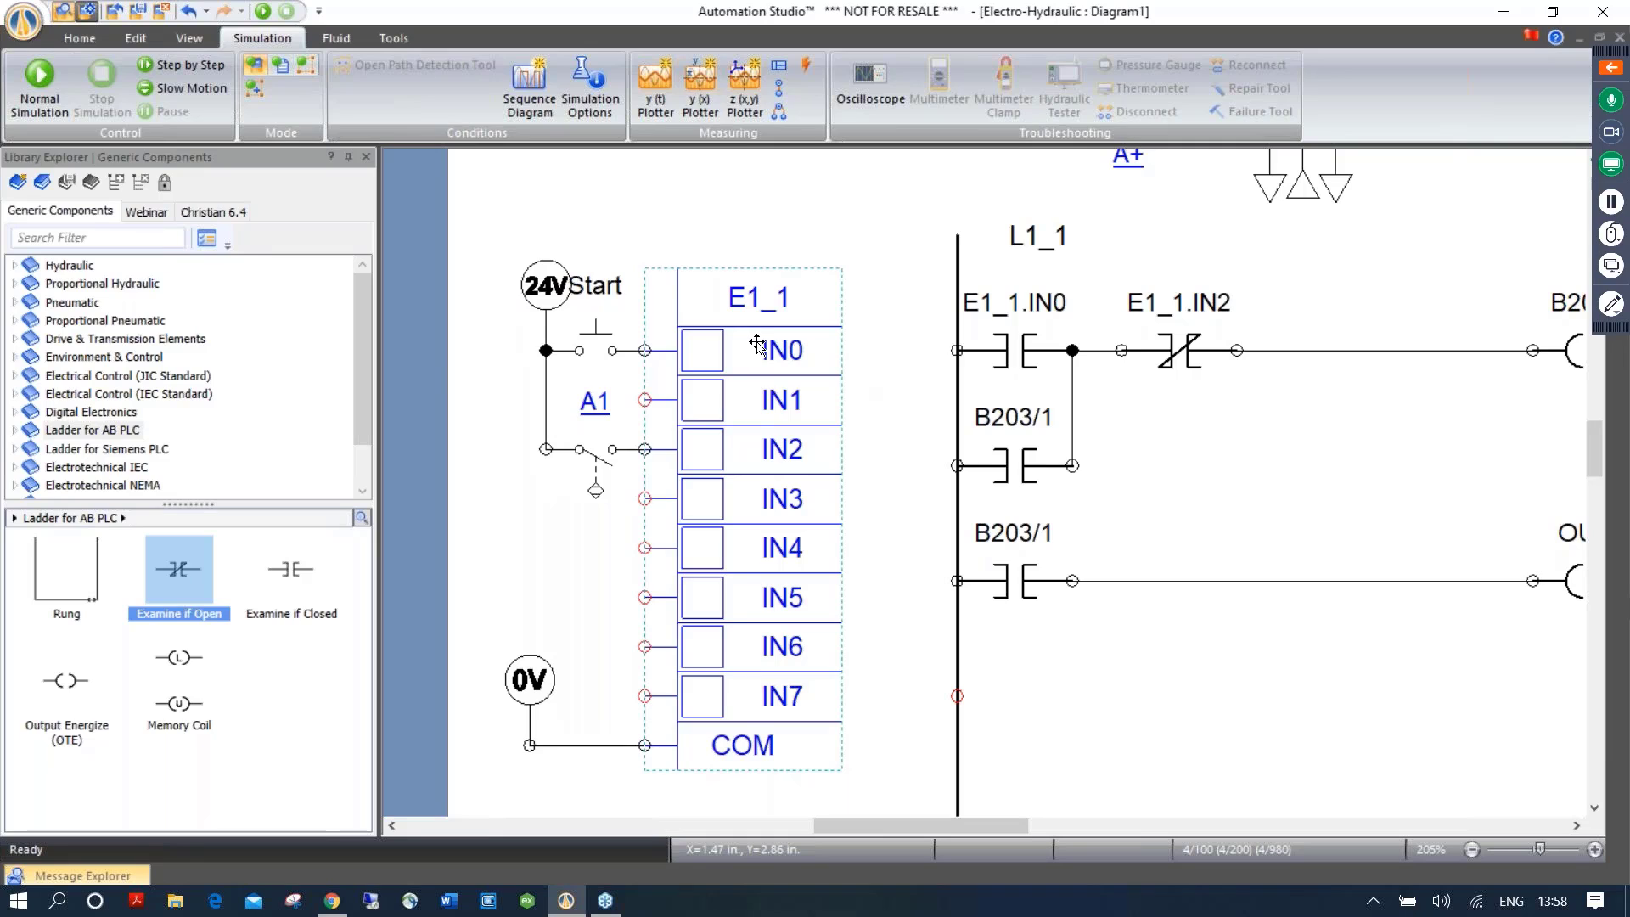
{"action": "double_click", "coordinate": [761, 347]}
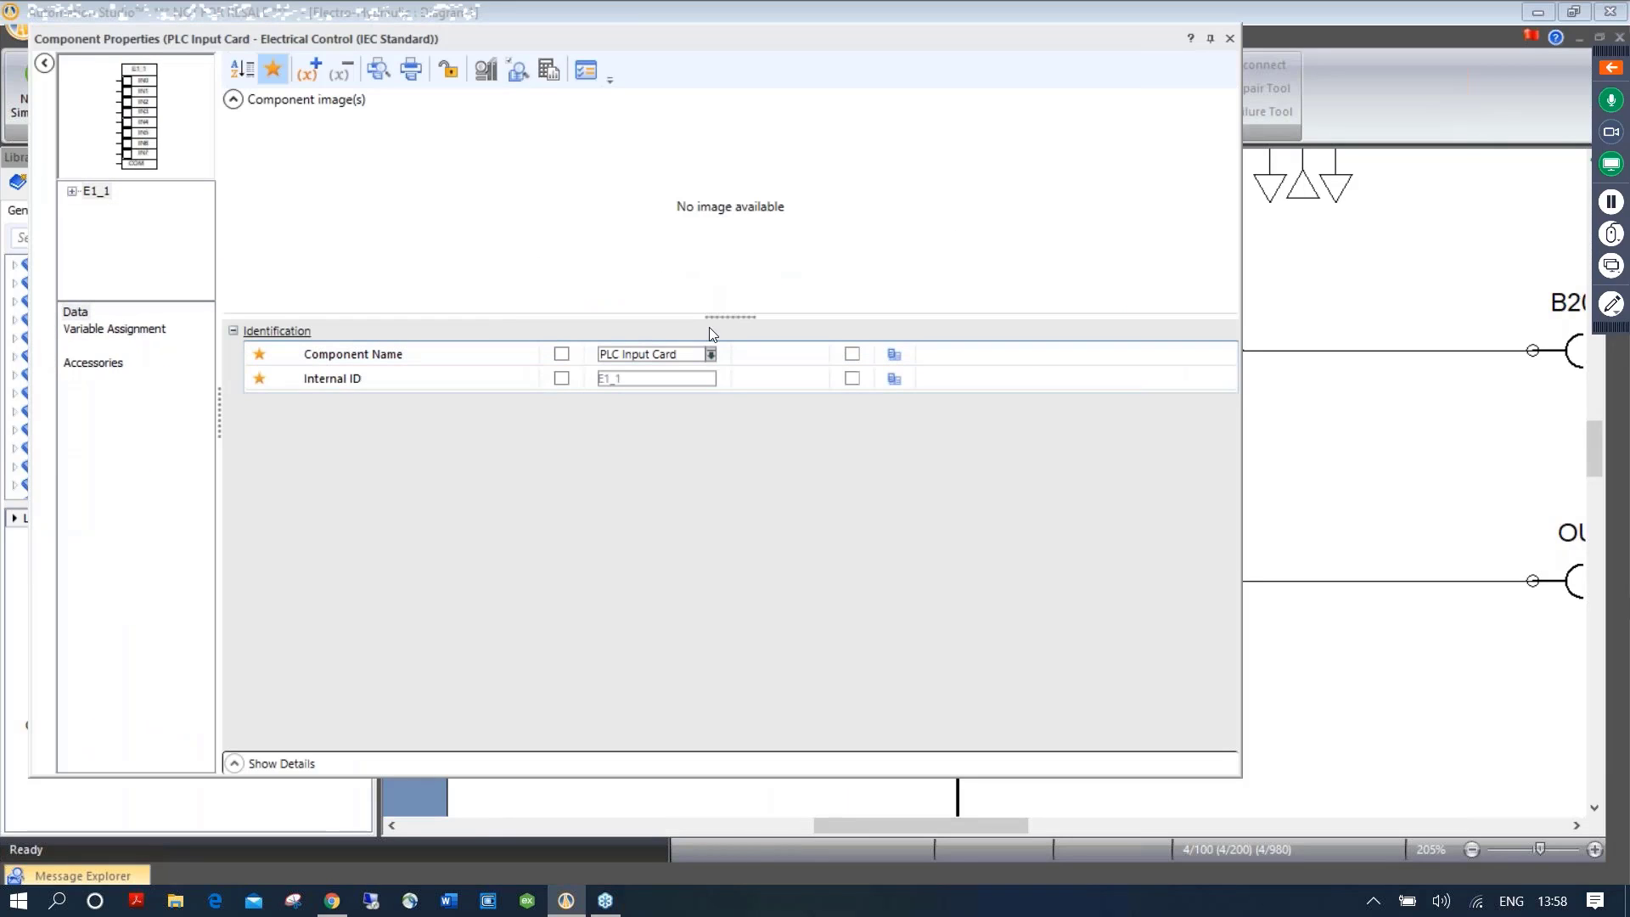
{"action": "left_click", "coordinate": [74, 314]}
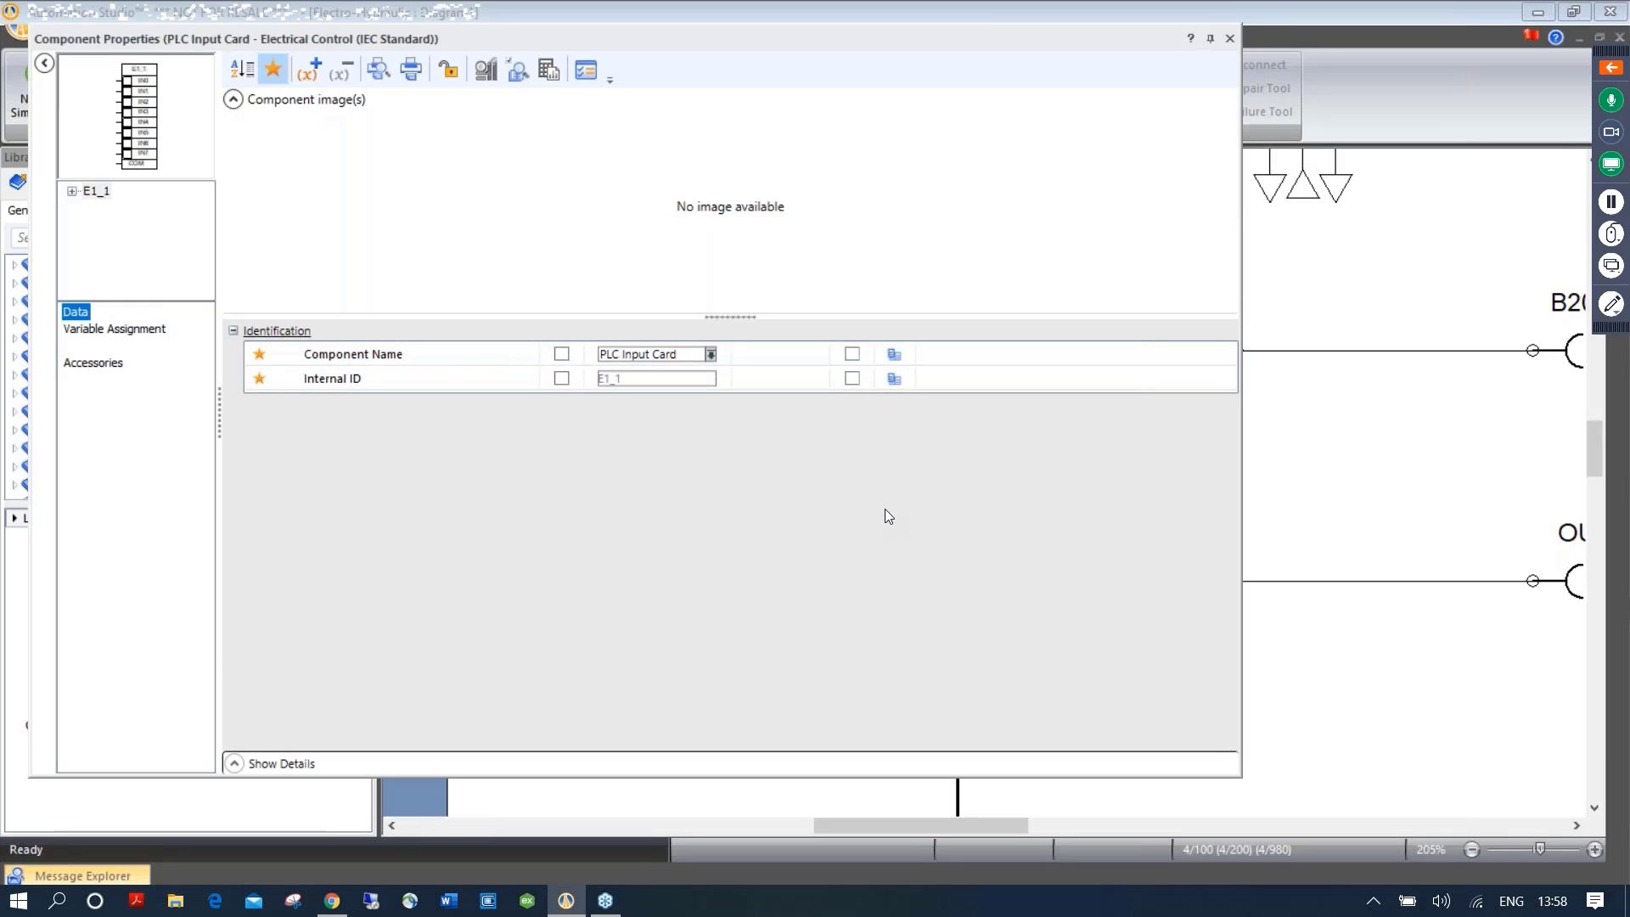
{"action": "left_click_drag", "start_coordinate": [746, 39], "coordinate": [903, 48]}
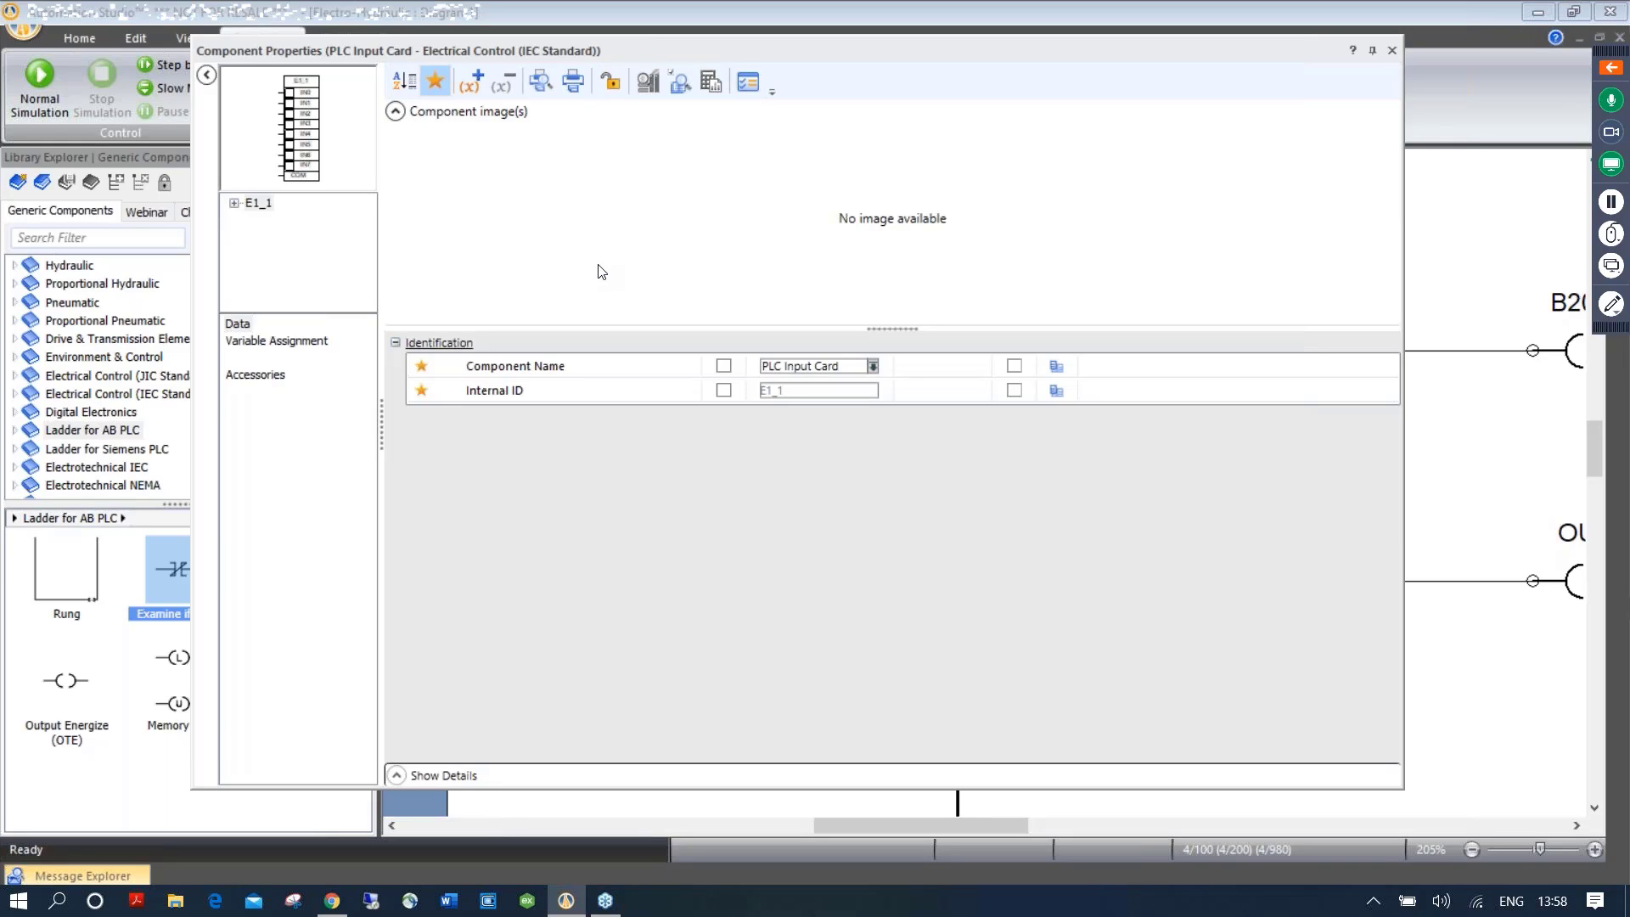
{"action": "left_click", "coordinate": [435, 82]}
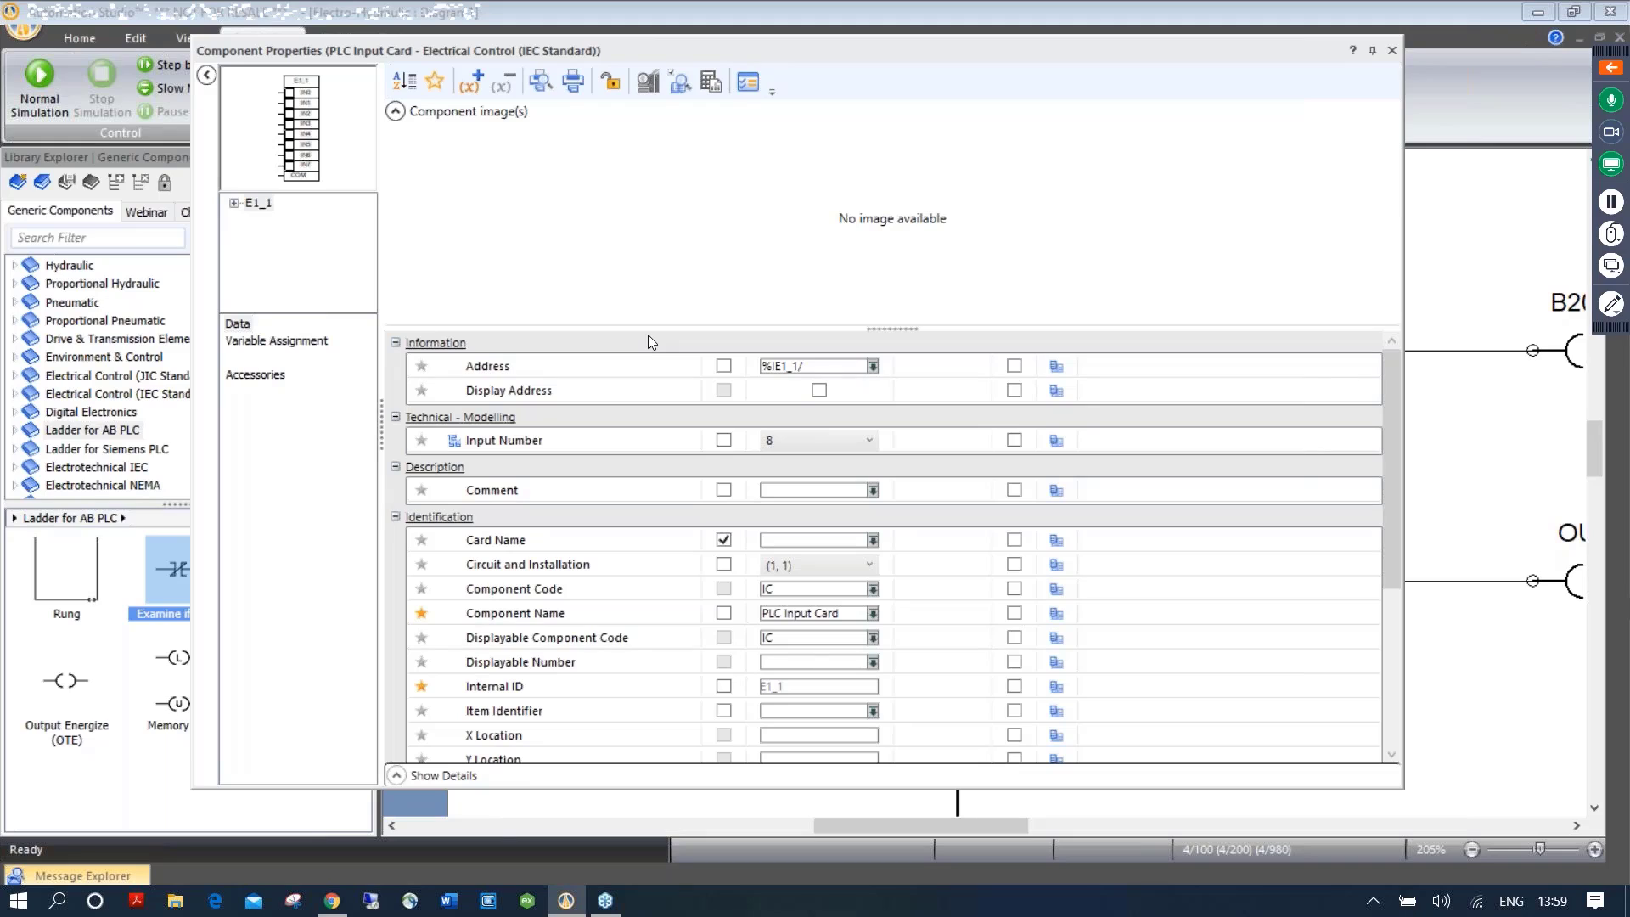
{"action": "left_click", "coordinate": [421, 366]}
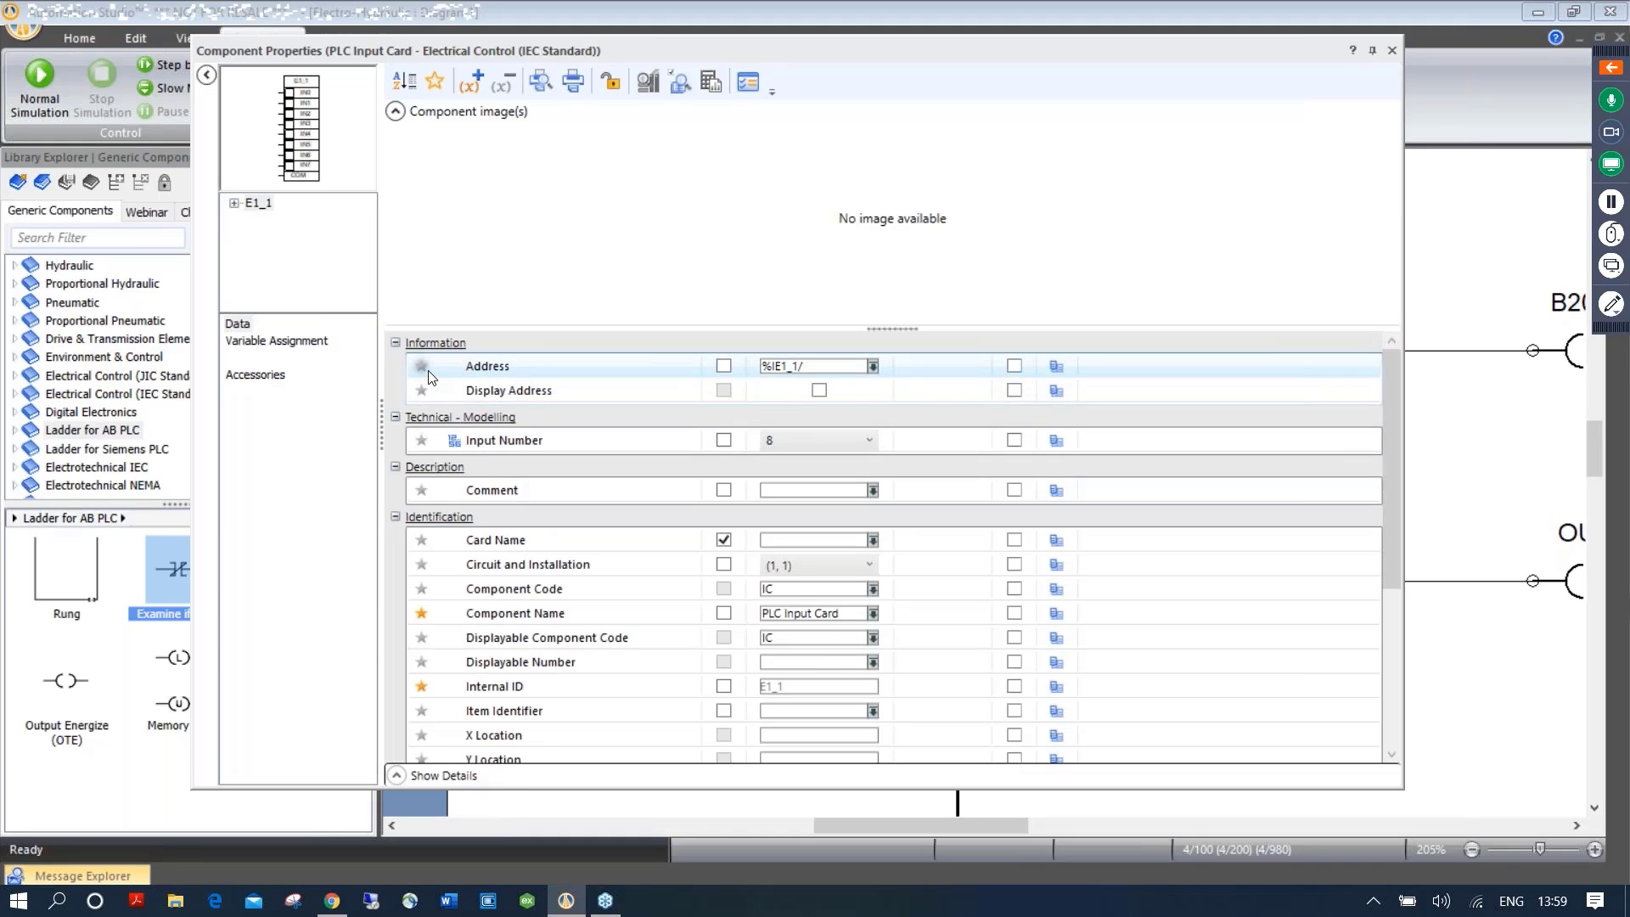
{"action": "left_click", "coordinate": [418, 440]}
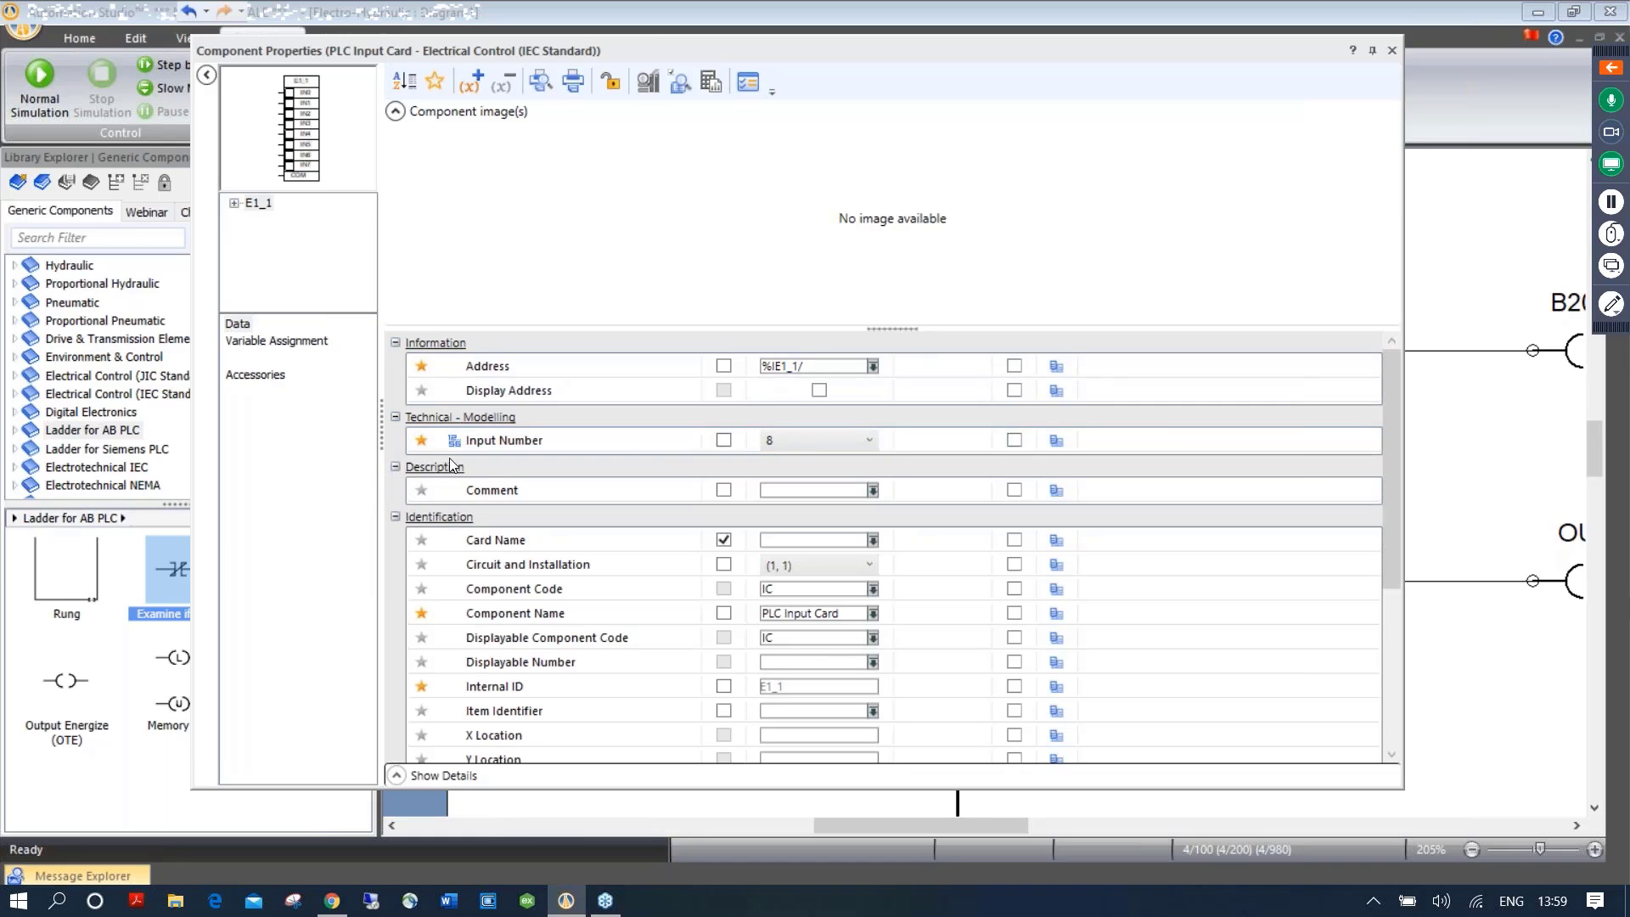
{"action": "left_click", "coordinate": [435, 83]}
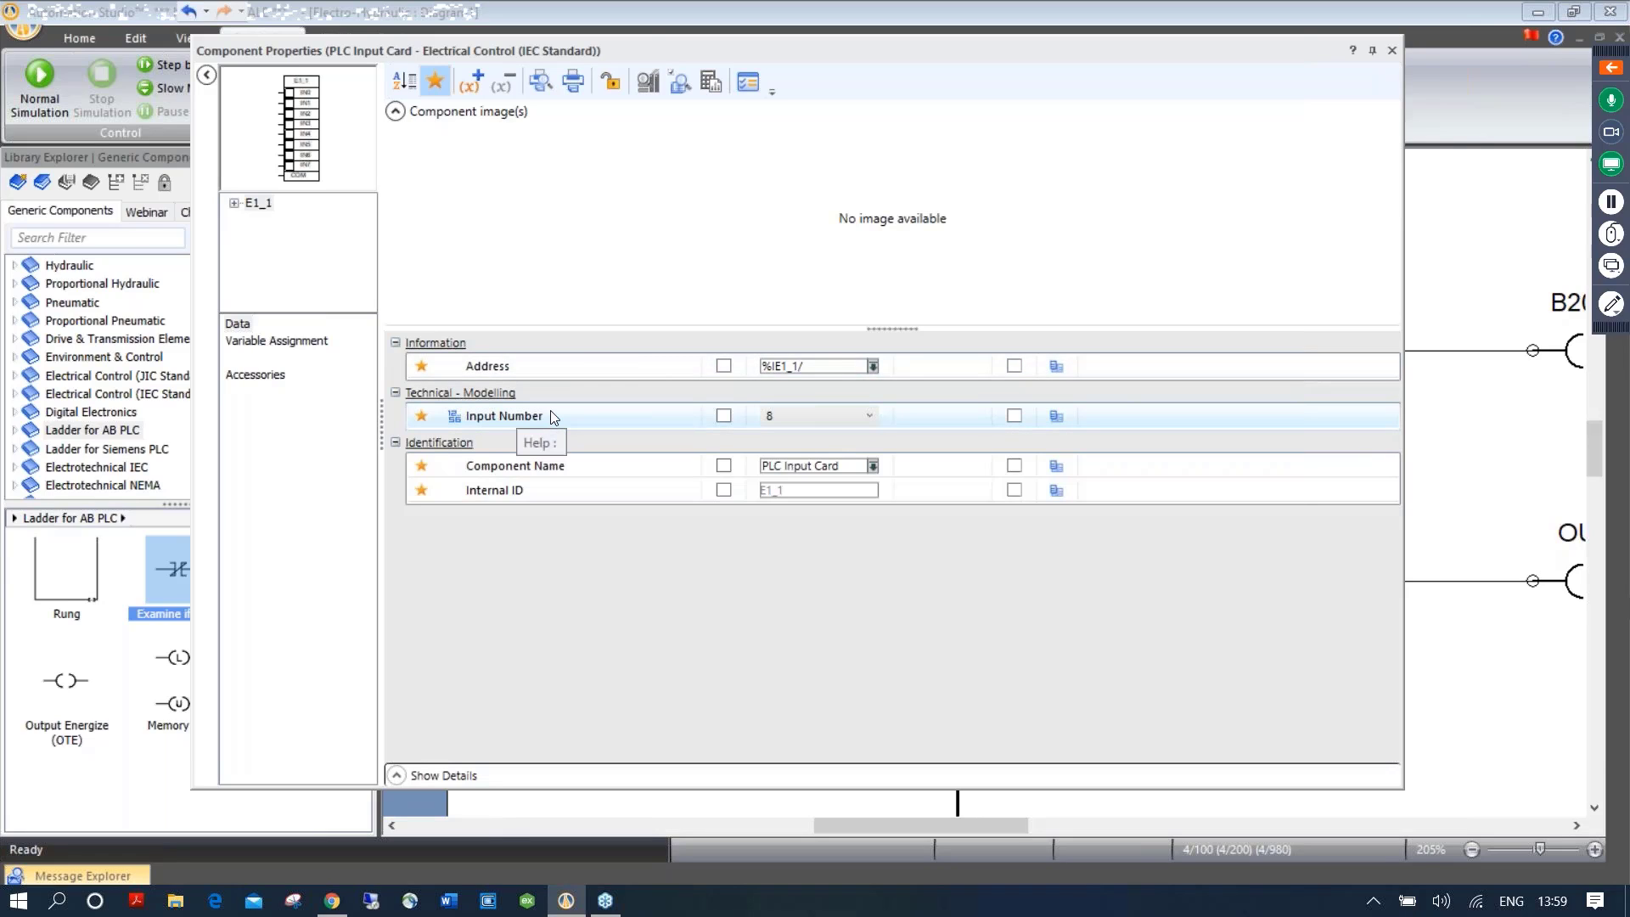
Set the E1_1 input card's address to I:0/ and enable Display Address, with all its properties listed
{"action": "left_click", "coordinate": [438, 83]}
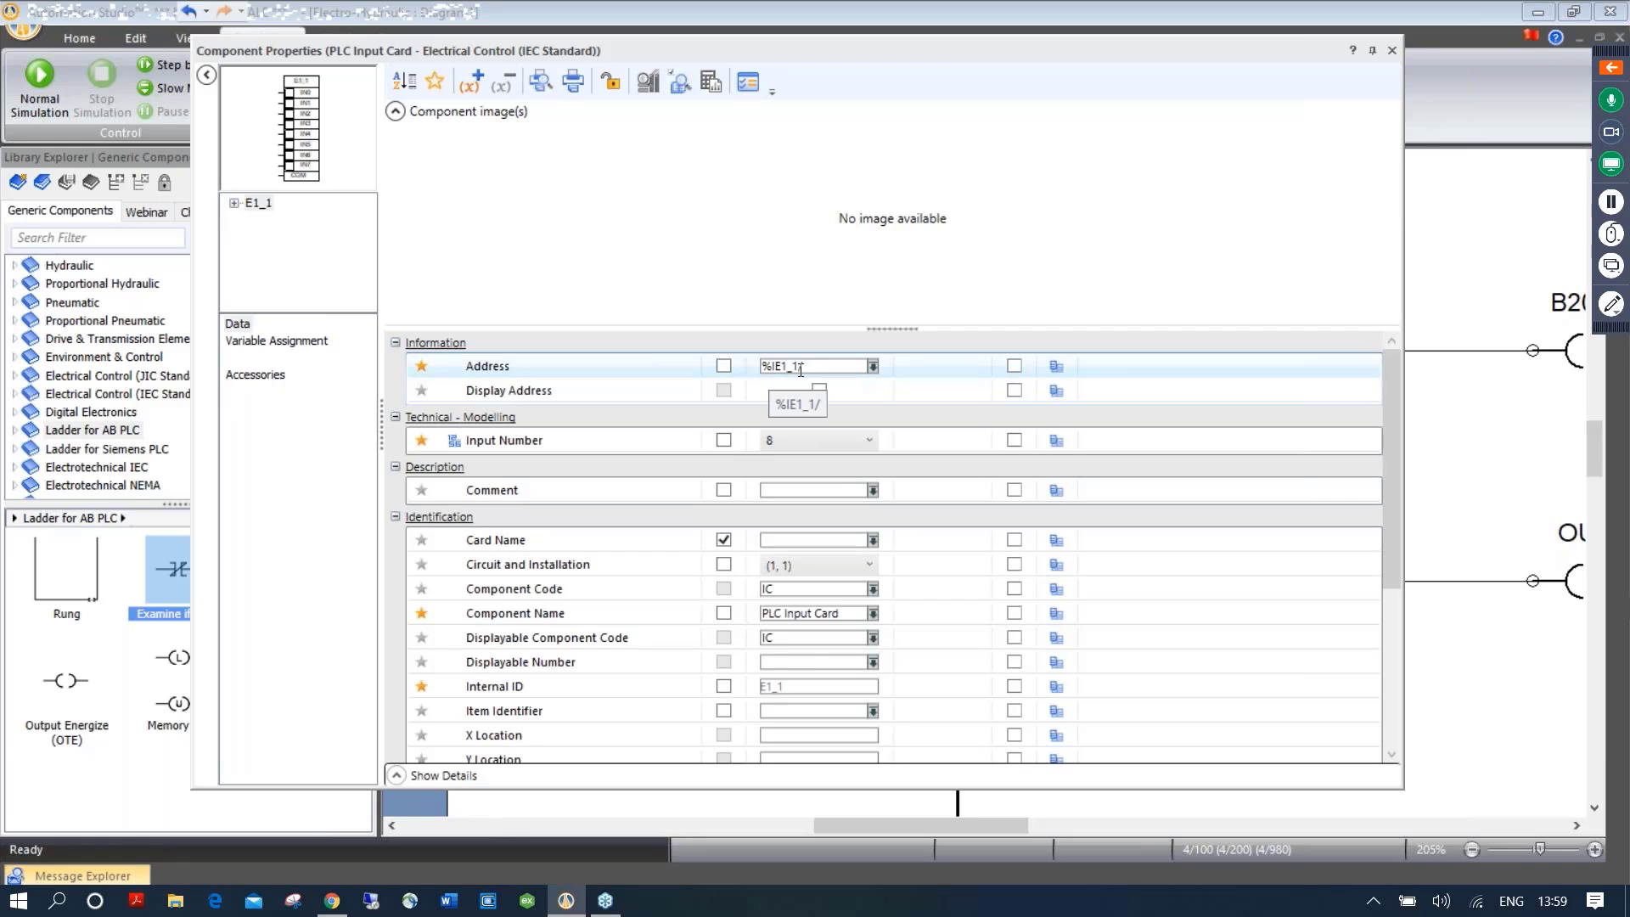
{"action": "left_click_drag", "start_coordinate": [827, 368], "coordinate": [703, 360]}
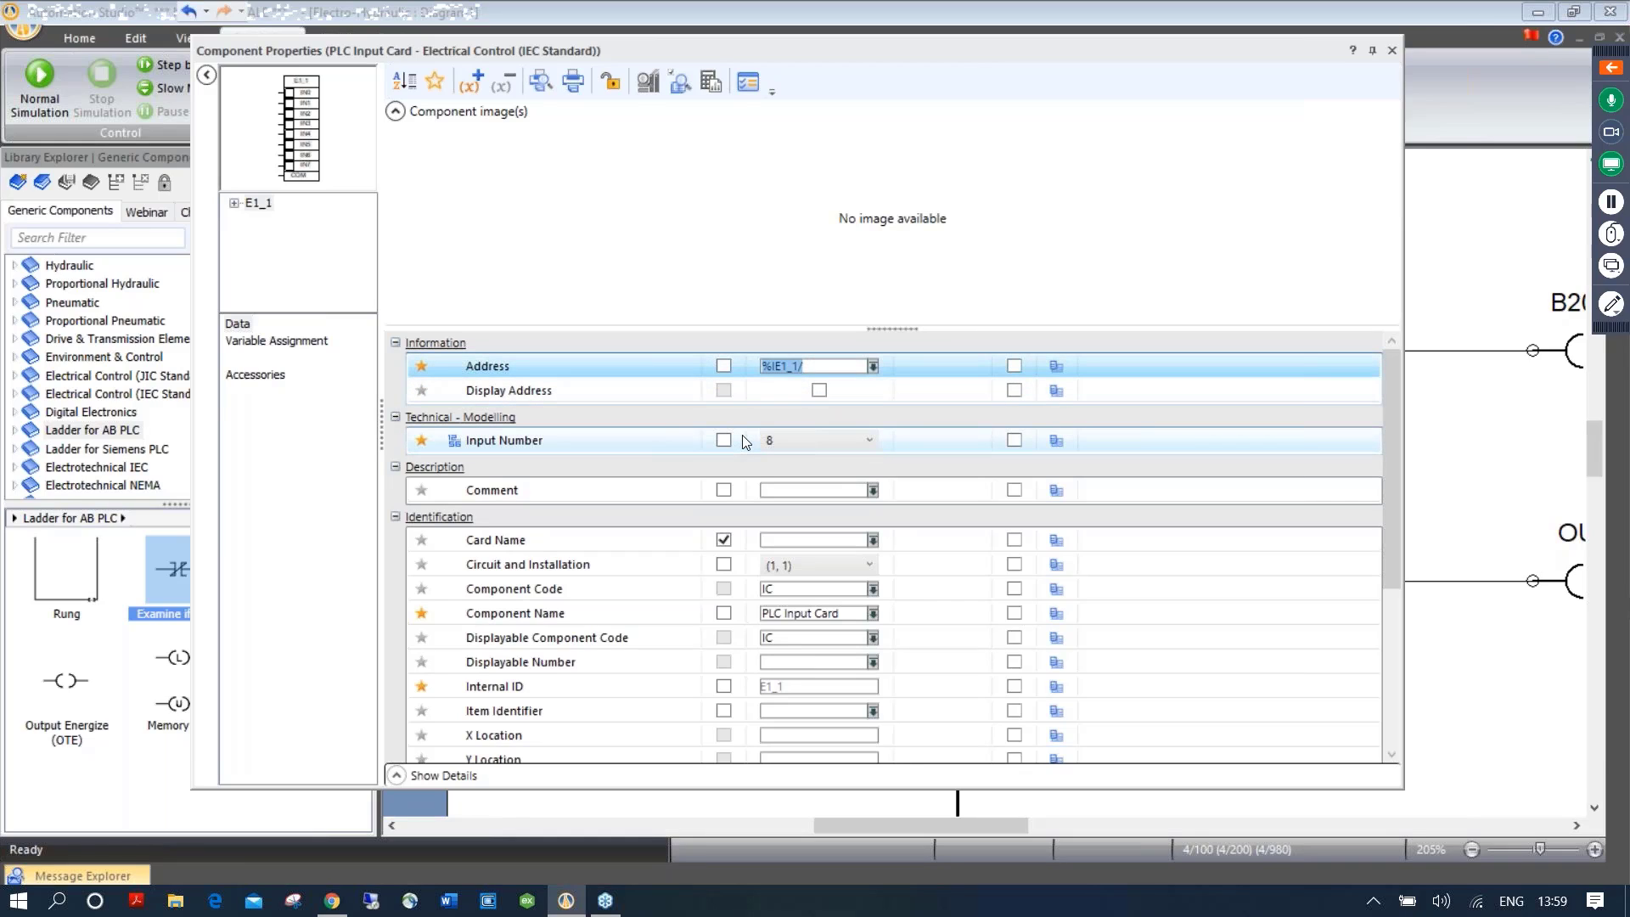
{"action": "key", "text": "Delete"}
{"action": "type", "text": "I:0/"}
{"action": "left_click", "coordinate": [820, 390]}
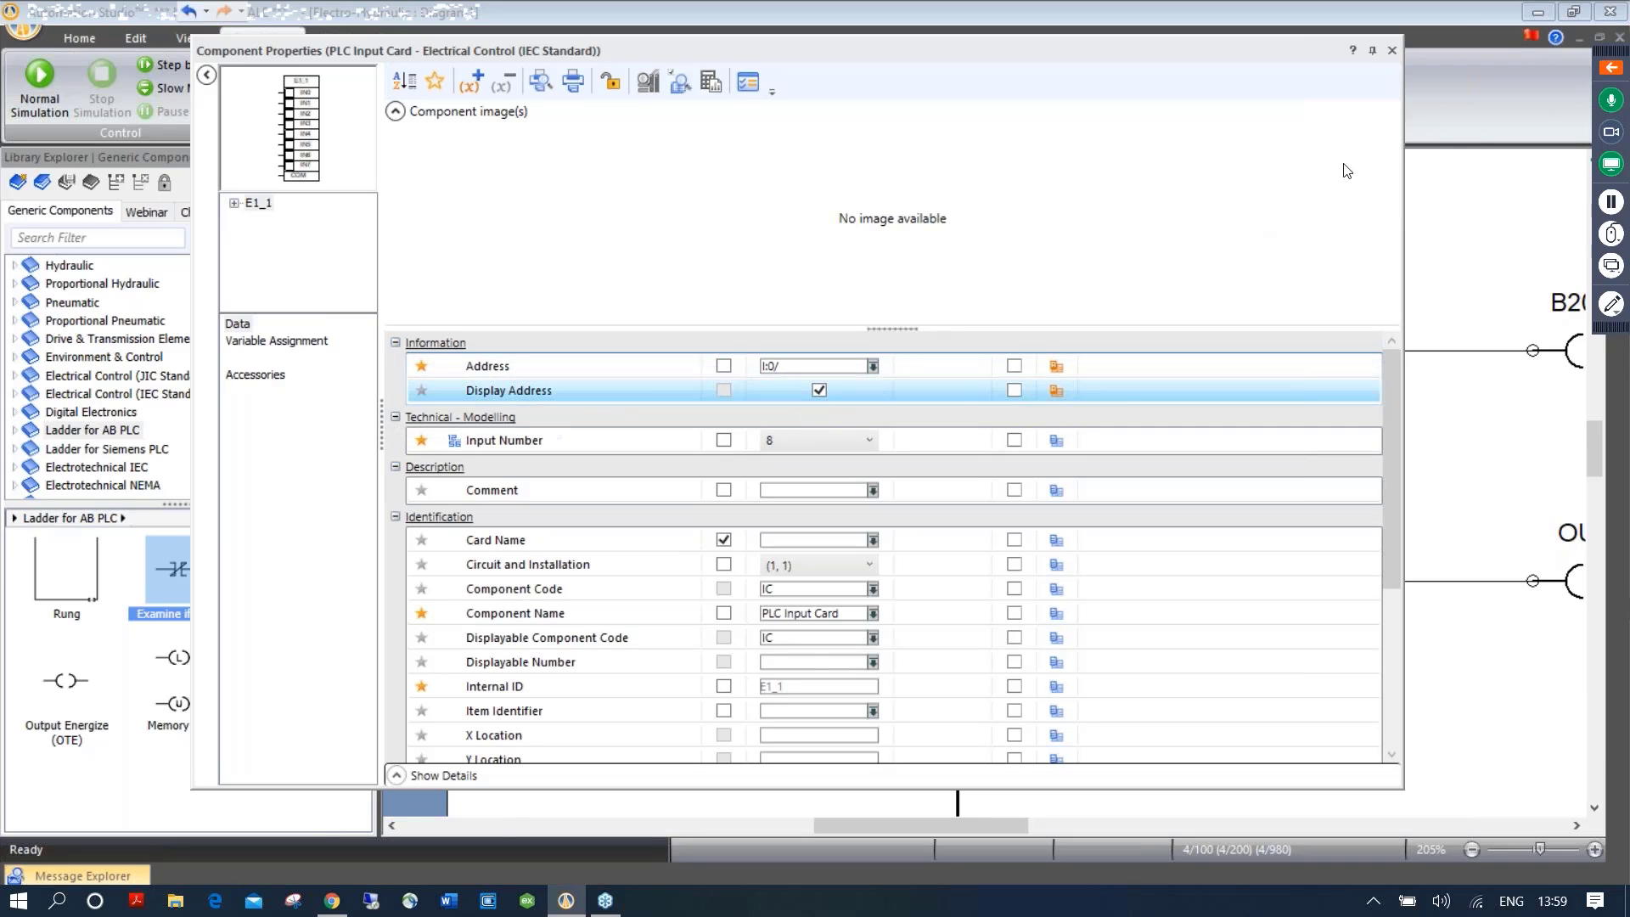
{"action": "left_click", "coordinate": [1391, 53]}
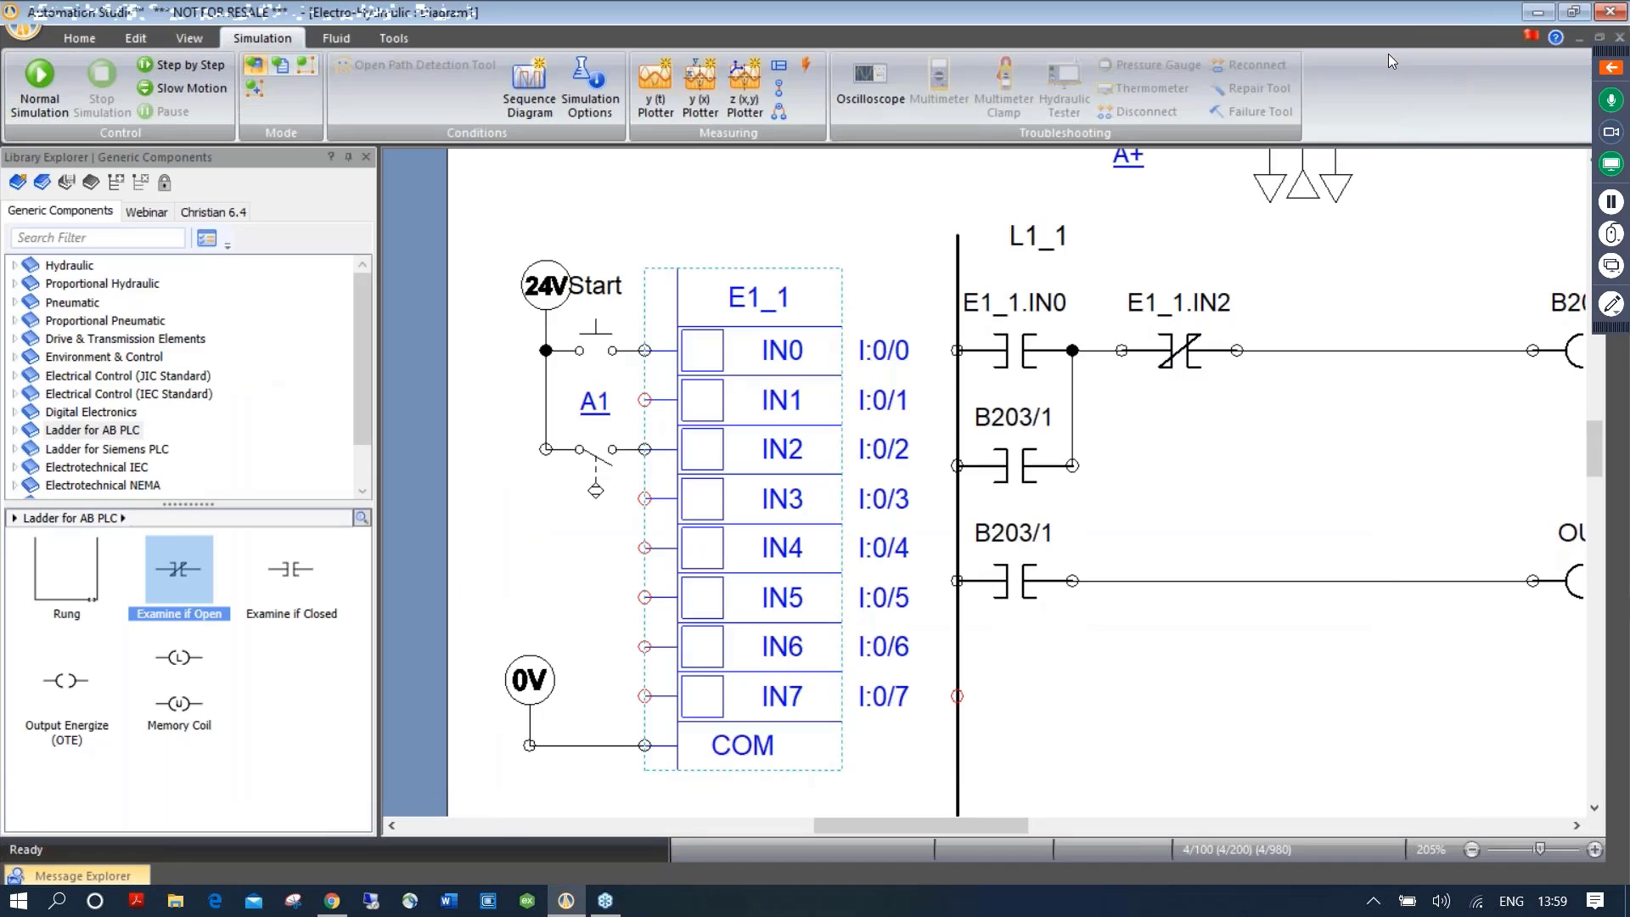
{"action": "left_click", "coordinate": [831, 255]}
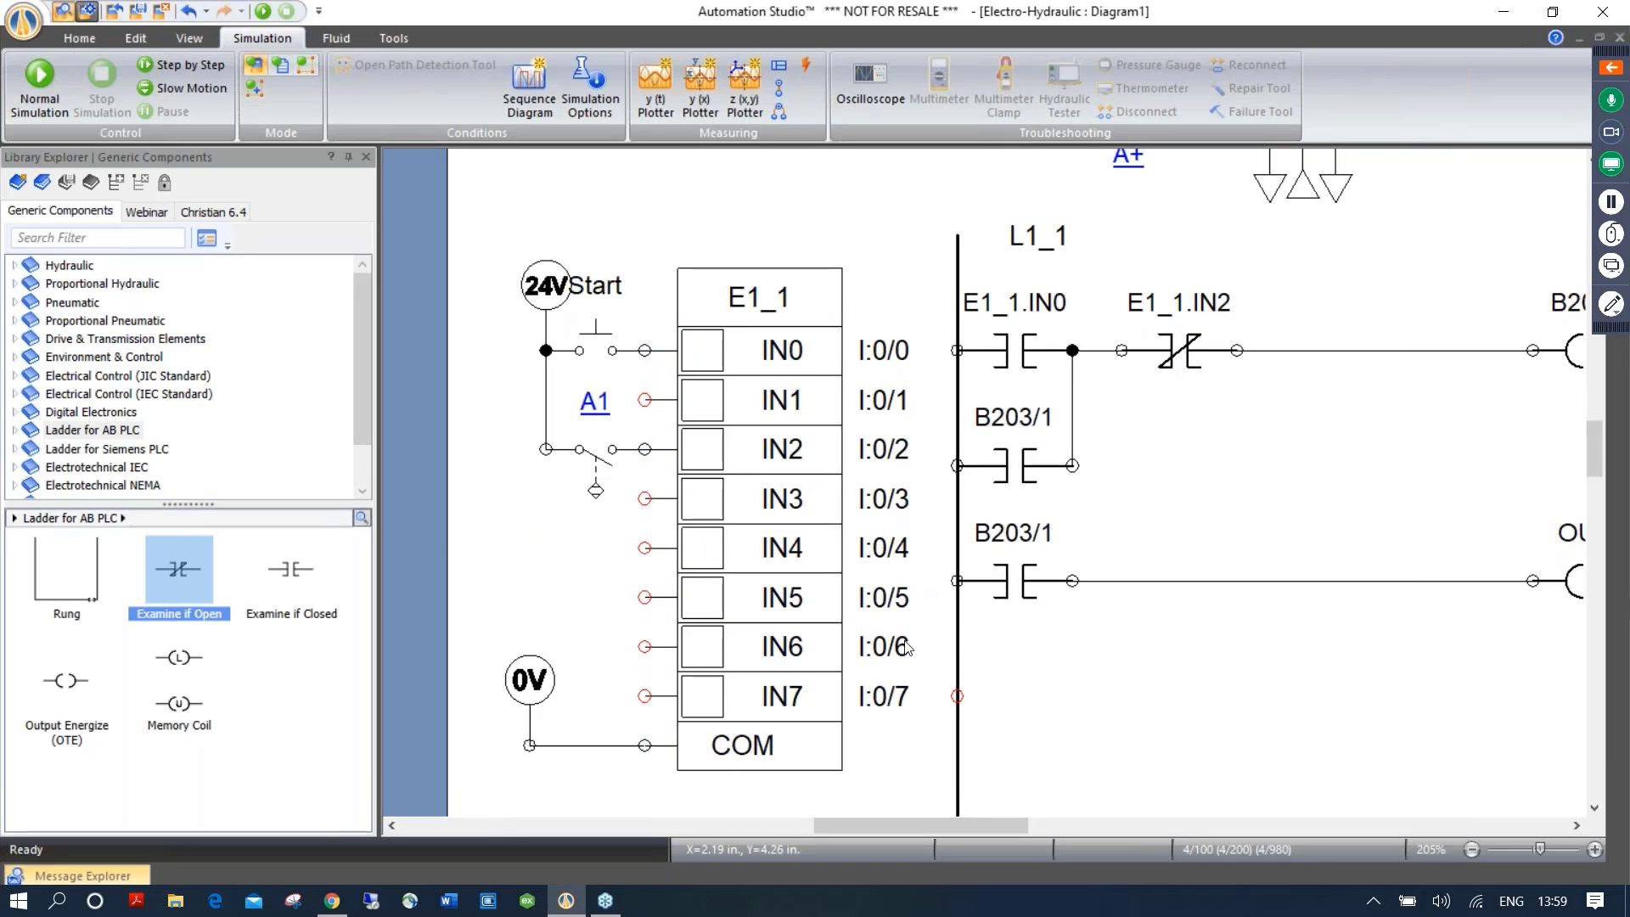
Look through the available Input Number options in the E1_1 input card's properties
{"action": "left_click", "coordinate": [776, 510]}
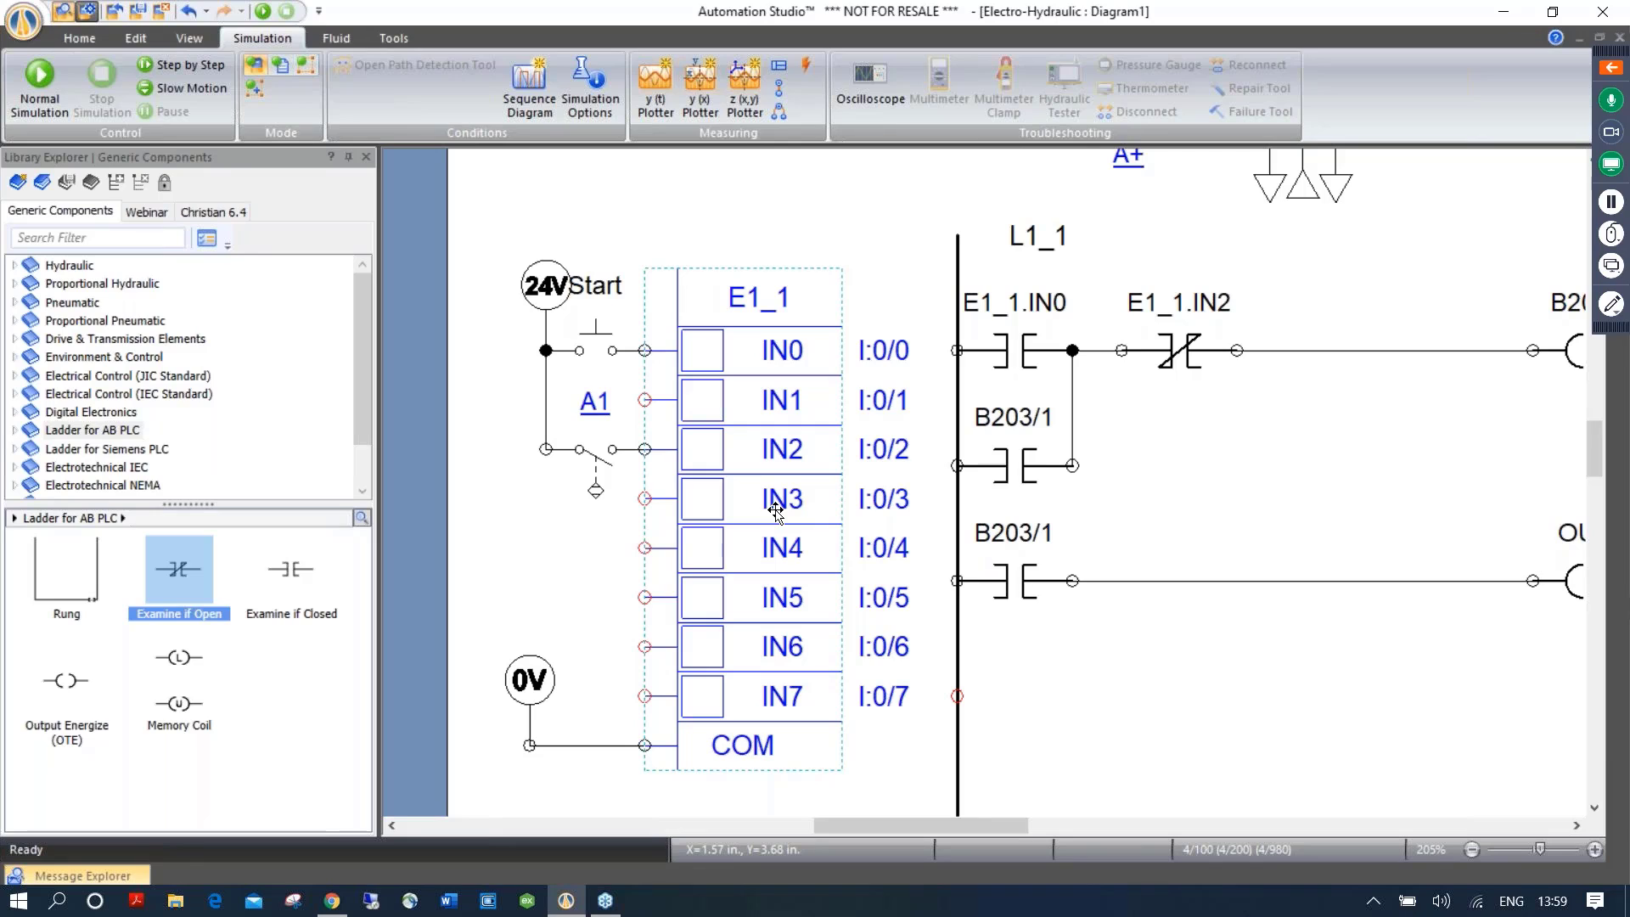
{"action": "double_click", "coordinate": [776, 511]}
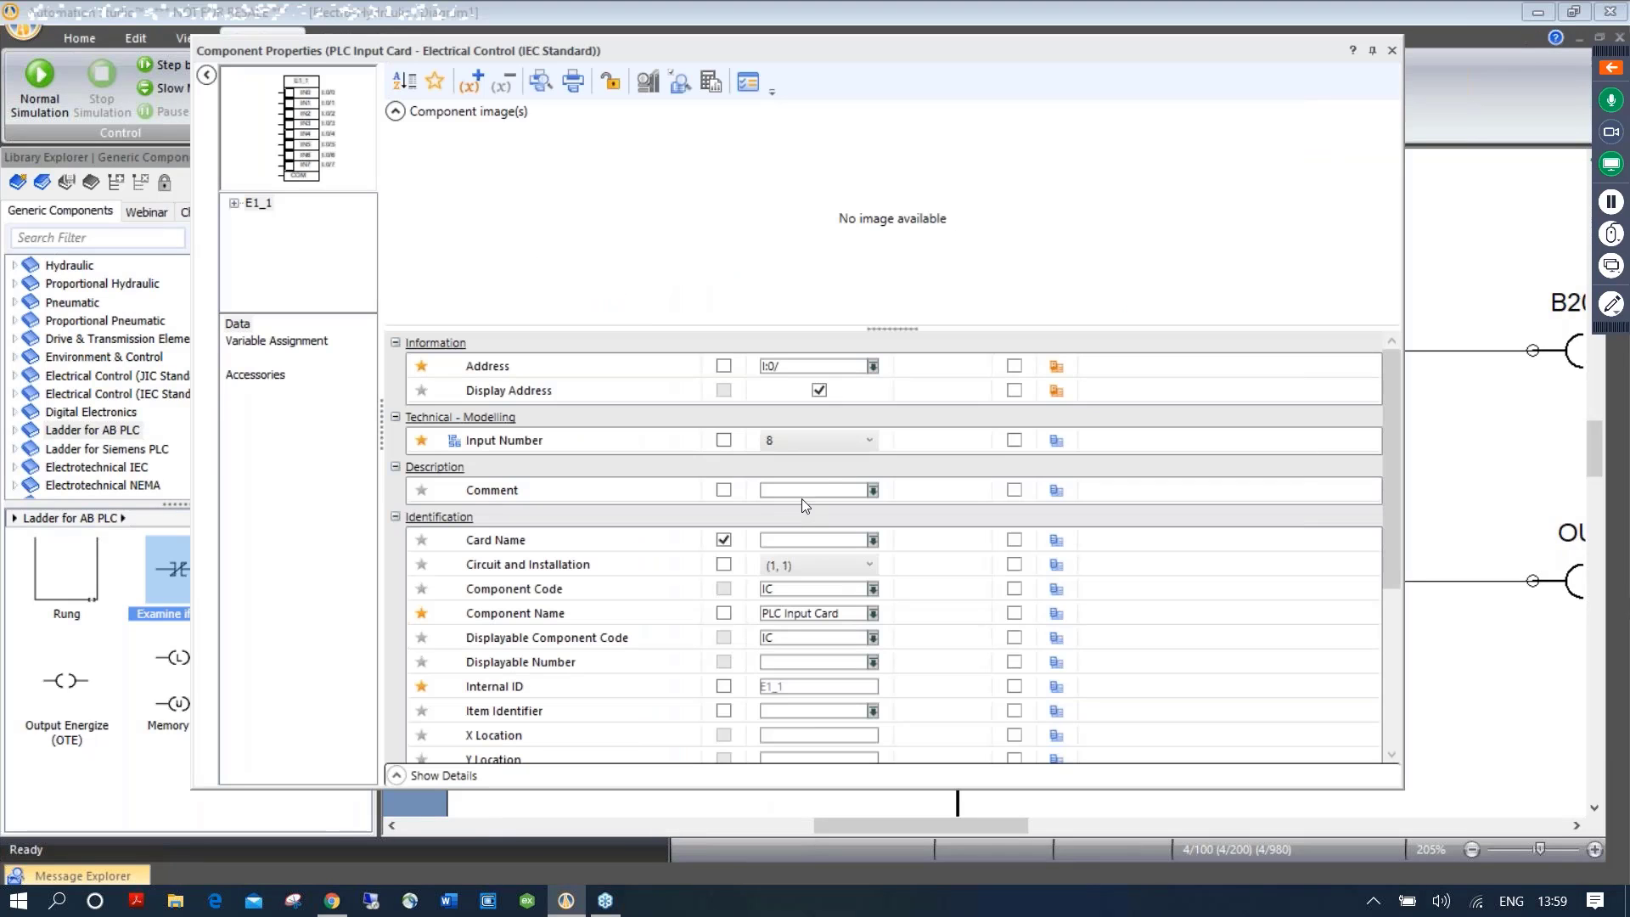
{"action": "left_click", "coordinate": [865, 441]}
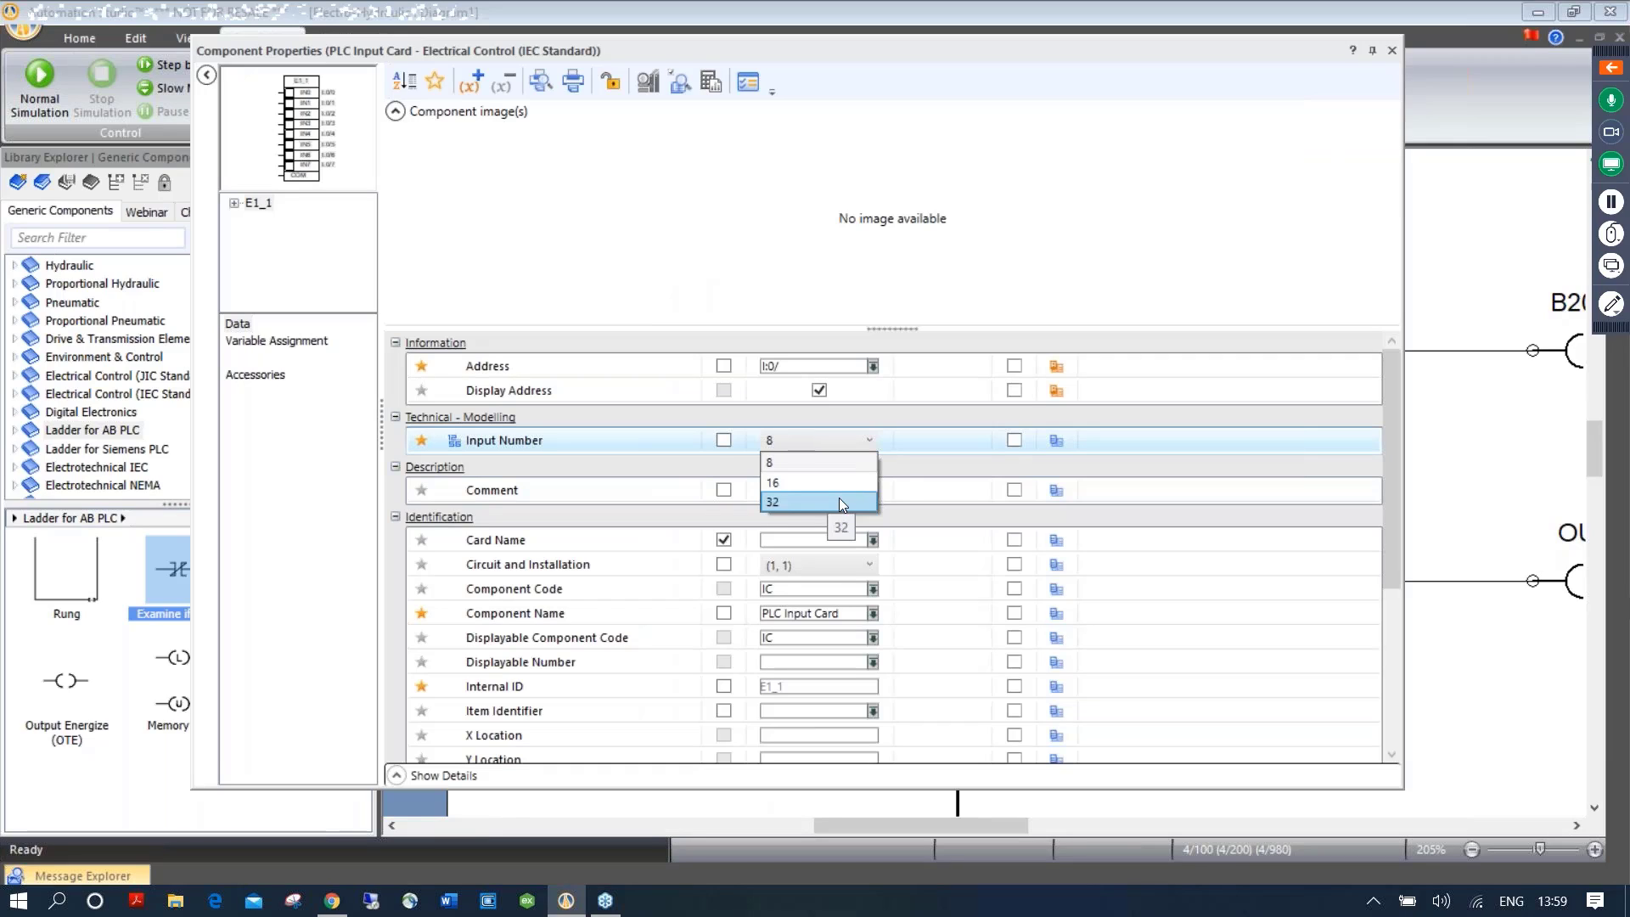
{"action": "left_click", "coordinate": [1389, 51]}
{"action": "left_click", "coordinate": [1389, 51]}
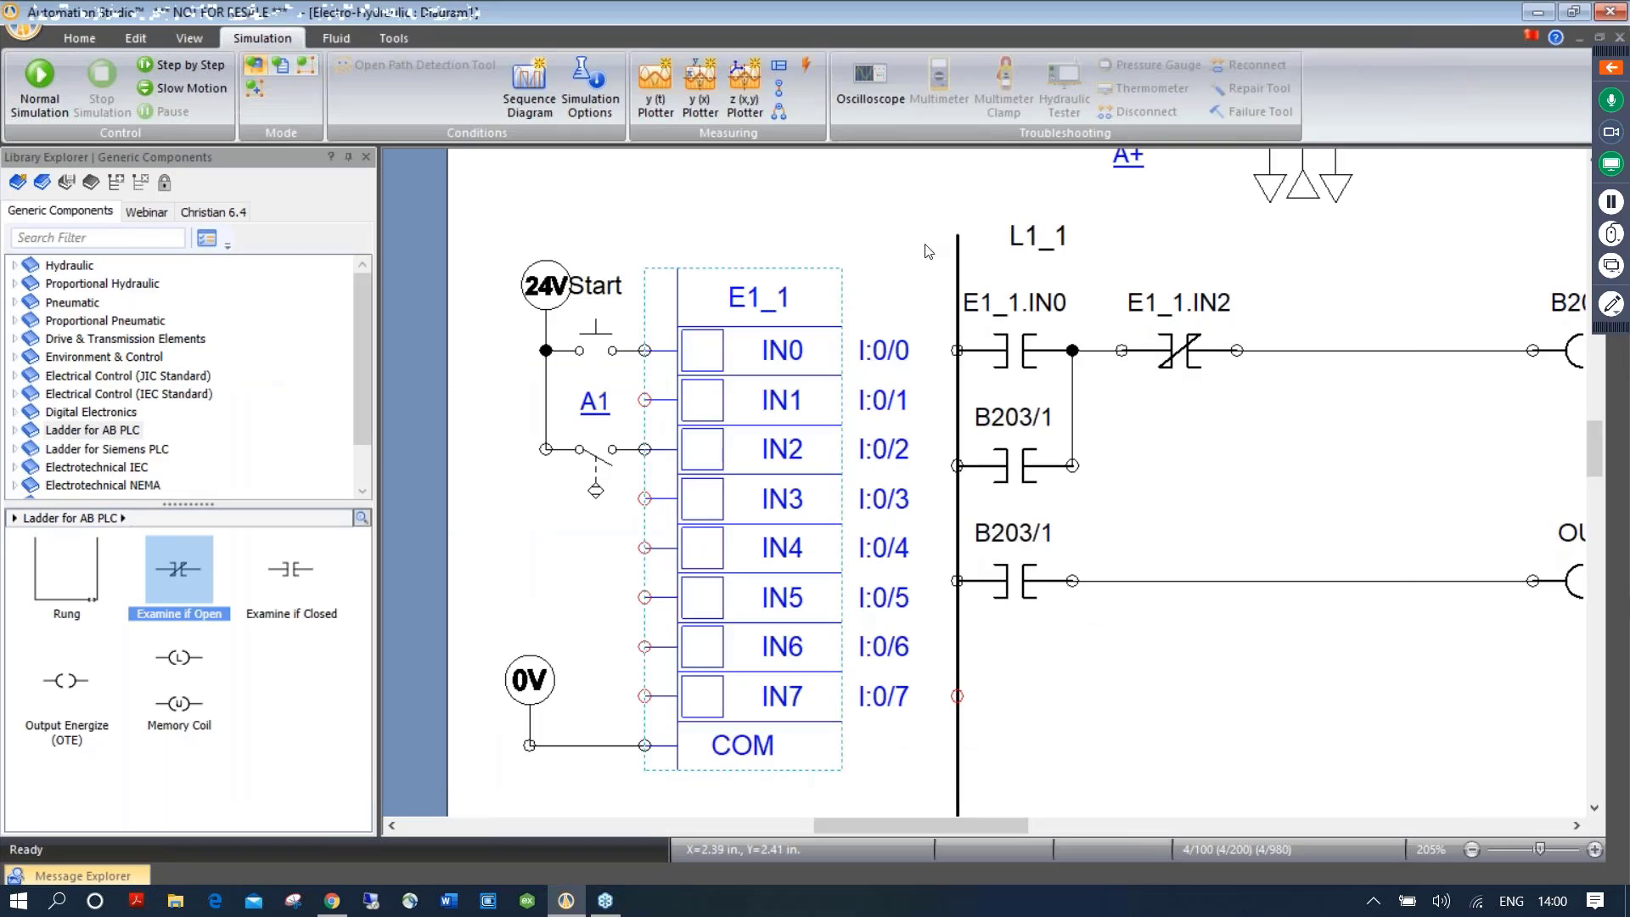
{"action": "left_click", "coordinate": [884, 251]}
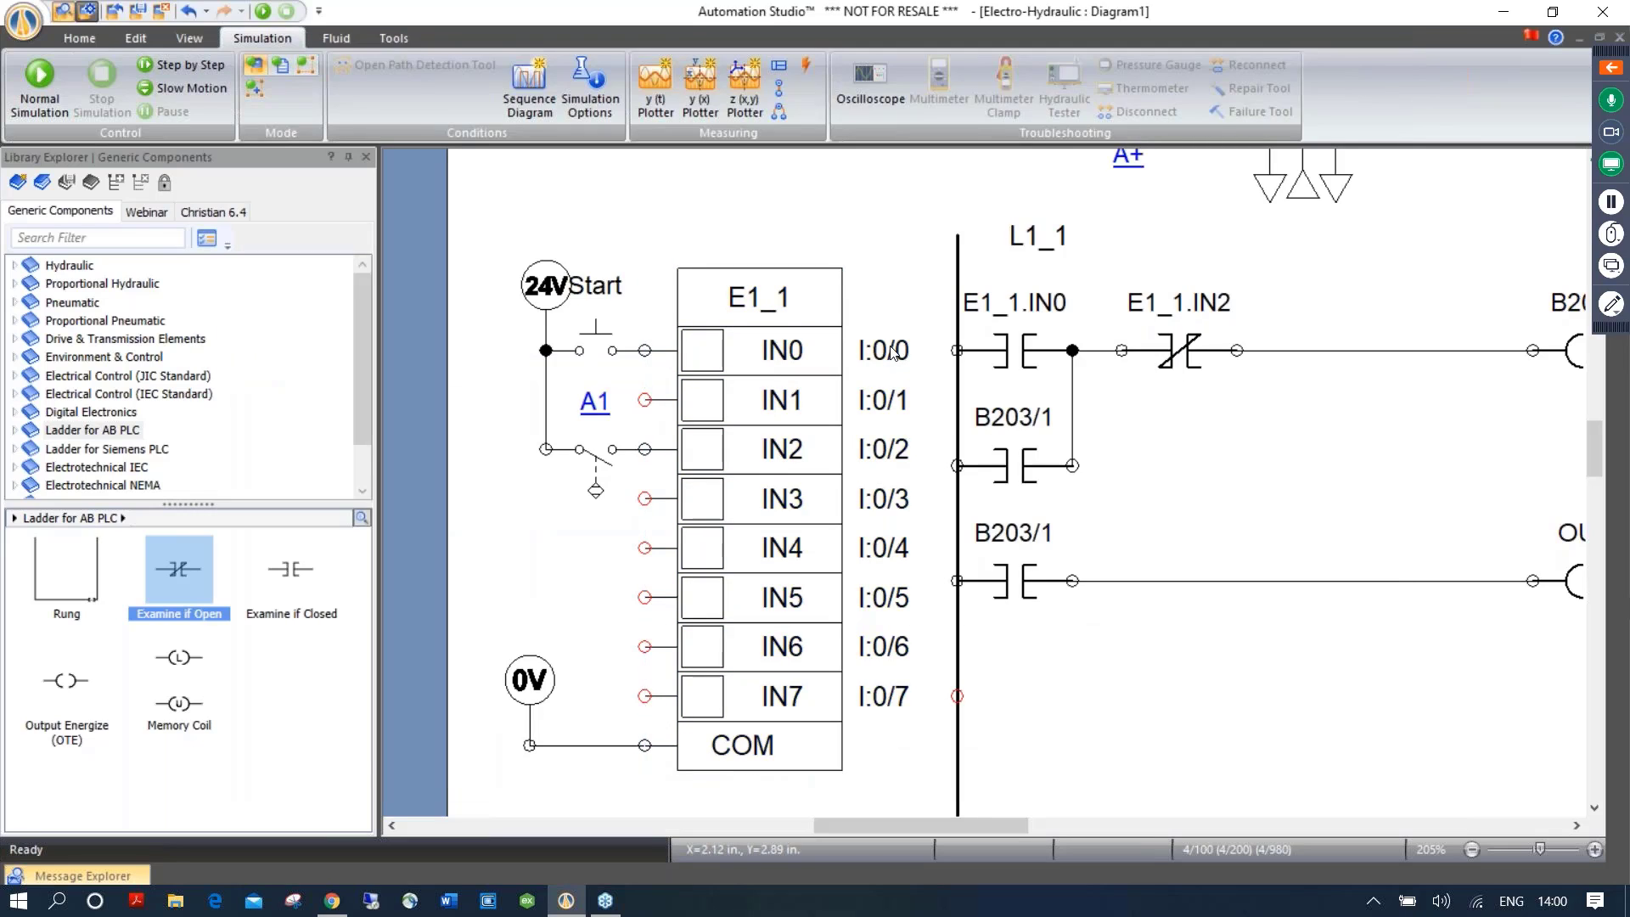
Display the address on the diagram for the first rung's E1_1.IN0 contact
{"action": "left_click", "coordinate": [1015, 337]}
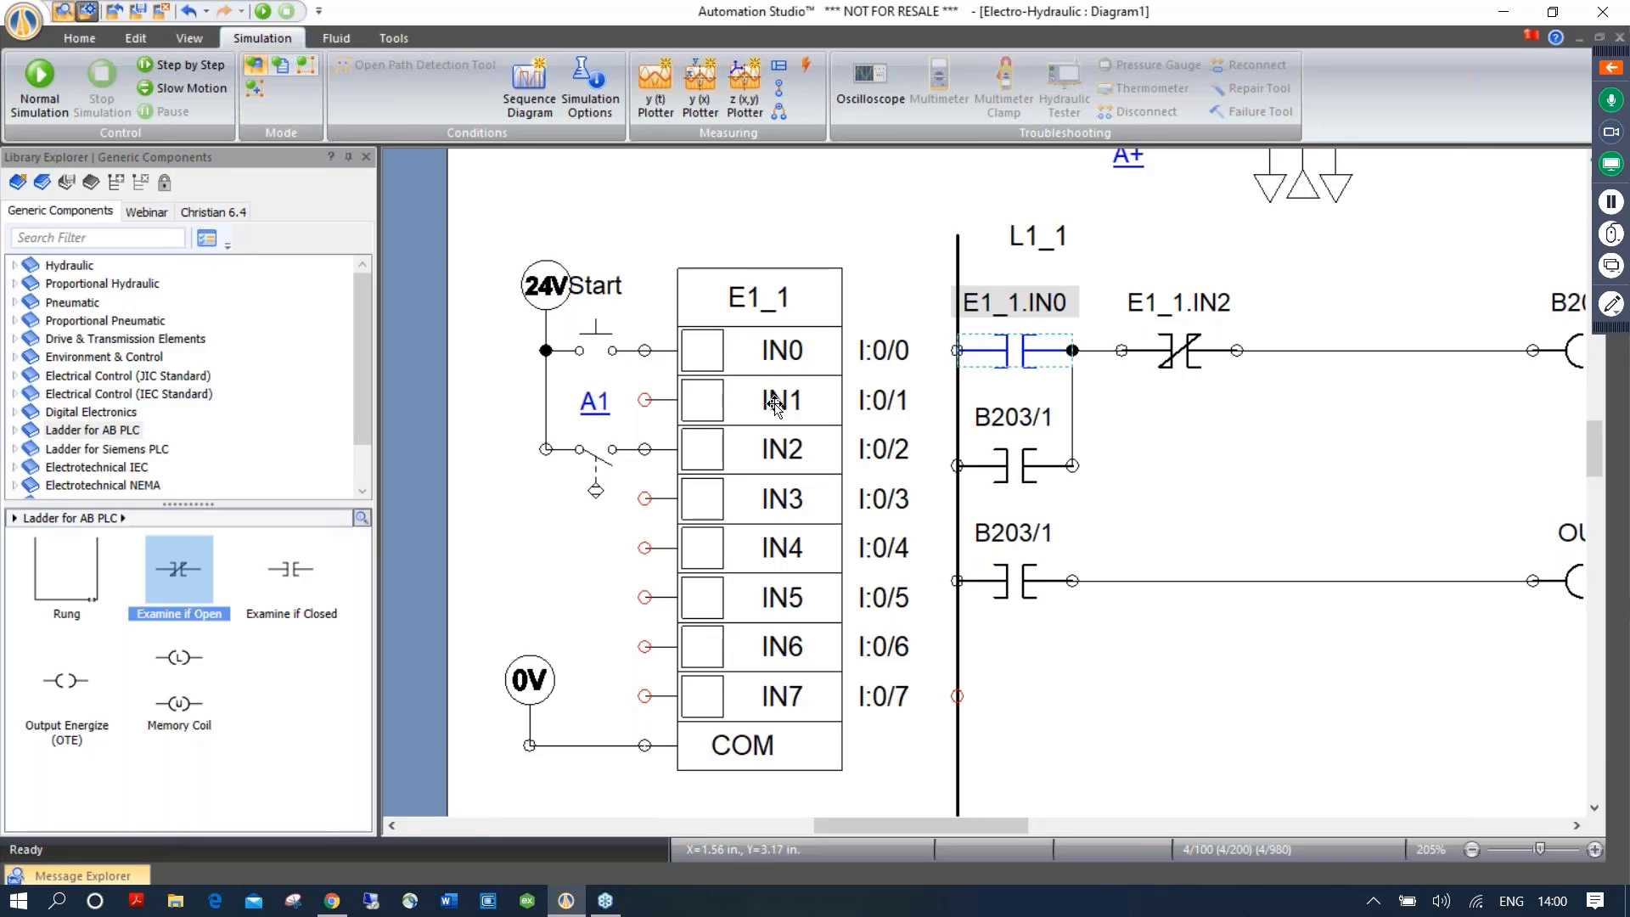
{"action": "double_click", "coordinate": [1008, 348]}
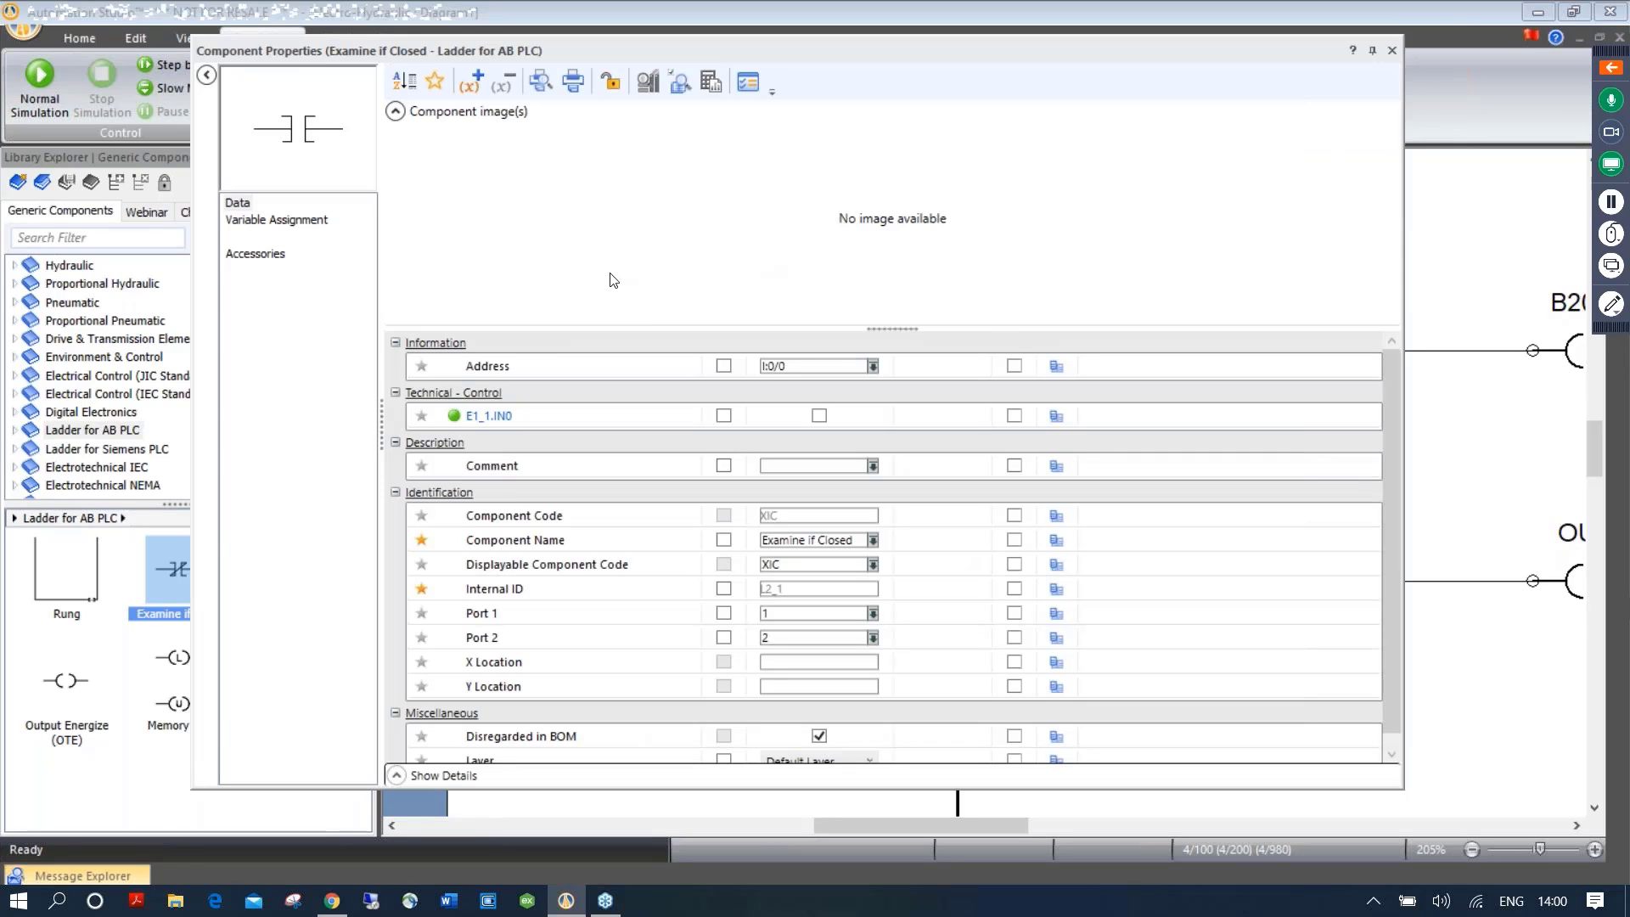
{"action": "left_click", "coordinate": [725, 366]}
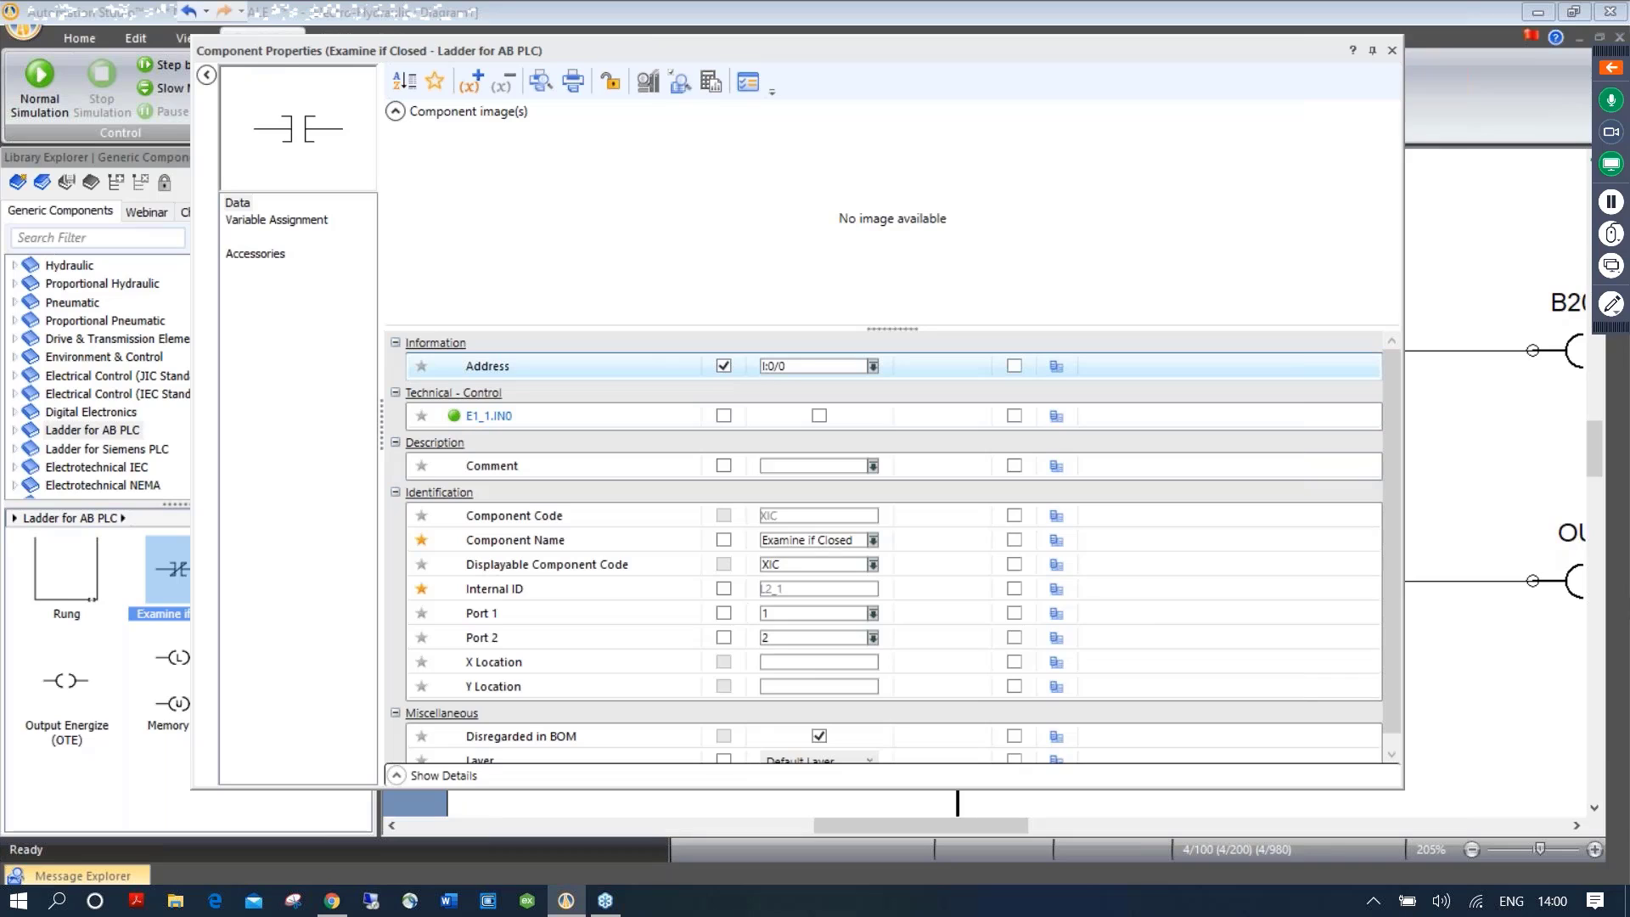
{"action": "left_click", "coordinate": [1393, 52]}
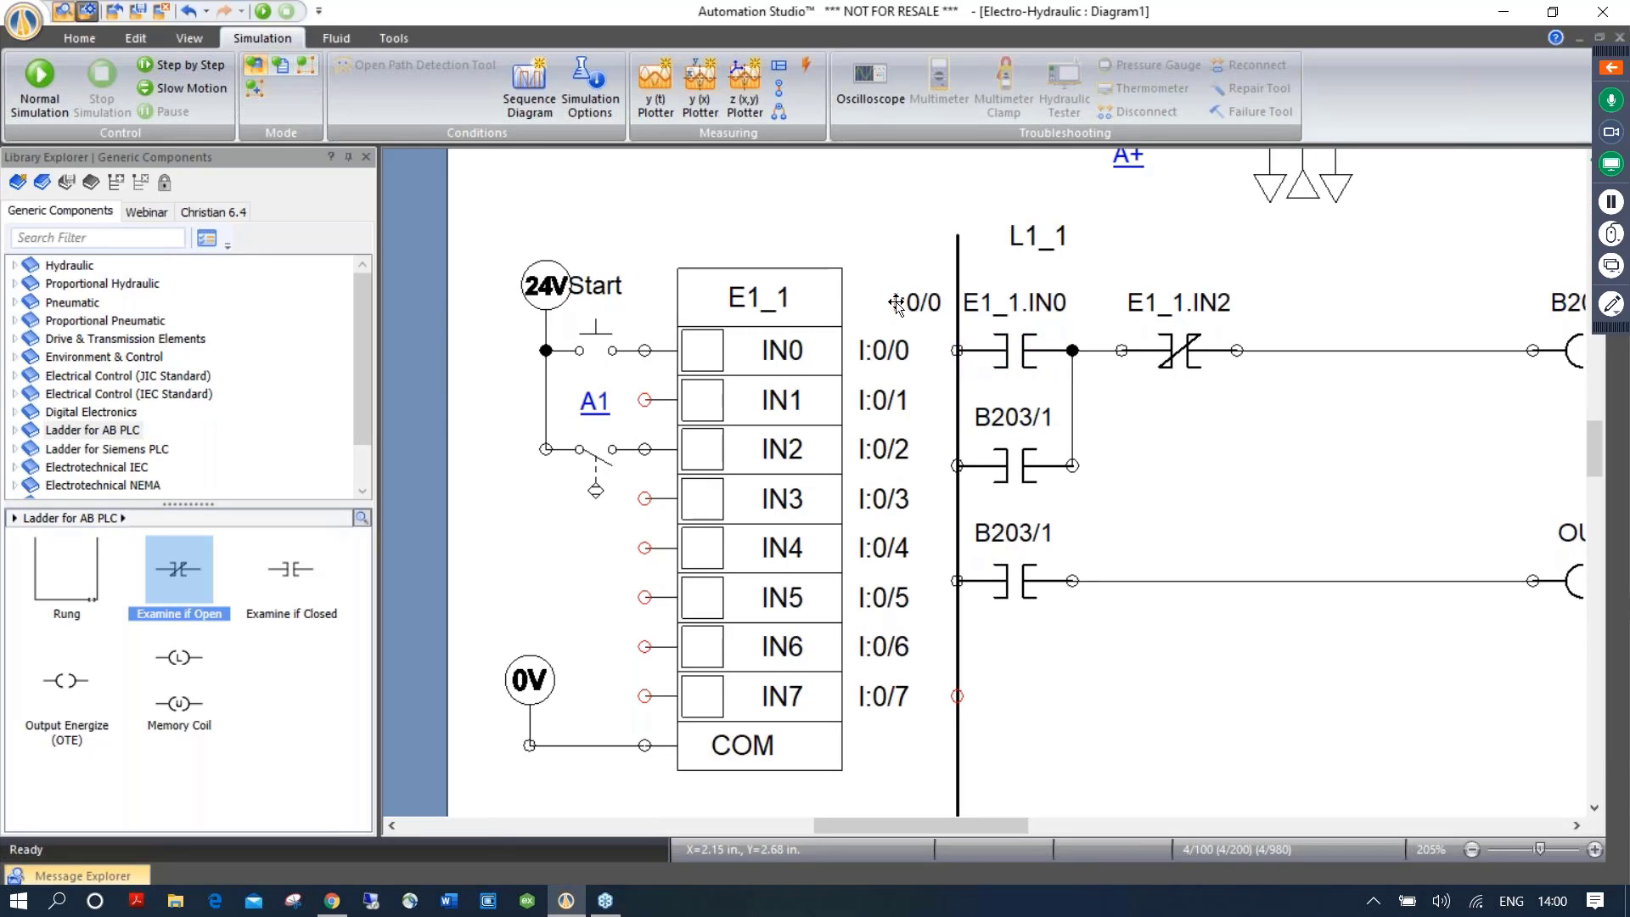
Delete the contact's E1_1.IN0 label and place its I:0/0 address label above the contact instead
{"action": "left_click", "coordinate": [1032, 306]}
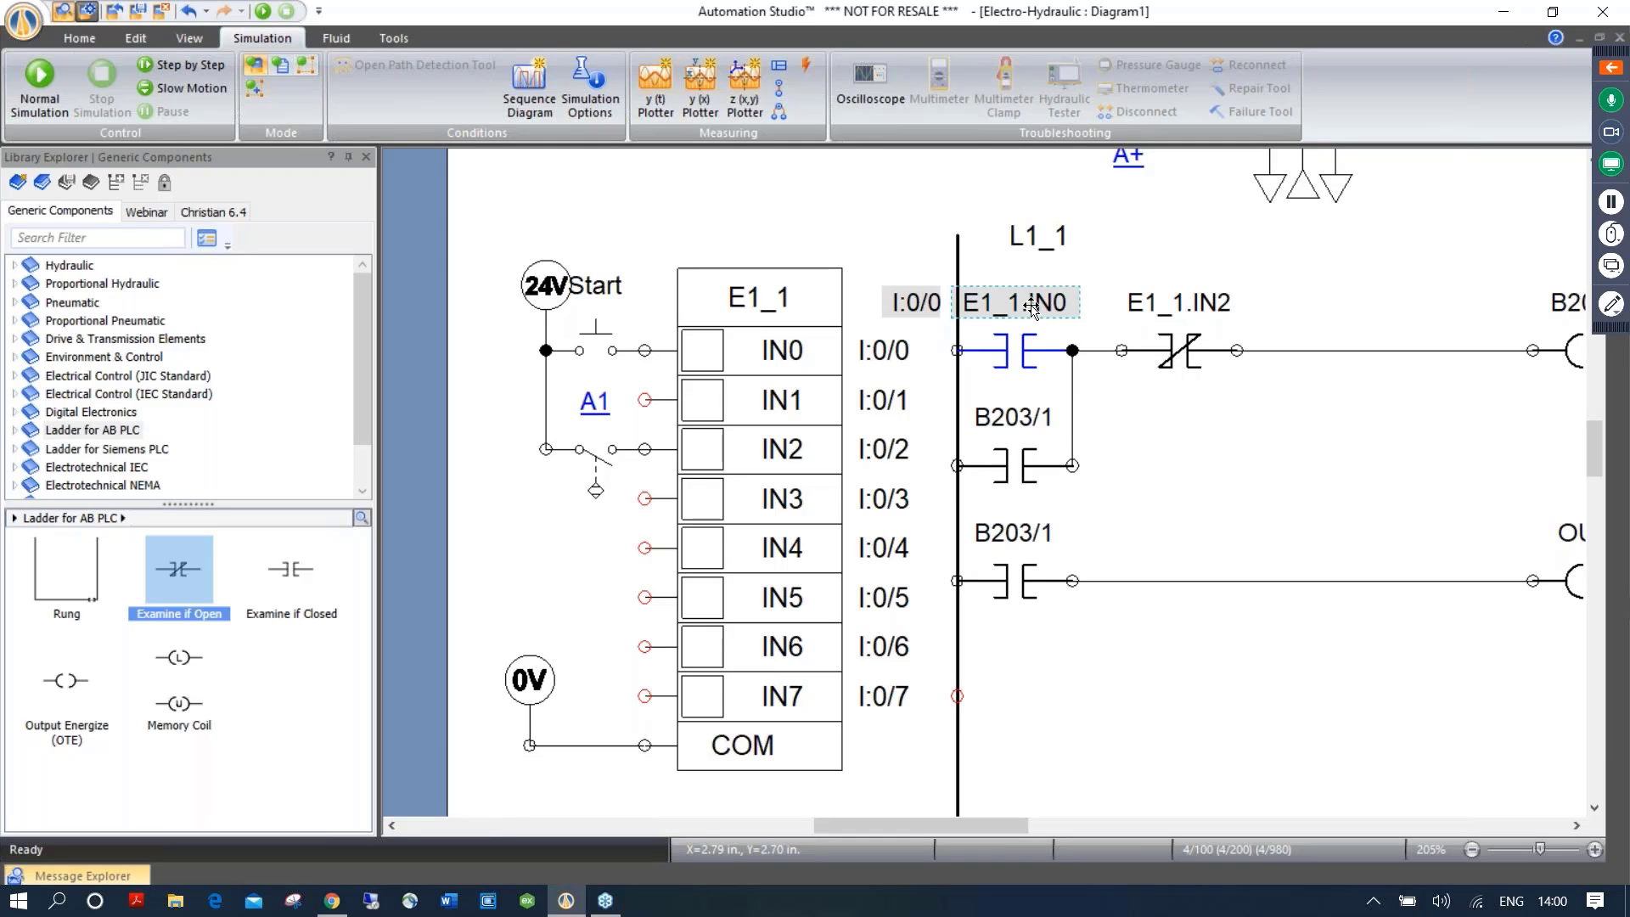
{"action": "key", "text": "Delete"}
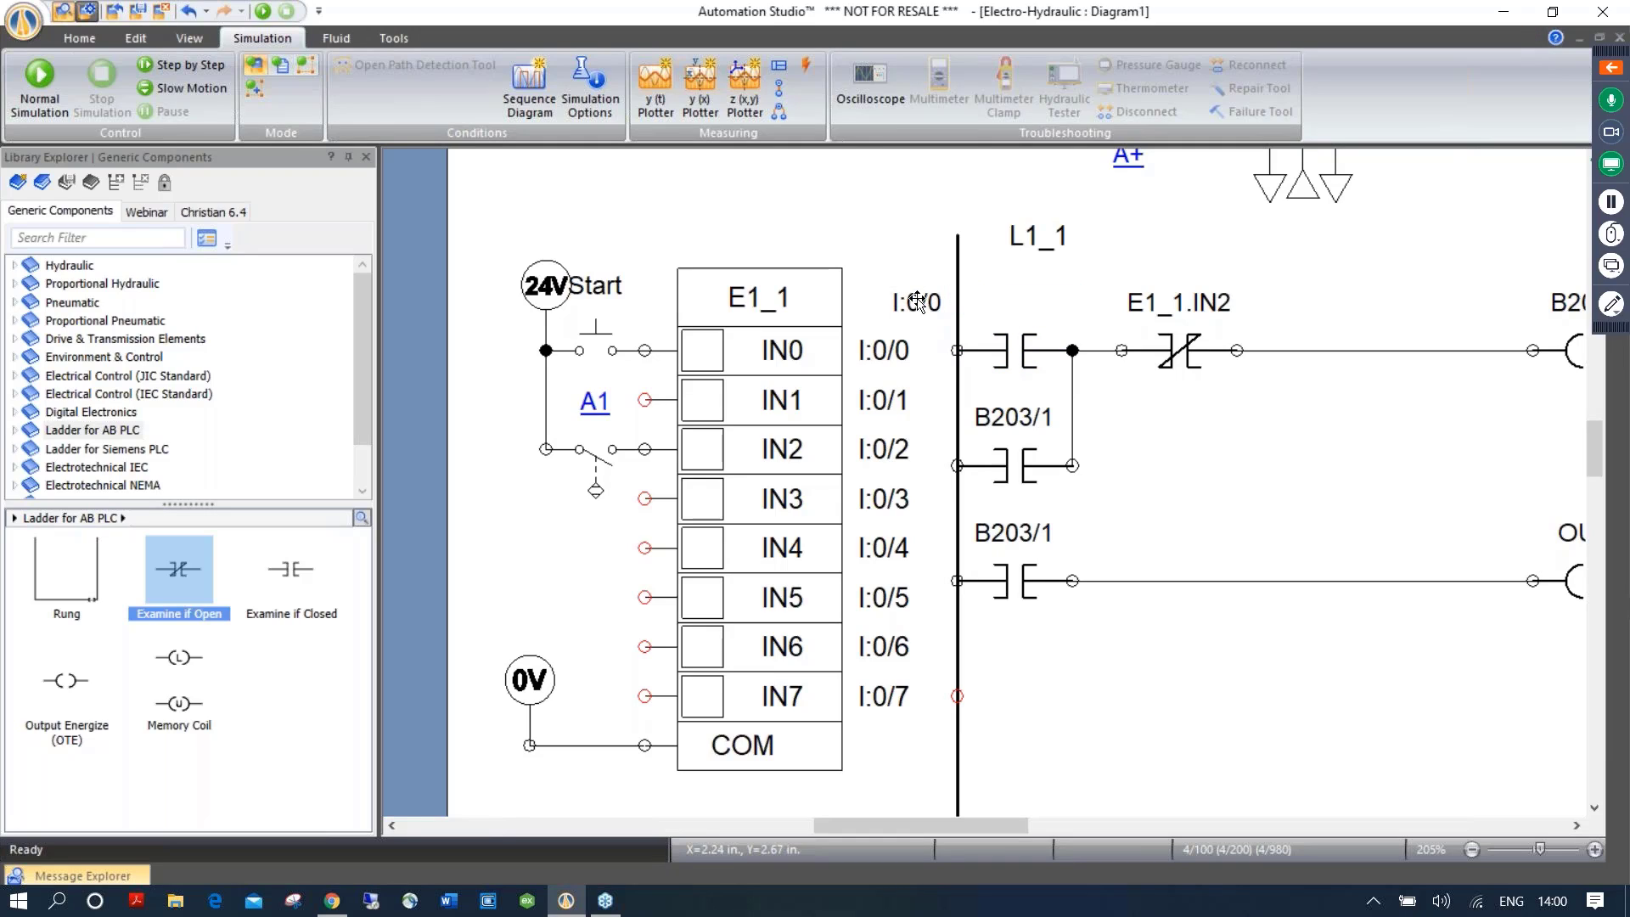
{"action": "left_click_drag", "start_coordinate": [917, 302], "coordinate": [1022, 312]}
{"action": "left_click", "coordinate": [916, 274]}
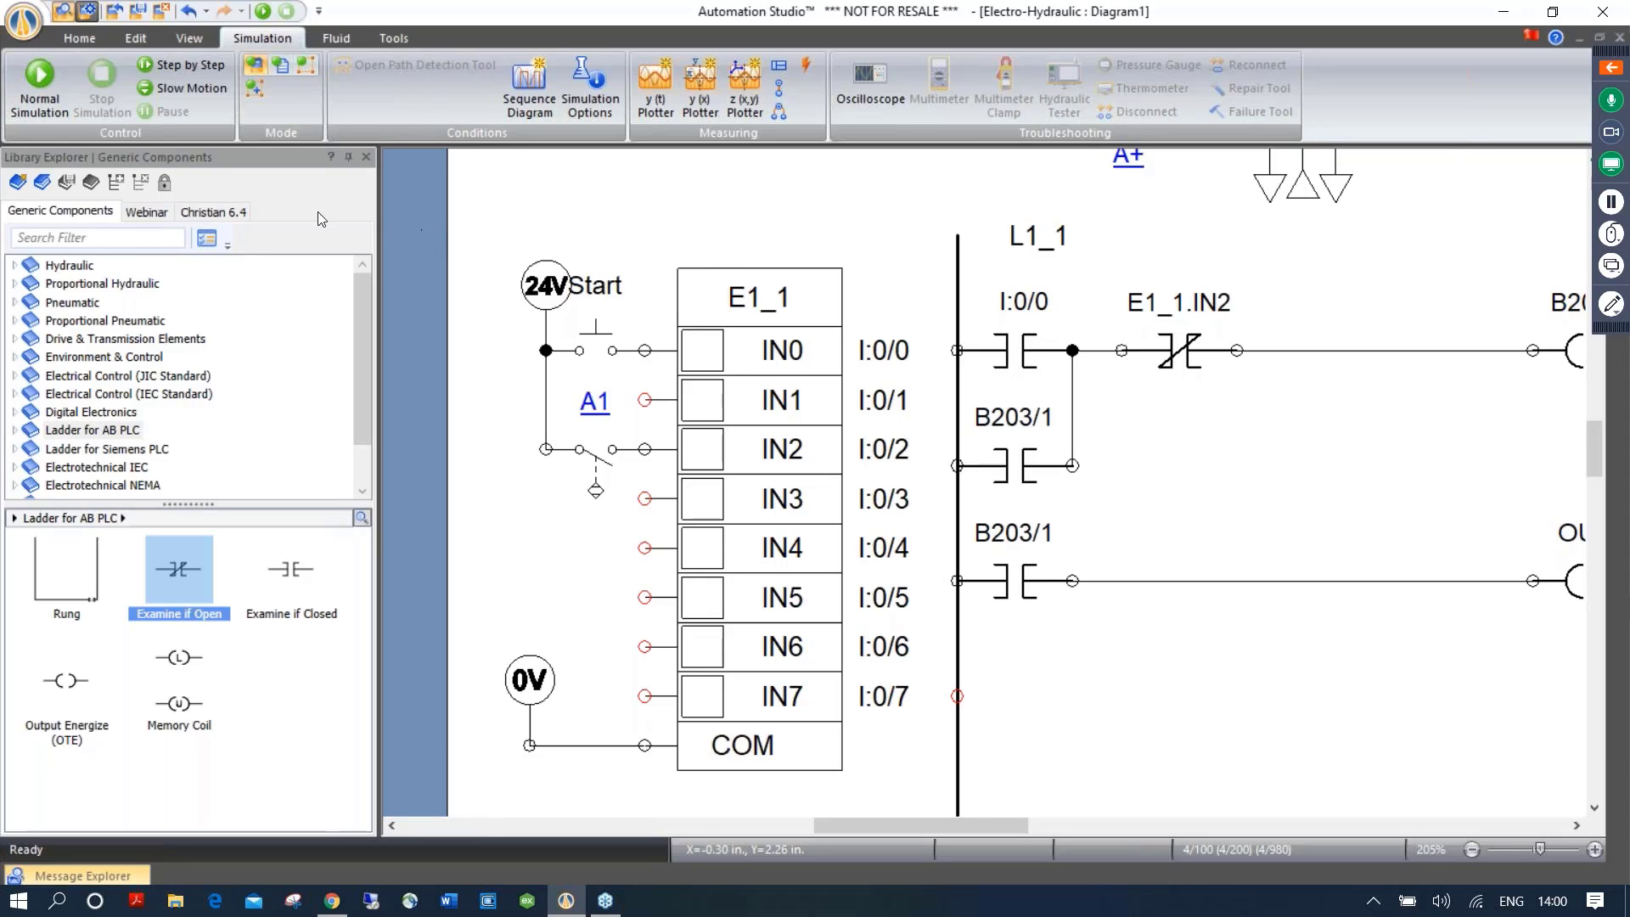
Create a new top-level category named PLC in the Webinar library
{"action": "left_click", "coordinate": [150, 212]}
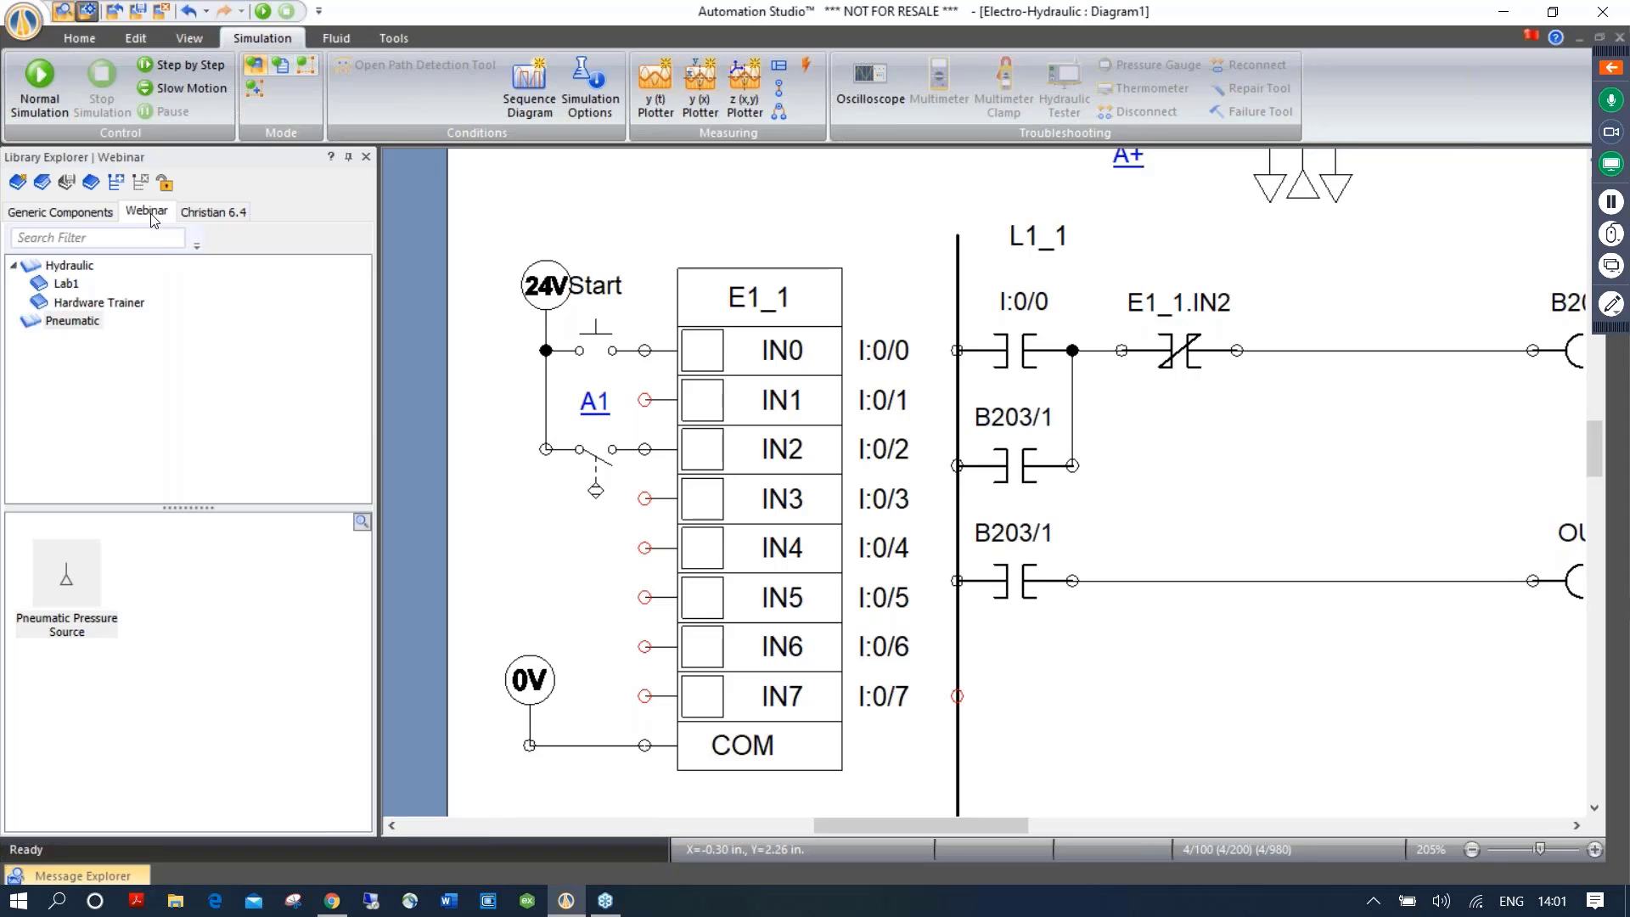
{"action": "left_click", "coordinate": [115, 181]}
{"action": "type", "text": "PLC"}
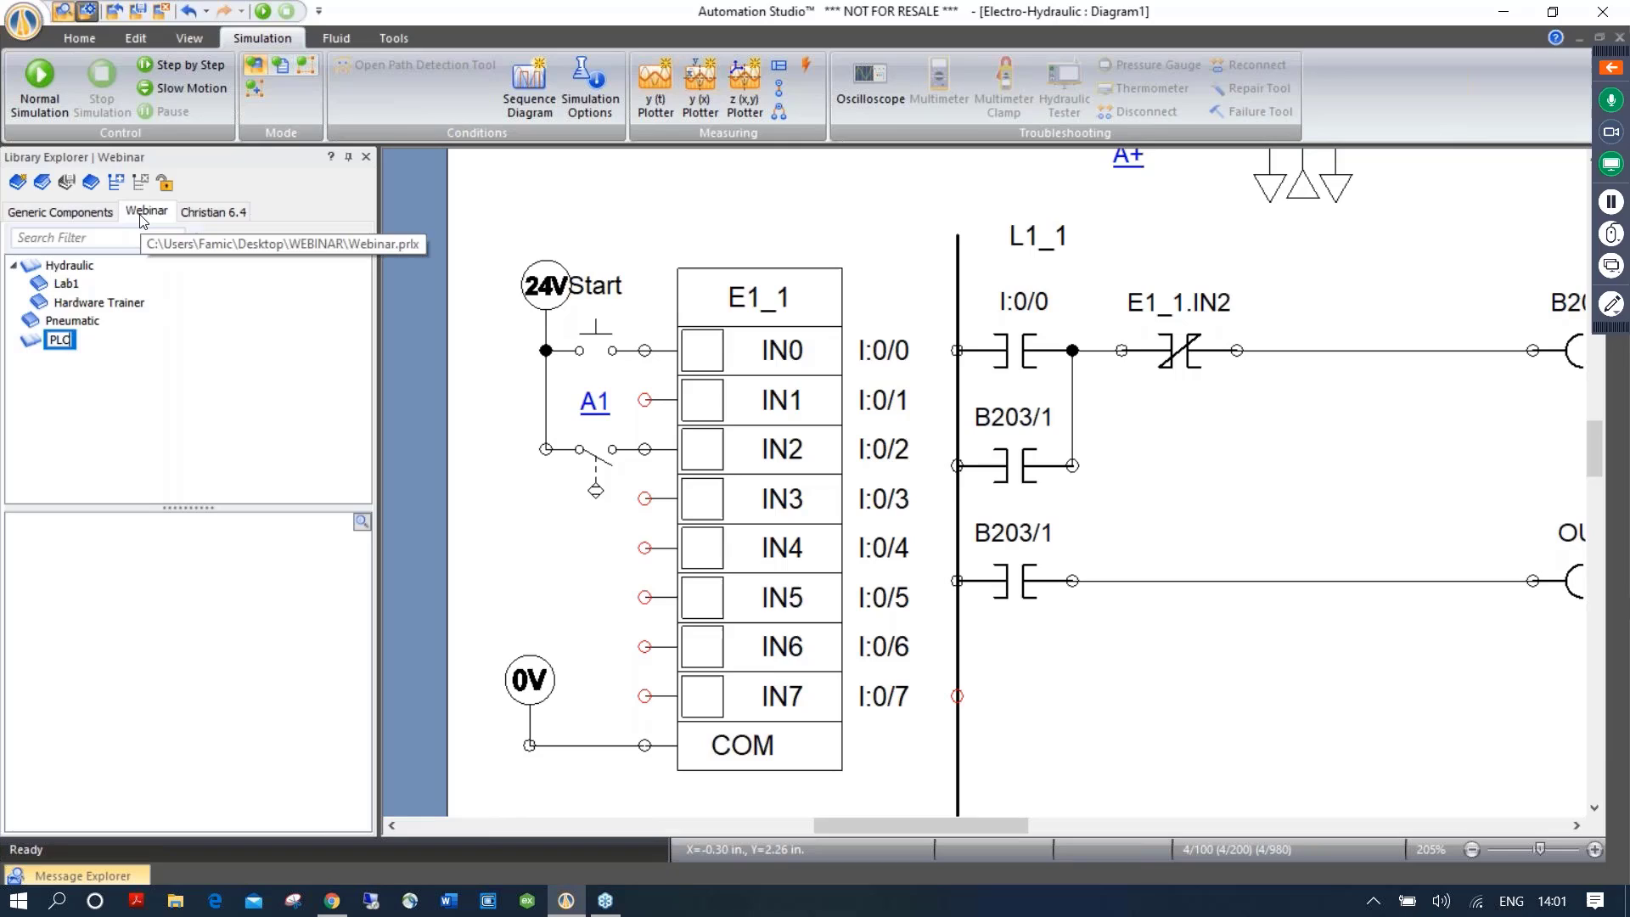
{"action": "key", "text": "Return"}
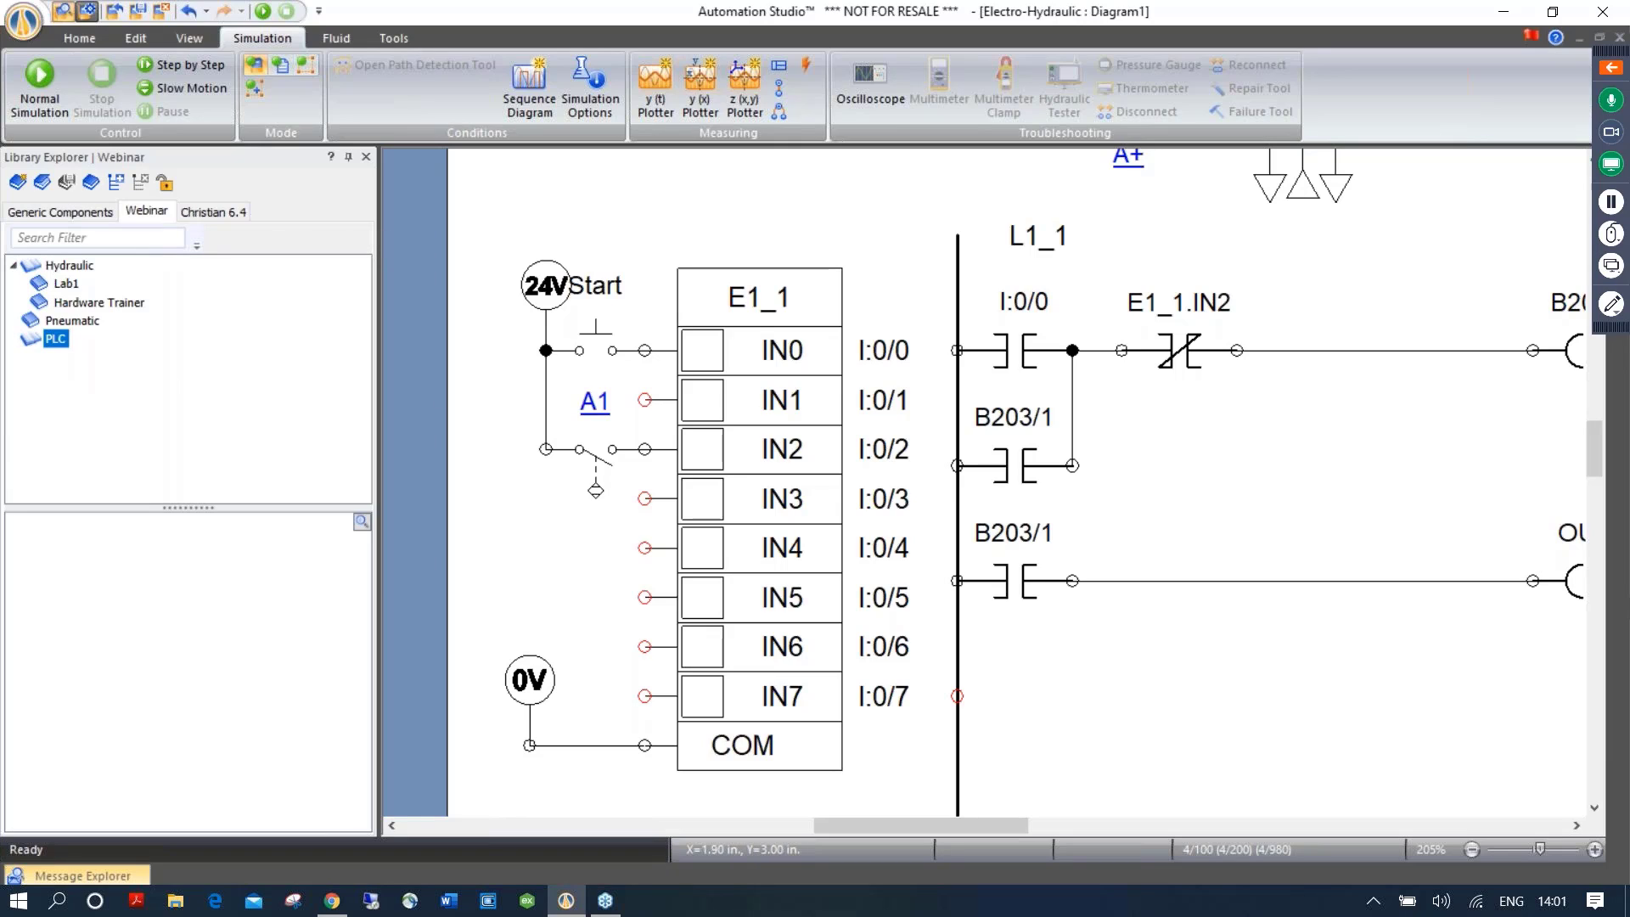
Store the first rung's I:0/0 Examine if Closed contact in the Webinar library's PLC category
{"action": "left_click", "coordinate": [1007, 352]}
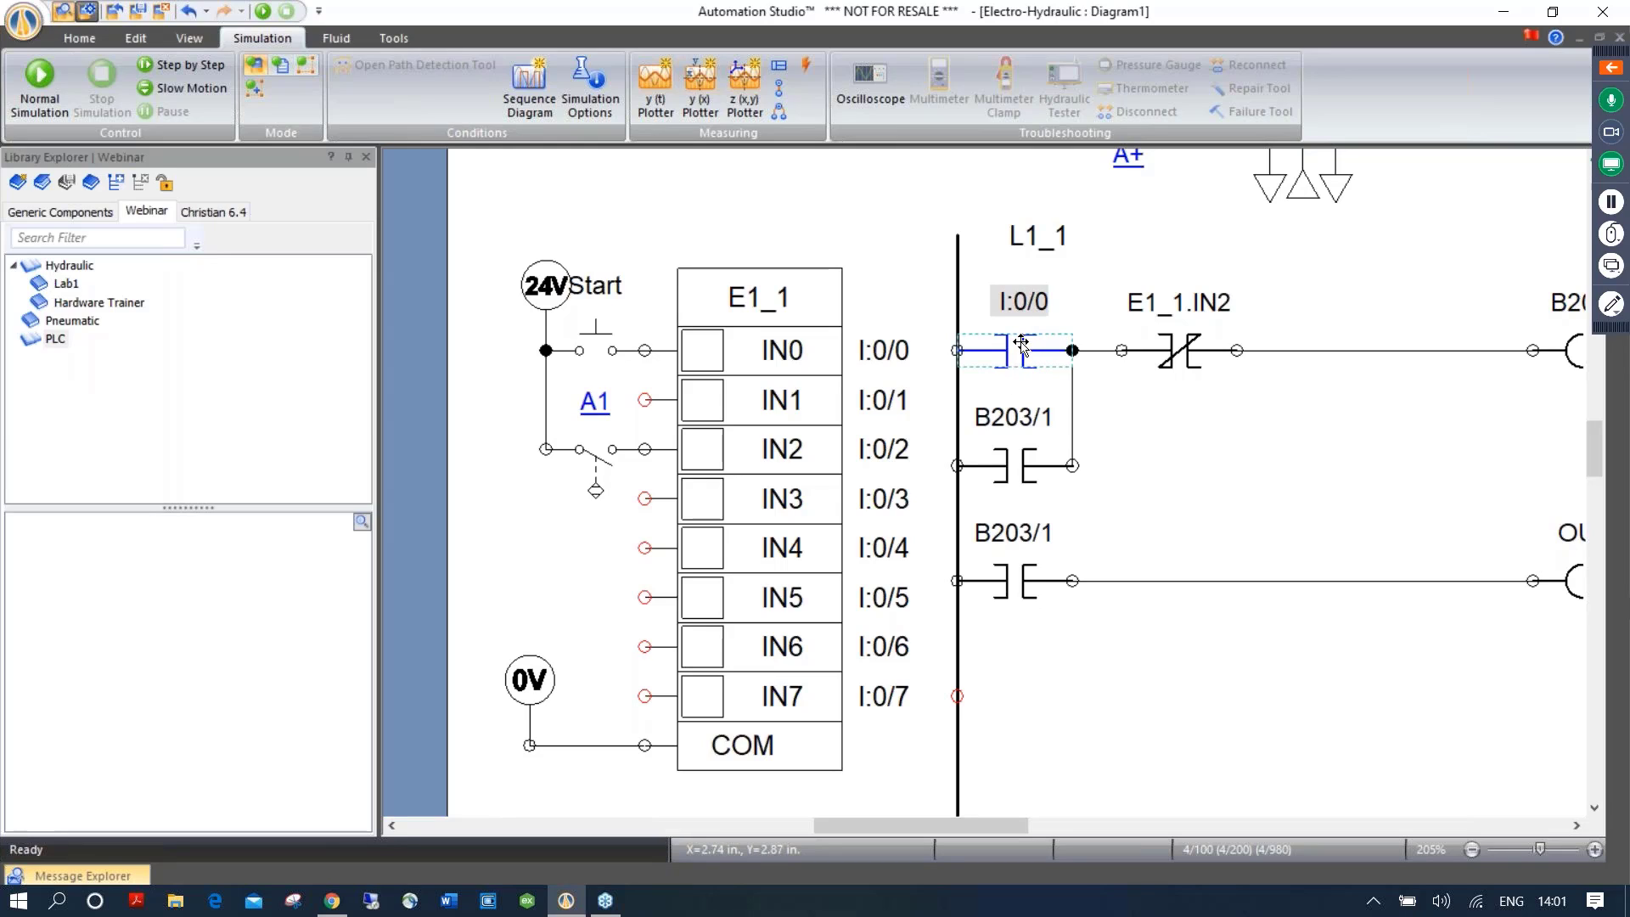
{"action": "left_click_drag", "start_coordinate": [1022, 344], "coordinate": [242, 620]}
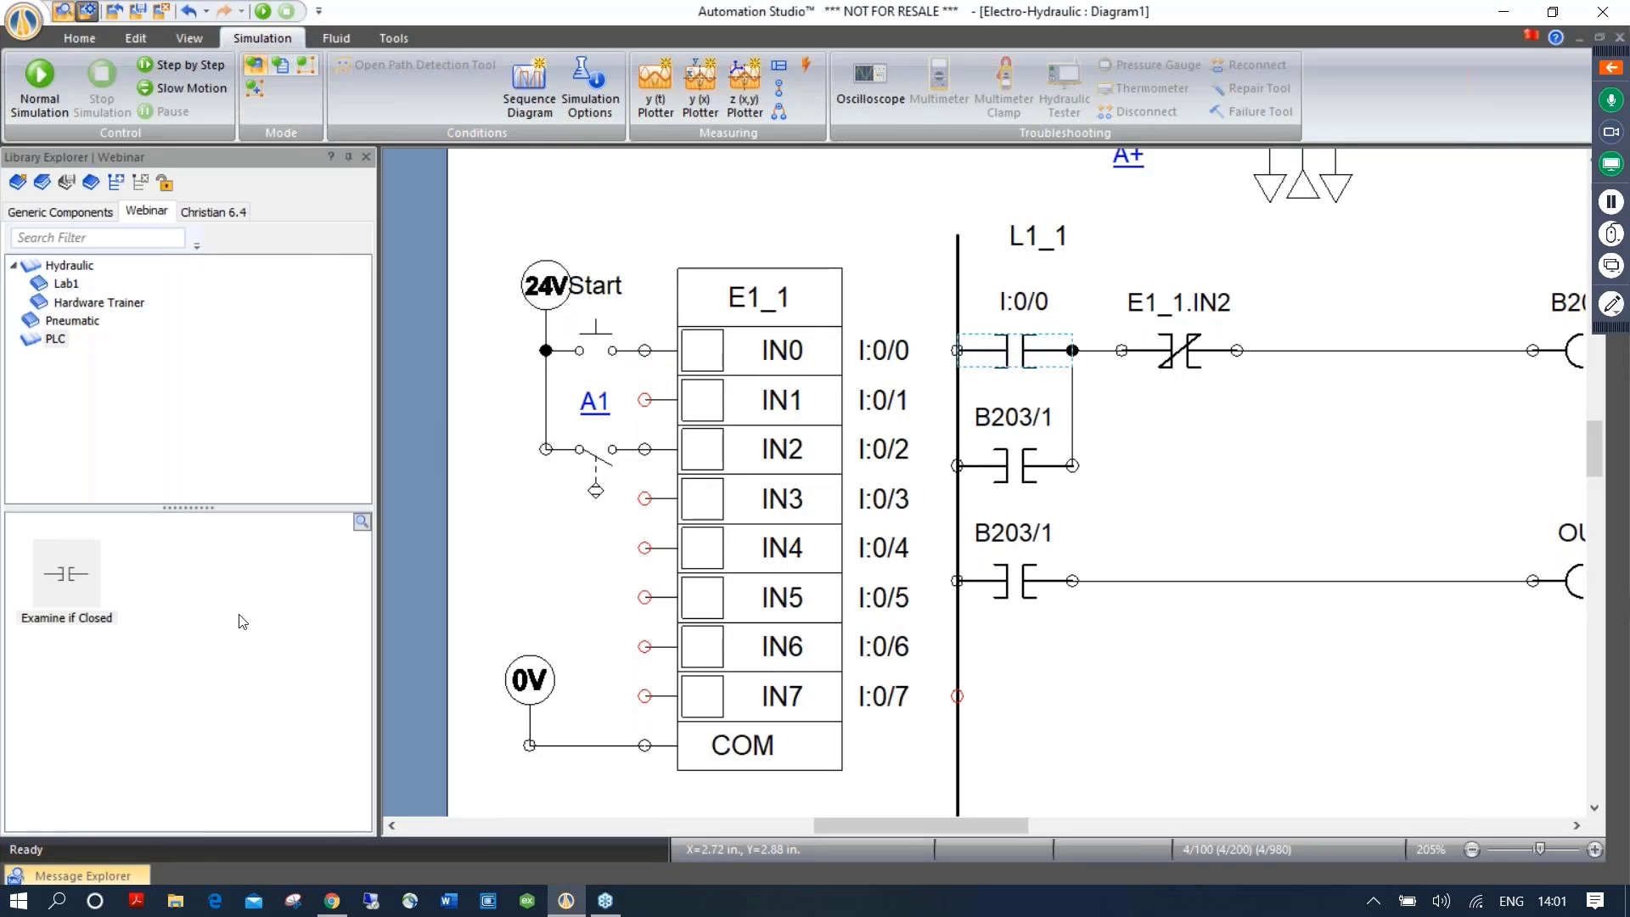
{"action": "left_click", "coordinate": [1013, 668]}
{"action": "scroll", "coordinate": [1048, 662], "scroll_direction": "down", "scroll_amount": 1}
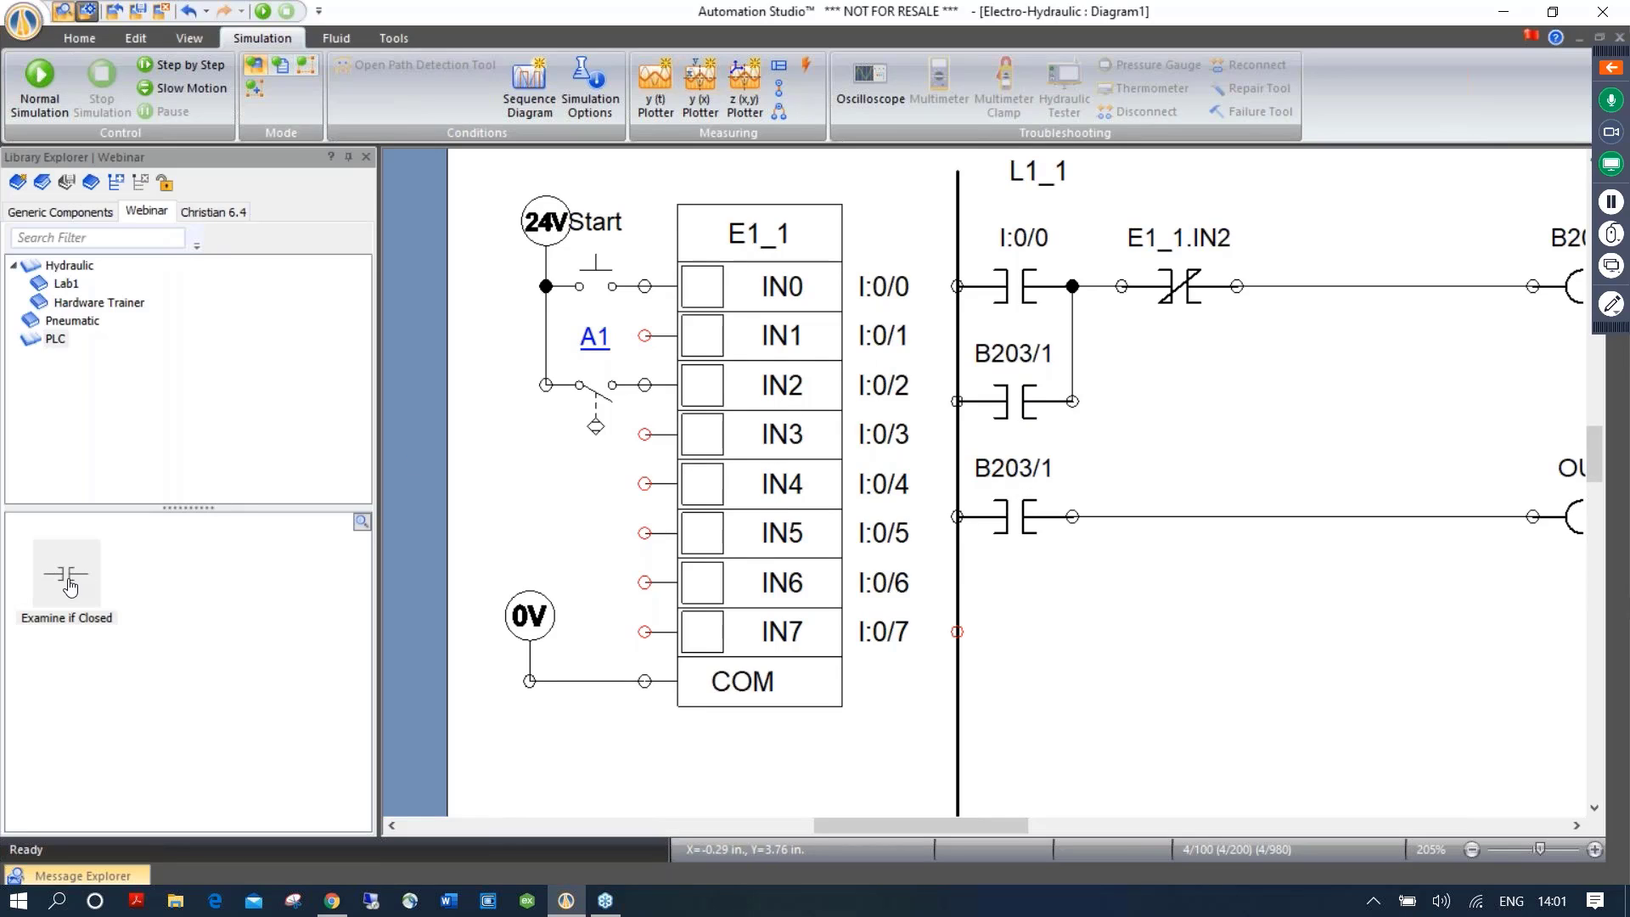
Place the library's Examine if Closed contact on a new rung below the second B203/1 contact and link it to input IN3
{"action": "left_click_drag", "start_coordinate": [71, 586], "coordinate": [1023, 637]}
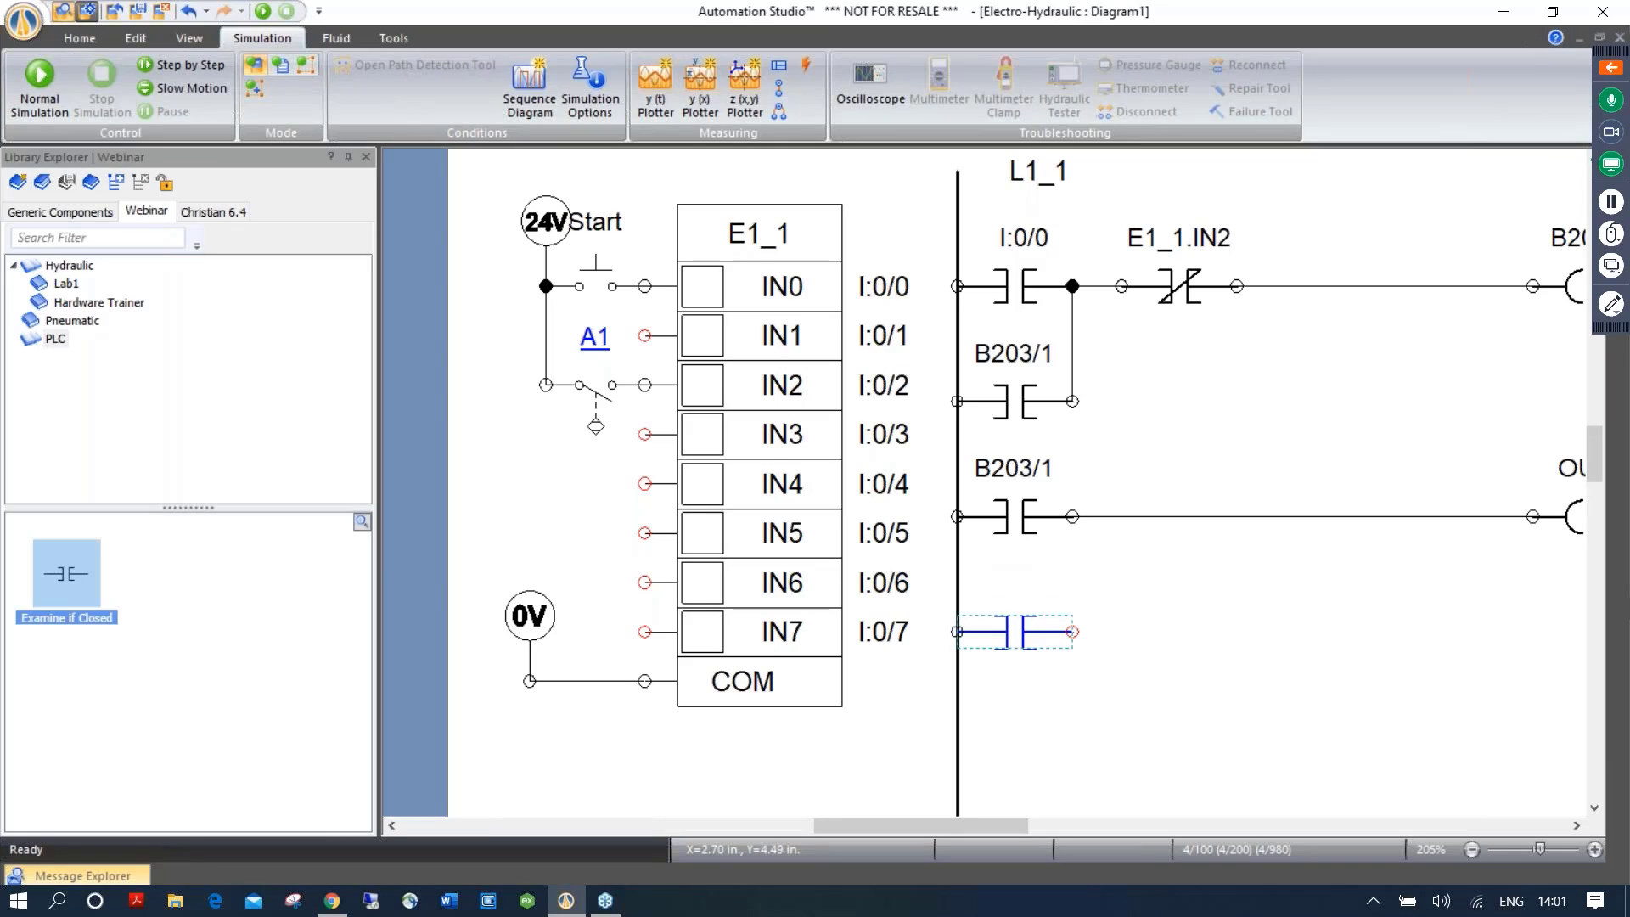
{"action": "double_click", "coordinate": [1027, 632]}
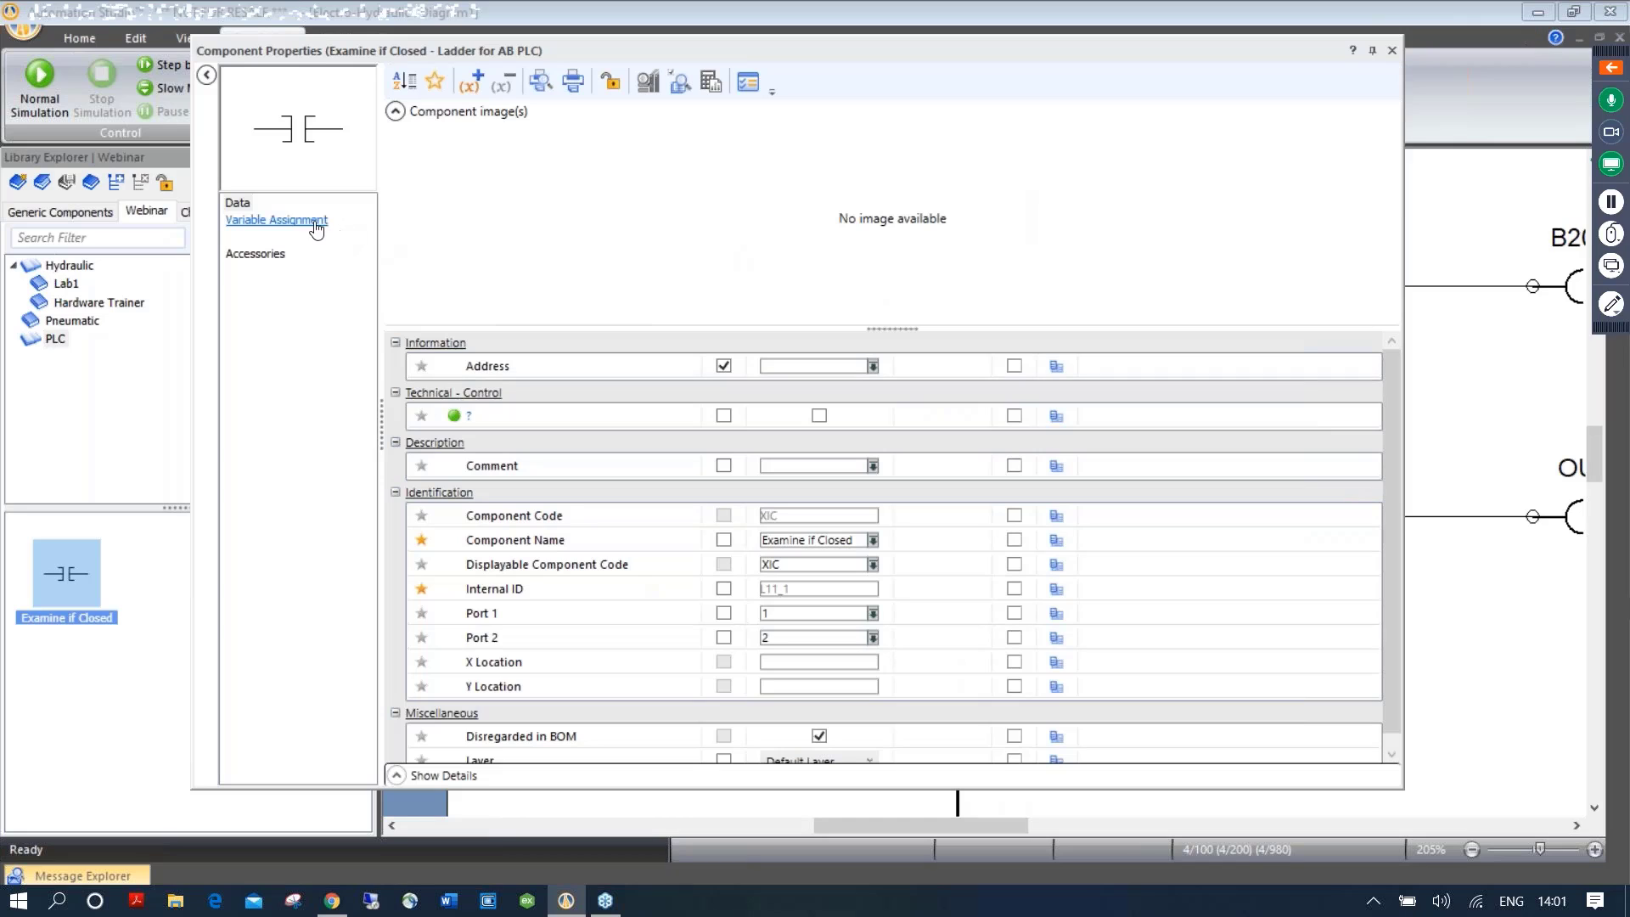
{"action": "left_click", "coordinate": [276, 219]}
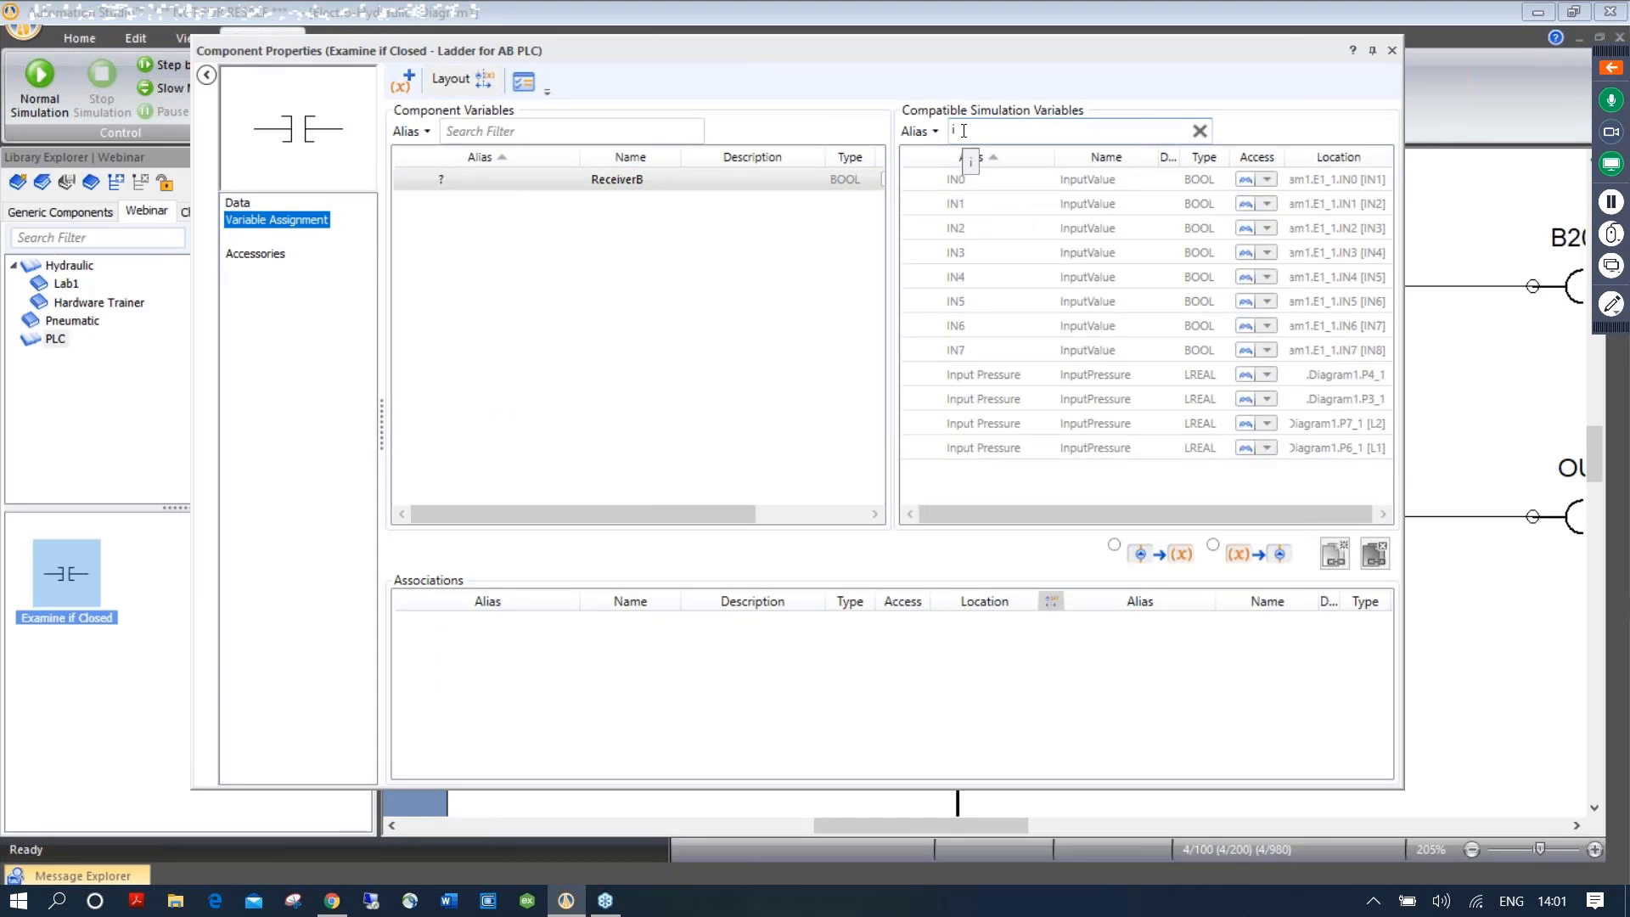
{"action": "double_click", "coordinate": [976, 257]}
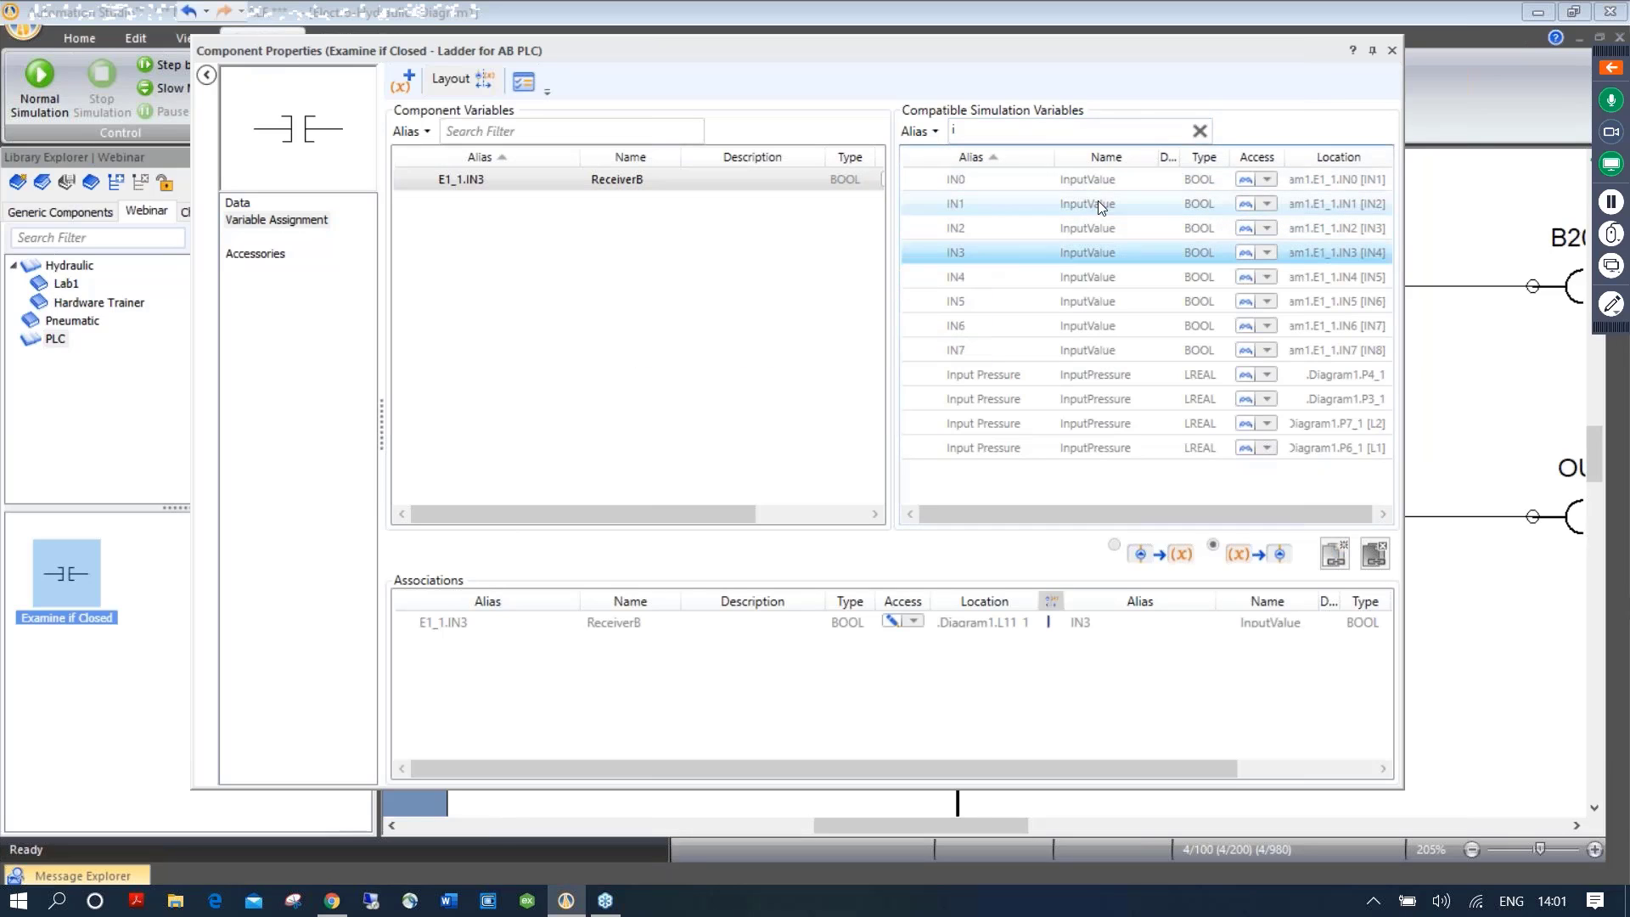
{"action": "left_click", "coordinate": [1393, 50]}
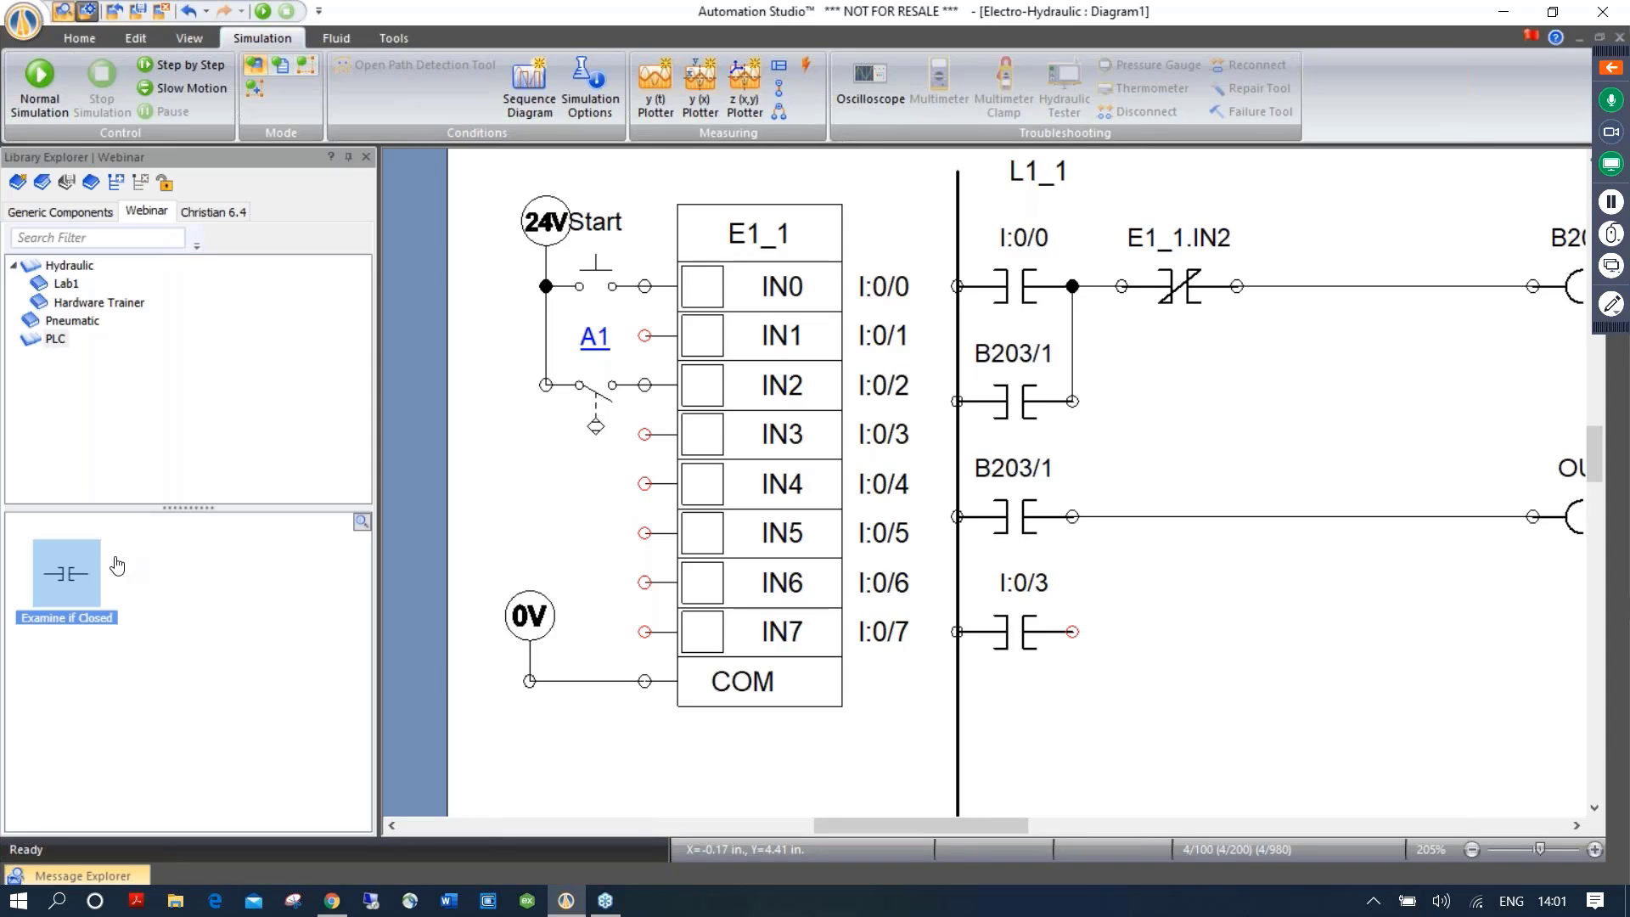
Store the addressed E1_1 PLC input card in the Webinar library's PLC category
{"action": "left_click", "coordinate": [737, 383]}
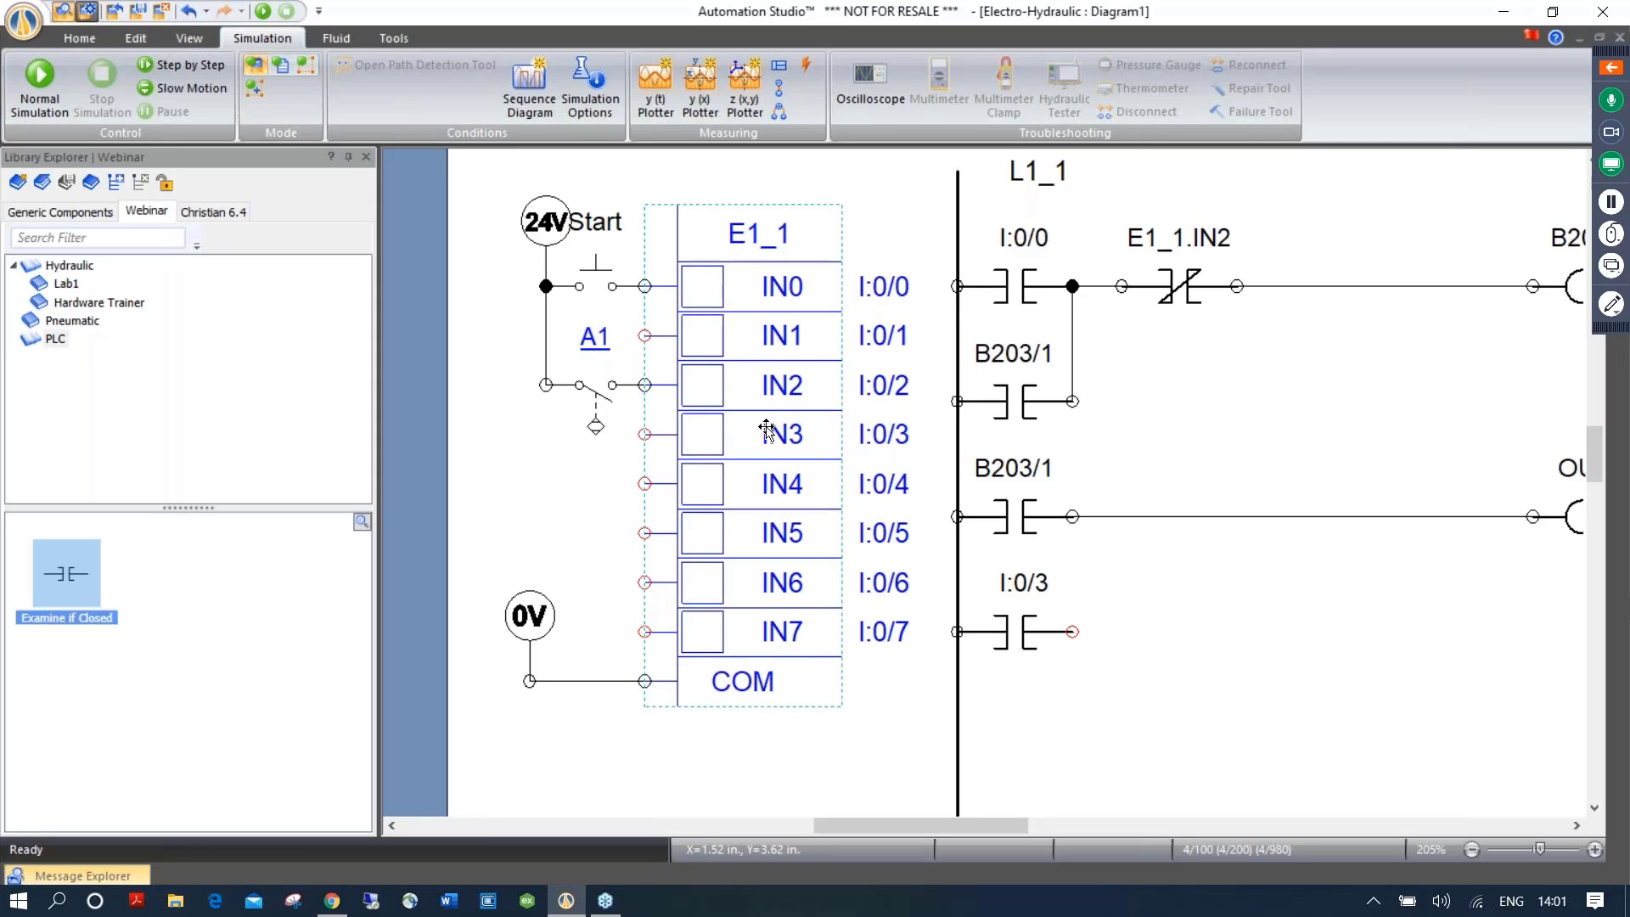
{"action": "left_click_drag", "start_coordinate": [301, 589], "coordinate": [291, 598]}
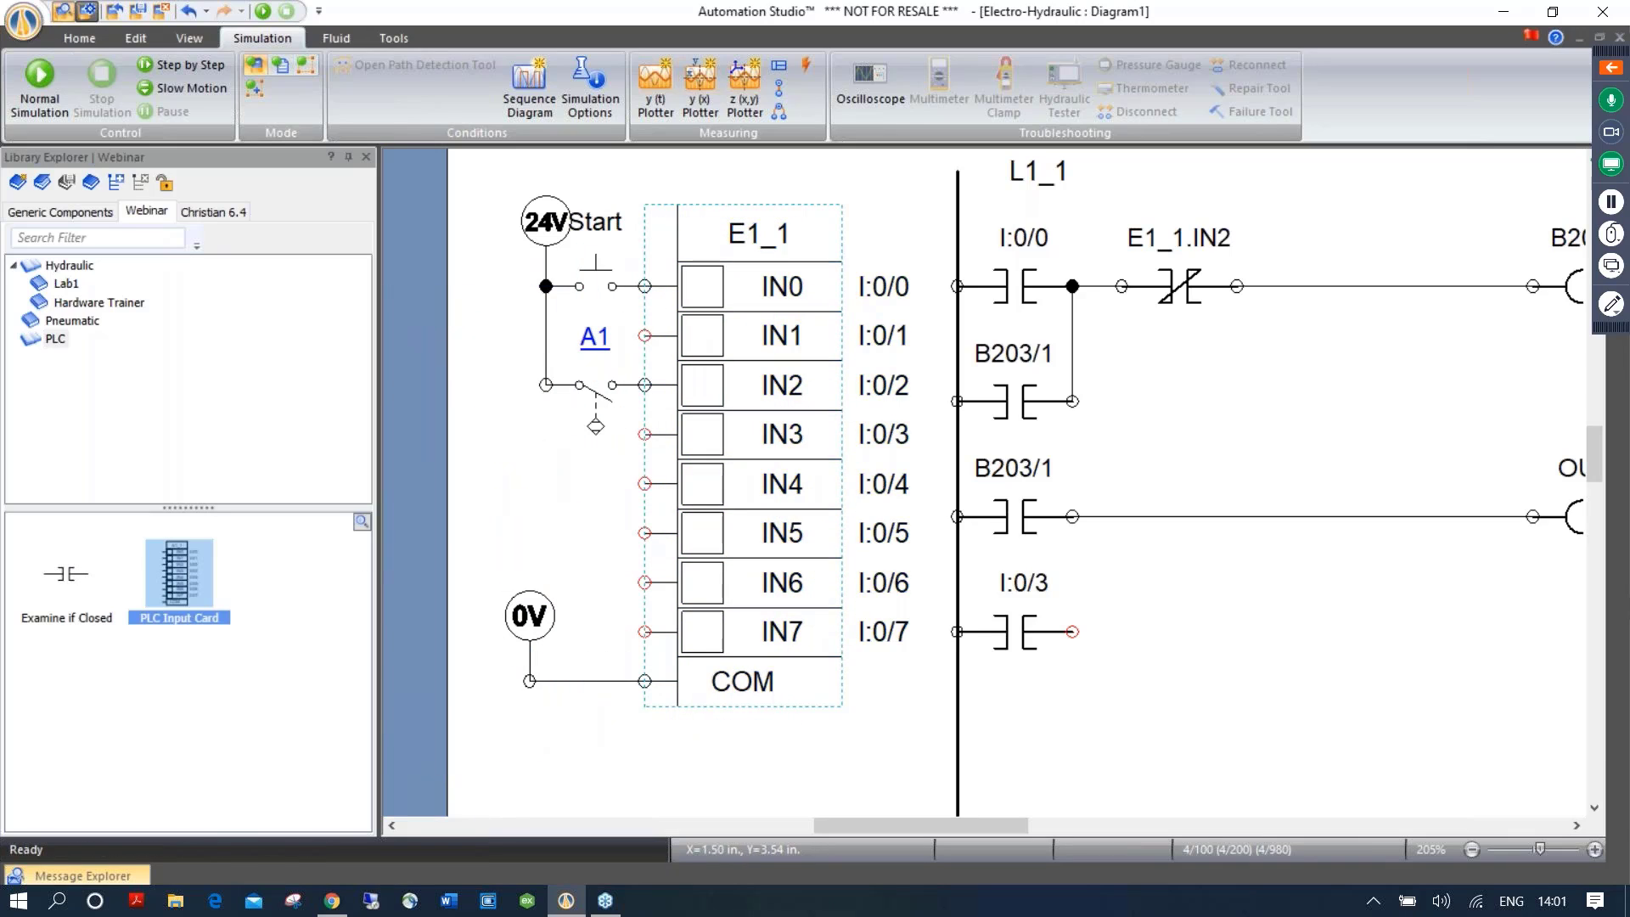
{"action": "left_click", "coordinate": [284, 601]}
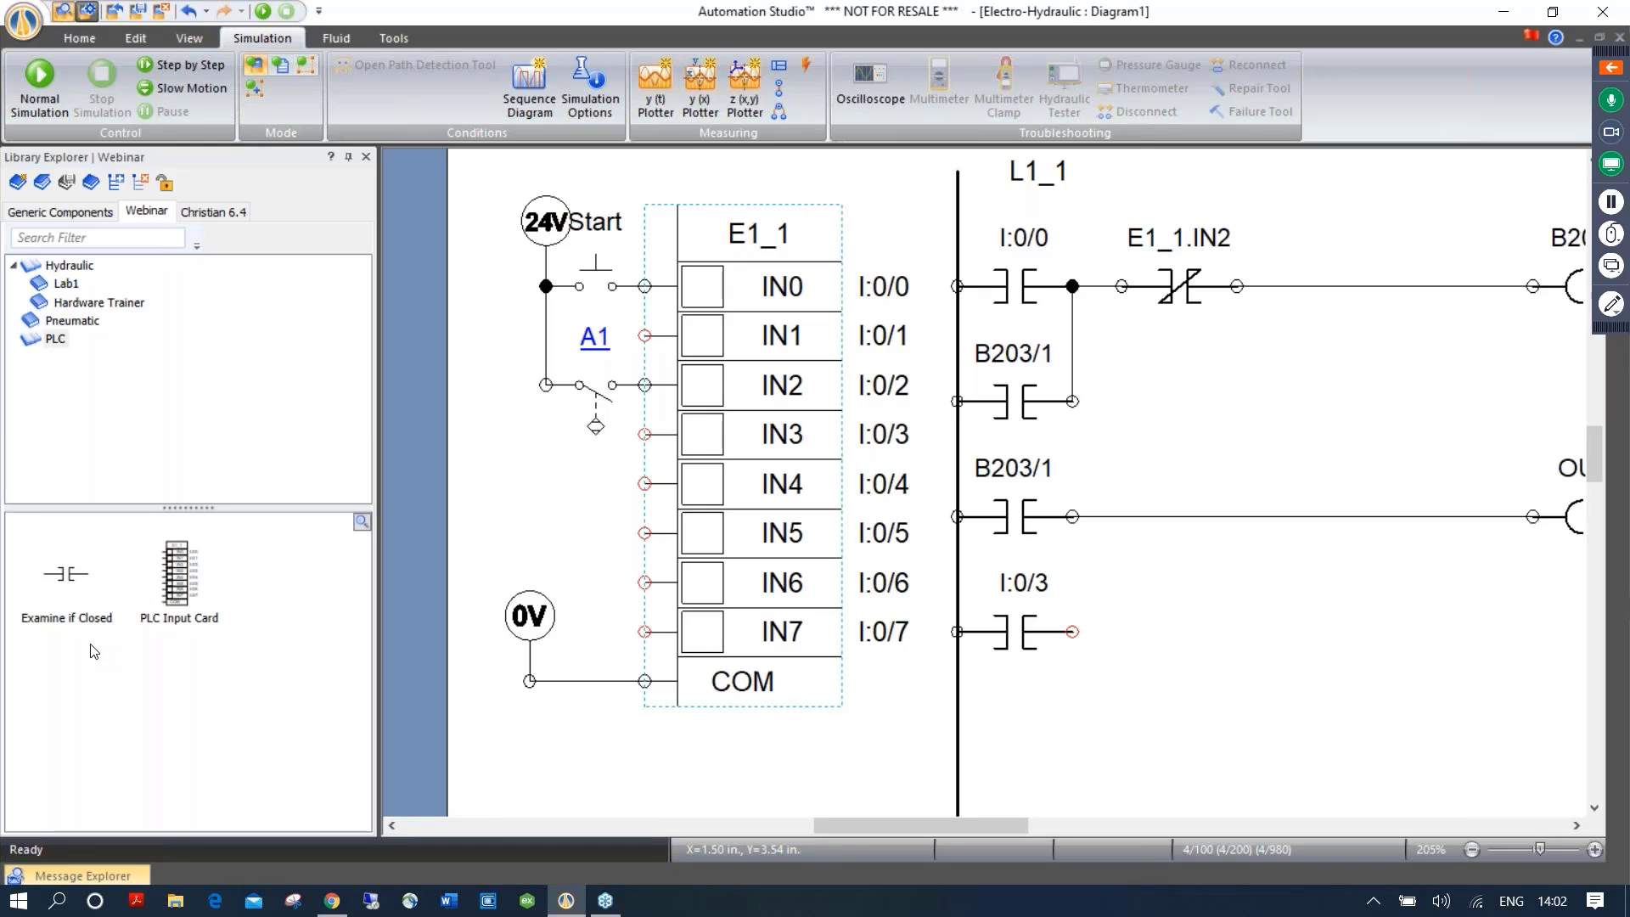
Delete the unconnected I:0/3 contact from the lowest rung of the ladder
{"action": "scroll", "coordinate": [506, 493], "scroll_direction": "down", "scroll_amount": 2}
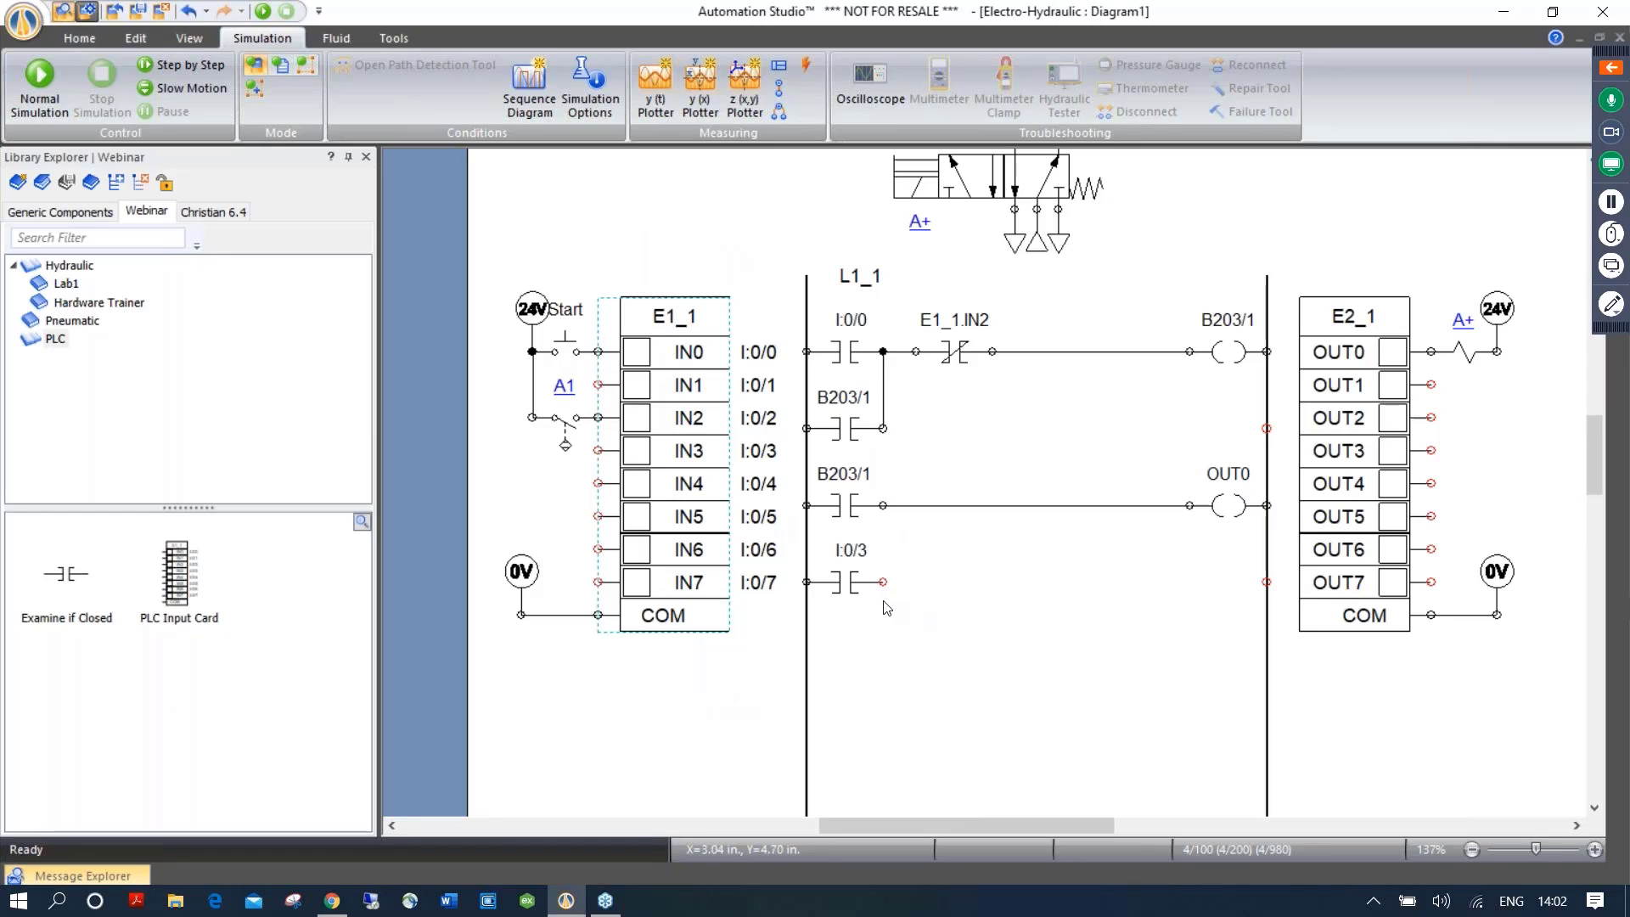
{"action": "left_click", "coordinate": [857, 586]}
{"action": "key", "text": "Delete"}
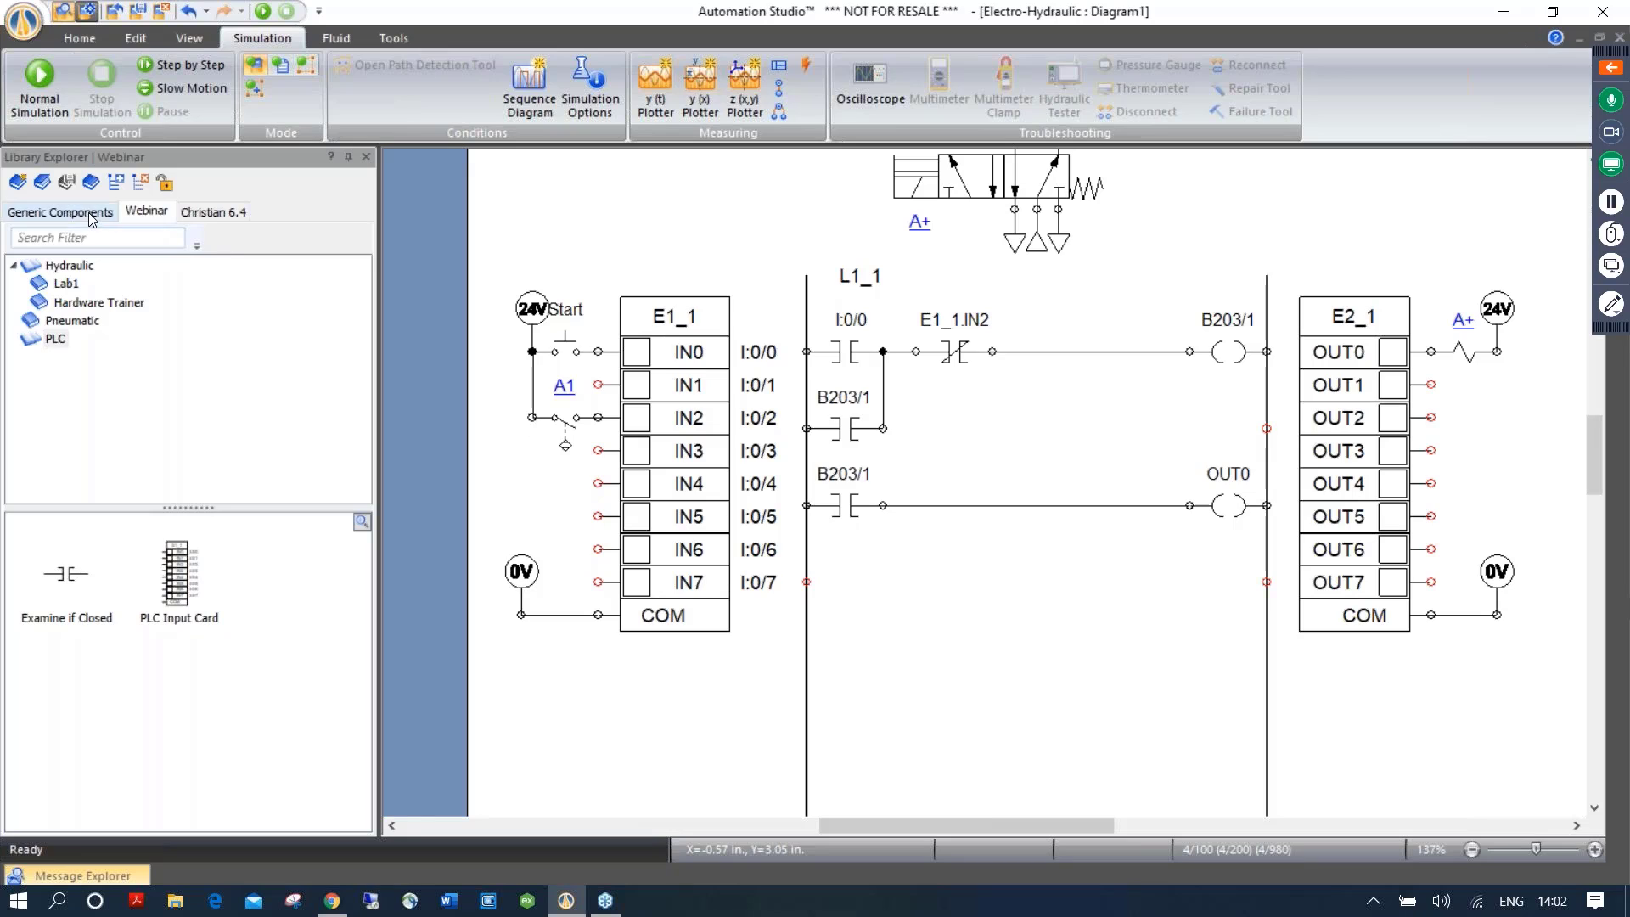
Insert a Timer ON-Delay (TON) from the Ladder for AB PLC generic components below the OUT0 rung
{"action": "left_click", "coordinate": [59, 211]}
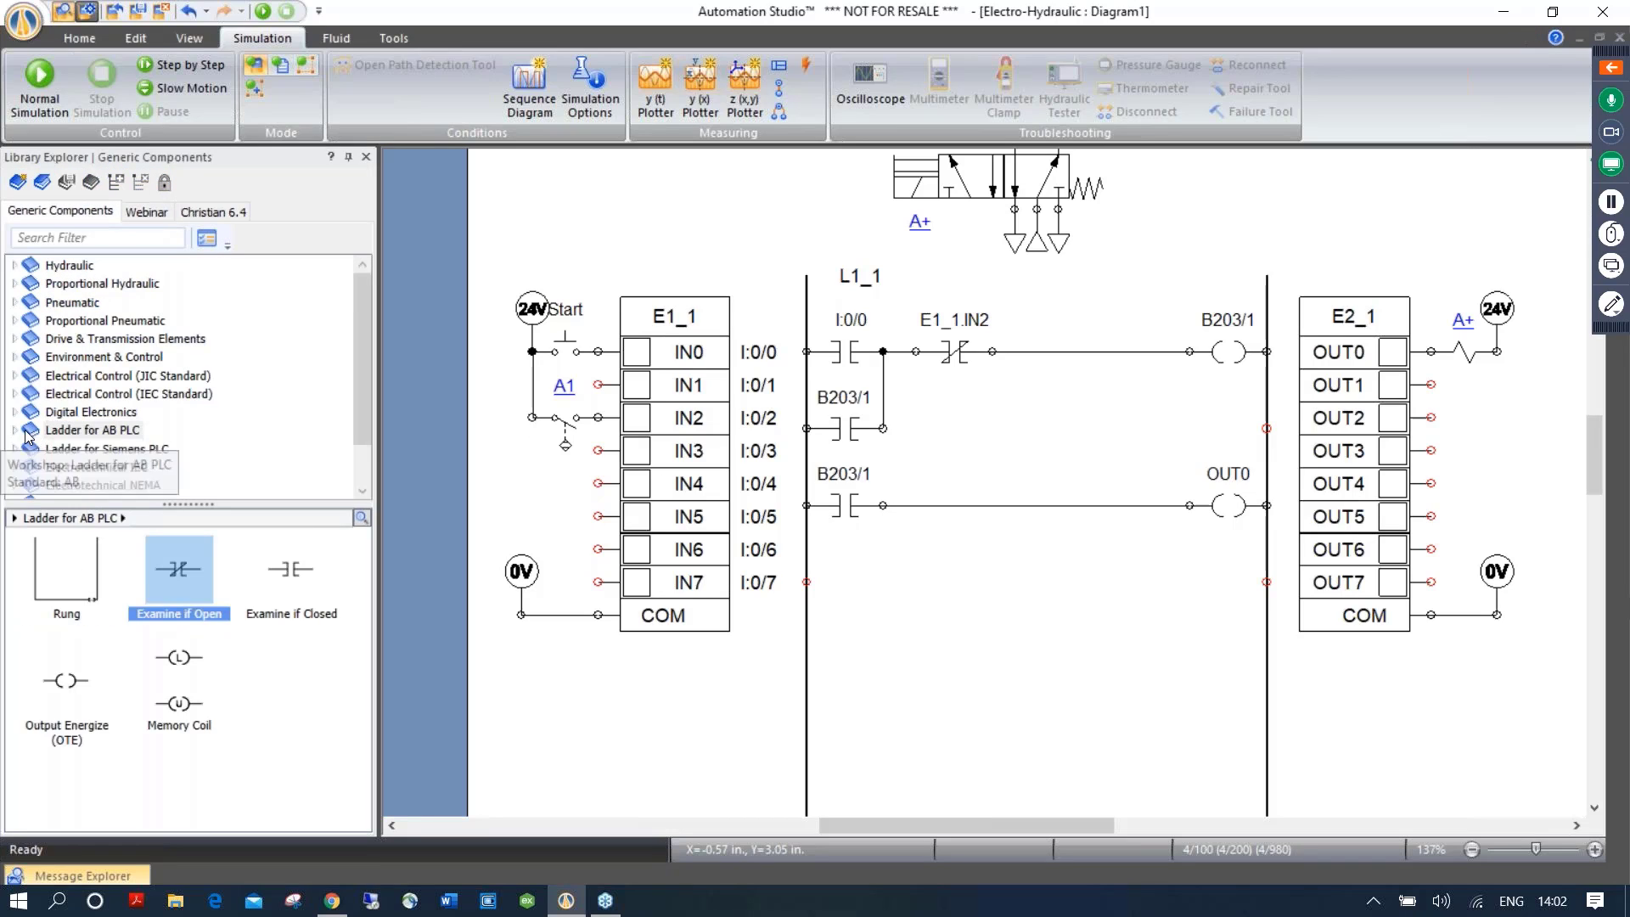
{"action": "double_click", "coordinate": [89, 429]}
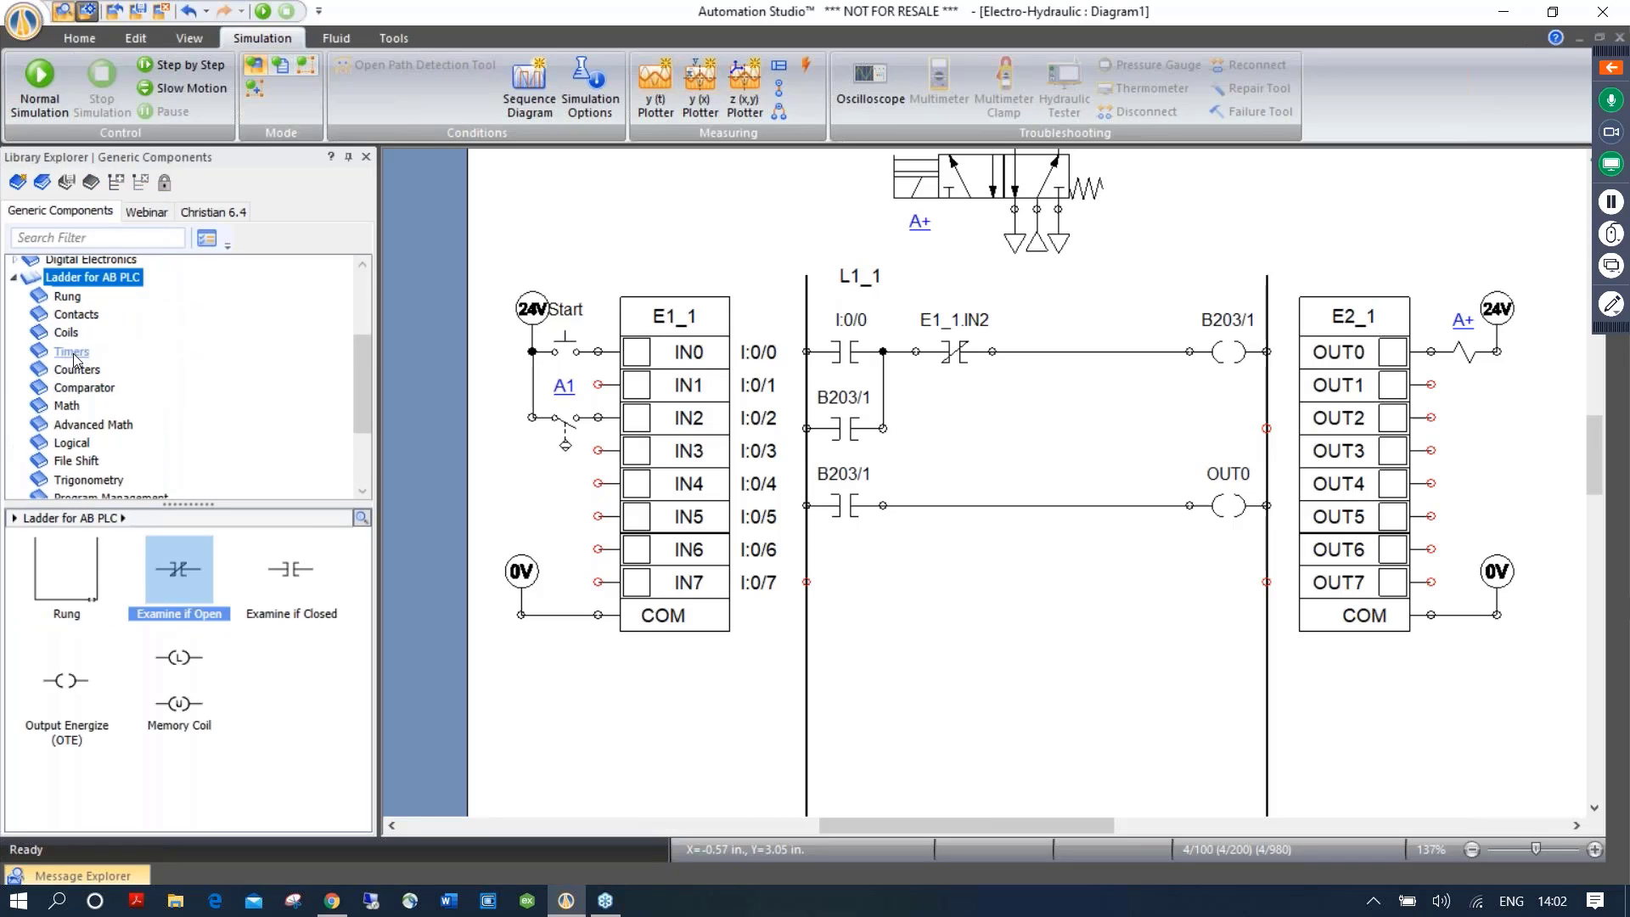
{"action": "left_click", "coordinate": [71, 351]}
{"action": "left_click_drag", "start_coordinate": [58, 584], "coordinate": [1021, 594]}
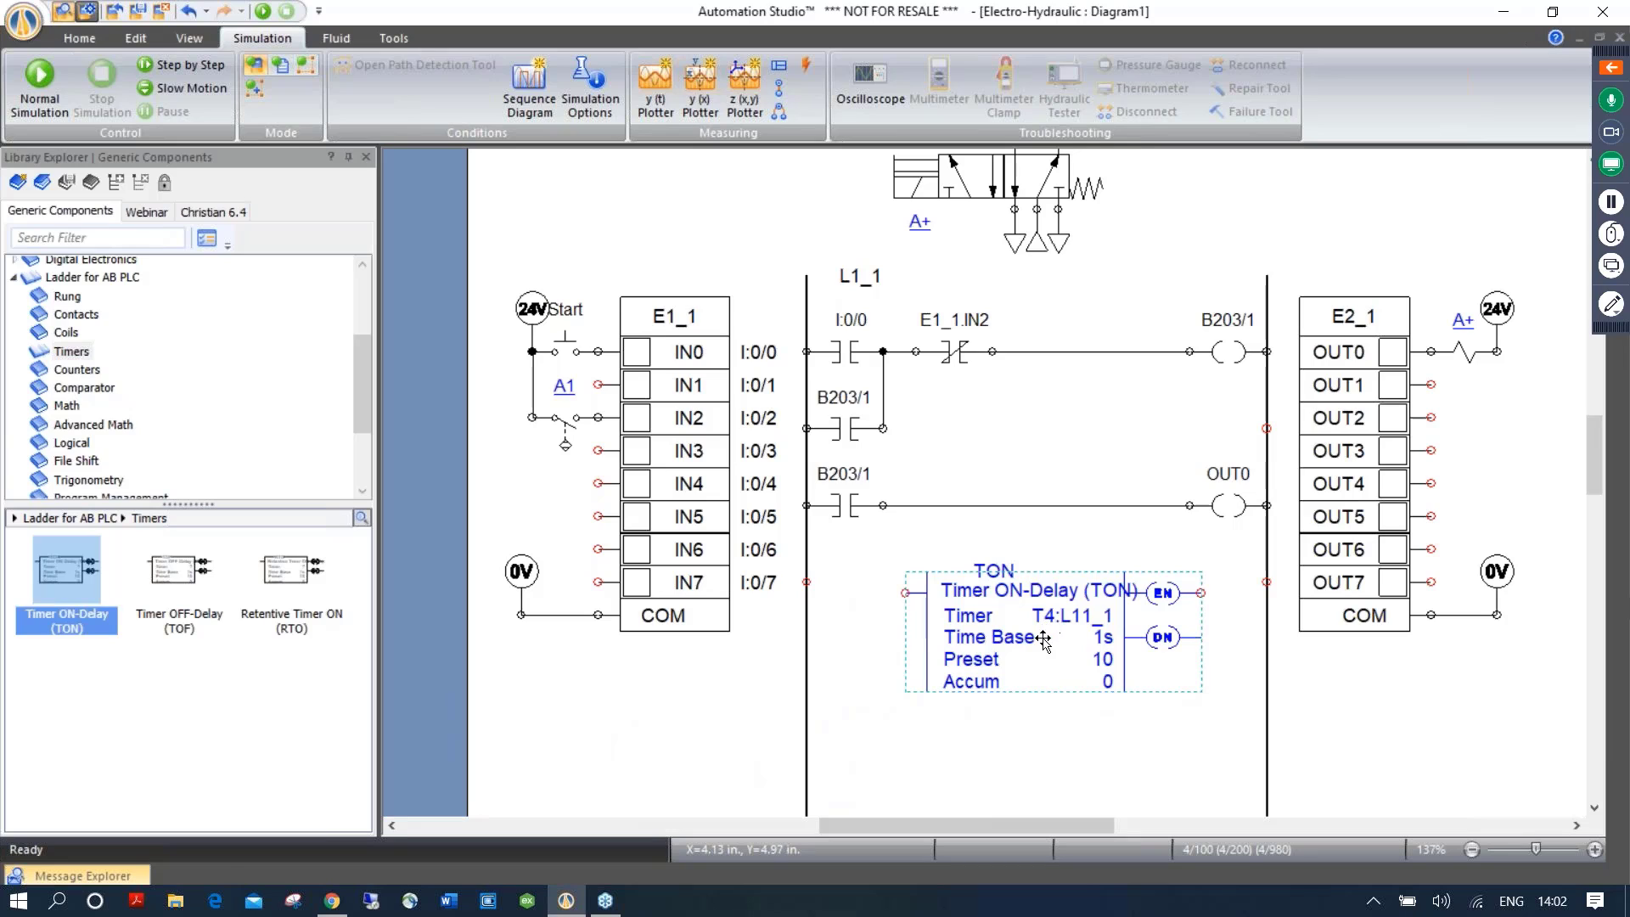
Examine the TON timer's data properties, including its preset value and the favorite-only view, and close them without changes
{"action": "double_click", "coordinate": [1041, 600]}
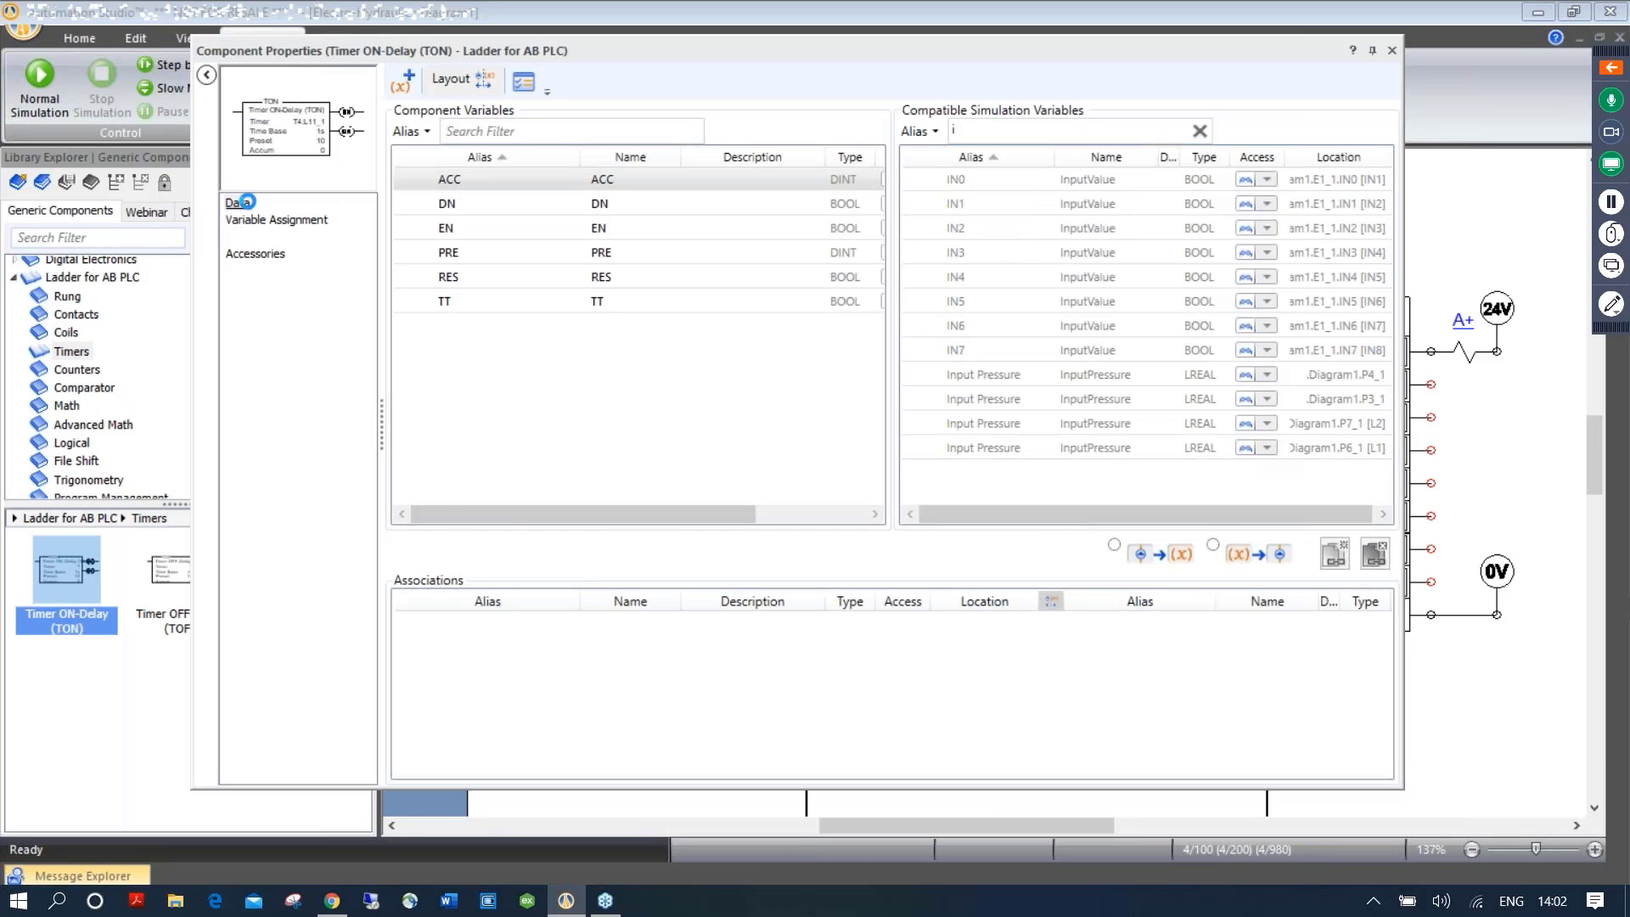
{"action": "left_click", "coordinate": [242, 202]}
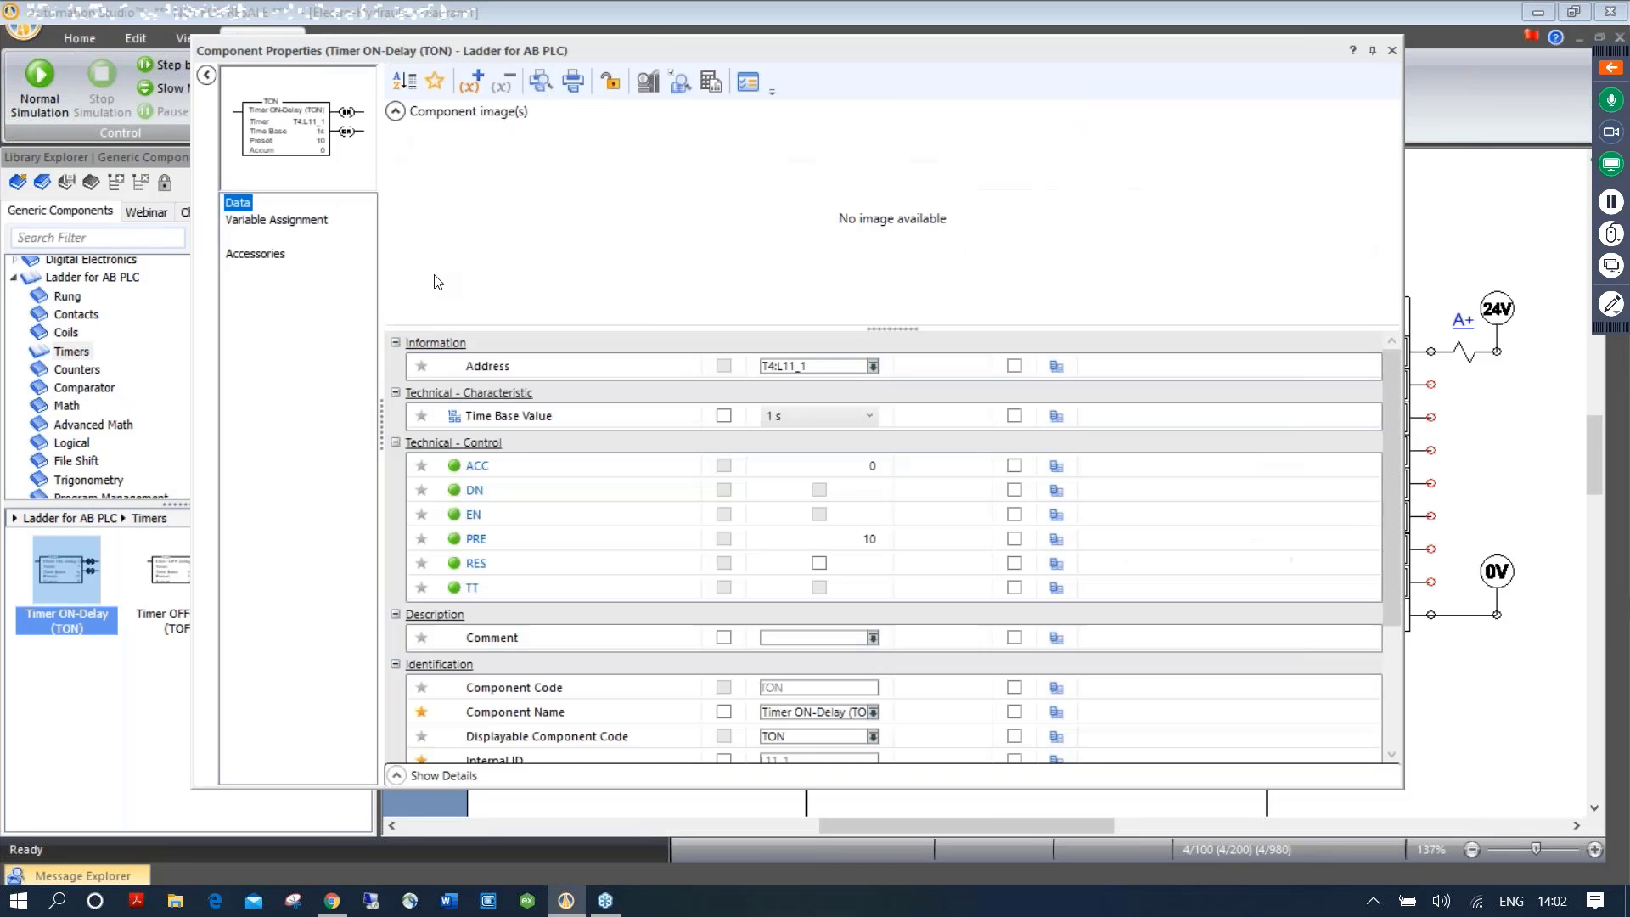
{"action": "left_click", "coordinate": [436, 82]}
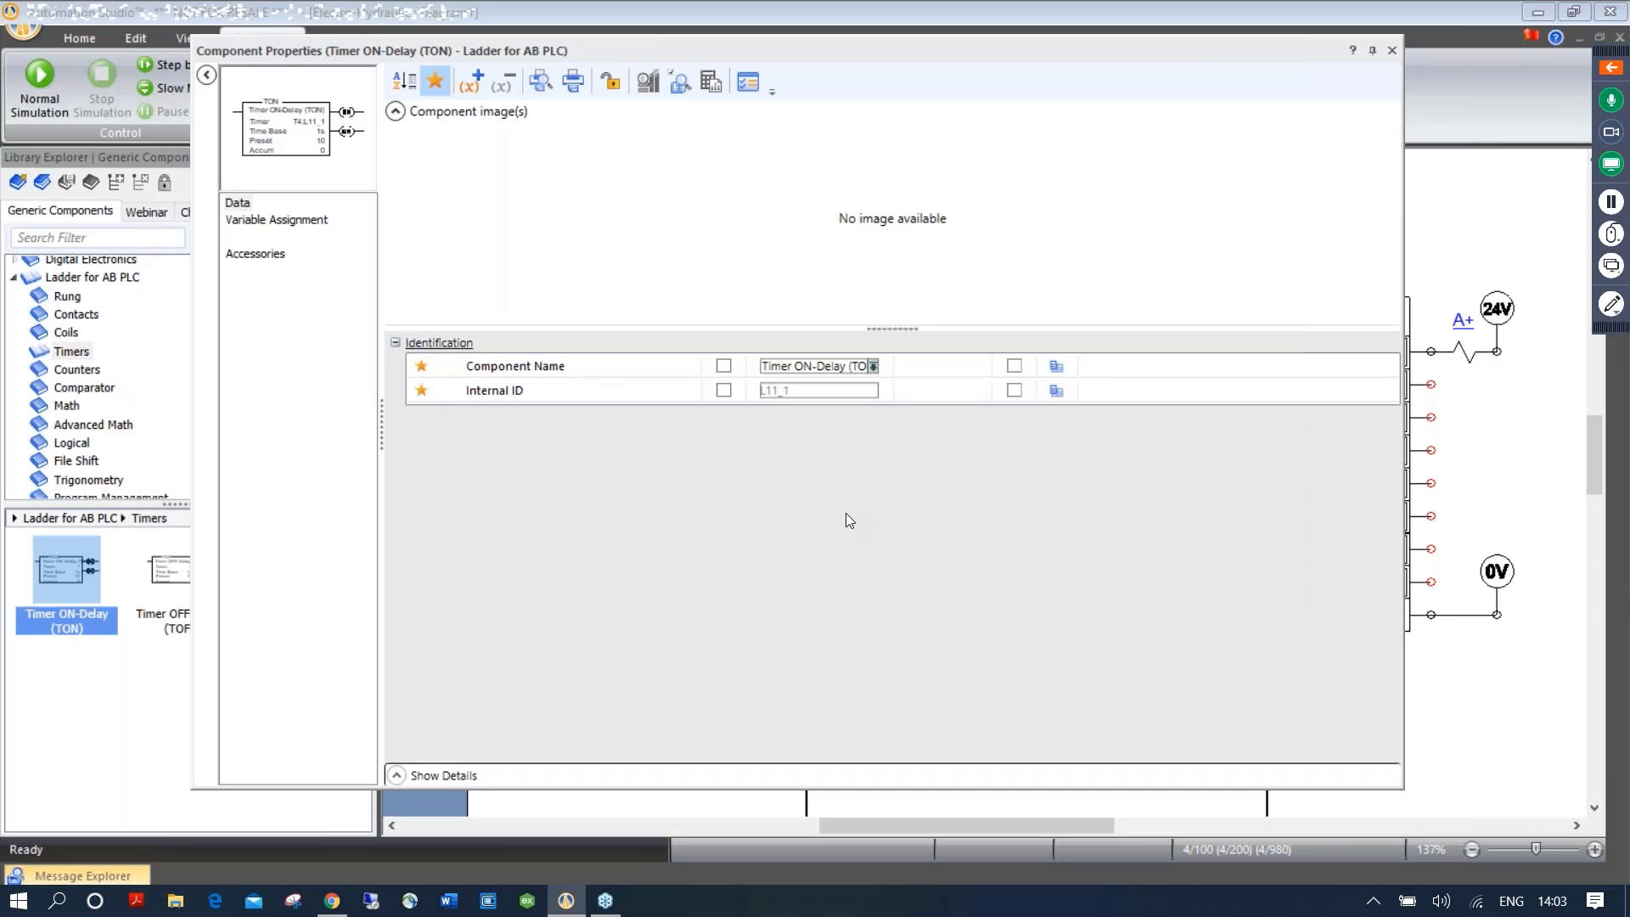
{"action": "left_click", "coordinate": [437, 84]}
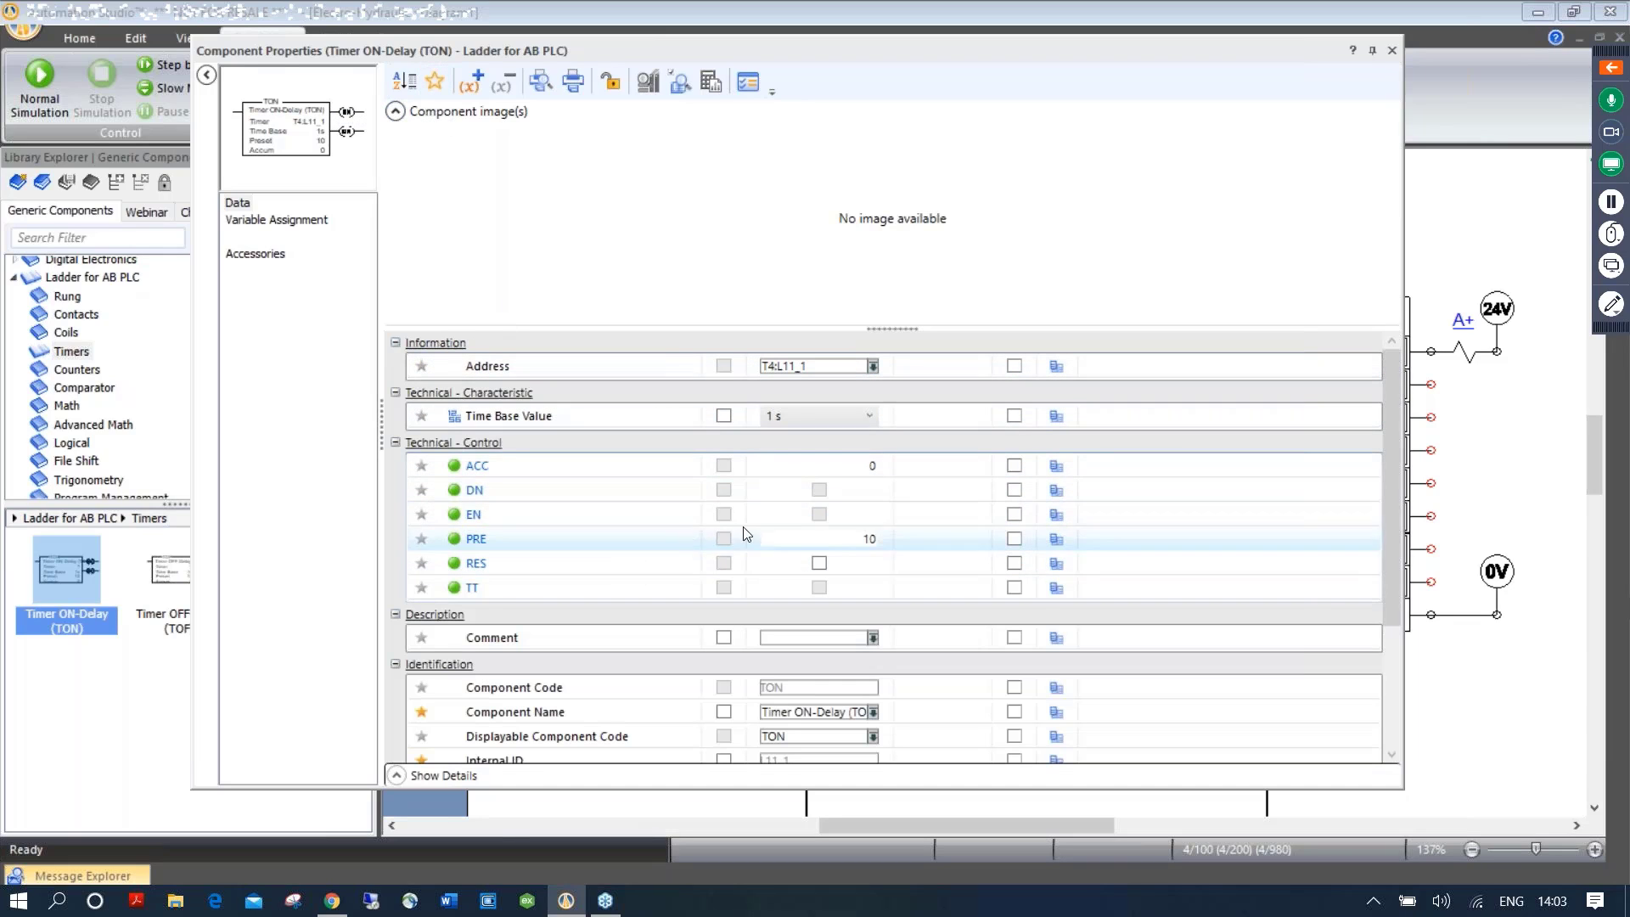
{"action": "left_click", "coordinate": [828, 538]}
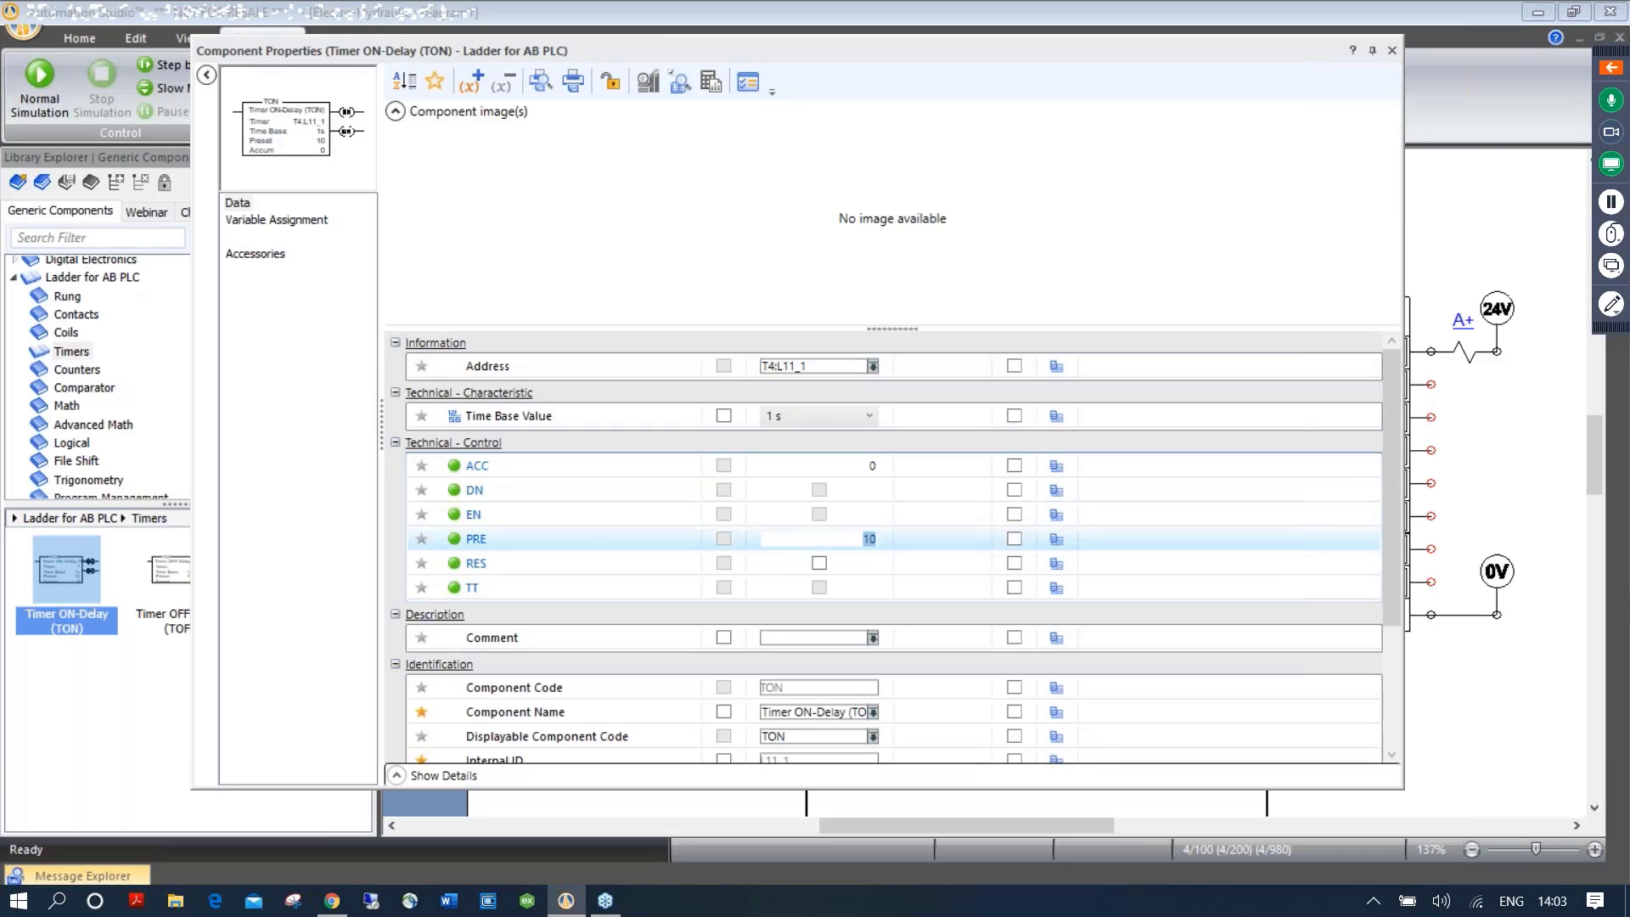
{"action": "left_click", "coordinate": [811, 541]}
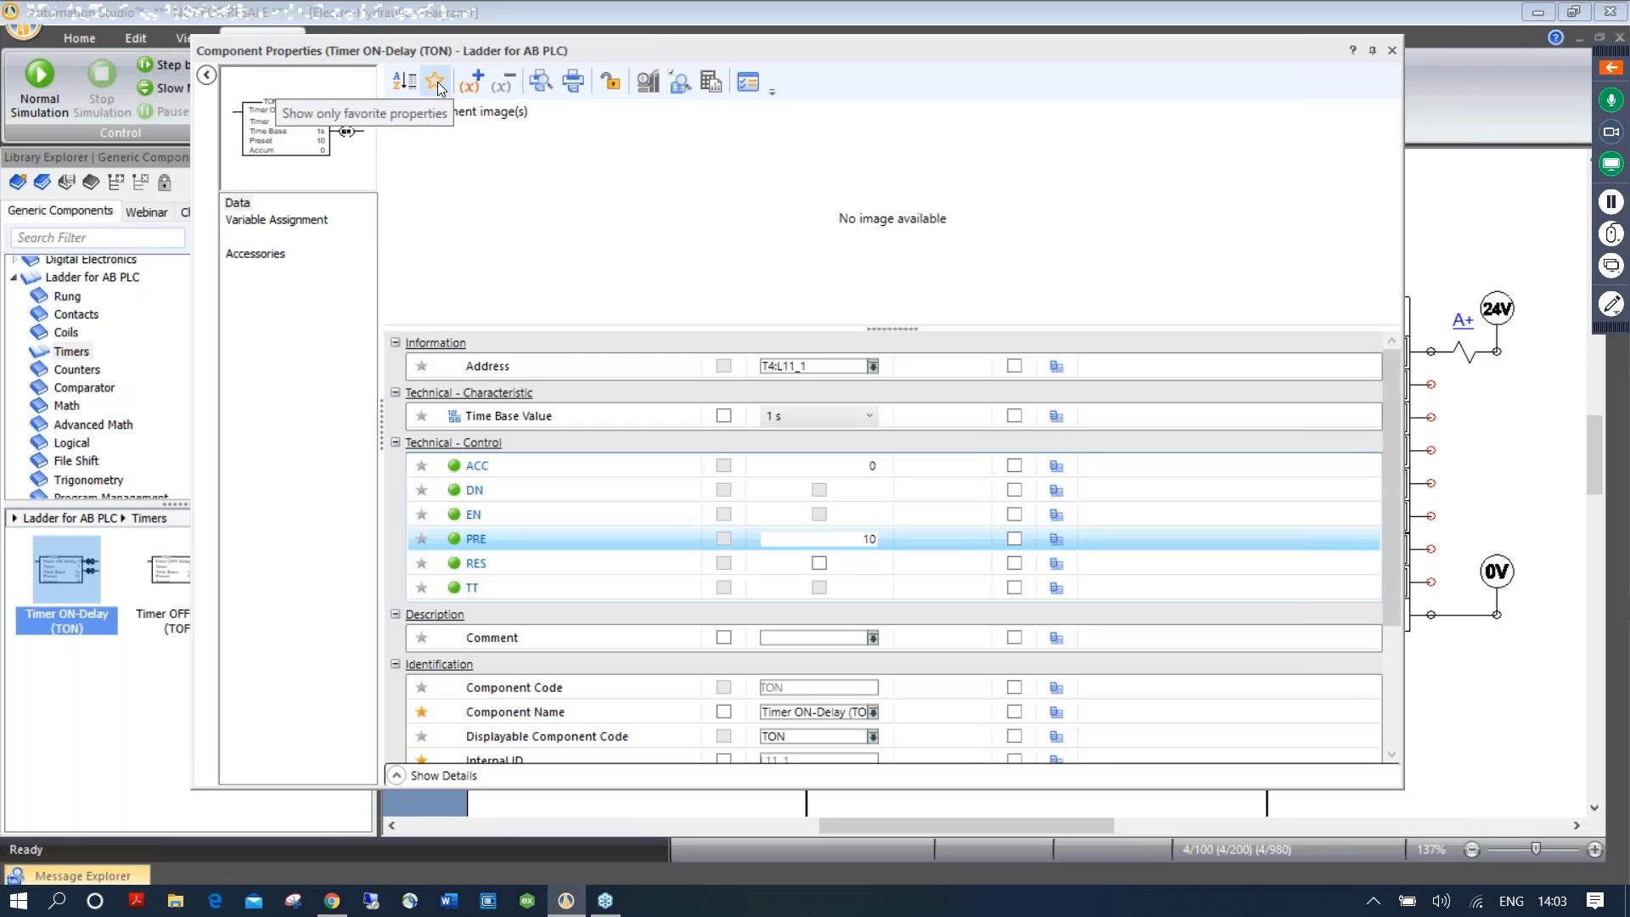
{"action": "left_click", "coordinate": [1392, 51]}
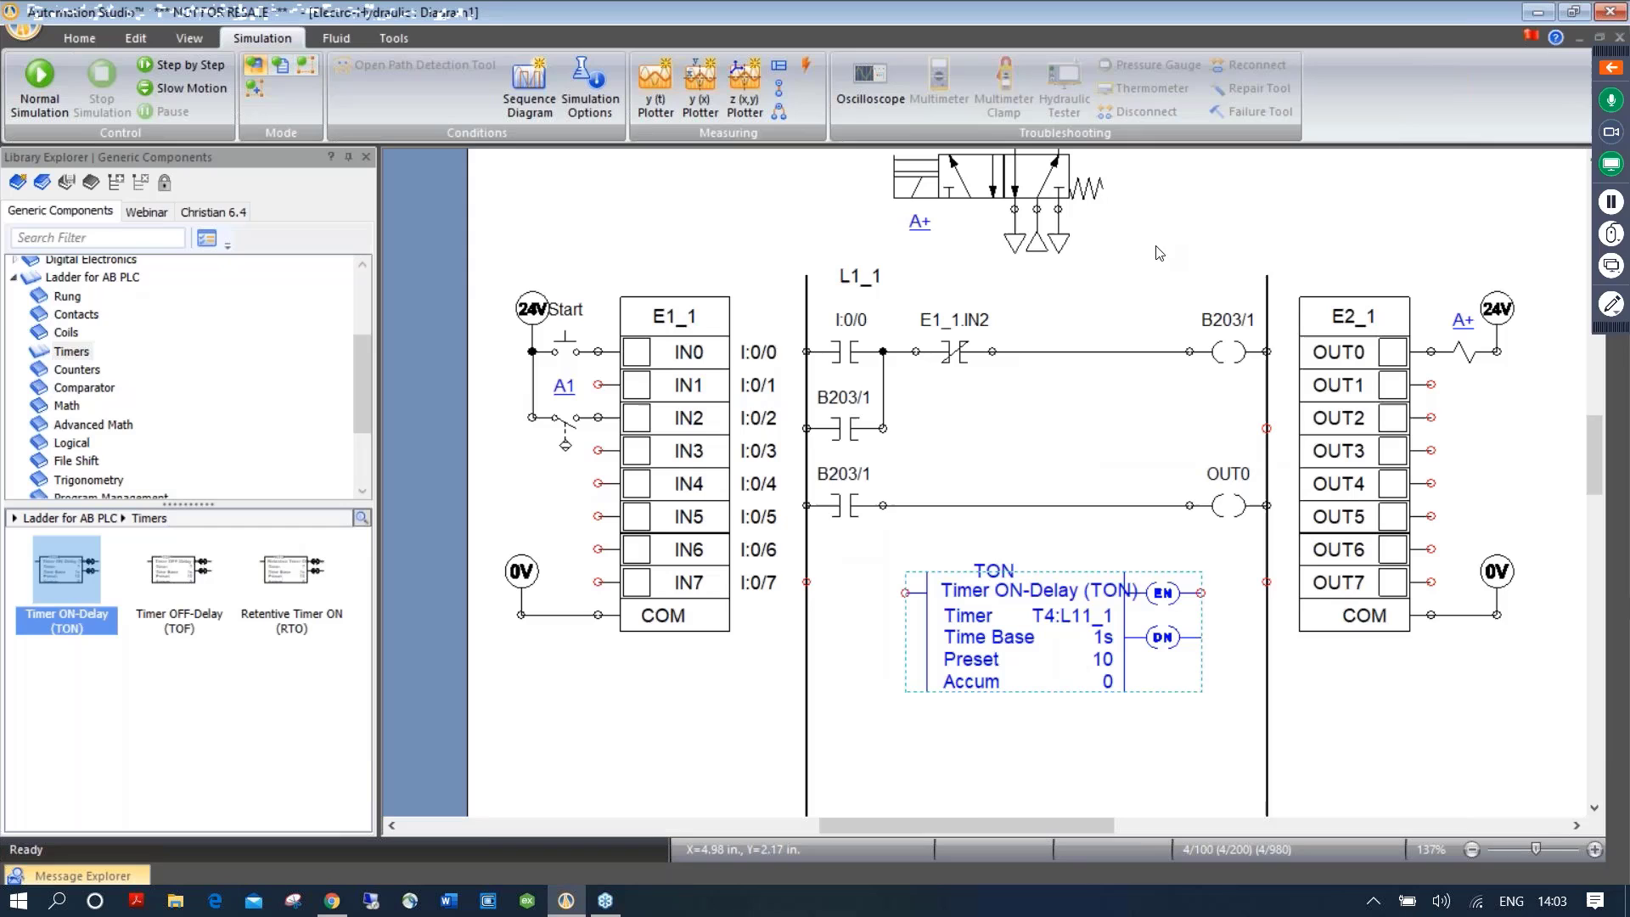
Delete the TON timer from the ladder diagram
{"action": "left_click", "coordinate": [1057, 601]}
{"action": "key", "text": "Delete"}
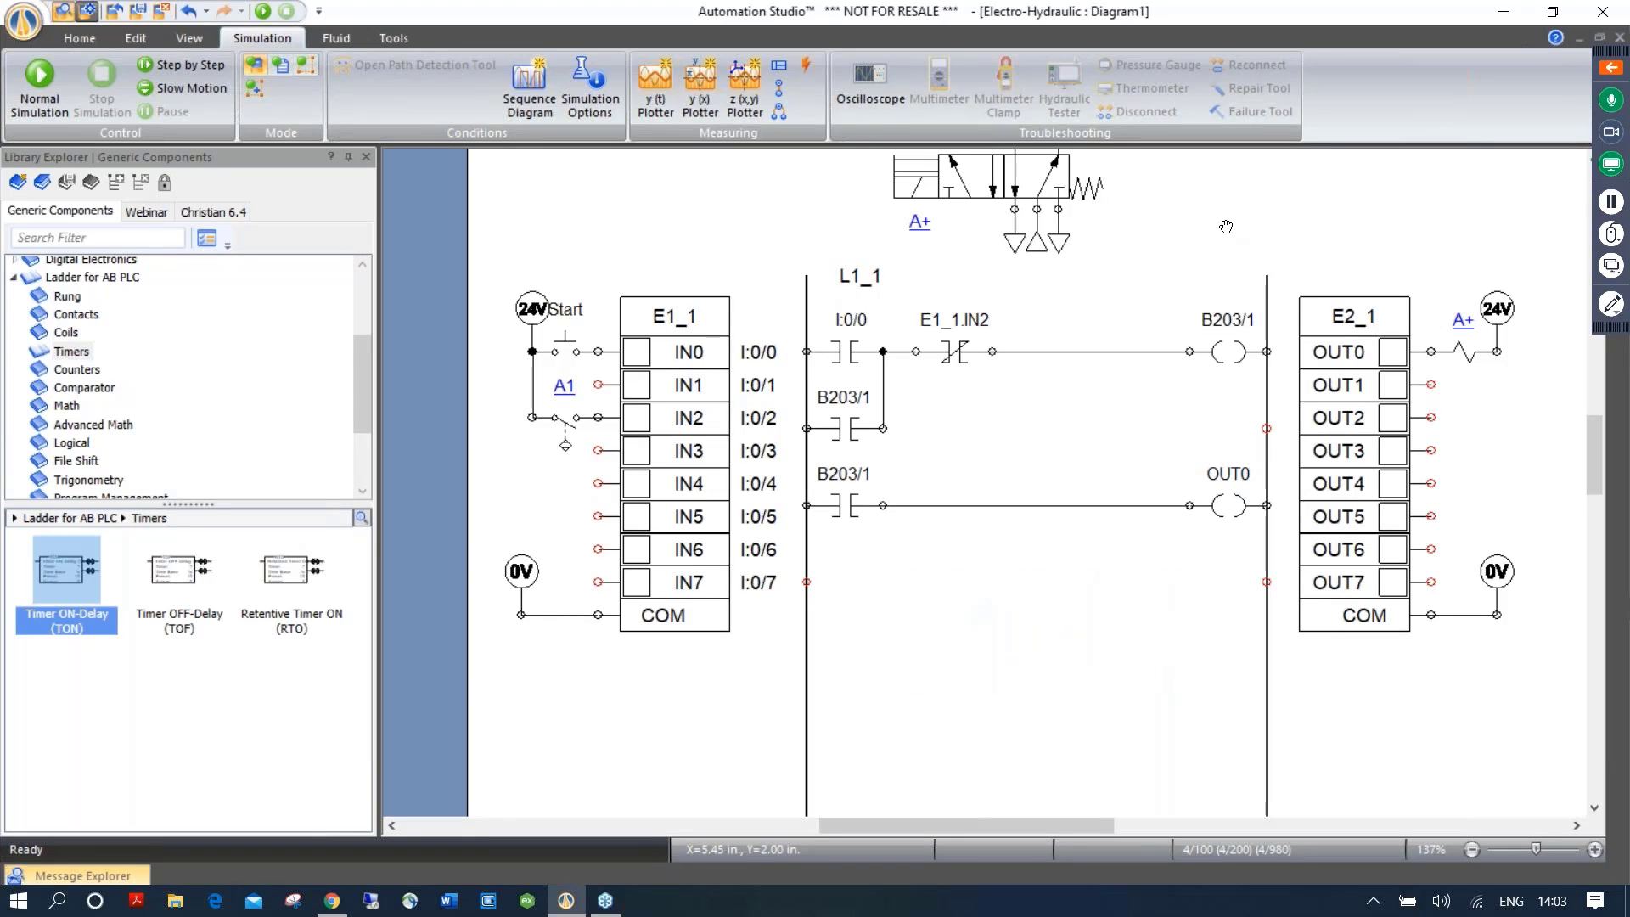
{"action": "left_click_drag", "start_coordinate": [1226, 227], "coordinate": [1193, 417]}
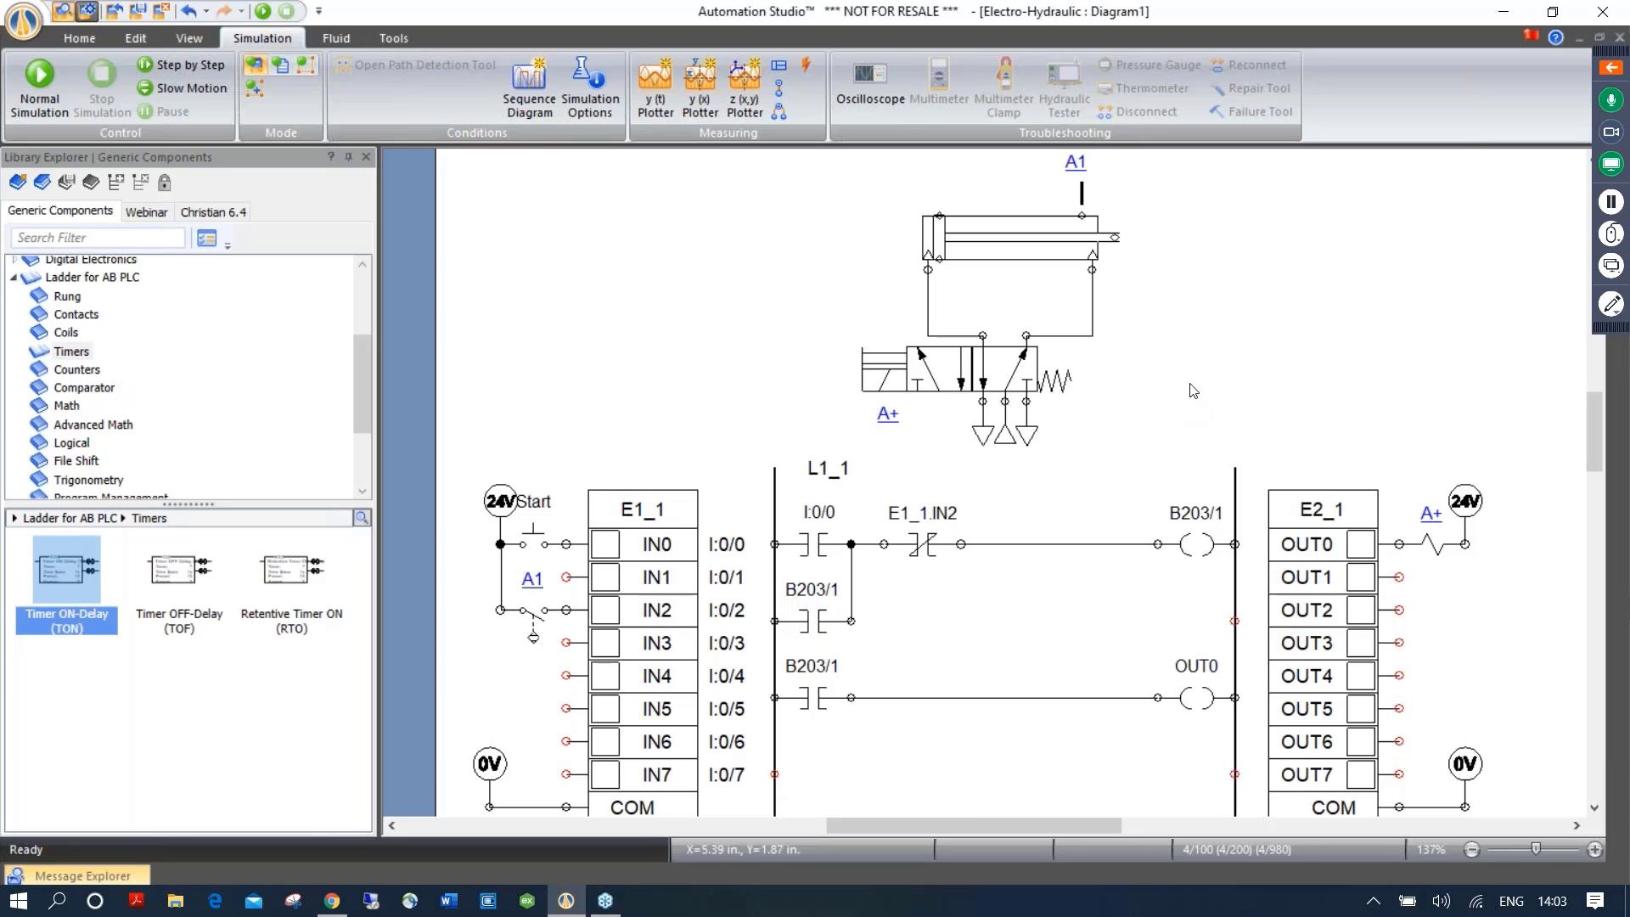
Open the project 9- Drilling Factory (Solution-PLC).prx without saving Electro-Hydraulic, and set the Library Explorer to auto-hide
{"action": "left_click", "coordinate": [117, 11]}
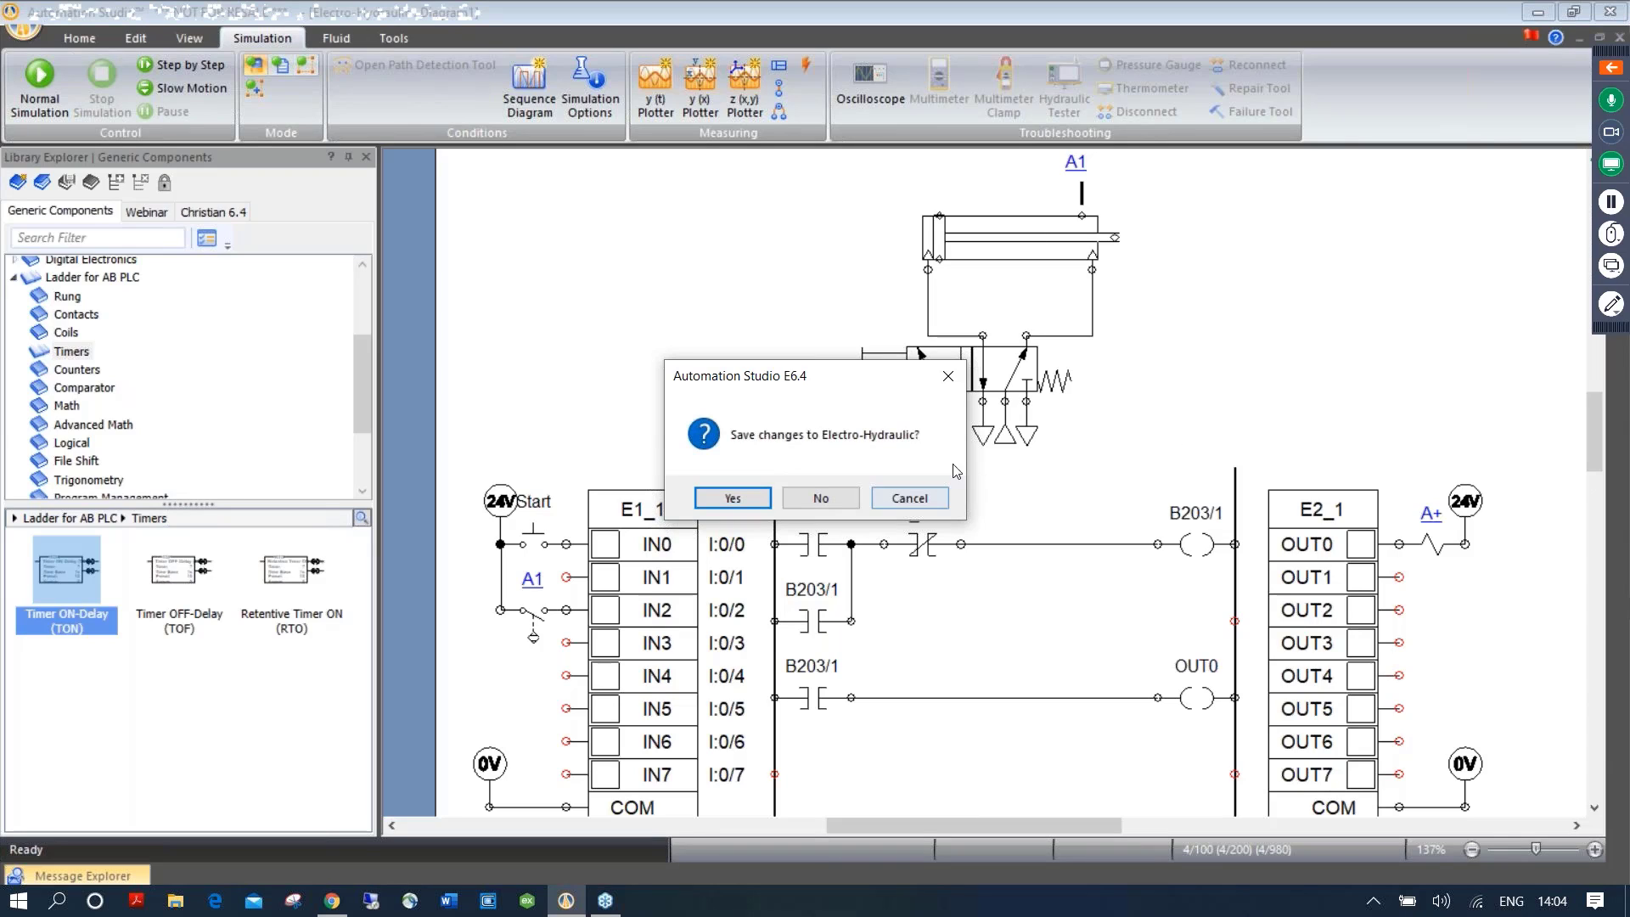
{"action": "left_click", "coordinate": [821, 500]}
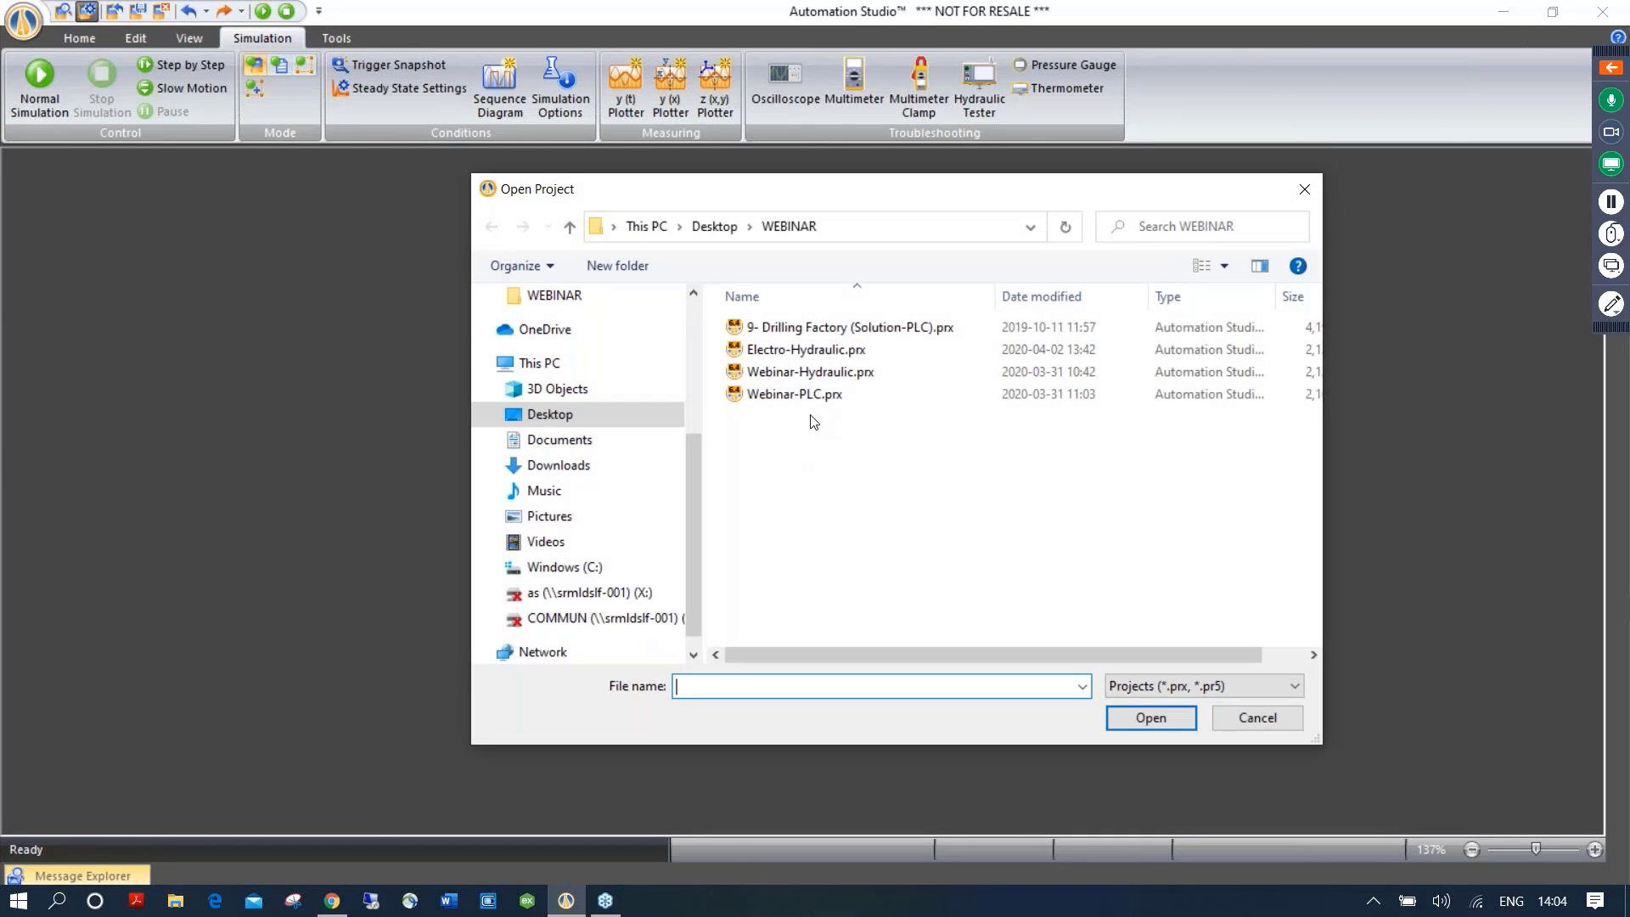
{"action": "double_click", "coordinate": [828, 329]}
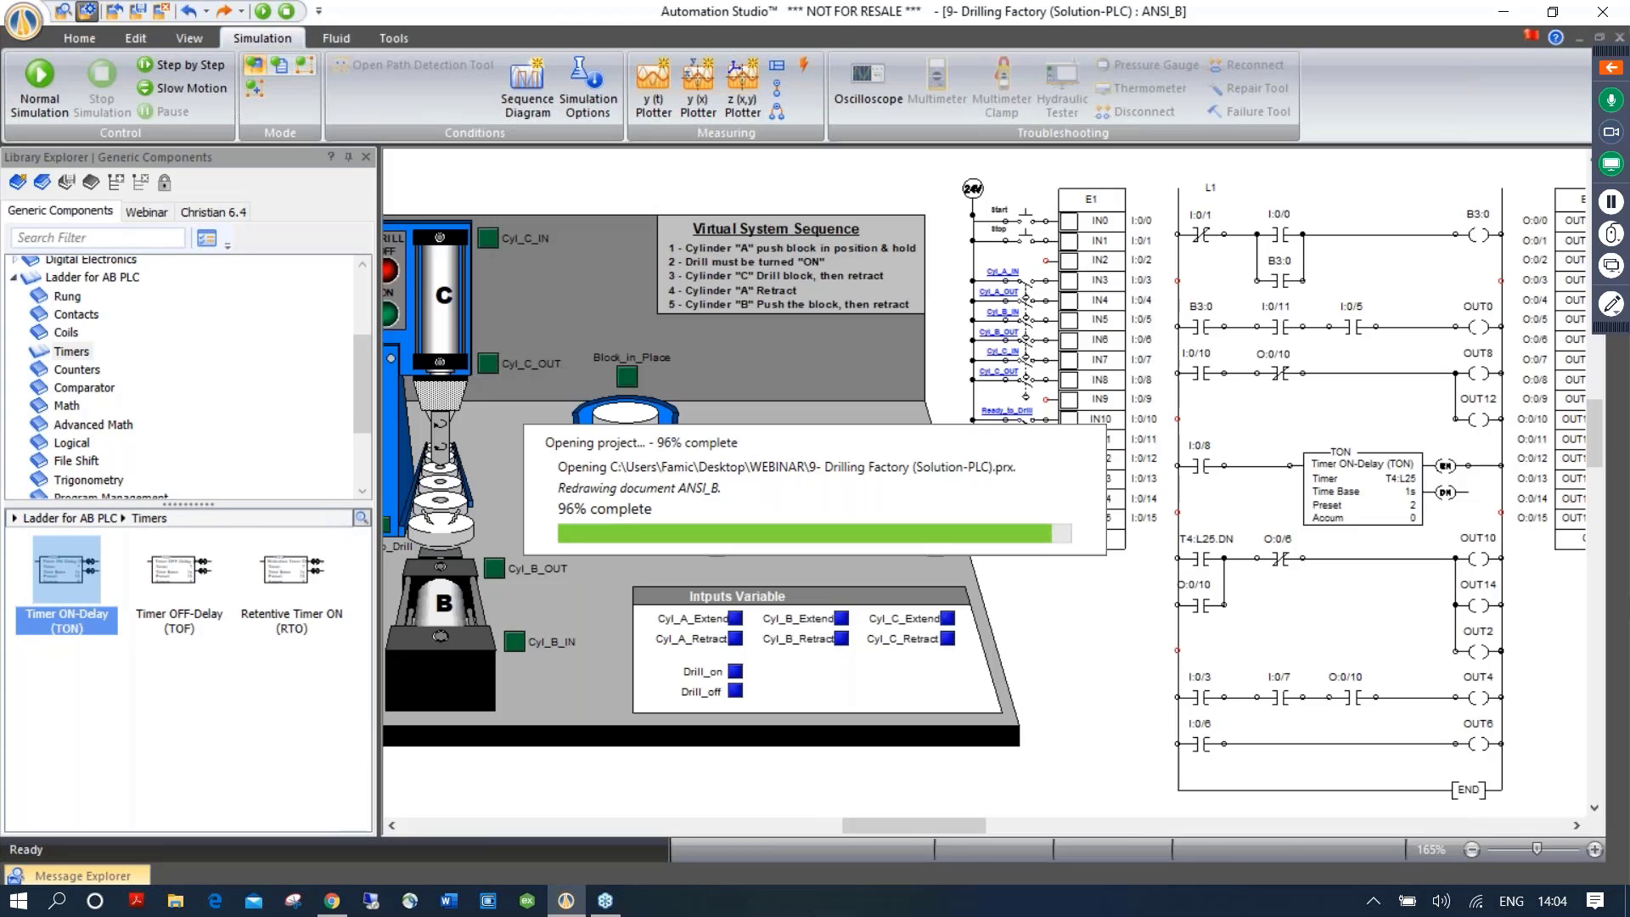
{"action": "left_click", "coordinate": [350, 156]}
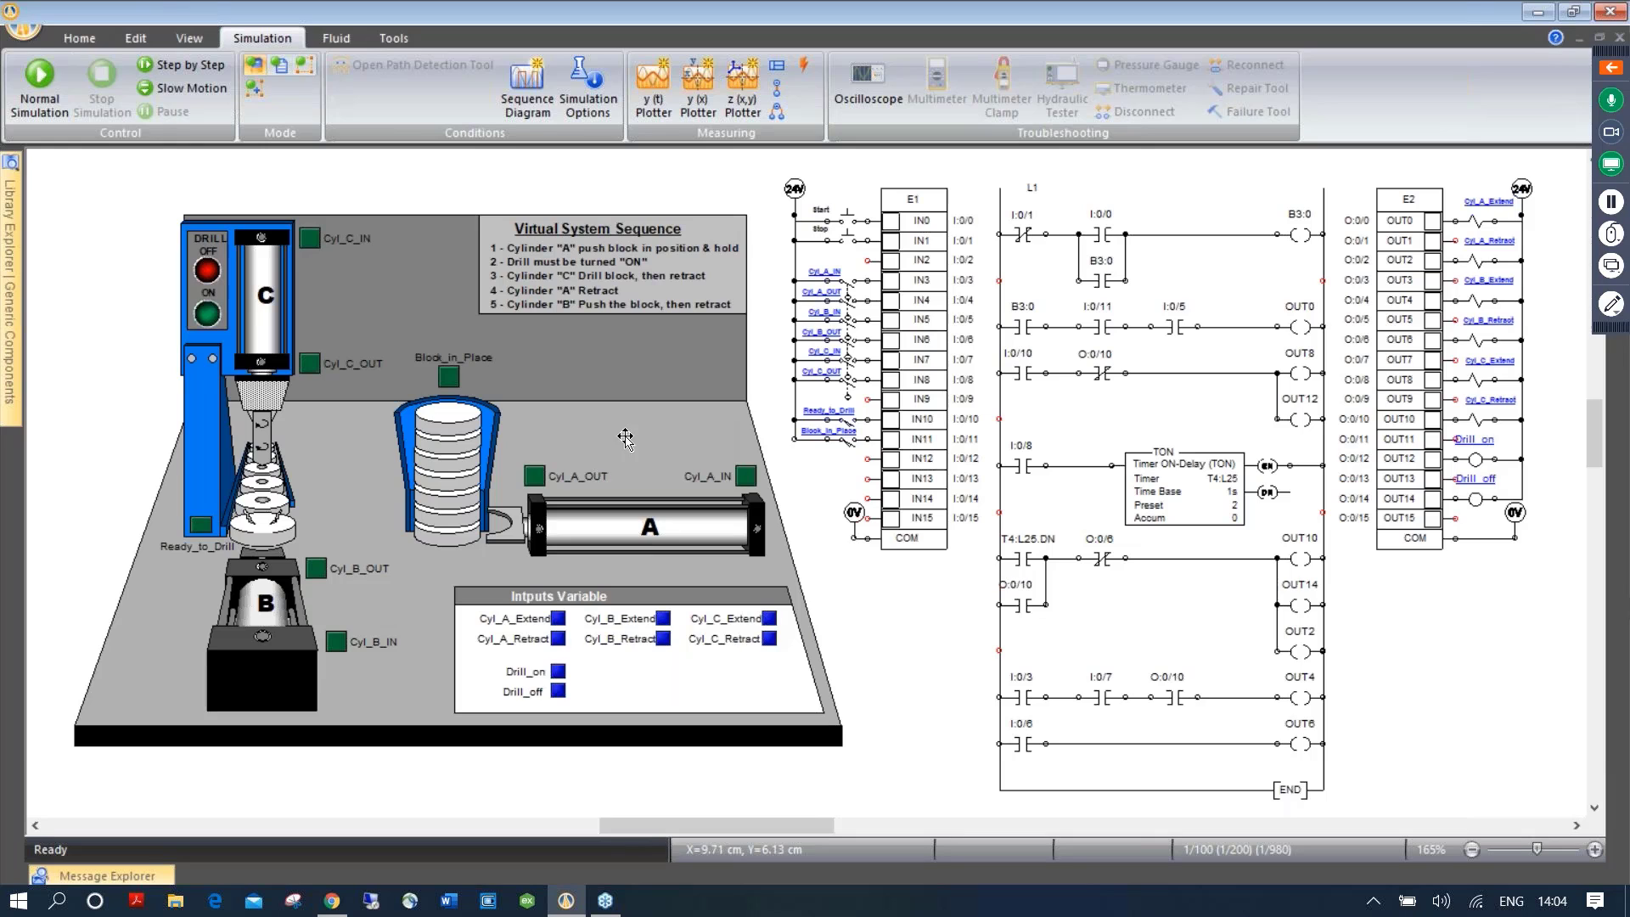
Examine the drilling station's PLC input card, ladder and output card connections, and return to the full system view
{"action": "scroll", "coordinate": [907, 253], "scroll_direction": "up", "scroll_amount": 5}
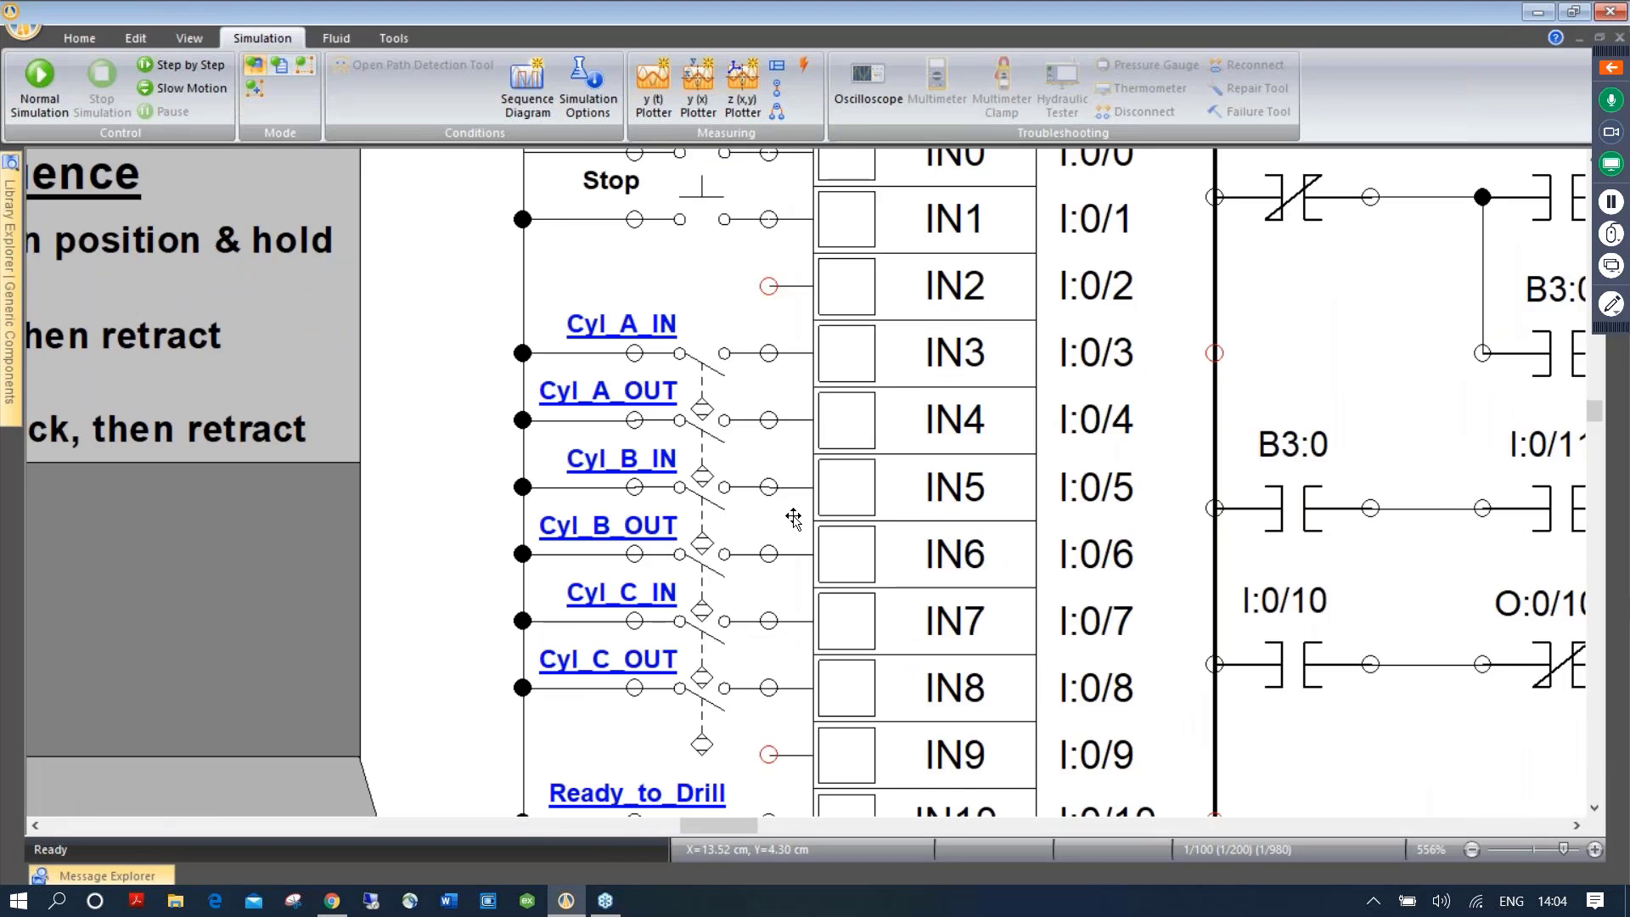
{"action": "scroll", "coordinate": [793, 513], "scroll_direction": "down", "scroll_amount": 4}
{"action": "scroll", "coordinate": [968, 540], "scroll_direction": "down", "scroll_amount": 2}
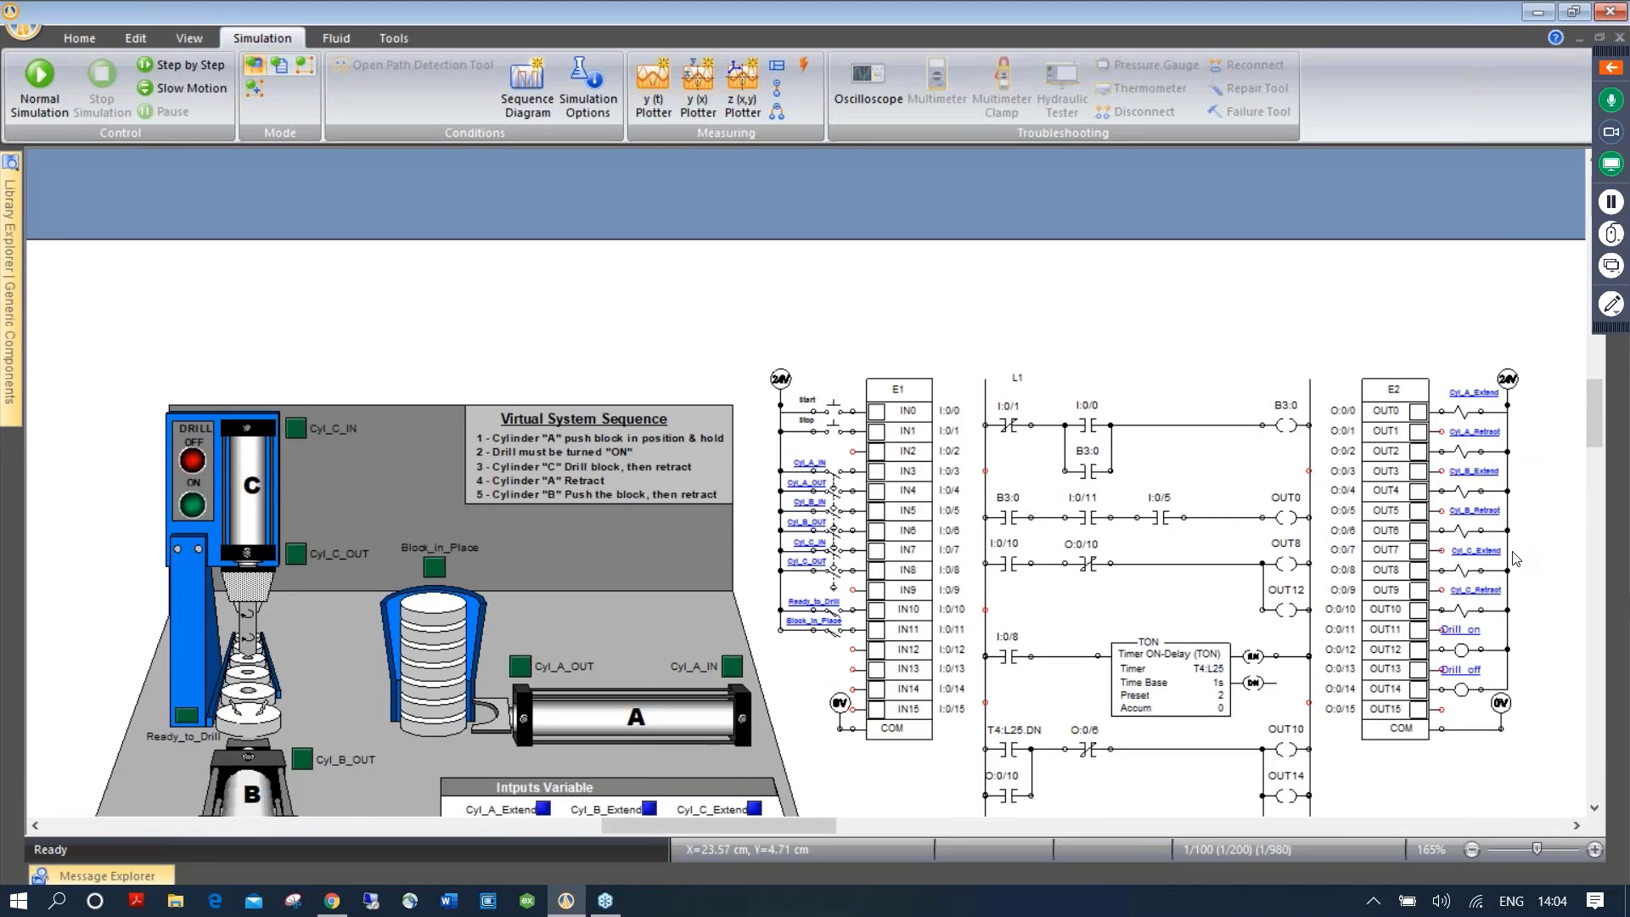
{"action": "scroll", "coordinate": [759, 538], "scroll_direction": "up", "scroll_amount": 6}
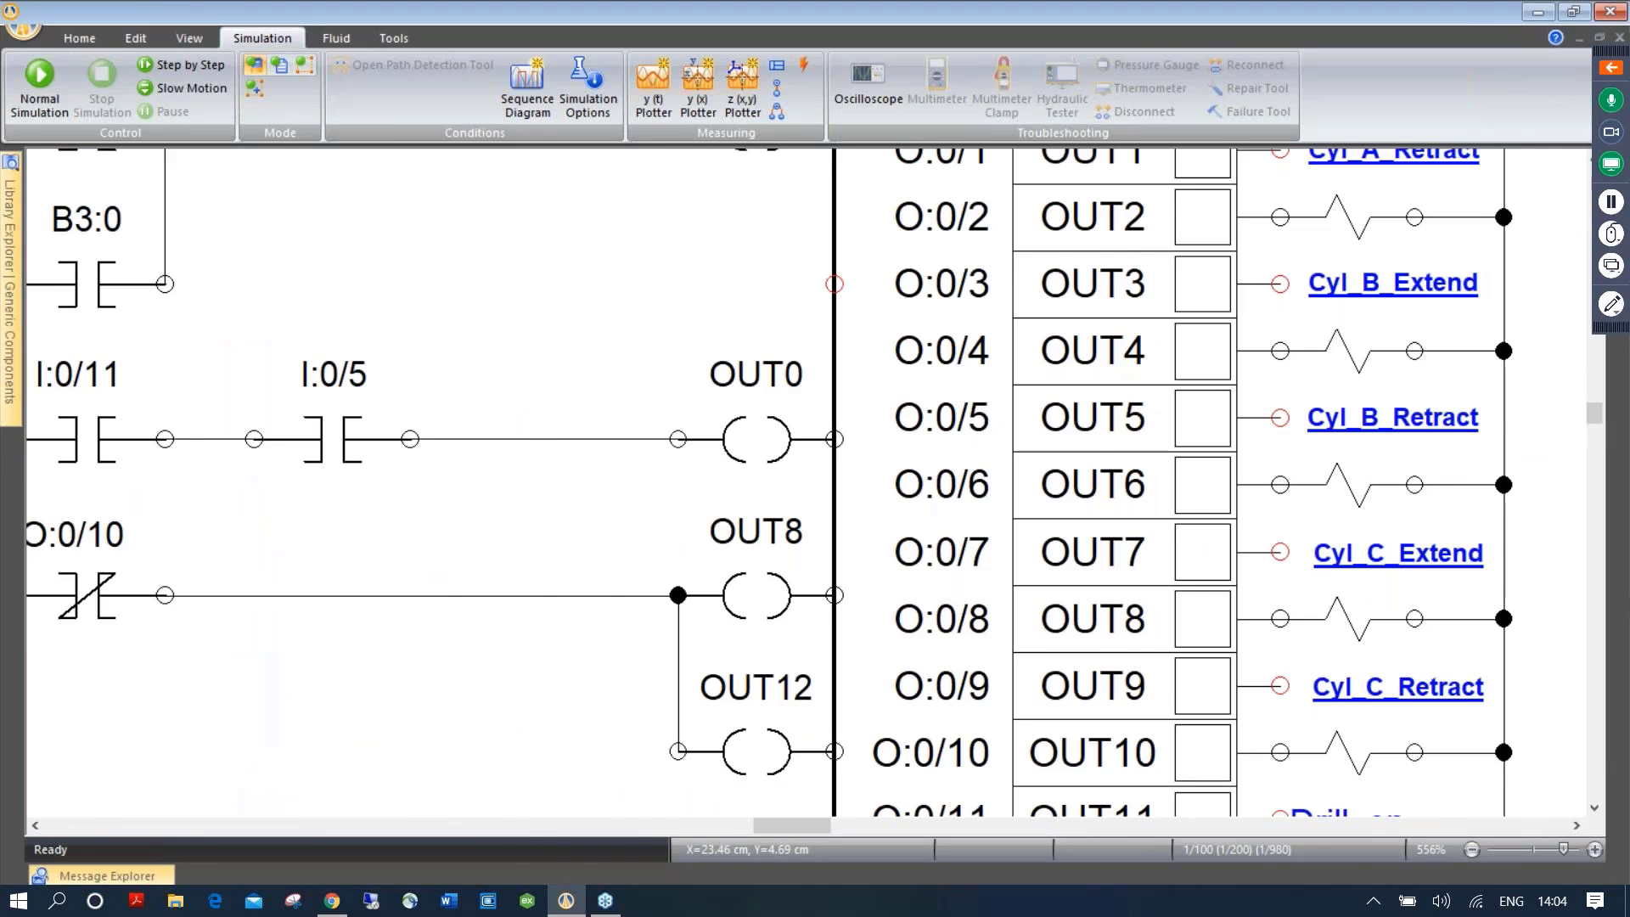
{"action": "scroll", "coordinate": [896, 198], "scroll_direction": "down", "scroll_amount": 4}
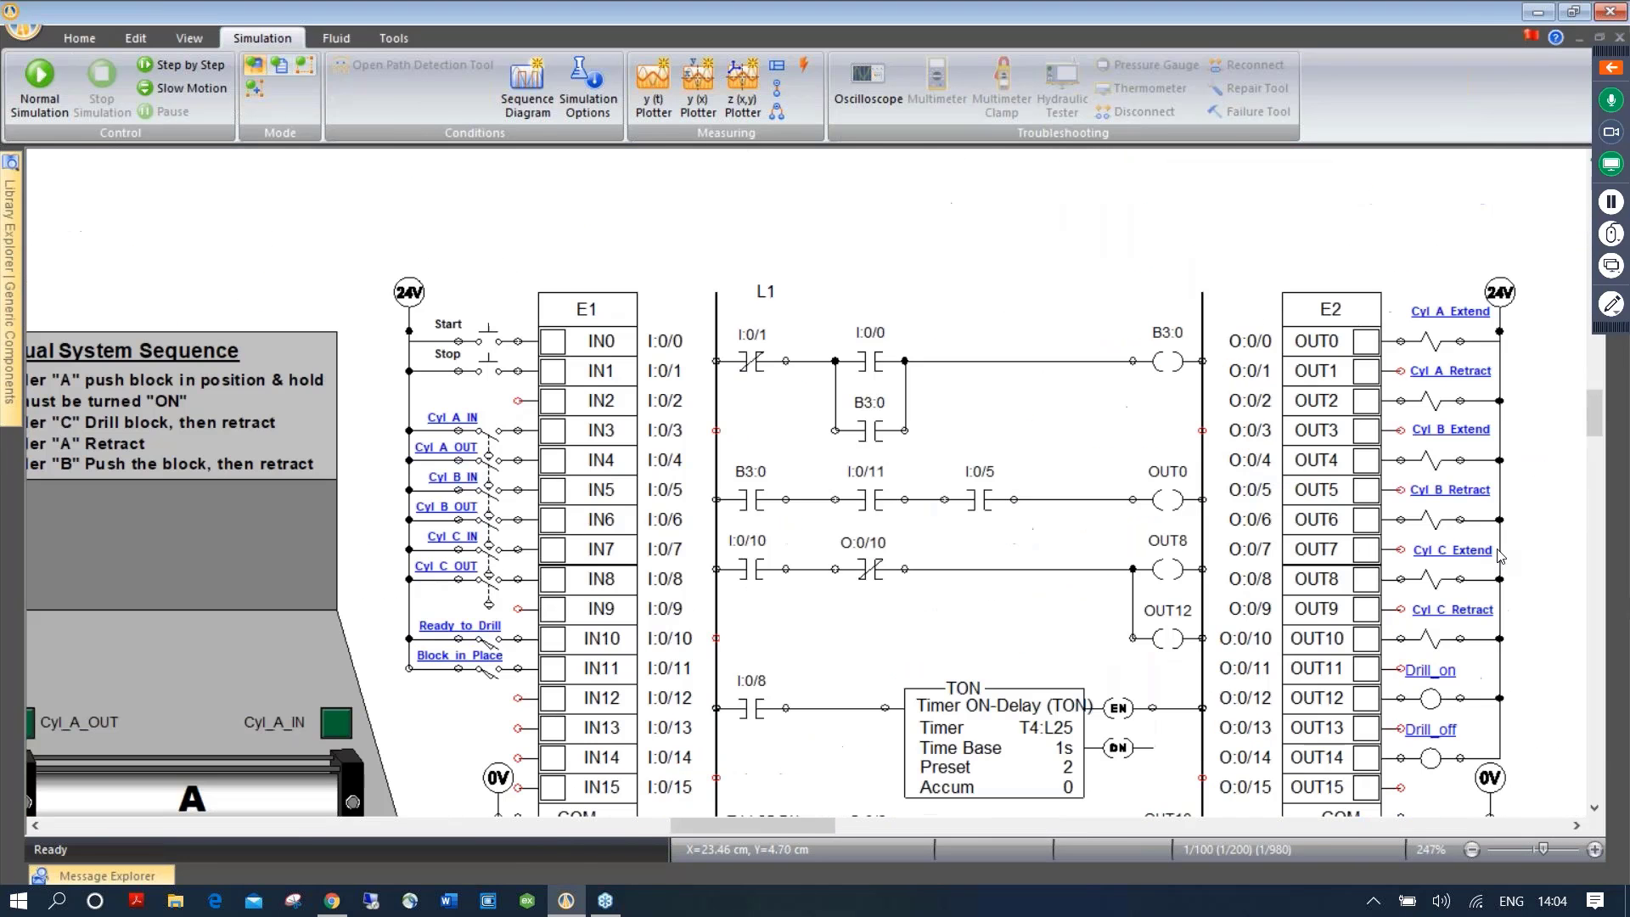
{"action": "right_click", "coordinate": [895, 198]}
{"action": "left_click", "coordinate": [1003, 360]}
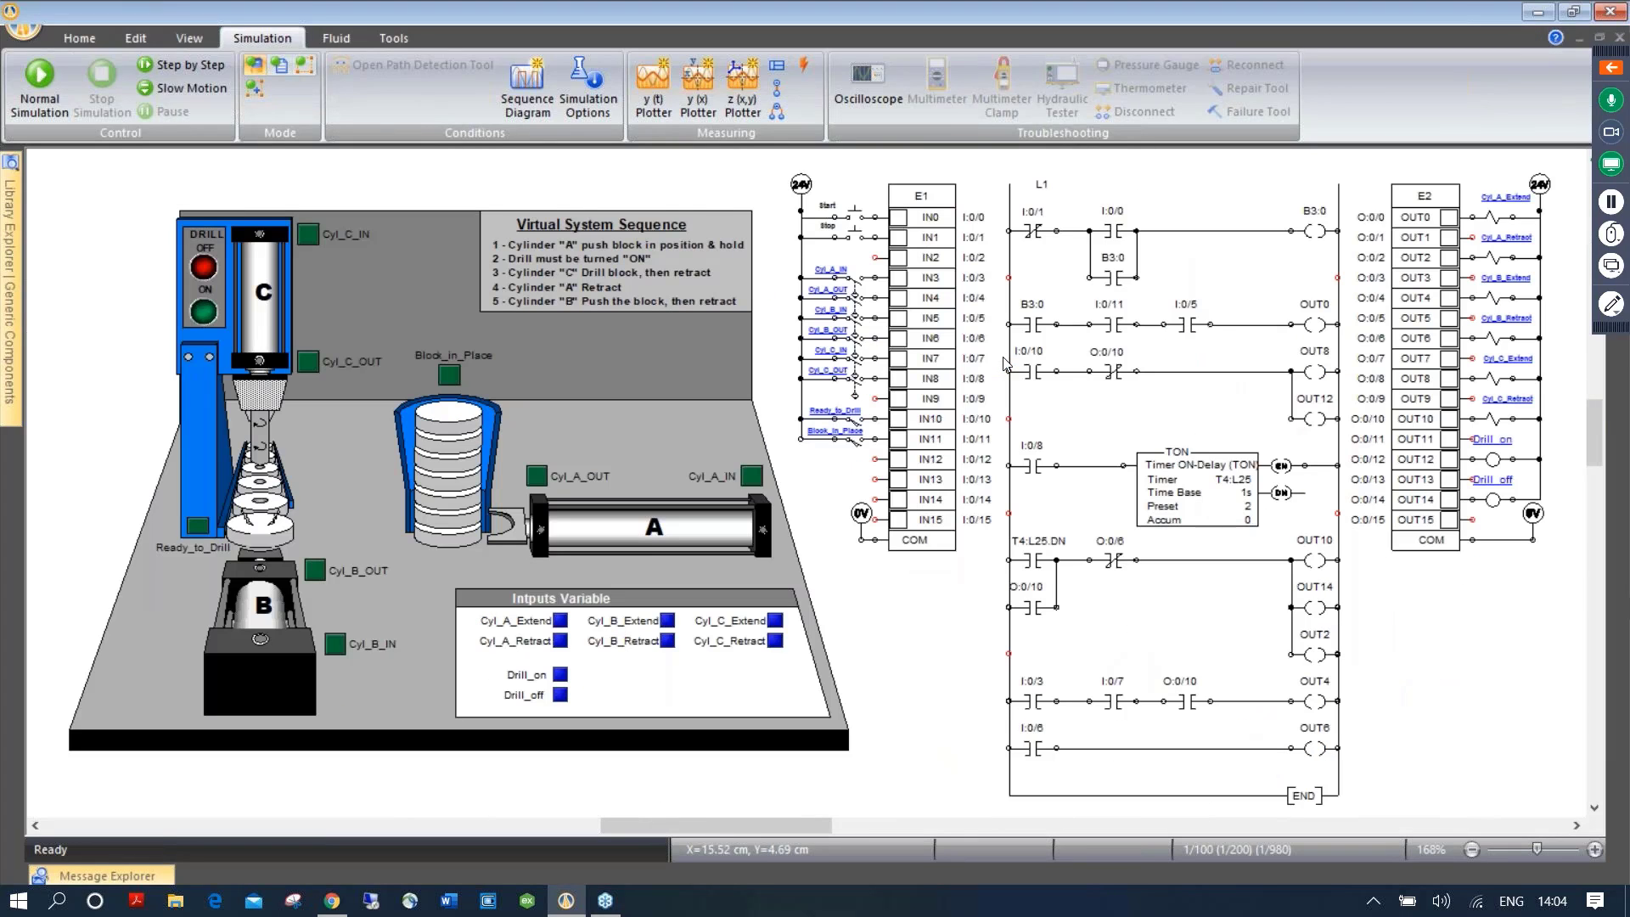
Run the normal simulation, activate the Start pushbutton to cycle the drilling sequence, and stop the simulation
{"action": "left_click", "coordinate": [44, 81]}
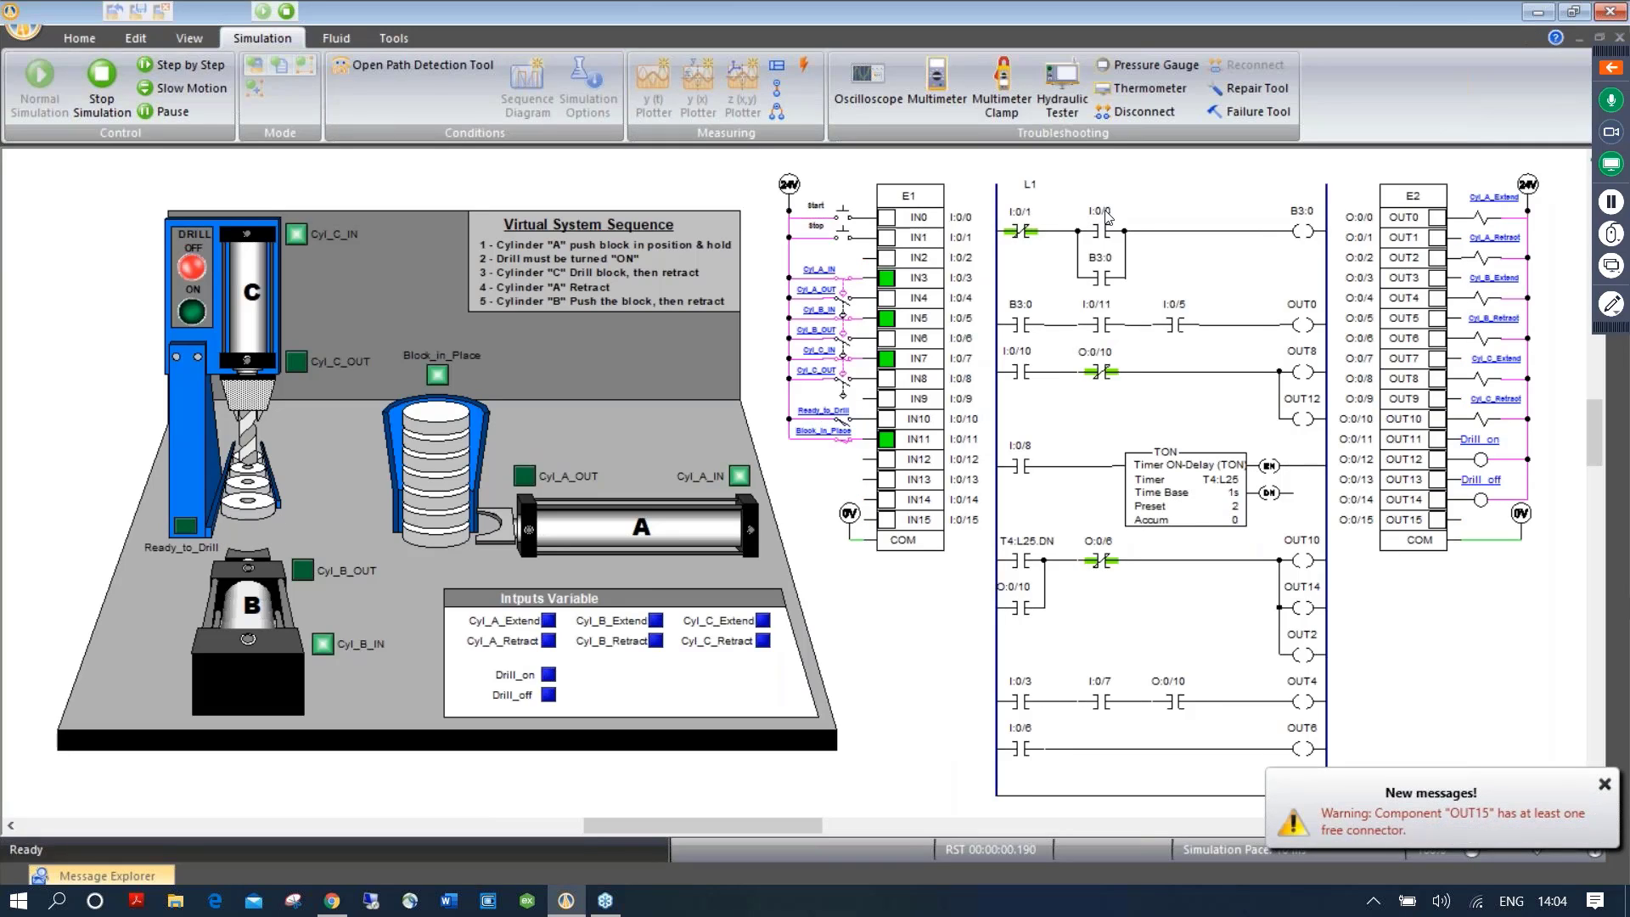
{"action": "left_click", "coordinate": [843, 213]}
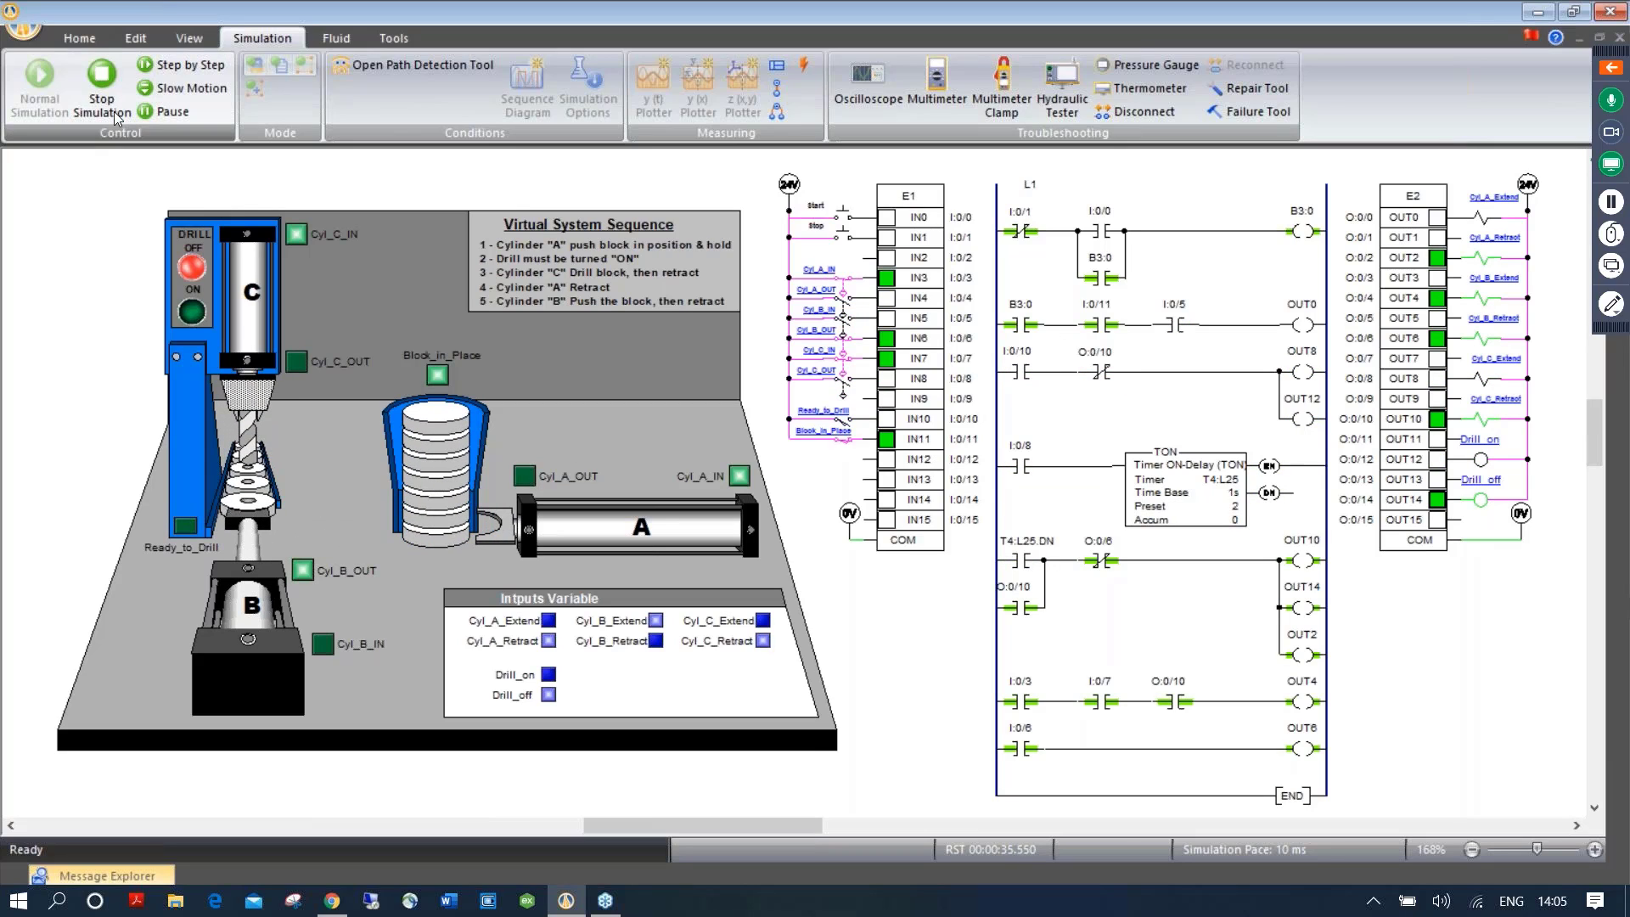
{"action": "left_click", "coordinate": [108, 80]}
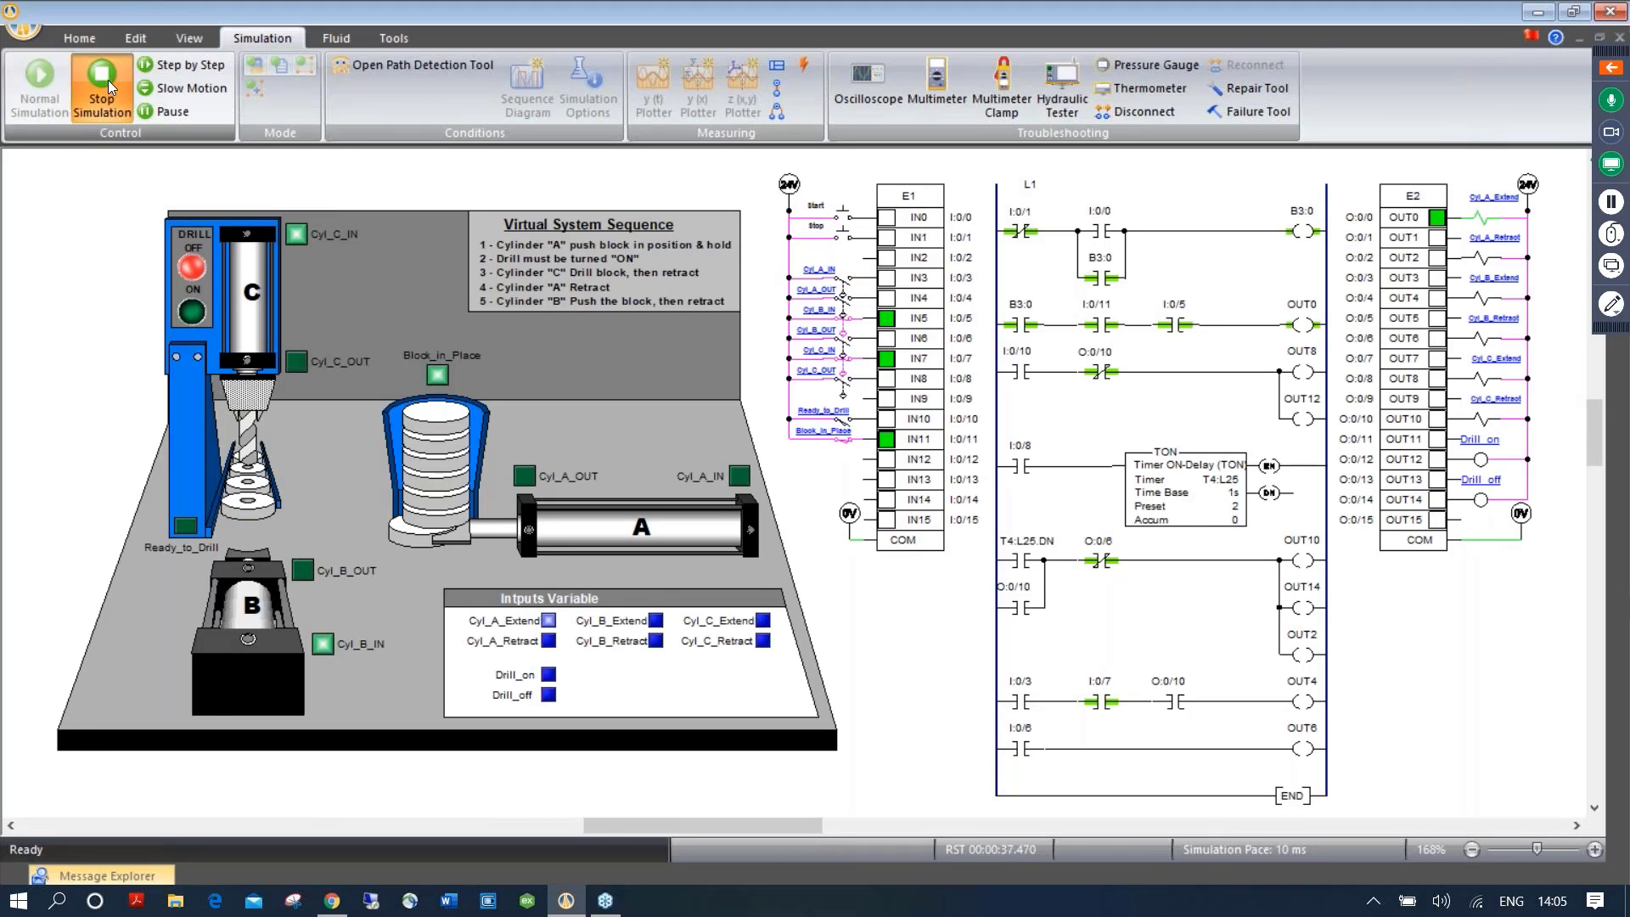
Delete all contacts, coils and the timer from ladder L1, keeping the empty rung frame
{"action": "left_click_drag", "start_coordinate": [995, 164], "coordinate": [1356, 782]}
{"action": "key", "text": "Delete"}
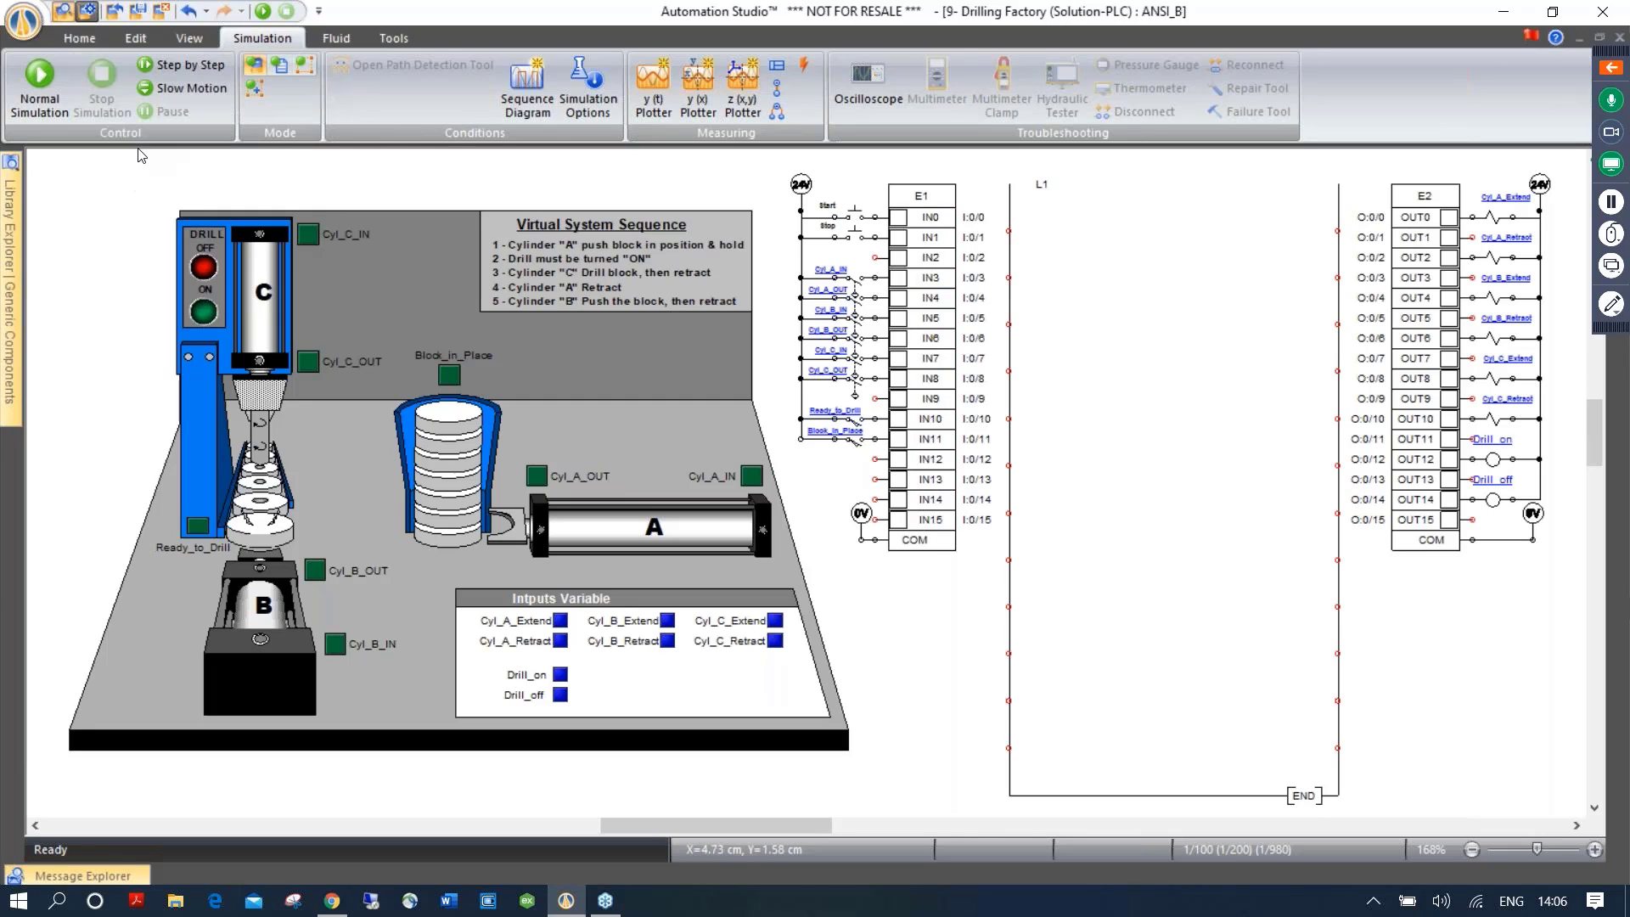
Create a new project from the 1-Imperial template without saving the Drilling Factory changes
{"action": "left_click", "coordinate": [78, 40]}
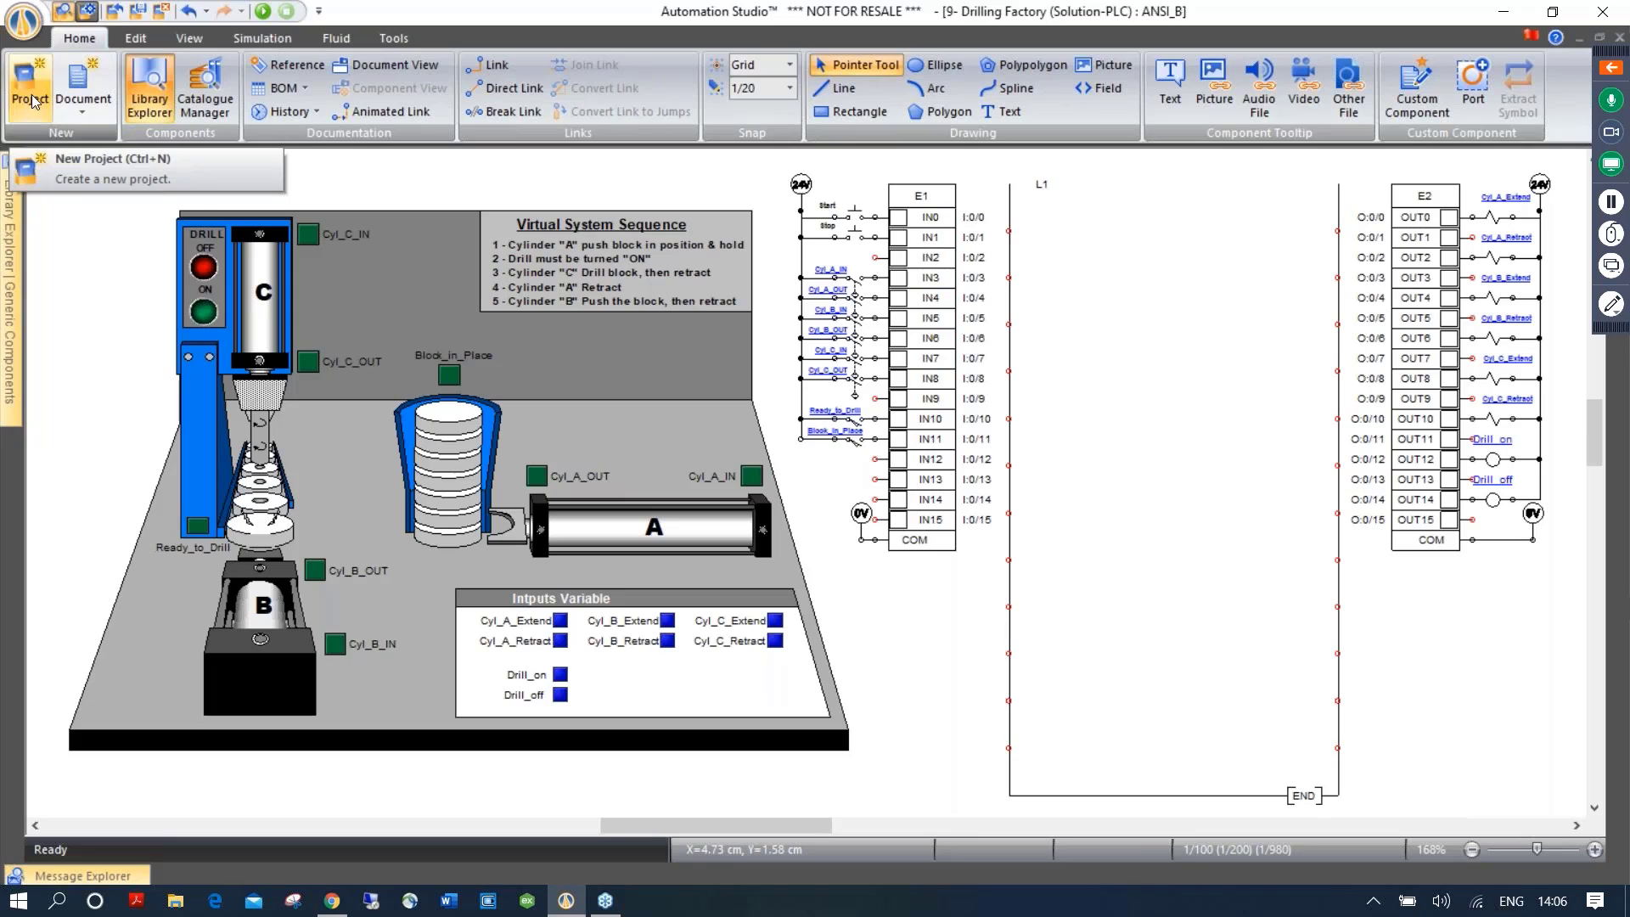
{"action": "left_click", "coordinate": [36, 101]}
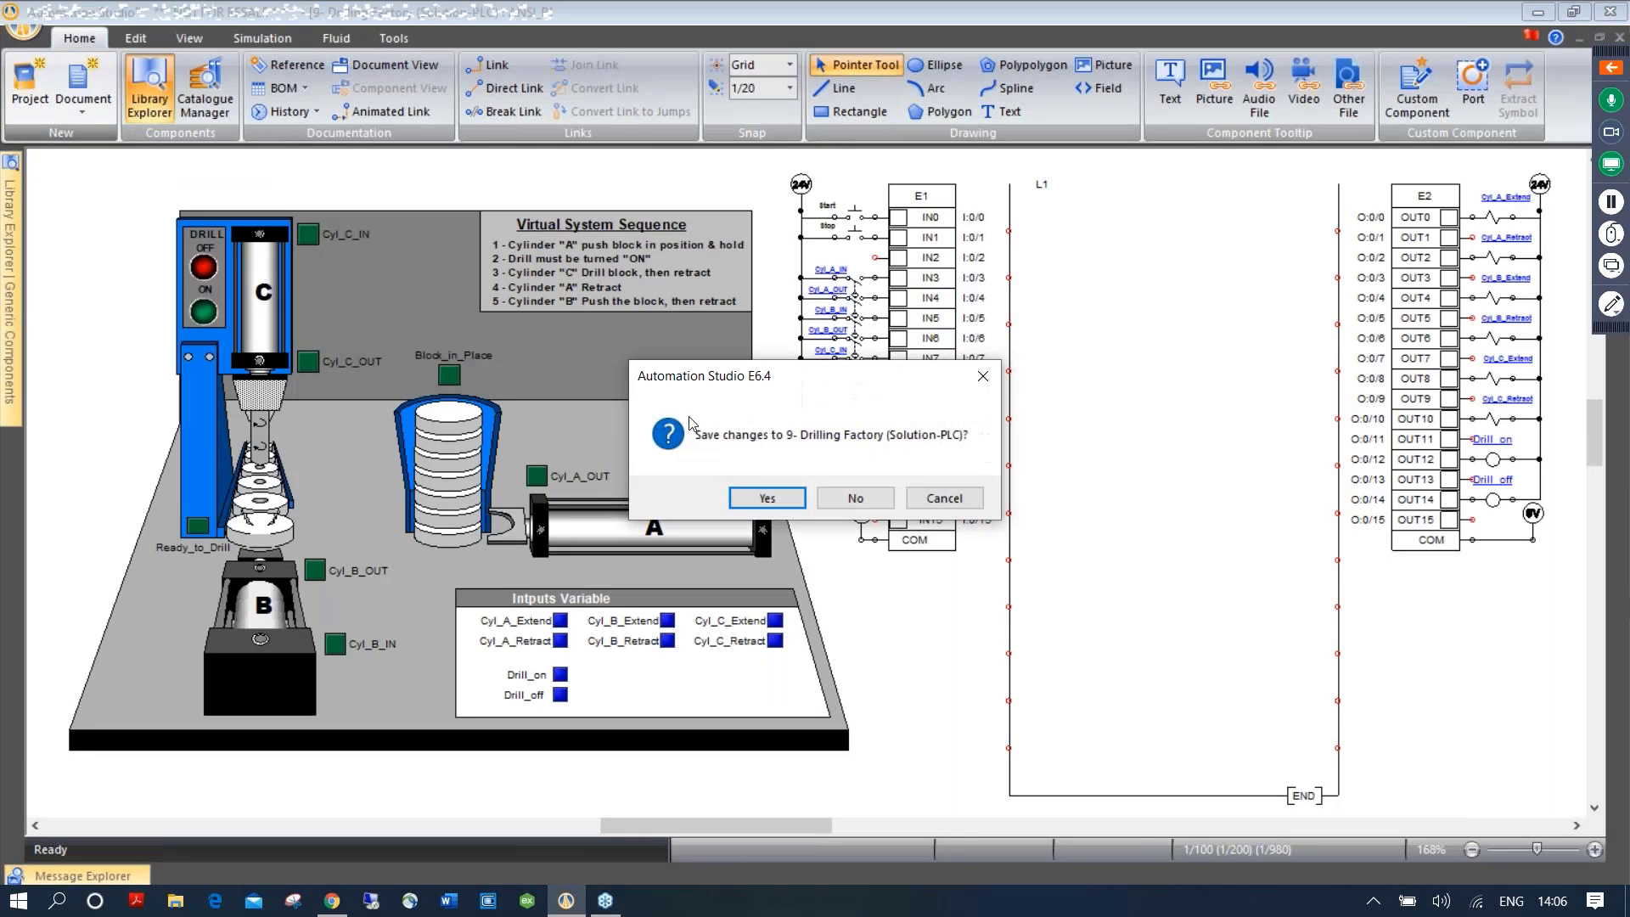
{"action": "left_click", "coordinate": [857, 498]}
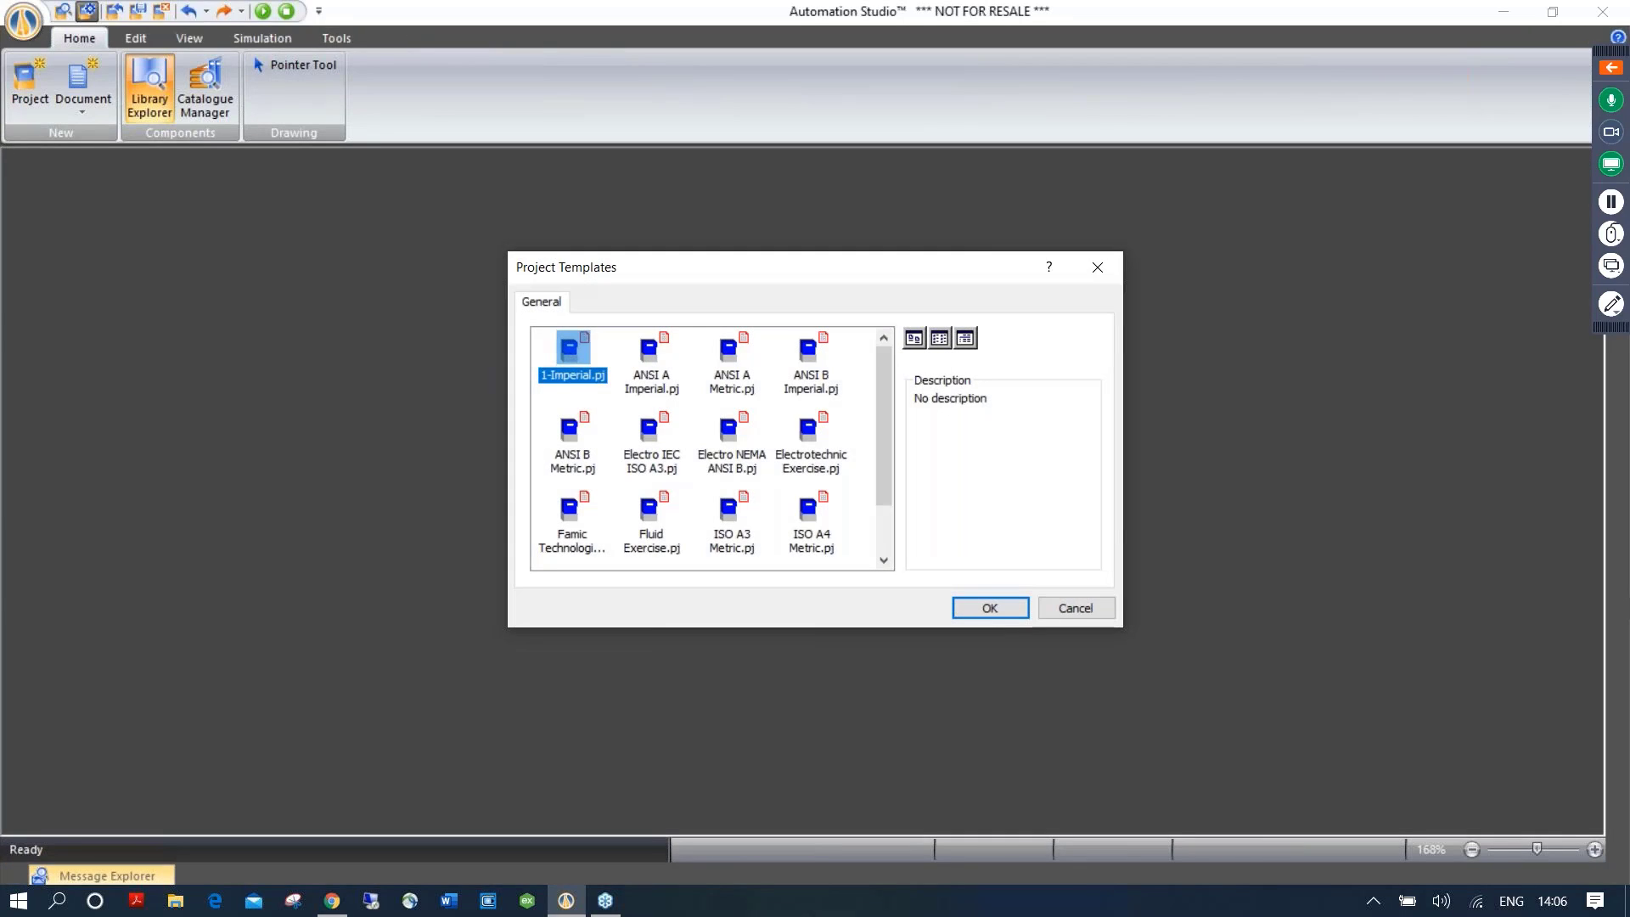
{"action": "left_click", "coordinate": [985, 607]}
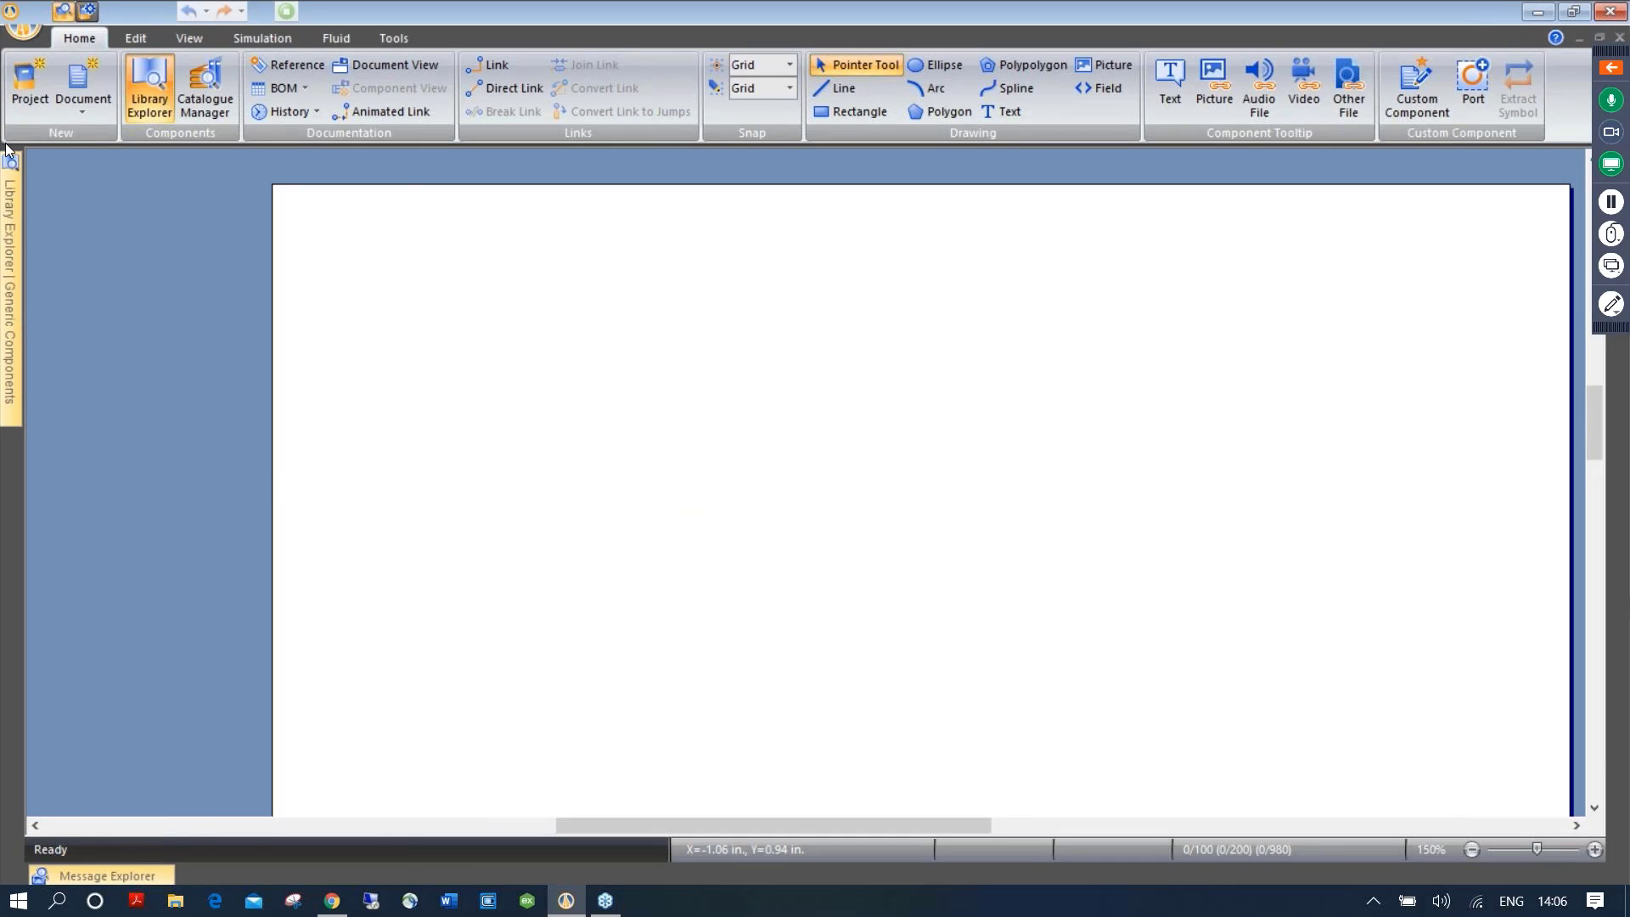
Dock the Library Explorer permanently and collapse the Ladder for AB PLC category in the generic components
{"action": "mouse_move", "coordinate": [7, 149]}
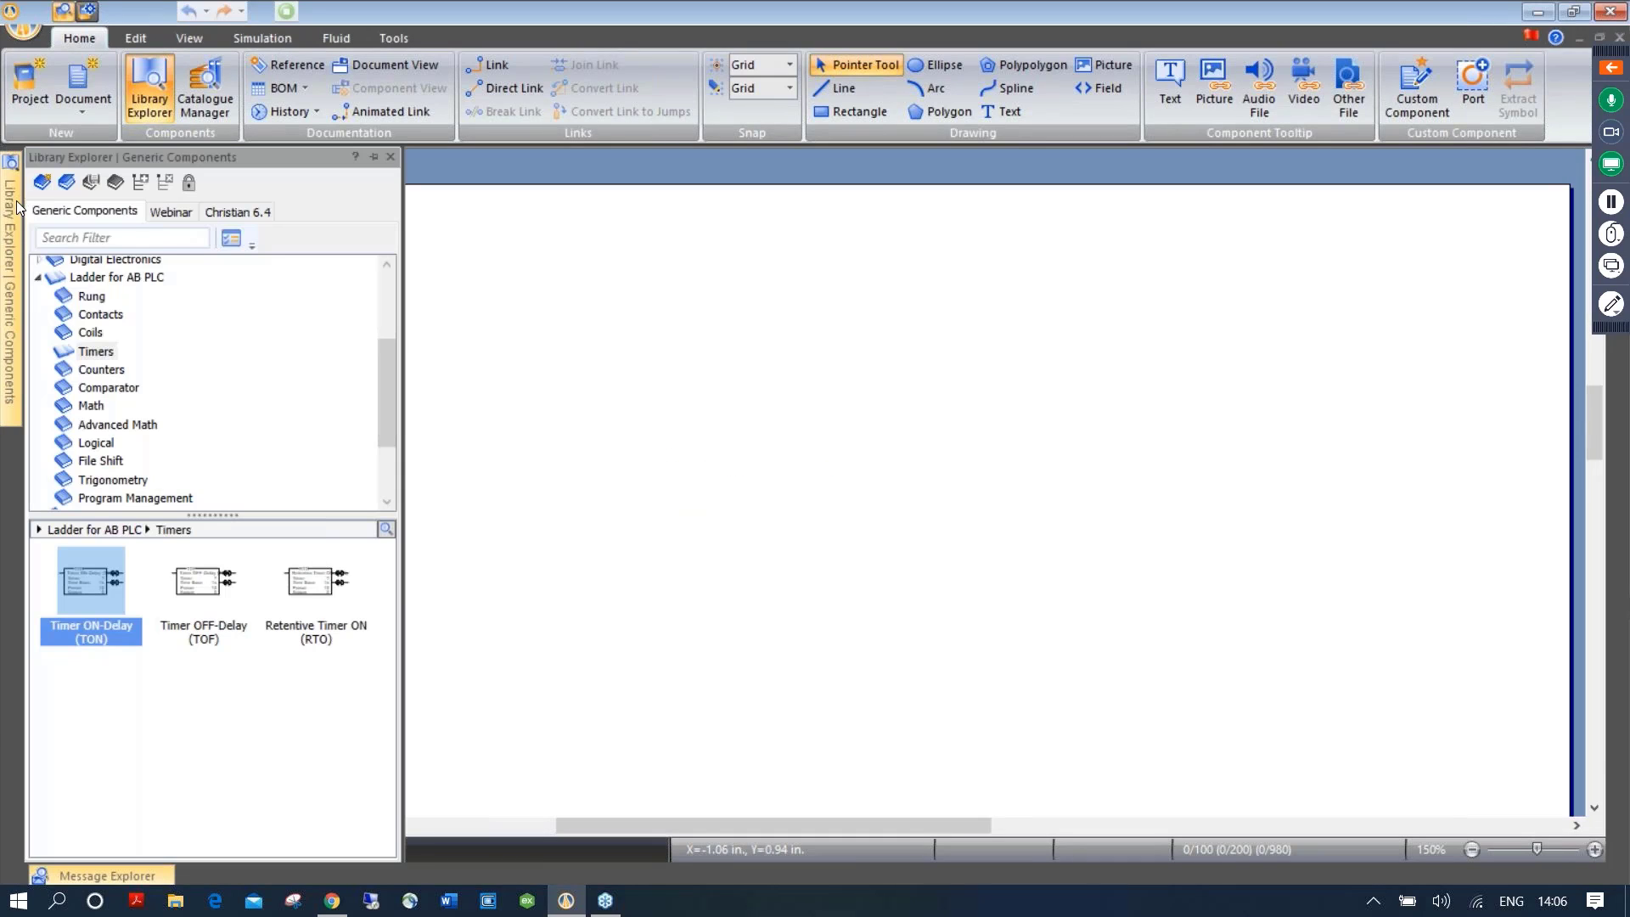
{"action": "left_click", "coordinate": [371, 153]}
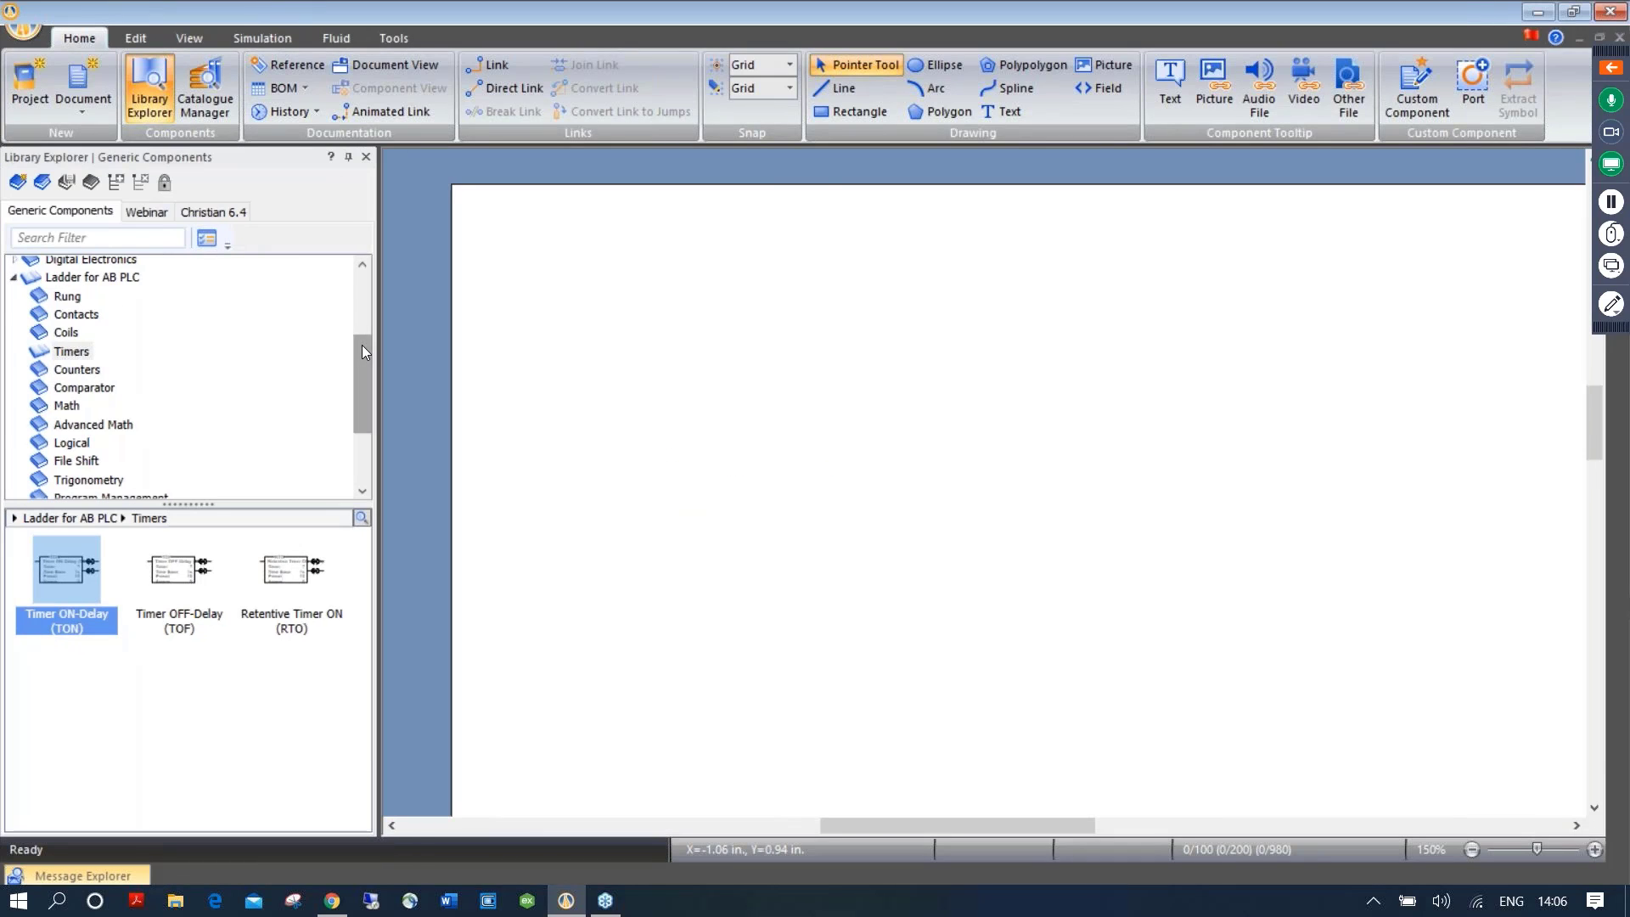
{"action": "left_click_drag", "start_coordinate": [361, 345], "coordinate": [366, 248]}
{"action": "left_click", "coordinate": [13, 433]}
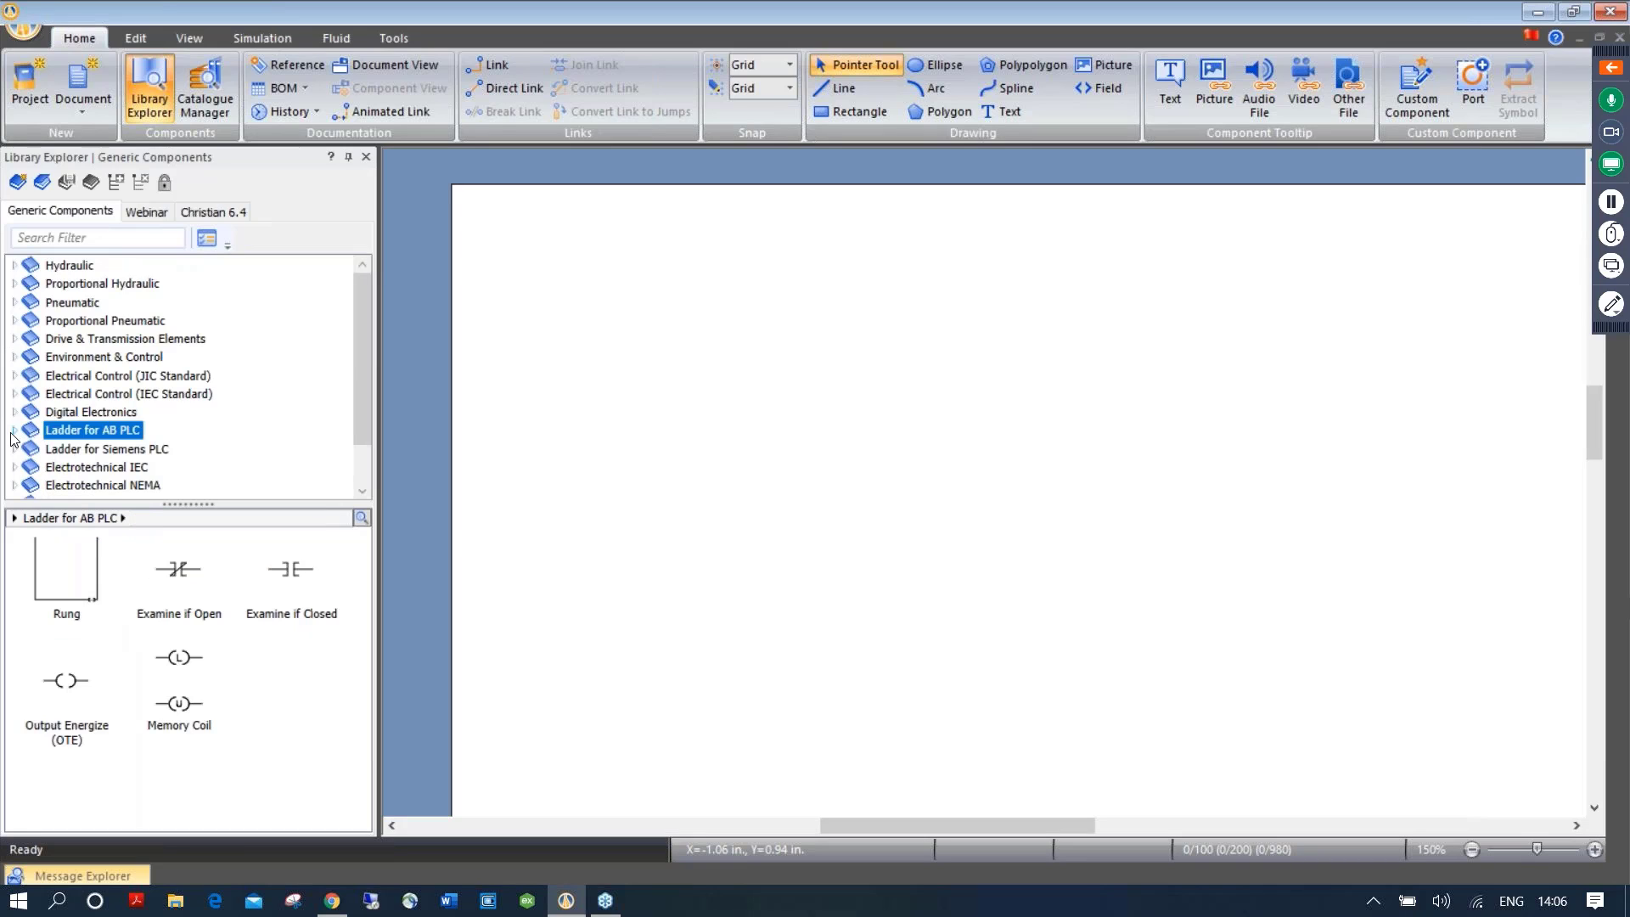
{"action": "left_click", "coordinate": [741, 373]}
{"action": "left_click_drag", "start_coordinate": [827, 358], "coordinate": [820, 352]}
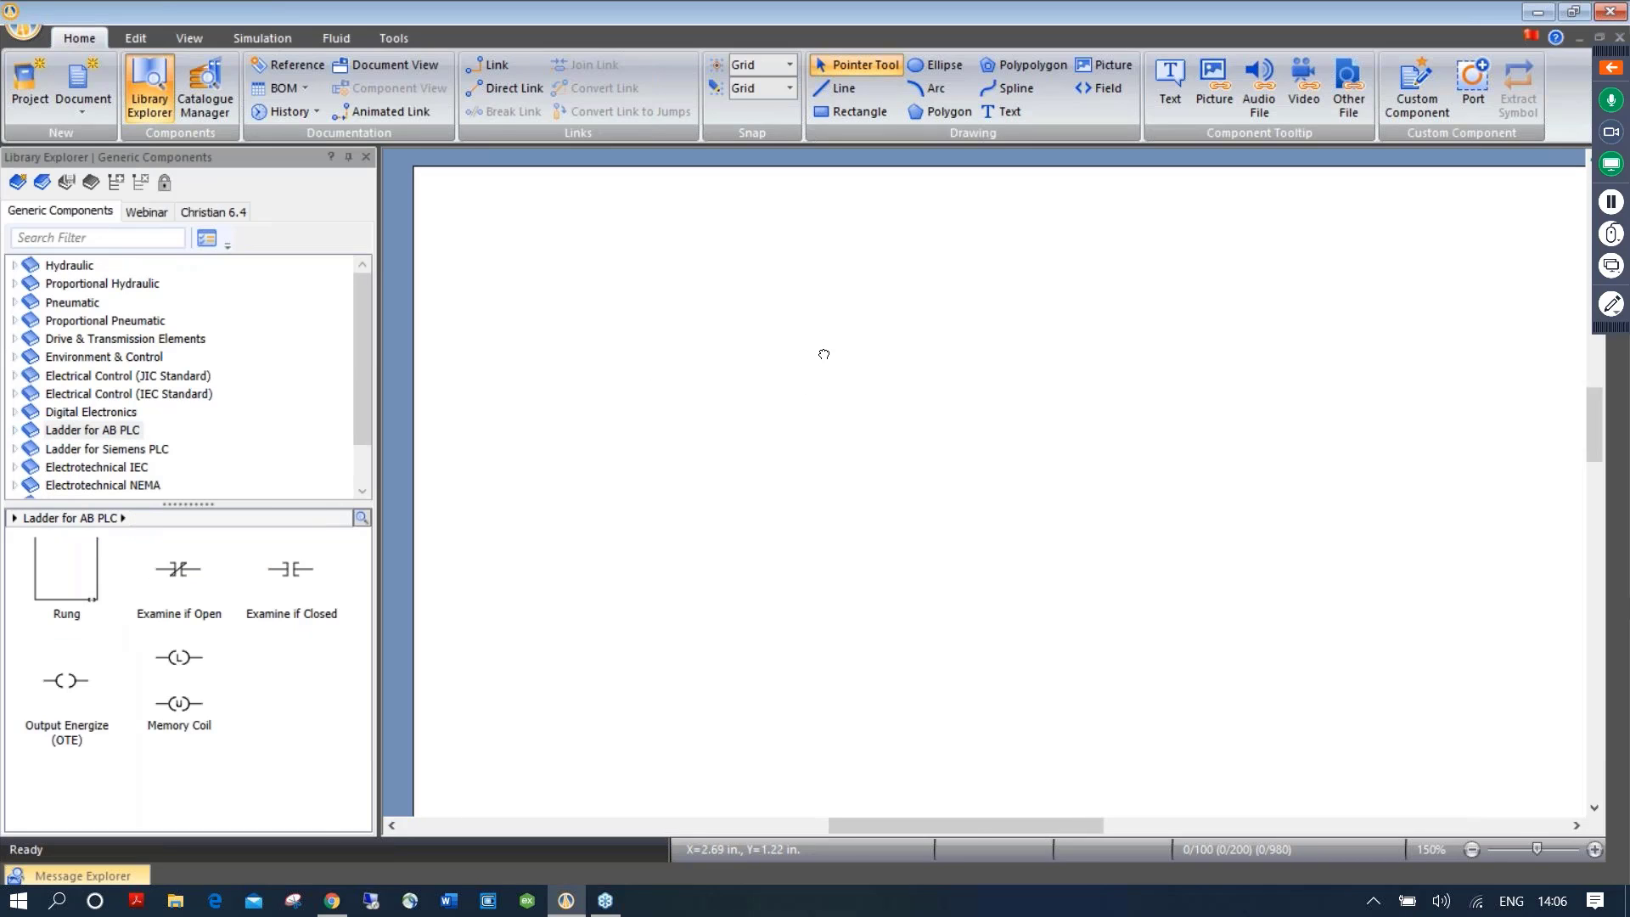
{"action": "left_click", "coordinate": [1607, 57]}
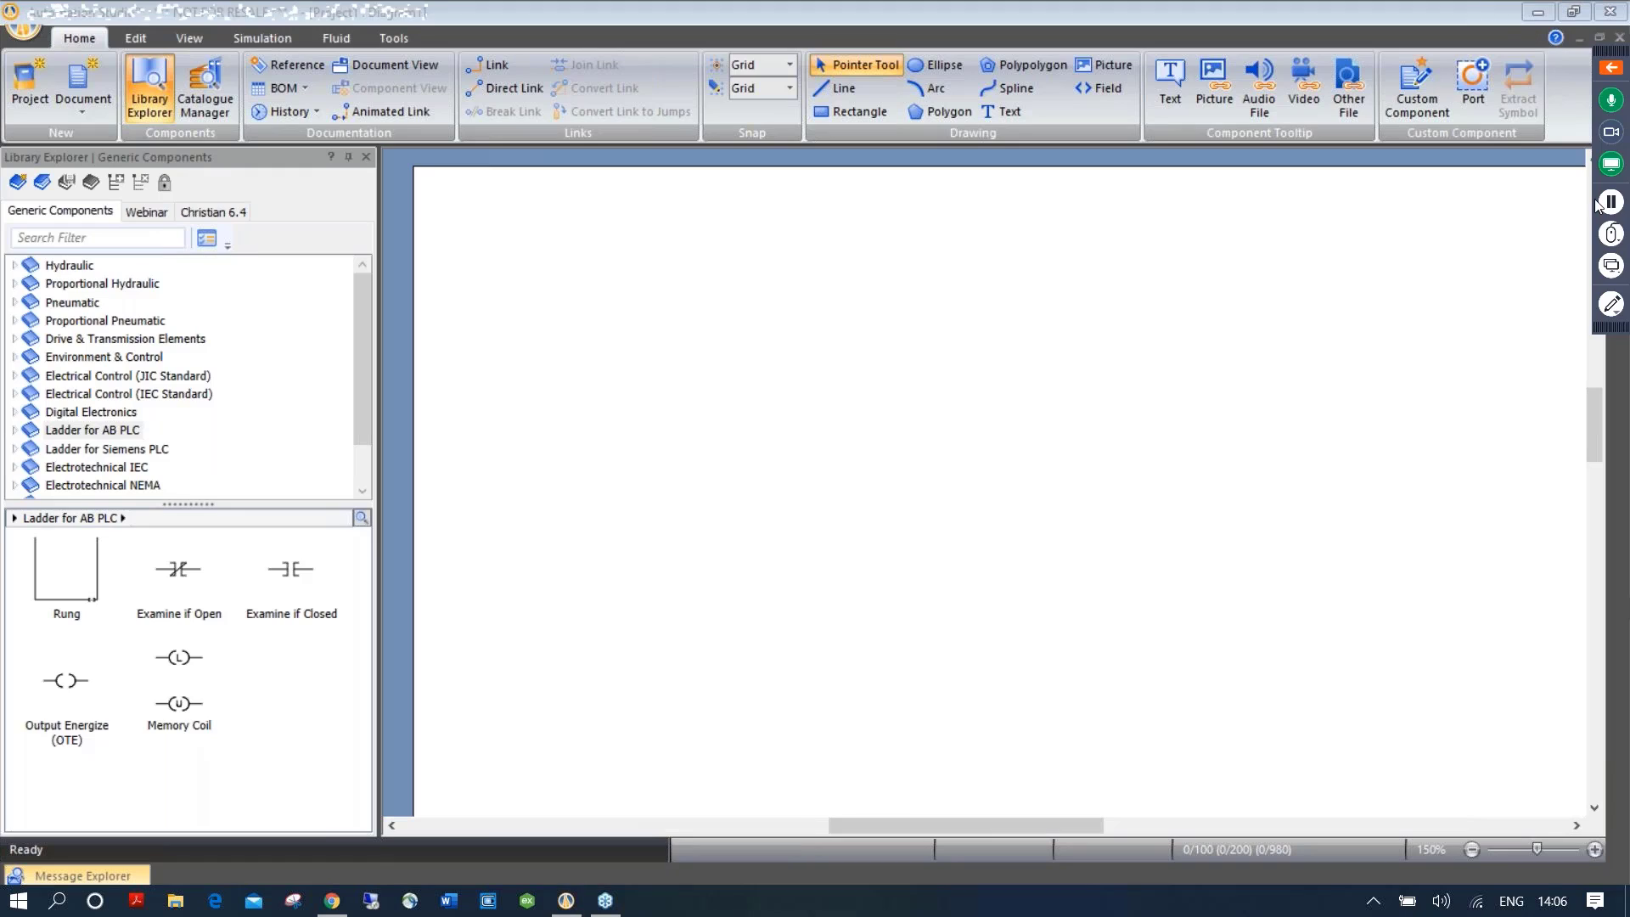
{"action": "left_click_drag", "start_coordinate": [1596, 200], "coordinate": [1596, 409]}
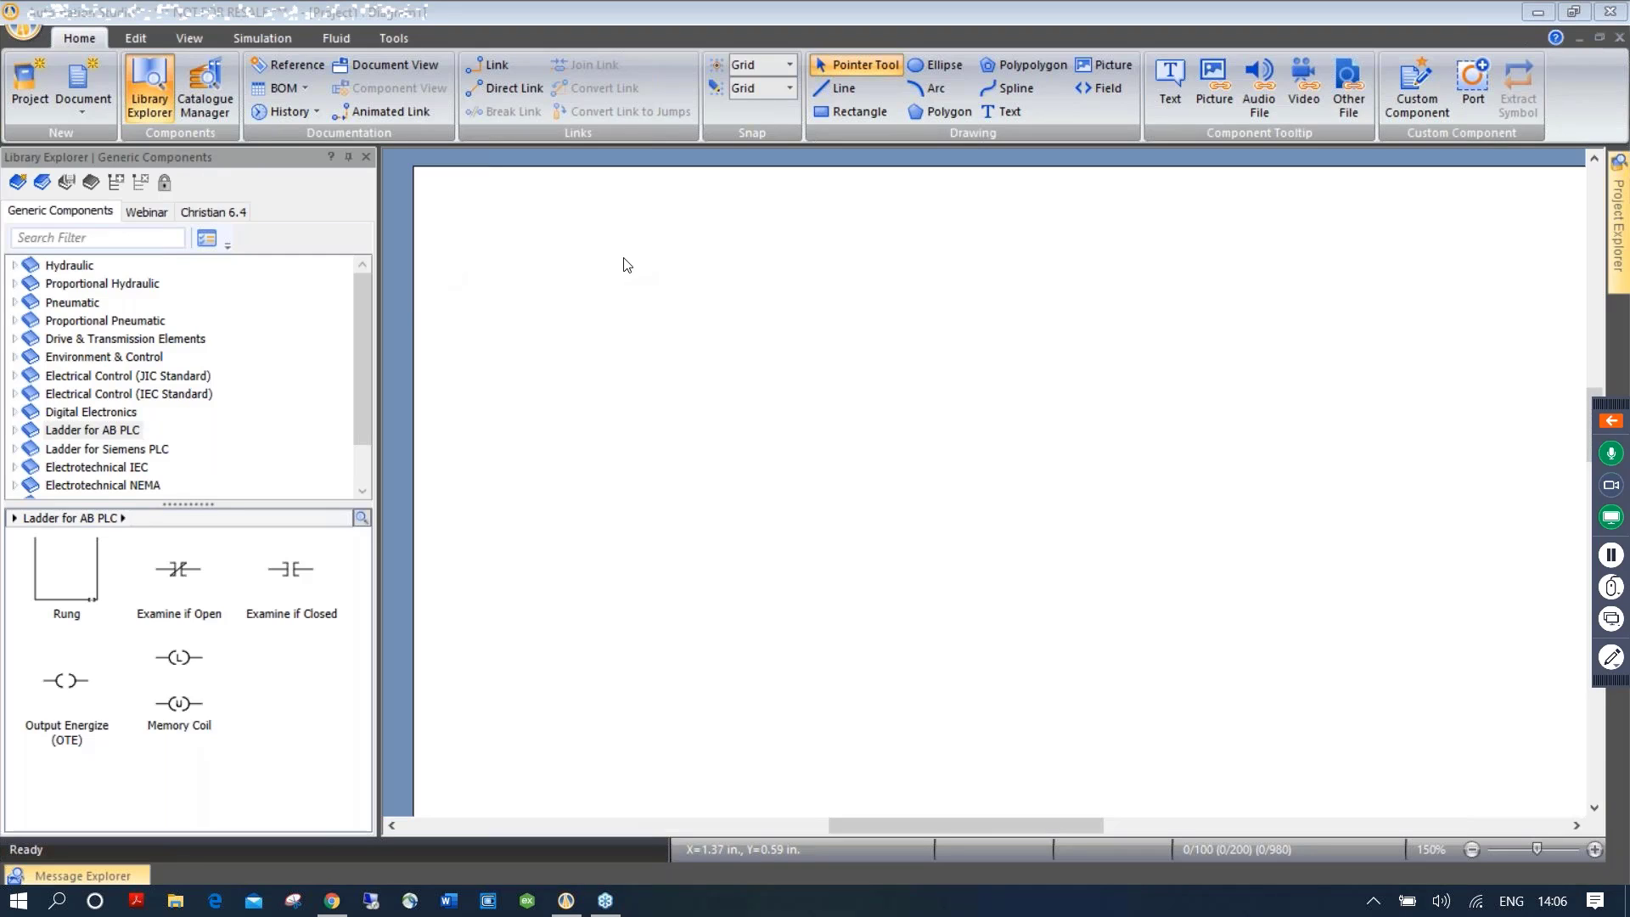
Place a hydraulic Fixed Displacement Pump with Shaft and, below it, a pneumatic Compressor without Input Port on the standard diagram
{"action": "left_click", "coordinate": [94, 267]}
{"action": "left_click_drag", "start_coordinate": [89, 577], "coordinate": [604, 293]}
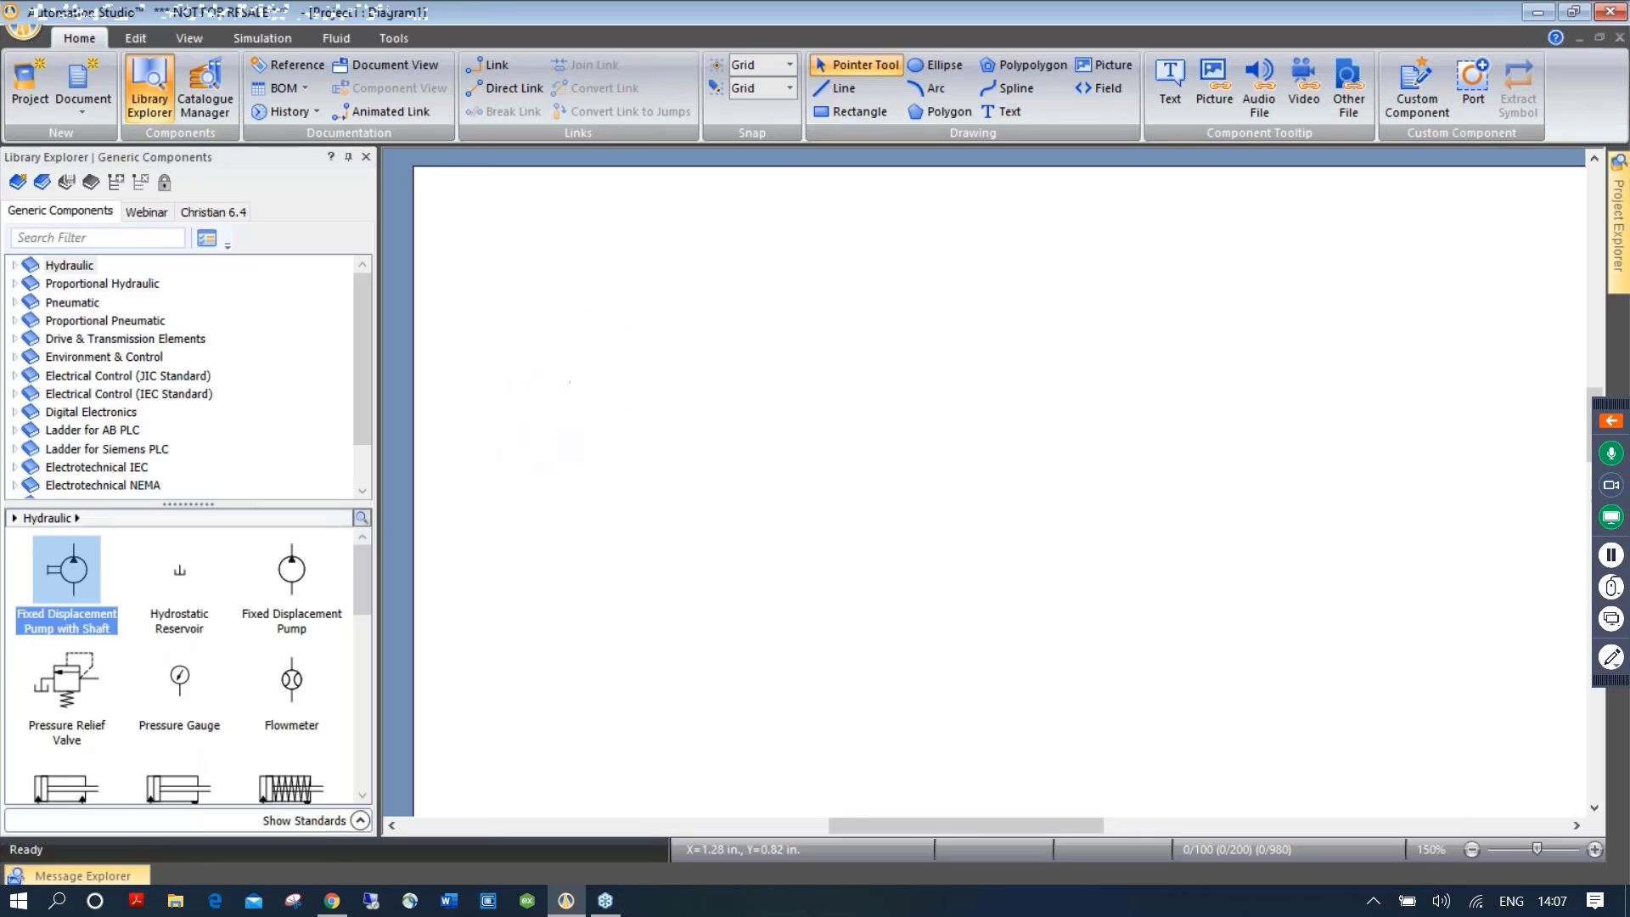
{"action": "left_click", "coordinate": [73, 303]}
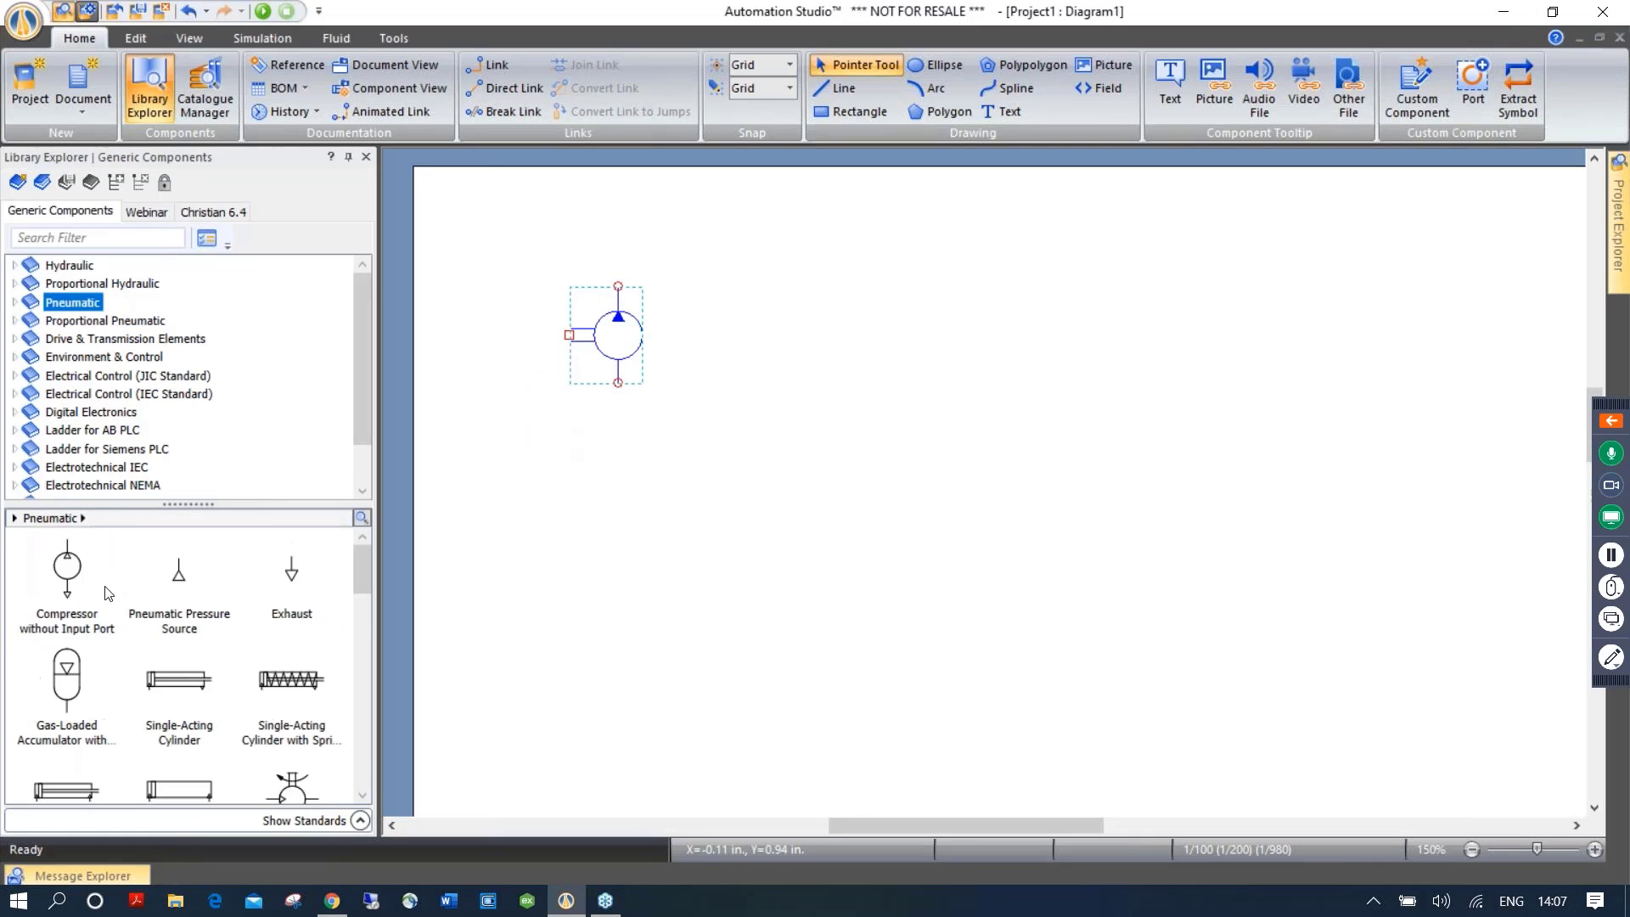
{"action": "left_click_drag", "start_coordinate": [70, 570], "coordinate": [606, 492]}
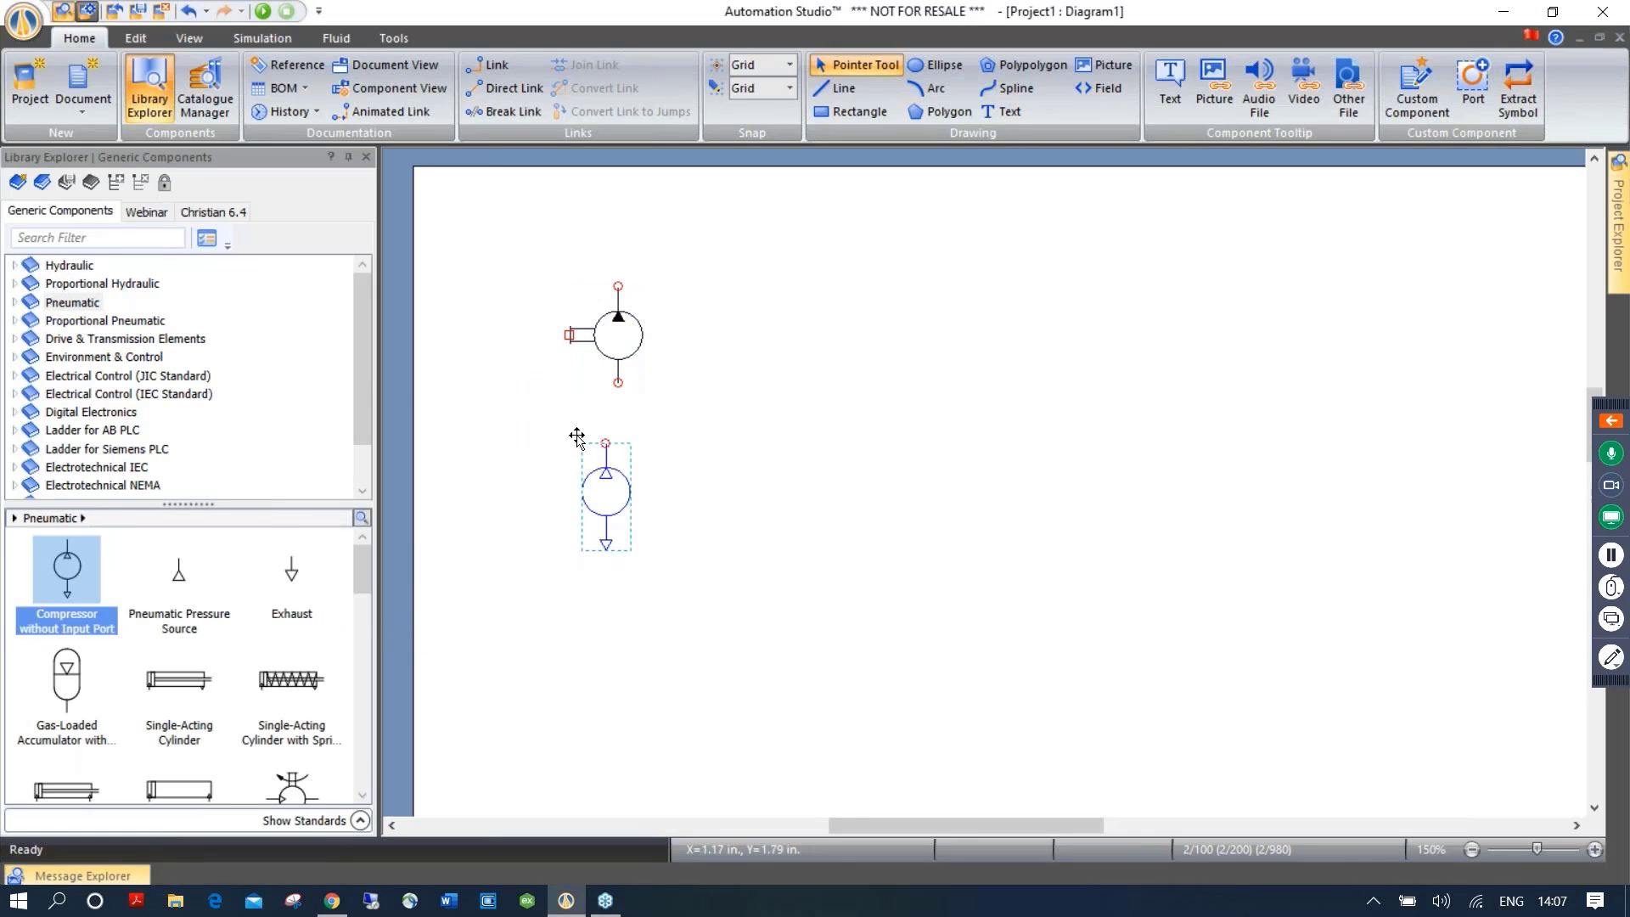
Add a JIC 24-volt power supply and a two-input XOR logic gate to the diagram beside the pump and compressor
{"action": "left_click", "coordinate": [127, 375]}
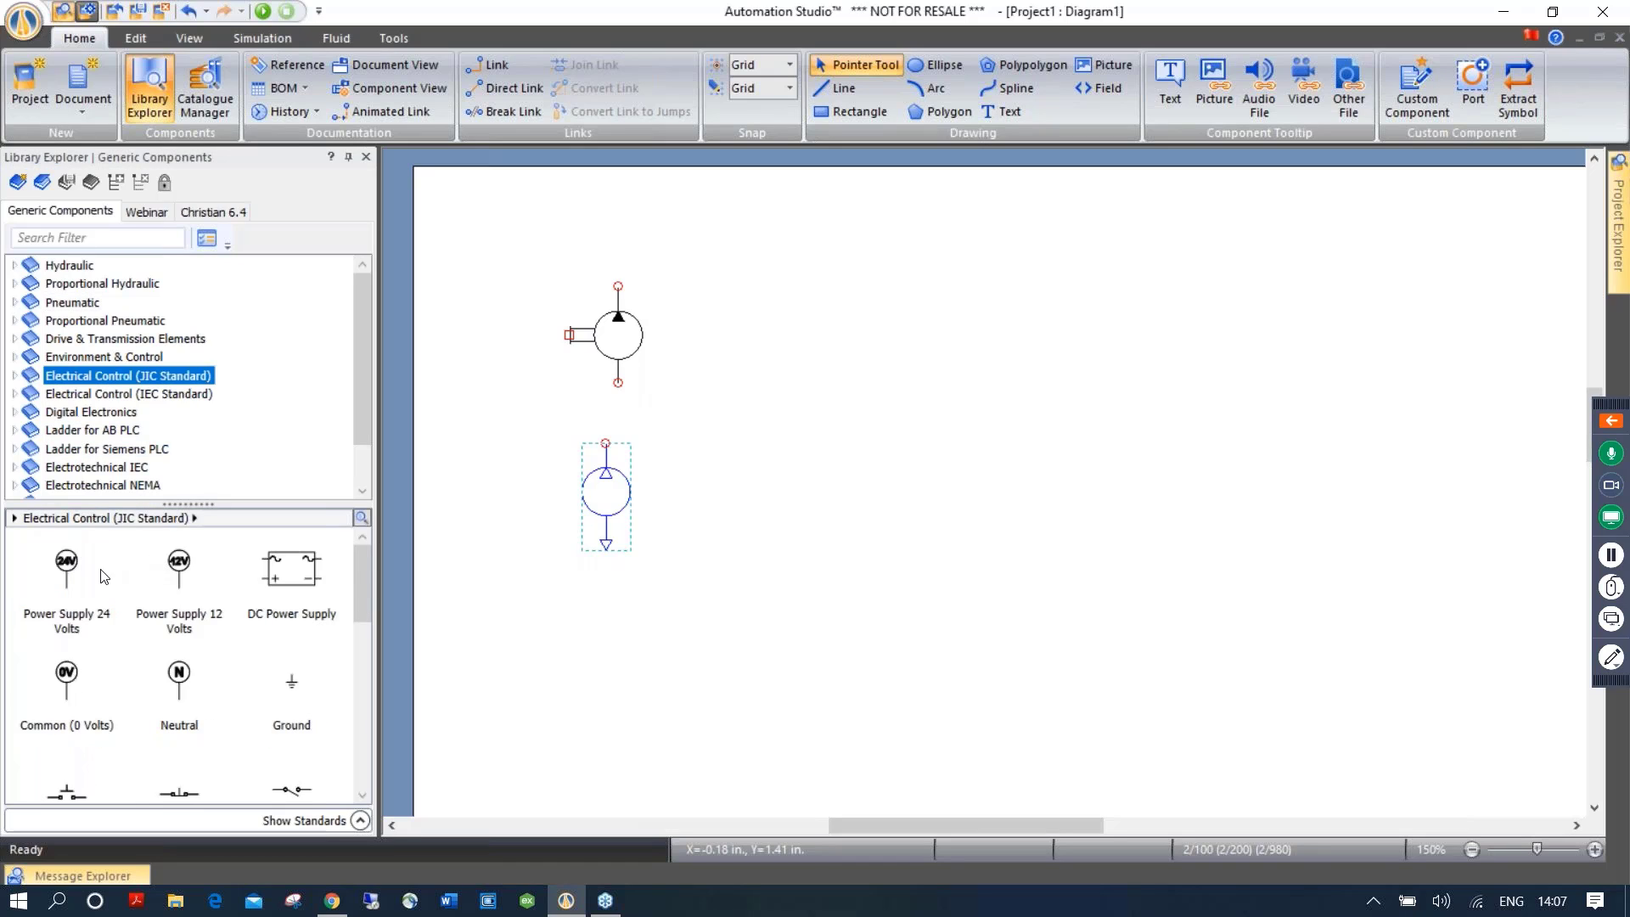
{"action": "left_click_drag", "start_coordinate": [68, 570], "coordinate": [773, 412]}
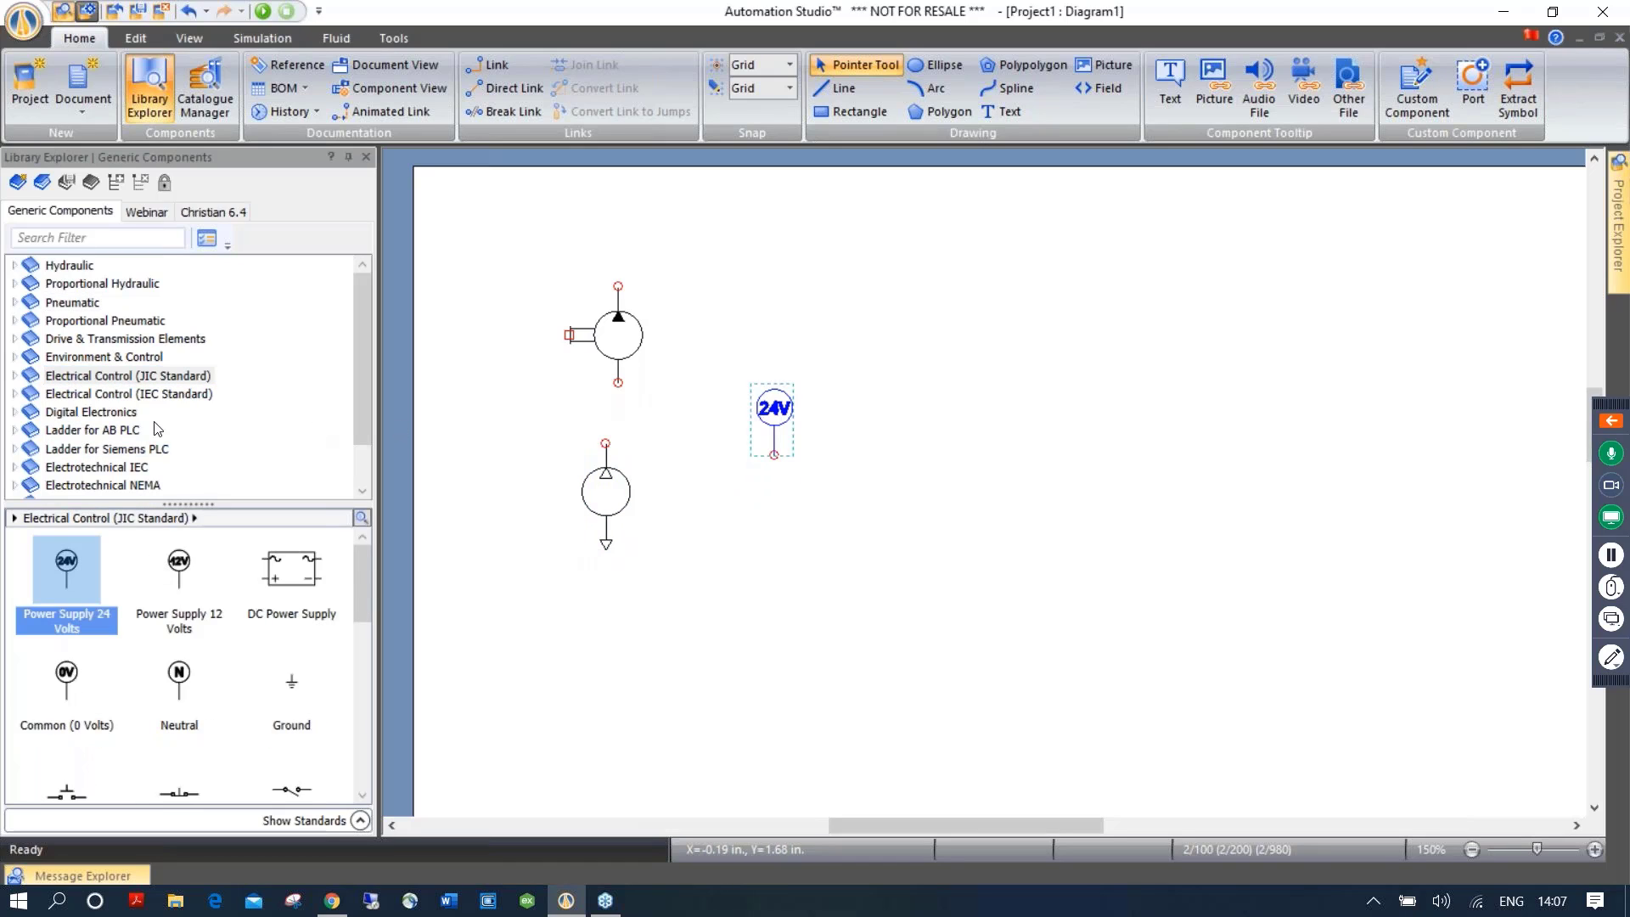
{"action": "left_click", "coordinate": [31, 415]}
{"action": "left_click", "coordinate": [14, 413]}
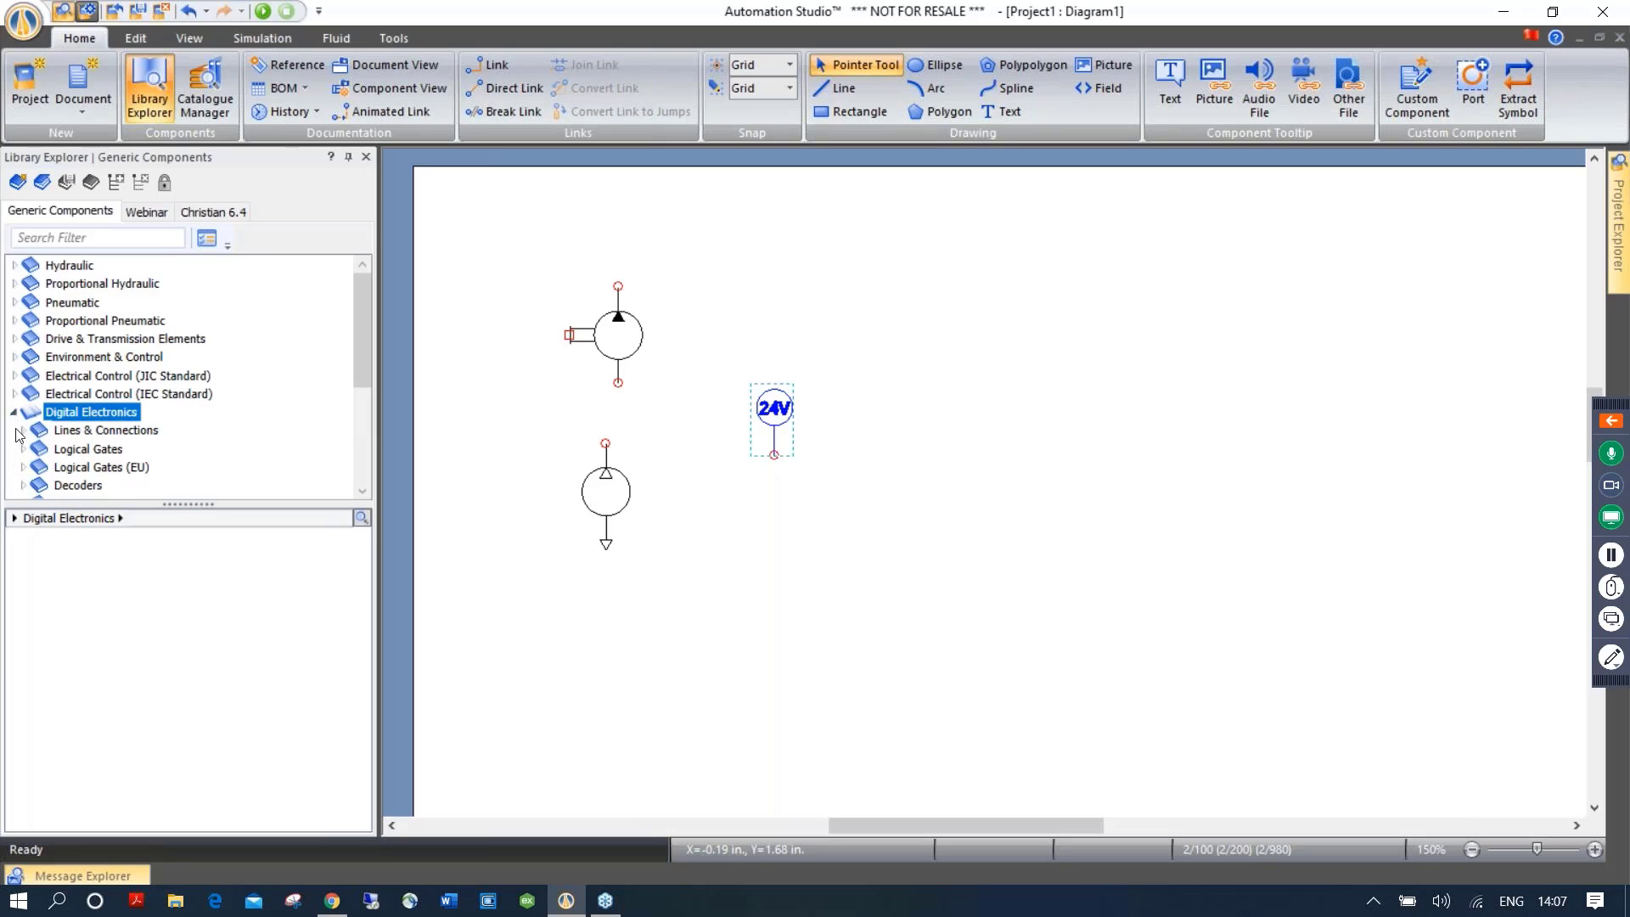
{"action": "left_click", "coordinate": [89, 448]}
{"action": "left_click_drag", "start_coordinate": [68, 569], "coordinate": [929, 324]}
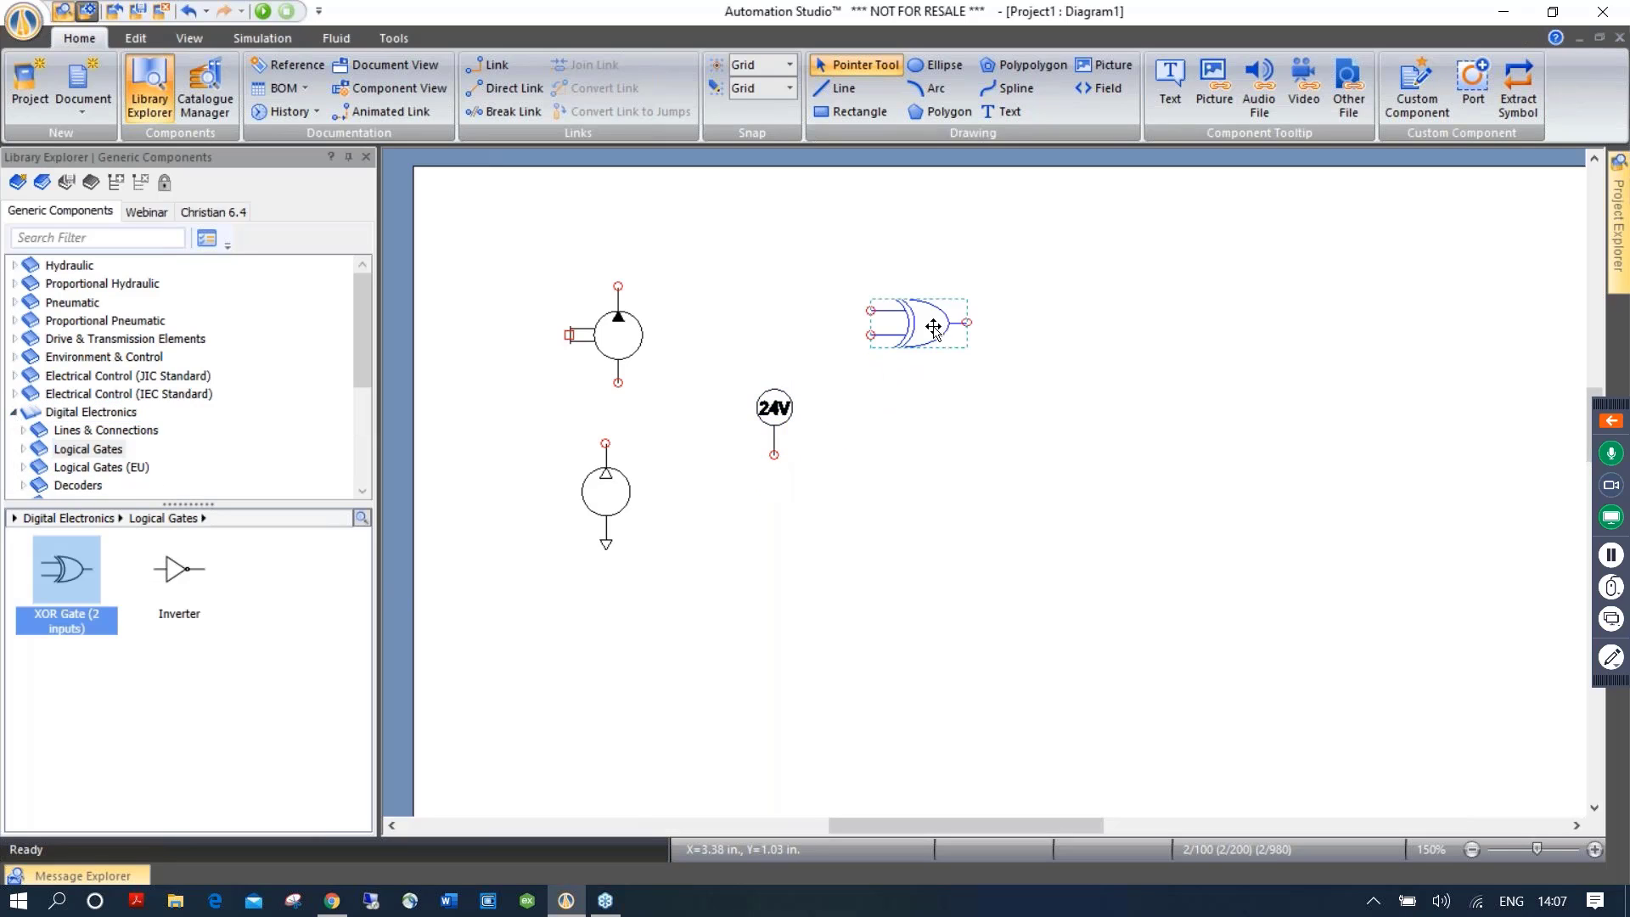
Collapse the Digital Electronics category and place an Examine if Open contact from the AB PLC ladder library below the XOR gate
{"action": "left_click", "coordinate": [23, 451]}
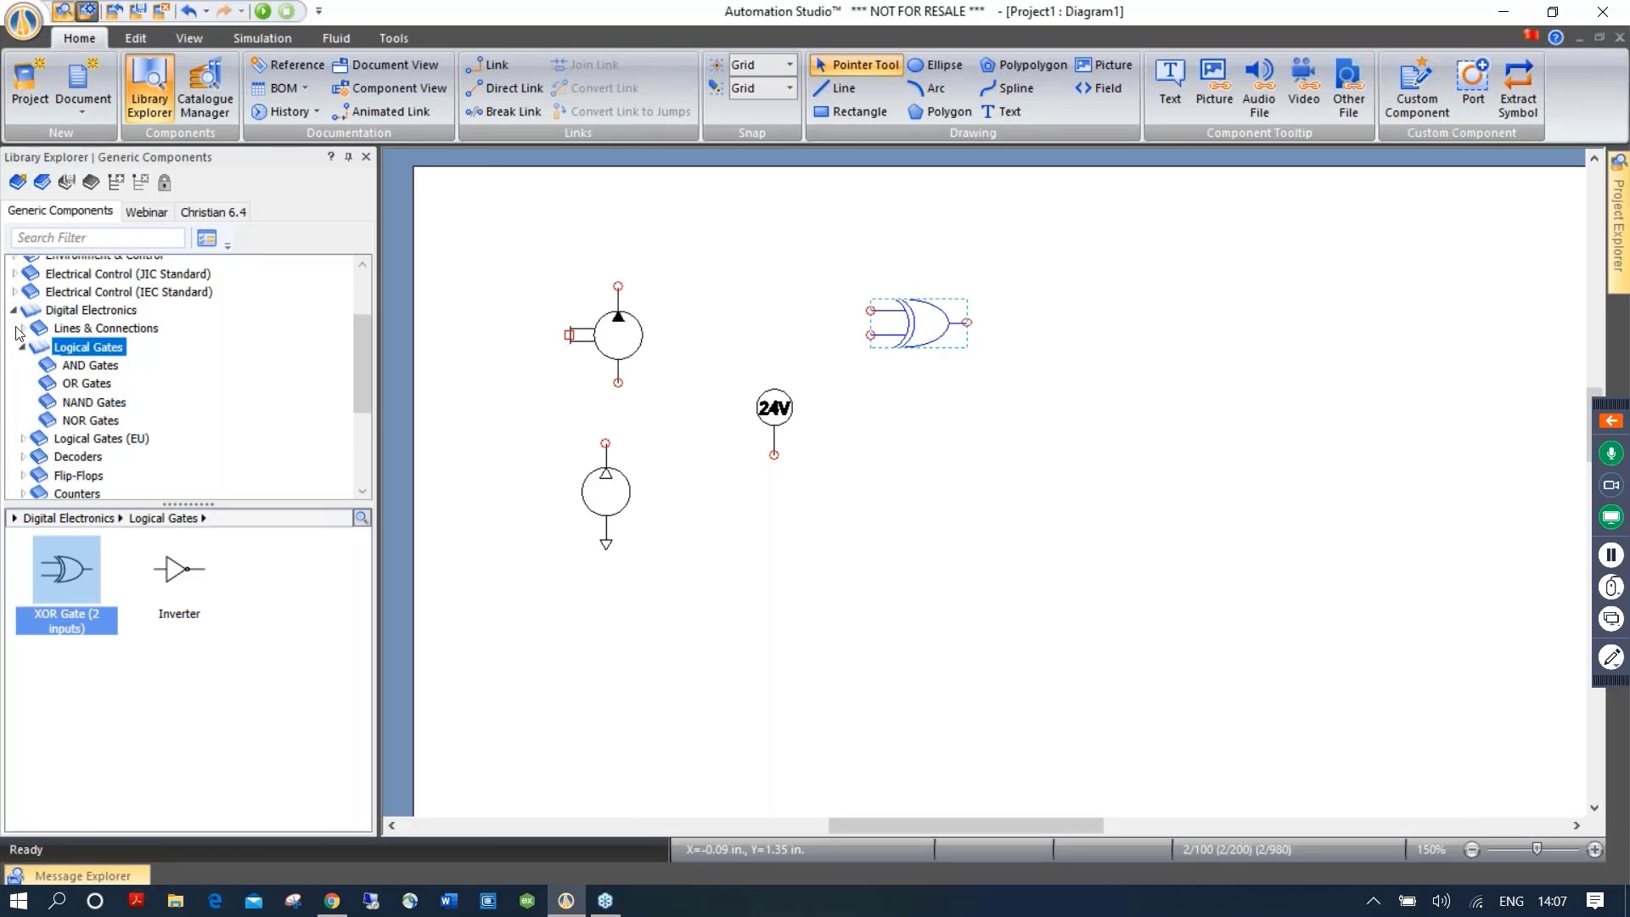
{"action": "left_click", "coordinate": [15, 313]}
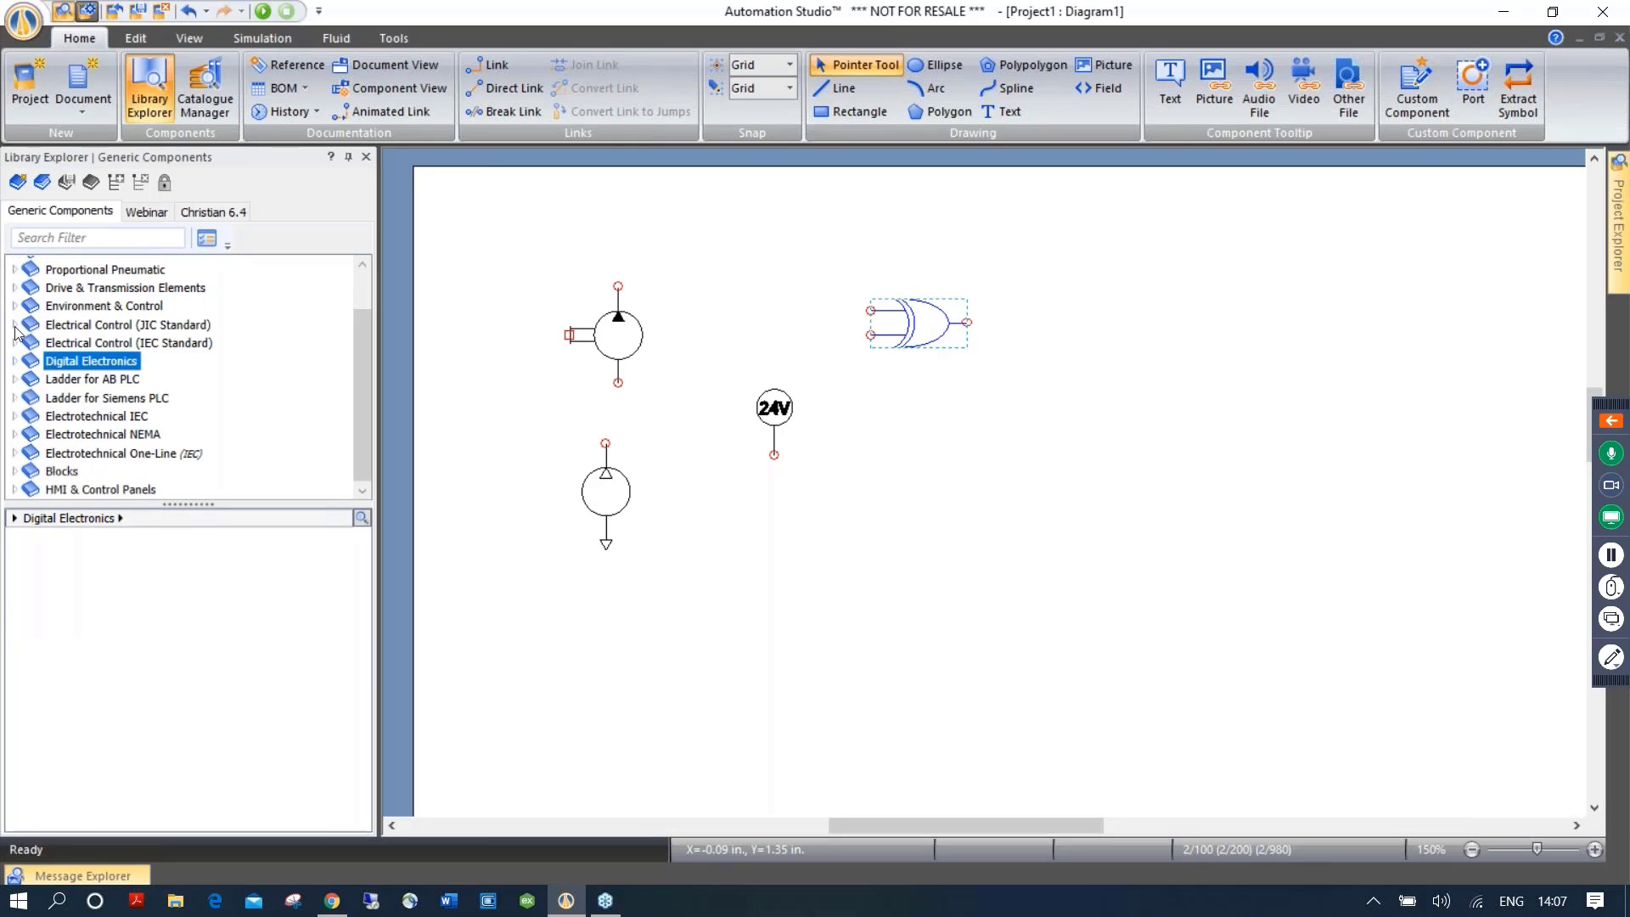
{"action": "left_click", "coordinate": [100, 381]}
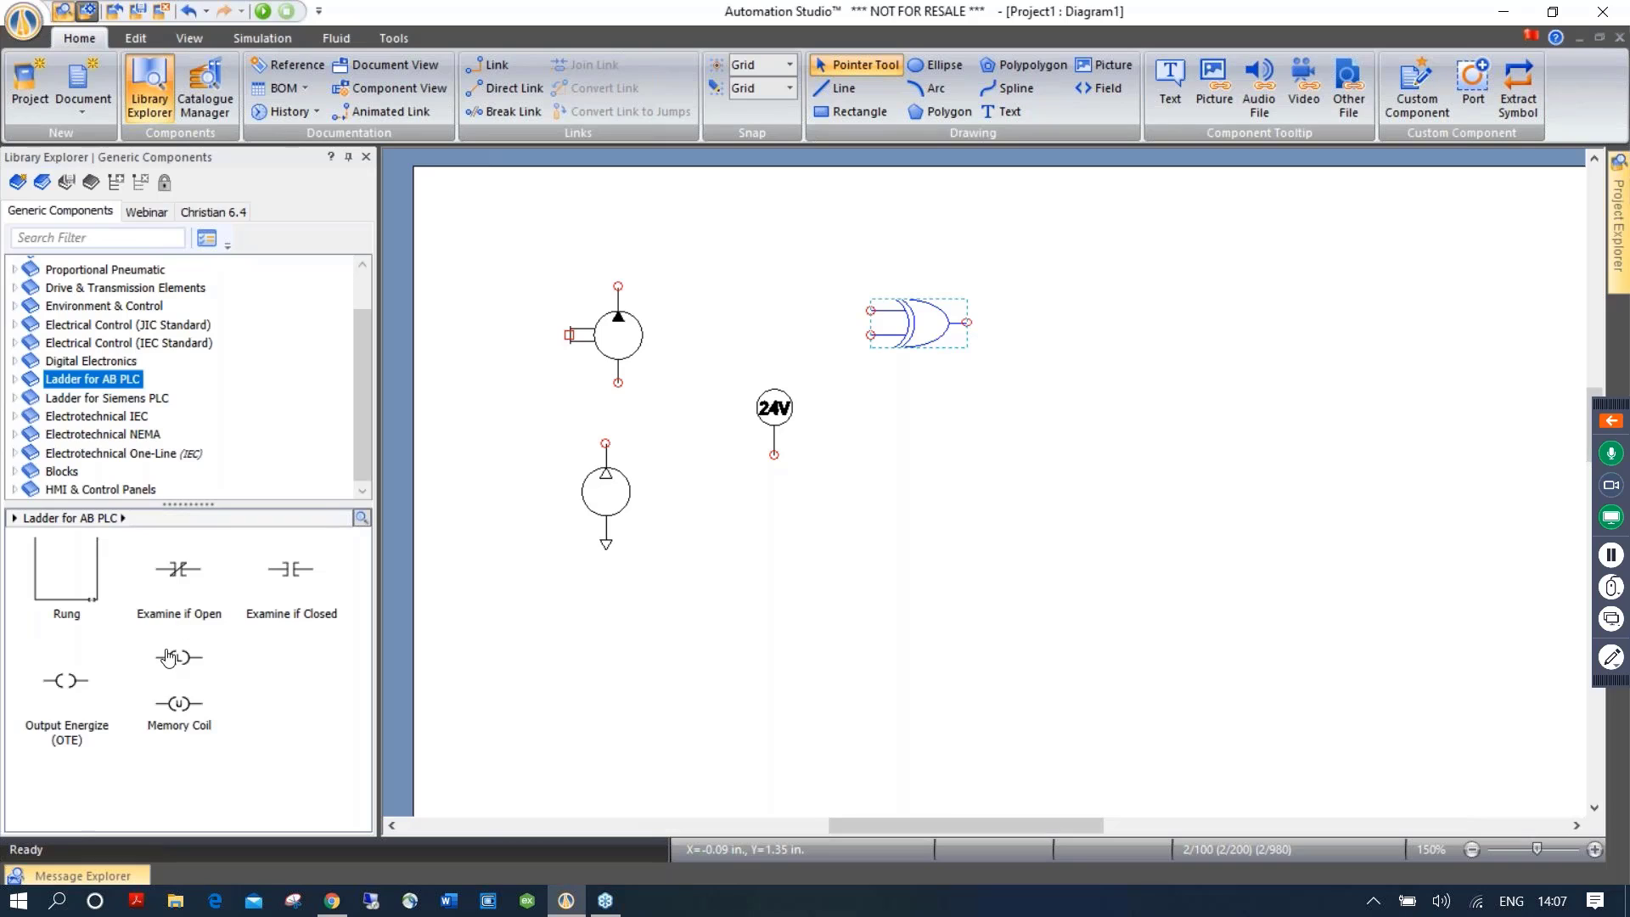
{"action": "left_click_drag", "start_coordinate": [178, 594], "coordinate": [985, 454]}
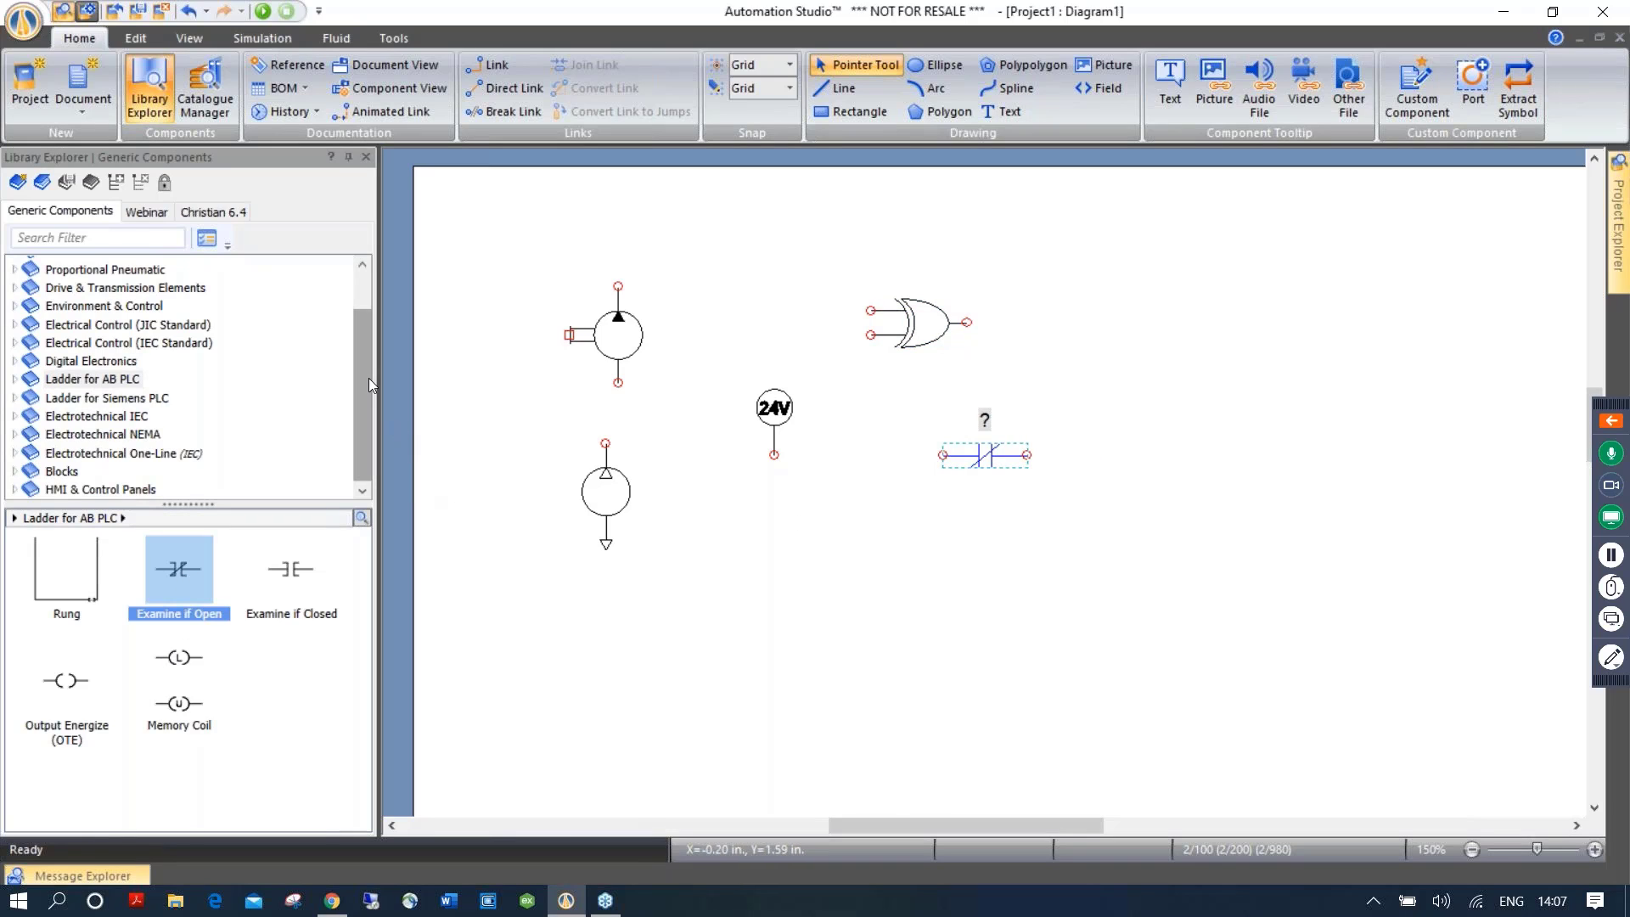
Try to place an Electrotechnical NEMA battery on the standard diagram, and check the diagram's entry in the Project Explorer
{"action": "left_click", "coordinate": [90, 442]}
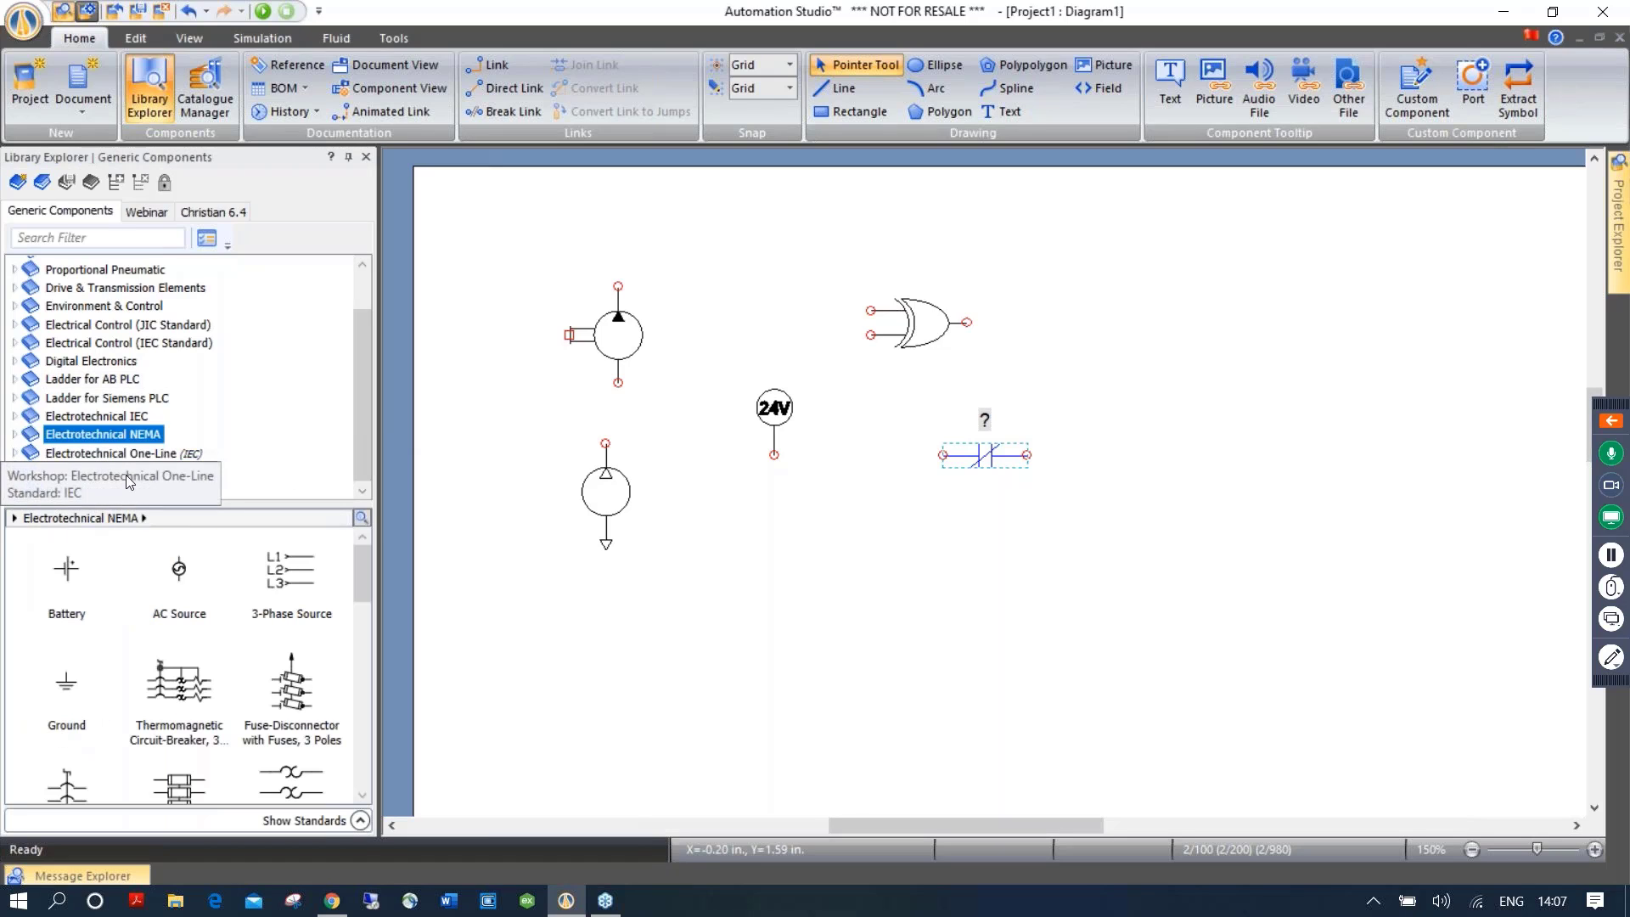
{"action": "left_click_drag", "start_coordinate": [68, 574], "coordinate": [111, 590]}
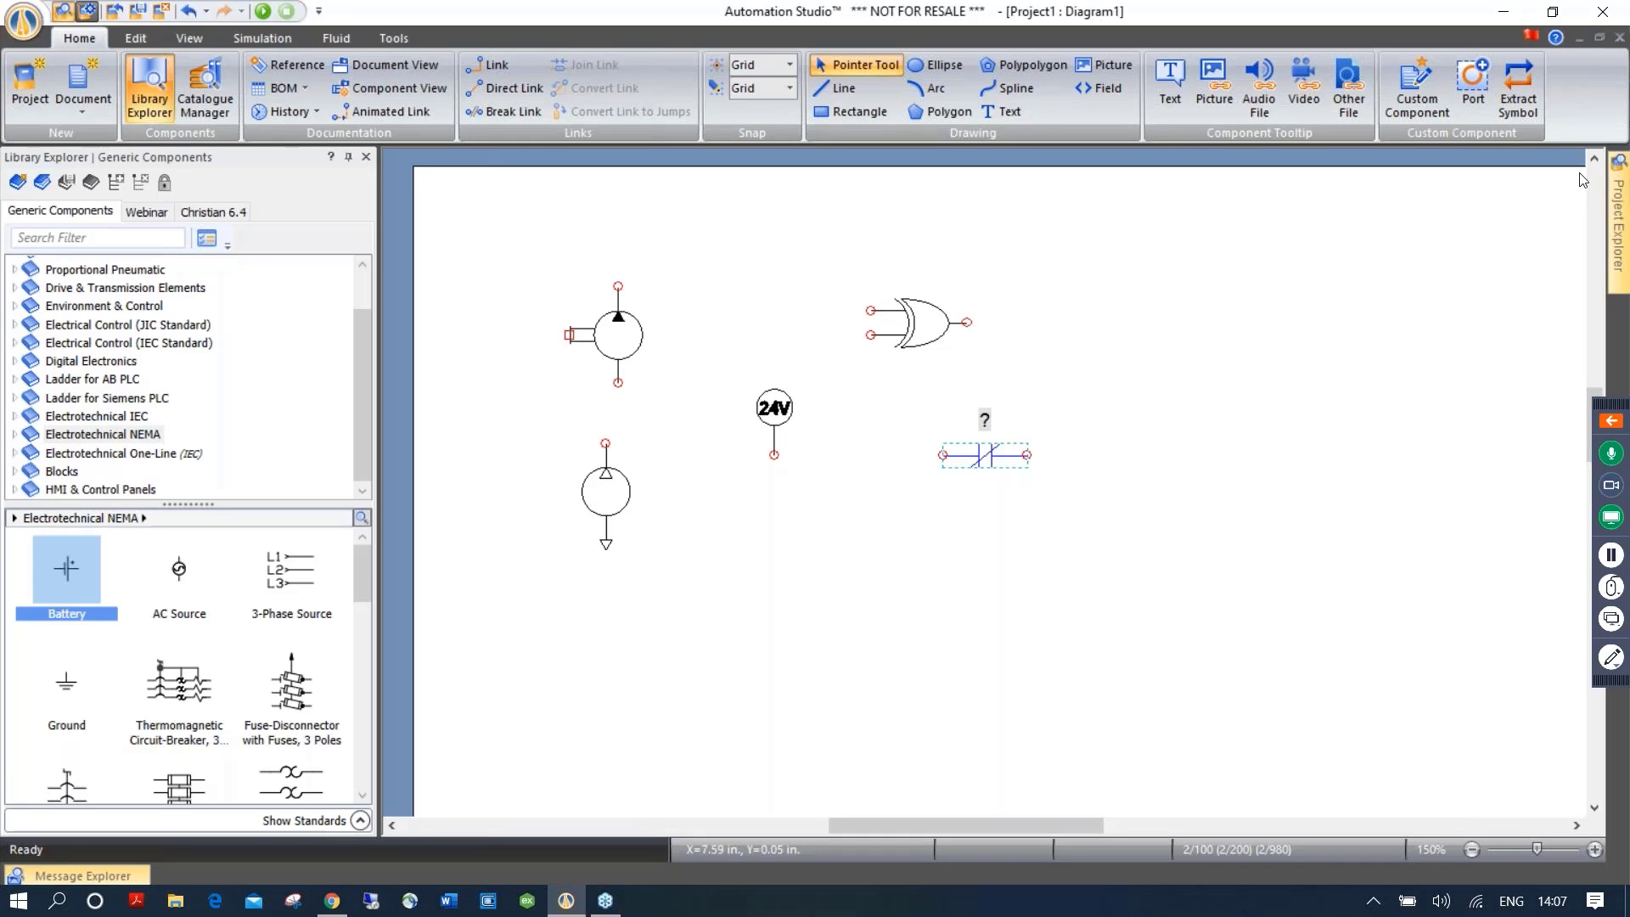
{"action": "mouse_move", "coordinate": [1622, 217]}
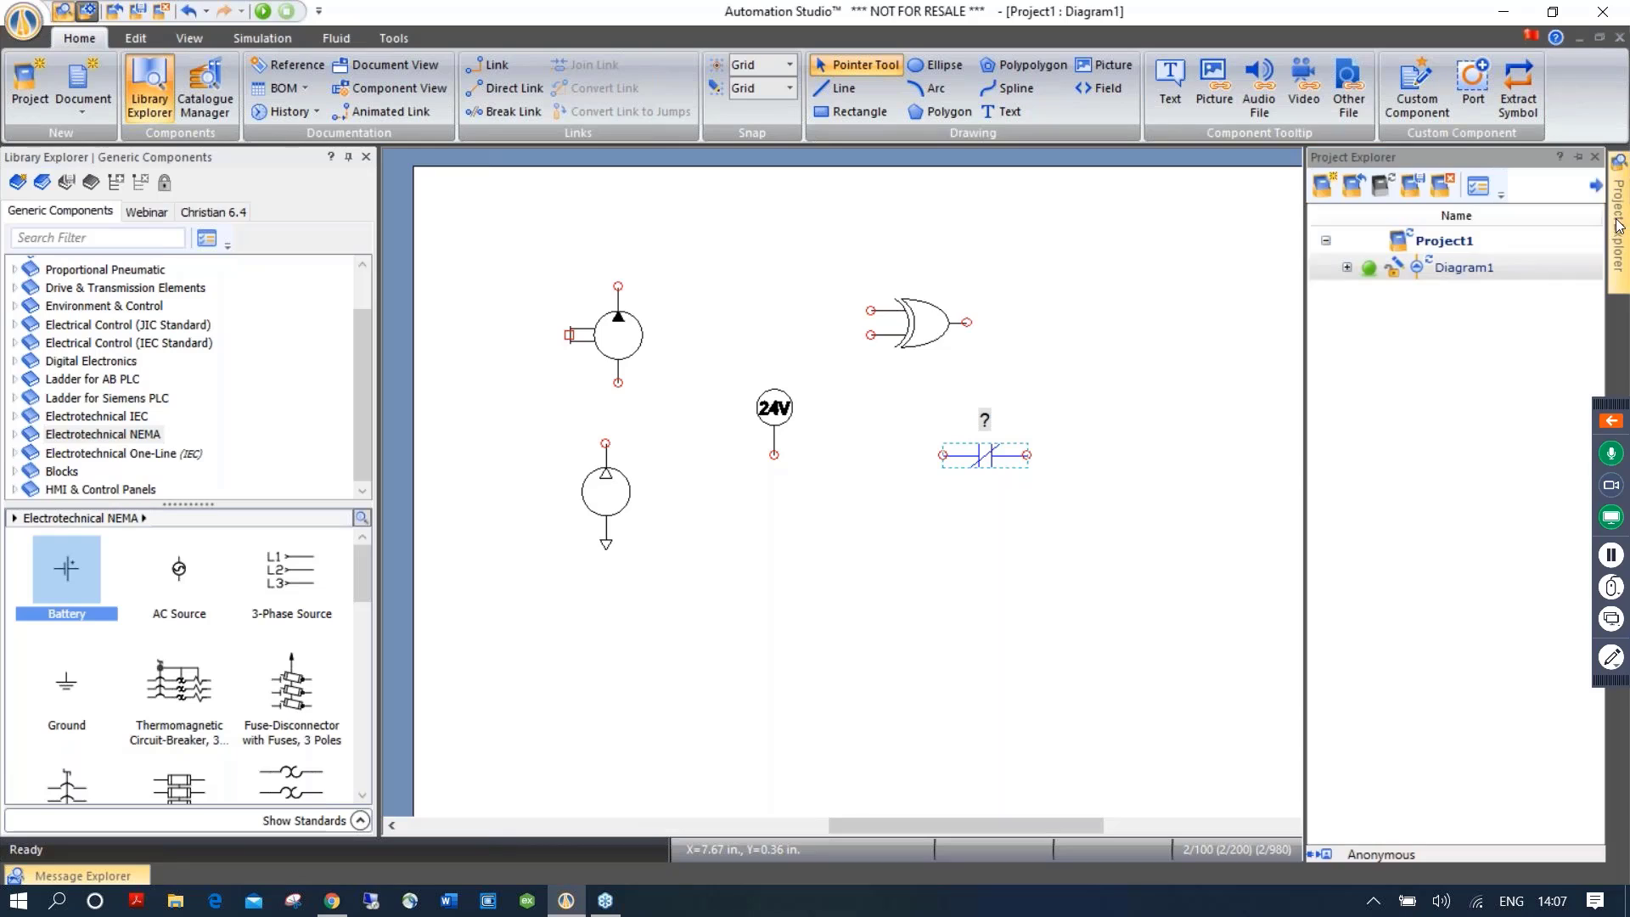
{"action": "mouse_move", "coordinate": [1486, 270]}
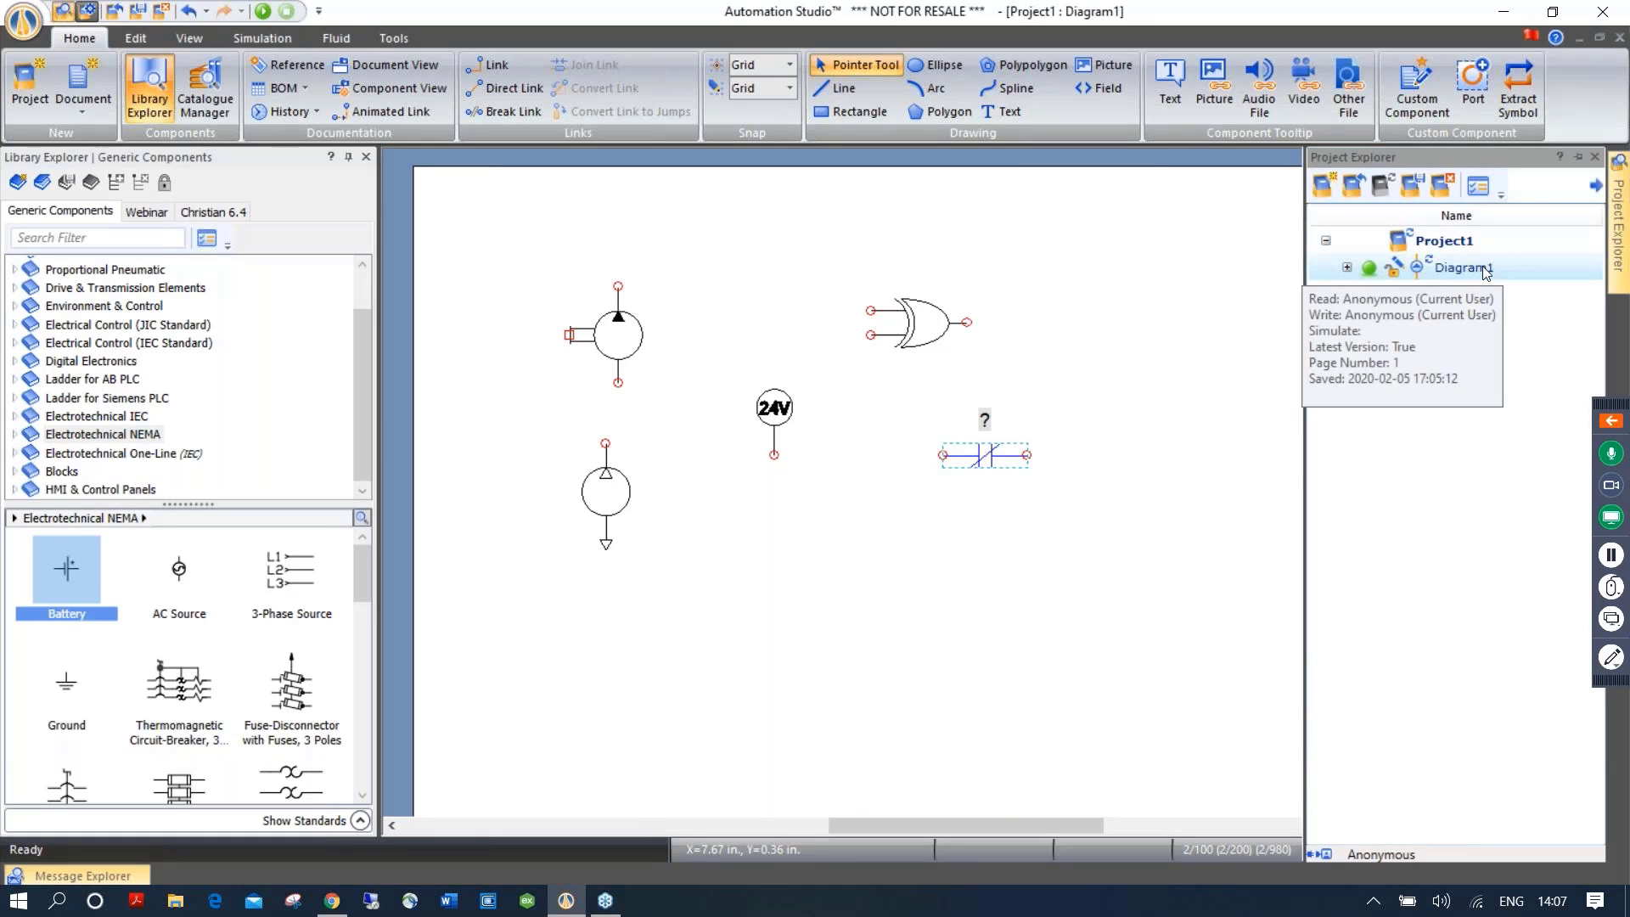
{"action": "mouse_move", "coordinate": [1423, 274]}
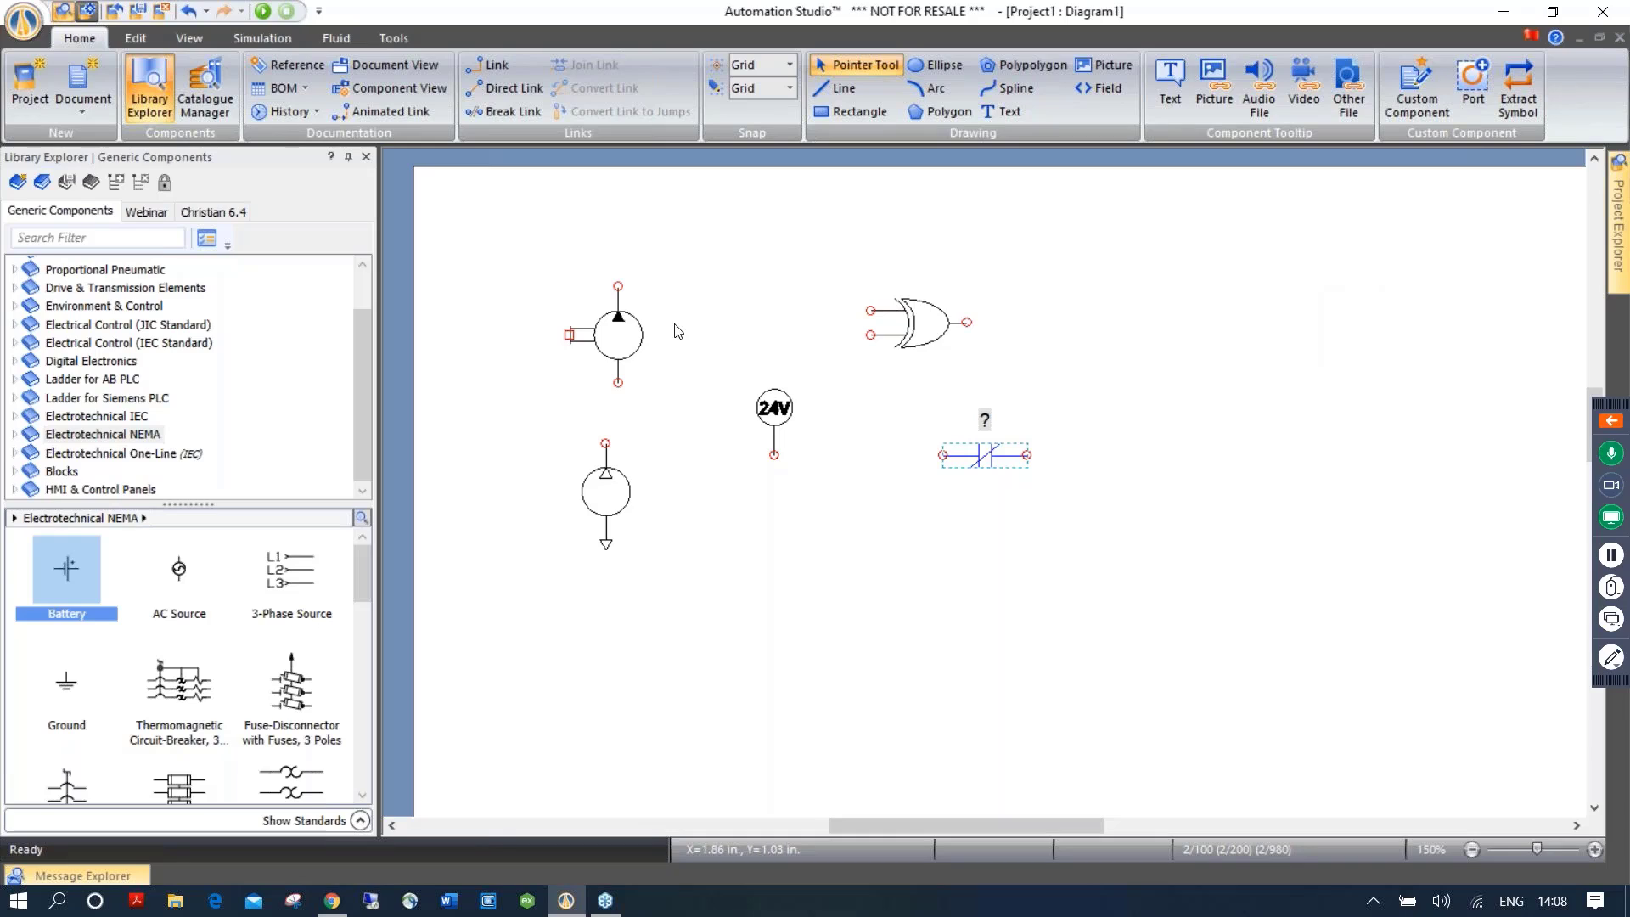
Delete all the components from the standard diagram
{"action": "mouse_move", "coordinate": [93, 579]}
{"action": "left_click", "coordinate": [1007, 567]}
{"action": "key", "text": "ctrl+a"}
{"action": "key", "text": "Delete"}
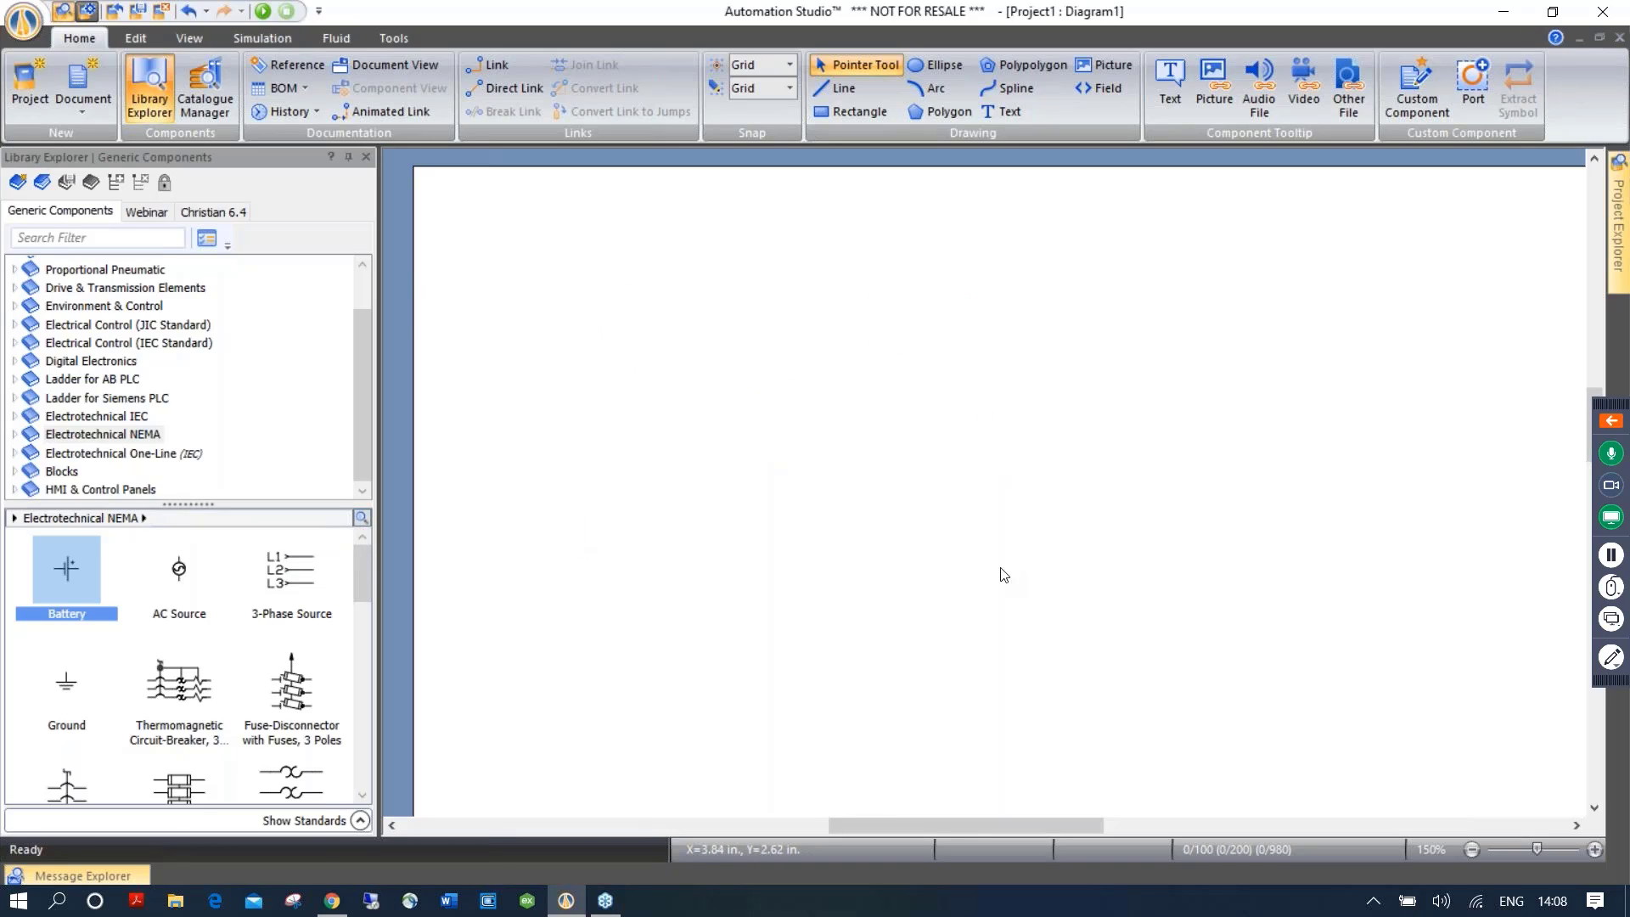
Create a new electrotechnical diagram from the Default template and check its entry in the Project Explorer
{"action": "left_click", "coordinate": [85, 104]}
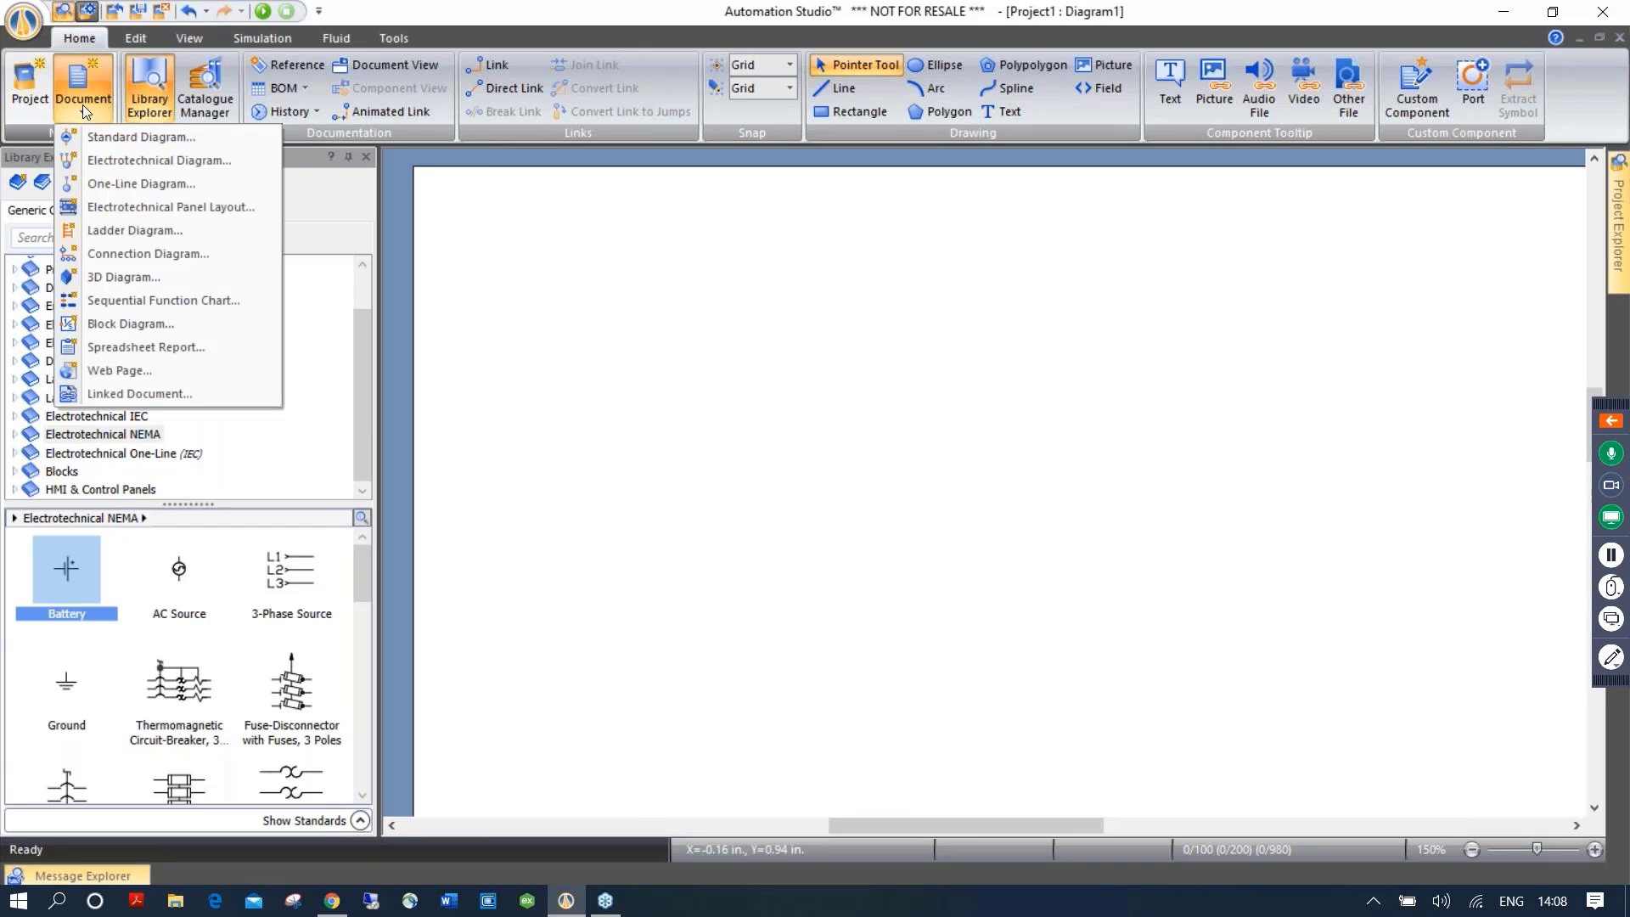
{"action": "left_click", "coordinate": [154, 166]}
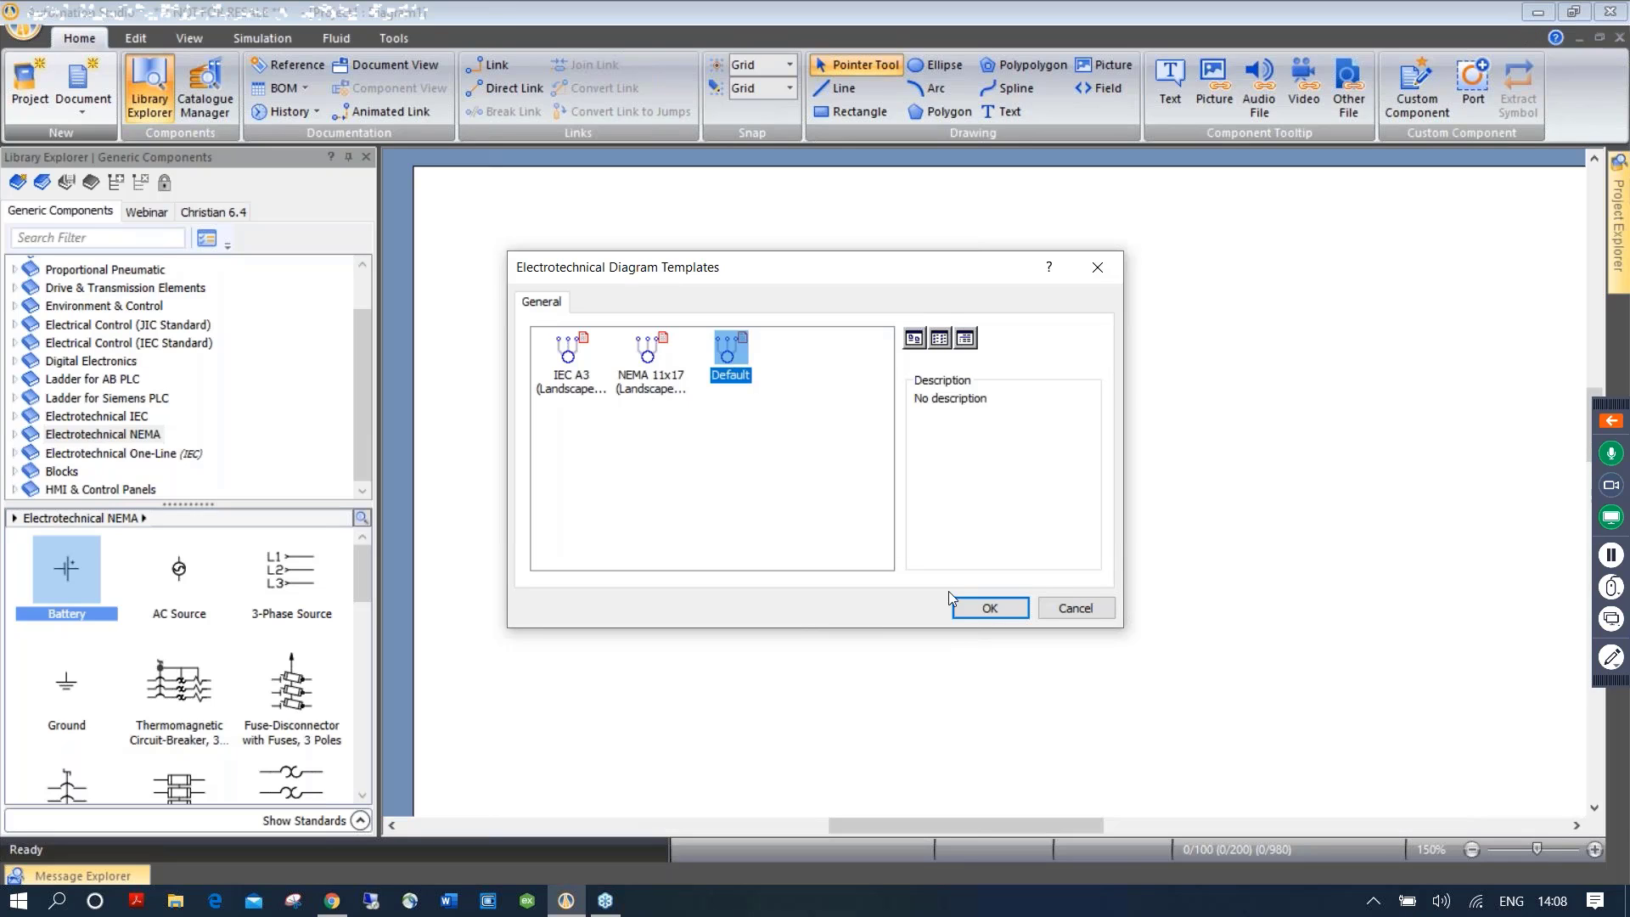
{"action": "left_click", "coordinate": [987, 609]}
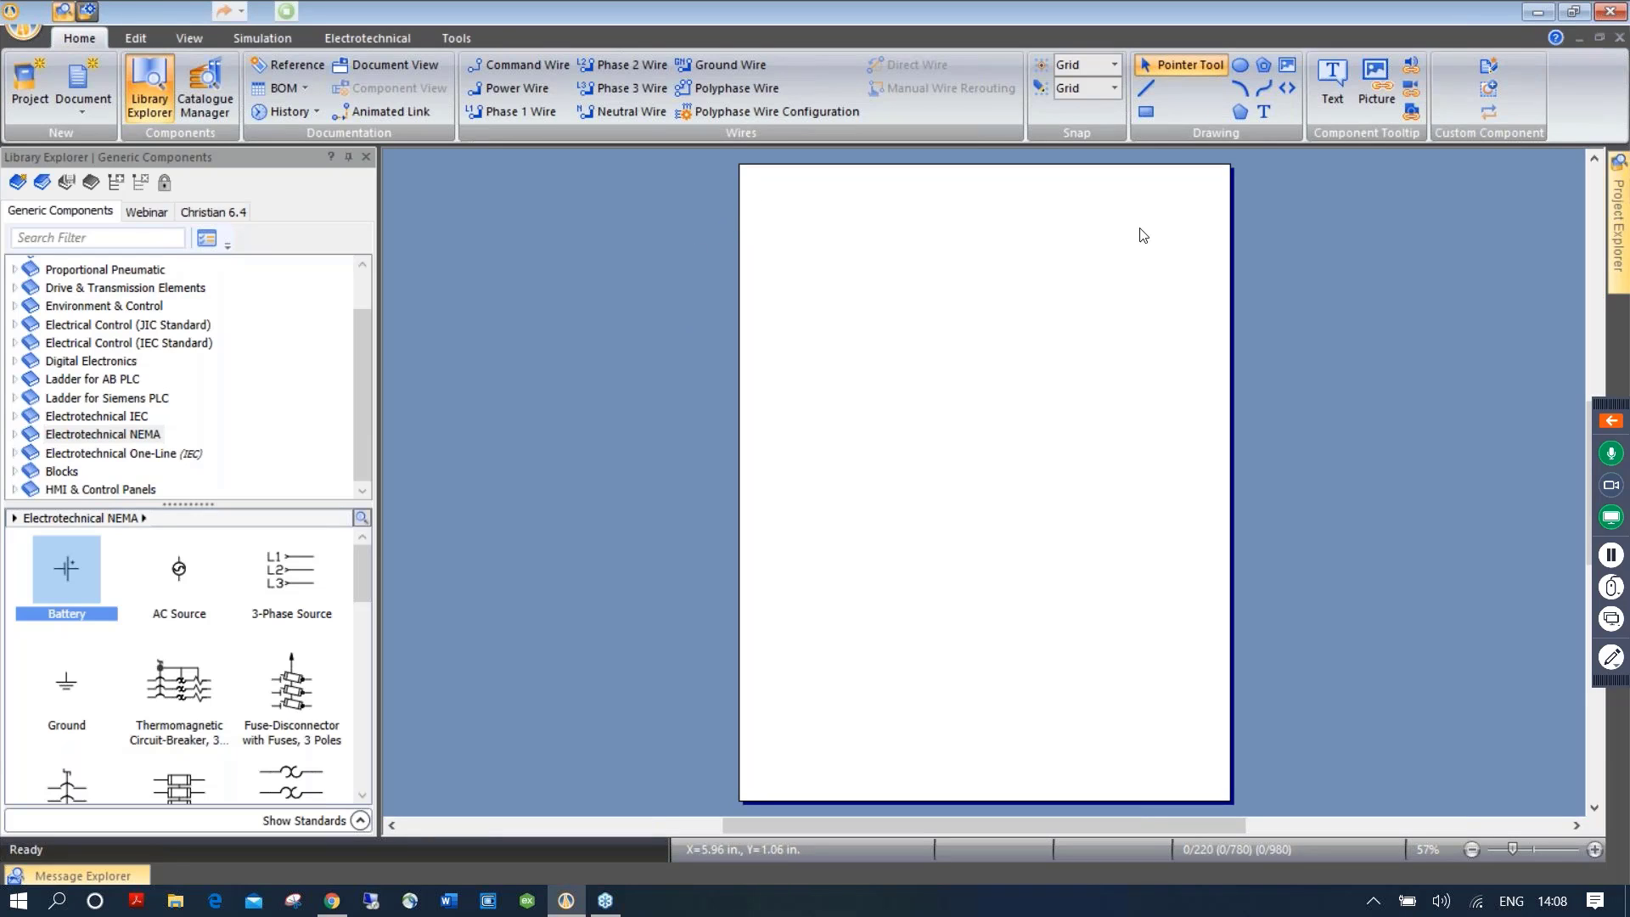
{"action": "scroll", "coordinate": [801, 162], "scroll_direction": "up", "scroll_amount": 5}
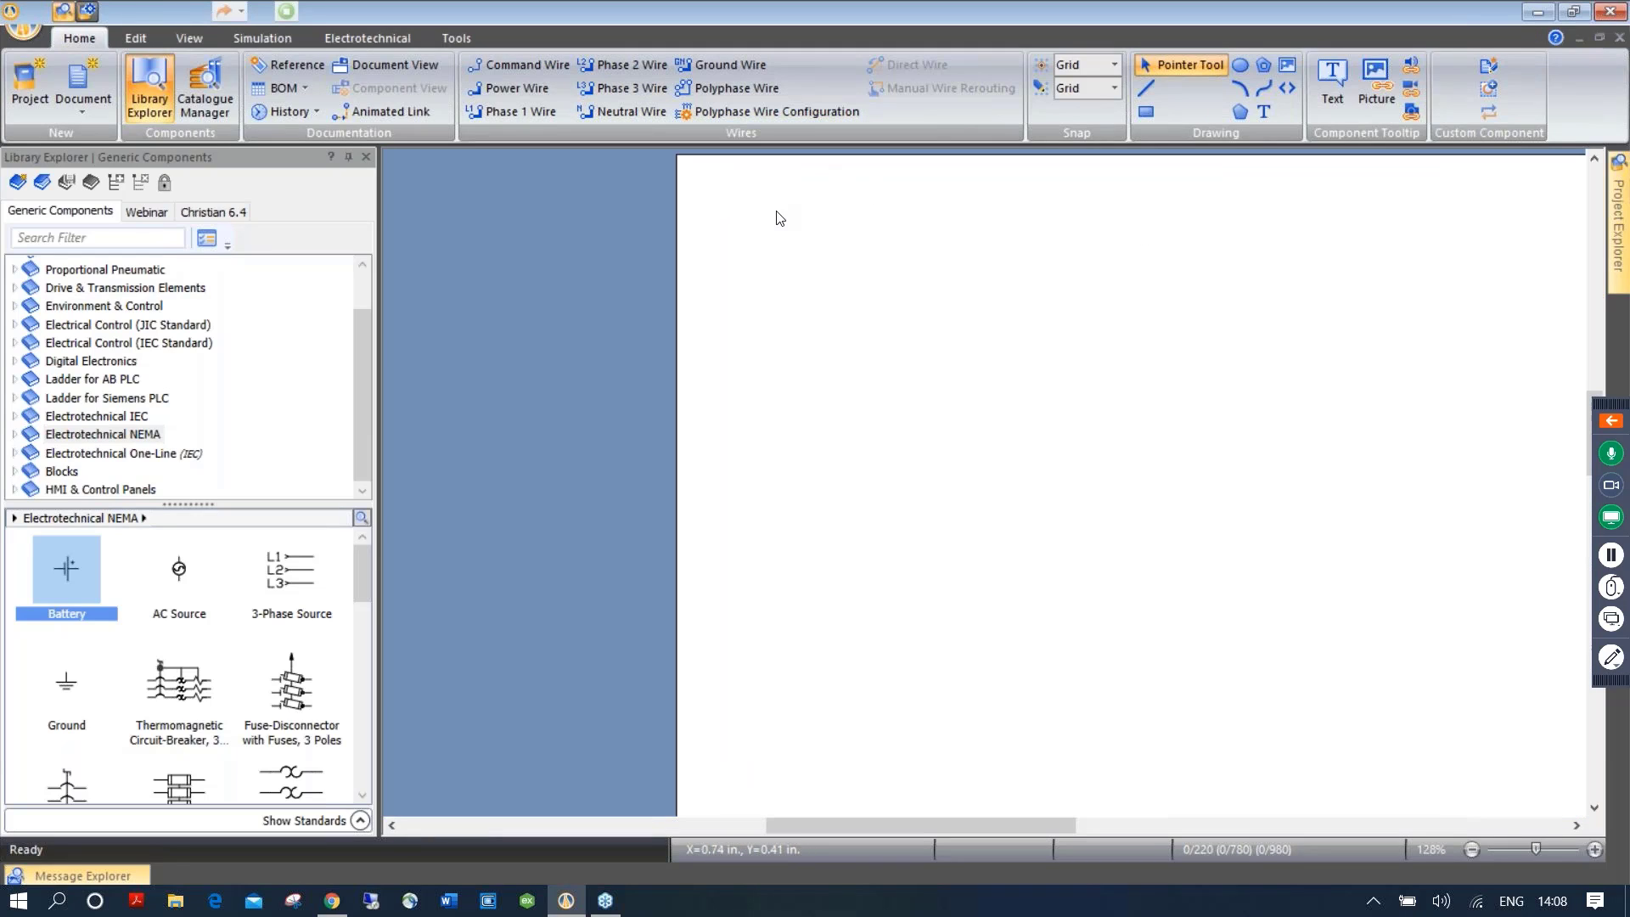
{"action": "scroll", "coordinate": [777, 251], "scroll_direction": "right", "scroll_amount": 3}
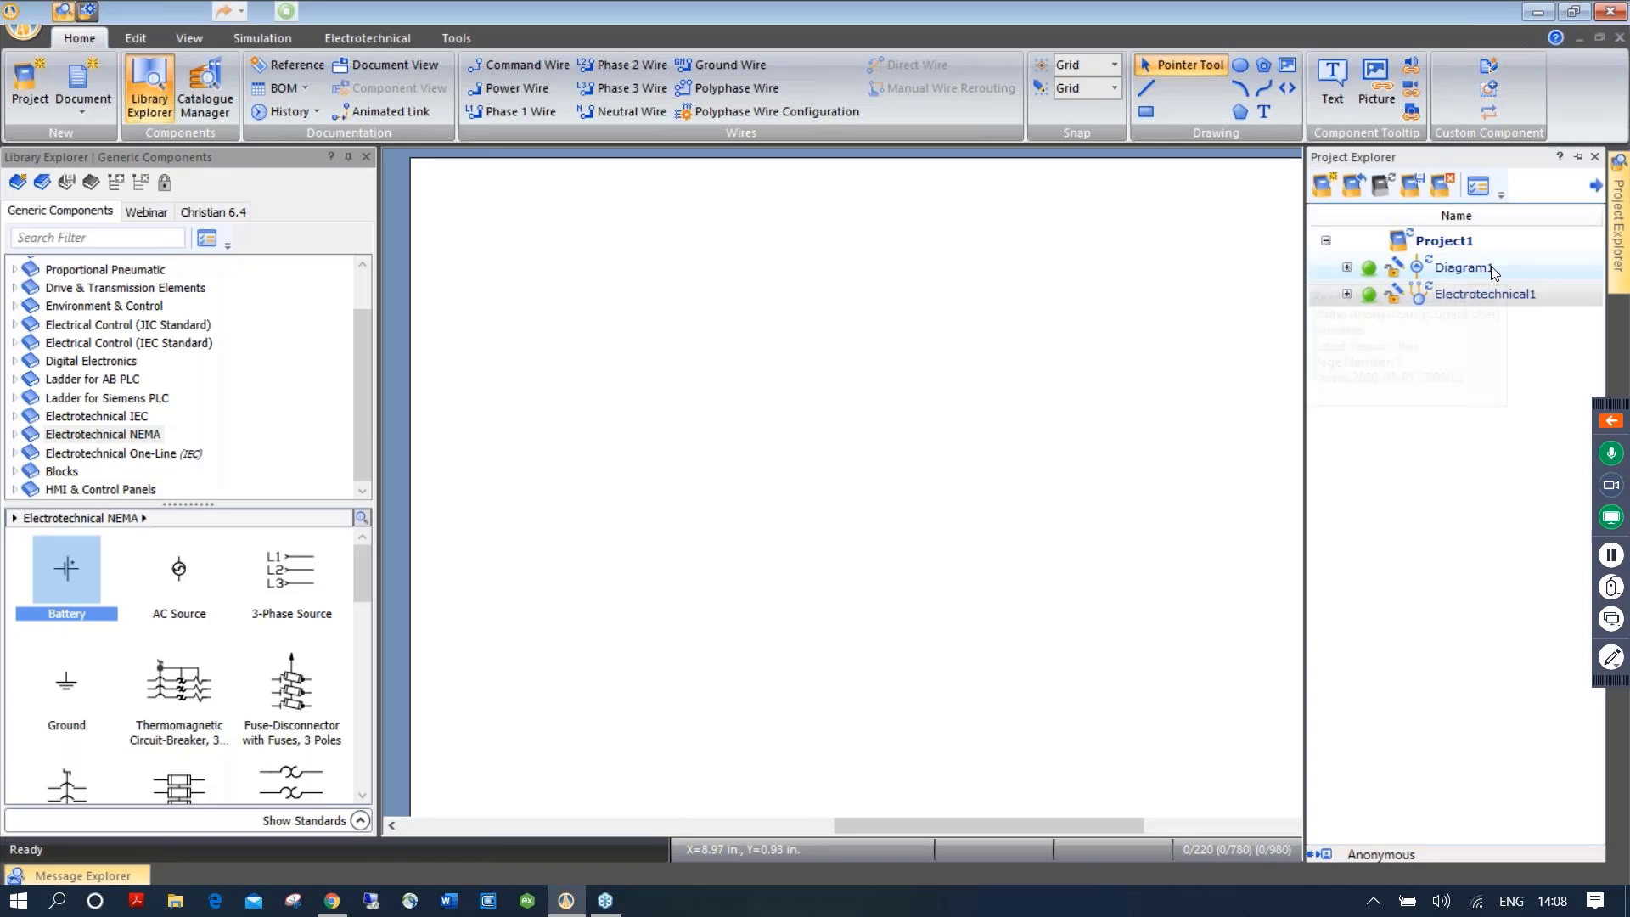
{"action": "mouse_move", "coordinate": [1517, 299]}
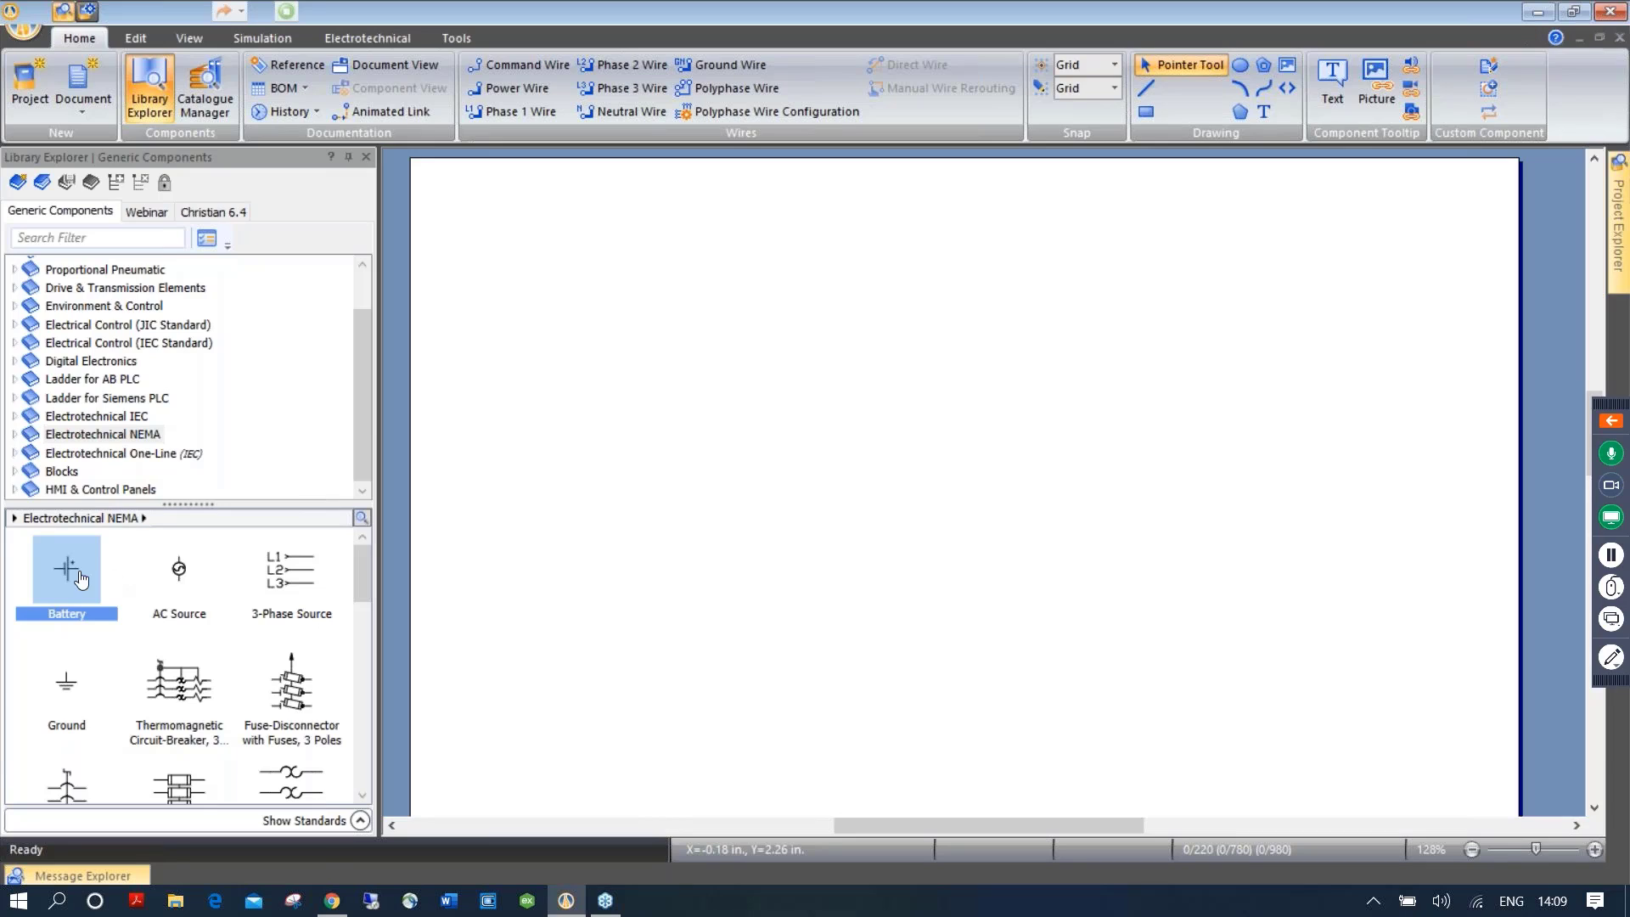
Place a NEMA battery on the electrotechnical diagram, and try to add a hydraulic Fixed Displacement Pump with Shaft
{"action": "left_click_drag", "start_coordinate": [76, 579], "coordinate": [610, 332]}
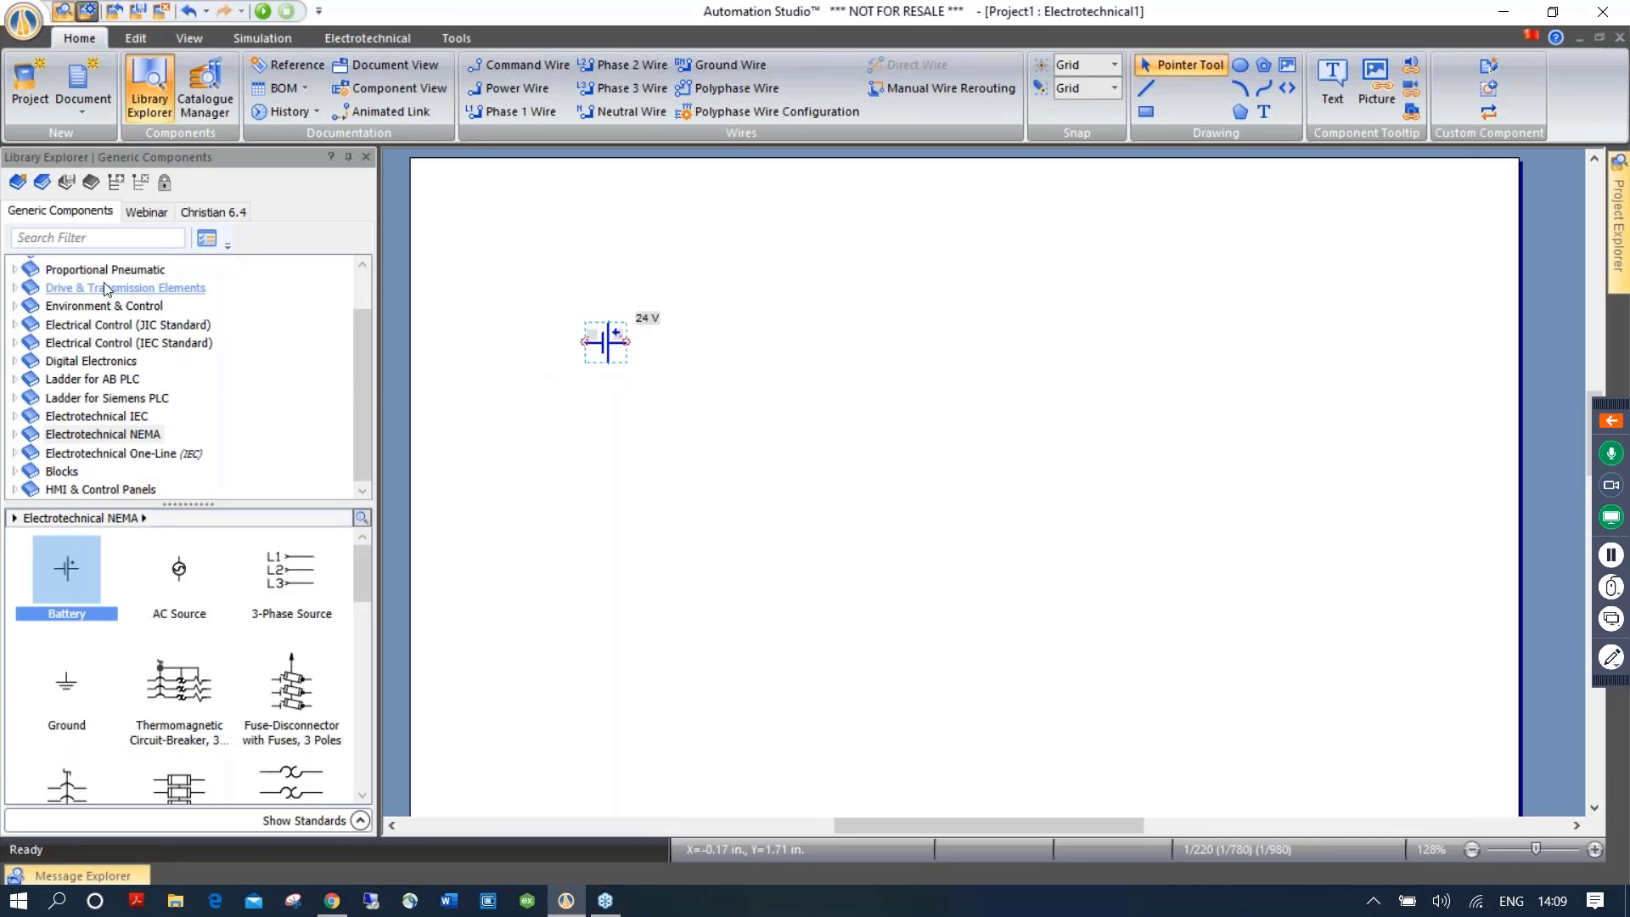
{"action": "scroll", "coordinate": [99, 289], "scroll_direction": "up", "scroll_amount": 1}
{"action": "left_click", "coordinate": [68, 265]}
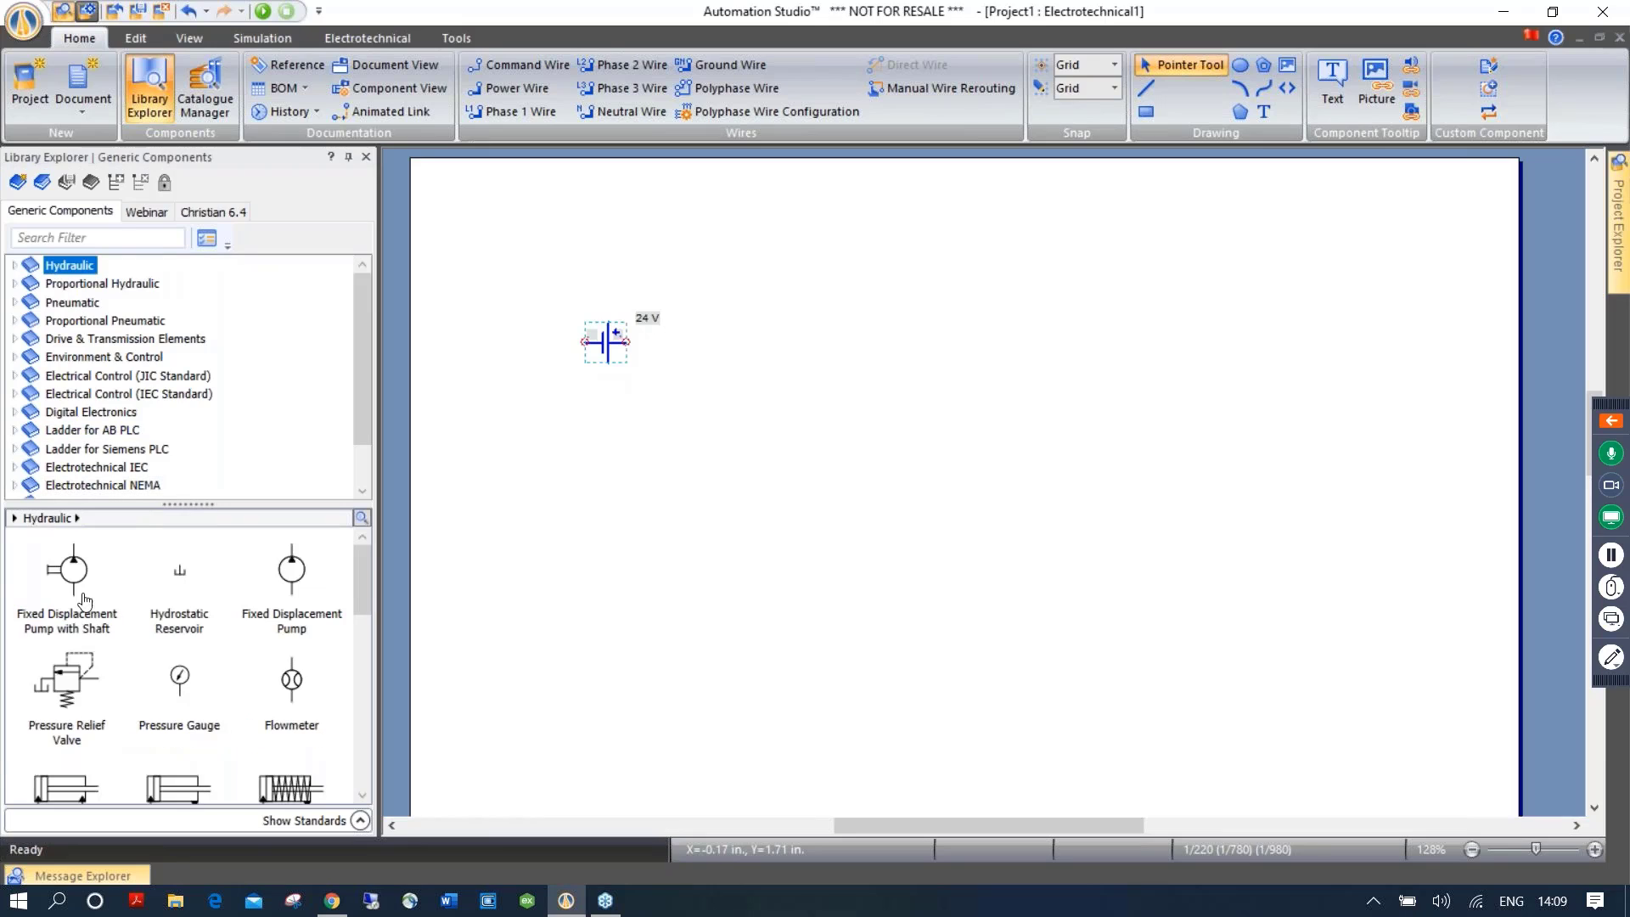
{"action": "left_click_drag", "start_coordinate": [84, 583], "coordinate": [144, 580]}
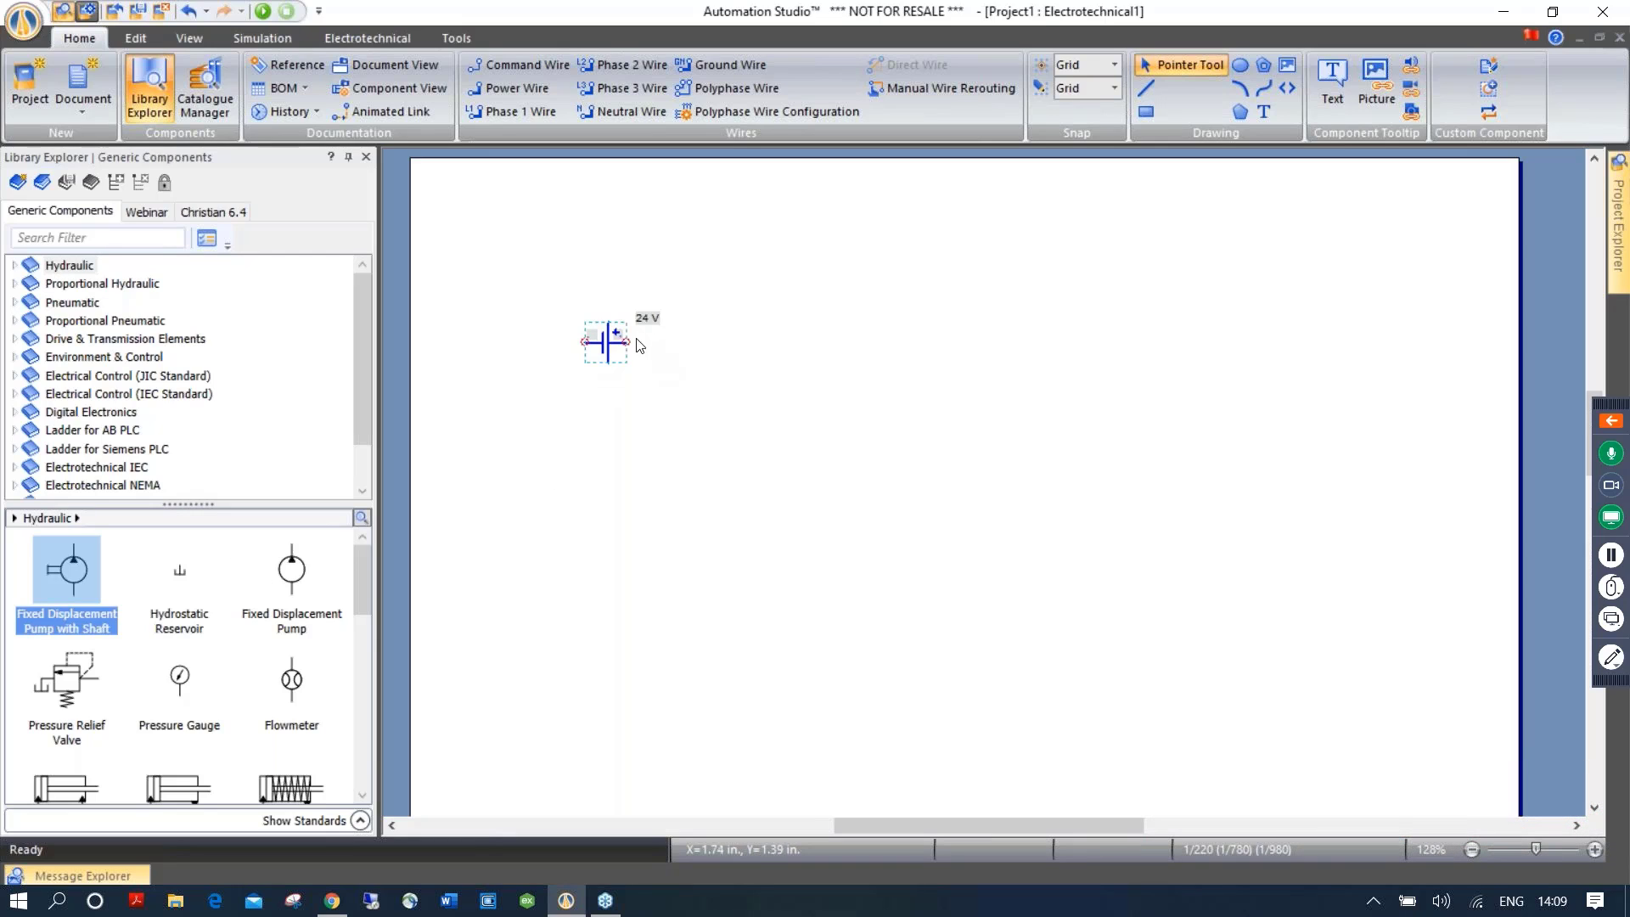
Shift the battery slightly down and to the right on the page and rotate it left so it stands vertically
{"action": "scroll", "coordinate": [636, 331], "scroll_direction": "up", "scroll_amount": 2}
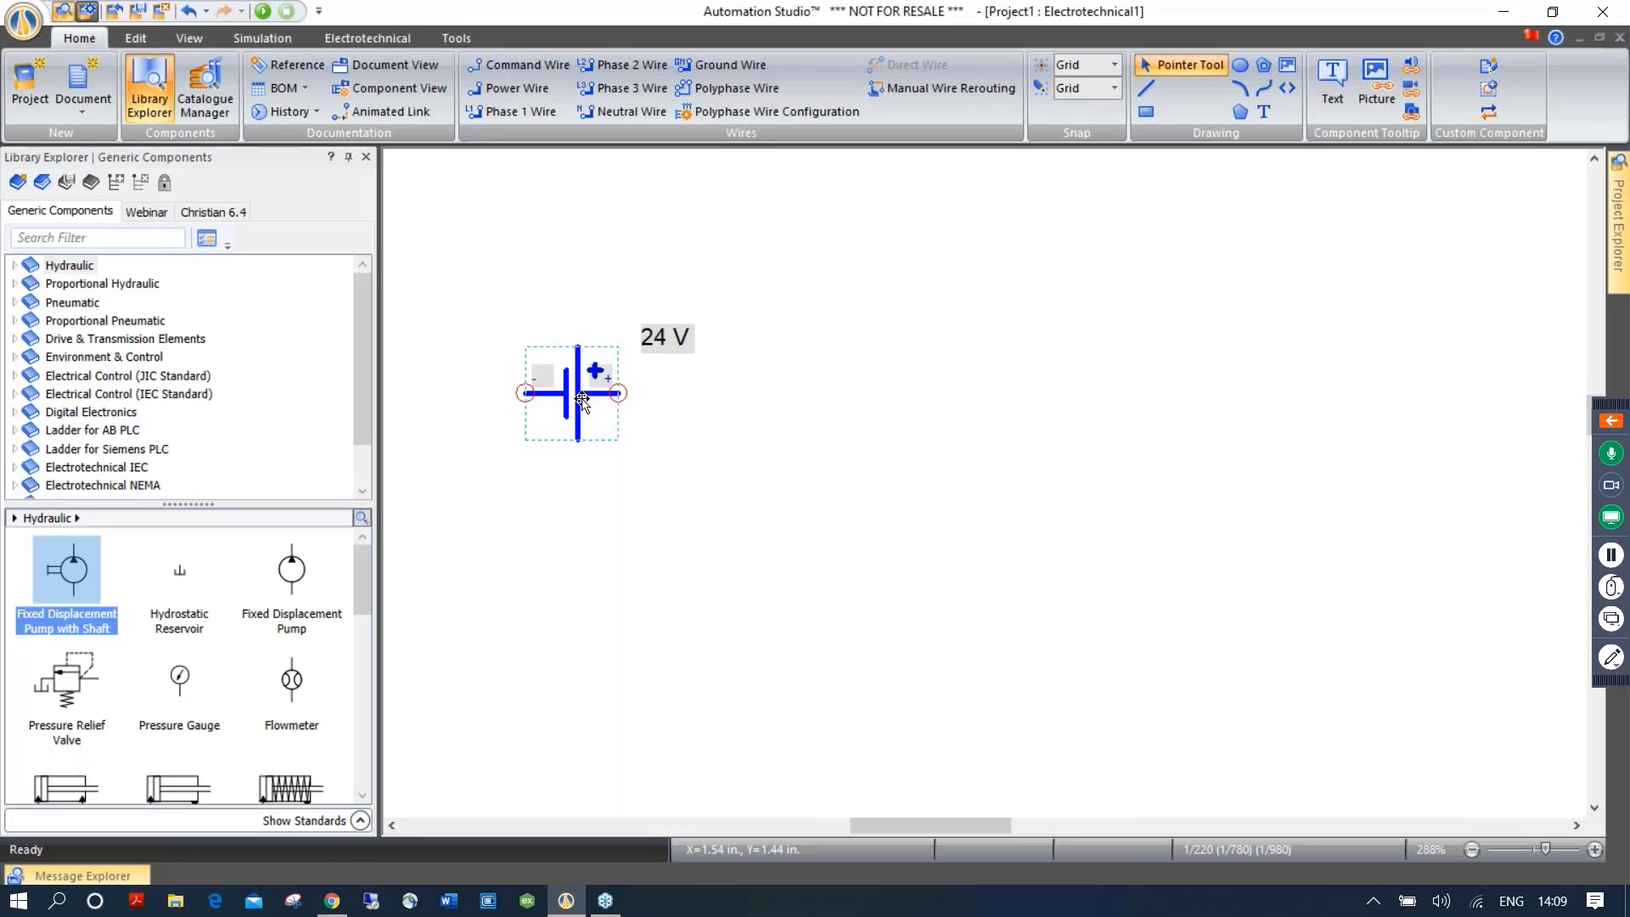
{"action": "left_click_drag", "start_coordinate": [575, 392], "coordinate": [624, 441]}
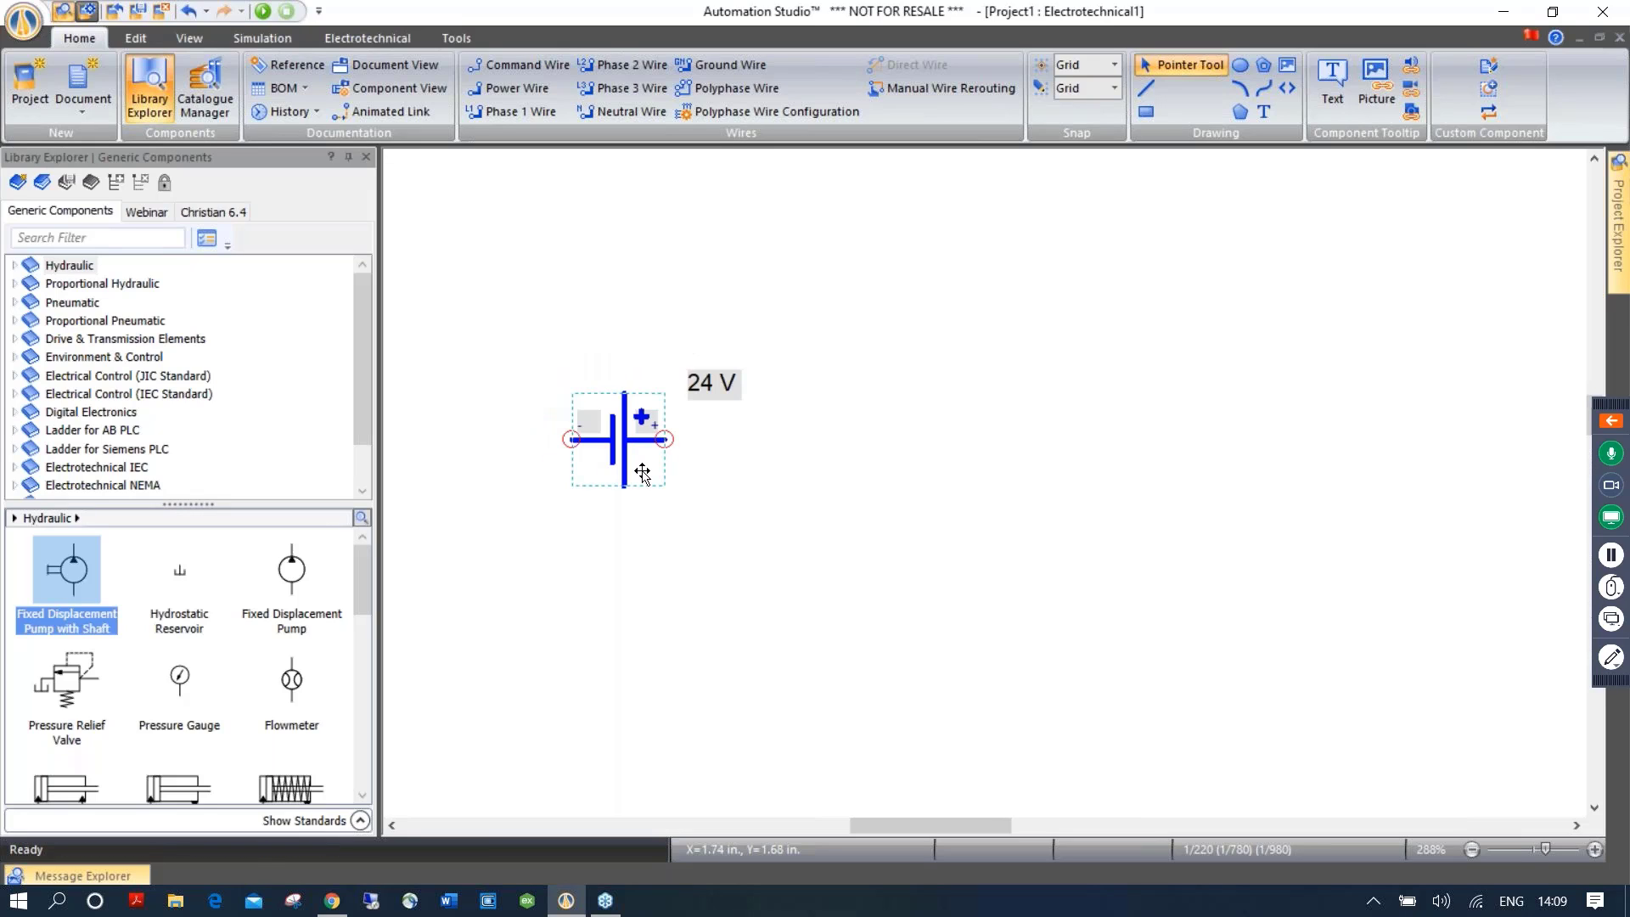
{"action": "right_click", "coordinate": [619, 427]}
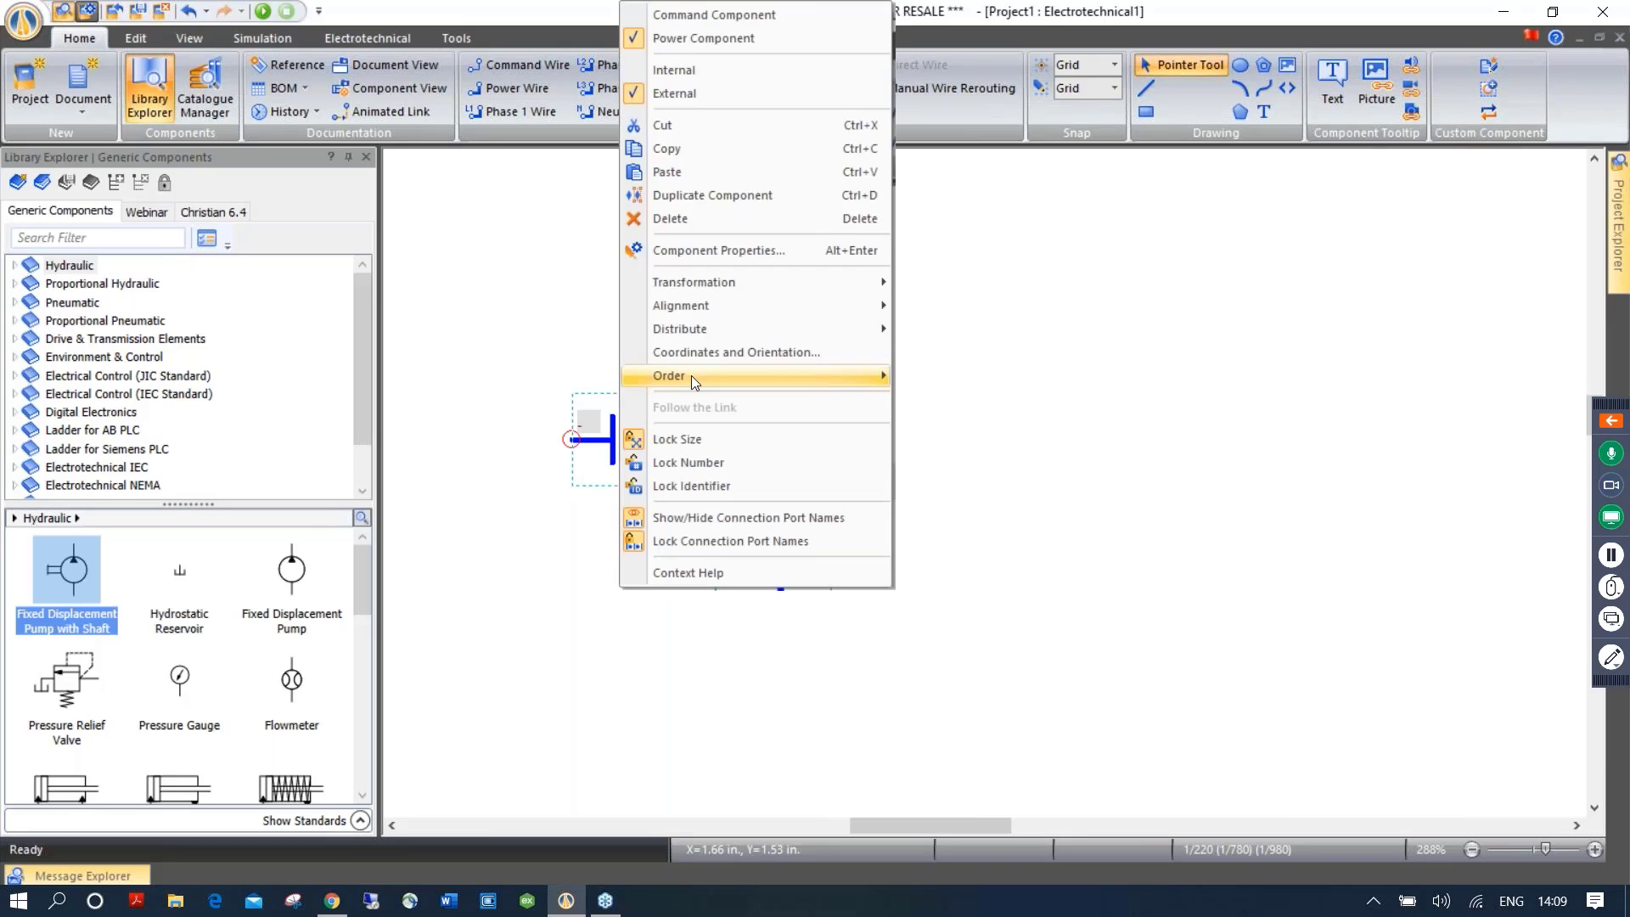
{"action": "mouse_move", "coordinate": [767, 291]}
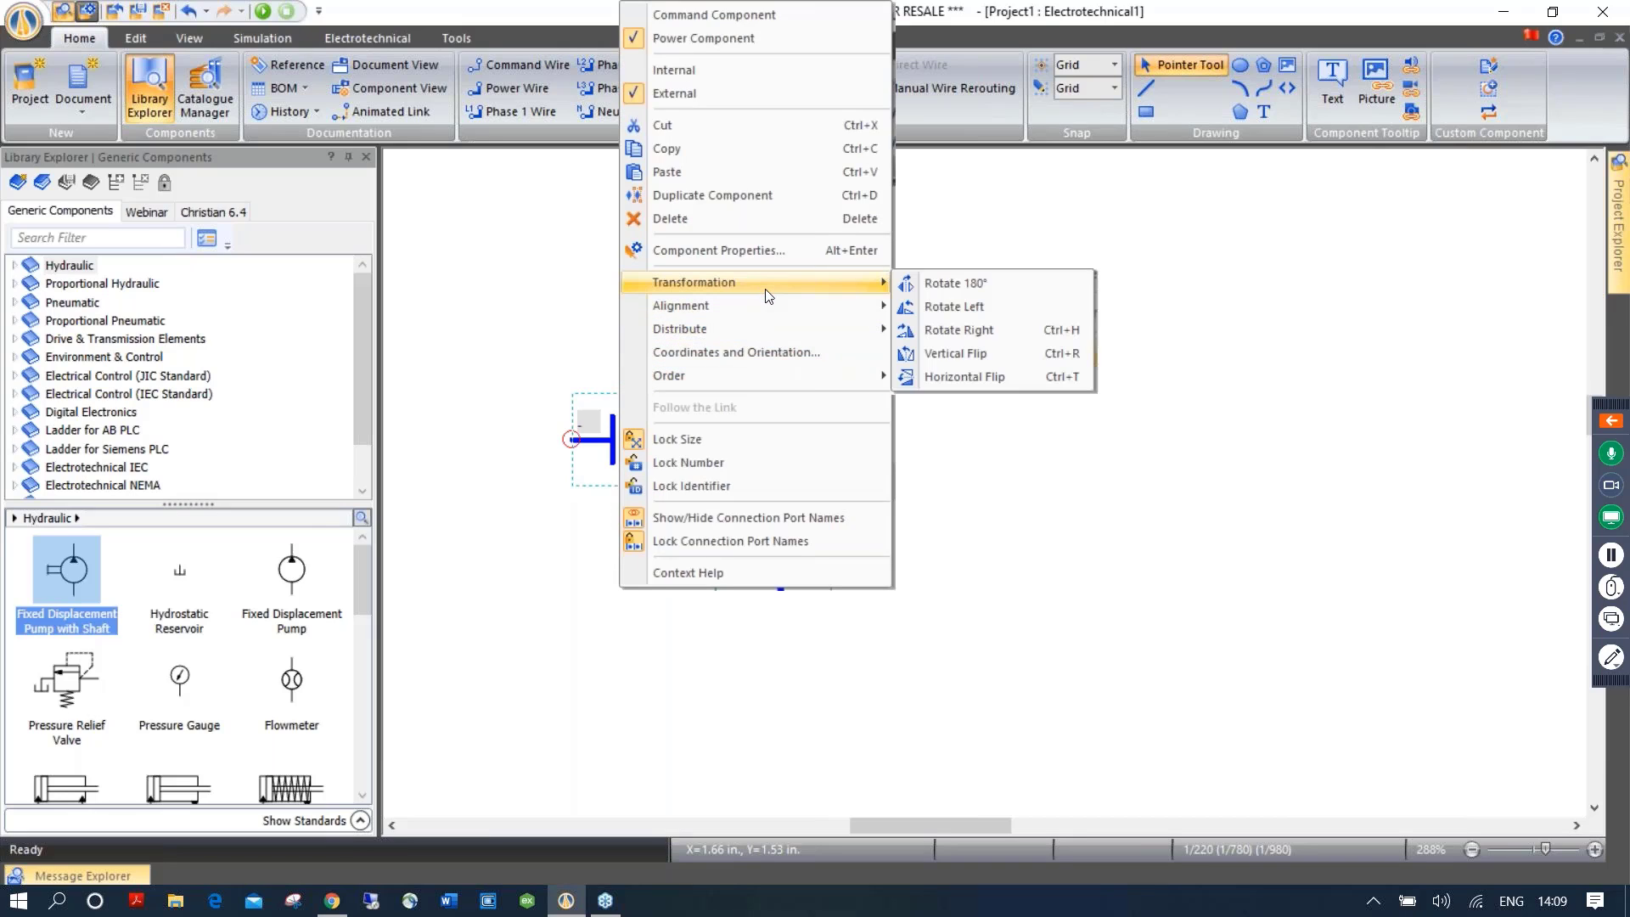
{"action": "left_click", "coordinate": [983, 306]}
{"action": "left_click", "coordinate": [987, 319]}
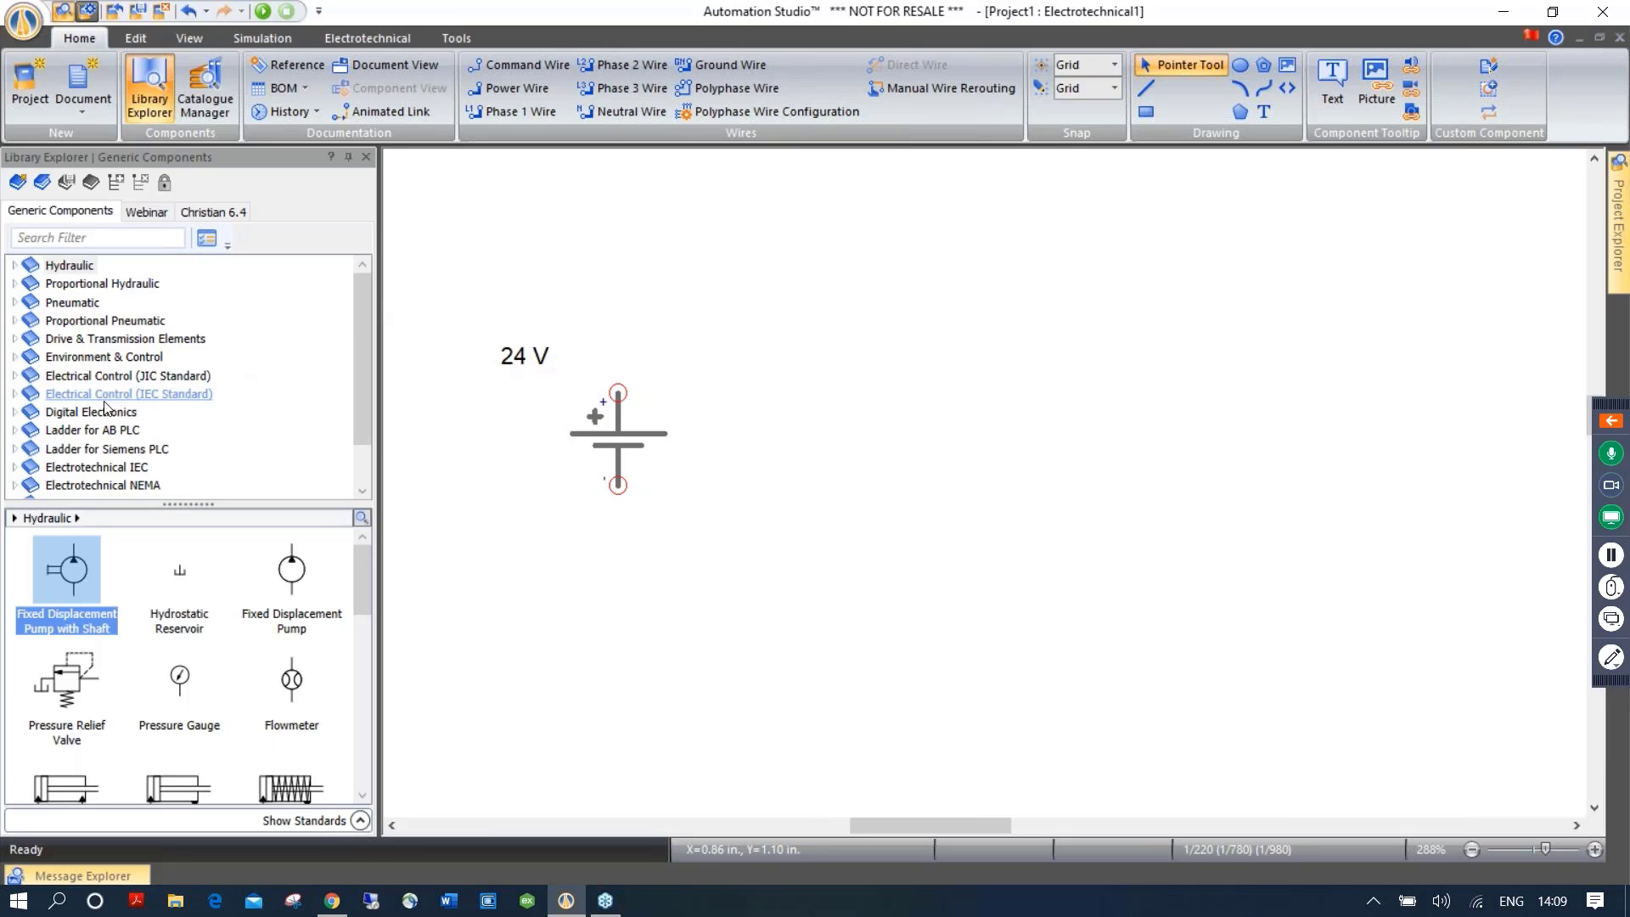
Place an Electrotechnical NEMA resistor from the Basic Passive & Active Components library above and to the right of the battery
{"action": "scroll", "coordinate": [106, 408], "scroll_direction": "down", "scroll_amount": 1}
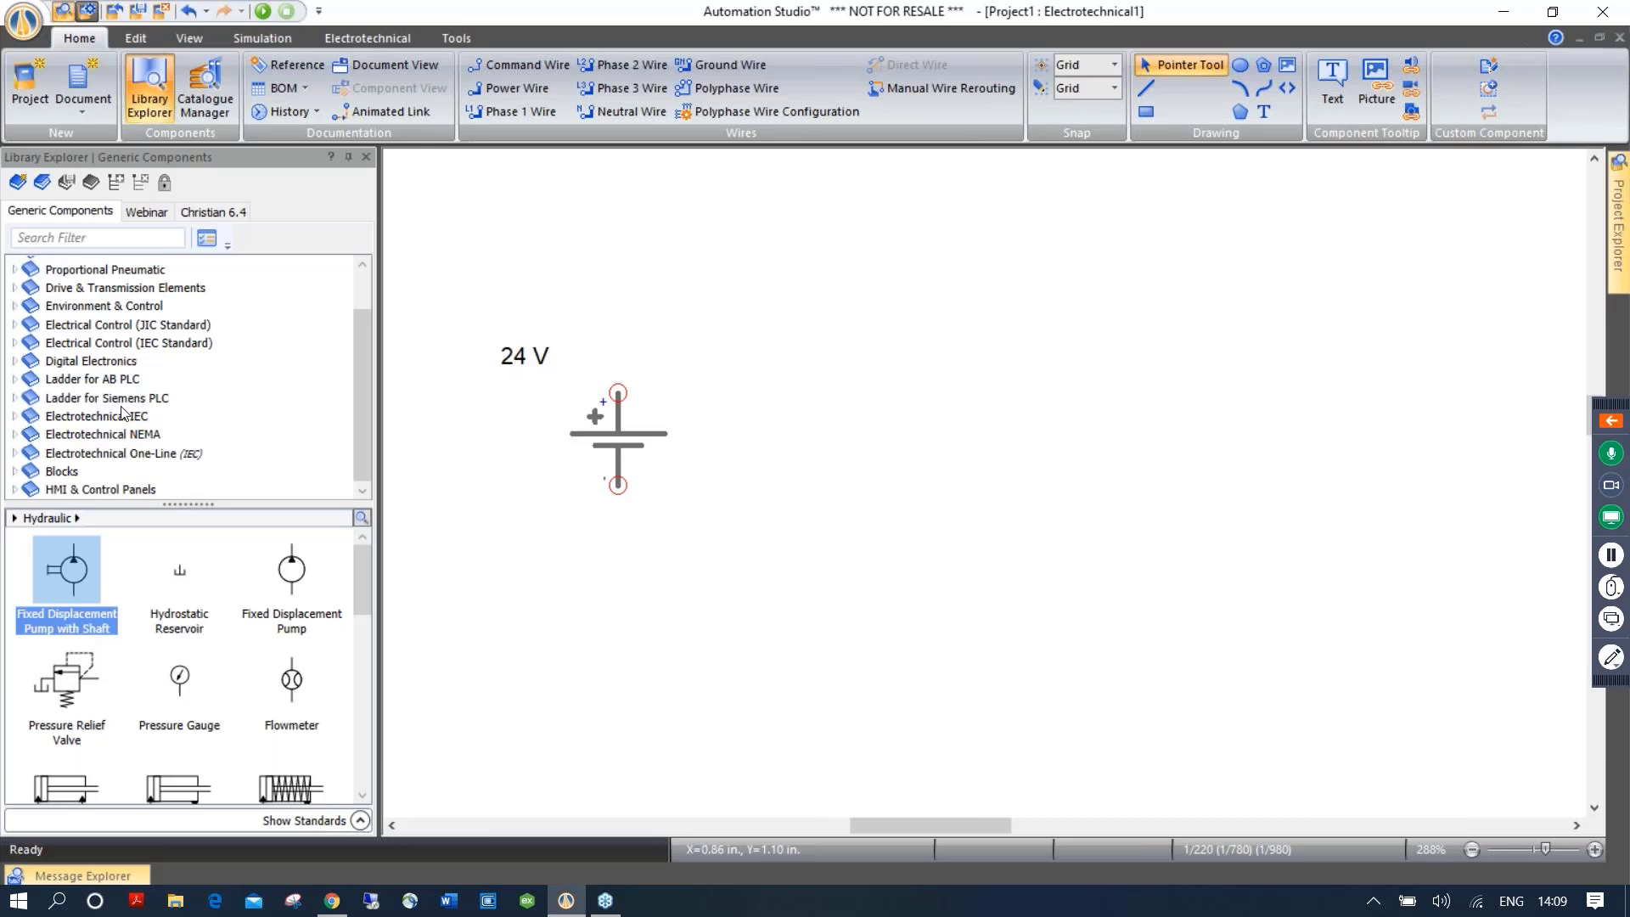
{"action": "left_click", "coordinate": [16, 435]}
{"action": "scroll", "coordinate": [68, 437], "scroll_direction": "down", "scroll_amount": 2}
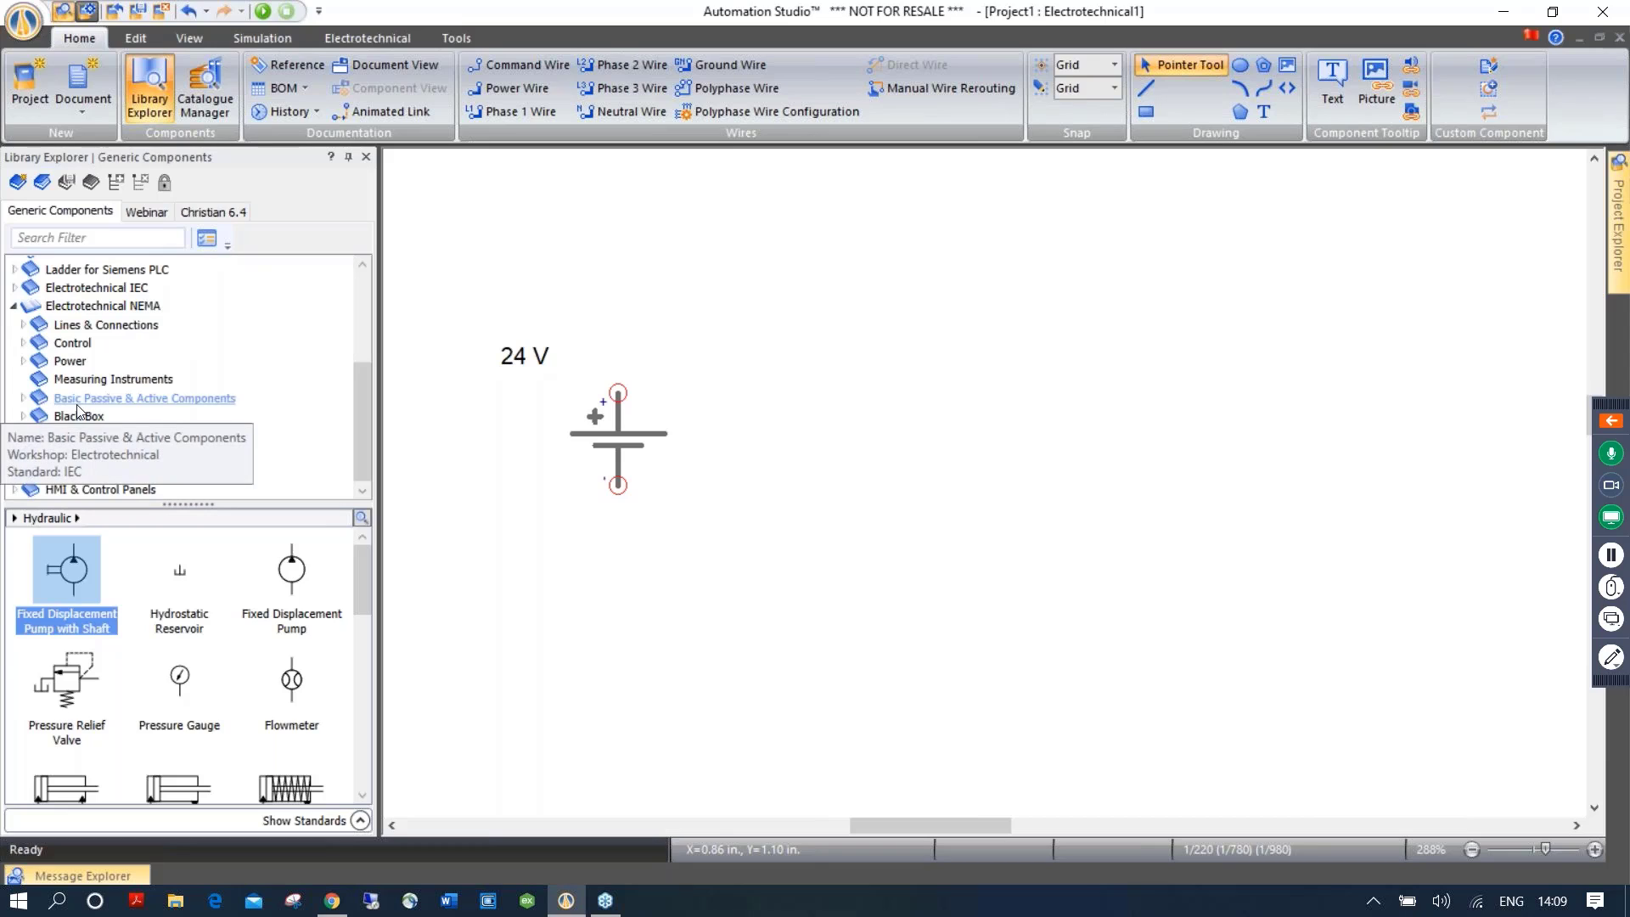
{"action": "left_click", "coordinate": [24, 399]}
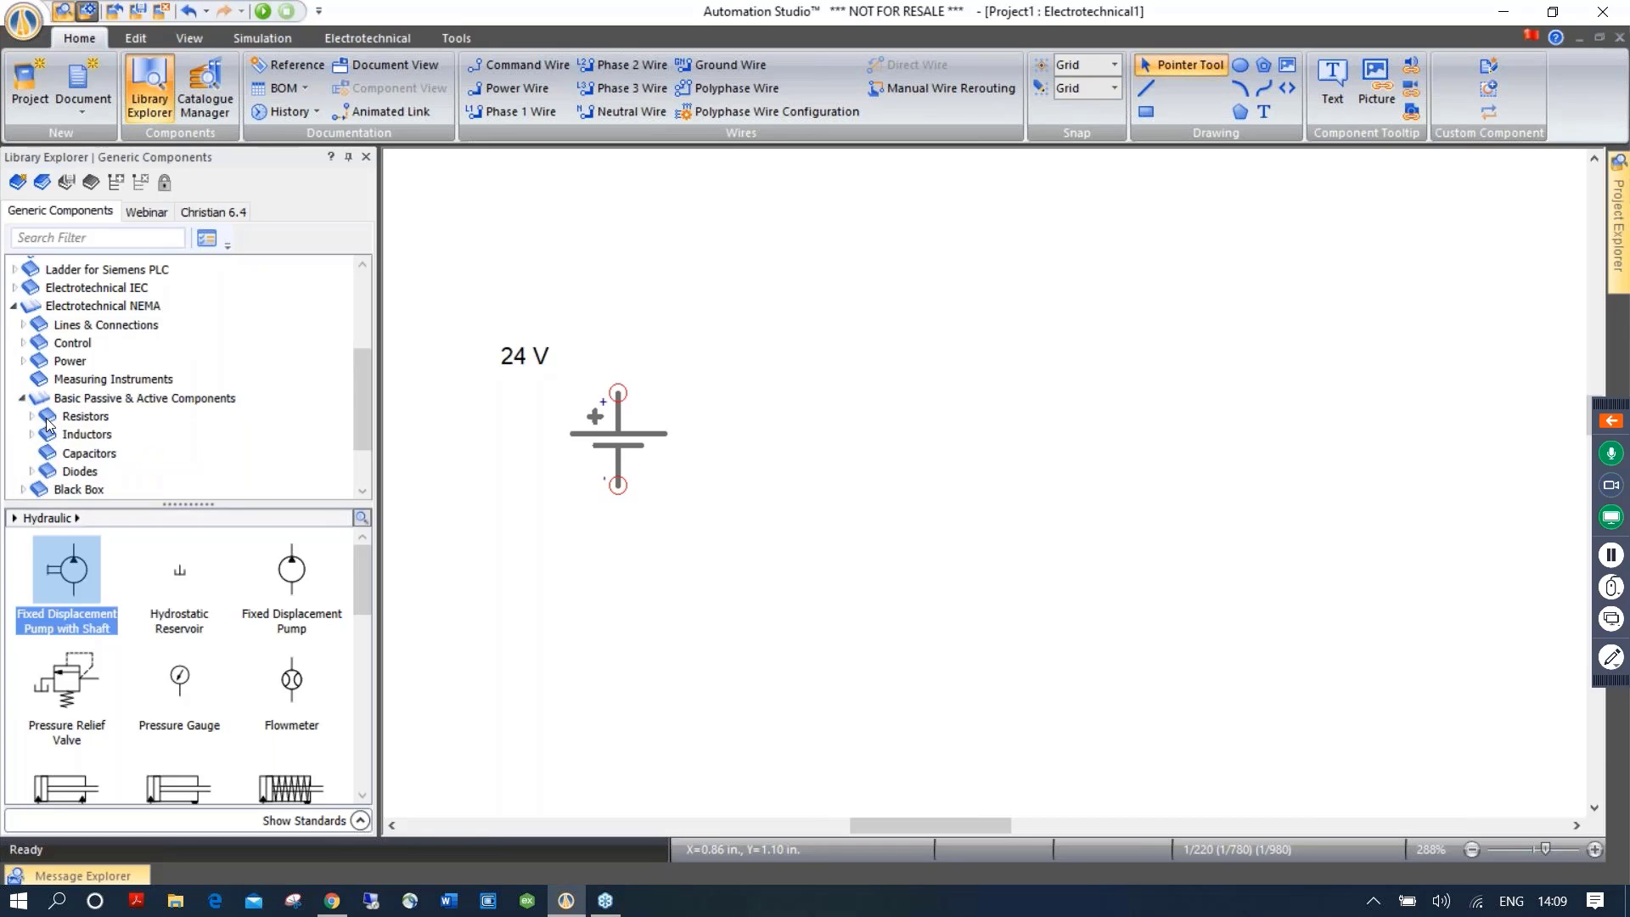
{"action": "left_click", "coordinate": [87, 418]}
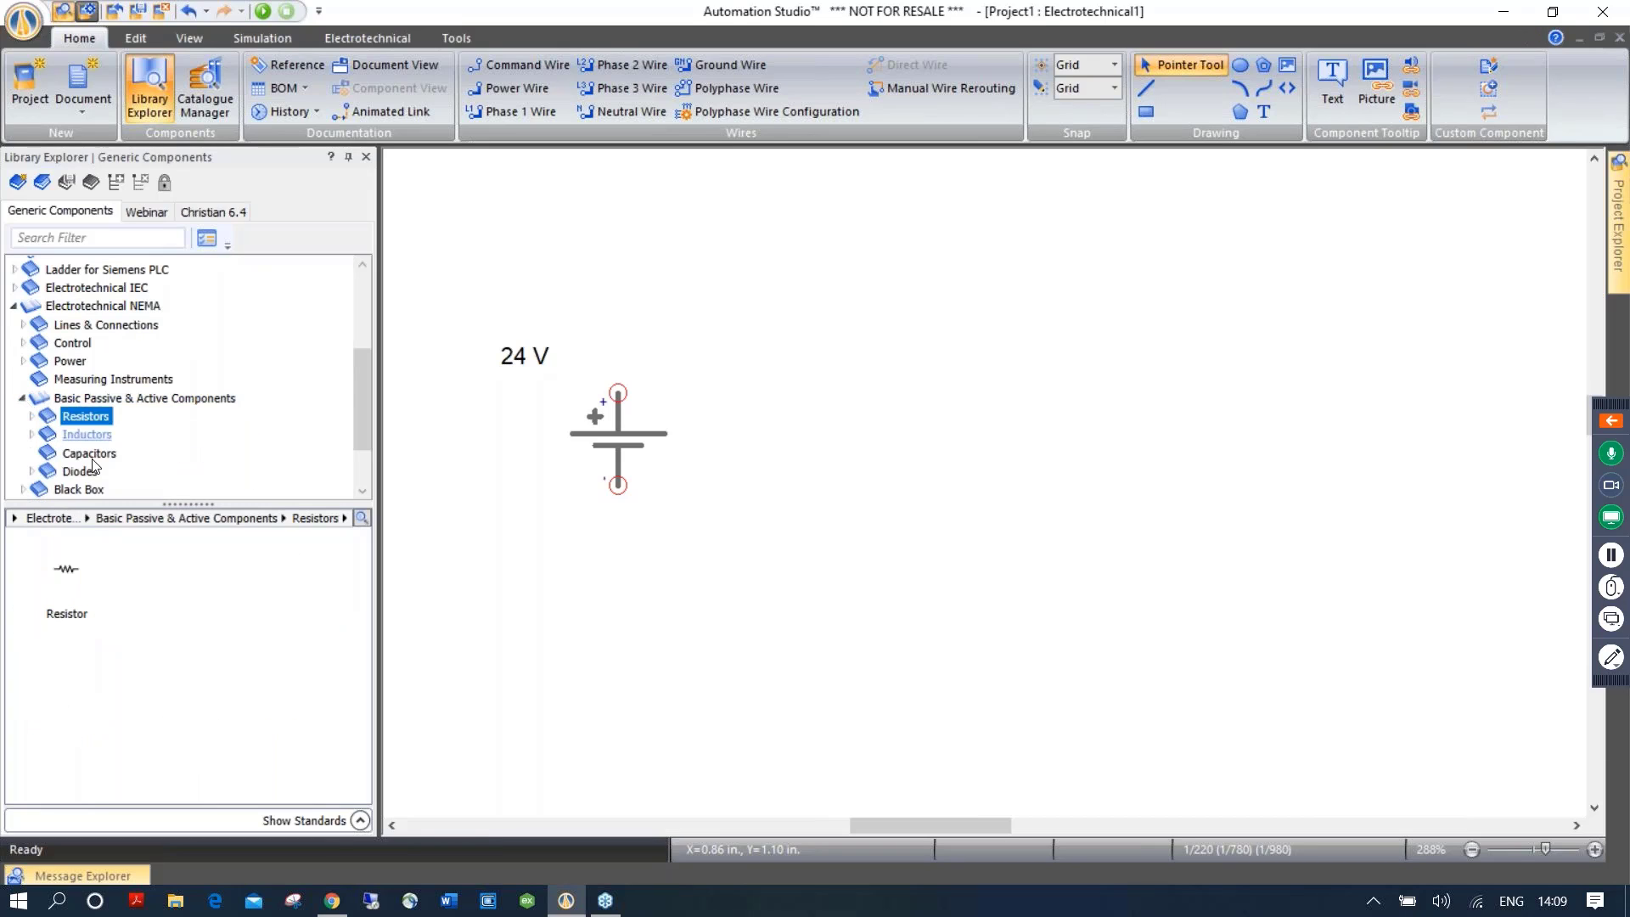
{"action": "left_click_drag", "start_coordinate": [63, 574], "coordinate": [861, 289]}
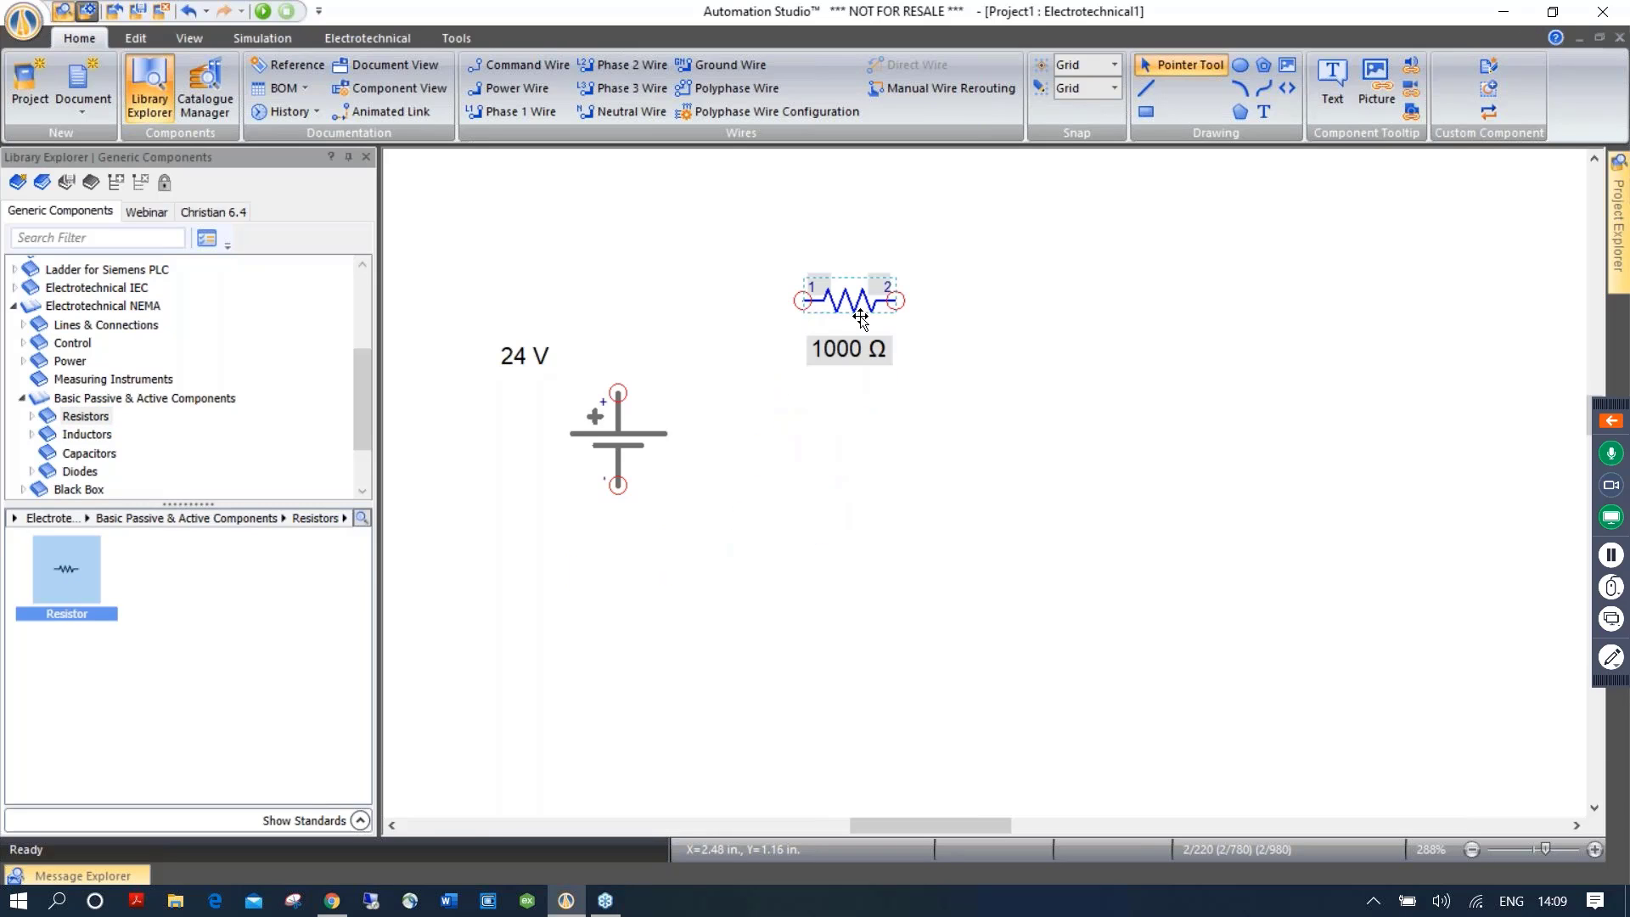
{"action": "left_click", "coordinate": [868, 395]}
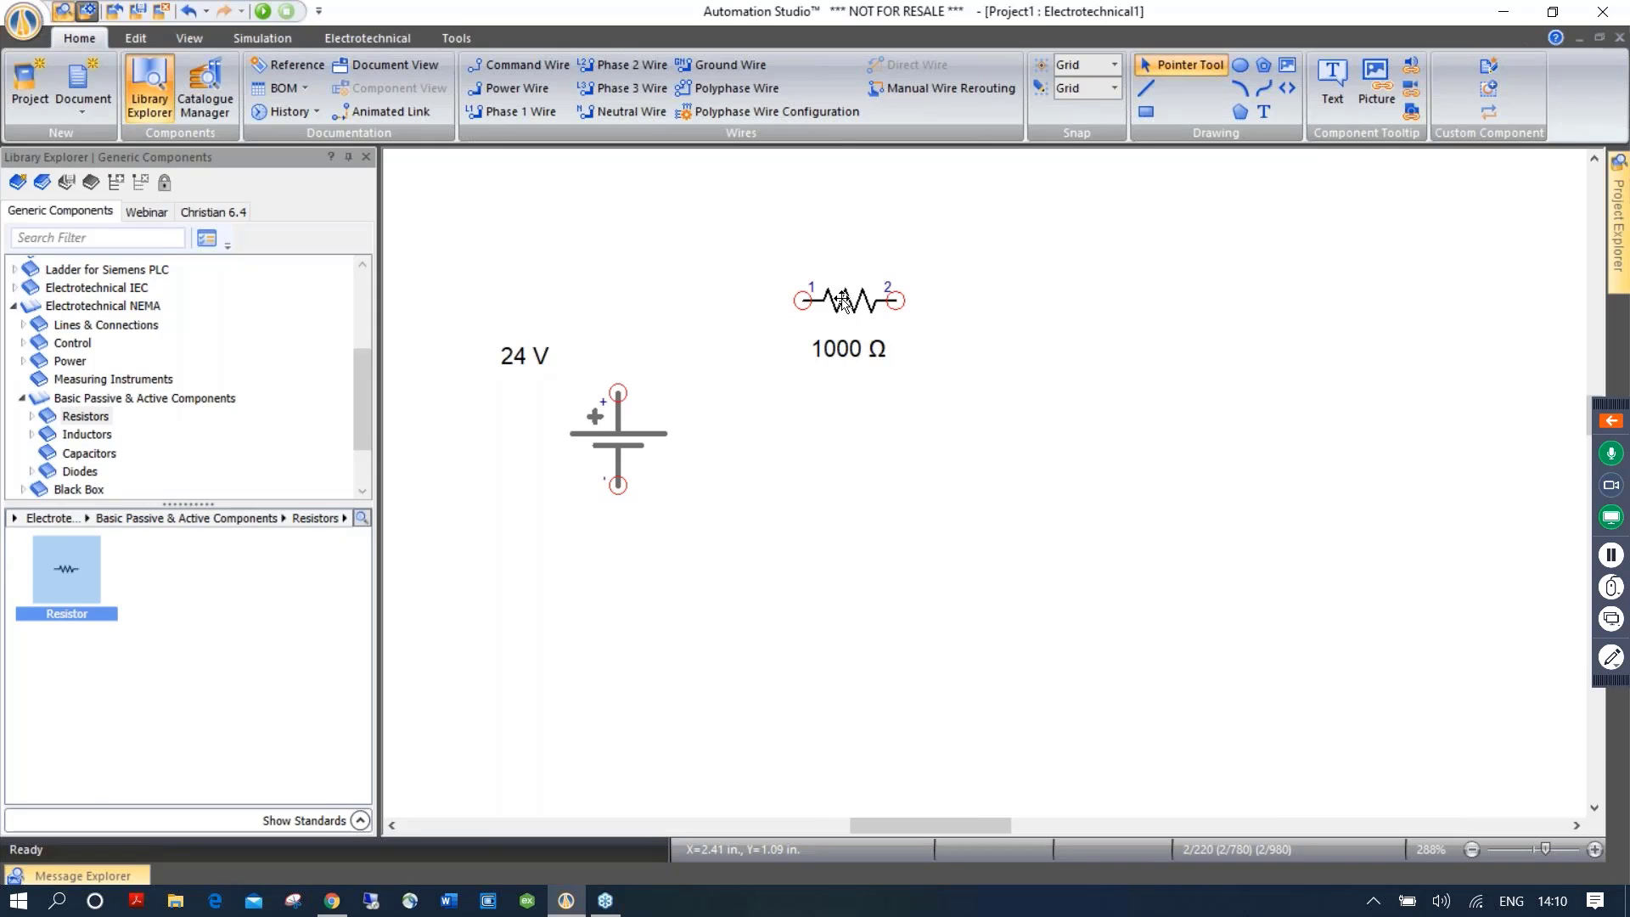
Copy the resistor to a spot lower and further right, level with the battery, and rotate the copy right so it stands vertically
{"action": "left_click_drag", "start_coordinate": [842, 300], "coordinate": [1103, 438]}
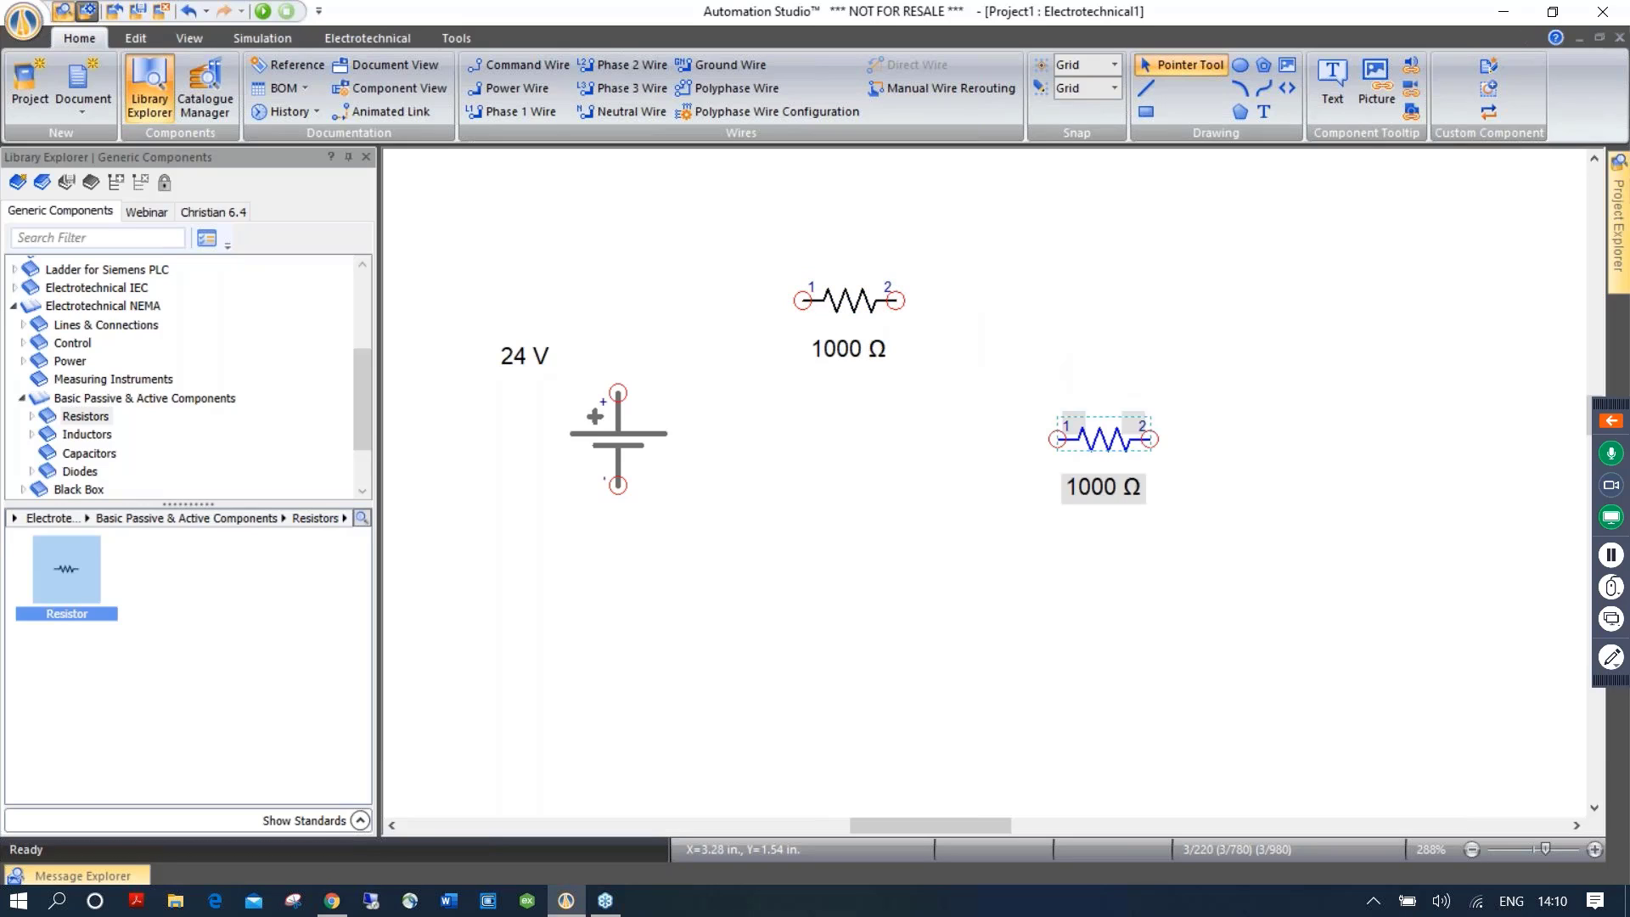
{"action": "right_click", "coordinate": [1103, 439]}
{"action": "mouse_move", "coordinate": [1190, 280]}
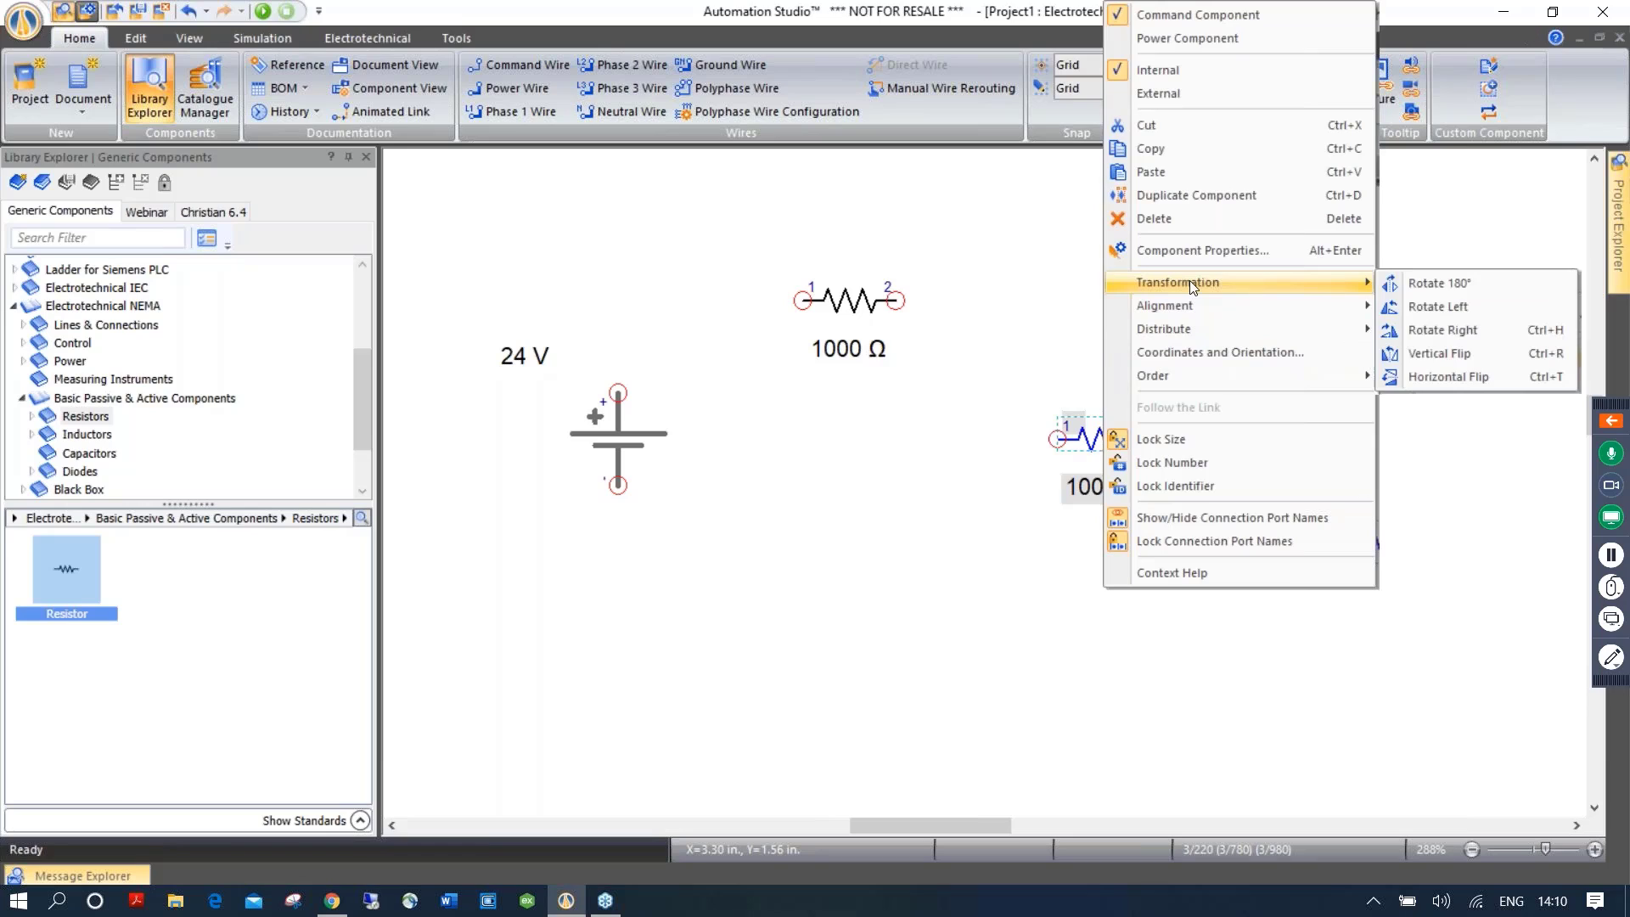
{"action": "left_click", "coordinate": [1444, 329]}
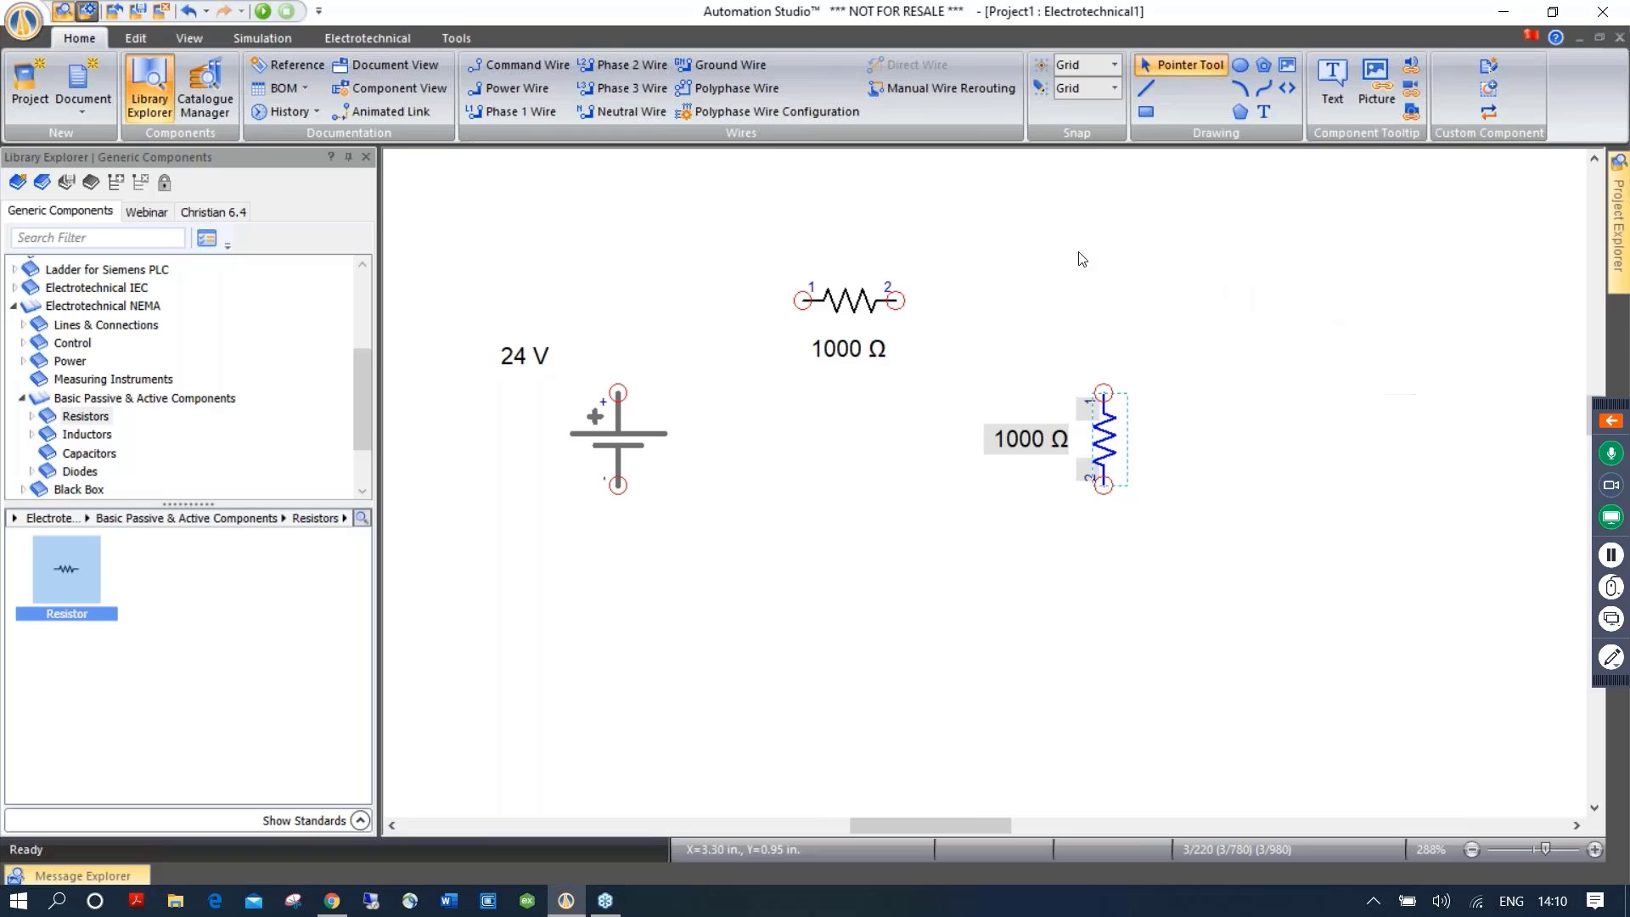
Review the rotation and flip options, and place a copy of the vertical resistor to its right at the same height
{"action": "left_click", "coordinate": [138, 38]}
{"action": "left_click", "coordinate": [938, 83]}
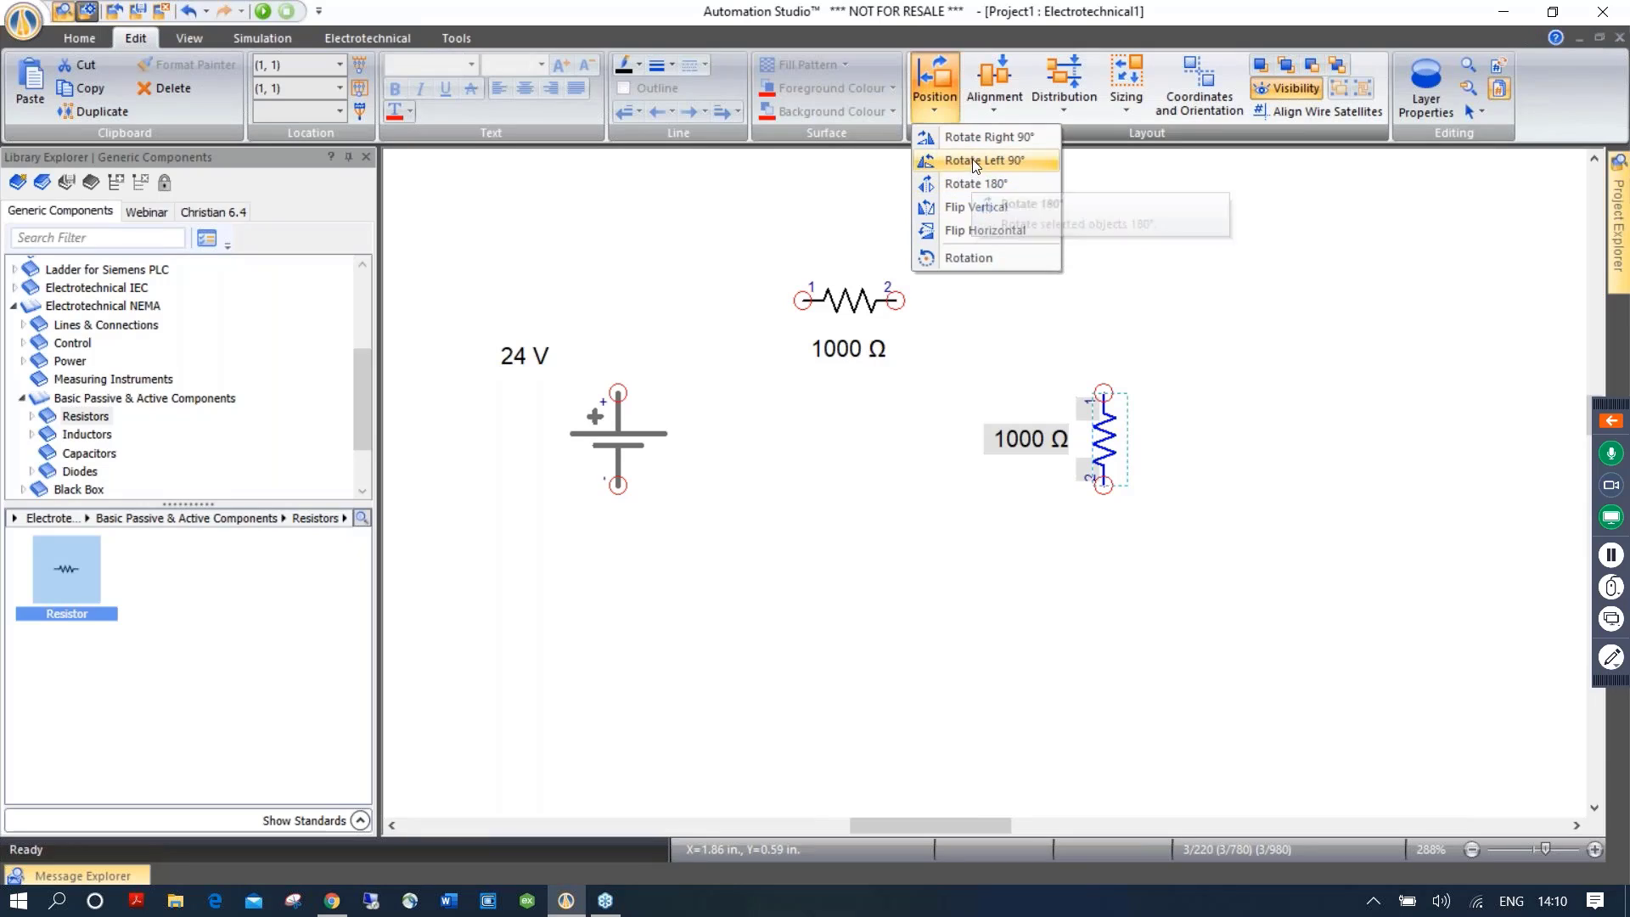
{"action": "left_click", "coordinate": [1124, 212]}
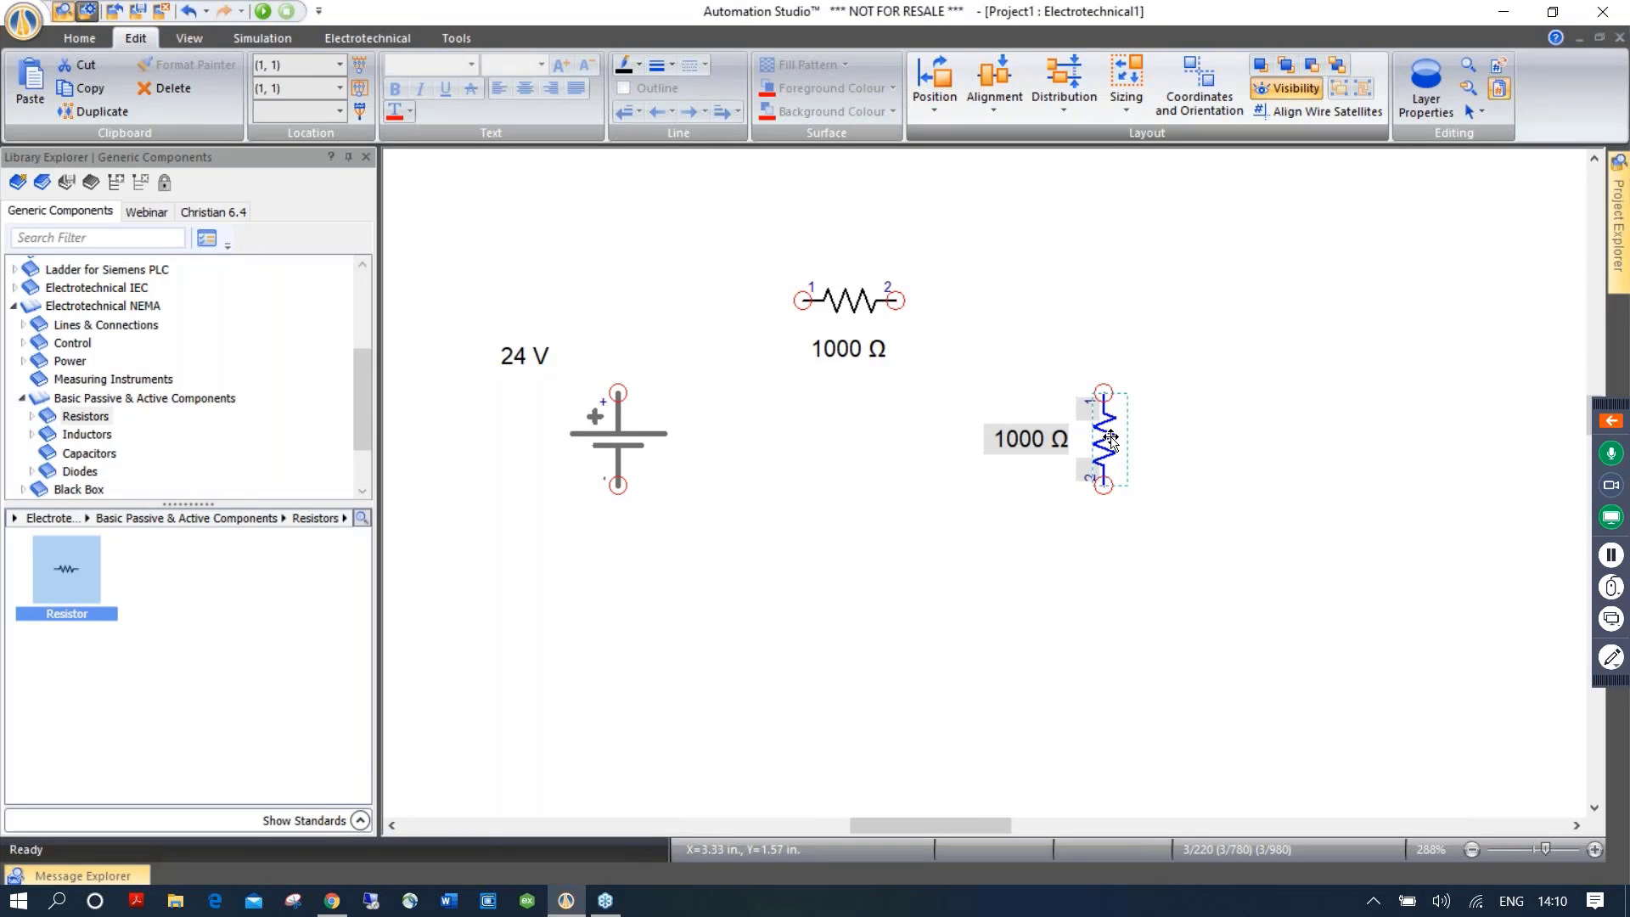
{"action": "left_click_drag", "start_coordinate": [1111, 439], "coordinate": [1309, 453]}
{"action": "left_click", "coordinate": [1216, 538]}
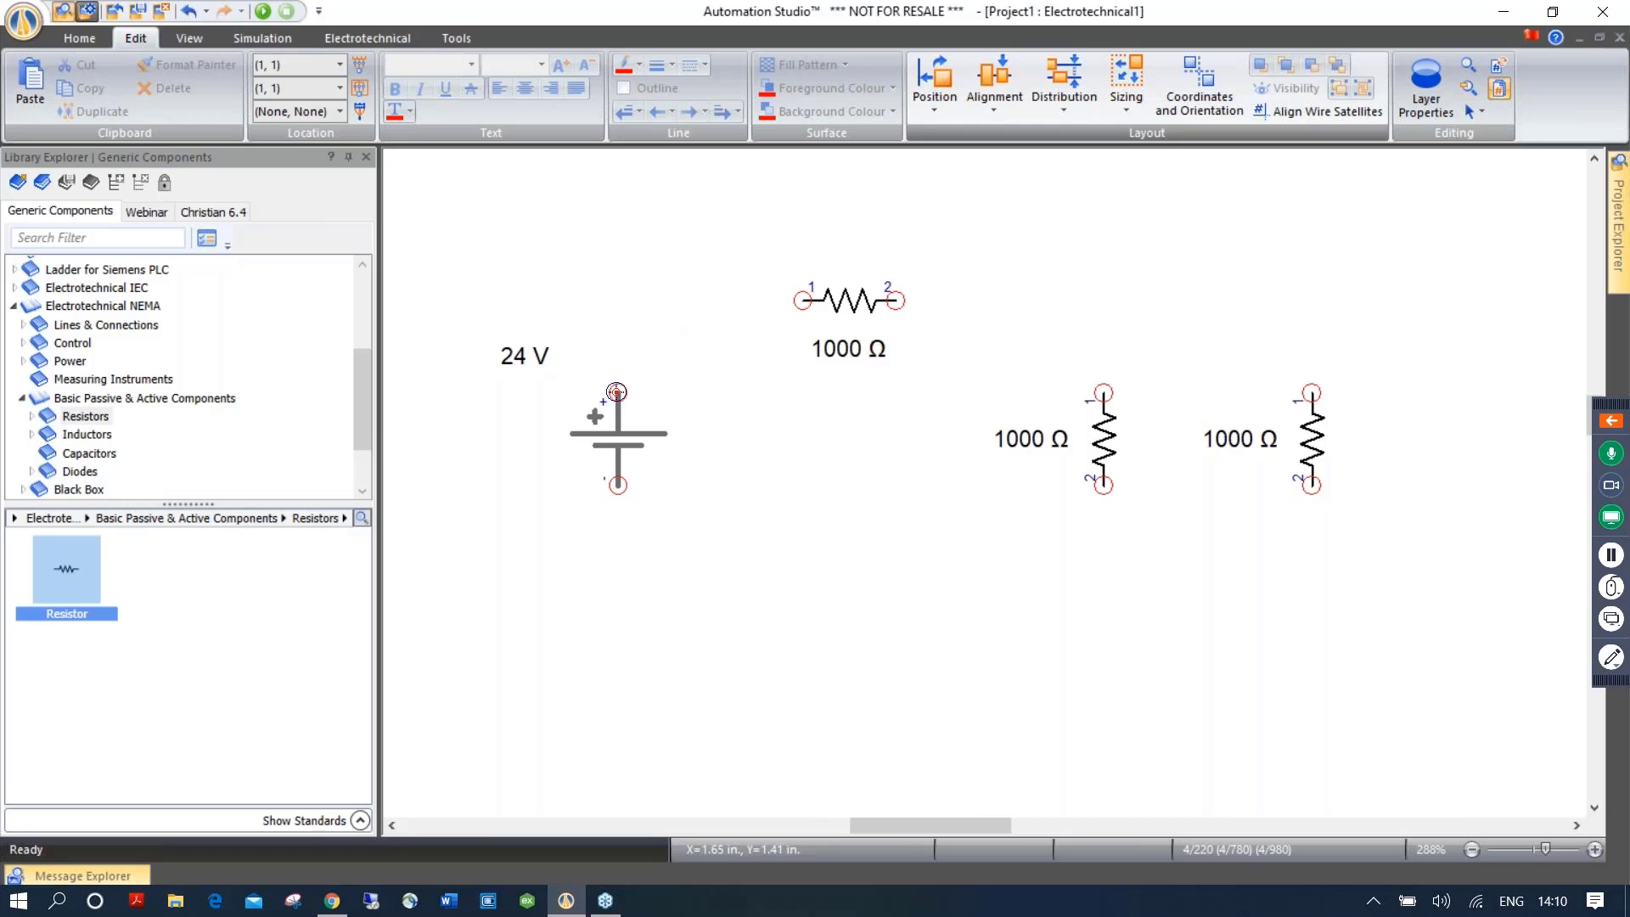
Wire the outer loop from the battery's positive port through the horizontal and rightmost resistors back to its negative port
{"action": "mouse_move", "coordinate": [618, 392]}
{"action": "left_mouse_down"}
{"action": "mouse_move", "coordinate": [790, 300]}
{"action": "mouse_move", "coordinate": [1172, 306]}
{"action": "mouse_move", "coordinate": [1330, 395]}
{"action": "mouse_move", "coordinate": [1312, 393]}
{"action": "left_mouse_up"}
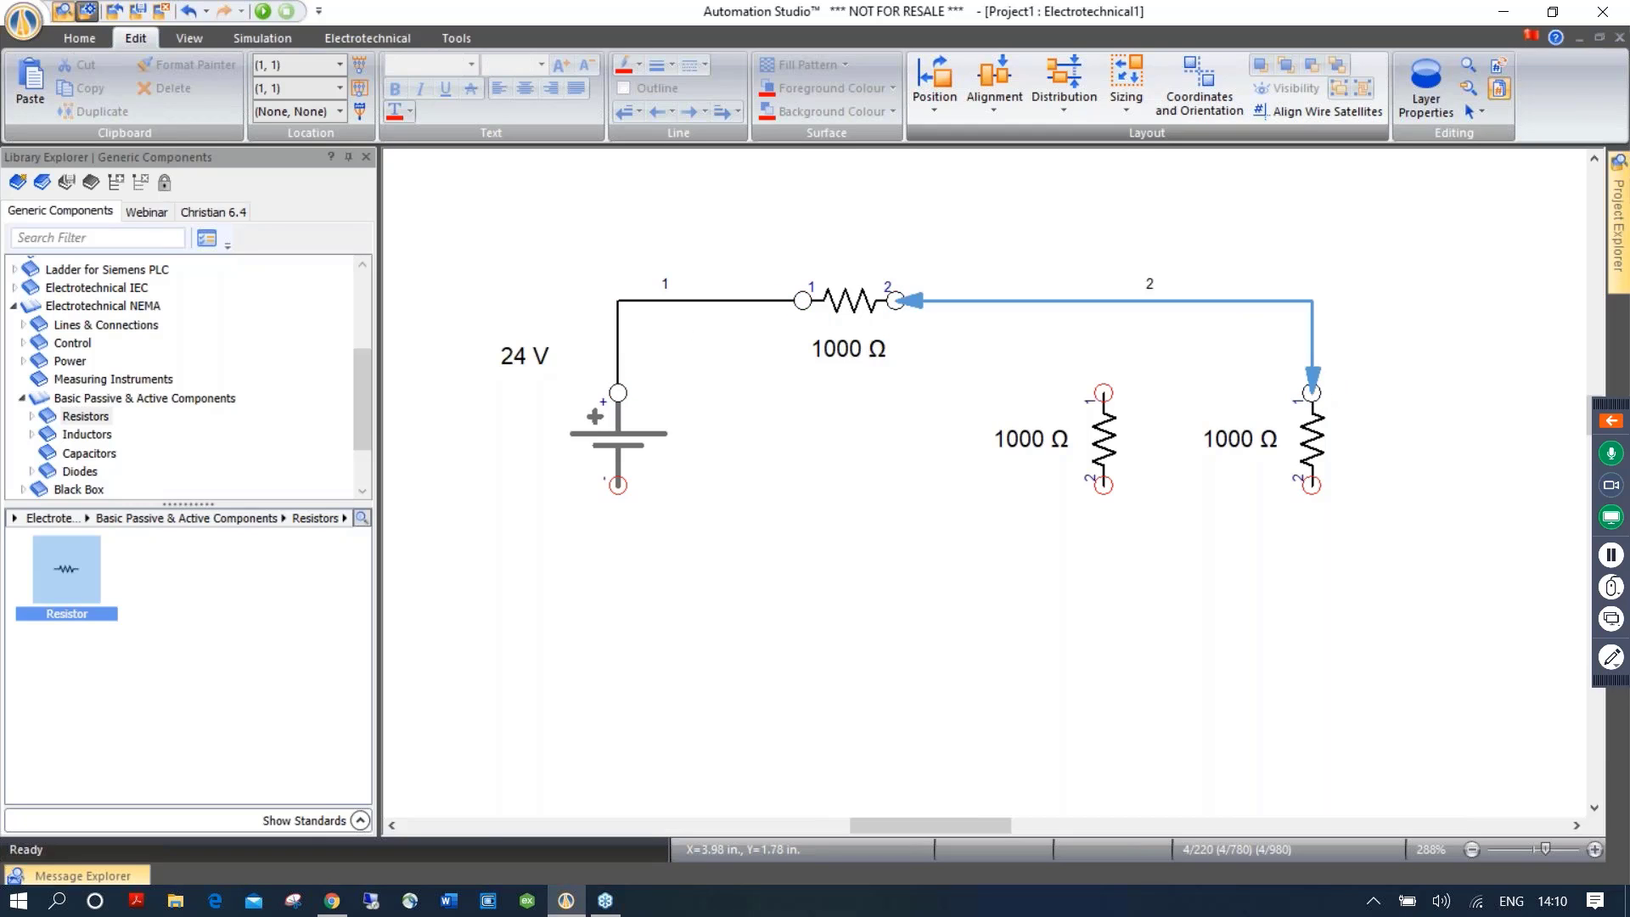
{"action": "left_click_drag", "start_coordinate": [1312, 486], "coordinate": [618, 485]}
Connect the middle resistor to the upper and lower wires, choosing Connect :1 @ :1 for the upper junction and Connect :2 @ :2 for the lower
{"action": "left_click_drag", "start_coordinate": [1104, 392], "coordinate": [1103, 300]}
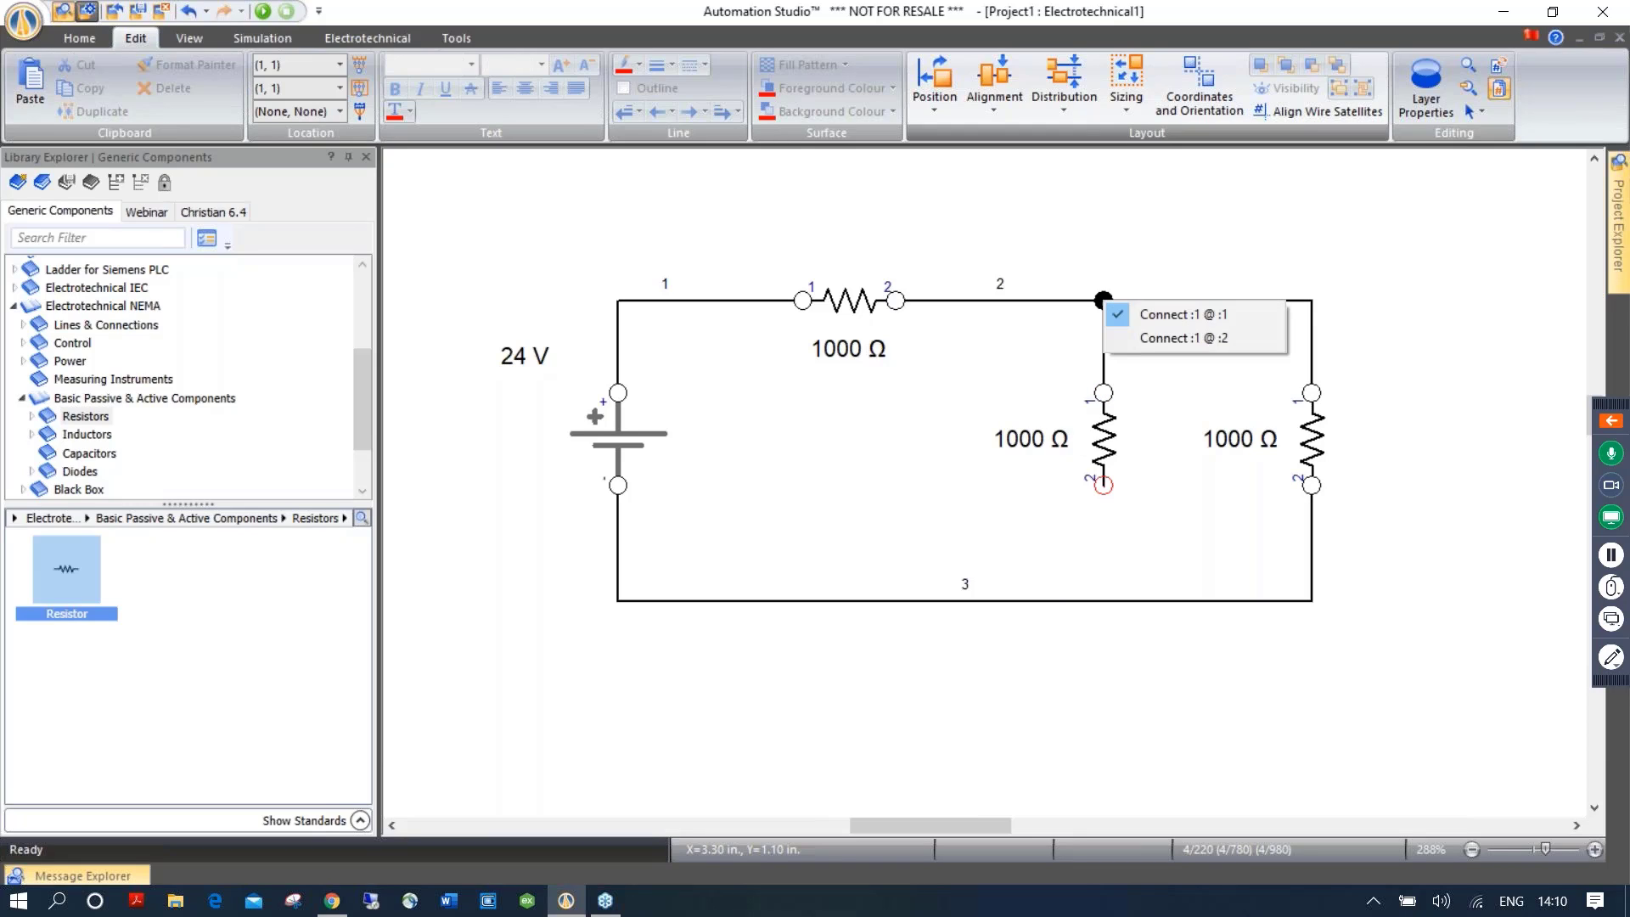
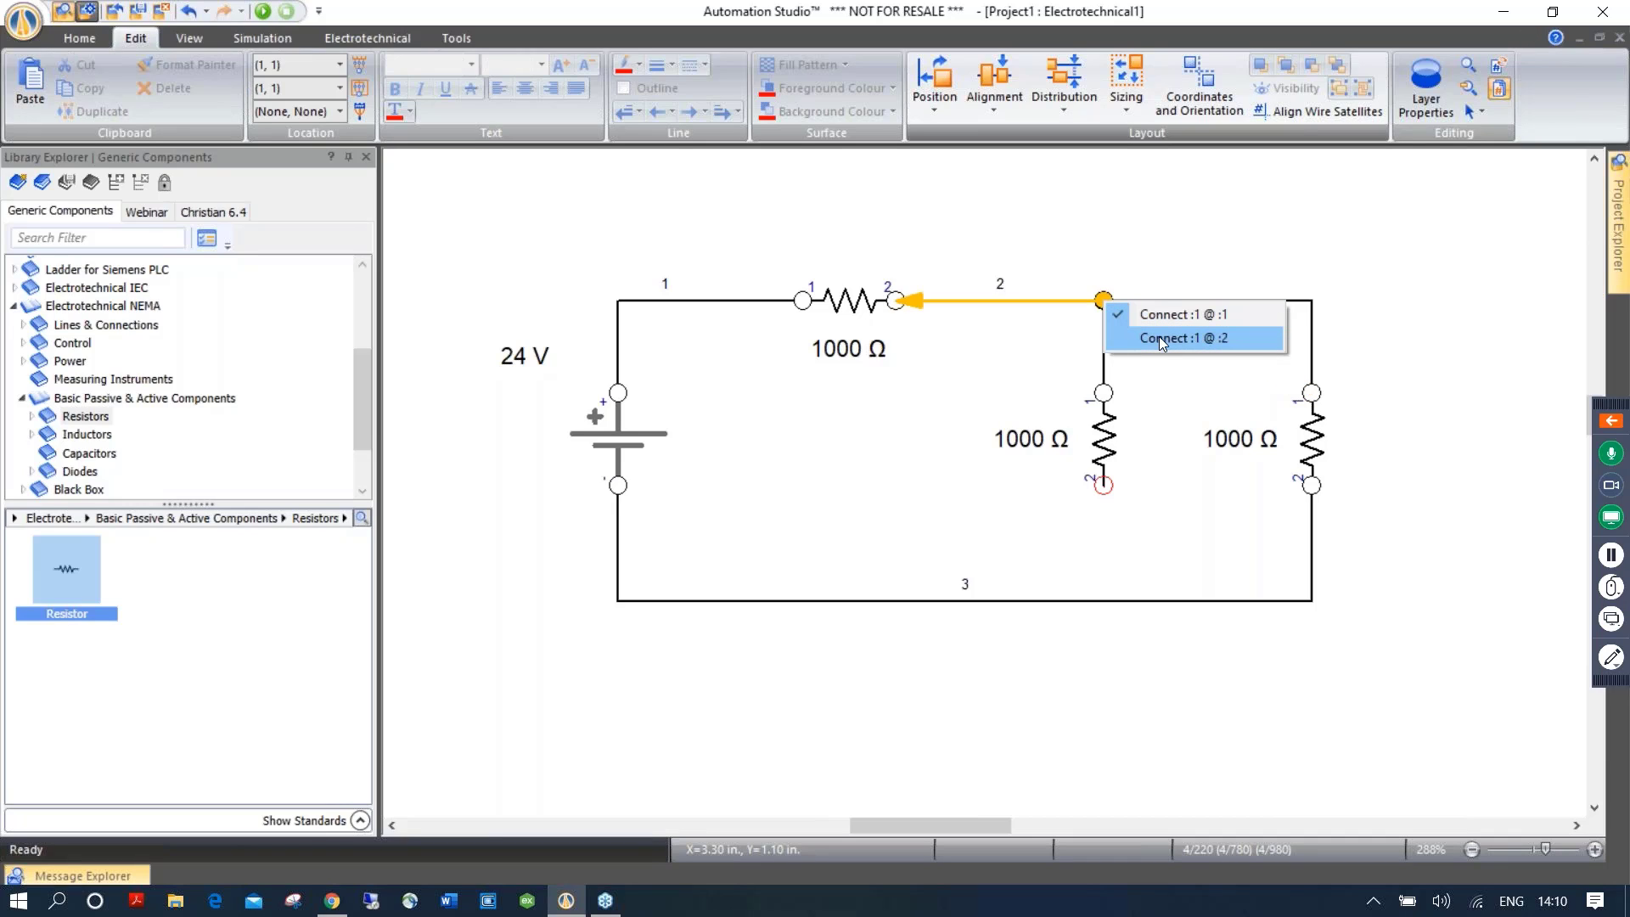
{"action": "left_click", "coordinate": [1162, 317]}
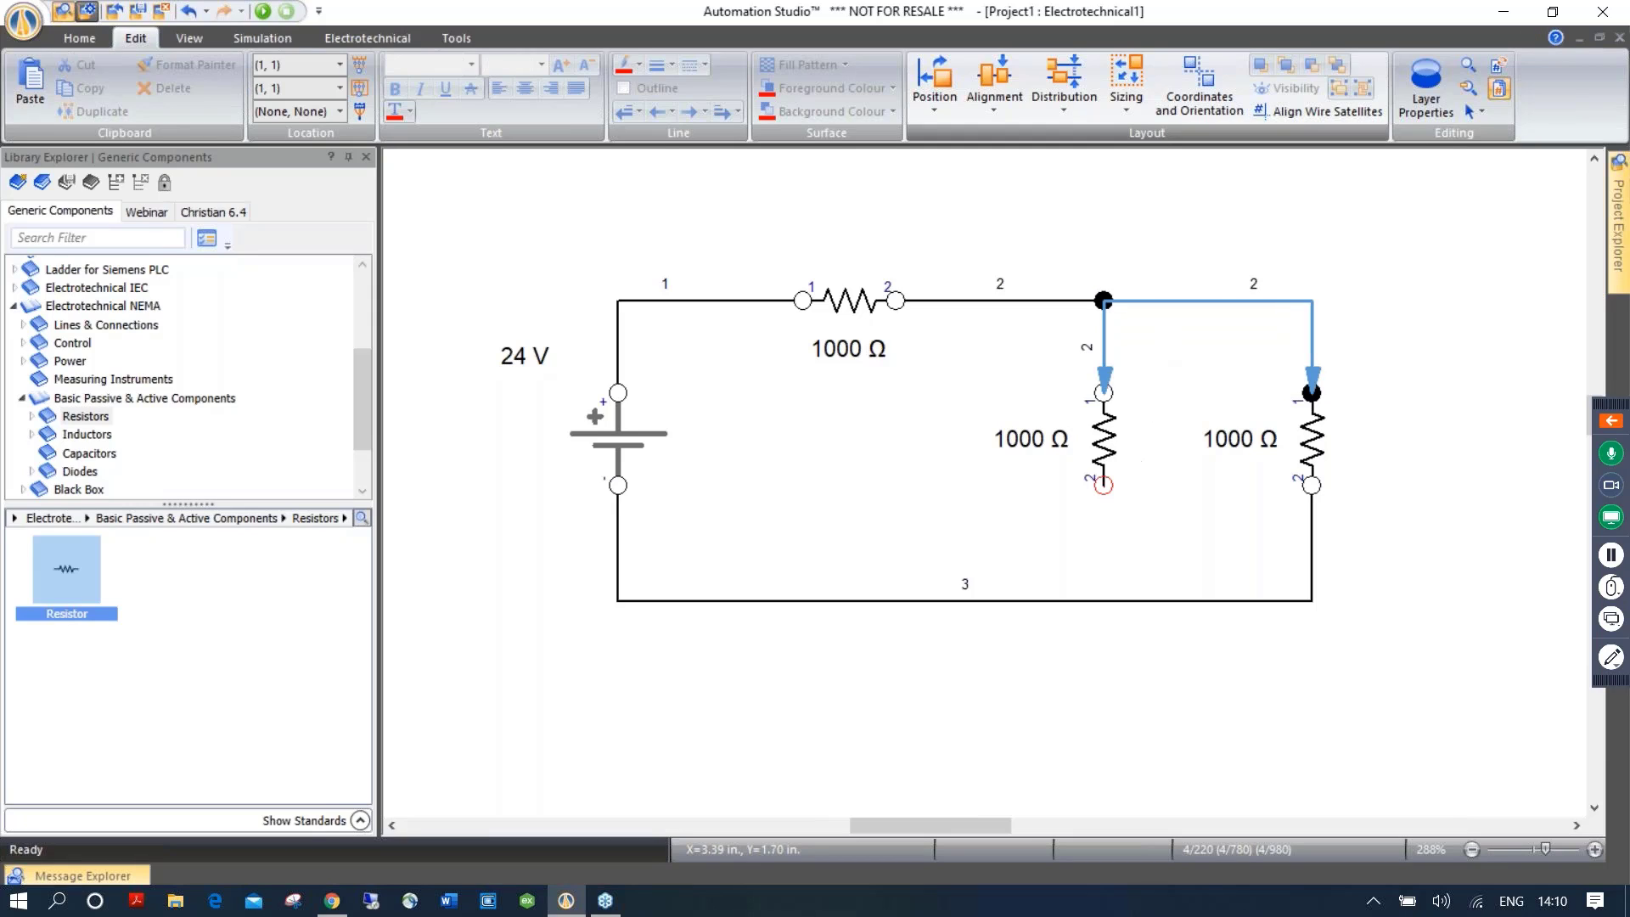
{"action": "left_click_drag", "start_coordinate": [1103, 485], "coordinate": [1102, 602]}
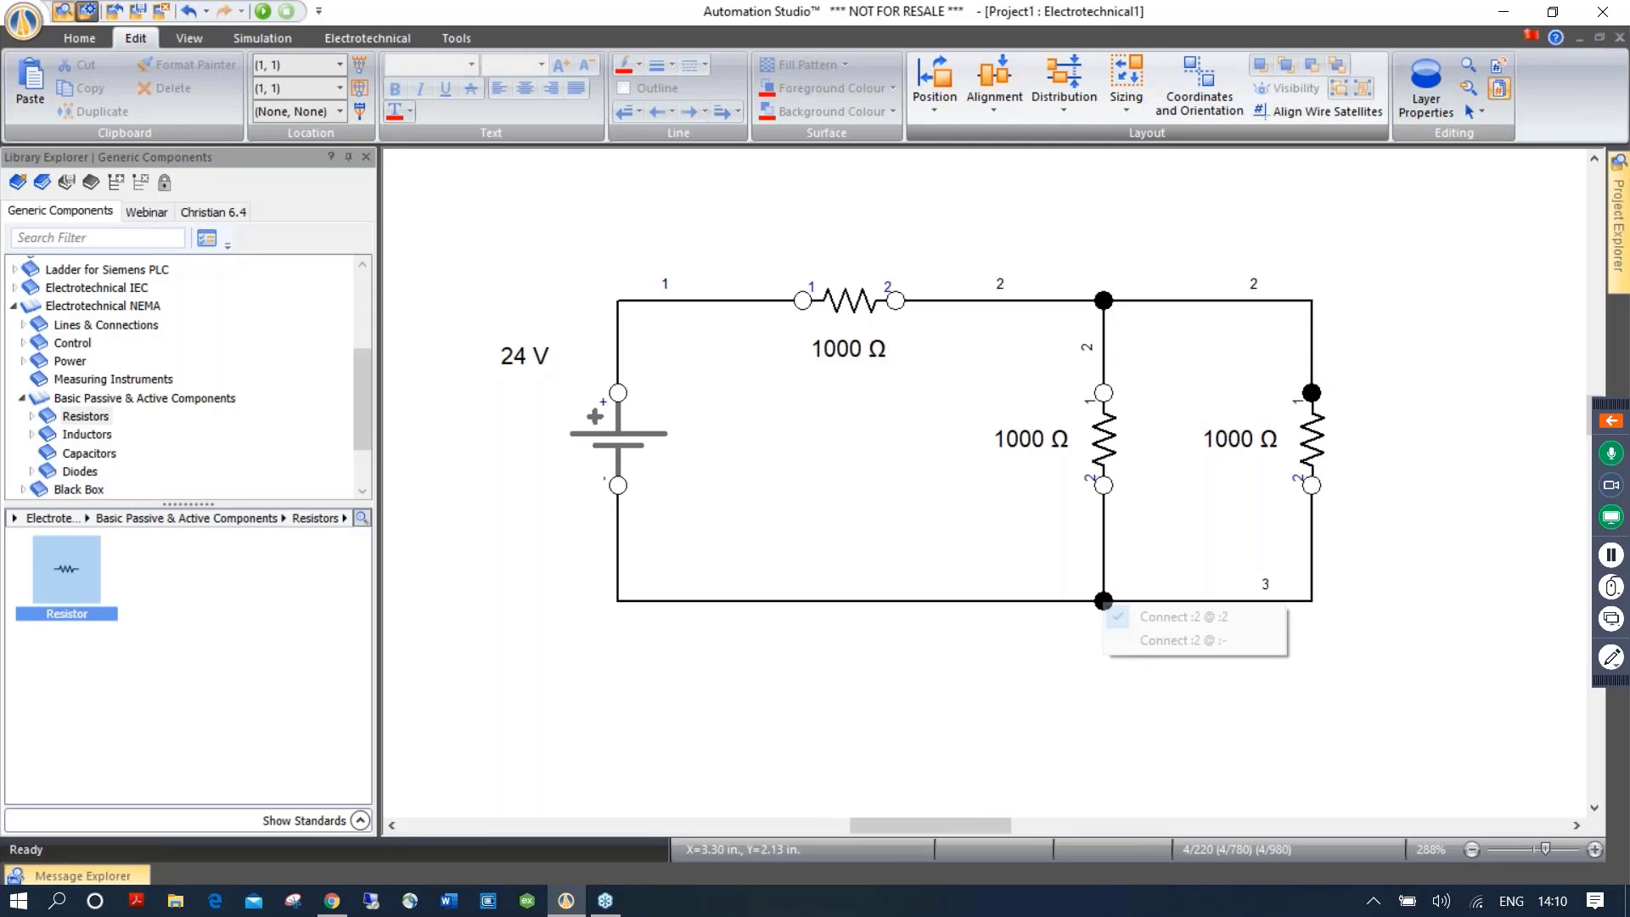
{"action": "left_click", "coordinate": [1196, 618]}
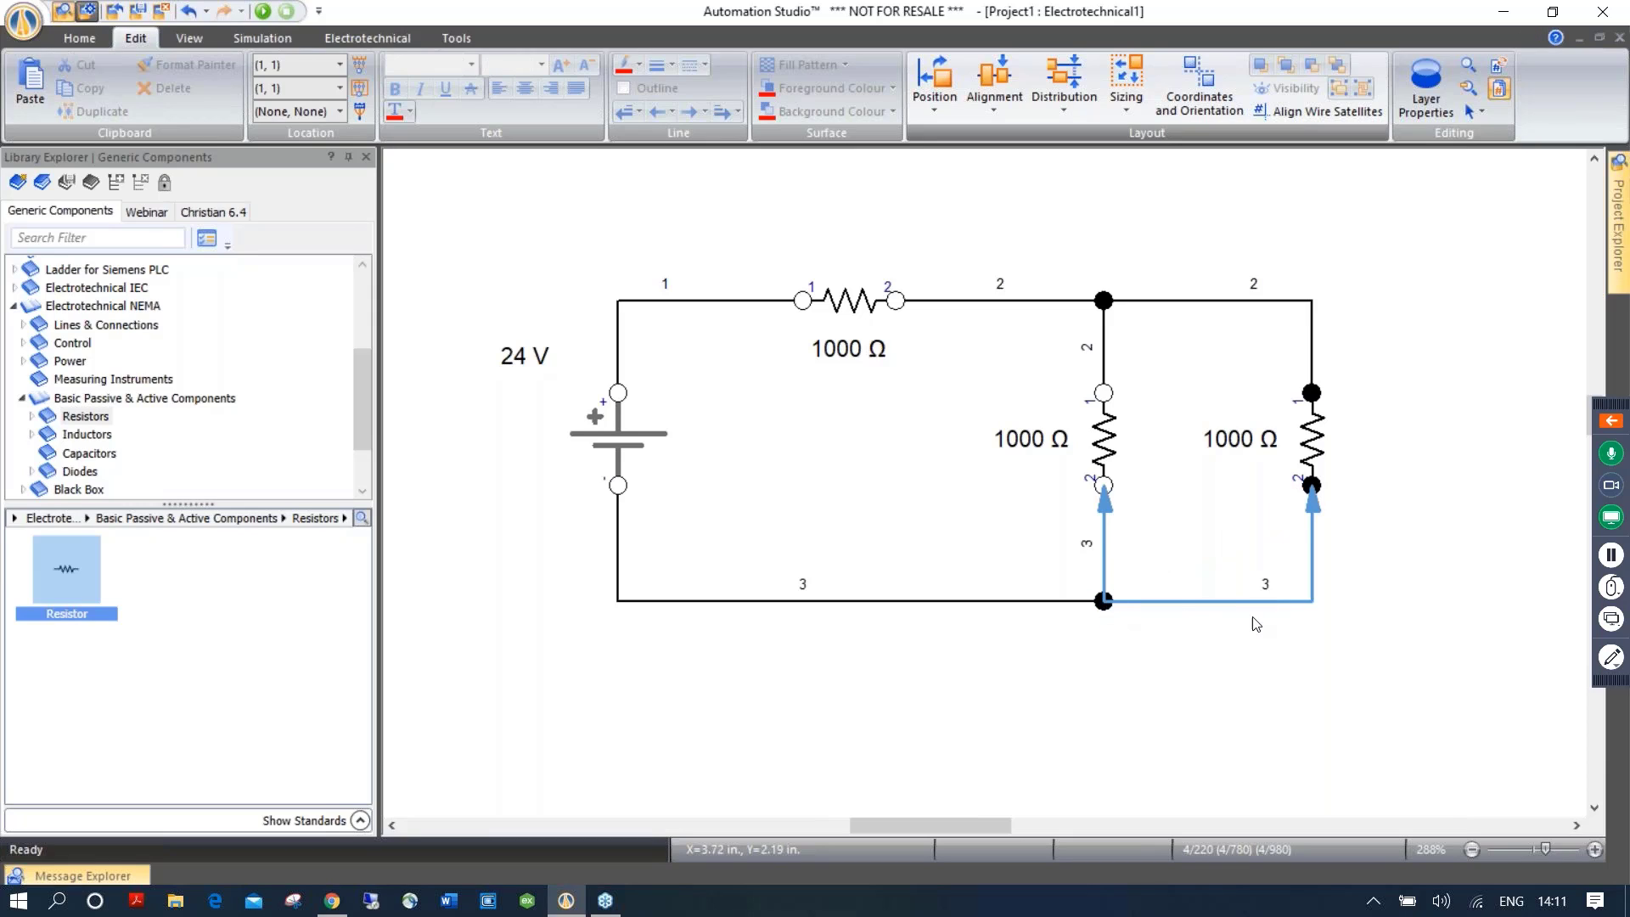
{"action": "left_click", "coordinate": [1402, 515]}
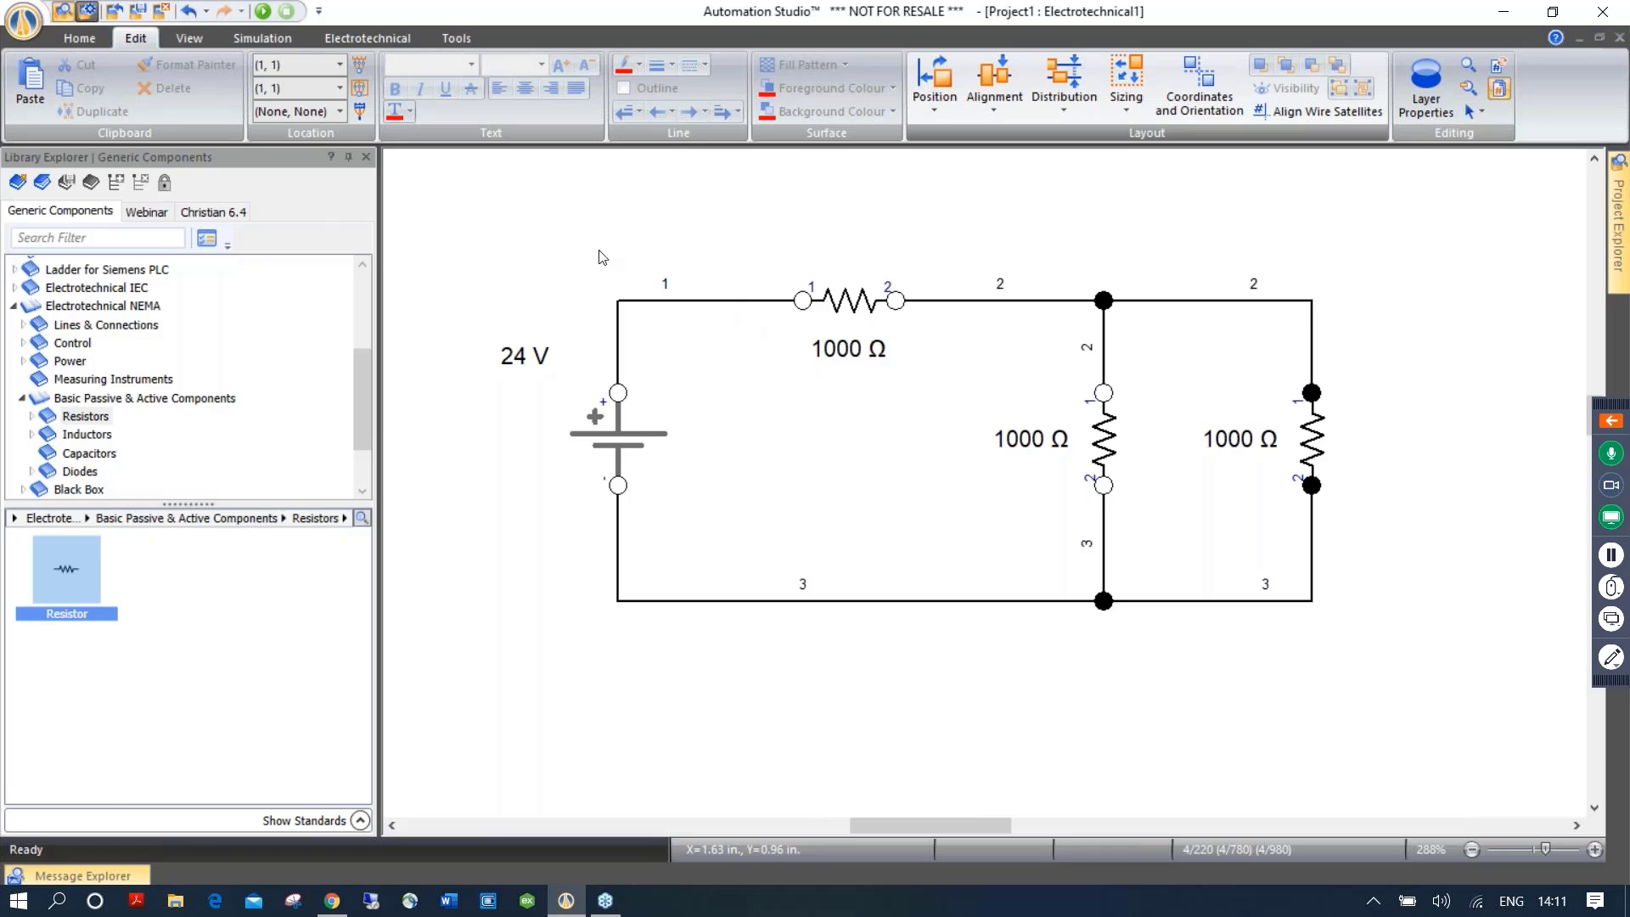
Hide the command wire numbers and connection port names on the diagram
{"action": "left_click", "coordinate": [190, 39]}
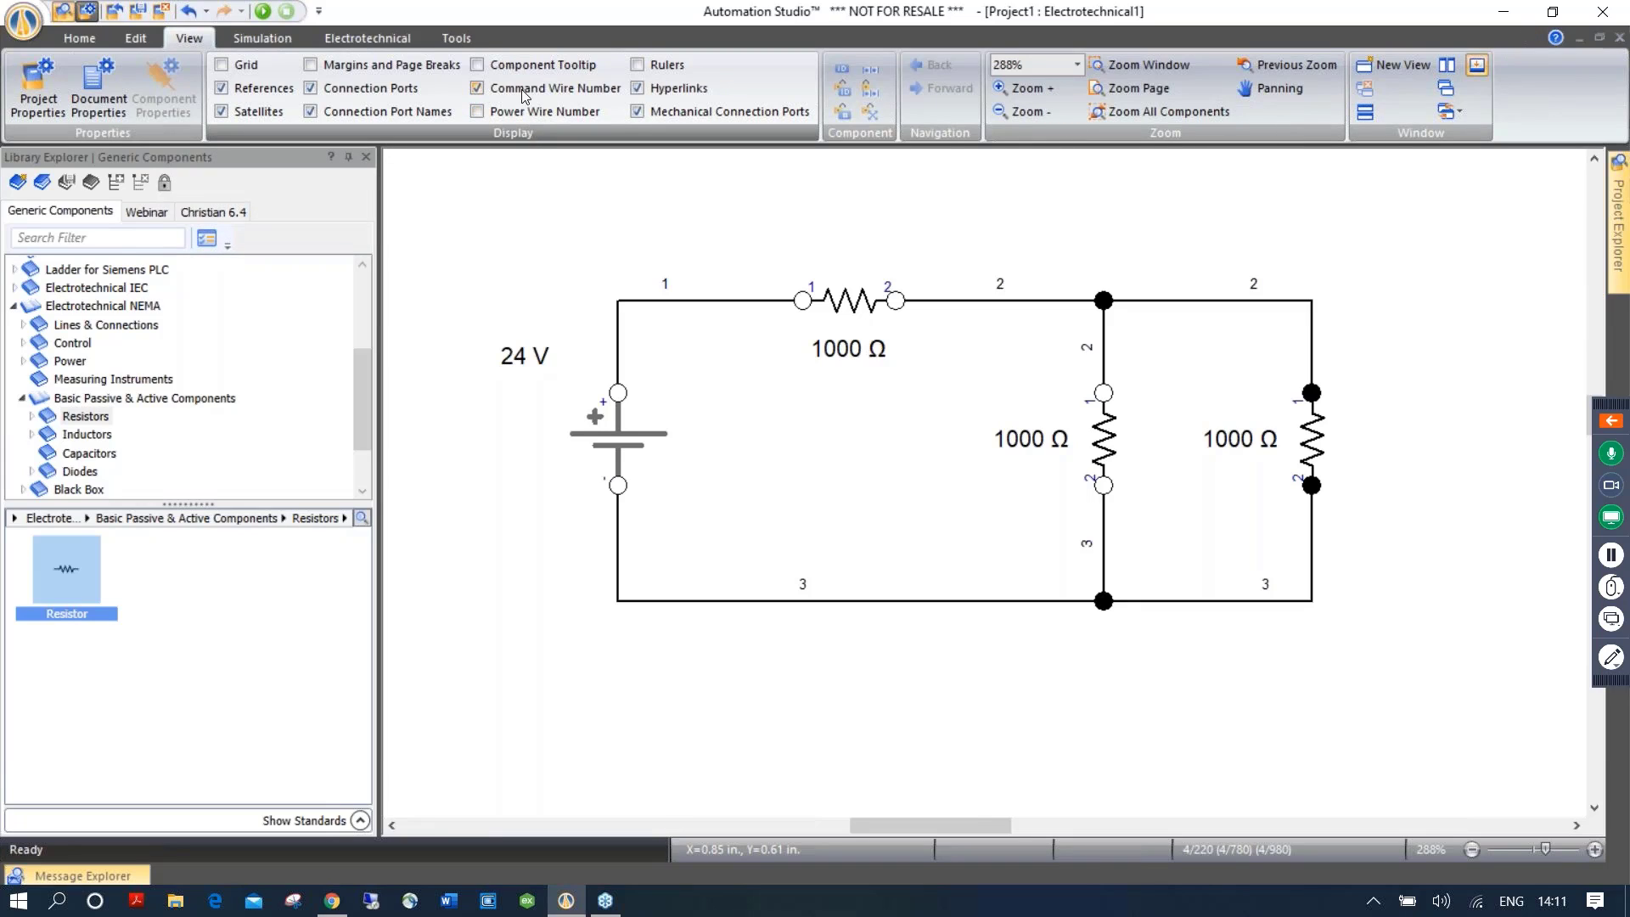
{"action": "left_click", "coordinate": [478, 89]}
{"action": "left_click", "coordinate": [374, 112]}
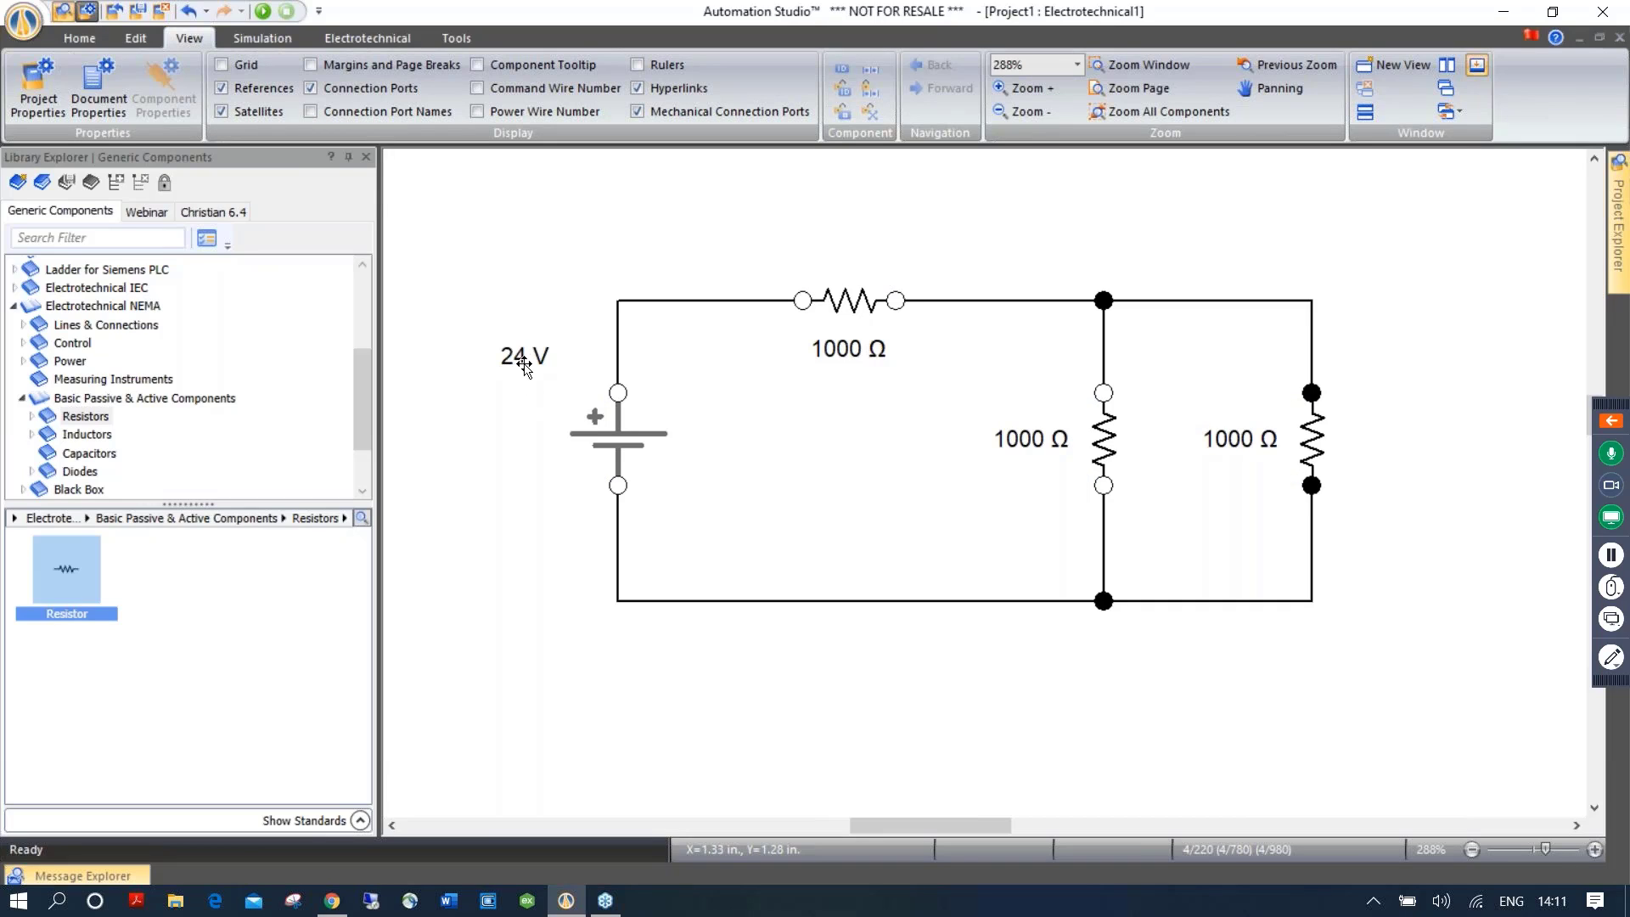
Move the battery's voltage label down beside its symbol and check the Nominal Voltage in the battery's properties
{"action": "left_click_drag", "start_coordinate": [528, 368], "coordinate": [536, 422]}
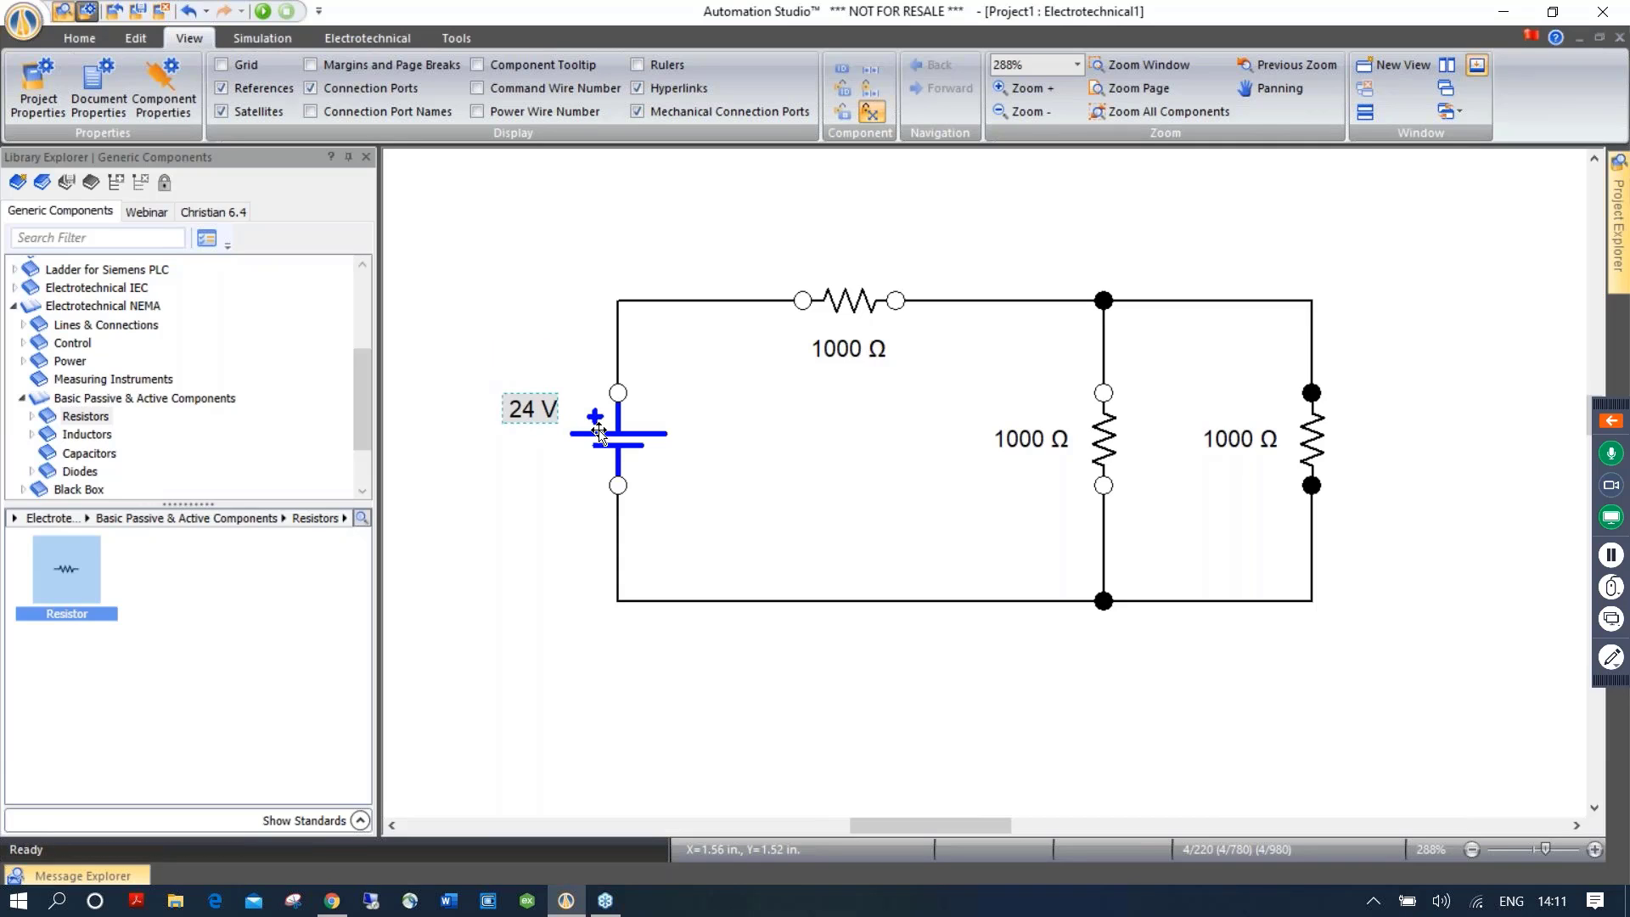
{"action": "left_click", "coordinate": [625, 448]}
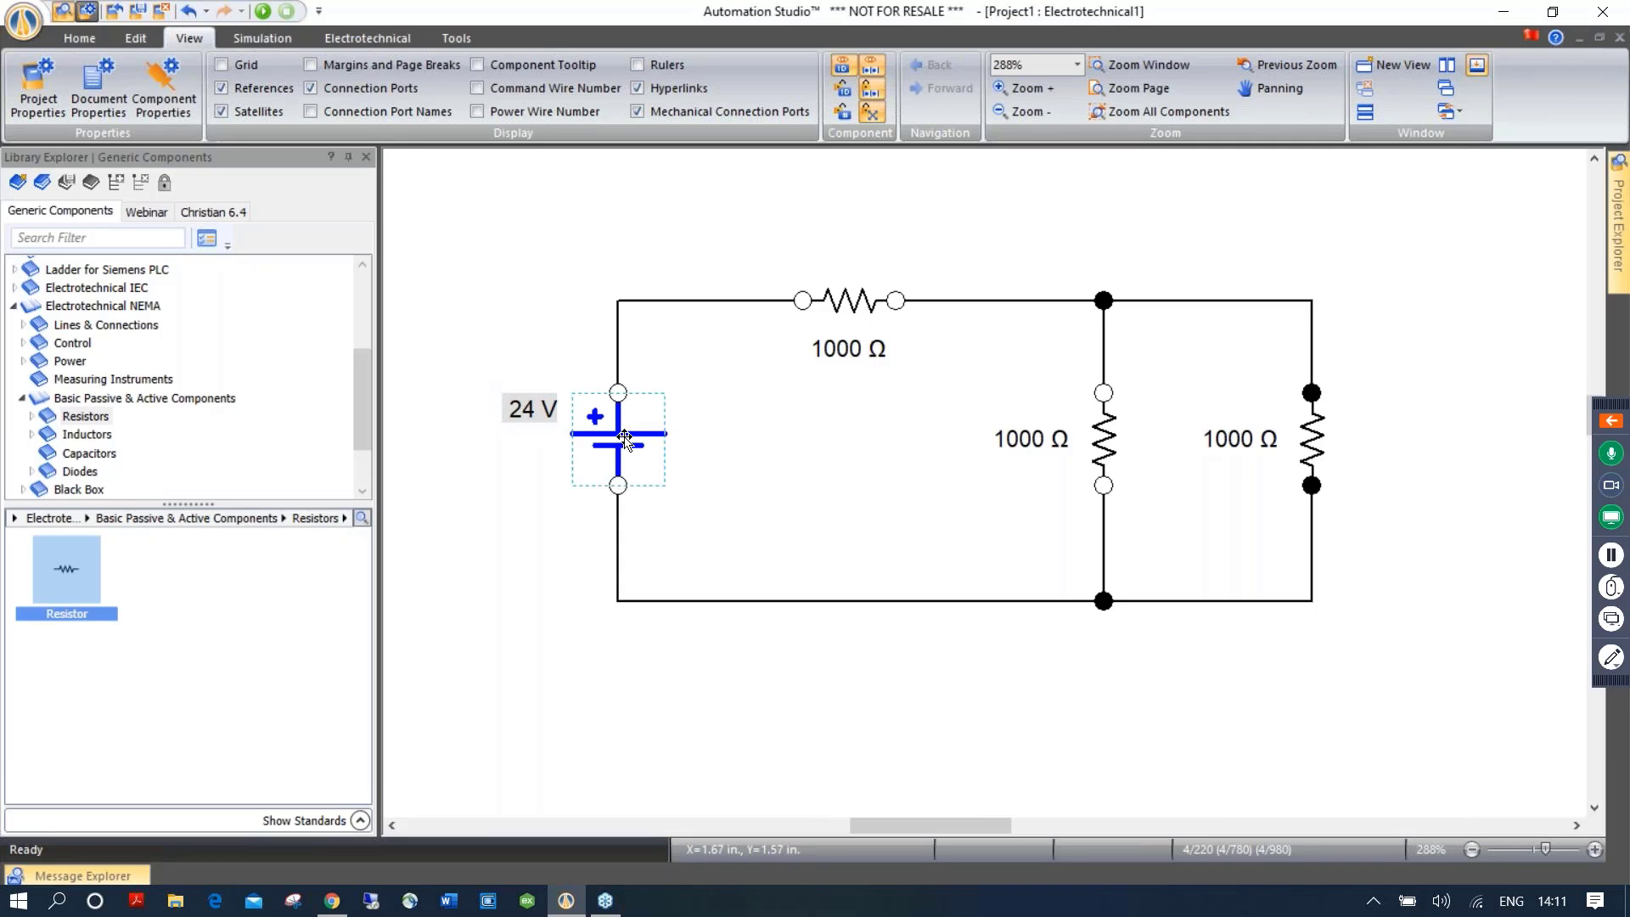
{"action": "double_click", "coordinate": [625, 439]}
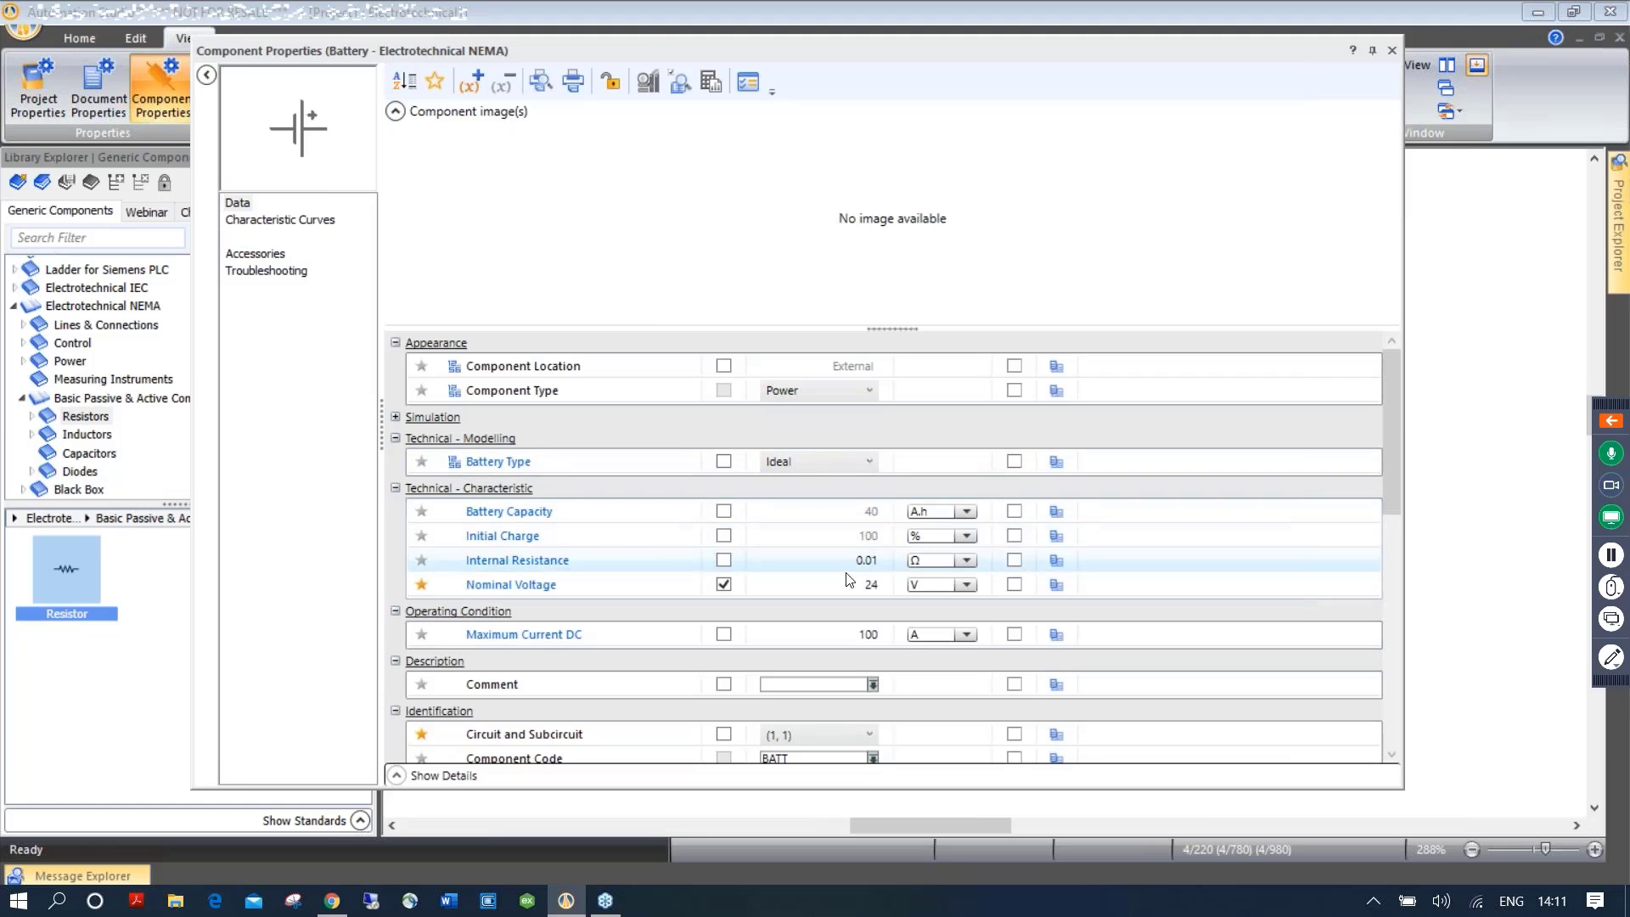
{"action": "left_click", "coordinate": [849, 580]}
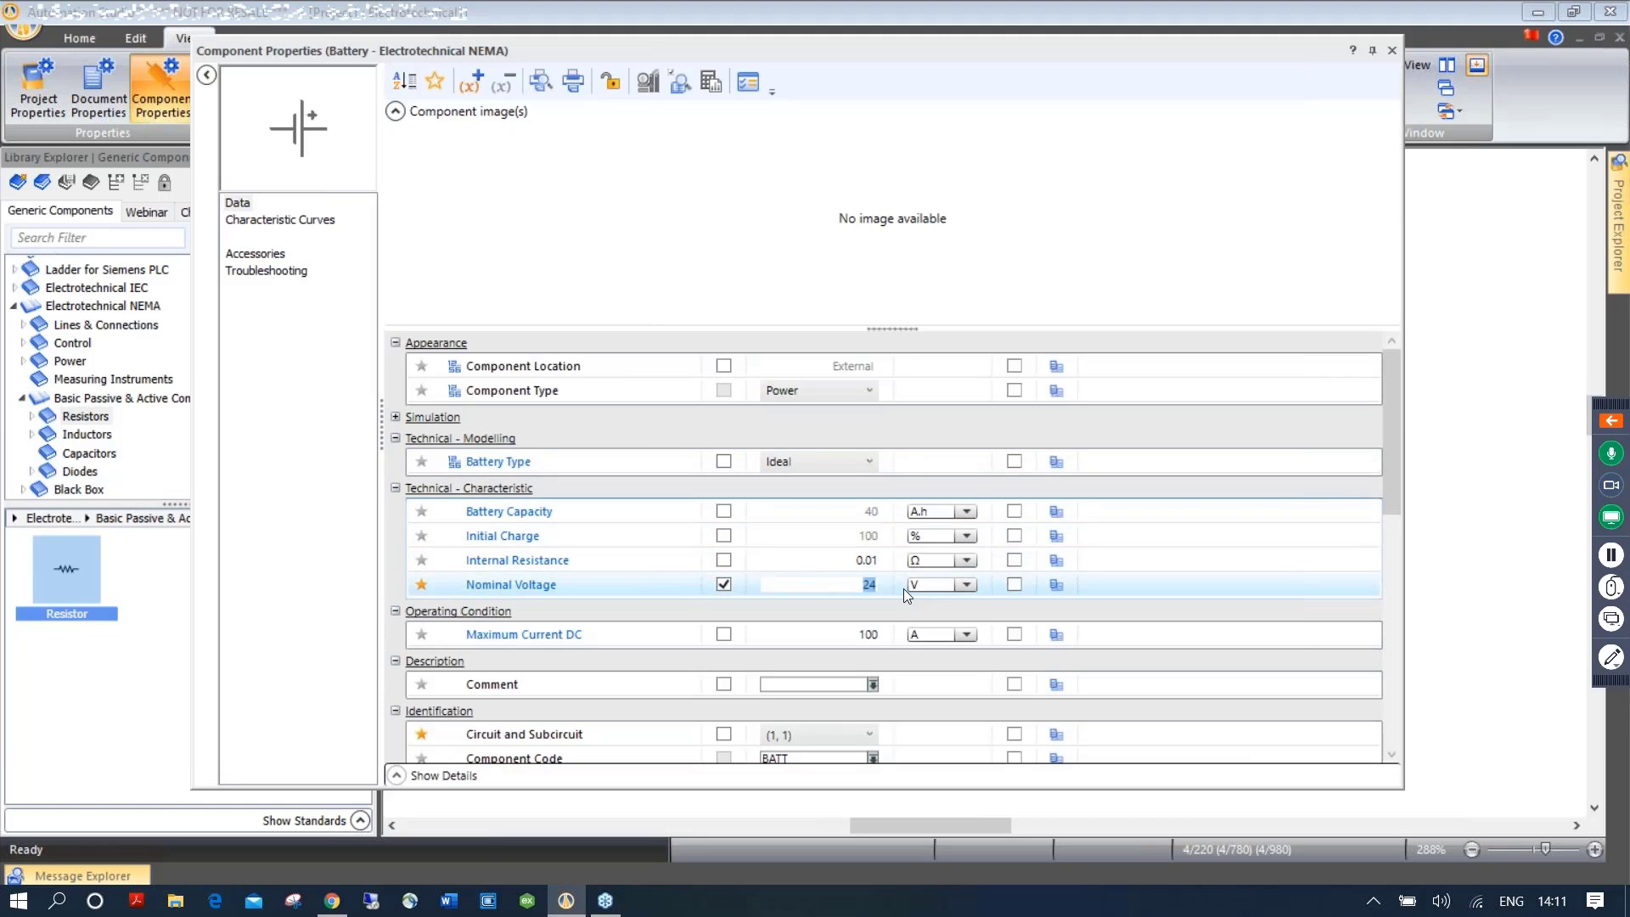
{"action": "left_click", "coordinate": [1393, 52]}
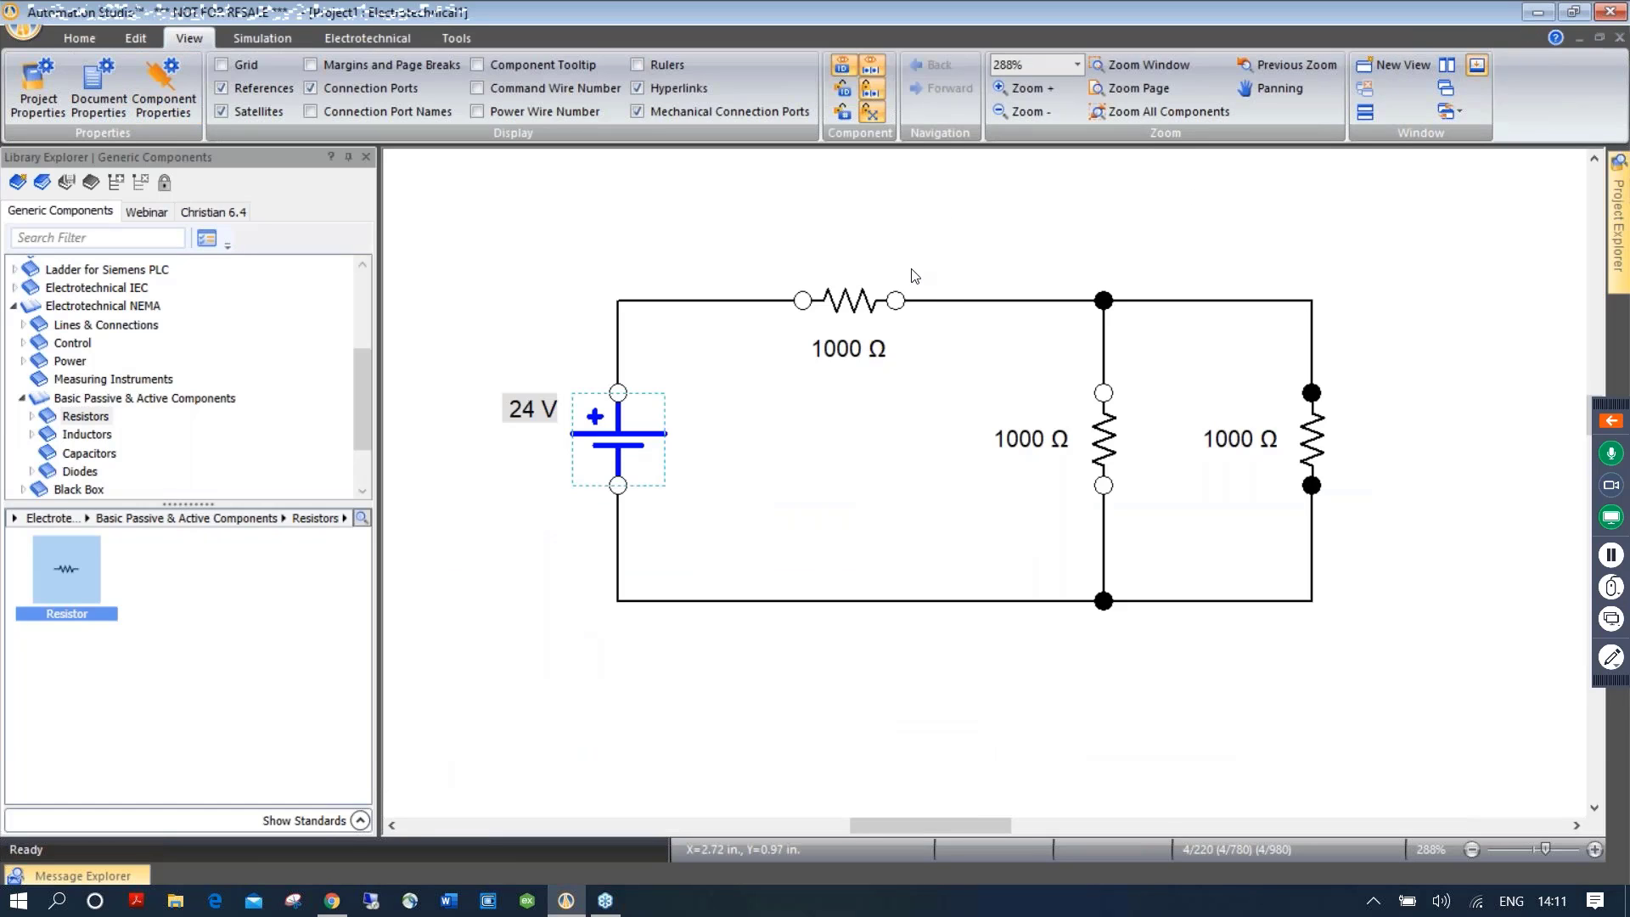
Change the resistance unit of the middle vertical resistor to kΩ
{"action": "left_click", "coordinate": [852, 300]}
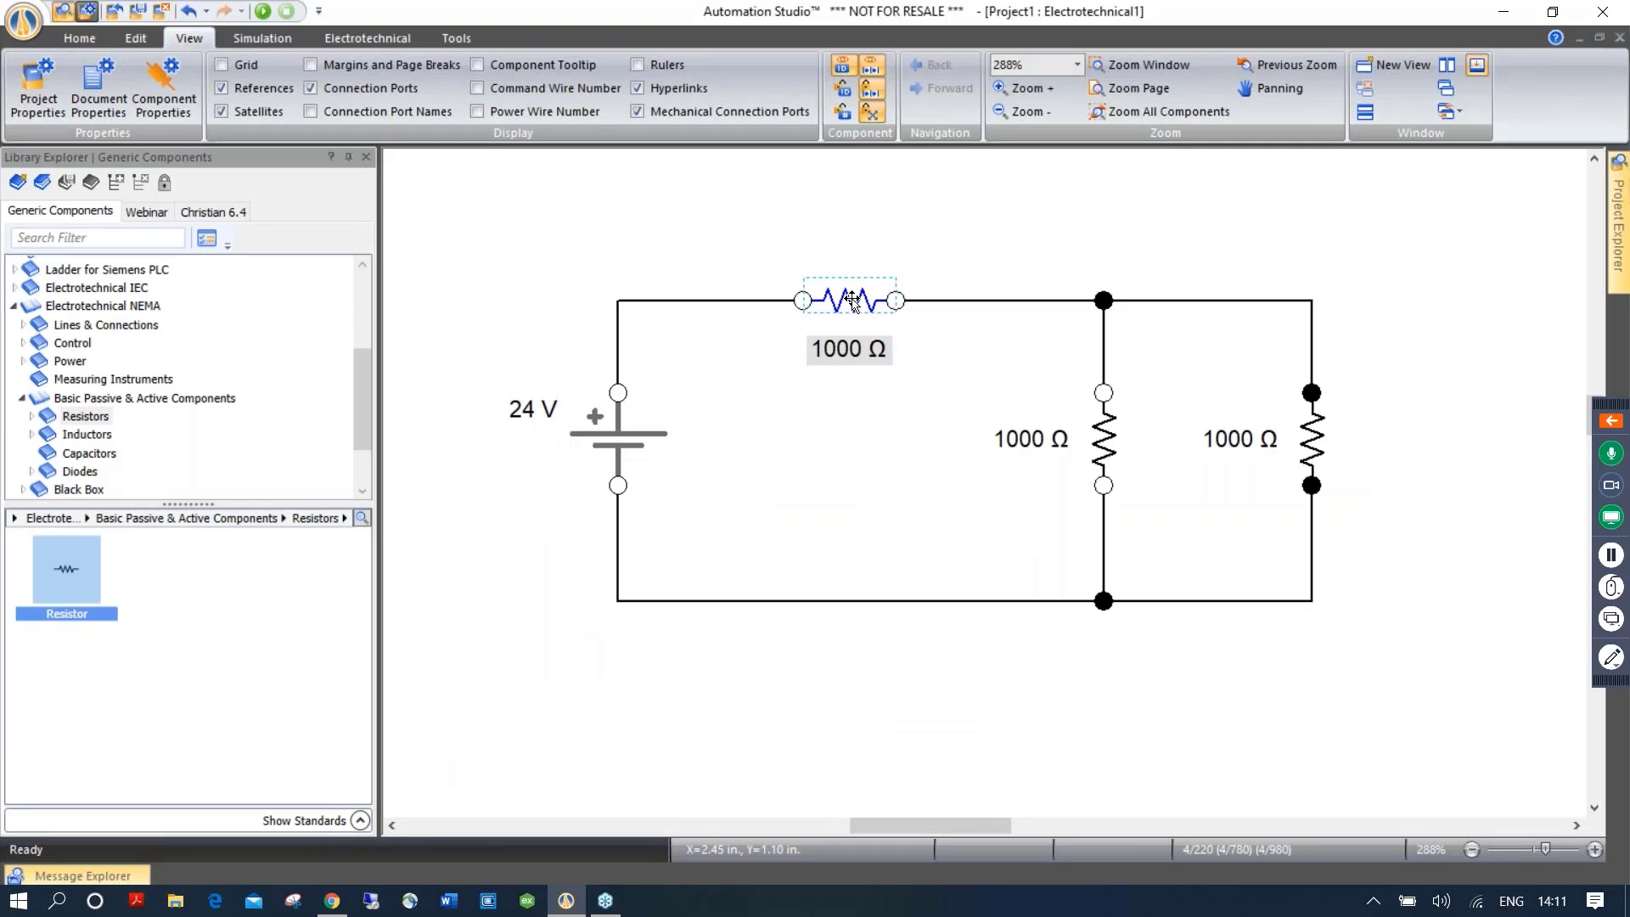
{"action": "left_click", "coordinate": [1106, 435]}
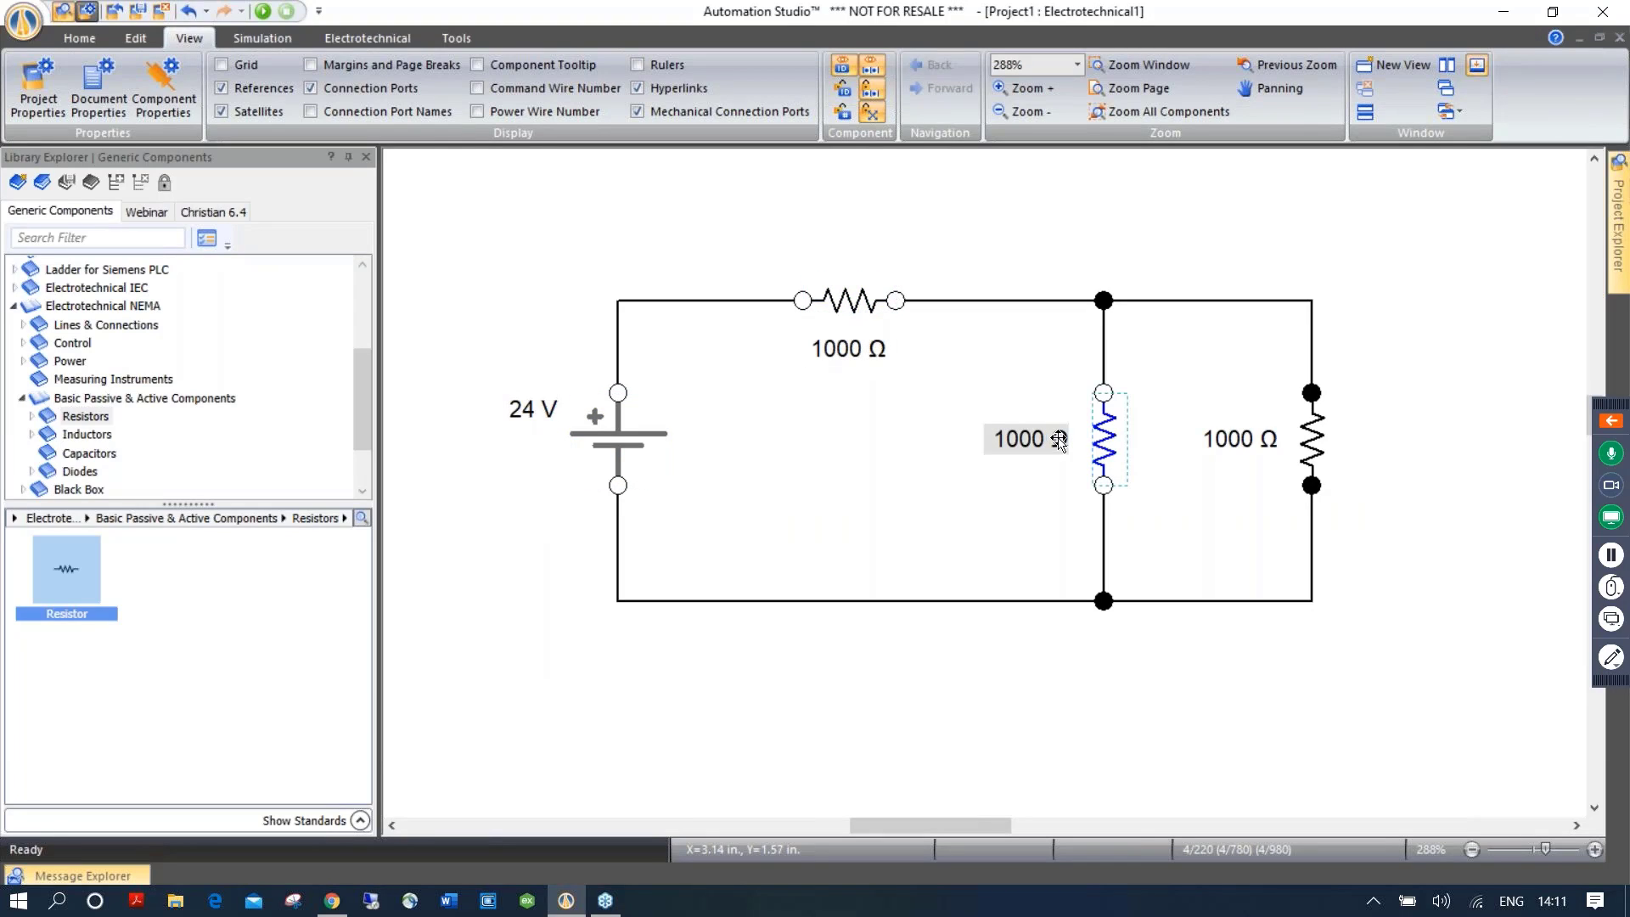
{"action": "double_click", "coordinate": [1100, 434]}
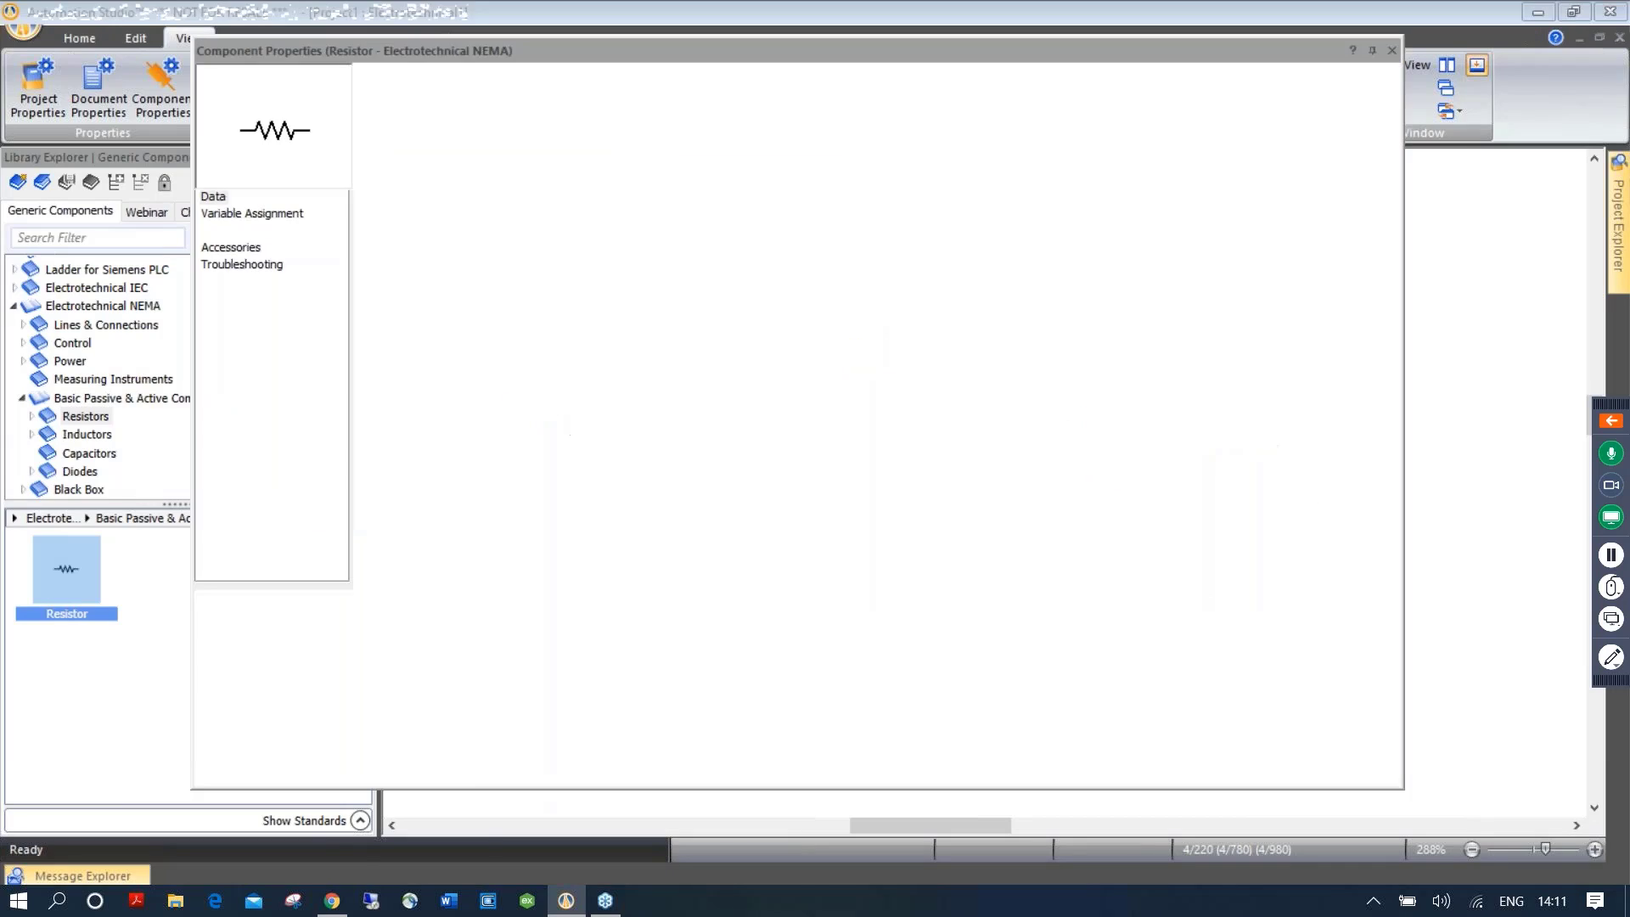
{"action": "left_click", "coordinate": [967, 491]}
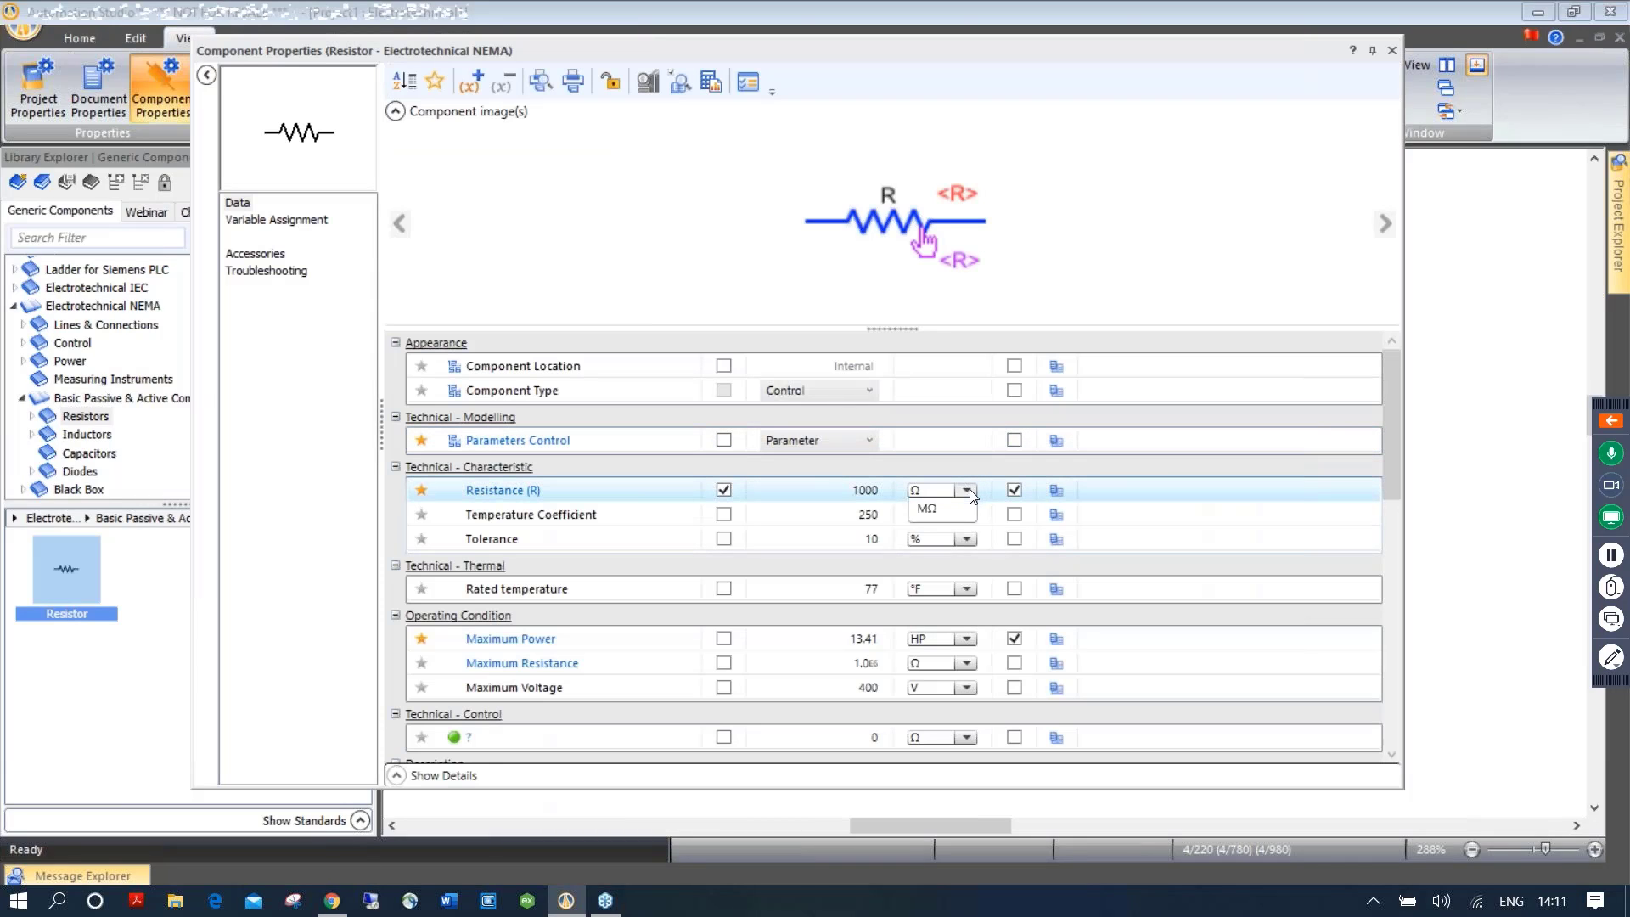
{"action": "left_click", "coordinate": [934, 560]}
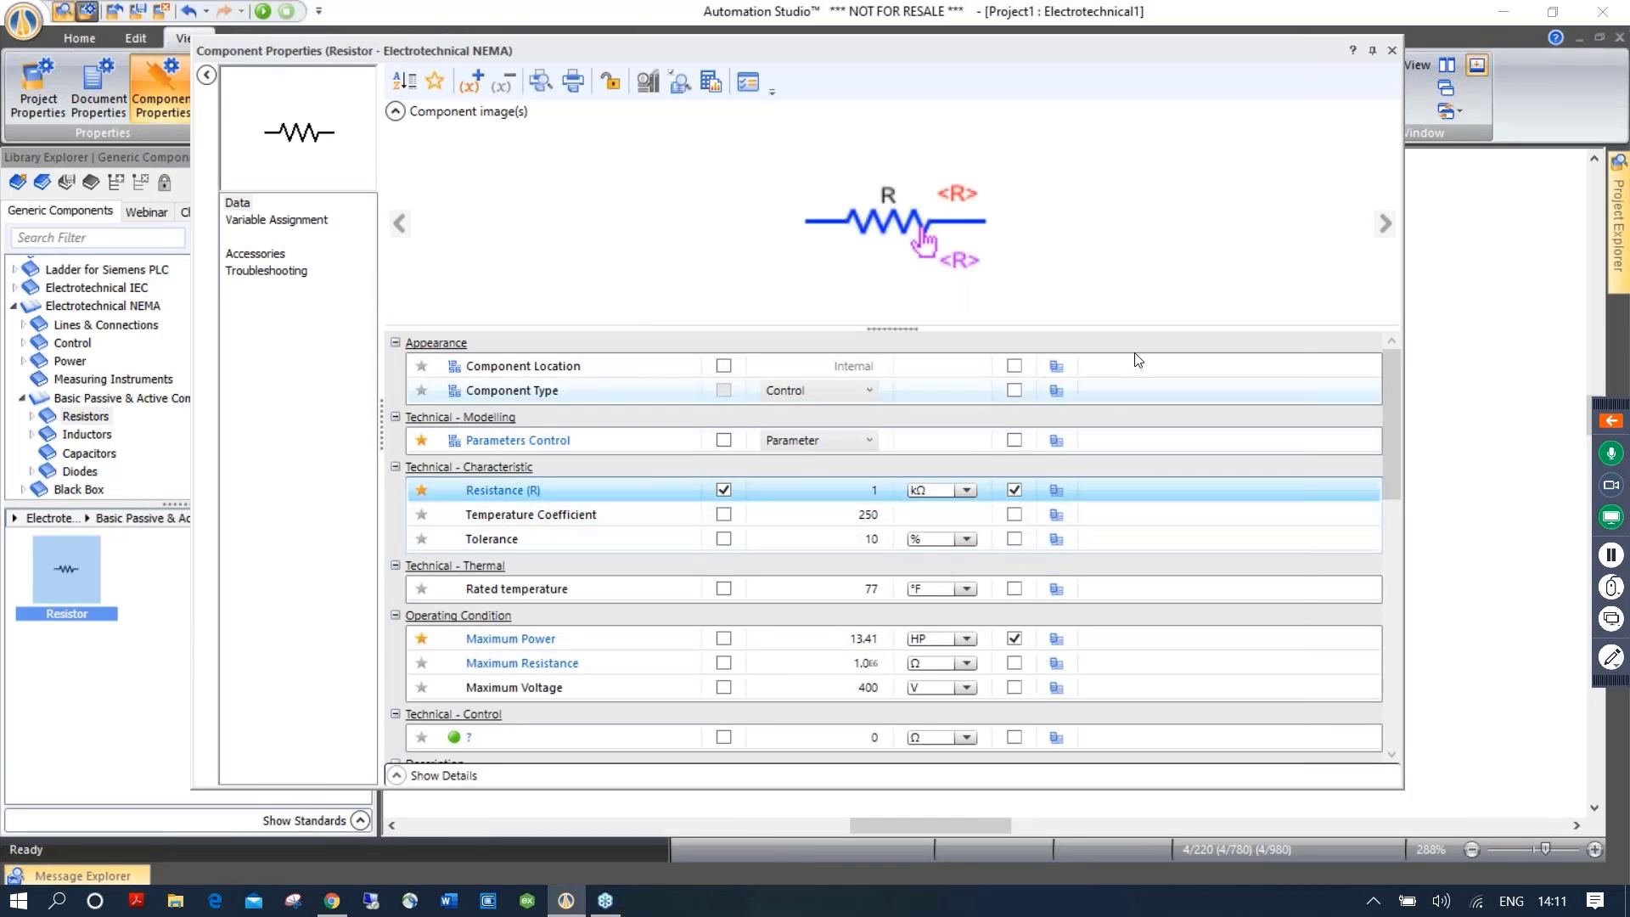
{"action": "left_click", "coordinate": [1393, 53]}
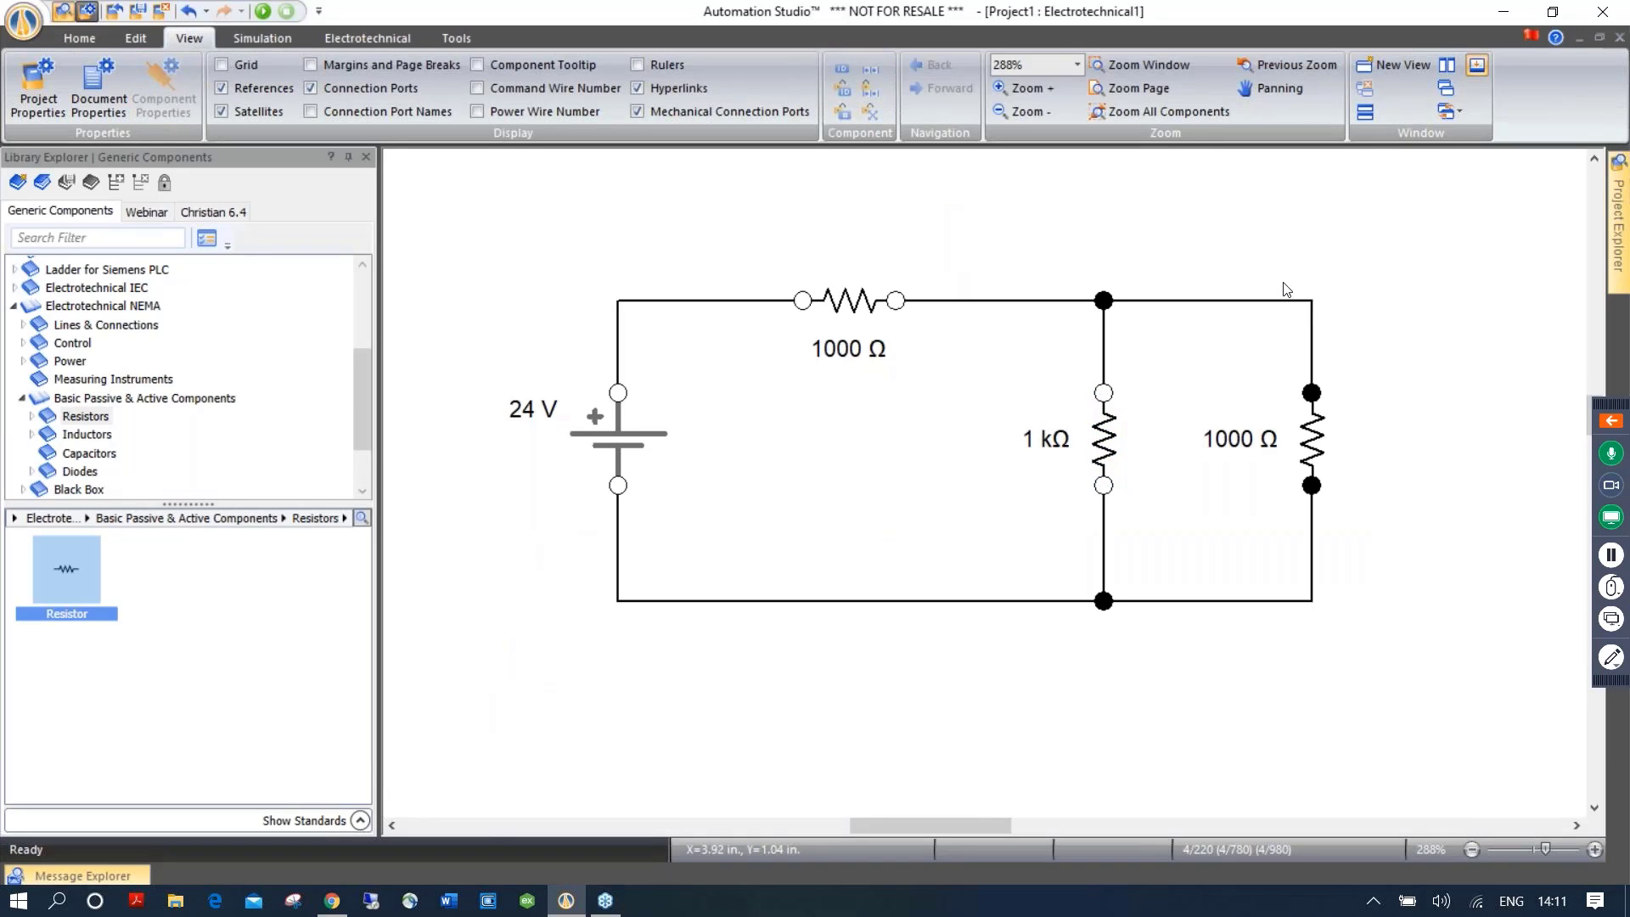
Change the rightmost vertical resistor's resistance unit to kΩ and its Parameters Control to Slider
{"action": "left_click", "coordinate": [1313, 444]}
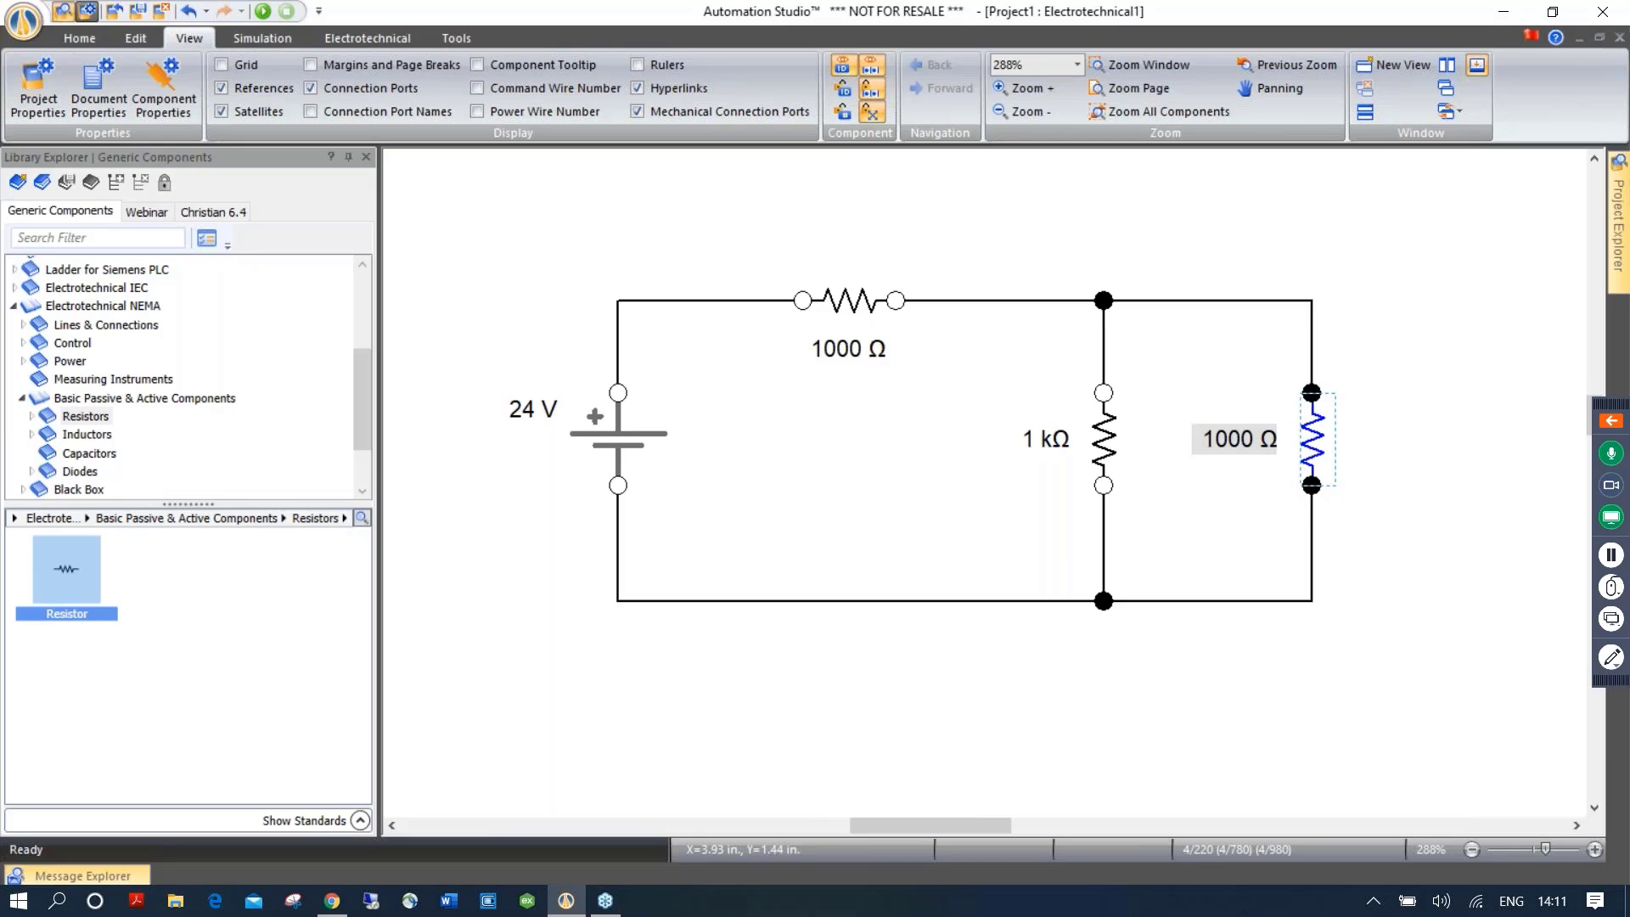
{"action": "double_click", "coordinate": [1315, 436]}
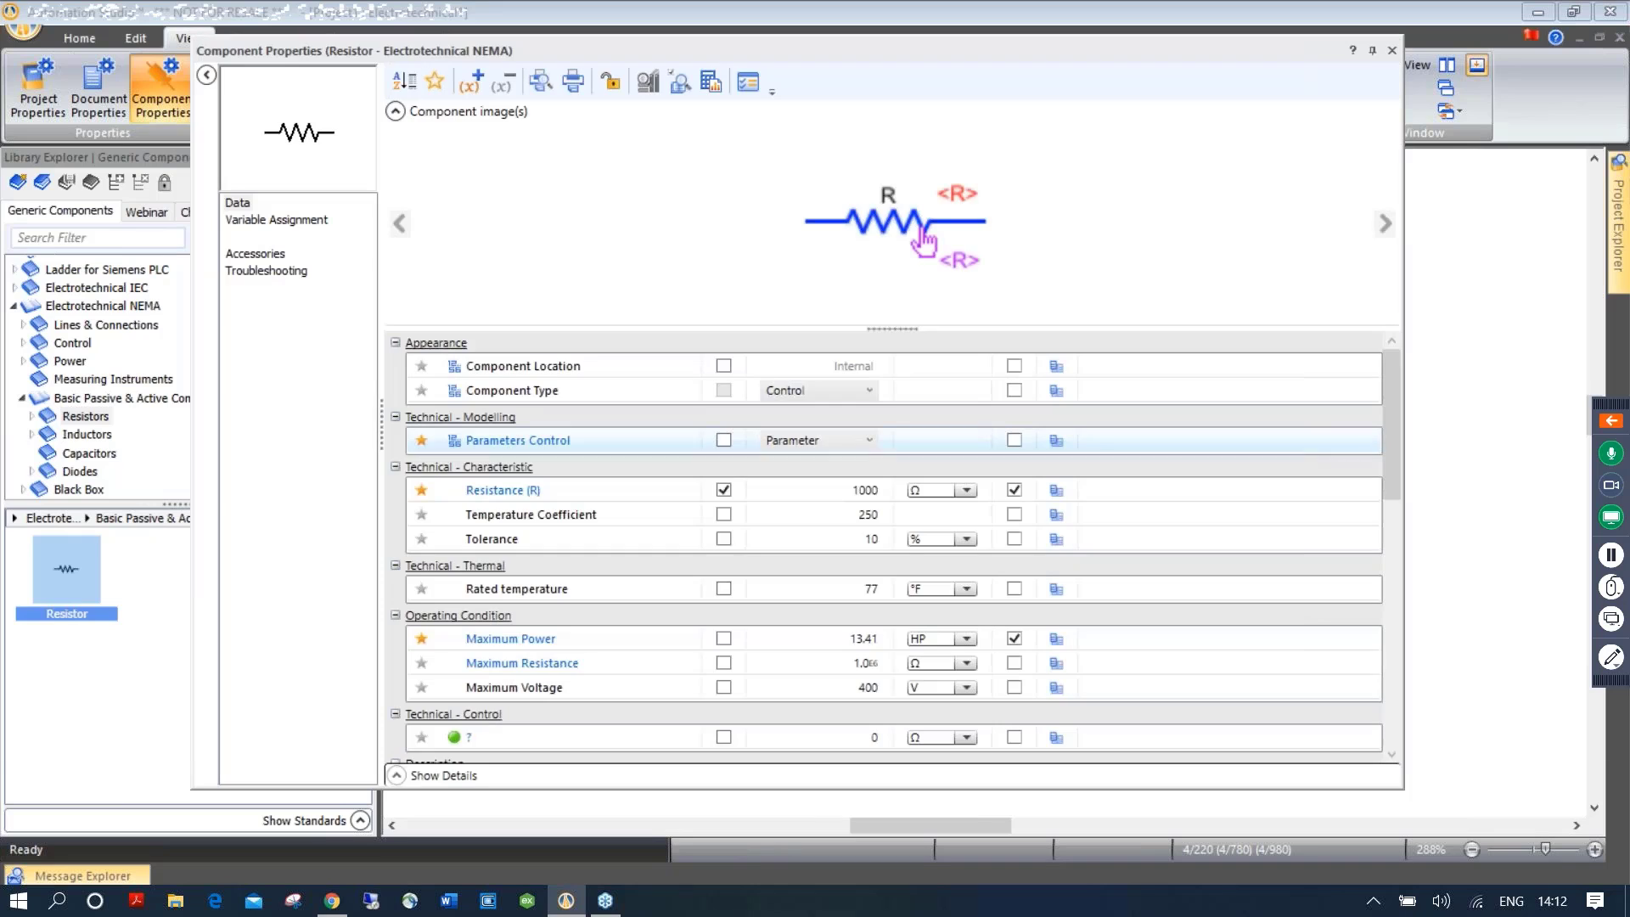
{"action": "left_click", "coordinate": [967, 490]}
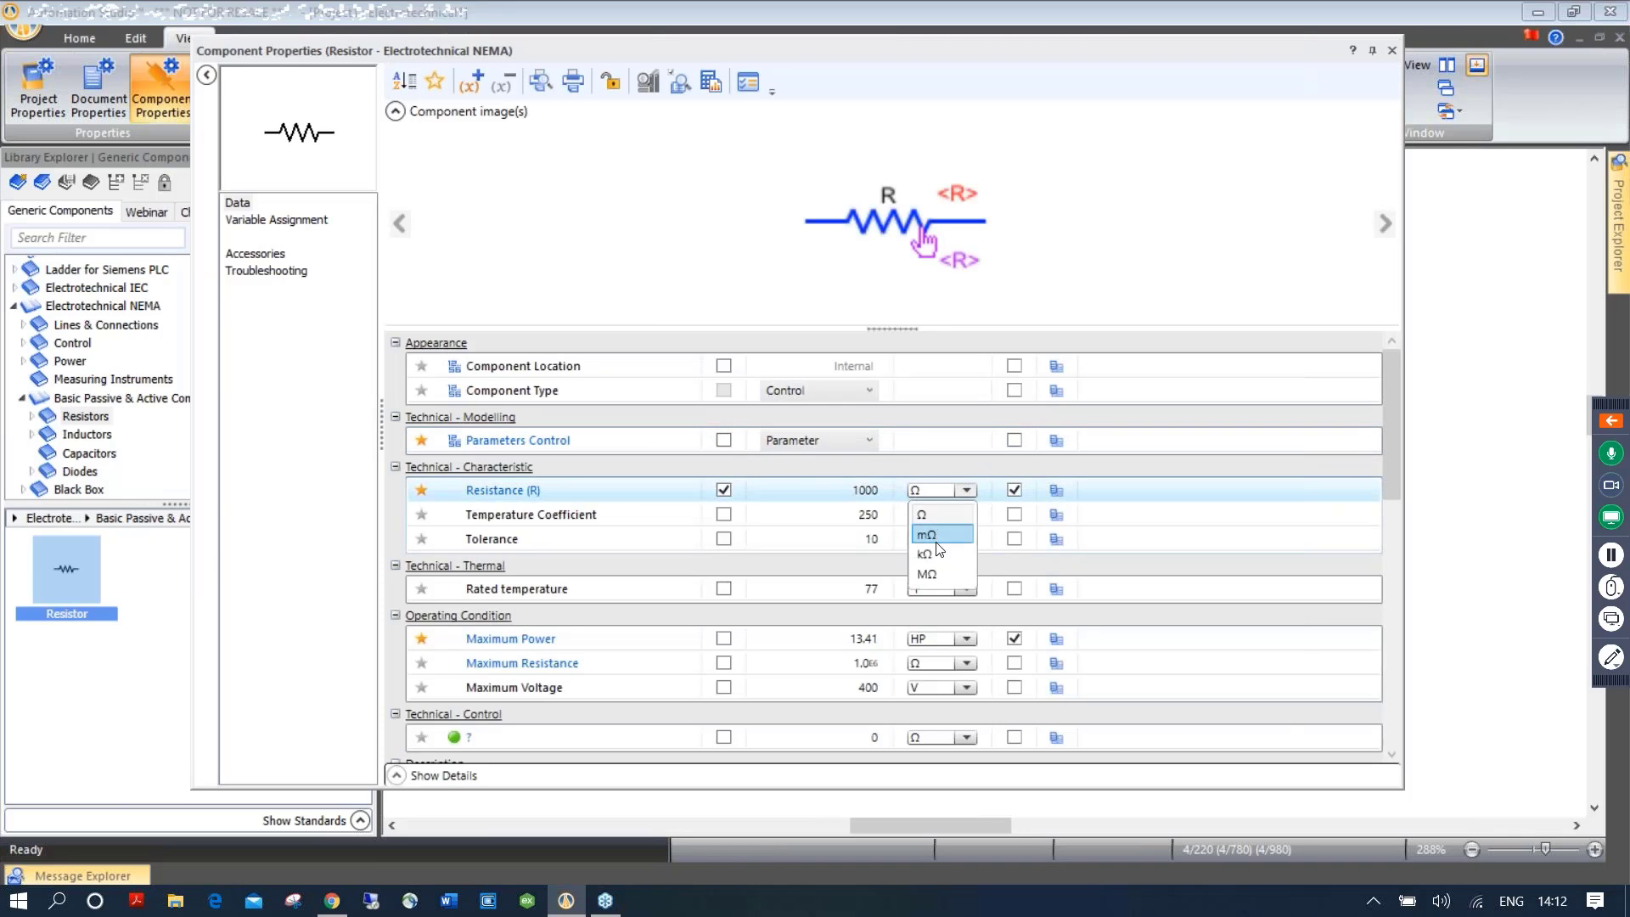
{"action": "left_click", "coordinate": [936, 554]}
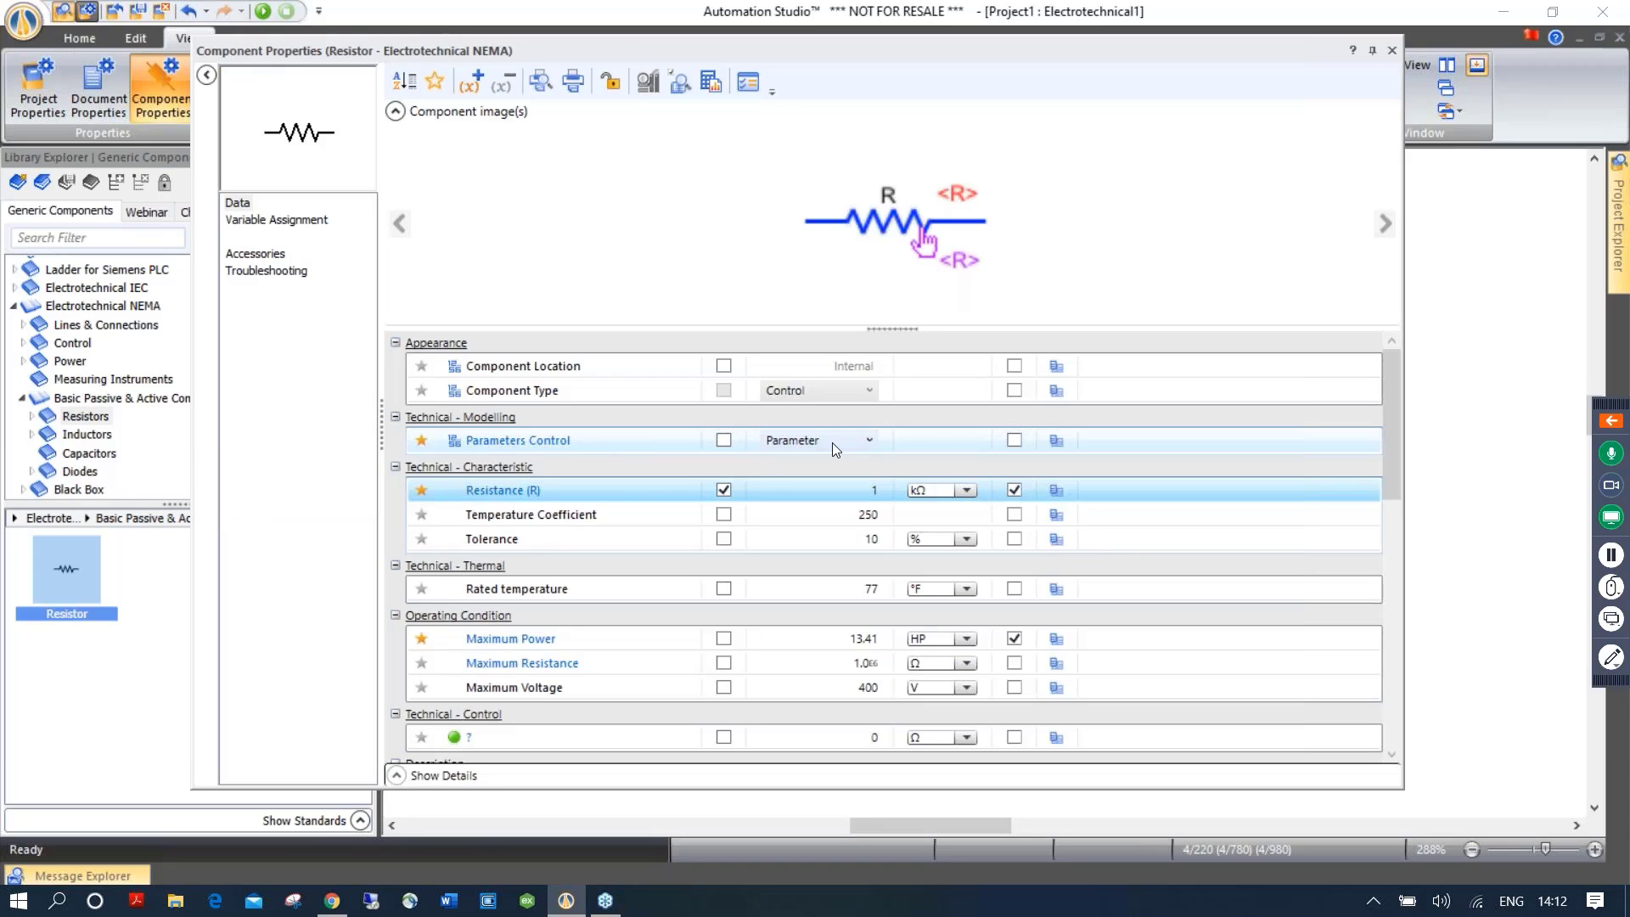
{"action": "left_click", "coordinate": [869, 441]}
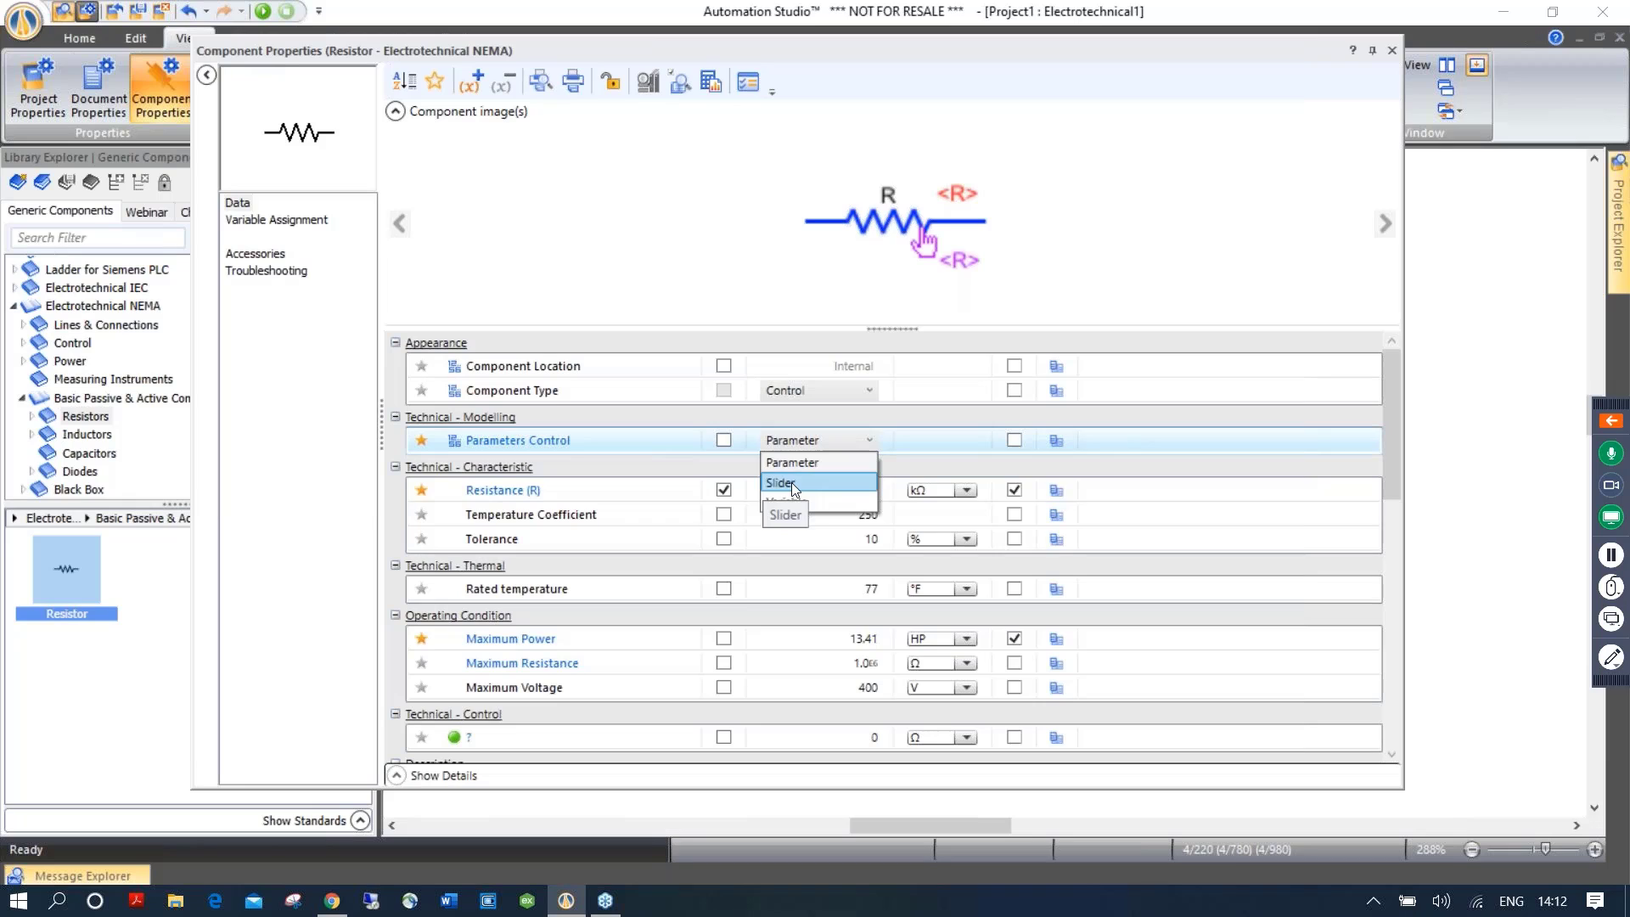
{"action": "left_click", "coordinate": [792, 482]}
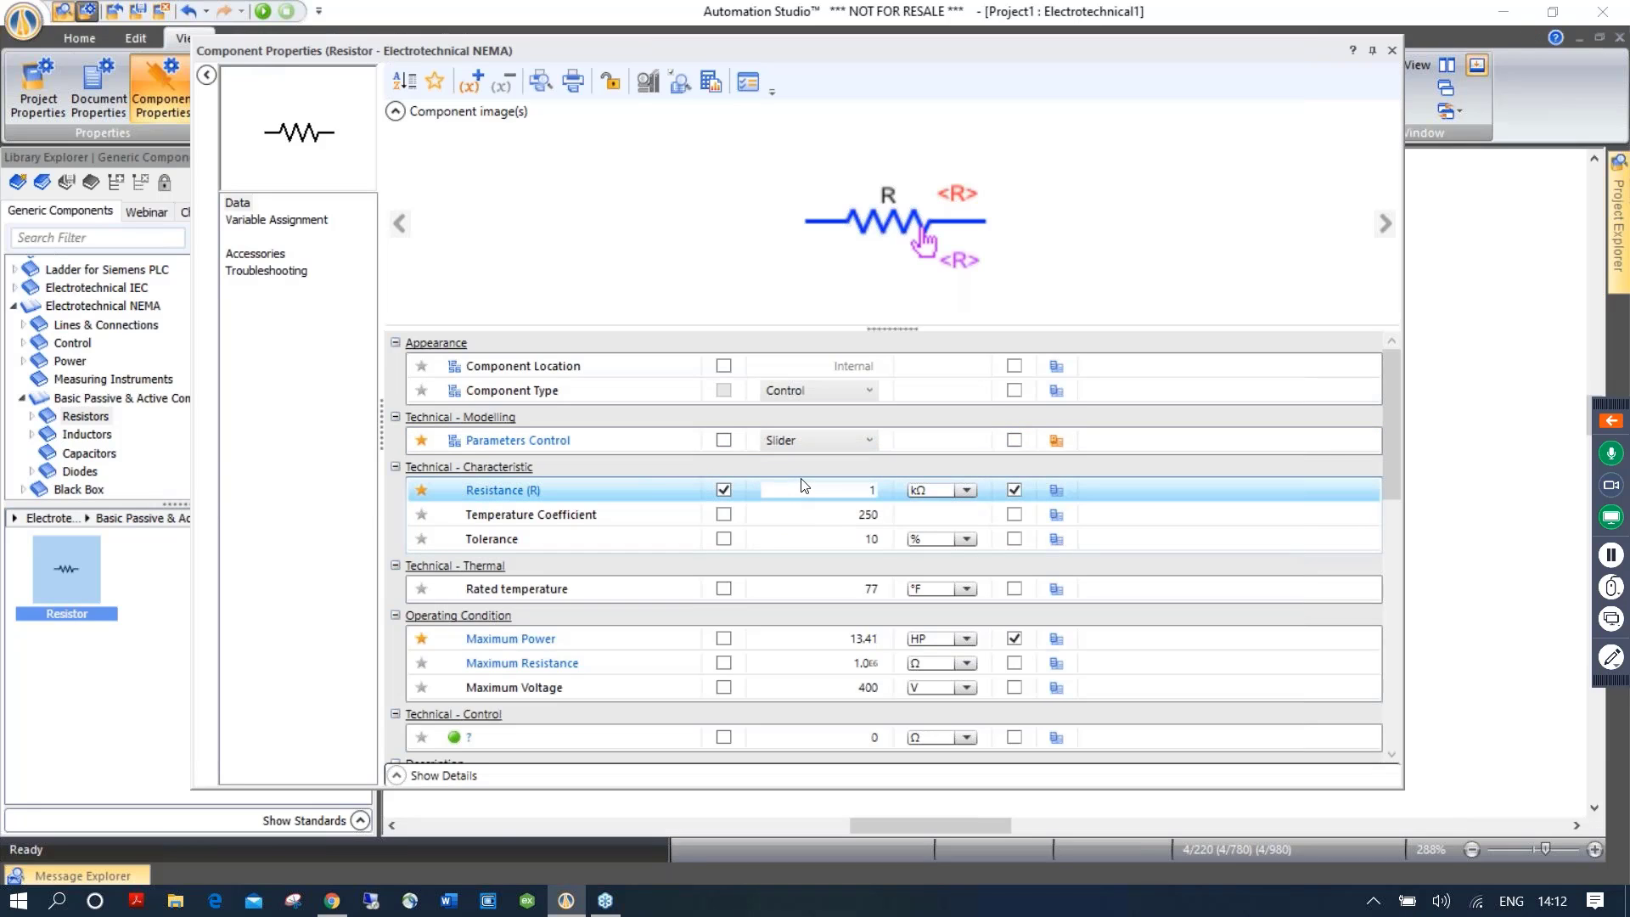
{"action": "left_click", "coordinate": [1393, 52]}
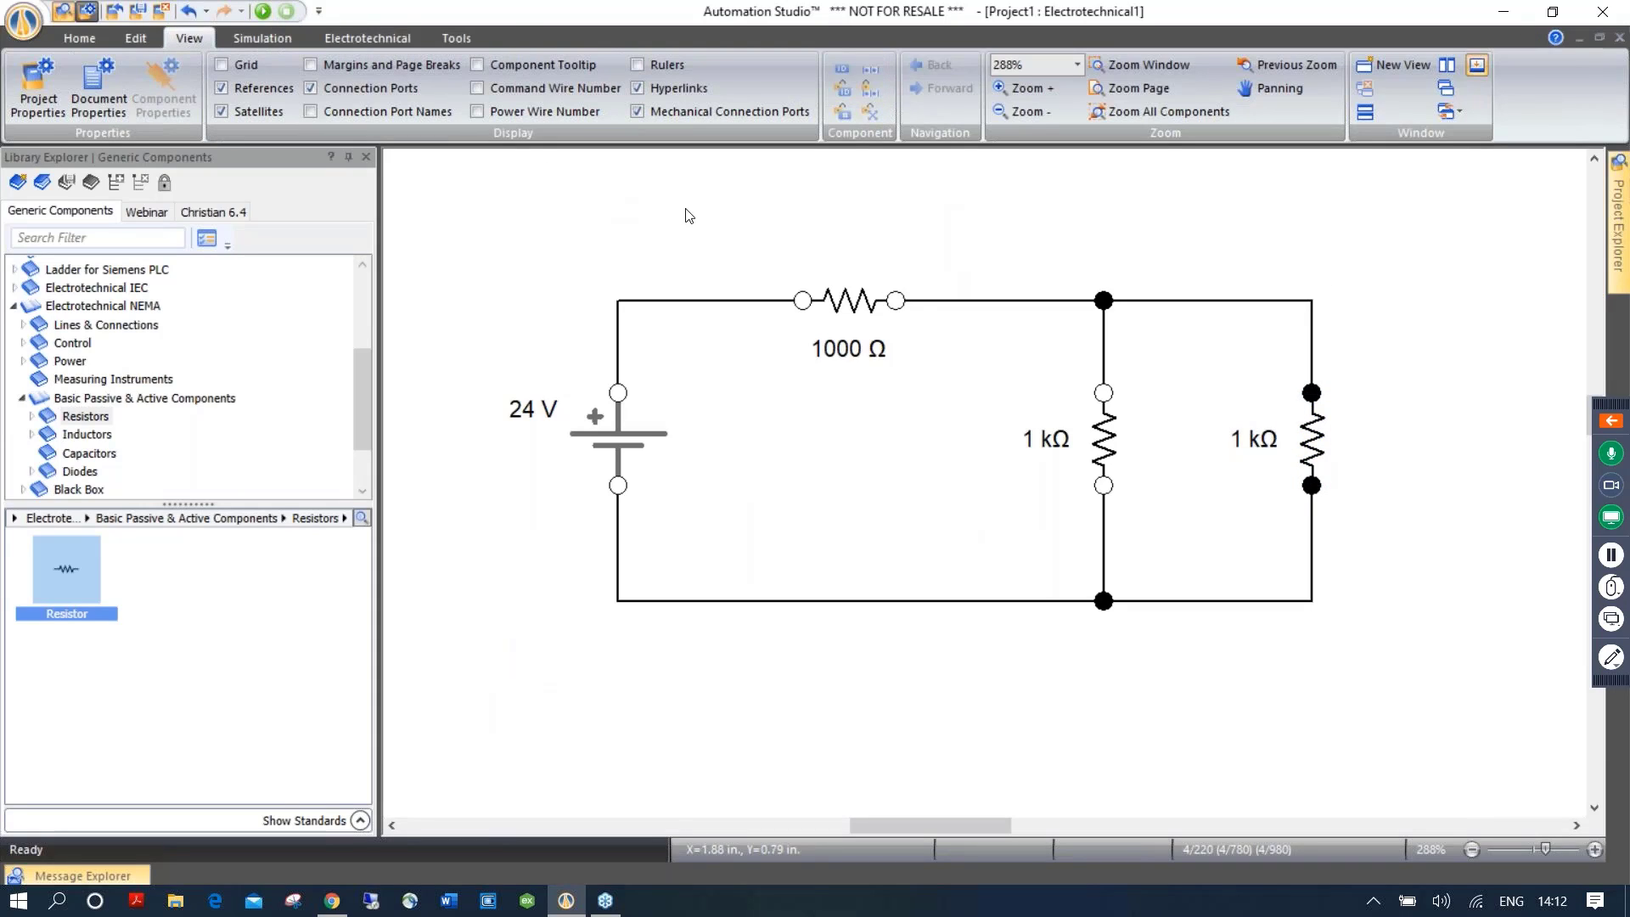
Place a Voltmeter from the NEMA Measuring Instruments above the top resistor and move its RMS Voltage label above the symbol
{"action": "left_click_drag", "start_coordinate": [753, 211], "coordinate": [711, 296]}
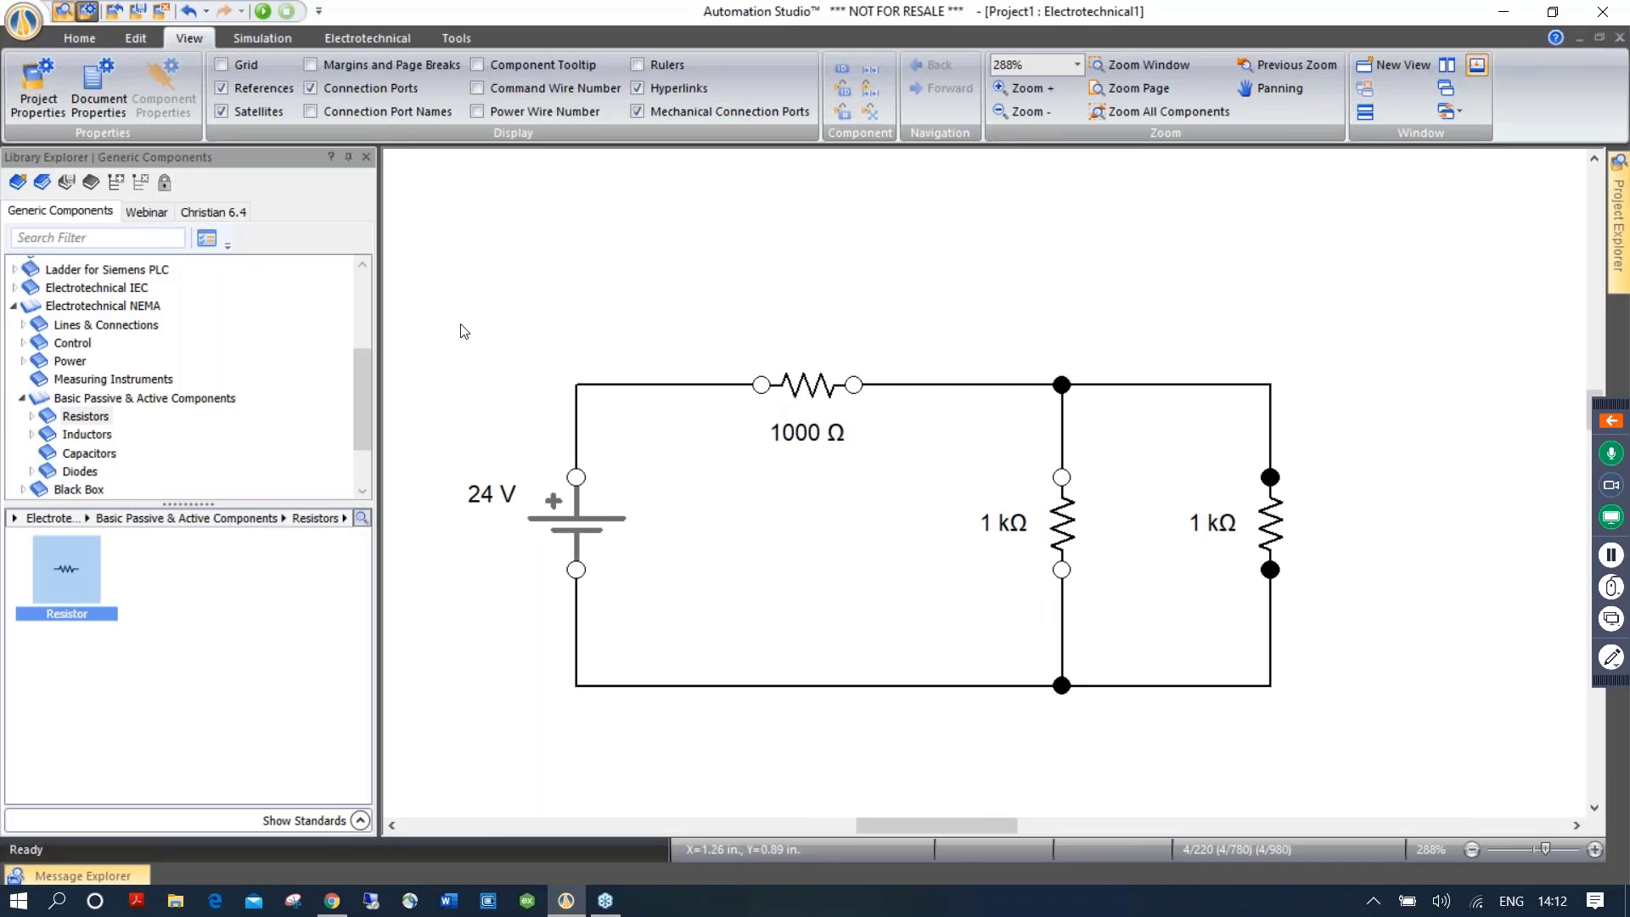
{"action": "scroll", "coordinate": [156, 398], "scroll_direction": "down", "scroll_amount": 2}
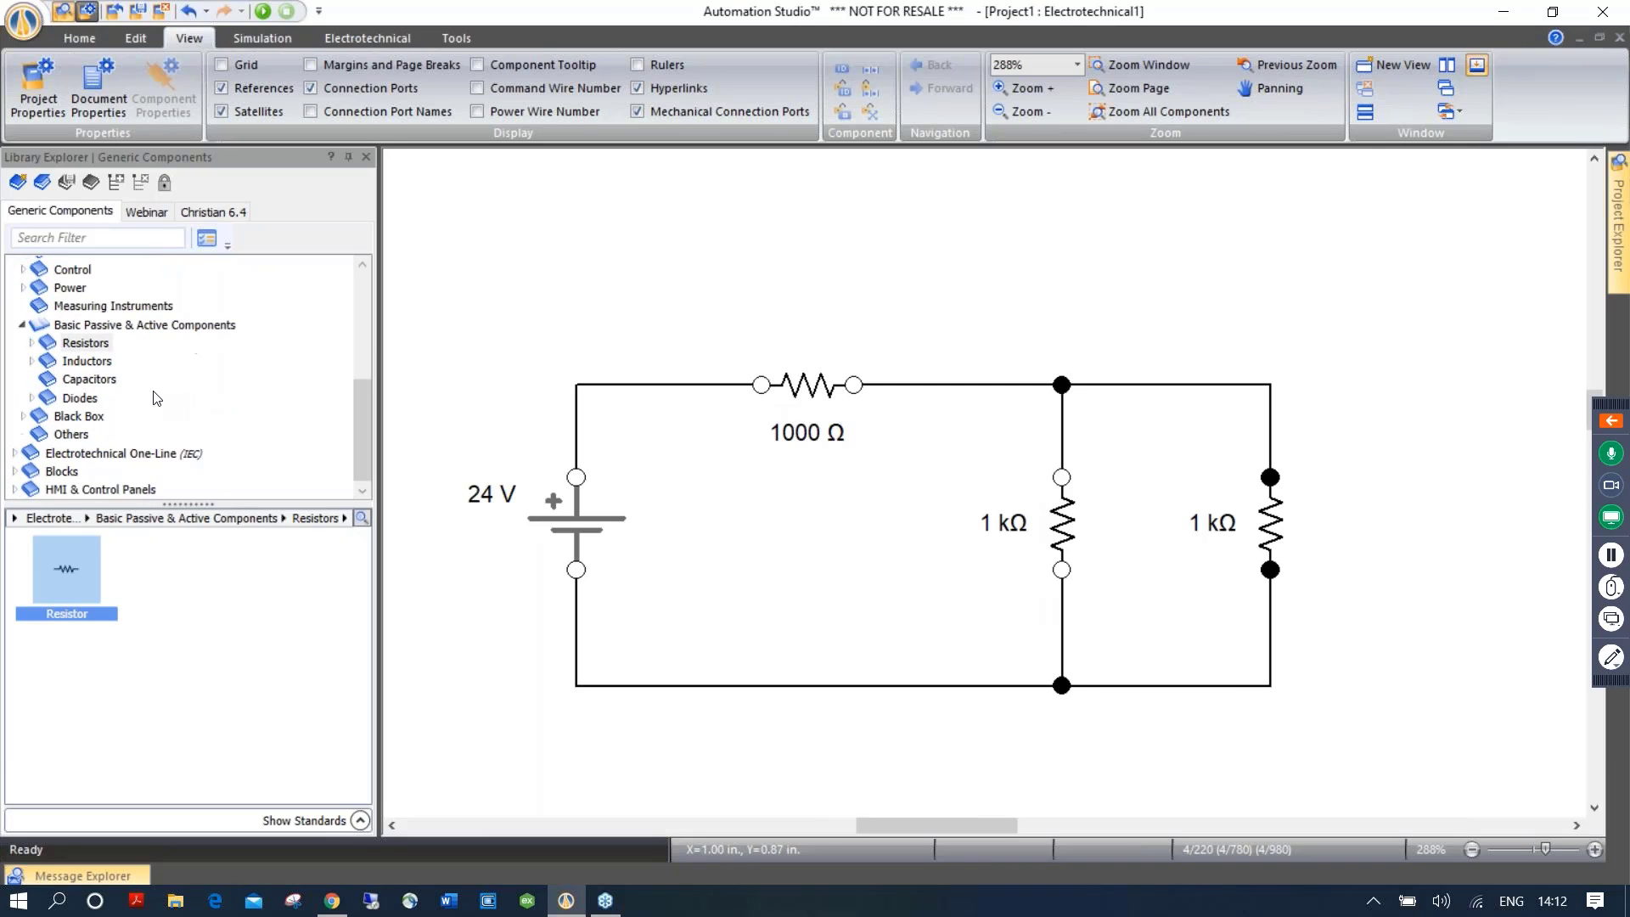
{"action": "scroll", "coordinate": [156, 398], "scroll_direction": "up", "scroll_amount": 2}
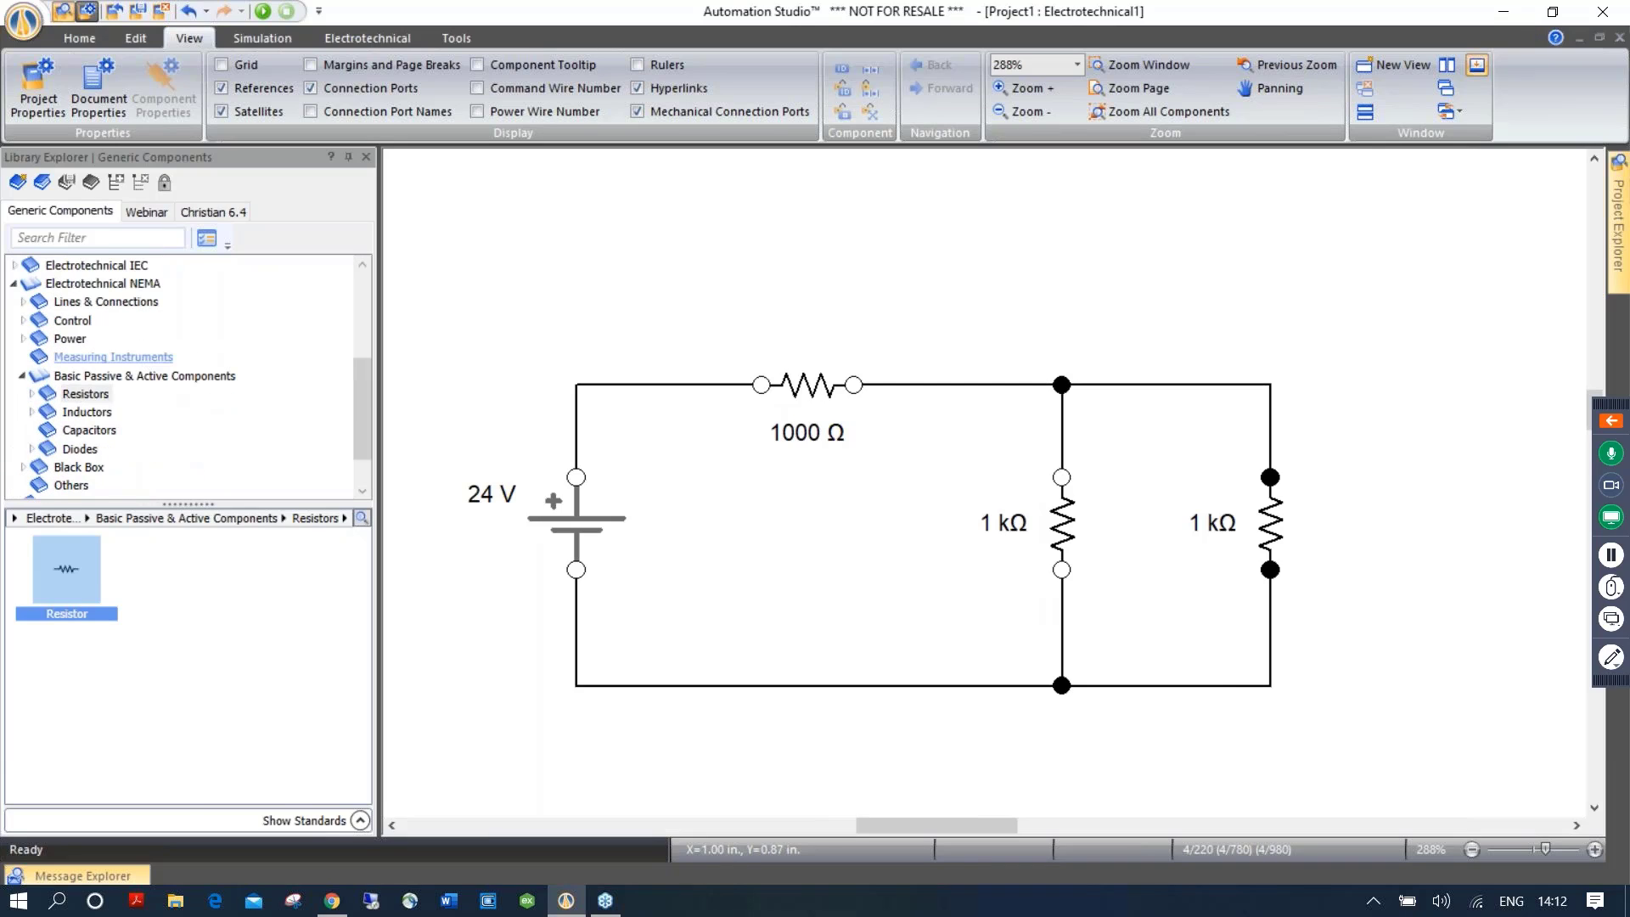
{"action": "left_click", "coordinate": [146, 357]}
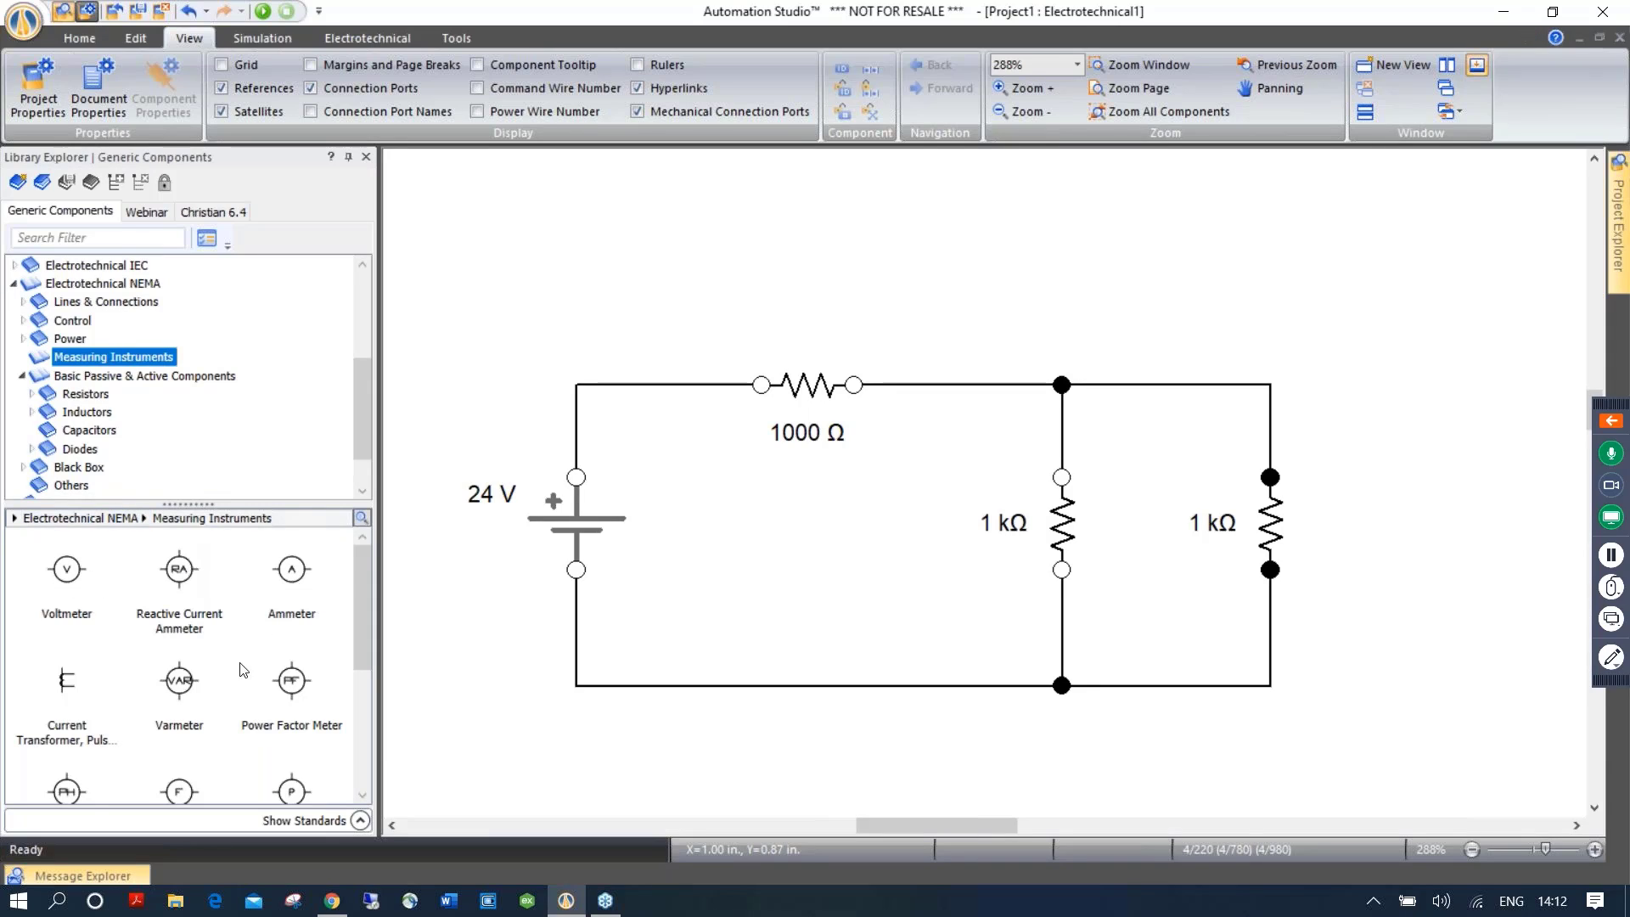
{"action": "left_click_drag", "start_coordinate": [355, 630], "coordinate": [364, 589]}
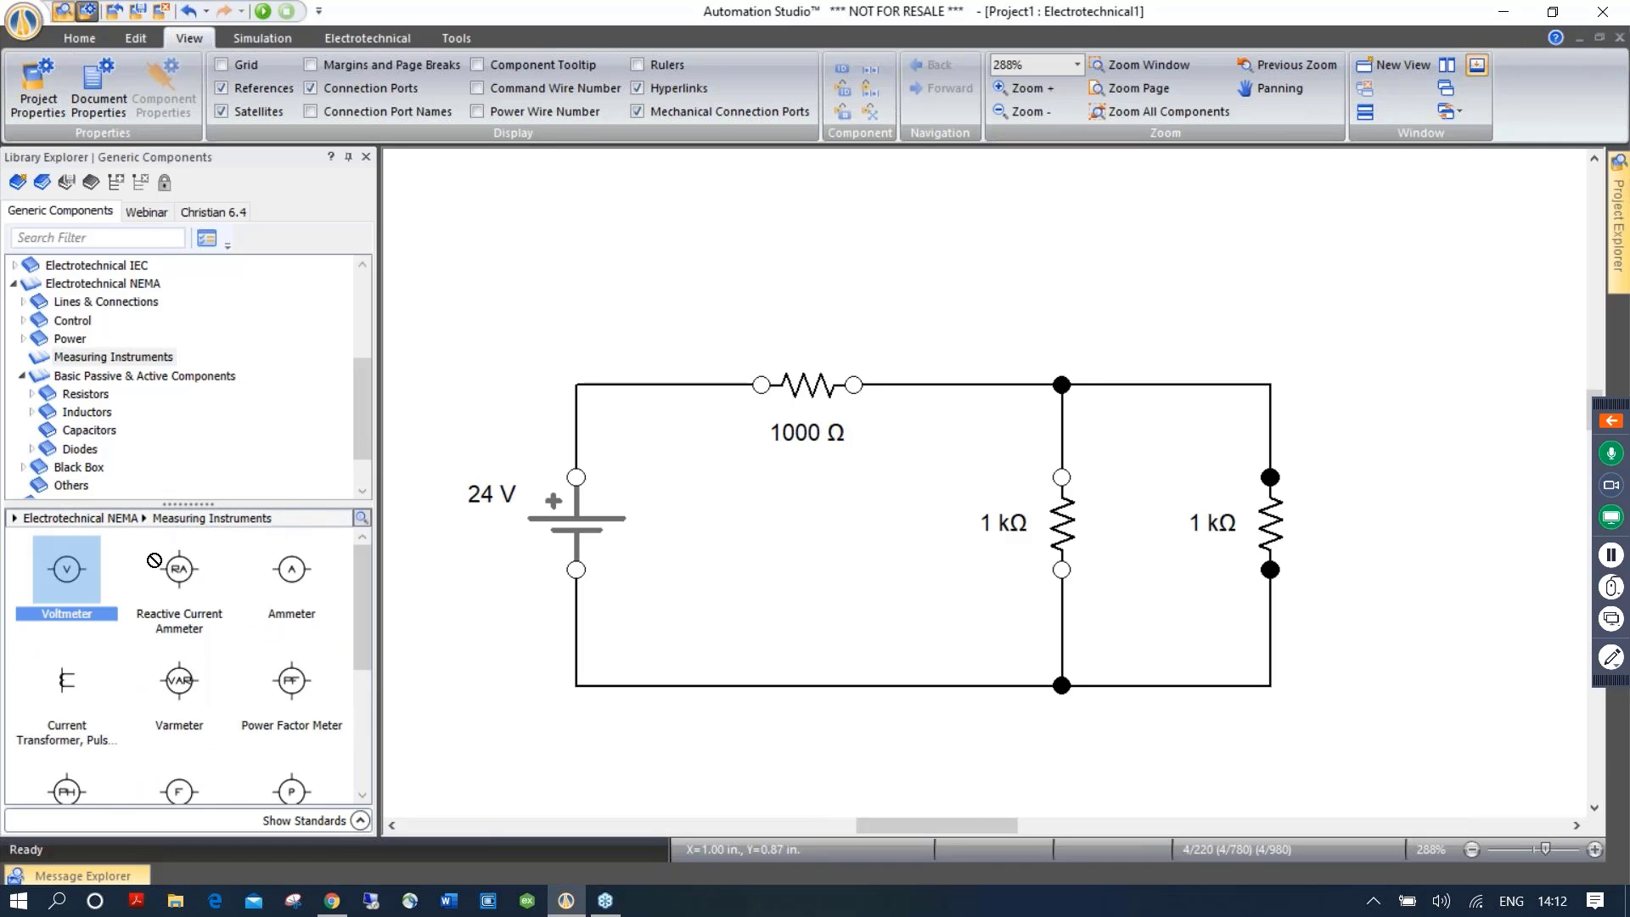
{"action": "left_click_drag", "start_coordinate": [81, 577], "coordinate": [823, 206]}
{"action": "left_click", "coordinate": [654, 287]}
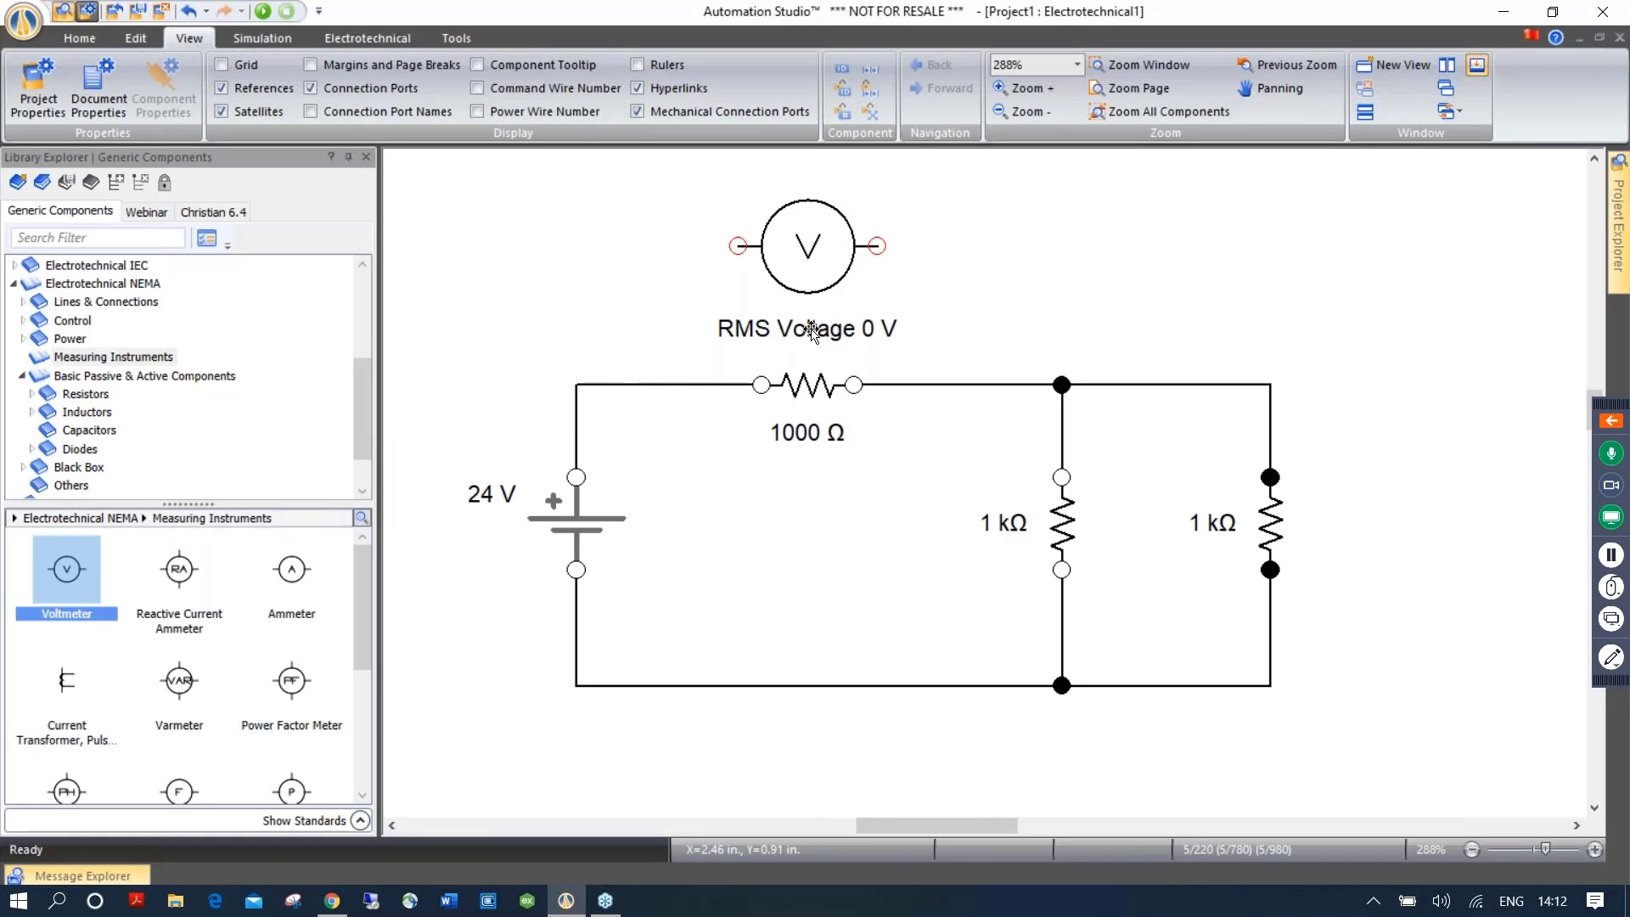
{"action": "left_click_drag", "start_coordinate": [815, 329], "coordinate": [831, 192]}
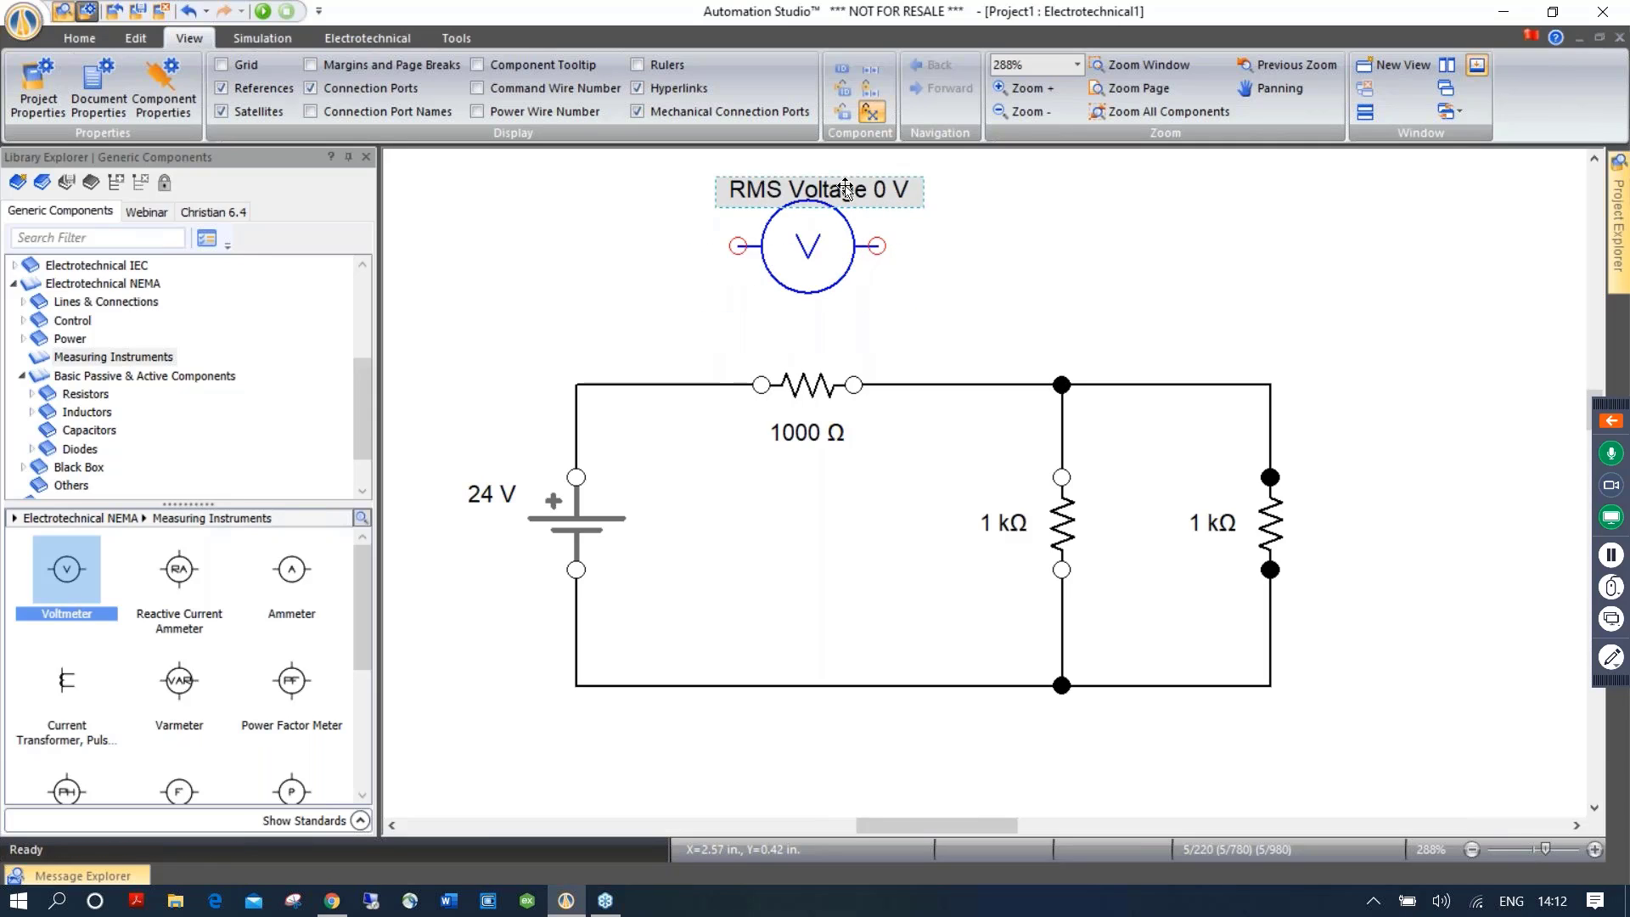
Rename the voltmeter's displayed RMS Voltage property to Voltage and raise its label slightly above the symbol
{"action": "left_click", "coordinate": [804, 247]}
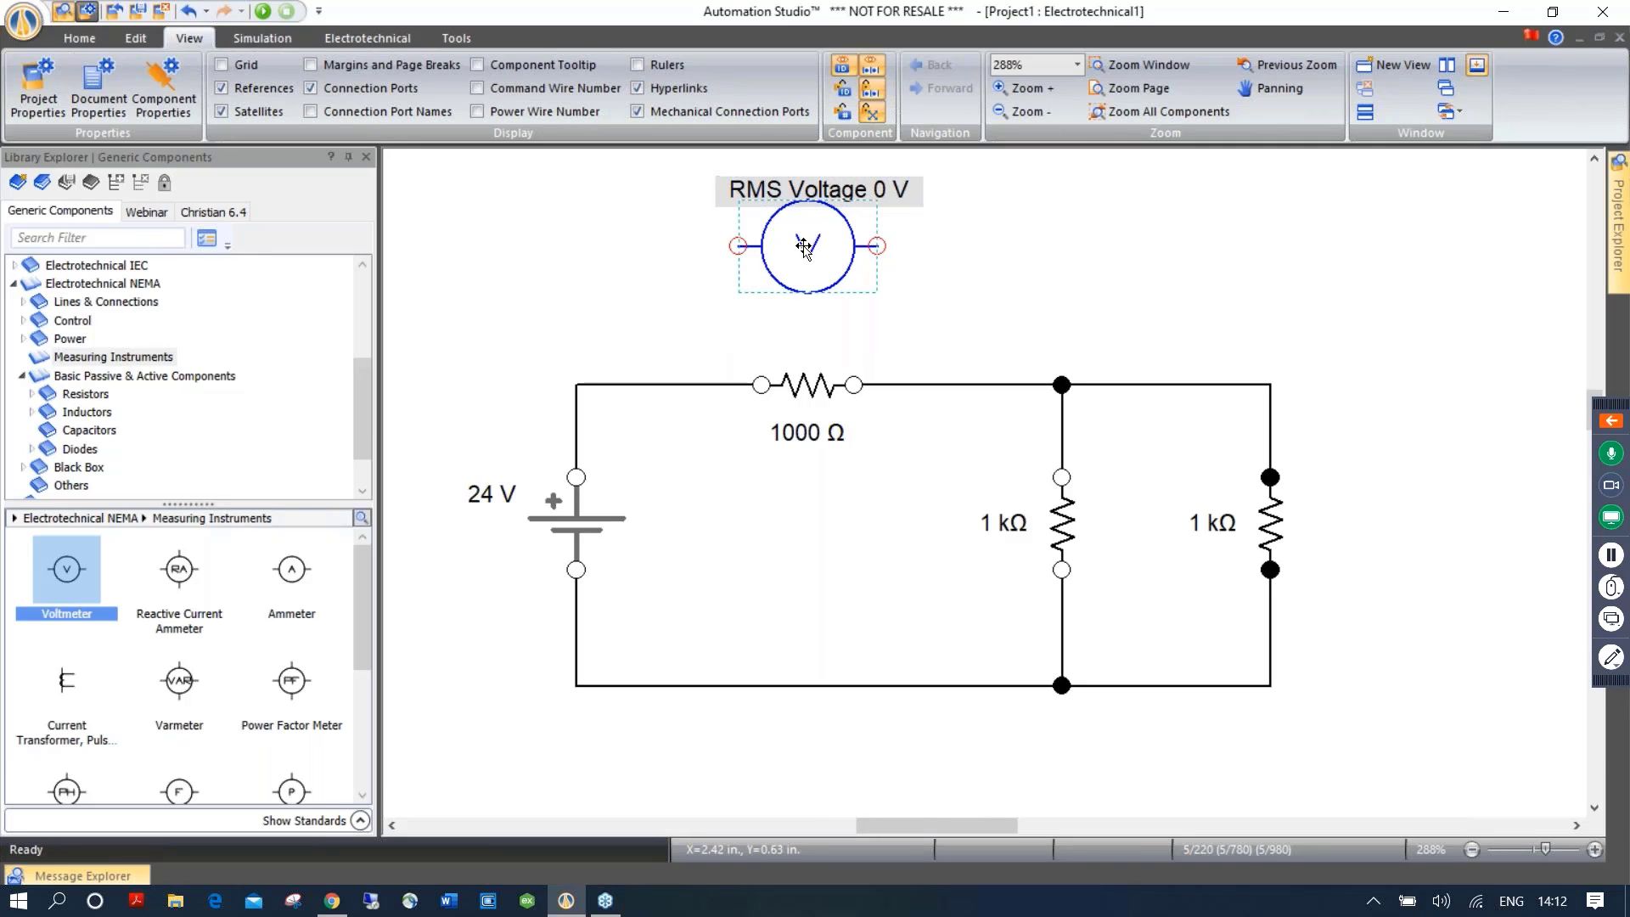
{"action": "double_click", "coordinate": [804, 247]}
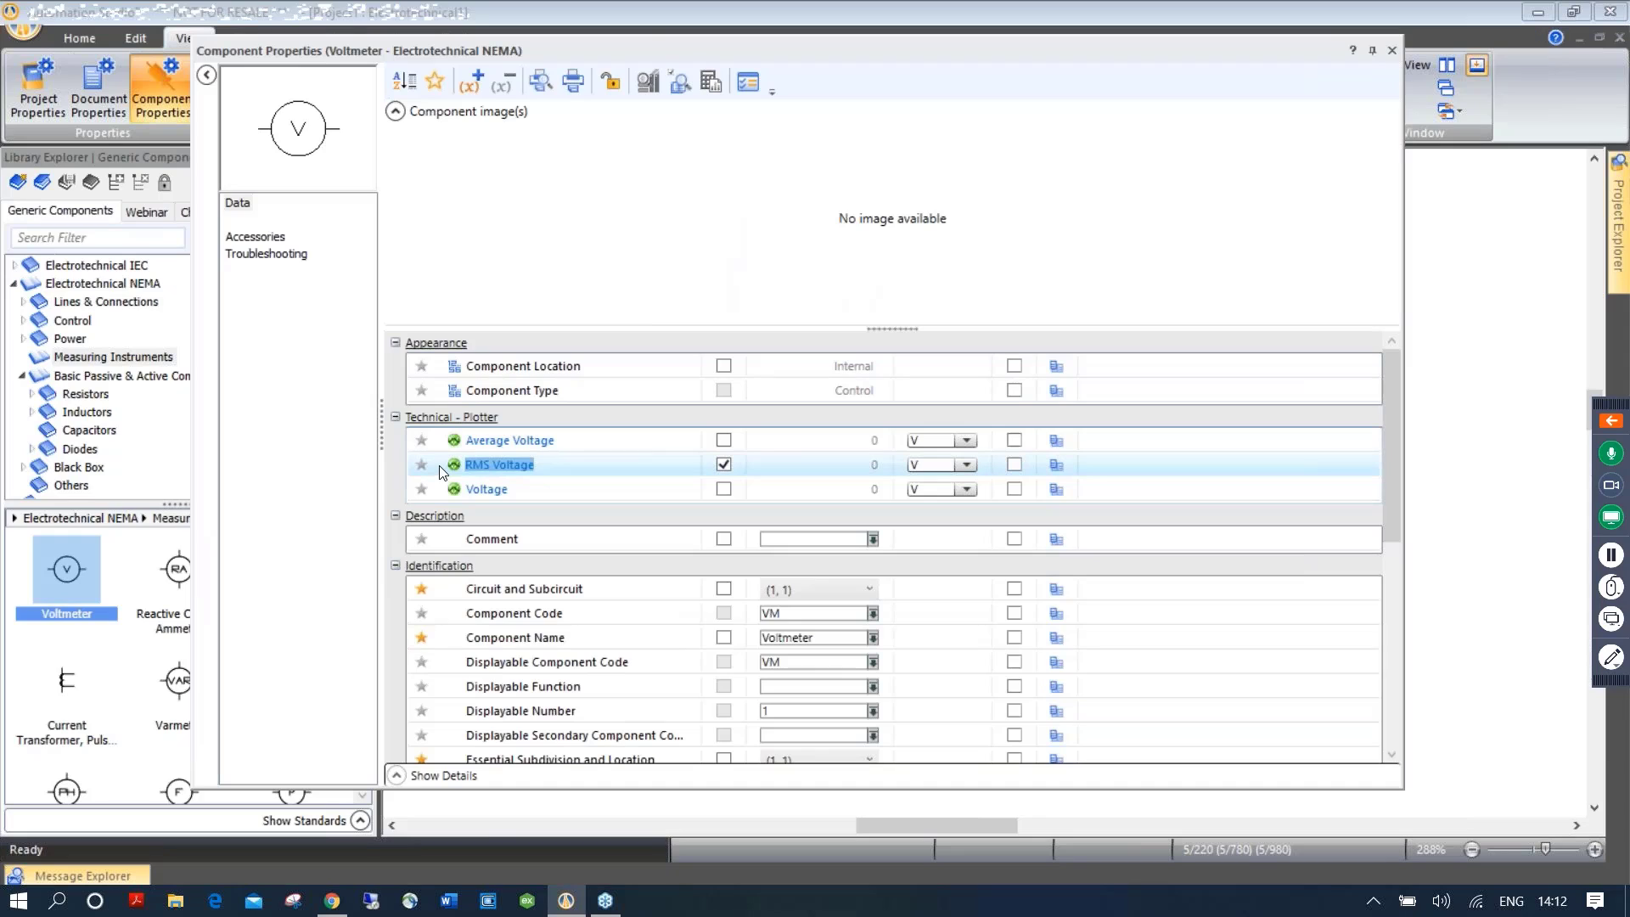
{"action": "type", "text": "V"}
{"action": "key", "text": "Return"}
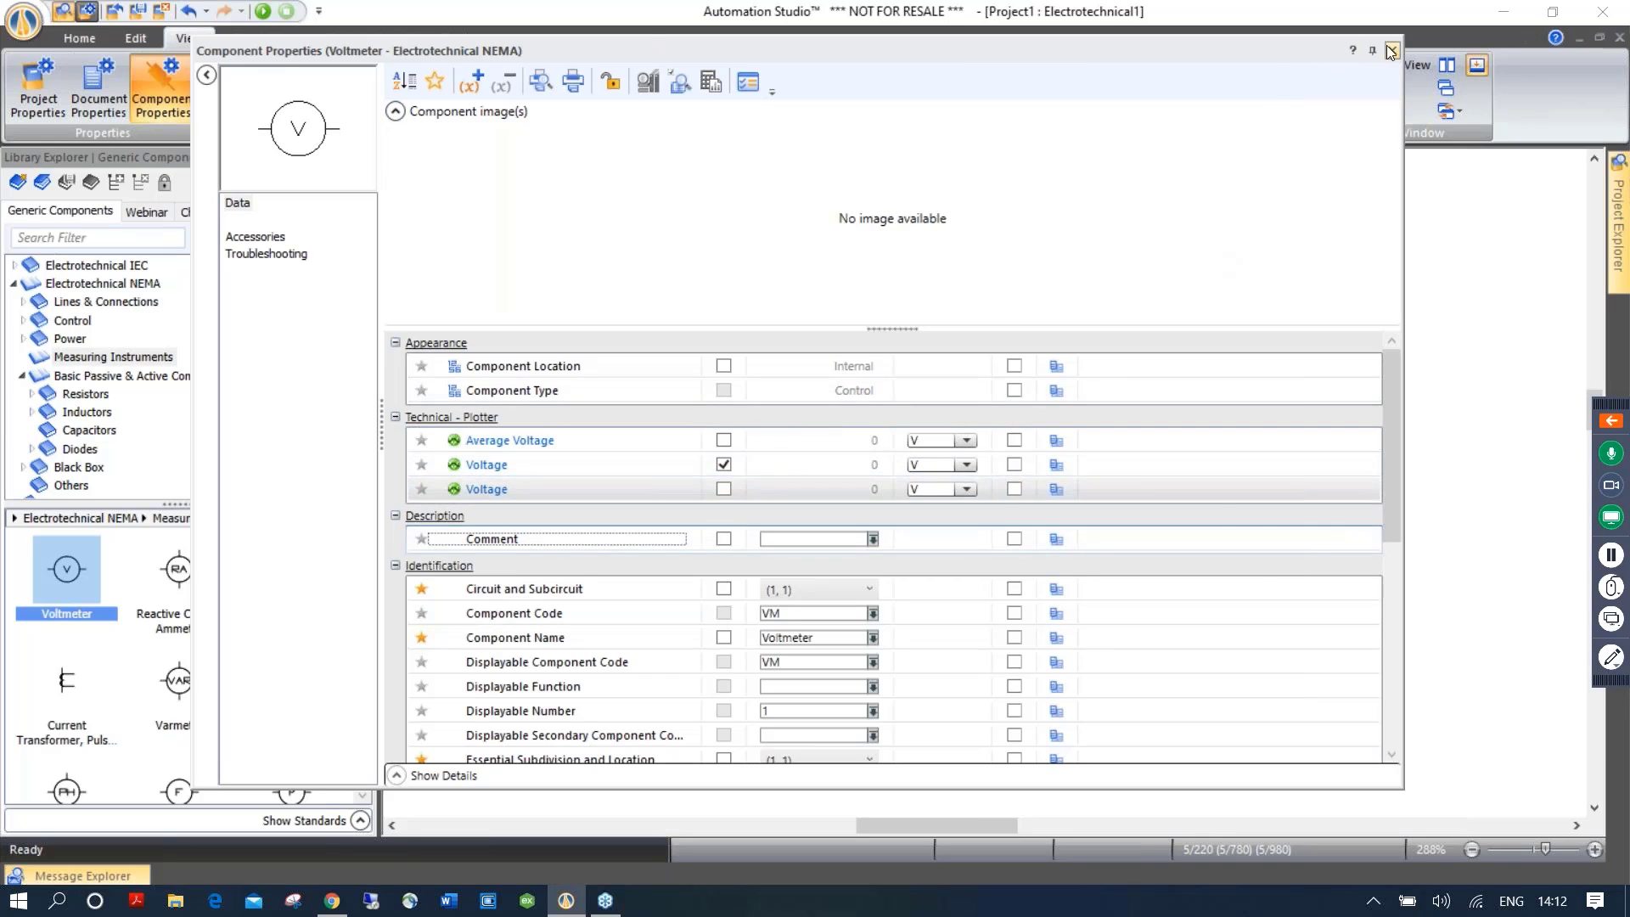
{"action": "left_click", "coordinate": [1391, 52]}
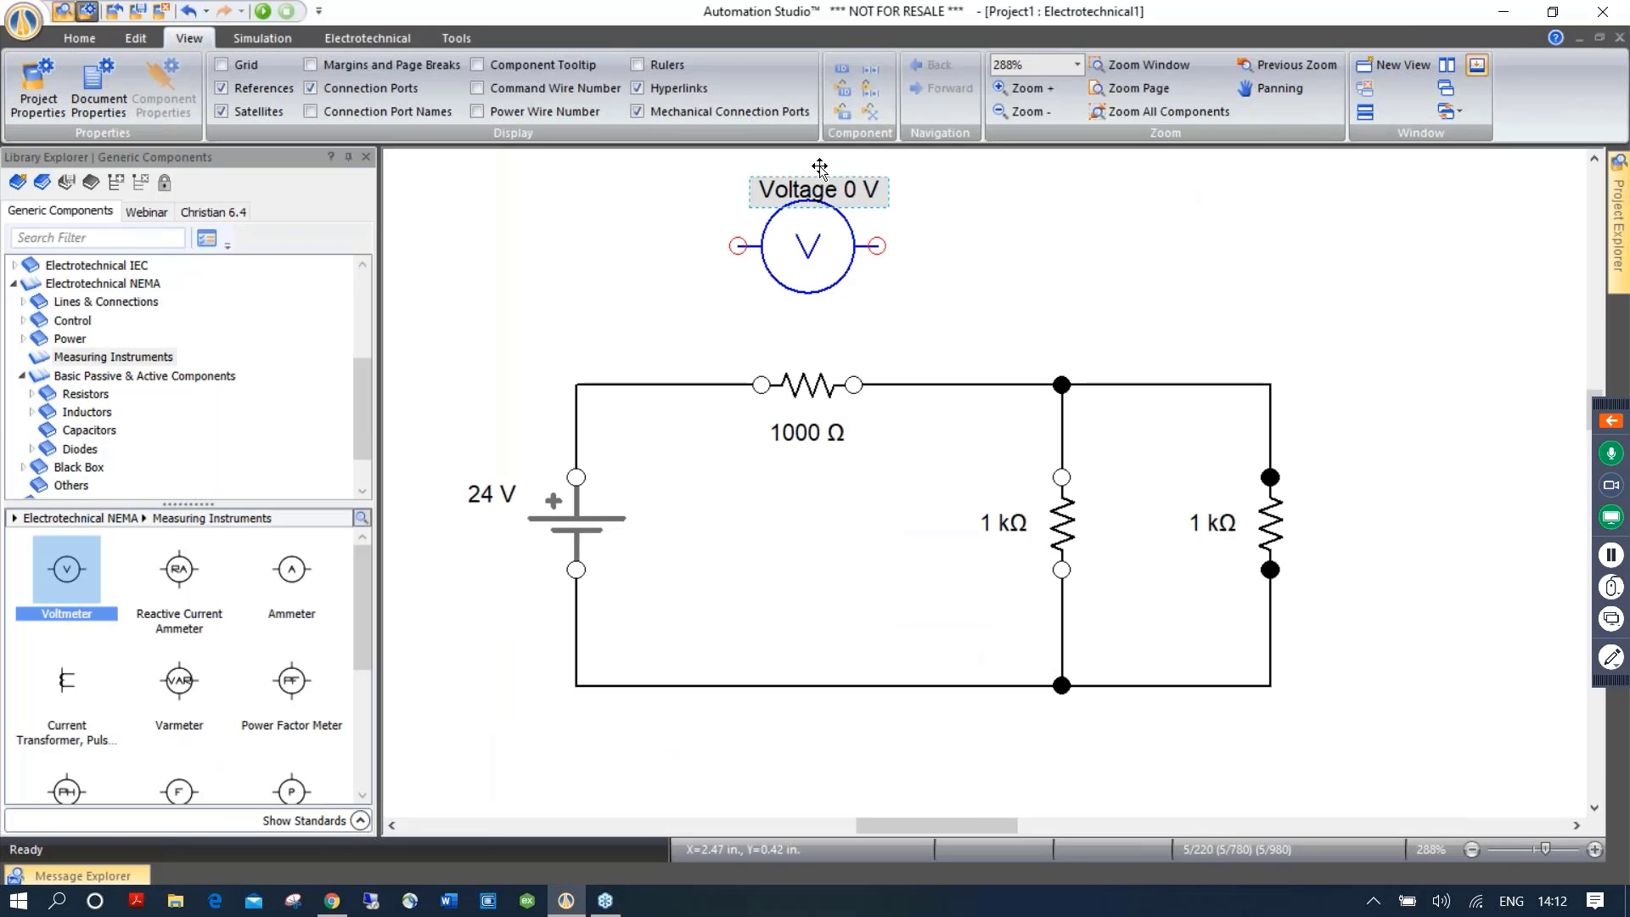
{"action": "left_click_drag", "start_coordinate": [820, 169], "coordinate": [825, 167]}
Wire the voltmeter's two ports to the two ends of the top 1000 Ω resistor
{"action": "left_click", "coordinate": [995, 242]}
{"action": "left_click_drag", "start_coordinate": [1008, 246], "coordinate": [1003, 269]}
{"action": "left_click_drag", "start_coordinate": [734, 267], "coordinate": [756, 407]}
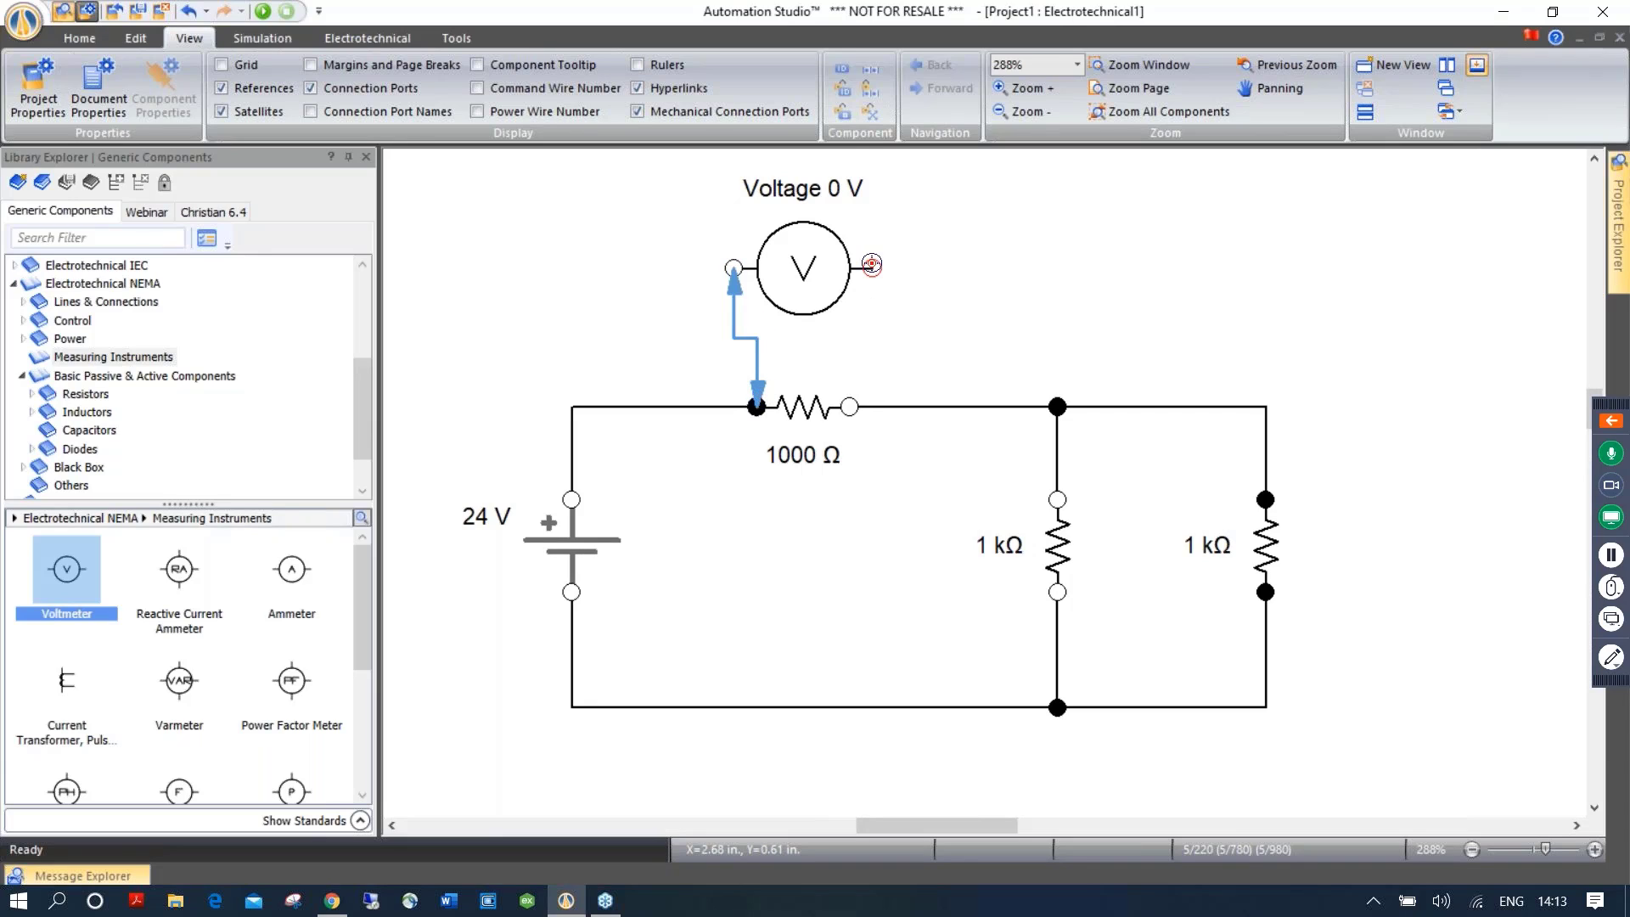
{"action": "left_click_drag", "start_coordinate": [872, 269], "coordinate": [850, 406]}
{"action": "left_click", "coordinate": [999, 389]}
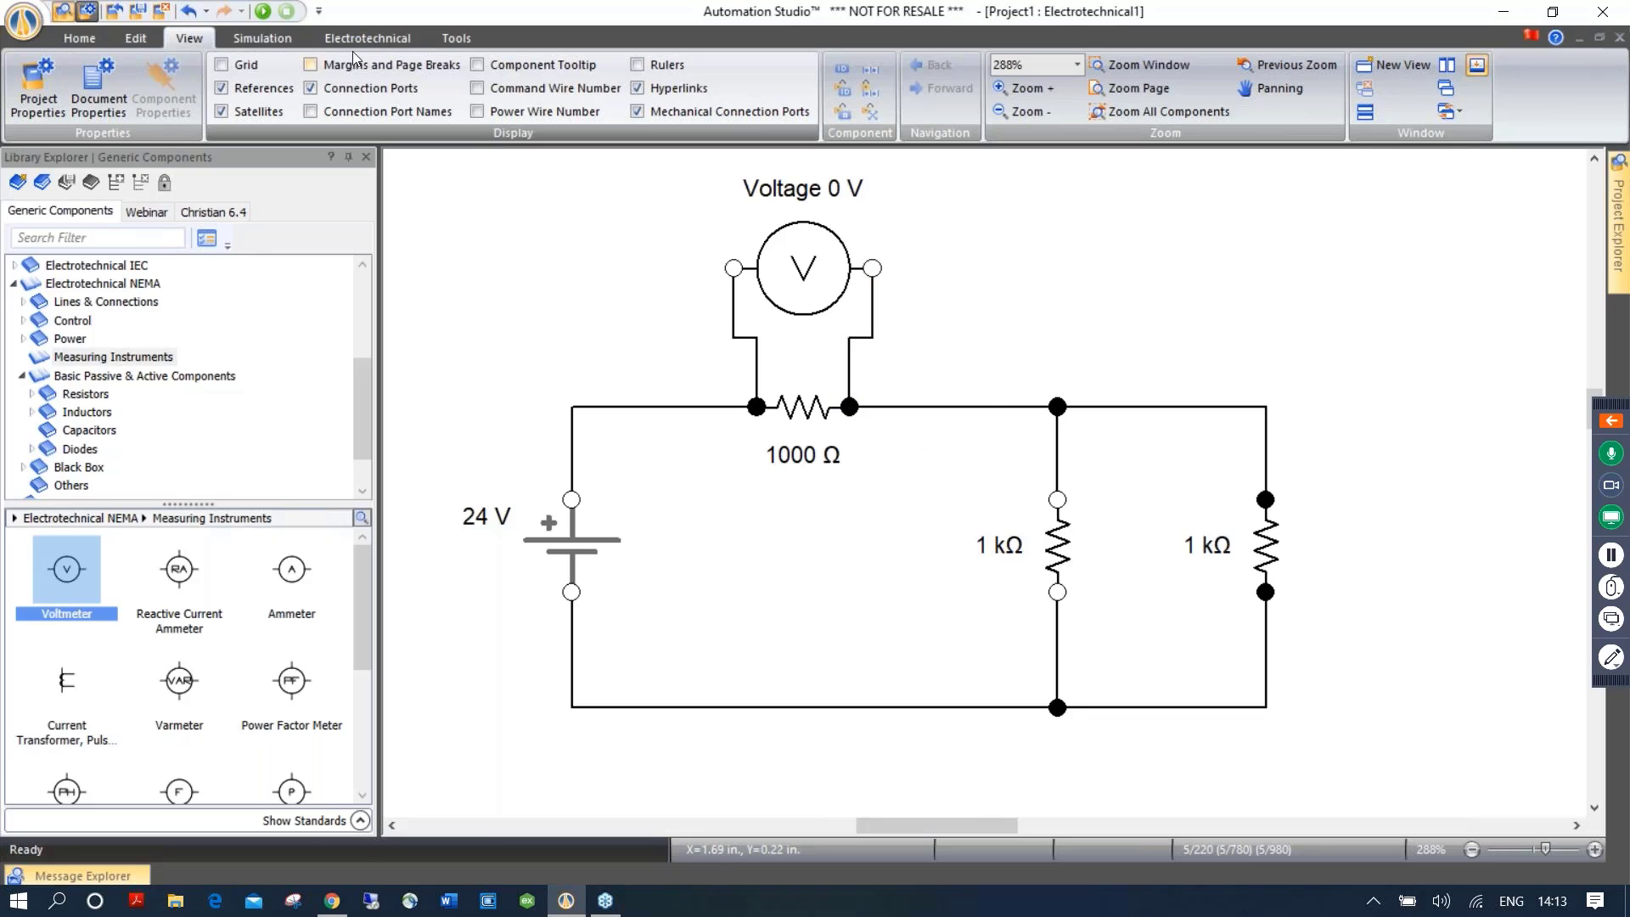
Start the simulation and place a Multimeter in the empty space beside the circuit
{"action": "left_click", "coordinate": [265, 11]}
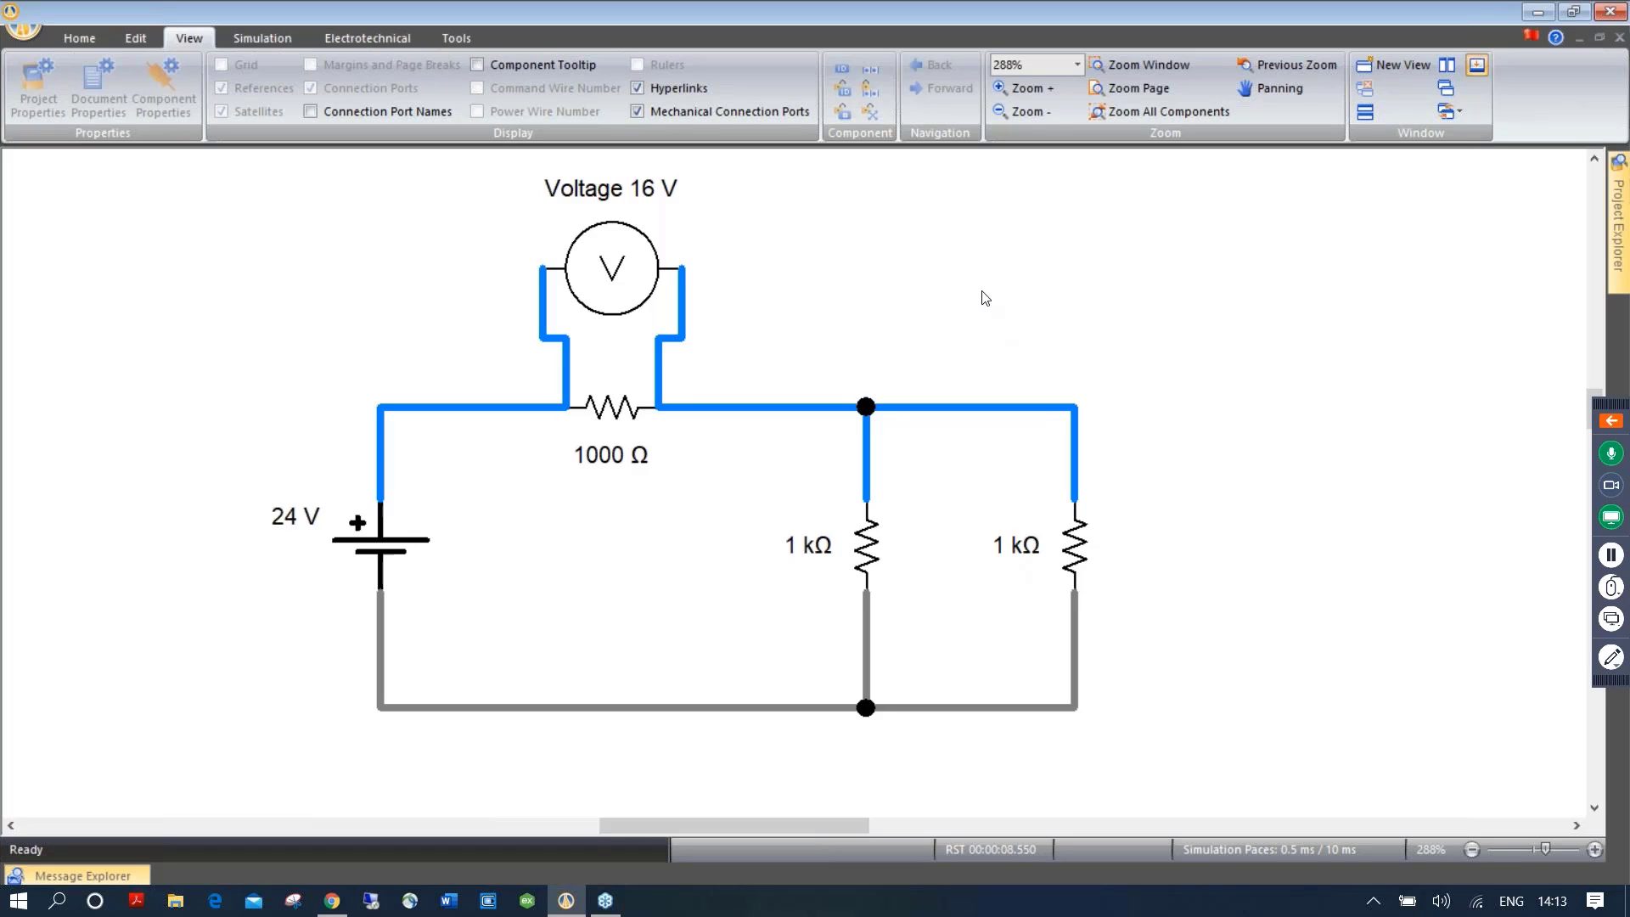
{"action": "left_click_drag", "start_coordinate": [954, 284], "coordinate": [914, 304]}
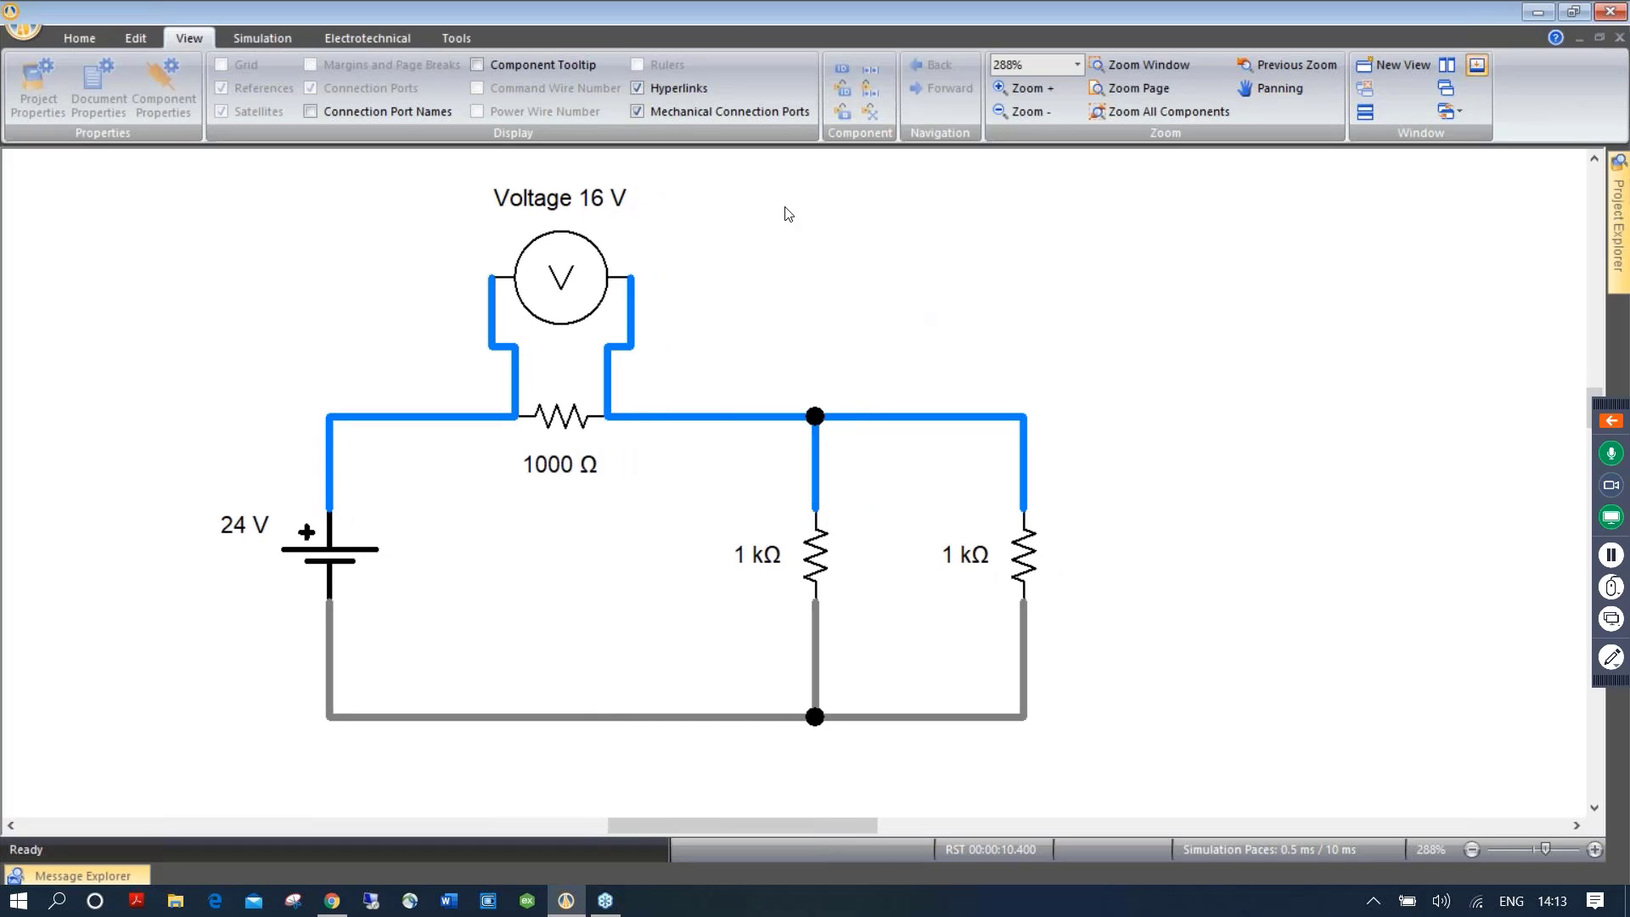
{"action": "left_click", "coordinate": [281, 39]}
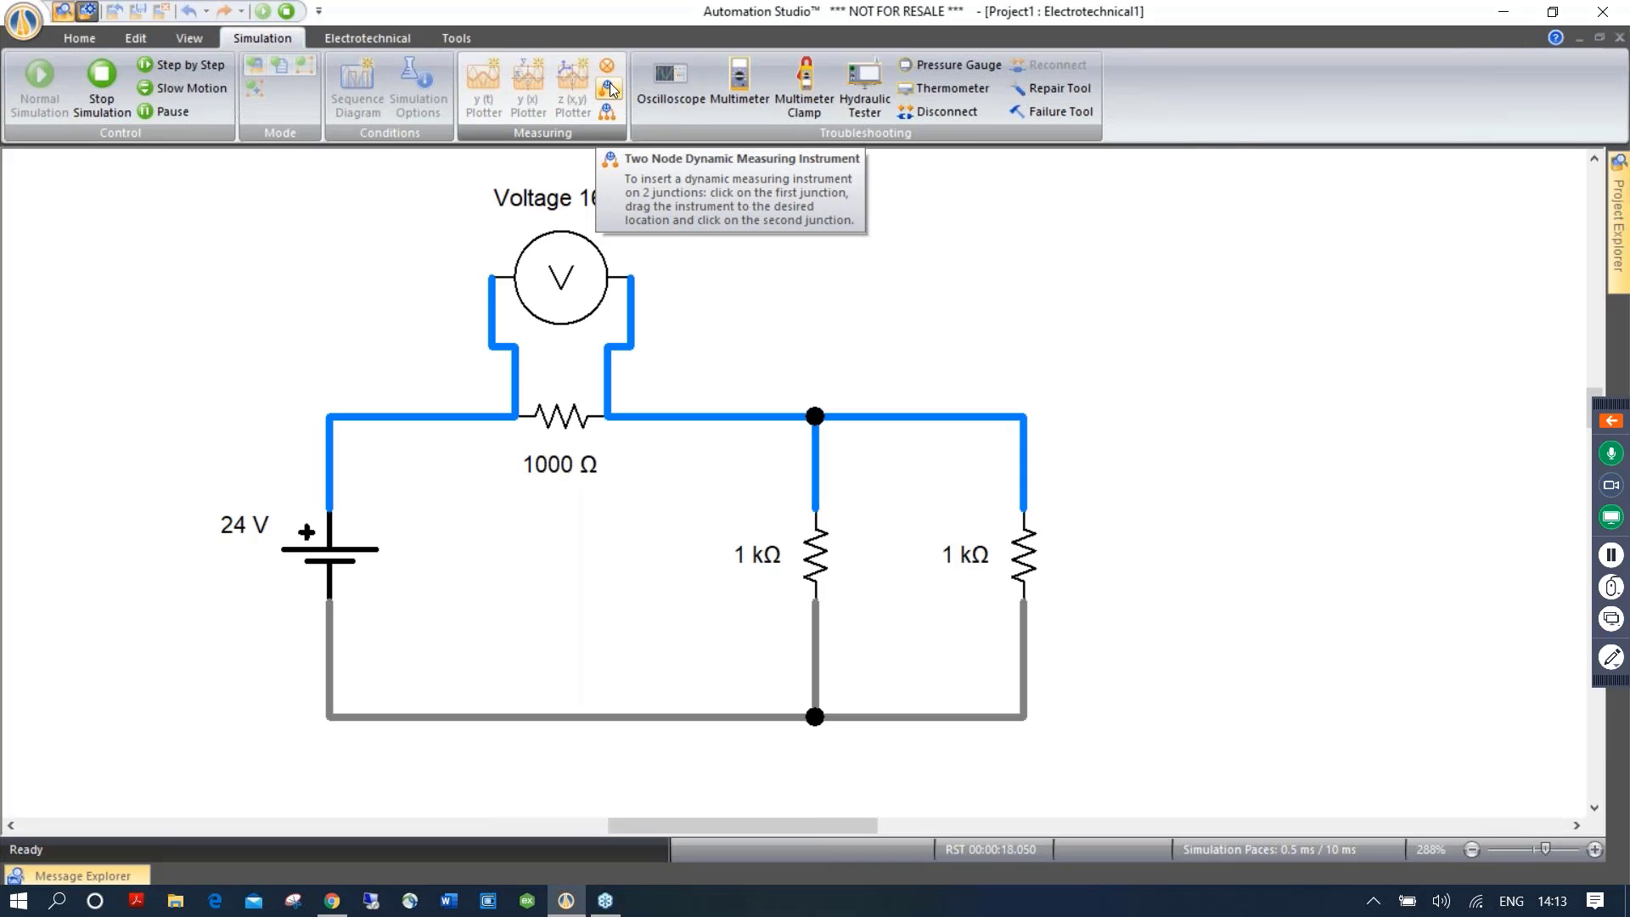
{"action": "left_click", "coordinate": [742, 93]}
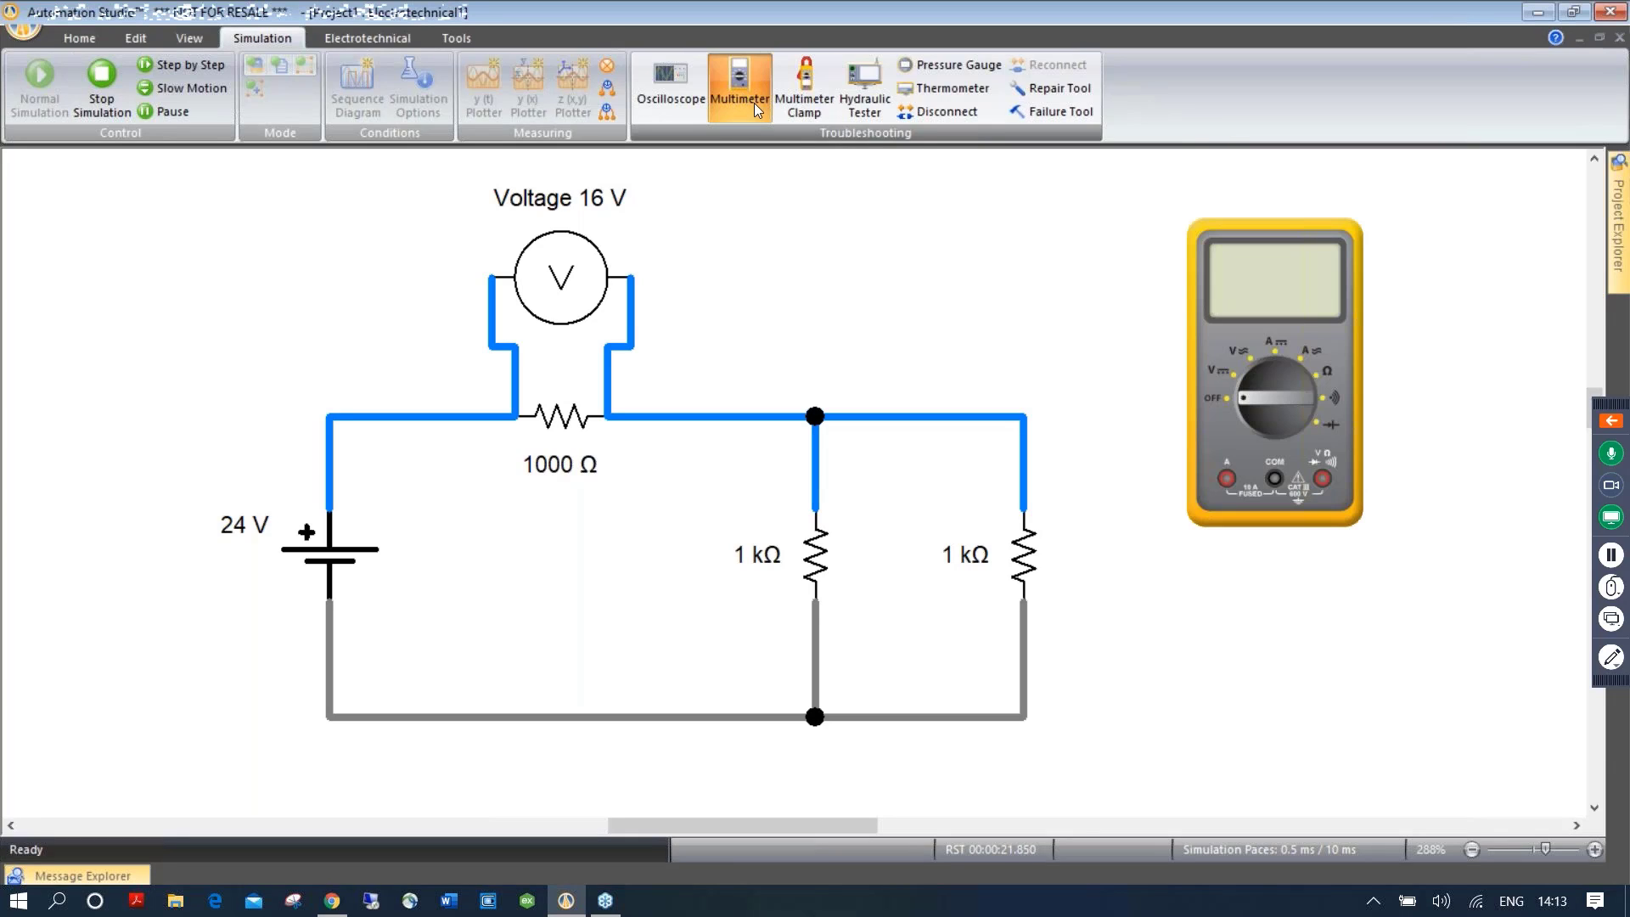
{"action": "left_click_drag", "start_coordinate": [1219, 241], "coordinate": [1173, 216]}
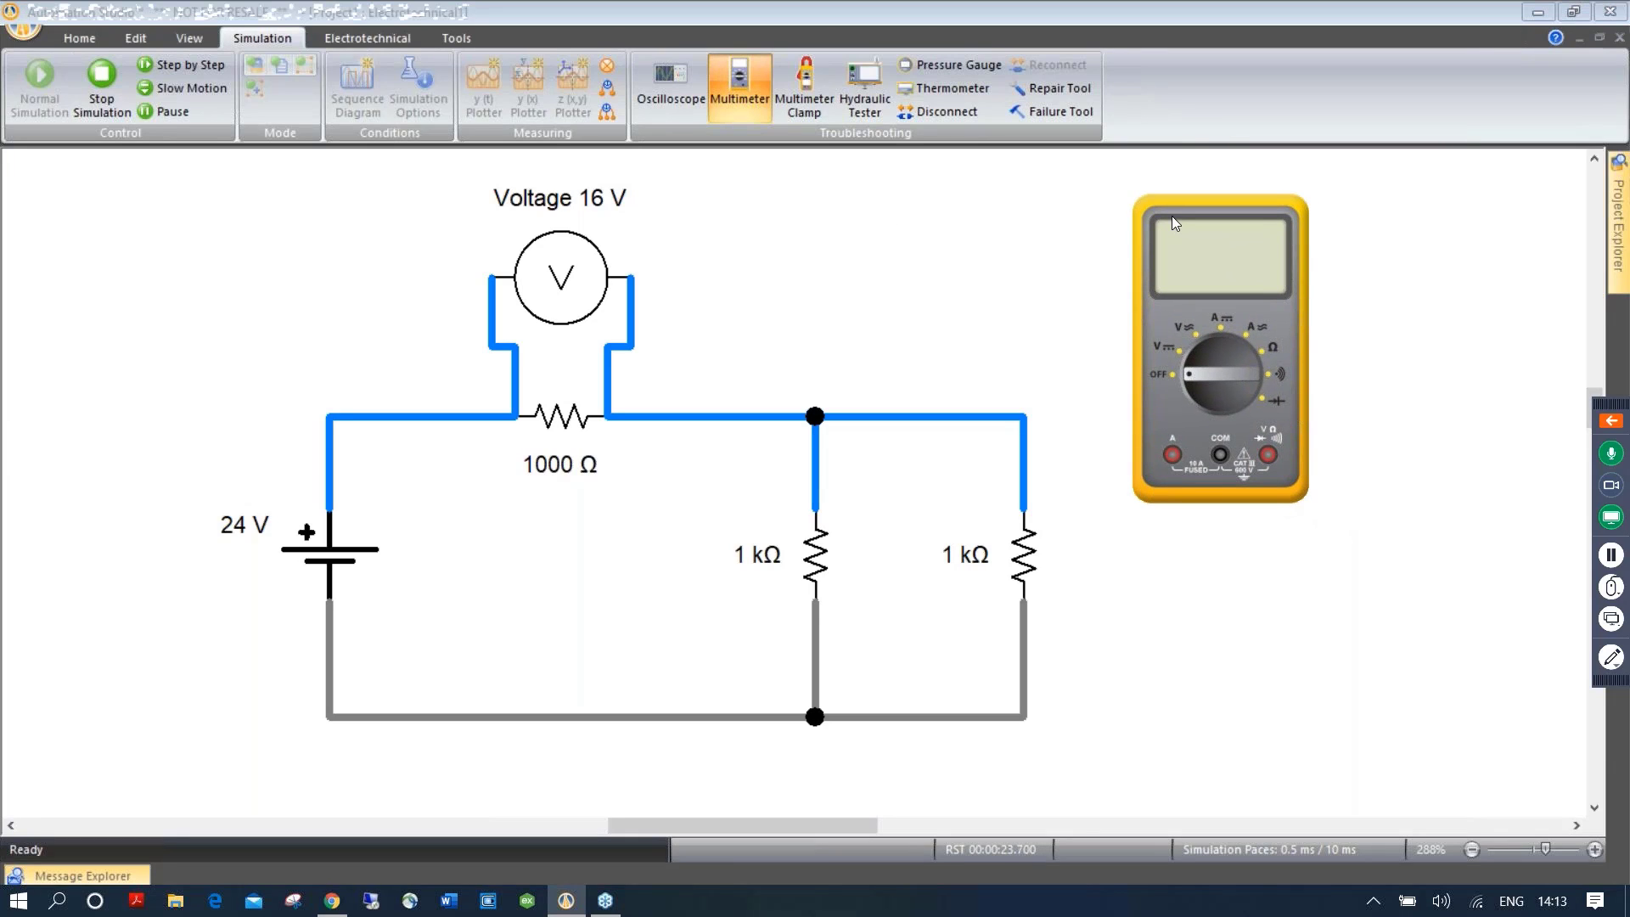
Set the multimeter to DC voltage and measure across the middle vertical resistor, then across the rightmost one
{"action": "left_click", "coordinate": [1181, 348]}
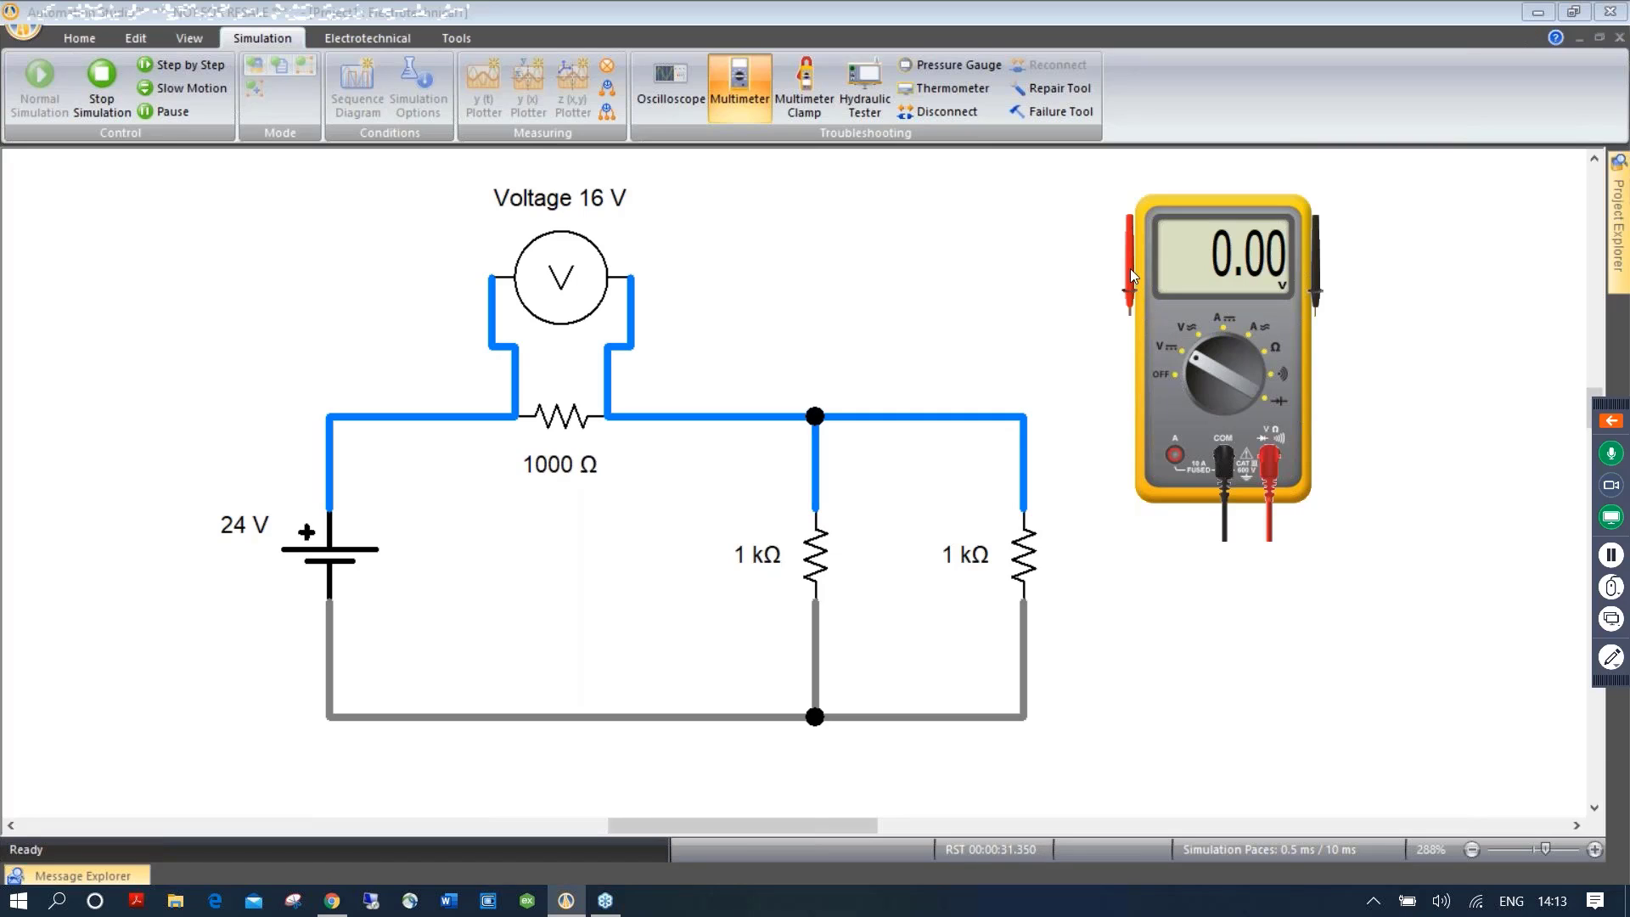
{"action": "left_click_drag", "start_coordinate": [1129, 268], "coordinate": [822, 486]}
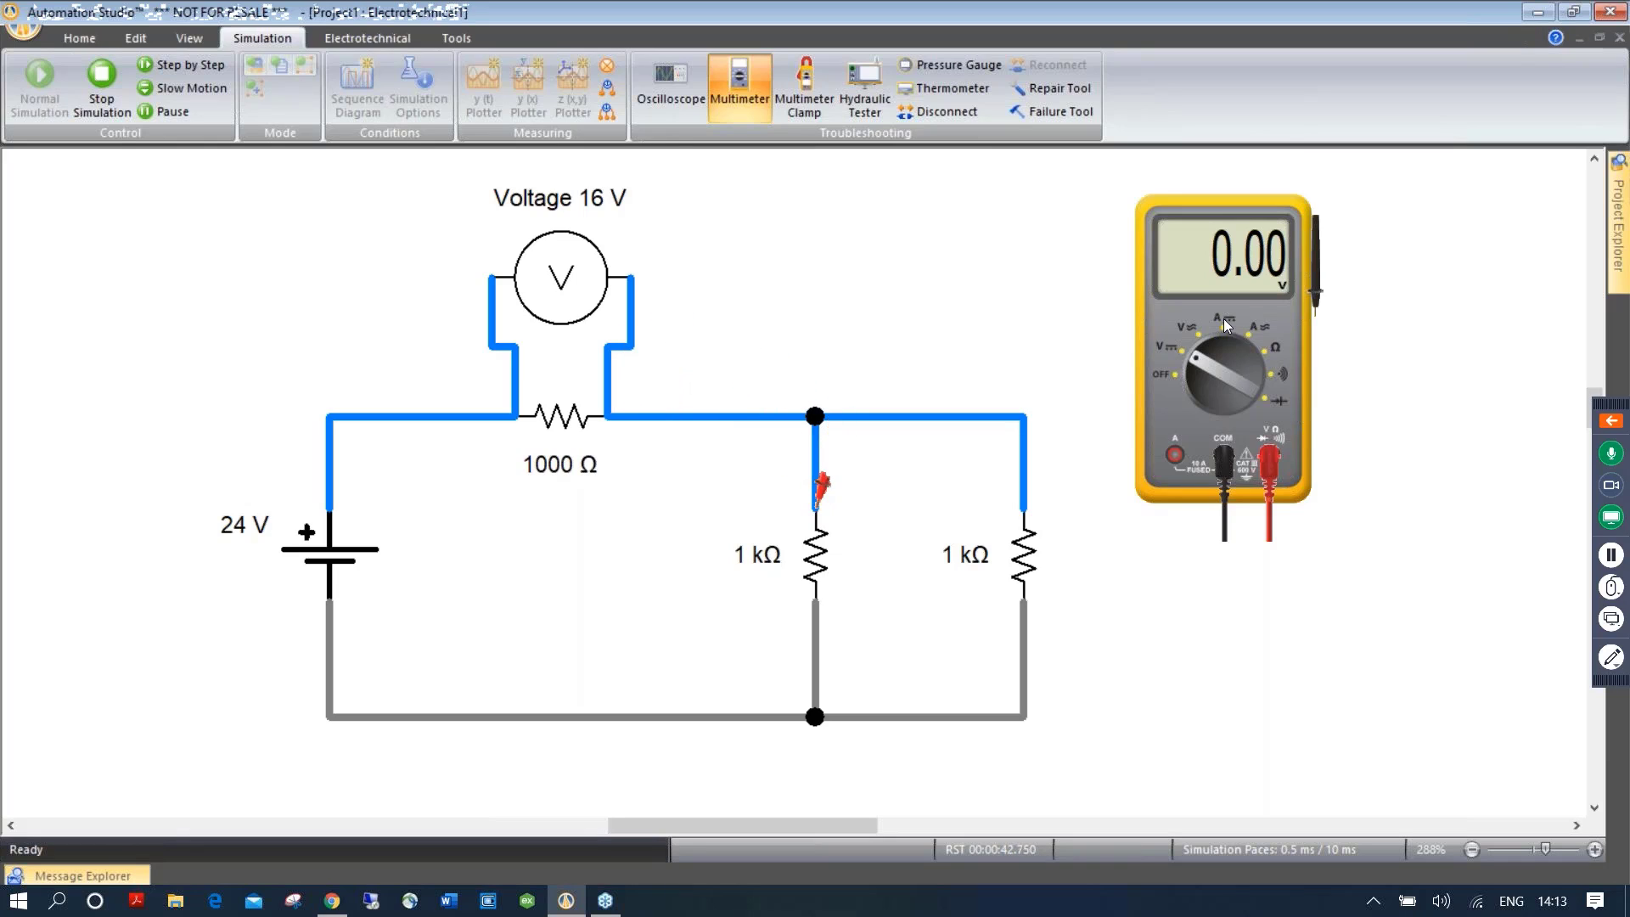
{"action": "left_click_drag", "start_coordinate": [1316, 272], "coordinate": [837, 530]}
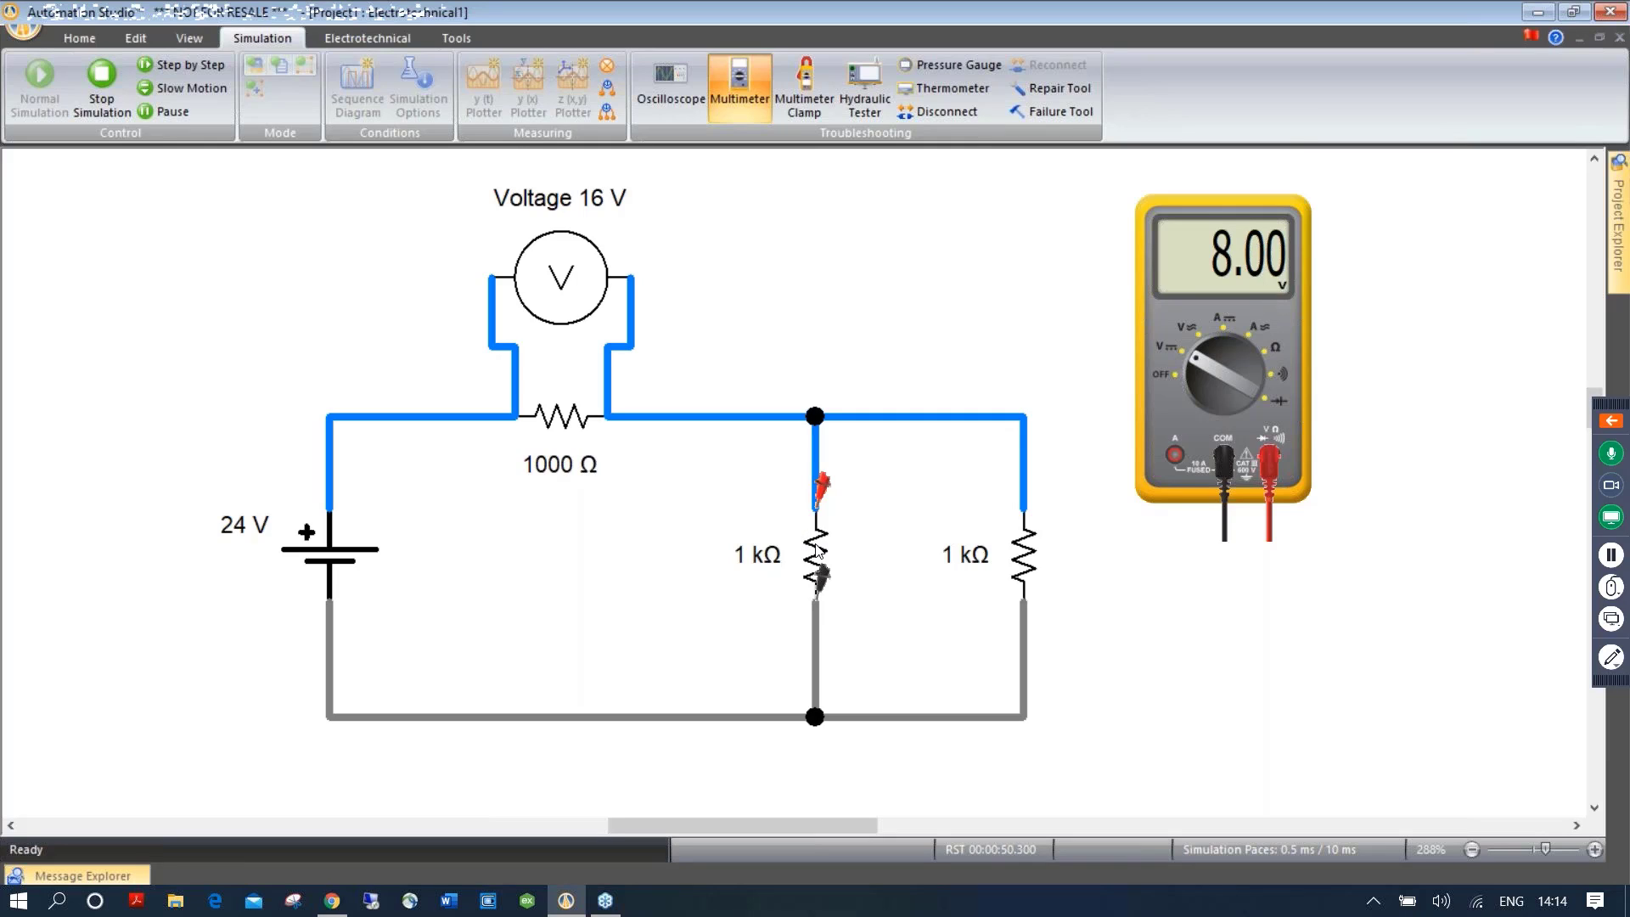
{"action": "left_click_drag", "start_coordinate": [811, 501], "coordinate": [1025, 507]}
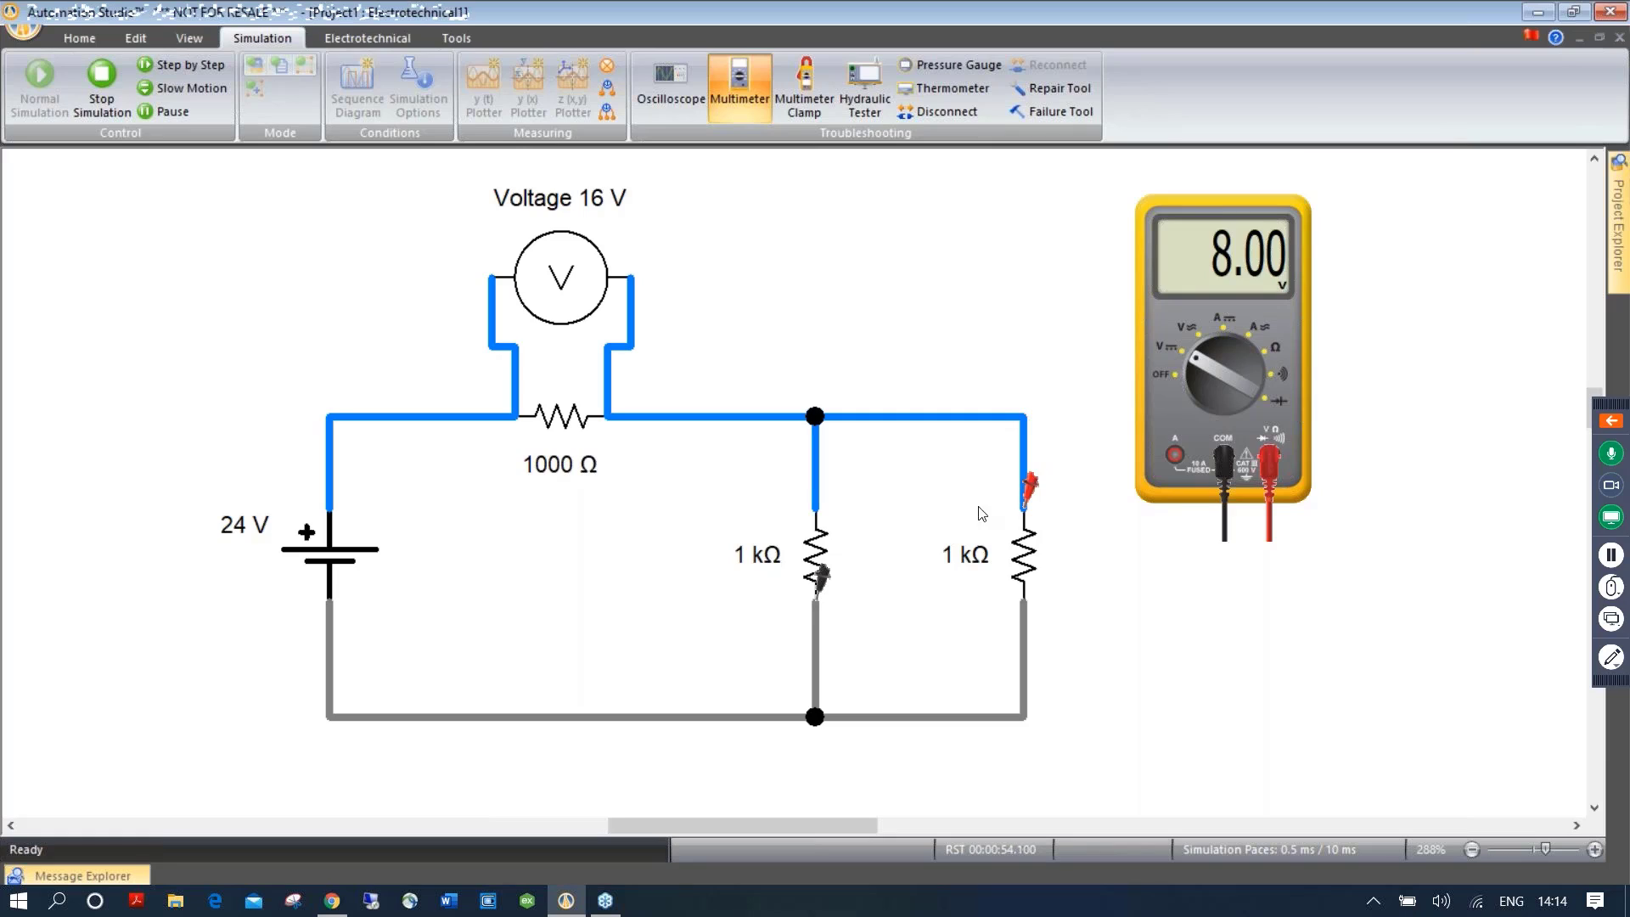
{"action": "left_click_drag", "start_coordinate": [822, 579], "coordinate": [1031, 579]}
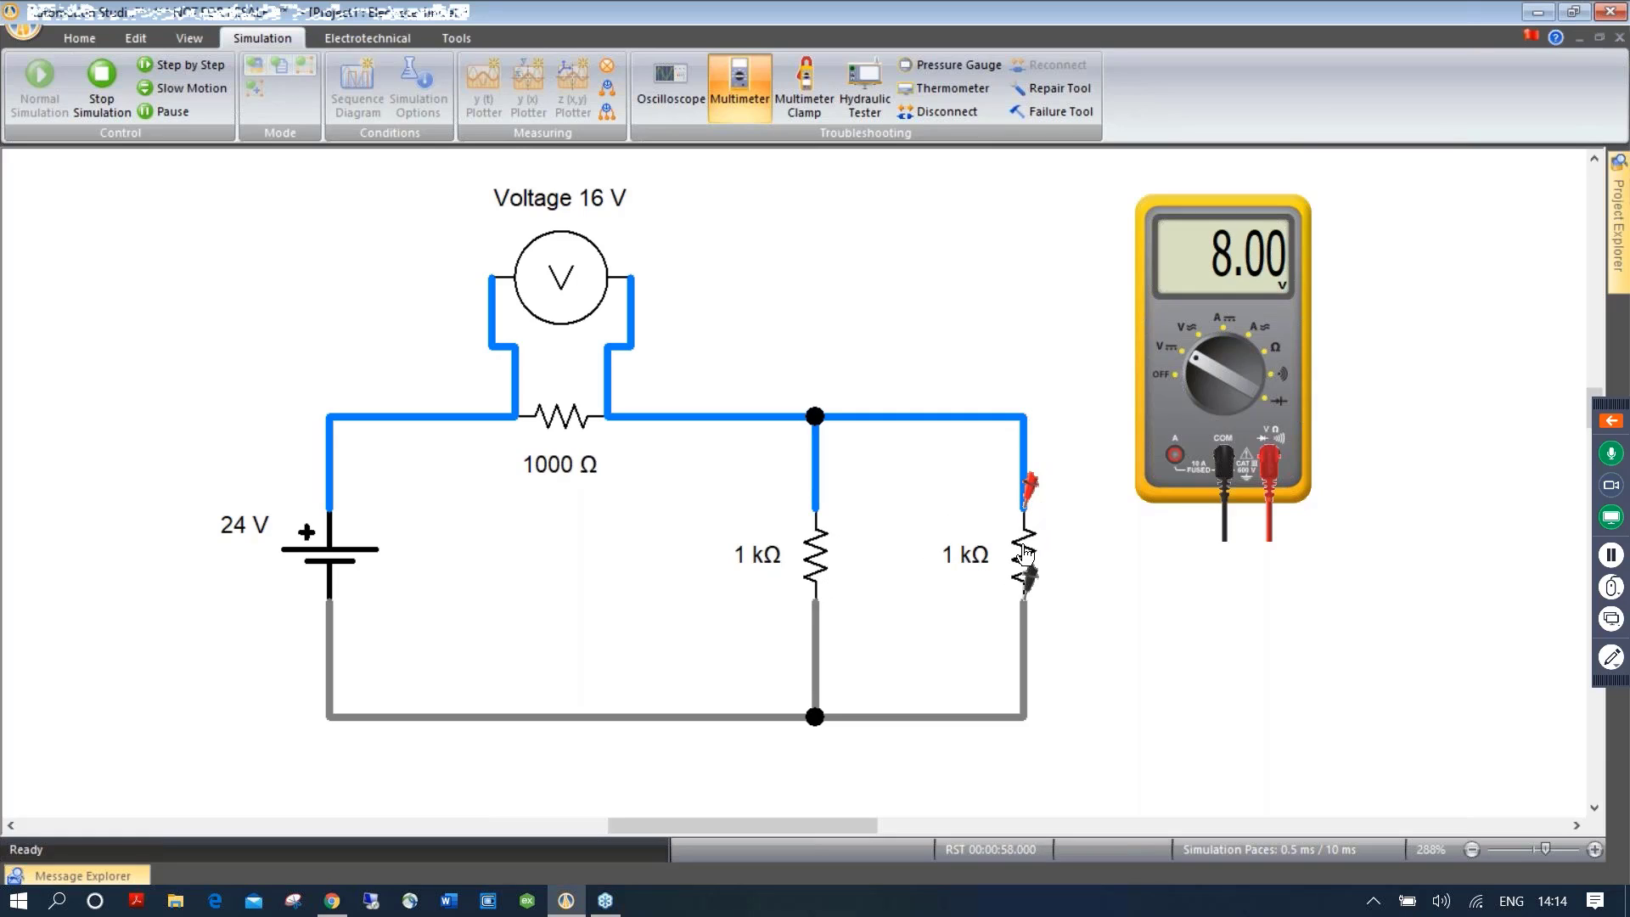
Raise the rightmost resistor's resistance to about 54 kΩ with its slider while the simulation runs
{"action": "left_click", "coordinate": [1023, 552]}
{"action": "left_click_drag", "start_coordinate": [1100, 560], "coordinate": [1163, 567]}
{"action": "left_click_drag", "start_coordinate": [1169, 623], "coordinate": [1181, 634]}
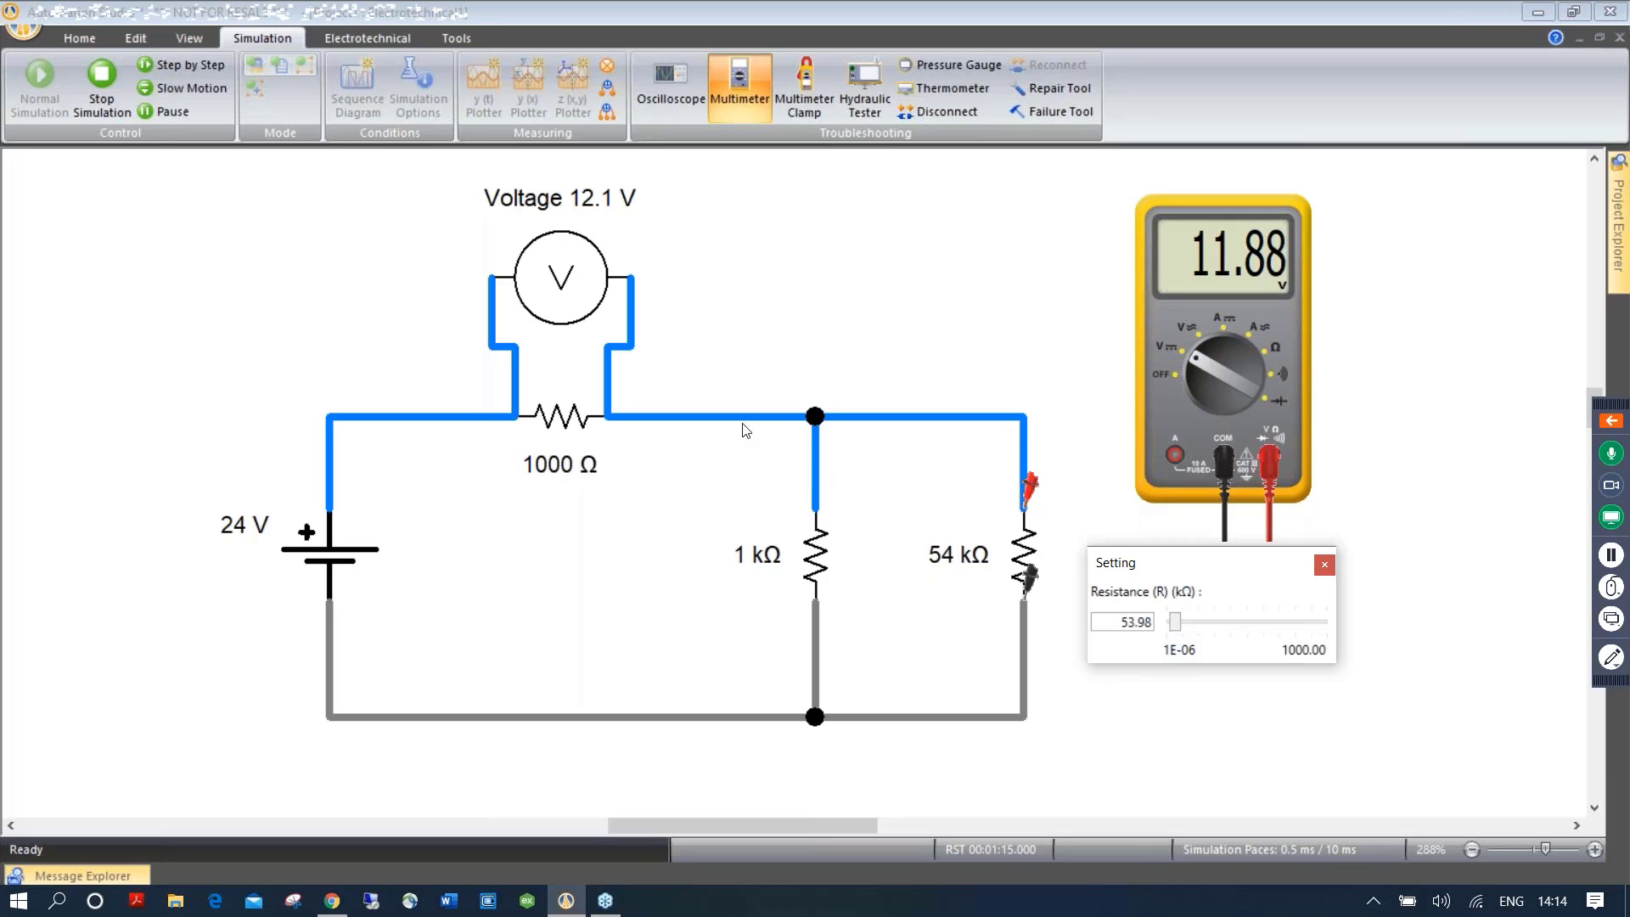
Disconnect the wire between the top resistor and the upper junction using the Disconnect tool
{"action": "left_click", "coordinate": [930, 110]}
{"action": "left_click", "coordinate": [930, 111]}
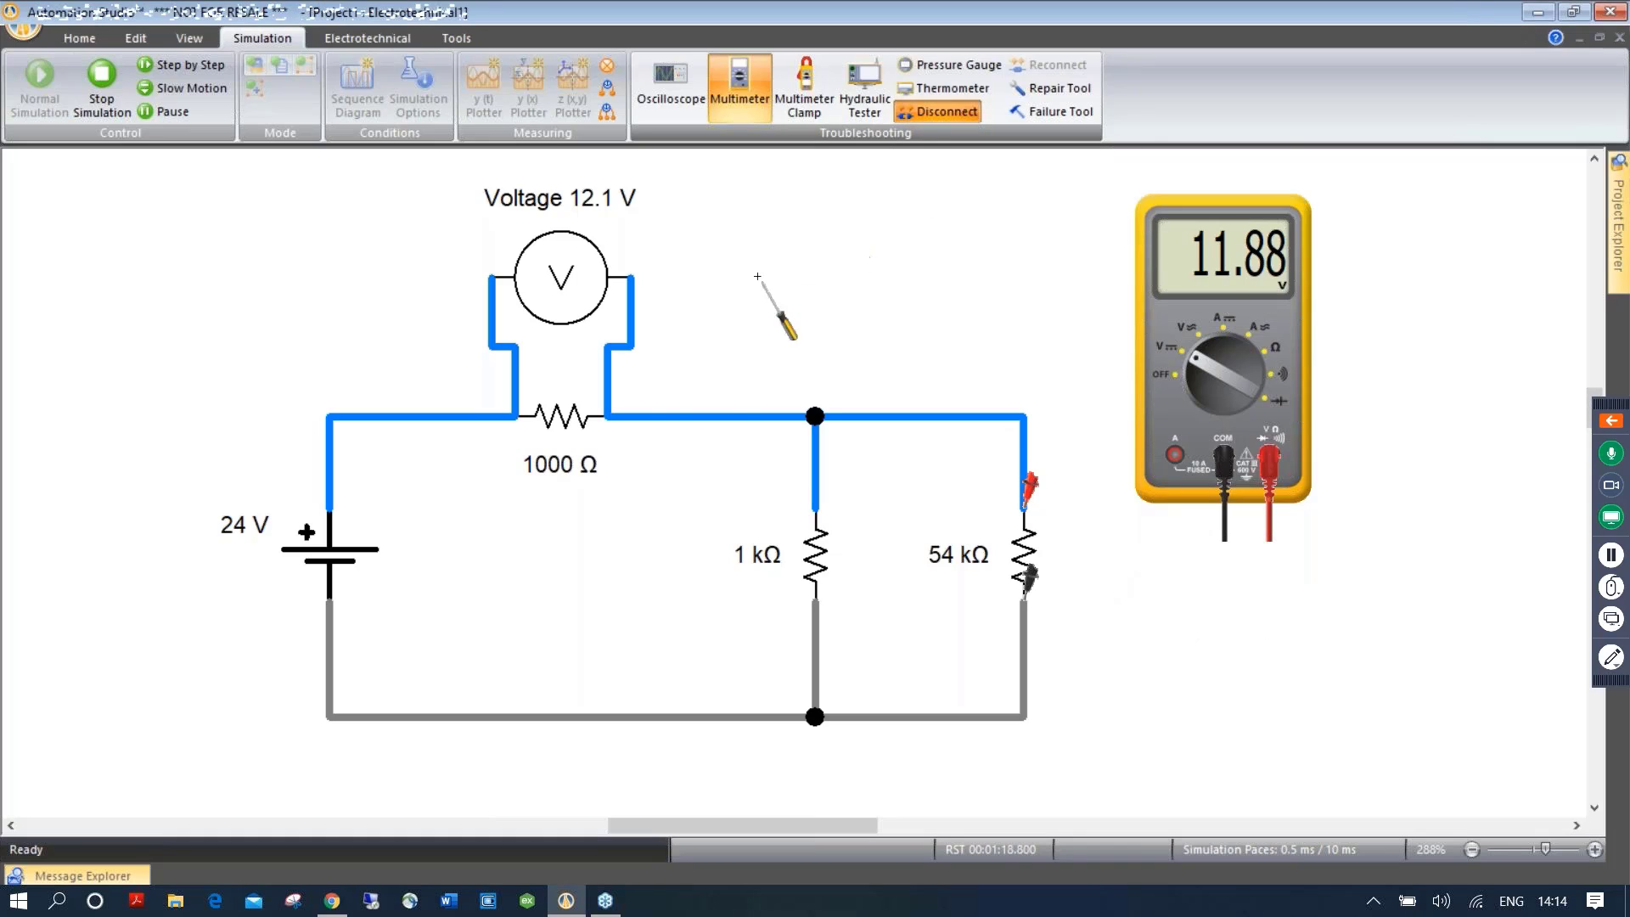
{"action": "left_click", "coordinate": [651, 417]}
{"action": "key", "text": "Escape"}
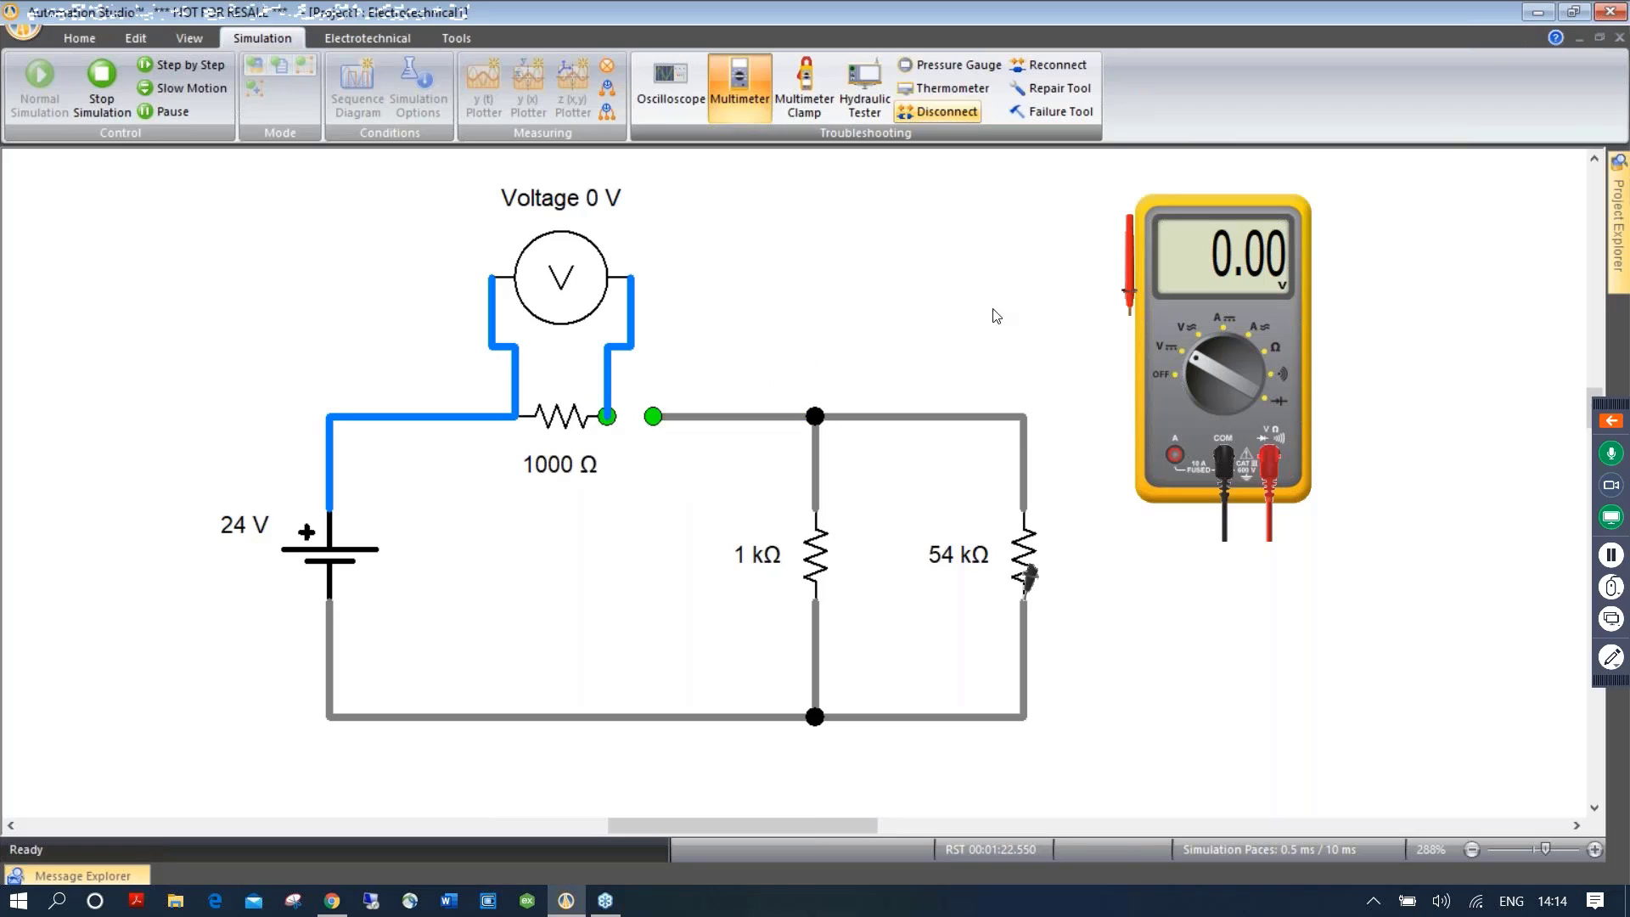
Set the multimeter to DC current and measure through the opened wire with its probes on the two disconnected ends
{"action": "left_click_drag", "start_coordinate": [1129, 270], "coordinate": [615, 389]}
{"action": "left_click", "coordinate": [1215, 335]}
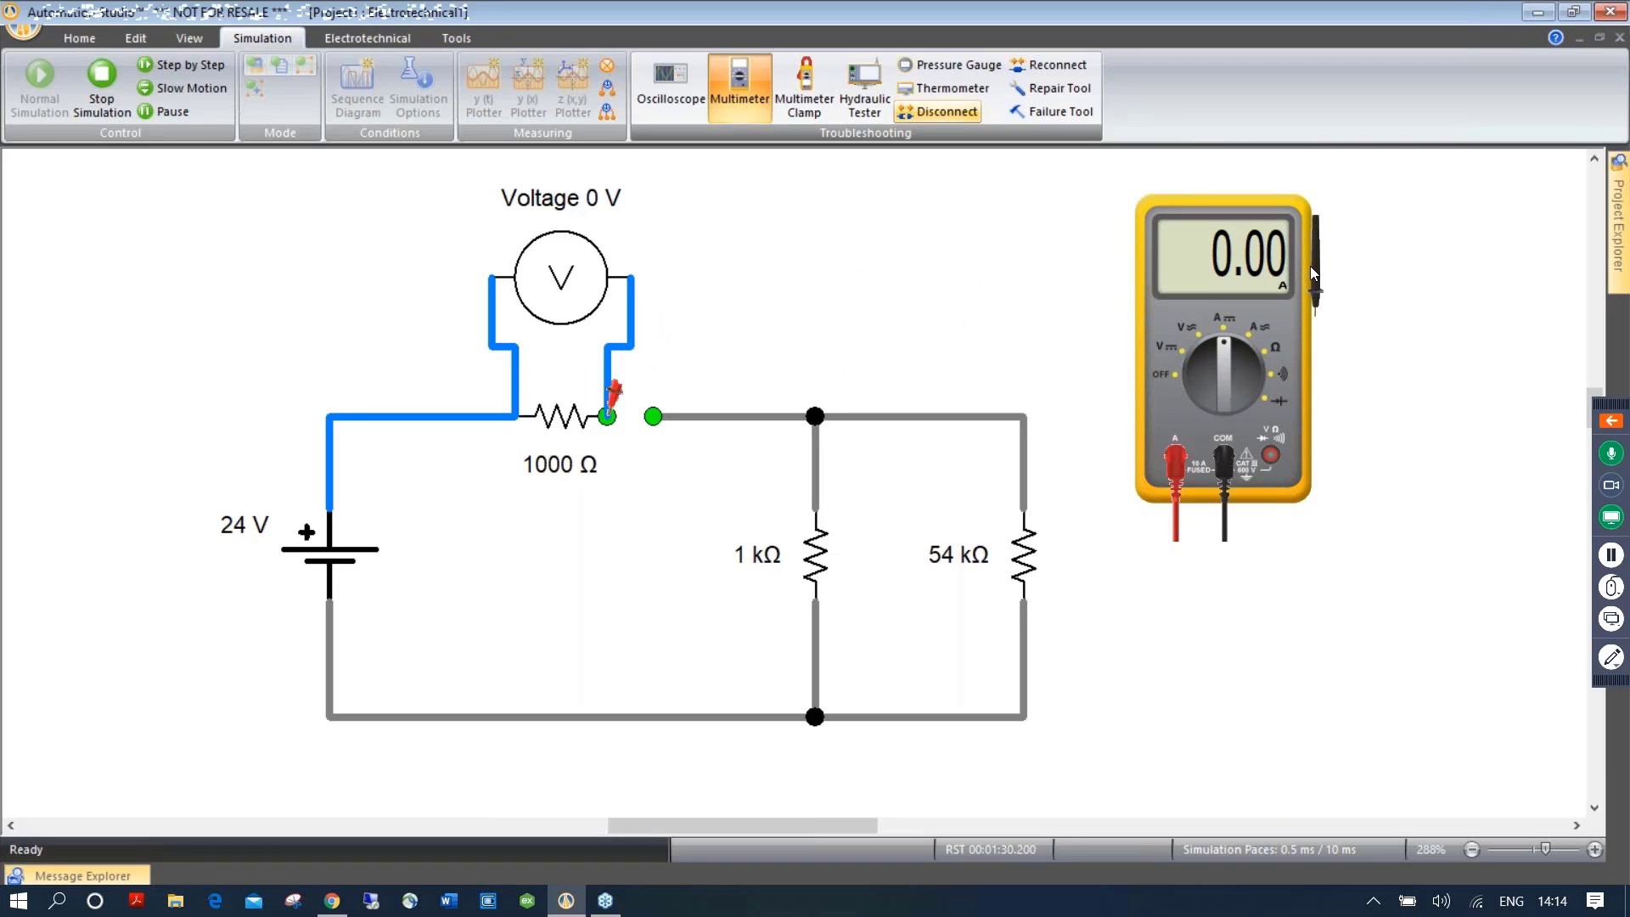
{"action": "left_click_drag", "start_coordinate": [1318, 268], "coordinate": [667, 378]}
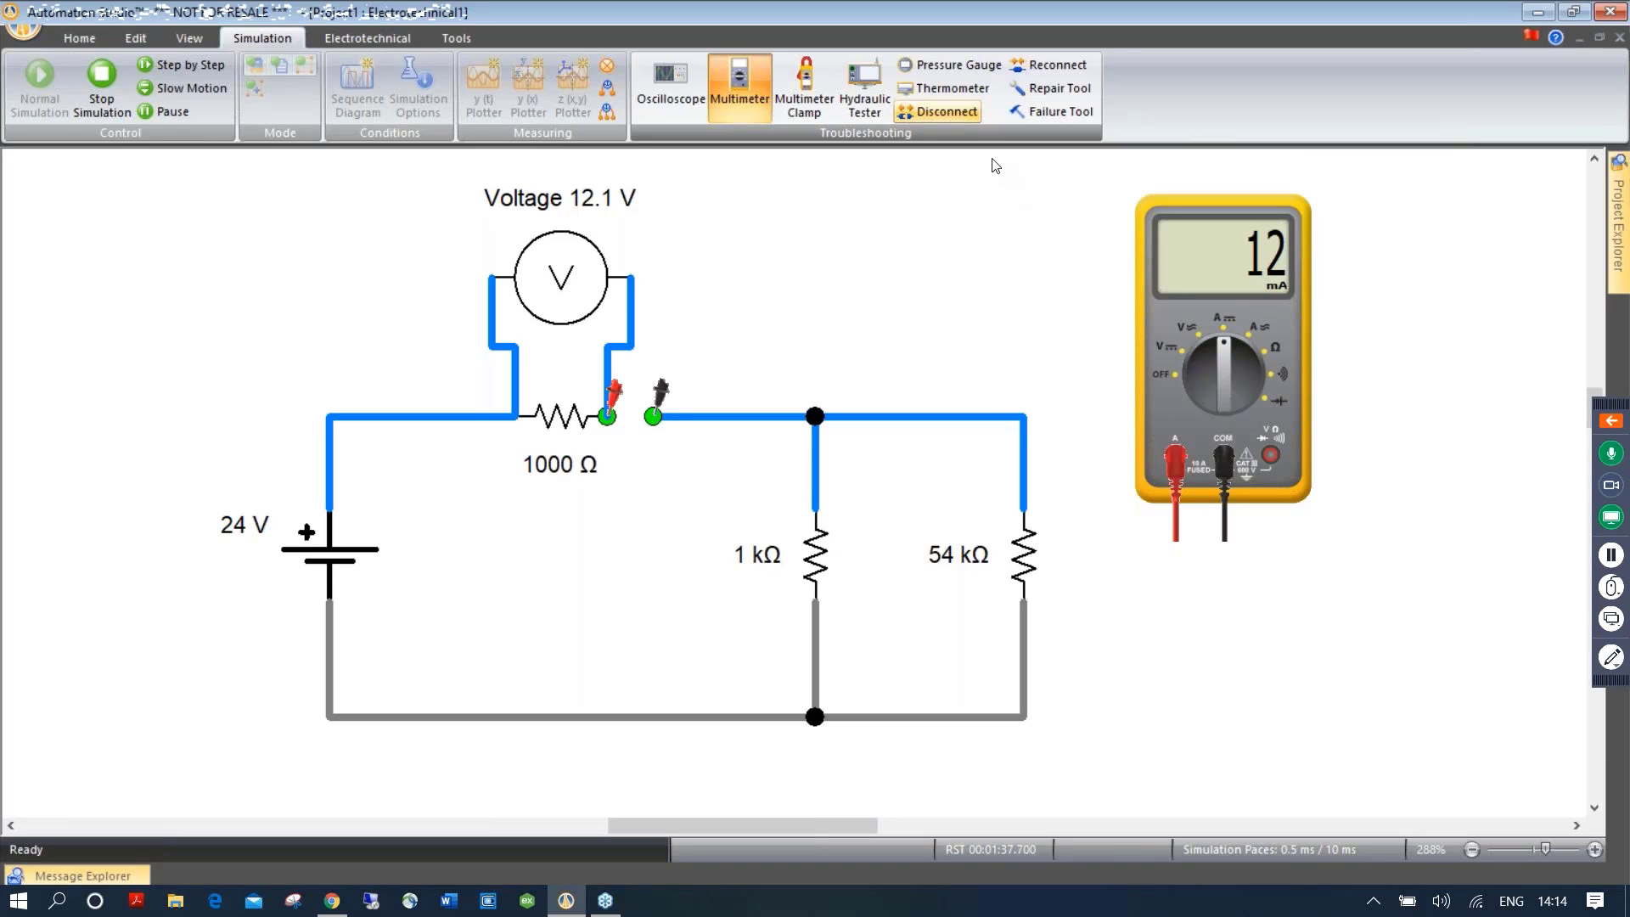
Reconnect the opened wire between the top resistor and the upper junction, and stop the simulation
{"action": "left_click", "coordinate": [1046, 71]}
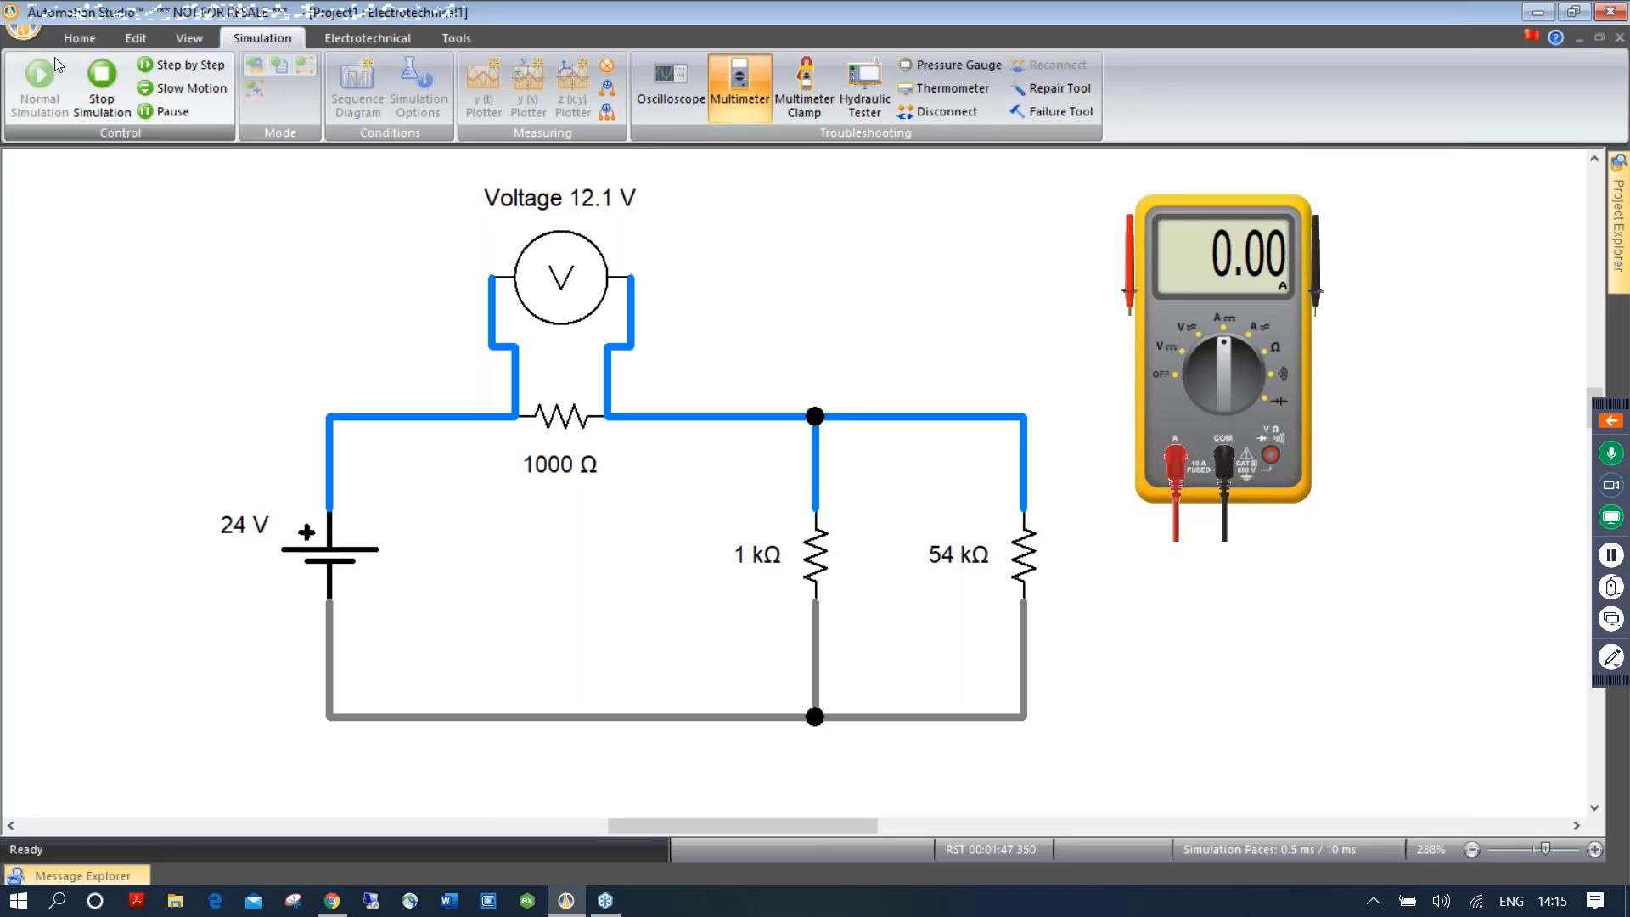
{"action": "left_click", "coordinate": [100, 84]}
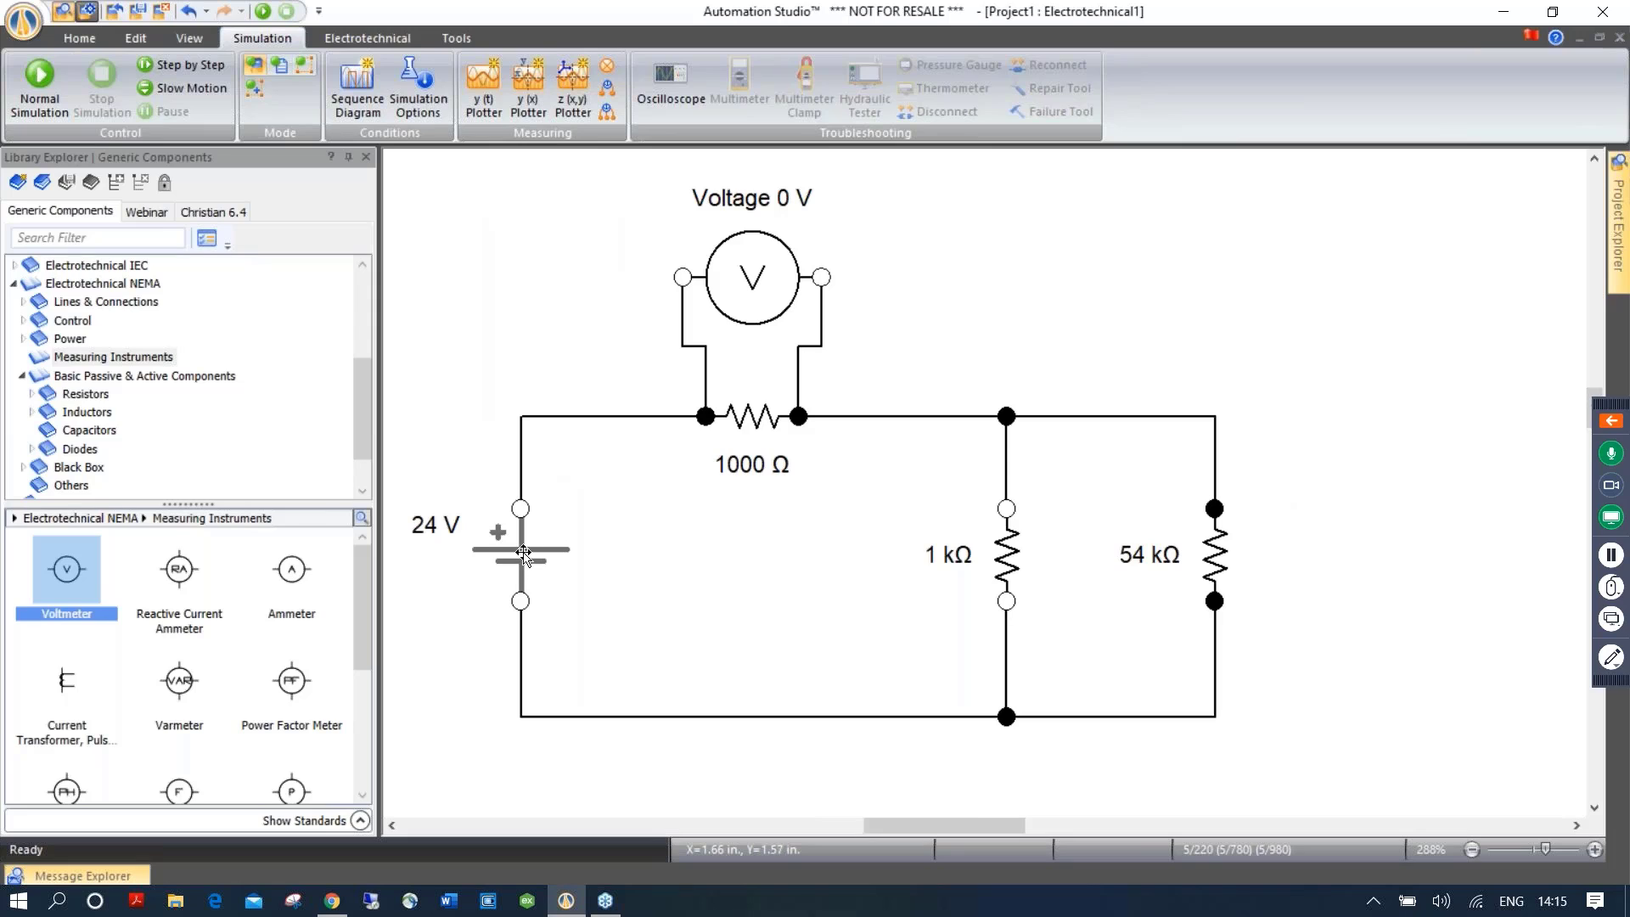
Move the 24 V battery out of the circuit and insert a single-phase AC Source between the freed wire ends
{"action": "left_click_drag", "start_coordinate": [516, 374], "coordinate": [610, 389]}
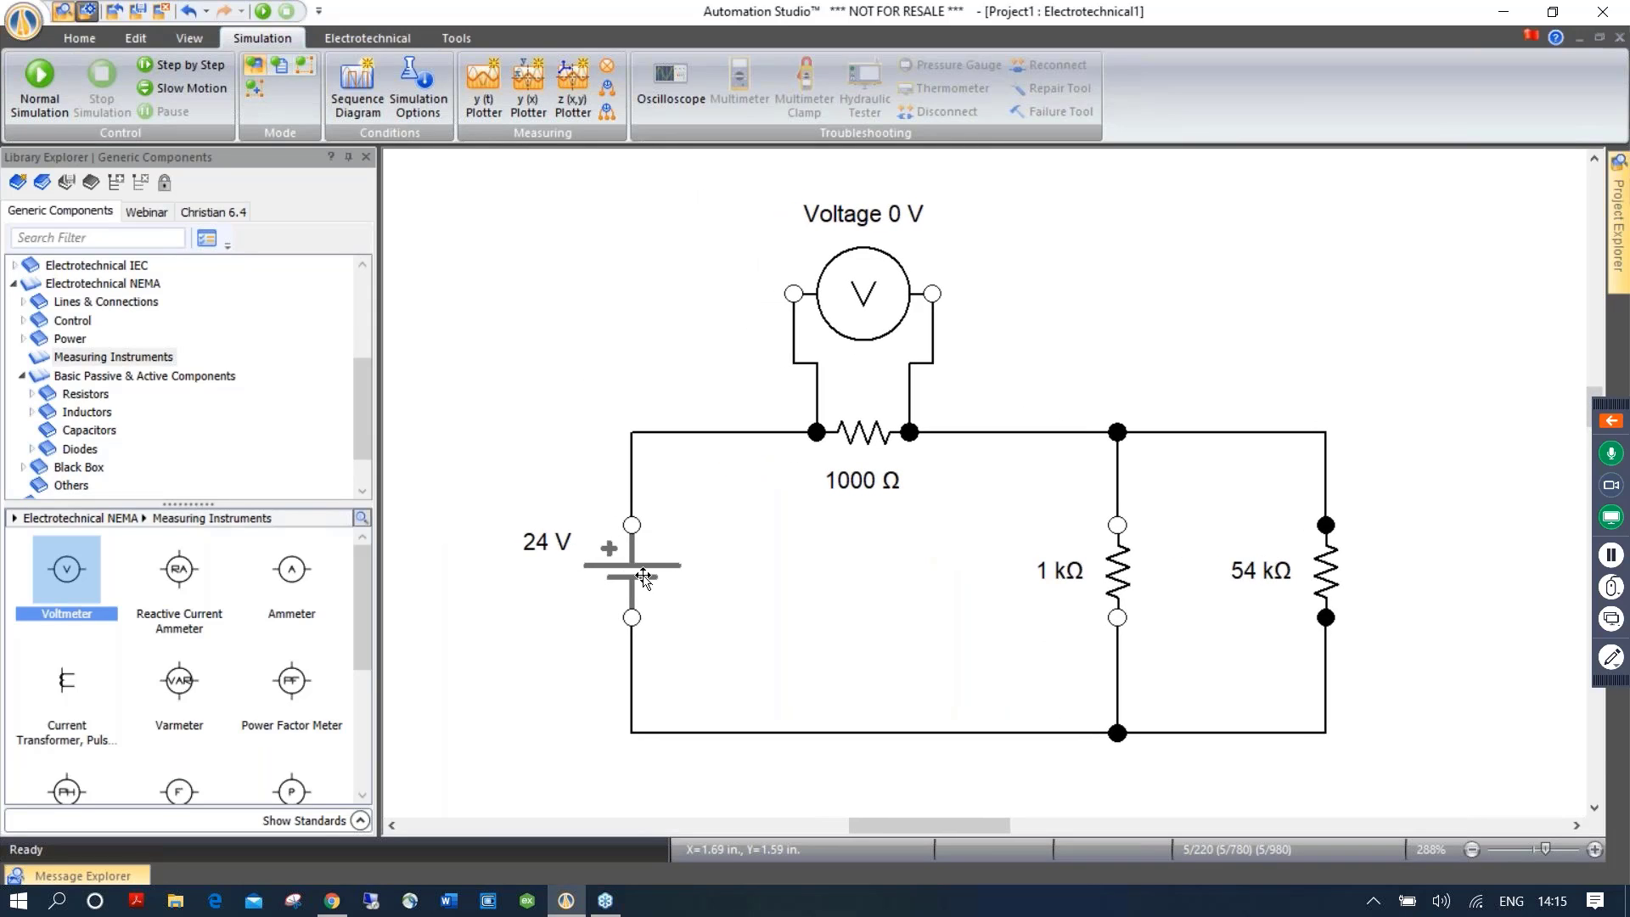
{"action": "left_click_drag", "start_coordinate": [646, 578], "coordinate": [528, 371]}
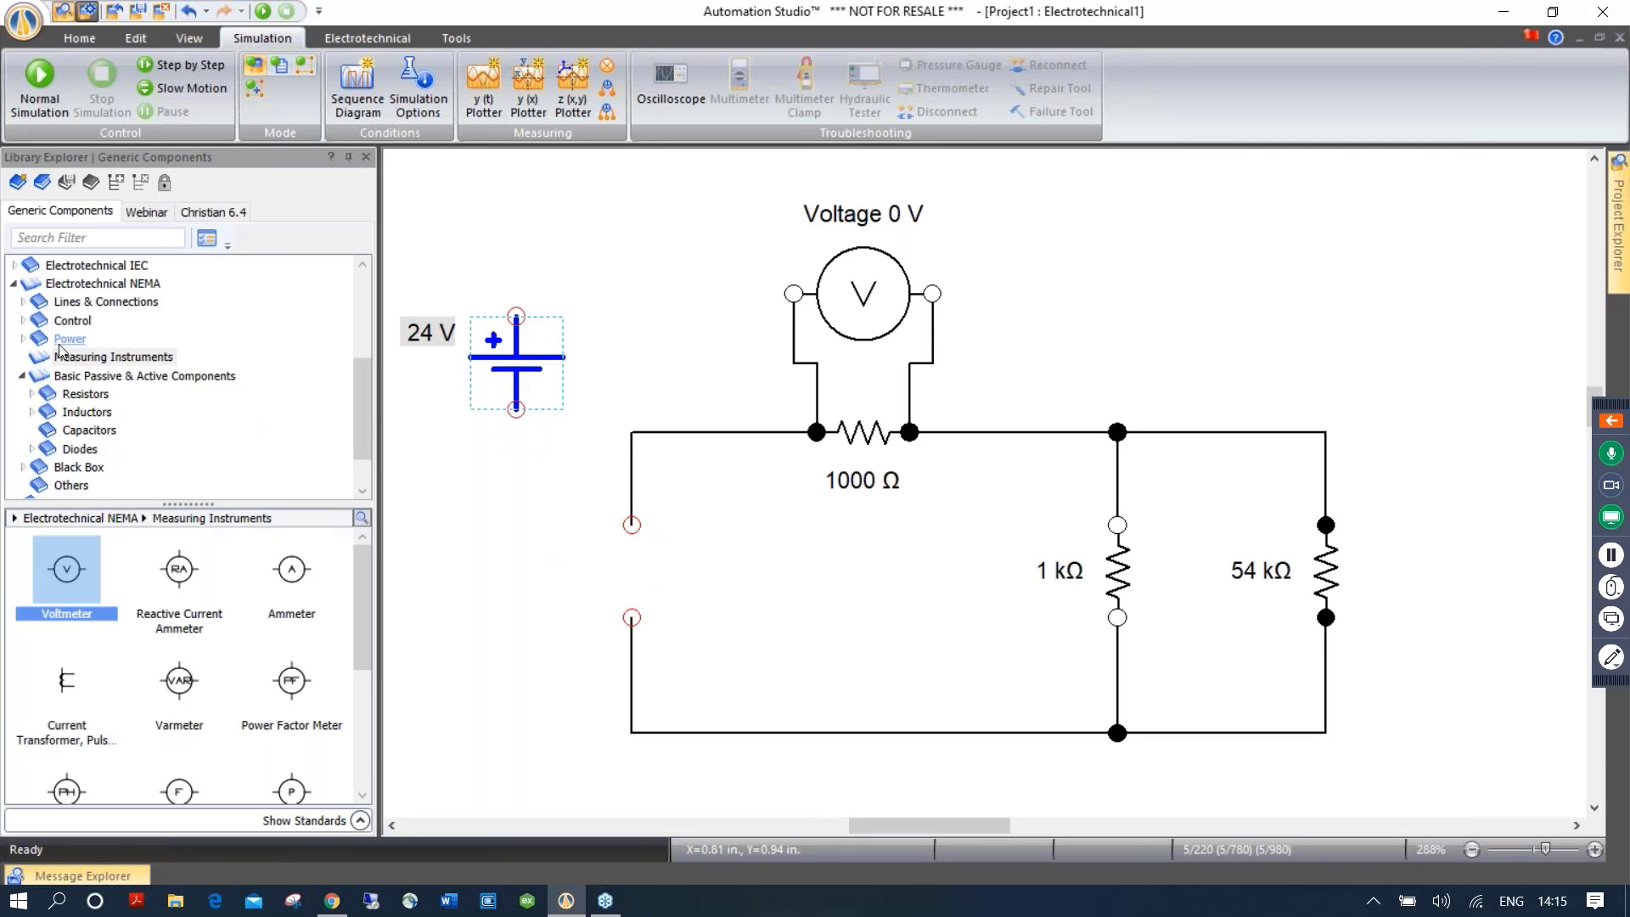
{"action": "left_click", "coordinate": [22, 339]}
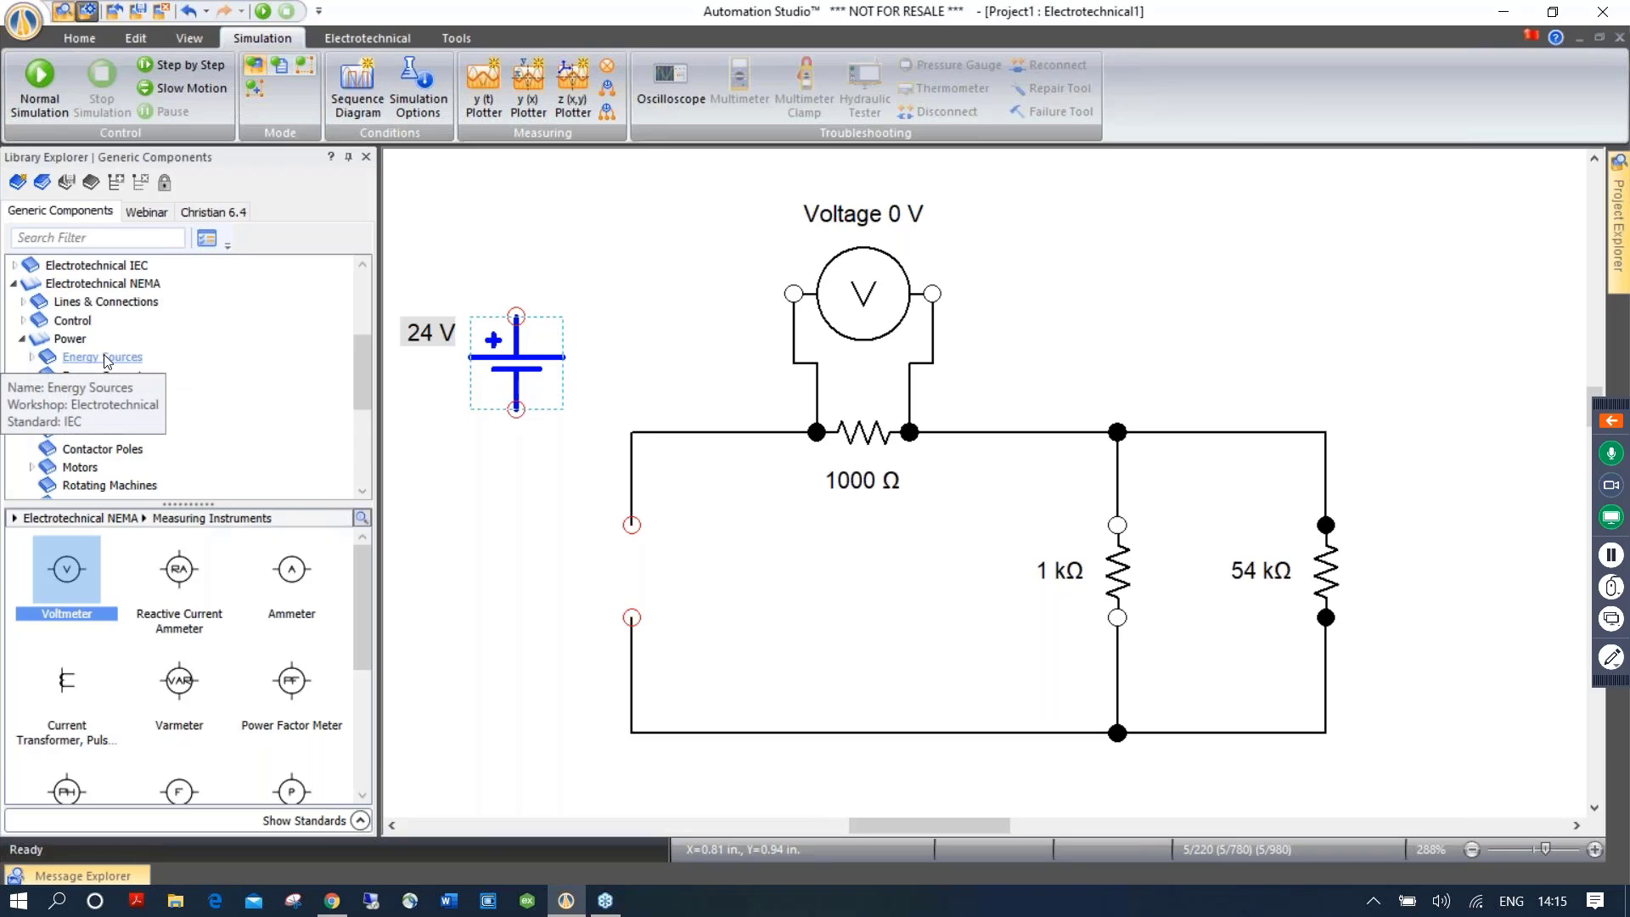
{"action": "left_click", "coordinate": [110, 377]}
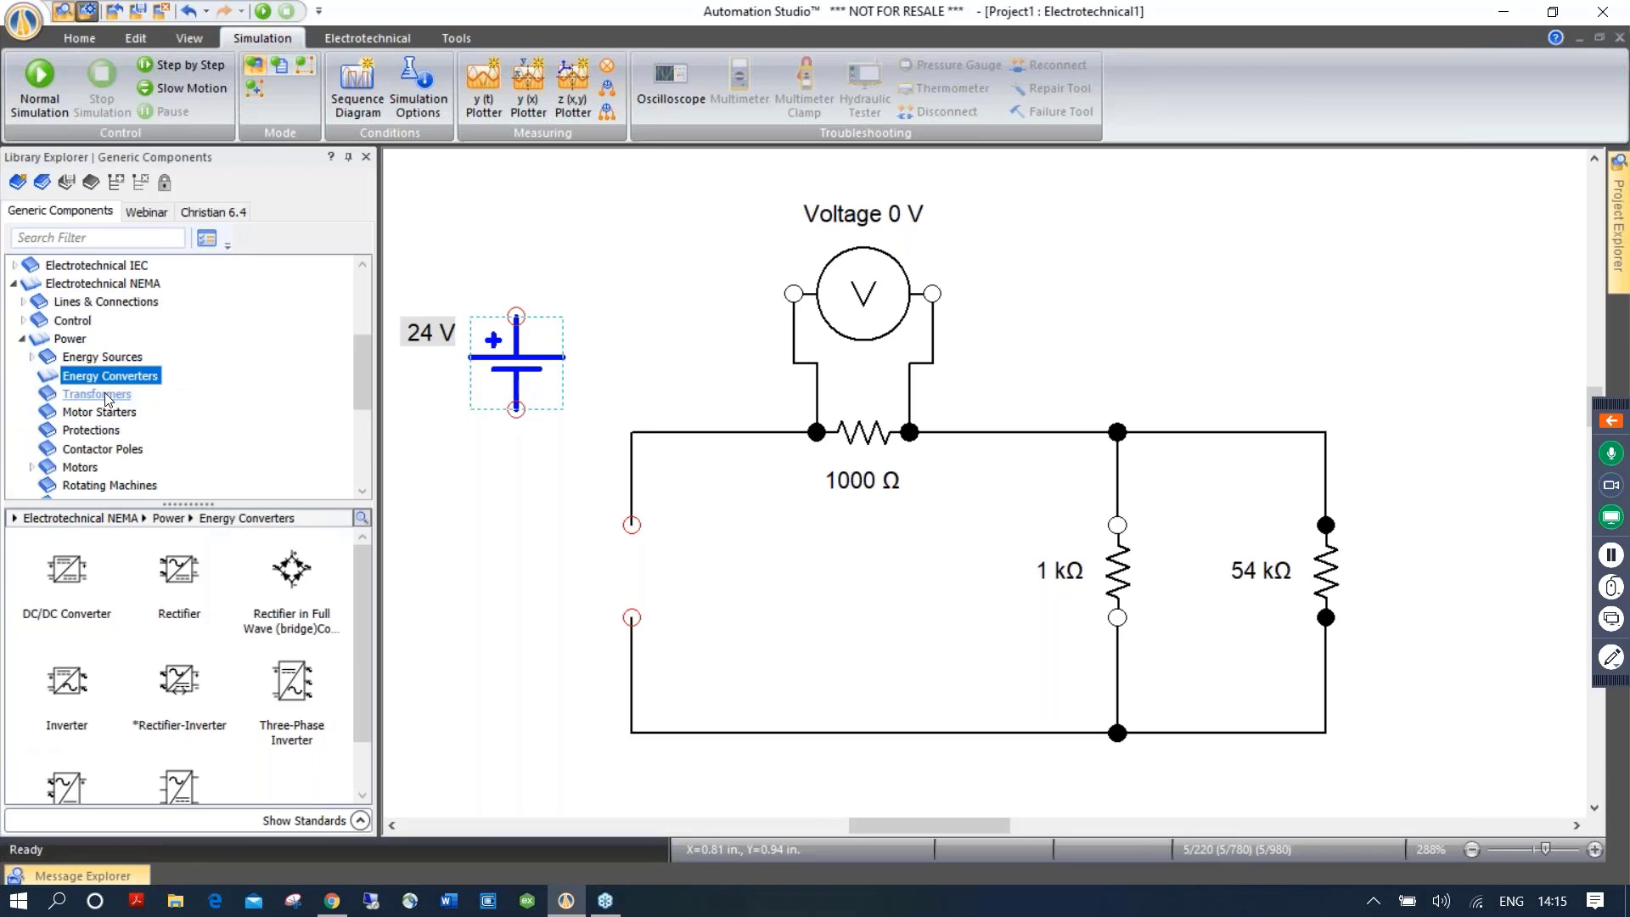
{"action": "left_click", "coordinate": [104, 393]}
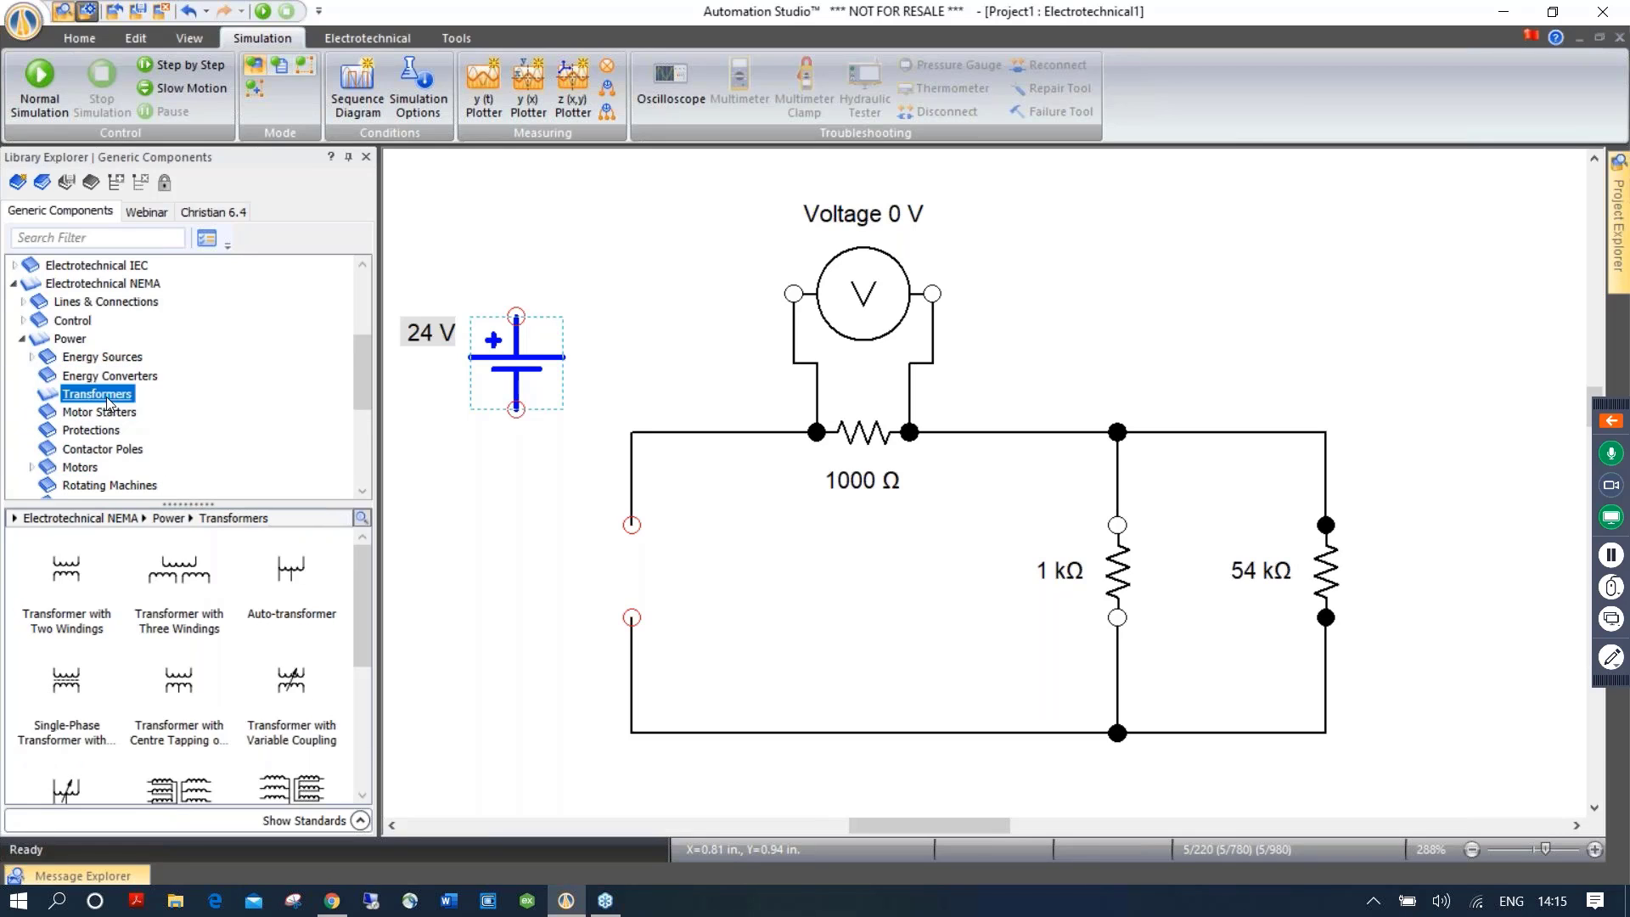
{"action": "left_click", "coordinate": [33, 357]}
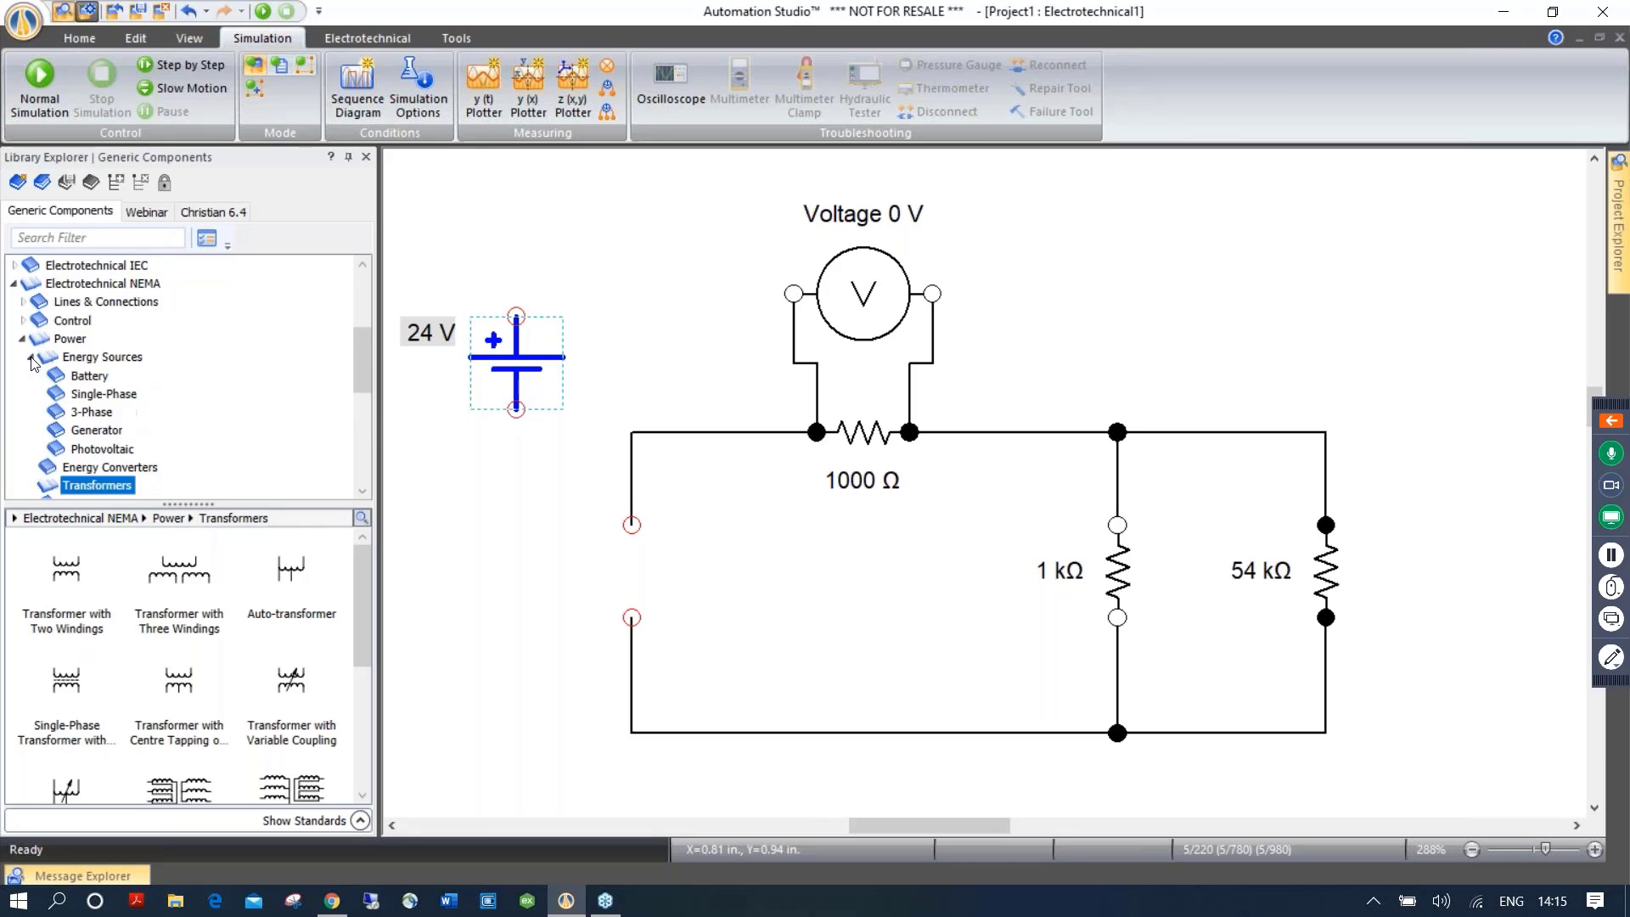
{"action": "left_click", "coordinate": [99, 358]}
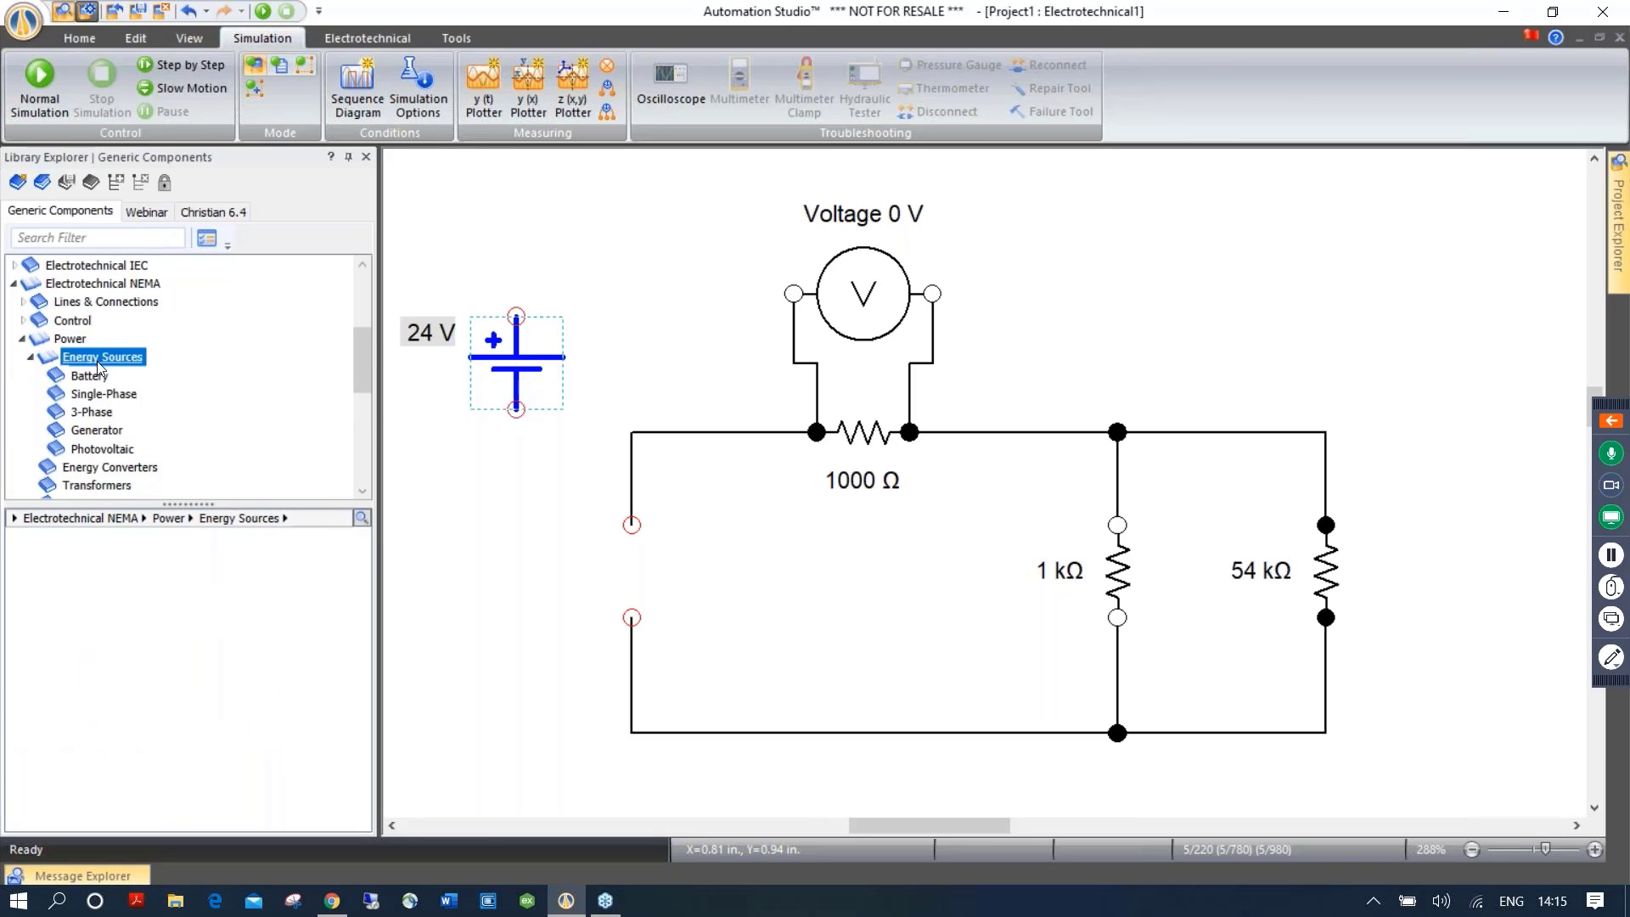
{"action": "left_click", "coordinate": [95, 394]}
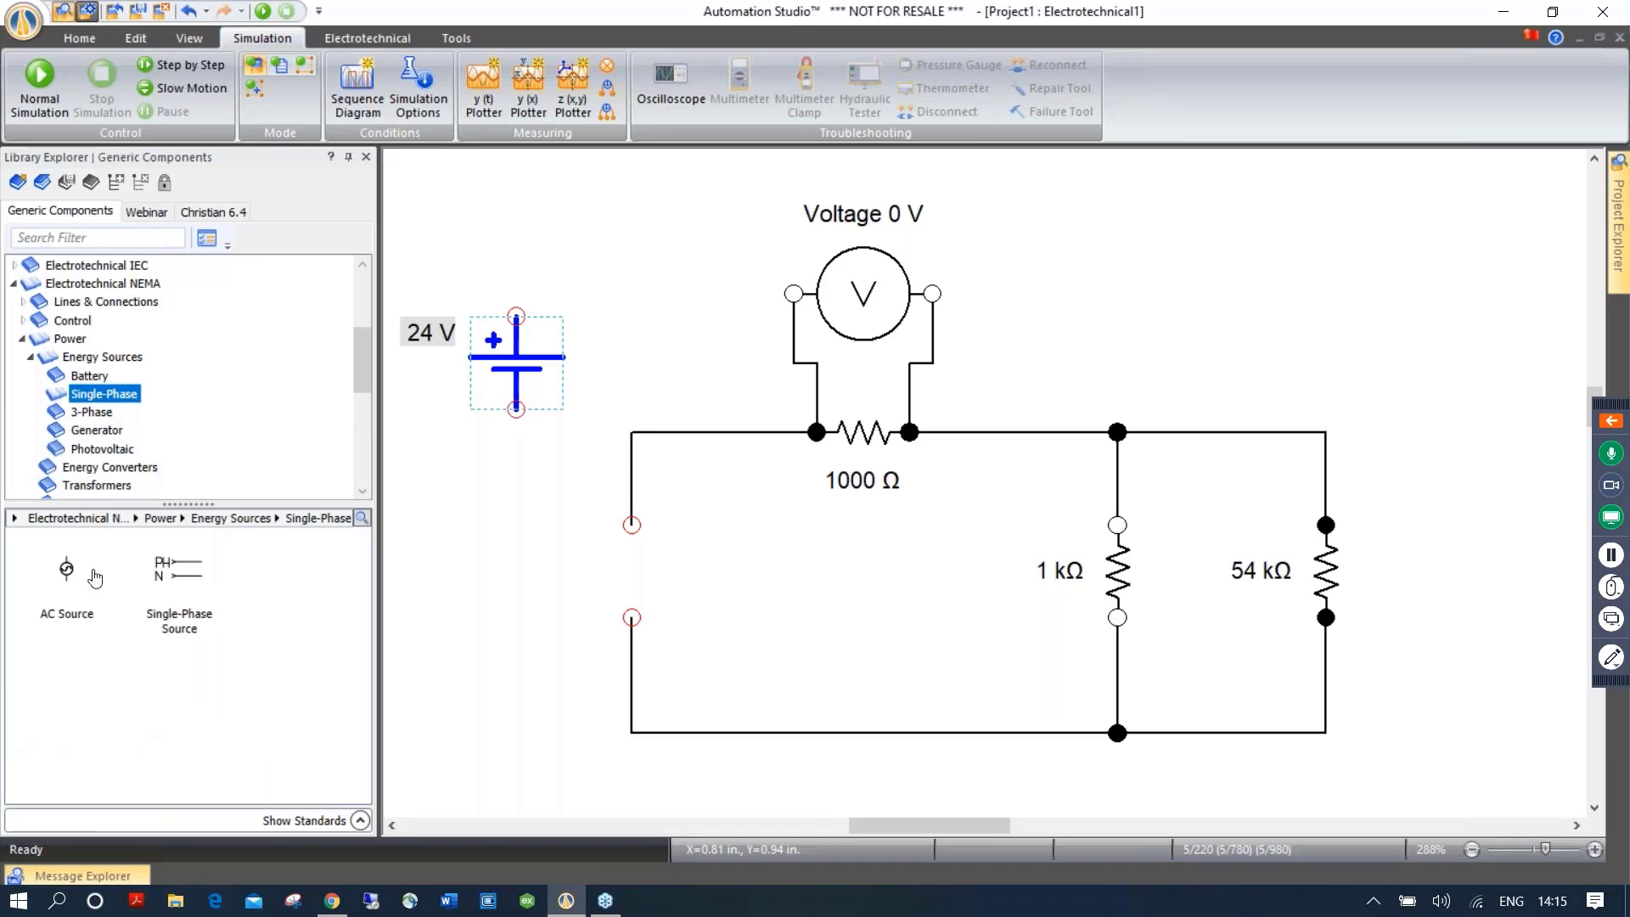
{"action": "left_click_drag", "start_coordinate": [69, 576], "coordinate": [639, 537]}
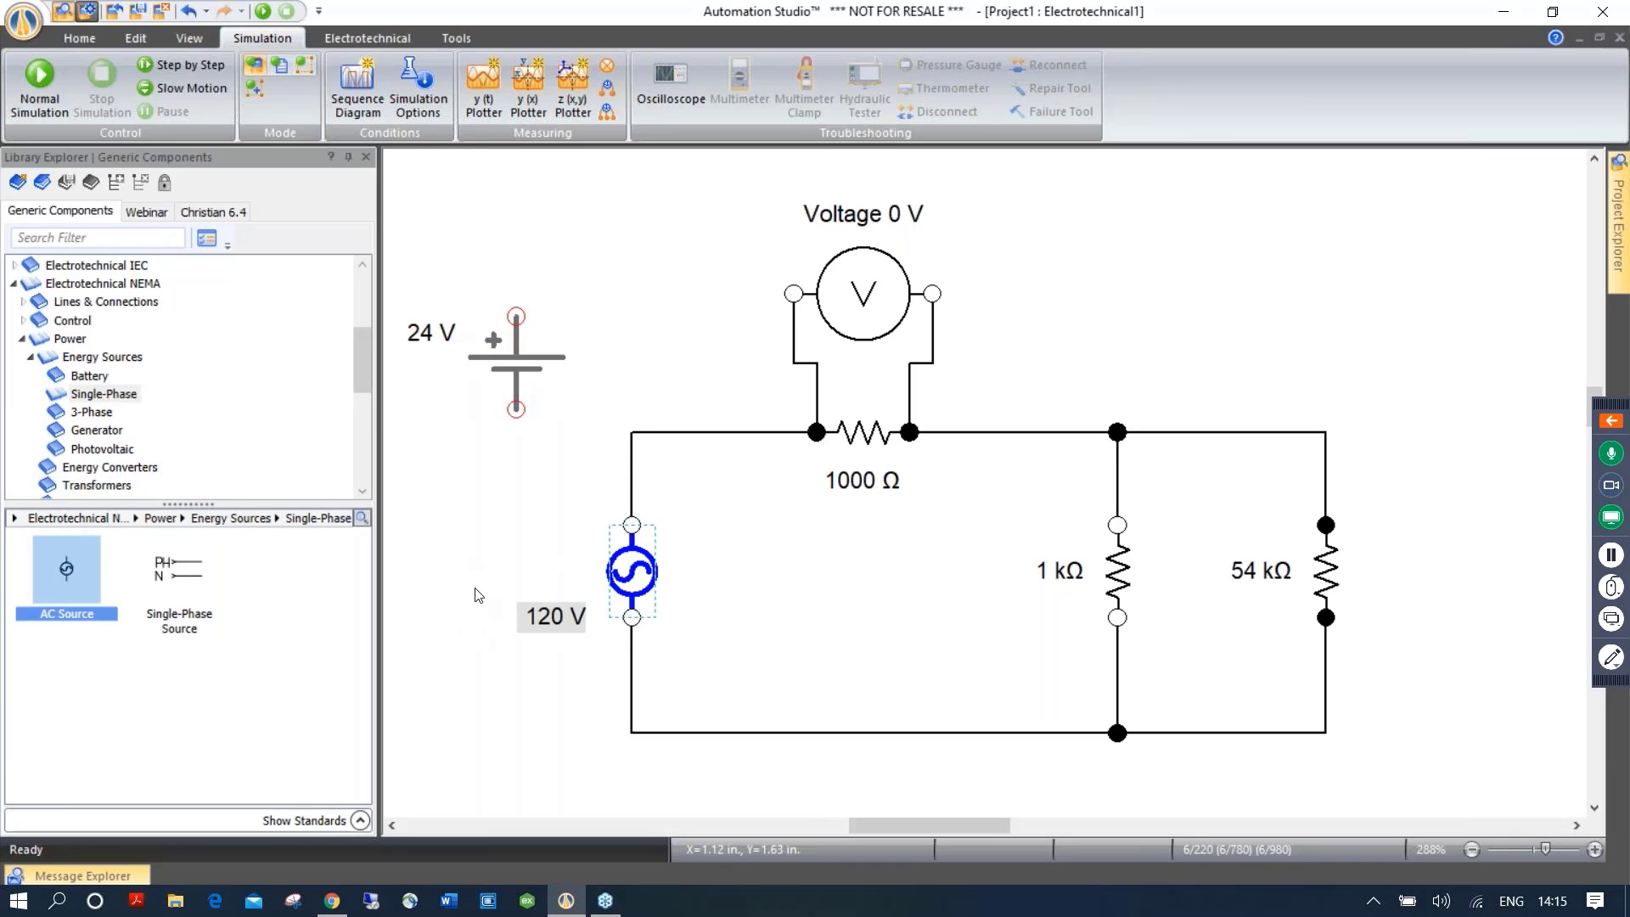
{"action": "left_click", "coordinate": [467, 550]}
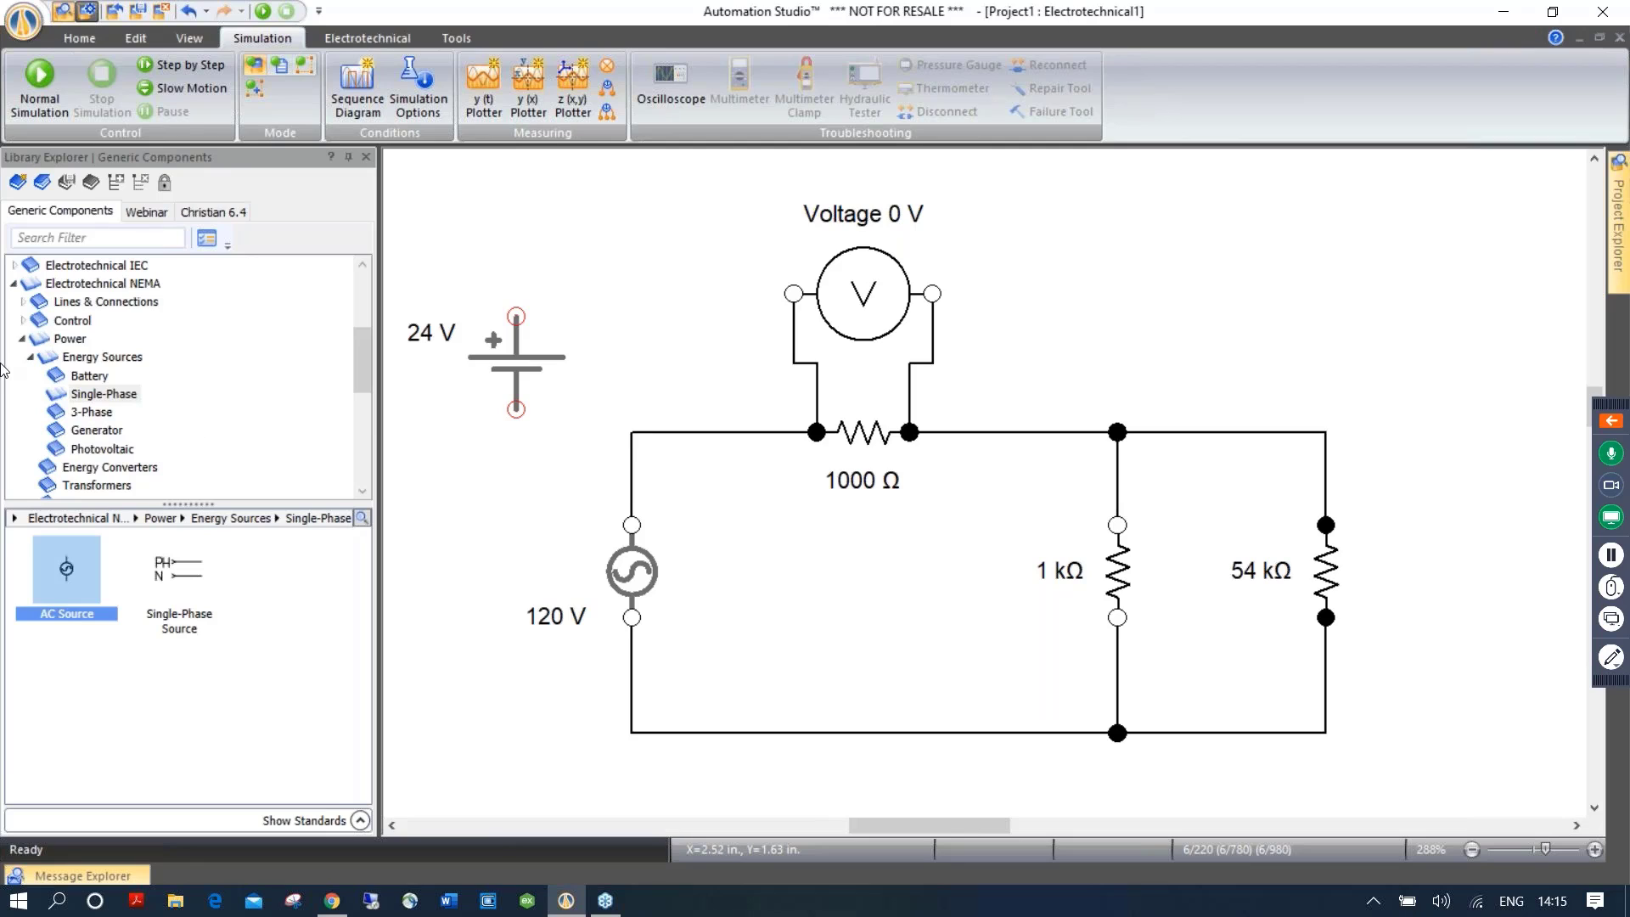
Delete the detached 24 V battery and the whole remaining resistor circuit to clear the sheet
{"action": "left_click_drag", "start_coordinate": [350, 358], "coordinate": [353, 434]}
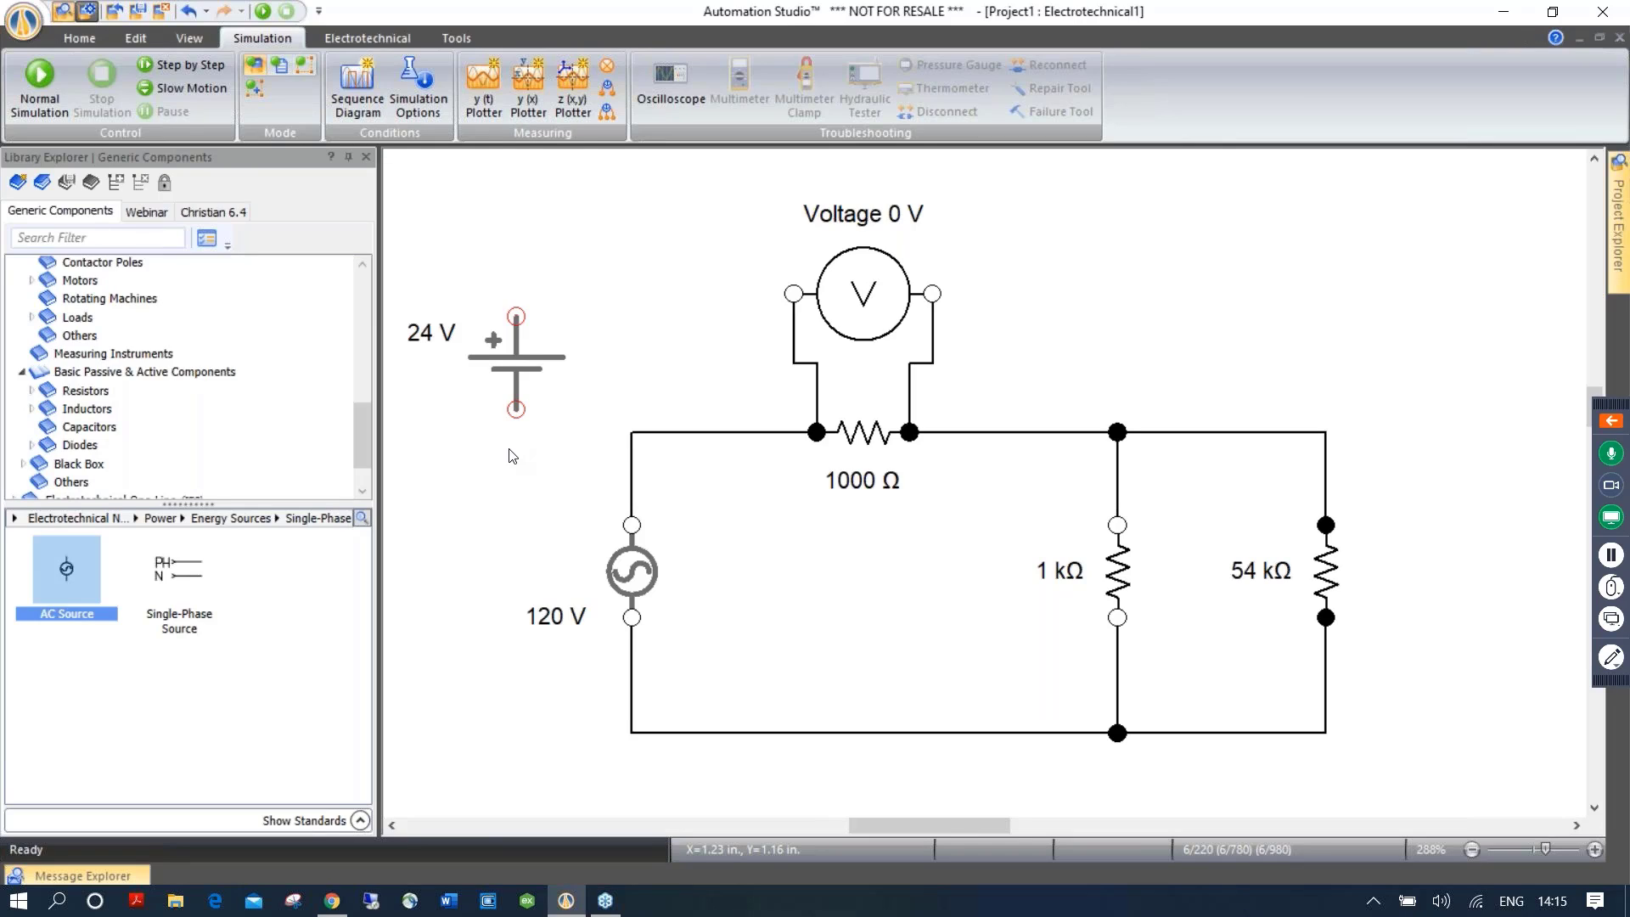
{"action": "left_click", "coordinate": [539, 360]}
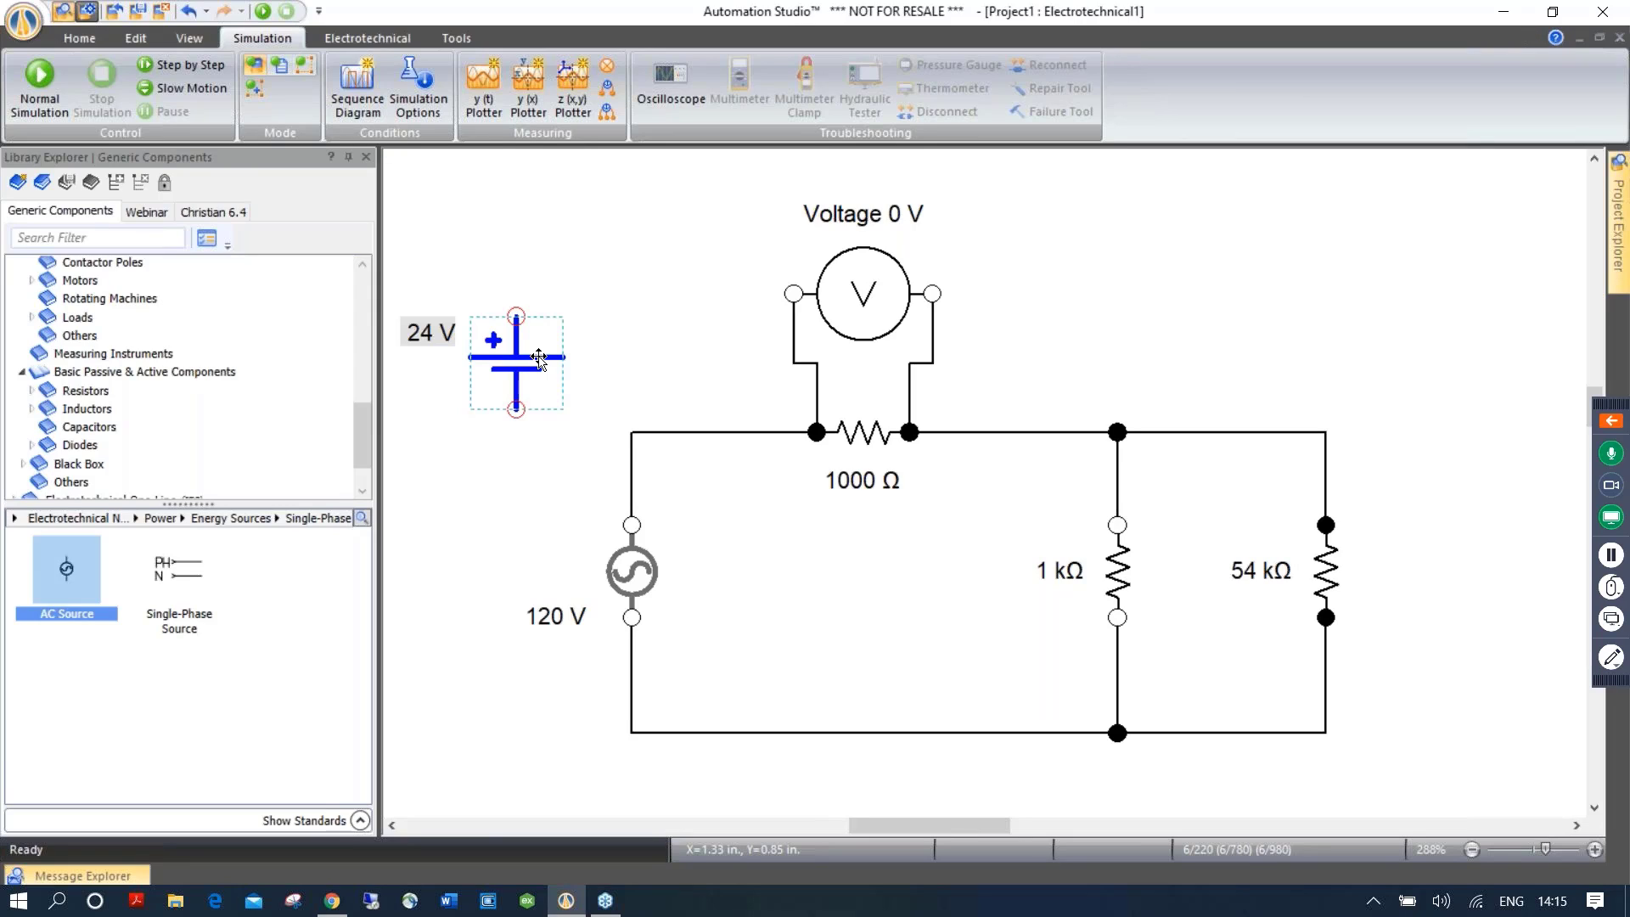
{"action": "key", "text": "Delete"}
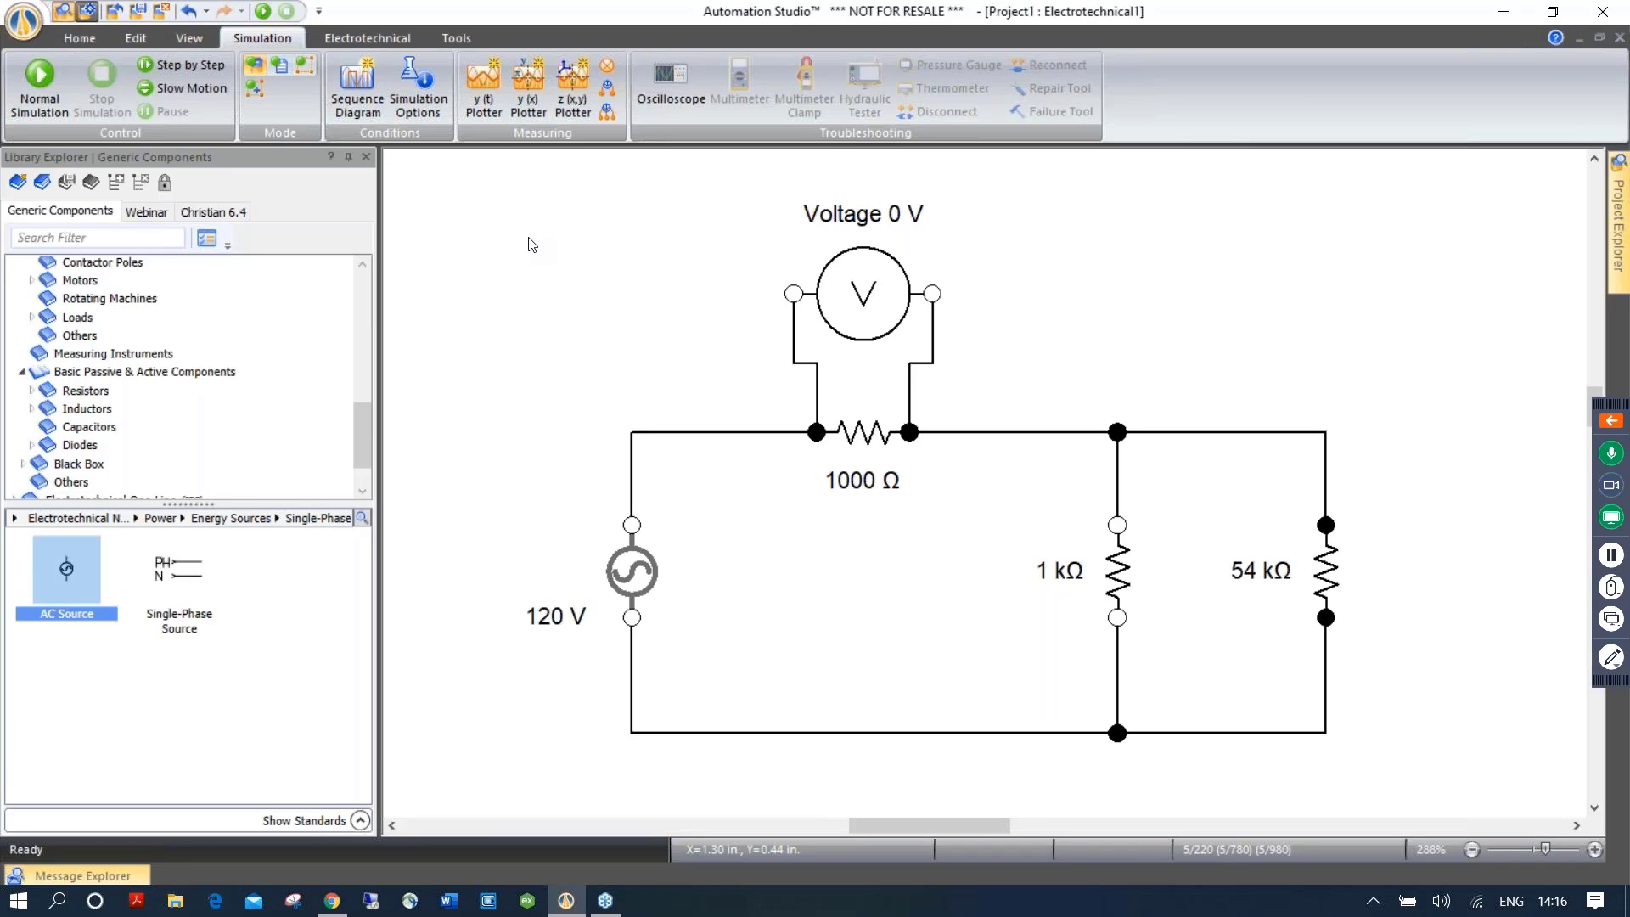
{"action": "left_click_drag", "start_coordinate": [435, 187], "coordinate": [1401, 791]}
{"action": "key", "text": "Delete"}
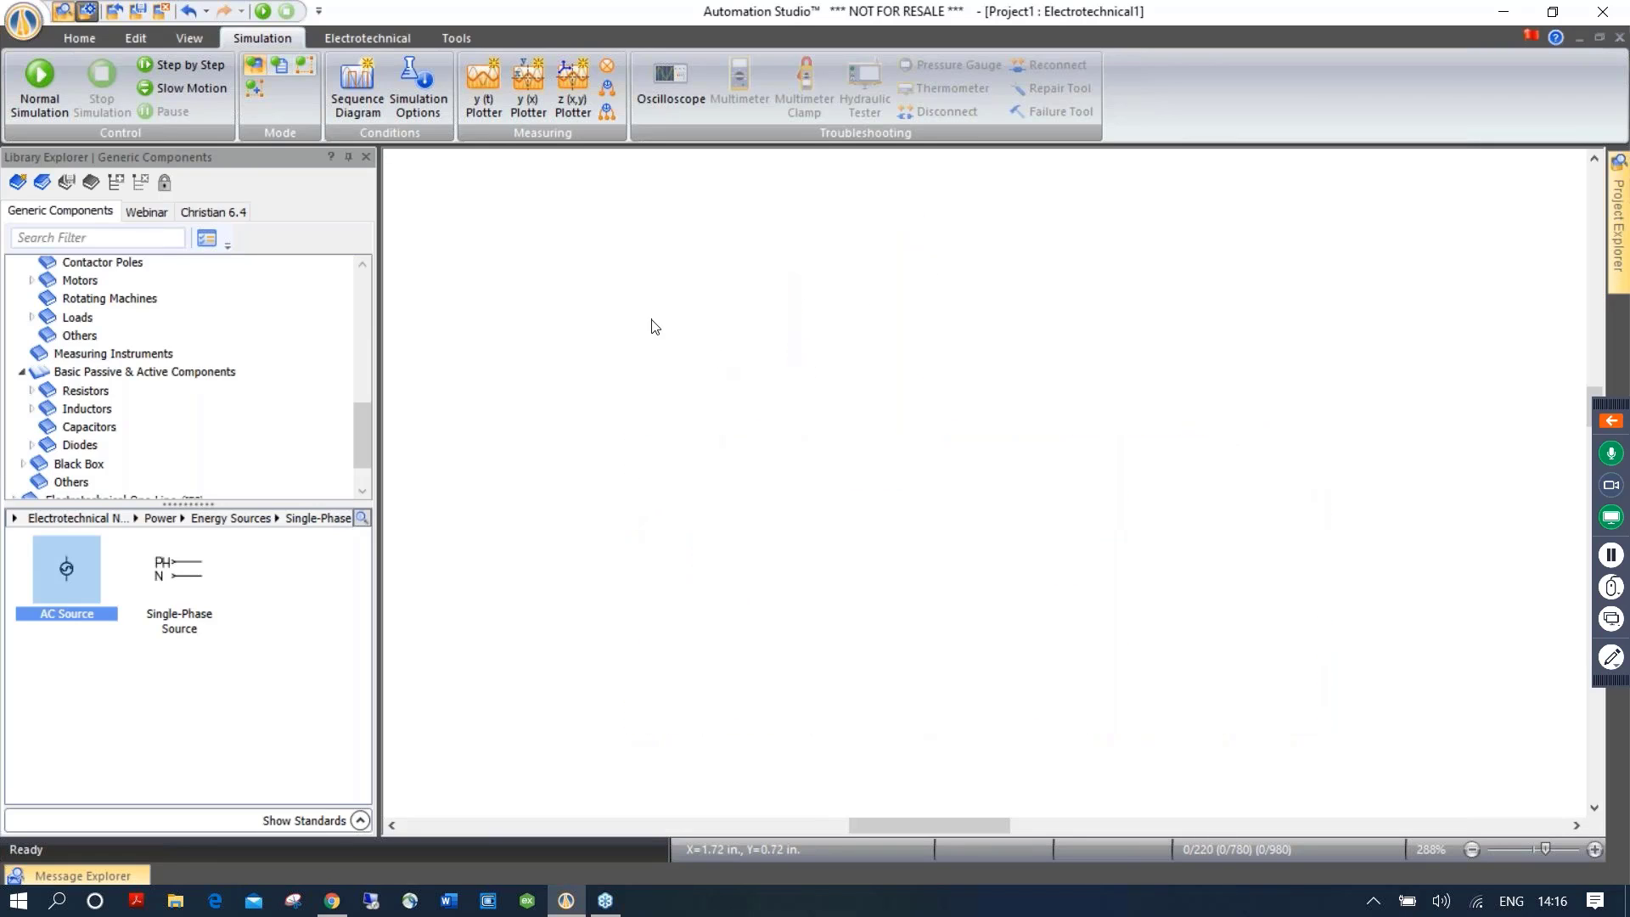
Place a 3-Phase Source from the Electrotechnical NEMA library on the left of the empty sheet
{"action": "scroll", "coordinate": [652, 319], "scroll_direction": "down", "scroll_amount": 1}
{"action": "left_click_drag", "start_coordinate": [370, 432], "coordinate": [369, 367]}
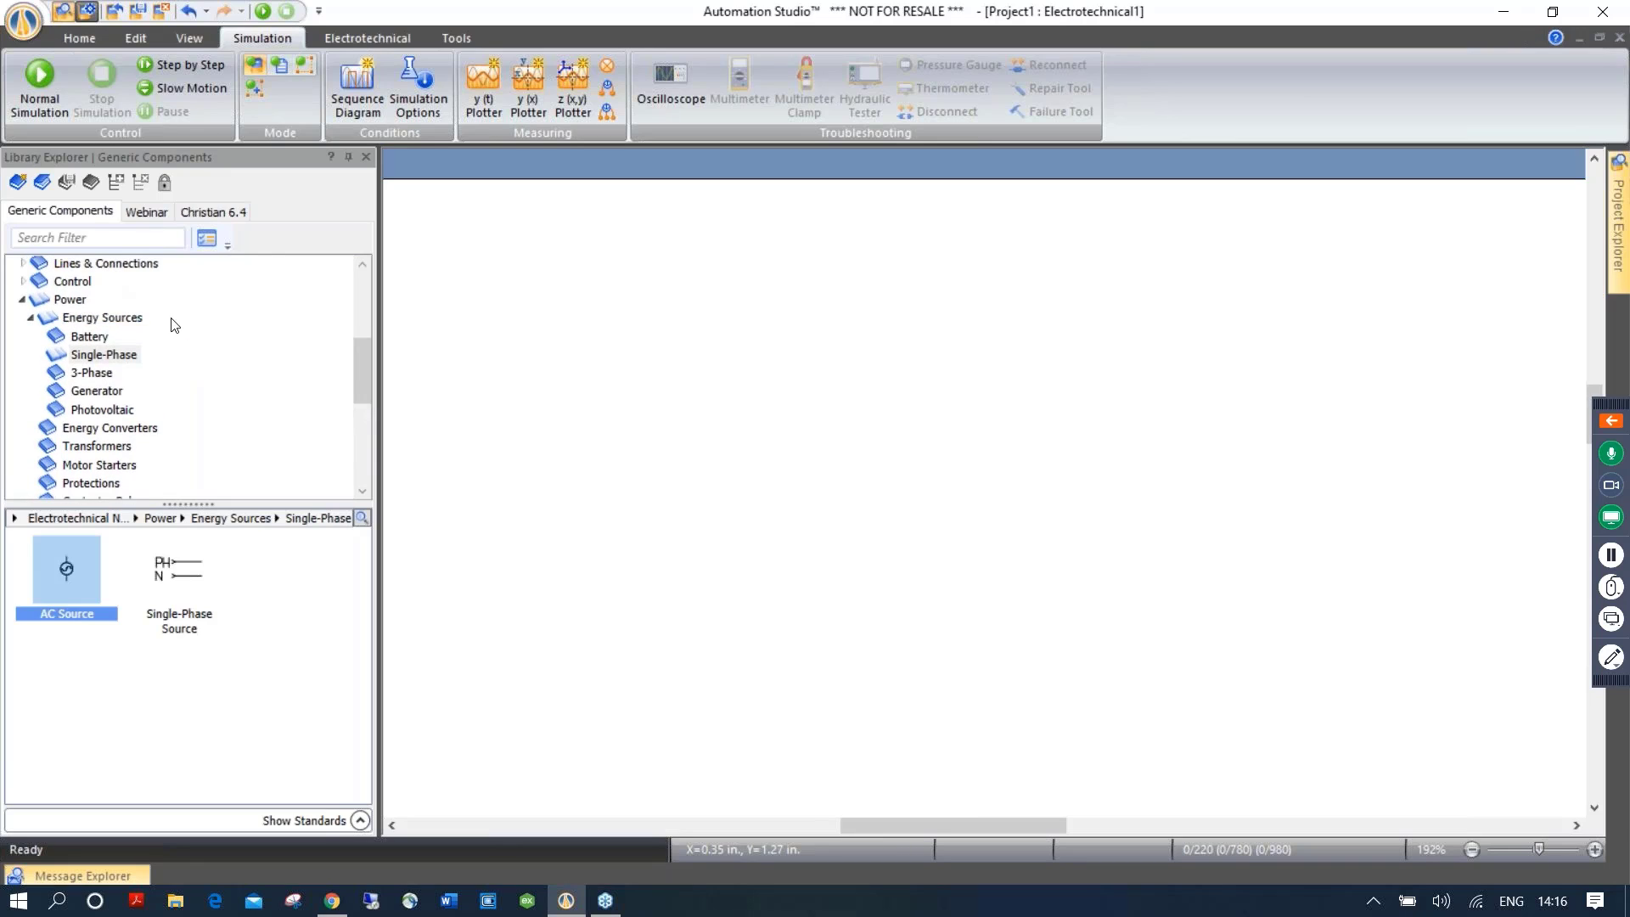
{"action": "scroll", "coordinate": [174, 326], "scroll_direction": "up", "scroll_amount": 2}
{"action": "left_click", "coordinate": [114, 346]}
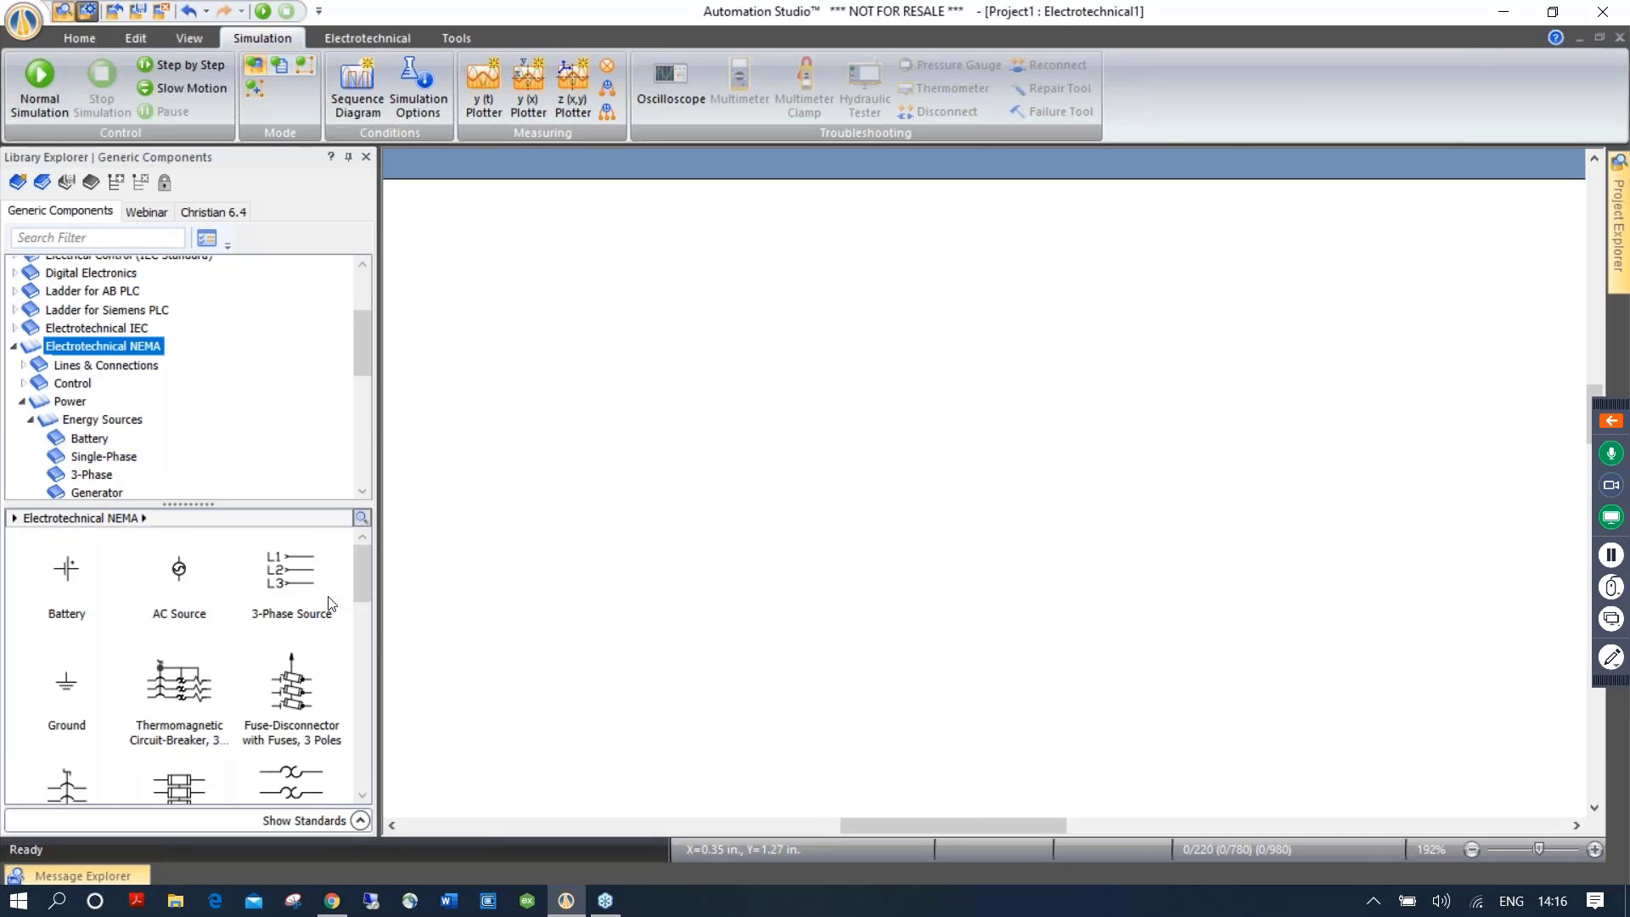
{"action": "left_click_drag", "start_coordinate": [292, 578], "coordinate": [524, 386]}
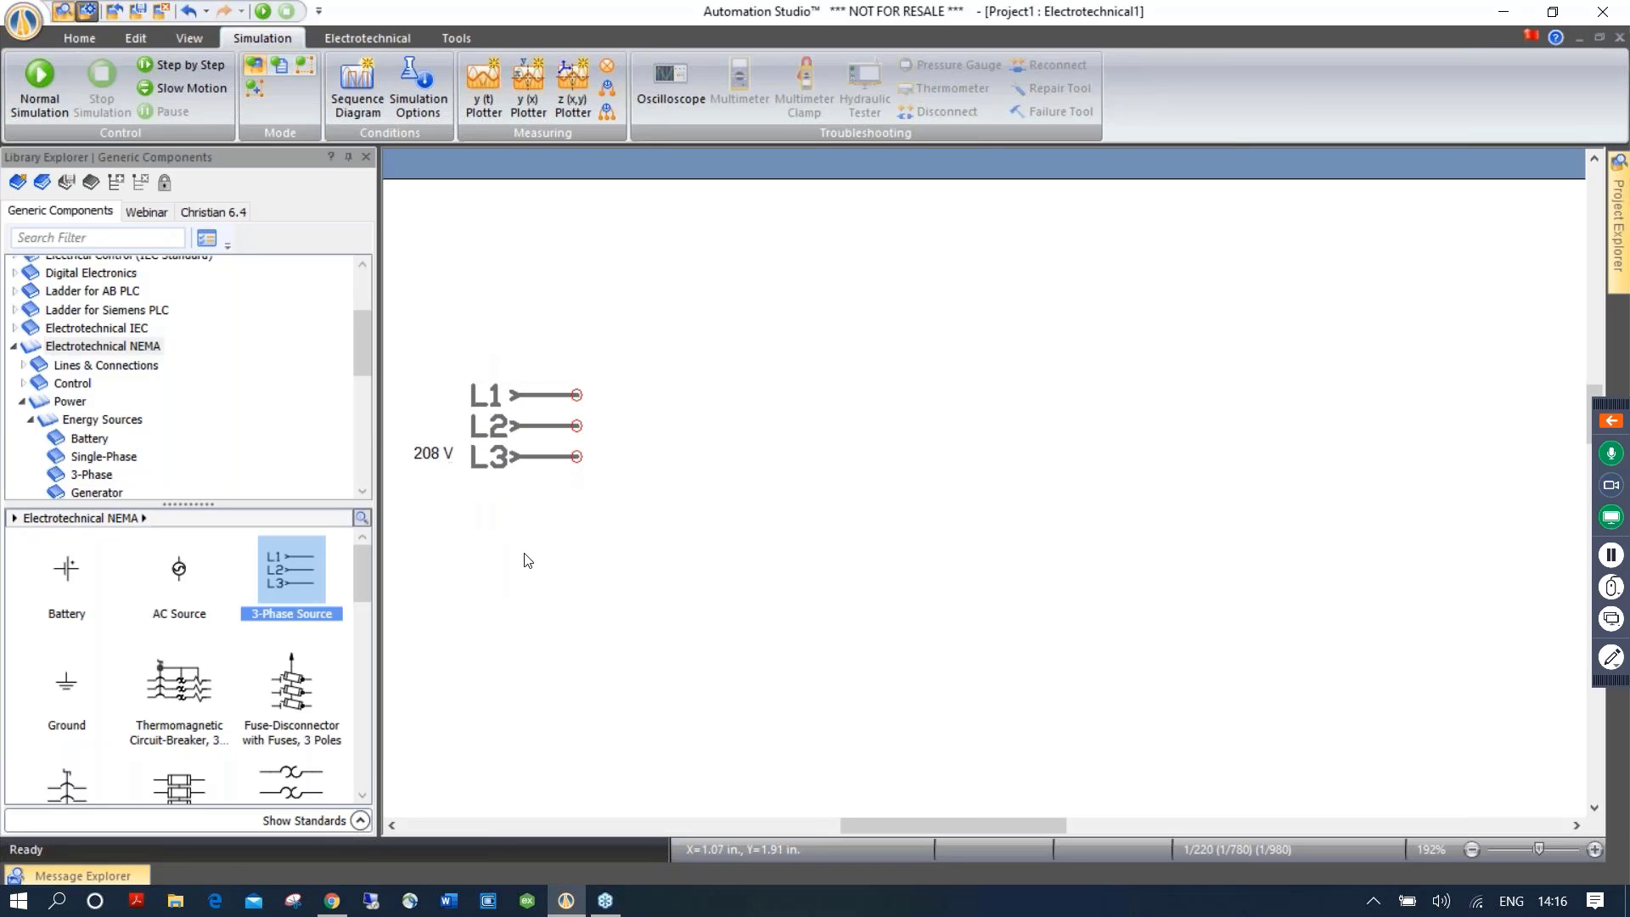
Attach a Circuit-Breaker, 3 Poles directly to the L1, L2 and L3 outputs of the source, with an empty alias
{"action": "left_click_drag", "start_coordinate": [367, 576], "coordinate": [365, 613]}
{"action": "left_click_drag", "start_coordinate": [70, 574], "coordinate": [703, 488]}
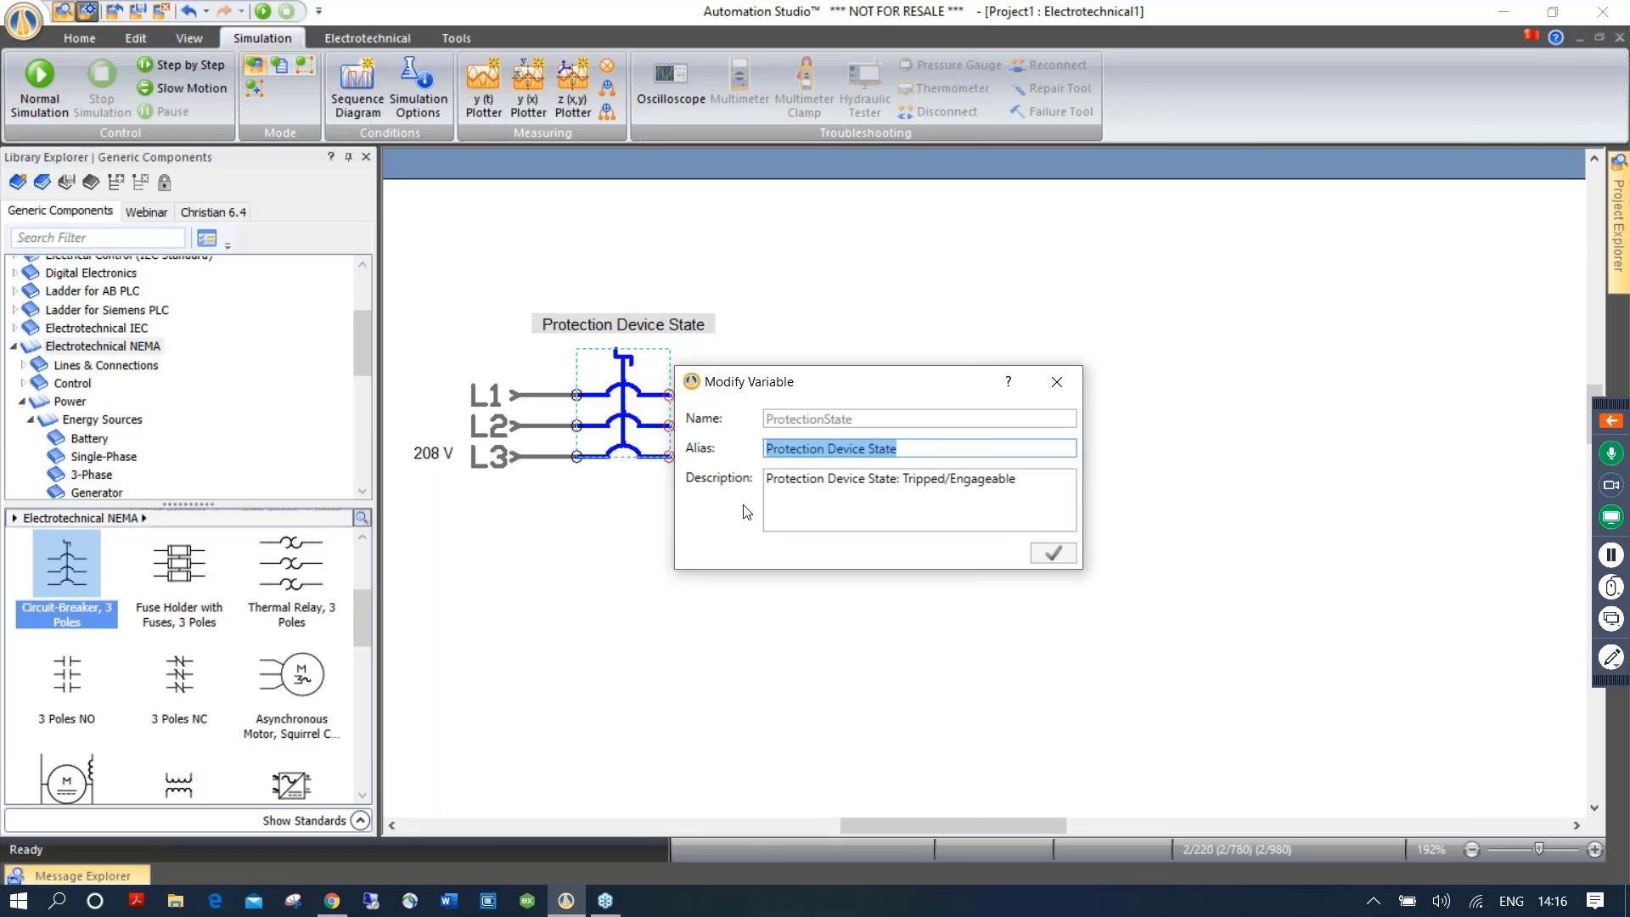
{"action": "key", "text": "BackSpace"}
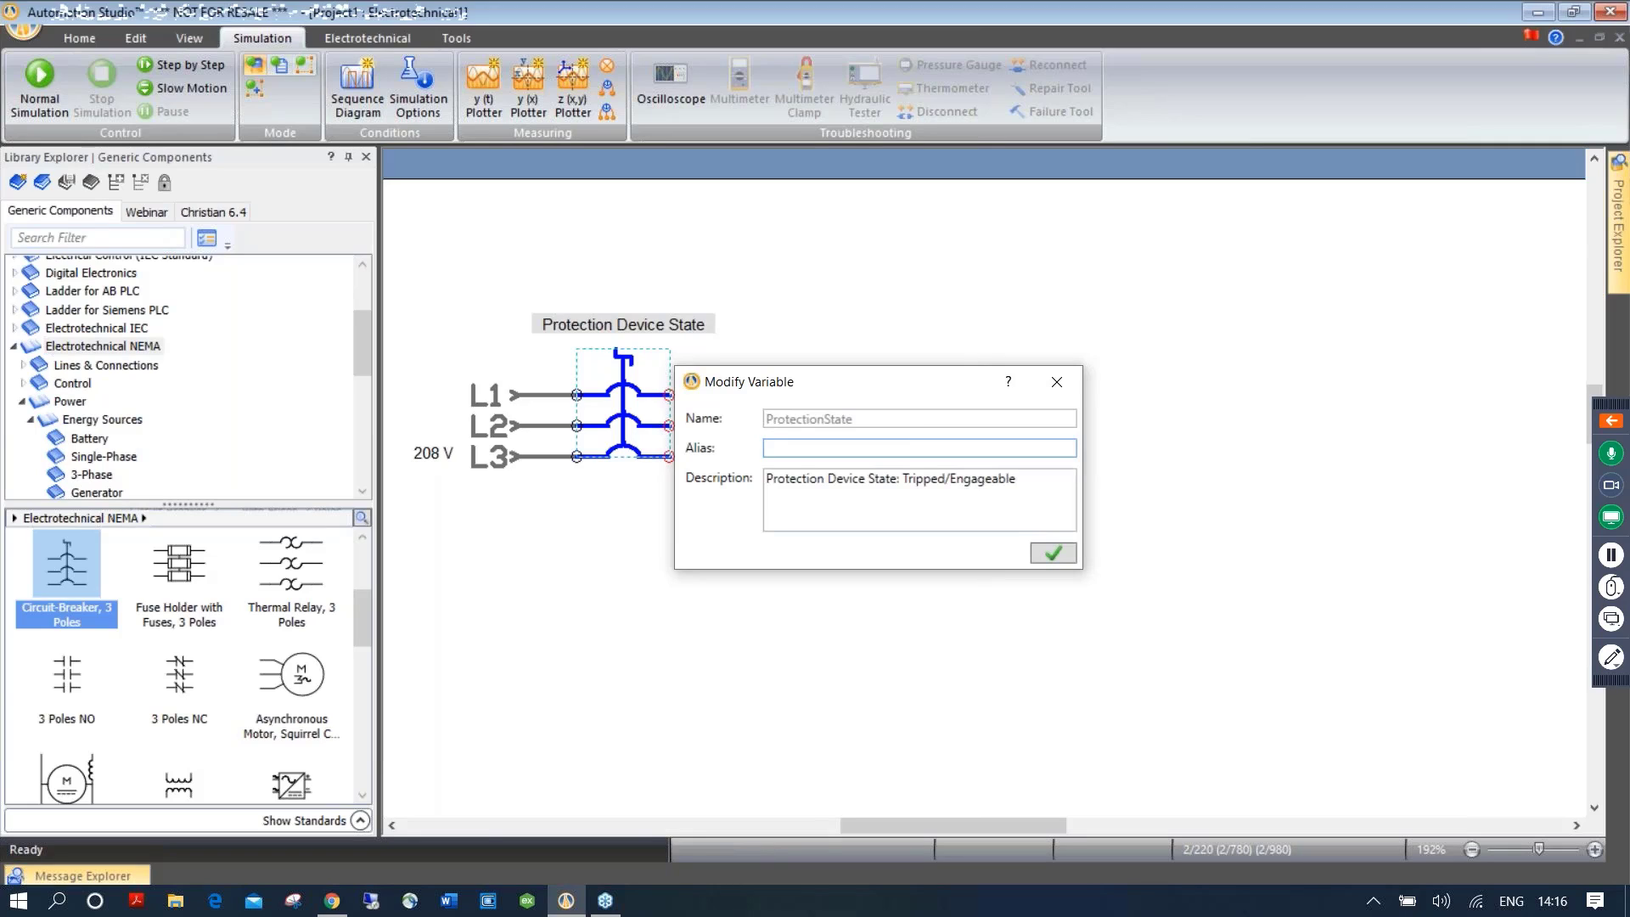
{"action": "key", "text": "Return"}
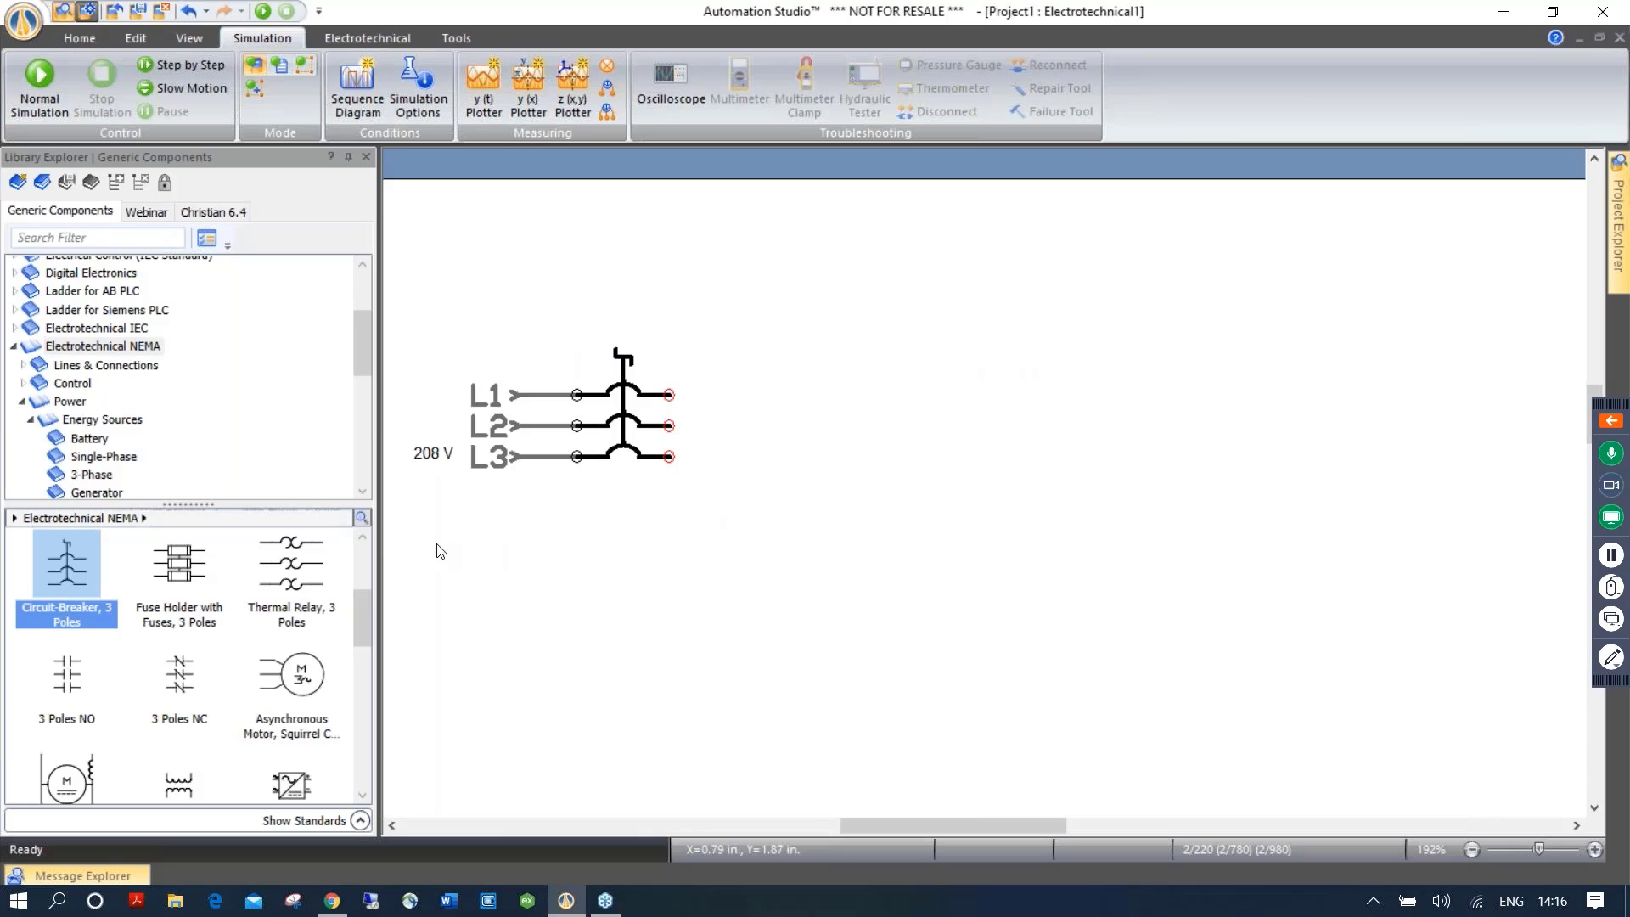
Place a Thermal Relay, 3 Poles to the right of the circuit breaker, leaving a gap, with the alias OL
{"action": "left_click_drag", "start_coordinate": [291, 567], "coordinate": [927, 371]}
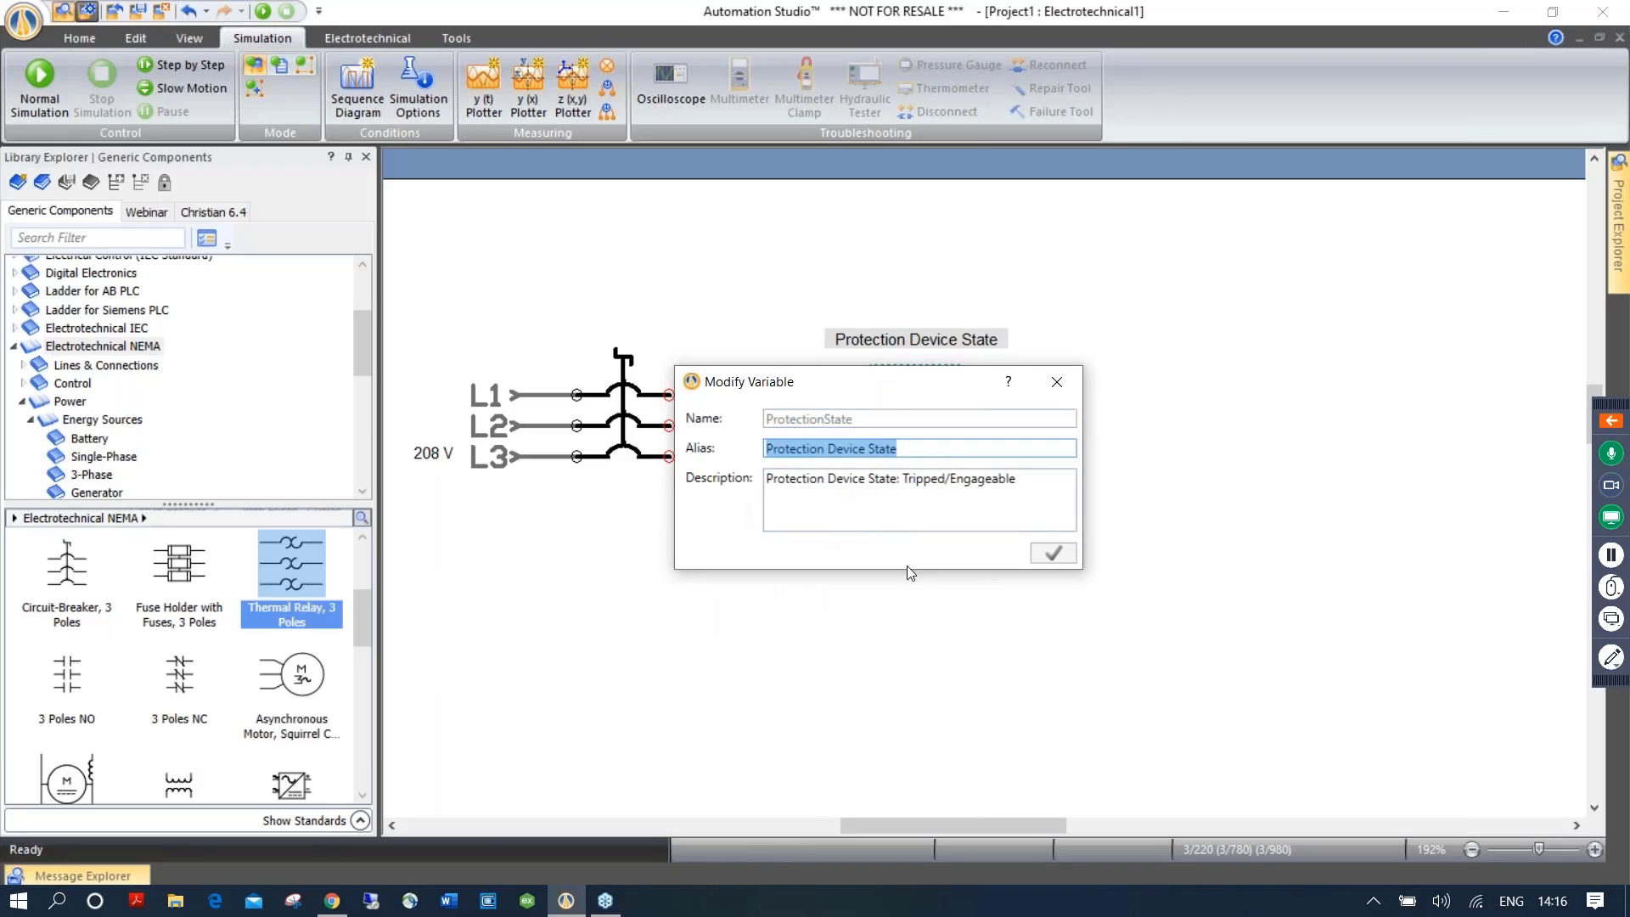
{"action": "type", "text": "OL"}
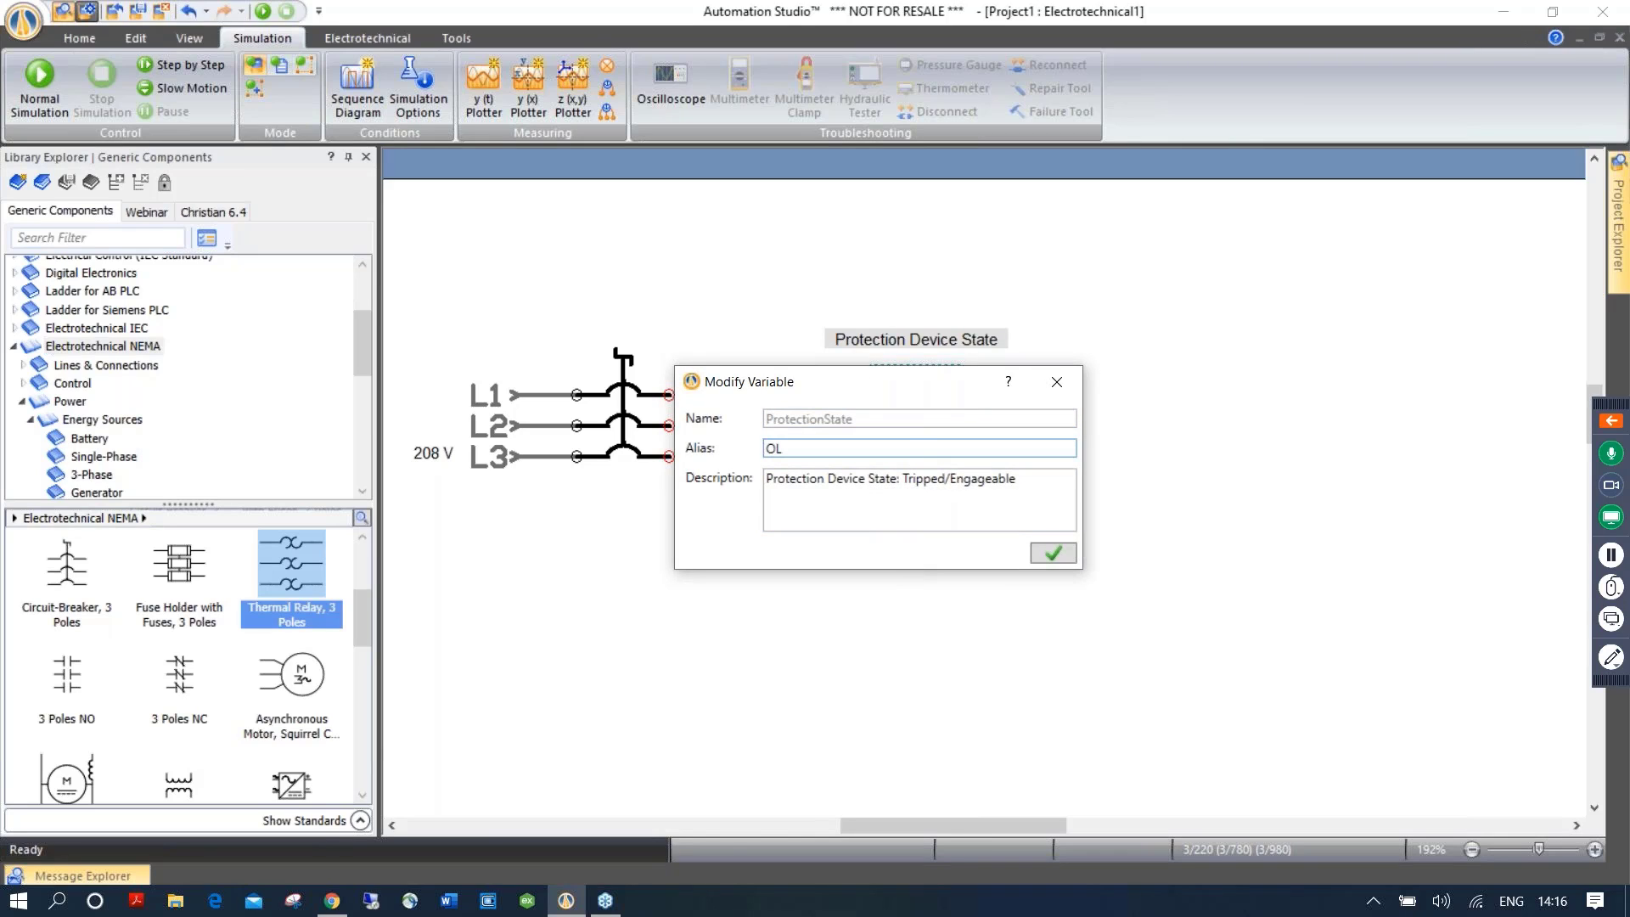
{"action": "key", "text": "Return"}
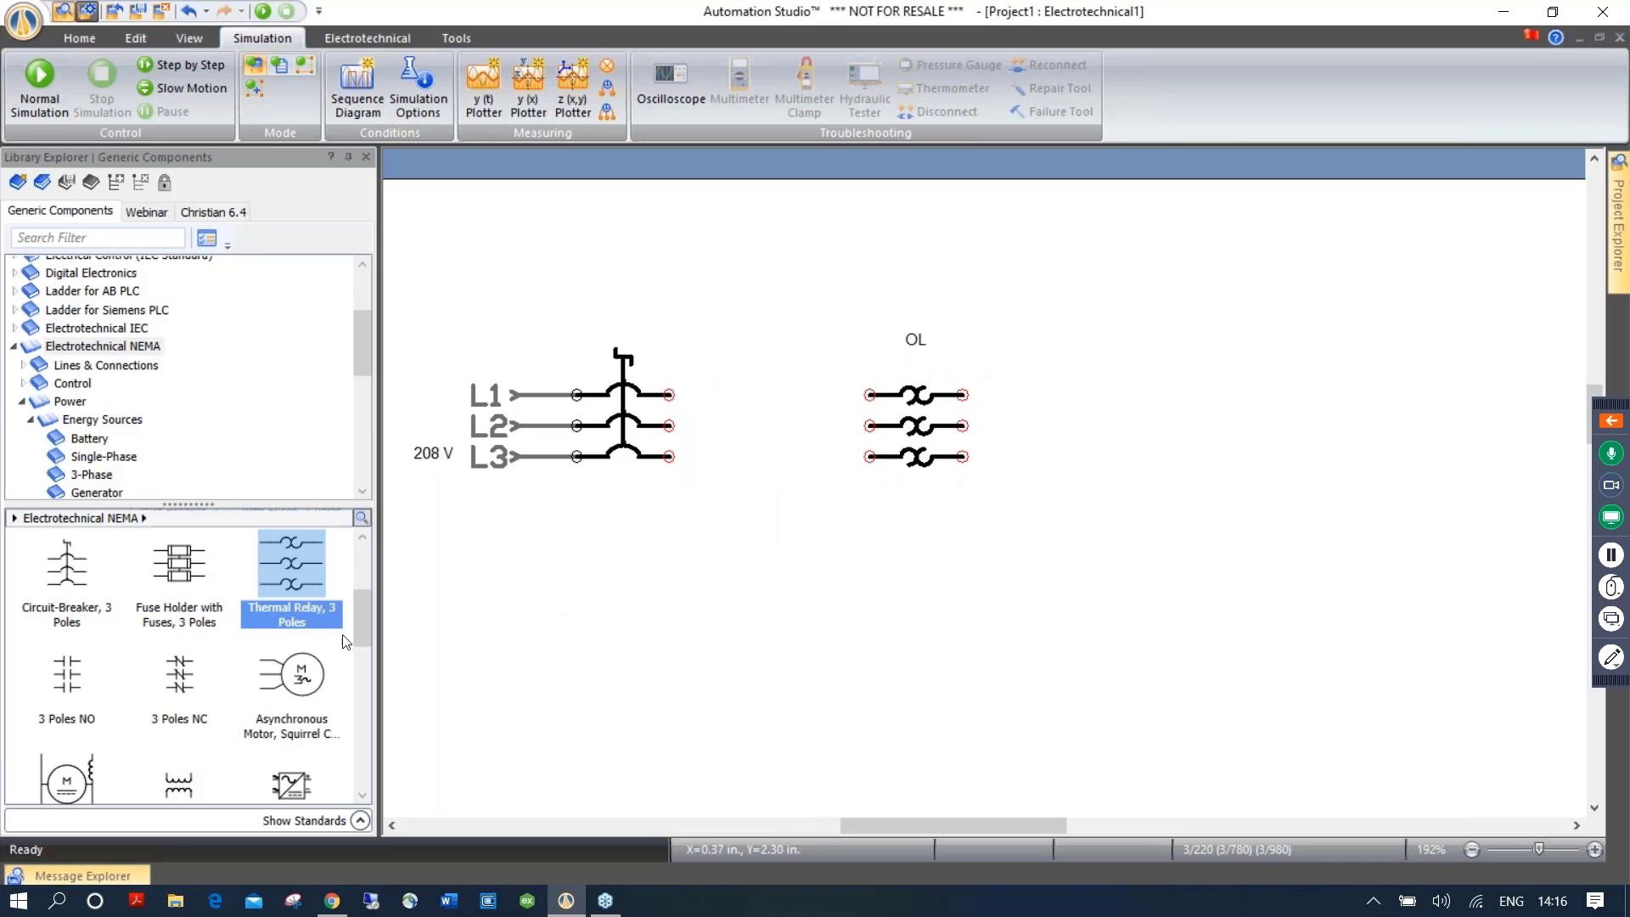
Place an Asynchronous Motor, Squirrel Cage, Three-Phase AC to the right of the thermal relay, in line with its poles
{"action": "left_click_drag", "start_coordinate": [293, 673], "coordinate": [1356, 381]}
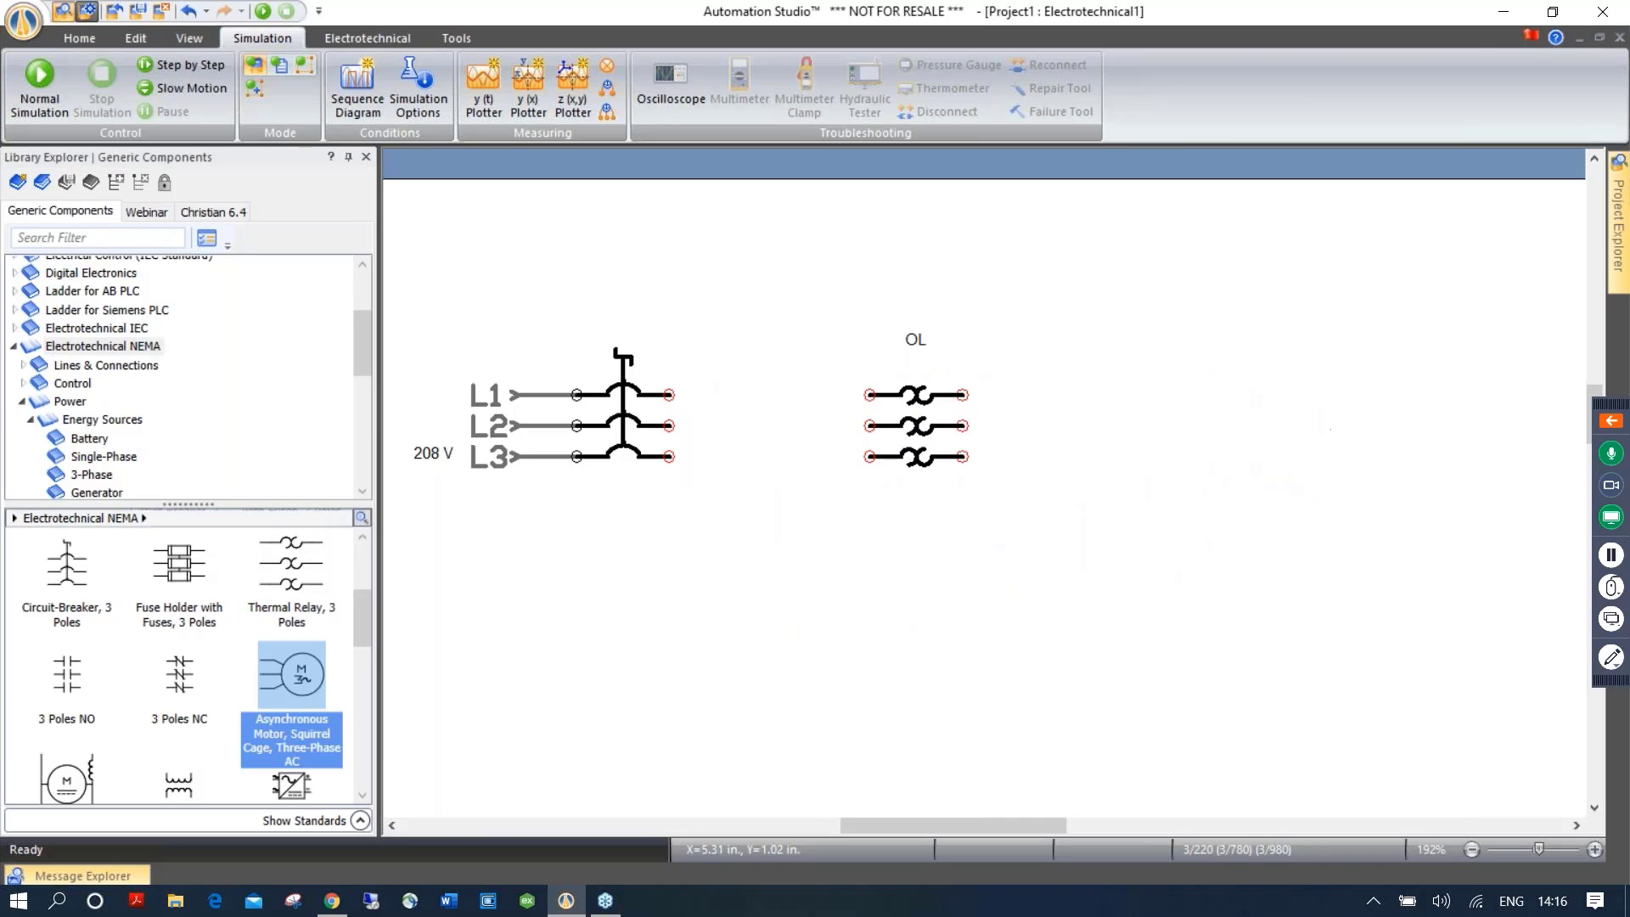
{"action": "left_click", "coordinate": [1198, 520]}
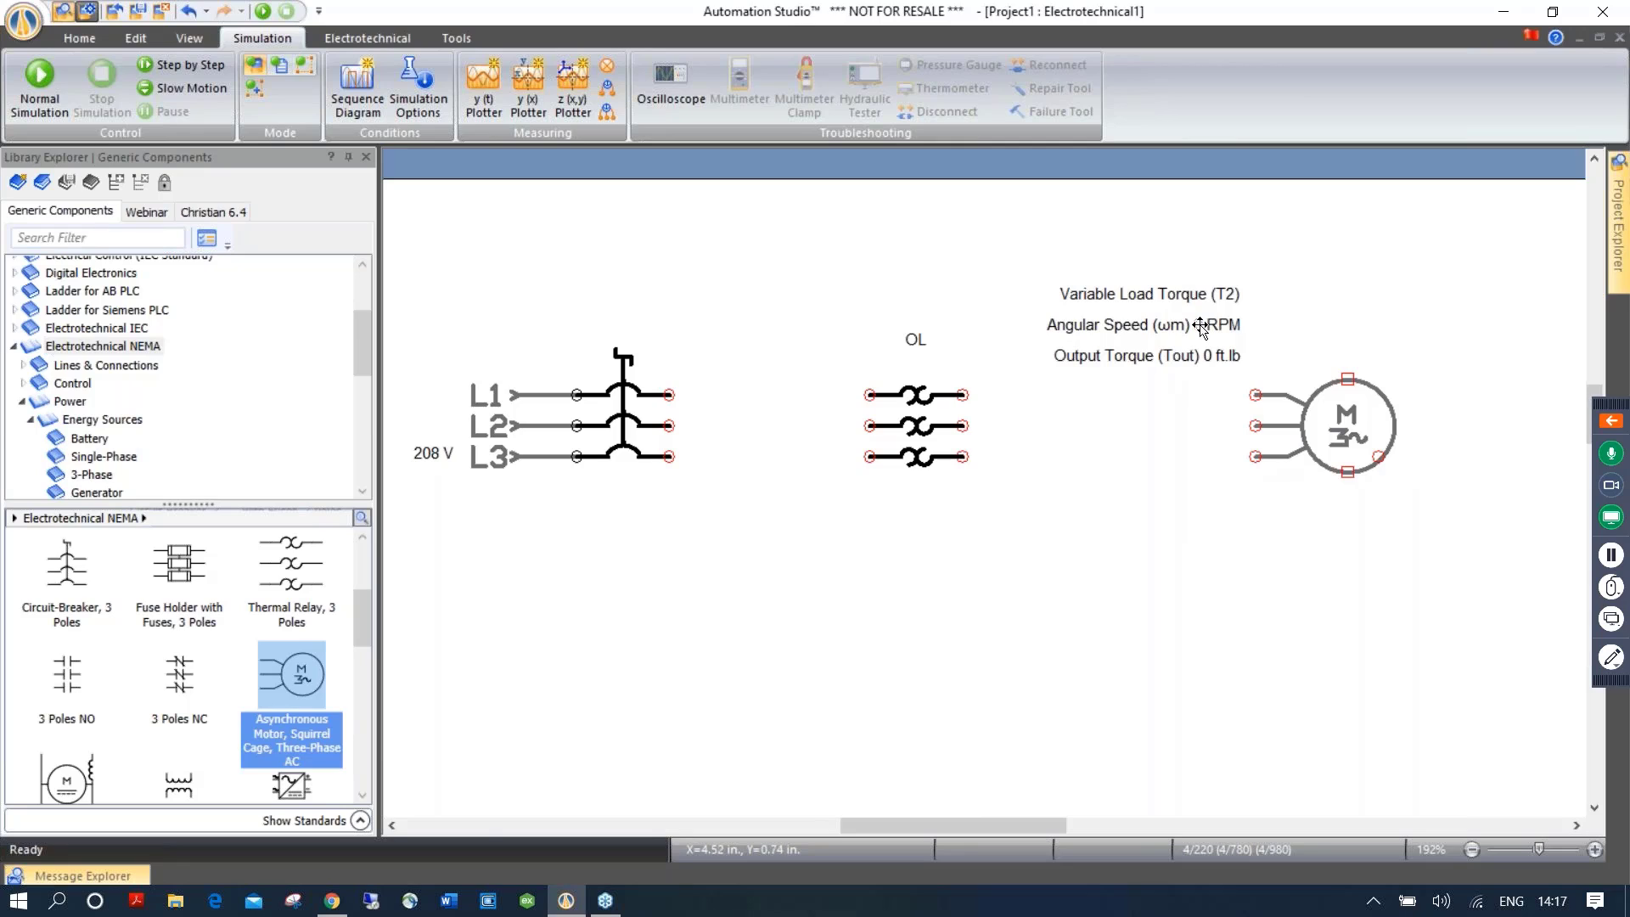
Delete the motor's Output Torque and Variable Load Torque labels and move its Angular Speed label above the motor
{"action": "left_click", "coordinate": [1193, 357]}
{"action": "key", "text": "Delete"}
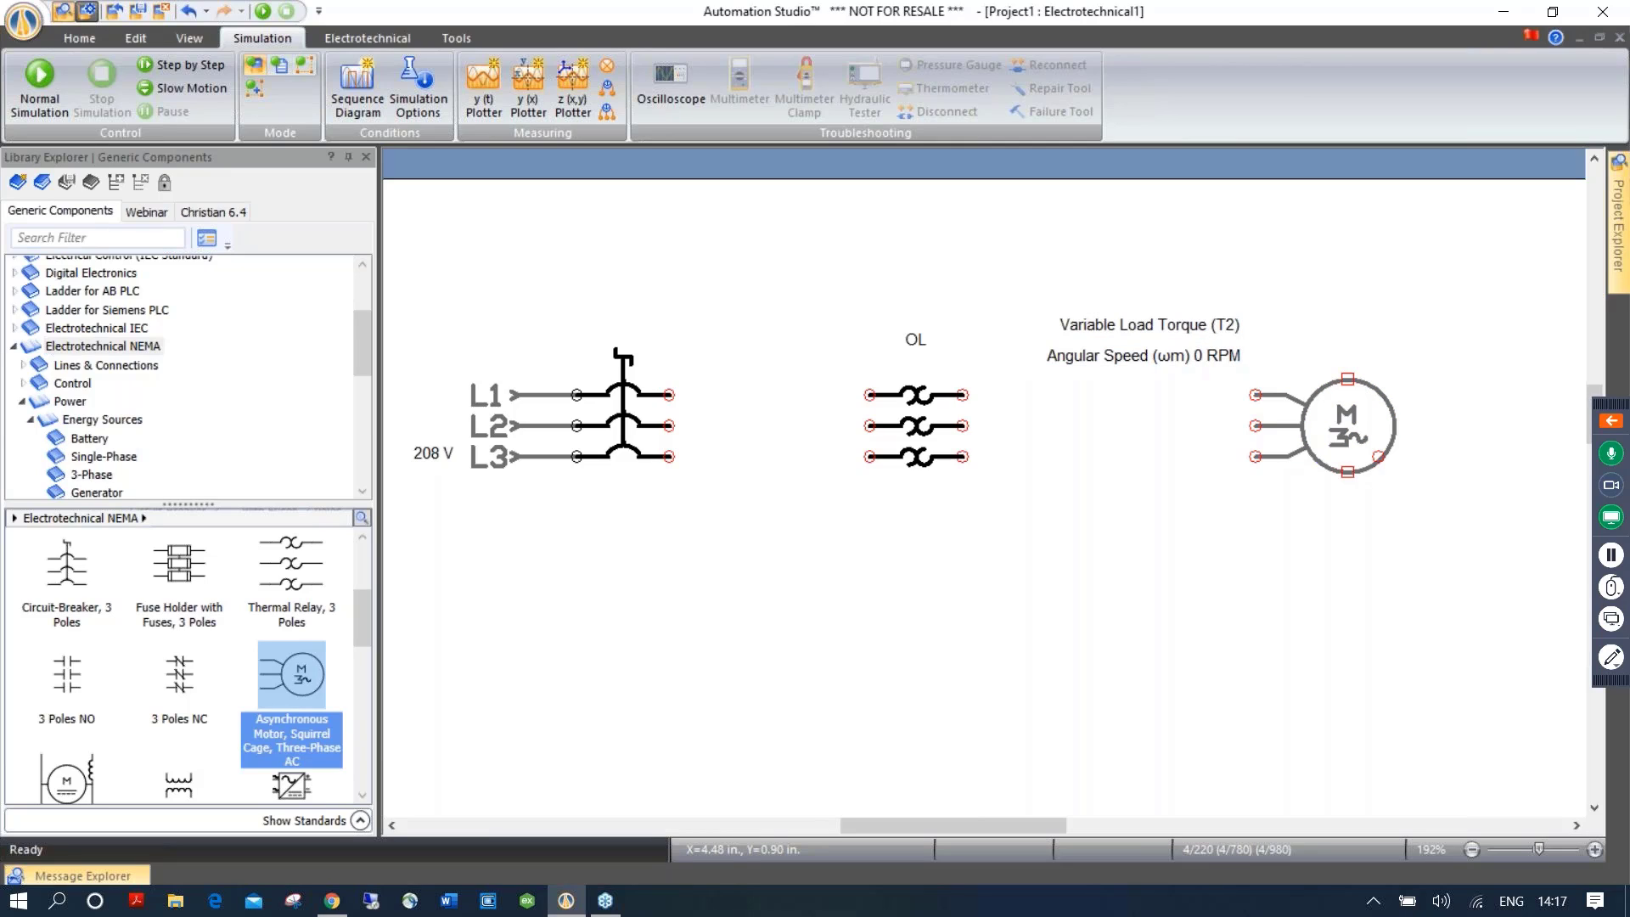
{"action": "left_click", "coordinate": [1191, 321]}
{"action": "key", "text": "Delete"}
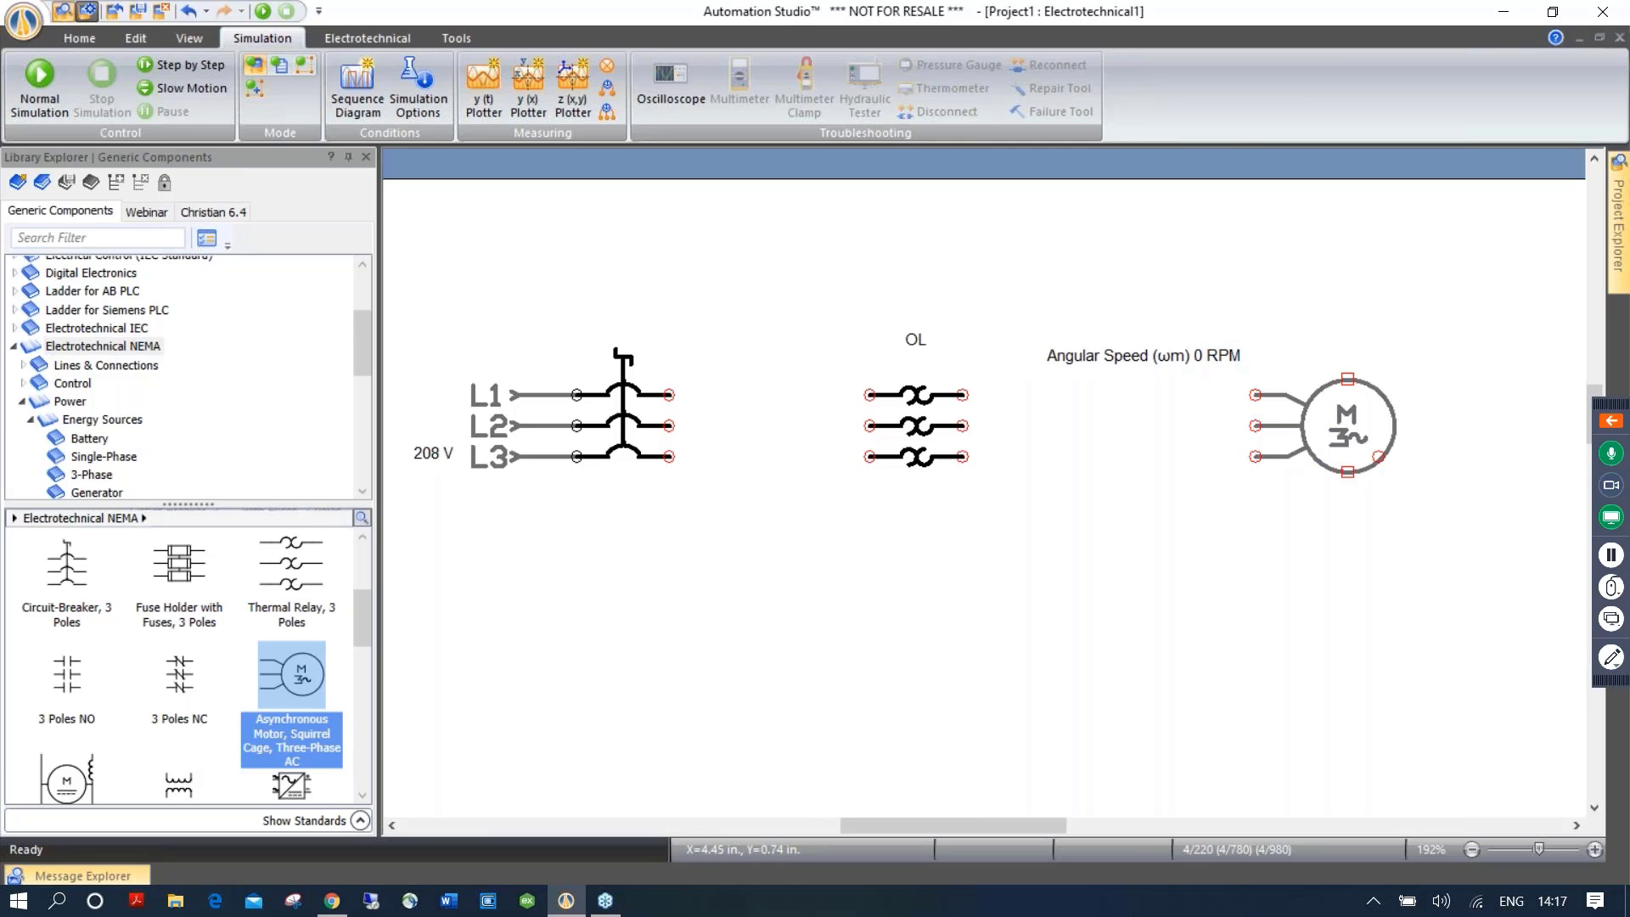
{"action": "left_click_drag", "start_coordinate": [1183, 355], "coordinate": [1374, 361]}
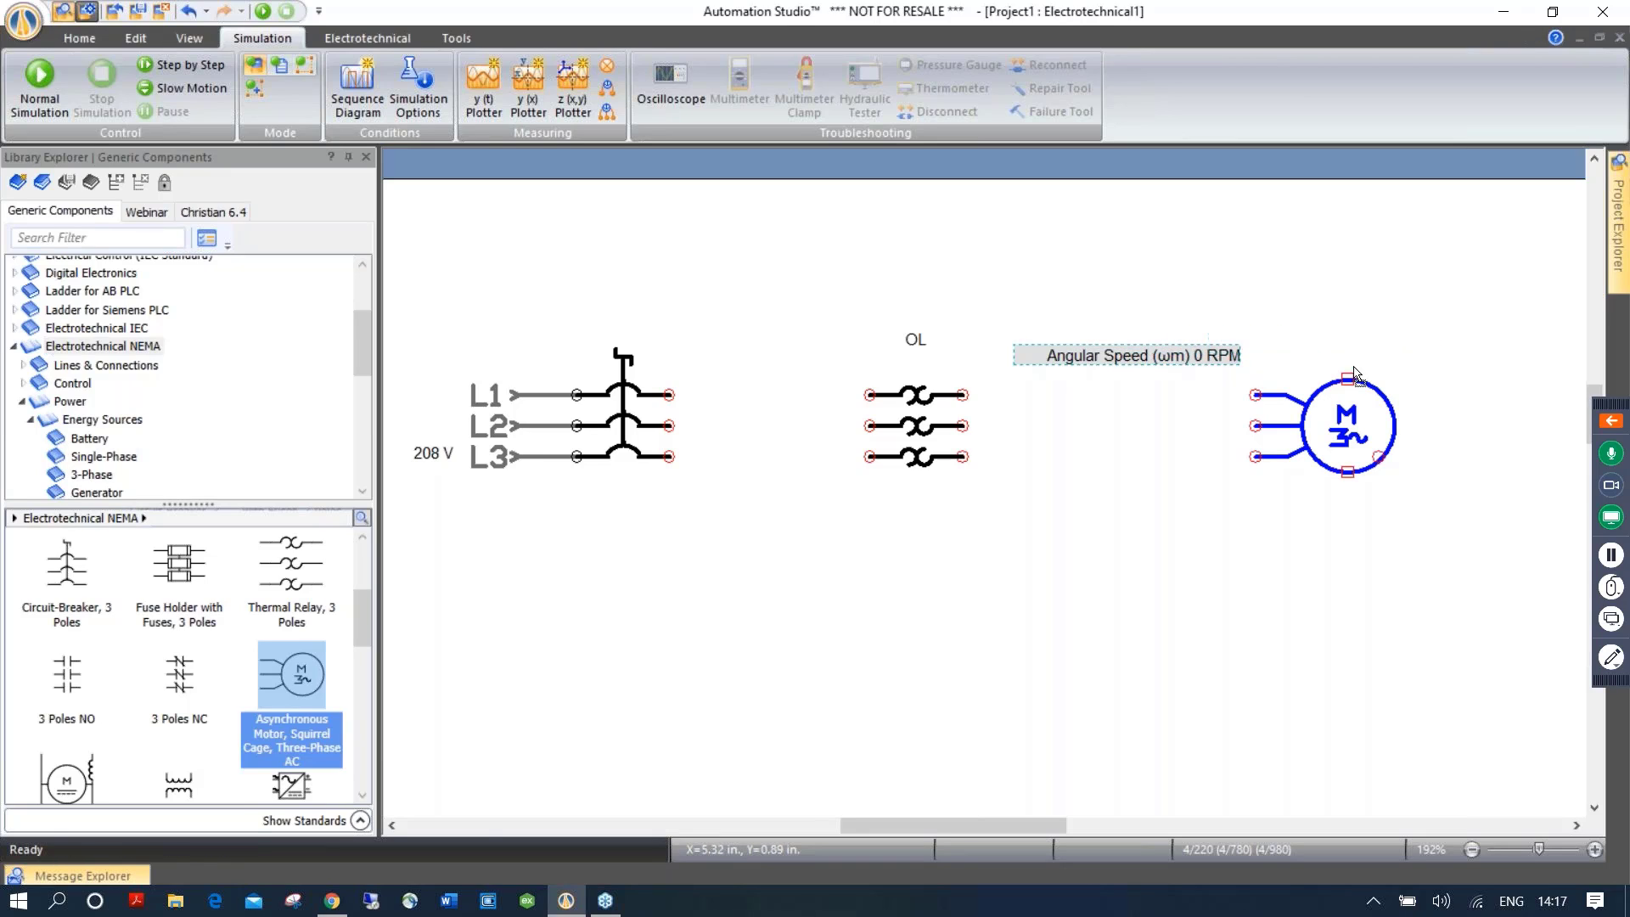
Rename the motor's Angular Speed variable to Speed in its component data and centre the label above the motor
{"action": "double_click", "coordinate": [1340, 429]}
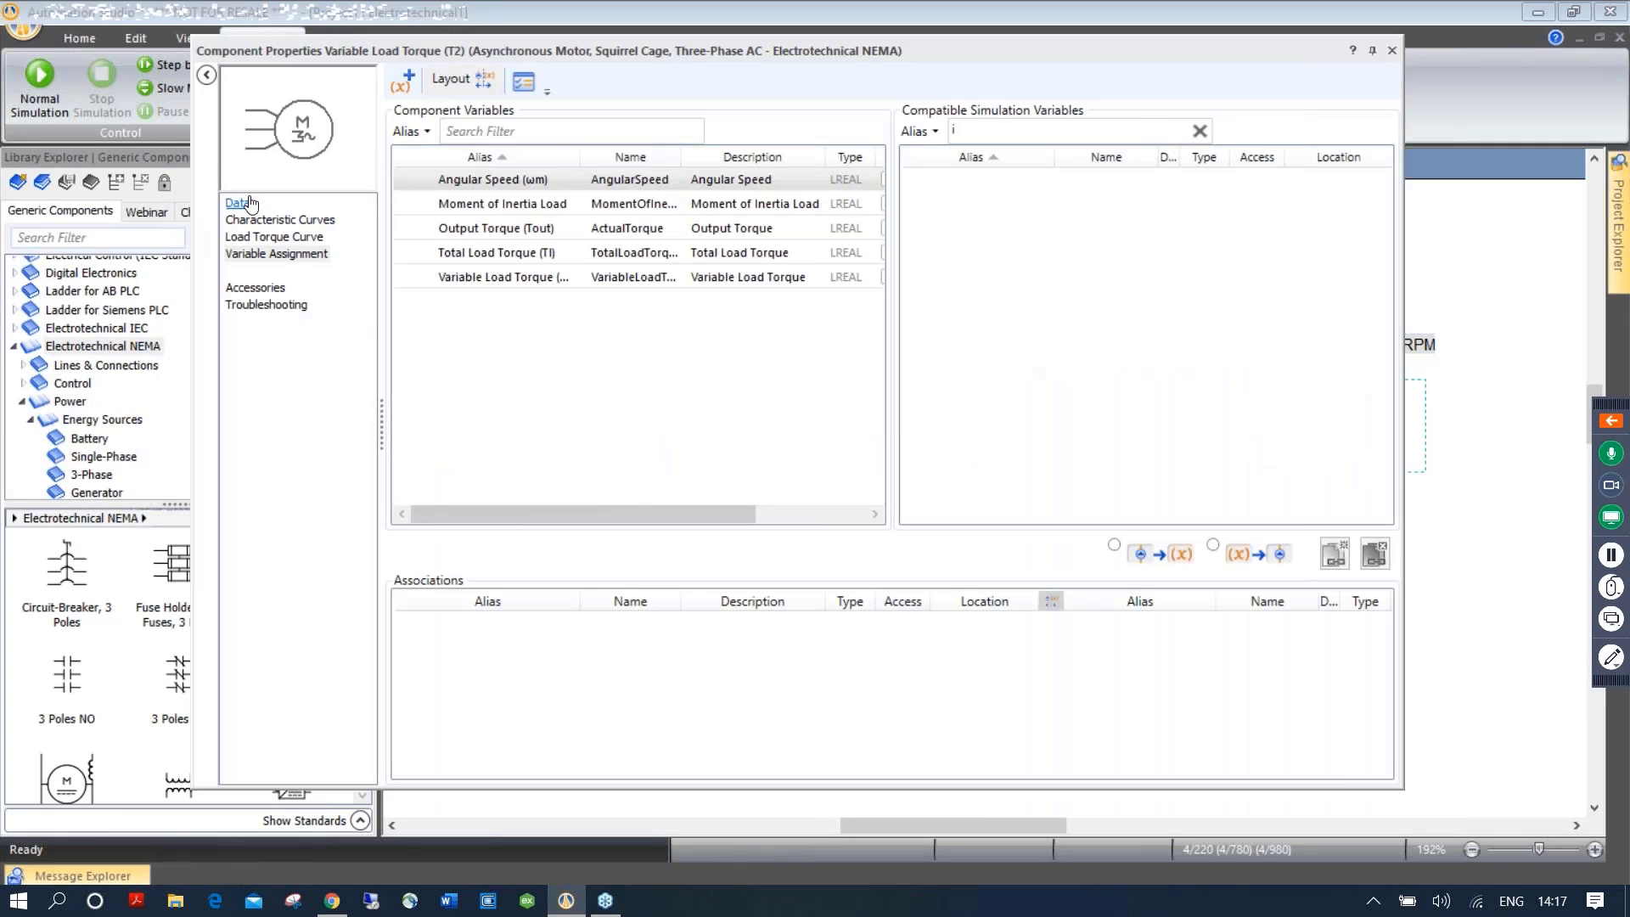
{"action": "left_click", "coordinate": [250, 202]}
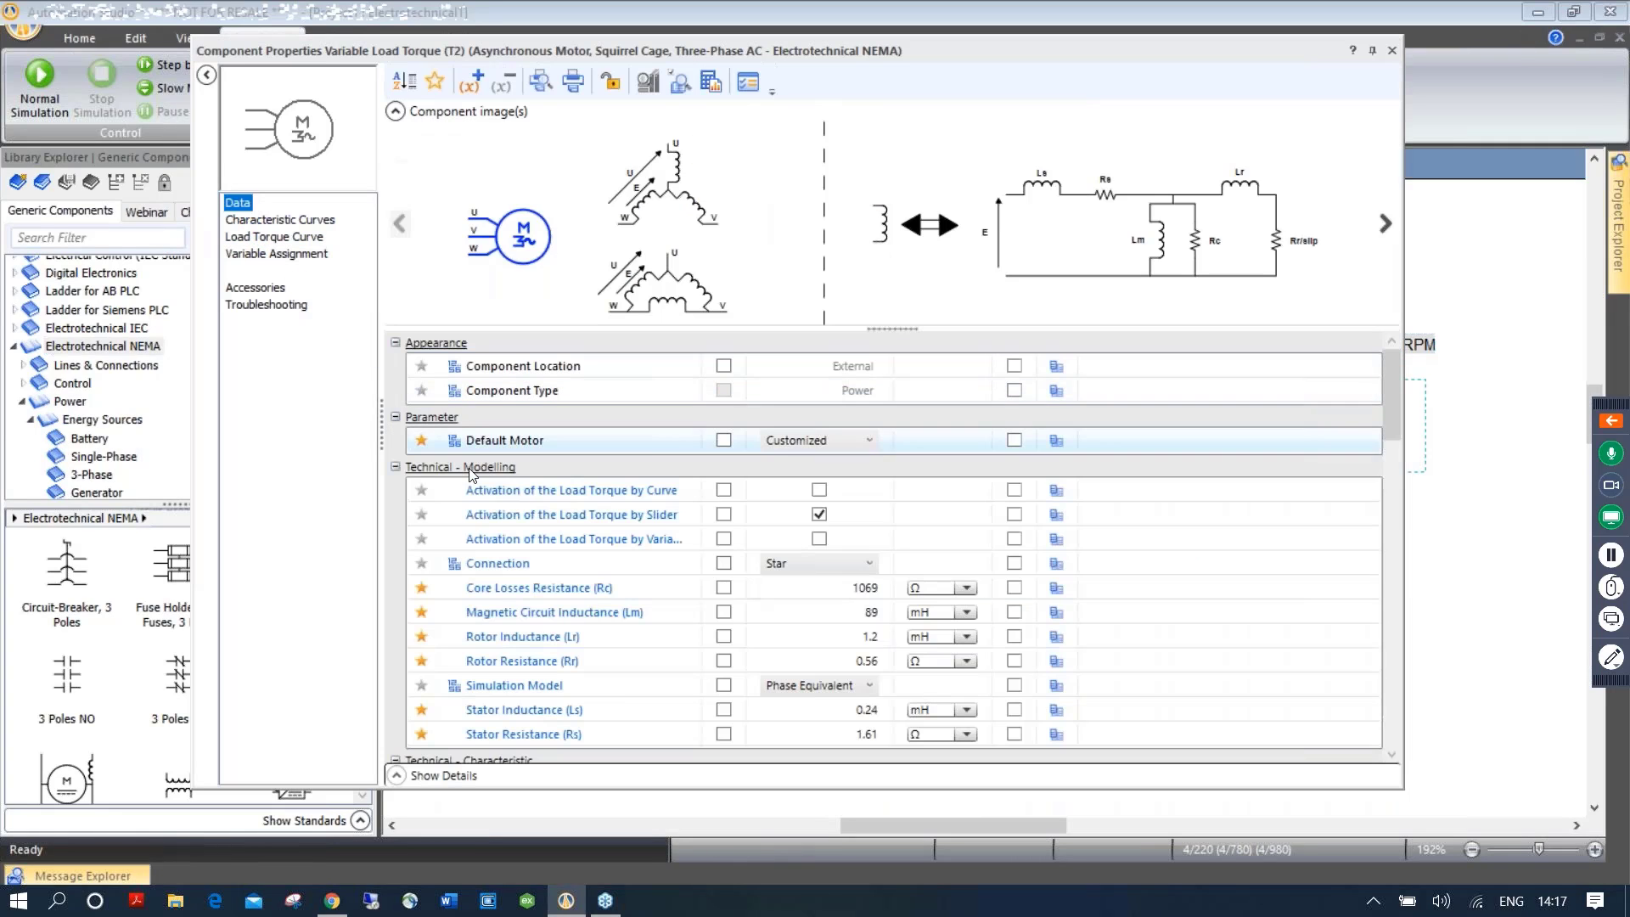
{"action": "scroll", "coordinate": [623, 569], "scroll_direction": "down", "scroll_amount": 4}
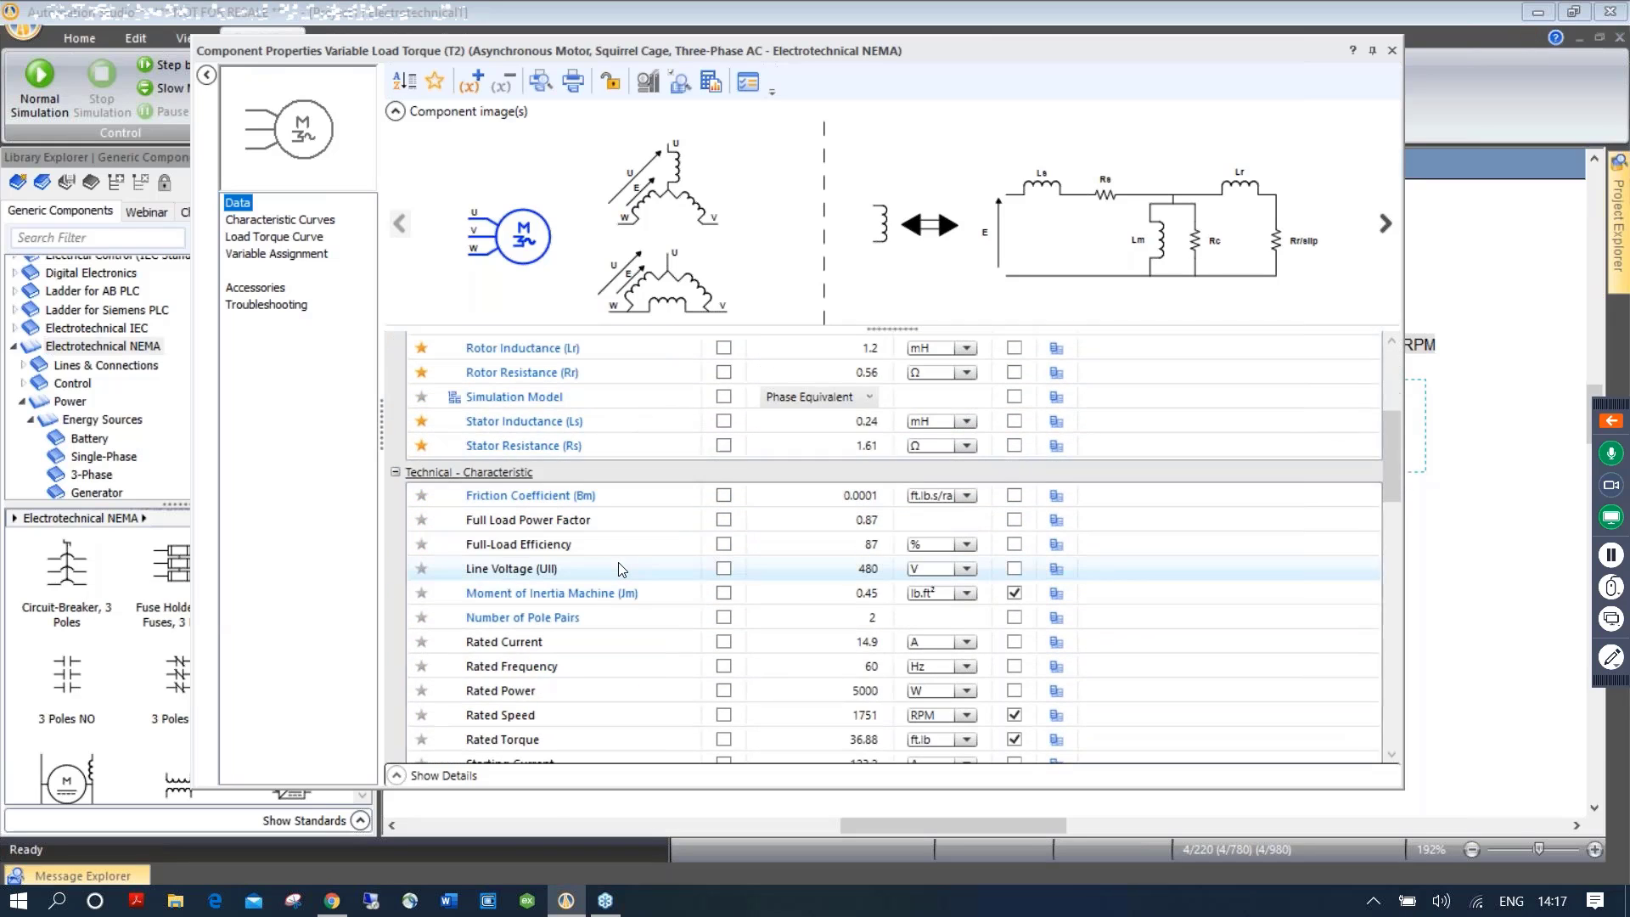
{"action": "scroll", "coordinate": [623, 569], "scroll_direction": "down", "scroll_amount": 4}
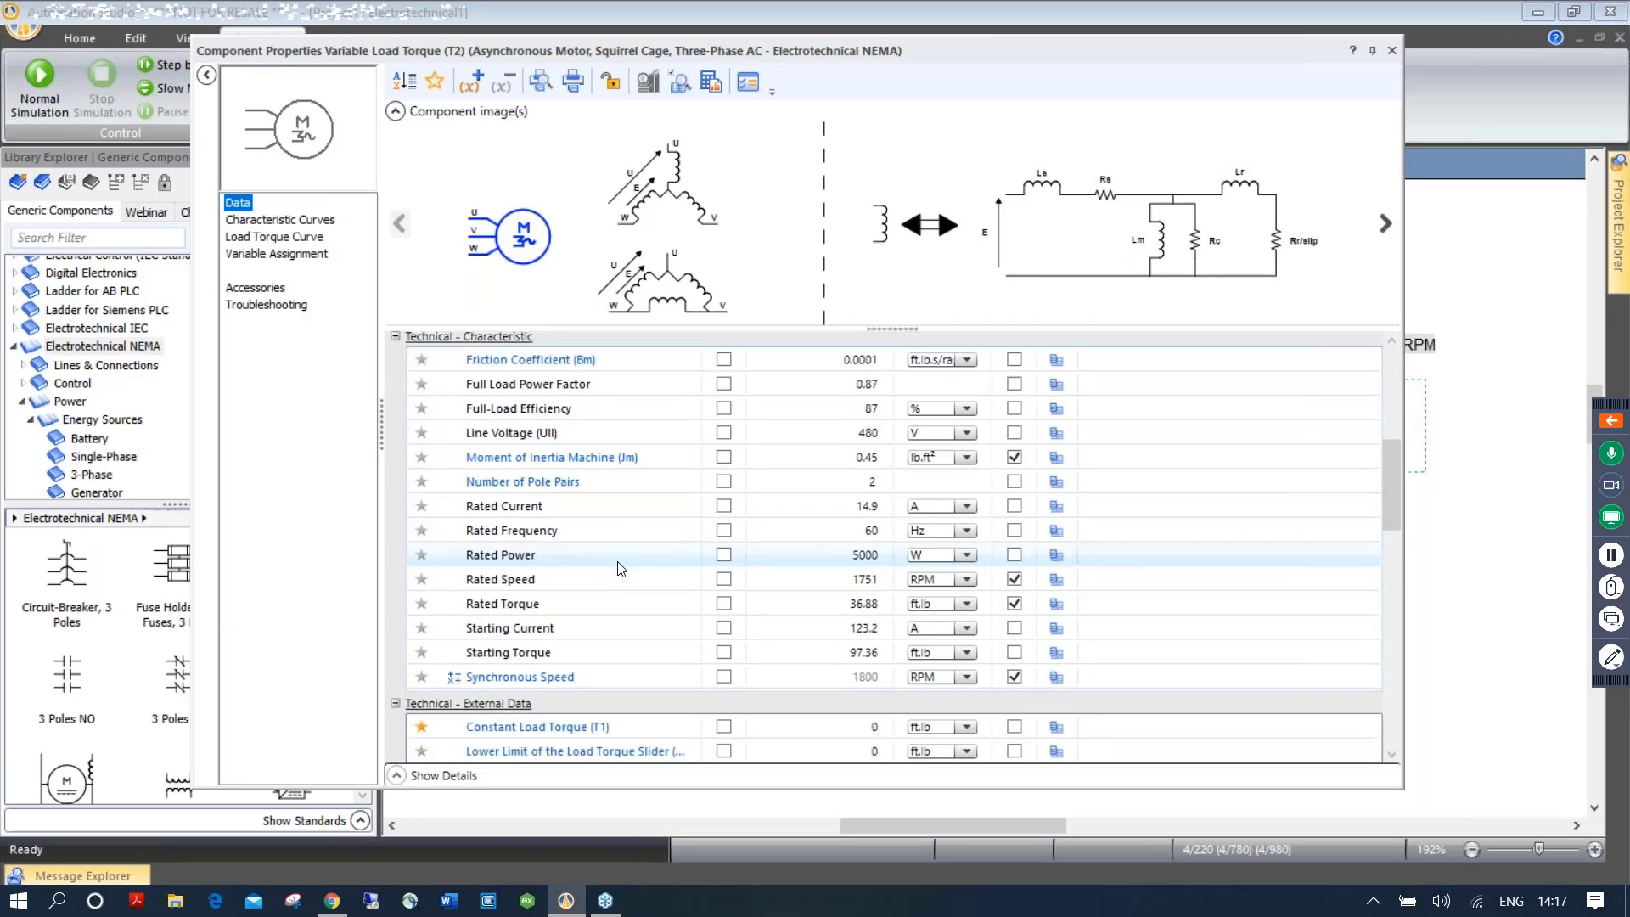
{"action": "scroll", "coordinate": [622, 561], "scroll_direction": "down", "scroll_amount": 2}
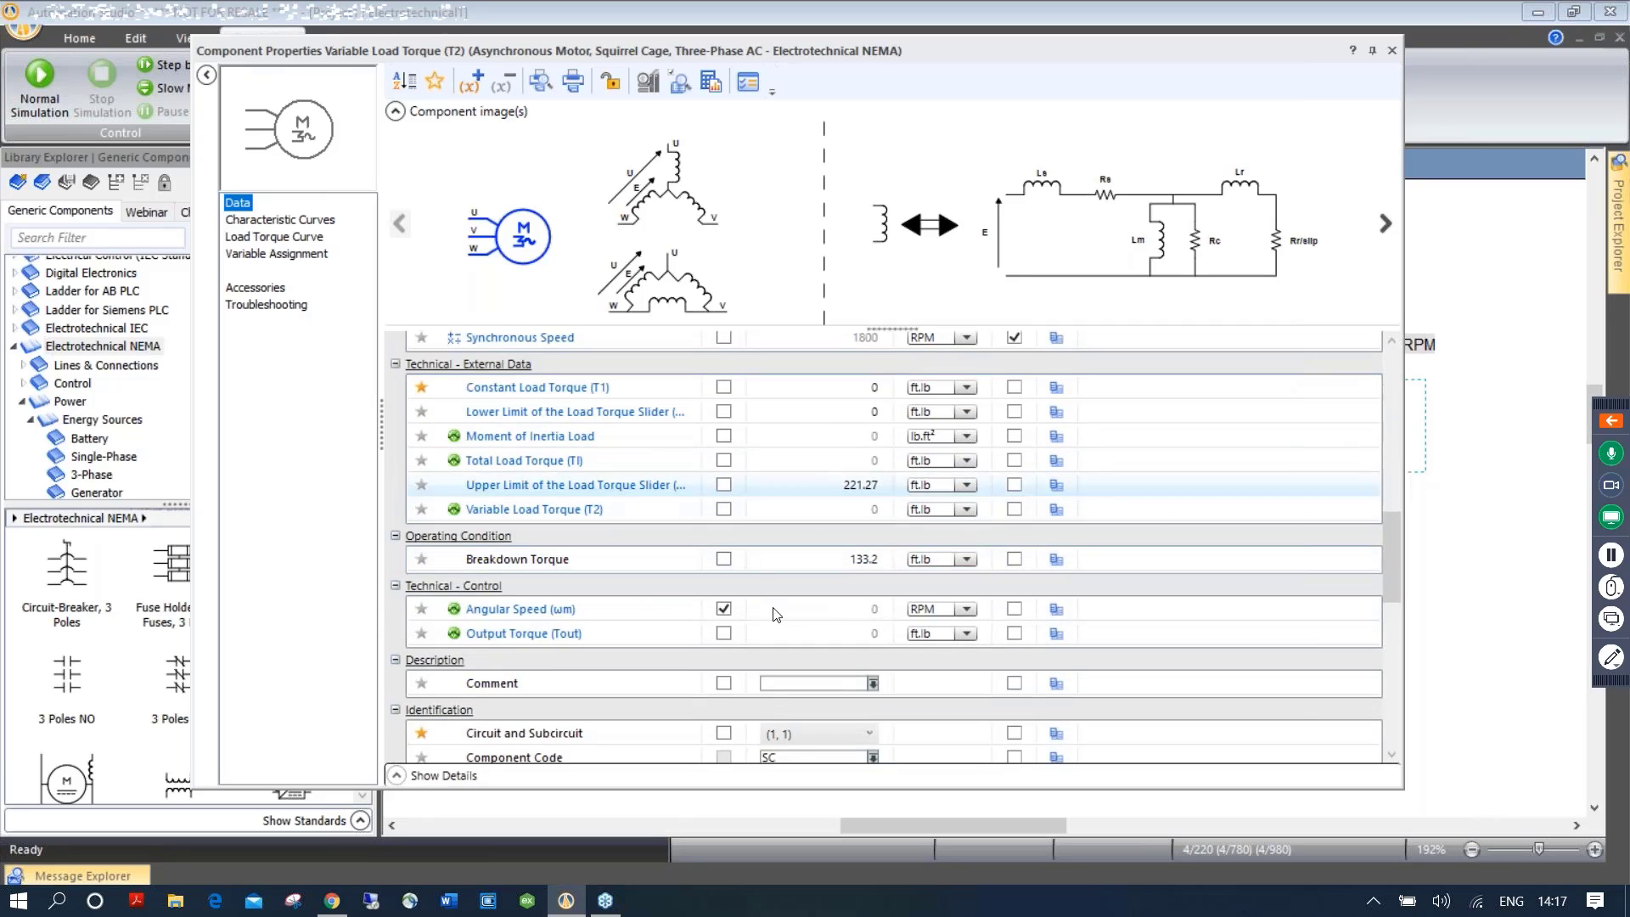
{"action": "left_click", "coordinate": [723, 610]}
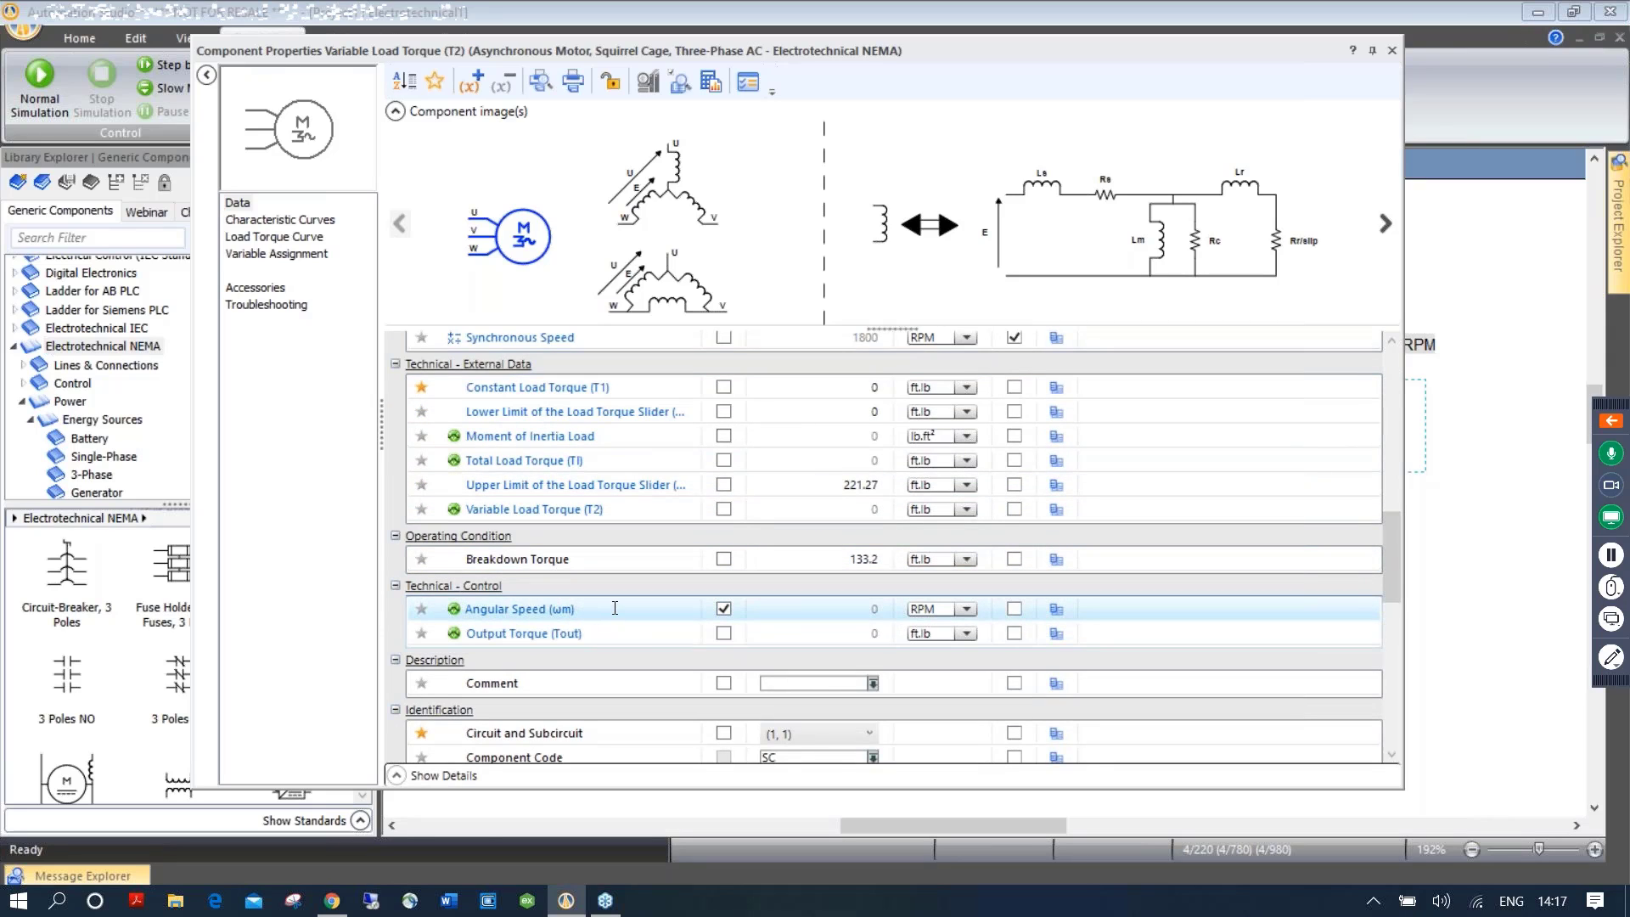
{"action": "left_click", "coordinate": [614, 608]}
{"action": "type", "text": "Speed"}
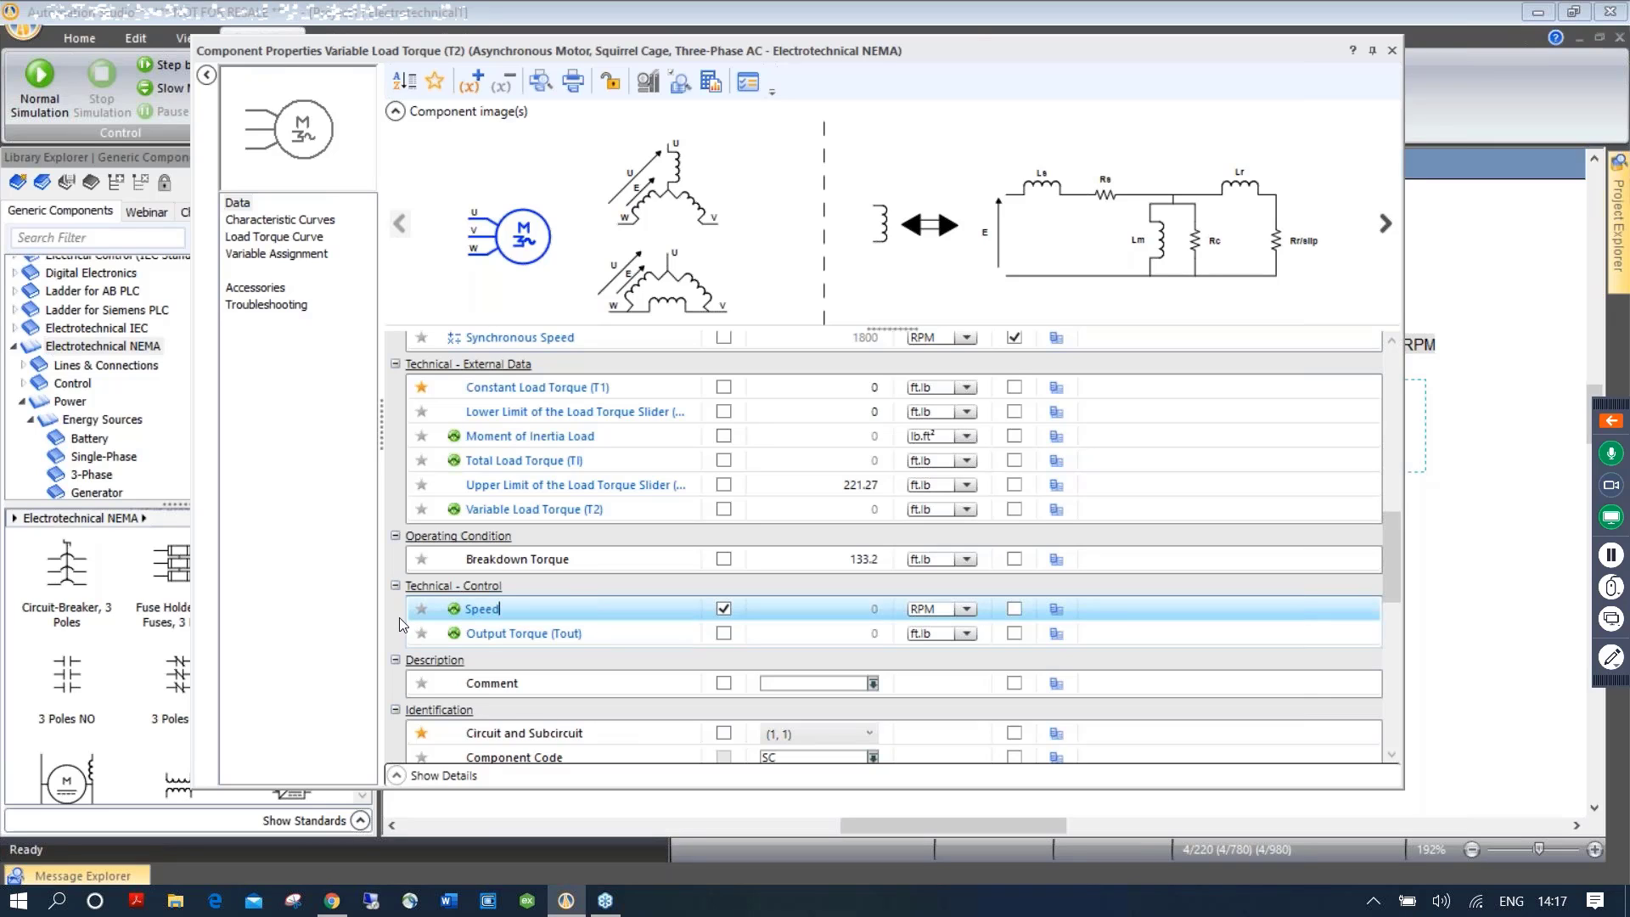
{"action": "key", "text": "Return"}
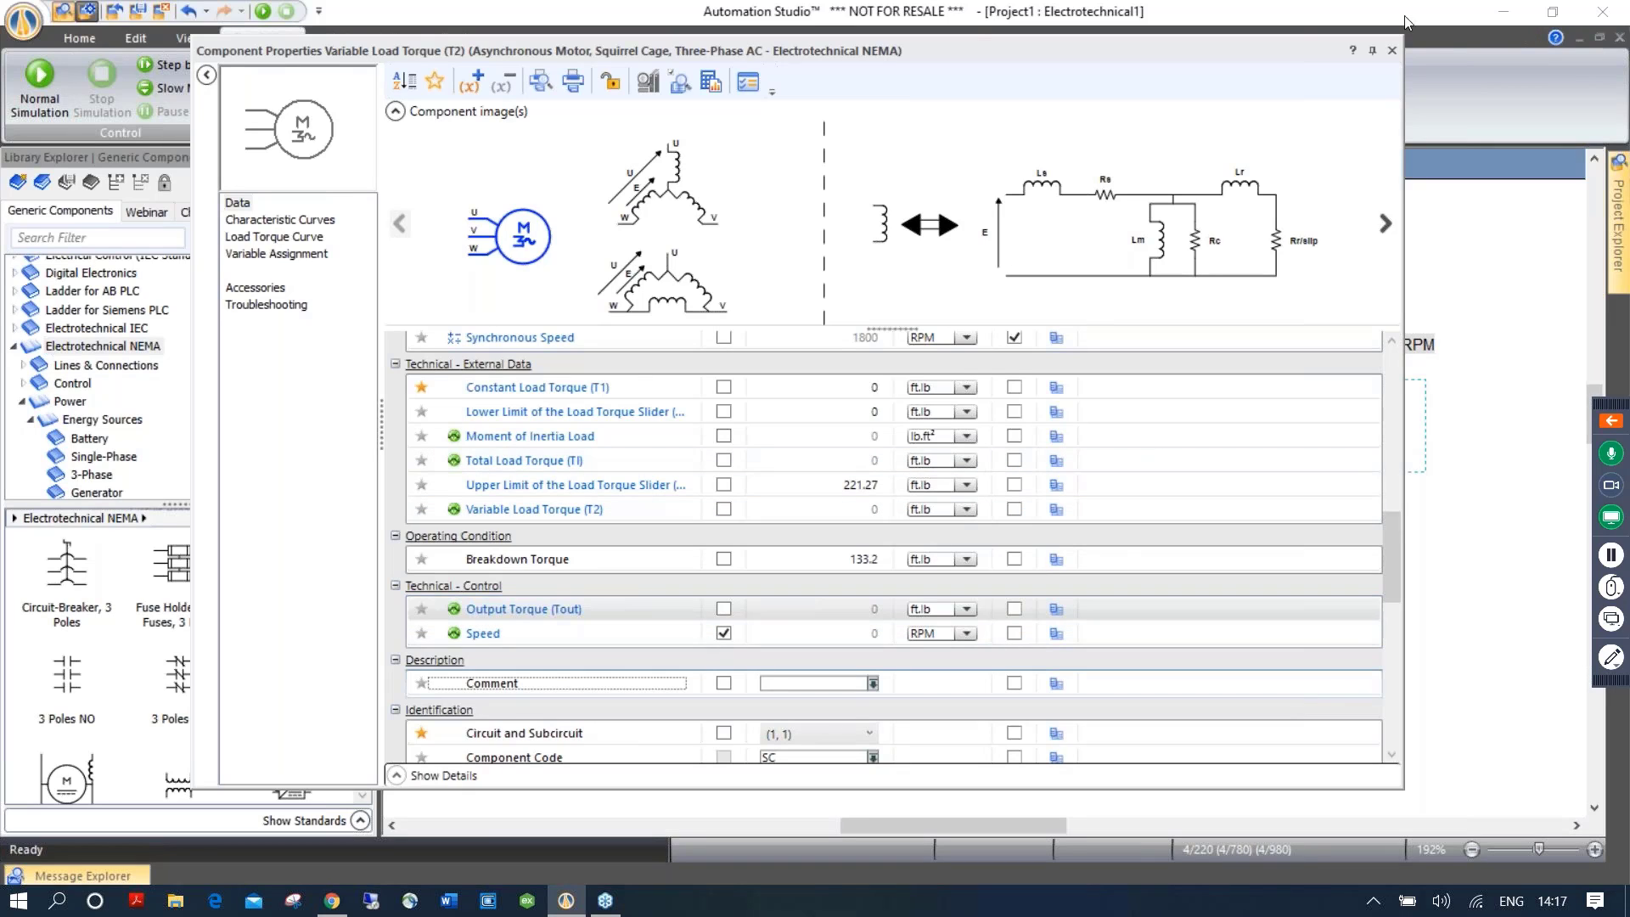
{"action": "left_click", "coordinate": [1393, 50]}
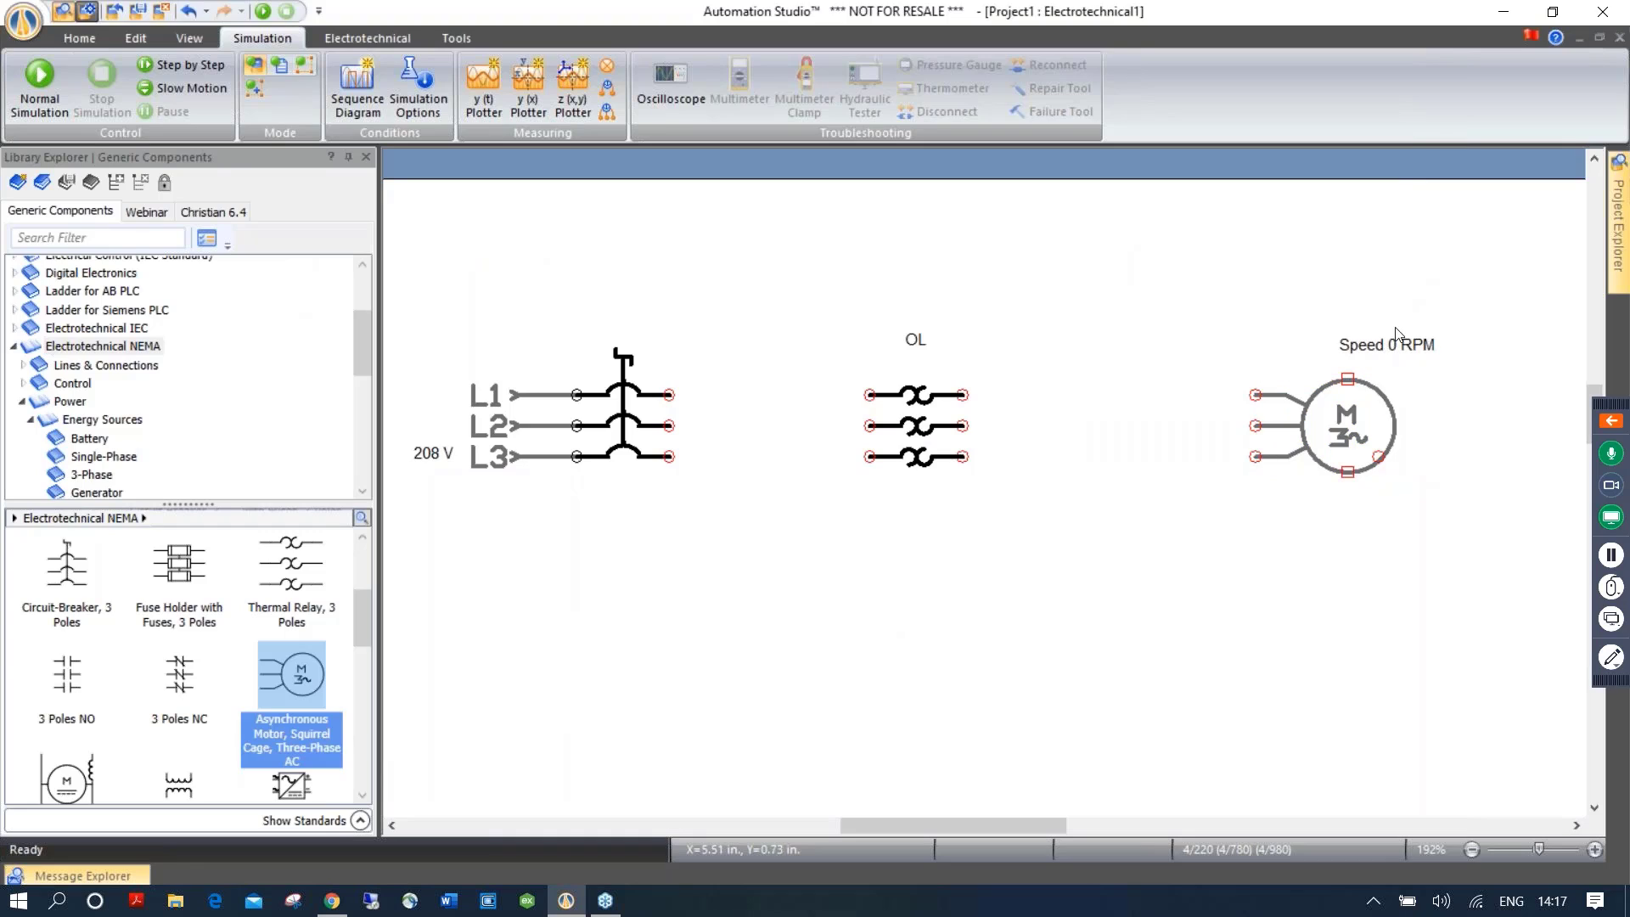
{"action": "left_click_drag", "start_coordinate": [1389, 348], "coordinate": [1352, 348]}
{"action": "left_click", "coordinate": [161, 214]}
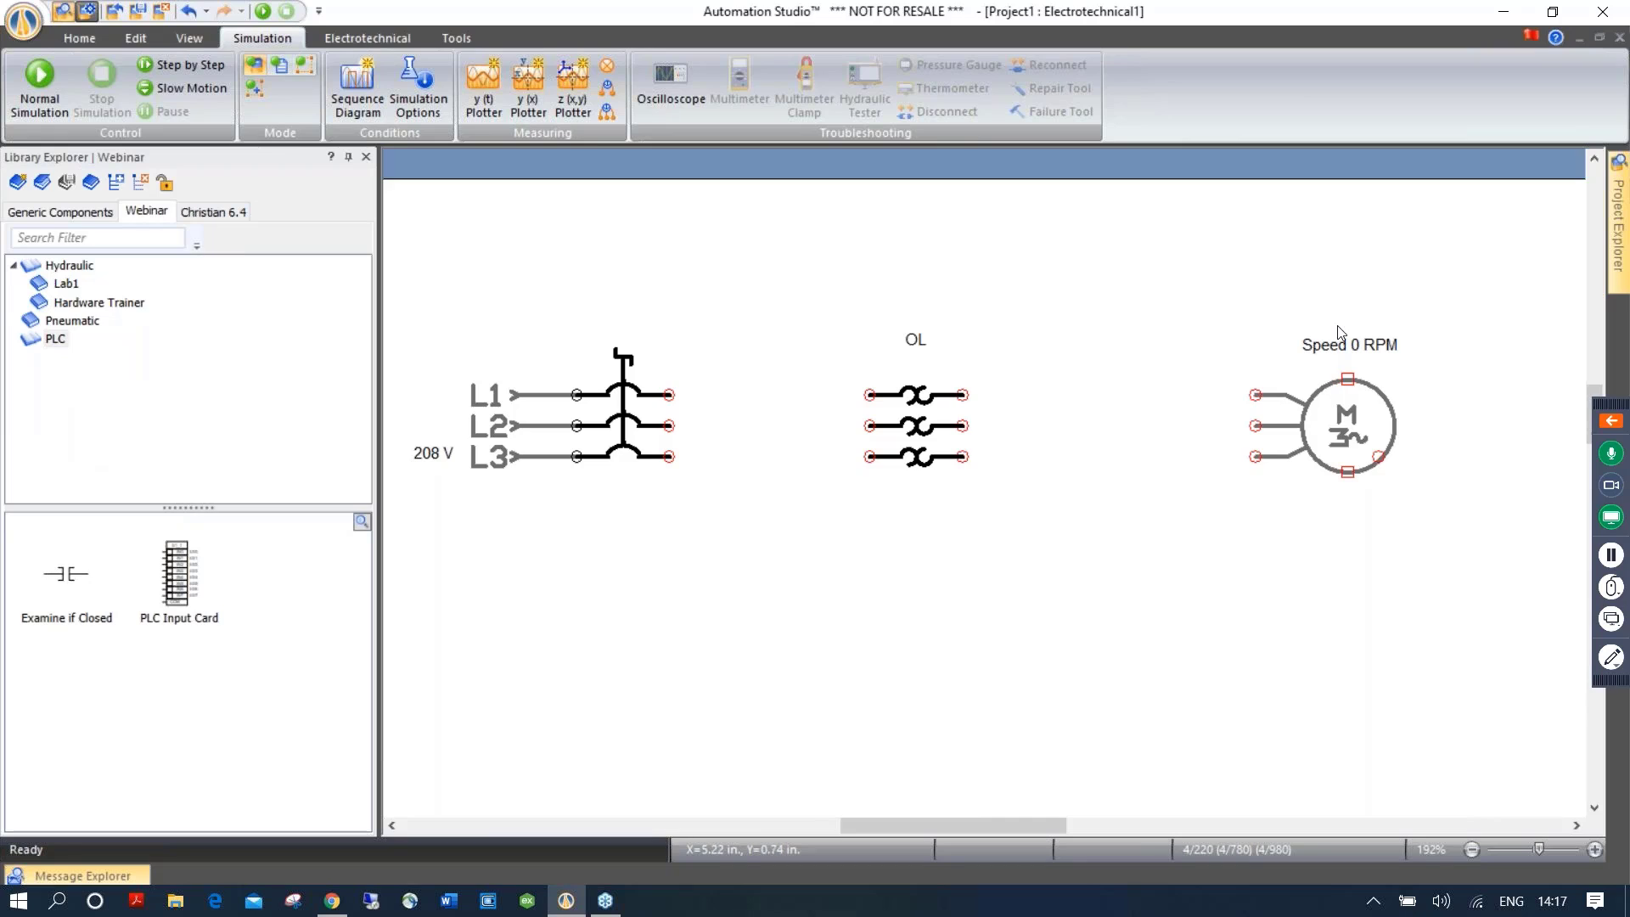
{"action": "left_click", "coordinate": [57, 213]}
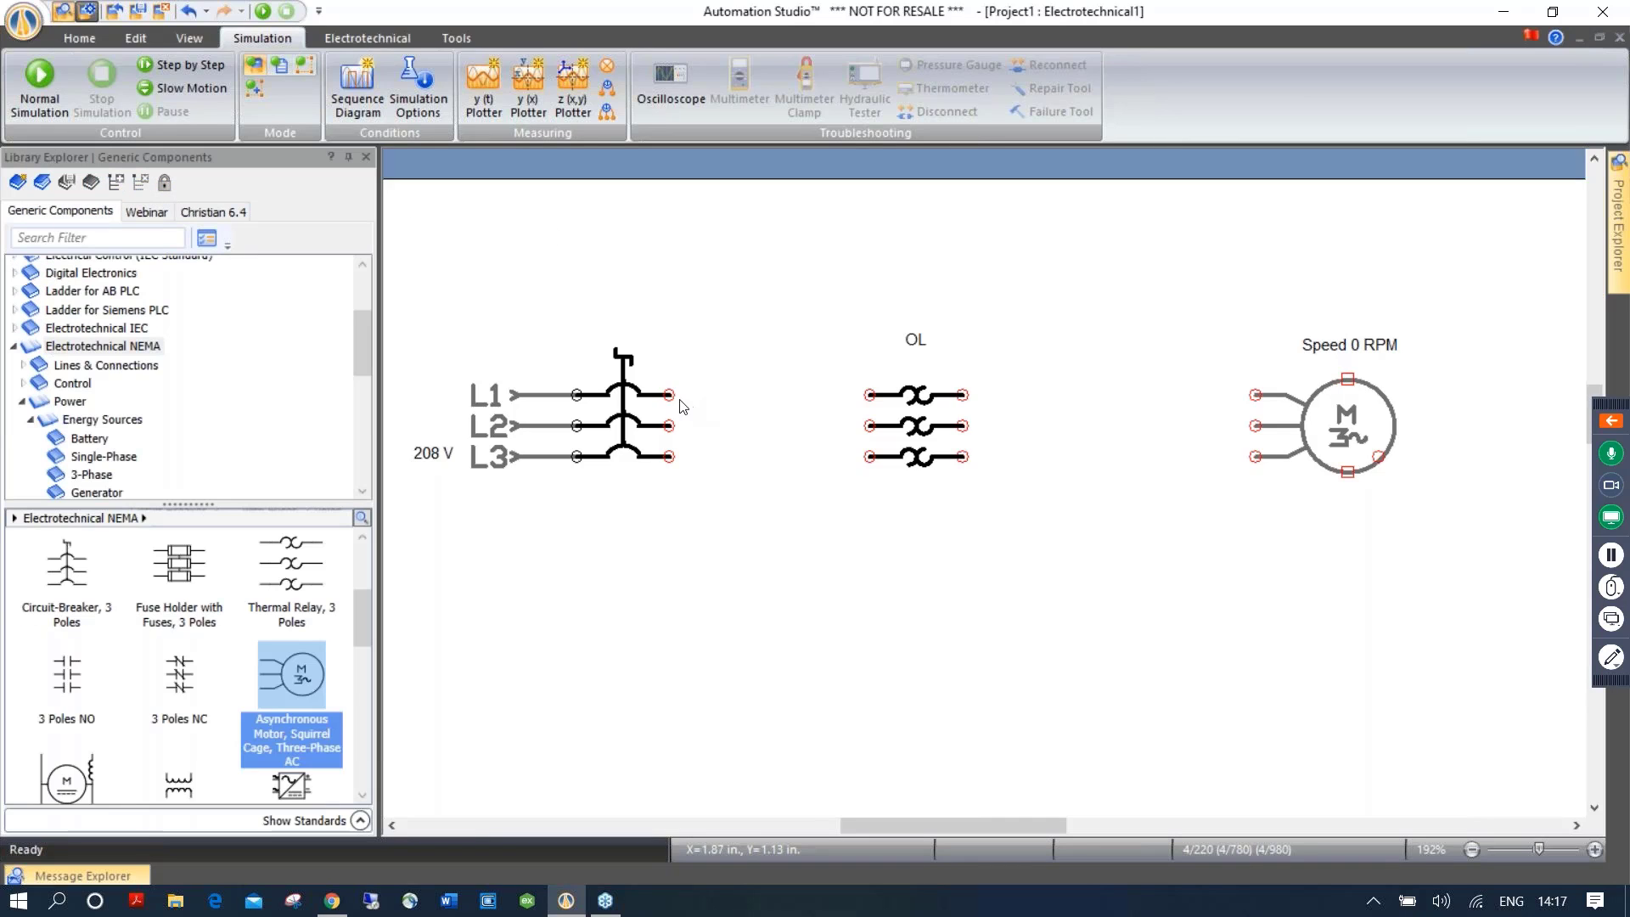
{"action": "left_click_drag", "start_coordinate": [669, 395], "coordinate": [870, 395]}
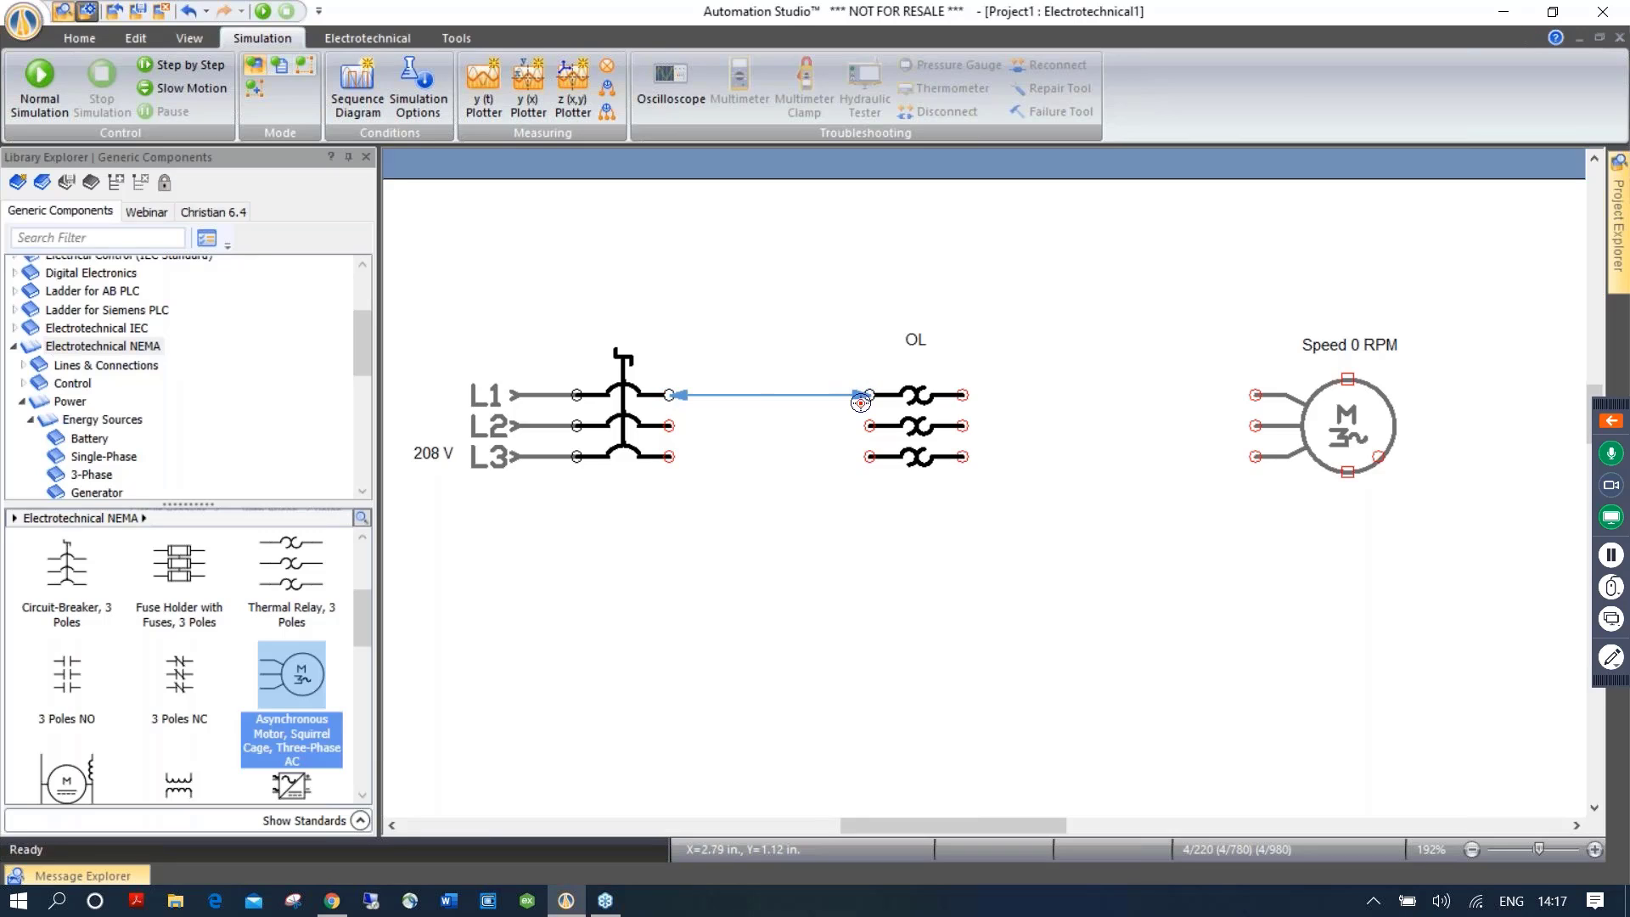
{"action": "left_click", "coordinate": [760, 395]}
{"action": "key", "text": "Delete"}
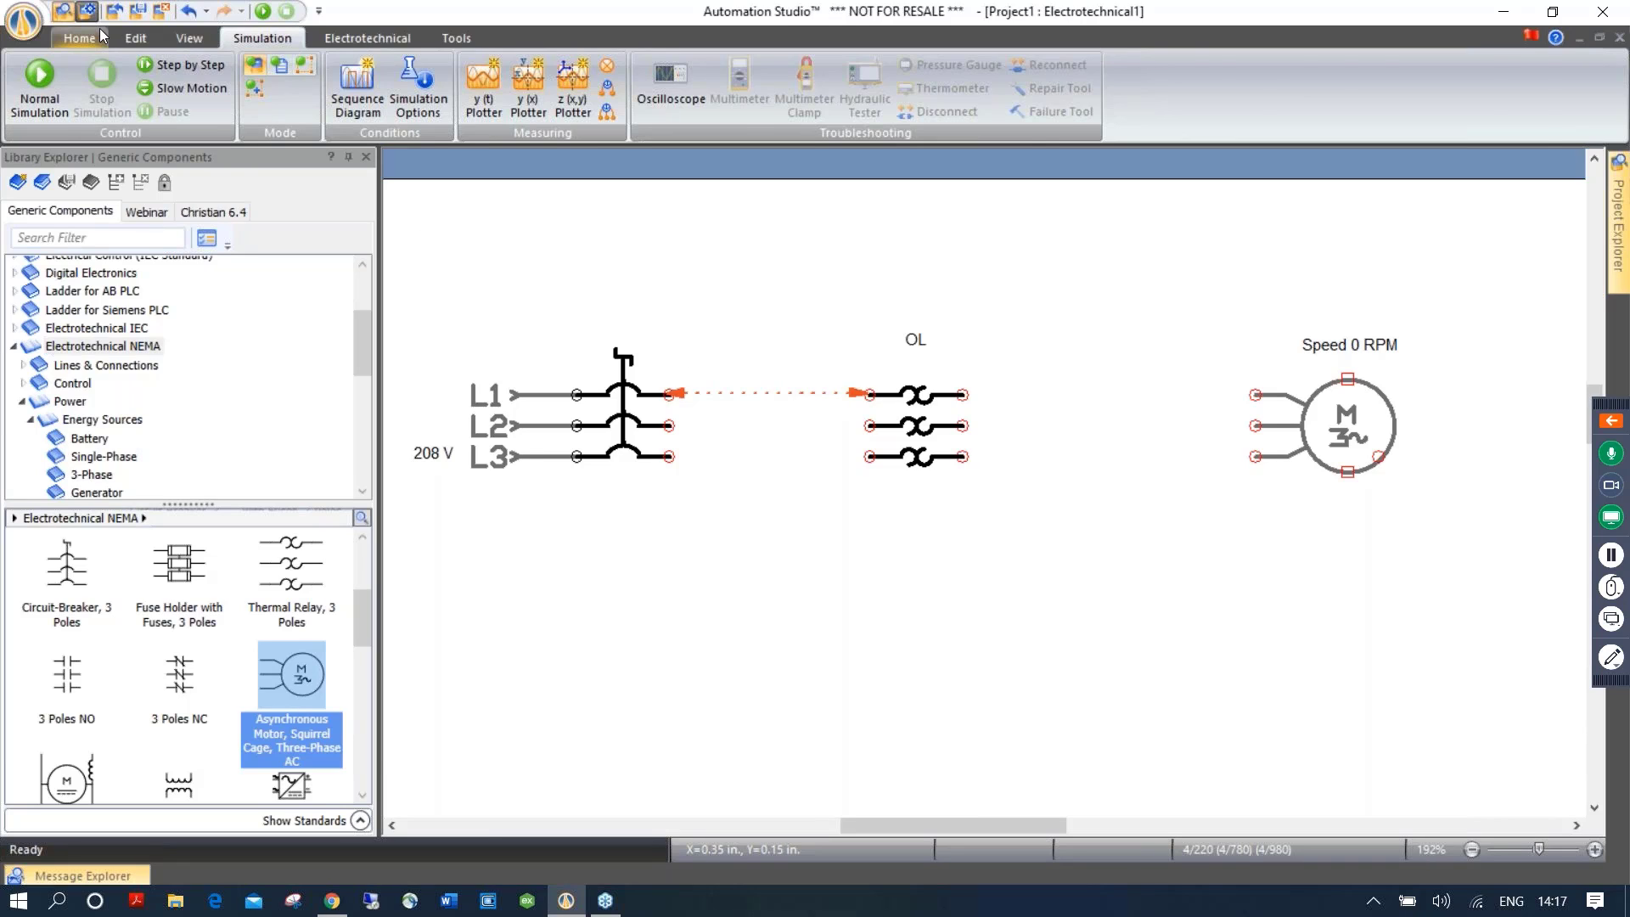
Configure the polyphase wire with the standard L1L2L3 arrangement
{"action": "left_click", "coordinate": [89, 39]}
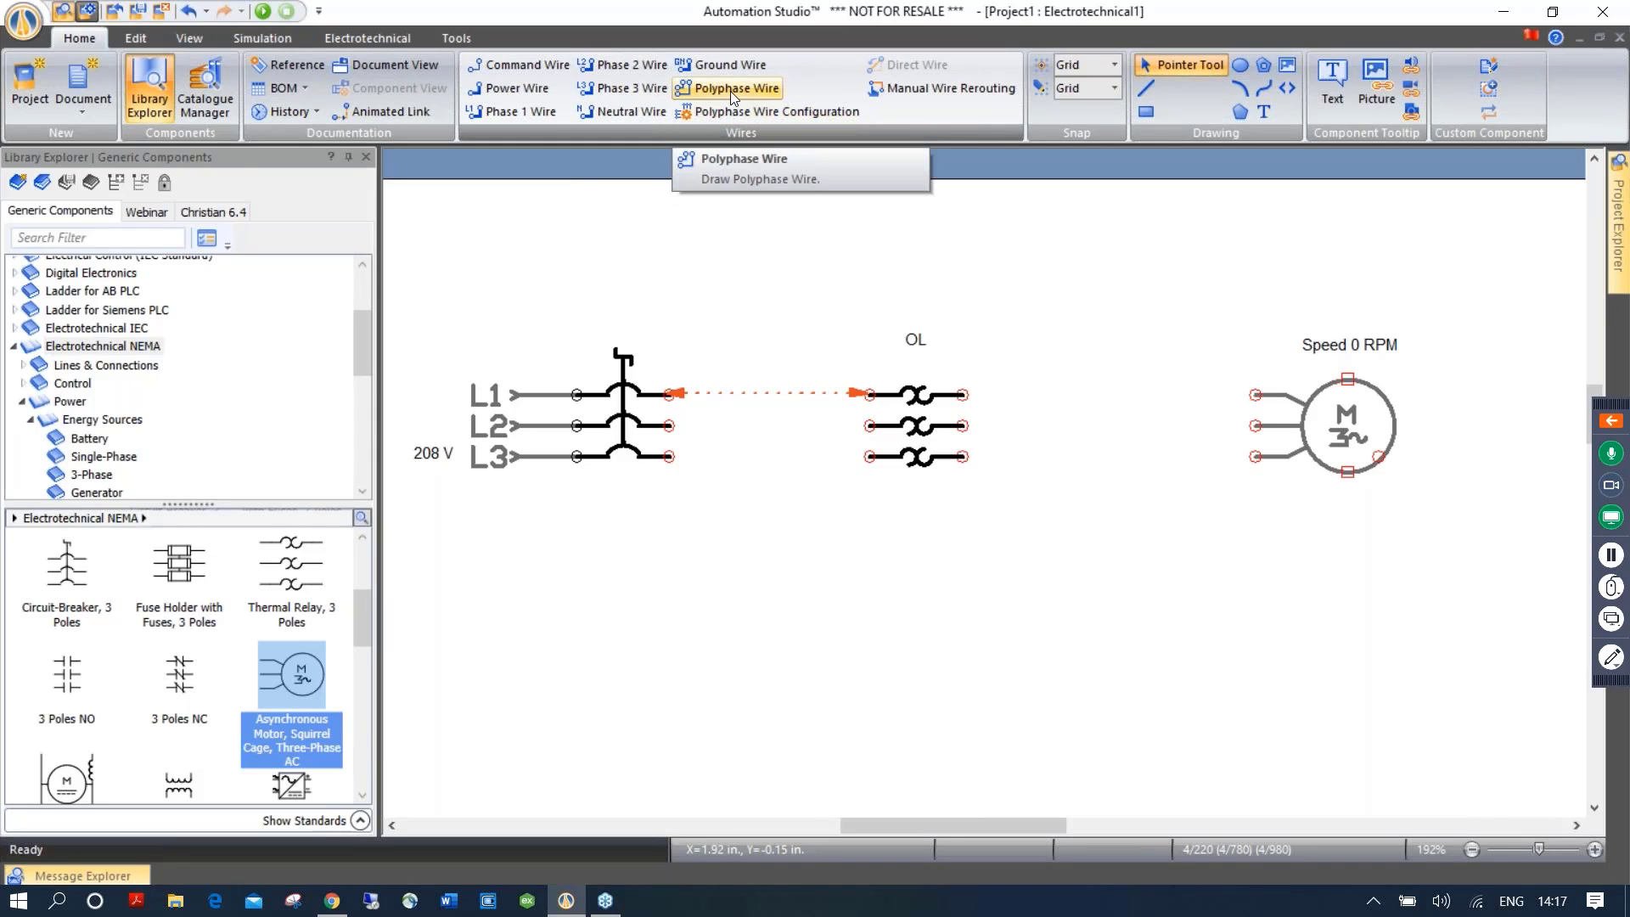
{"action": "left_click", "coordinate": [737, 112]}
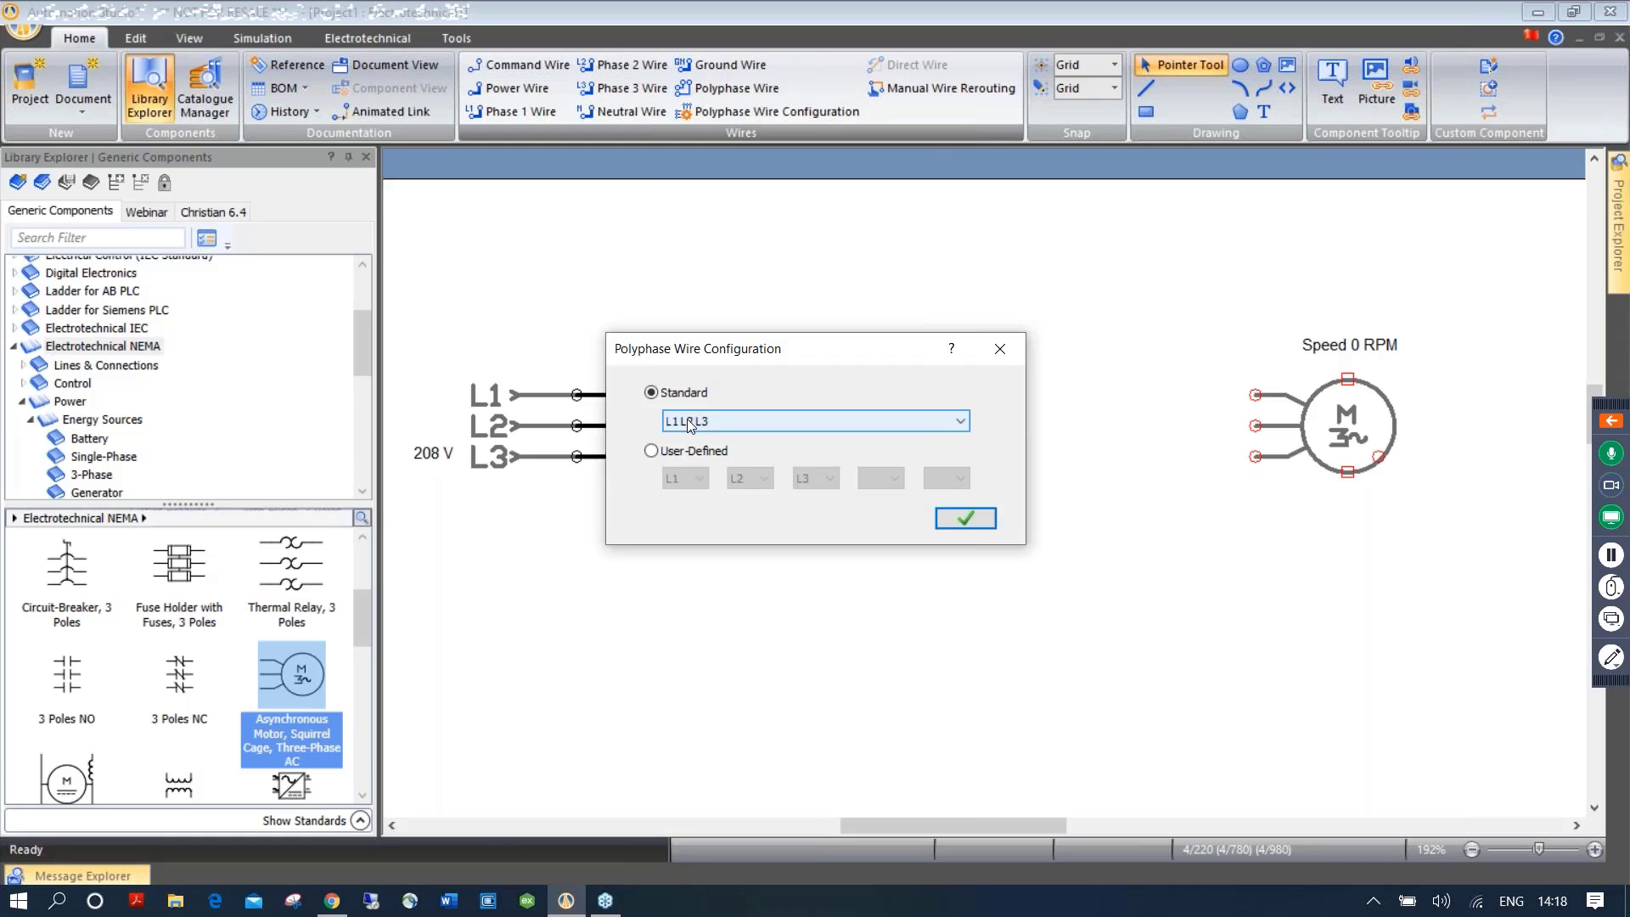
{"action": "left_click", "coordinate": [956, 422]}
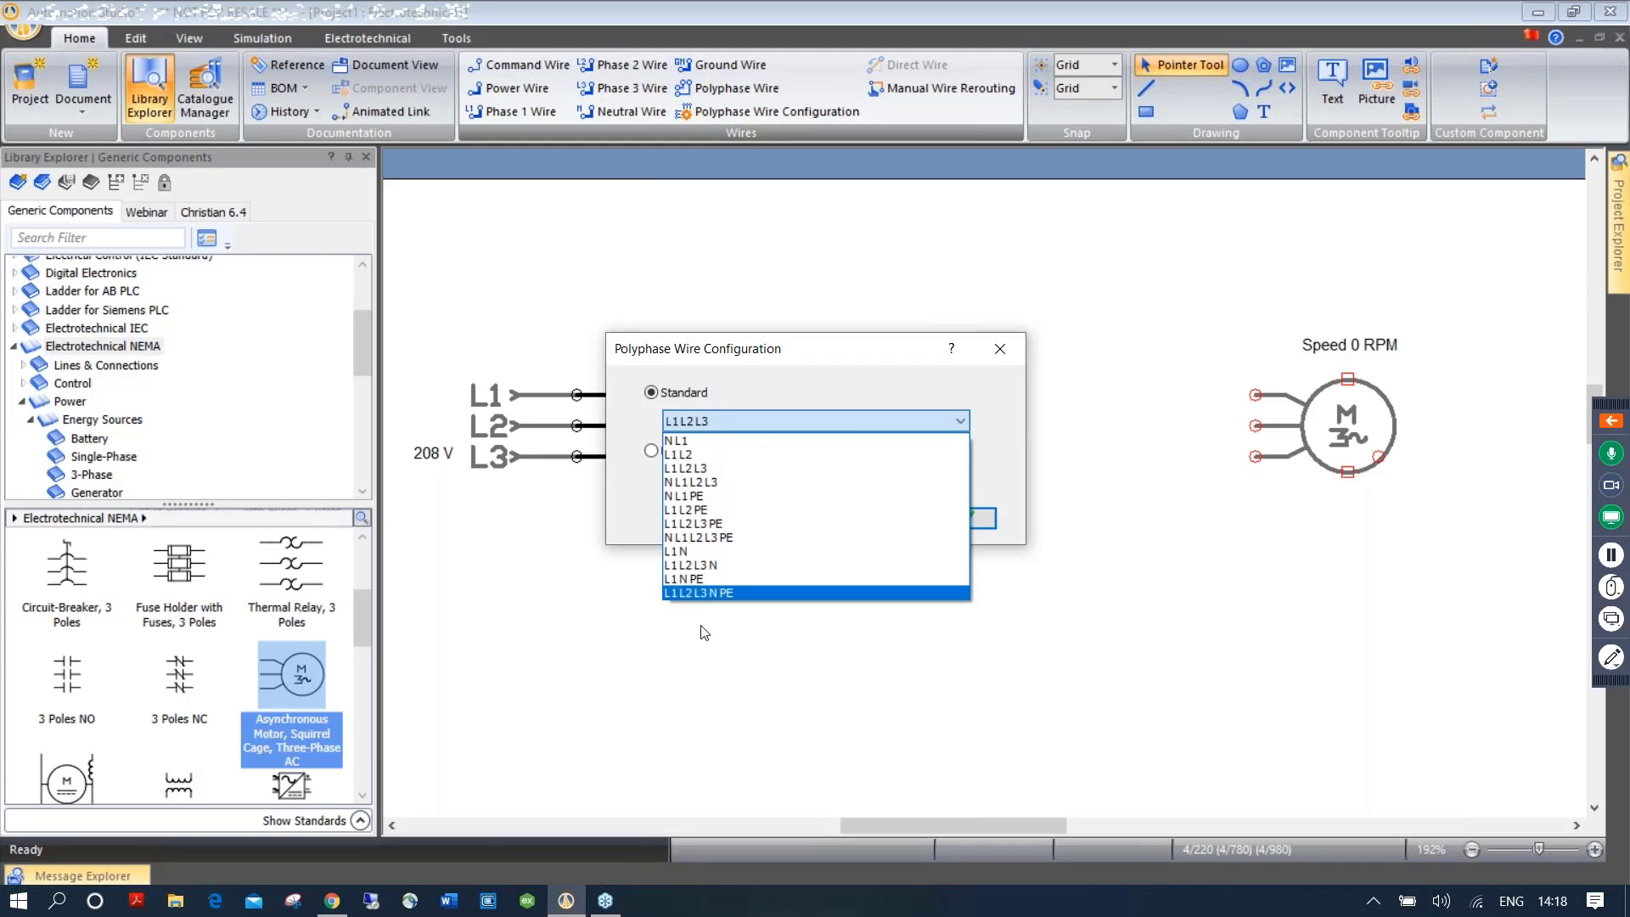
{"action": "left_click", "coordinate": [720, 468]}
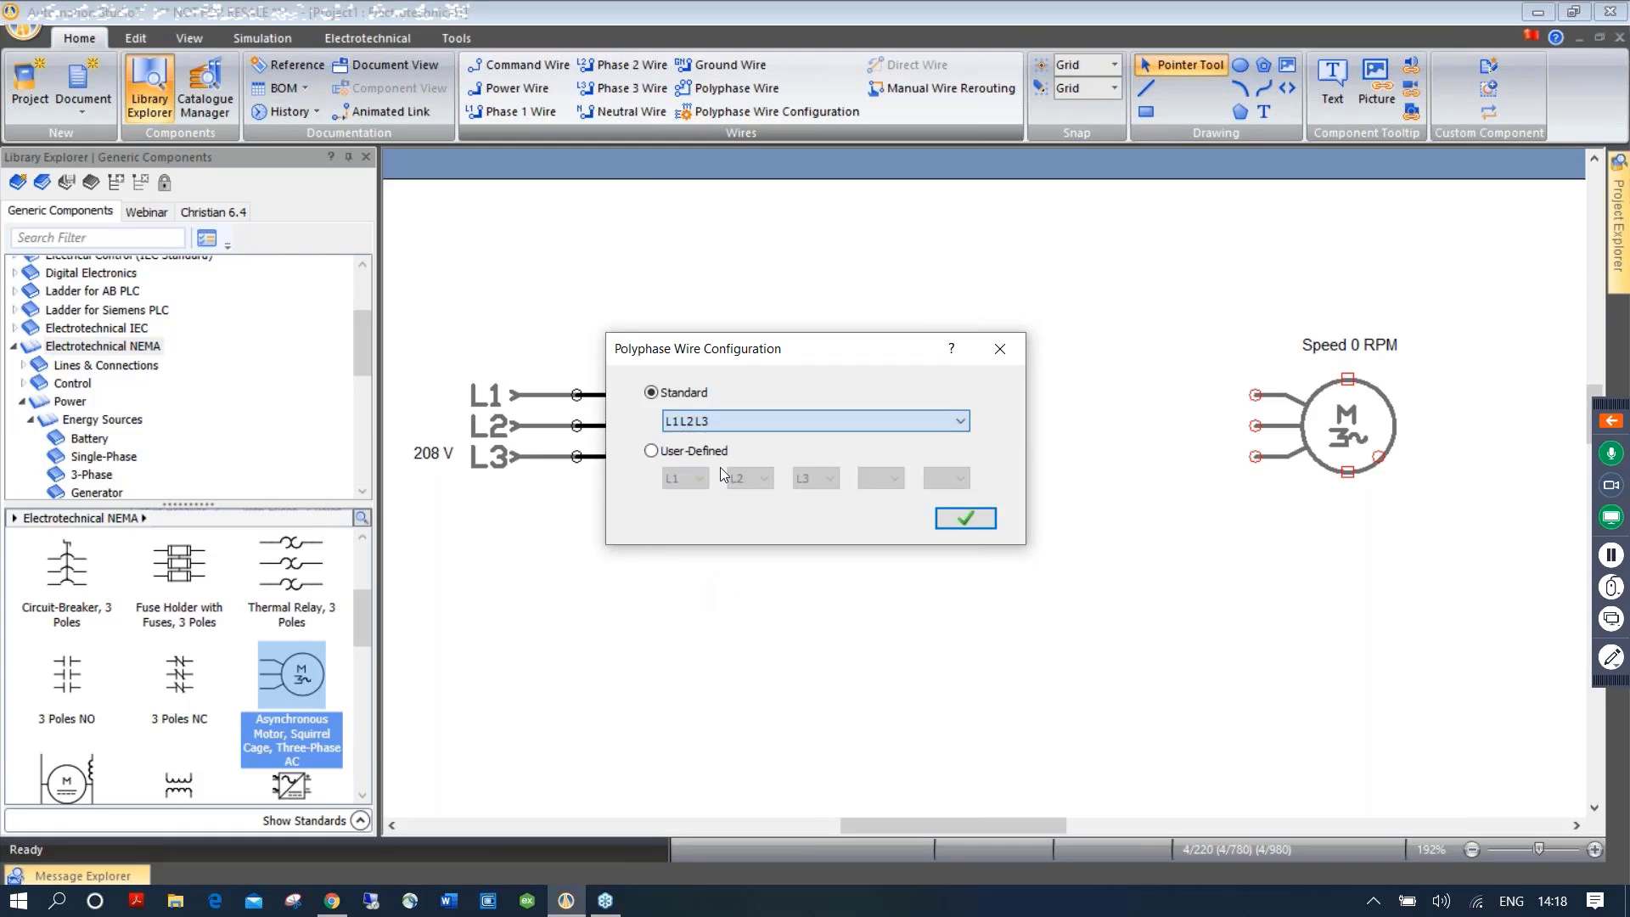
{"action": "left_click", "coordinate": [962, 517]}
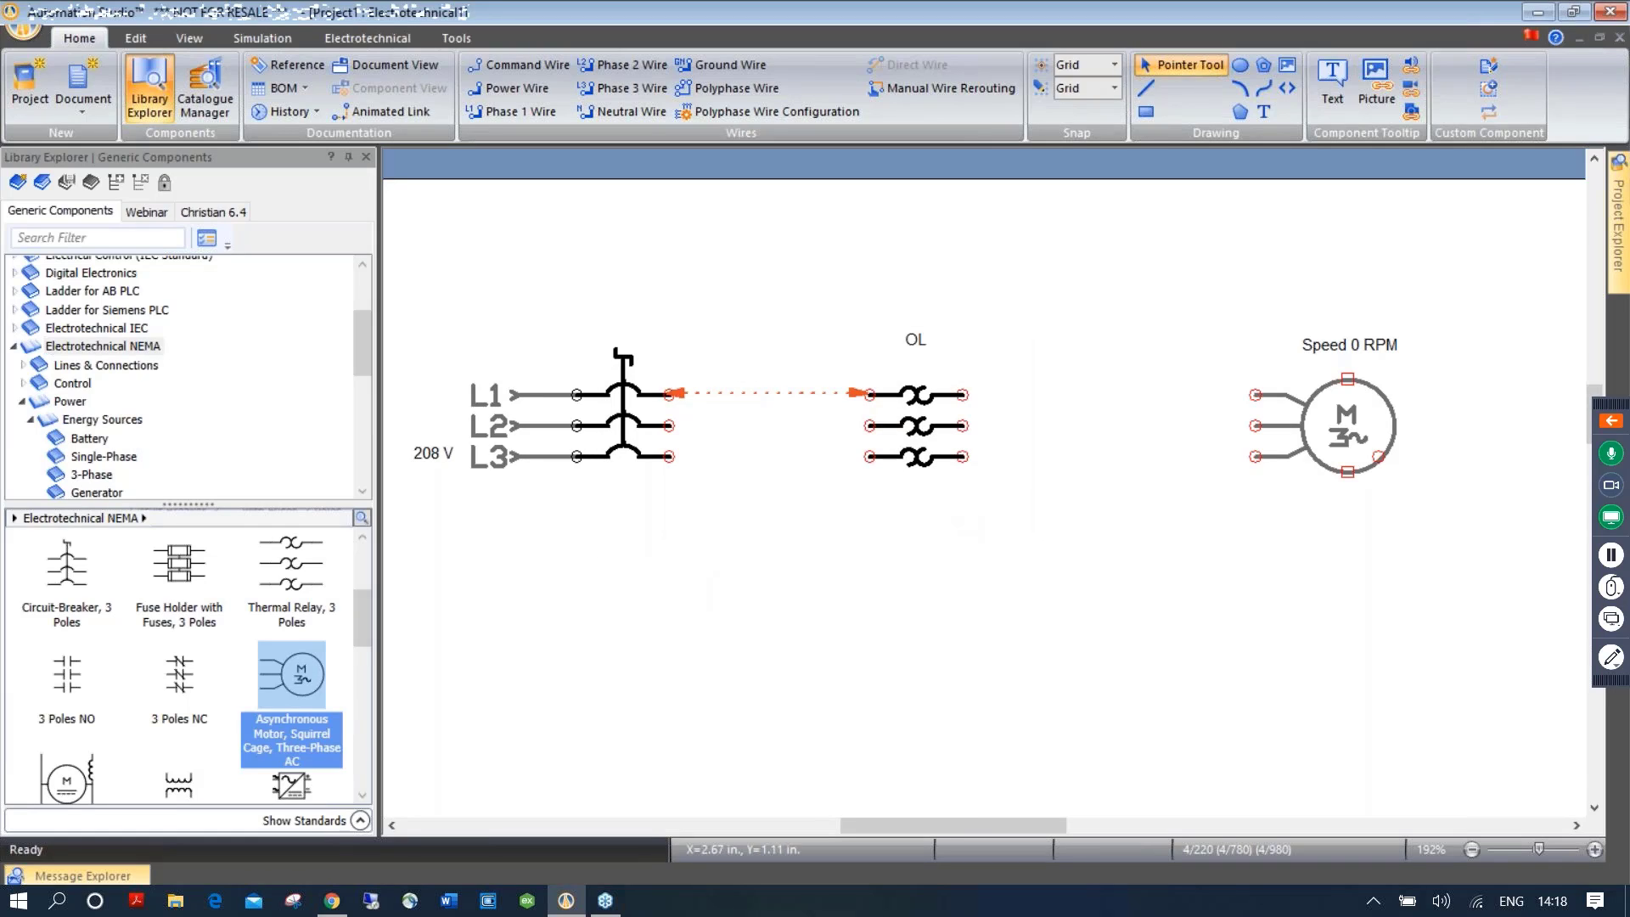
Draw polyphase wires from the circuit breaker to the OL thermal relay and from the relay to the motor
{"action": "left_click", "coordinate": [726, 90]}
{"action": "left_click", "coordinate": [727, 159]}
{"action": "left_click", "coordinate": [669, 395]}
{"action": "left_click", "coordinate": [869, 395]}
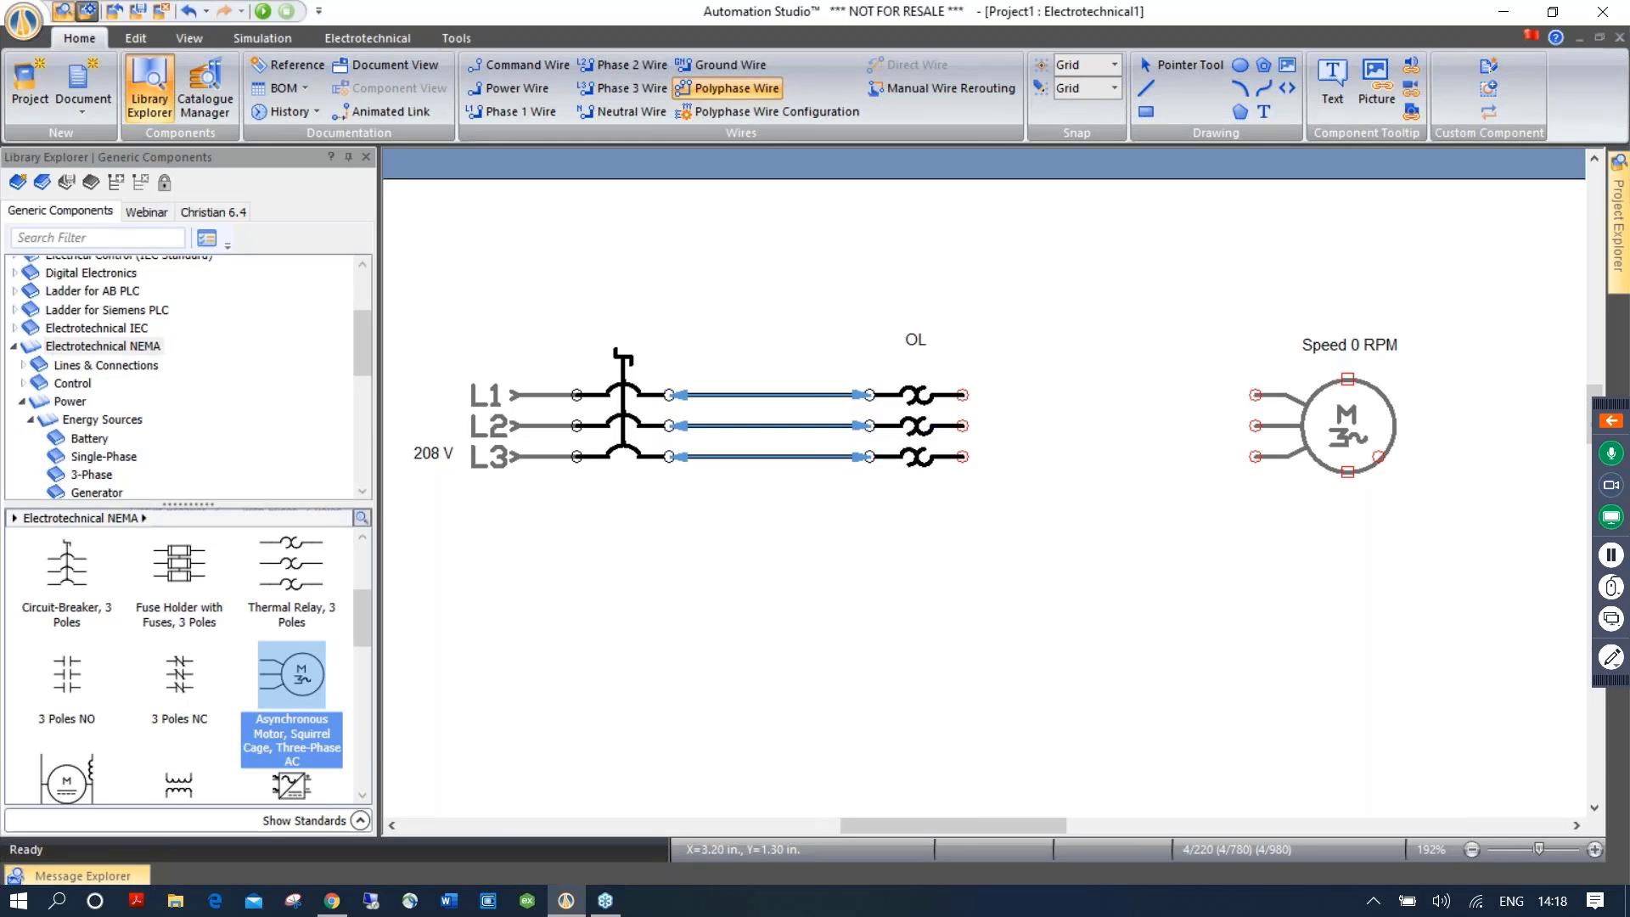
{"action": "left_click", "coordinate": [962, 395]}
{"action": "left_click", "coordinate": [1256, 395]}
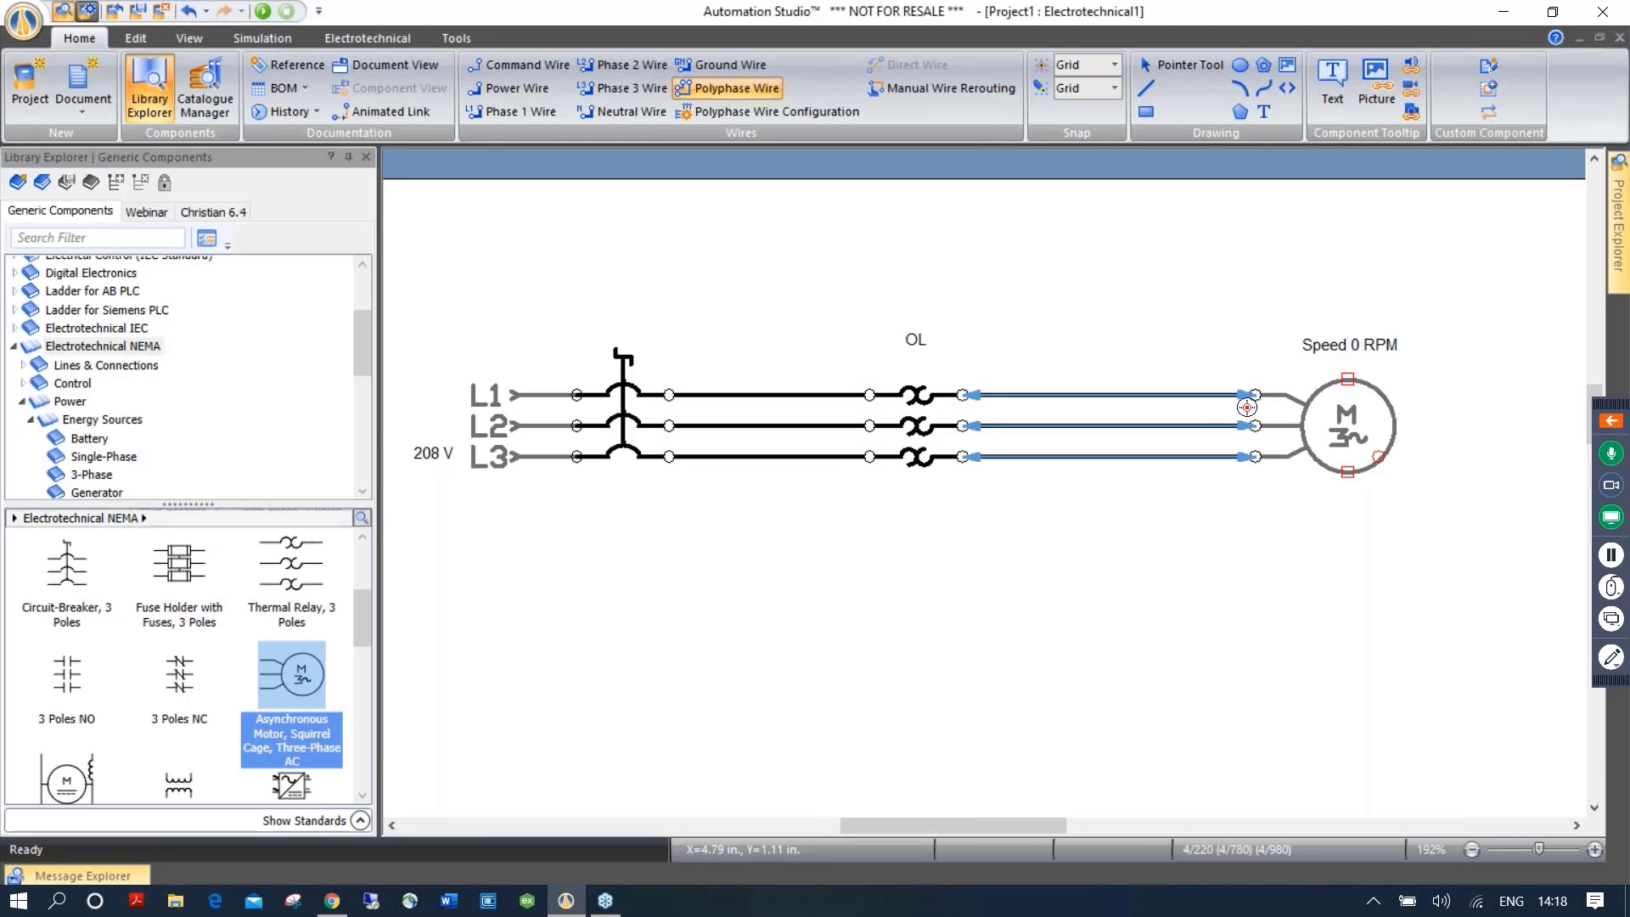
{"action": "key", "text": "Escape"}
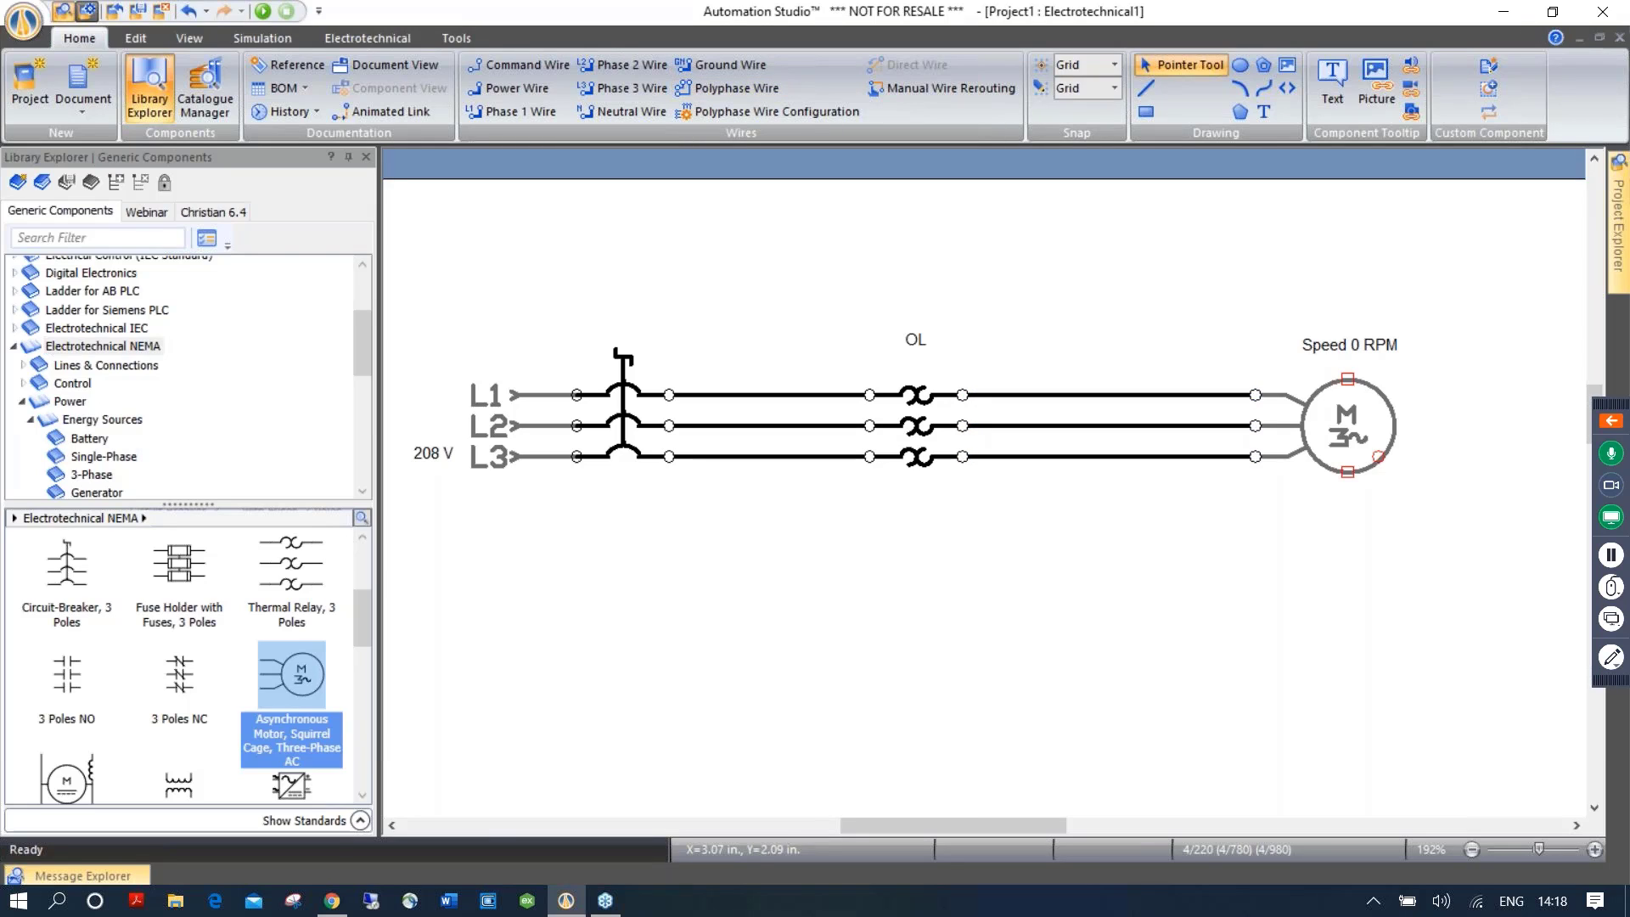
Start the simulation, hide the multimeter, and switch the circuit breaker on and off again to test the motor
{"action": "left_click", "coordinate": [263, 11]}
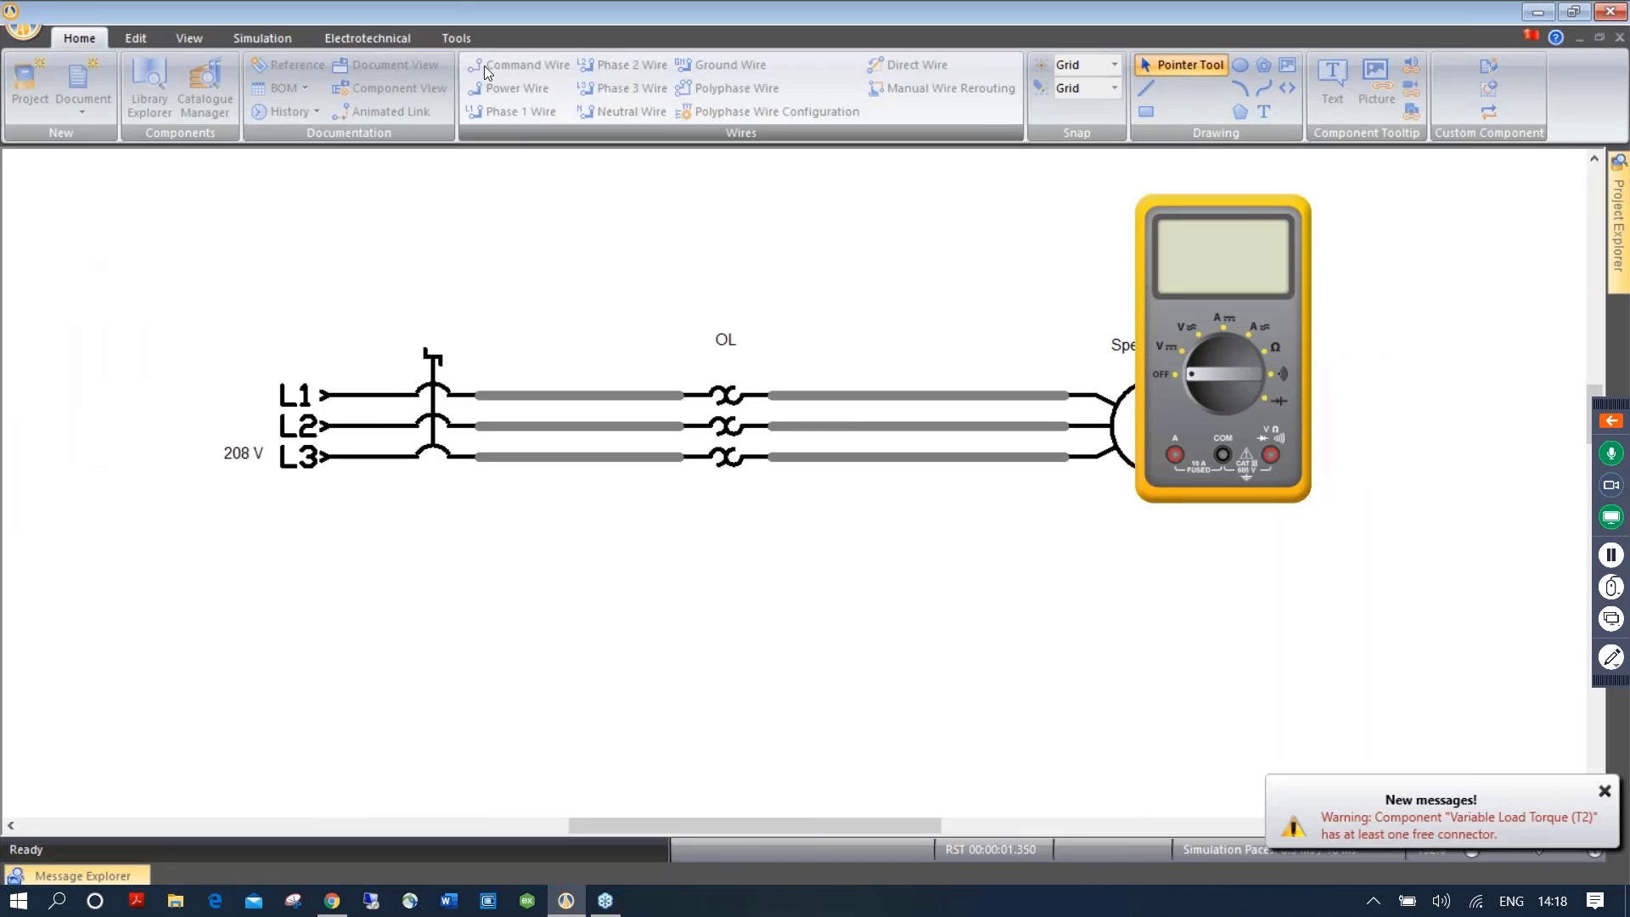
{"action": "left_click", "coordinate": [289, 47]}
{"action": "left_click", "coordinate": [740, 90]}
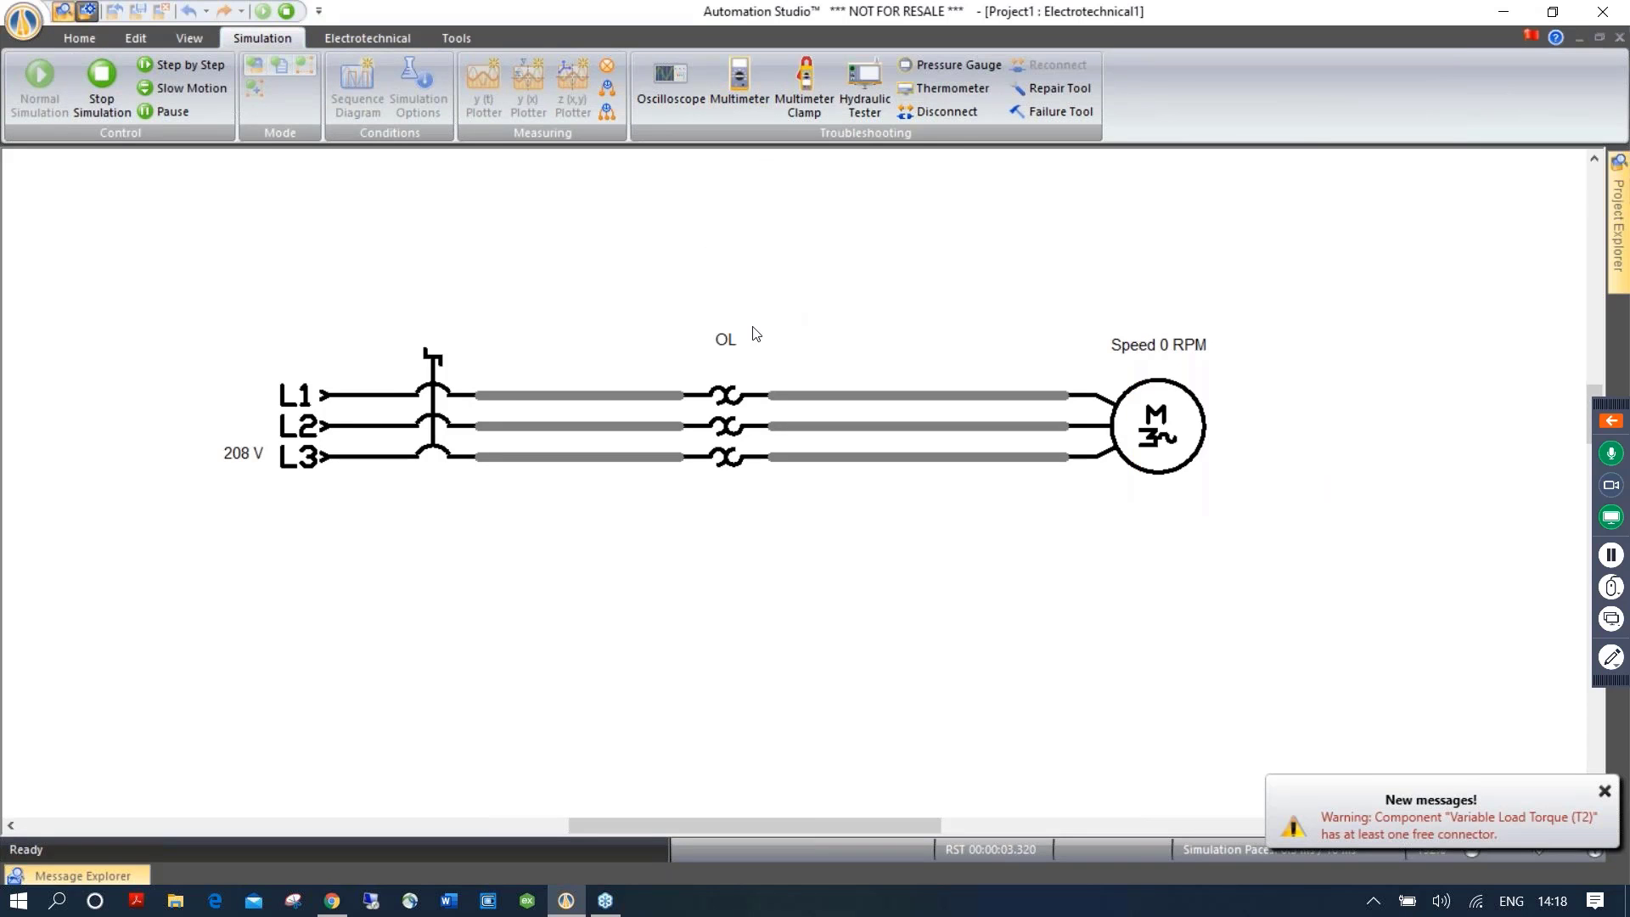
{"action": "left_click", "coordinate": [393, 389]}
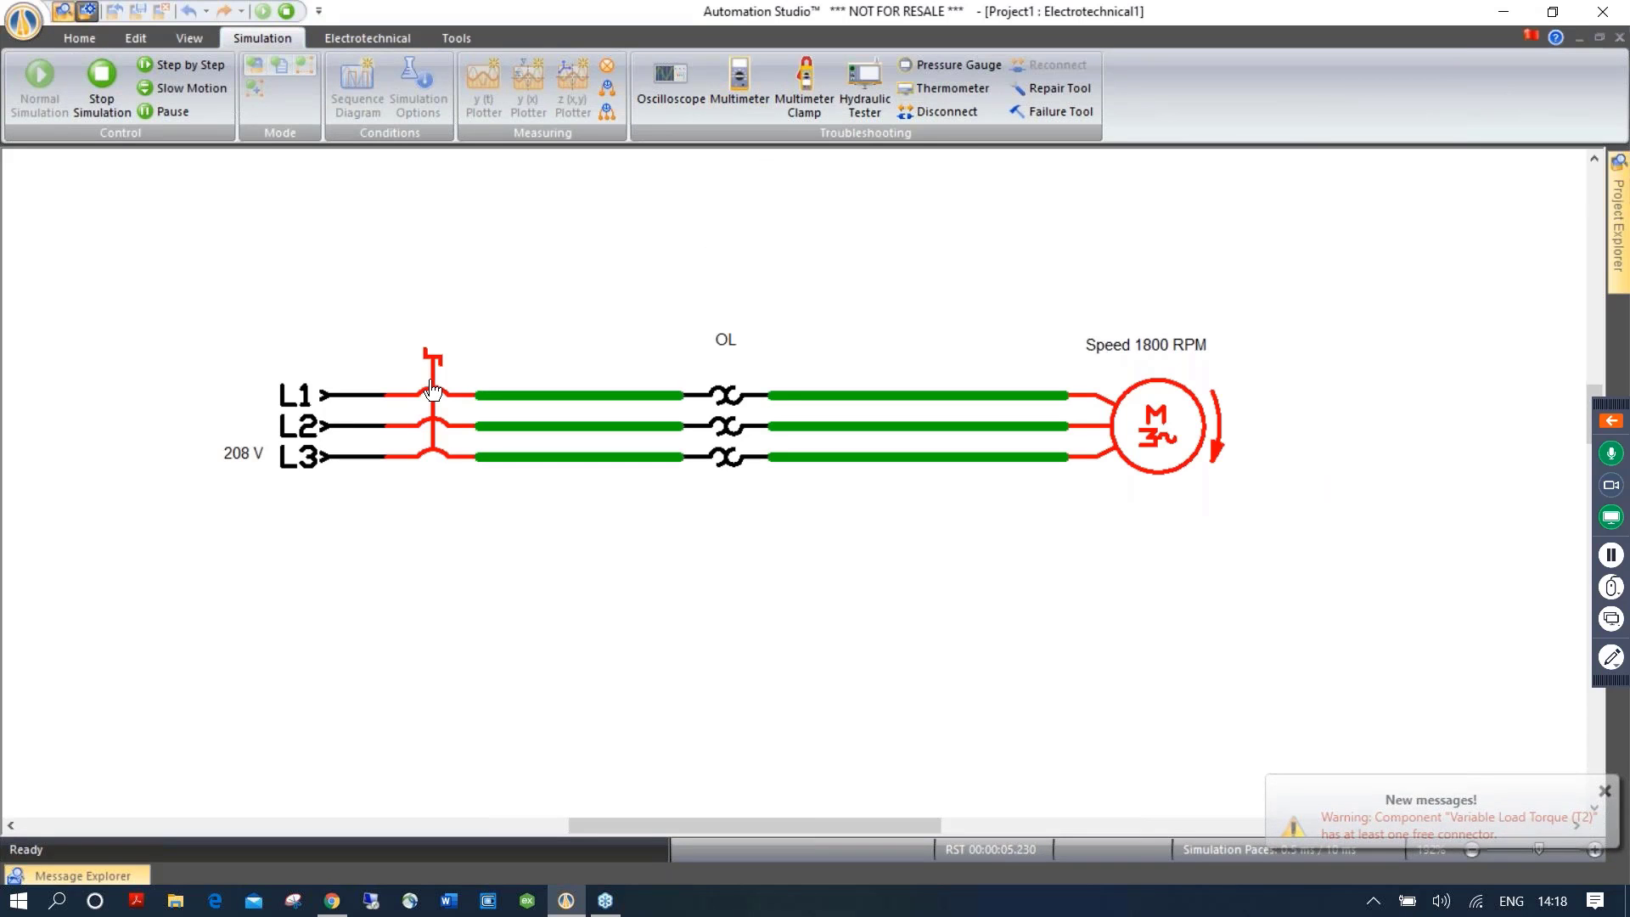
{"action": "left_click", "coordinate": [432, 395]}
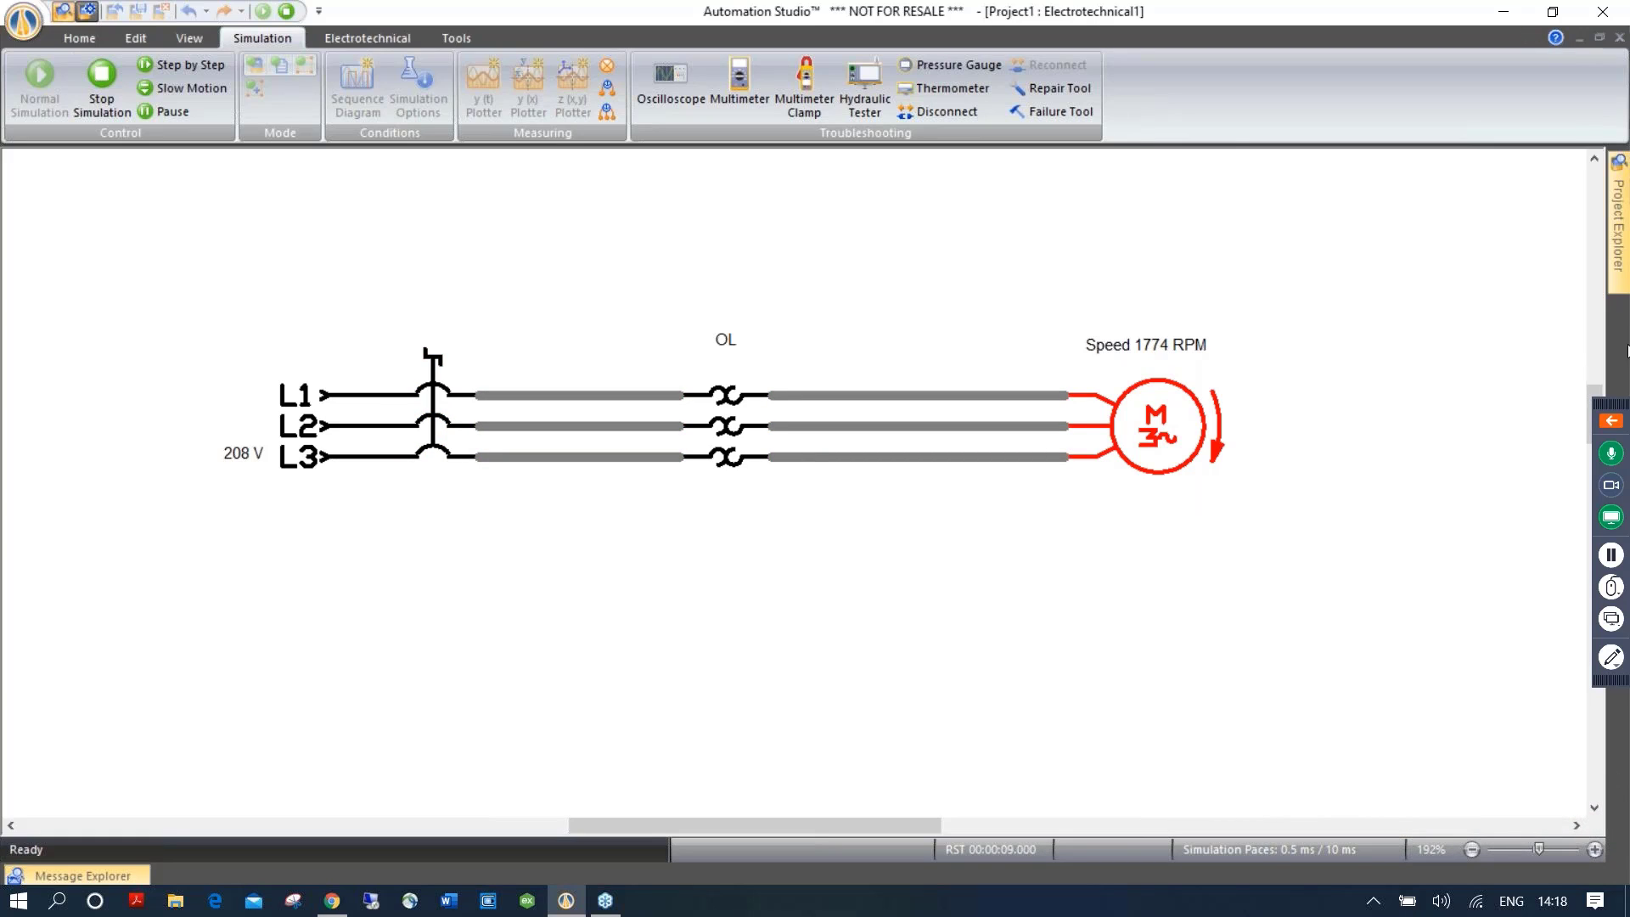
Set the motor's Constant Load Torque (T1) to 2.93 ft.lb during the simulation
{"action": "left_click", "coordinate": [1164, 425]}
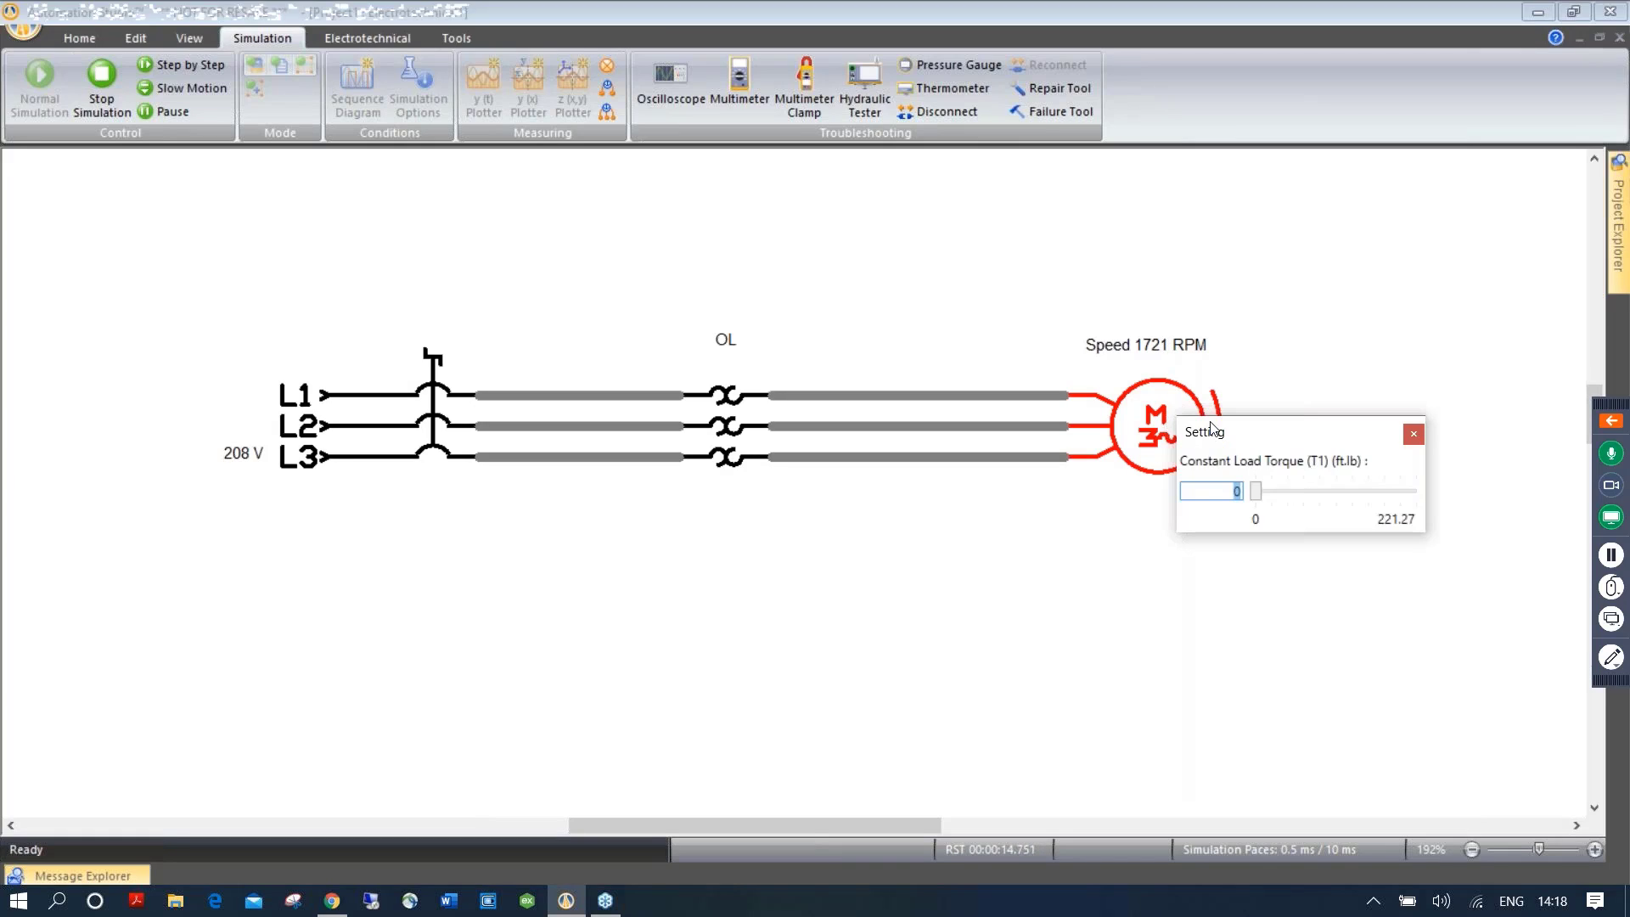
{"action": "left_click_drag", "start_coordinate": [1249, 433], "coordinate": [1316, 370]}
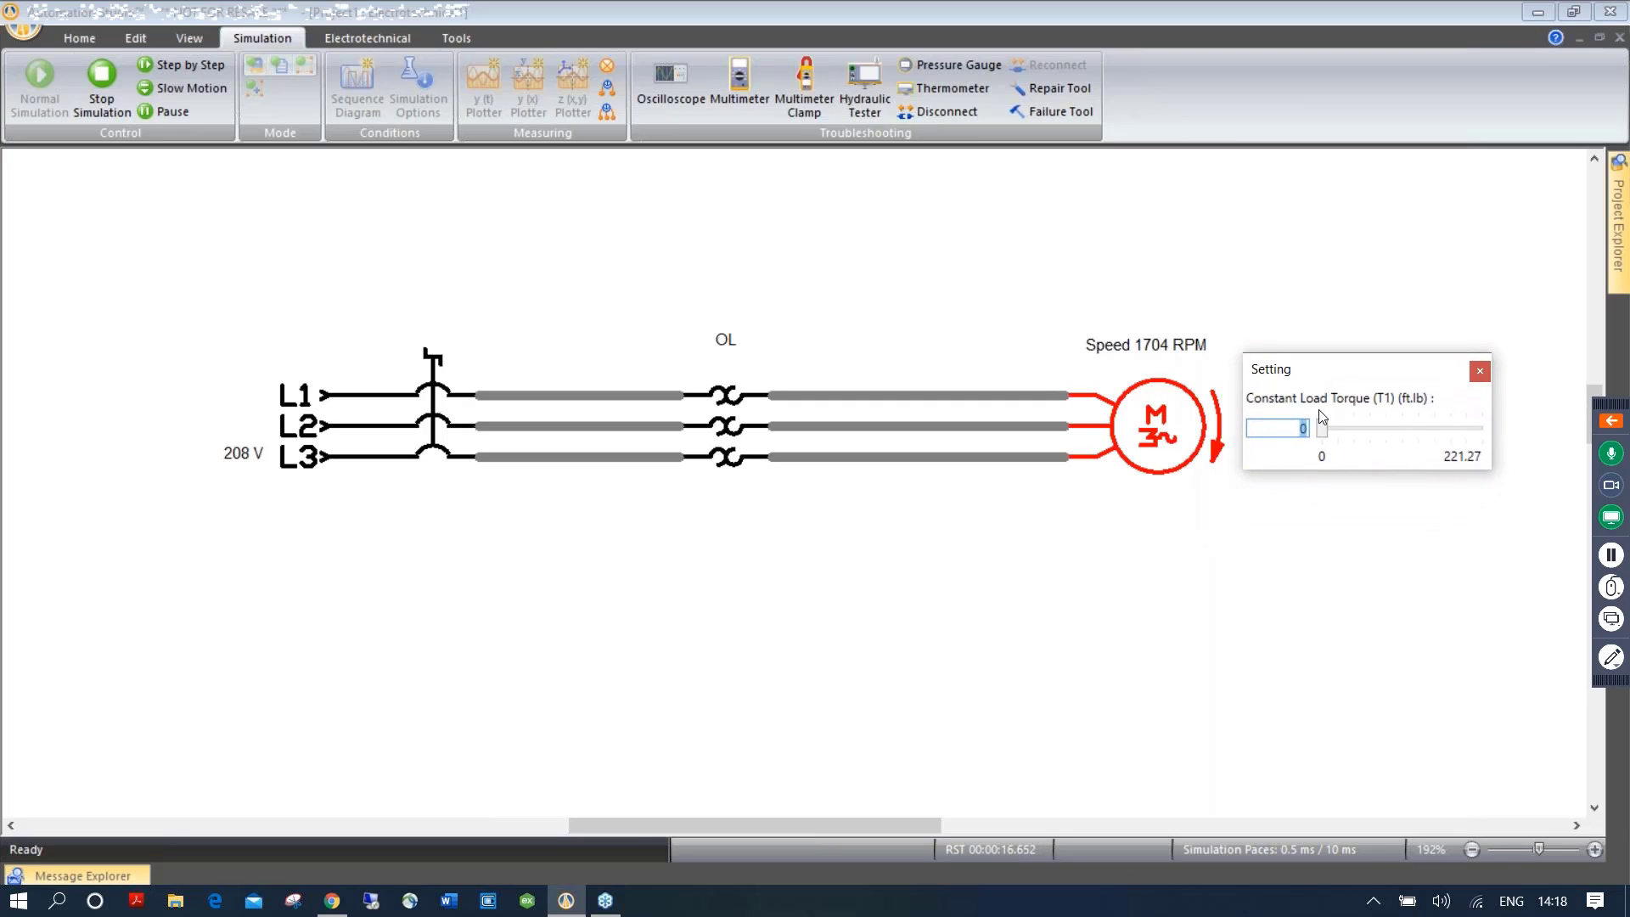
{"action": "left_click", "coordinate": [1326, 432]}
{"action": "left_click_drag", "start_coordinate": [1329, 436], "coordinate": [1331, 432]}
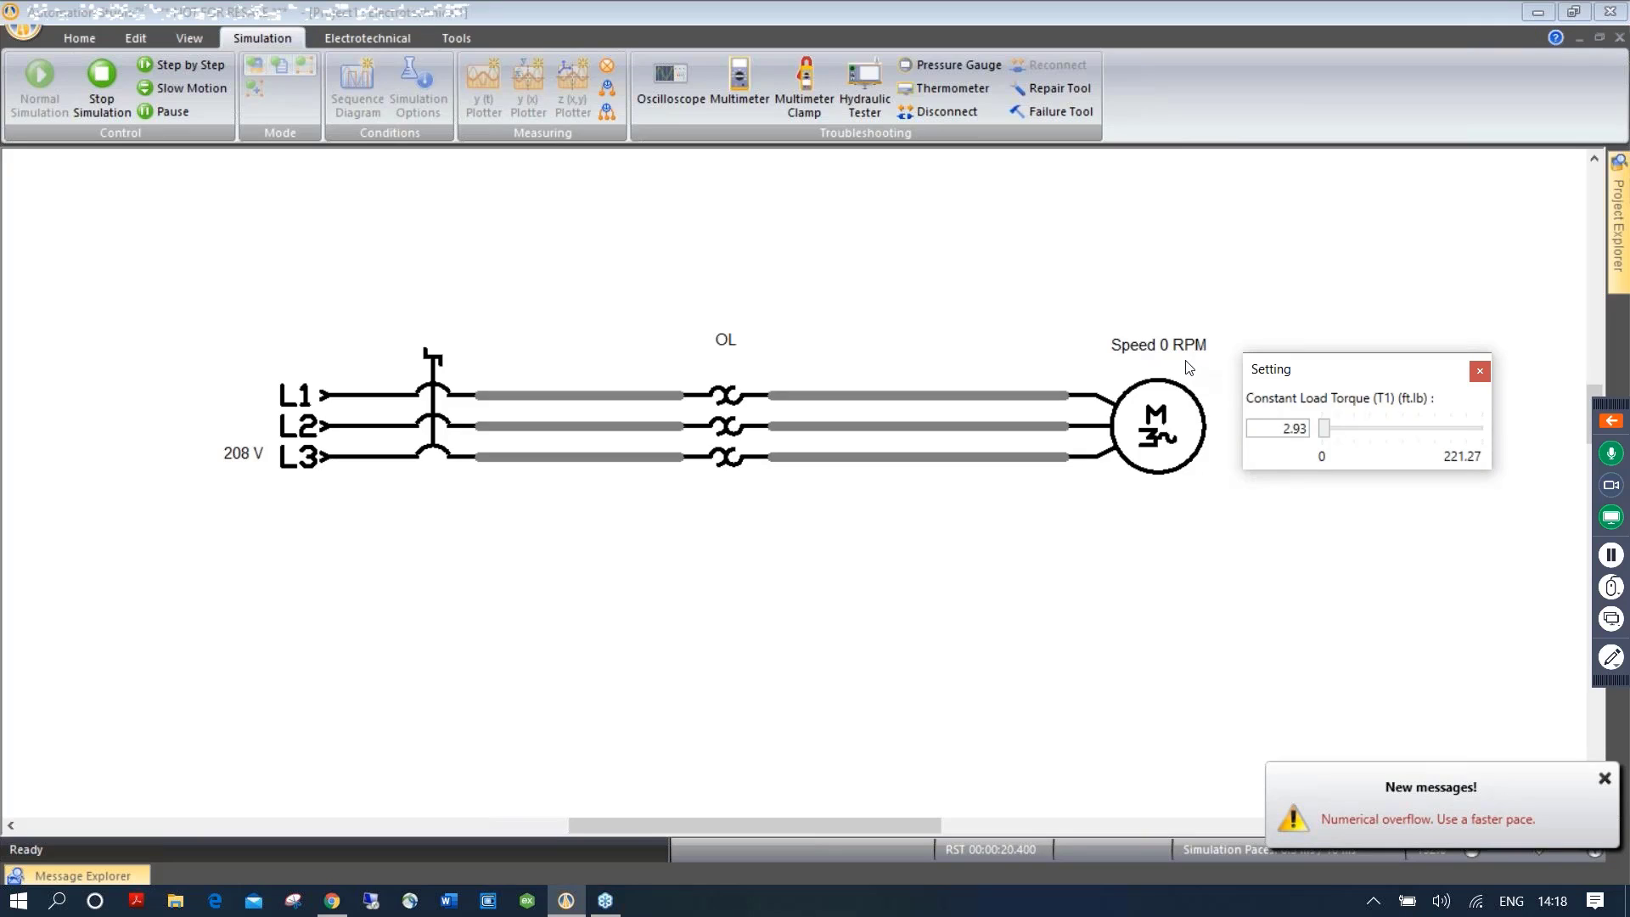
Switch the circuit breaker on and off again with the motor loaded, and stop the simulation
{"action": "left_click", "coordinate": [441, 395]}
{"action": "left_click", "coordinate": [441, 395]}
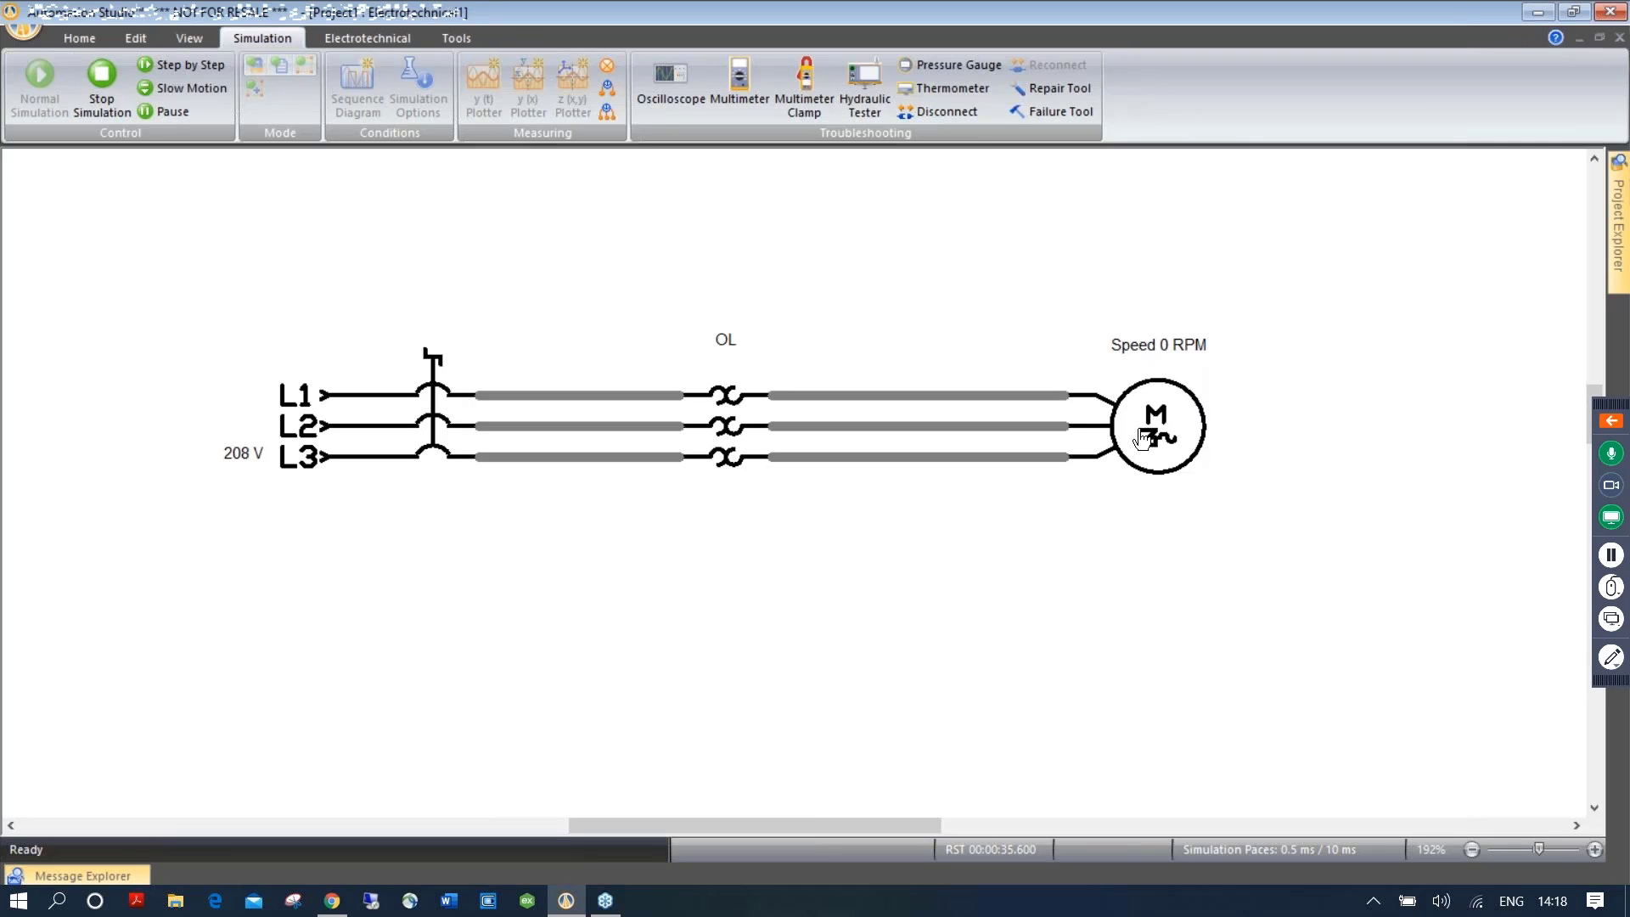
{"action": "left_click", "coordinate": [102, 80]}
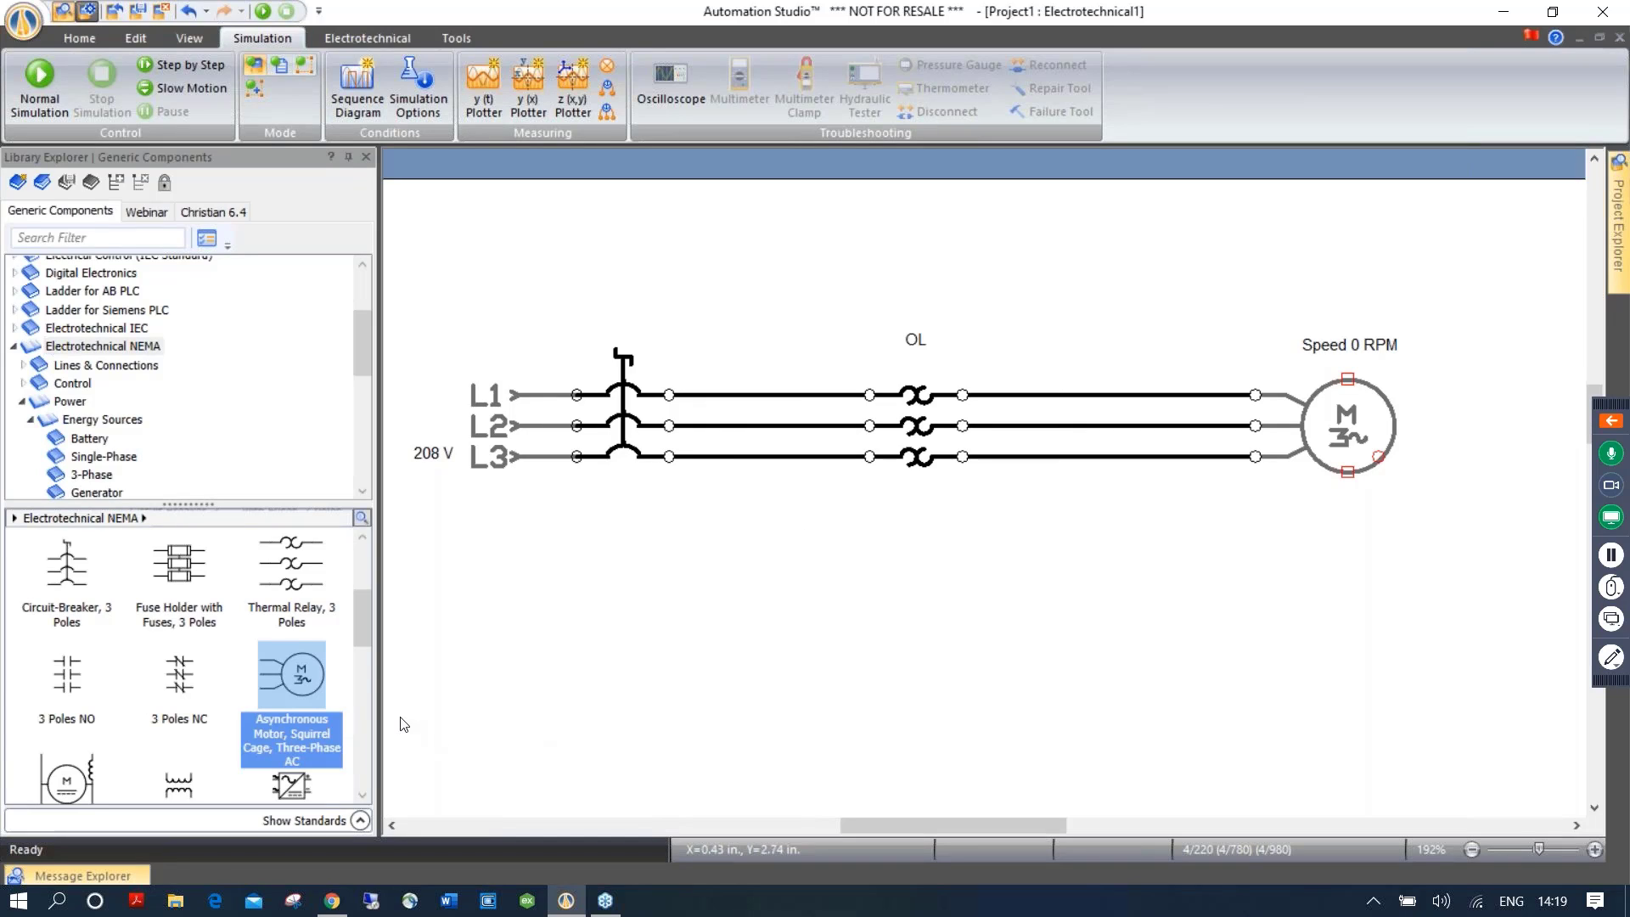
Place a Transformer with Two Windings below the L3 line, between the circuit breaker and the thermal relay
{"action": "left_click_drag", "start_coordinate": [360, 612], "coordinate": [361, 652]}
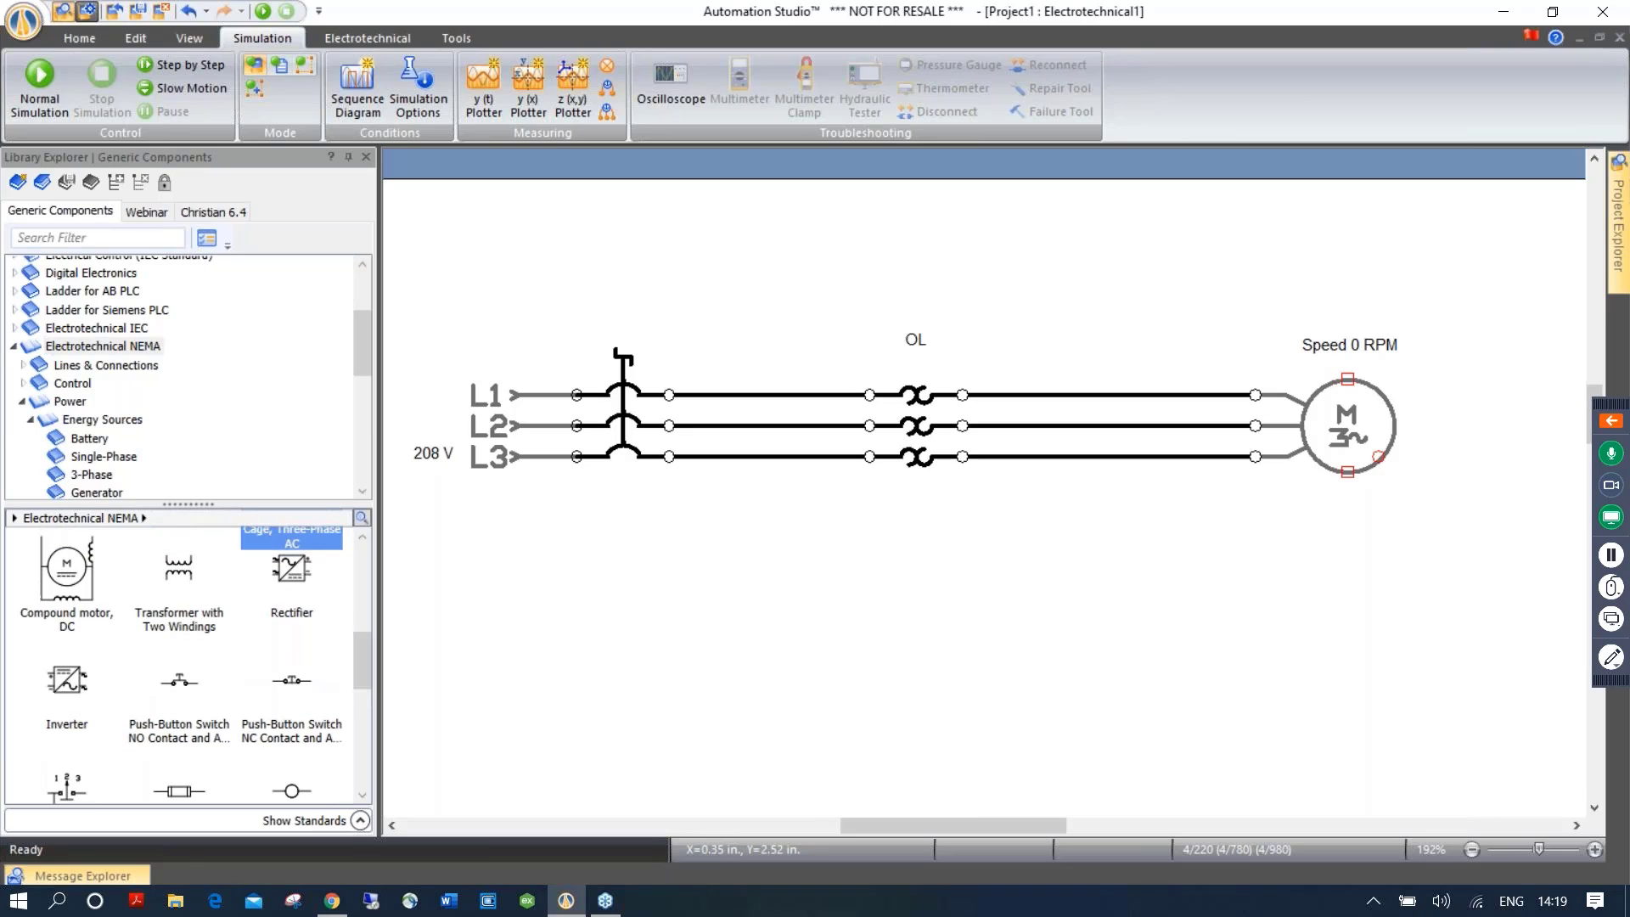
{"action": "left_click_drag", "start_coordinate": [179, 567], "coordinate": [760, 515]}
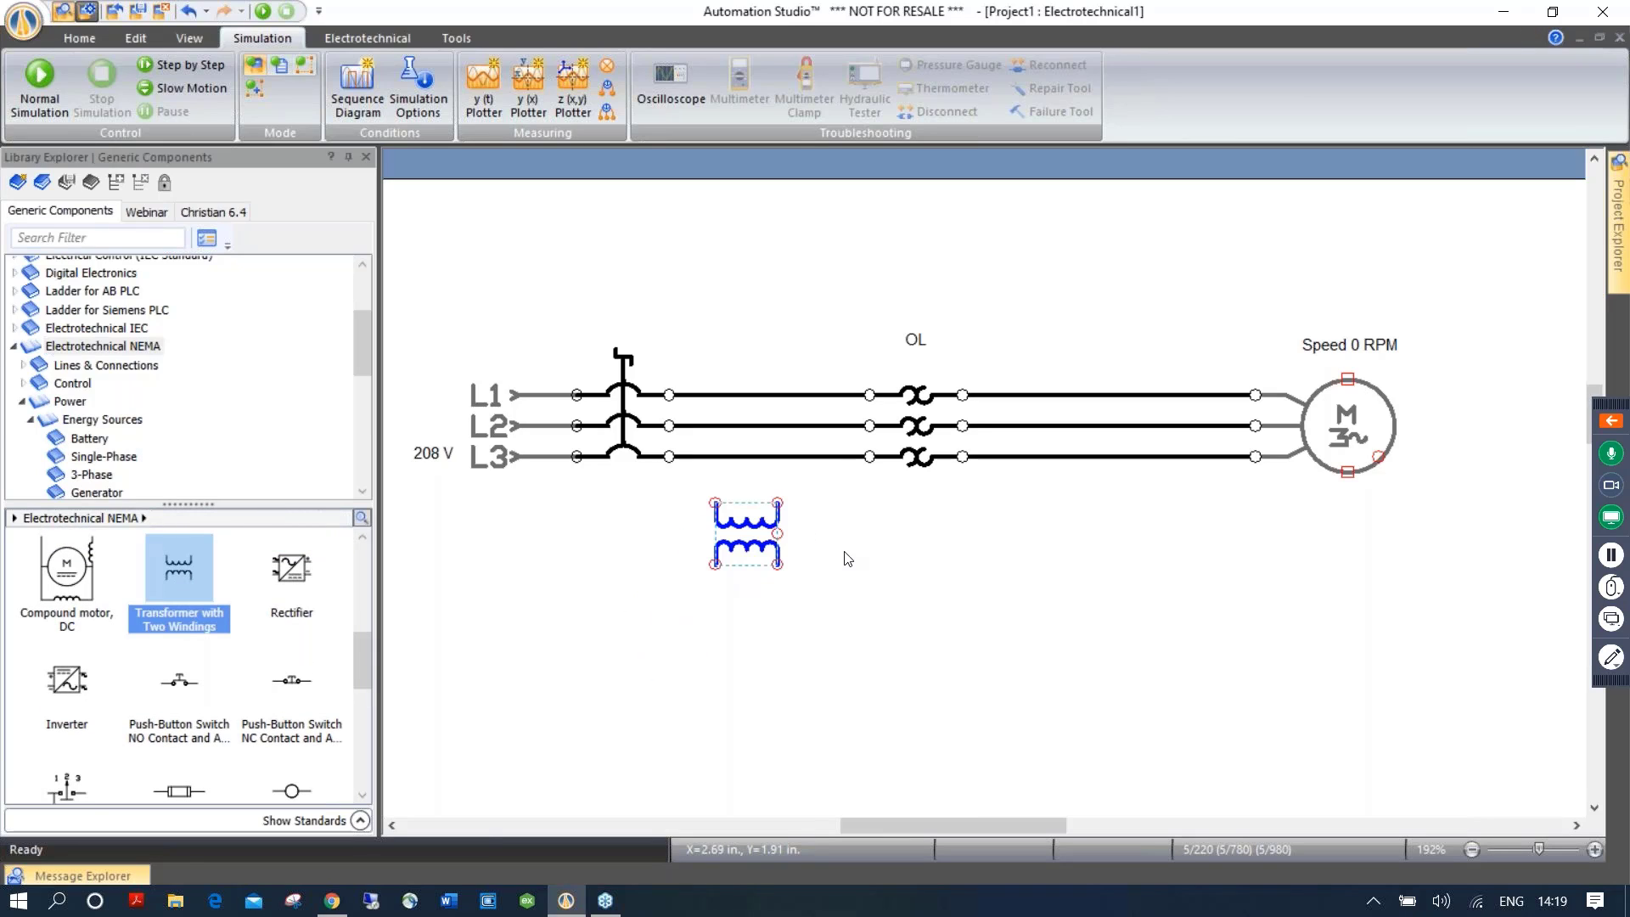
{"action": "left_click", "coordinate": [826, 522]}
Wire the transformer's upper-left terminal H1 to the L3 line, connecting it at the breaker's 6/T3 terminal
{"action": "left_click_drag", "start_coordinate": [714, 503], "coordinate": [705, 462]}
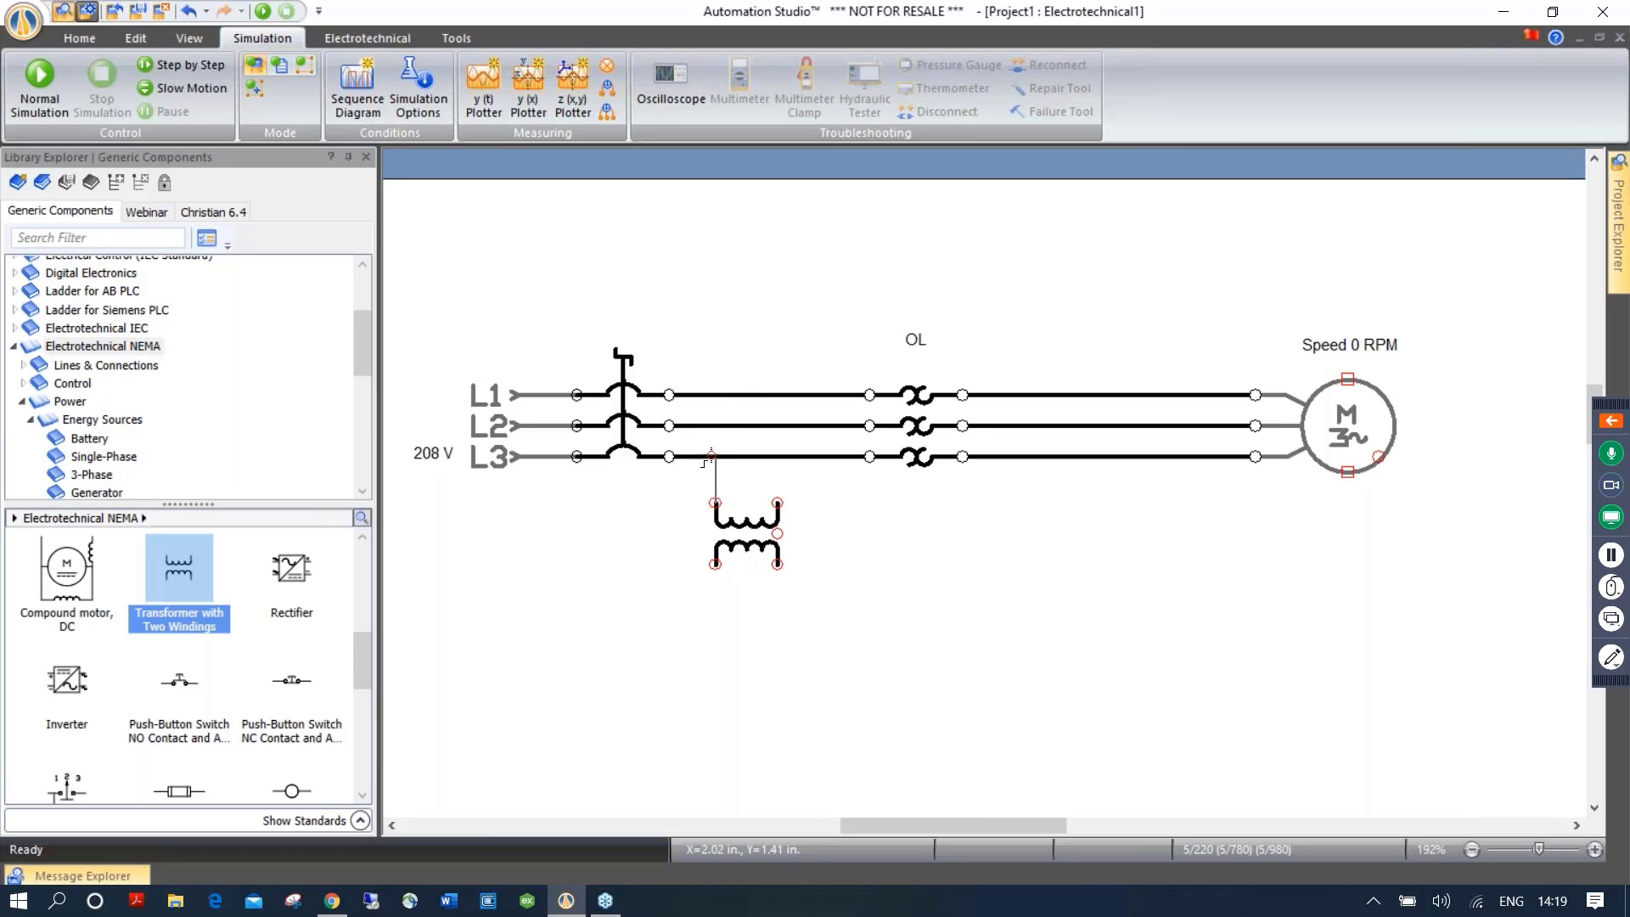
{"action": "left_click", "coordinate": [712, 463]}
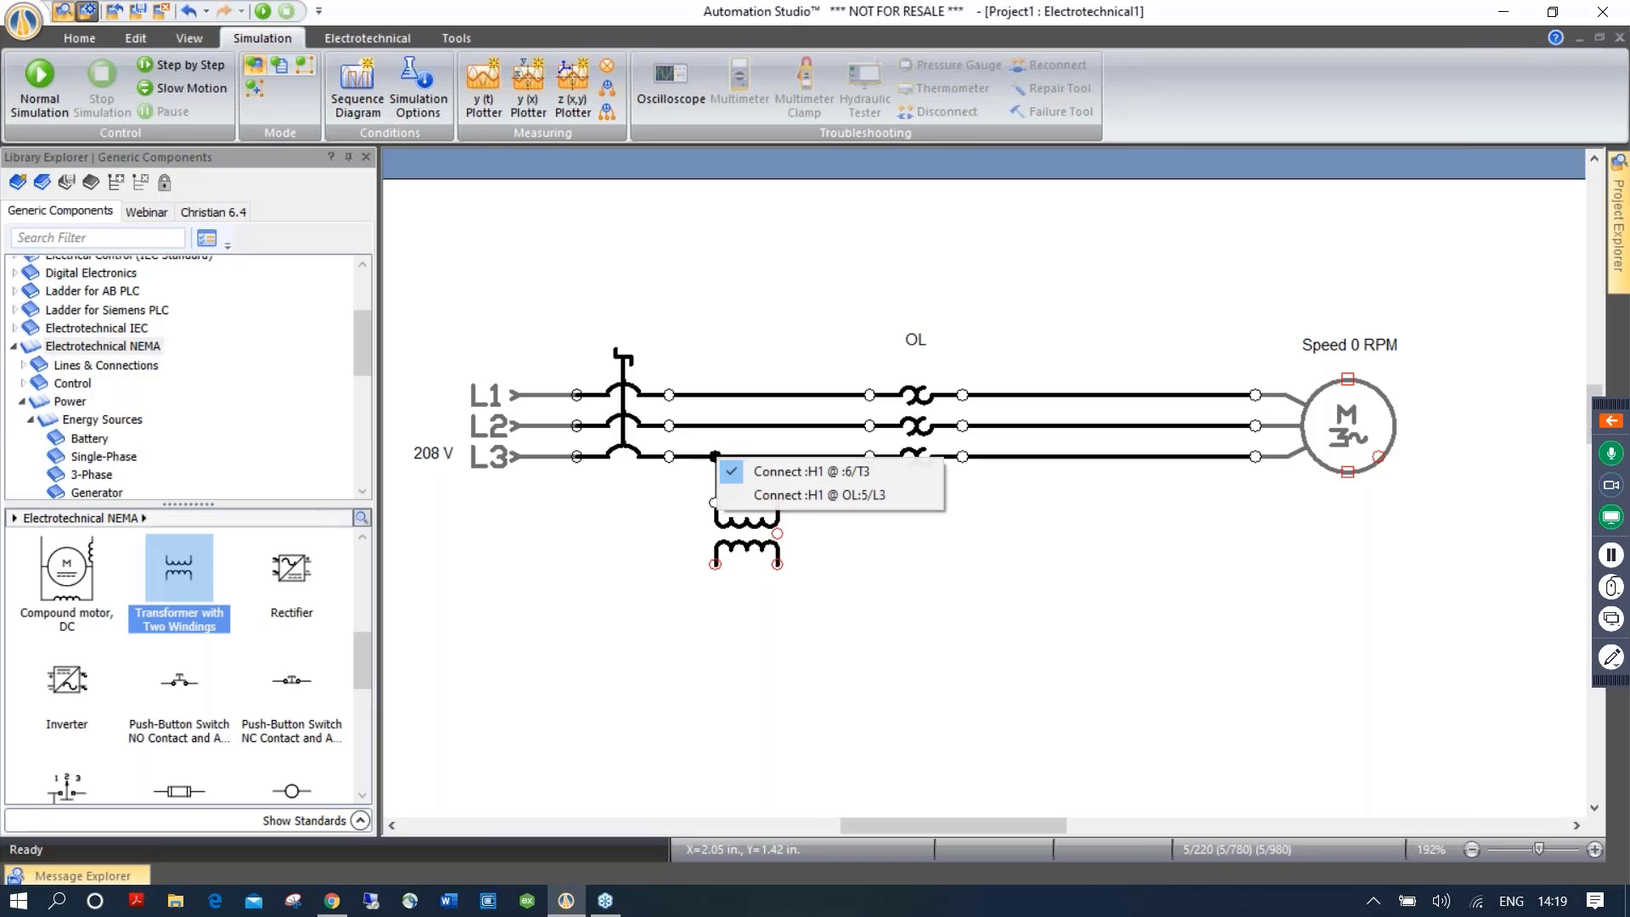
{"action": "left_click", "coordinate": [770, 471]}
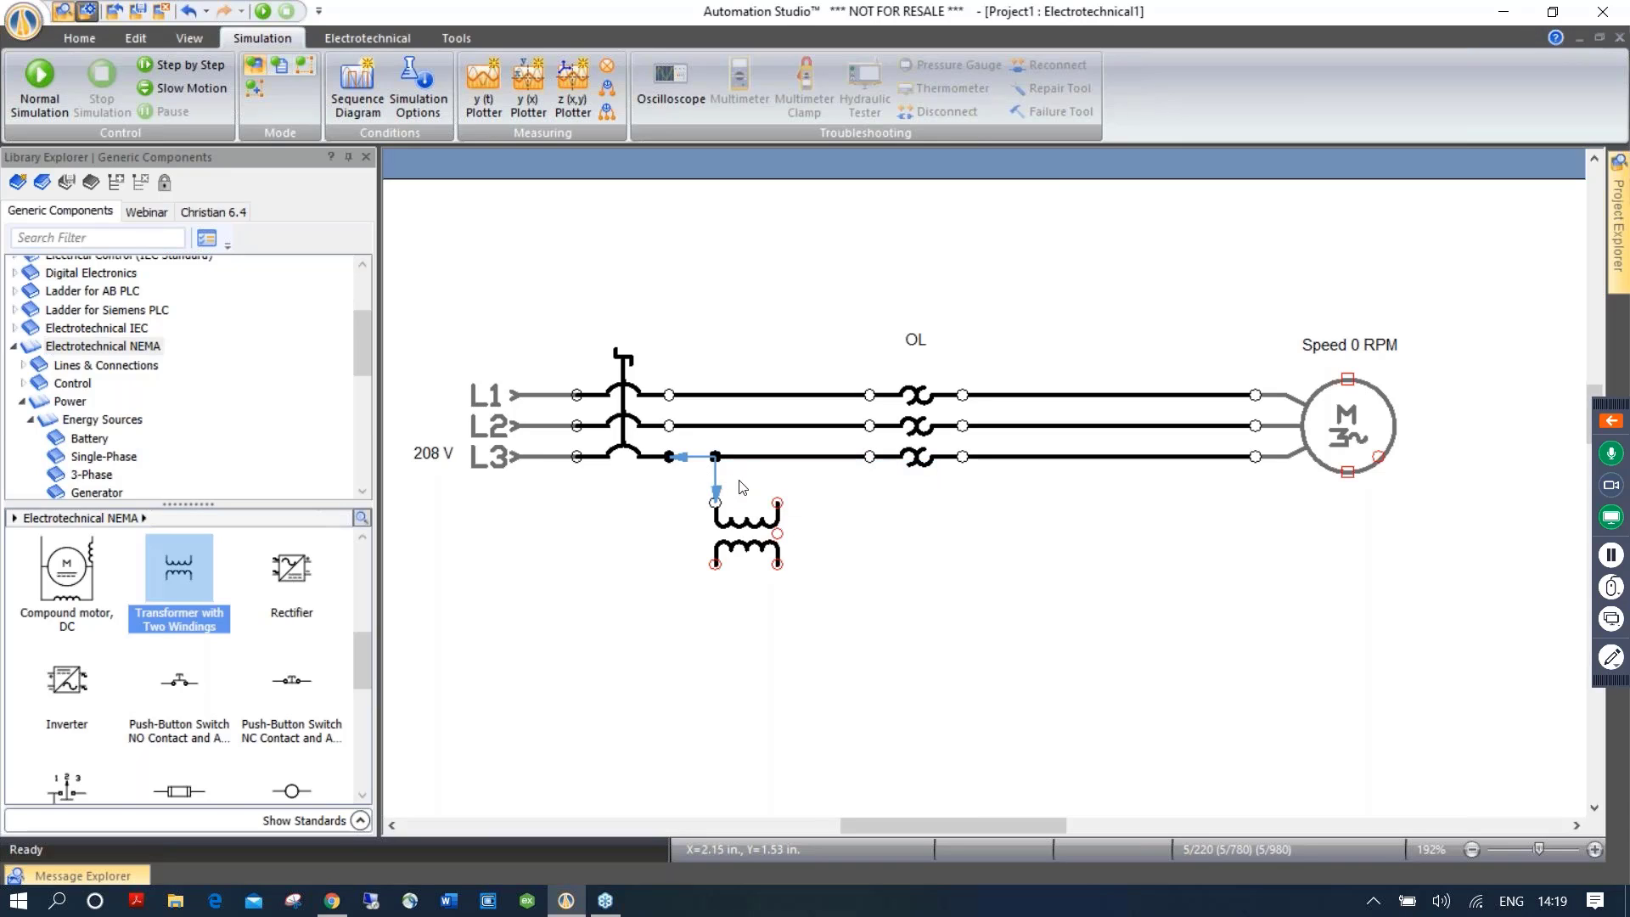
Wire the transformer's upper-right terminal to the L2 line, connecting it at the breaker's 4/T2 terminal
{"action": "left_click", "coordinate": [773, 477]}
{"action": "left_click_drag", "start_coordinate": [777, 503], "coordinate": [778, 423]}
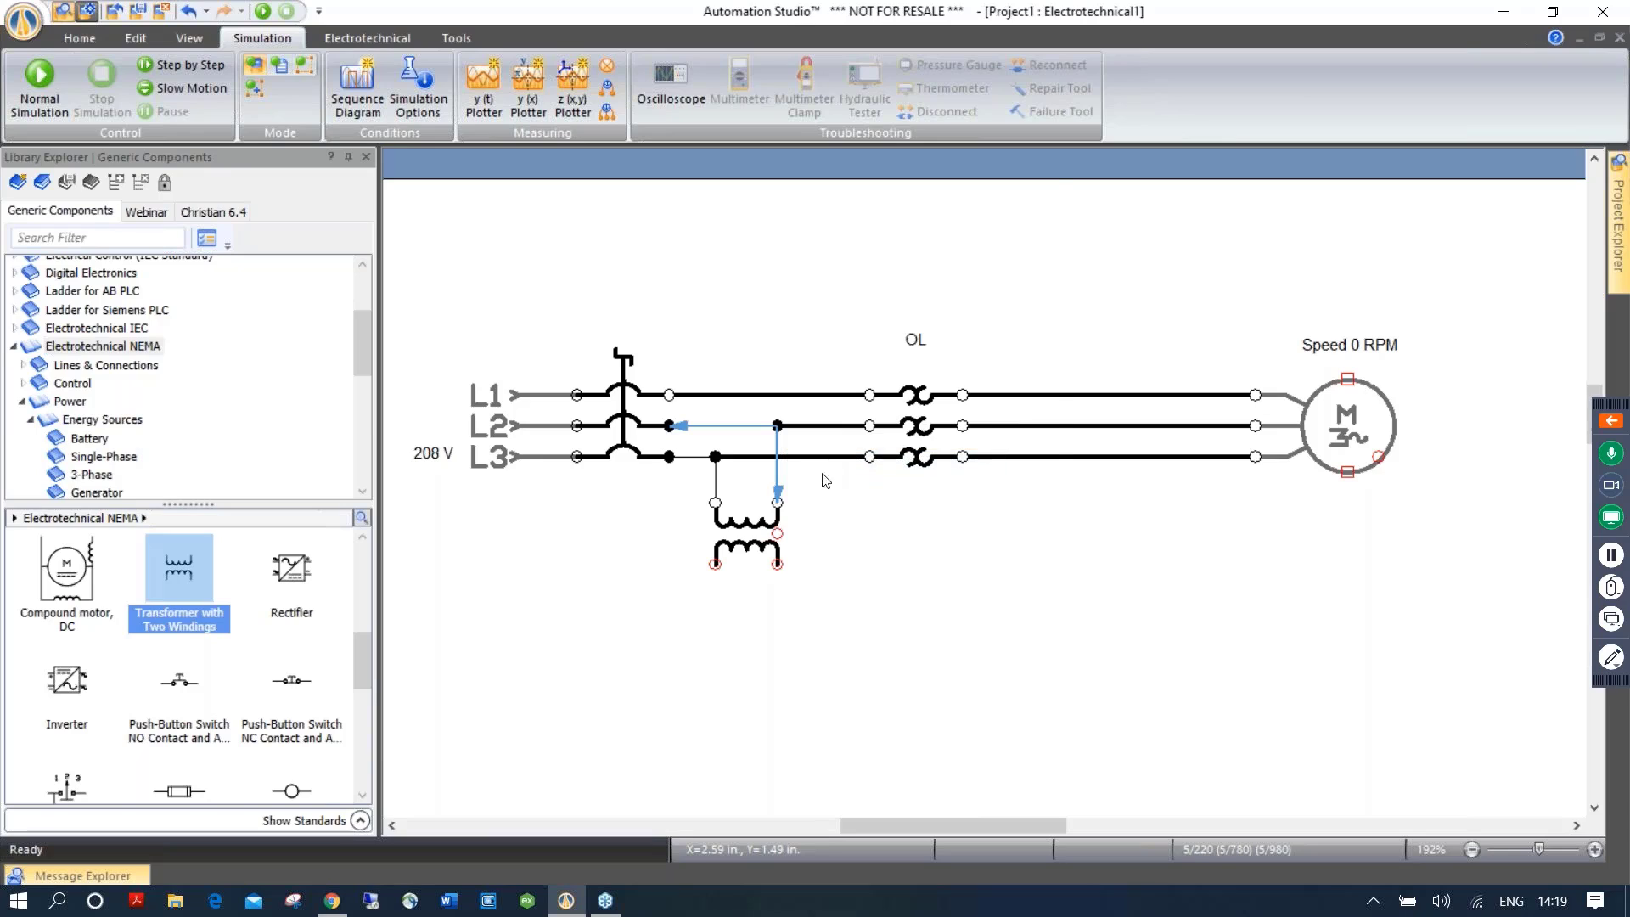
{"action": "right_click", "coordinate": [820, 536]}
{"action": "left_click", "coordinate": [852, 648]}
Change the new wires joining the L2 and L3 lines to the transformer's upper terminals to the Power Wire type
{"action": "right_click", "coordinate": [730, 426]}
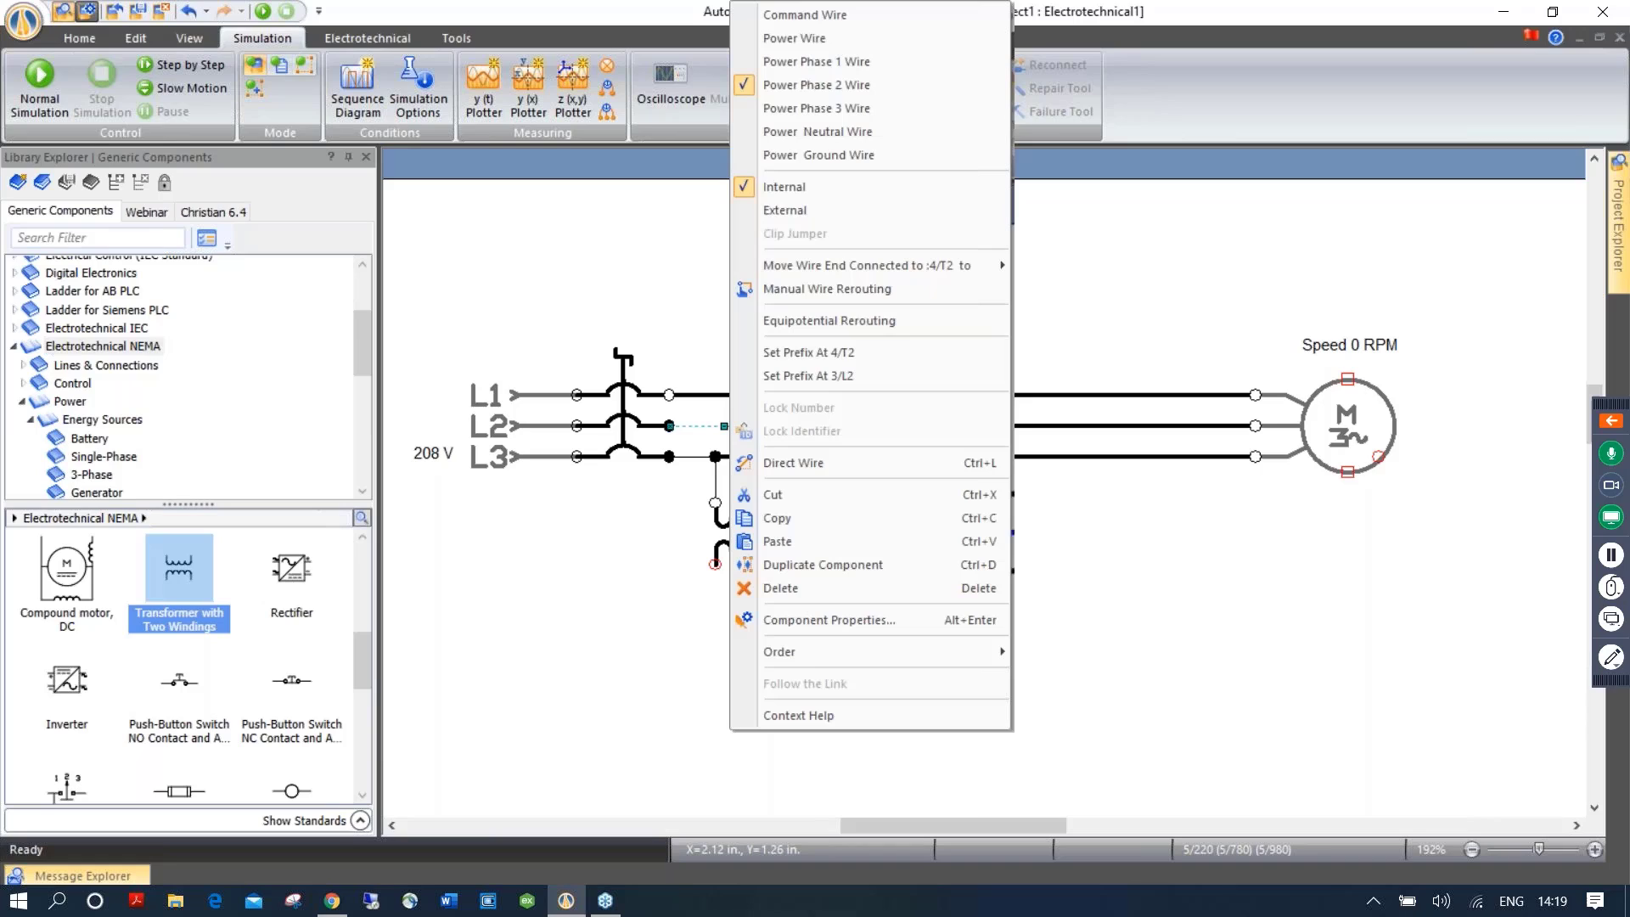
{"action": "left_click", "coordinate": [796, 39]}
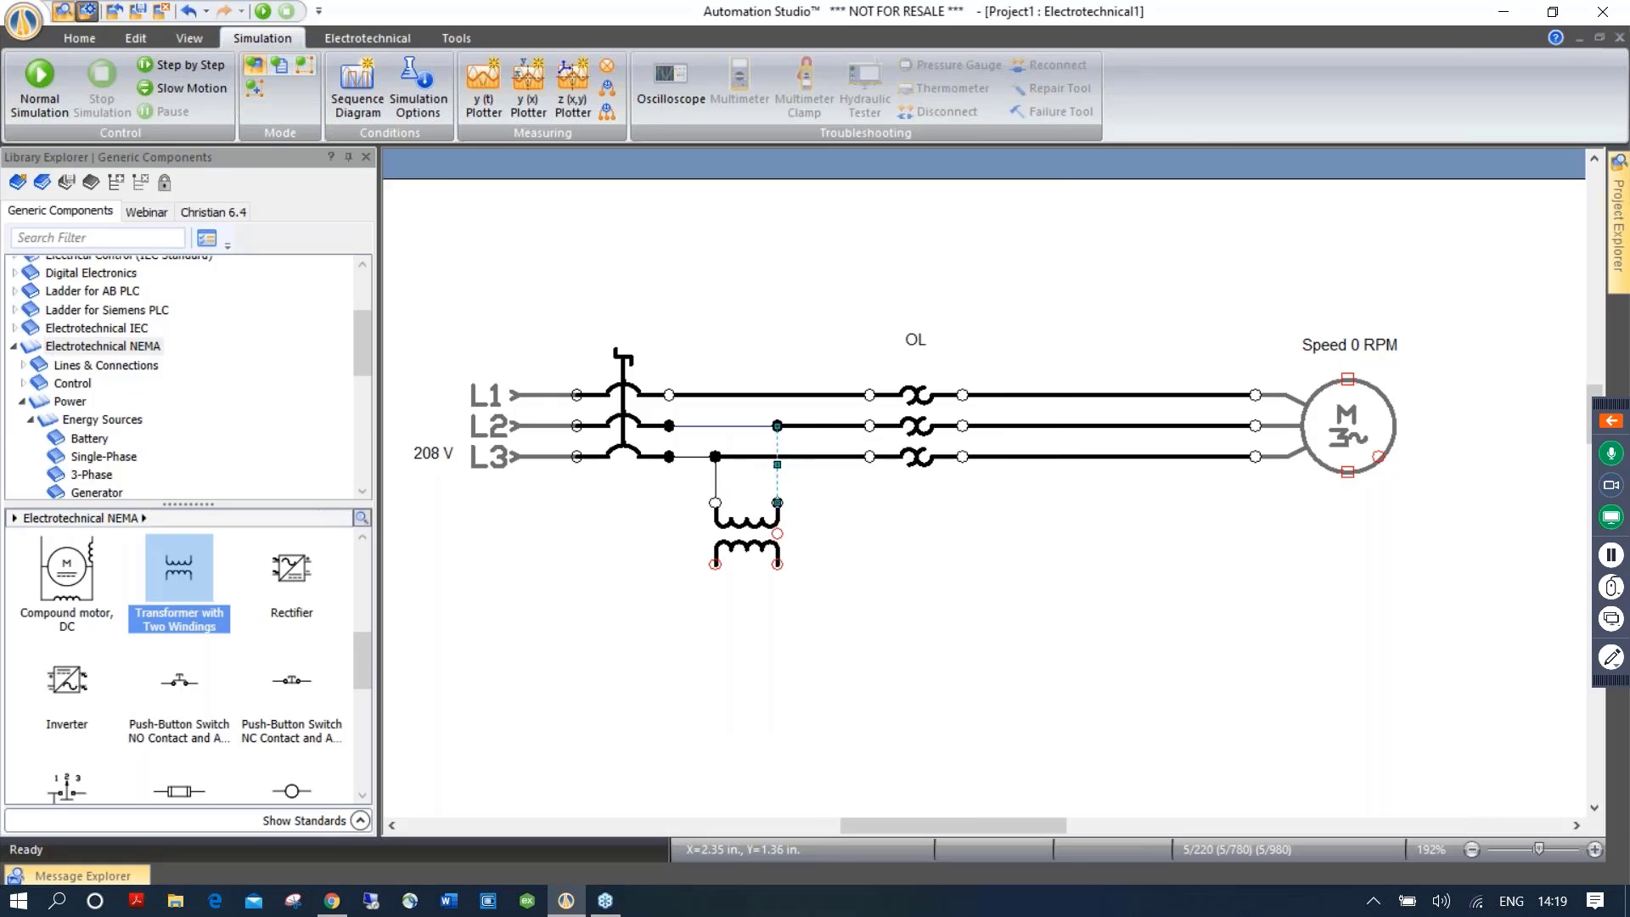
{"action": "right_click", "coordinate": [777, 446]}
{"action": "left_click", "coordinate": [849, 47]}
{"action": "right_click", "coordinate": [716, 473]}
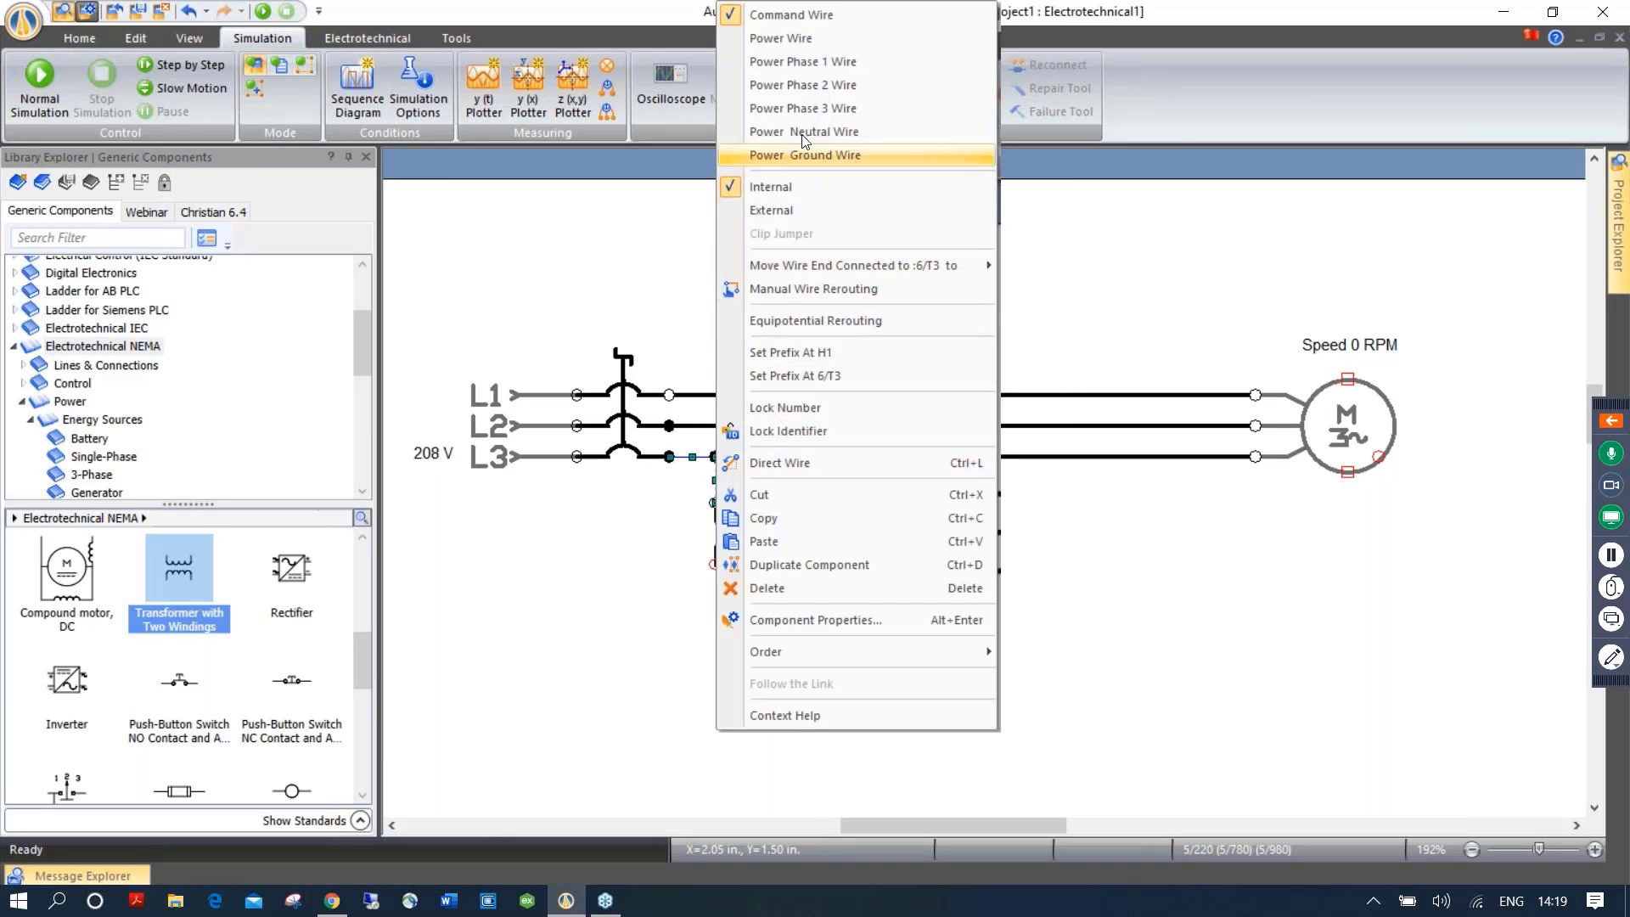
{"action": "left_click", "coordinate": [804, 43]}
{"action": "left_click", "coordinate": [965, 550]}
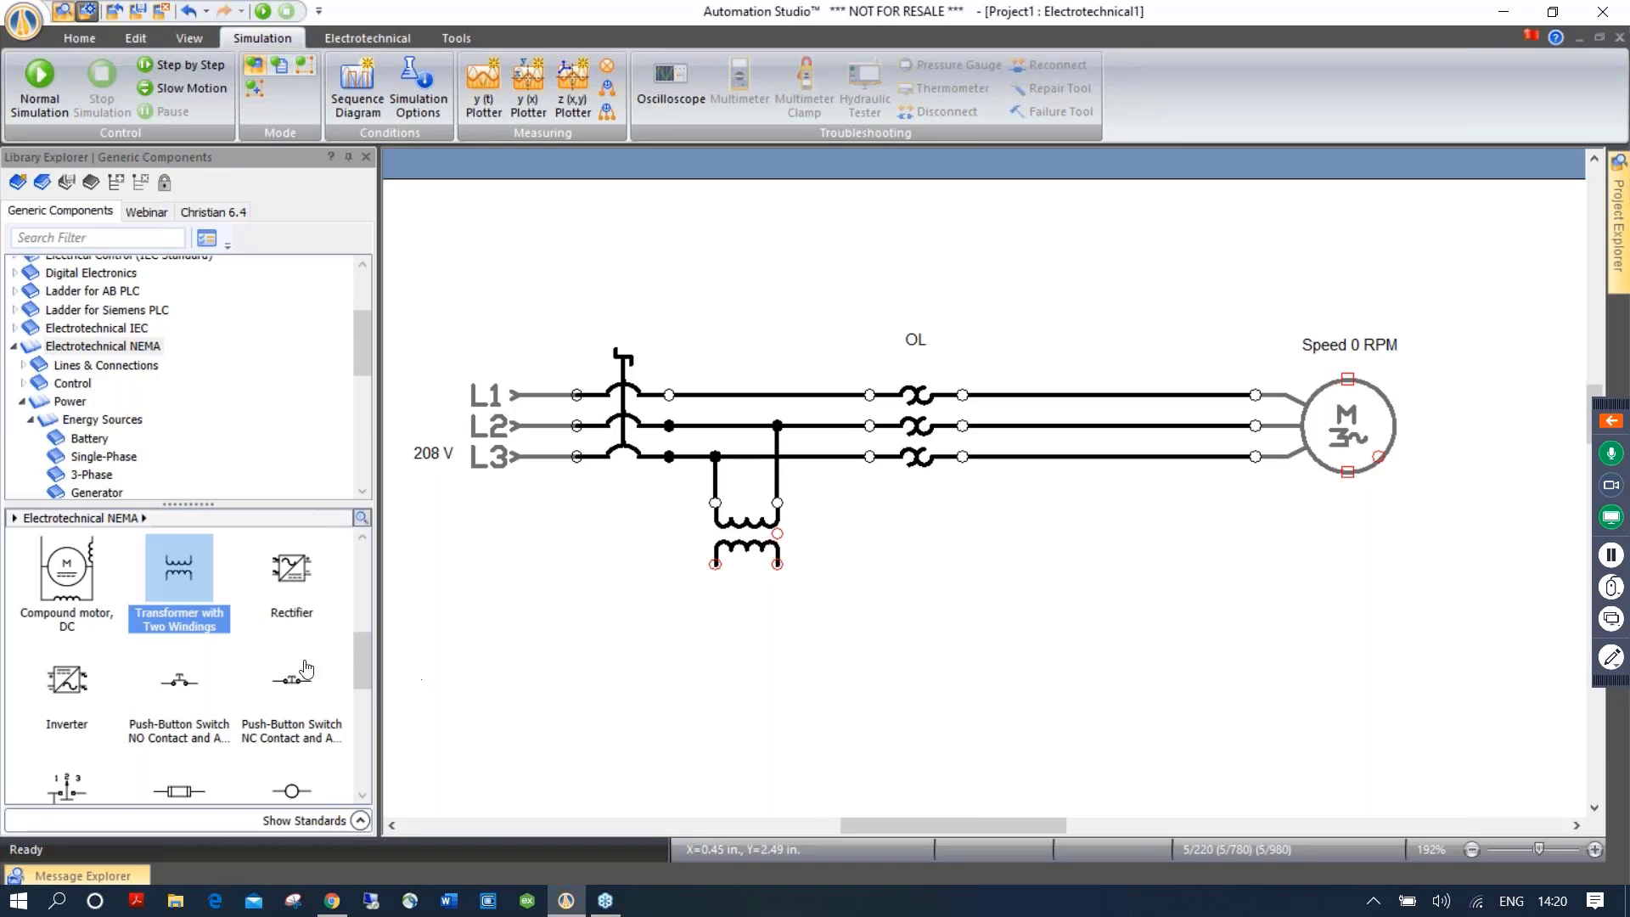
Place a Push-Button Switch with NO Contact and Automatic Return below the transformer and give it the alias Start
{"action": "left_click_drag", "start_coordinate": [178, 692], "coordinate": [784, 660]}
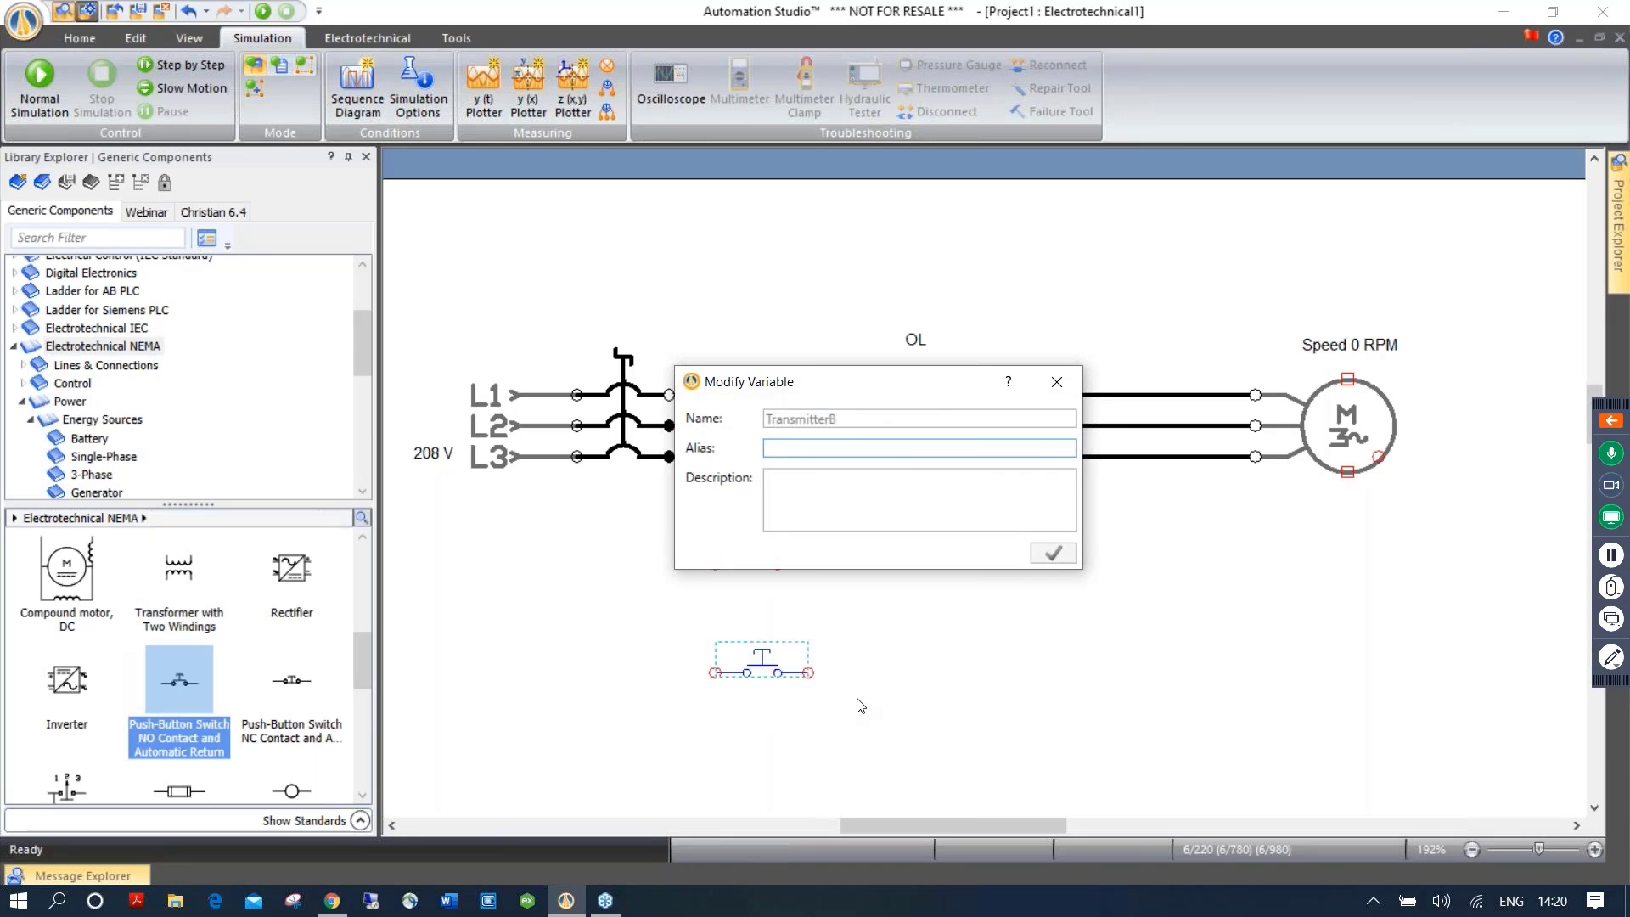
{"action": "type", "text": "Start"}
{"action": "key", "text": "Return"}
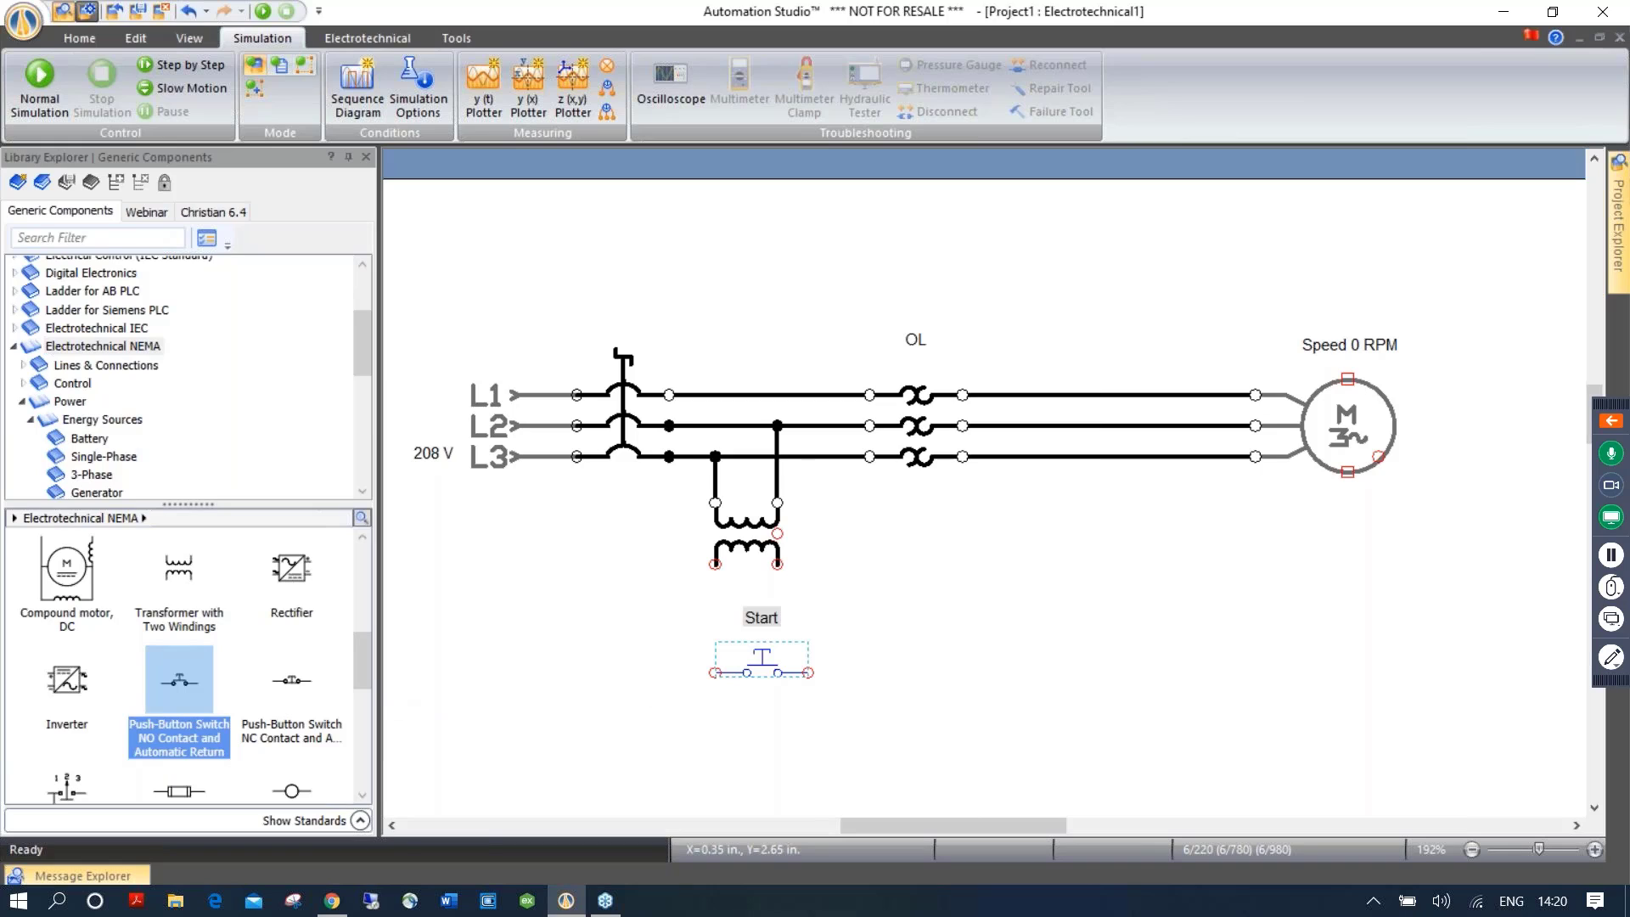
Place a Relay Coil in line with the Start push button, below the motor line, and give it the alias Forward
{"action": "left_click_drag", "start_coordinate": [365, 655], "coordinate": [363, 678]}
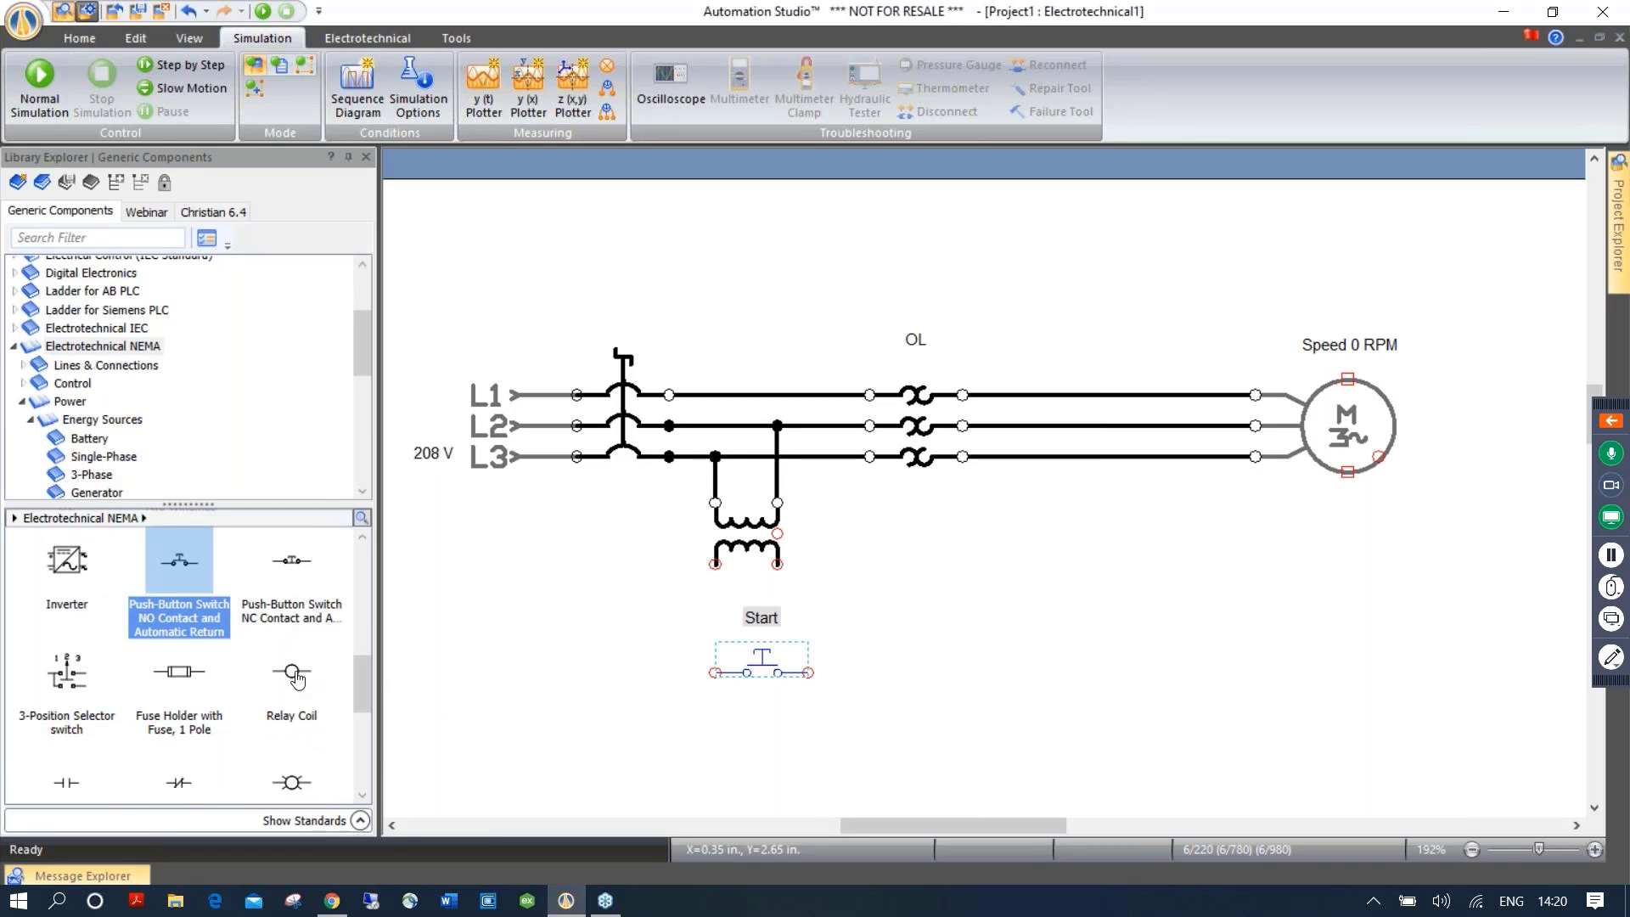
{"action": "mouse_move", "coordinate": [296, 676]}
{"action": "left_click_drag", "start_coordinate": [296, 677], "coordinate": [1087, 679]}
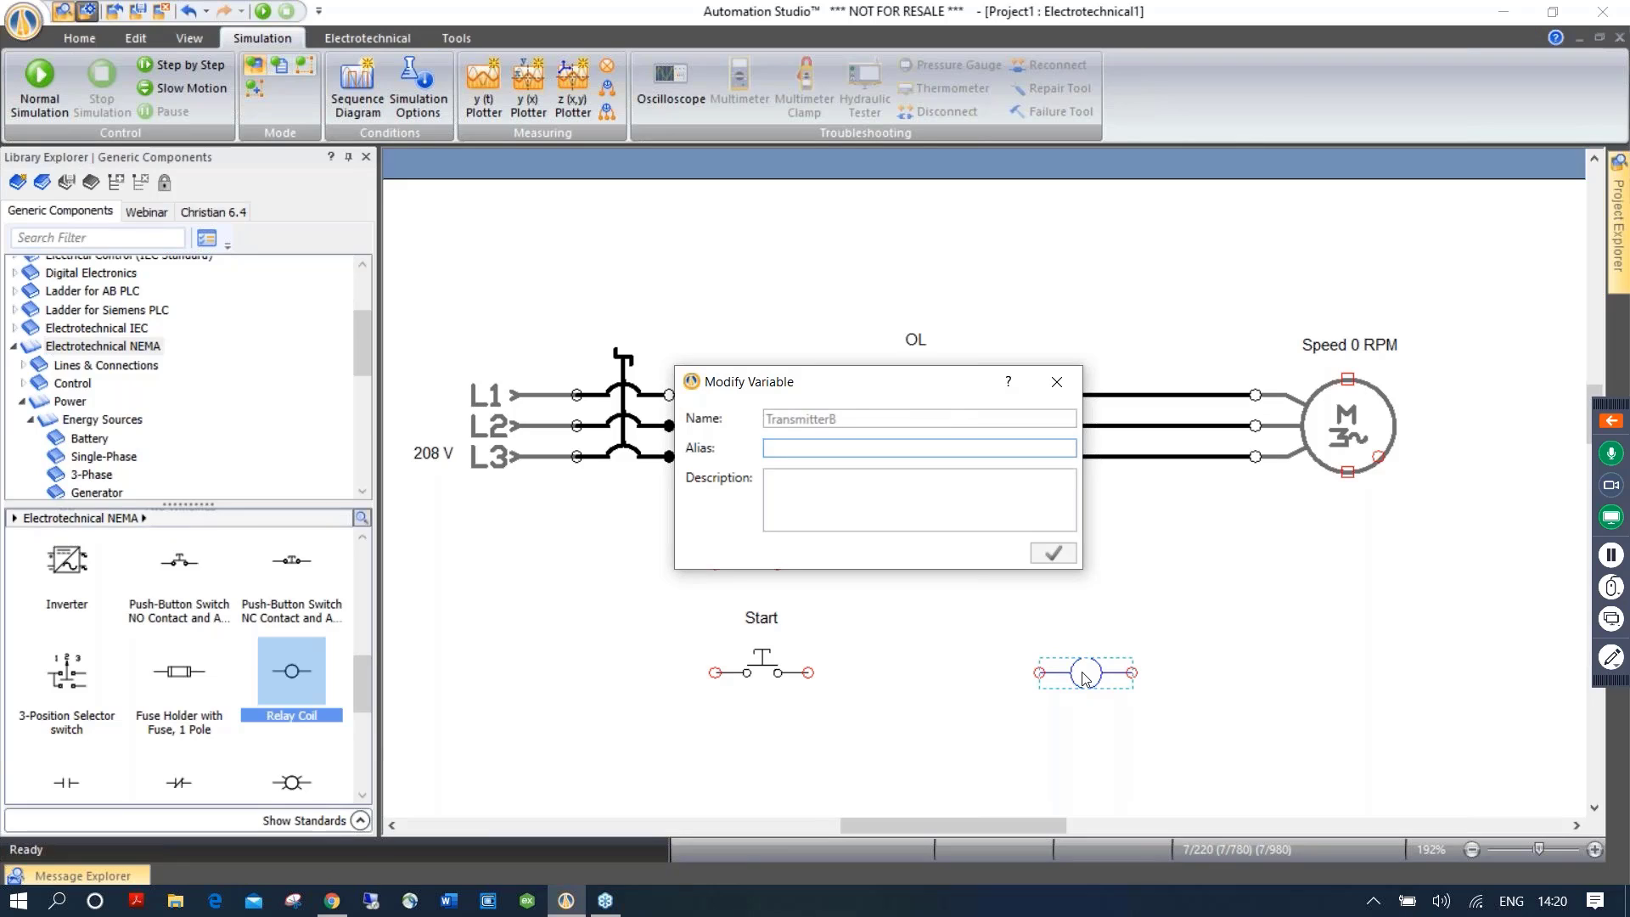
{"action": "type", "text": "Forward"}
{"action": "key", "text": "Return"}
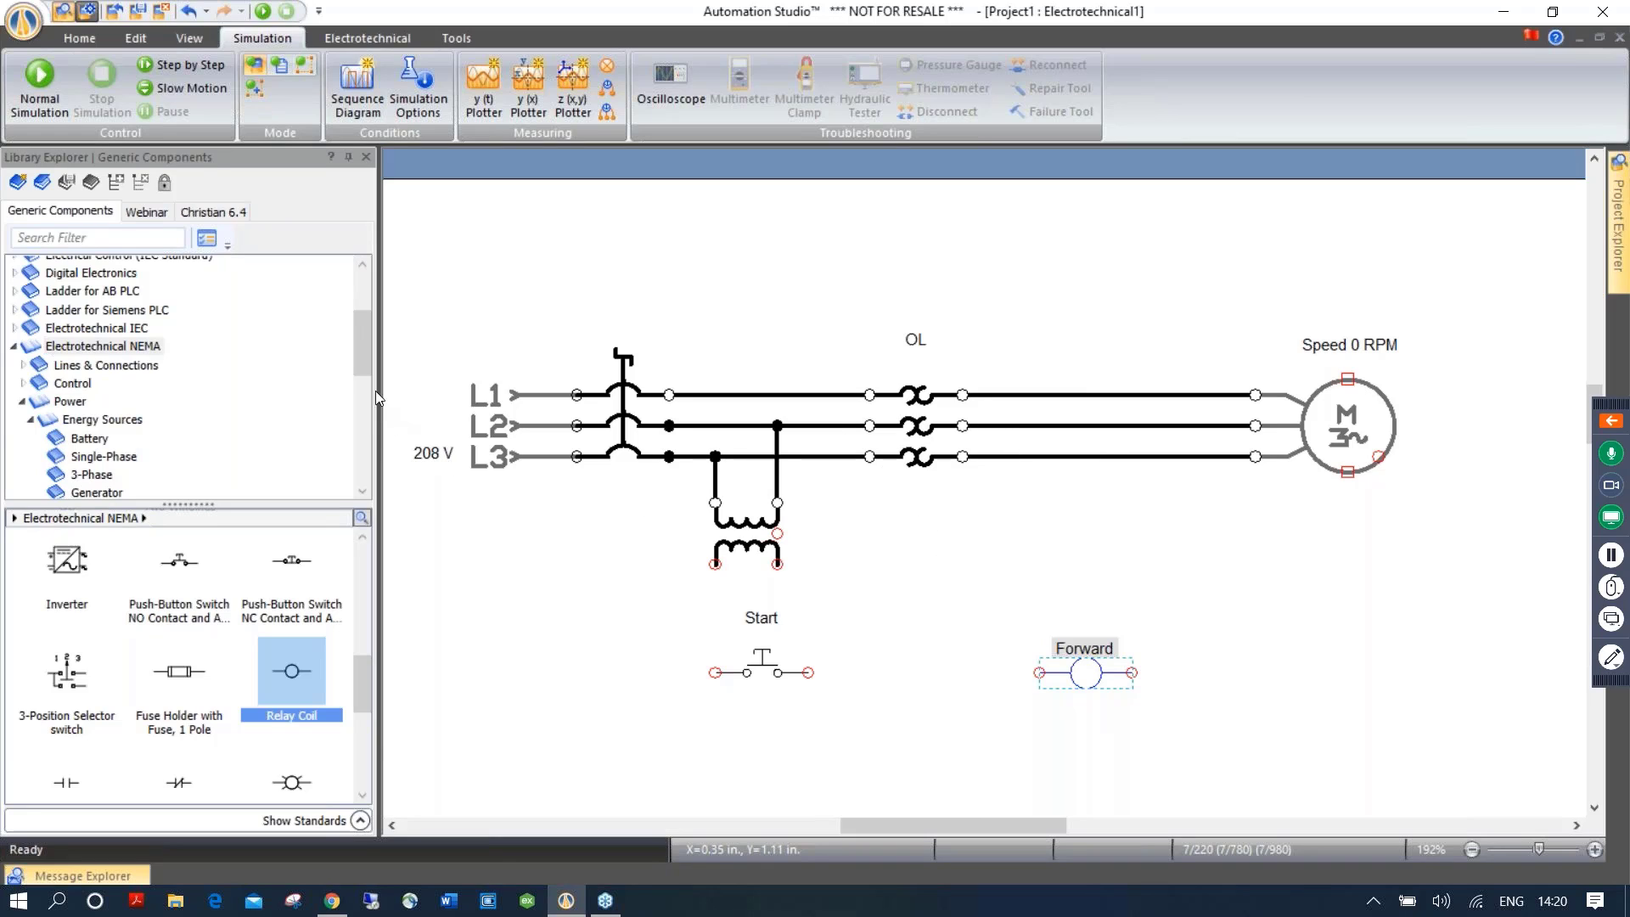
Insert a 3 Poles NO contact in the lines between the thermal relay and the motor, and link it to the Forward variable
{"action": "left_click_drag", "start_coordinate": [364, 677], "coordinate": [362, 606]}
{"action": "left_click_drag", "start_coordinate": [93, 694], "coordinate": [1095, 383]}
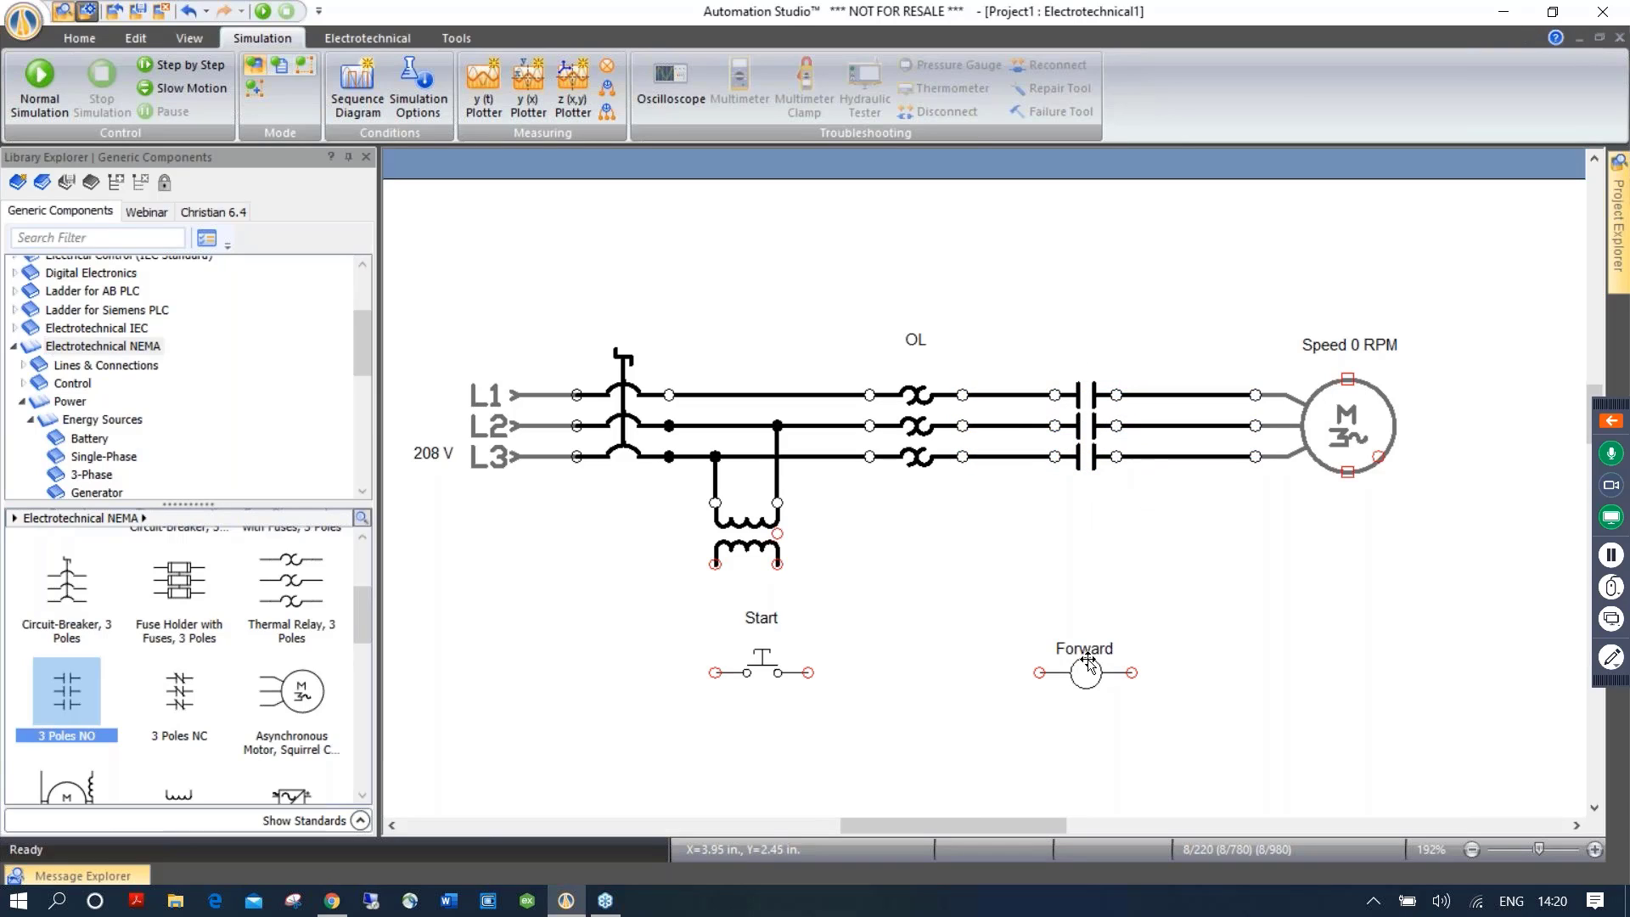
{"action": "left_click", "coordinate": [1081, 427]}
{"action": "double_click", "coordinate": [1081, 426]}
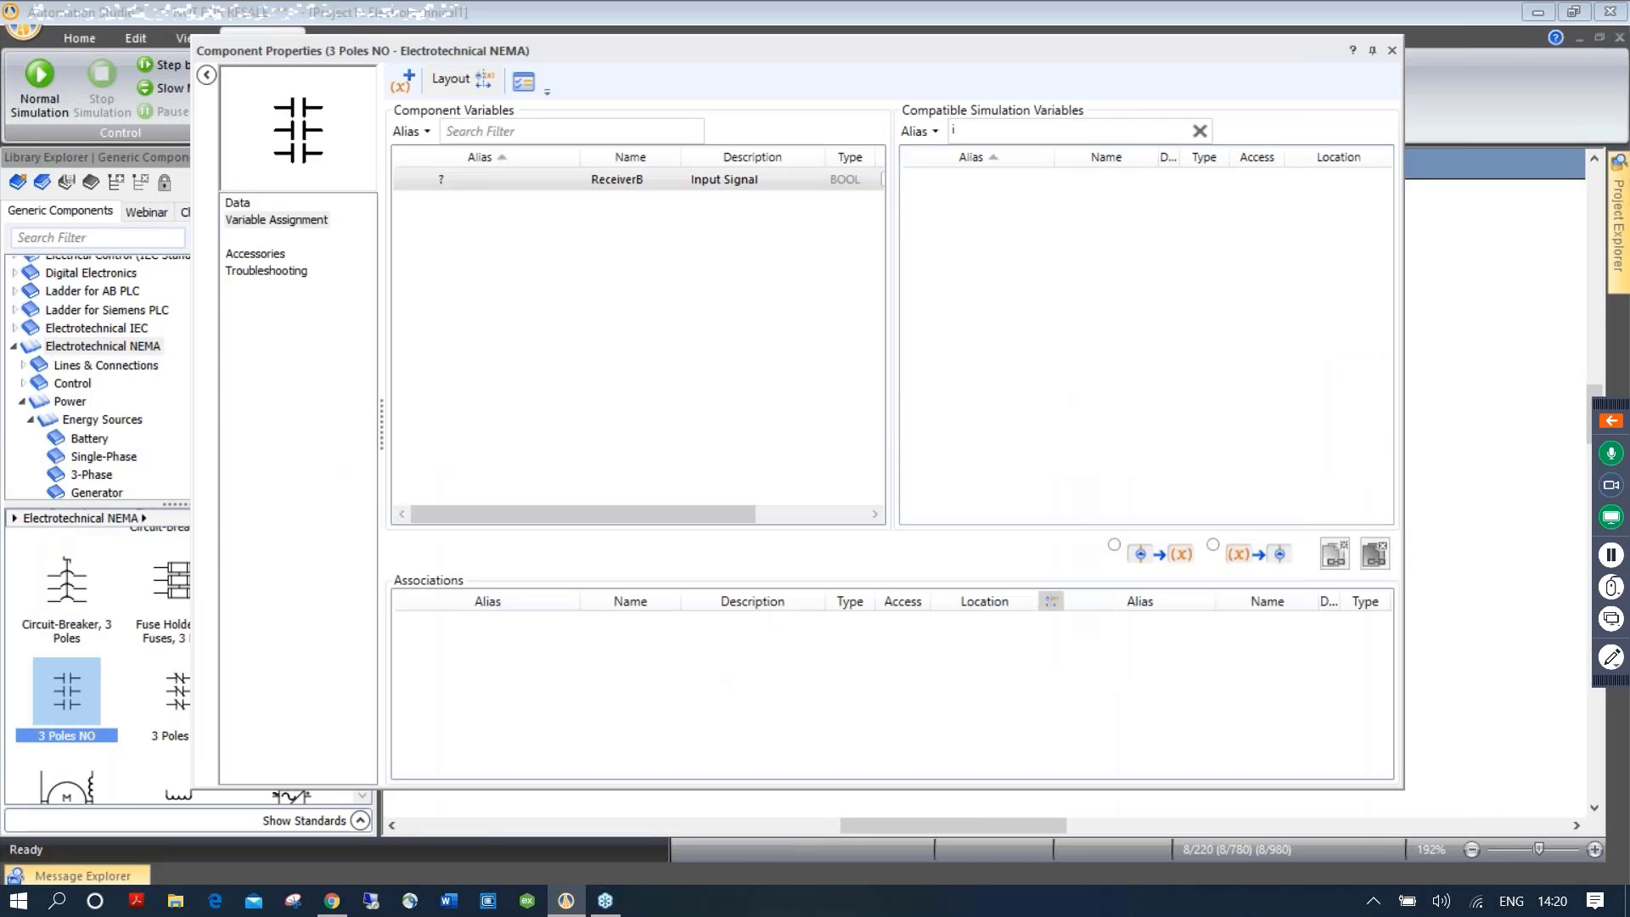
{"action": "left_click", "coordinate": [990, 131]}
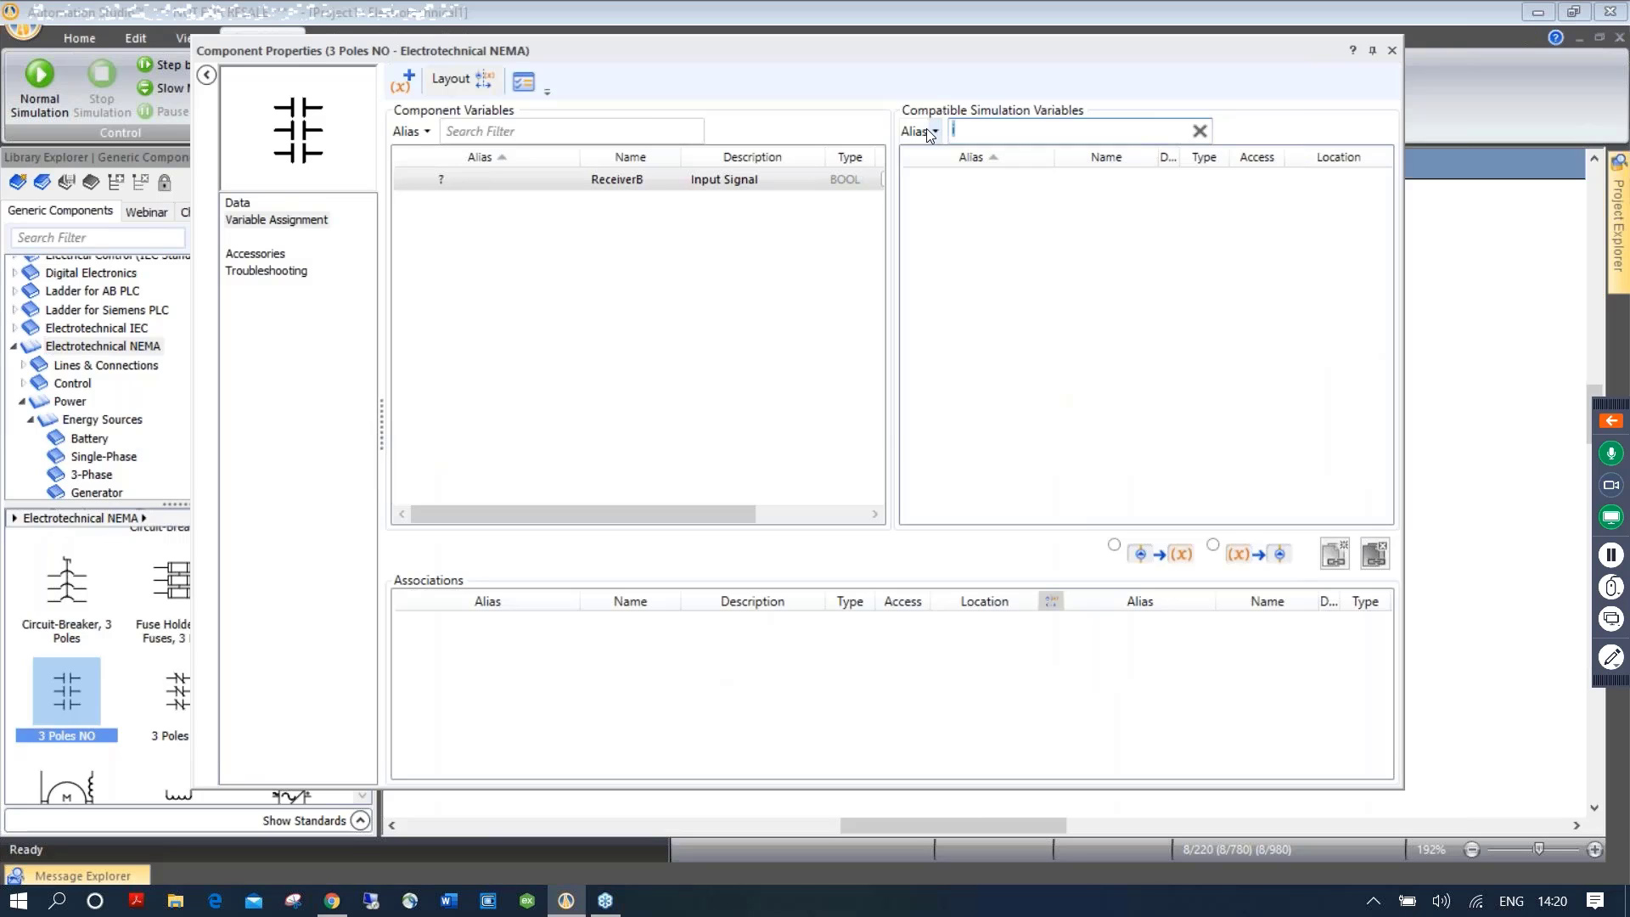
{"action": "type", "text": "f"}
{"action": "double_click", "coordinate": [1010, 208]}
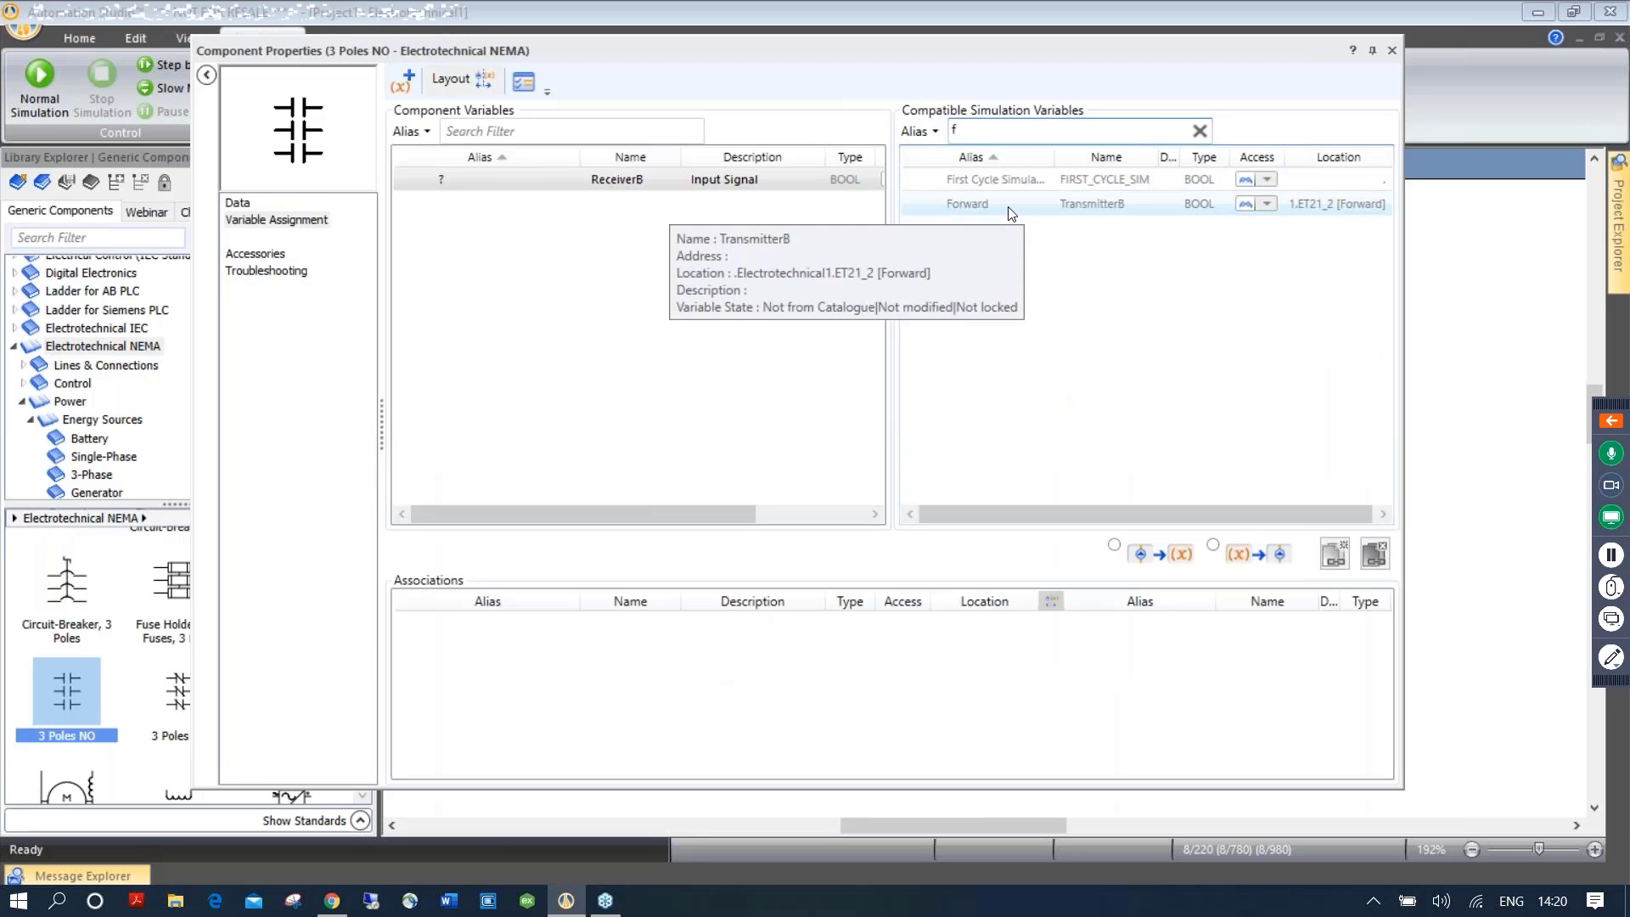
{"action": "left_click", "coordinate": [1393, 53]}
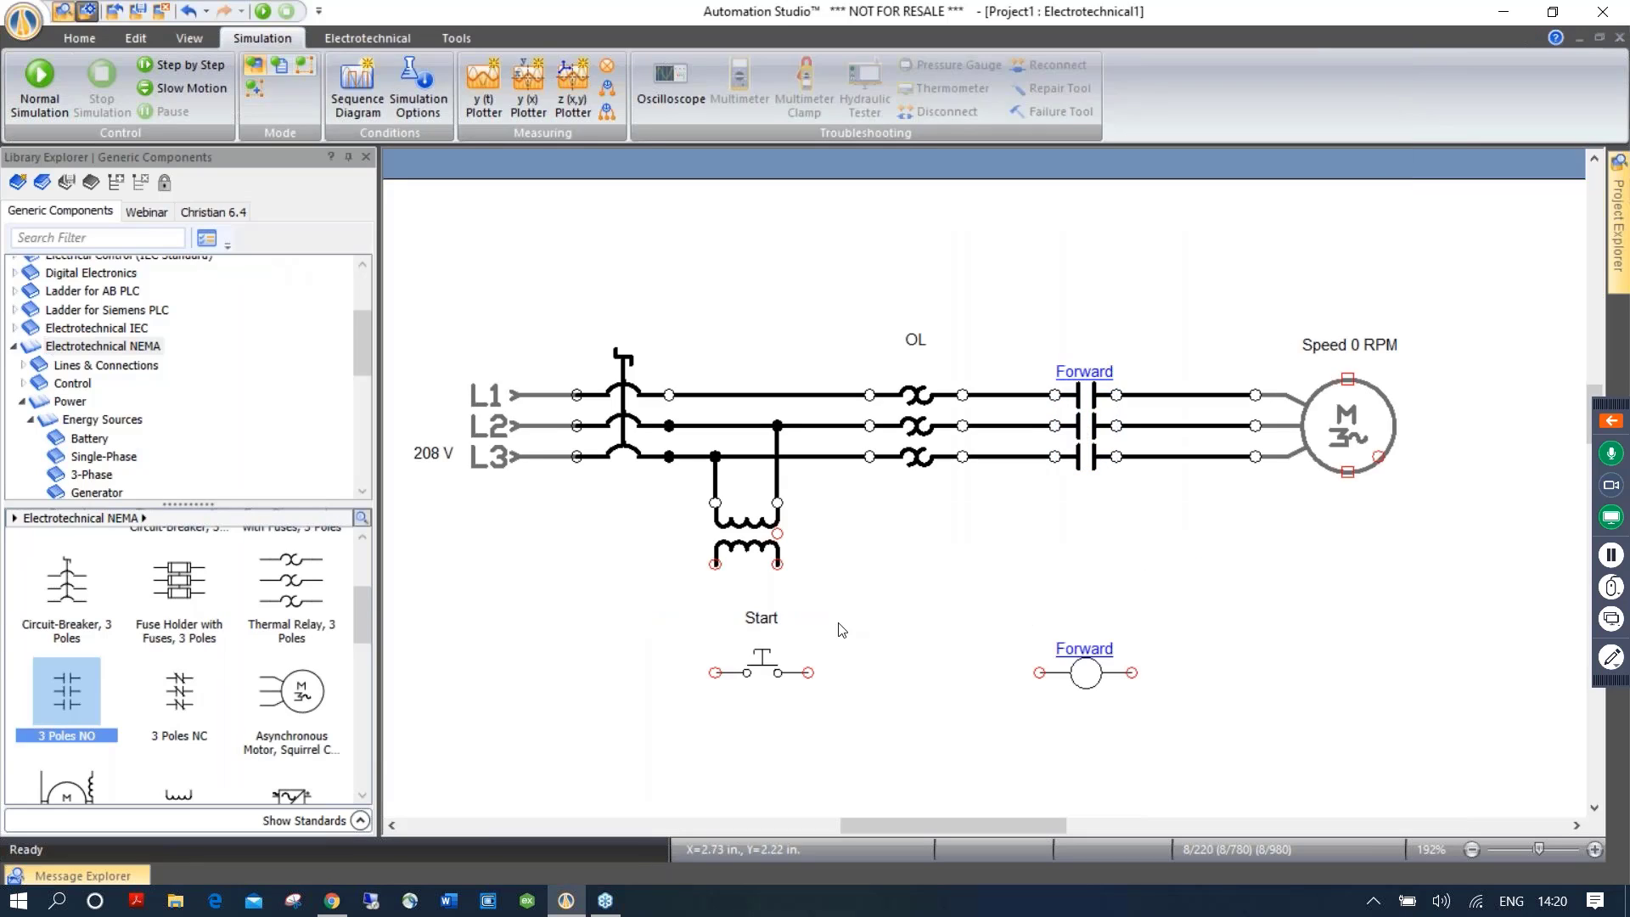
Wire the transformer's lower terminals in a loop through the Start push button and the Forward relay coil
{"action": "mouse_move", "coordinate": [715, 564]}
{"action": "left_mouse_down"}
{"action": "mouse_move", "coordinate": [716, 684]}
{"action": "mouse_move", "coordinate": [1039, 672]}
{"action": "mouse_move", "coordinate": [1136, 588]}
{"action": "mouse_move", "coordinate": [1065, 567]}
{"action": "mouse_move", "coordinate": [779, 565]}
{"action": "left_mouse_up"}
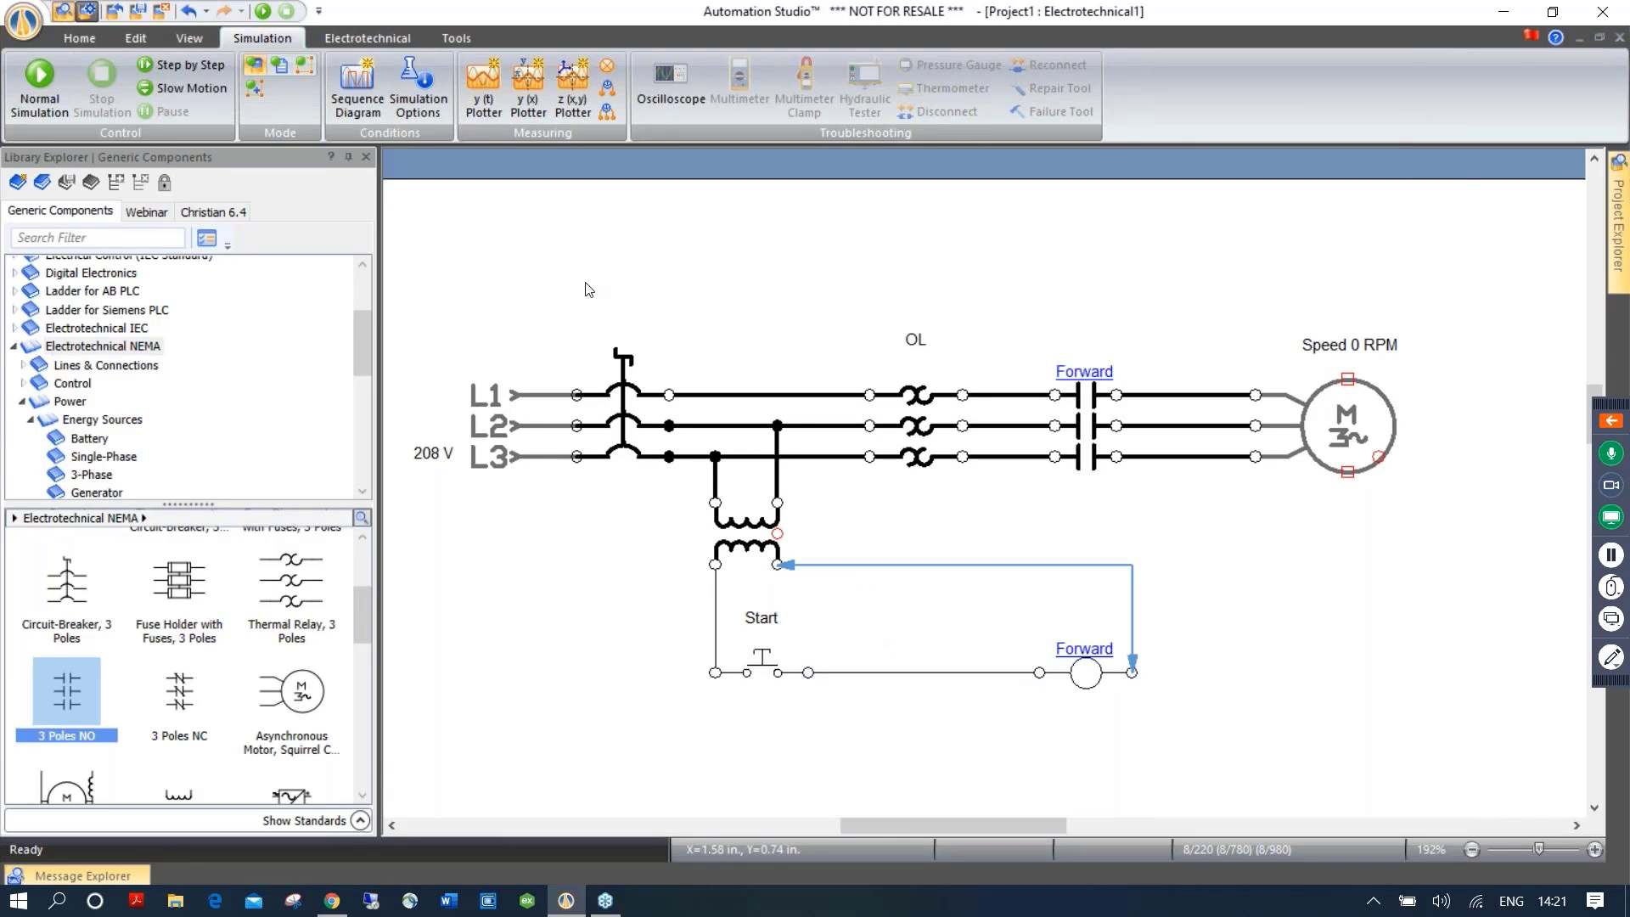
Simulate the circuit, operating Start with the circuit breaker off and again with it on, and stop the simulation
{"action": "left_click", "coordinate": [263, 11]}
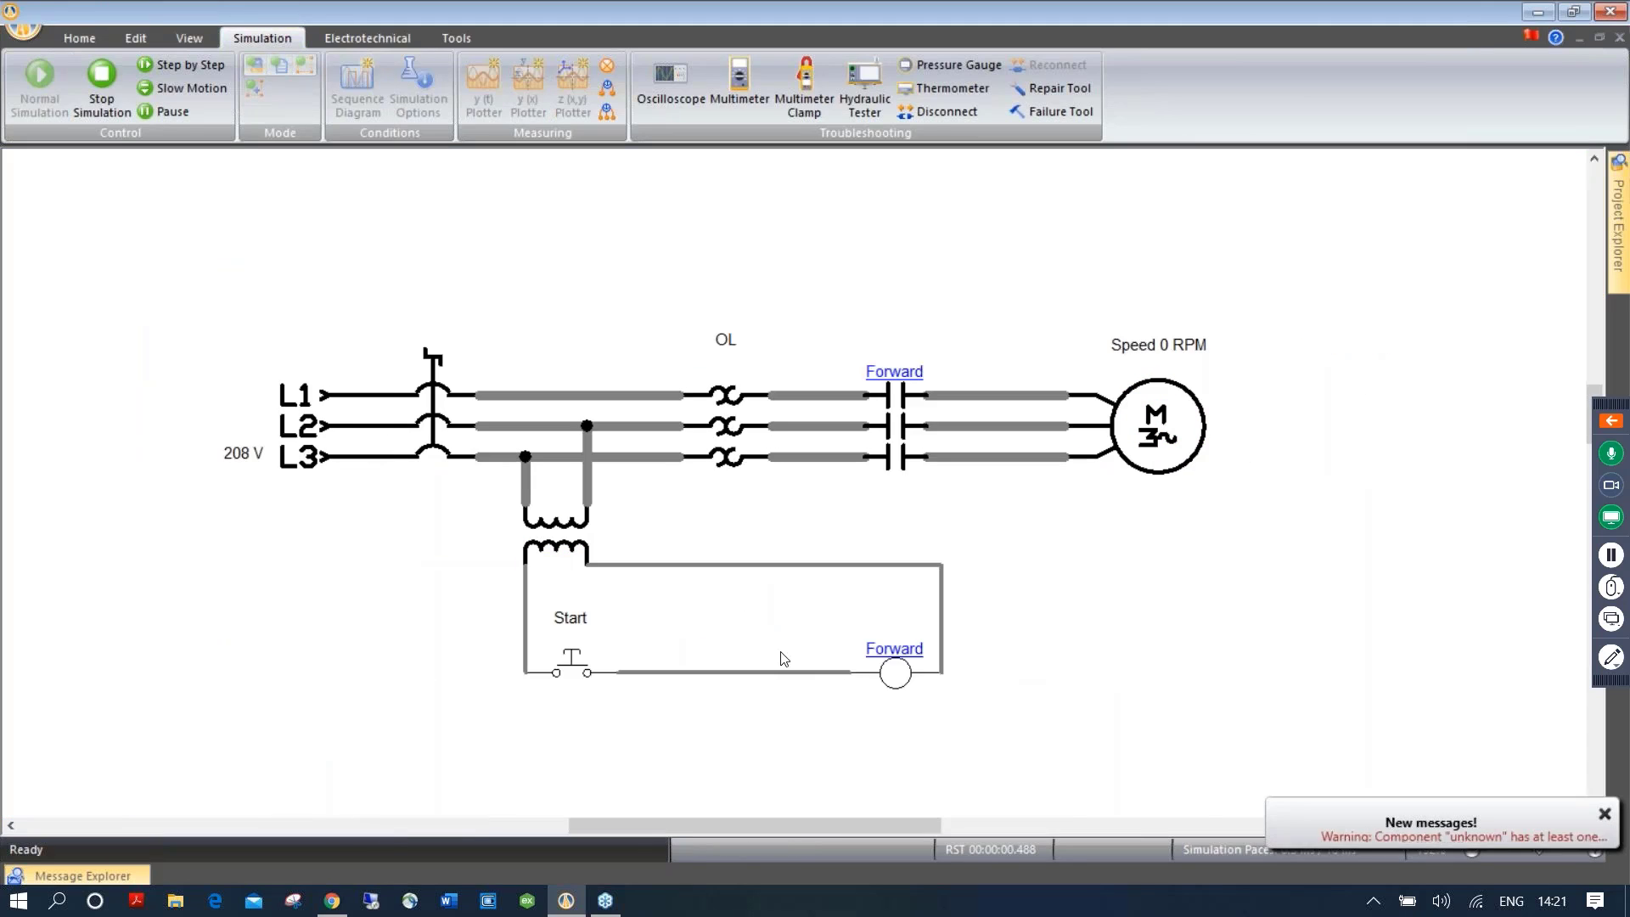
{"action": "left_click", "coordinate": [572, 678]}
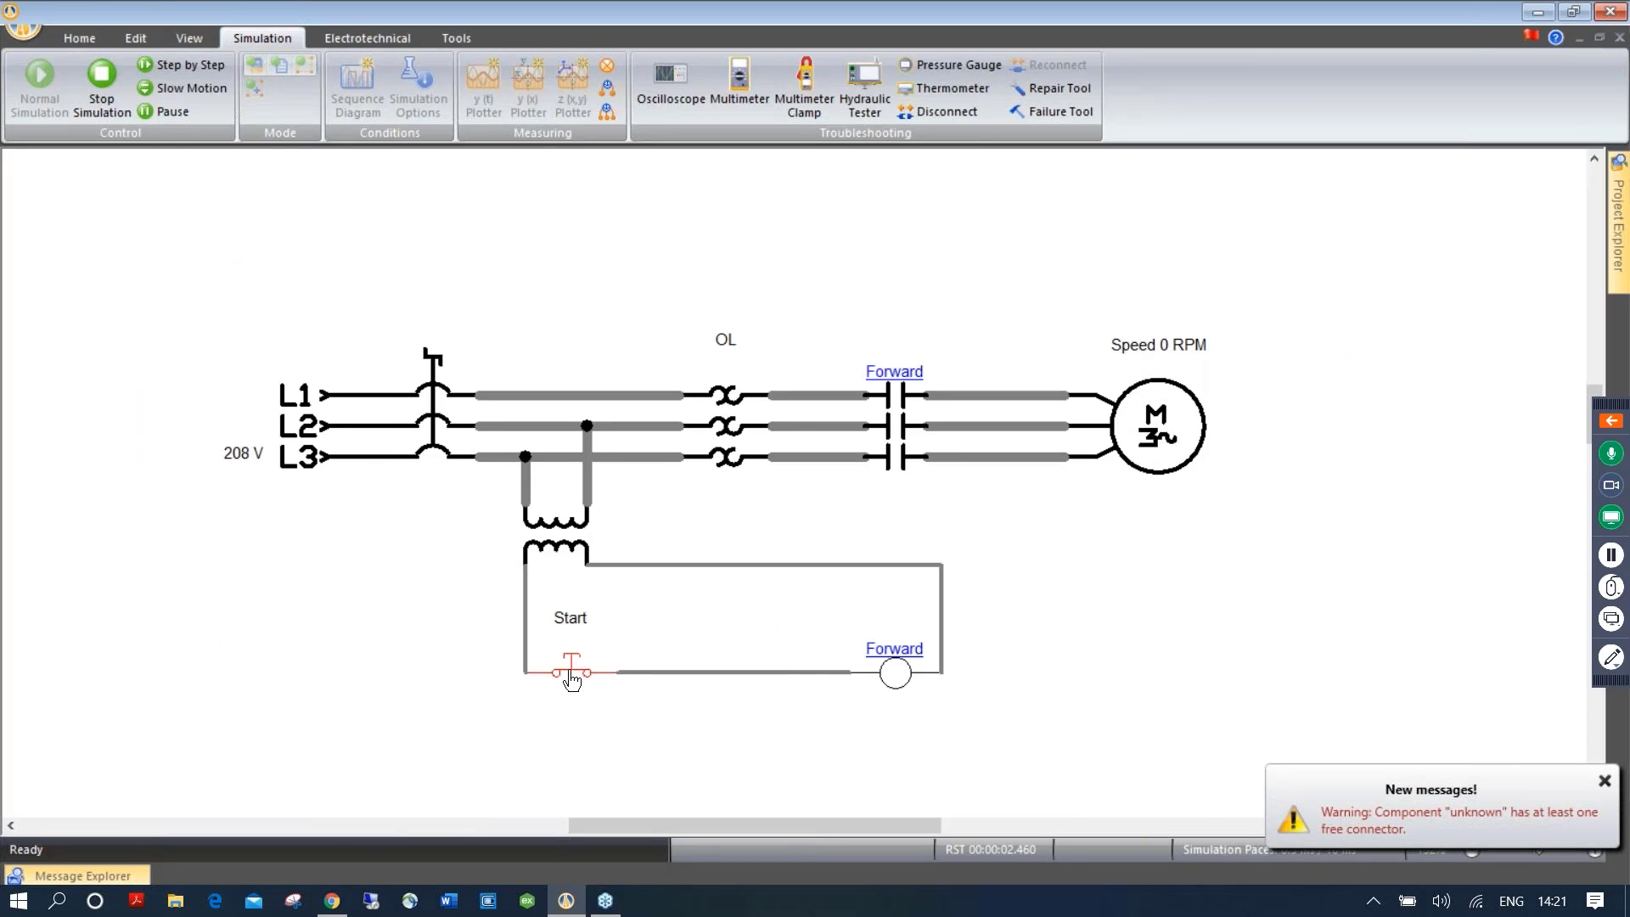
{"action": "left_click", "coordinate": [571, 675]}
{"action": "left_click", "coordinate": [571, 675]}
{"action": "left_click", "coordinate": [434, 401]}
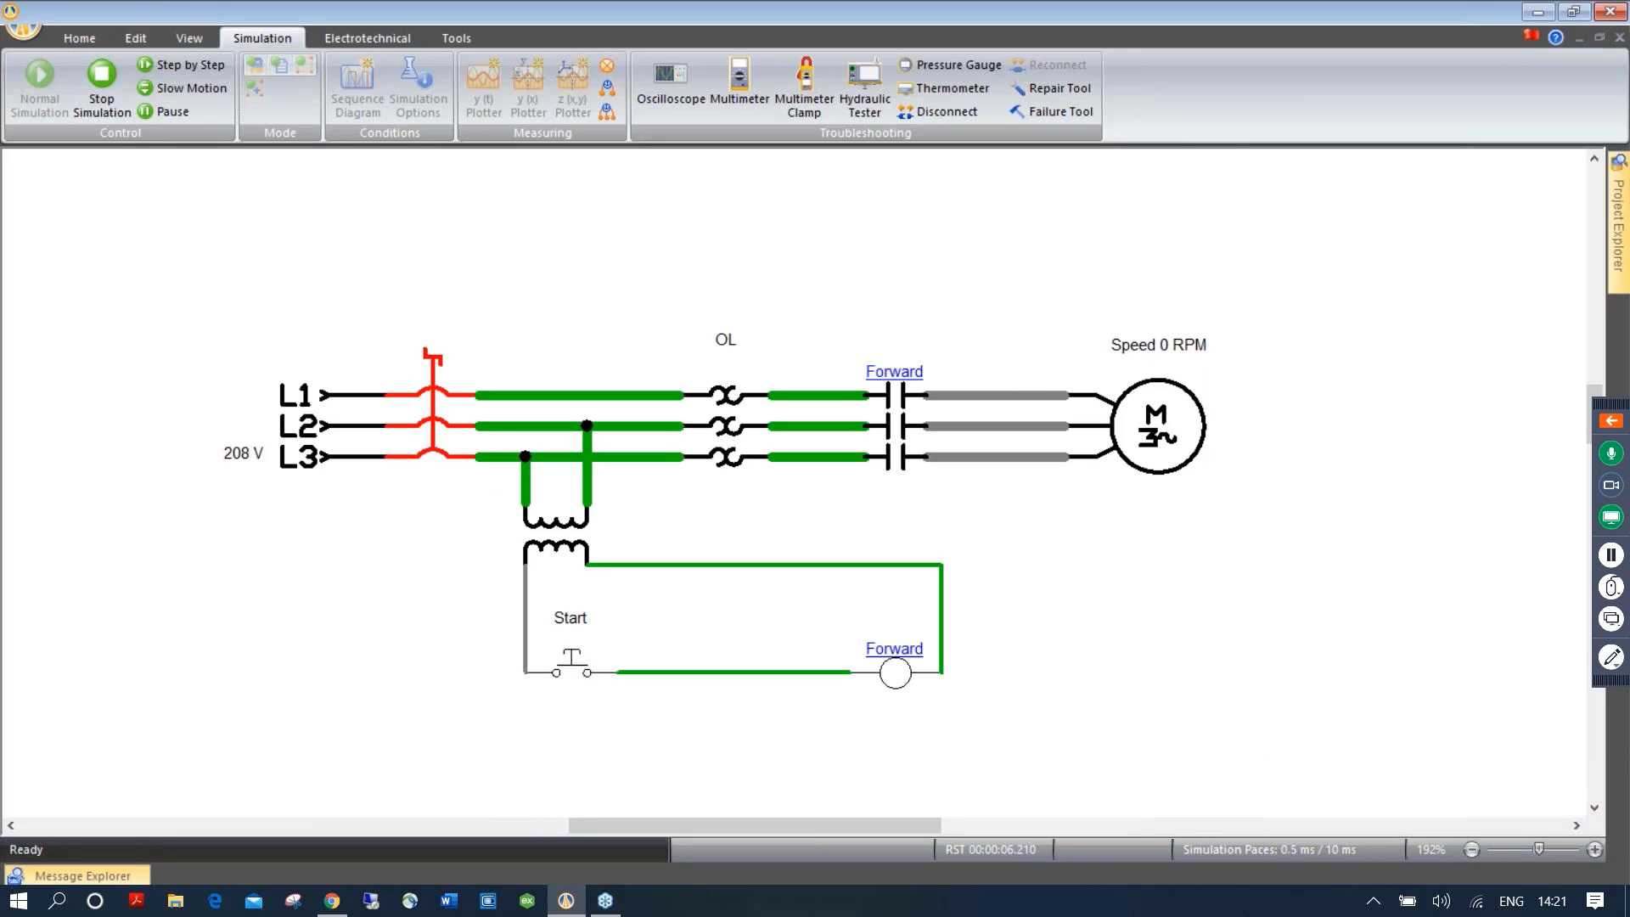
{"action": "left_click", "coordinate": [574, 669]}
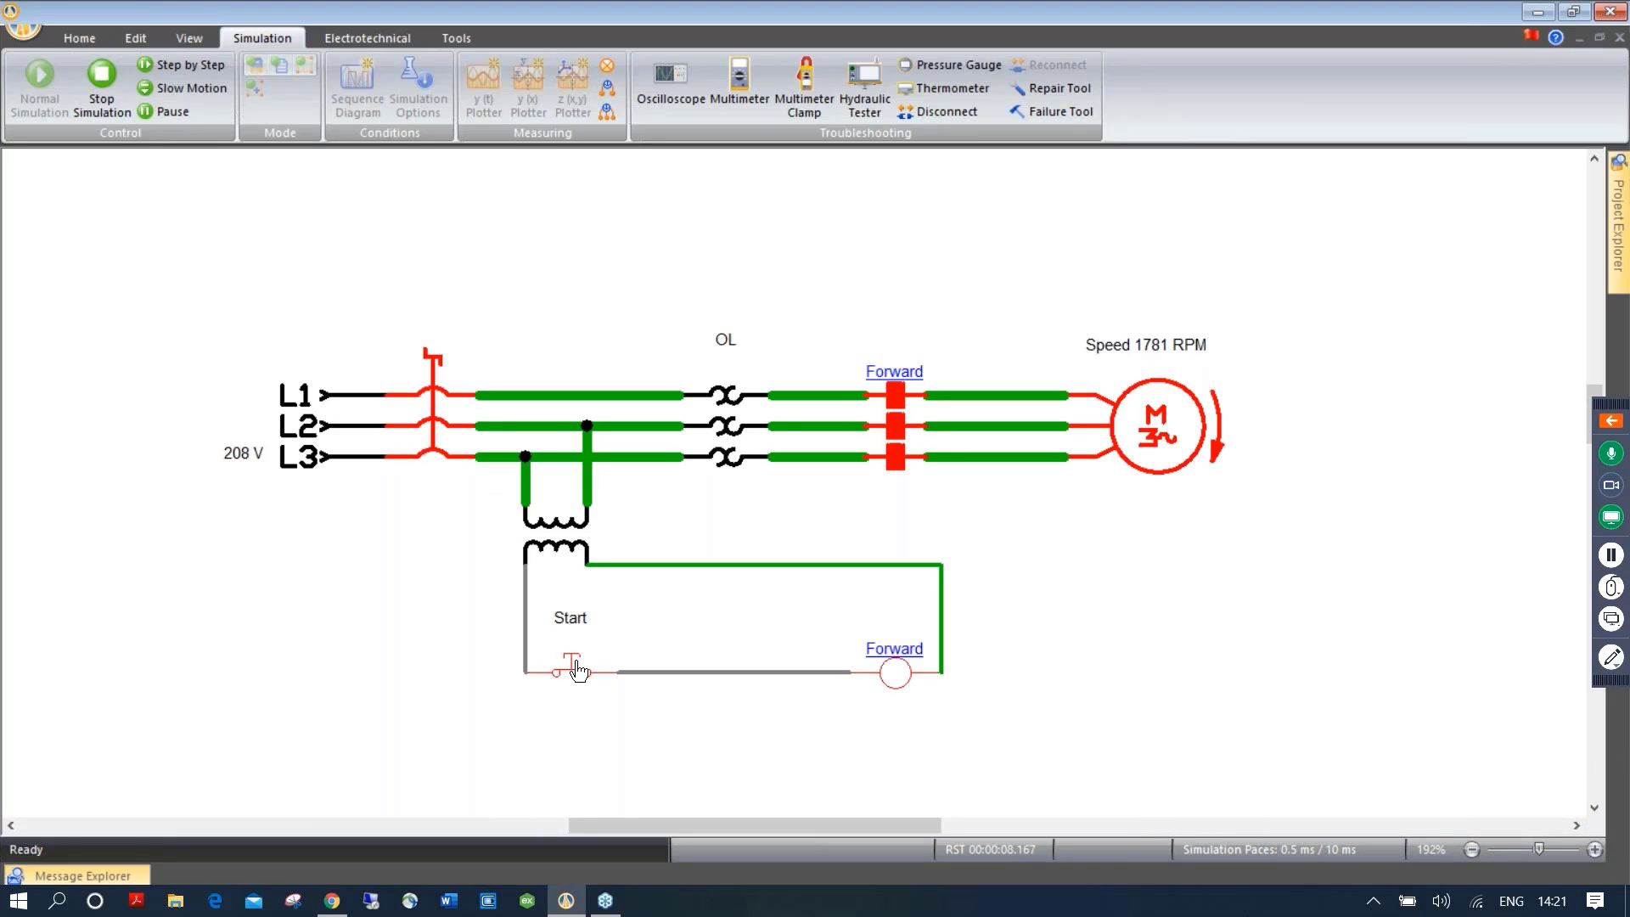
{"action": "left_click", "coordinate": [576, 671]}
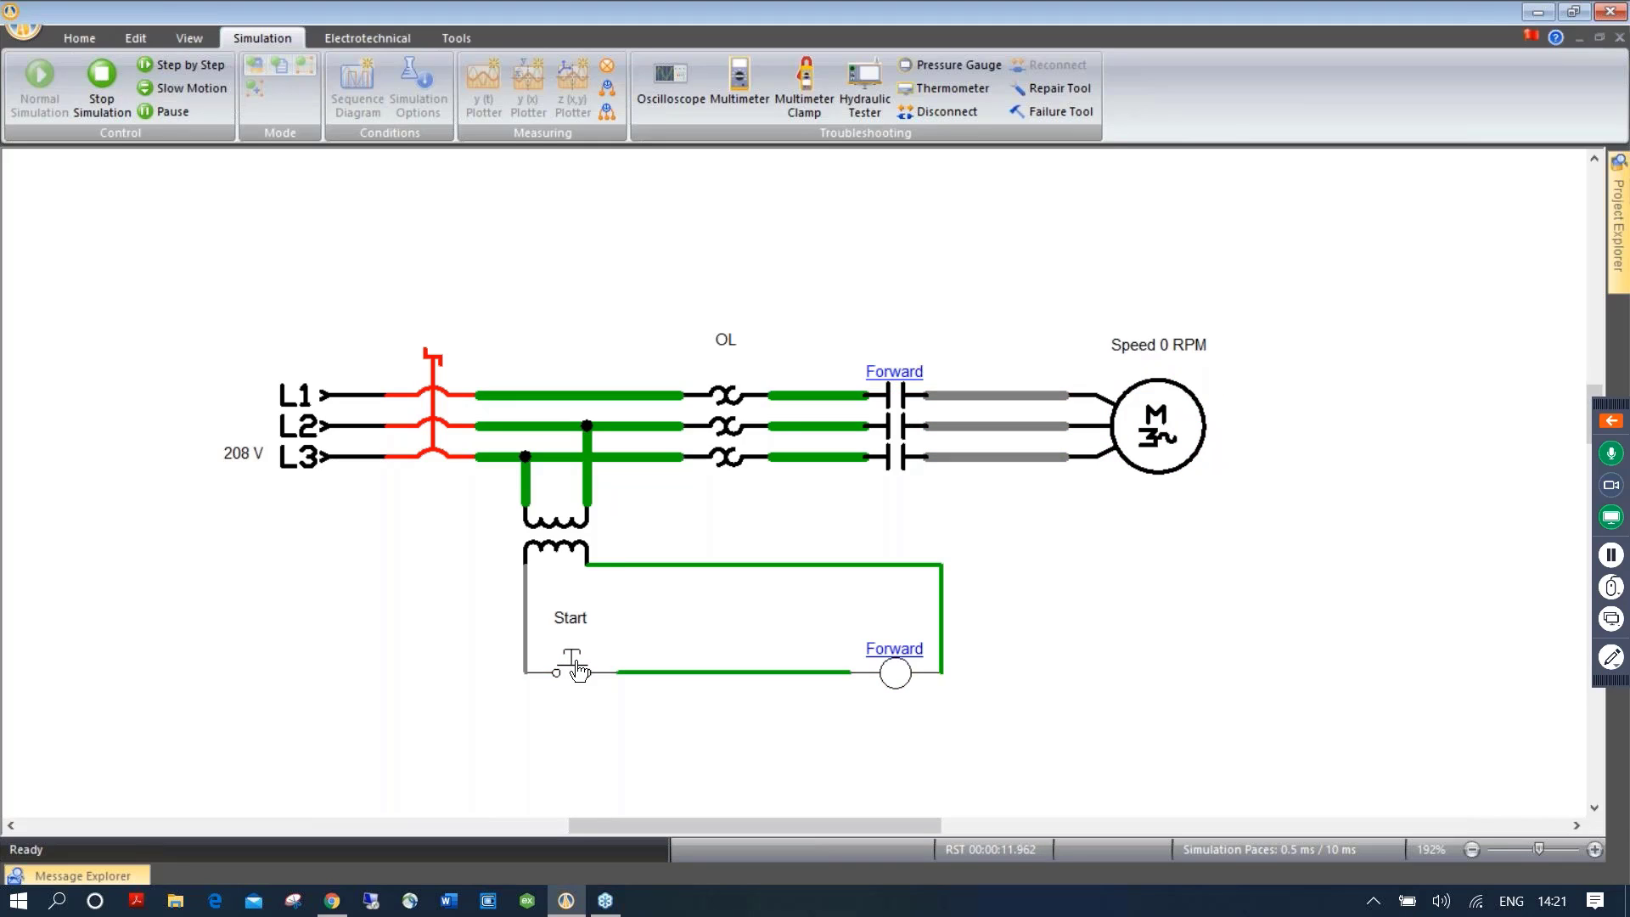
{"action": "left_click", "coordinate": [101, 80]}
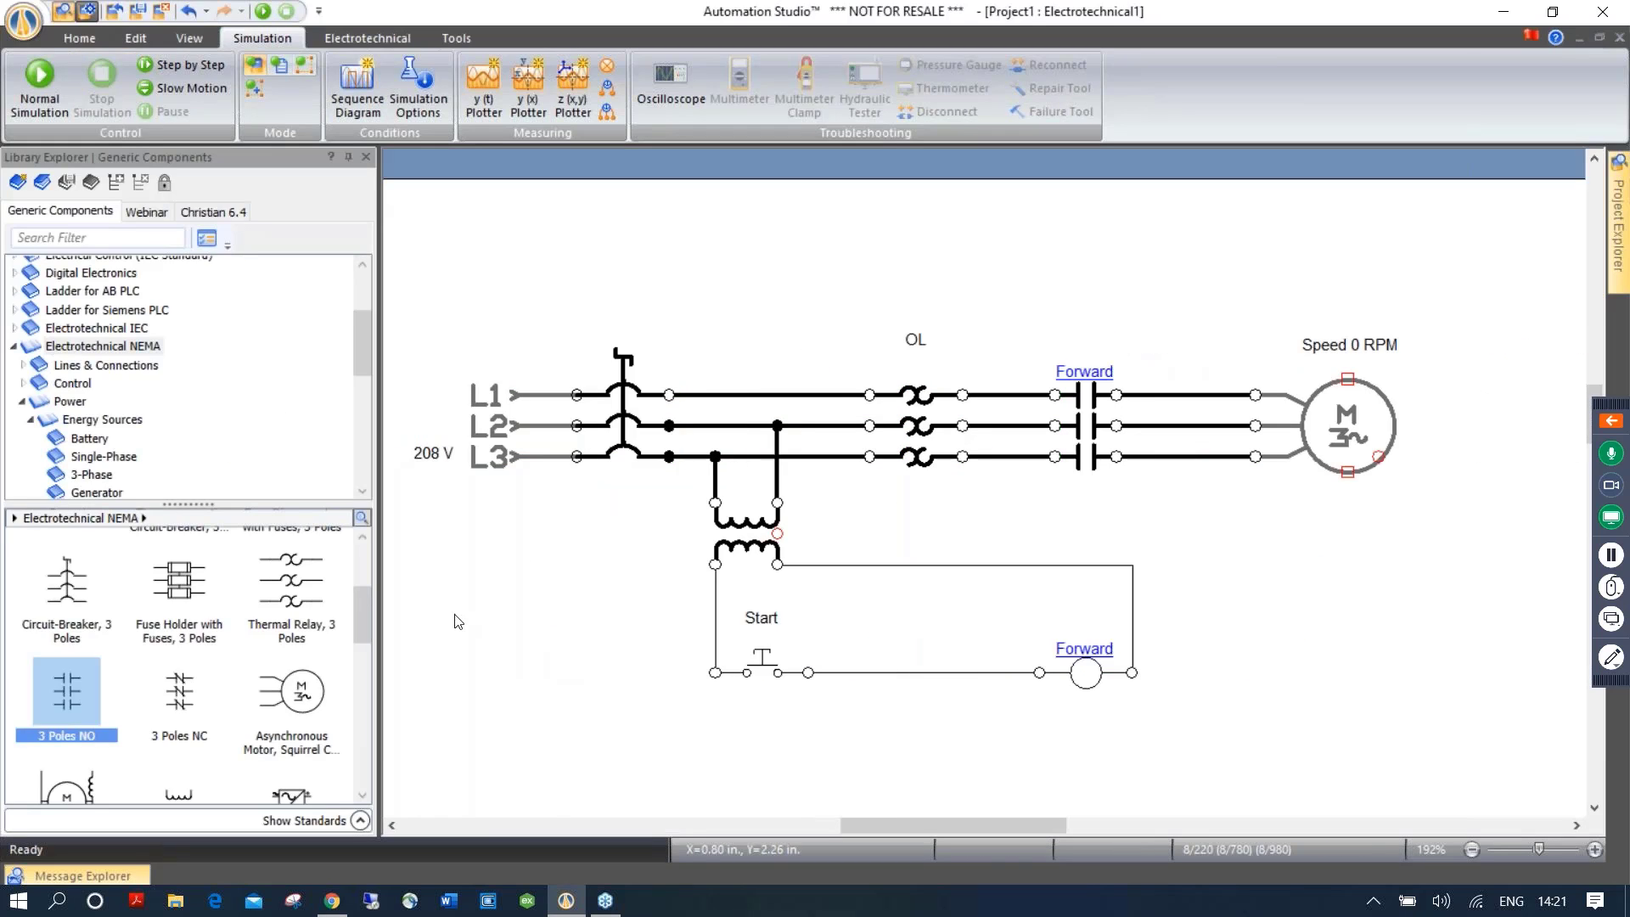
Place a Make Contact linked to the Forward variable below the Start push button and wire it in parallel with that button
{"action": "left_click_drag", "start_coordinate": [370, 610], "coordinate": [374, 713]}
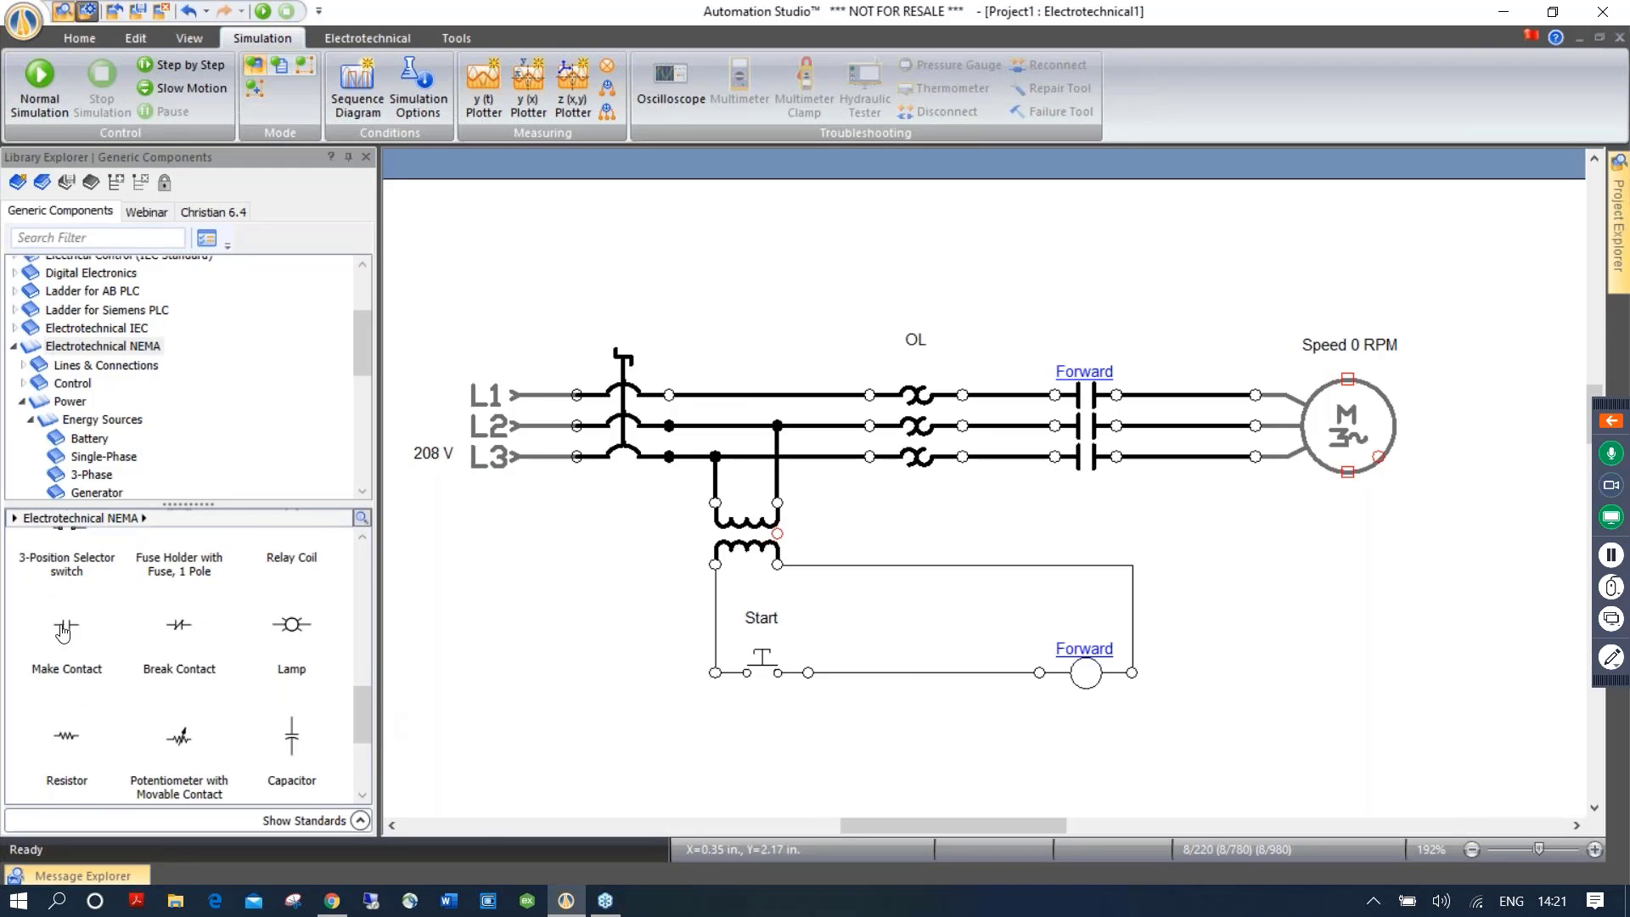
{"action": "left_click_drag", "start_coordinate": [67, 626], "coordinate": [763, 757]}
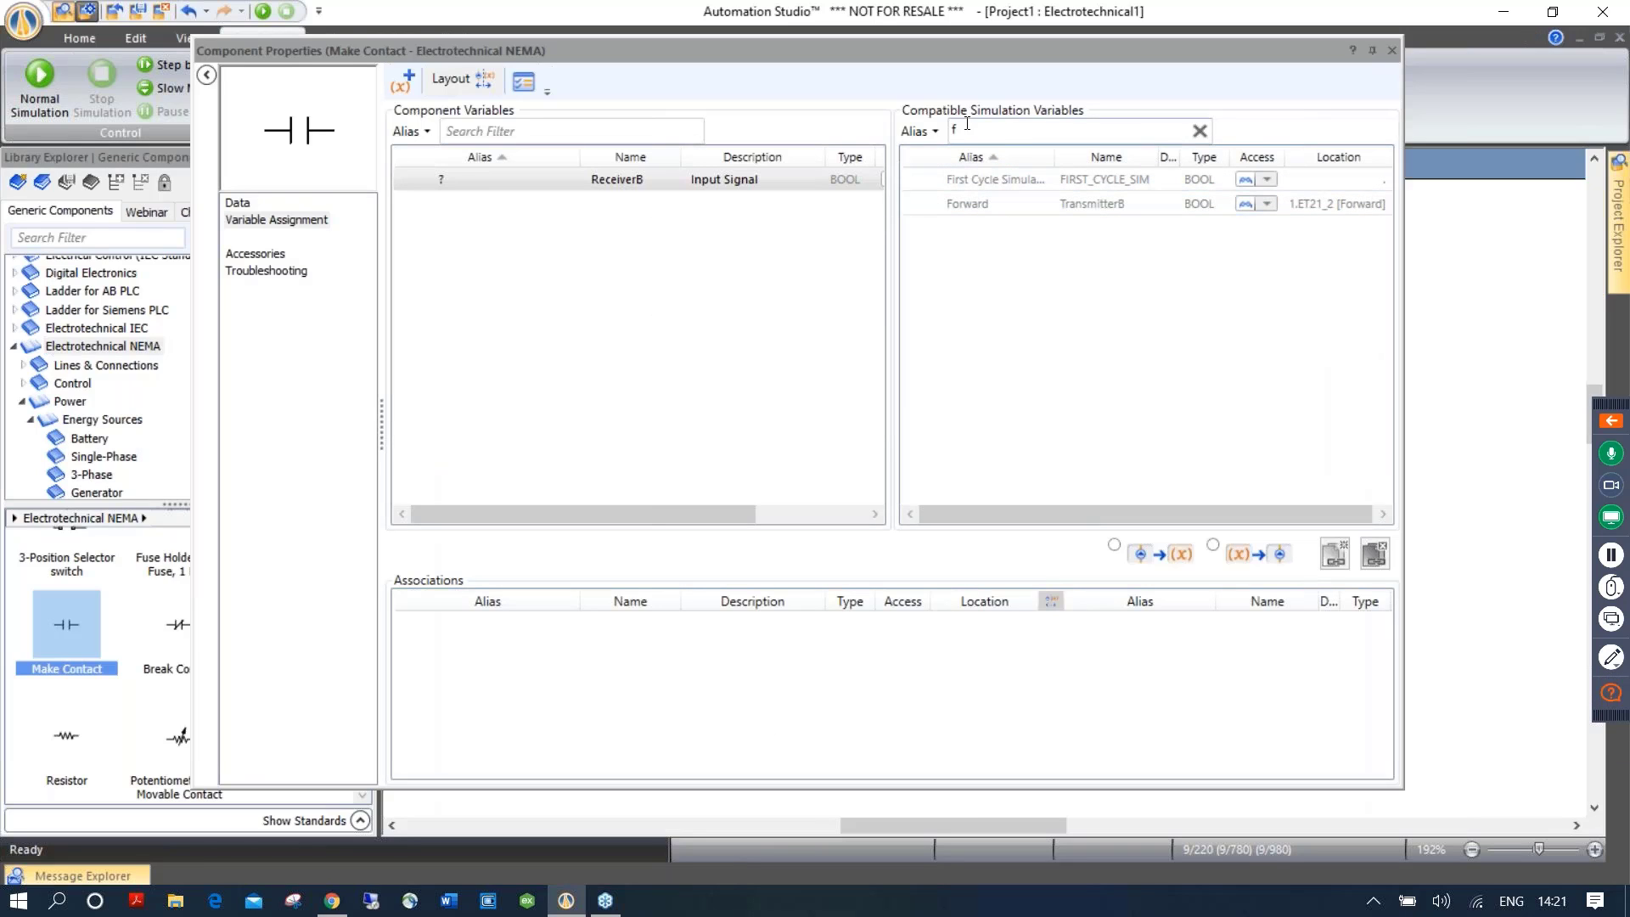
{"action": "double_click", "coordinate": [1012, 204]}
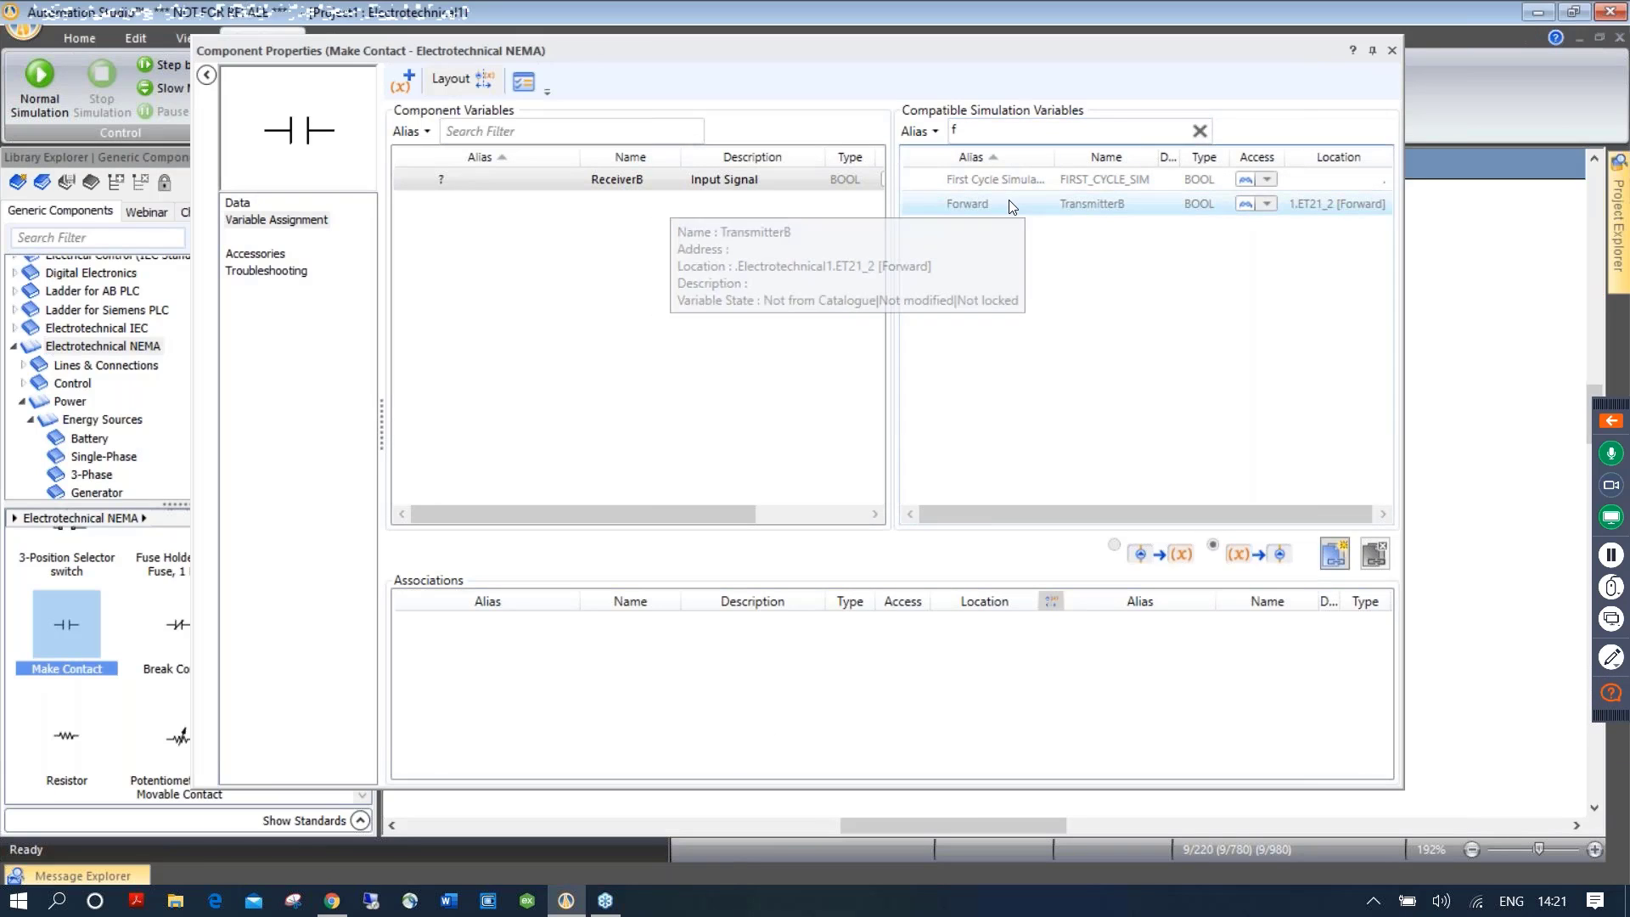
{"action": "left_click", "coordinate": [1391, 50]}
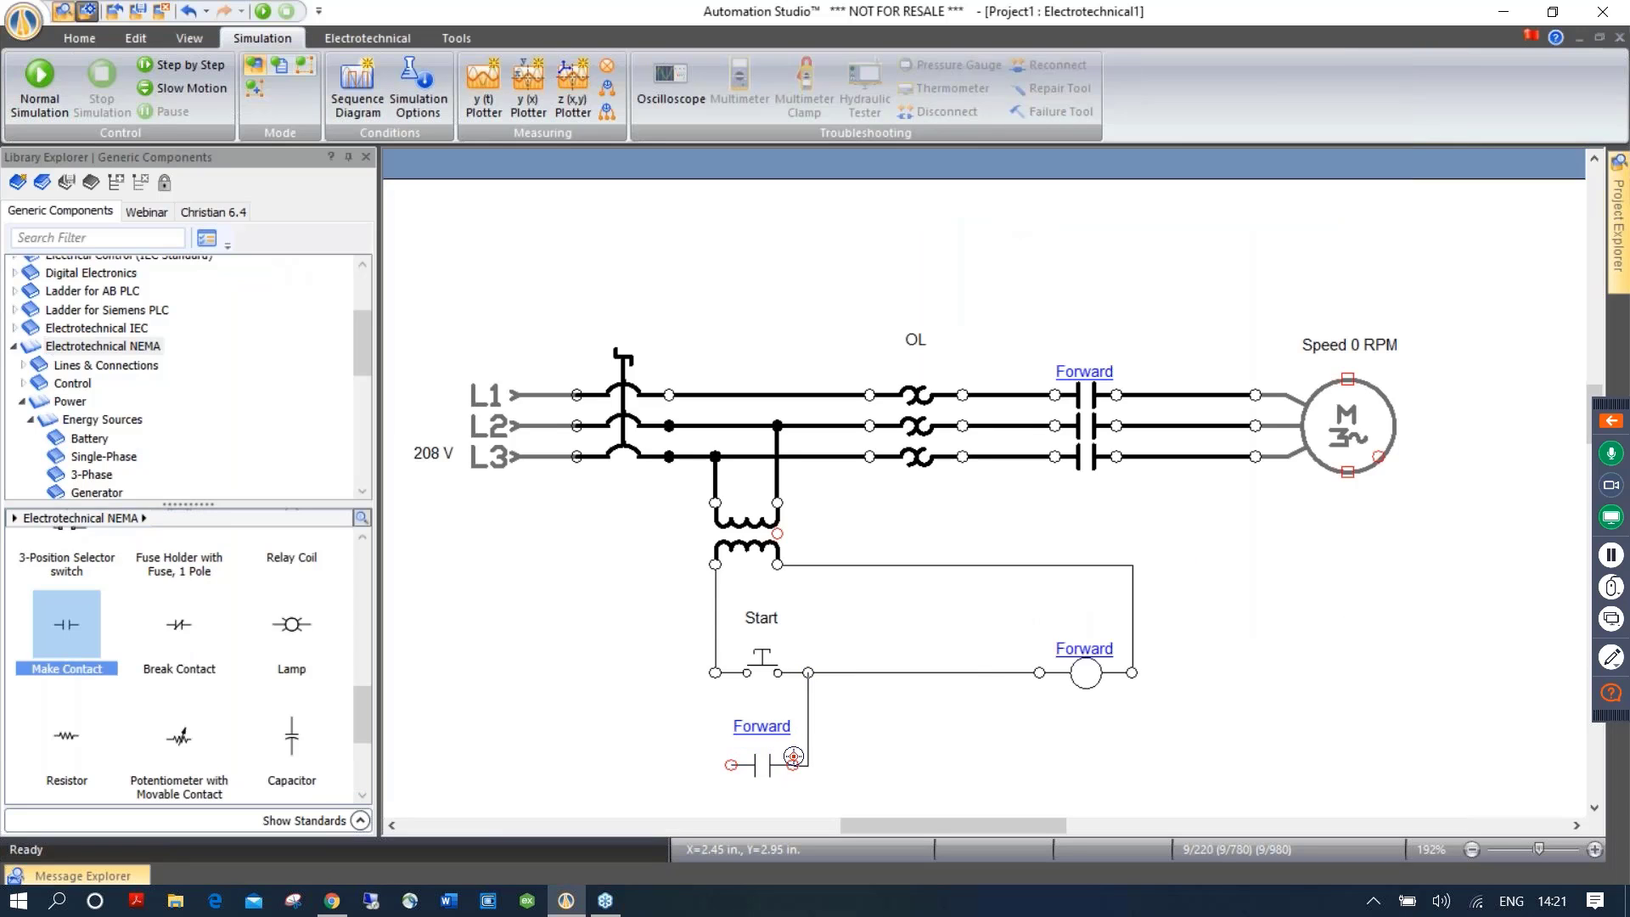
{"action": "left_click_drag", "start_coordinate": [793, 756], "coordinate": [793, 762]}
{"action": "left_click_drag", "start_coordinate": [716, 672], "coordinate": [729, 764]}
Insert a Push-Button Switch with NC Contact between Start and the Forward coil, with the alias Stop, and accept the wire rerouting
{"action": "left_click_drag", "start_coordinate": [365, 712], "coordinate": [365, 675]}
{"action": "left_click_drag", "start_coordinate": [299, 595], "coordinate": [897, 675]}
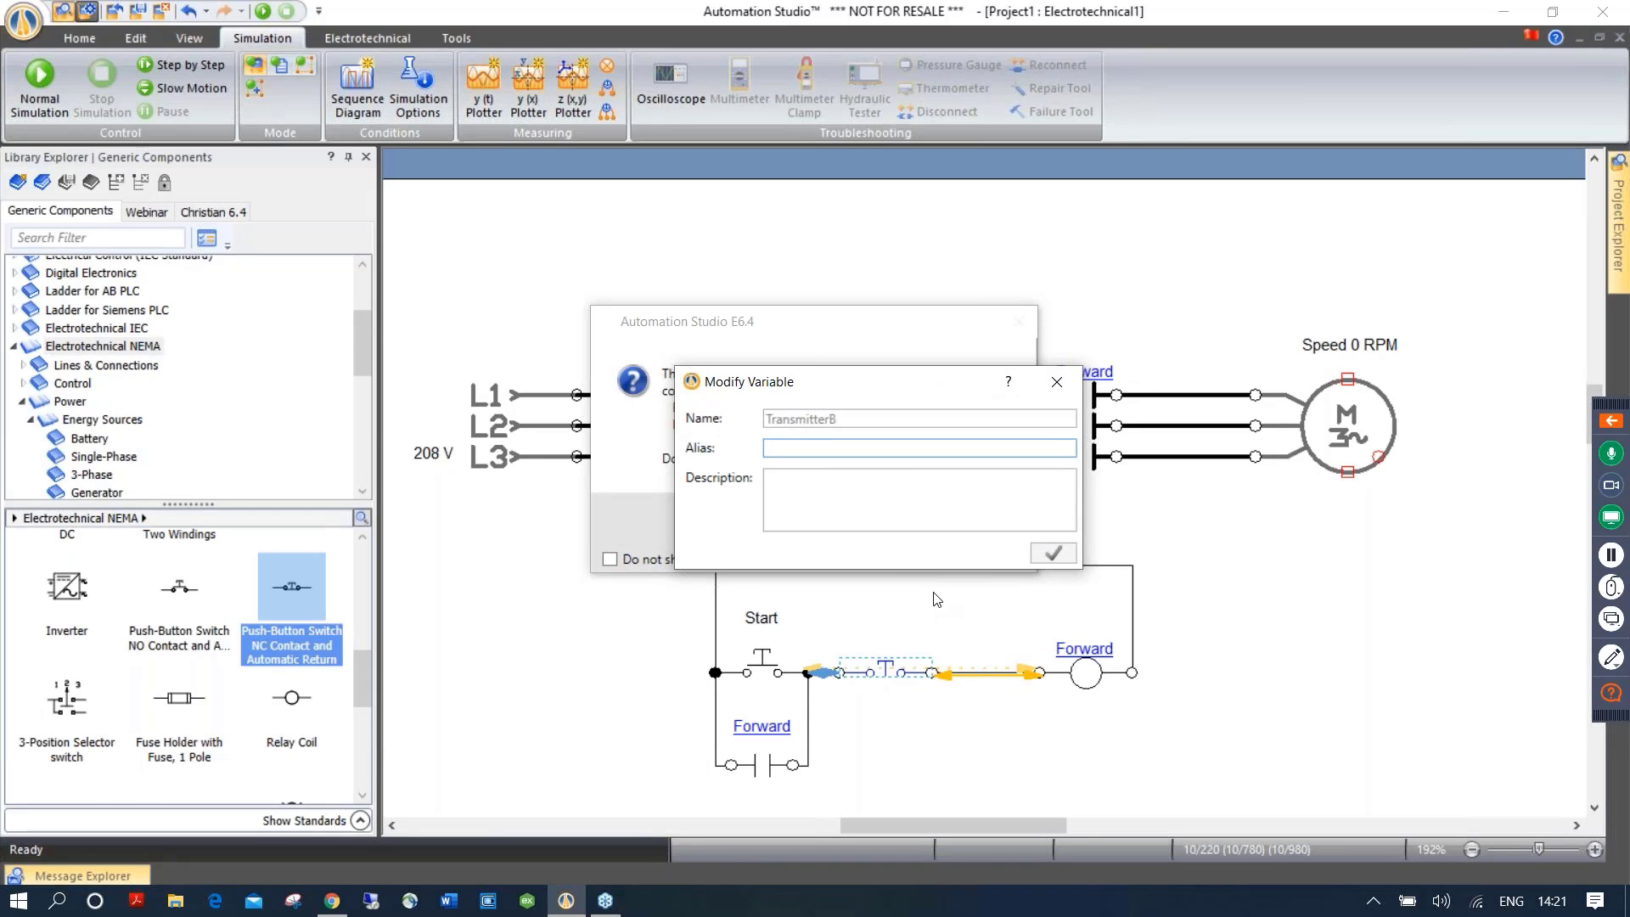
{"action": "type", "text": "Stop"}
{"action": "key", "text": "Return"}
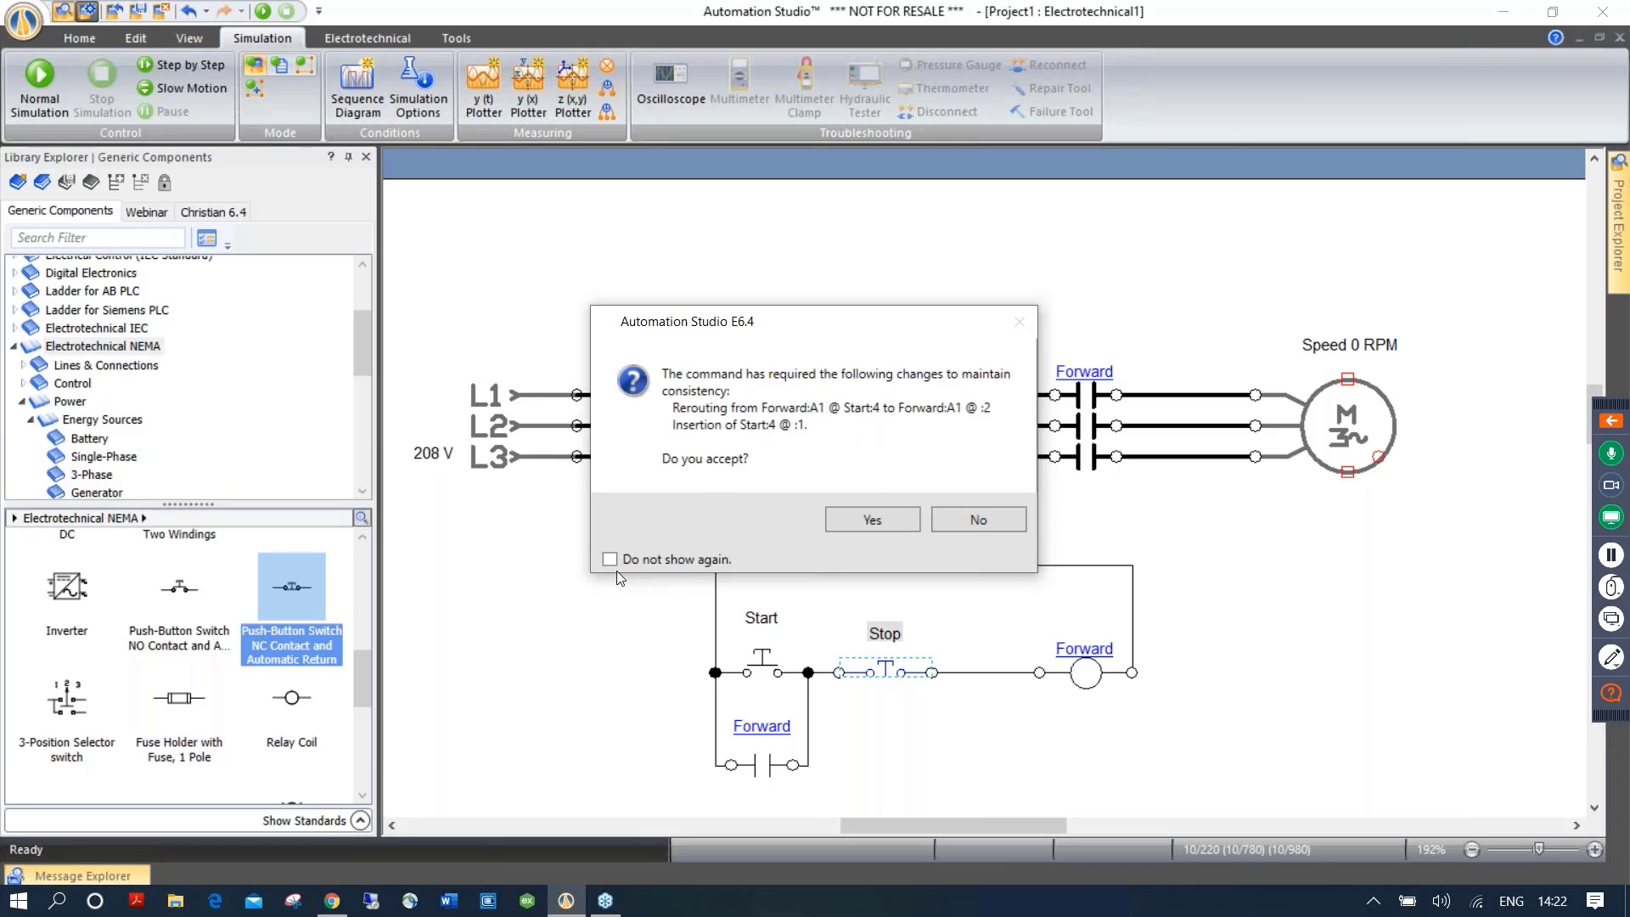
{"action": "left_click", "coordinate": [873, 520]}
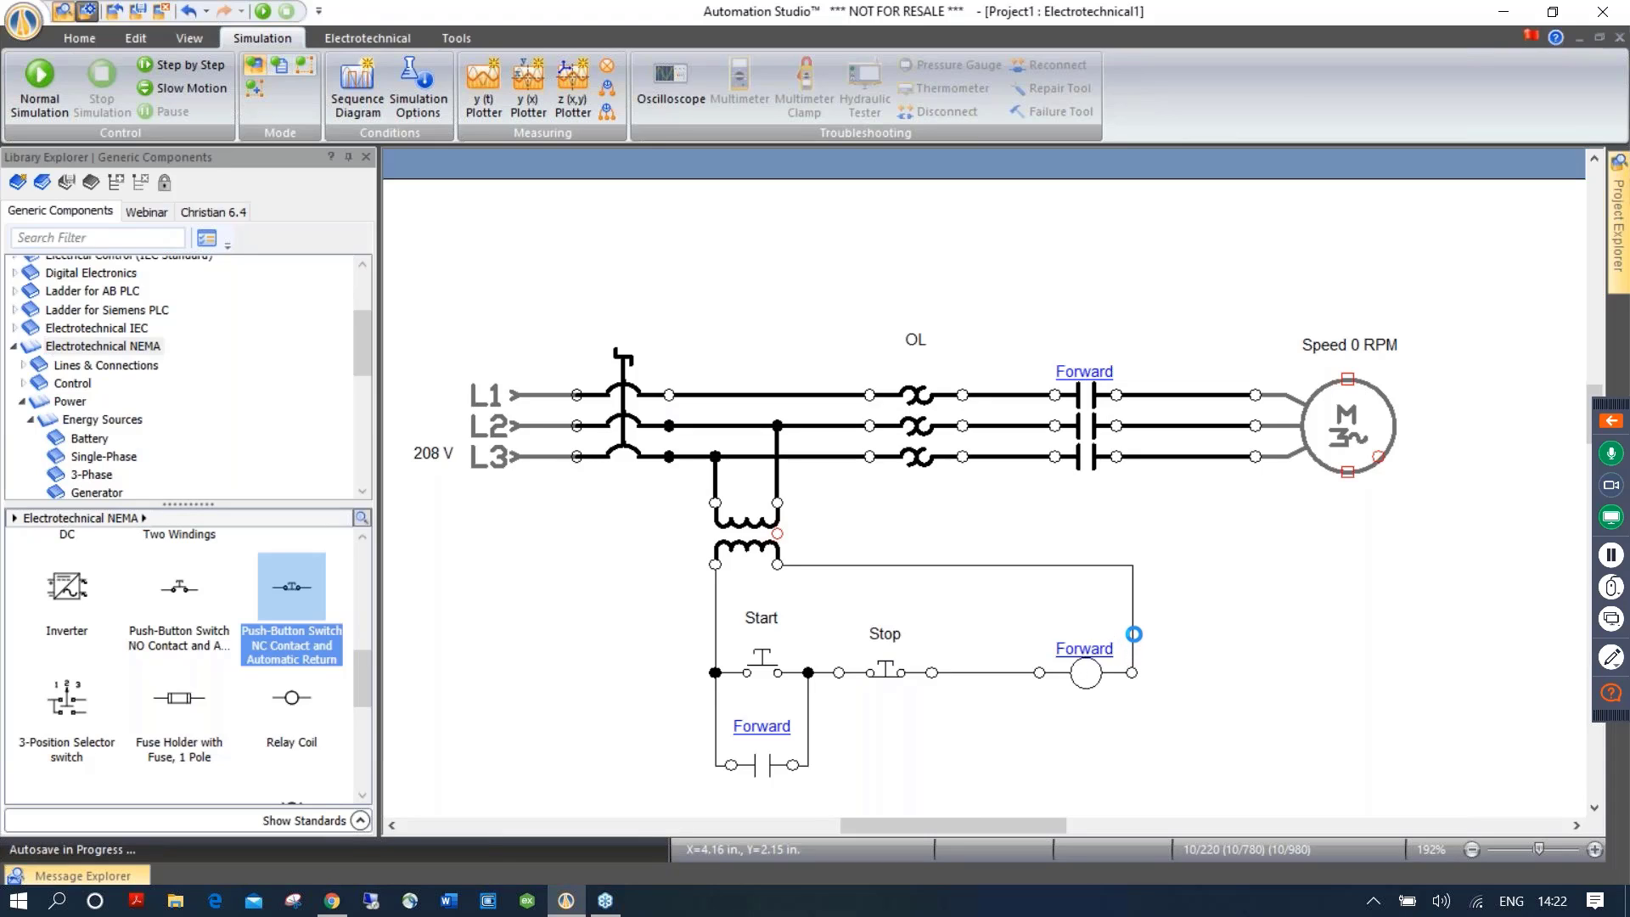
Move the vertical segment of the return wire further right, leaving free space after the Forward coil
{"action": "left_click", "coordinate": [1133, 633]}
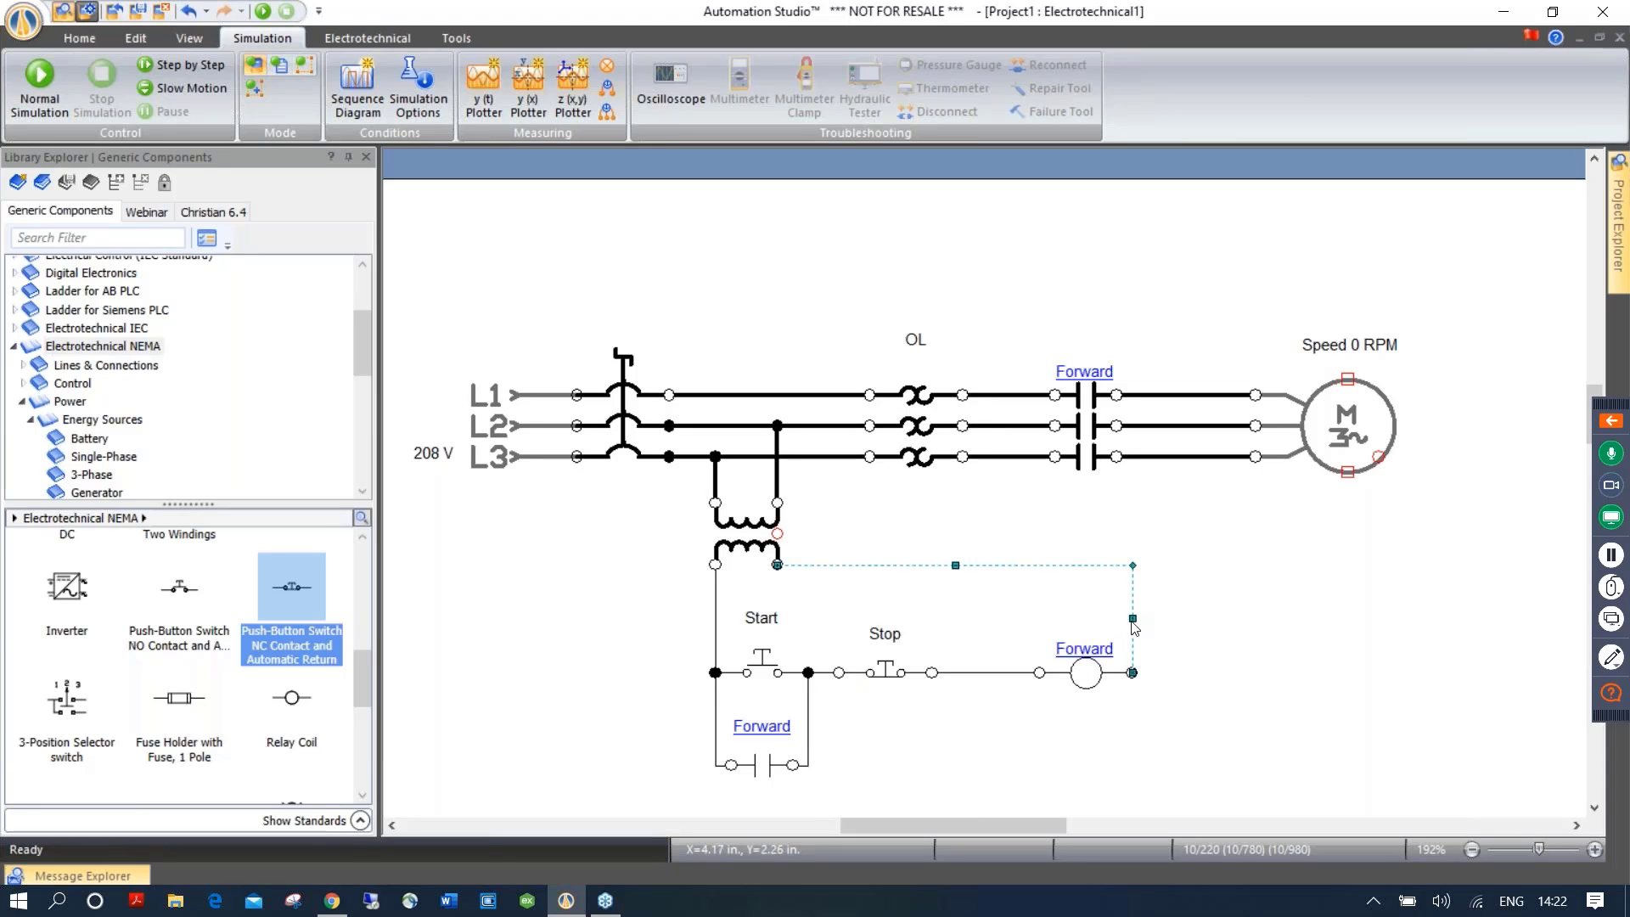
{"action": "left_click_drag", "start_coordinate": [1223, 617], "coordinate": [1286, 618]}
{"action": "left_click", "coordinate": [1361, 678]}
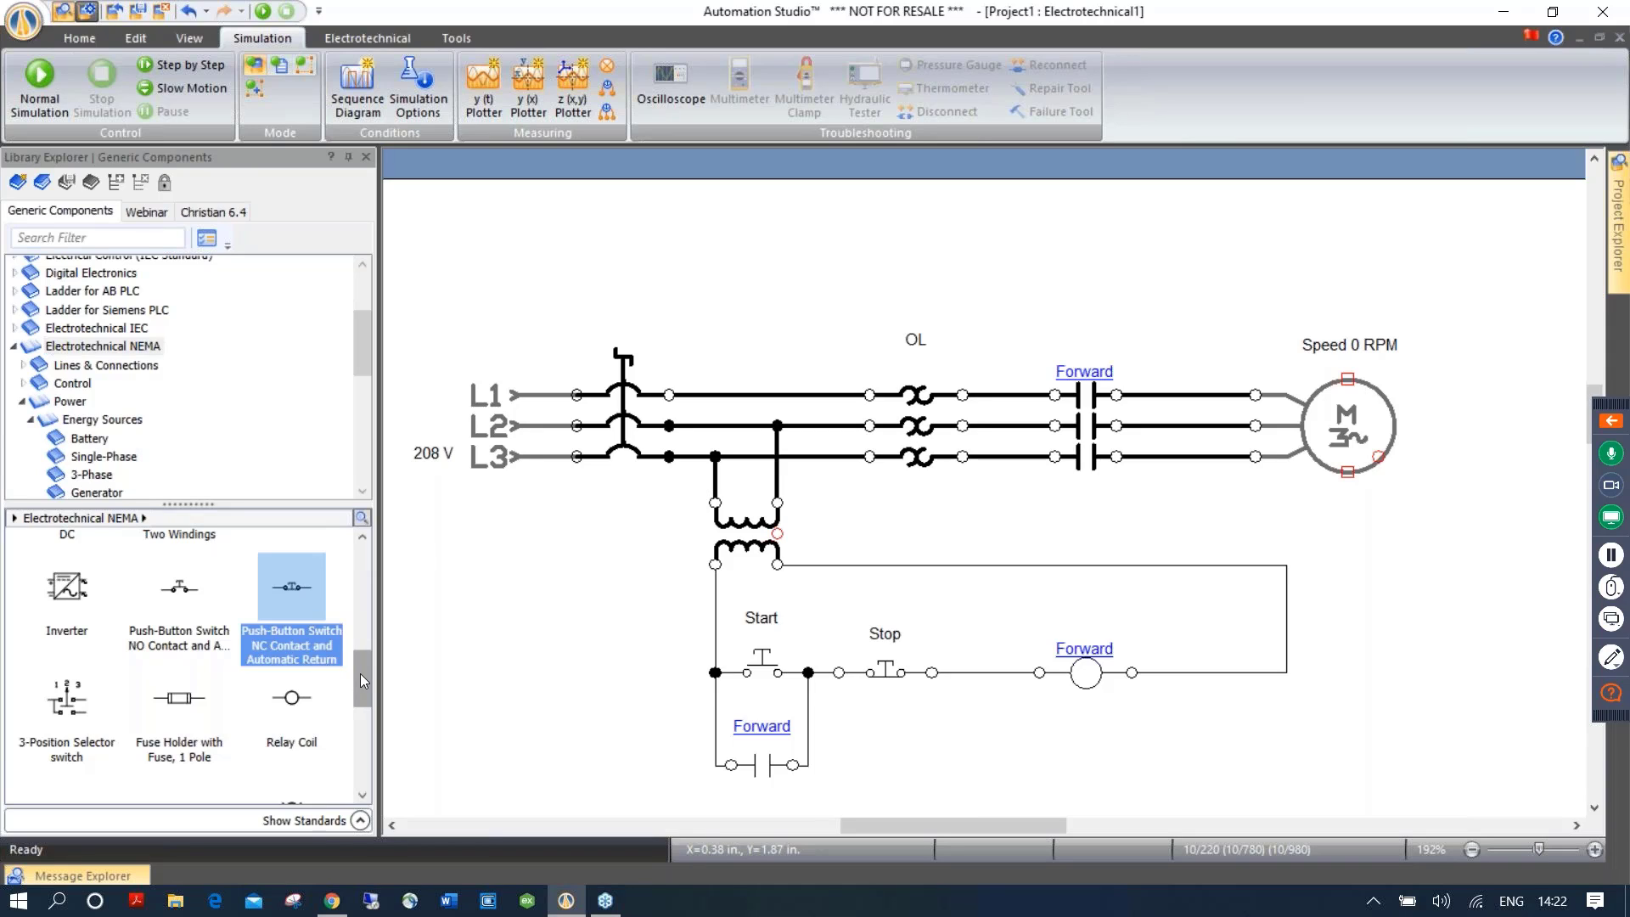
Insert a Contact of a Thermal Overload Relay NC in the control wire after the Forward coil
{"action": "left_click_drag", "start_coordinate": [360, 674], "coordinate": [379, 540]}
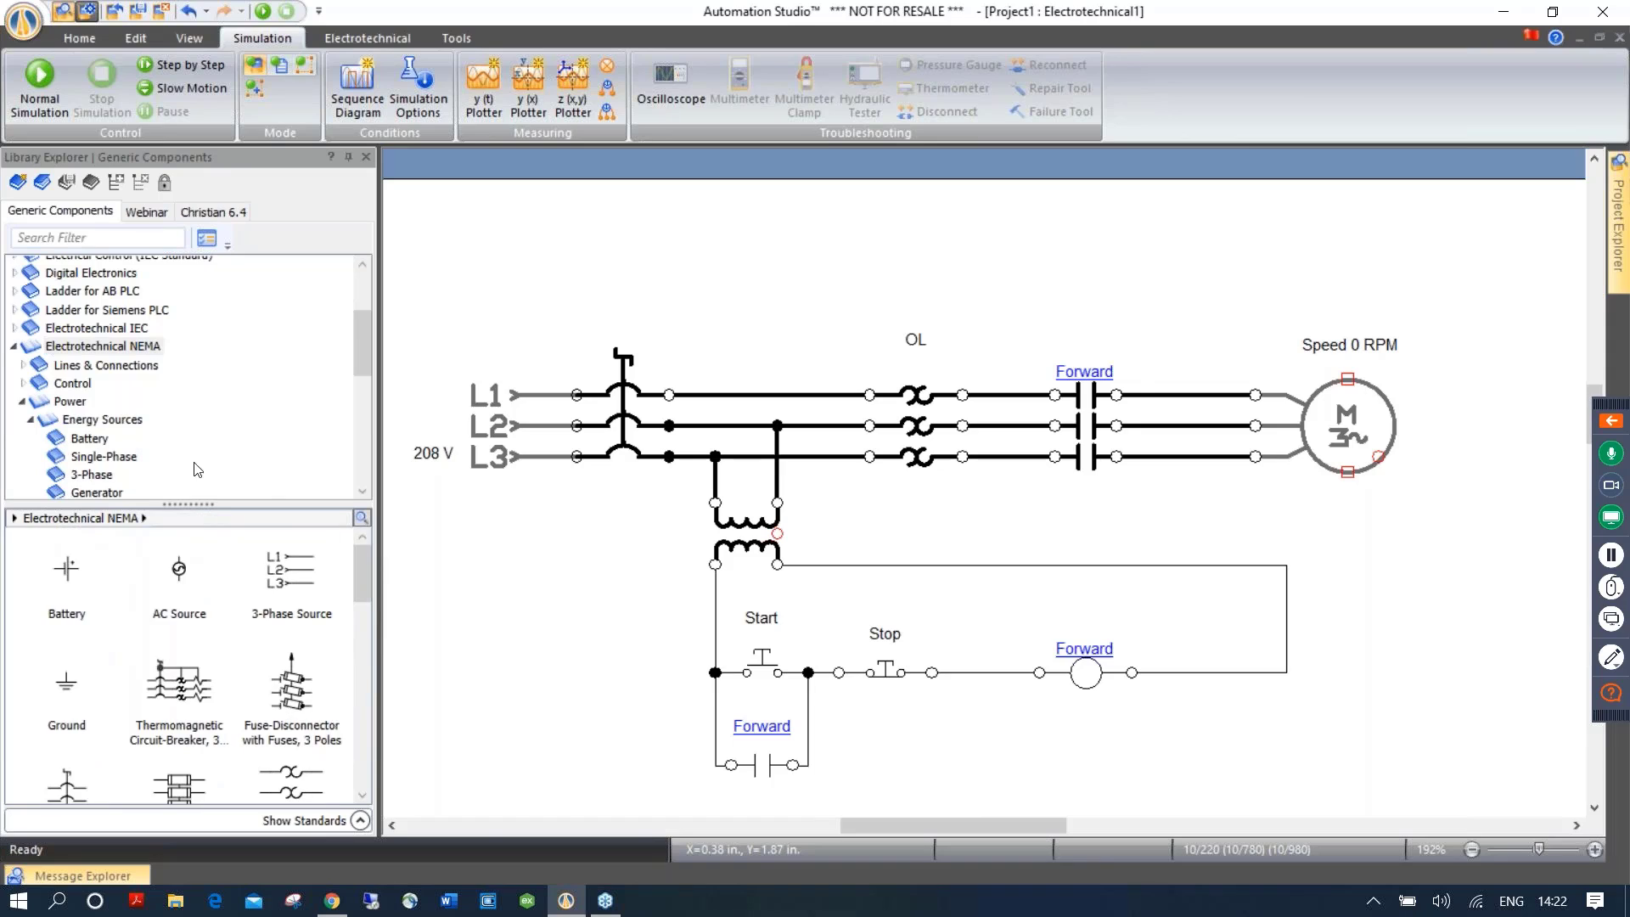
{"action": "left_click", "coordinate": [25, 385]}
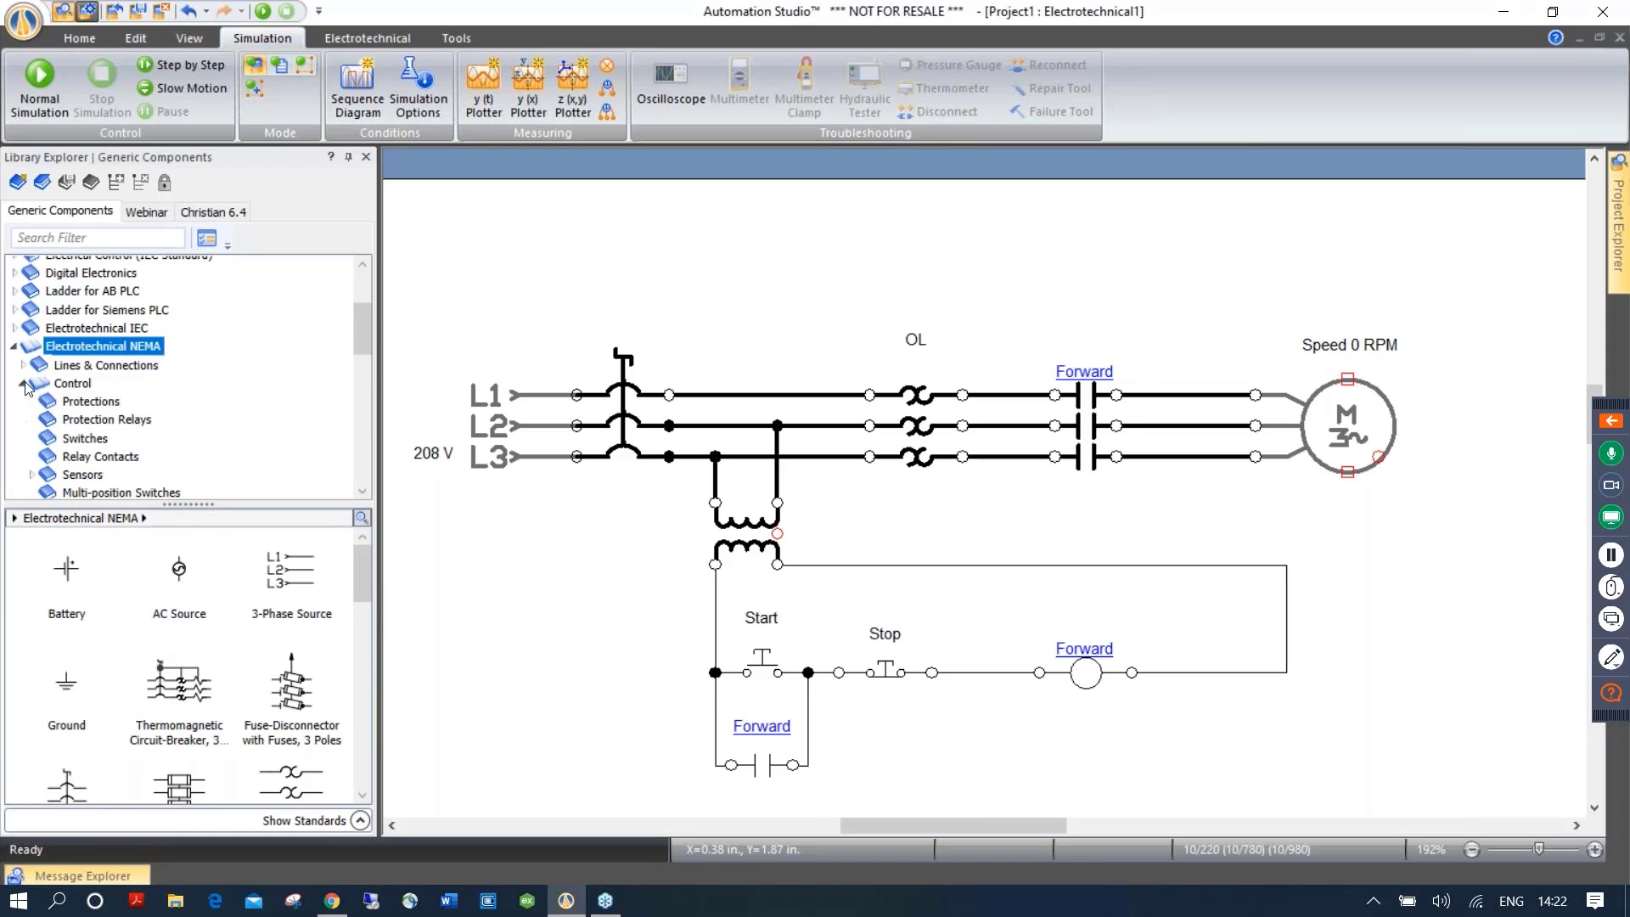
{"action": "left_click", "coordinate": [90, 457]}
{"action": "left_click_drag", "start_coordinate": [364, 573], "coordinate": [345, 680]}
{"action": "scroll", "coordinate": [343, 687], "scroll_direction": "down", "scroll_amount": 4}
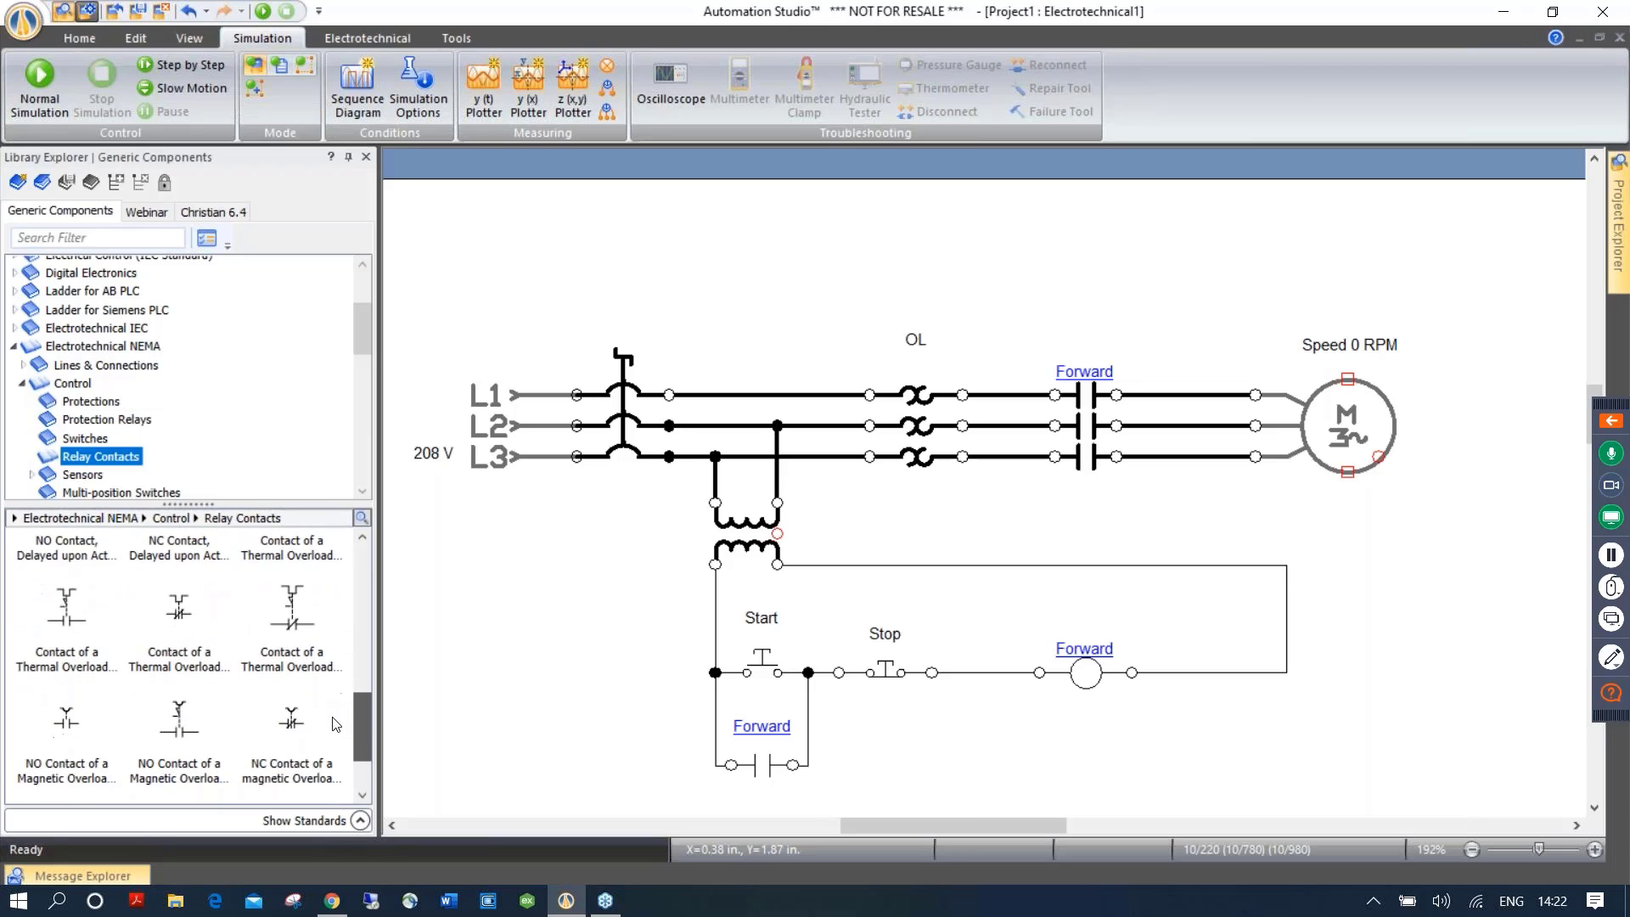
{"action": "scroll", "coordinate": [333, 715], "scroll_direction": "up", "scroll_amount": 1}
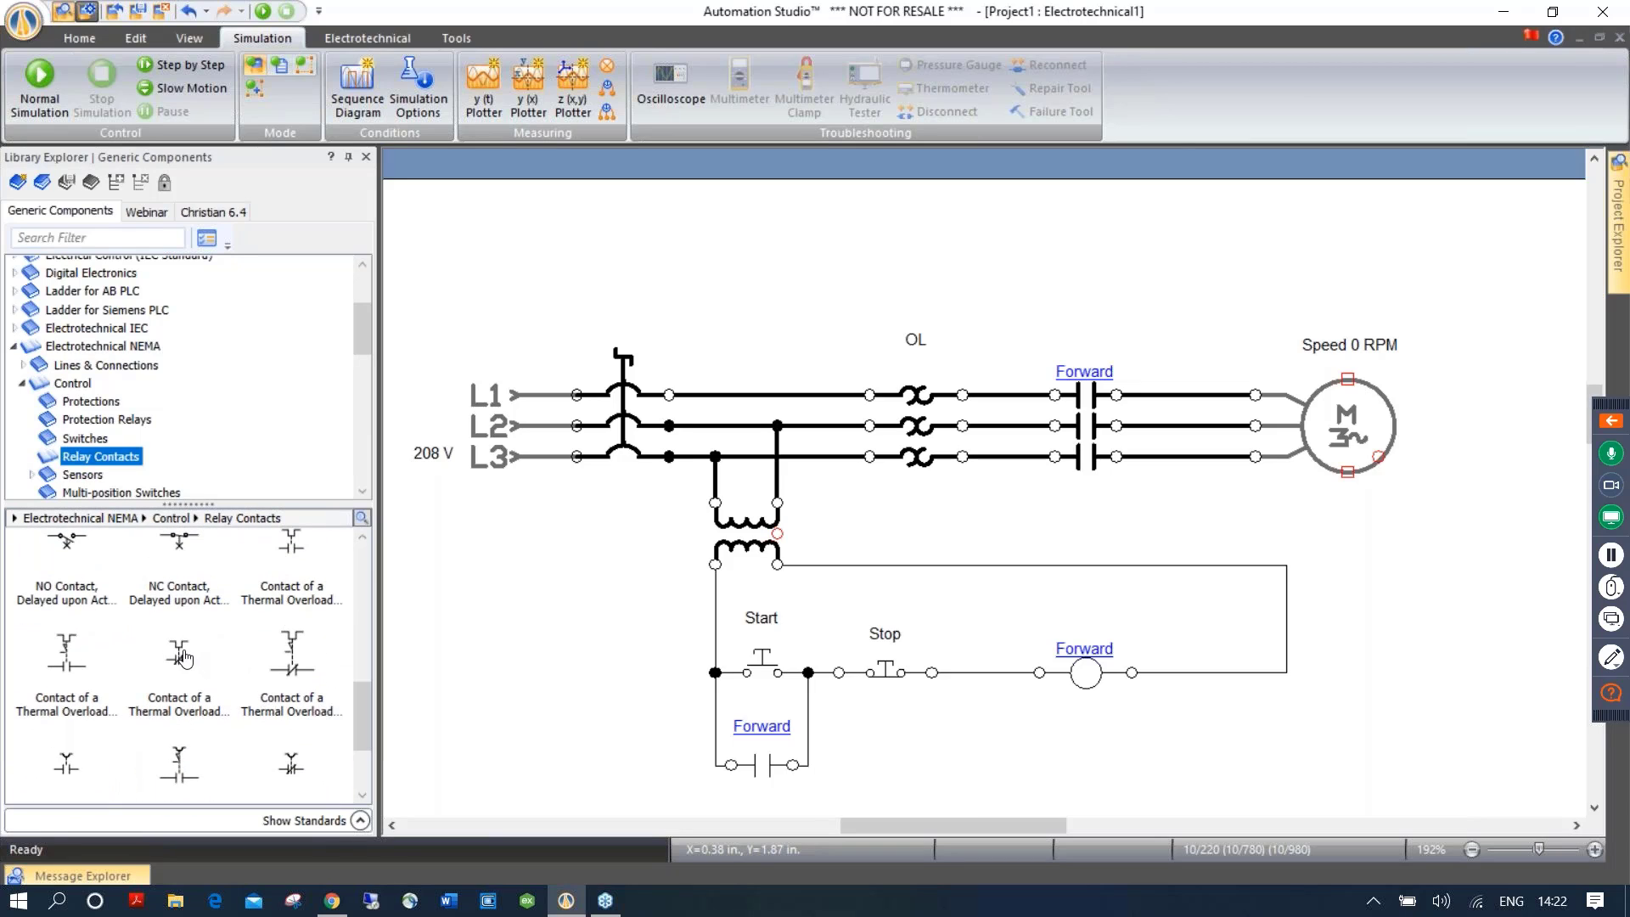
{"action": "left_click_drag", "start_coordinate": [181, 658], "coordinate": [1229, 634]}
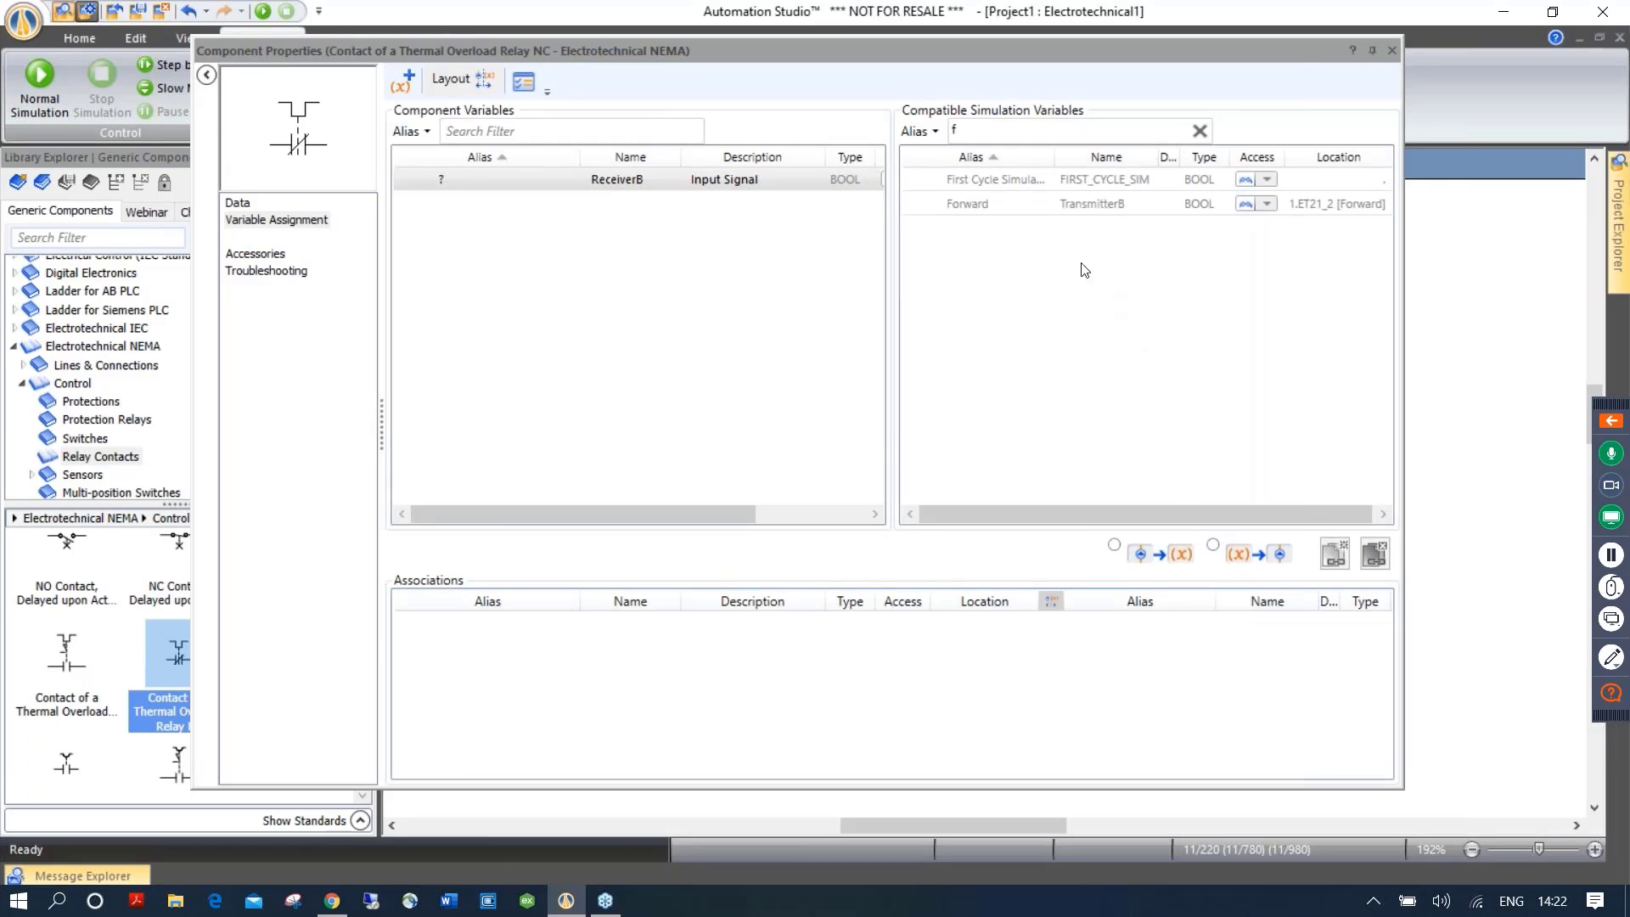
Link the new overload contact's input signal to the thermal relay's OL protection state variable and close its properties
{"action": "type", "text": "o"}
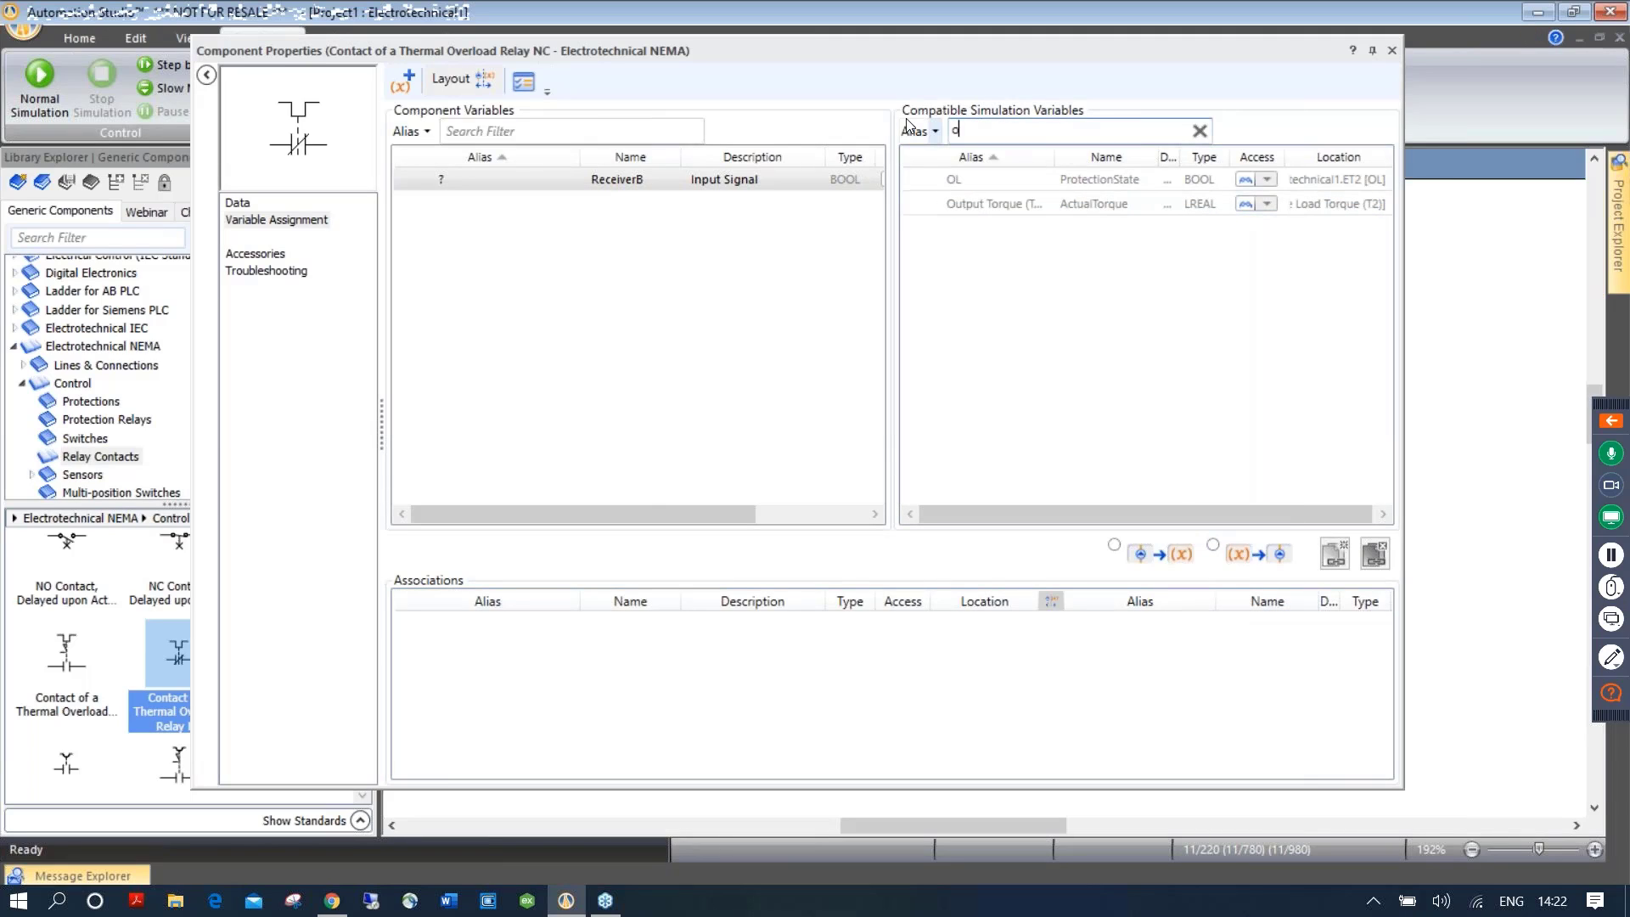
{"action": "double_click", "coordinate": [979, 185]}
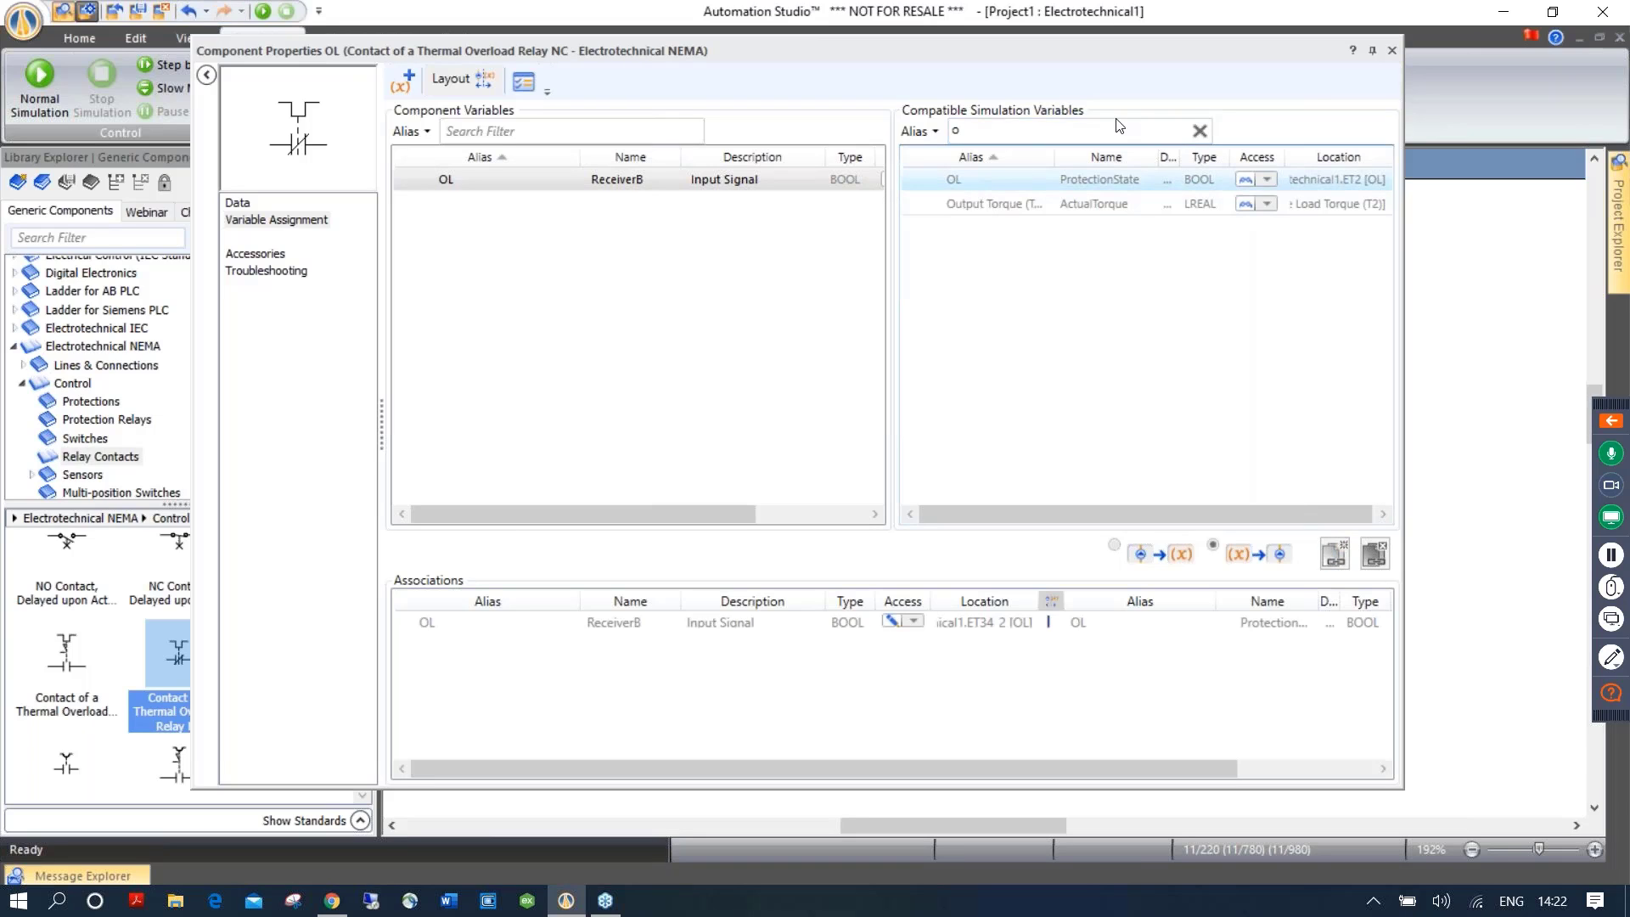
{"action": "left_click", "coordinate": [1393, 50]}
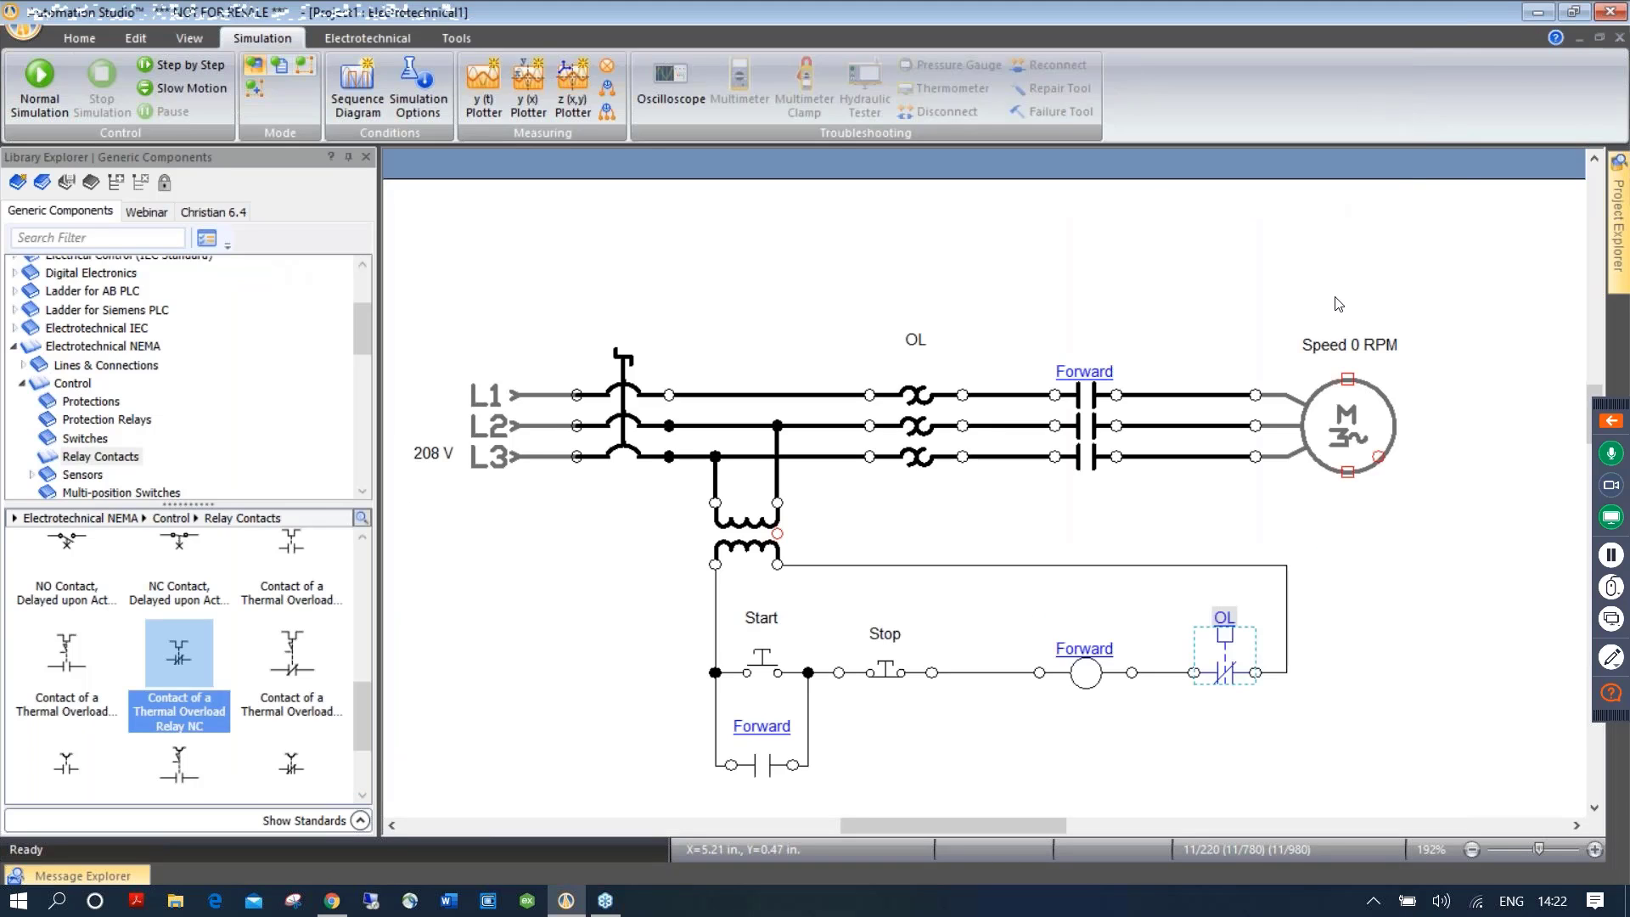
{"action": "left_click", "coordinate": [1351, 609]}
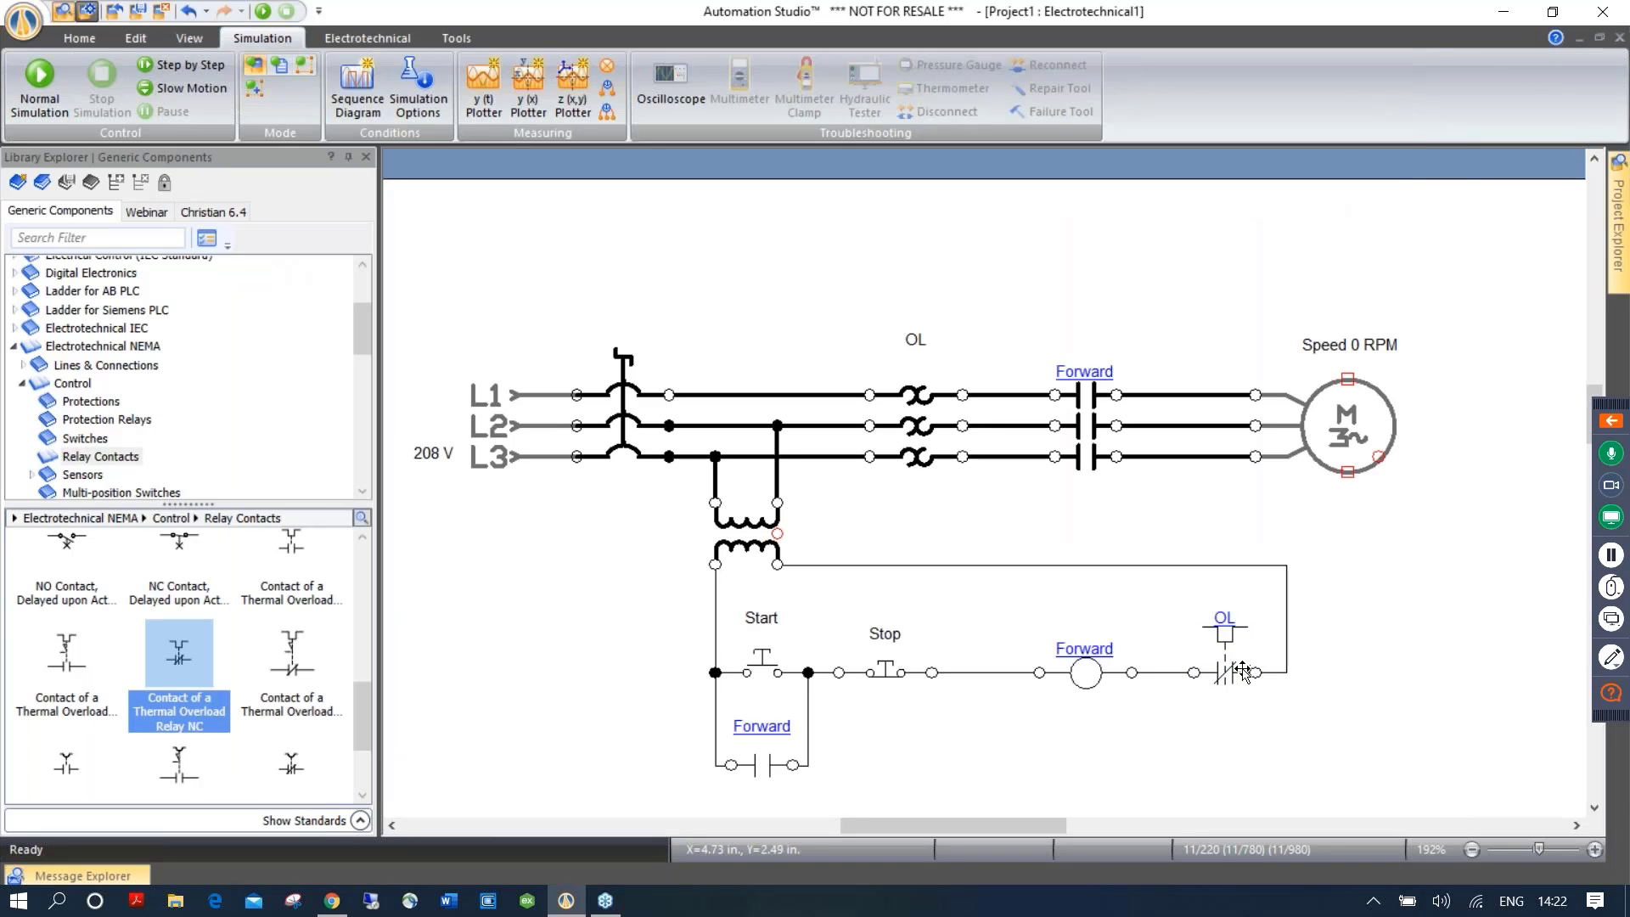
Set the OL thermal relay's Thermal Current Setting to 10 A, check its tripping curve and apply the change
{"action": "left_click", "coordinate": [914, 424]}
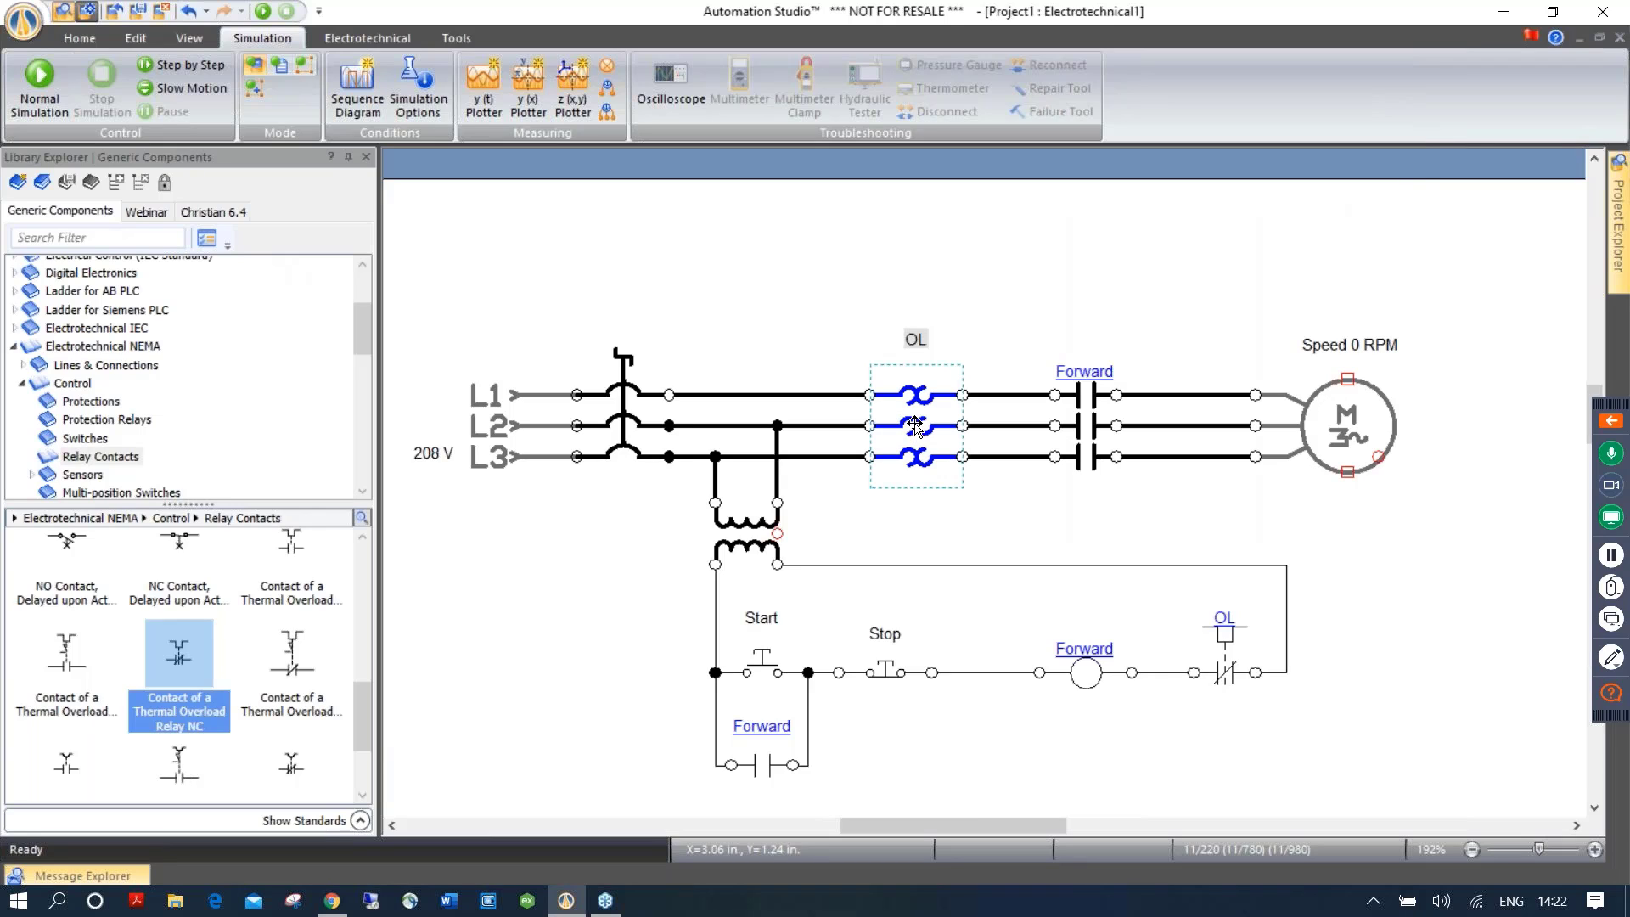
{"action": "double_click", "coordinate": [914, 424]}
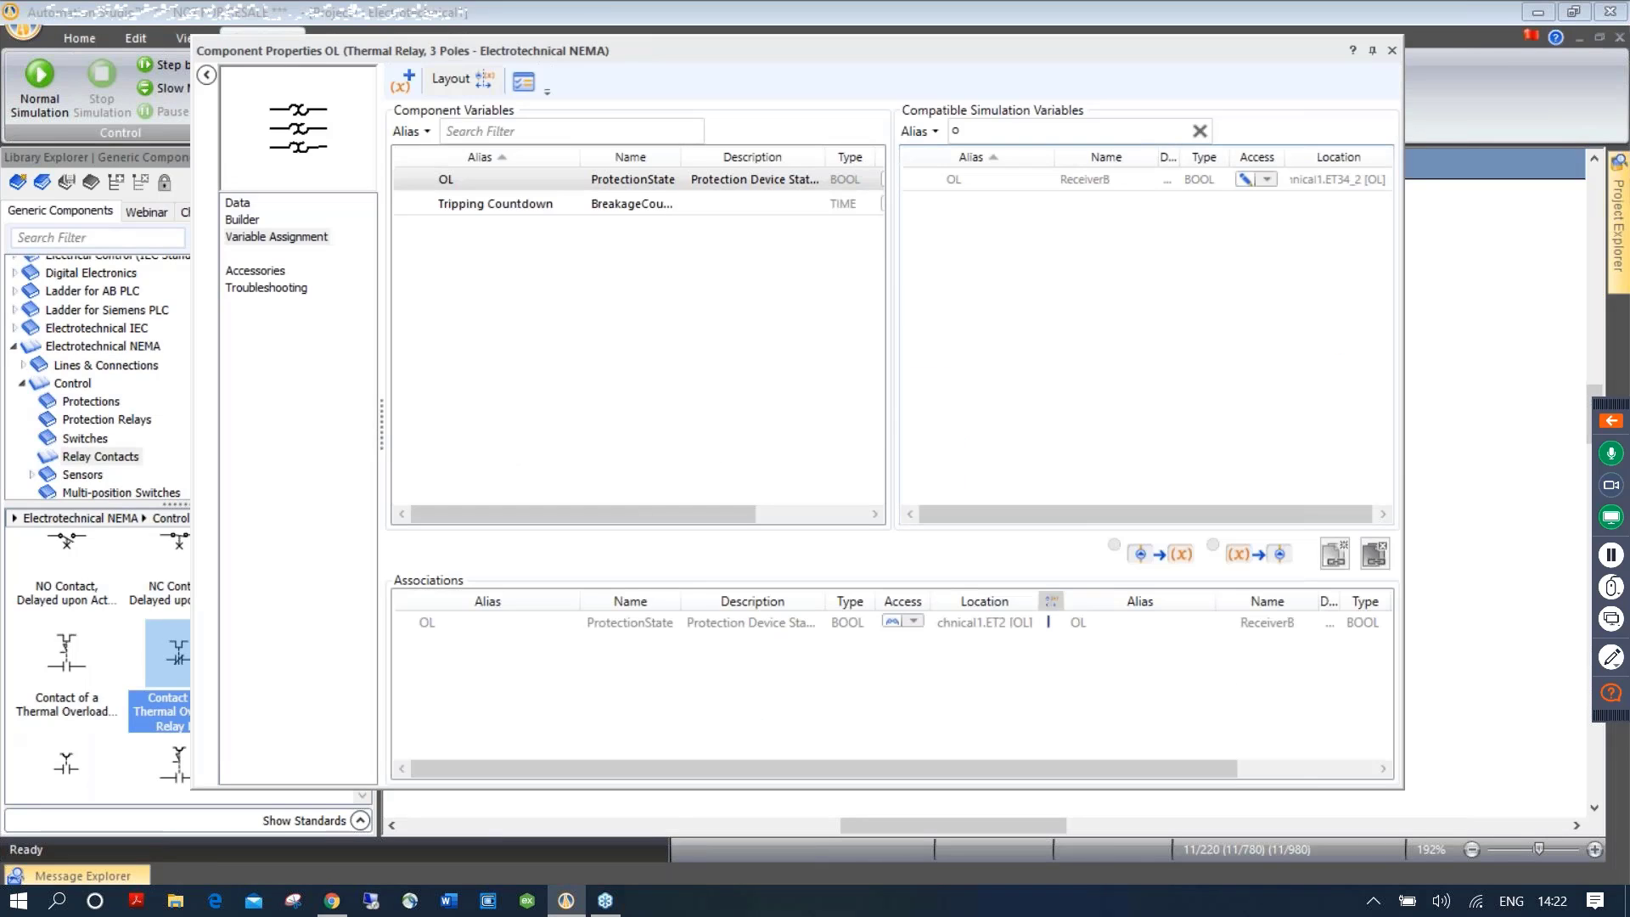
{"action": "left_click", "coordinate": [243, 222]}
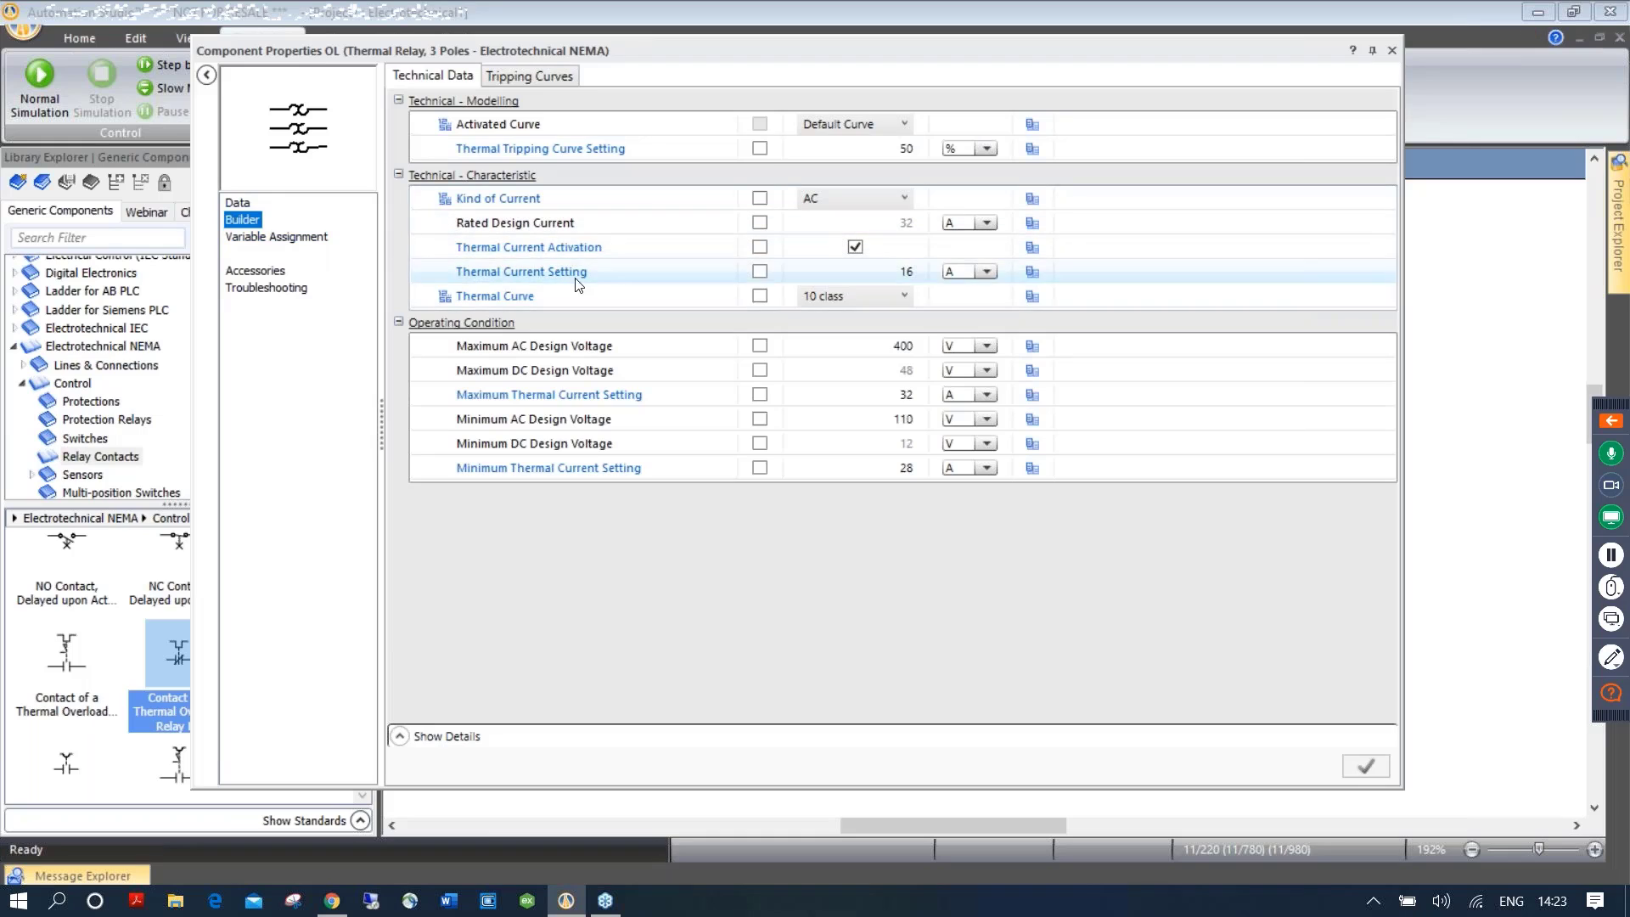
{"action": "left_click", "coordinate": [883, 272]}
{"action": "type", "text": "14"}
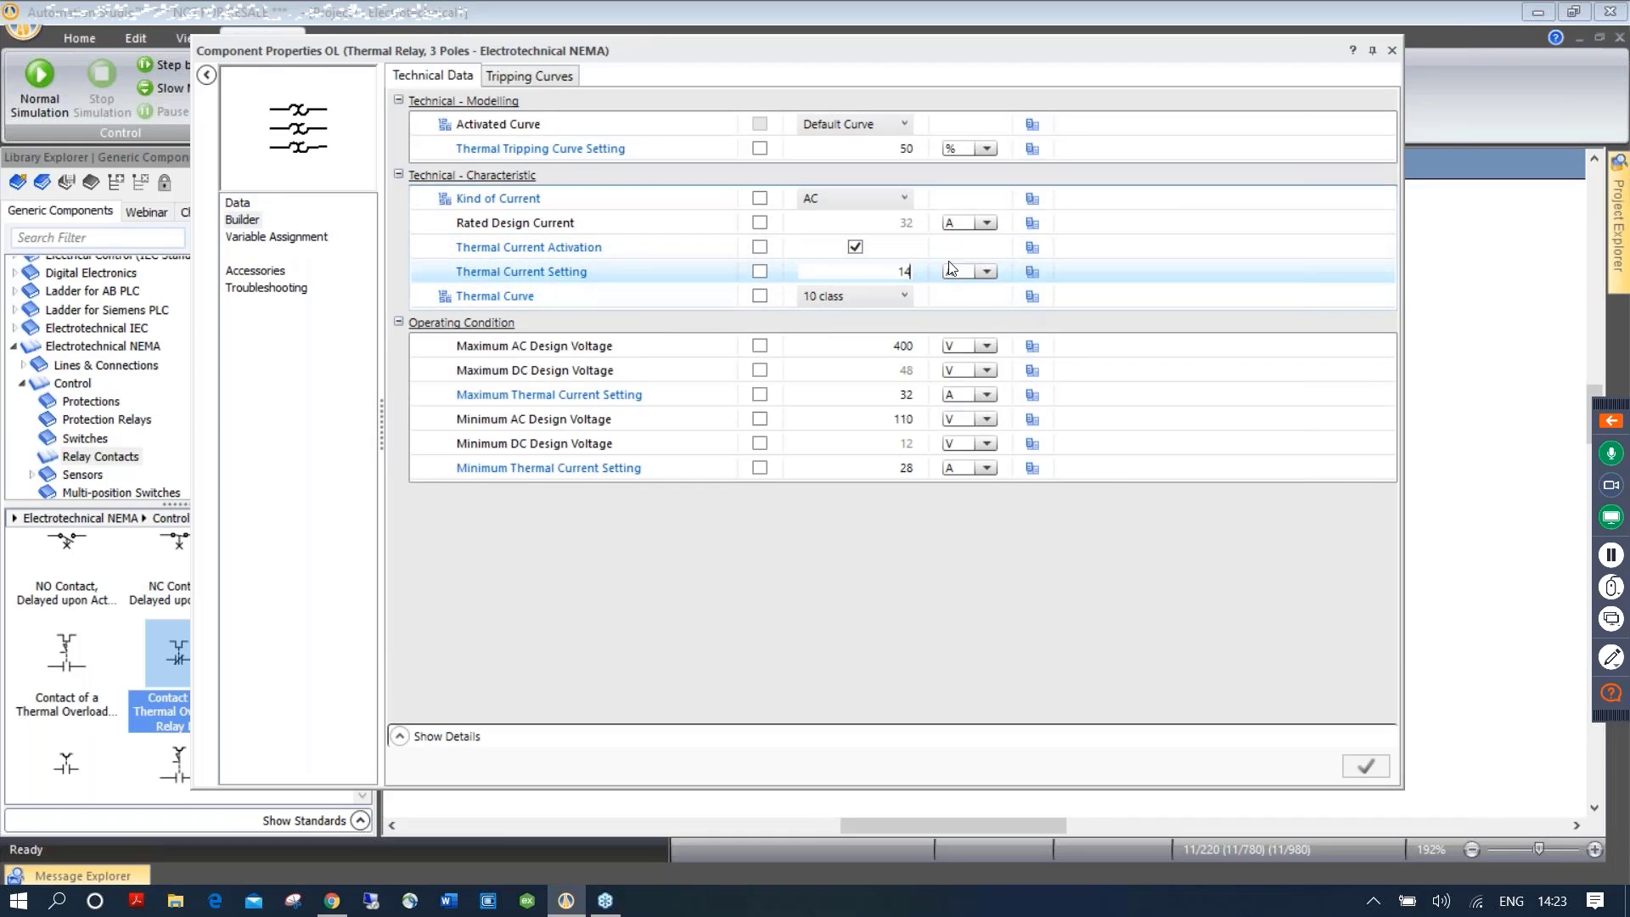
{"action": "type", "text": "00"}
{"action": "key", "text": "Return"}
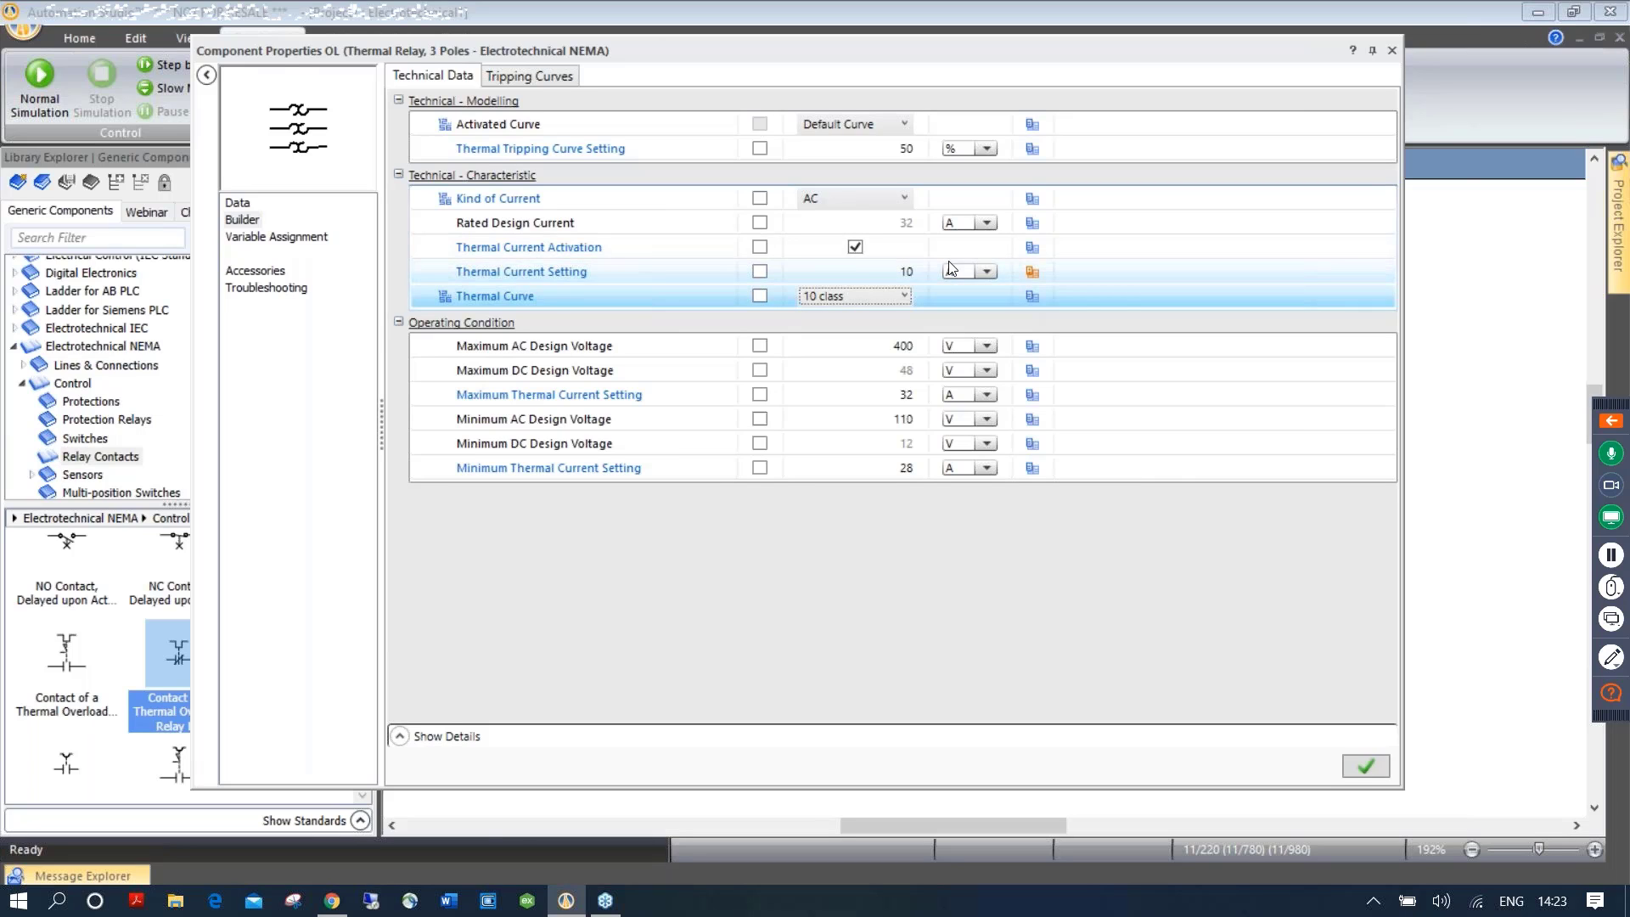
{"action": "left_click", "coordinate": [497, 75]}
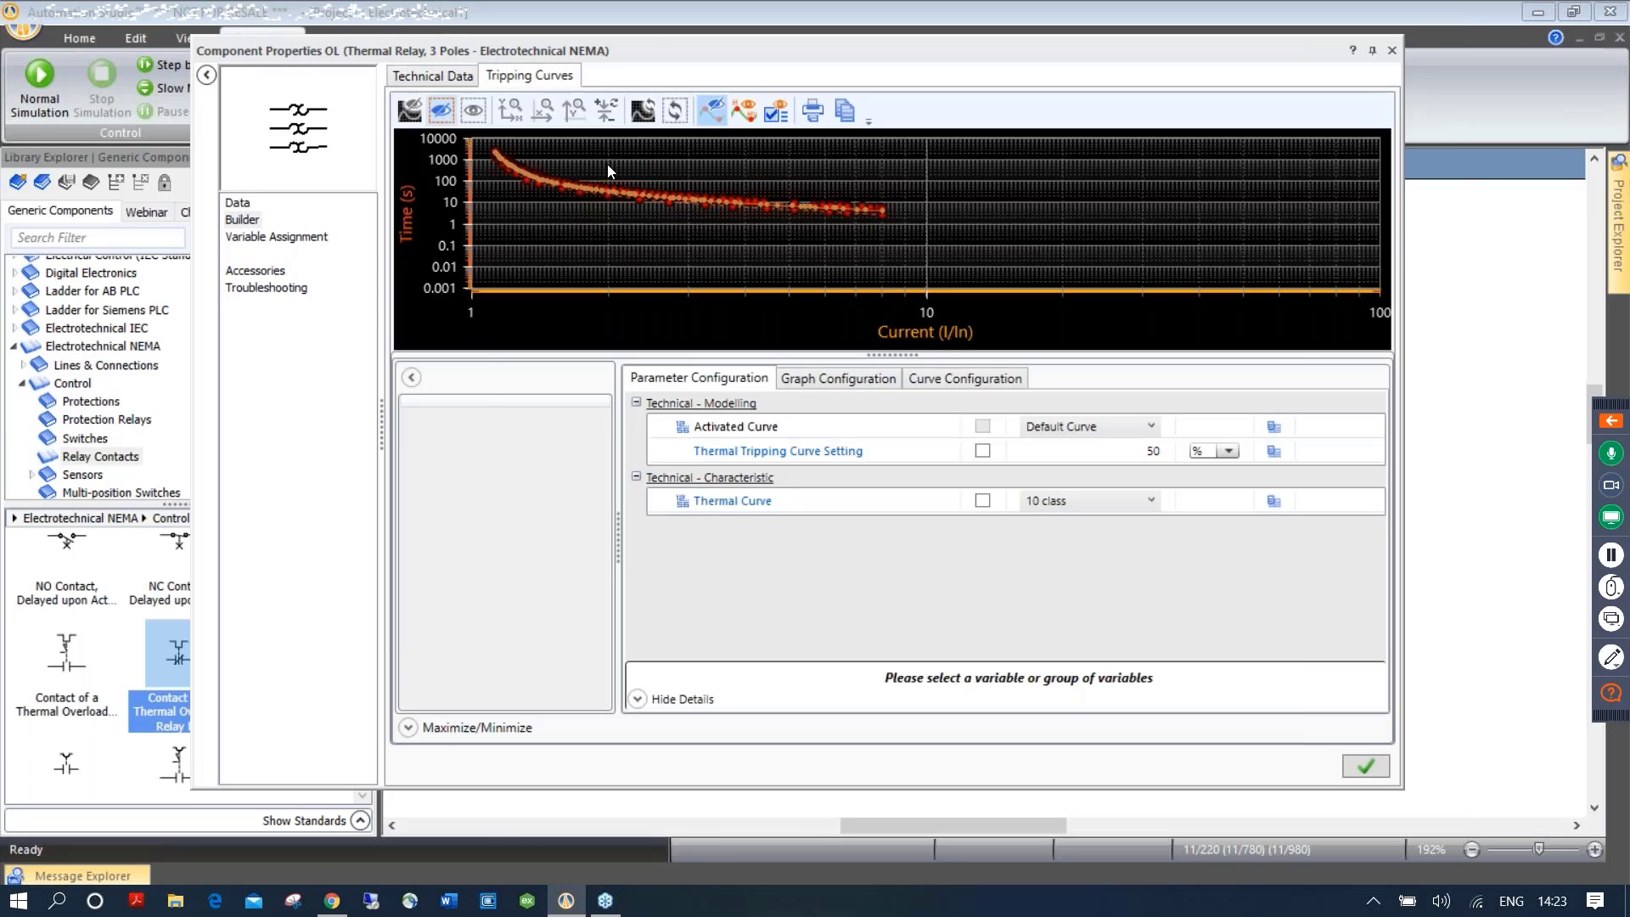
{"action": "left_click", "coordinate": [430, 75]}
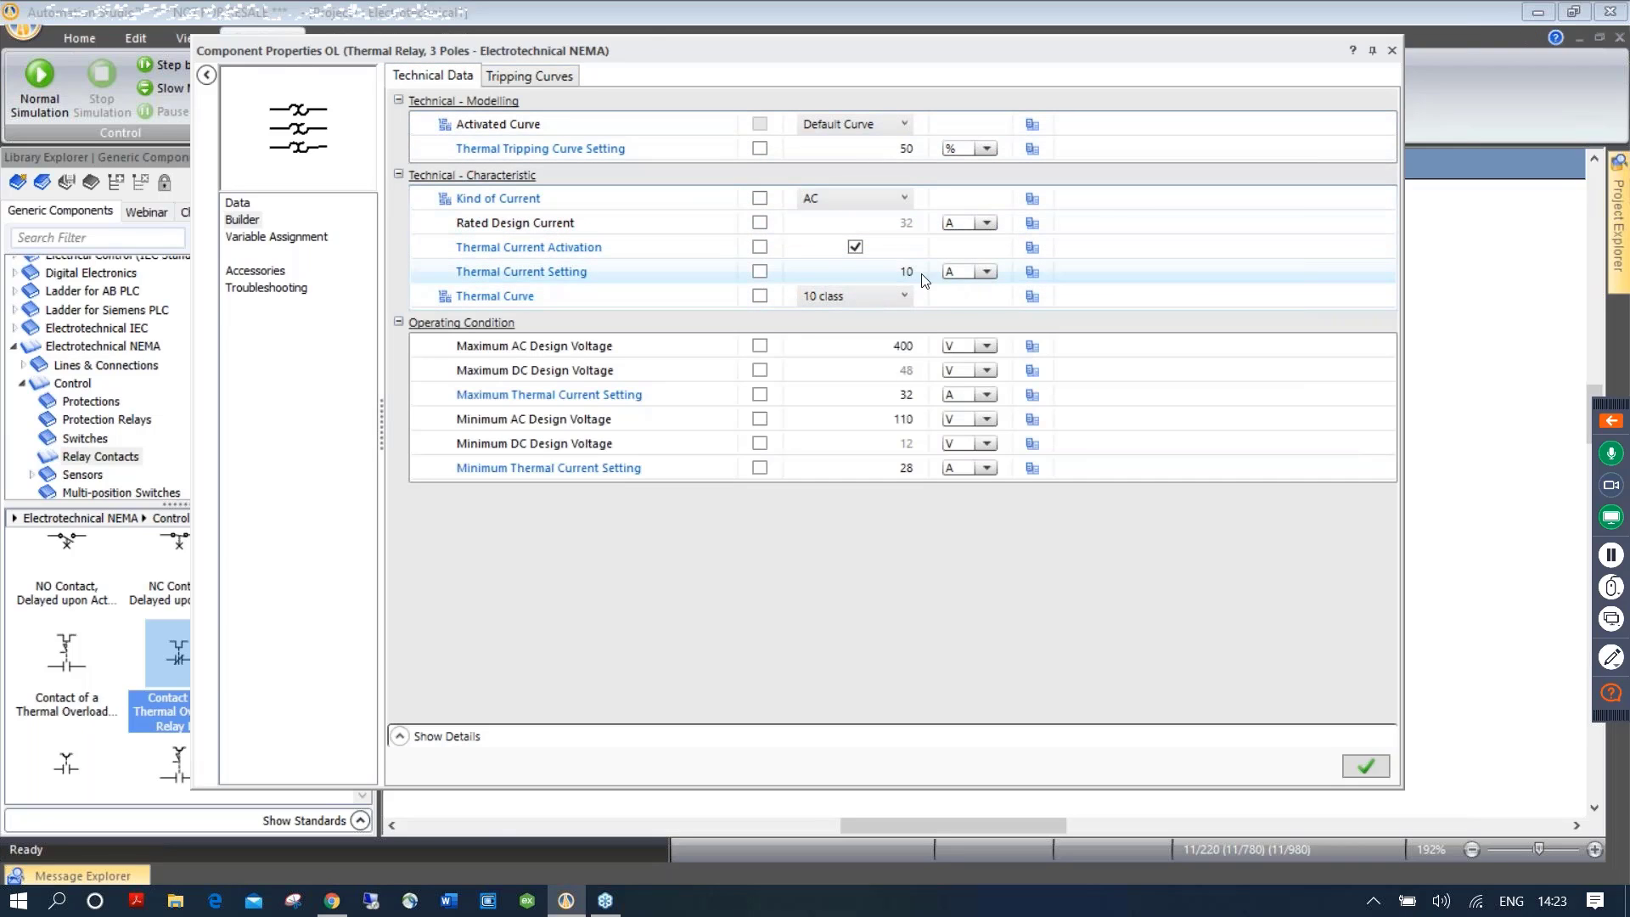
{"action": "left_click", "coordinate": [1365, 766]}
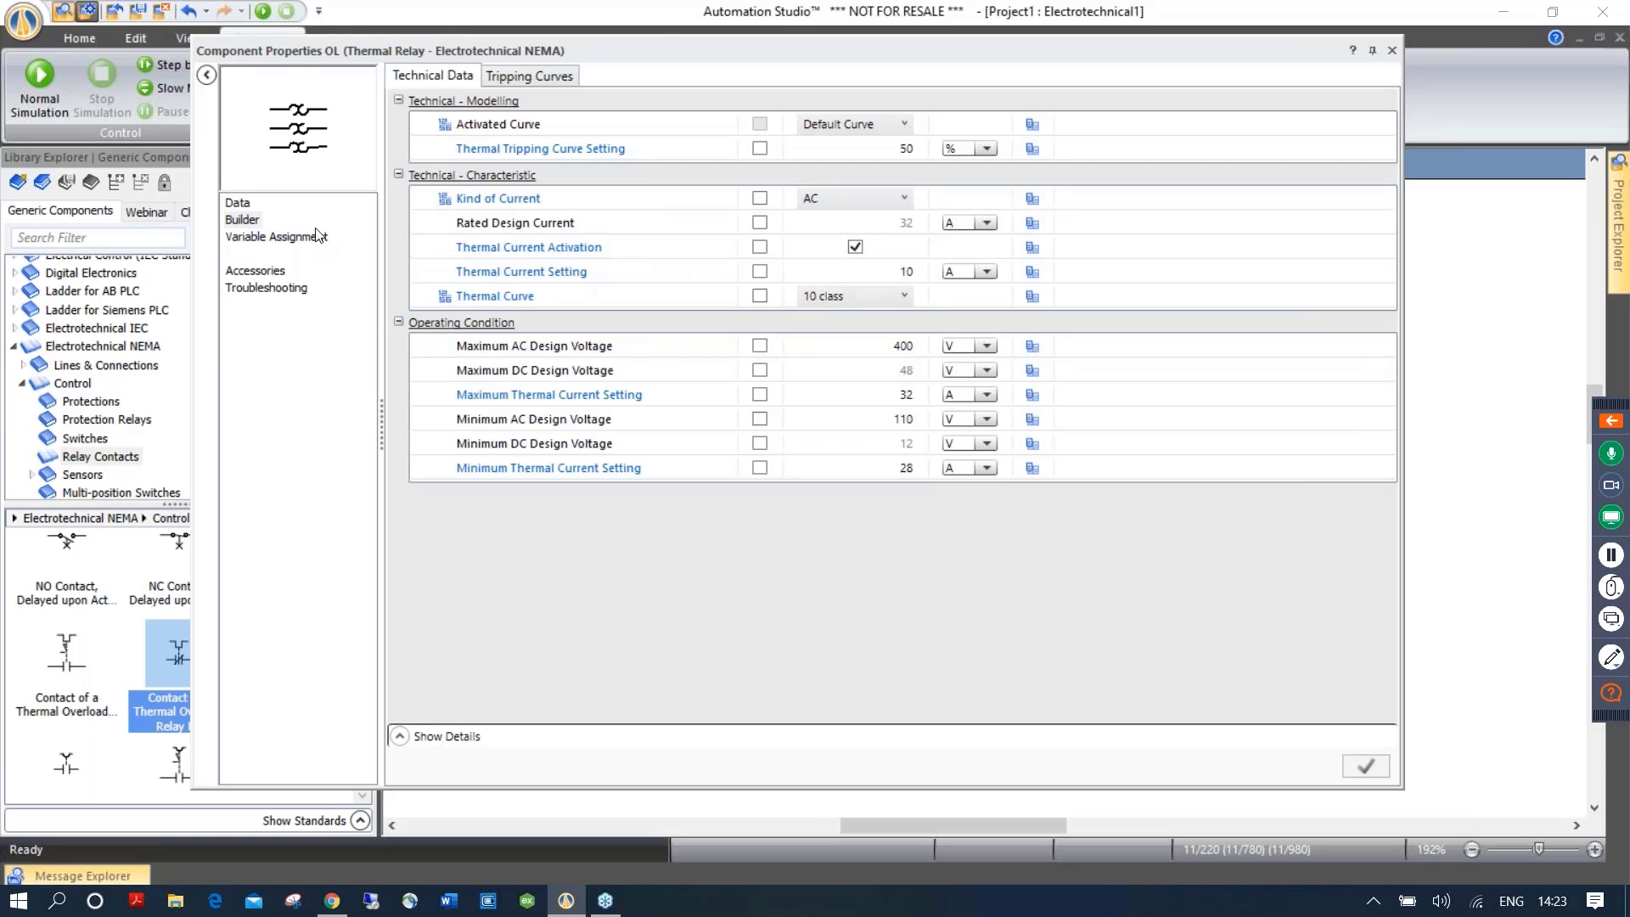
Make the OL relay's Tripping Countdown and Thermal Current Setting display on the schematic, and close its properties
{"action": "left_click", "coordinate": [241, 220]}
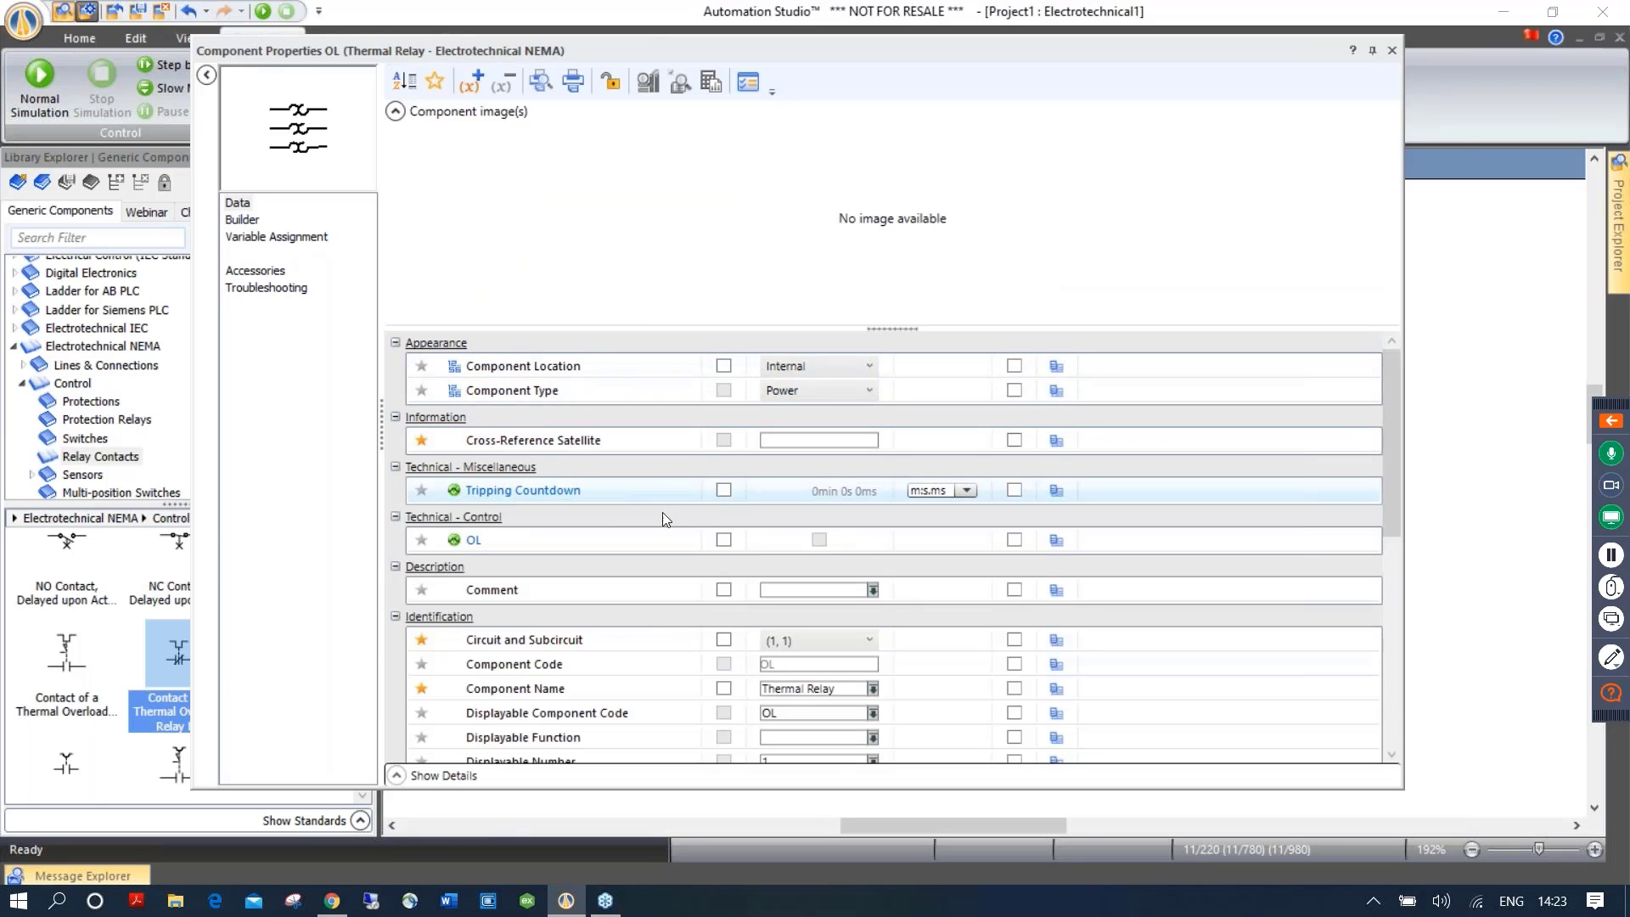
{"action": "left_click", "coordinate": [722, 493]}
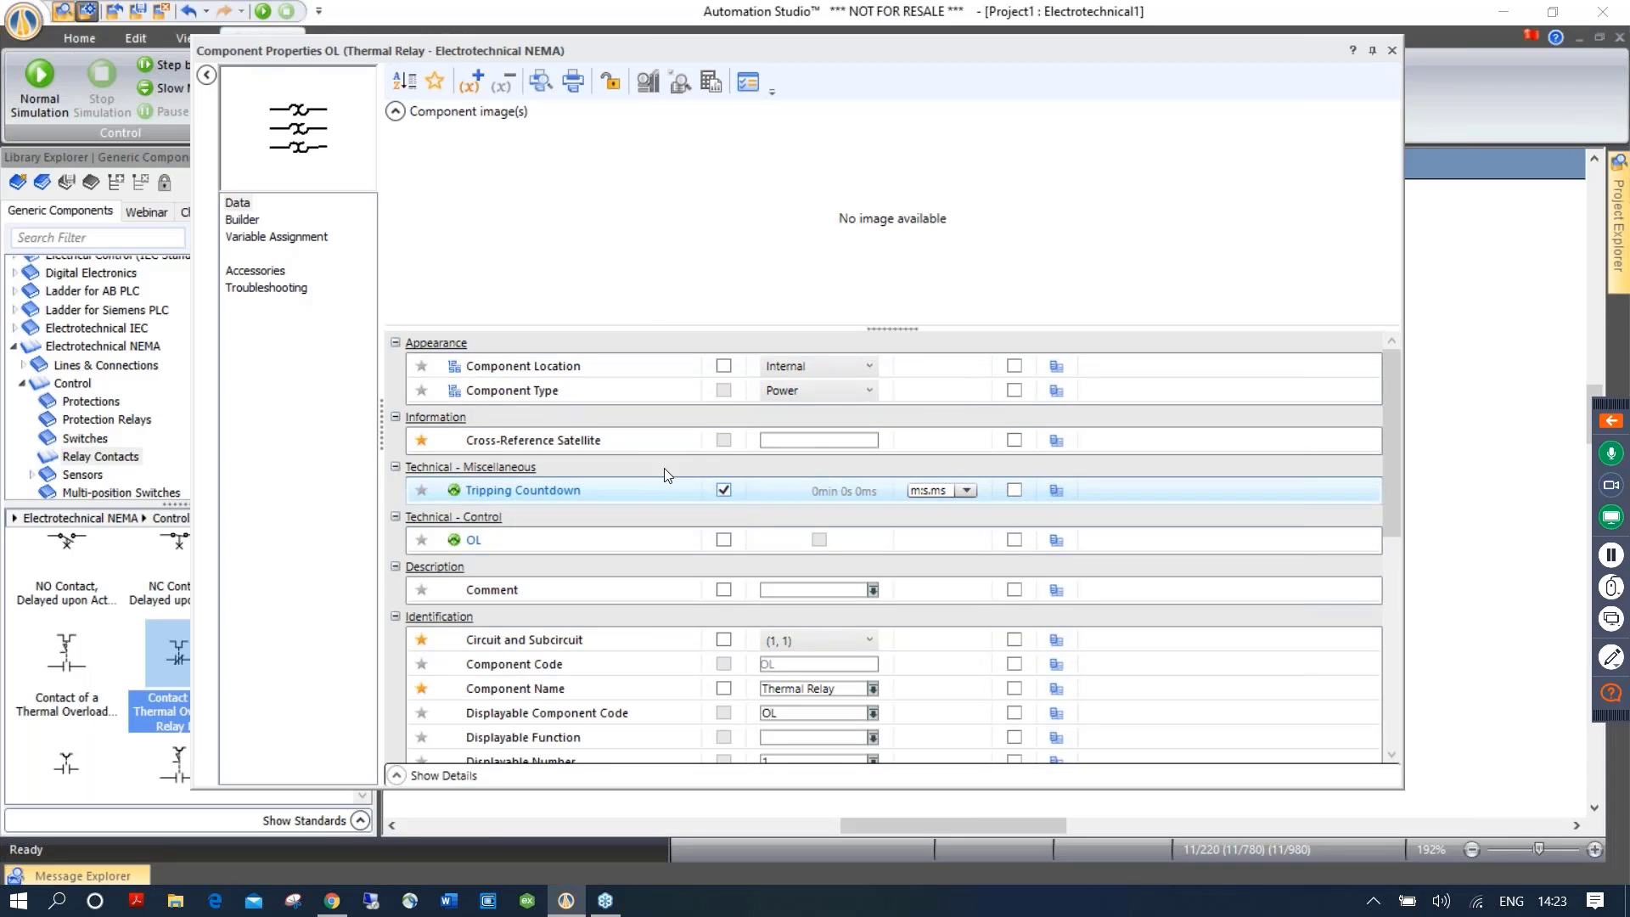
{"action": "left_click", "coordinate": [246, 221]}
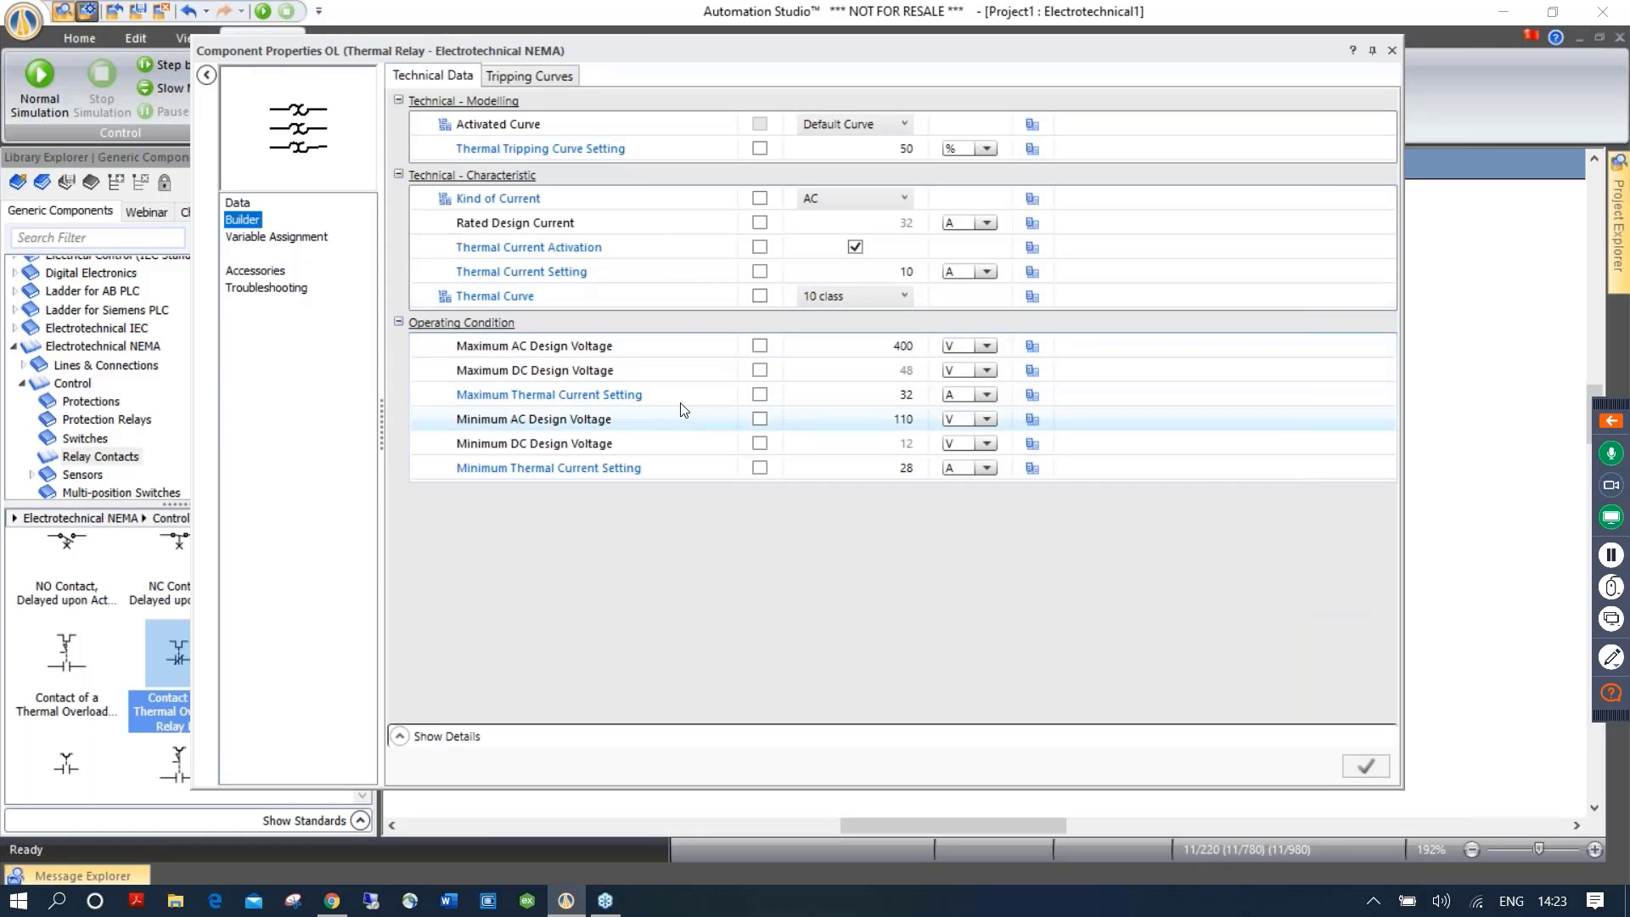
{"action": "left_click", "coordinate": [760, 272]}
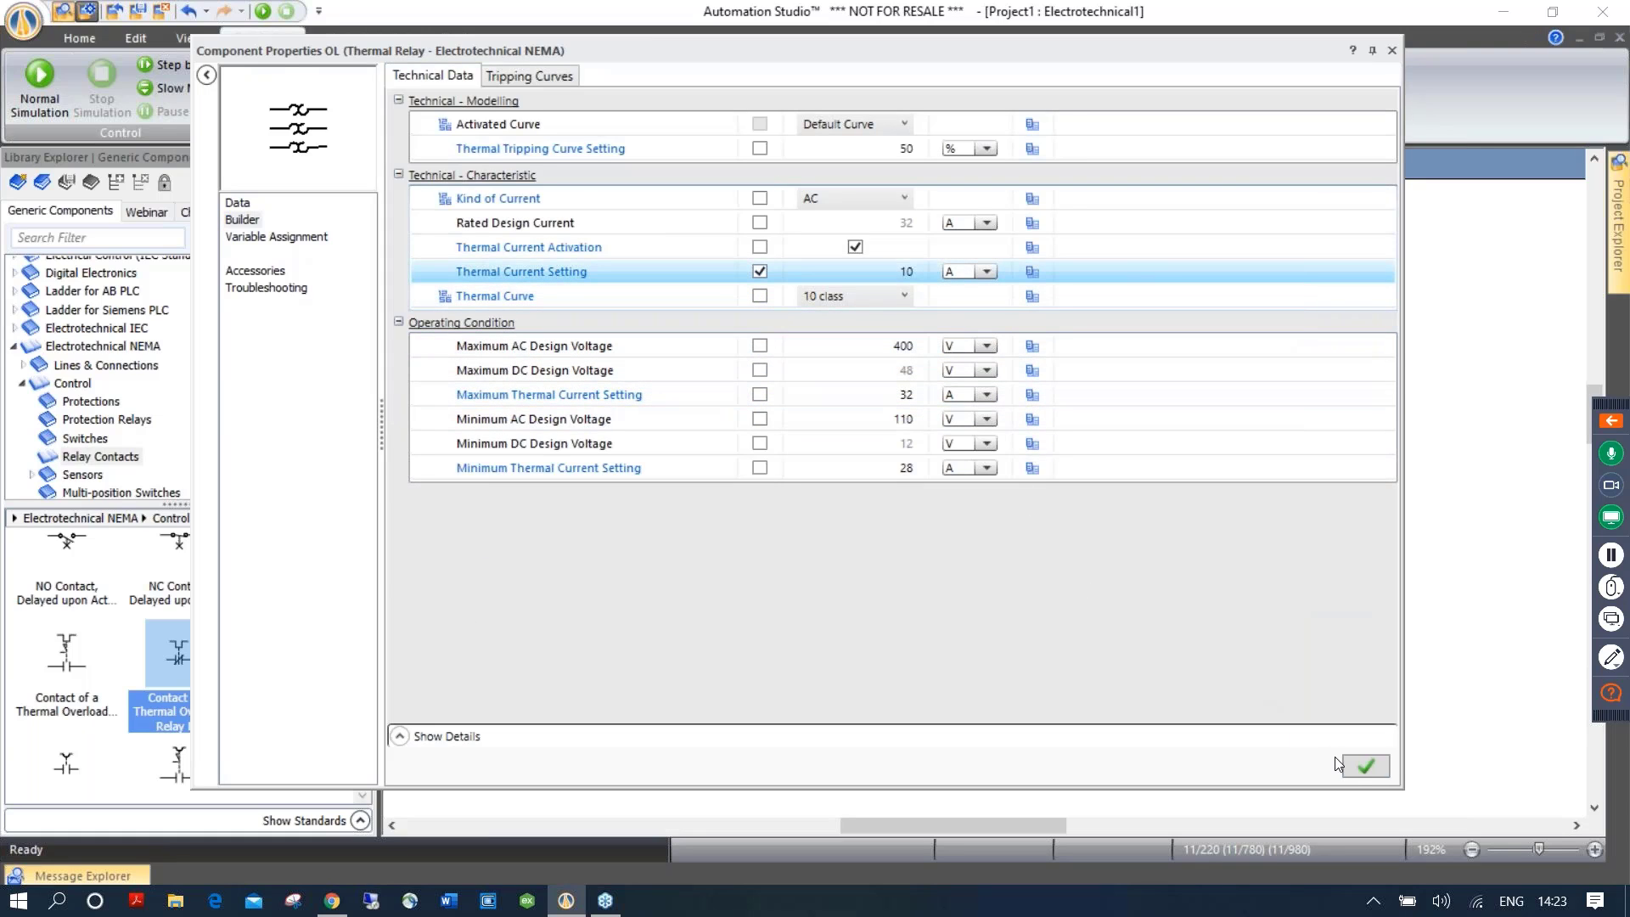
{"action": "left_click", "coordinate": [1367, 766]}
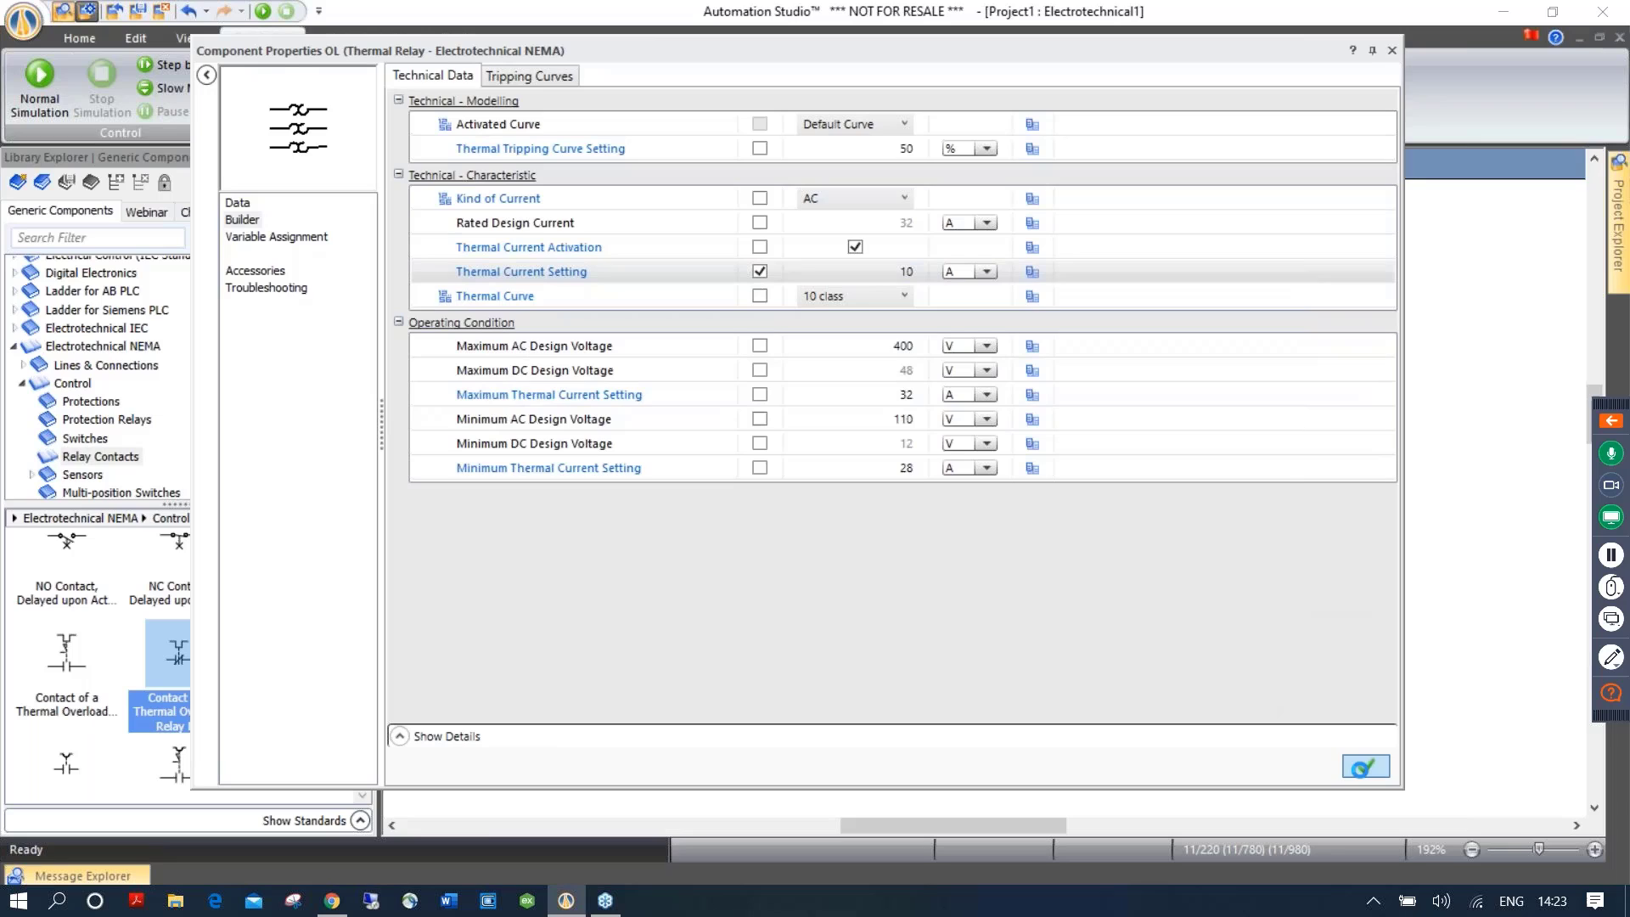
{"action": "left_click", "coordinate": [1393, 50]}
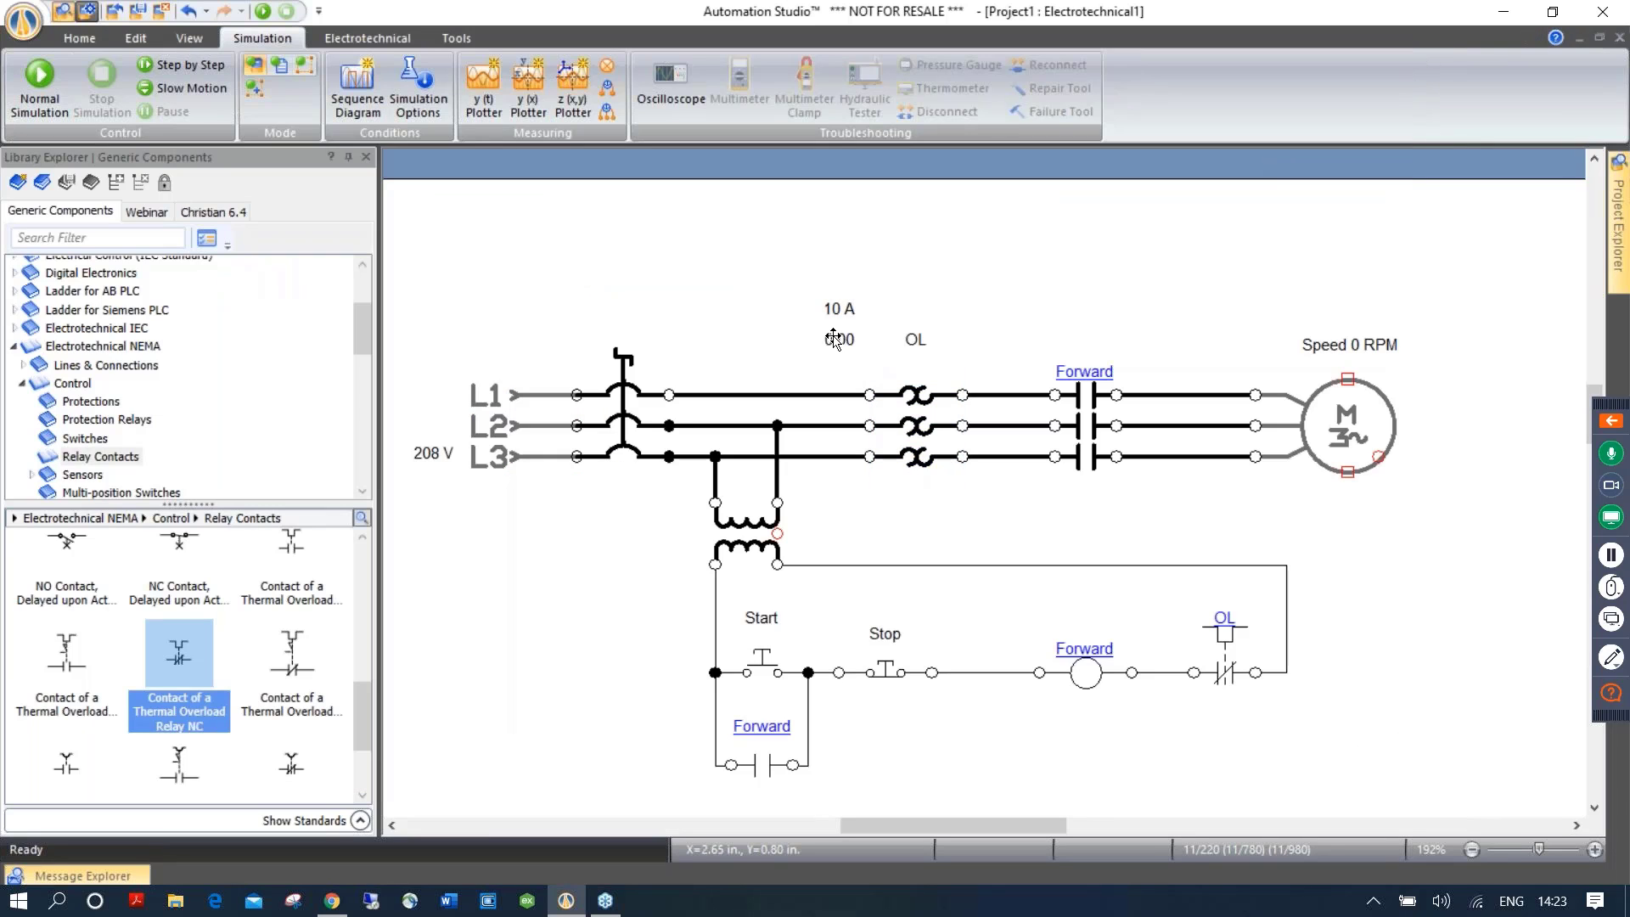
Move the countdown label just below the OL relay and the 10 A label just above its L1 pole
{"action": "left_click", "coordinate": [918, 482]}
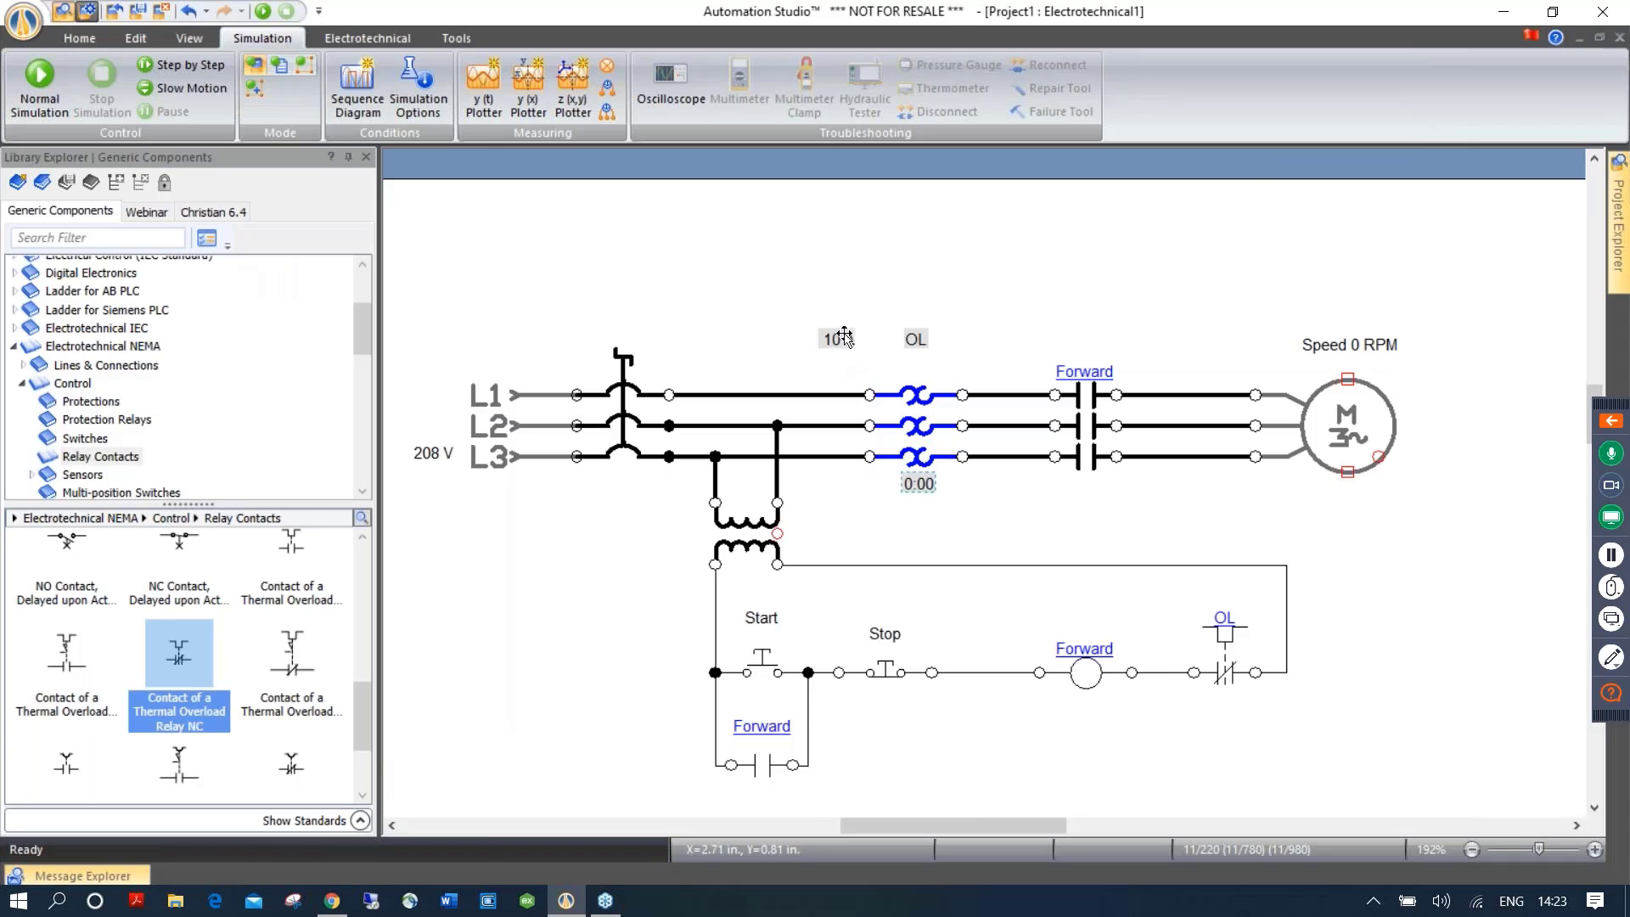
{"action": "left_click_drag", "start_coordinate": [841, 339], "coordinate": [923, 375]}
{"action": "left_click", "coordinate": [1023, 447]}
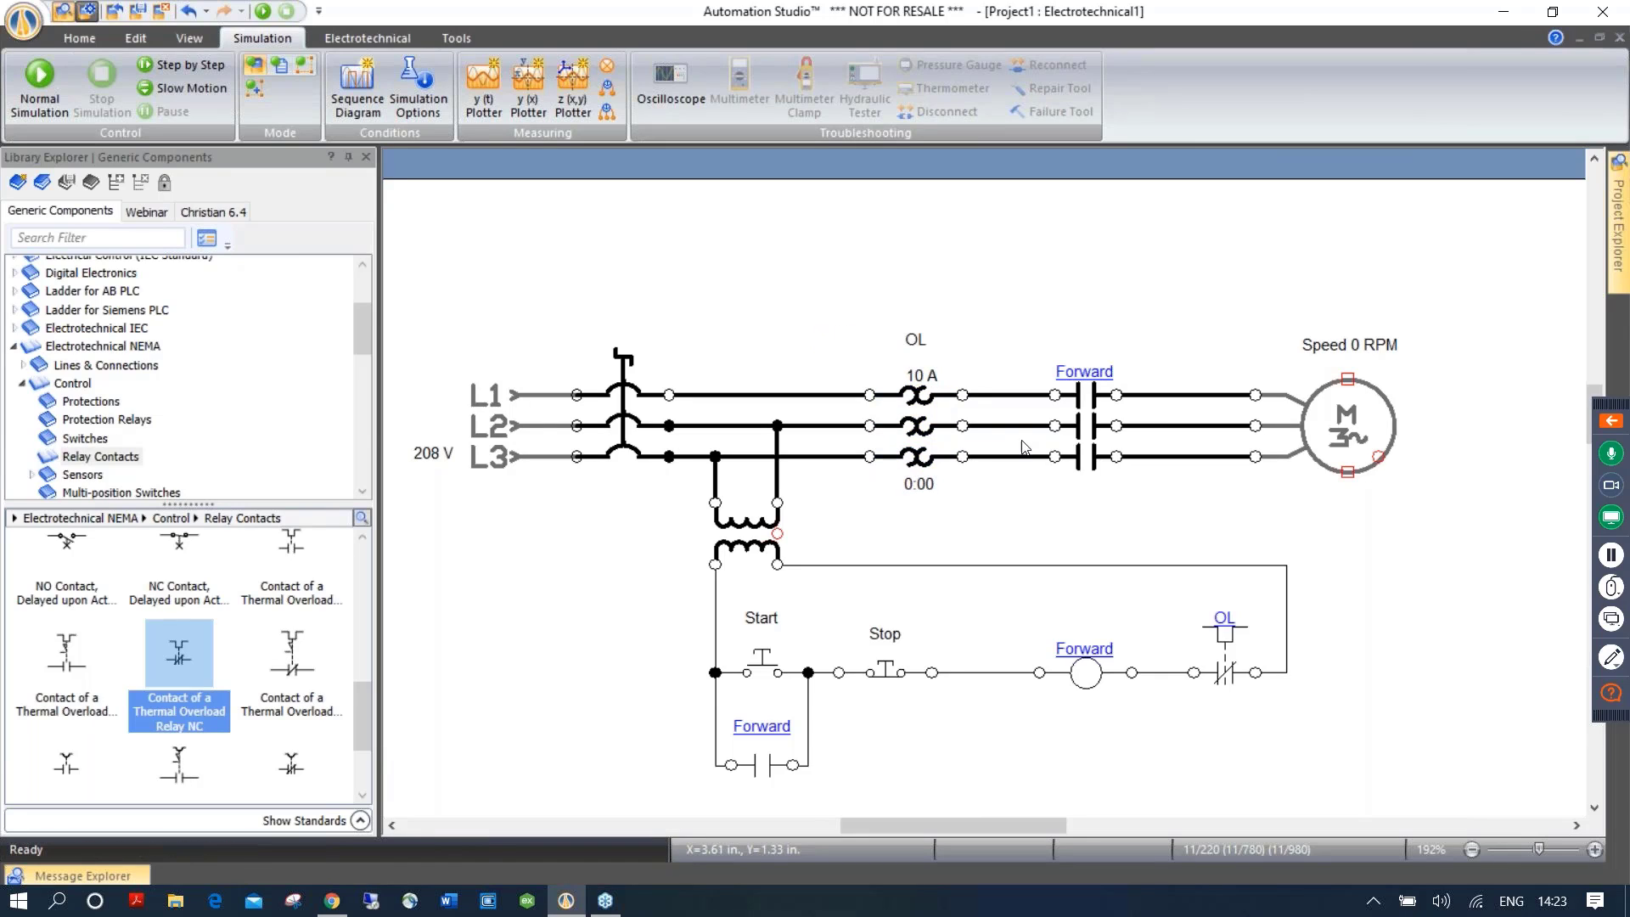
Enlarge the countdown label to font size 9, centre its text and move it slightly lower beneath the OL relay
{"action": "left_click", "coordinate": [925, 486]}
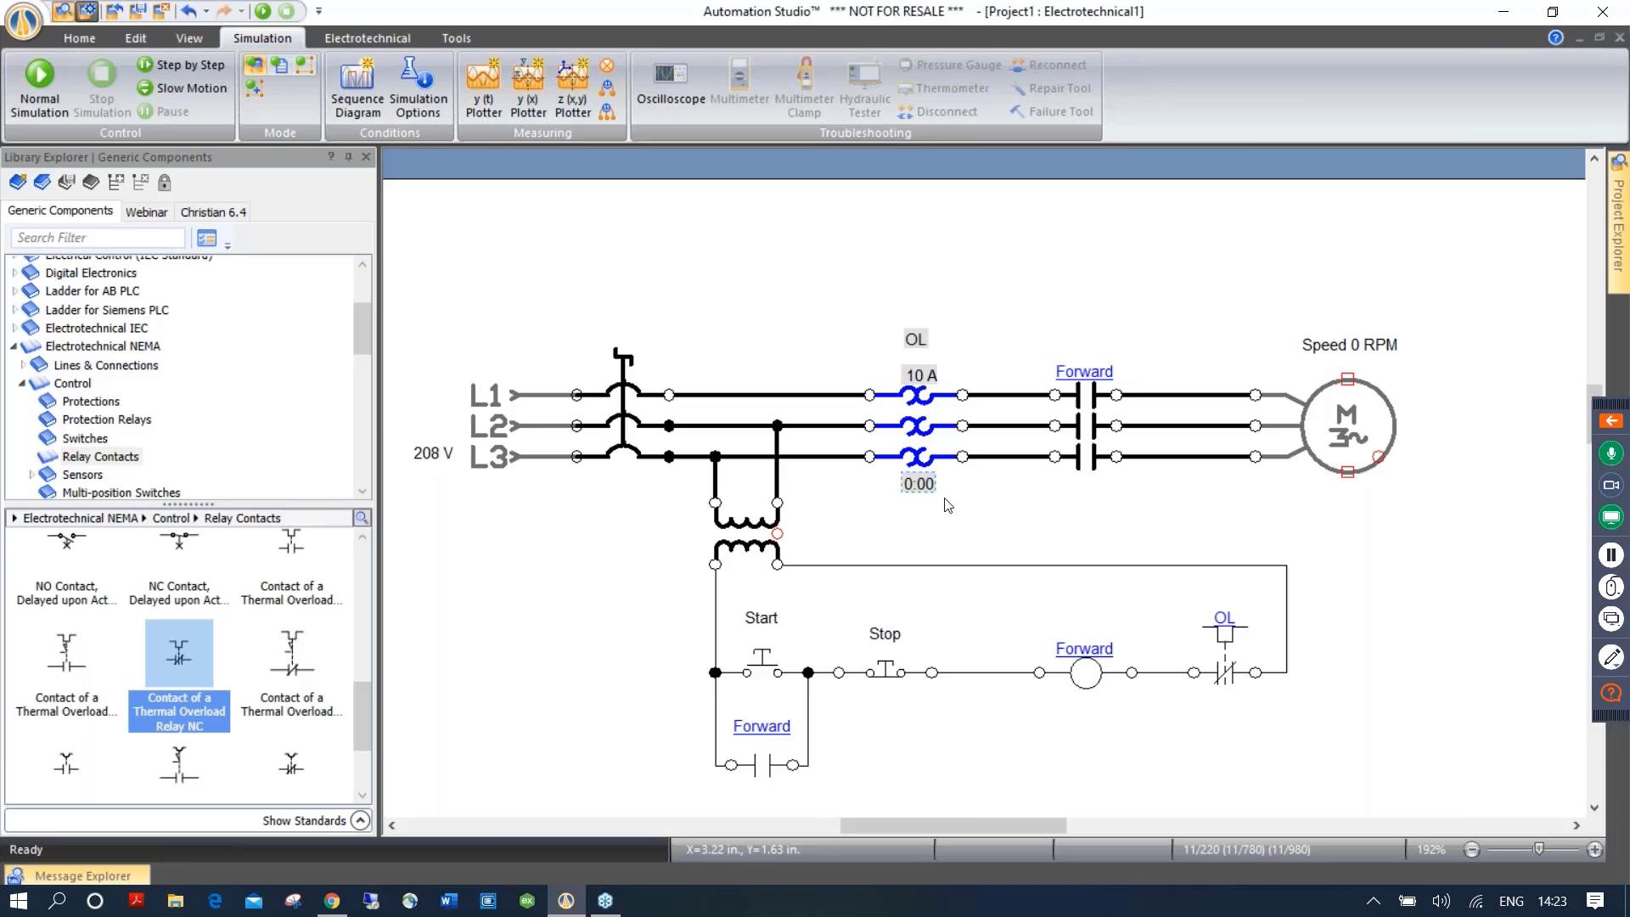
{"action": "left_click", "coordinate": [153, 40]}
{"action": "left_click", "coordinate": [562, 65]}
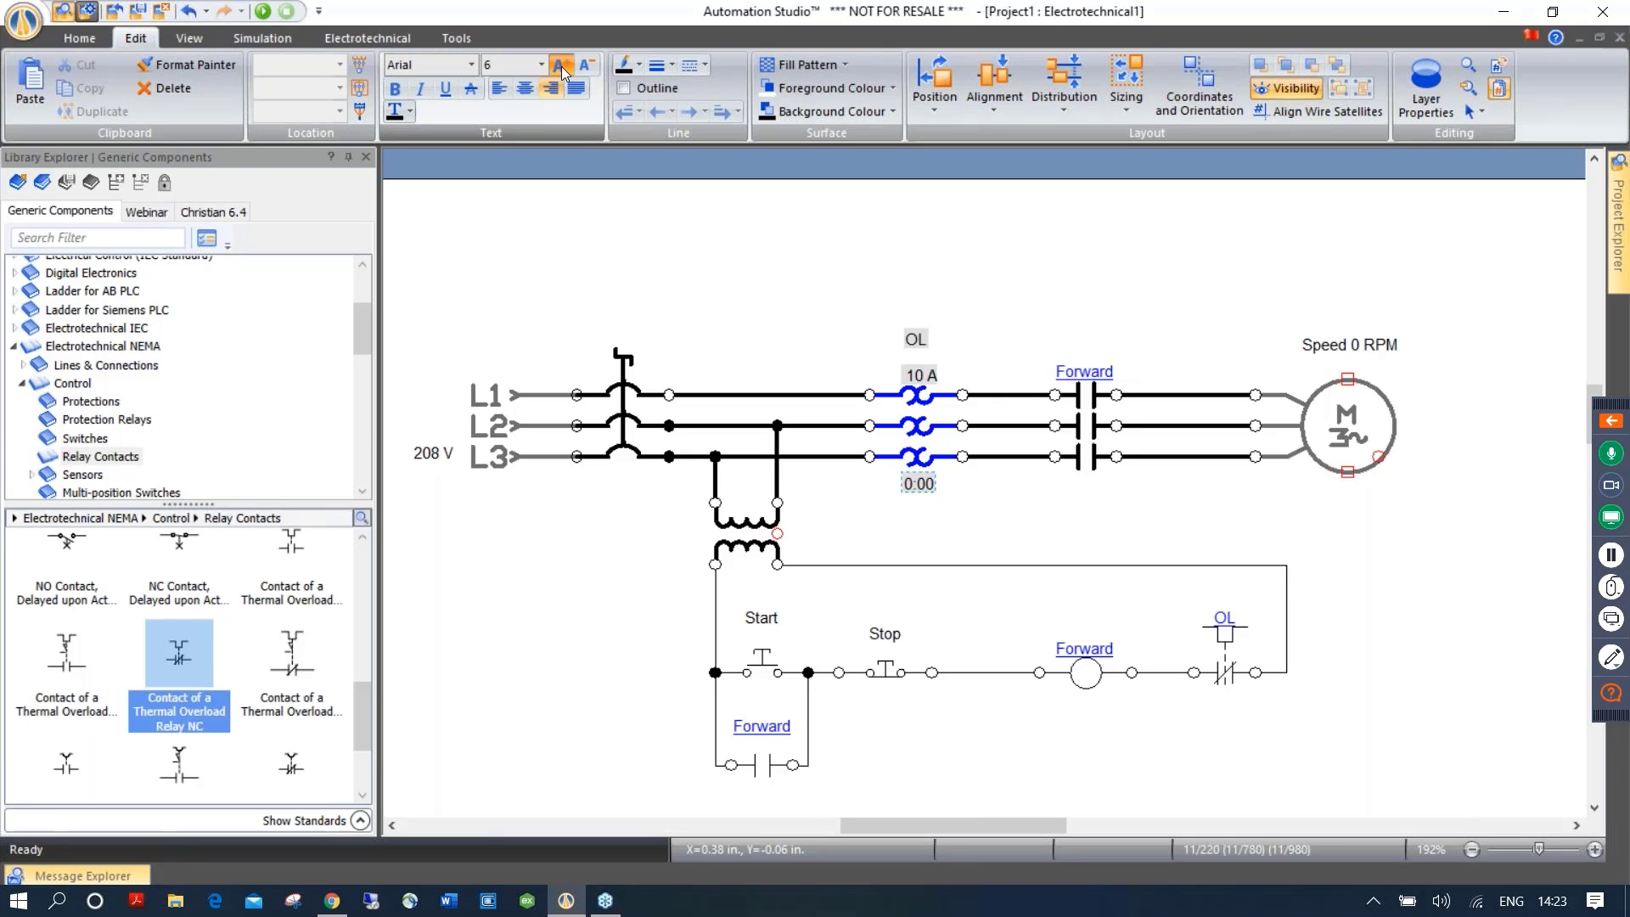
{"action": "left_click", "coordinate": [562, 66]}
{"action": "left_click", "coordinate": [562, 66]}
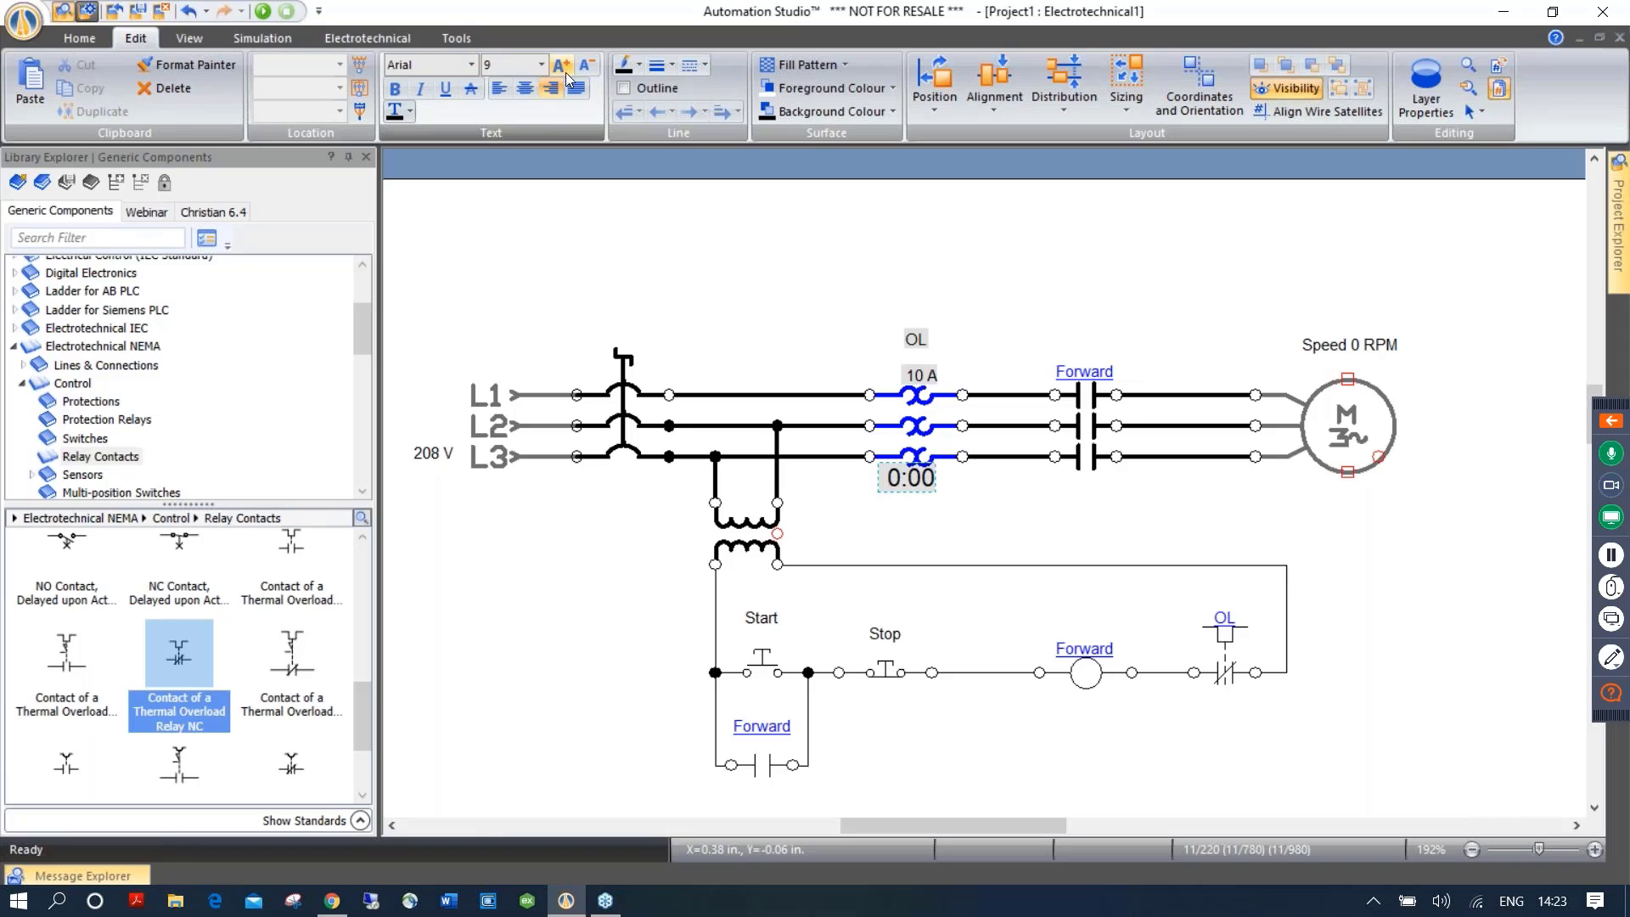
{"action": "left_click", "coordinate": [524, 88]}
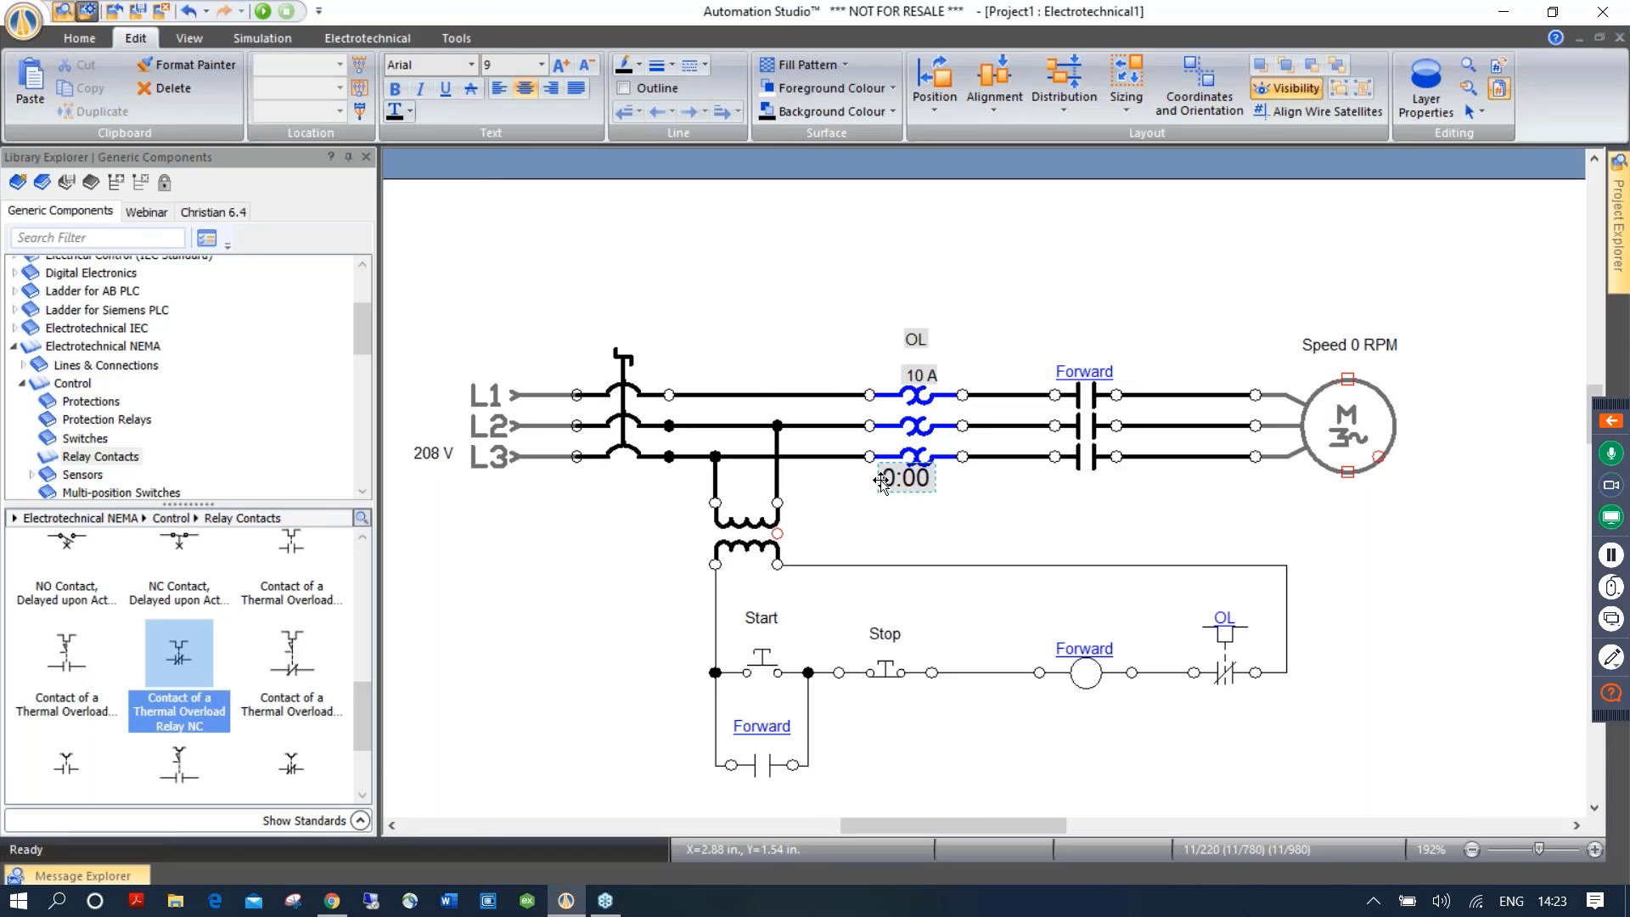
{"action": "left_click_drag", "start_coordinate": [883, 481], "coordinate": [890, 492]}
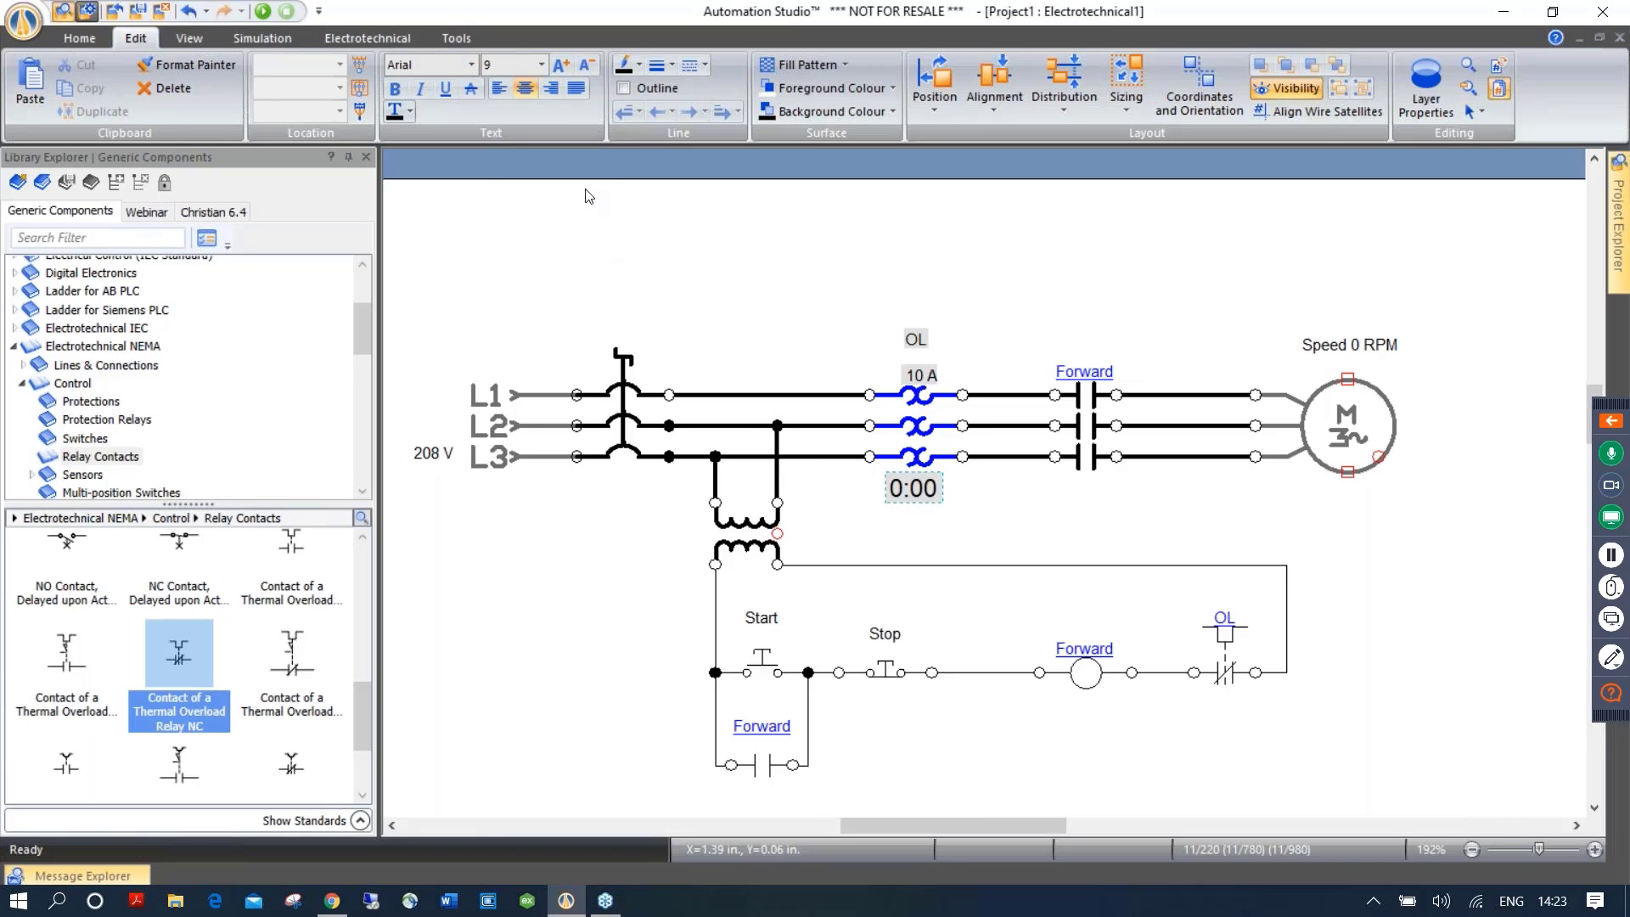
Change the countdown label's text colour to red and deselect it
{"action": "left_click", "coordinate": [411, 115]}
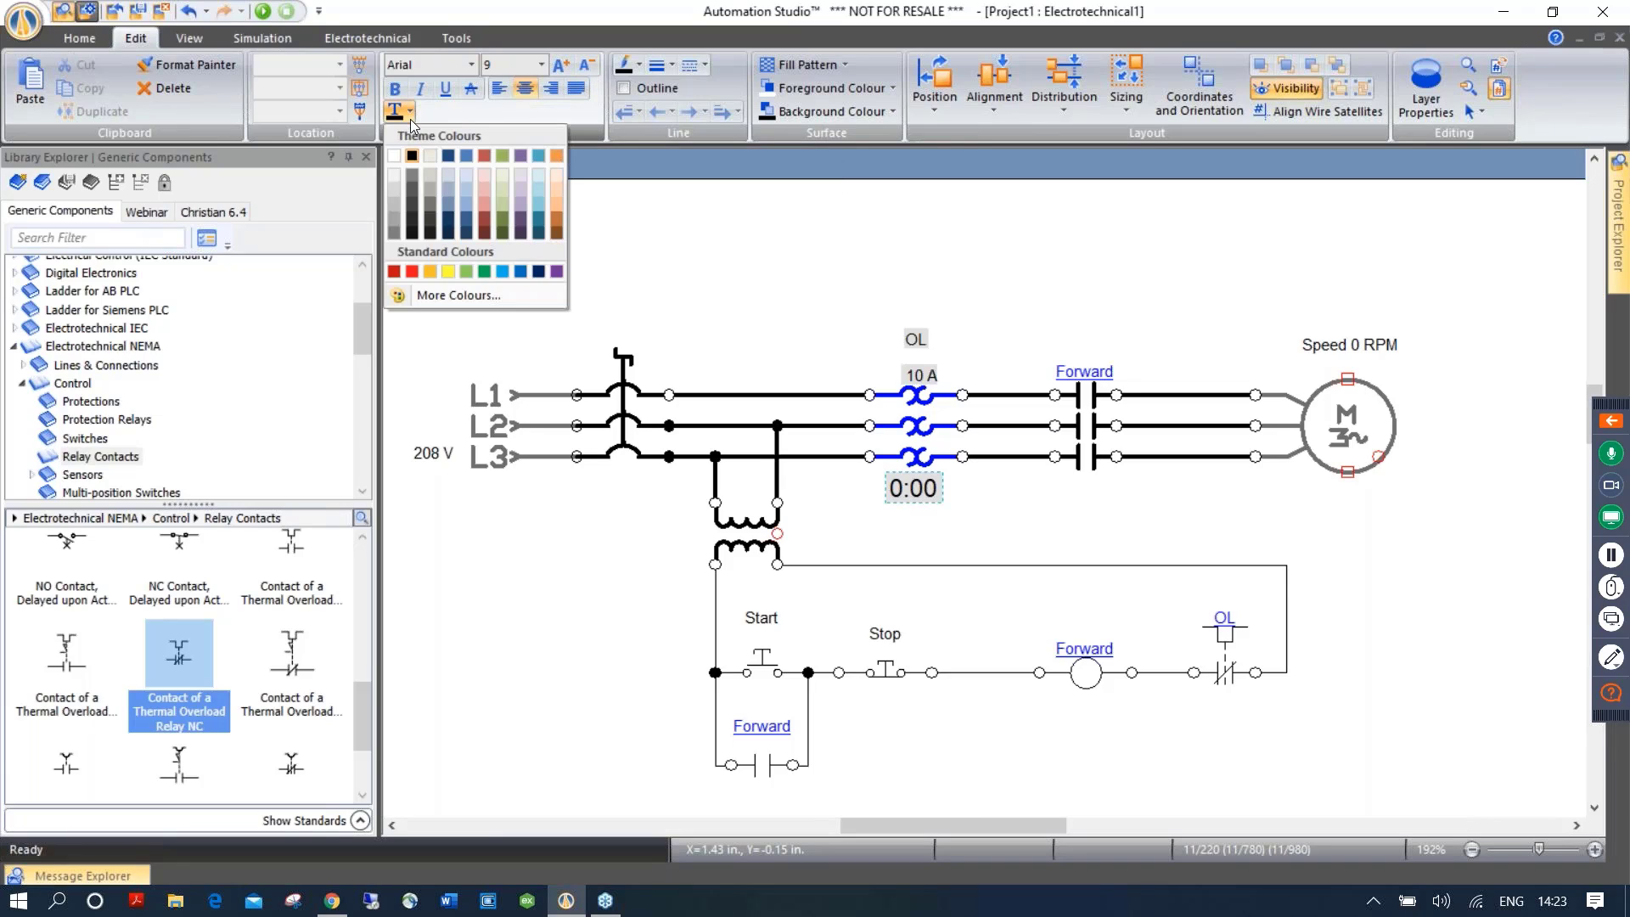
{"action": "left_click", "coordinate": [412, 271]}
{"action": "left_click", "coordinate": [768, 291]}
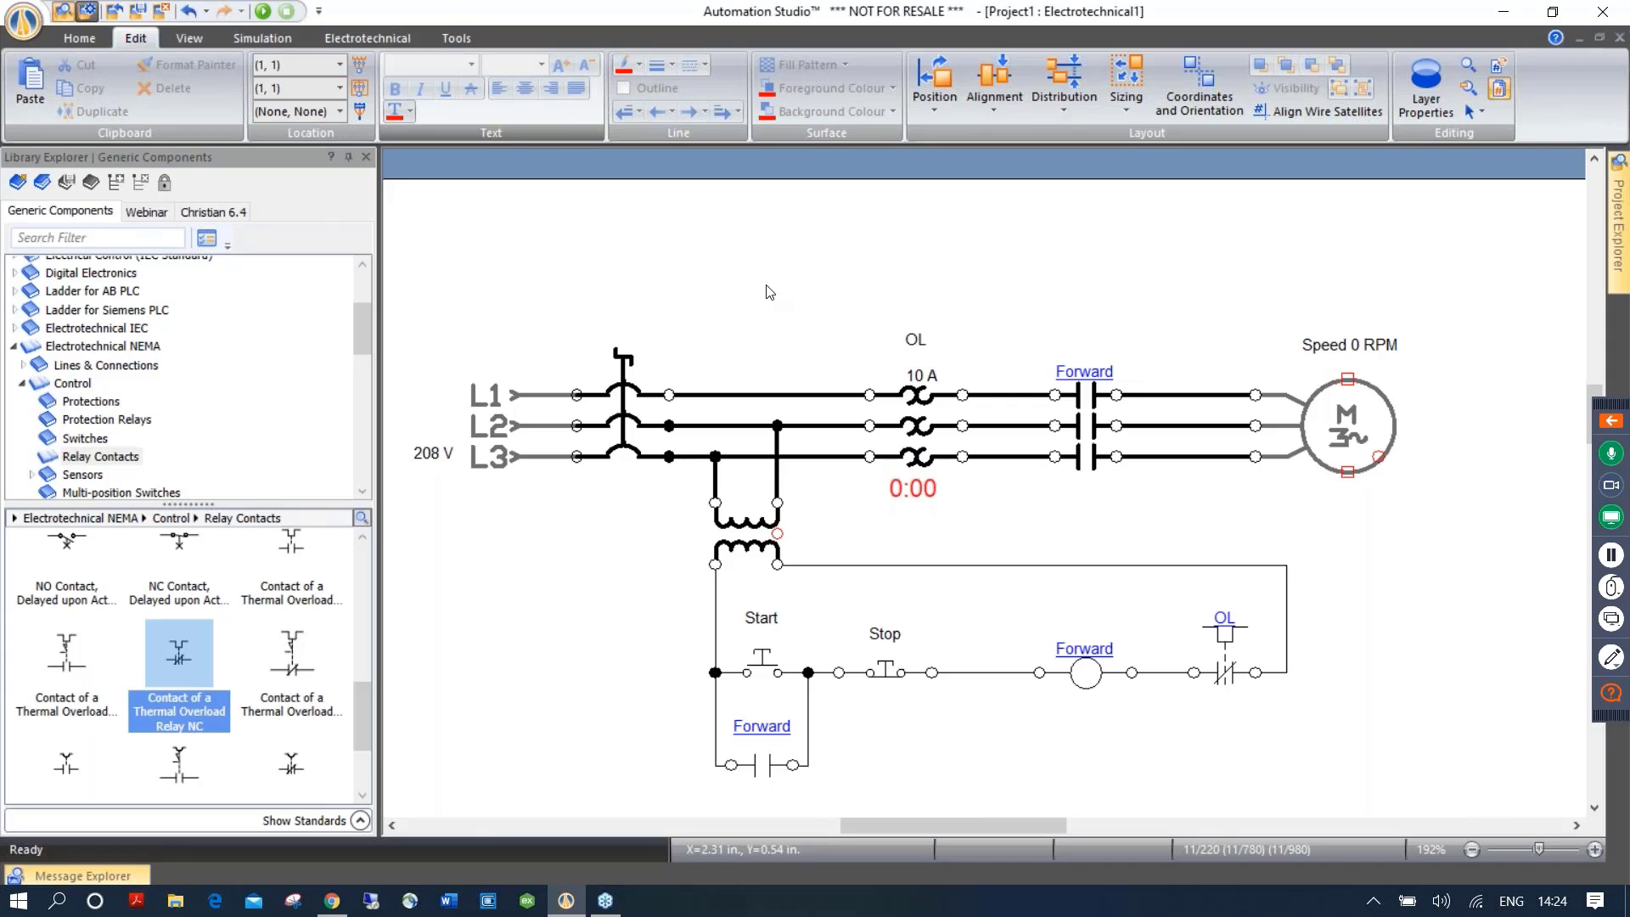
Start a normal simulation of the completed motor and control circuit
{"action": "left_click_drag", "start_coordinate": [825, 274], "coordinate": [781, 252]}
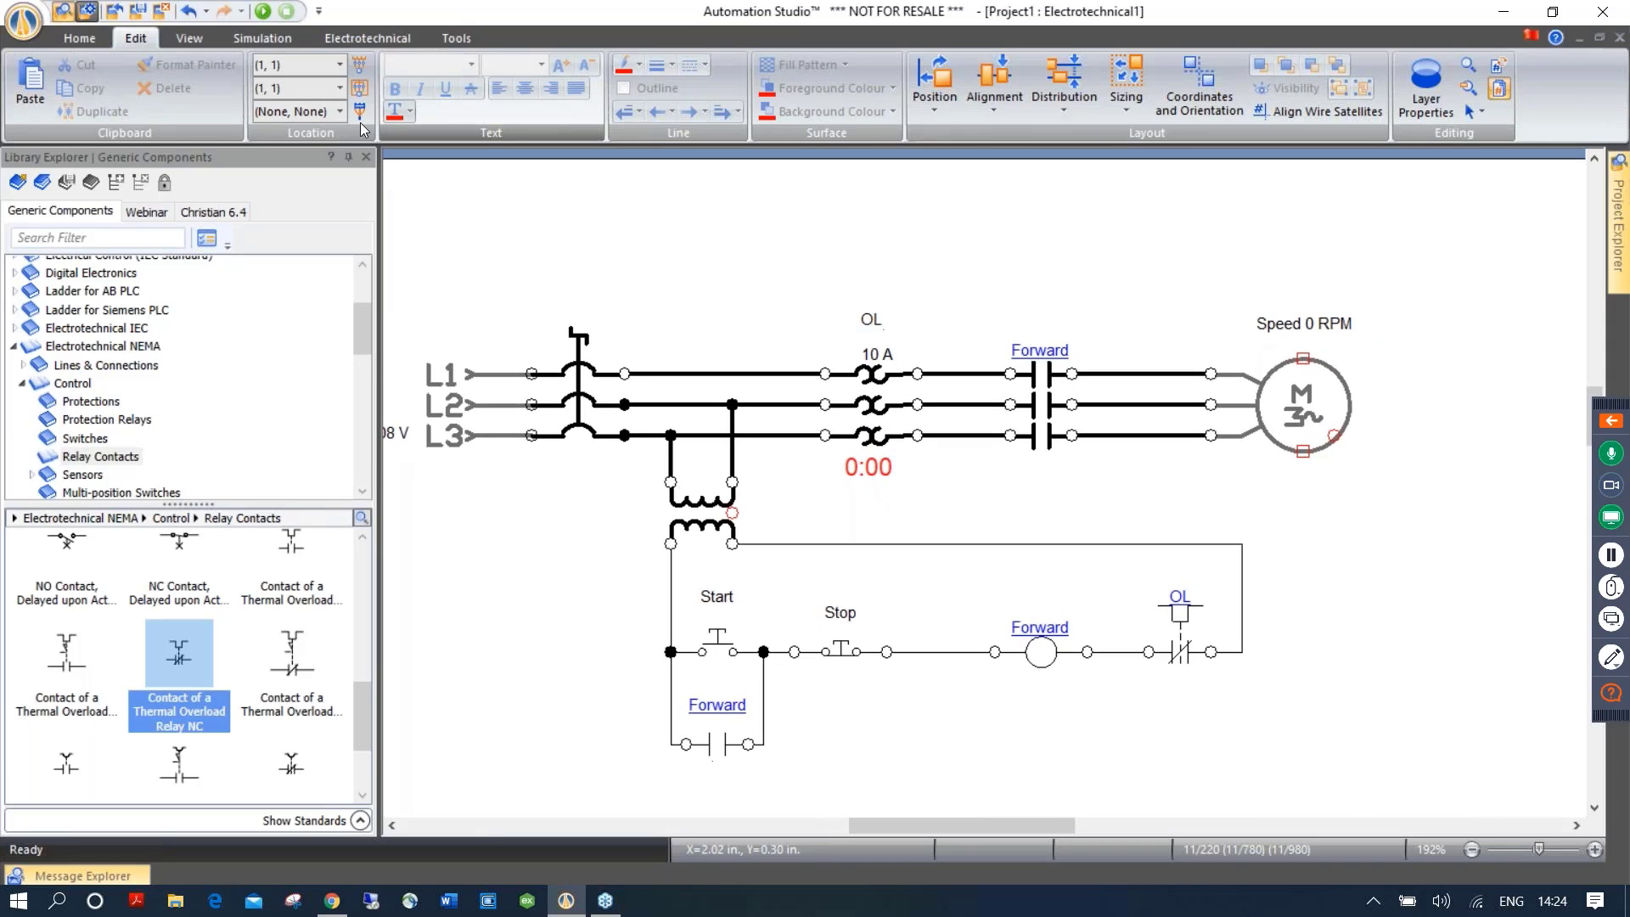
{"action": "left_click", "coordinate": [263, 37]}
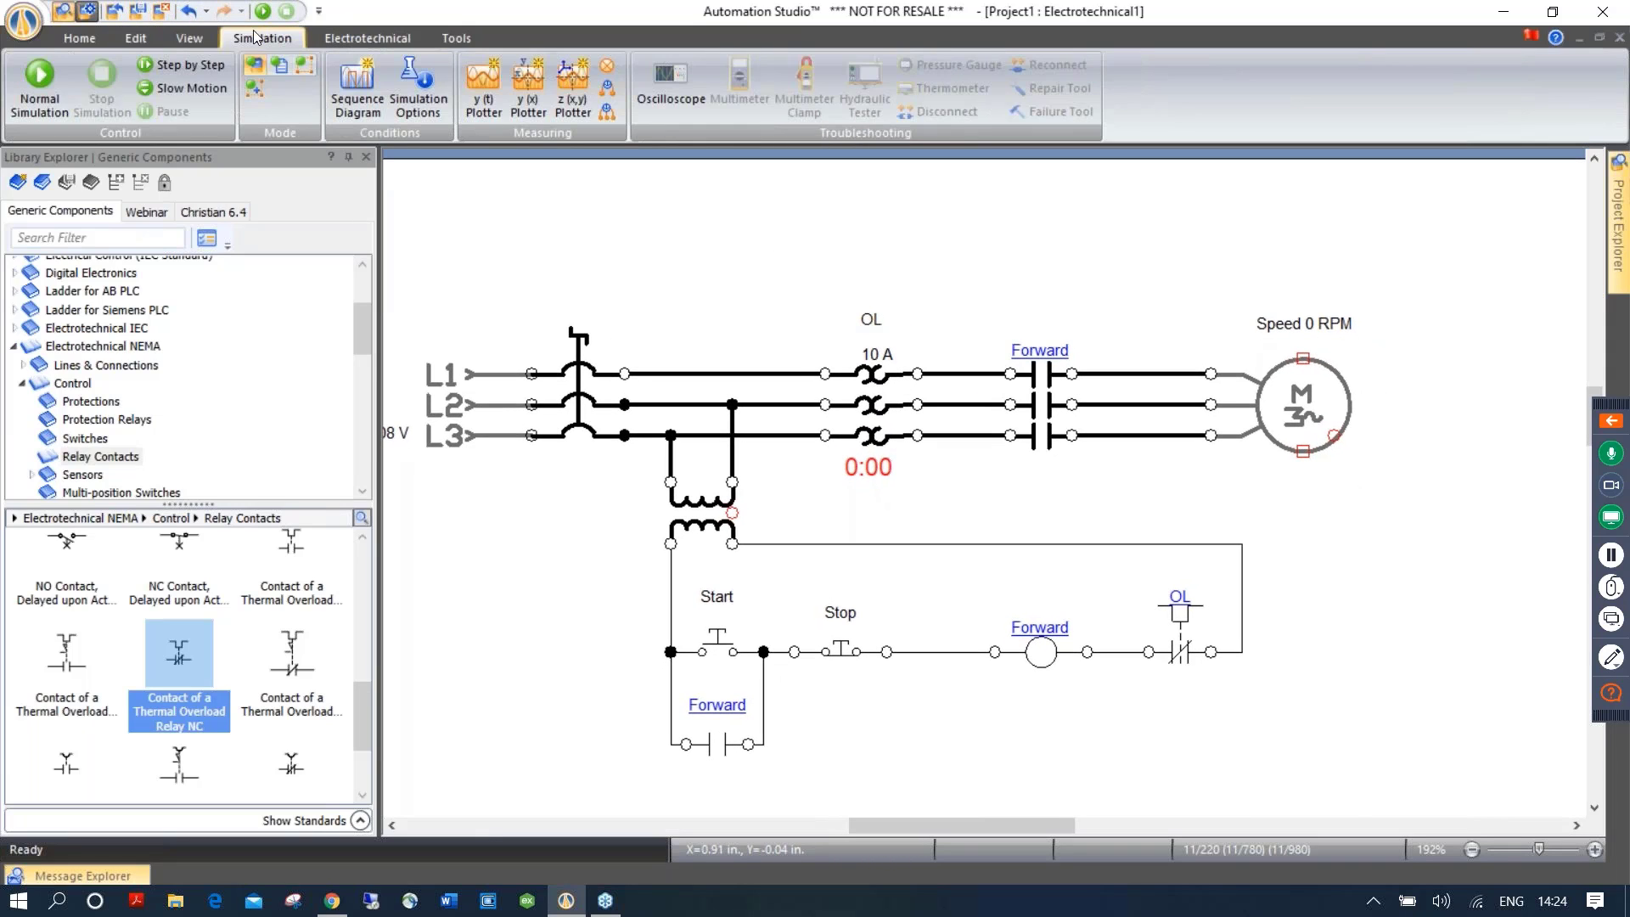
{"action": "left_click", "coordinate": [58, 78]}
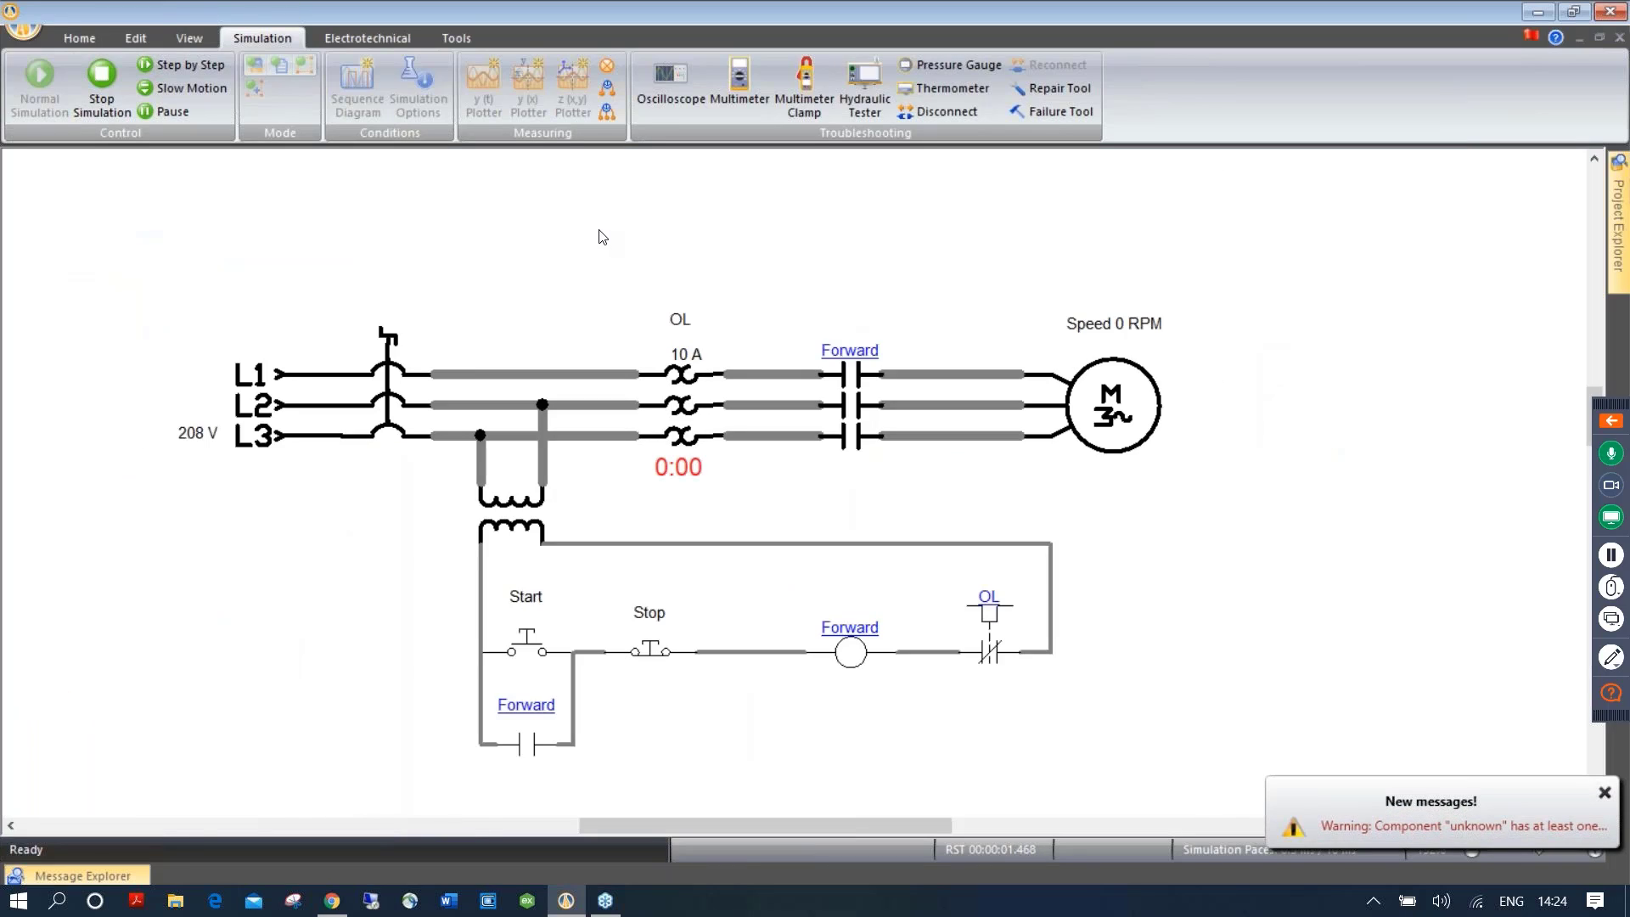
Close the three-pole disconnect on the supply lines and start the motor with the Start push button
{"action": "left_click", "coordinate": [399, 374]}
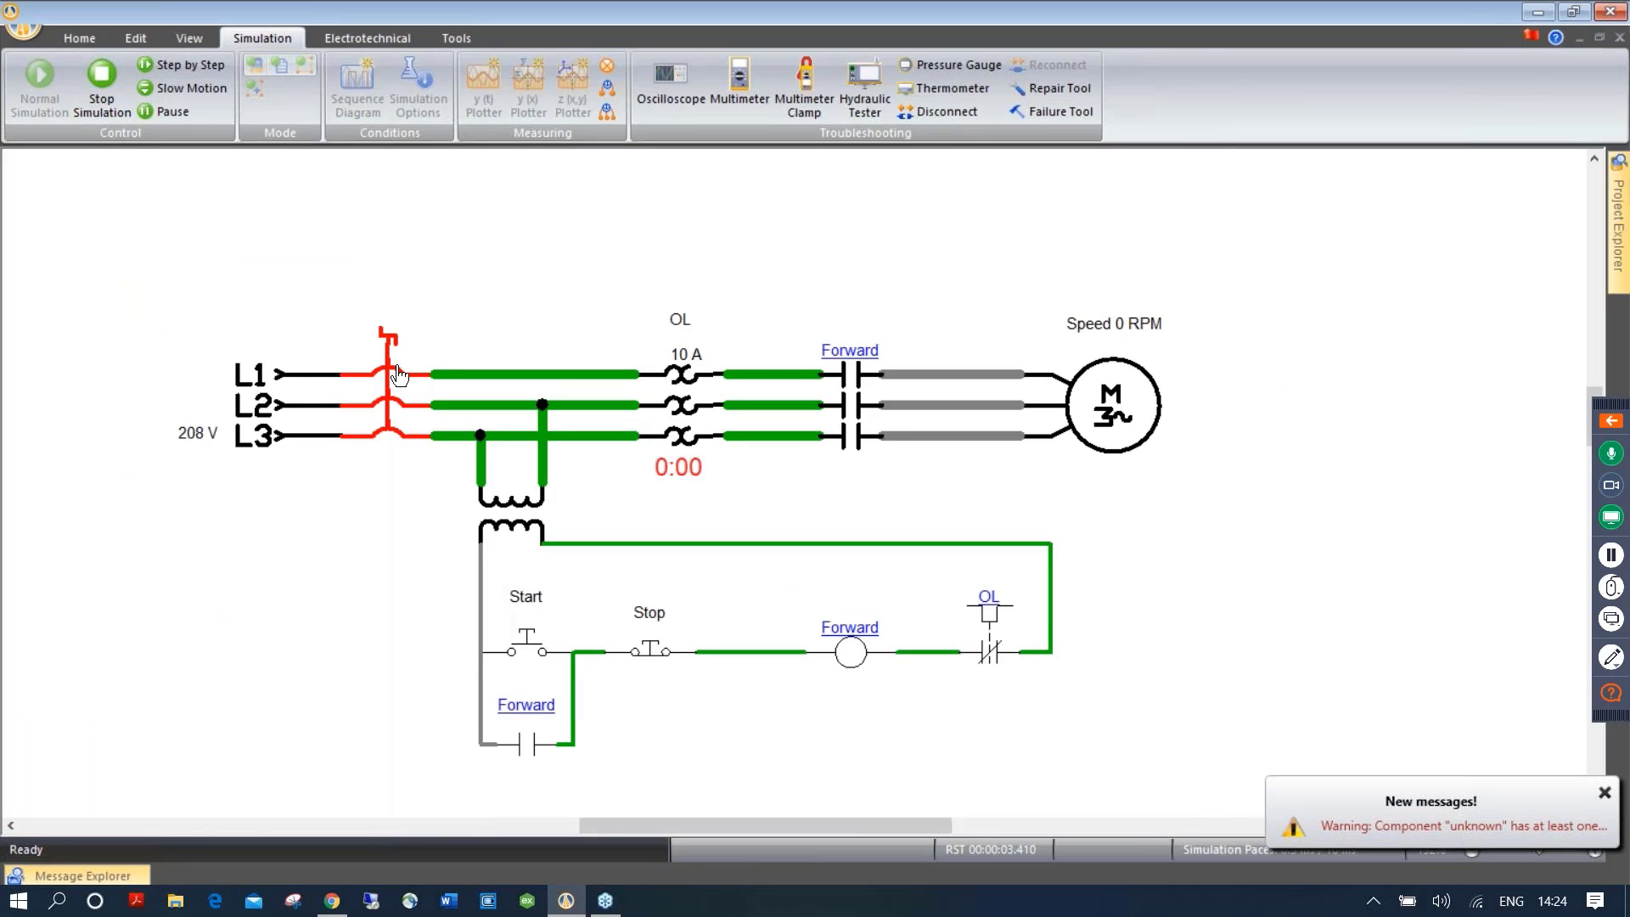
{"action": "left_click", "coordinate": [528, 651]}
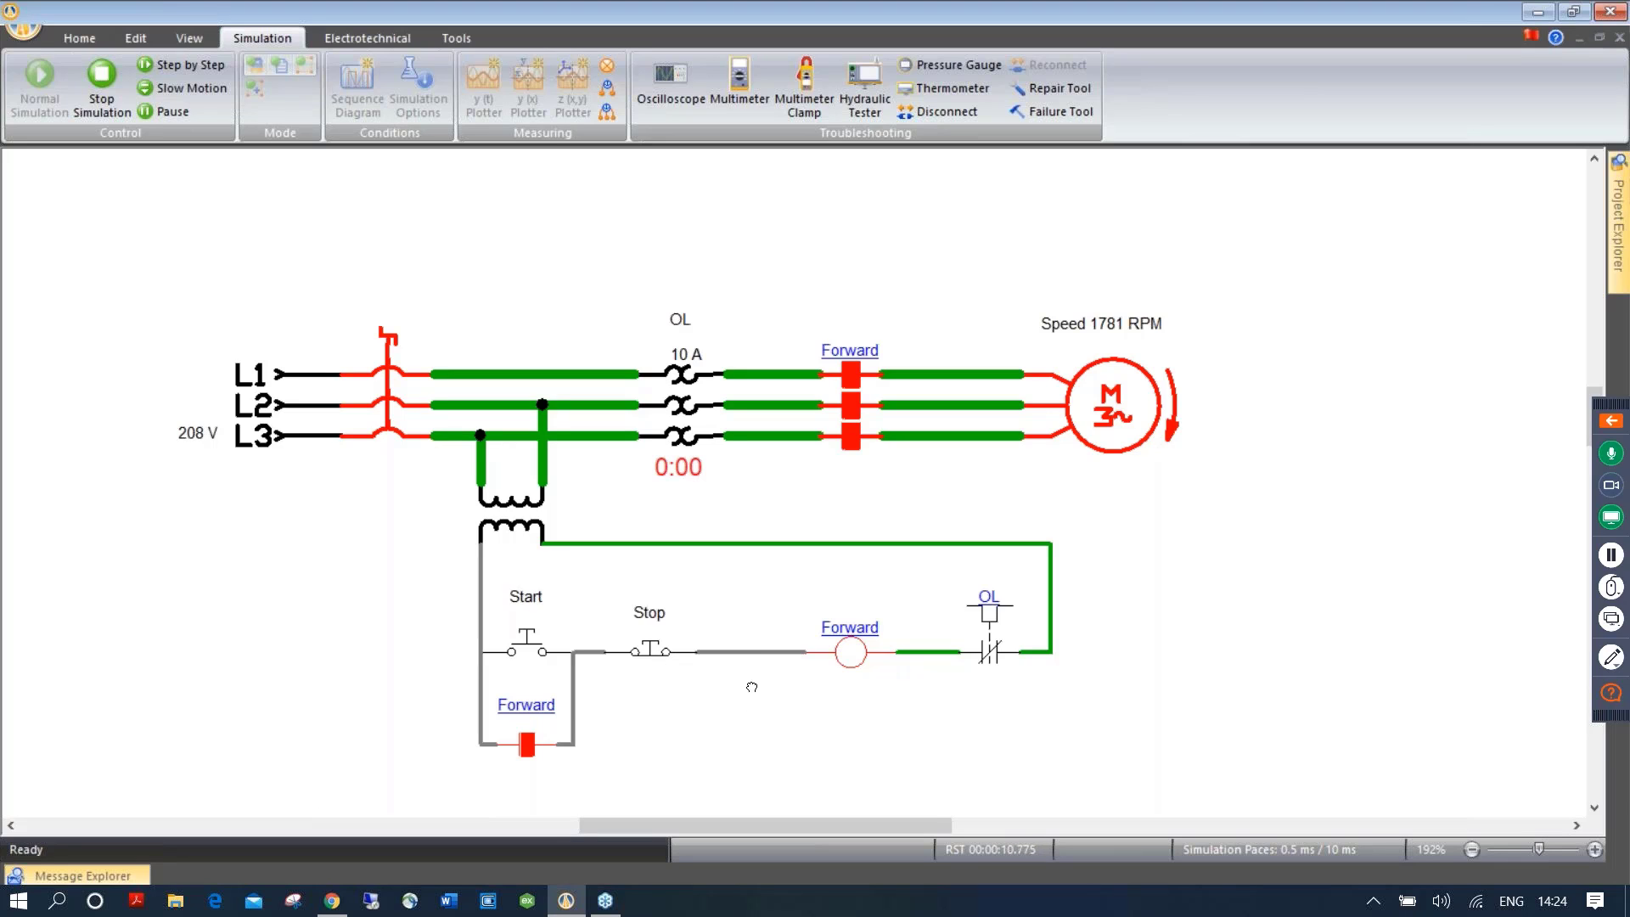
{"action": "scroll", "coordinate": [752, 686], "scroll_direction": "down", "scroll_amount": 2}
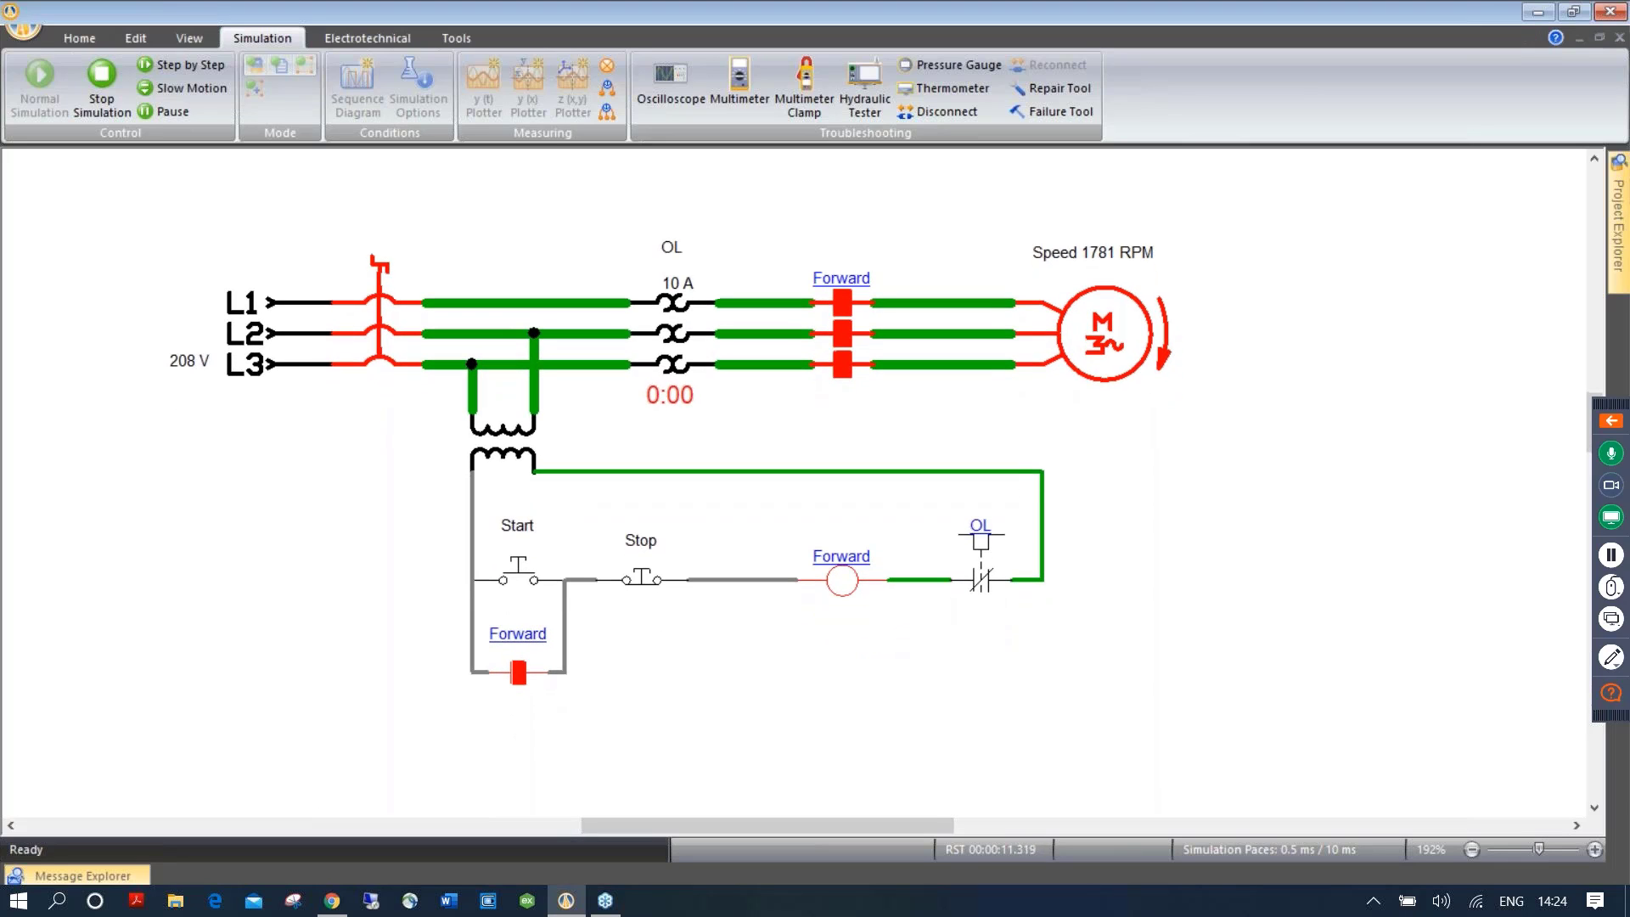
Bring in the Multimeter Clamp, set it to amperes and clamp it around the L3 line feeding the motor
{"action": "left_click", "coordinate": [804, 93]}
{"action": "left_click", "coordinate": [1337, 393]}
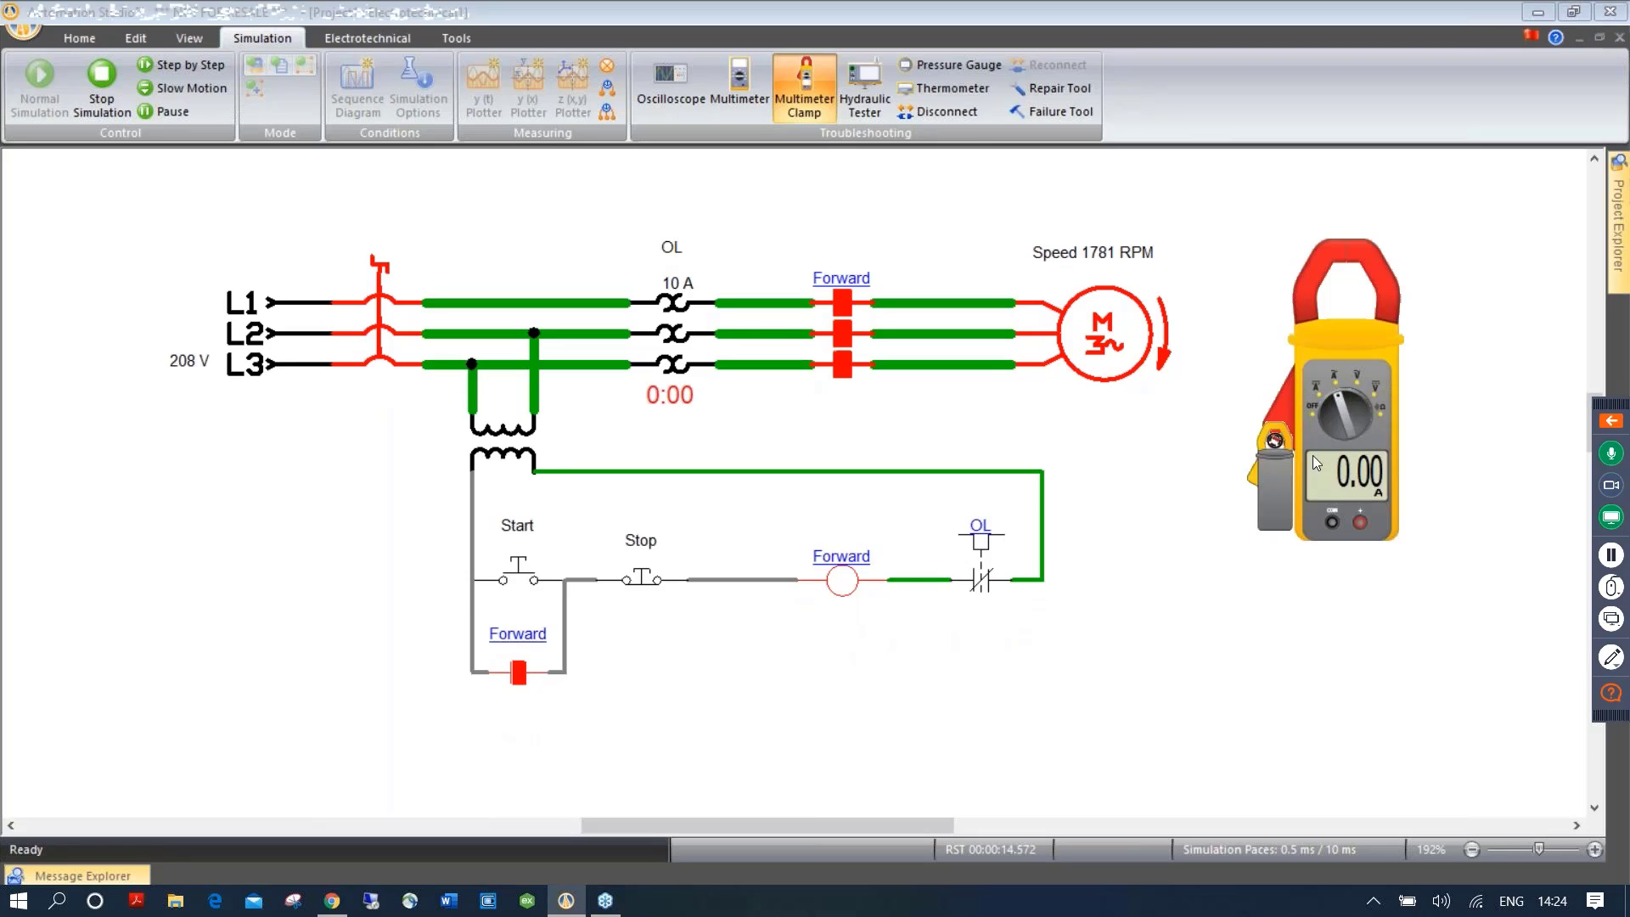
{"action": "left_click_drag", "start_coordinate": [1286, 481], "coordinate": [959, 405]}
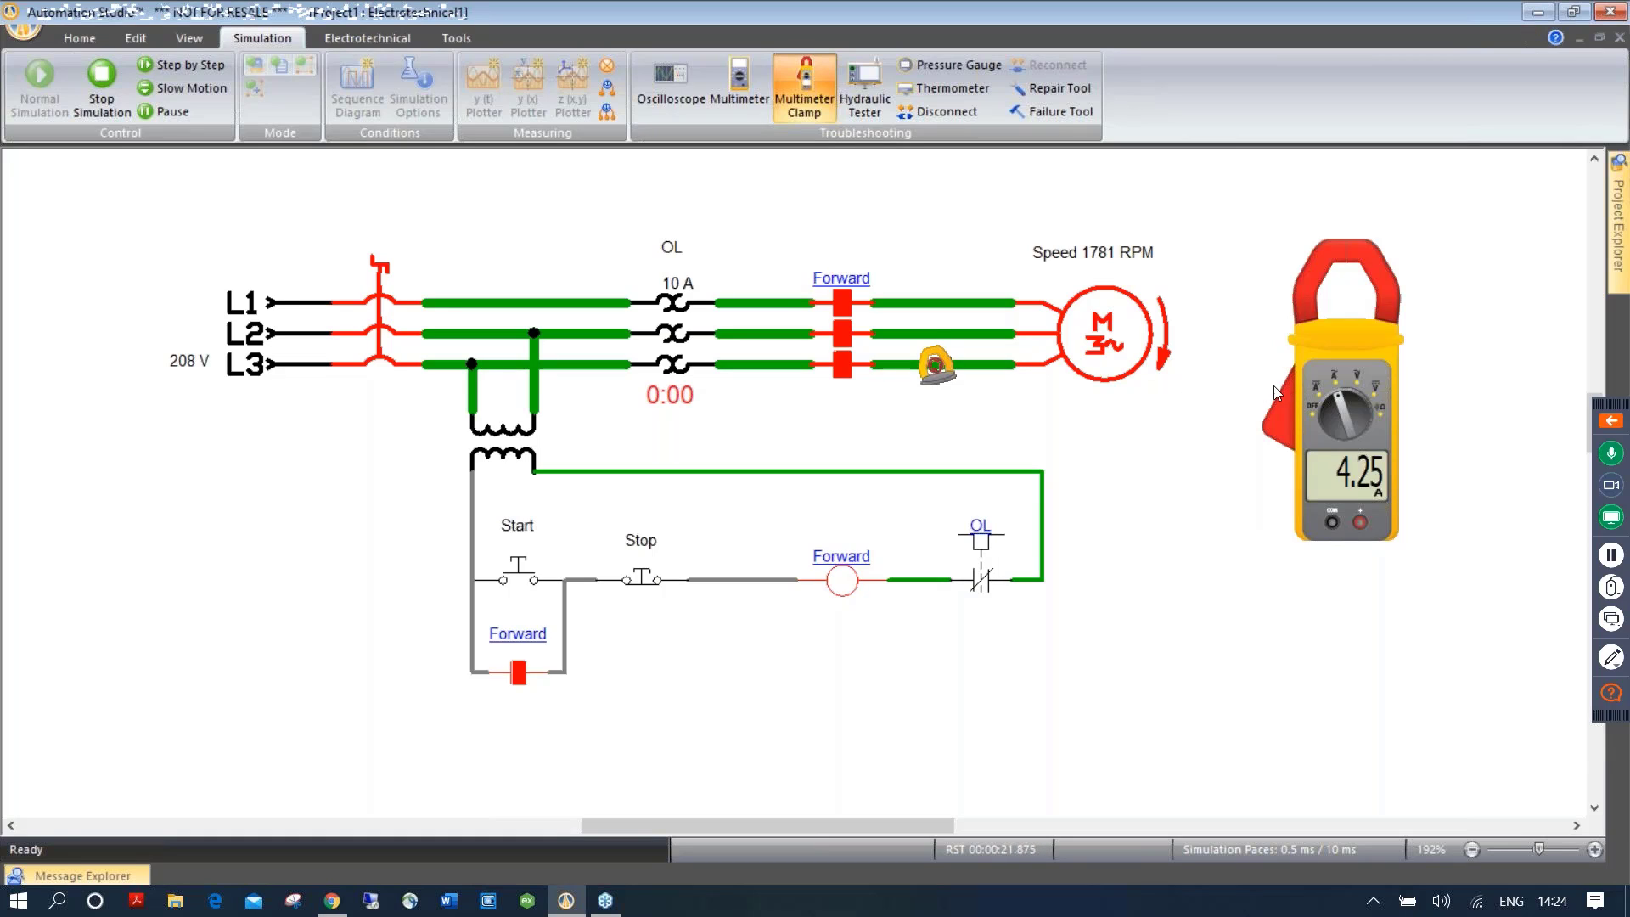
Move the clamp meter higher beside the motor, clear of the load setting window, and reattach its jaw to the L3 motor line
{"action": "left_click", "coordinate": [1108, 344]}
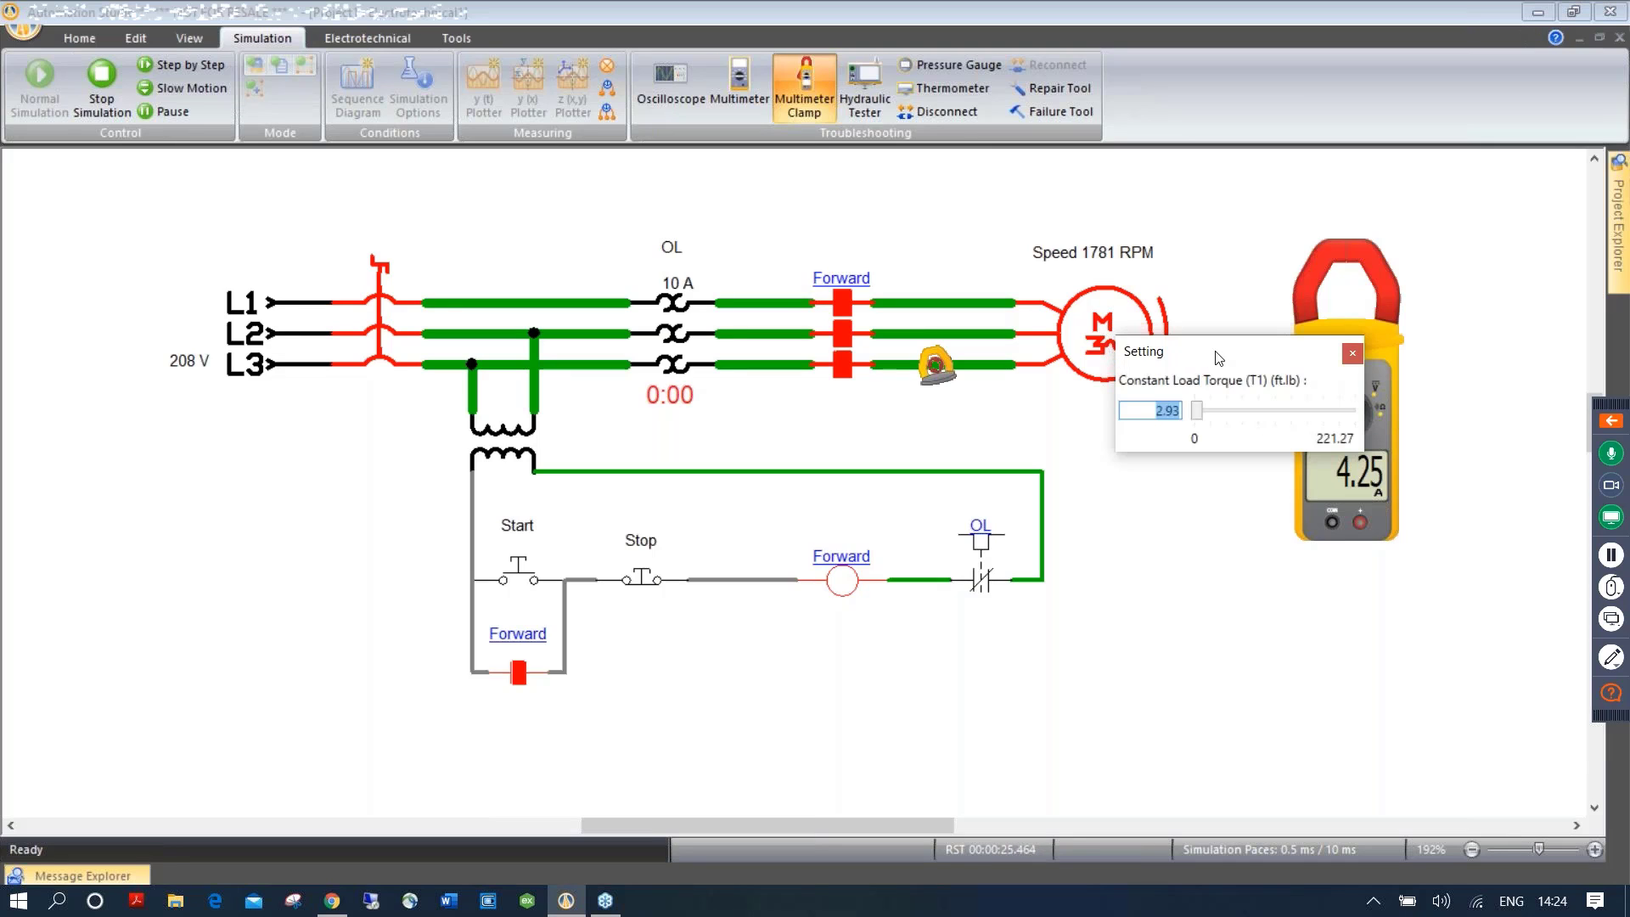
{"action": "left_click_drag", "start_coordinate": [1219, 357], "coordinate": [1189, 441]}
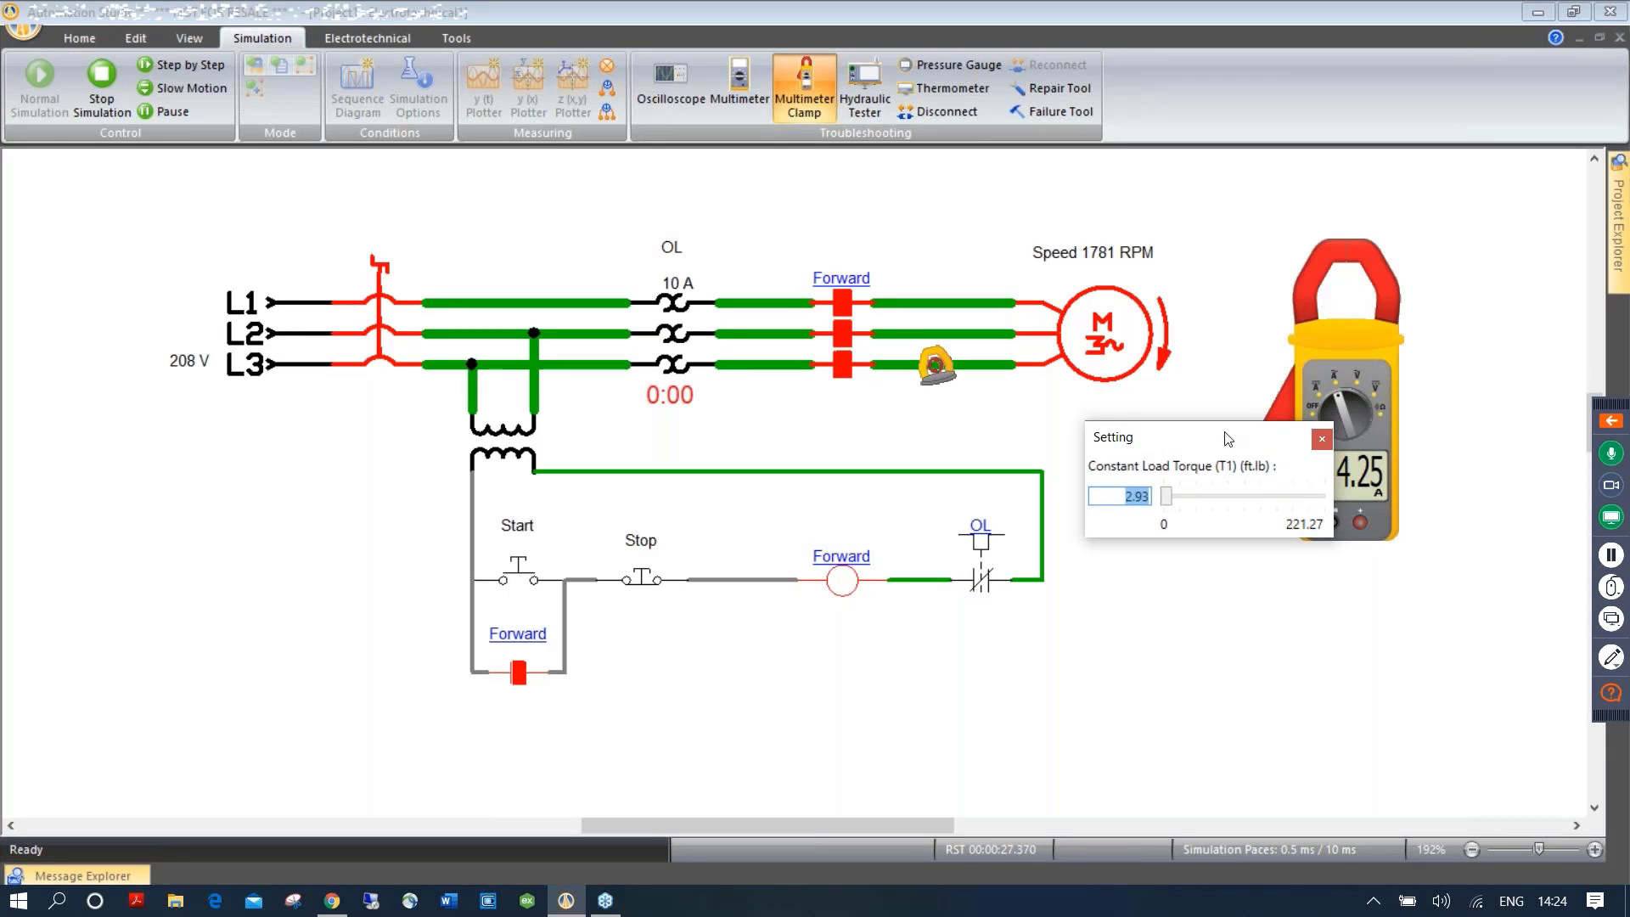
{"action": "left_click_drag", "start_coordinate": [1337, 335], "coordinate": [1336, 262]}
{"action": "left_click_drag", "start_coordinate": [1272, 365], "coordinate": [922, 374]}
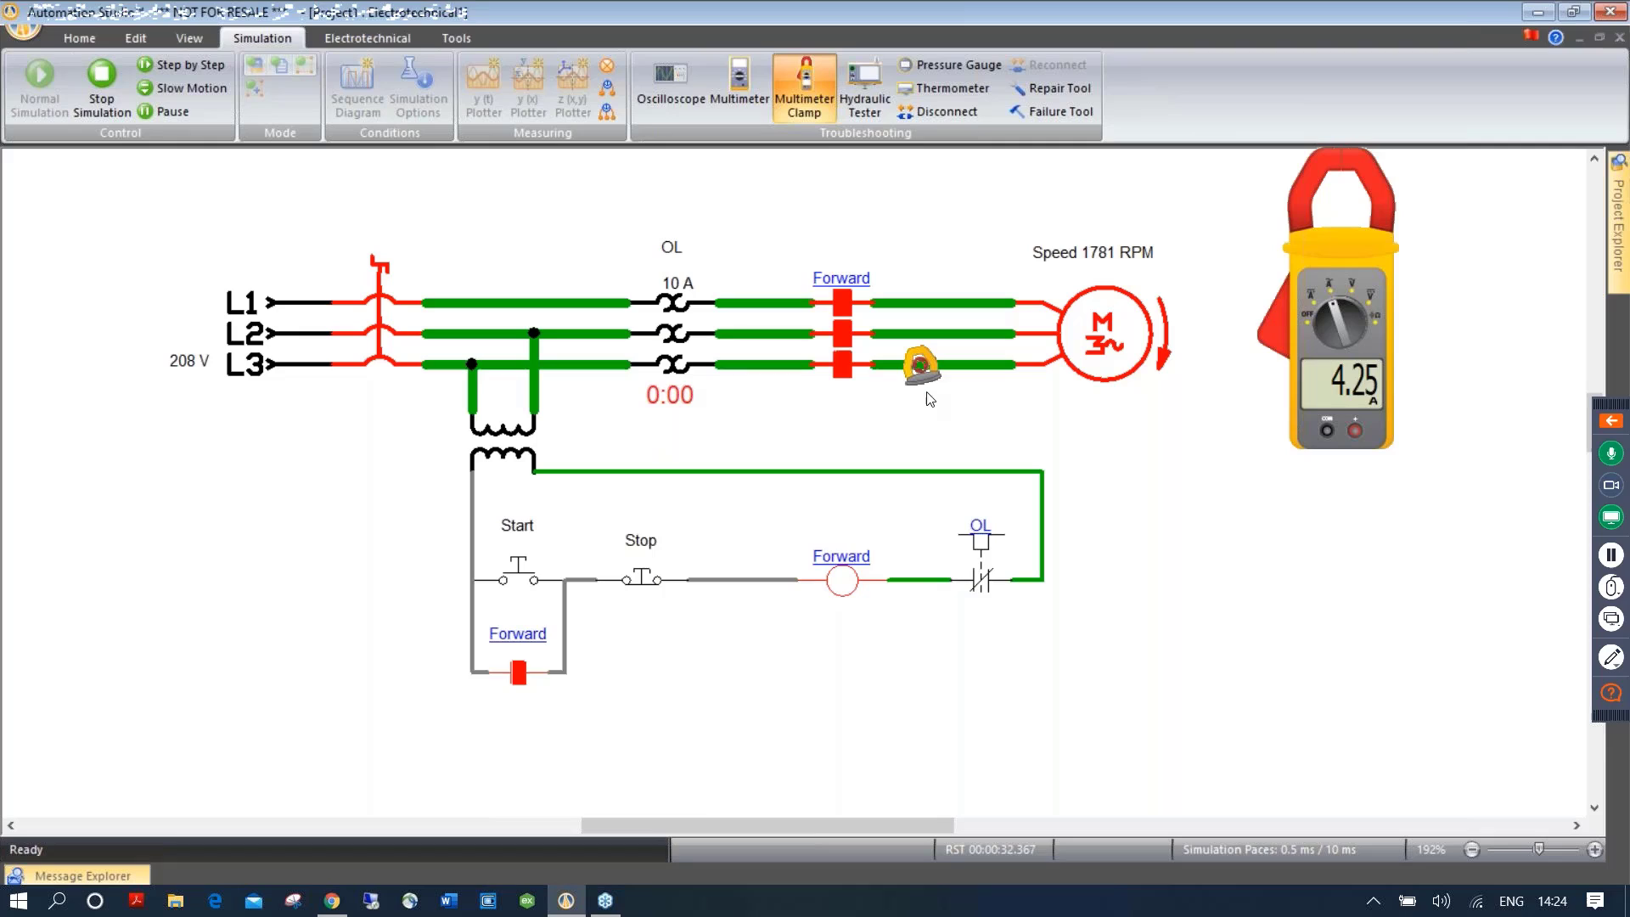
Raise the running motor's constant load torque to about 16.12 ft.lb, with the setting window placed below the meter
{"action": "left_click", "coordinate": [1104, 347]}
{"action": "left_click_drag", "start_coordinate": [1219, 348], "coordinate": [1191, 486]}
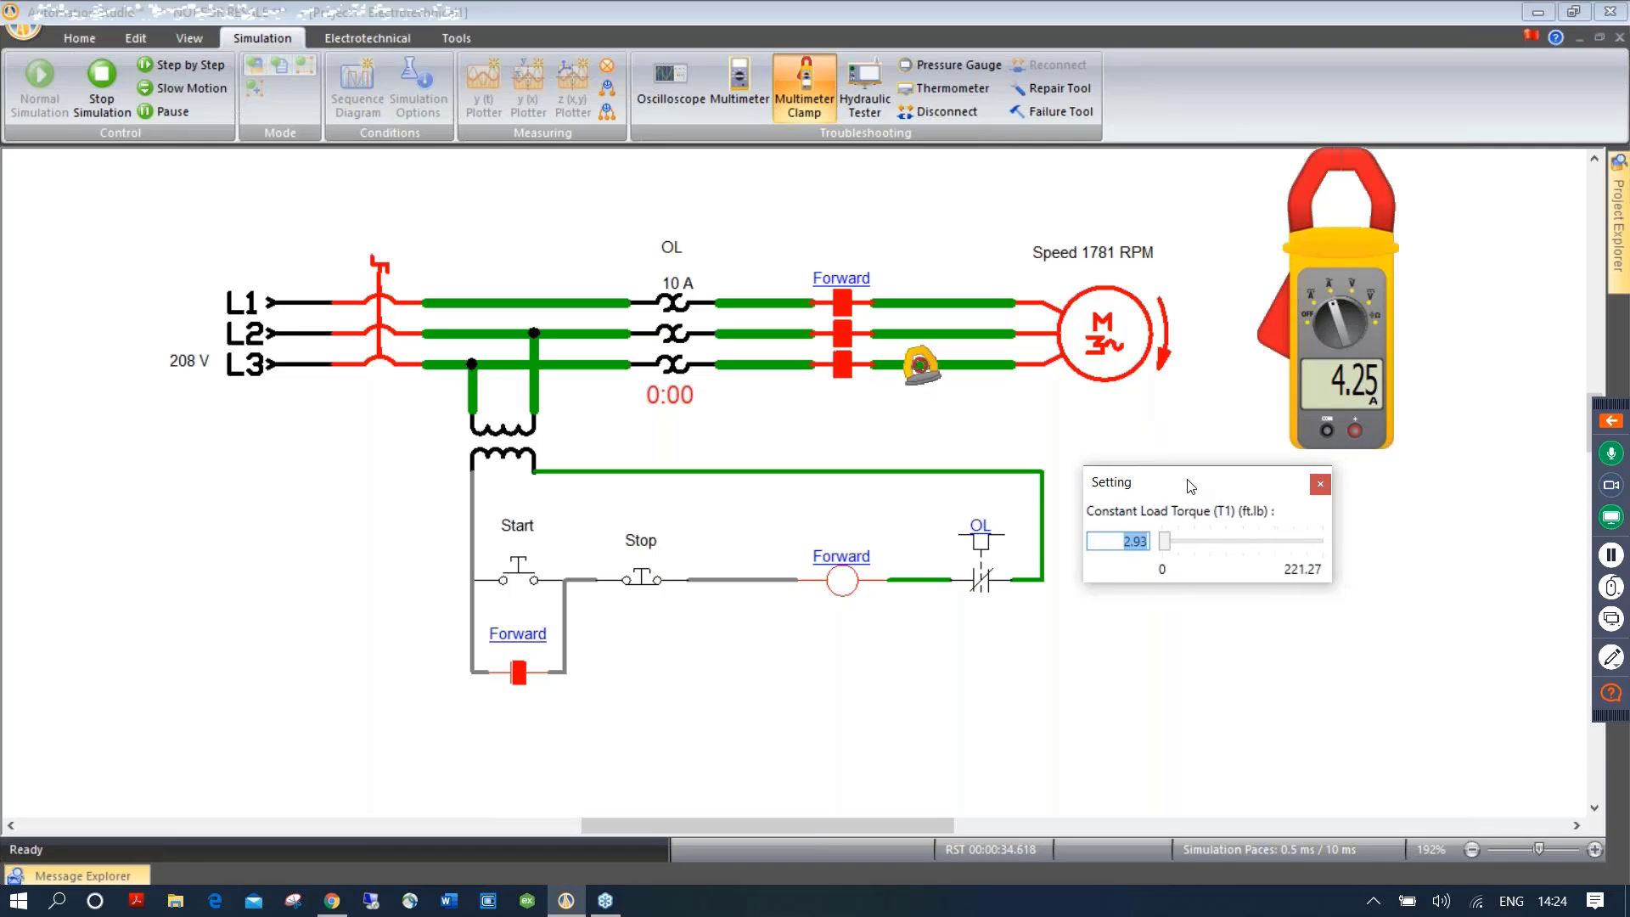
{"action": "left_click_drag", "start_coordinate": [1165, 546], "coordinate": [1176, 550]}
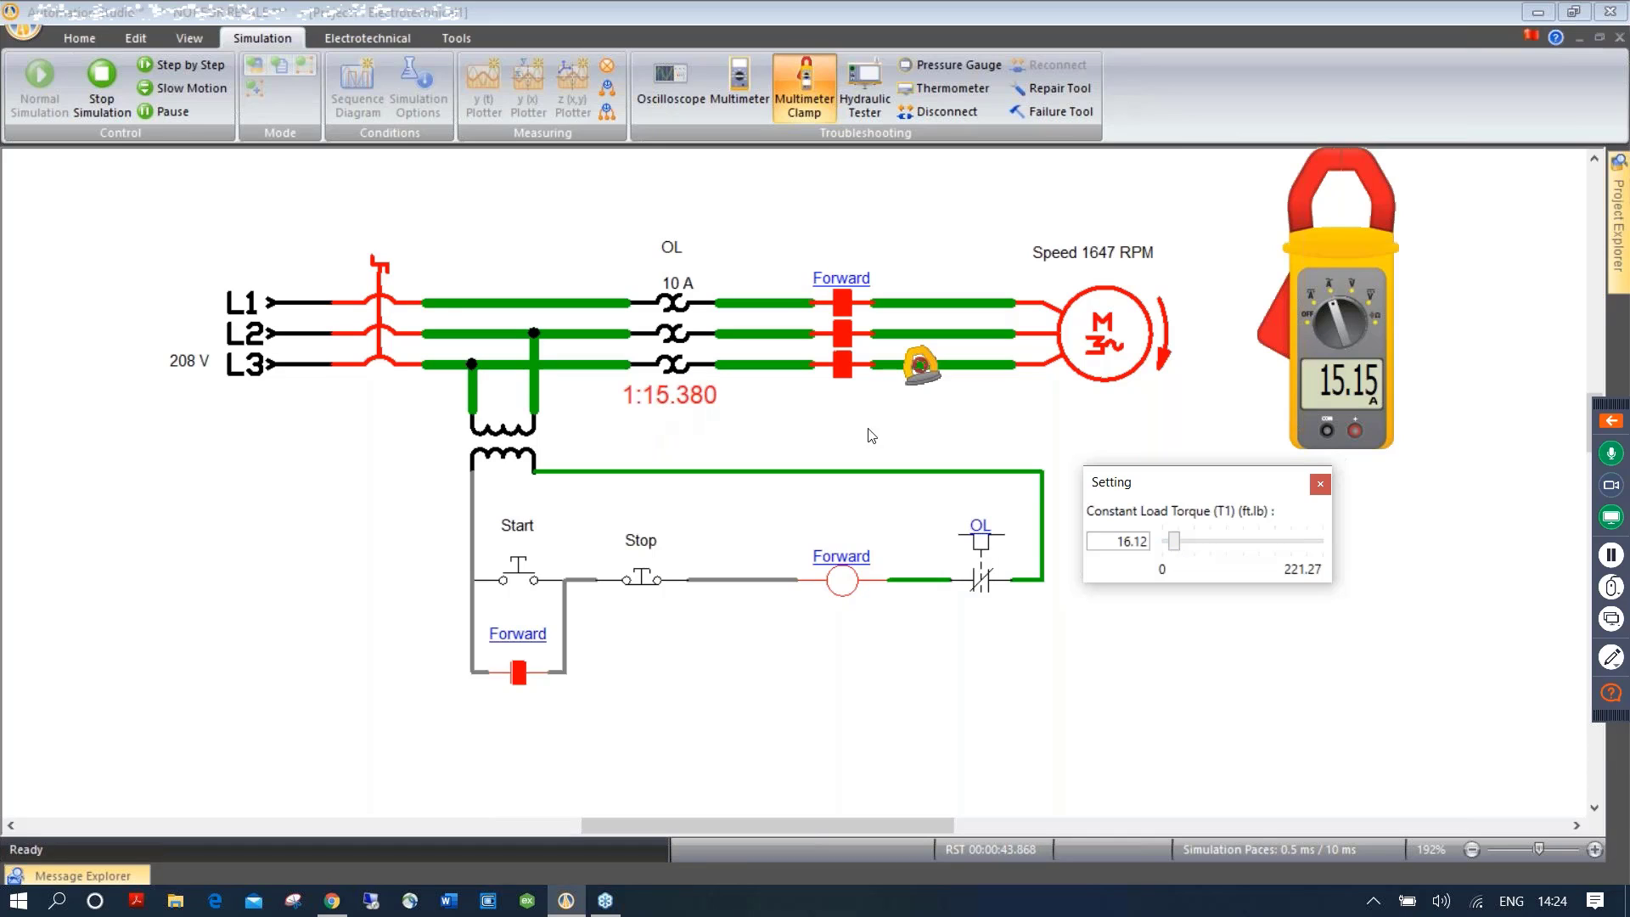
Overload the motor by raising its constant load torque to 60.37 ft.lb and finish at 54.51 ft.lb
{"action": "left_click", "coordinate": [1185, 550]}
{"action": "left_click", "coordinate": [1184, 550]}
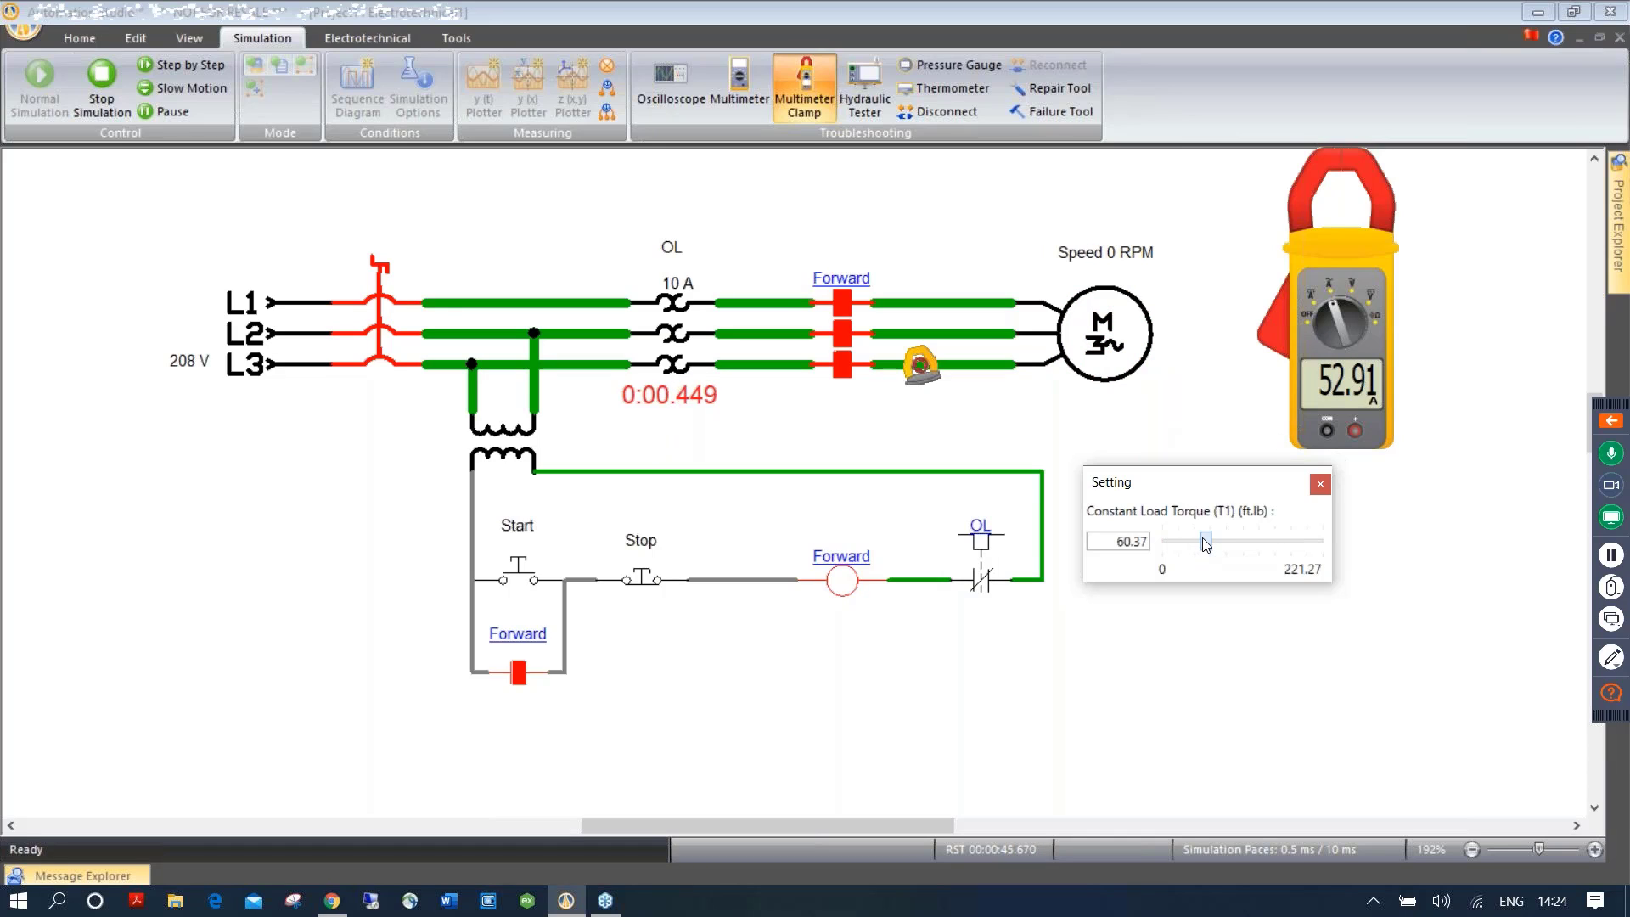
{"action": "left_click", "coordinate": [1183, 550]}
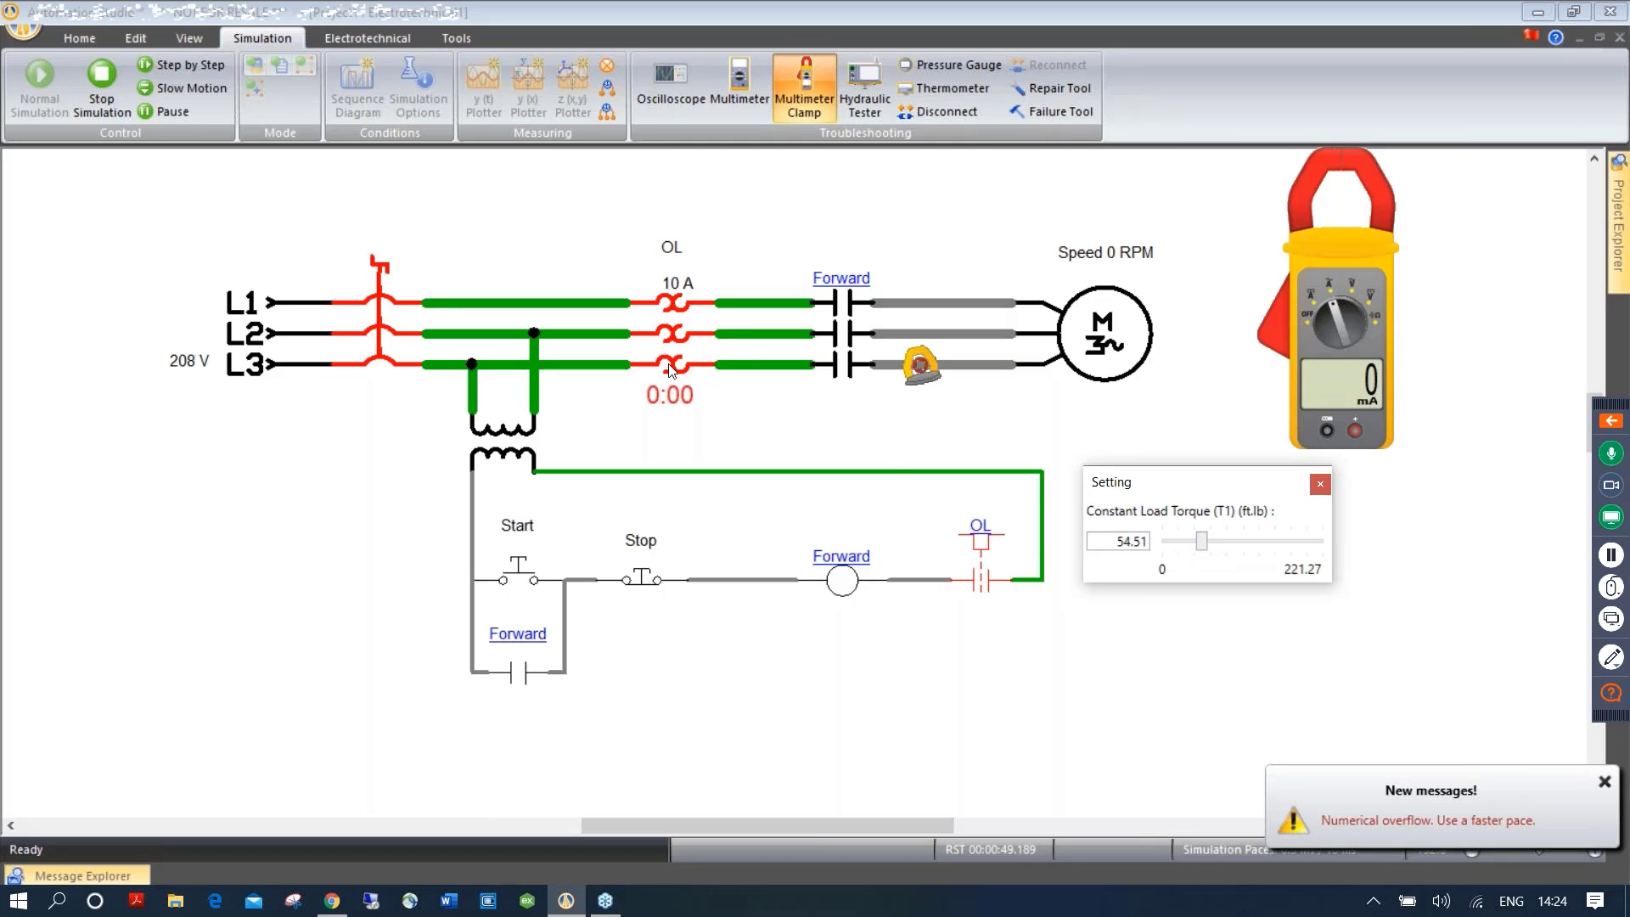
Try to restart the tripped motor by operating the Start and Stop push buttons
{"action": "left_click", "coordinate": [518, 575]}
{"action": "left_click", "coordinate": [519, 575]}
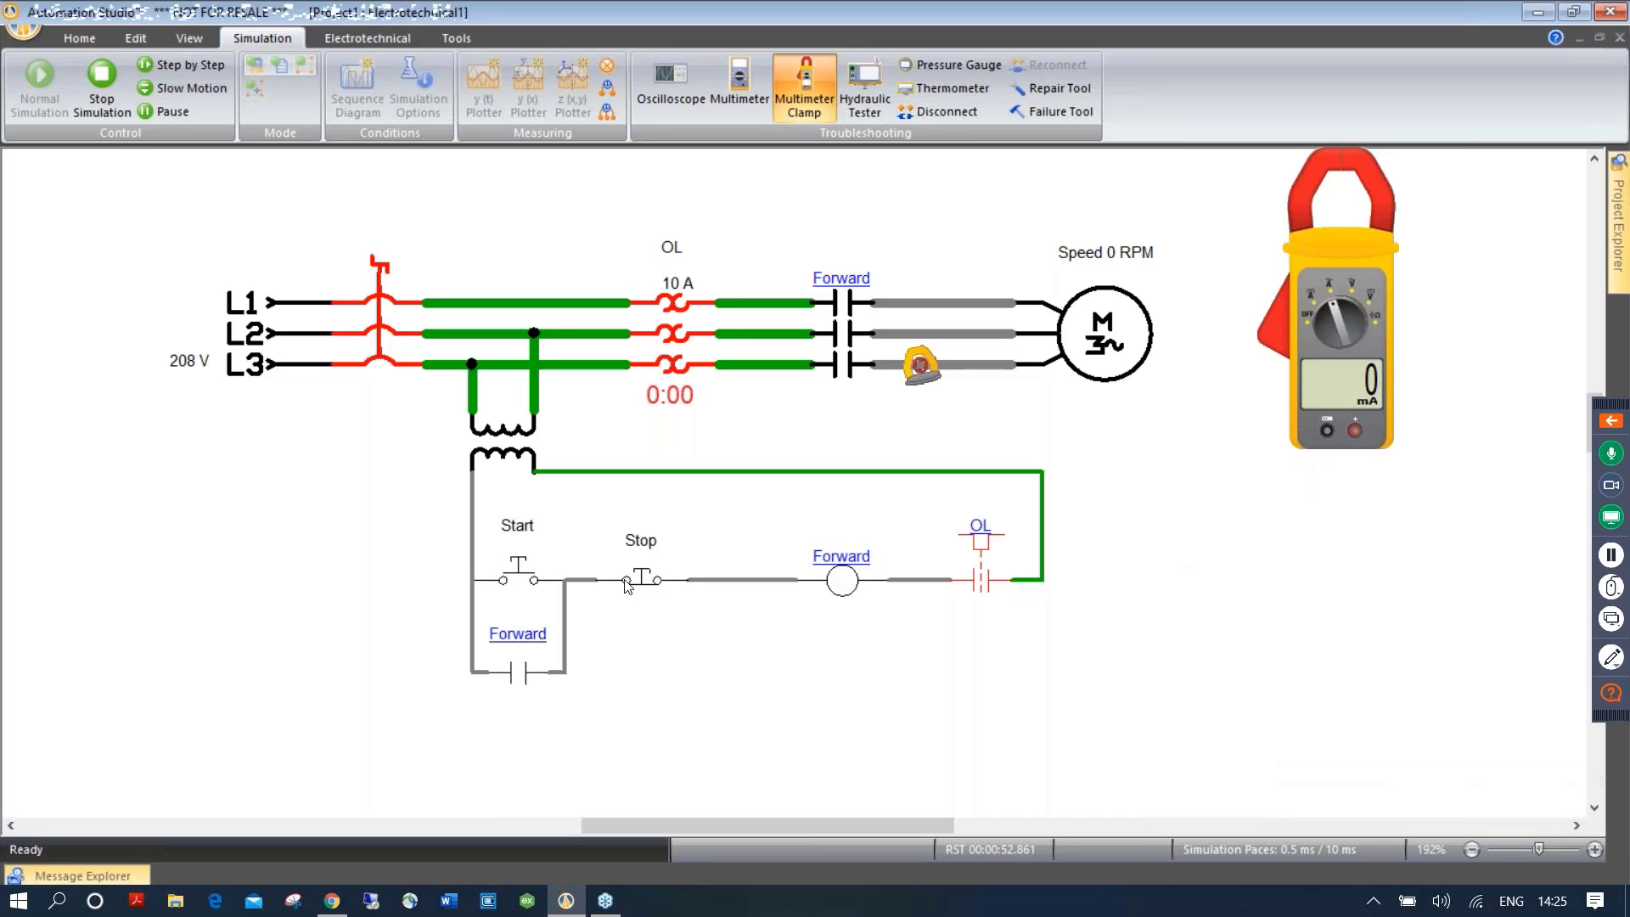
{"action": "left_click", "coordinate": [653, 590]}
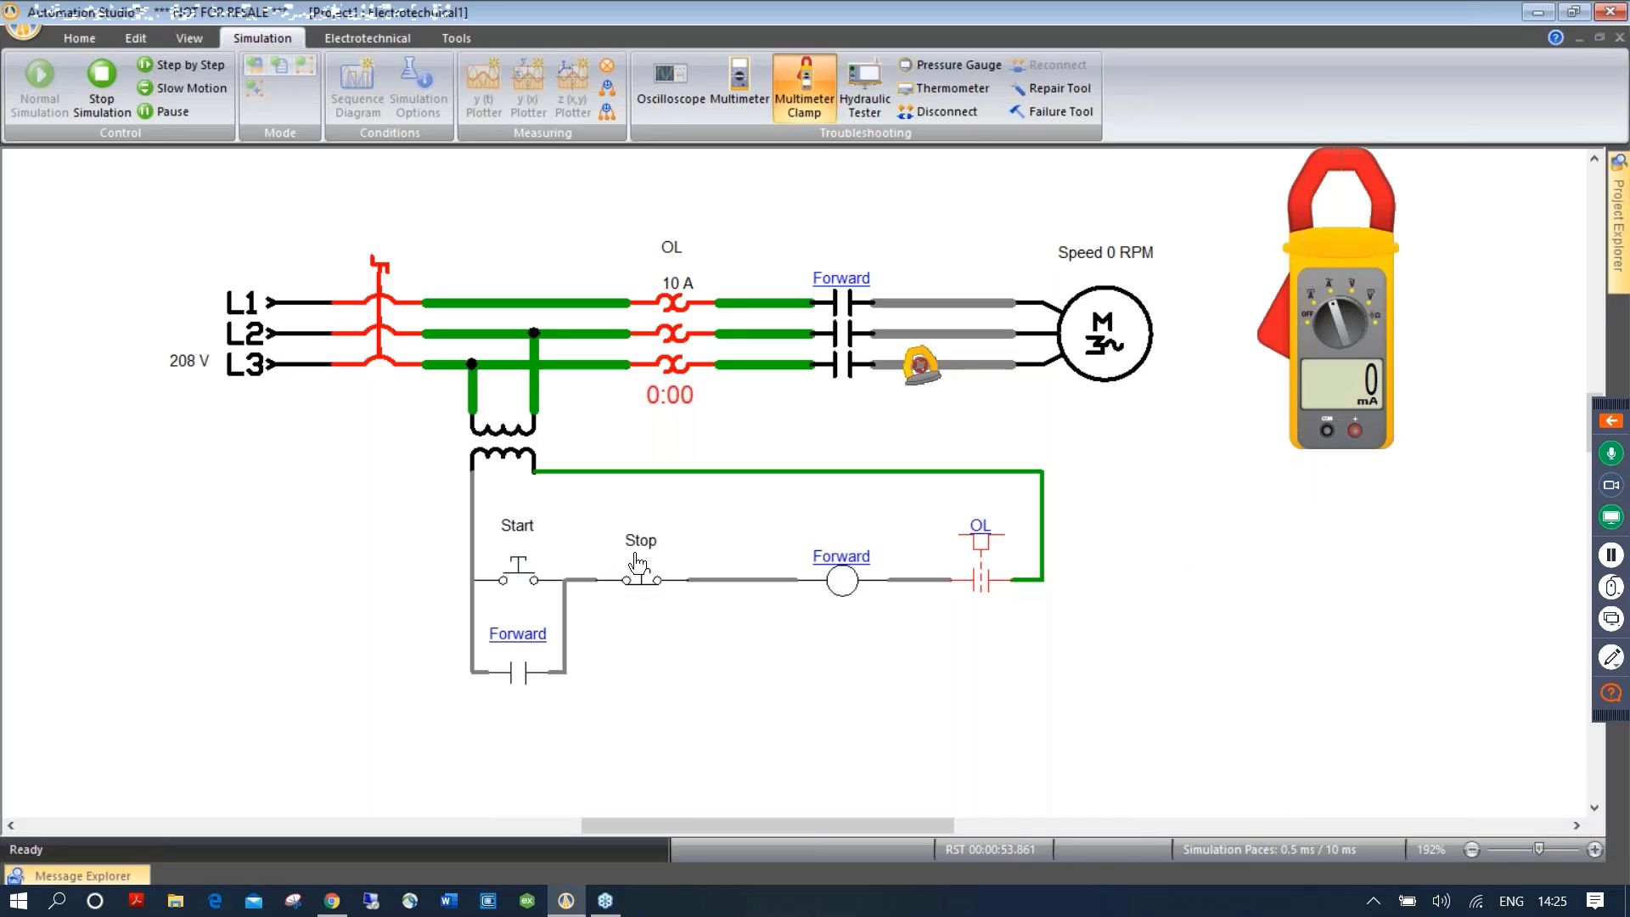
Restart the simulation, power and start the motor again, and place the clamp meter in ampere mode on the L3 motor line
{"action": "left_click", "coordinate": [100, 80]}
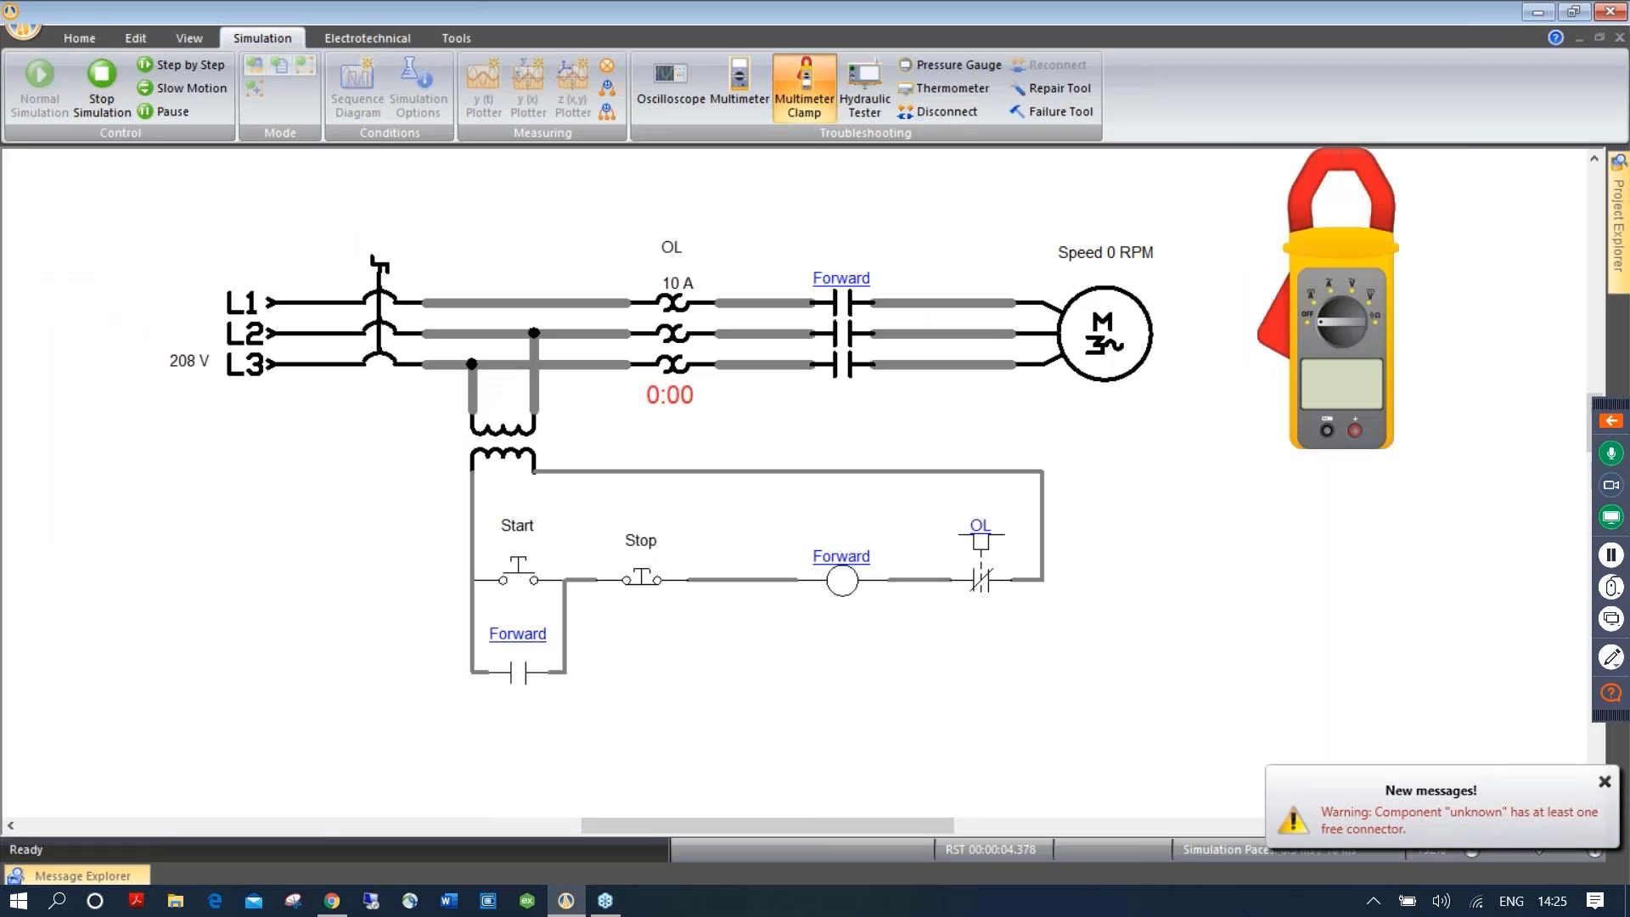
{"action": "left_click", "coordinate": [379, 348]}
{"action": "left_click", "coordinate": [519, 580]}
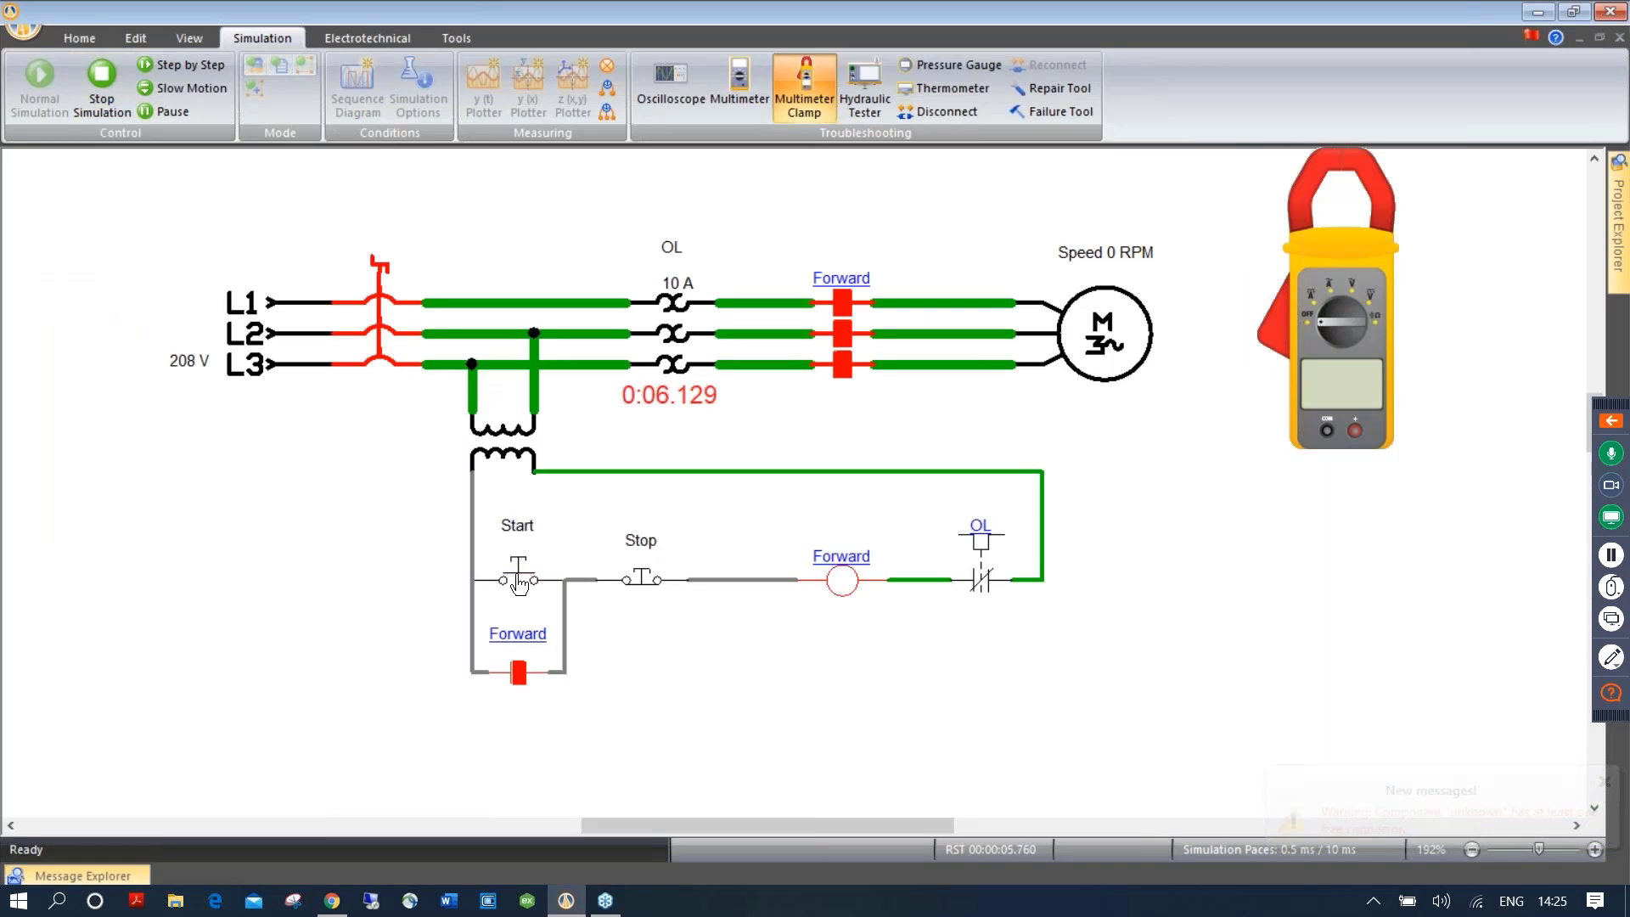
{"action": "left_click", "coordinate": [1327, 294]}
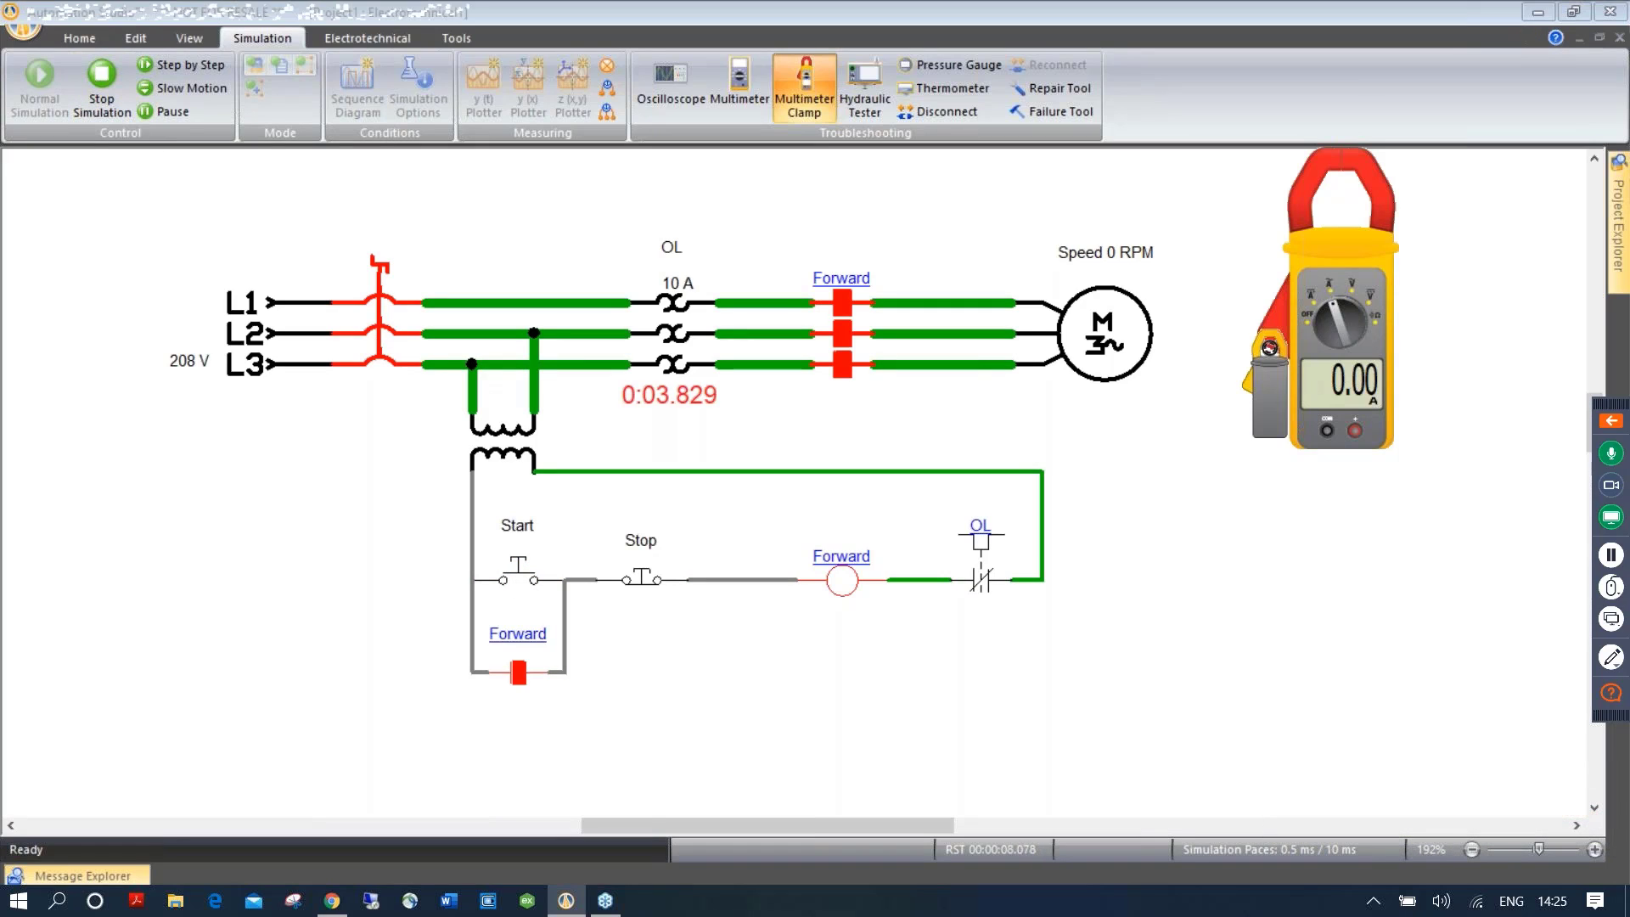
{"action": "left_click_drag", "start_coordinate": [1266, 366], "coordinate": [936, 364]}
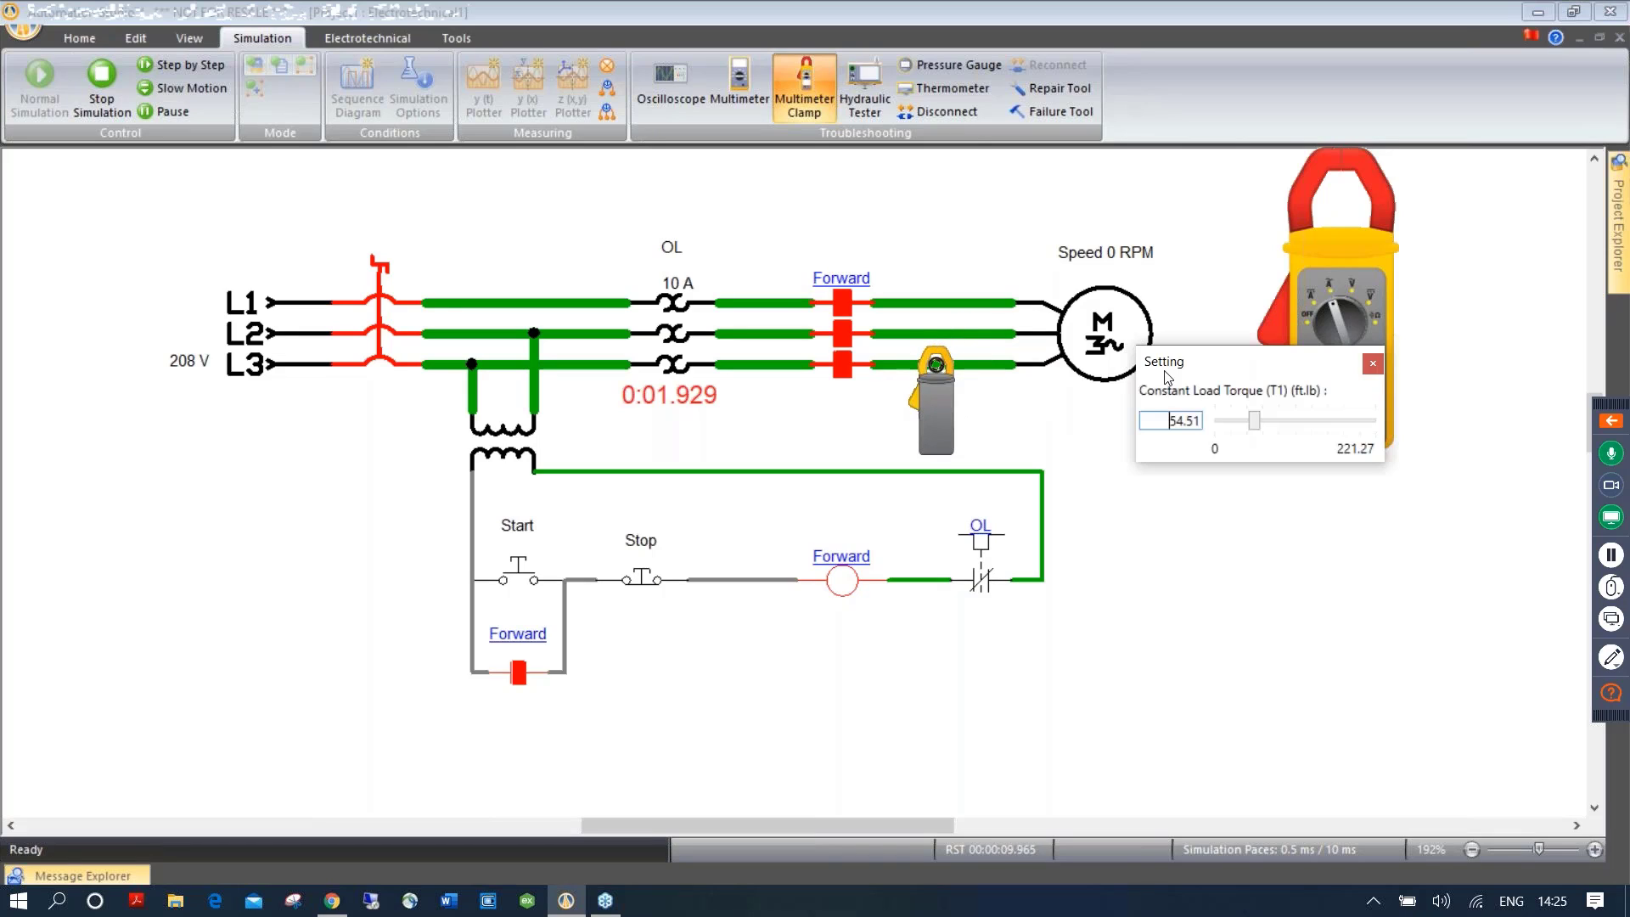
Lower the motor's constant load torque to 22.27 ft.lb and further to 17.88 ft.lb, keeping the setting window clear of the meter
{"action": "left_click", "coordinate": [1131, 360]}
{"action": "left_click_drag", "start_coordinate": [1250, 427], "coordinate": [1233, 429]}
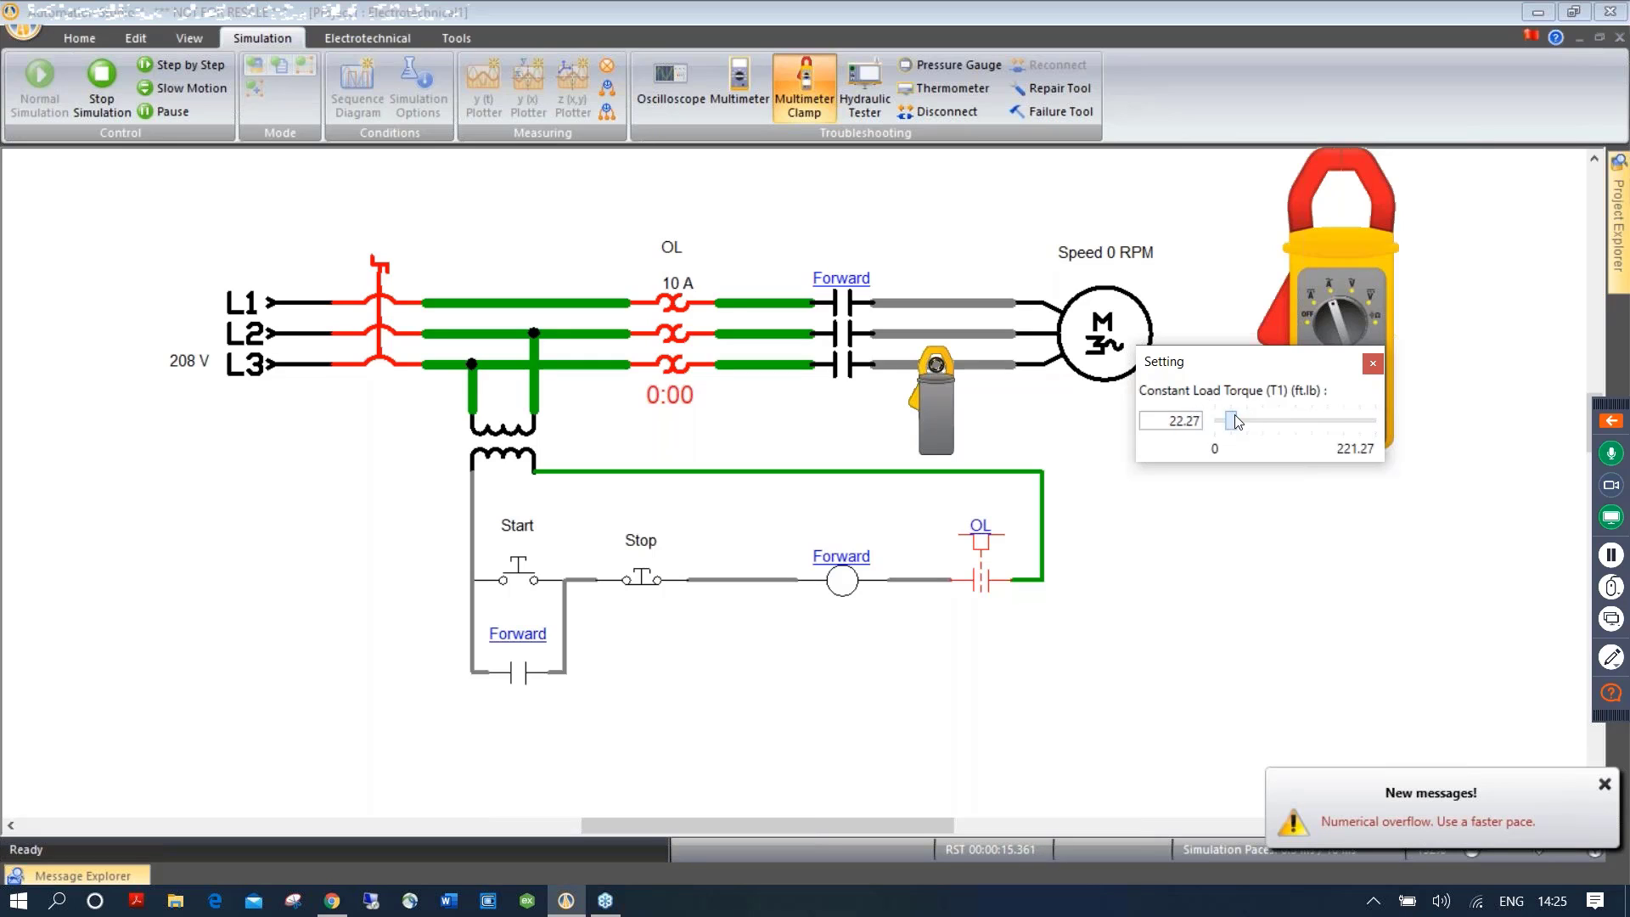
{"action": "left_click_drag", "start_coordinate": [1248, 372], "coordinate": [1185, 485]}
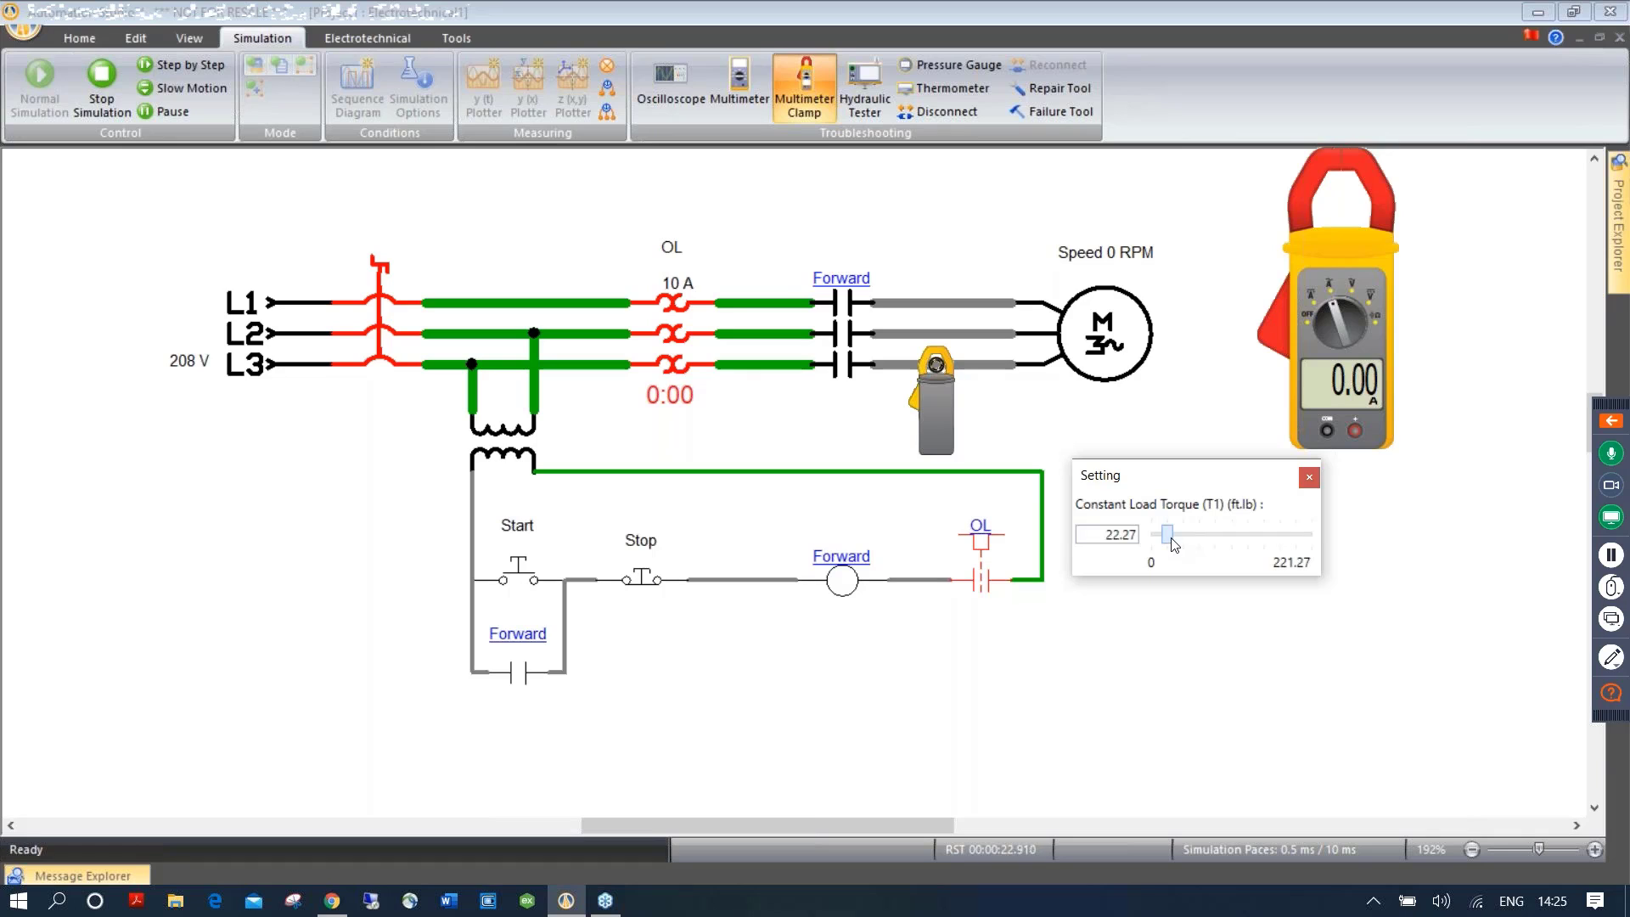
{"action": "left_click_drag", "start_coordinate": [1167, 539], "coordinate": [1166, 539]}
Stop and rerun the normal simulation, close the supply disconnect and start the motor
{"action": "left_click", "coordinate": [114, 83]}
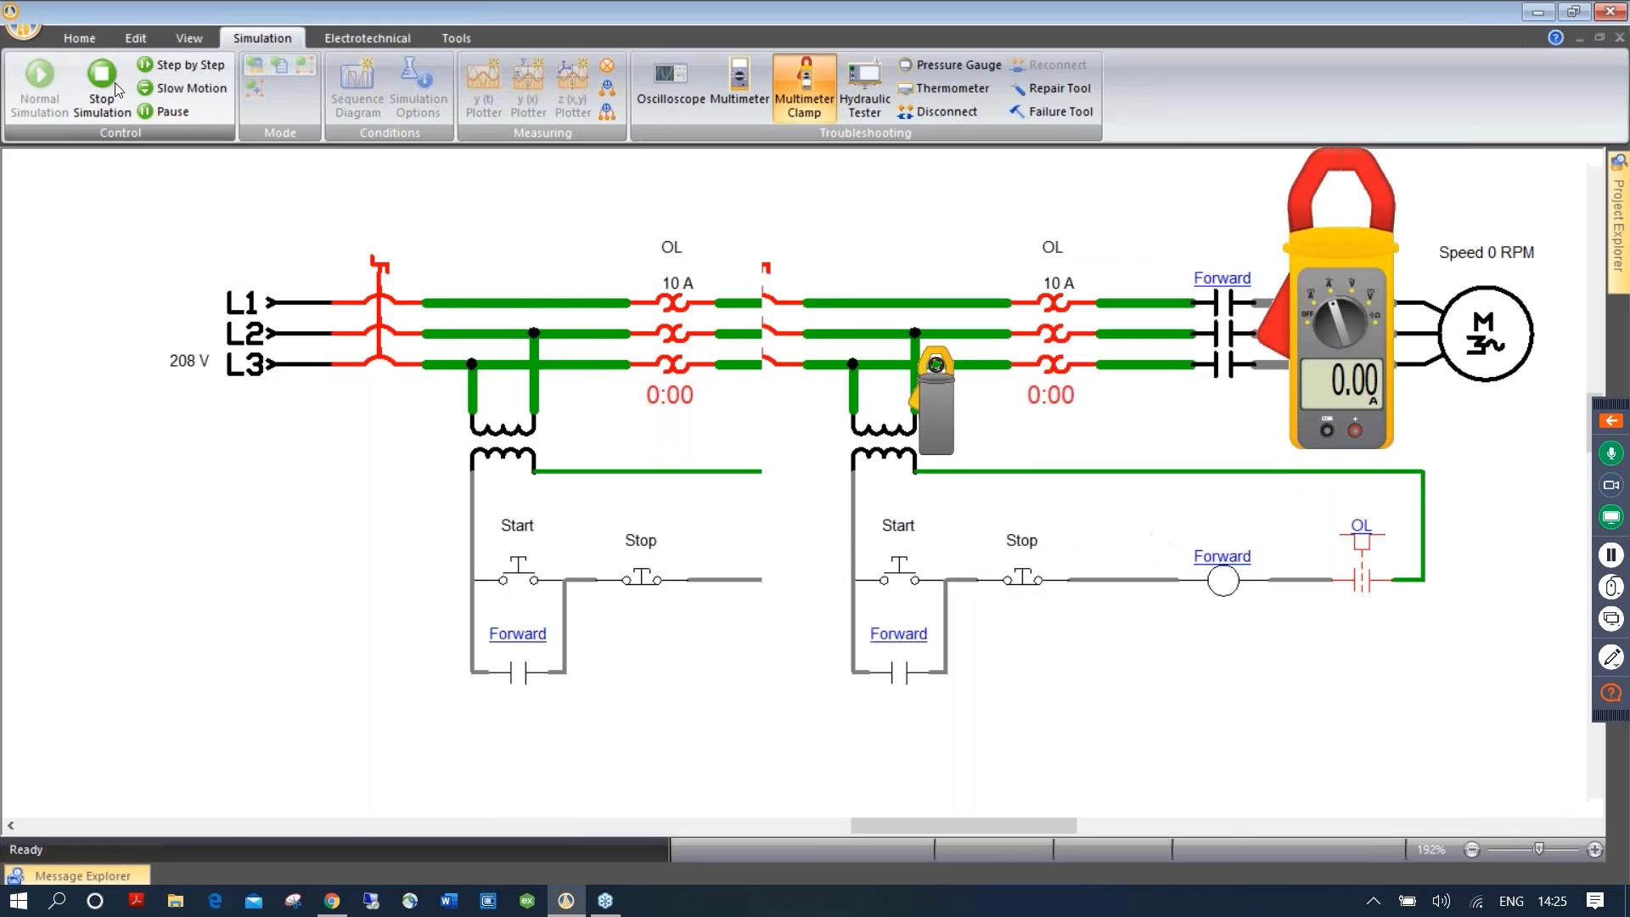
{"action": "left_click", "coordinate": [42, 76]}
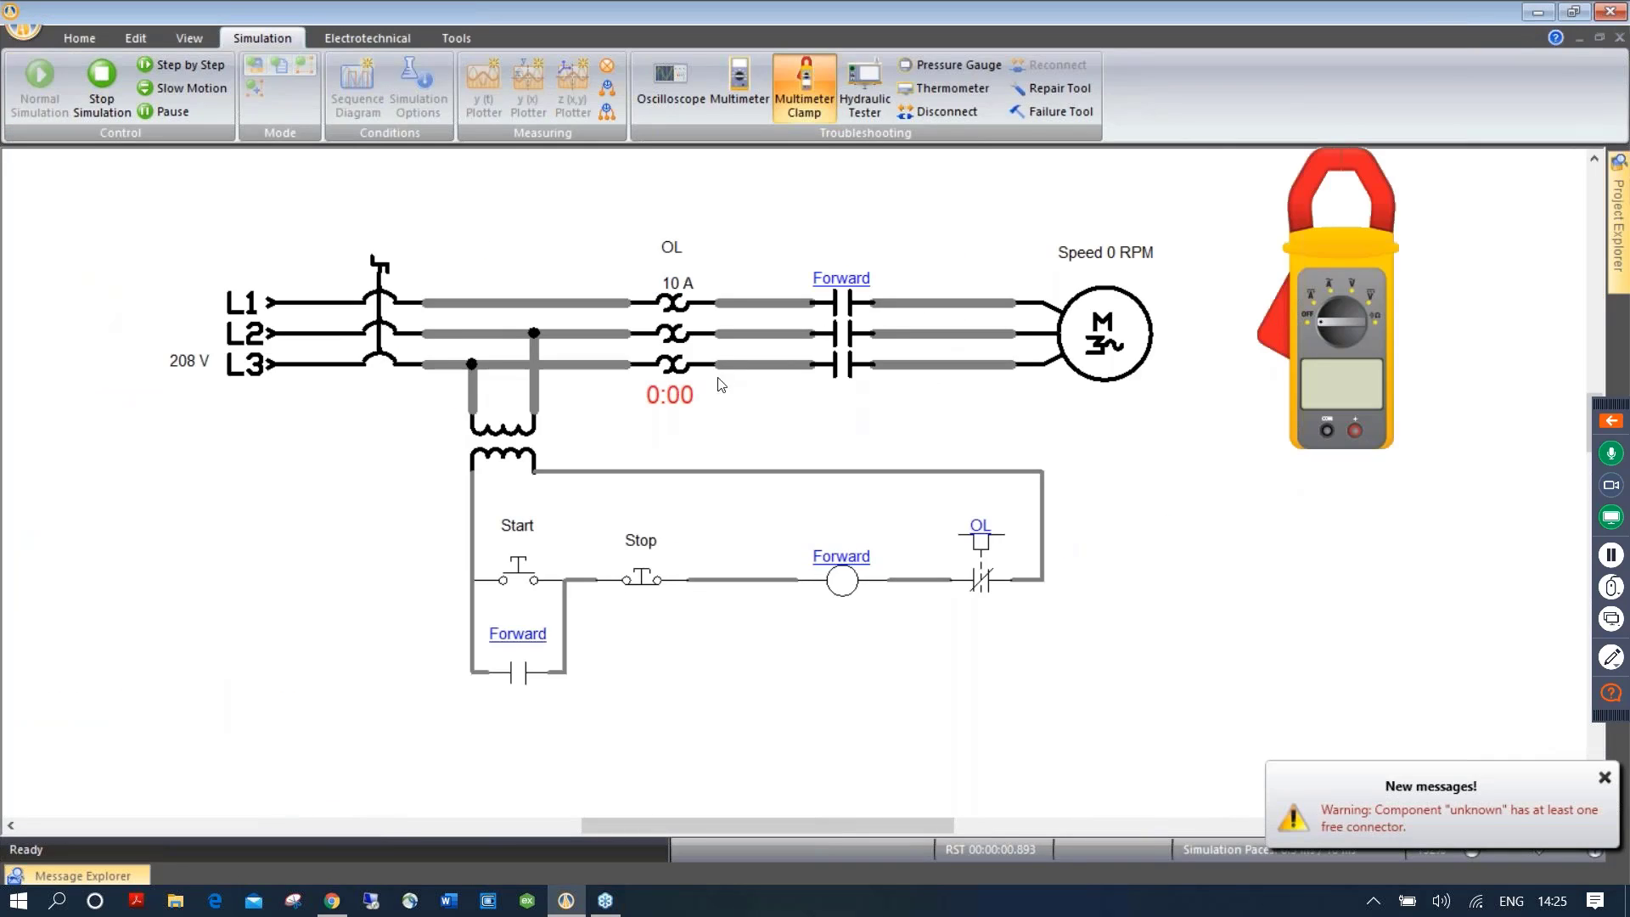
{"action": "left_click", "coordinate": [544, 574]}
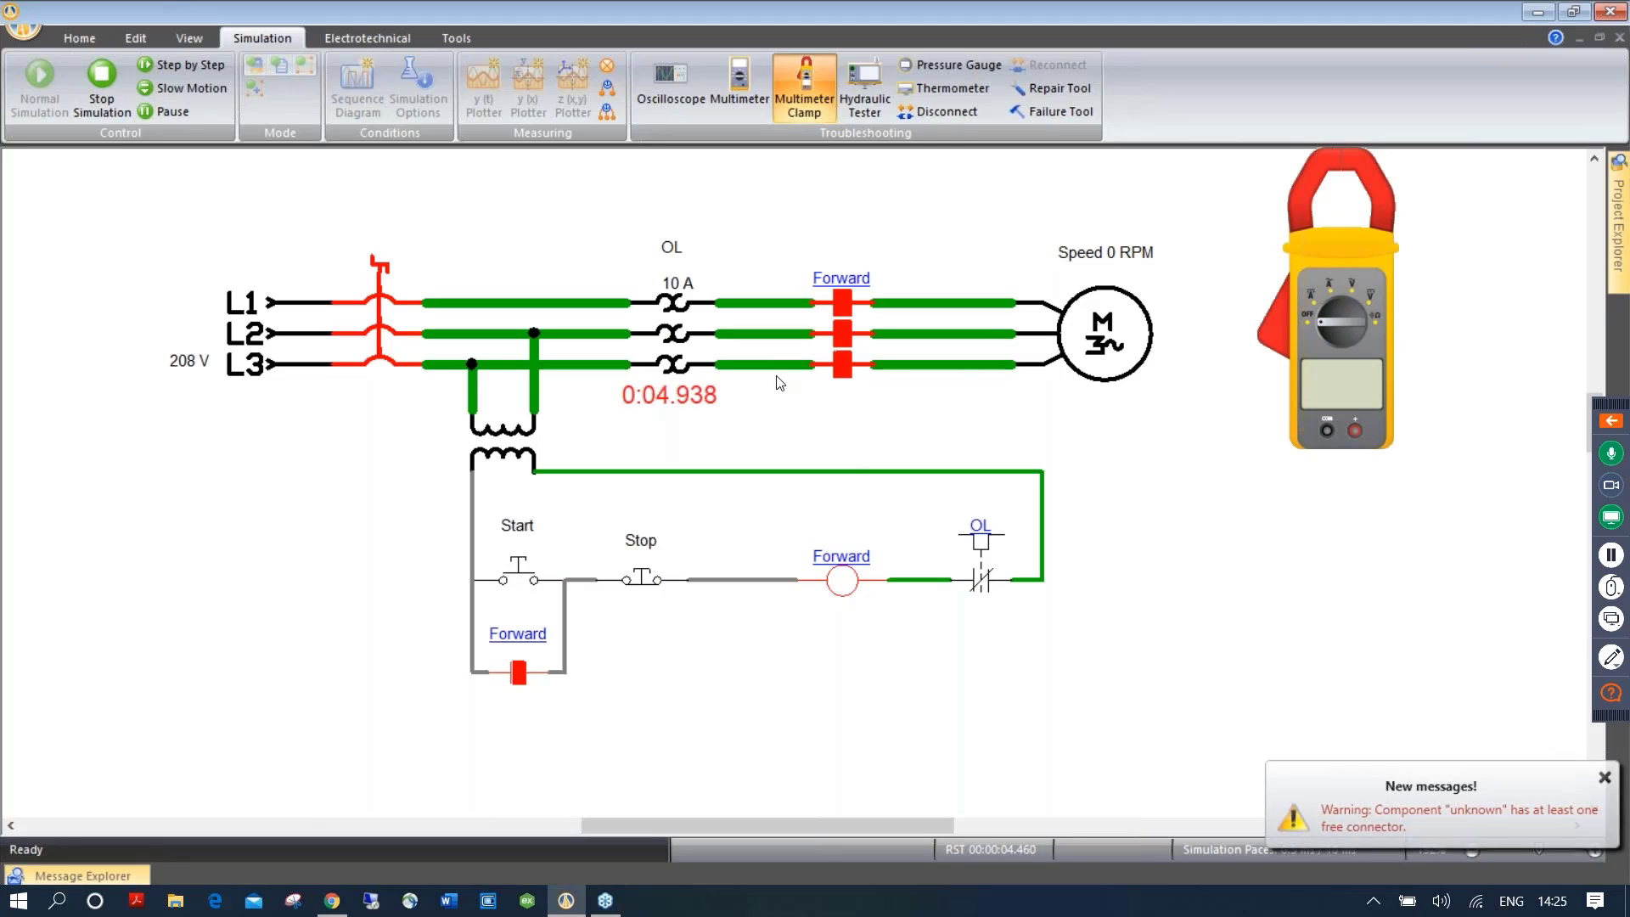
Lower the motor's constant load torque to 12.02 ft.lb and clamp the meter in ampere mode around the L3 motor line
{"action": "left_click", "coordinate": [1120, 336]}
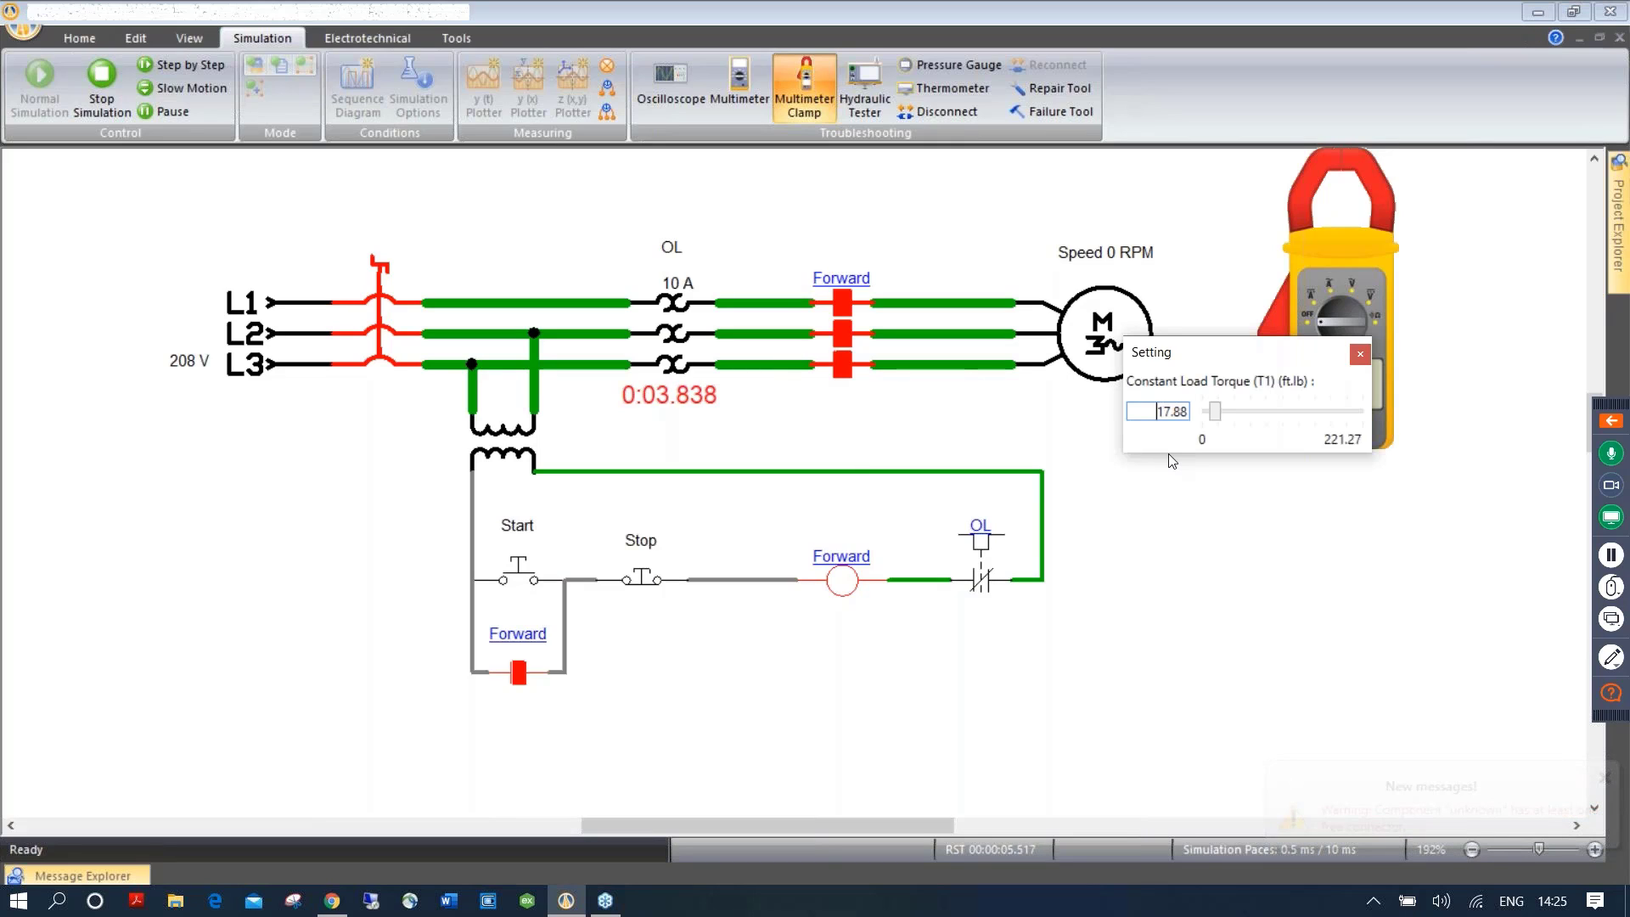
{"action": "left_click_drag", "start_coordinate": [1215, 412], "coordinate": [1212, 415]}
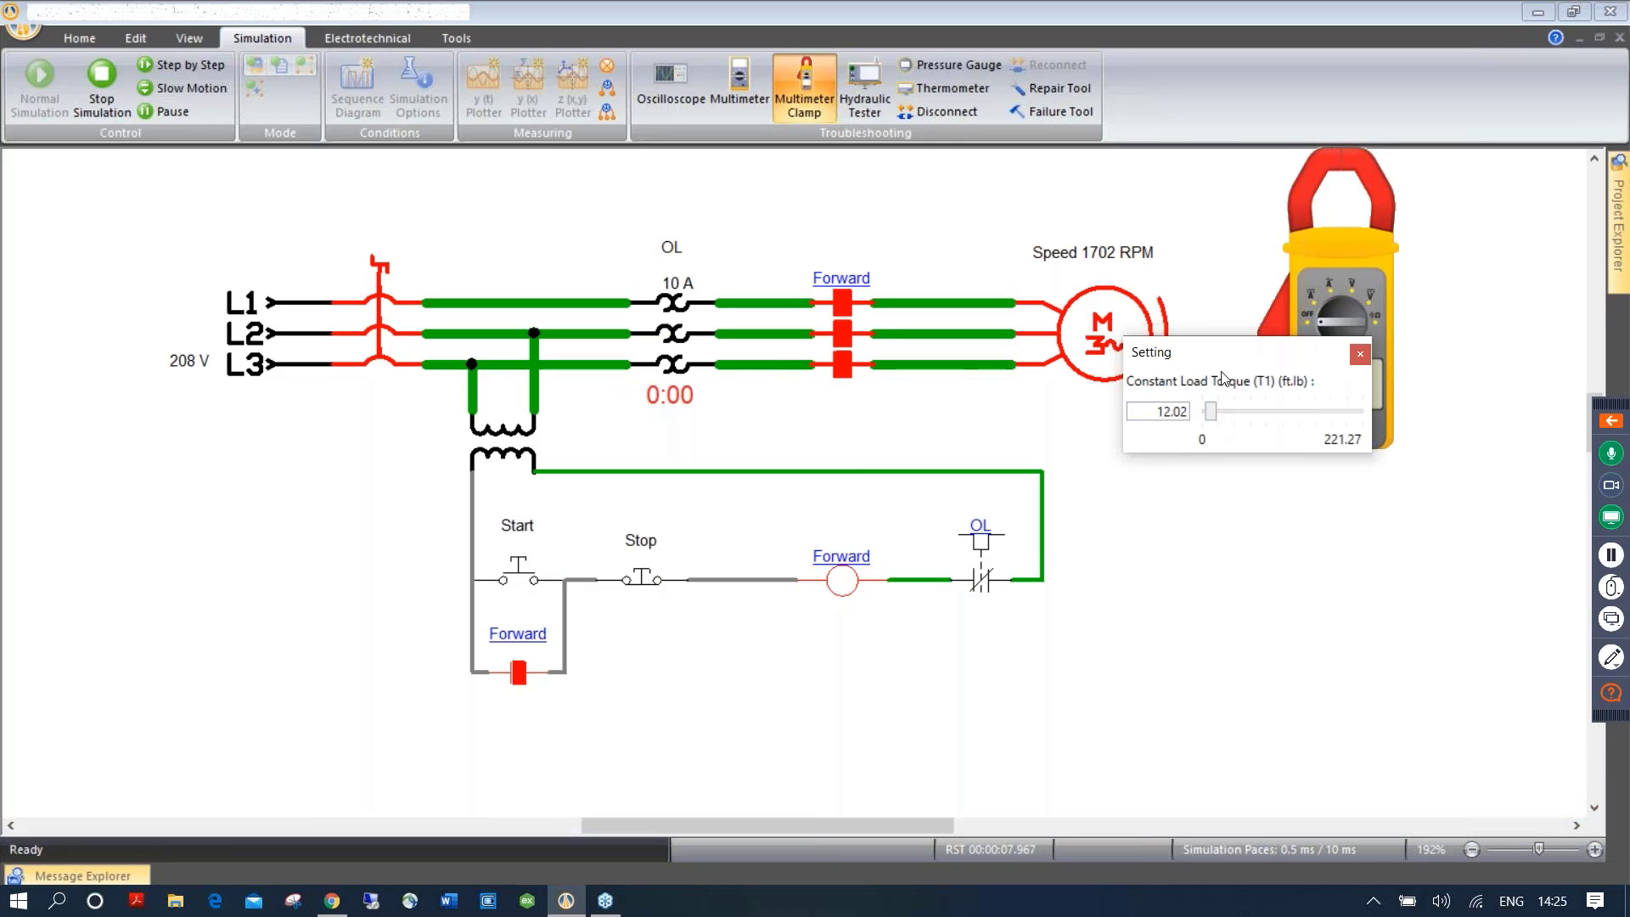
{"action": "left_click_drag", "start_coordinate": [1231, 353], "coordinate": [1197, 485]}
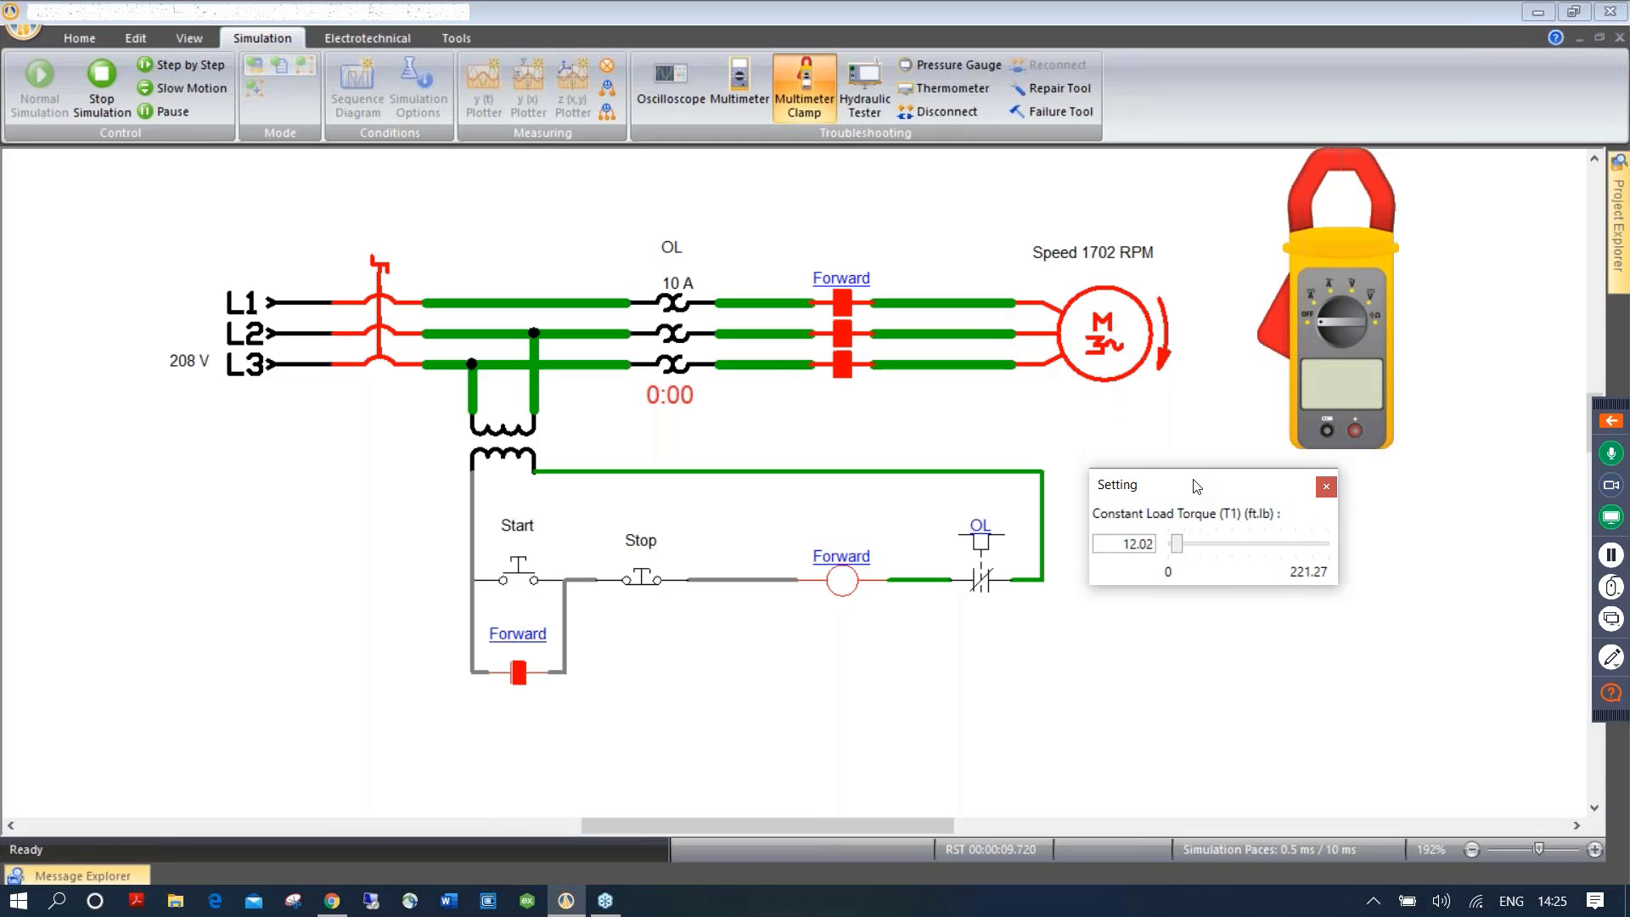
{"action": "left_click", "coordinate": [1330, 298]}
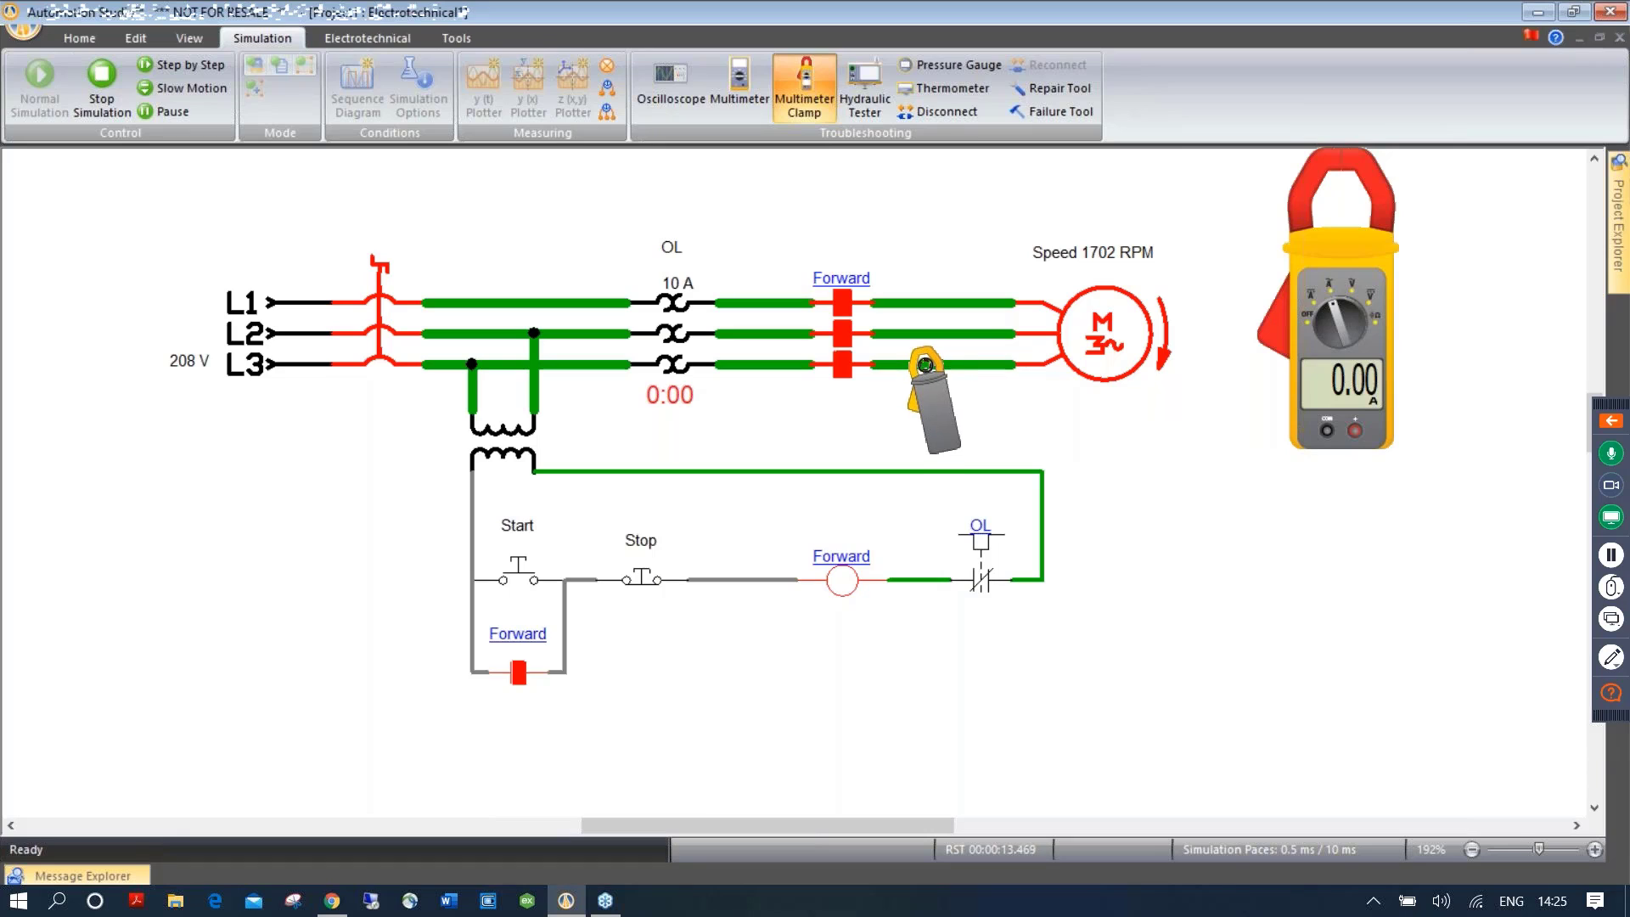
{"action": "left_click", "coordinate": [941, 364]}
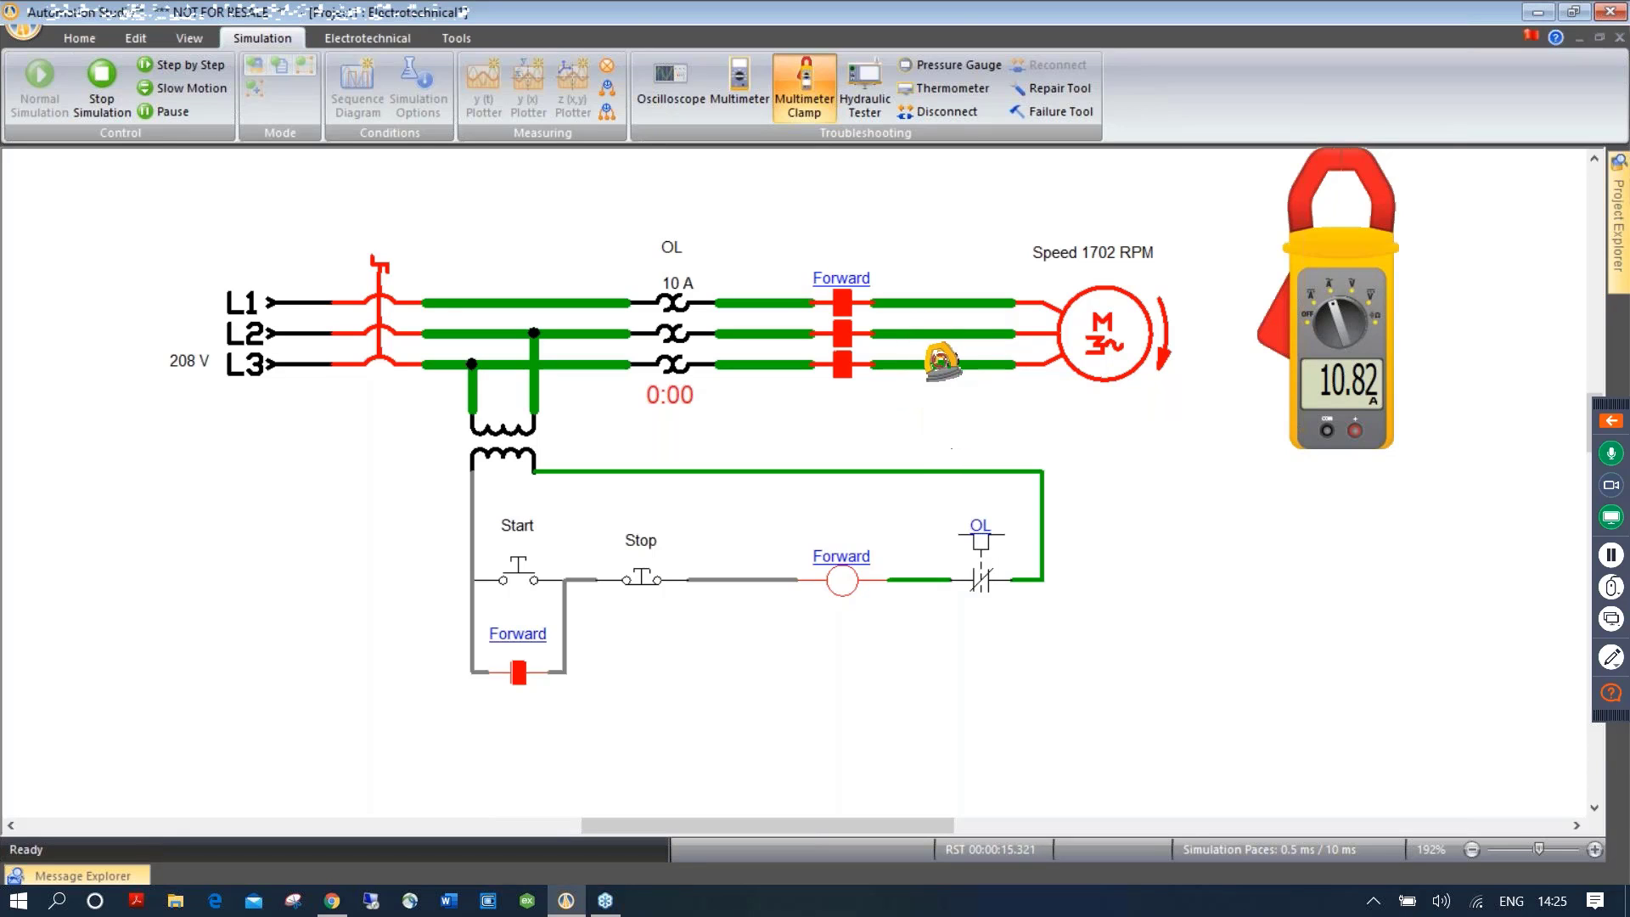
Raise the running motor's constant load torque to 16.41 ft.lb and further to 19 ft.lb
{"action": "left_click", "coordinate": [1104, 349]}
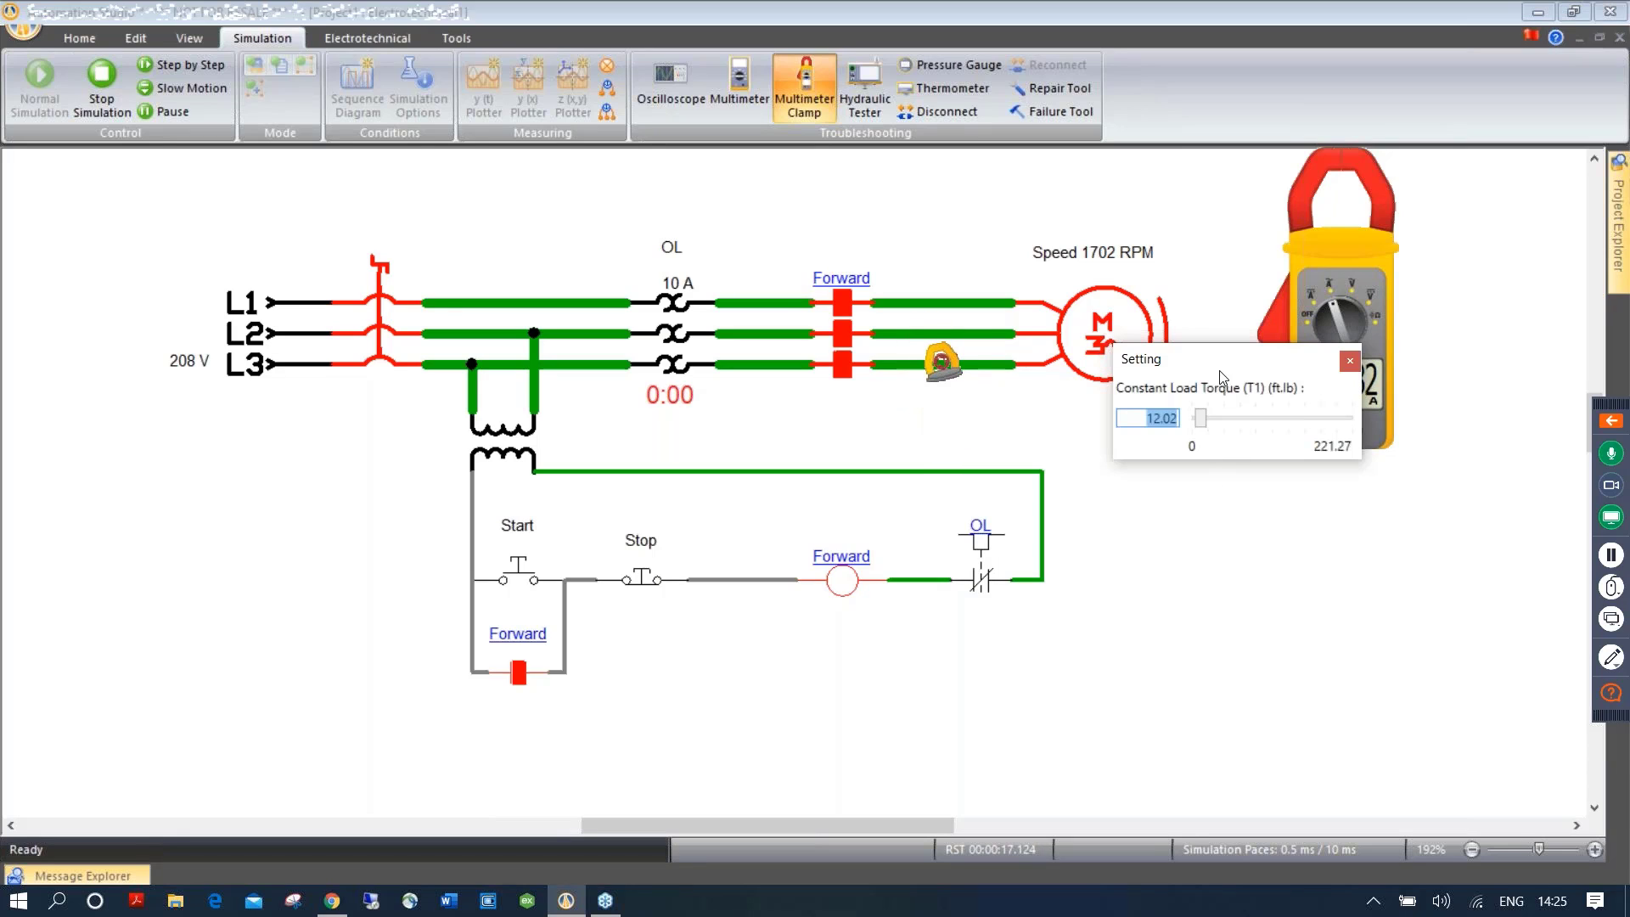
{"action": "left_click_drag", "start_coordinate": [1212, 360], "coordinate": [1214, 487]}
{"action": "left_click_drag", "start_coordinate": [1200, 554], "coordinate": [1204, 554]}
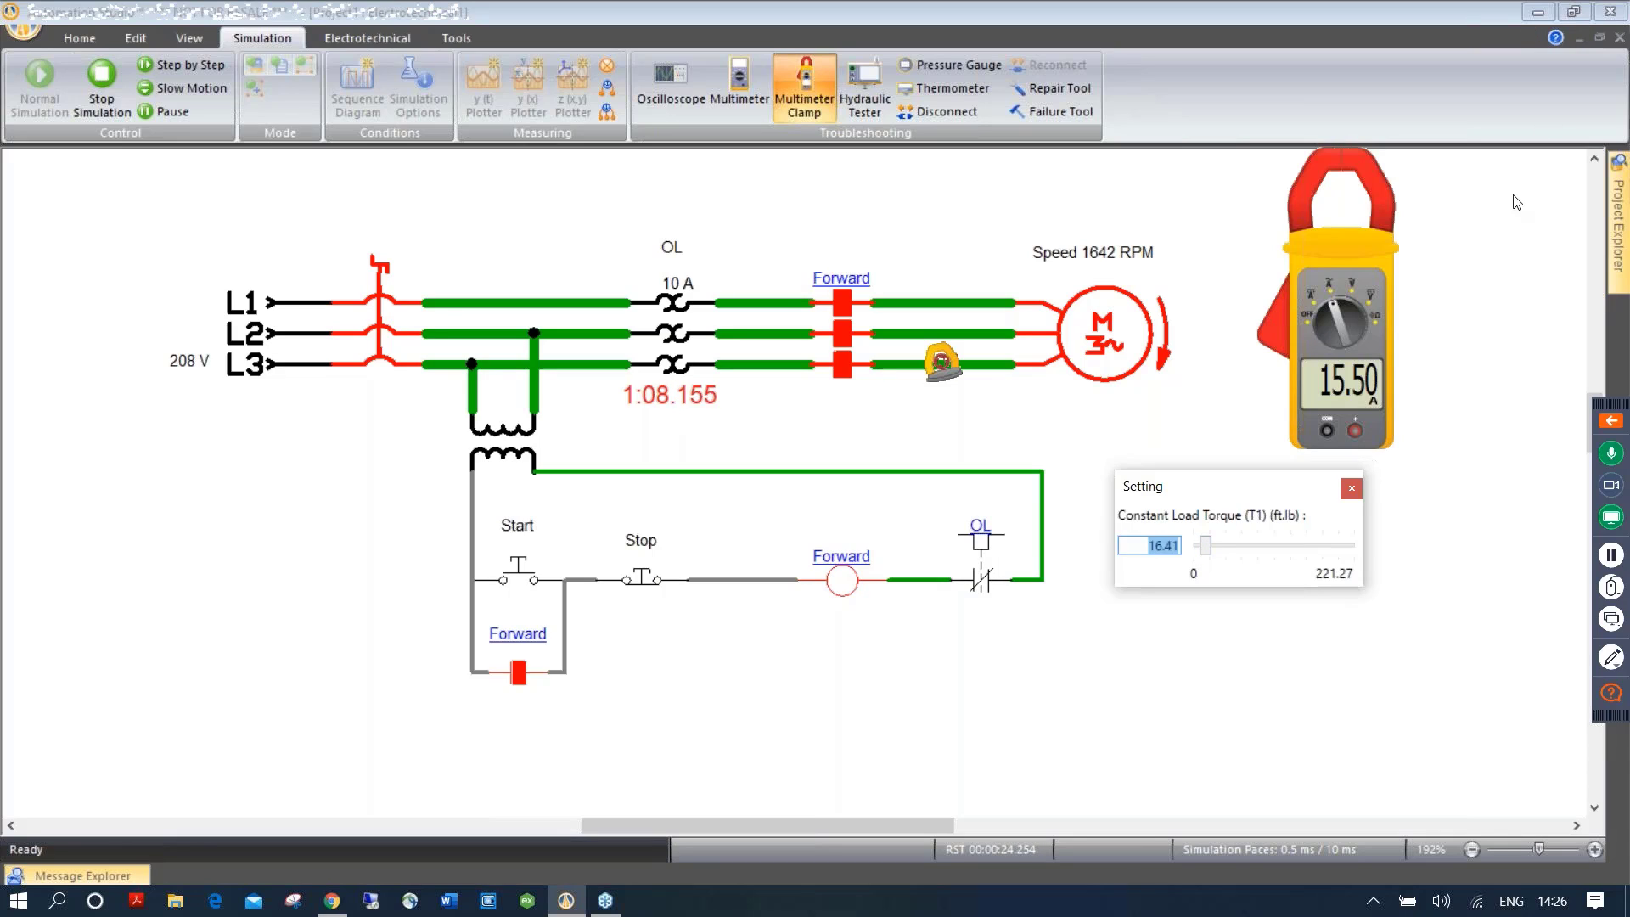
{"action": "type", "text": "19"}
{"action": "key", "text": "Return"}
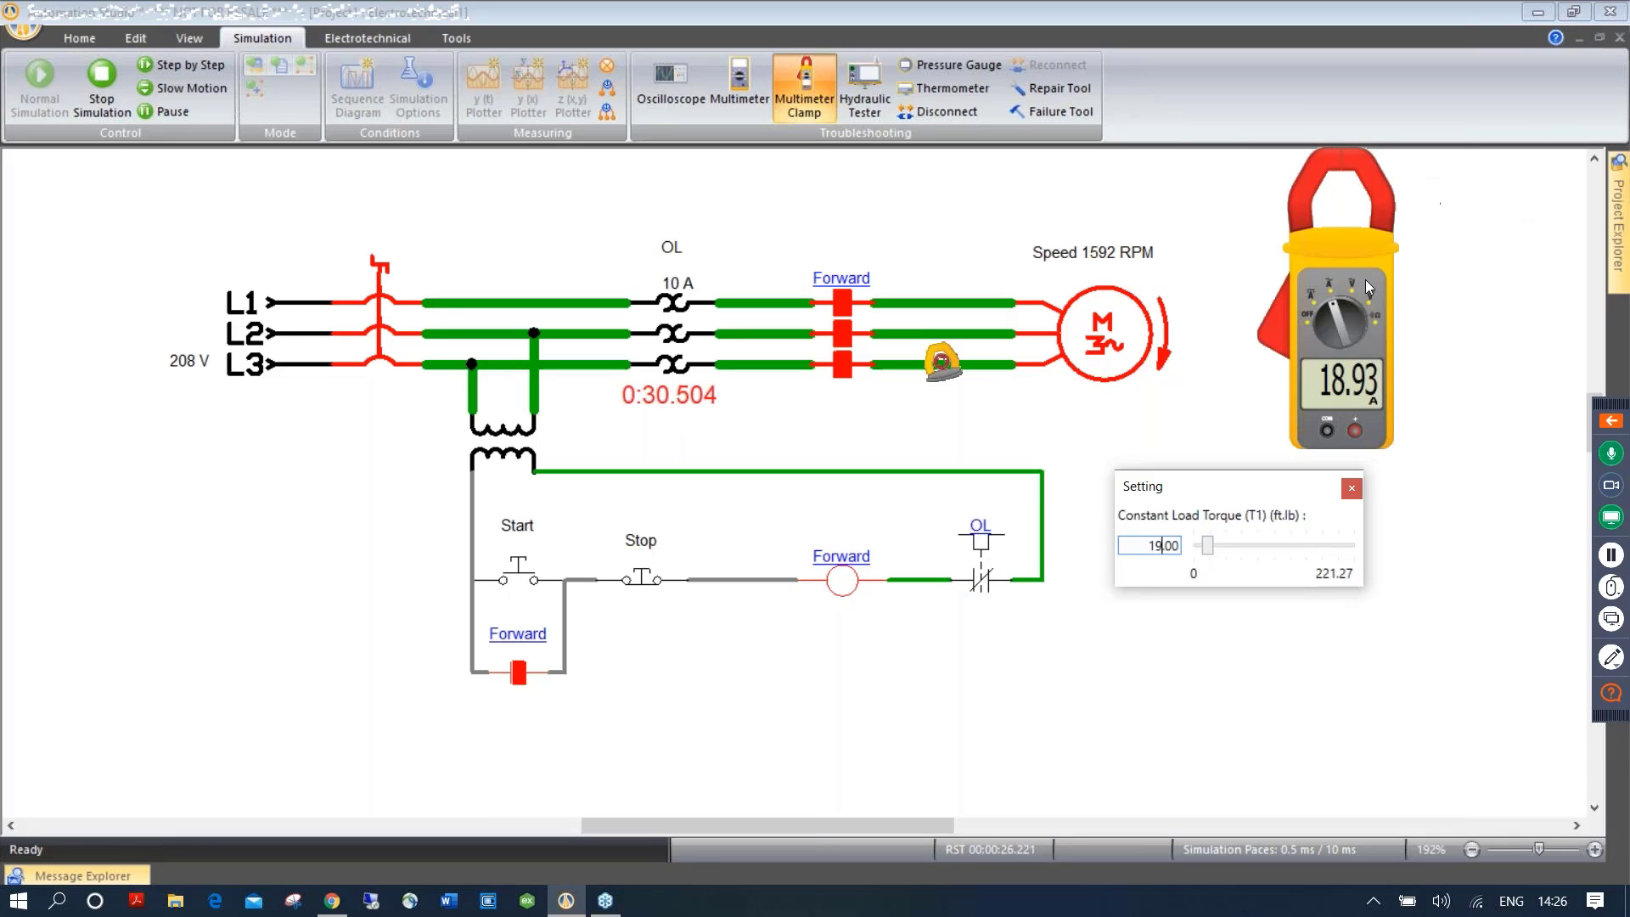
Set the motor's constant load torque to 21 ft.lb, let the thermal overload run out its countdown, and stop the simulation
{"action": "left_click_drag", "start_coordinate": [1150, 546], "coordinate": [1218, 552]}
{"action": "type", "text": "21"}
{"action": "key", "text": "Return"}
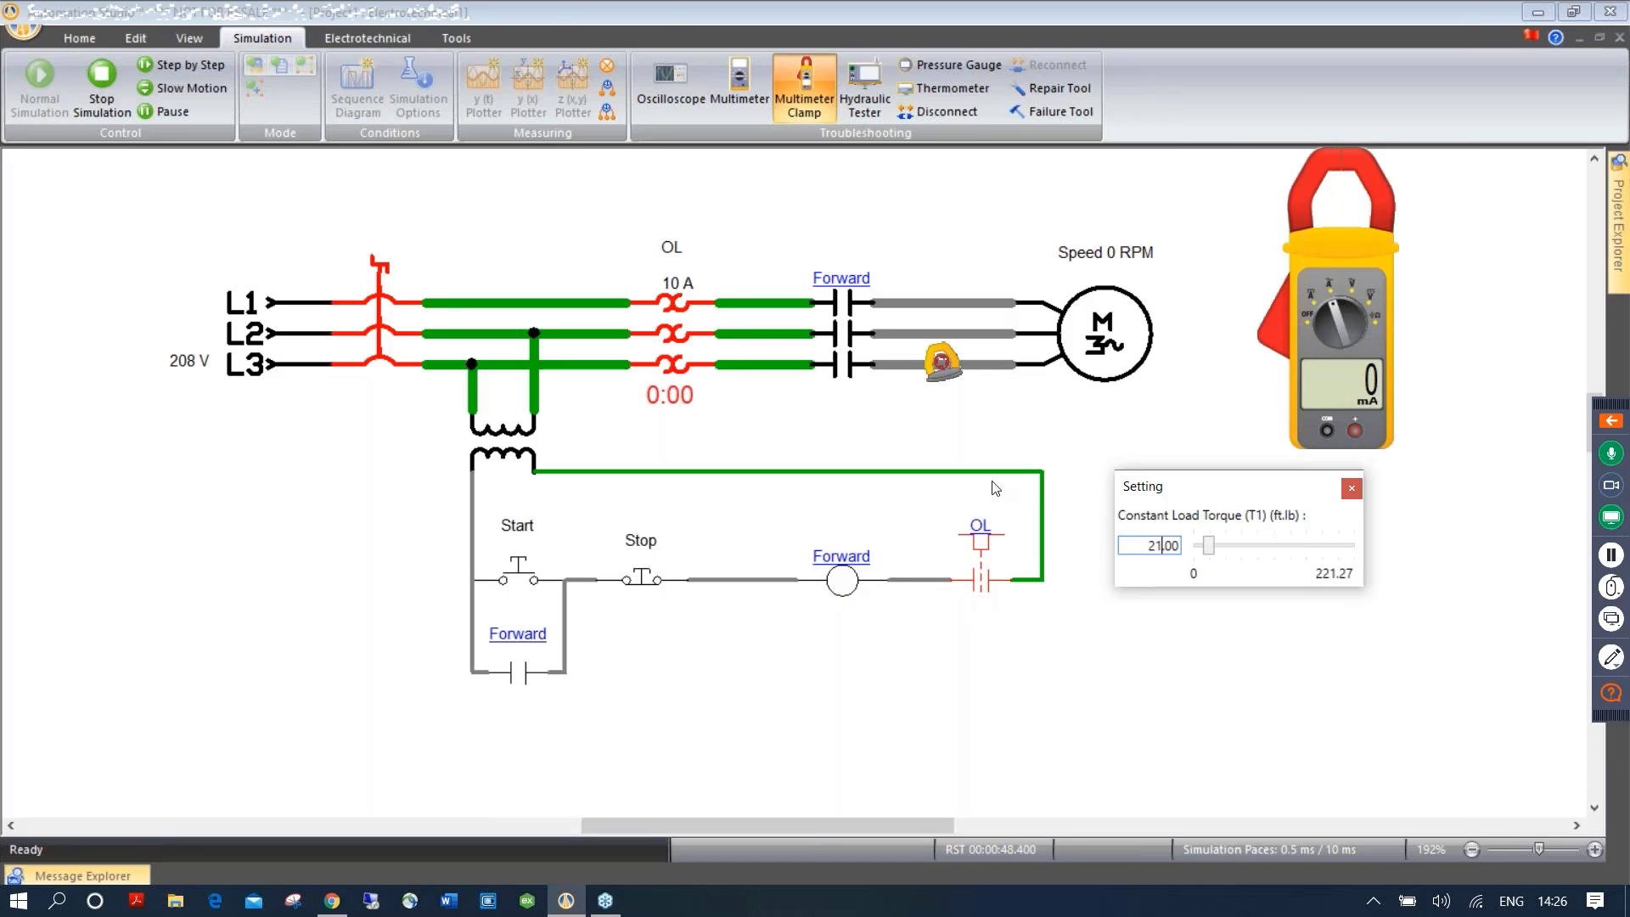
{"action": "left_click", "coordinate": [102, 85]}
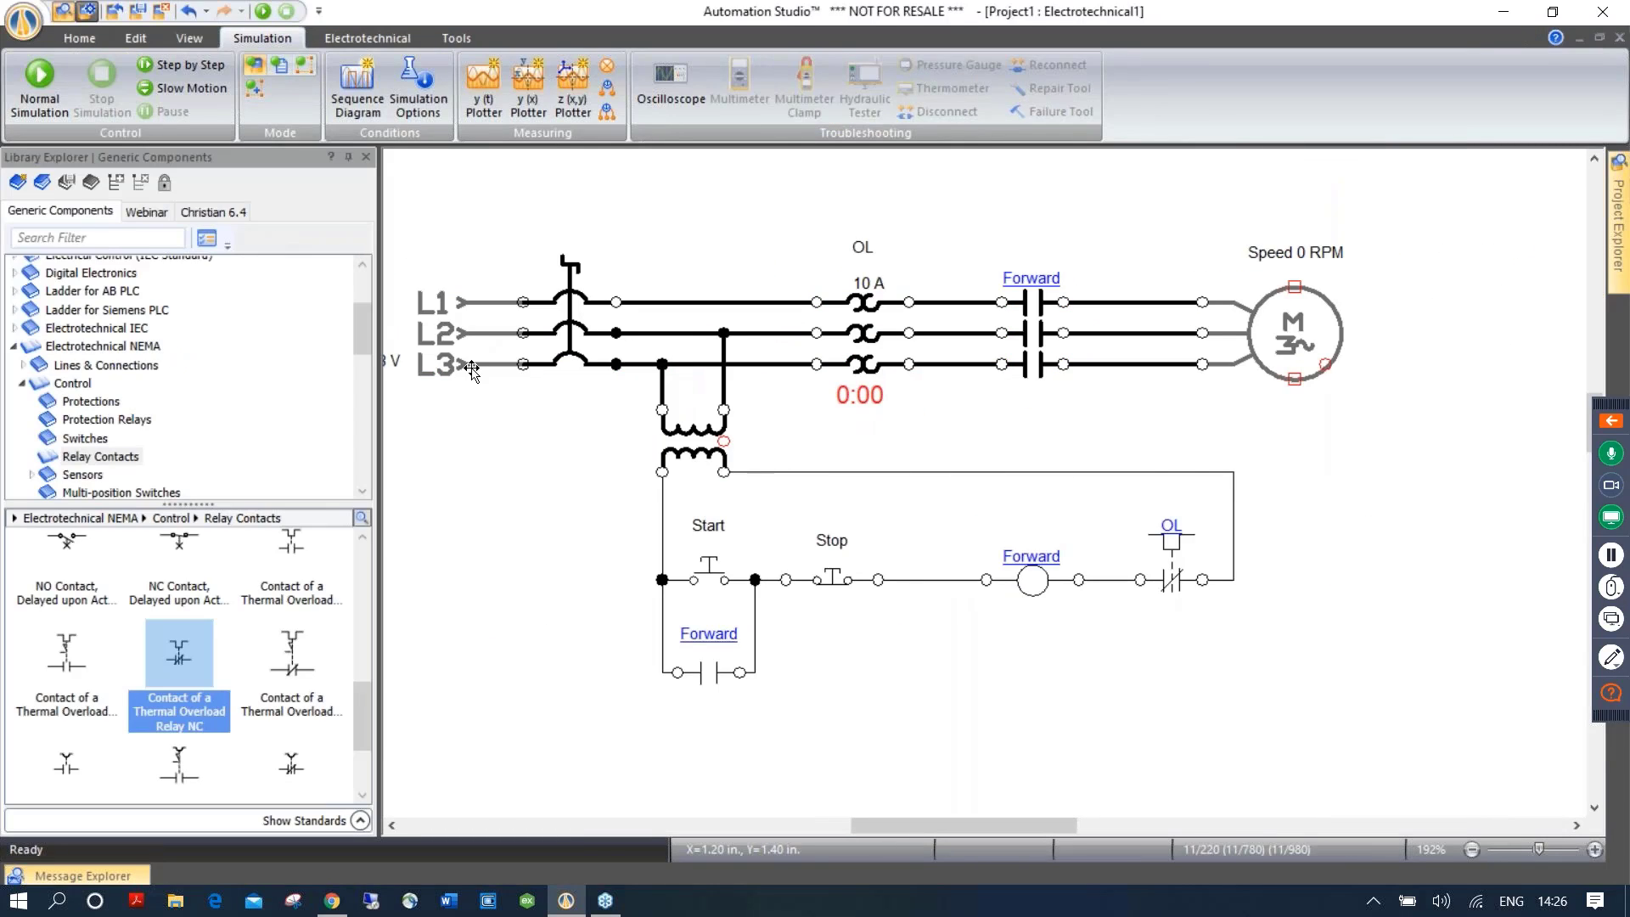
Collapse the Electrotechnical NEMA component category and display the custom Webinar library
{"action": "left_click", "coordinate": [14, 346]}
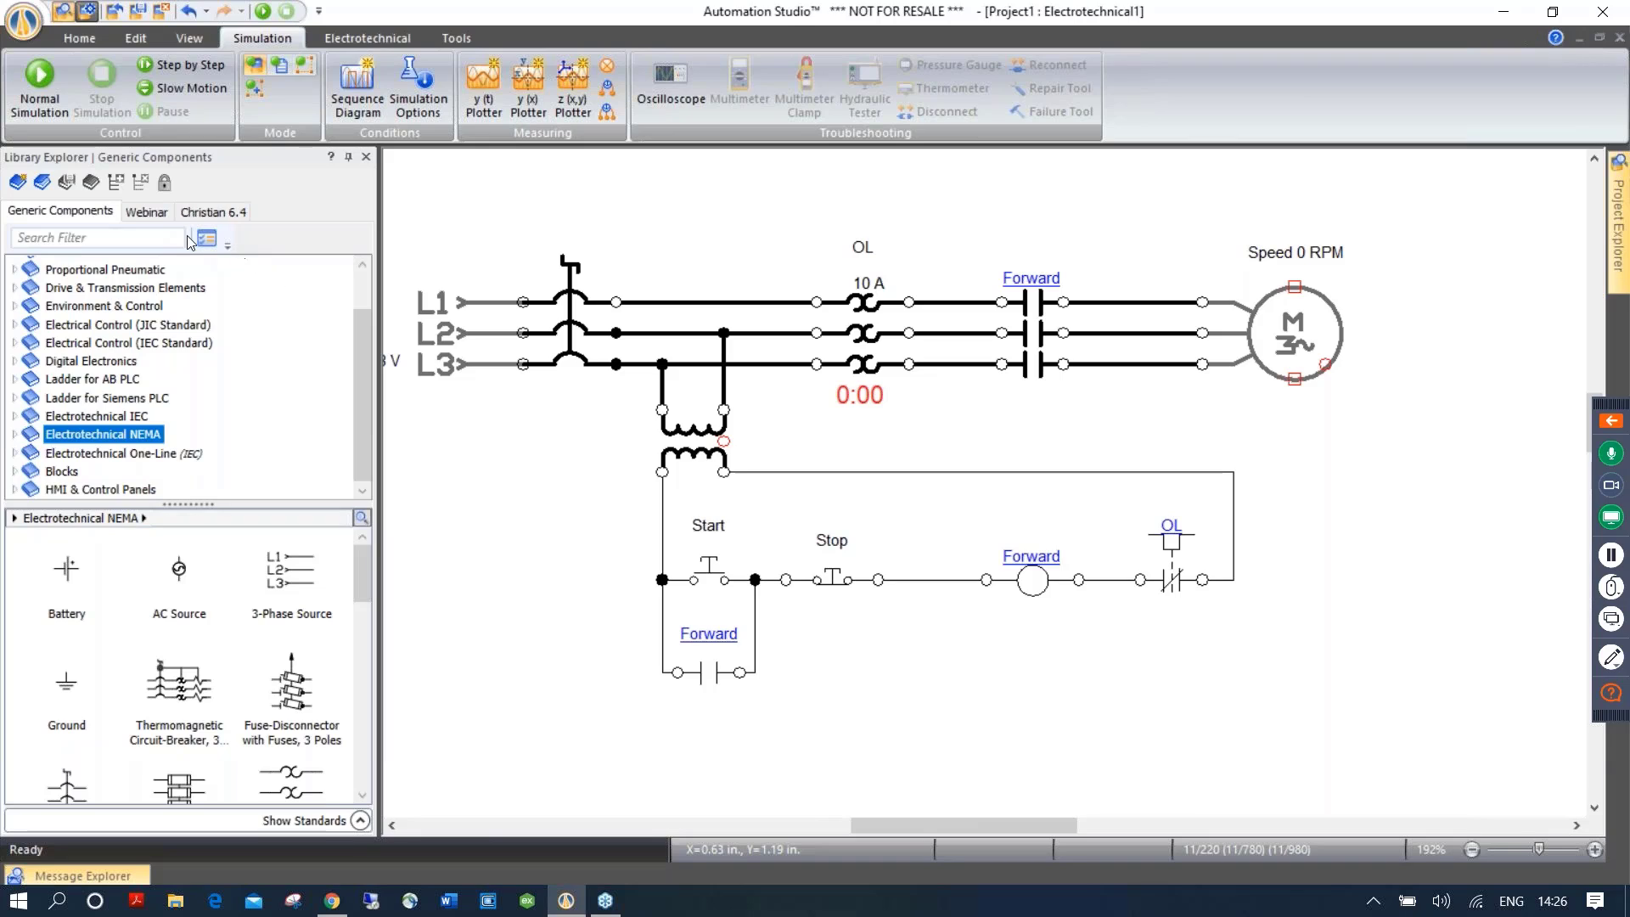
{"action": "left_click", "coordinate": [146, 211]}
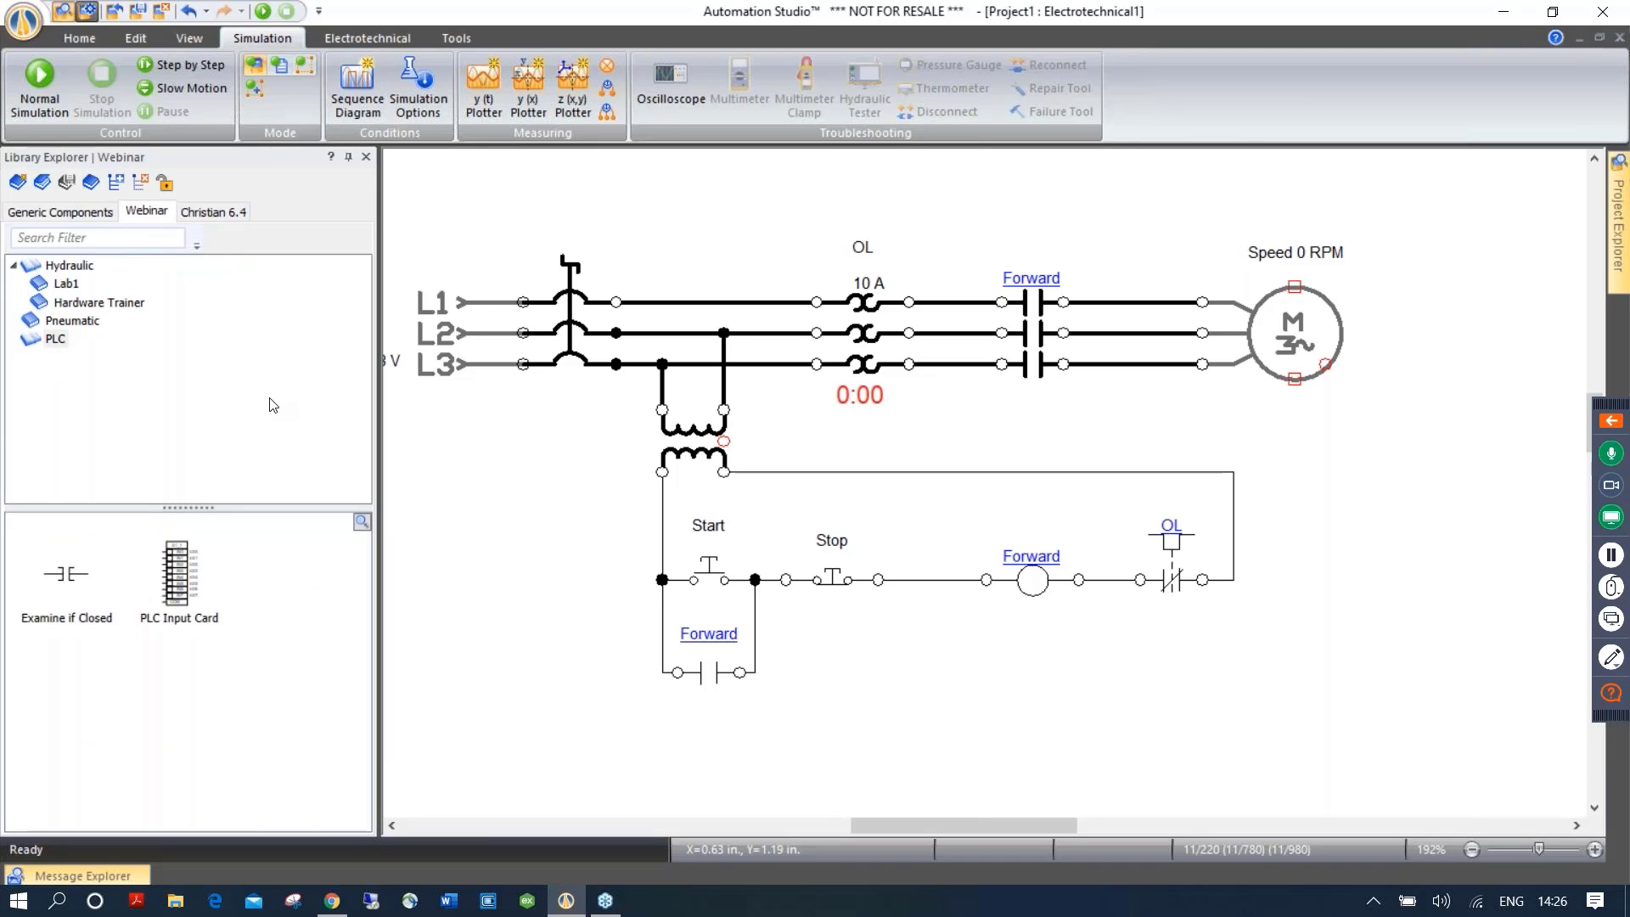
Create a new top-level category named Motor Control in the Webinar library
{"action": "left_click", "coordinate": [224, 356]}
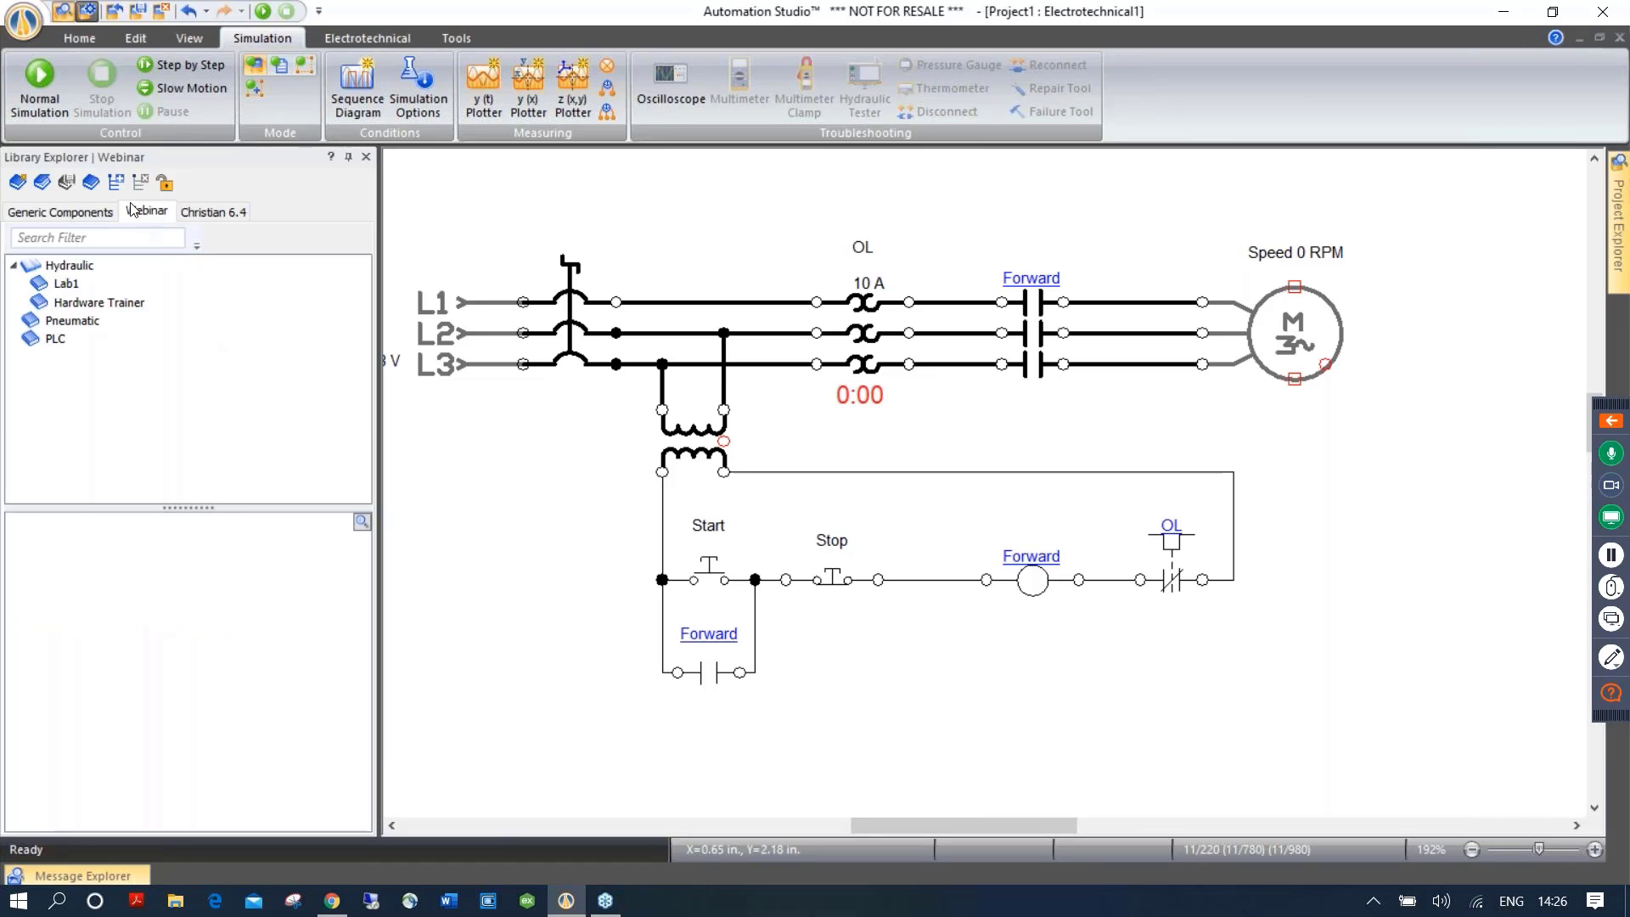
{"action": "left_click", "coordinate": [116, 182]}
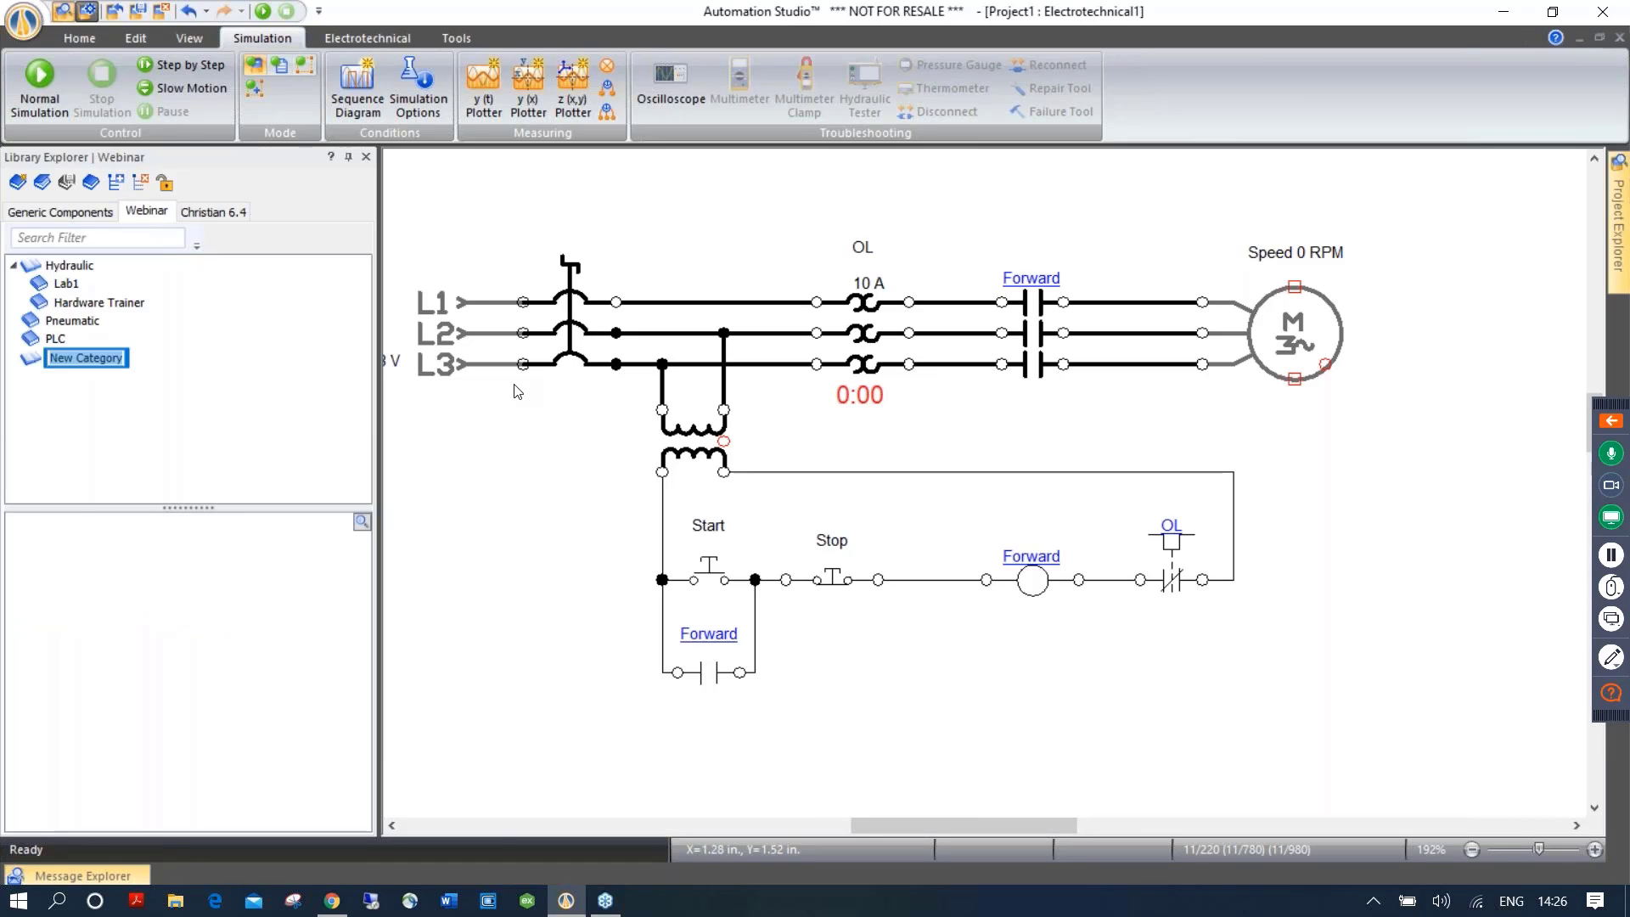
{"action": "type", "text": "Motor Contor"}
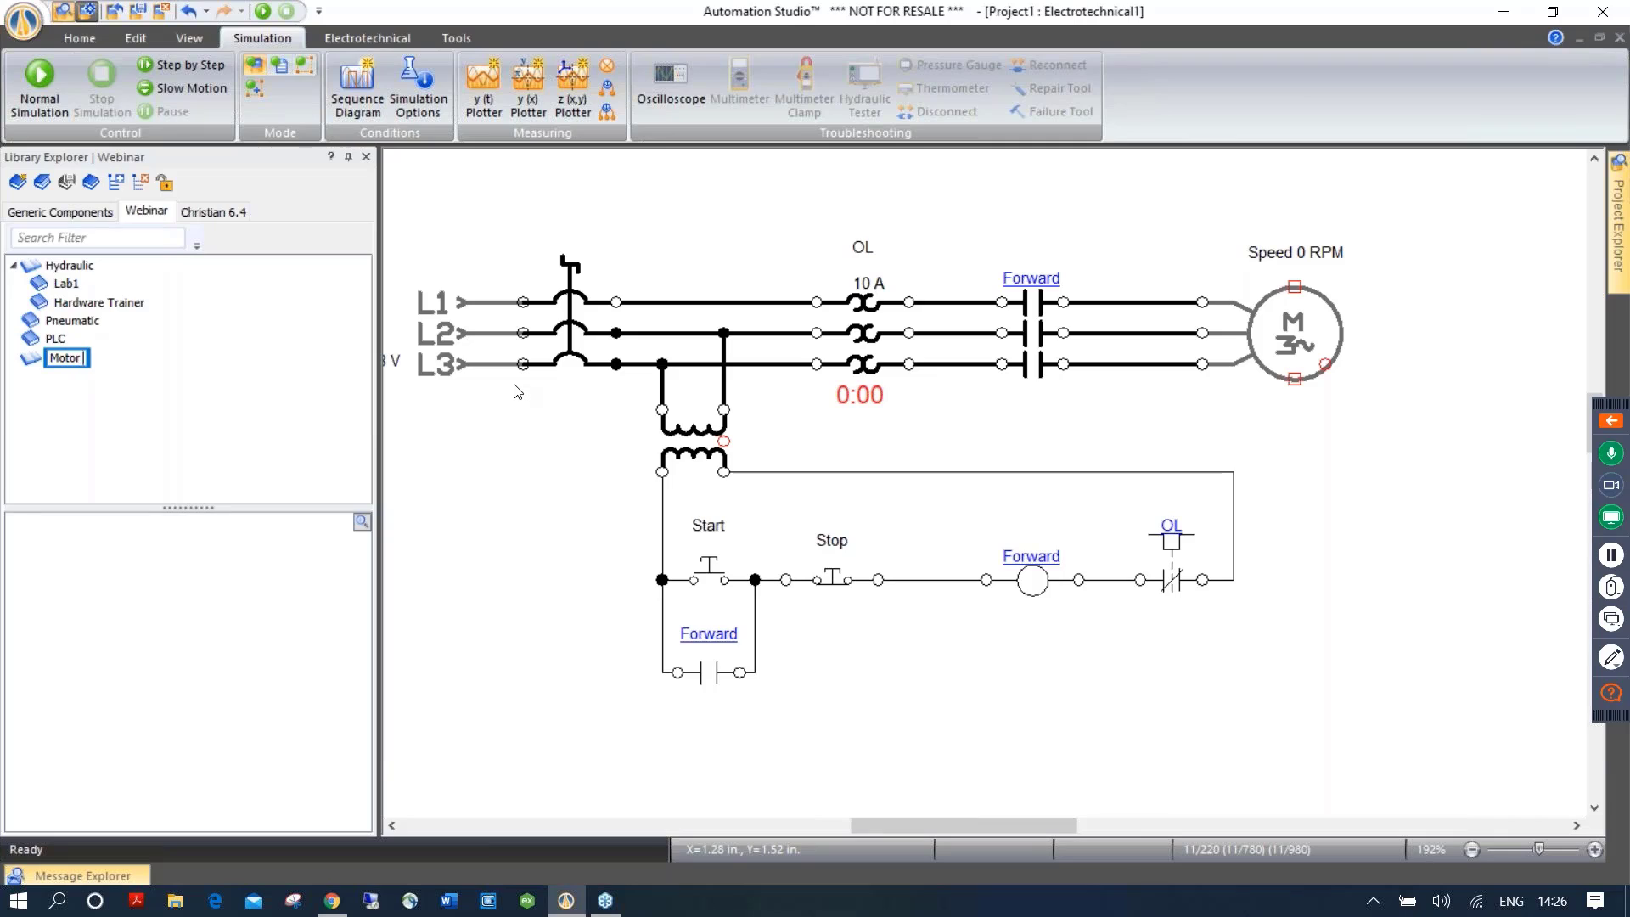
{"action": "key", "text": "BackSpace"}
{"action": "key", "text": "BackSpace"}
{"action": "type", "text": "rol"}
{"action": "key", "text": "Return"}
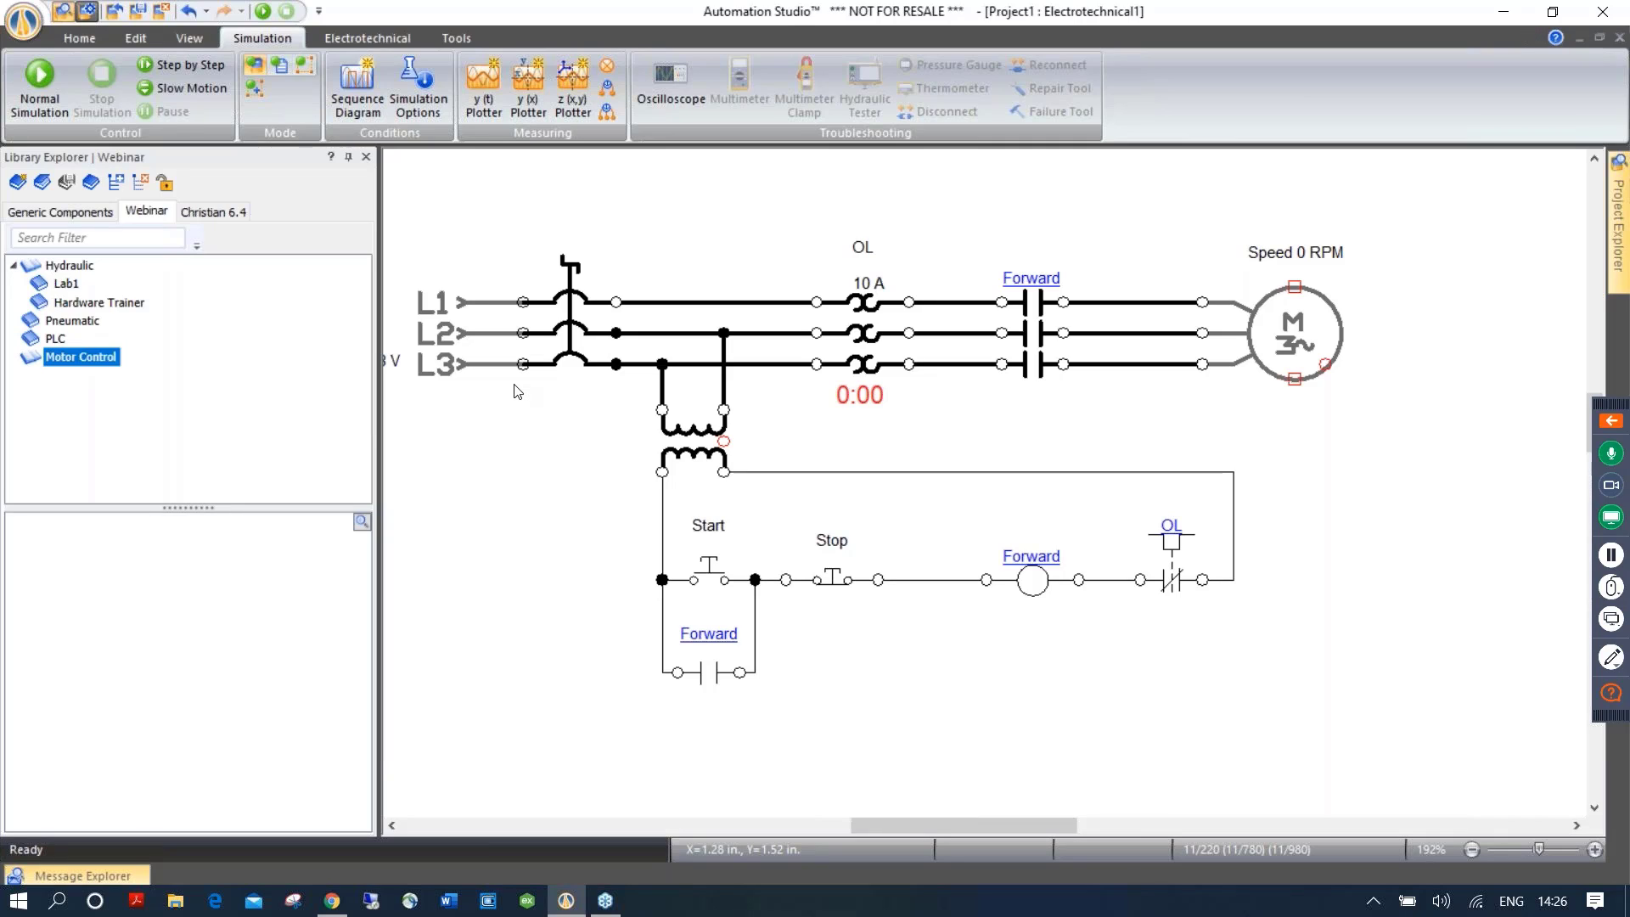
Add a subcategory named "Forward comntrol" under Motor Control
{"action": "left_click", "coordinate": [117, 181]}
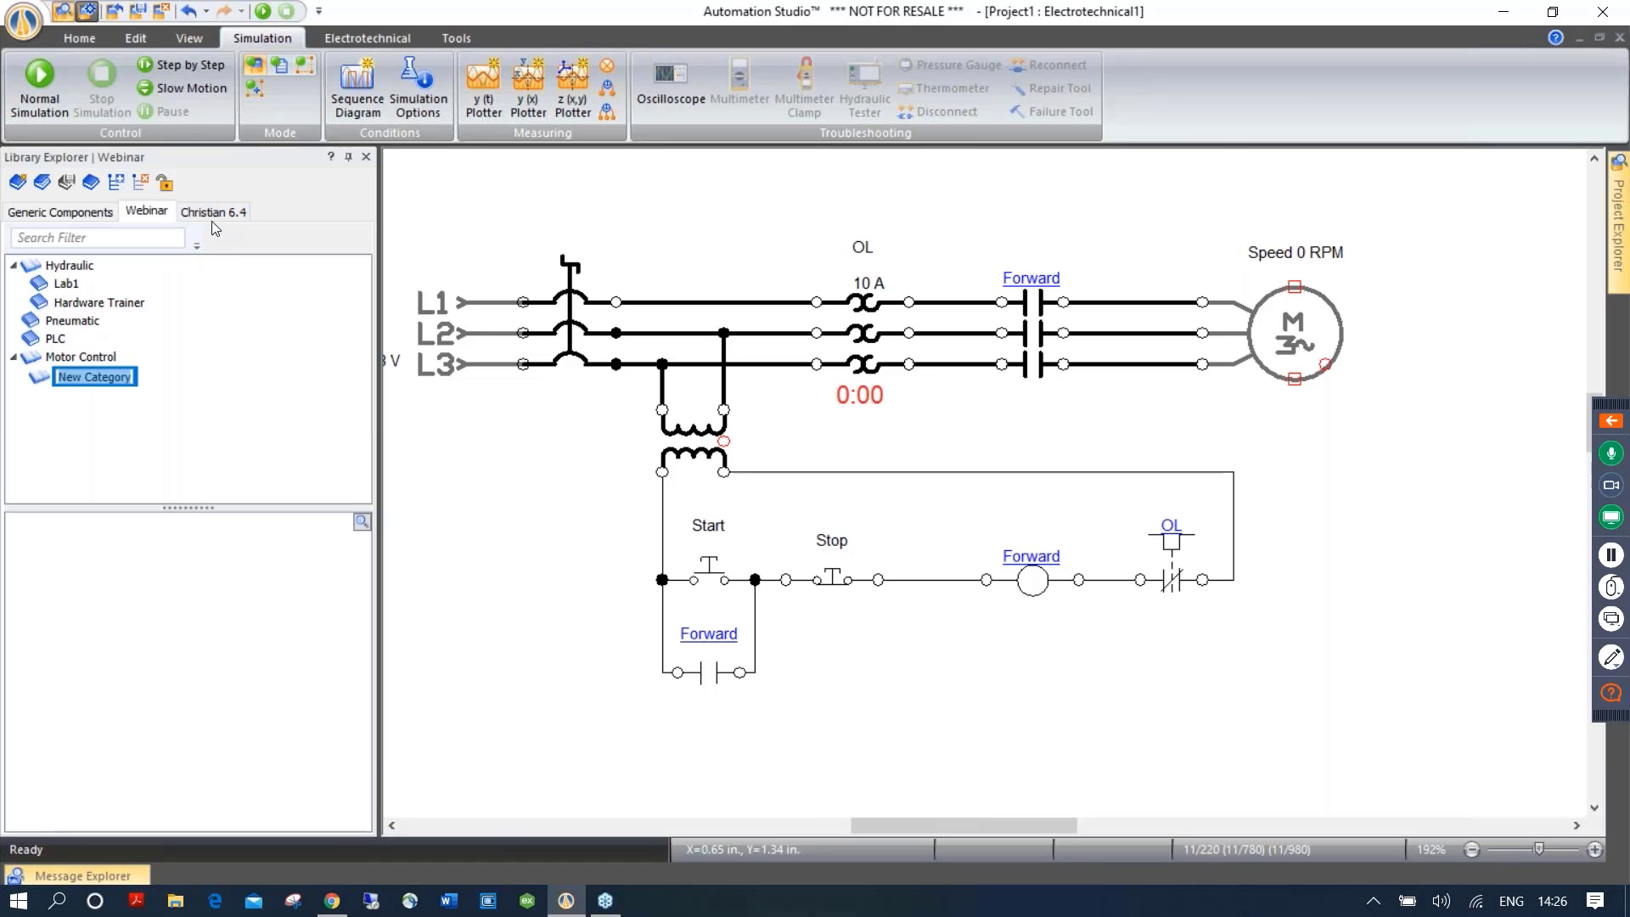
{"action": "type", "text": "Forw"}
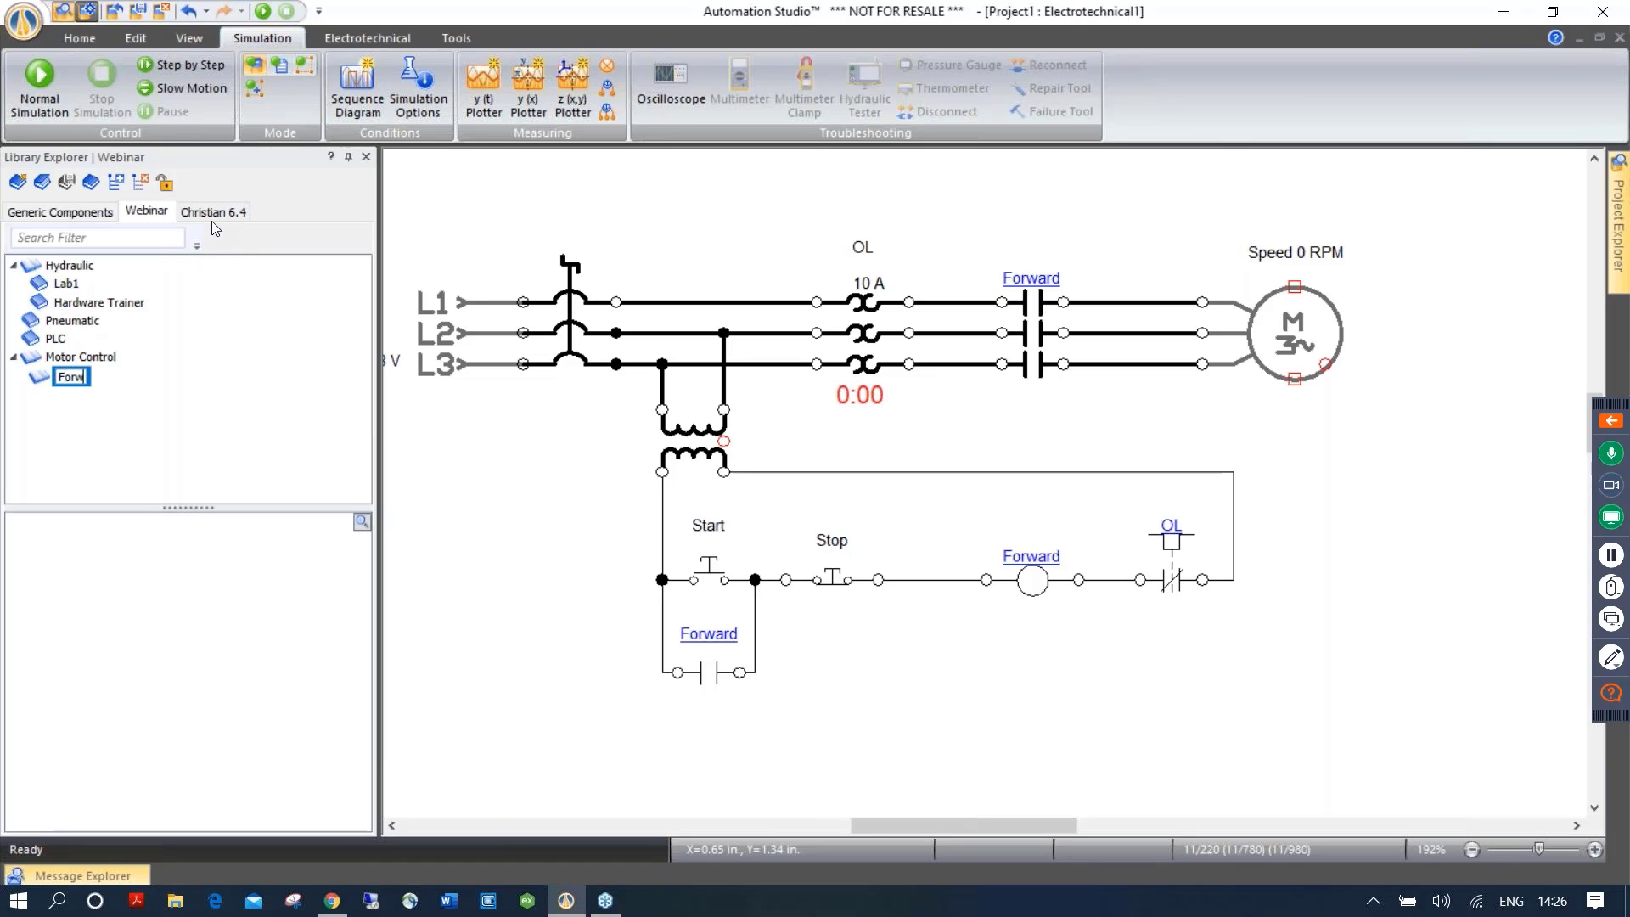
{"action": "type", "text": "ard comntrol"}
{"action": "key", "text": "Return"}
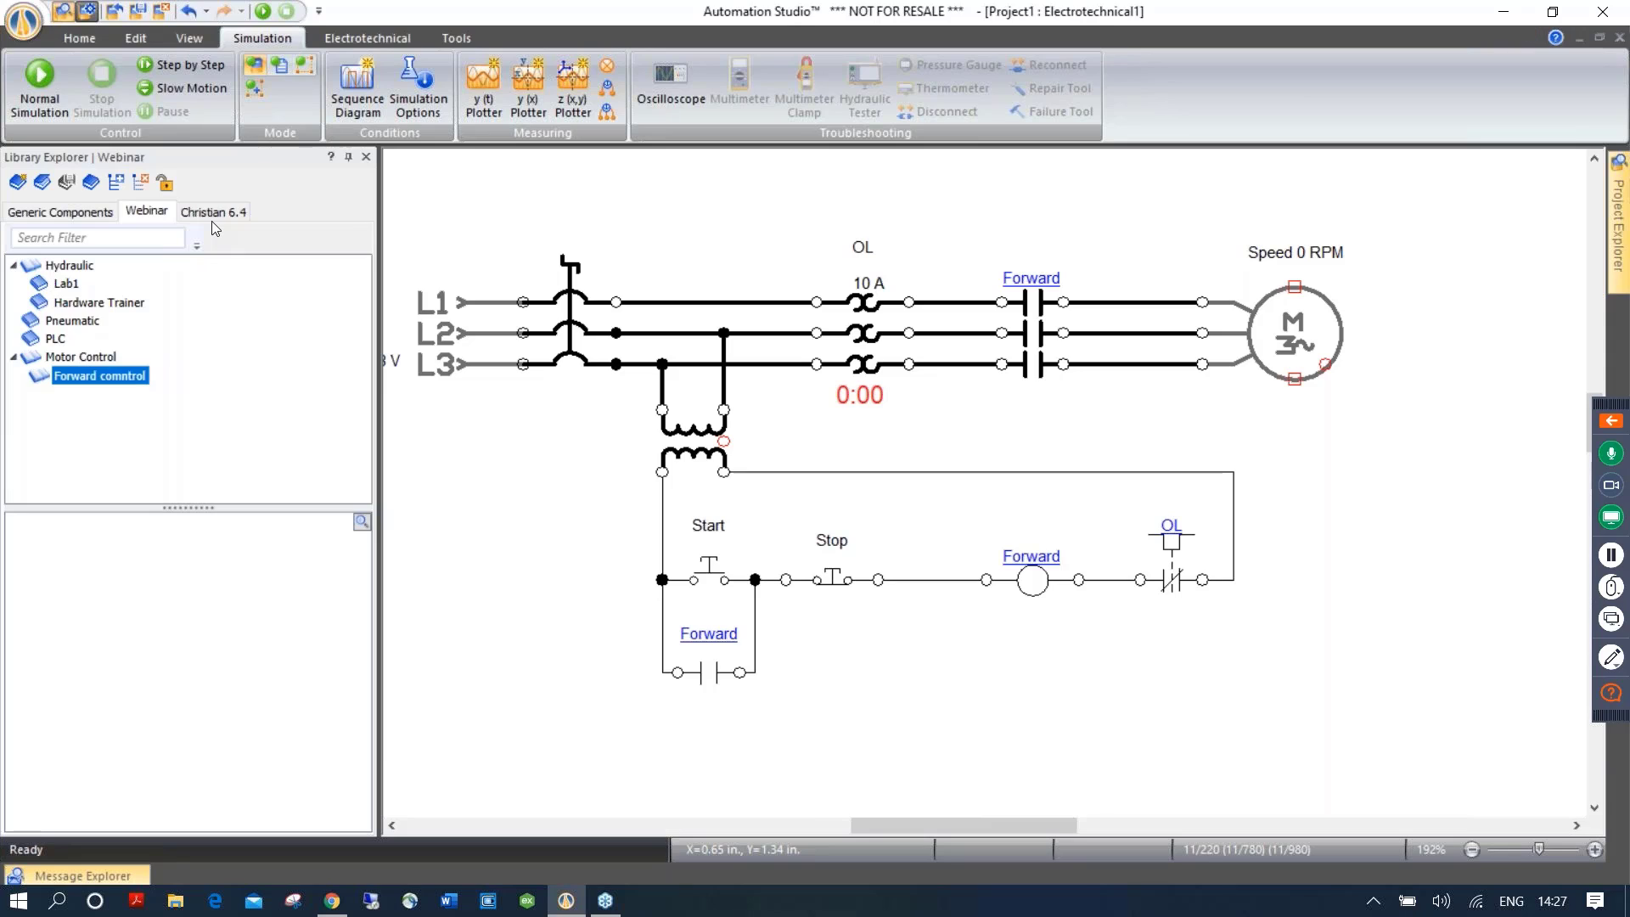
Add the circuit's 3-phase source, 3-pole circuit breaker, thermal relay, 3-pole NO contact and asynchronous motor to the Forward comntrol subcategory
{"action": "left_click", "coordinate": [469, 303]}
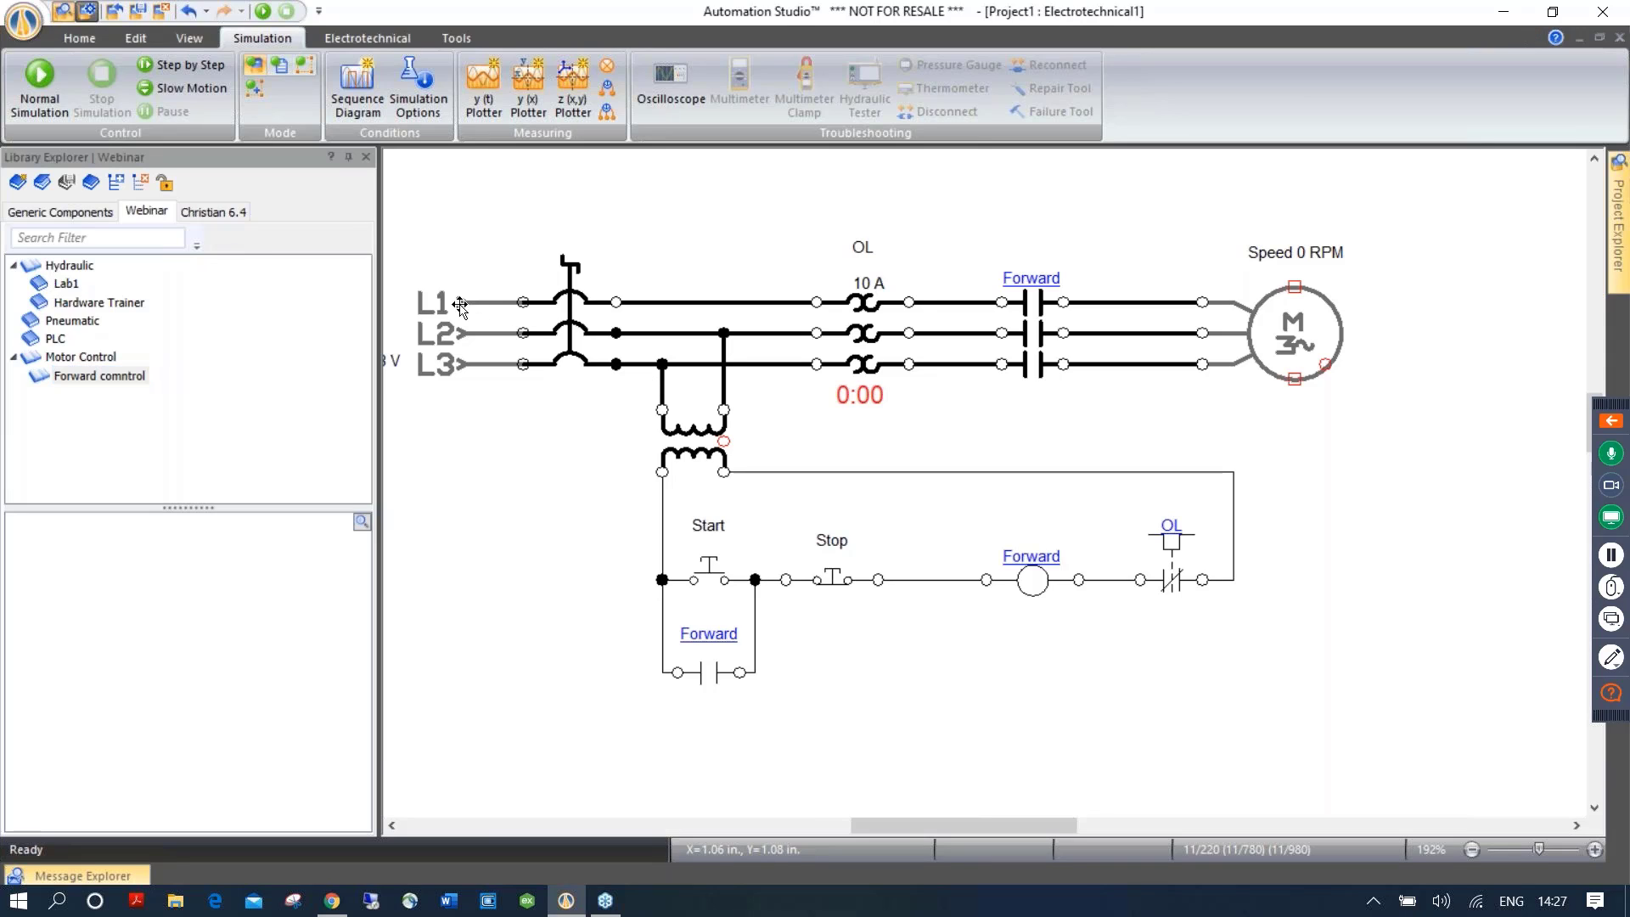
{"action": "left_click_drag", "start_coordinate": [222, 570], "coordinate": [222, 570]}
{"action": "left_click_drag", "start_coordinate": [560, 331], "coordinate": [320, 564]}
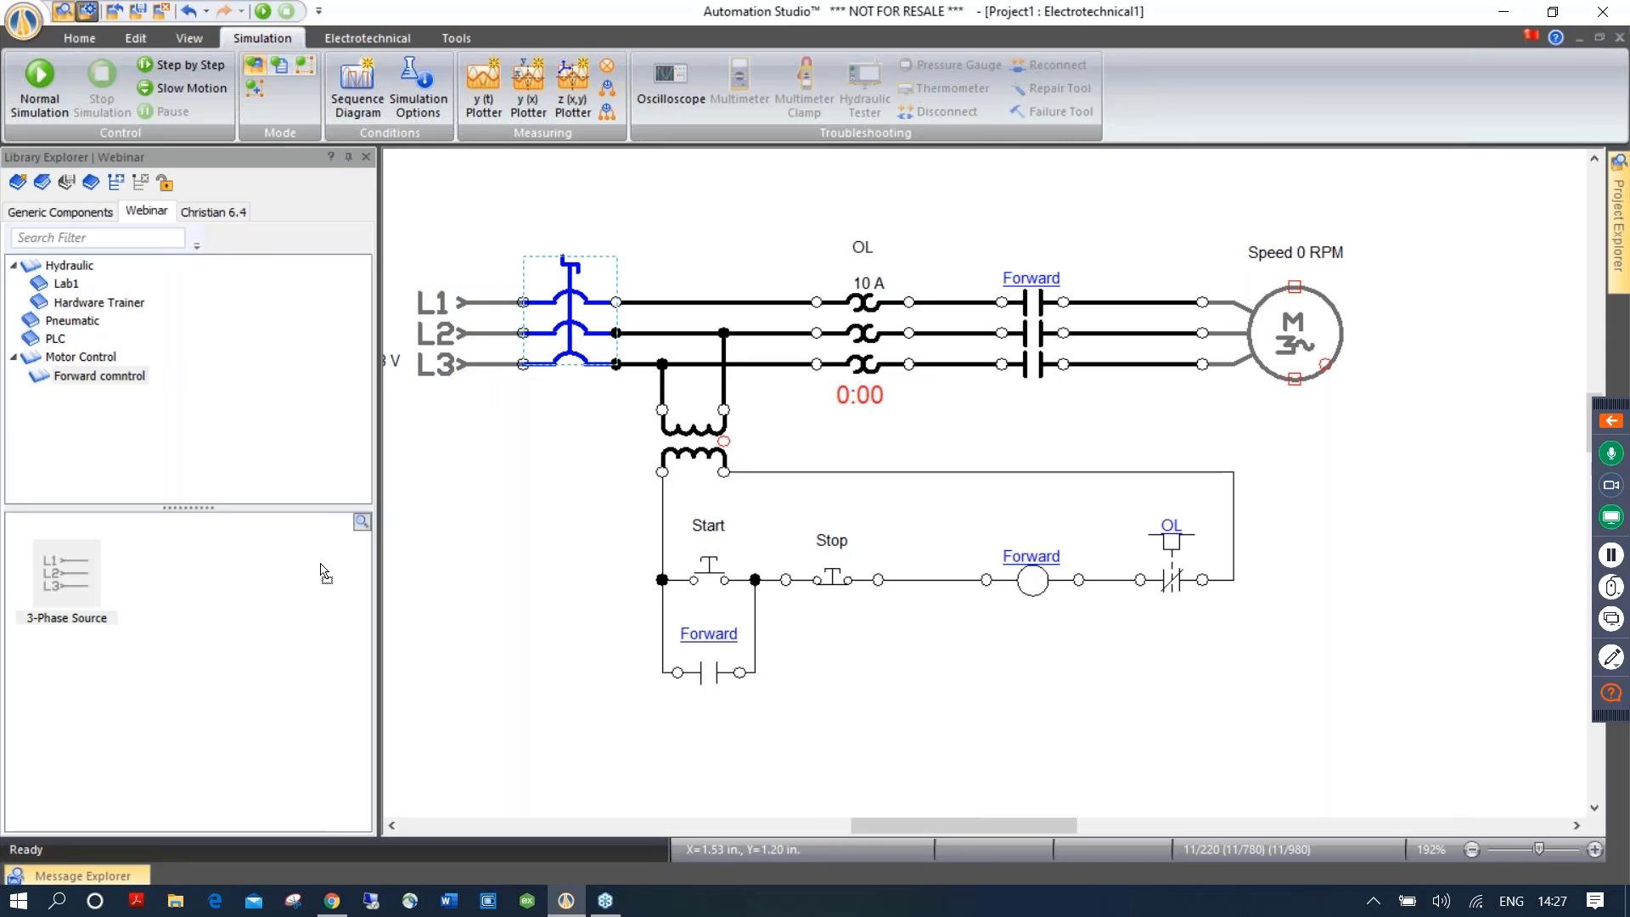
{"action": "left_click", "coordinate": [849, 336]}
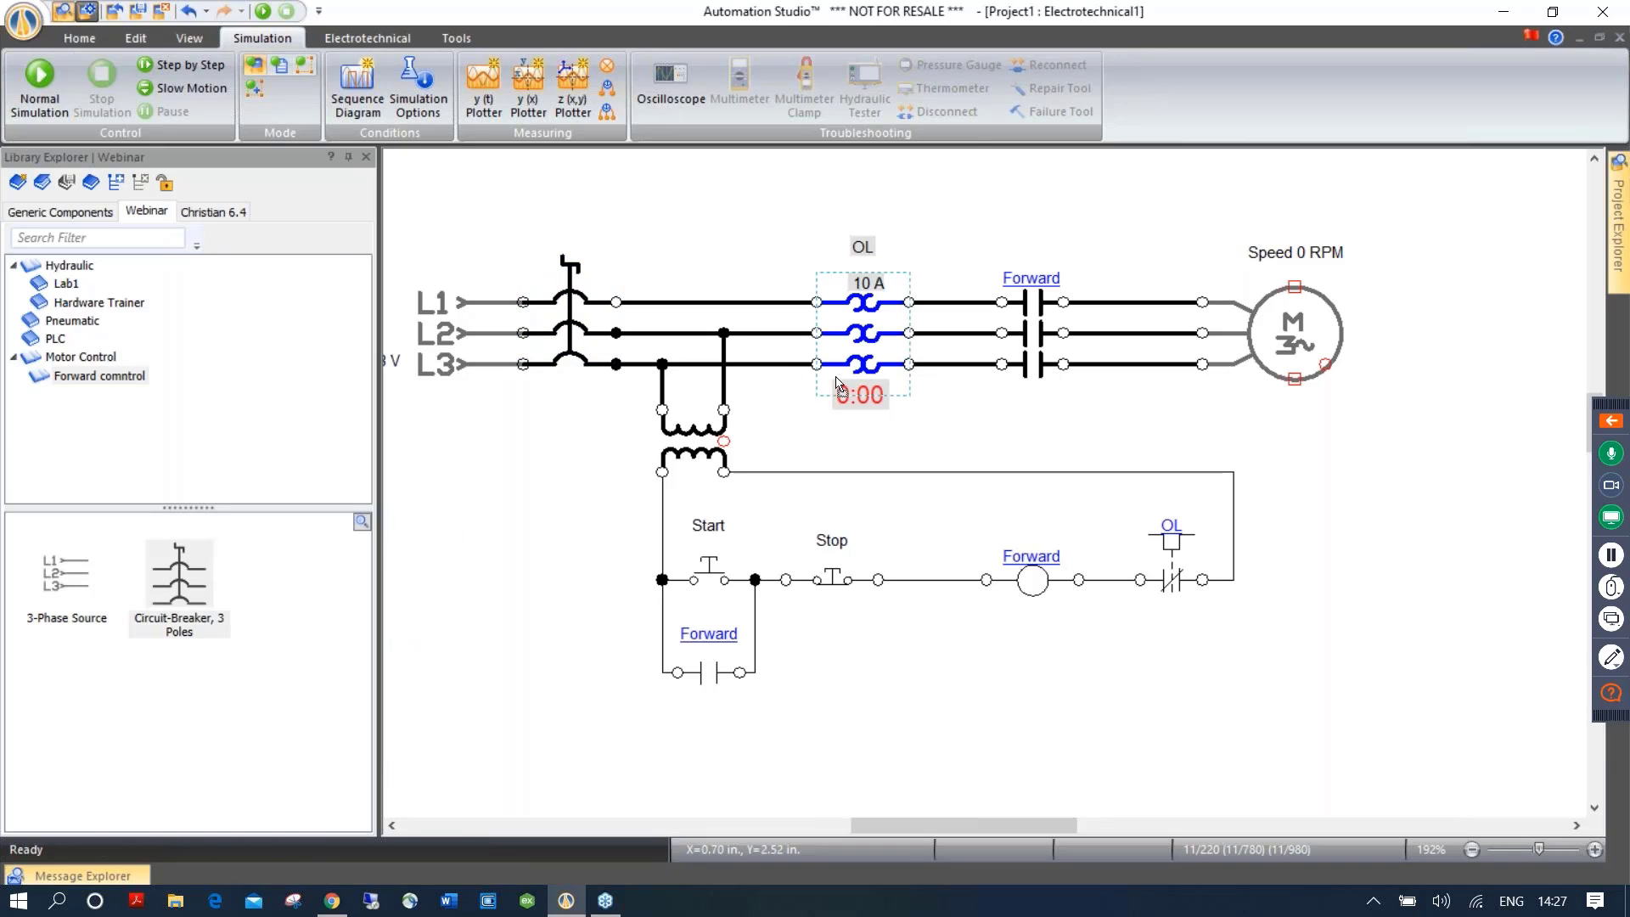
{"action": "left_click_drag", "start_coordinate": [1033, 334], "coordinate": [196, 731]}
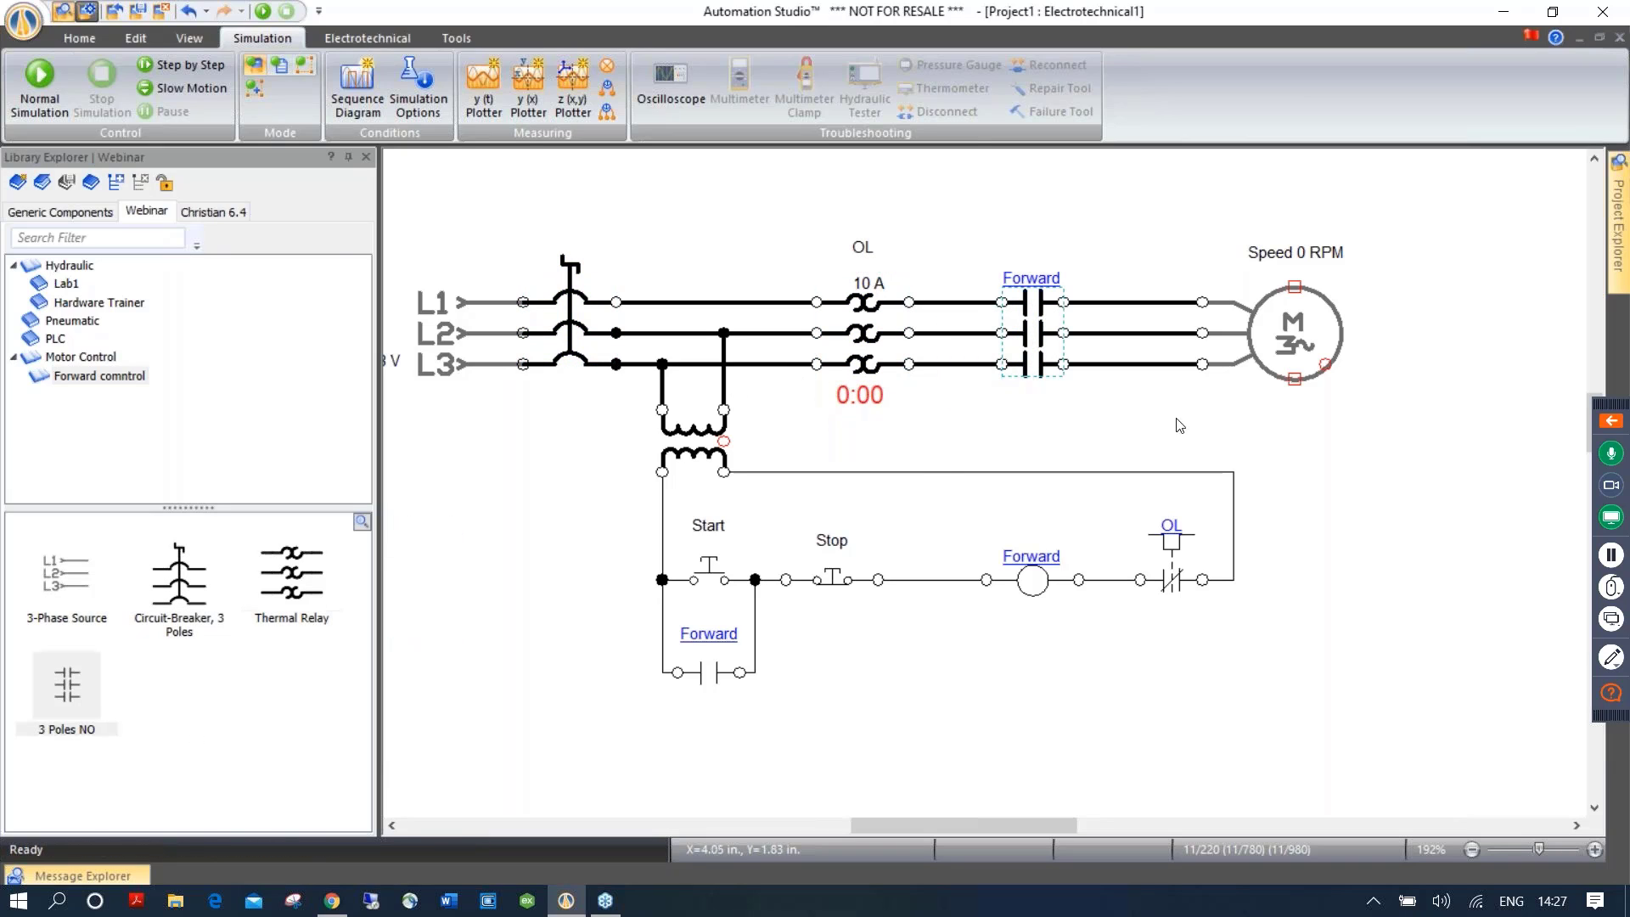
{"action": "left_click_drag", "start_coordinate": [1262, 347], "coordinate": [339, 704]}
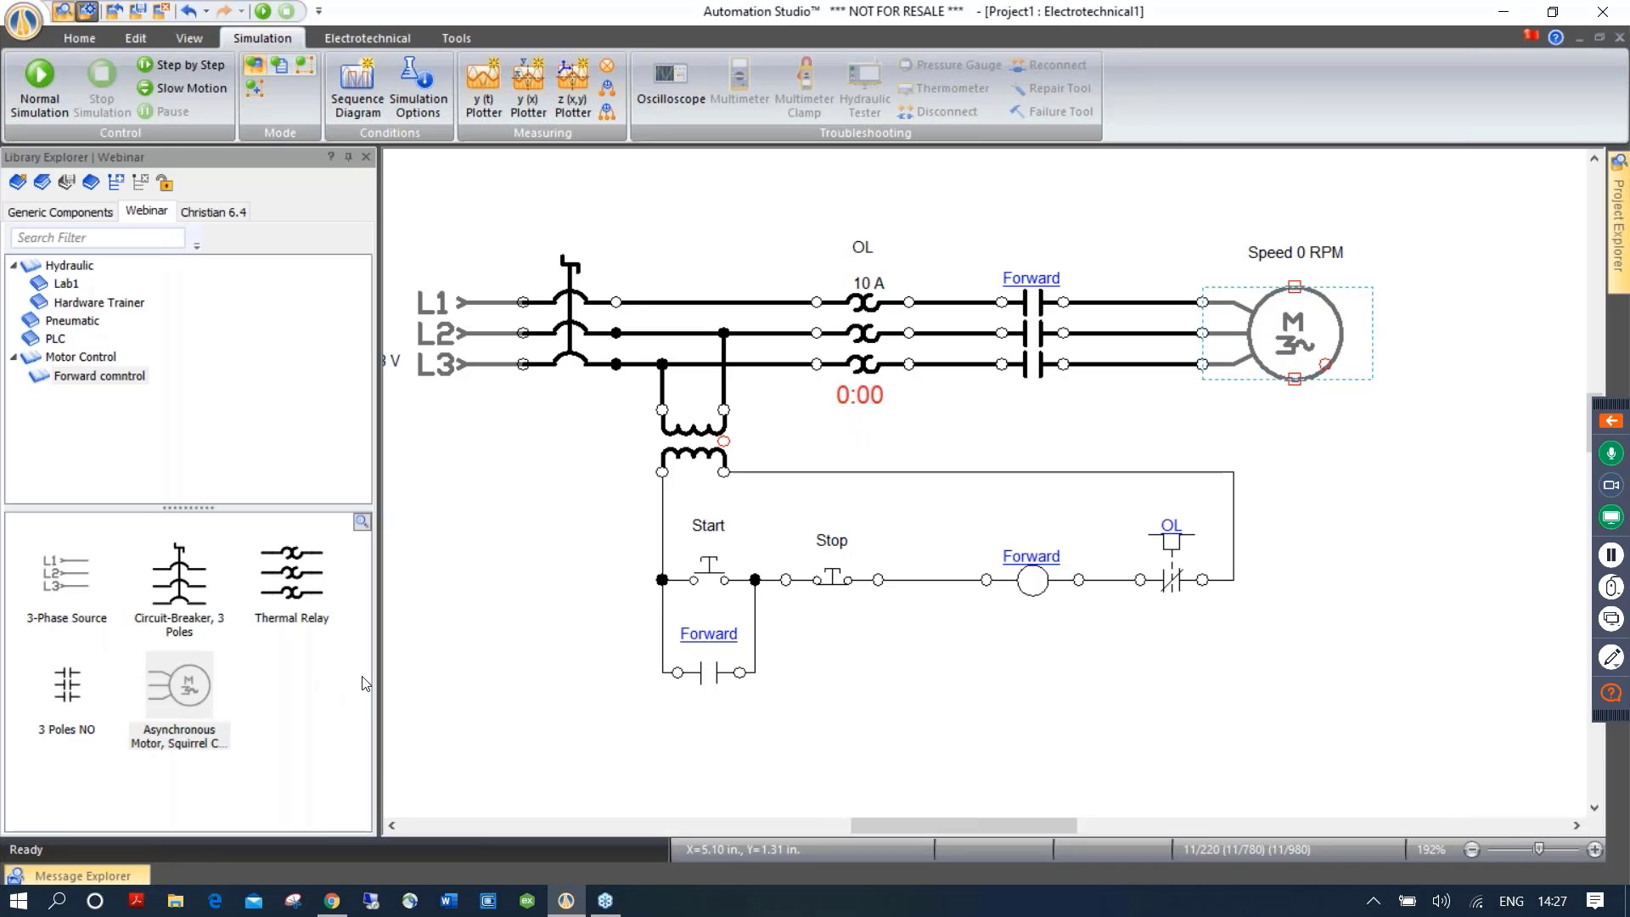
Enlarge the library's component area and add the Start push-button and the two-winding transformer to the Forward comntrol subcategory
{"action": "left_click_drag", "start_coordinate": [197, 508], "coordinate": [196, 434]}
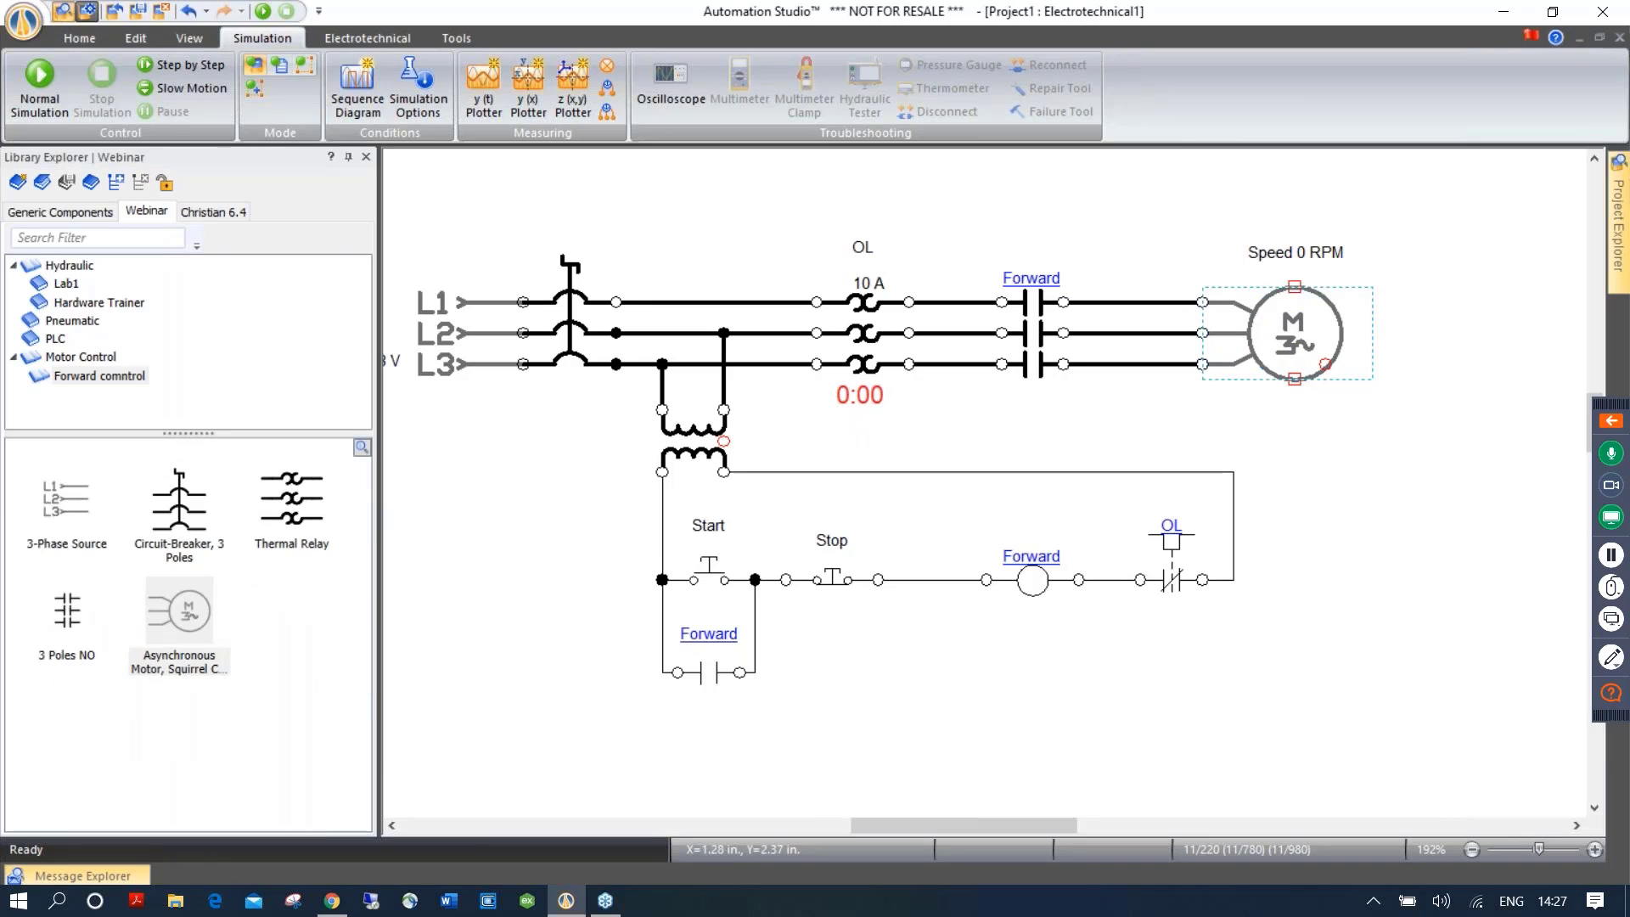
{"action": "left_click_drag", "start_coordinate": [706, 576], "coordinate": [334, 593]}
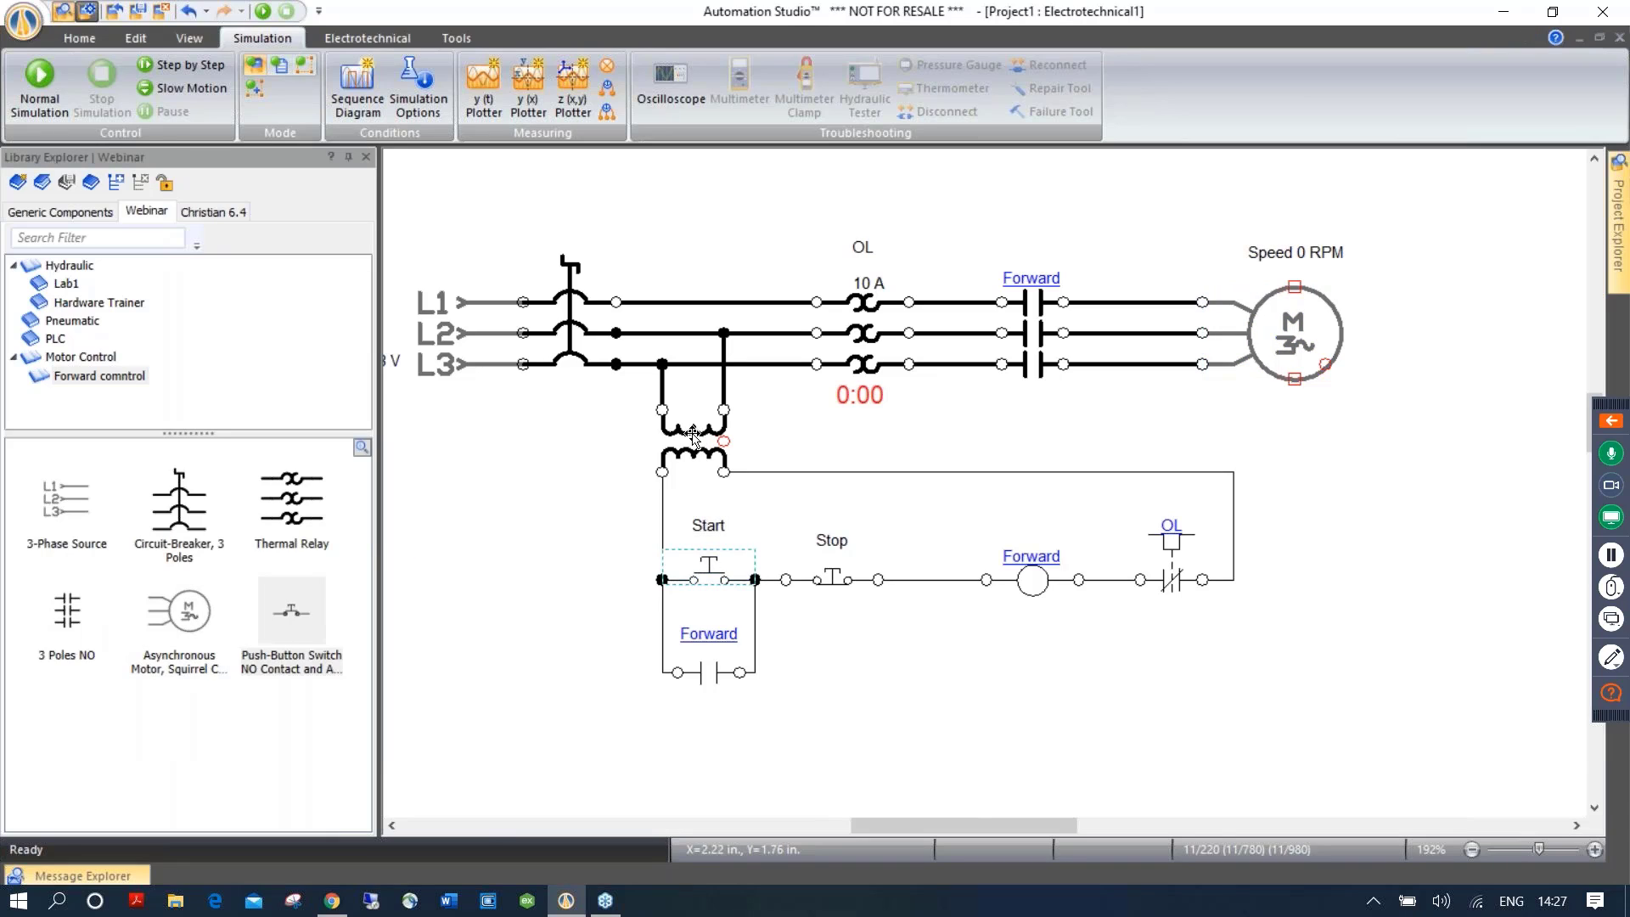
{"action": "left_click_drag", "start_coordinate": [257, 715], "coordinate": [257, 715]}
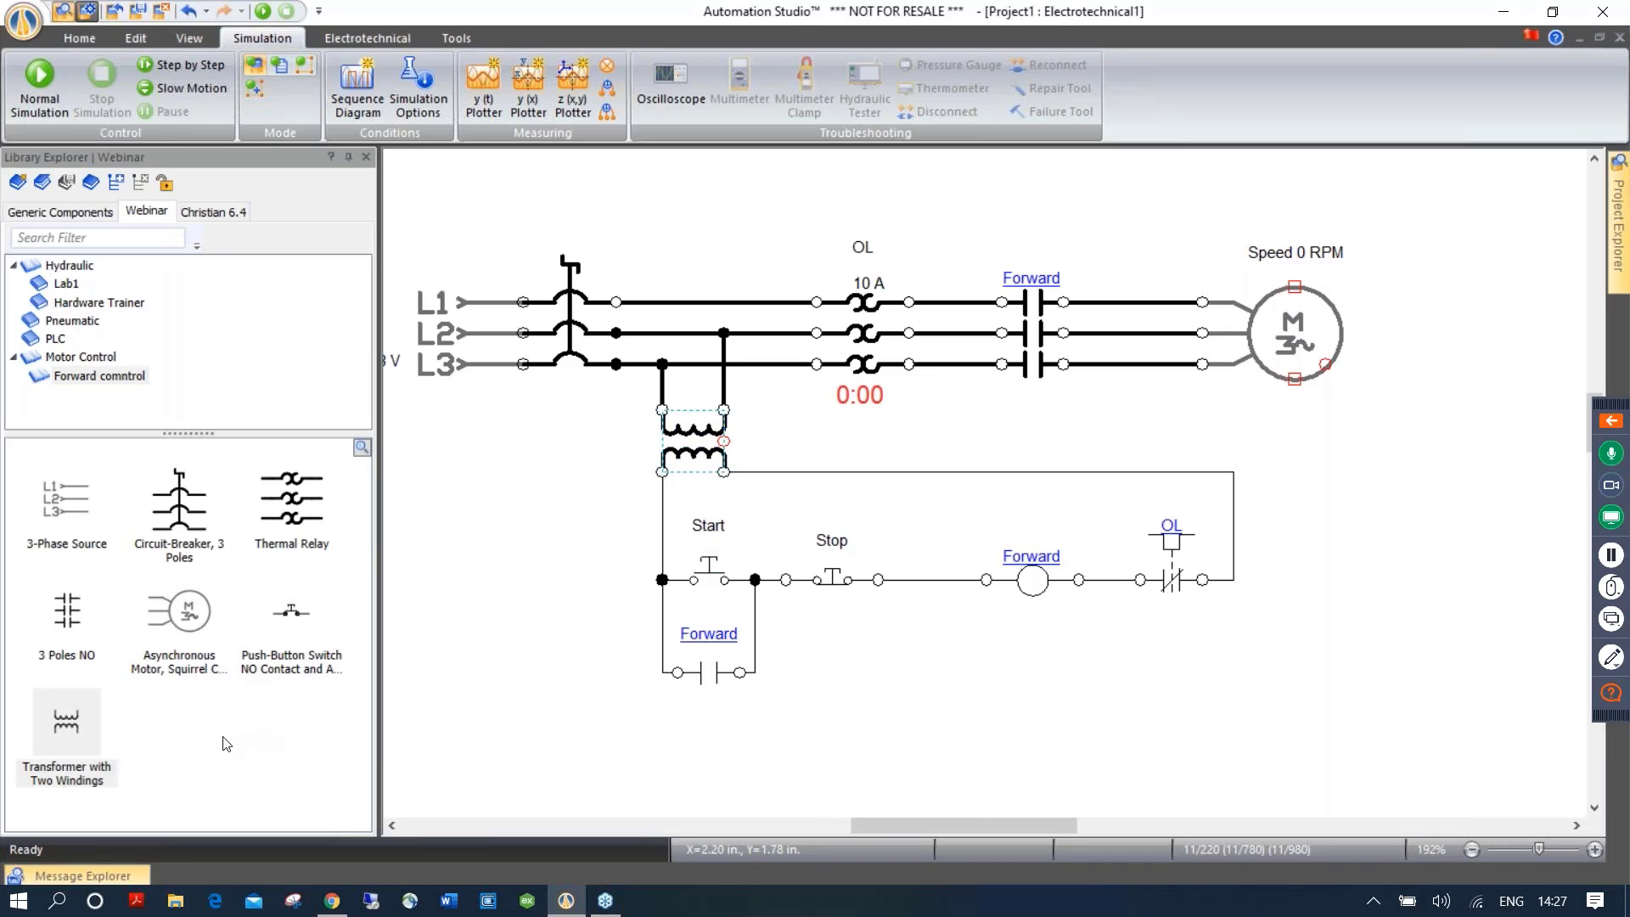